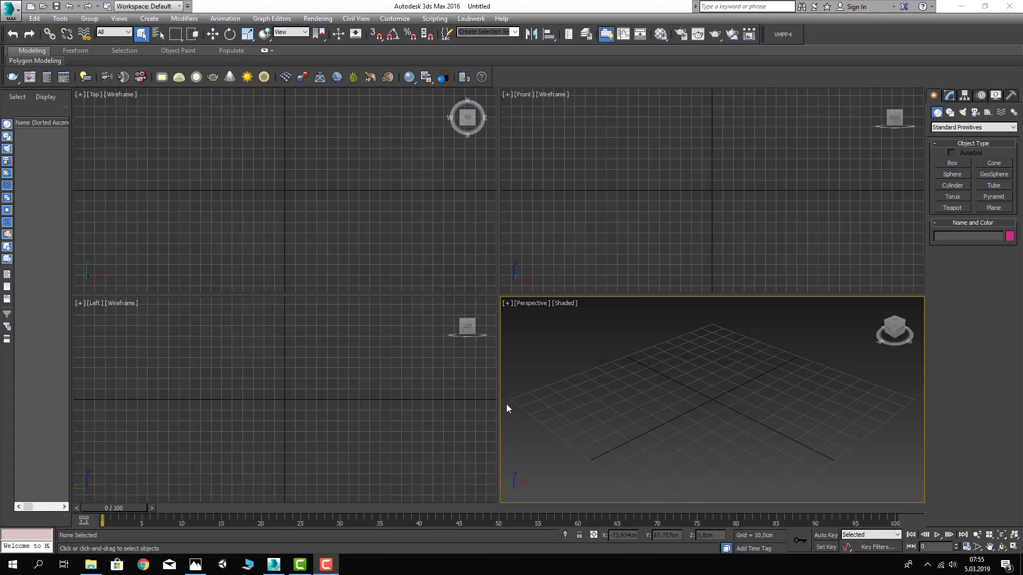
Check the system unit settings and accept centimeters as the display units
left_click(367, 395)
left_click(554, 406)
left_click(395, 18)
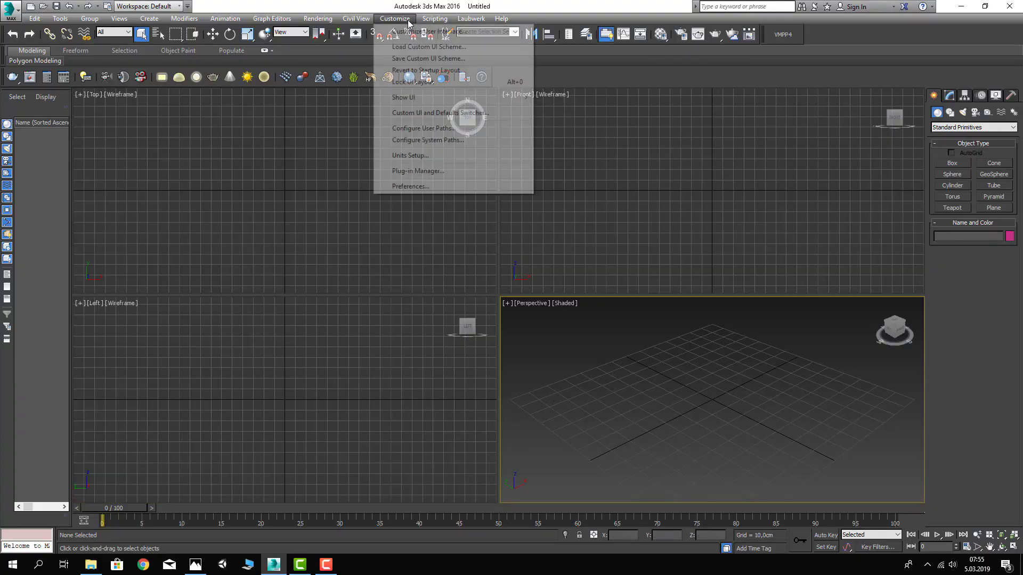
left_click(411, 151)
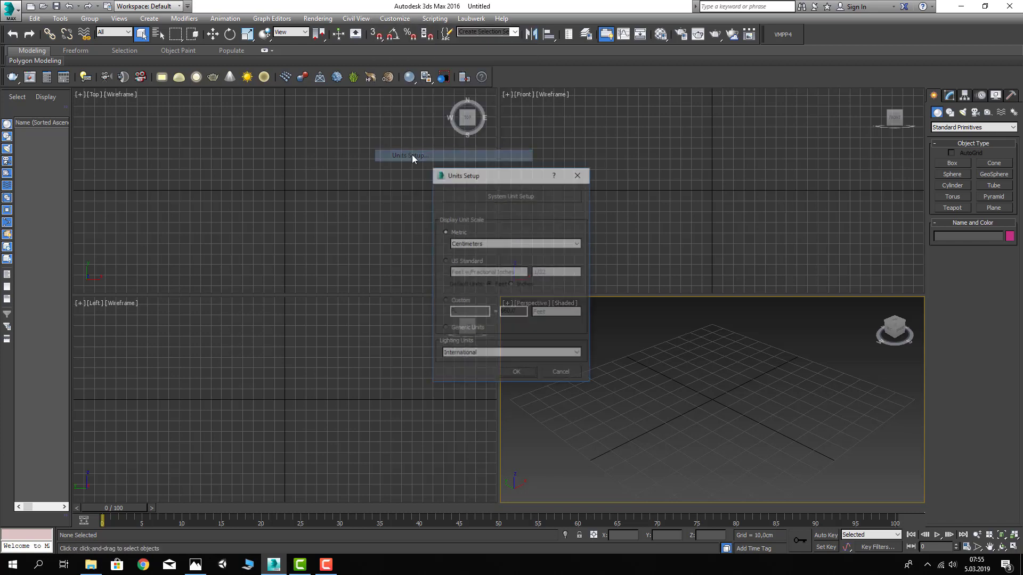
left_click(513, 195)
left_click(515, 331)
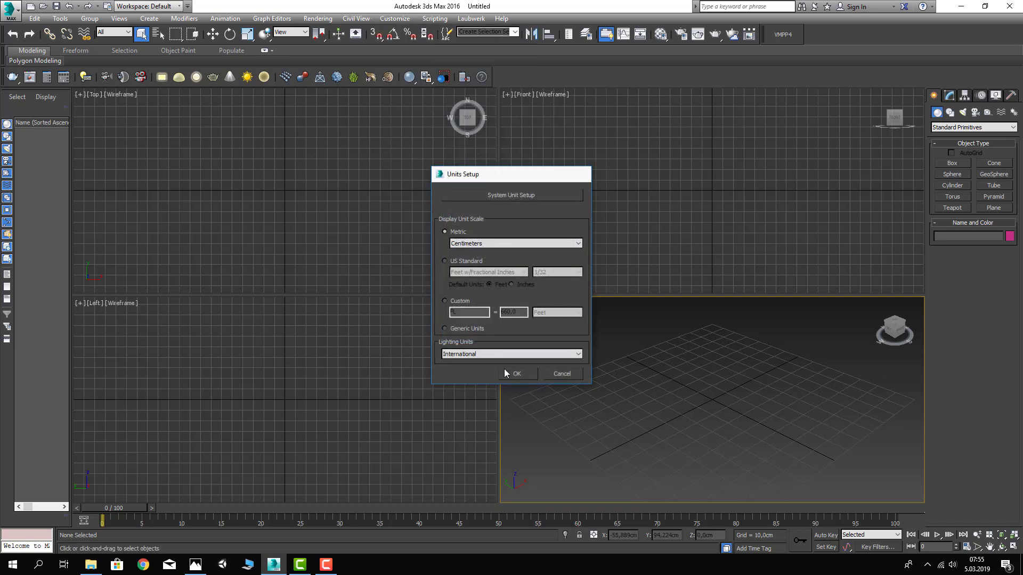
left_click(512, 373)
Make the Top viewport active, toggle it maximized, and hide its home grid
left_click(322, 249)
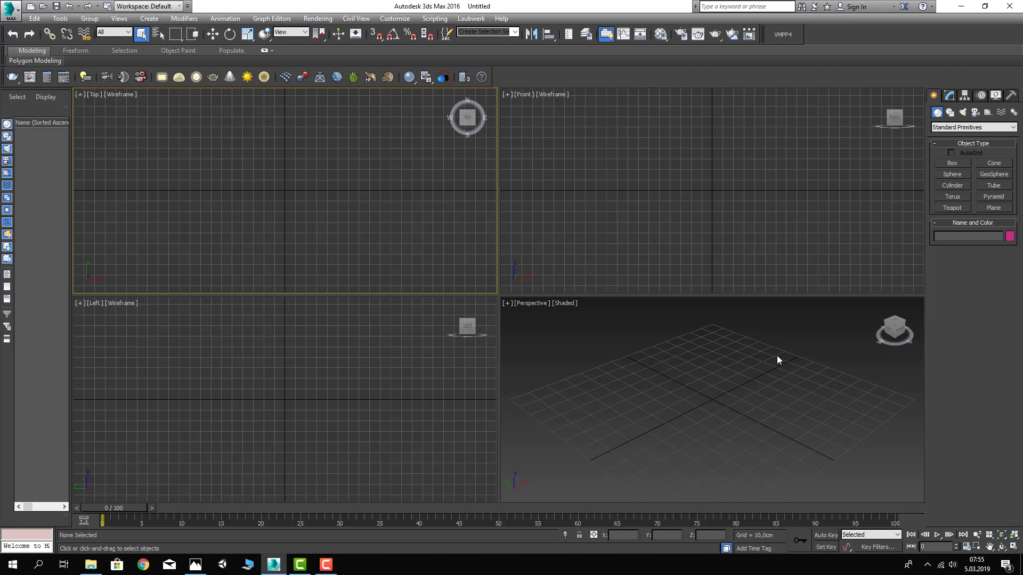
key("alt+w")
key("alt+w")
left_click(272, 210)
key("alt+w")
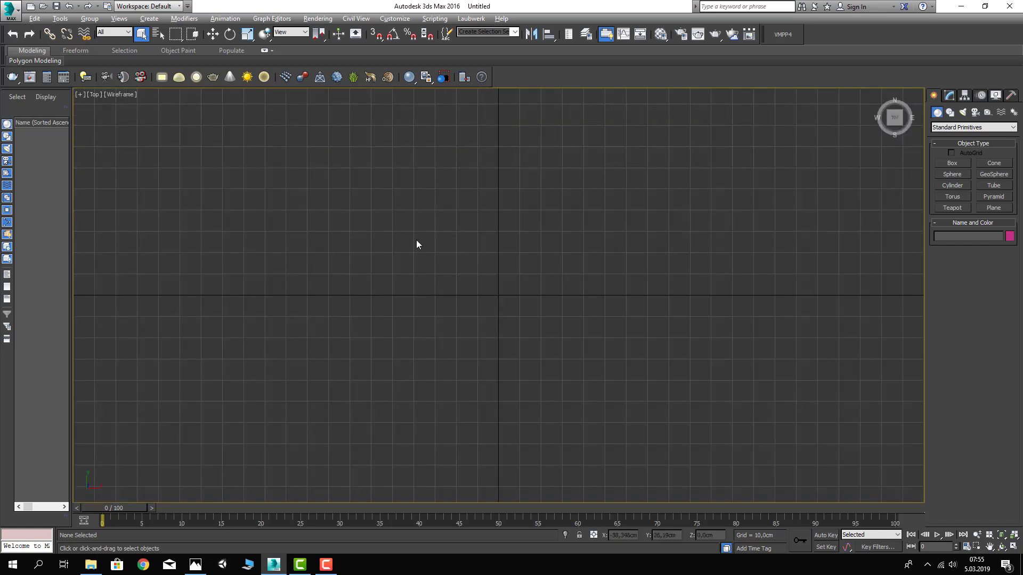
key("g")
Drag out a rectangle shape in the Top view
left_click(950, 113)
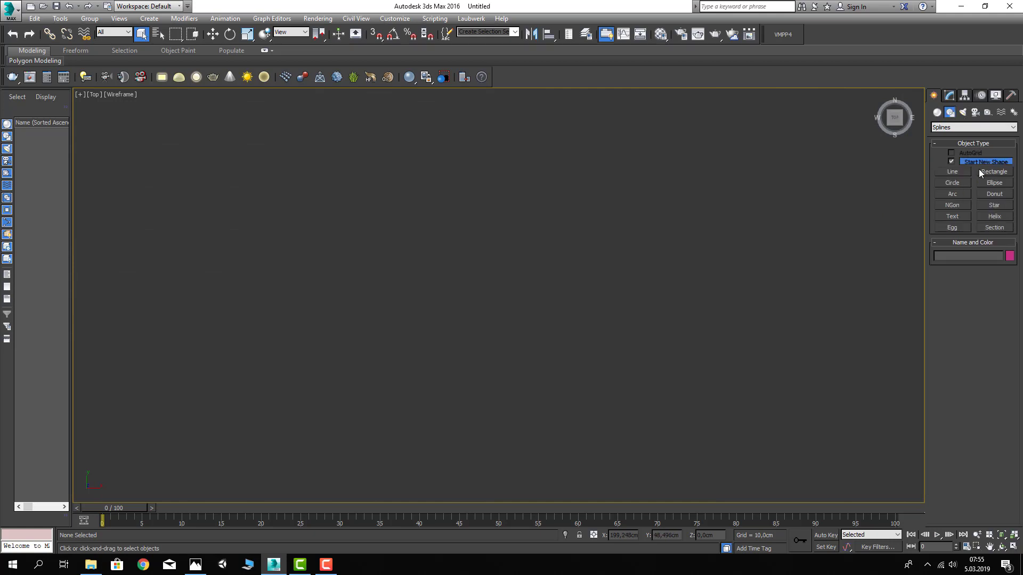
left_click(982, 171)
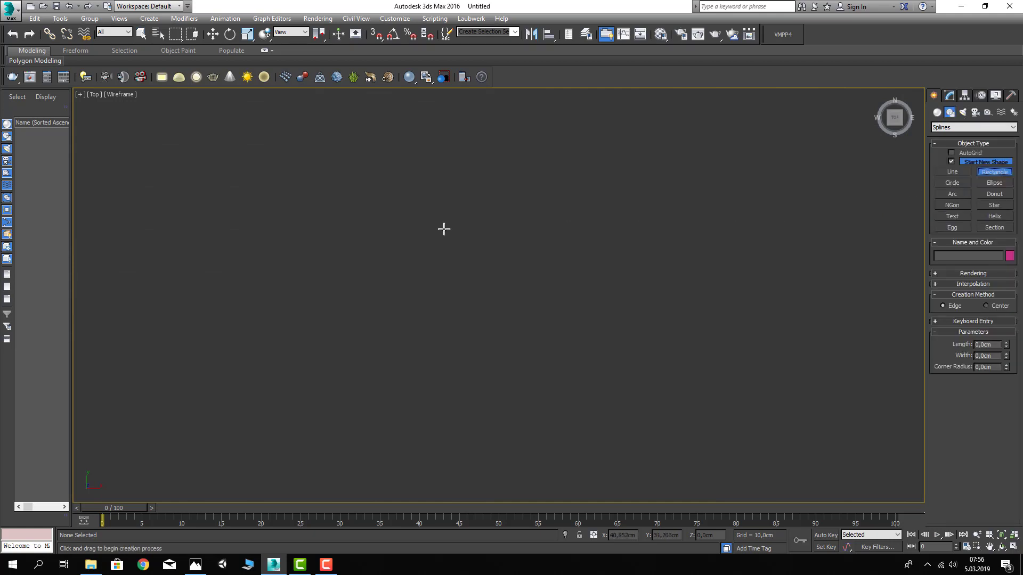
left_click_drag(348, 186, 612, 387)
right_click(615, 387)
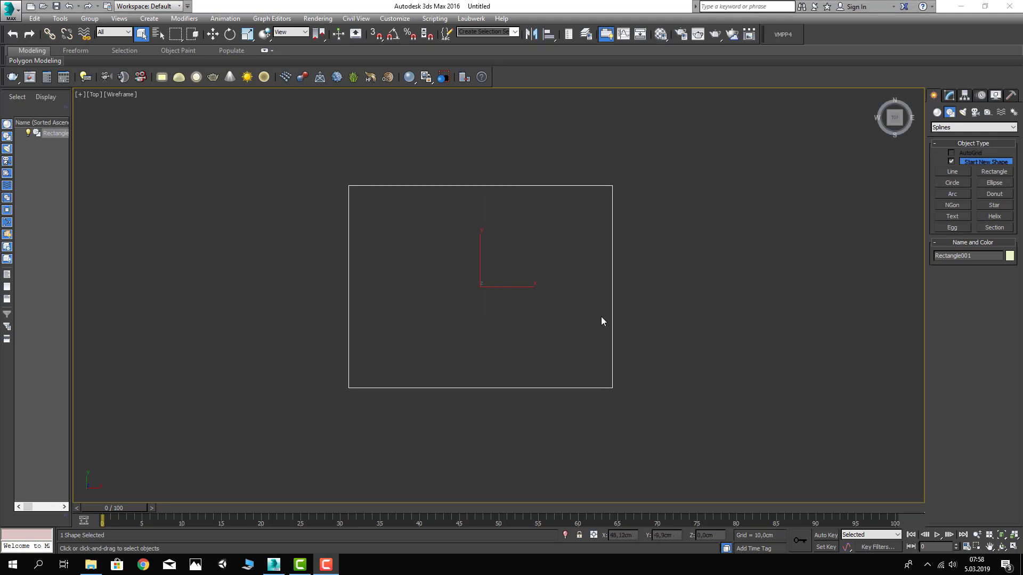
Set the rectangle's Length to 600 cm and Width to 350 cm, then center it
middle_click_drag(505, 261, 540, 263)
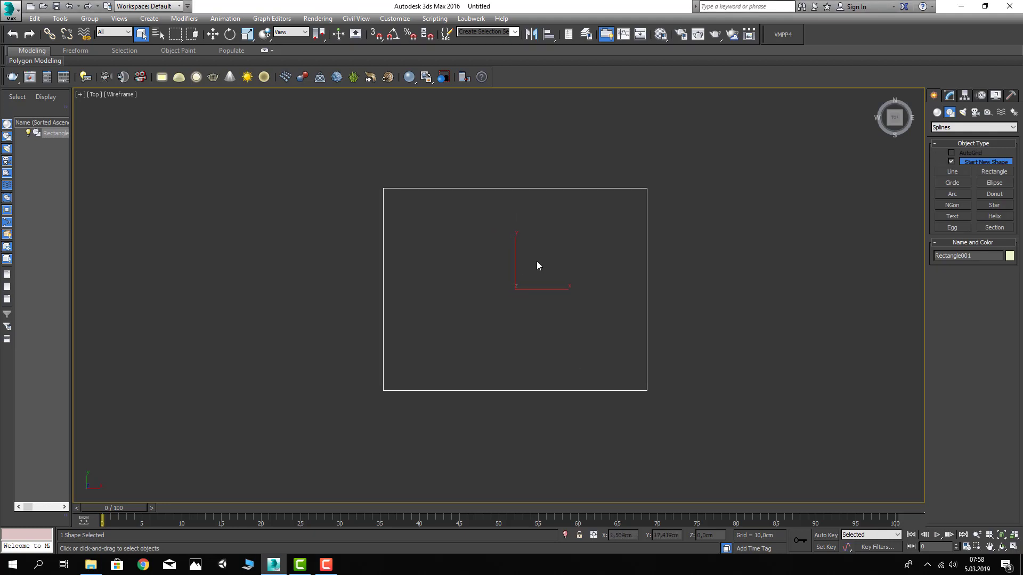
scroll(537, 262, "down", 1)
scroll(537, 262, "down", 1)
left_click(644, 284)
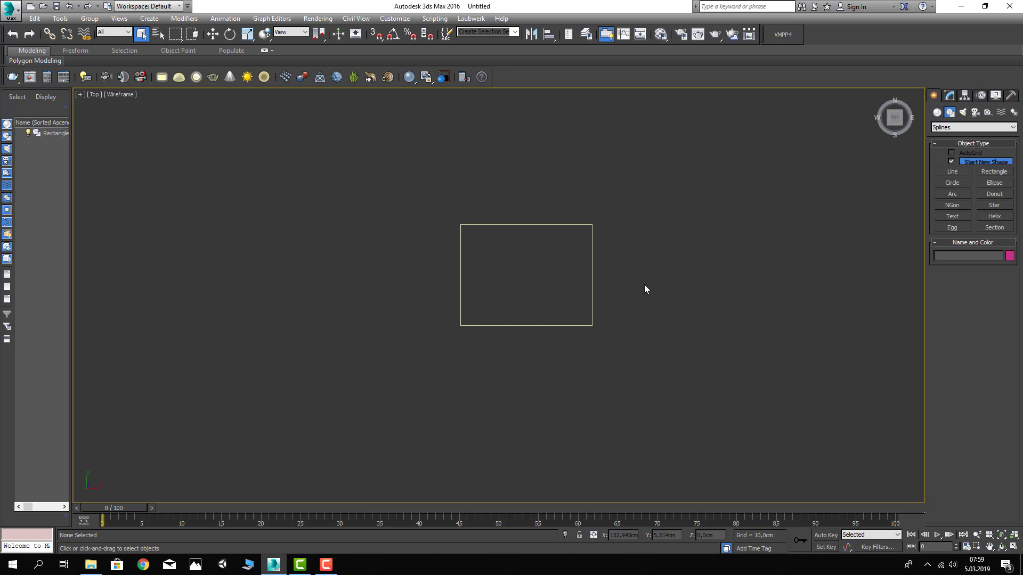
left_click(592, 267)
left_click(949, 96)
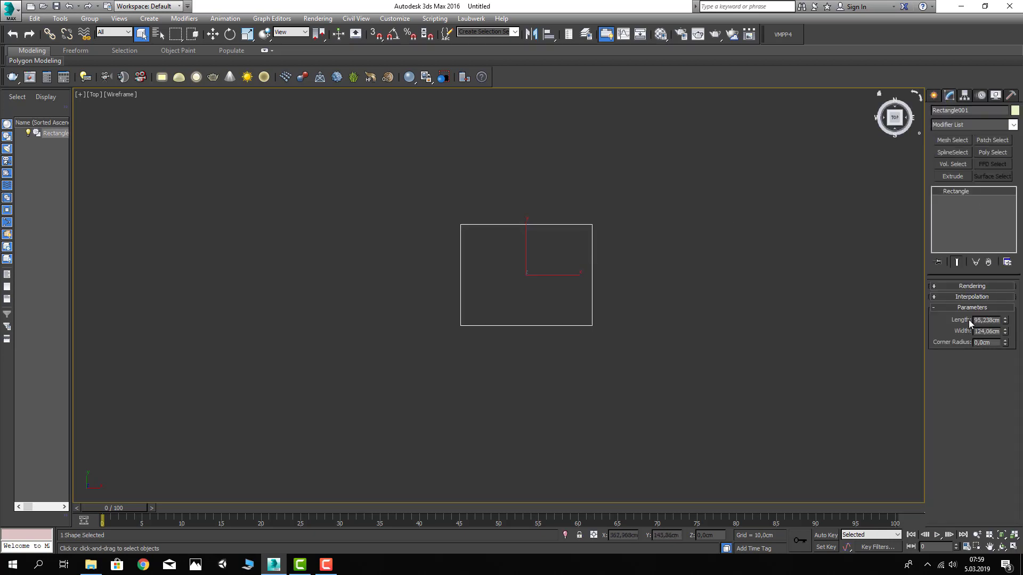
type("850")
key("Return")
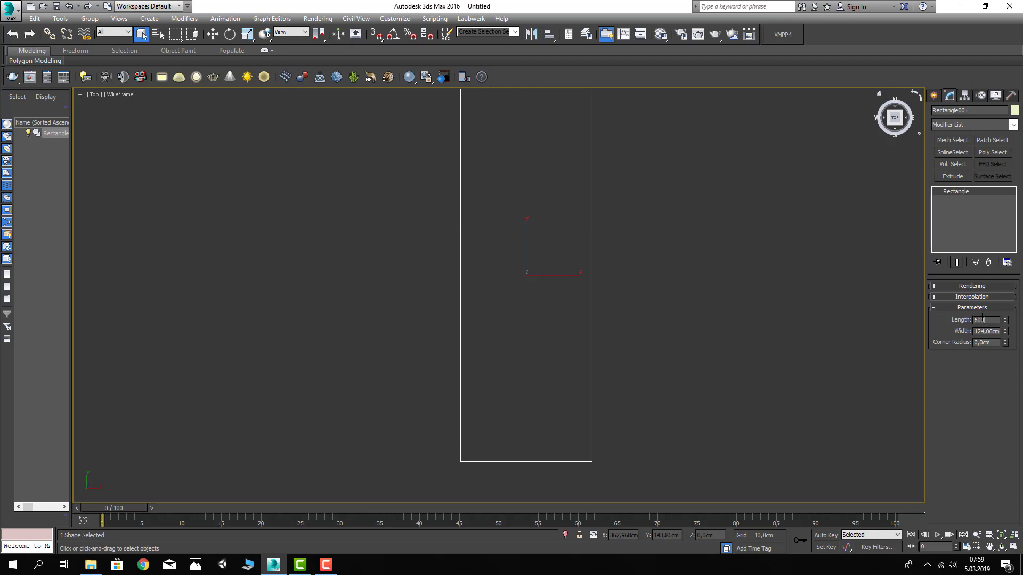
key("Return")
key("Tab")
type("350")
key("Return")
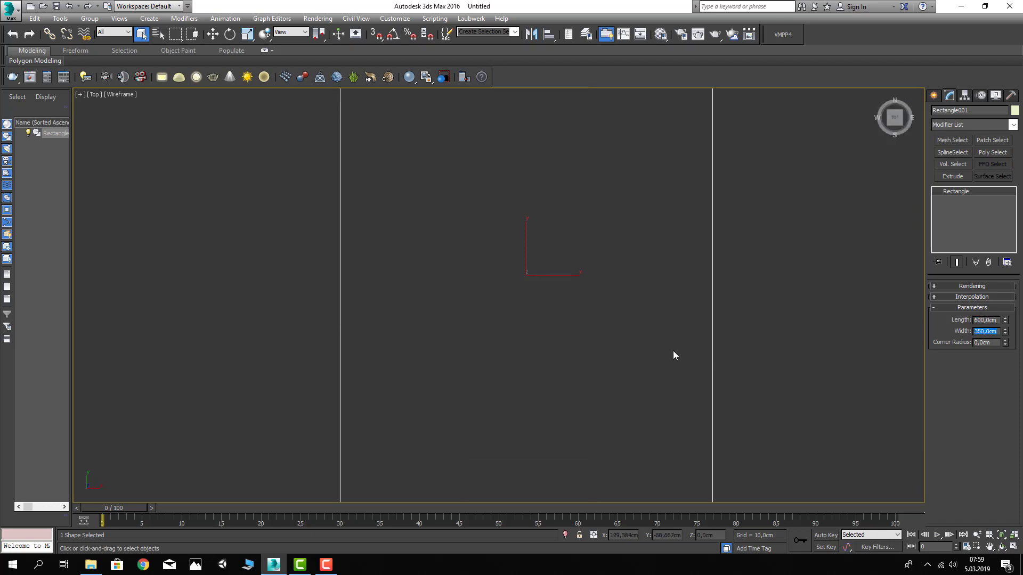
scroll(561, 306, "down", 3)
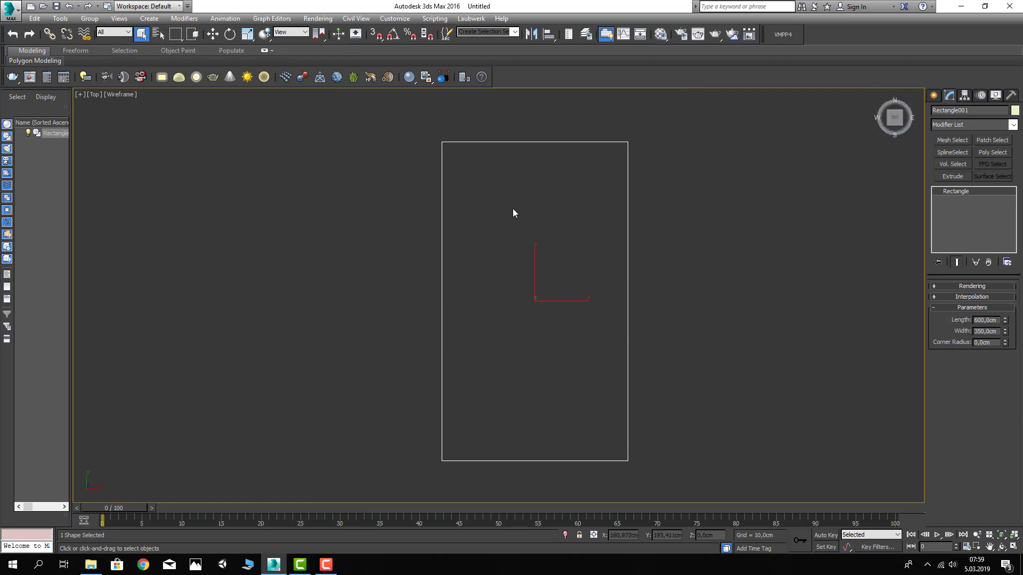
middle_click_drag(602, 185, 611, 207)
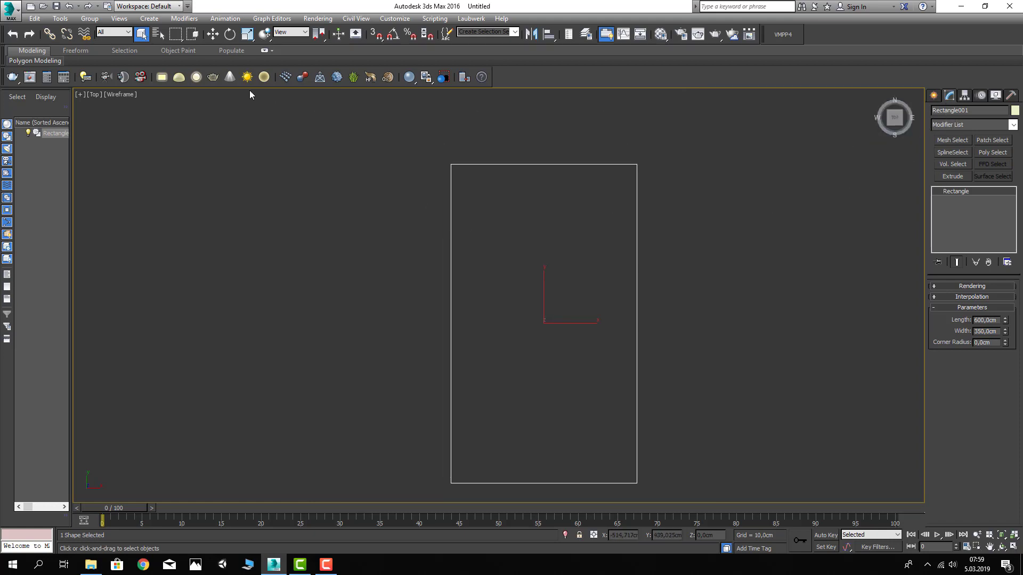
Draw a second, smaller rectangle above the large one
left_click(934, 95)
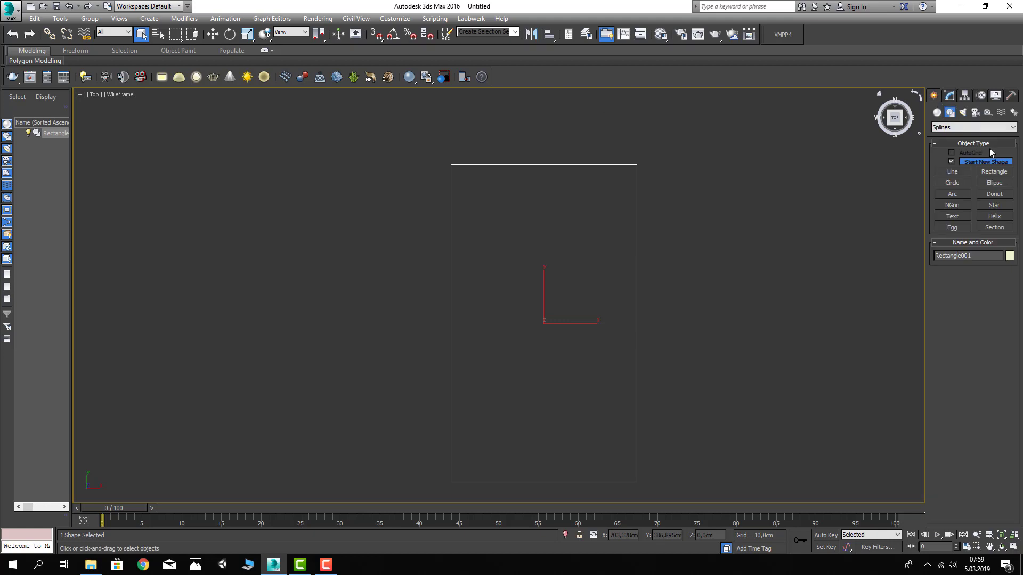
left_click(994, 171)
middle_click_drag(436, 104, 426, 167)
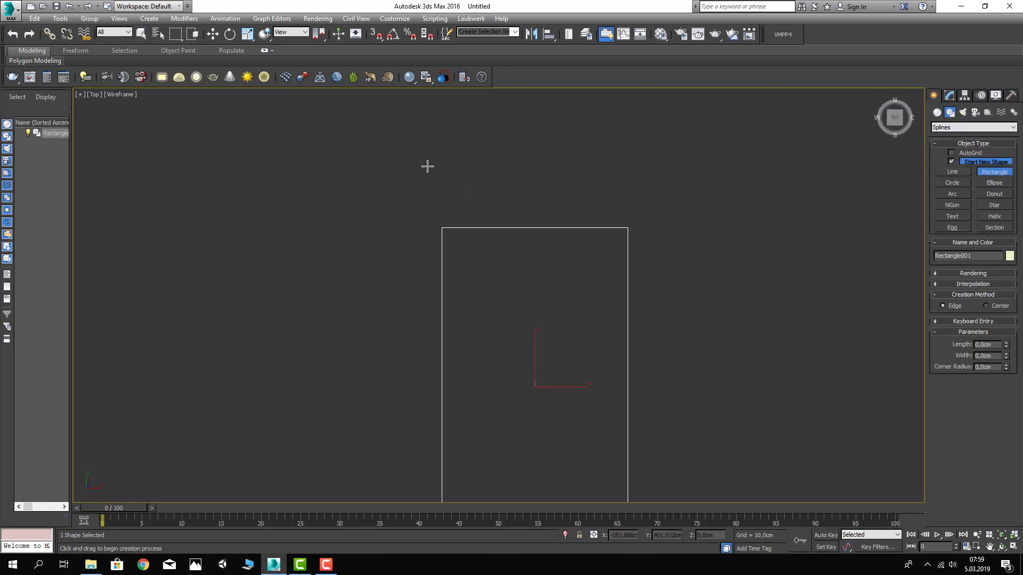
left_click_drag(420, 161, 495, 228)
Set the new rectangle's Length and Width to 220 cm
left_click(949, 96)
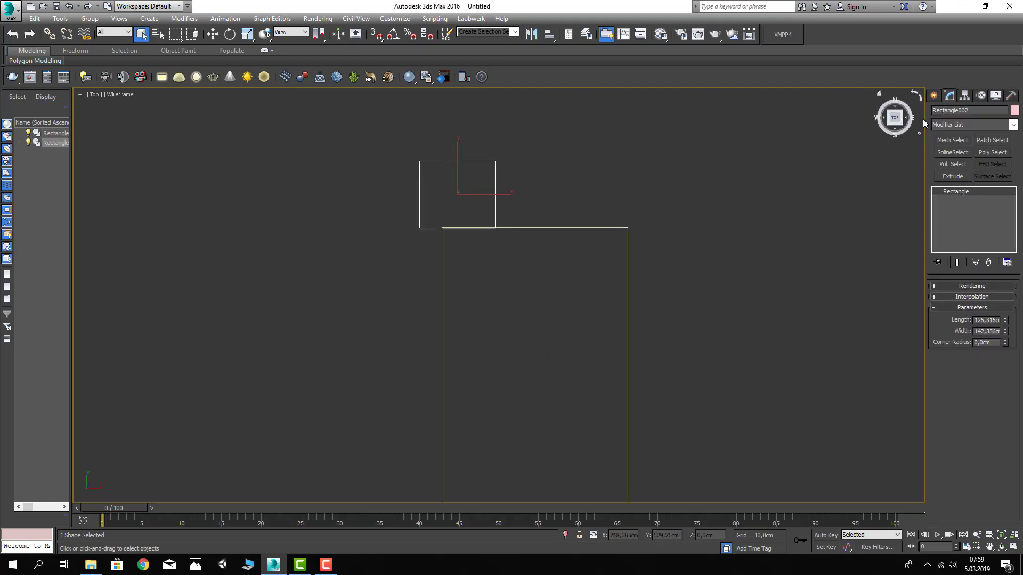
middle_click_drag(524, 236, 510, 256)
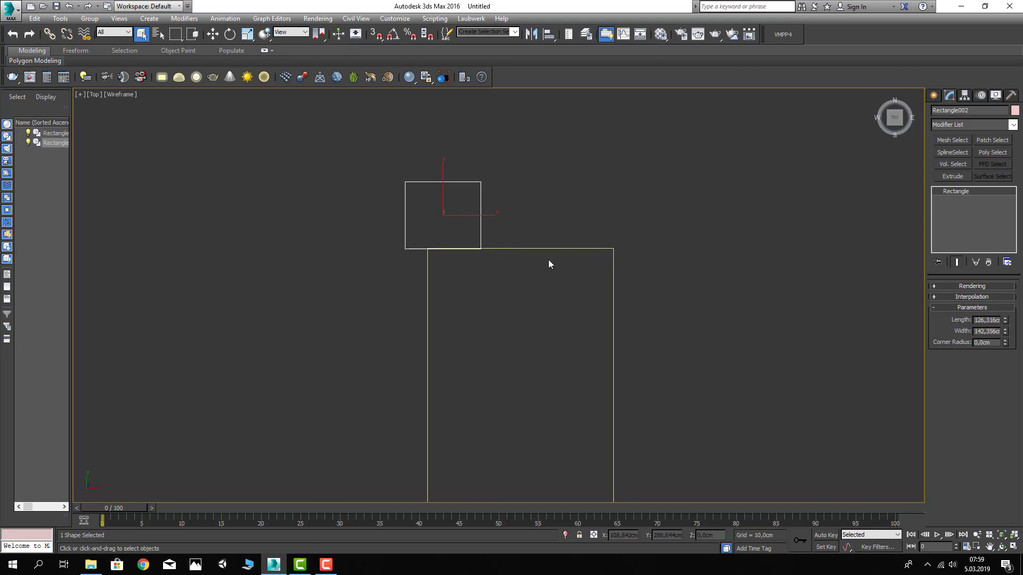
scroll(549, 262, "down", 2)
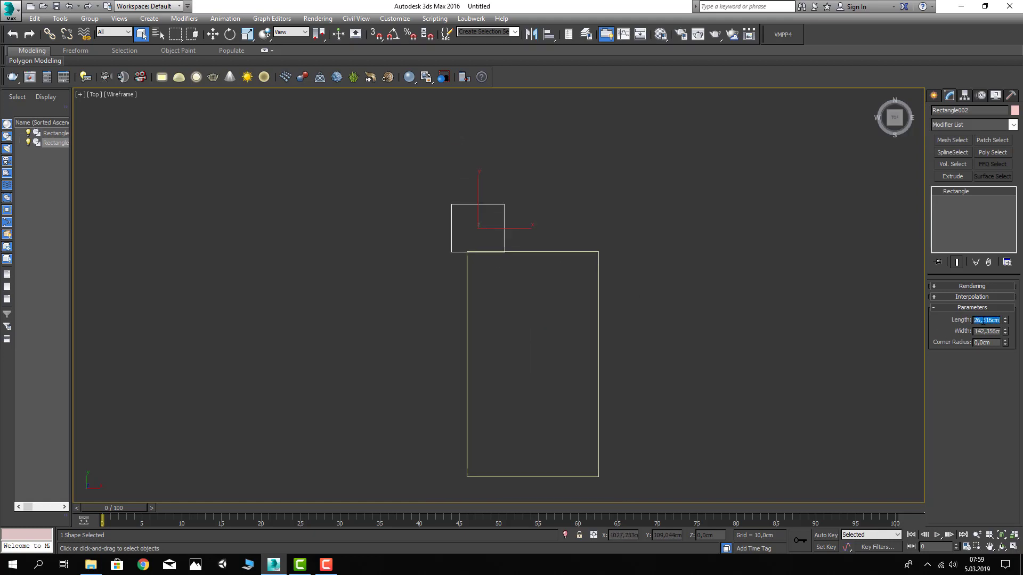
type("220")
key("Return")
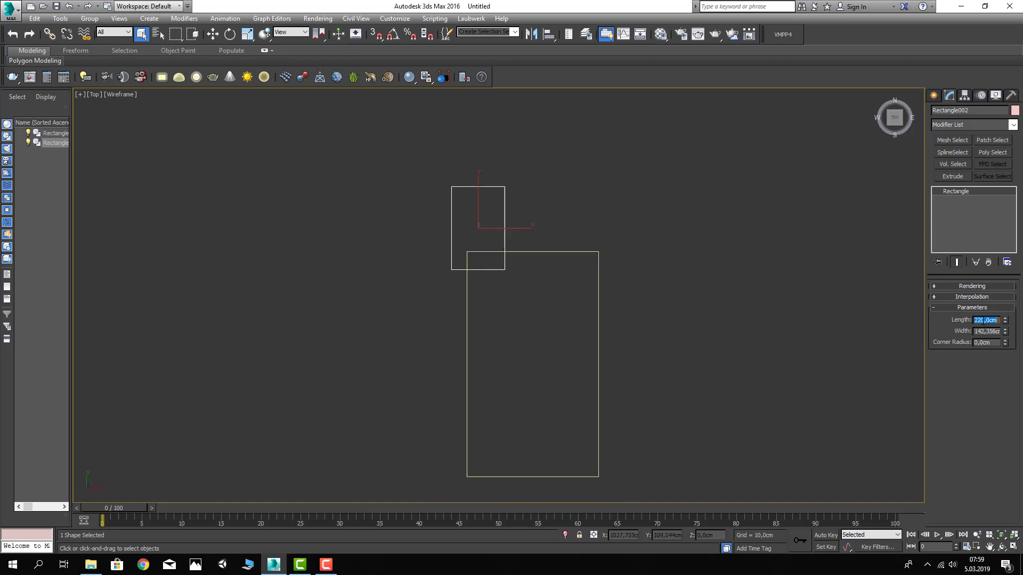
key("Tab")
type("220")
key("Return")
Enable 2.5D snap and move the square onto the large rectangle's top-left corner
left_click_drag(375, 34, 377, 64)
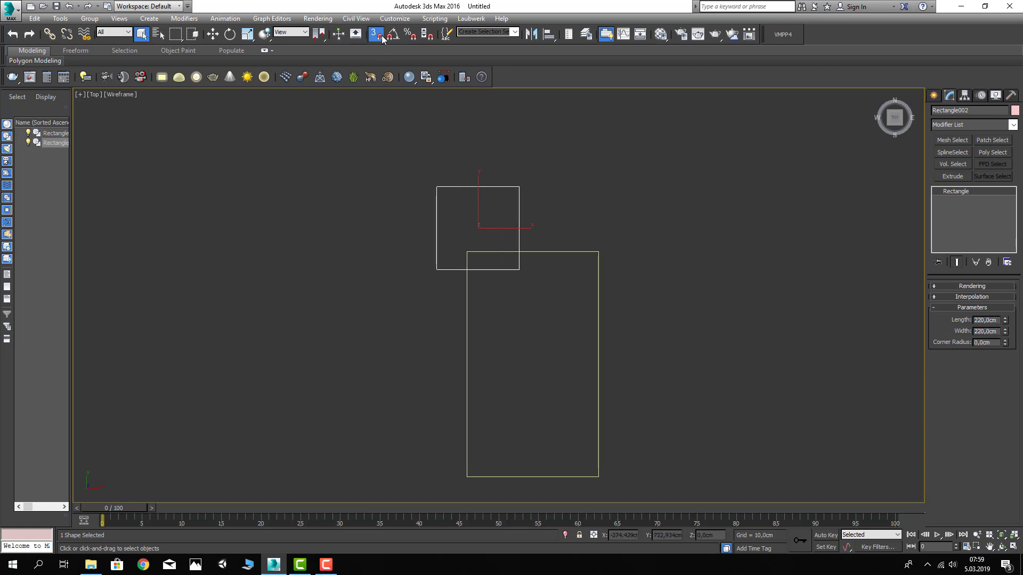
left_click(210, 37)
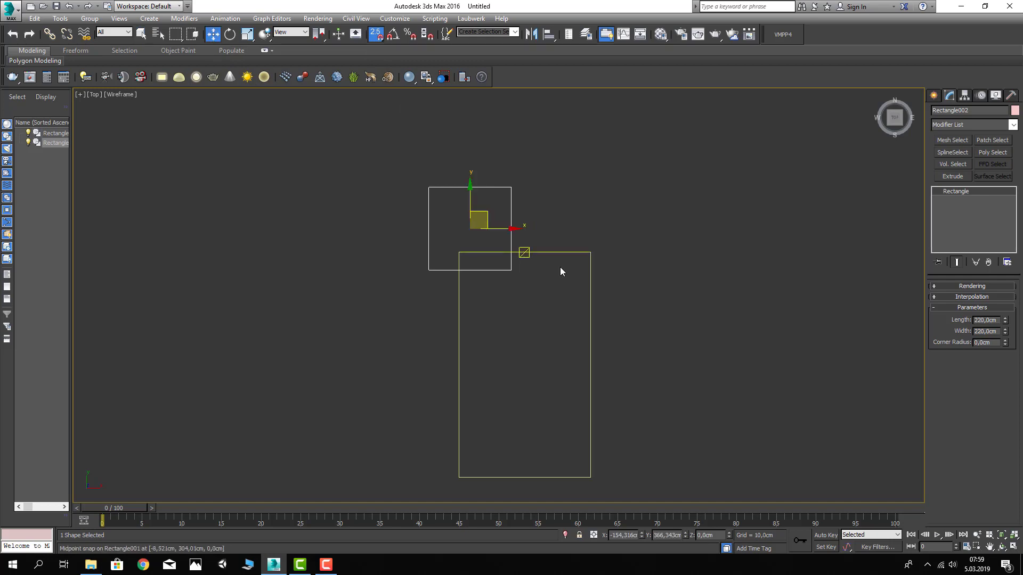
left_click_drag(505, 283, 453, 264)
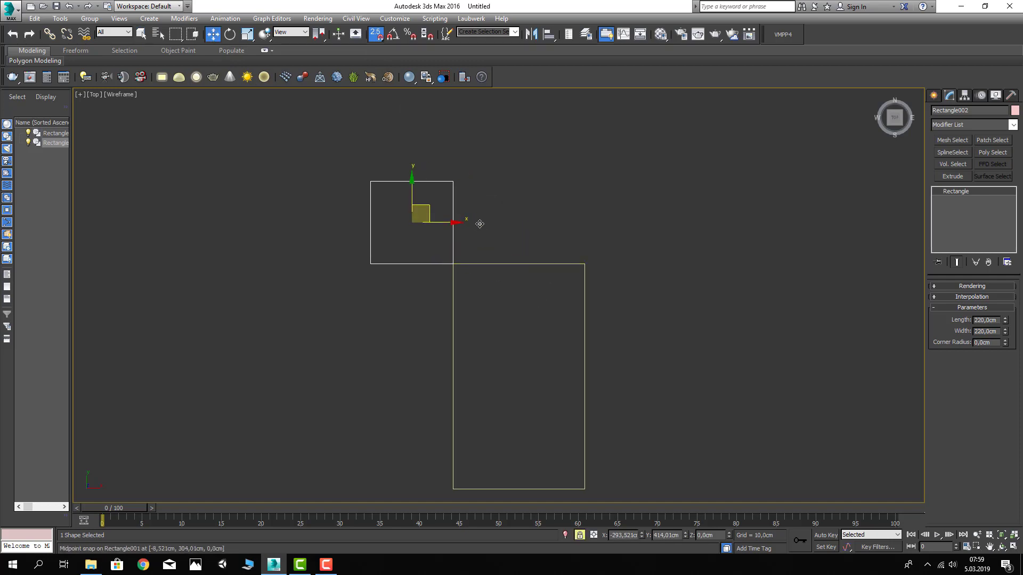
middle_click_drag(532, 232, 538, 213)
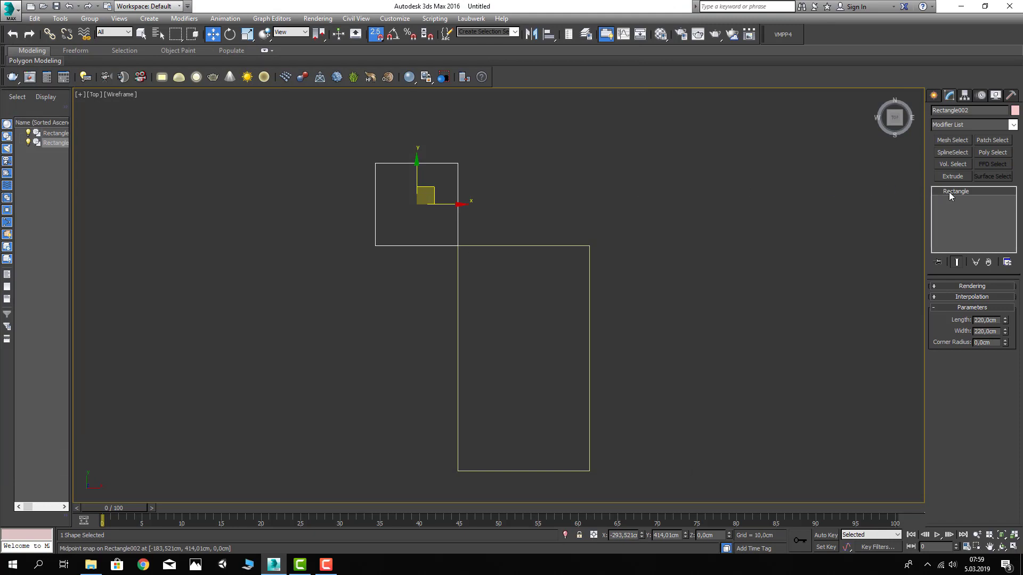
right_click(950, 191)
mouse_move(557, 271)
middle_mouse_down()
mouse_move(605, 263)
mouse_move(618, 248)
middle_mouse_up()
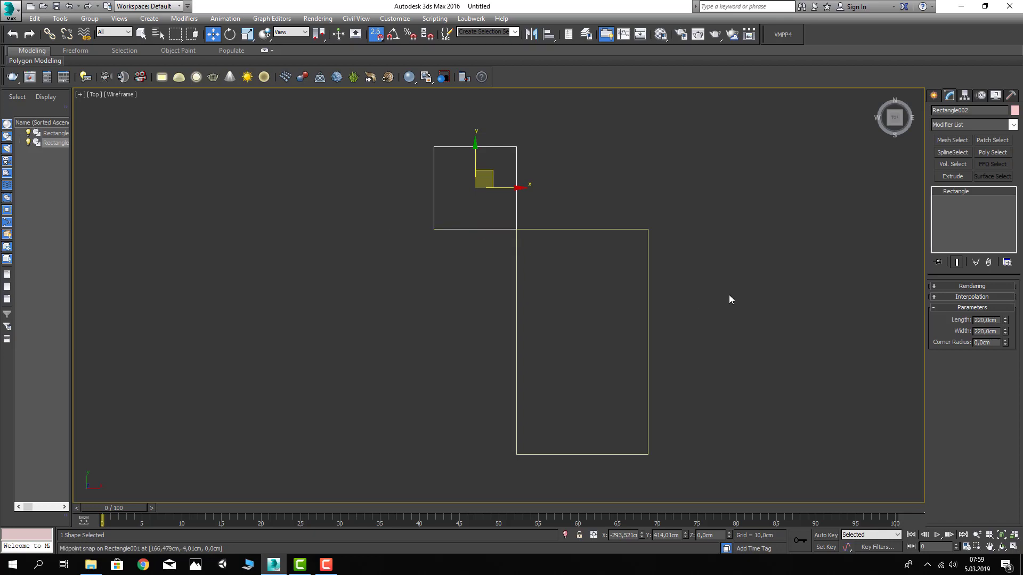
mouse_move(471, 252)
middle_mouse_down()
mouse_move(465, 270)
mouse_move(485, 243)
middle_mouse_up()
left_click(930, 95)
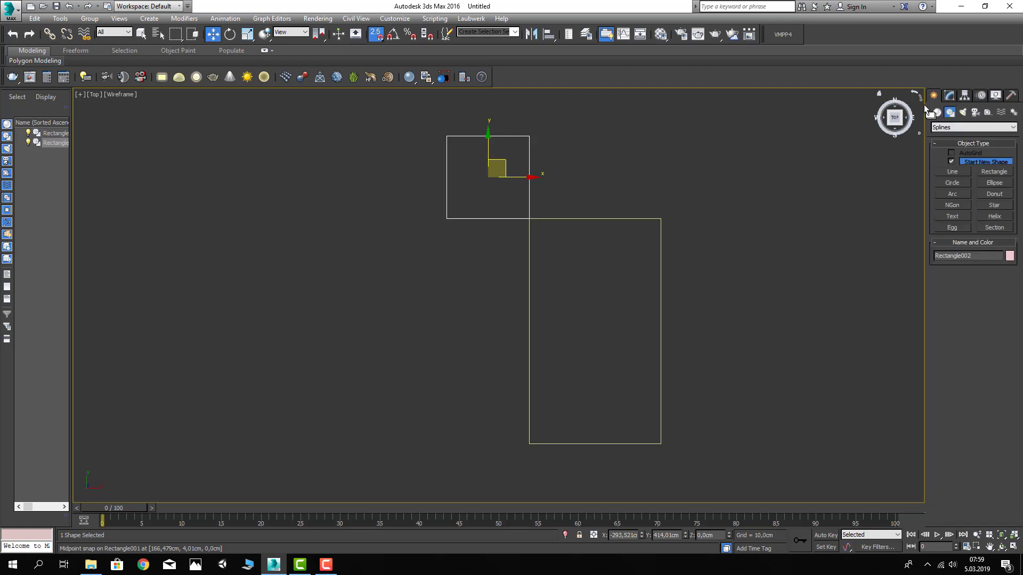
middle_click_drag(657, 269, 635, 272)
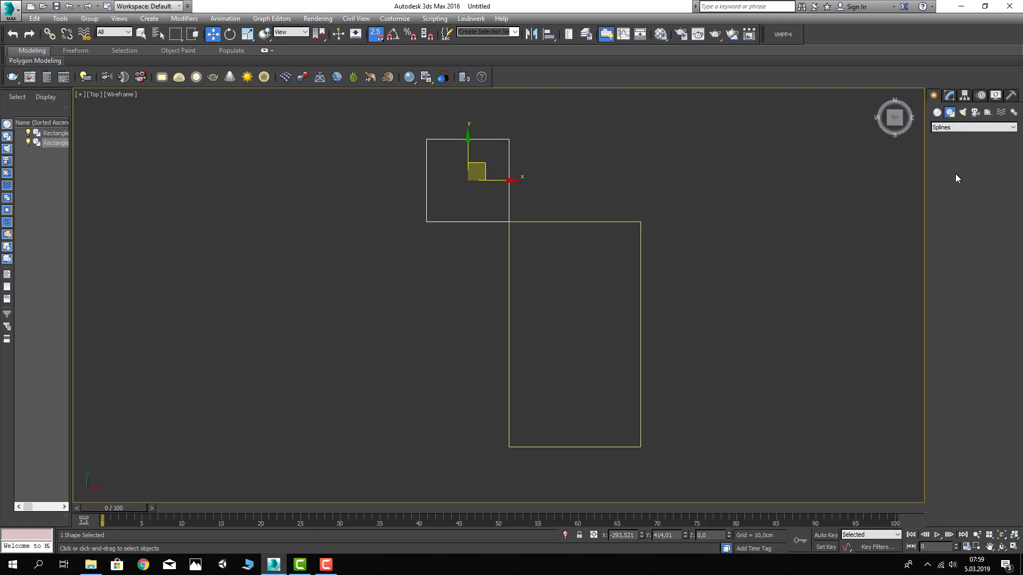
Trace a line around both rectangles' corners from the bottom-right, closing it at the start
left_click(953, 172)
left_click(641, 447)
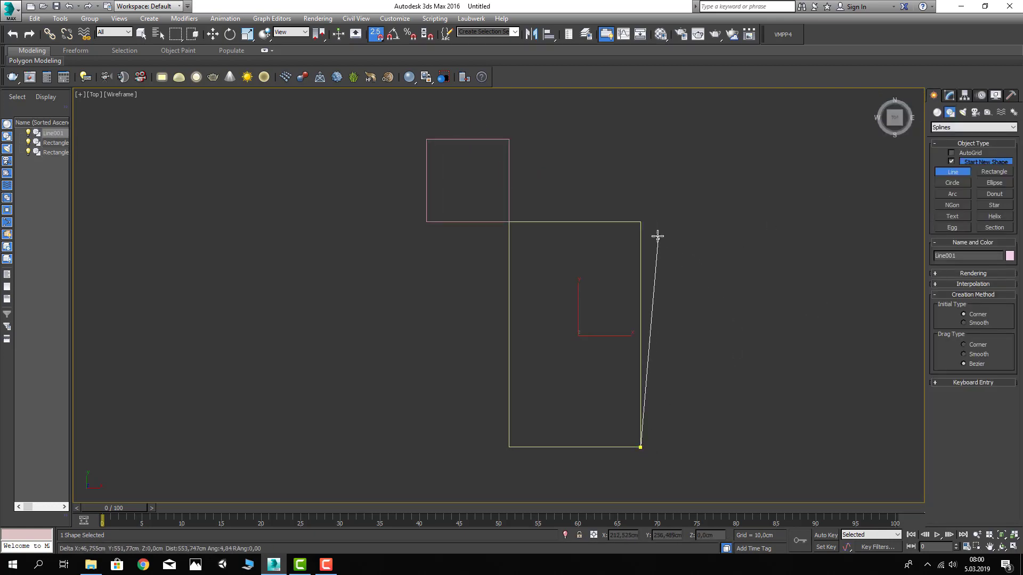
left_click(639, 223)
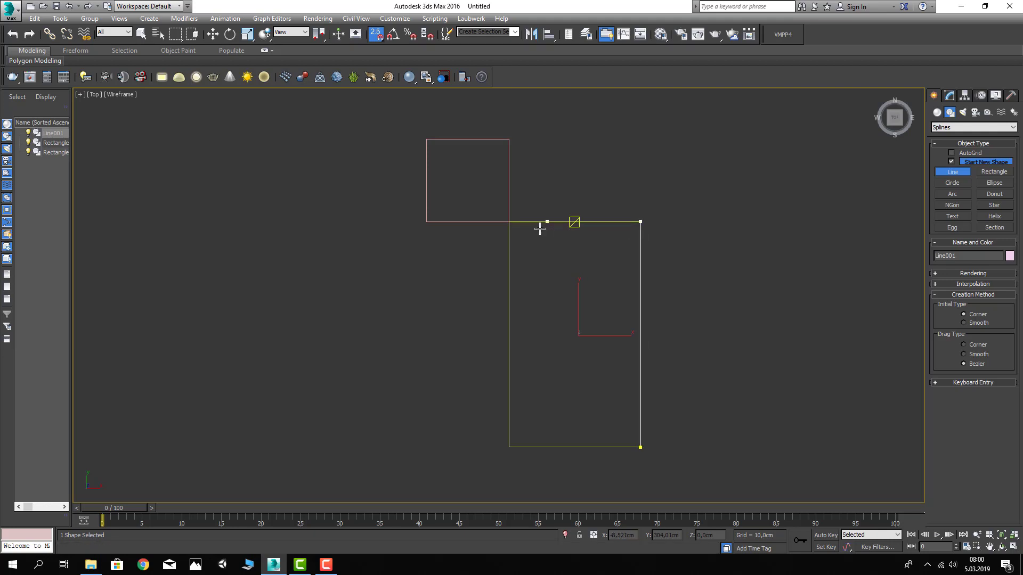
left_click(510, 221)
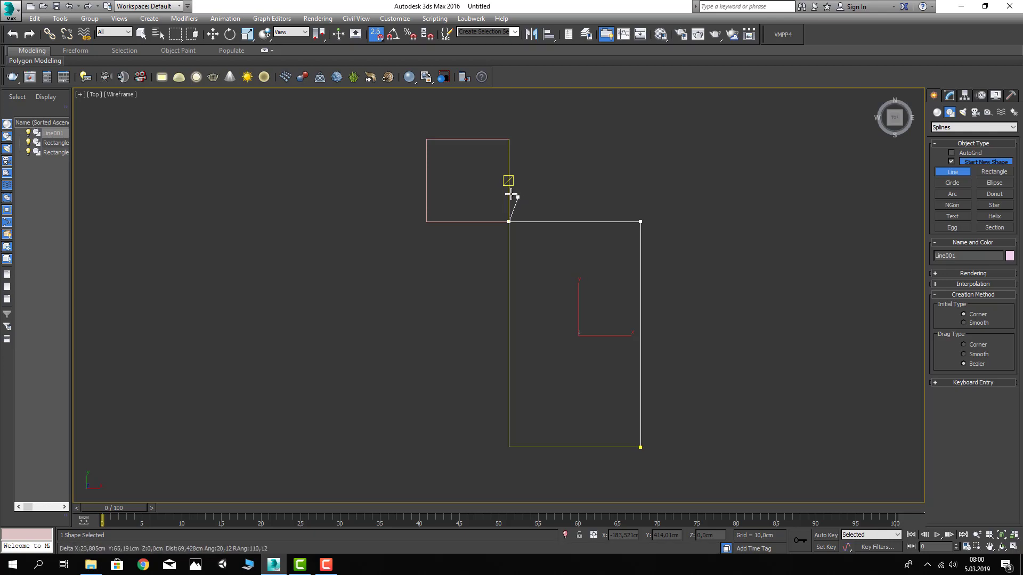
left_click(508, 139)
left_click(427, 139)
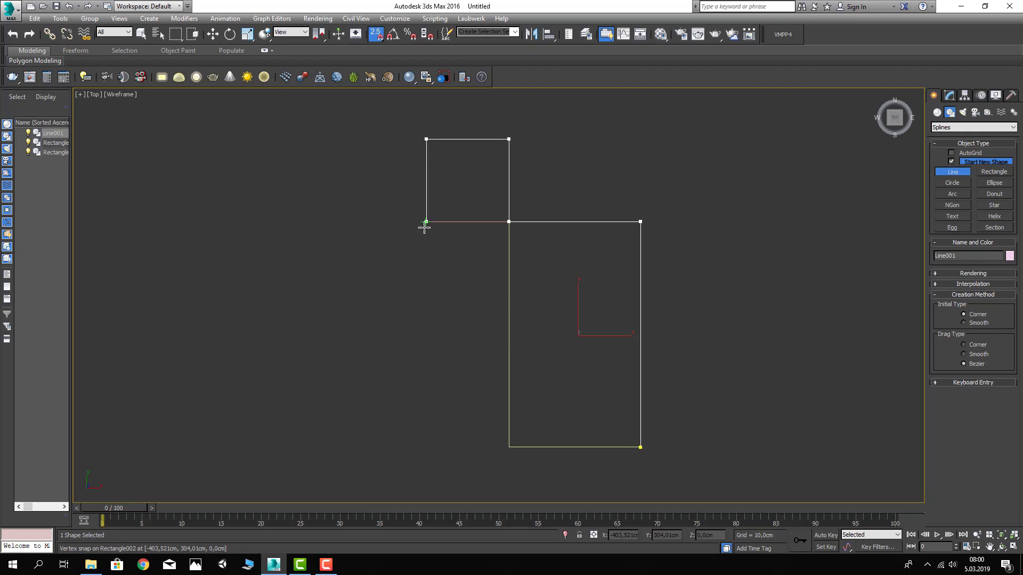
left_click(425, 222)
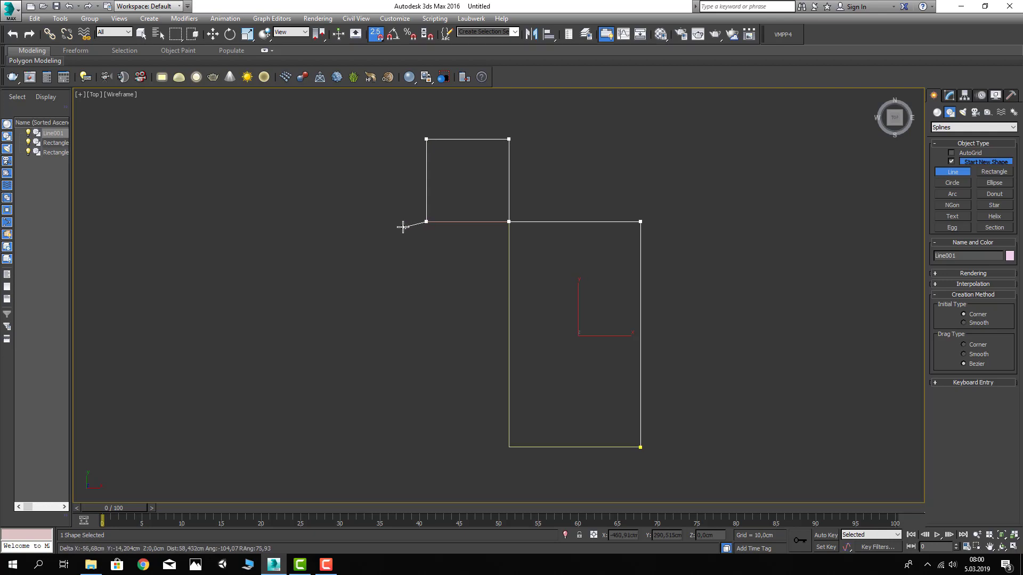
left_click(331, 223)
right_click(382, 424)
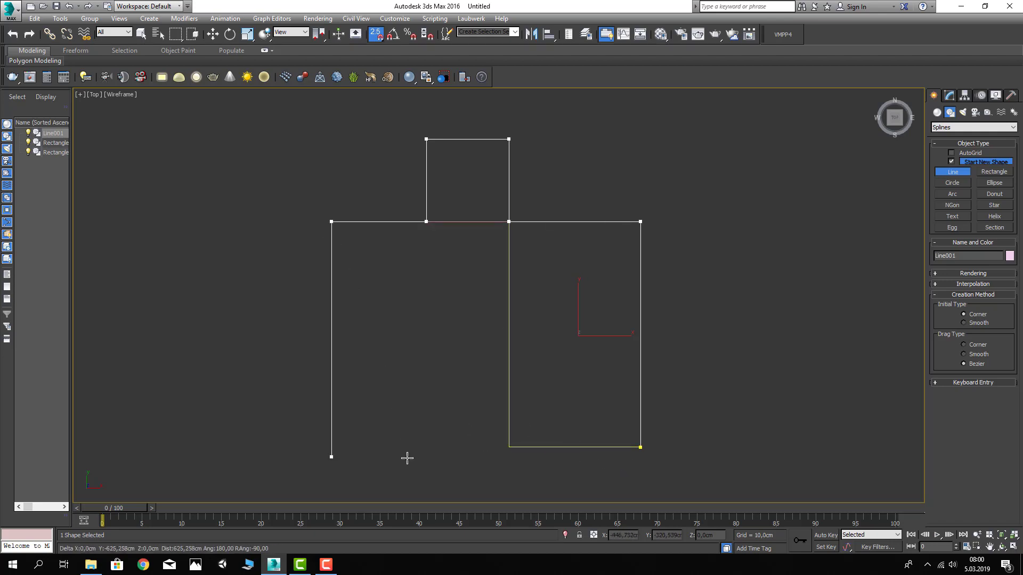
left_click_drag(503, 456, 504, 450, "shift")
left_click(626, 452)
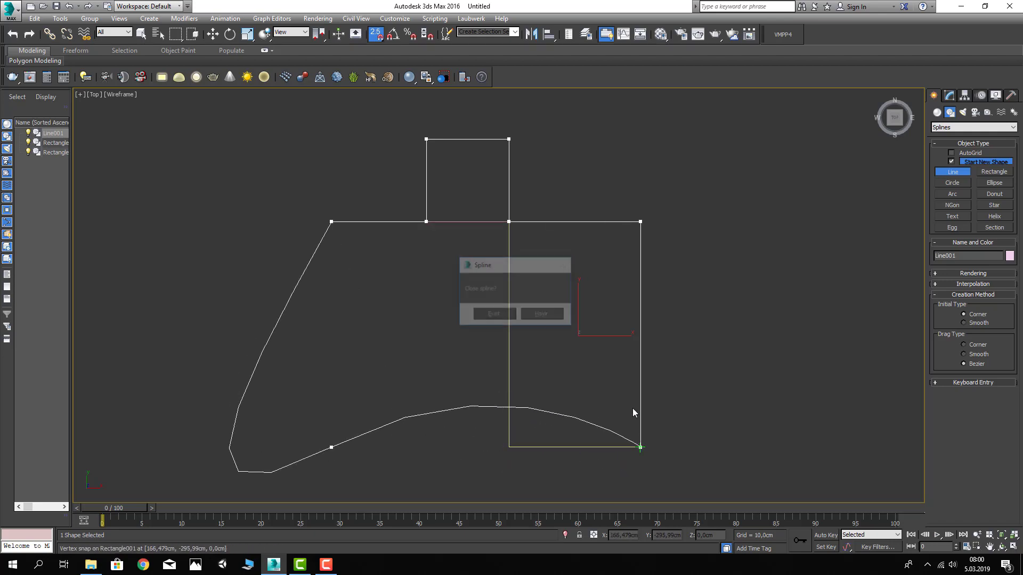
left_click(487, 313)
Convert all of the outline's vertices to Corner type
left_click(949, 95)
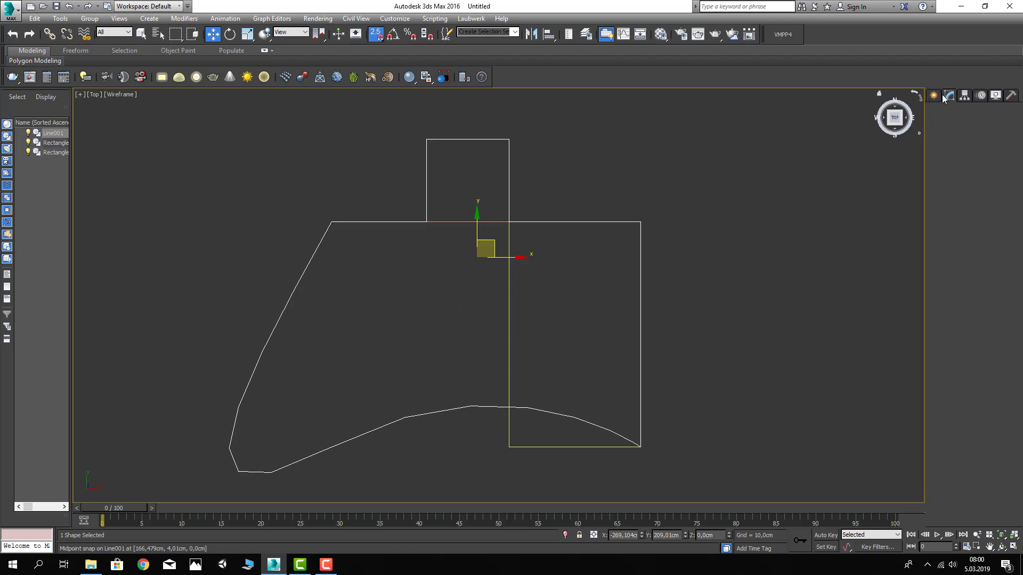
left_click(937, 191)
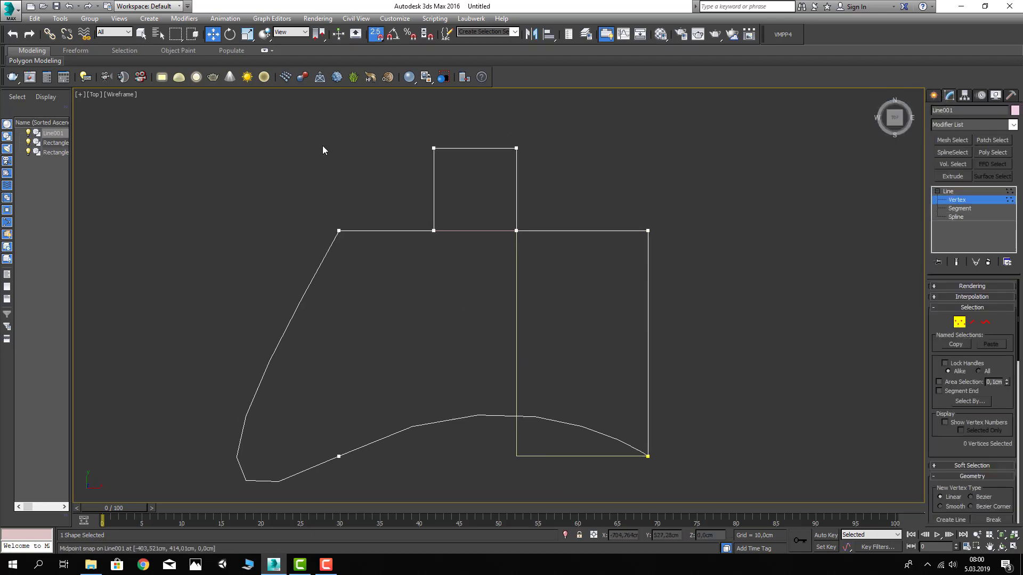
scroll(277, 144, "down", 2)
left_click_drag(201, 133, 639, 449)
right_click(532, 354)
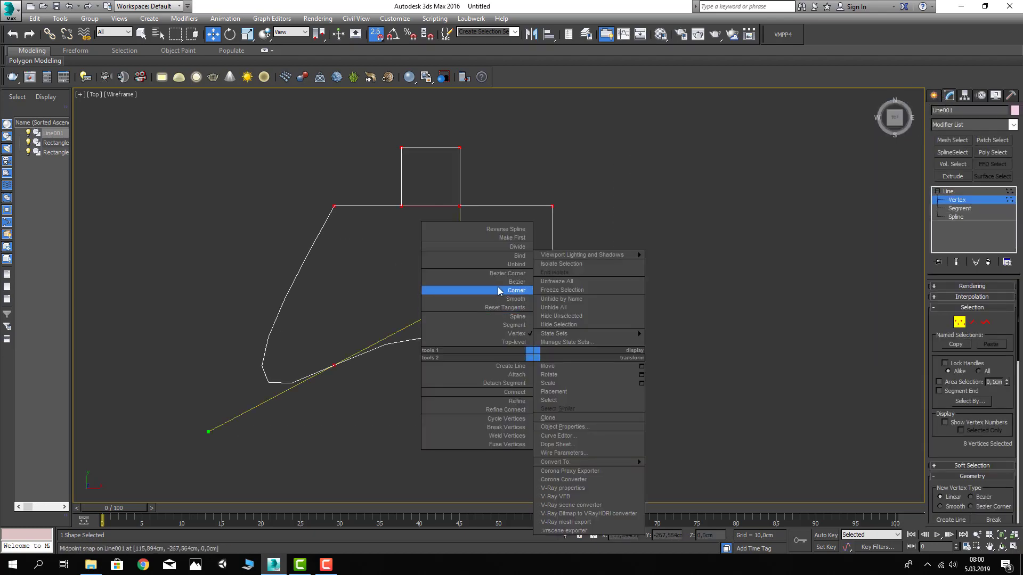
left_click(501, 291)
left_click(959, 322)
Delete the two original rectangles
left_click(493, 299)
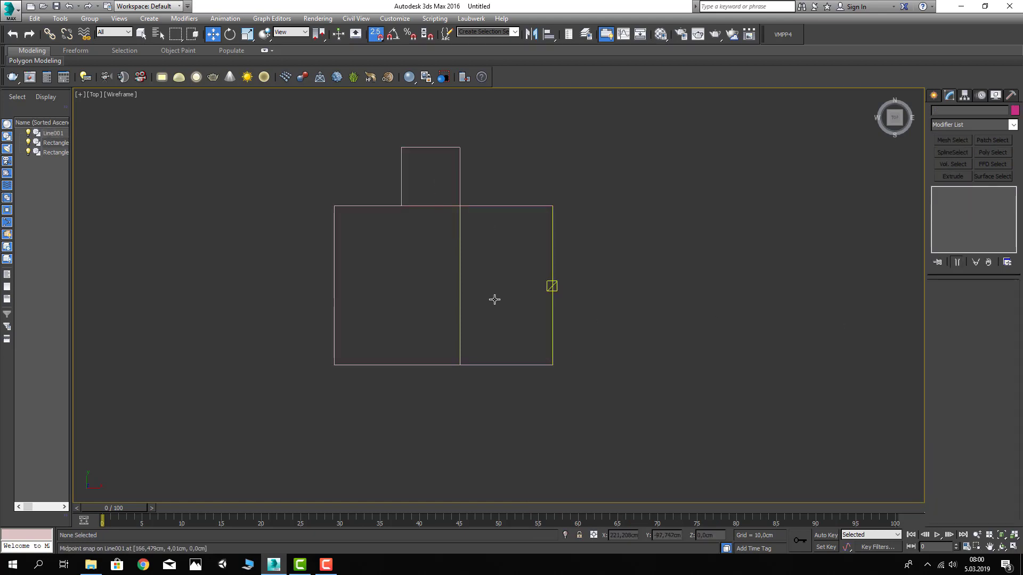
left_click(434, 209)
left_click(459, 257, "ctrl")
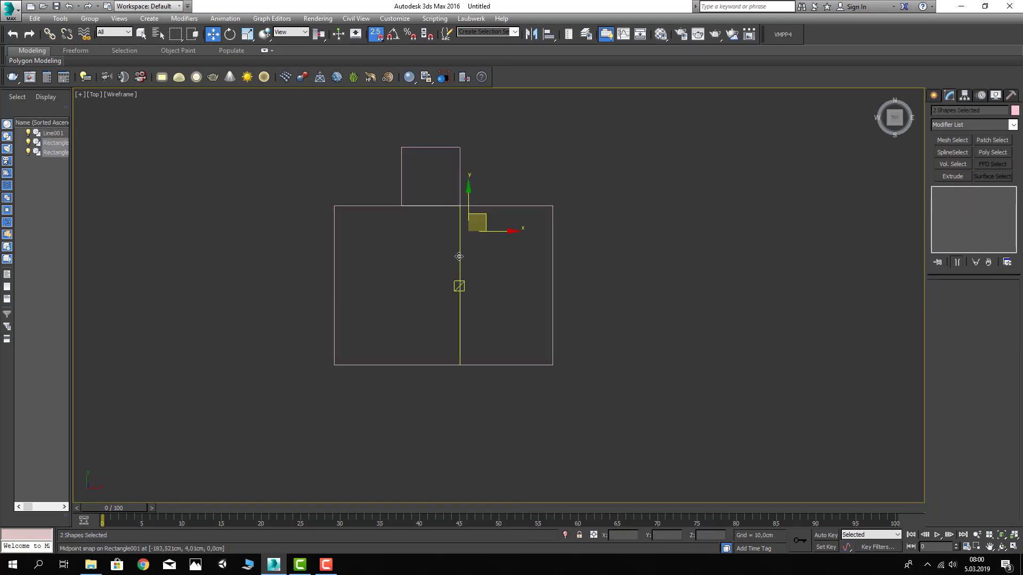
key("Delete")
Move the two left-wall vertices with Transform Type-In, 150 cm left then 50 cm back
left_click(519, 206)
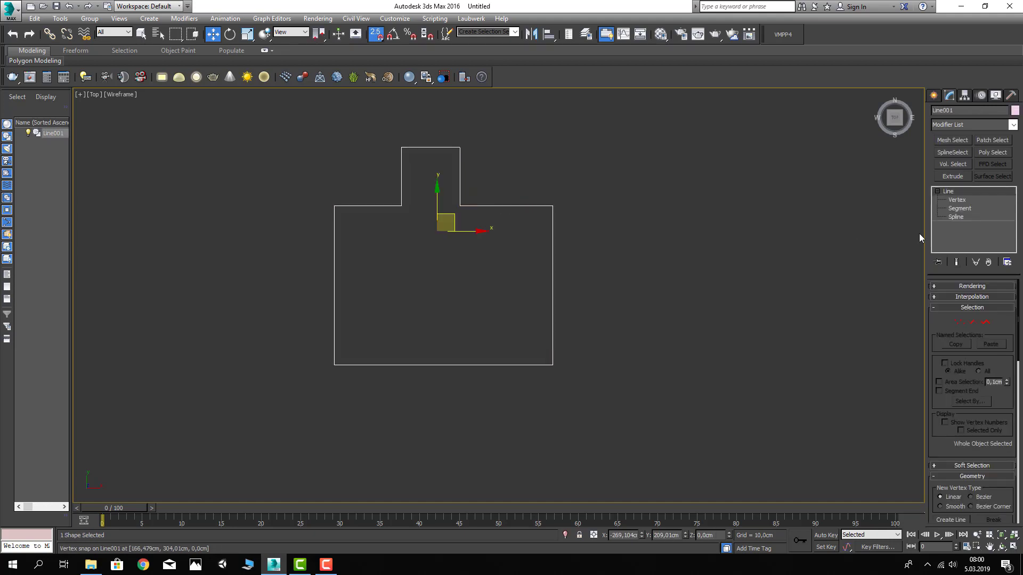
left_click(956, 200)
left_click_drag(249, 181, 354, 391)
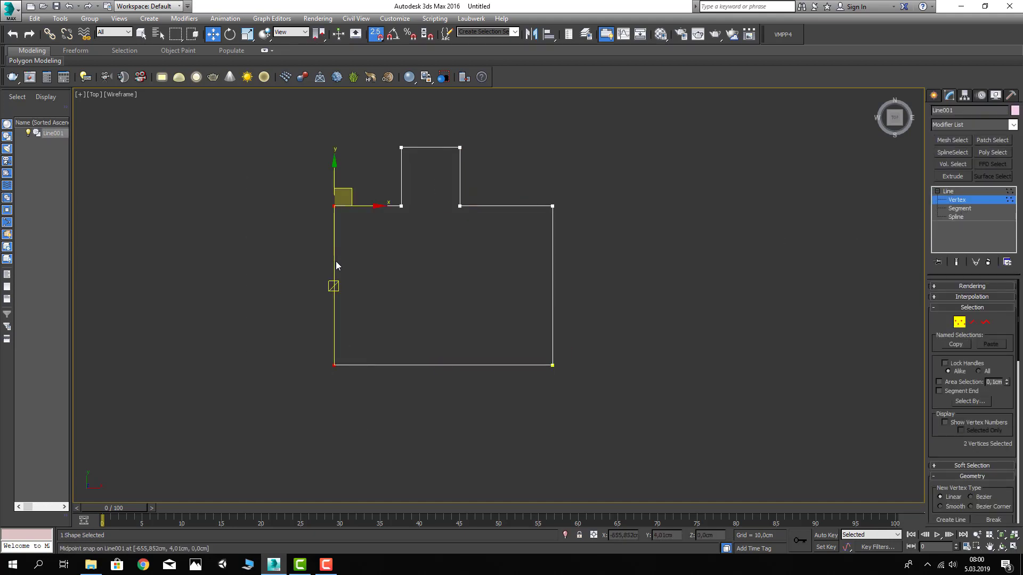
left_click_drag(333, 208, 401, 205)
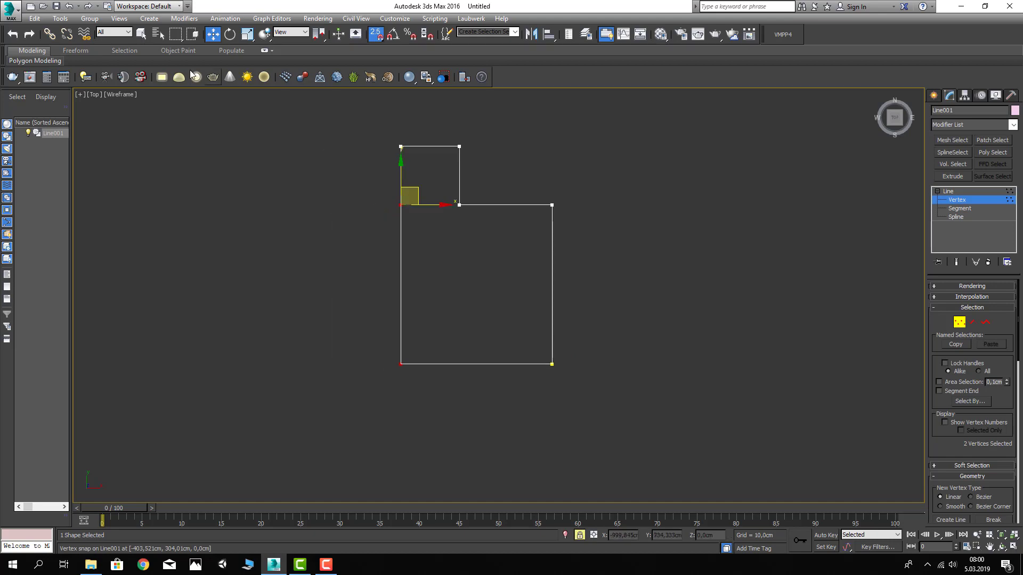
right_click(212, 35)
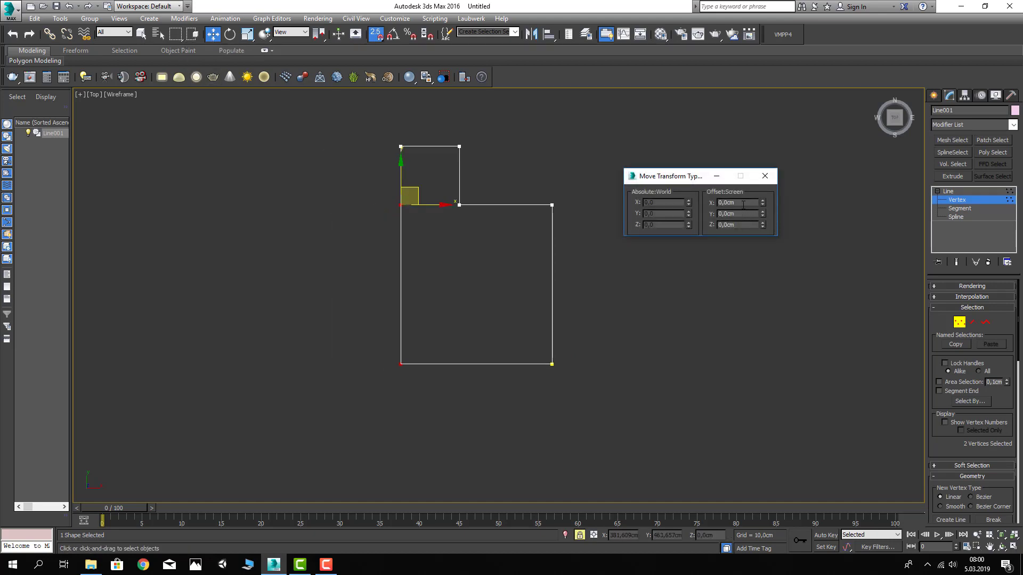
type("150")
key("Return")
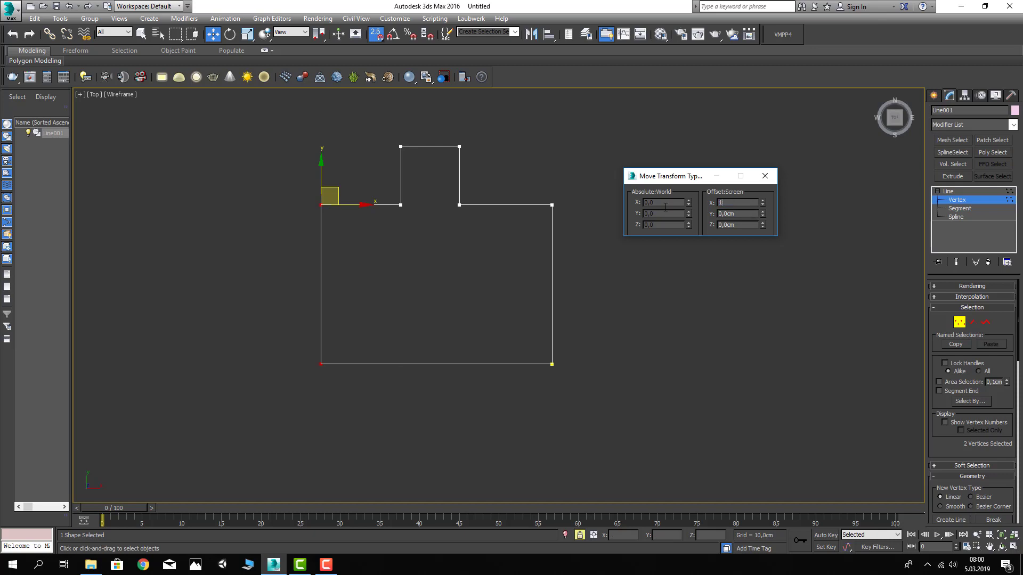
type("50")
key("Return")
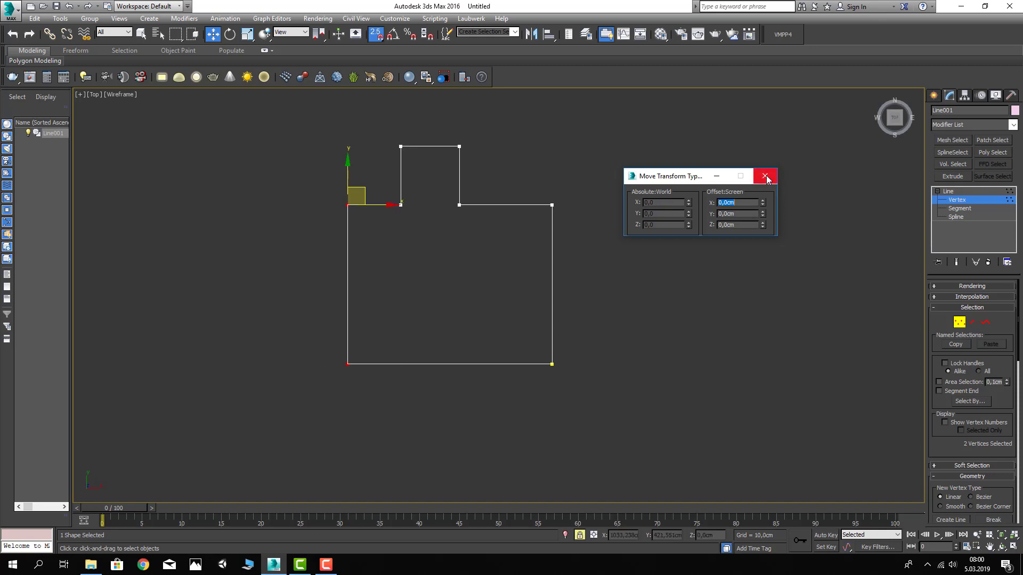
left_click(765, 175)
left_click(986, 322)
middle_click_drag(593, 176, 589, 194)
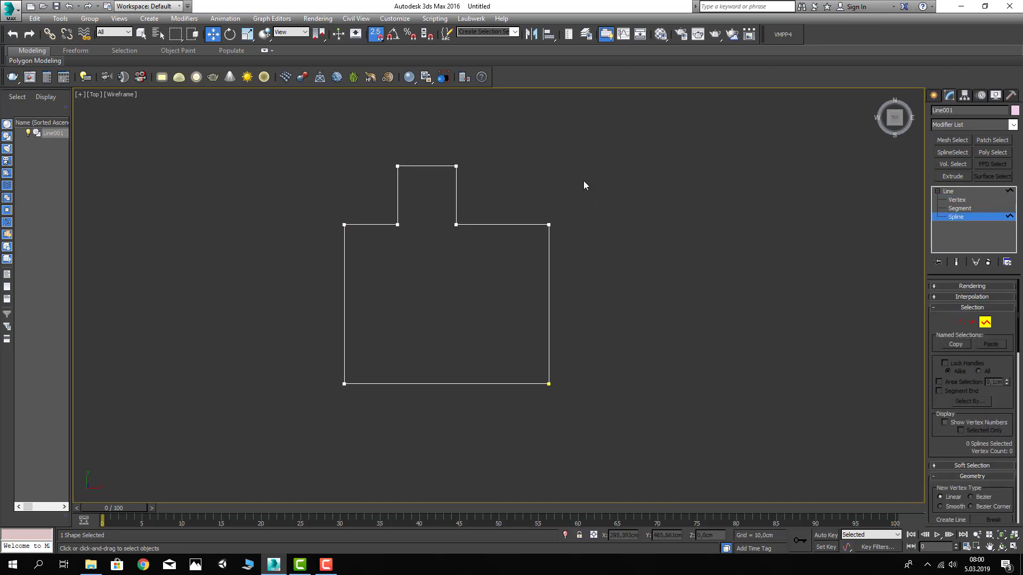
Apply an Outline offset to the room spline to give the walls thickness
left_click(519, 225)
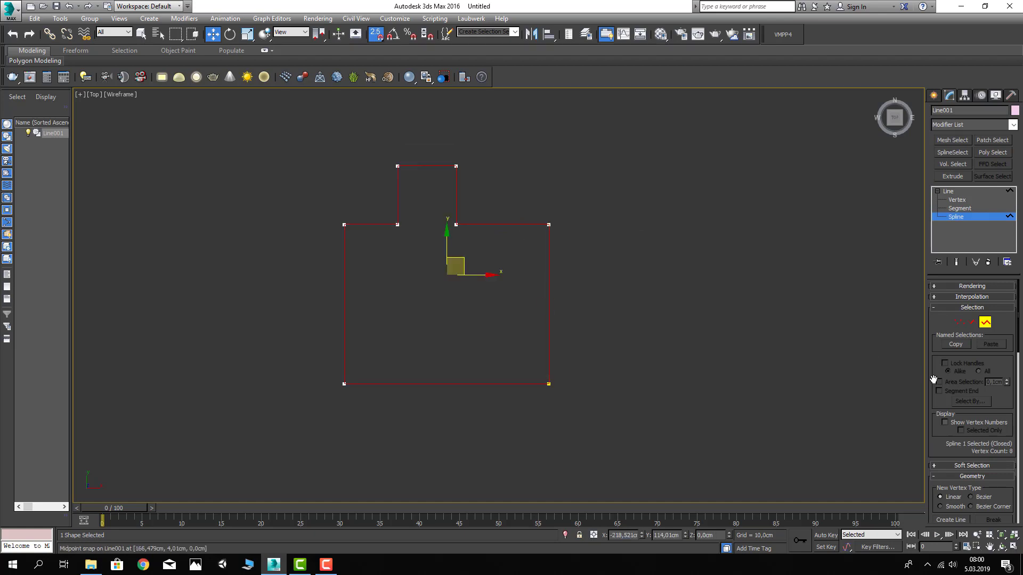
scroll(972, 433, "down", 3)
scroll(973, 433, "down", 3)
scroll(990, 461, "down", 2)
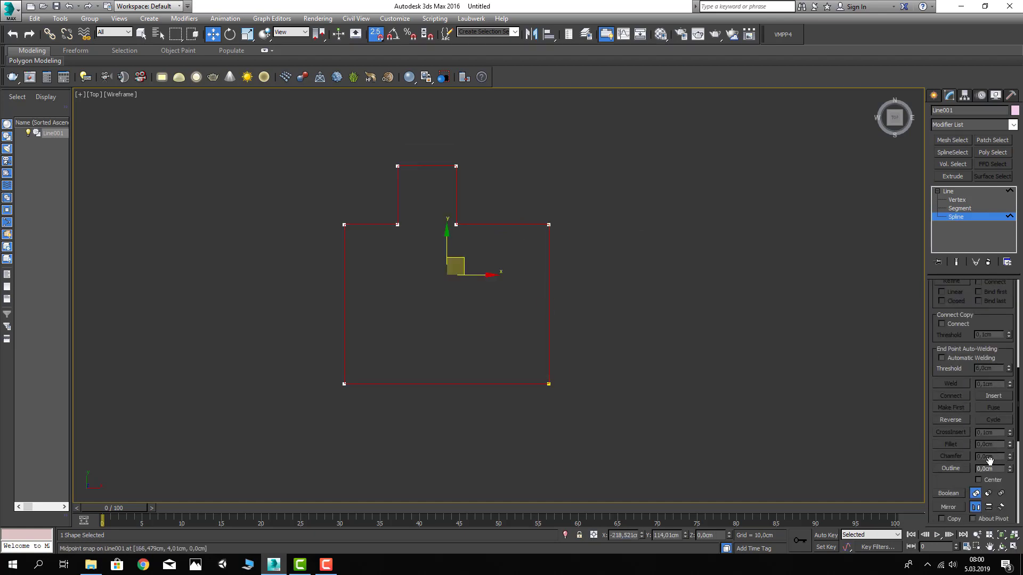
key("Return")
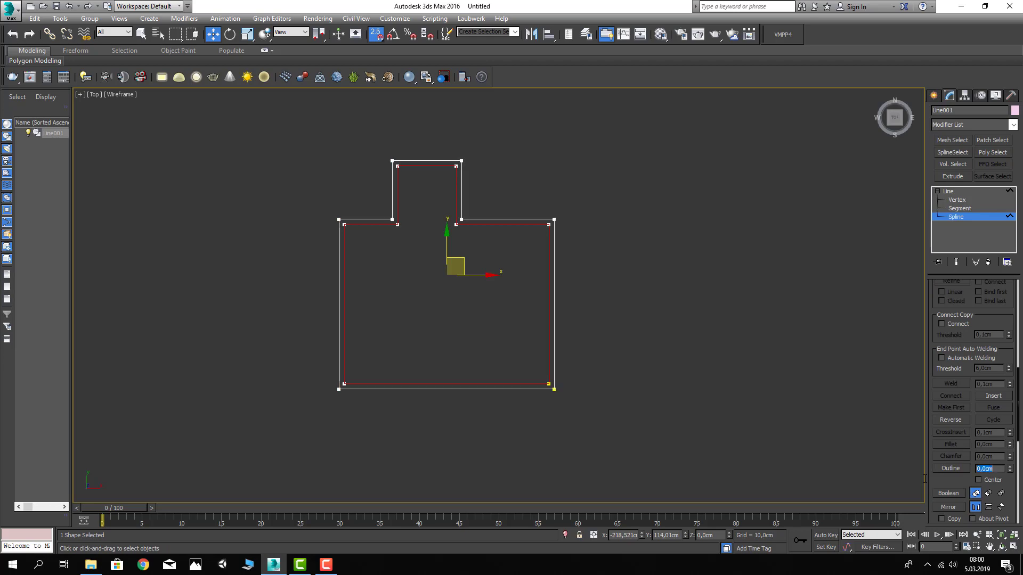
middle_click_drag(537, 210, 531, 257)
Save the scene as Mutfak.max and leave spline editing
key("ctrl+s")
key("Escape")
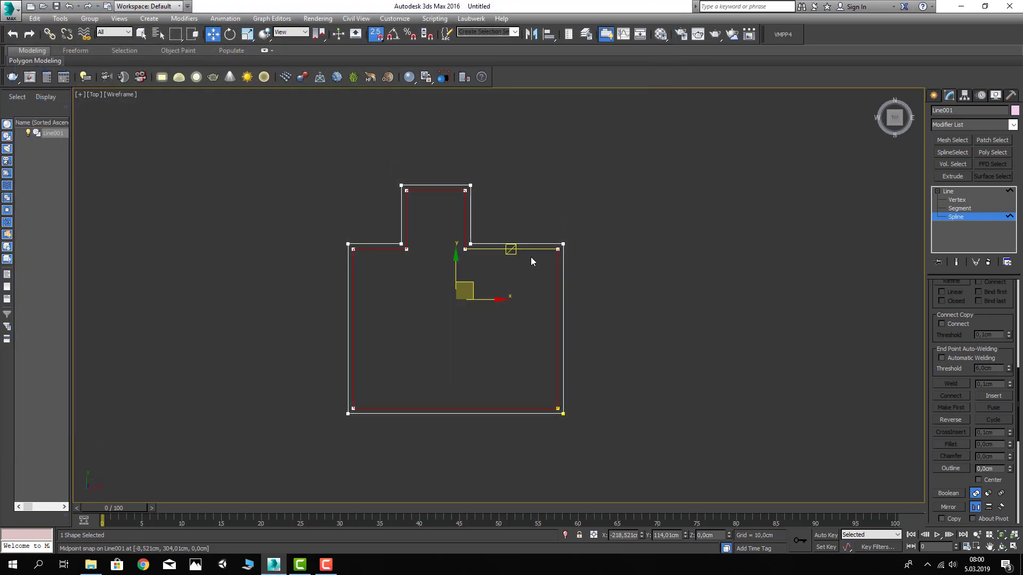
left_click(708, 359)
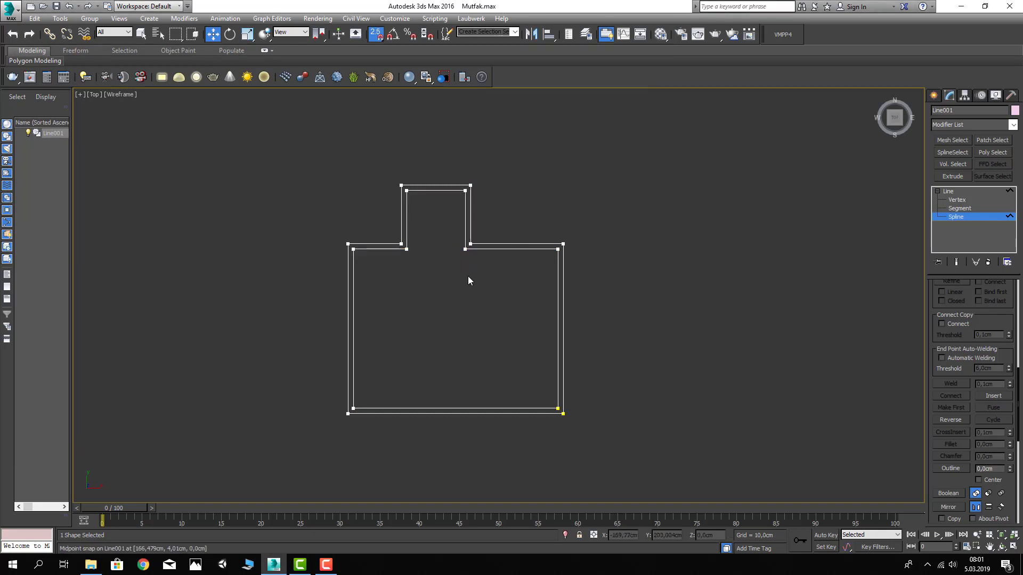
mouse_move(467, 276)
middle_mouse_down()
mouse_move(480, 292)
mouse_move(511, 292)
mouse_move(503, 294)
middle_mouse_up()
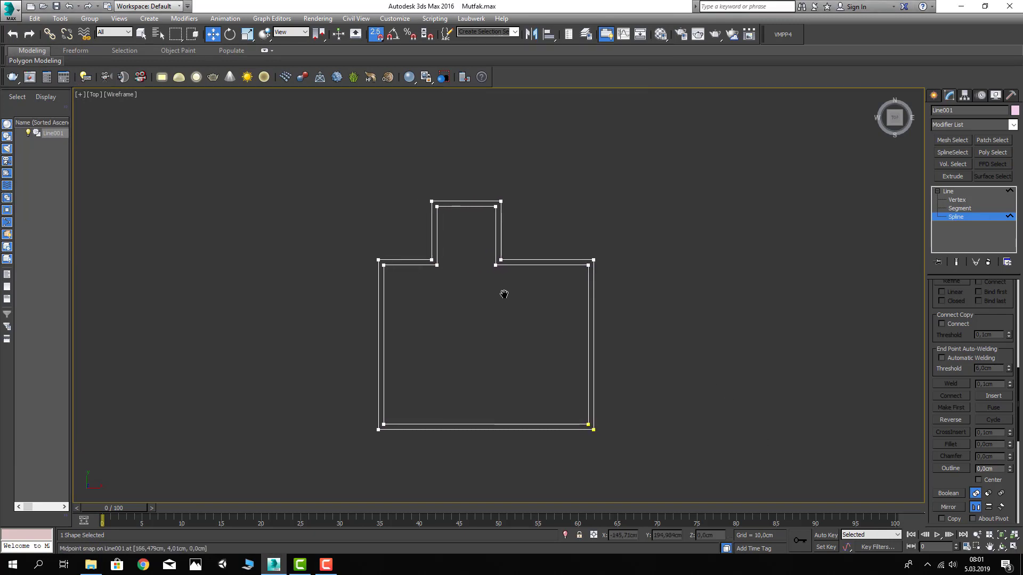
scroll(492, 262, "up", 5)
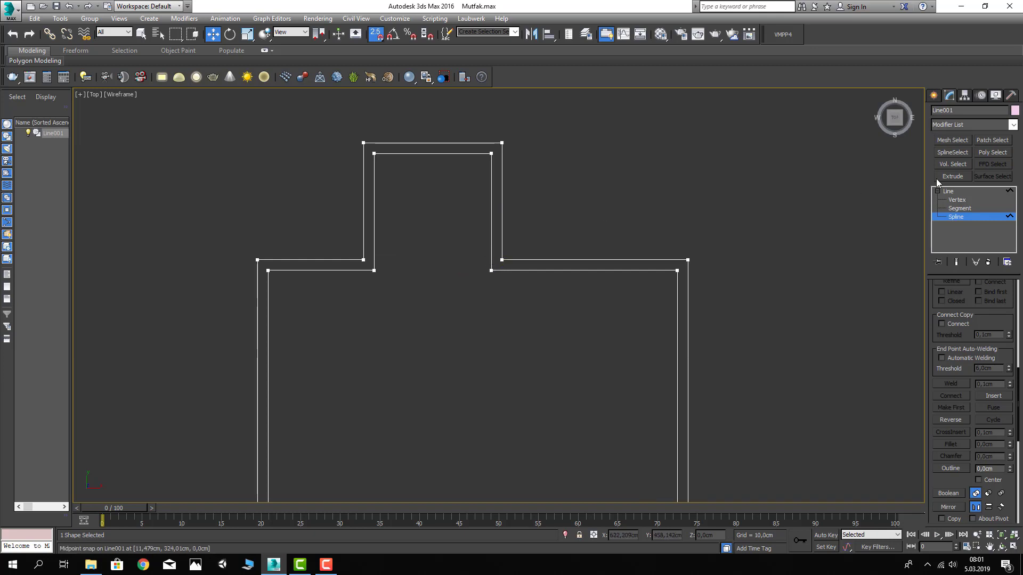
left_click(951, 192)
scroll(575, 128, "down", 3)
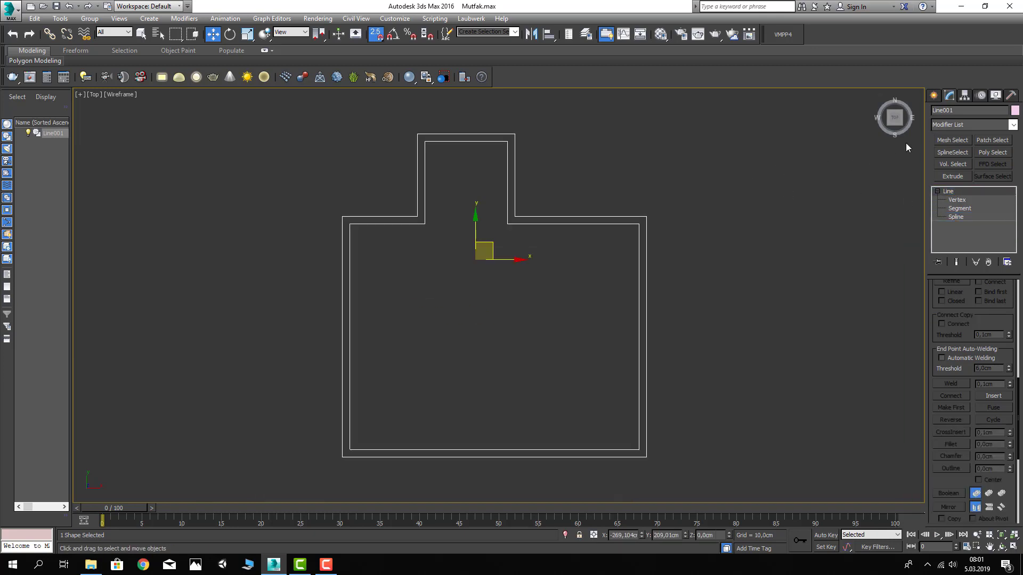
Start a new line at the inner bottom-right corner and trace along the inner top wall
left_click(933, 95)
left_click(953, 171)
middle_click_drag(497, 236, 472, 201)
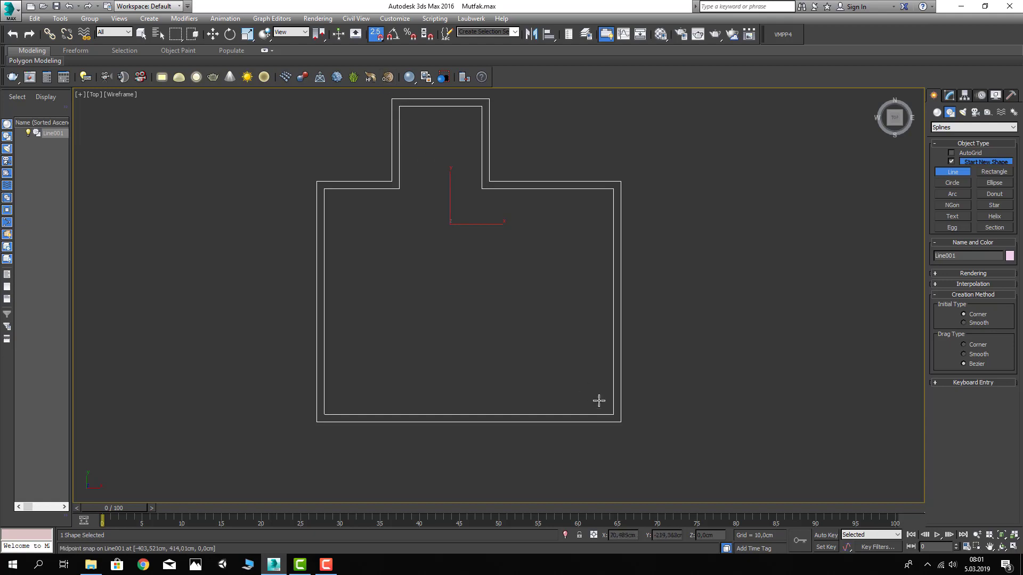
left_click(612, 413)
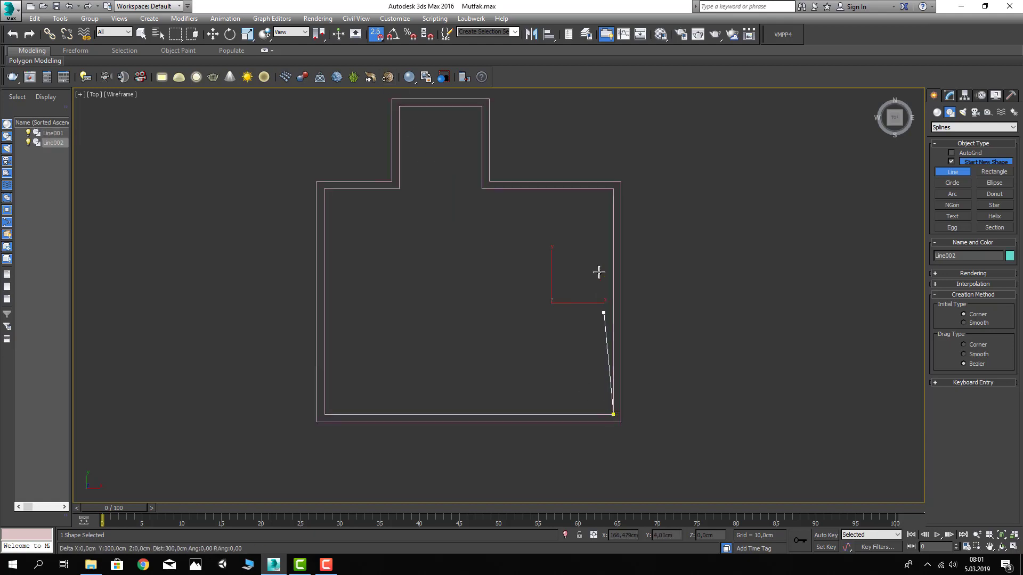
left_click(613, 189)
left_click(481, 189)
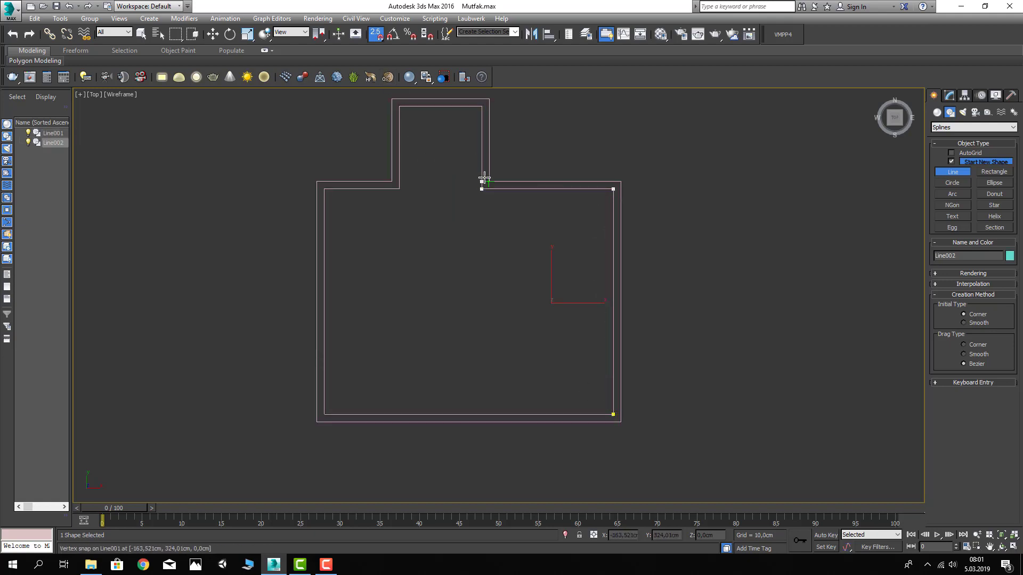
left_click(482, 181)
left_click(613, 181)
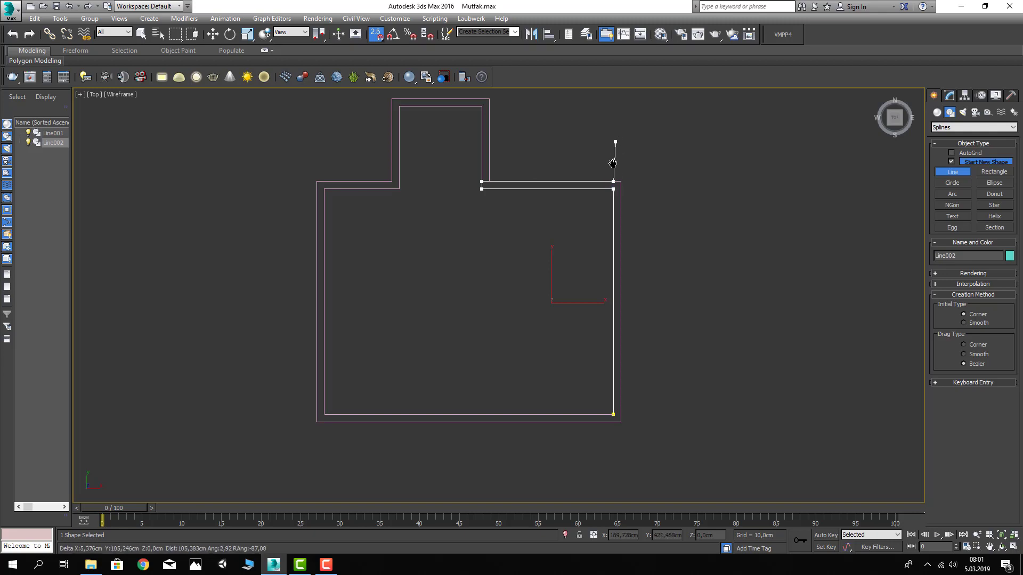
Continue the line around the alcove and down to the outer bottom-left corner
middle_click_drag(554, 123, 553, 201)
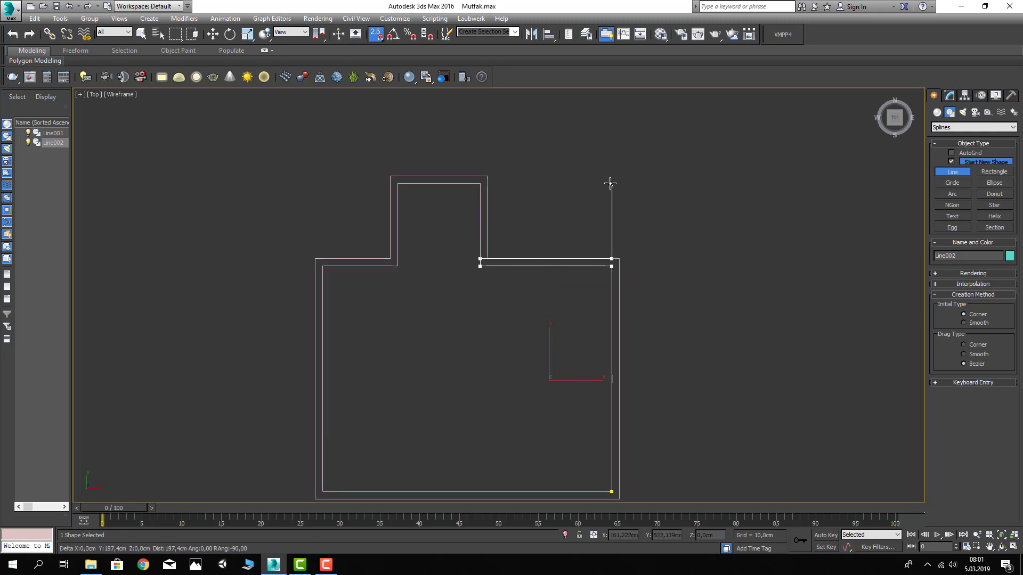
left_click(487, 259)
left_click(611, 198)
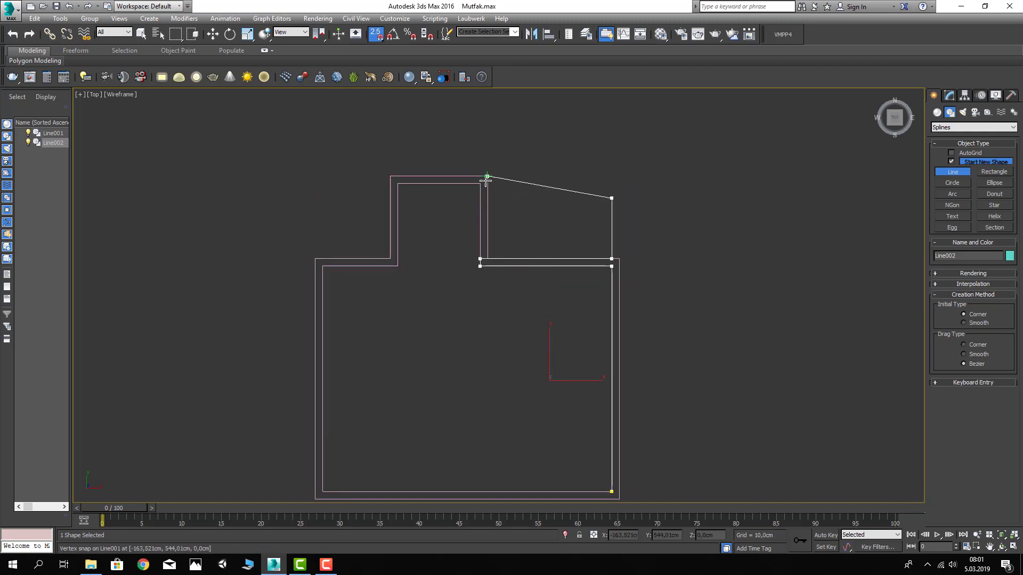
left_click(398, 184)
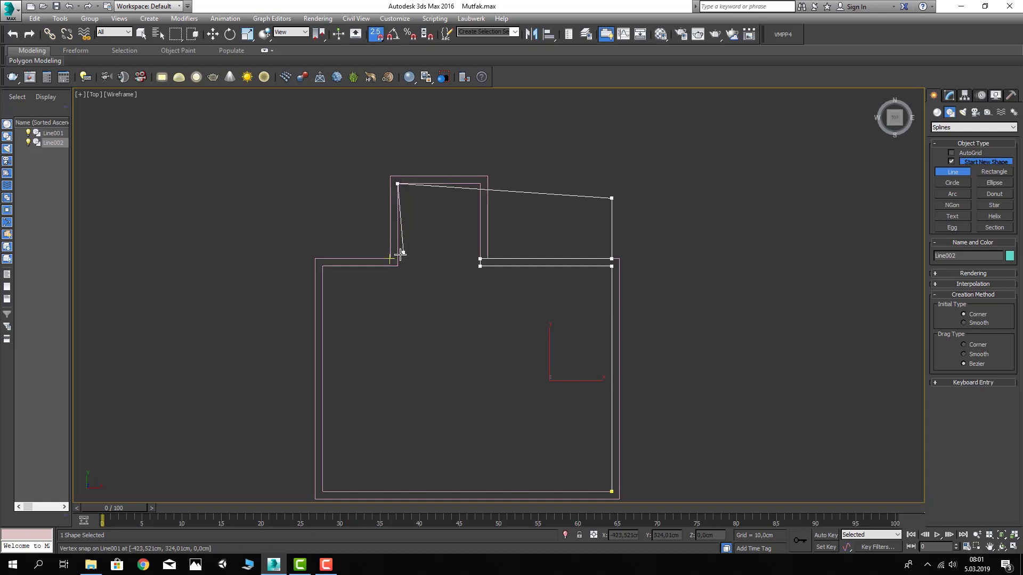
left_click(398, 266)
left_click(322, 266)
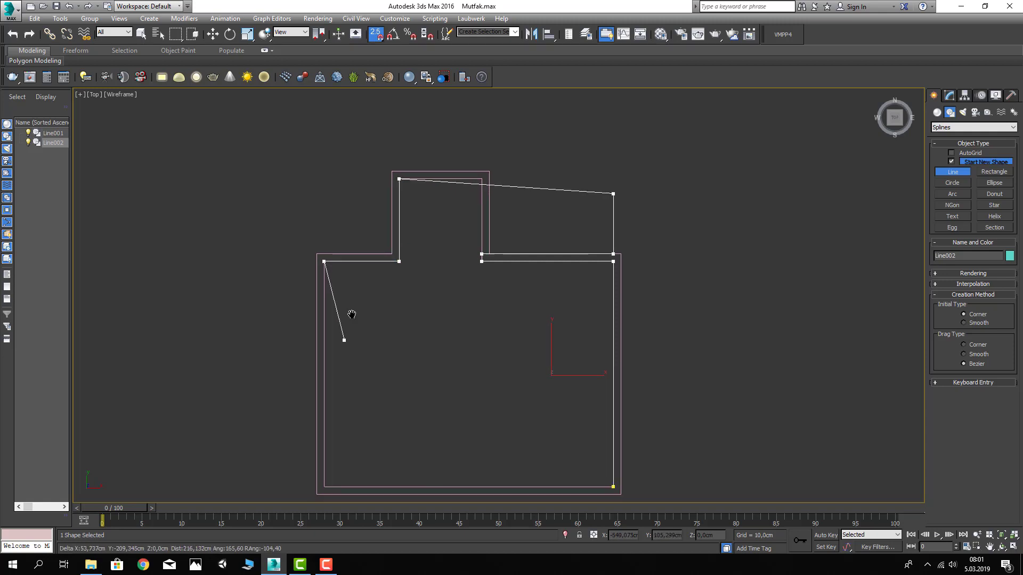
middle_click_drag(350, 318, 376, 226)
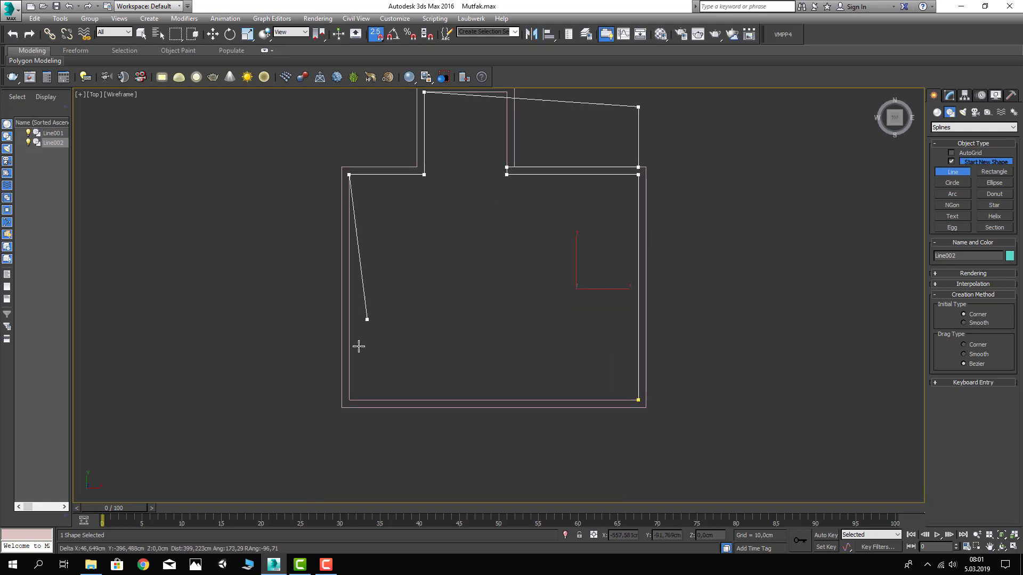
left_click(349, 390)
middle_click_drag(378, 323, 378, 356)
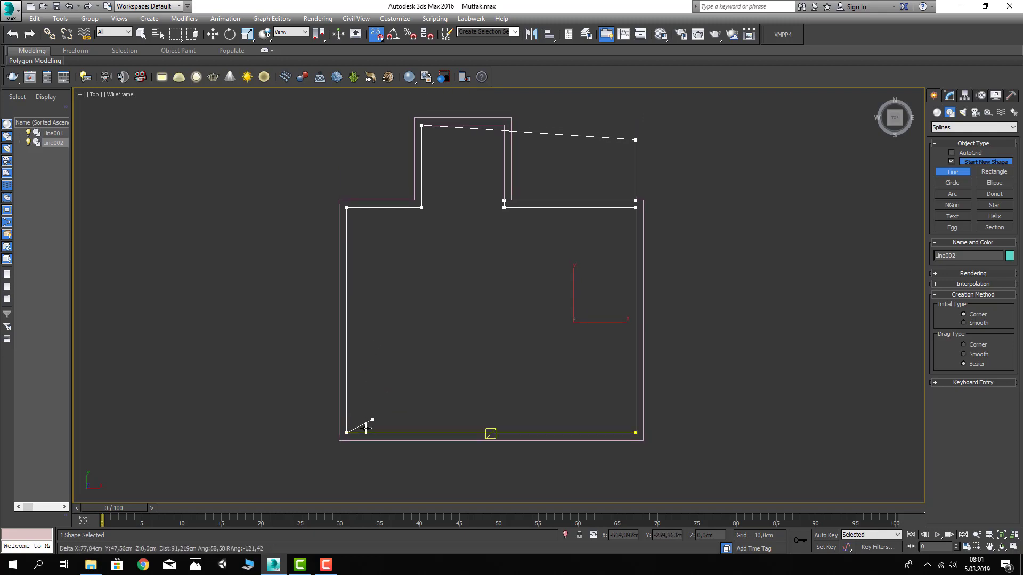
left_click(344, 450)
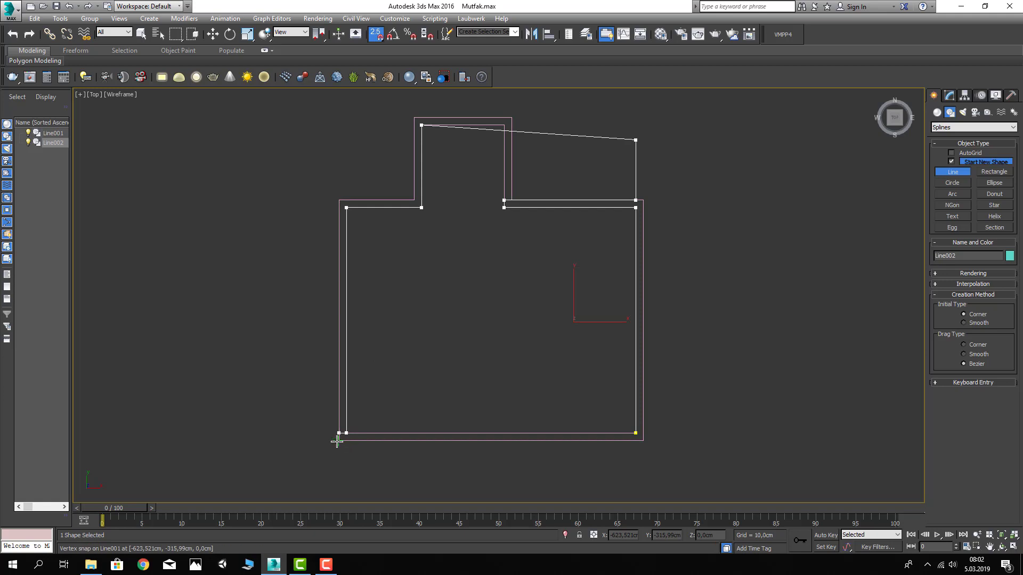
Trace up the outer left edge and across the top, closing the outline at its start
left_click(338, 201)
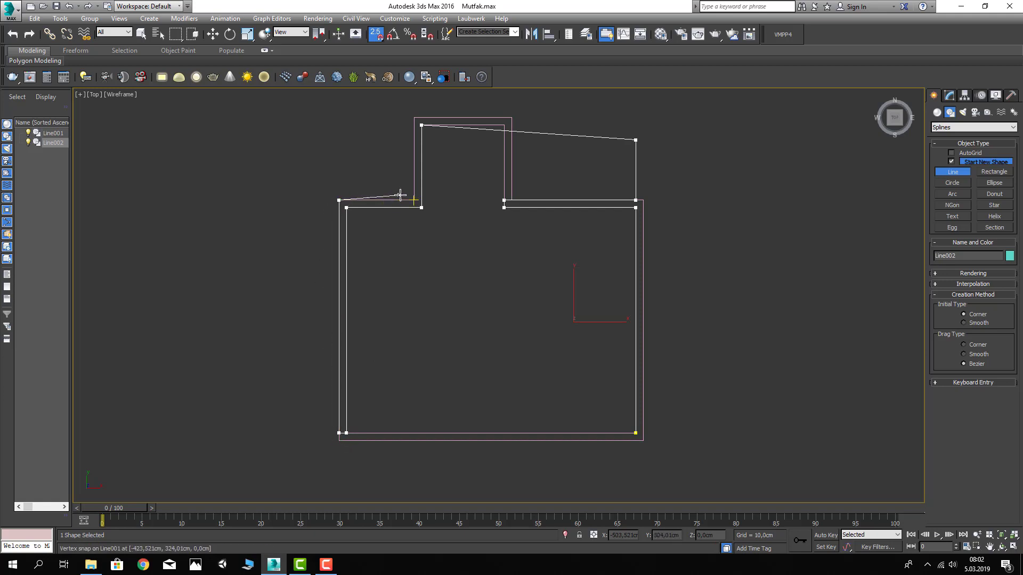
left_click(404, 195)
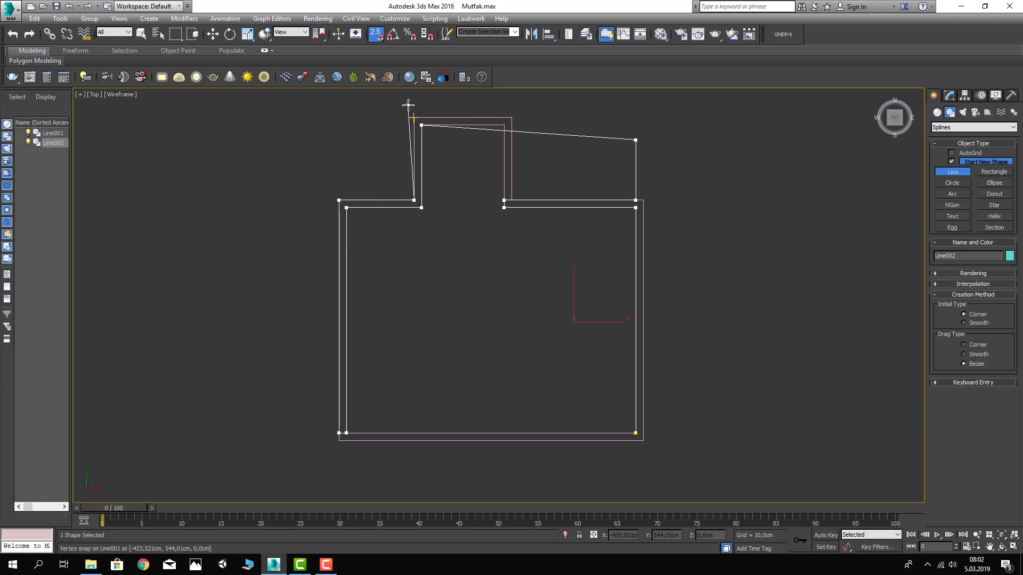
left_click(411, 114)
left_click(643, 118)
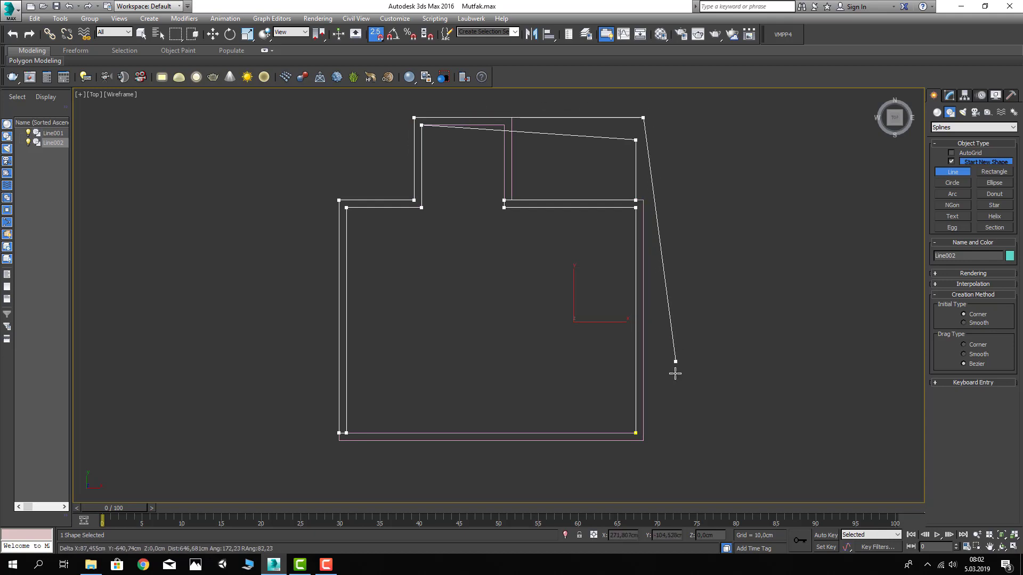
left_click(643, 433)
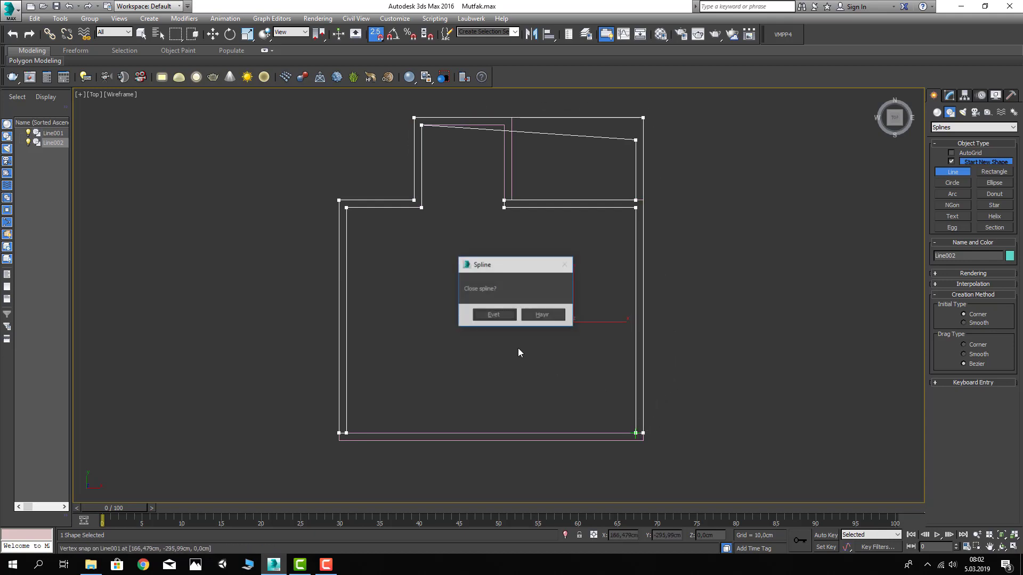
left_click(486, 315)
key("w")
middle_click_drag(503, 308, 493, 326)
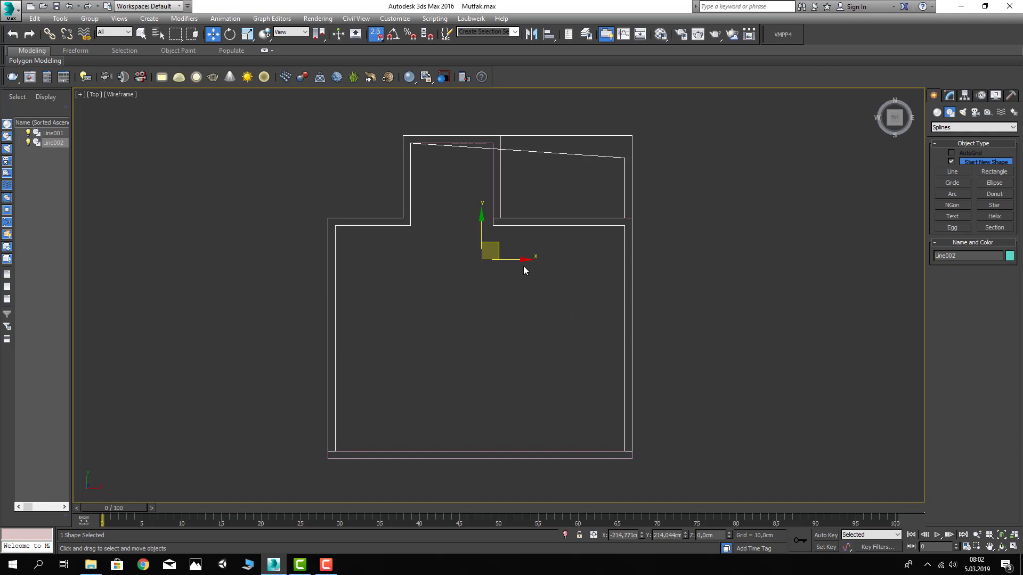
Delete the original plan line Line001 and select Line002 for editing
left_click(499, 171)
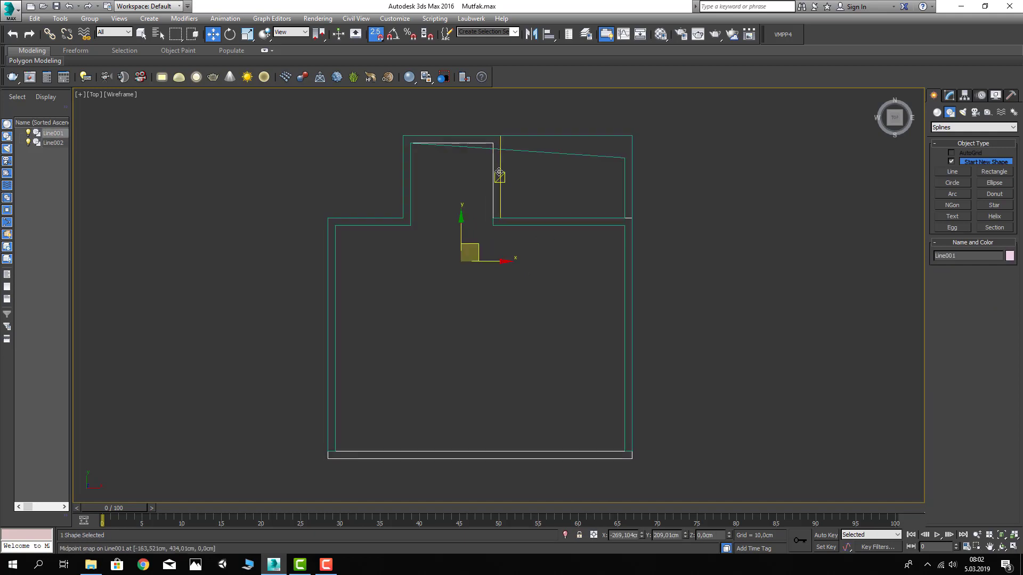
key("Delete")
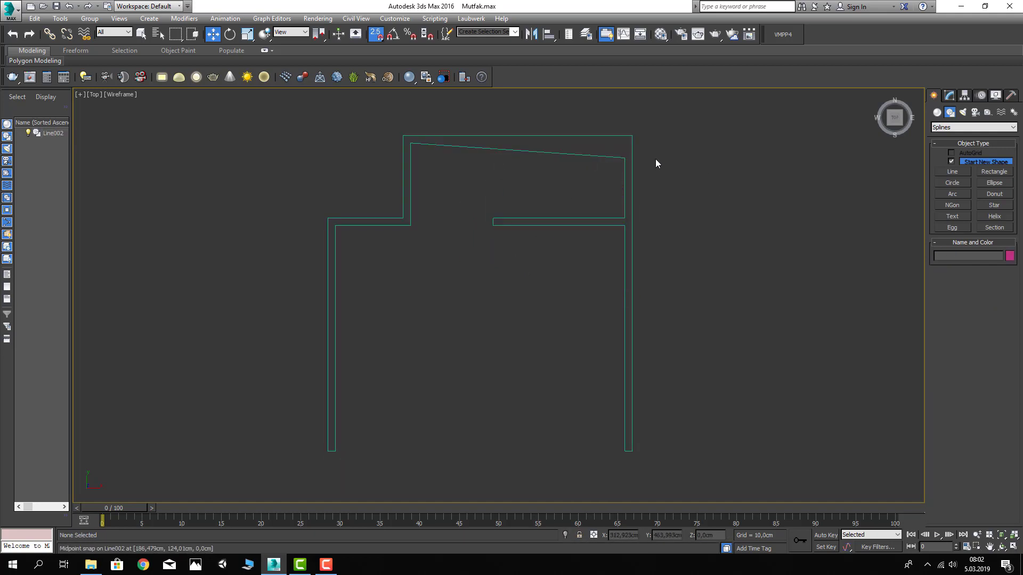
left_click(611, 156)
left_click(950, 96)
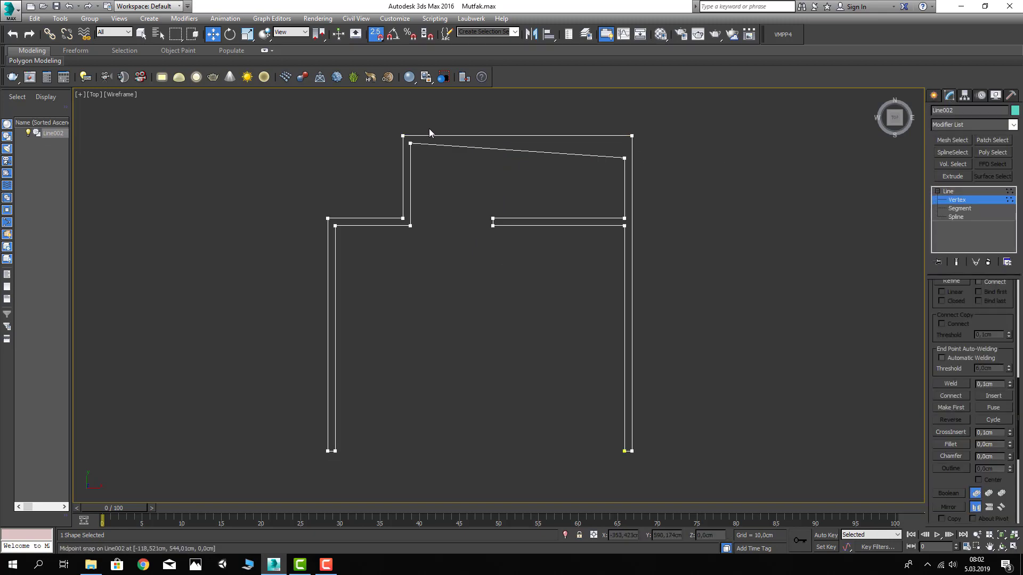
Copy the inner top-left vertex's Y value onto the top-right vertex to straighten the edge
left_click_drag(429, 128, 408, 164)
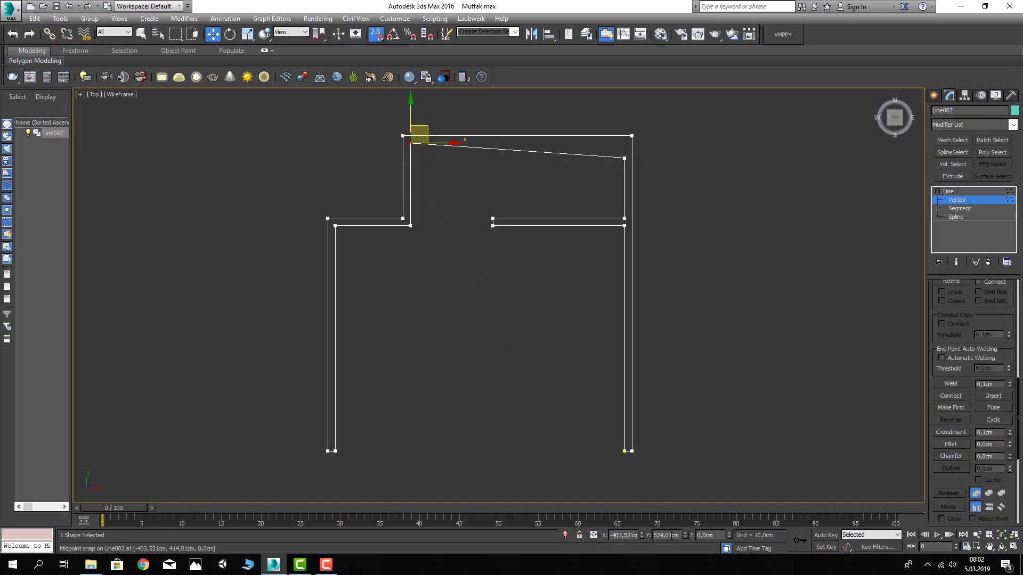
right_click(672, 537)
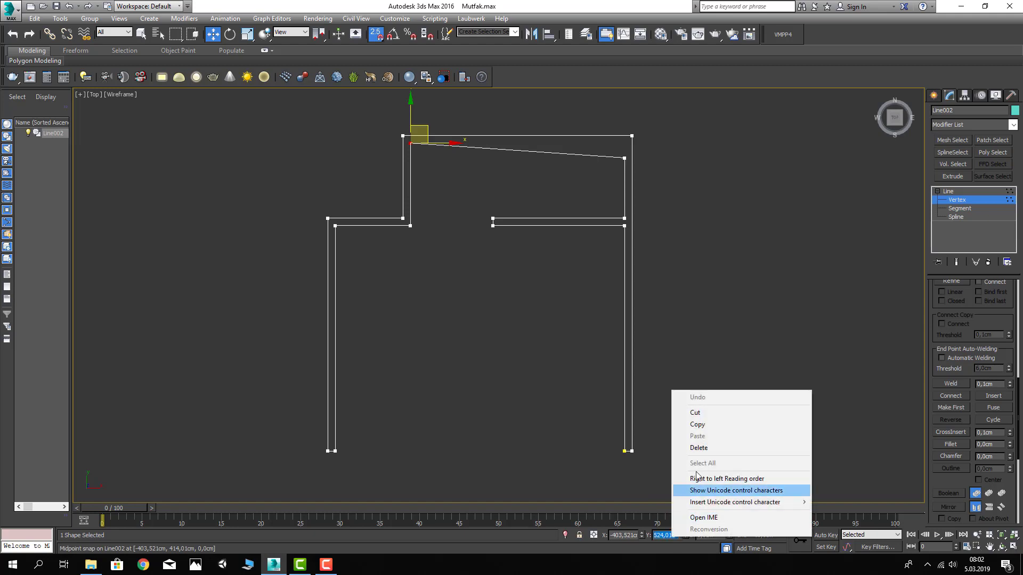
left_click(701, 426)
left_click_drag(639, 167, 639, 167)
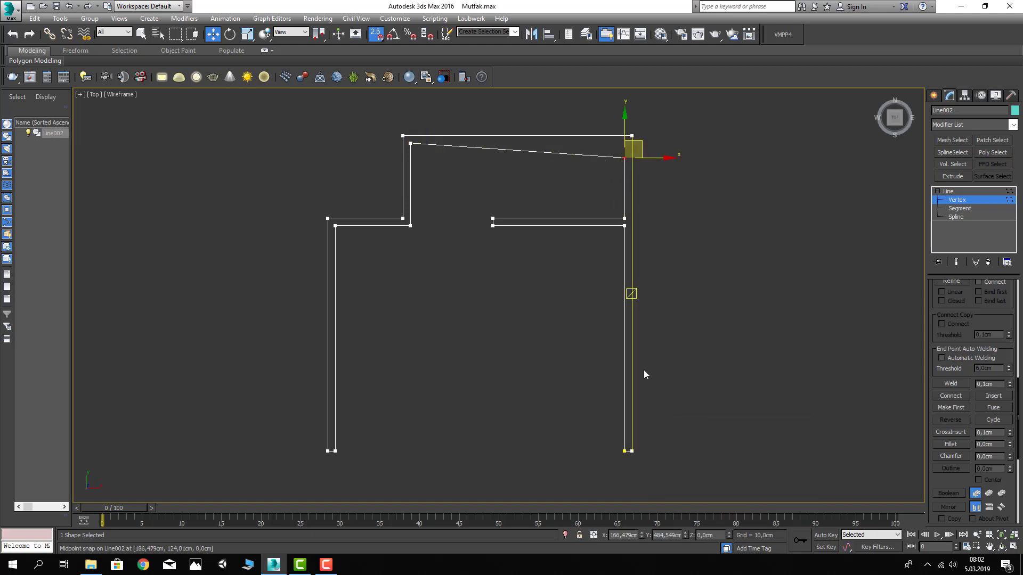
right_click(669, 535)
left_click(698, 433)
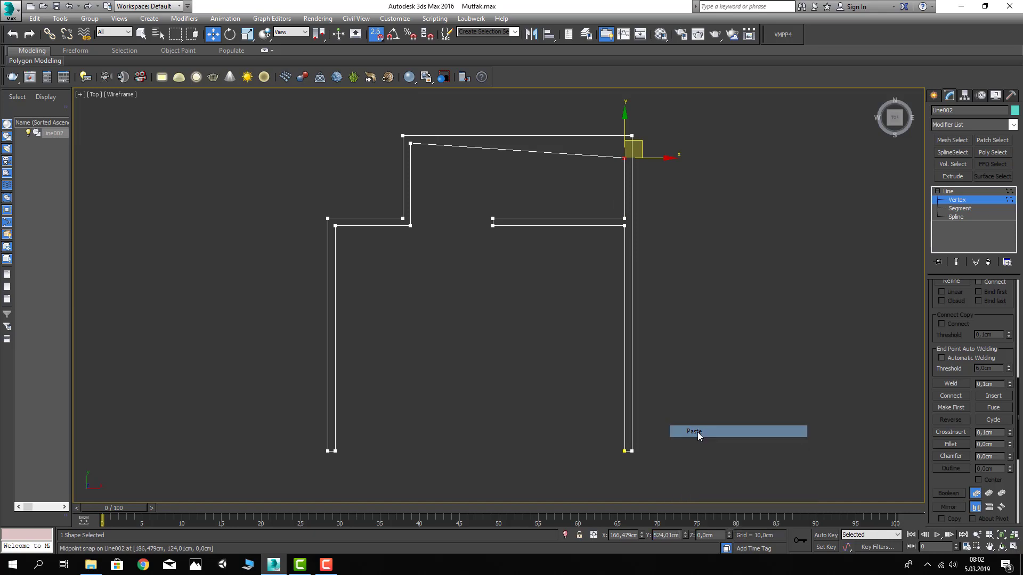
key("Return")
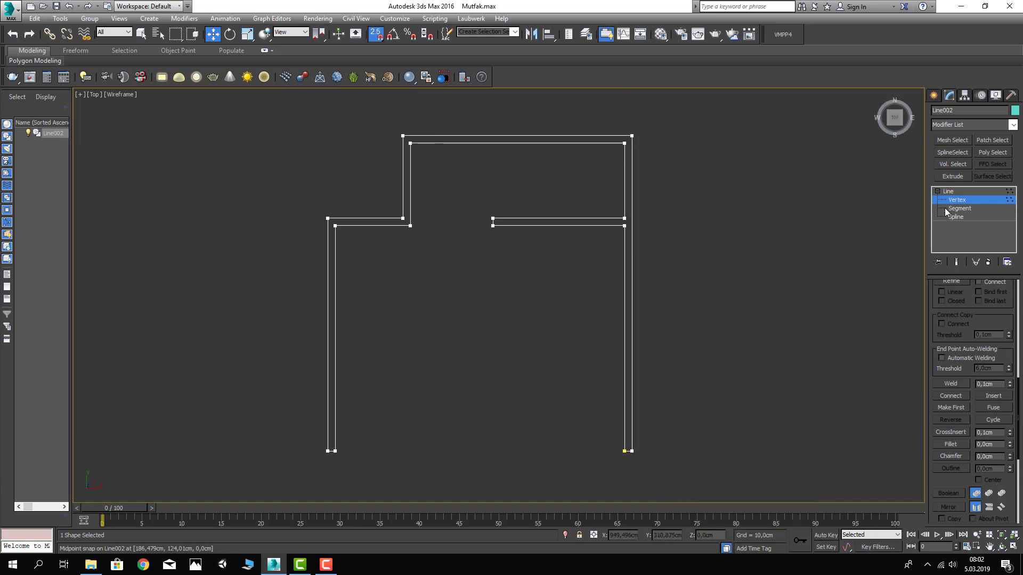
left_click(948, 191)
Show the wall outline in an oblique Perspective view with snaps turned off
middle_click_drag(759, 277, 707, 298)
scroll(708, 298, "up", 2)
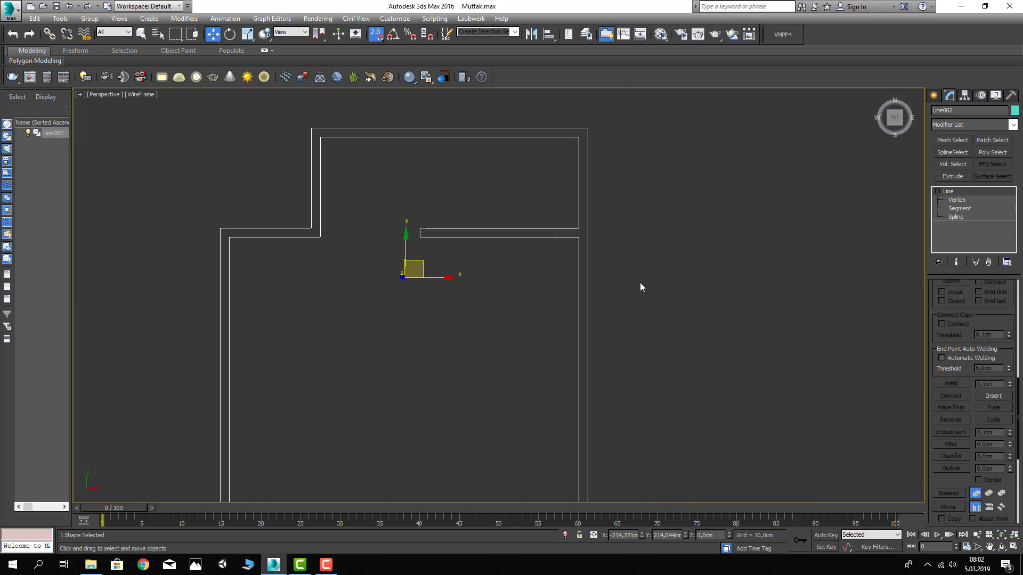
scroll(640, 283, "up", 2)
key("p")
mouse_move(589, 297)
middle_mouse_down("alt")
mouse_move(621, 219)
mouse_move(607, 235)
middle_mouse_up("alt")
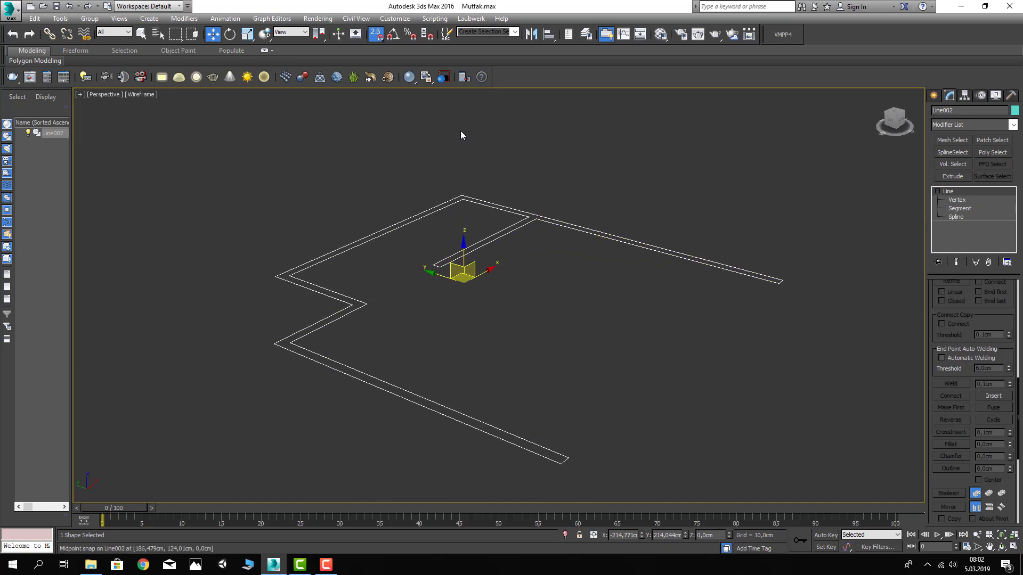
left_click(372, 36)
middle_click_drag(533, 159, 622, 190, "alt")
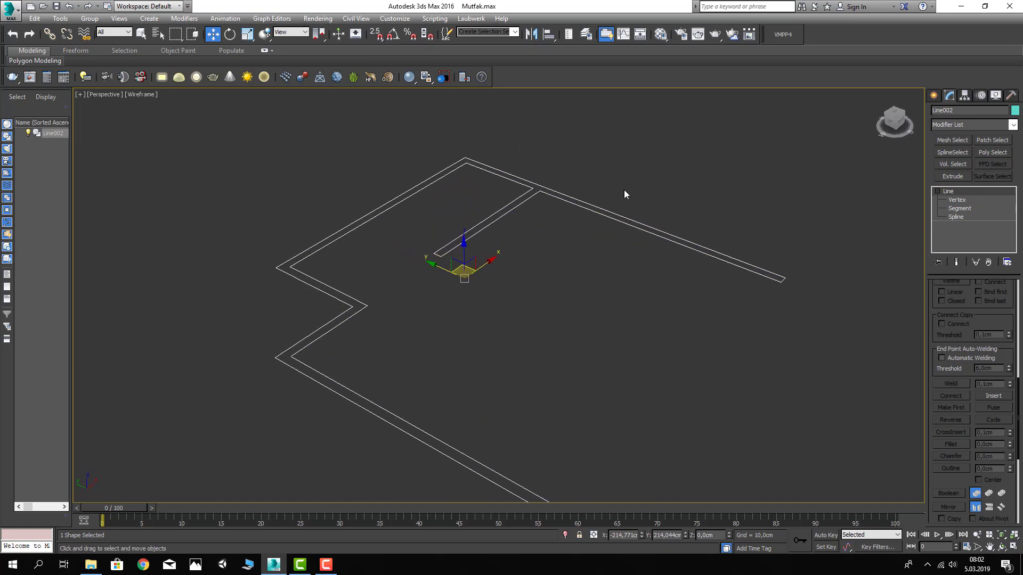
Extrude the wall outline 300 cm high and view it with realistic shading
left_click(966, 124)
left_click(963, 185)
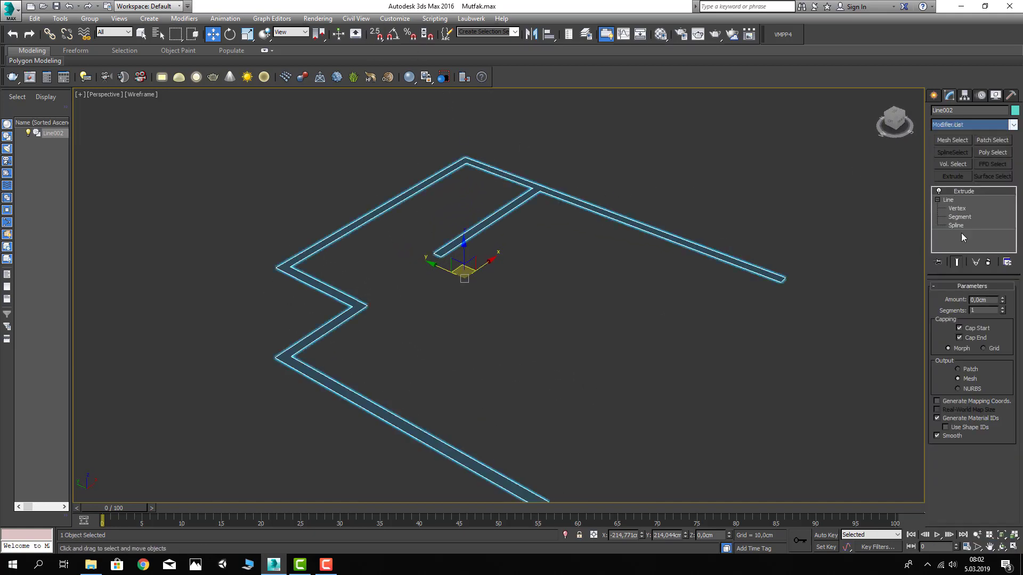
type("300")
key("Return")
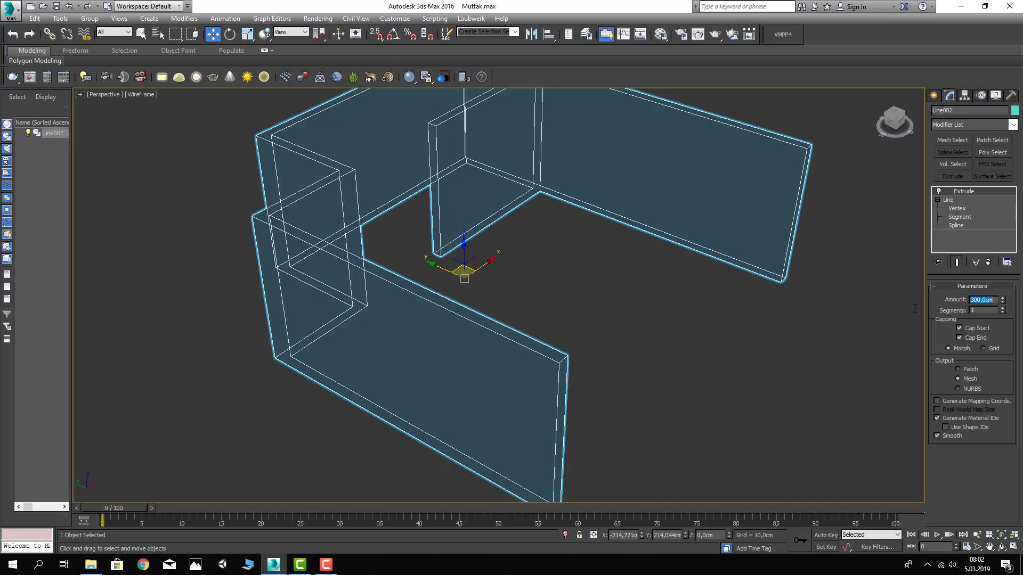
left_click(581, 327)
key("F3")
Set the viewport to Shaded and convert the Line002 walls to Editable Poly
mouse_move(621, 324)
middle_mouse_down("alt")
mouse_move(558, 335)
mouse_move(571, 334)
mouse_move(533, 320)
middle_mouse_up("alt")
left_click(138, 96)
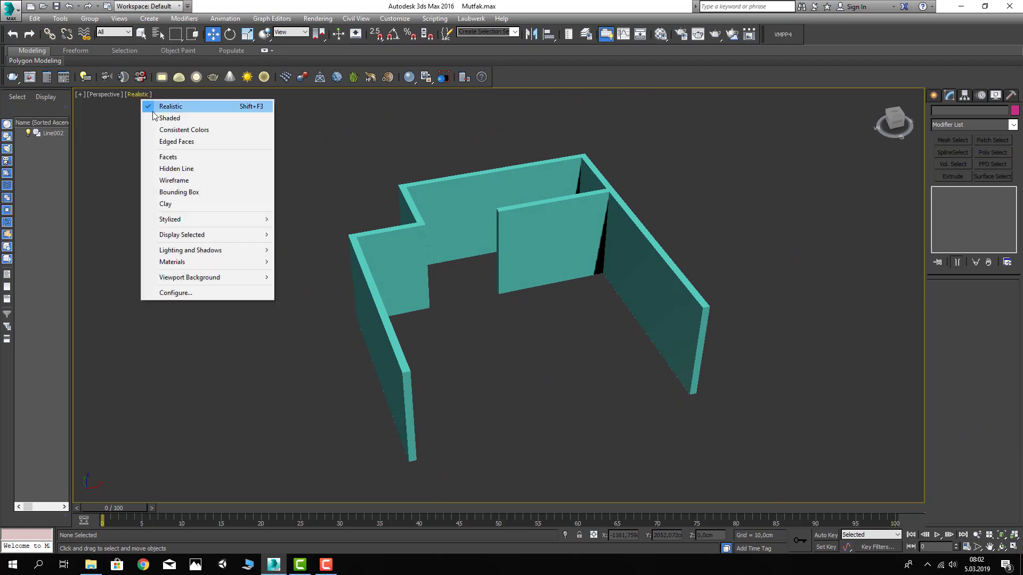
left_click(160, 119)
left_click(388, 278)
right_click(399, 261)
mouse_move(451, 365)
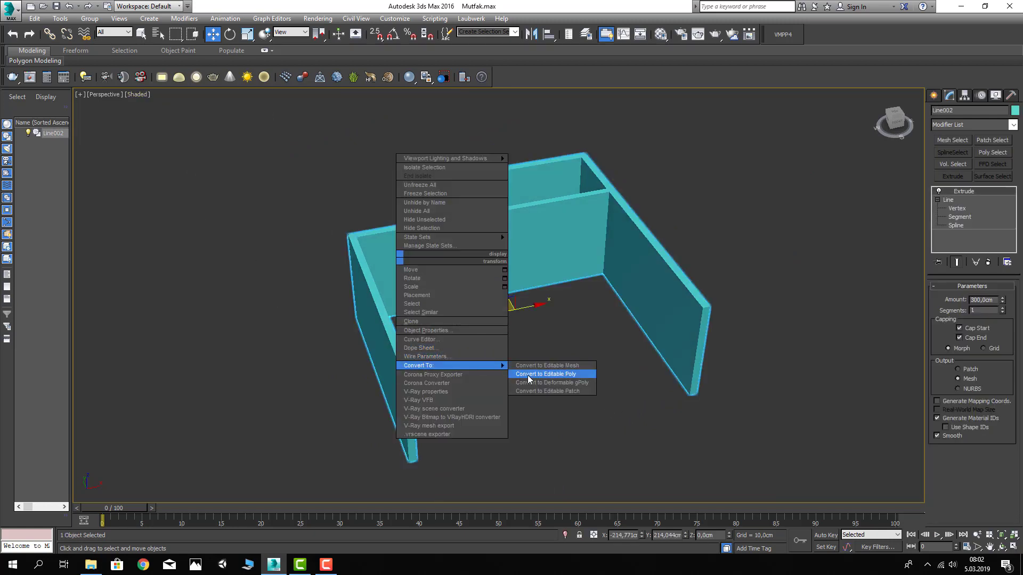
left_click(546, 374)
Extrude both open wall end faces by 20 cm in Polygon mode
left_click(983, 298)
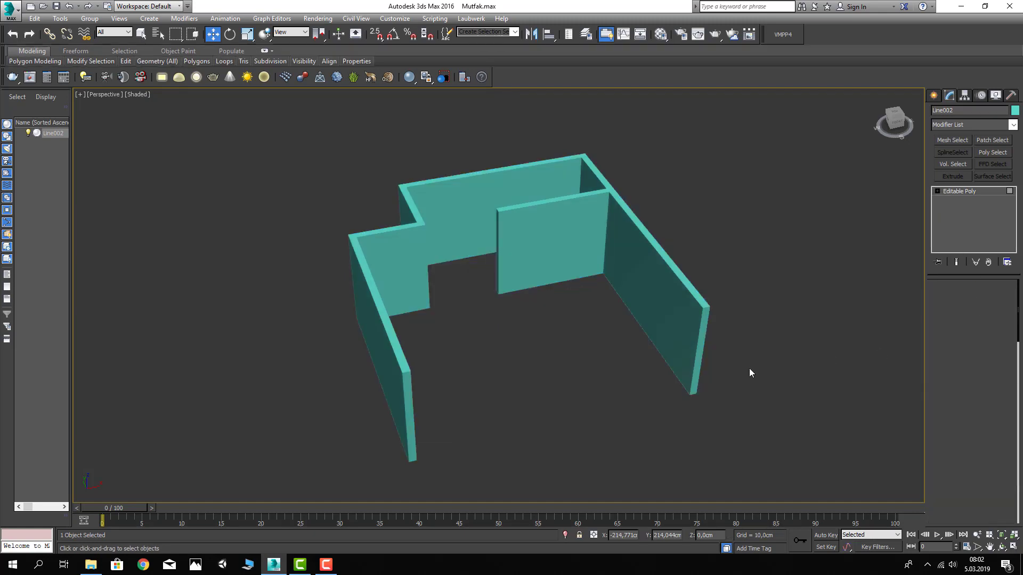
left_click(695, 349)
left_click(411, 409, "ctrl")
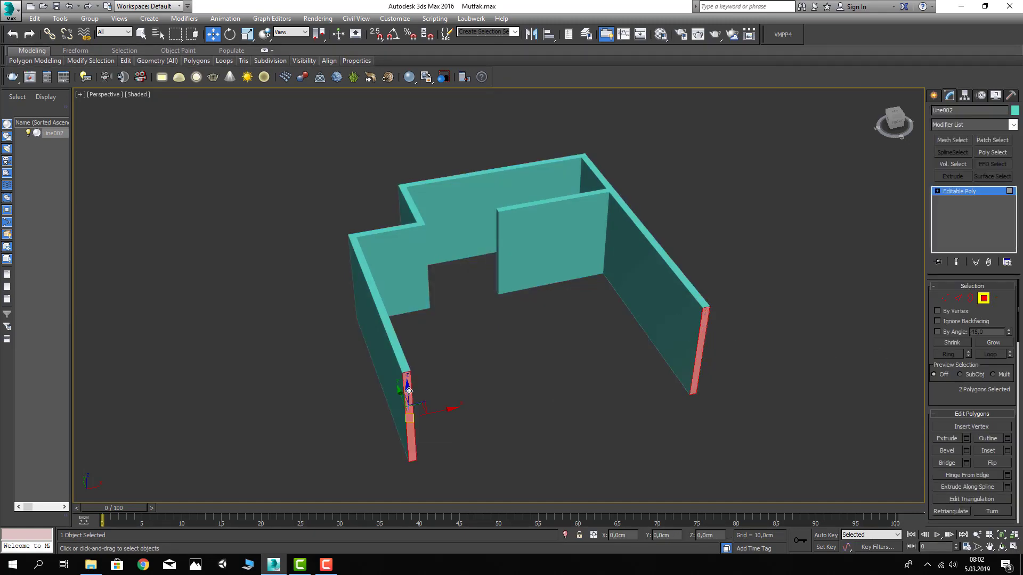
left_click(966, 438)
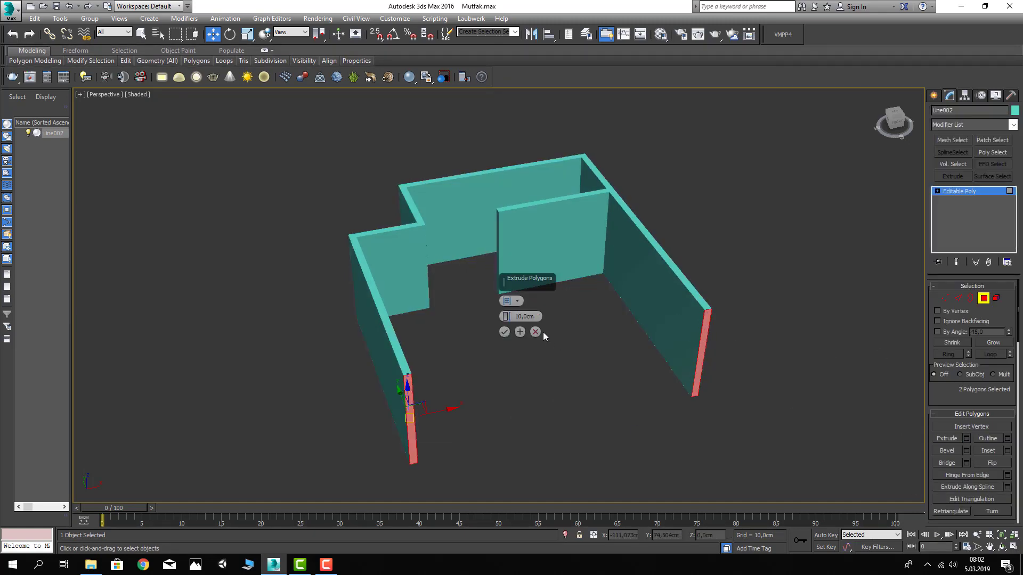
type("20")
key("Return")
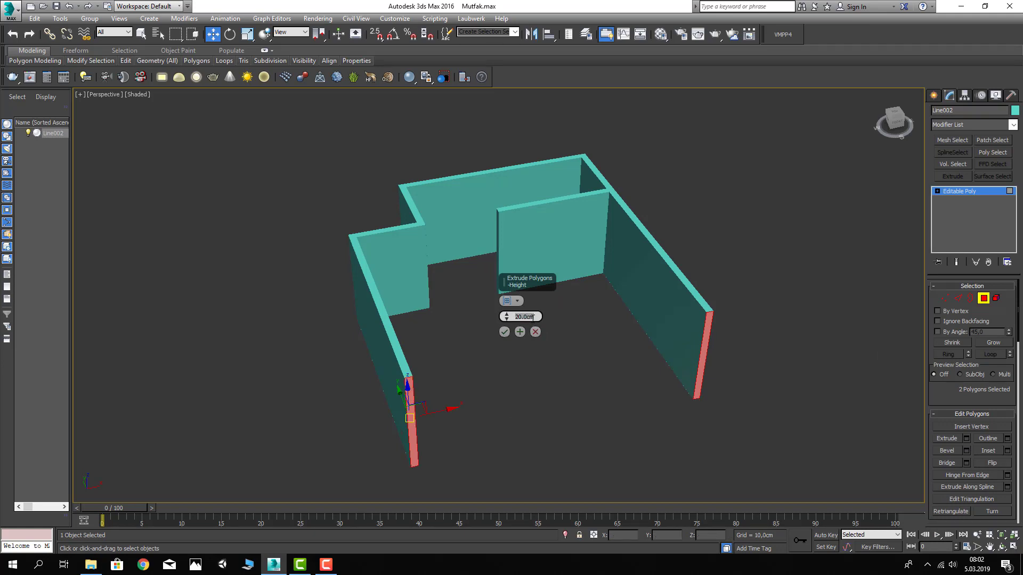
left_click(504, 332)
Bridge the two extruded end faces with a new wall segment
left_click(694, 349)
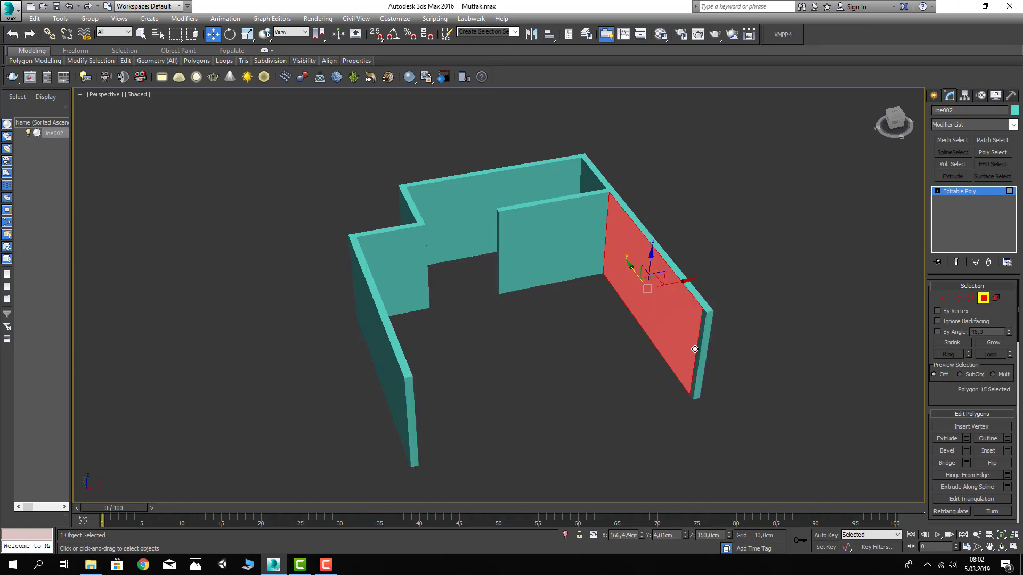
left_click(696, 351)
mouse_move(696, 351)
middle_mouse_down("alt")
mouse_move(662, 366)
mouse_move(456, 288)
middle_mouse_up("alt")
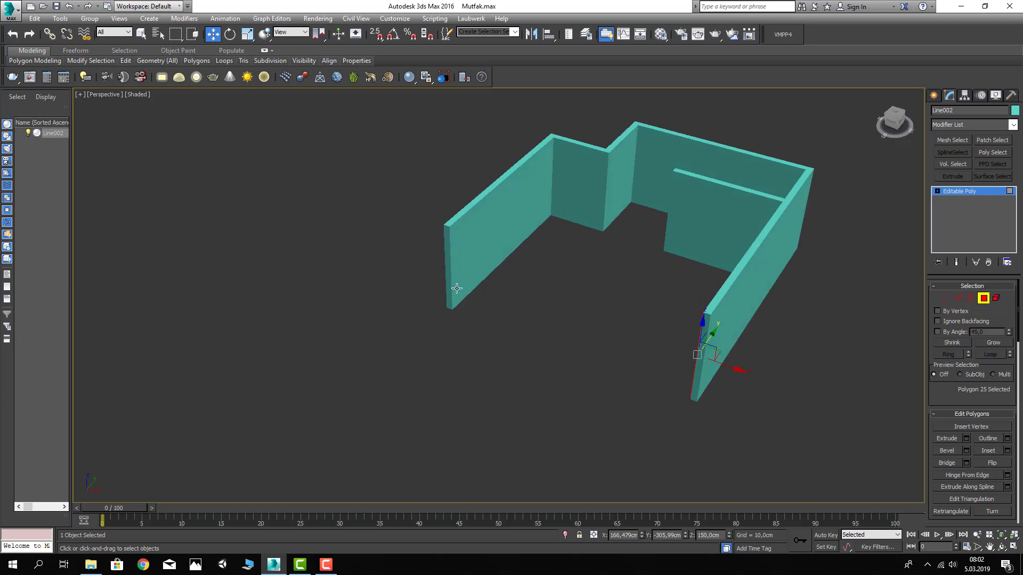
left_click(453, 286, "ctrl")
left_click(947, 462)
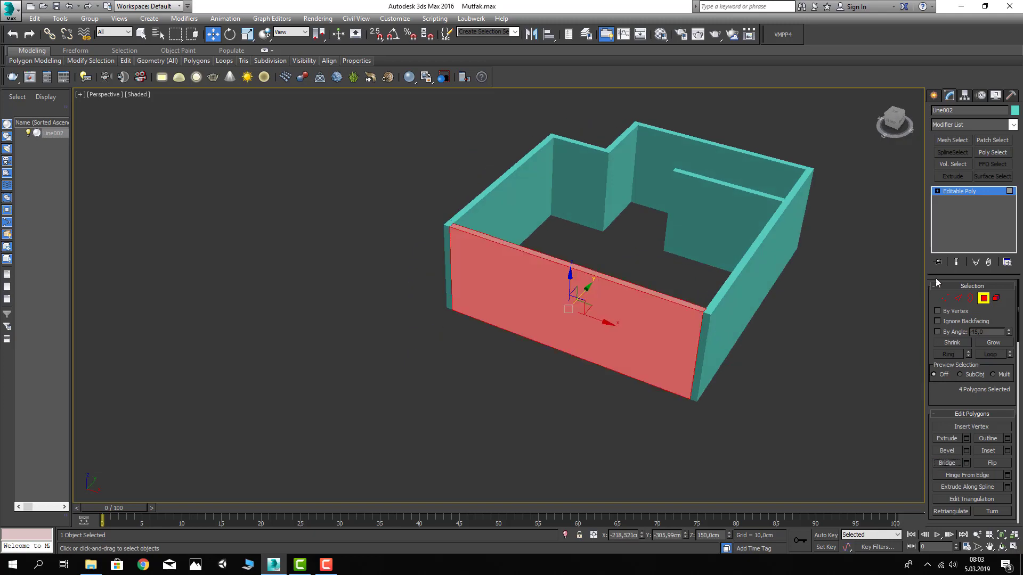
Exit Polygon mode and check the closed room from the Top view
left_click(983, 300)
left_click(859, 374)
middle_click_drag(859, 374, 678, 401, "alt")
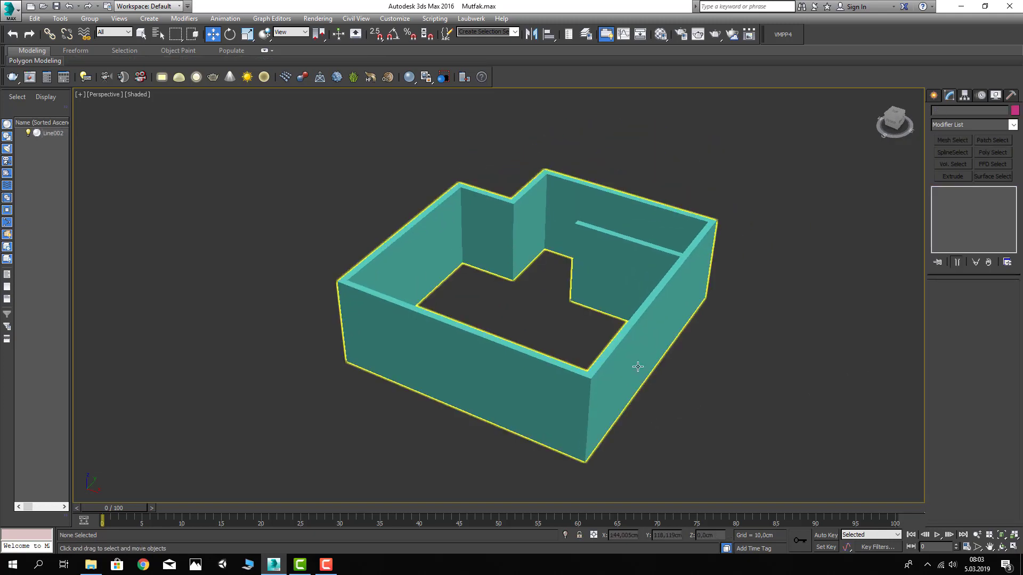
key("t")
middle_click_drag(695, 348, 715, 350)
left_click(933, 96)
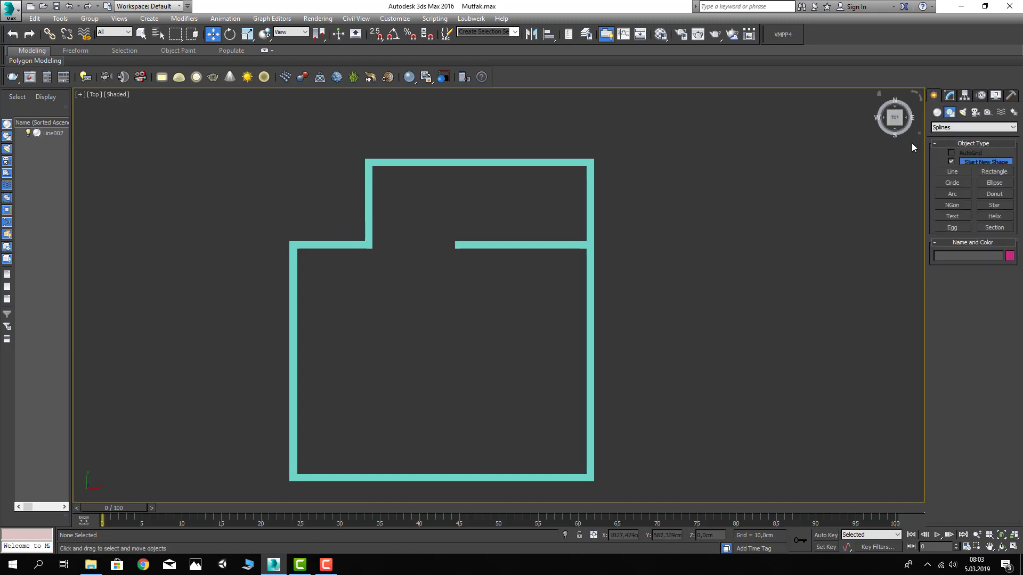
Create a Standard Target camera from the bottom wall aimed up toward the far wall
left_click(974, 113)
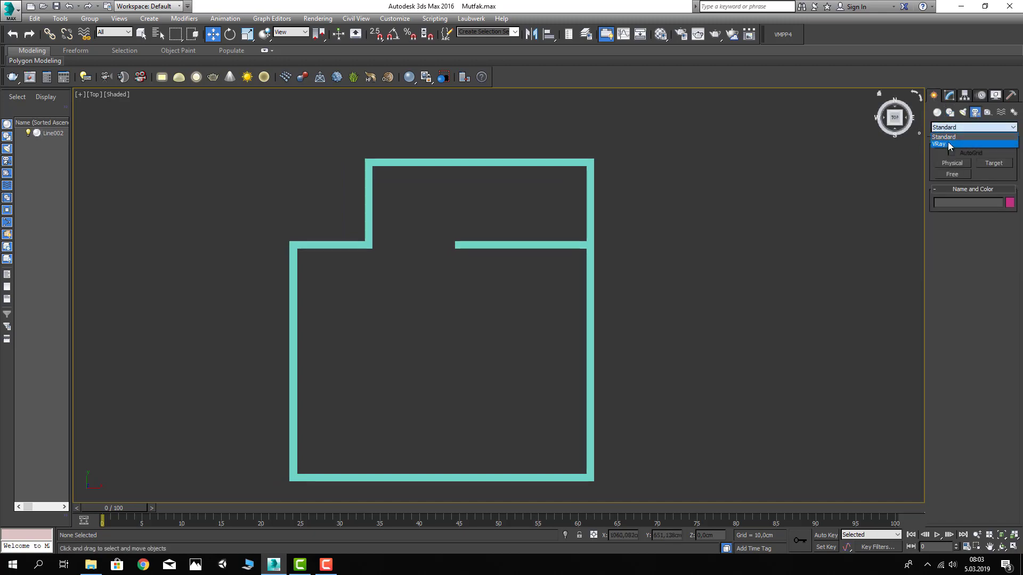
left_click(953, 142)
left_click(963, 126)
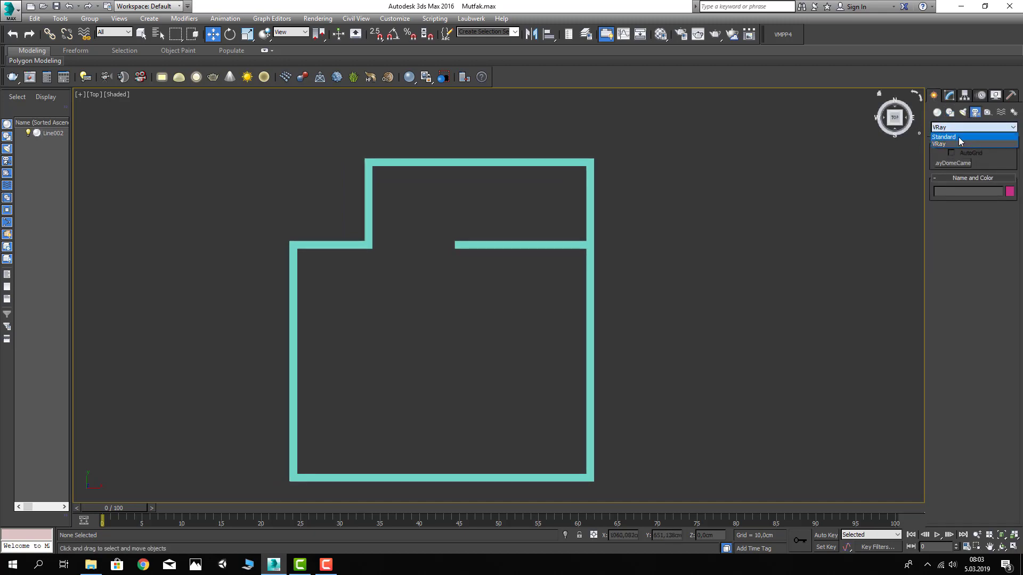
left_click(987, 163)
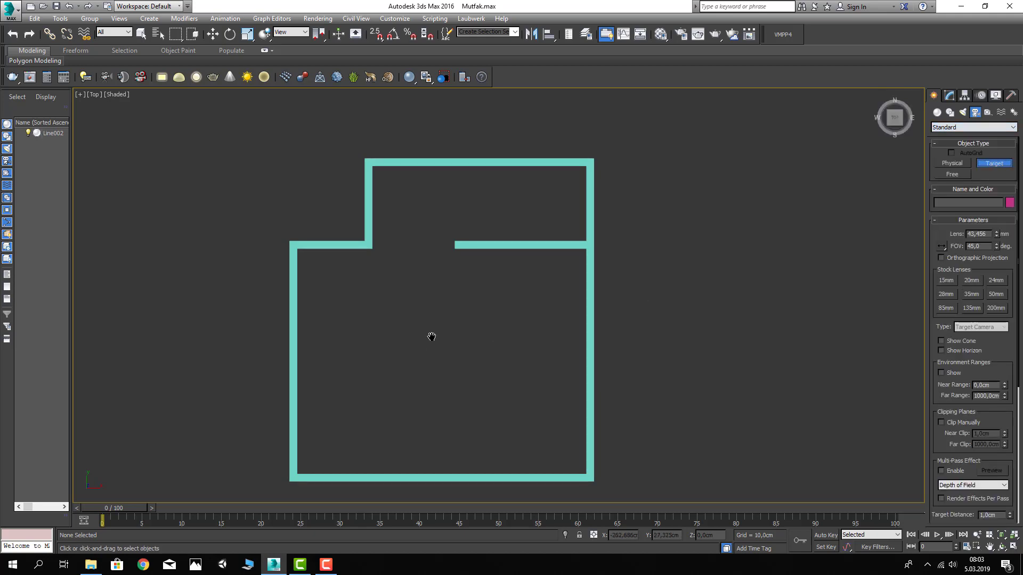
middle_click_drag(494, 383, 516, 333)
left_click_drag(536, 408, 537, 218)
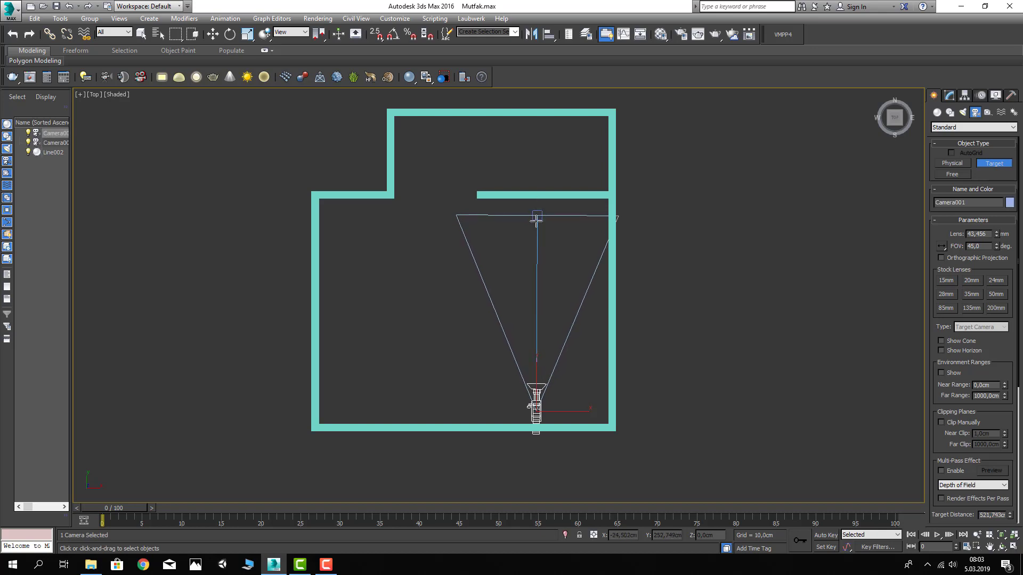
key("w")
Switch the viewport to the Camera001 view and adjust its framing
key("c")
key("F3")
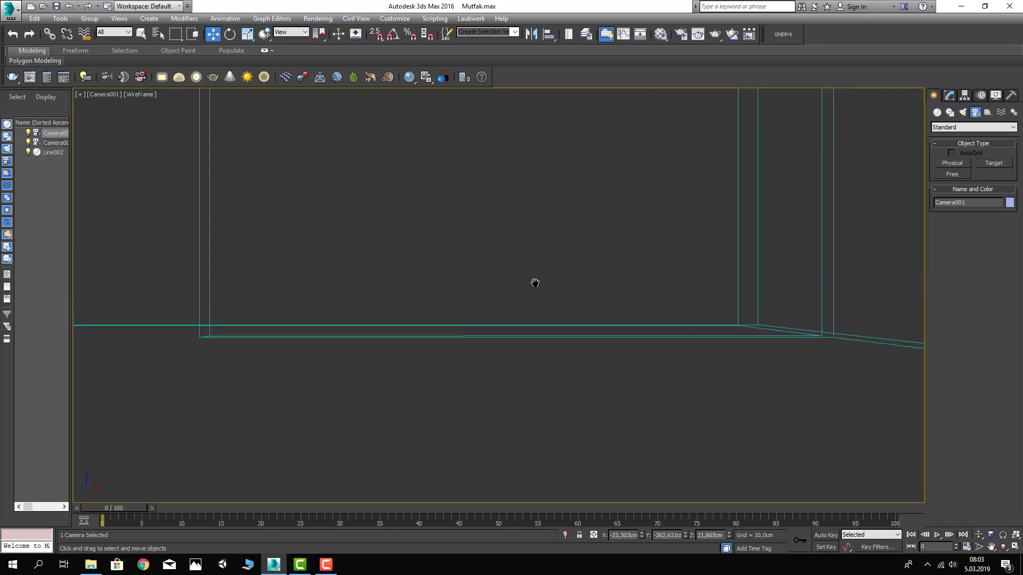
mouse_move(544, 235)
middle_mouse_down()
mouse_move(530, 319)
mouse_move(510, 362)
middle_mouse_up()
key("F3")
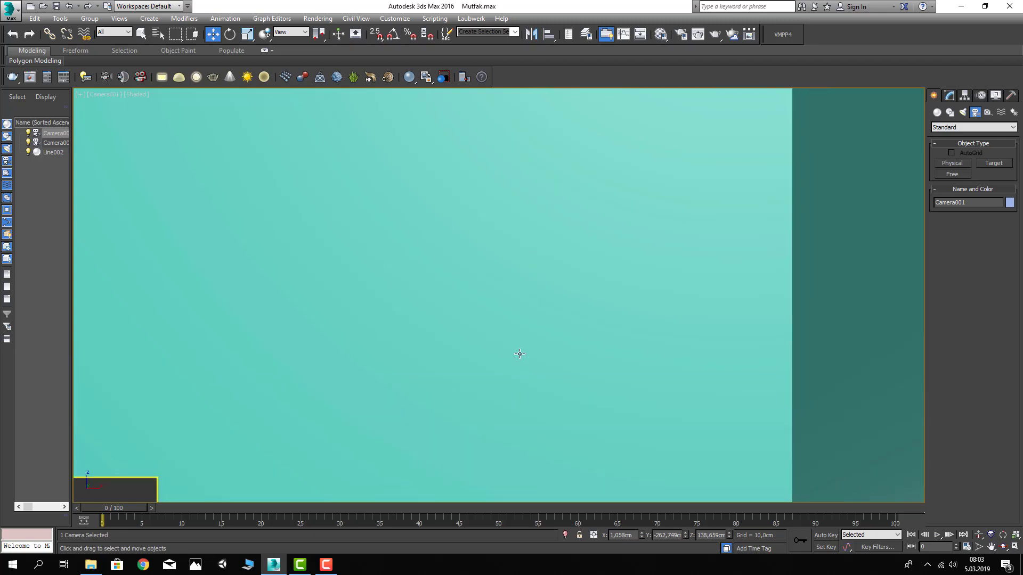
scroll(523, 336, "down", 3)
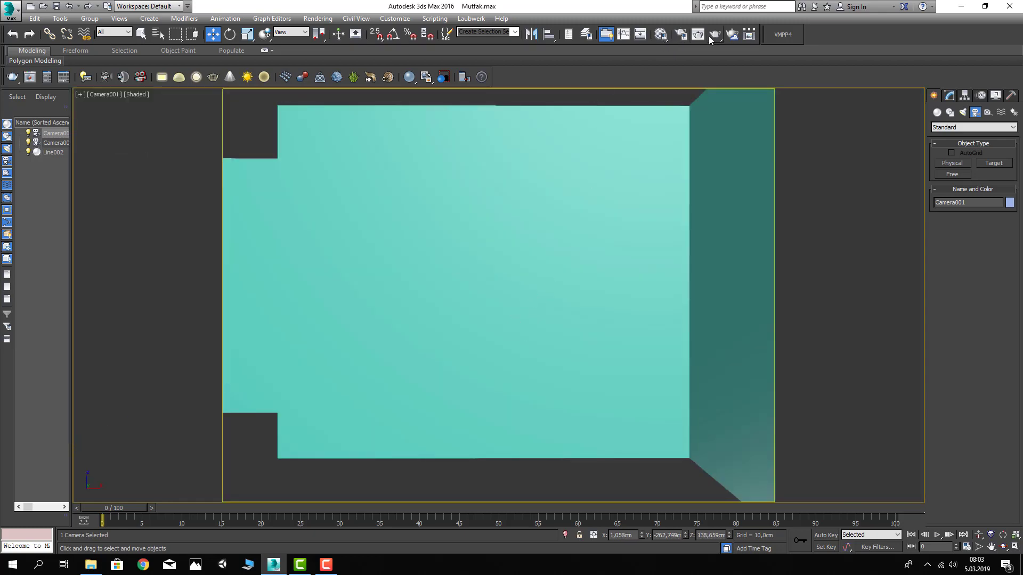
Set the Render Setup output size to HDTV 1920x1080
key("F10")
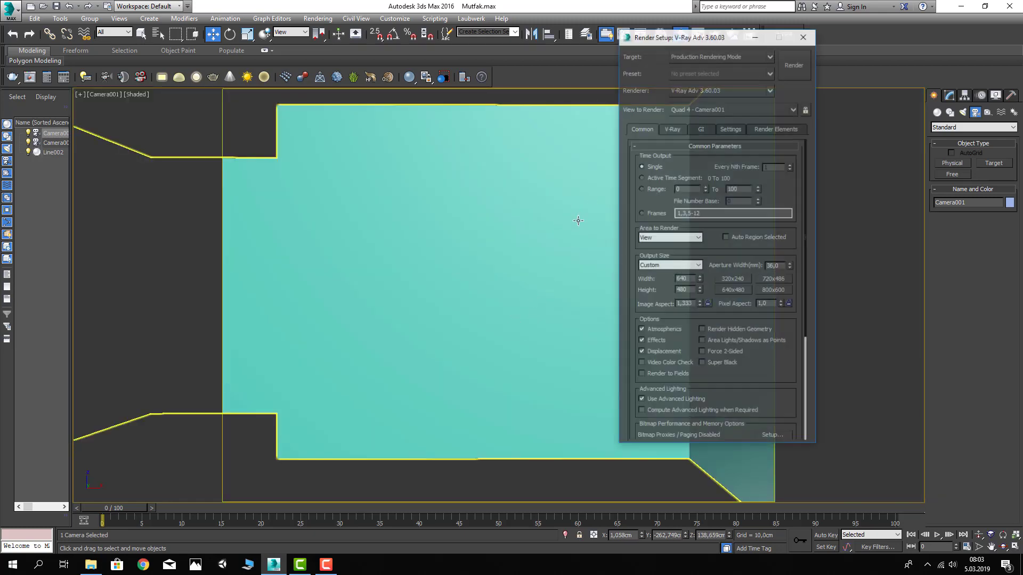
left_click(670, 266)
left_click(681, 399)
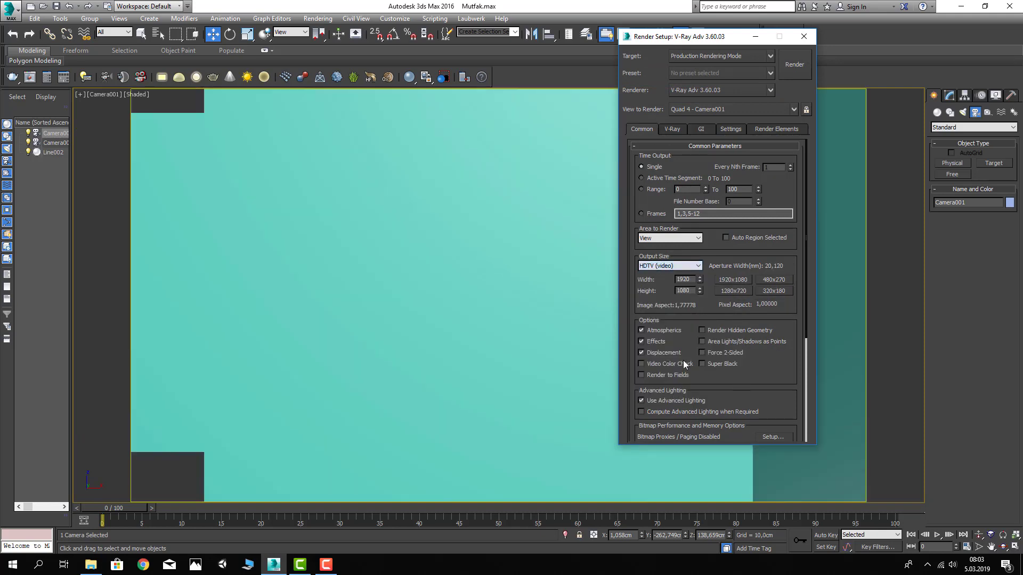
left_click(805, 38)
In Top view, nudge the camera target slightly left and reselect the camera
key("t")
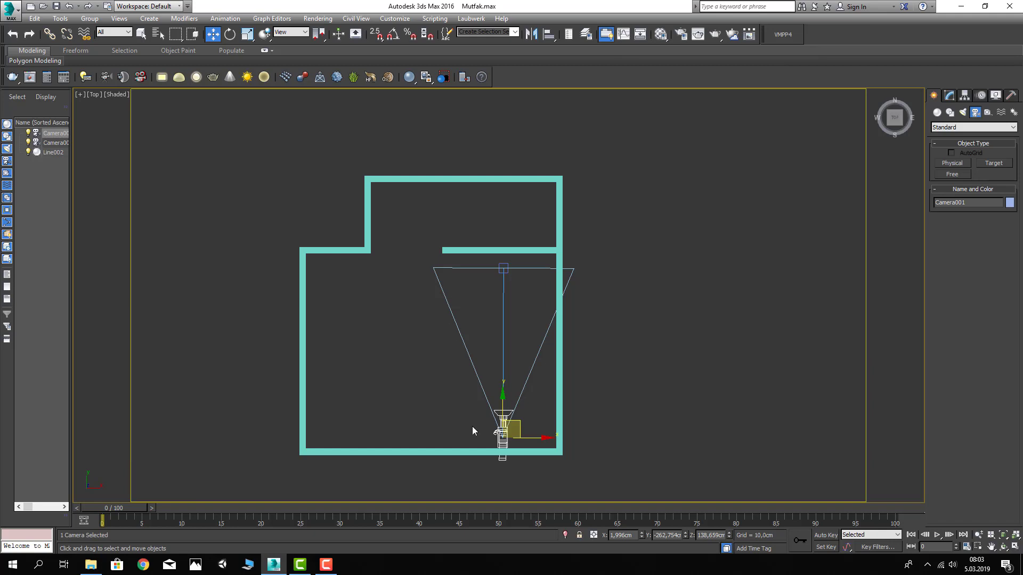
left_click(536, 401)
left_click(503, 394)
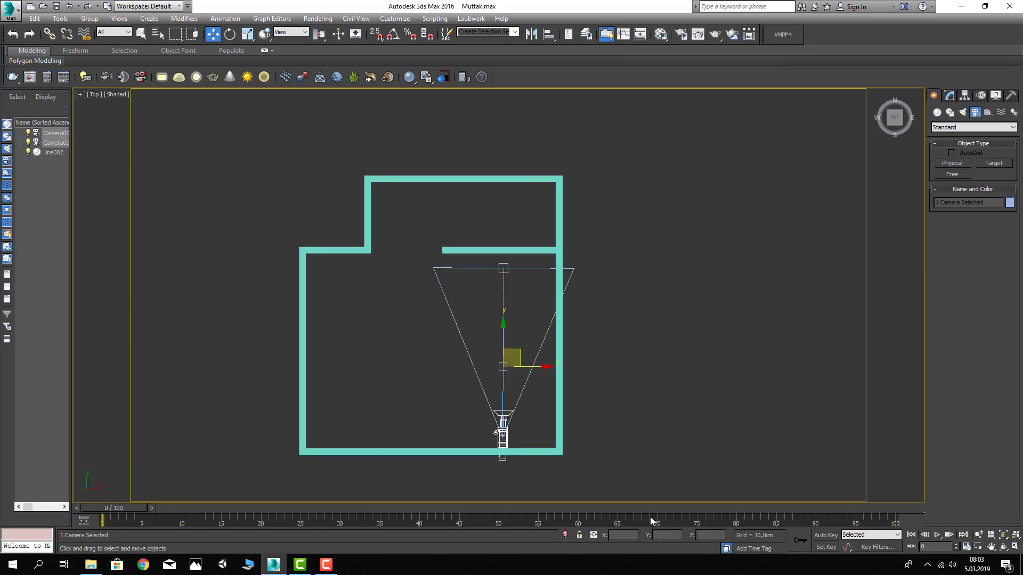
left_click(520, 263)
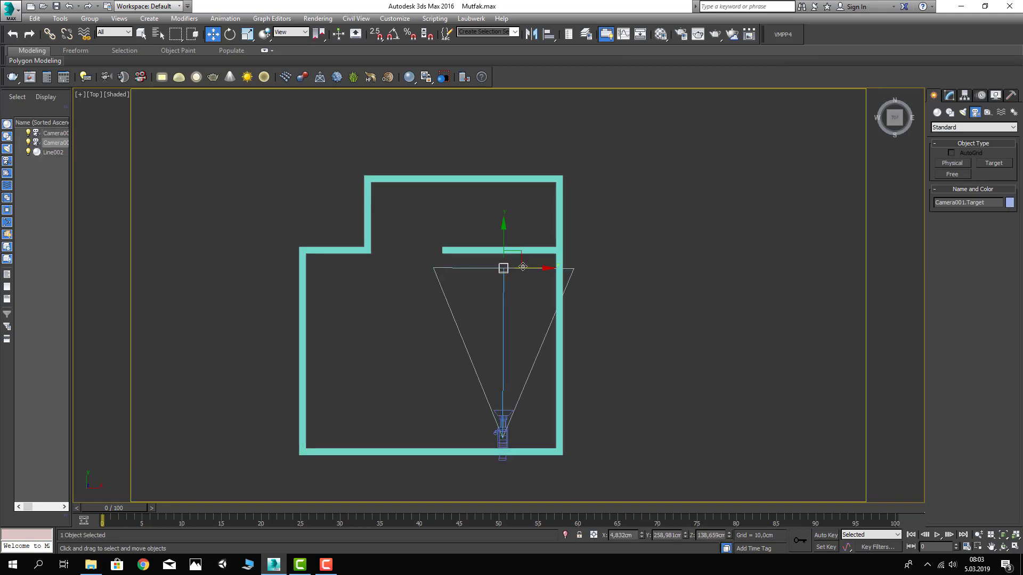
left_click_drag(523, 266, 521, 266)
left_click(501, 434)
Show the camera view with shaded, edged walls and select the camera from its view menu
key("c")
key("F3")
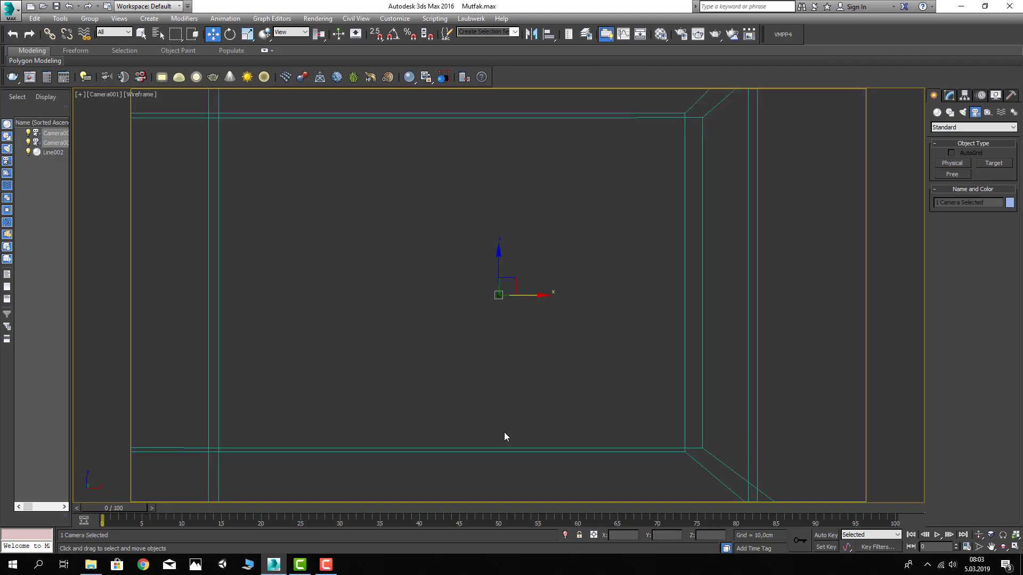
key("shift+f")
key("shift+f")
key("F3")
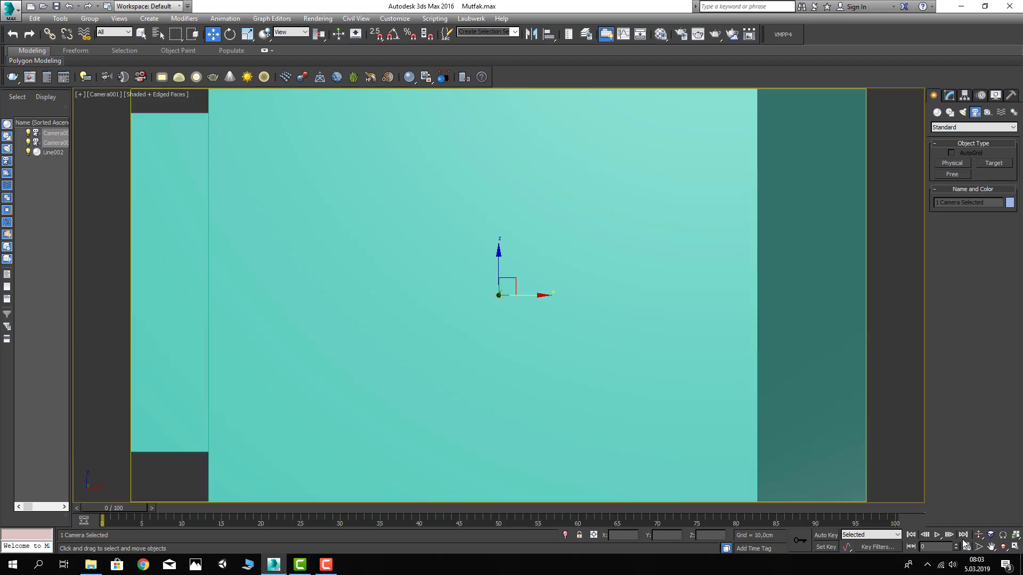
left_click(105, 94)
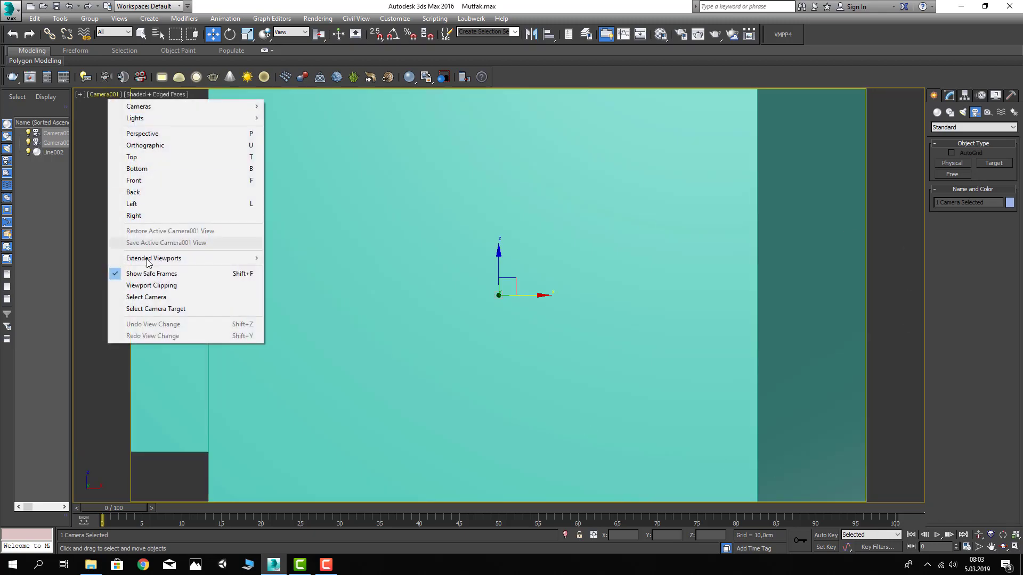
left_click(147, 297)
Set Camera001's lens to 15 mm and truck the camera view to frame the walls
left_click(949, 95)
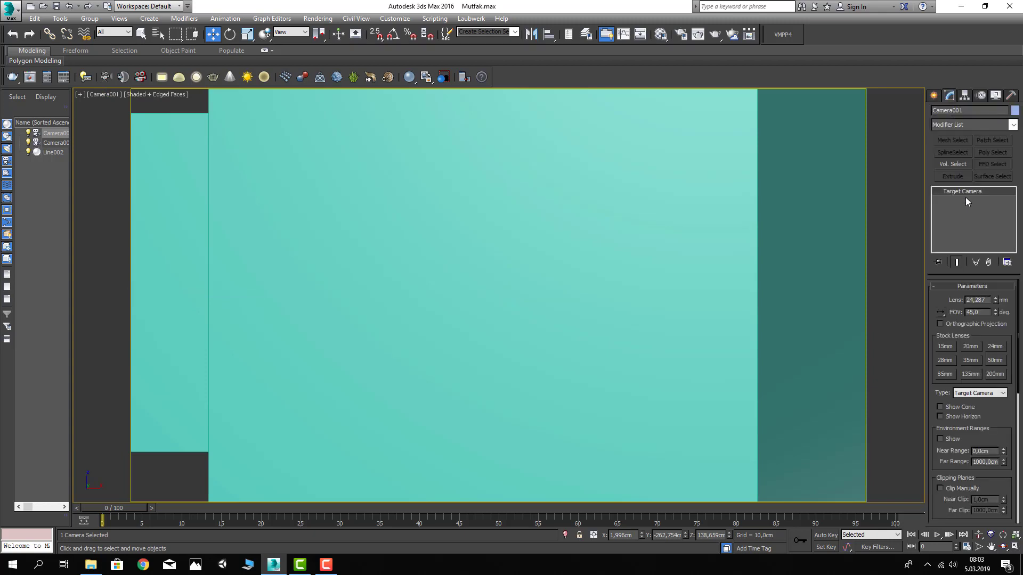
mouse_move(998, 307)
left_mouse_down()
mouse_move(998, 296)
mouse_move(1000, 308)
left_mouse_up()
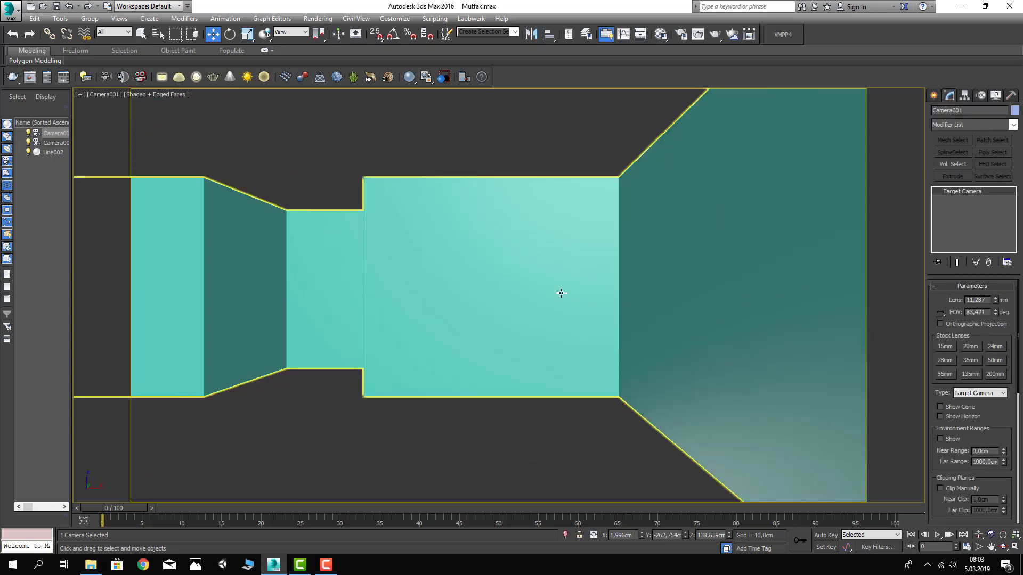
middle_click_drag(561, 292, 624, 299)
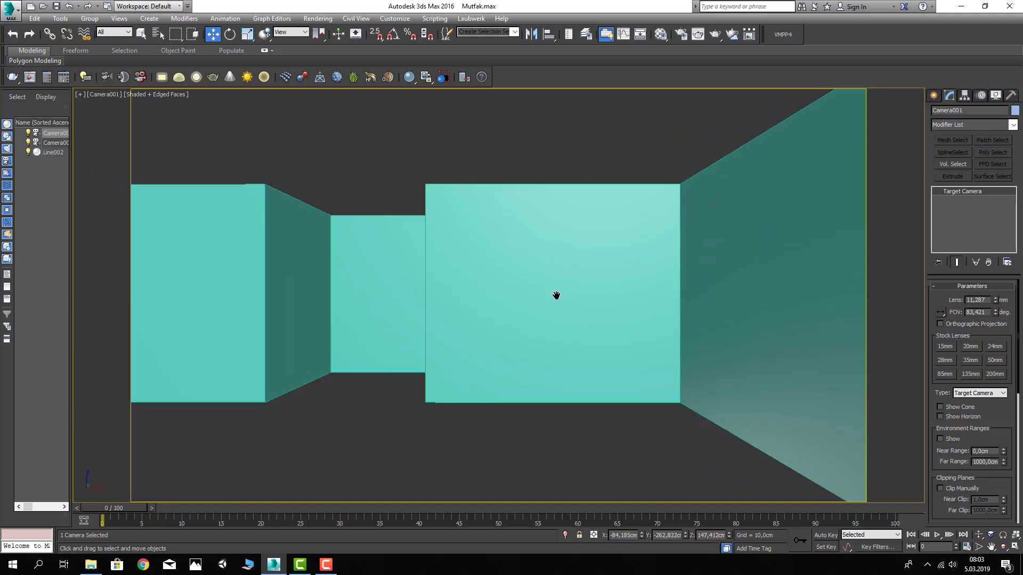
middle_click_drag(557, 294, 576, 297)
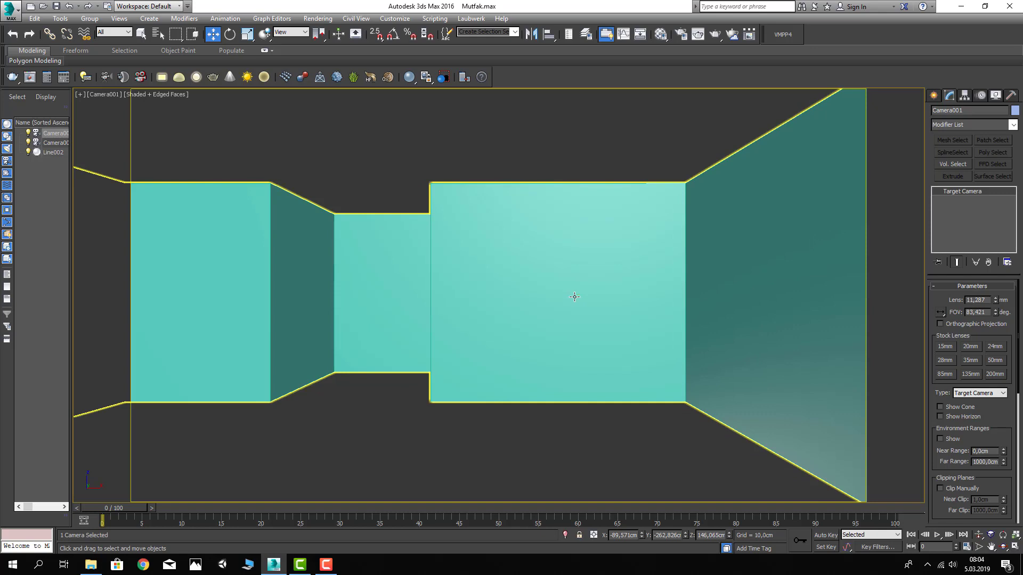
middle_click_drag(557, 295, 520, 299)
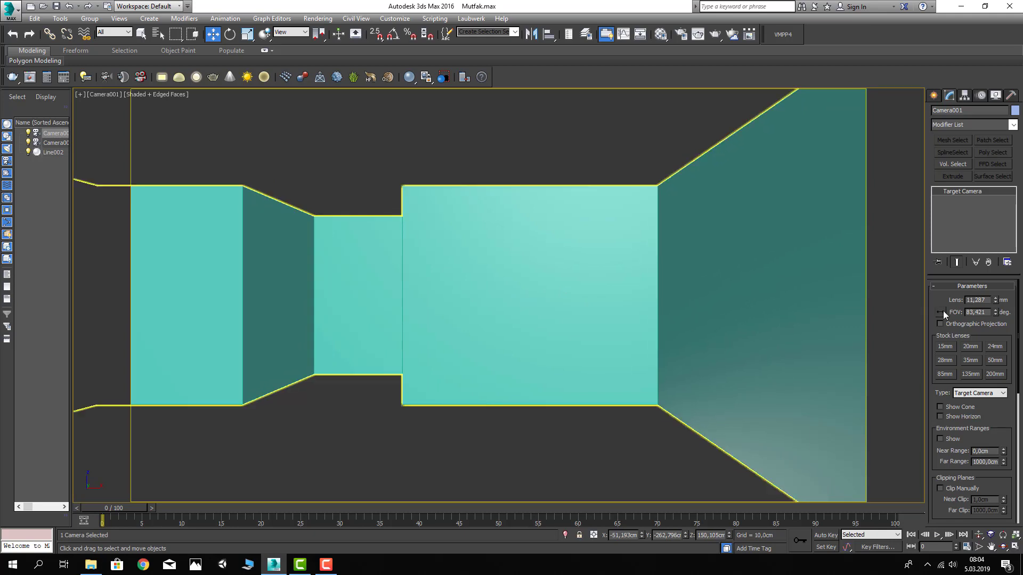
left_click(970, 300)
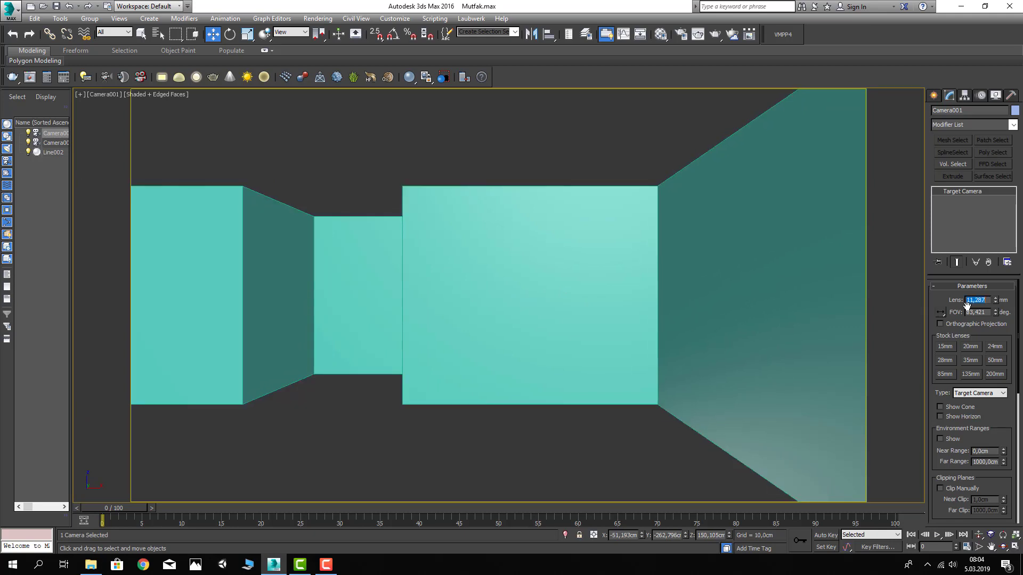
left_click(945, 346)
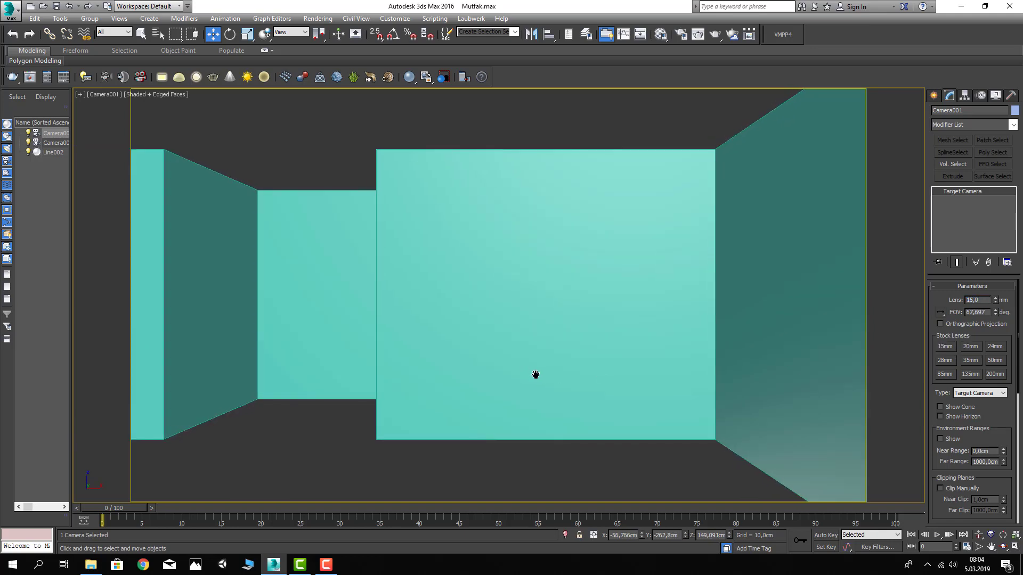
middle_click_drag(534, 374, 599, 375)
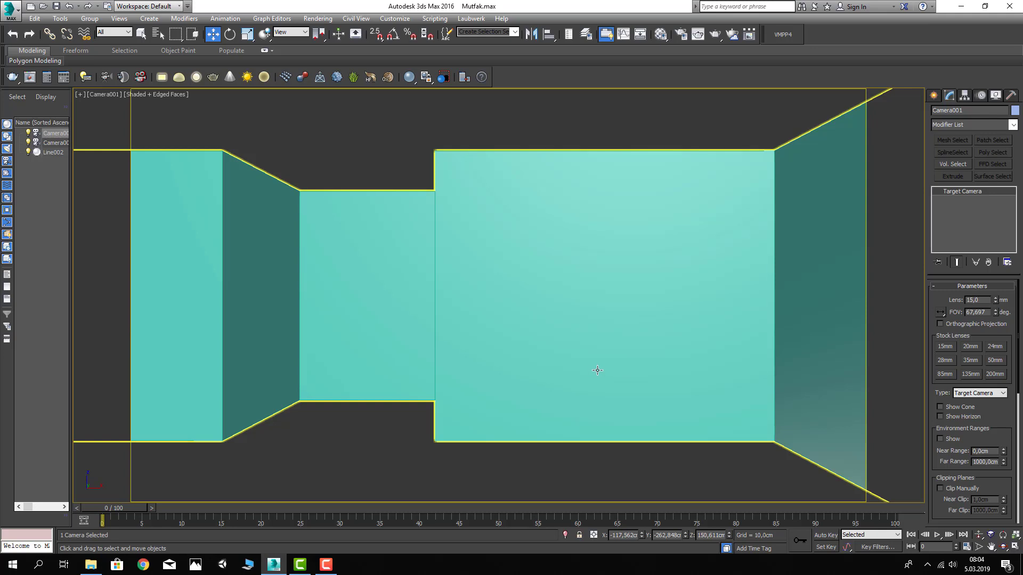
key("t")
left_click(559, 320)
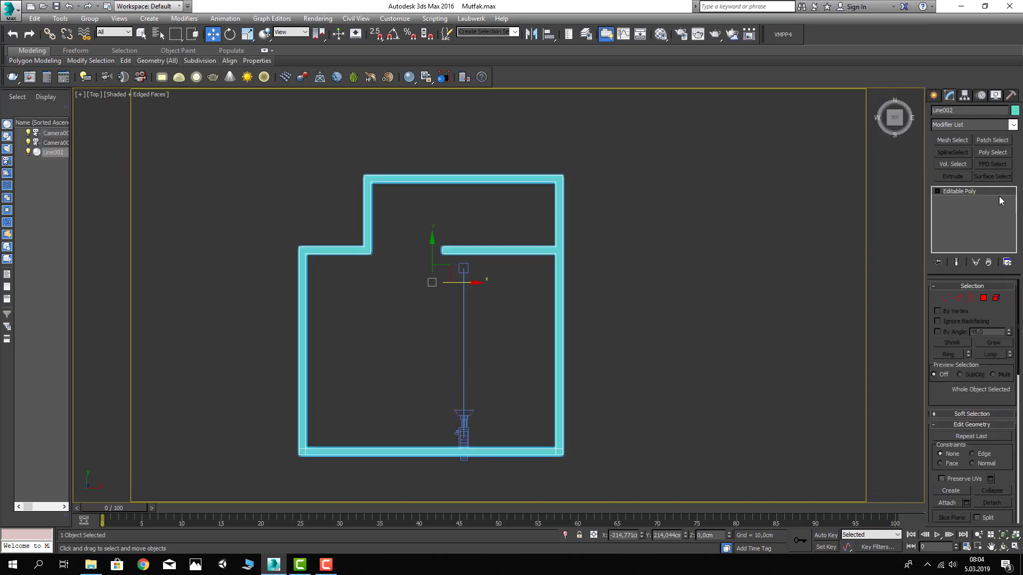
Move the right-hand wall's vertices 100 cm outward along X with Move Type-In
left_click(944, 298)
middle_click_drag(658, 147, 594, 155)
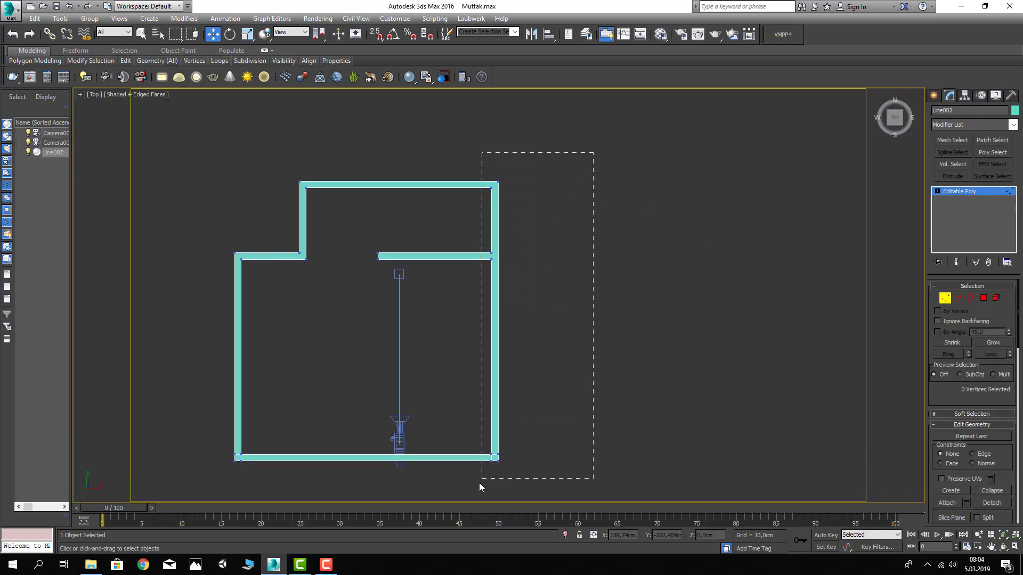
left_click_drag(593, 152, 478, 483)
right_click(209, 40)
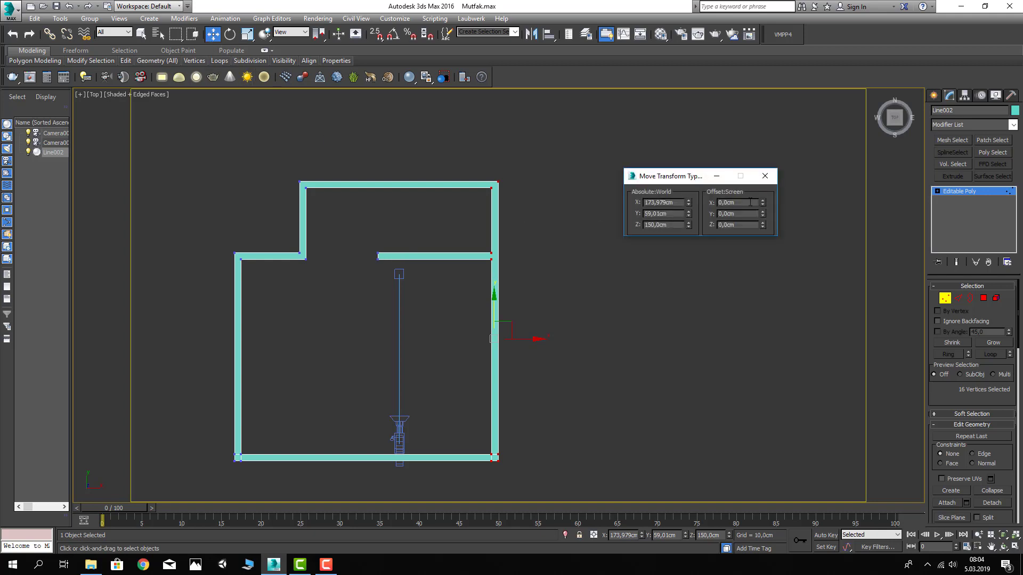
type("00")
key("Return")
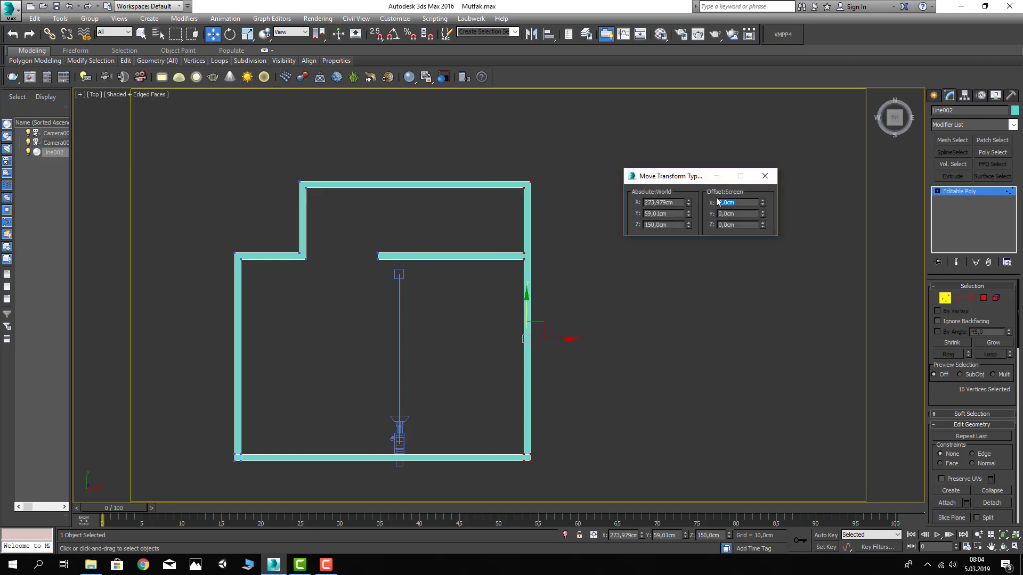
left_click(765, 176)
Exit Vertex mode and return to the shaded Camera001 view
left_click(673, 232)
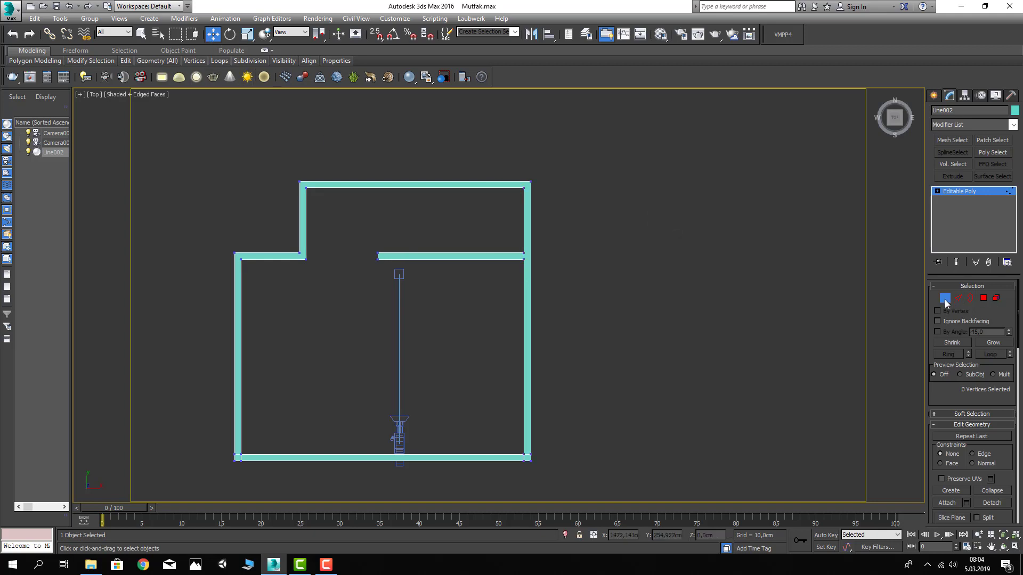
left_click(744, 260)
key("c")
key("F3")
key("F3")
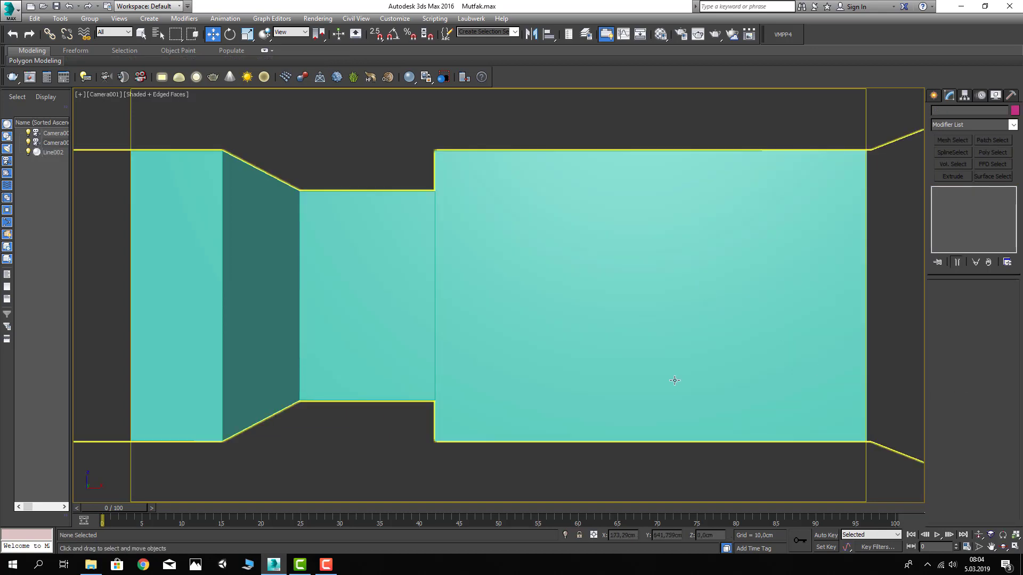
Dolly Camera001 slightly closer to the wall in the camera view
mouse_move(674, 381)
middle_mouse_down()
mouse_move(669, 357)
mouse_move(634, 353)
mouse_move(649, 355)
middle_mouse_up()
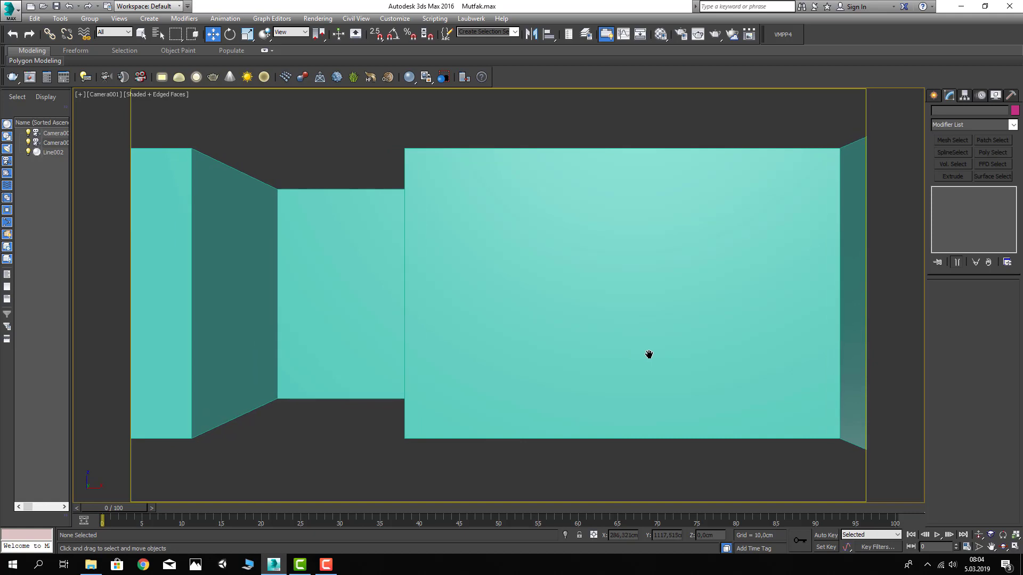
left_click(978, 535)
left_click_drag(631, 381, 627, 381)
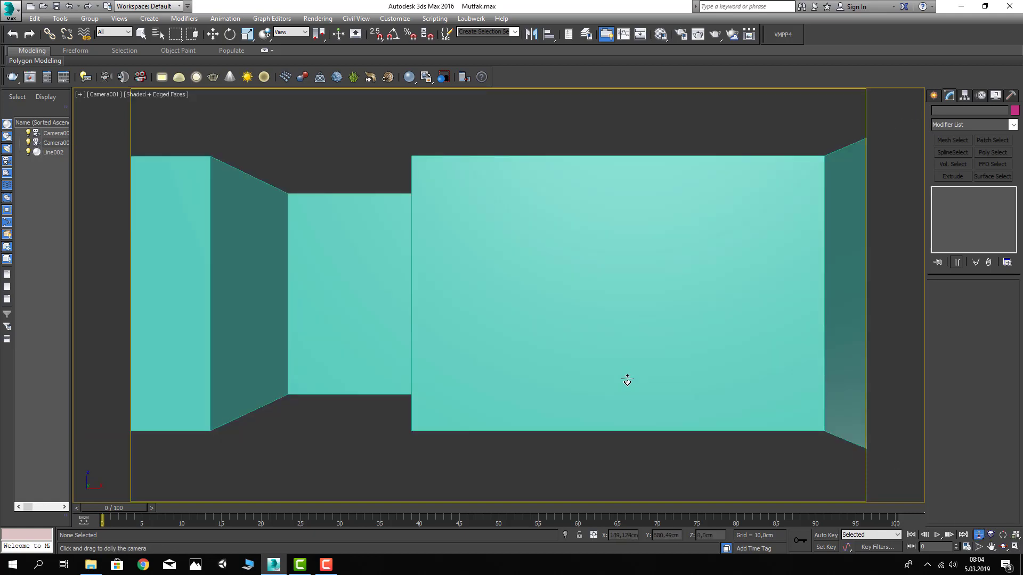
right_click(638, 378)
In Top view, move the camera back behind the bottom wall
key("t")
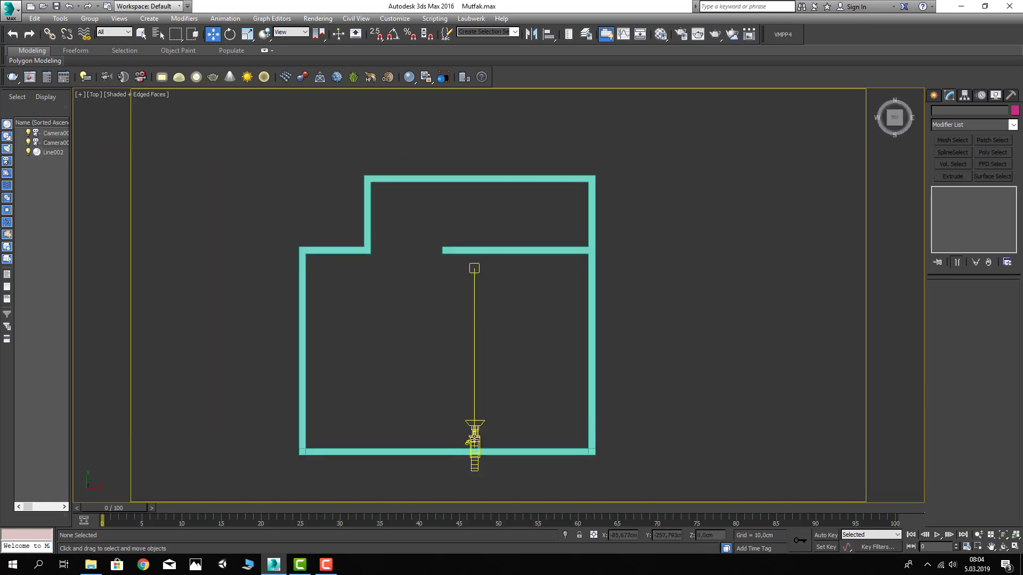
left_click(479, 441)
middle_click_drag(482, 440, 498, 414)
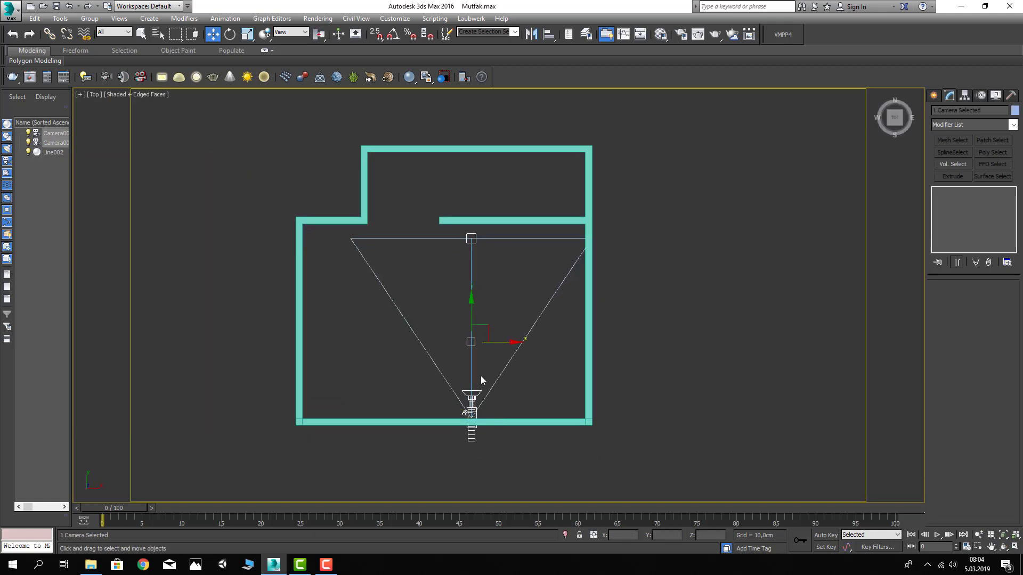
left_click(492, 341)
left_click(465, 437)
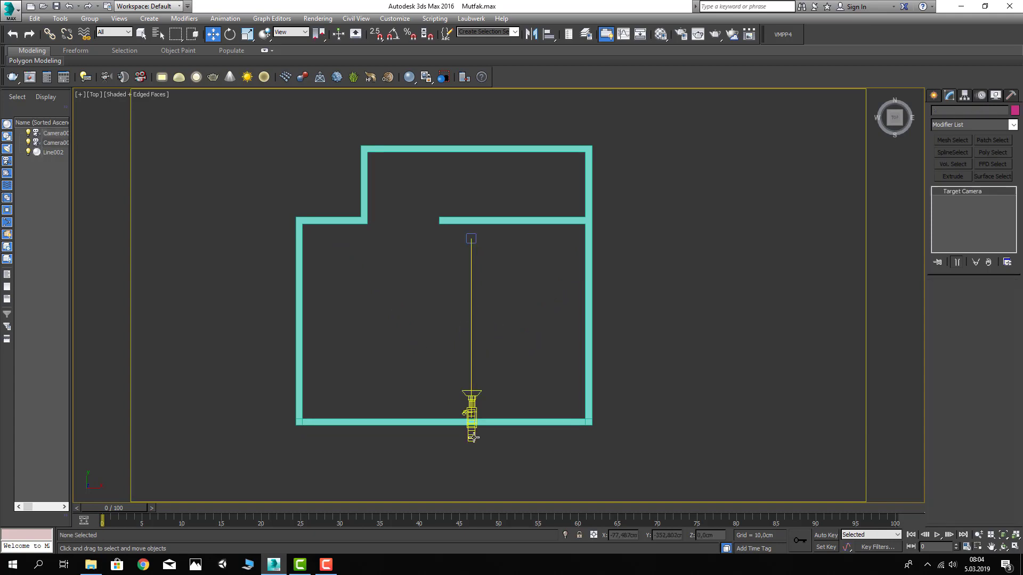
left_click_drag(471, 380, 471, 410)
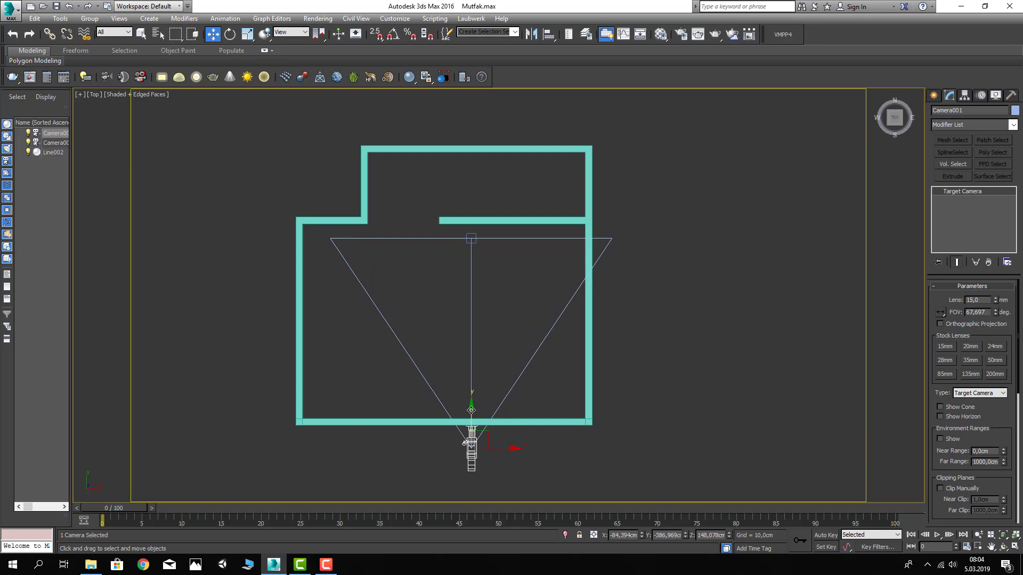
Enable Clip Manually and raise Near Clip to about 120 cm to see past the wall
key("c")
scroll(996, 417, "down", 3)
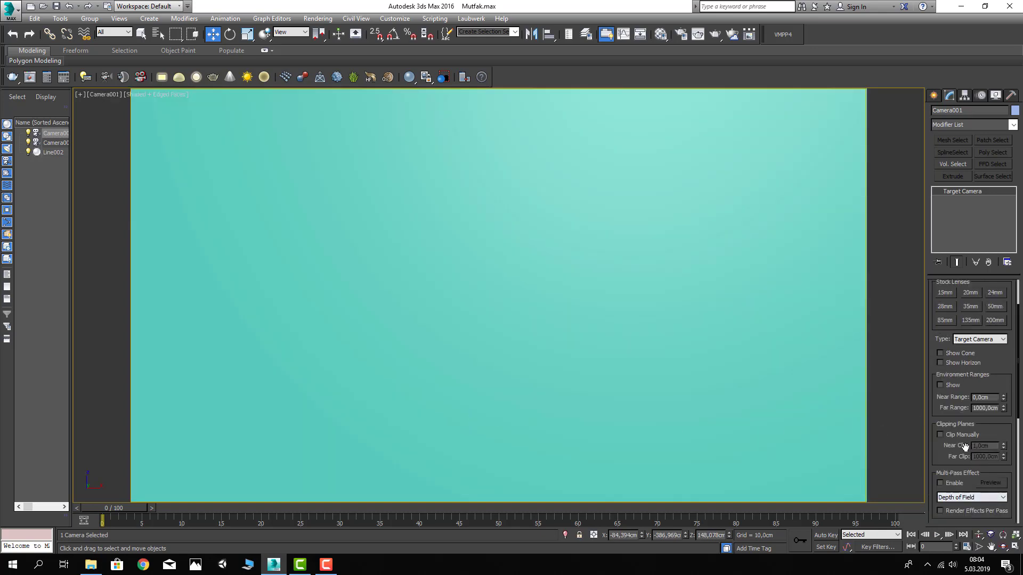
left_click(947, 435)
mouse_move(1003, 446)
left_mouse_down()
mouse_move(269, 353)
mouse_move(428, 250)
left_mouse_up()
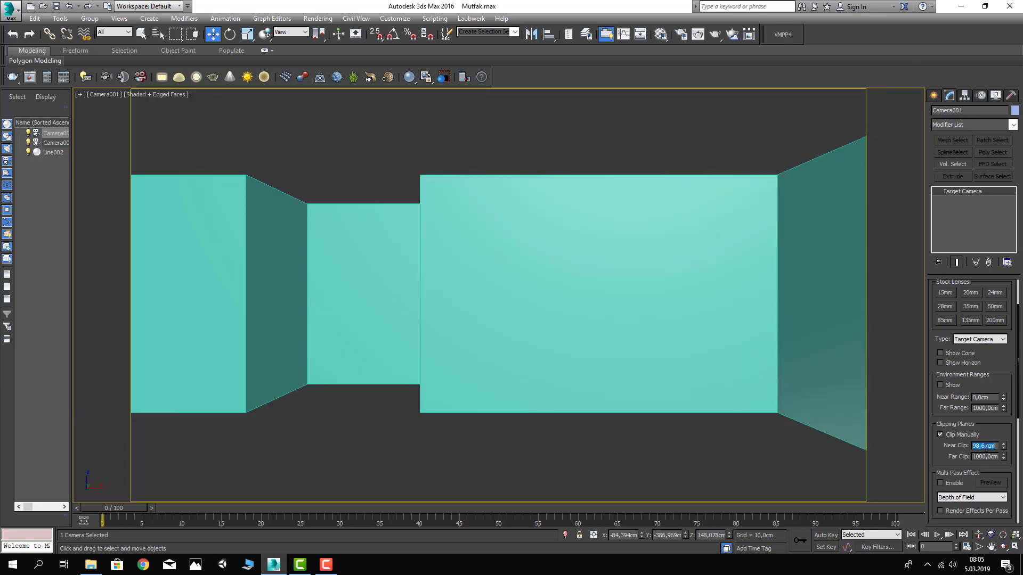
type("120")
key("Return")
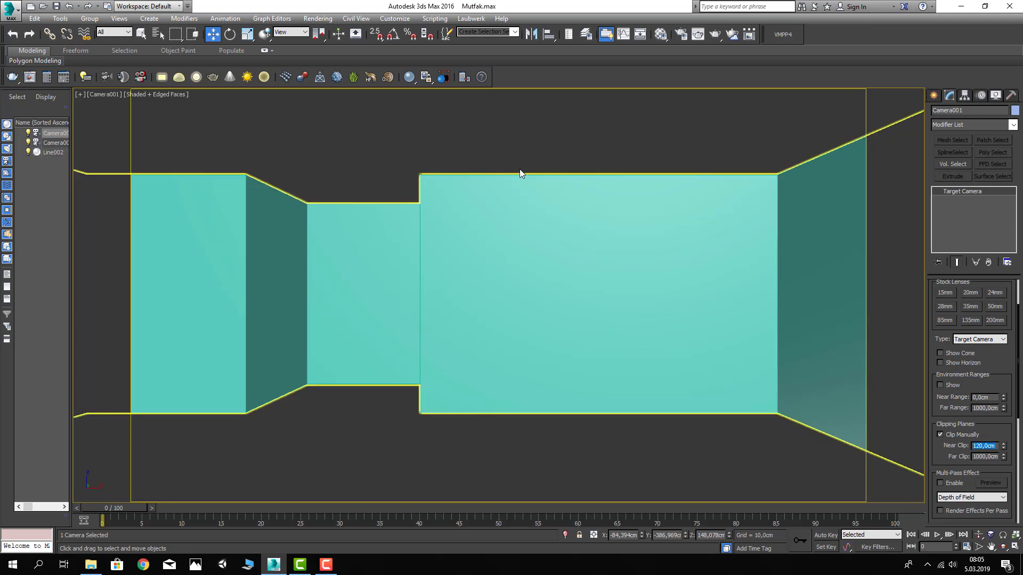
Check the camera position in Top view and refine the shaded camera framing
left_click(513, 149)
key("t")
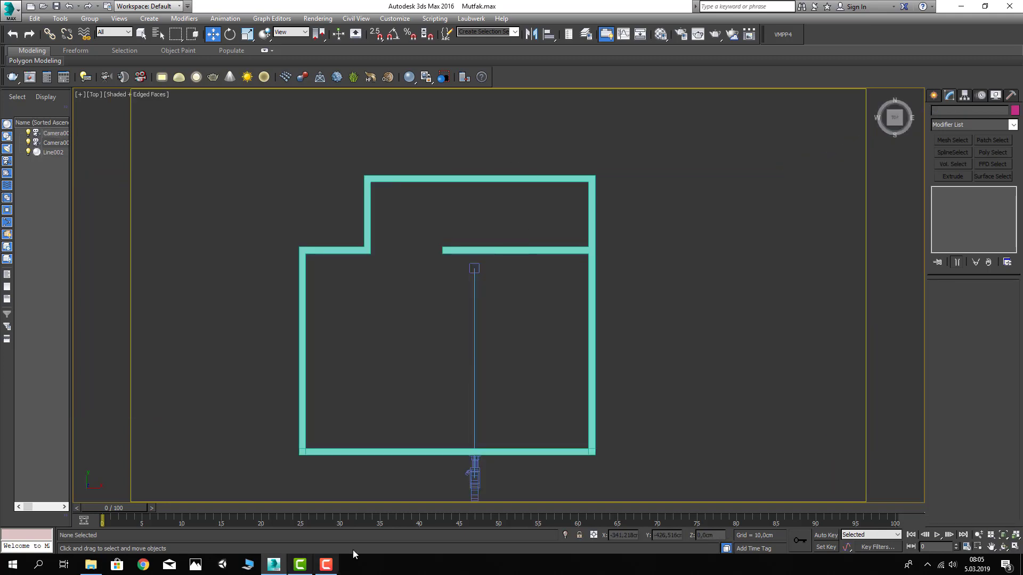
left_click(472, 474)
middle_click_drag(473, 474, 445, 395)
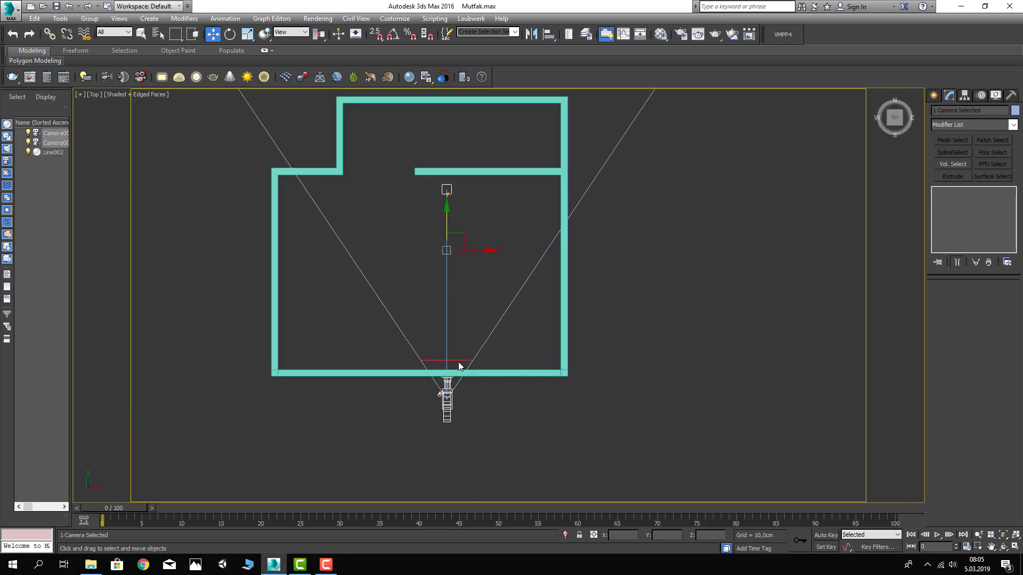
key("c")
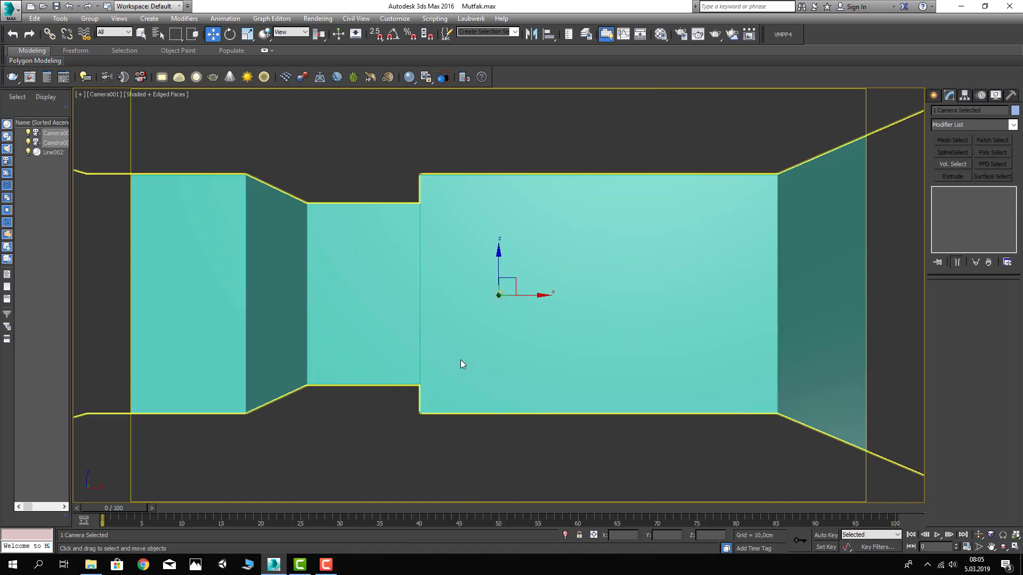
key("F3")
key("F3")
middle_click_drag(463, 364, 453, 359)
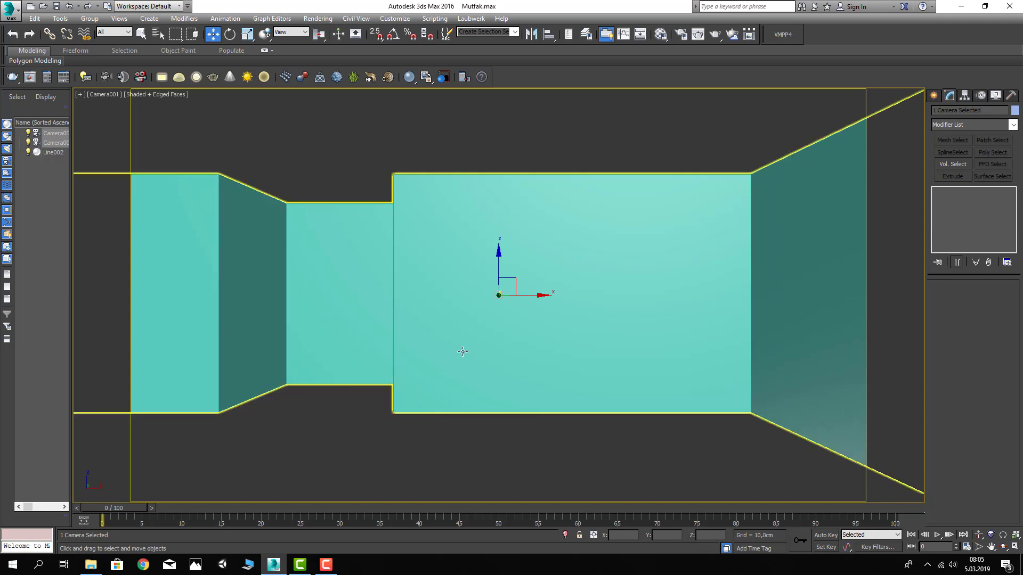
Deselect the camera and return to a Perspective view of the walls
left_click(495, 165)
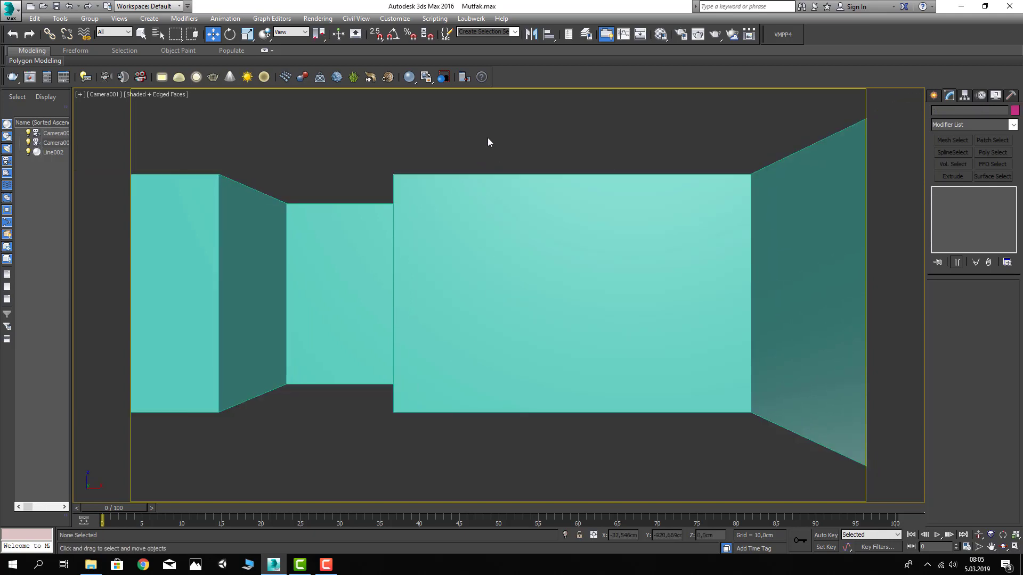
key("t")
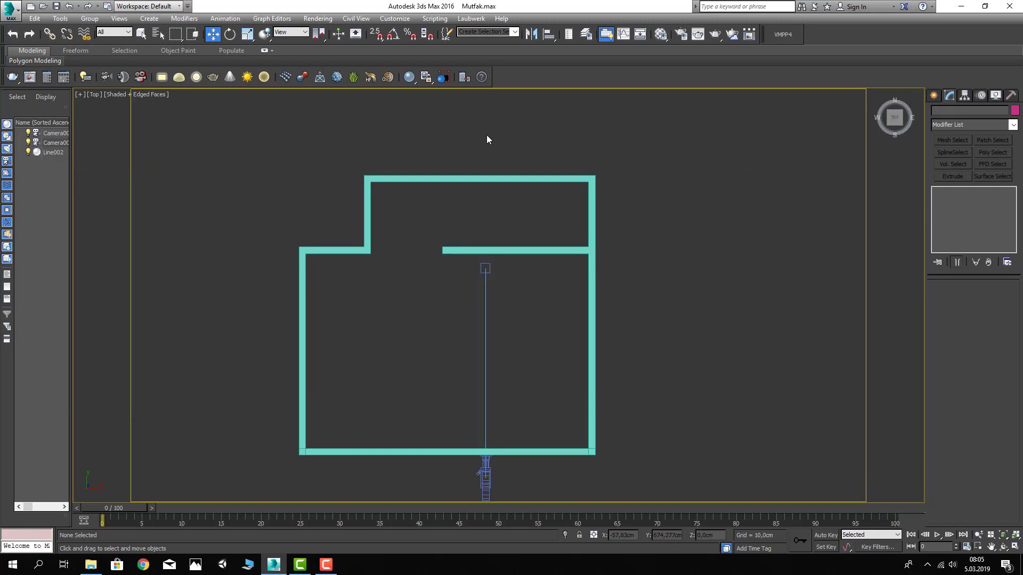
scroll(487, 135, "up", 2)
key("p")
scroll(467, 269, "down", 3)
Pick the Box tool from Standard Primitives and orbit to the wall corner
middle_click_drag(494, 296, 458, 208, "alt")
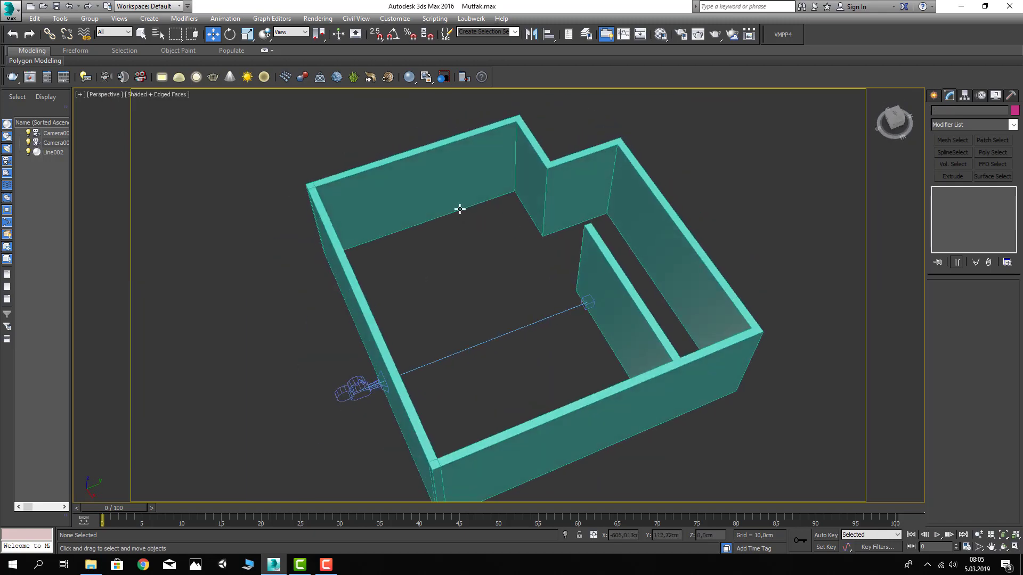
scroll(589, 219, "up", 3)
left_click(934, 97)
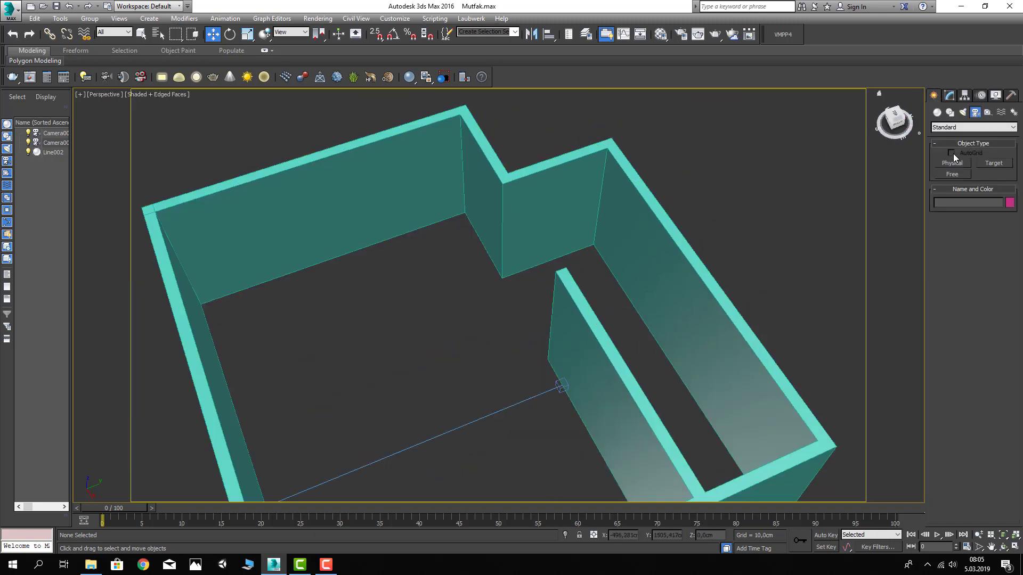
left_click(949, 128)
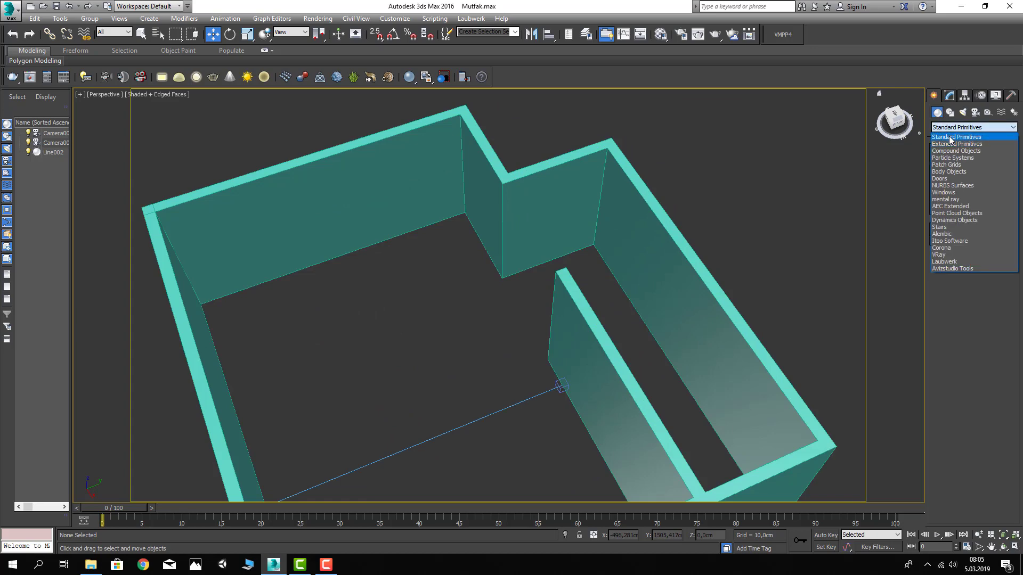
left_click(949, 137)
left_click(953, 163)
left_click_drag(895, 127, 447, 239)
mouse_move(447, 240)
middle_mouse_down()
mouse_move(394, 267)
mouse_move(411, 182)
middle_mouse_up()
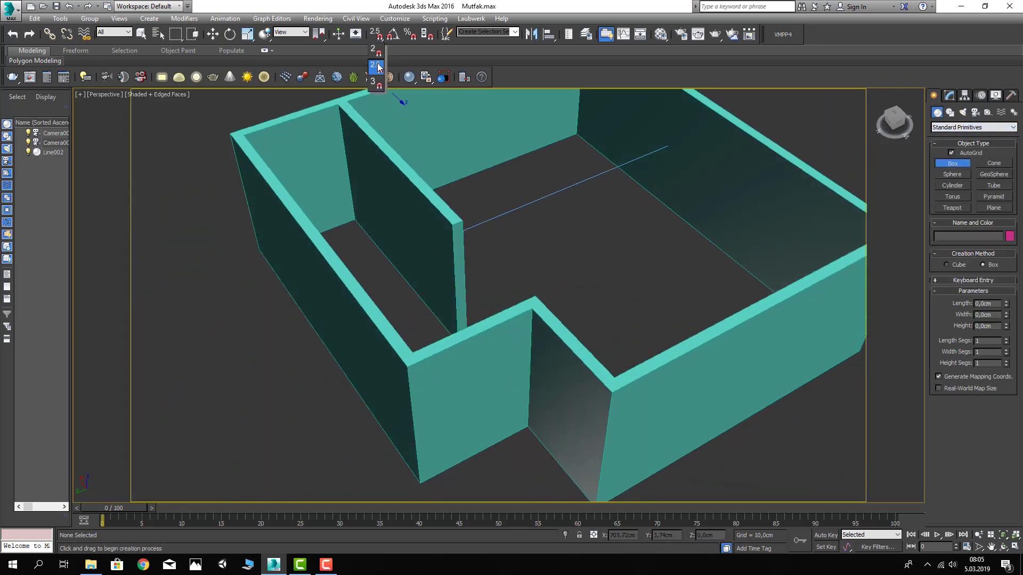
With 3D snap on, draw the box base along the wall top and set its height
left_click_drag(378, 66, 376, 82)
scroll(397, 277, "up", 2)
scroll(386, 280, "up", 2)
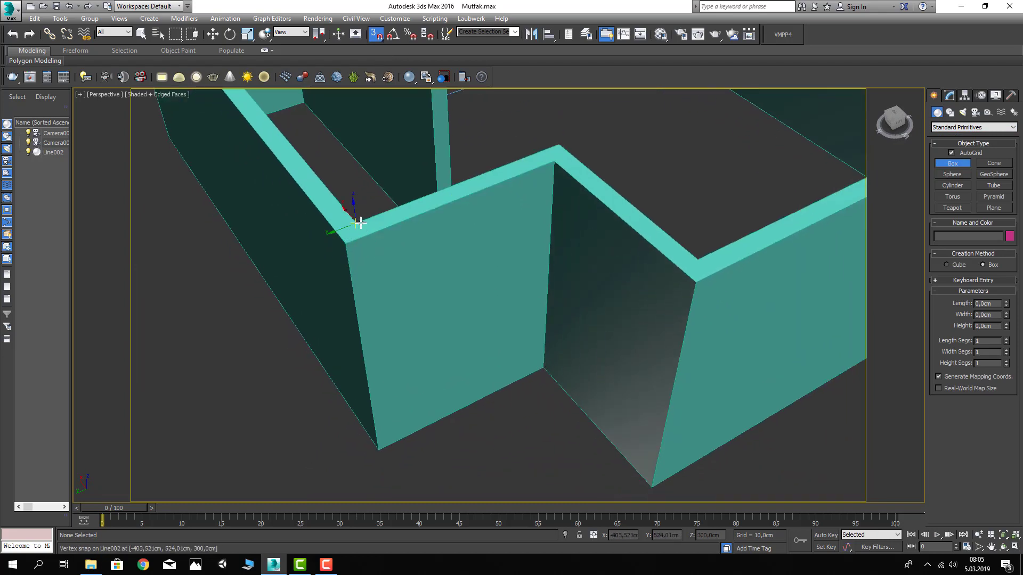
left_click_drag(360, 222, 549, 155)
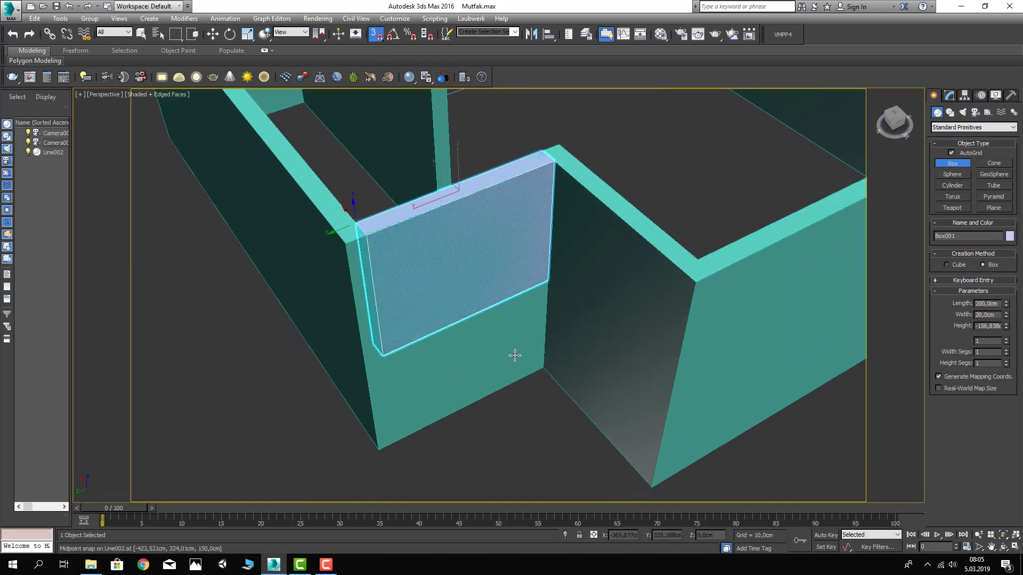
left_click(548, 370)
left_click(516, 414)
Set the box height to -250 cm and width to 50 cm, and lower it 50 cm in Z
key("w")
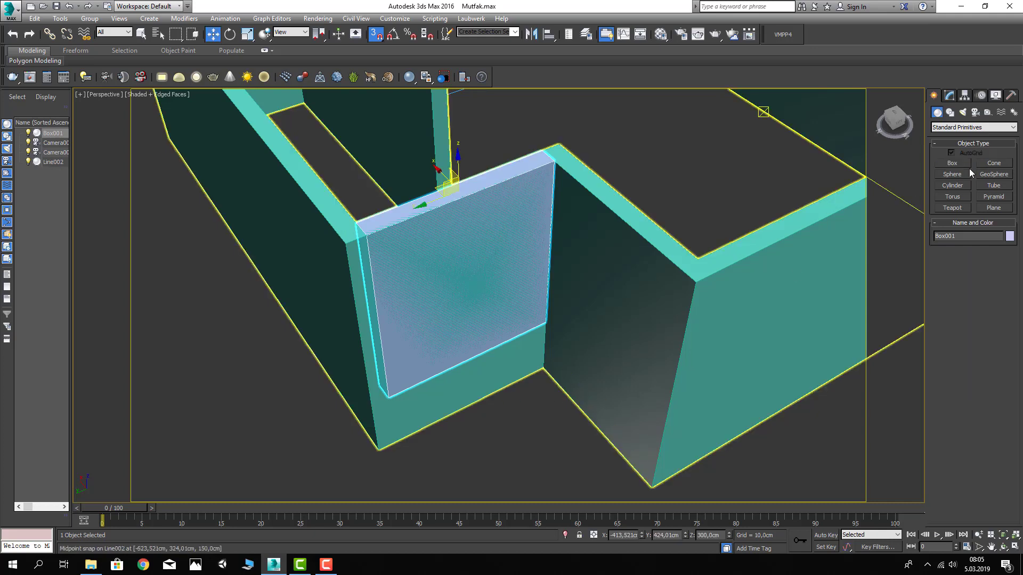
left_click(949, 94)
type("-250")
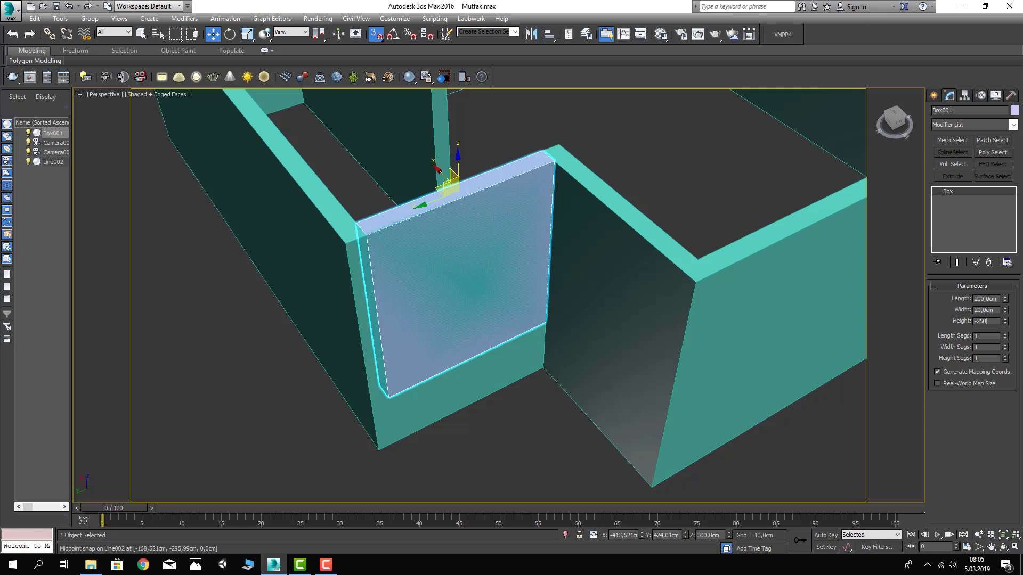
key("Return")
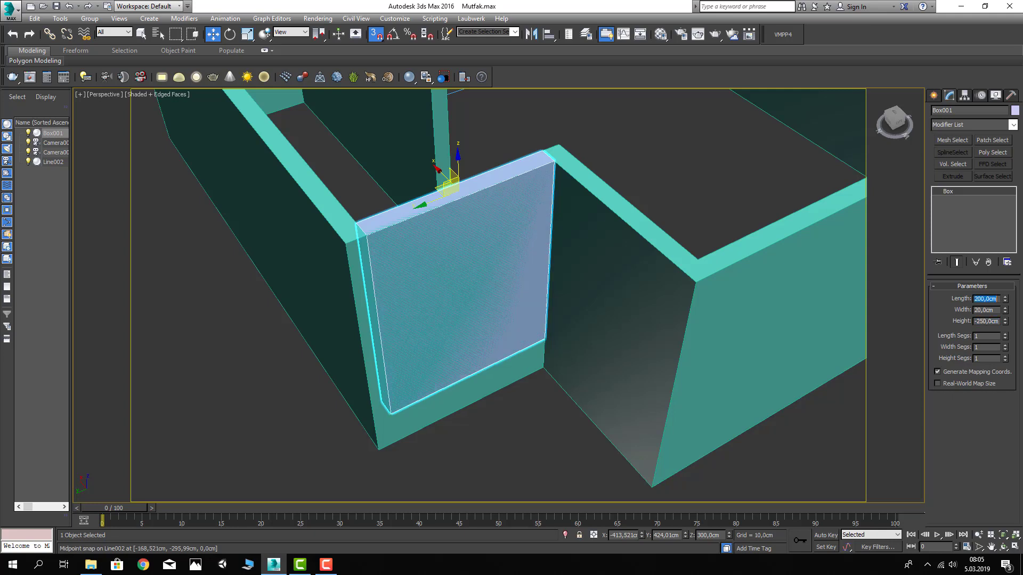
type("0")
key("Return")
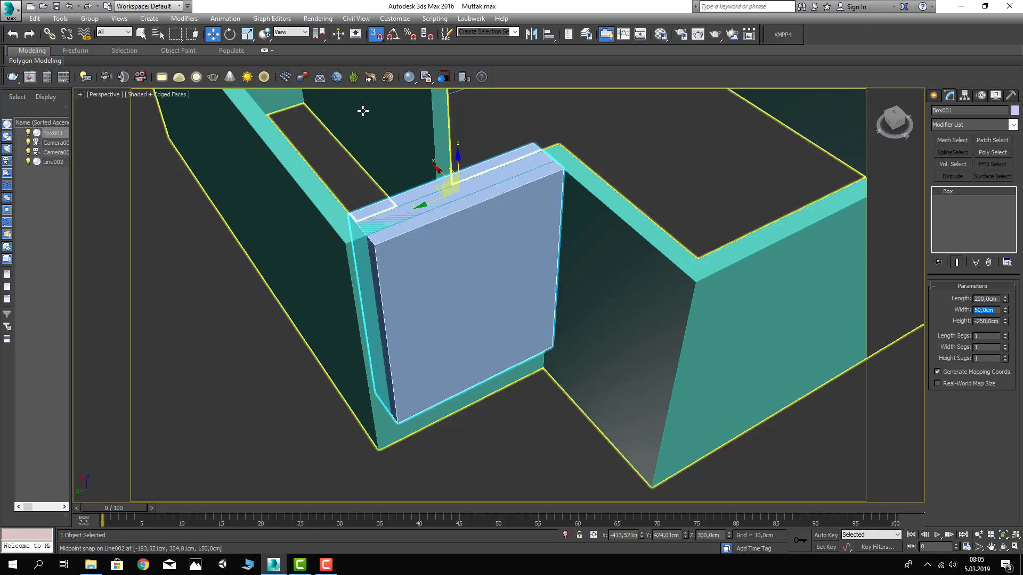
right_click(212, 34)
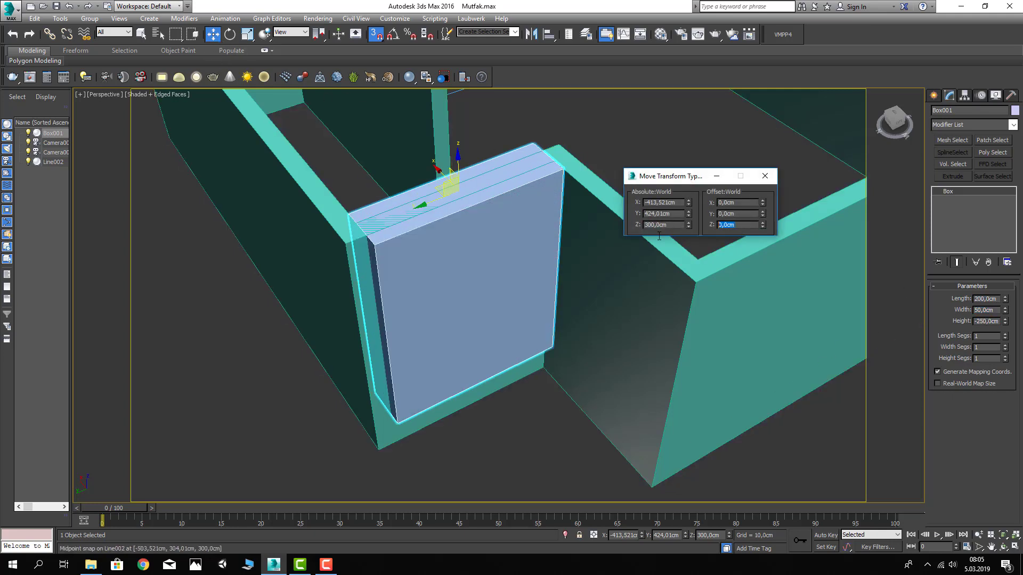
type("50")
key("Return")
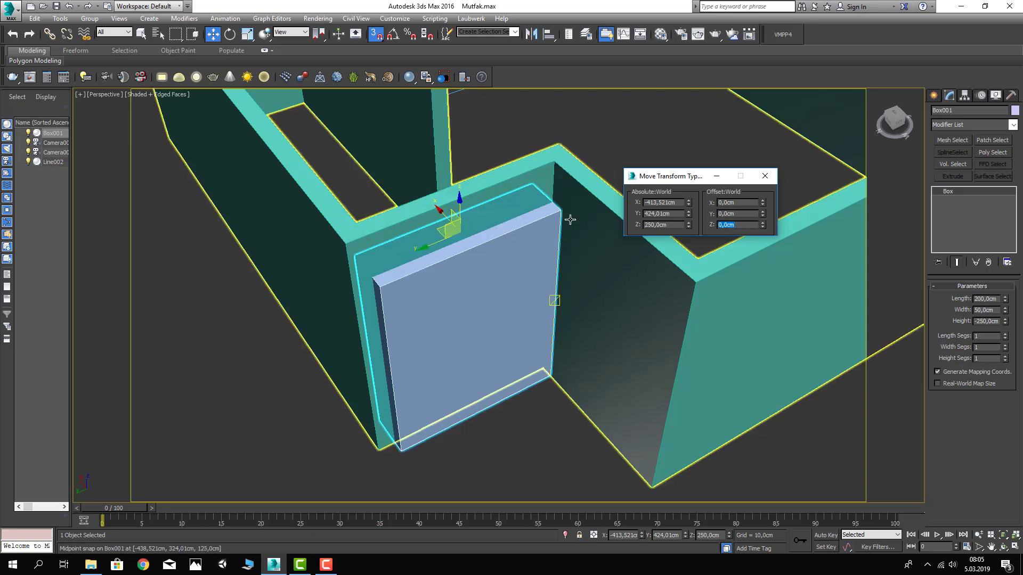
left_click(765, 176)
Turn off snapping and set the box length to 180 cm
scroll(400, 313, "down", 2)
scroll(380, 312, "down", 2)
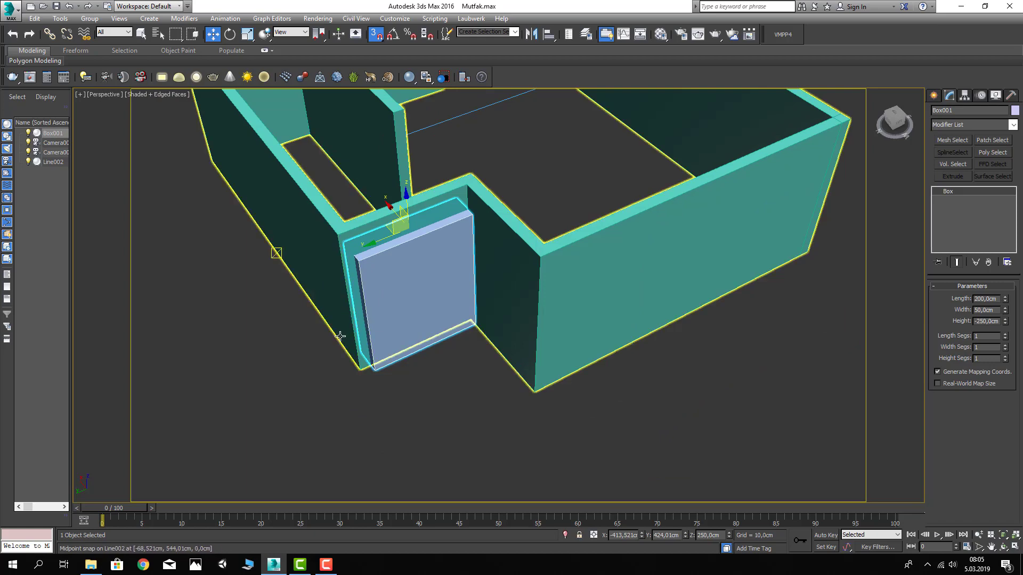
mouse_move(379, 312)
middle_mouse_down("alt")
mouse_move(435, 347)
mouse_move(429, 384)
middle_mouse_up("alt")
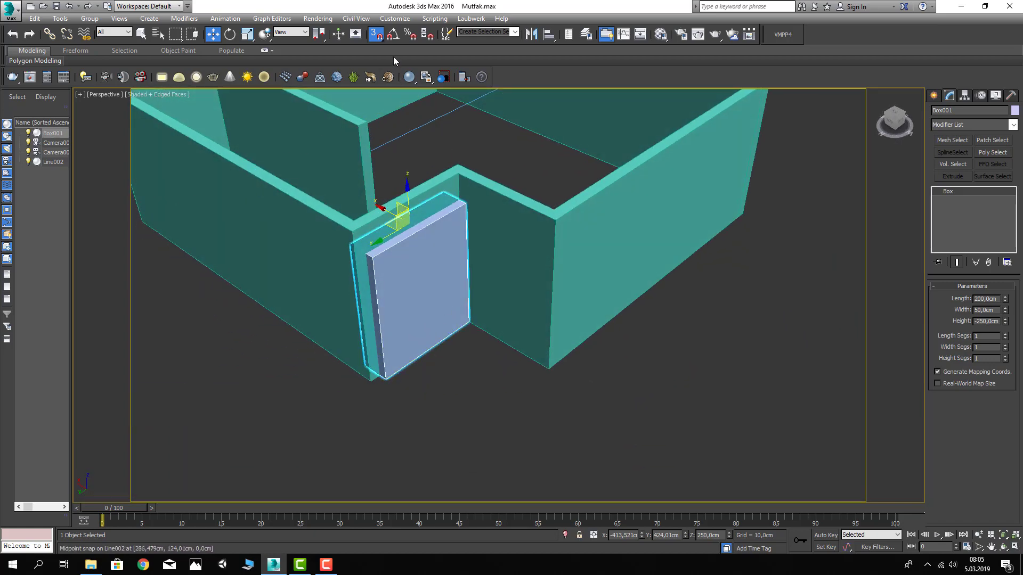
left_click(376, 34)
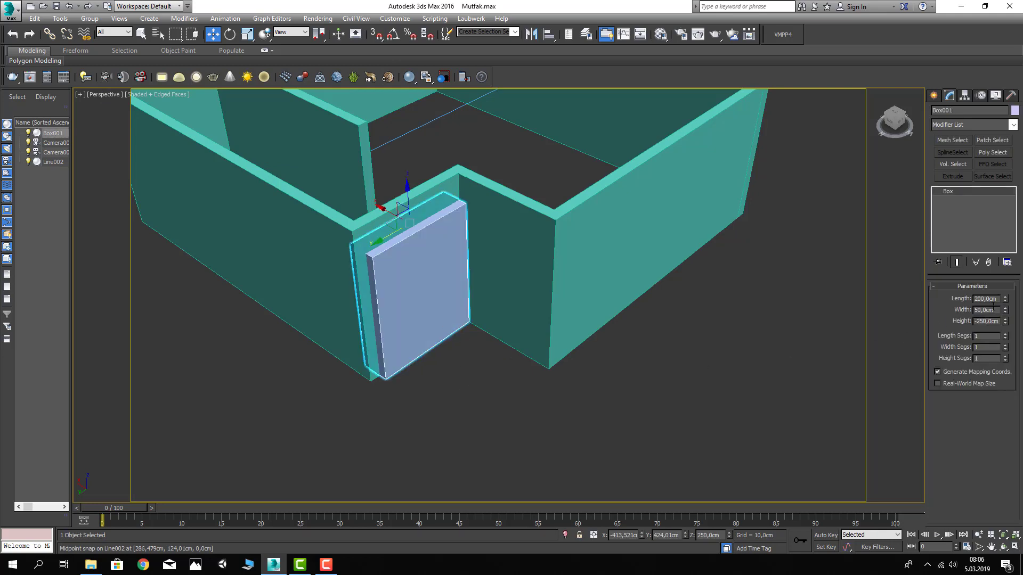
type("180")
key("Return")
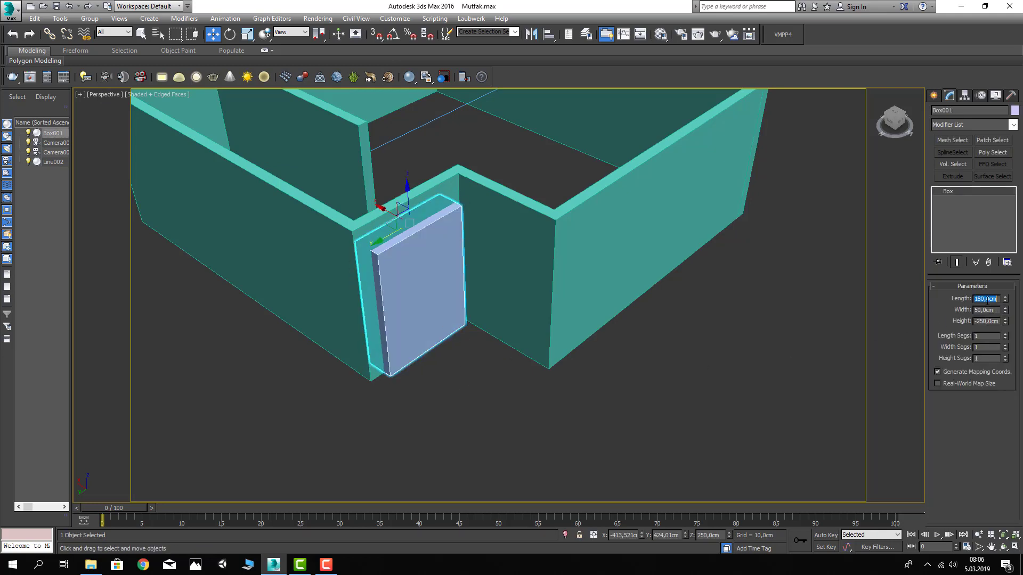
left_click(770, 373)
Clone the box along the right wall and snap the copy to the wall corner
left_click(437, 294)
left_click_drag(383, 229, 602, 200, "shift")
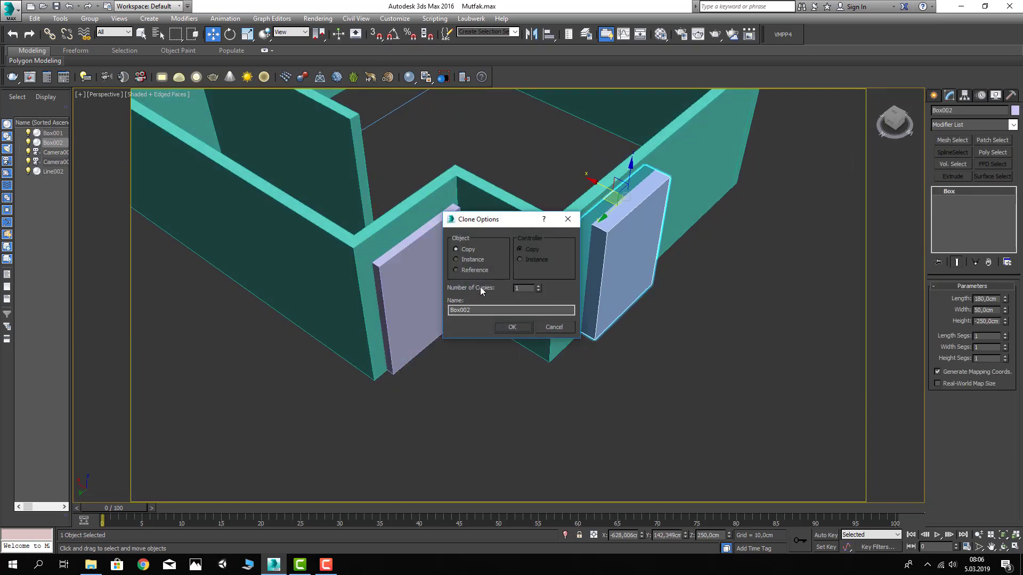
left_click(509, 328)
key("z")
key("shift+z")
key("shift+z")
key("shift+z")
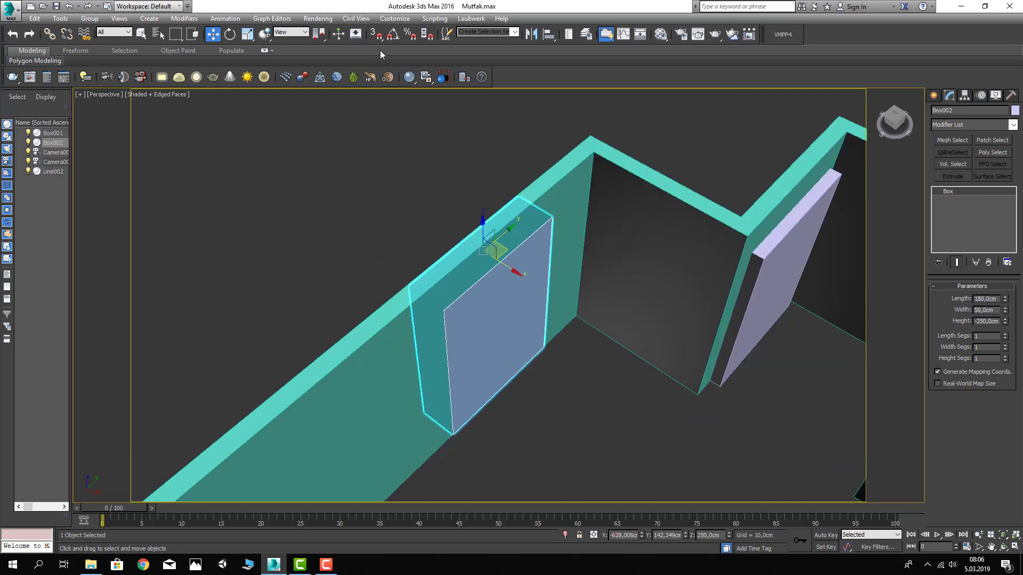
key("shift+z")
left_click_drag(499, 316, 528, 280)
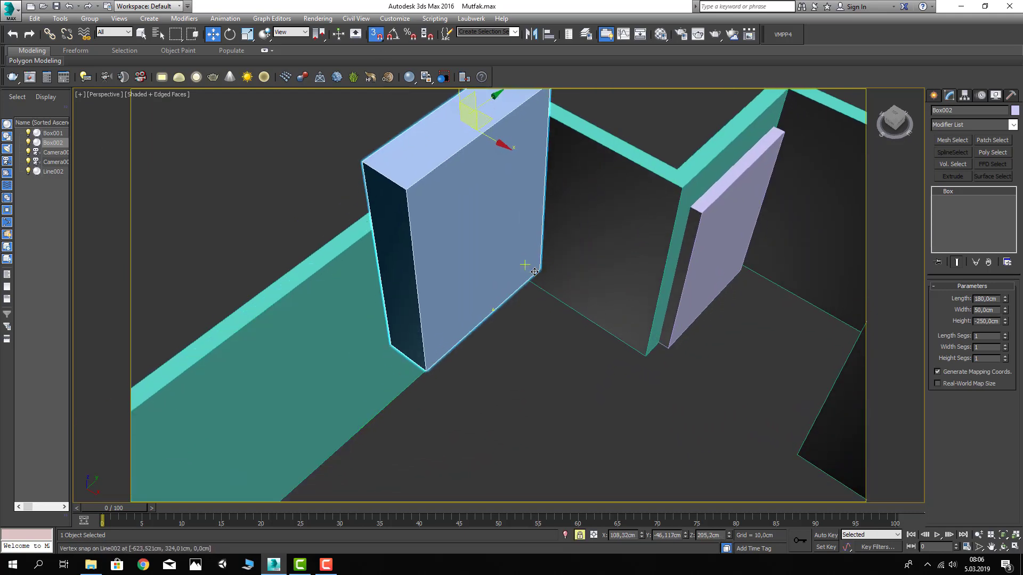
right_click(207, 31)
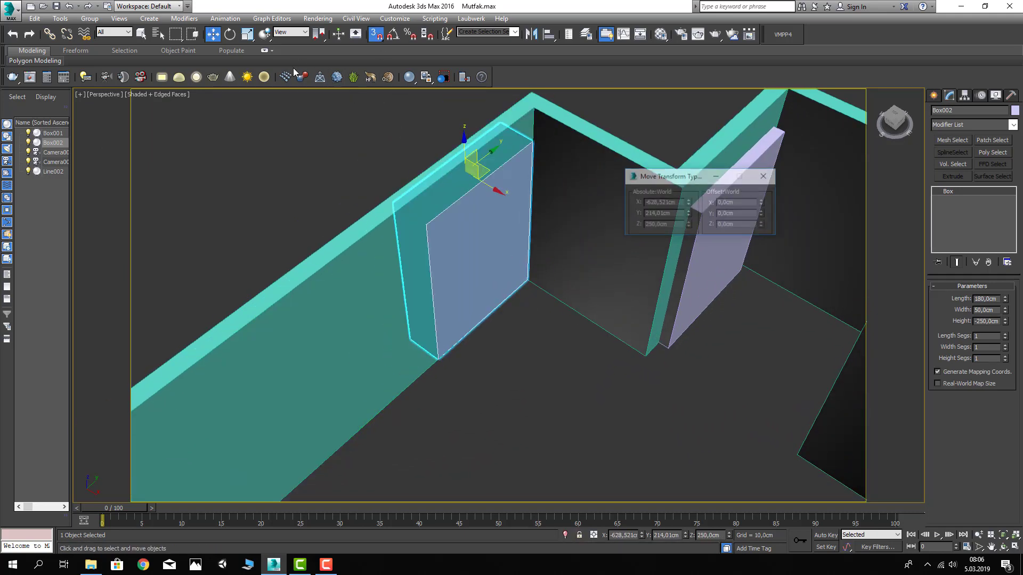
type("0")
key("Return")
type("-")
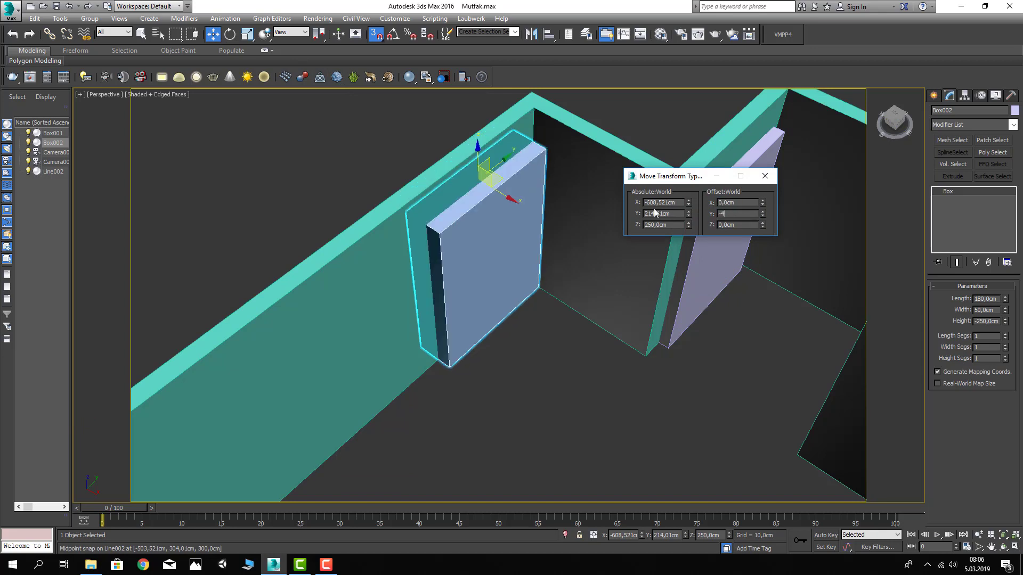
type("0")
key("Return")
Clone Box003 along the wall, offset it 40 and 20 cm in Y, and nudge both boxes
scroll(426, 256, "down", 2)
scroll(464, 288, "down", 2)
scroll(485, 270, "down", 2)
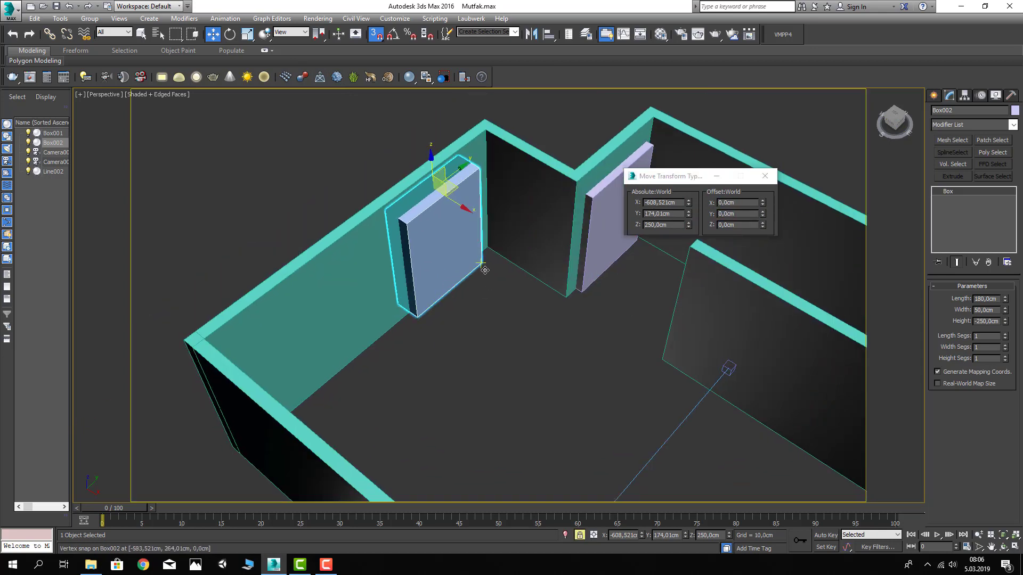
left_click_drag(485, 270, 418, 320, "shift")
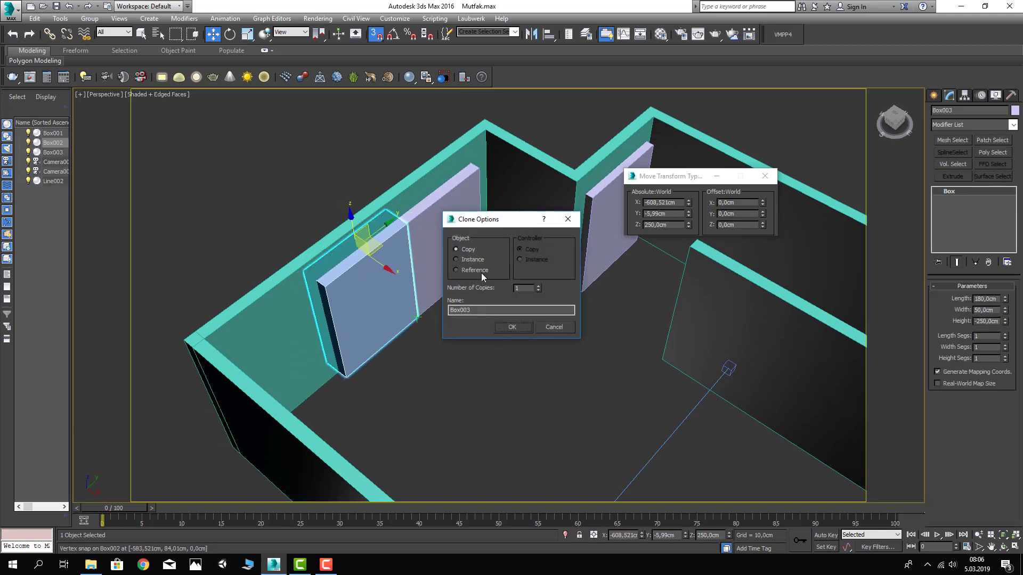
key("Return")
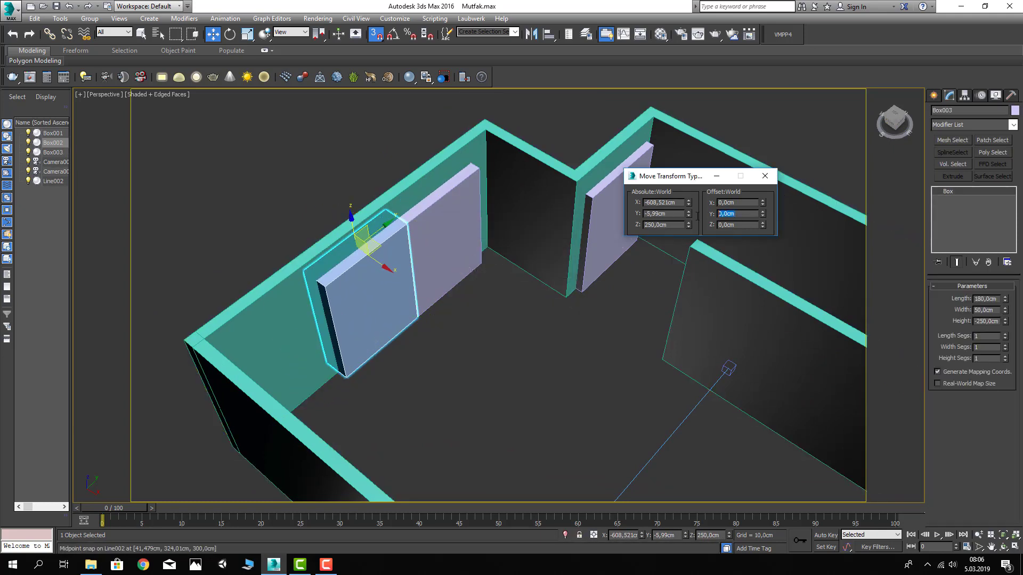
type("-40")
key("Return")
mouse_move(472, 338)
middle_mouse_down("alt")
mouse_move(461, 334)
mouse_move(477, 348)
mouse_move(513, 349)
middle_mouse_up("alt")
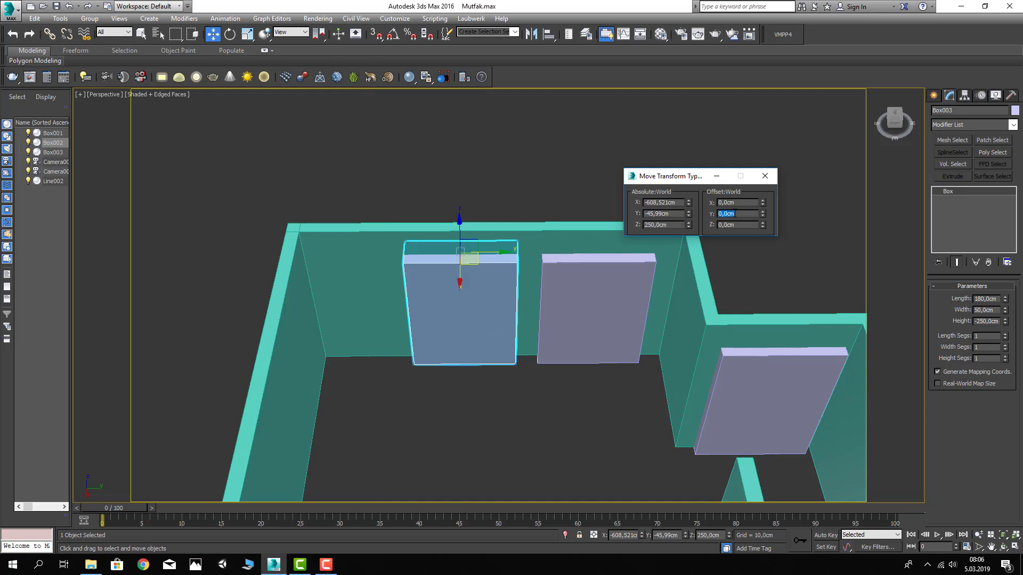
type("20")
key("Return")
left_click(633, 286, "ctrl")
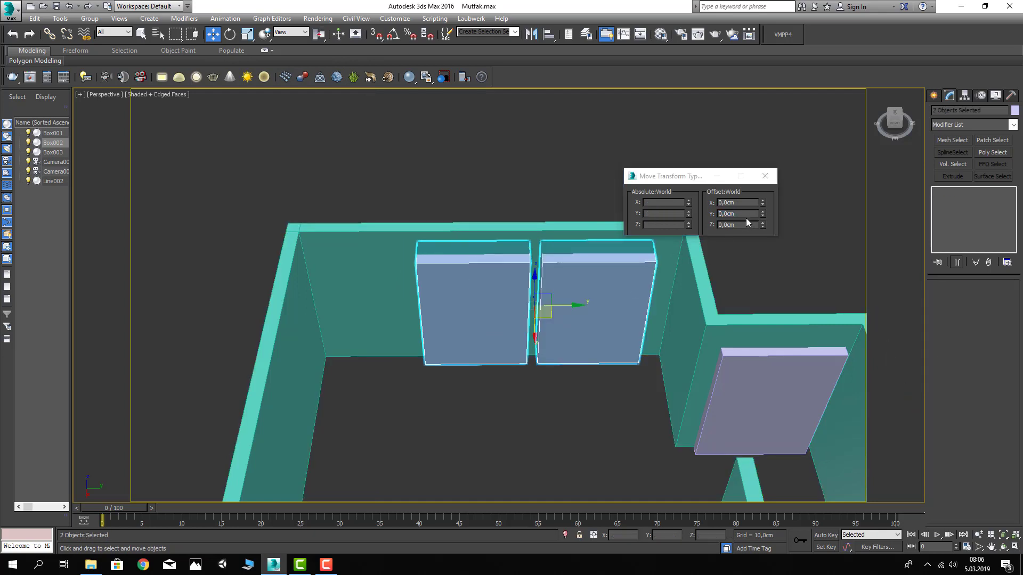
key("Return")
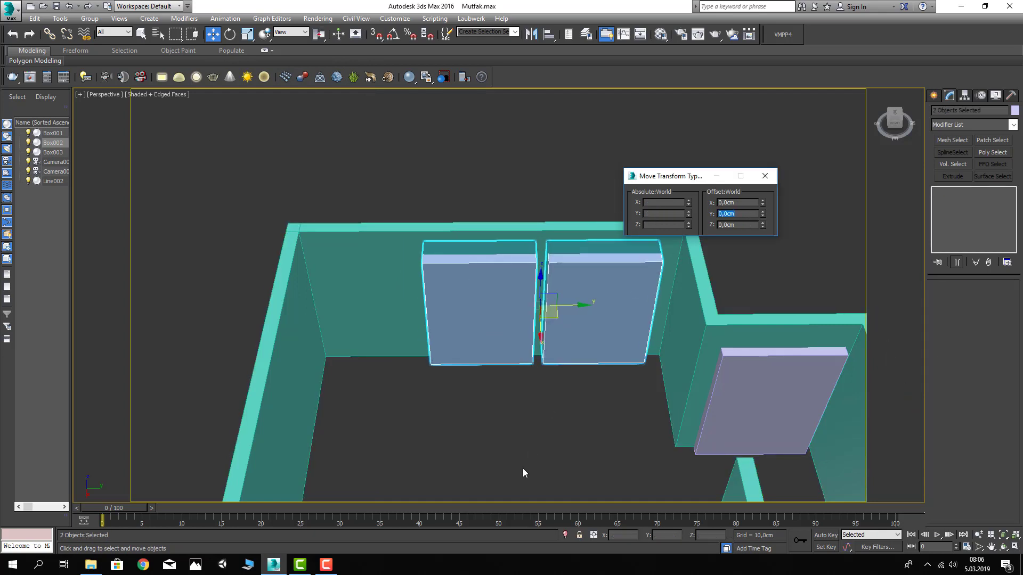
left_click(523, 473)
Clone the left box further left and shift all three boxes slightly along Y
left_click(480, 356)
left_click(374, 35)
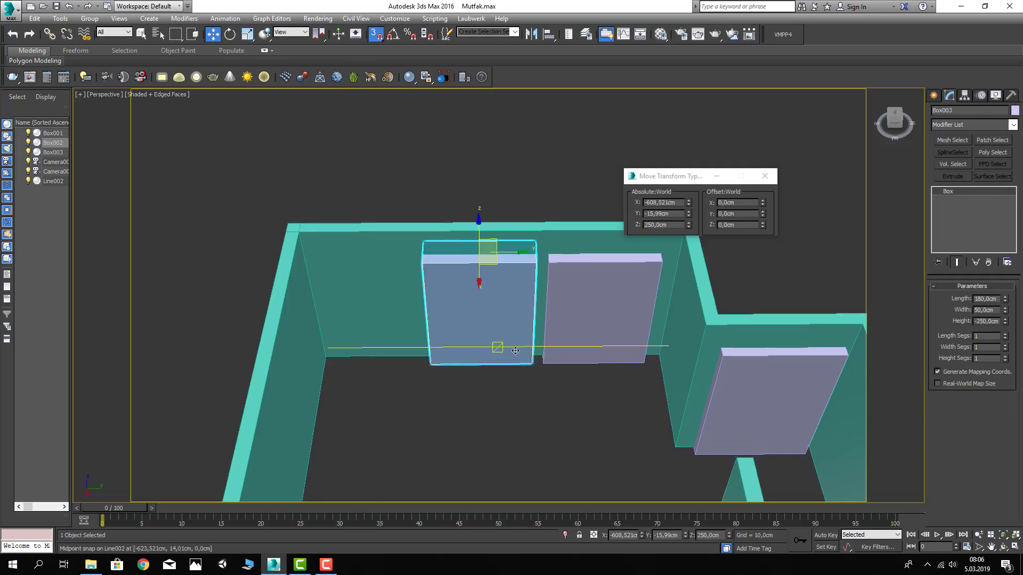
left_click_drag(546, 377, 431, 373, "shift")
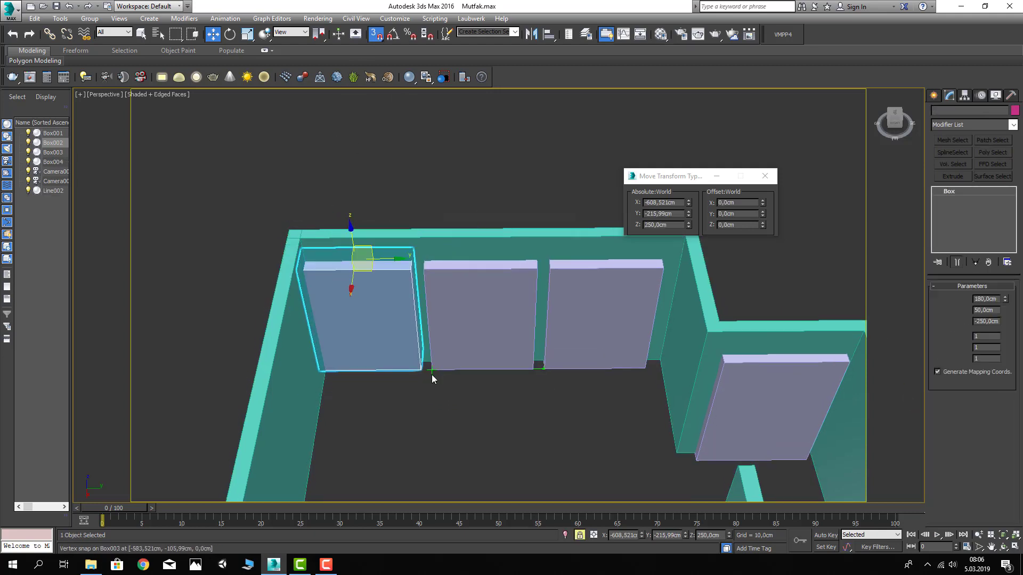
left_click(466, 304)
left_click(485, 329, "ctrl")
left_click(602, 319, "ctrl")
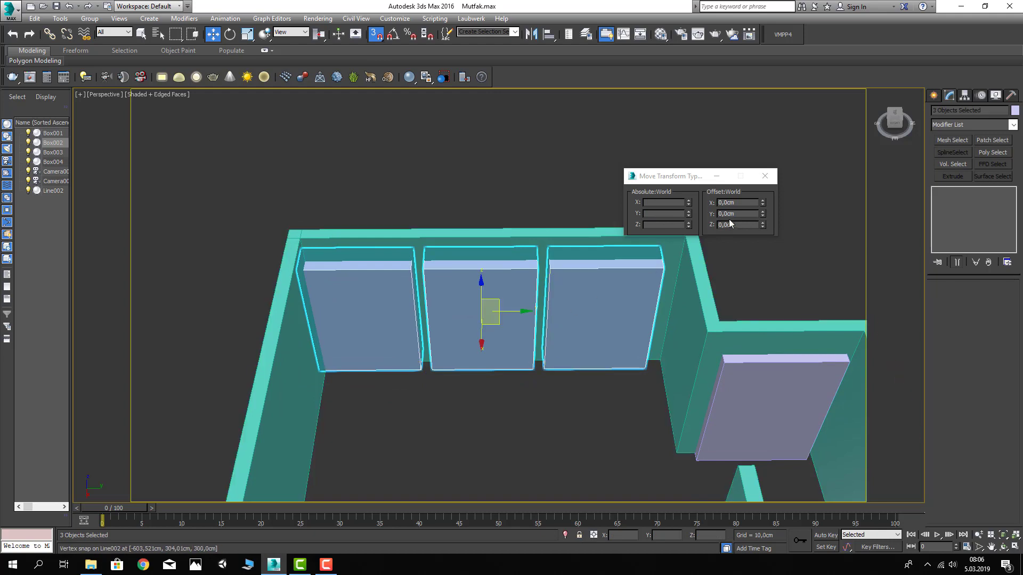
left_click(742, 214)
type("3")
key("Return")
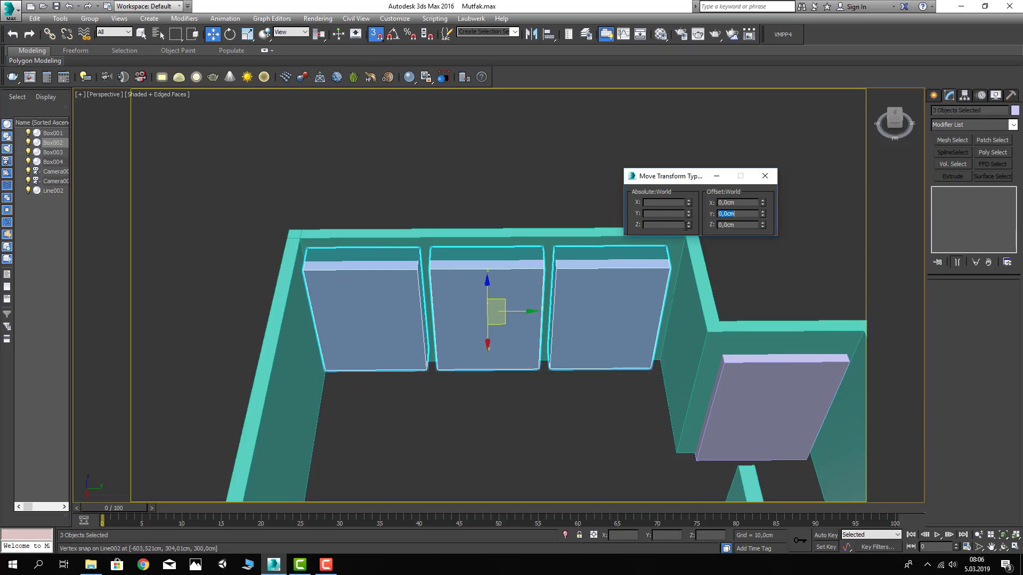
key("Return")
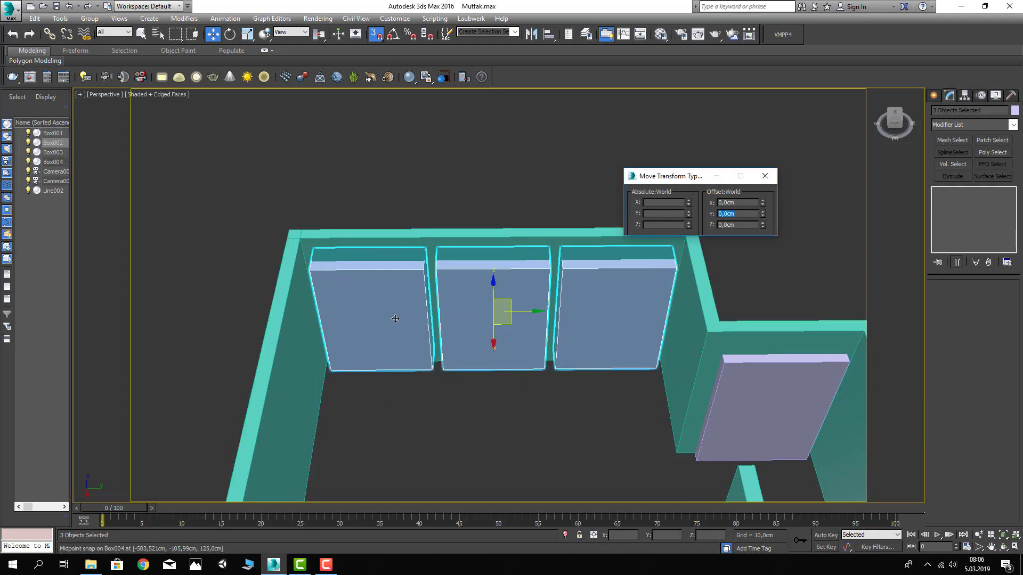
middle_click_drag(479, 229, 407, 229, "alt")
left_click(498, 213)
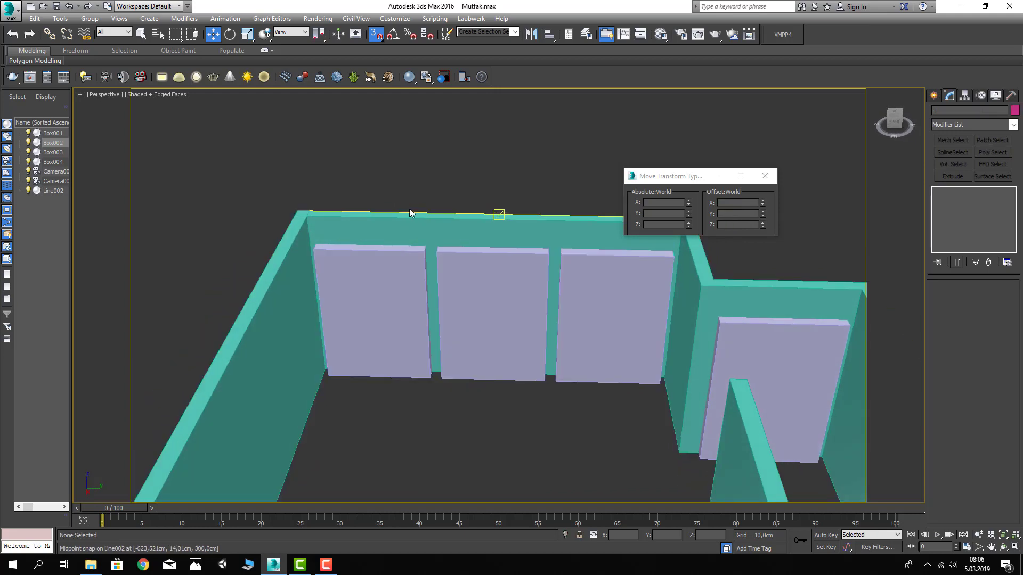
scroll(498, 213, "down", 5)
mouse_move(388, 229)
middle_mouse_down("alt")
mouse_move(455, 255)
mouse_move(402, 248)
middle_mouse_up("alt")
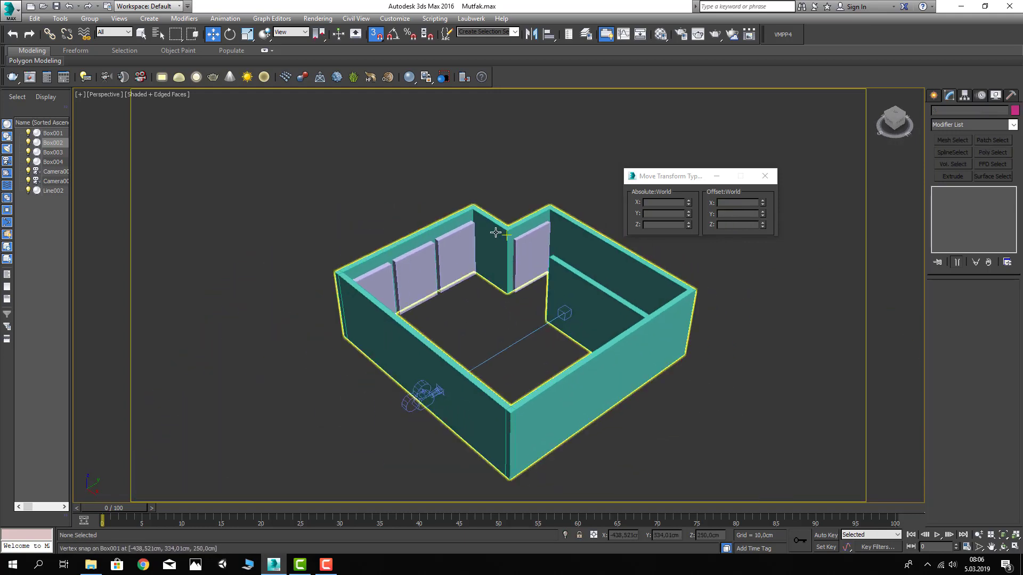
Select the walls and start a Compound Objects ProBoolean with Start Picking
left_click(402, 248)
left_click(933, 95)
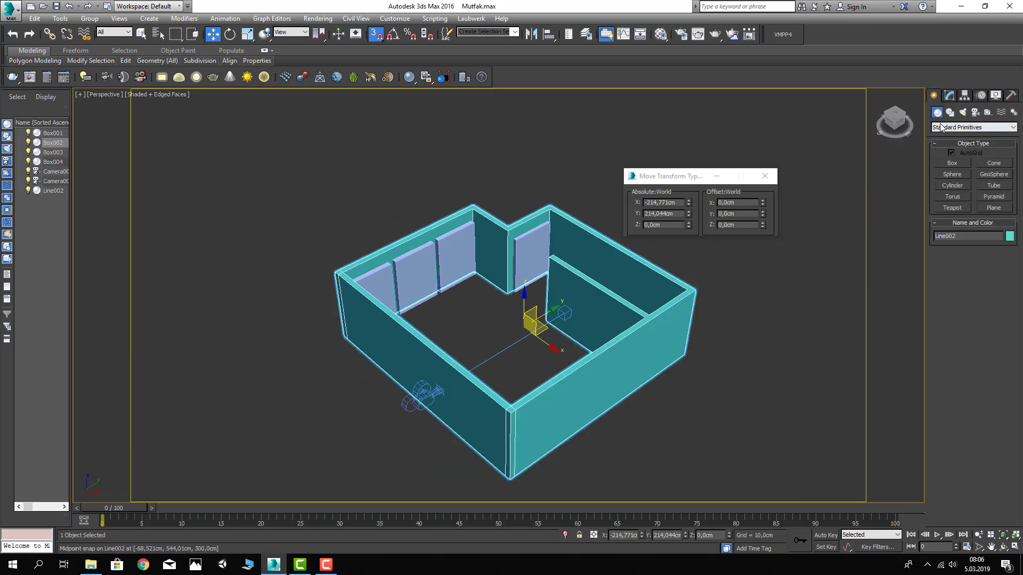
left_click(942, 128)
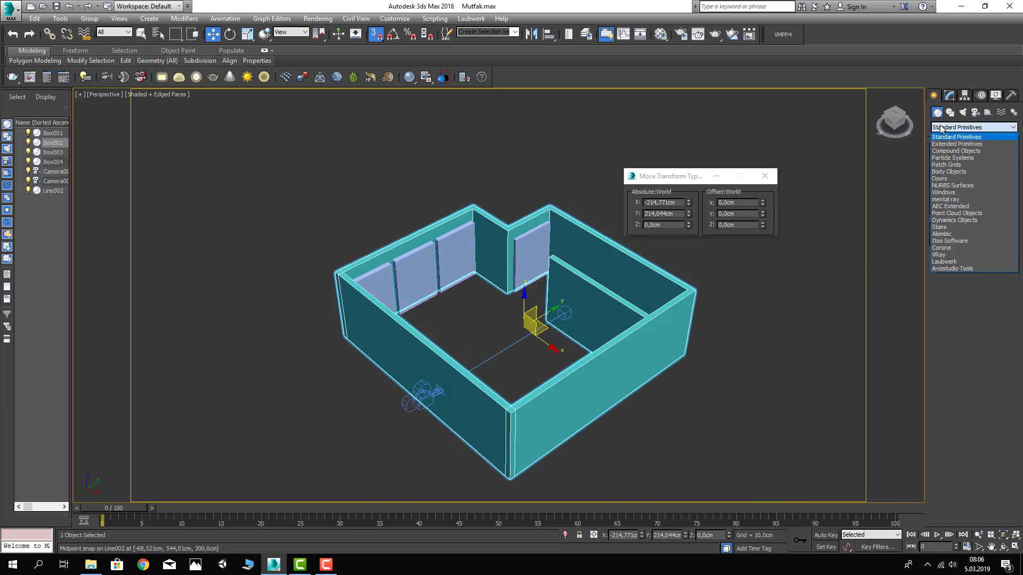
left_click(952, 150)
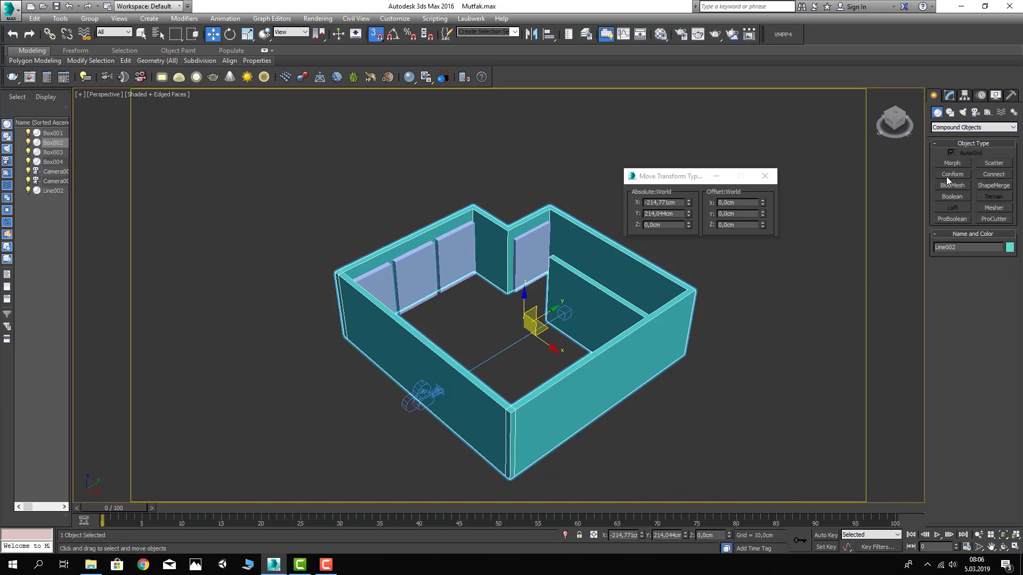
left_click(952, 219)
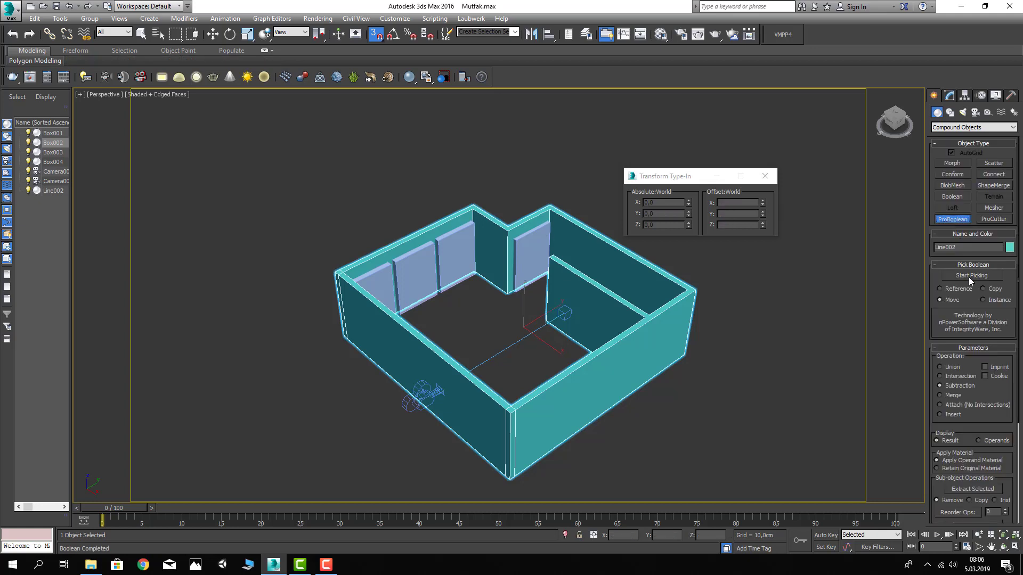
left_click(972, 276)
Subtract the four boxes from the walls, then turn off snapping
left_click(530, 264)
left_click(458, 269)
left_click(418, 272)
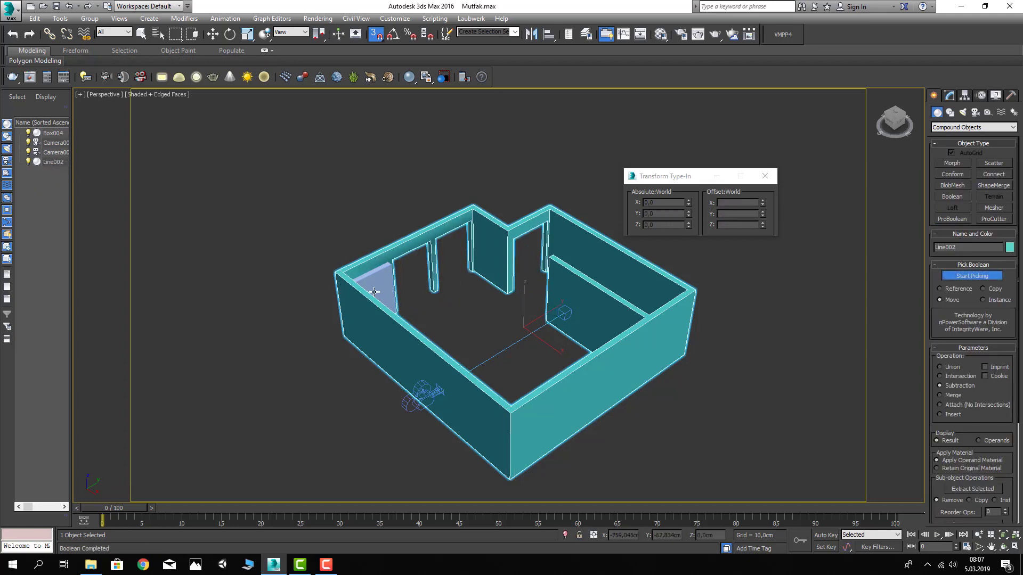
left_click(372, 292)
right_click(423, 219)
left_click(454, 192)
middle_click_drag(454, 192, 372, 100, "alt")
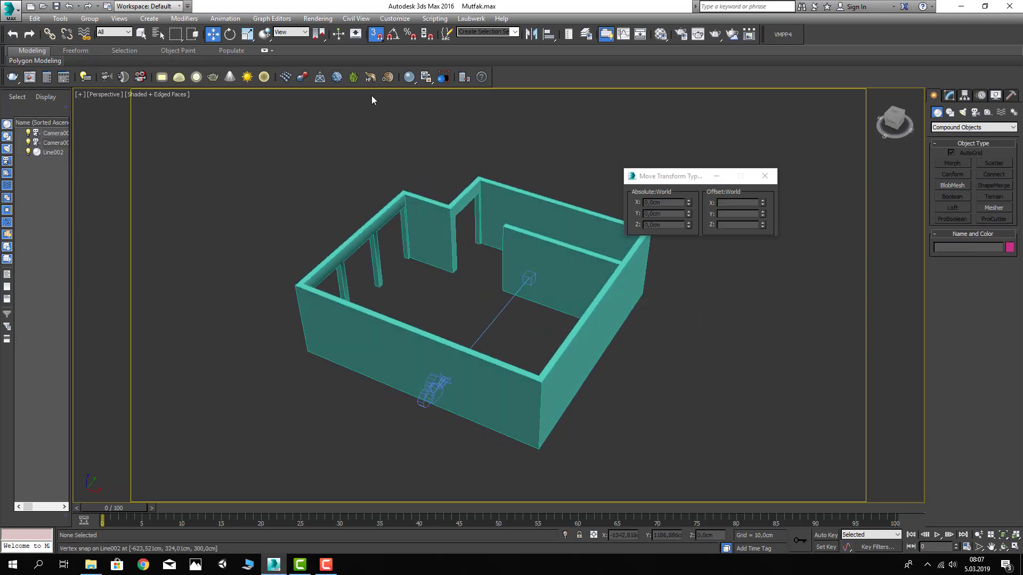
left_click(371, 40)
left_click(434, 235)
scroll(434, 235, "up", 5)
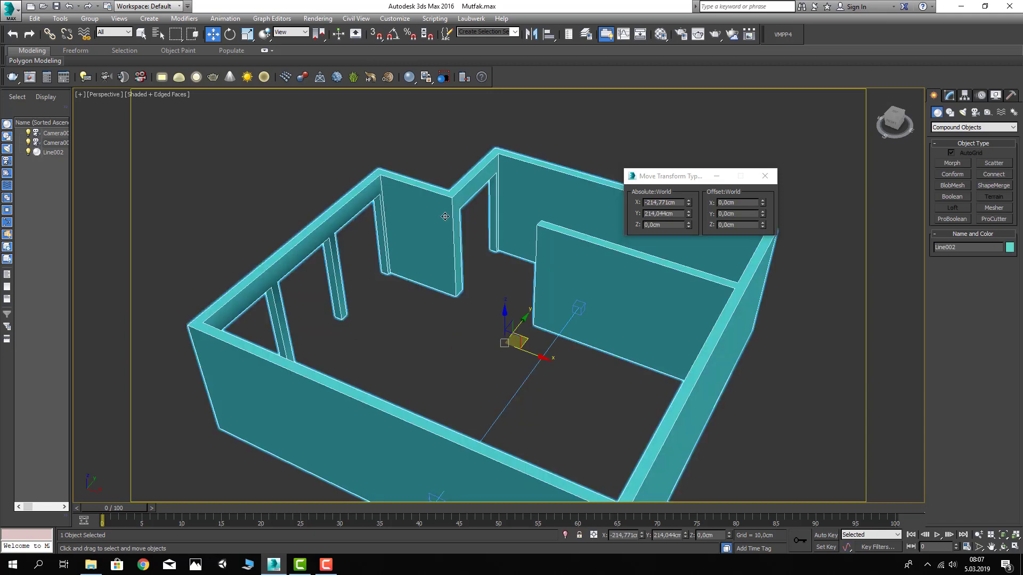
Convert the walls to Editable Poly and select all their polygons
right_click(453, 229)
mouse_move(495, 321)
left_click(589, 329)
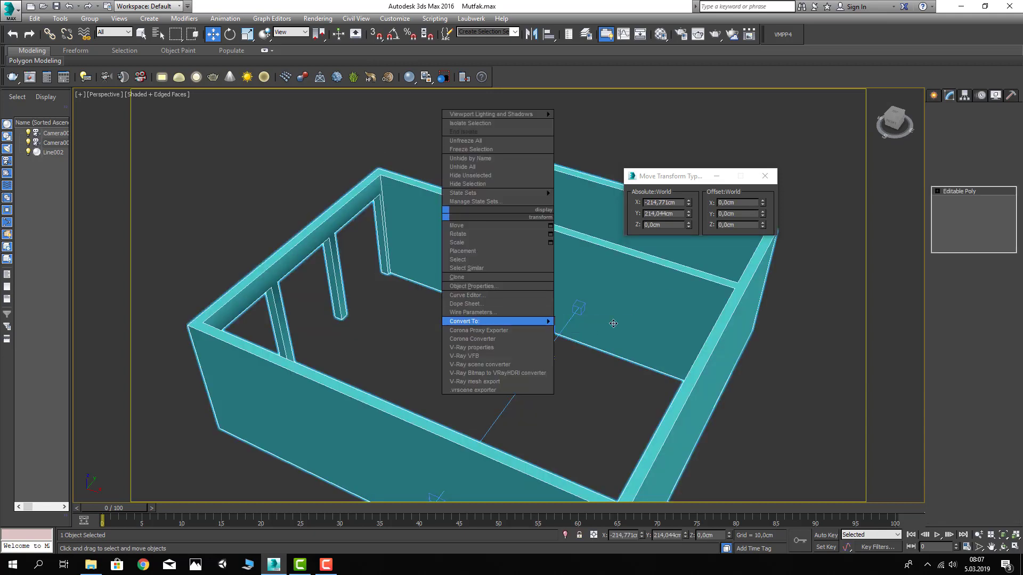
left_click(982, 298)
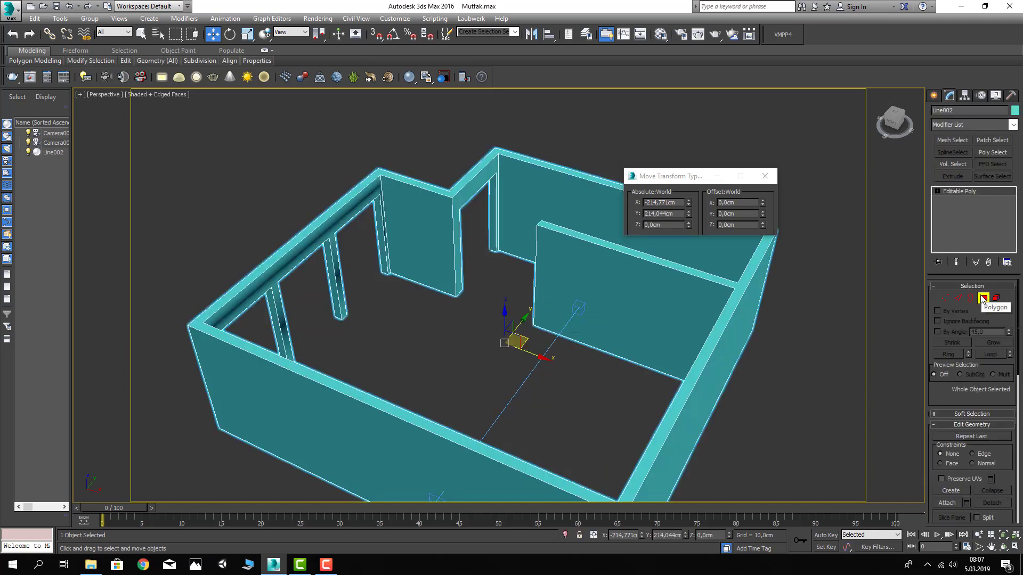
left_click(457, 299)
key("ctrl+a")
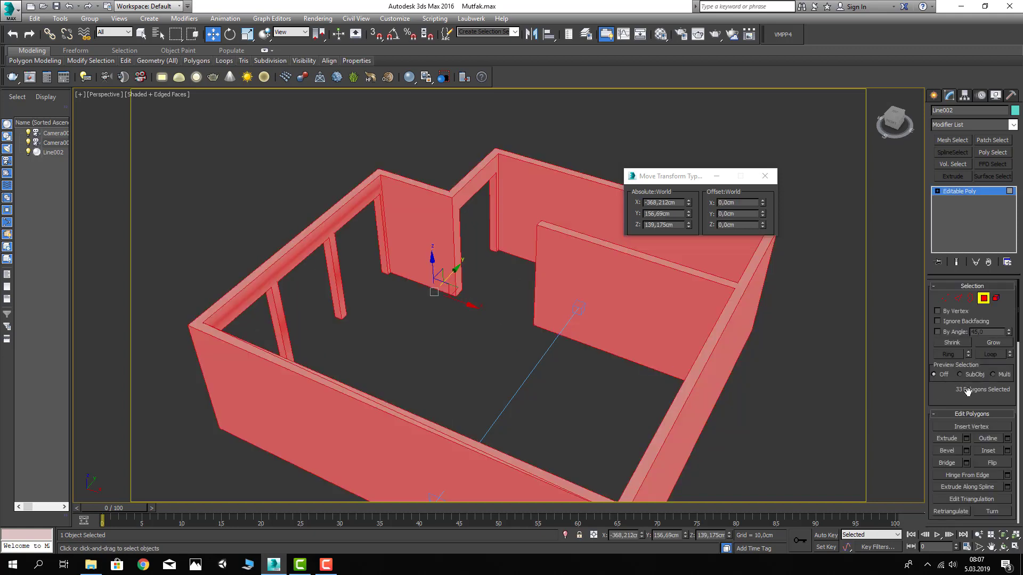
Clear all smoothing groups from the wall polygons and exit polygon mode
scroll(968, 390, "down", 3)
scroll(980, 386, "down", 3)
scroll(999, 377, "down", 3)
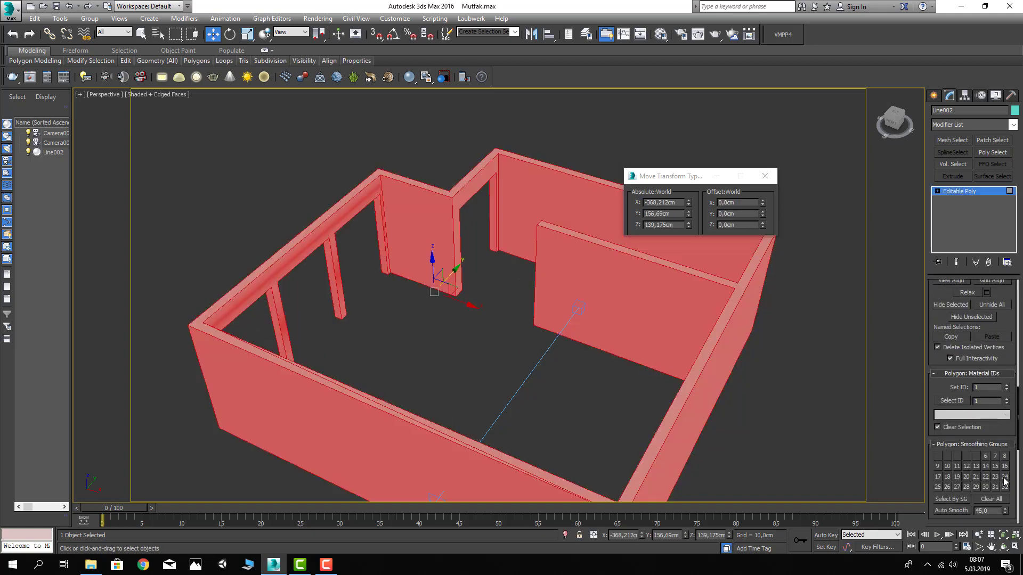
left_click(992, 497)
left_click(765, 175)
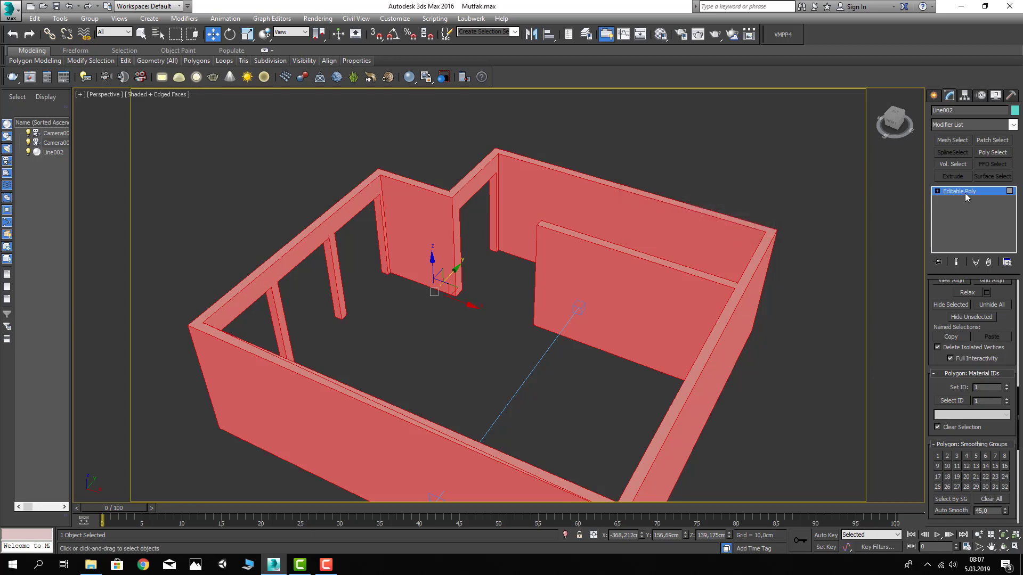
left_click(959, 191)
left_click(528, 145)
scroll(527, 146, "up", 3)
Save the scene and turn off edged faces in the viewport
key("ctrl+s")
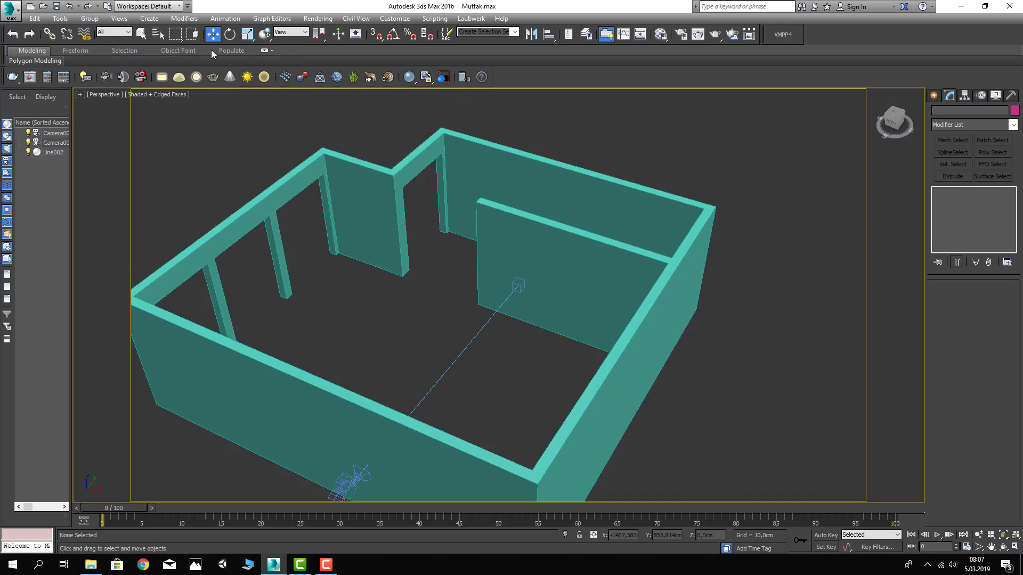
middle_click_drag(326, 162, 327, 181)
key("F4")
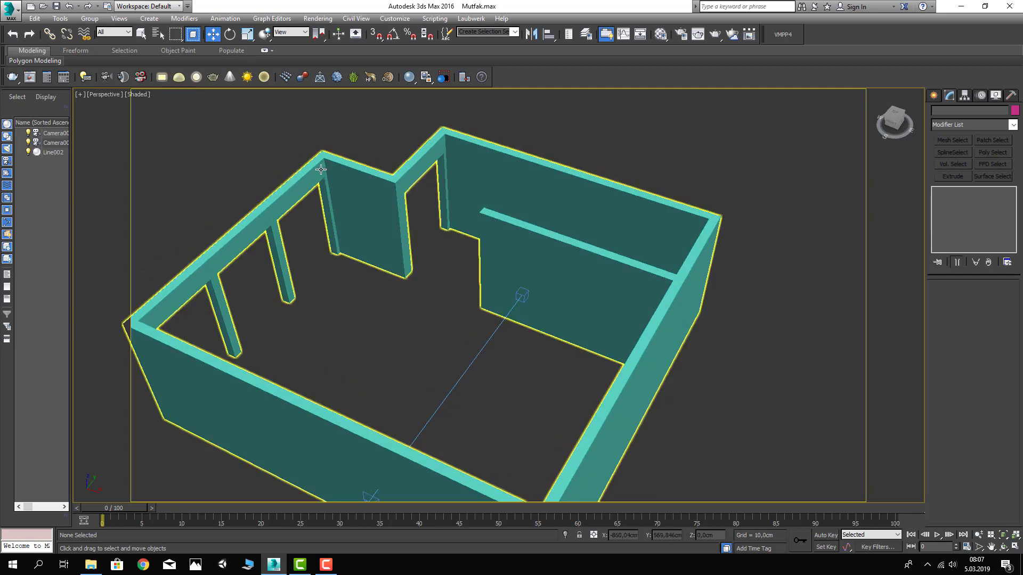
mouse_move(334, 258)
middle_mouse_down()
mouse_move(342, 246)
mouse_move(406, 257)
mouse_move(365, 250)
mouse_move(354, 297)
mouse_move(366, 265)
mouse_move(415, 287)
mouse_move(411, 271)
mouse_move(344, 258)
mouse_move(334, 231)
mouse_move(395, 271)
middle_mouse_up()
scroll(342, 242, "down", 4)
scroll(394, 270, "up", 5)
Draw a 250 by 180 rectangle snapped to the door opening's corner
left_click(931, 98)
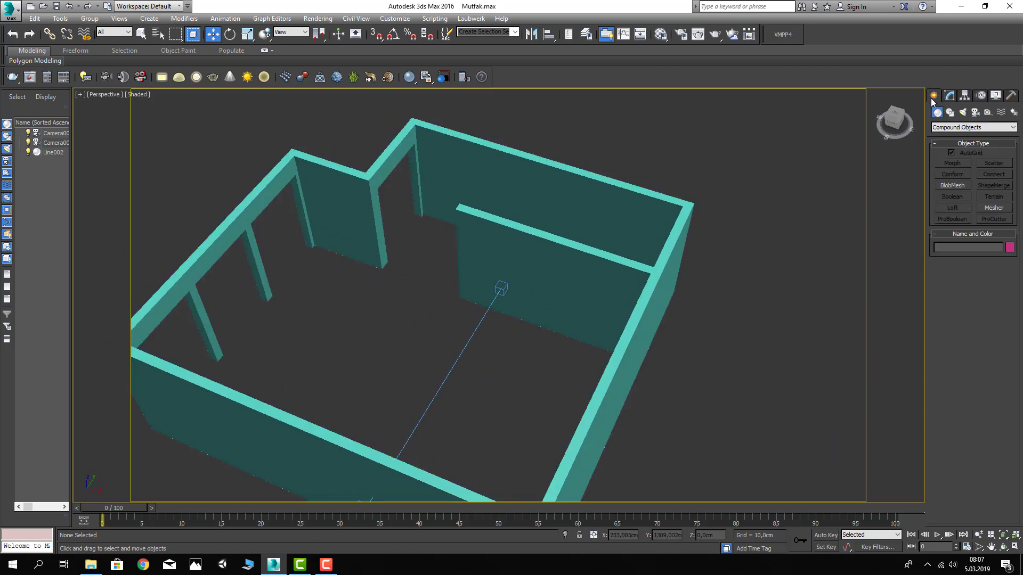
middle_click_drag(666, 220, 626, 222, "alt")
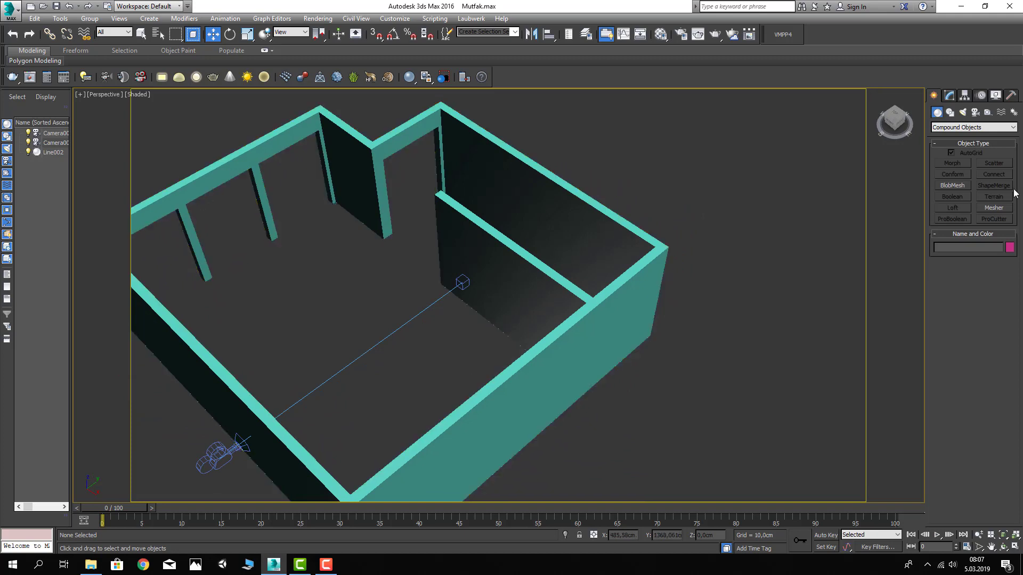
left_click(949, 111)
left_click(994, 171)
middle_click_drag(538, 201, 563, 253)
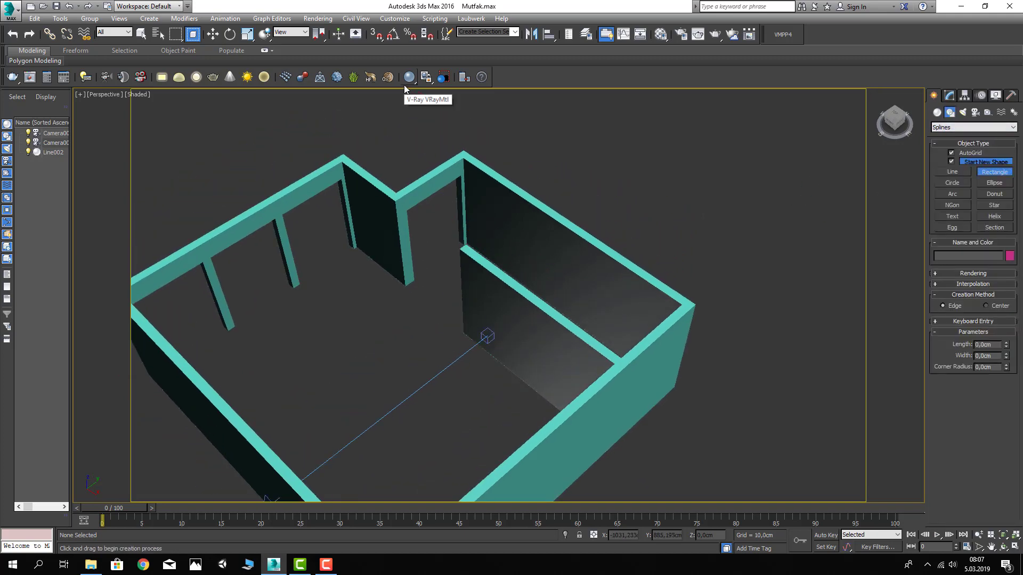
scroll(397, 122, "up", 2)
key("s")
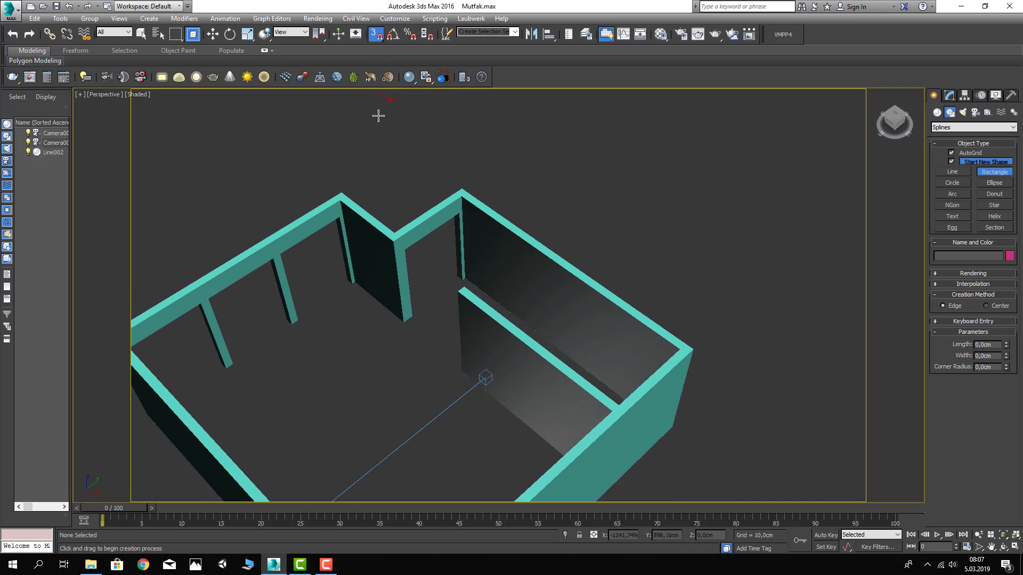
scroll(394, 170, "up", 3)
scroll(409, 226, "up", 2)
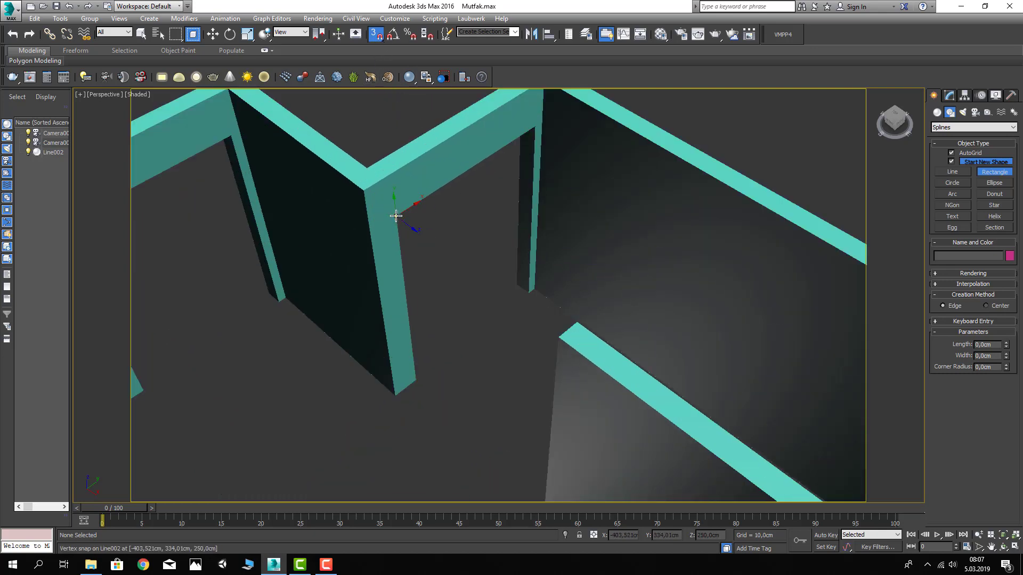
left_click_drag(396, 216, 518, 298)
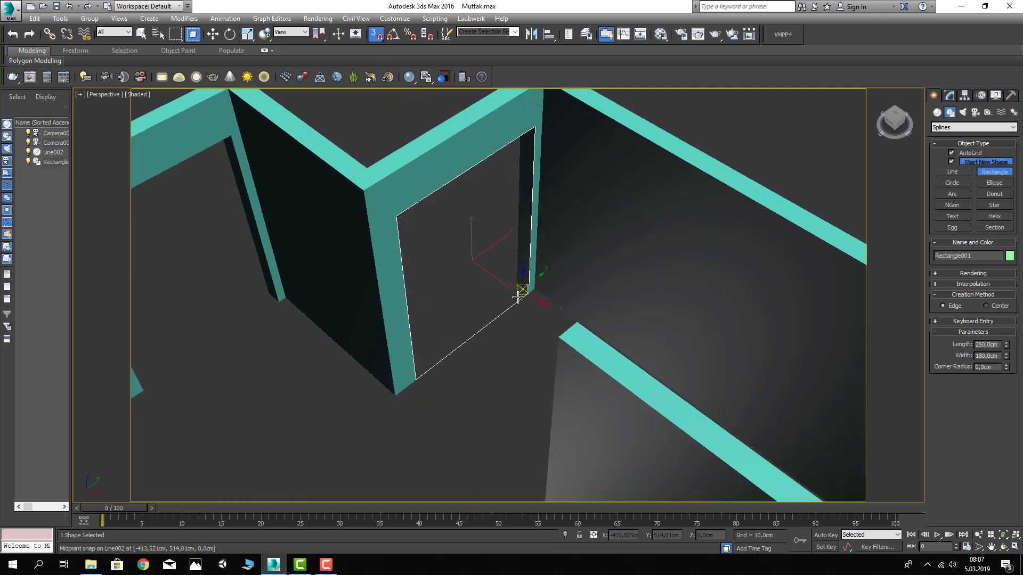
key("w")
Convert the rectangle to an Editable Spline and set all four vertices to Corner
left_click(949, 95)
right_click(952, 194)
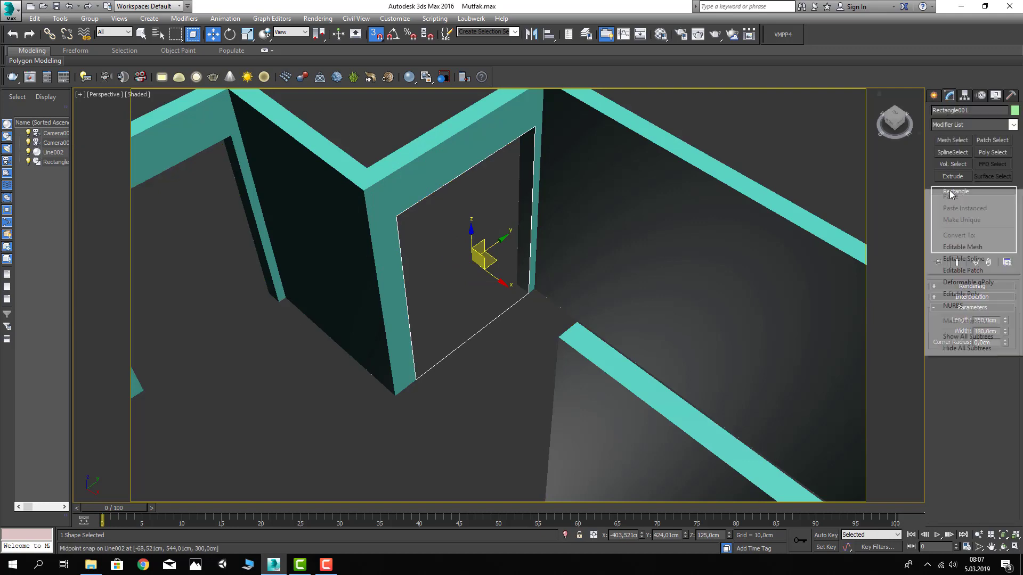
left_click(963, 259)
key("1")
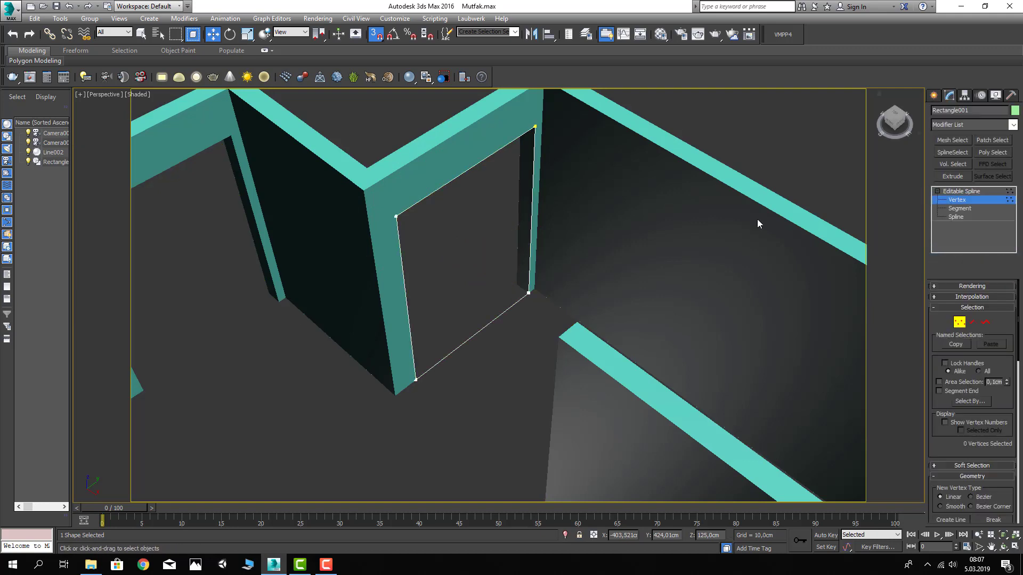
scroll(759, 223, "down", 5)
left_click_drag(353, 153, 541, 319)
right_click(459, 314)
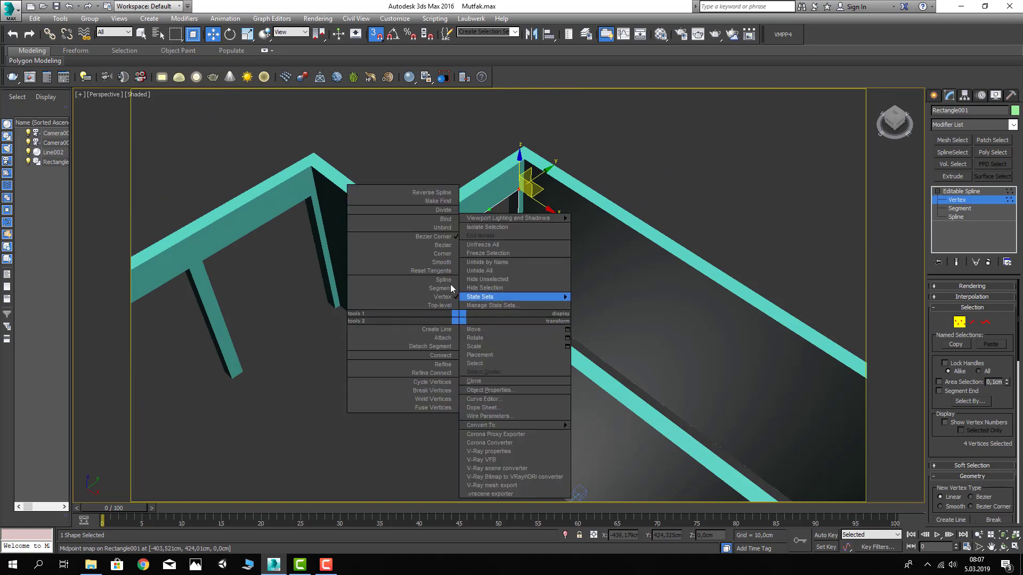
right_click(442, 259)
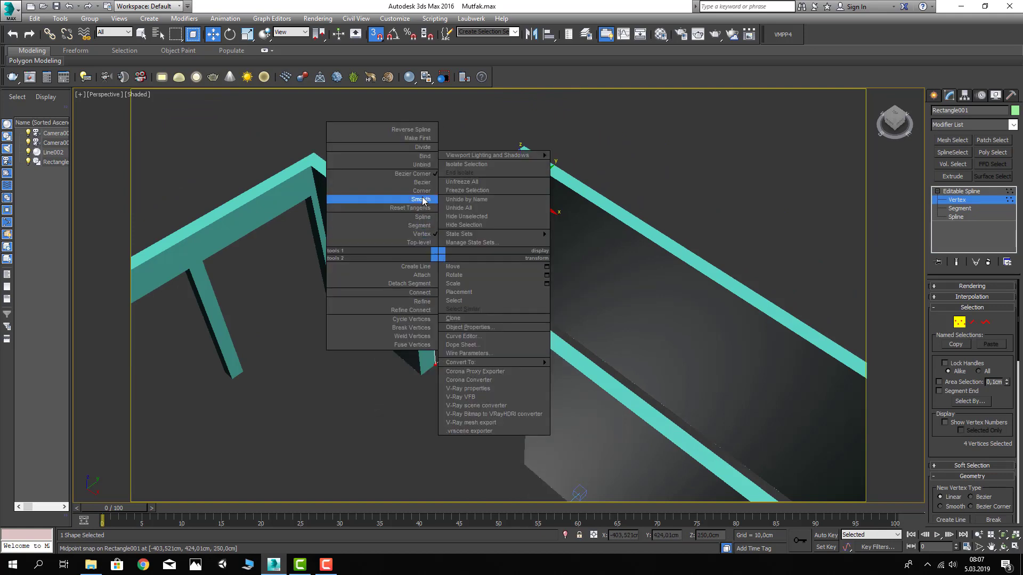
left_click(422, 191)
key("1")
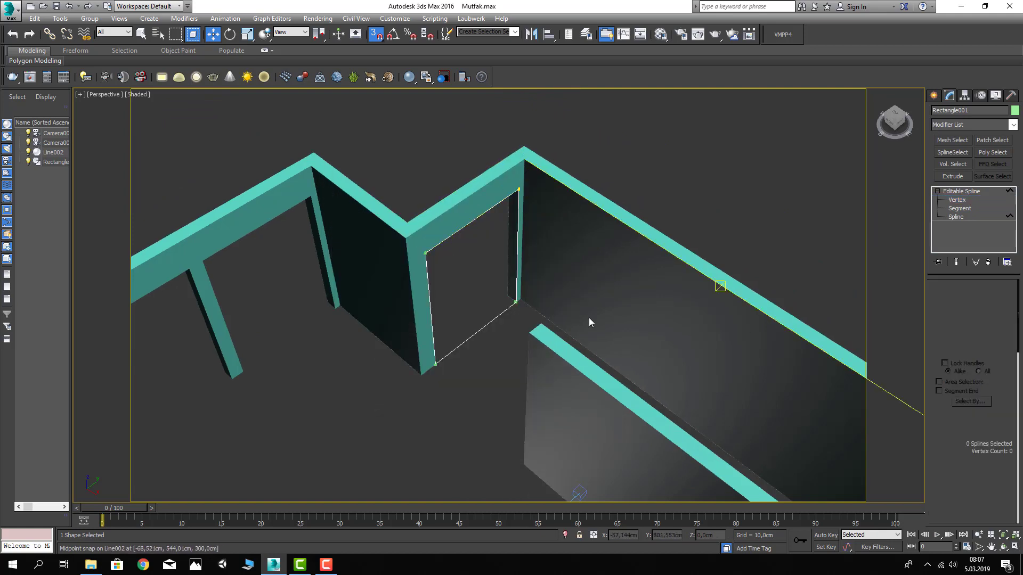
Apply Outline at Spline level to make a double-line frame profile
scroll(469, 298, "up", 3)
key("3")
scroll(933, 452, "down", 3)
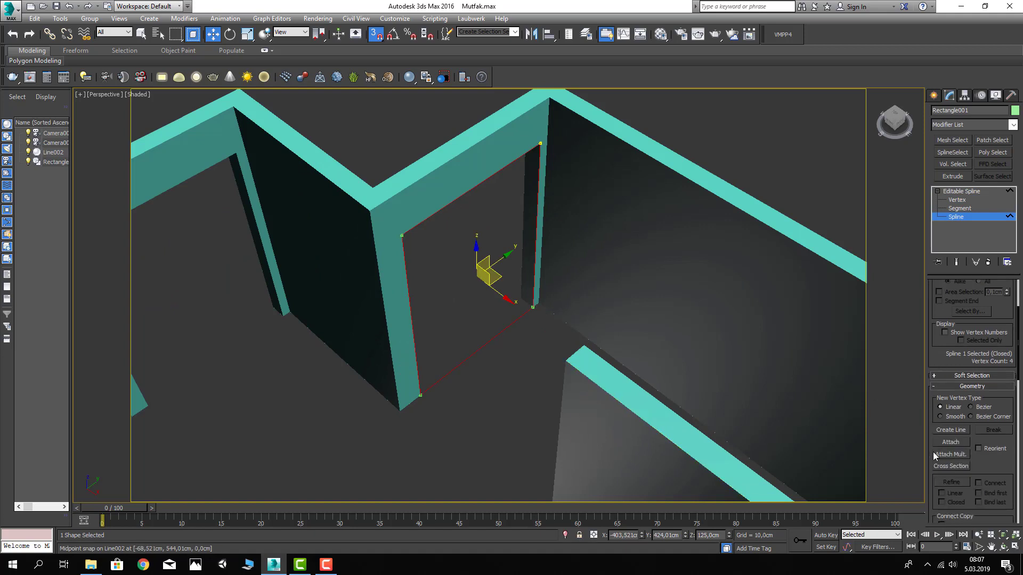
scroll(954, 442, "down", 3)
scroll(978, 431, "down", 3)
scroll(988, 405, "down", 3)
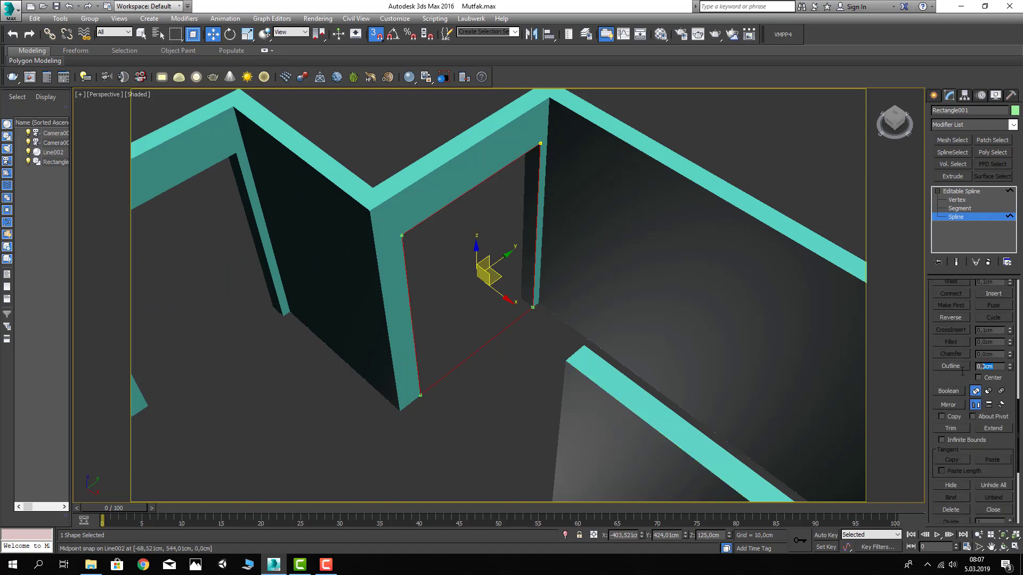
key("Return")
middle_click_drag(652, 338, 593, 324)
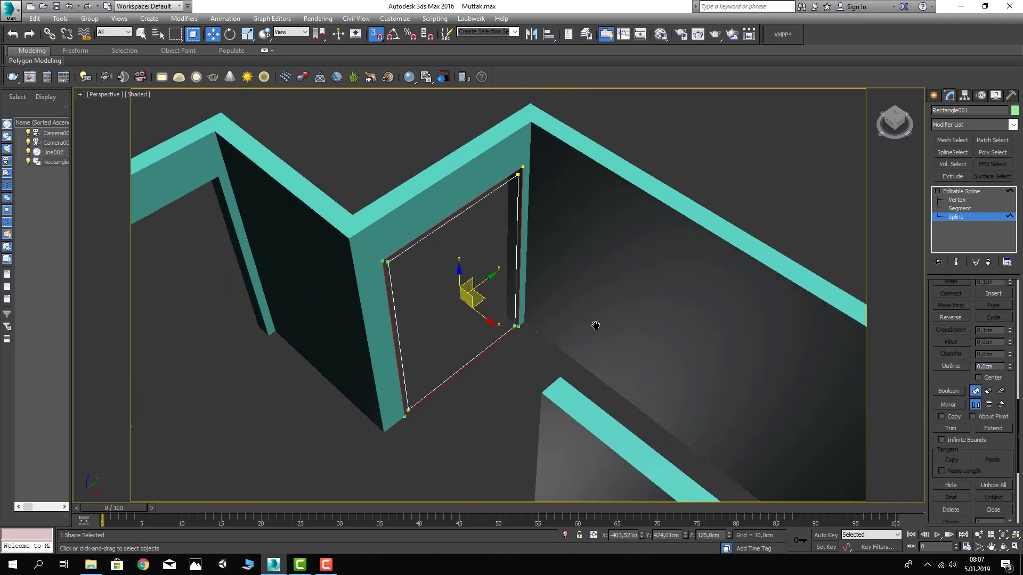
left_click(954, 190)
left_click(970, 126)
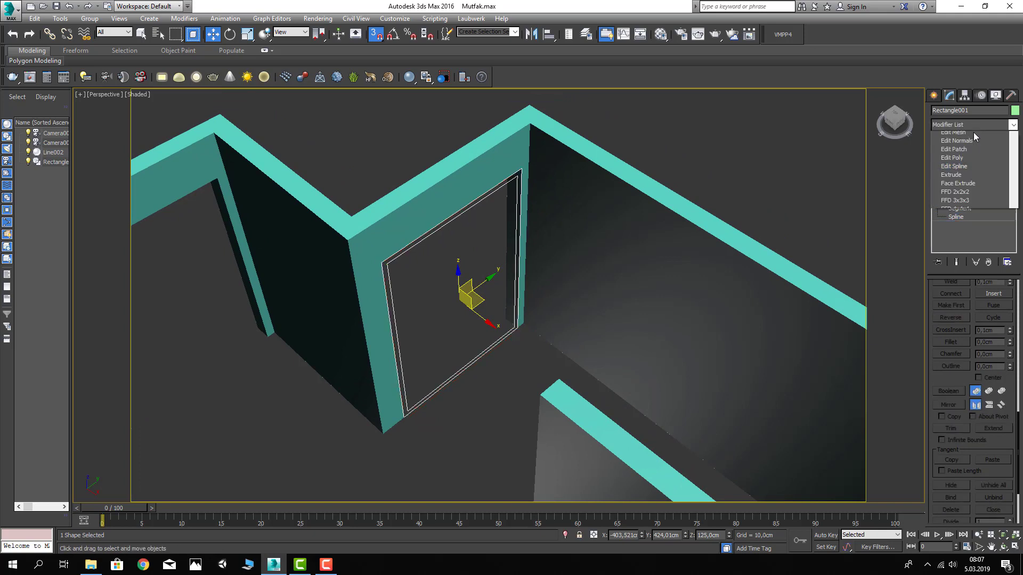
Extrude the outline 6 cm, hide all other objects, and convert the frame to Editable Poly
left_click(963, 179)
type("6")
key("Return")
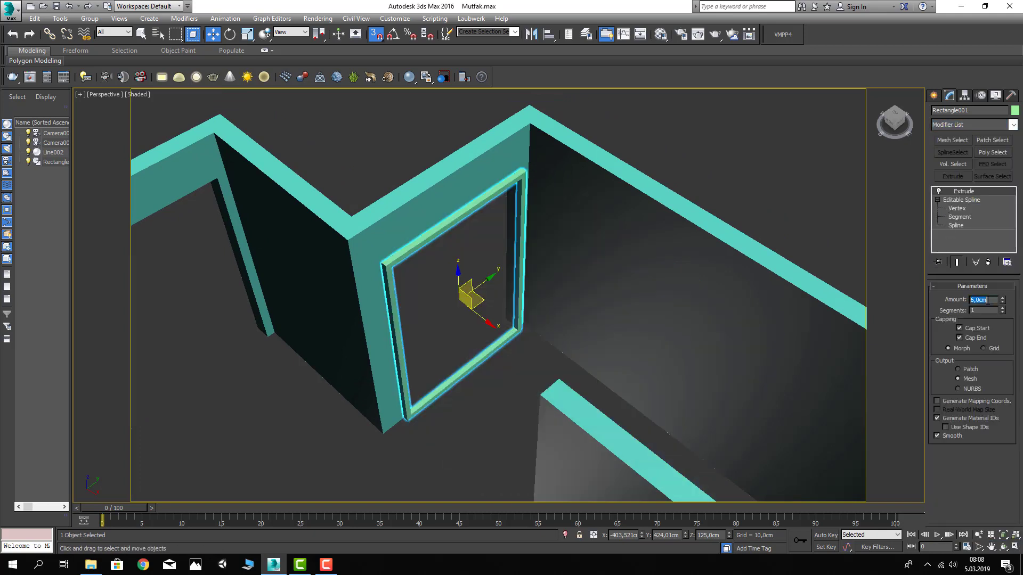
mouse_move(394, 191)
middle_mouse_down("alt")
mouse_move(417, 201)
mouse_move(470, 162)
mouse_move(603, 176)
middle_mouse_up("alt")
right_click(418, 198)
left_click(453, 162)
right_click(554, 186)
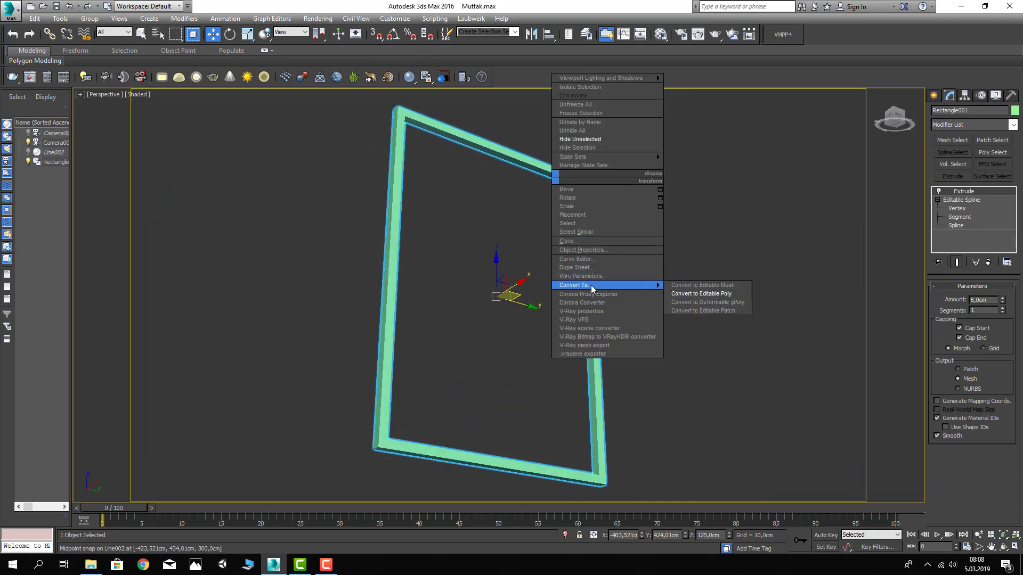
left_click(709, 292)
Connect the top bar's two edges and chamfer the new edge 2 cm
left_click(958, 299)
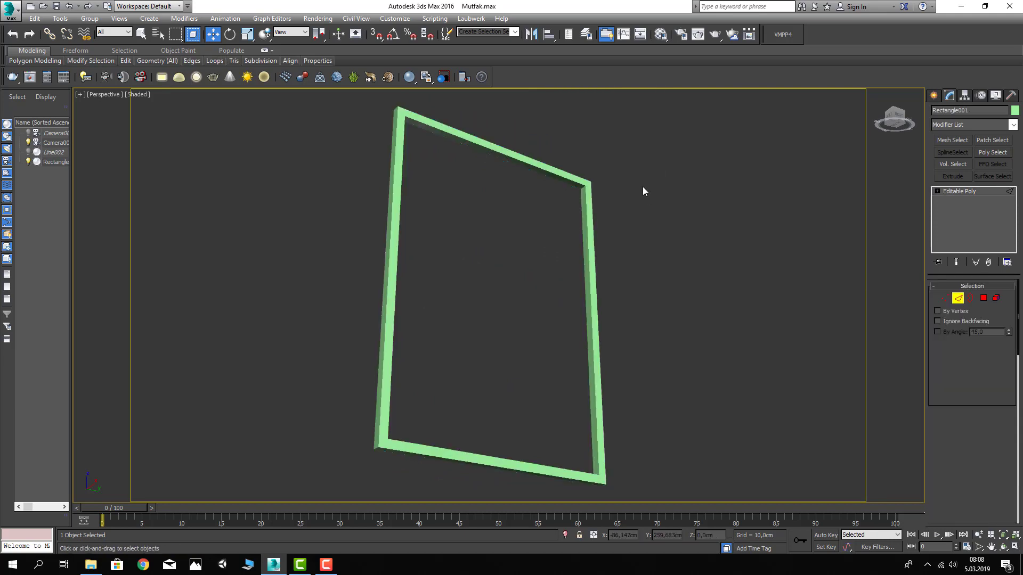
left_click(497, 155)
left_click(954, 354)
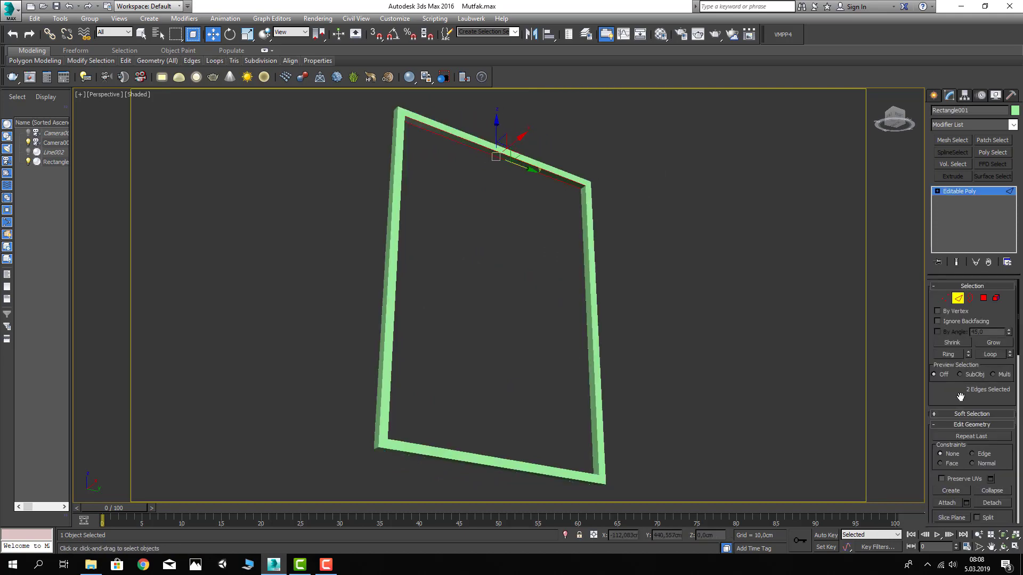
scroll(958, 400, "down", 3)
scroll(951, 411, "down", 3)
scroll(947, 437, "down", 3)
scroll(941, 461, "down", 3)
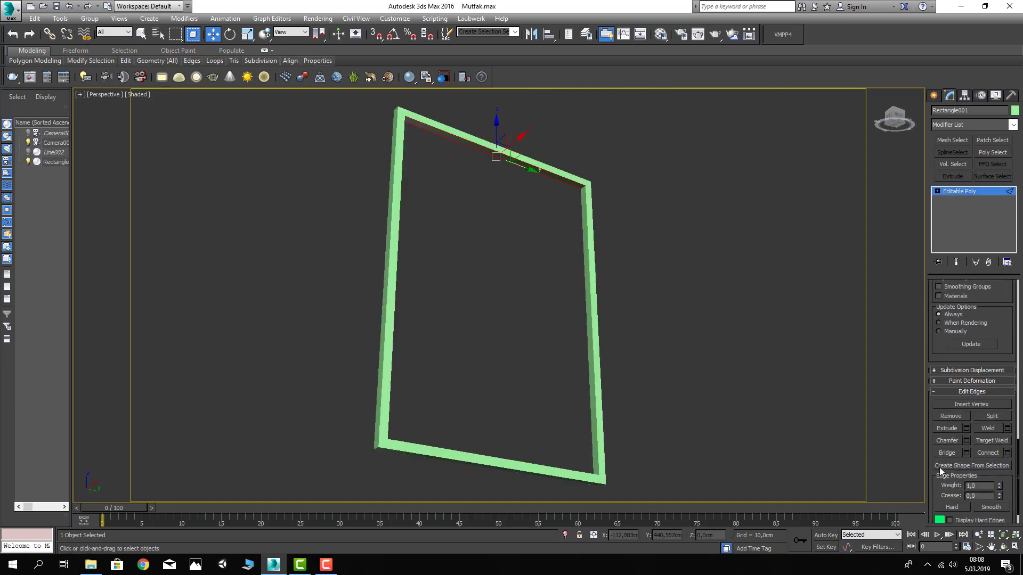
left_click(994, 452)
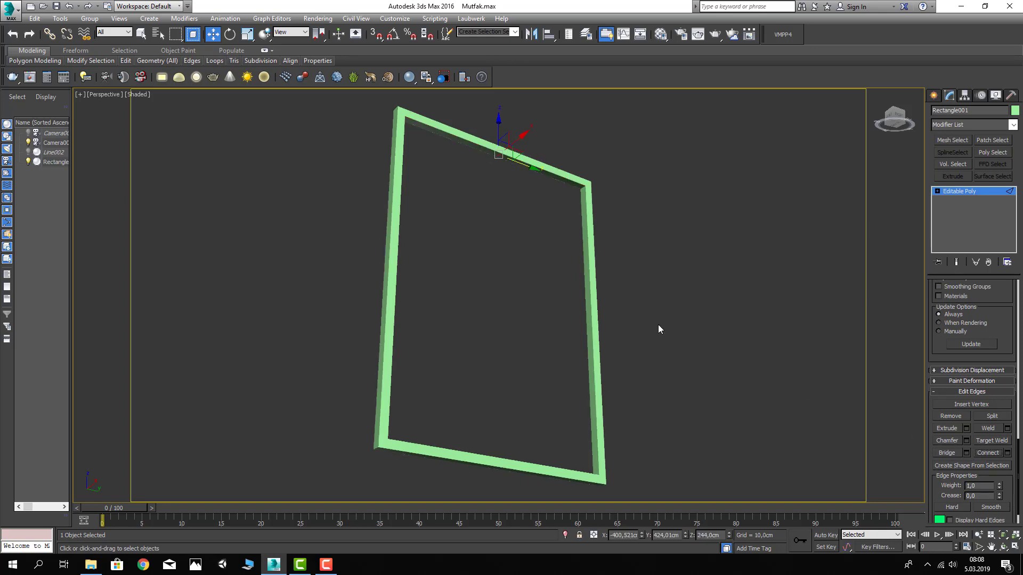
left_click(966, 441)
scroll(485, 169, "up", 3)
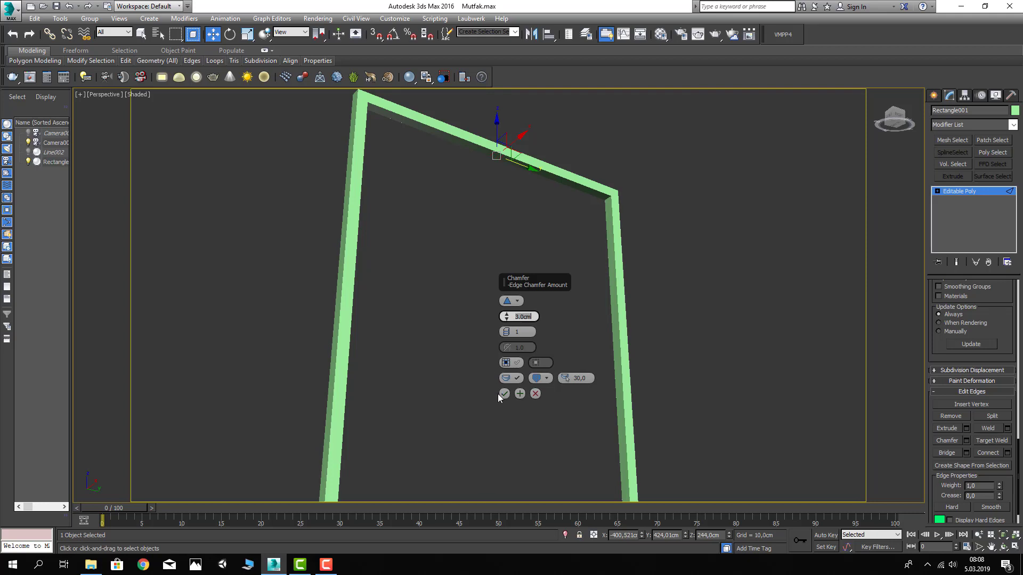
type("2")
key("Return")
left_click(504, 394)
Connect and chamfer the bottom bar's edges likewise, then select a top-bar face in Polygon mode
mouse_move(503, 392)
middle_mouse_down("alt")
mouse_move(489, 335)
mouse_move(473, 440)
mouse_move(488, 325)
middle_mouse_up("alt")
left_click(492, 337)
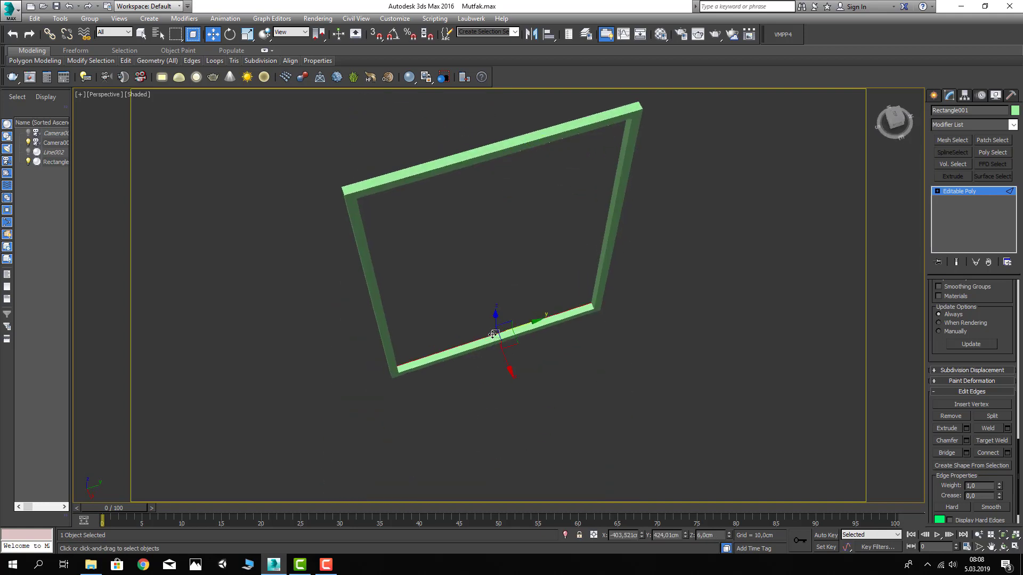
scroll(491, 343, "up", 4)
scroll(493, 314, "up", 3)
scroll(493, 311, "up", 2)
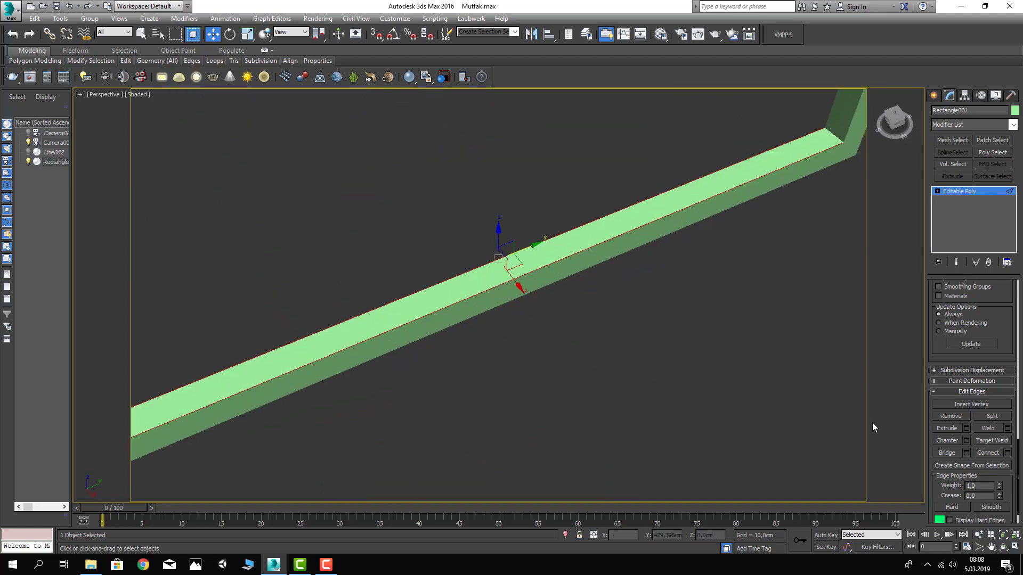
left_click(1007, 453)
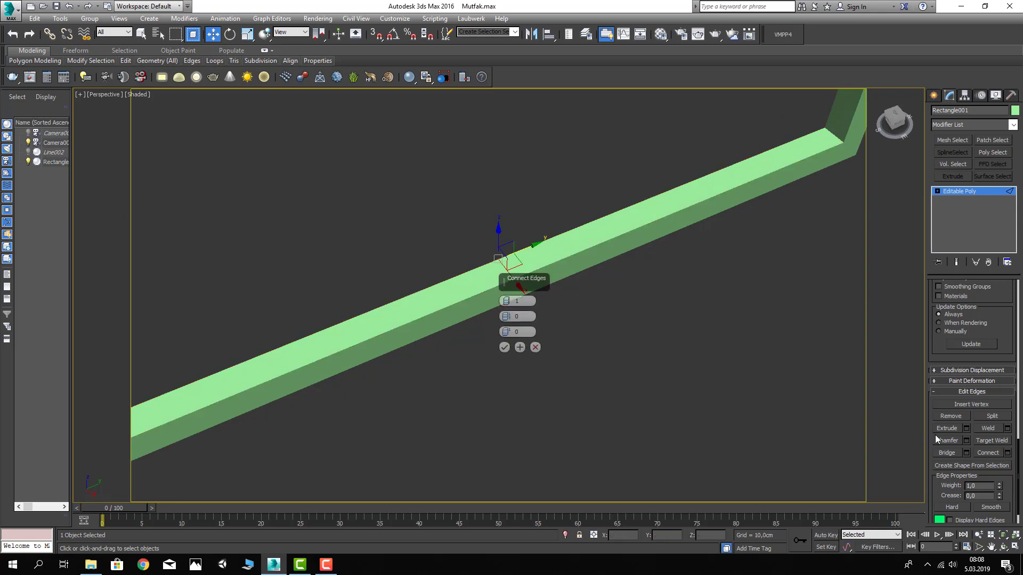
left_click(505, 347)
left_click(968, 441)
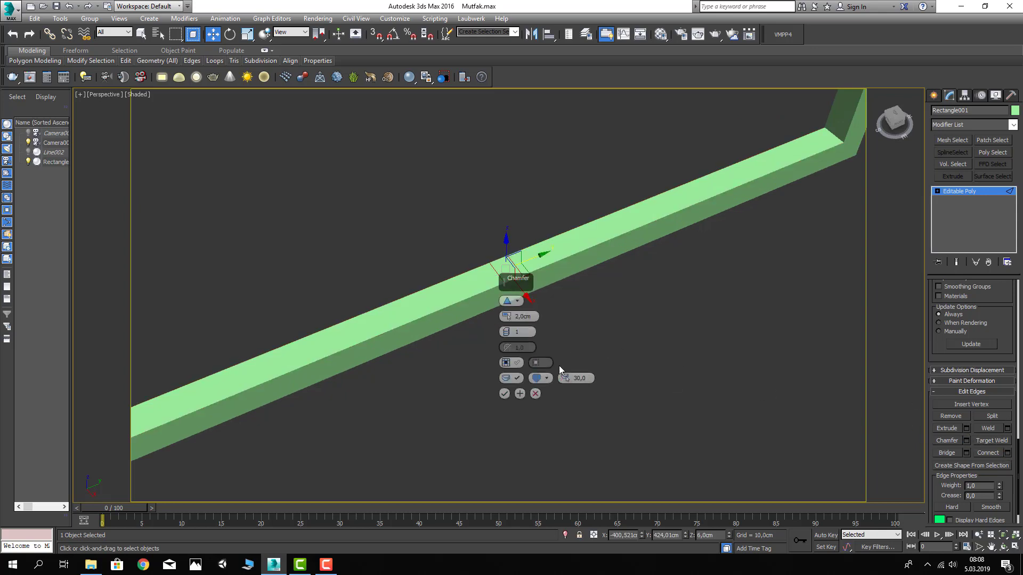
left_click(506, 395)
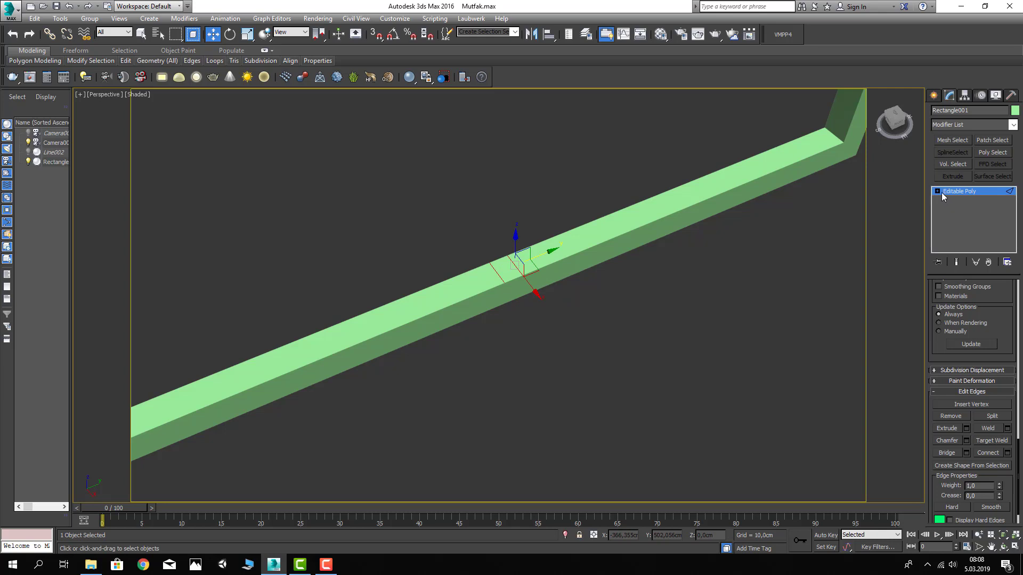
left_click(984, 298)
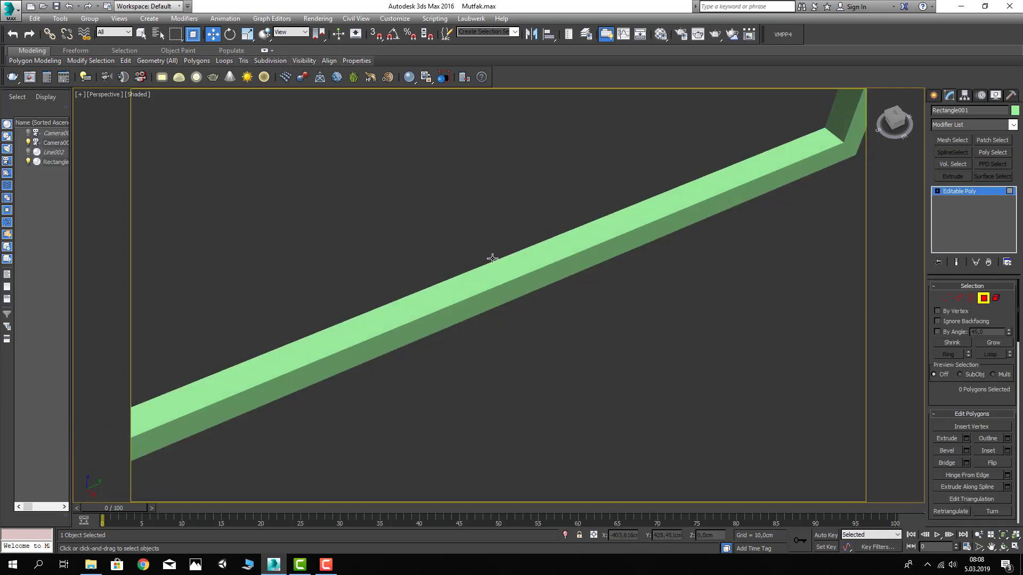
left_click(501, 269)
middle_click_drag(529, 321, 506, 175, "alt")
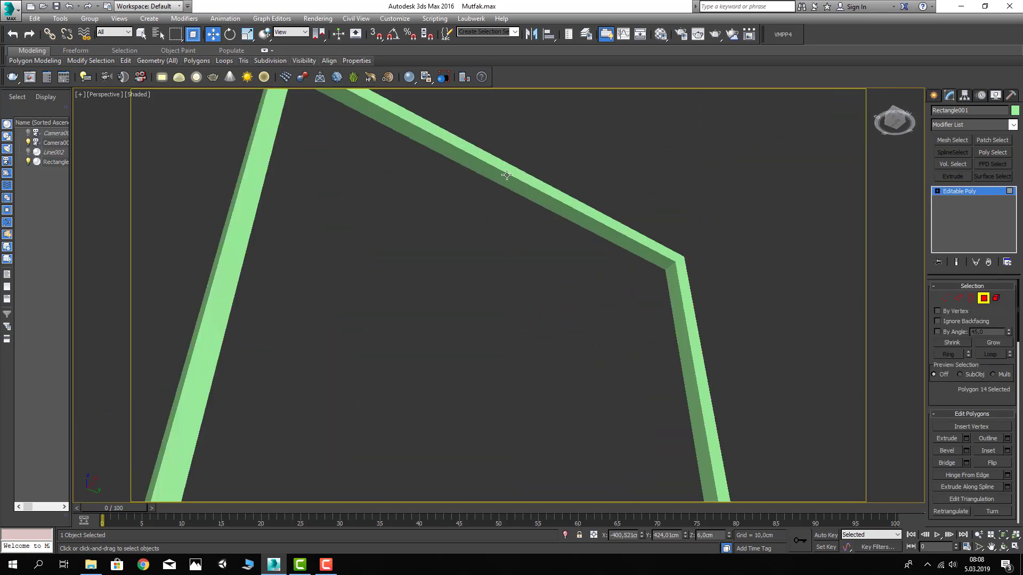
Bridge the small middle faces of the top and bottom bars into a mullion, then select its vertical edges
left_click_drag(562, 134, 448, 250)
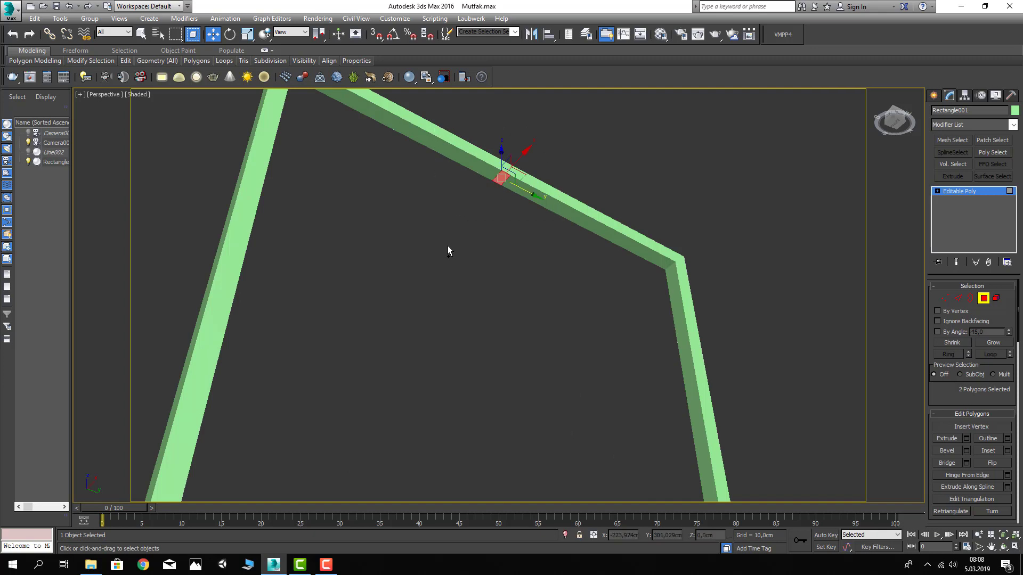
left_click(944, 461)
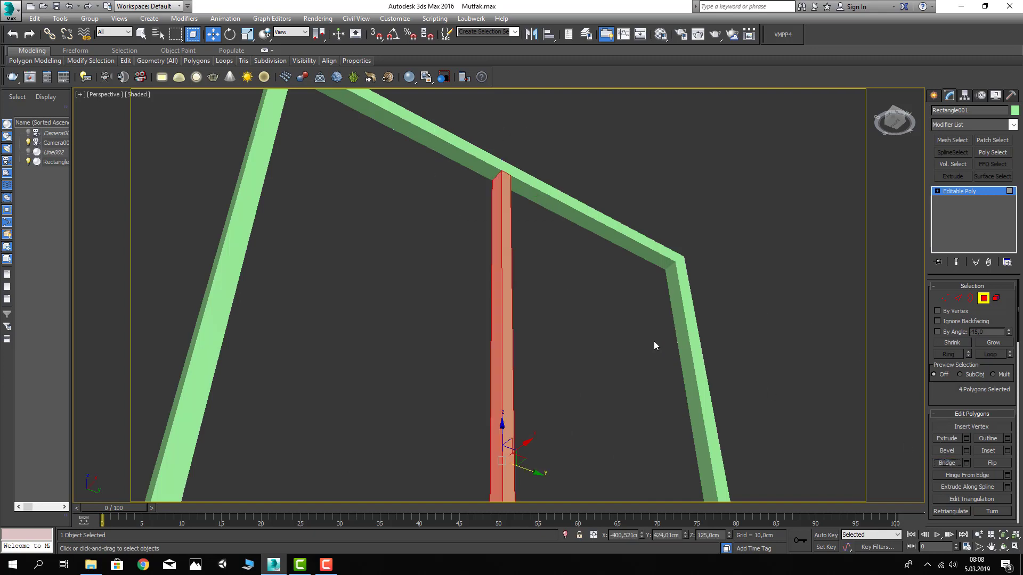
left_click(958, 299)
left_click(499, 256)
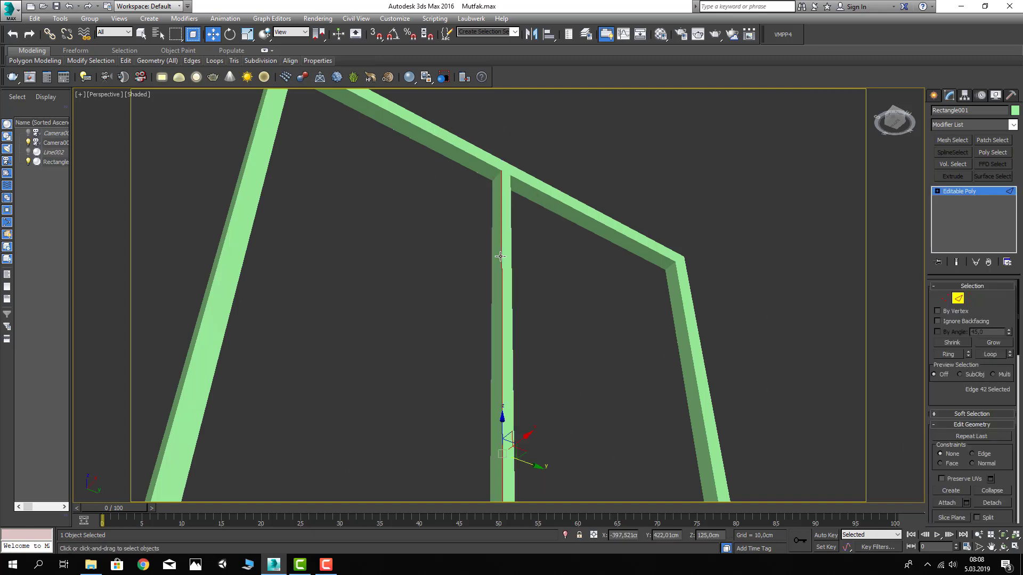
left_click(491, 267, "ctrl")
mouse_move(487, 269)
middle_mouse_down("alt")
mouse_move(548, 311)
mouse_move(514, 289)
middle_mouse_up("alt")
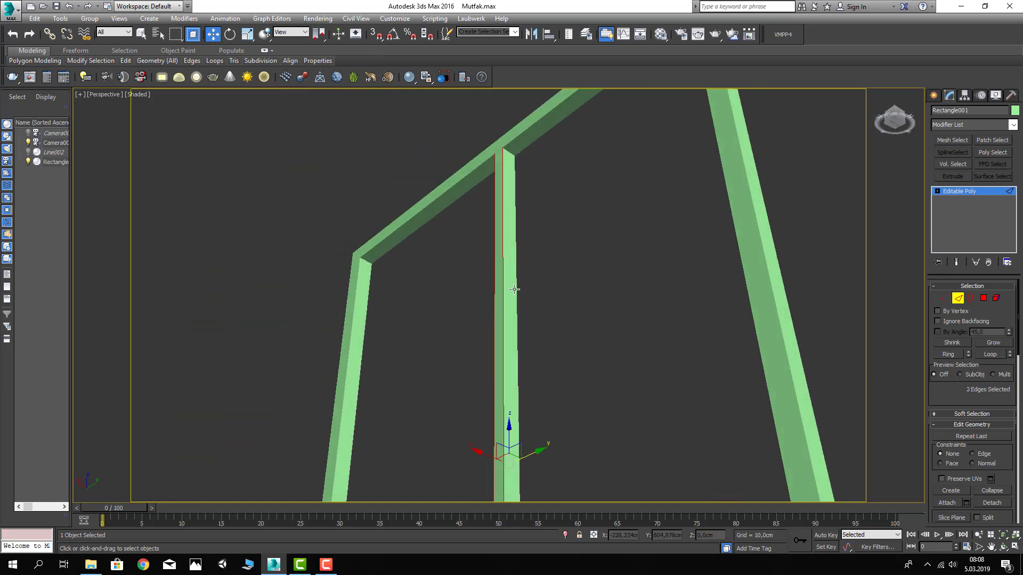
left_click(514, 289, "ctrl")
scroll(981, 426, "down", 2)
scroll(961, 450, "down", 3)
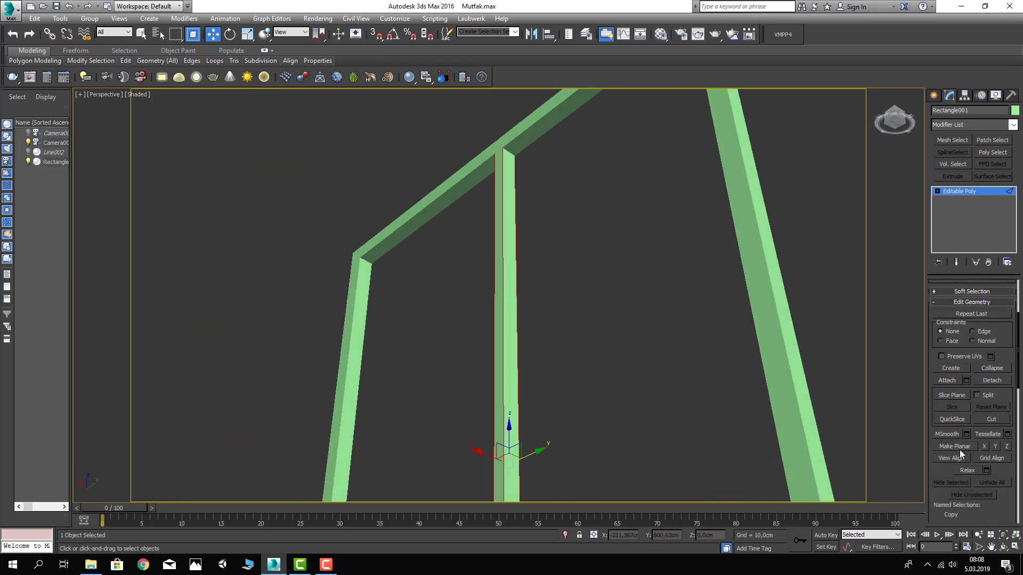
scroll(961, 450, "down", 3)
scroll(961, 450, "down", 2)
scroll(962, 450, "down", 3)
scroll(975, 469, "down", 3)
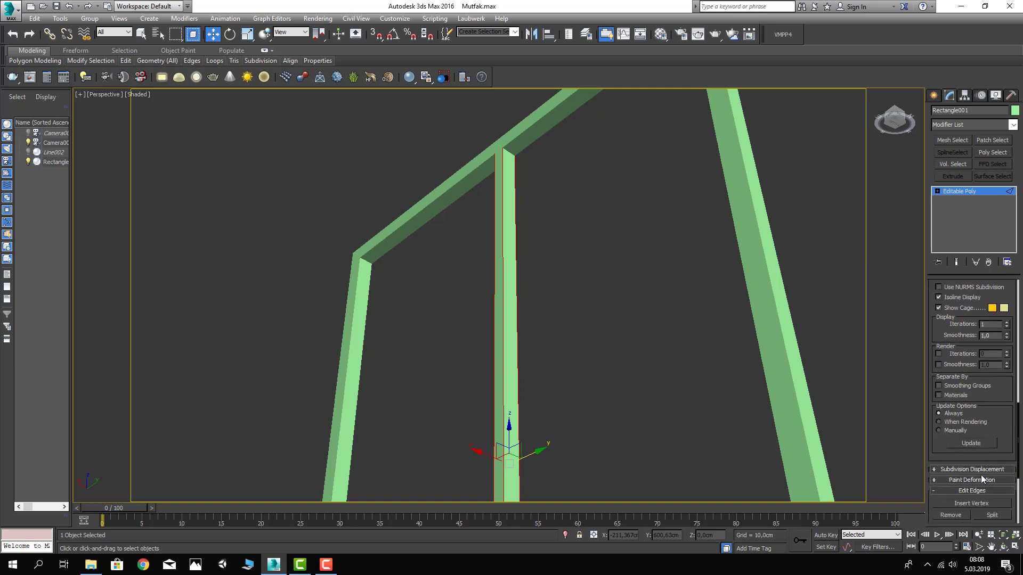
scroll(986, 480, "down", 3)
Connect three edges across the center mullion, skipping the chamfer
left_click(1007, 472)
scroll(415, 262, "down", 2)
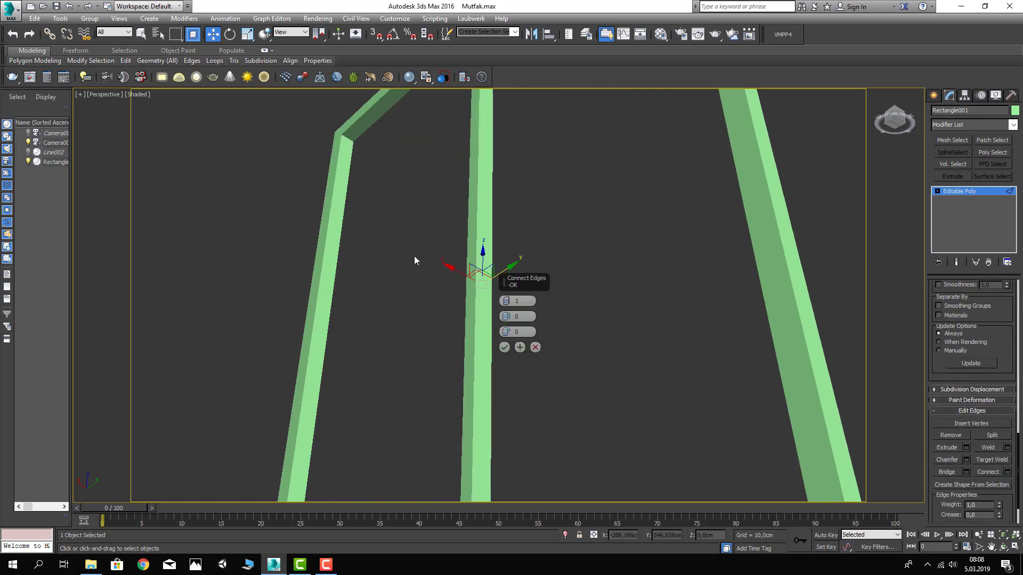
scroll(415, 256, "down", 5)
scroll(422, 247, "up", 3)
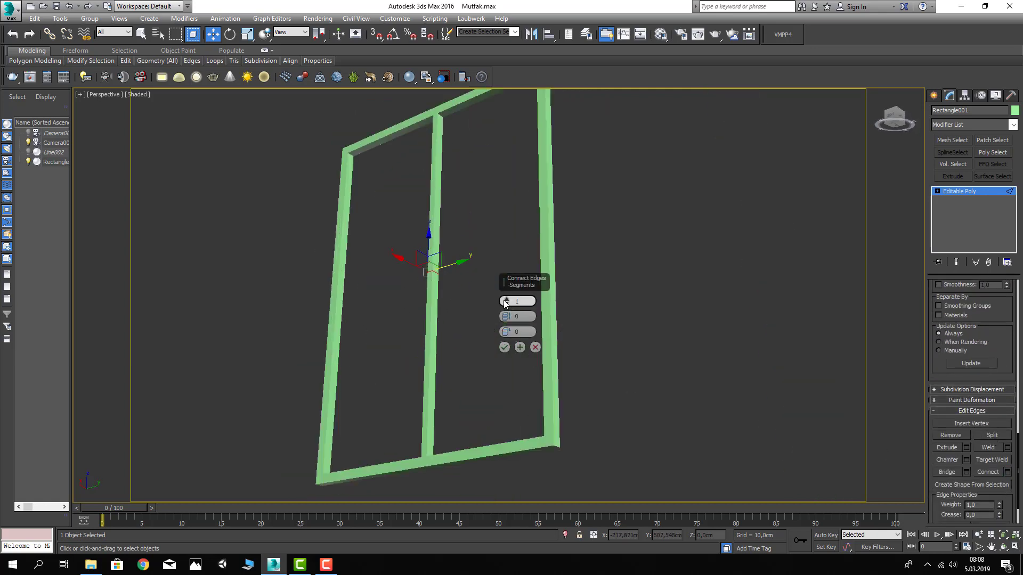
left_click(504, 347)
left_click(967, 461)
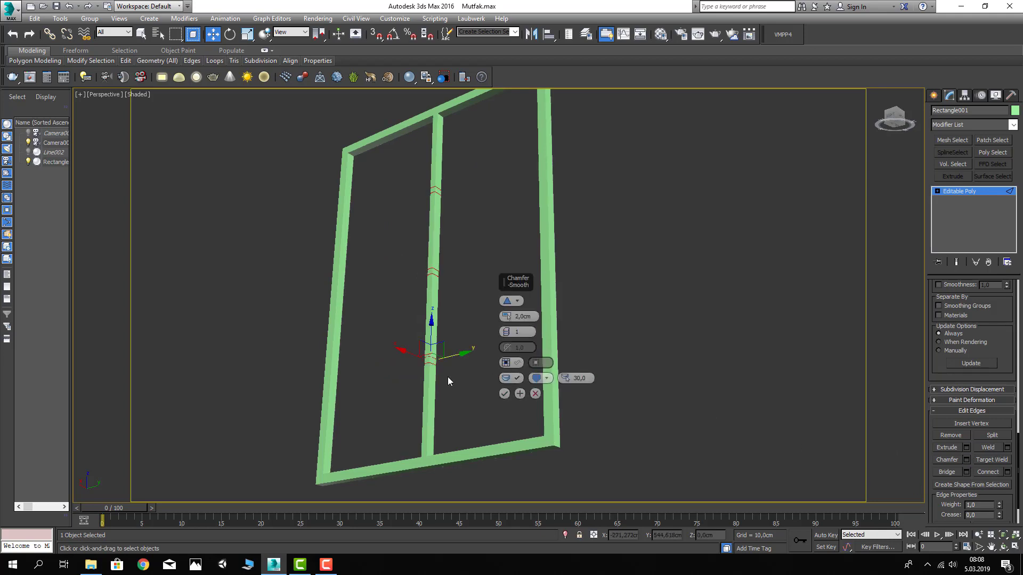
left_click(510, 390)
left_click(469, 383)
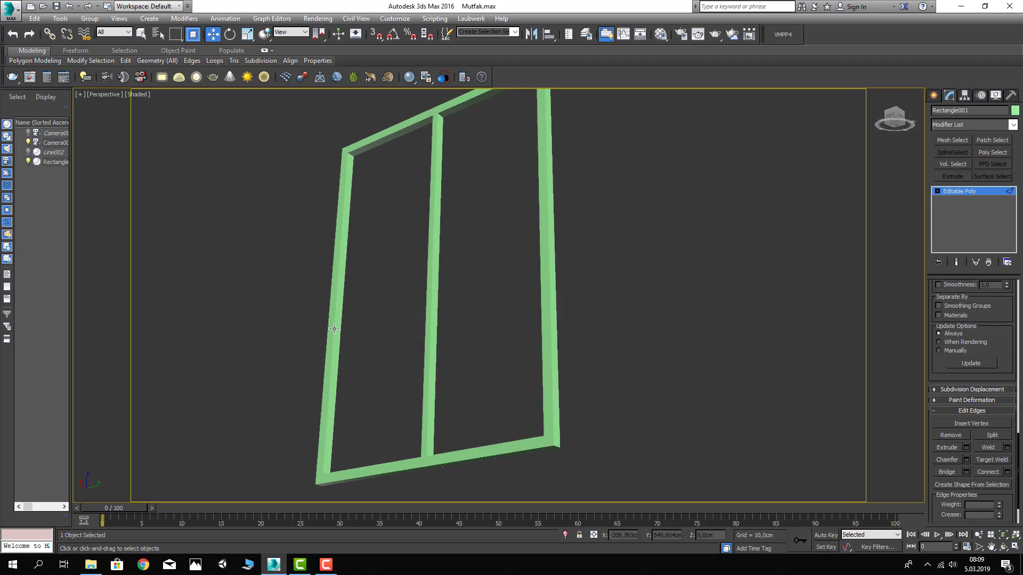
Cut three chamfered cross edges into the left post
left_click(341, 335)
left_click(1007, 472)
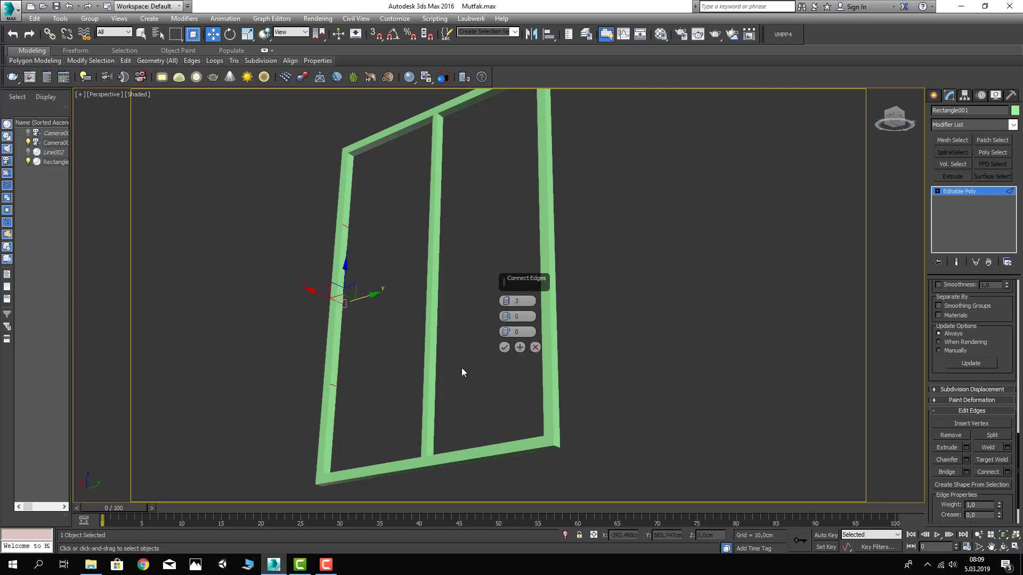
left_click(508, 347)
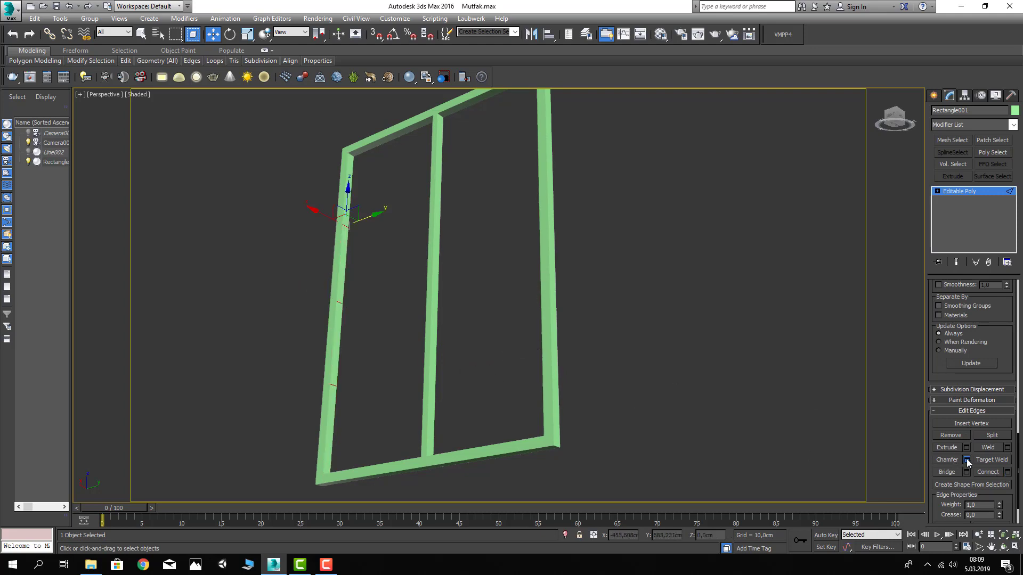
left_click(966, 460)
left_click(502, 392)
Cut three cross edges into the right post, then switch to Polygon mode with nothing selected
middle_click_drag(429, 360, 517, 365, "alt")
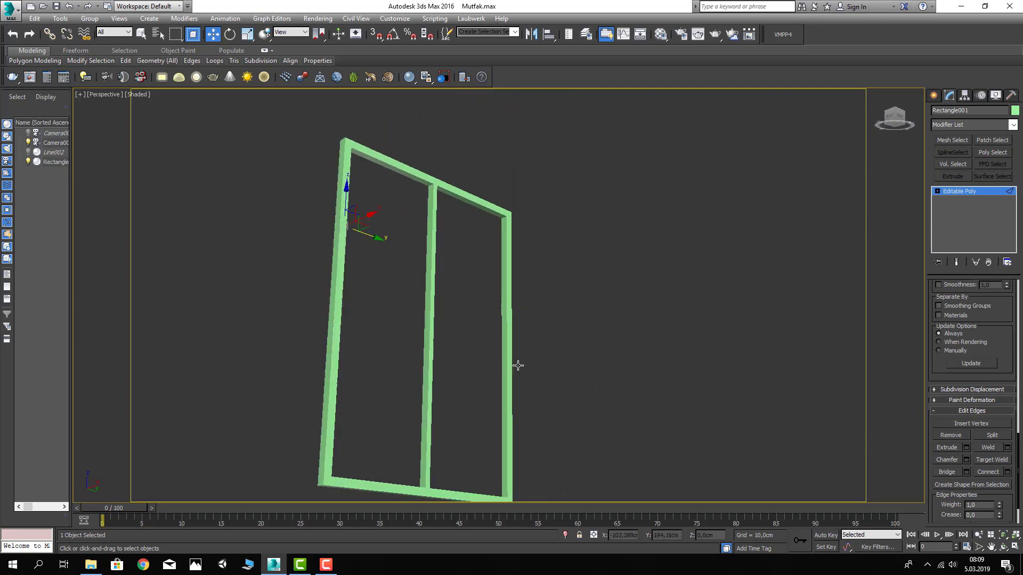
left_click(504, 357)
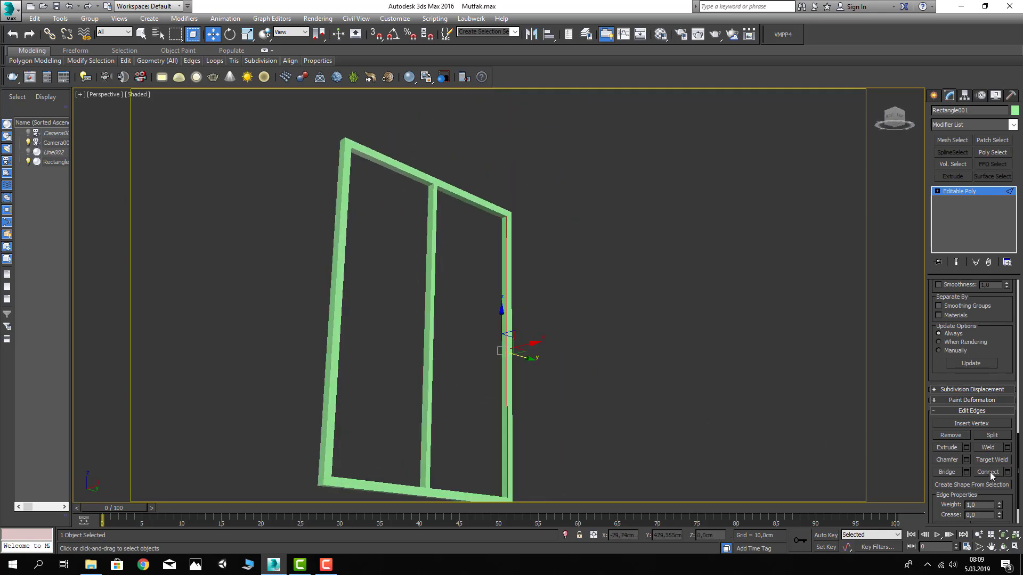
left_click(1007, 472)
left_click(503, 347)
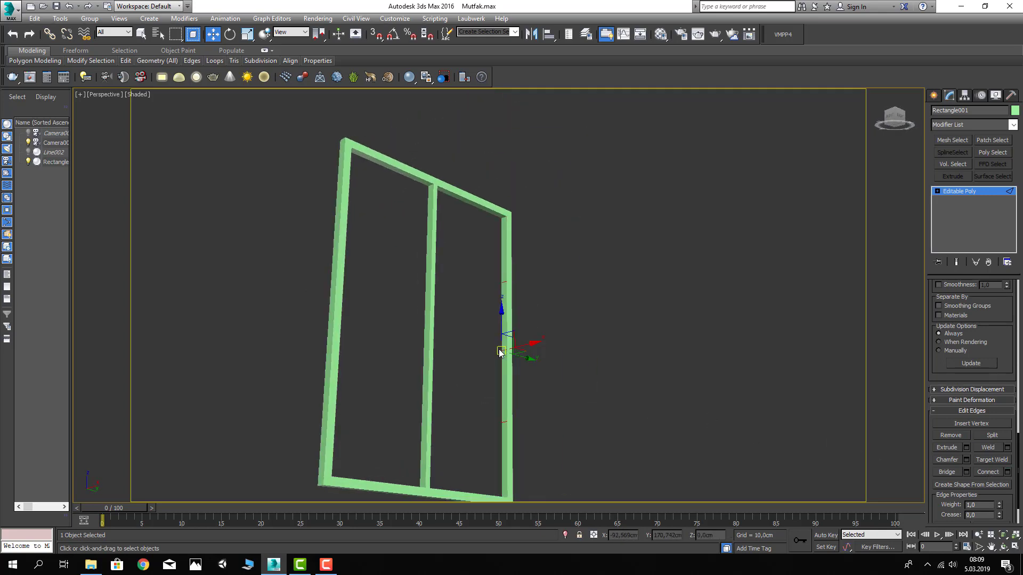
left_click(967, 459)
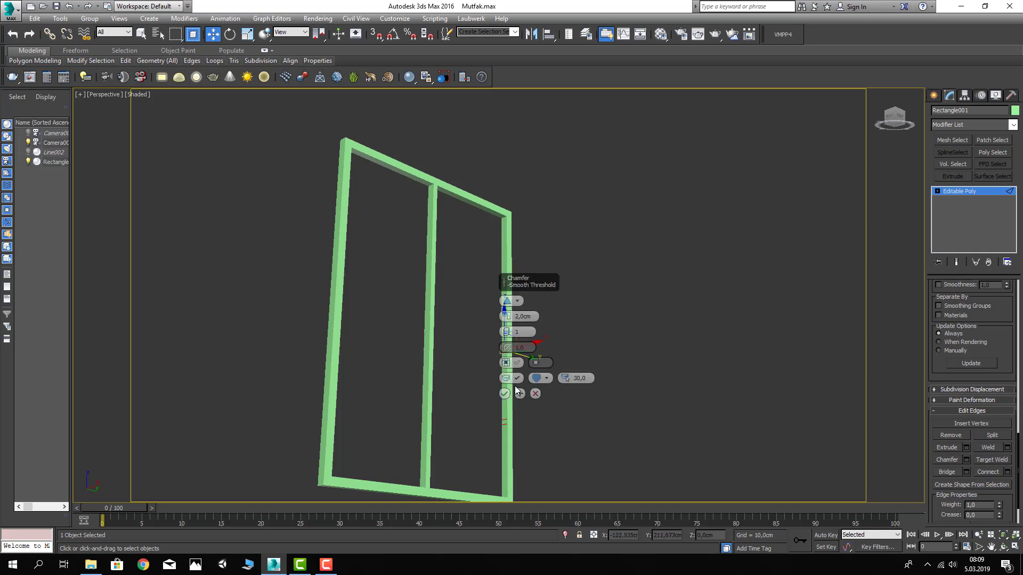
left_click(506, 372)
scroll(994, 337, "up", 3)
scroll(986, 320, "up", 3)
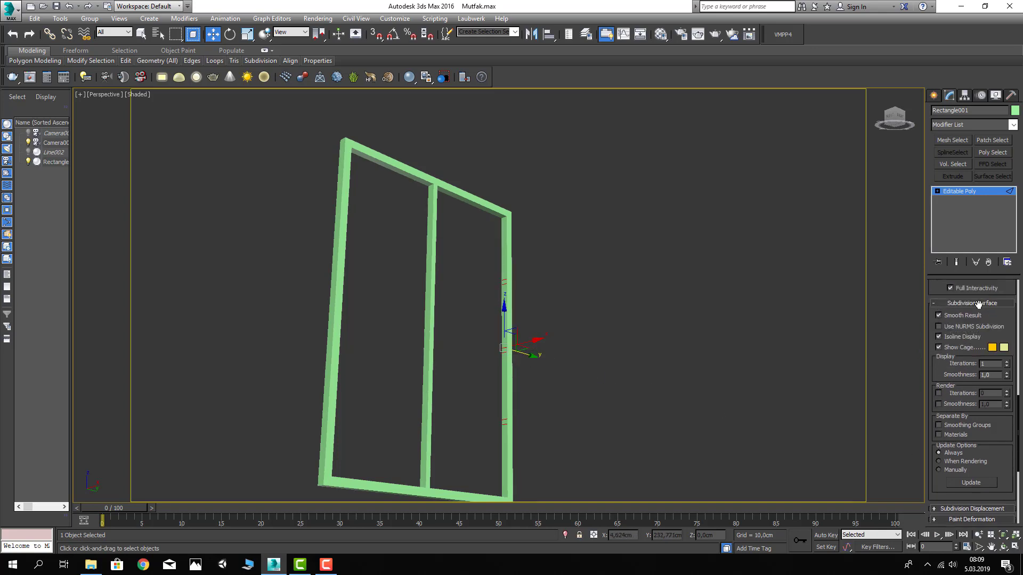
scroll(981, 306, "up", 3)
scroll(984, 304, "up", 3)
scroll(983, 303, "up", 3)
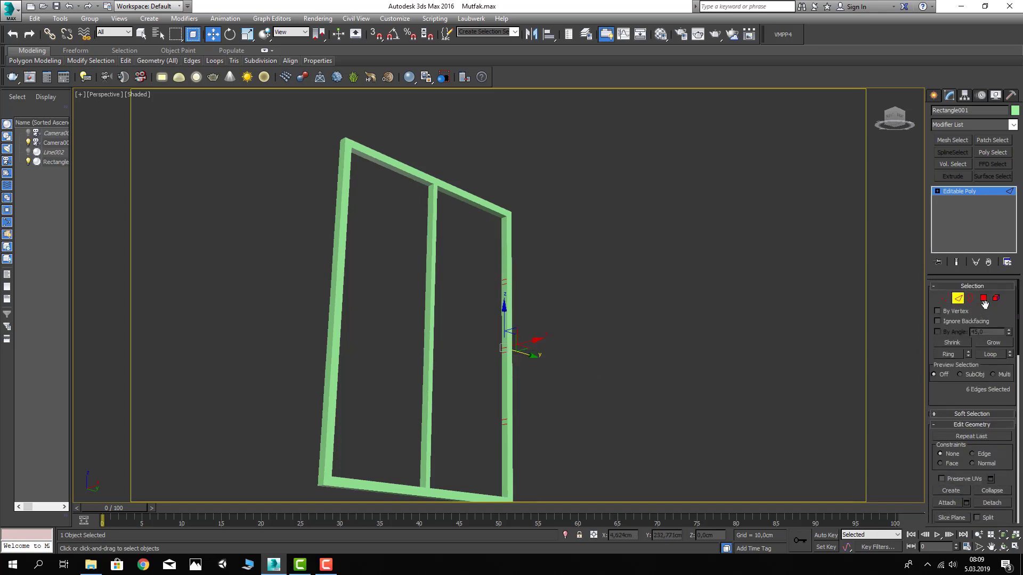
left_click(983, 297)
left_click(476, 285)
scroll(476, 291, "up", 3)
With Edged Faces on, bridge matching right-post and mullion faces into three right-side crossbars
key("F4")
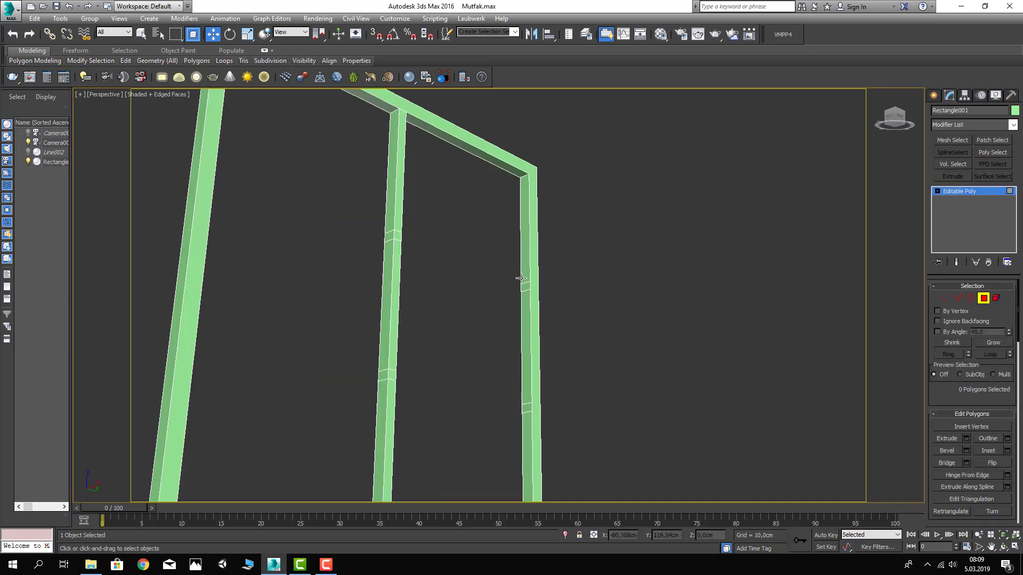
left_click(522, 287)
scroll(499, 335, "up", 4)
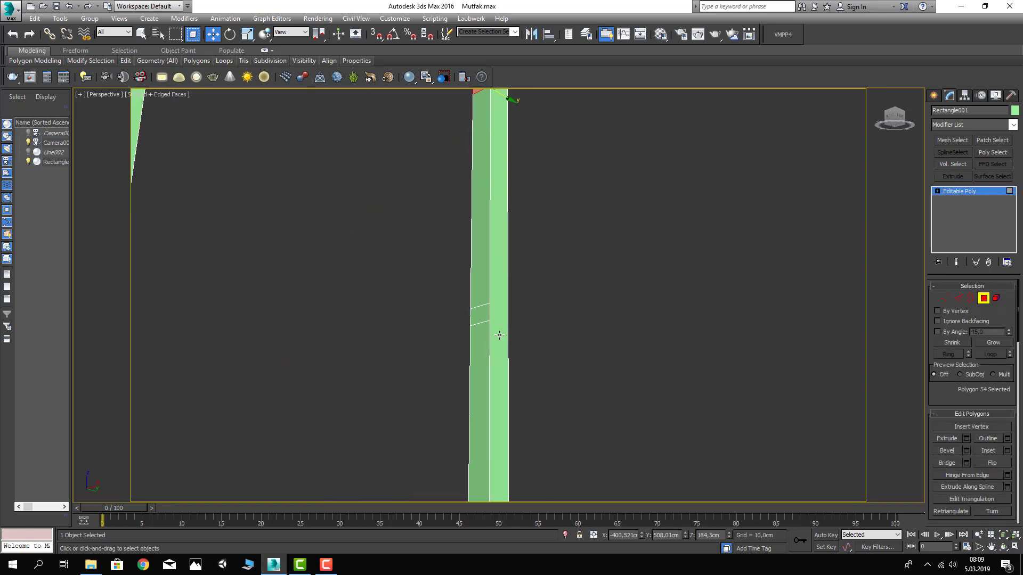
left_click(469, 317, "ctrl")
scroll(490, 335, "down", 3)
scroll(499, 358, "down", 3)
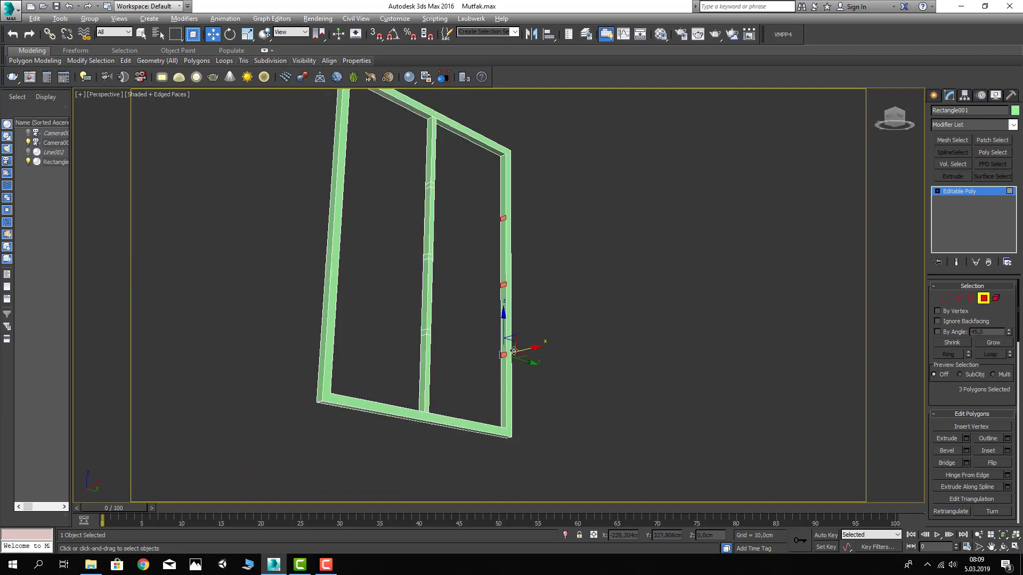
scroll(499, 358, "down", 2)
scroll(459, 368, "up", 5)
left_click(444, 381, "ctrl")
scroll(444, 381, "down", 5)
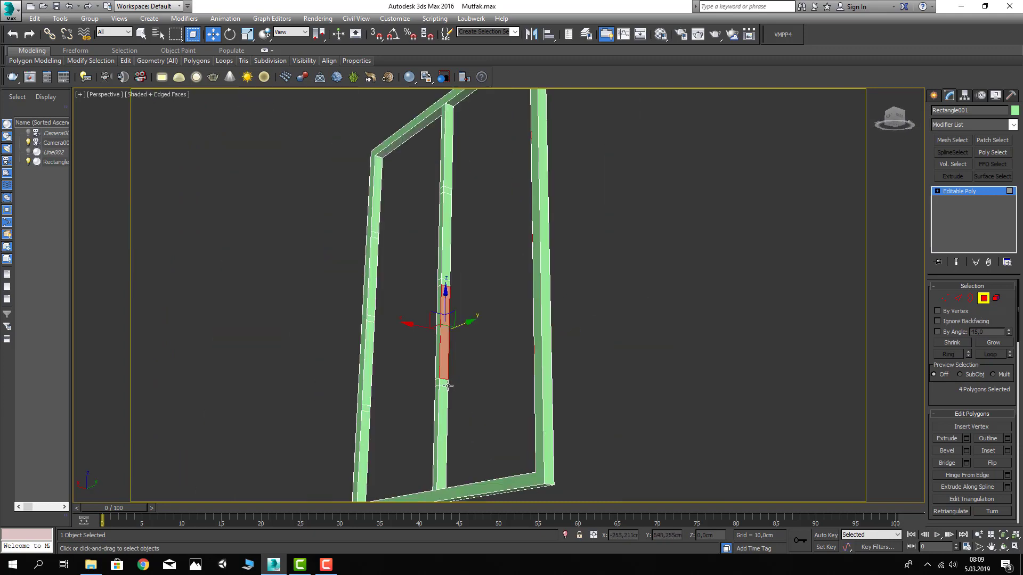
left_click(444, 283, "ctrl")
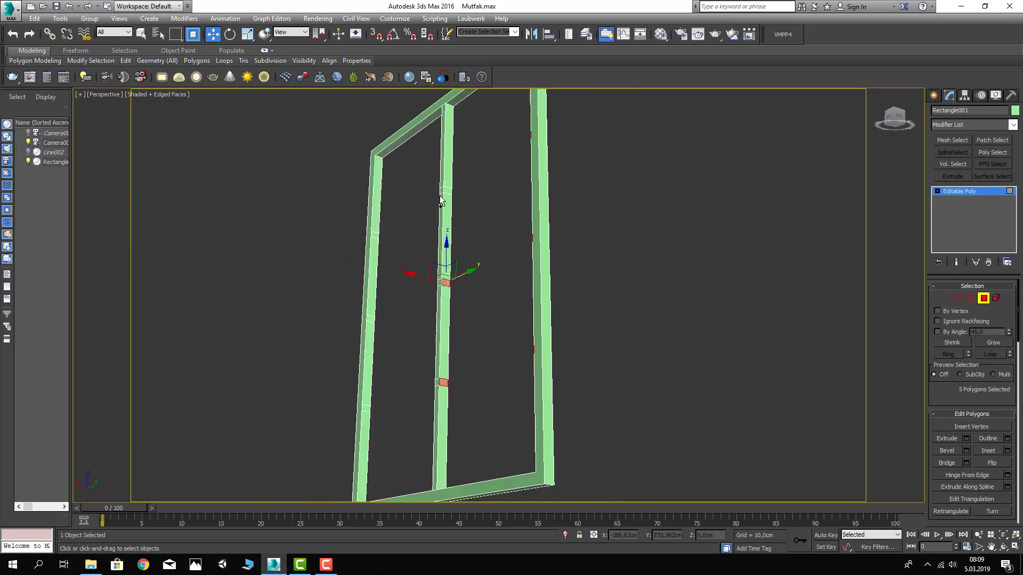
left_click(445, 190, "ctrl")
left_click(936, 458)
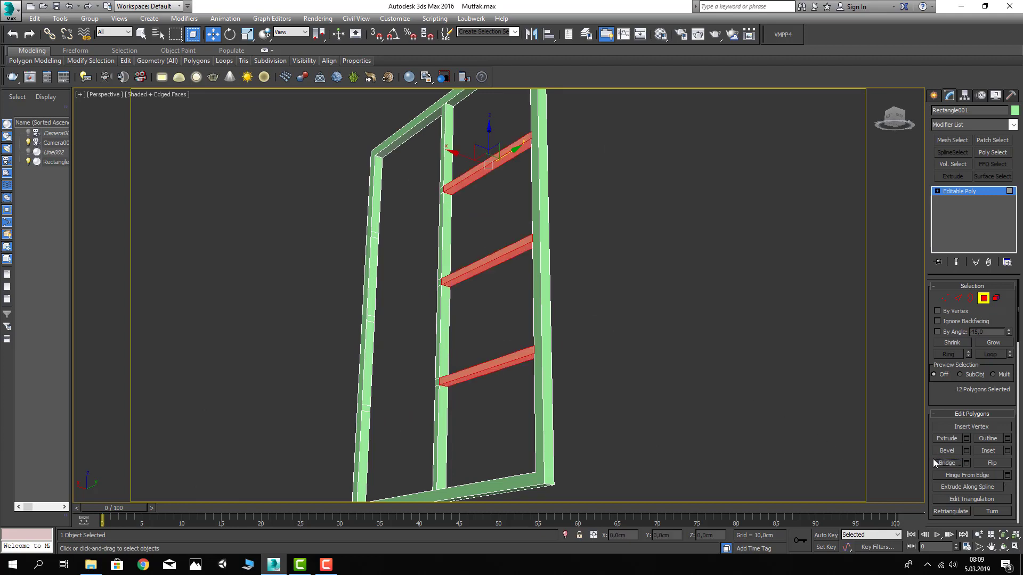
Bridge matching mullion and left-post faces into three left-side crossbars
middle_click_drag(479, 266, 434, 321, "alt")
scroll(433, 321, "up", 3)
scroll(460, 301, "up", 2)
left_click(481, 235)
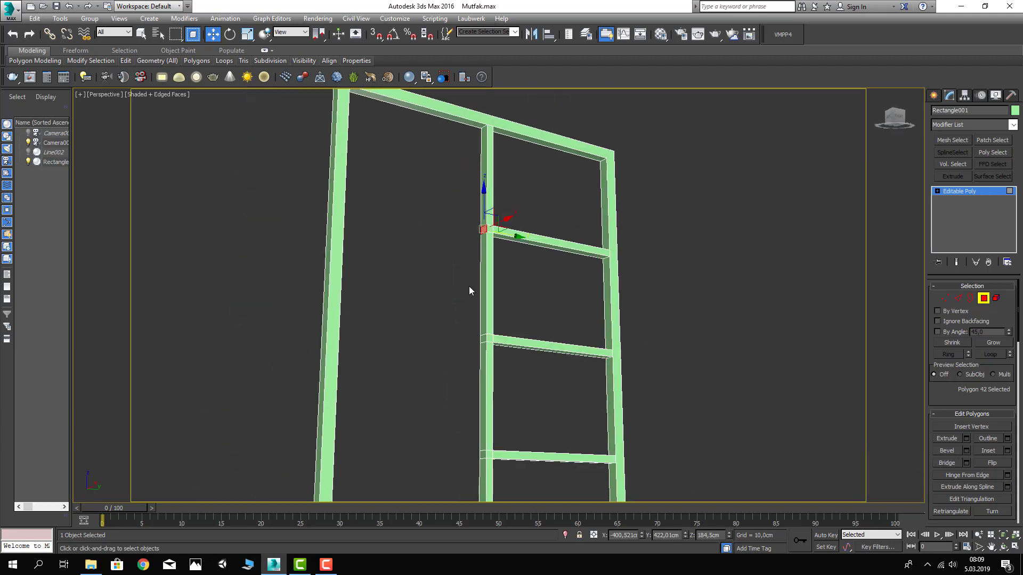
left_click(480, 345, "ctrl")
mouse_move(482, 341)
middle_mouse_down()
mouse_move(488, 316)
mouse_move(401, 311)
mouse_move(376, 324)
mouse_move(377, 266)
middle_mouse_up()
left_click(485, 303, "ctrl")
left_click(373, 319, "ctrl")
left_click(365, 341, "ctrl")
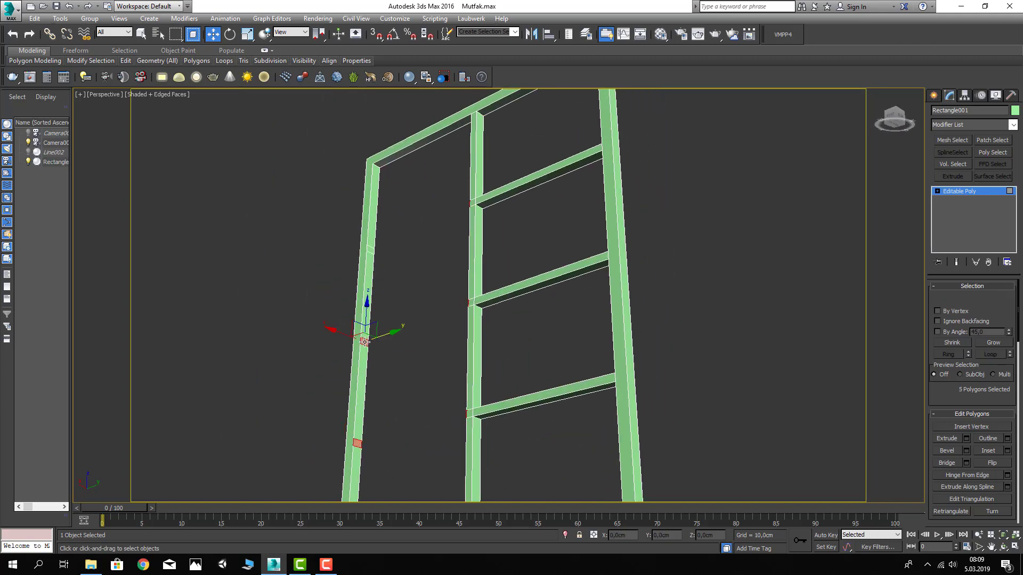
left_click(370, 248, "ctrl")
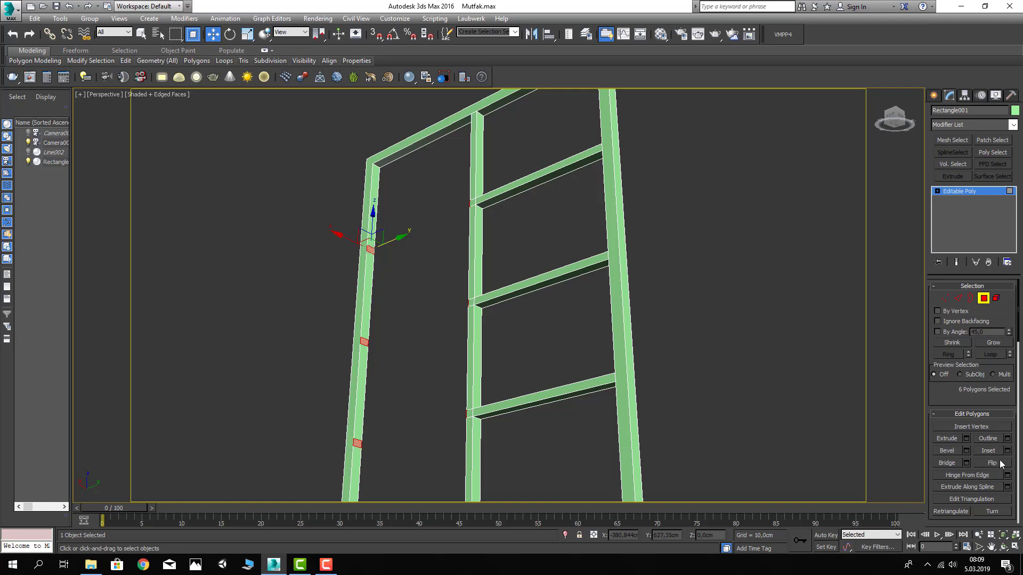
left_click(966, 462)
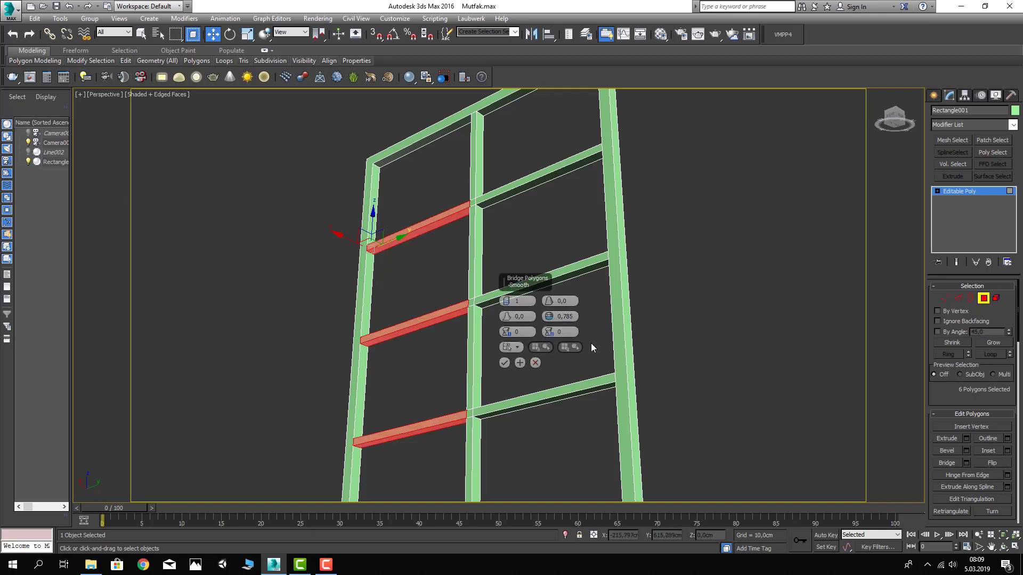
left_click(507, 362)
Exit polygon editing, deselect the frame, and bring the whole frame into view
left_click(978, 297)
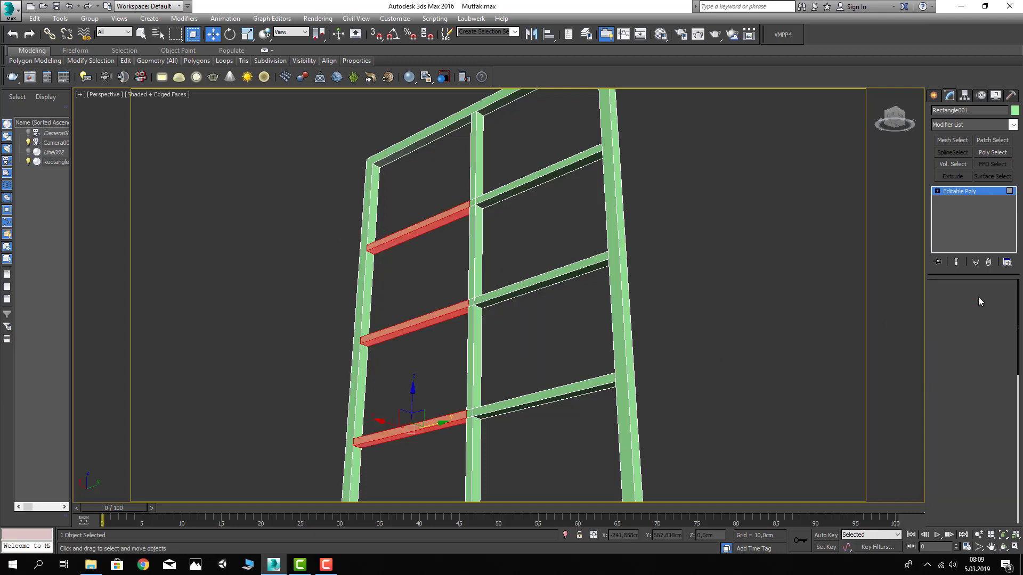
left_click(759, 298)
scroll(760, 298, "down", 5)
middle_click_drag(352, 214, 572, 311)
Turn off edged faces and use Unhide All to restore the teal kitchen walls around the frame
key("F4")
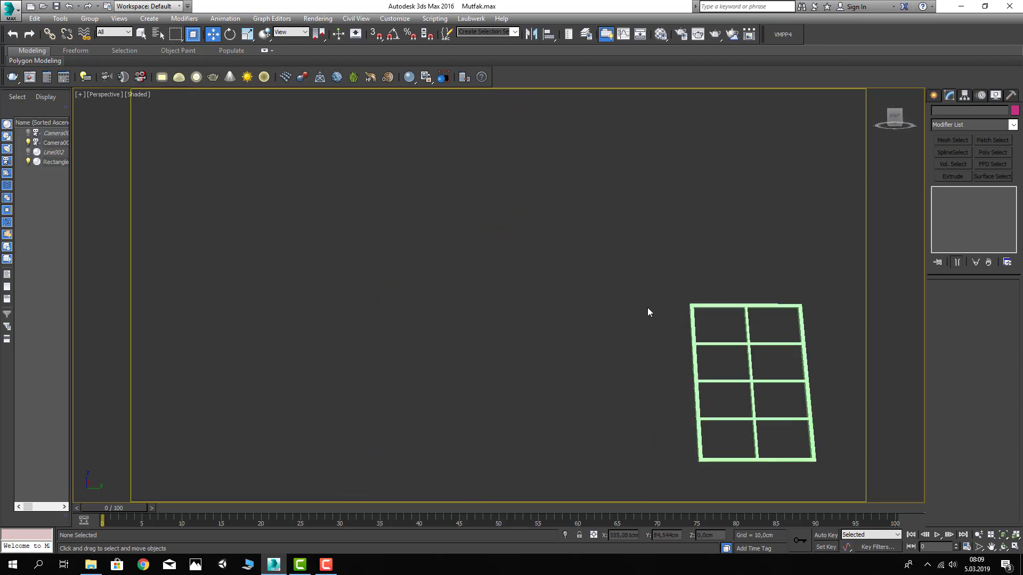
mouse_move(647, 308)
middle_mouse_down()
mouse_move(428, 242)
mouse_move(553, 272)
mouse_move(522, 278)
mouse_move(479, 263)
mouse_move(504, 269)
mouse_move(463, 307)
middle_mouse_up()
scroll(552, 273, "up", 3)
scroll(581, 293, "up", 4)
scroll(463, 307, "down", 5)
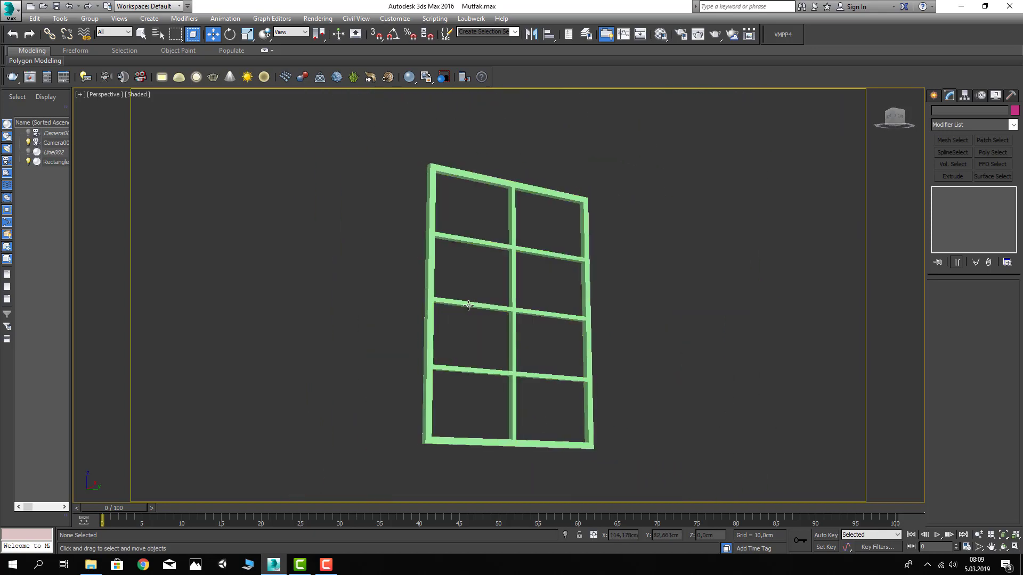
scroll(535, 232, "up", 5)
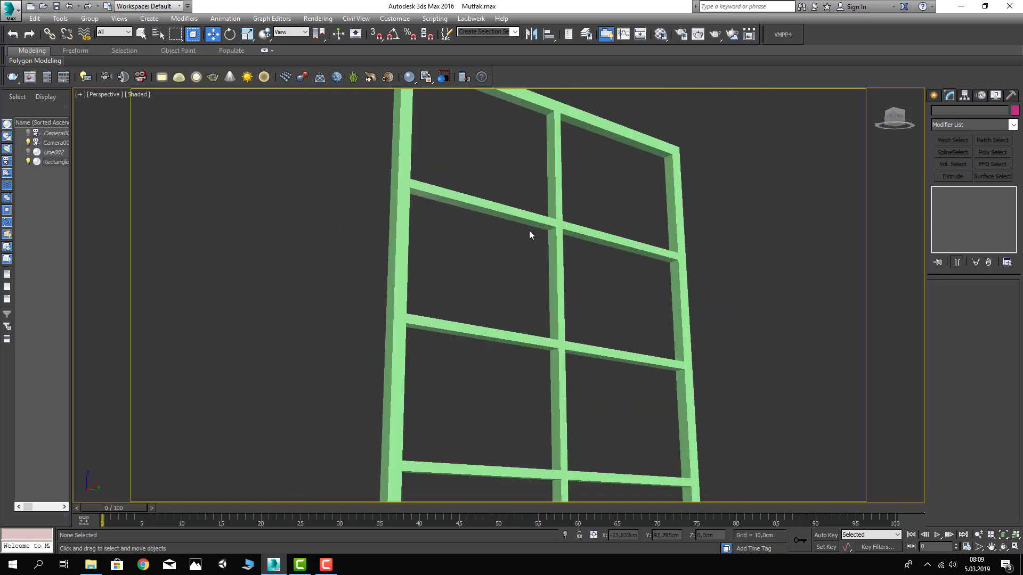
left_click(529, 224)
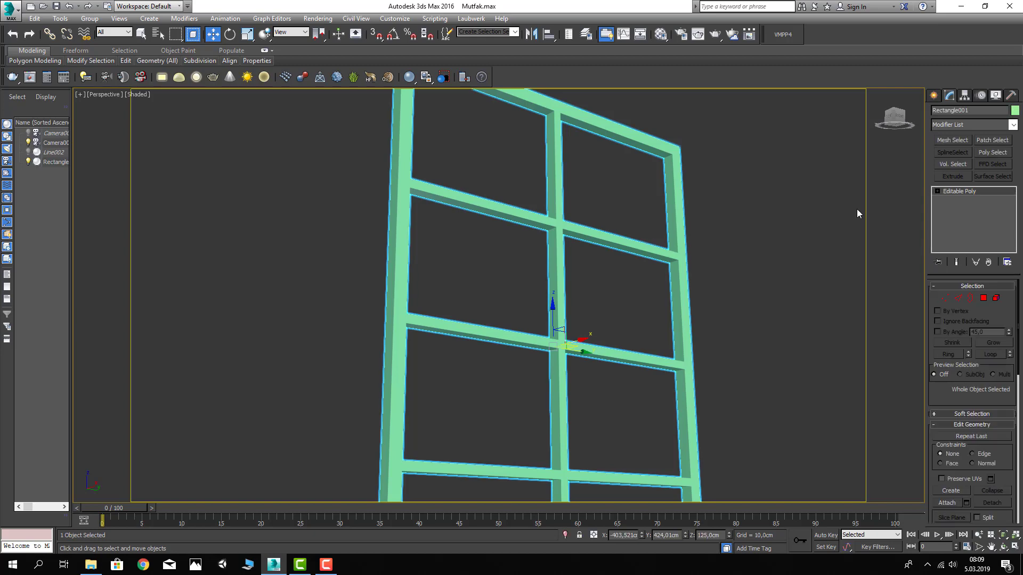
left_click(759, 205)
scroll(554, 237, "down", 5)
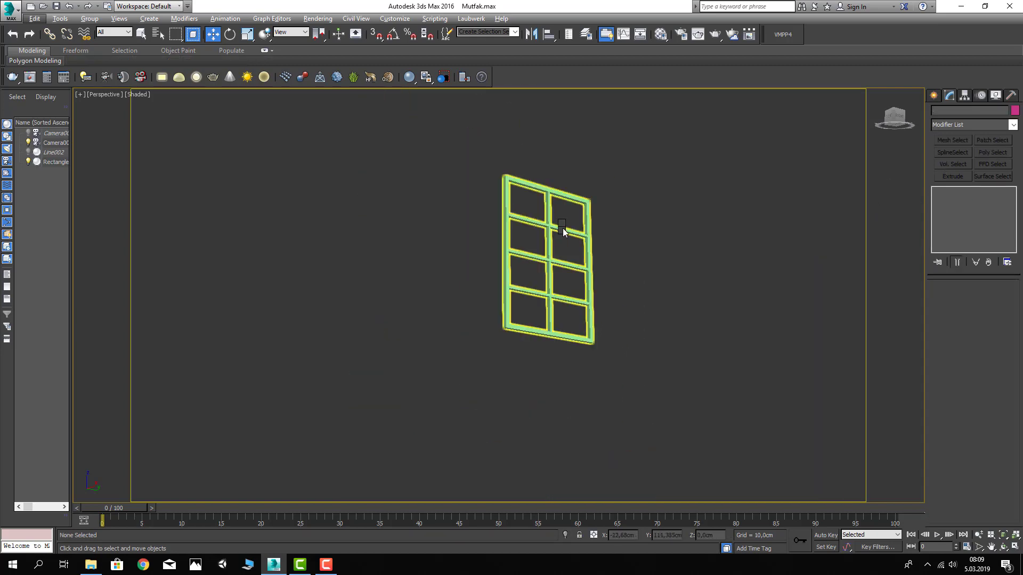
right_click(556, 234)
left_click(578, 180)
scroll(557, 209, "up", 5)
Move Rectangle001 along X to -417,5 cm into the wall opening, then open the Material Editor
middle_click_drag(557, 210, 544, 334, "alt")
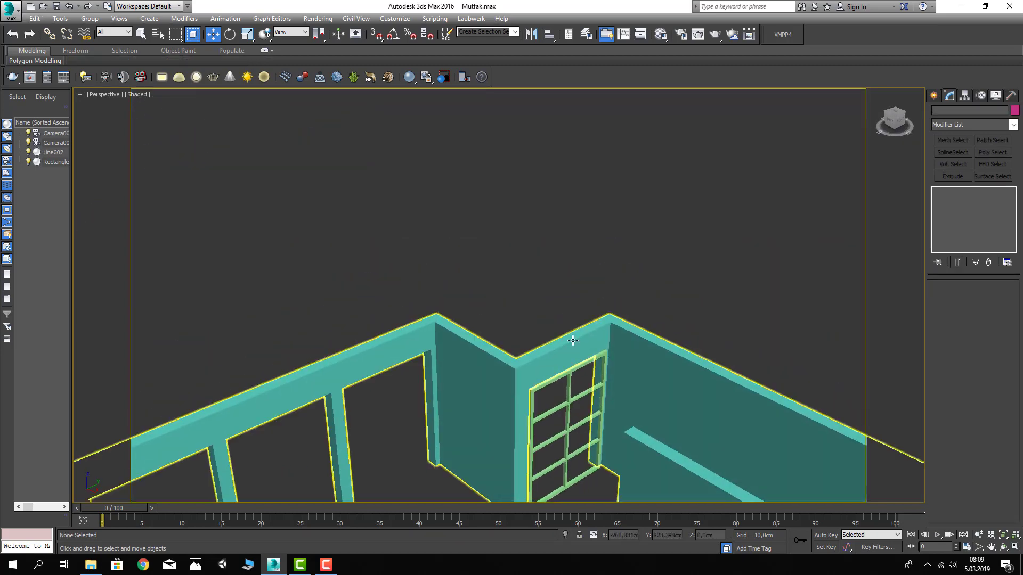
scroll(543, 333, "up", 3)
left_click(544, 332)
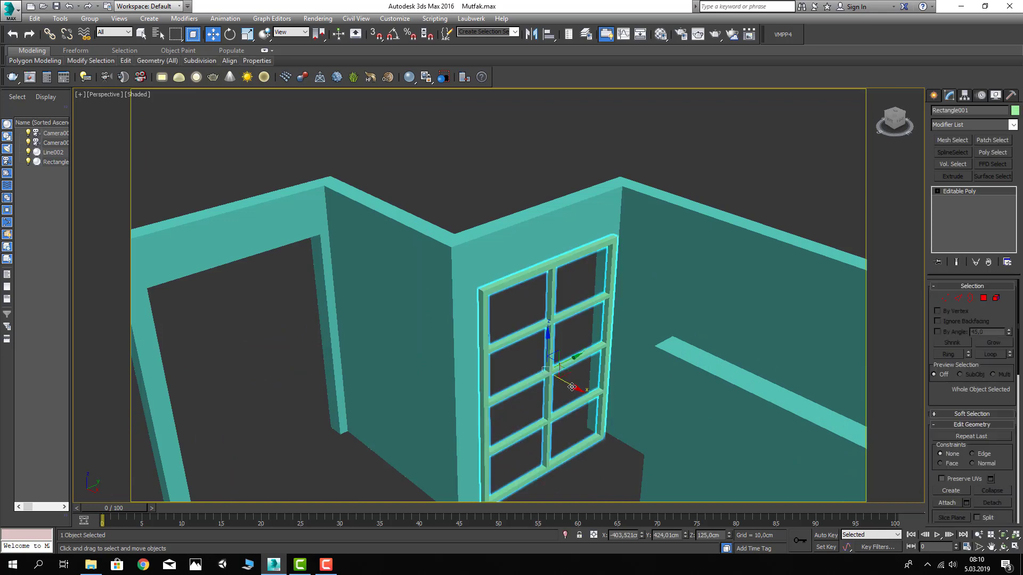
left_click_drag(571, 387, 560, 379)
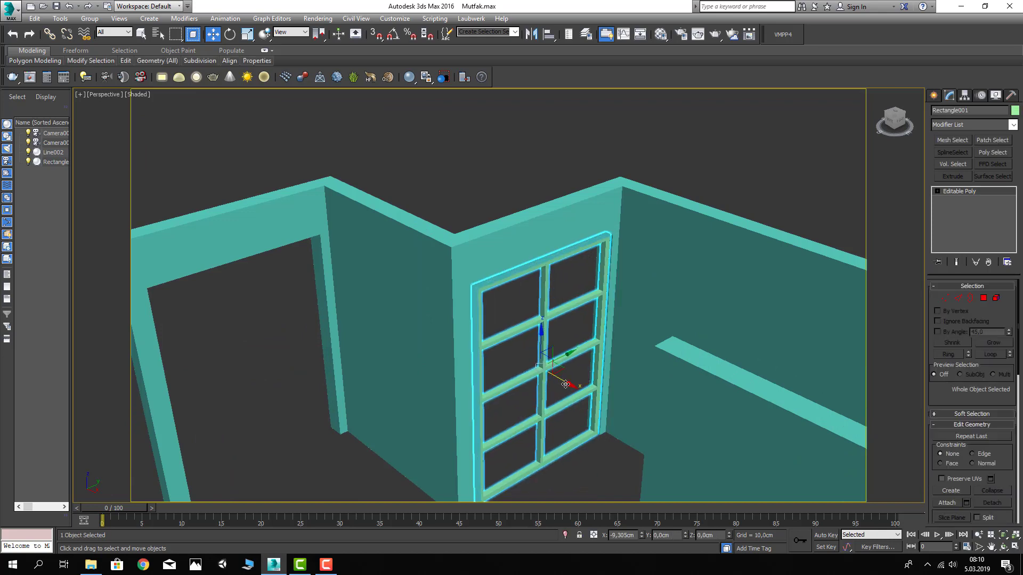
left_click(473, 196)
middle_click_drag(472, 196, 468, 190)
key("m")
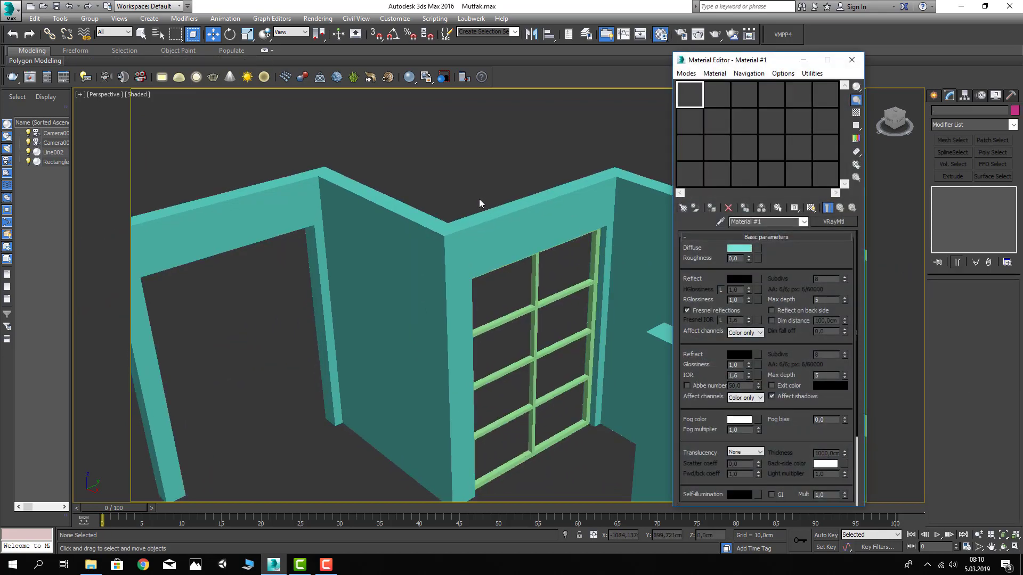
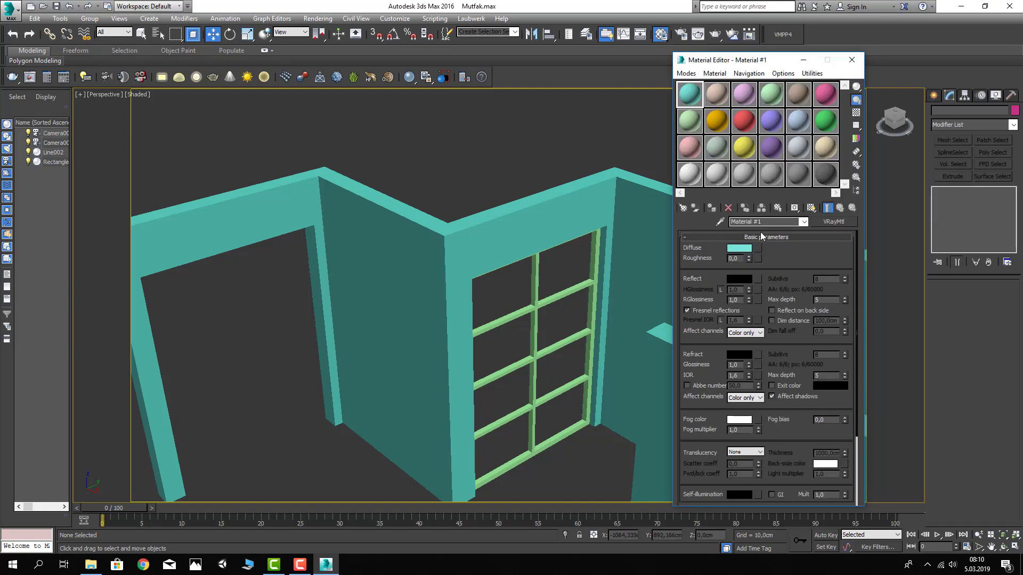
Apply the Dograma material to the window frame with a dark grey diffuse colour
left_click(756, 221)
type("Dograma")
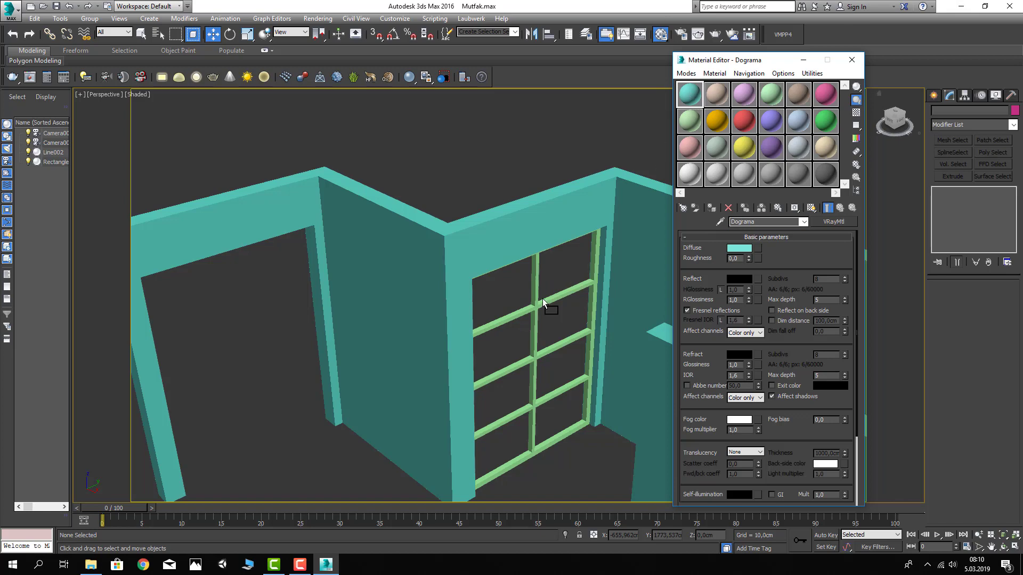
left_click_drag(532, 314, 532, 315)
left_click(739, 248)
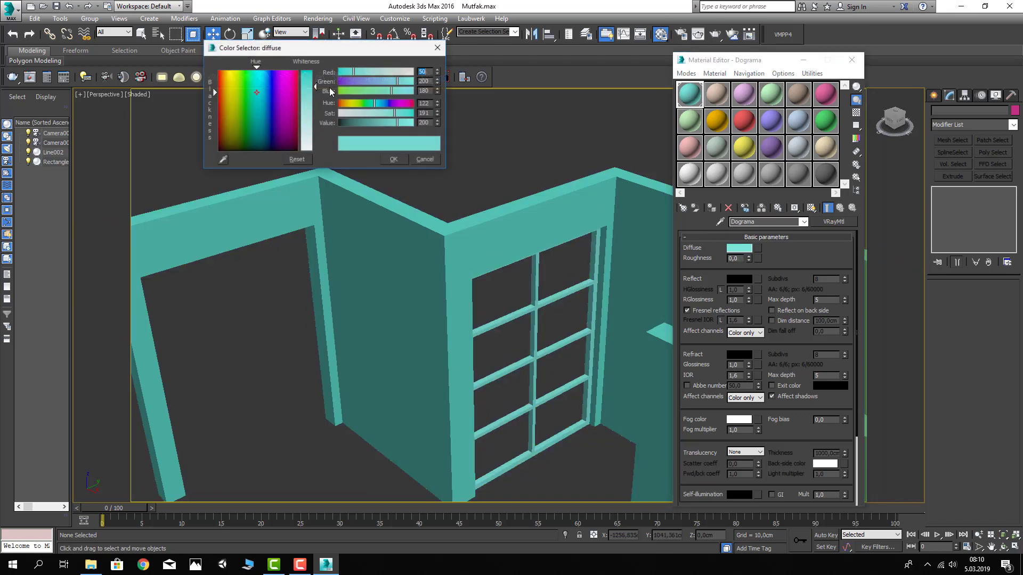
left_click_drag(311, 110, 315, 83)
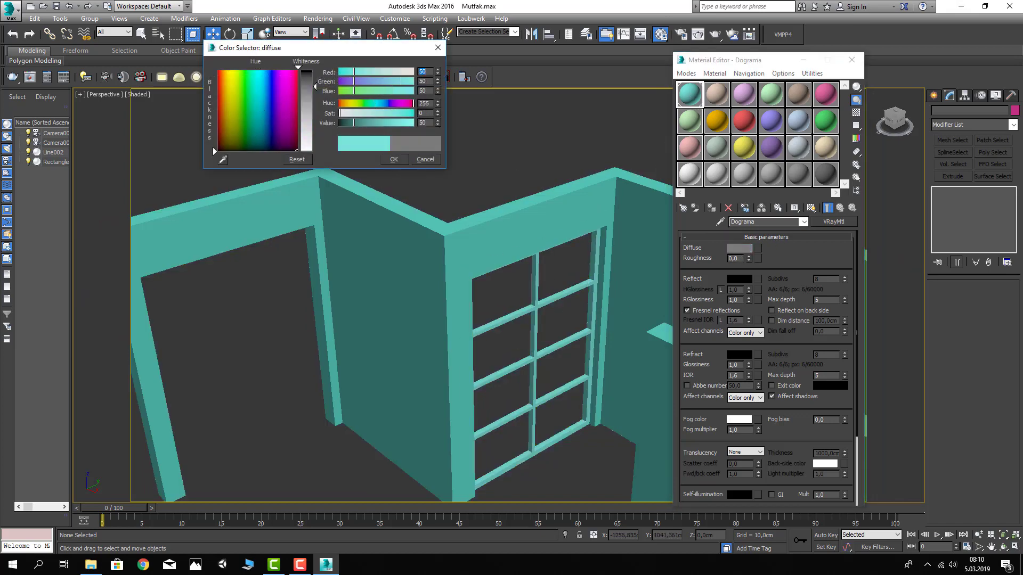
left_click(394, 160)
Give Dograma a grey reflection with 0.6 glossiness and name the next material Cam
left_click(748, 280)
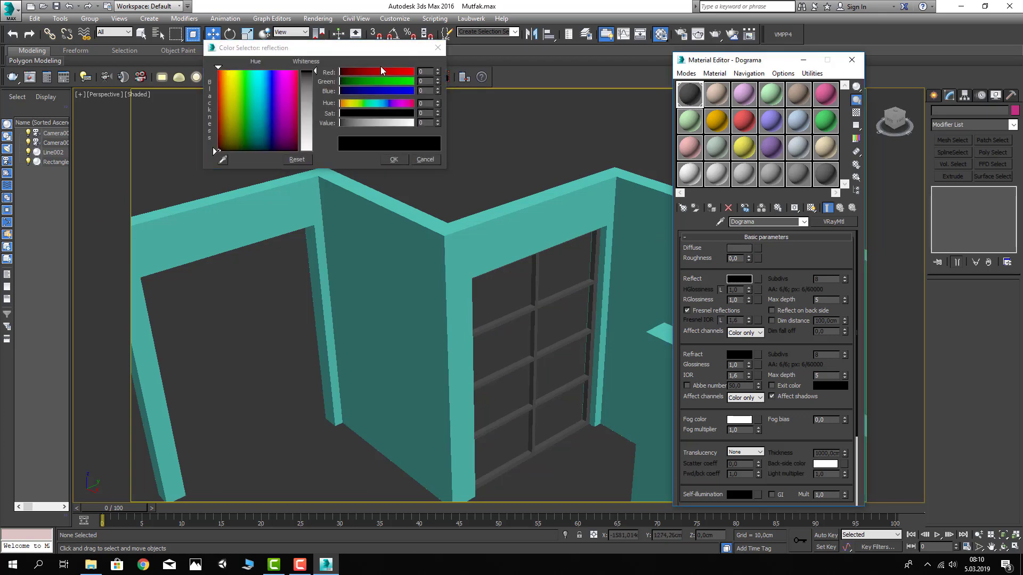
left_click_drag(341, 123, 384, 122)
left_click(394, 159)
left_click(744, 297)
type("0,6")
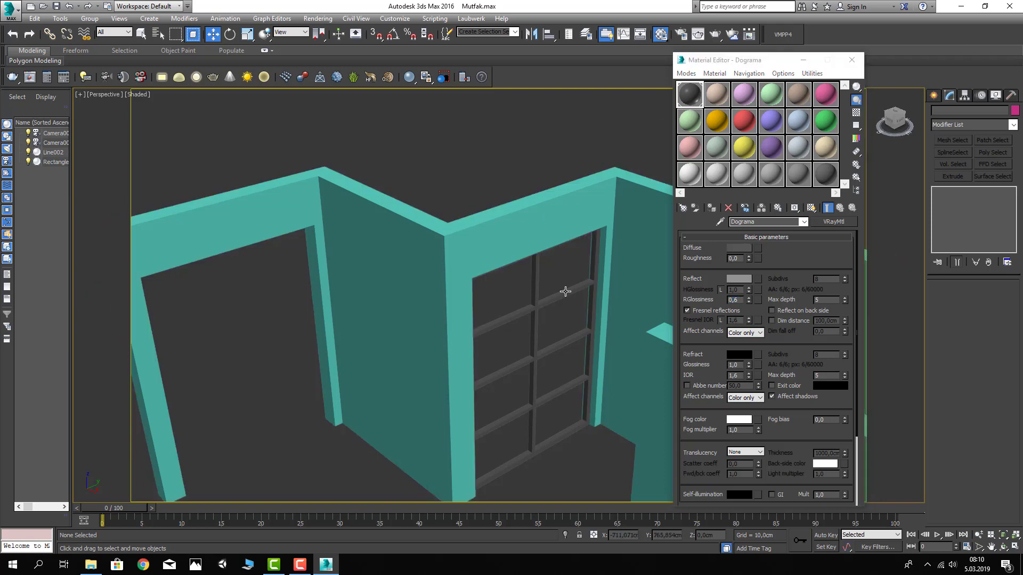
middle_click_drag(566, 292, 560, 280)
left_click(717, 94)
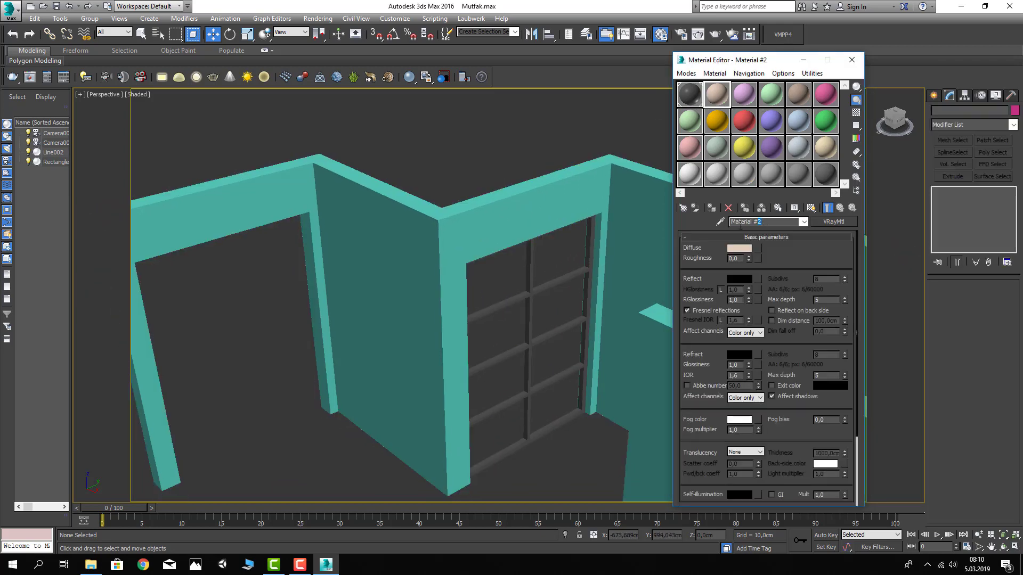
type("Cam")
Close the Material Editor and pick the Standard Primitives Box tool
left_click(852, 60)
left_click(933, 95)
left_click(950, 112)
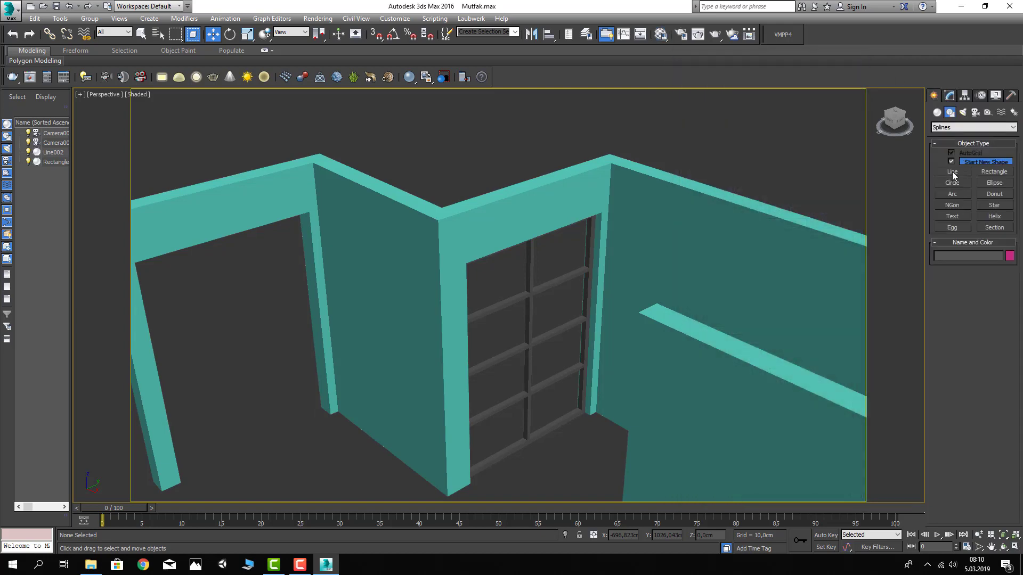
left_click(942, 110)
left_click(944, 129)
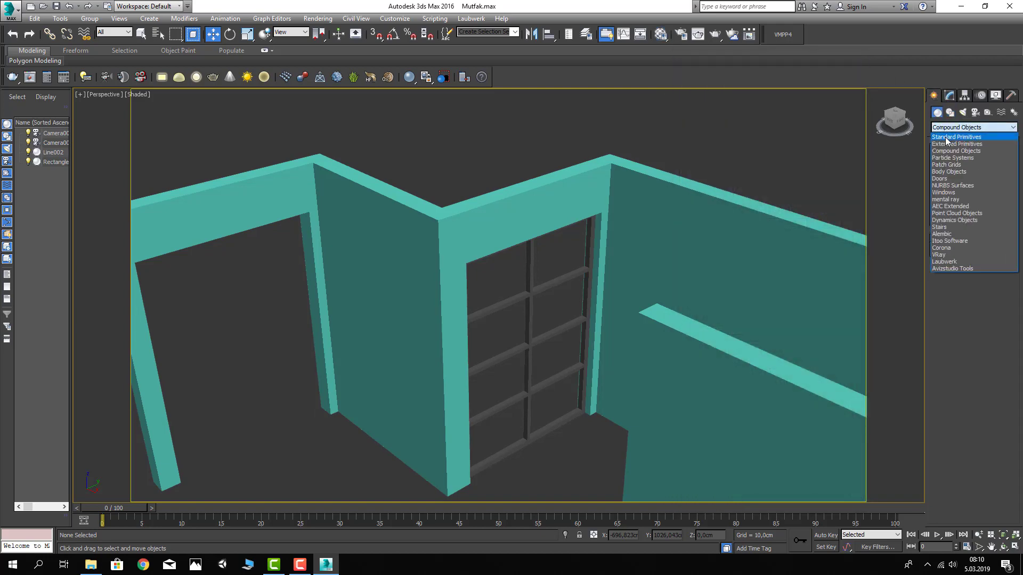
left_click(952, 163)
Isolate the window frame with Hide Unselected
mouse_move(770, 222)
middle_mouse_down("alt")
mouse_move(584, 270)
mouse_move(630, 219)
mouse_move(483, 231)
mouse_move(436, 208)
middle_mouse_up("alt")
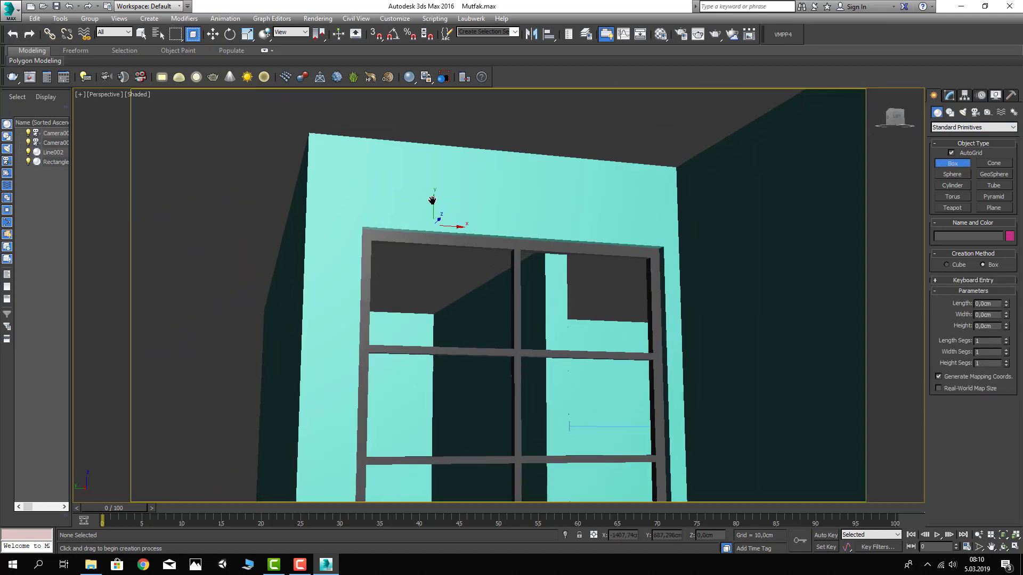
scroll(398, 190, "up", 3)
scroll(398, 190, "down", 2)
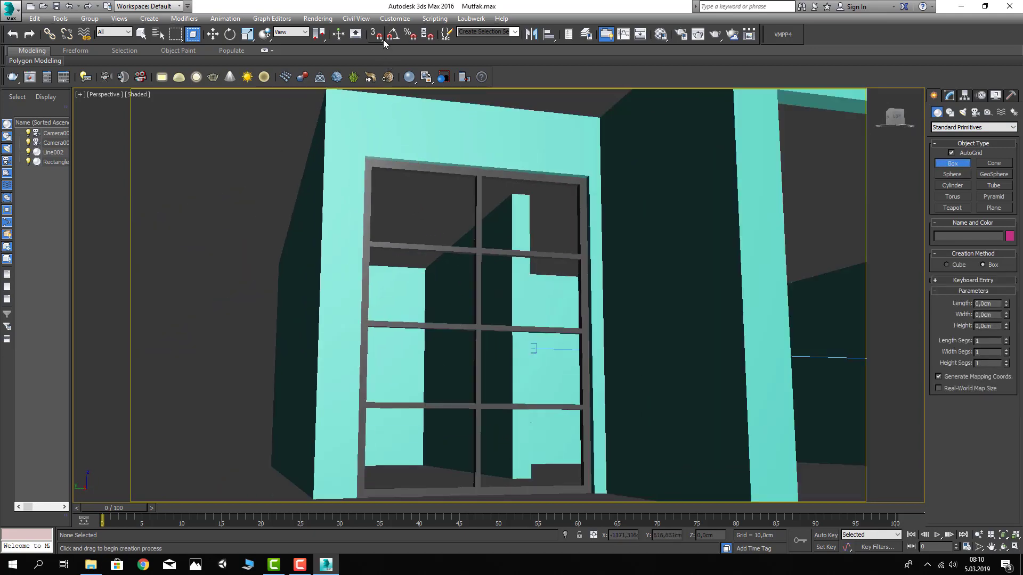
middle_click_drag(393, 238, 342, 107, "alt")
key("w")
left_click(368, 128)
right_click(372, 109)
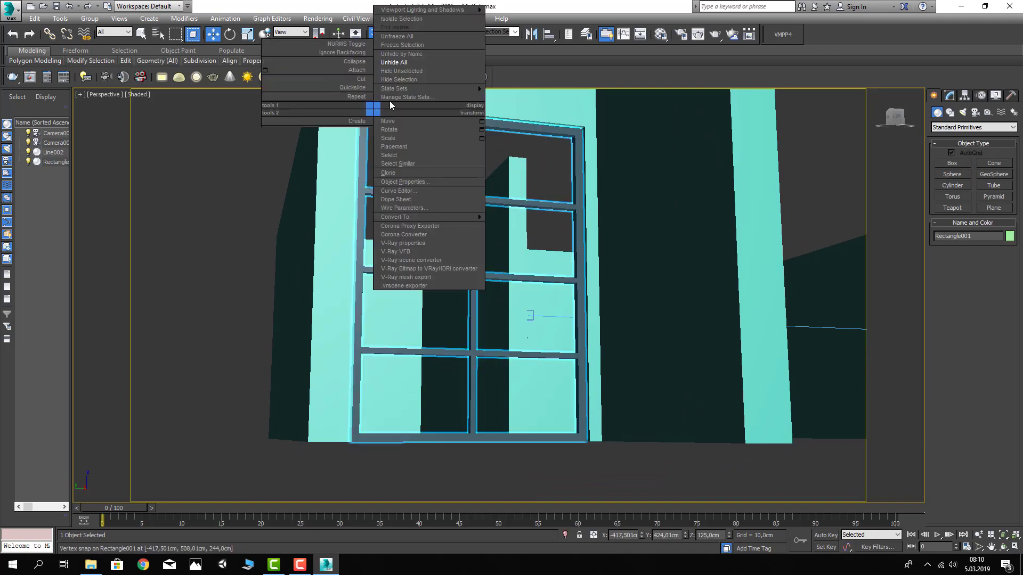
left_click(400, 70)
Draw a 250 × 180 cm pane box snapped across the window frame
left_click(952, 163)
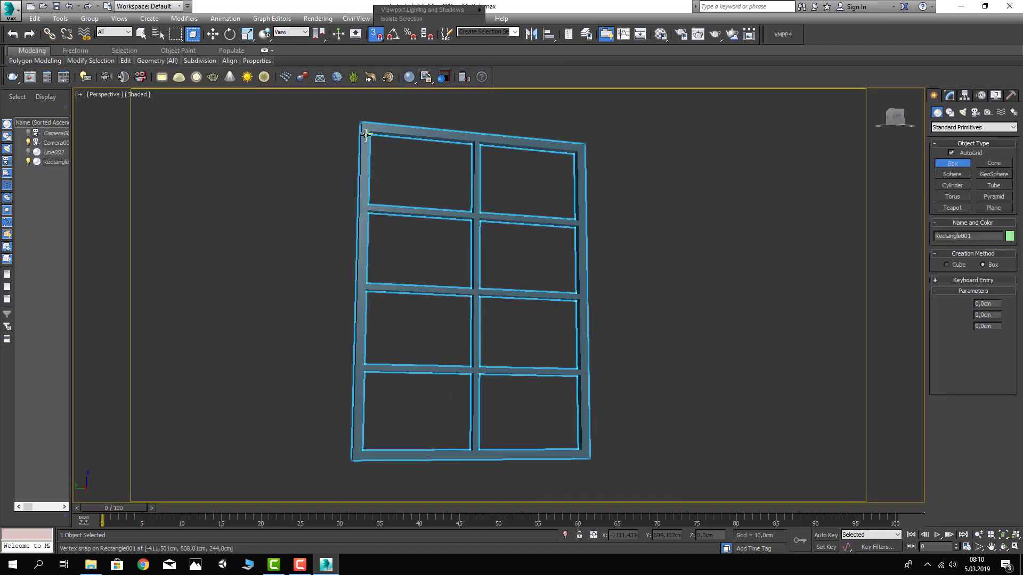
scroll(361, 122, "up", 5)
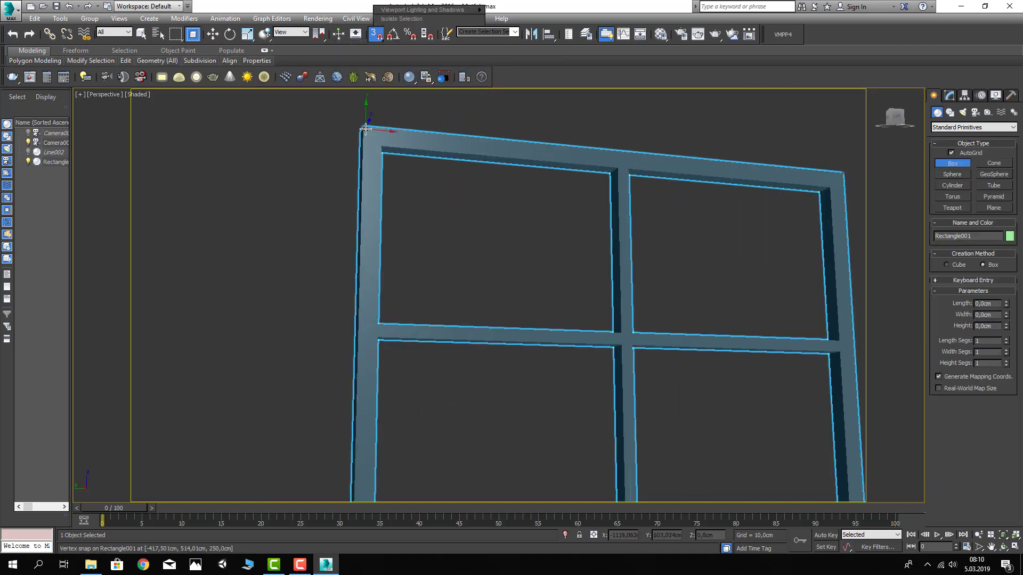
mouse_move(362, 127)
left_mouse_down()
mouse_move(411, 229)
mouse_move(530, 400)
left_mouse_up()
scroll(413, 232, "down", 5)
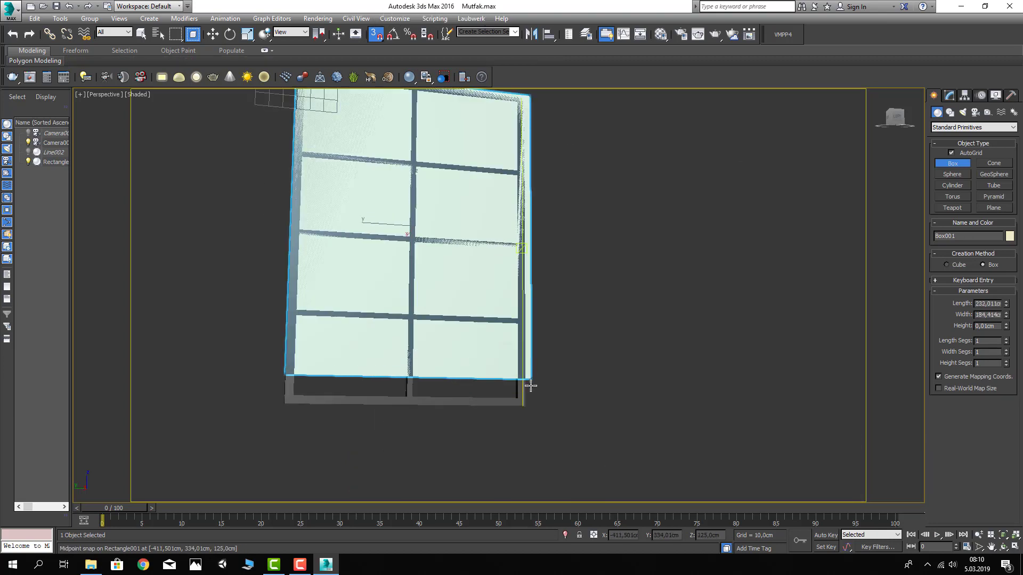
left_click(529, 402)
right_click(530, 402)
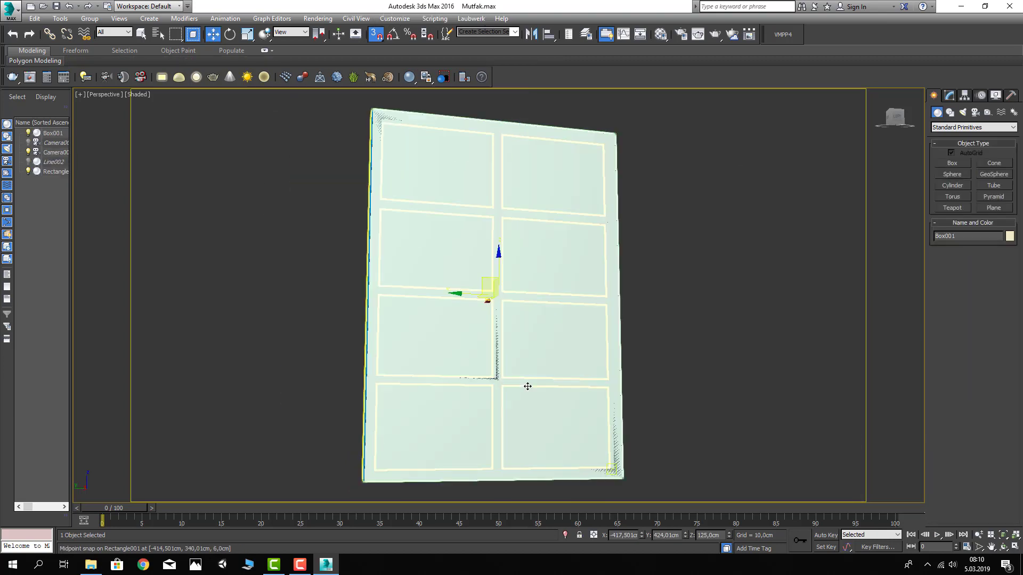
middle_click_drag(529, 383, 384, 397, "alt")
Set the pane box height to -1 cm
left_click(950, 95)
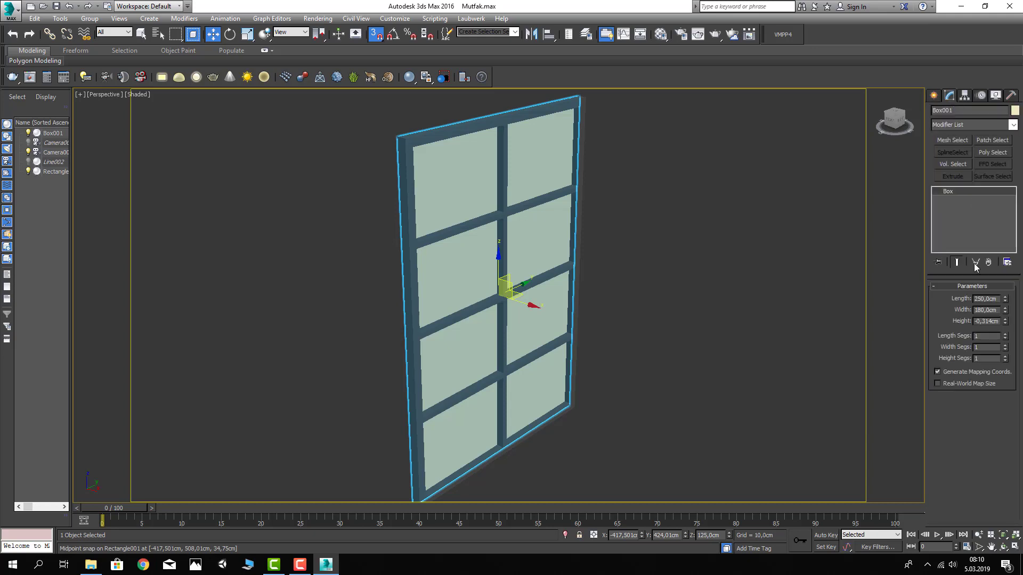
type("-1")
key("Return")
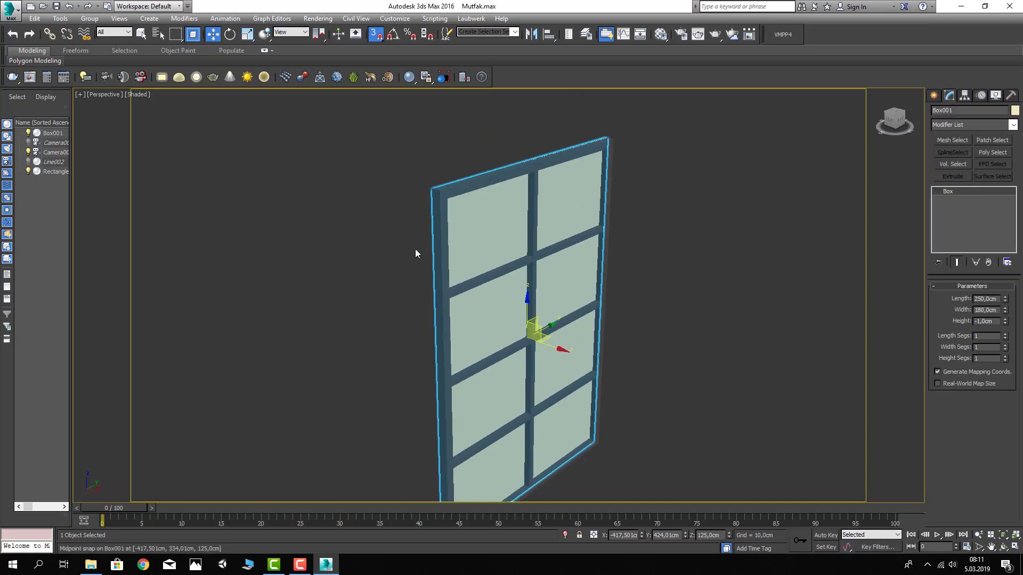
scroll(527, 158, "up", 5)
scroll(477, 231, "down", 1)
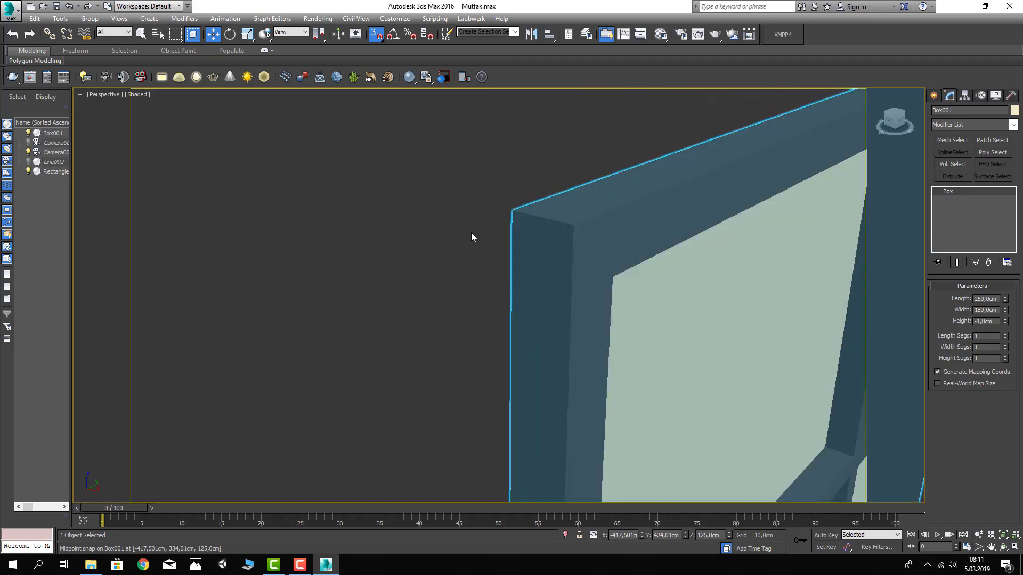
scroll(471, 232, "down", 5)
scroll(343, 214, "up", 3)
left_click(340, 222)
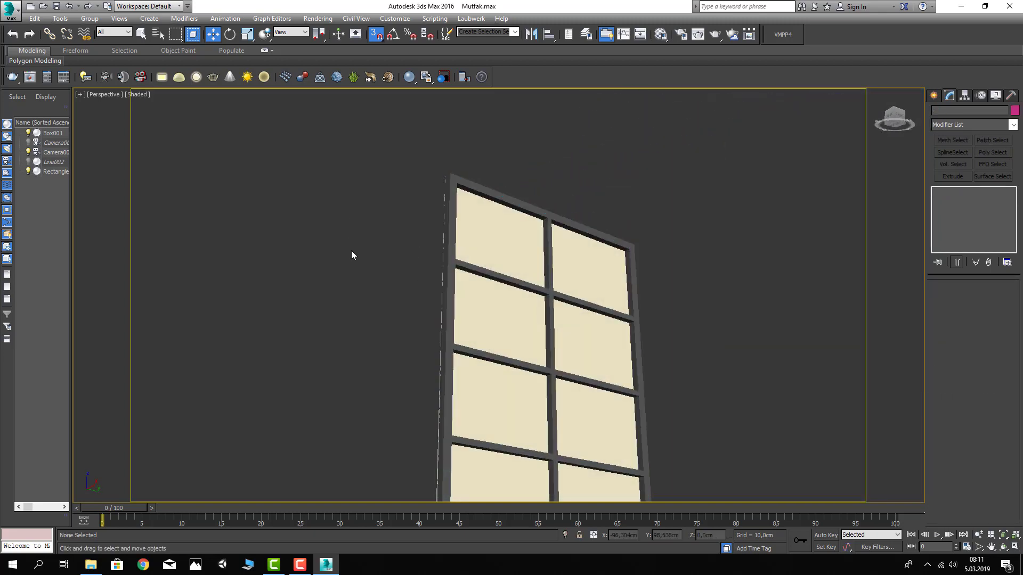
Apply Cam to the window pane with black diffuse and white reflection
key("m")
left_click_drag(727, 95, 506, 258)
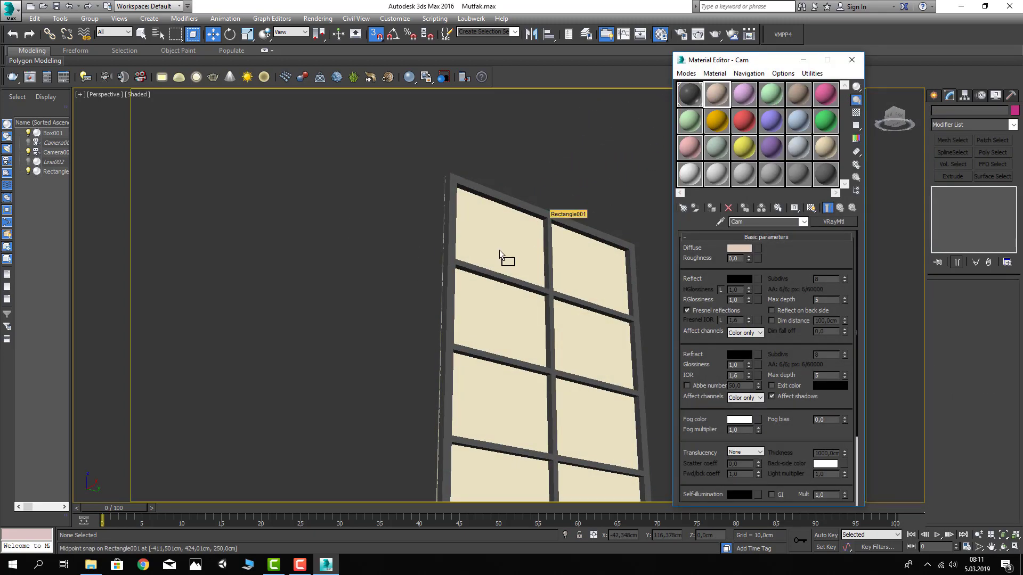
left_click(740, 249)
left_click_drag(281, 131, 281, 152)
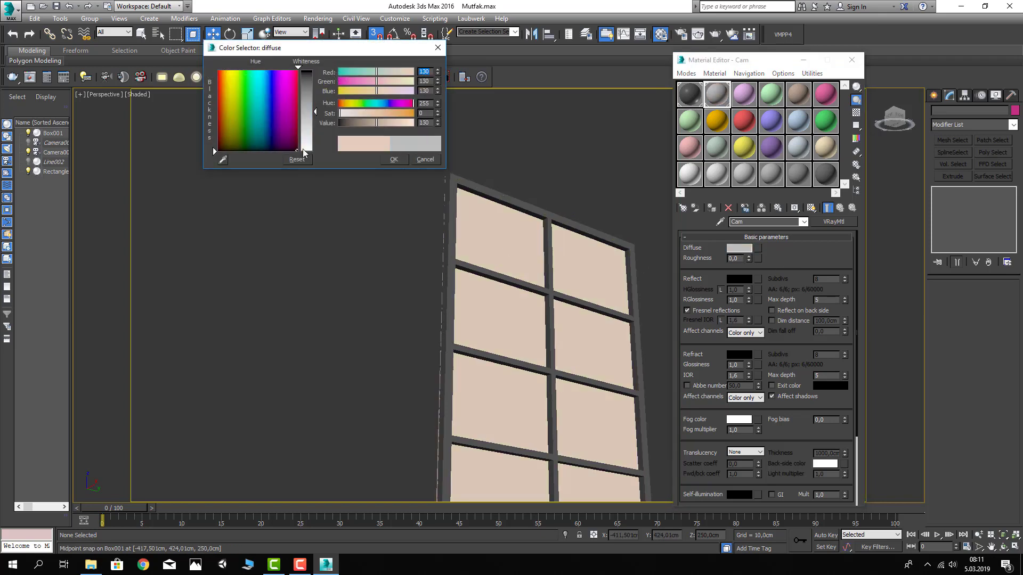
left_click(394, 160)
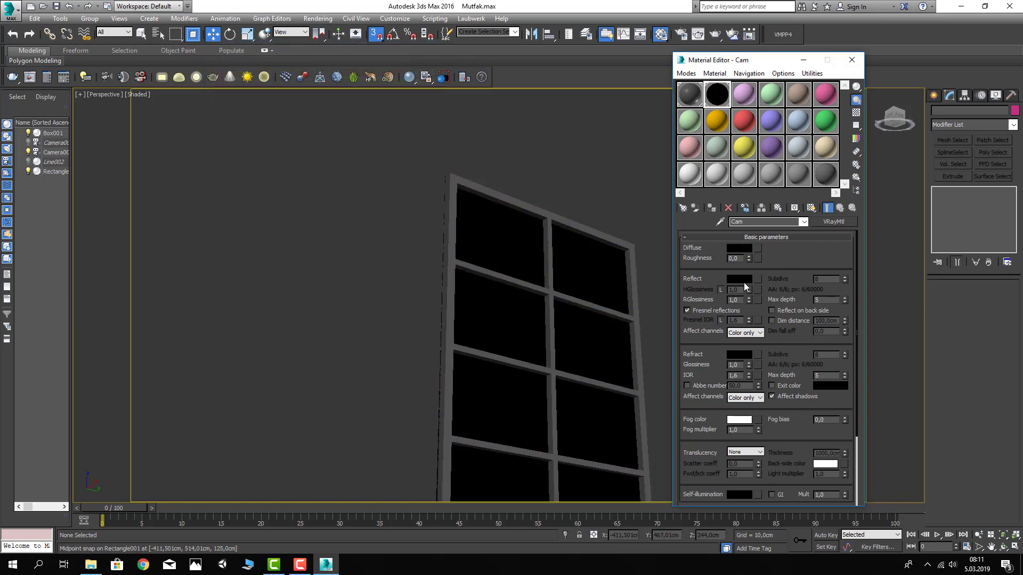
left_click(740, 278)
left_click_drag(314, 72, 314, 150)
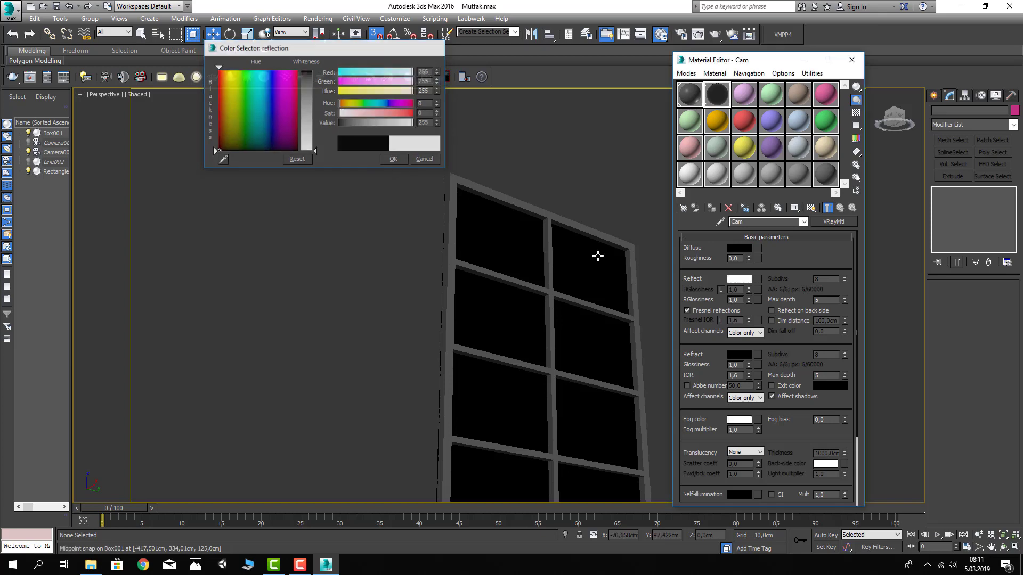
key("Return")
Set Cam's refraction to grey 171 and close the Material Editor
left_click(739, 354)
left_click_drag(315, 72, 314, 96)
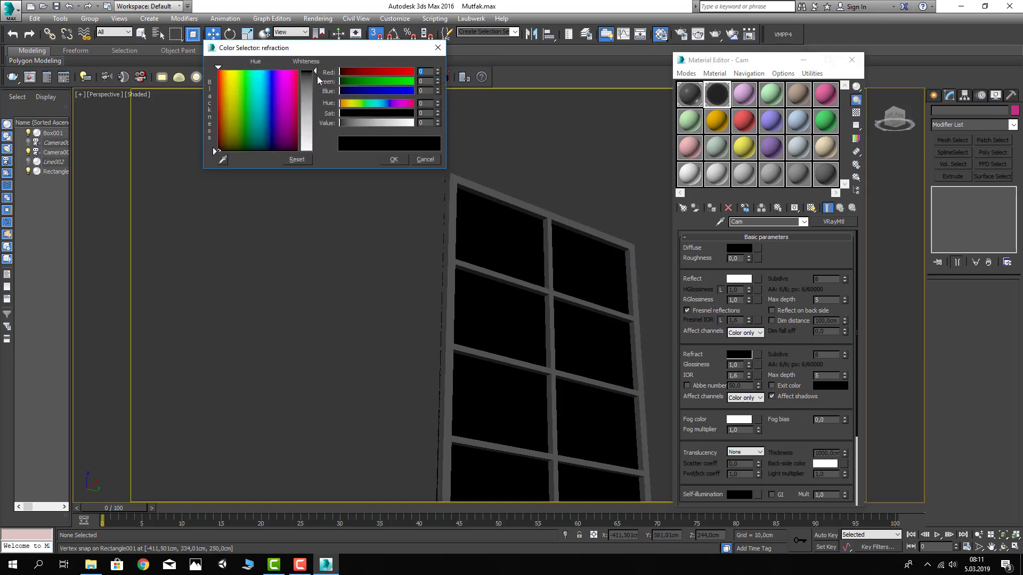
left_click(393, 160)
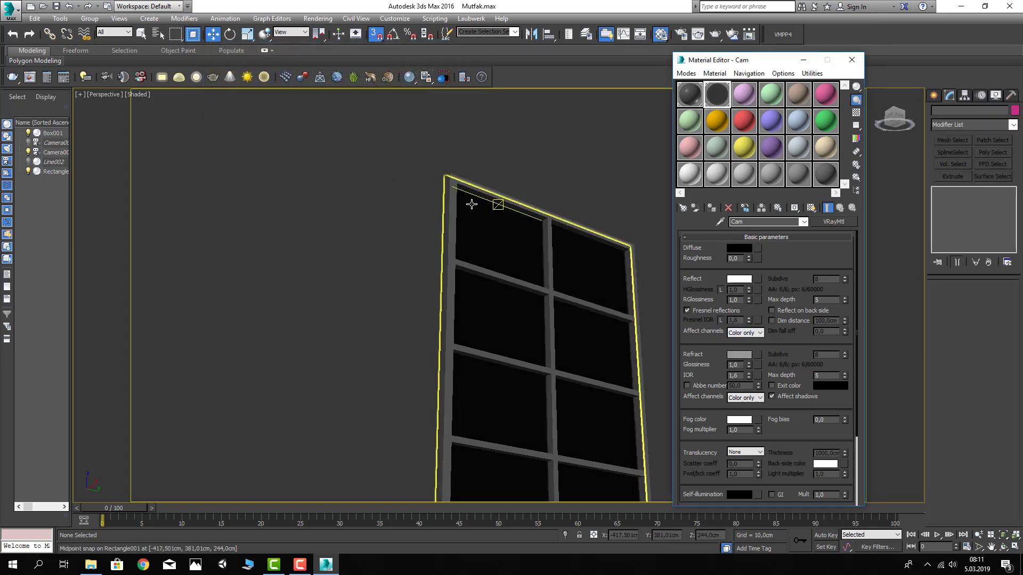
left_click(738, 354)
left_click_drag(315, 97, 322, 125)
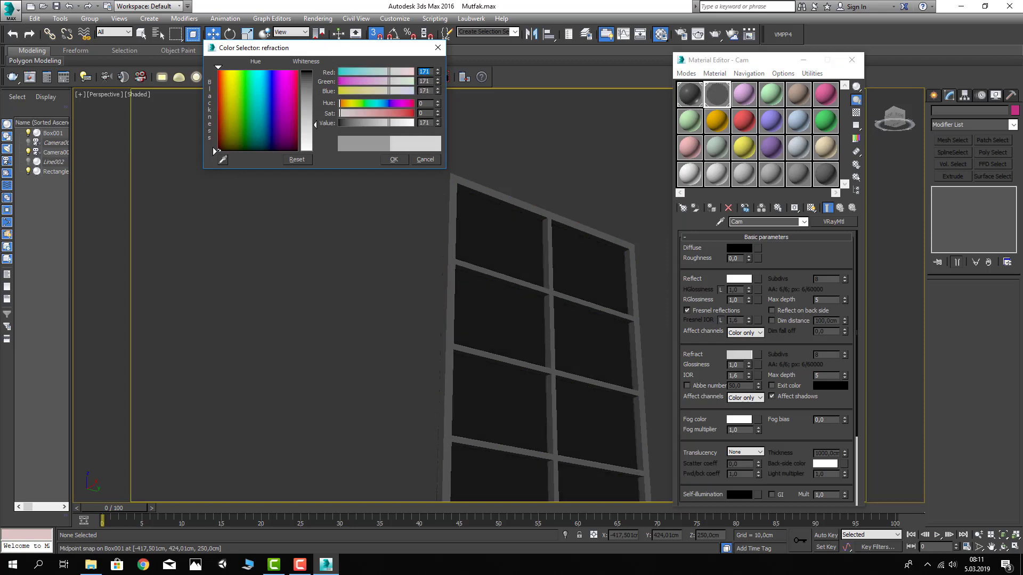
left_click(393, 159)
type("1,01")
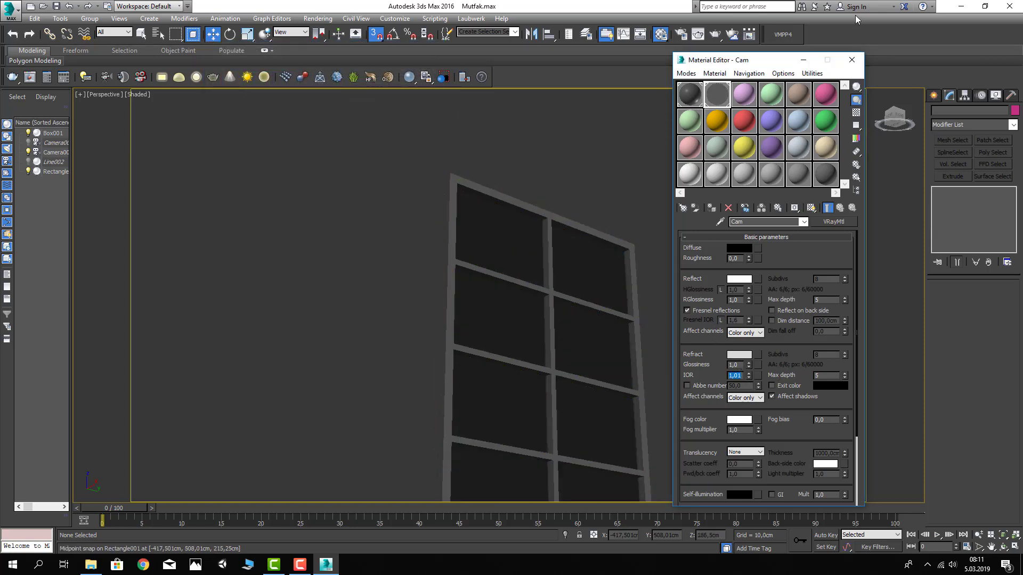
left_click(851, 60)
scroll(581, 179, "down", 4)
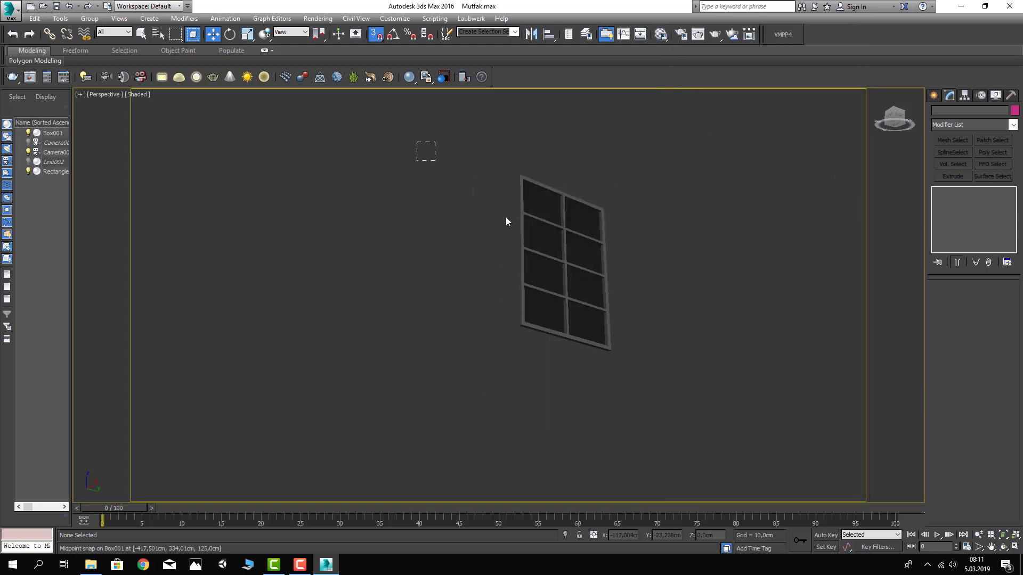
Add a Chamfer modifier to the selected window frame Rectangle001
left_click(520, 176)
left_click(506, 164)
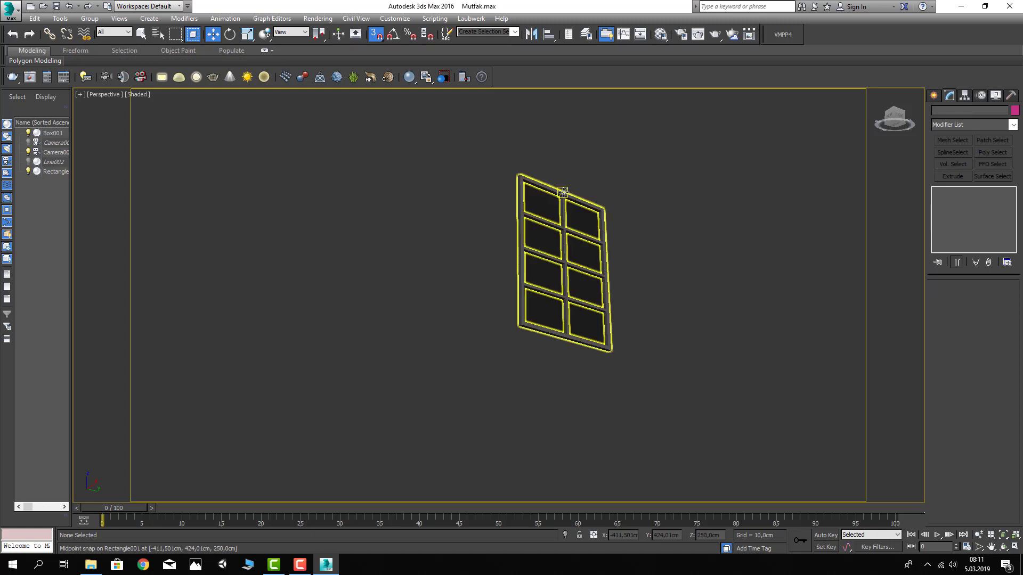
left_click(603, 209)
scroll(605, 211, "up", 3)
scroll(599, 216, "up", 3)
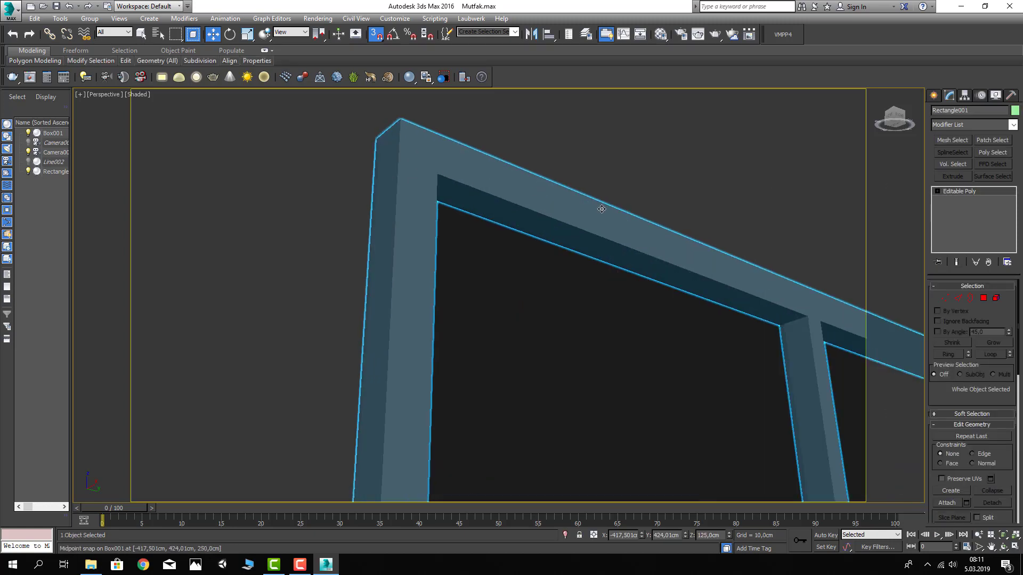
scroll(600, 206, "up", 2)
scroll(720, 279, "up", 2)
scroll(810, 288, "up", 2)
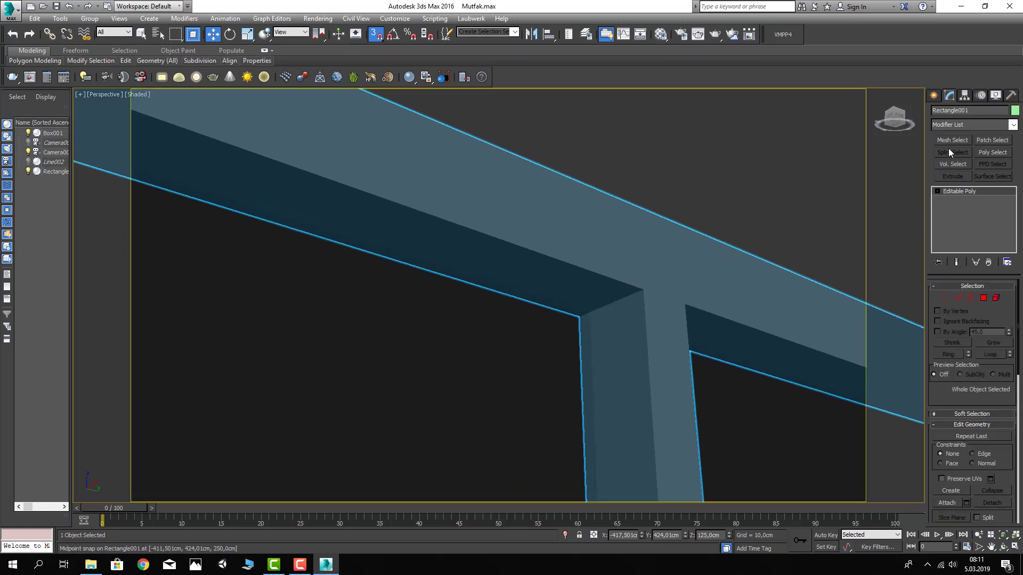
left_click(954, 124)
type("cr")
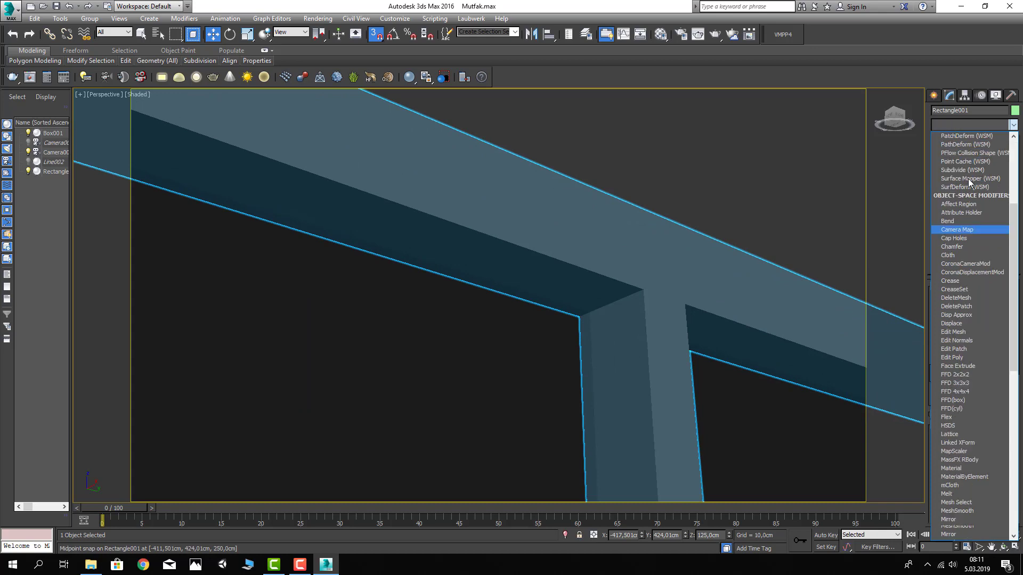
scroll(966, 154, "up", 7)
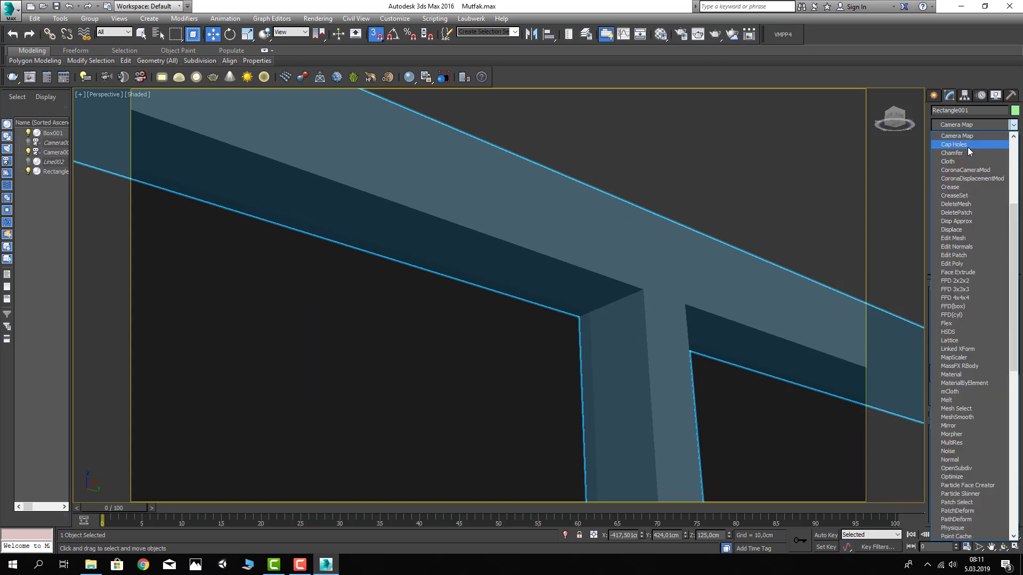
scroll(961, 151, "down", 5)
left_click(958, 157)
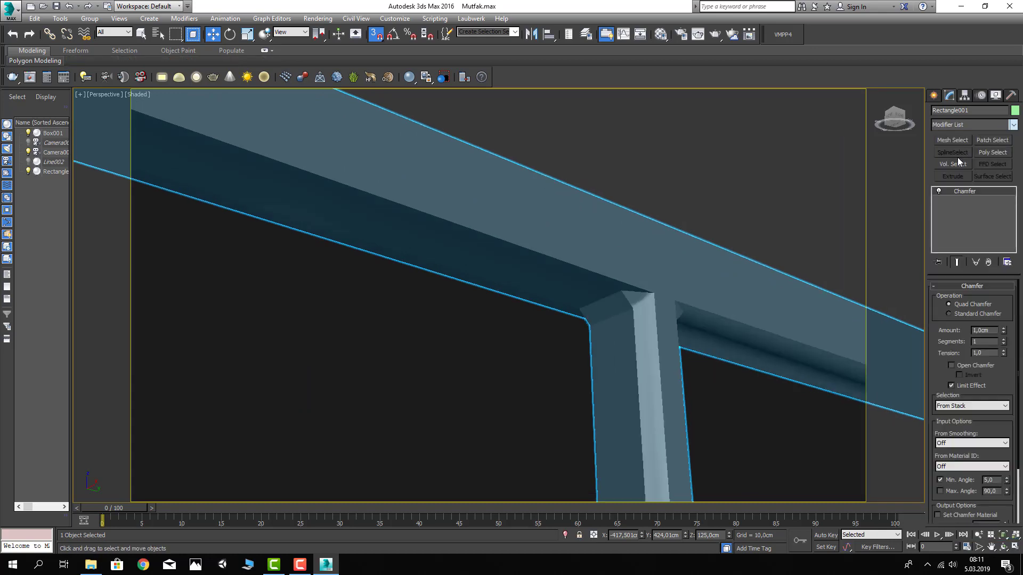
Set the chamfer to 0,5 cm amount, 5 segments and 0,5 tension
double_click(982, 330)
type("0,3")
key("Return")
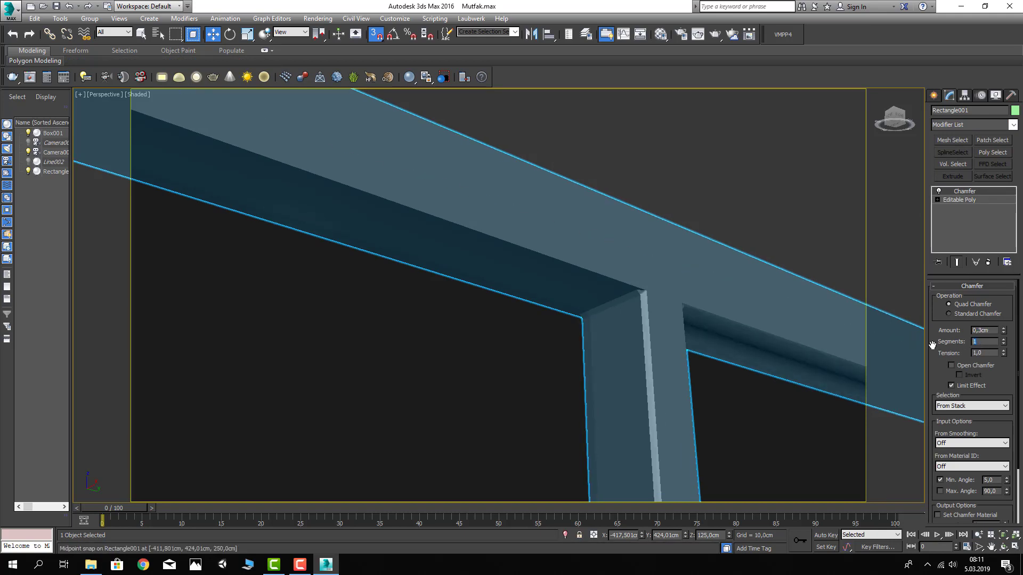
type("5")
key("Return")
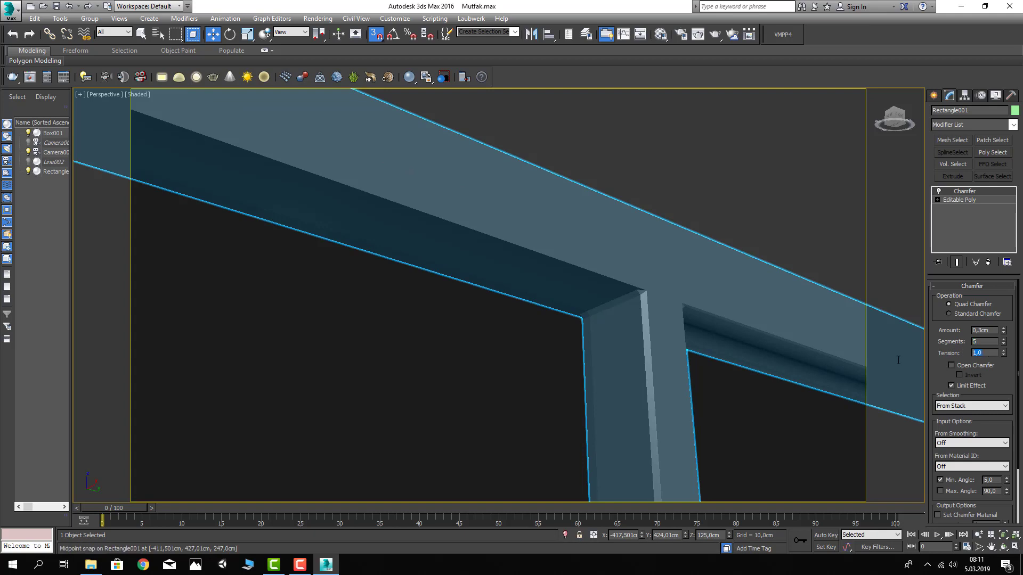
key("BackSpace")
type("0,5")
key("Return")
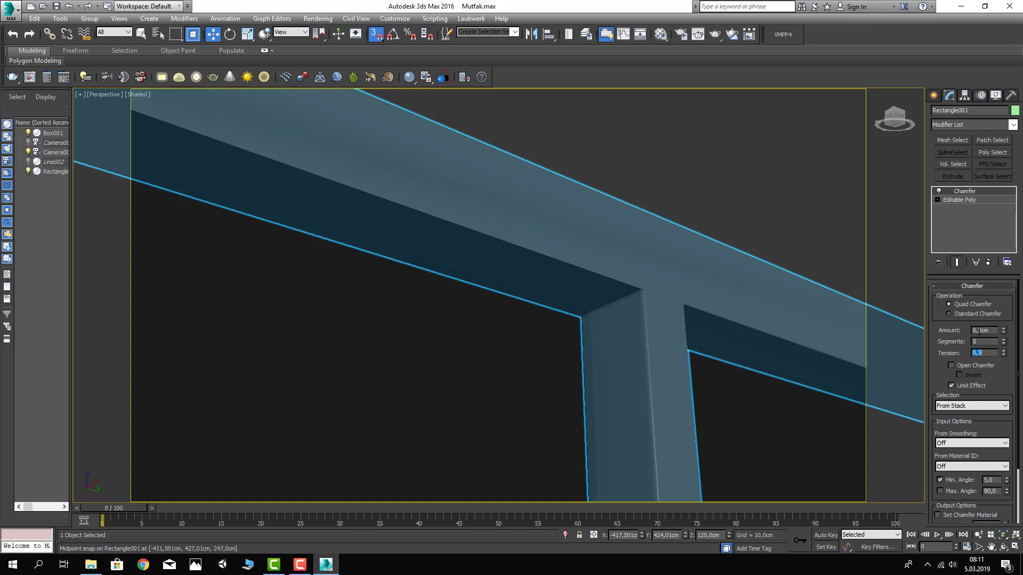
type("5")
key("Return")
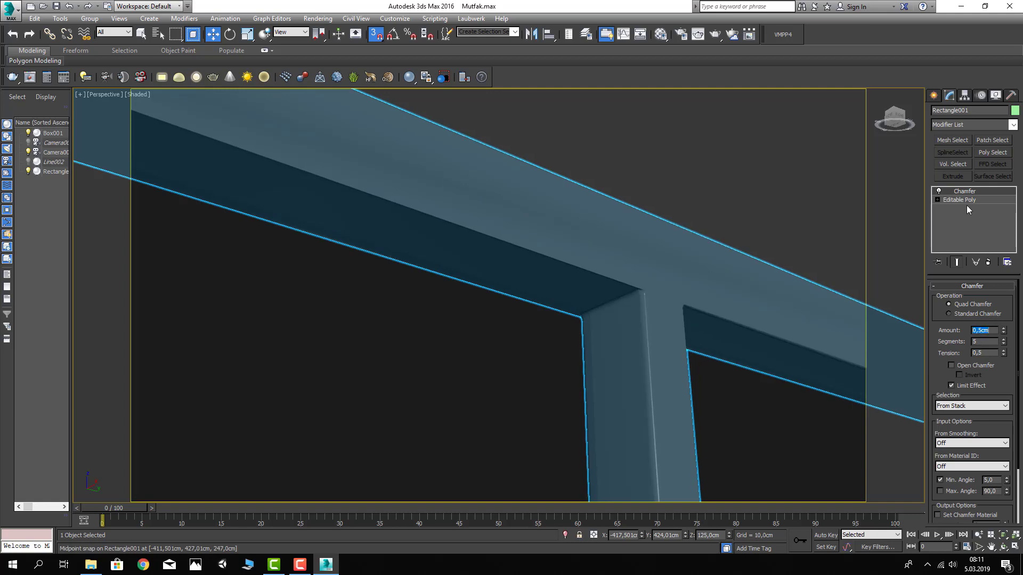
left_click(774, 187)
scroll(503, 225, "down", 3)
scroll(503, 227, "down", 3)
Group the window frame parts as Pencere
scroll(520, 251, "down", 3)
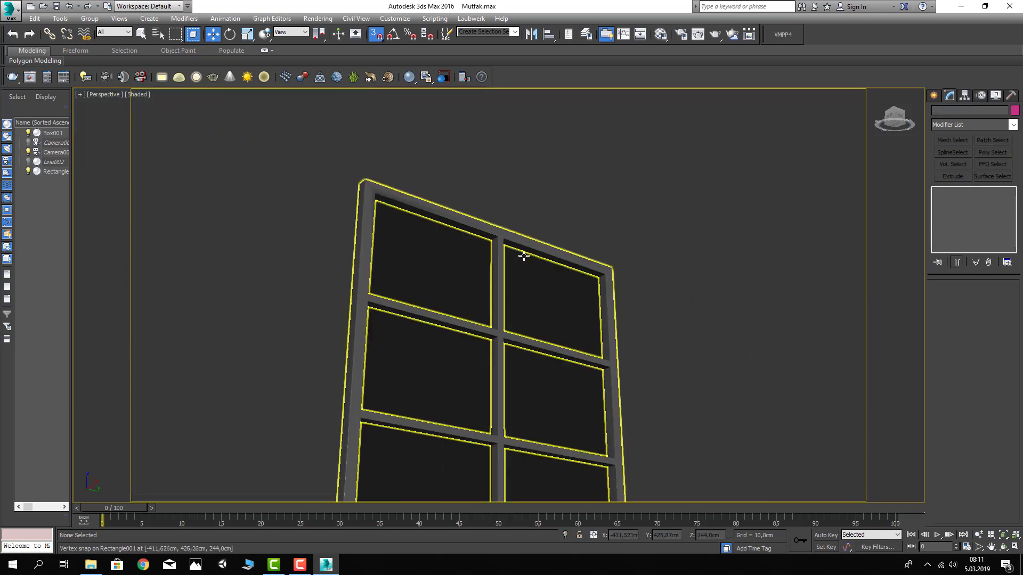
middle_click_drag(522, 256, 527, 255, "alt")
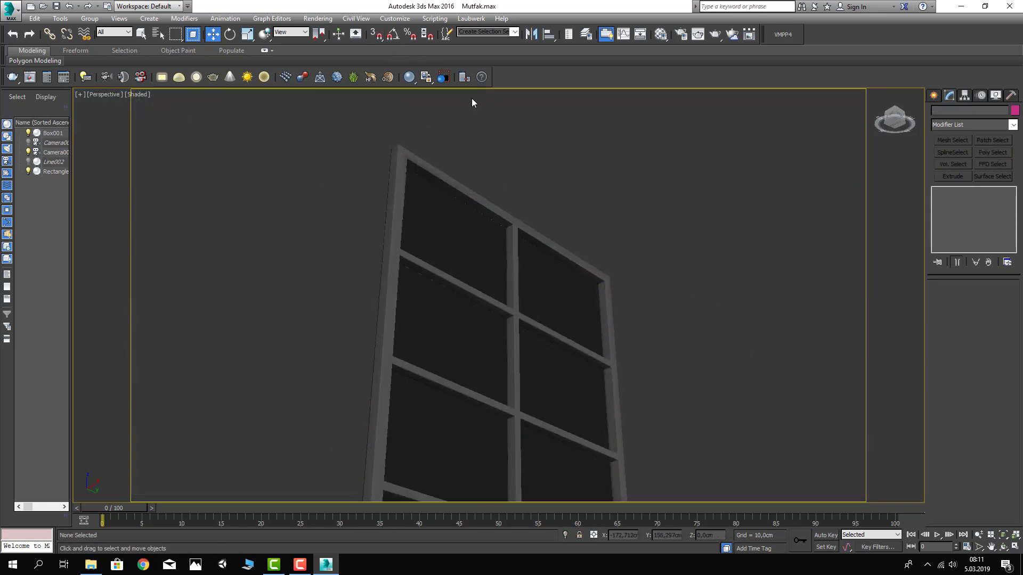
scroll(534, 208, "down", 5)
middle_click_drag(534, 209, 429, 184, "alt")
left_click_drag(626, 438, 625, 435)
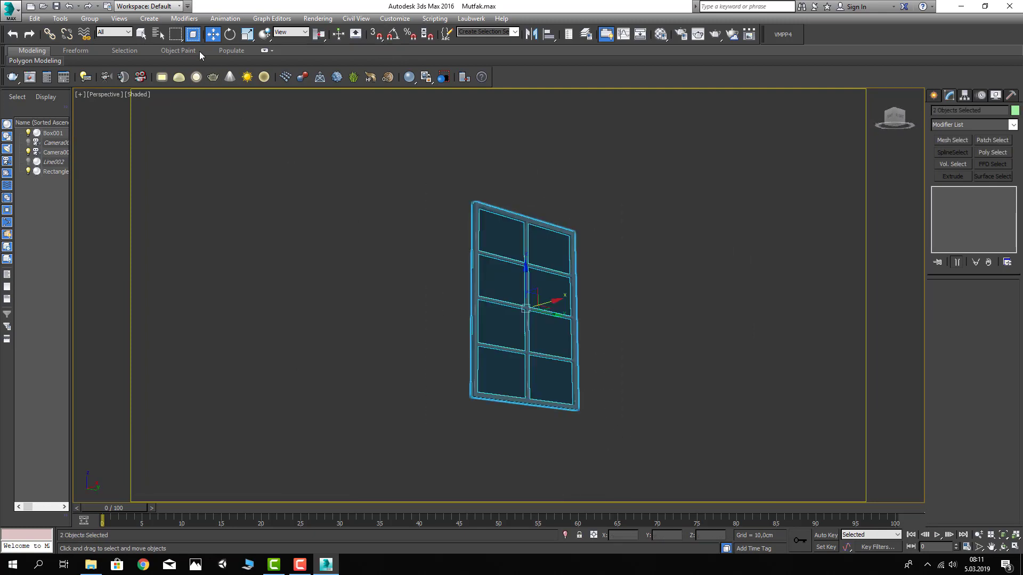
left_click(89, 18)
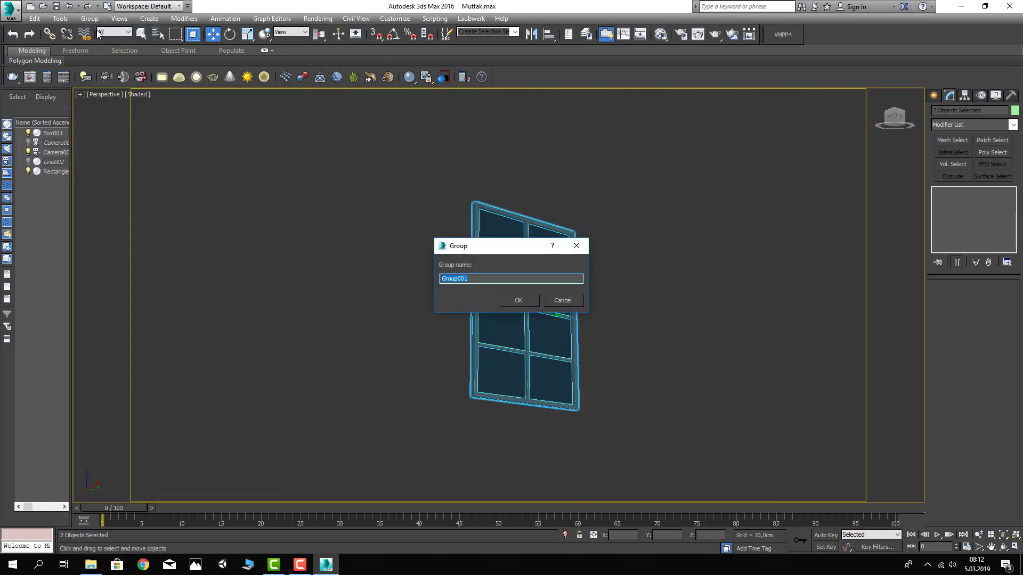
type("Pencere")
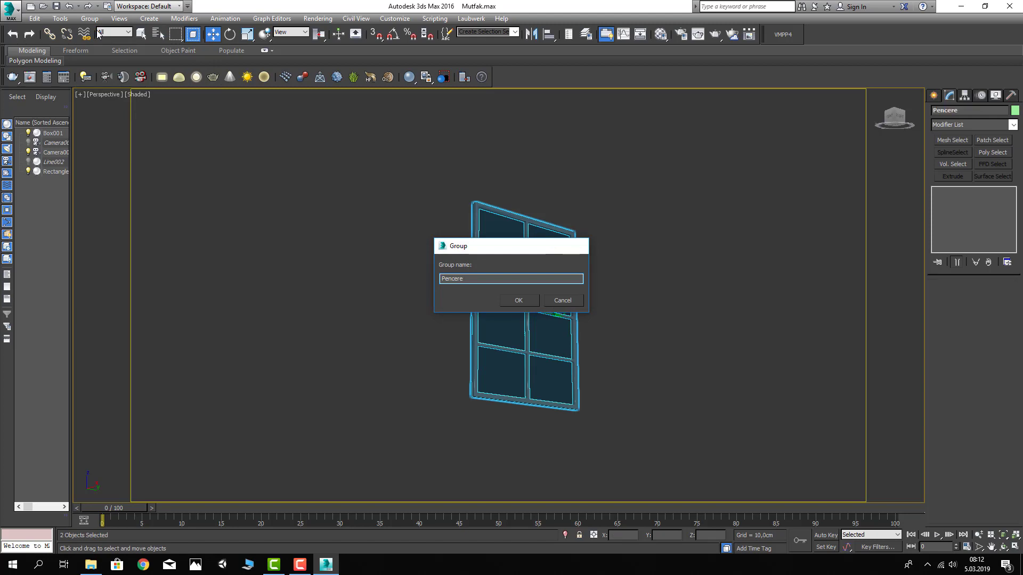
key("Return")
Unhide all objects so the walls reappear and turn on snapping
right_click(327, 245)
left_click(374, 198)
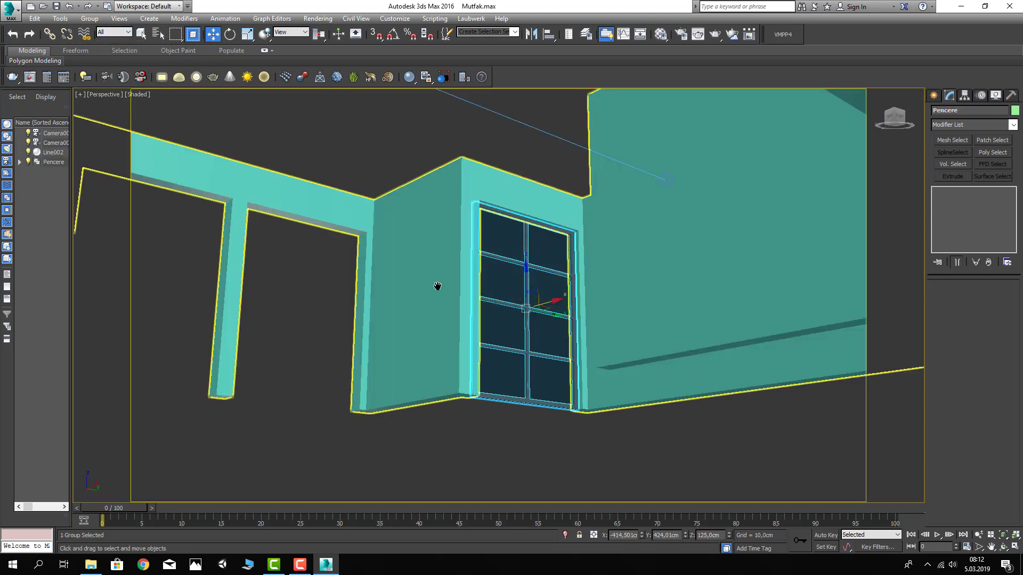
mouse_move(438, 286)
middle_mouse_down("alt")
mouse_move(533, 304)
mouse_move(459, 340)
middle_mouse_up("alt")
key("s")
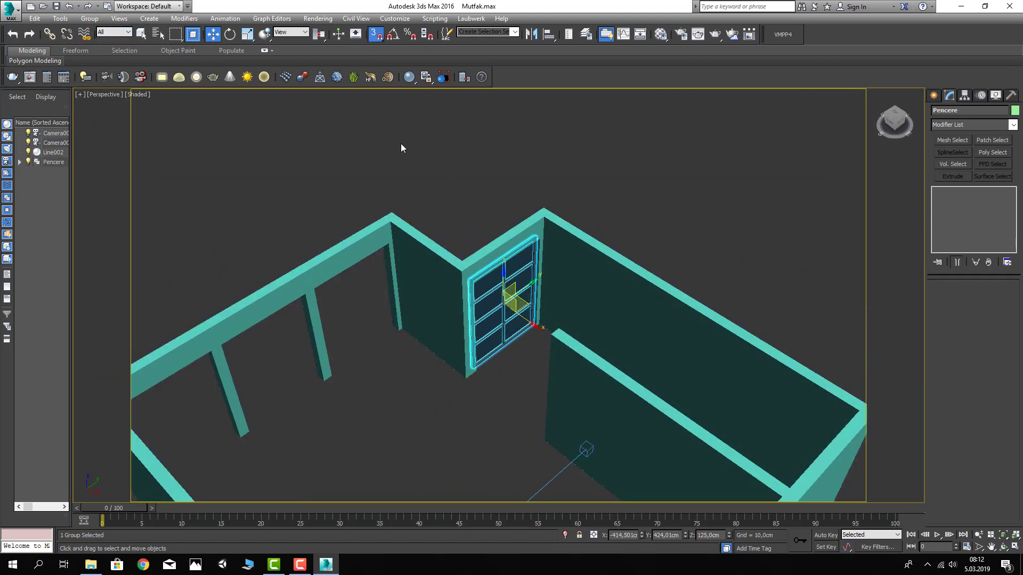
scroll(537, 315, "up", 2)
scroll(537, 313, "up", 3)
scroll(538, 309, "up", 3)
Place three instanced Pencere copies (Pencere001–003) in the other wall openings
left_click_drag(538, 308, 230, 311, "shift")
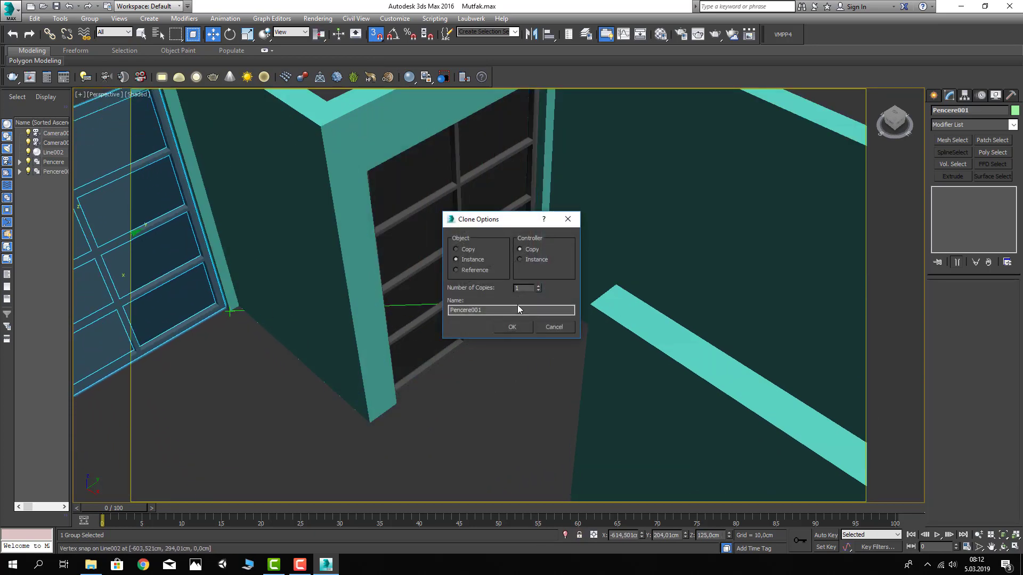
key("Return")
scroll(544, 361, "down", 5)
scroll(523, 347, "down", 3)
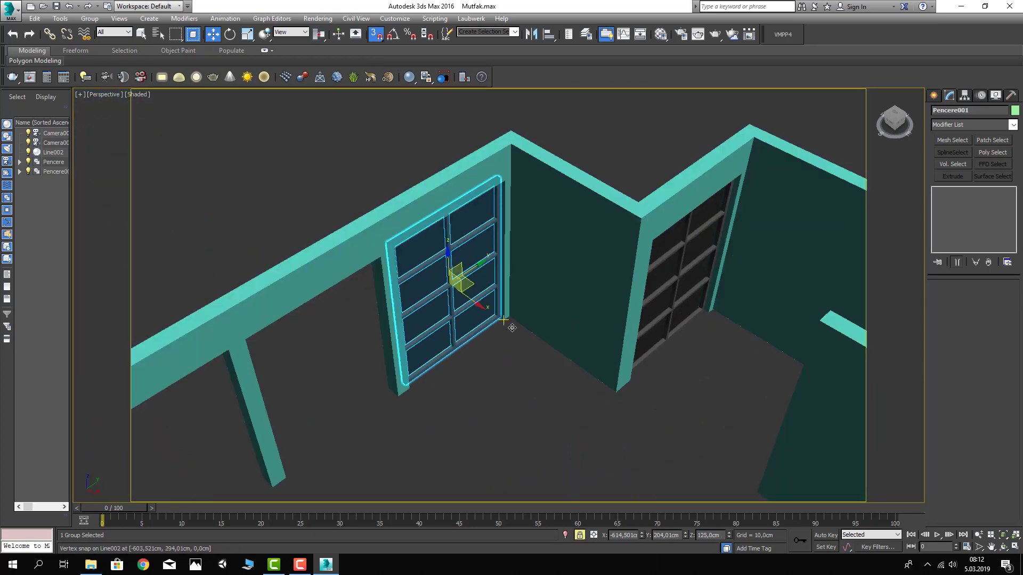
left_click_drag(512, 328, 399, 398, "shift")
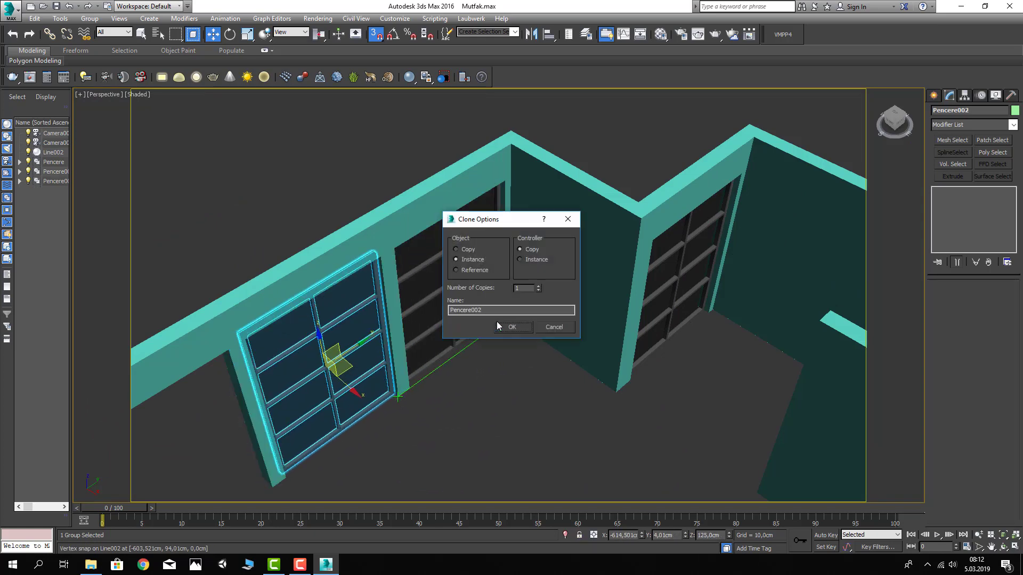
left_click(496, 328)
scroll(496, 328, "up", 2)
left_click_drag(468, 338, 349, 418)
left_click(520, 330)
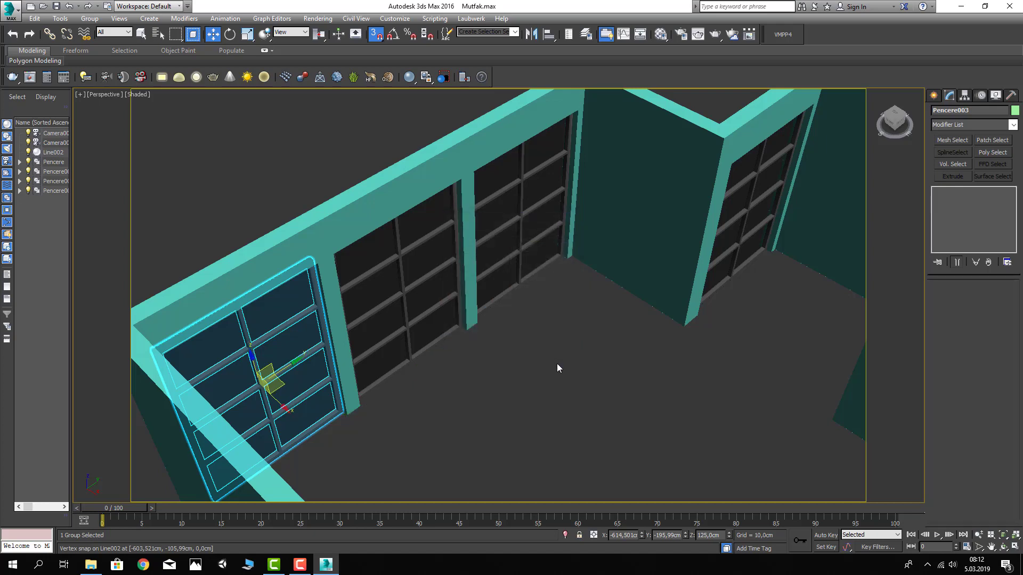
left_click(558, 364)
scroll(367, 361, "down", 3)
scroll(357, 330, "down", 2)
middle_click_drag(358, 335, 427, 349, "alt")
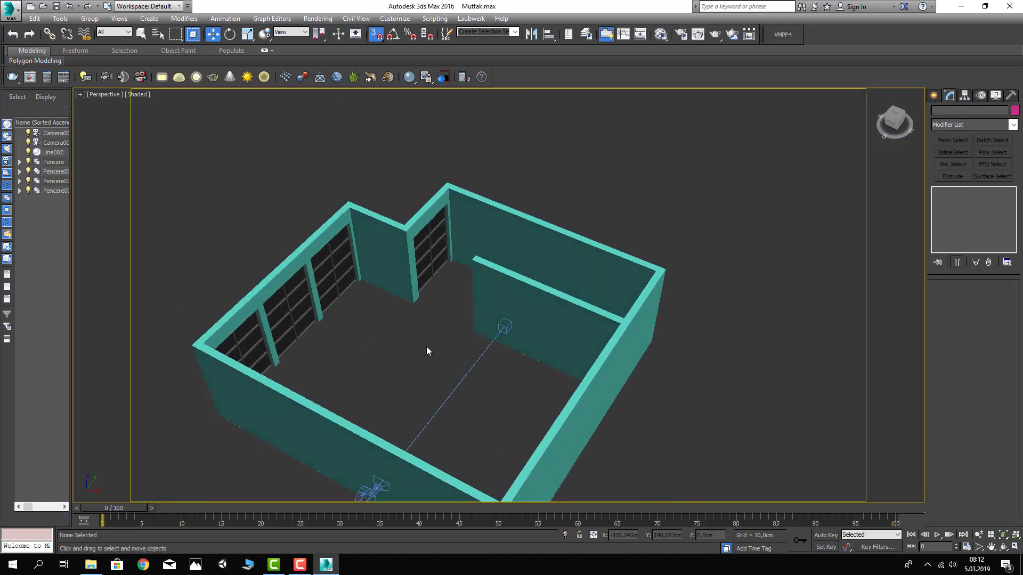
Create a 300 cm tall box post at the wall corner
left_click(933, 95)
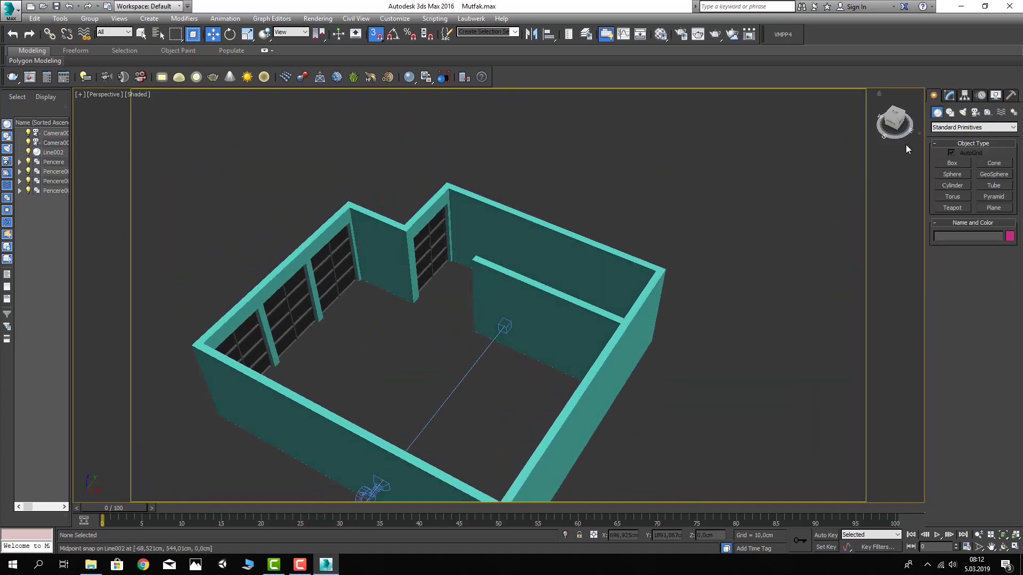
middle_click_drag(384, 235, 518, 234, "alt")
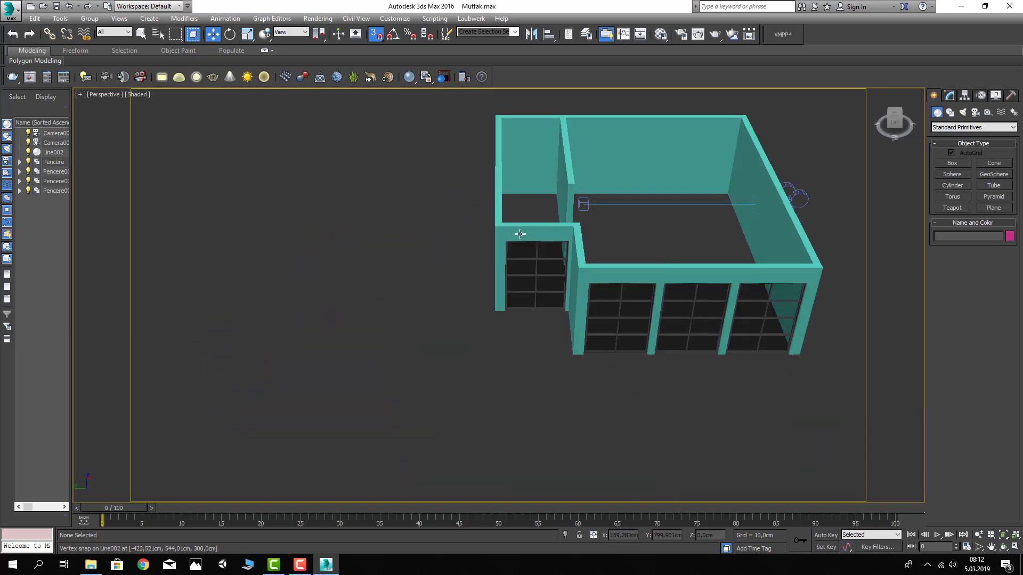
scroll(518, 234, "up", 3)
left_click(954, 163)
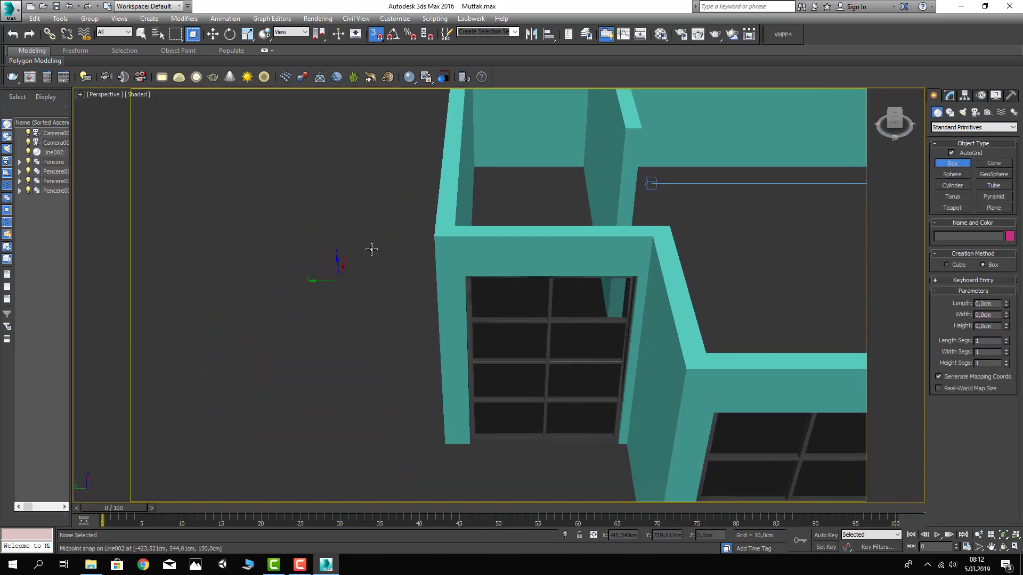
middle_click_drag(373, 230, 370, 249, "alt")
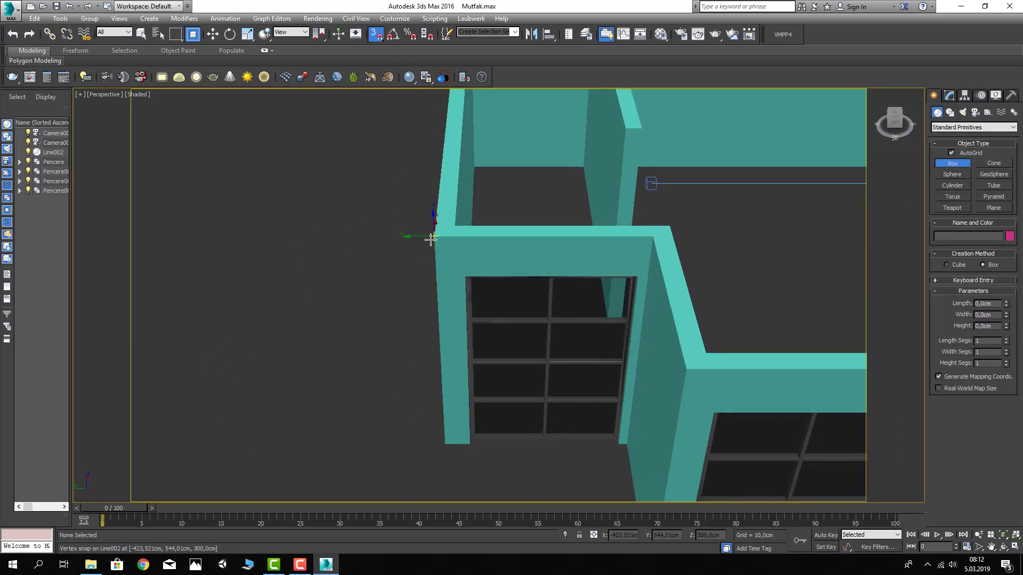
left_click_drag(431, 240, 464, 235)
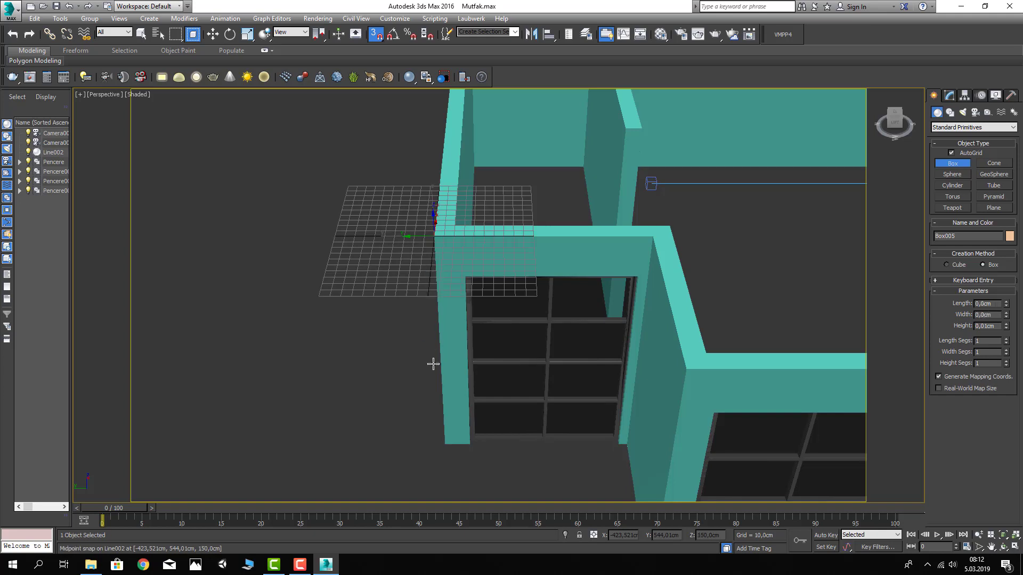
left_click(455, 341)
key("w")
left_click(950, 95)
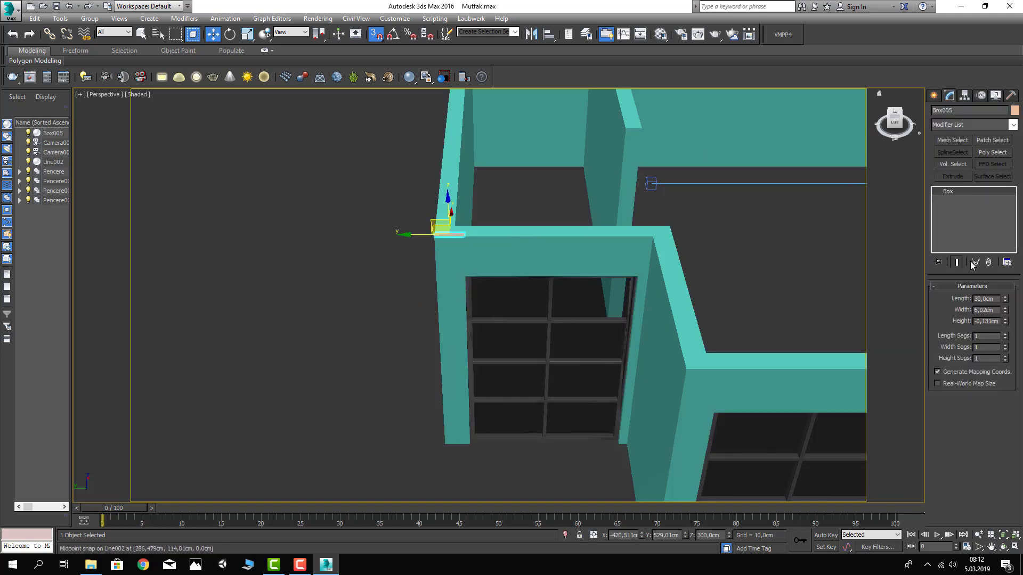
type("-300")
key("Return")
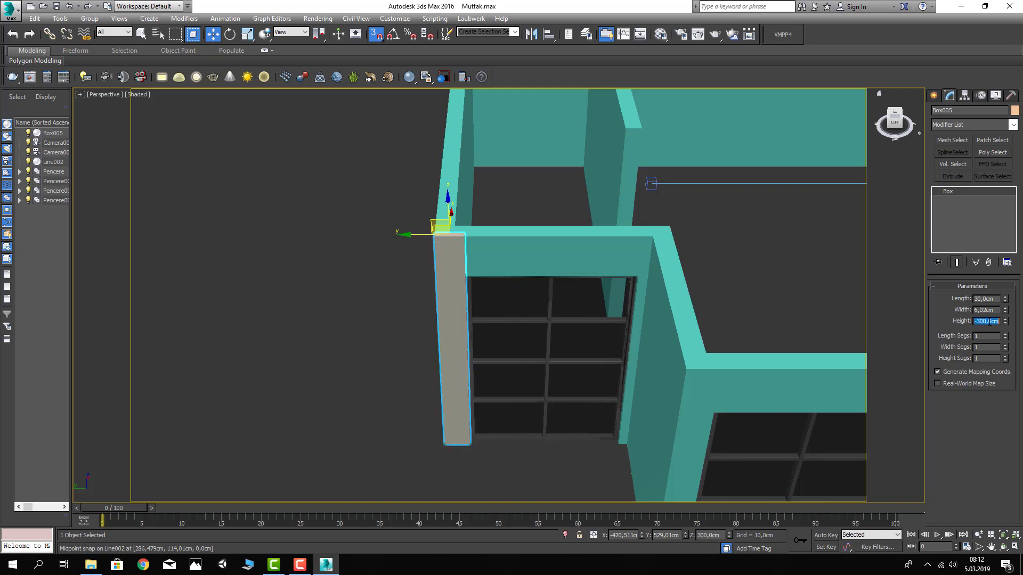
Widen the box to 100 cm and snap it against the wall corner
middle_click_drag(548, 331, 749, 303, "alt")
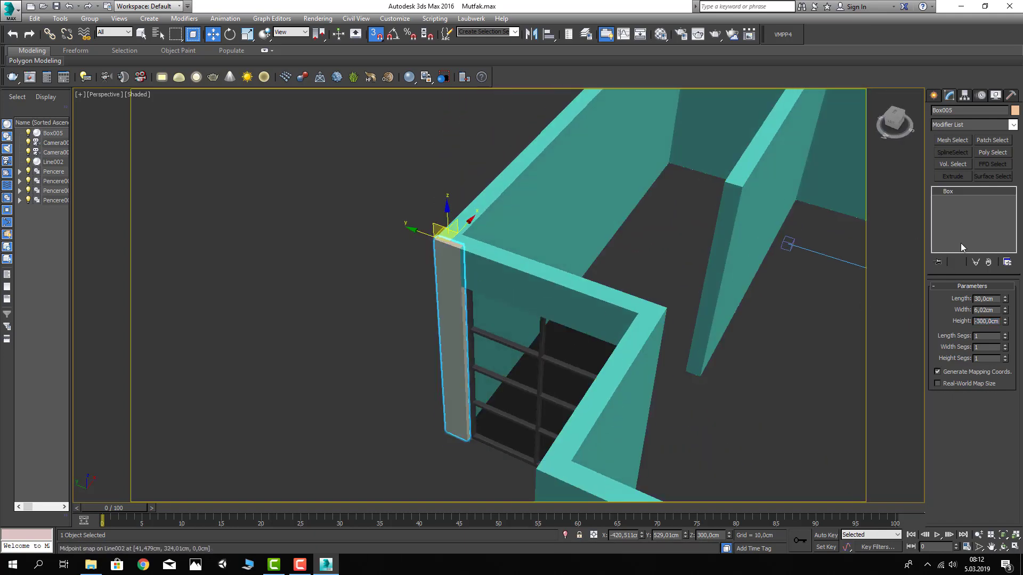
right_click(948, 191)
left_click(966, 287)
double_click(986, 311)
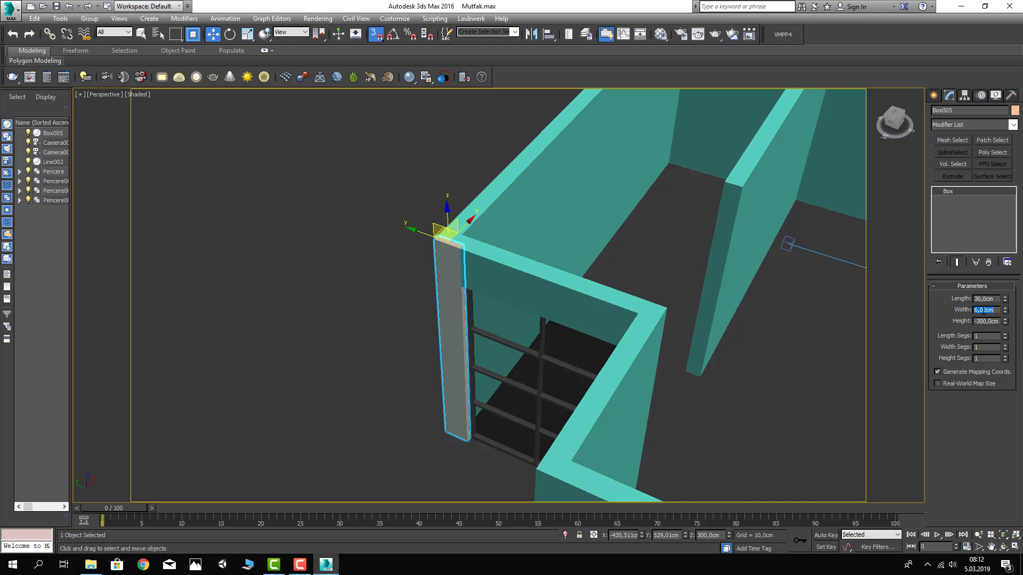
type("100")
key("Return")
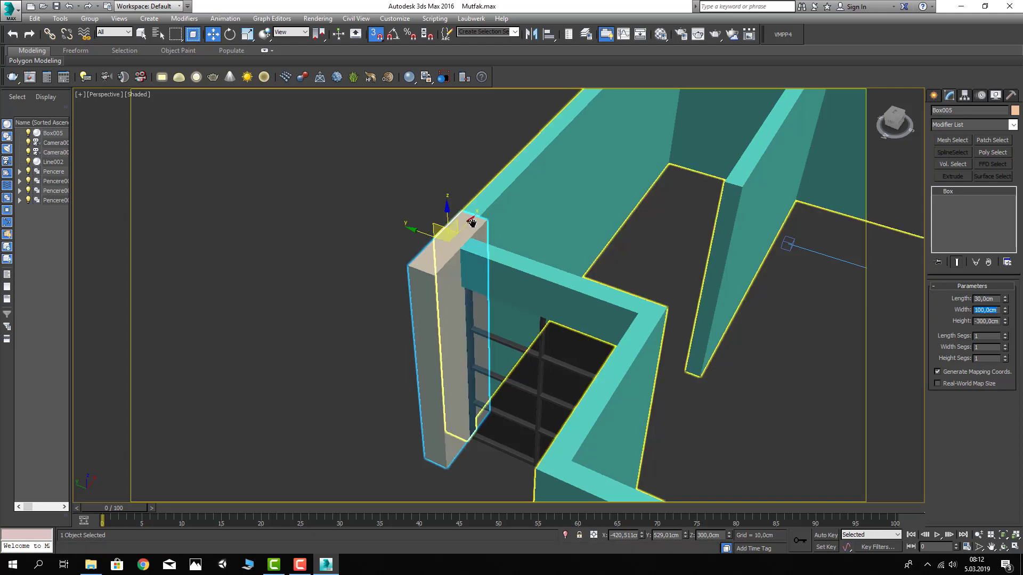
left_click_drag(464, 213, 430, 241)
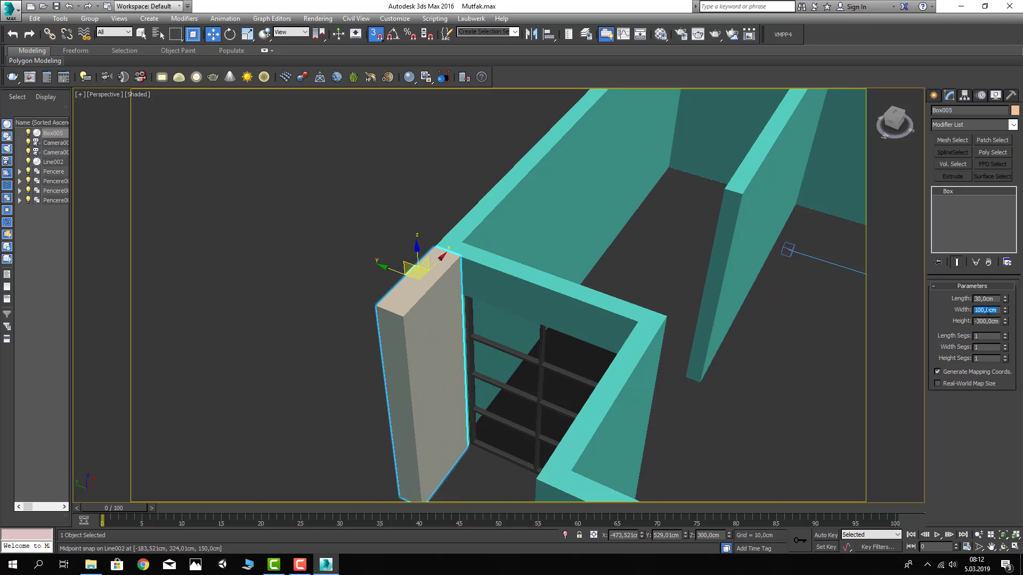
Narrow the pillar to 60 cm and re-snap it to the wall corner
type("60")
key("Return")
middle_click_drag(415, 251, 404, 268)
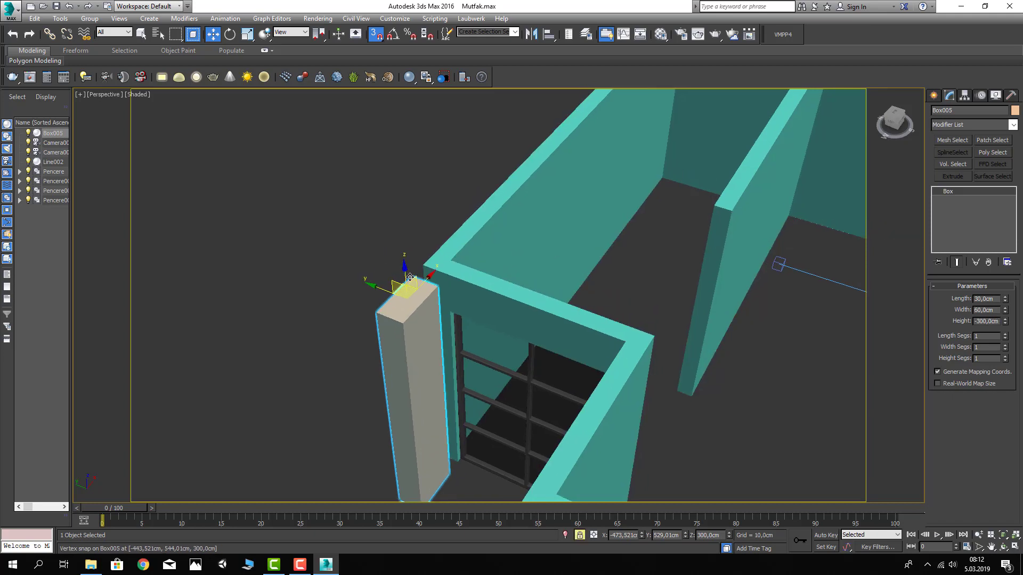
scroll(410, 277, "up", 2)
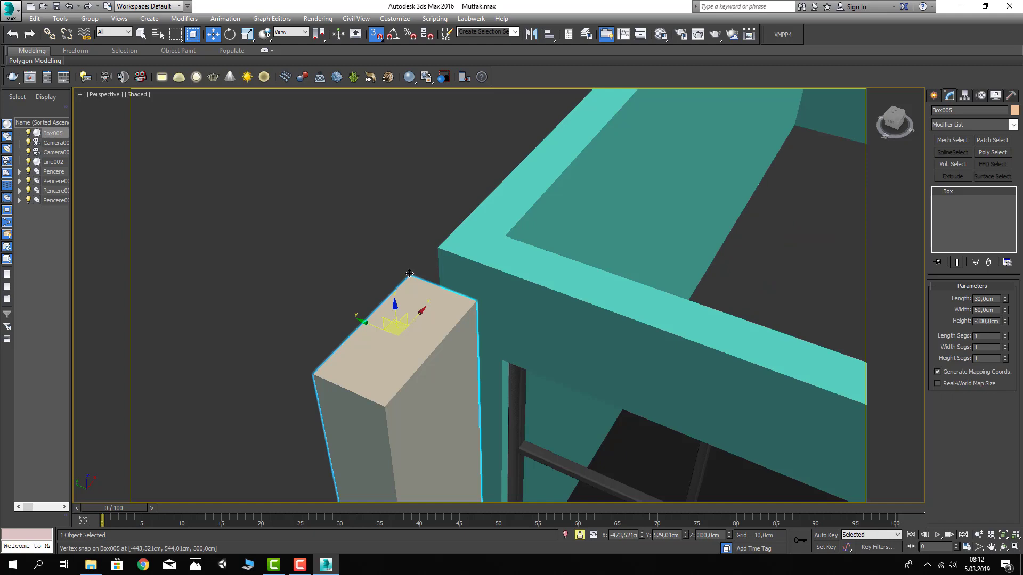
left_click_drag(410, 274, 438, 249)
scroll(437, 248, "down", 2)
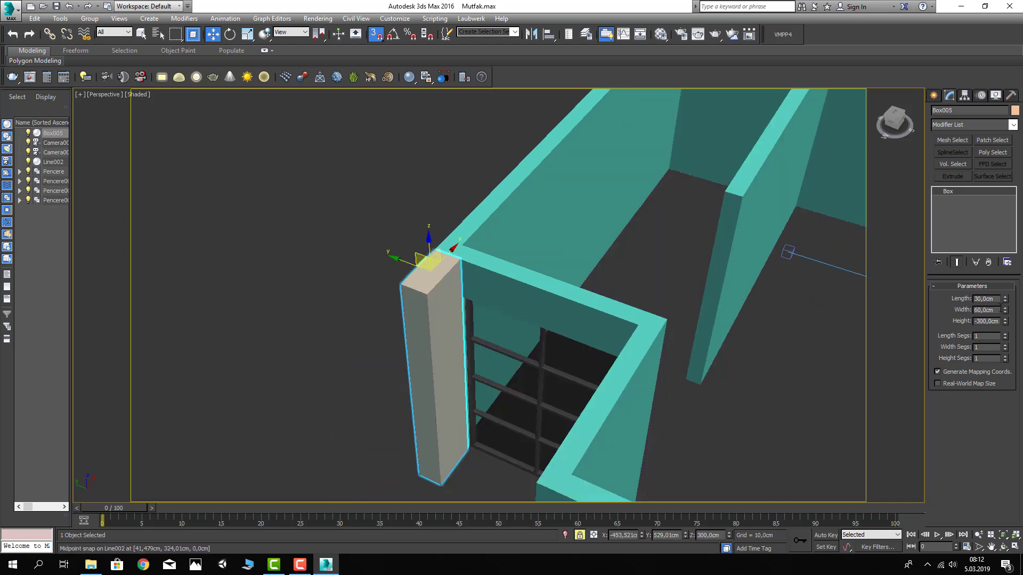
right_click(950, 193)
Convert the pillar to Editable Poly and offset its front face 10 cm along Y
left_click(959, 278)
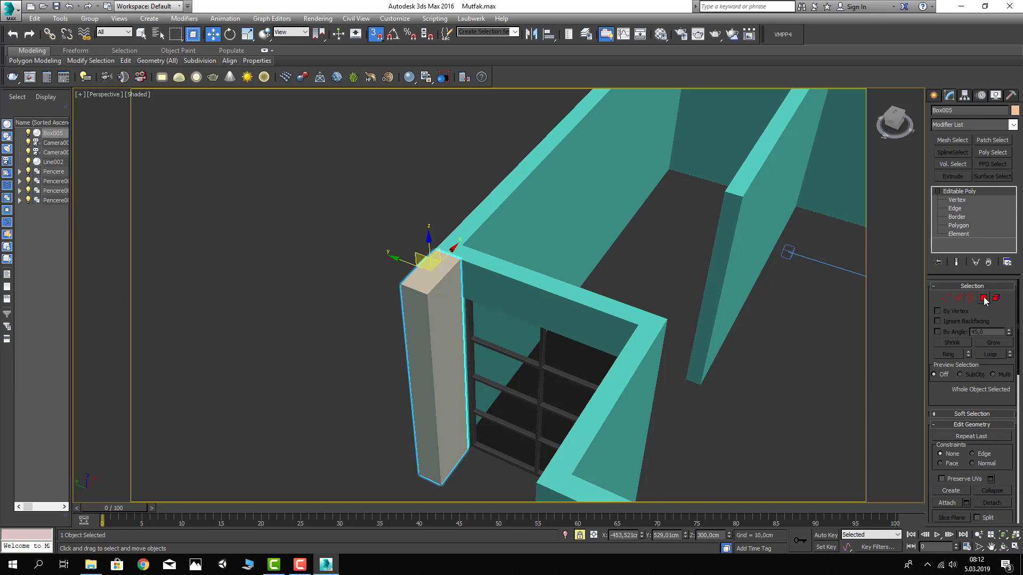
left_click(984, 299)
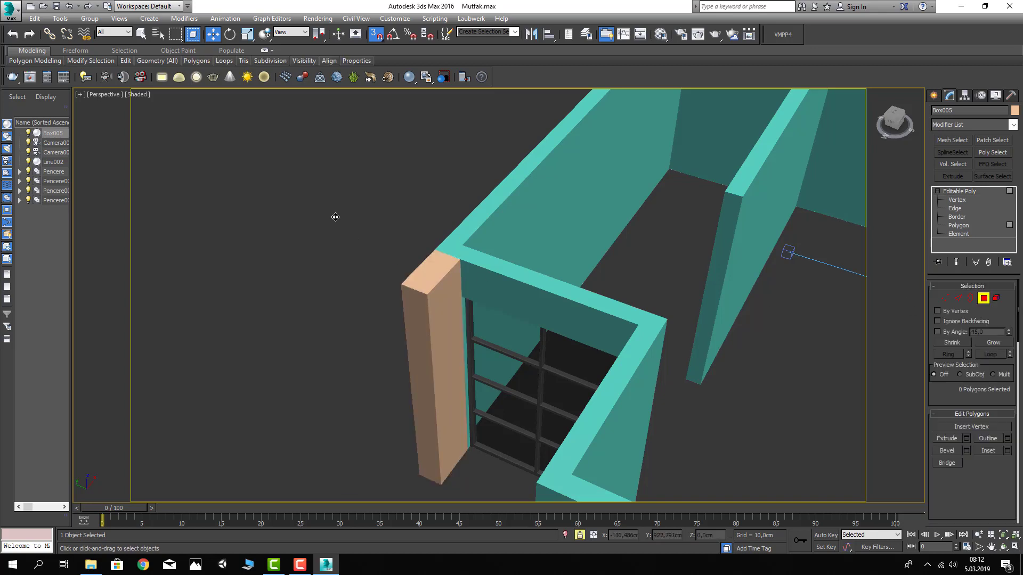
left_click(443, 323)
left_click(375, 35)
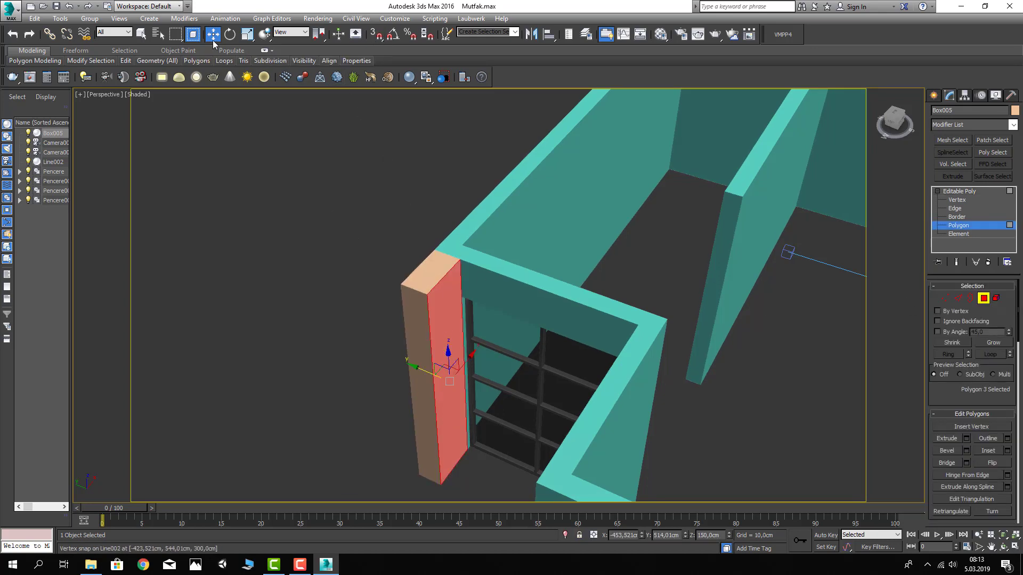
right_click(215, 37)
type("10")
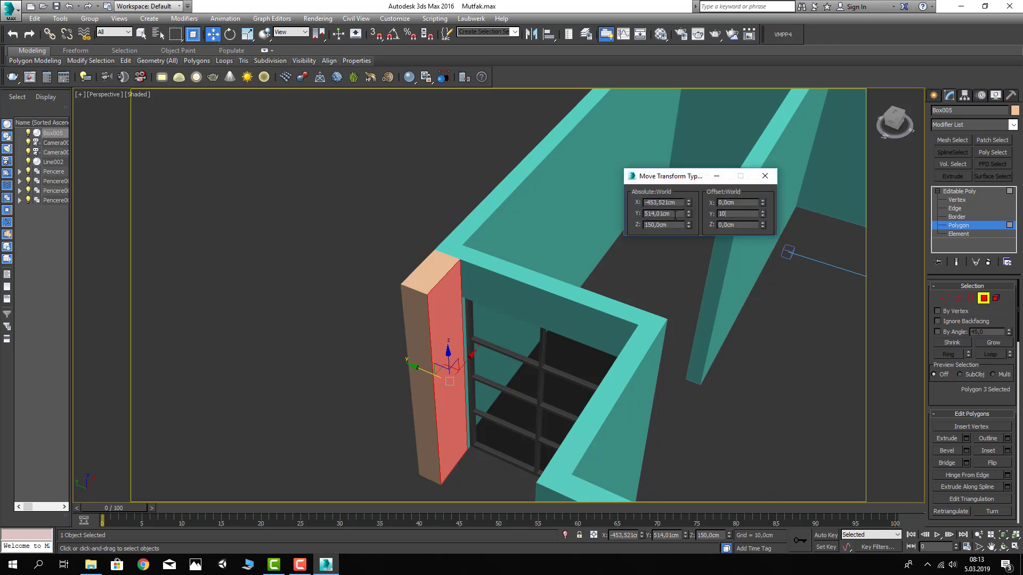
key("Return")
left_click(765, 176)
Leave polygon mode, deselect the pillar, orbit around it and select the room walls
left_click(975, 191)
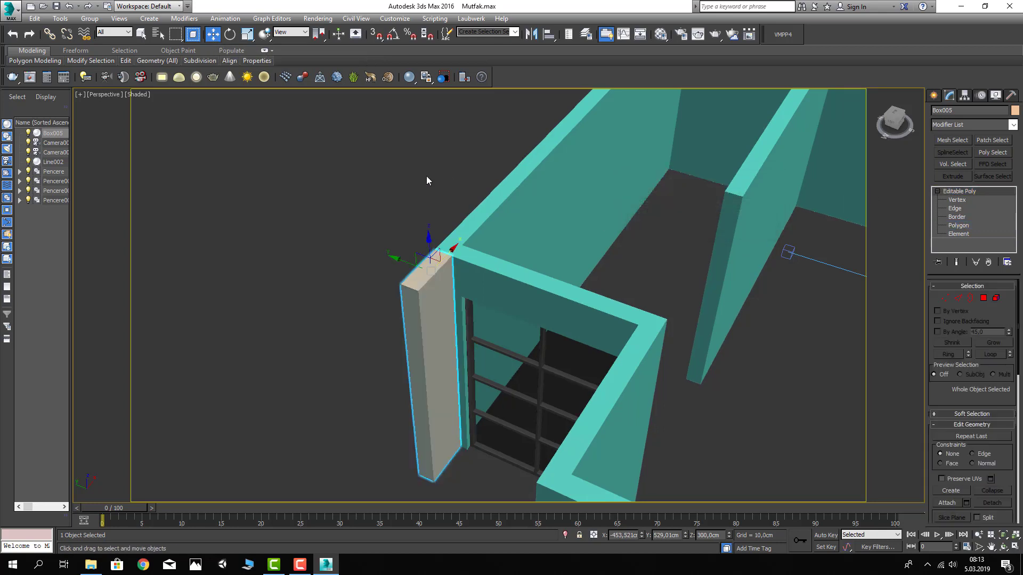
left_click(426, 180)
mouse_move(406, 205)
middle_mouse_down("alt")
mouse_move(468, 274)
mouse_move(365, 318)
mouse_move(365, 339)
mouse_move(358, 327)
middle_mouse_up("alt")
scroll(469, 274, "up", 3)
scroll(468, 244, "down", 3)
scroll(372, 362, "up", 2)
left_click(484, 322)
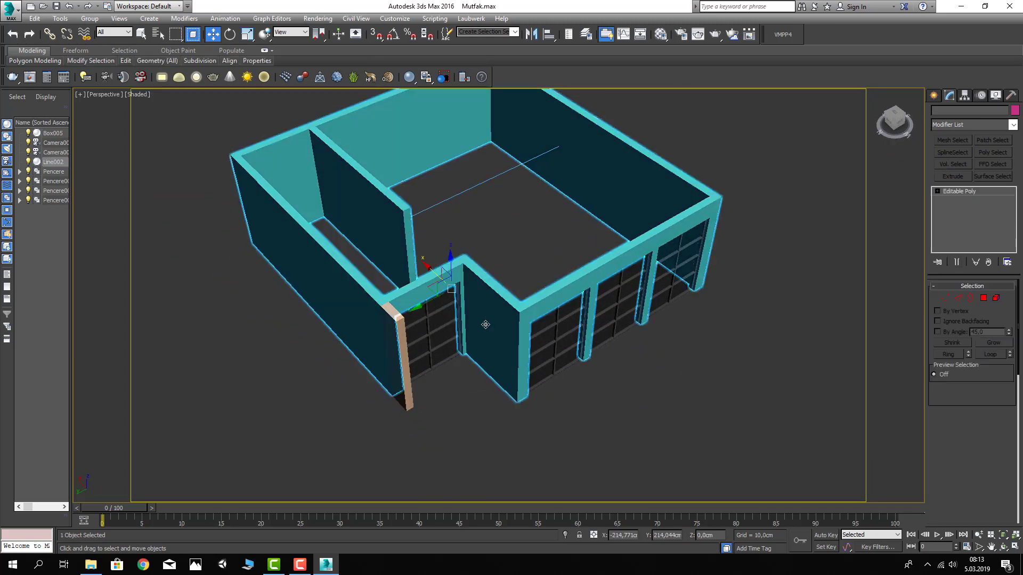
Create a material named Duvar and assign it to the walls and pillar
left_click(405, 330, "ctrl")
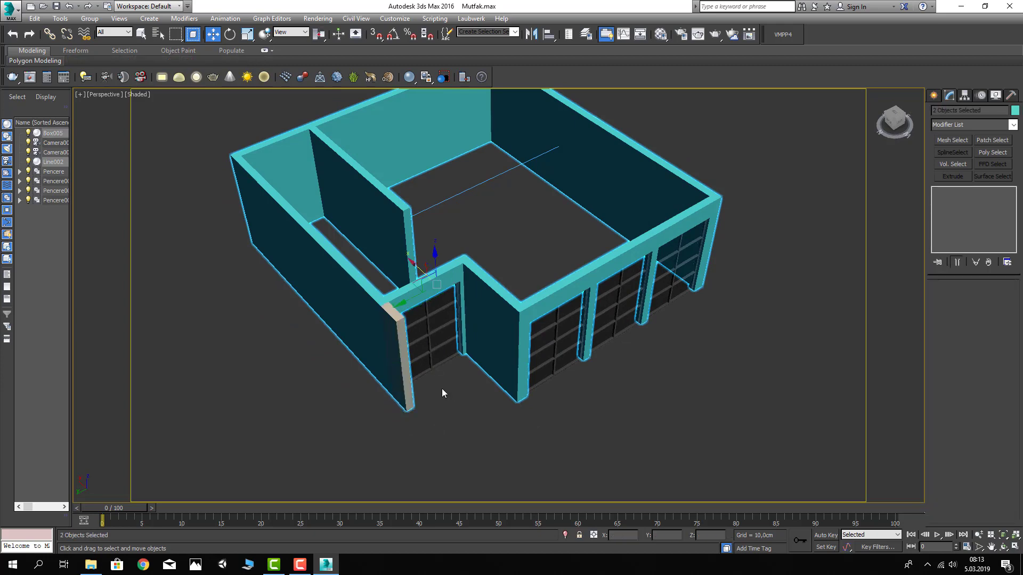
key("m")
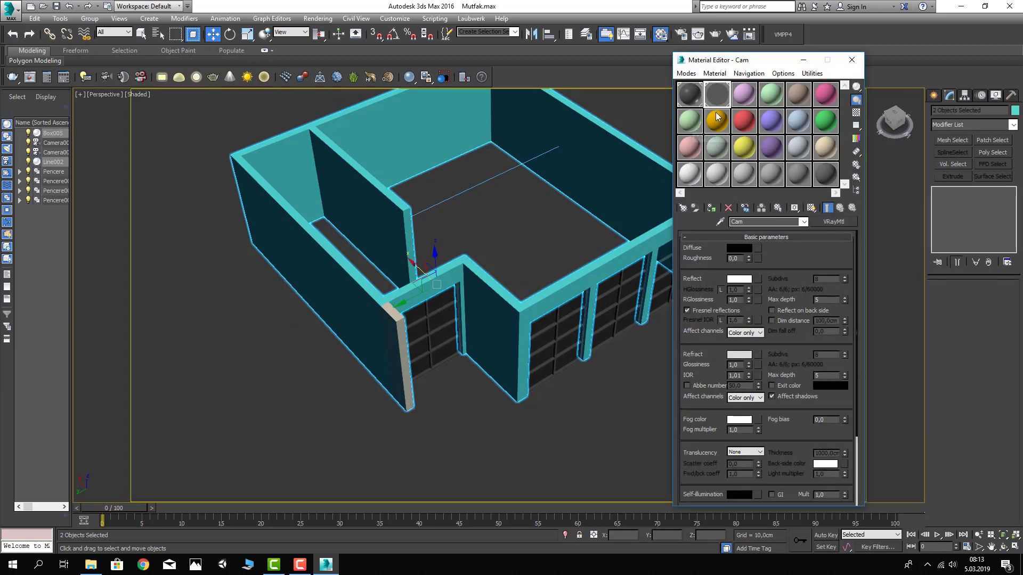
left_click(743, 95)
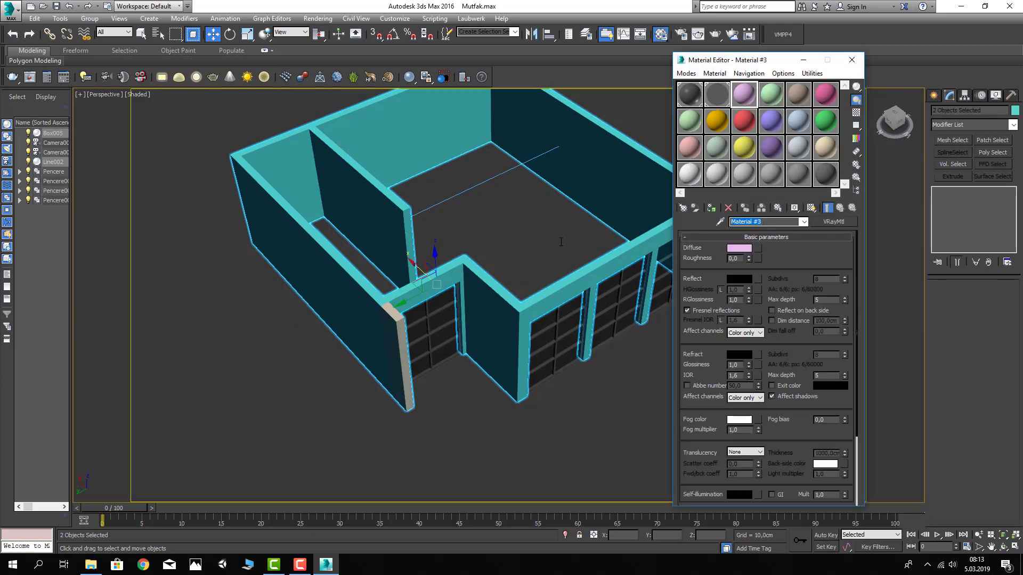
type("Duvar")
left_click(712, 207)
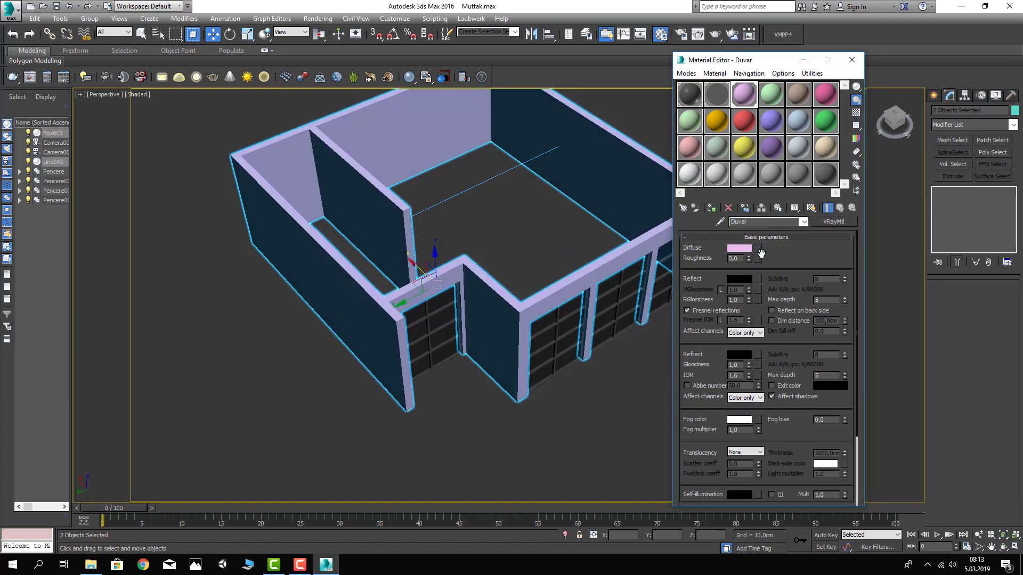
Set Duvar's diffuse colour to light grey and its reflection to dark grey 17
left_click(741, 248)
left_click_drag(369, 113, 340, 113)
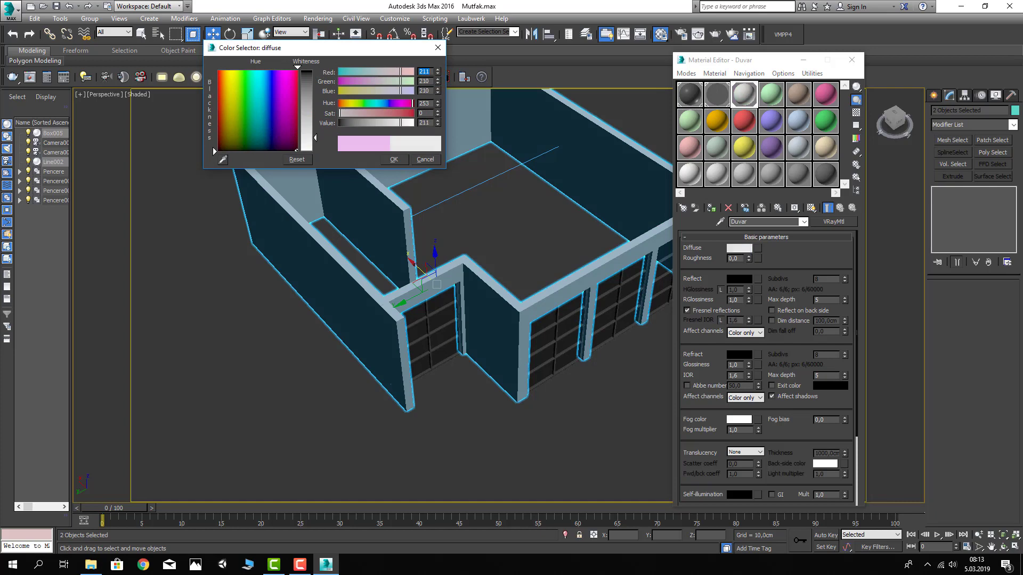
left_click(393, 159)
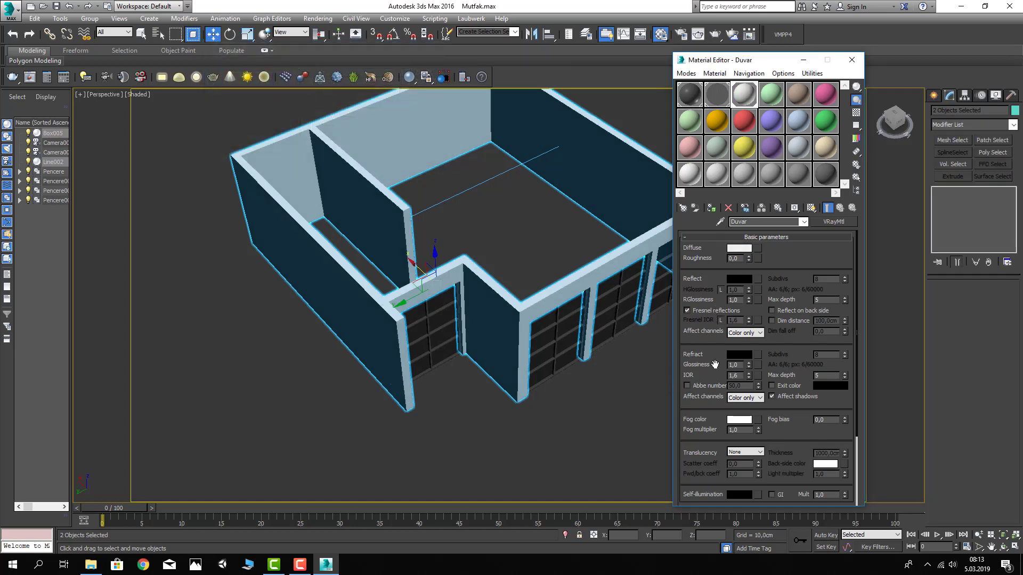
left_click(733, 278)
left_click_drag(313, 76, 318, 86)
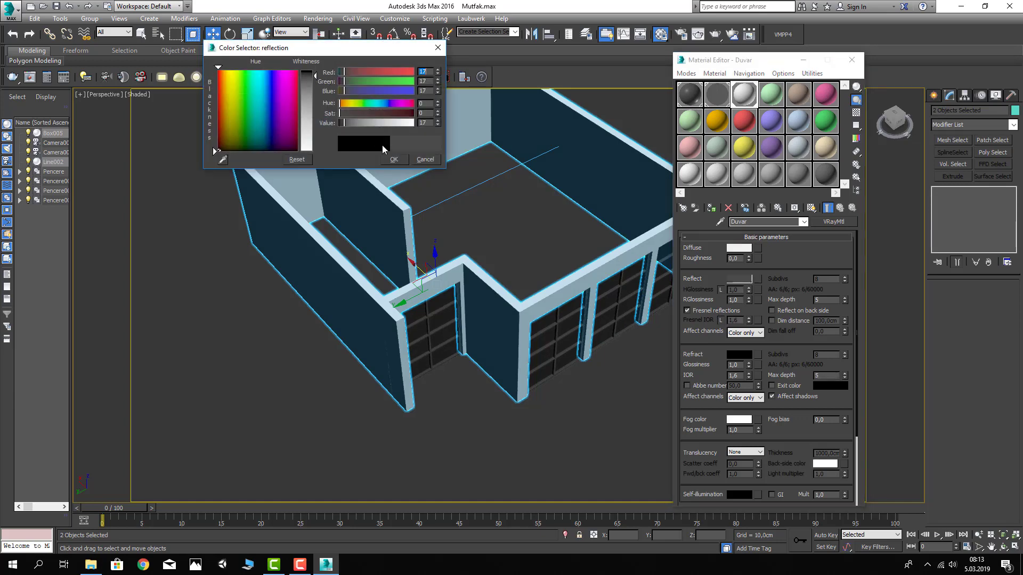
left_click(393, 159)
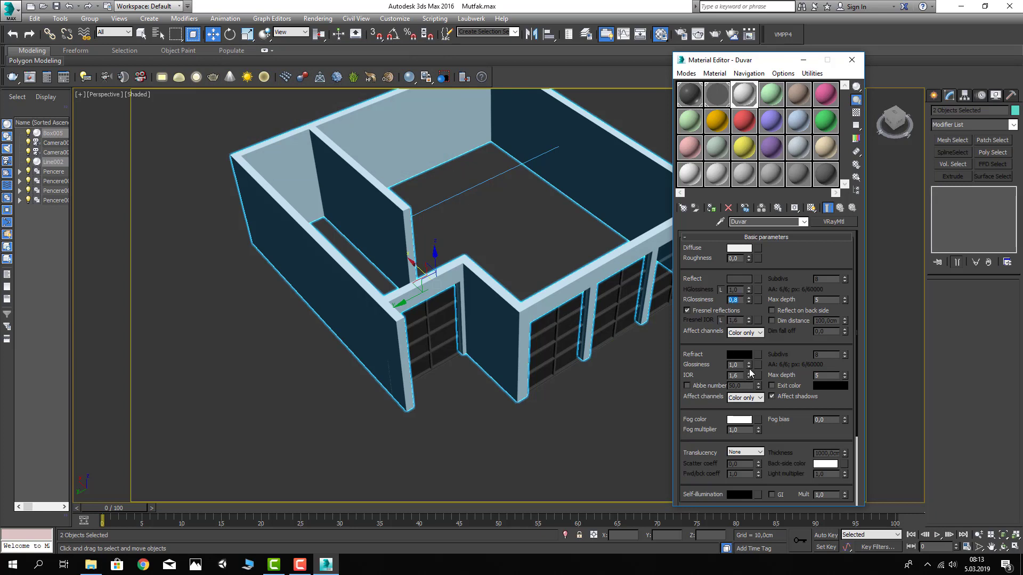
Expand Duvar's Maps rollout and choose a map for the Bump channel
scroll(714, 341, "down", 3)
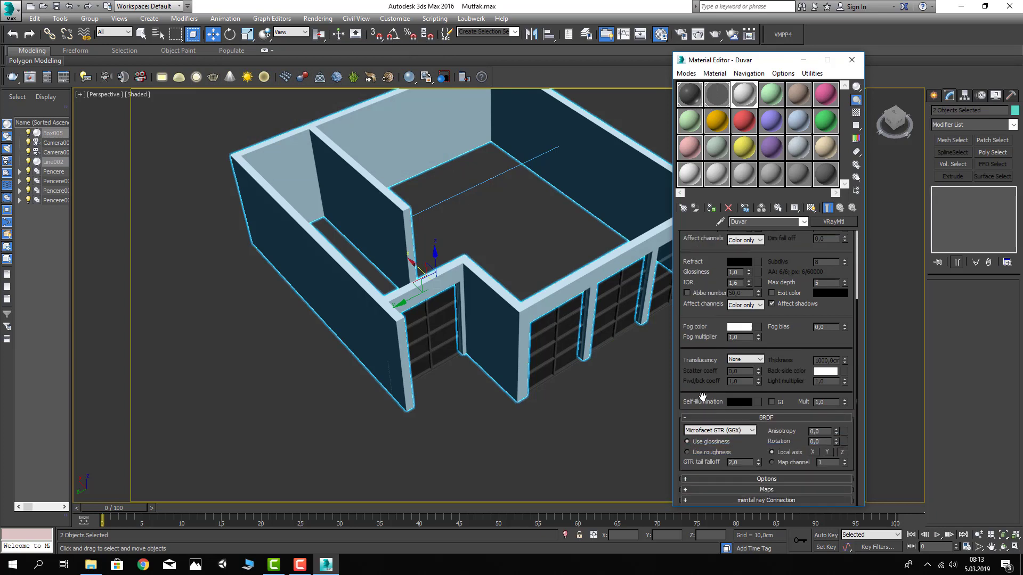
left_click(718, 491)
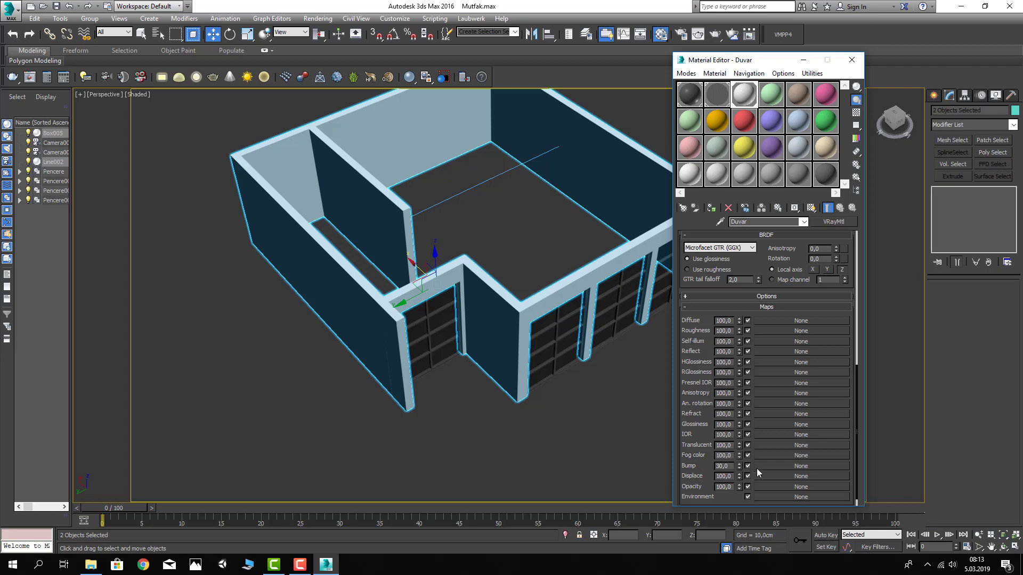
left_click(757, 468)
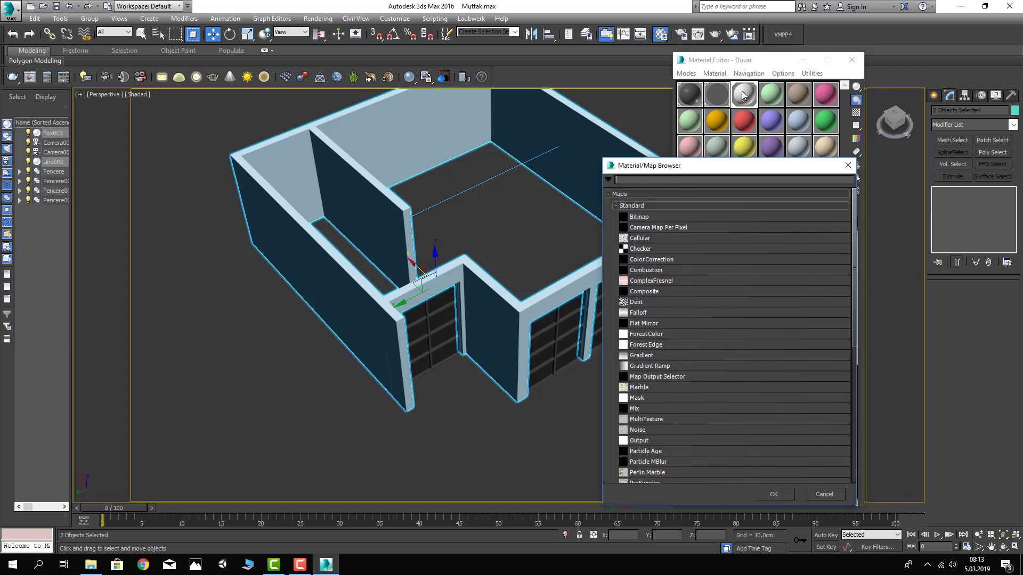
Use a Noise map as Duvar's bump and set its Noise Size to 2
left_click_drag(685, 162, 464, 53)
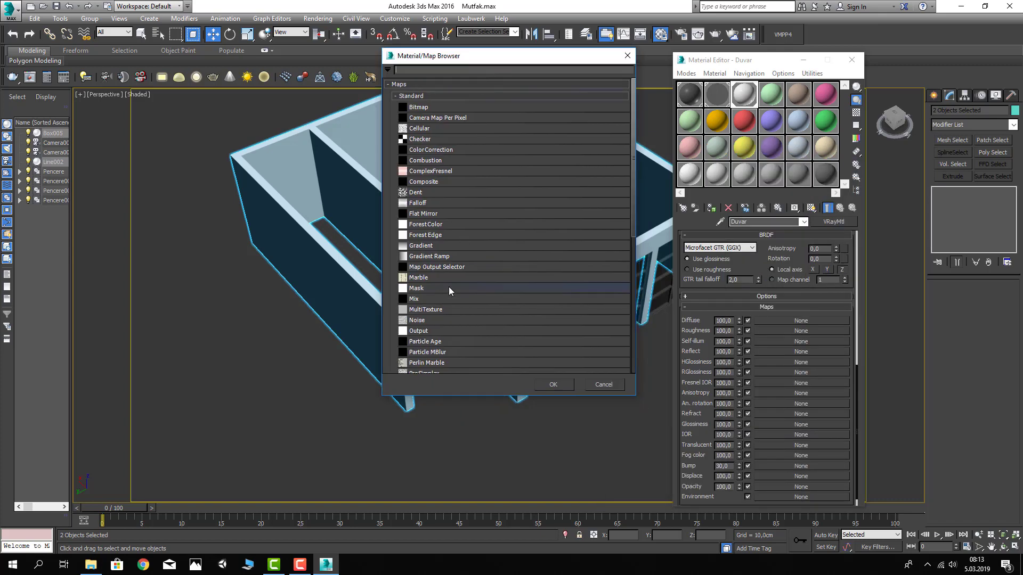
double_click(417, 320)
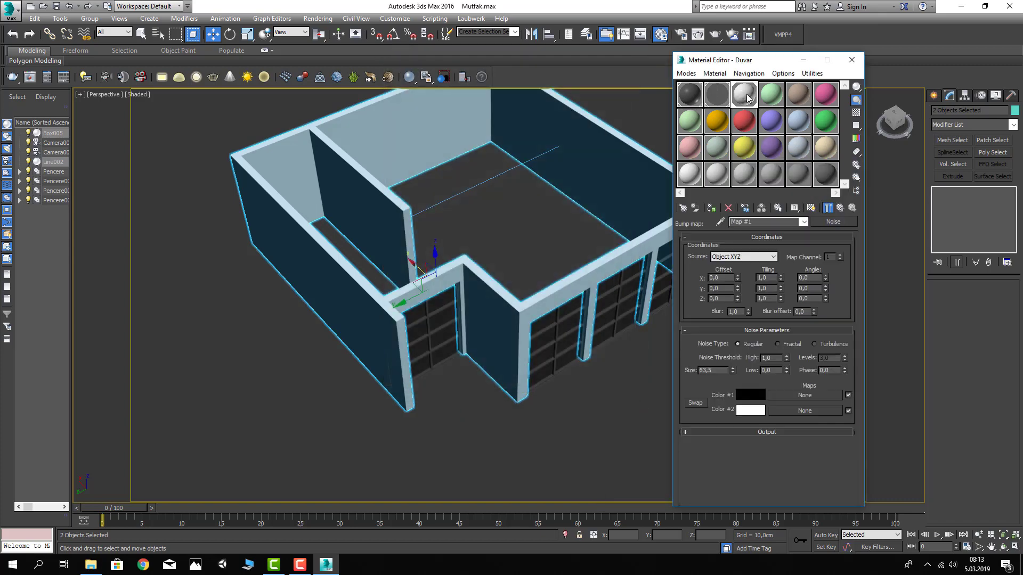
double_click(745, 95)
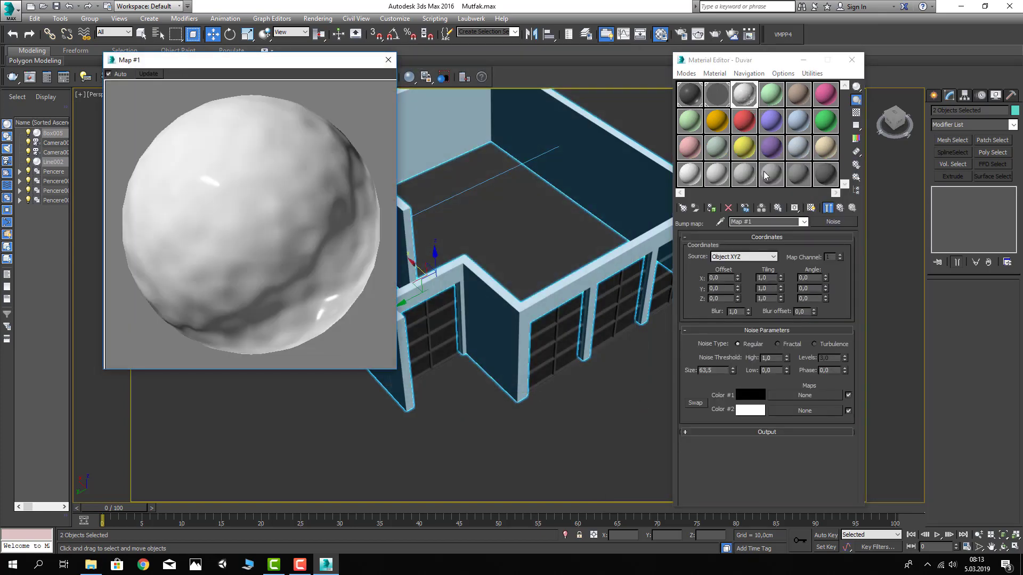
left_click_drag(714, 369, 699, 376)
type("2")
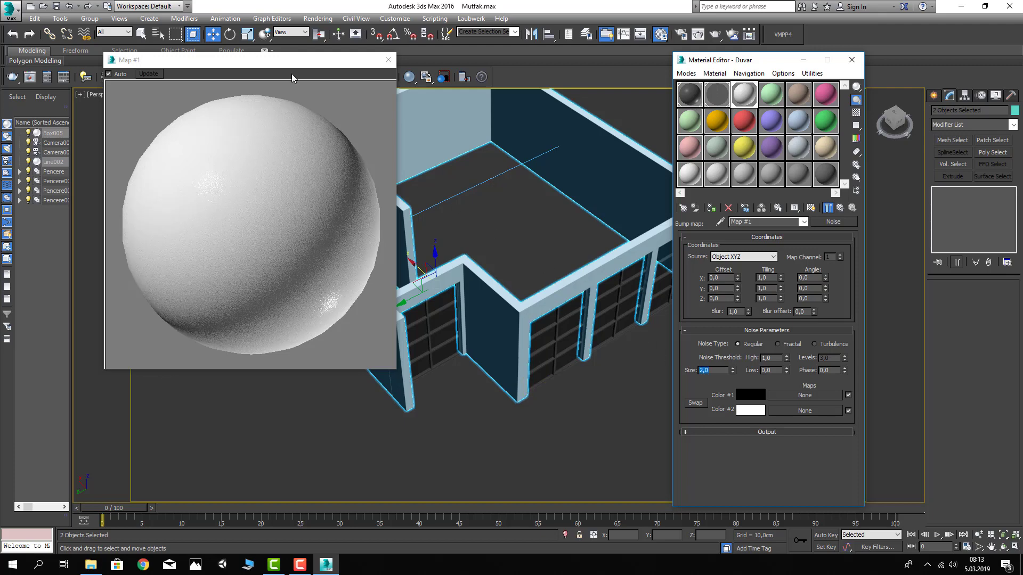
Close the map preview and Material Editor, deselect the walls and orbit the room
left_click(388, 59)
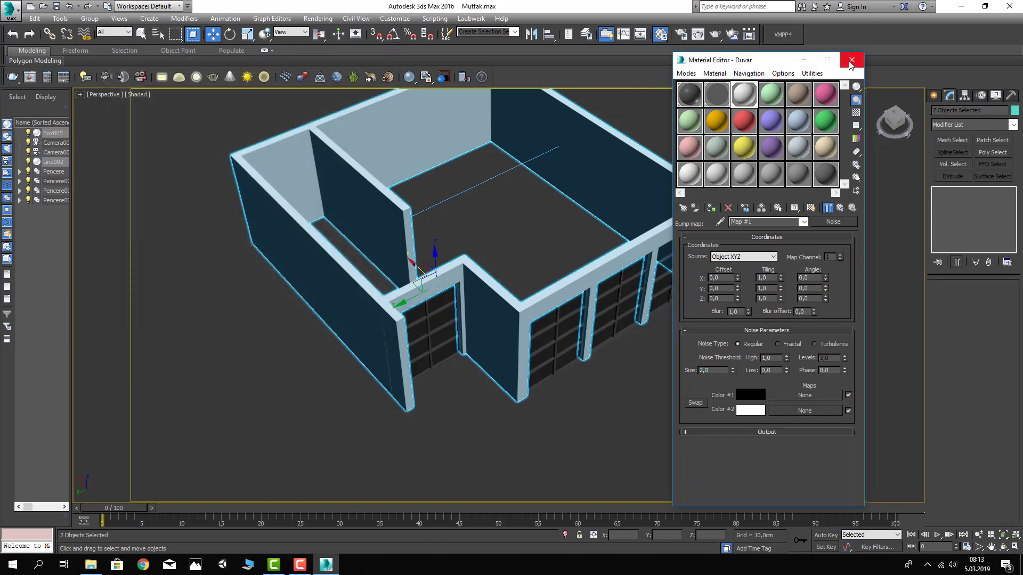
left_click(851, 60)
left_click(681, 138)
mouse_move(682, 138)
middle_mouse_down("alt")
mouse_move(484, 217)
mouse_move(503, 221)
middle_mouse_up("alt")
scroll(485, 218, "up", 3)
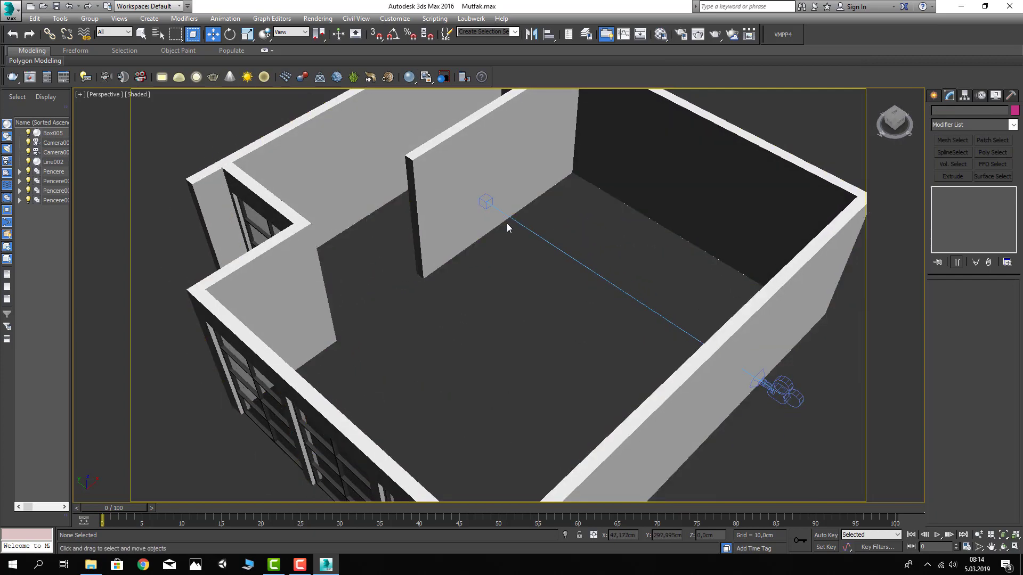
Select the wall object and pick the wall stub's two vertical edges in Edge mode
key("c")
key("p")
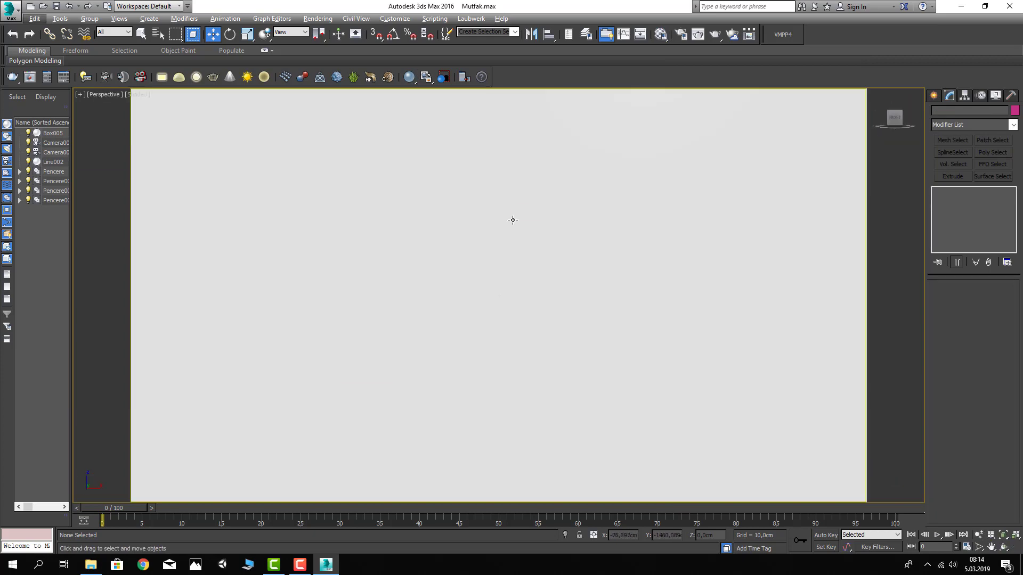
scroll(515, 224, "down", 5)
mouse_move(515, 224)
middle_mouse_down("alt")
mouse_move(536, 269)
mouse_move(437, 232)
mouse_move(458, 229)
middle_mouse_up("alt")
left_click(436, 233)
key("2")
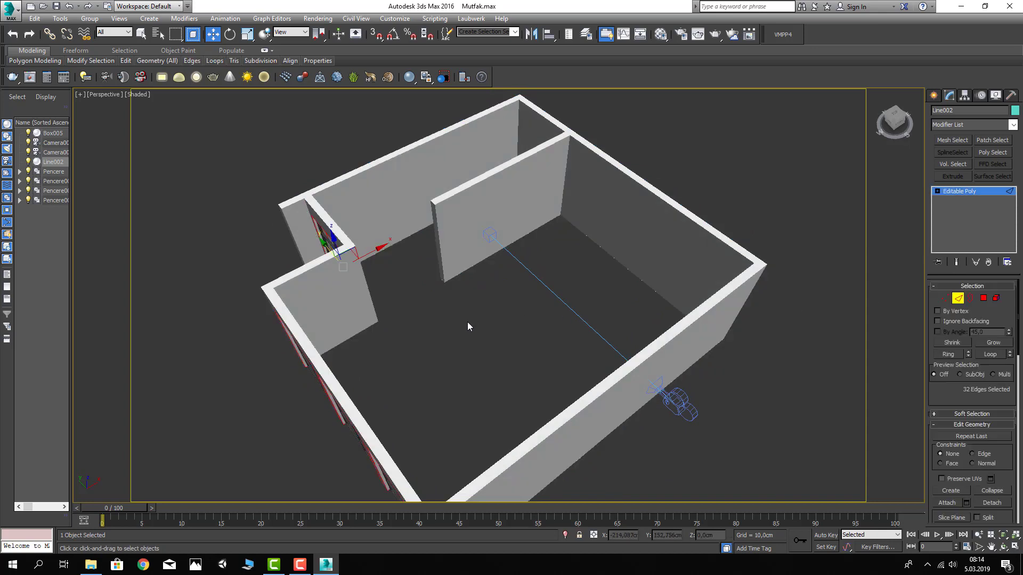
mouse_move(467, 322)
middle_mouse_down("alt")
mouse_move(465, 257)
mouse_move(414, 244)
middle_mouse_up("alt")
left_click(413, 244)
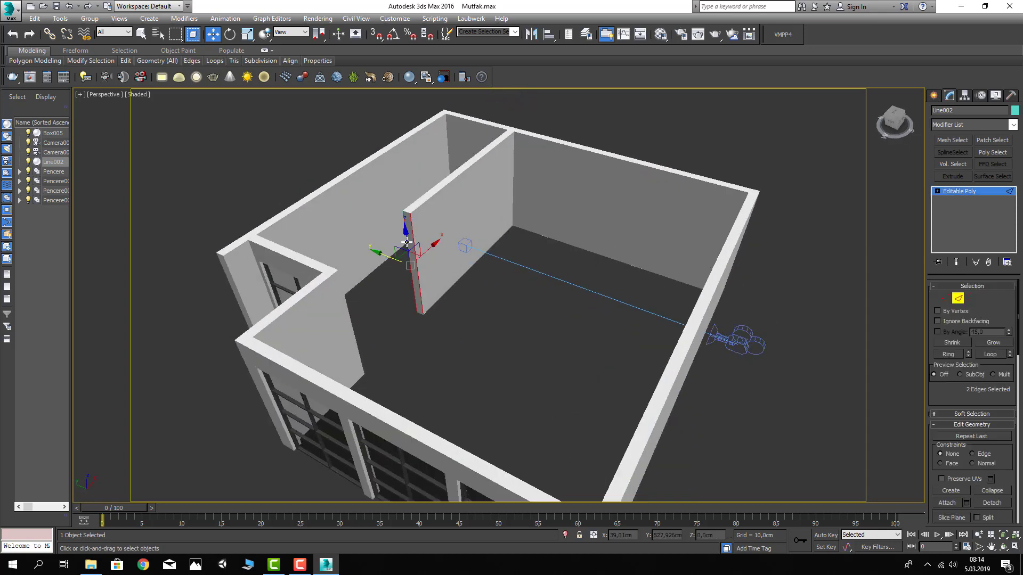
Connect the stub's two edges and raise the new edge 100 cm with Move Type-In
scroll(938, 401, "down", 3)
scroll(967, 438, "down", 3)
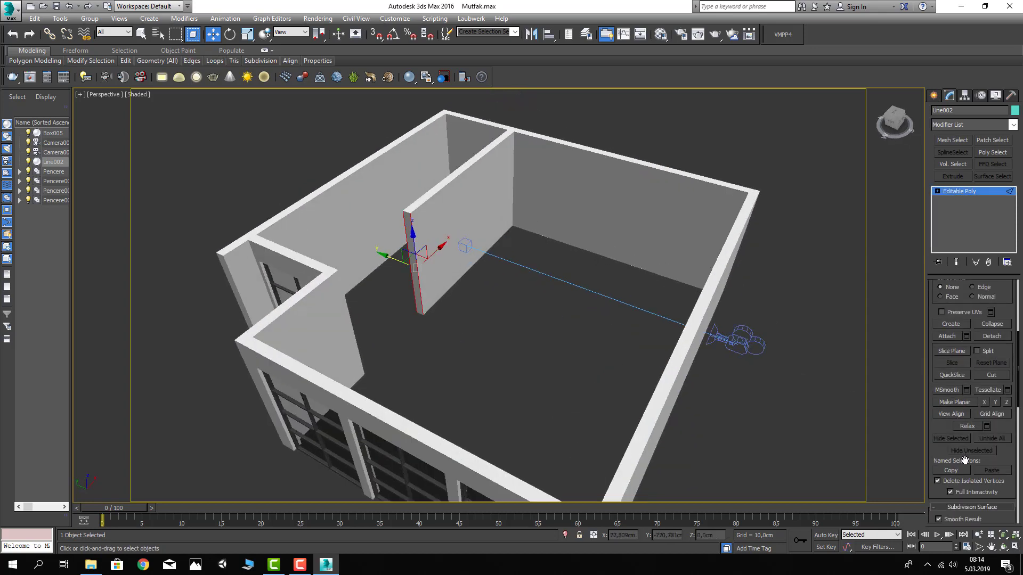
scroll(967, 438, "down", 3)
scroll(407, 284, "up", 3)
scroll(406, 284, "up", 2)
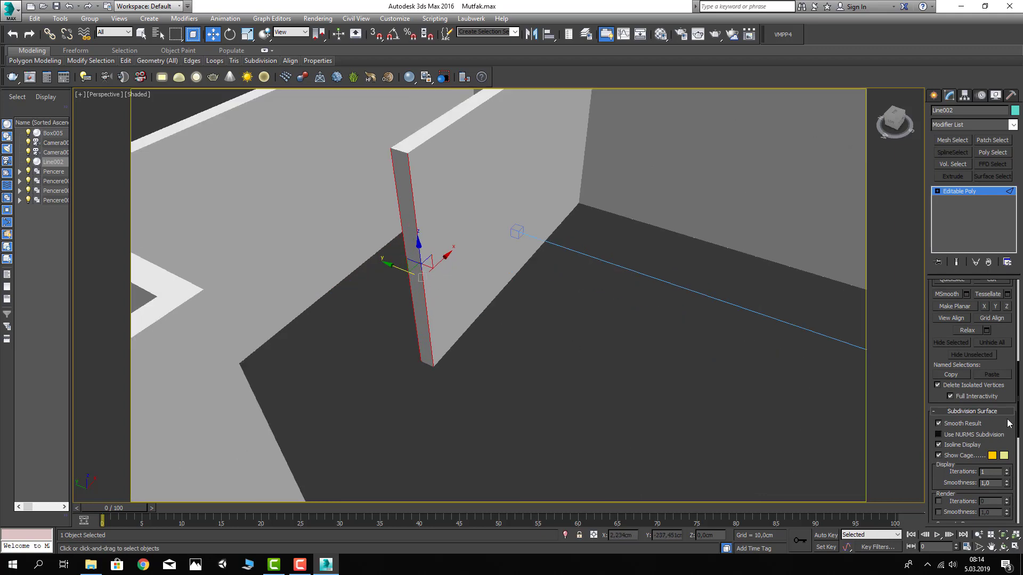
scroll(1007, 423, "down", 3)
scroll(967, 438, "down", 5)
scroll(1007, 489, "down", 3)
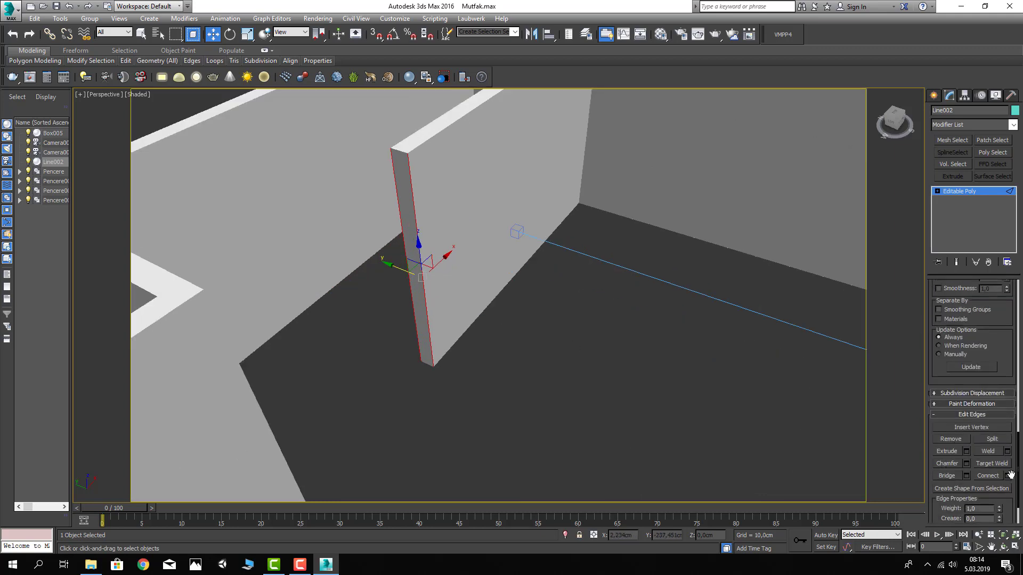
left_click(1007, 475)
left_click(506, 350)
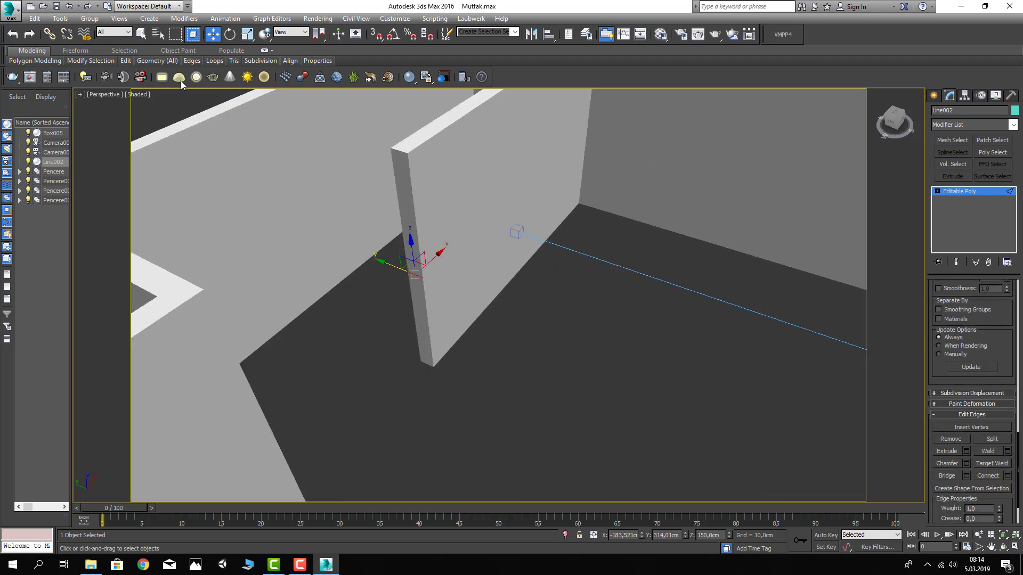
right_click(209, 37)
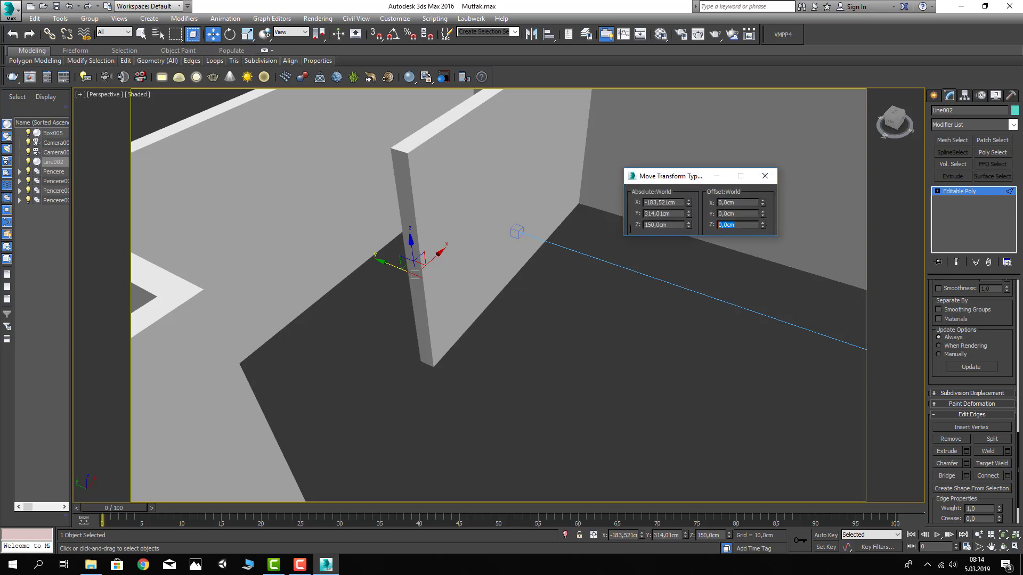
type("100")
key("Return")
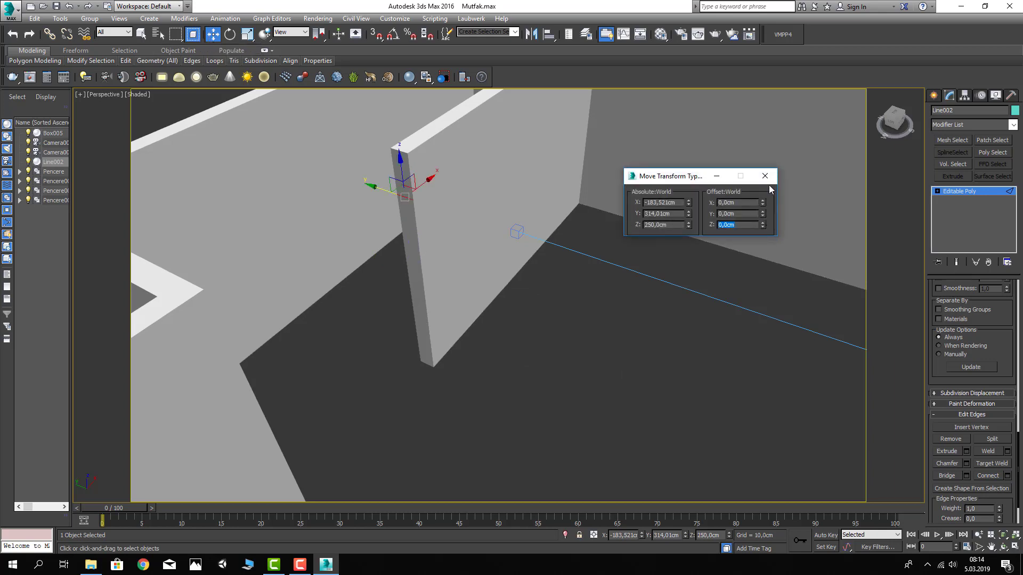
left_click(769, 180)
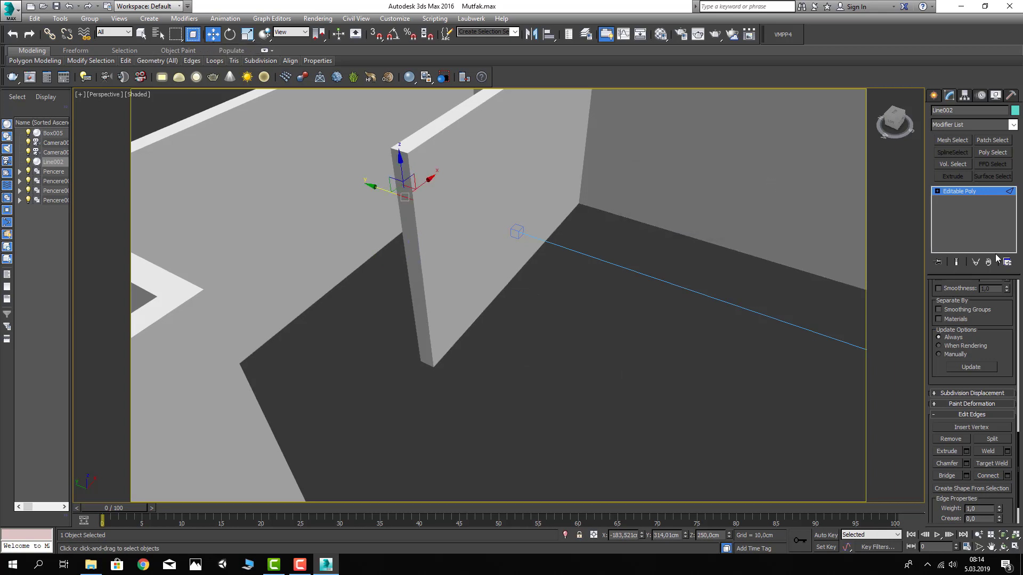
Select the wall stub's top polygon and push it out sideways
left_click(937, 191)
left_click(957, 217)
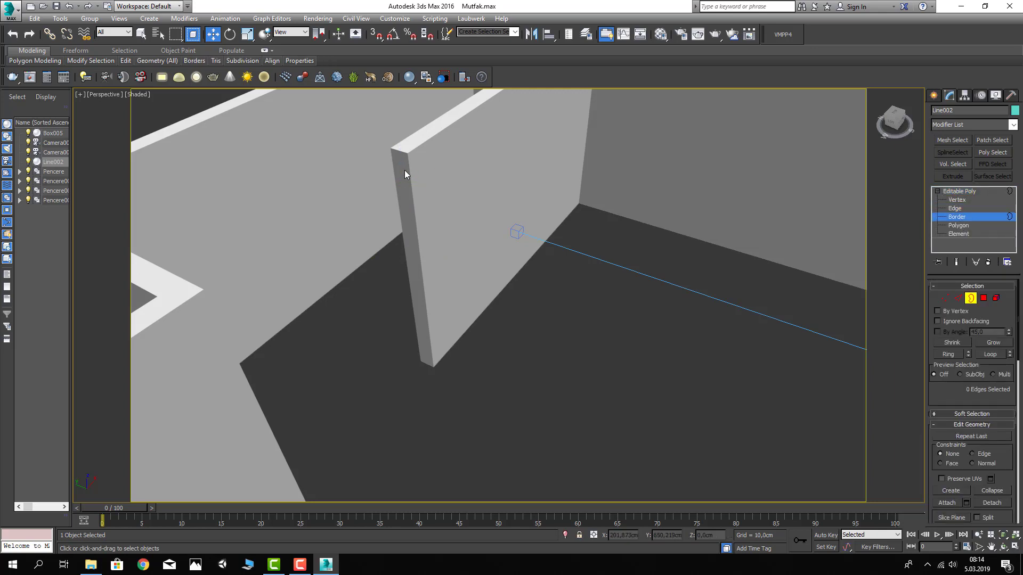
left_click(983, 298)
left_click(405, 150)
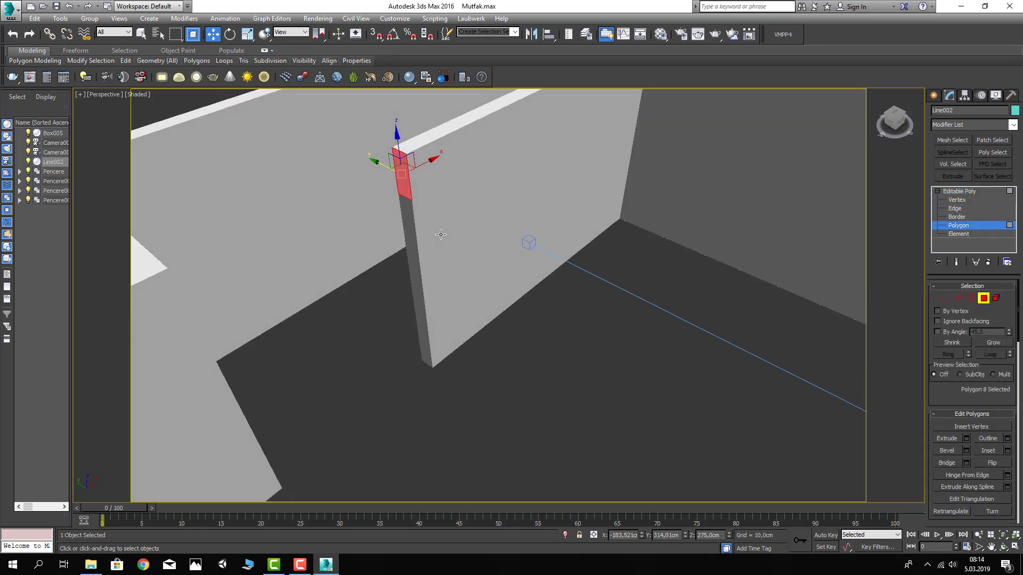
middle_click_drag(405, 159, 438, 240, "alt")
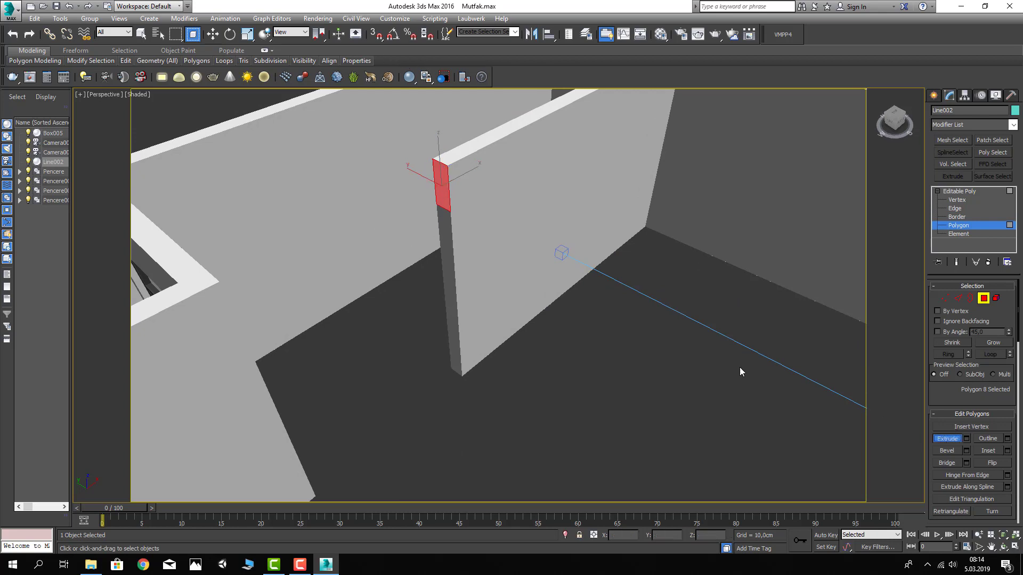
left_click_drag(445, 171, 434, 169)
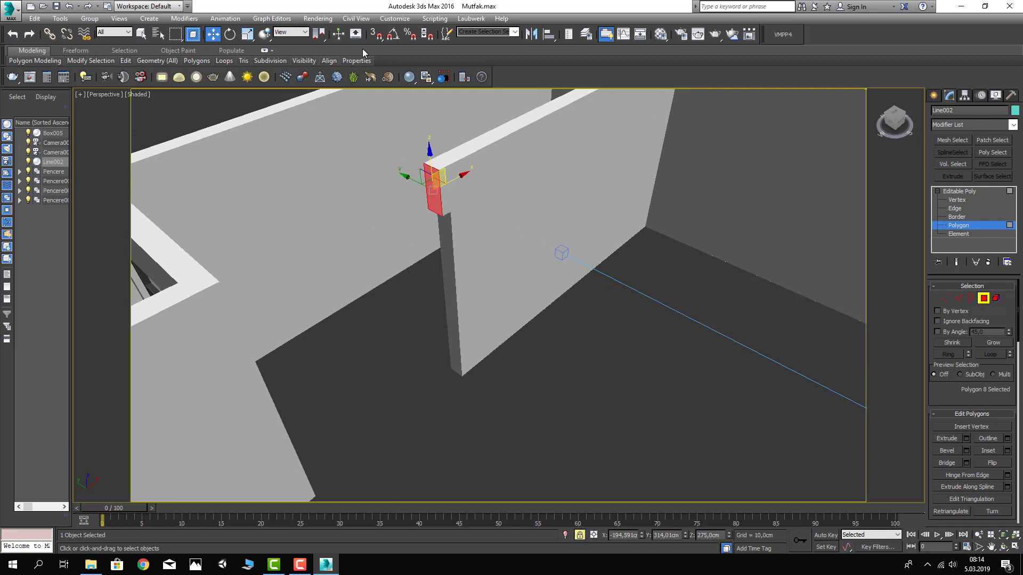
With snapping on, snap the top polygon across onto the neighbouring wall to form the header
key("s")
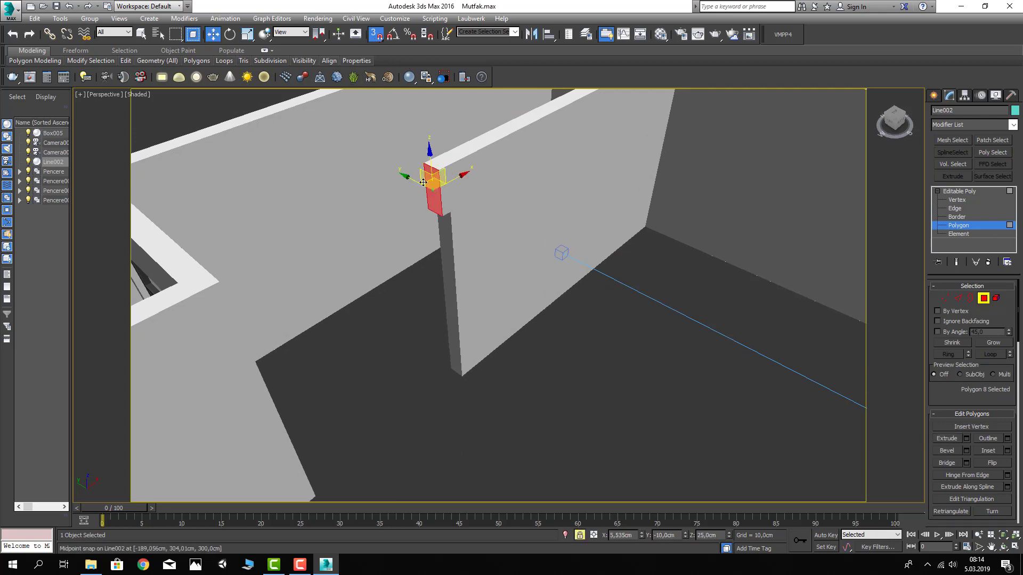
left_click_drag(440, 169, 211, 285)
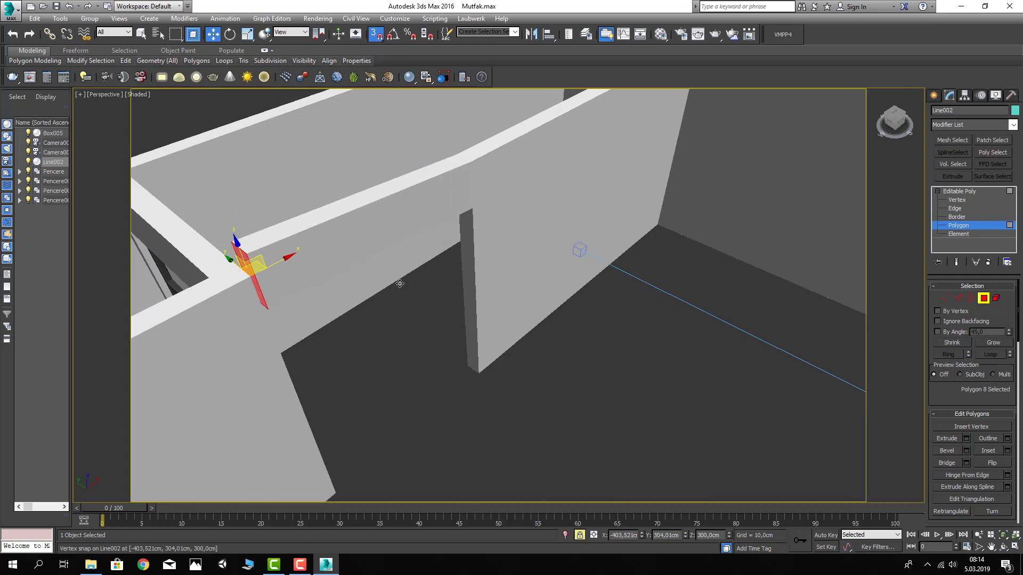
middle_click_drag(219, 283, 291, 269, "alt")
scroll(291, 269, "up", 3)
left_click_drag(286, 259, 322, 291)
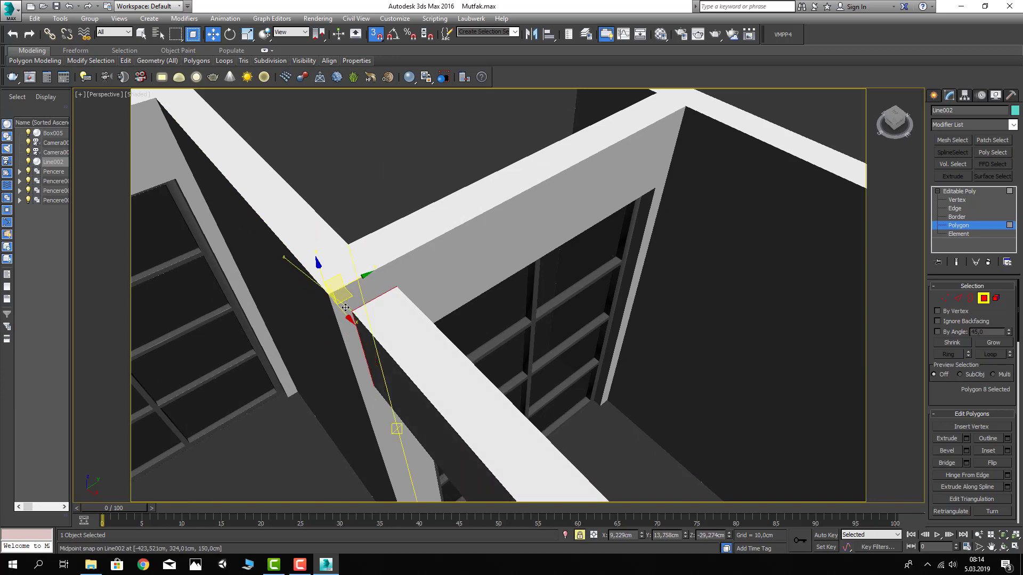
left_click_drag(322, 291, 366, 304)
key("shift+z")
key("shift+z")
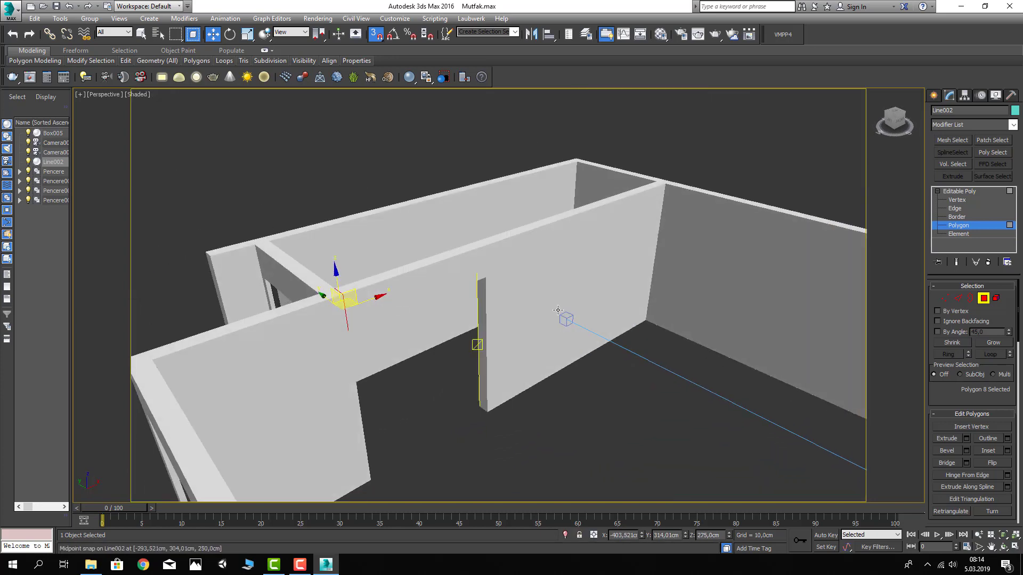
left_click(948, 191)
left_click(705, 139)
key("shift+z")
key("shift+z")
key("shift+z")
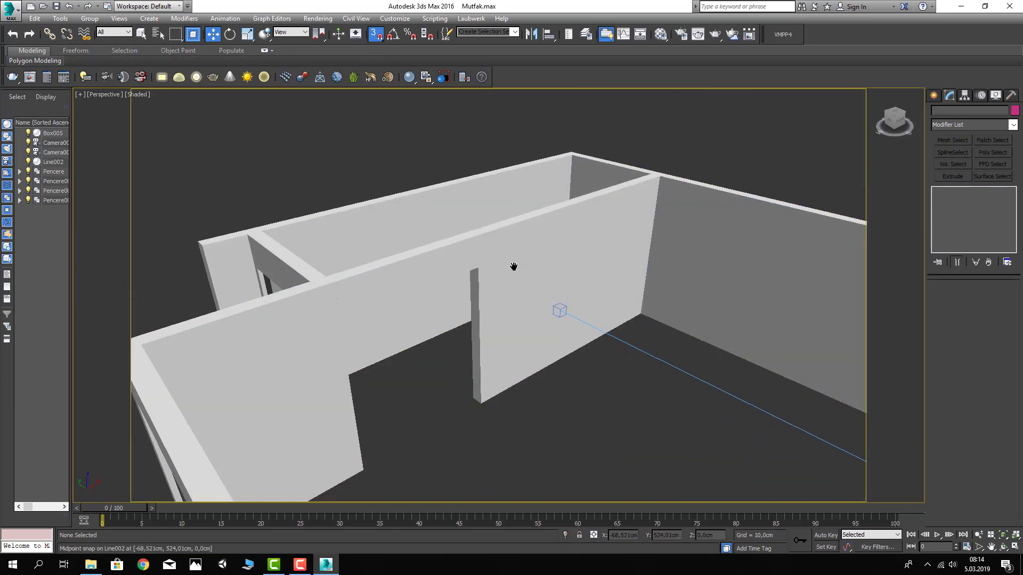
key("shift+z")
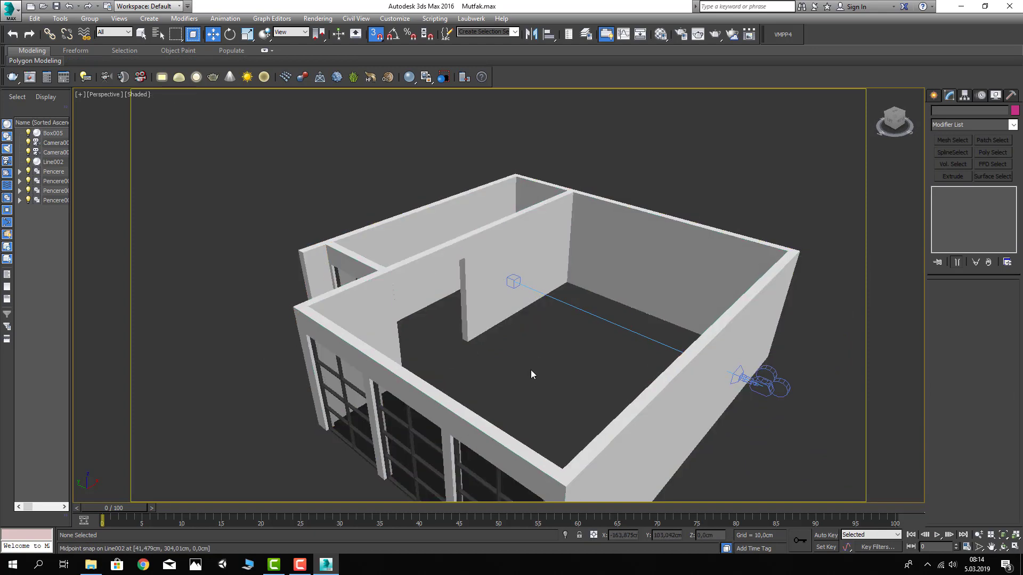
Pick the Rectangle shape tool in the Create panel, then cancel it
middle_click_drag(510, 349, 422, 343, "alt")
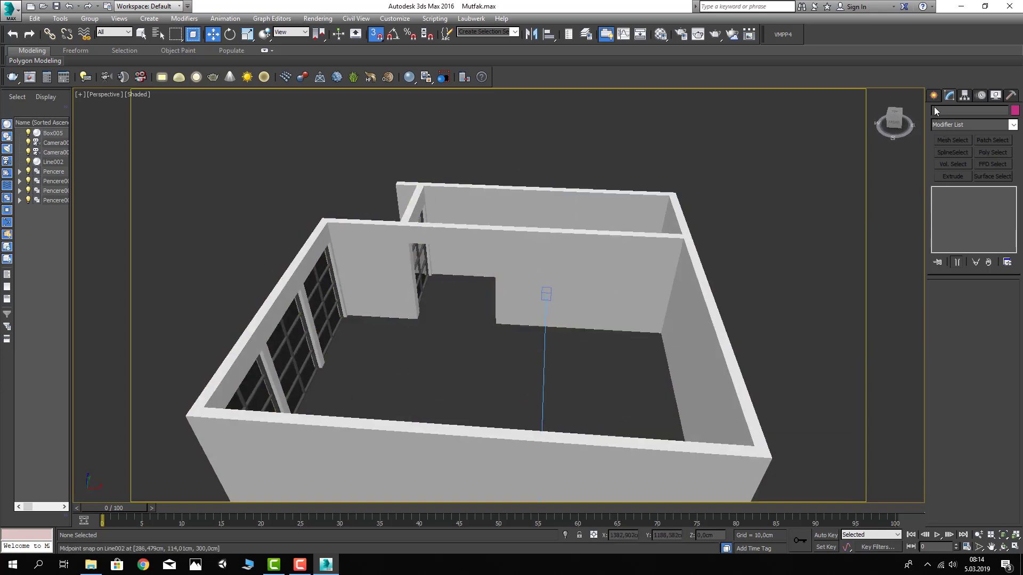
left_click(933, 95)
left_click(950, 112)
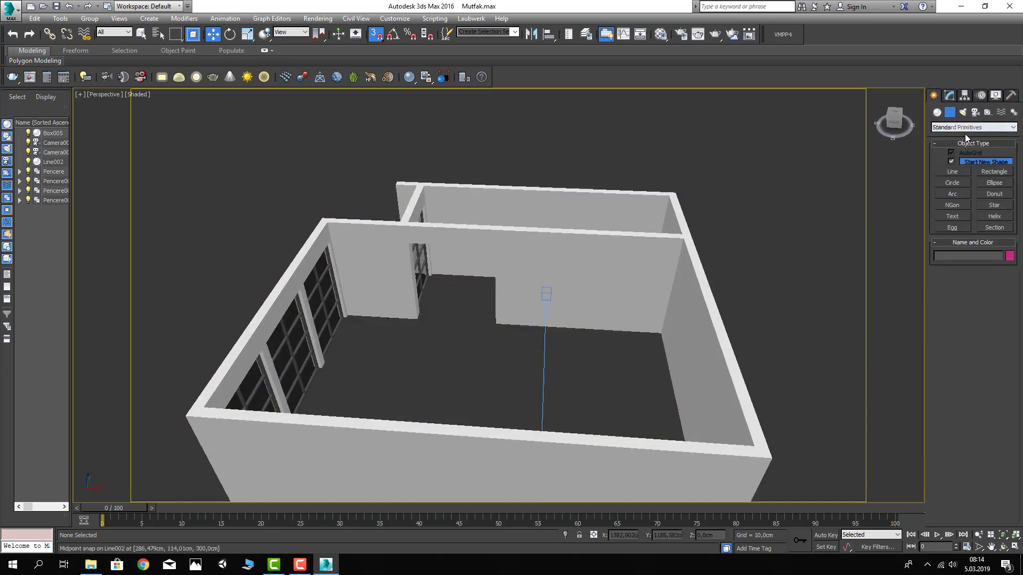
left_click(994, 171)
scroll(390, 301, "down", 3)
middle_click_drag(390, 302, 470, 349, "alt")
key("w")
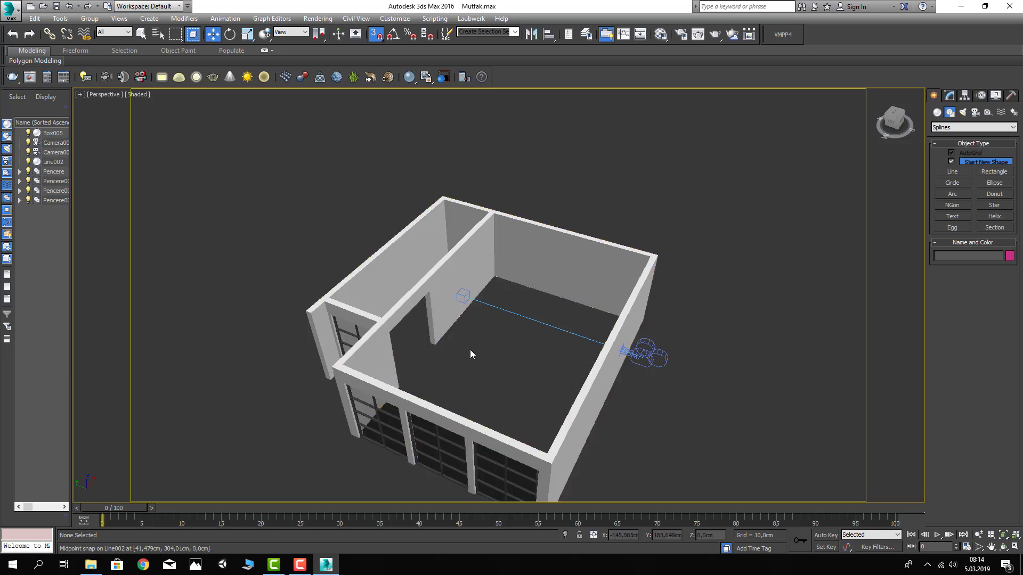
Hide the scene camera with Hide Selection
left_click(638, 359)
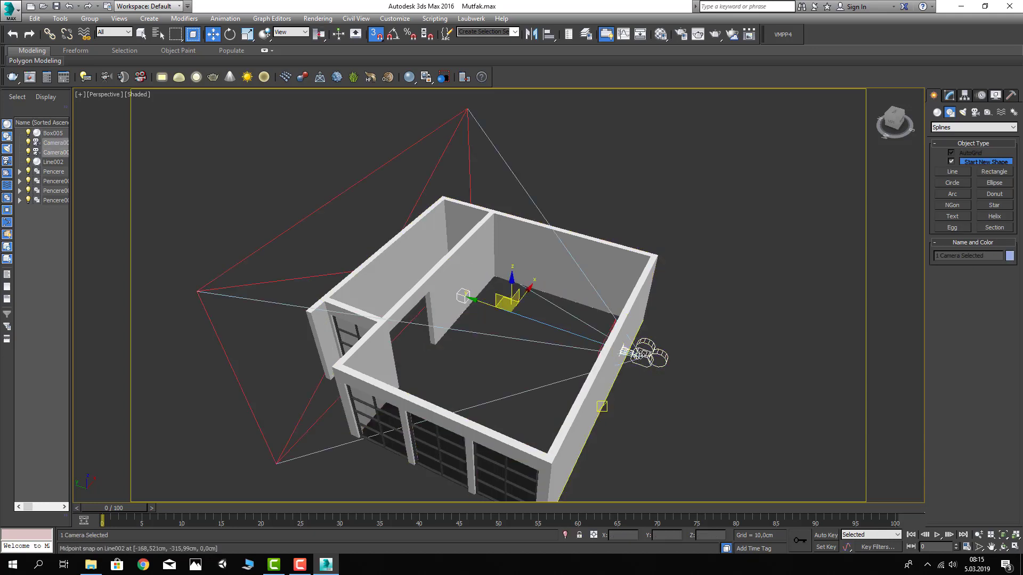
right_click(639, 359)
left_click(666, 326)
mouse_move(502, 319)
middle_mouse_down("alt")
mouse_move(469, 308)
mouse_move(456, 320)
mouse_move(465, 327)
middle_mouse_up("alt")
scroll(469, 308, "up", 4)
scroll(465, 327, "up", 4)
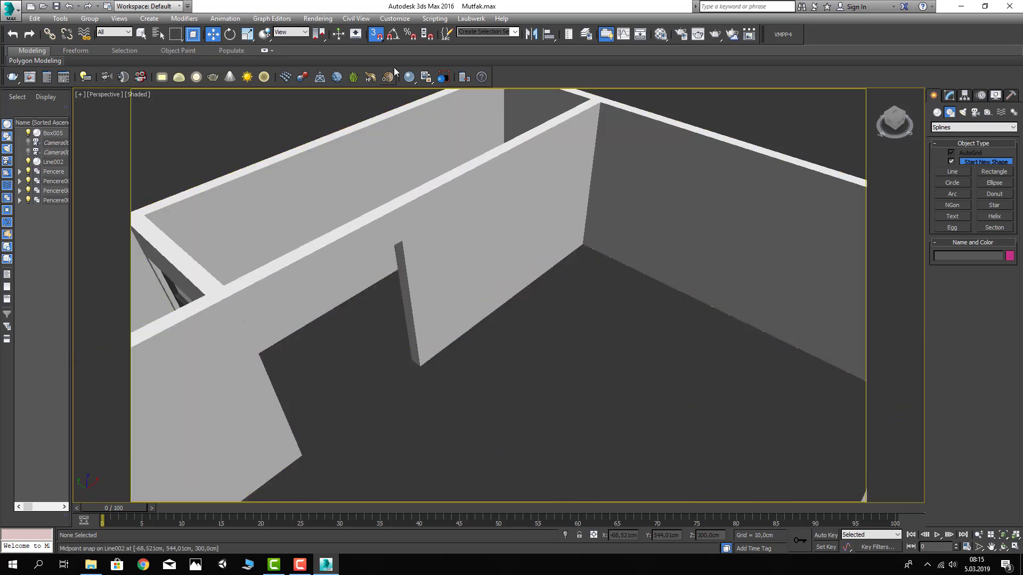
Turn snapping off and switch the Create panel to Geometry Standard Primitives
key("s")
middle_click_drag(537, 265, 532, 269)
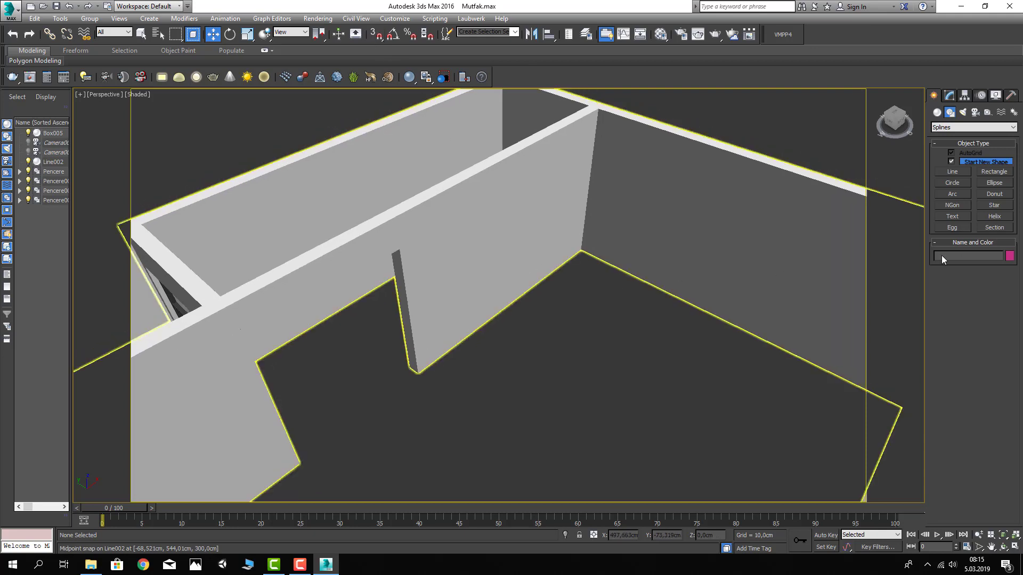
left_click(937, 112)
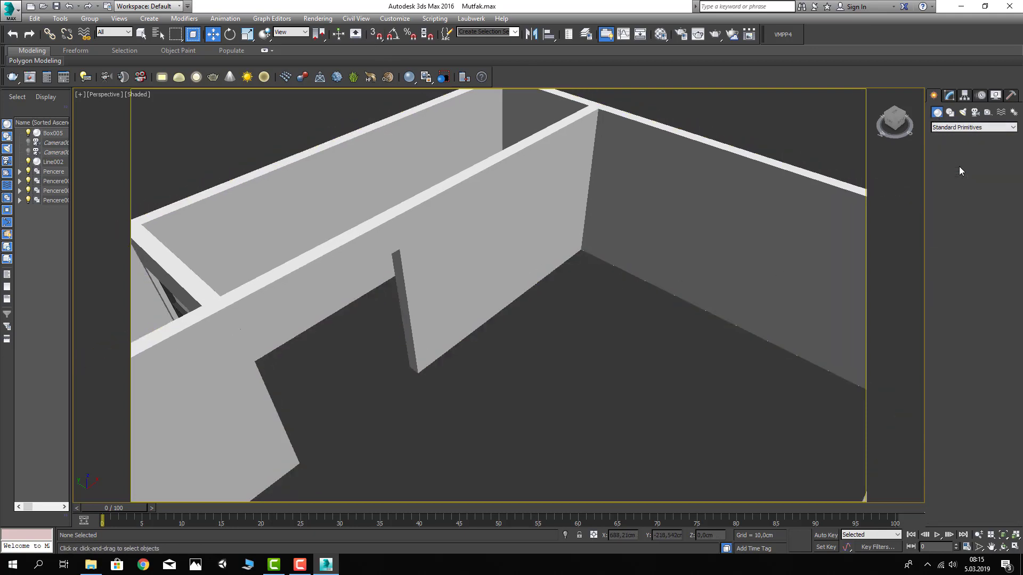
Draw a 600 cm wide box along the back wall with 3D Snap on
left_click(956, 163)
middle_click_drag(333, 355, 303, 338)
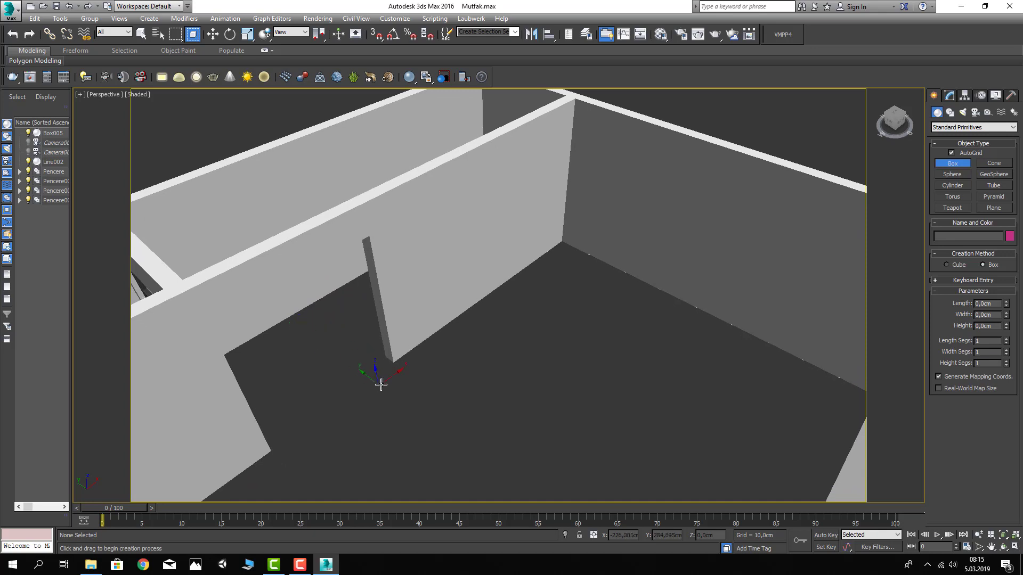
left_click(377, 34)
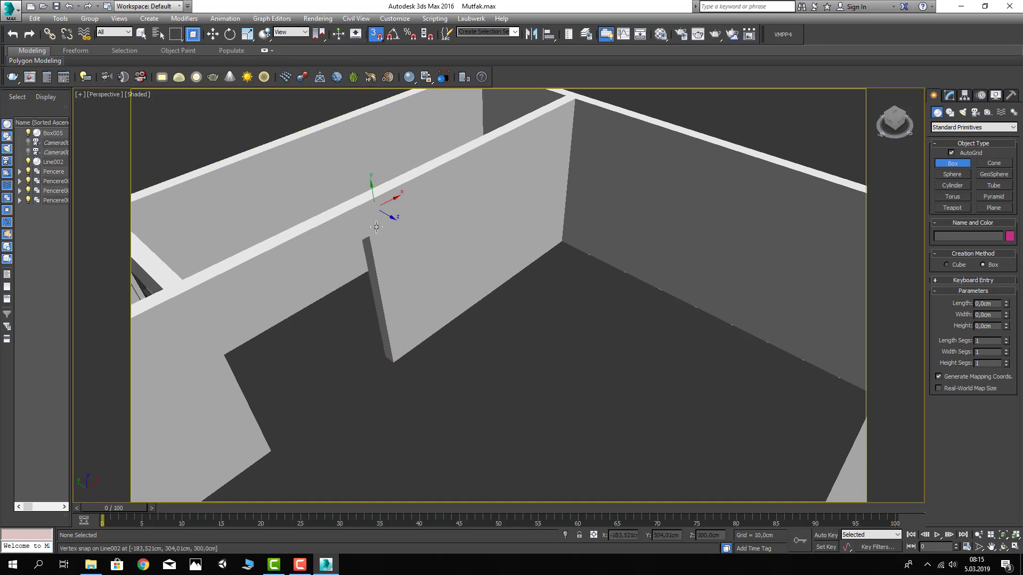
mouse_move(440, 304)
middle_mouse_down()
mouse_move(391, 324)
mouse_move(406, 334)
mouse_move(436, 315)
middle_mouse_up()
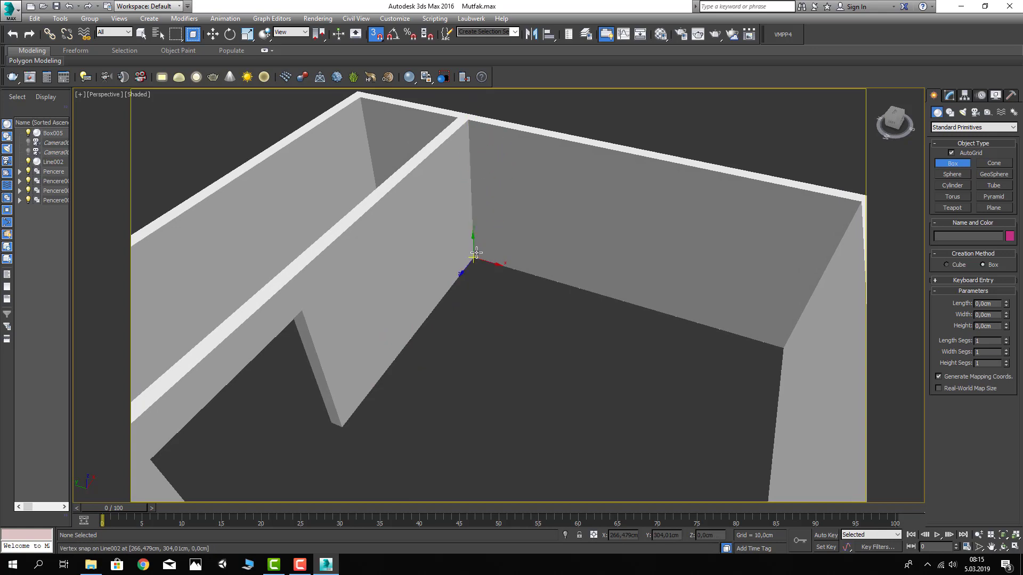
mouse_move(474, 258)
left_mouse_down()
mouse_move(617, 215)
mouse_move(863, 197)
left_mouse_up()
left_click(765, 245)
Set the new Box006's height to 60 cm in the Modify panel
key("w")
left_click(948, 95)
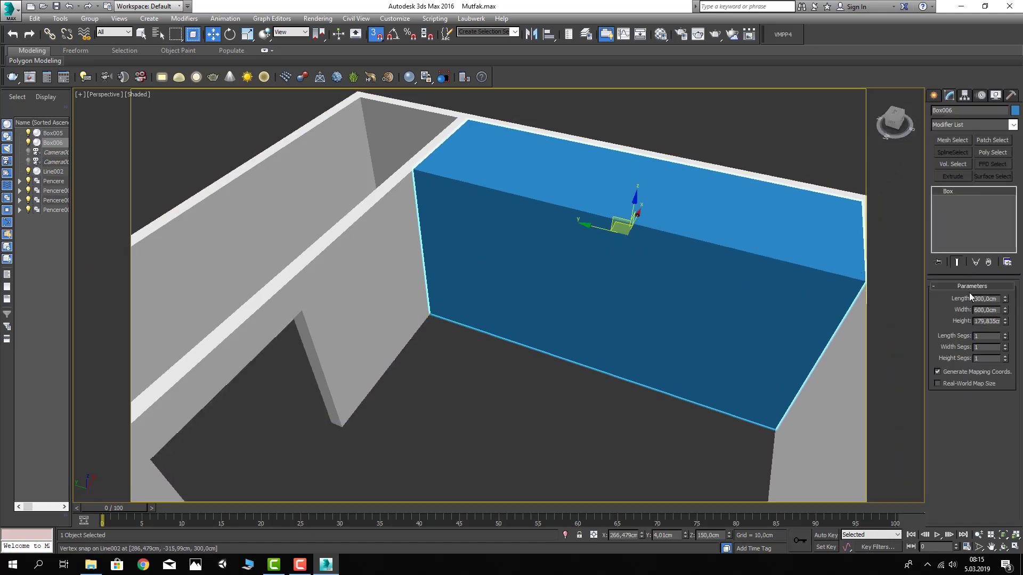
double_click(984, 321)
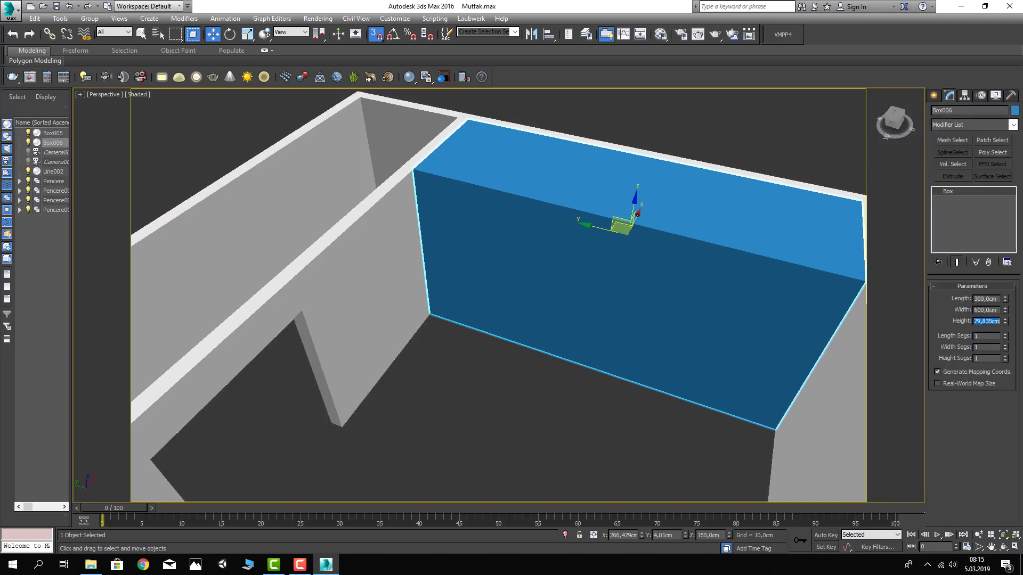
type("60")
key("Return")
type("240")
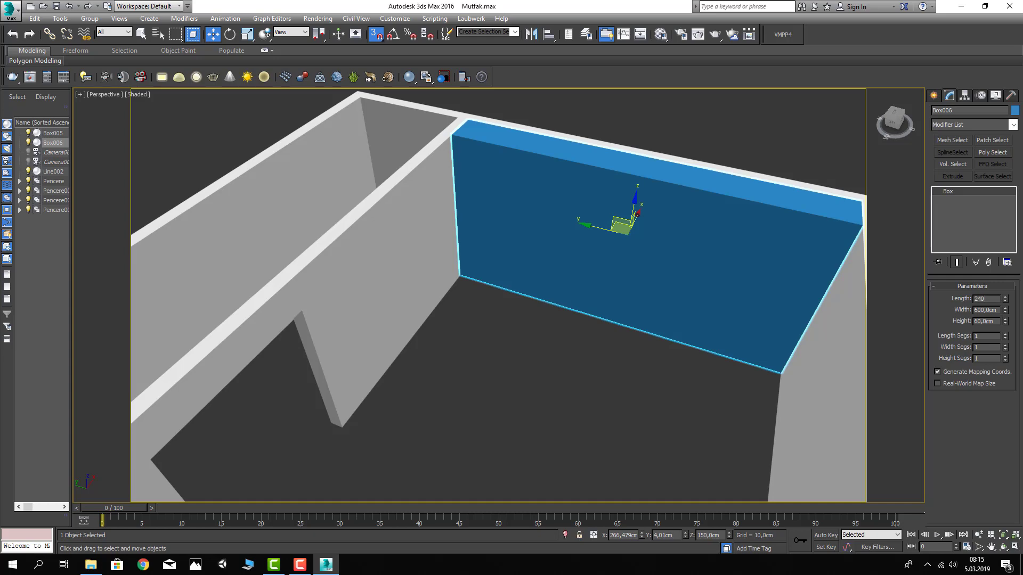
Commit Box006's 240 cm length and snap the box down onto the wall vertex
key("Return")
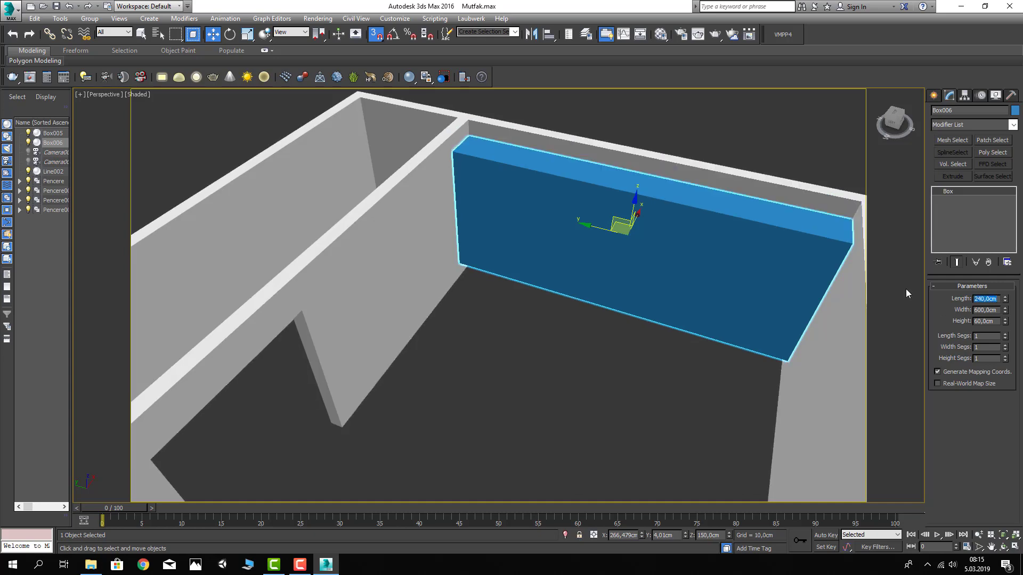
middle_click_drag(498, 362, 469, 363, "alt")
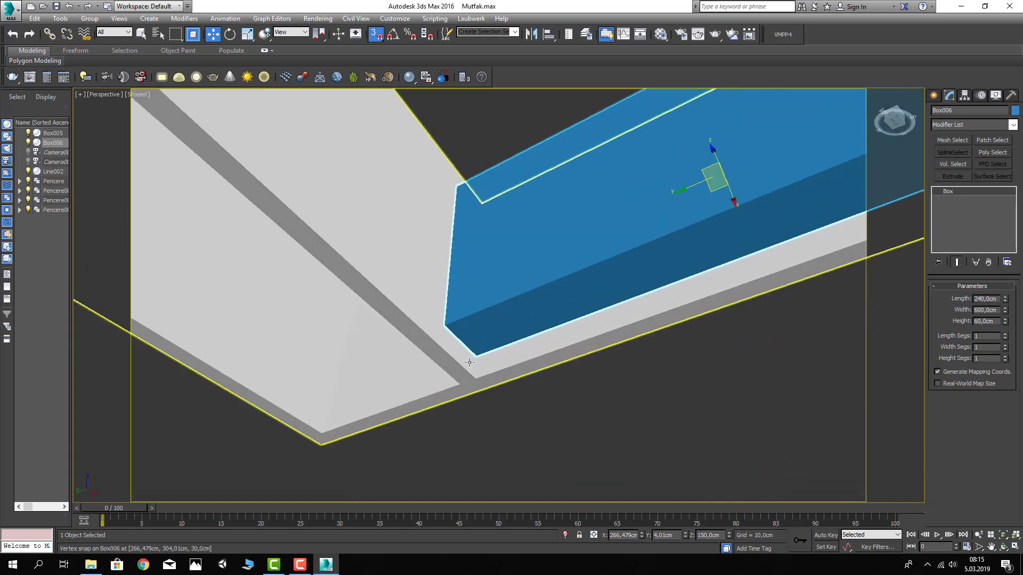
key("space")
left_click_drag(478, 356, 478, 370)
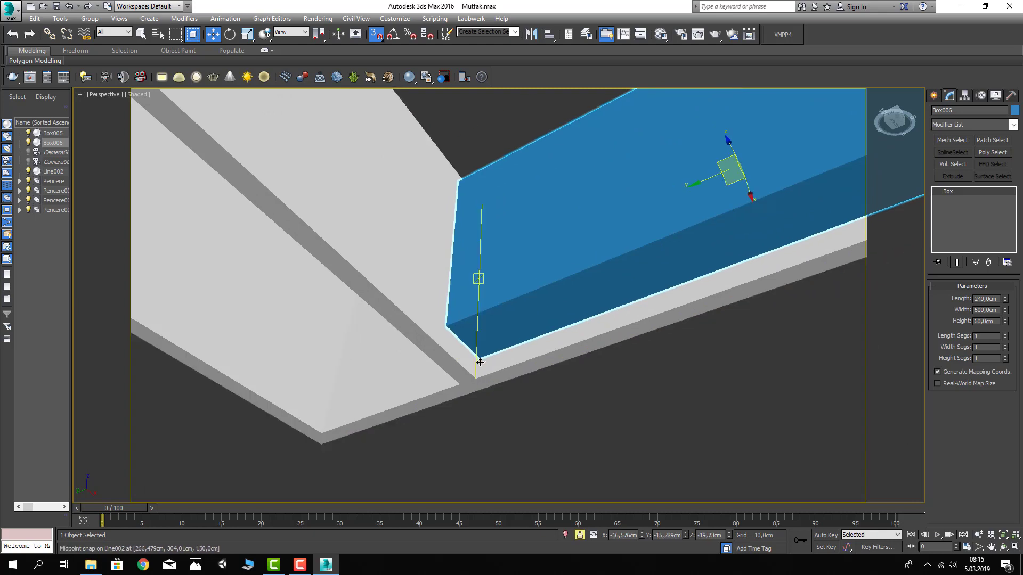
mouse_move(479, 370)
middle_mouse_down("alt")
mouse_move(515, 342)
mouse_move(452, 388)
middle_mouse_up("alt")
scroll(625, 347, "down", 3)
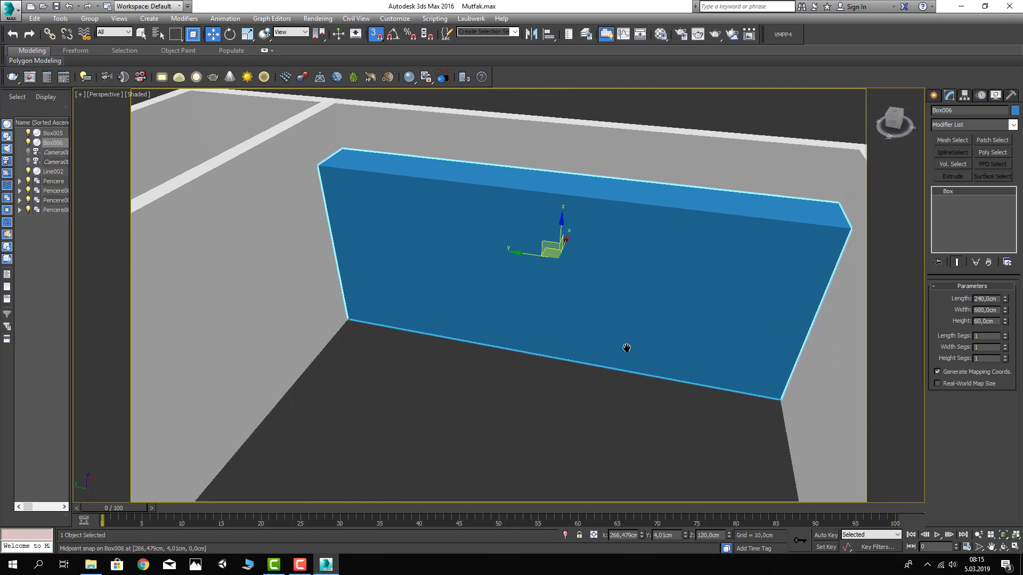
scroll(589, 337, "down", 3)
scroll(594, 347, "down", 2)
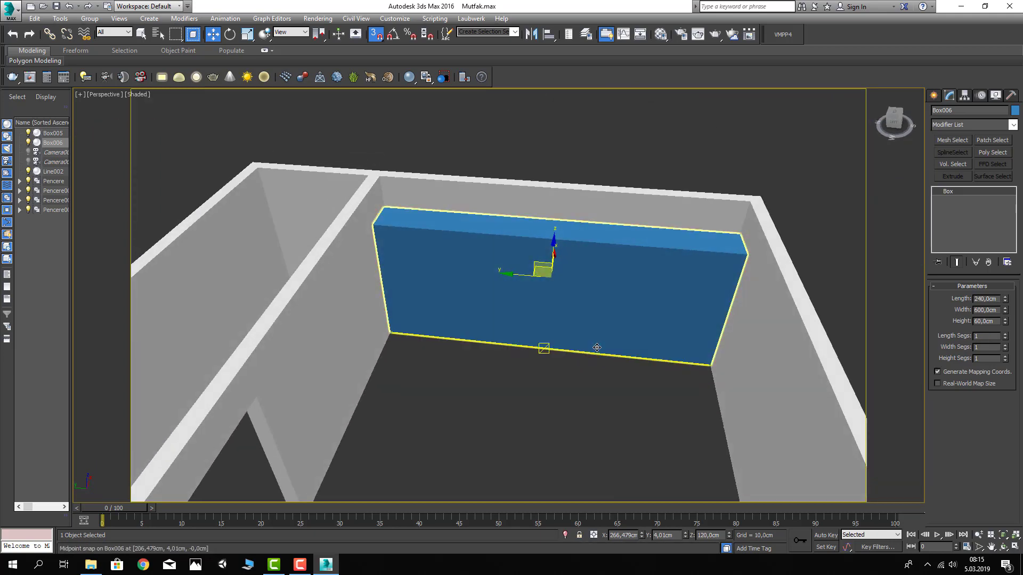
Narrow Box006 to 300 cm wide and snap its bottom-edge midpoint to the wall line
left_click(596, 347)
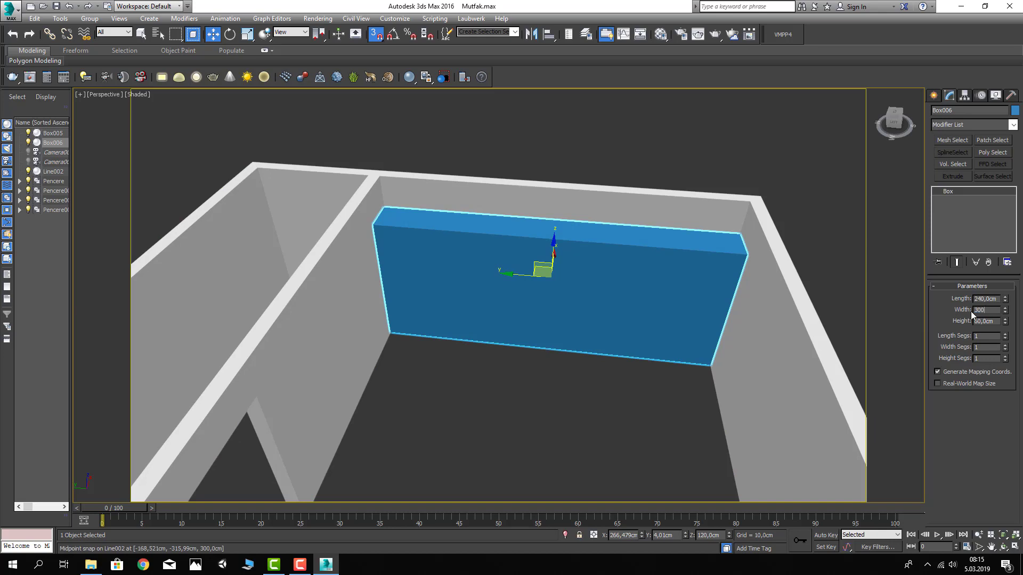
type("300")
key("Return")
mouse_move(491, 370)
middle_mouse_down("alt")
mouse_move(448, 335)
mouse_move(461, 392)
middle_mouse_up("alt")
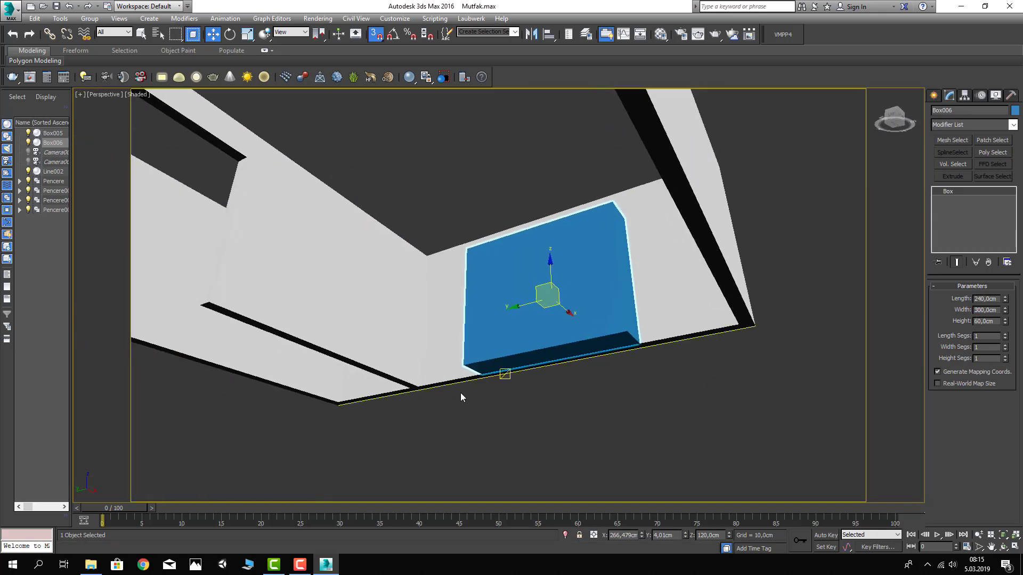
left_click_drag(479, 381, 424, 384)
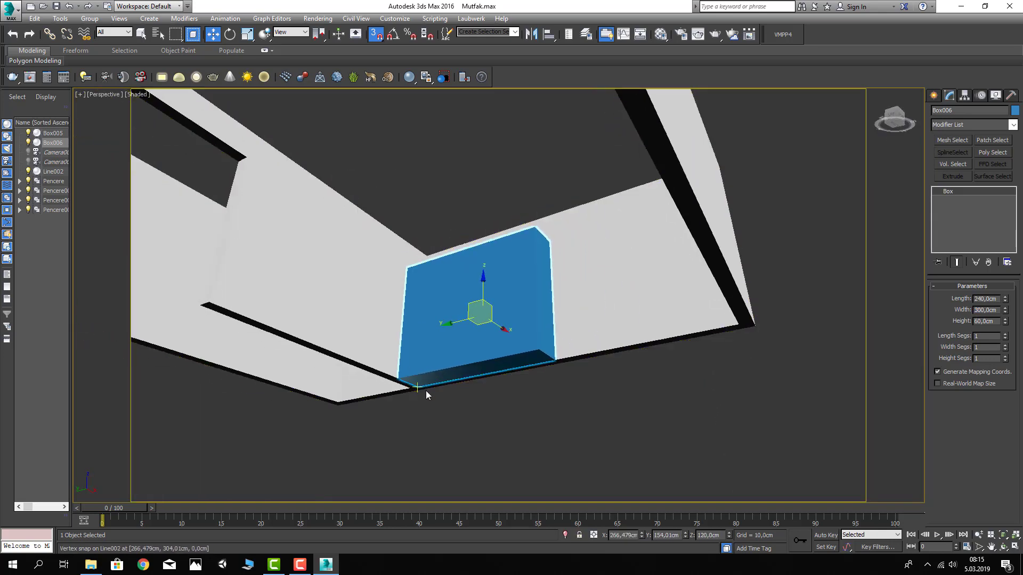
key("c")
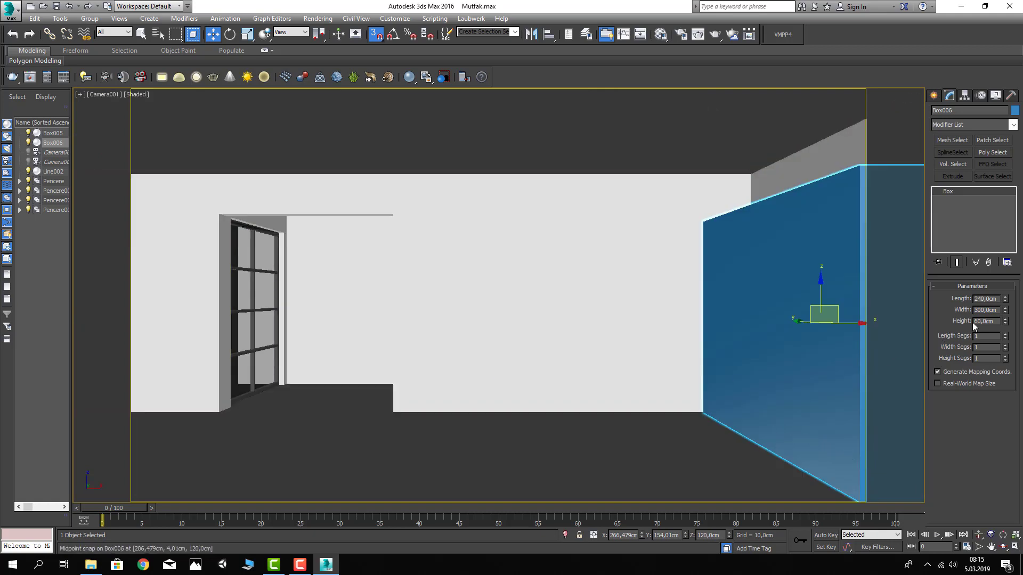
Set Box006 width to 250 cm and snap its corner to the wall line's end
double_click(982, 310)
type("250")
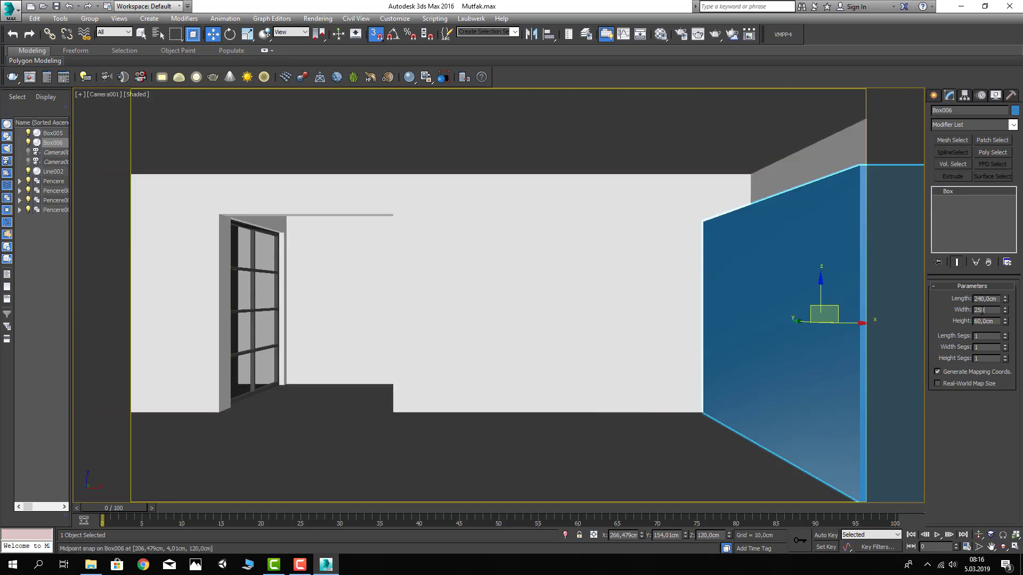
key("Return")
key("p")
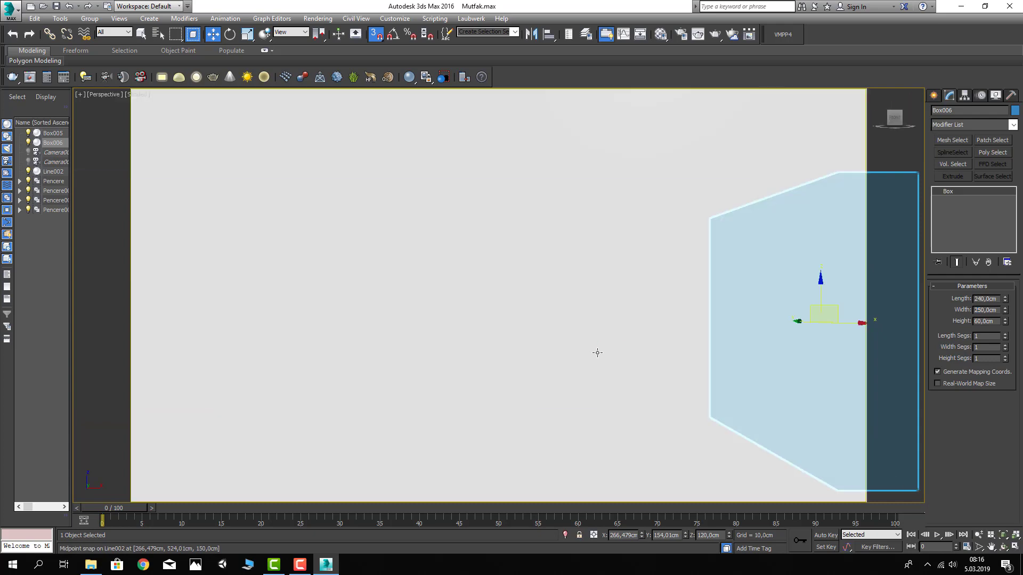
mouse_move(557, 406)
middle_mouse_down("alt")
mouse_move(398, 503)
mouse_move(487, 418)
middle_mouse_up("alt")
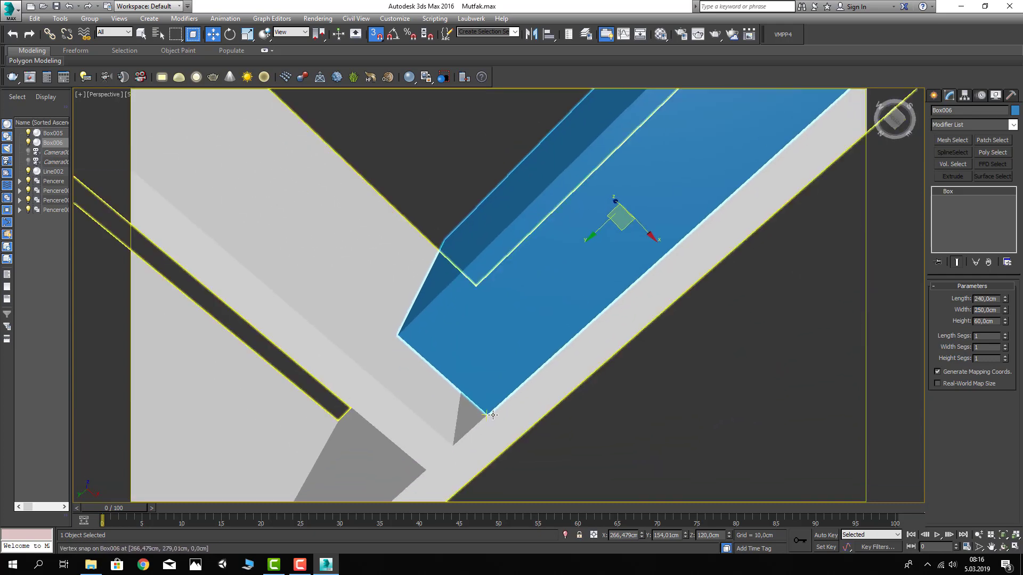
left_click_drag(486, 418, 452, 445)
key("space")
scroll(466, 434, "down", 5)
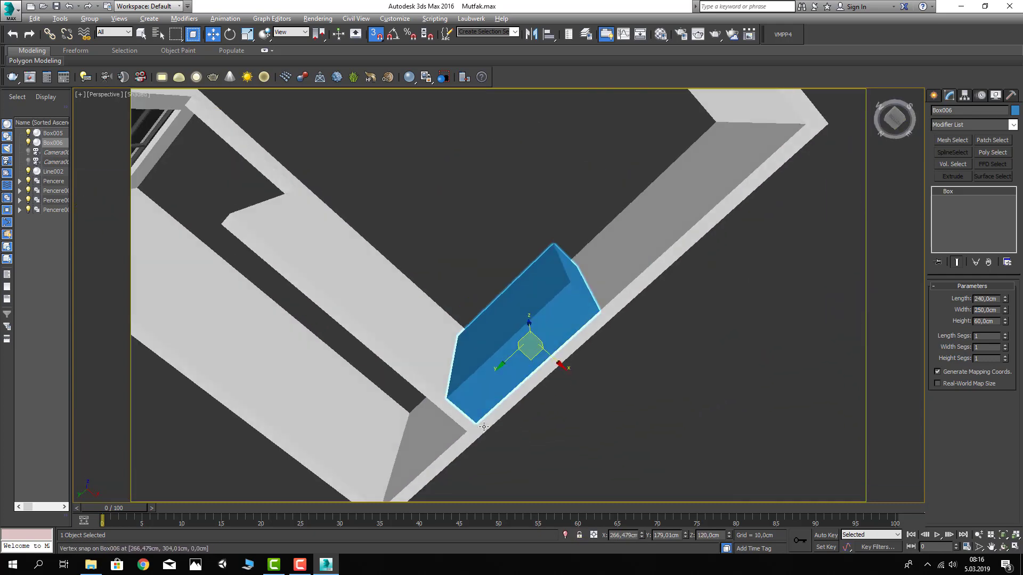
key("c")
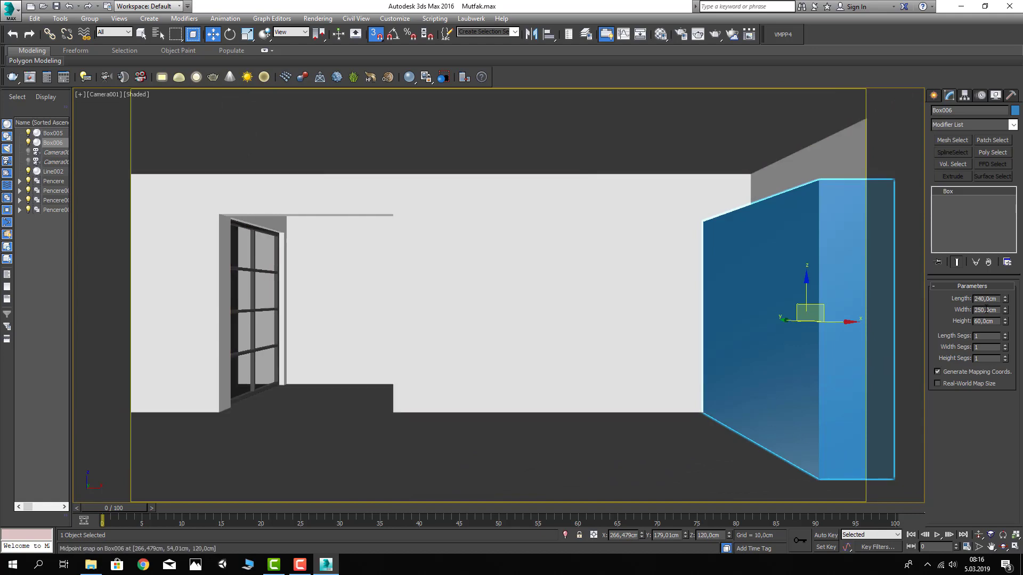
Change the width to 260 cm and snap the box corner flush into the wall corner
type("270")
key("Return")
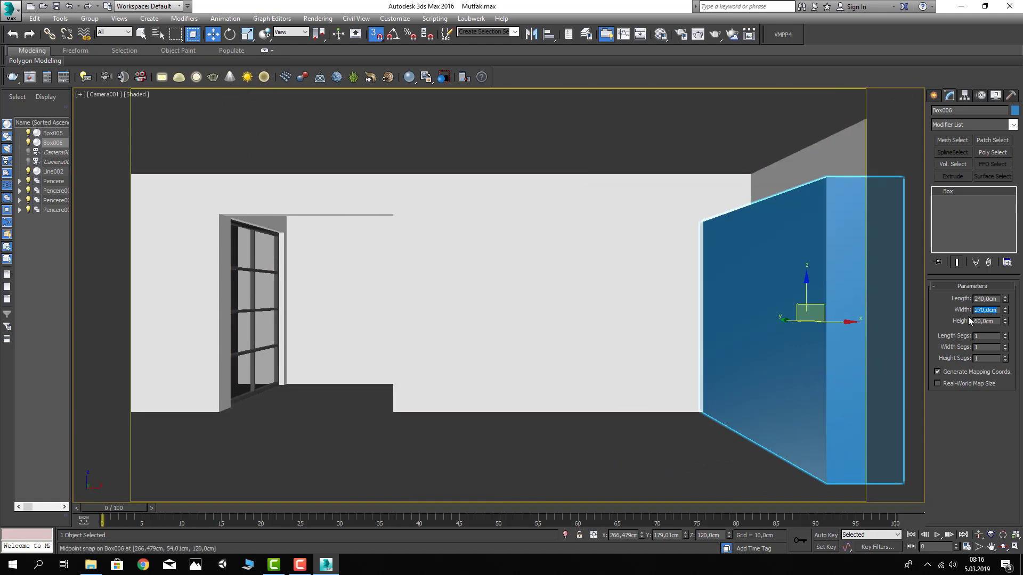
type("260")
key("Return")
key("p")
scroll(550, 324, "up", 2)
scroll(510, 325, "up", 5)
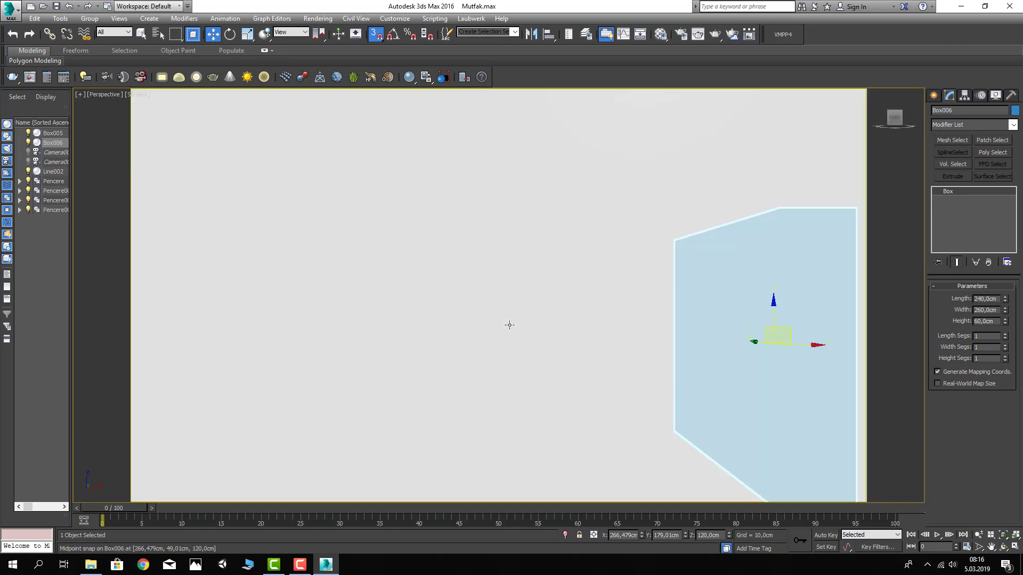
middle_click_drag(510, 325, 451, 408, "alt")
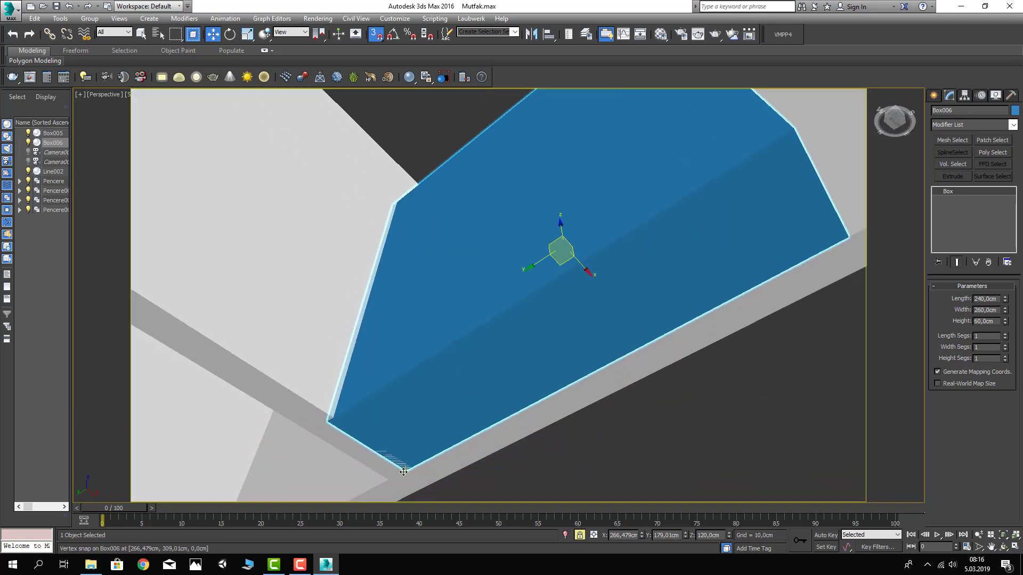
left_click_drag(404, 472, 411, 468)
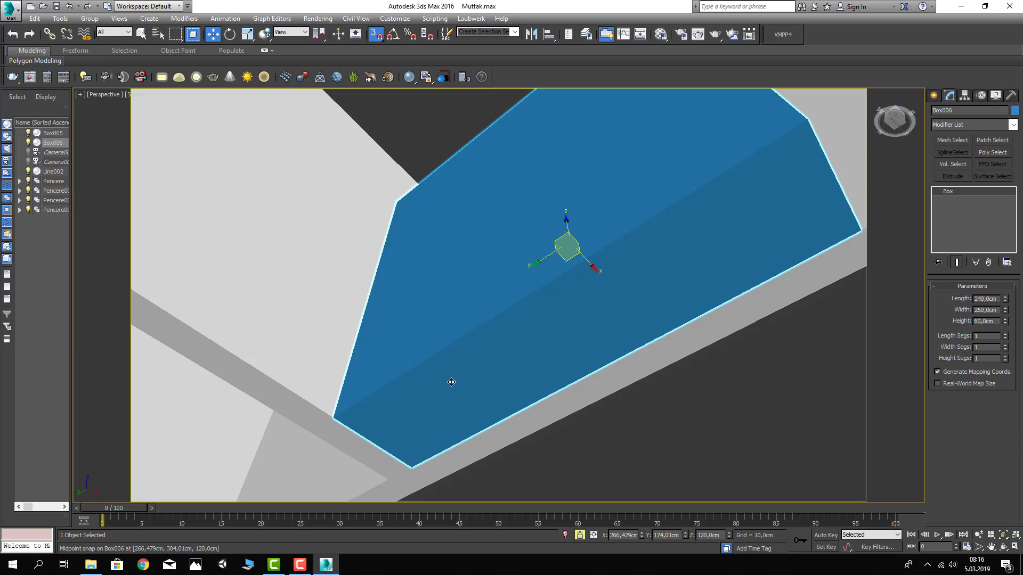
mouse_move(452, 382)
middle_mouse_down("alt")
mouse_move(478, 451)
mouse_move(498, 447)
mouse_move(489, 452)
middle_mouse_up("alt")
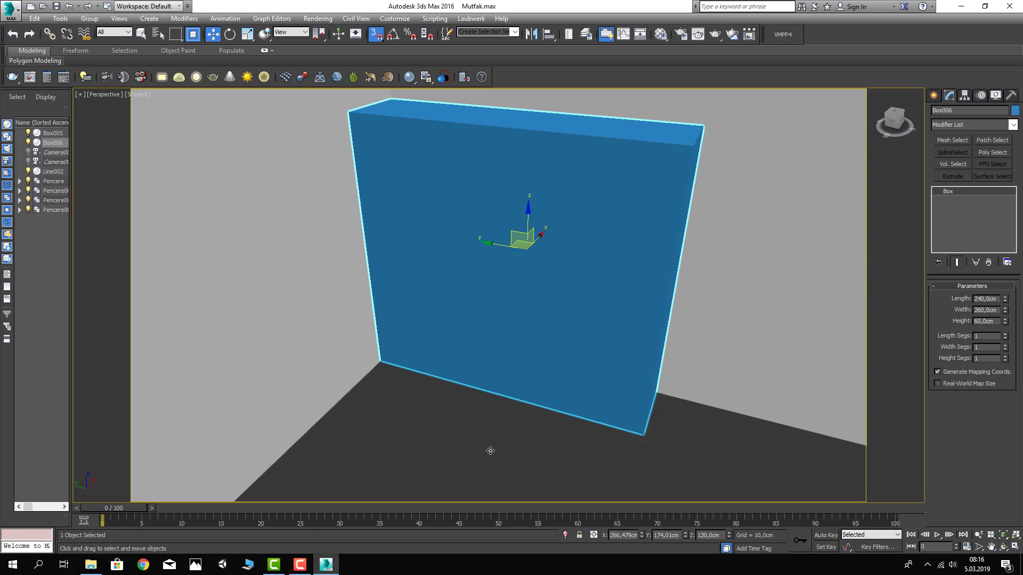
Show edged faces on Box006 and give it 6 width segments and 1 length segment
left_click(490, 450)
left_click(546, 274)
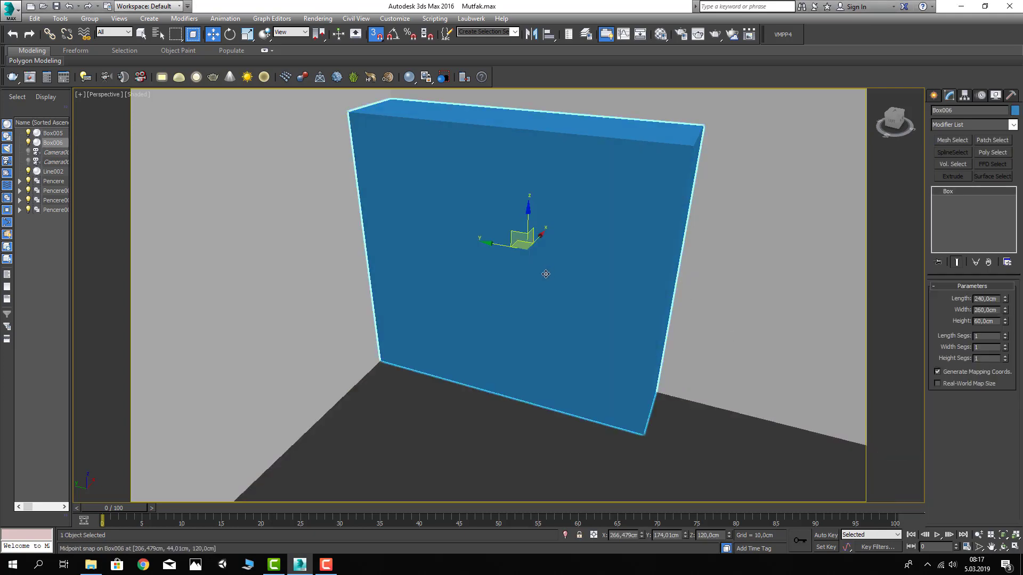
key("alt+x")
key("F4")
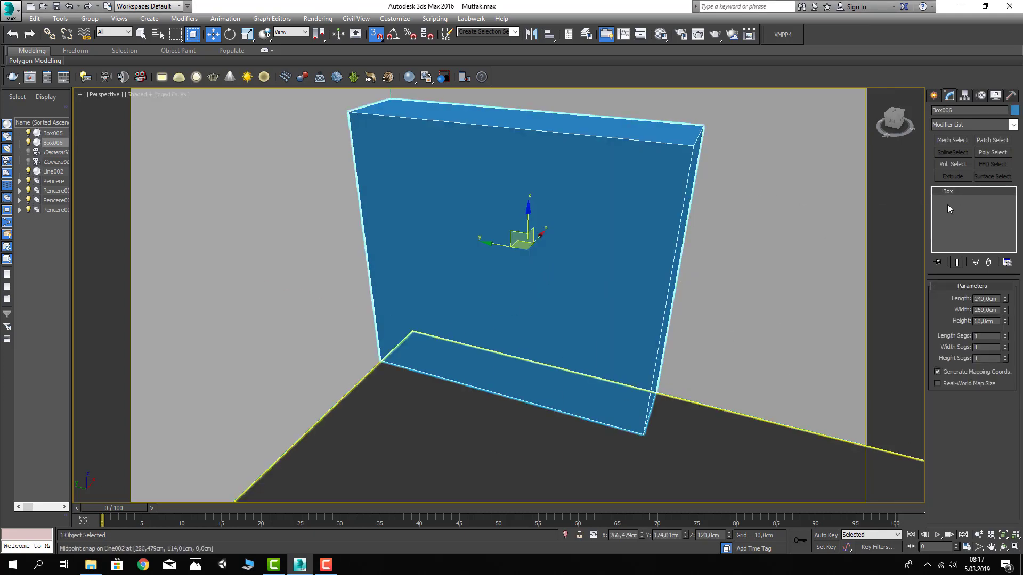
left_click(1005, 345)
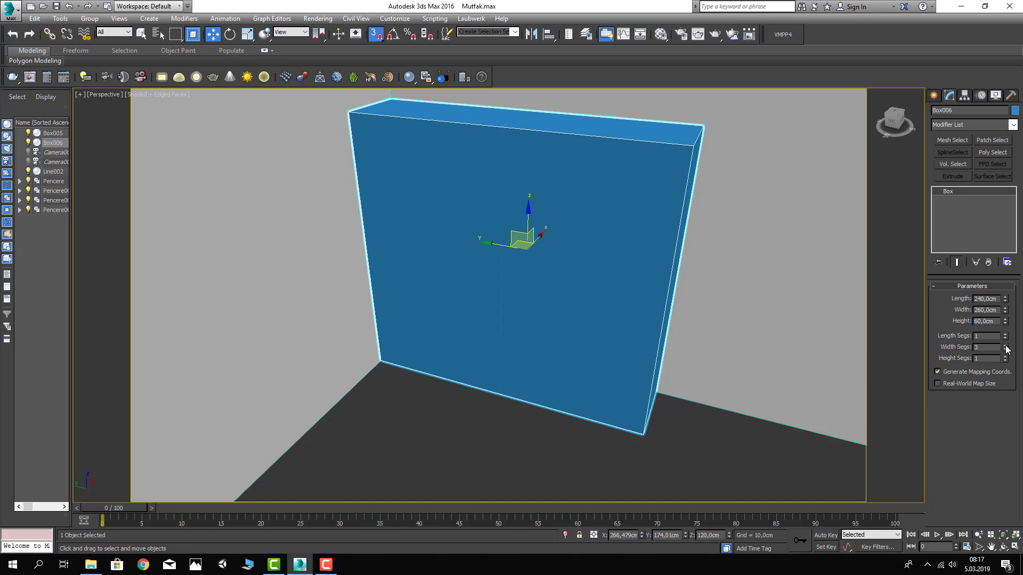
left_click_drag(1006, 346, 1005, 335)
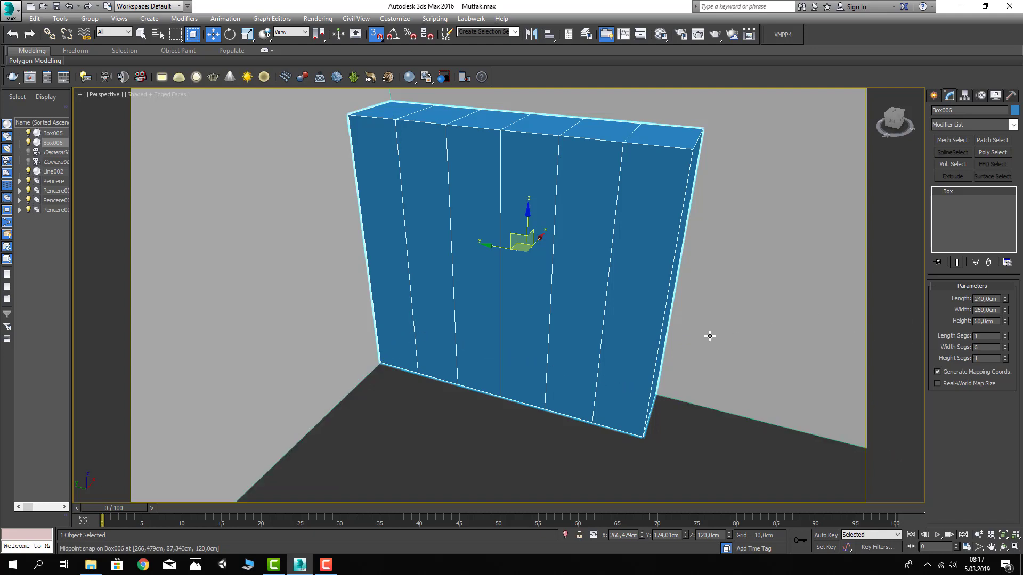
left_click(1005, 334)
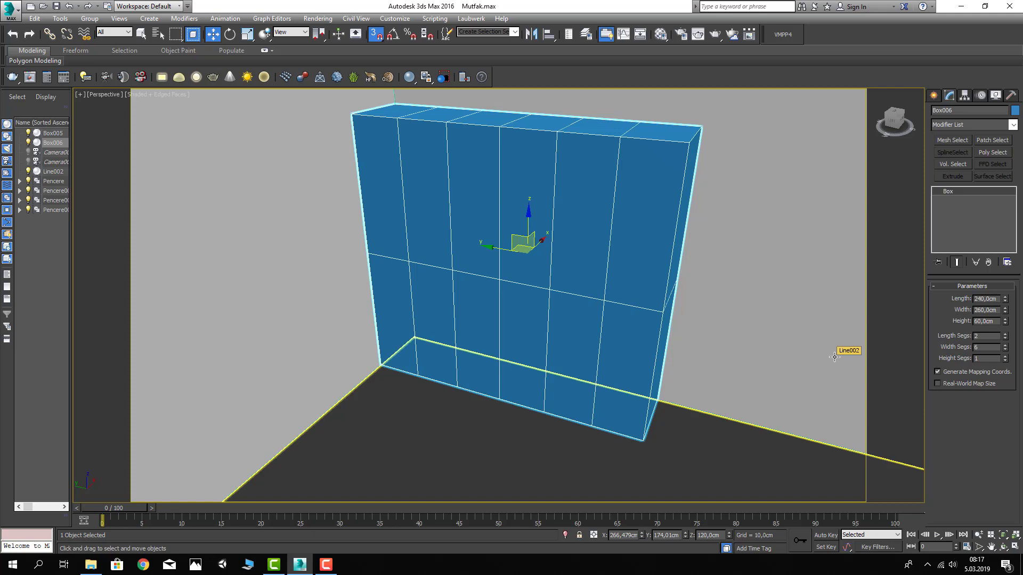
left_click(1005, 338)
right_click(614, 280)
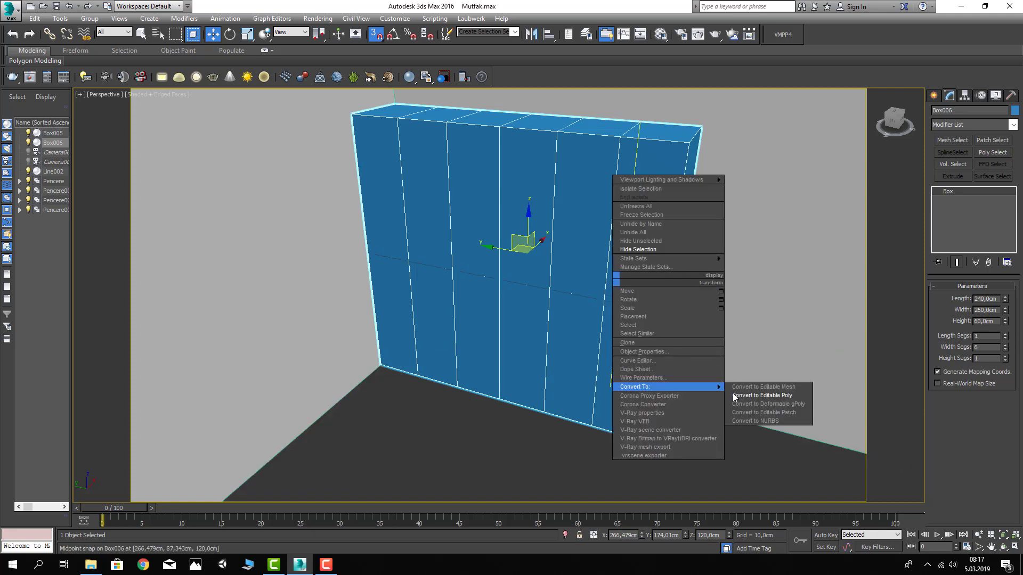
Convert Box006 to an editable poly at Polygon level with snapping turned off
left_click(756, 397)
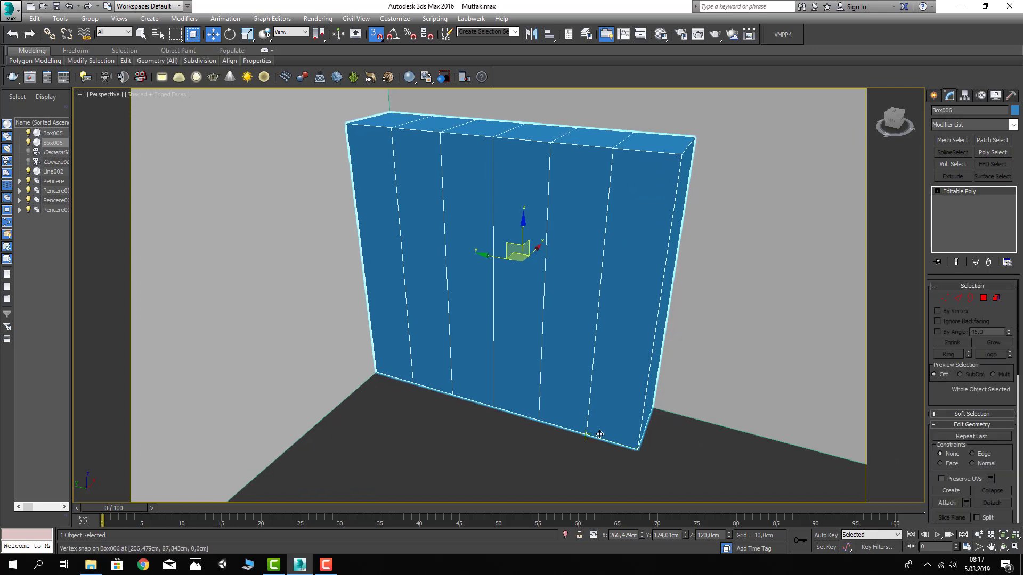
left_click(981, 300)
middle_click_drag(567, 247, 578, 211, "alt")
left_click(578, 210)
left_click(633, 208, "ctrl")
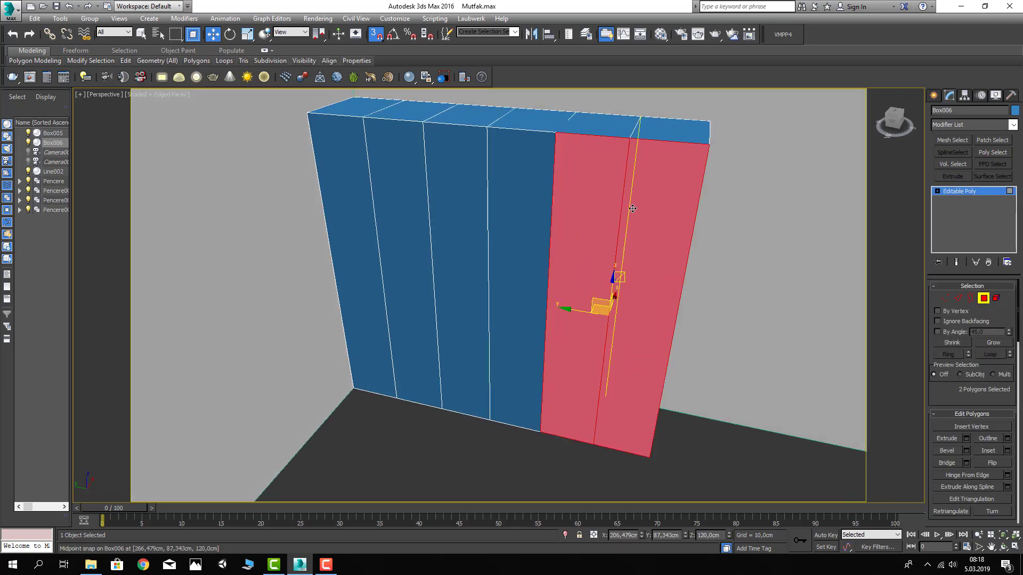
middle_click_drag(539, 167, 529, 191)
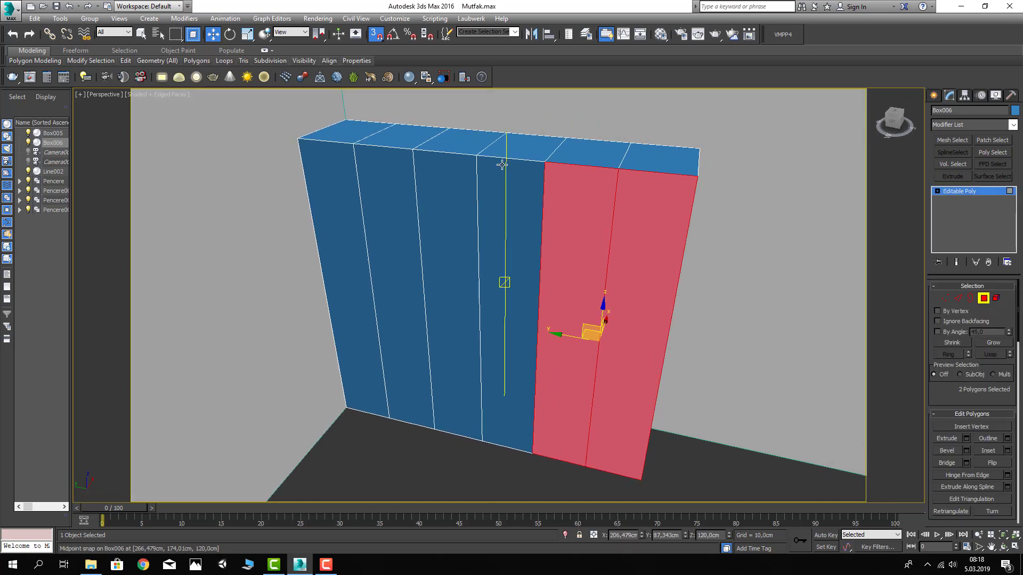
left_click(377, 40)
mouse_move(441, 165)
middle_mouse_down("alt")
mouse_move(441, 175)
mouse_move(608, 121)
middle_mouse_up("alt")
left_click(607, 122)
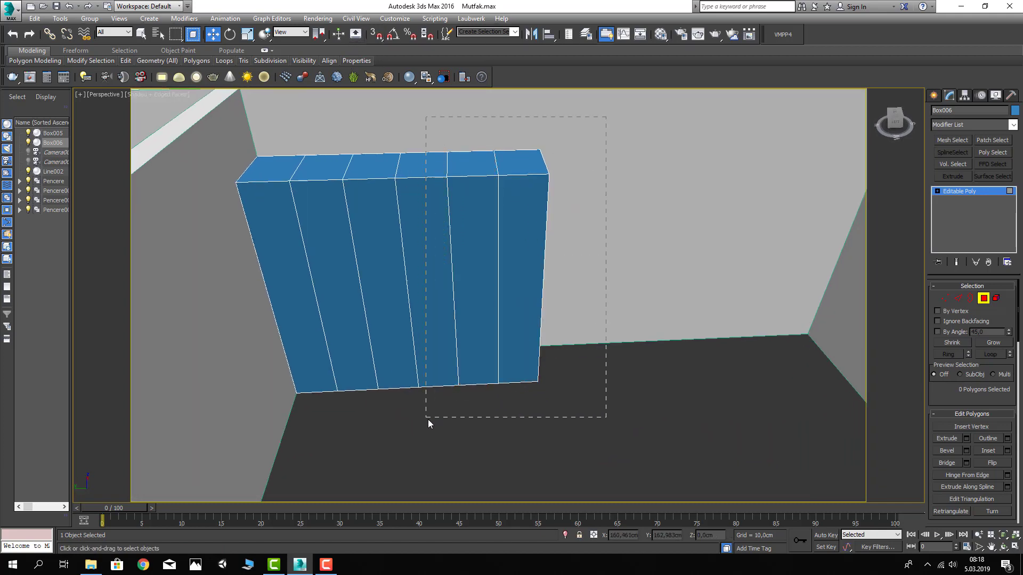
Select the two right-hand columns' polygons and detach them as object D01
left_click_drag(429, 421, 430, 421)
mouse_move(474, 411)
middle_mouse_down("alt")
mouse_move(418, 366)
mouse_move(447, 390)
middle_mouse_up("alt")
scroll(958, 403, "down", 2)
scroll(973, 417, "down", 2)
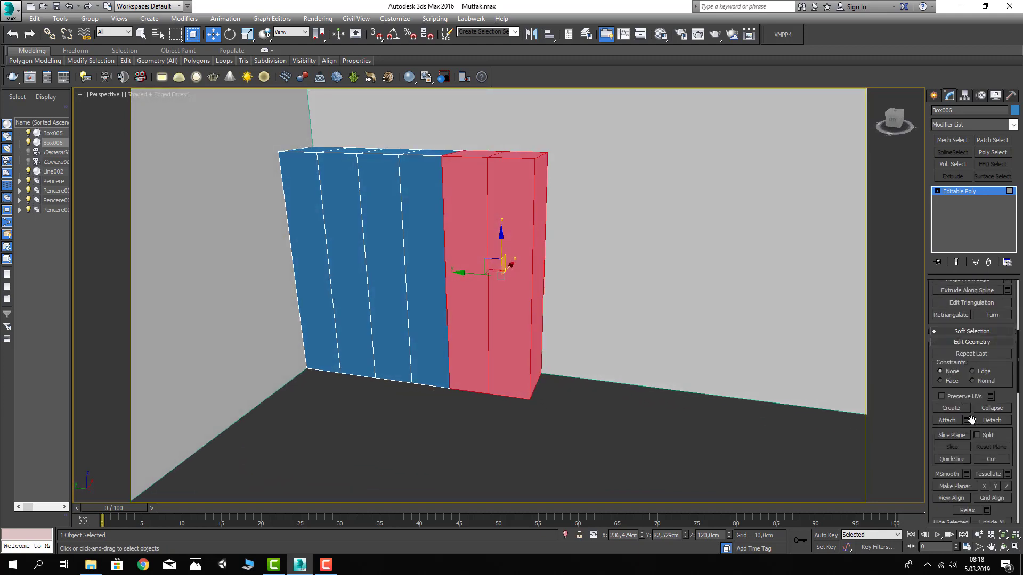
scroll(976, 417, "down", 2)
left_click(990, 388)
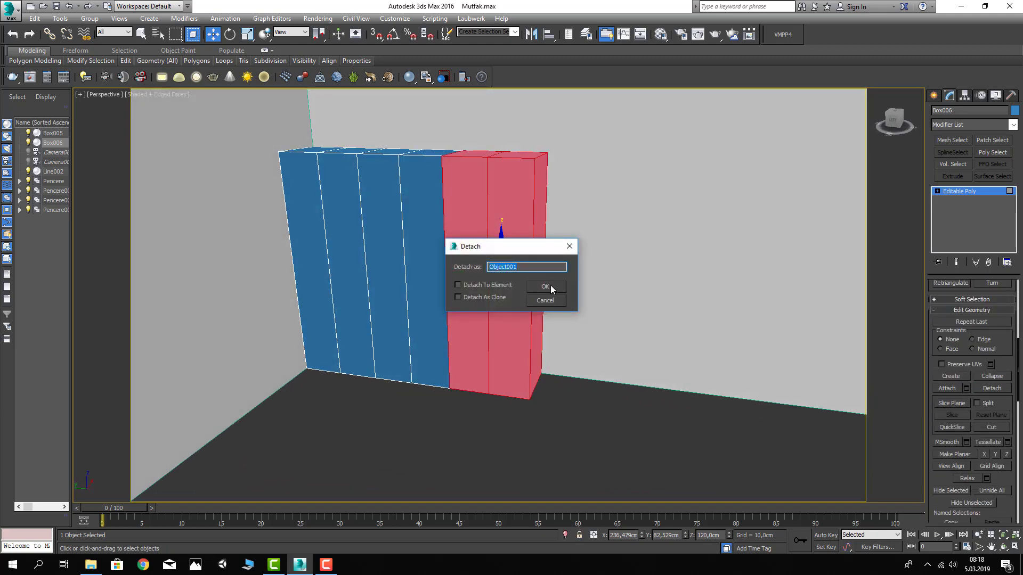
type("D01")
left_click(551, 285)
Exit Polygon level and reselect the left cabinet block Box006
left_click(962, 193)
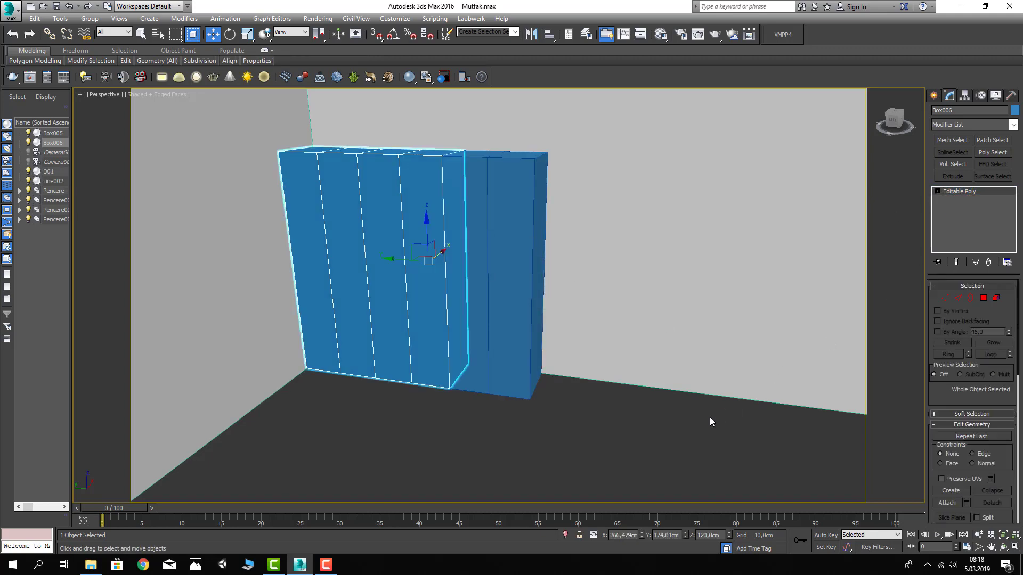
left_click(692, 416)
left_click(383, 319)
scroll(355, 314, "up", 3)
Box-select the vertical edges of the left four columns at Edge level
left_click(958, 298)
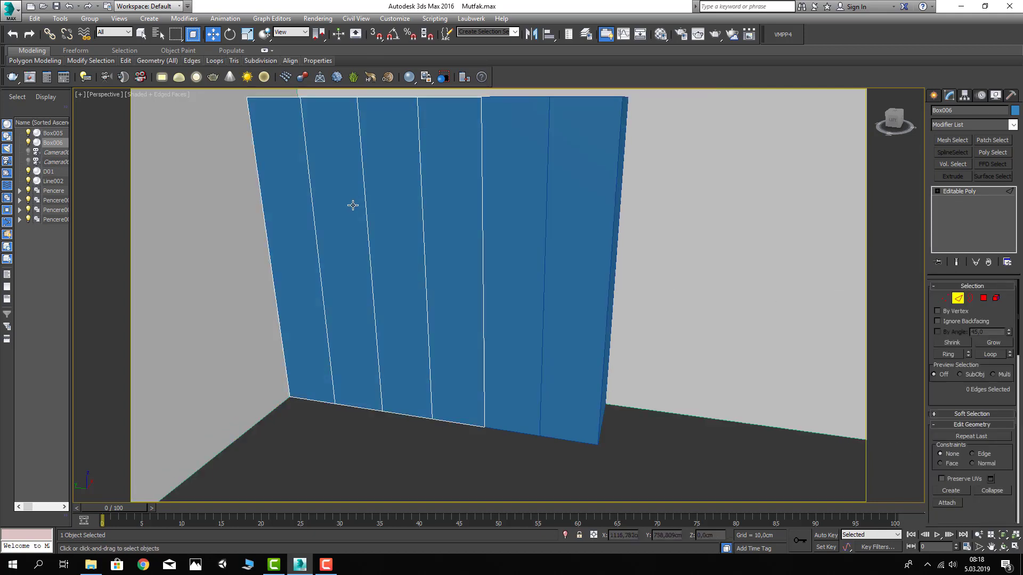
middle_click_drag(353, 205, 352, 224)
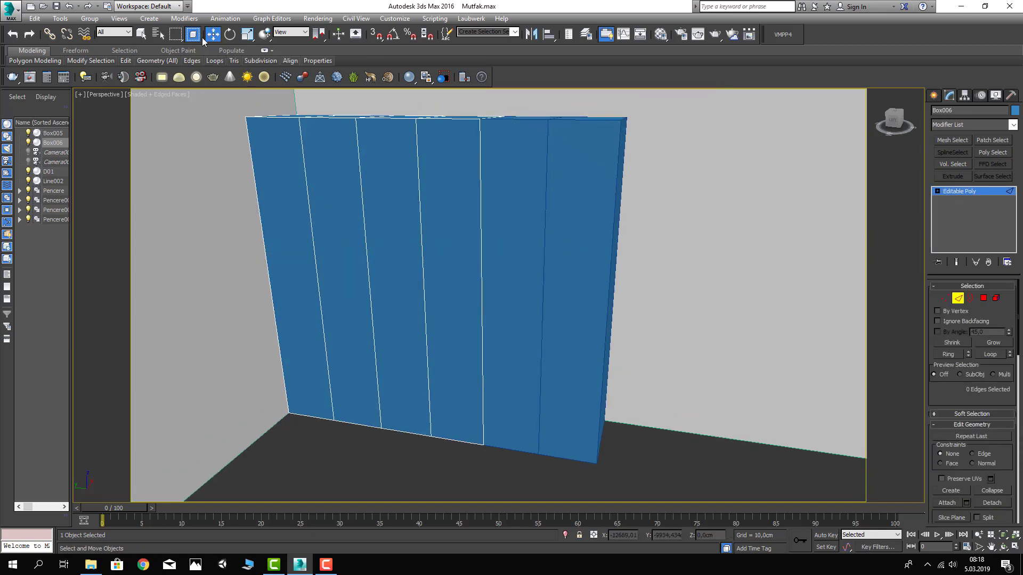
left_click_drag(181, 216, 500, 244)
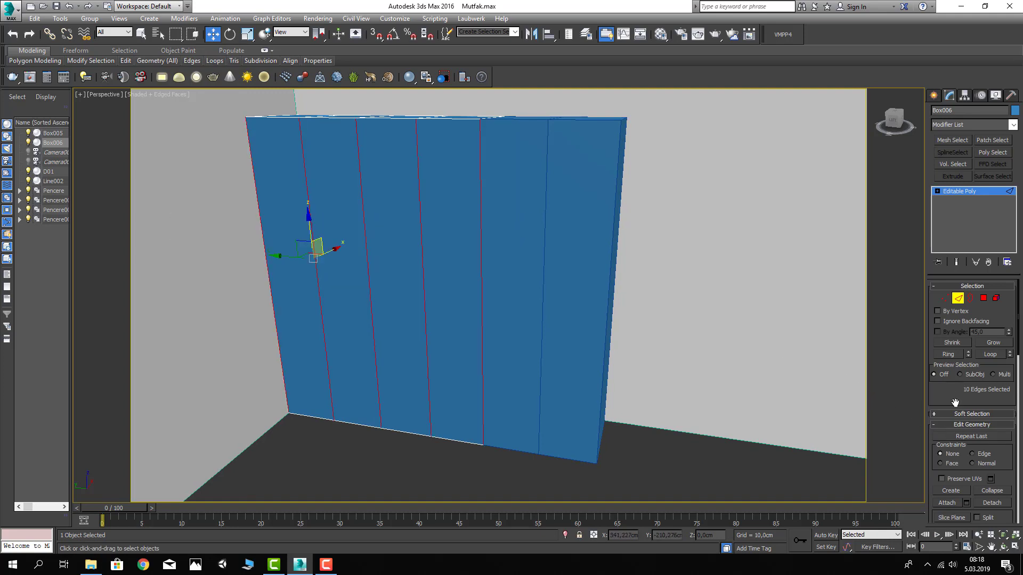
scroll(954, 394, "down", 2)
scroll(955, 381, "down", 2)
scroll(985, 445, "down", 2)
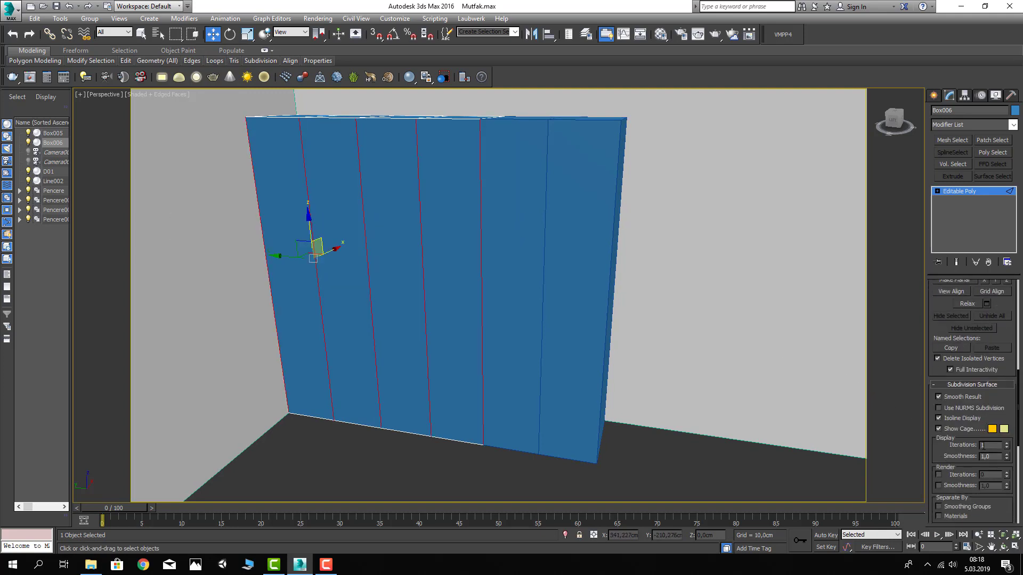
scroll(983, 426, "up", 2)
scroll(986, 405, "up", 2)
scroll(986, 396, "up", 2)
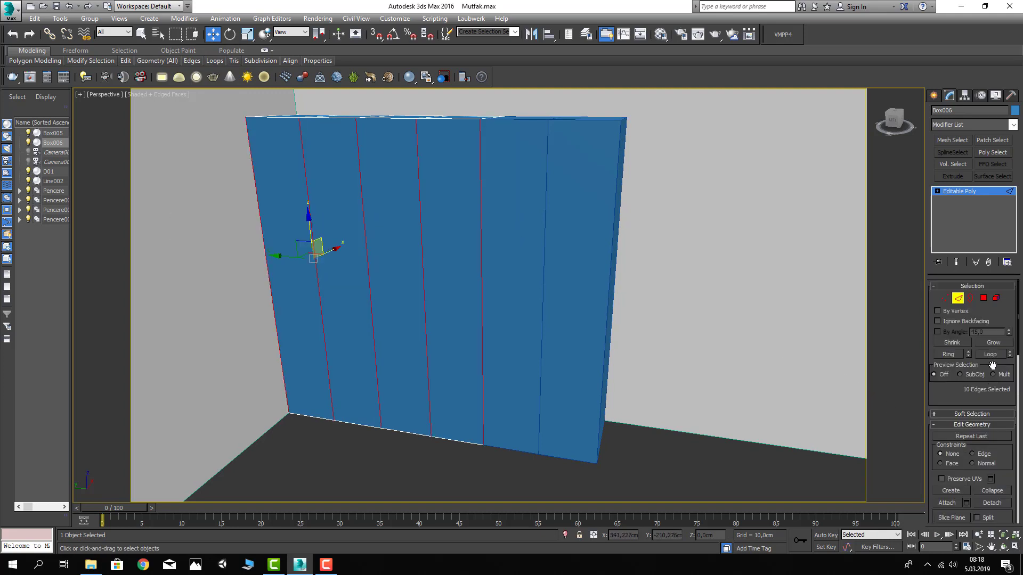
scroll(989, 401, "down", 2)
scroll(993, 401, "down", 2)
scroll(990, 436, "down", 2)
scroll(990, 475, "down", 2)
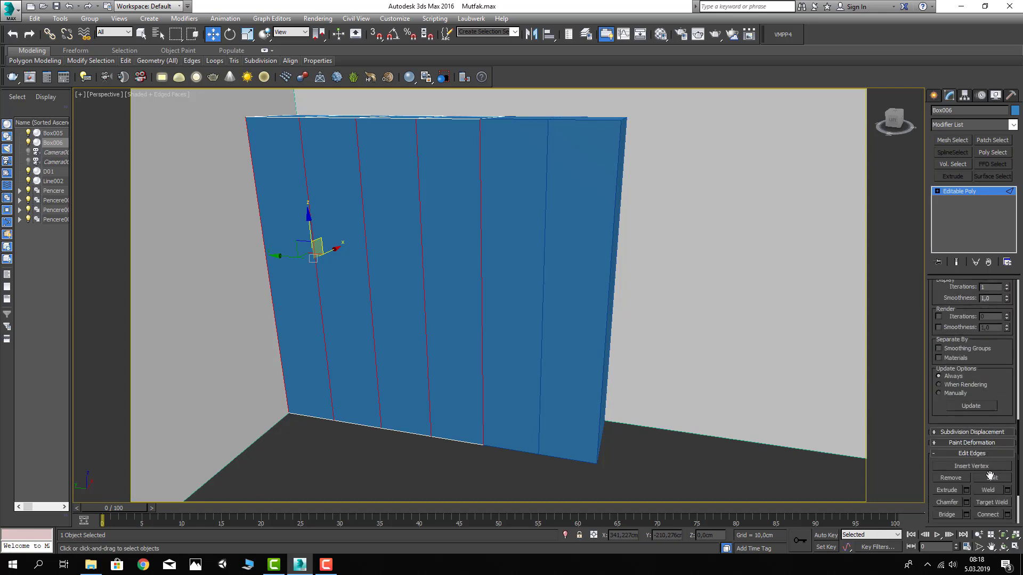
Connect the selected edges with one horizontal edge, splitting upper and lower rows
left_click(1006, 515)
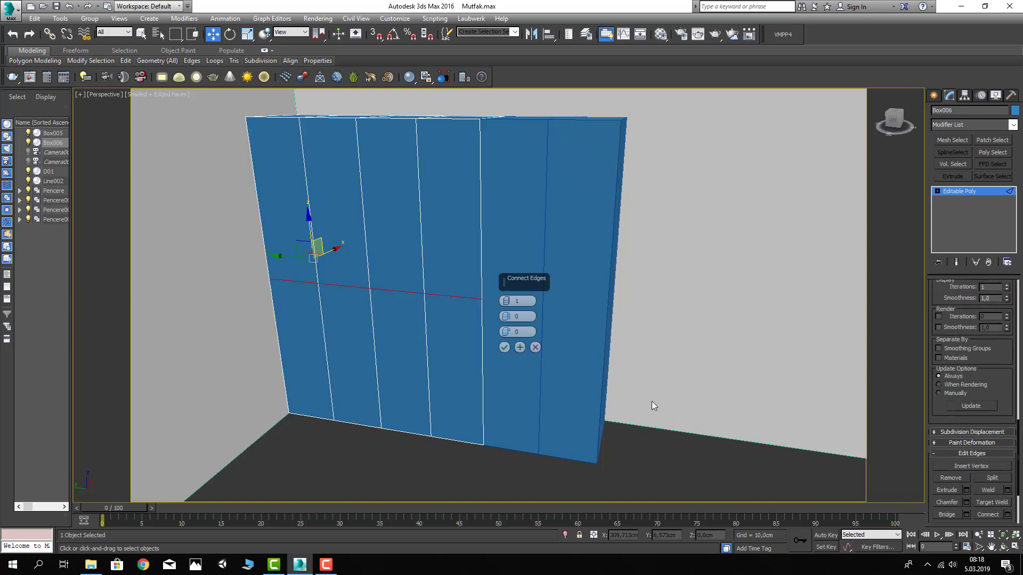
left_click(504, 348)
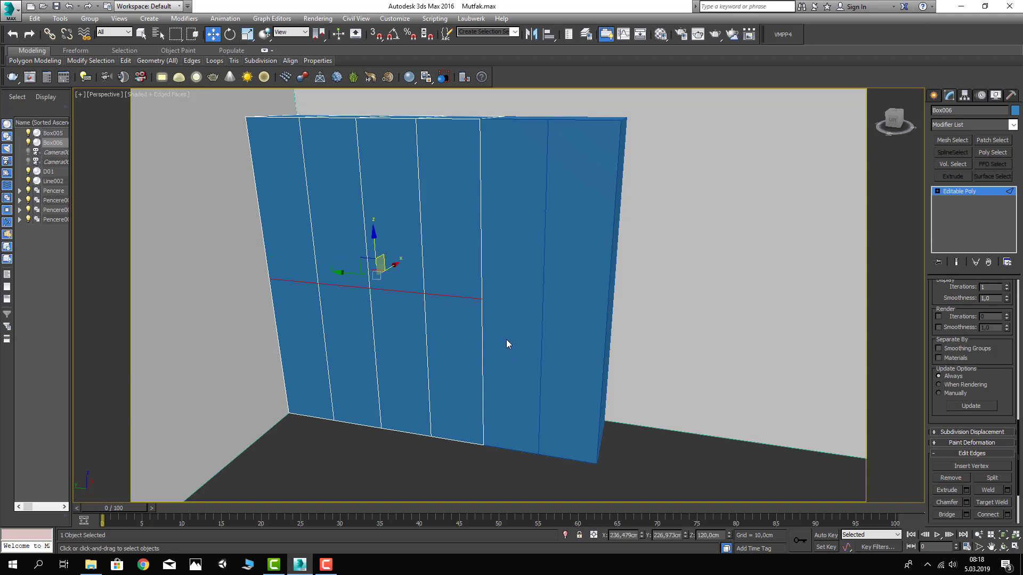
middle_click_drag(512, 283, 483, 287)
left_click(937, 190)
left_click(959, 225)
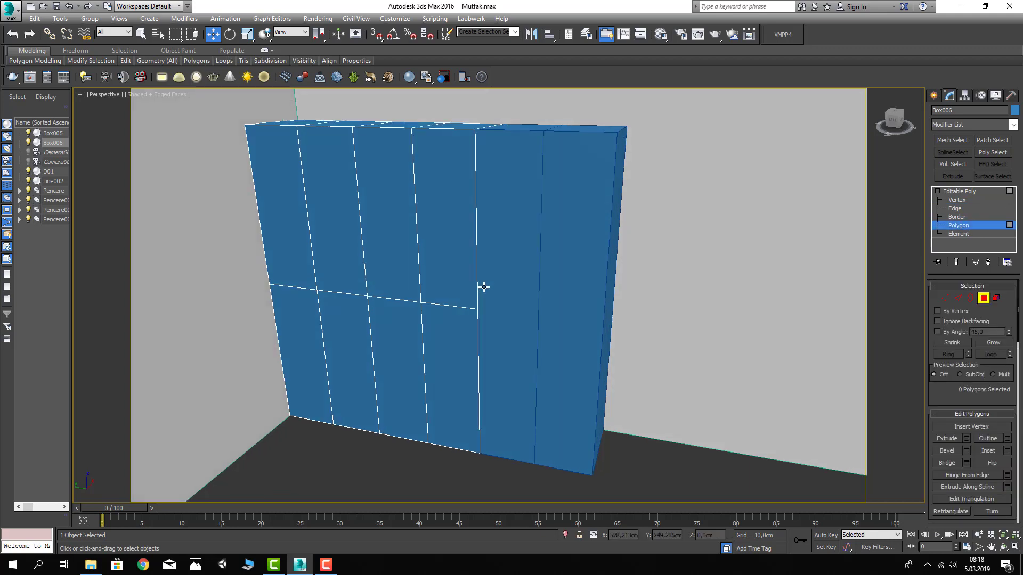
Select the nine front faces across the upper and lower rows of Box006
left_click(293, 211)
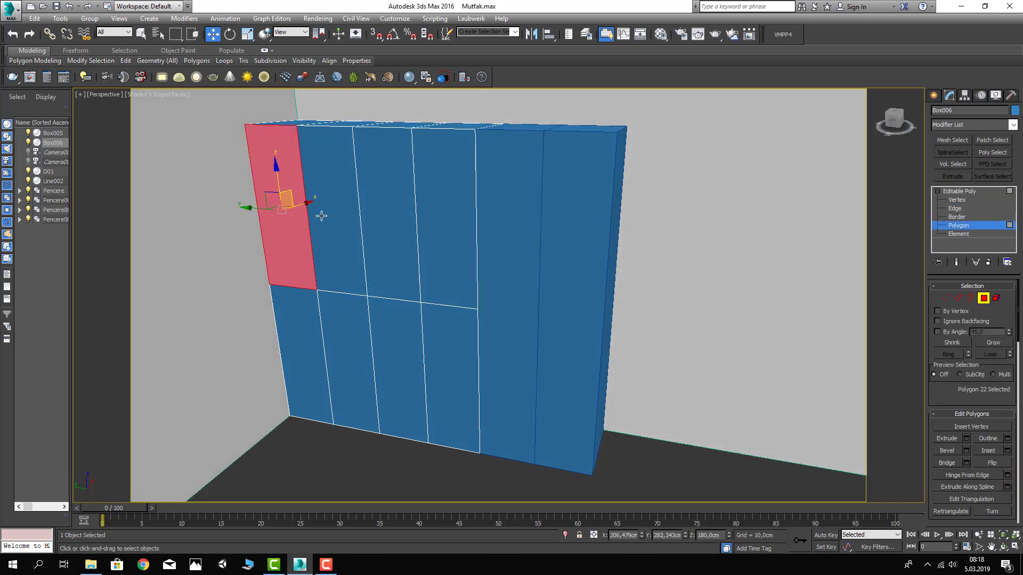
left_click(373, 224, "ctrl")
left_click(463, 233, "ctrl")
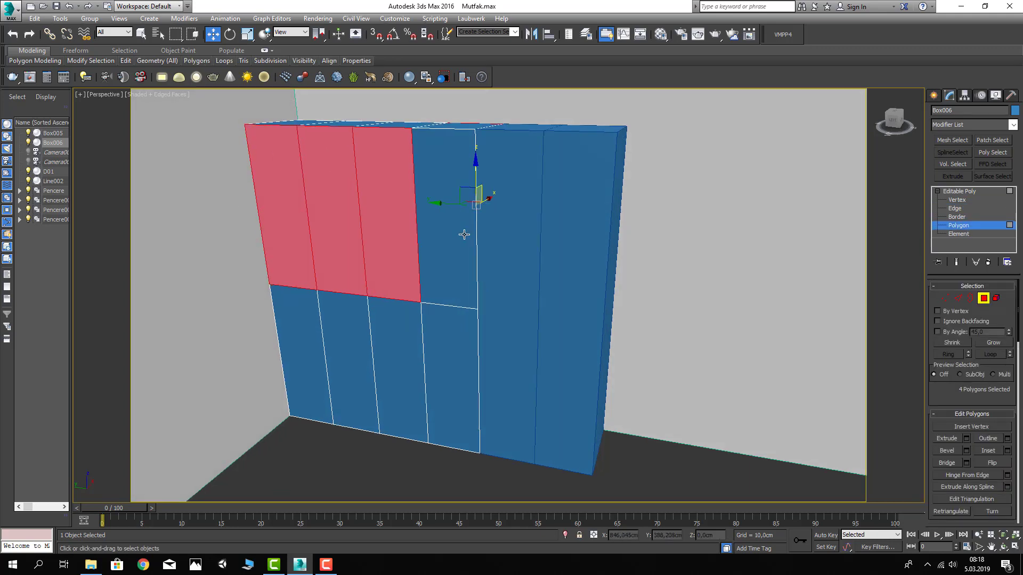
left_click(455, 323, "ctrl")
left_click(407, 327, "ctrl")
left_click(350, 329, "ctrl")
left_click(313, 326, "ctrl")
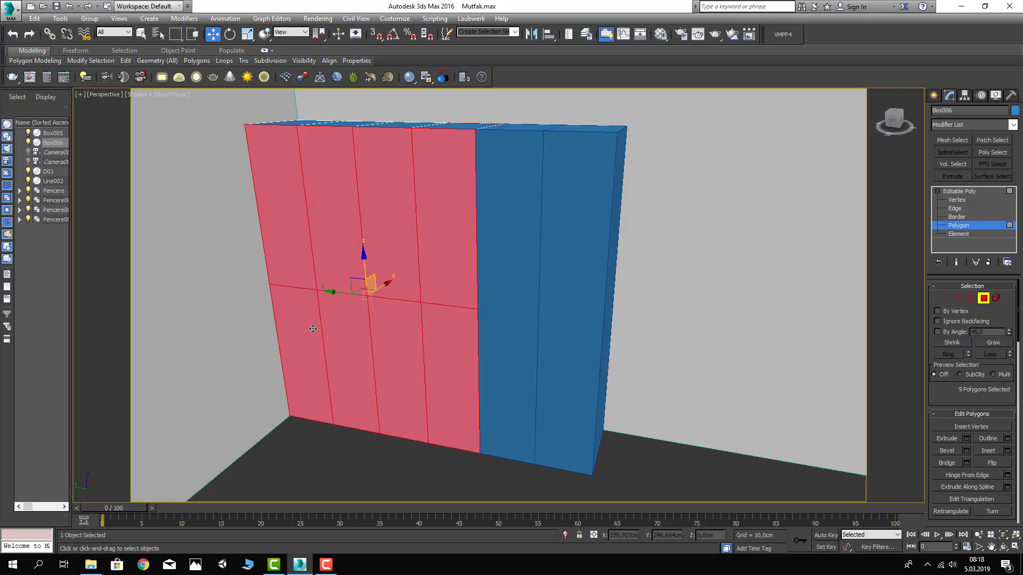
left_click(193, 34)
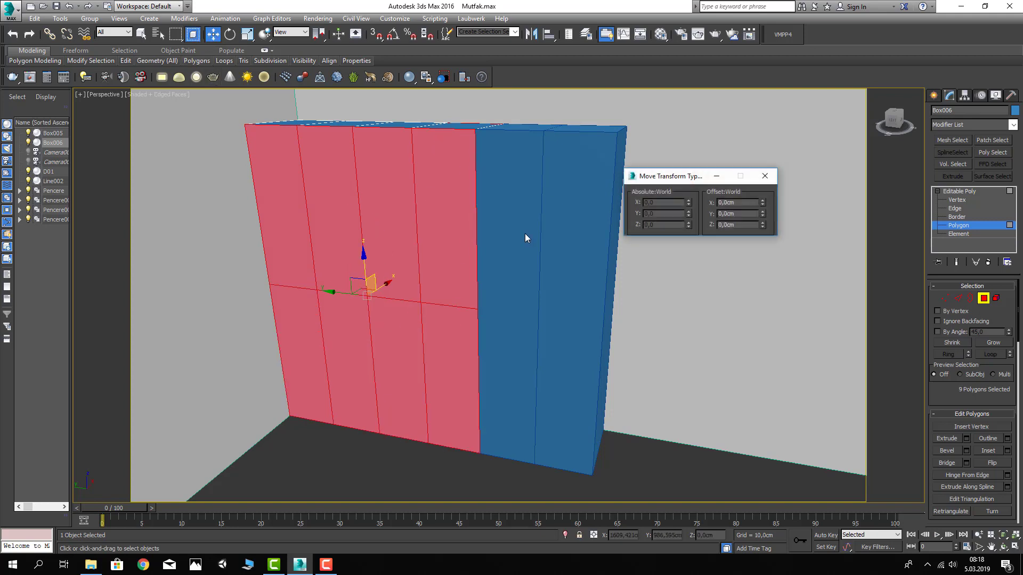
Move the selected faces 2 cm along world X using the Move Transform Type-In
key("F12")
type("2")
key("Return")
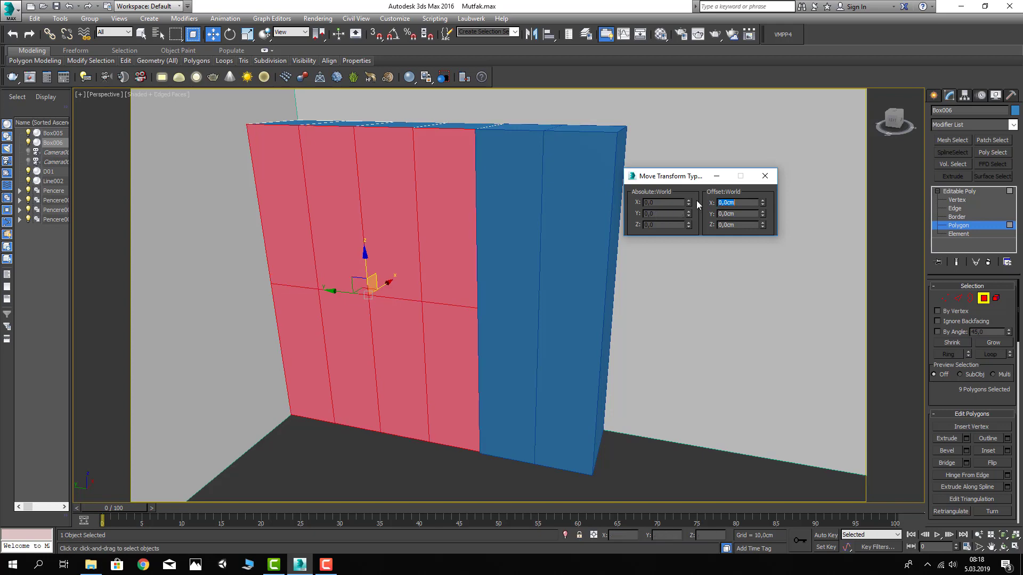
middle_click_drag(617, 213, 535, 234, "alt")
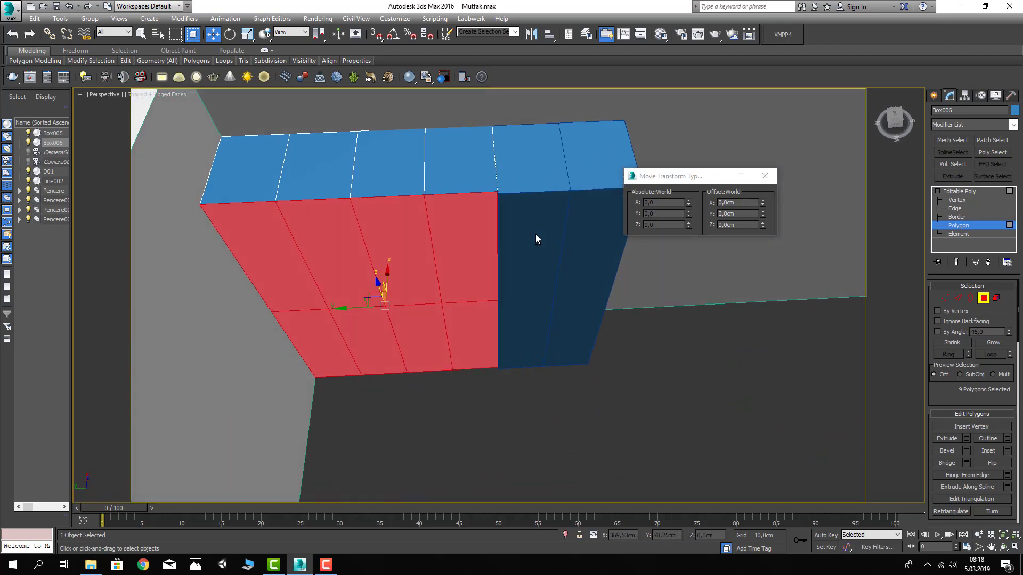
mouse_move(605, 239)
middle_mouse_down("alt")
mouse_move(512, 238)
mouse_move(568, 246)
middle_mouse_up("alt")
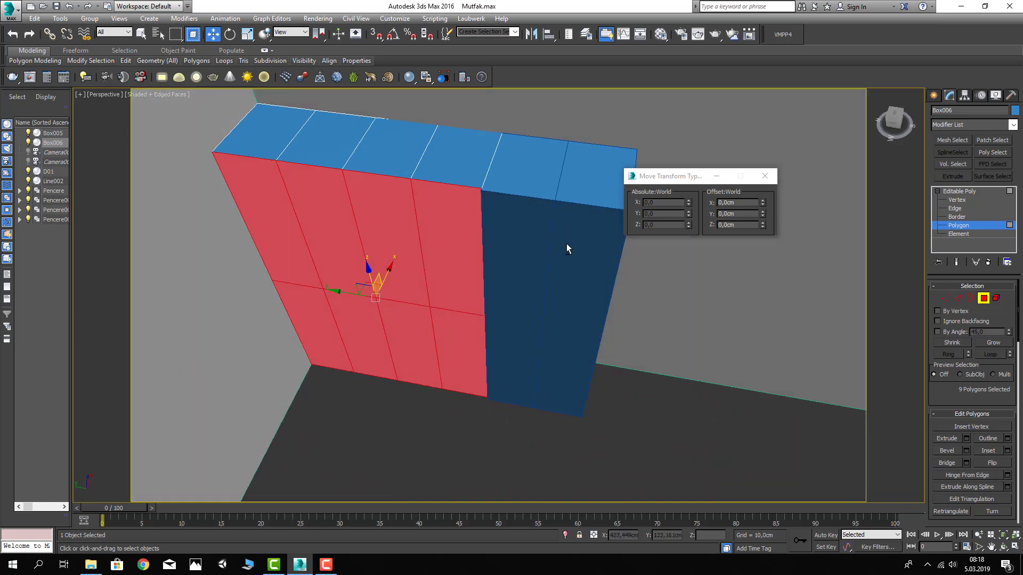
Exit Polygon level and select the D01 unit
left_click(983, 302)
left_click(581, 445)
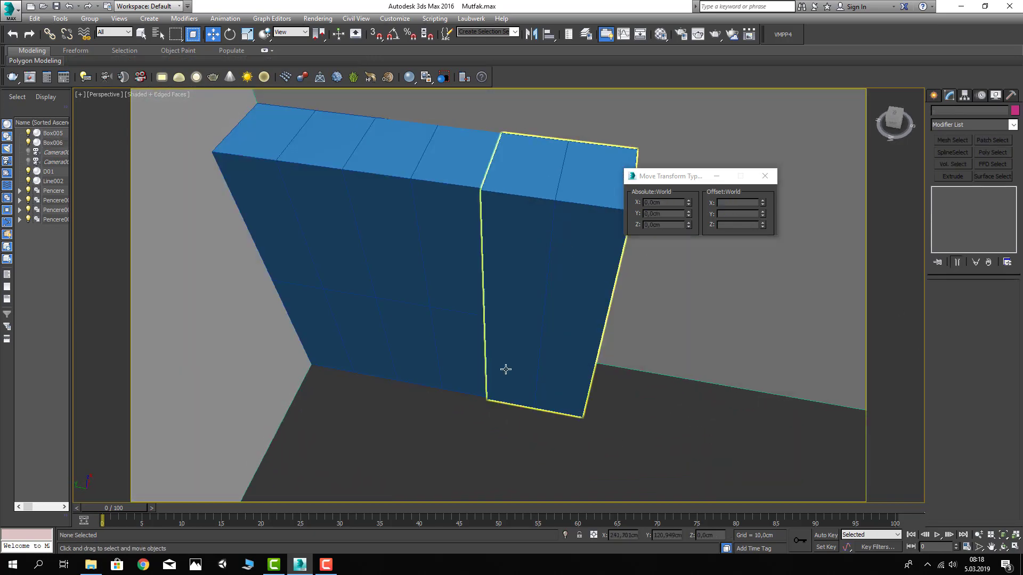
key("shift+z")
key("shift+z")
key("shift+z")
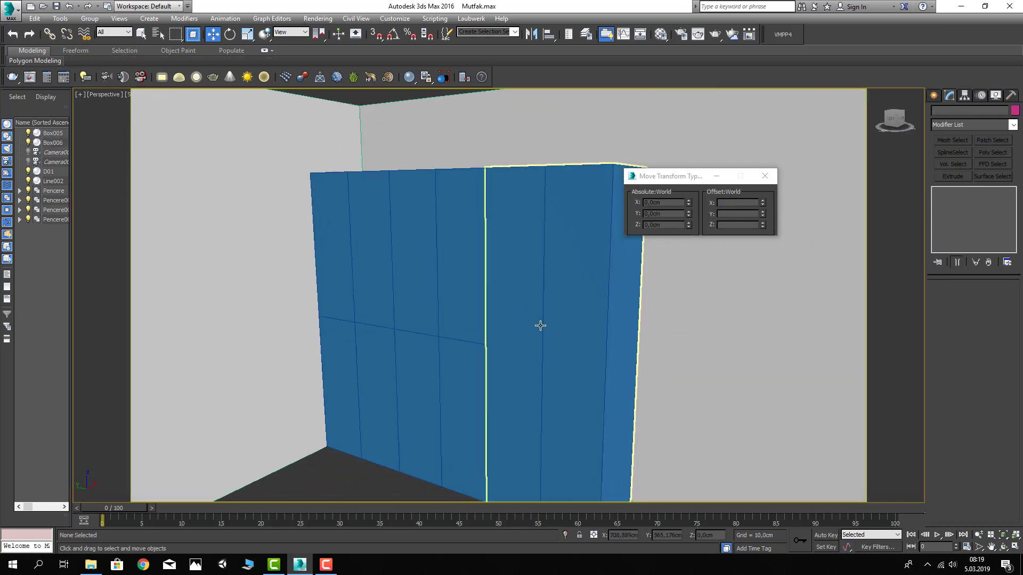
key("shift+z")
key("shift+z")
left_click(550, 327)
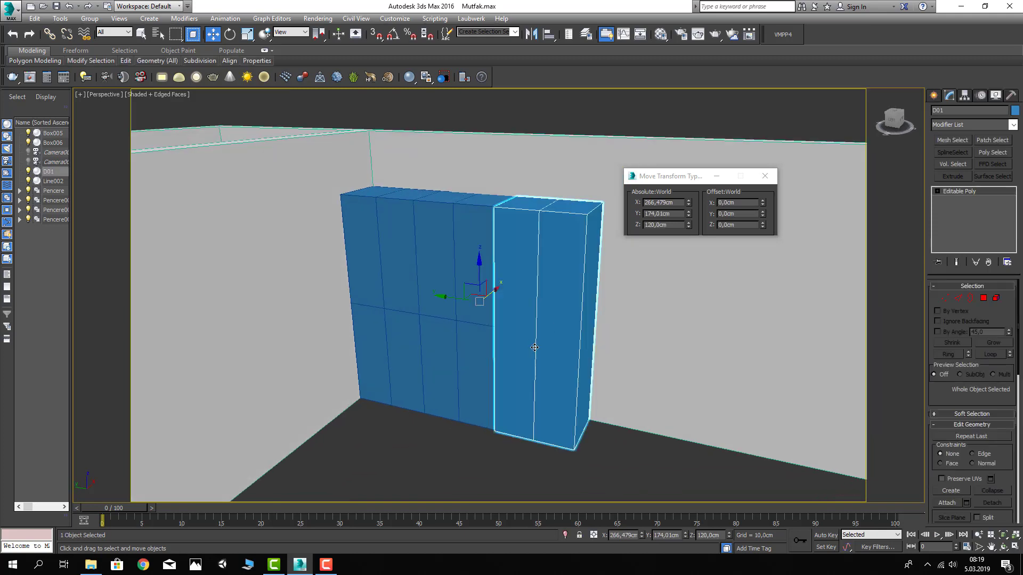
Box-select the vertical edges on D01's front at Edge level
key("2")
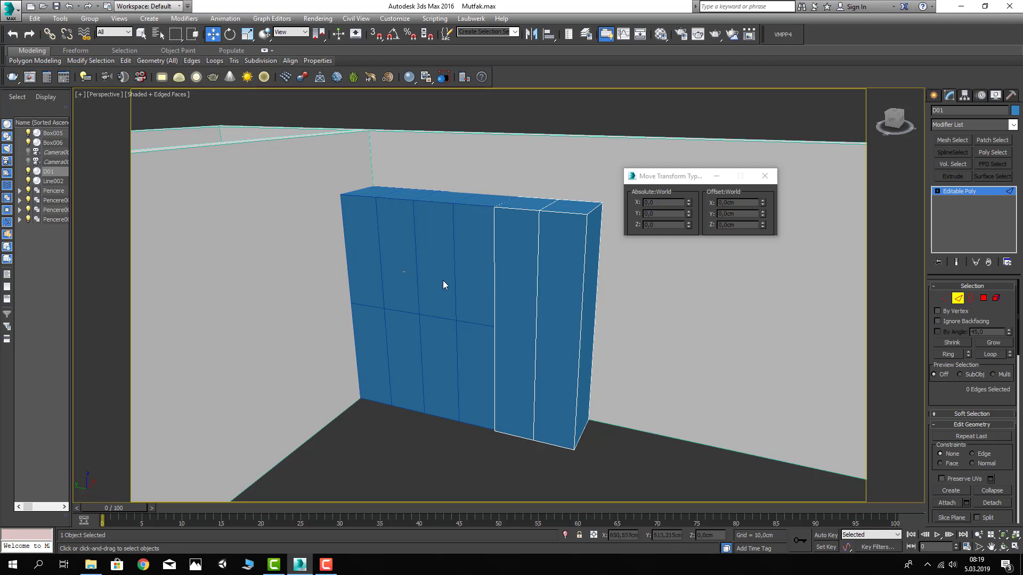
left_click_drag(477, 299, 646, 308)
middle_click_drag(645, 308, 640, 321)
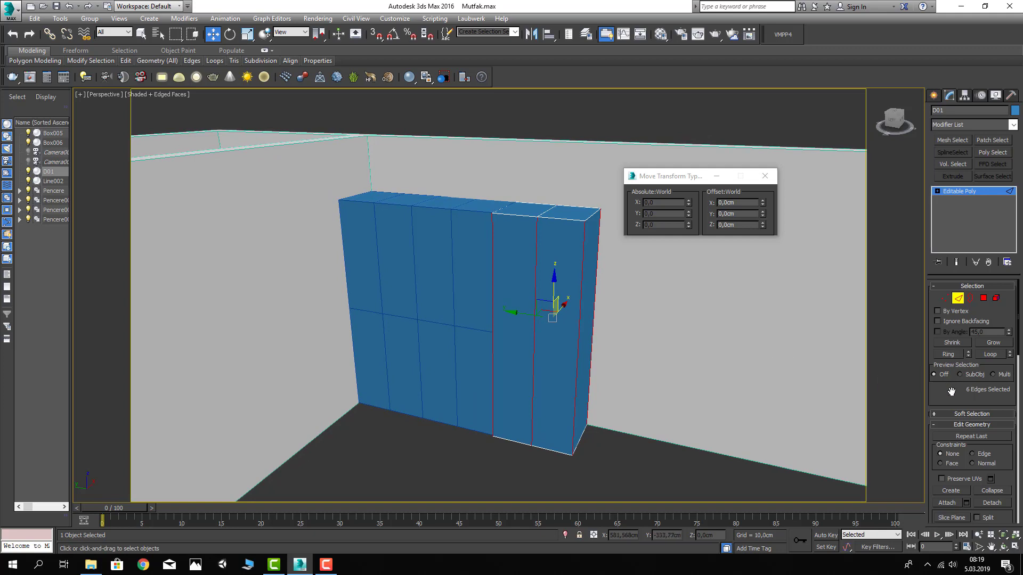
scroll(951, 392, "down", 5)
scroll(985, 411, "down", 5)
scroll(975, 436, "down", 5)
scroll(970, 469, "down", 5)
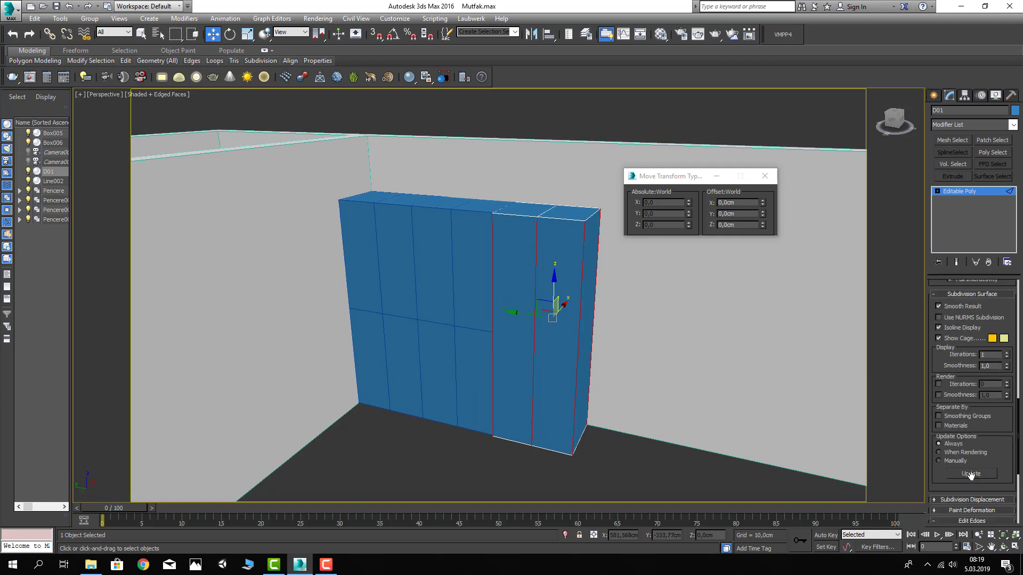
scroll(970, 475, "down", 5)
Connect the selected edges with 4 segments, creating five stacked panels
left_click(1007, 454)
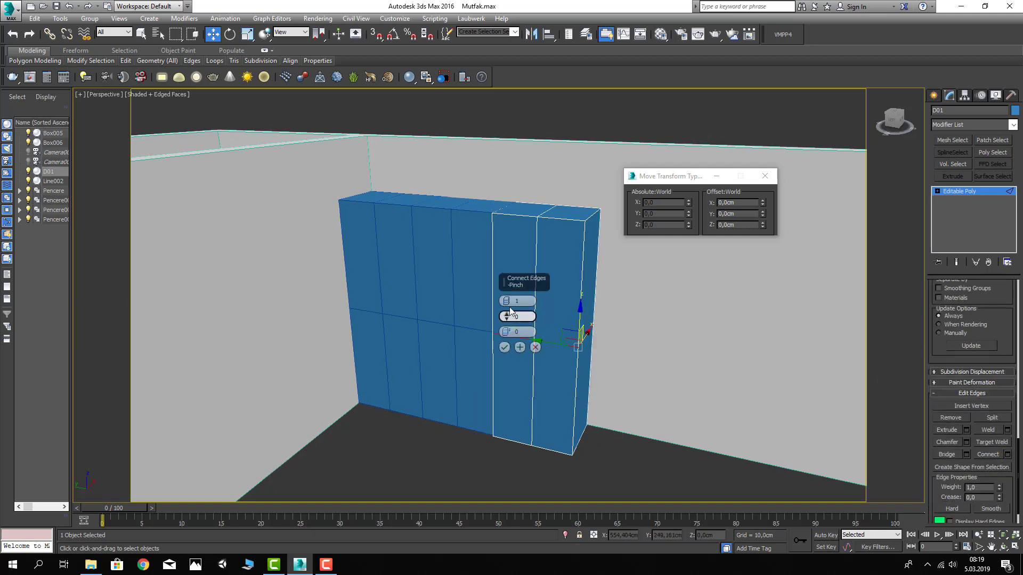
left_click_drag(509, 306, 509, 303)
mouse_move(479, 319)
middle_mouse_down("alt")
mouse_move(423, 331)
mouse_move(445, 309)
middle_mouse_up("alt")
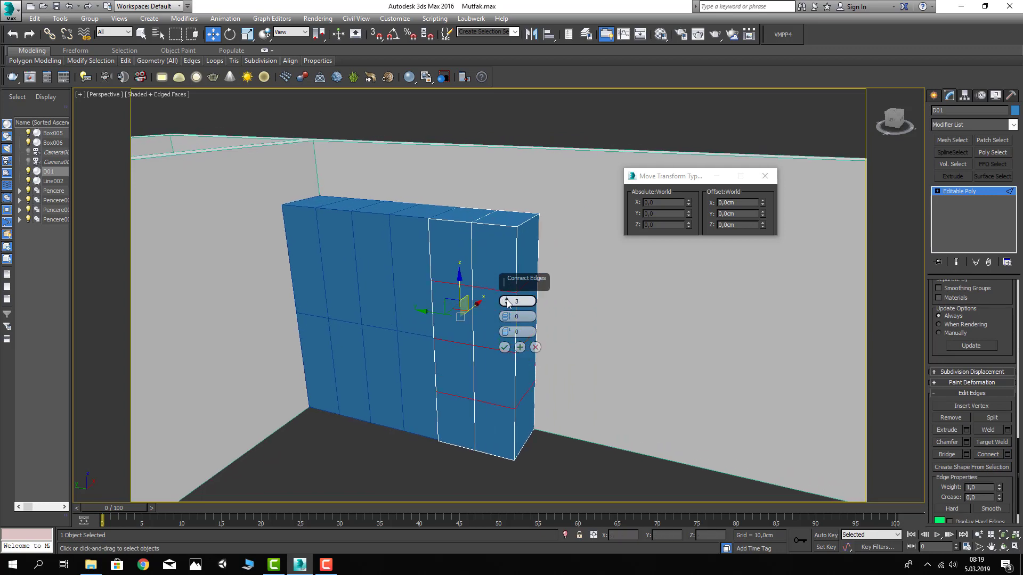
left_click_drag(508, 302, 508, 300)
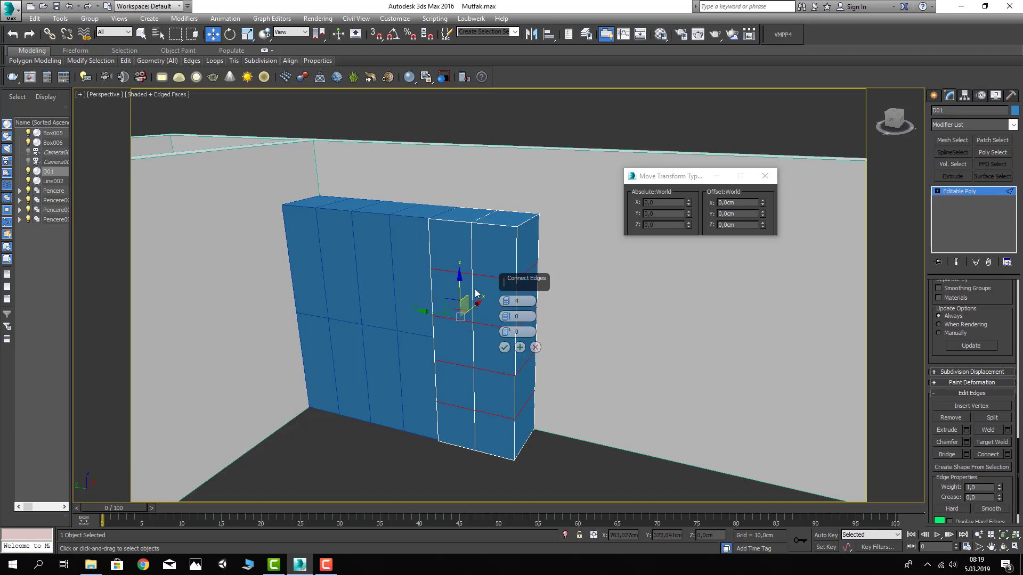
left_click(504, 347)
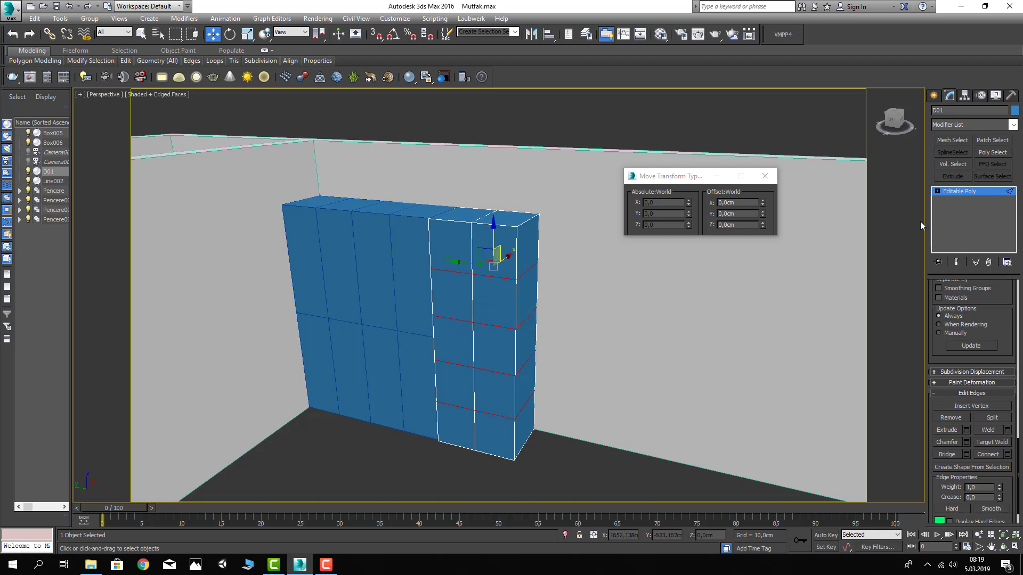
Select the ten front faces of D01's right column at Polygon level
key("4")
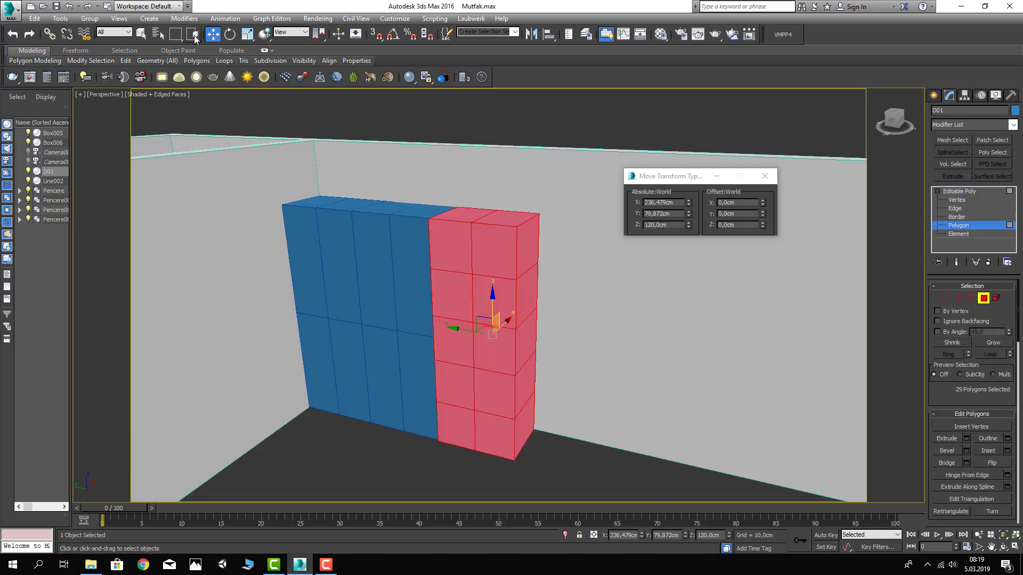
left_click(194, 35)
key("q")
left_click(450, 253)
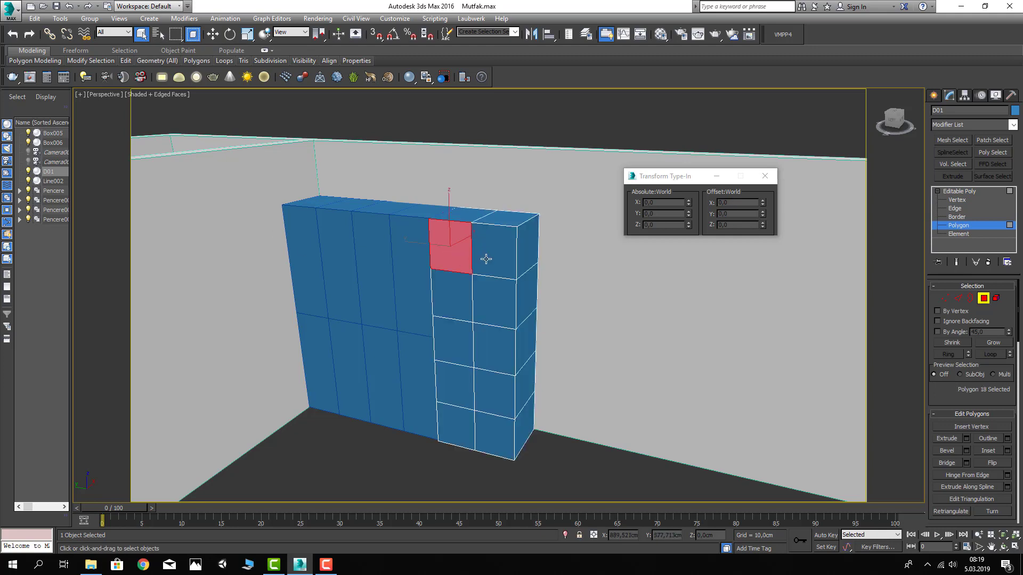
left_click(484, 259, "ctrl")
left_click(492, 301, "ctrl")
left_click(455, 291, "ctrl")
left_click(454, 323, "ctrl")
left_click(477, 342, "ctrl")
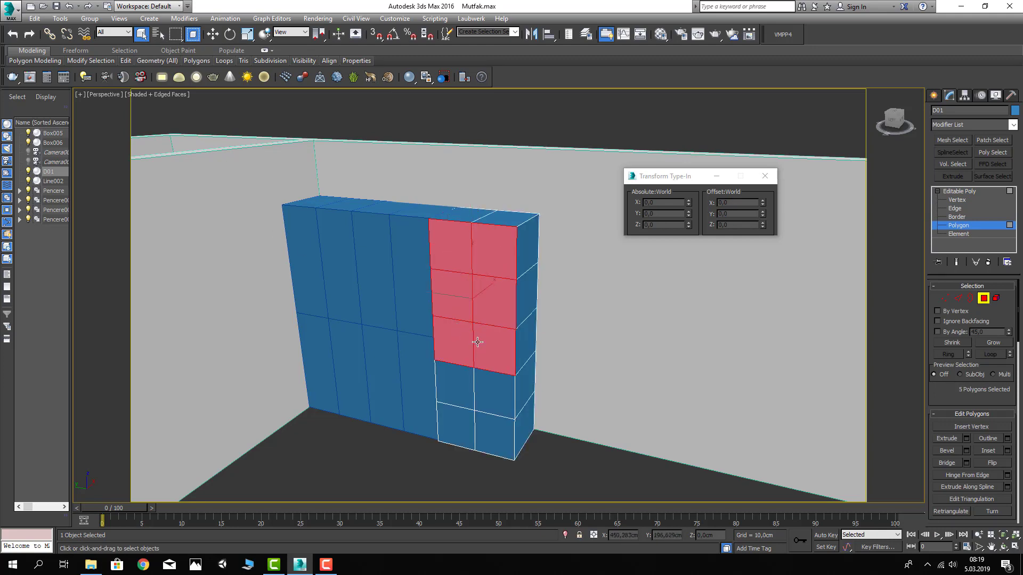
left_click(494, 387, "ctrl")
left_click(456, 386, "ctrl")
left_click(456, 426, "ctrl")
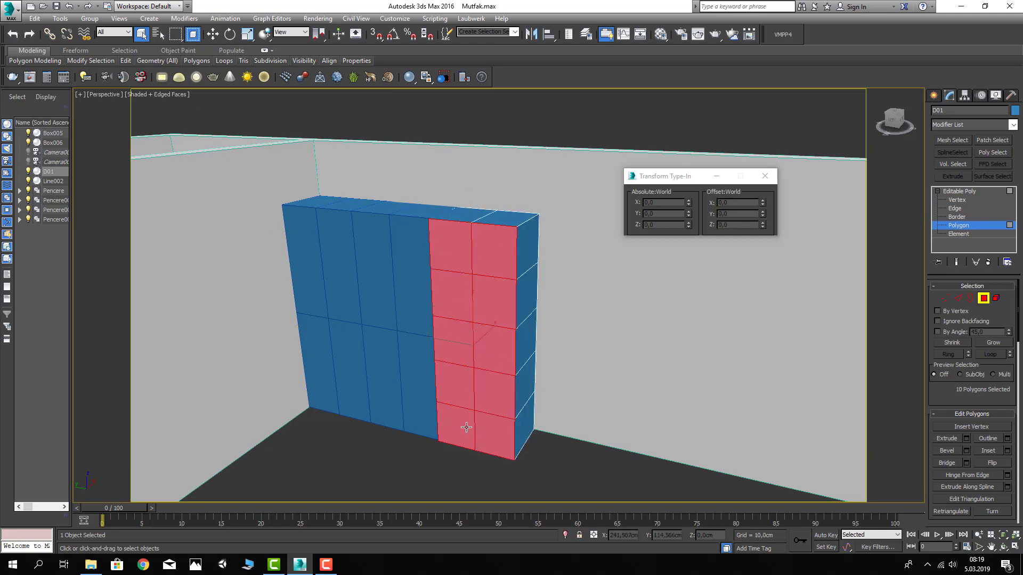
middle_click_drag(471, 423, 488, 381, "alt")
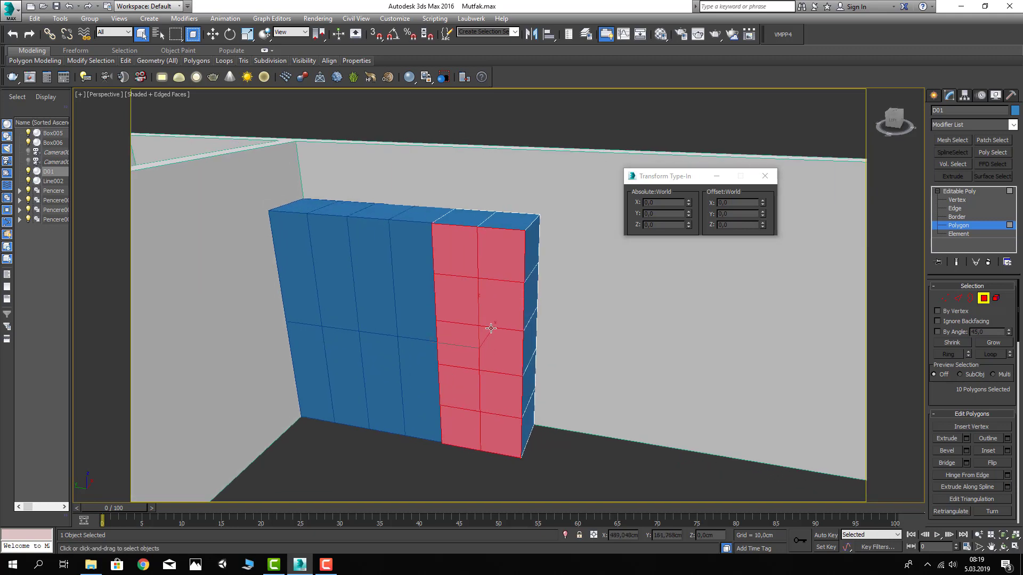
scroll(474, 300, "up", 3)
Inset the selected front faces by 1.2cm
left_click(1007, 451)
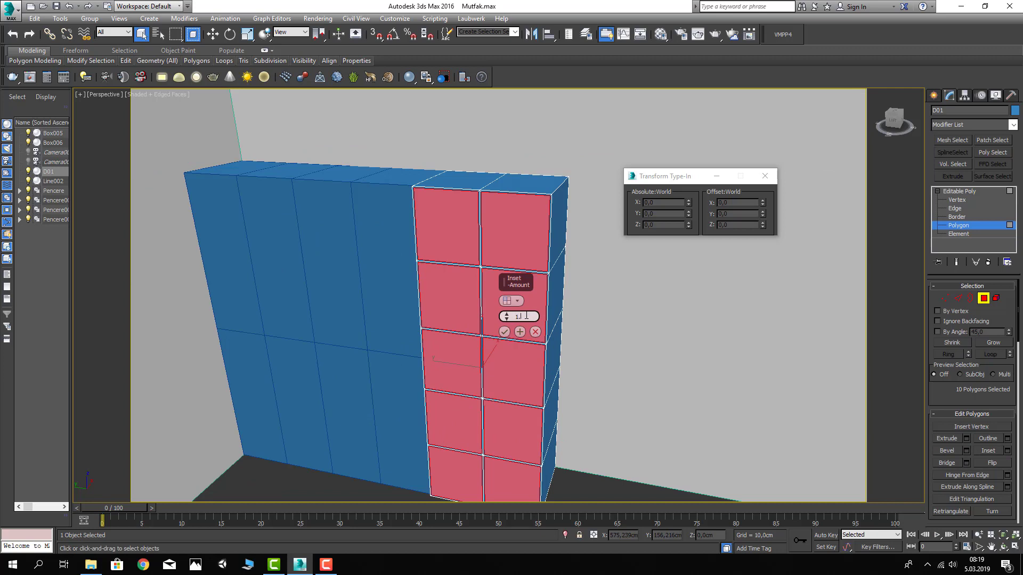
type("2")
key("Return")
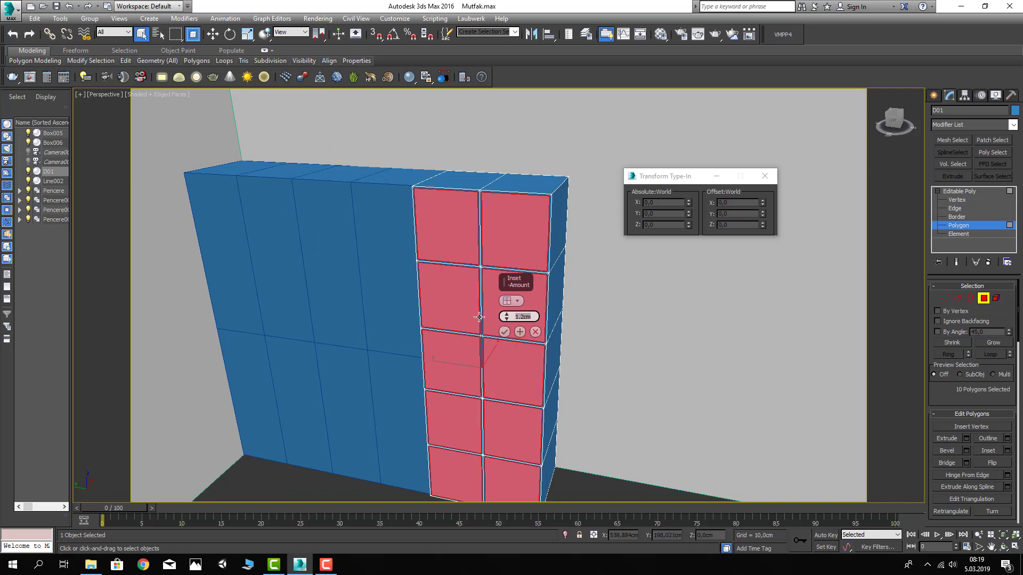
left_click(504, 331)
middle_click_drag(504, 335, 500, 234, "alt")
scroll(500, 233, "up", 3)
scroll(499, 231, "up", 1)
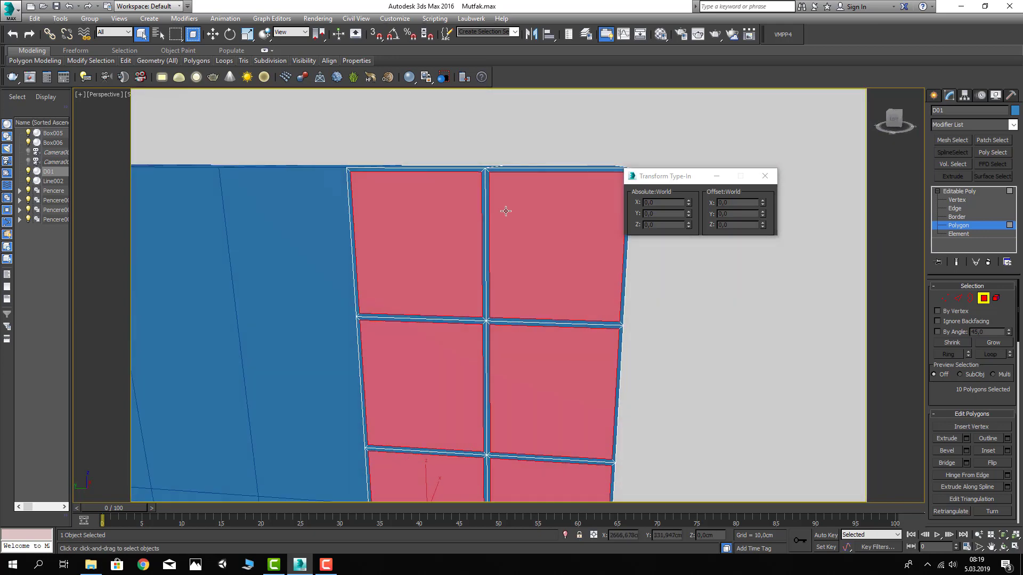
In the Left view at Vertex level, select D01's top row of vertices
right_click(502, 206)
left_click(543, 171)
key("f")
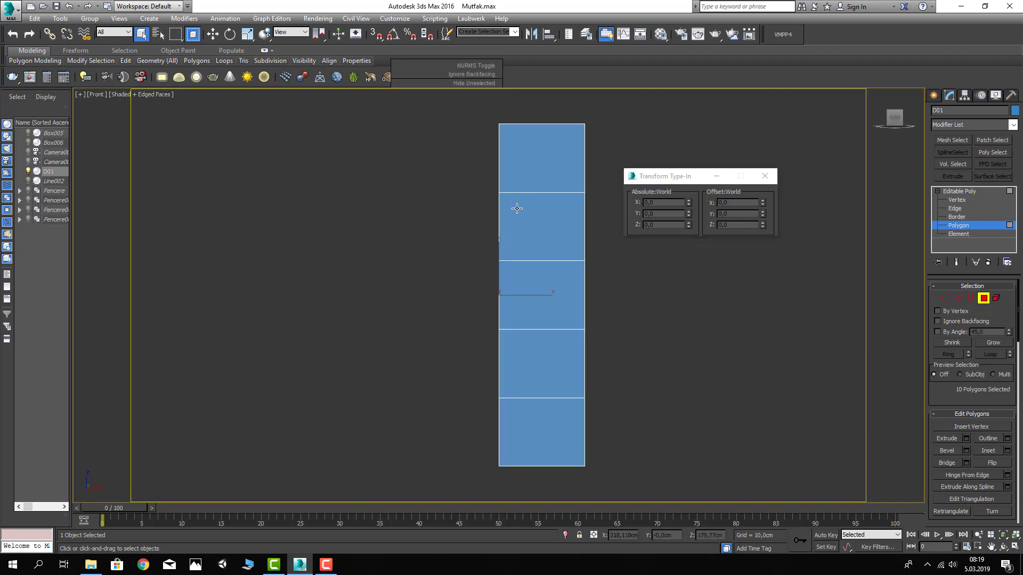
left_click(766, 177)
left_click(887, 118)
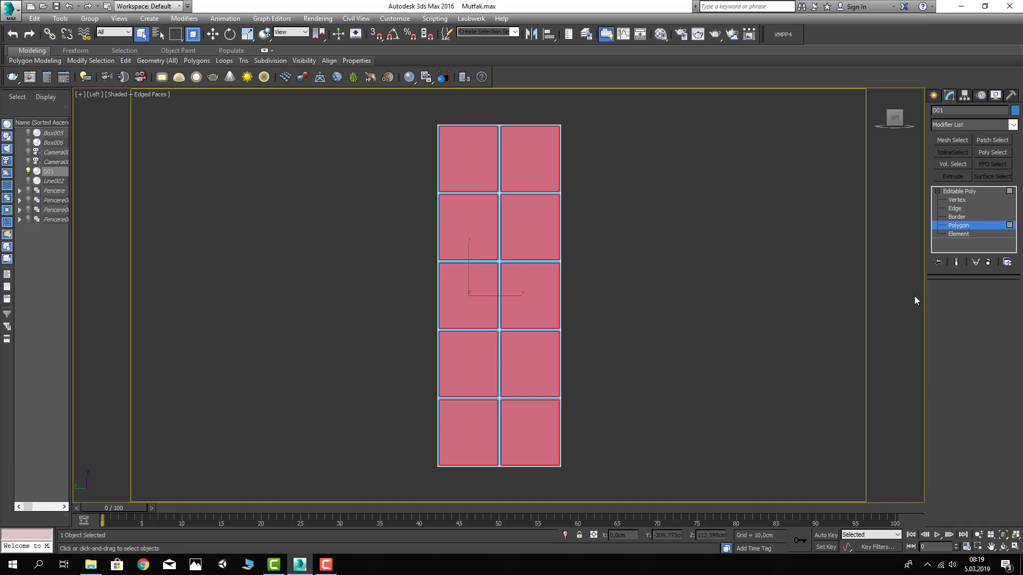
key("1")
scroll(504, 160, "up", 4)
mouse_move(707, 228)
left_mouse_down()
mouse_move(345, 157)
mouse_move(344, 169)
left_mouse_up()
scroll(497, 148, "up", 3)
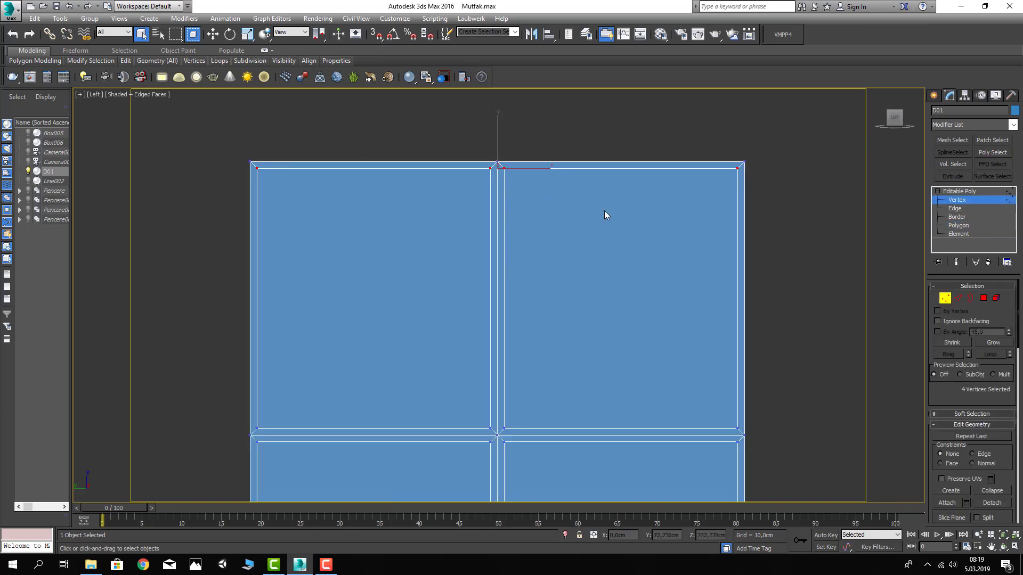
Move the top vertices down 1.2cm to Z 237,6 via Transform Type-In
right_click(213, 34)
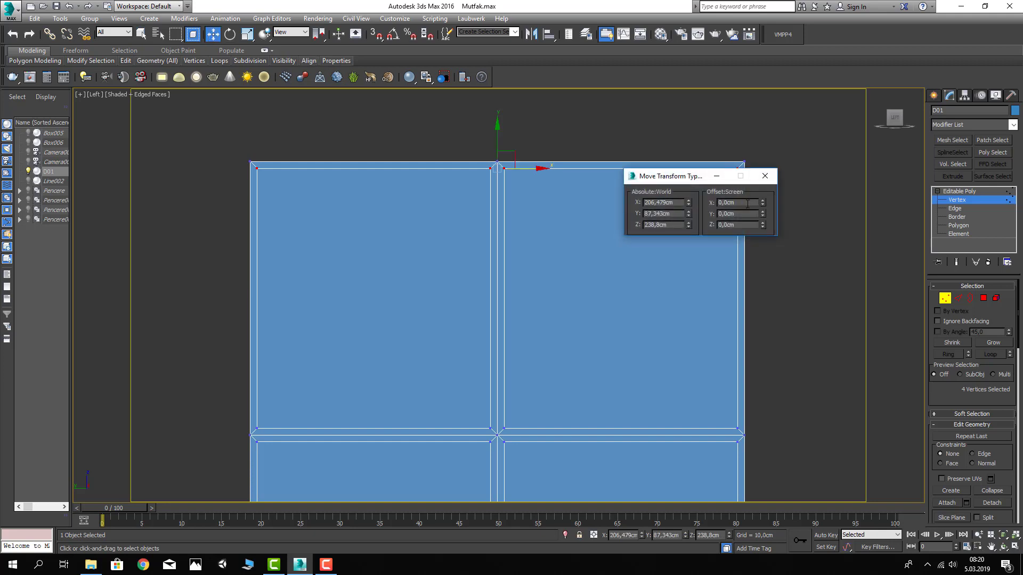
type("1,2")
key("Return")
scroll(328, 127, "up", 1)
scroll(298, 181, "down", 4)
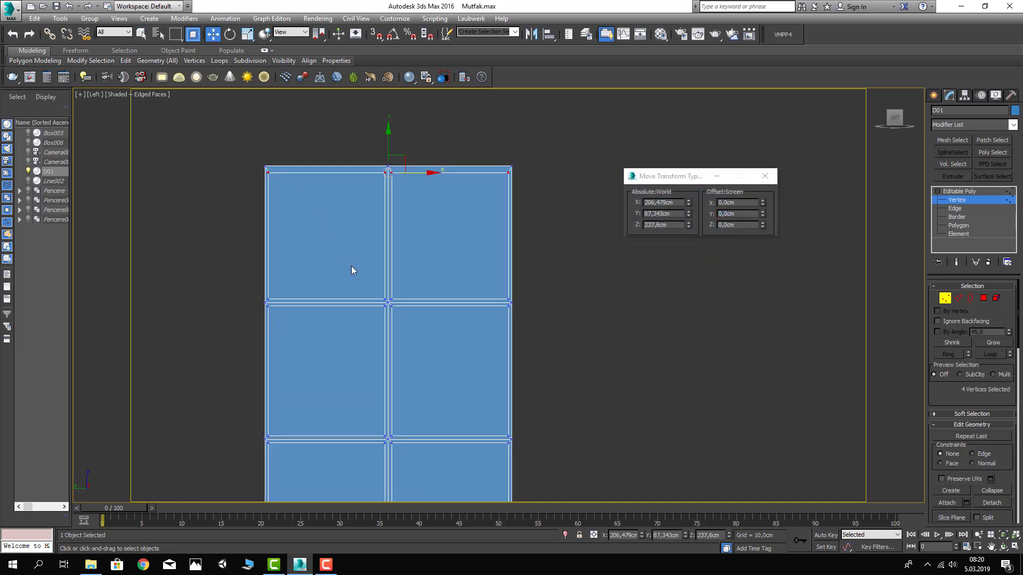
scroll(389, 268, "down", 2)
scroll(352, 320, "up", 1)
scroll(329, 361, "up", 2)
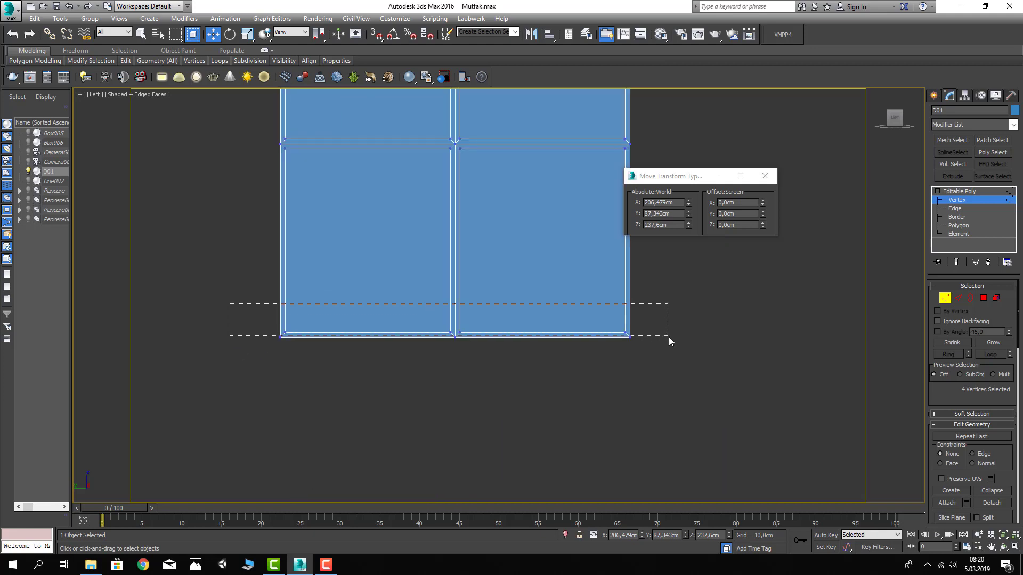
Raise the bottom row of vertices 1.2cm to Z 2,4, then deselect them
left_click_drag(669, 335, 670, 334)
middle_click_drag(586, 297, 588, 313)
type("1,2")
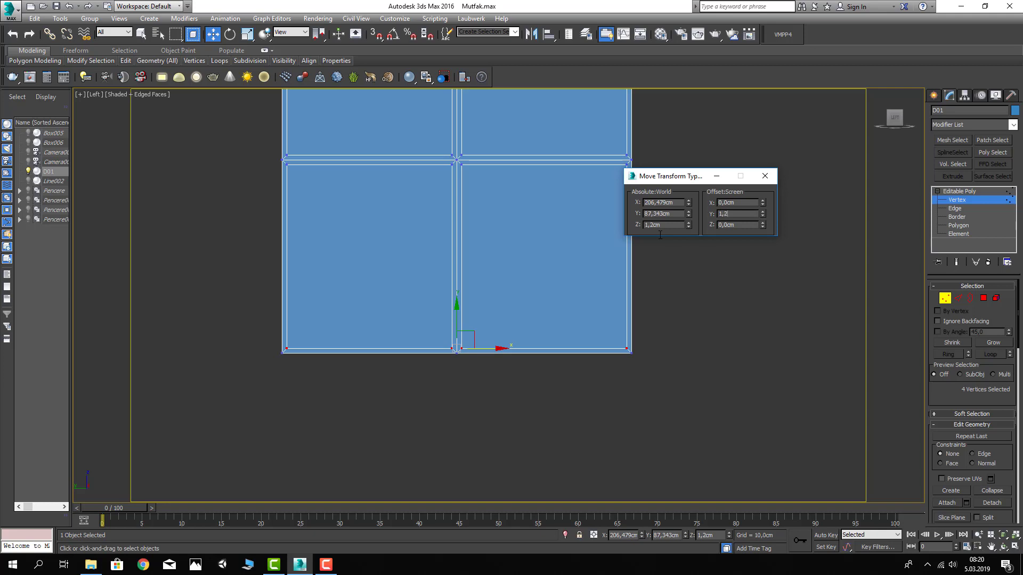
key("Return")
scroll(286, 384, "down", 1)
scroll(276, 346, "down", 3)
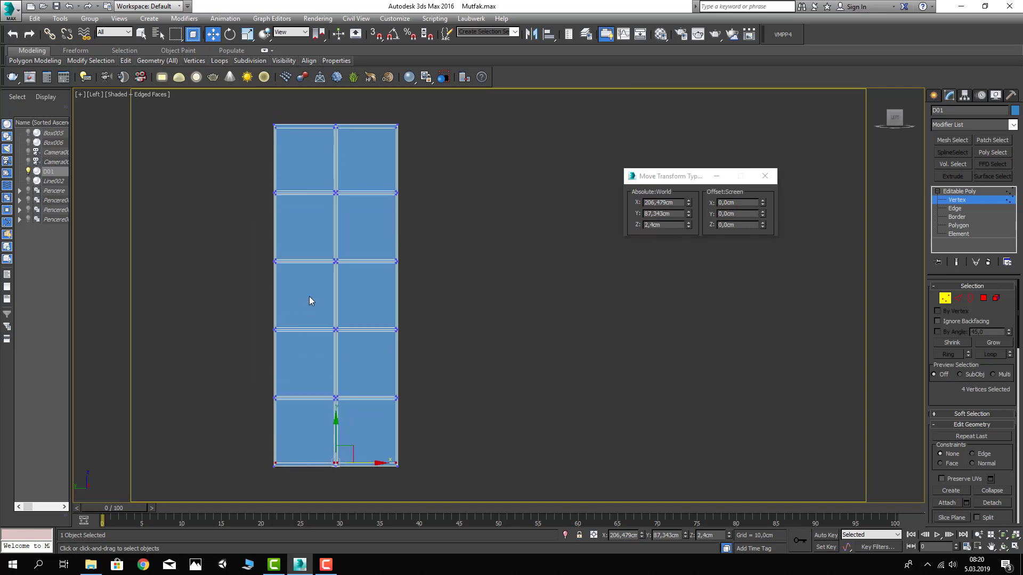
scroll(286, 125, "up", 4)
mouse_move(260, 126)
left_mouse_down()
mouse_move(294, 465)
mouse_move(296, 456)
left_mouse_up()
Select the junction vertices along the door grid's left edge
left_click(256, 186)
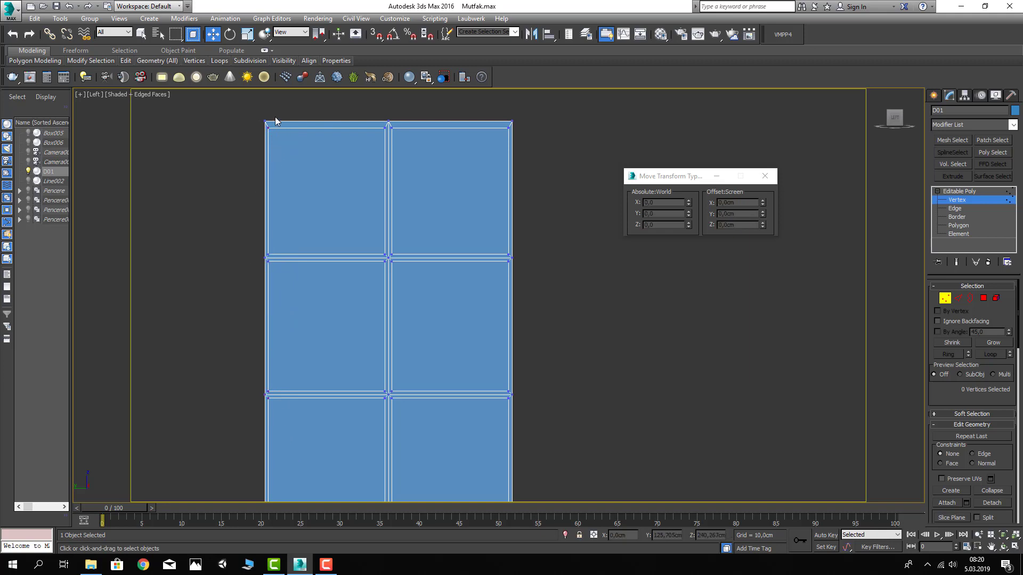
scroll(276, 131, "up", 2)
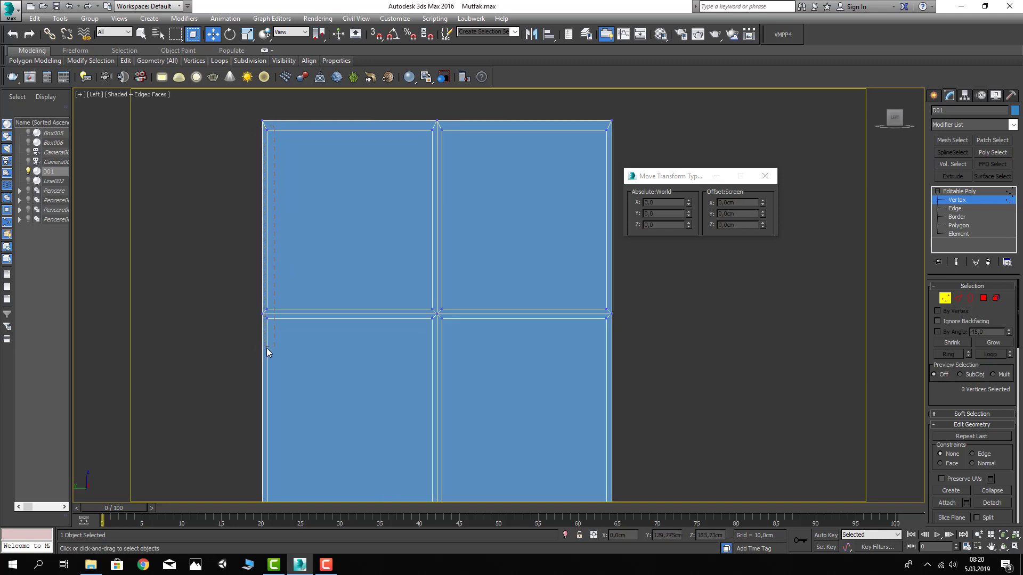
left_click_drag(267, 347, 266, 348)
middle_click_drag(284, 394, 274, 269)
left_click_drag(300, 215, 270, 283)
middle_click_drag(269, 283, 293, 200)
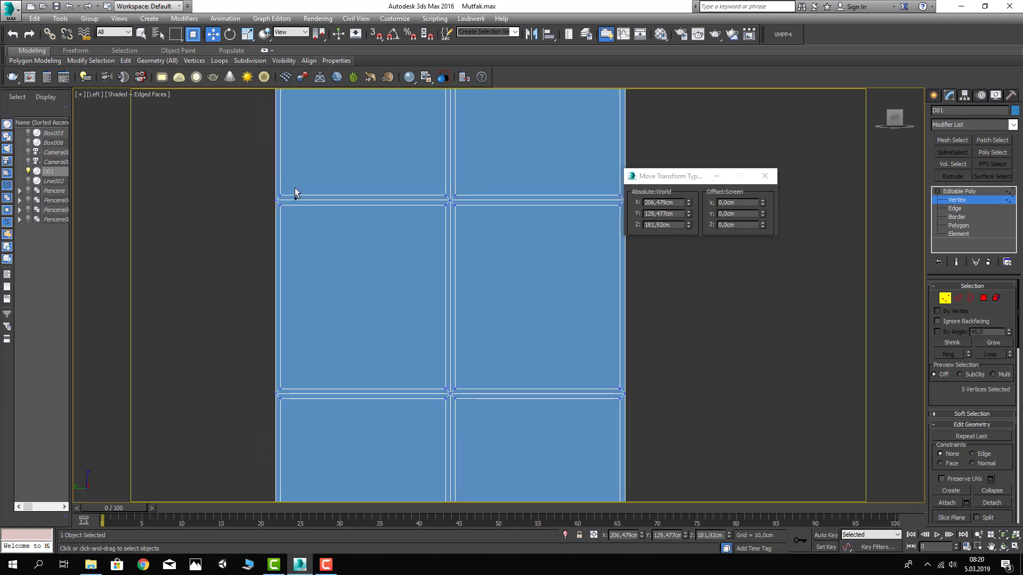
left_click_drag(282, 233, 281, 234, "ctrl")
middle_click_drag(280, 290, 326, 201)
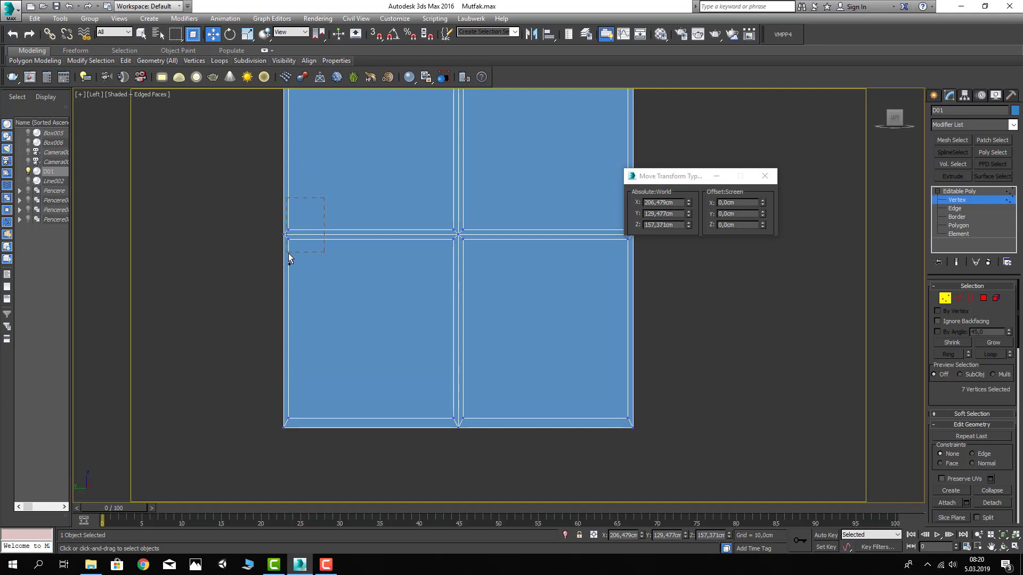
left_click_drag(289, 256, 289, 258, "ctrl")
Shift the left-edge vertices 1.2cm inward with an X offset of 1,2
scroll(289, 259, "down", 3)
scroll(289, 258, "down", 3)
scroll(282, 267, "up", 2)
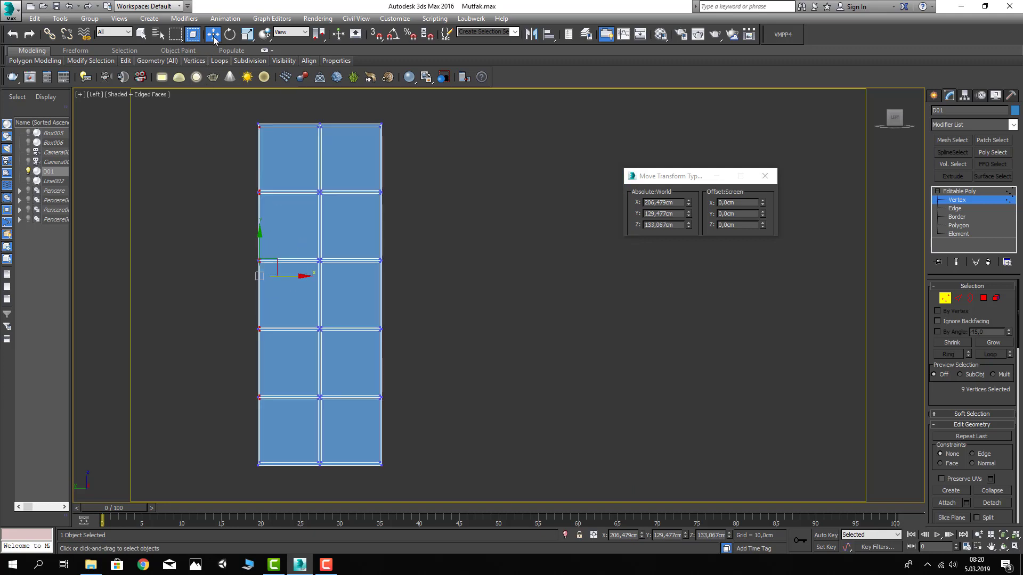
type("1,2")
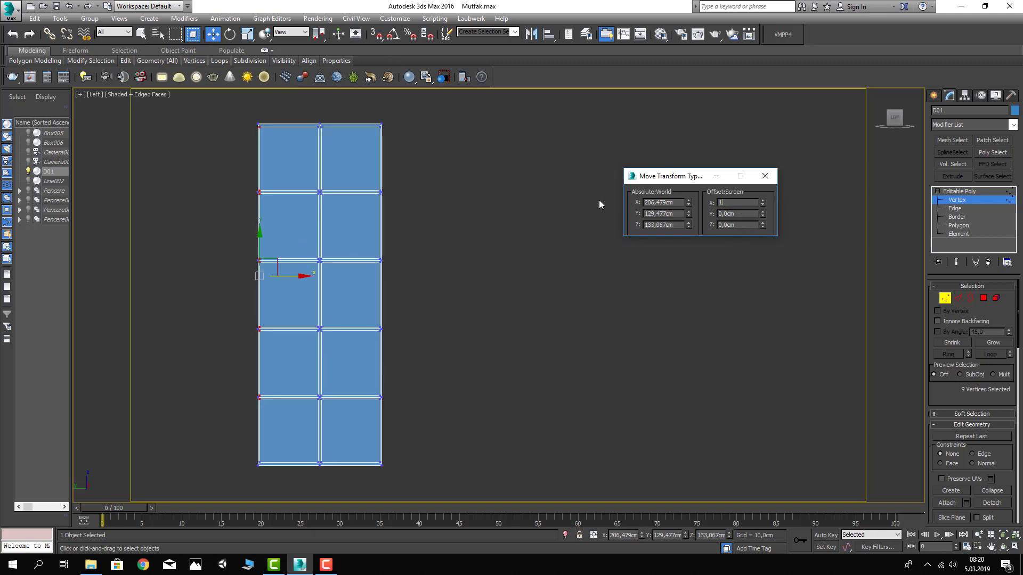
key("Return")
scroll(368, 128, "up", 3)
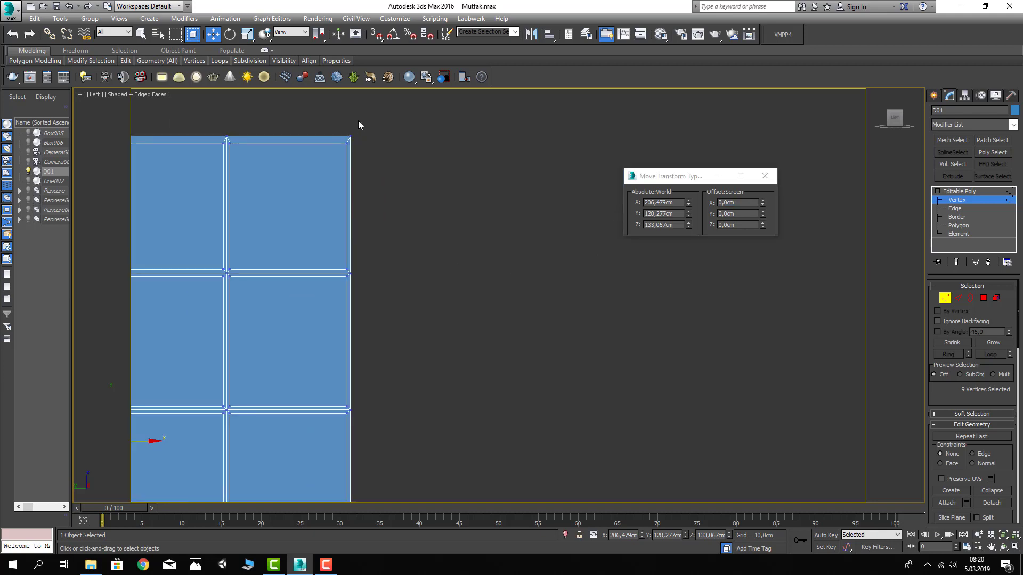
scroll(313, 171, "up", 2)
Select the junction vertices along the door grid's right edge
left_click(335, 165)
scroll(314, 296, "up", 3)
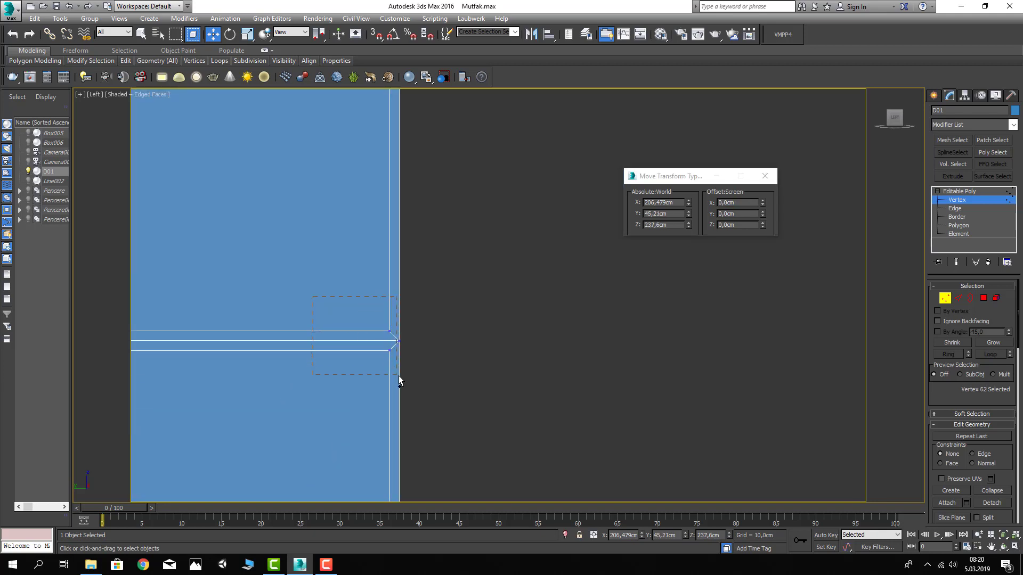
left_click_drag(313, 297, 399, 380)
scroll(418, 206, "down", 3)
scroll(410, 295, "up", 2)
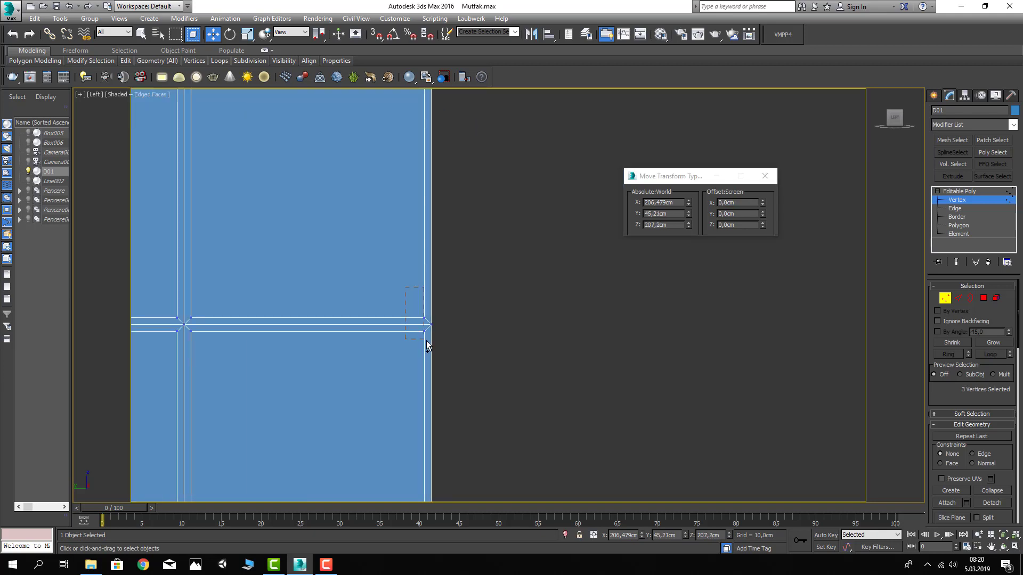
mouse_move(426, 340)
left_mouse_down()
mouse_move(381, 335)
mouse_move(378, 355)
left_mouse_up()
scroll(421, 319, "down", 3)
scroll(373, 256, "up", 3)
scroll(391, 266, "down", 3)
scroll(350, 356, "up", 3)
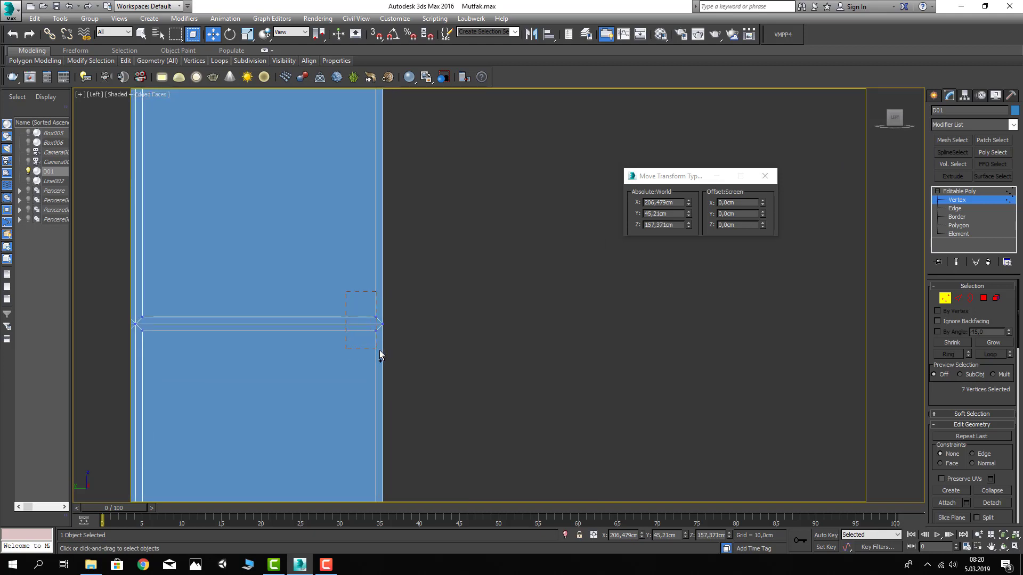
scroll(378, 354, "down", 3)
scroll(367, 426, "up", 3)
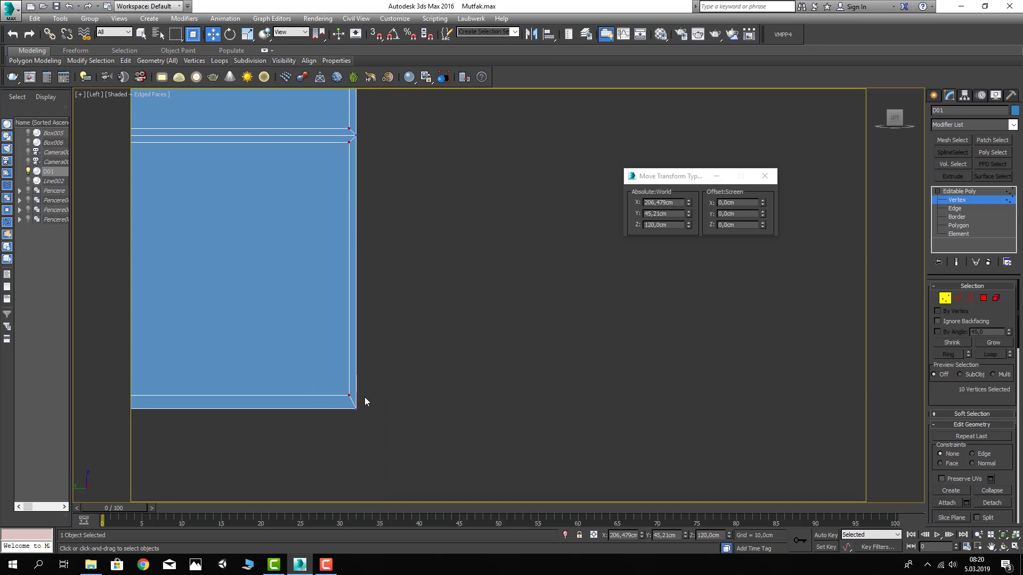
scroll(365, 397, "down", 4)
Move the right-edge vertices inward with an offset of −1,2, then return to Polygon level
double_click(735, 203)
type("-1")
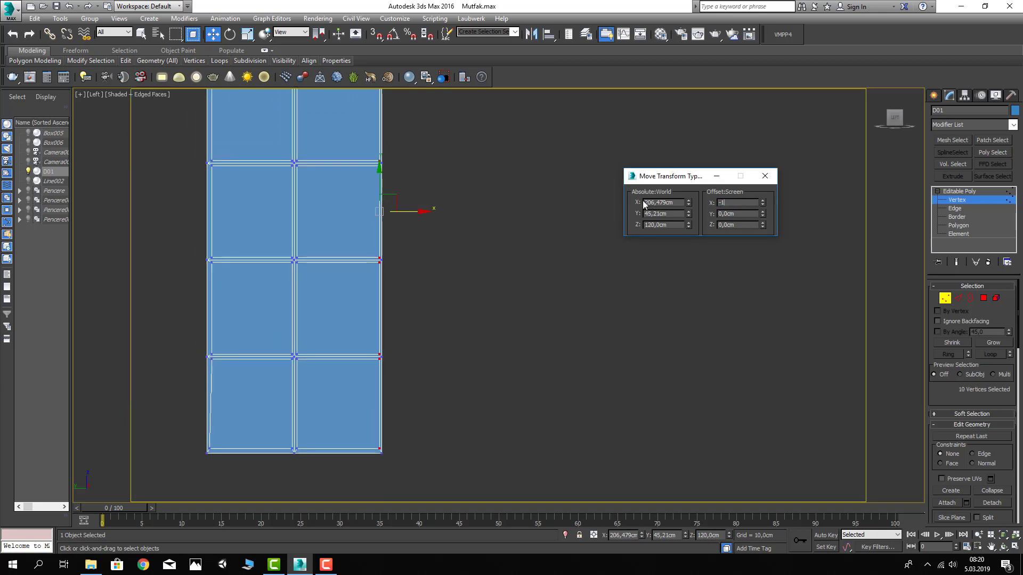
key("Return")
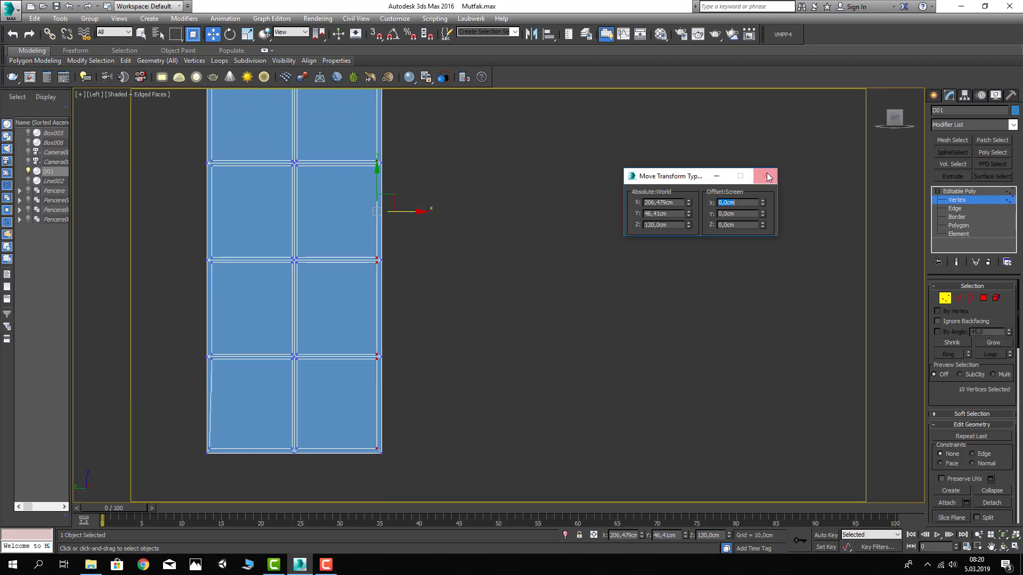
left_click(764, 176)
left_click(983, 299)
Extrude D01's ten front faces to a height of −40 cm, forming open compartments
key("p")
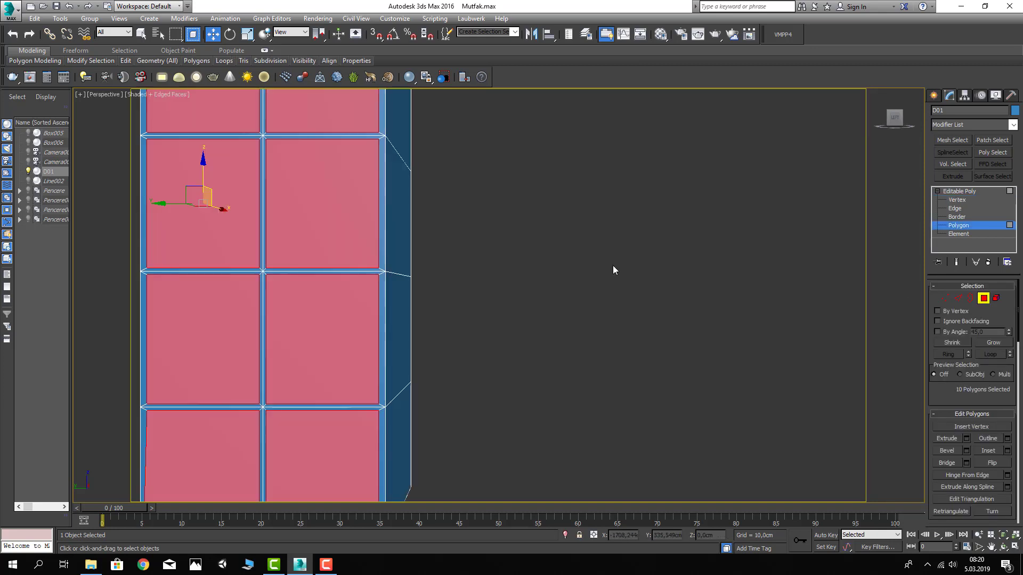
key("z")
middle_click_drag(588, 292, 584, 293, "alt")
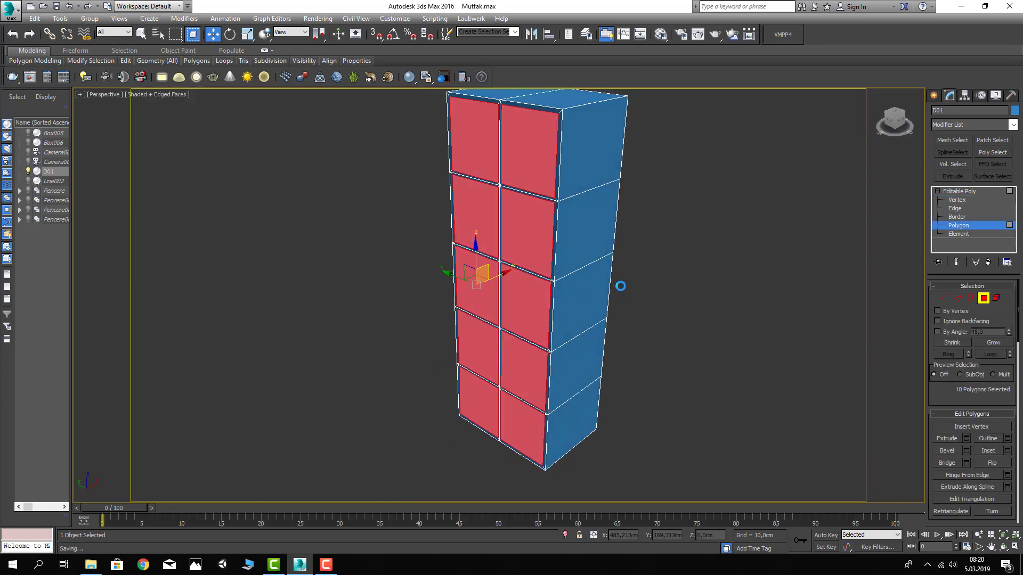
left_click(966, 441)
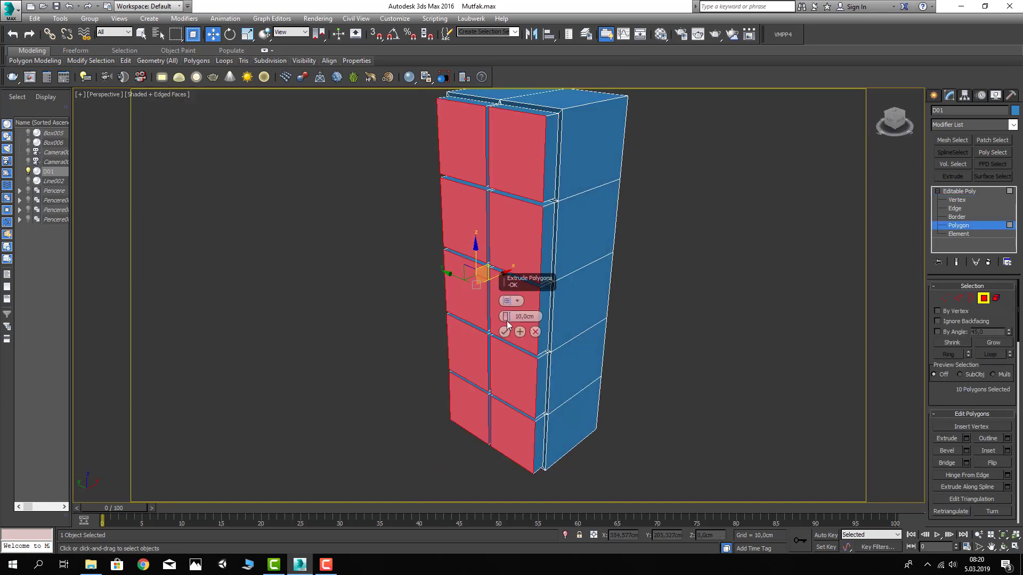
type("-35")
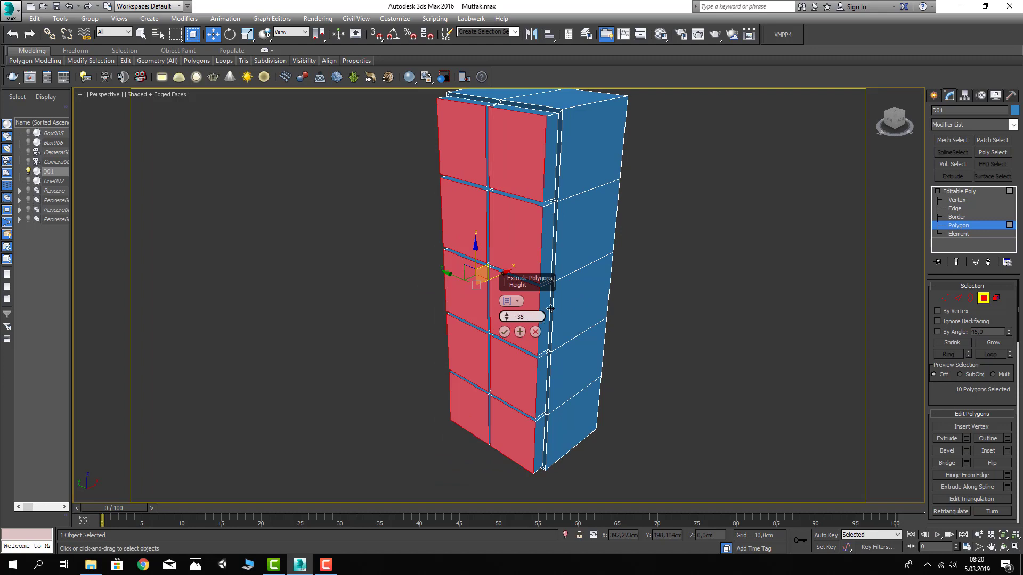
key("Return")
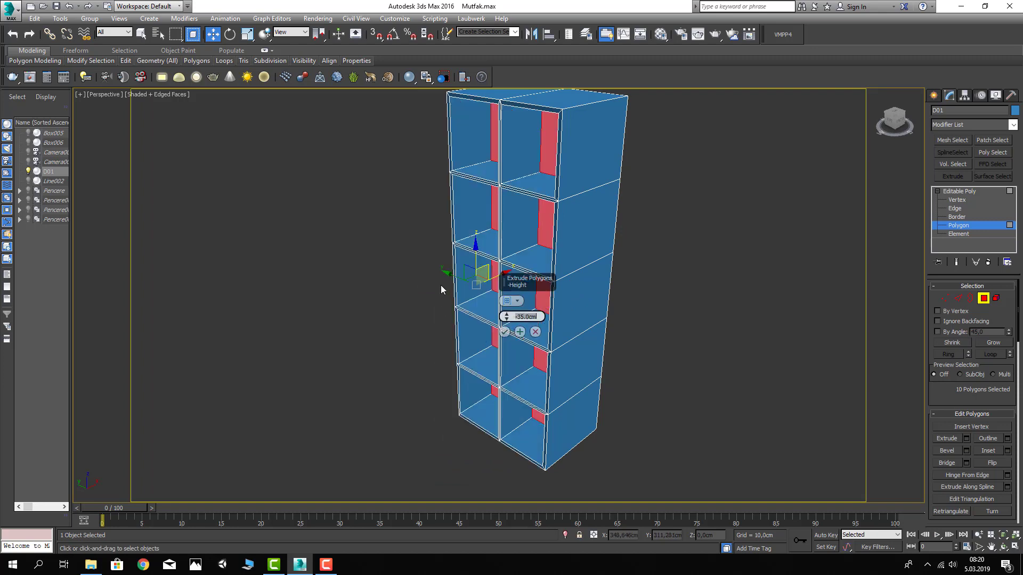
type("-40")
key("Return")
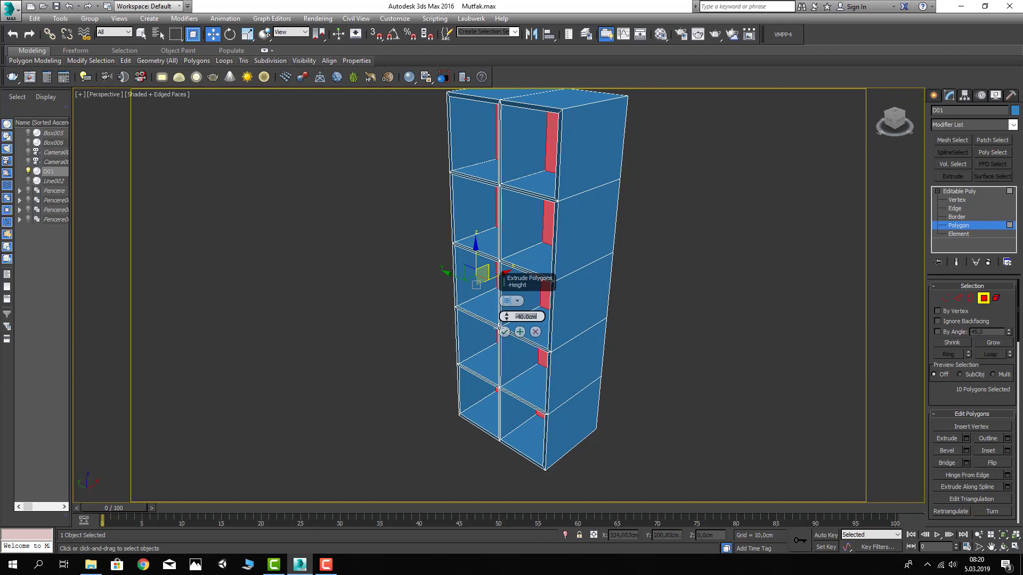
left_click(505, 332)
mouse_move(577, 329)
middle_mouse_down("alt")
mouse_move(640, 341)
mouse_move(576, 319)
mouse_move(589, 308)
mouse_move(588, 317)
middle_mouse_up("alt")
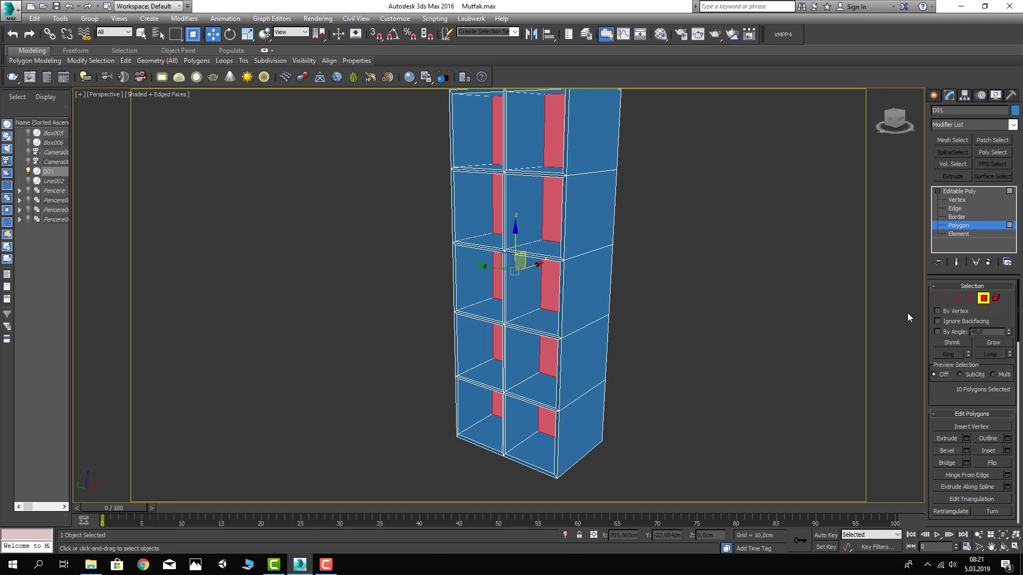
middle_click_drag(789, 292, 781, 303)
Exit polygon editing and unhide all scene objects
left_click(984, 298)
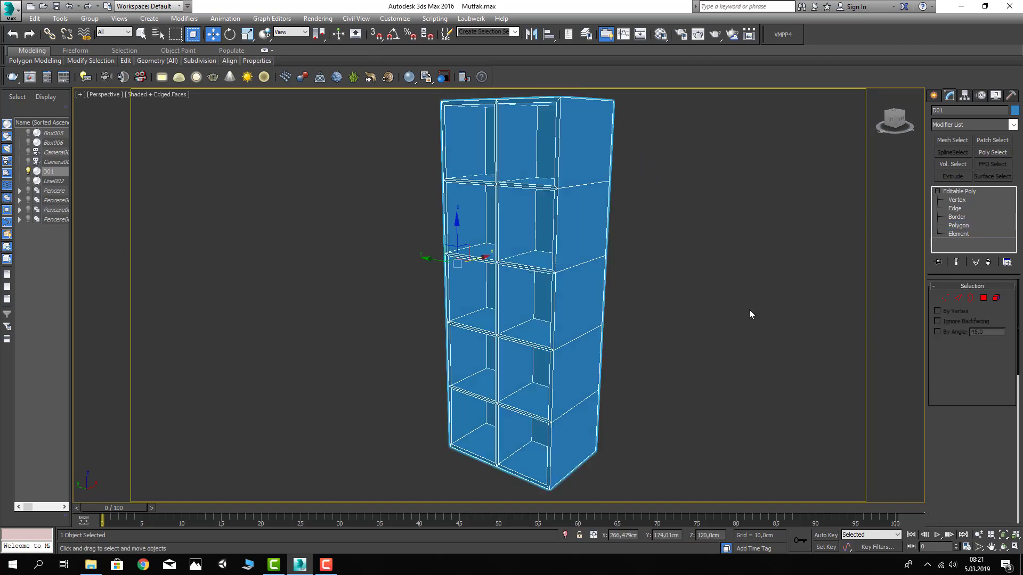
right_click(714, 279)
left_click(730, 242)
middle_click_drag(730, 241, 634, 285, "alt")
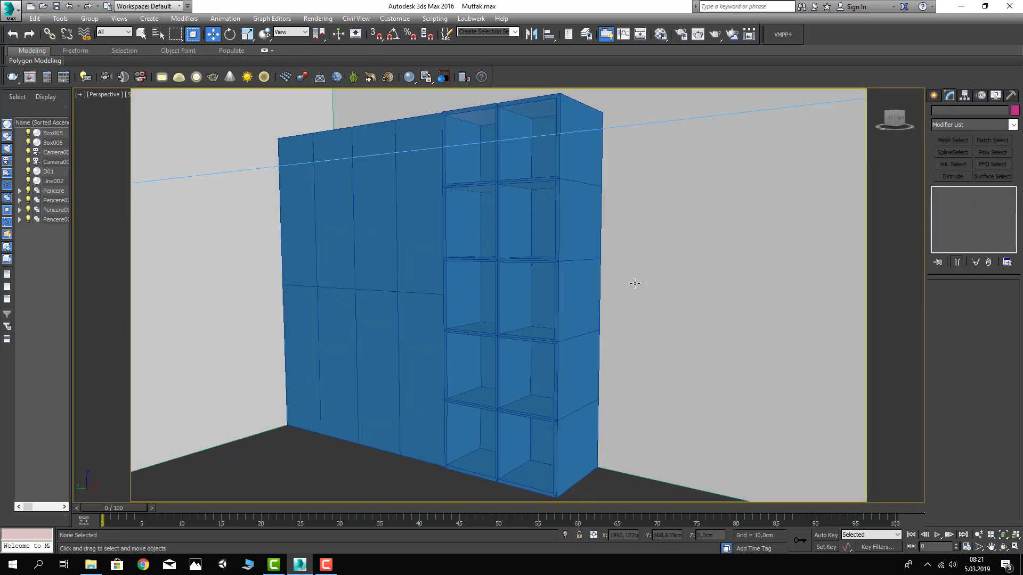
scroll(564, 282, "up", 5)
scroll(563, 282, "down", 5)
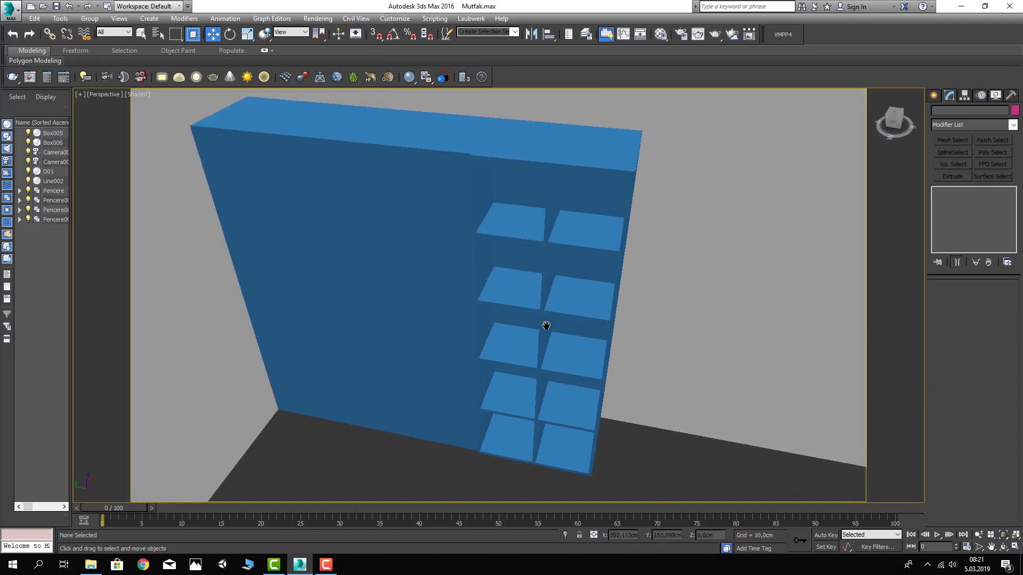
Isolate the cabinet block Box006 and show its edged faces
left_click(420, 214)
middle_click_drag(421, 214, 421, 270, "alt")
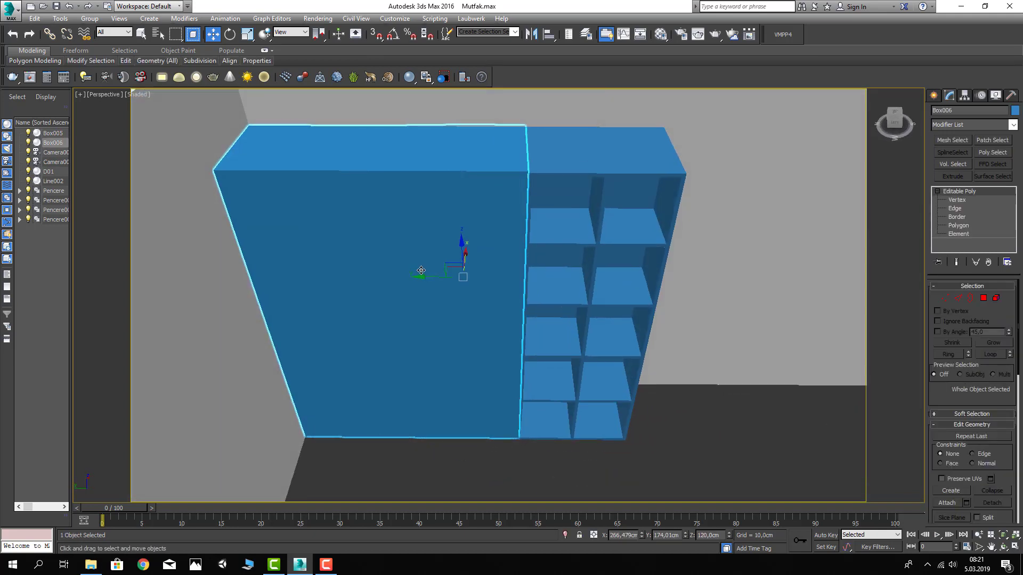
right_click(420, 242)
left_click(463, 210)
key("F4")
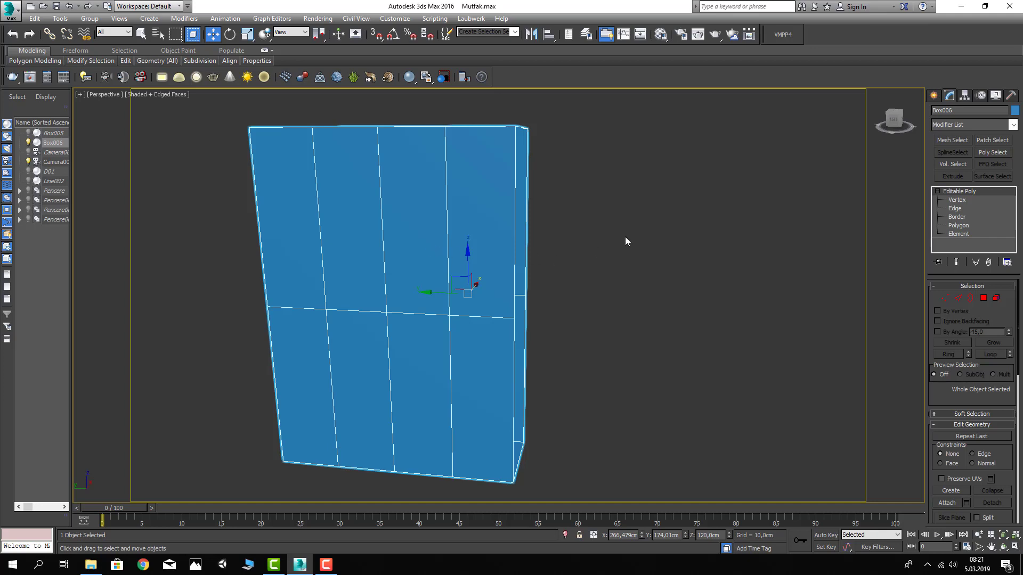
left_click(625, 241)
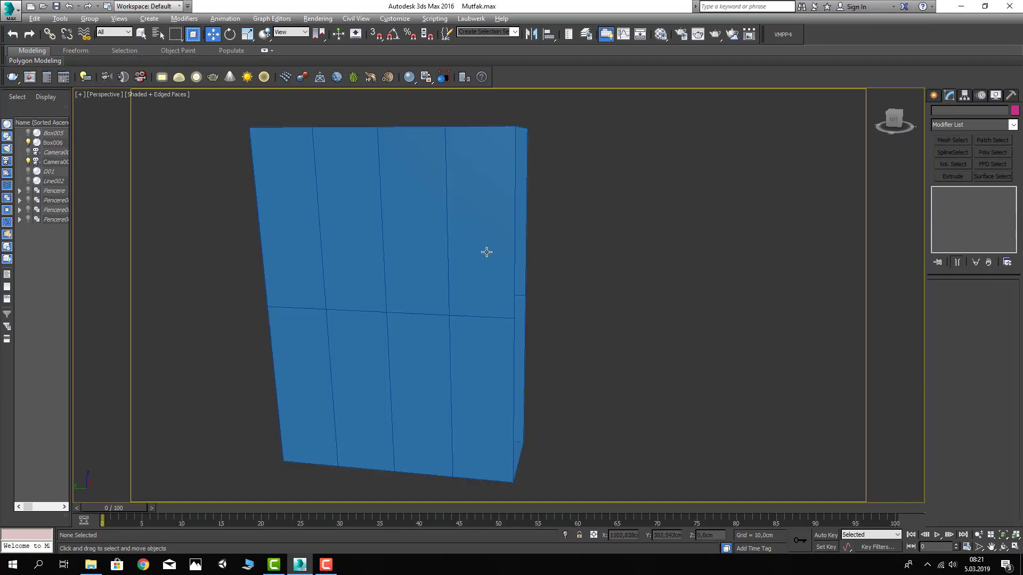
middle_click_drag(485, 251, 463, 248, "alt")
left_click(463, 248)
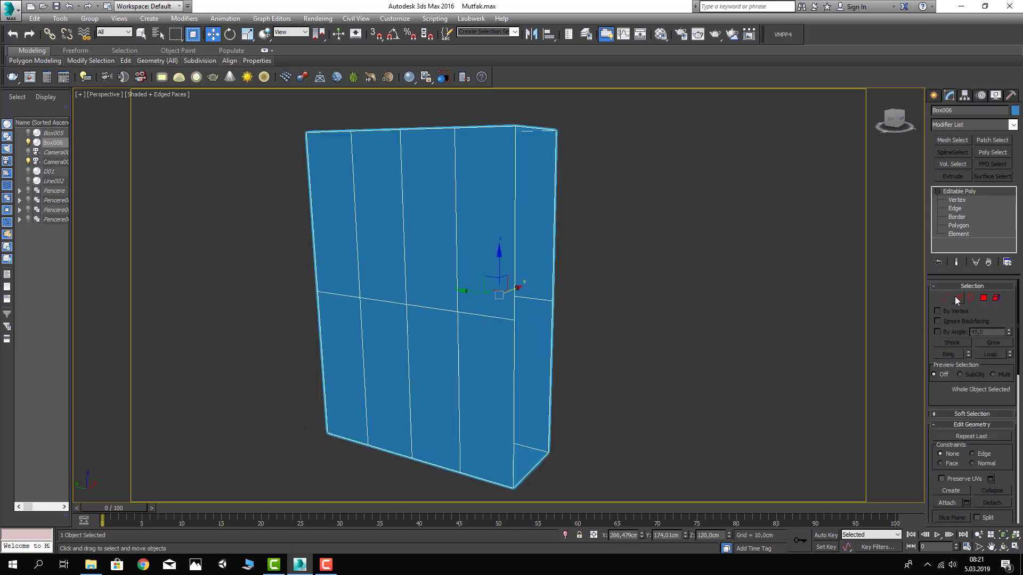
Move Box006's middle row of vertices from Z 120 cm down to 100 cm
left_click(944, 297)
left_click_drag(642, 231, 275, 321)
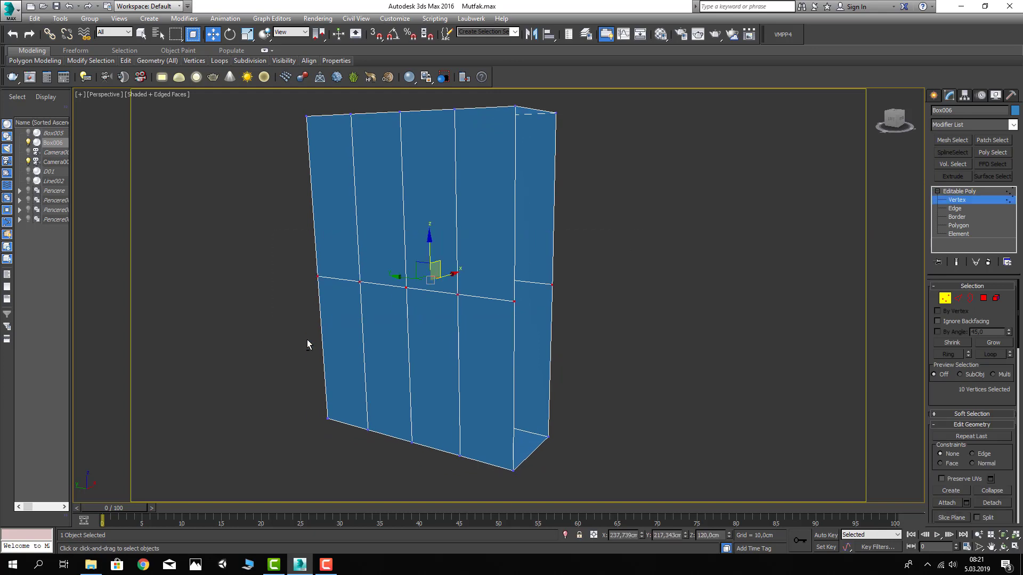
middle_click_drag(307, 344, 298, 320, "alt")
right_click(213, 34)
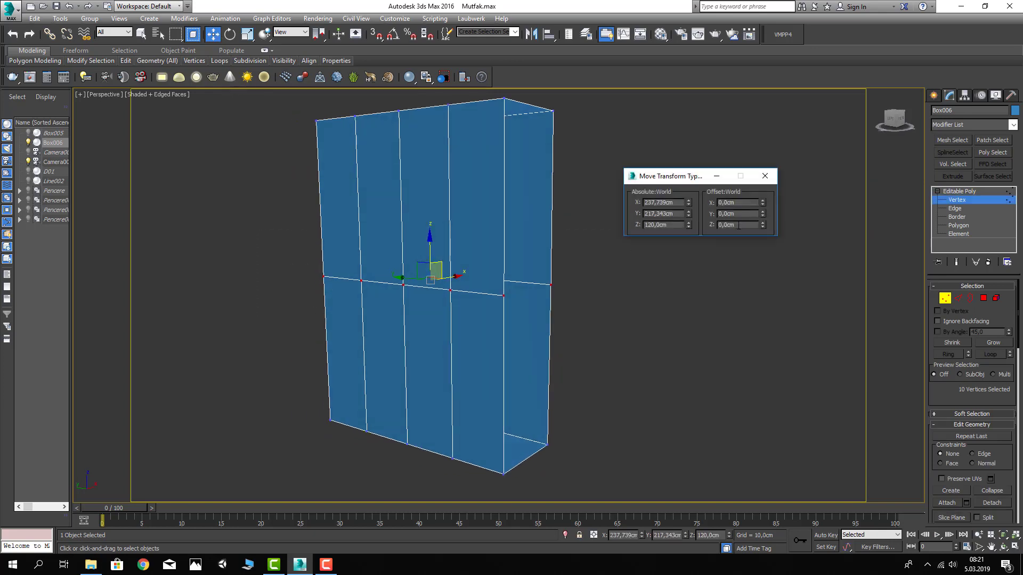
type("0")
key("Return")
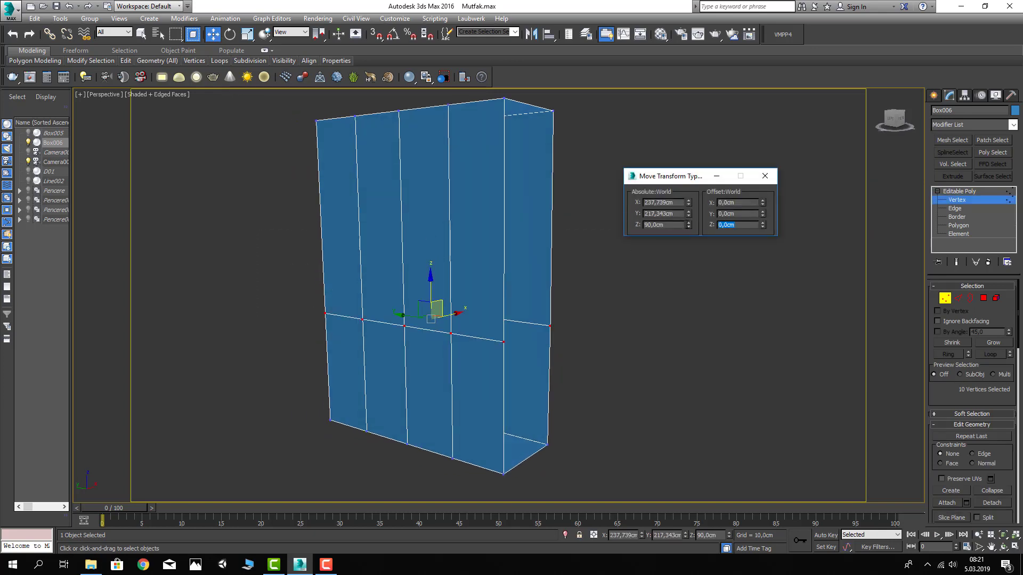
type("10")
key("Return")
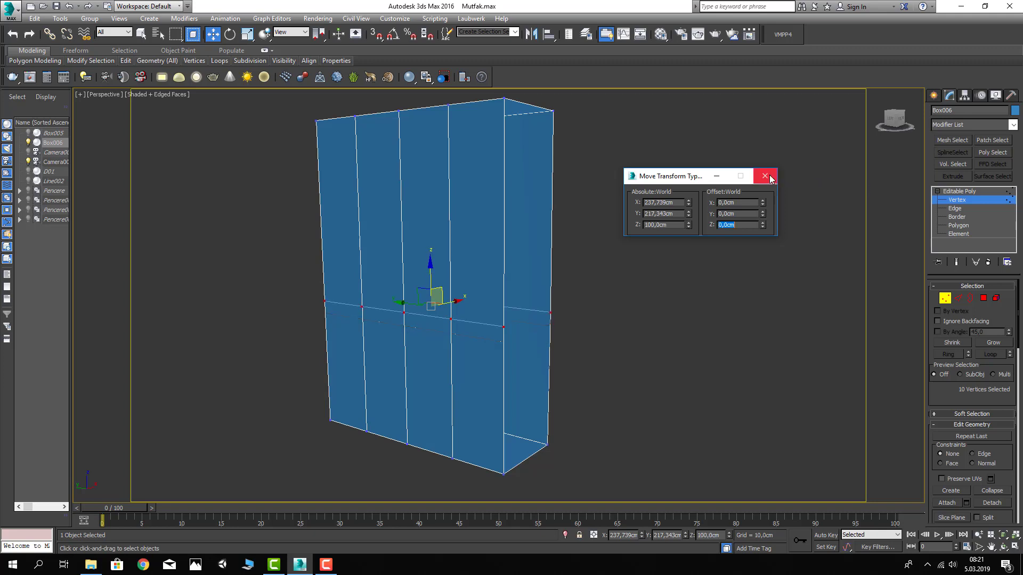
left_click(765, 177)
left_click(950, 303)
left_click(612, 281)
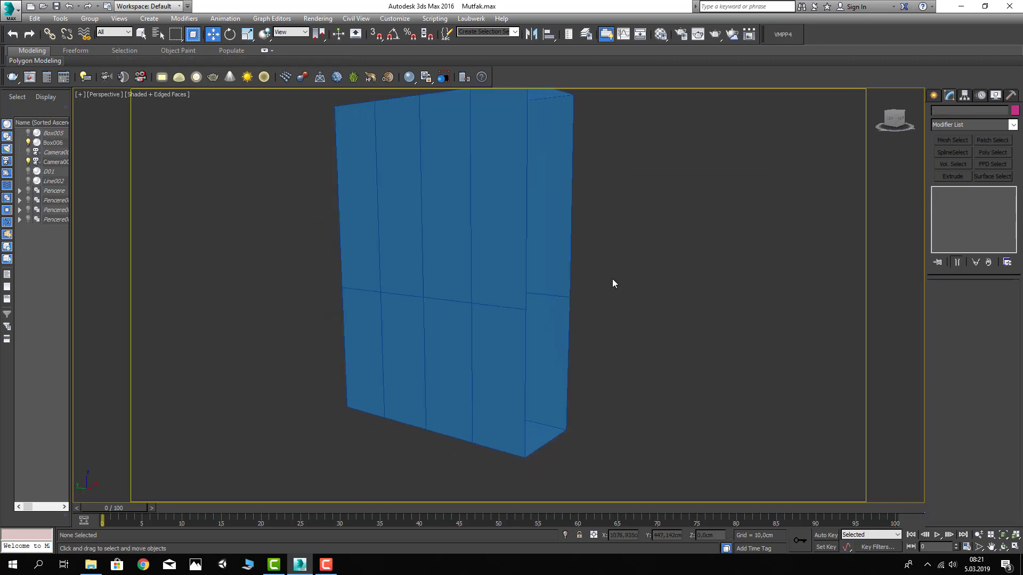
middle_click_drag(514, 284, 854, 220, "alt")
Draw a box over the cabinet's front, snapping from its top-left corner
left_click(933, 96)
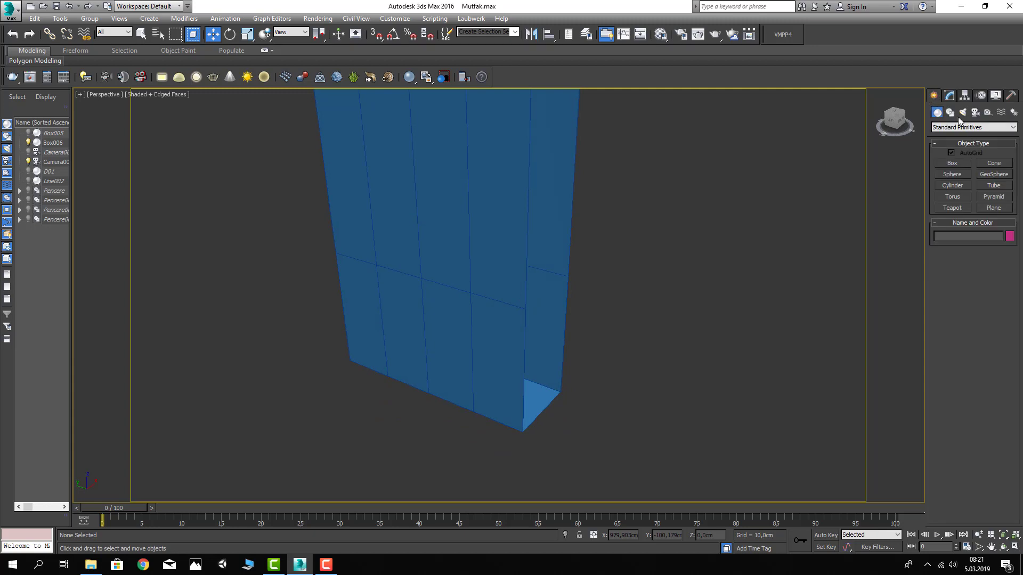
left_click(951, 163)
middle_click_drag(525, 208, 549, 261)
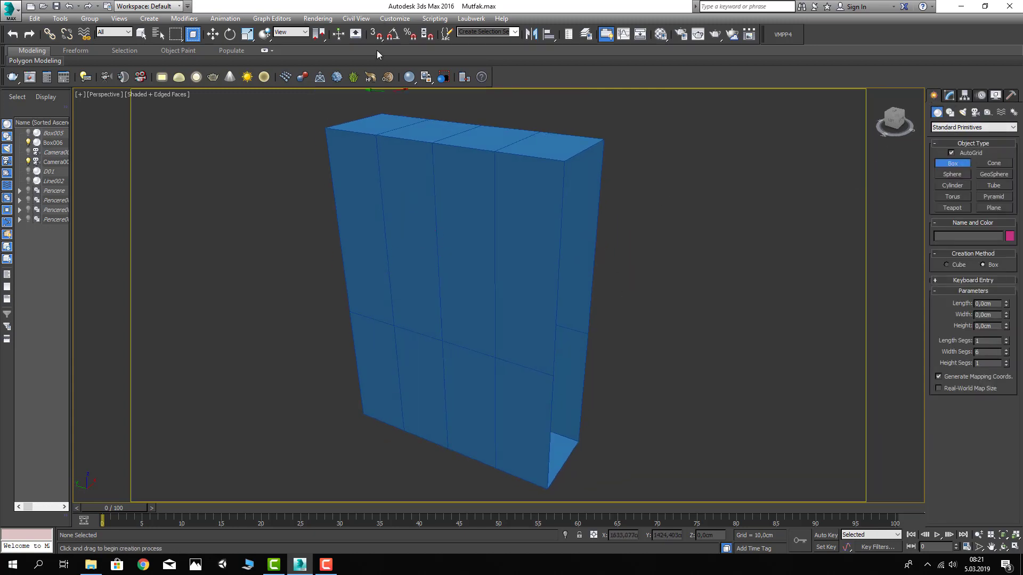
left_click_drag(341, 136, 400, 322)
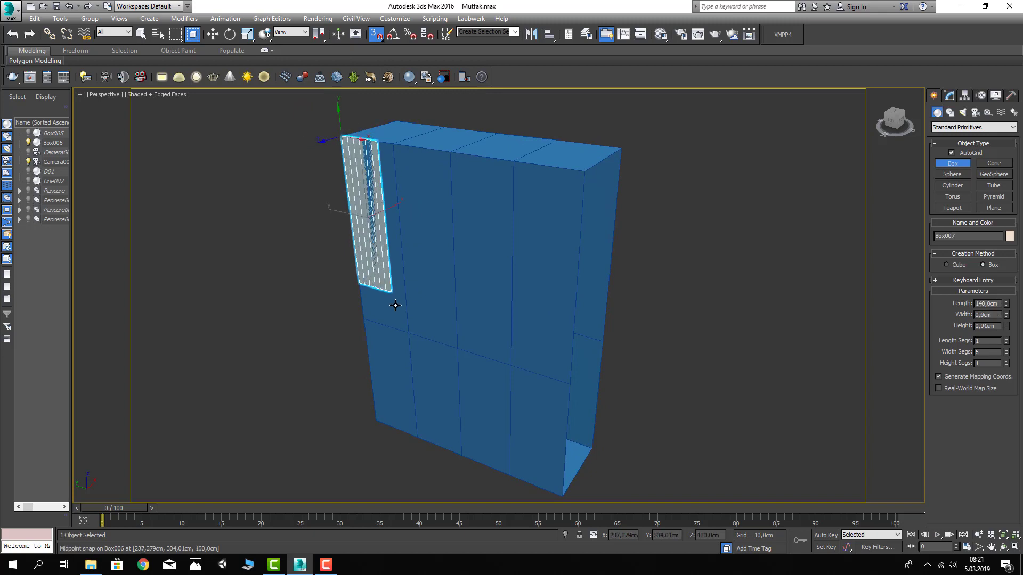
left_click(405, 304)
key("w")
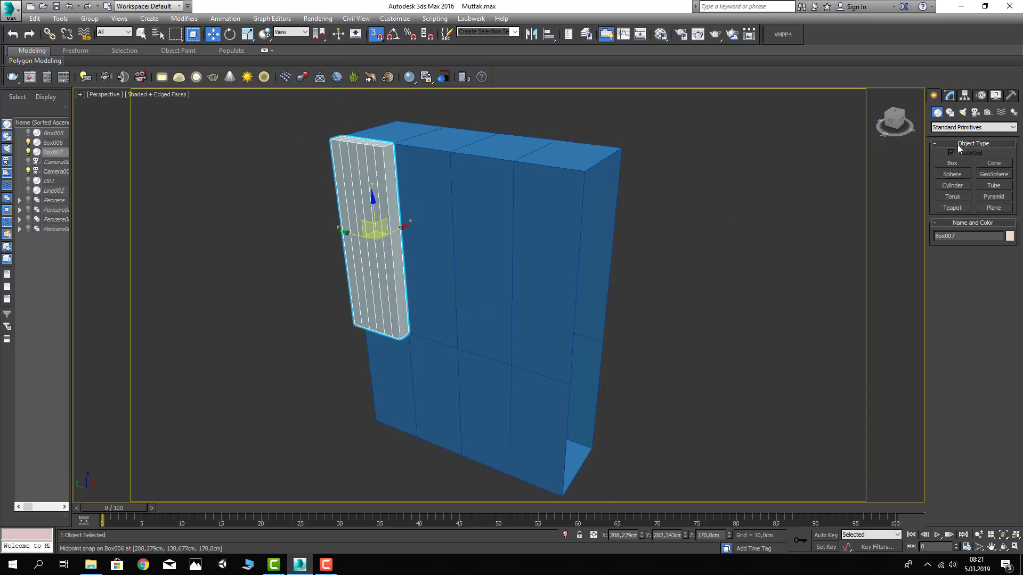
Set the panel box to height 1.8 cm, 1 width segment and length 139.5 cm
left_click(949, 96)
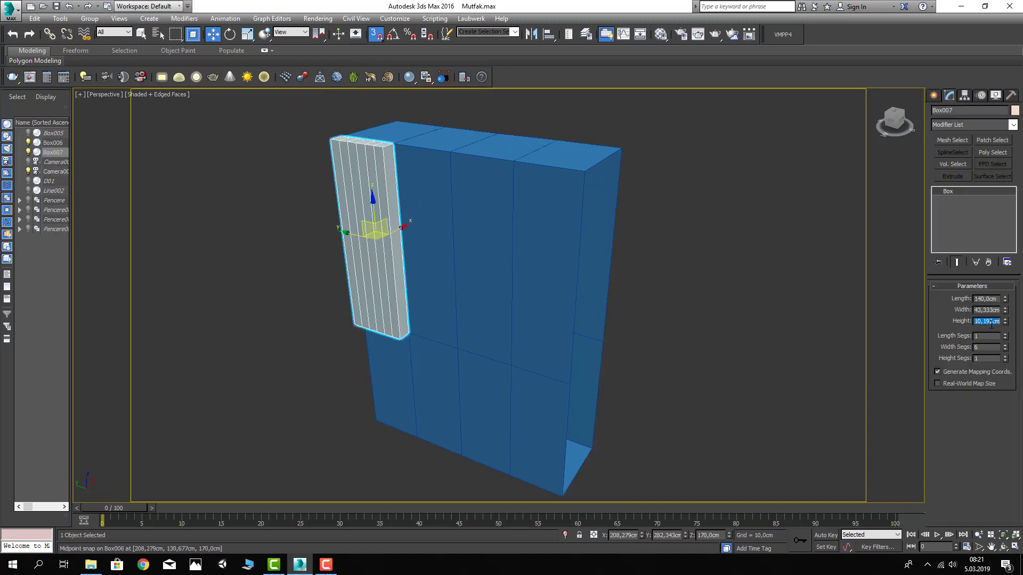
type("2")
key("Return")
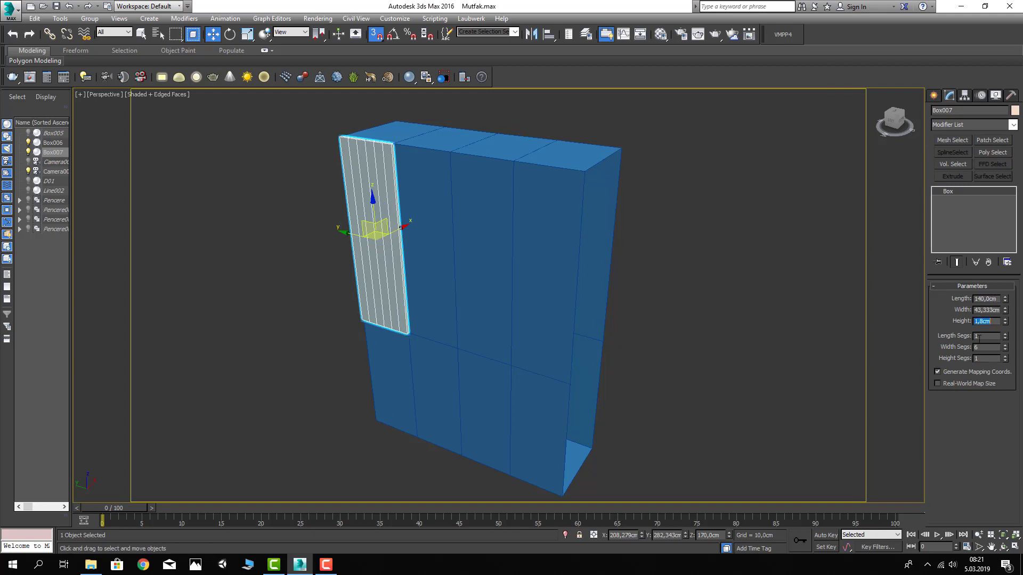
type("1")
key("Return")
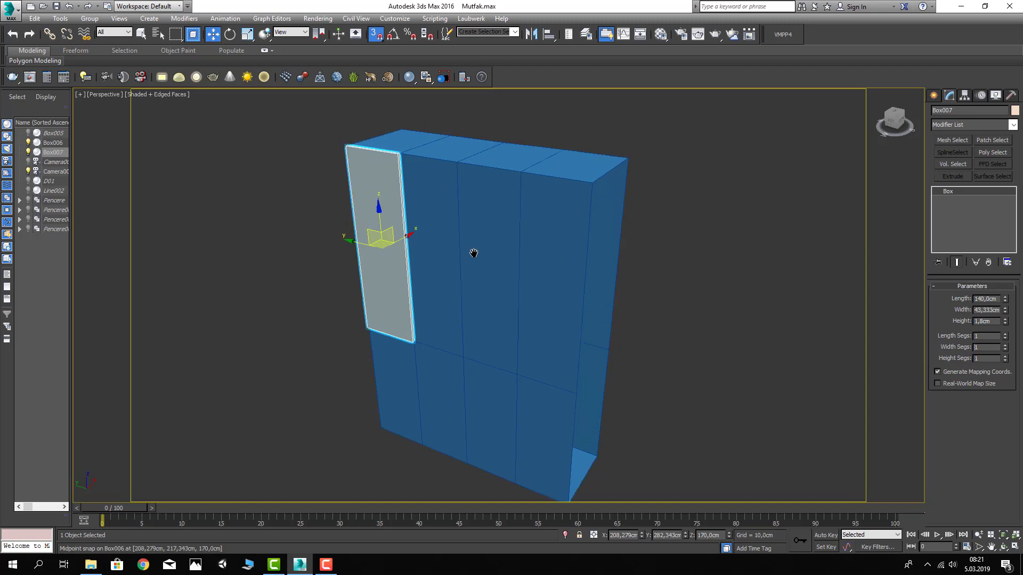
scroll(464, 248, "up", 5)
mouse_move(460, 235)
middle_mouse_down("alt")
mouse_move(661, 292)
mouse_move(646, 249)
middle_mouse_up("alt")
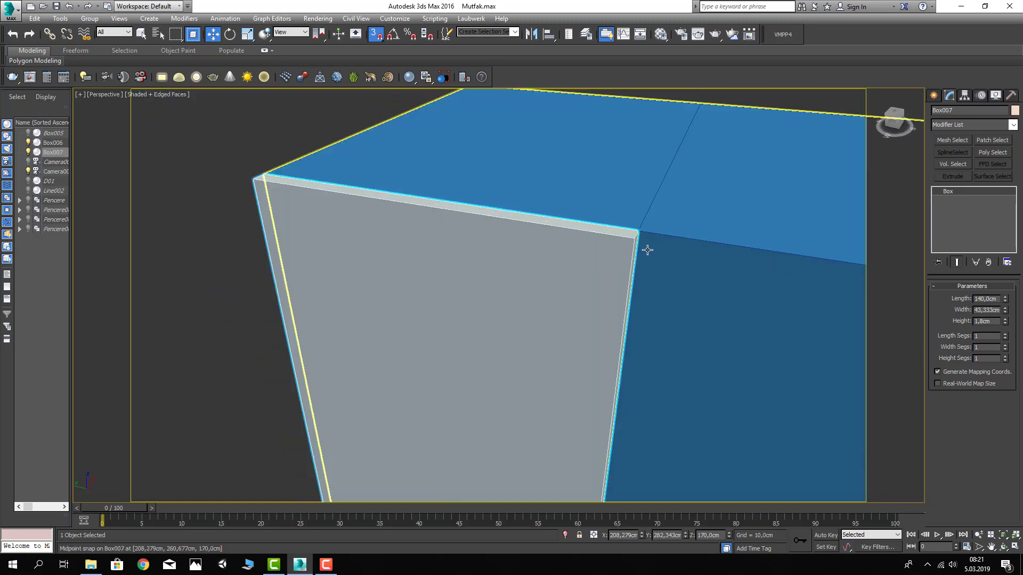
double_click(986, 299)
type("139,5")
key("Return")
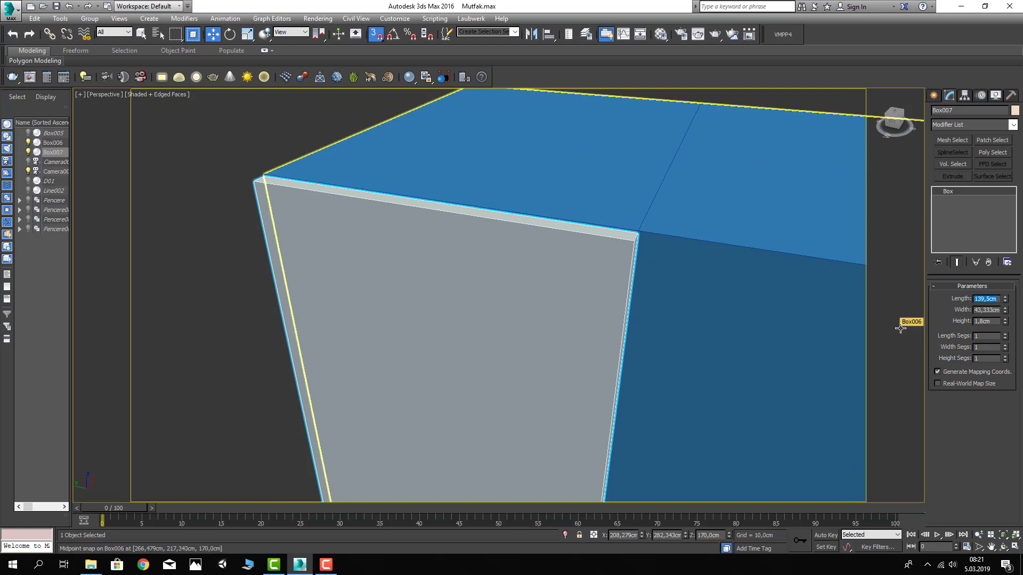
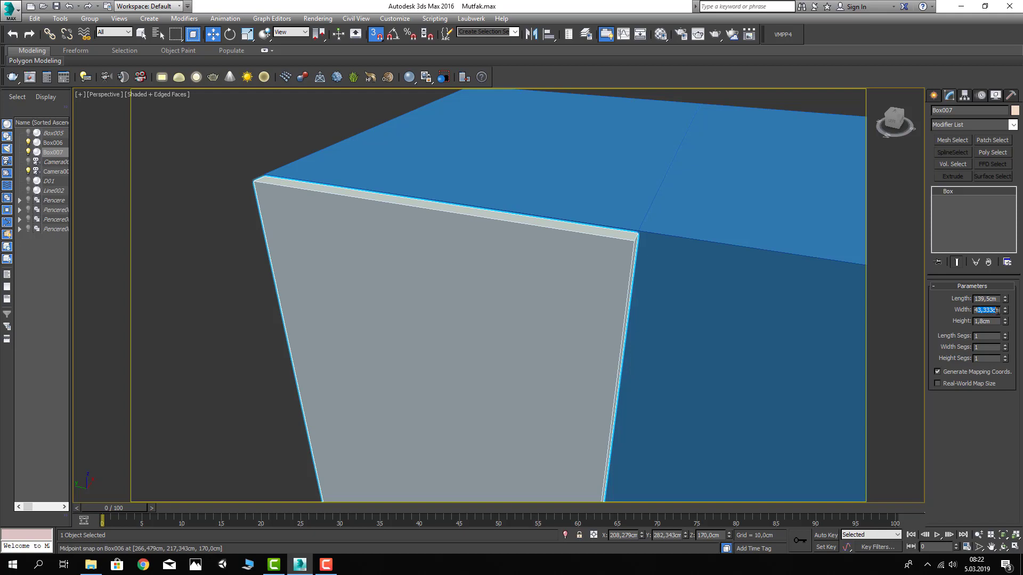
Set the door panel Box007 to 42,8 cm width and 139,4 cm length
type("42,8")
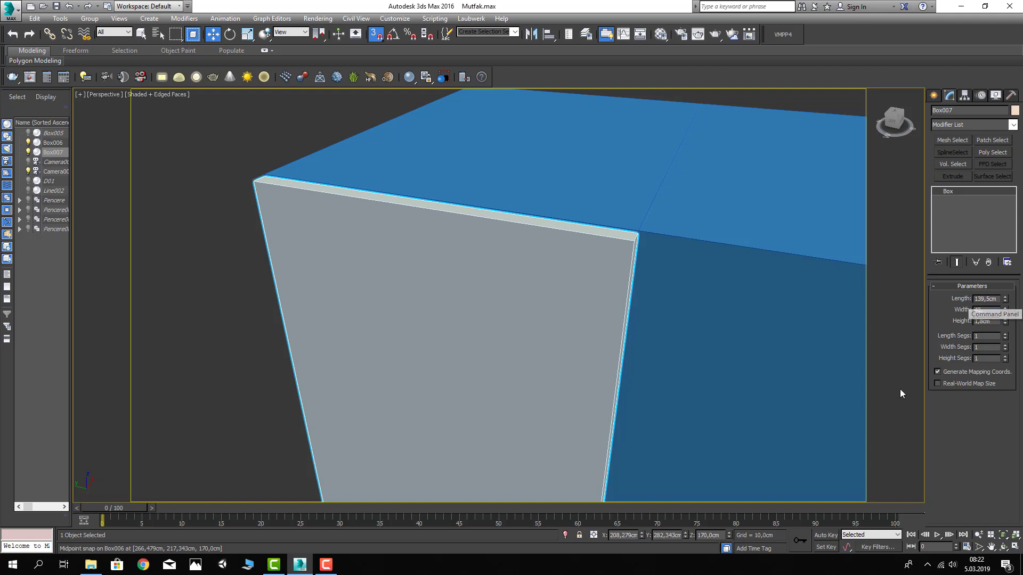
key("Return")
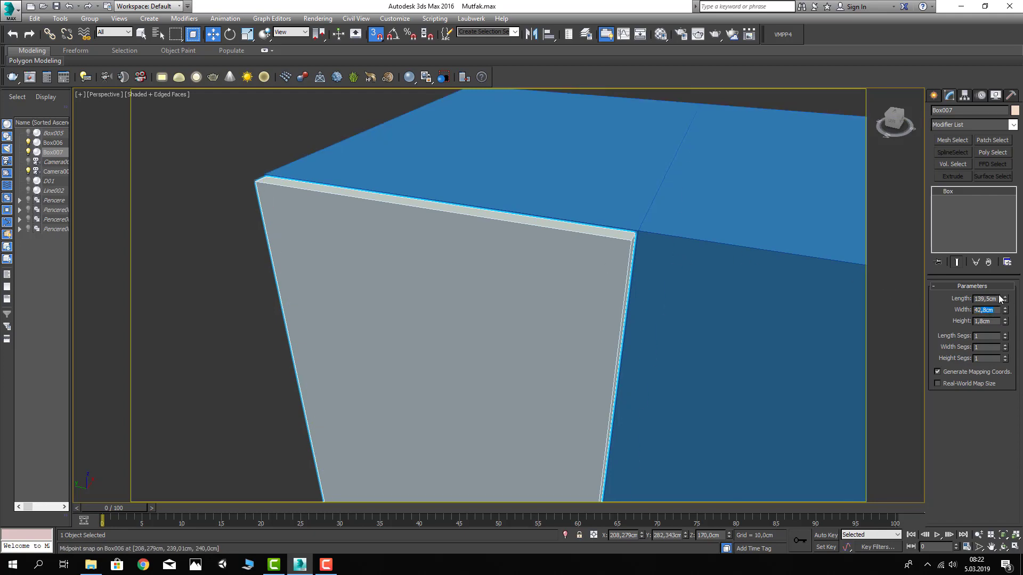
type("42,5")
key("Return")
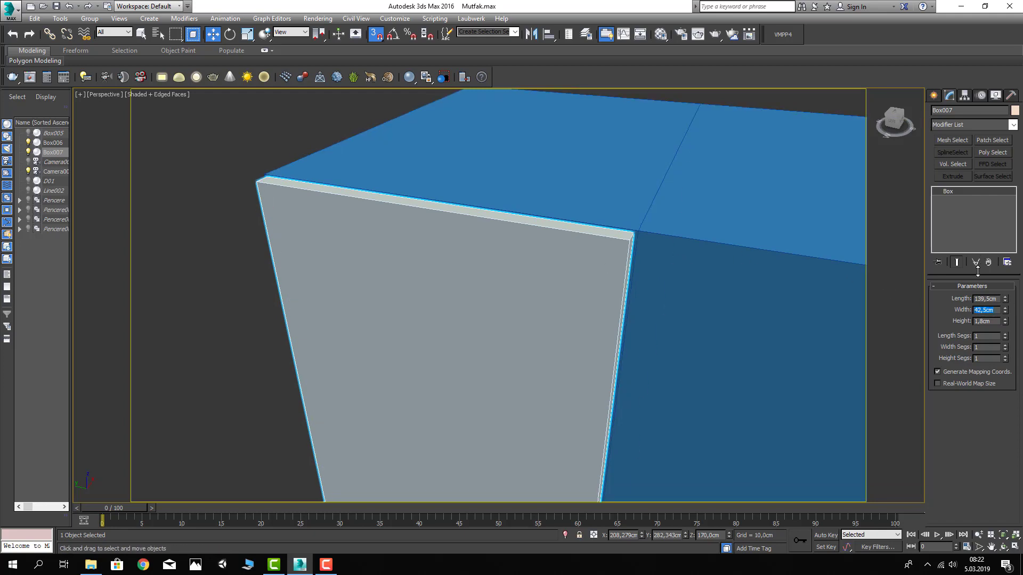
left_click(989, 299)
type("139,4")
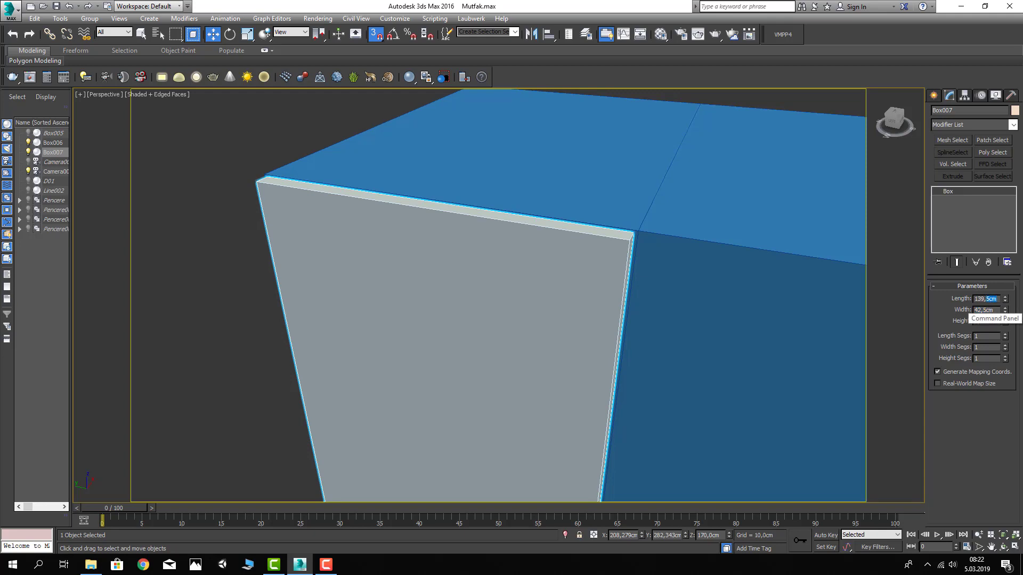
key("Return")
mouse_move(475, 171)
middle_mouse_down("alt")
mouse_move(485, 170)
mouse_move(465, 443)
middle_mouse_up("alt")
scroll(465, 443, "up", 3)
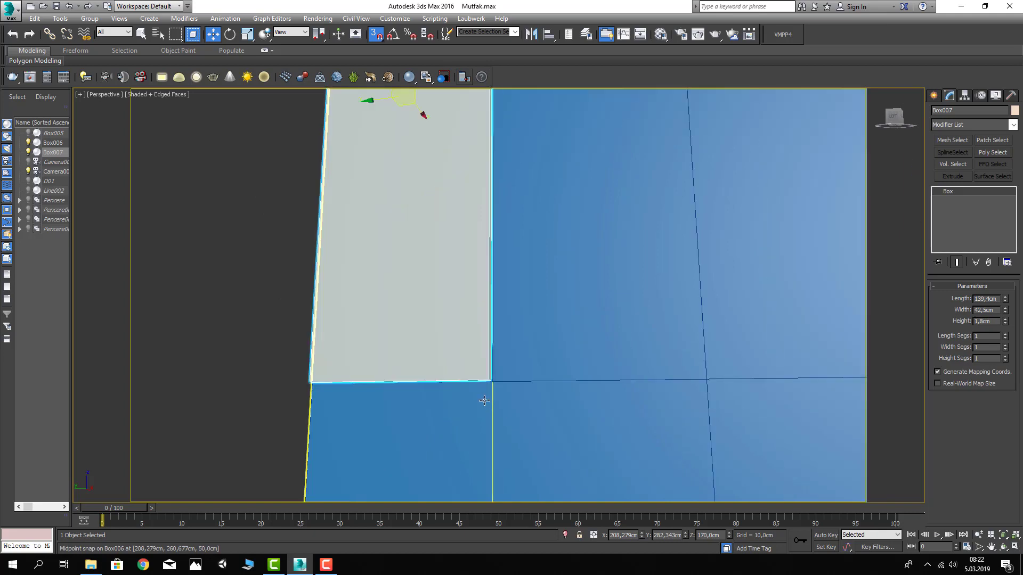
scroll(474, 381, "up", 3)
scroll(474, 382, "down", 5)
mouse_move(466, 309)
middle_mouse_down("alt")
mouse_move(453, 269)
mouse_move(489, 272)
middle_mouse_up("alt")
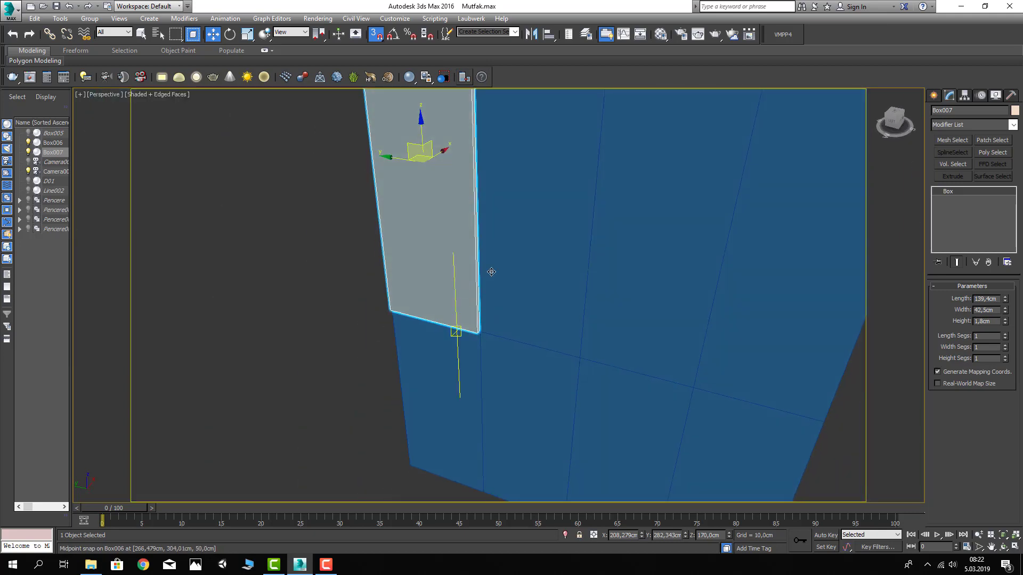
Convert the door panel to Editable Poly and inset its front face by 8 cm
right_click(414, 183)
mouse_move(436, 290)
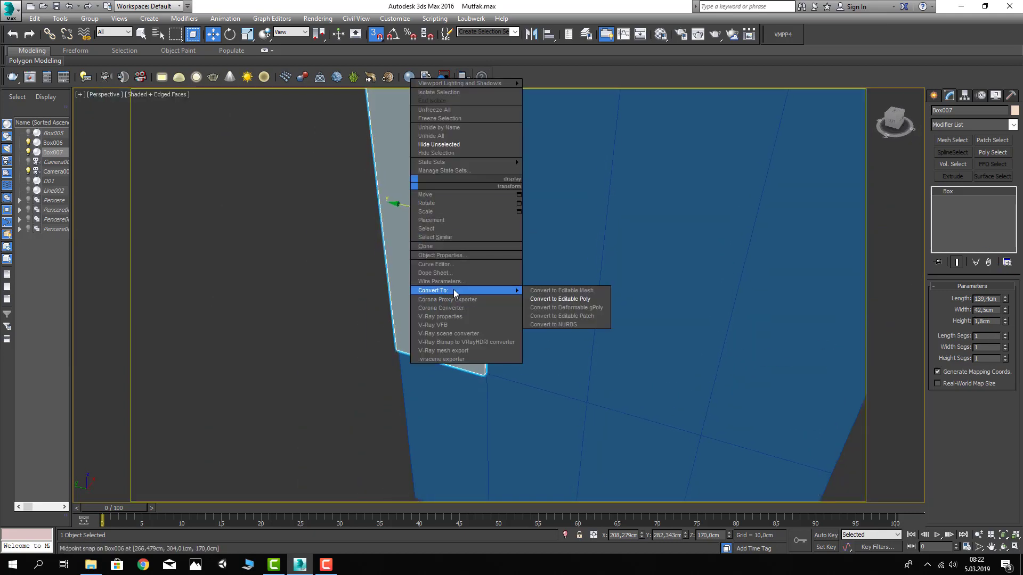
left_click(592, 299)
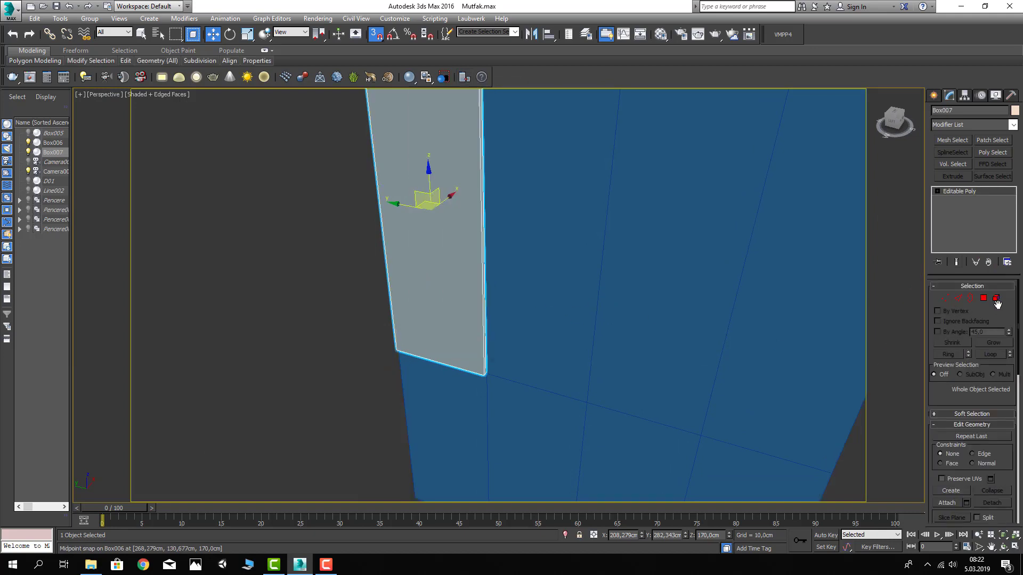
left_click(983, 298)
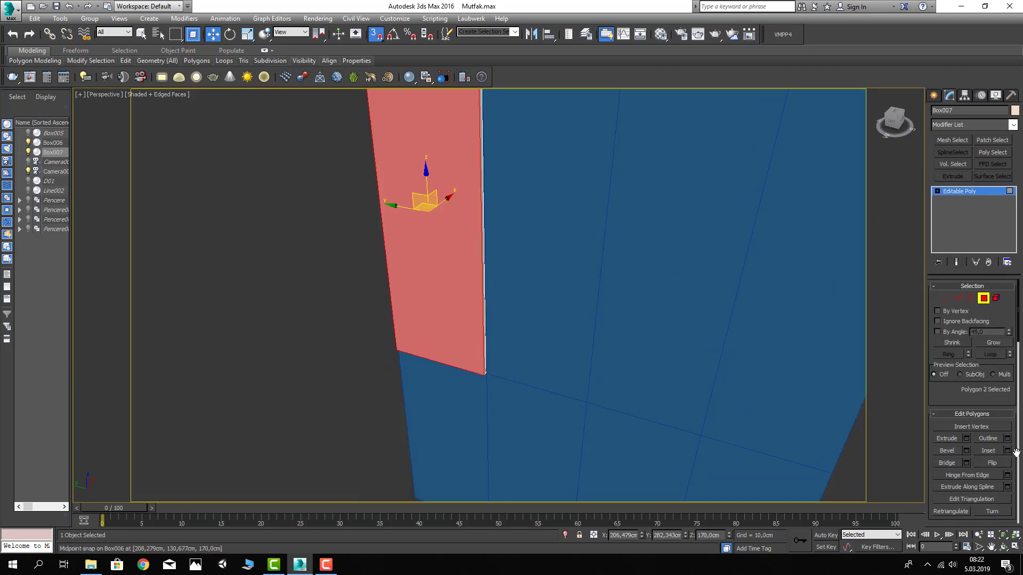
left_click(1008, 451)
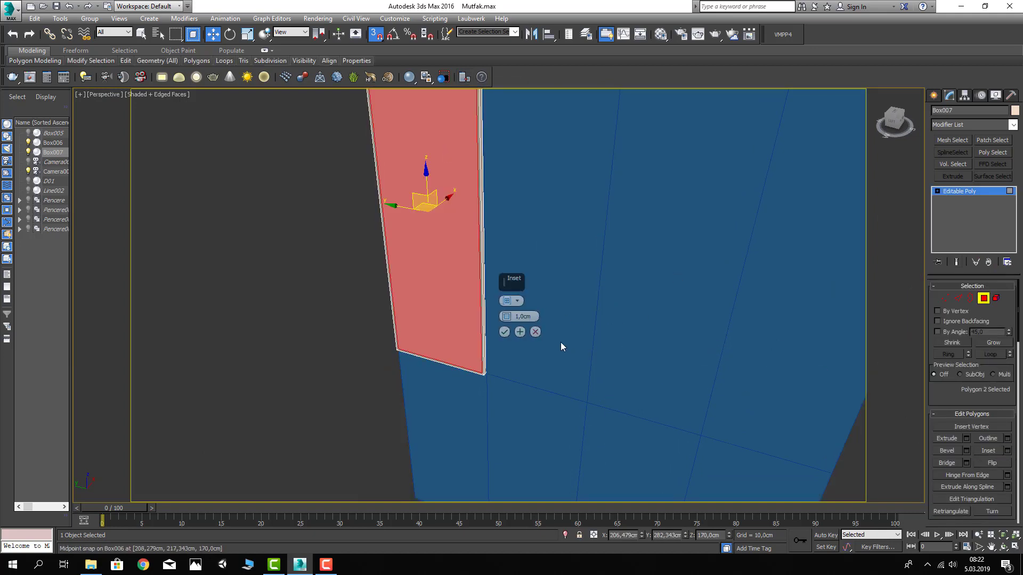
double_click(528, 317)
type("10")
key("Return")
middle_click_drag(460, 347, 507, 286, "alt")
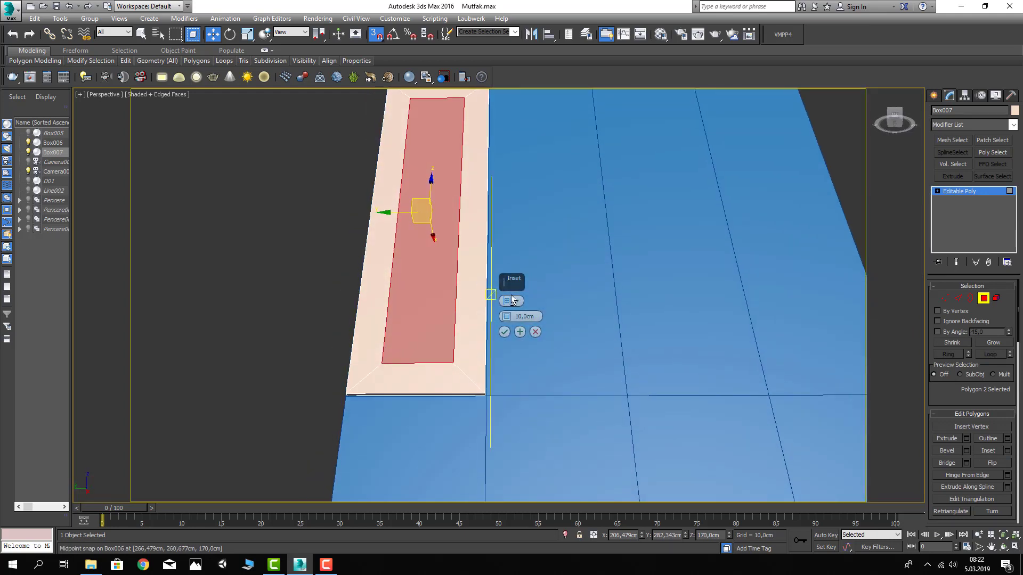
type("8")
key("Return")
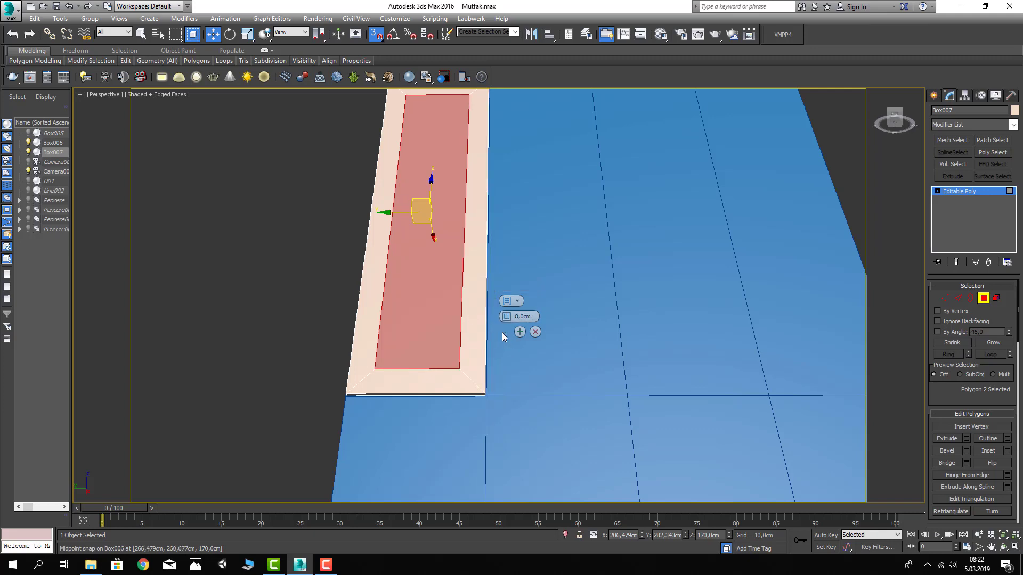
left_click(504, 332)
Extrude the inset centre face -0,8 cm to recess it
left_click(966, 439)
middle_click_drag(416, 304, 541, 319, "alt")
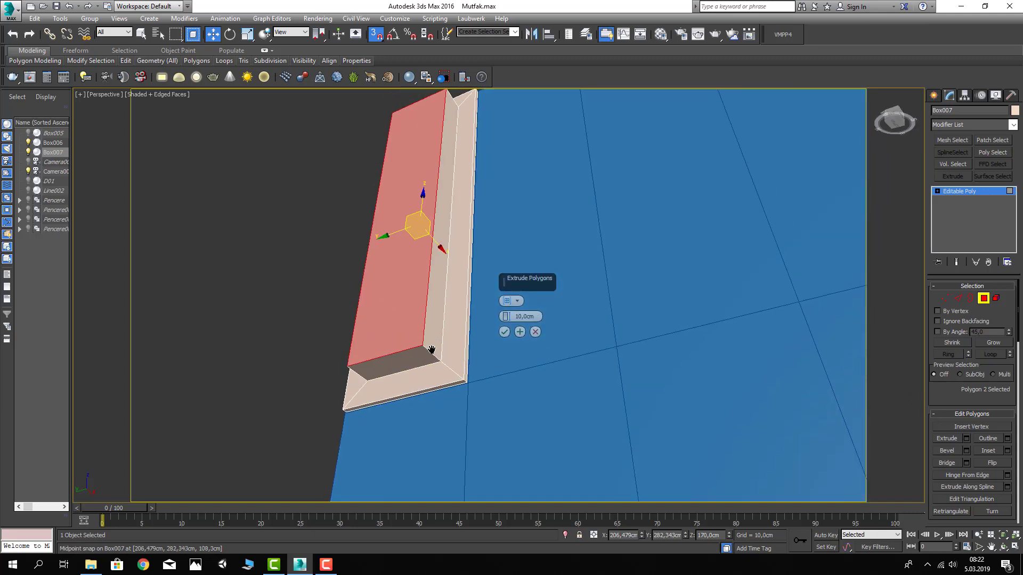
left_click(541, 318)
type("-1")
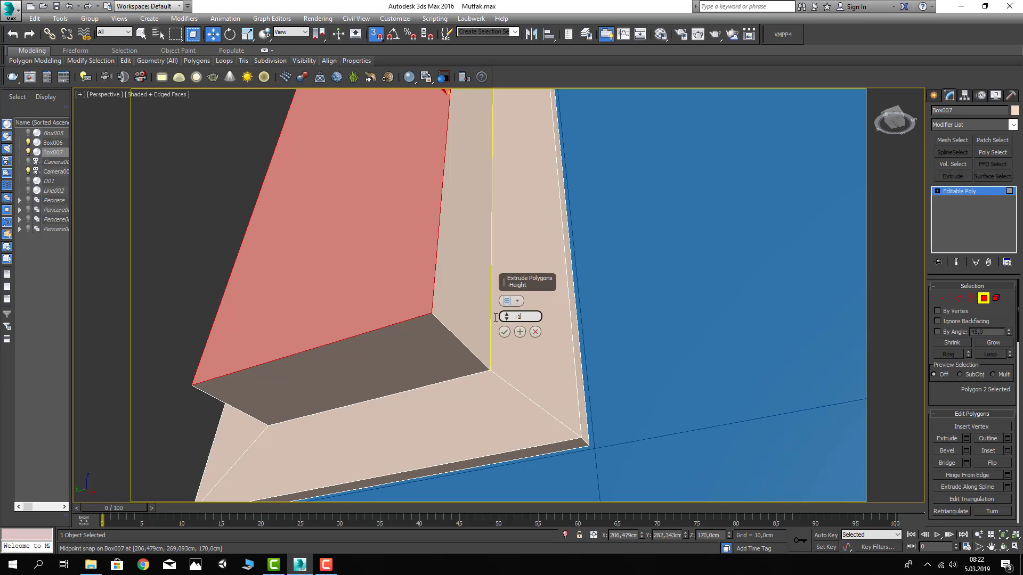
key("Return")
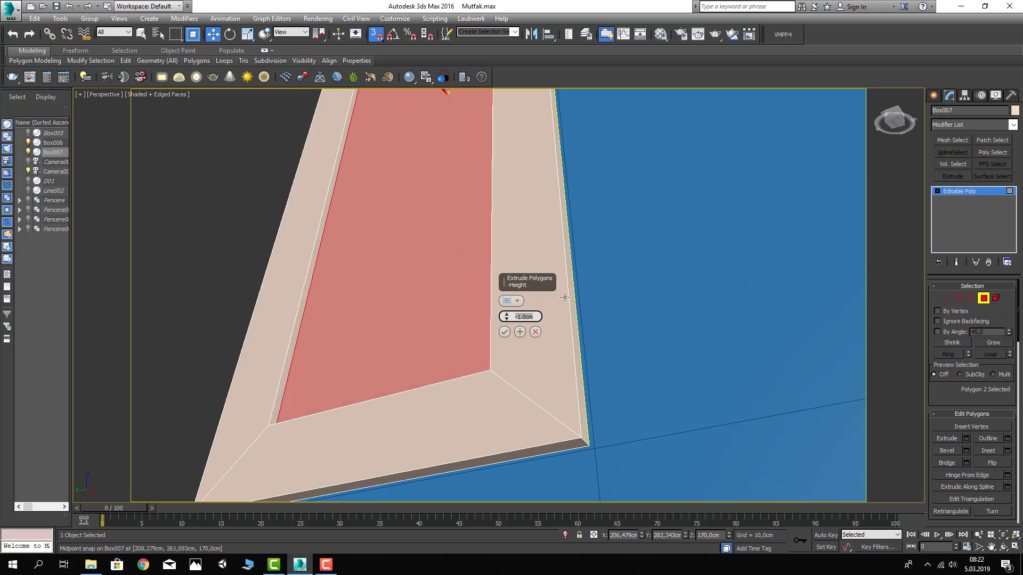
type(".6")
key("Return")
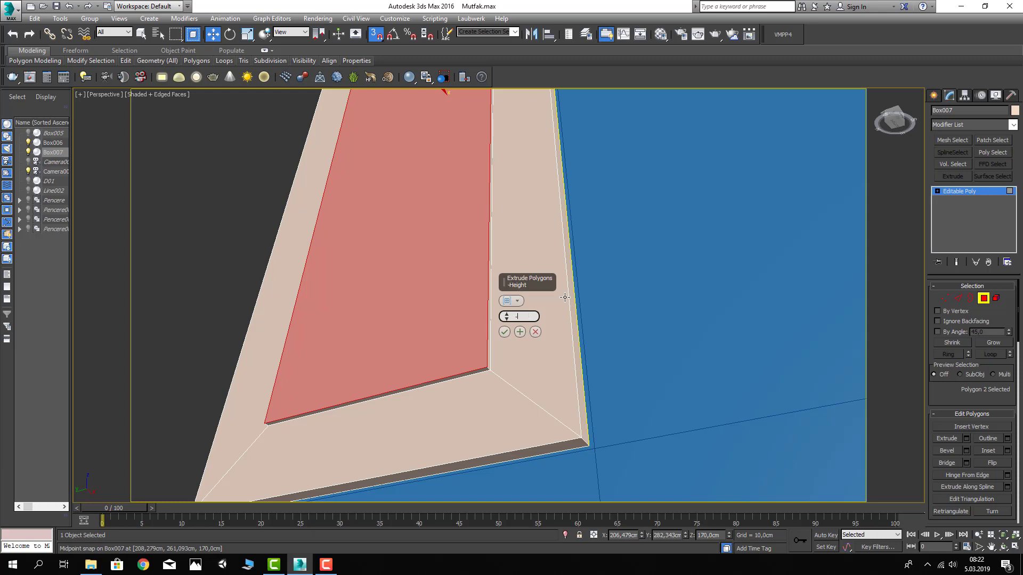
key("Return")
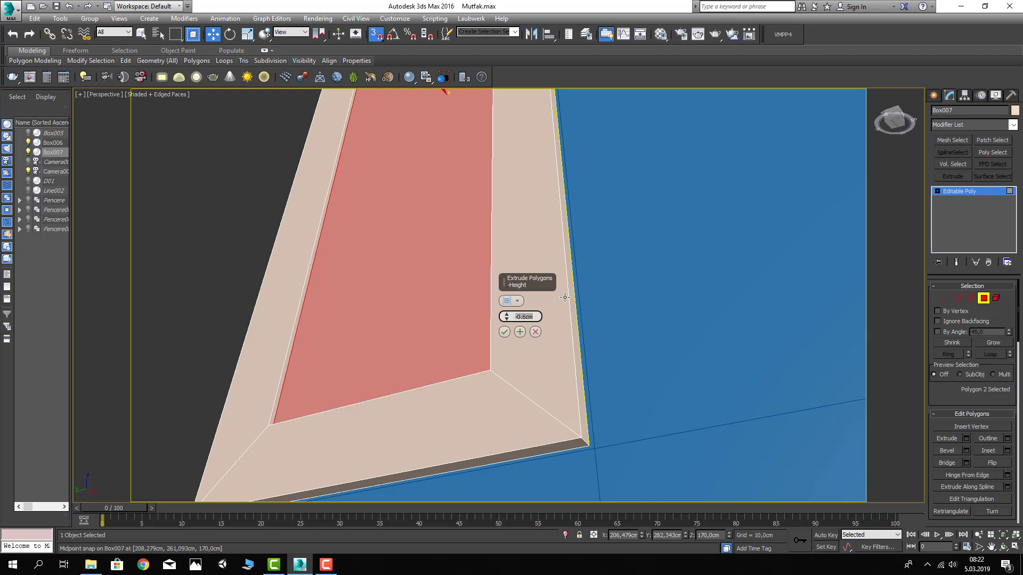
type(".8")
key("Return")
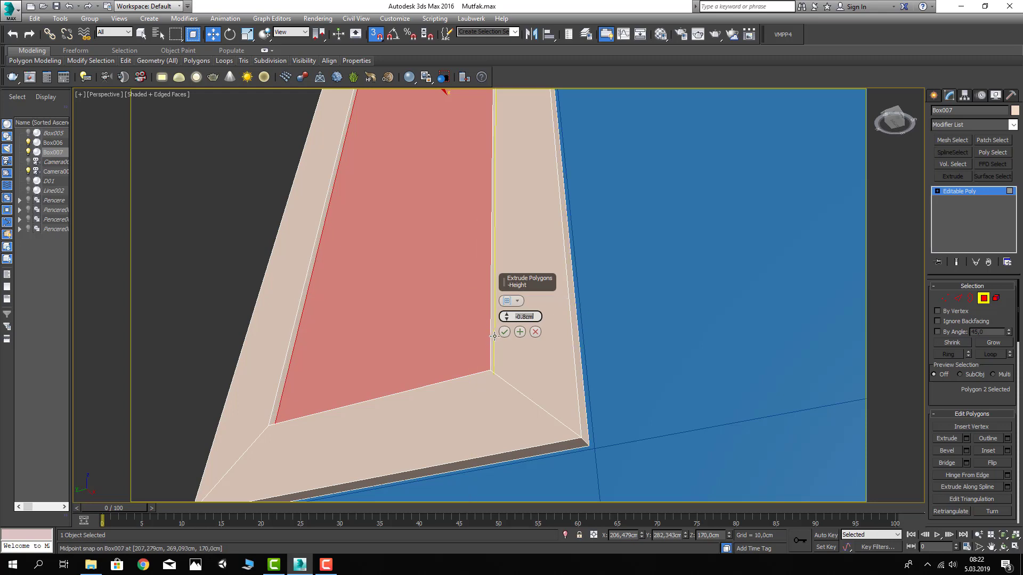
left_click(509, 333)
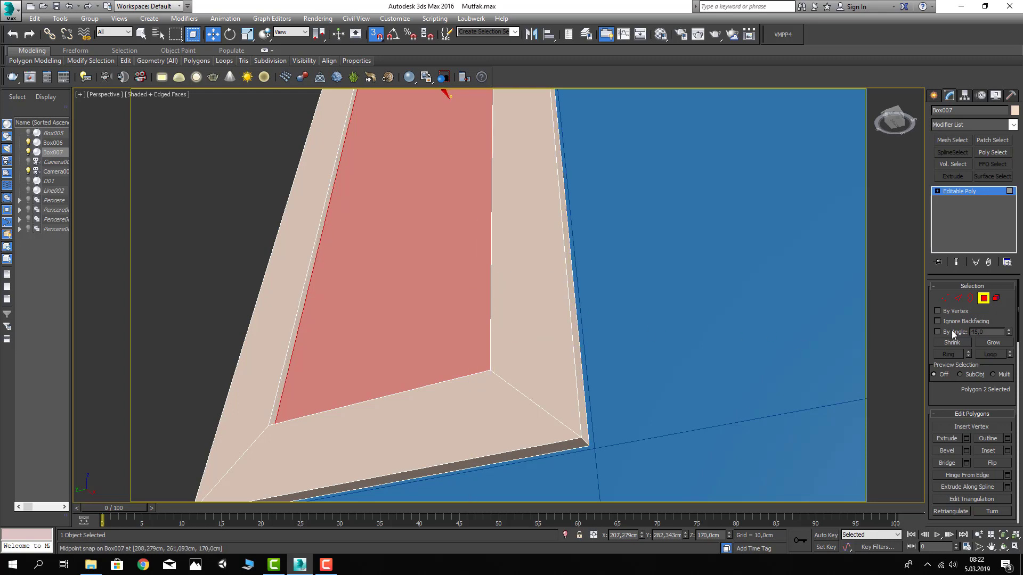
Create a new material named Lake and apply it to the cabinet wall Box006
left_click(982, 299)
left_click(233, 260)
scroll(336, 258, "down", 3)
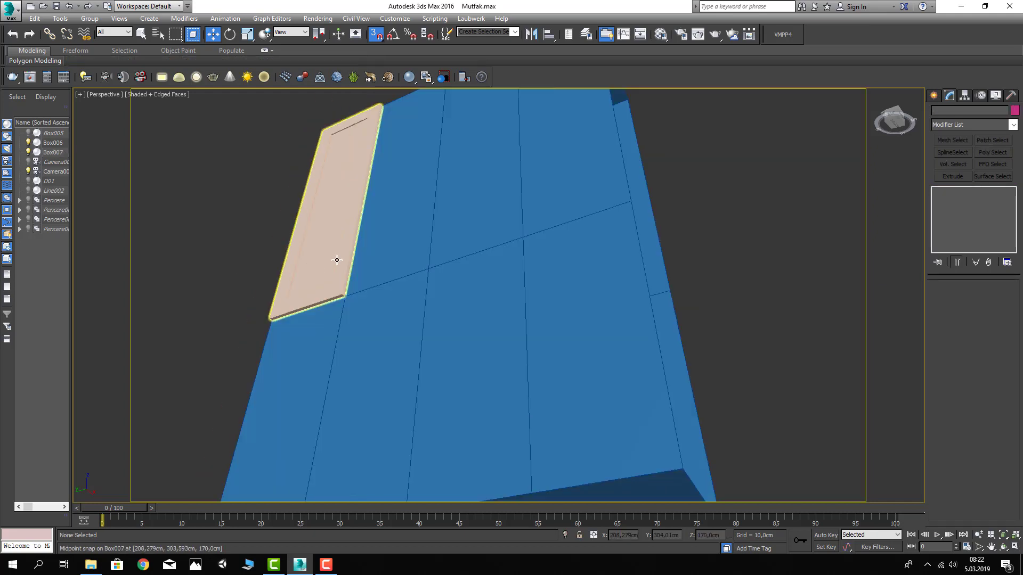
scroll(337, 294, "down", 3)
scroll(337, 294, "up", 1)
scroll(354, 334, "up", 3)
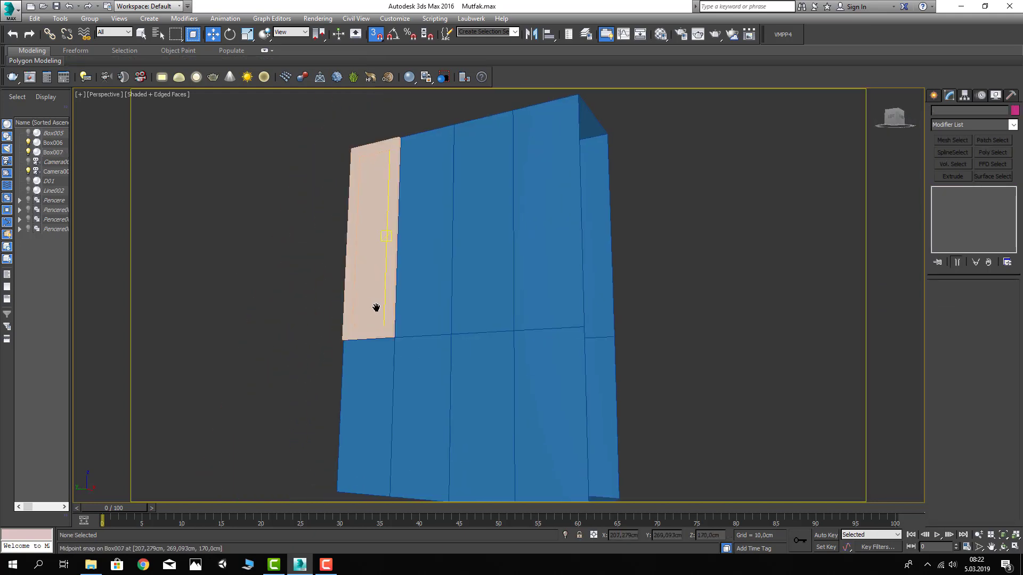
scroll(378, 304, "up", 2)
key("m")
left_click(769, 107)
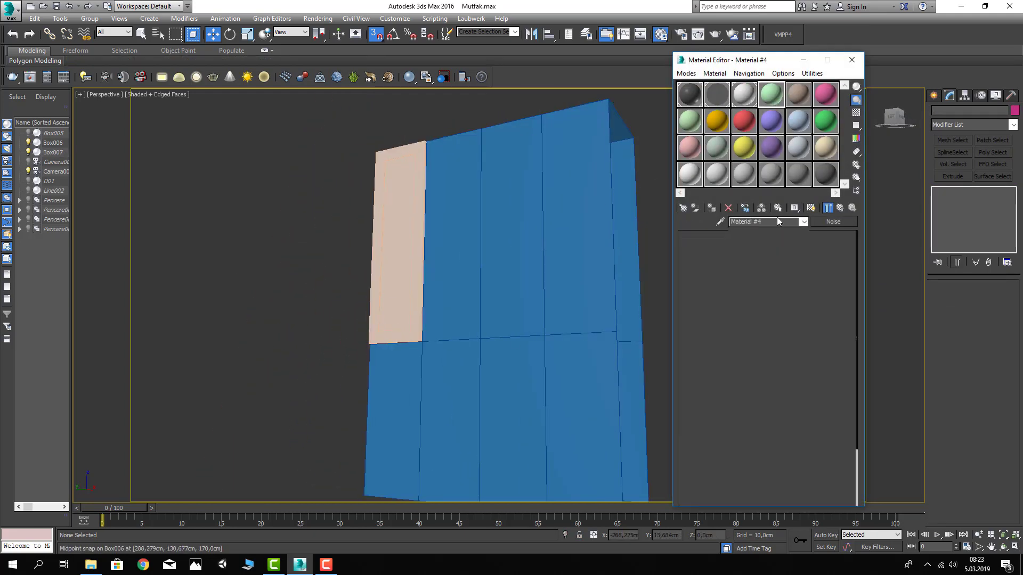
left_click(772, 221)
type("Lake")
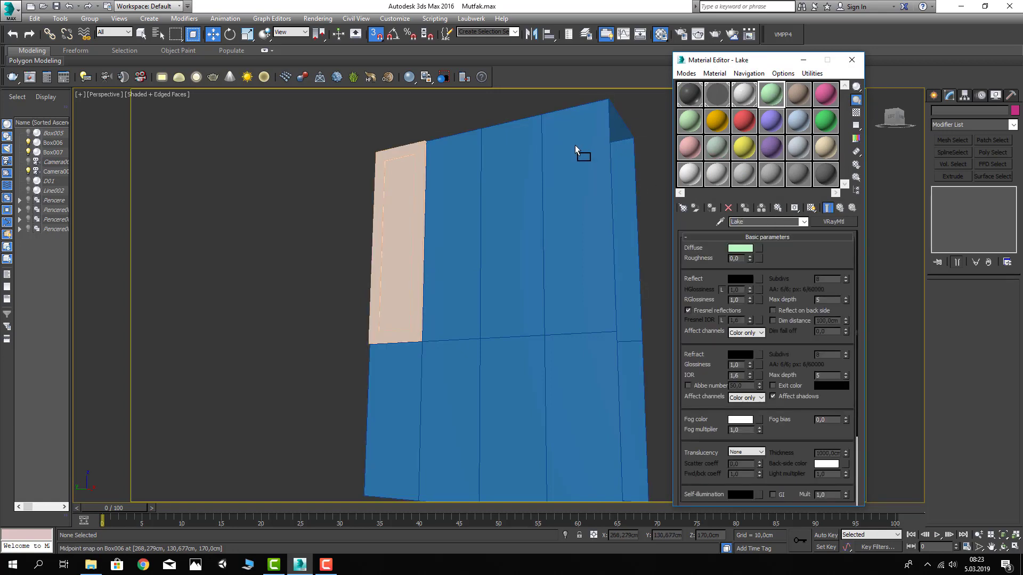
left_click_drag(574, 145, 576, 145)
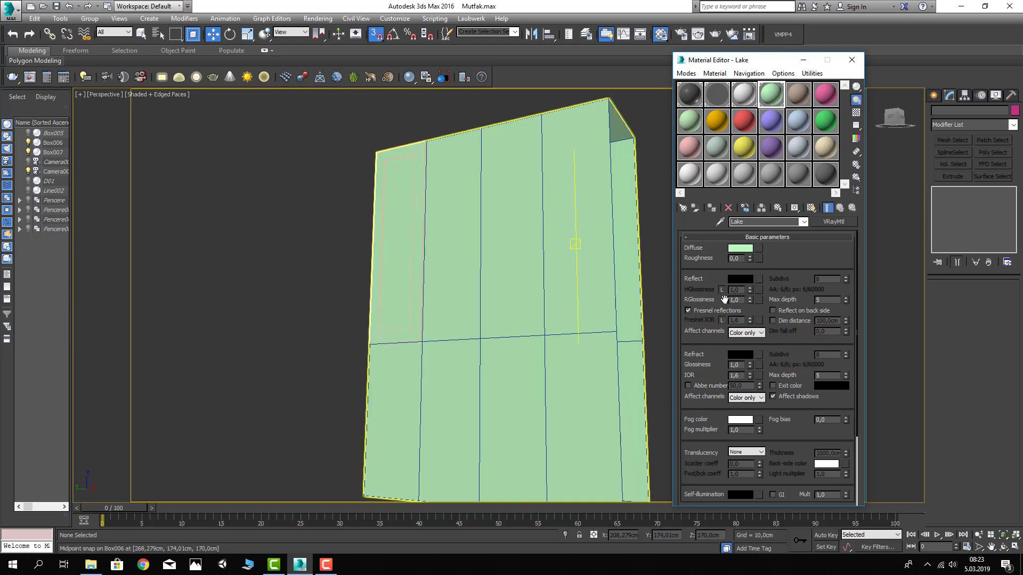
Give Lake a near-white 243 diffuse and grey reflection, then hide edge lines with F4
left_click(740, 247)
left_click_drag(302, 110, 303, 148)
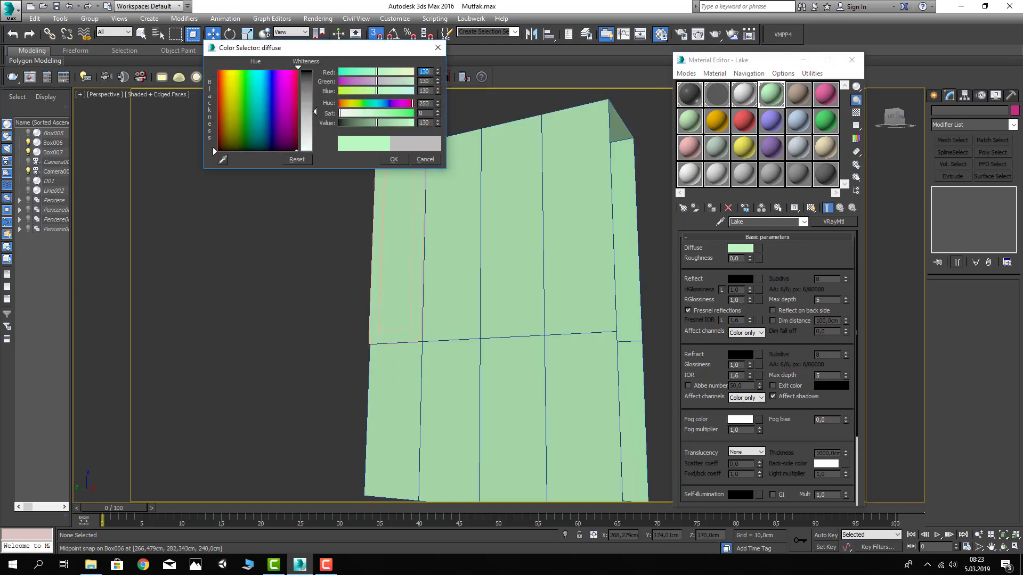
left_click(393, 159)
left_click(740, 278)
left_click_drag(340, 122, 357, 123)
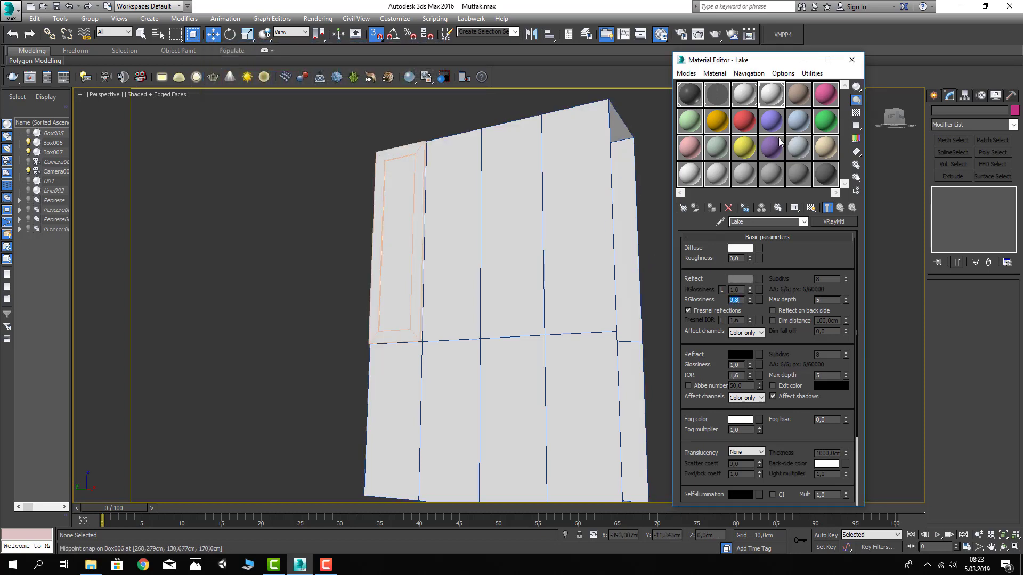
left_click(851, 60)
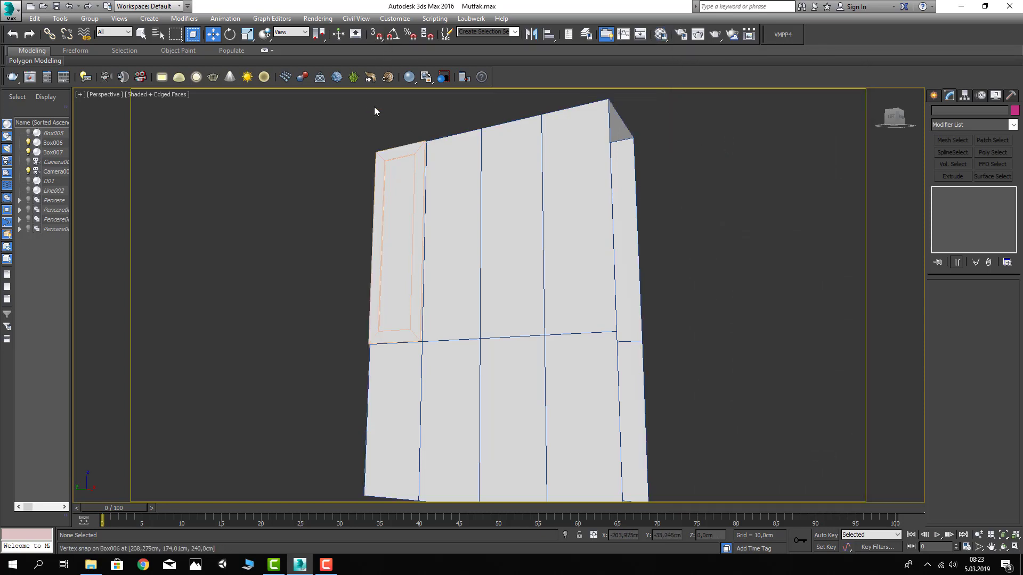
key("F4")
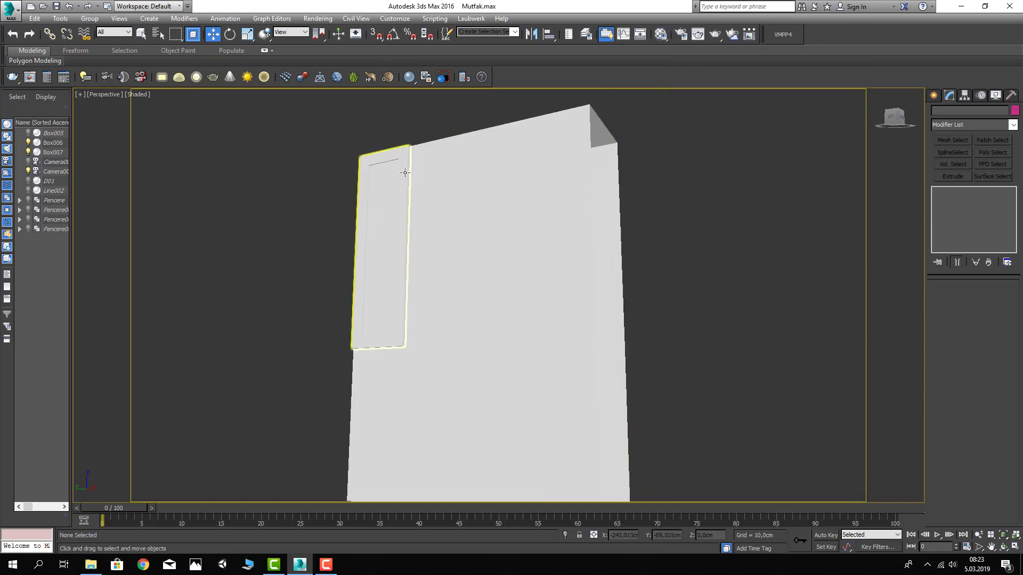
Select the door panel and add a Chamfer modifier to it
scroll(479, 160, "up", 4)
mouse_move(504, 157)
middle_mouse_down()
mouse_move(413, 260)
mouse_move(396, 354)
mouse_move(382, 343)
middle_mouse_up()
left_click(382, 343)
scroll(382, 341, "up", 3)
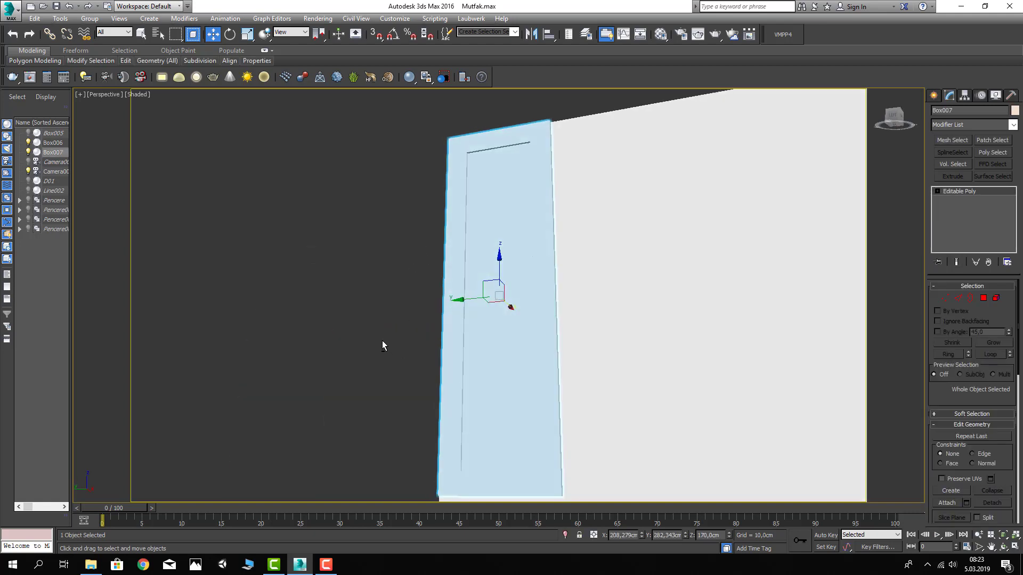
left_click(978, 535)
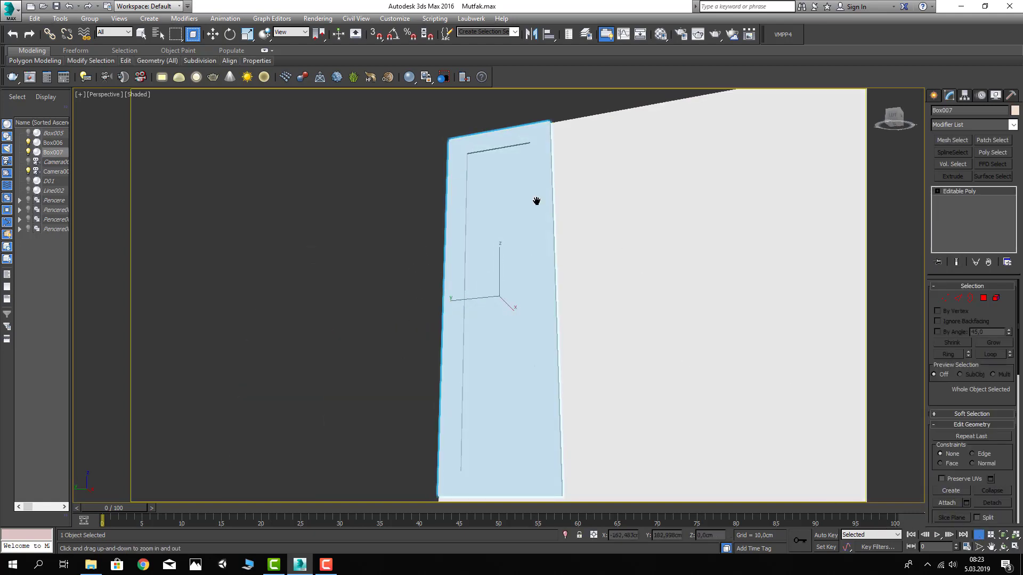
mouse_move(536, 201)
left_mouse_down()
mouse_move(371, 228)
mouse_move(360, 219)
left_mouse_up()
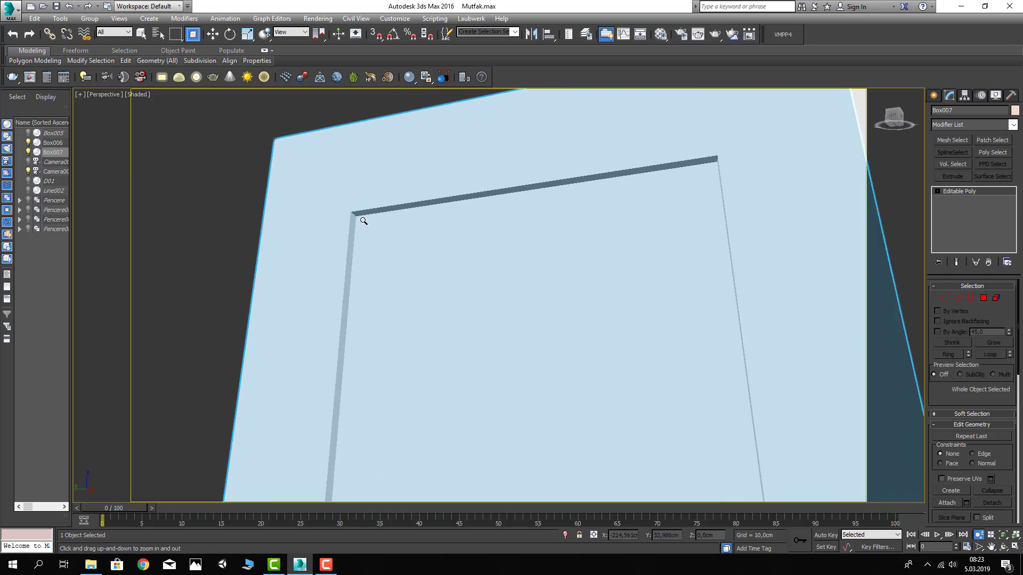
left_click(954, 128)
scroll(963, 137, "down", 5)
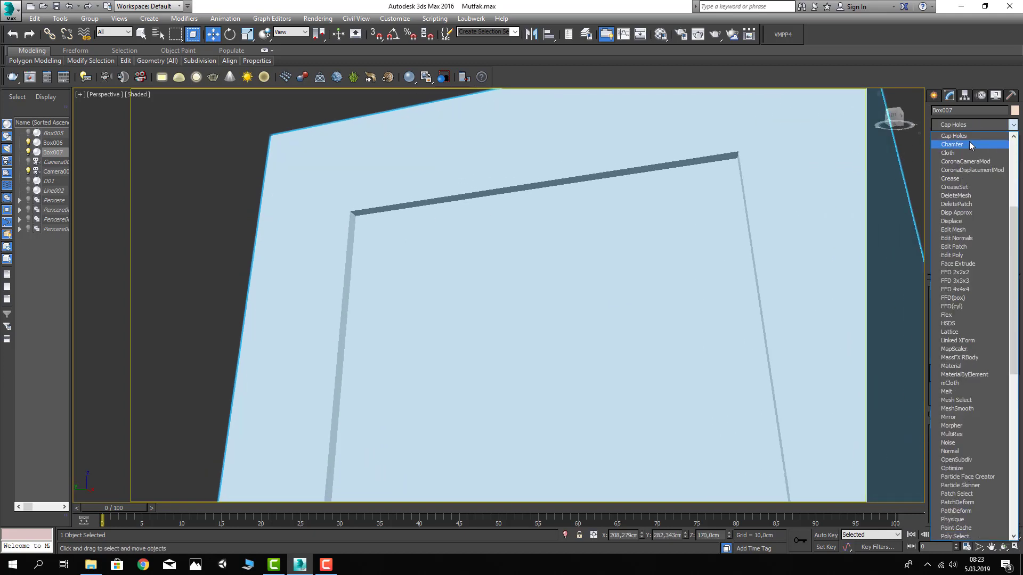
left_click(967, 145)
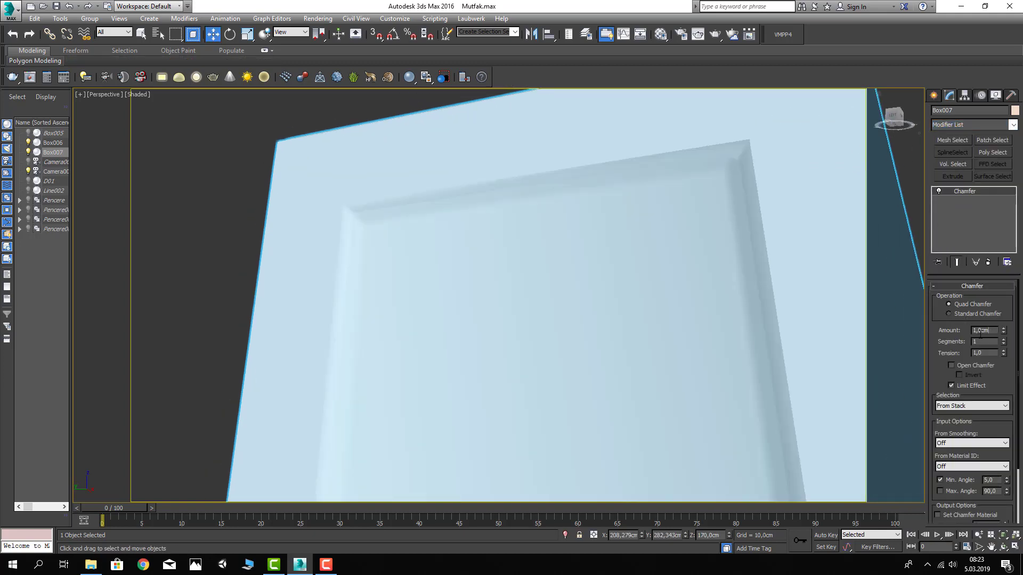
Set the chamfer to 0,2 cm amount, 5 segments and 0,5 tension
key("Return")
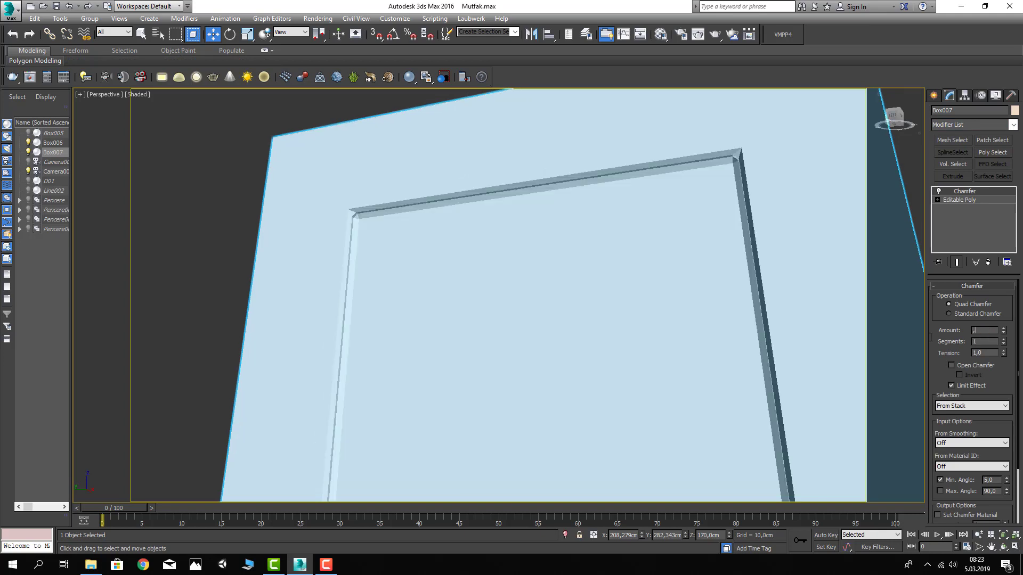
type("2")
key("Return")
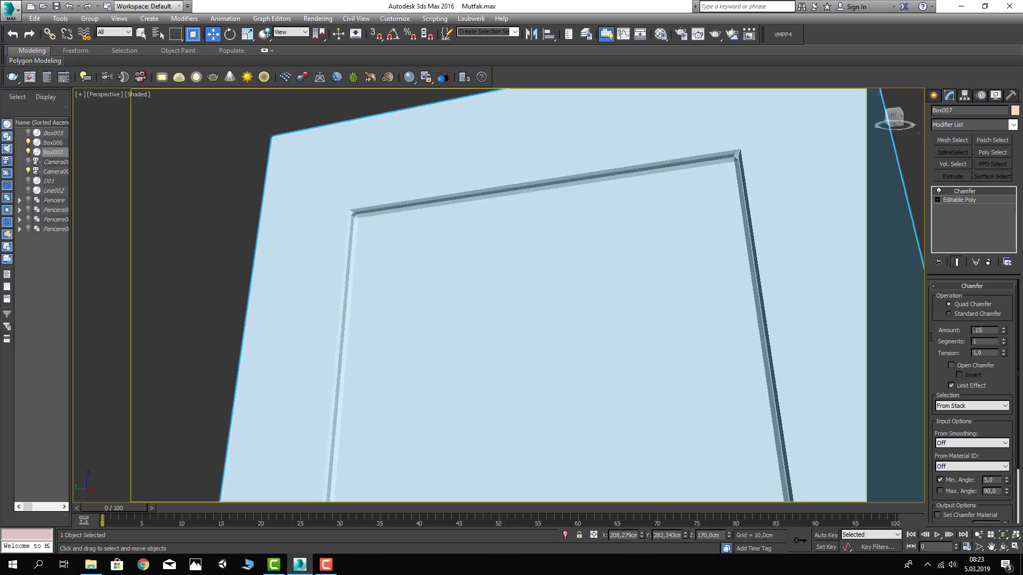
key("Return")
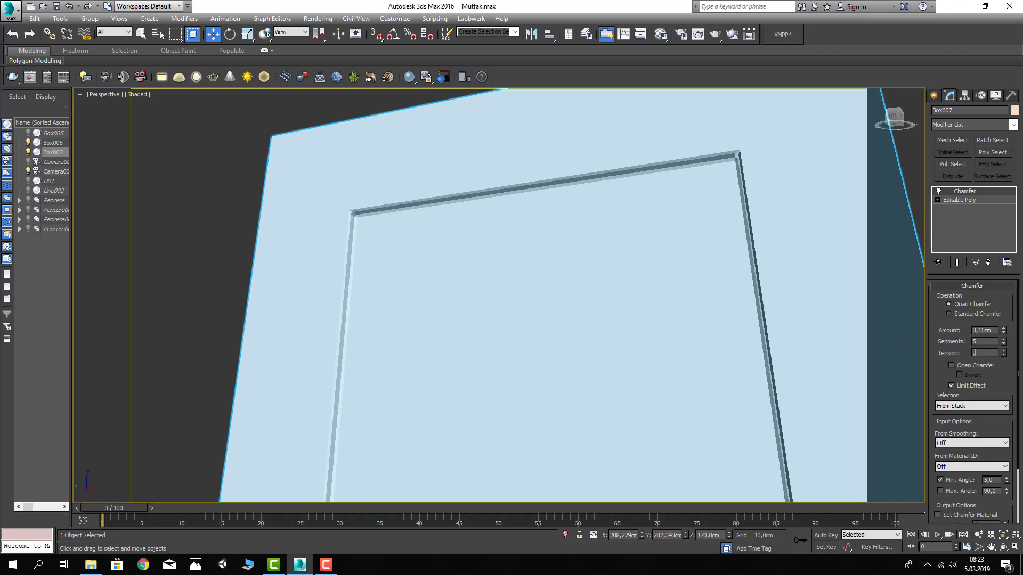
type("5")
key("Return")
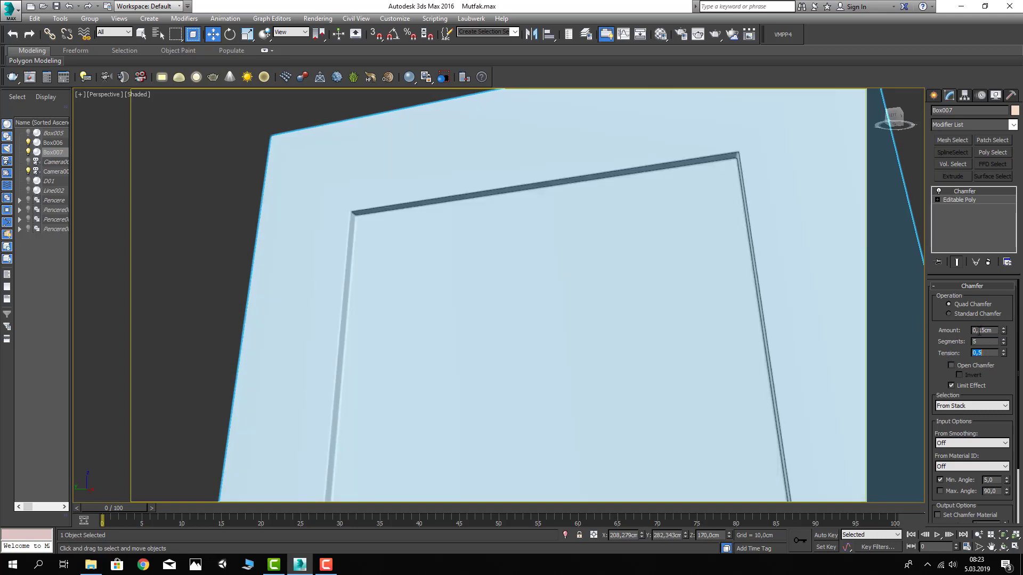
type("0,3")
key("Return")
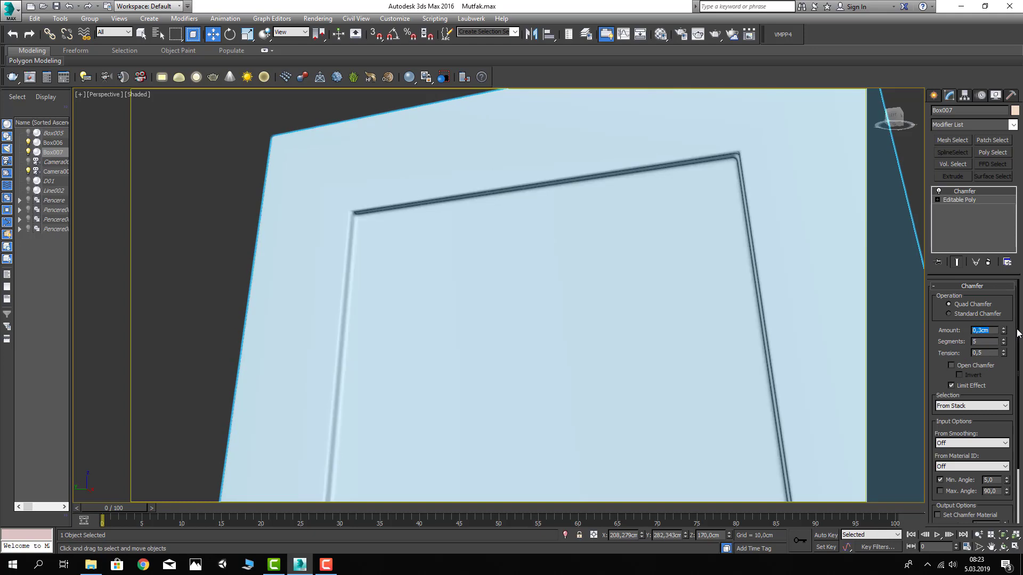
type("0,2")
key("Return")
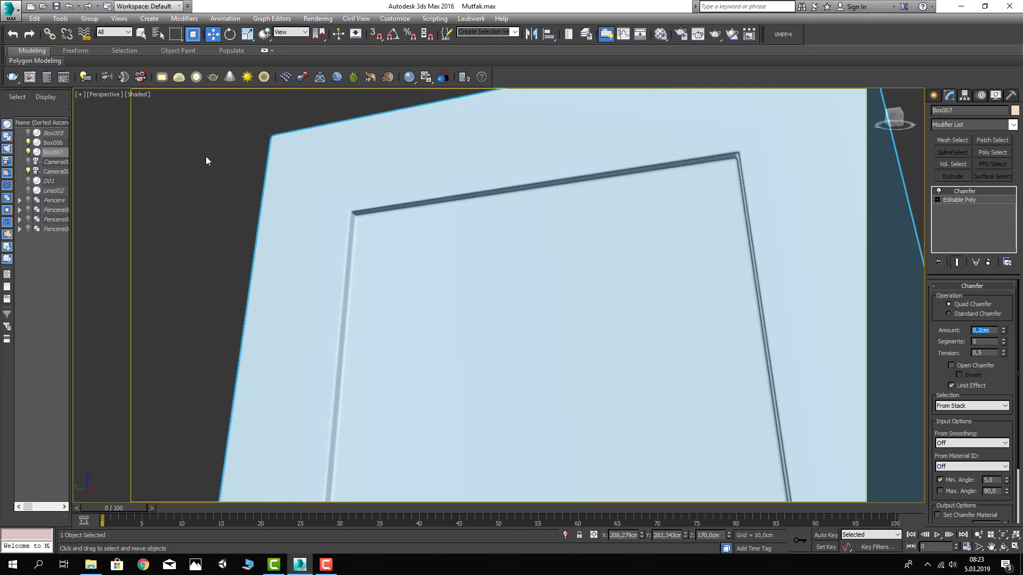
Show edges again and Shift-drag a door copy right, snapping to the cabinet corner
left_click(207, 161)
scroll(336, 200, "down", 8)
scroll(334, 212, "down", 3)
scroll(345, 193, "up", 3)
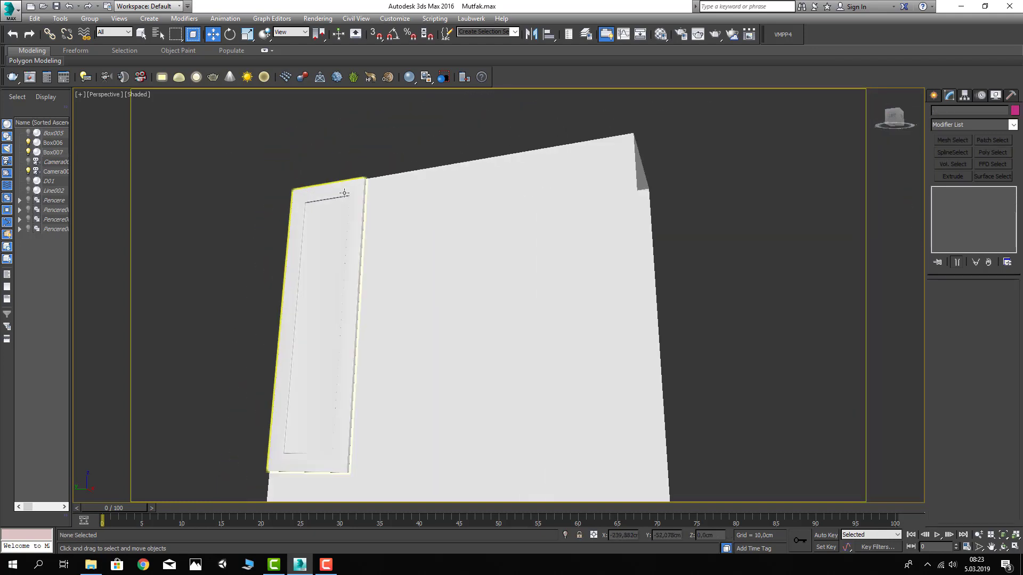
key("F4")
left_click(345, 193)
scroll(374, 167, "up", 3)
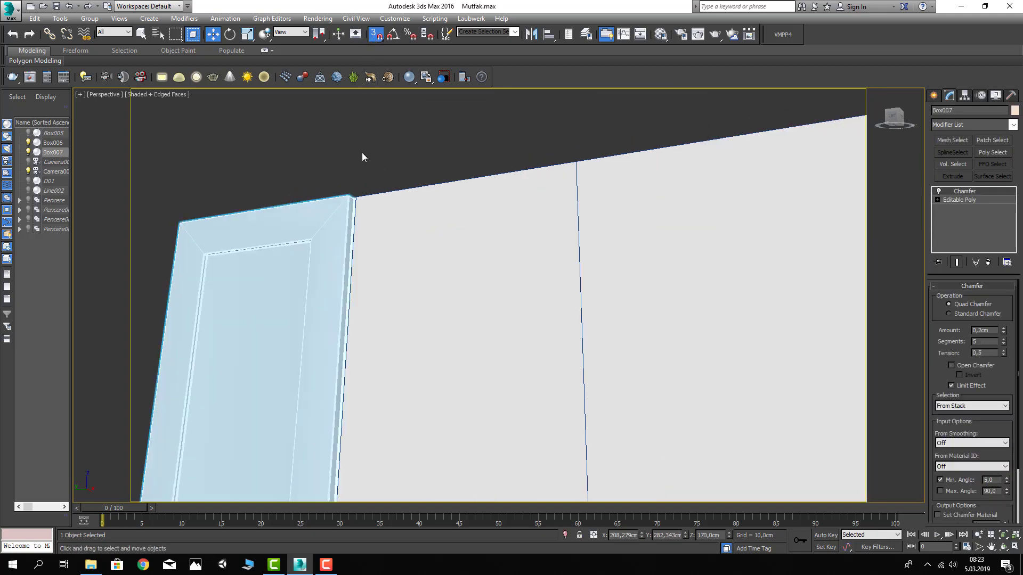
scroll(376, 173, "up", 3)
middle_click_drag(360, 194, 302, 157)
key("space")
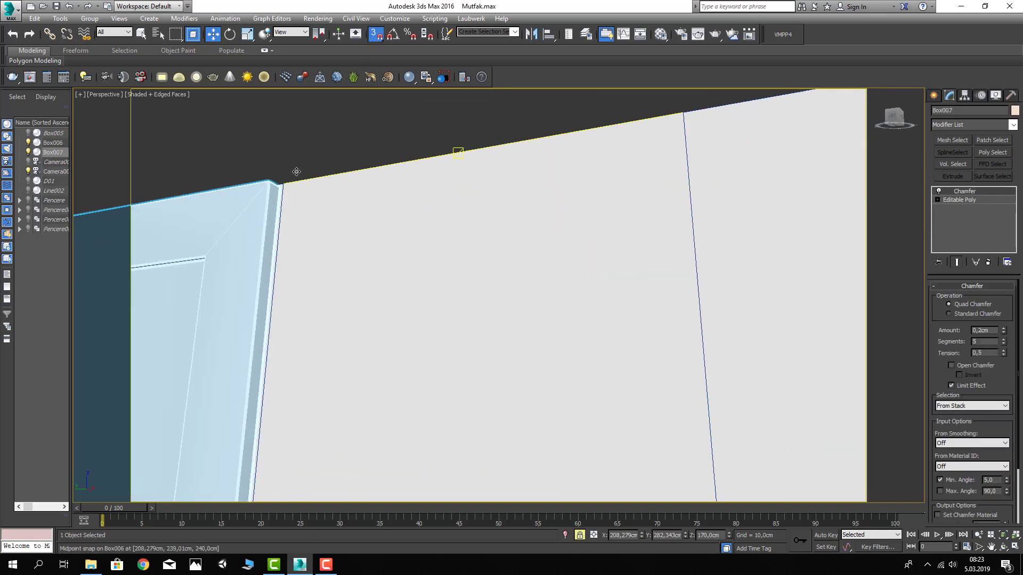
left_click_drag(281, 183, 675, 114)
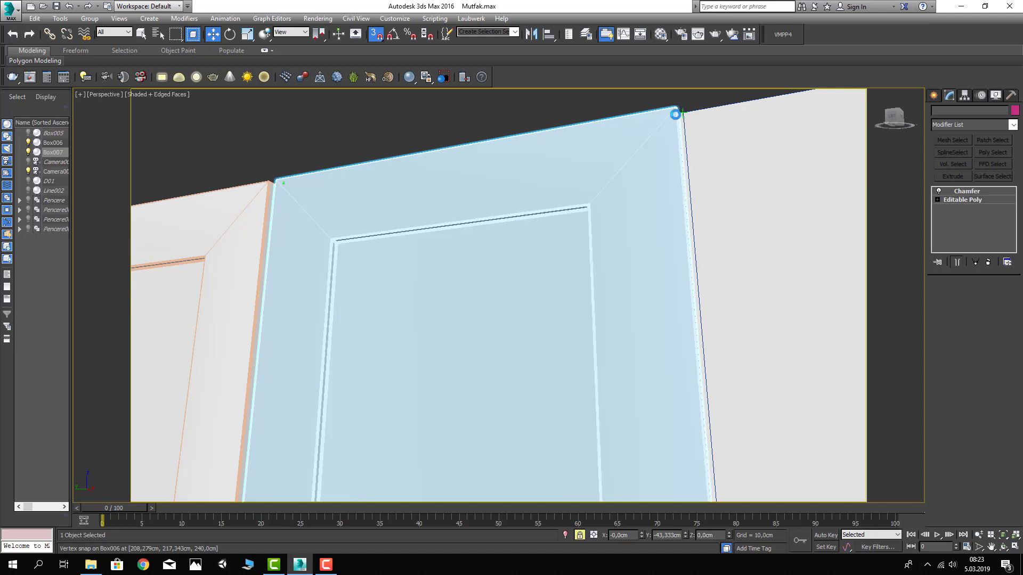
Clone the door along the cabinet front to form a row of four doors
left_click(516, 326)
mouse_move(730, 242)
middle_mouse_down()
mouse_move(481, 280)
mouse_move(446, 305)
mouse_move(325, 253)
middle_mouse_up()
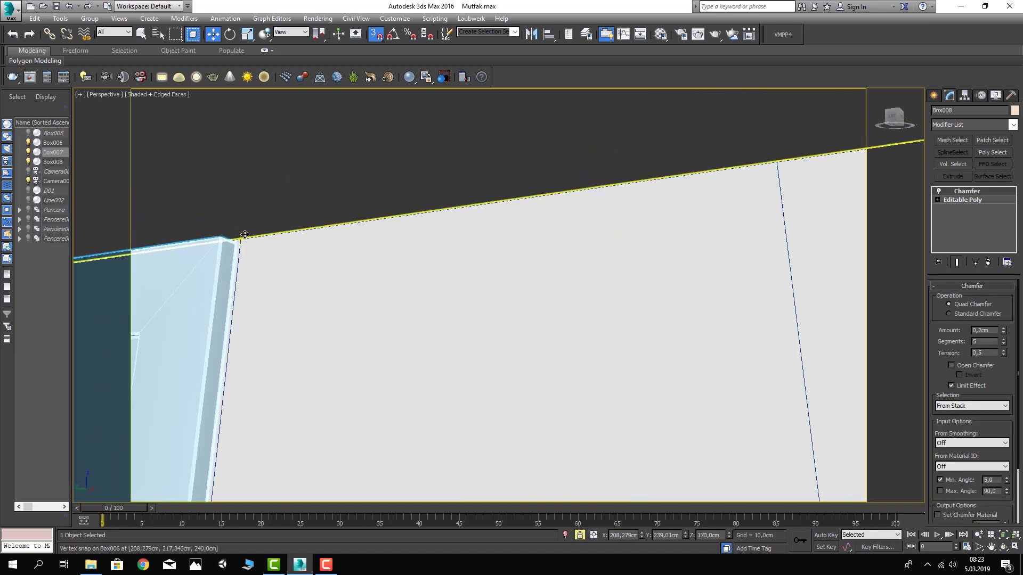
left_click_drag(245, 235, 769, 163)
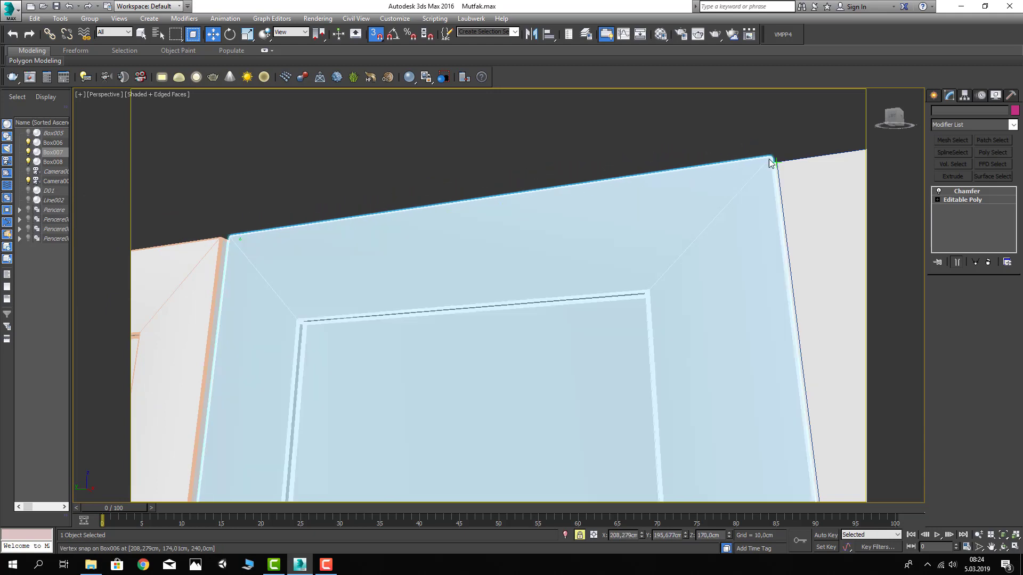
left_click(514, 326)
mouse_move(507, 287)
middle_mouse_down()
mouse_move(328, 320)
mouse_move(352, 292)
middle_mouse_up()
left_click_drag(270, 272, 562, 238, "shift")
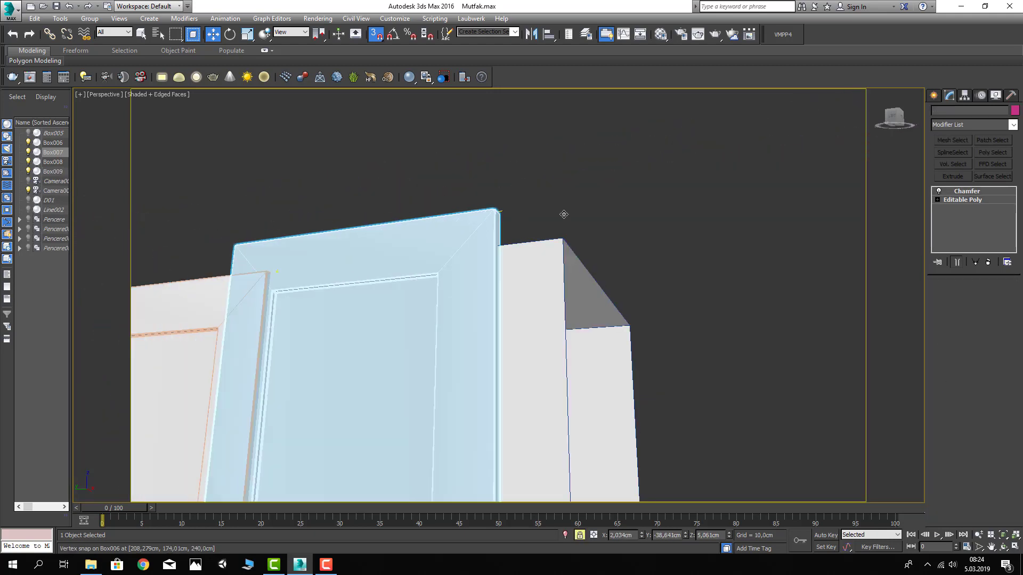
left_click(510, 325)
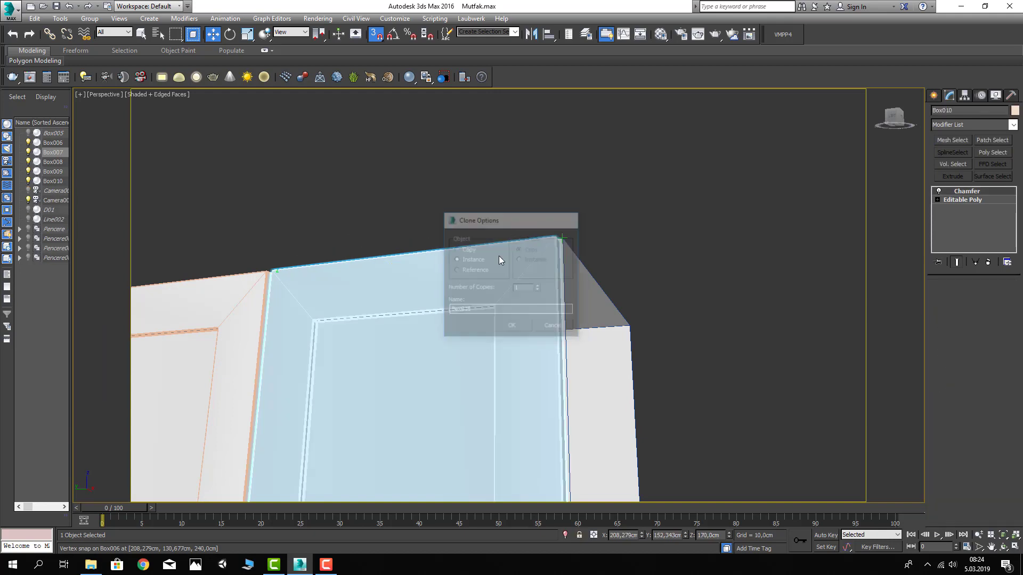
Switch to plain shaded display and select all four doors in the row
left_click(541, 173)
scroll(541, 173, "down", 3)
scroll(459, 216, "down", 2)
mouse_move(459, 216)
middle_mouse_down()
mouse_move(483, 175)
mouse_move(463, 226)
mouse_move(464, 181)
mouse_move(428, 194)
mouse_move(490, 159)
middle_mouse_up()
key("F4")
scroll(461, 272, "down", 2)
left_click(508, 176)
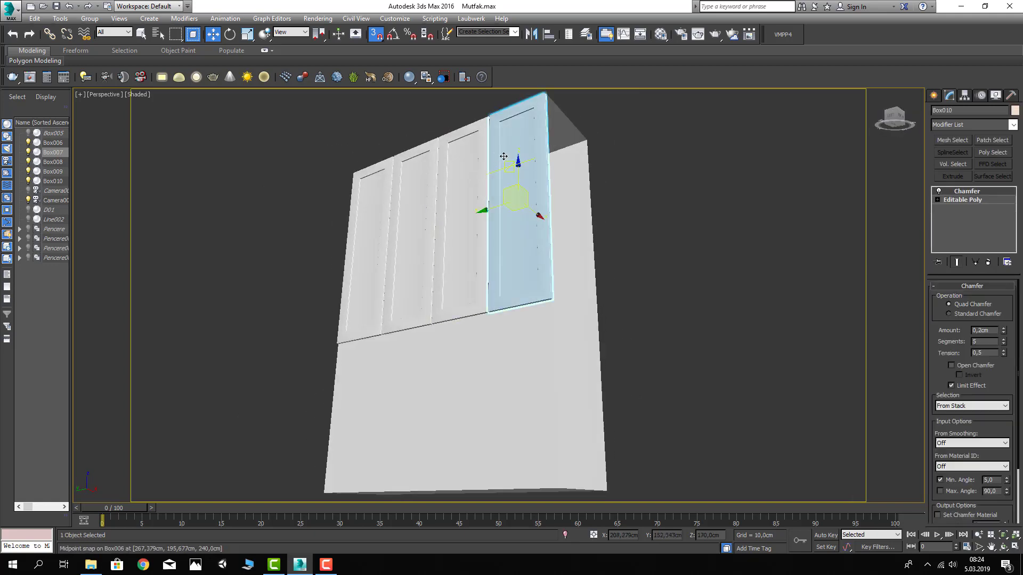
left_click(469, 159, "ctrl")
left_click(410, 176, "ctrl")
left_click(367, 203, "ctrl")
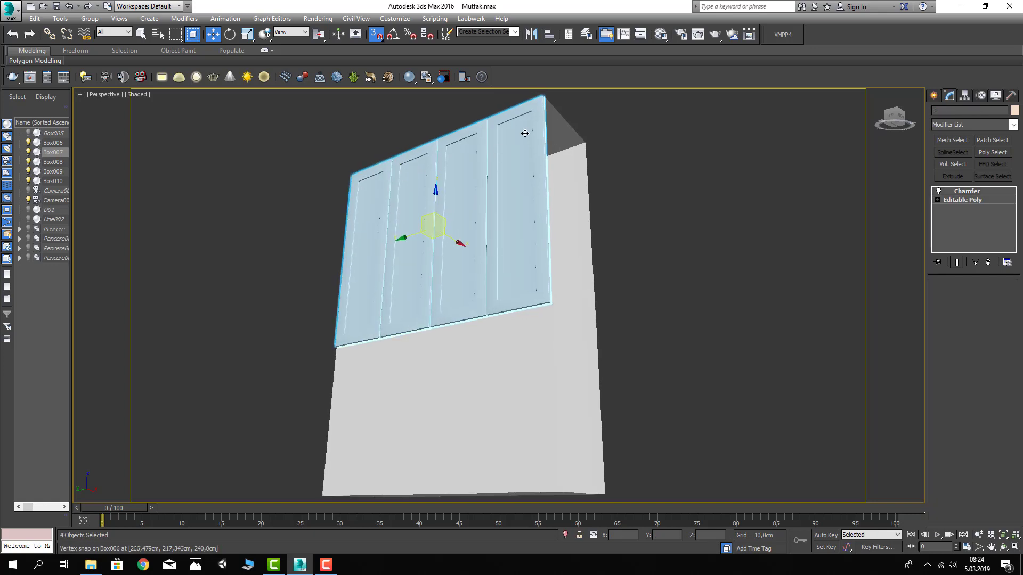
Clone the four doors directly below the originals and make the copies unique
scroll(525, 133, "up", 2)
scroll(522, 128, "up", 5)
scroll(522, 124, "up", 1)
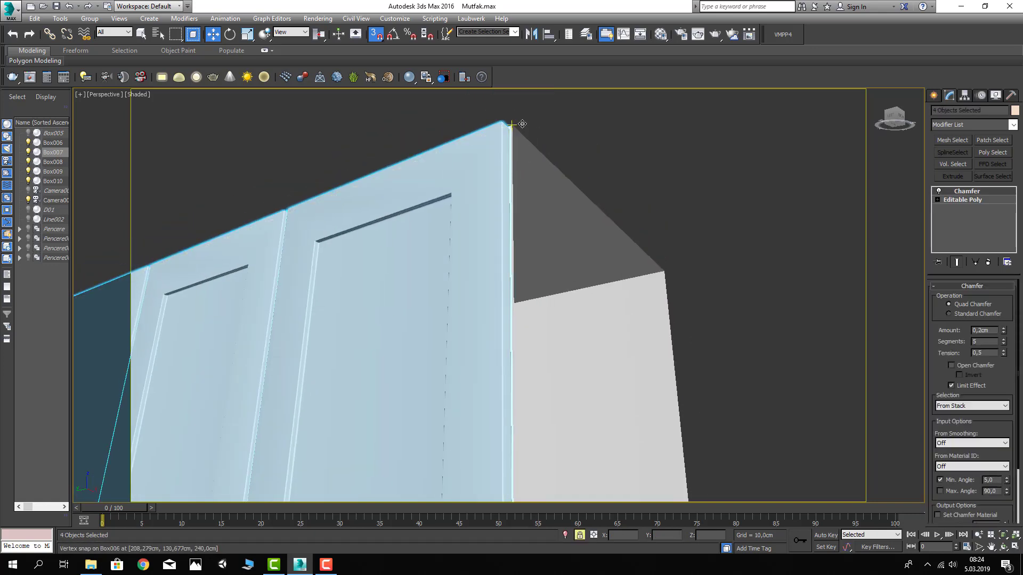
left_click_drag(522, 123, 577, 252)
scroll(562, 155, "down", 2)
scroll(596, 197, "down", 3)
scroll(554, 237, "down", 5)
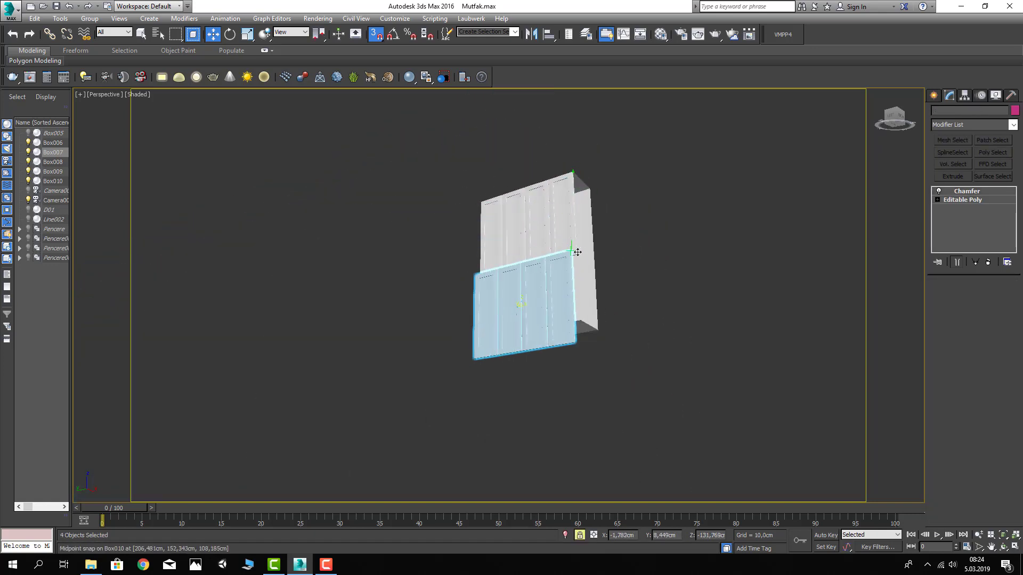
scroll(577, 251, "up", 3)
scroll(575, 252, "up", 4)
scroll(574, 252, "up", 4)
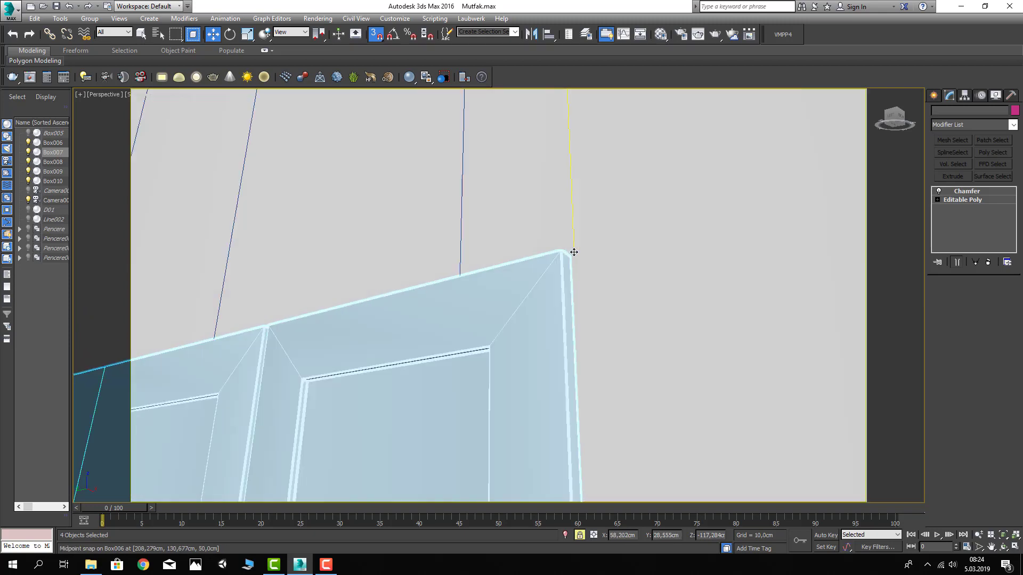
left_click_drag(574, 252, 597, 139, "shift")
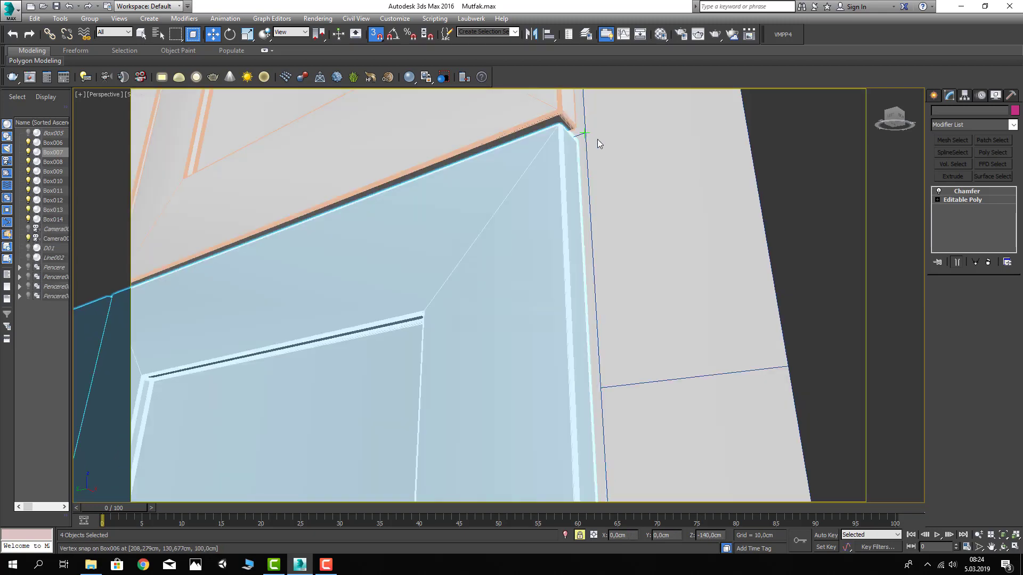
left_click(503, 325)
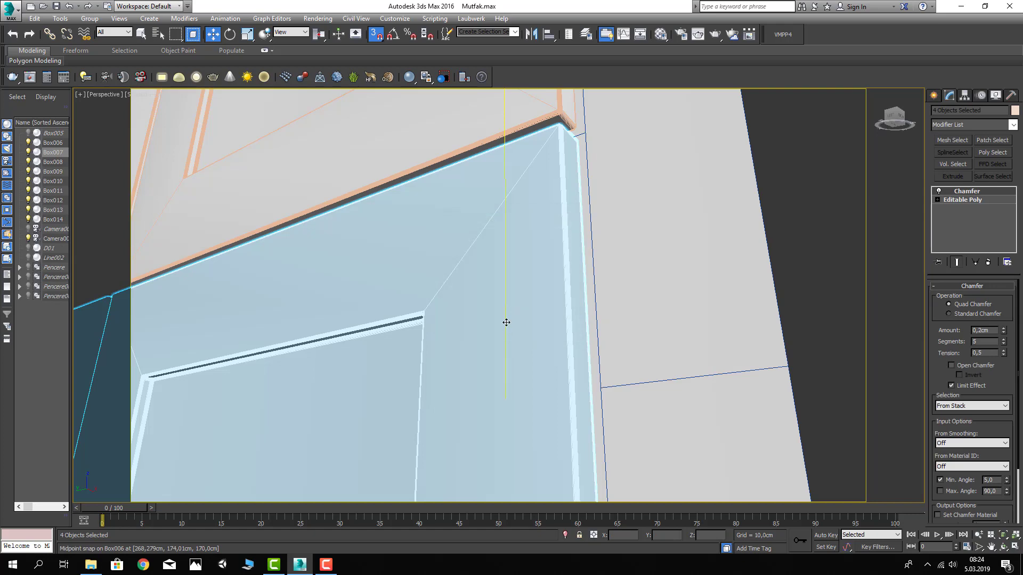
left_click(976, 263)
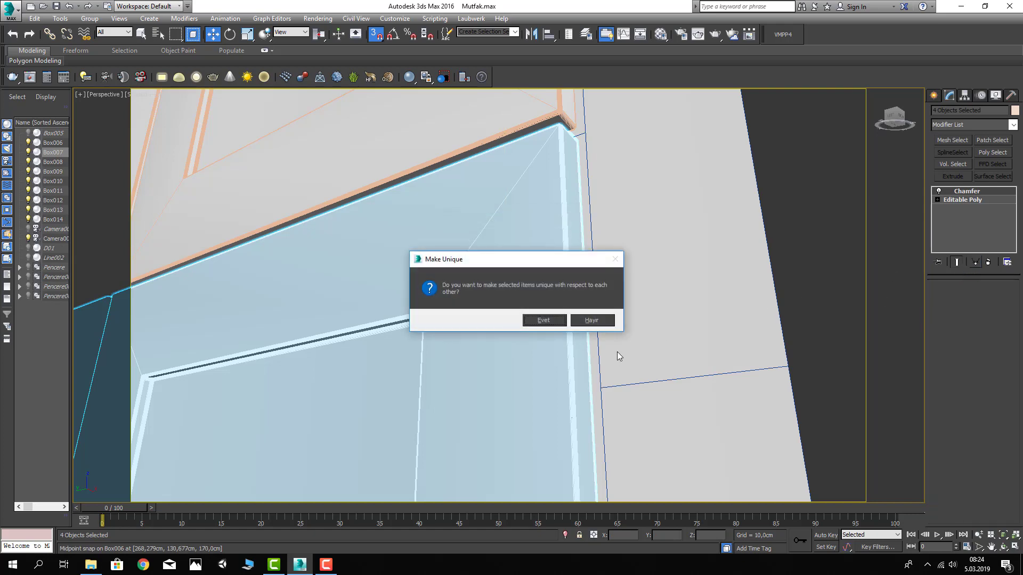
left_click(551, 323)
left_click(759, 244)
Select the four lower doors and add an Edit Mesh modifier in Vertex mode
scroll(644, 251, "down", 5)
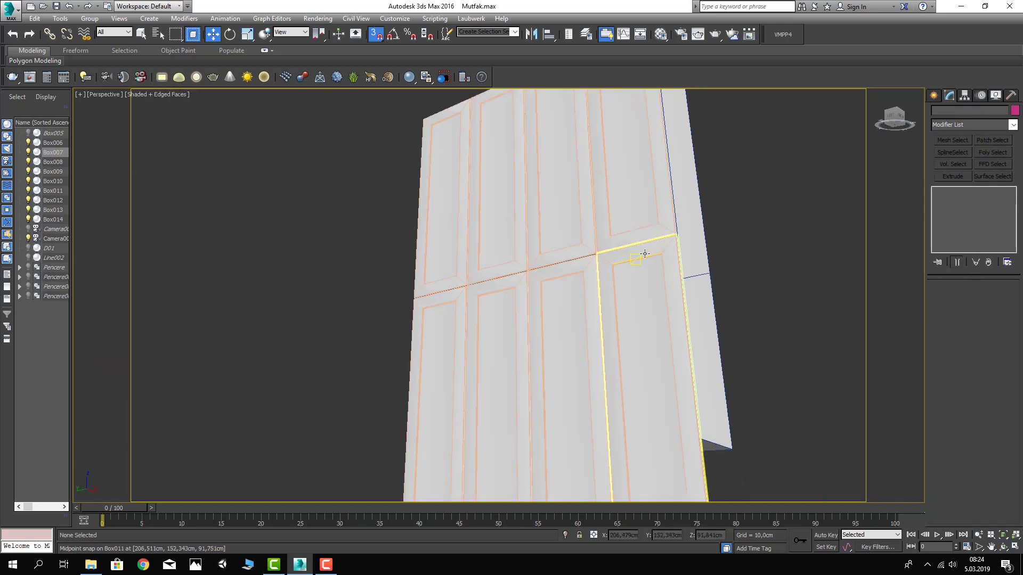
left_click(645, 254)
left_click(577, 303, "ctrl")
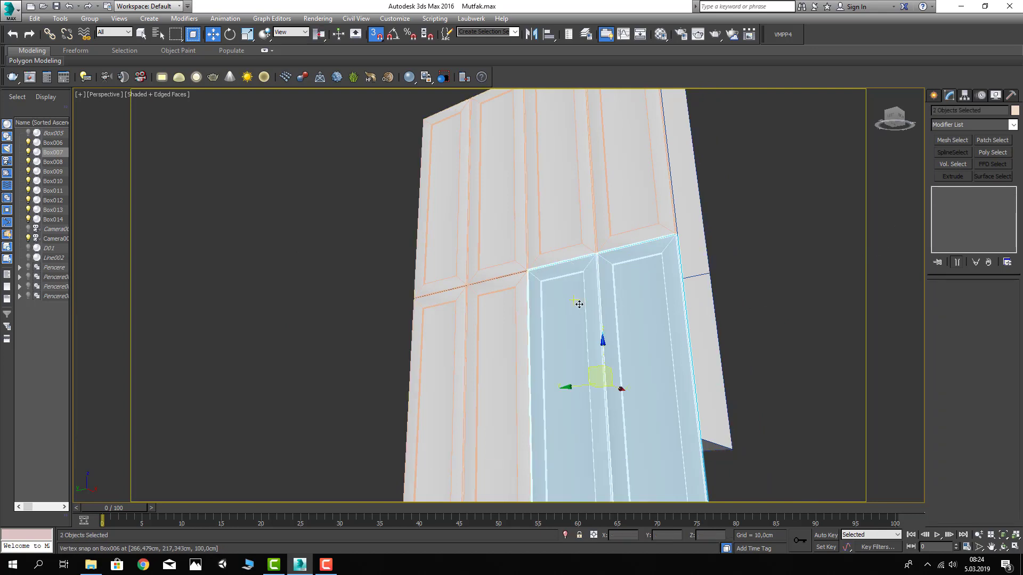
left_click(498, 309, "ctrl")
left_click(456, 322, "ctrl")
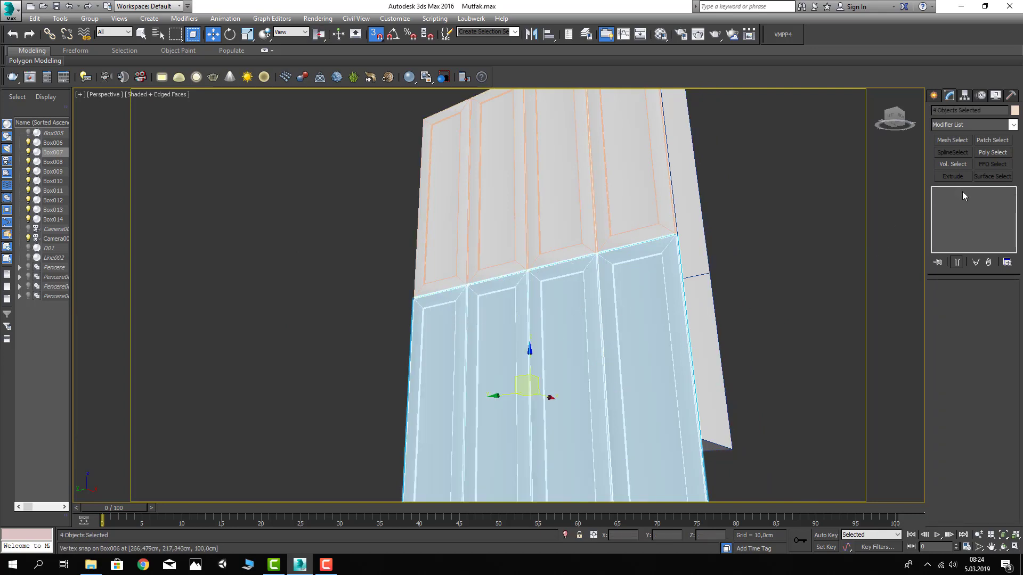
left_click(954, 126)
left_click(959, 143)
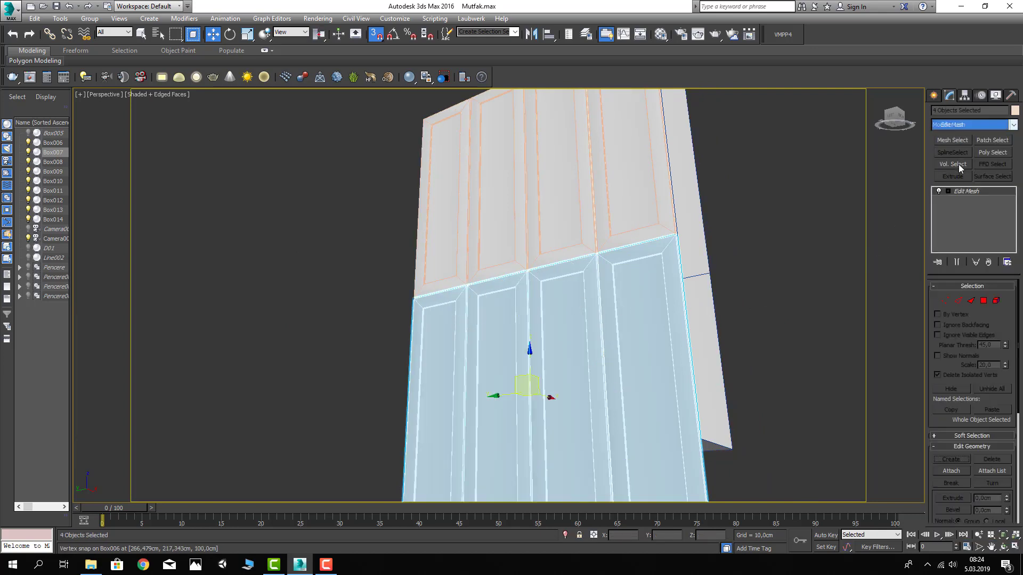
left_click(948, 191)
Raise the doors' bottom vertices on Z with snapping off, then exit vertex mode
scroll(651, 299, "down", 2)
scroll(599, 358, "down", 3)
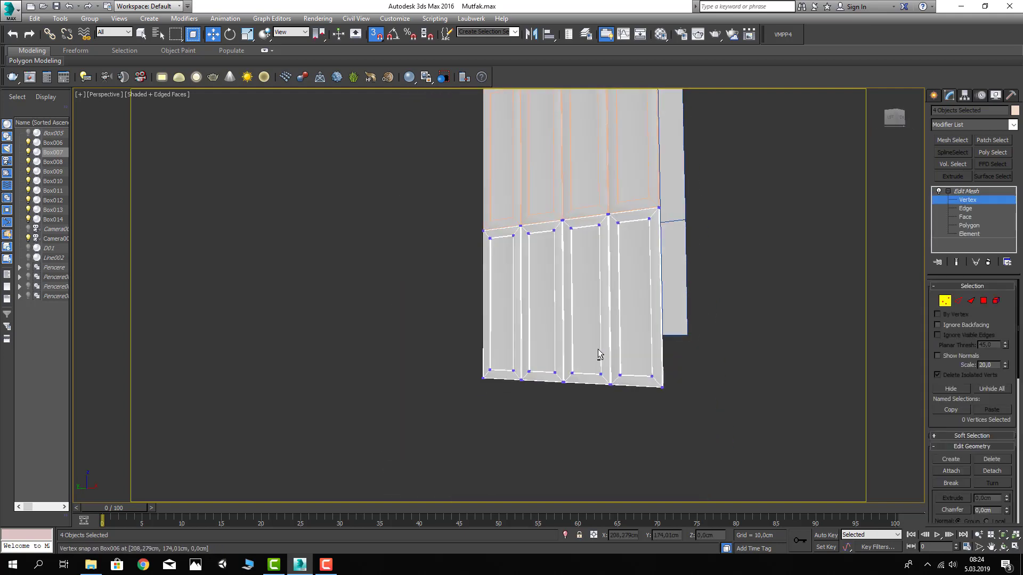
left_click_drag(421, 338, 723, 426)
middle_click_drag(724, 426, 647, 416, "alt")
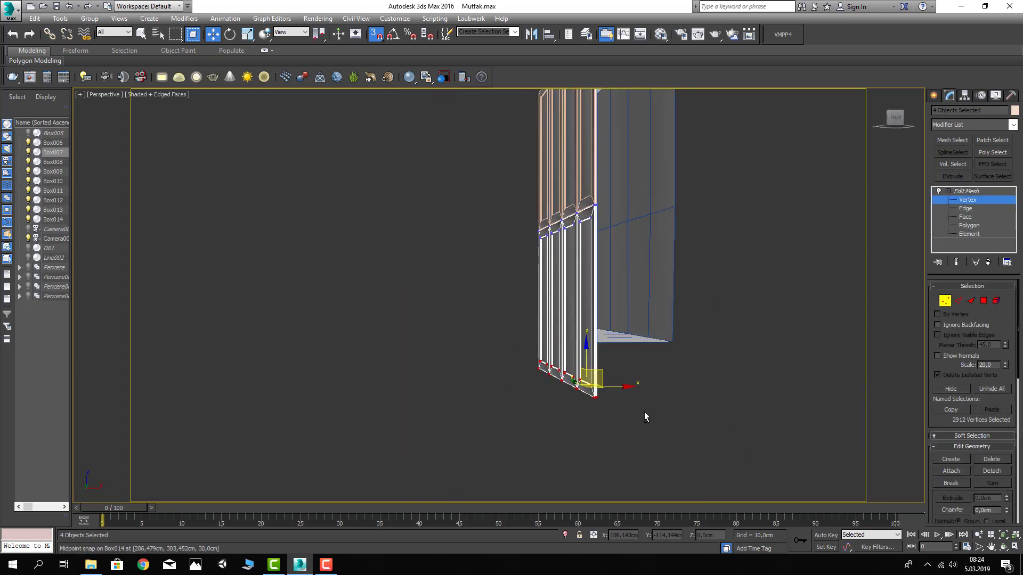
key("s")
middle_click_drag(593, 353, 596, 362, "alt")
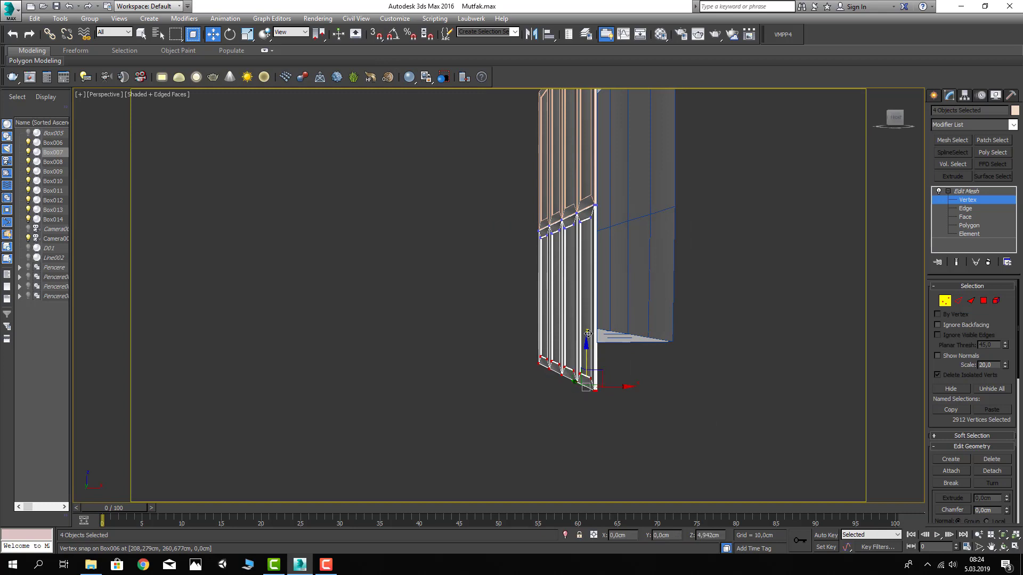
scroll(596, 366, "up", 2)
scroll(597, 365, "up", 3)
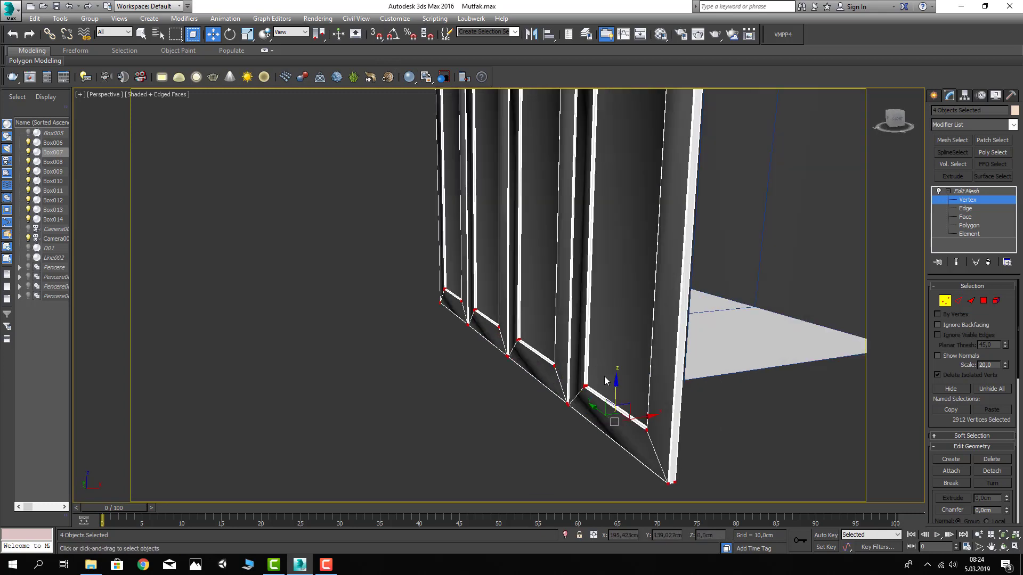
left_click_drag(616, 390, 621, 300)
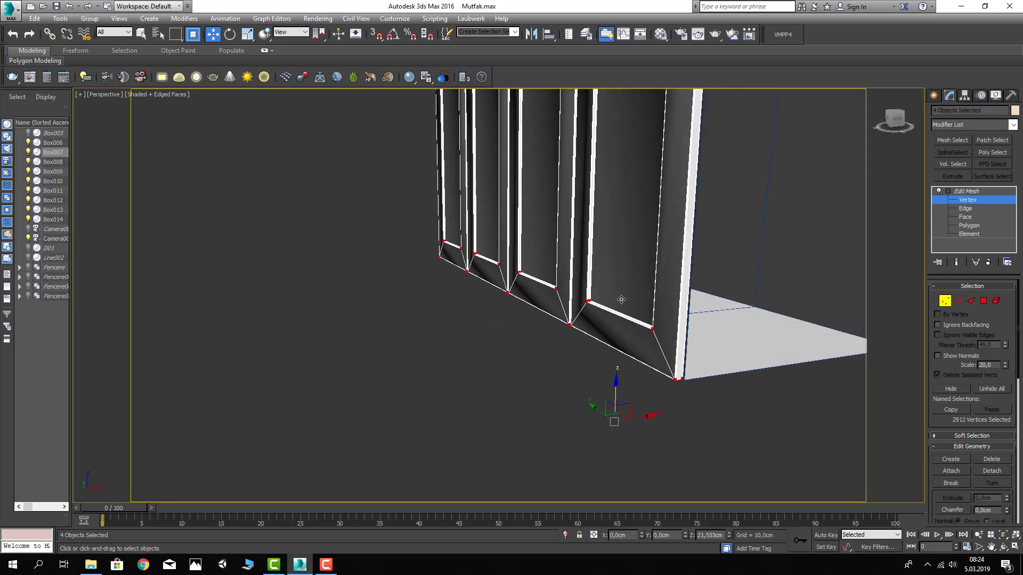
left_click(943, 295)
left_click(729, 474)
mouse_move(728, 474)
middle_mouse_down("alt")
mouse_move(622, 407)
mouse_move(639, 339)
mouse_move(616, 365)
mouse_move(767, 268)
middle_mouse_up("alt")
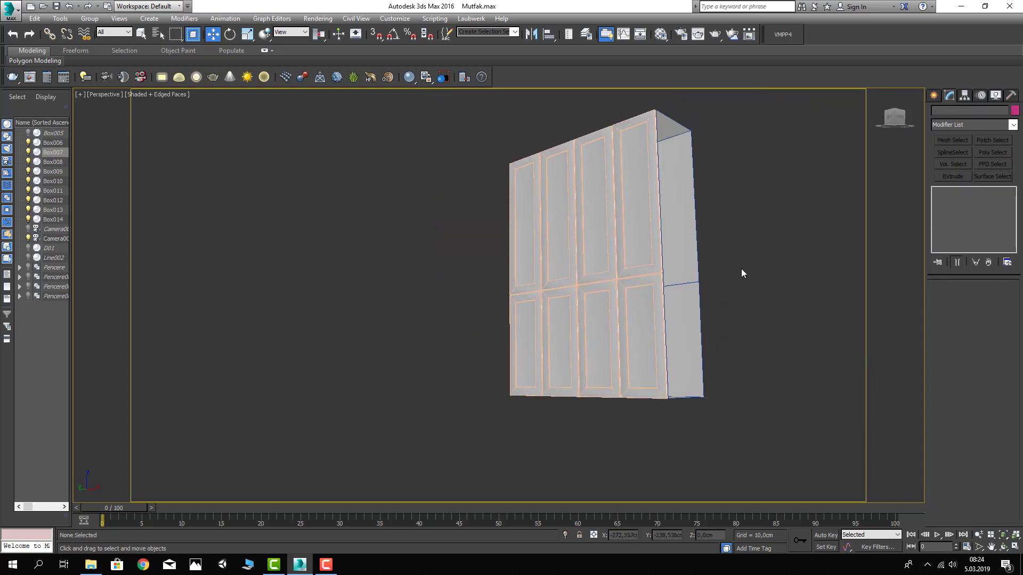
Try an auto-smooth Smooth modifier on the top-left door front, then delete it
key("F4")
scroll(606, 246, "up", 3)
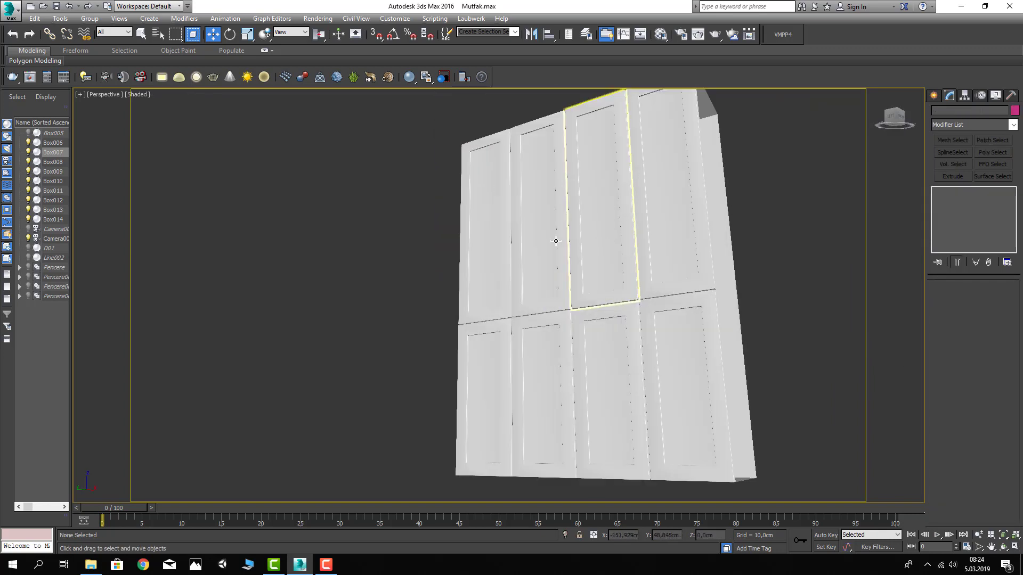
left_click(493, 205)
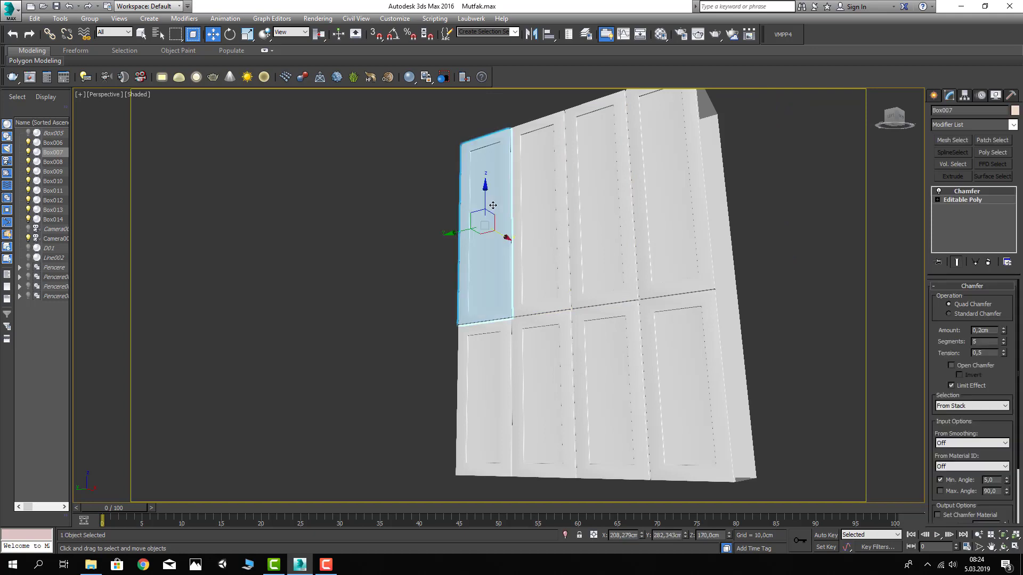
left_click(969, 127)
scroll(964, 181, "down", 10)
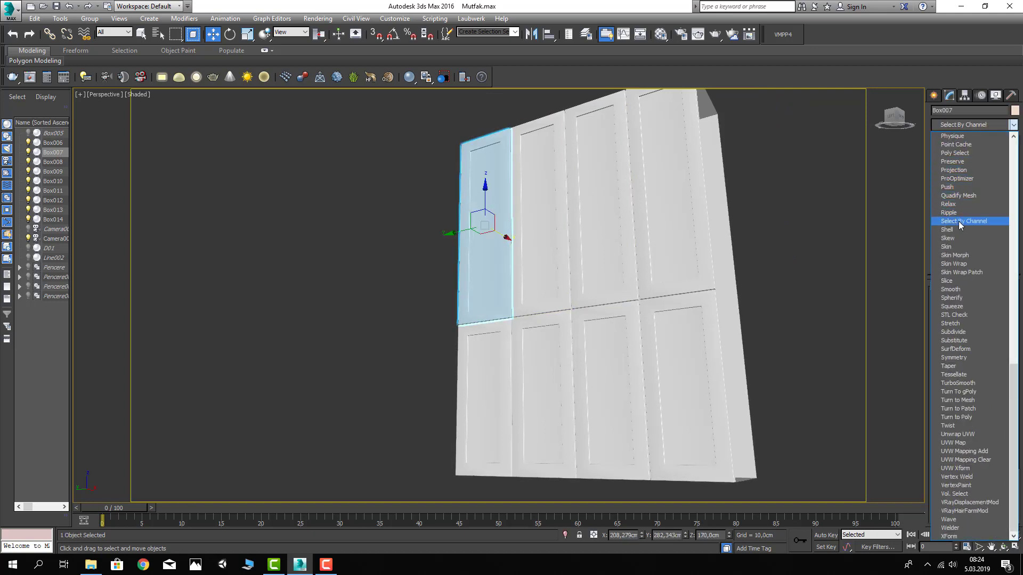
left_click(961, 290)
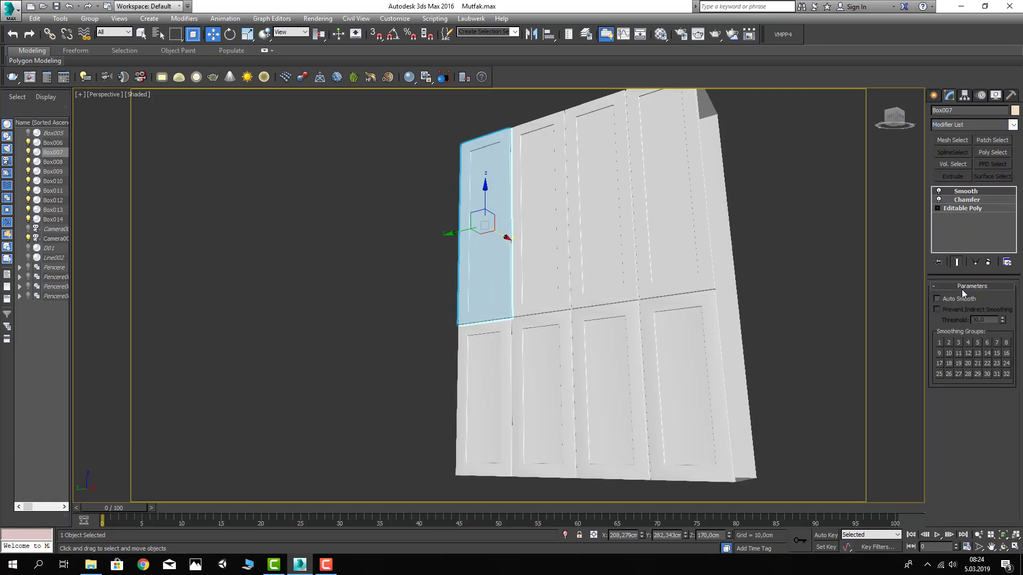
left_click(937, 299)
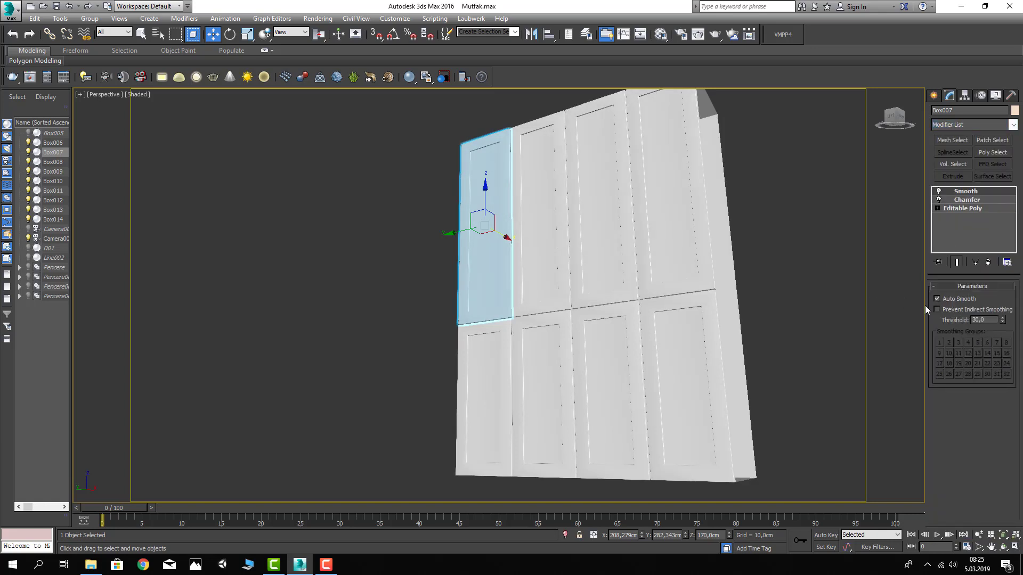
scroll(607, 261, "up", 2)
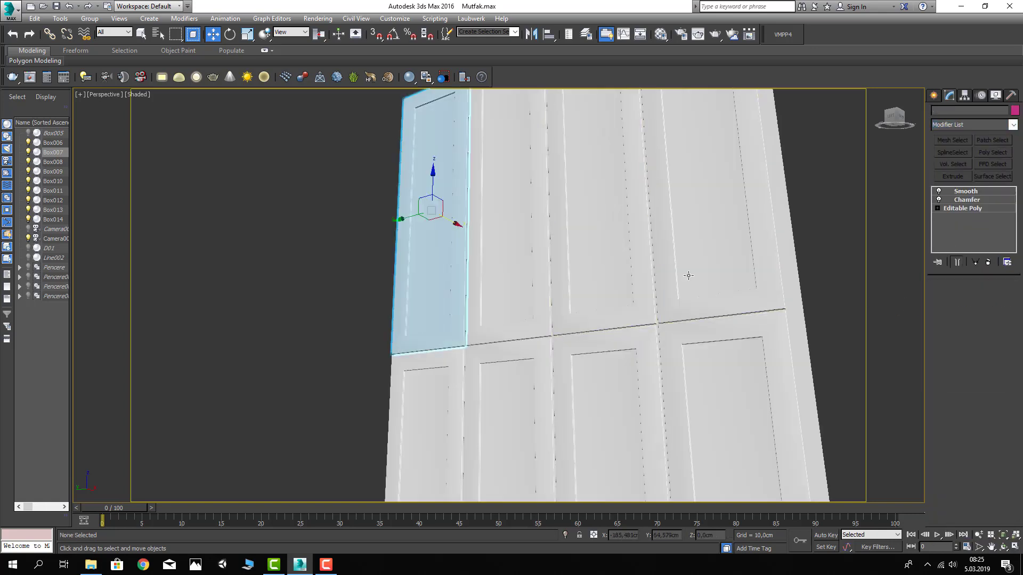
right_click(953, 190)
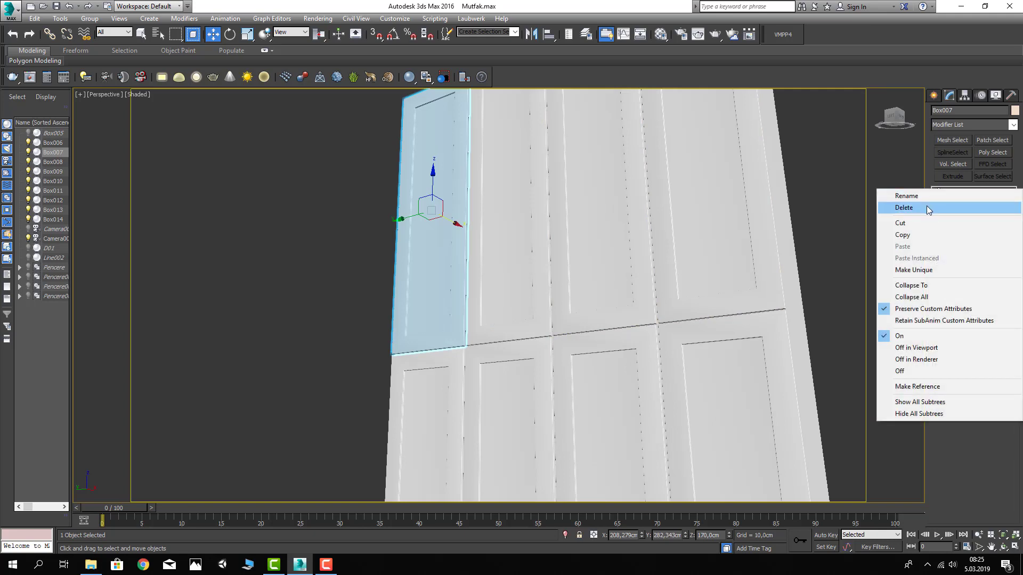
left_click(926, 207)
left_click(845, 251)
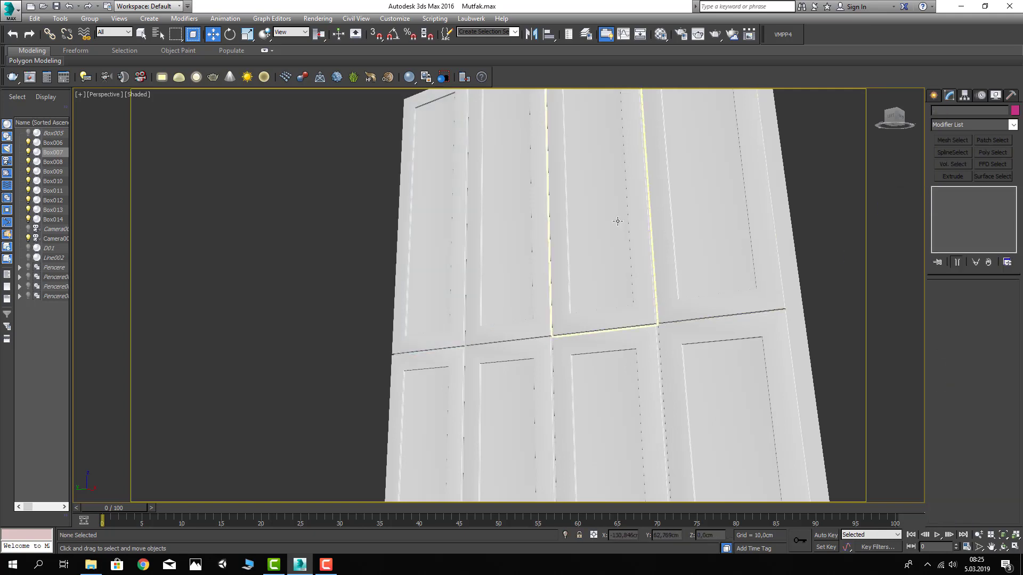
Add an Edit Poly modifier to the door front and select all its polygons
left_click(455, 217)
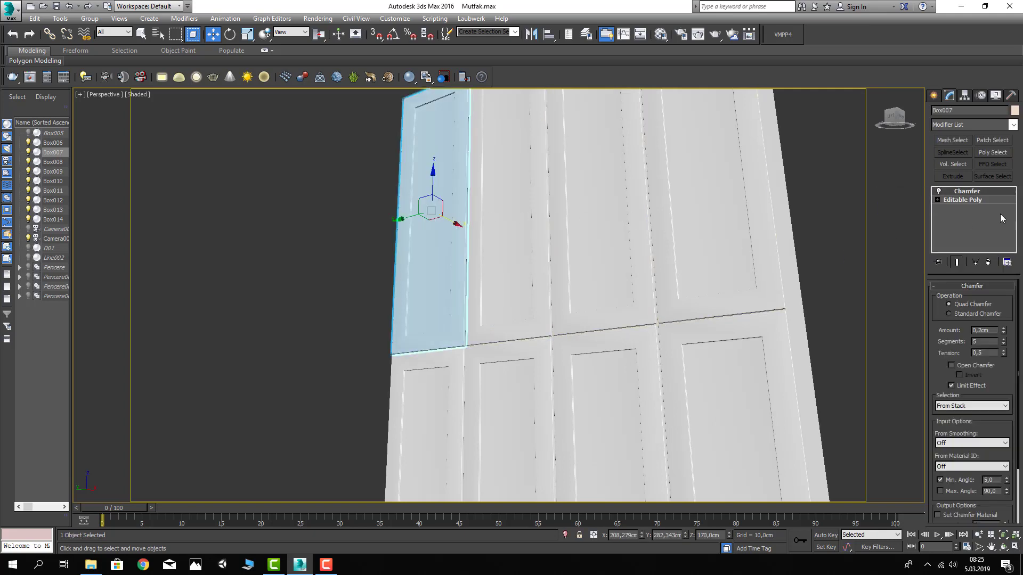
left_click(974, 129)
left_click(961, 164)
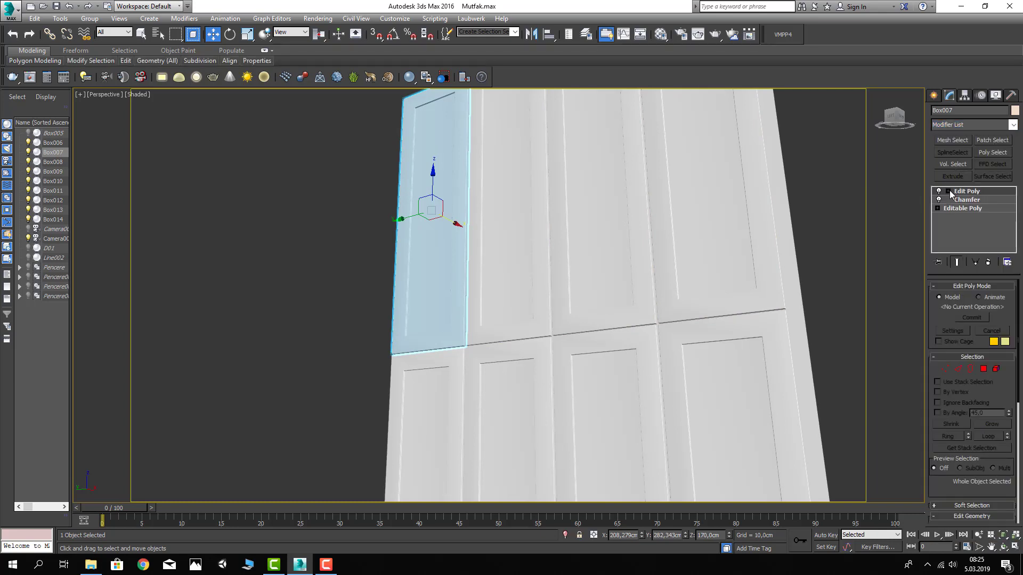
left_click(948, 191)
left_click(965, 225)
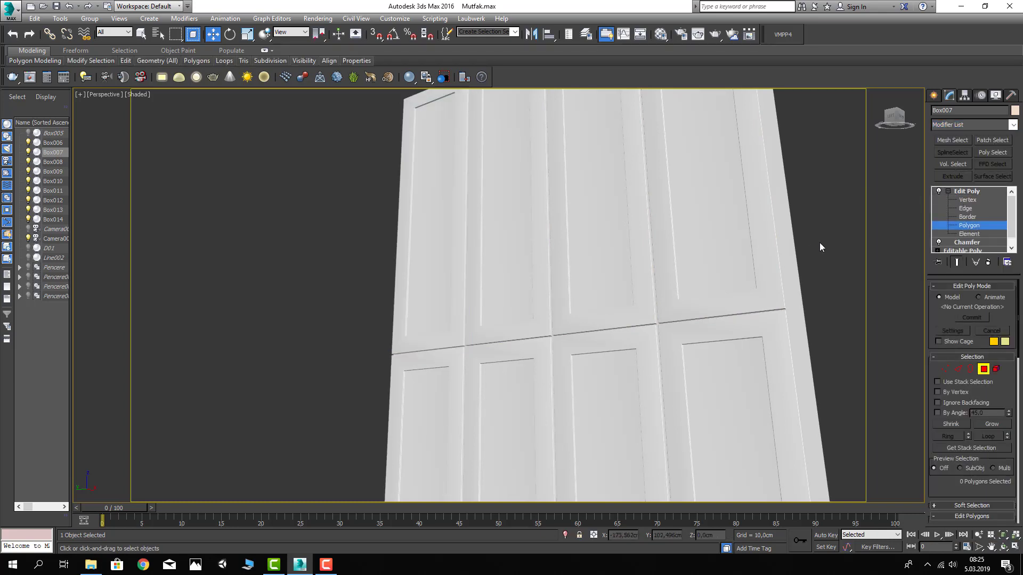
key("ctrl+a")
Clear all smoothing groups on the door's polygons, then exit polygon level and deselect
scroll(948, 399, "down", 3)
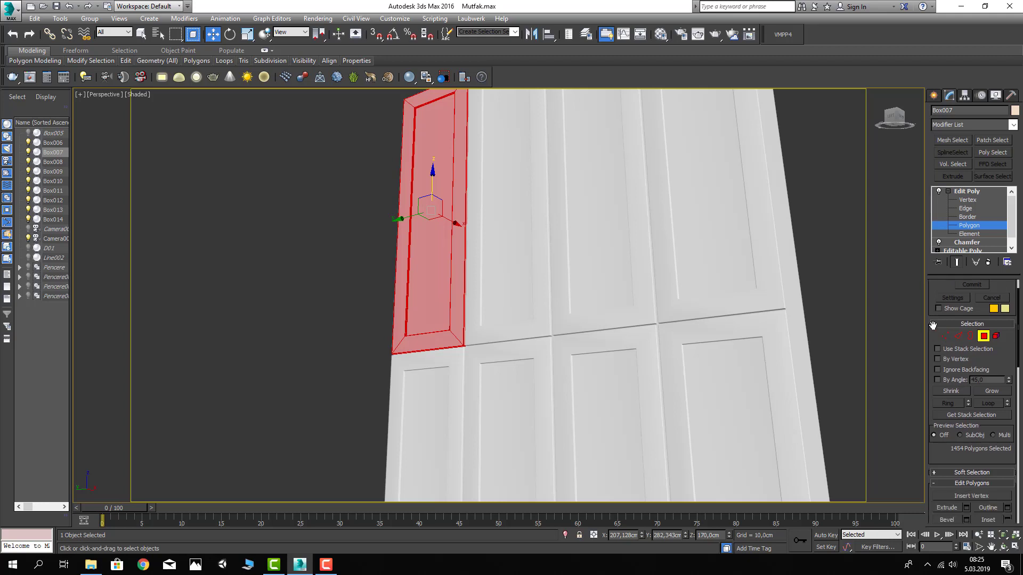
scroll(959, 426, "down", 3)
scroll(970, 447, "down", 3)
scroll(972, 458, "down", 3)
scroll(972, 460, "down", 2)
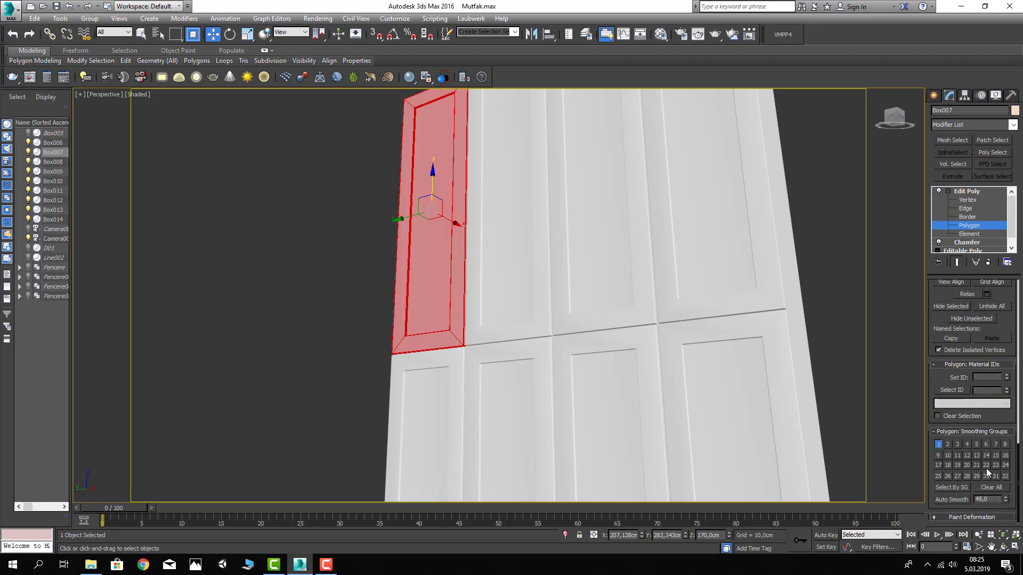
left_click(991, 485)
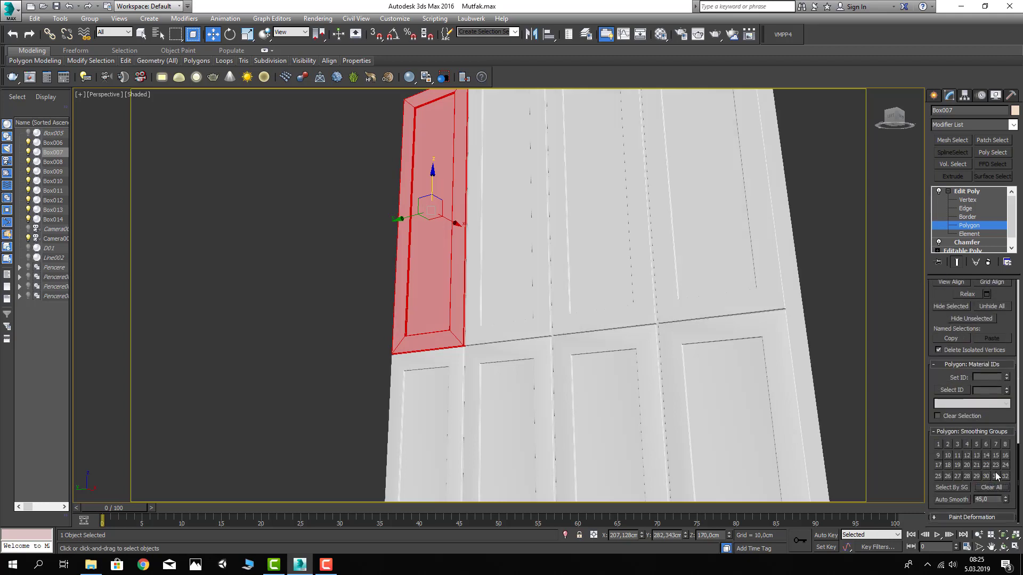
left_click(962, 196)
left_click(858, 230)
scroll(793, 316, "down", 3)
Delete the lower-left door front
scroll(793, 315, "down", 3)
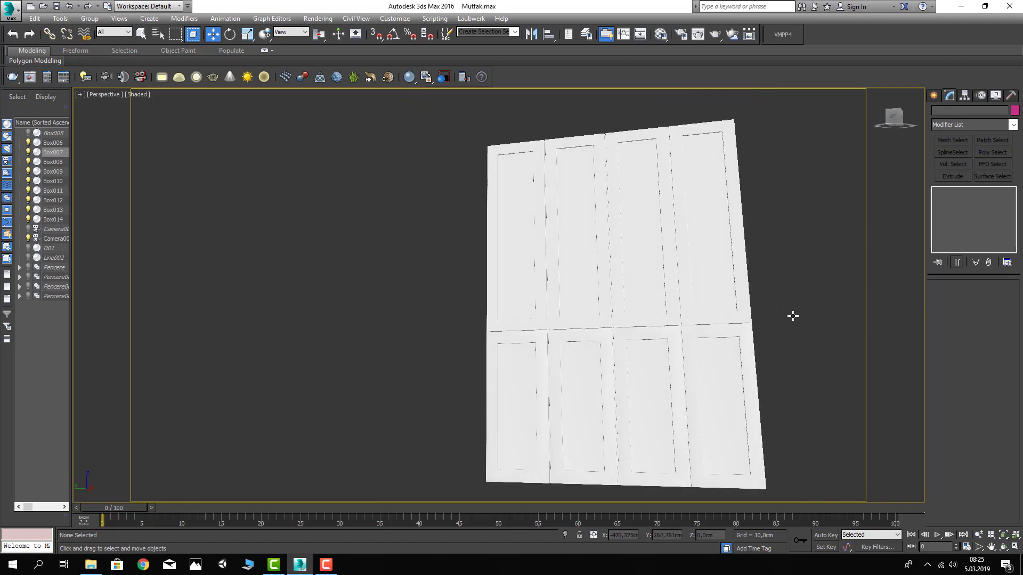
scroll(793, 316, "up", 3)
scroll(797, 310, "up", 1)
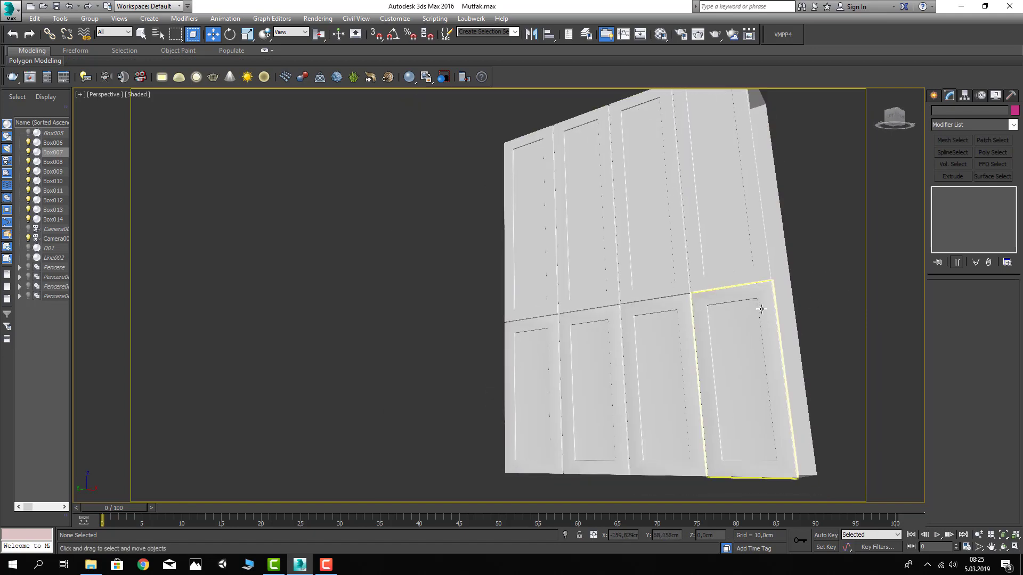
left_click(538, 329)
key("Delete")
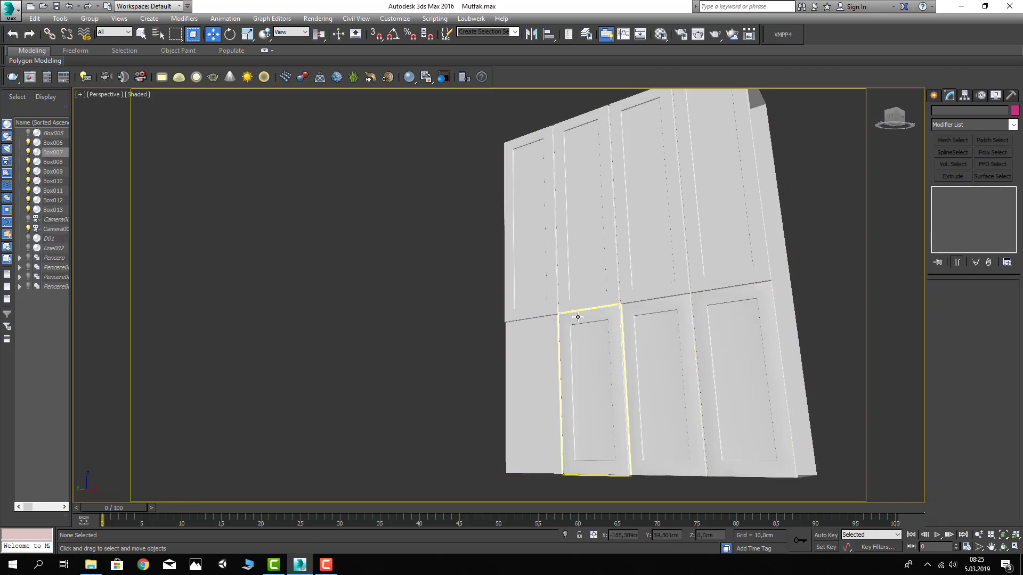
Extrude the cabinet body's face behind the removed door outward by 1.8 cm
left_click(531, 350)
left_click(983, 298)
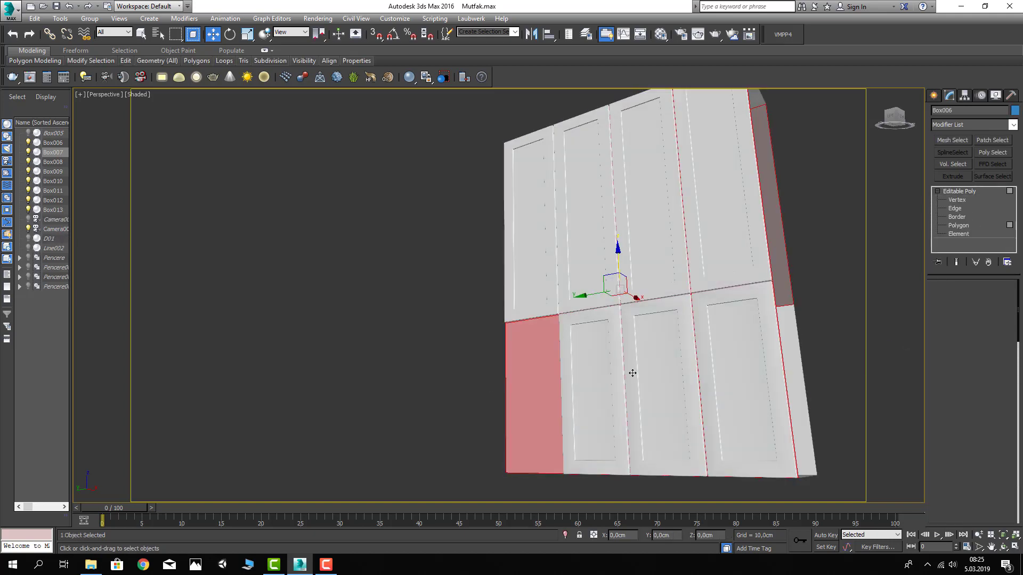
left_click(554, 367)
scroll(559, 360, "up", 3)
scroll(559, 361, "up", 3)
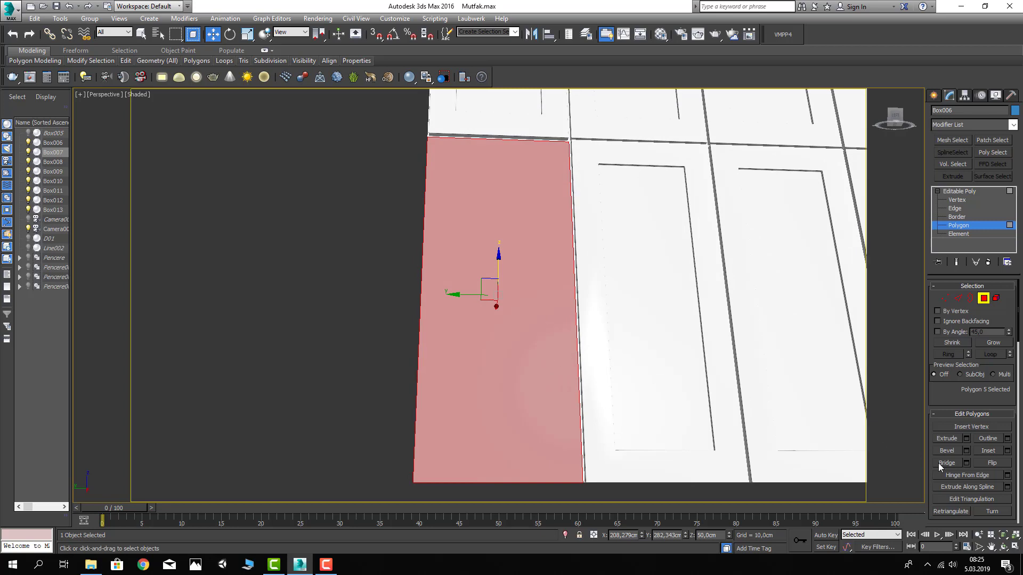
left_click(967, 438)
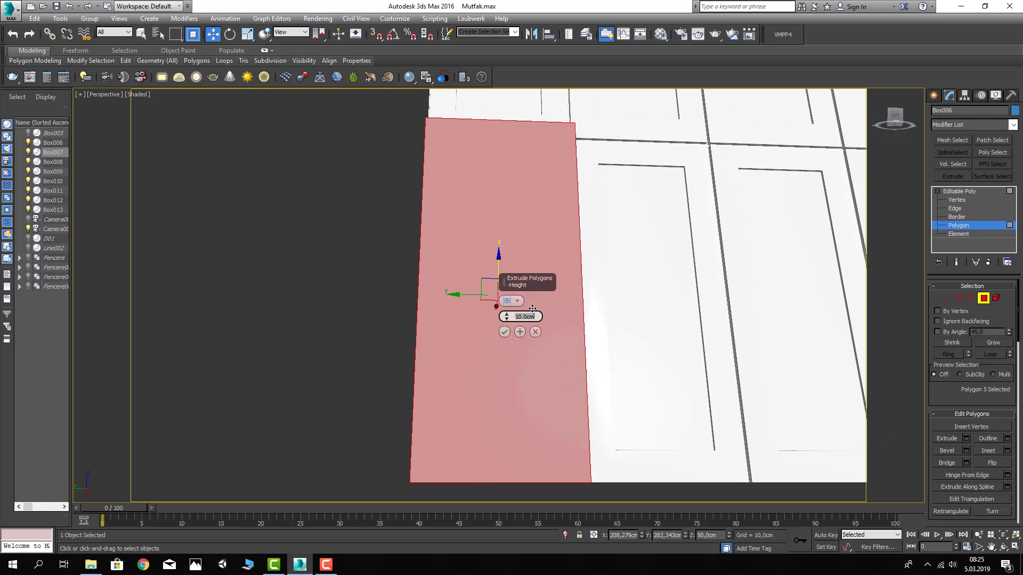
type("18")
key("Return")
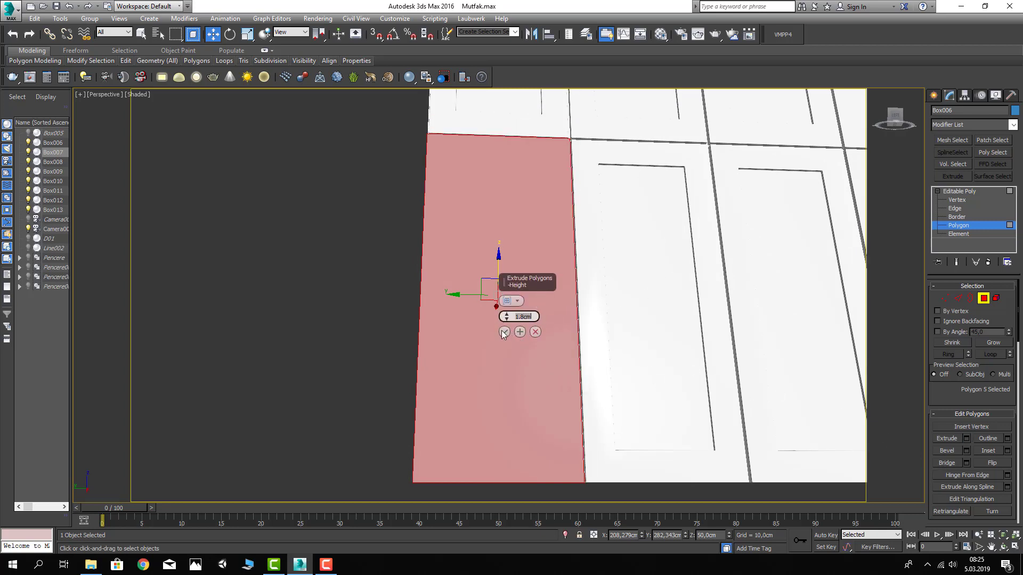
left_click(502, 332)
Exit polygon level, deselect the cabinet body, and orbit out to review the thickened side
scroll(554, 366, "down", 5)
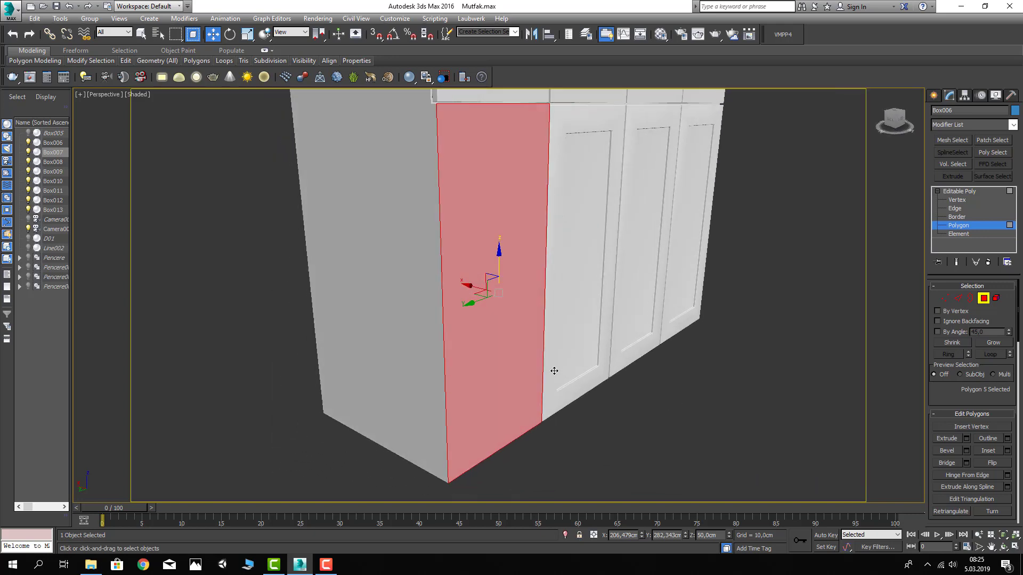
scroll(500, 326, "up", 5)
middle_click_drag(500, 326, 804, 319, "alt")
left_click(959, 191)
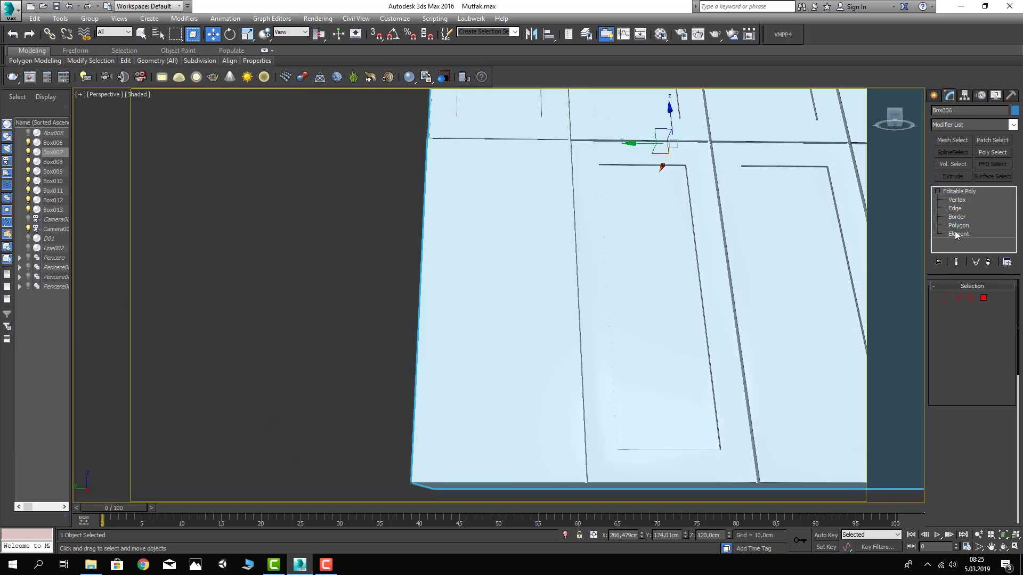
left_click(303, 275)
scroll(302, 275, "down", 5)
mouse_move(377, 299)
middle_mouse_down("alt")
mouse_move(352, 327)
mouse_move(394, 347)
middle_mouse_up("alt")
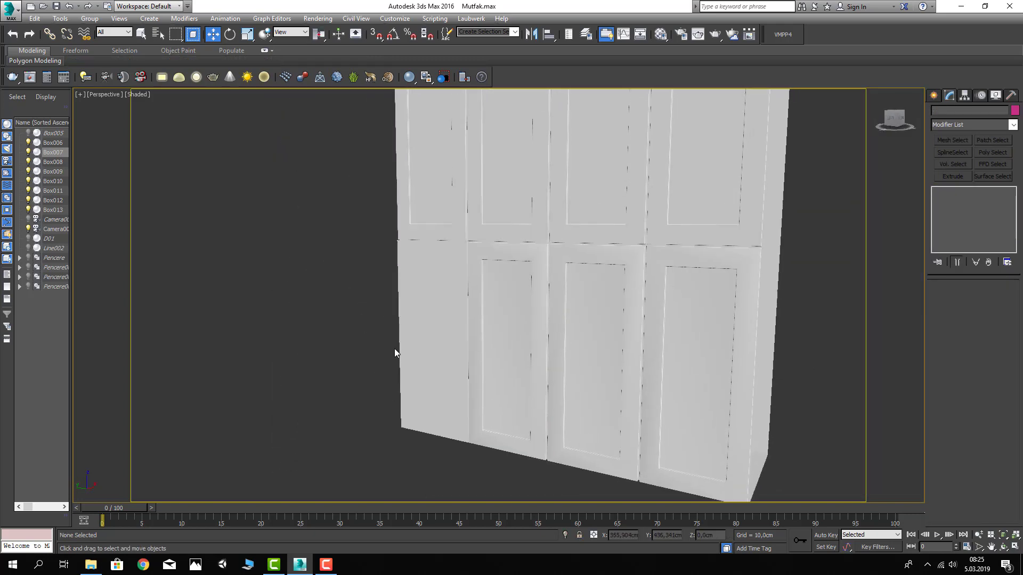
Convert the lower door front to editable poly and attach the middle and right doors
scroll(394, 341, "up", 2)
left_click(524, 291)
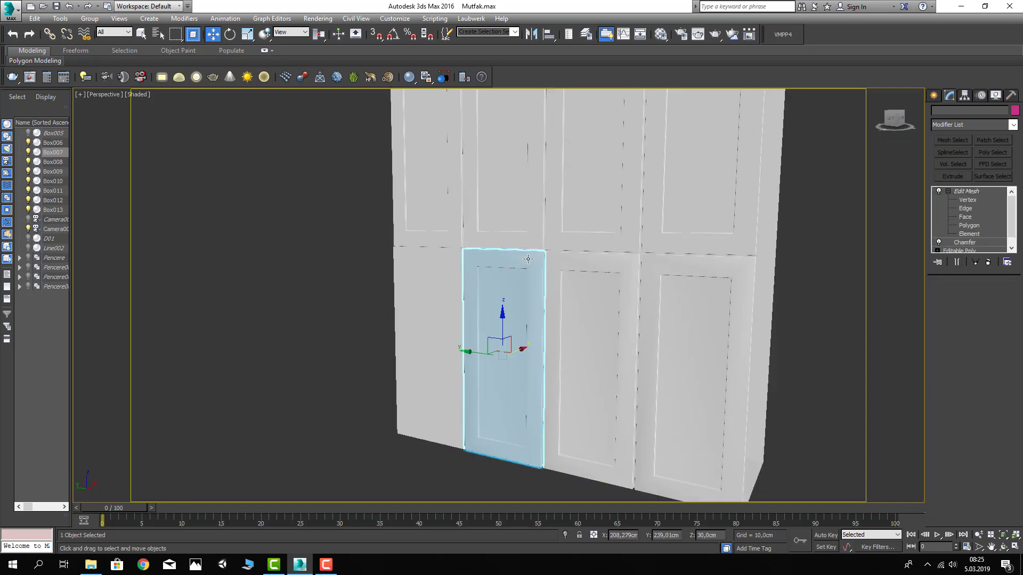
right_click(525, 256)
left_click(669, 372)
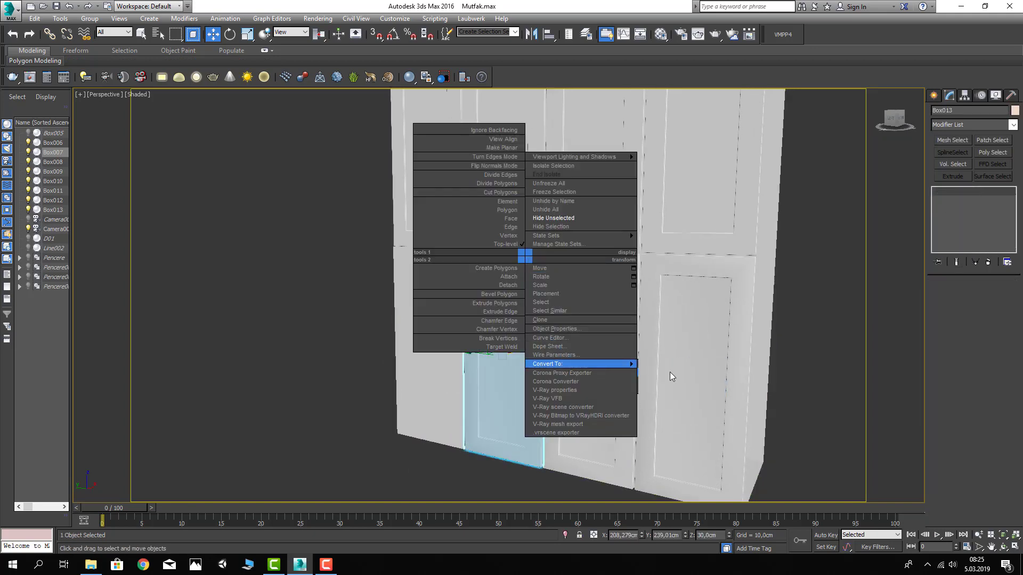
left_click(940, 504)
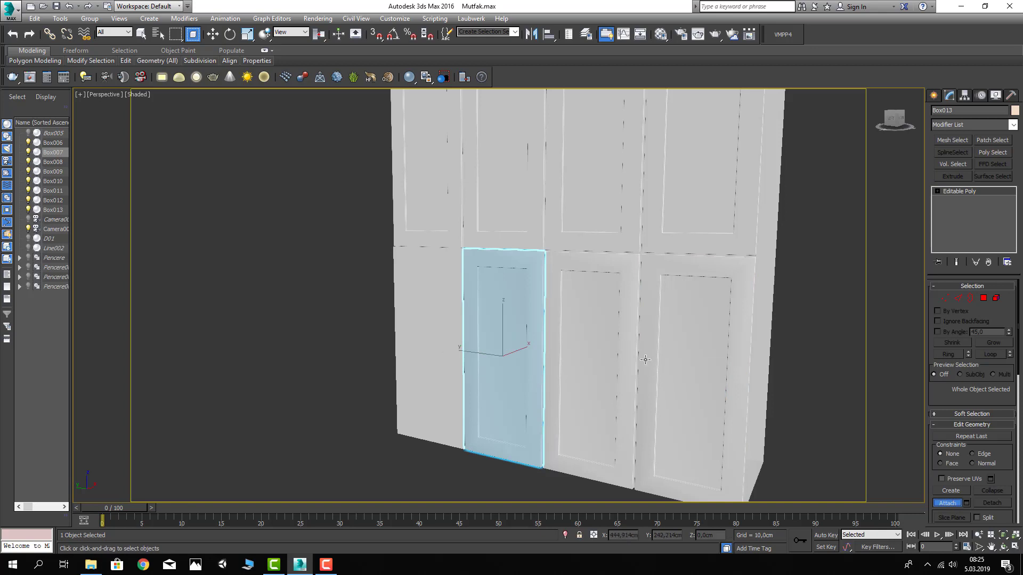
left_click(627, 346)
right_click(879, 326)
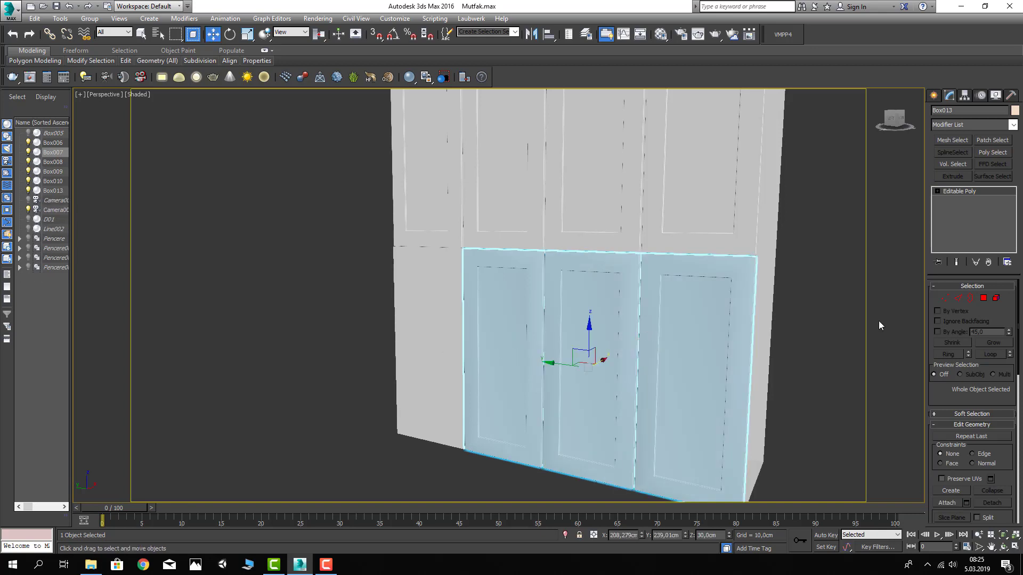
Clear all smoothing groups on the combined doors' polygons
left_click(983, 298)
scroll(943, 383, "down", 2)
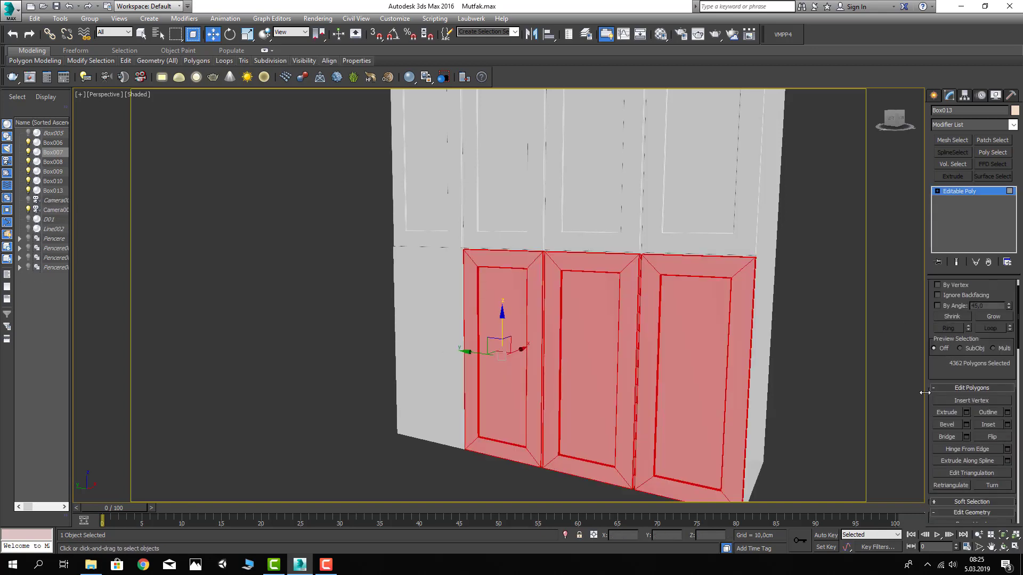
scroll(937, 429, "down", 2)
scroll(959, 448, "down", 3)
scroll(991, 473, "down", 3)
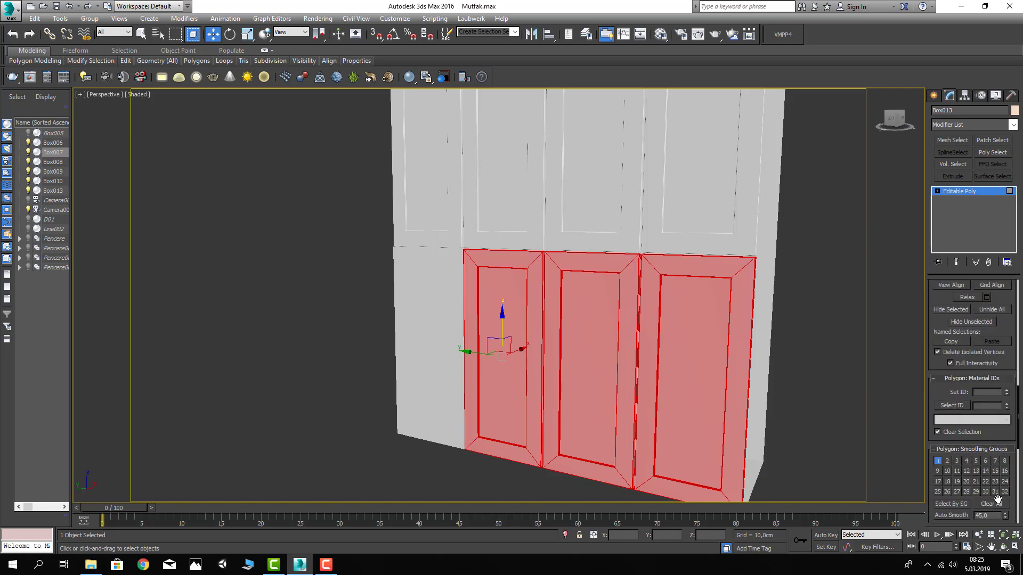
left_click(963, 193)
left_click(847, 248)
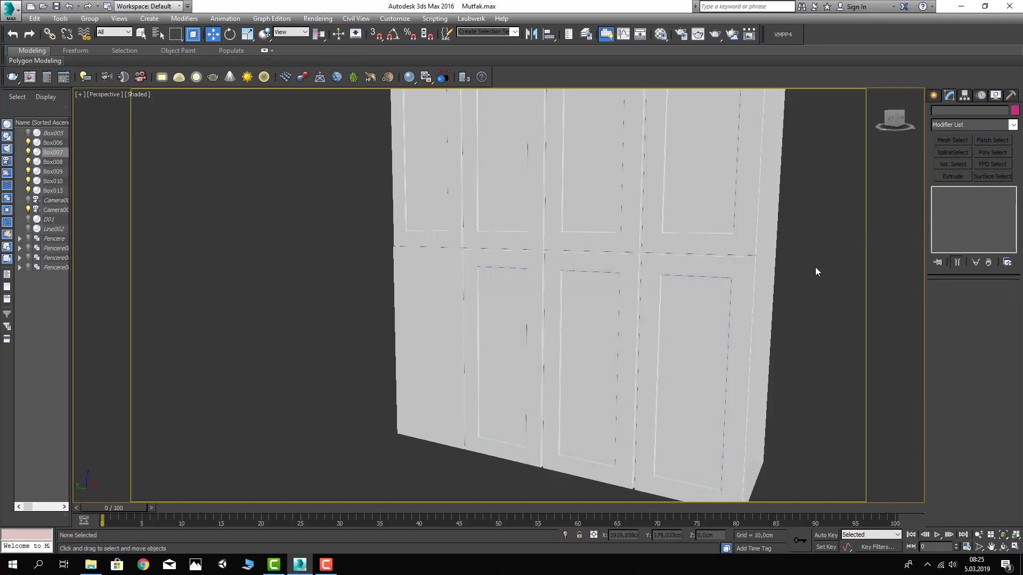
Unhide all hidden objects in the scene
mouse_move(815, 267)
middle_mouse_down("alt")
mouse_move(753, 278)
mouse_move(754, 263)
mouse_move(673, 294)
mouse_move(704, 303)
mouse_move(671, 267)
middle_mouse_up("alt")
right_click(753, 278)
left_click(776, 233)
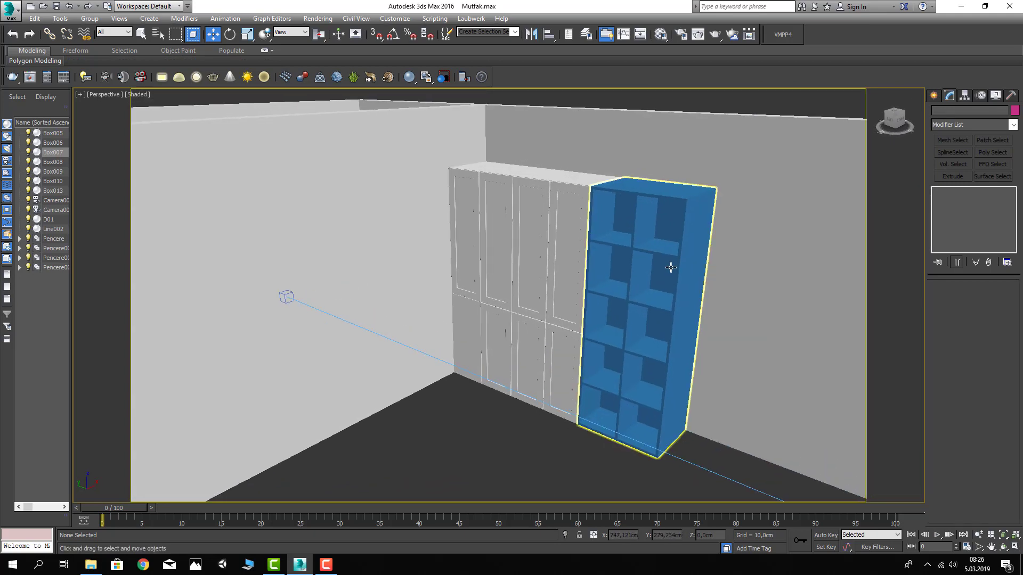
Apply the white Lake material to the shelf unit
key("m")
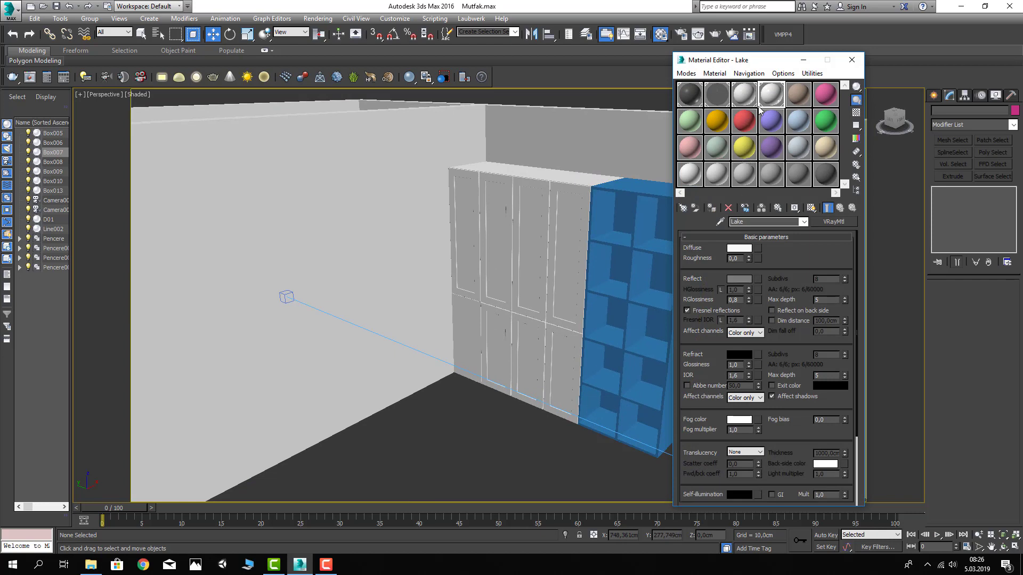
left_click_drag(670, 192, 655, 198)
middle_click_drag(655, 197, 671, 200, "alt")
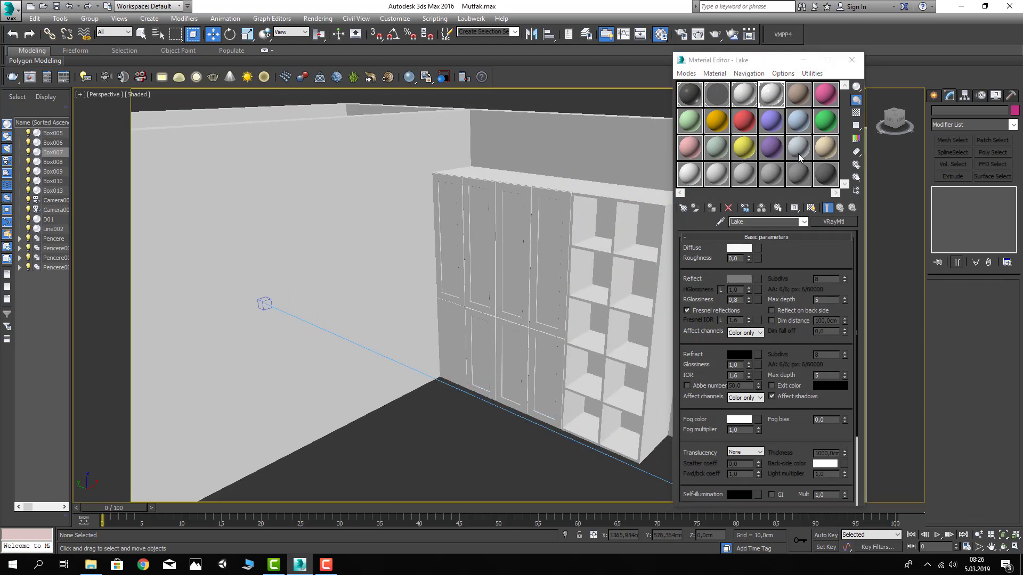
Pick the brown sample material and enter Polygon level on shelf object D01
left_click(794, 105)
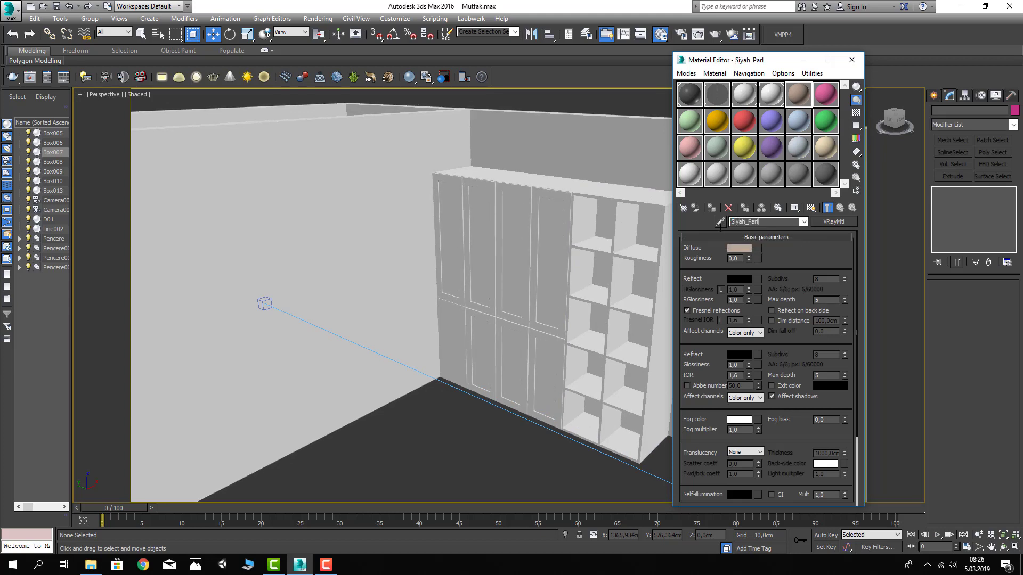
middle_click_drag(581, 362, 606, 368, "alt")
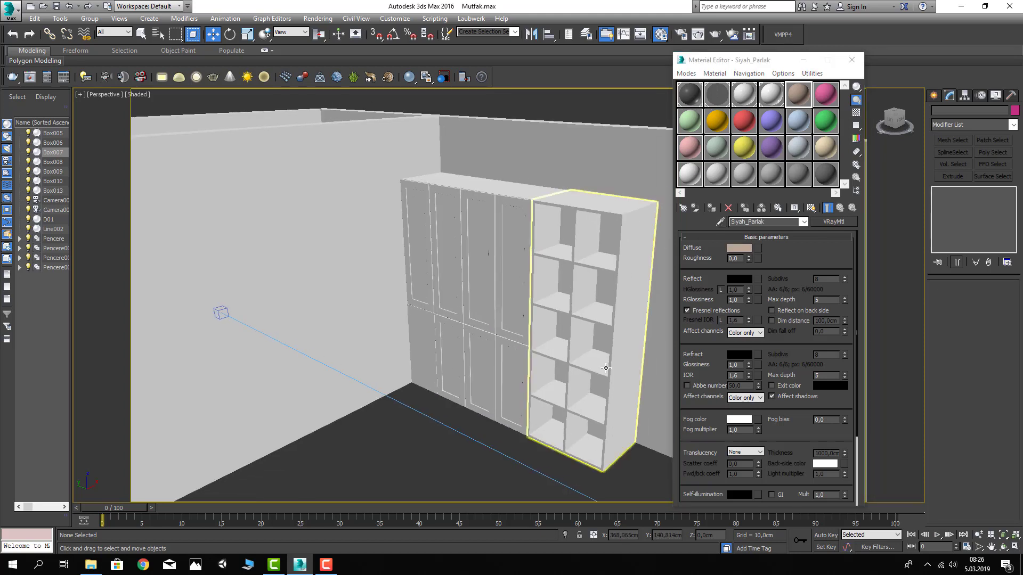
left_click(604, 377)
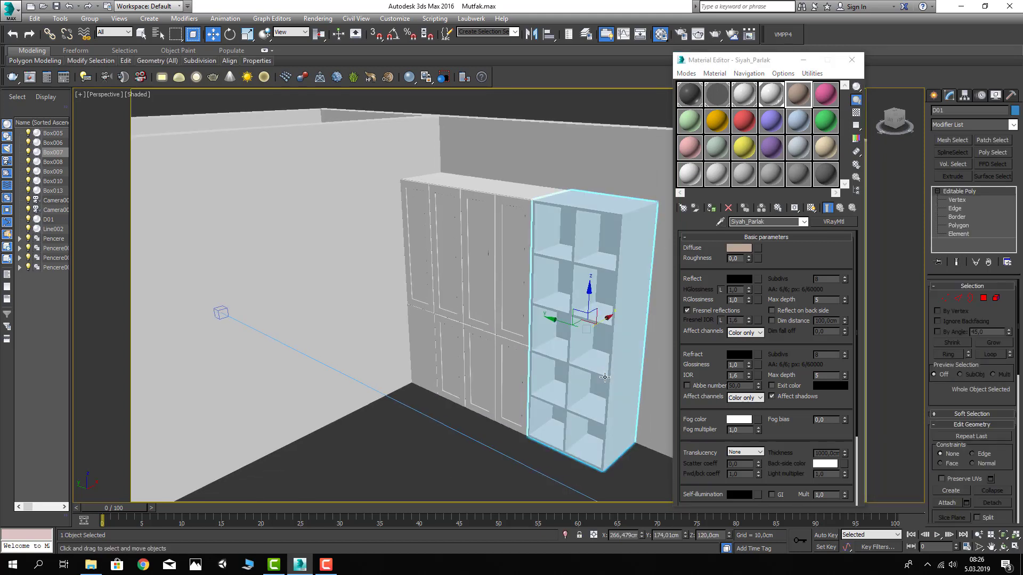
left_click(983, 298)
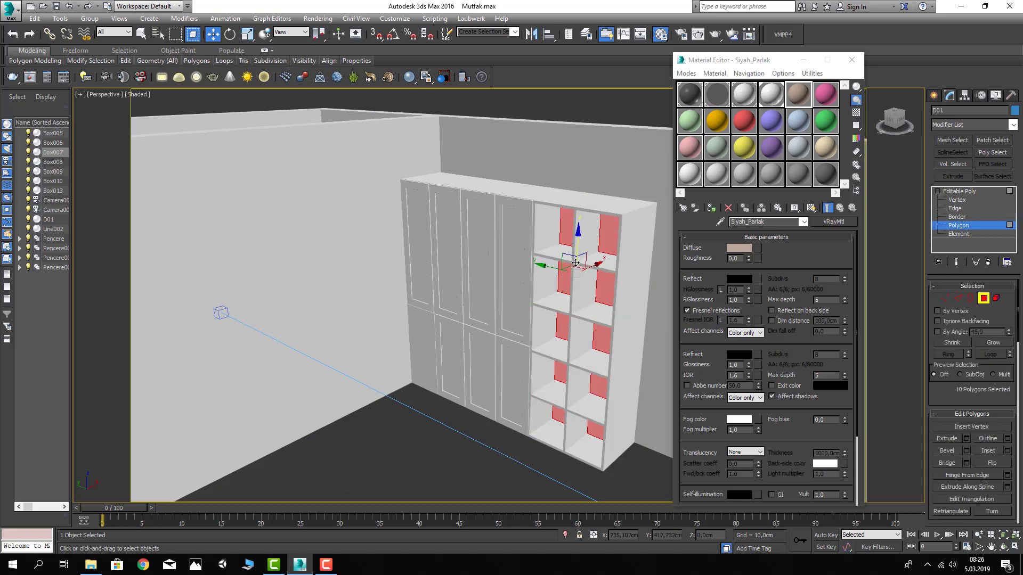
left_click(575, 262)
scroll(573, 265, "up", 3)
scroll(573, 265, "up", 3)
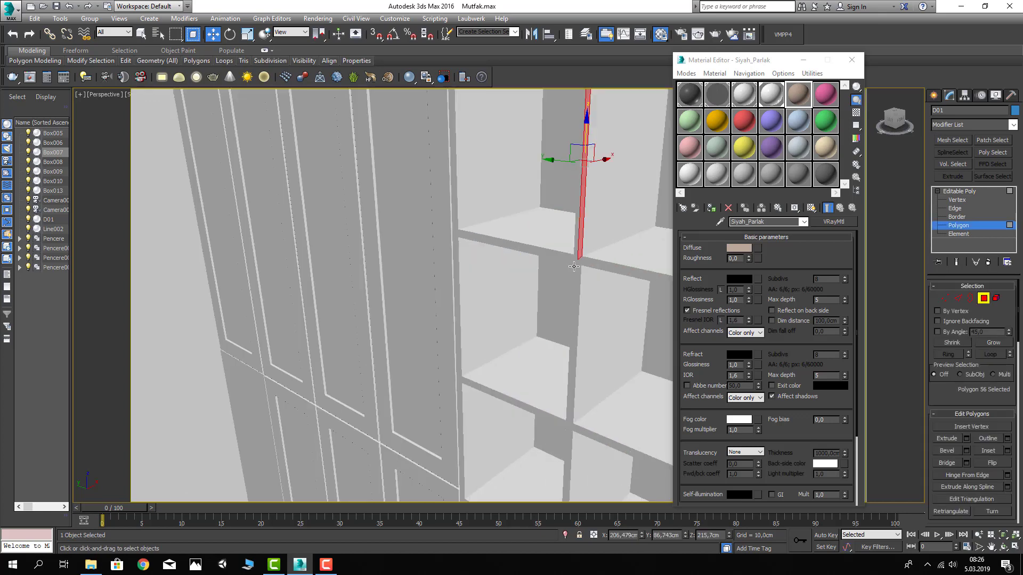
Box-select the shelf's front edge polygons from a top wireframe view
key("t")
key("F3")
scroll(485, 278, "up", 5)
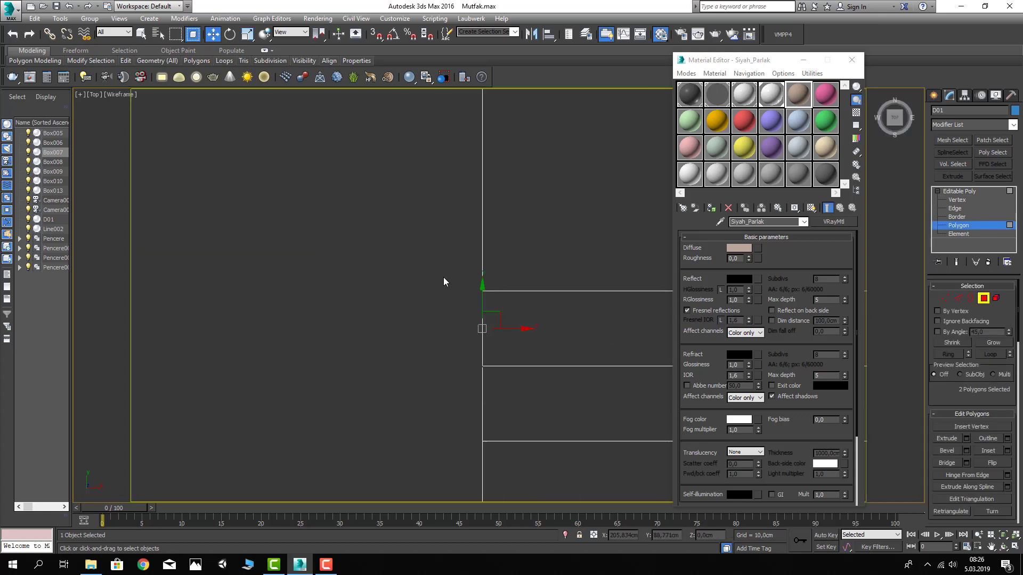
scroll(445, 278, "down", 2)
scroll(445, 277, "down", 2)
left_click(421, 259)
scroll(414, 242, "down", 2)
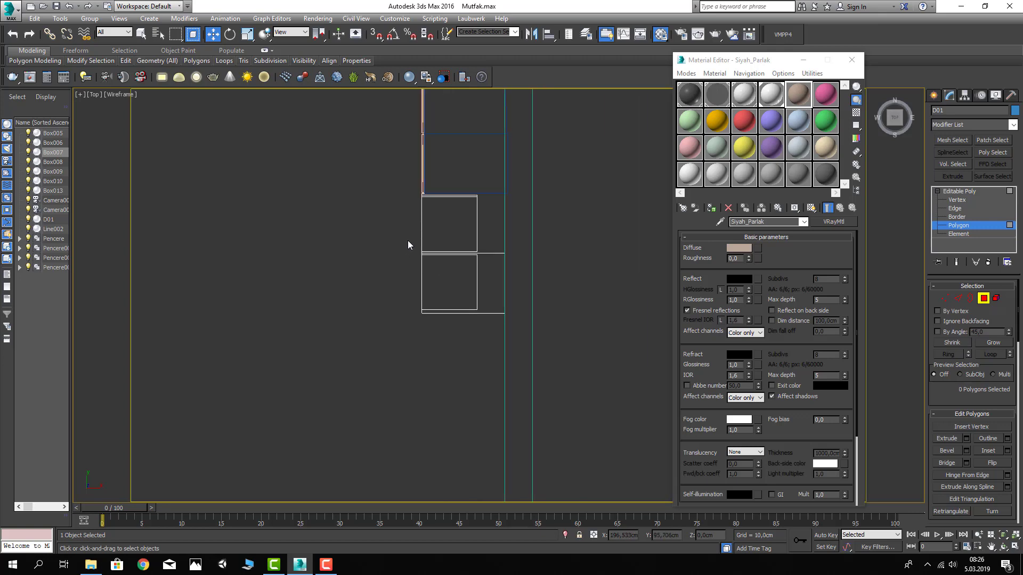
left_click_drag(392, 178, 424, 330)
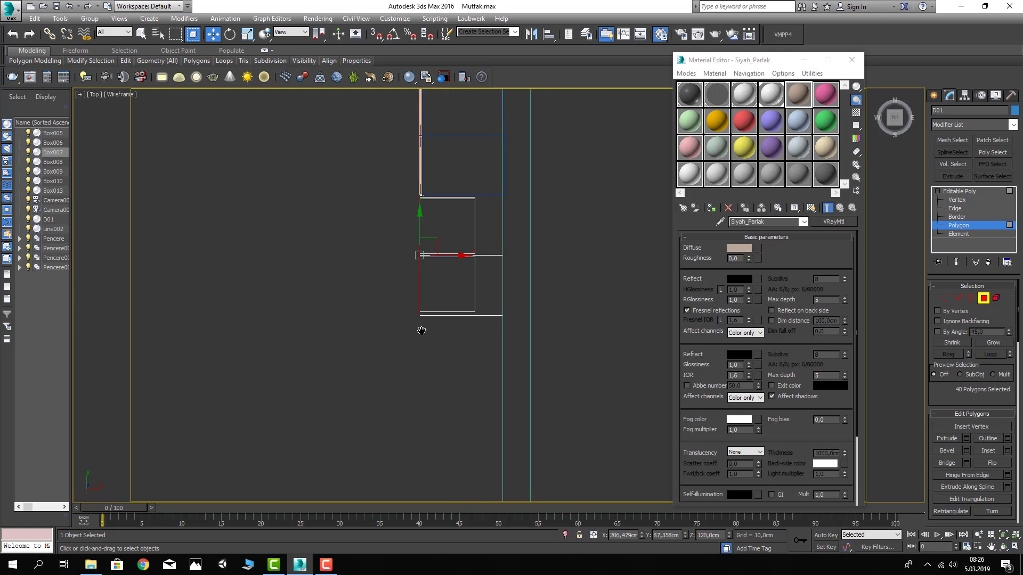
key("p")
key("z")
middle_click_drag(409, 348, 458, 287, "alt")
key("F3")
scroll(457, 299, "down", 3)
scroll(457, 298, "down", 2)
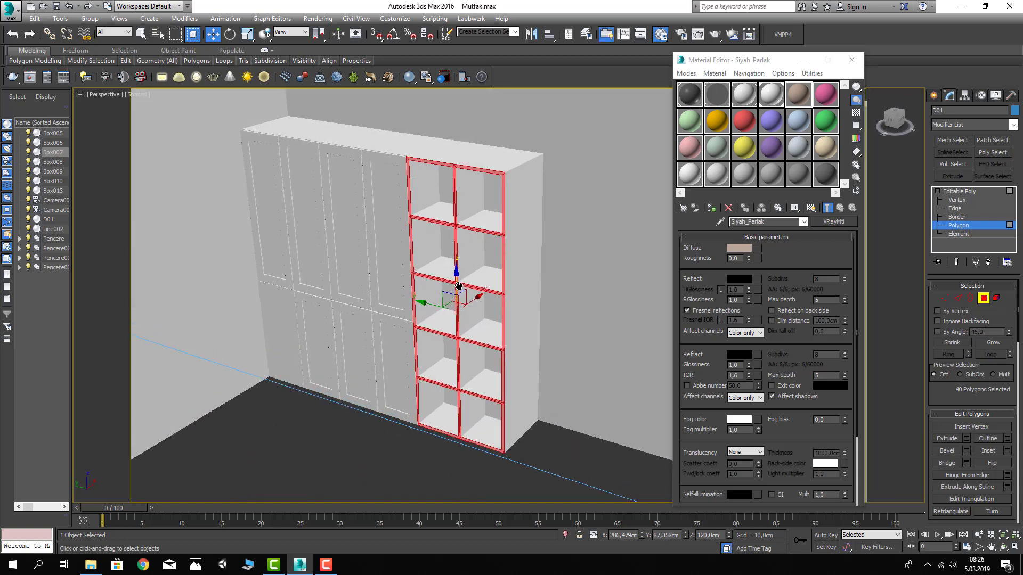
middle_click_drag(390, 294, 370, 292, "alt")
scroll(402, 288, "up", 3)
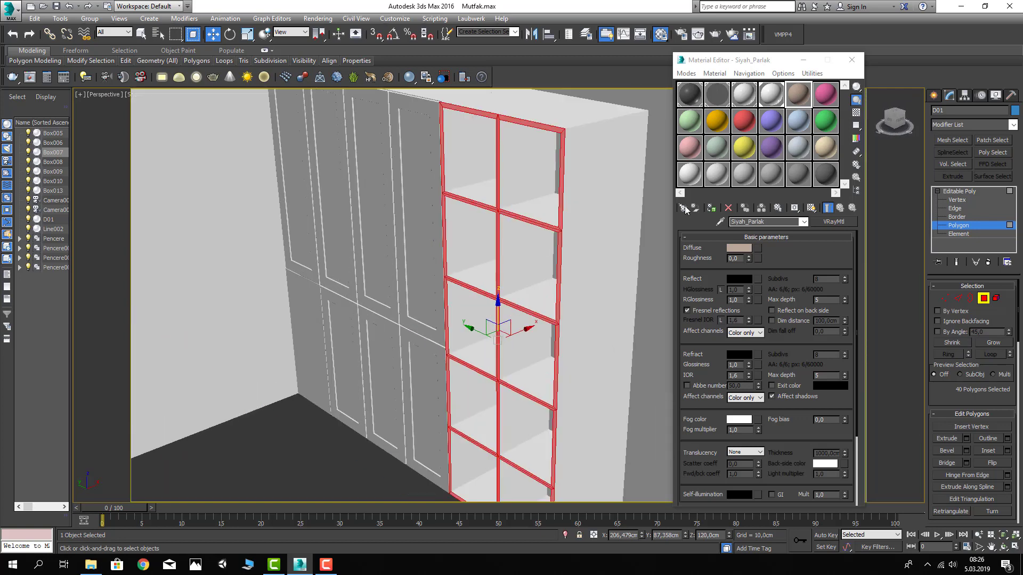
Assign Siyah_Parlak to the front edges with dark grey diffuse and reflection 149
left_click(734, 234)
left_click(748, 249)
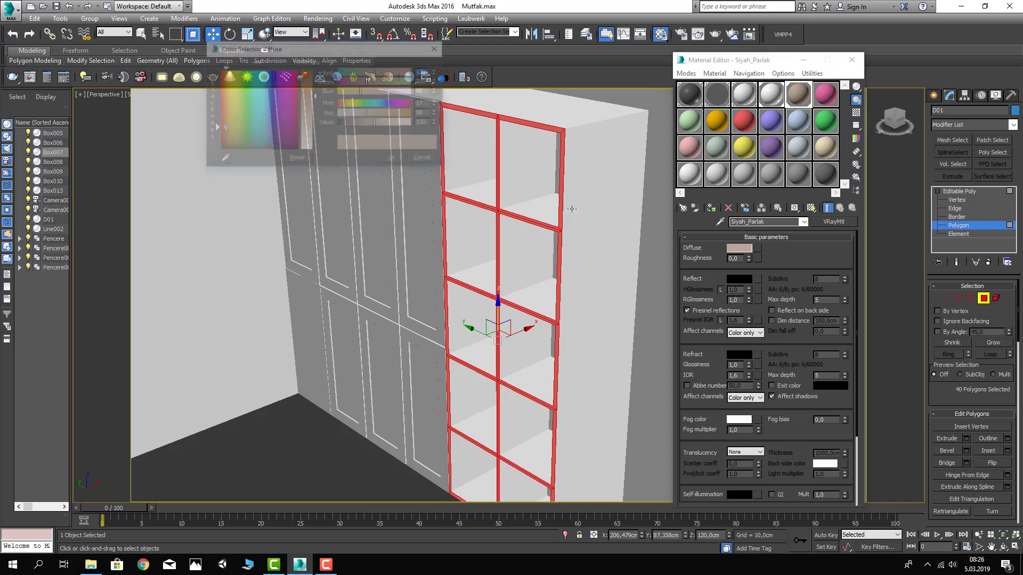
left_click_drag(315, 128, 315, 85)
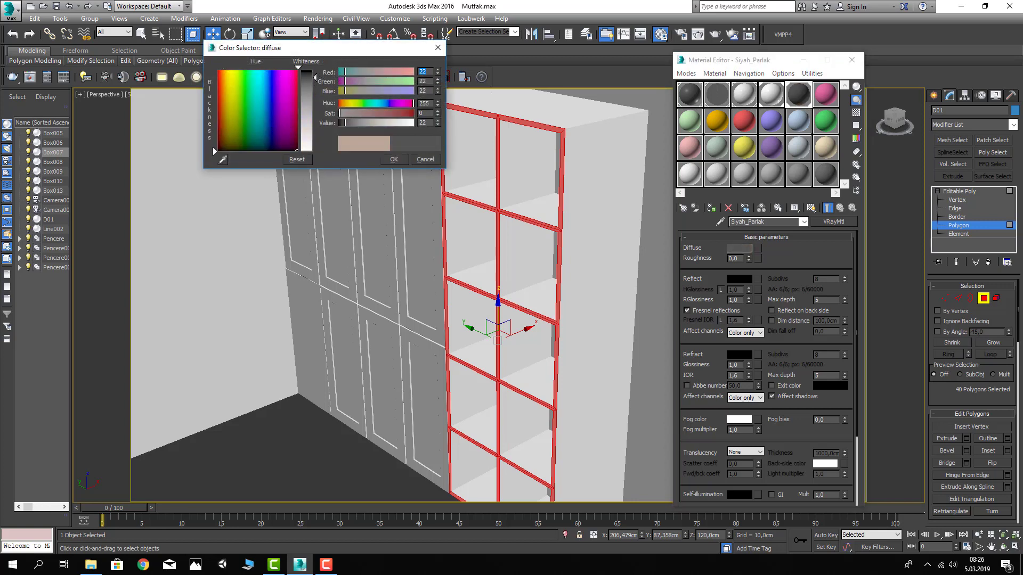
left_click(394, 159)
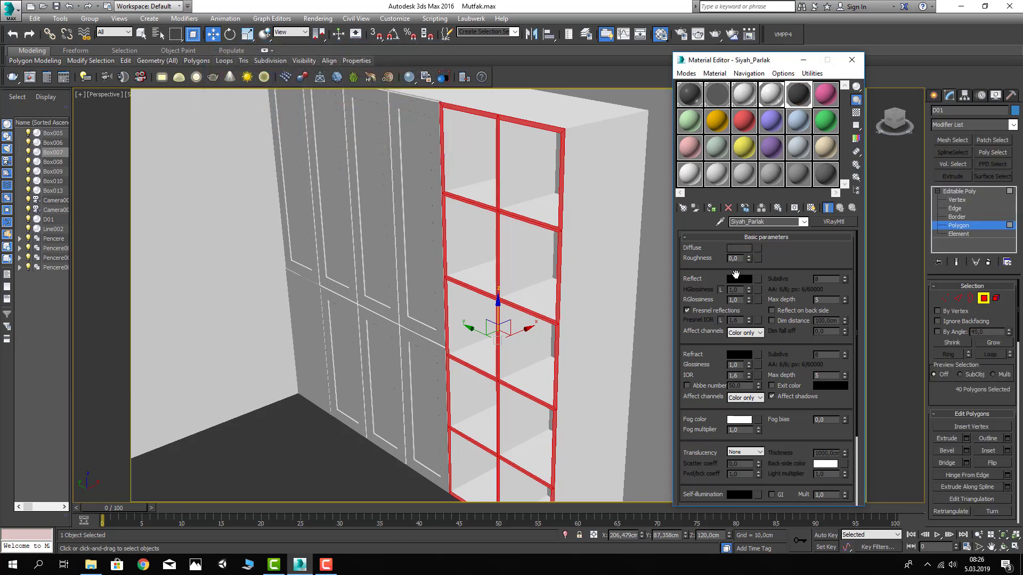
left_click(733, 280)
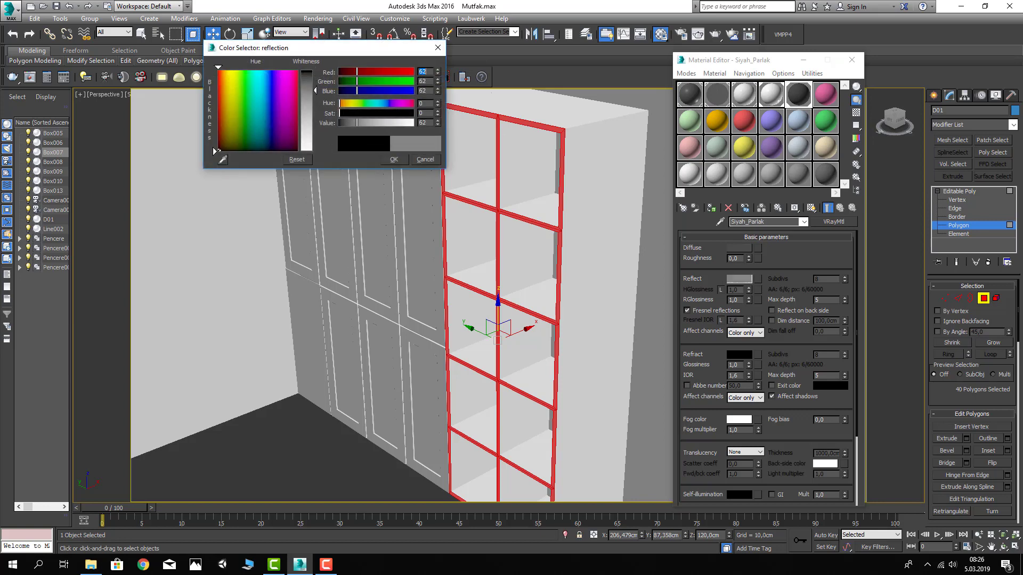
left_click_drag(315, 88, 315, 117)
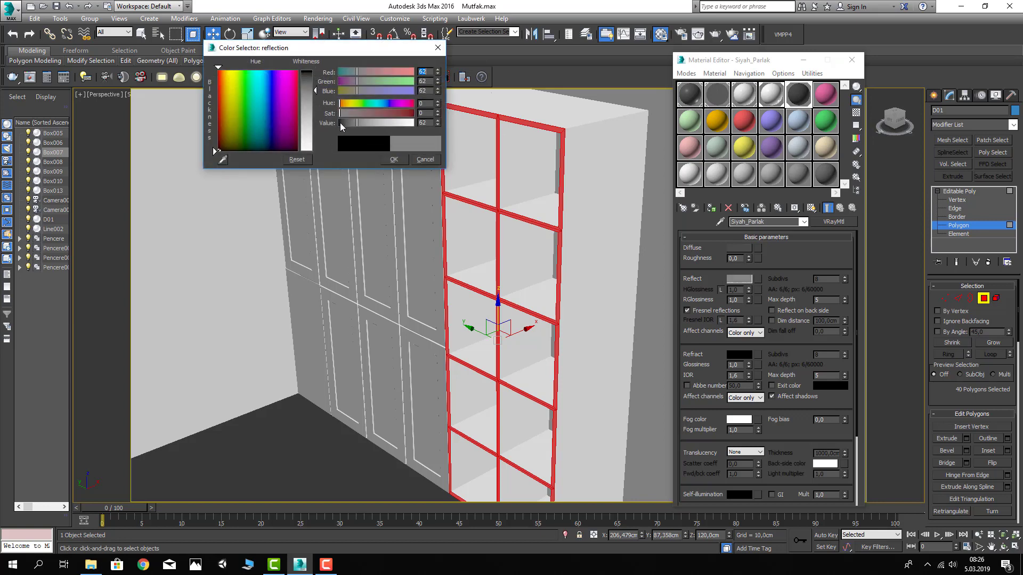
left_click(392, 159)
Exit polygon level, deselect the shelf, and orbit in to view the finished unit
left_click(959, 191)
scroll(548, 216, "down", 3)
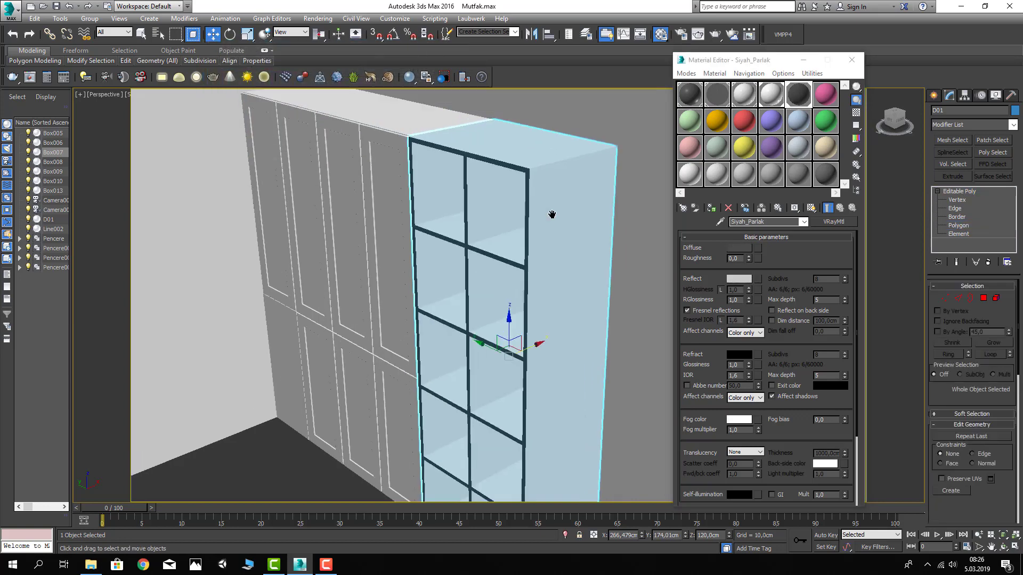
scroll(596, 136, "down", 3)
left_click(596, 135)
middle_click_drag(596, 135, 510, 260, "alt")
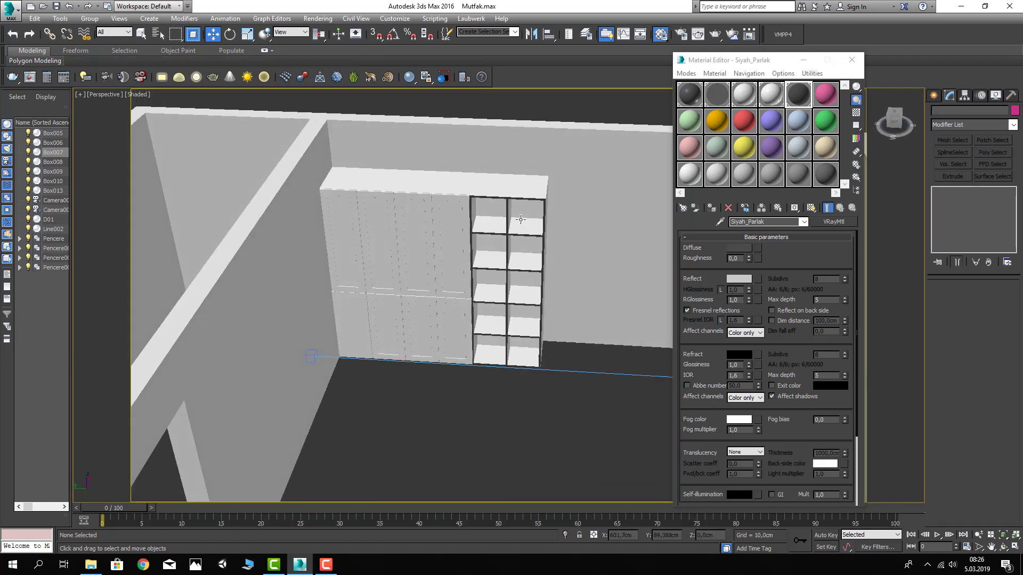
Pick the pink sample material and enter Polygon level on shelf unit D01
scroll(509, 259, "up", 3)
left_click(826, 96)
type("Ahsp")
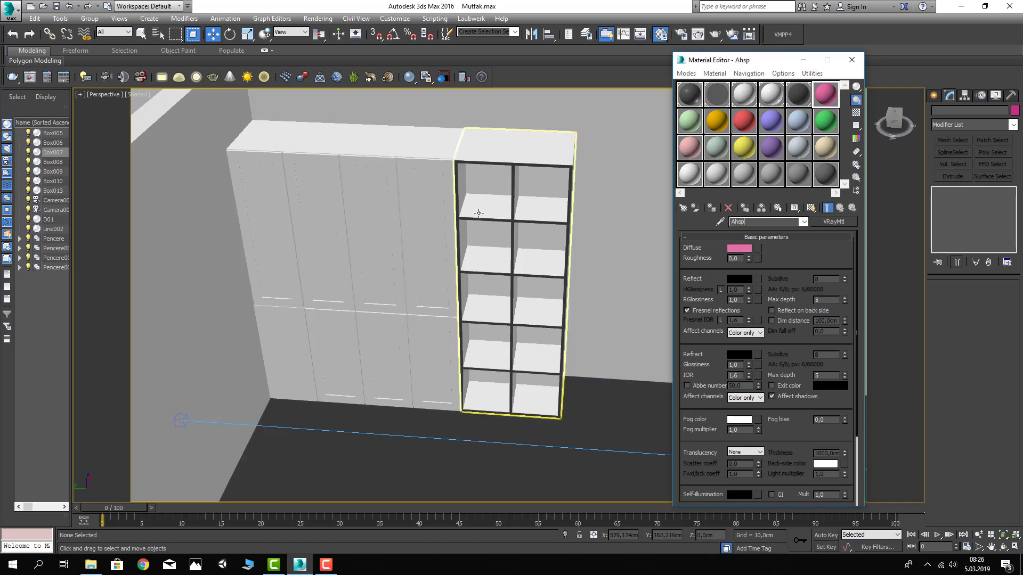
left_click(474, 206)
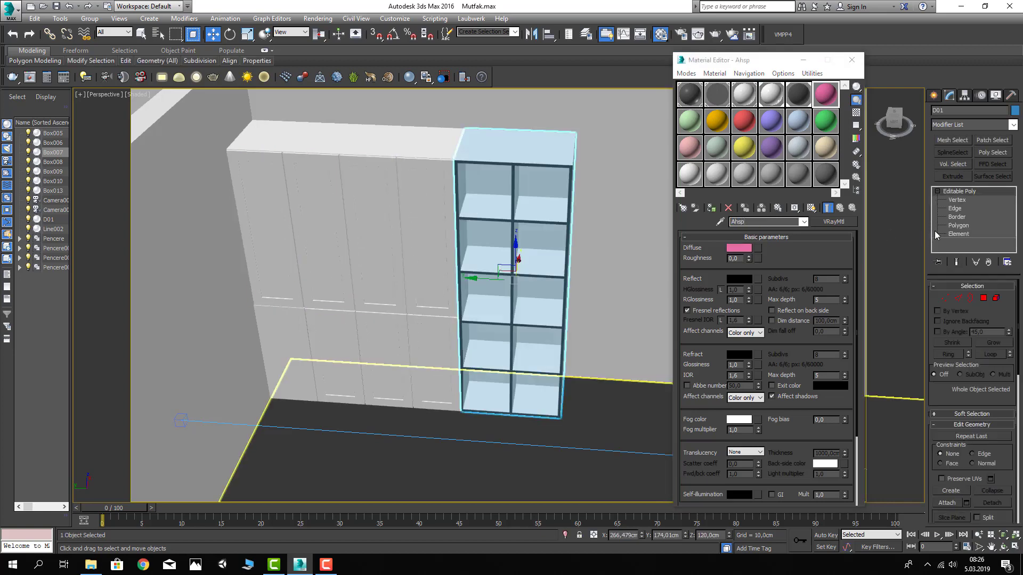
left_click(958, 226)
left_click(477, 198)
middle_click_drag(462, 234, 454, 194, "alt")
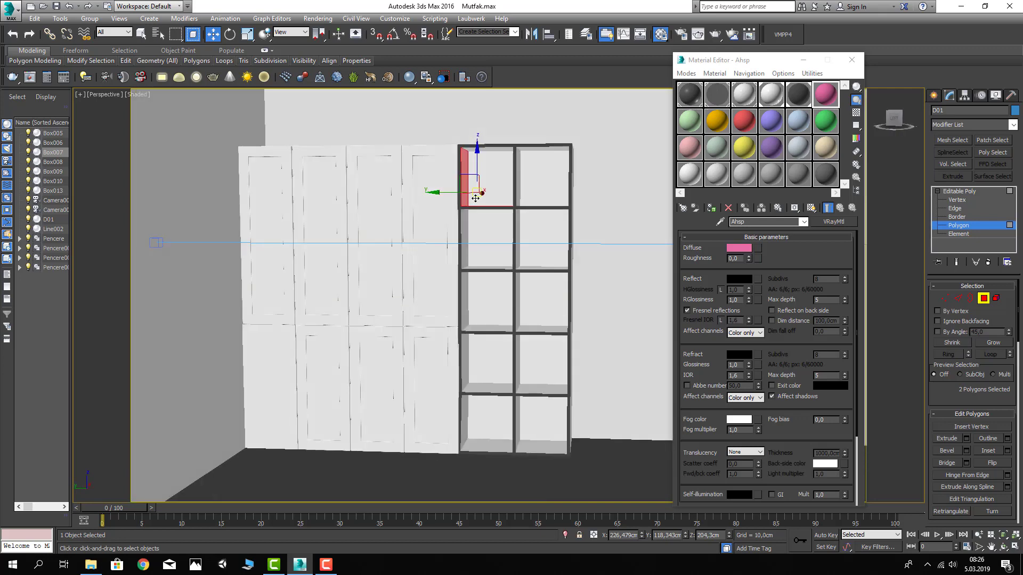
Select all of the shelf's polygons from a top wireframe view
key("t")
key("F3")
scroll(452, 208, "down", 5)
scroll(377, 221, "down", 3)
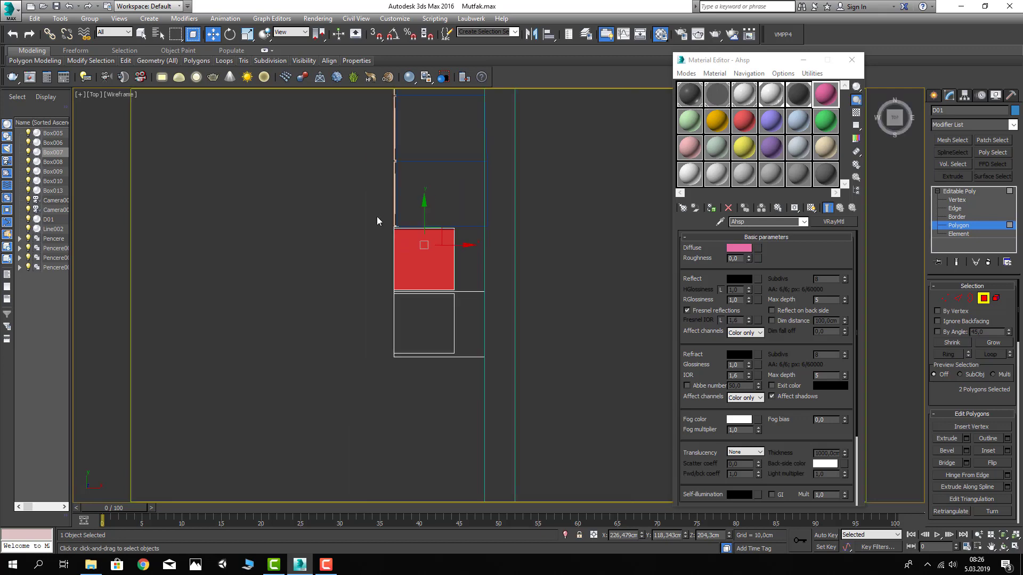
left_click(142, 39)
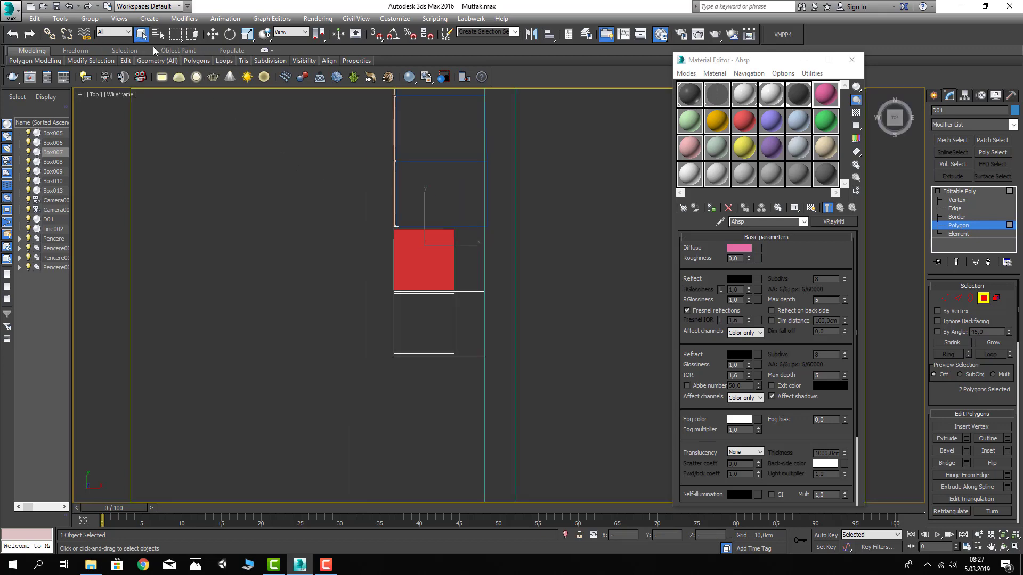
scroll(394, 224, "down", 2)
scroll(448, 221, "up", 2)
scroll(450, 220, "up", 4)
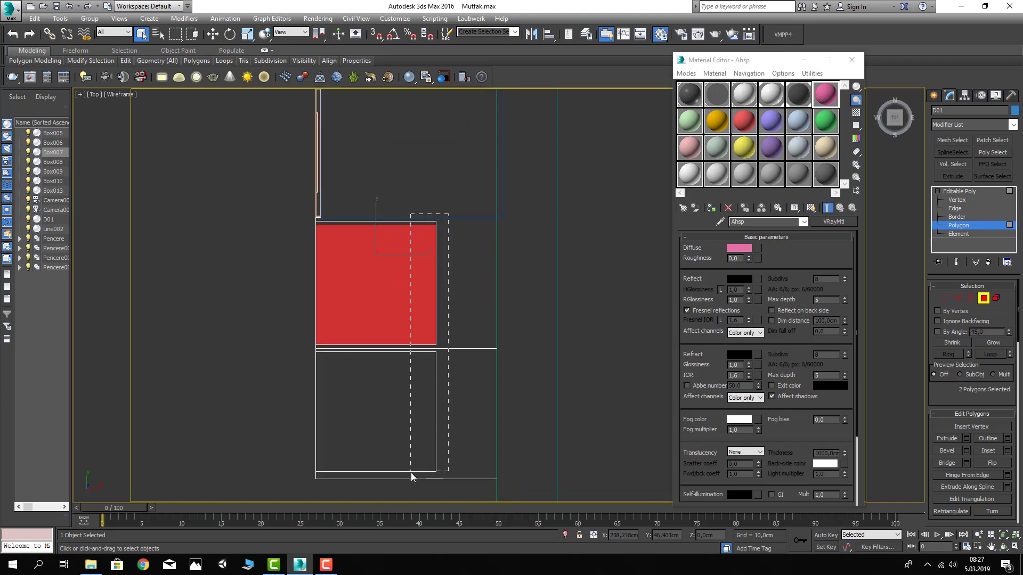
key("ctrl+a")
key("p")
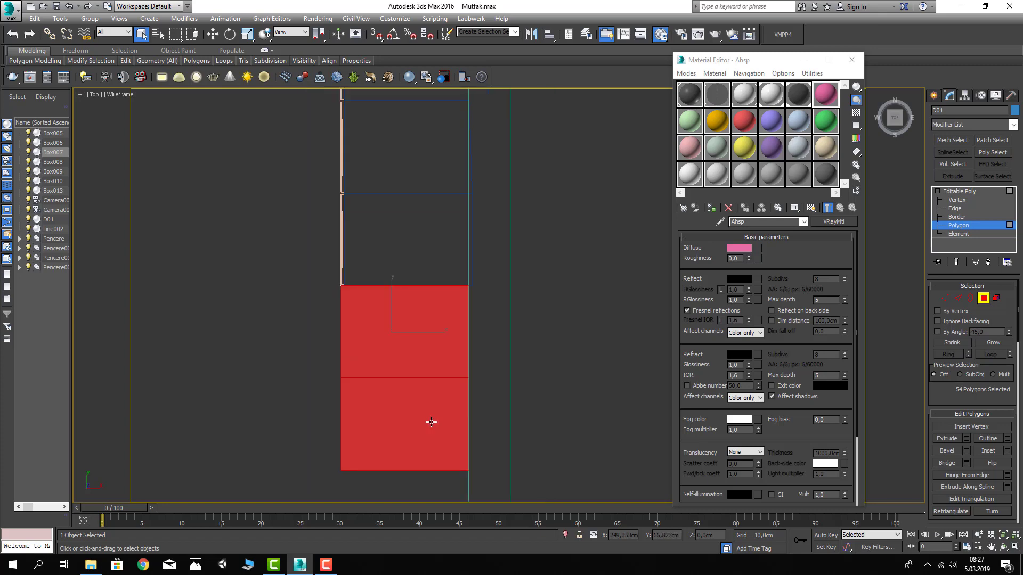
Deselect the top slab, leaving the compartment interior polygons selected
mouse_move(429, 421)
middle_mouse_down("alt")
mouse_move(474, 369)
mouse_move(463, 250)
middle_mouse_up("alt")
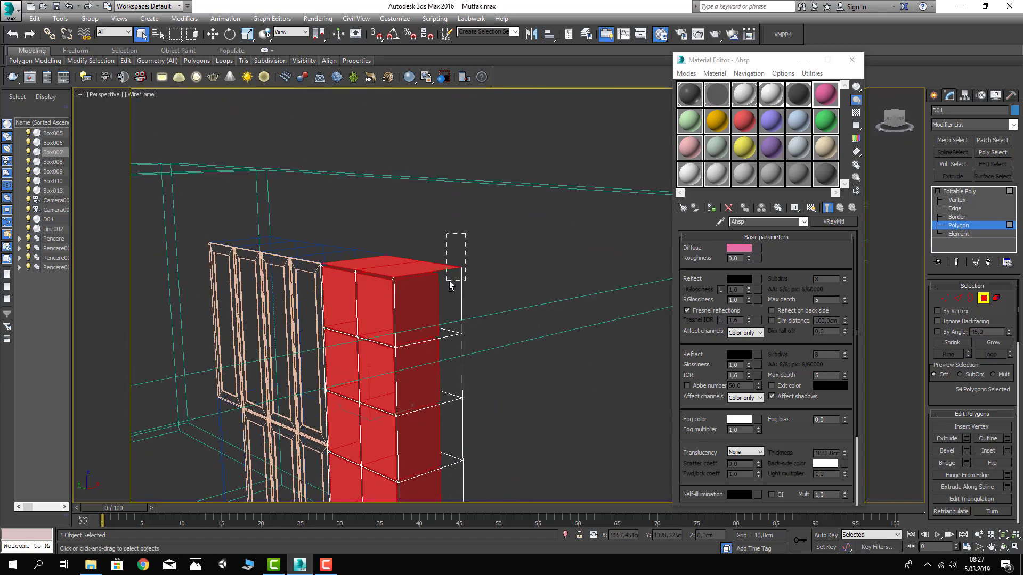
left_click_drag(465, 233, 449, 282, "alt")
middle_click_drag(449, 282, 449, 279, "alt")
left_click_drag(421, 261, 422, 263, "alt")
mouse_move(446, 344)
middle_mouse_down("alt")
mouse_move(468, 365)
mouse_move(466, 396)
middle_mouse_up("alt")
scroll(469, 365, "up", 5)
scroll(437, 370, "down", 5)
key("F3")
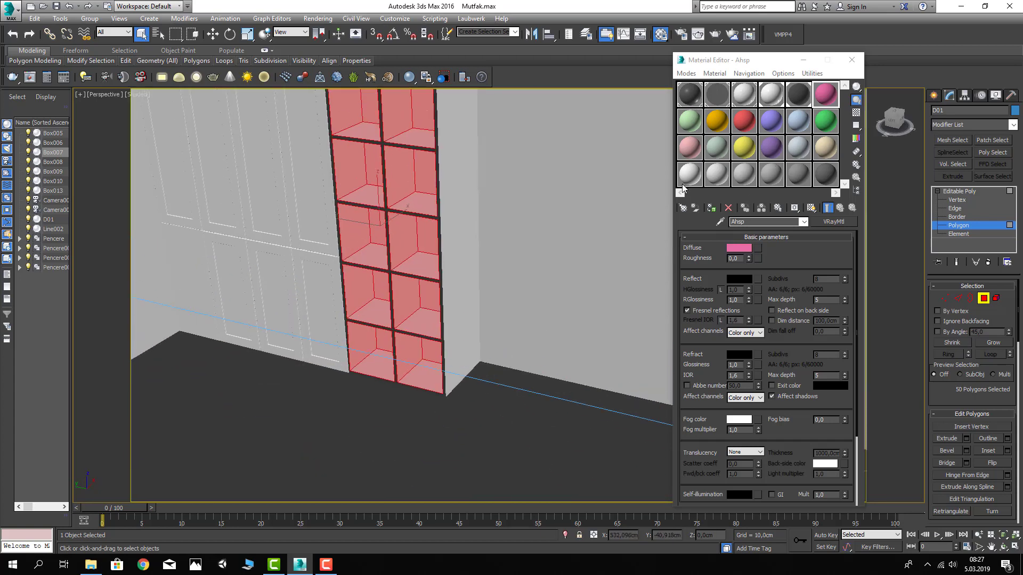
Apply the Ahsp material to the interiors, changing its diffuse from pink to grey 55
left_click(710, 209)
left_click(739, 253)
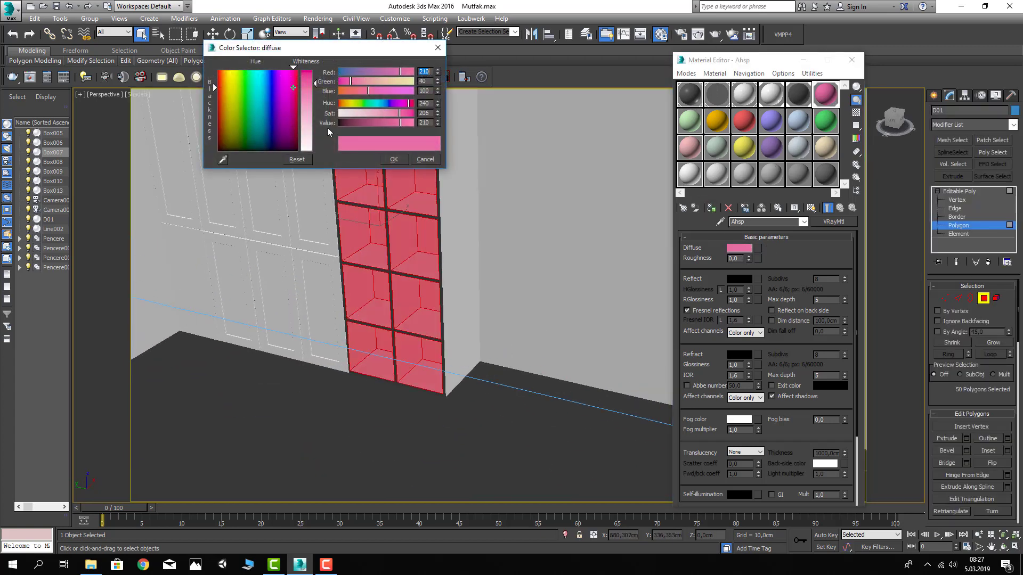
left_click_drag(341, 122, 324, 125)
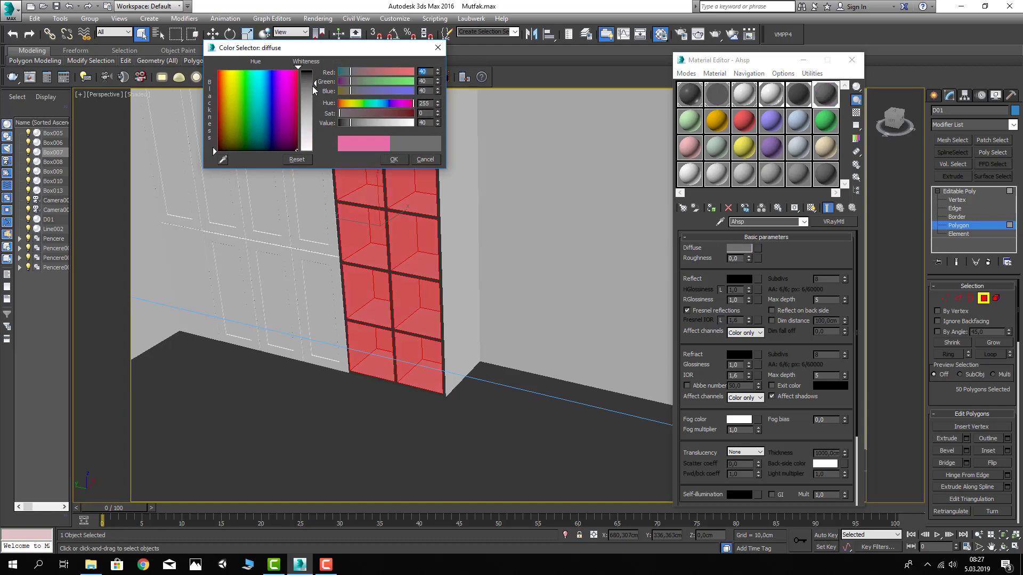
left_click(394, 159)
left_click(959, 191)
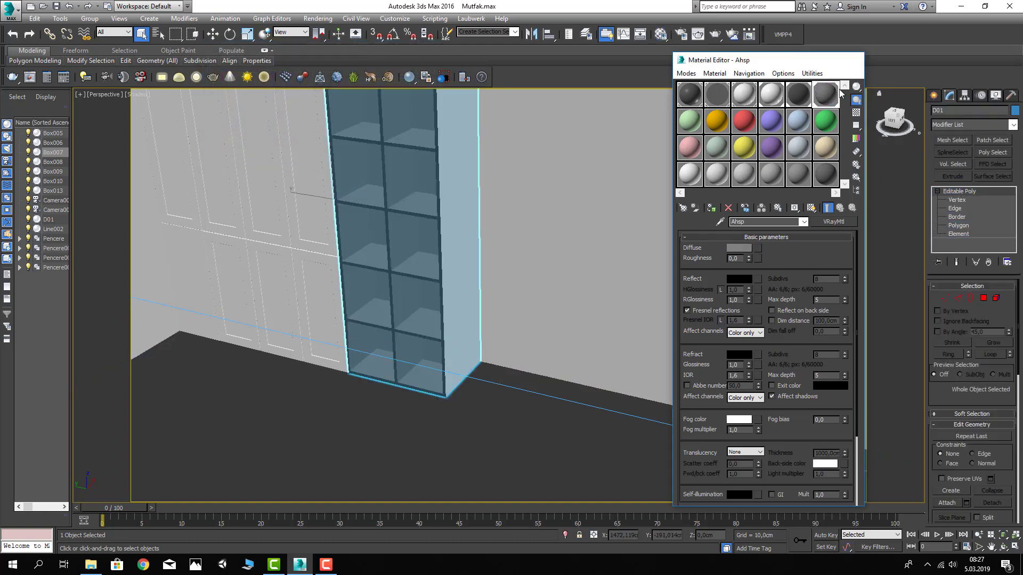
Close the Material Editor, deselect the shelf, and zoom onto the shelving unit
key("m")
left_click(503, 408)
scroll(504, 396, "down", 5)
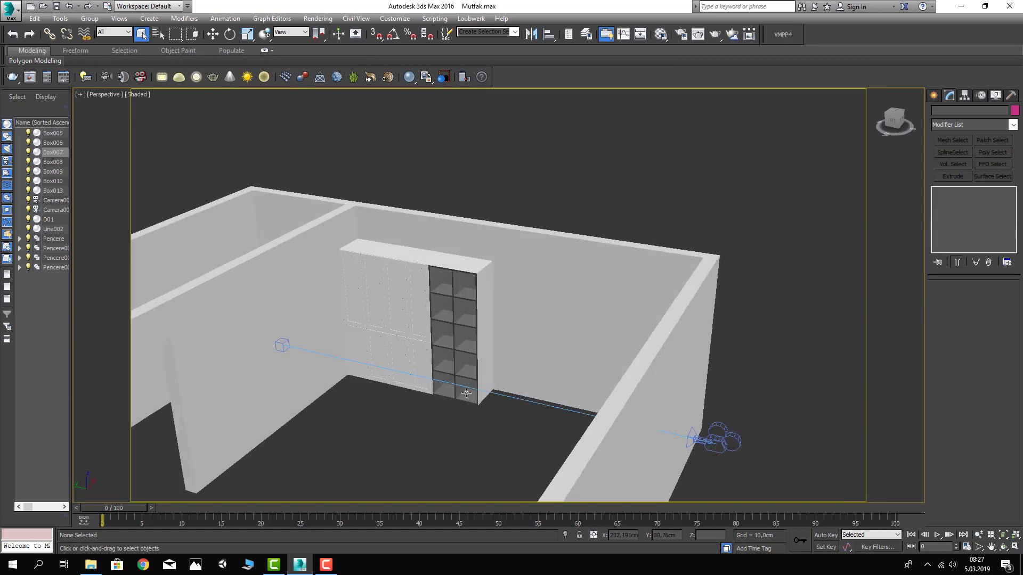
scroll(466, 393, "up", 5)
scroll(448, 393, "down", 1)
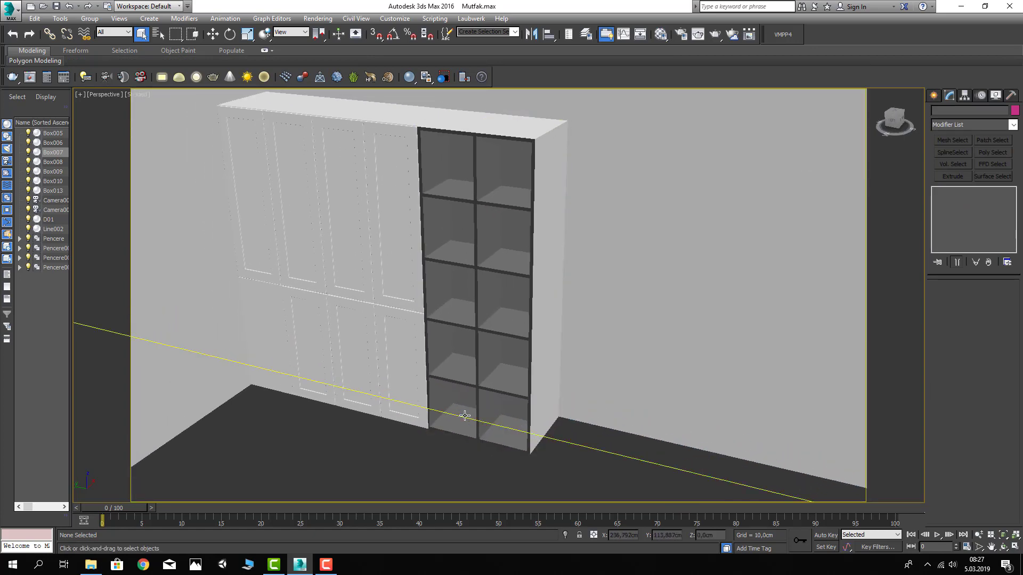
Load the wood bitmap 1151673227.jpg as the shelf material's diffuse map and show it shaded in the viewport
key("m")
left_click(758, 248)
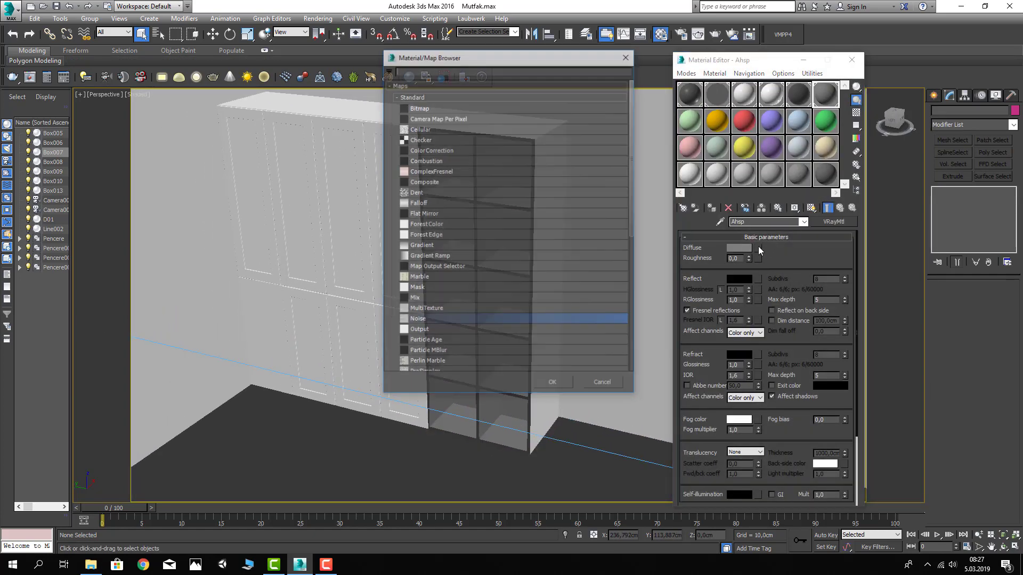
double_click(418, 107)
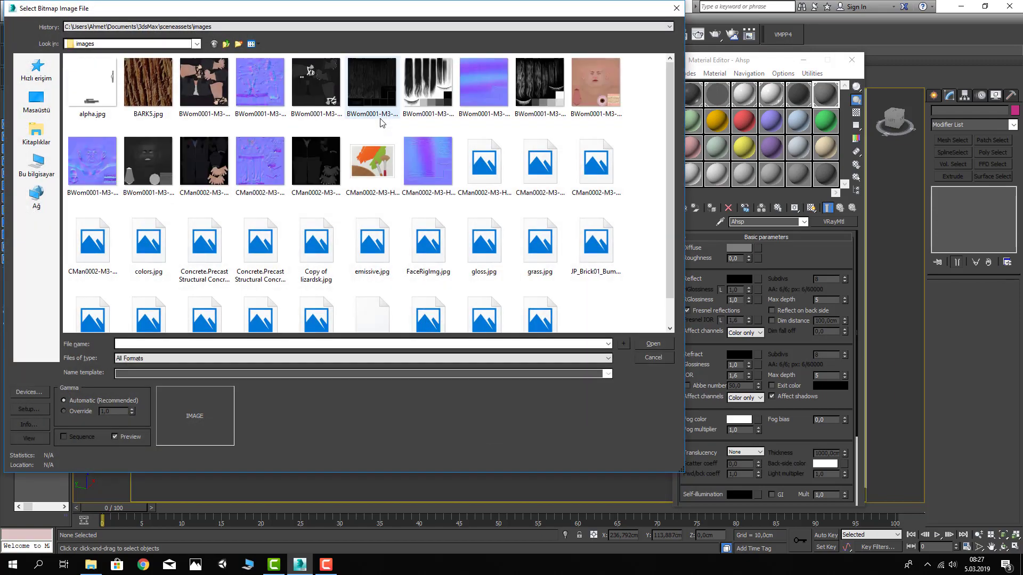
left_click(439, 204)
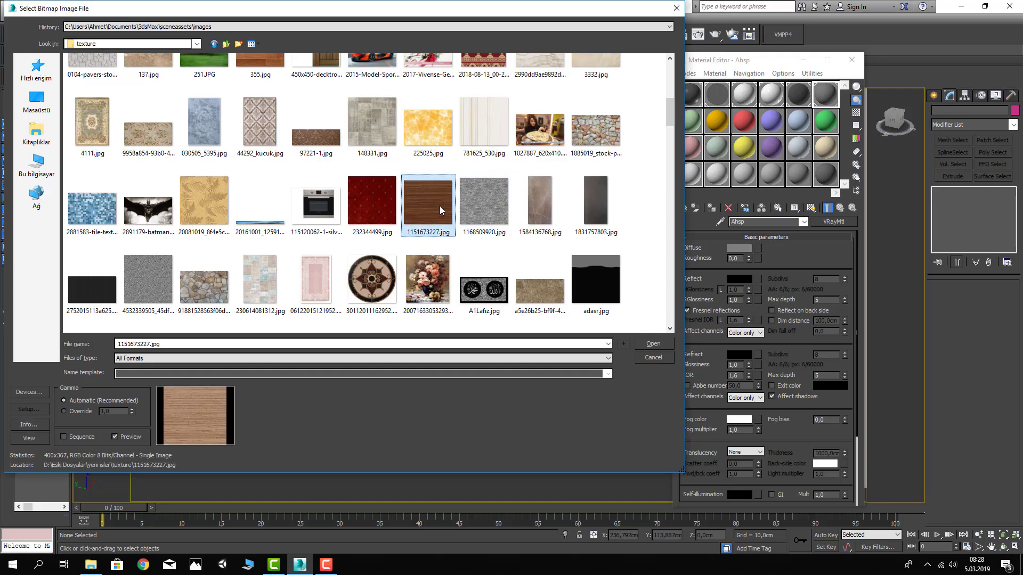
double_click(438, 219)
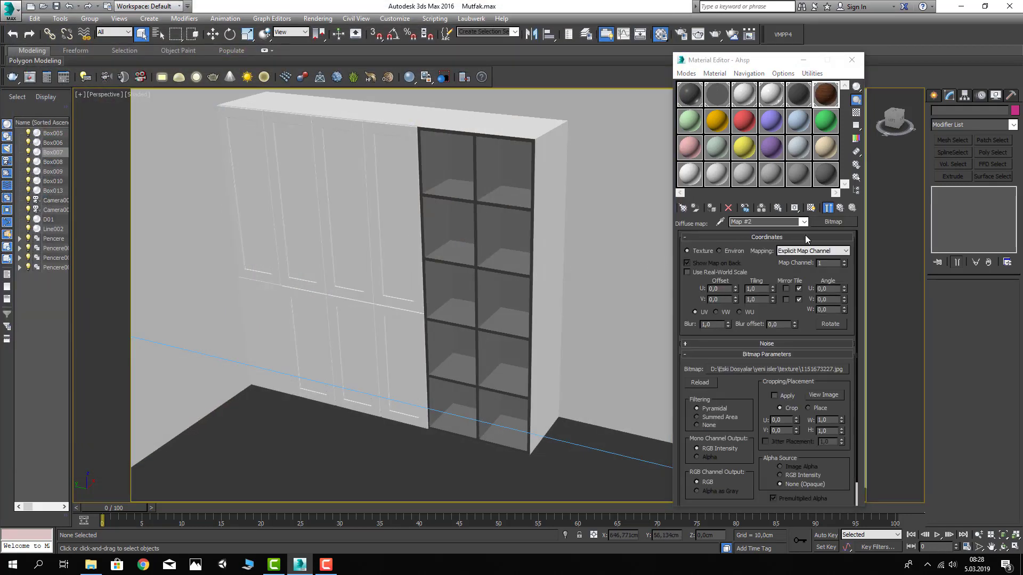
left_click(811, 212)
scroll(461, 212, "up", 4)
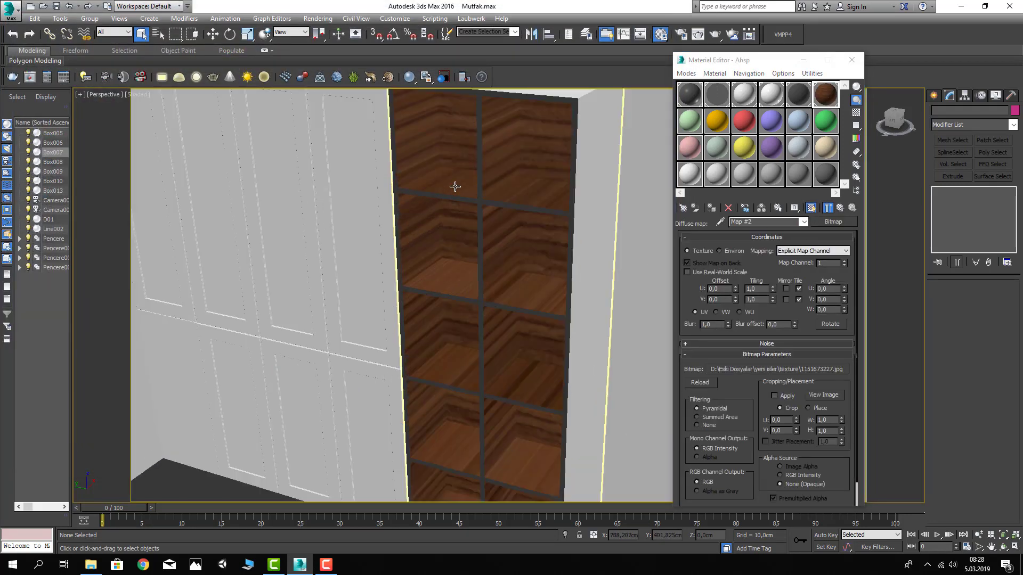
left_click(459, 184)
Add a UVW Map modifier with Box mapping to the D01 shelving unit
left_click(964, 122)
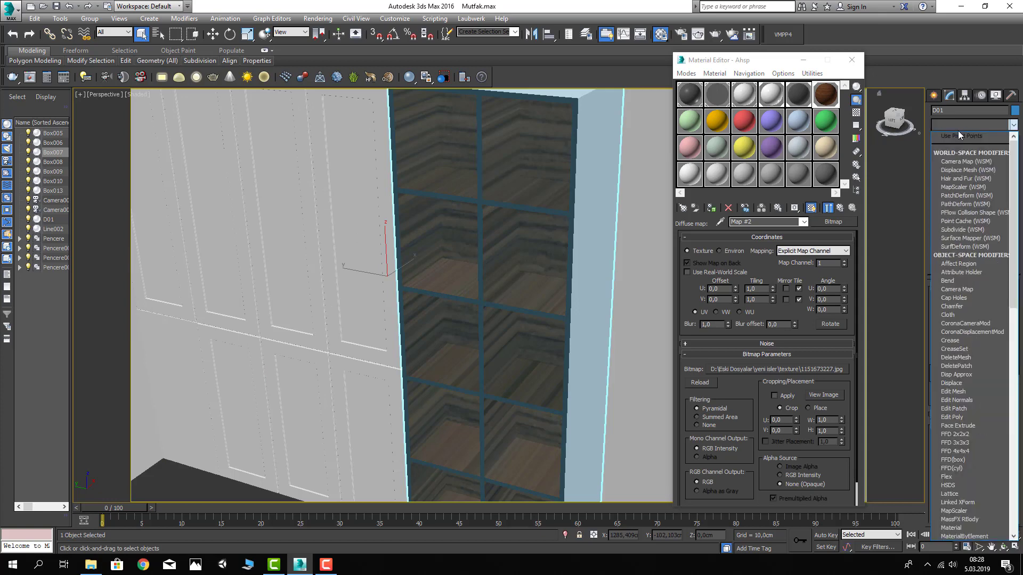
key("u")
left_click(953, 442)
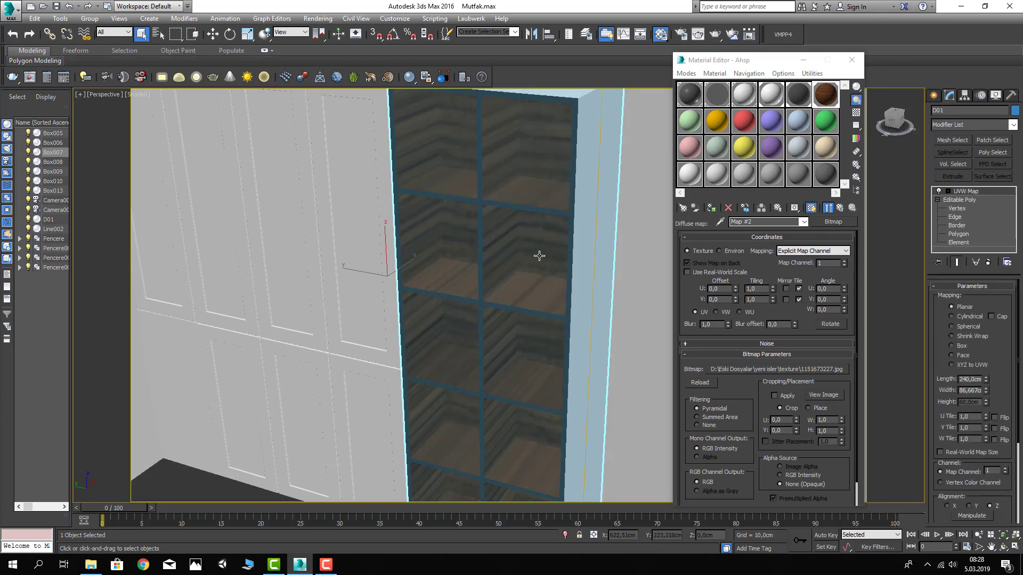
scroll(530, 267, "down", 5)
left_click(964, 346)
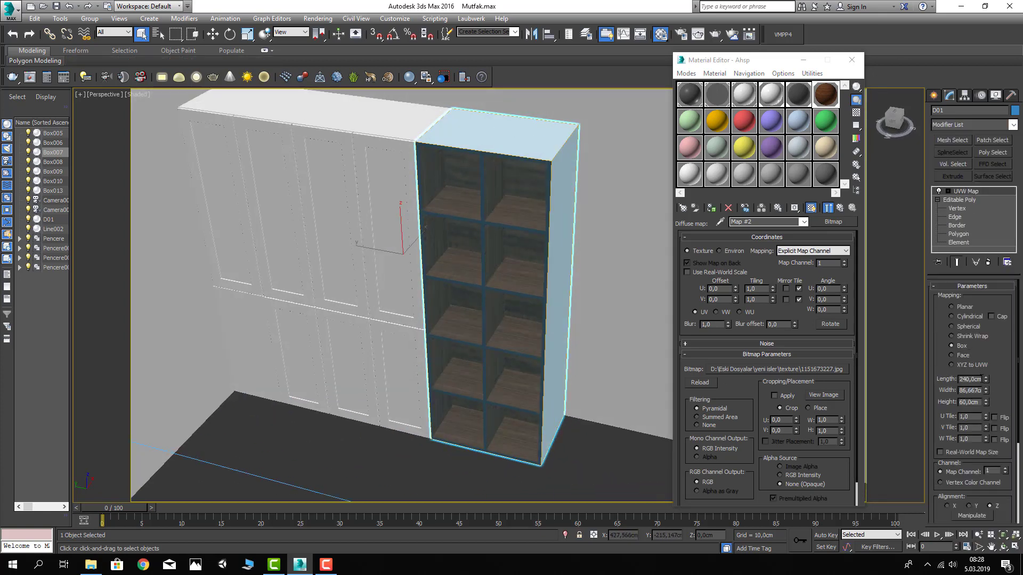
left_click(568, 451)
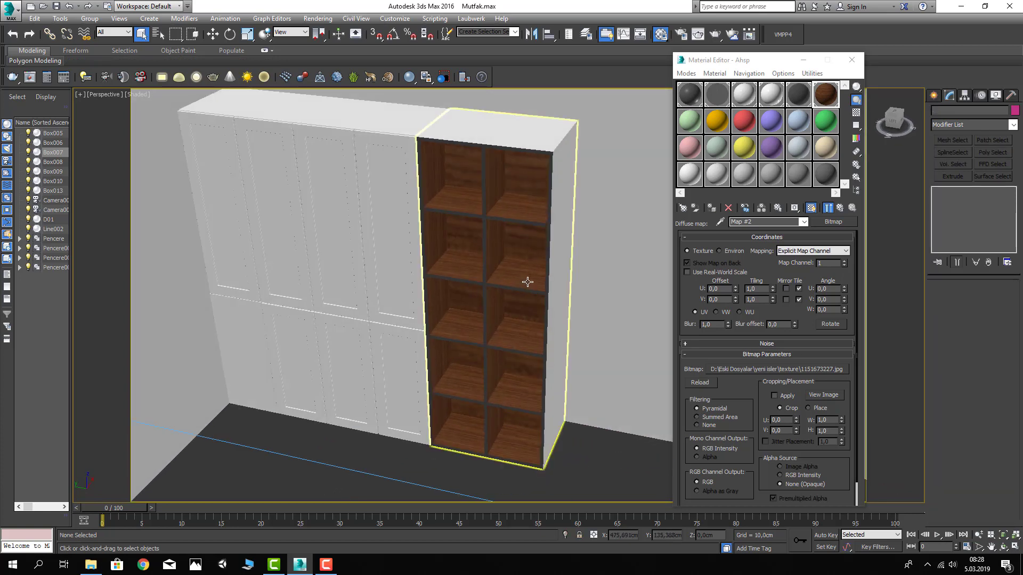
left_click(527, 282)
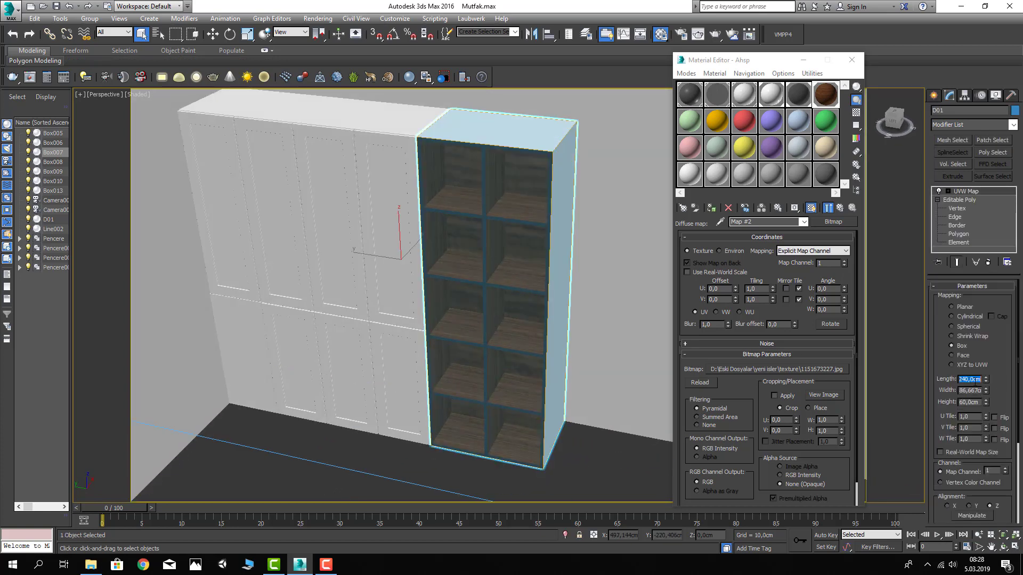
Set the UVW Map's length, width and height to 50 cm each
type("0")
key("Tab")
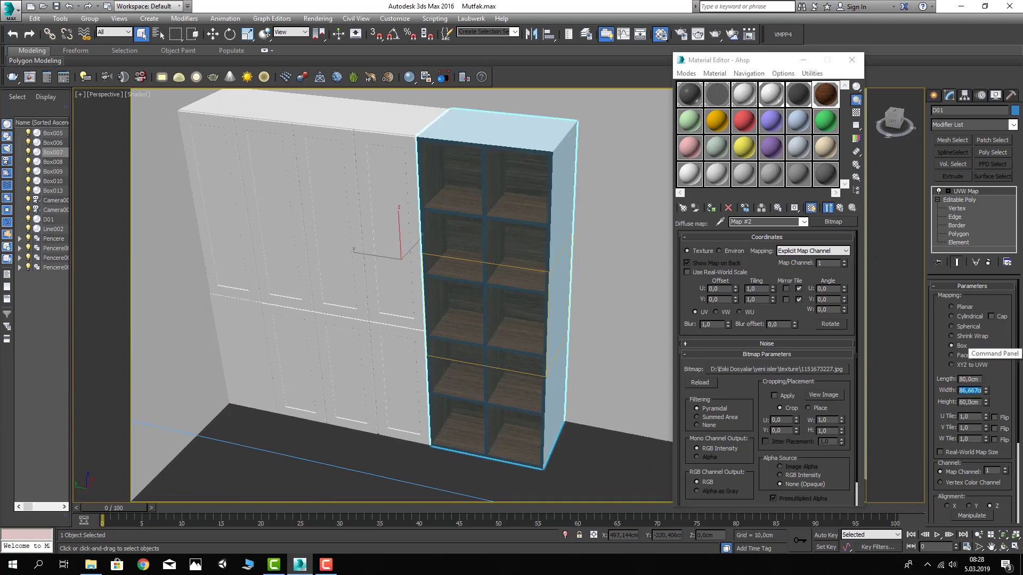
type("80")
key("Return")
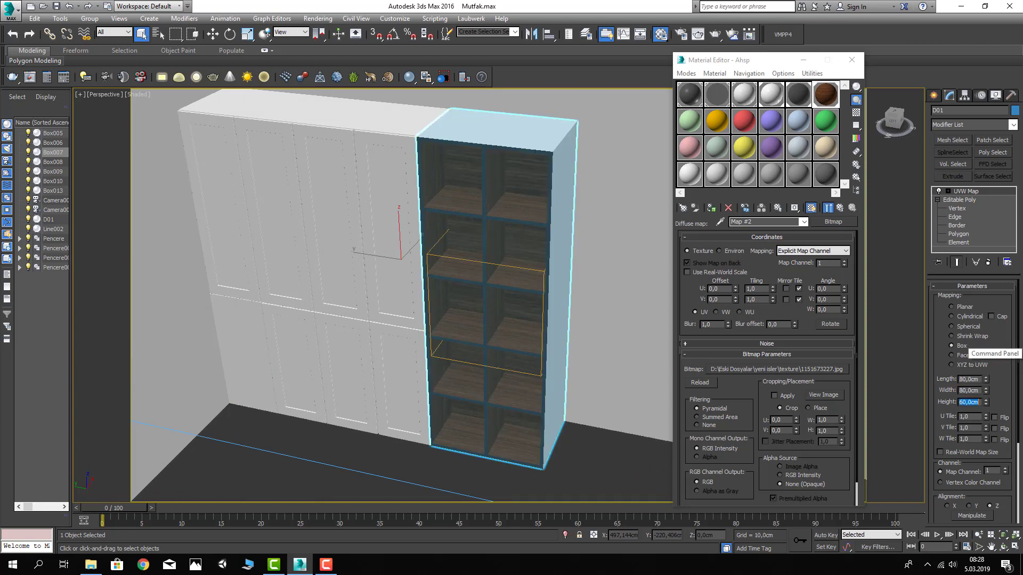
type("20")
key("Return")
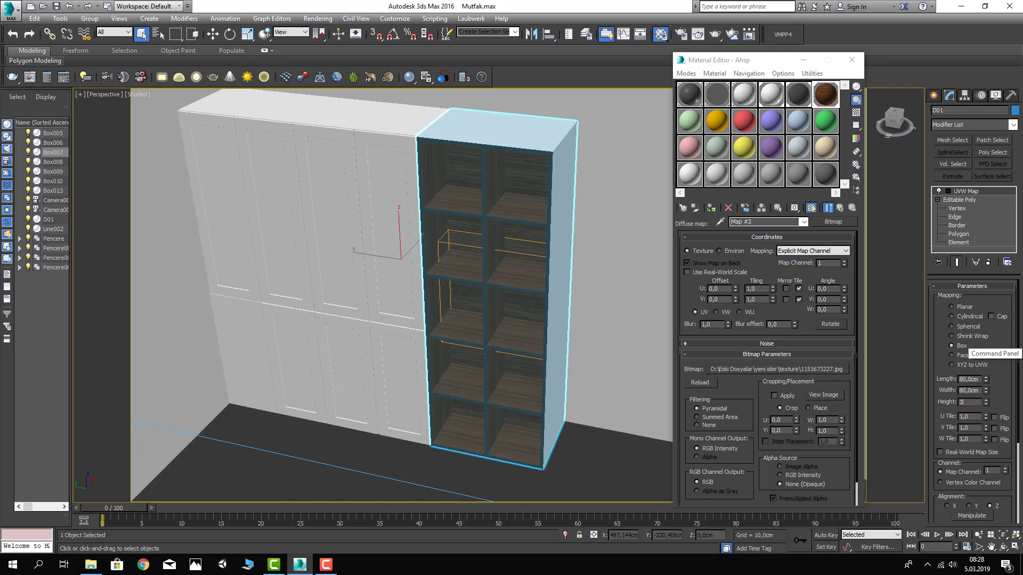
type("0")
key("Return")
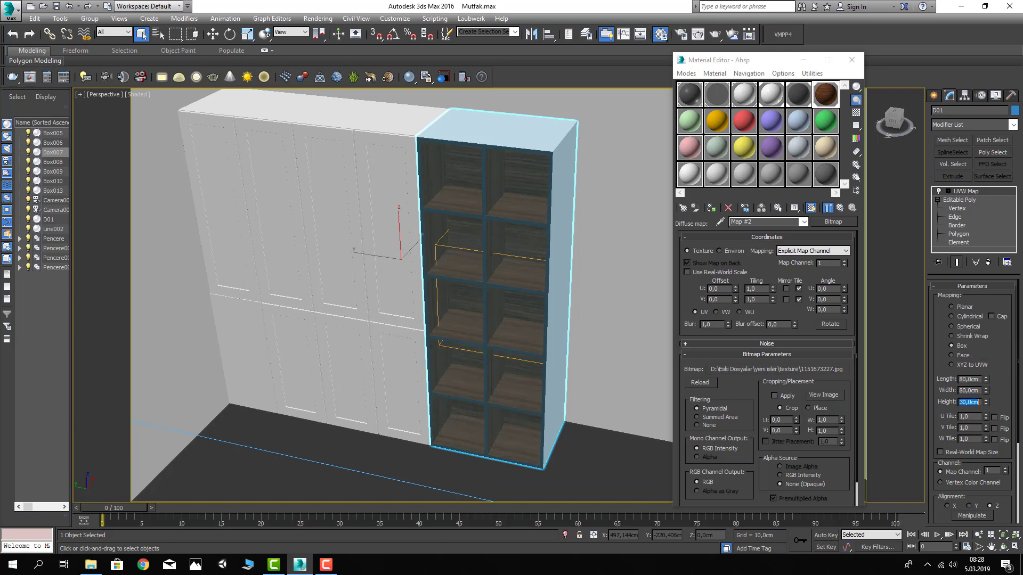
key("Return")
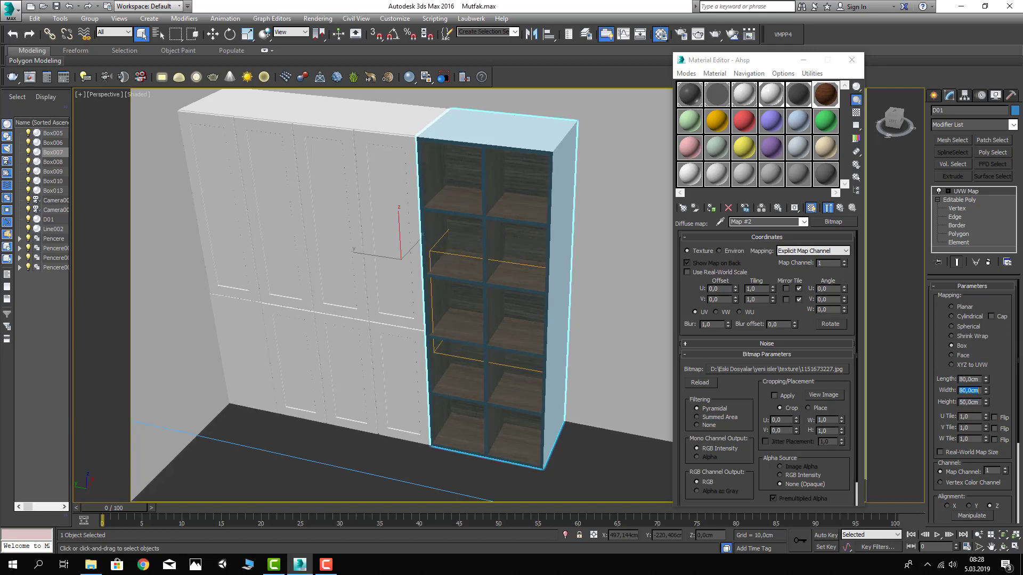
type("50")
key("Return")
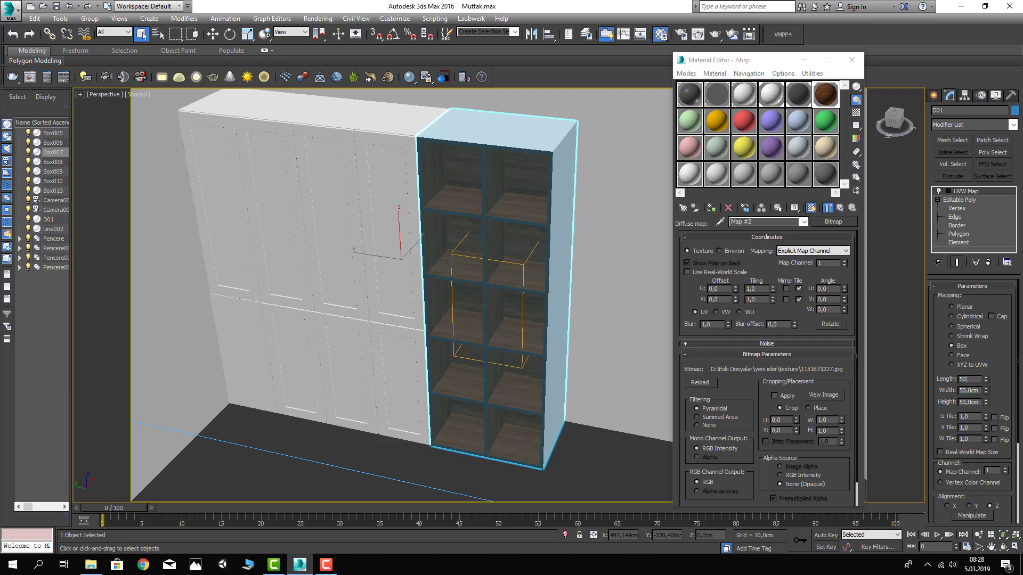
key("Return")
Set the VRayMtl Reflect colour to dark grey value 23
left_click(583, 454)
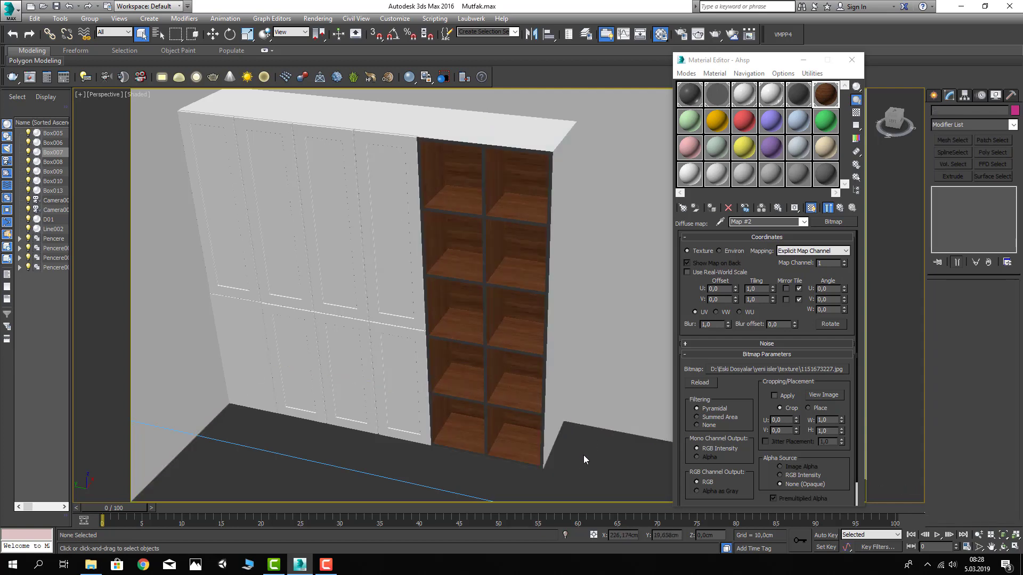
scroll(586, 421, "up", 3)
scroll(592, 376, "up", 3)
scroll(592, 377, "down", 5)
middle_click_drag(592, 377, 564, 368, "alt")
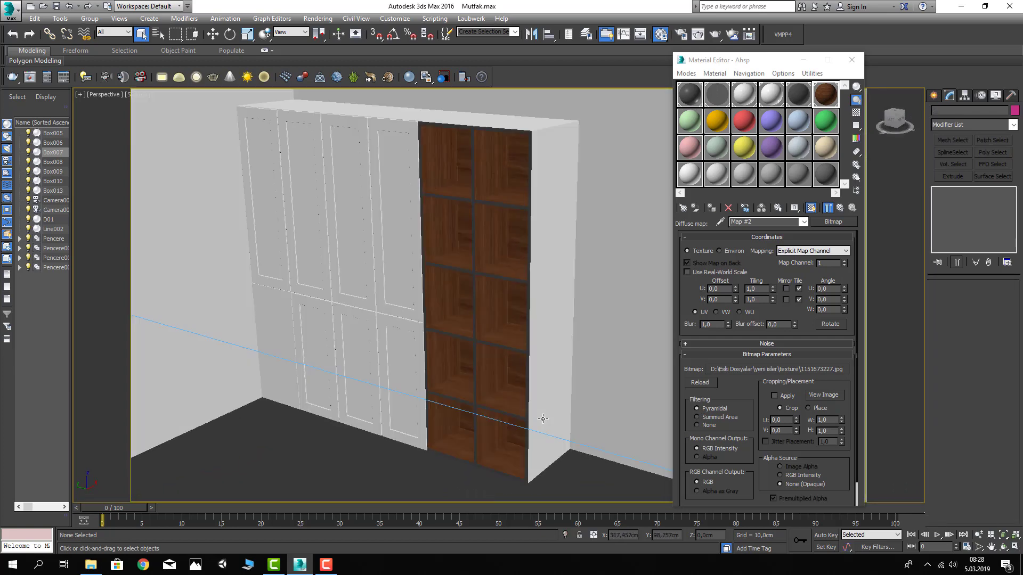
left_click(840, 211)
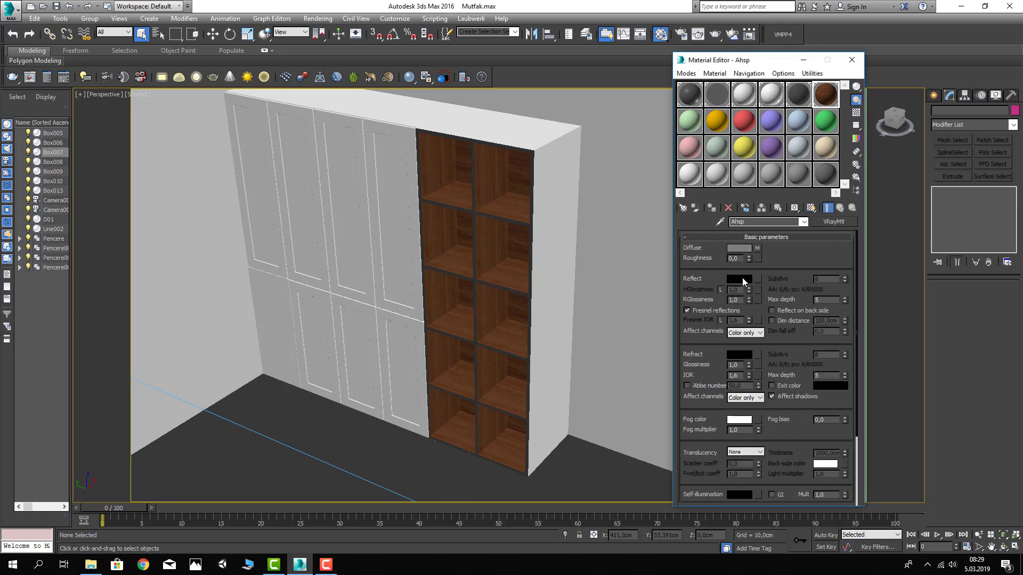
left_click(740, 278)
left_click_drag(315, 71, 315, 78)
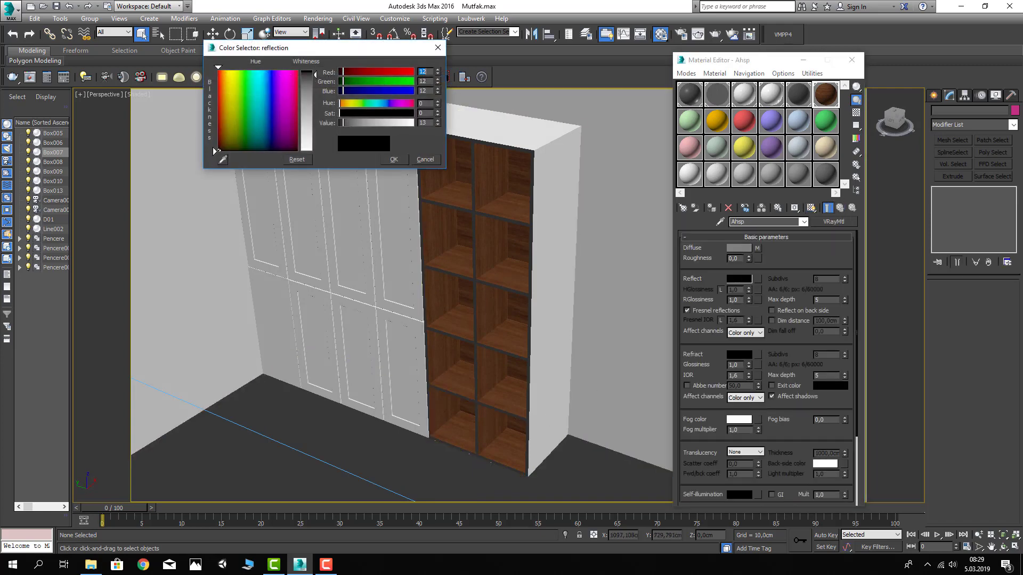
left_click(402, 159)
Close the Material Editor and review the kitchen through Camera001
scroll(468, 373, "down", 4)
middle_click_drag(458, 340, 474, 384, "alt")
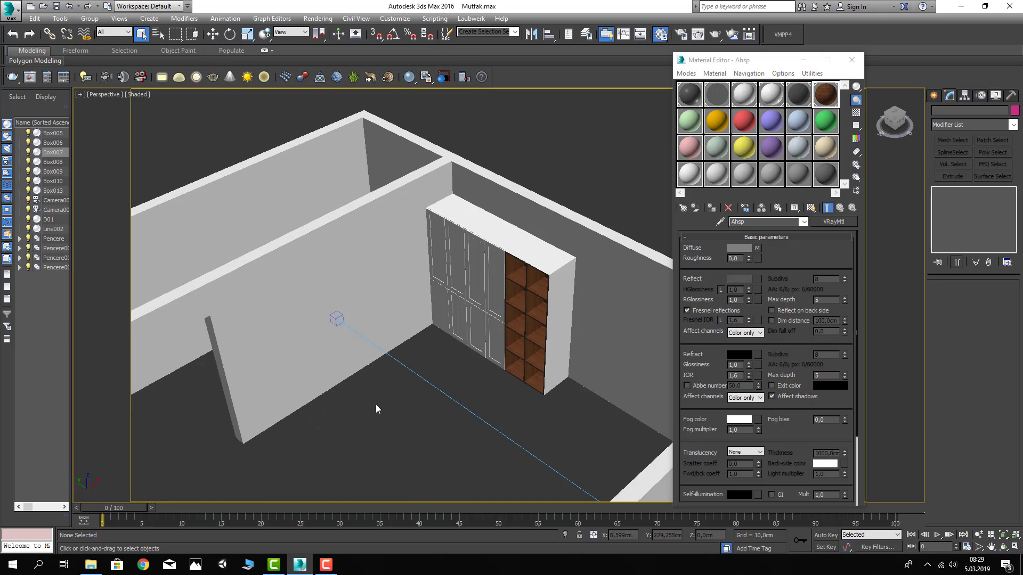
middle_click_drag(410, 385, 448, 367)
middle_click_drag(525, 354, 563, 349)
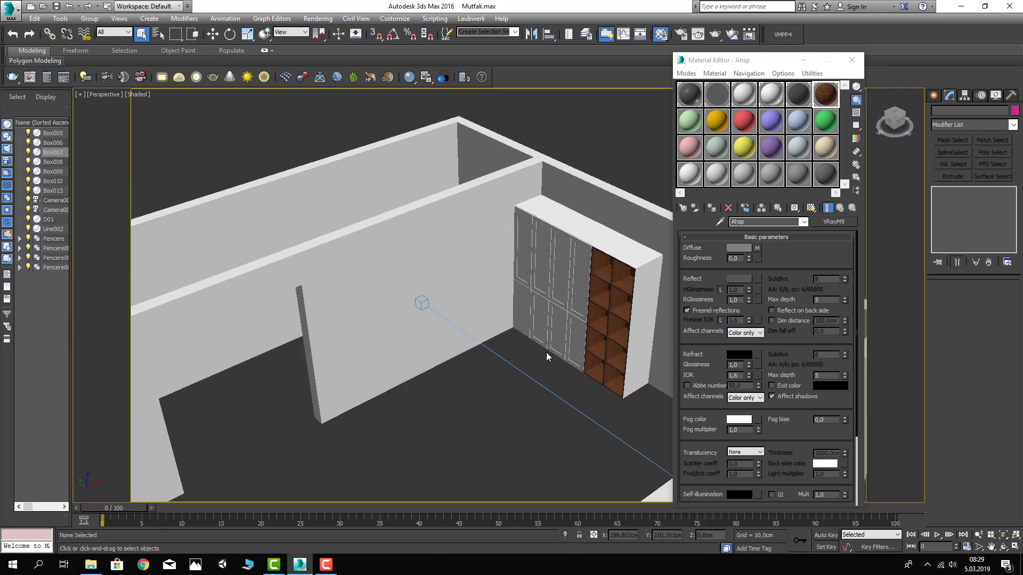
key("c")
left_click(852, 60)
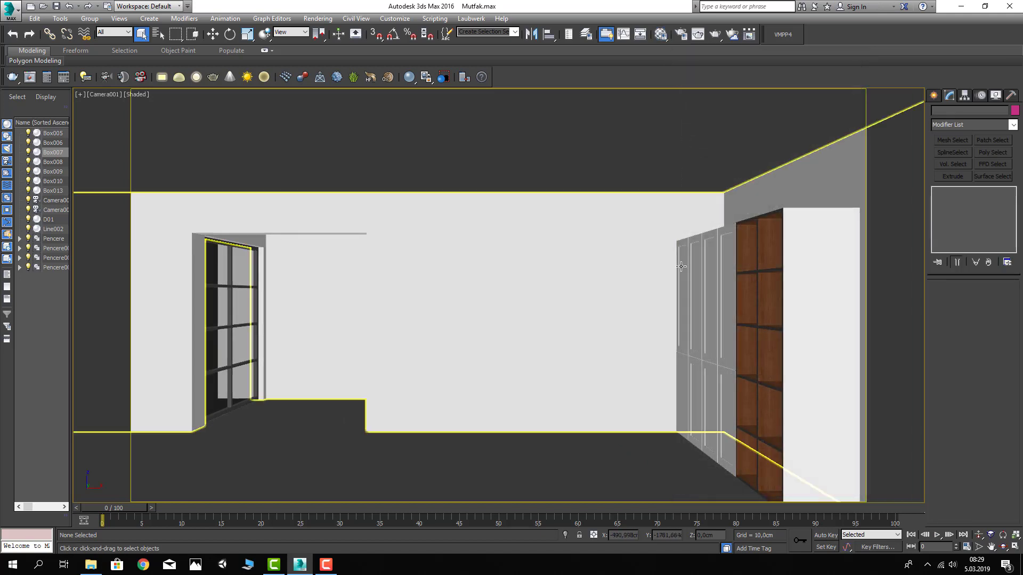
mouse_move(681, 266)
middle_mouse_down()
mouse_move(676, 290)
mouse_move(678, 270)
middle_mouse_up()
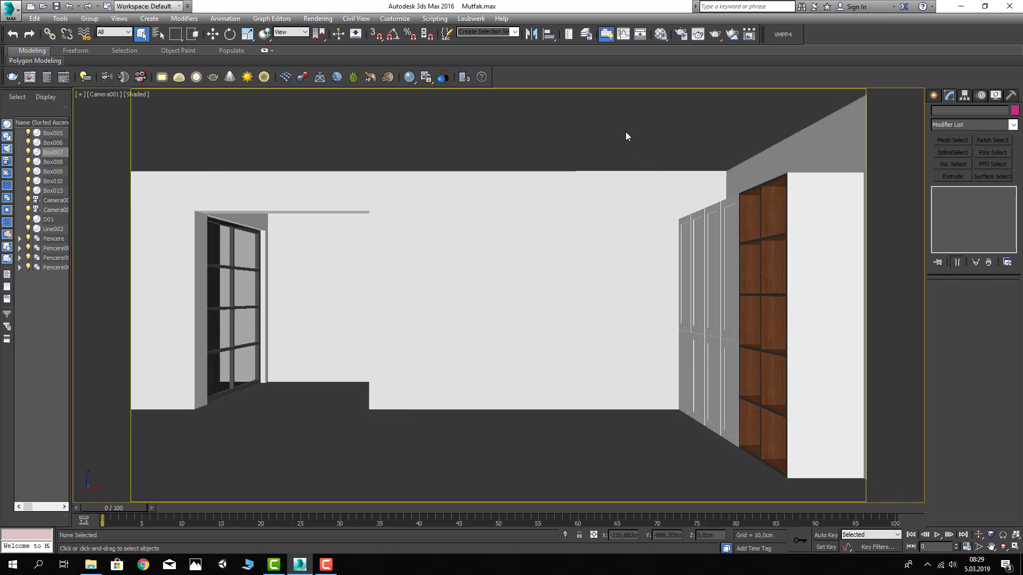
Draw a long flat box along the floor starting from the cabinet
key("t")
key("p")
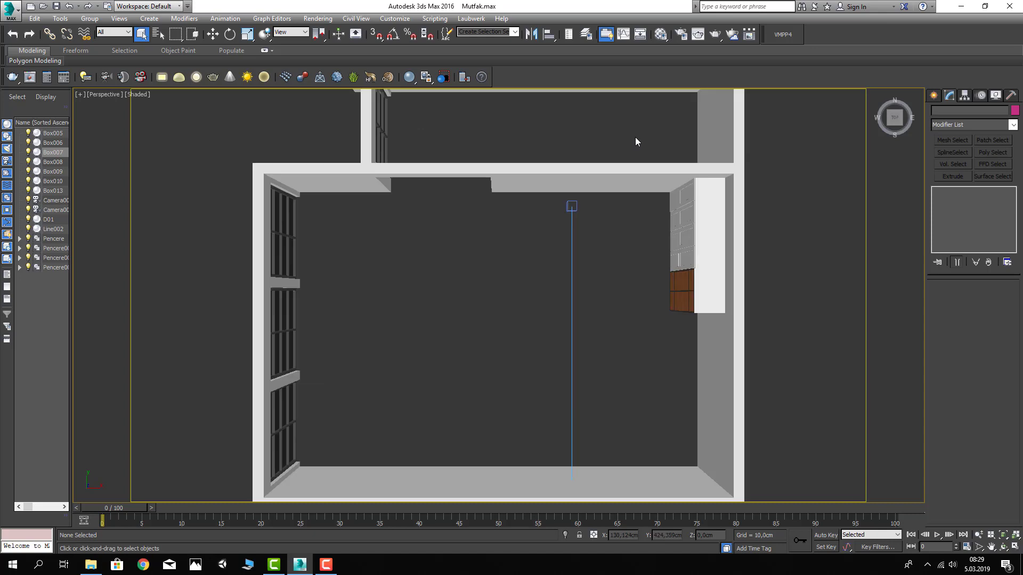
mouse_move(635, 136)
middle_mouse_down("alt")
mouse_move(622, 206)
mouse_move(665, 186)
middle_mouse_up("alt")
left_click(933, 95)
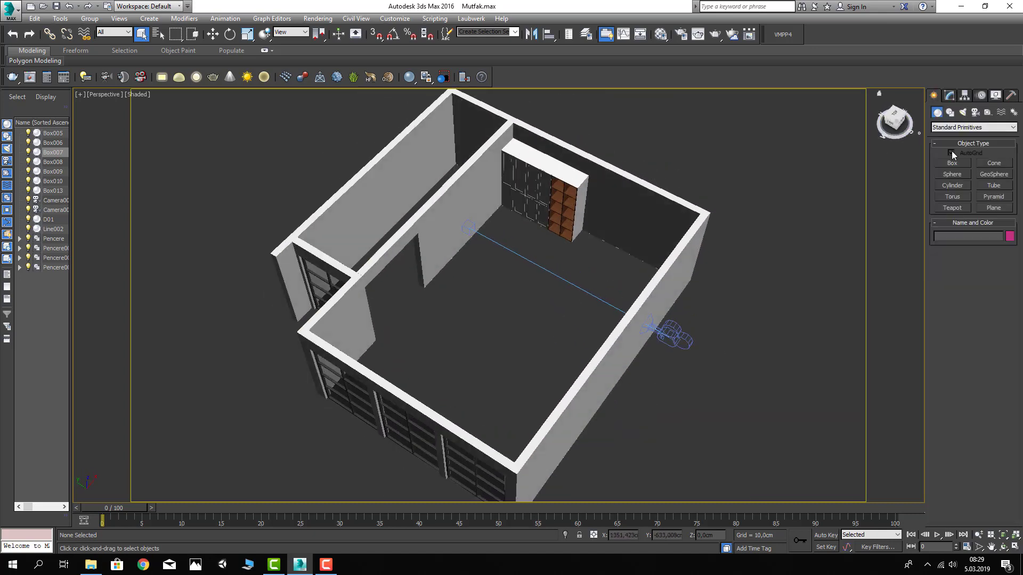
left_click(953, 163)
scroll(453, 304, "up", 3)
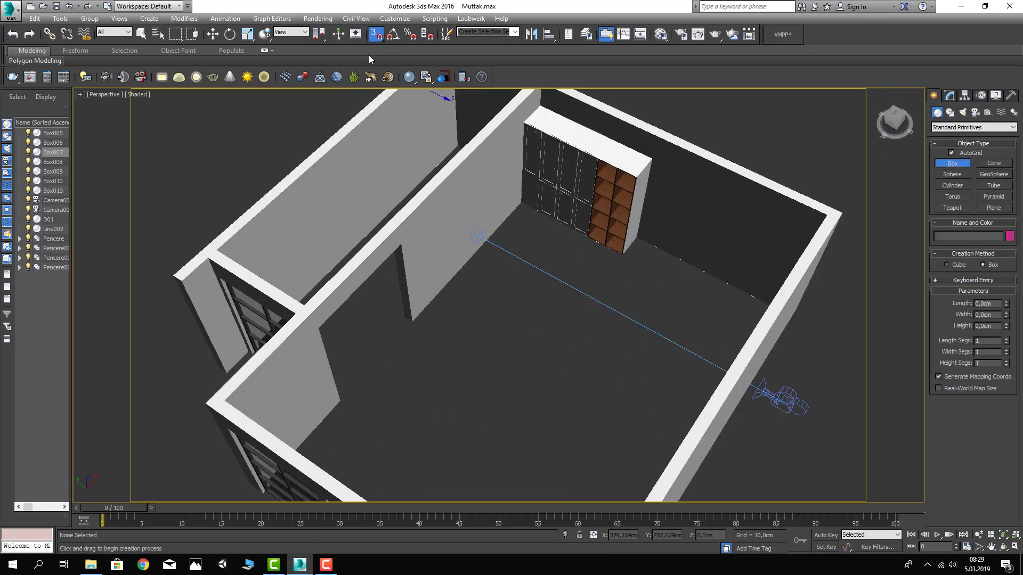
scroll(405, 266, "up", 4)
mouse_move(404, 347)
left_mouse_down()
mouse_move(458, 312)
mouse_move(566, 198)
left_mouse_up()
left_click(567, 198)
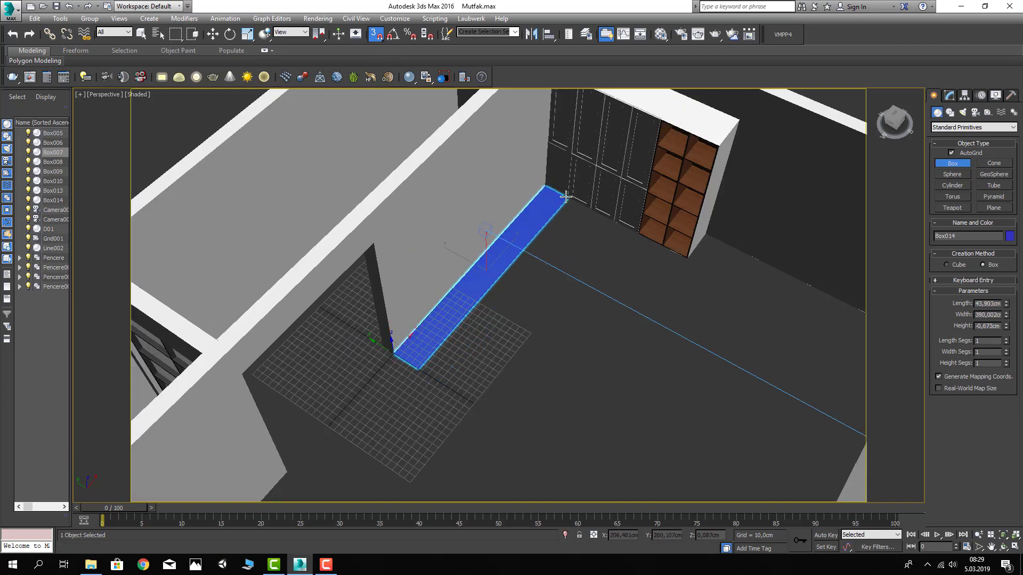
right_click(567, 199)
Set the floor box Box014's length to 60 cm and lock its selection
scroll(536, 201, "up", 4)
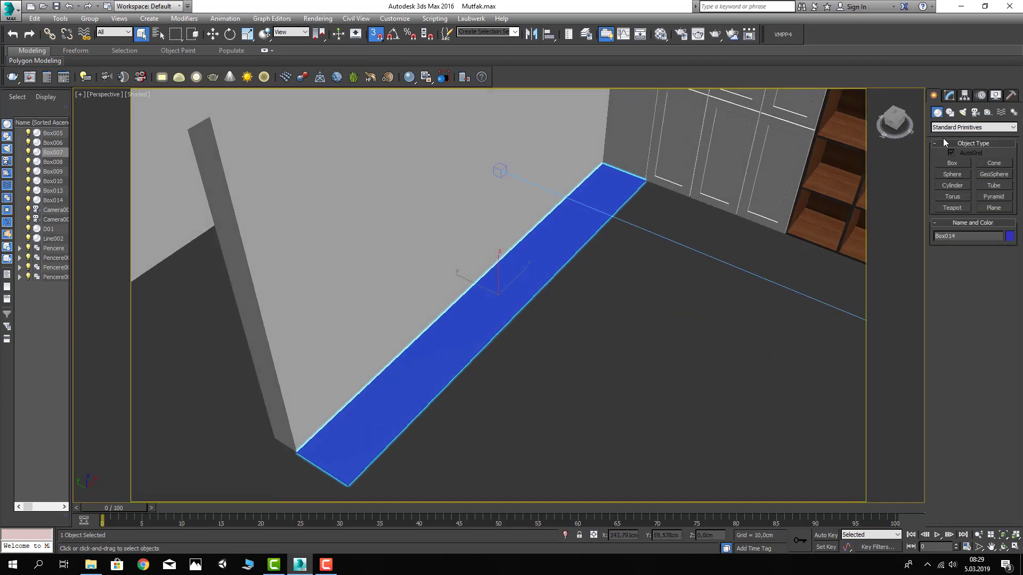
left_click(948, 96)
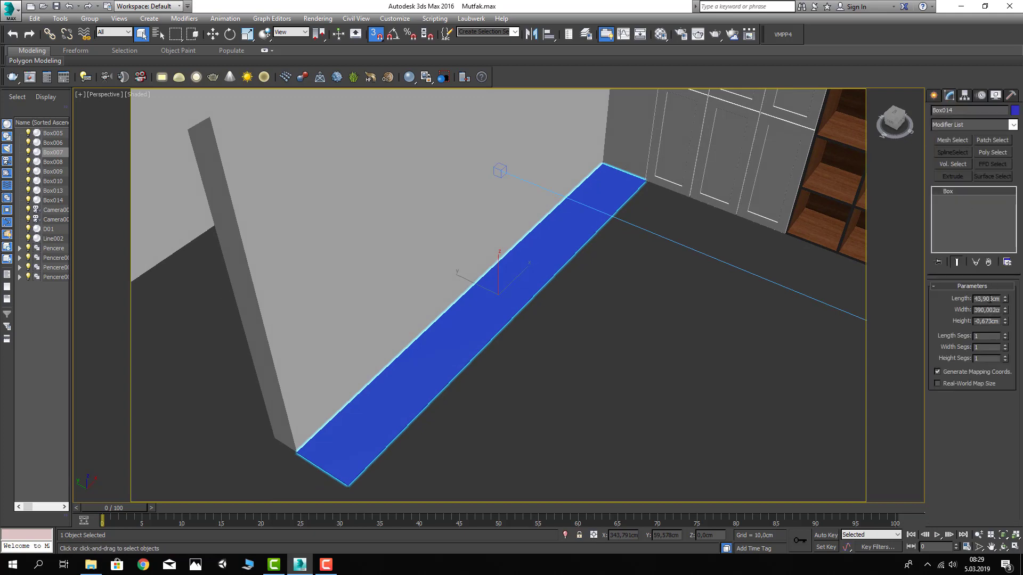
type("0")
key("Return")
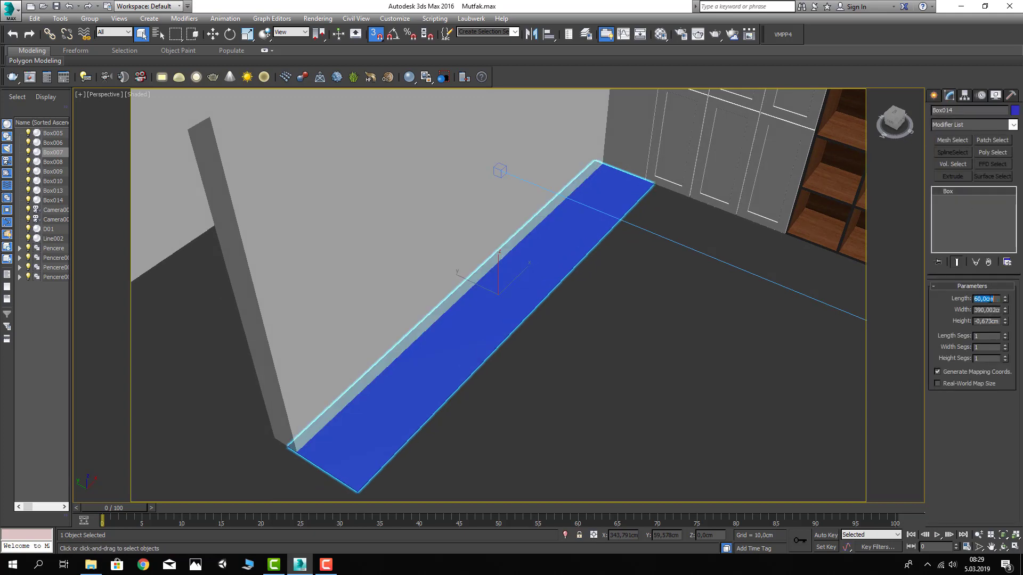
middle_click_drag(415, 186, 417, 198)
key("space")
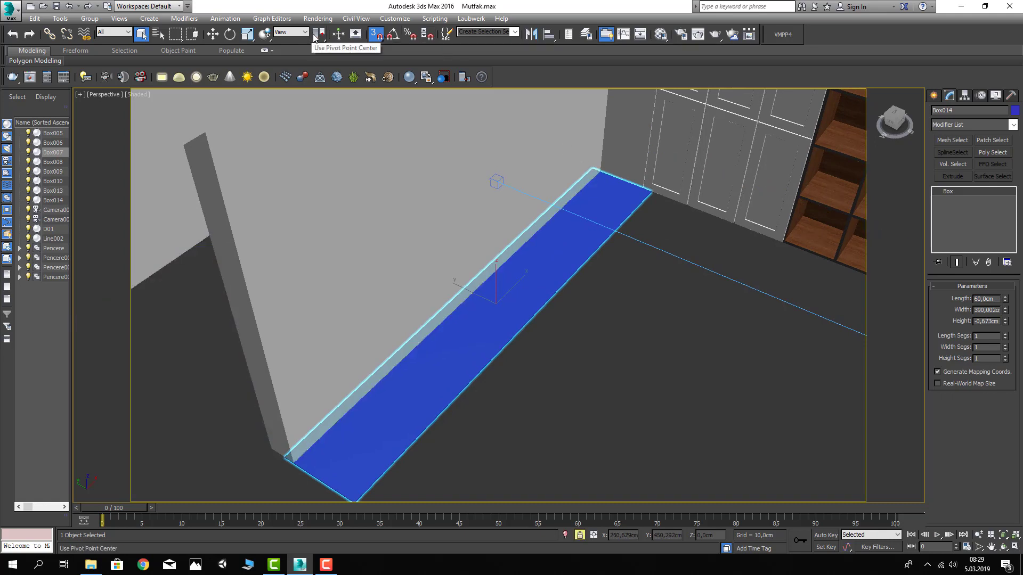
middle_click_drag(527, 115, 521, 145)
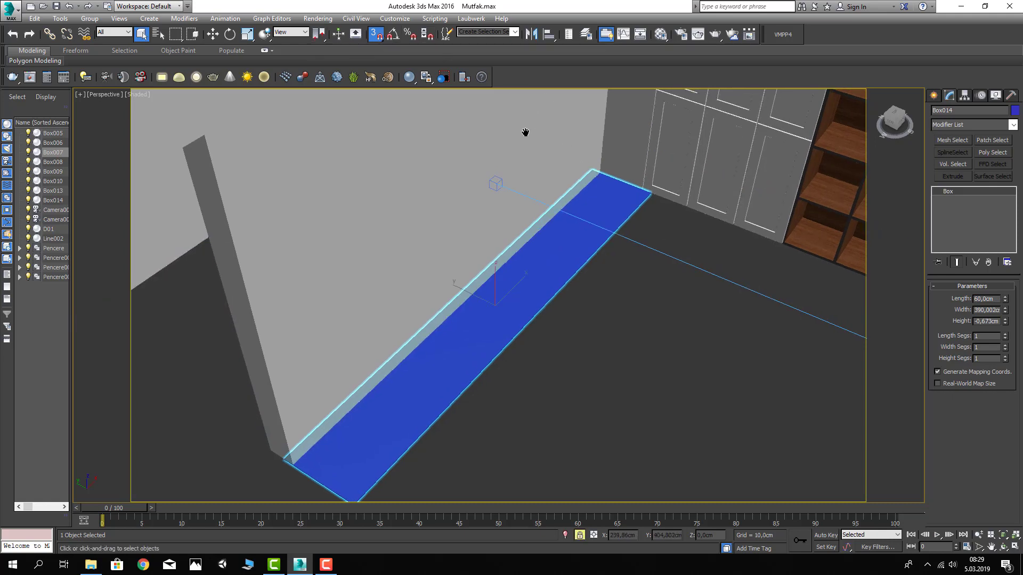
left_click(212, 35)
Snap Box014 against the Box006 wall corner in wireframe, then orbit to check its placement
key("F3")
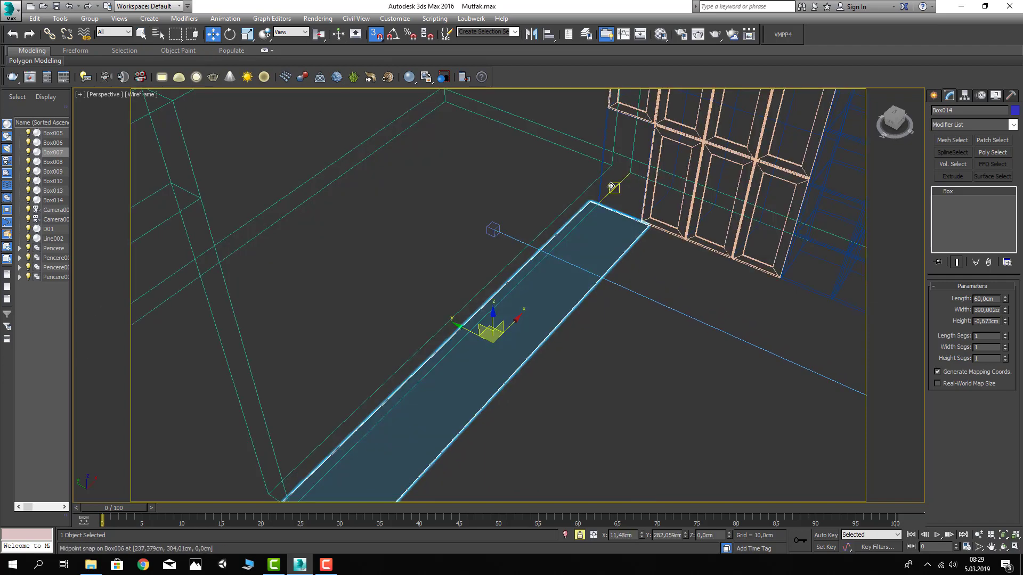
left_click_drag(591, 201, 598, 204)
mouse_move(672, 264)
middle_mouse_down("alt")
mouse_move(671, 253)
mouse_move(662, 277)
mouse_move(644, 244)
middle_mouse_up("alt")
key("F3")
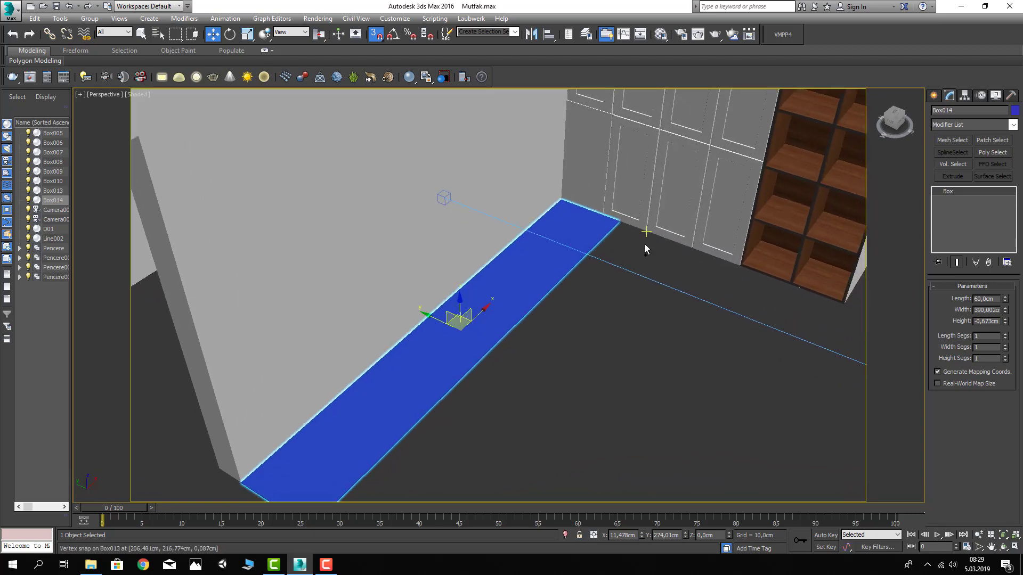
scroll(663, 240, "down", 3)
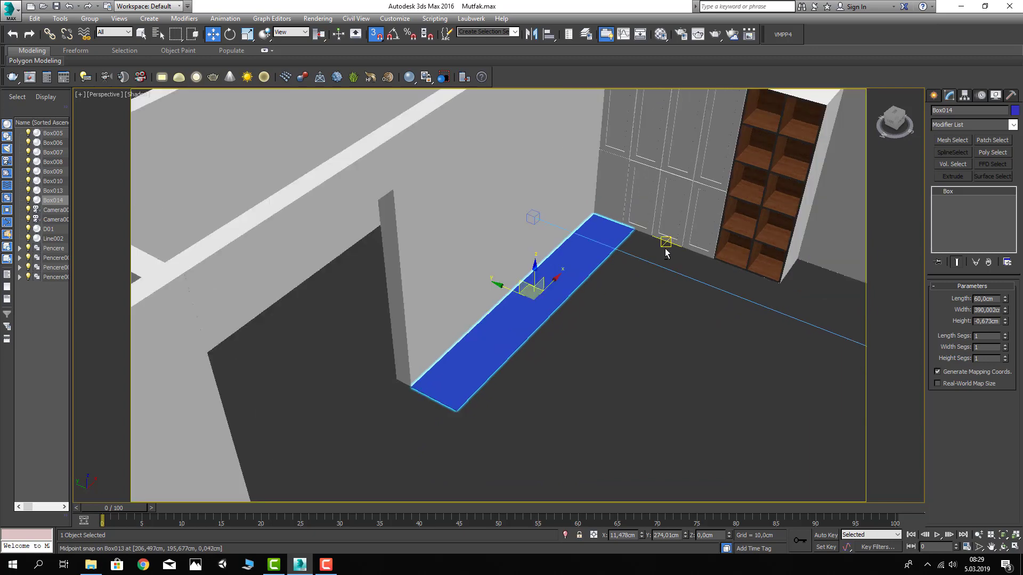
mouse_move(663, 240)
middle_mouse_down("alt")
mouse_move(638, 224)
mouse_move(655, 213)
mouse_move(630, 233)
mouse_move(655, 316)
middle_mouse_up("alt")
scroll(639, 228, "up", 2)
scroll(655, 213, "up", 3)
Select the corner cabinet and briefly enter then leave its Polygon sub-object mode
left_click(660, 312)
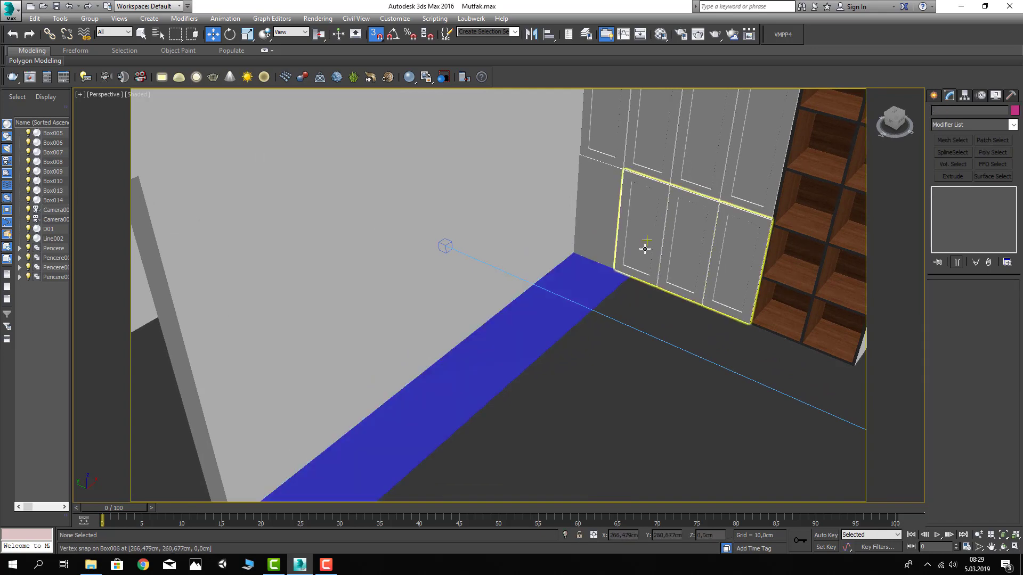
left_click(688, 250)
left_click(996, 299)
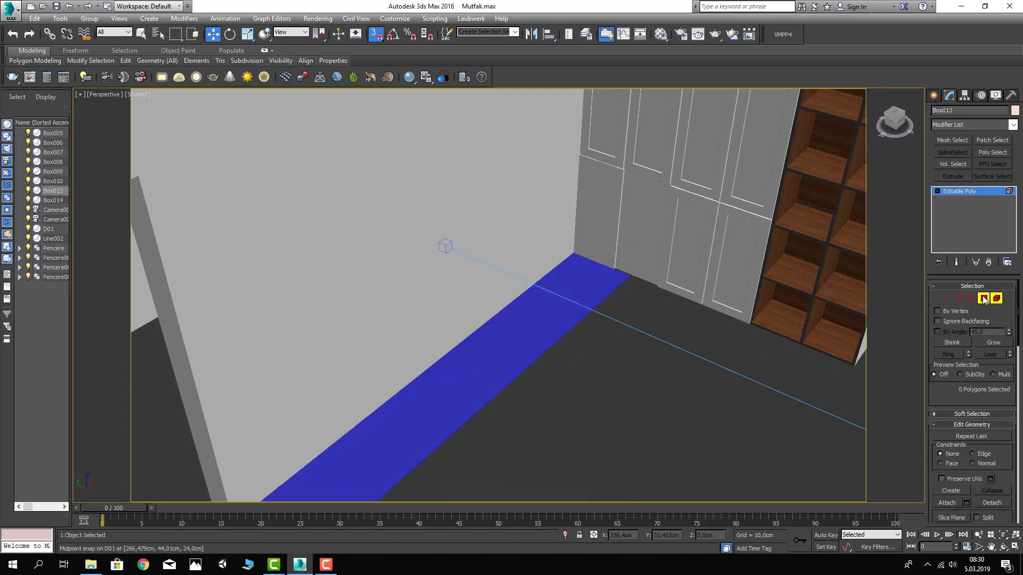
left_click(984, 299)
scroll(621, 241, "up", 3)
scroll(612, 238, "up", 2)
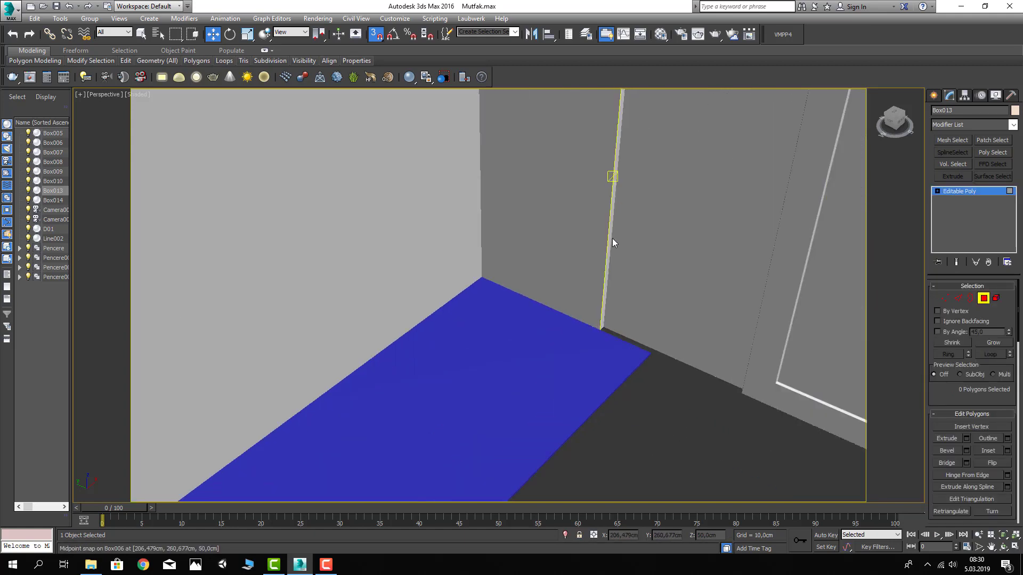
left_click(983, 292)
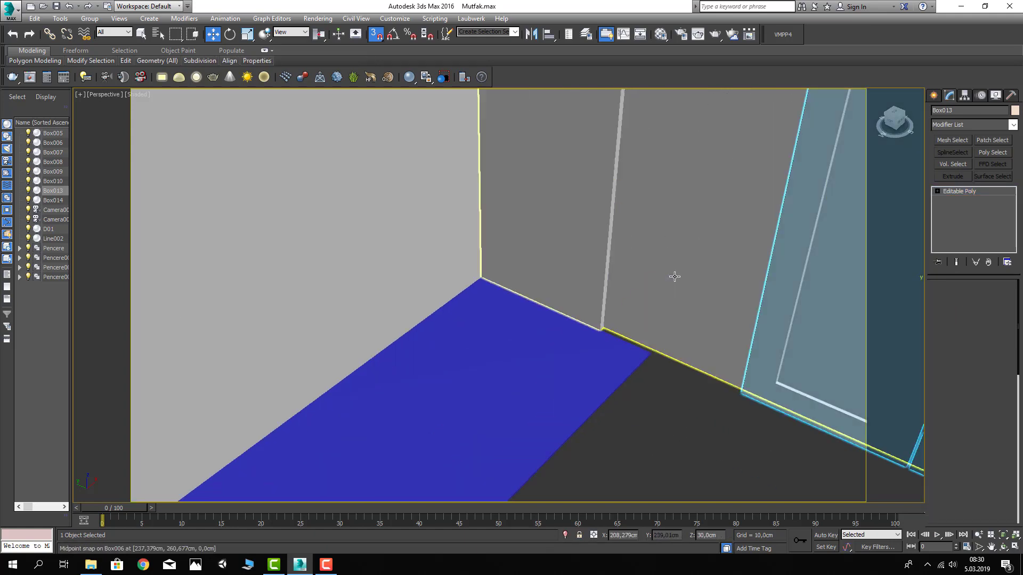
Extrude the face of wall Box006 beside the cabinet and exit Polygon mode
left_click(673, 274)
key("4")
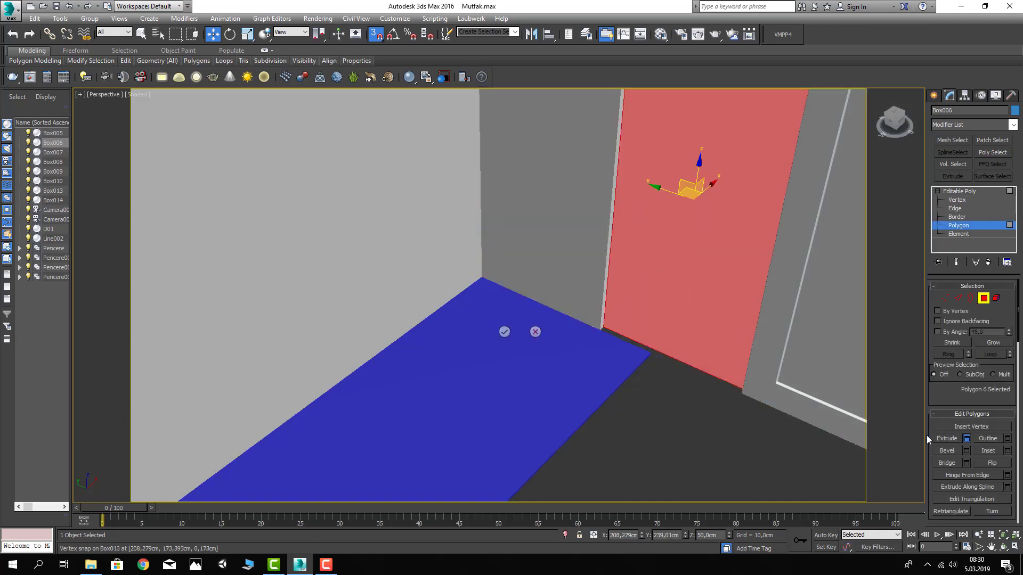
left_click(506, 333)
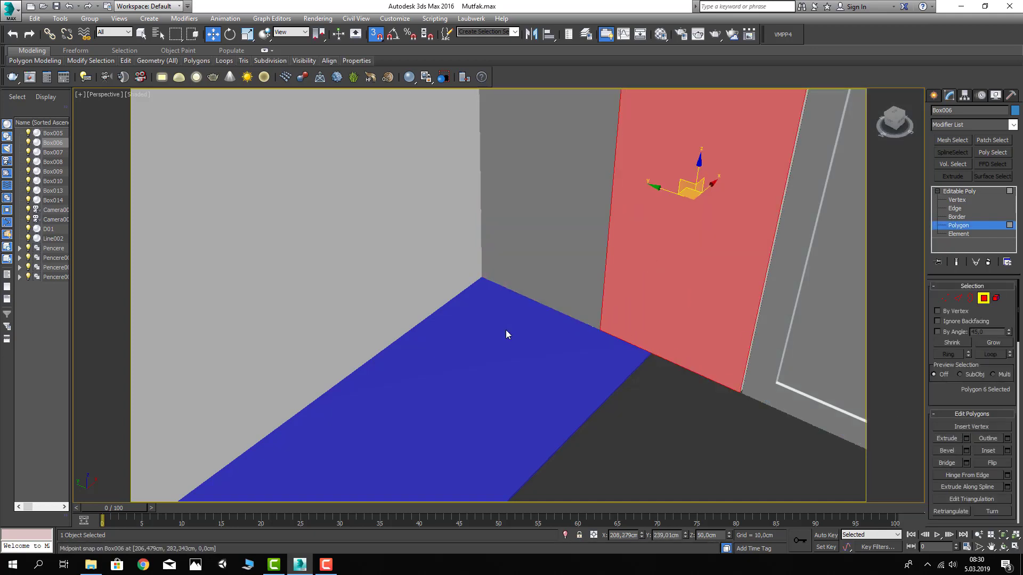
left_click(983, 300)
key("Delete")
scroll(686, 391, "down", 3)
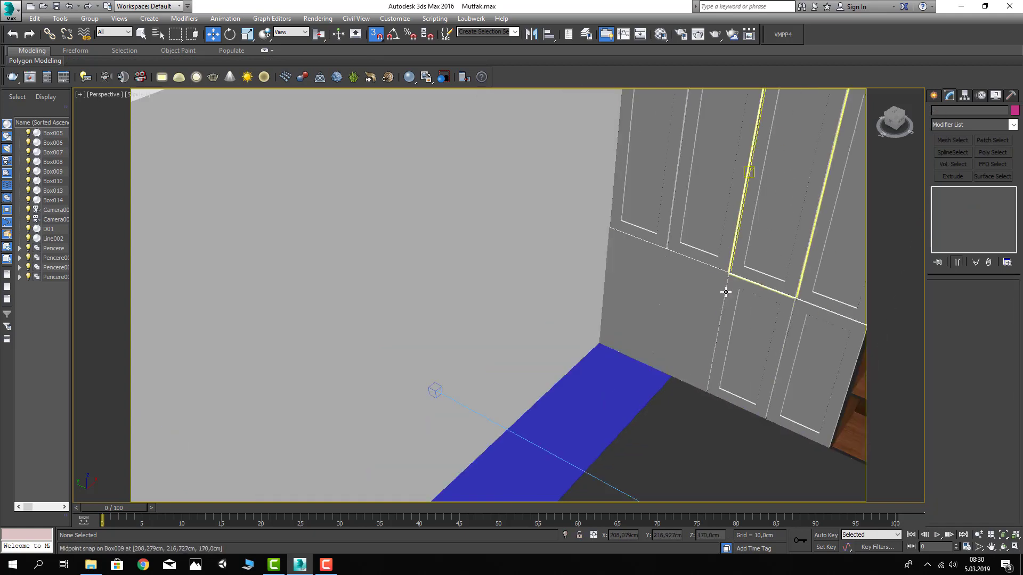
Raise Box014's height to 90 cm, then reduce it to 80 cm
left_click(656, 382)
mouse_move(676, 382)
middle_mouse_down("alt")
mouse_move(690, 366)
mouse_move(670, 288)
middle_mouse_up("alt")
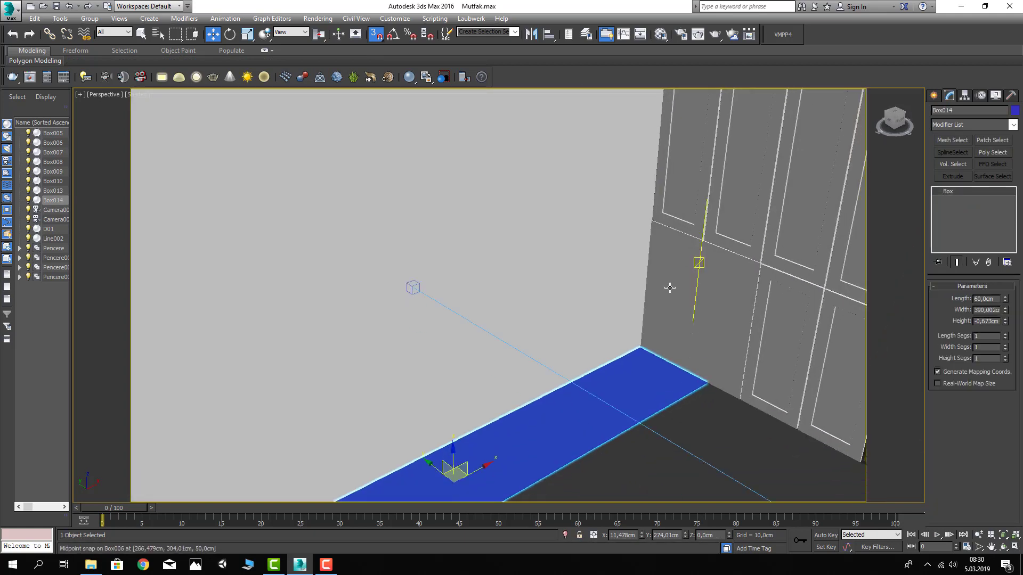
scroll(670, 288, "down", 5)
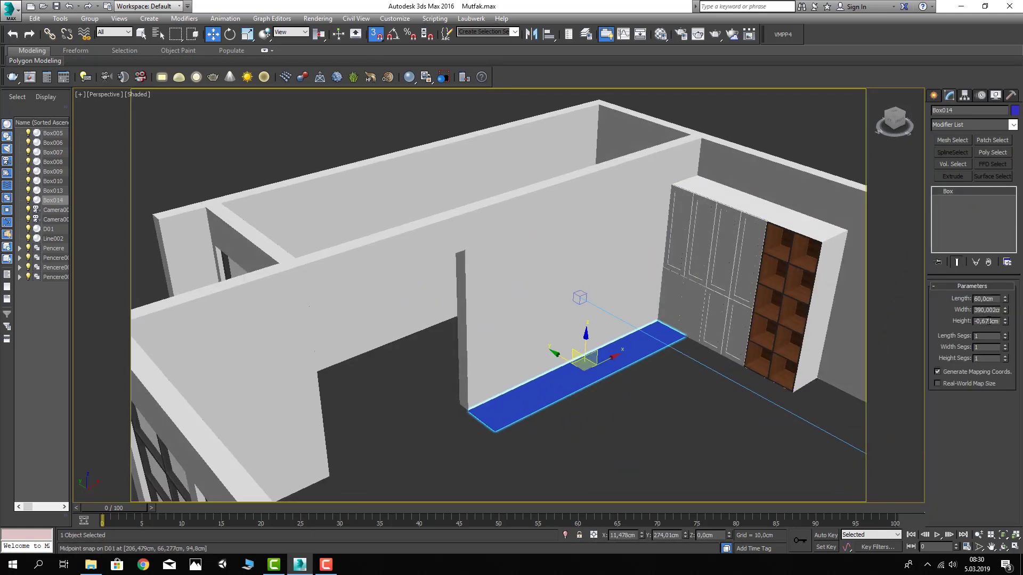
type("-90")
key("Return")
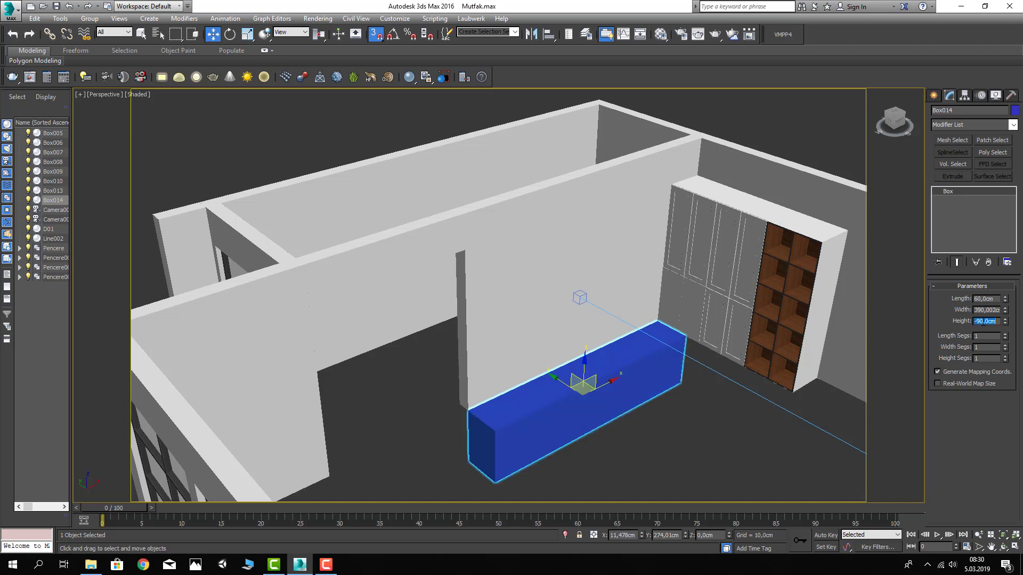
type("90")
key("Return")
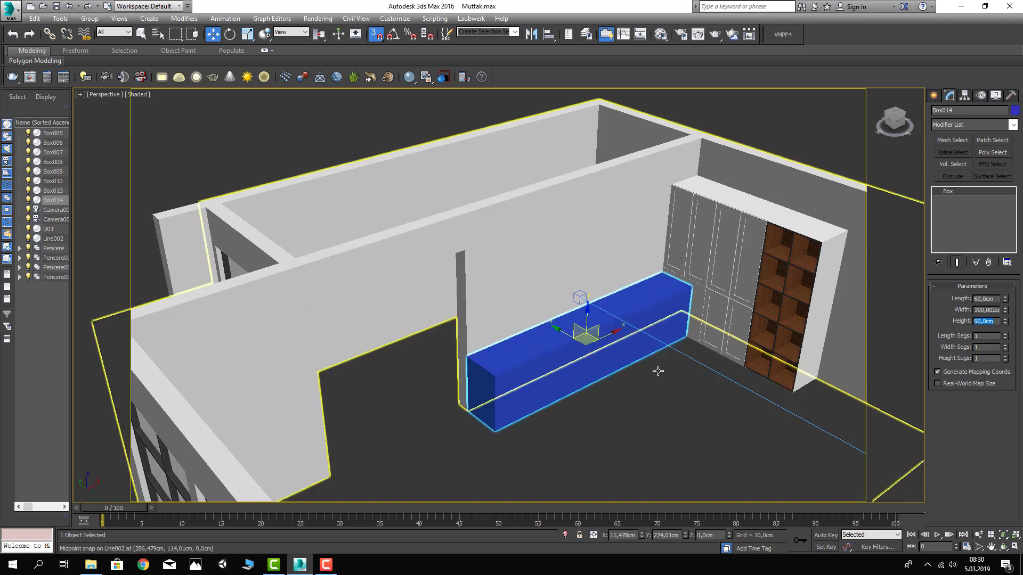
left_click(673, 385)
mouse_move(673, 386)
middle_mouse_down("alt")
mouse_move(717, 399)
mouse_move(628, 381)
mouse_move(695, 385)
mouse_move(683, 382)
middle_mouse_up("alt")
left_click(666, 320)
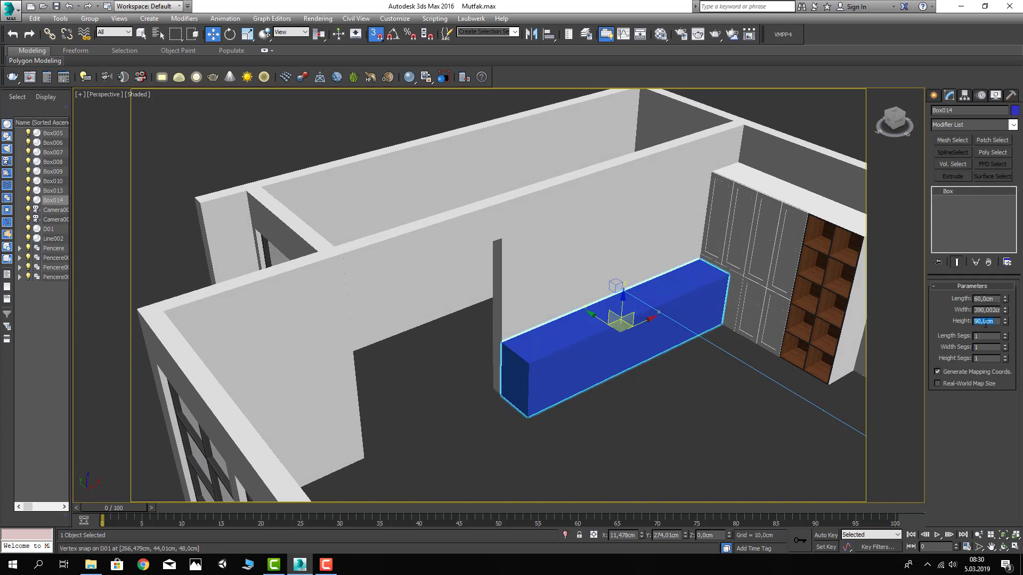
type("80")
key("Return")
Set Box014's length to 55 cm and snap it against the pillar corner
middle_click_drag(701, 389, 713, 386, "alt")
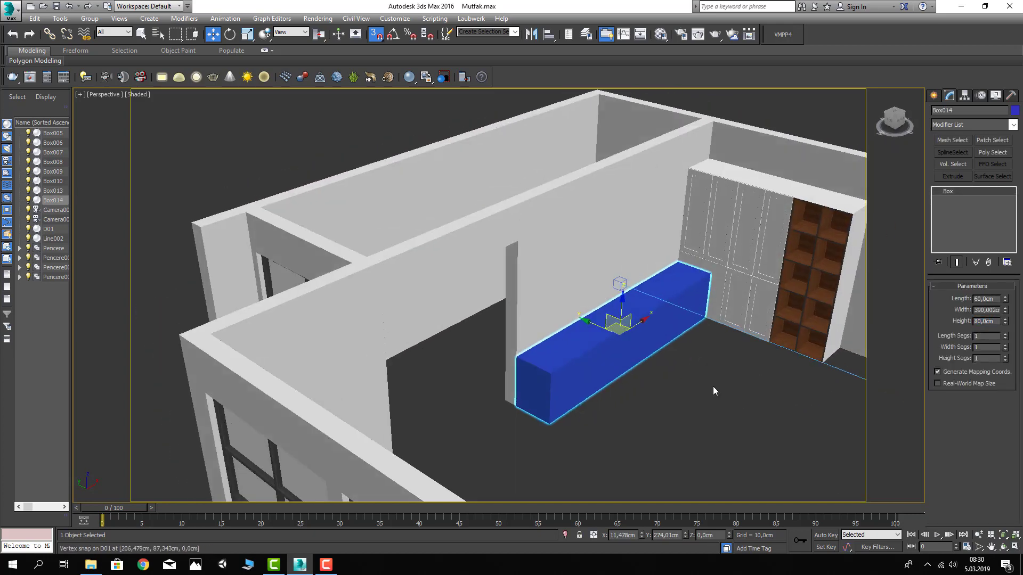
scroll(698, 363, "up", 1)
scroll(673, 346, "up", 3)
type("55")
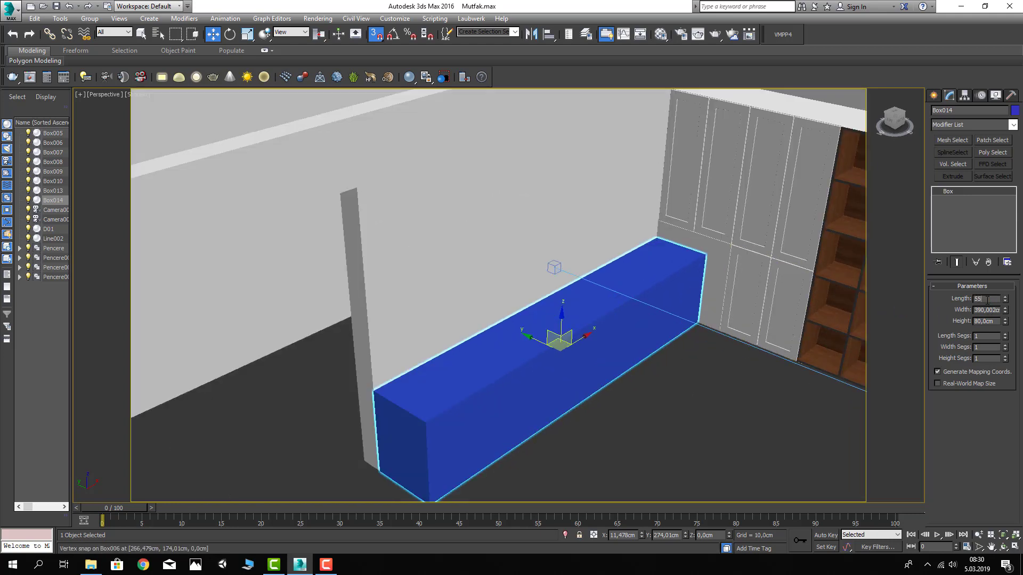
key("Return")
middle_click_drag(721, 318, 783, 285)
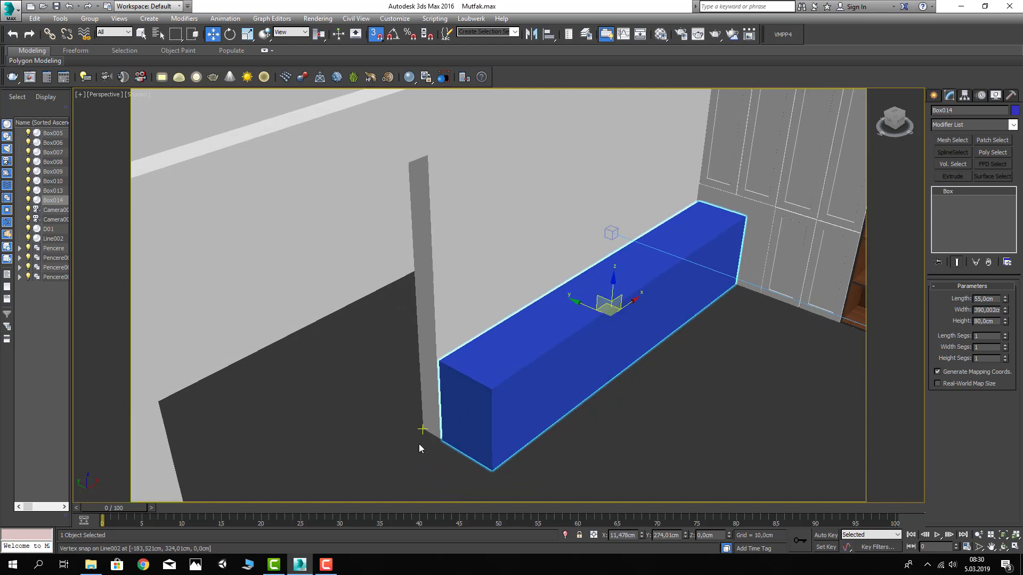
left_click_drag(437, 441, 438, 443)
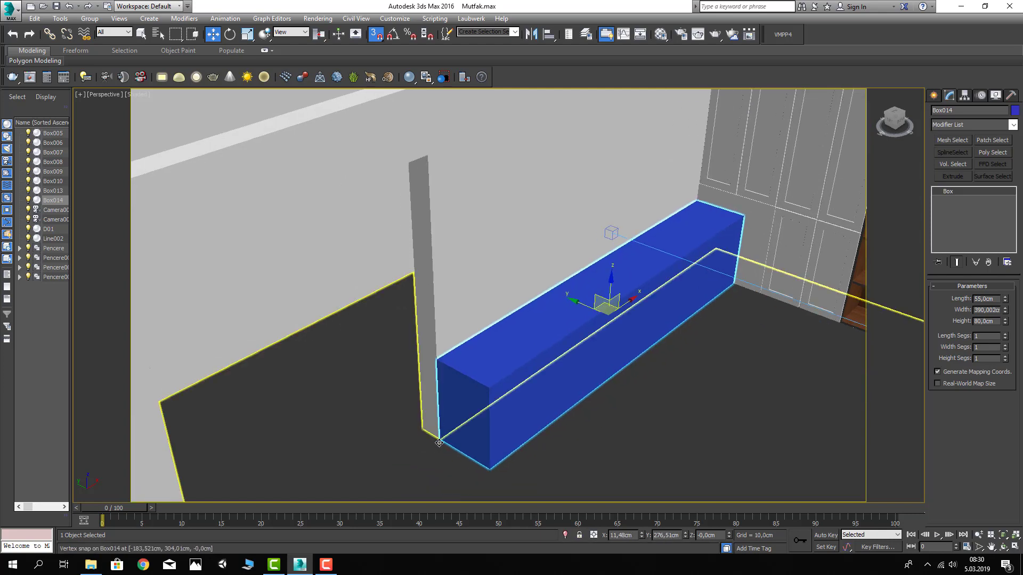
right_click(948, 190)
Convert Box014 to Editable Poly and move its left-end vertices 70 cm along X (60 then 10)
left_click(969, 281)
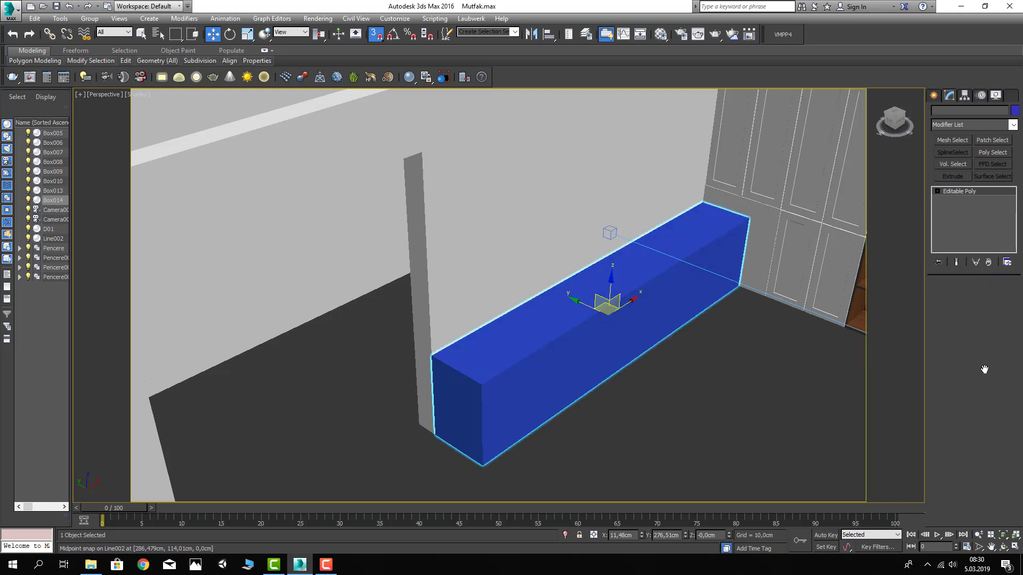
left_click_drag(370, 317, 491, 464)
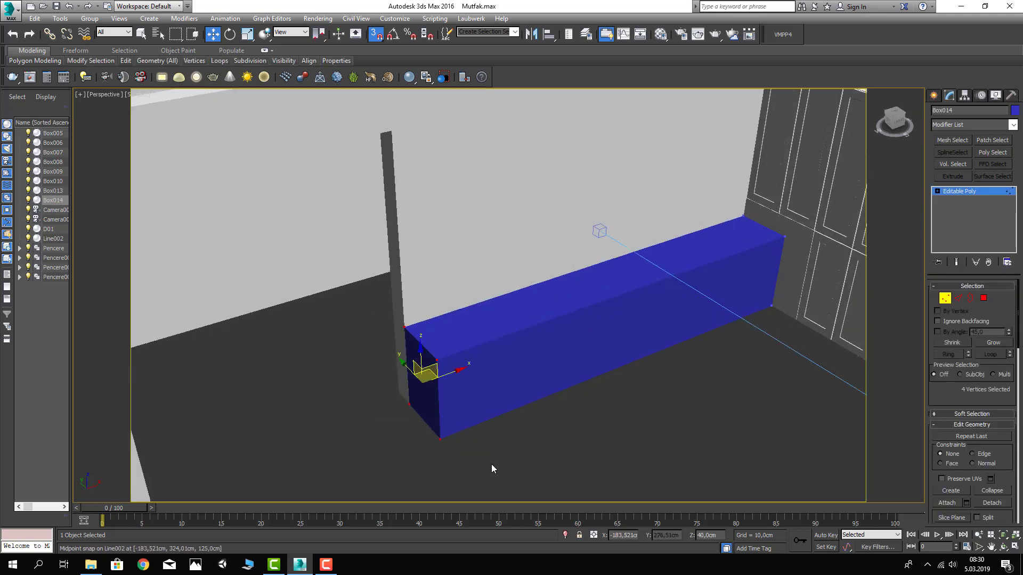
left_click(375, 35)
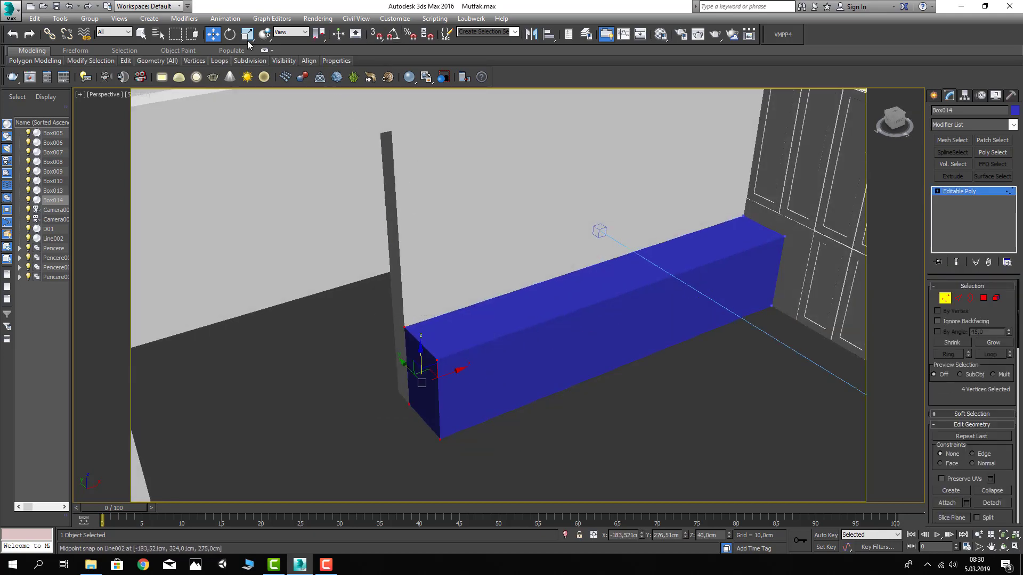
key("F12")
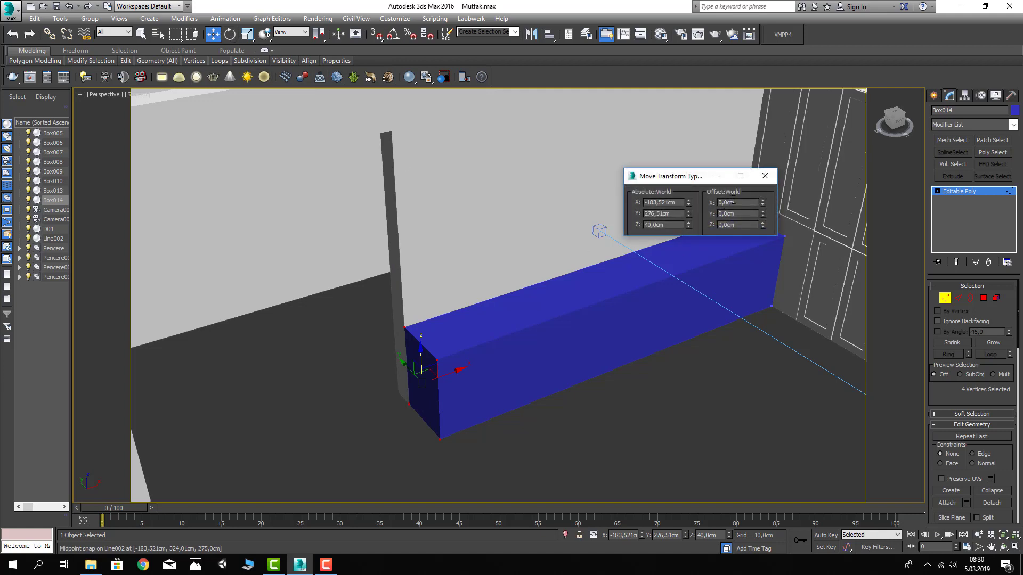
type("6")
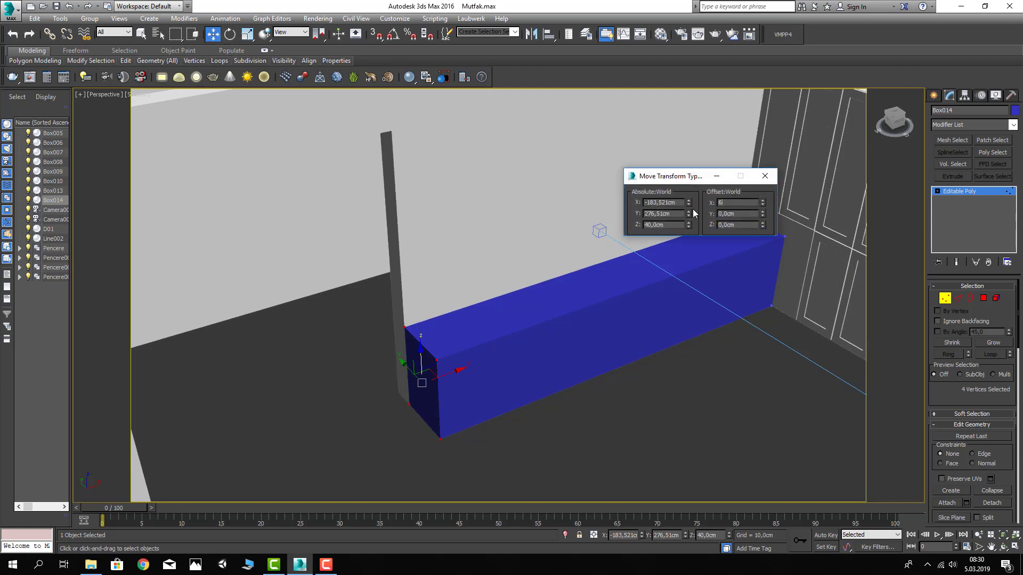
type("0")
key("Return")
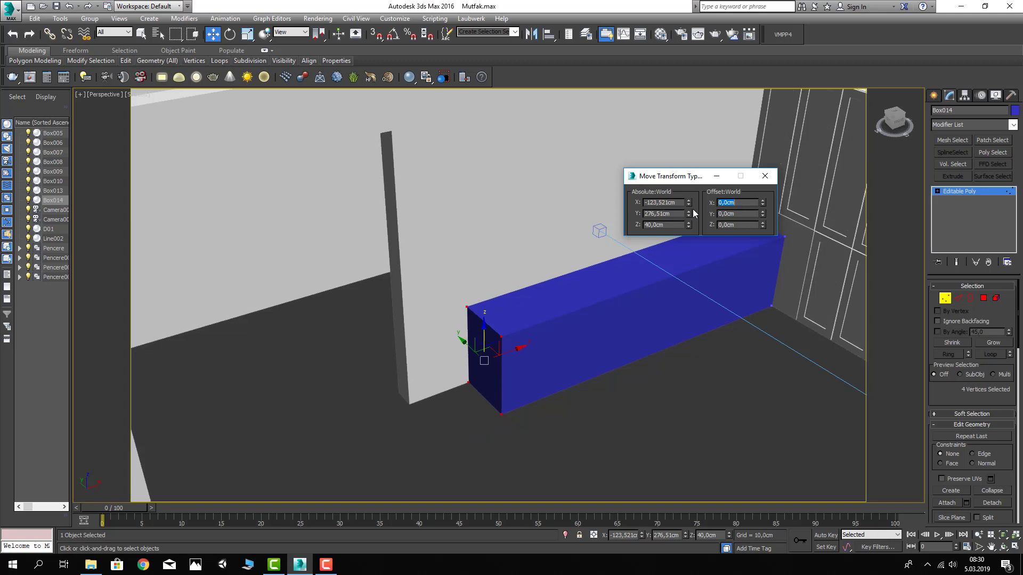
type("10")
key("Return")
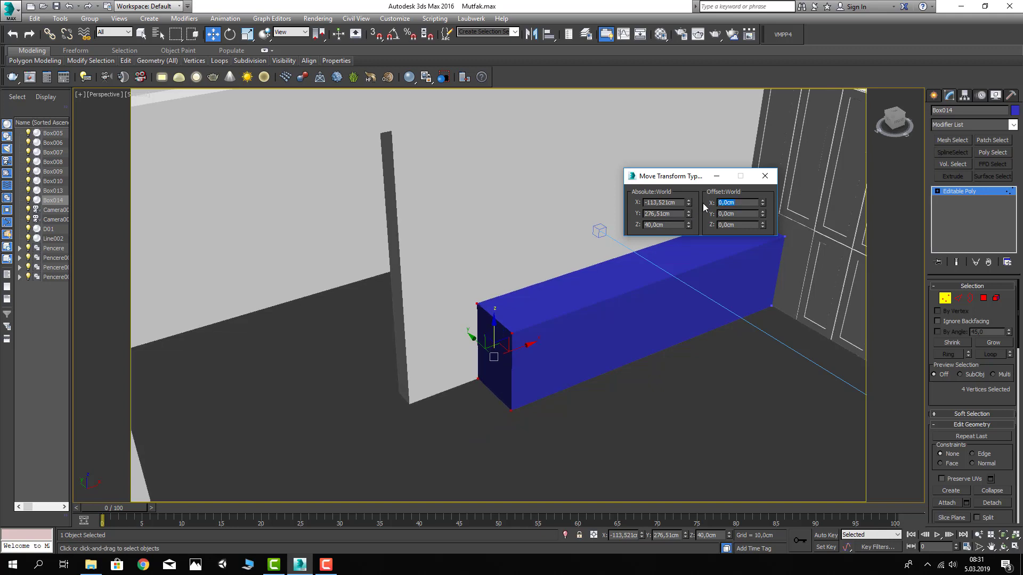
left_click(765, 177)
Orbit over the room and view the kitchen through Camera001
left_click(957, 298)
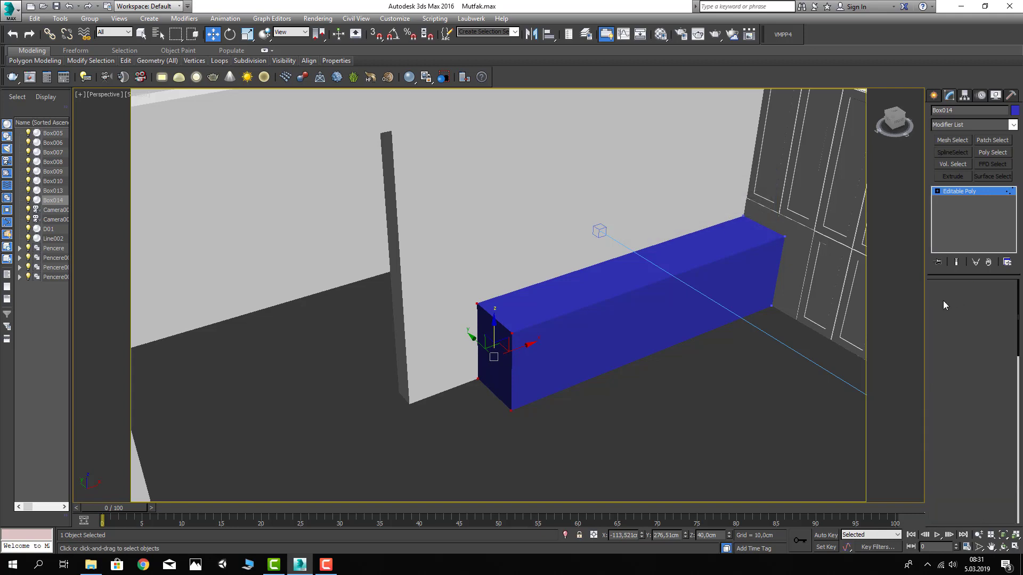
scroll(578, 411, "down", 5)
middle_click_drag(579, 411, 509, 394, "alt")
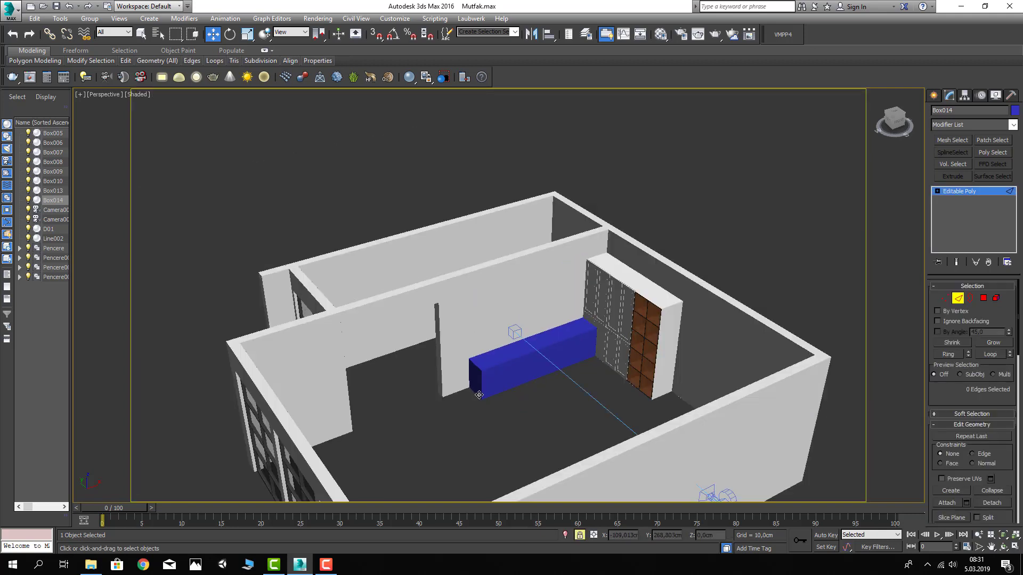
key("c")
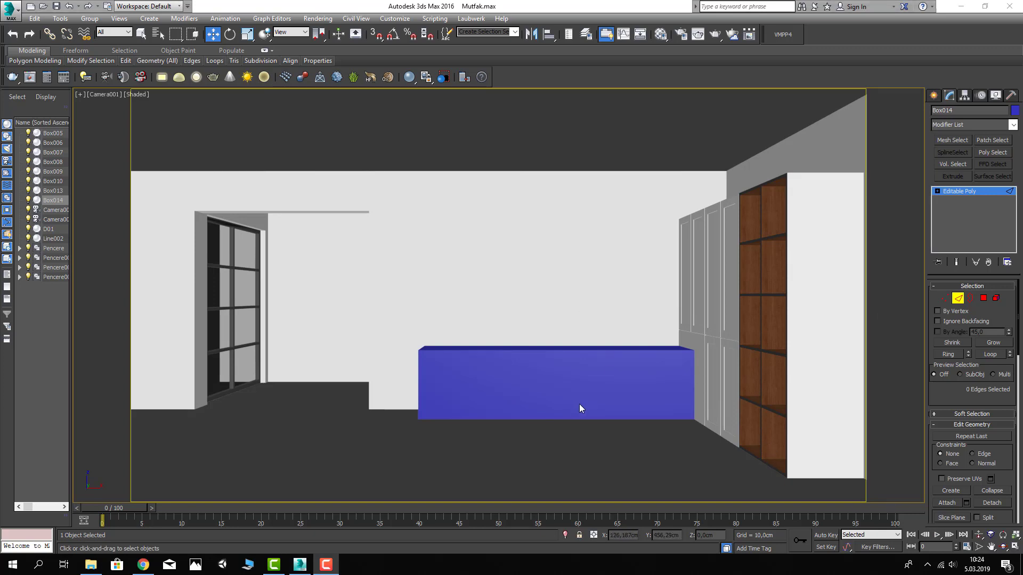
Isolate the blue Box014 cabinet block in a perspective view
left_click(954, 301)
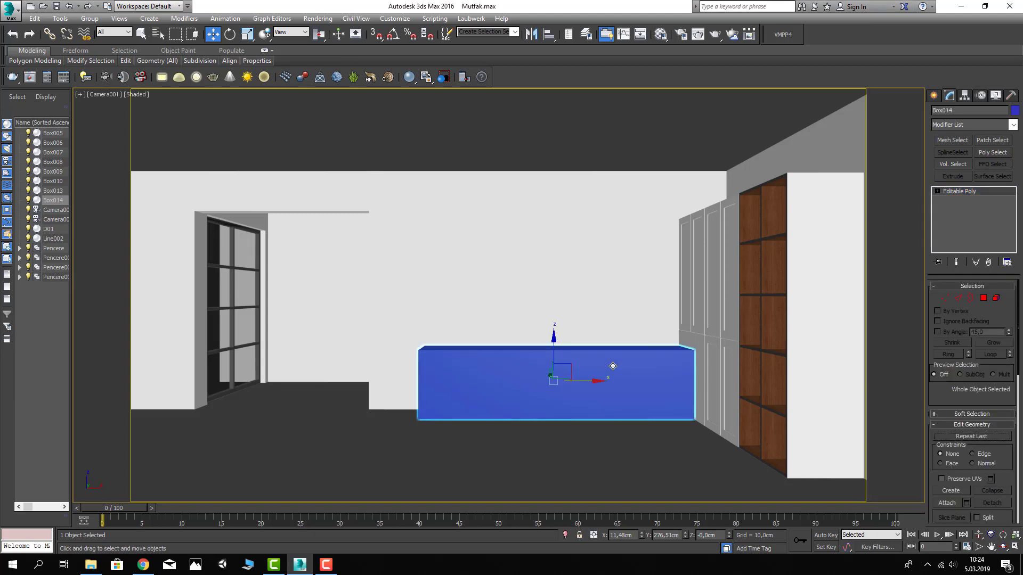
key("p")
mouse_move(611, 364)
middle_mouse_down("alt")
mouse_move(470, 314)
mouse_move(534, 274)
middle_mouse_up("alt")
right_click(514, 295)
left_click(534, 249)
right_click(535, 275)
left_click(565, 235)
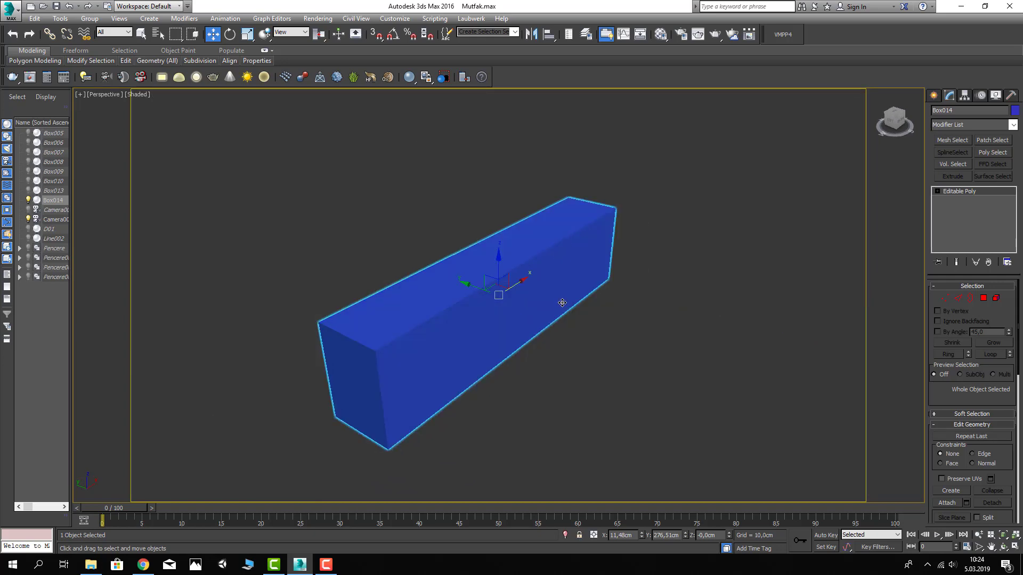
left_click(597, 337)
left_click(526, 300)
middle_click_drag(567, 318, 474, 236, "alt")
Ring-select the four long edges and Connect them with 4 segments
left_click(957, 297)
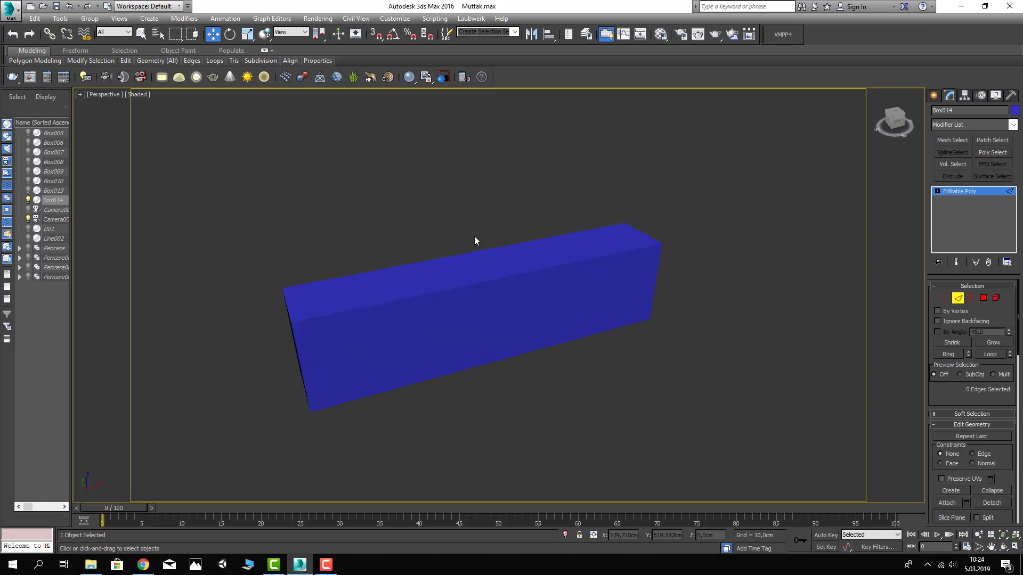
left_click(431, 301)
scroll(988, 438, "down", 2)
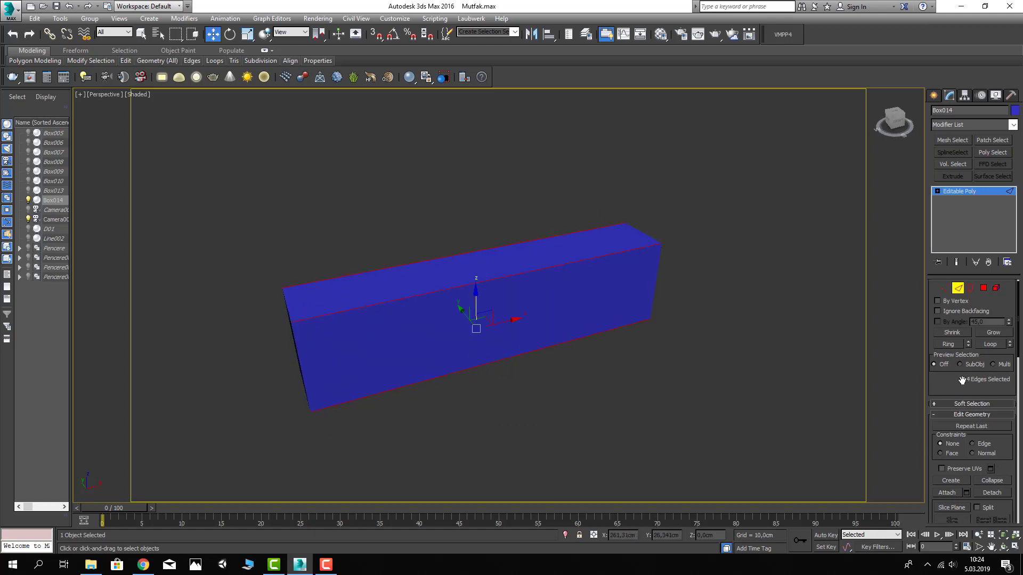
scroll(958, 439, "down", 2)
scroll(963, 415, "down", 1)
scroll(970, 453, "down", 3)
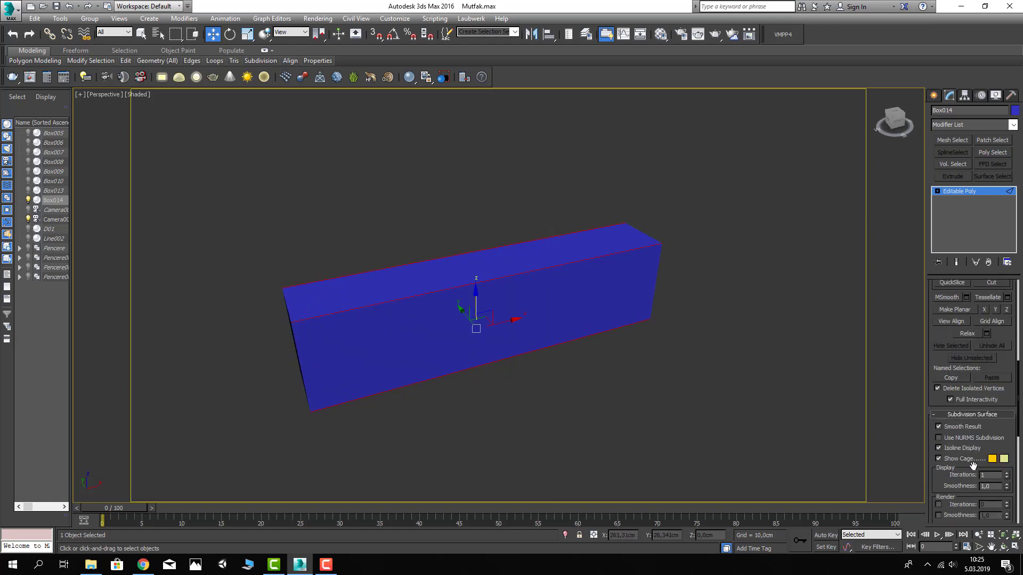
scroll(972, 471, "down", 3)
scroll(972, 471, "down", 3)
left_click(1007, 495)
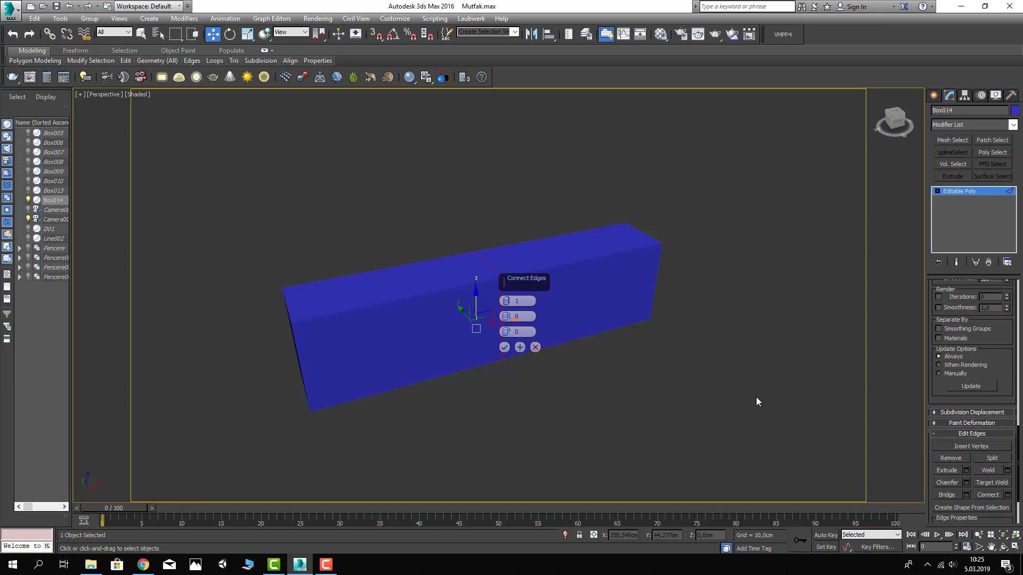
left_click_drag(508, 301, 497, 323)
left_click(504, 348)
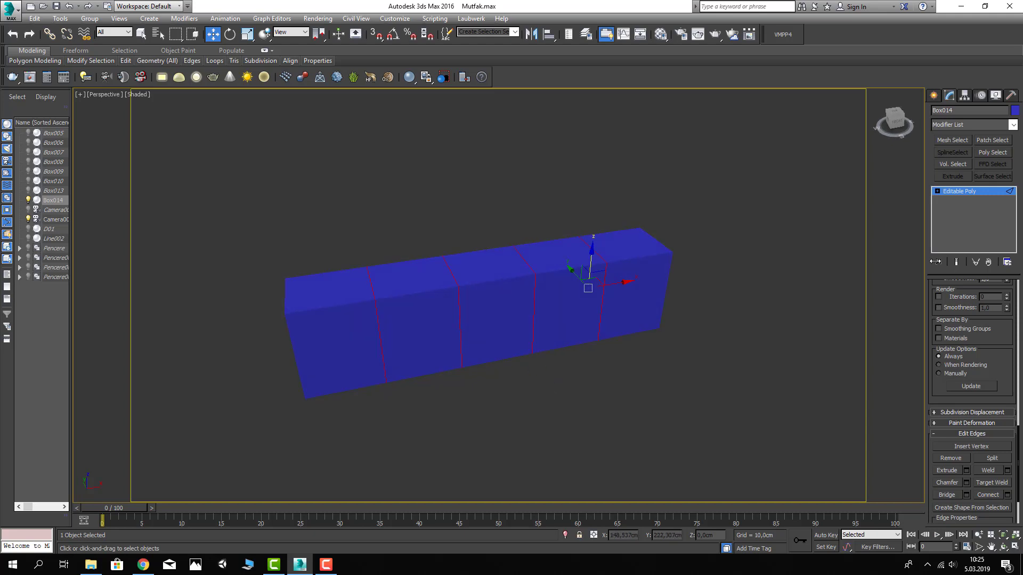
Exit sub-object mode and turn on edged faces to inspect the five sections
left_click(949, 192)
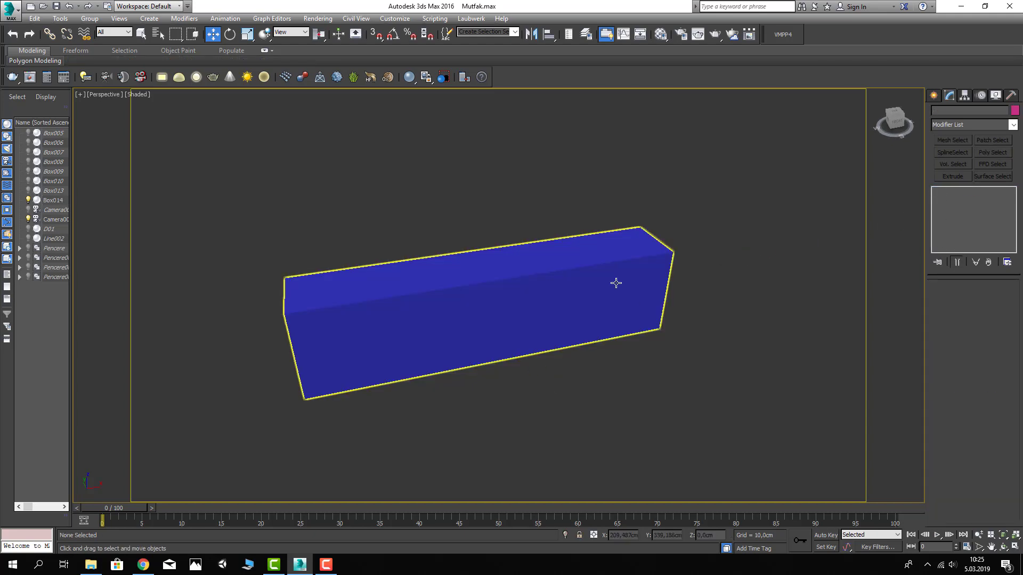
key("5")
left_click(615, 299)
key("F3")
key("F3")
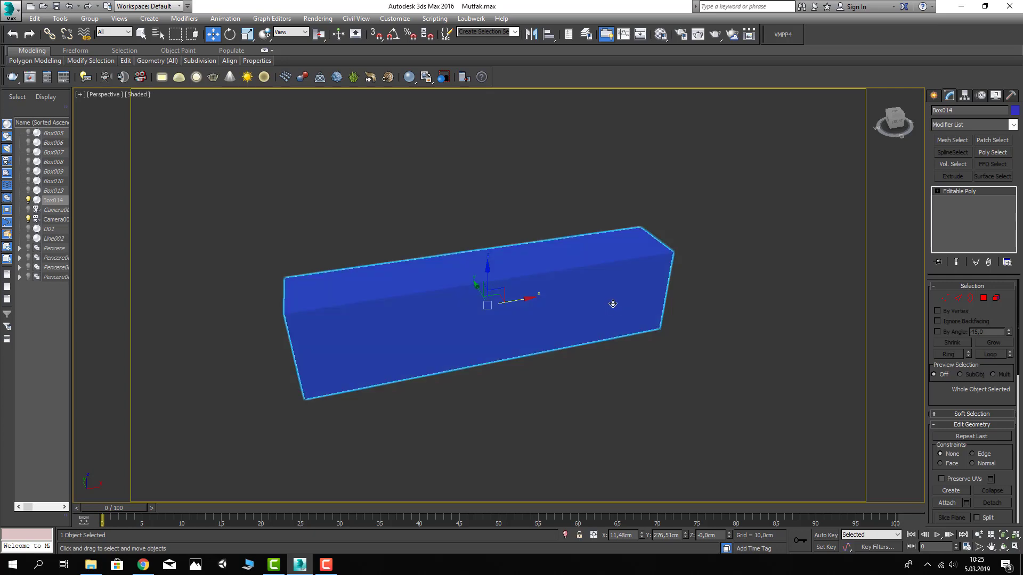
key("F4")
left_click(717, 256)
scroll(635, 272, "down", 4)
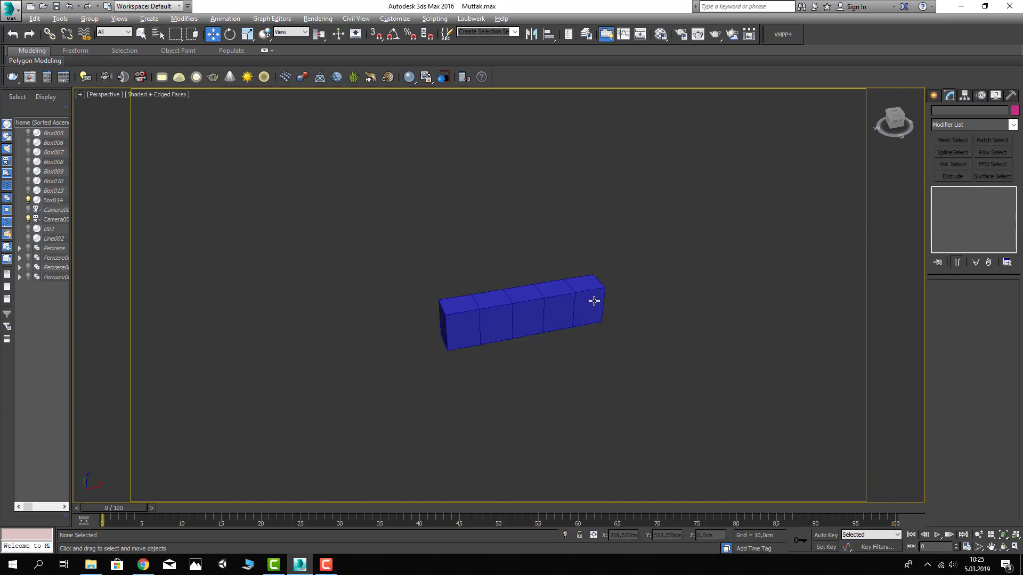
Unhide all objects and shift the blue cabinet box 2 cm along X with Move Type-In
right_click(616, 266)
left_click(643, 220)
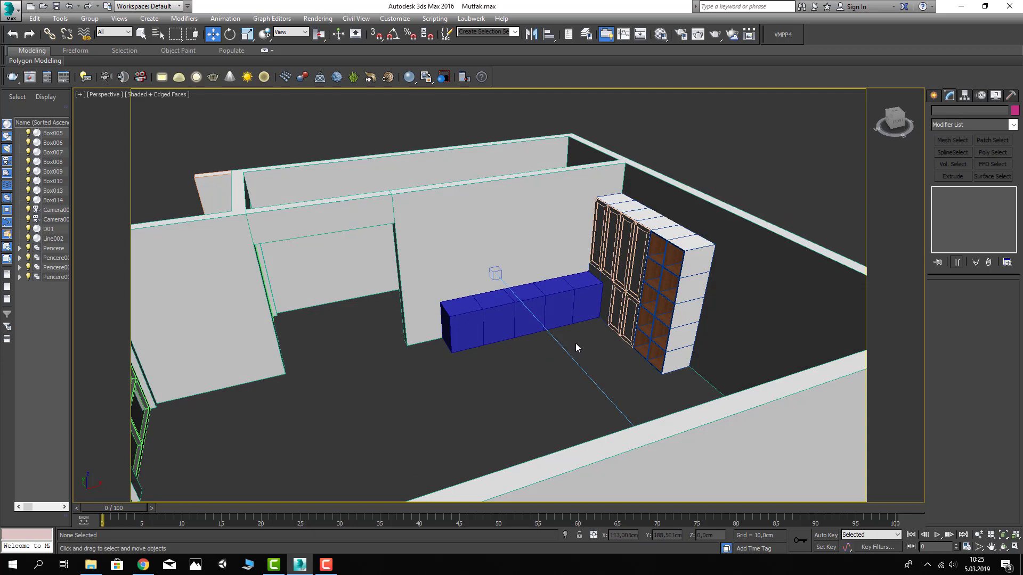
scroll(596, 341, "up", 3)
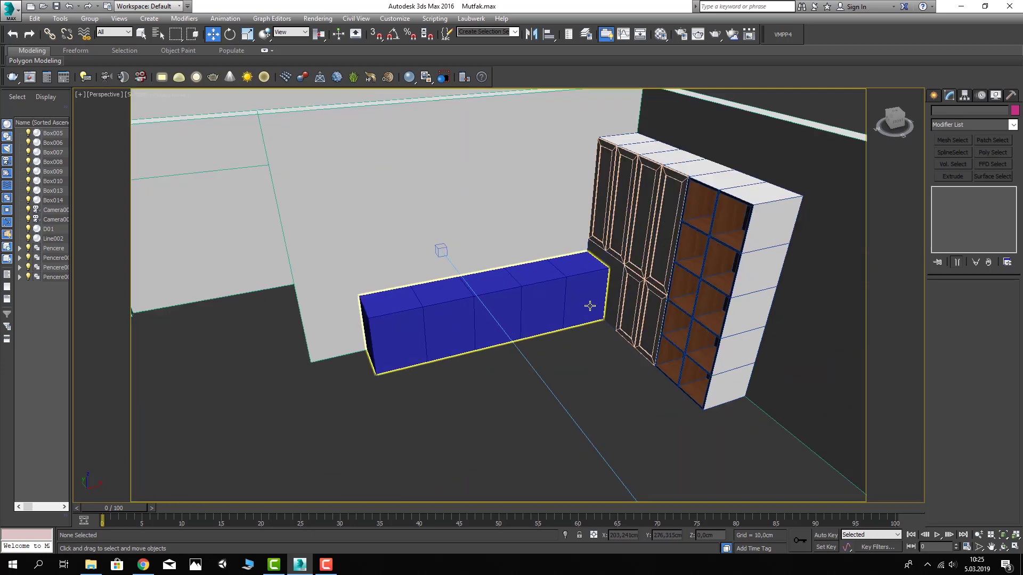
scroll(589, 301, "up", 3)
left_click(589, 294)
right_click(217, 36)
type("-")
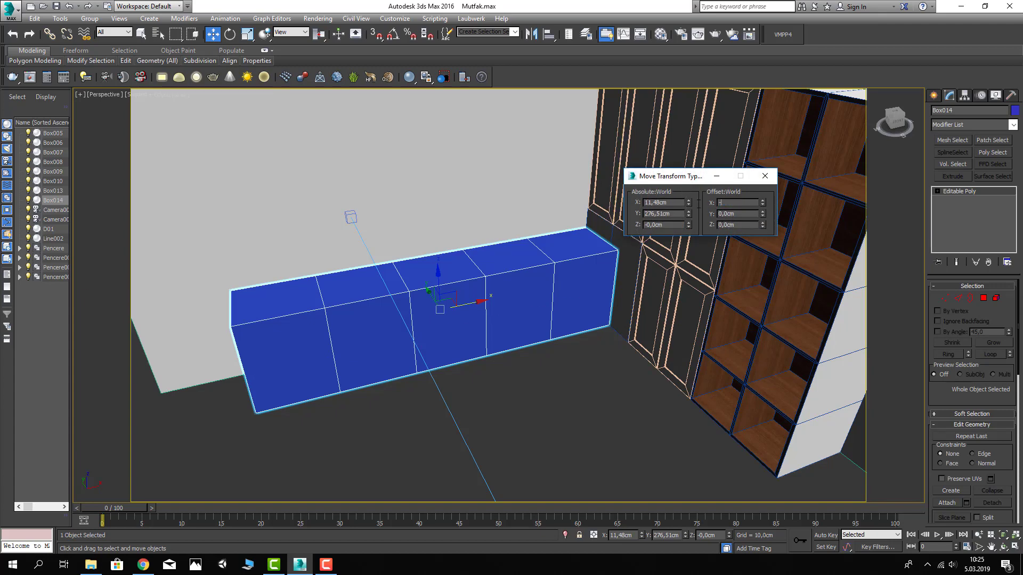
type("2")
key("Return")
Isolate the cabinet box and frame it in the viewport
right_click(506, 288)
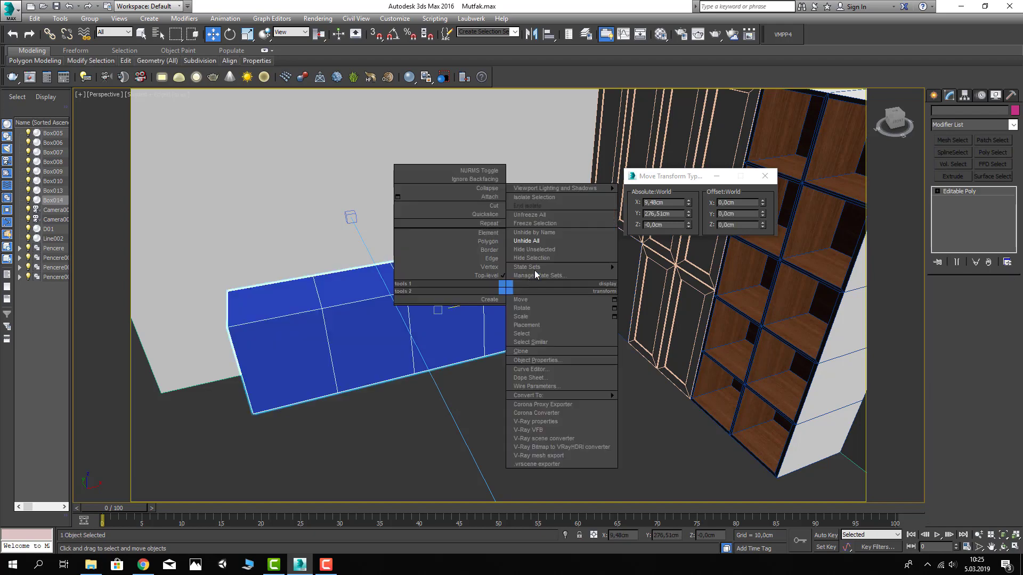
left_click(548, 249)
key("z")
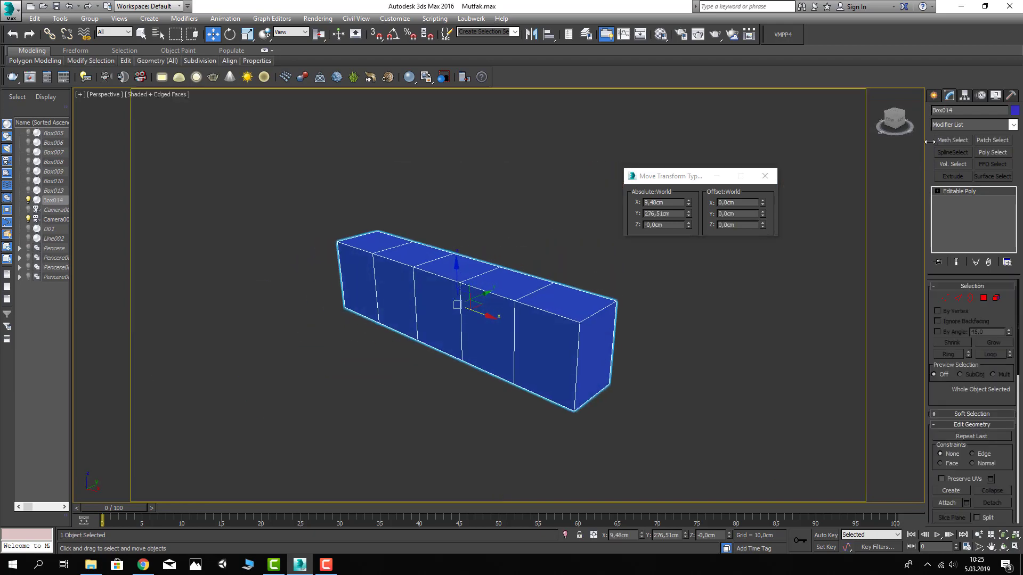
left_click(935, 97)
left_click(950, 164)
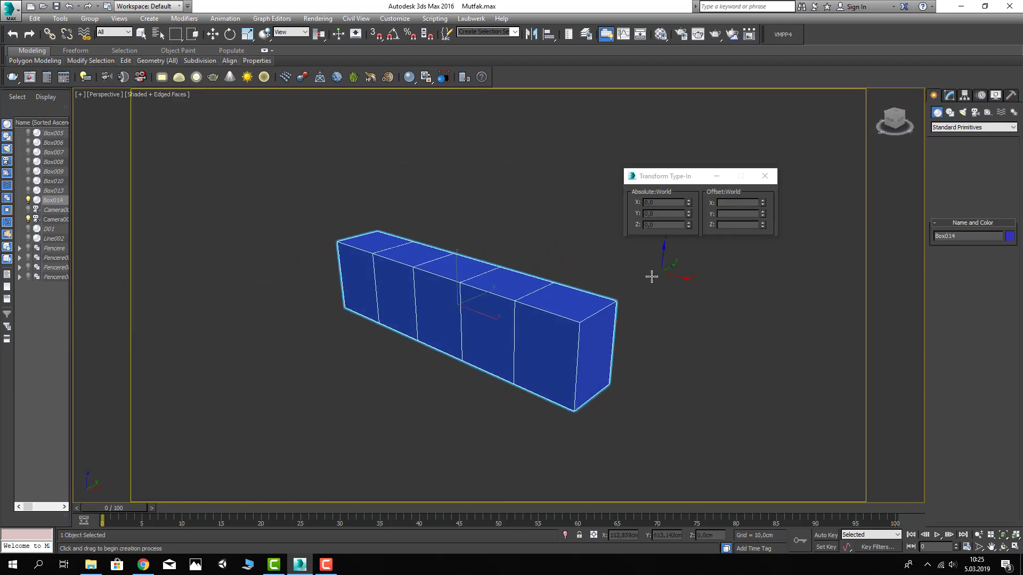
right_click(562, 219)
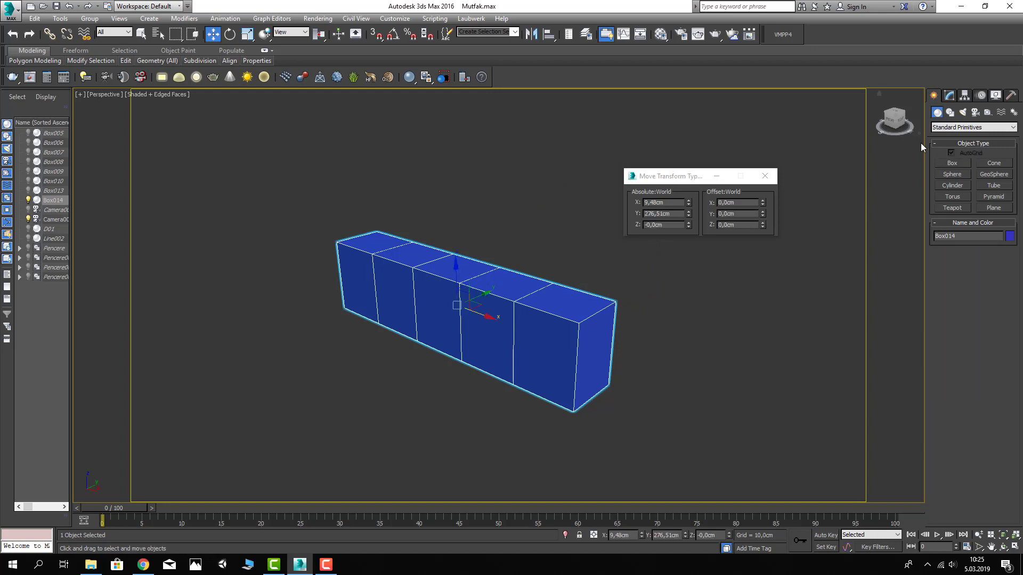
left_click(949, 96)
In Polygon mode, extrude the box's right end face by 2 cm
left_click(982, 298)
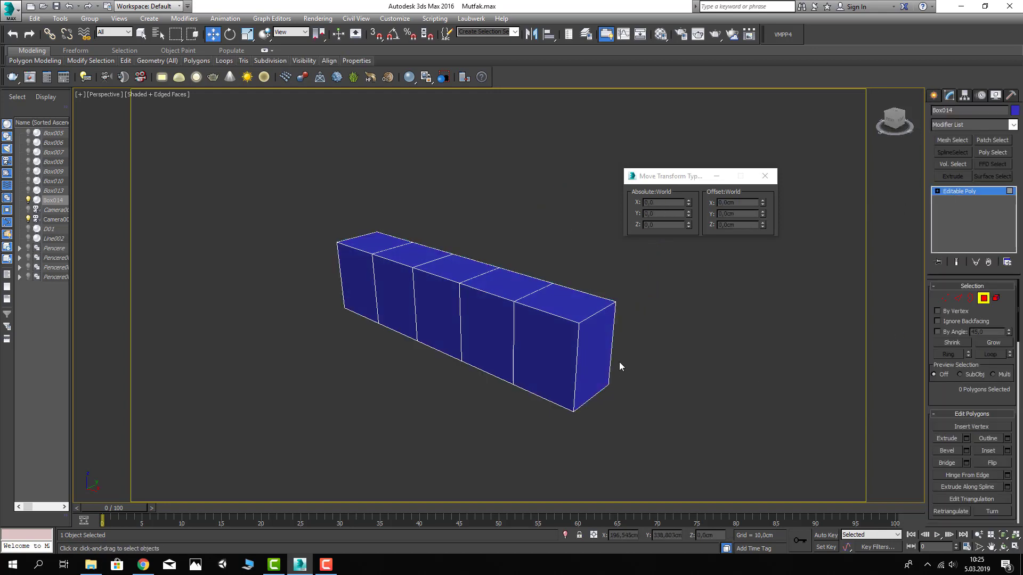
left_click(592, 349)
left_click(967, 439)
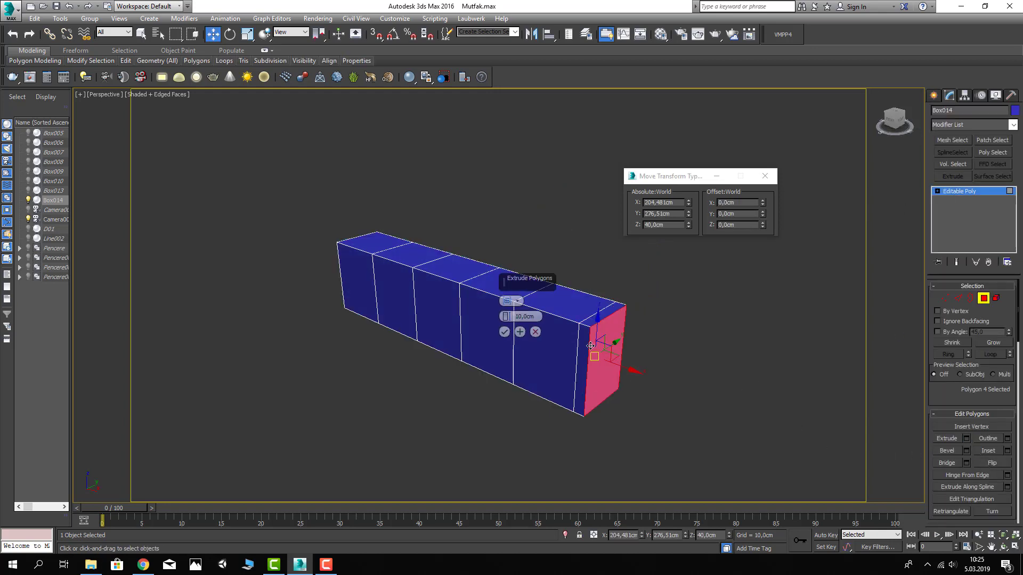
type("2")
key("Return")
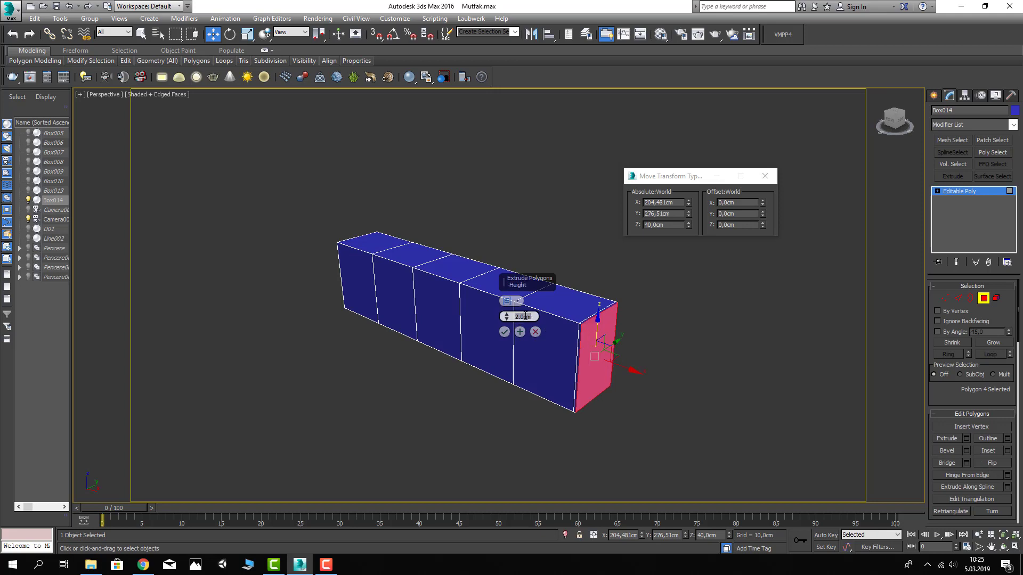
left_click(504, 331)
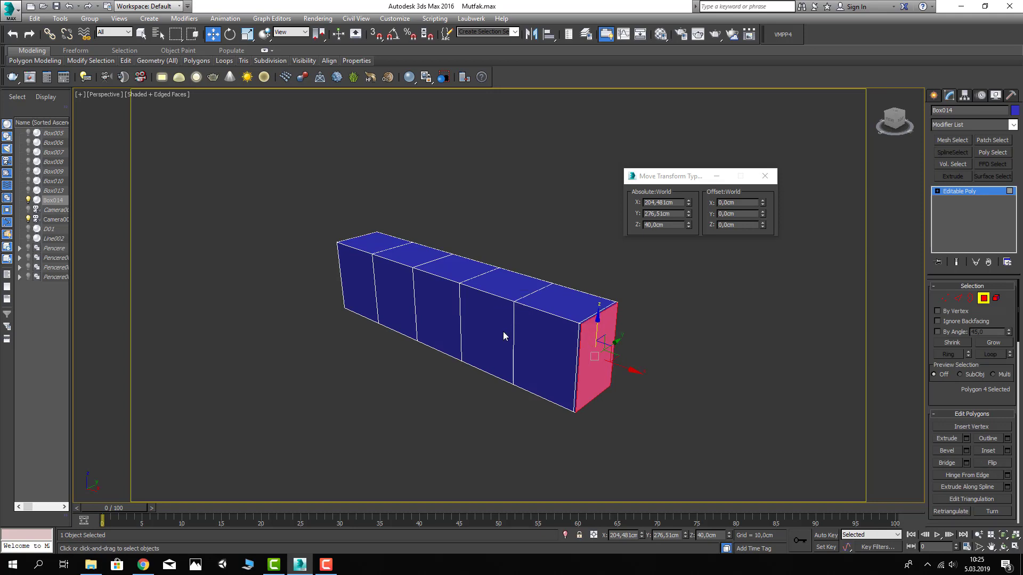
Extrude the end panel's bottom strip downward by 10 cm
middle_click_drag(570, 383, 580, 379, "alt")
scroll(586, 386, "up", 5)
left_click(612, 416)
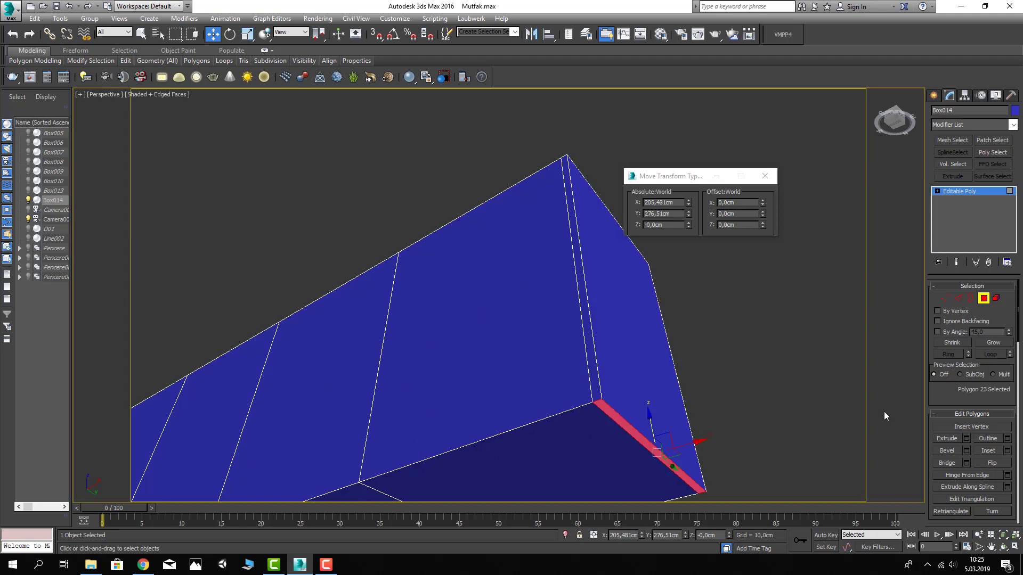
left_click(964, 439)
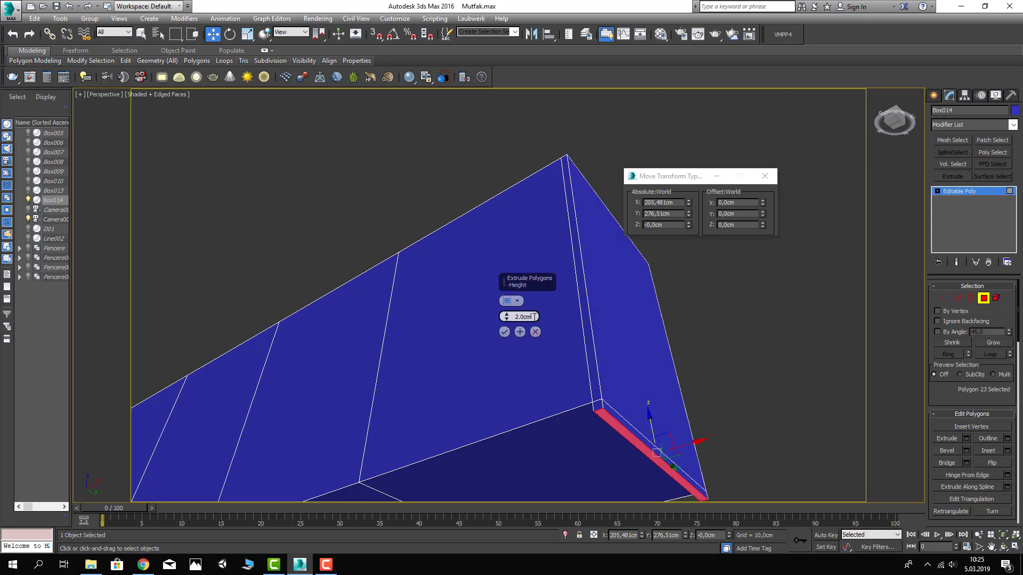
type("10")
key("Return")
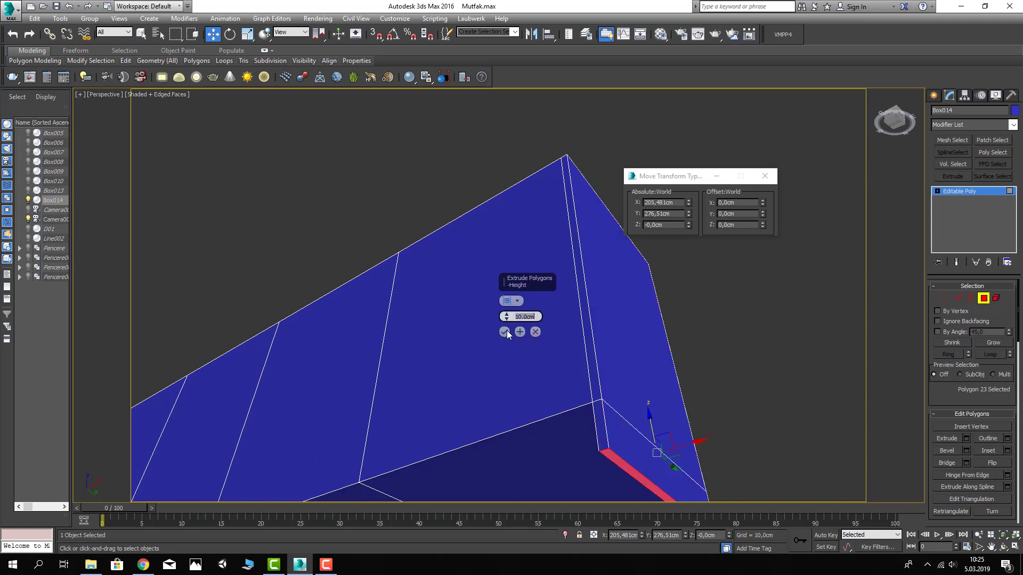
left_click(505, 332)
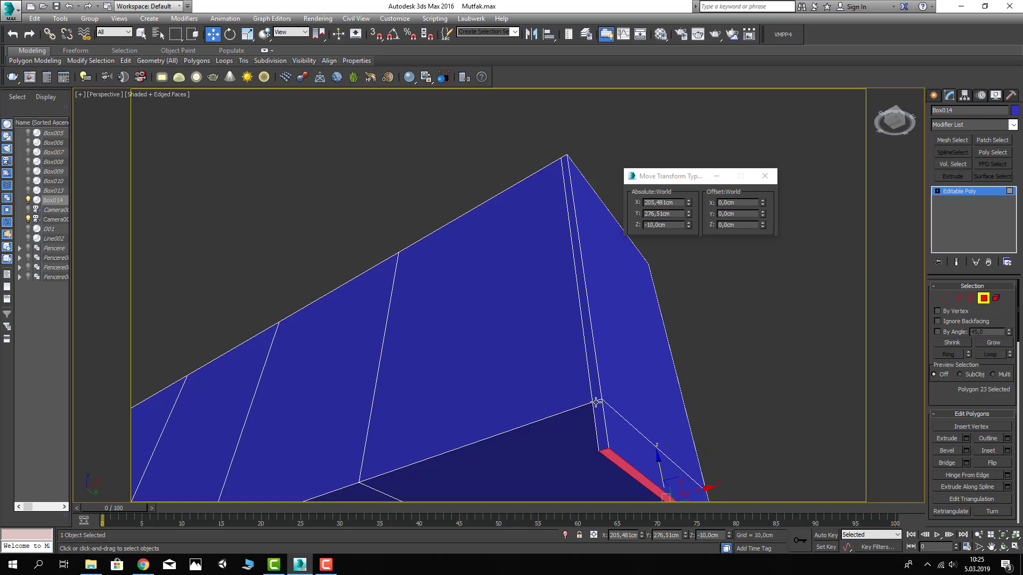
Extrude the end panel's vertical strip by 1.2 cm, then exit Polygon mode and deselect
left_click(600, 396)
left_click(966, 438)
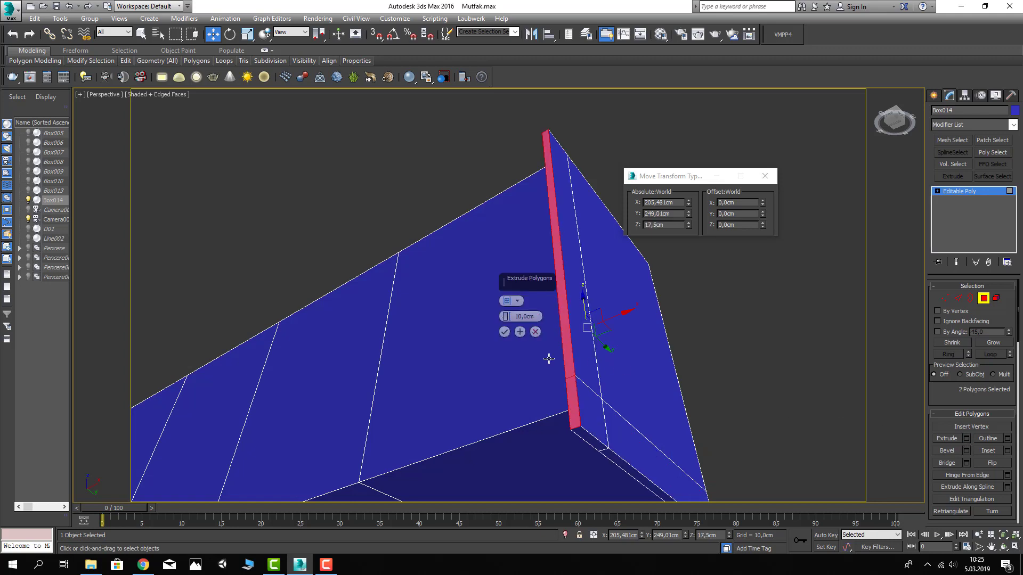
double_click(531, 316)
type("2")
key("Return")
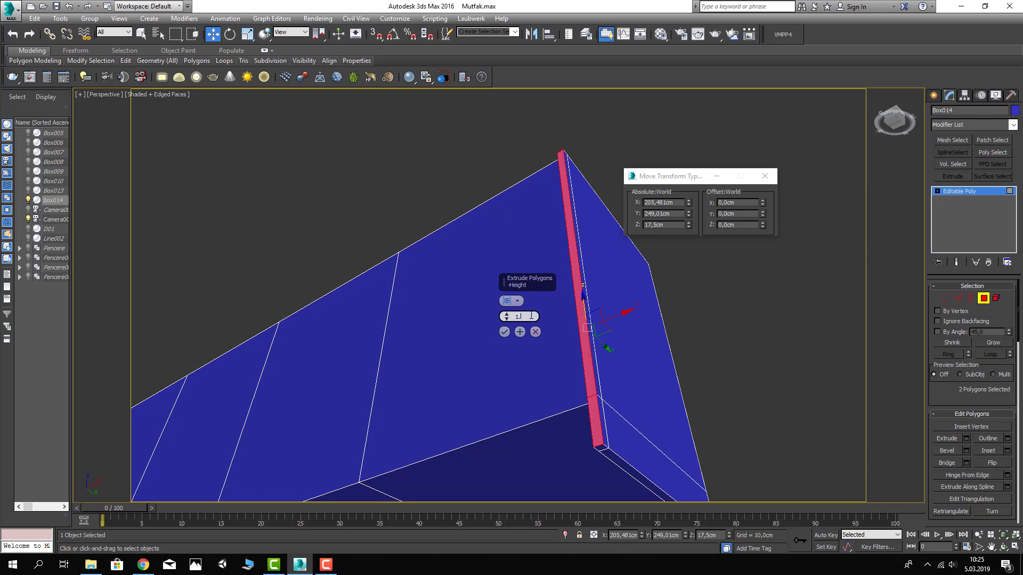
key("Return")
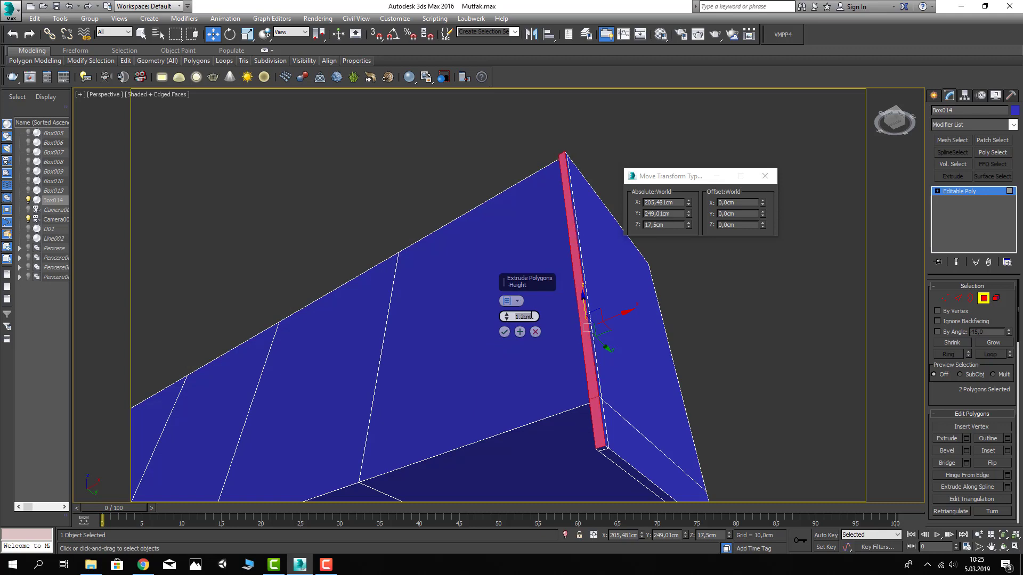
left_click(504, 332)
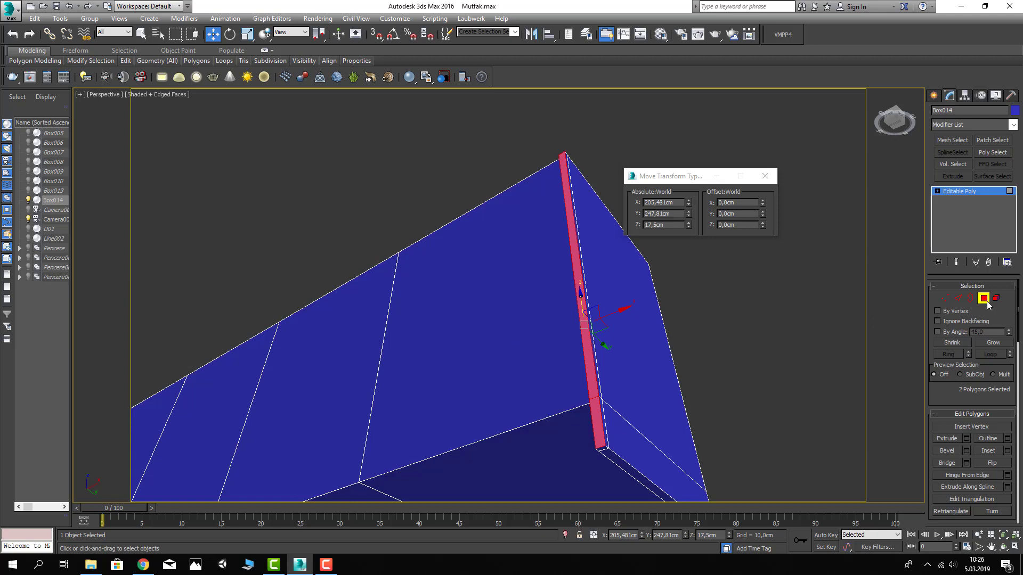
left_click(986, 303)
left_click(749, 376)
scroll(650, 367, "down", 3)
middle_click_drag(650, 368, 669, 446, "alt")
scroll(608, 392, "down", 2)
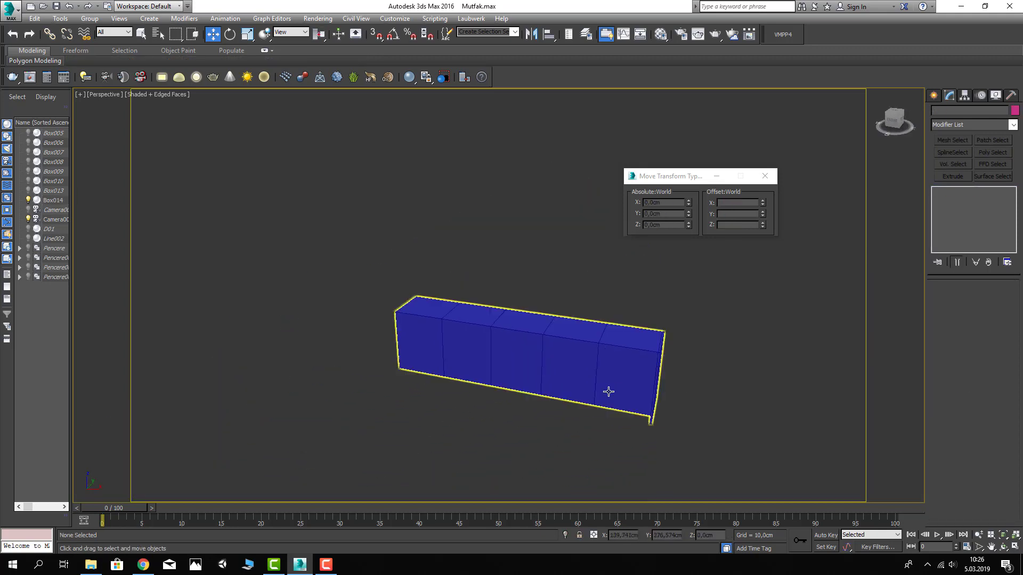
Extrude the cabinet box's left end face outward by 1.8 cm
left_click(457, 357)
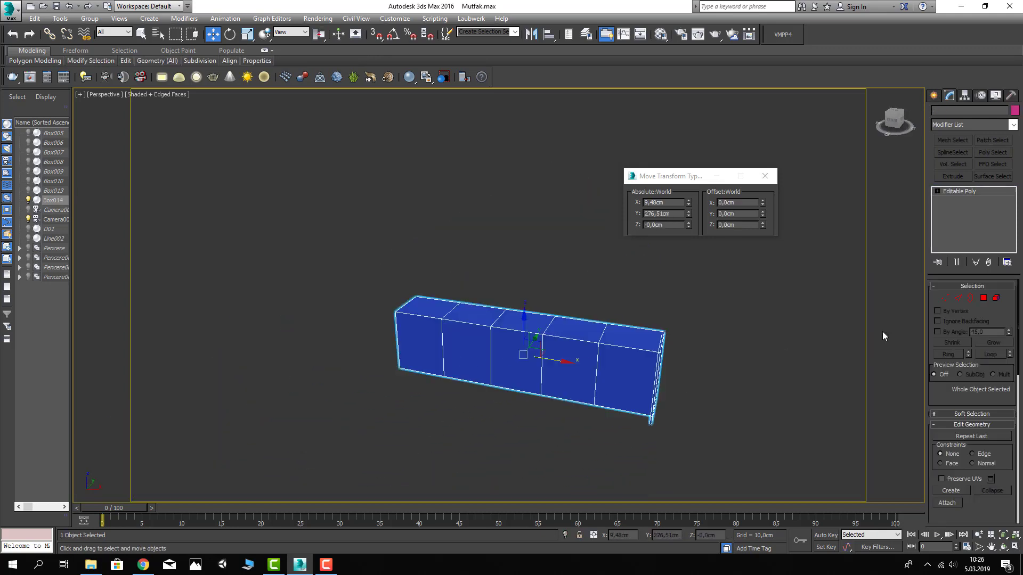
left_click(983, 298)
mouse_move(847, 309)
middle_mouse_down("alt")
mouse_move(609, 345)
mouse_move(743, 344)
middle_mouse_up("alt")
scroll(497, 360, "up", 3)
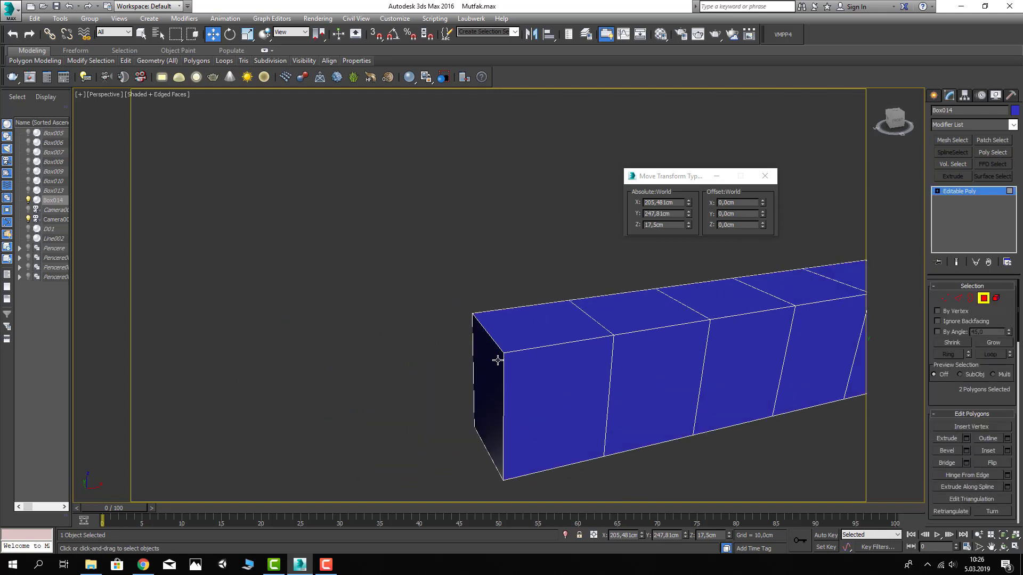
left_click(497, 360)
left_click(966, 438)
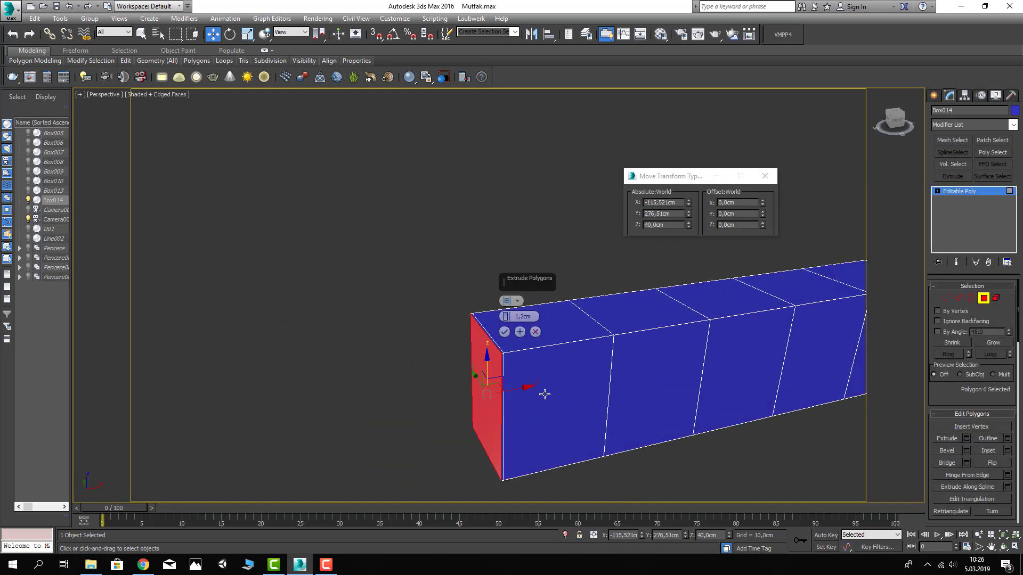
left_click(528, 318)
type("1,8")
key("Return")
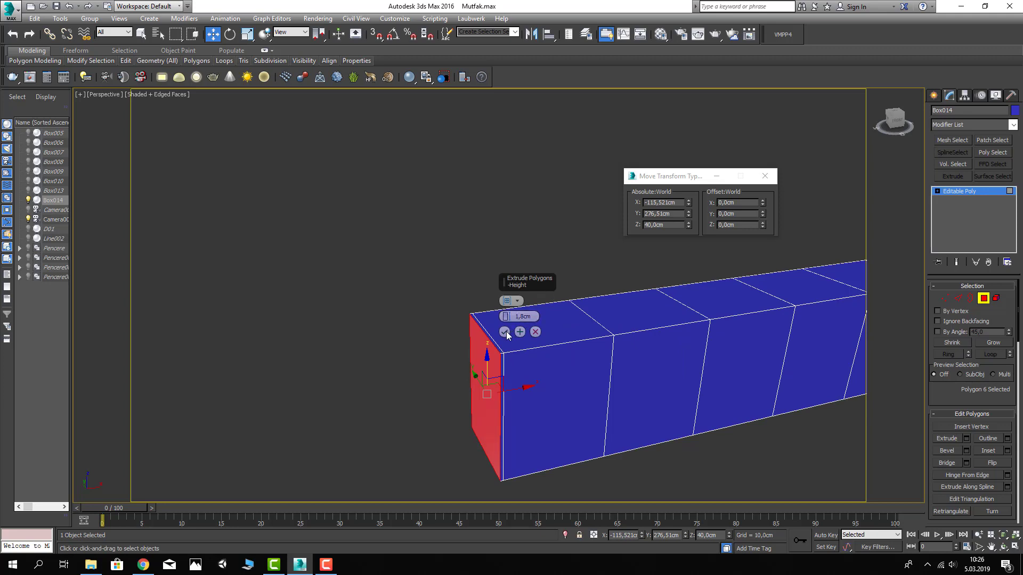
left_click(505, 332)
Extrude the thin bottom strip at the left end by 10 cm
middle_click_drag(507, 336, 508, 344, "alt")
scroll(509, 344, "up", 3)
left_click(513, 395)
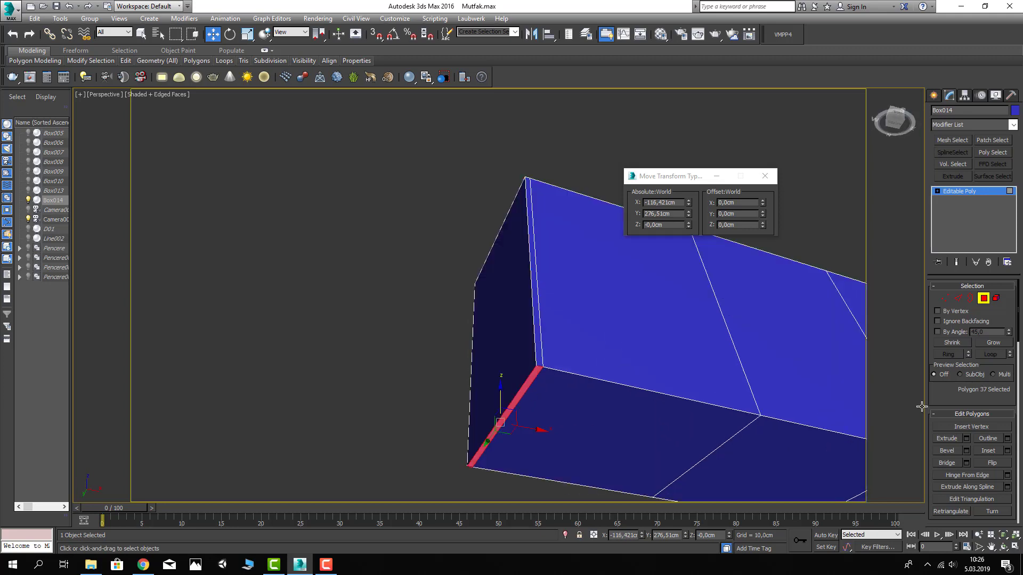
left_click(967, 439)
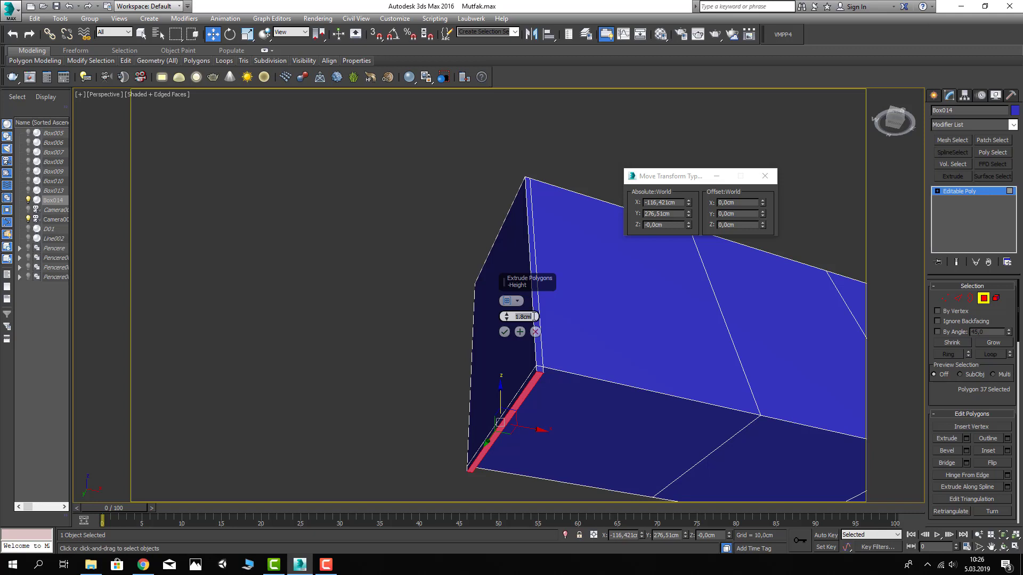
type("10")
key("Return")
left_click(504, 332)
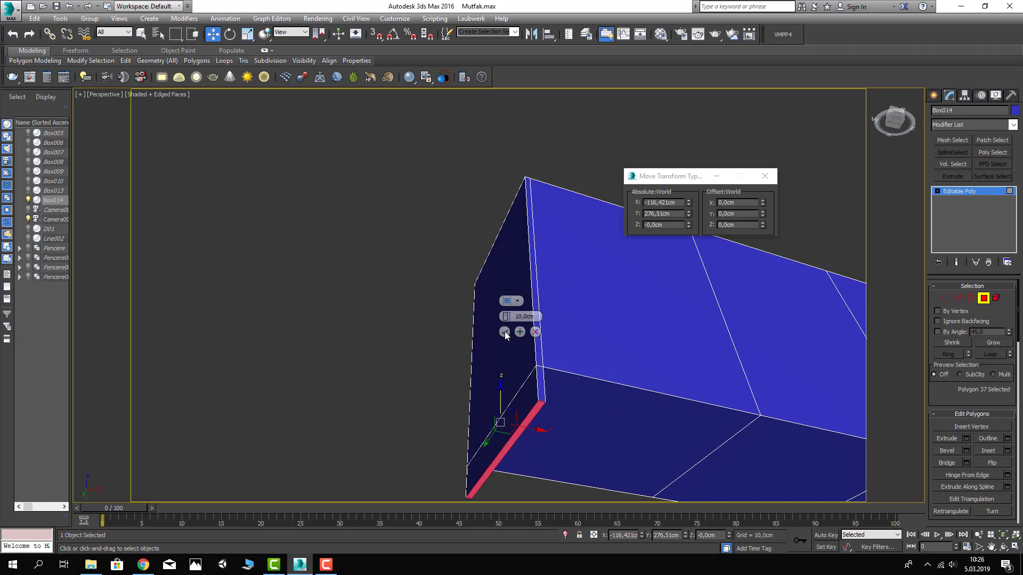
Extrude the vertical edge strips by 1.2 cm, then clear selection and exit Polygon mode
left_click(541, 357)
left_click(966, 439)
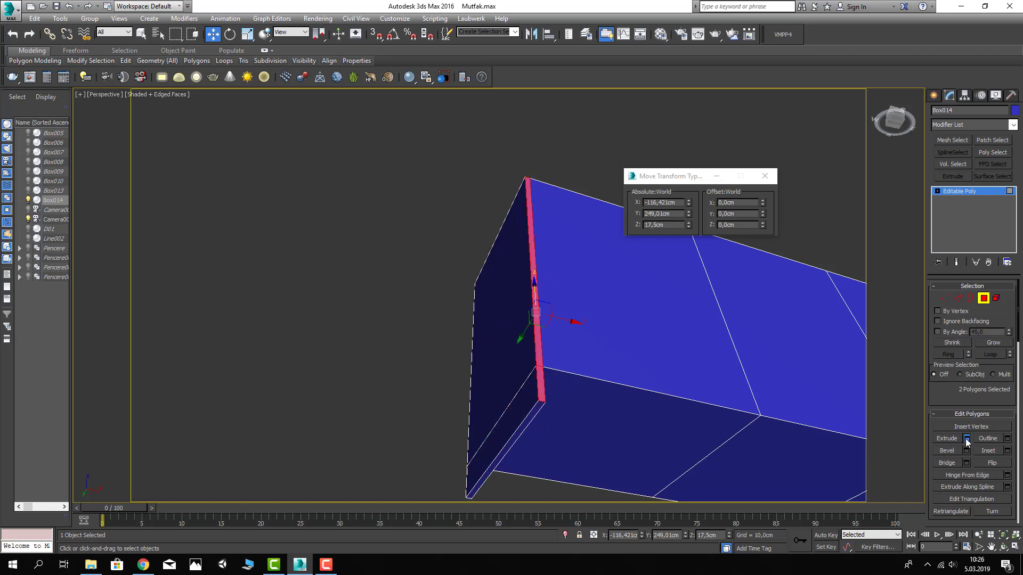
double_click(522, 316)
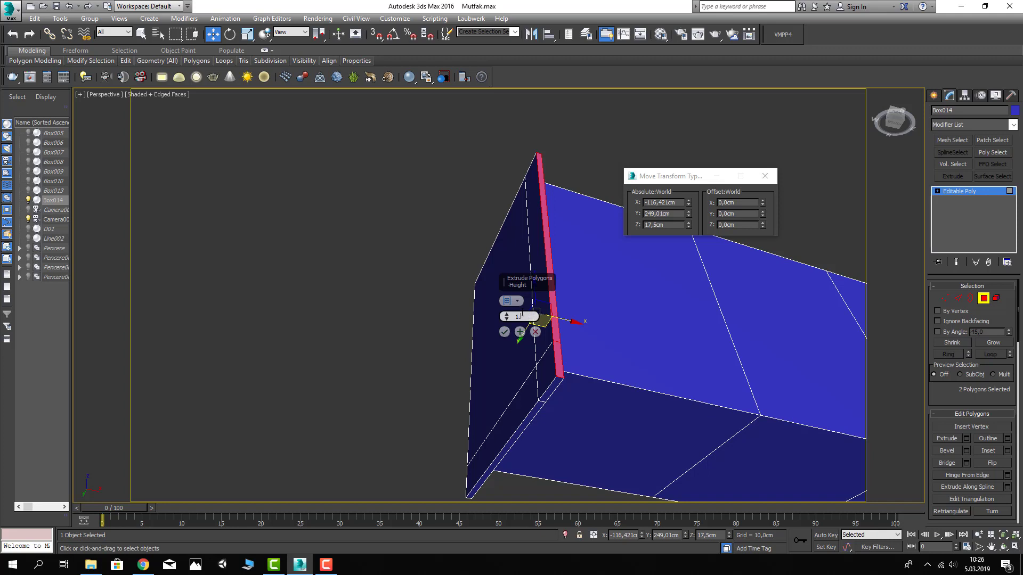
type("1.2")
key("Return")
left_click(504, 332)
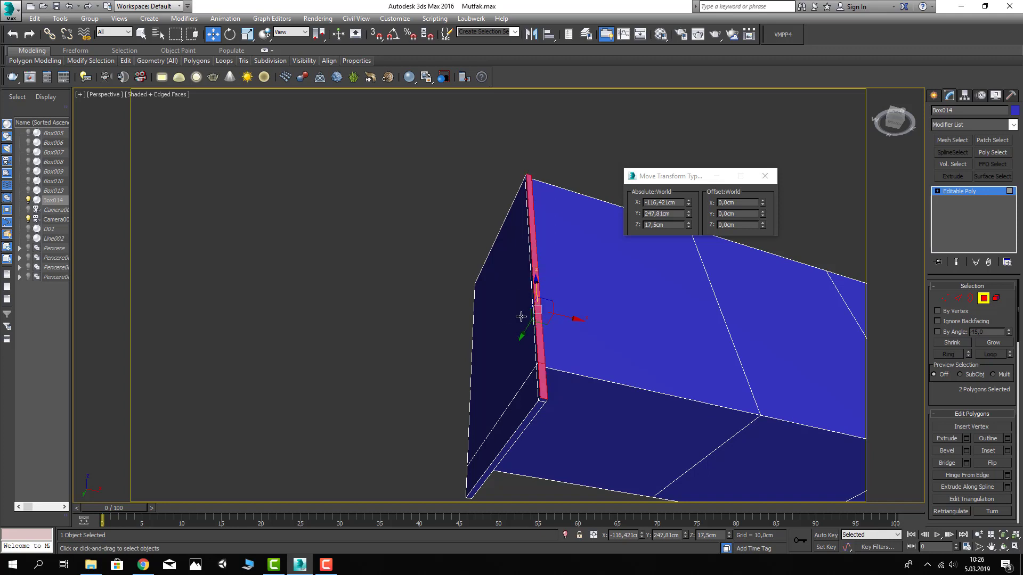
key("ctrl+d")
middle_click_drag(523, 315, 692, 213, "alt")
left_click(765, 176)
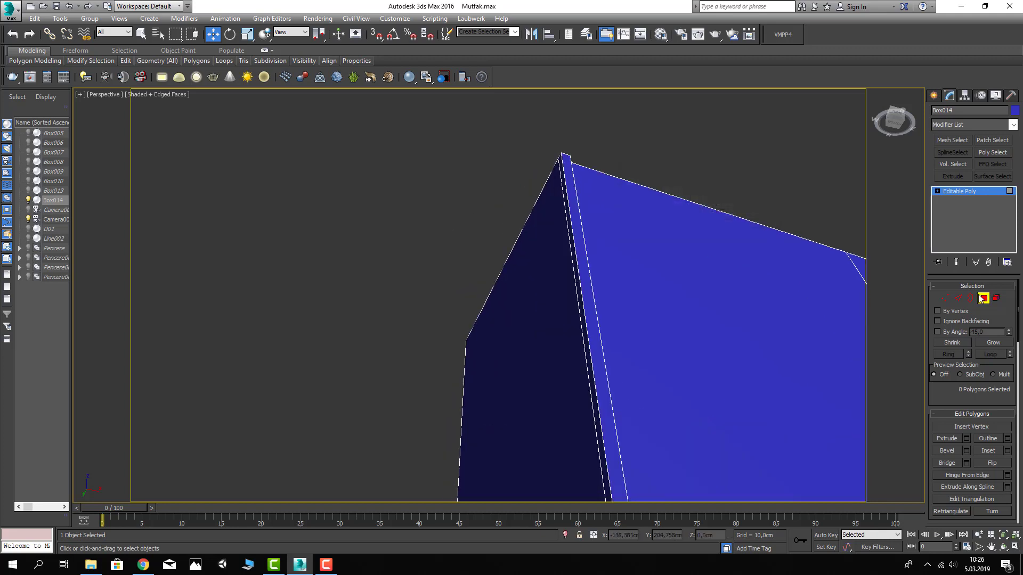
left_click(760, 205)
mouse_move(760, 205)
middle_mouse_down("alt")
mouse_move(582, 210)
mouse_move(560, 273)
mouse_move(589, 308)
middle_mouse_up("alt")
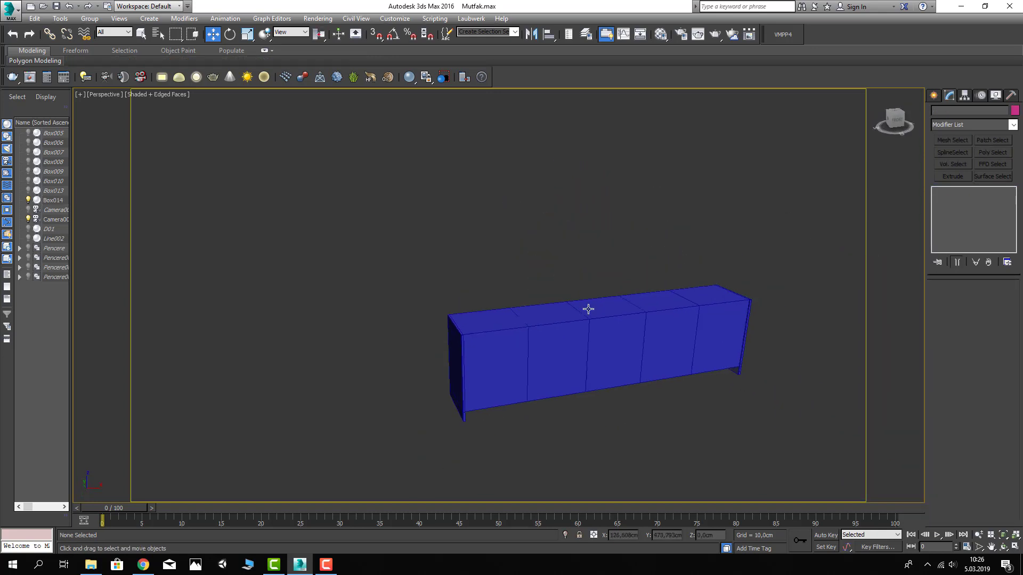
Unhide all objects and Shift-drag a wall cabinet door to clone it as a Copy
right_click(601, 285)
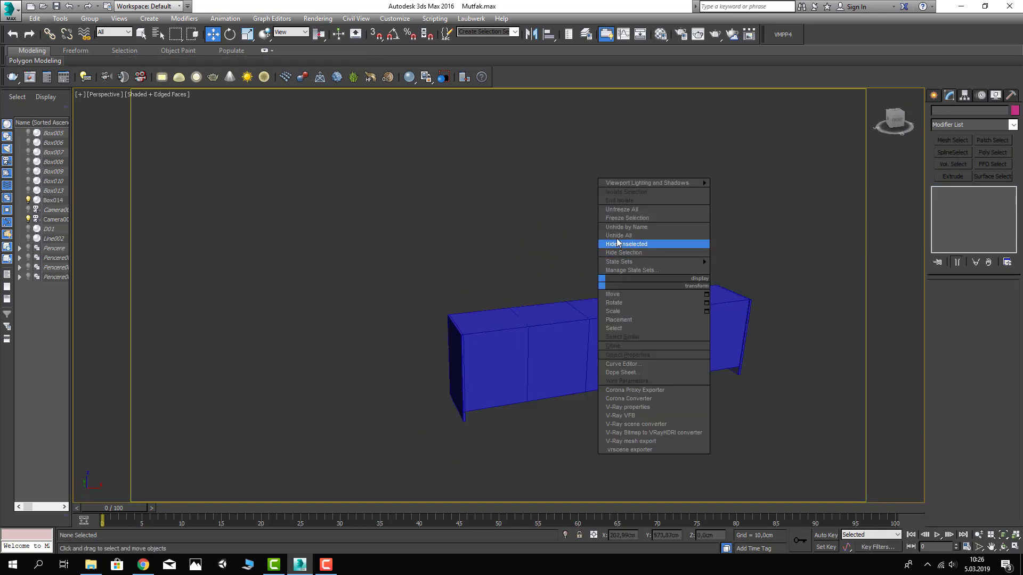
left_click(615, 237)
middle_click_drag(616, 237, 731, 272, "alt")
left_click(731, 272)
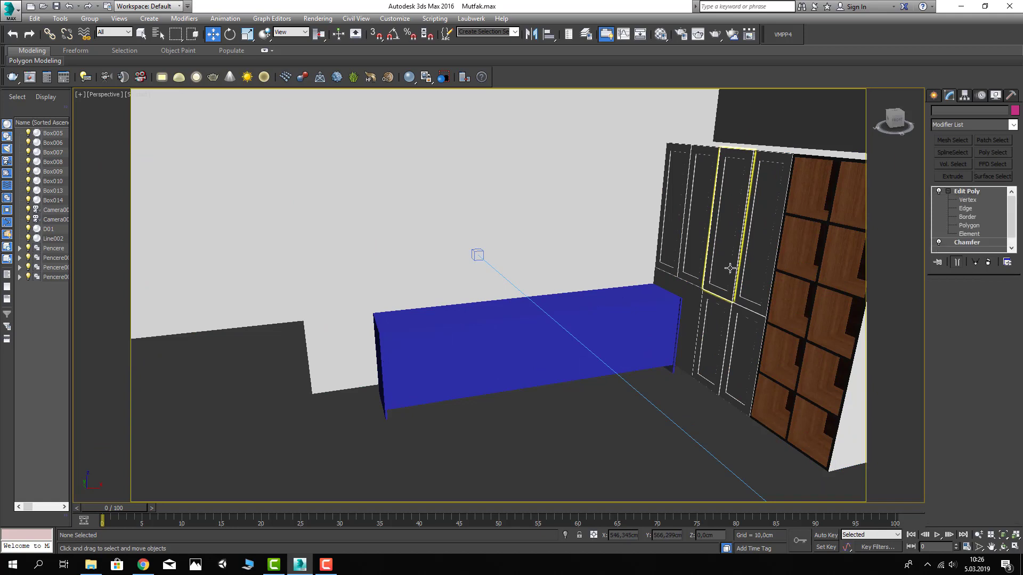
mouse_move(758, 228)
left_mouse_down()
mouse_move(577, 242)
mouse_move(573, 265)
left_mouse_up()
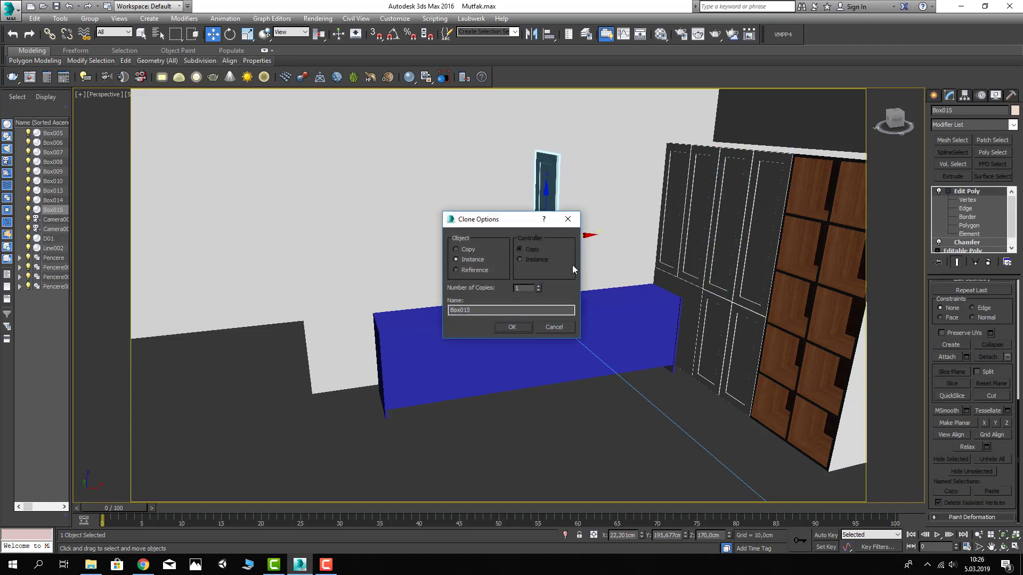
left_click(504, 328)
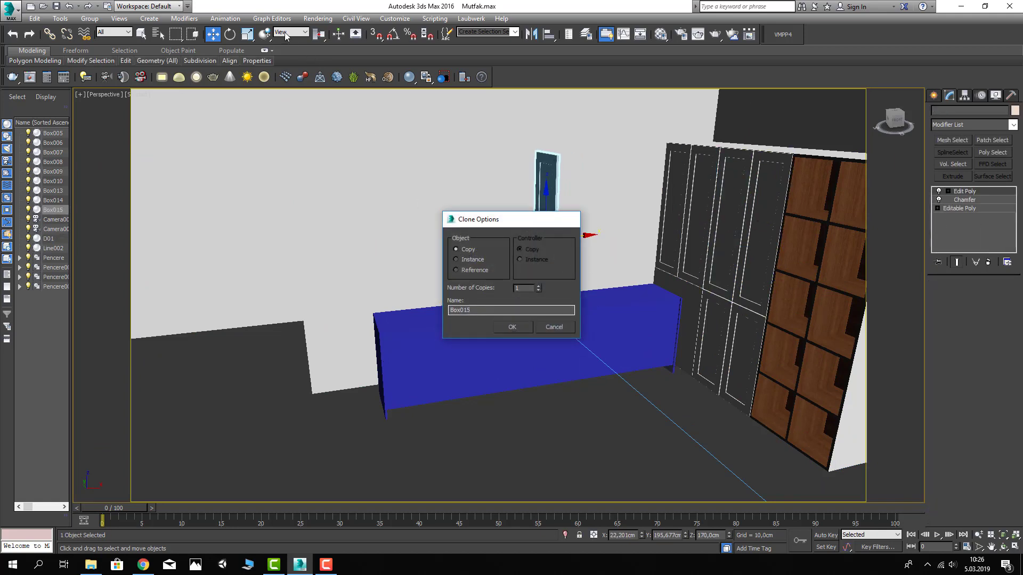
Rotate the copied door -90° then 180° about Z via Transform Type-In
right_click(229, 34)
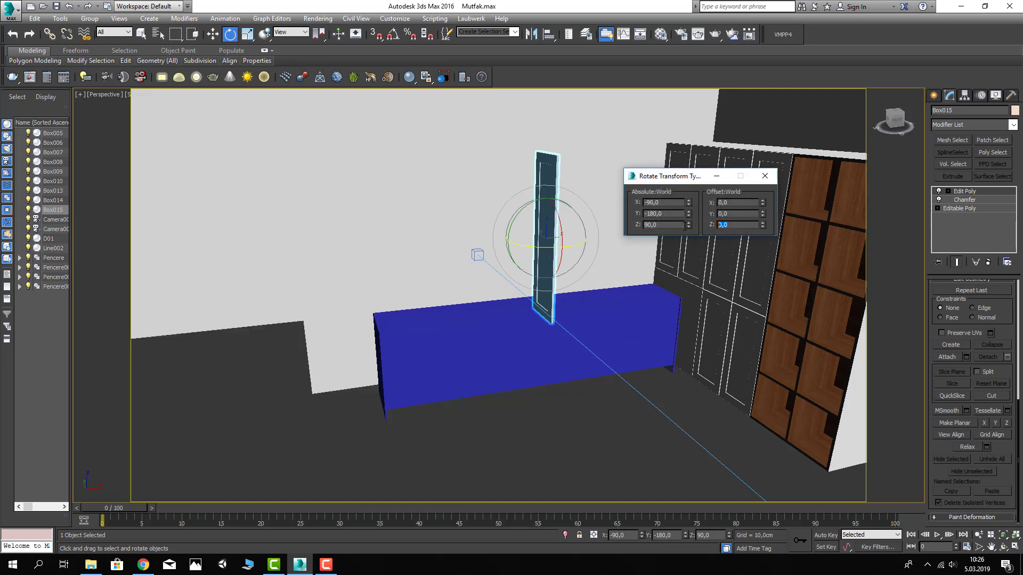
key("Return")
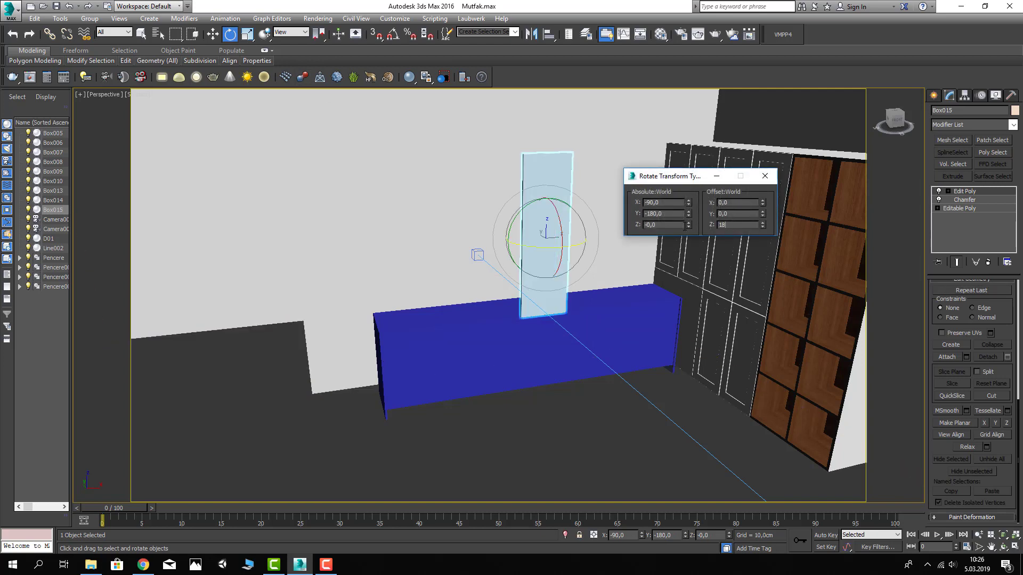
type("0")
key("Return")
Enable 3D snap, hide everything except the door copy and blue cabinet, then reselect the door
left_click(371, 36)
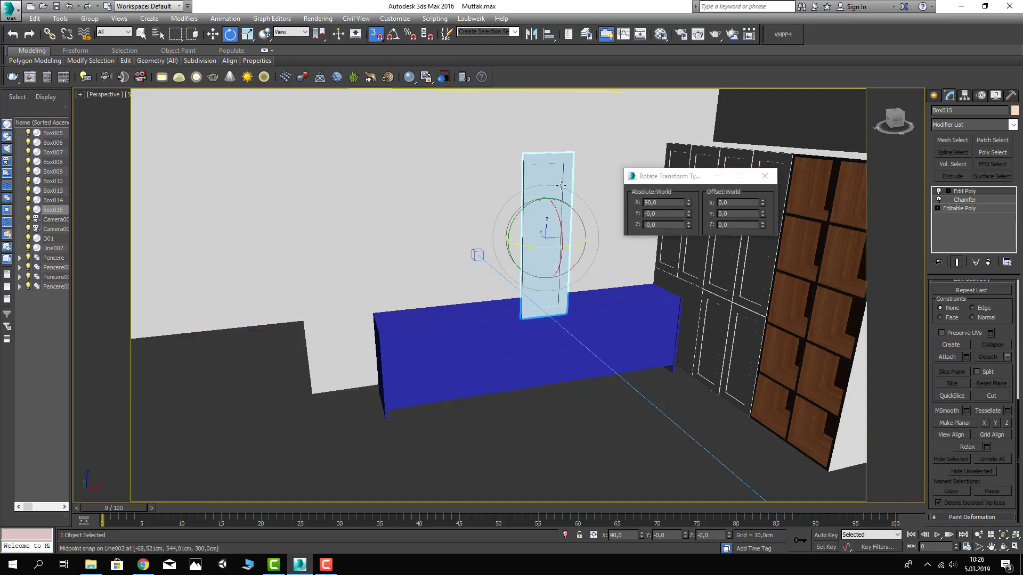
middle_click_drag(561, 185, 470, 365, "alt")
left_click(470, 367, "ctrl")
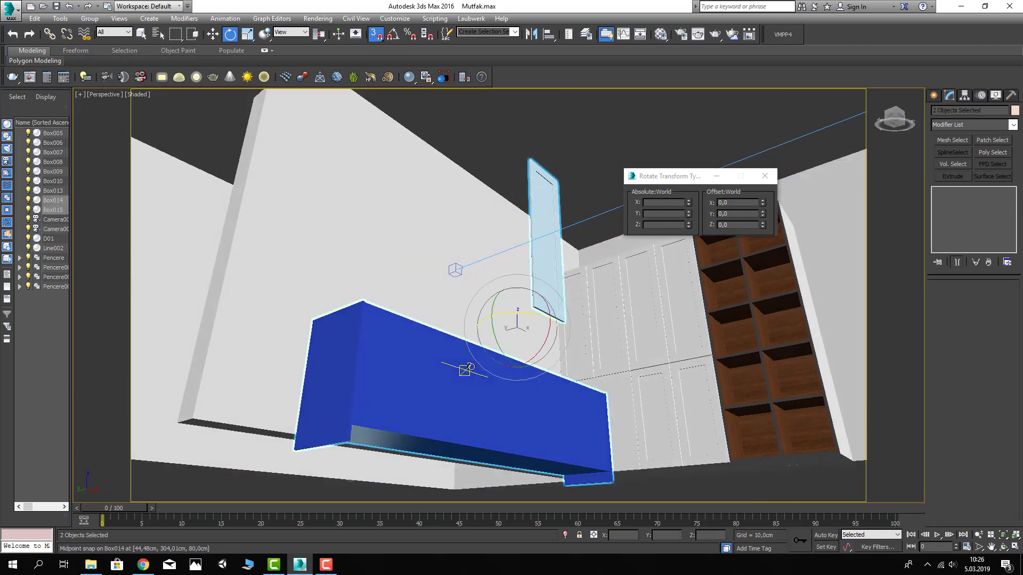
right_click(470, 367)
left_click(573, 340)
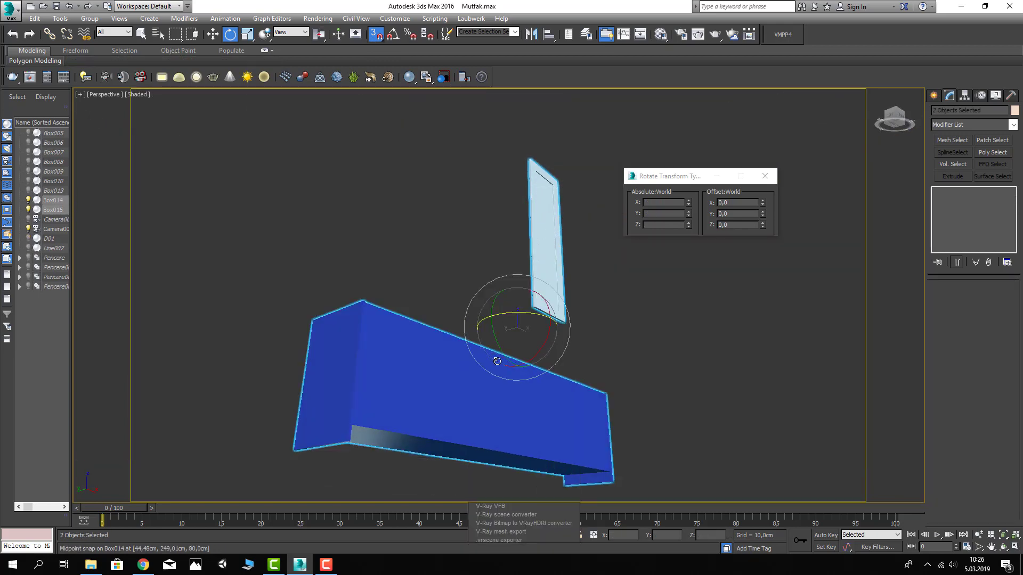
left_click(445, 261)
left_click(546, 240)
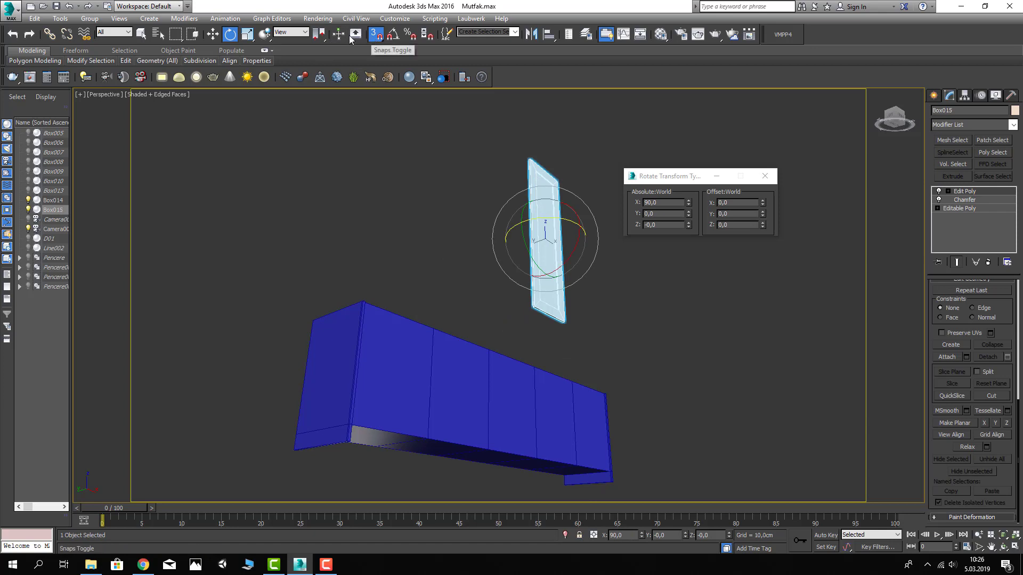
Turn off the door's Chamfer modifier and snap-drag it onto the blue cabinet front
mouse_move(404, 177)
middle_mouse_down("alt")
mouse_move(334, 173)
mouse_move(393, 216)
mouse_move(456, 188)
middle_mouse_up("alt")
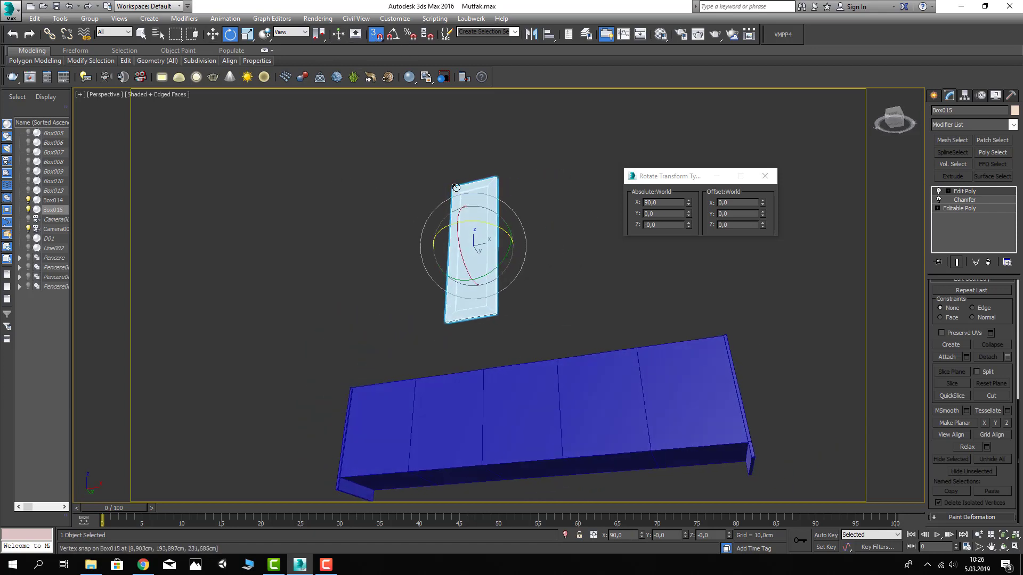
left_click(215, 38)
scroll(498, 216, "up", 3)
scroll(521, 157, "up", 3)
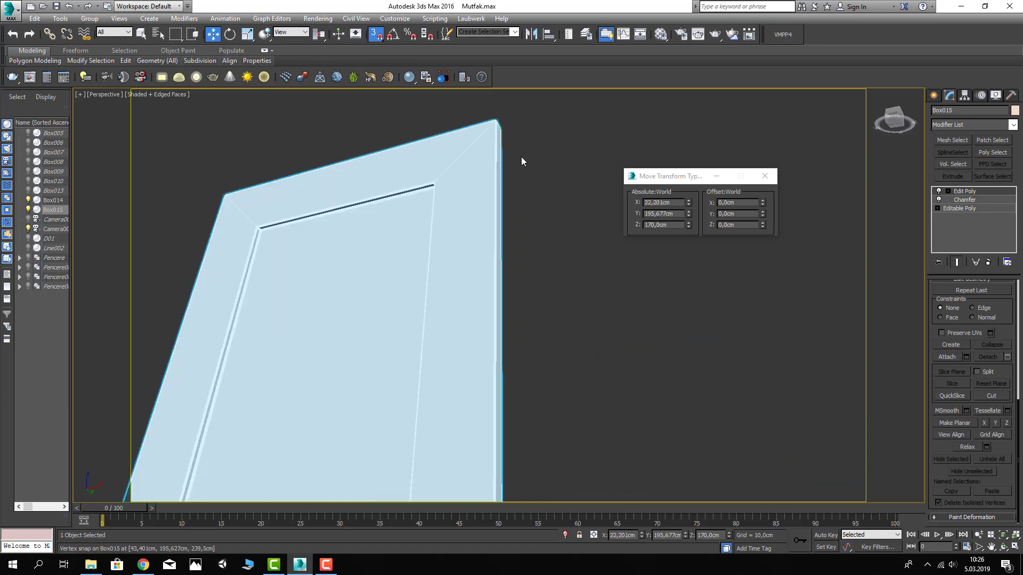
scroll(500, 181, "up", 3)
scroll(509, 199, "down", 3)
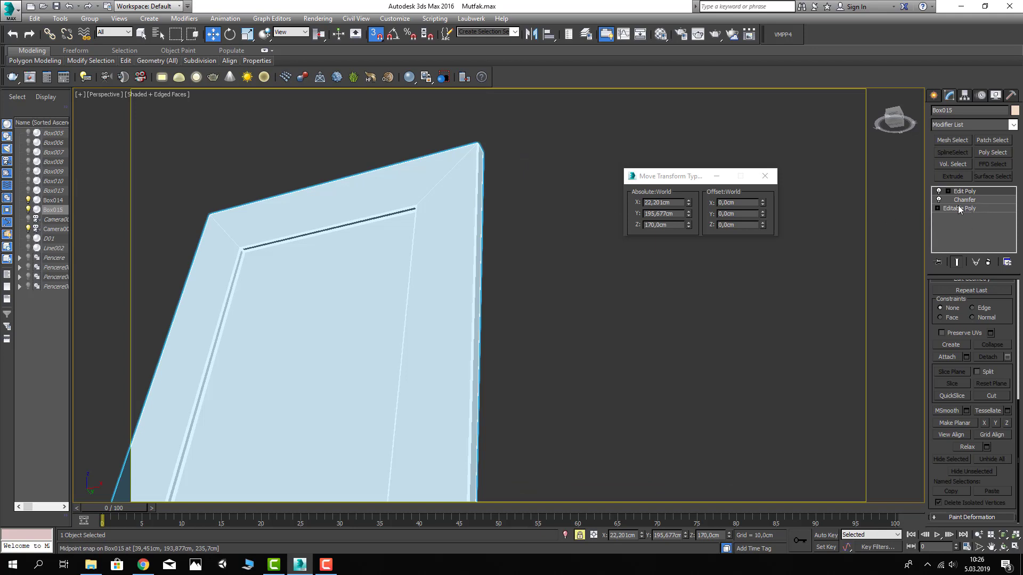
left_click(940, 200)
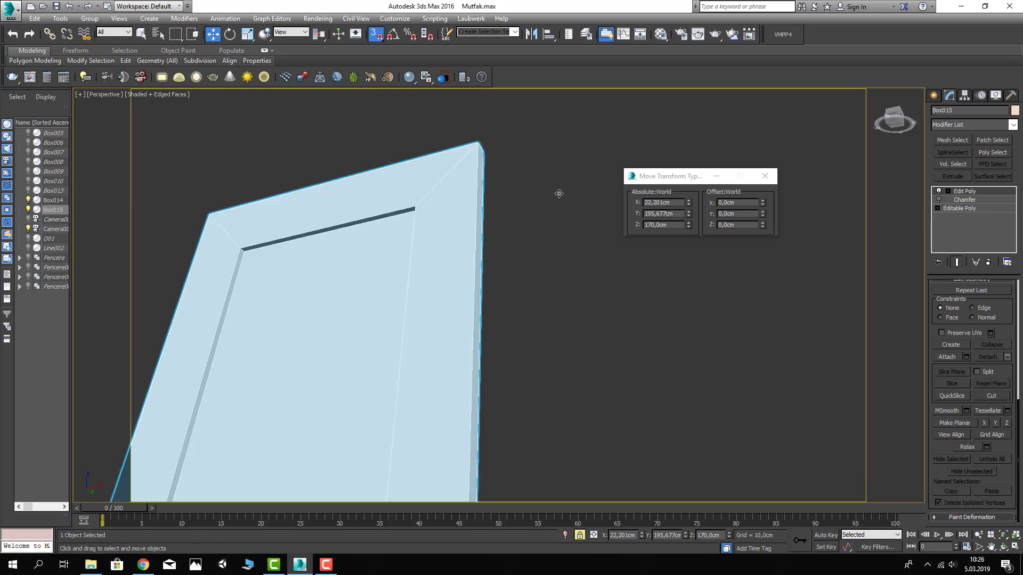
scroll(491, 176, "down", 1)
scroll(479, 189, "down", 2)
scroll(497, 217, "down", 3)
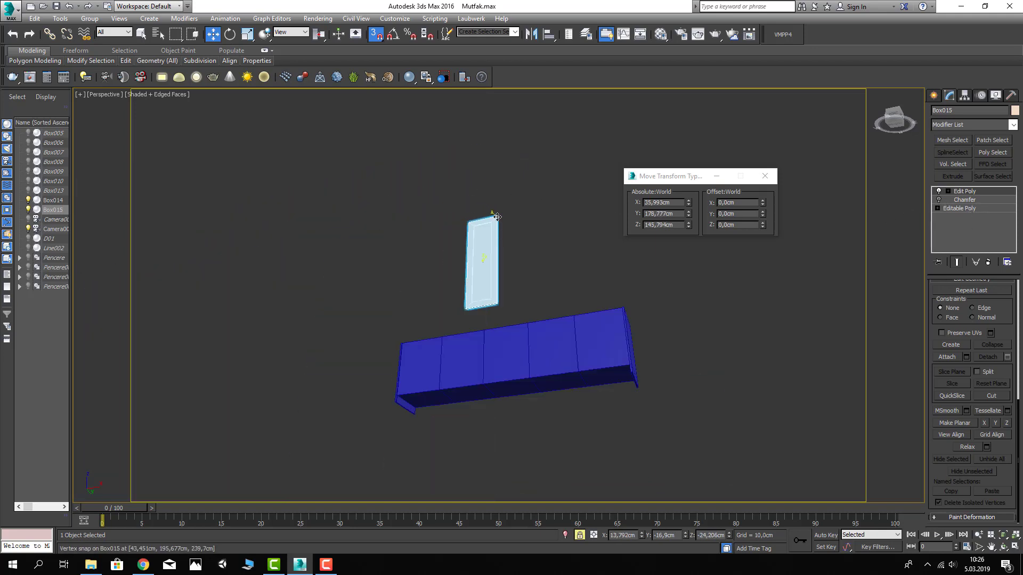
left_click_drag(497, 217, 473, 305)
Fine-tune the door's position by editing its Offset X value
scroll(474, 298, "up", 4)
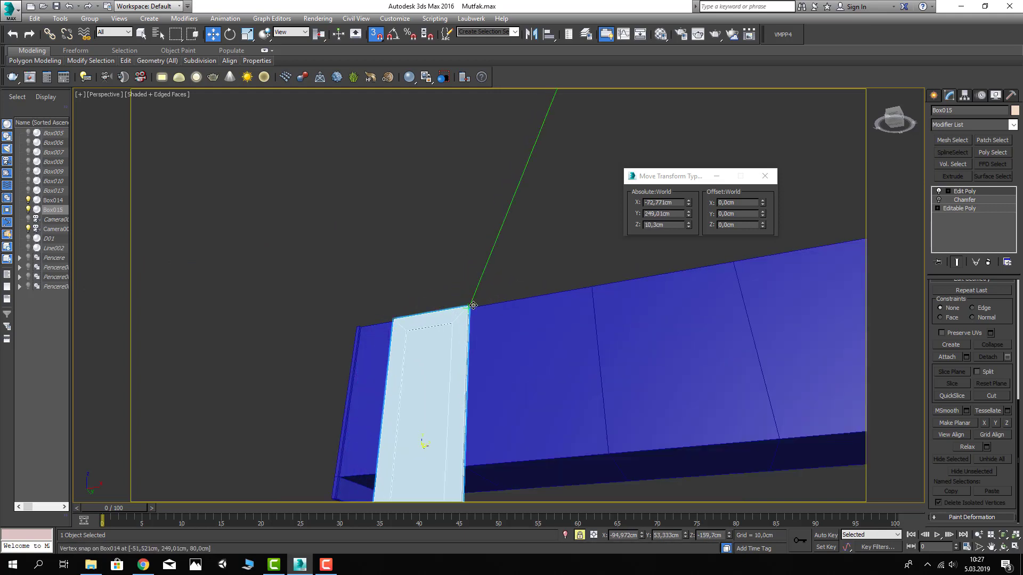
scroll(469, 320, "up", 2)
scroll(480, 330, "up", 2)
scroll(465, 242, "up", 4)
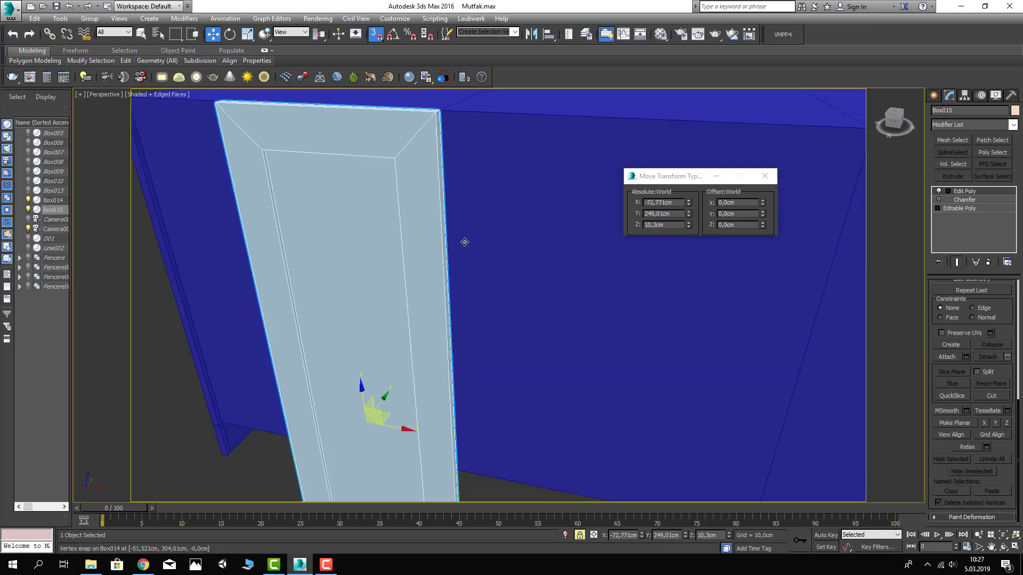
scroll(458, 253, "down", 2)
scroll(442, 235, "down", 1)
scroll(554, 229, "down", 2)
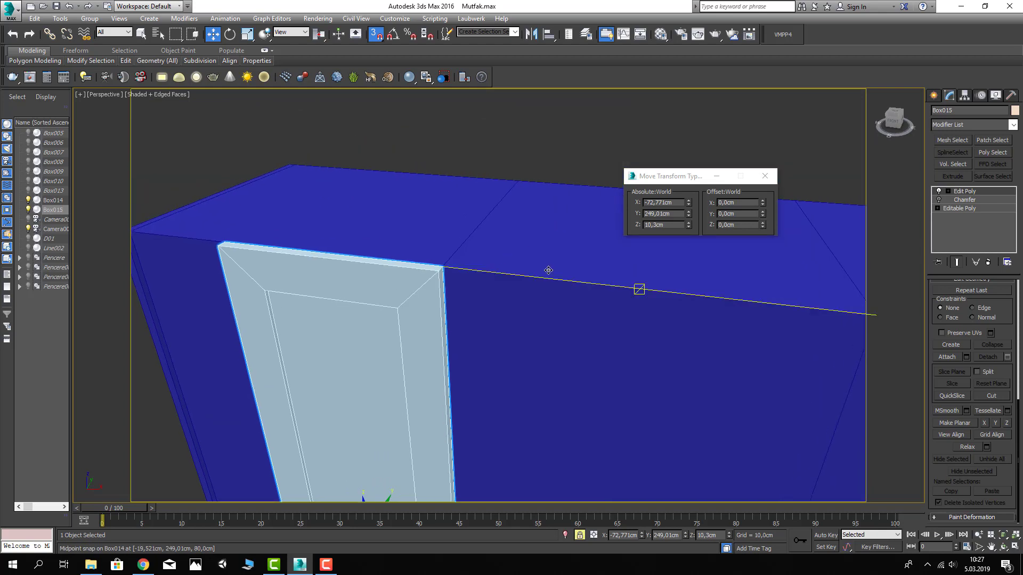
left_click(745, 202)
type("-")
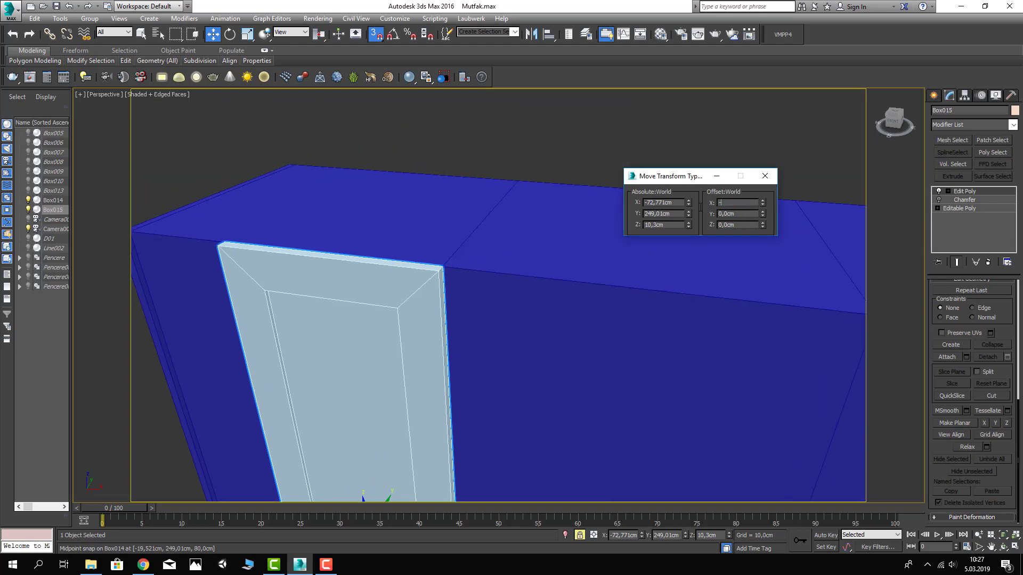
type("0,1")
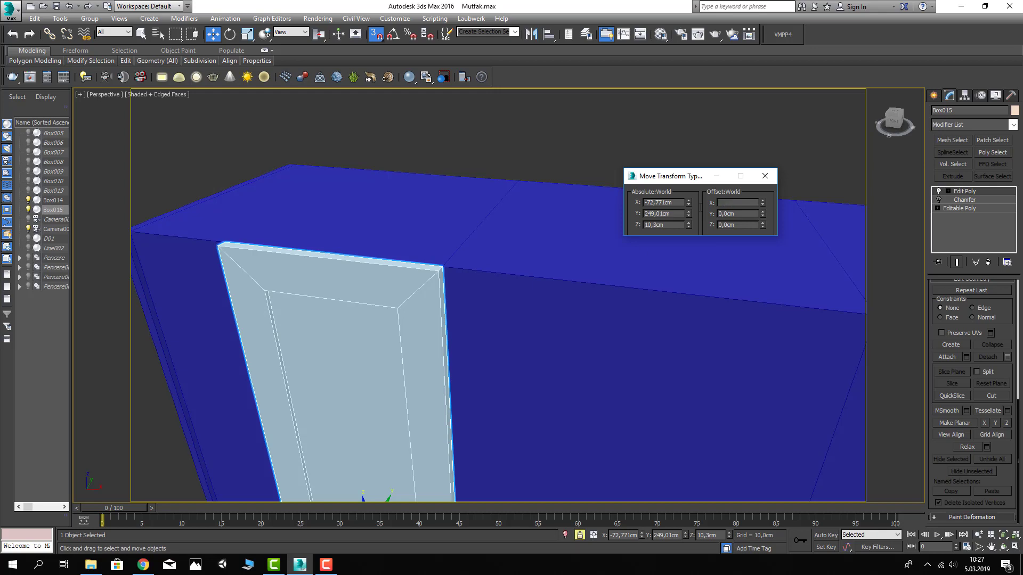
Offset the door panel -0.1 cm in X twice, shifting it 0.2 cm
key("Return")
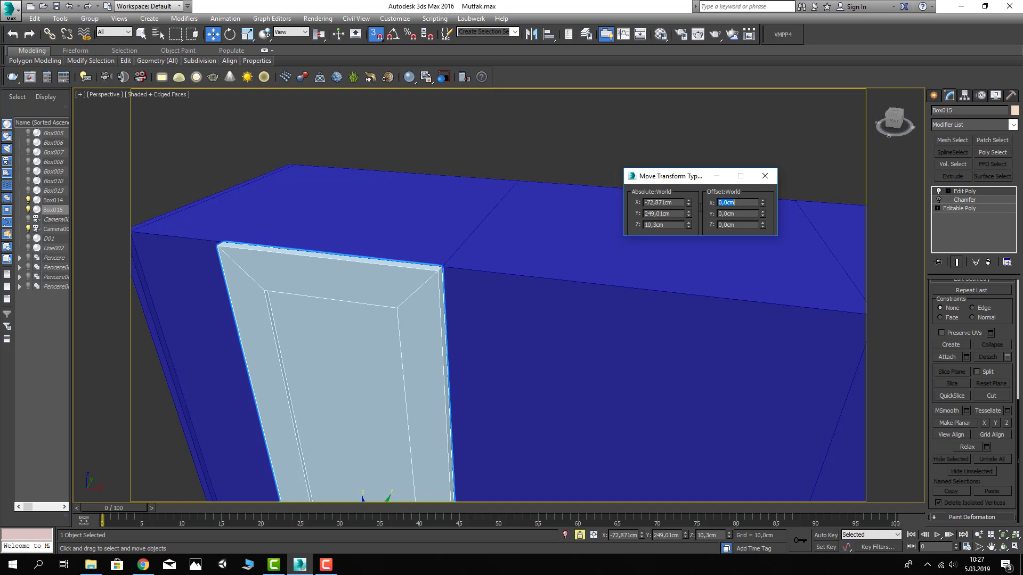
type("1")
key("Return")
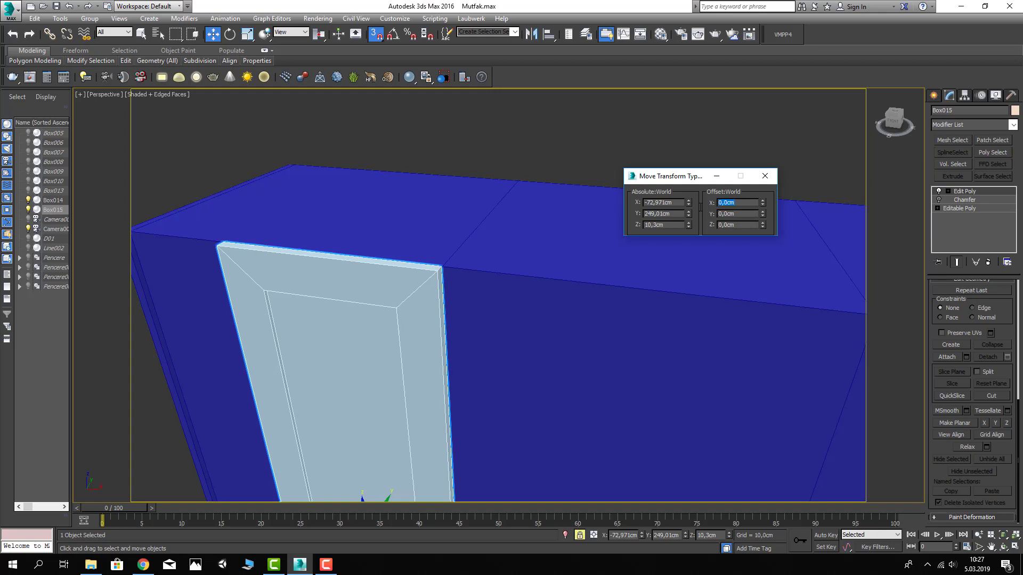
scroll(491, 312, "down", 4)
scroll(468, 280, "up", 4)
scroll(465, 273, "up", 3)
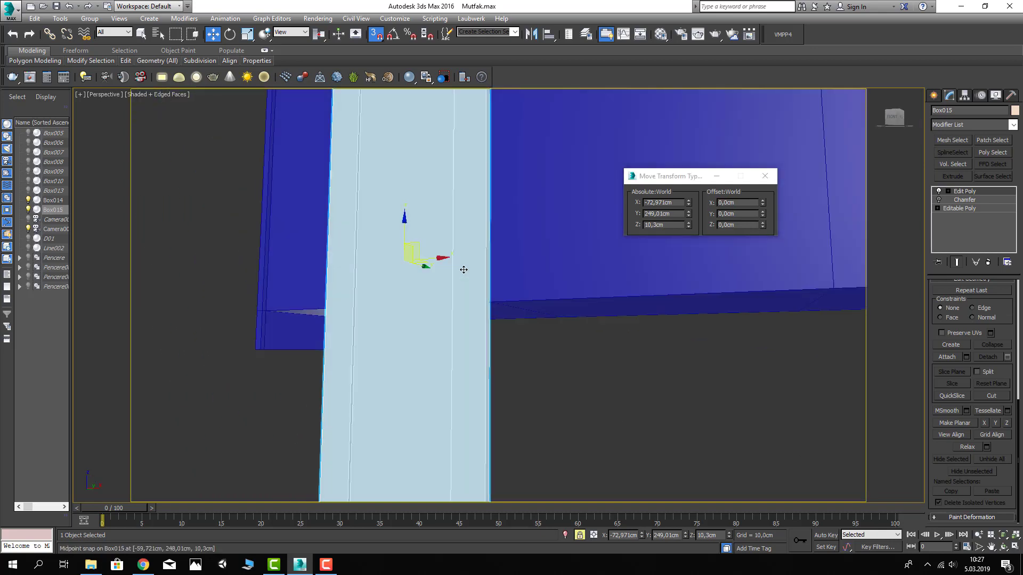
Orbit around the door edge to check the fit, and turn snapping off
middle_click_drag(463, 270, 463, 276, "alt")
scroll(463, 277, "up", 3)
middle_click_drag(525, 290, 506, 268, "alt")
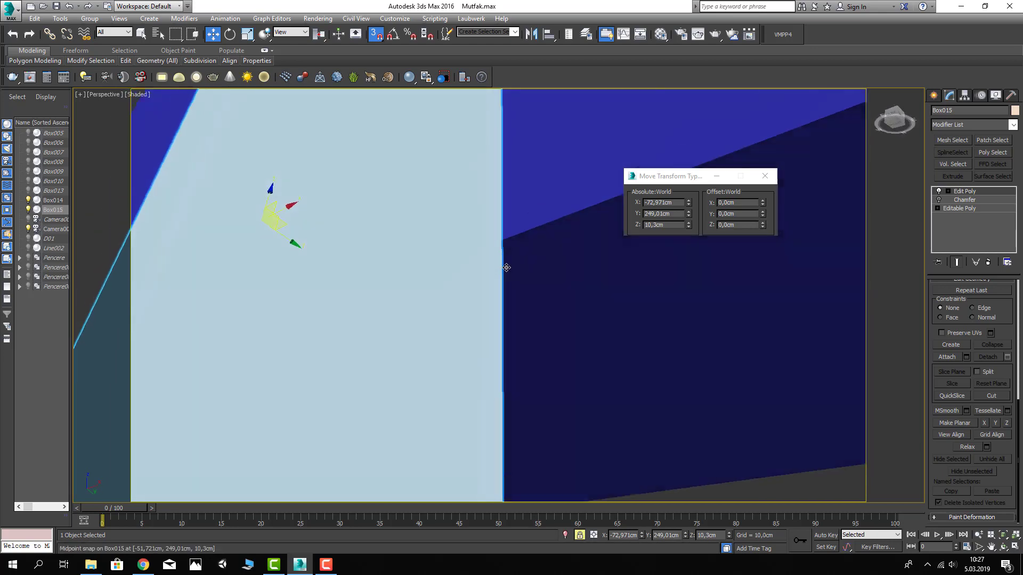
left_click(375, 34)
mouse_move(471, 151)
middle_mouse_down("alt")
mouse_move(478, 211)
mouse_move(507, 230)
mouse_move(515, 257)
middle_mouse_up("alt")
Show edged faces and switch the Editable Poly to vertex editing
key("F4")
scroll(507, 231, "down", 6)
left_click(938, 208)
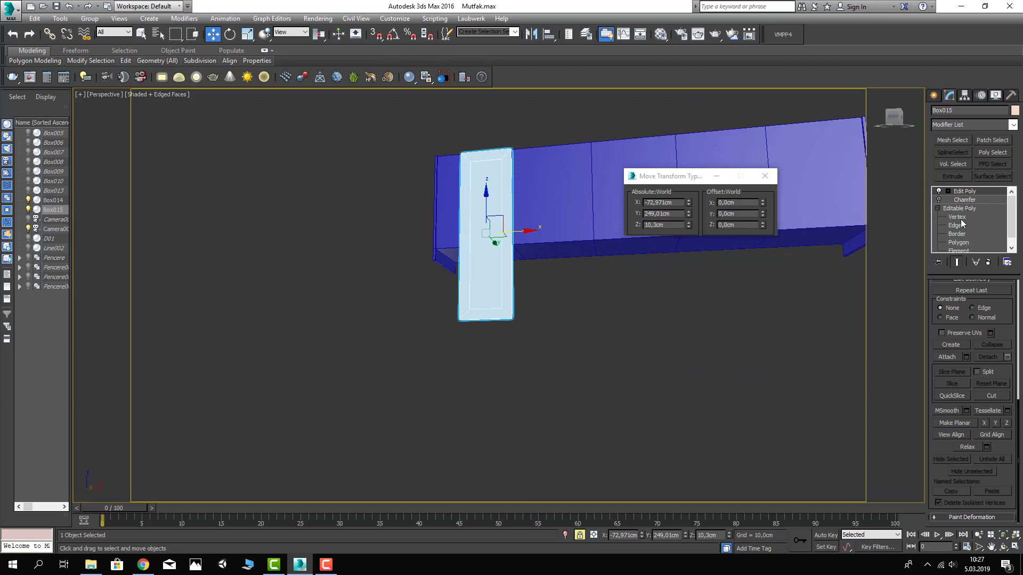
Select the door panel's bottom vertices and raise them about 4 cm in Z
left_click(553, 315)
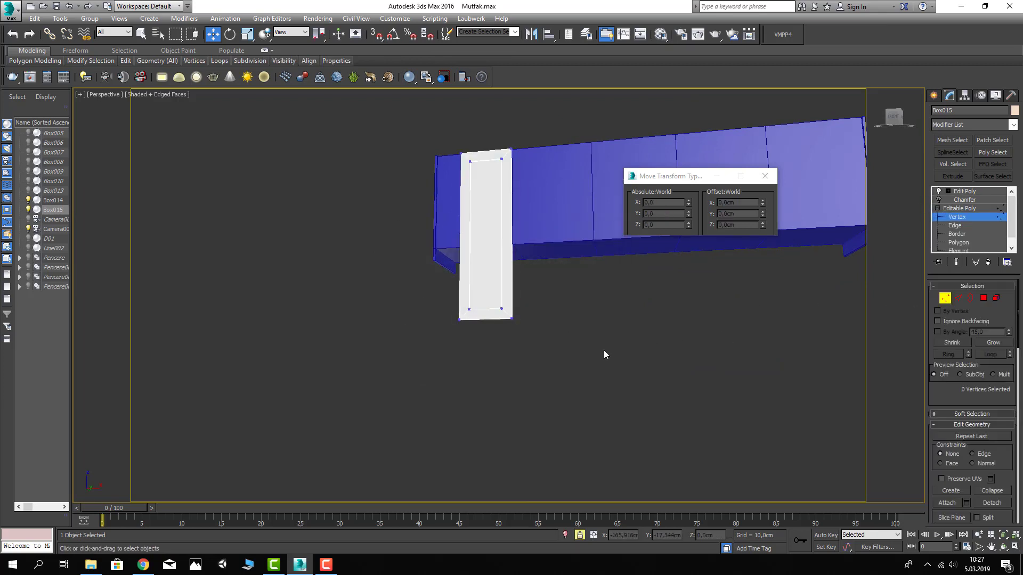
mouse_move(611, 369)
left_mouse_down()
mouse_move(452, 302)
mouse_move(487, 237)
left_mouse_up()
scroll(485, 290, "up", 5)
scroll(464, 296, "down", 1)
scroll(457, 299, "down", 1)
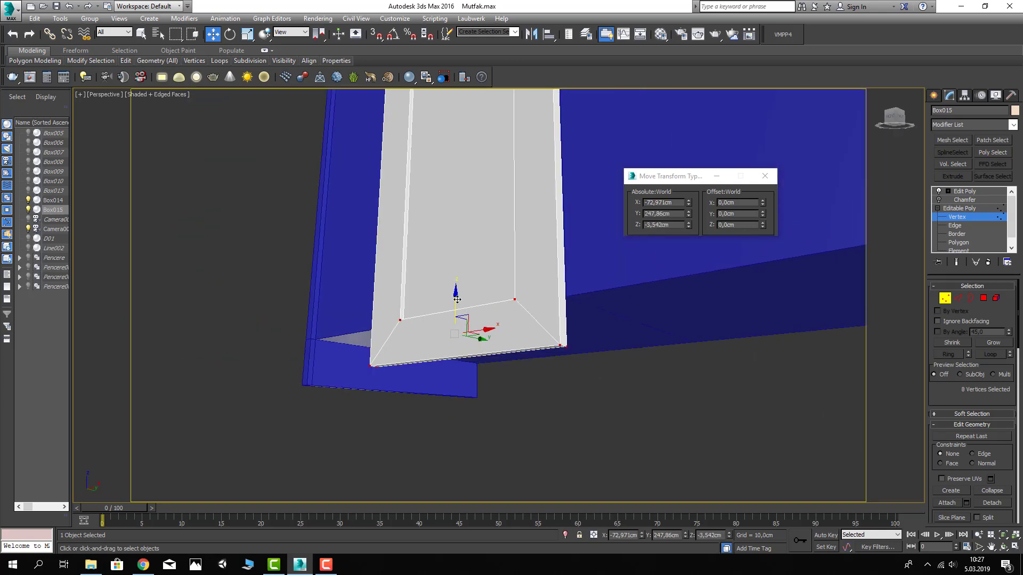
left_click_drag(457, 299, 457, 293)
scroll(468, 309, "up", 4)
middle_click_drag(506, 305, 427, 309, "alt")
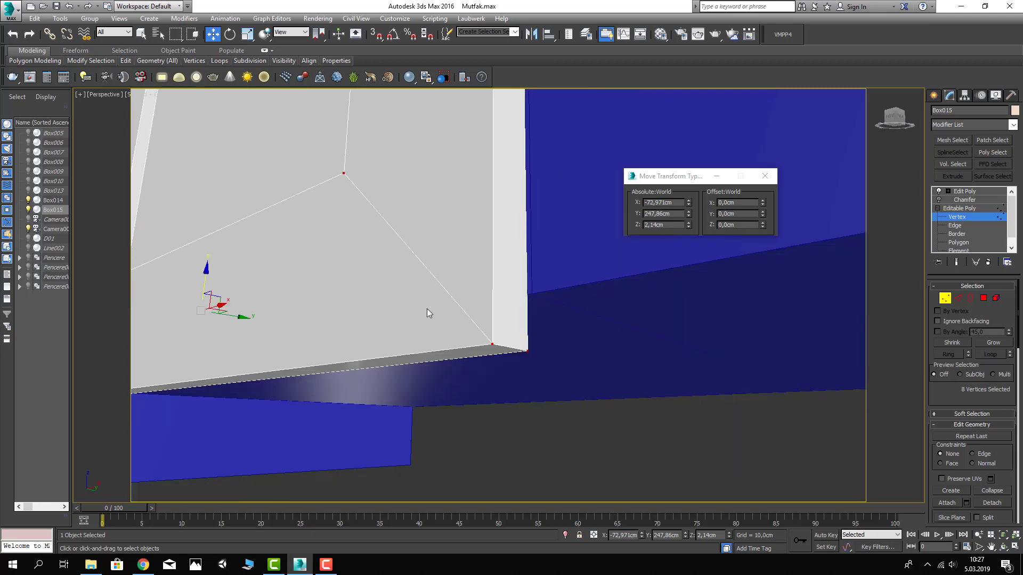
left_click_drag(205, 277, 213, 240)
middle_click_drag(213, 240, 327, 169, "alt")
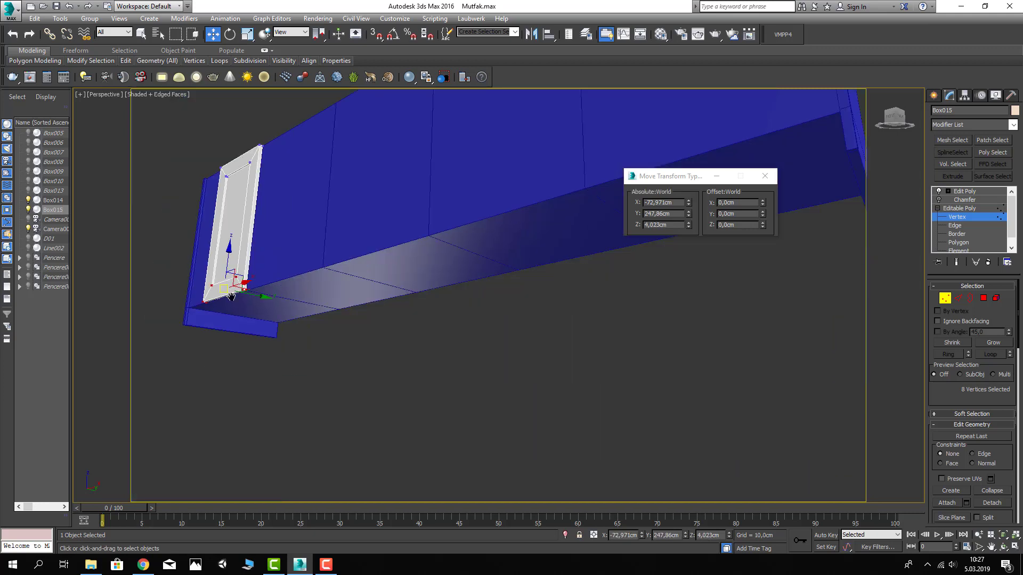
scroll(327, 168, "down", 5)
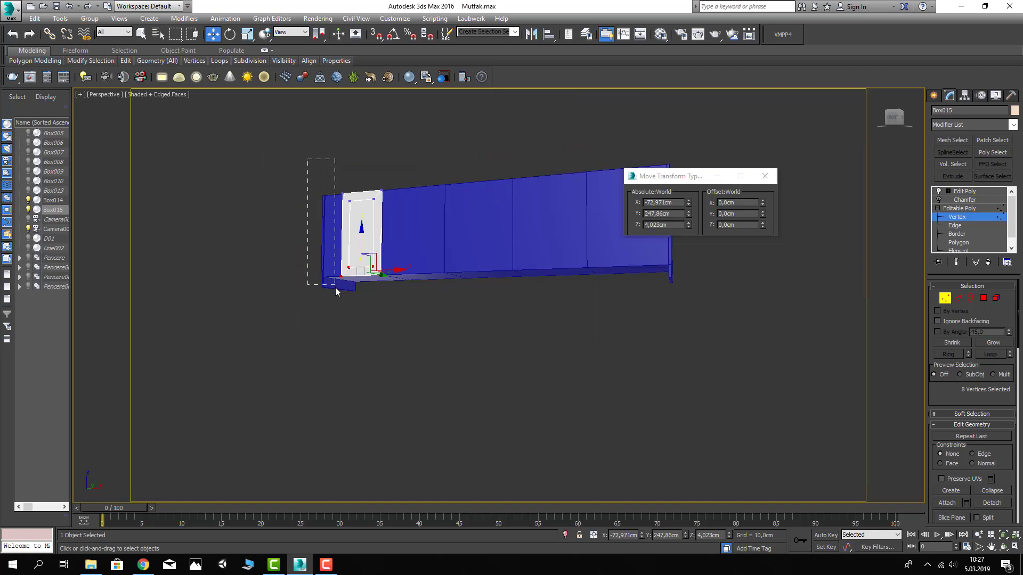
Select the left-side vertices and move them left to X -111,35 cm against the cabinet
left_click_drag(307, 159, 355, 306)
scroll(375, 229, "up", 6)
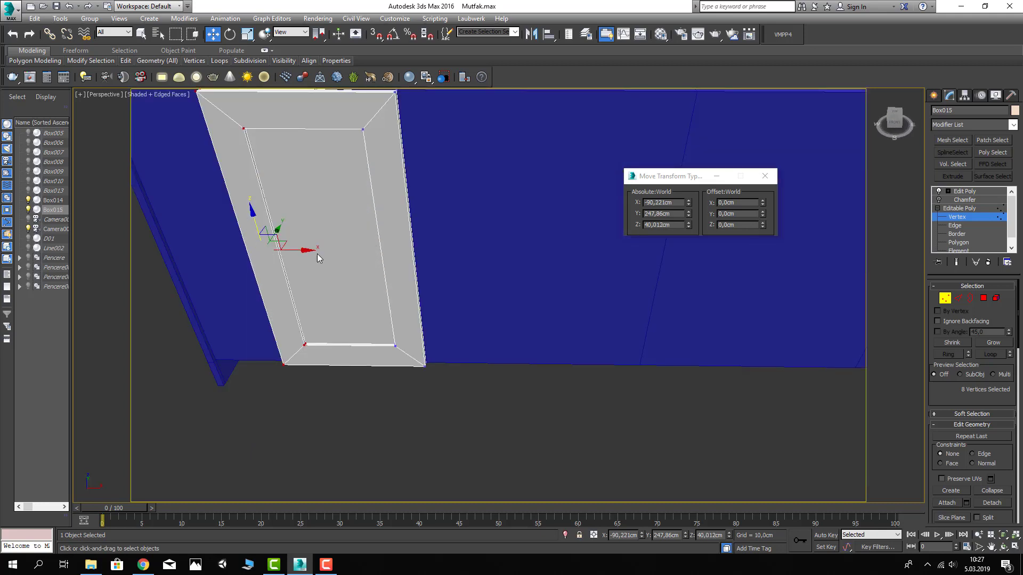
left_click_drag(307, 257, 283, 250)
mouse_move(282, 250)
middle_mouse_down("alt")
mouse_move(382, 258)
mouse_move(473, 249)
mouse_move(464, 277)
middle_mouse_up("alt")
left_click_drag(495, 320, 459, 320)
middle_click_drag(487, 313, 395, 342, "alt")
scroll(424, 267, "up", 5)
mouse_move(424, 266)
middle_mouse_down()
mouse_move(406, 332)
mouse_move(411, 304)
middle_mouse_up()
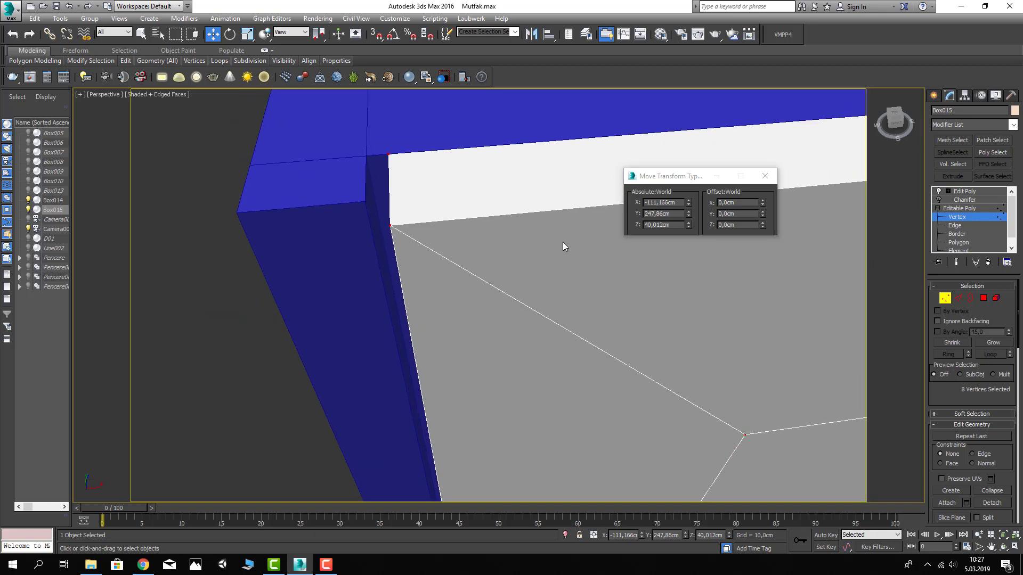
left_click_drag(761, 205, 764, 206)
middle_click_drag(573, 260, 421, 203)
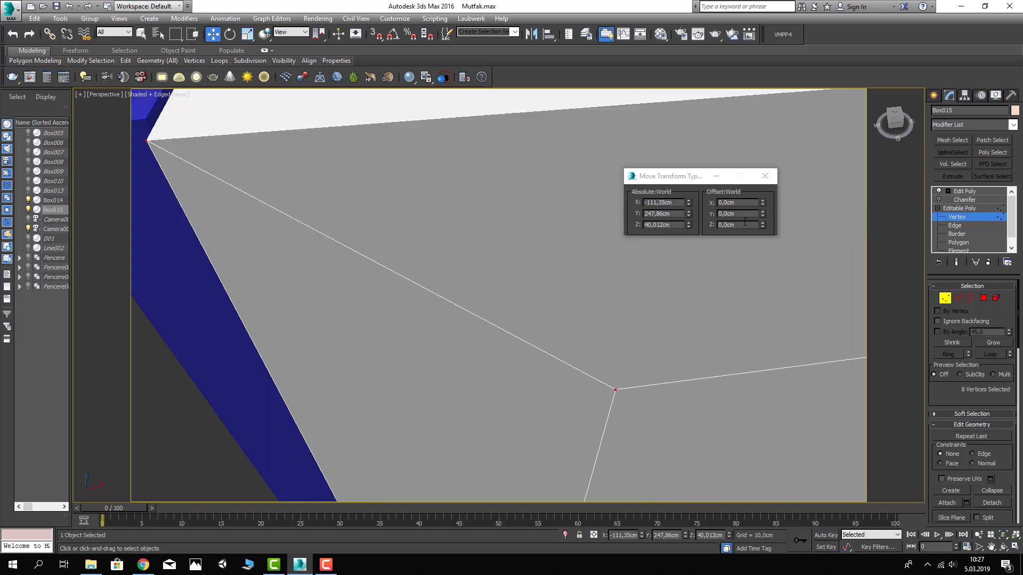
Leave vertex editing for the panel's top Editable Poly level and turn snapping back on
left_click(765, 175)
left_click(965, 208)
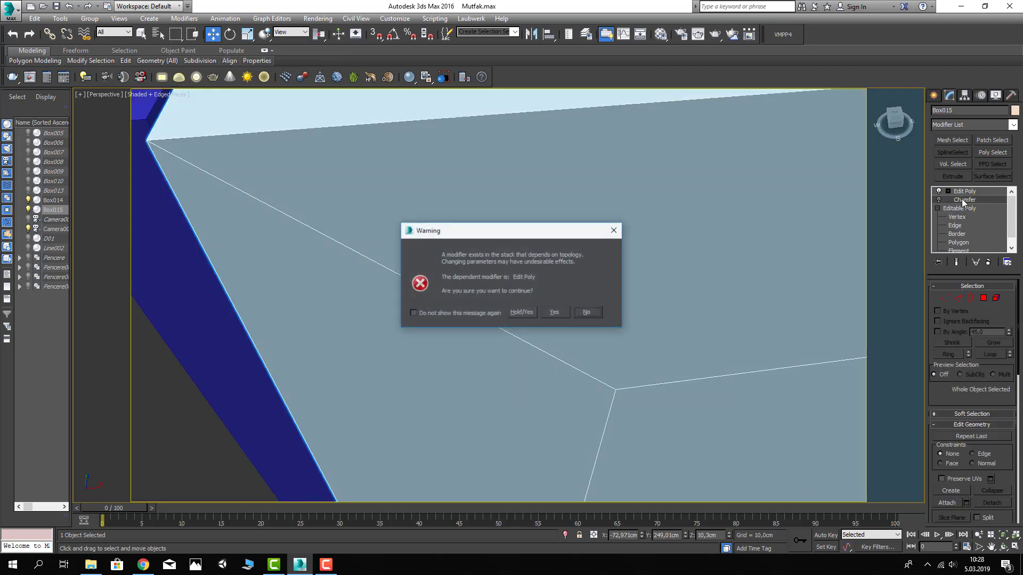
left_click(562, 316)
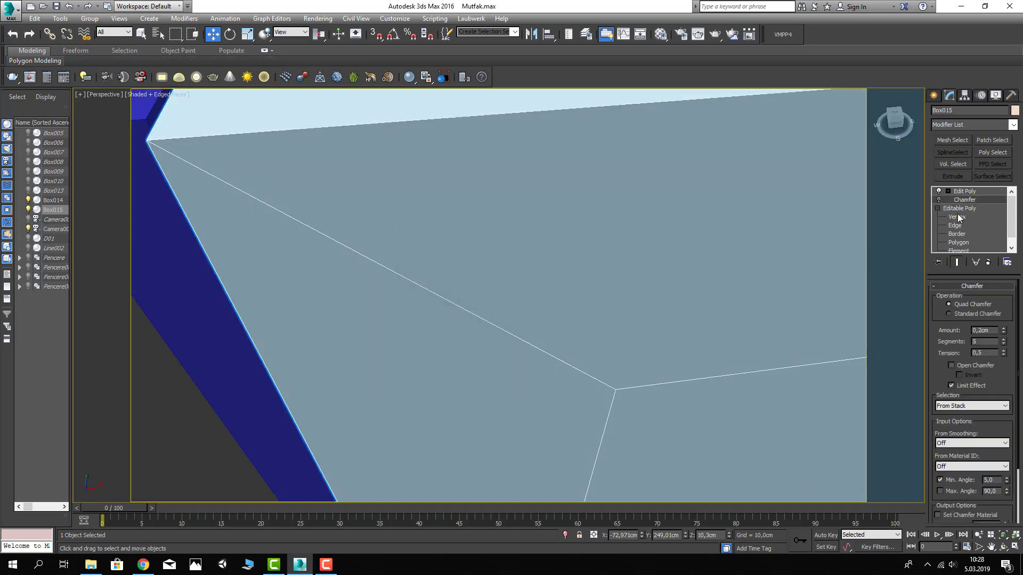
left_click(964, 191)
scroll(639, 293, "down", 6)
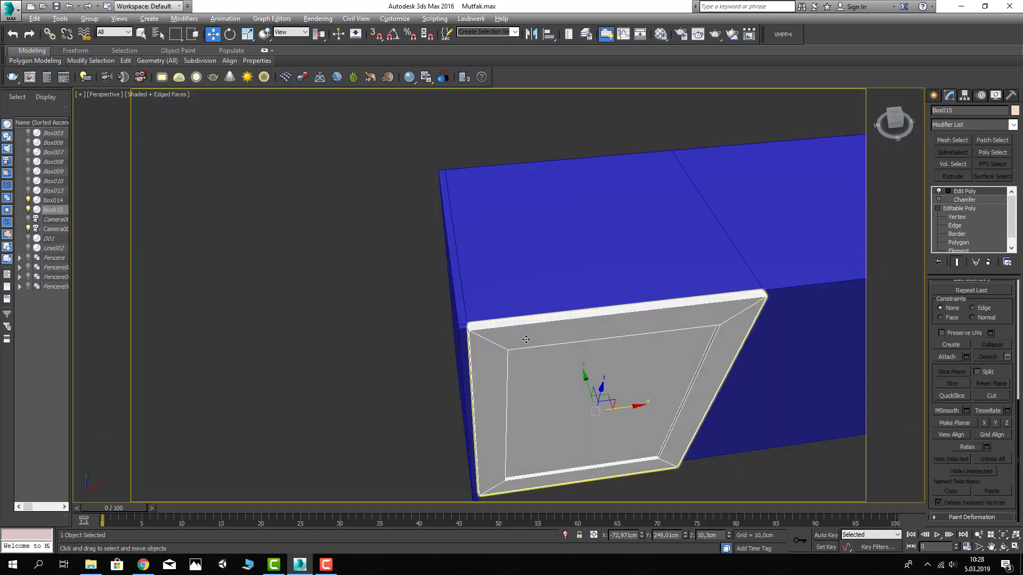
left_click(376, 35)
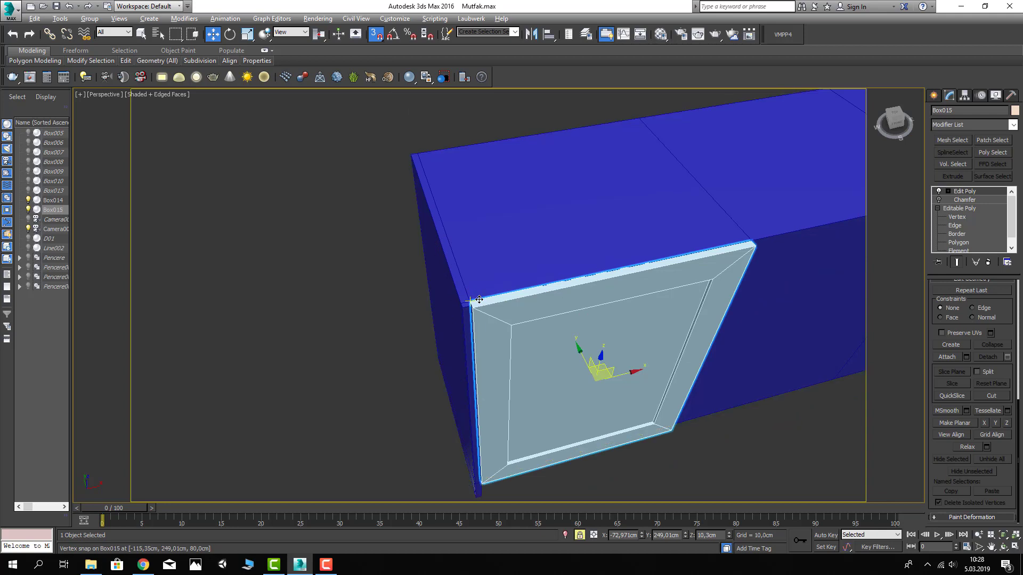
Shift-drag two instanced door copies into the next two bays
mouse_move(475, 293)
left_mouse_down("shift")
mouse_move(769, 234)
mouse_move(752, 242)
left_mouse_up("shift")
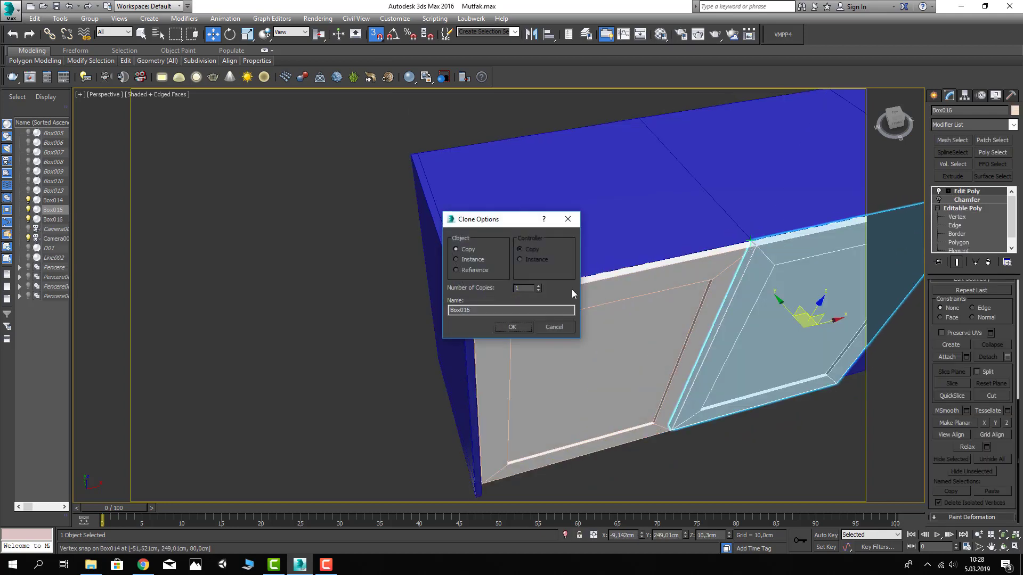
left_click(527, 331)
middle_click_drag(603, 309, 448, 359, "alt")
scroll(395, 313, "up", 5)
scroll(420, 309, "down", 2)
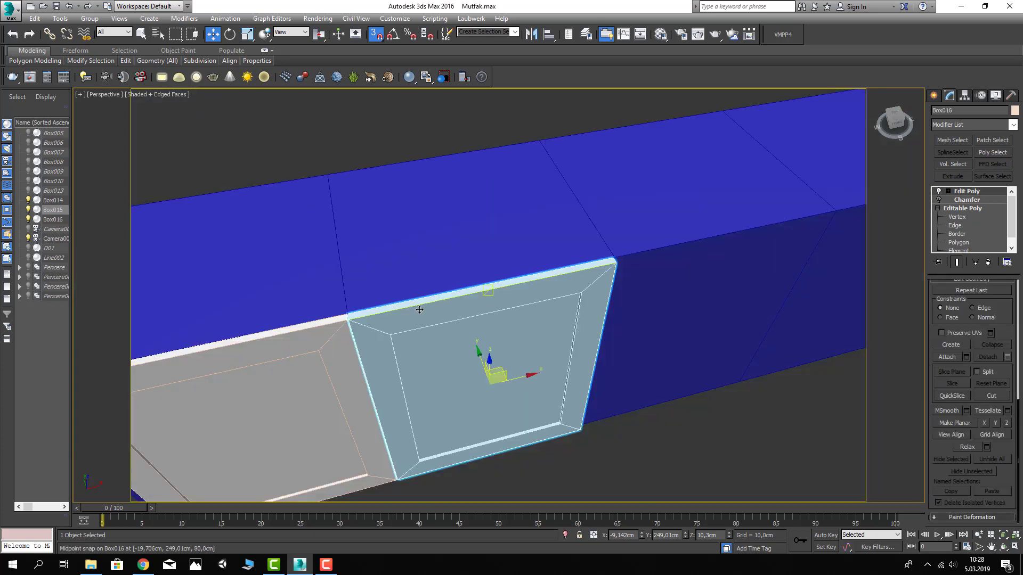
left_click_drag(330, 178, 539, 141, "shift")
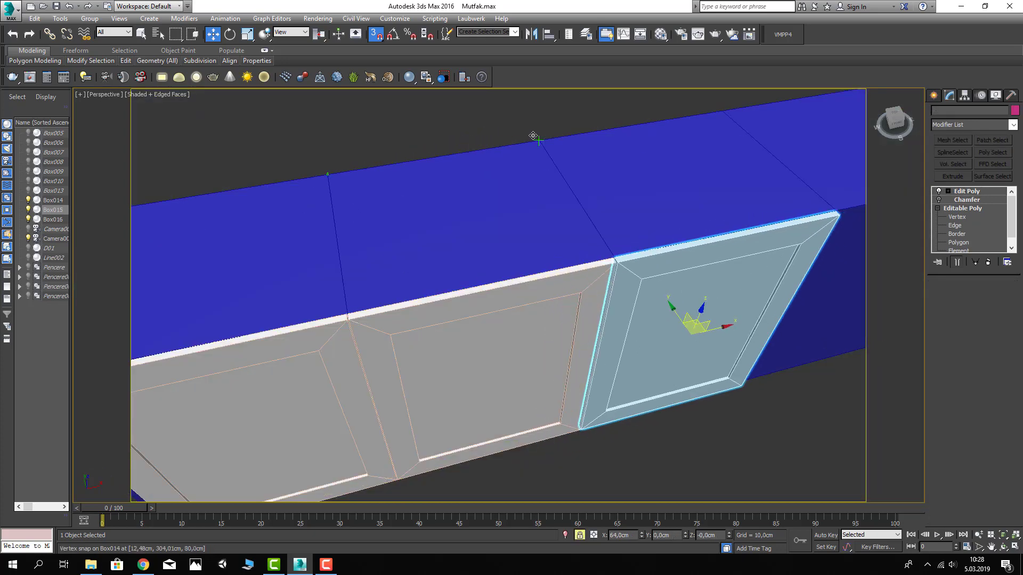
left_click(503, 323)
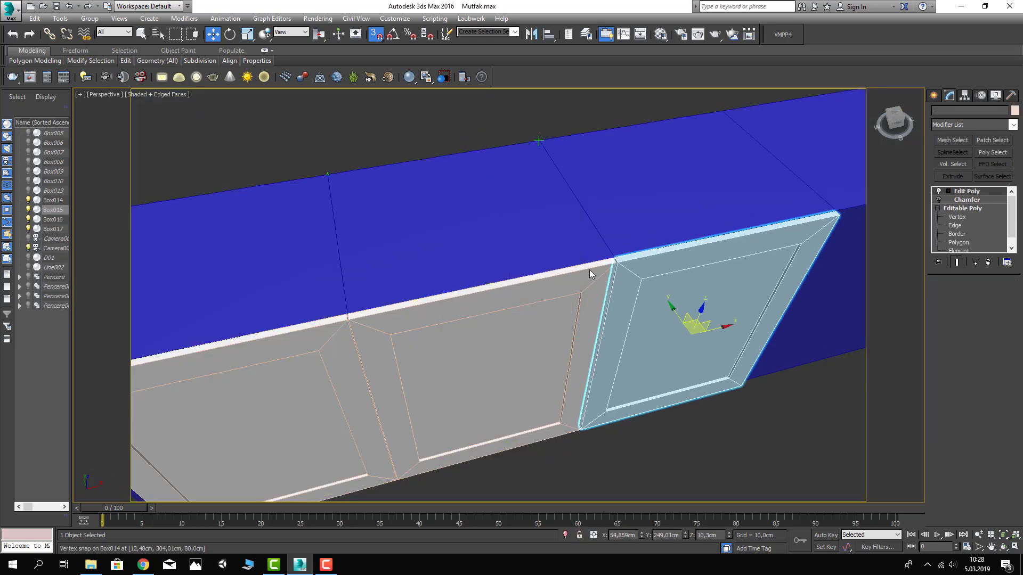
Add the remaining instanced door copies along the cabinet through Box019
scroll(442, 346, "down", 3)
scroll(427, 308, "down", 2)
key("space")
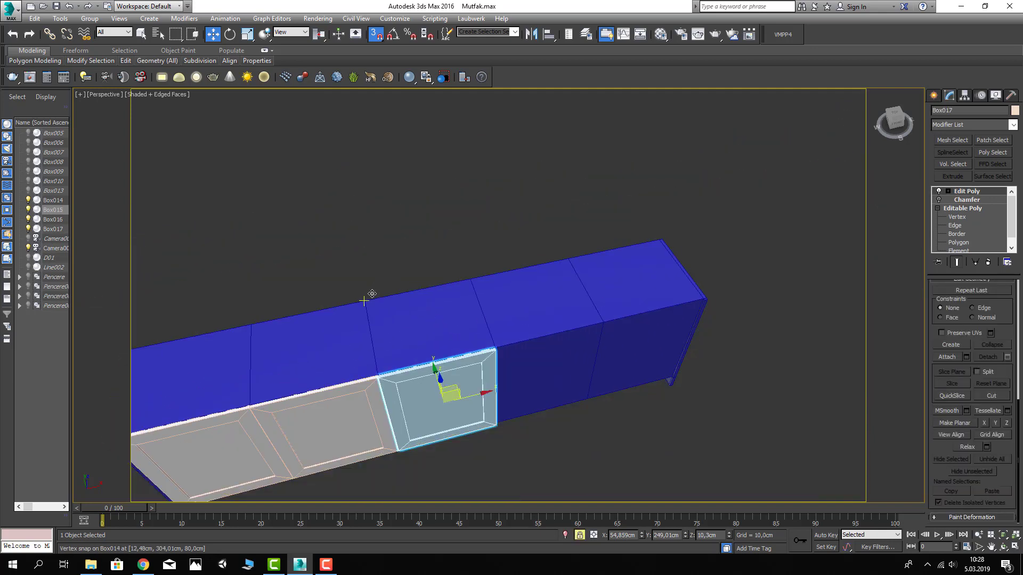
mouse_move(371, 293)
left_mouse_down("shift")
mouse_move(478, 271)
mouse_move(573, 319)
left_mouse_up("shift")
left_click(503, 323)
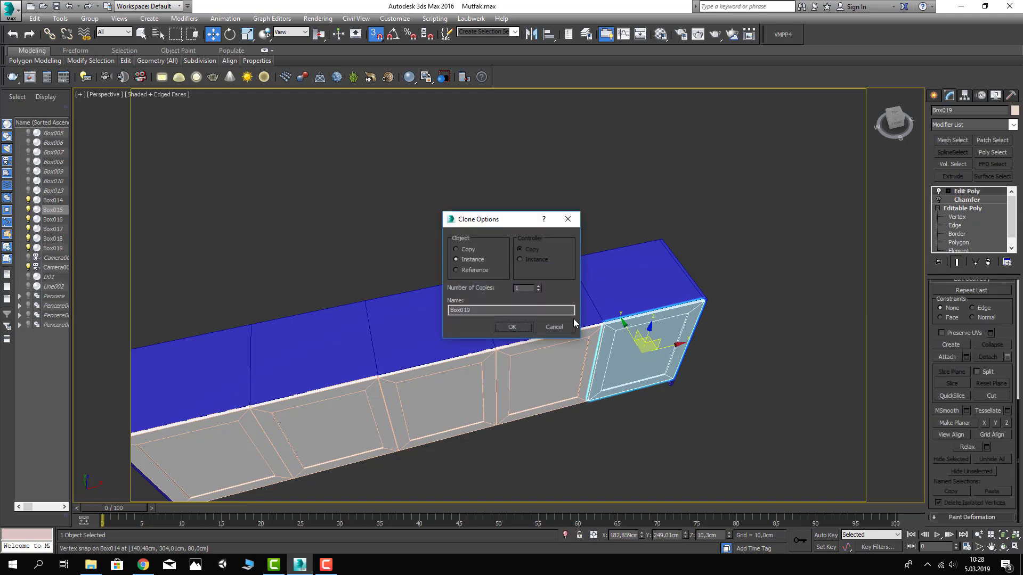
left_click(528, 329)
Clear the selection and orbit to view the cabinet from above
left_click(721, 296)
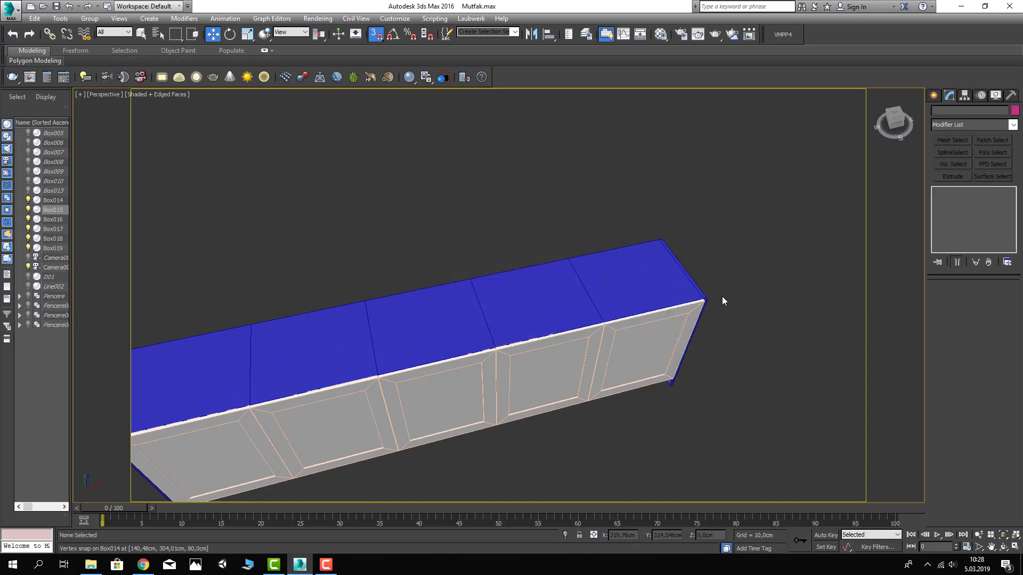
left_click(659, 323)
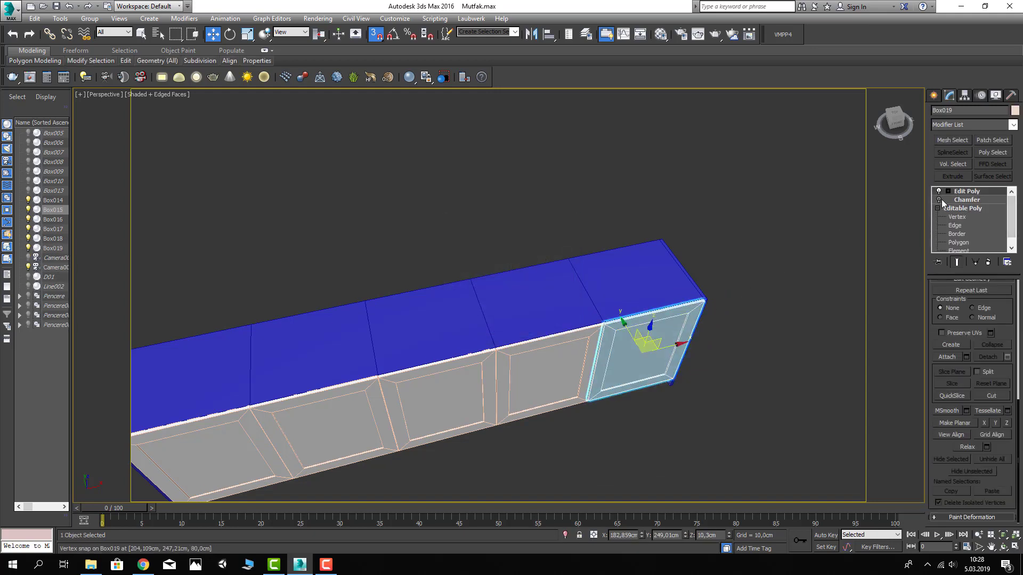
left_click(731, 299)
mouse_move(731, 299)
middle_mouse_down("alt")
mouse_move(731, 222)
mouse_move(769, 272)
middle_mouse_up("alt")
Turn snapping off, zoom in on the doors and select the last door Box019
key("s")
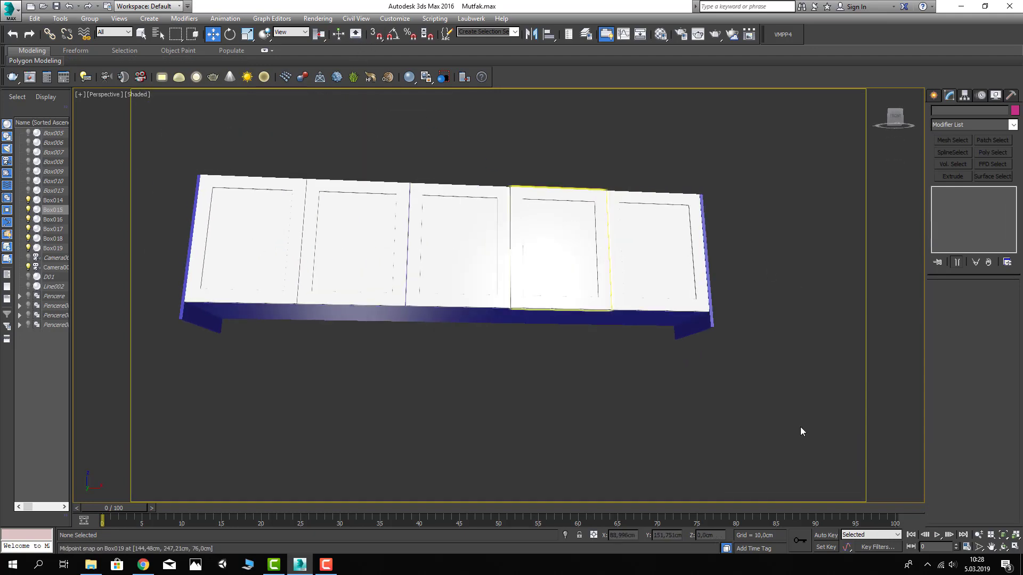
left_click(978, 535)
mouse_move(610, 285)
left_mouse_down()
mouse_move(620, 255)
mouse_move(589, 326)
left_mouse_up()
scroll(554, 331, "down", 3)
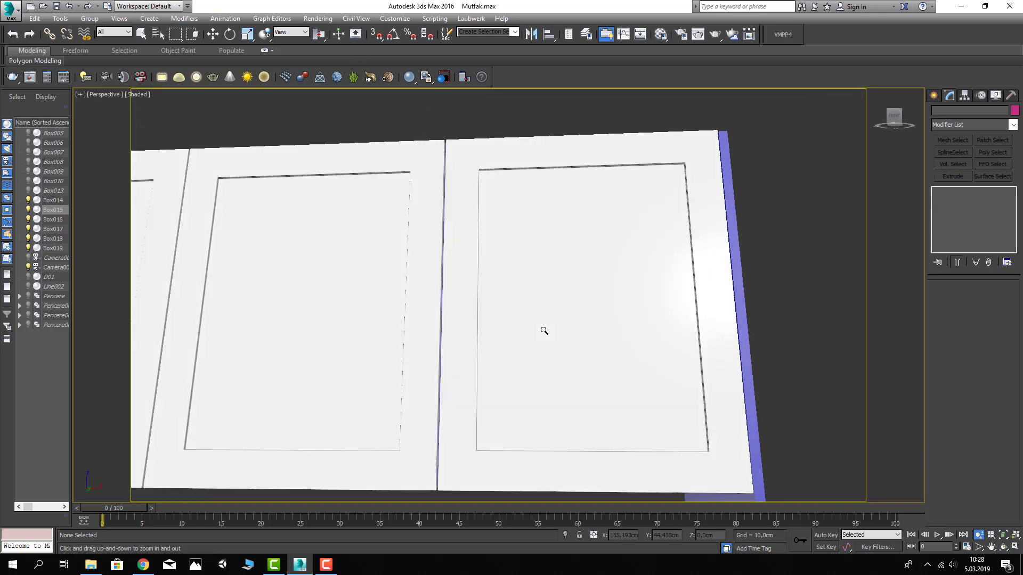
scroll(541, 331, "down", 2)
key("w")
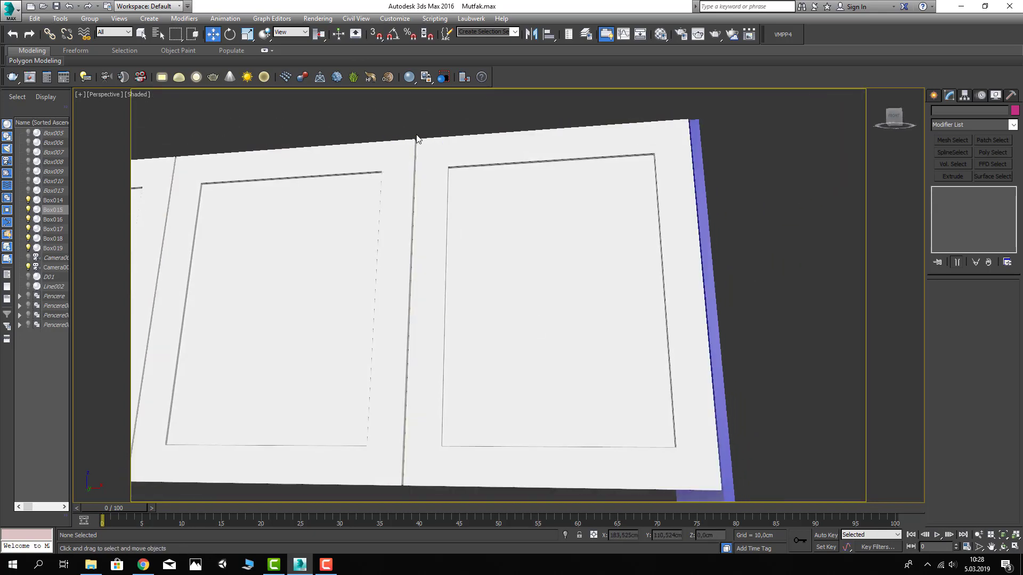
left_click(421, 150)
middle_click_drag(504, 287, 608, 319)
scroll(608, 319, "up", 3)
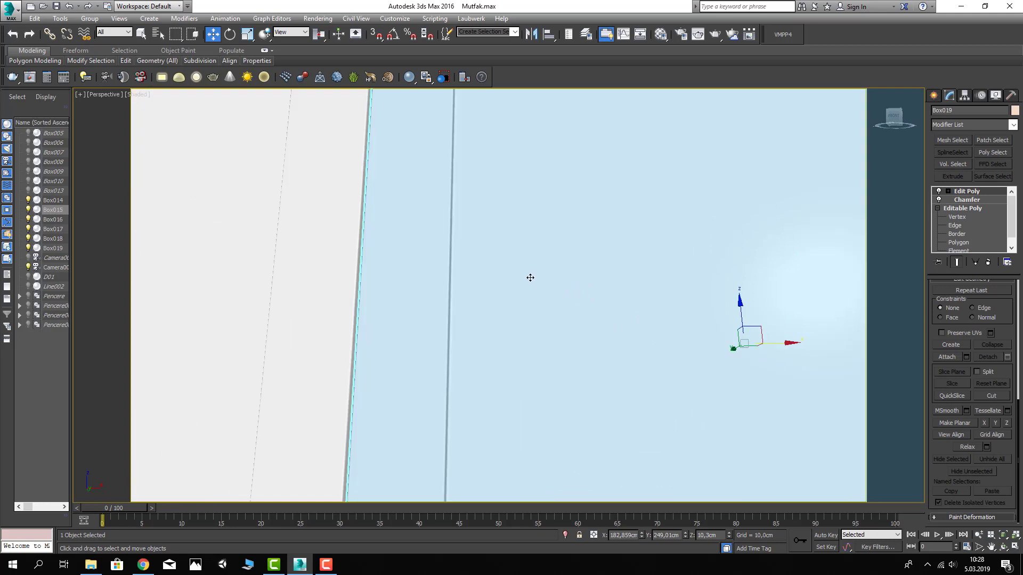
scroll(548, 261, "up", 3)
scroll(548, 330, "up", 3)
scroll(548, 210, "down", 5)
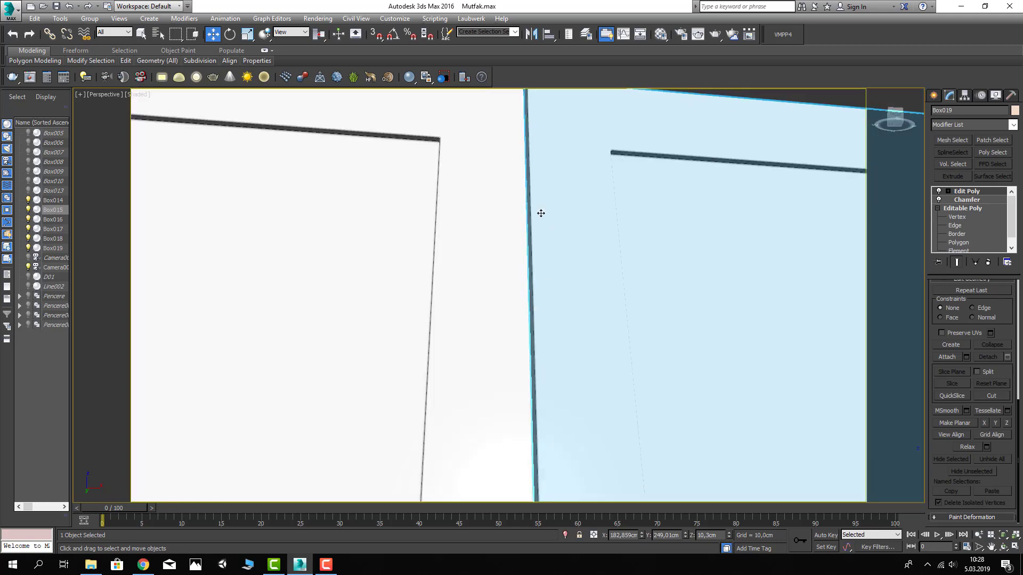
scroll(537, 210, "down", 2)
scroll(535, 208, "down", 1)
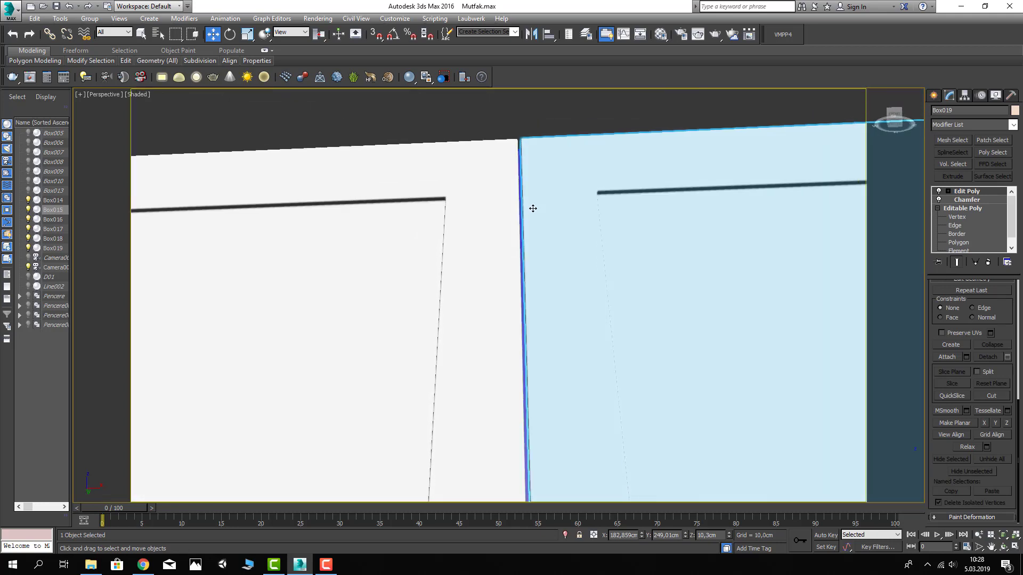
Nudge Box019 to X 182,691 cm with the Offset X spinner, then orbit out
right_click(219, 37)
left_click_drag(763, 207, 761, 203)
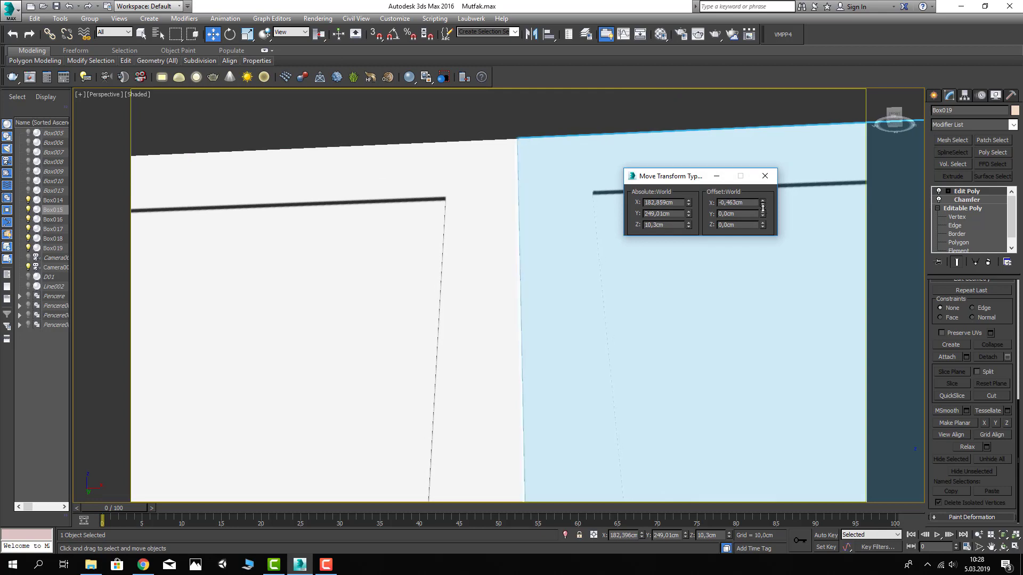
left_click(765, 175)
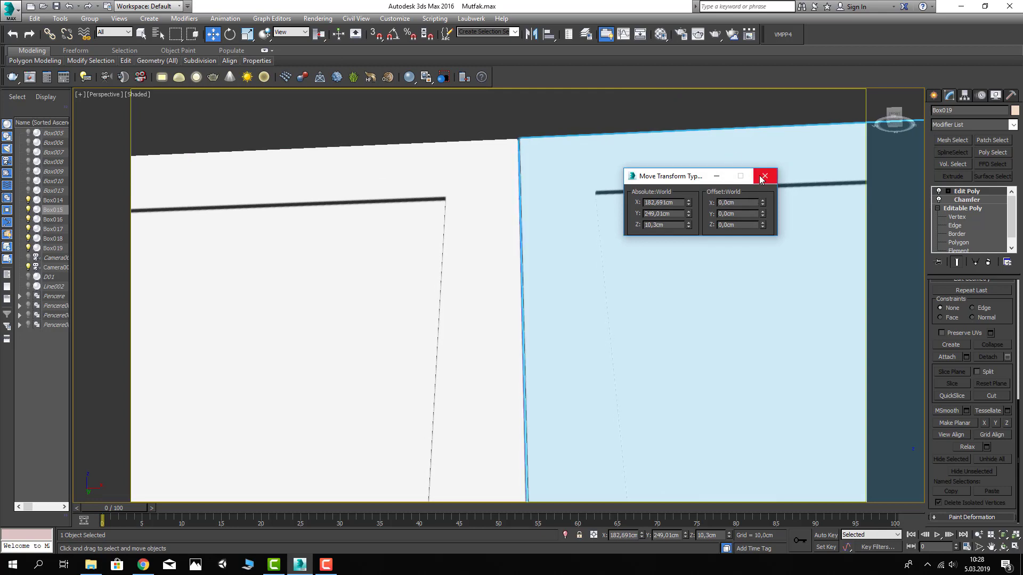
left_click(603, 113)
scroll(505, 189, "down", 4)
mouse_move(505, 188)
middle_mouse_down("alt")
mouse_move(540, 235)
mouse_move(555, 237)
middle_mouse_up("alt")
scroll(540, 235, "down", 4)
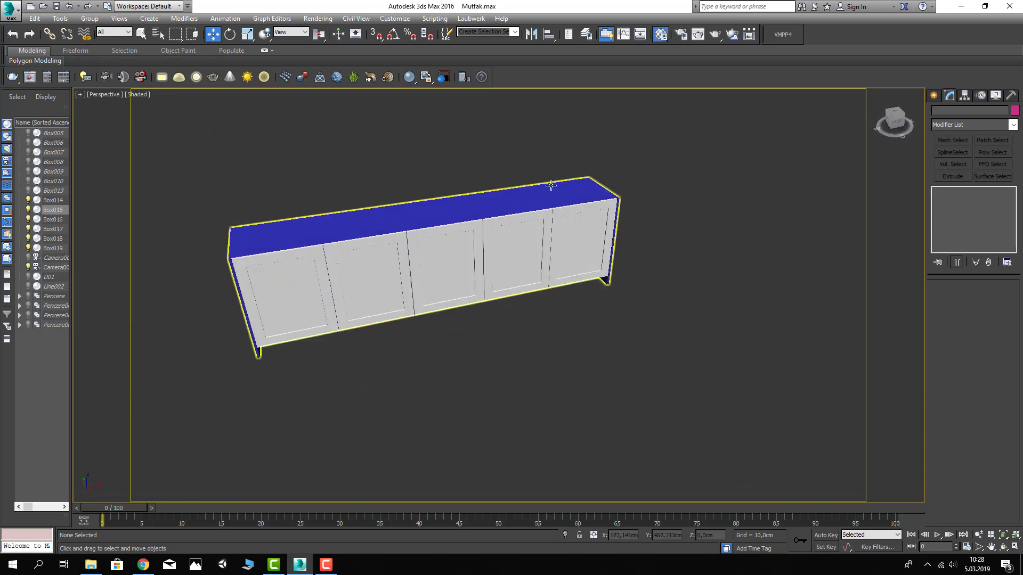
Open the material editor on the Lake sample and unhide all objects
key("m")
left_click(772, 99)
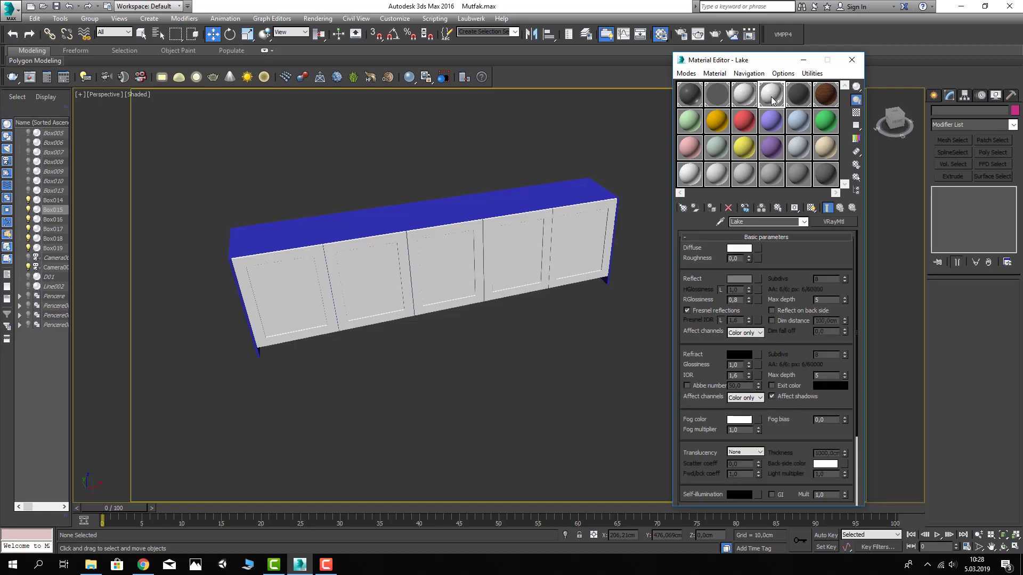
right_click(464, 175)
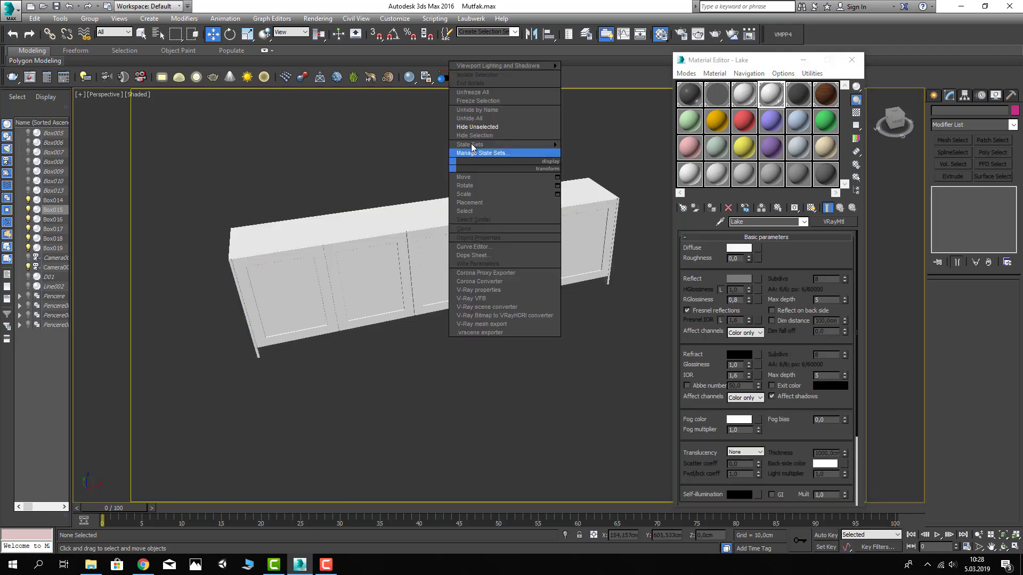
left_click(480, 123)
mouse_move(458, 222)
middle_mouse_down("alt")
mouse_move(484, 231)
mouse_move(542, 190)
mouse_move(551, 210)
middle_mouse_up("alt")
scroll(551, 210, "up", 3)
scroll(532, 209, "up", 3)
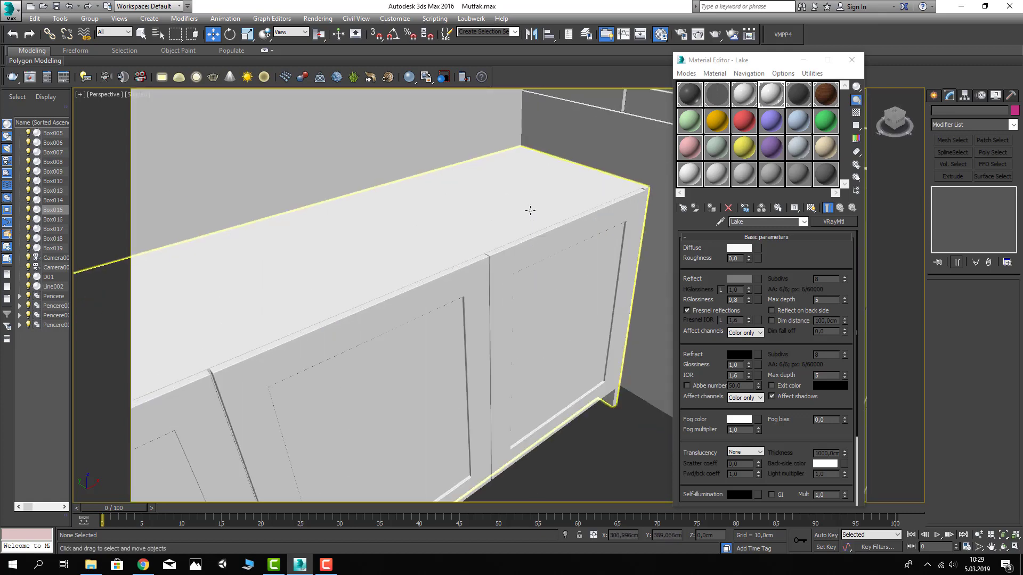
Select the cabinet body Box014 and start picking its top polygons
left_click(534, 209)
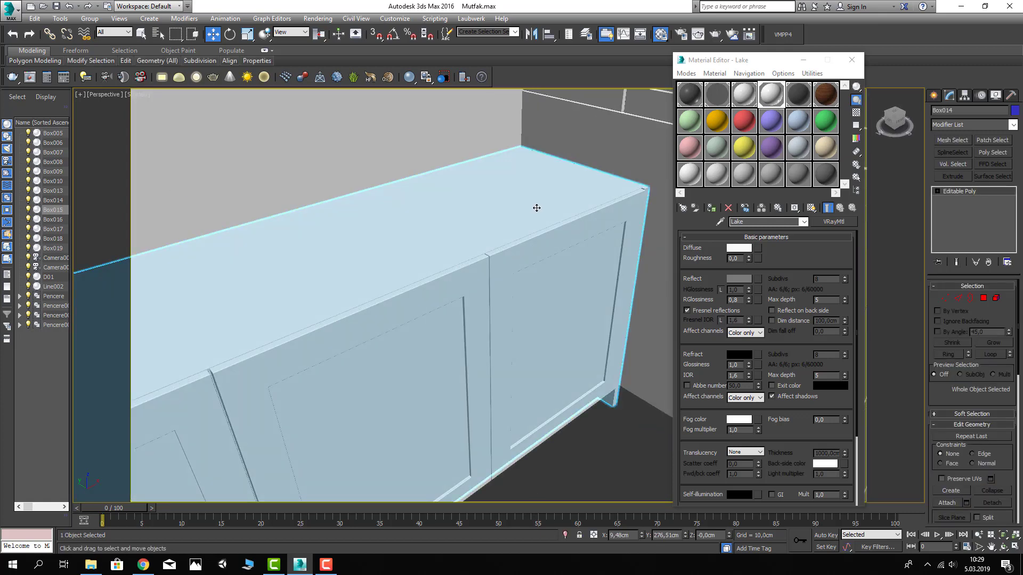
left_click(983, 298)
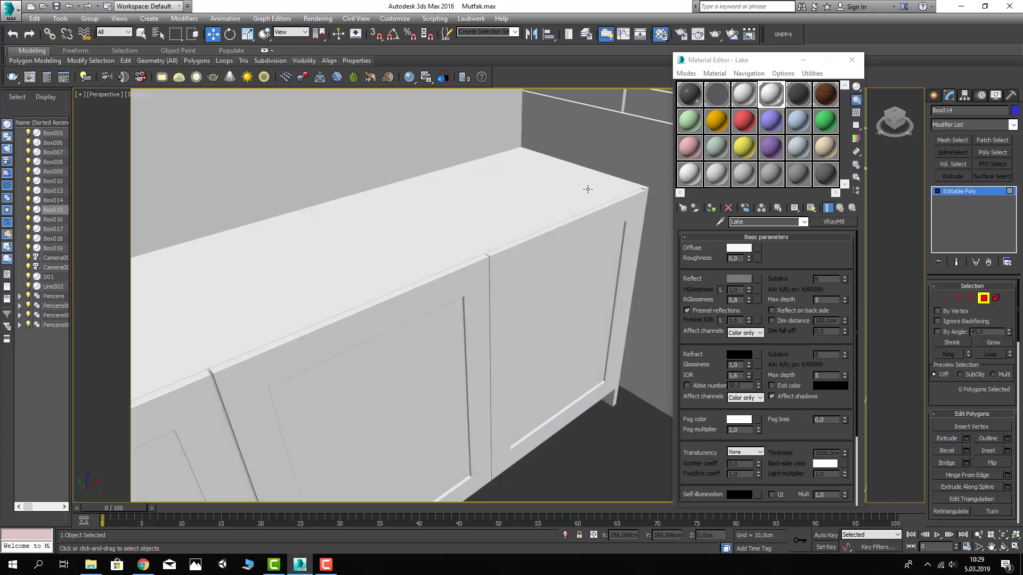
left_click(588, 190)
scroll(638, 188, "up", 2)
scroll(637, 188, "up", 3)
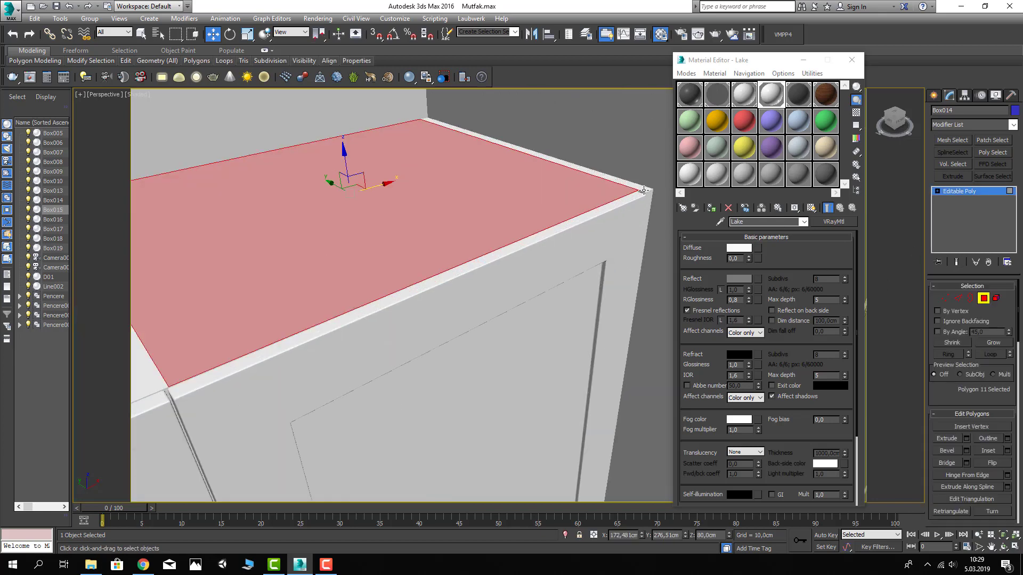
left_click(642, 189, "ctrl")
scroll(631, 185, "down", 3)
left_click(413, 250, "ctrl")
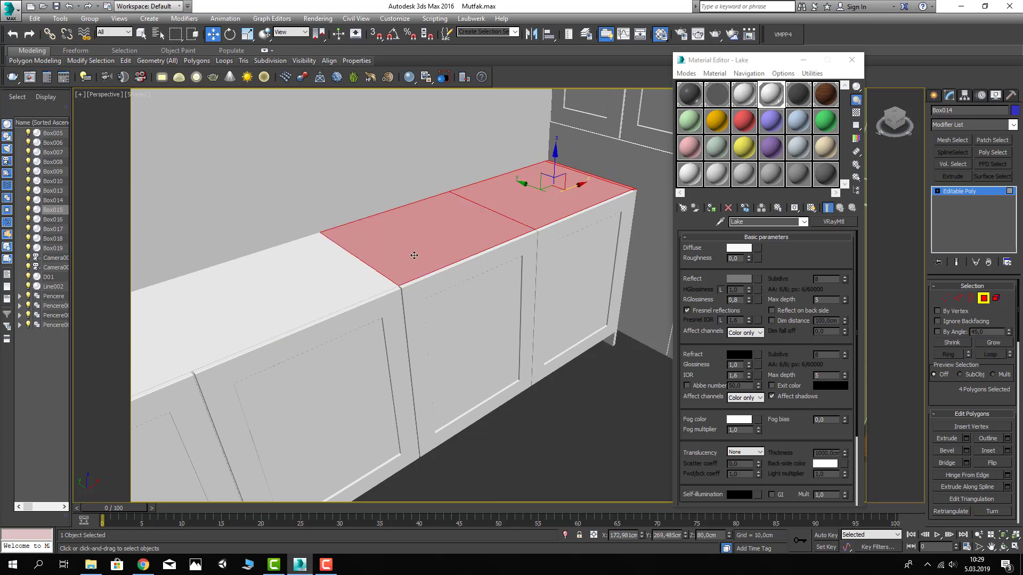
Add the remaining top polygons, including the thin left-end edge face
scroll(376, 263, "up", 2)
left_click(359, 276, "ctrl")
left_click(314, 285, "ctrl")
scroll(341, 298, "down", 2)
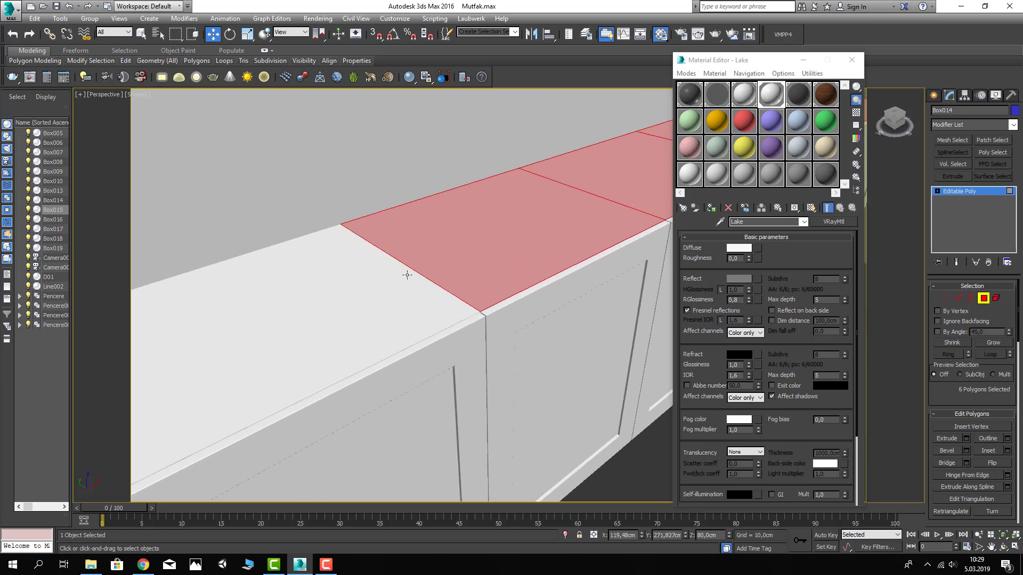
left_click(343, 305, "ctrl")
scroll(298, 334, "up", 2)
left_click(303, 339, "ctrl")
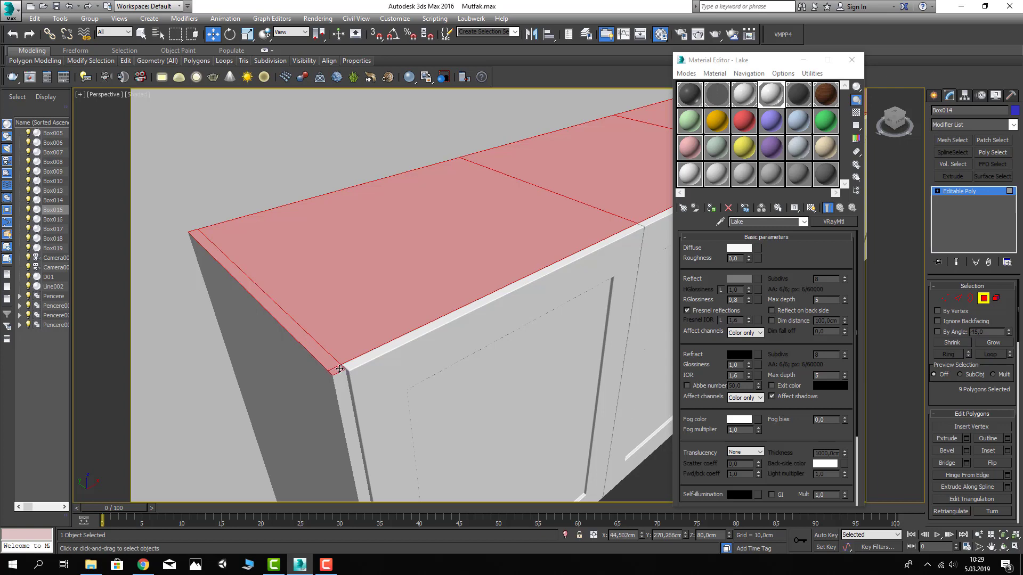
scroll(339, 369, "down", 2)
scroll(373, 330, "down", 2)
scroll(395, 338, "up", 1)
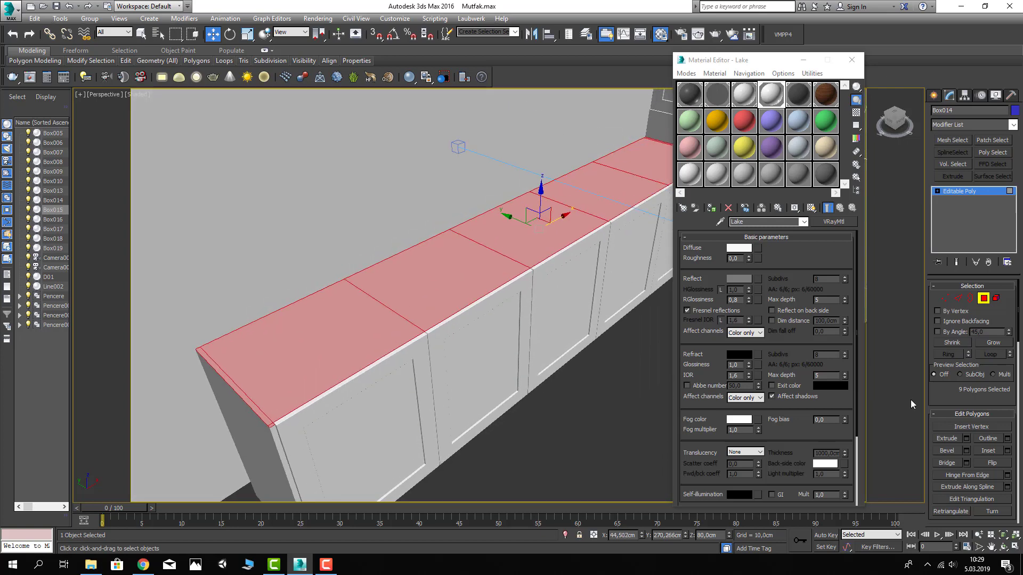
Extrude the selected top polygons with a height of 4 cm
left_click(968, 438)
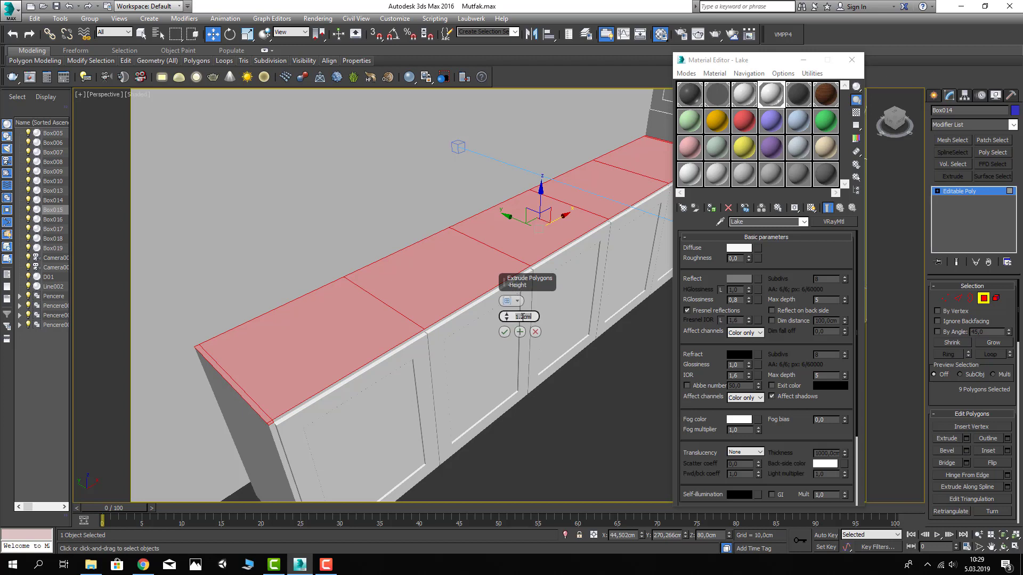
type("5")
key("Return")
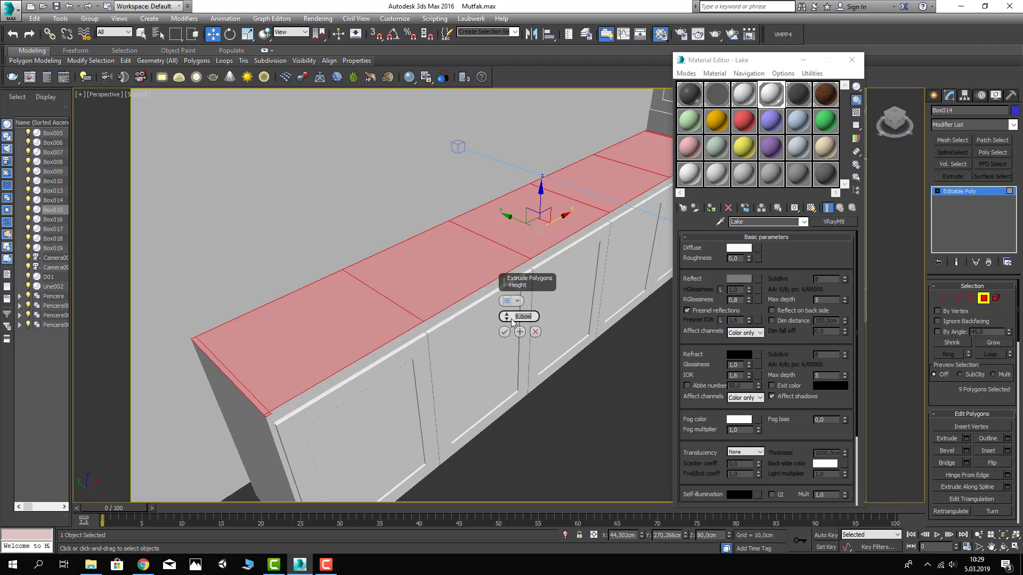
type("4")
key("Return")
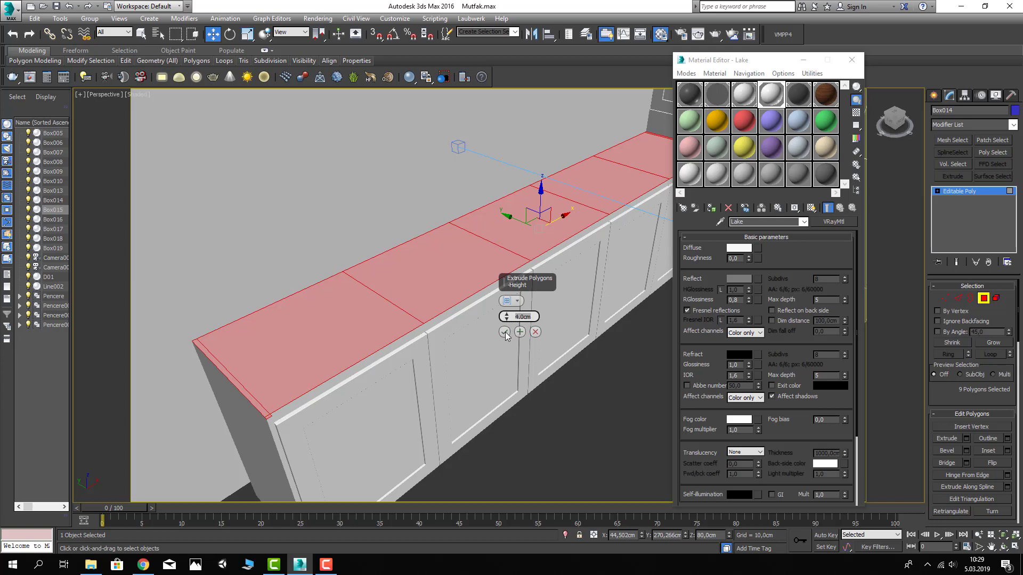
left_click(504, 333)
Close the material editor, clear the selection and orbit to a frontal view
left_click(851, 60)
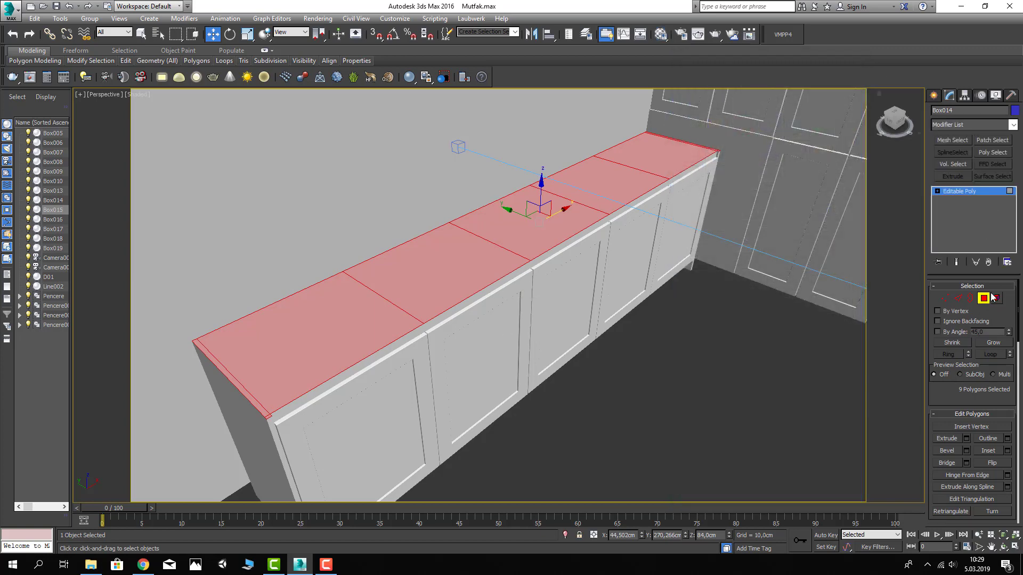
left_click(648, 393)
mouse_move(649, 393)
middle_mouse_down("alt")
mouse_move(616, 360)
mouse_move(593, 360)
mouse_move(604, 382)
mouse_move(619, 373)
mouse_move(643, 320)
mouse_move(427, 313)
middle_mouse_up("alt")
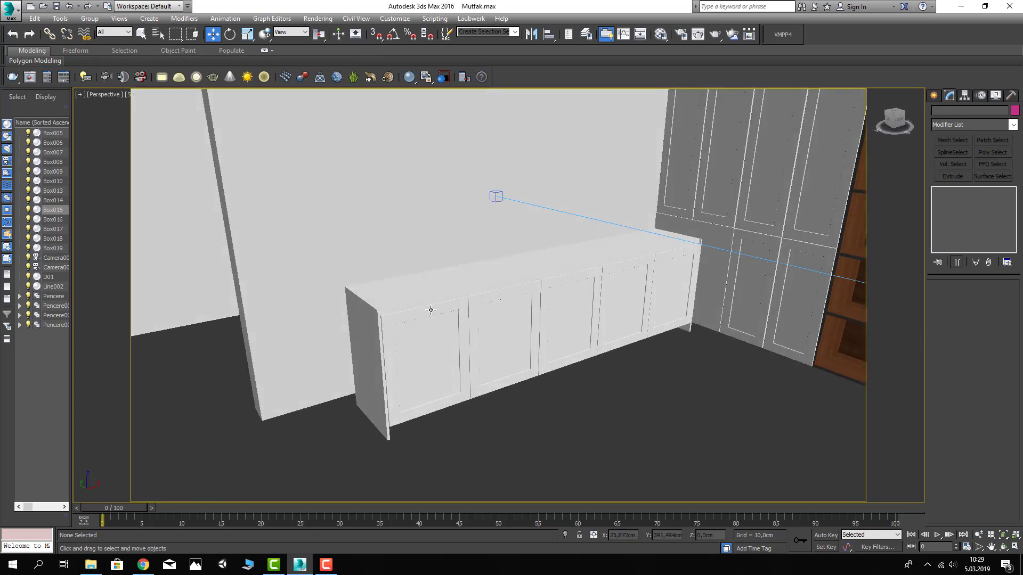
Isolate the cabinet body by hiding all other objects
left_click(427, 285)
left_click(934, 94)
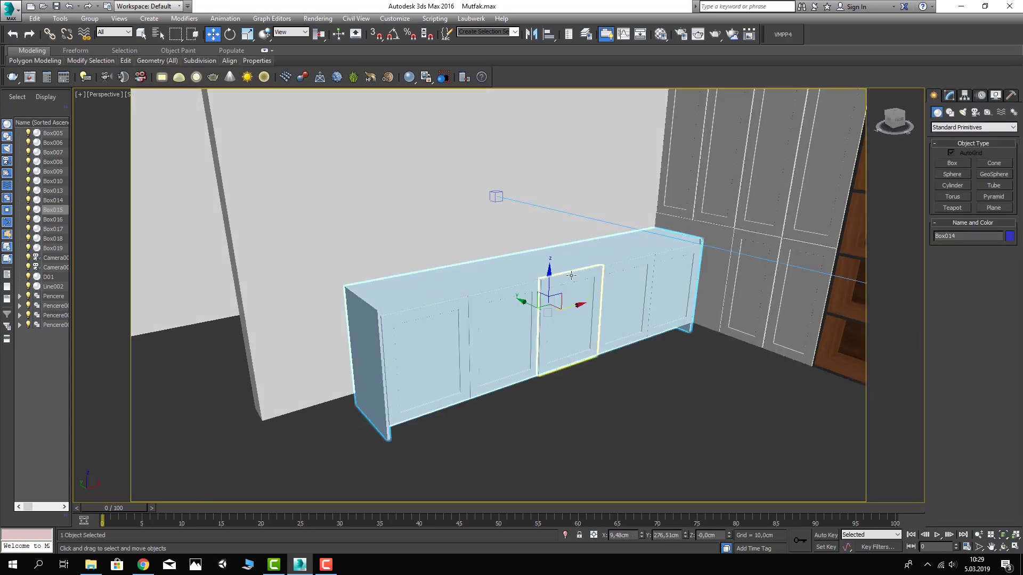
middle_click_drag(564, 298, 582, 259, "alt")
right_click(582, 259)
left_click(609, 169)
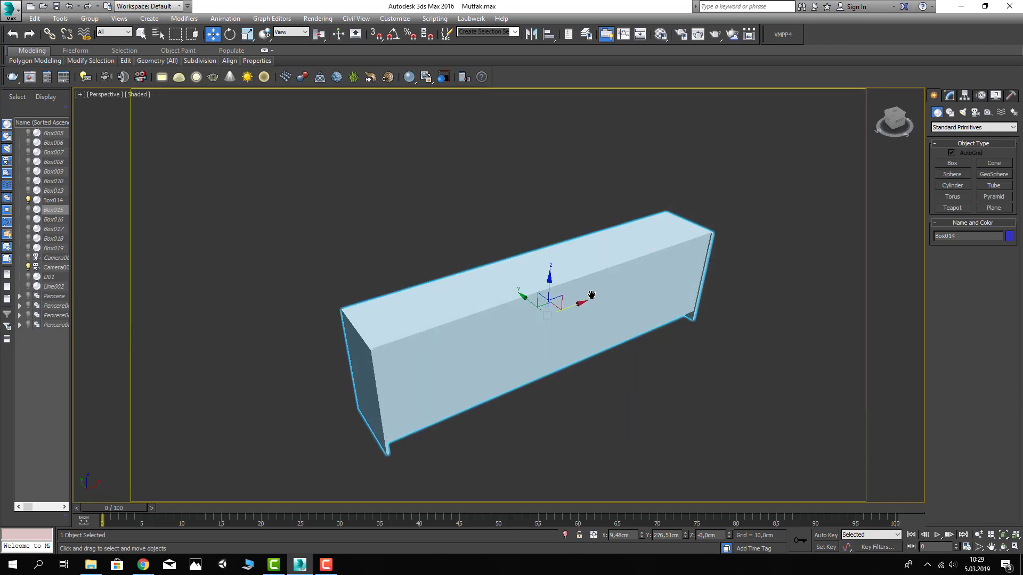
Draw a rectangle snapped across the cabinet's top corners with 3D snap on
left_click(950, 112)
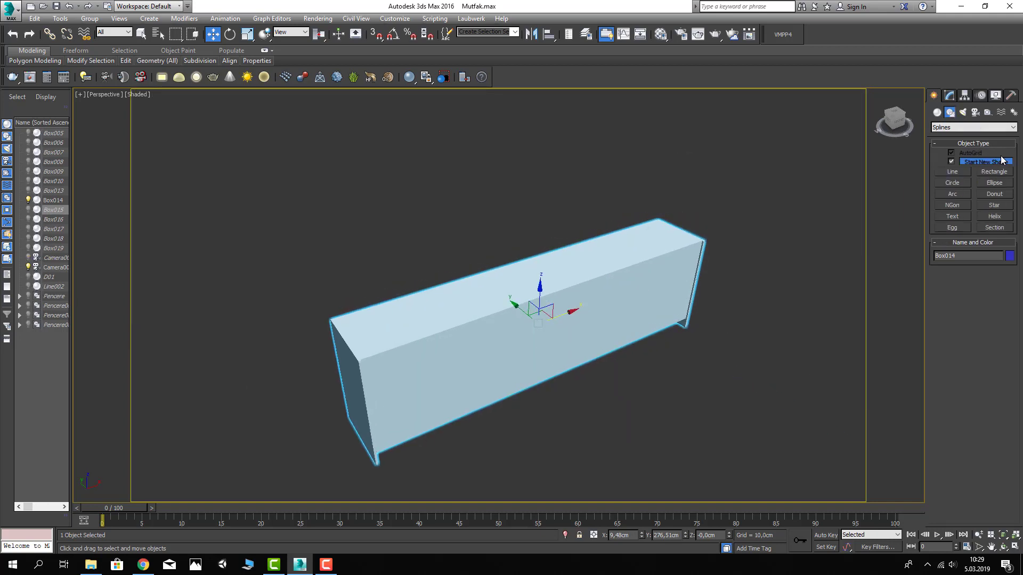
left_click(994, 171)
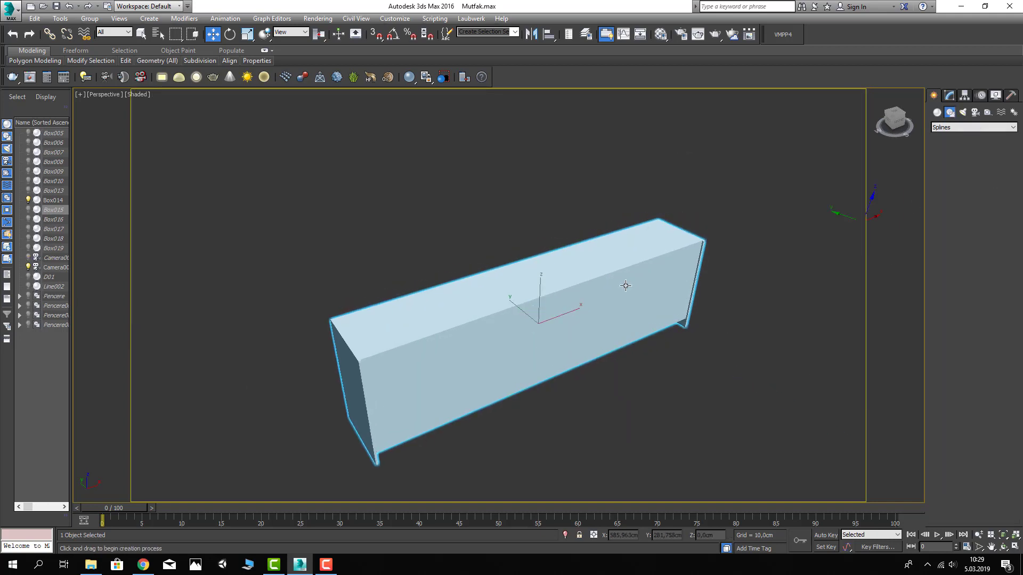
left_click(372, 34)
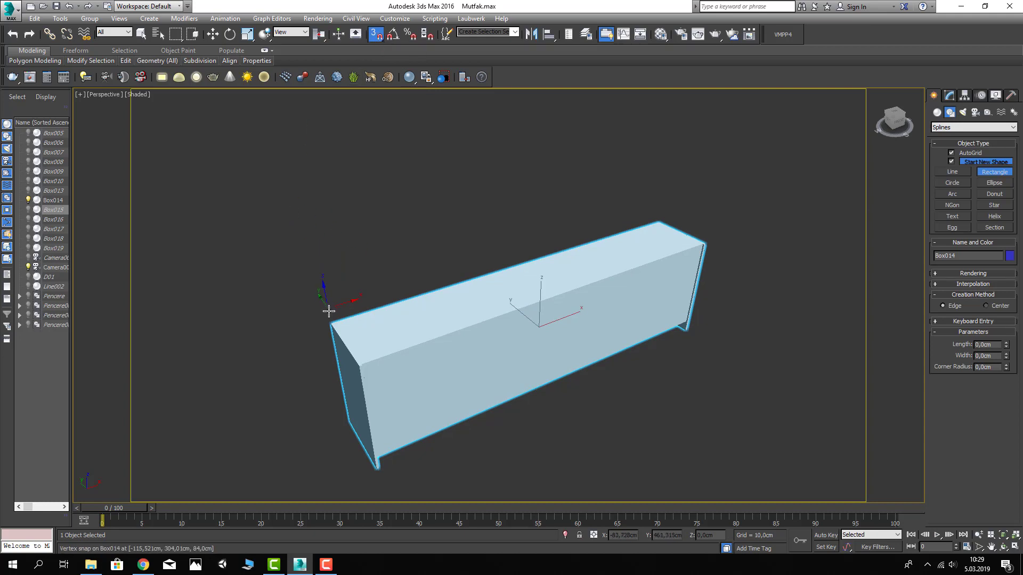
left_click_drag(331, 322, 714, 243)
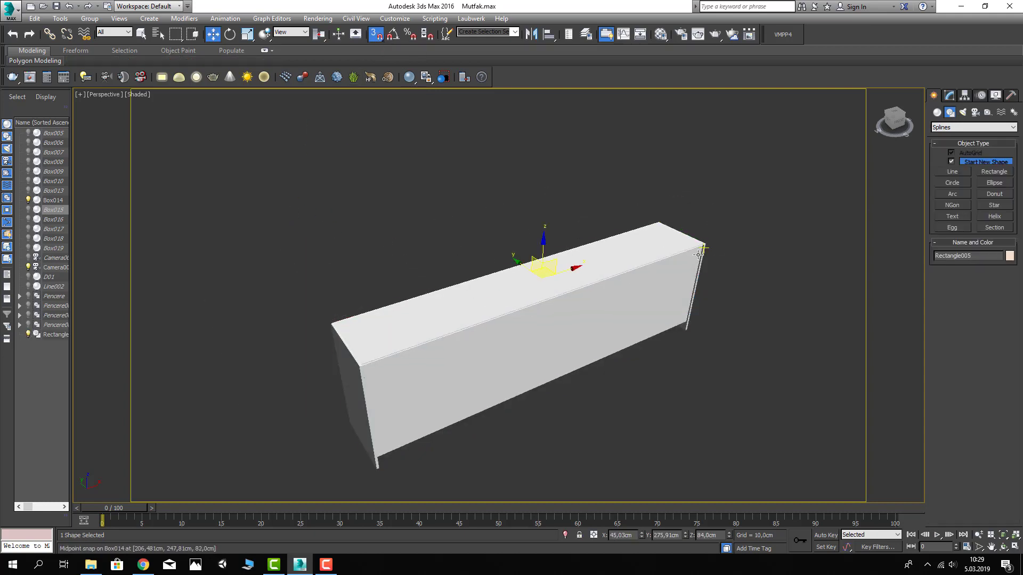
scroll(689, 252, "up", 3)
scroll(689, 251, "up", 3)
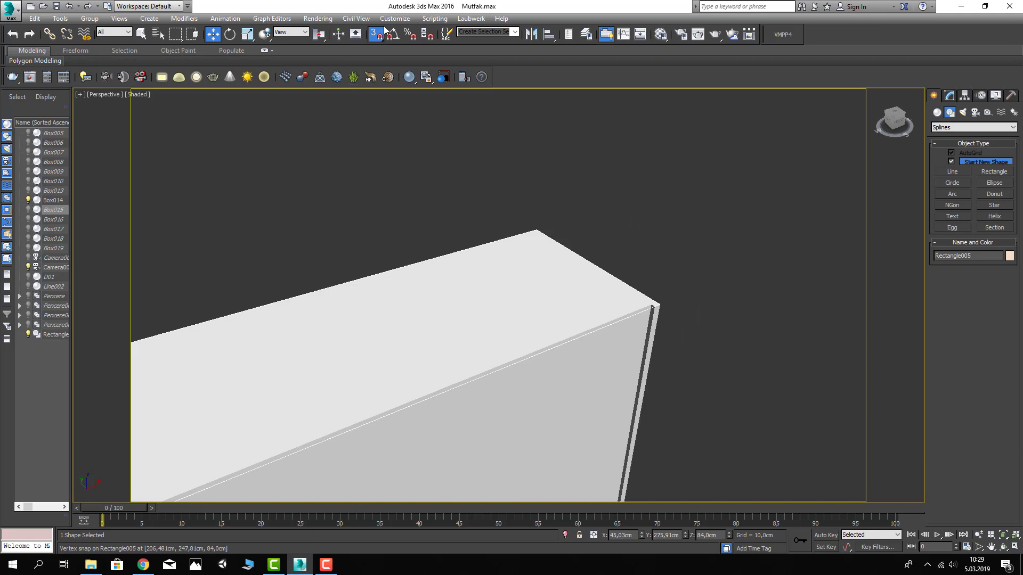
right_click(213, 36)
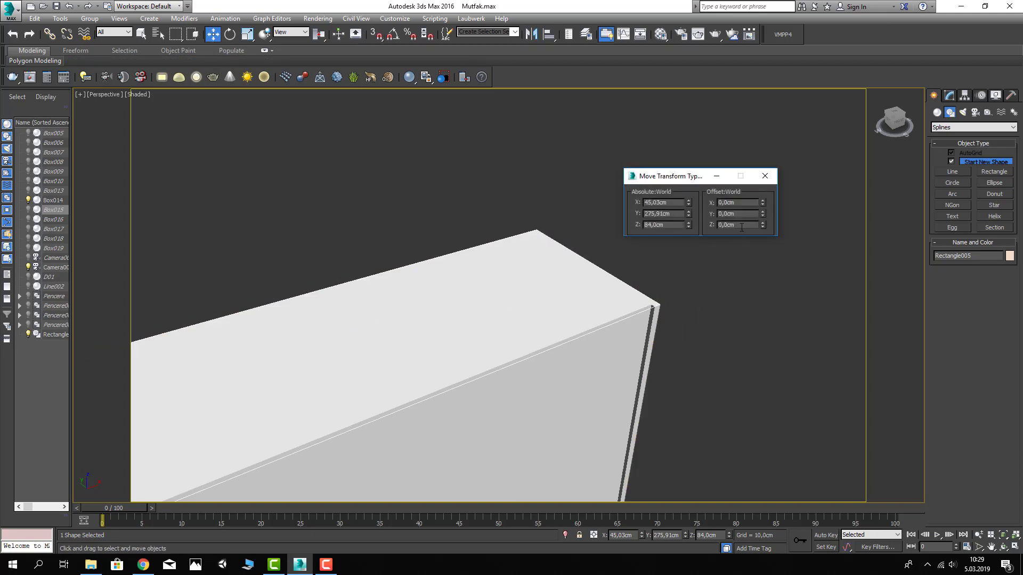
left_click(766, 178)
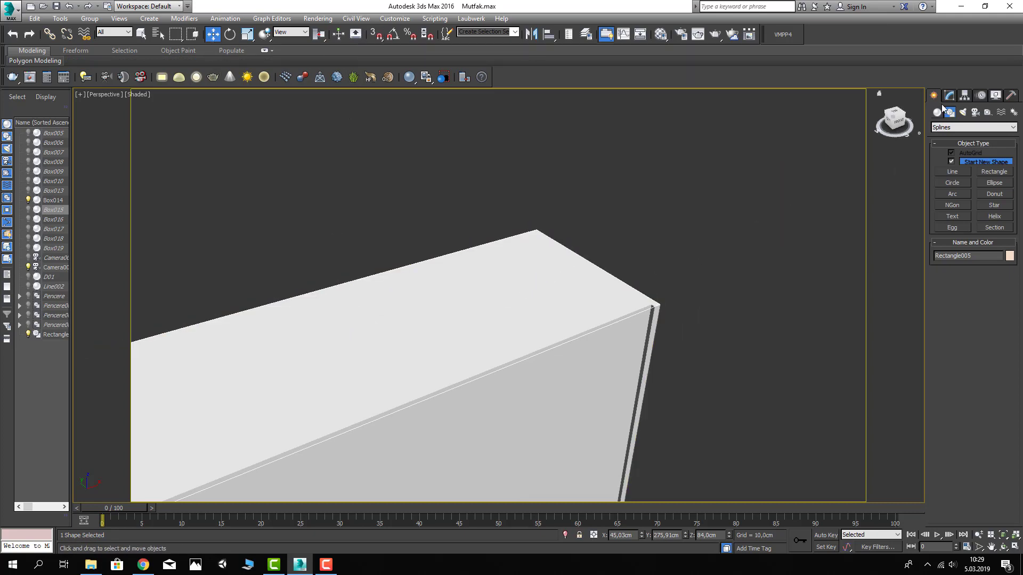
Convert the rectangle to an editable spline
left_click(965, 95)
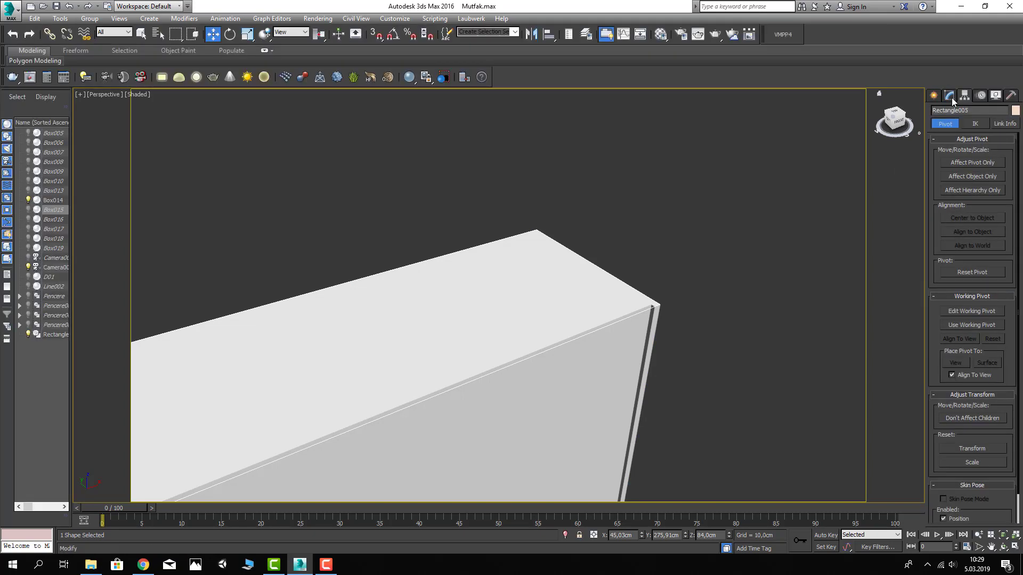
left_click(949, 96)
right_click(962, 194)
left_click(956, 381)
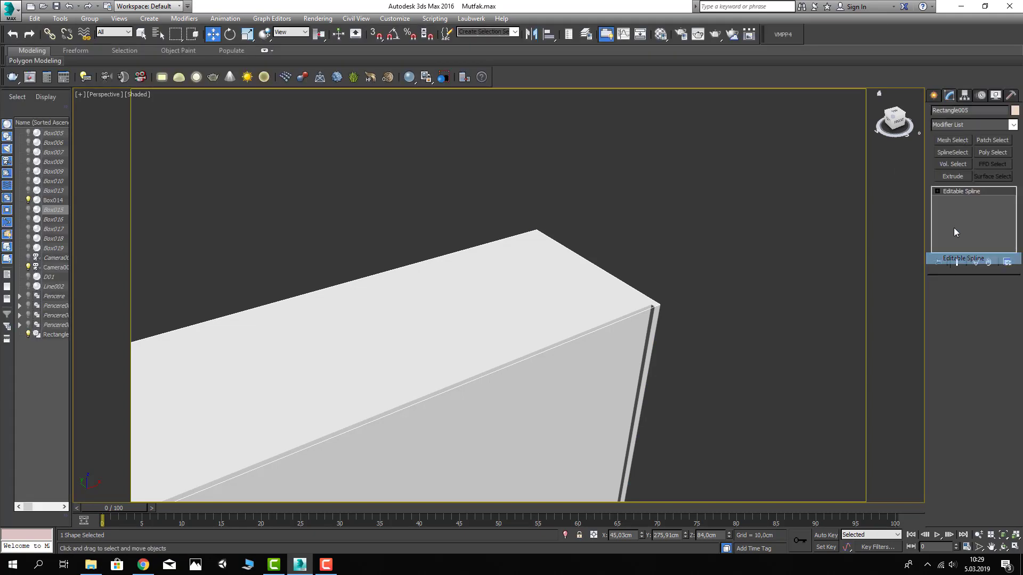
left_click(957, 199)
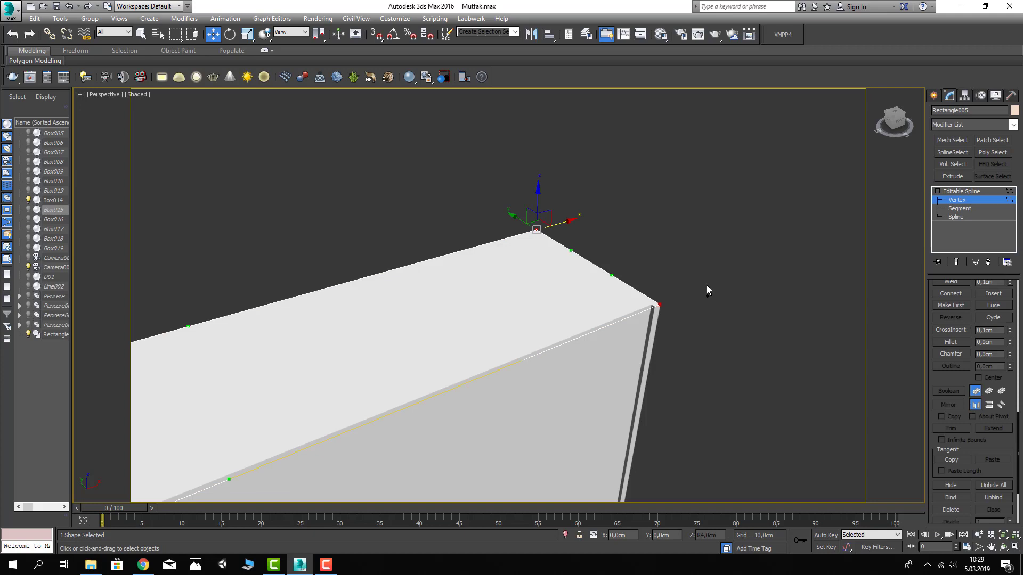
right_click(673, 286)
left_click(703, 245)
Select the outline's top vertices and check their positions in the Move Transform Type-In
left_click(658, 305)
scroll(658, 305, "down", 5)
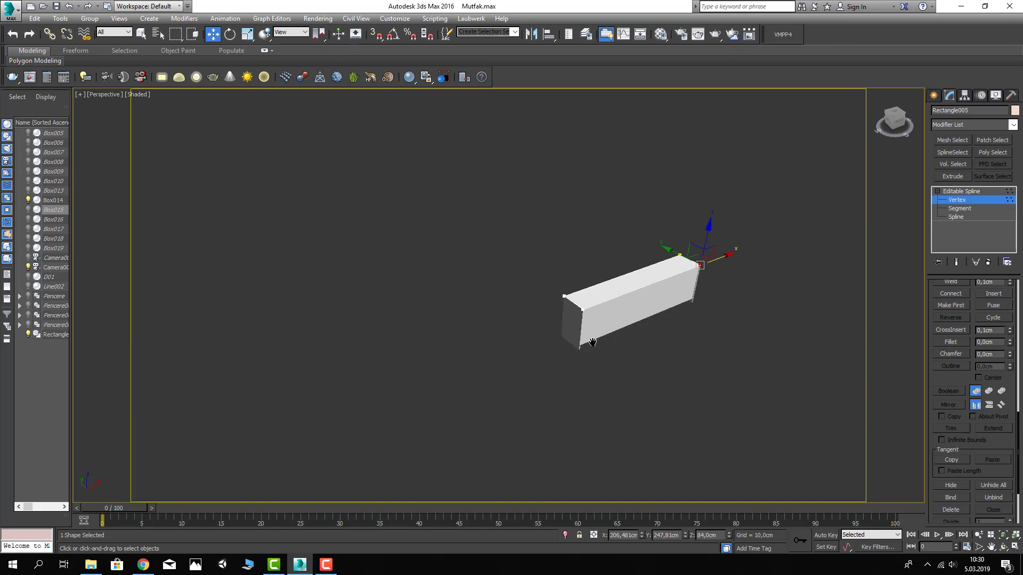
middle_click_drag(660, 298, 601, 273, "alt")
left_click(610, 272)
middle_click_drag(675, 337, 776, 406, "alt")
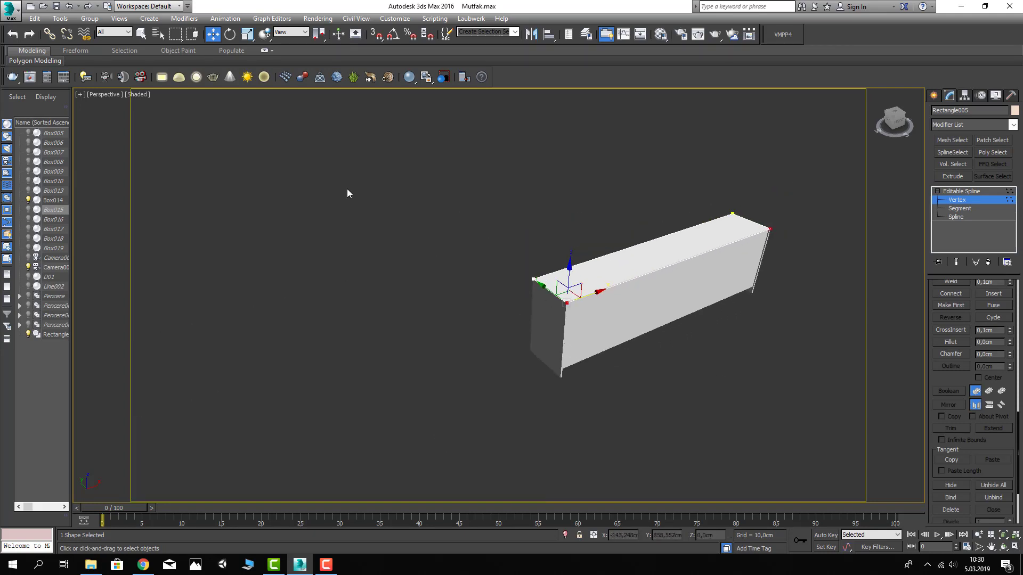
right_click(213, 35)
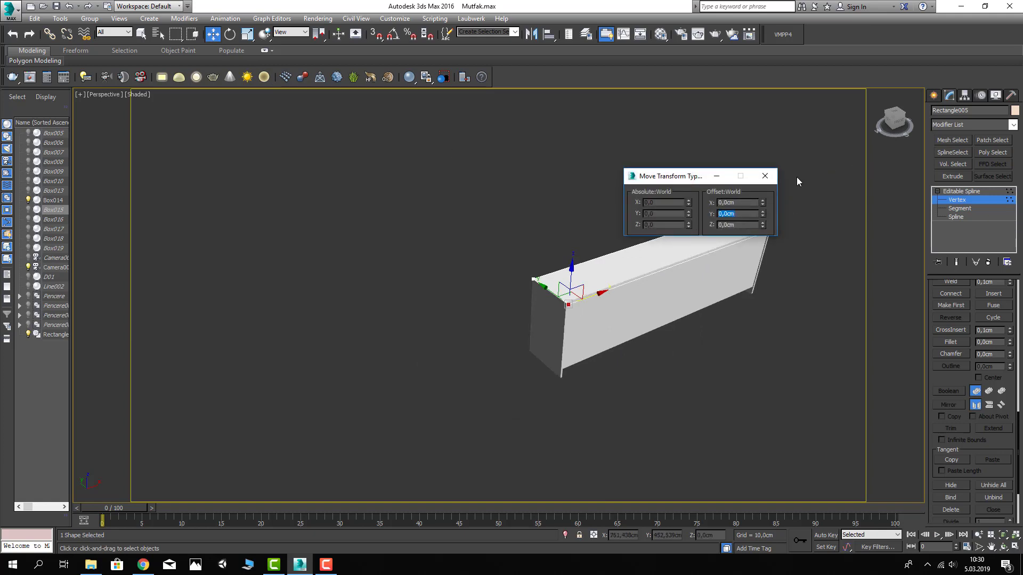
left_click(774, 178)
Leave Vertex level and apply an Extrude modifier to Rectangle005
key("1")
middle_click_drag(815, 222, 837, 229, "alt")
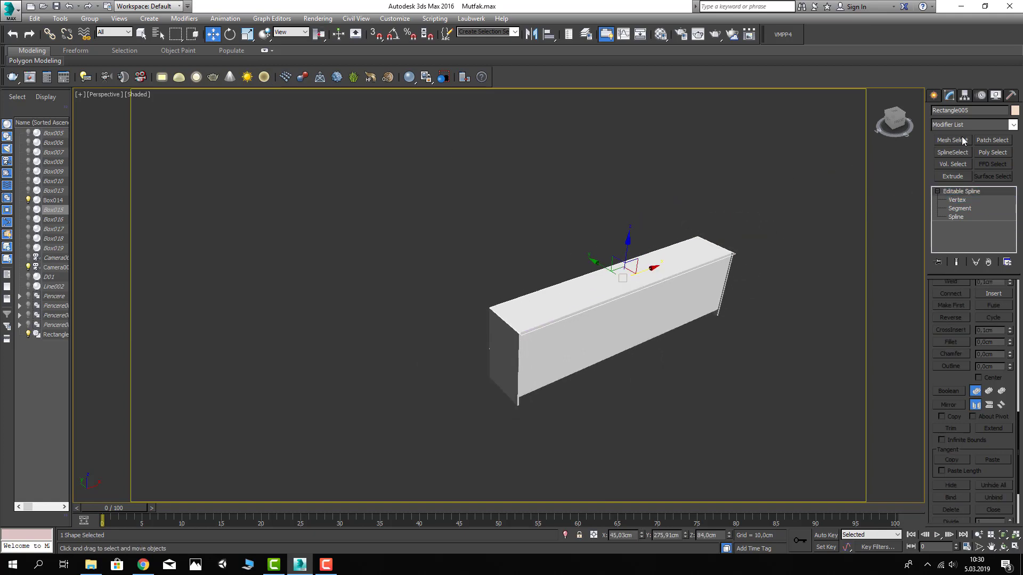
left_click(970, 124)
scroll(968, 157, "down", 5)
left_click(959, 175)
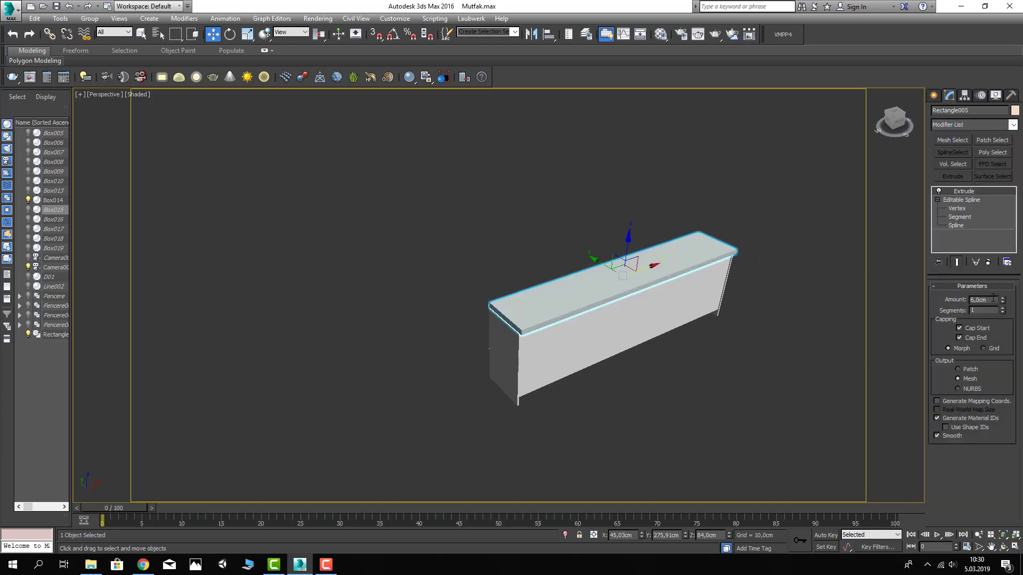
Set the slab's extrusion Amount to 4 cm and frame it in view
type("3")
key("Return")
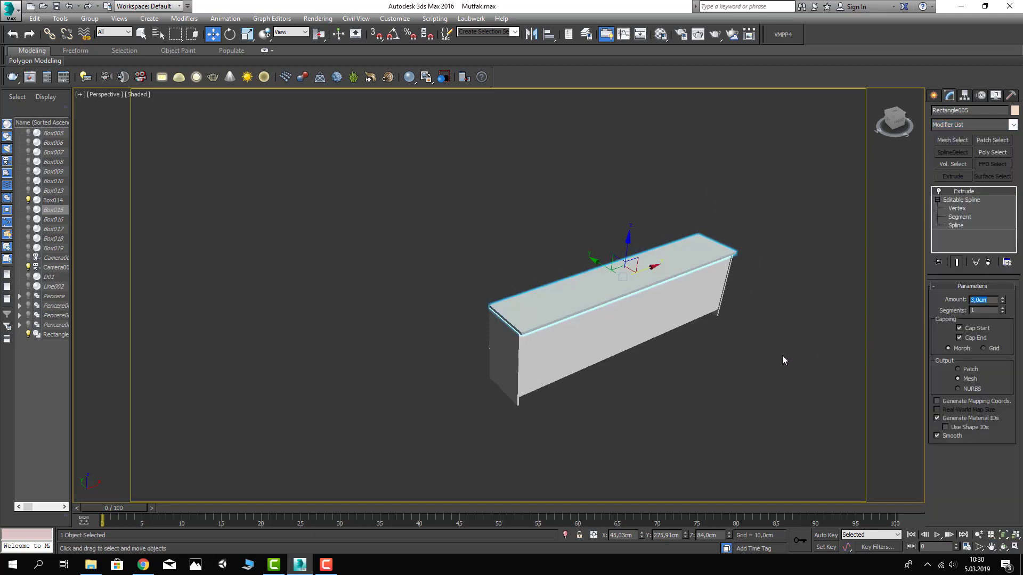
mouse_move(782, 356)
middle_mouse_down("alt")
mouse_move(639, 336)
mouse_move(624, 357)
middle_mouse_up("alt")
type("4")
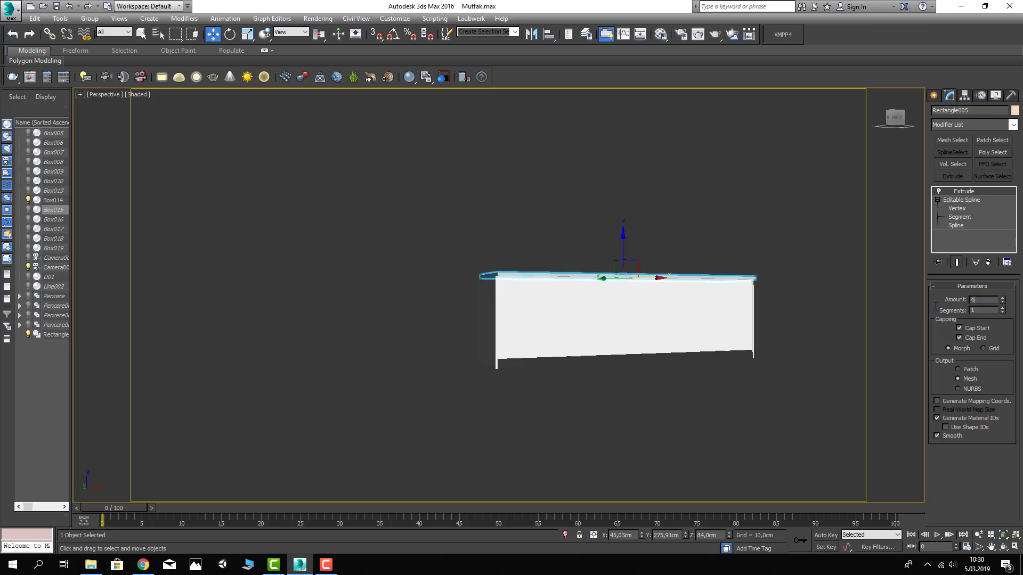
key("Return")
middle_click_drag(648, 247, 676, 279, "alt")
scroll(760, 269, "up", 5)
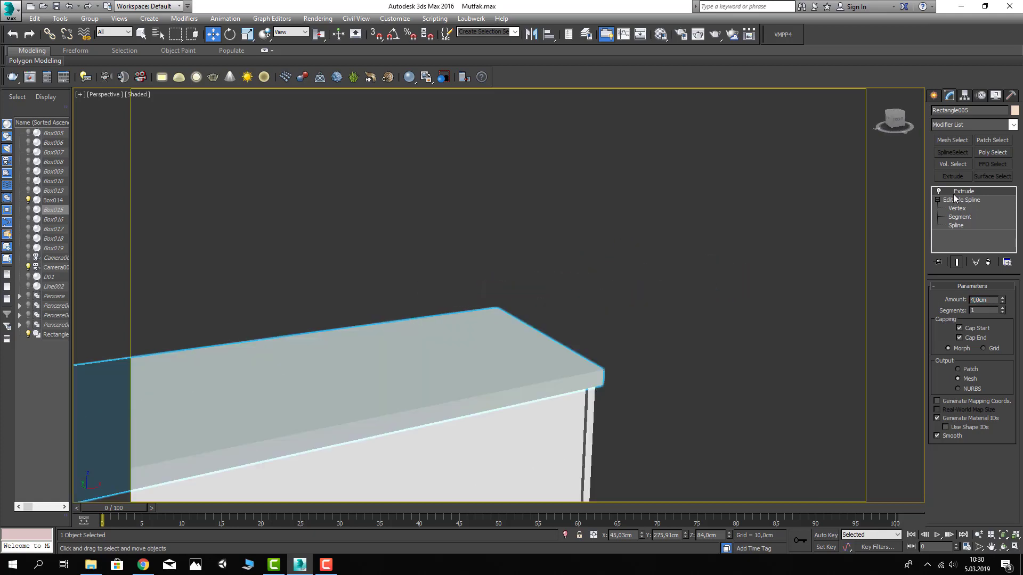
key("z")
Add a Chamfer modifier with a 0,5 cm Amount to the slab
left_click(946, 127)
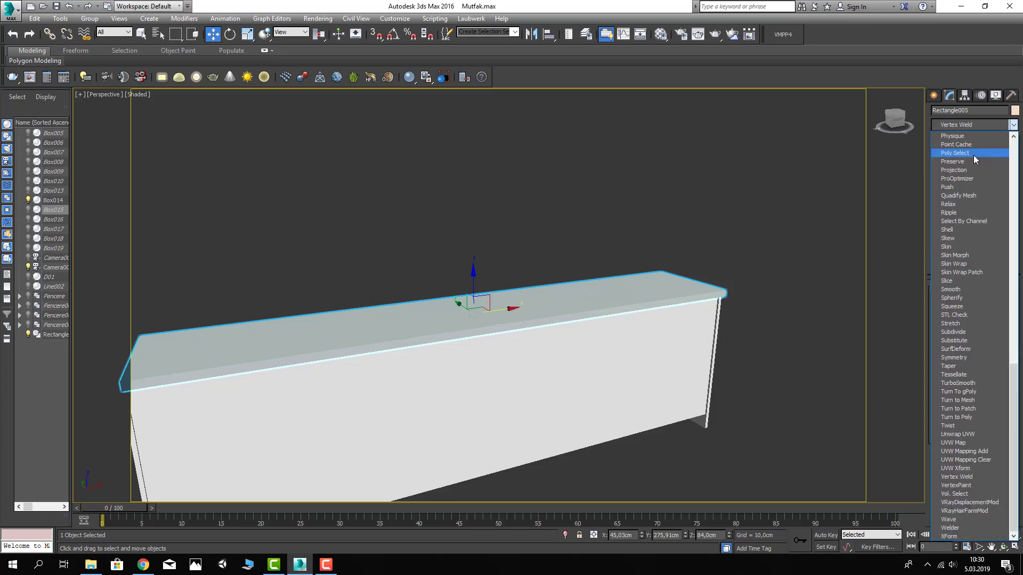
key("v")
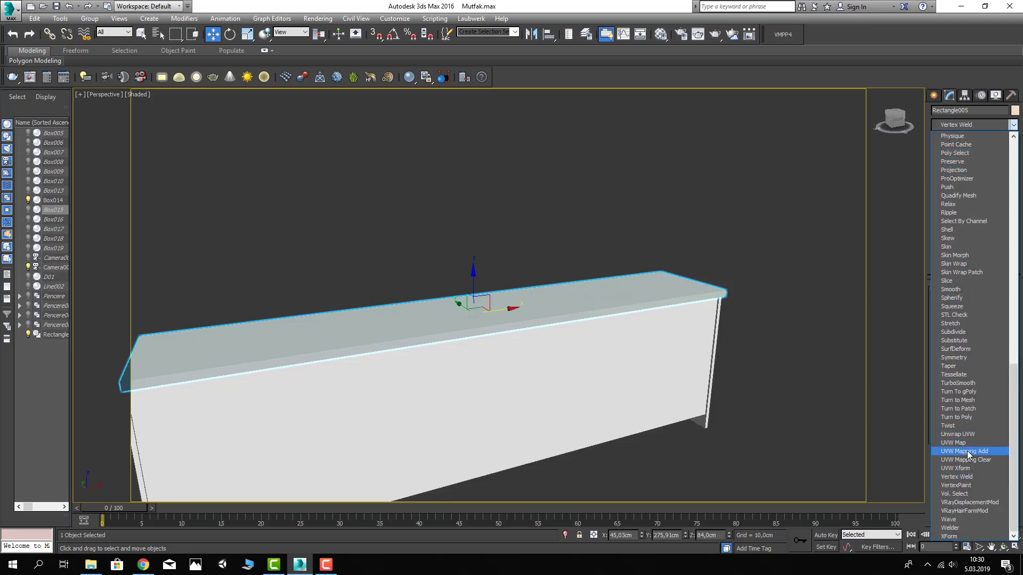
scroll(979, 405, "up", 10)
key("c")
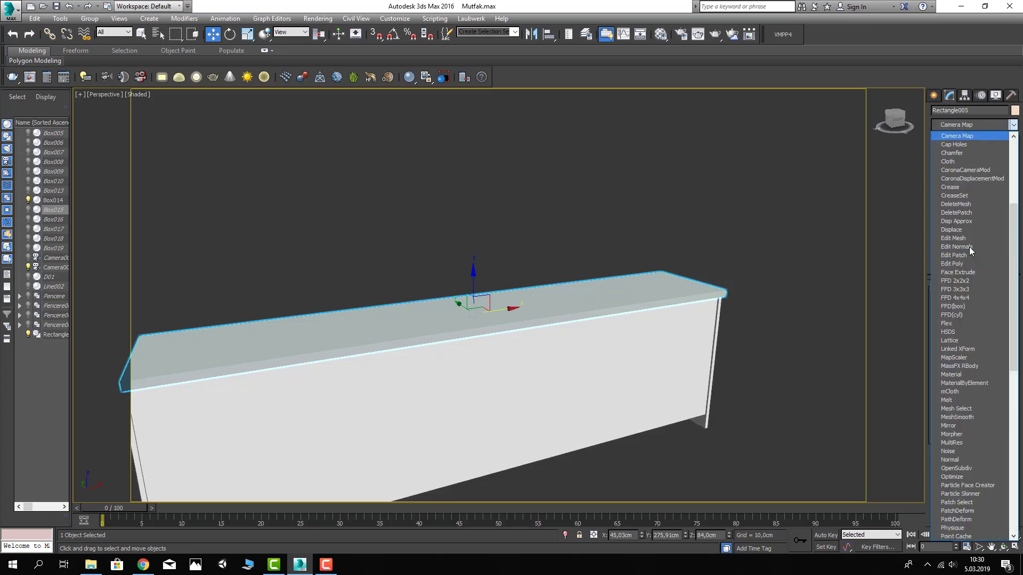
key("c")
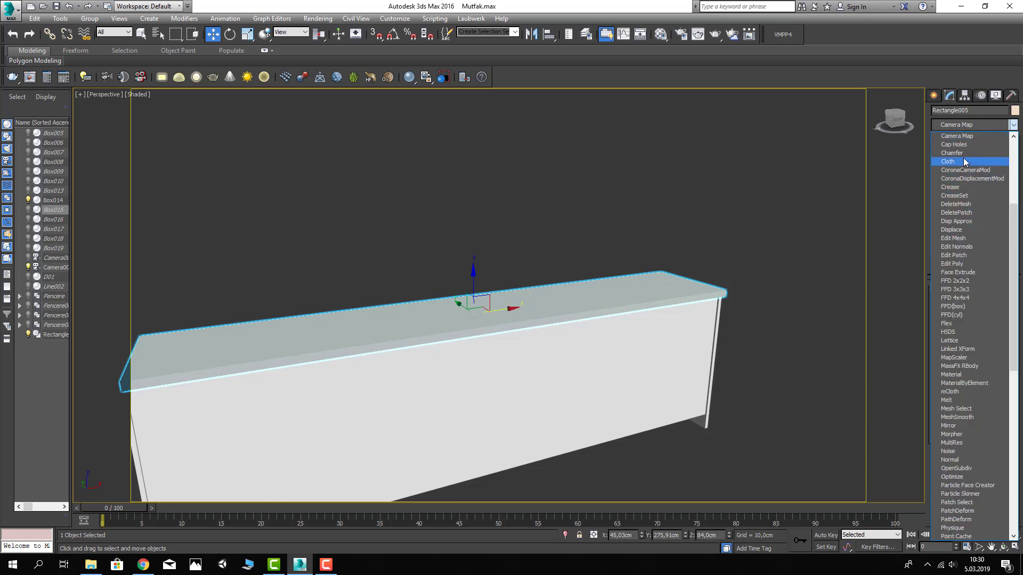
left_click(954, 162)
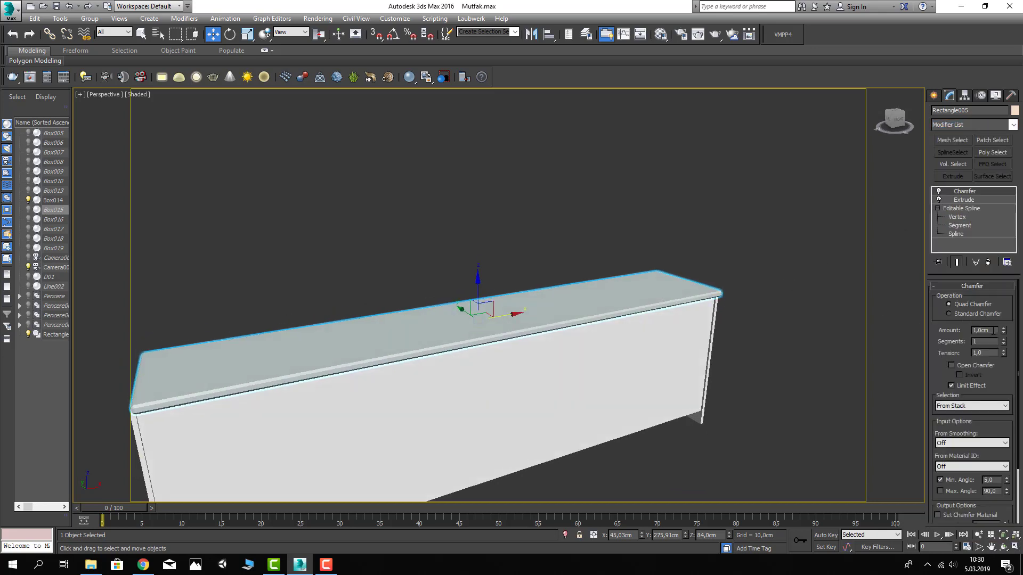
type("0,5")
key("Return")
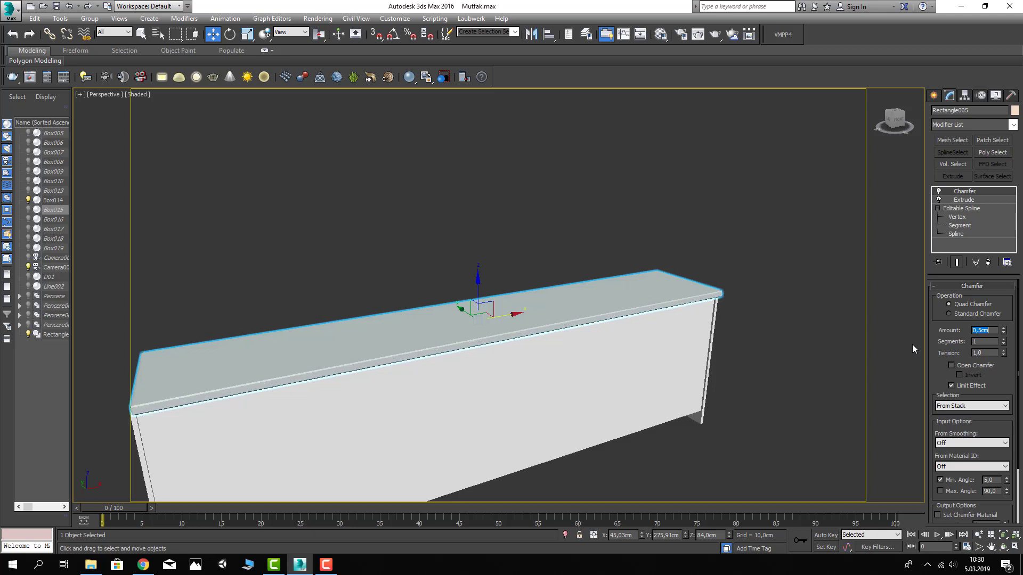
Zoom in to inspect the countertop's chamfered edge
scroll(743, 285, "up", 5)
scroll(732, 309, "down", 5)
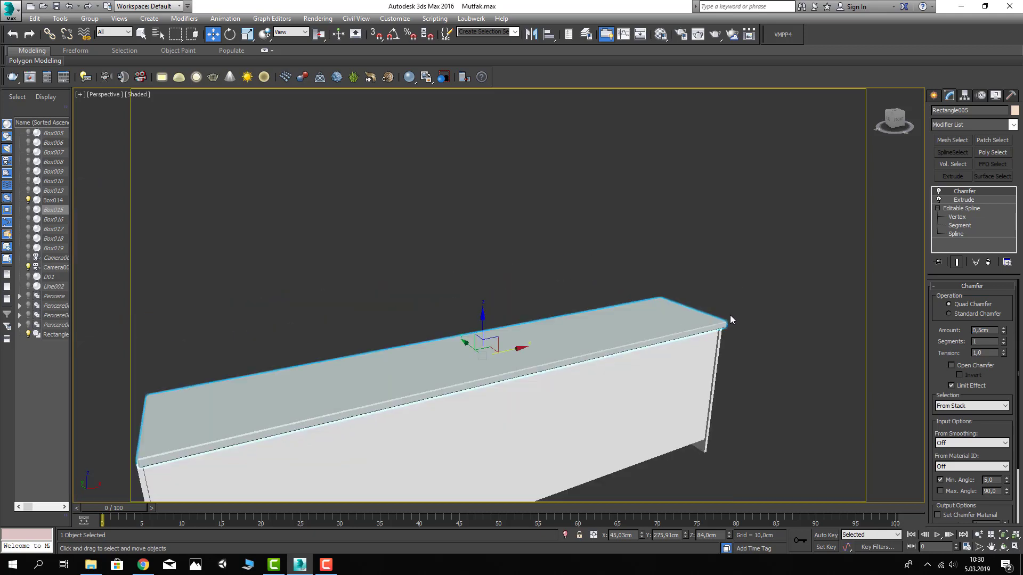
left_click(976, 535)
mouse_move(753, 333)
left_mouse_down()
mouse_move(732, 336)
mouse_move(714, 314)
mouse_move(618, 345)
mouse_move(692, 360)
left_mouse_up()
right_click(694, 359)
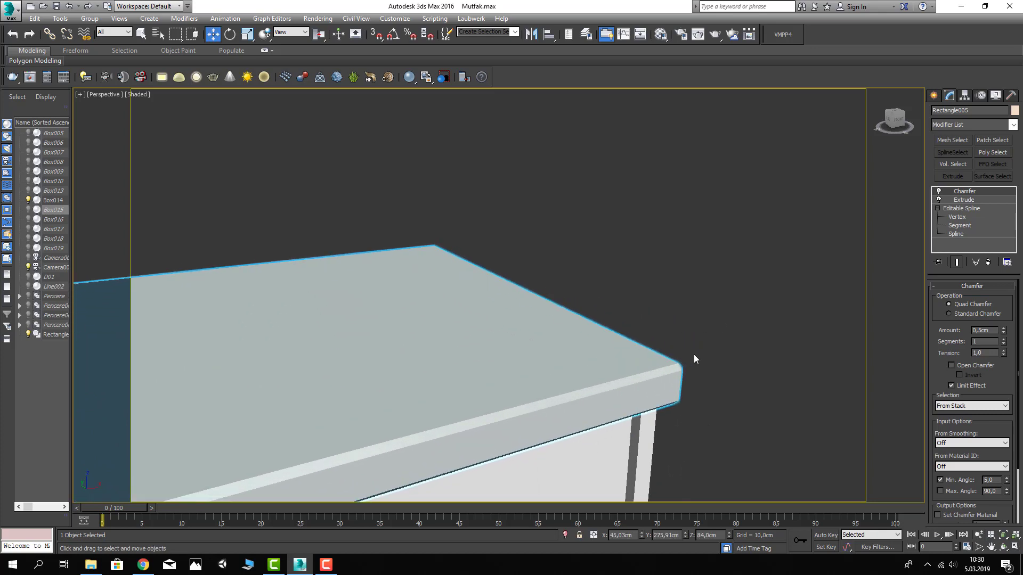
Add a 9 cm inner outline to the rectangle at Spline level
left_click(955, 234)
left_click(667, 395)
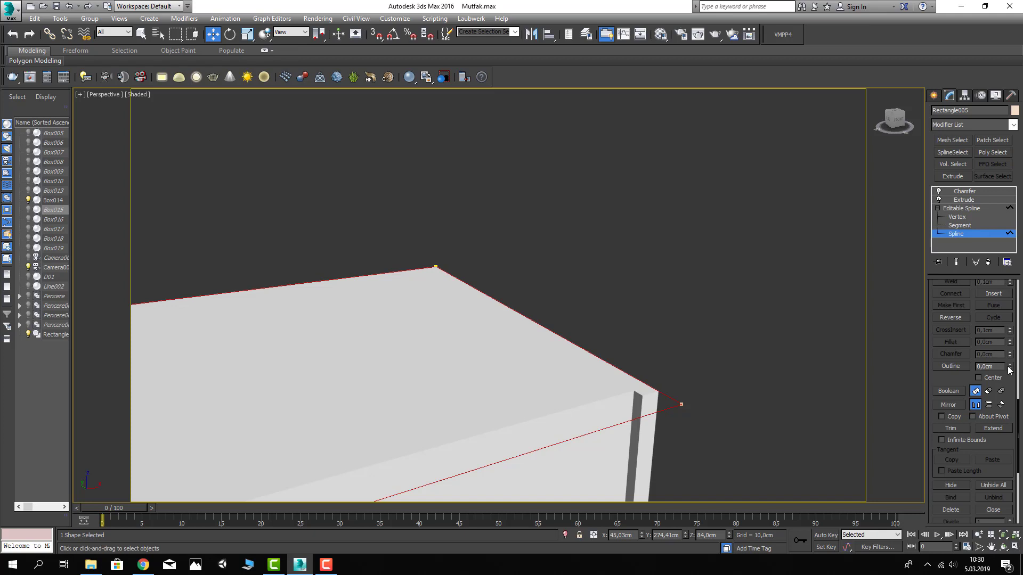
left_click_drag(1009, 368, 1009, 361)
scroll(825, 319, "down", 5)
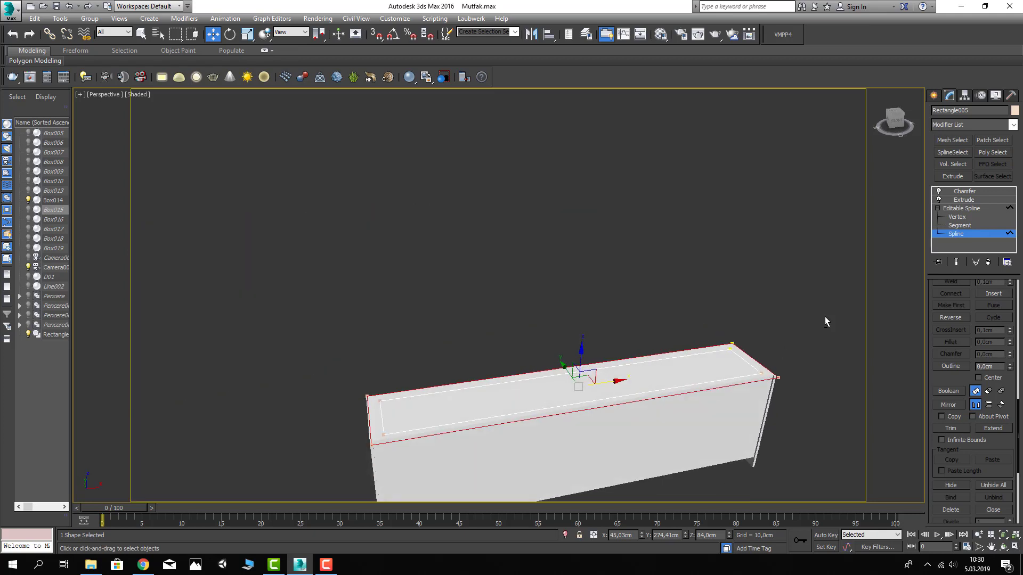
Move the inner outline's vertices to form the sink opening near the right end
left_click(953, 216)
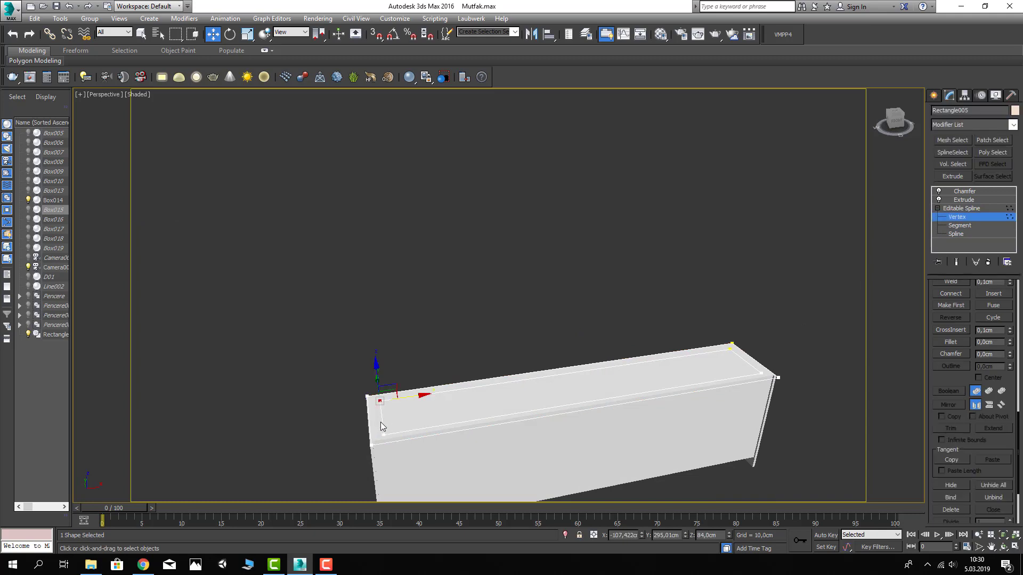
left_click_drag(375, 421, 394, 434)
left_click_drag(414, 401, 682, 385)
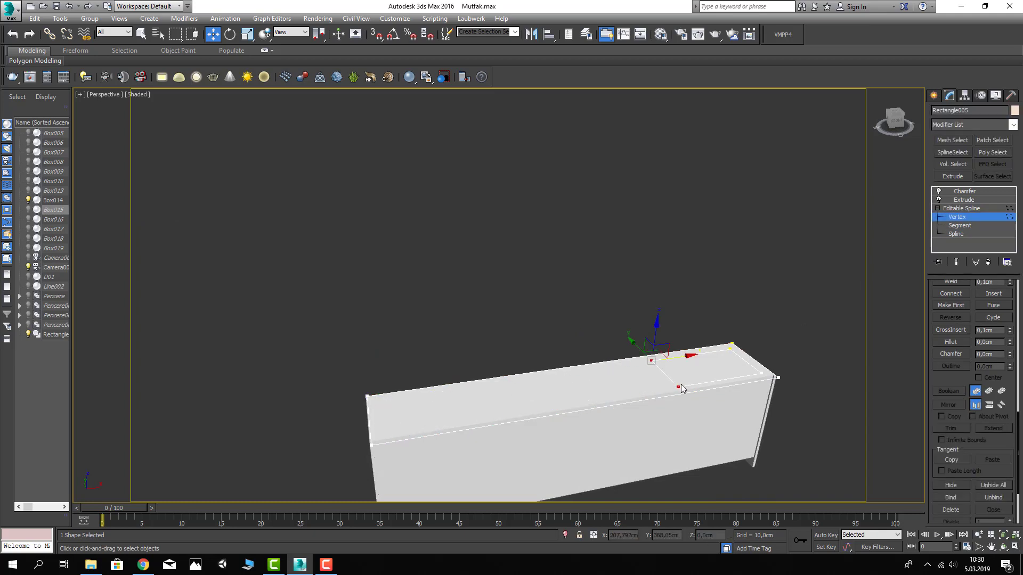
middle_click_drag(744, 370, 671, 373)
mouse_move(657, 353)
left_mouse_down()
mouse_move(693, 379)
mouse_move(693, 349)
mouse_move(682, 350)
left_mouse_up()
left_click_drag(626, 406, 626, 406)
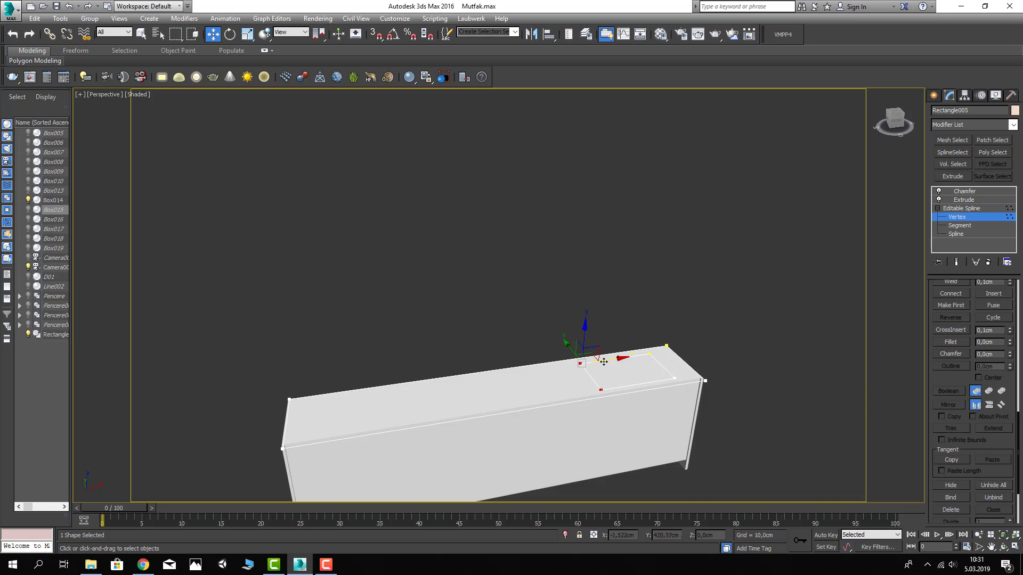
left_click_drag(604, 362, 600, 363)
Set the countertop's Chamfer Tension to 0,5
left_click(962, 208)
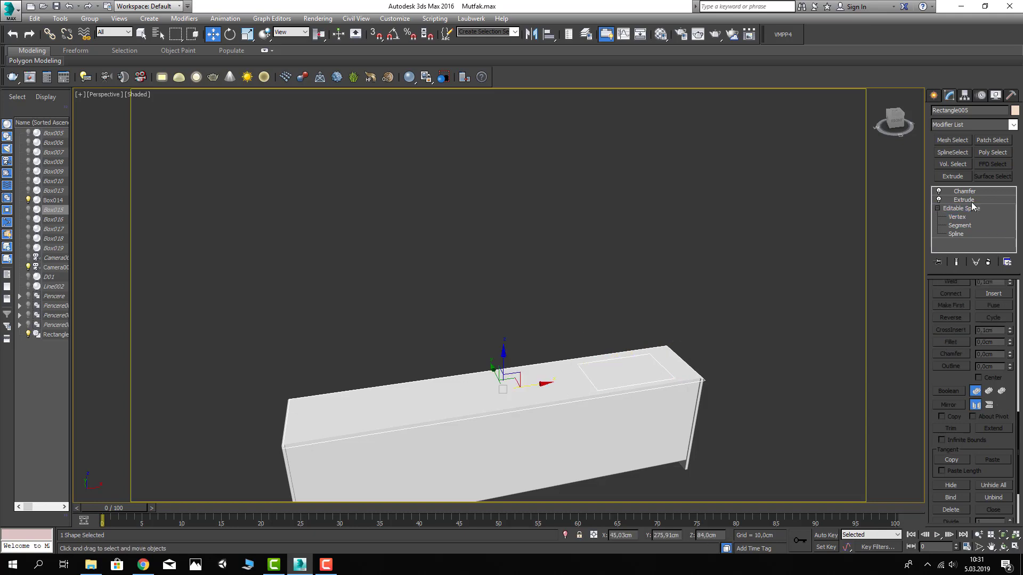
left_click(703, 360)
scroll(703, 364, "up", 3)
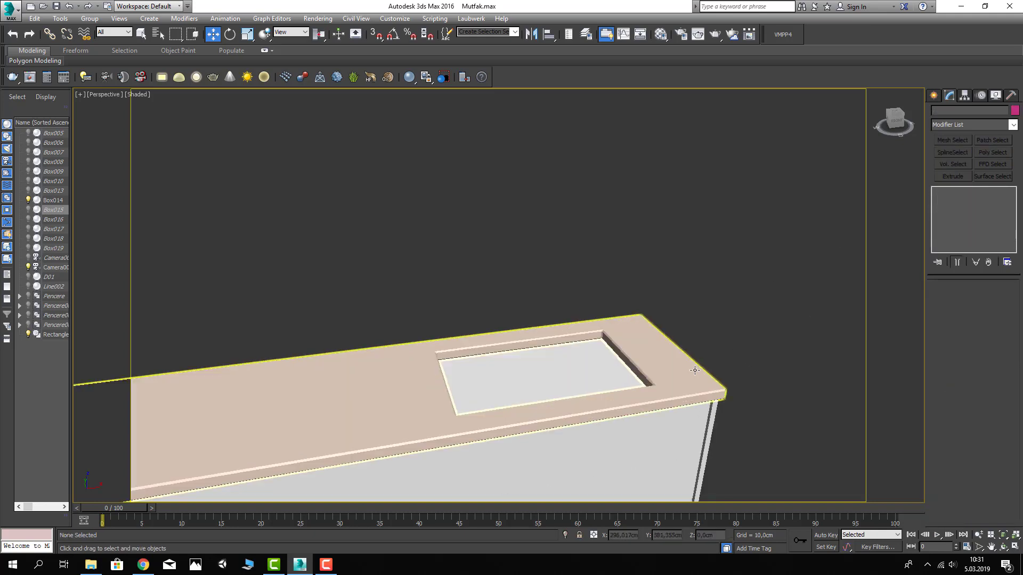
scroll(696, 368, "up", 2)
scroll(696, 370, "down", 1)
left_click(697, 371)
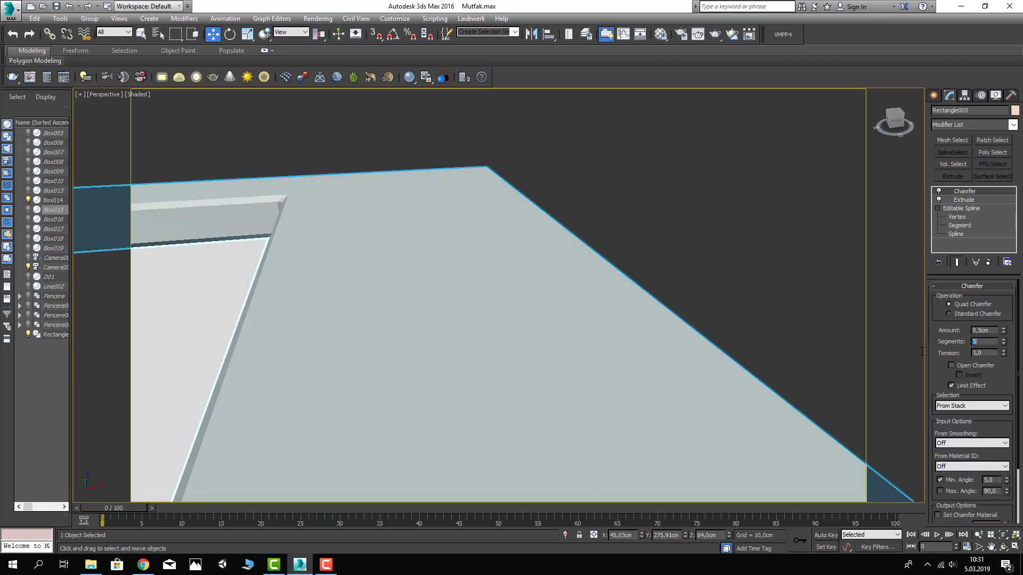
type("0,5")
key("Return")
left_click(827, 353)
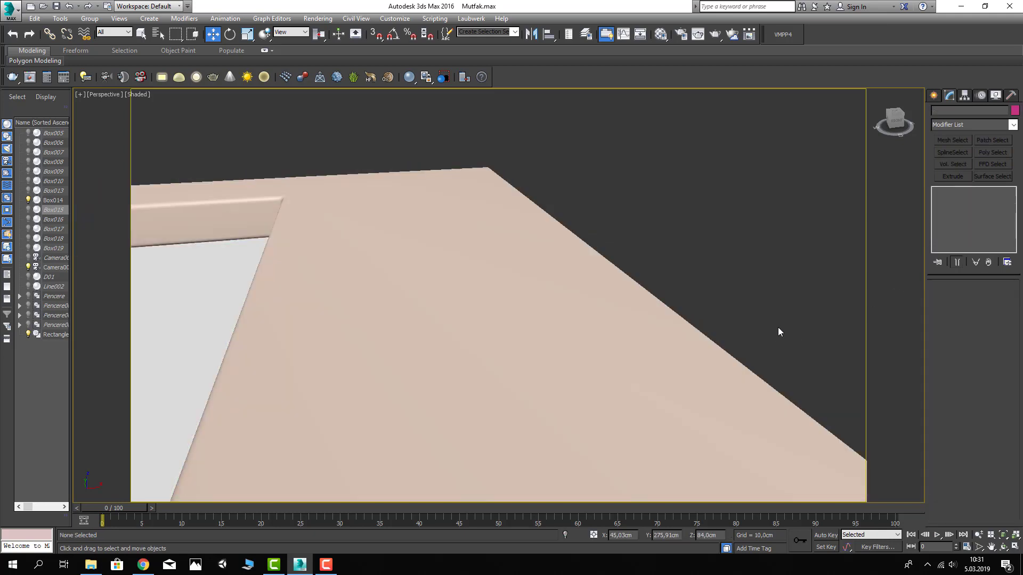
Zoom out and Unhide All to bring back the rest of the kitchen
left_click(979, 535)
left_click_drag(799, 365, 747, 319)
scroll(747, 320, "down", 1)
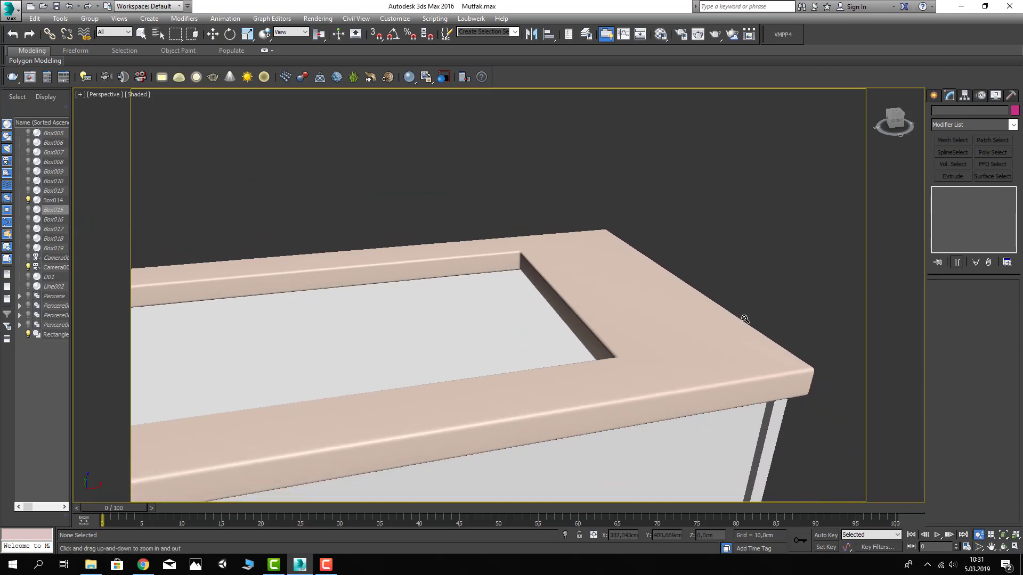
scroll(753, 305, "down", 1)
scroll(753, 286, "down", 1)
right_click(767, 272)
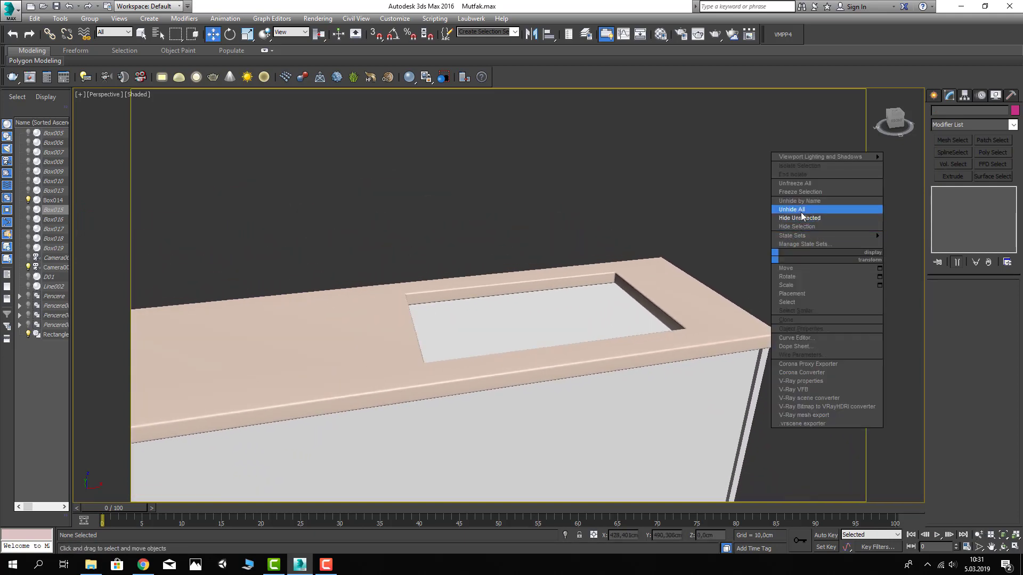
left_click(801, 213)
scroll(647, 336, "down", 1)
scroll(647, 323, "down", 2)
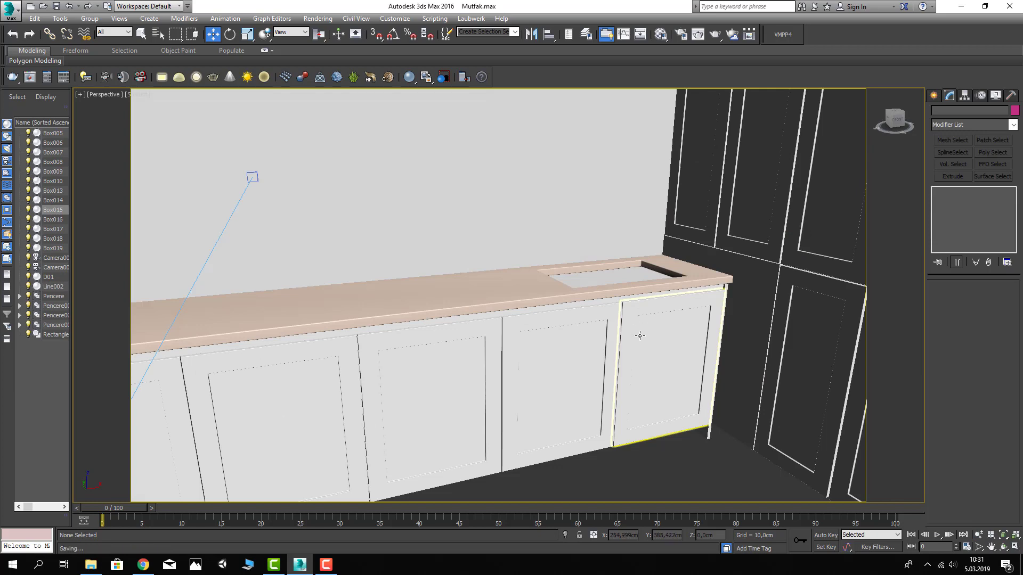
scroll(675, 358, "down", 2)
middle_click_drag(692, 358, 665, 359)
Apply the Tezgah sample material to the countertop and darken its diffuse colour
key("m")
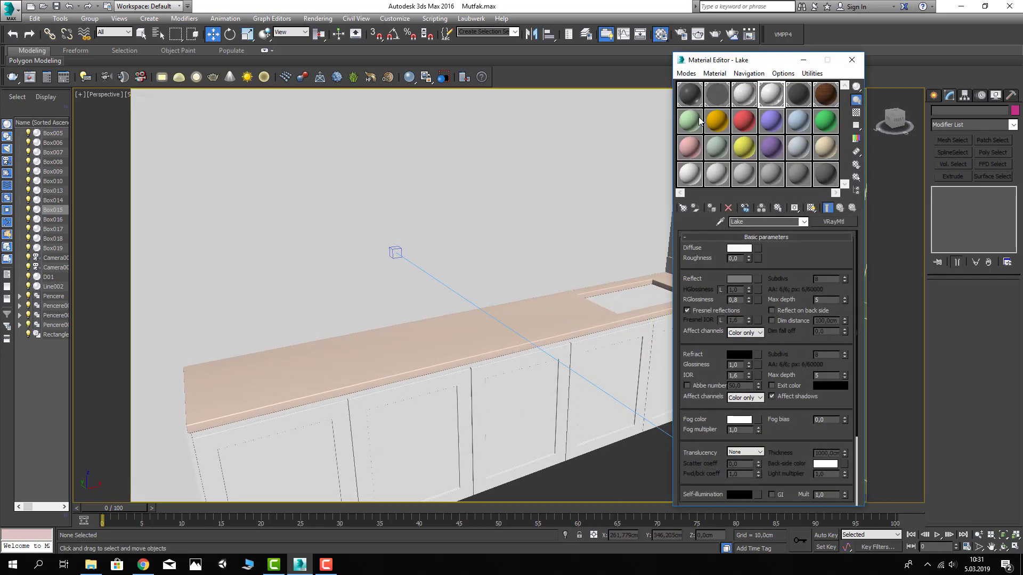
left_click(698, 117)
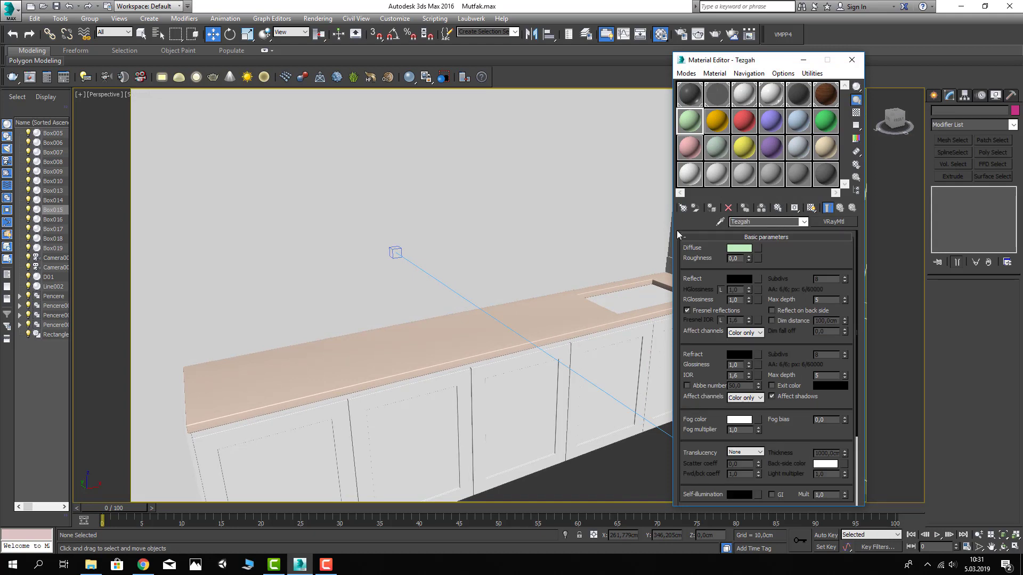
left_click_drag(527, 334, 527, 334)
left_click(739, 249)
left_click_drag(307, 112, 307, 75)
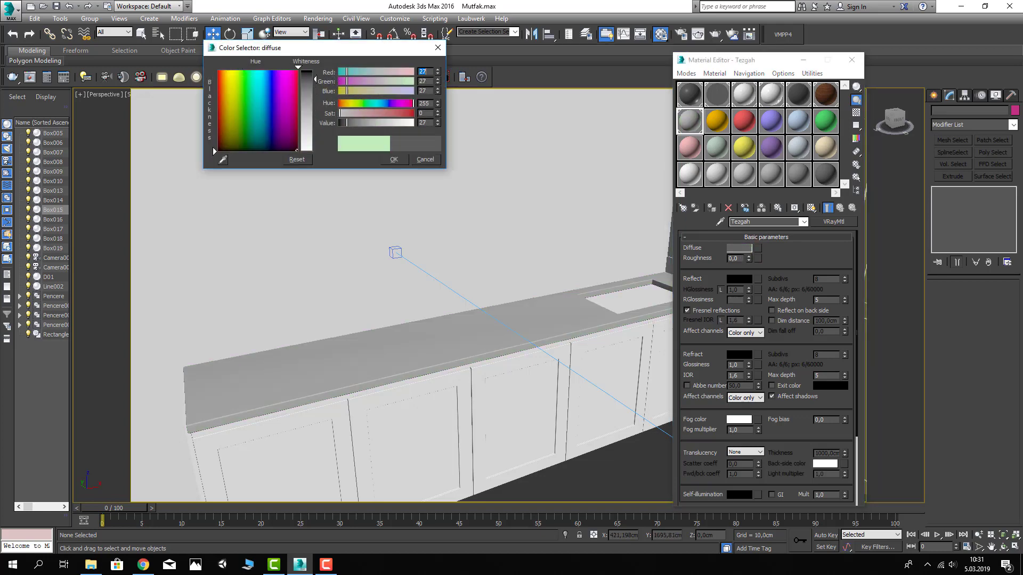
left_click(392, 160)
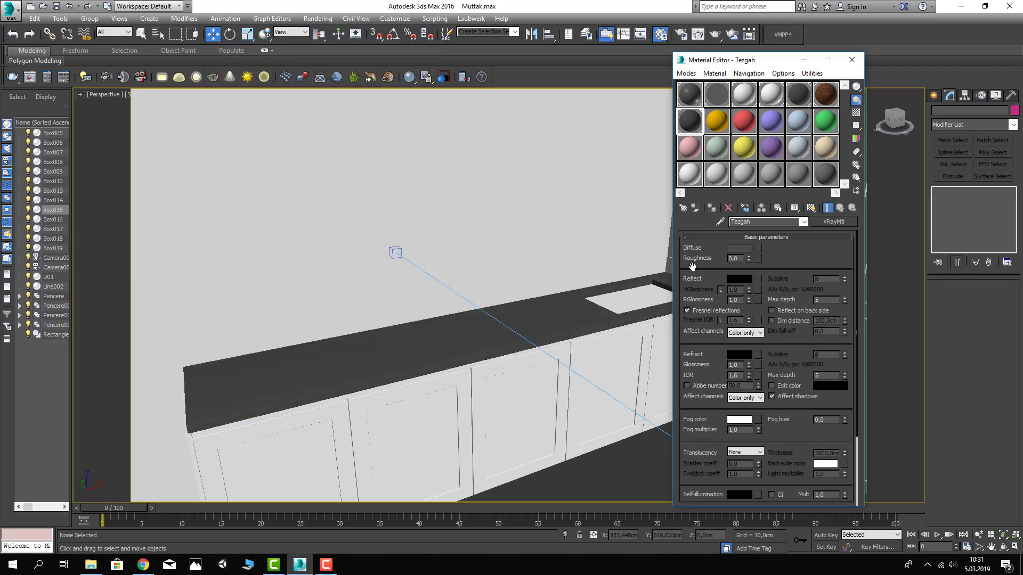
Set the reflection colour to grey 18 and darken the diffuse to nearly black 17
left_click(747, 279)
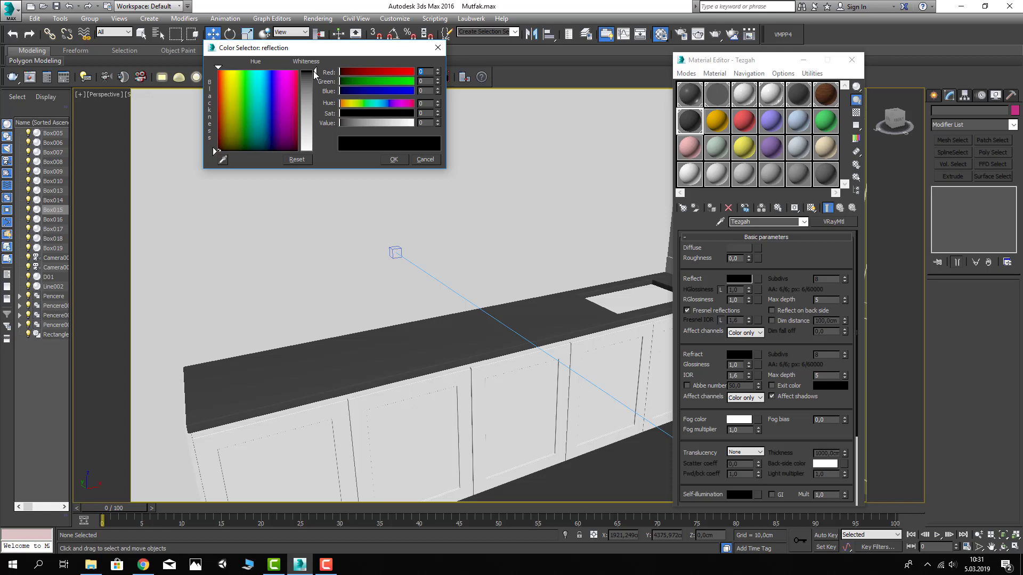
mouse_move(315, 74)
left_mouse_down()
mouse_move(315, 100)
mouse_move(315, 80)
left_mouse_up()
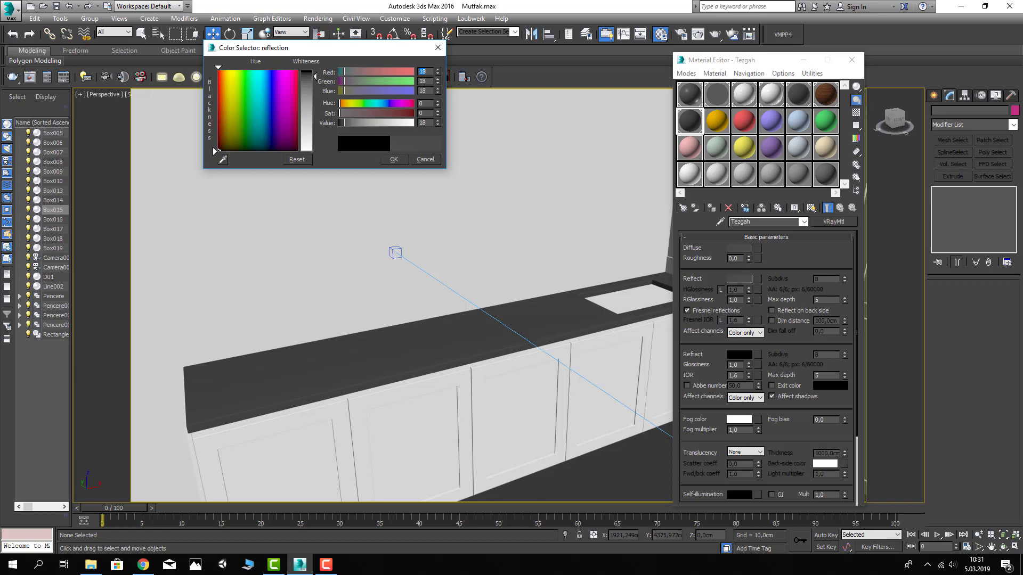
left_click(394, 159)
type("0,98")
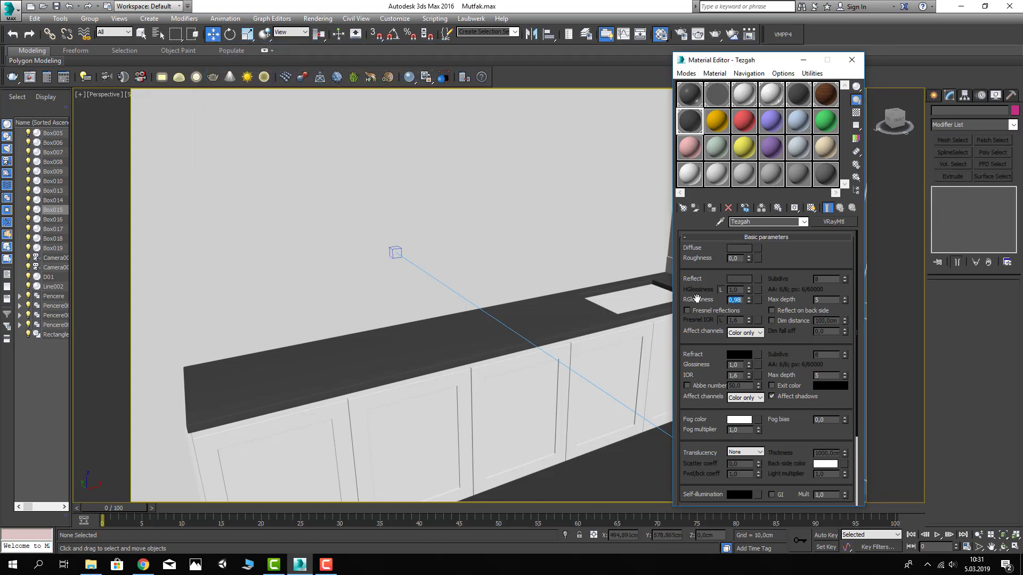
left_click(738, 248)
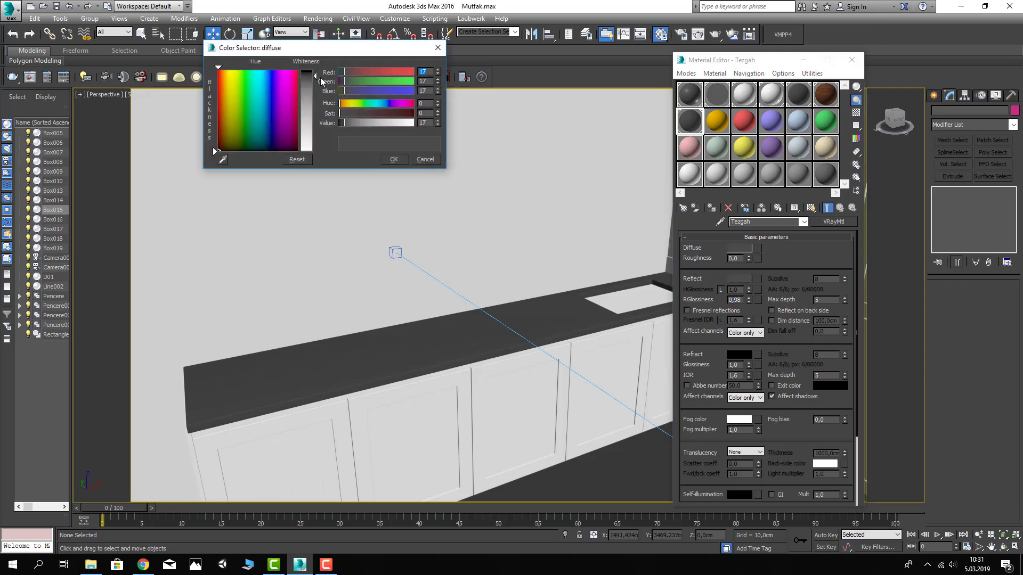
left_click_drag(316, 86, 316, 79)
left_click(394, 159)
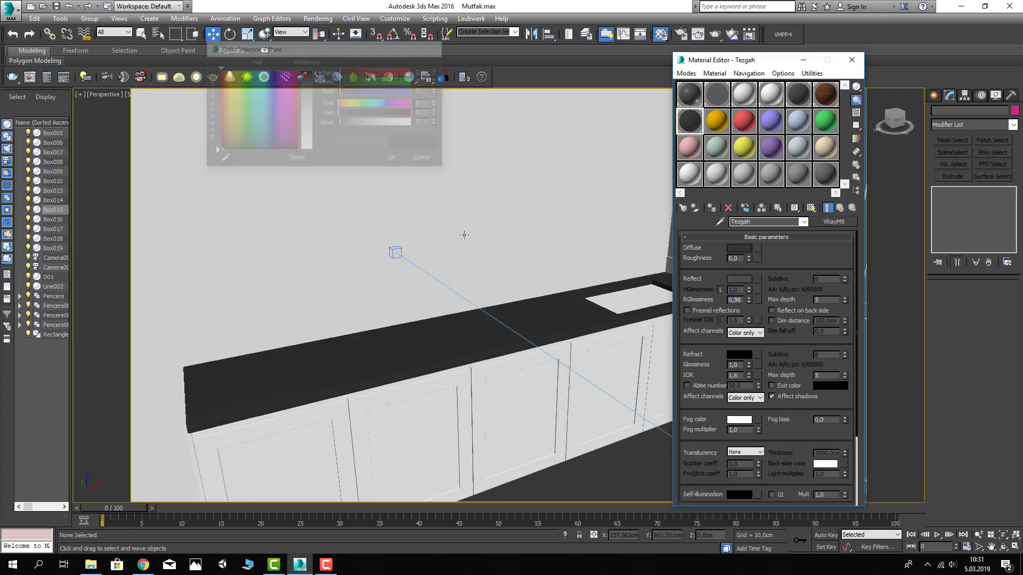
scroll(438, 269, "down", 3)
scroll(439, 280, "down", 3)
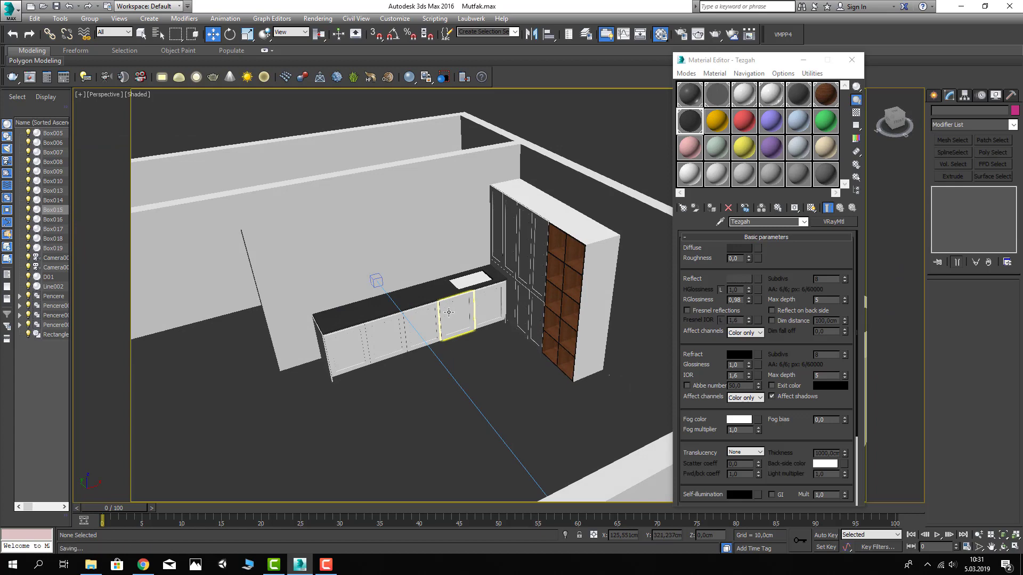
Draw a 55 x 320 cm rectangle under the cabinet with vertex snapping on
mouse_move(450, 312)
middle_mouse_down("alt")
mouse_move(378, 325)
mouse_move(359, 349)
mouse_move(403, 282)
mouse_move(385, 320)
mouse_move(446, 297)
middle_mouse_up("alt")
left_click(934, 95)
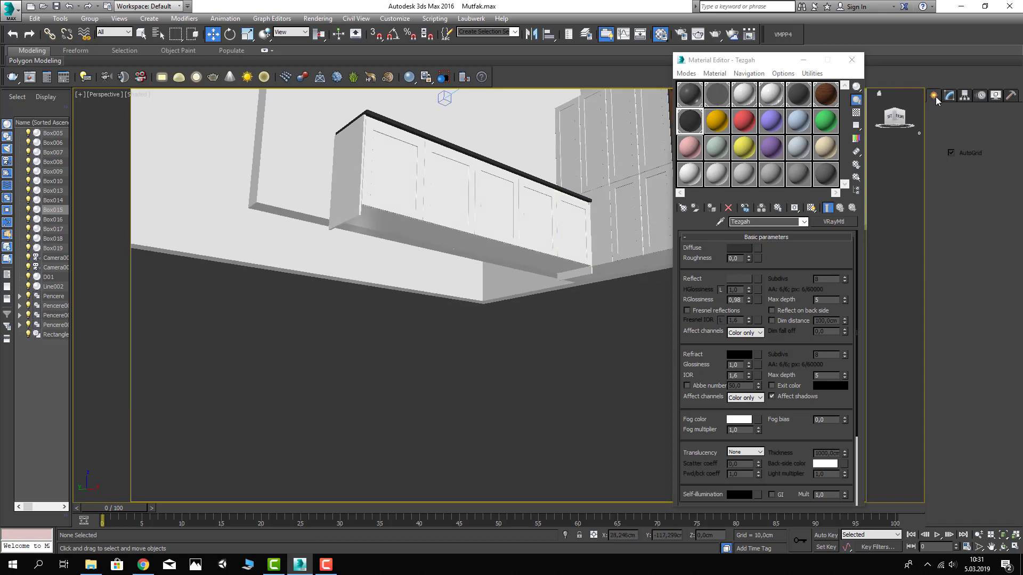
left_click(950, 112)
left_click(937, 112)
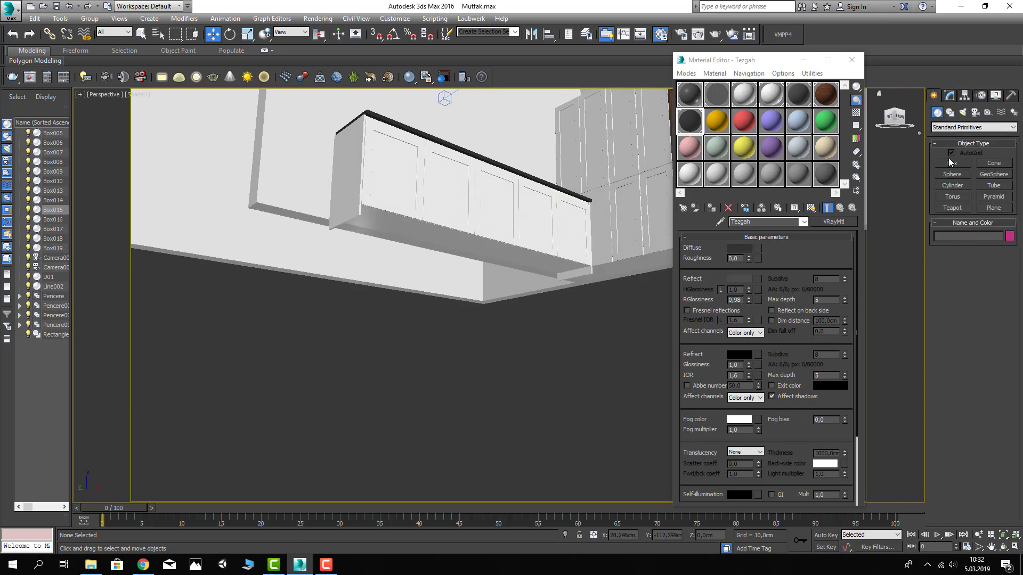
left_click(949, 113)
left_click(994, 171)
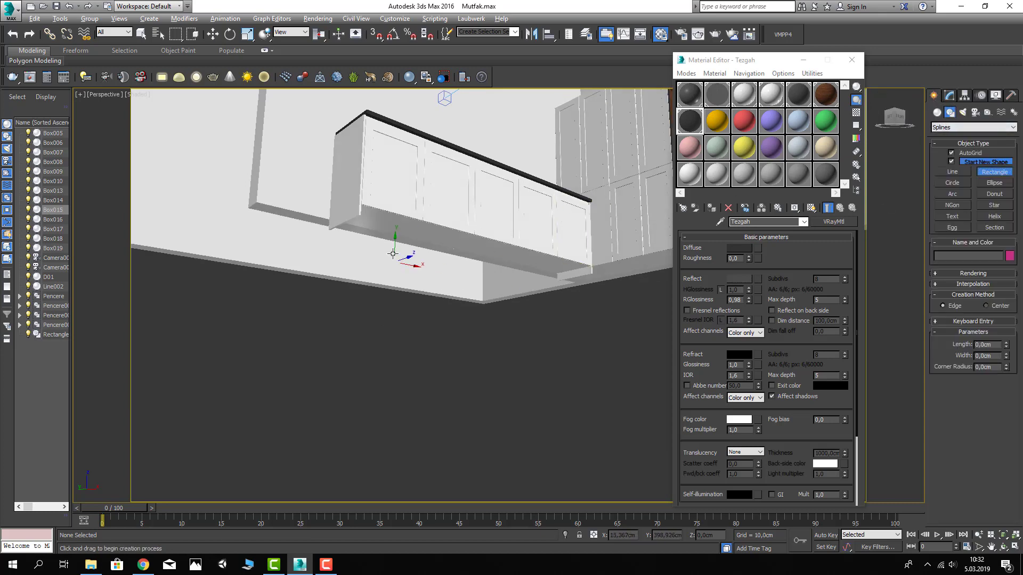
middle_click_drag(373, 237, 373, 217, "alt")
scroll(373, 217, "up", 3)
left_click(375, 34)
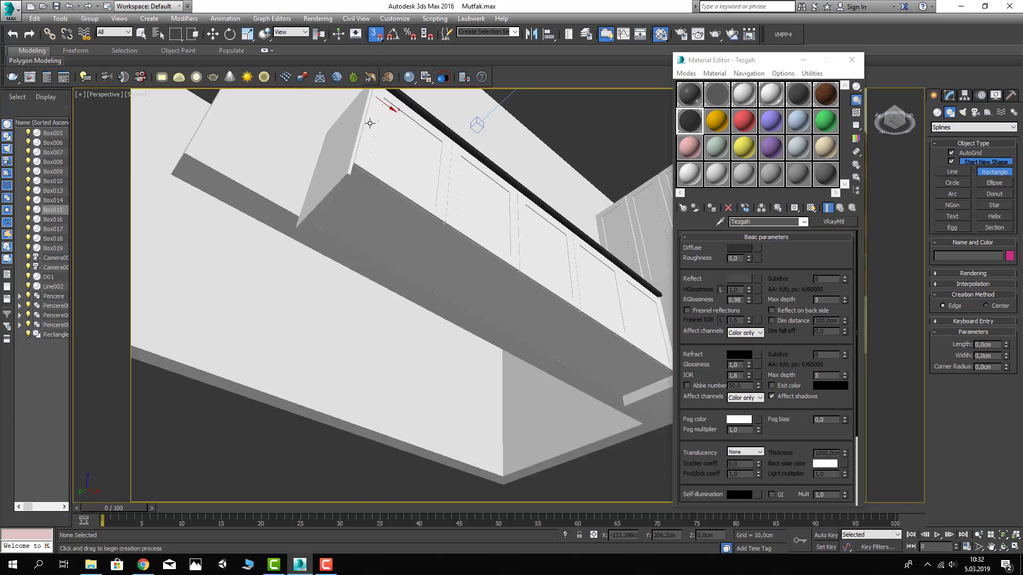
left_click_drag(350, 178, 617, 406)
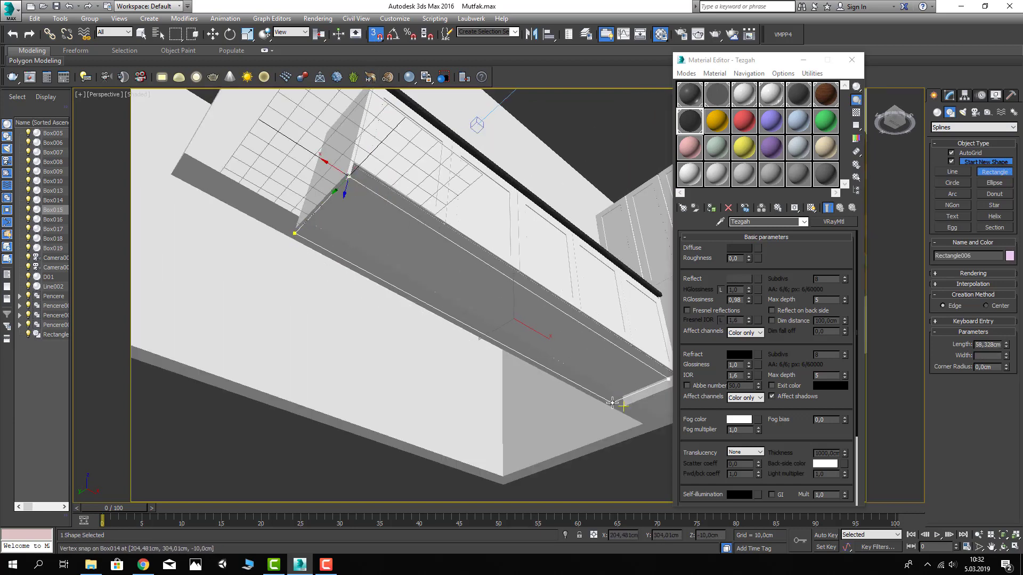
scroll(617, 406, "down", 5)
Convert the rectangle to an editable spline, keeping its corner vertex as Corner type
key("w")
middle_click_drag(597, 394, 586, 341, "alt")
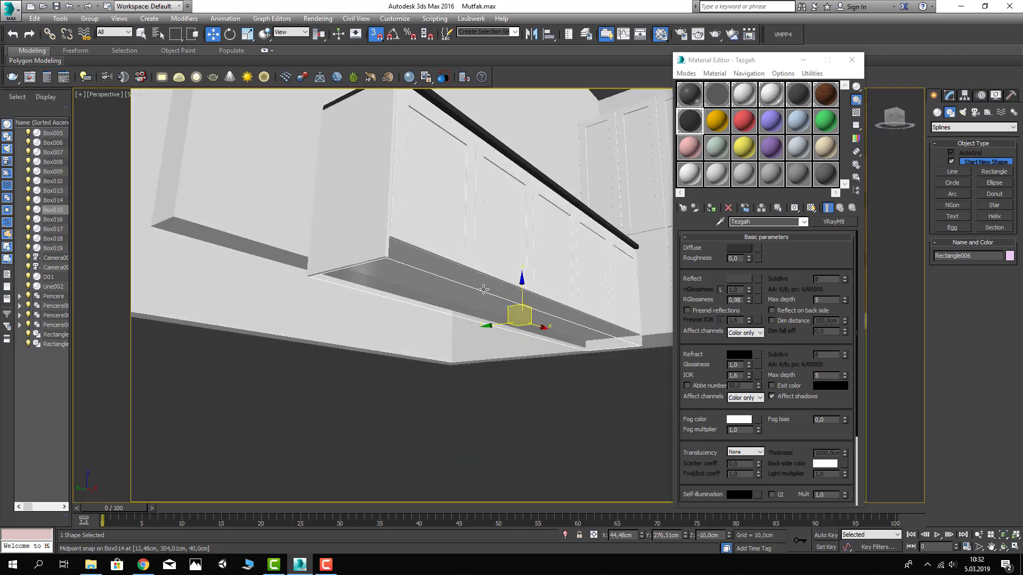
left_click(949, 95)
right_click(956, 192)
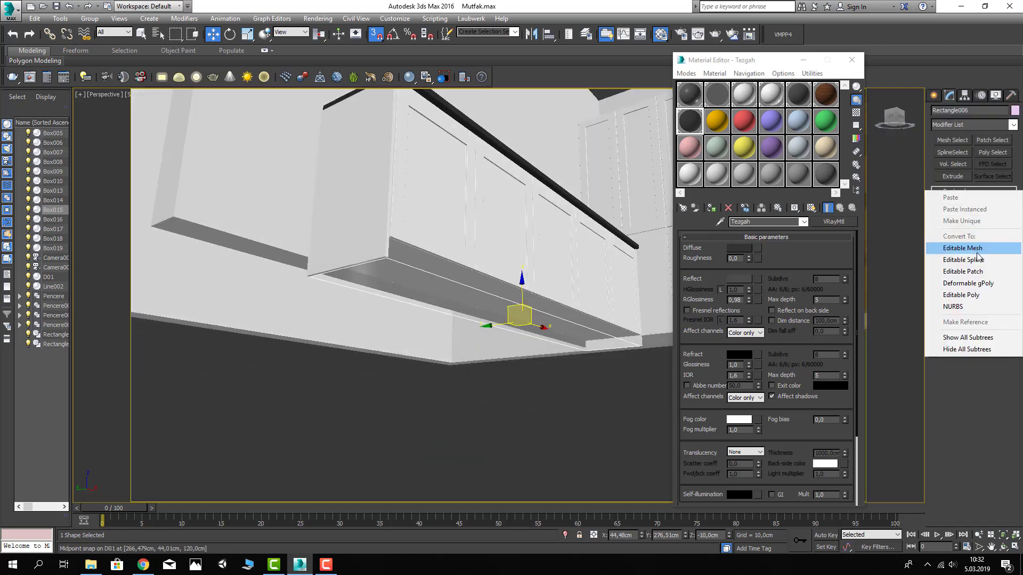
left_click(958, 250)
left_click(937, 191)
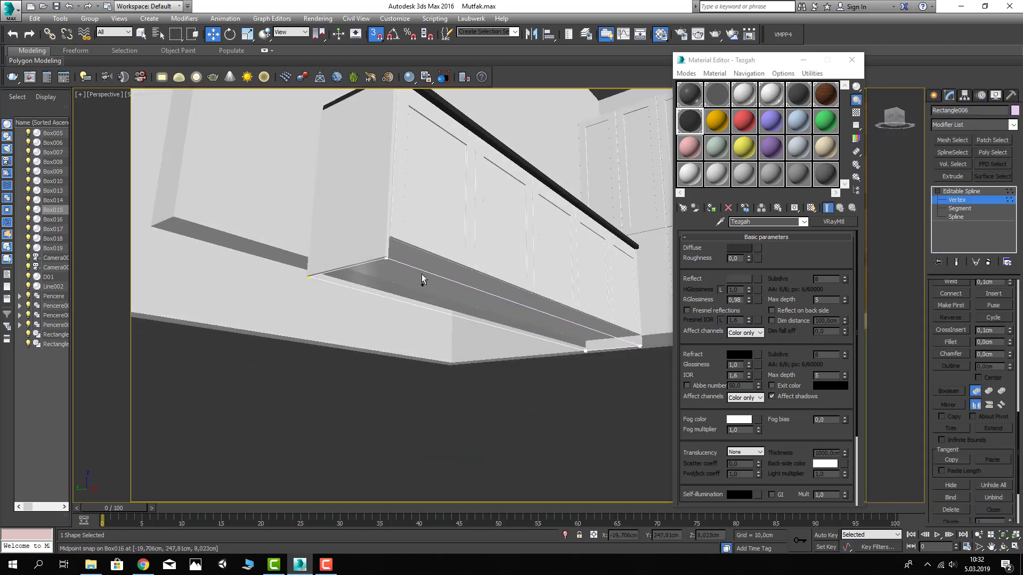
right_click(391, 267)
left_click(383, 230)
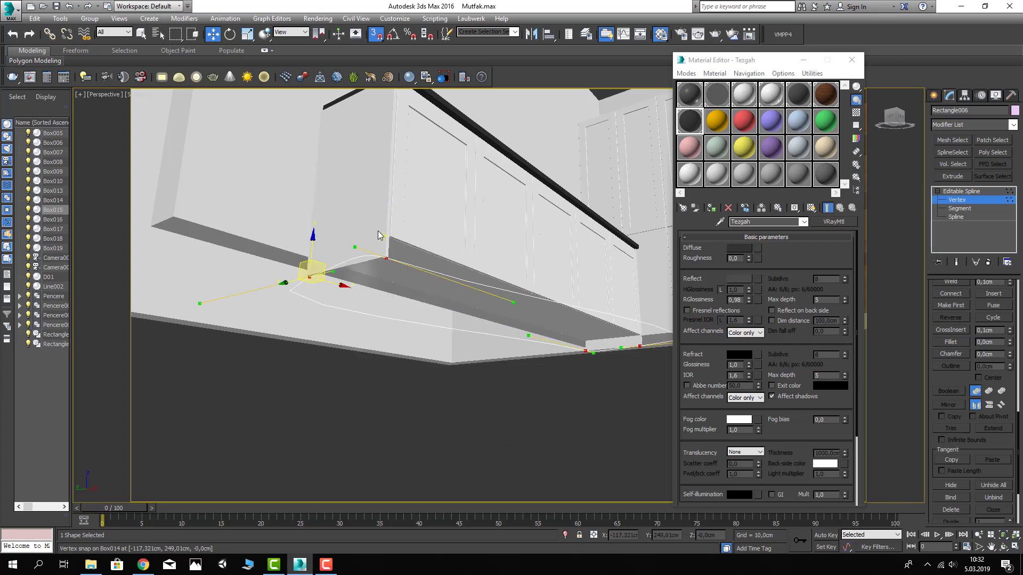
right_click(379, 234)
left_click(314, 167)
Snap the far corner vertex to the cabinet's right end and offset vertices 5 cm in Y
left_click(386, 259)
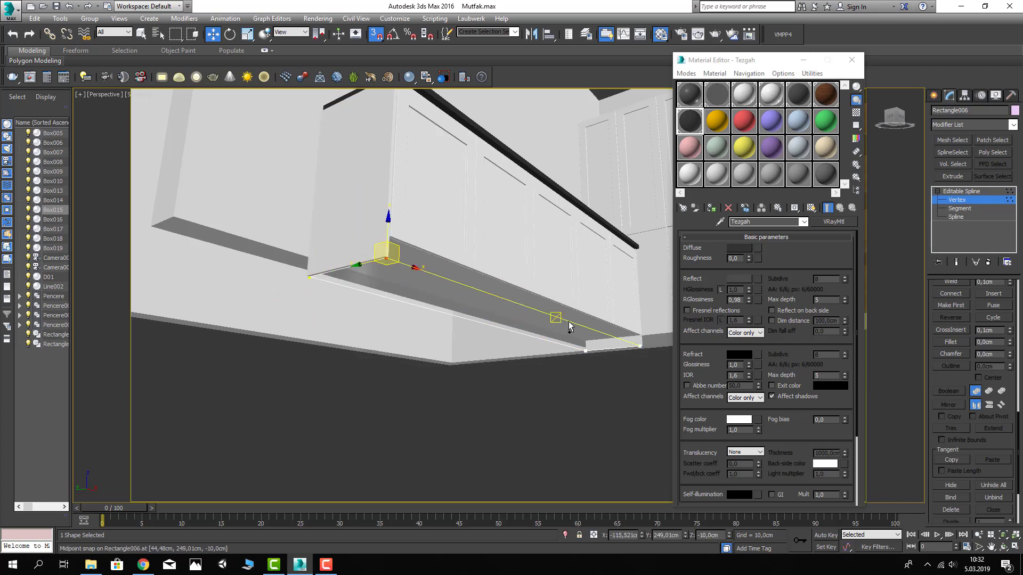
left_click_drag(386, 259, 634, 331)
middle_click_drag(635, 331, 408, 80, "alt")
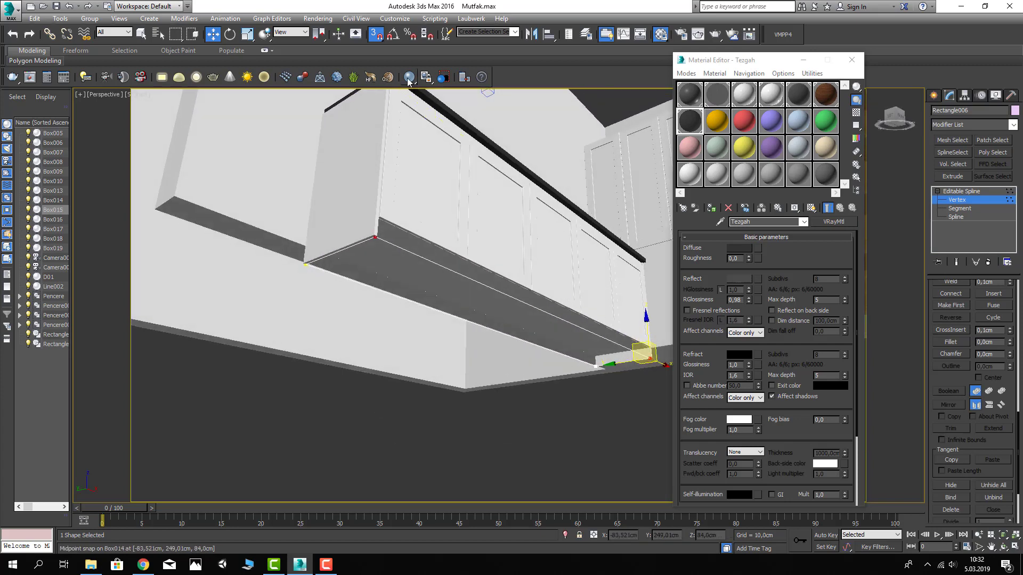
key("s")
middle_click_drag(429, 219, 671, 255, "alt")
key("F12")
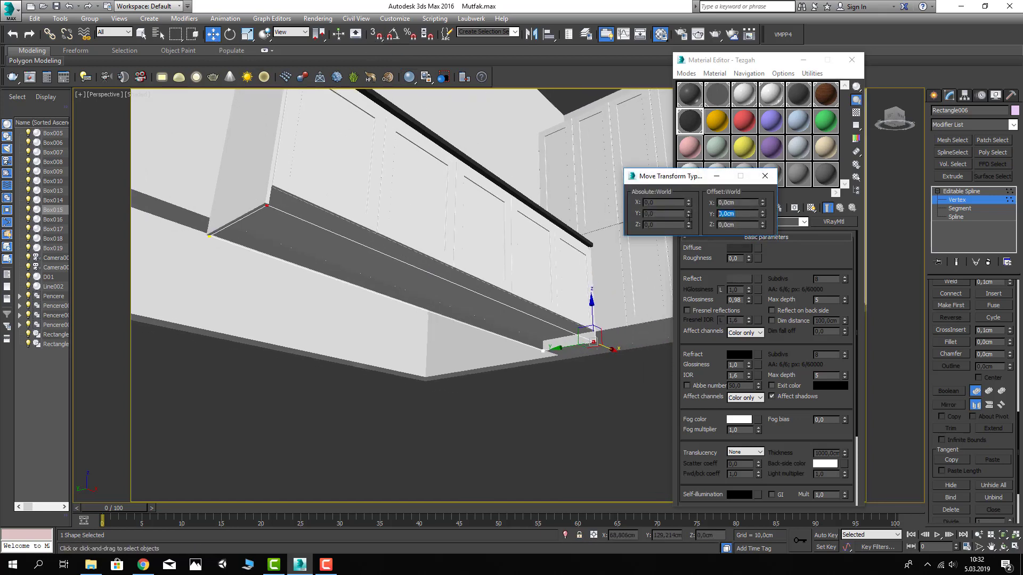
type("5")
key("Return")
left_click(757, 177)
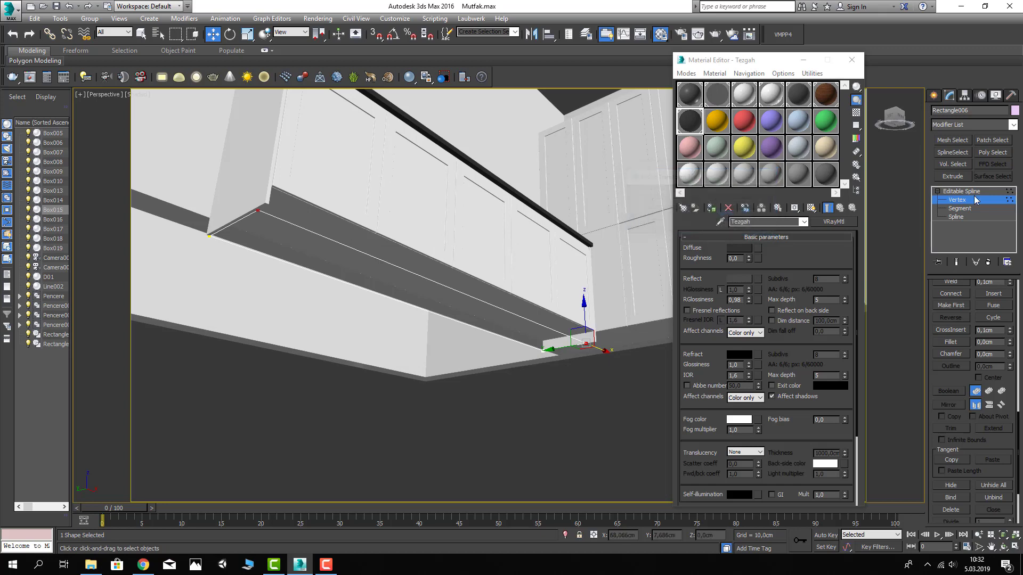
left_click(961, 191)
left_click(970, 124)
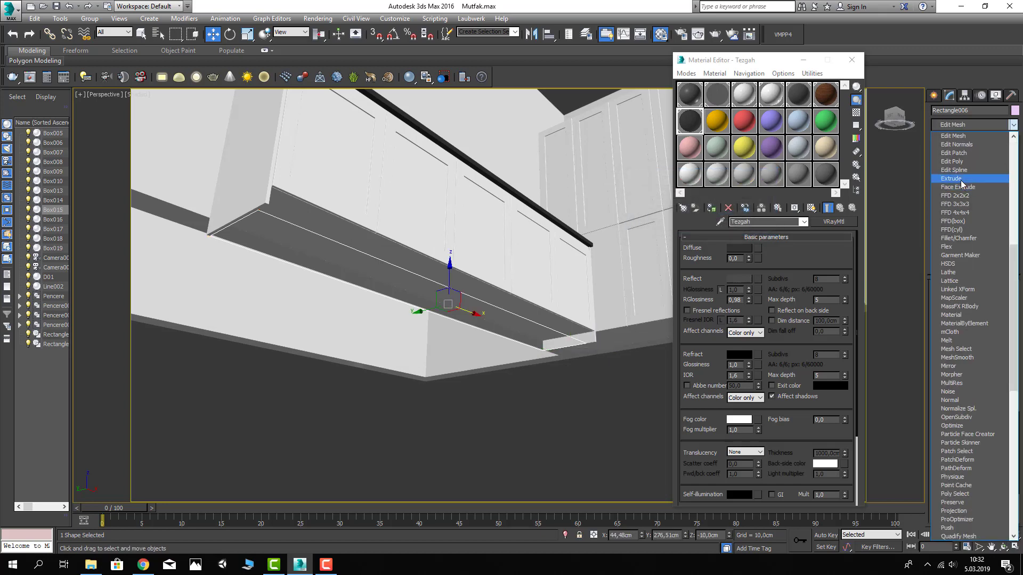
Extrude the rectangle by -10 cm into a plinth slab
left_click(952, 238)
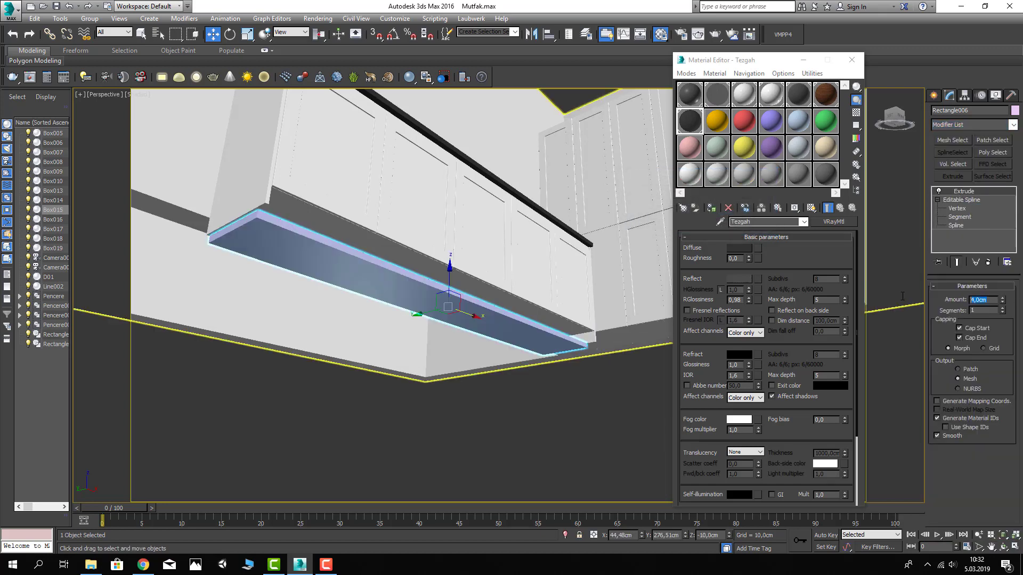
type("-10")
key("Return")
middle_click_drag(426, 300, 662, 298, "alt")
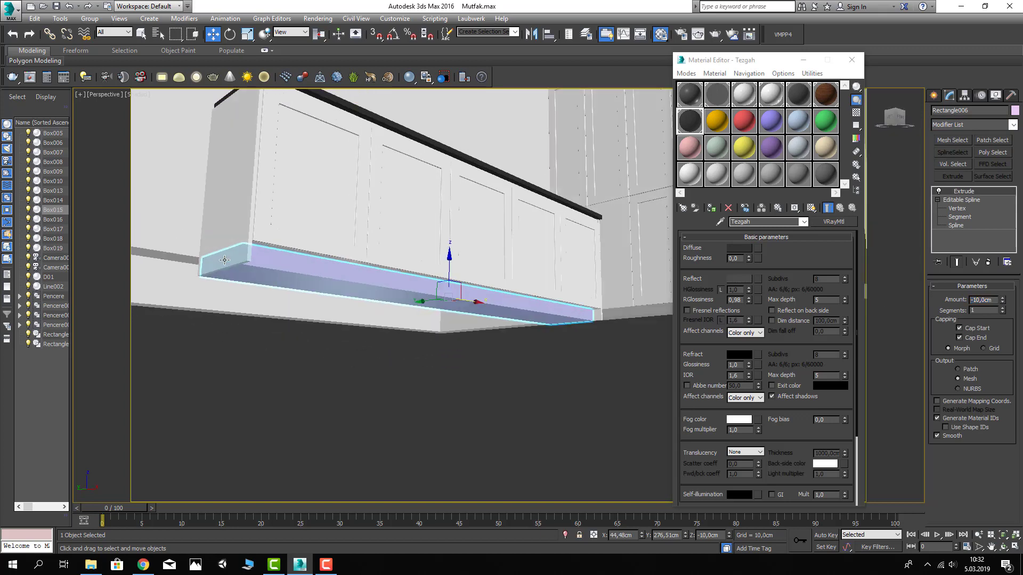
With Show End Result on, offset the front vertices in Y by 5 via F12
key("1")
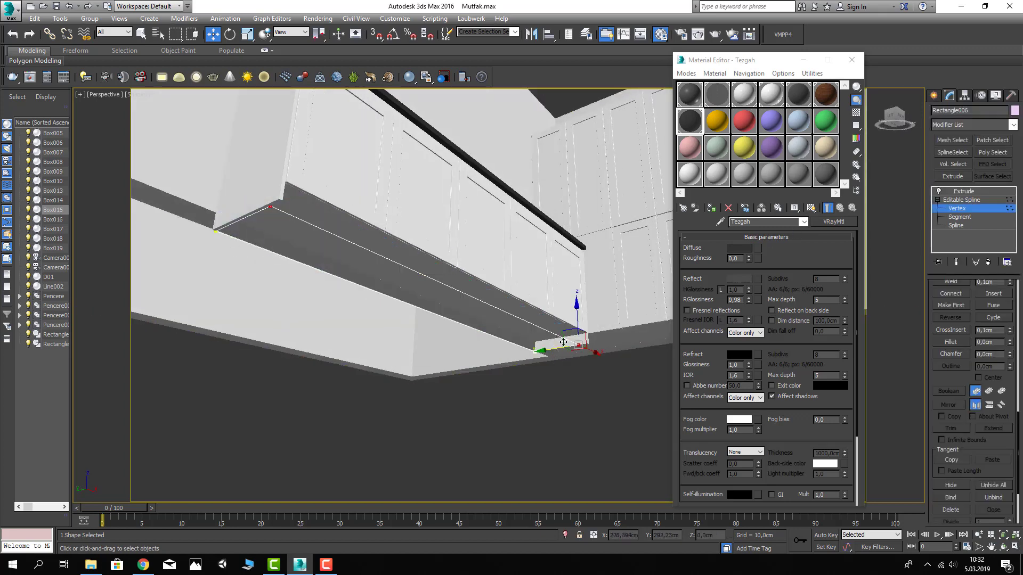
left_click(947, 261)
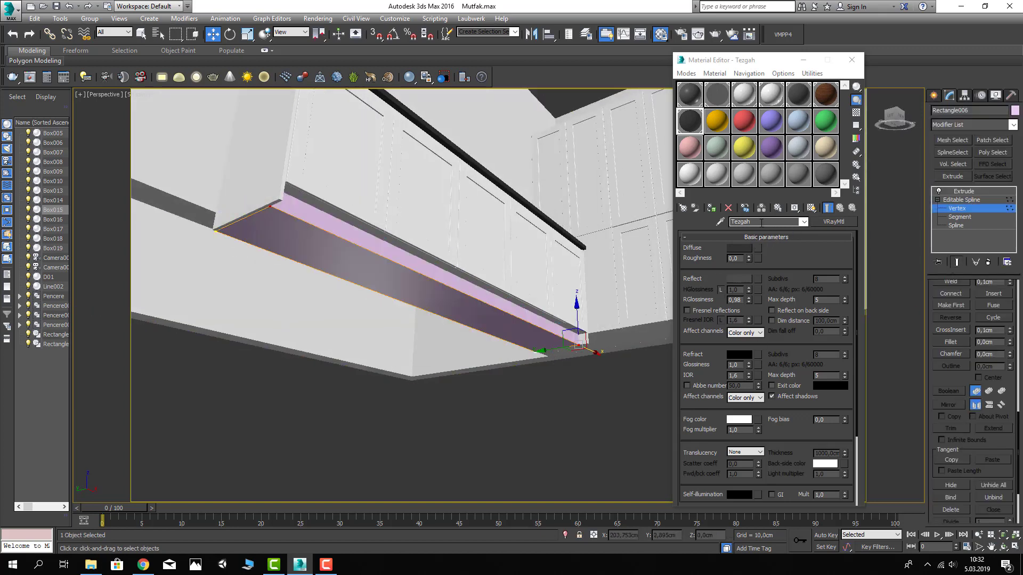
key("F12")
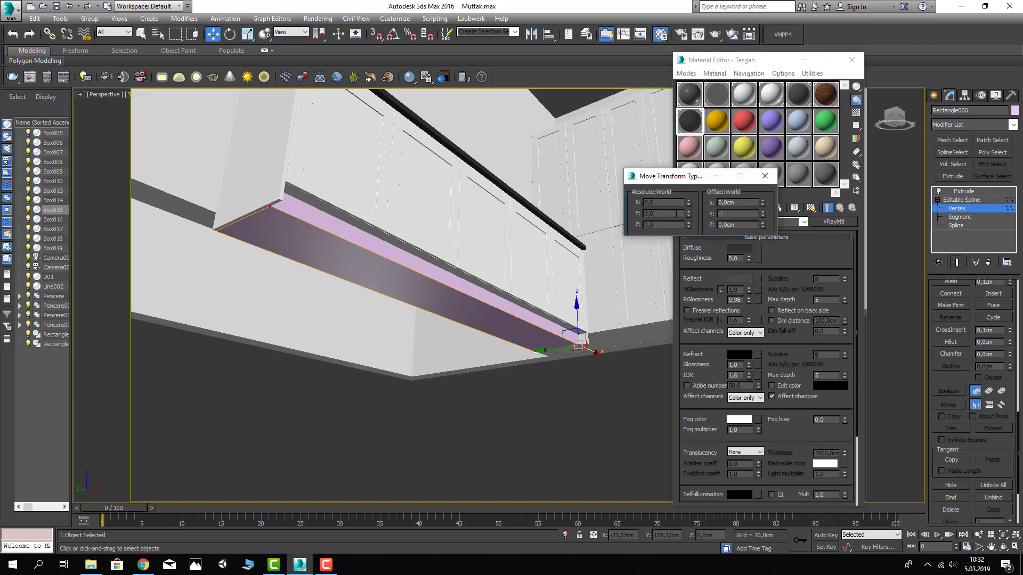
type("5")
key("Return")
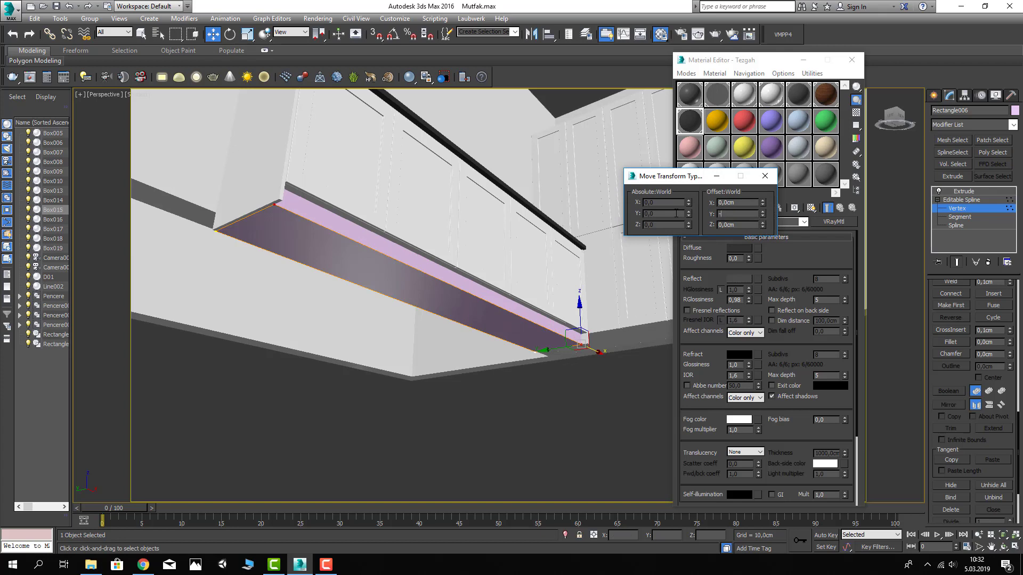
key("Return")
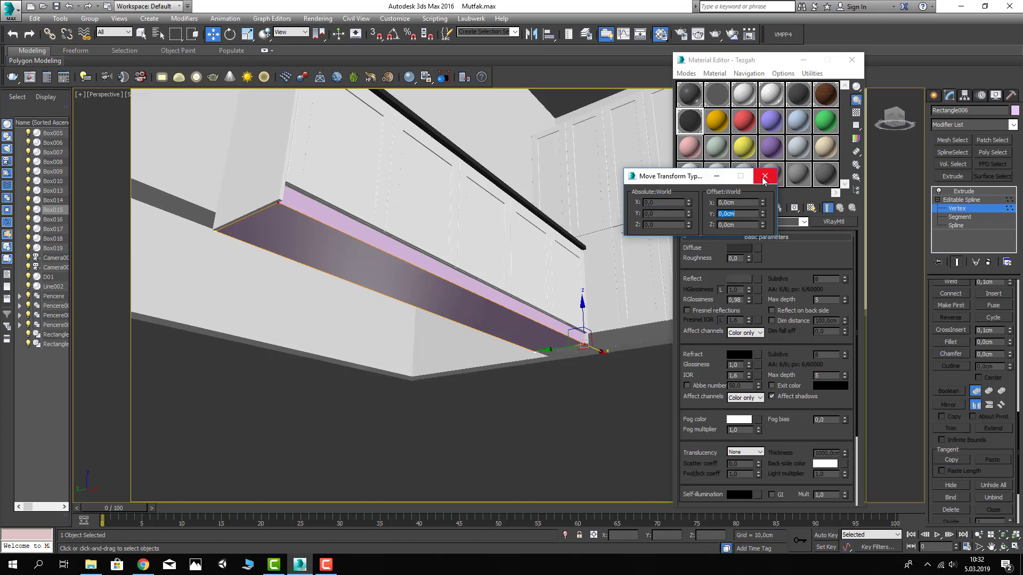
left_click(717, 177)
Return to the Extrude level and deselect the plinth
left_click(961, 191)
left_click(954, 192)
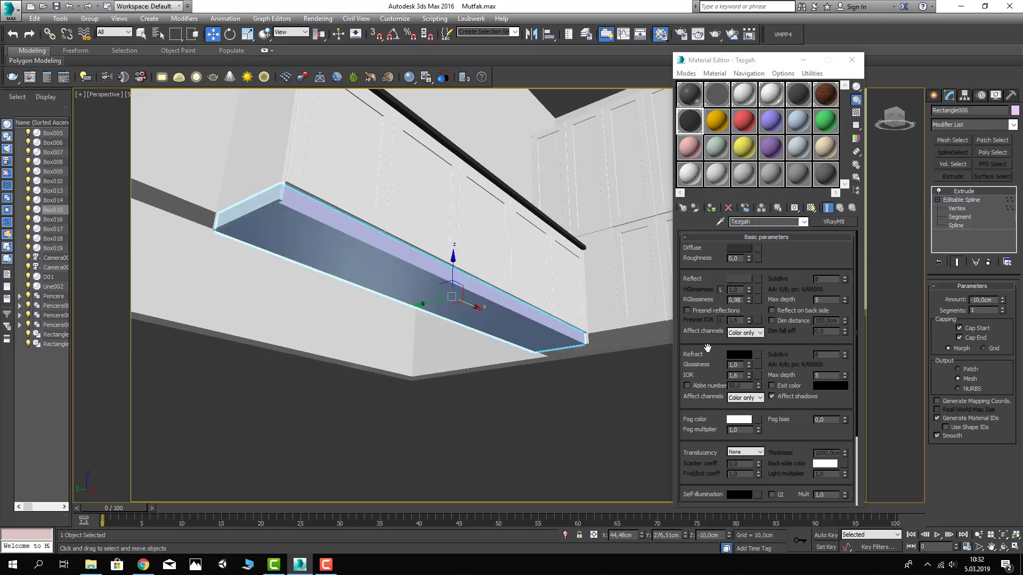
left_click(586, 385)
mouse_move(586, 385)
middle_mouse_down("alt")
mouse_move(582, 355)
mouse_move(569, 382)
mouse_move(552, 372)
mouse_move(543, 341)
middle_mouse_up("alt")
Create a new material named 'Baza' and apply it to the plinth
left_click(717, 121)
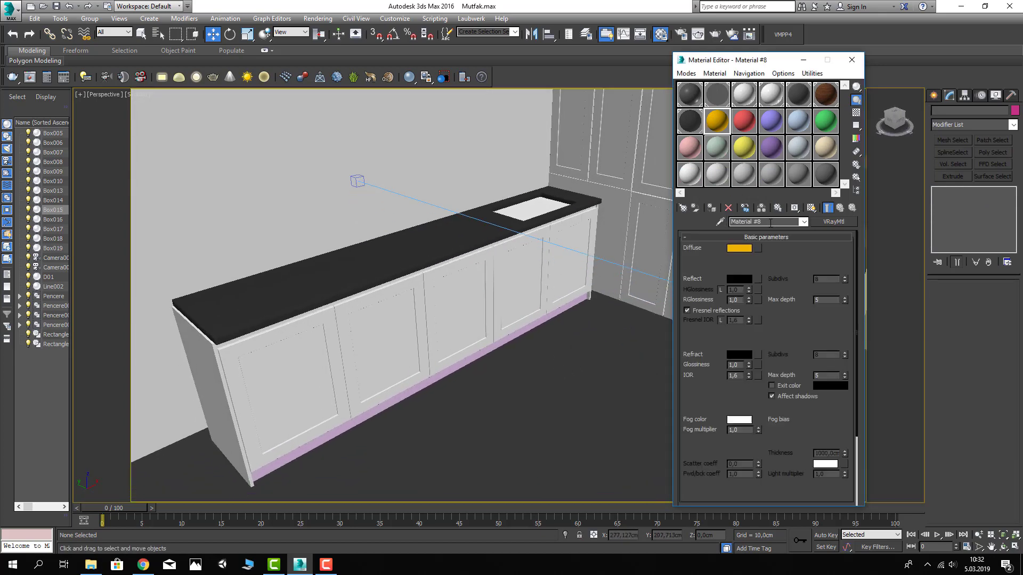
left_click(767, 222)
type("Baza")
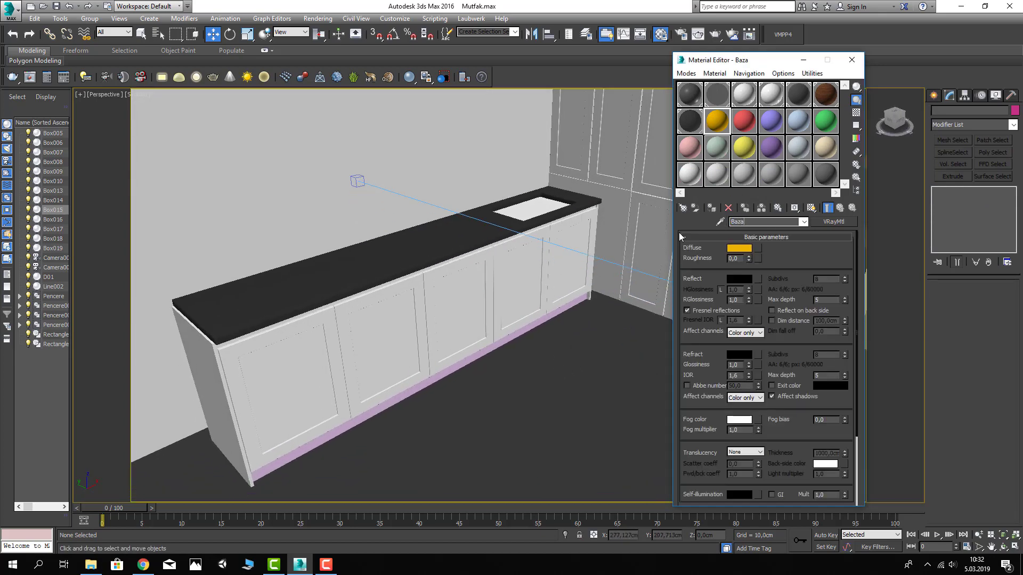
left_click_drag(715, 133, 648, 228)
left_click_drag(512, 341, 512, 342)
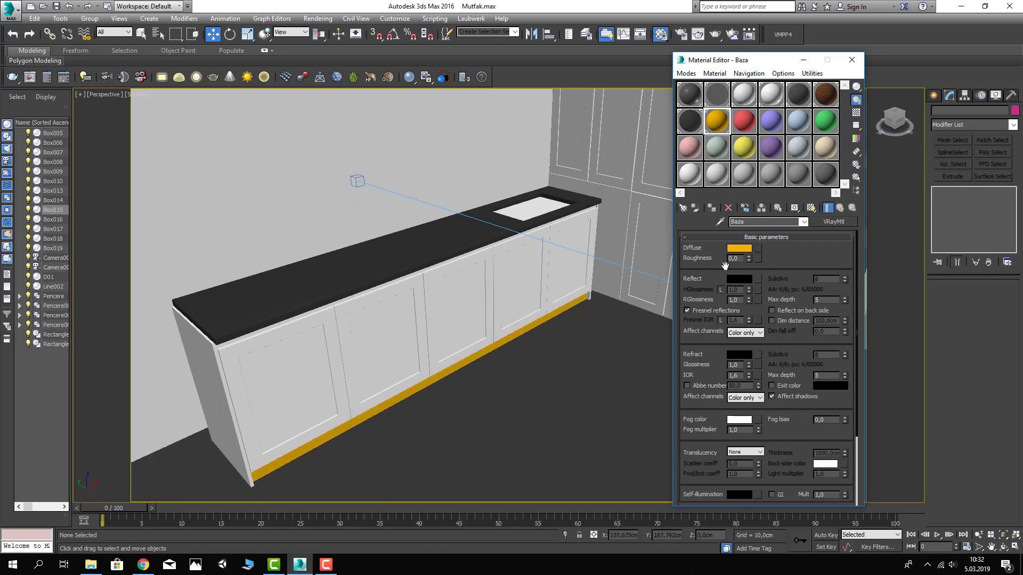
Give Baza a dark grey diffuse and a 35 grey reflection, then select the lower cabinet bodies
left_click(738, 252)
left_click_drag(306, 107, 307, 90)
left_click(404, 159)
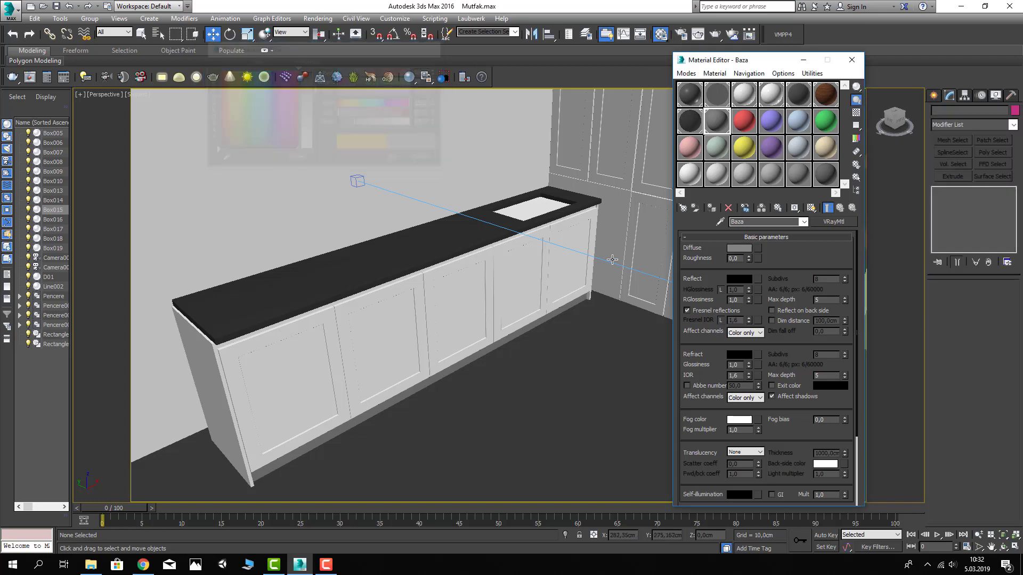
left_click(744, 279)
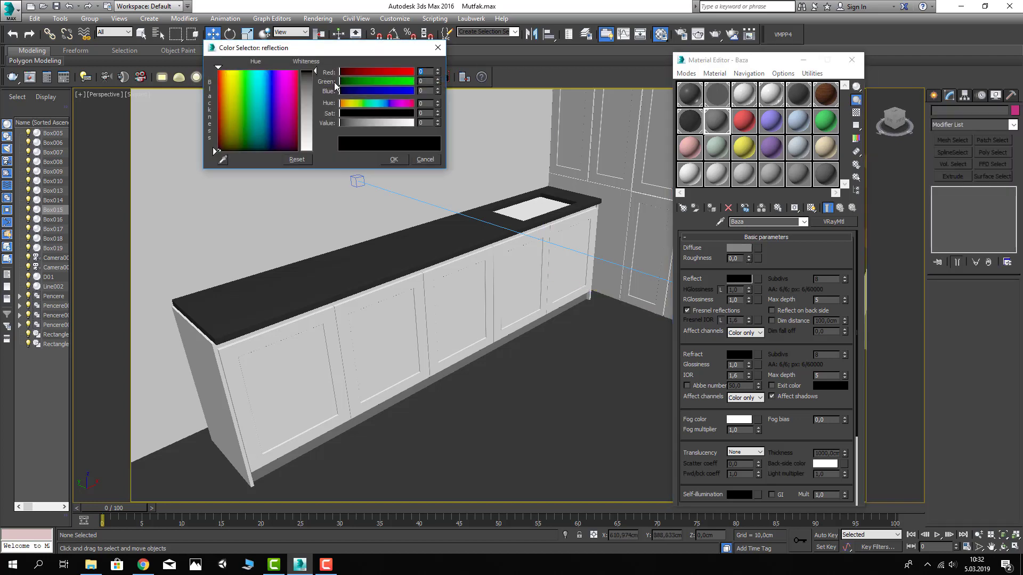
left_click_drag(315, 74, 314, 97)
type("0,7")
key("Return")
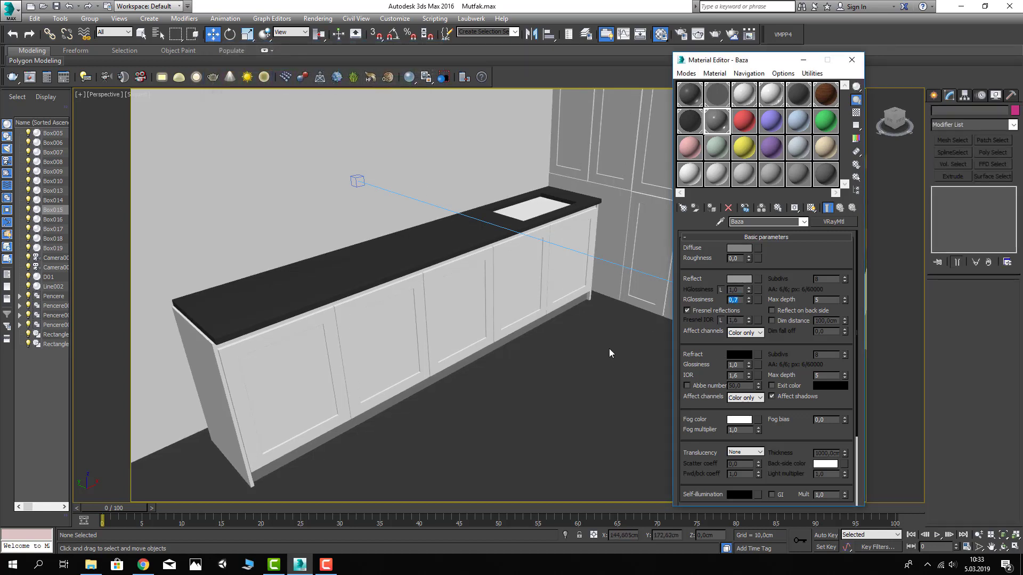
mouse_move(609, 348)
middle_mouse_down("alt")
mouse_move(591, 325)
mouse_move(592, 344)
middle_mouse_up("alt")
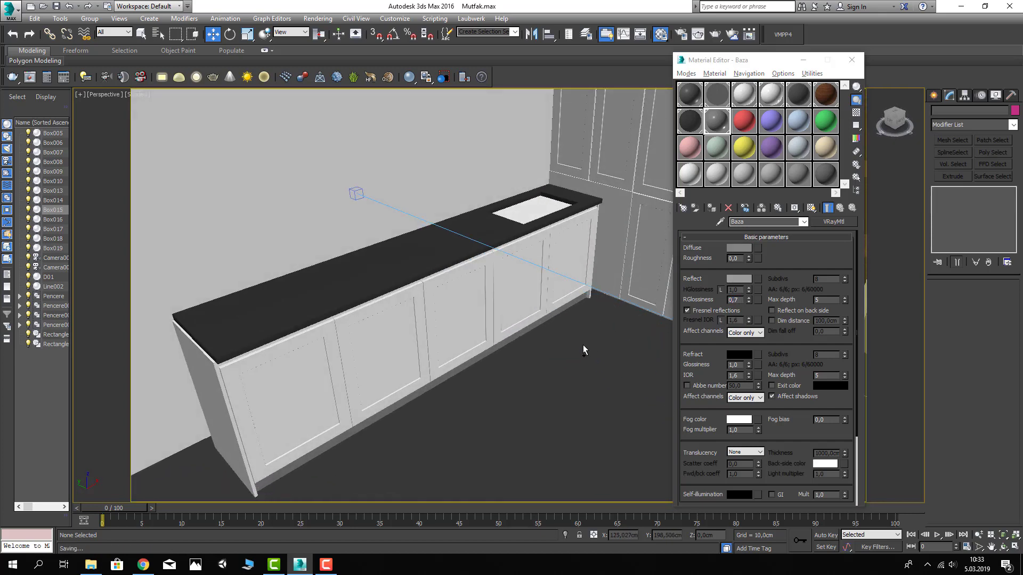
left_click(554, 312)
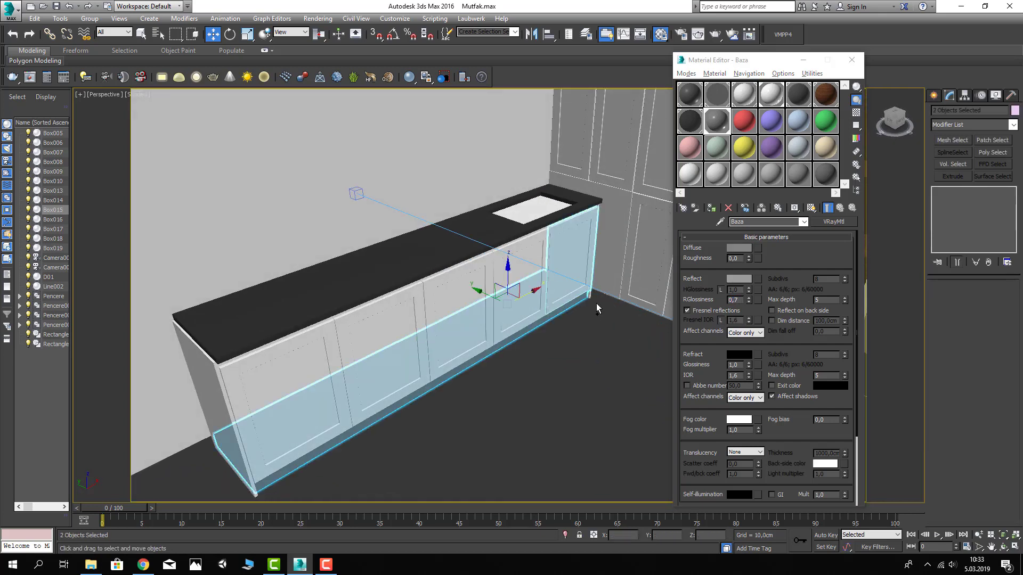
Hide the scene camera with Hide Selection
scroll(581, 317, "down", 6)
middle_click_drag(580, 318, 490, 276, "alt")
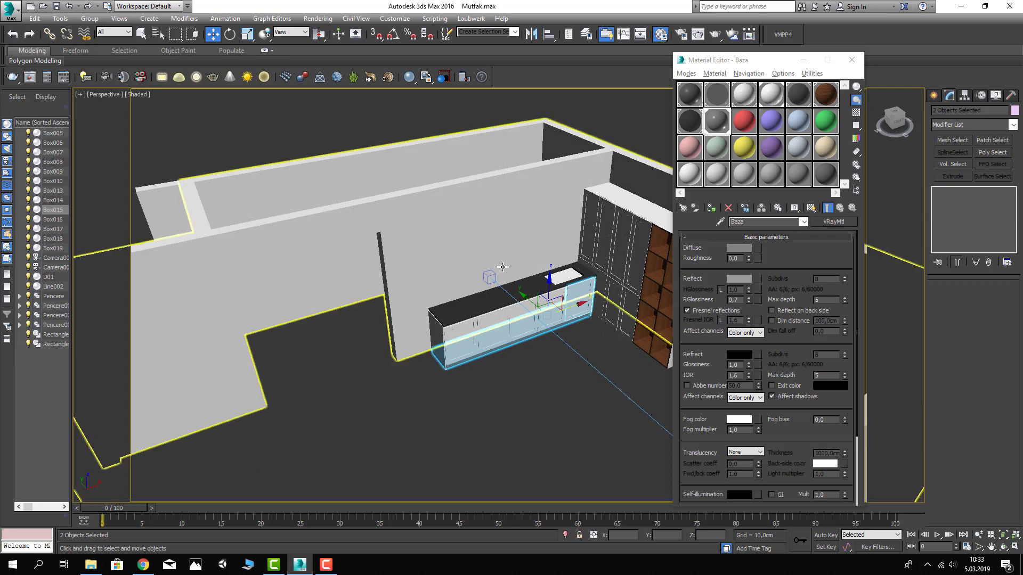
left_click(490, 276)
right_click(489, 274)
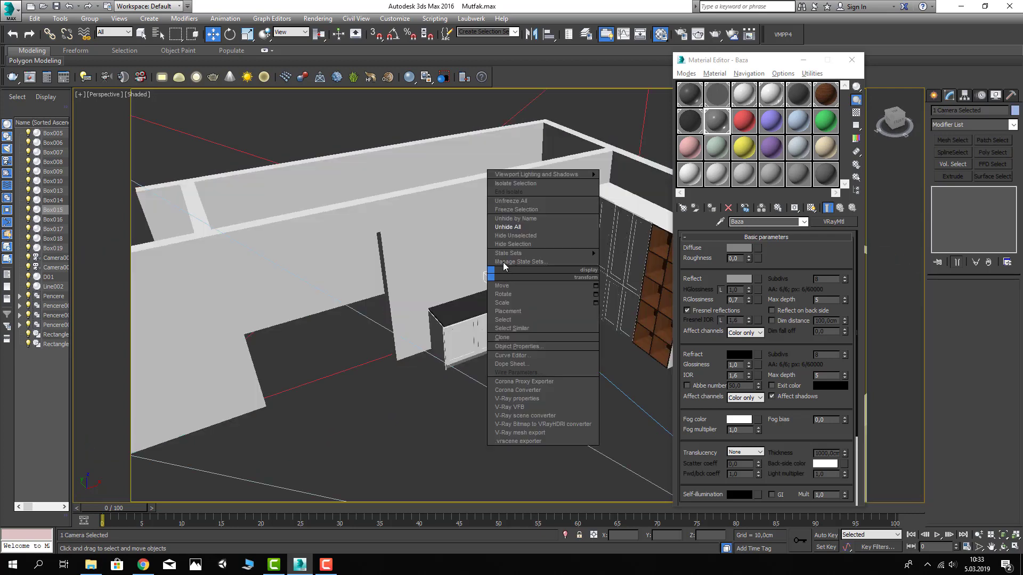
left_click(512, 244)
Window-select the eight counter cabinet pieces in wireframe
key("F3")
mouse_move(561, 337)
middle_mouse_down("alt")
mouse_move(500, 359)
mouse_move(518, 368)
mouse_move(426, 298)
middle_mouse_up("alt")
left_click(192, 35)
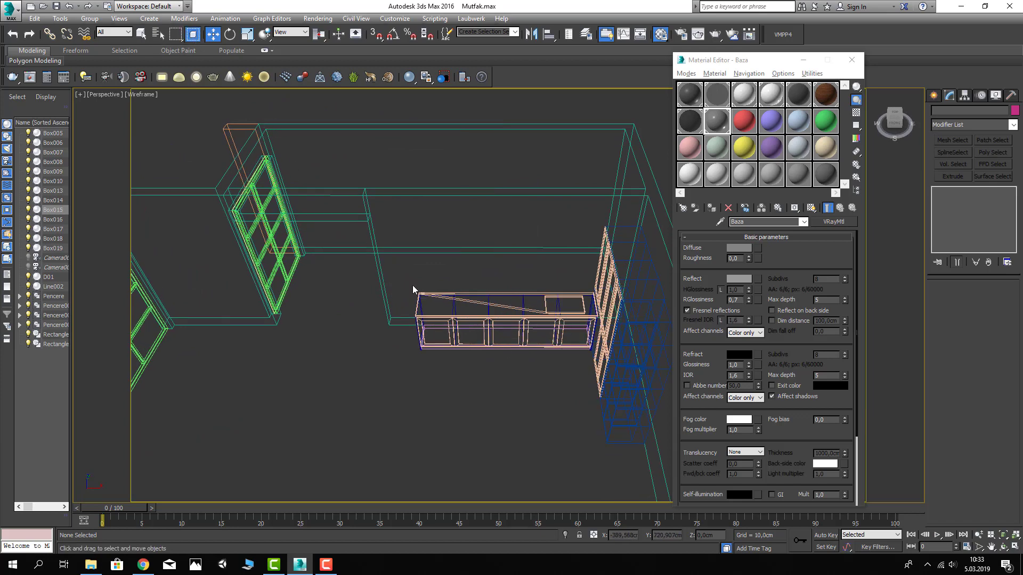
left_click_drag(604, 387, 604, 387)
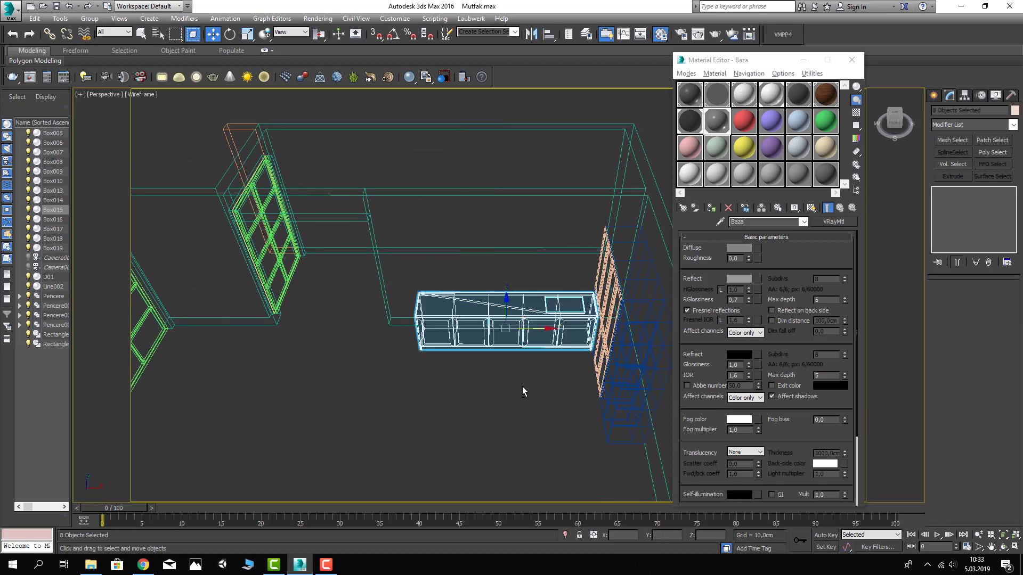
middle_click_drag(522, 386, 557, 372, "alt")
key("F3")
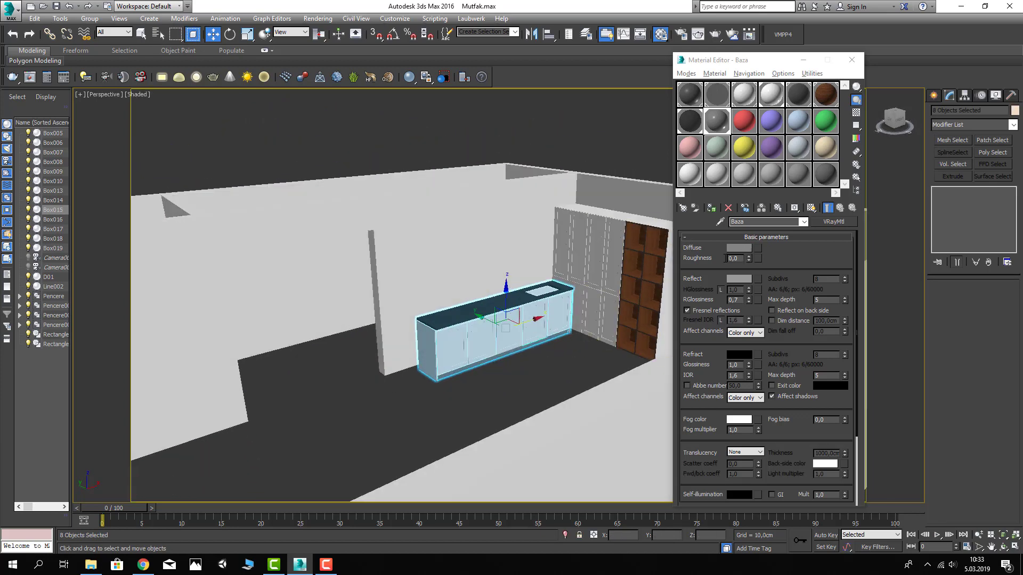
middle_click_drag(326, 156, 307, 147, "alt")
Raise the counter and tall cabinets by 10 cm with Move Type-In Offset Z
right_click(216, 40)
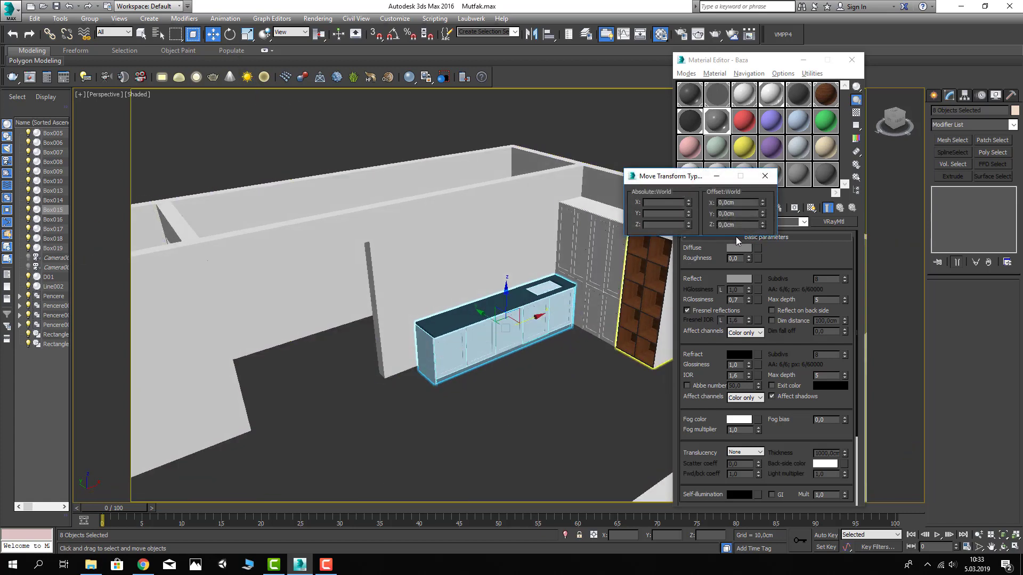
middle_click_drag(457, 285, 464, 178, "alt")
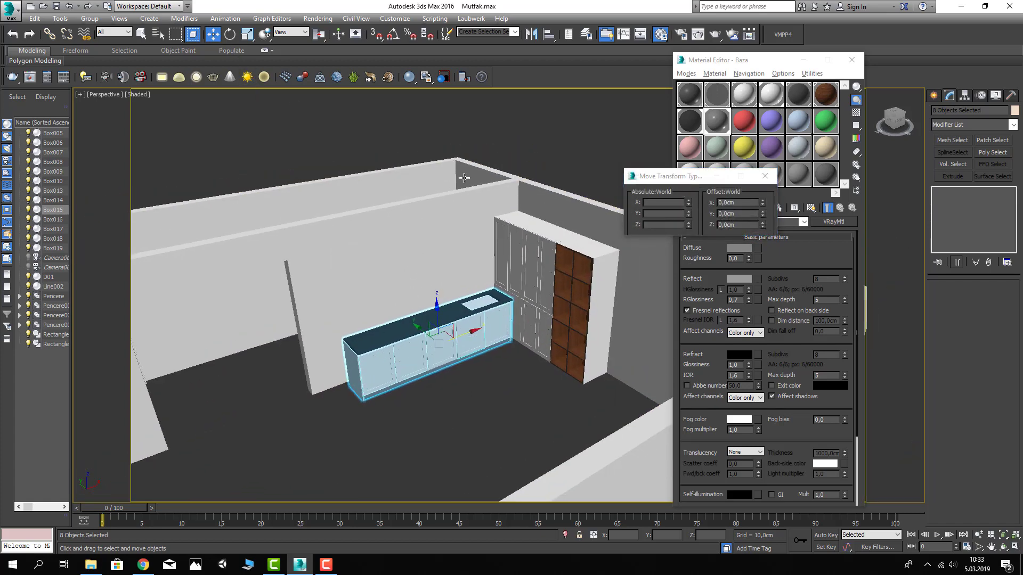
mouse_move(601, 371)
left_mouse_down("ctrl")
mouse_move(618, 411)
mouse_move(624, 382)
left_mouse_up("ctrl")
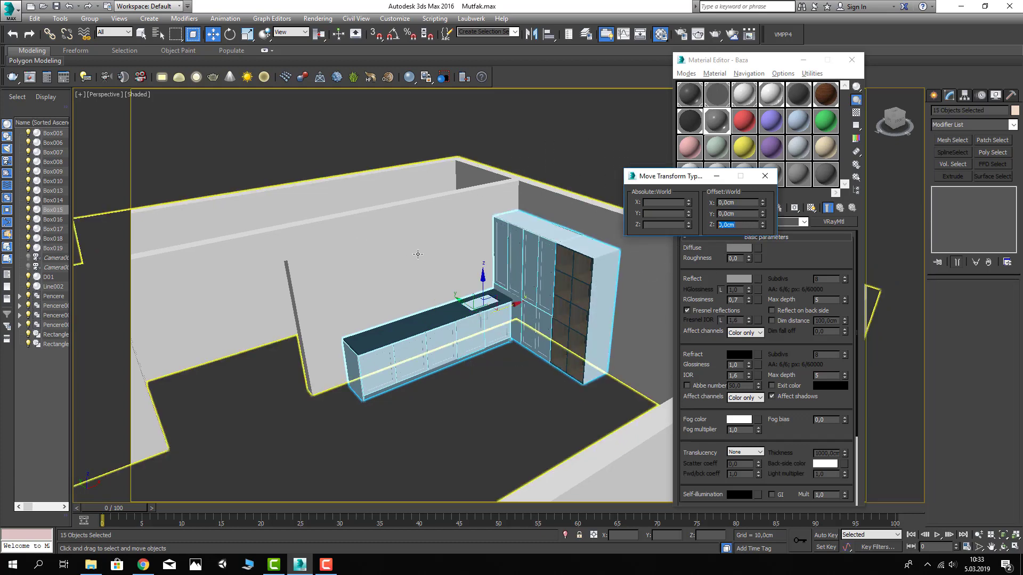
left_click(717, 226)
type("10")
key("Return")
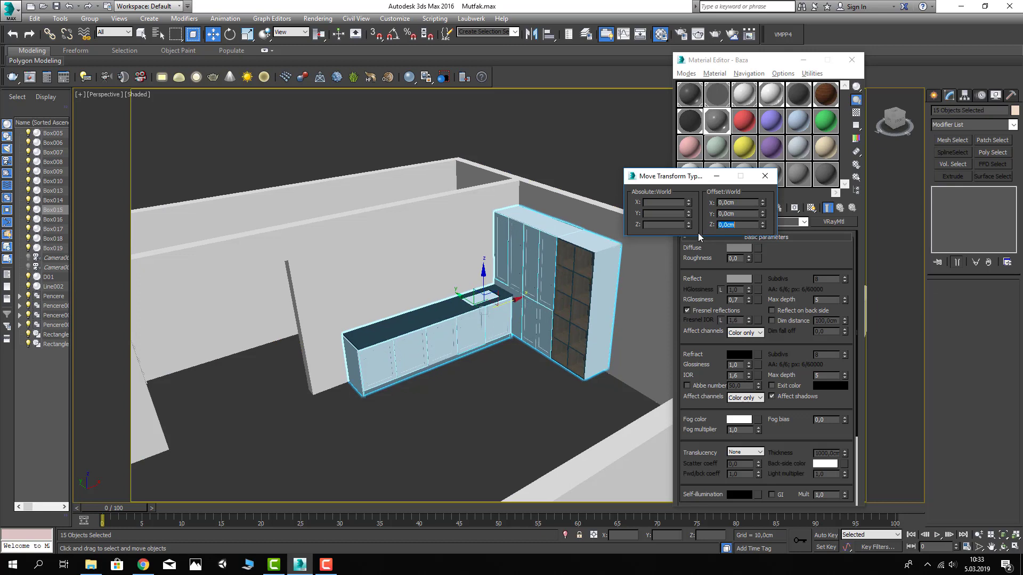
left_click(397, 405)
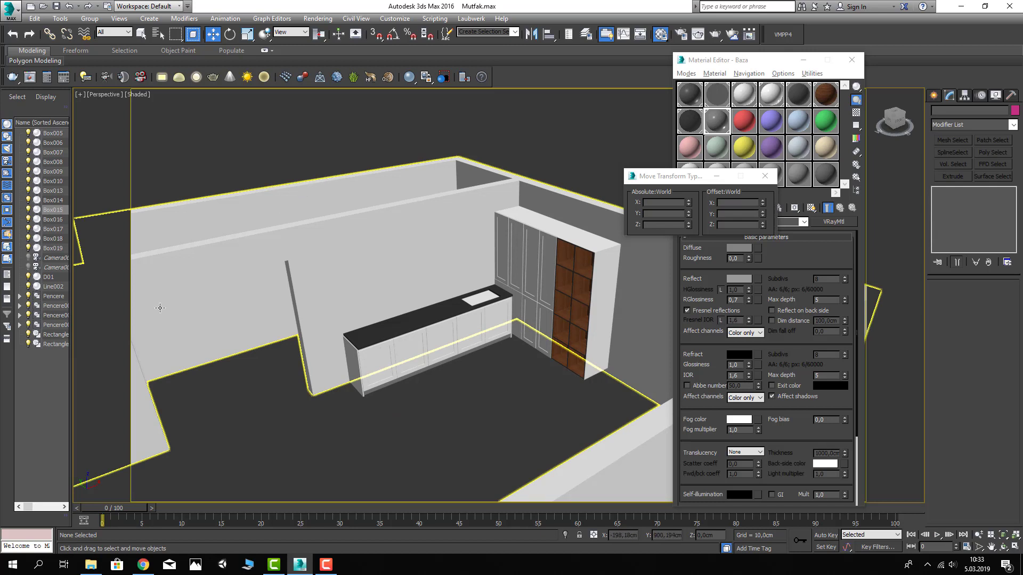
Check the camera view and close the Move Type-In and Material Editor
mouse_move(160, 308)
middle_mouse_down("alt")
mouse_move(536, 365)
mouse_move(507, 388)
middle_mouse_up("alt")
key("c")
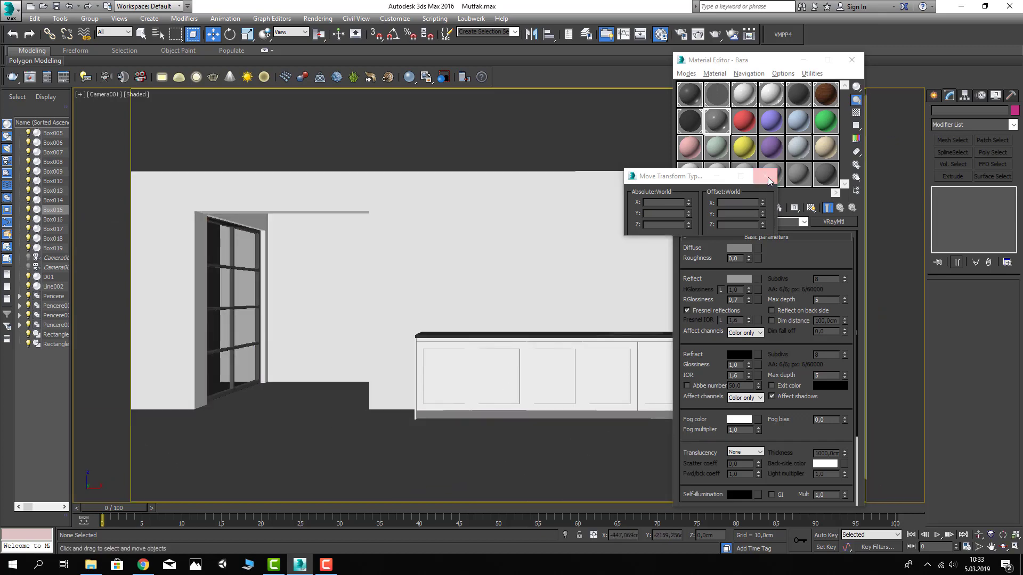
left_click(769, 181)
left_click(851, 59)
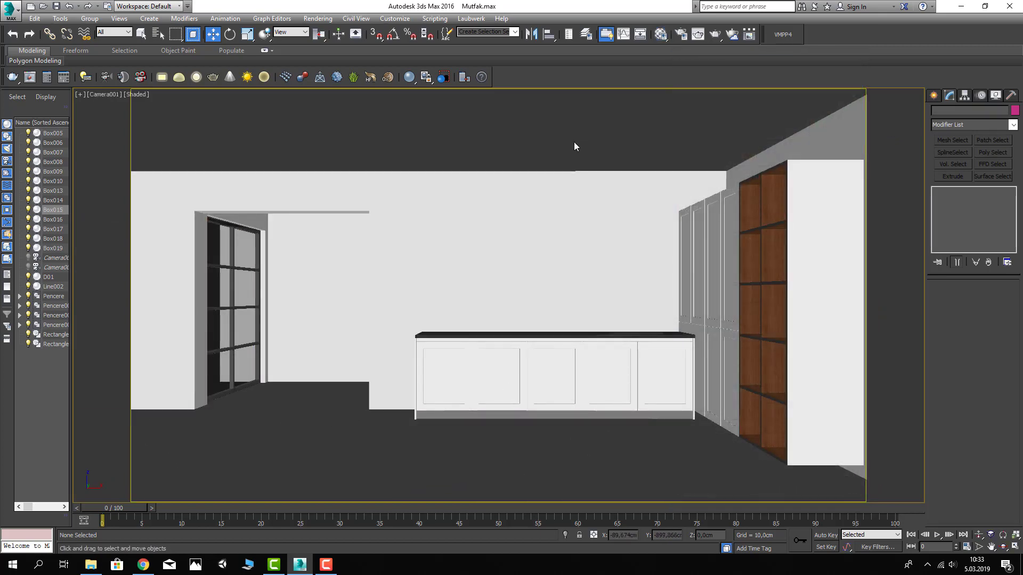
Return to the perspective view and select the whole counter cabinet row
key("p")
scroll(679, 231, "up", 5)
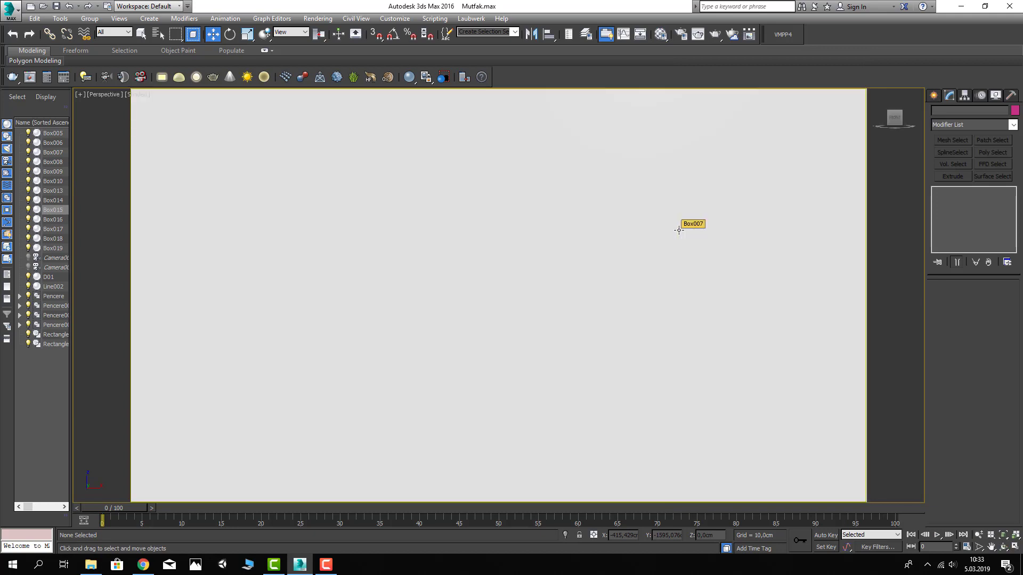
scroll(678, 230, "down", 5)
mouse_move(642, 249)
middle_mouse_down("alt")
mouse_move(502, 296)
mouse_move(506, 318)
mouse_move(507, 221)
middle_mouse_up("alt")
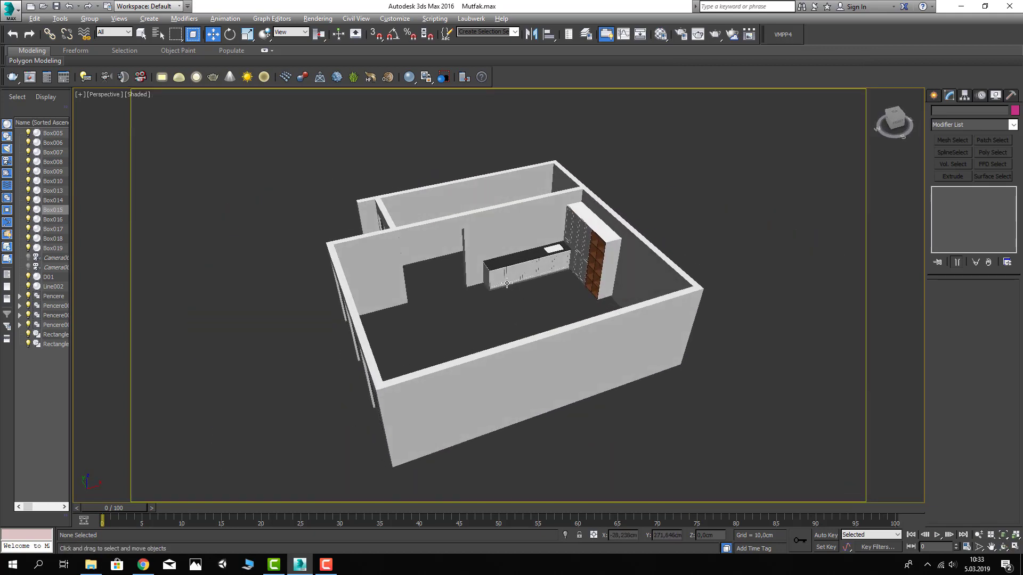
mouse_move(507, 284)
middle_mouse_down("alt")
mouse_move(516, 290)
mouse_move(512, 189)
mouse_move(506, 237)
mouse_move(461, 178)
middle_mouse_up("alt")
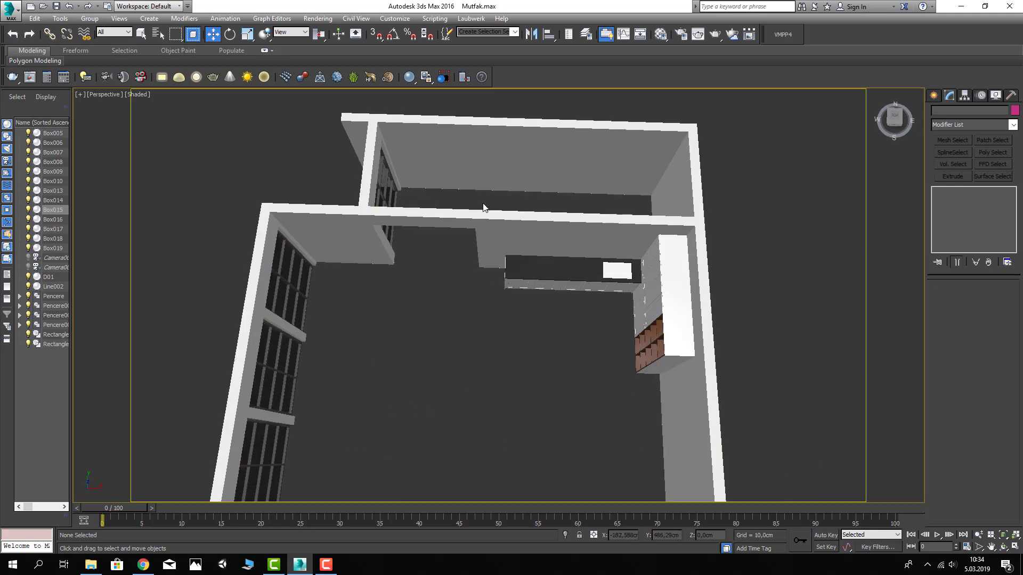
left_click_drag(647, 305, 646, 305)
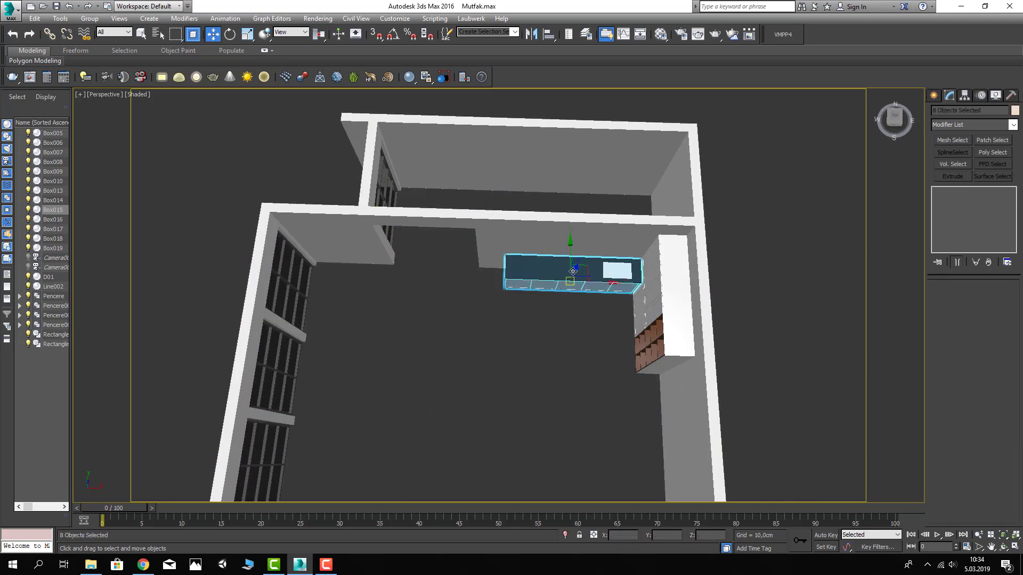
Shift-drag an independent Copy of the cabinet row along Y and move it into the room as an island
left_click_drag(570, 251, 570, 299, "shift")
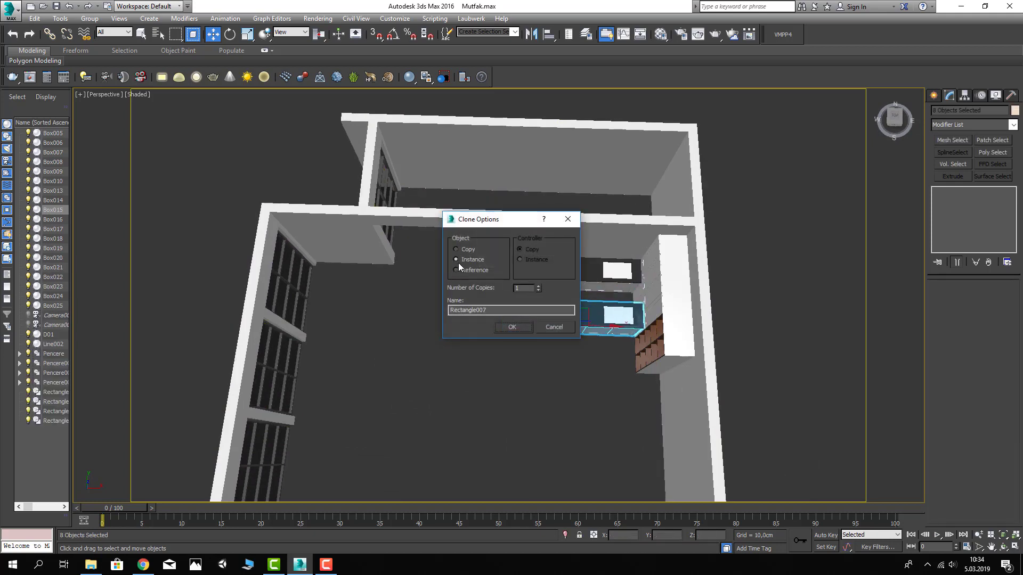
left_click(554, 326)
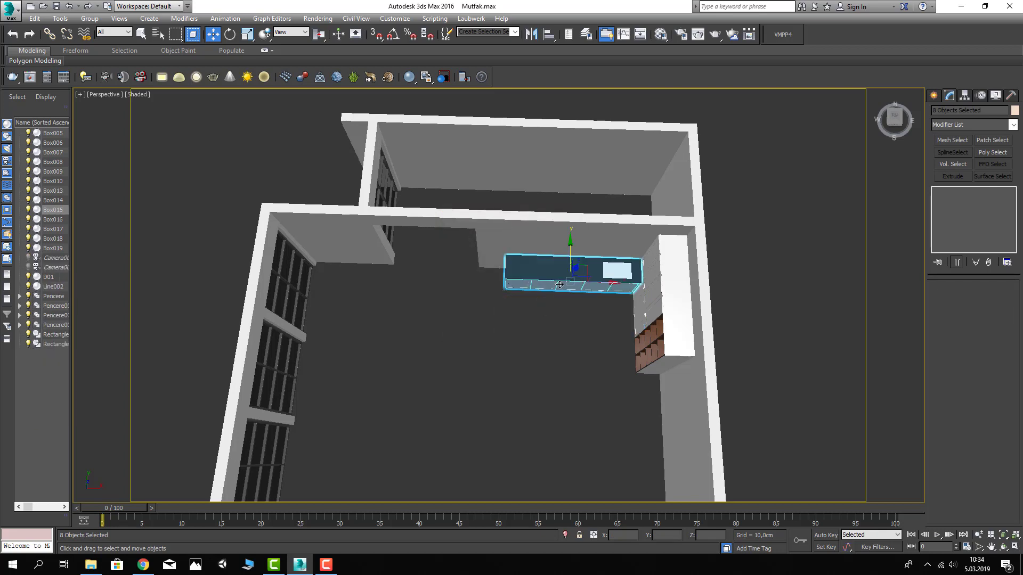
left_click_drag(569, 244, 569, 287, "shift")
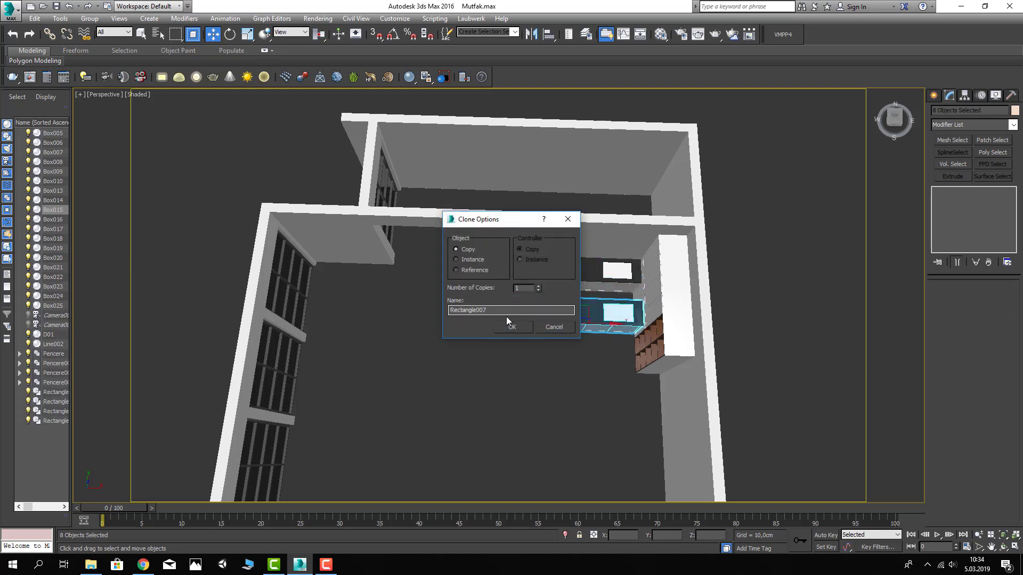
left_click(565, 327)
middle_click_drag(567, 331, 578, 319, "alt")
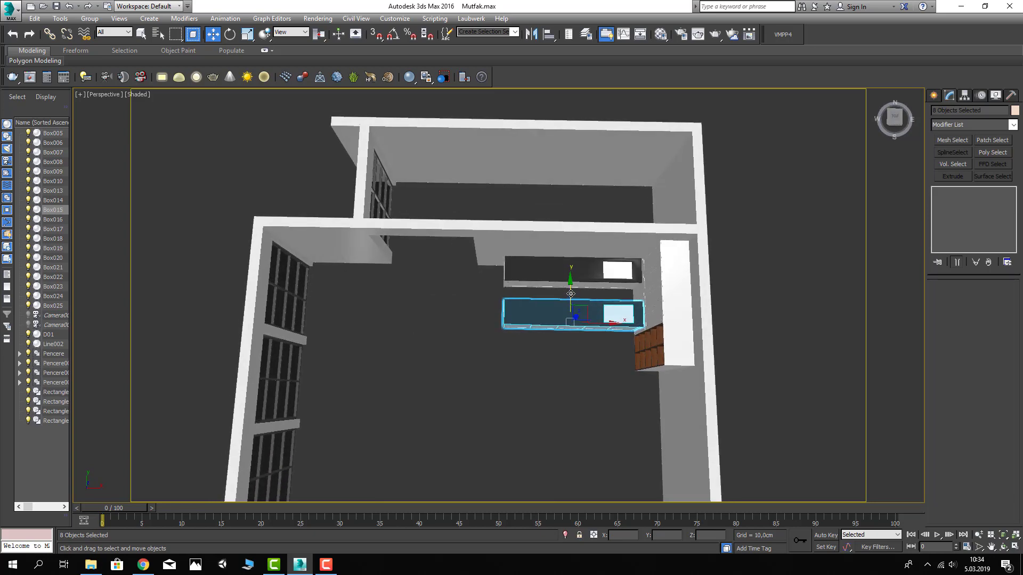
left_click_drag(572, 295, 576, 314)
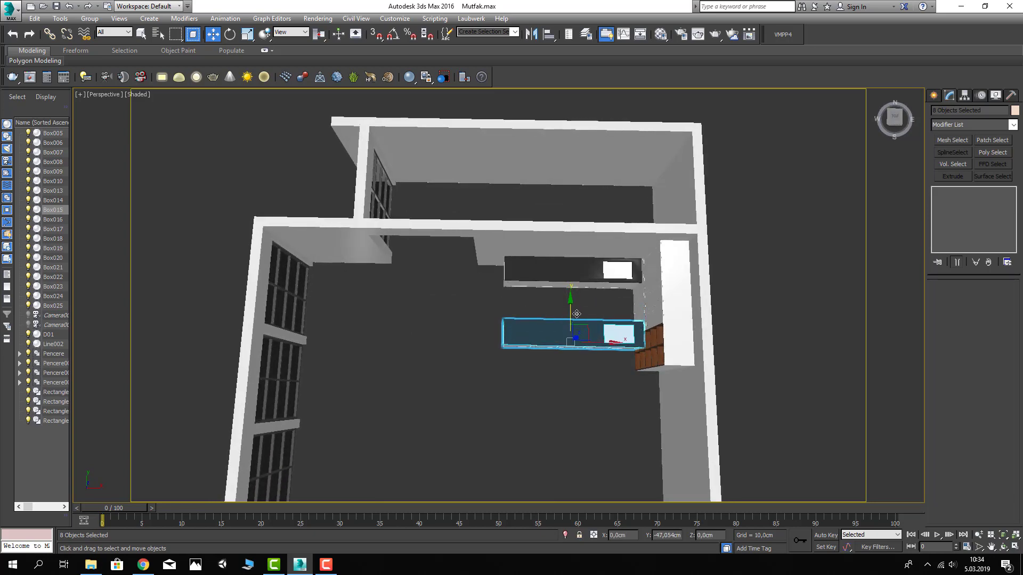
middle_click_drag(577, 315, 605, 301, "alt")
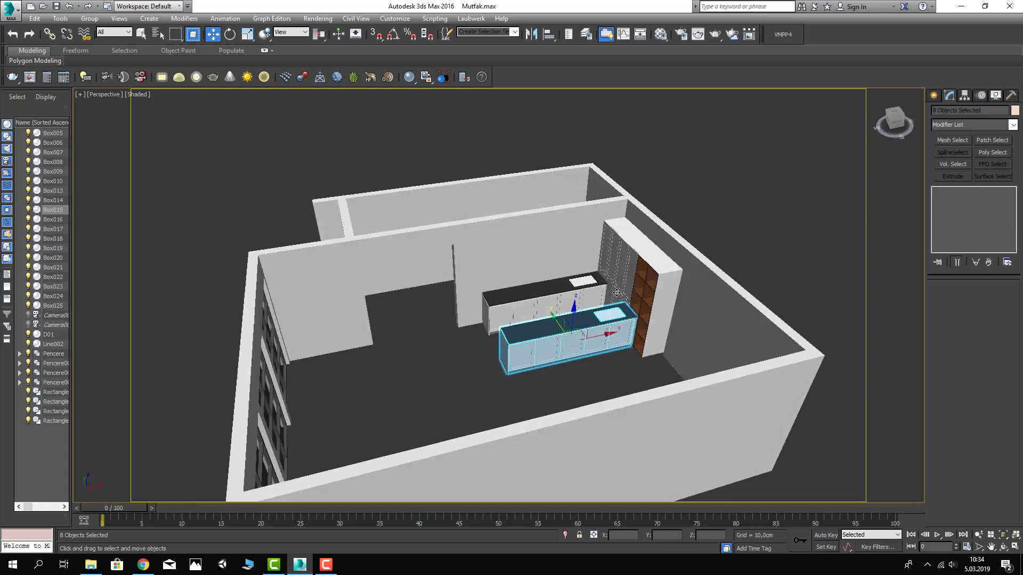
scroll(574, 341, "up", 3)
middle_click_drag(574, 341, 434, 195, "alt")
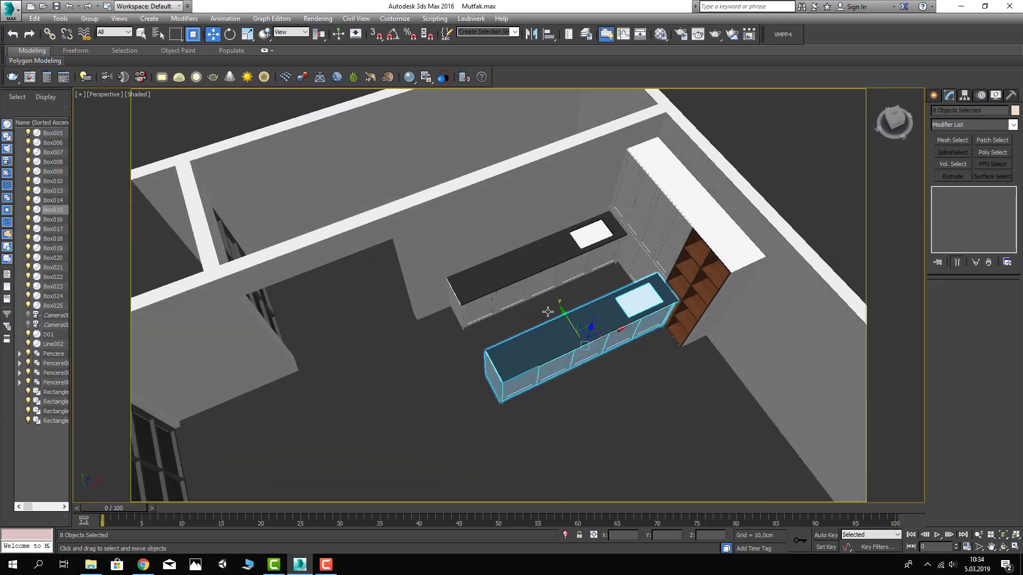
Isolate the island cabinet so only it is shown
right_click(597, 318)
left_click(695, 288)
left_click(667, 373)
mouse_move(667, 372)
middle_mouse_down("alt")
mouse_move(656, 382)
mouse_move(605, 337)
middle_mouse_up("alt")
Delete the inner sink rectangle from countertop Rectangle007 at Spline level
left_click(605, 338)
left_click(937, 208)
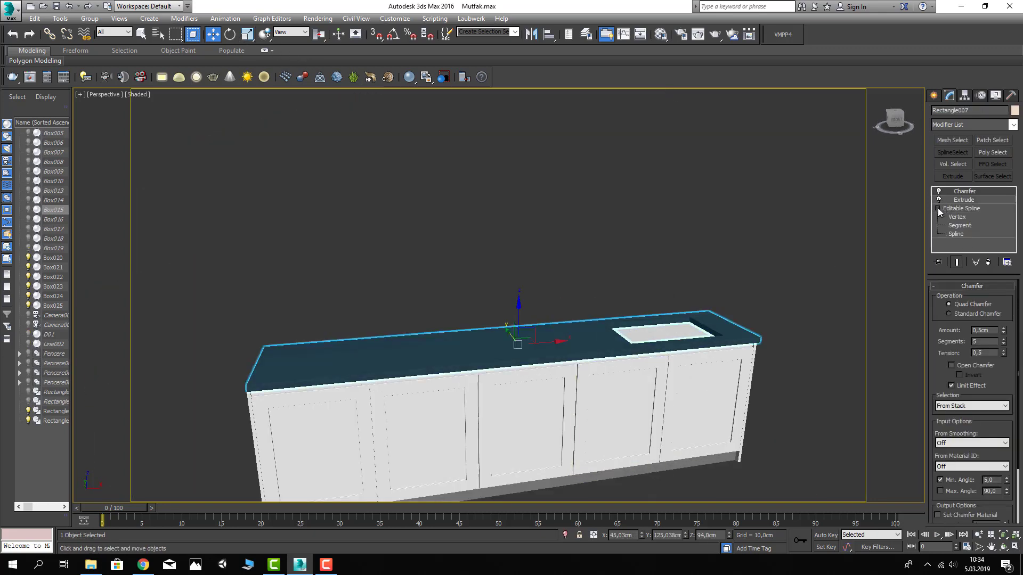
left_click(956, 234)
left_click(711, 335)
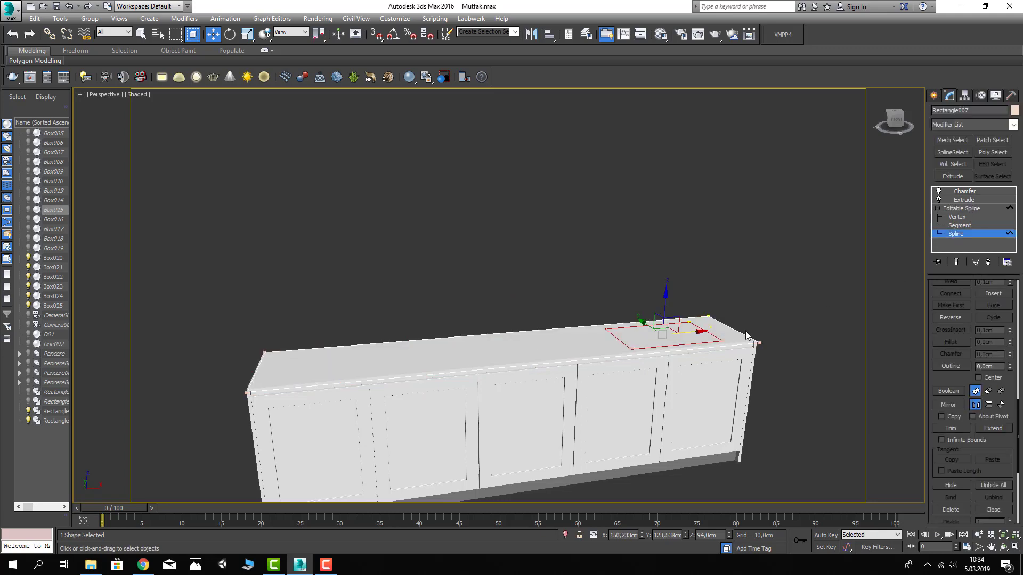
left_click(881, 257)
left_click(961, 208)
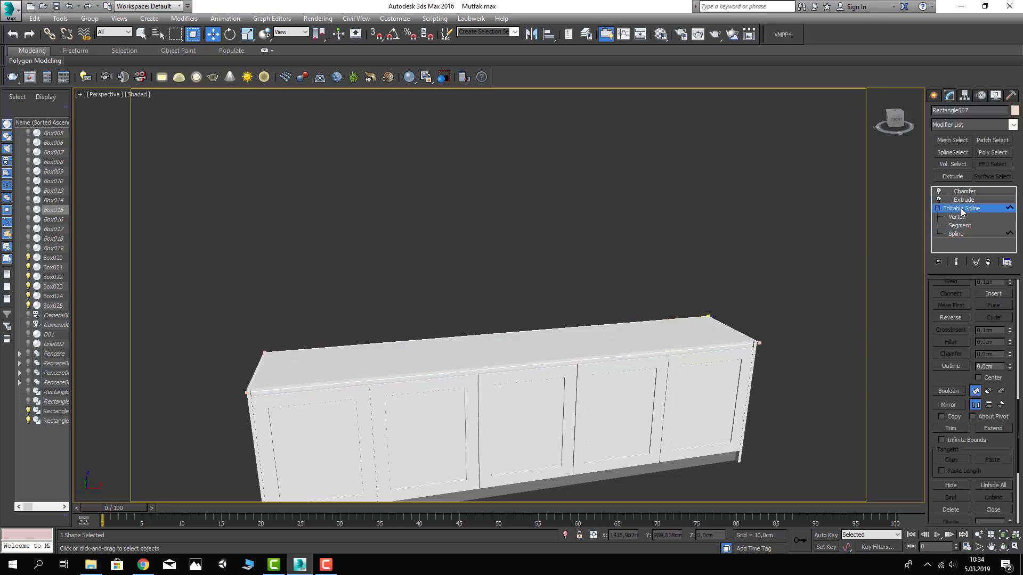
left_click(964, 190)
left_click(826, 206)
middle_click_drag(826, 207, 623, 346, "alt")
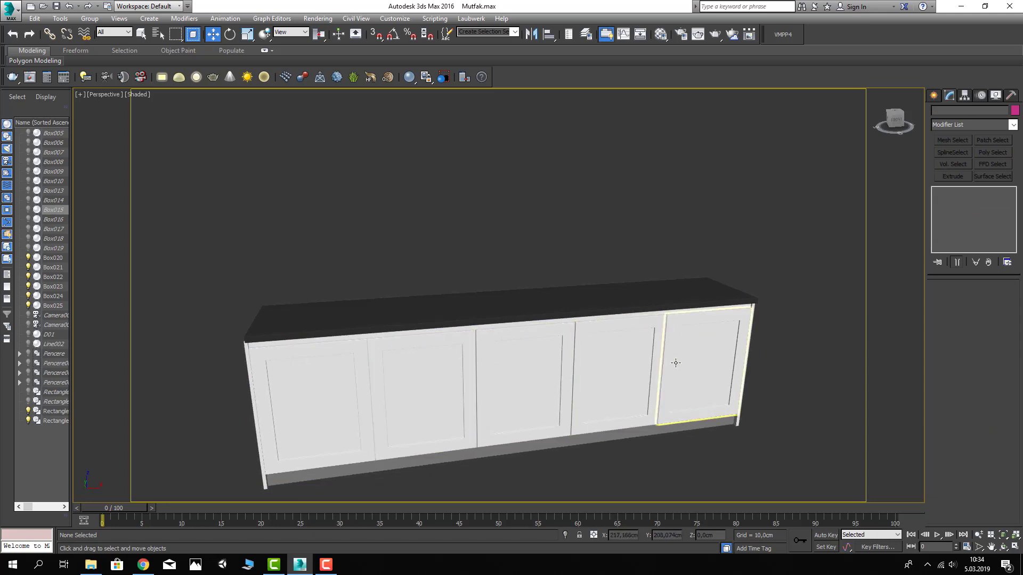
Select the island body Box021 and enter Polygon mode facing its right door
key("ctrl+z")
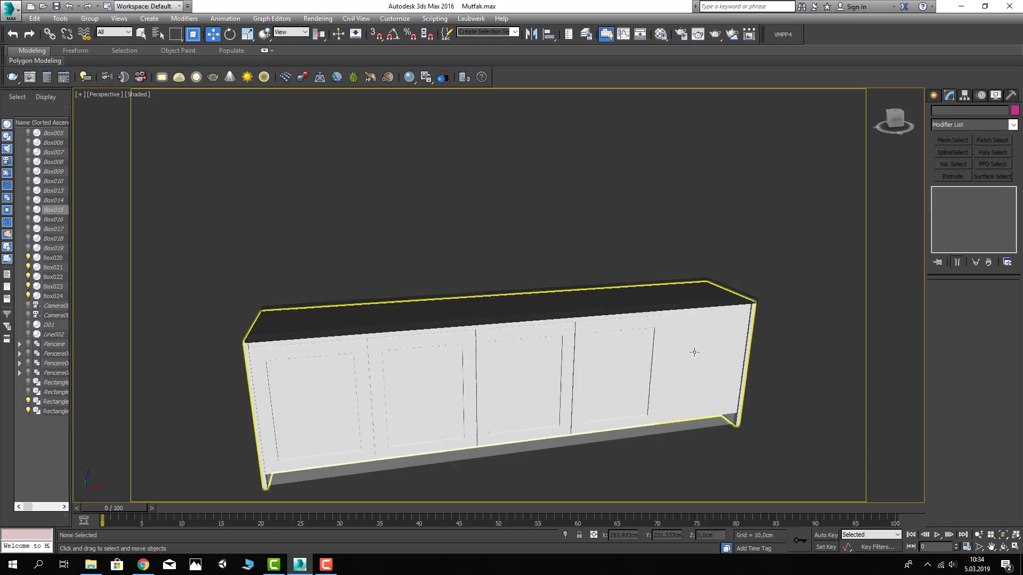
left_click(691, 353)
middle_click_drag(779, 377, 724, 371, "alt")
key("F3")
middle_click_drag(661, 384, 962, 323)
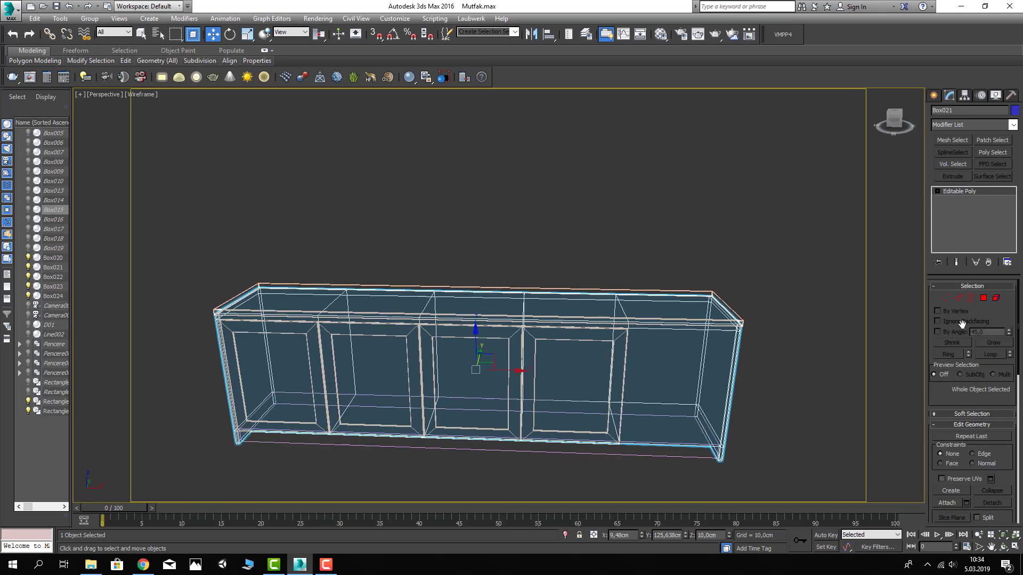
left_click(984, 298)
key("F3")
left_click(668, 347)
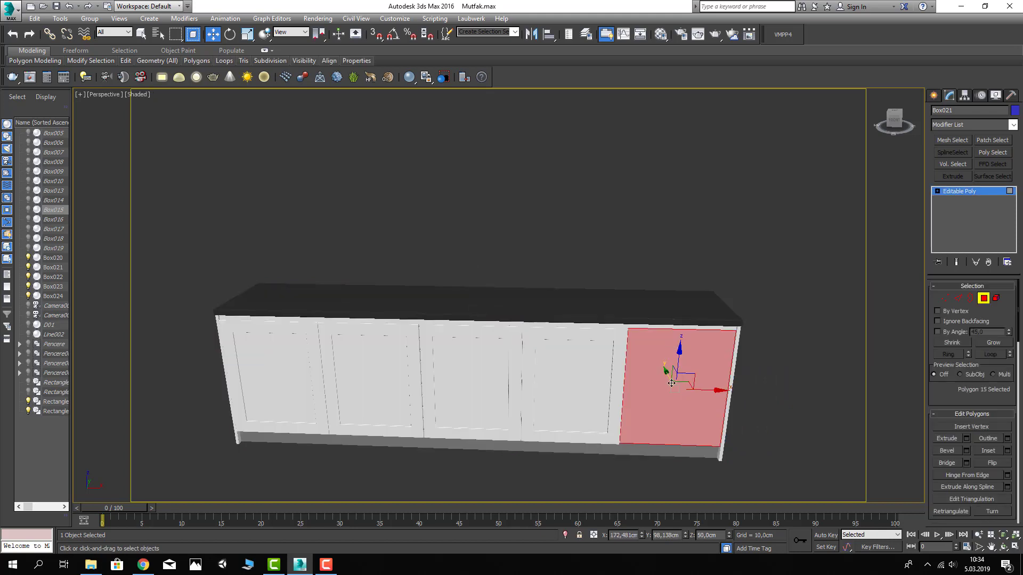
mouse_move(671, 383)
middle_mouse_down("alt")
mouse_move(661, 290)
mouse_move(619, 296)
middle_mouse_up("alt")
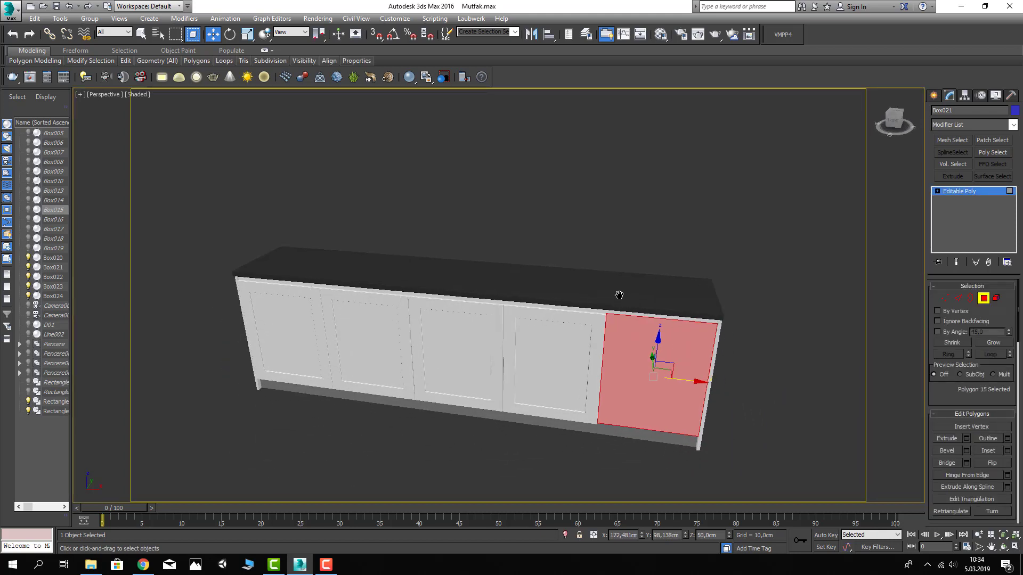
left_click(641, 482)
middle_click_drag(641, 482, 648, 457, "alt")
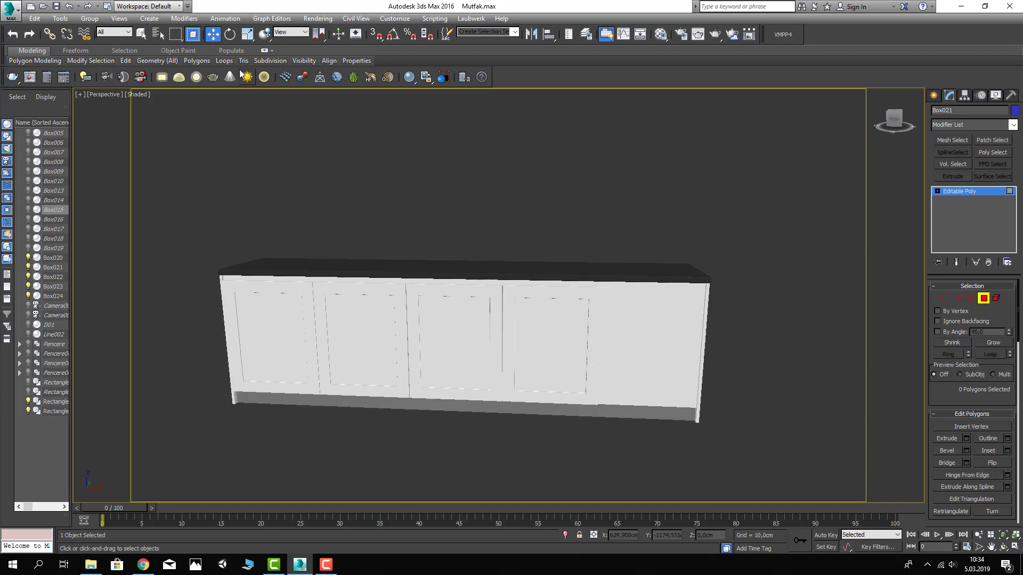
Delete the rightmost door polygon and region-select the right side panel's vertices
left_click_drag(657, 476, 654, 476)
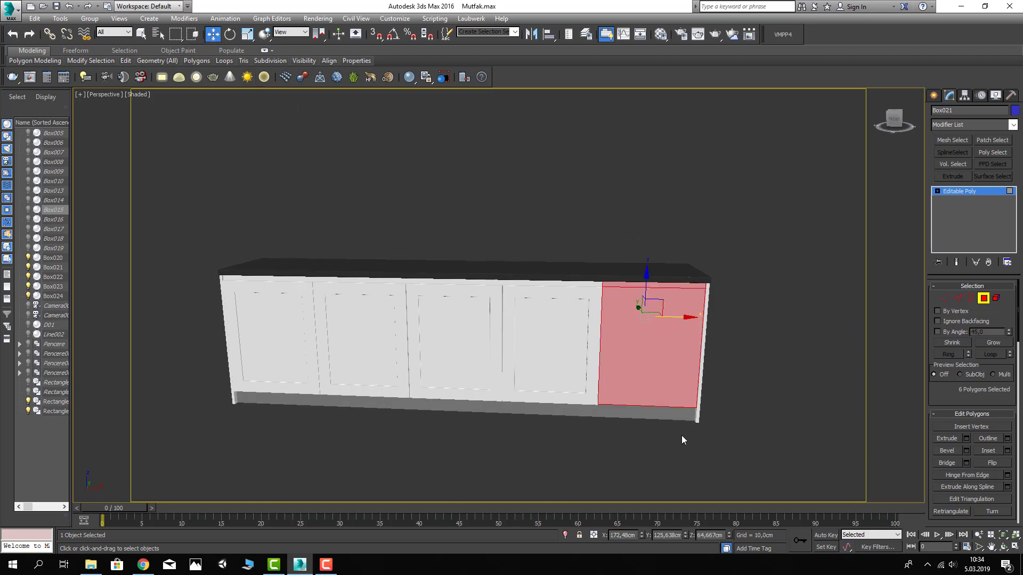
key("Delete")
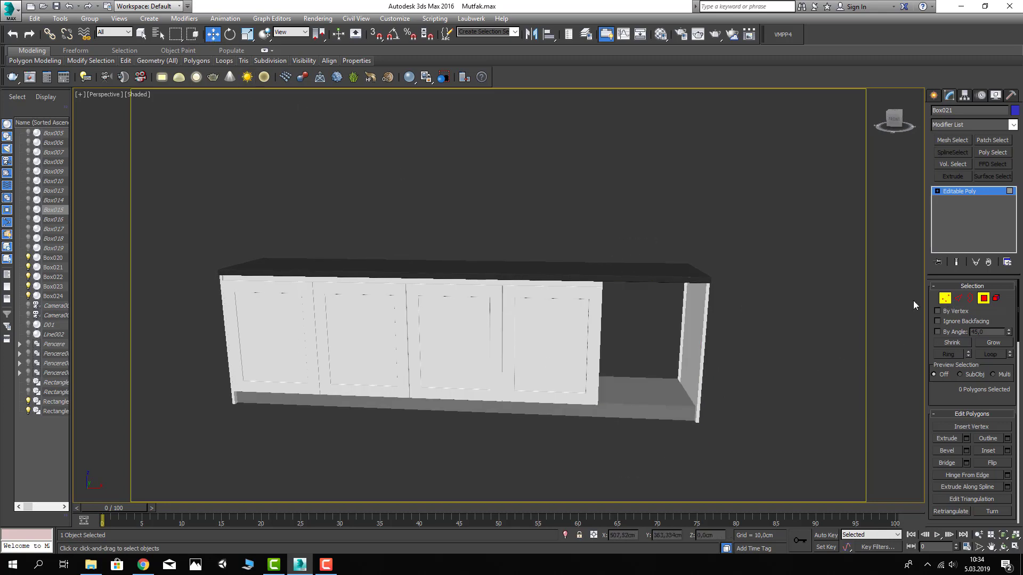
key("1")
left_click_drag(782, 472, 781, 471)
scroll(698, 421, "up", 3)
With 3D vertex snap on, move the side panel vertices onto the door-edge vertex
scroll(699, 417, "up", 3)
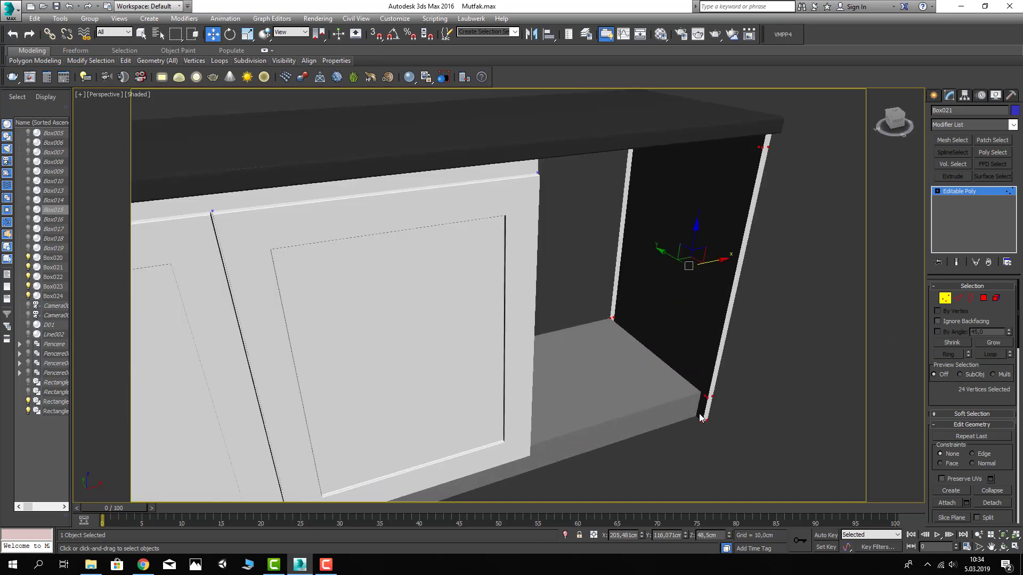
key("F4")
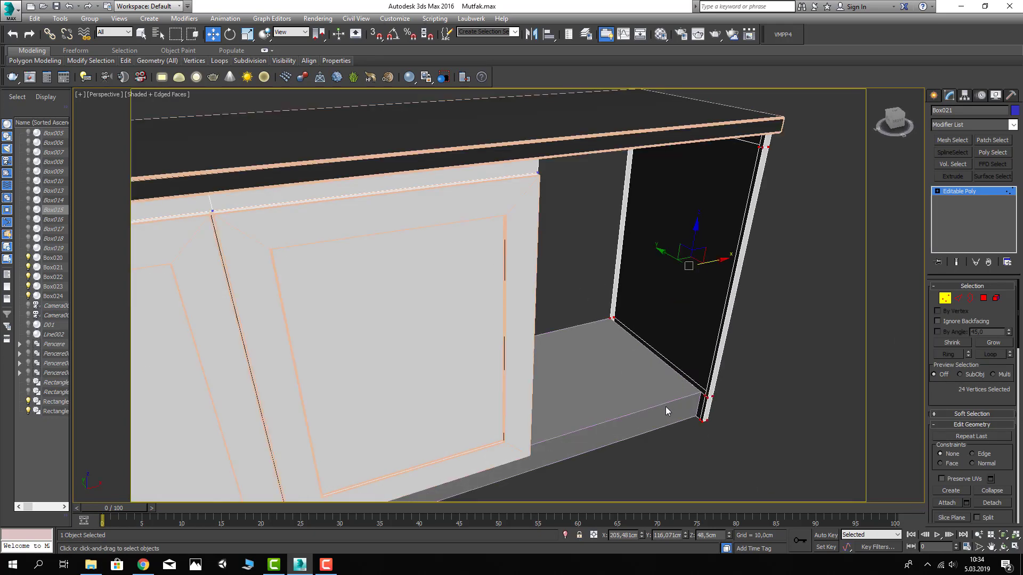
middle_click_drag(665, 407, 671, 350, "alt")
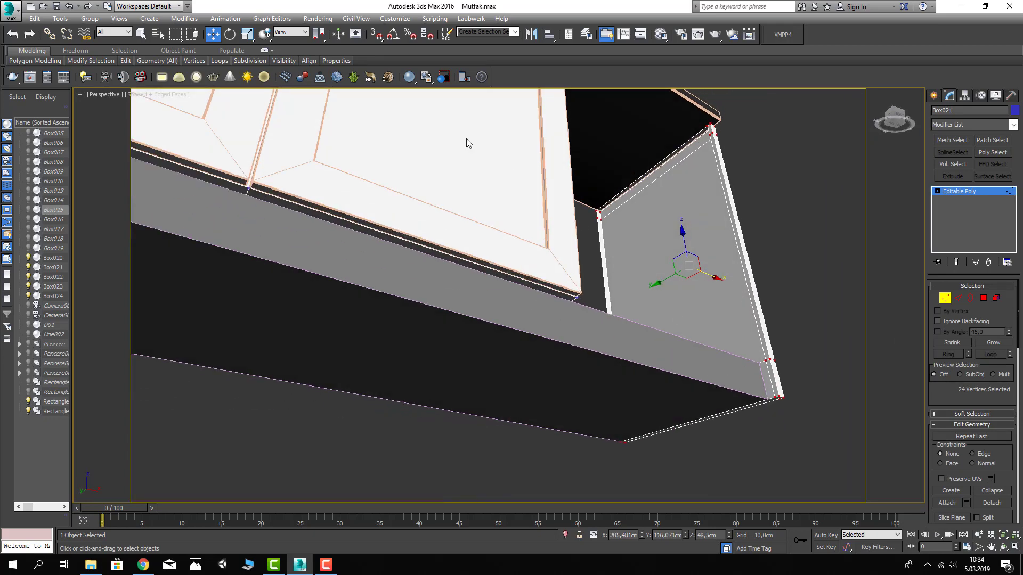
left_click(376, 34)
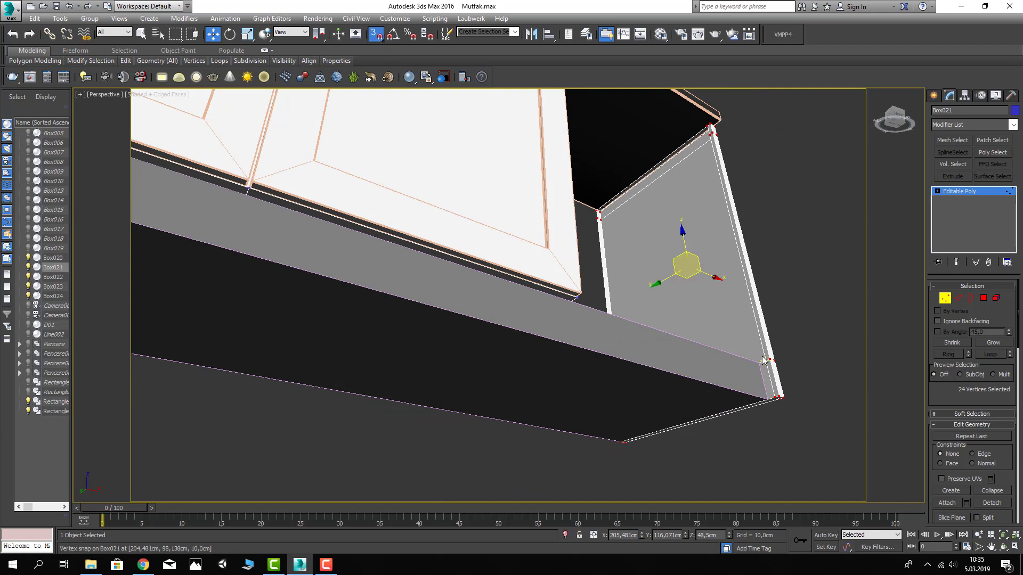
left_click_drag(764, 362, 581, 301)
key("space")
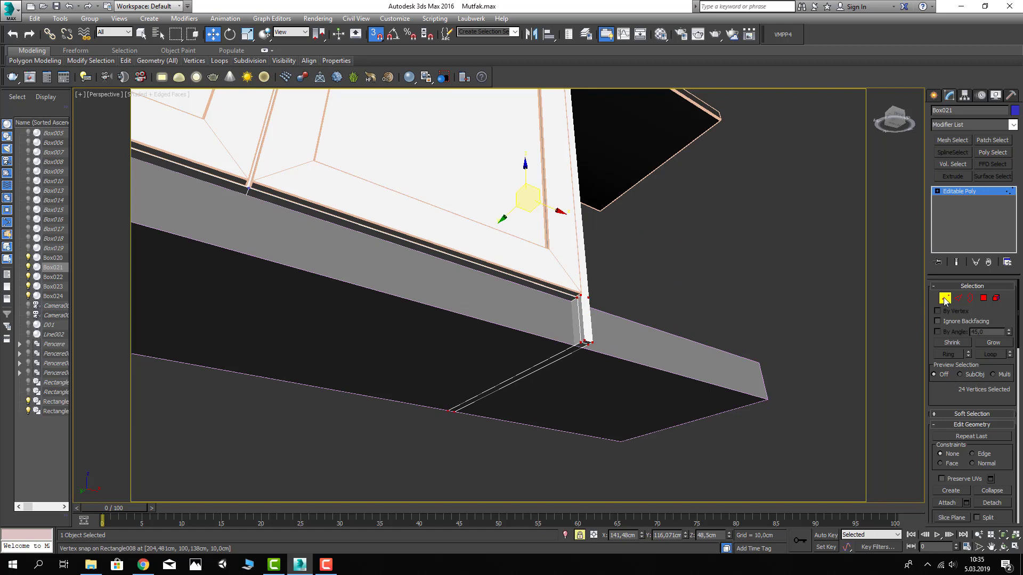
left_click(944, 299)
Drag plinth Rectangle008's right corner vertices to the box edge to shorten it
left_click(687, 352)
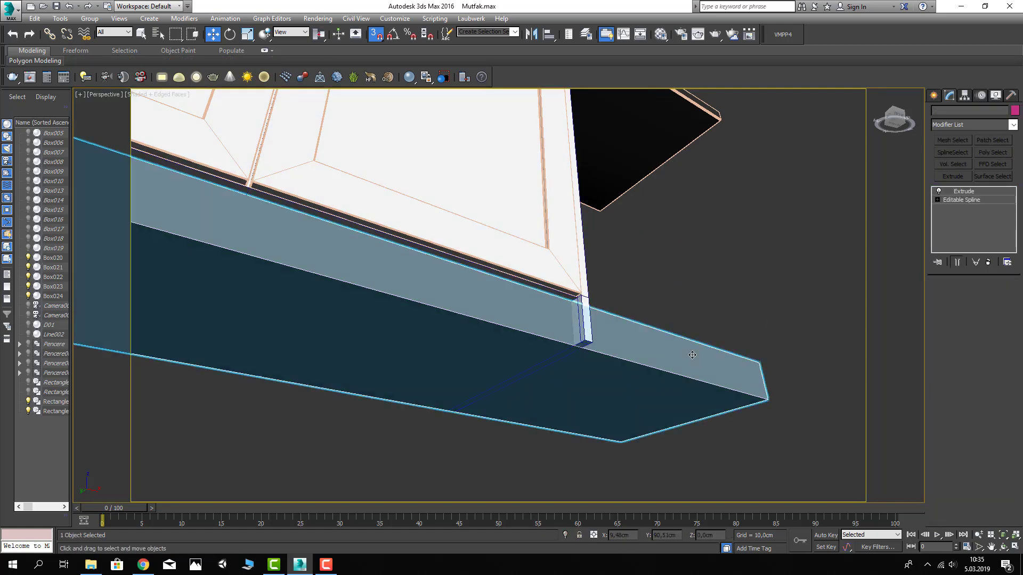
left_click(938, 200)
left_click(956, 208)
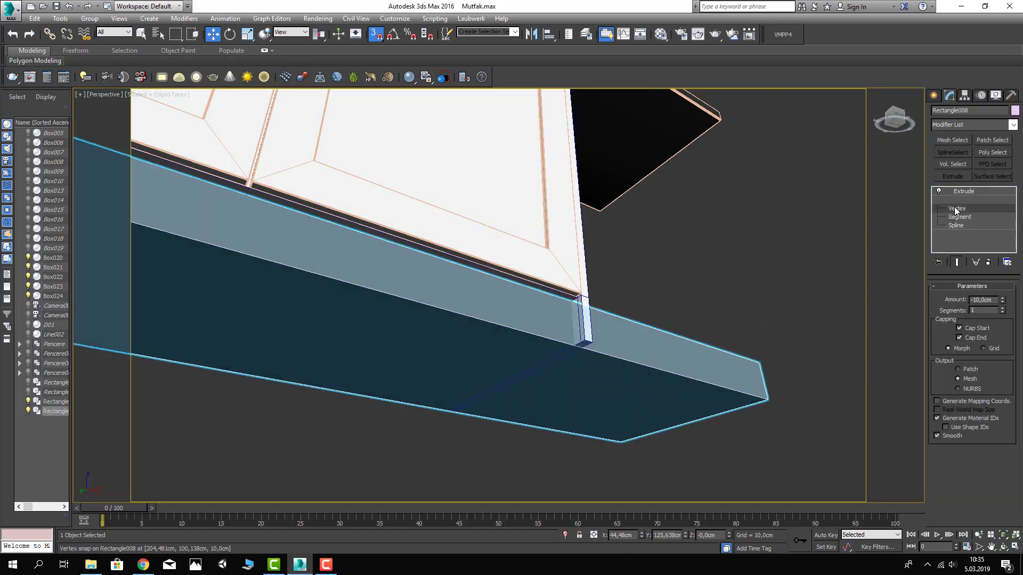
left_click(620, 442)
middle_click_drag(644, 460, 670, 464, "alt")
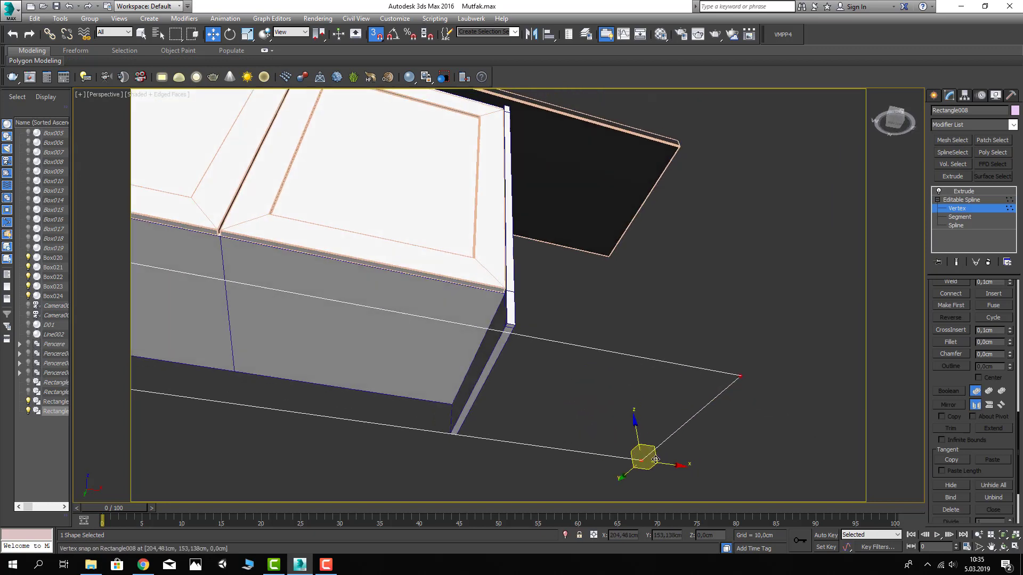
left_click_drag(670, 465, 483, 415)
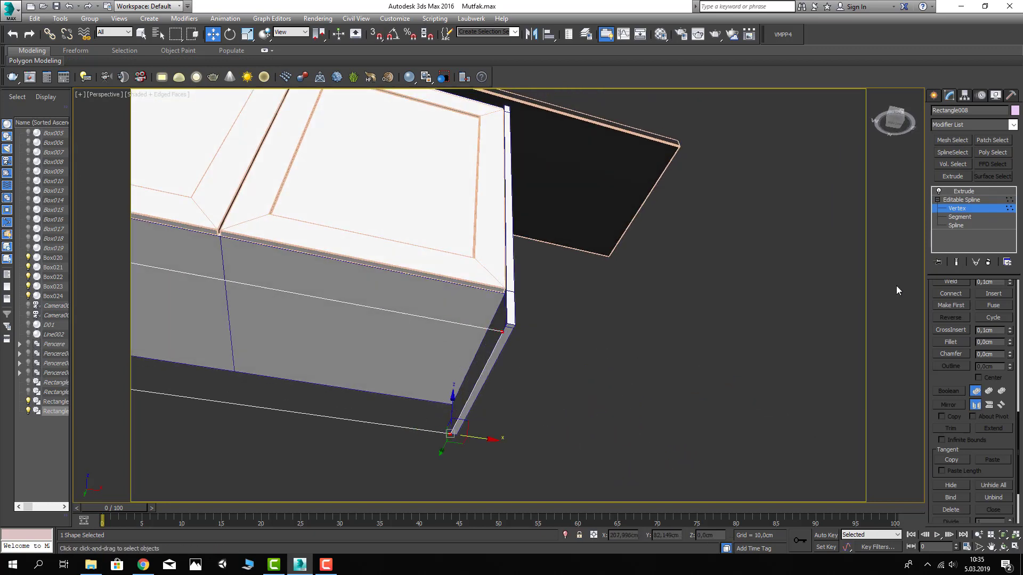
left_click(963, 193)
left_click(605, 299)
mouse_move(605, 299)
middle_mouse_down("alt")
mouse_move(580, 355)
mouse_move(576, 198)
middle_mouse_up("alt")
left_click(575, 198)
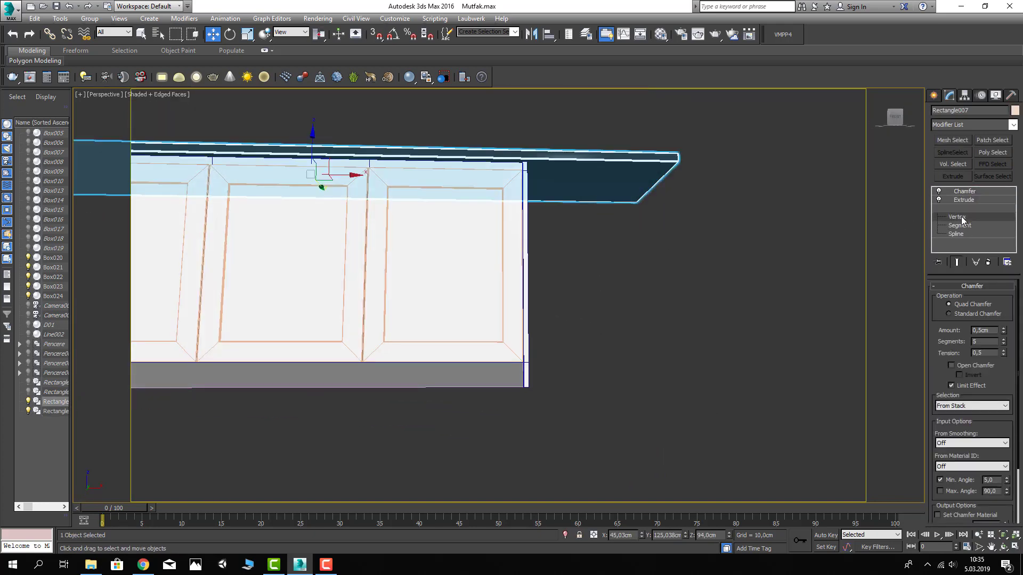
Slide countertop Rectangle007's right-end vertices left along X to the cabinet edge
left_click(959, 216)
left_click_drag(587, 146, 695, 264)
middle_click_drag(694, 265, 687, 234, "alt")
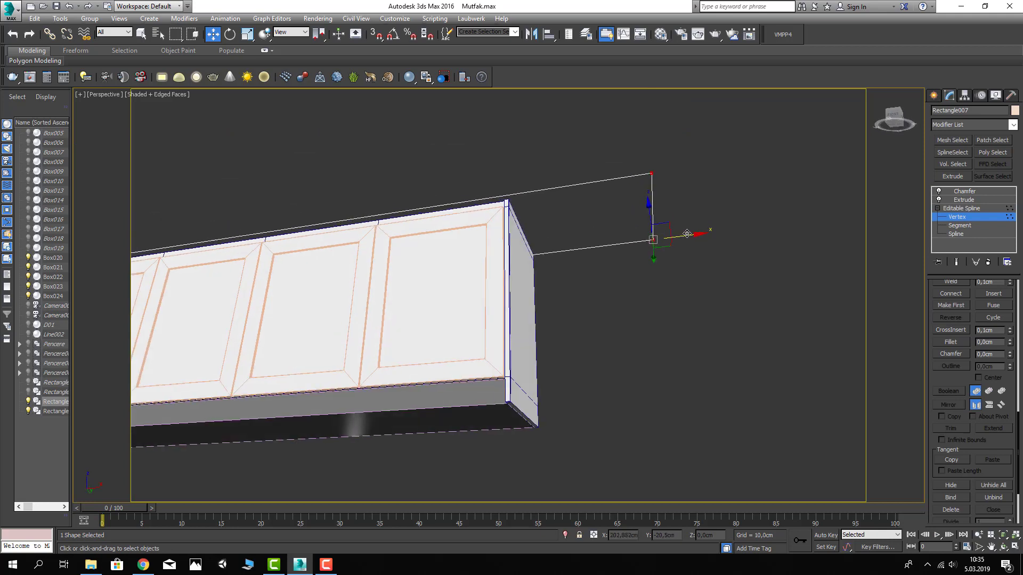
left_click_drag(683, 238, 558, 240)
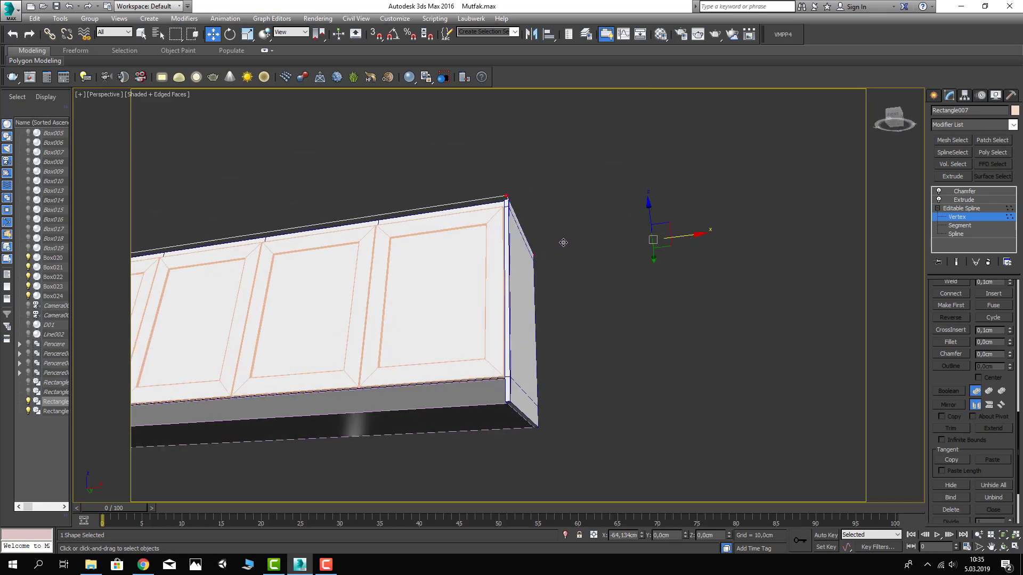
mouse_move(565, 242)
middle_mouse_down("alt")
mouse_move(611, 288)
mouse_move(605, 324)
middle_mouse_up("alt")
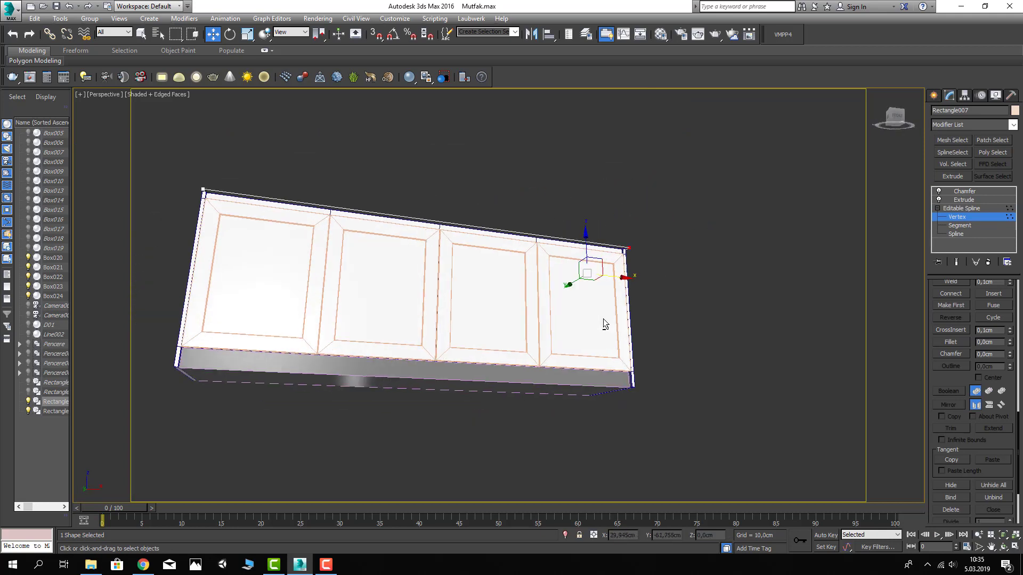
left_click(968, 195)
Deselect the countertop and inspect the flush right end with edged faces toggled
left_click(647, 273)
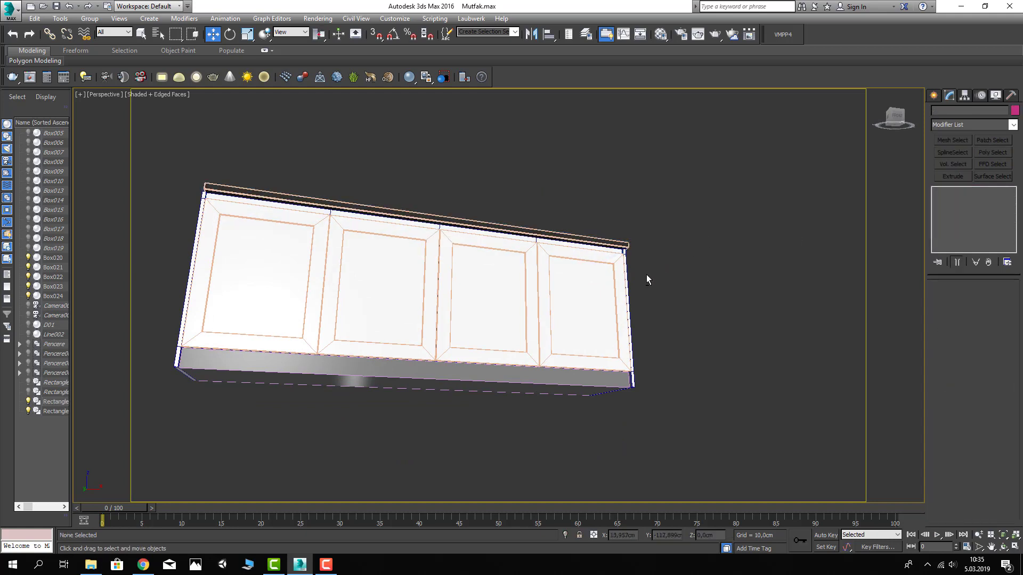
mouse_move(646, 273)
middle_mouse_down("alt")
mouse_move(659, 300)
mouse_move(669, 285)
mouse_move(654, 311)
middle_mouse_up("alt")
key("F4")
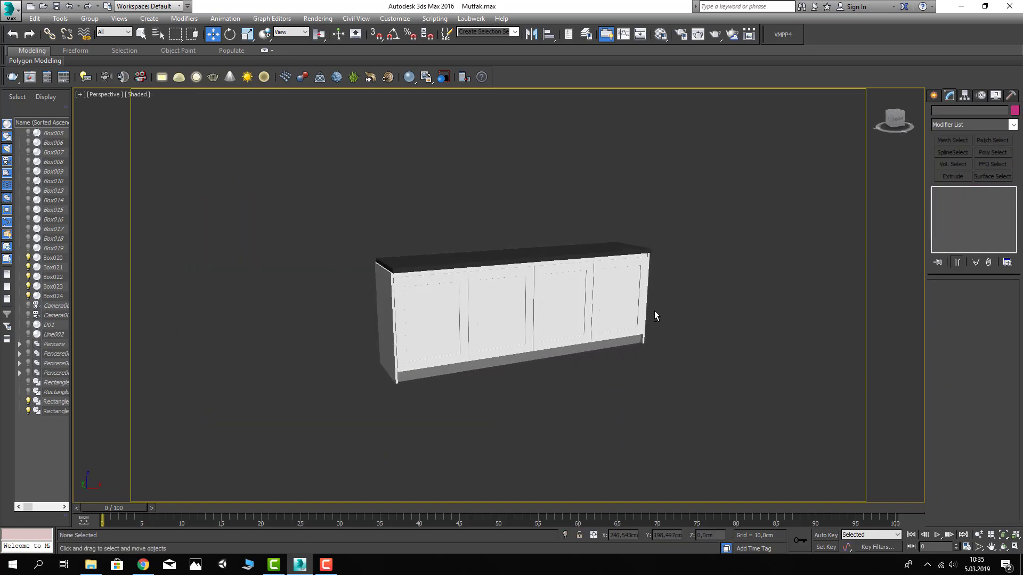
mouse_move(565, 289)
middle_mouse_down("alt")
mouse_move(521, 269)
mouse_move(546, 287)
mouse_move(660, 223)
middle_mouse_up("alt")
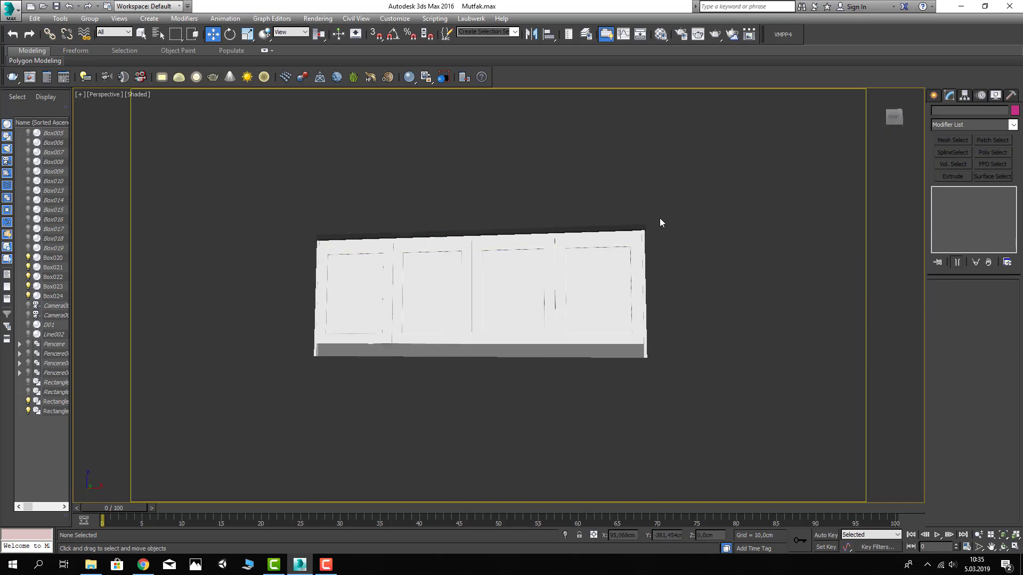
scroll(660, 223, "up", 5)
key("F4")
middle_click_drag(612, 270, 606, 289, "alt")
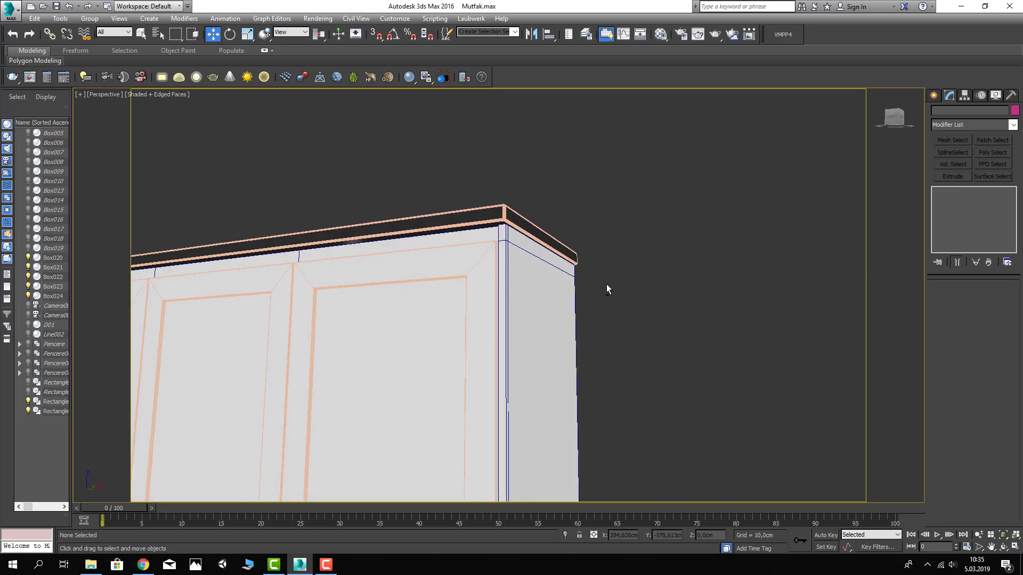
Select Box021 and hide all unselected objects
left_click(501, 233)
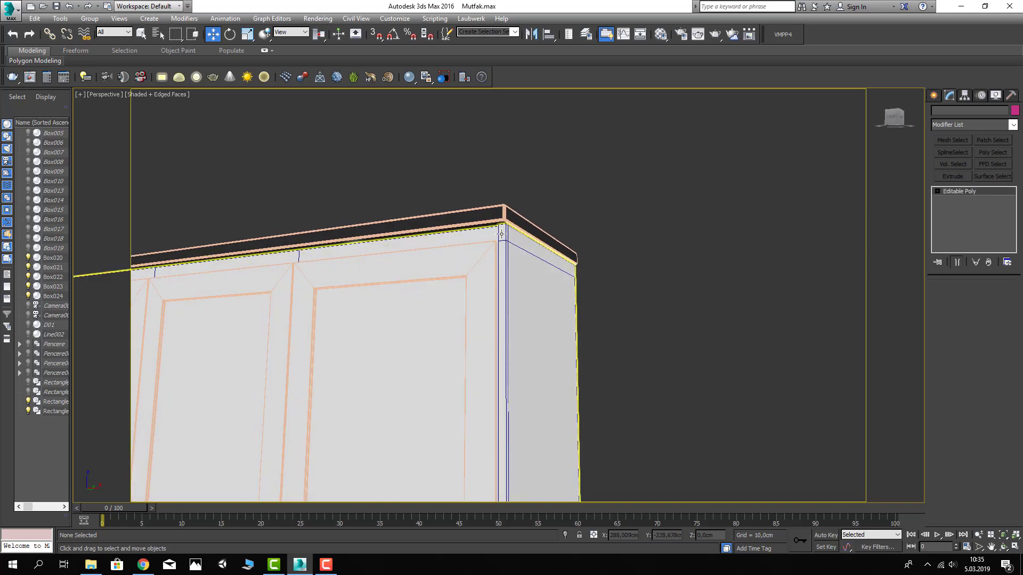
right_click(493, 218)
left_click(546, 210)
middle_click_drag(530, 251, 554, 266, "alt")
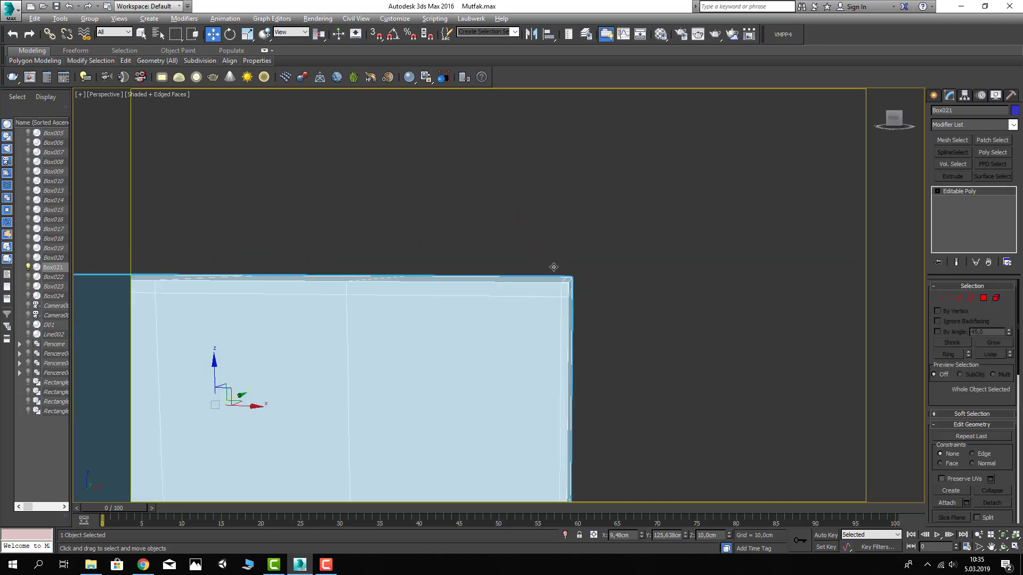
In Polygon mode, window-select faces along Box021's top edge
left_click(983, 299)
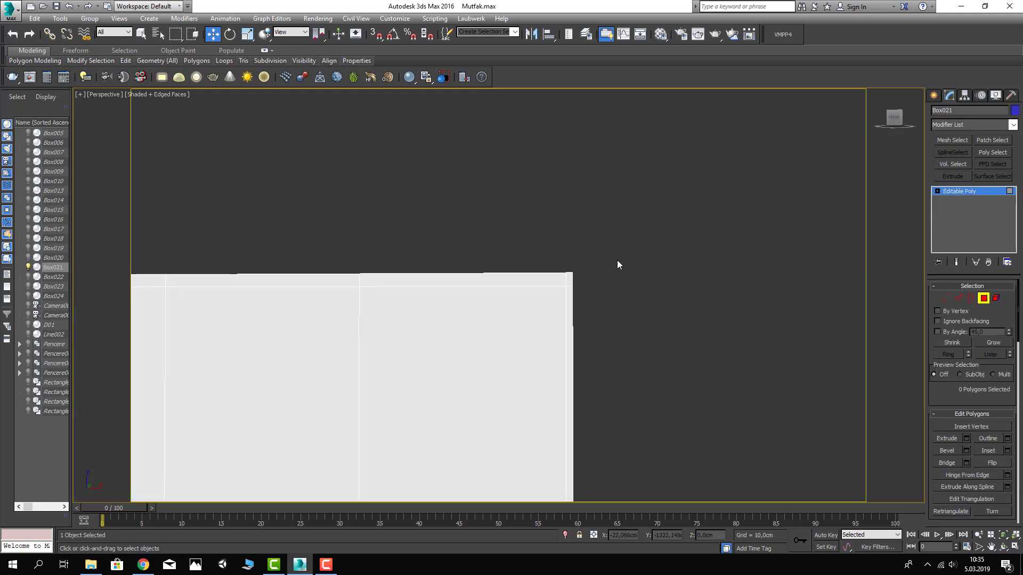
left_click_drag(613, 245, 557, 292)
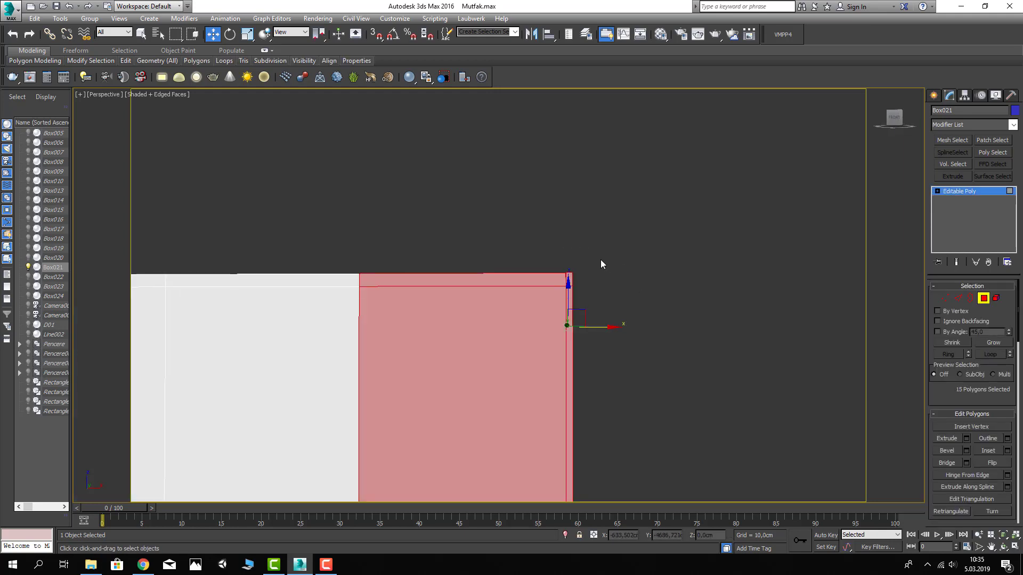
left_click(193, 34)
left_click(505, 201)
left_click_drag(563, 217, 616, 317)
key("z")
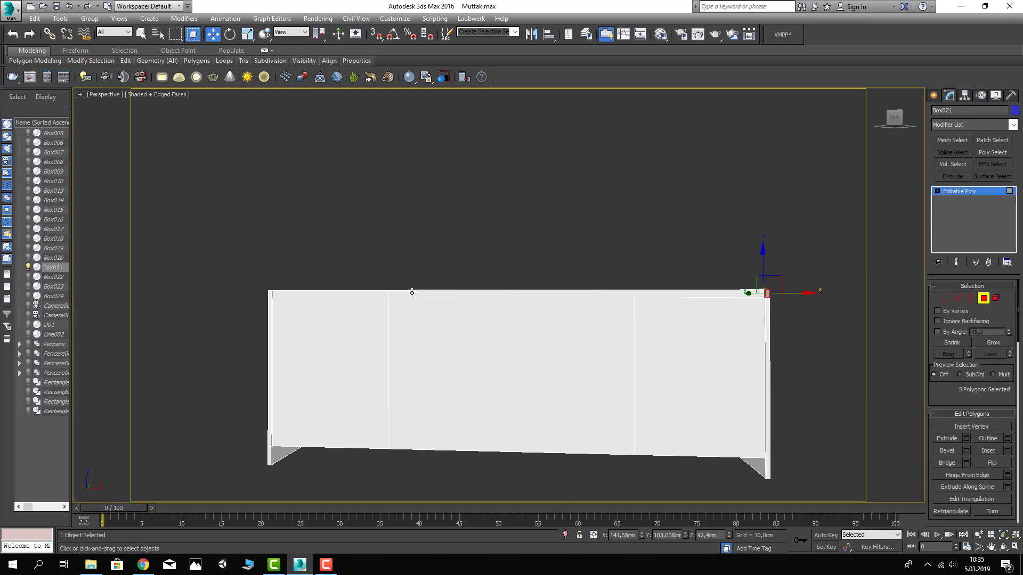
mouse_move(308, 289)
middle_mouse_down("alt")
mouse_move(231, 283)
mouse_move(215, 251)
middle_mouse_up("alt")
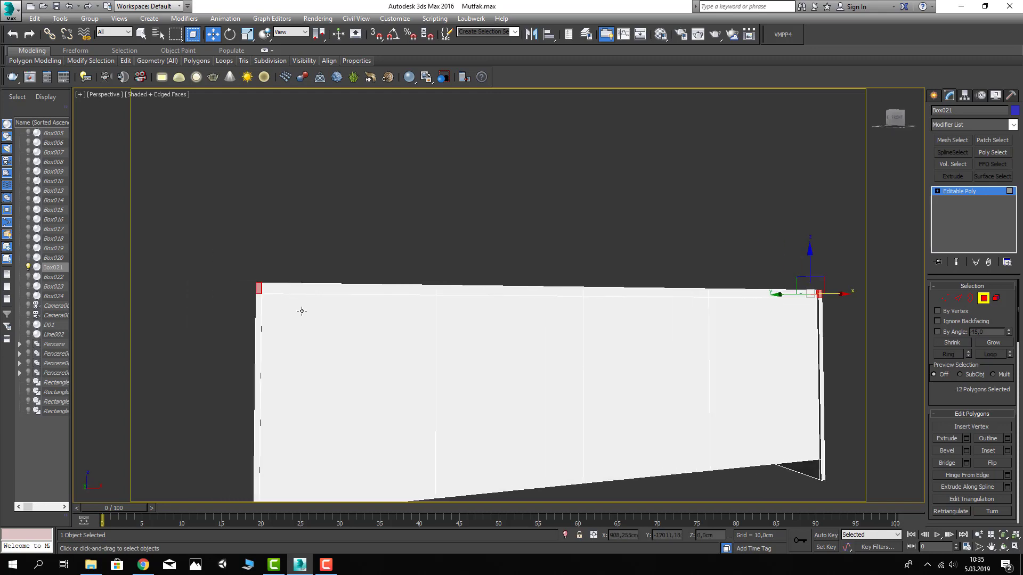
middle_click_drag(299, 303, 328, 323, "alt")
key("ctrl+z")
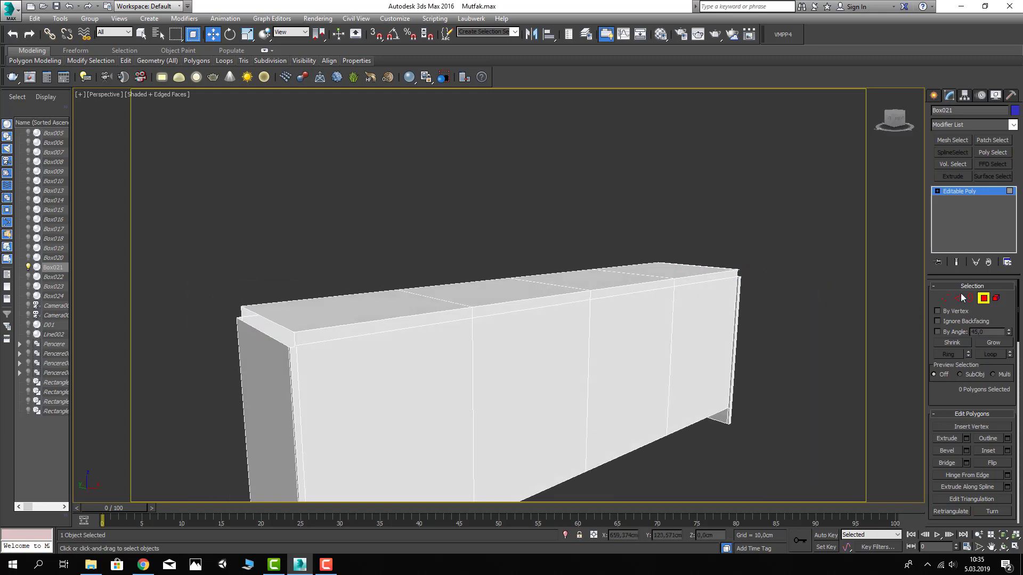
In Edge mode, select the two top corner edges of the cabinet
left_click(959, 299)
left_click(177, 229)
scroll(235, 298, "up", 1)
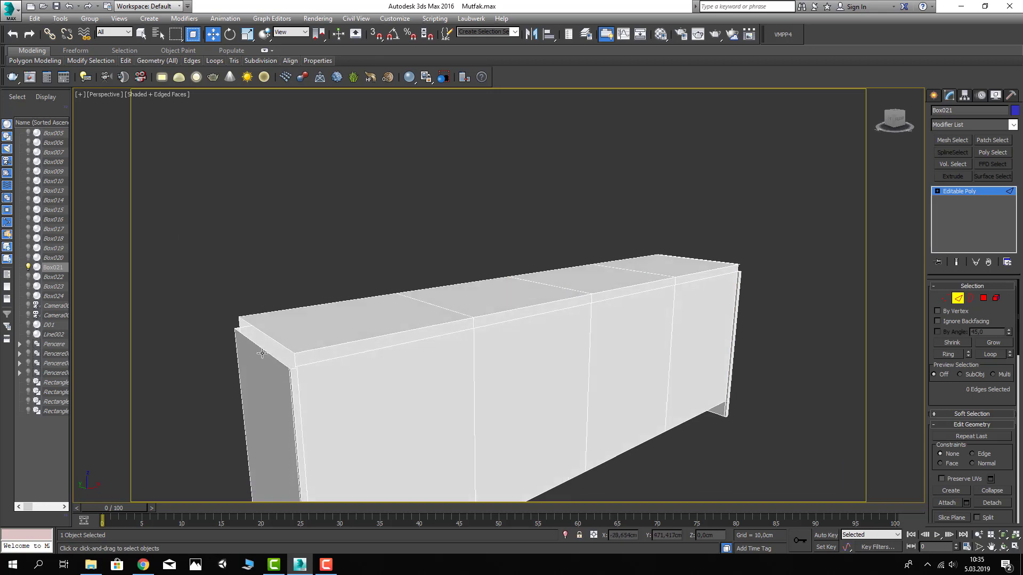
scroll(305, 363, "up", 4)
left_click(329, 360)
mouse_move(329, 360)
middle_mouse_down("alt")
mouse_move(395, 379)
mouse_move(598, 296)
mouse_move(479, 322)
middle_mouse_up("alt")
scroll(703, 260, "up", 3)
scroll(692, 264, "down", 1)
left_click(565, 278, "ctrl")
scroll(567, 286, "down", 5)
scroll(478, 323, "up", 2)
scroll(508, 303, "up", 3)
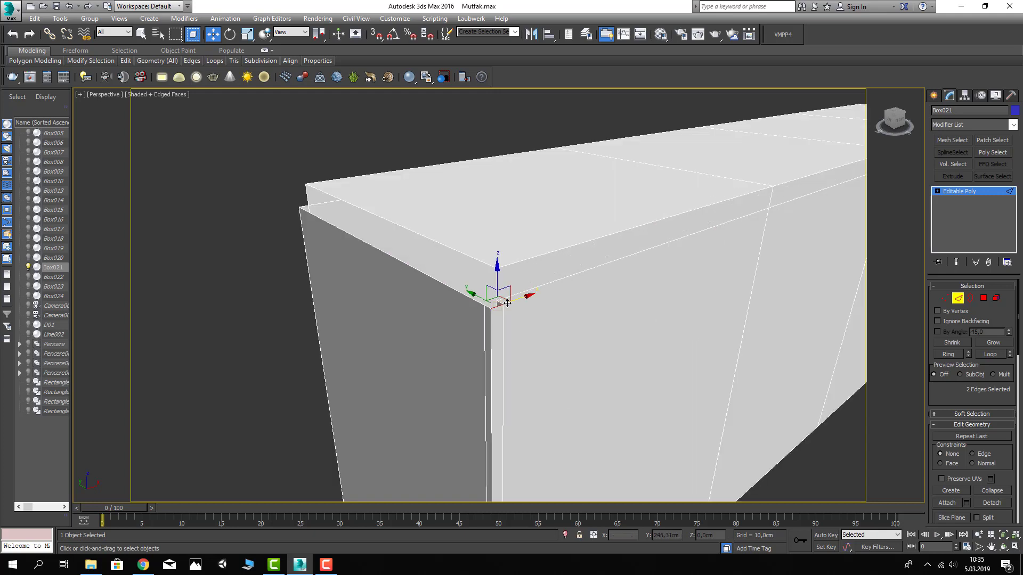
Turn on vertex snapping and try snapping the edges to a corner vertex, then cancel
left_click(378, 37)
middle_click_drag(491, 293, 483, 325, "alt")
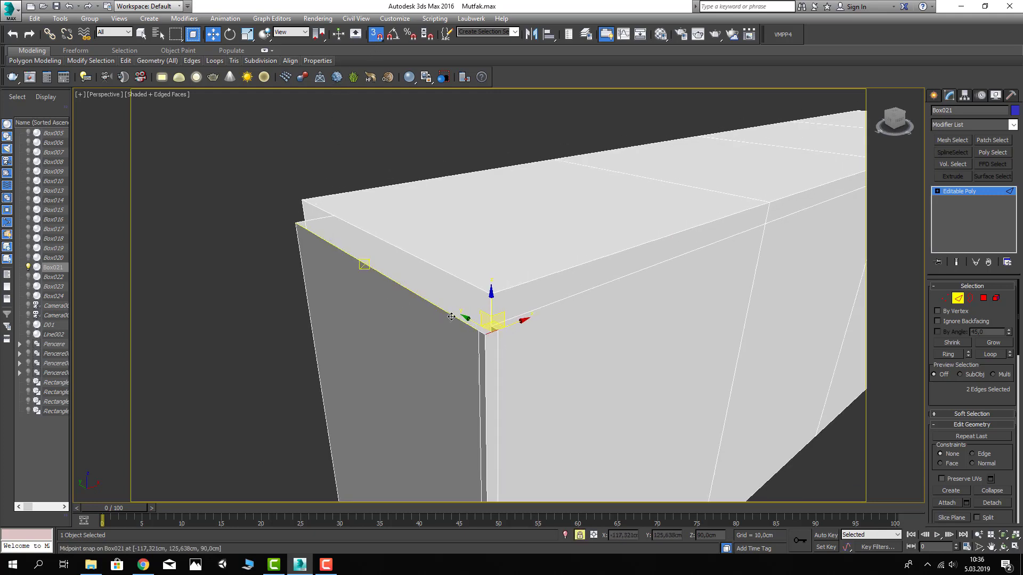
left_click_drag(447, 317, 296, 230)
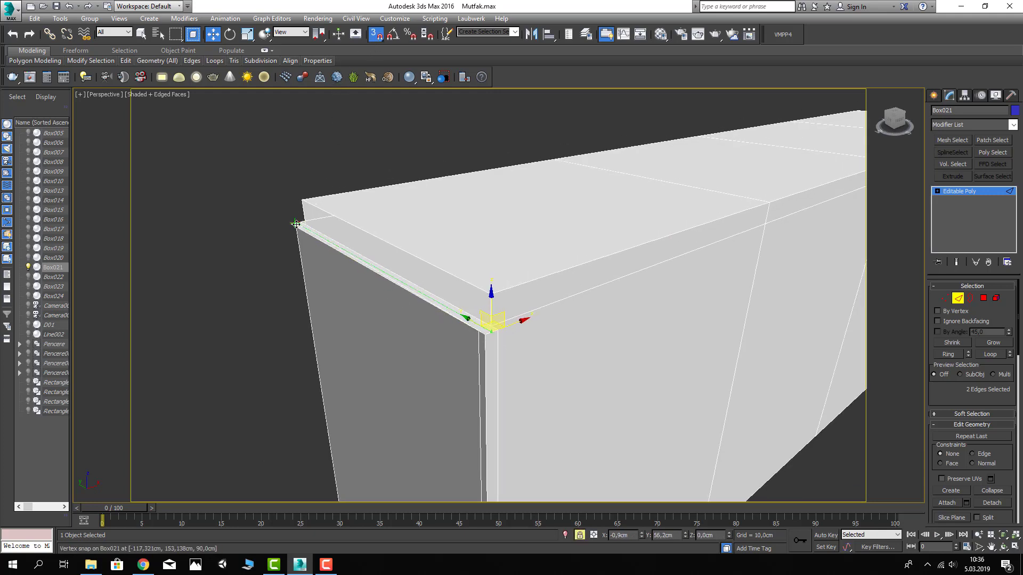
right_click(296, 224)
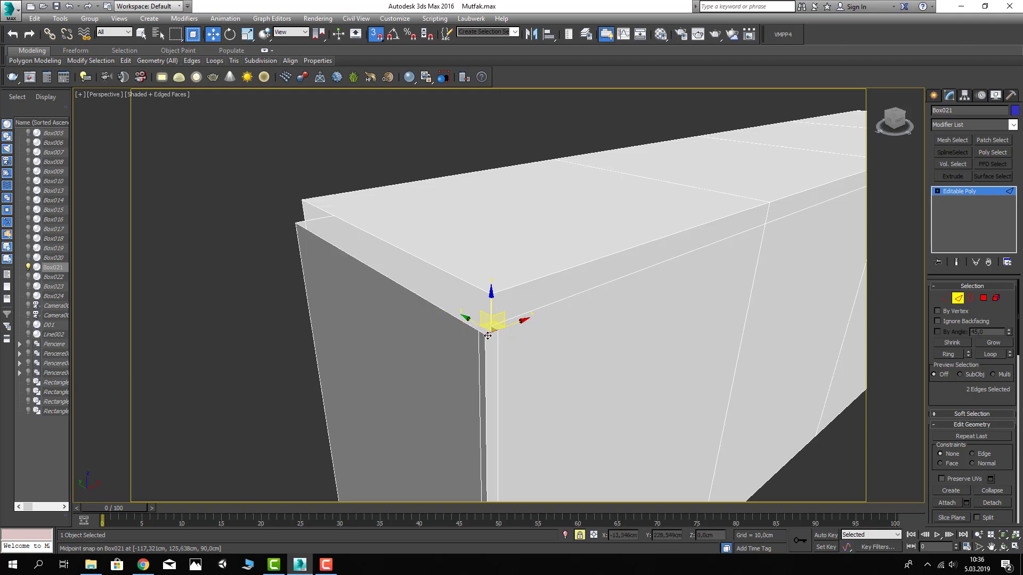
middle_click_drag(459, 324, 477, 333, "alt")
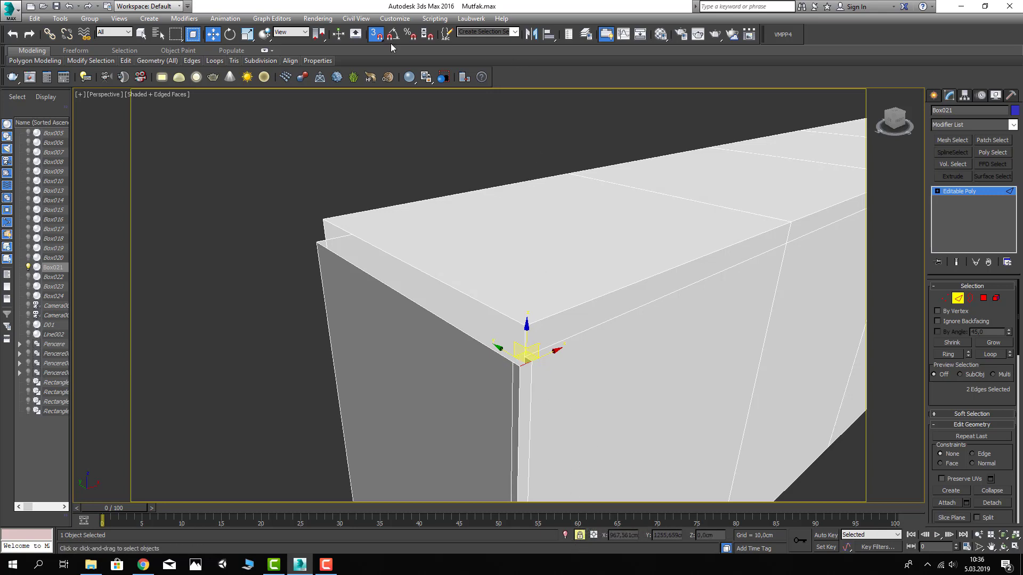
Confirm vertex-only snapping, lock the selection and snap the edges onto the side panel vertex
right_click(375, 34)
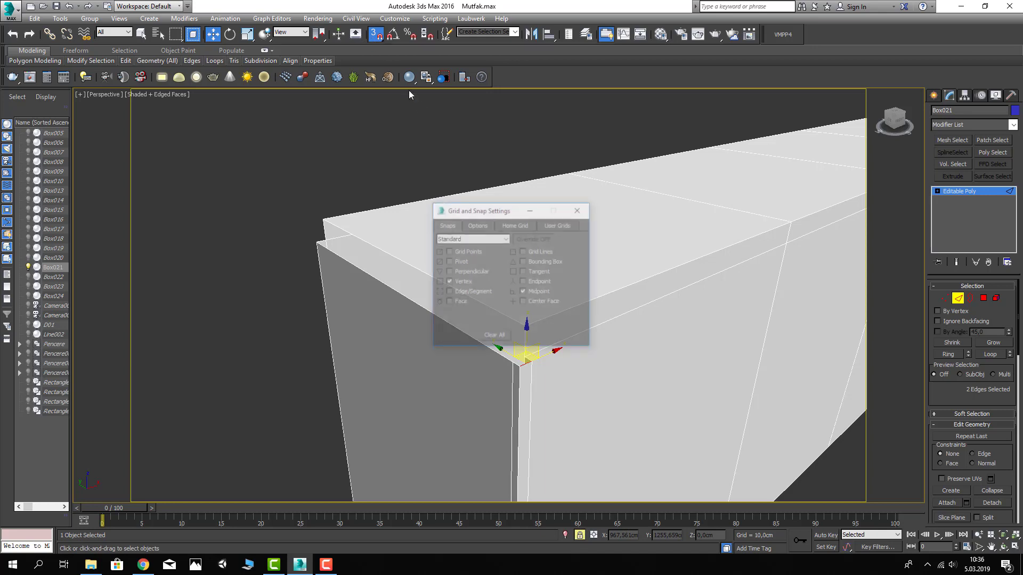
left_click(584, 207)
key("space")
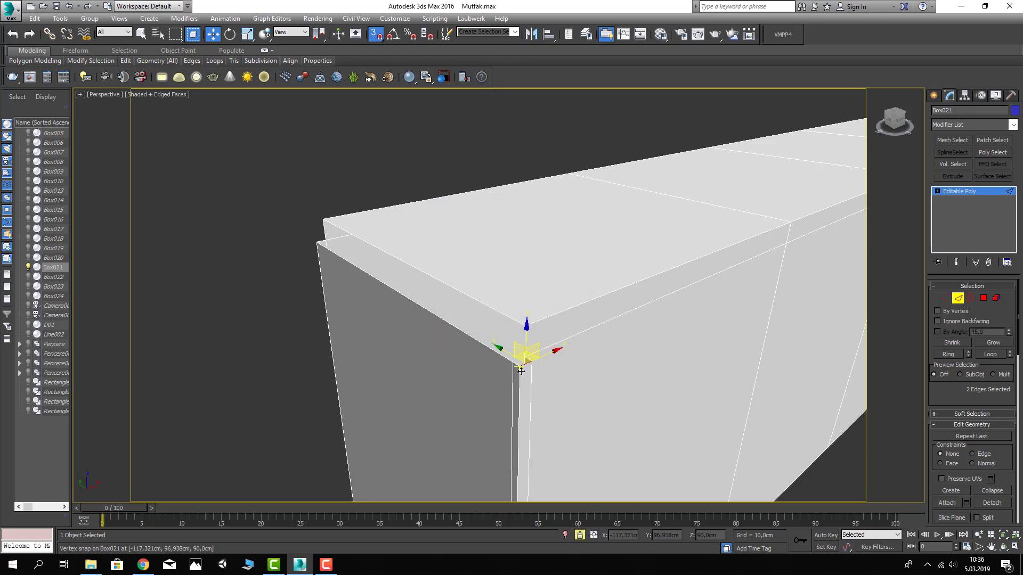
left_click_drag(511, 365, 514, 369)
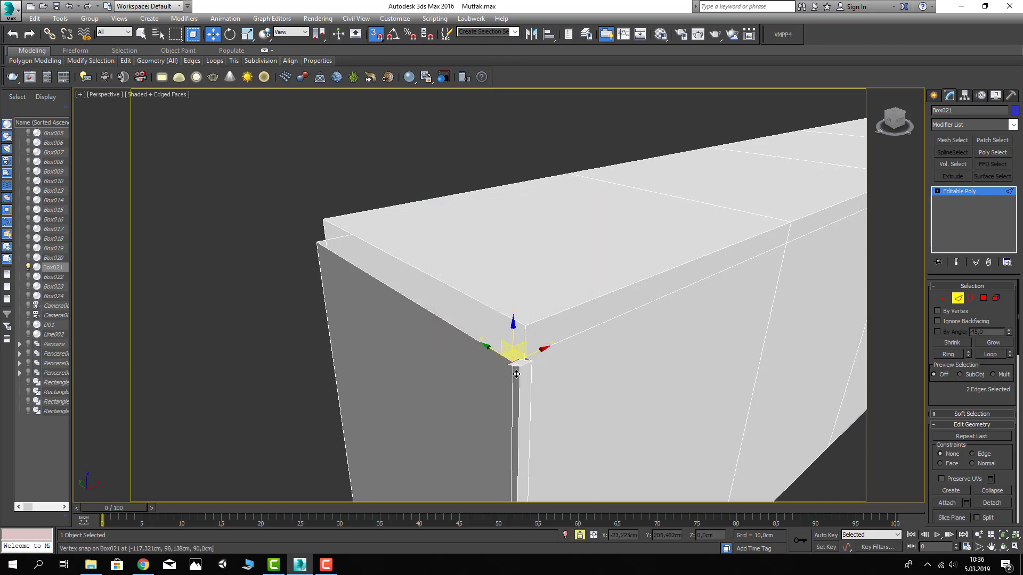
scroll(543, 367, "down", 5)
scroll(570, 359, "down", 3)
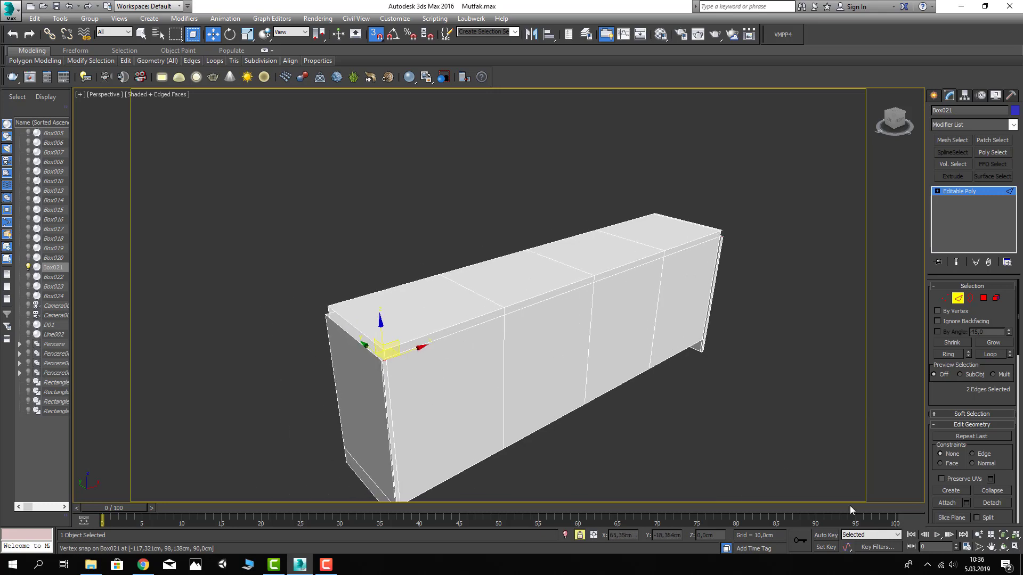
Zoom into the top corner, unlock the selection and snap the edges to the far-left vertex
left_click(978, 534)
left_click_drag(373, 356, 491, 325)
right_click(545, 264)
key("space")
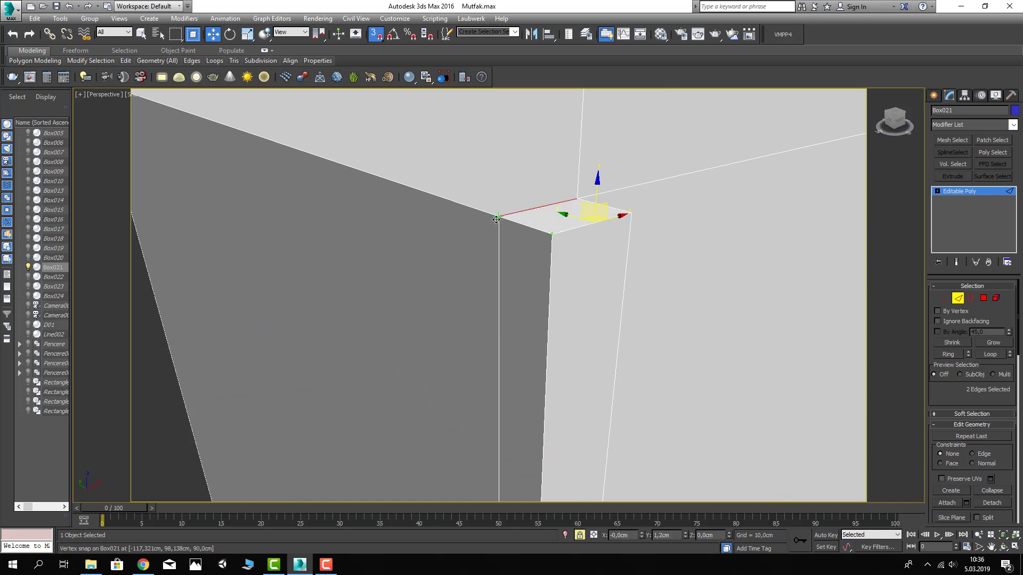
middle_click_drag(497, 221, 570, 286)
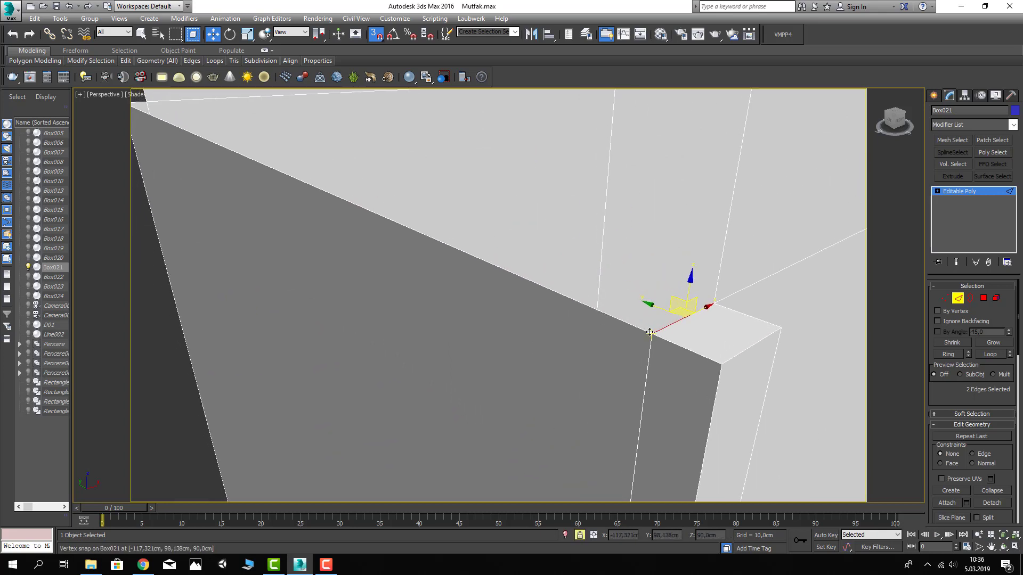
middle_click_drag(619, 335, 638, 345)
left_click_drag(823, 413, 154, 112)
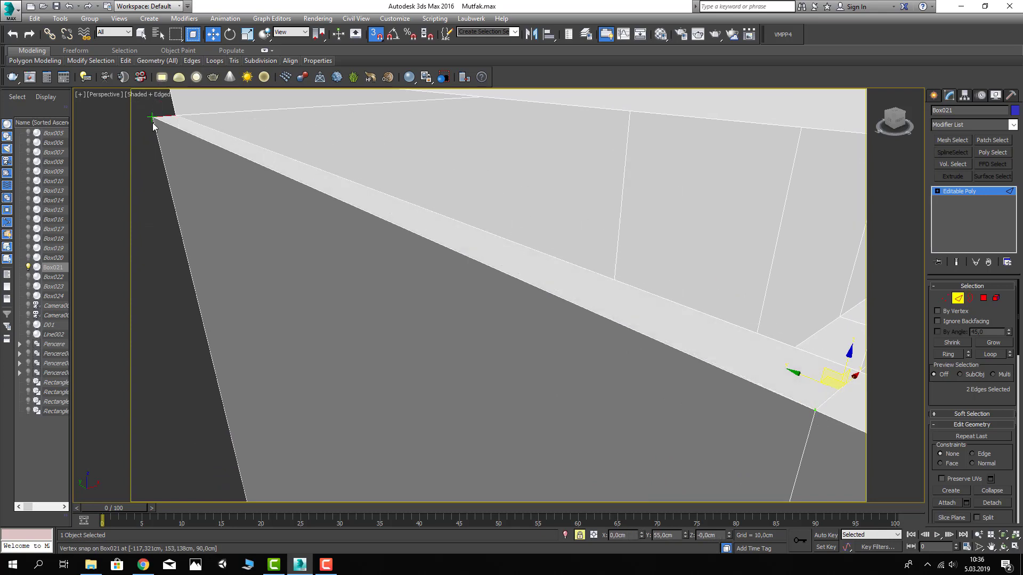
Select the two top slab edges at the front corner
scroll(196, 178, "up", 2)
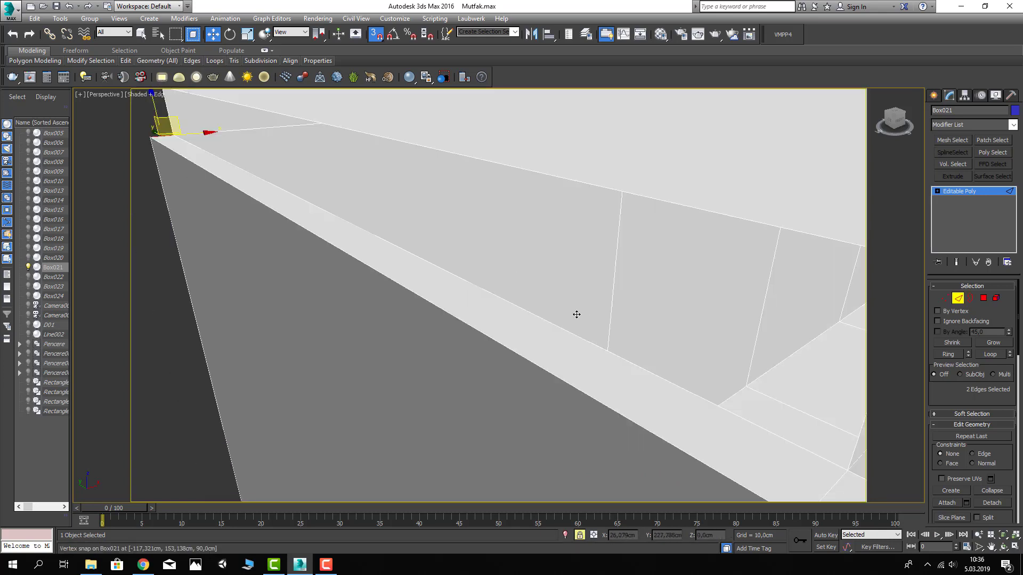
scroll(576, 314, "down", 2)
left_click(629, 326)
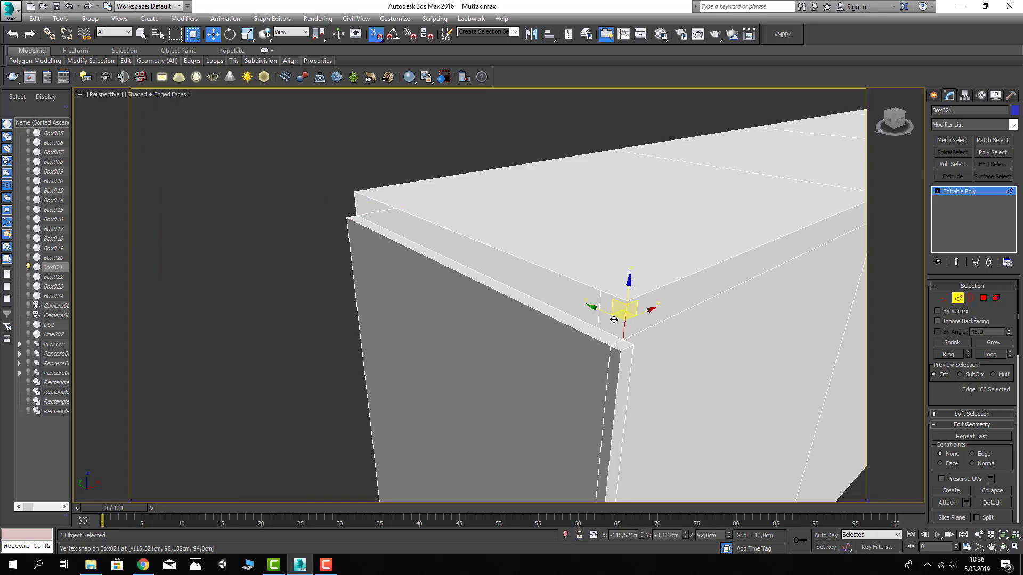
scroll(457, 330, "down", 3)
scroll(762, 200, "up", 2)
scroll(762, 200, "down", 2)
scroll(762, 199, "down", 2)
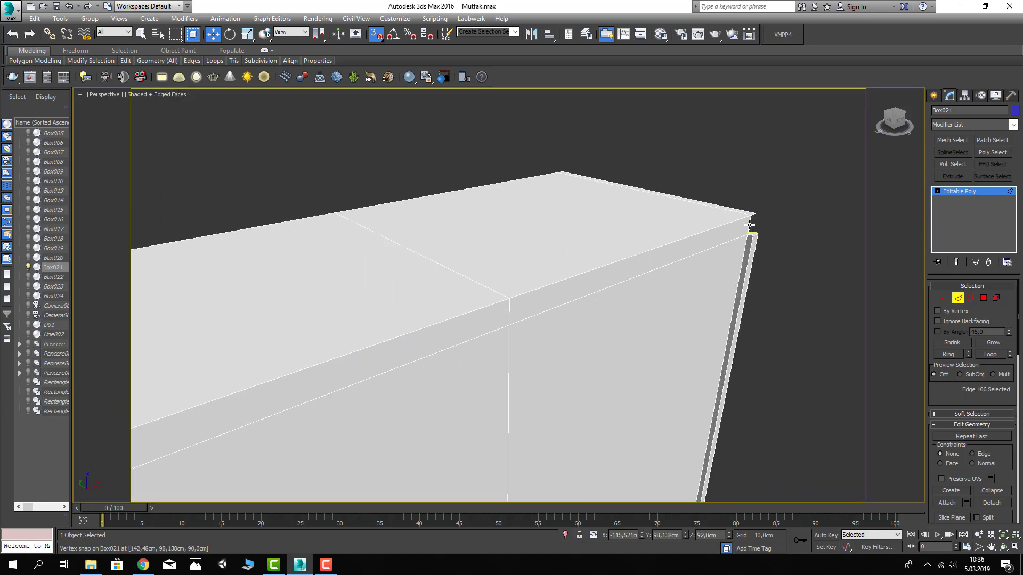
scroll(762, 199, "down", 1)
left_click(748, 223, "ctrl")
scroll(745, 229, "down", 3)
scroll(609, 292, "up", 5)
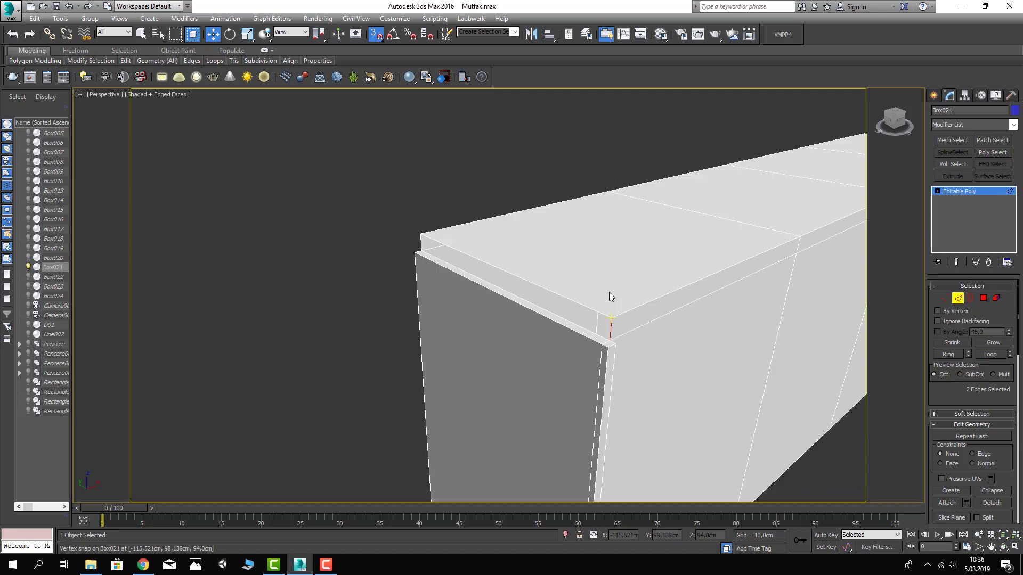
left_click(610, 344)
Extend the top edges to the back-left corner and lower them to 90 cm in wireframe
left_click_drag(613, 315, 421, 225)
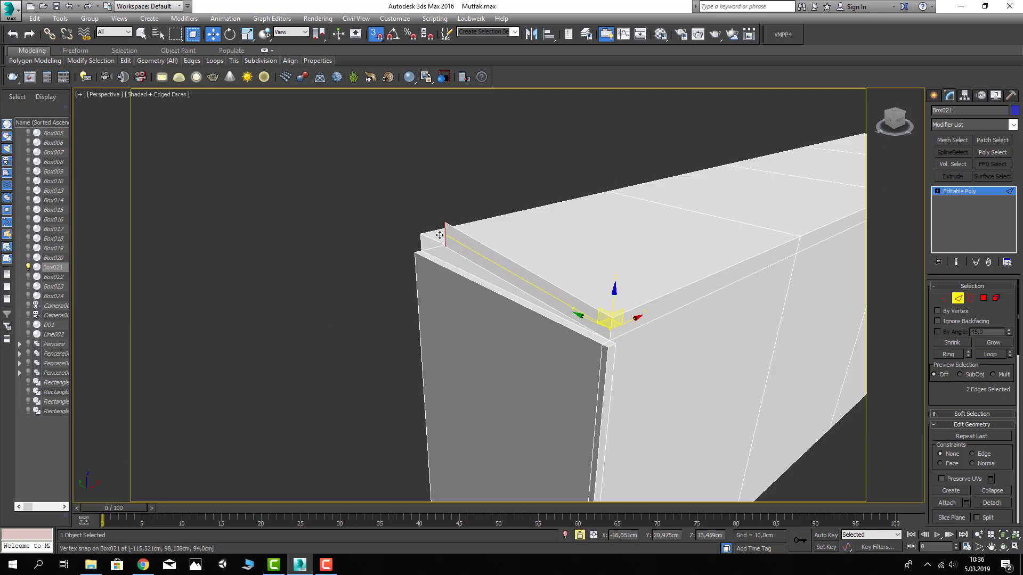
middle_click_drag(422, 225, 428, 254)
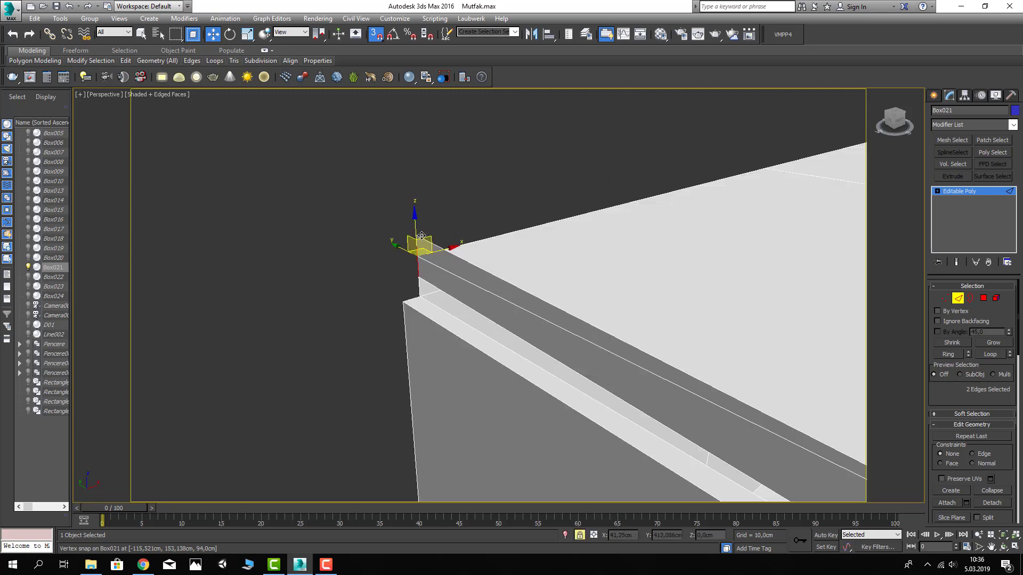
key("F3")
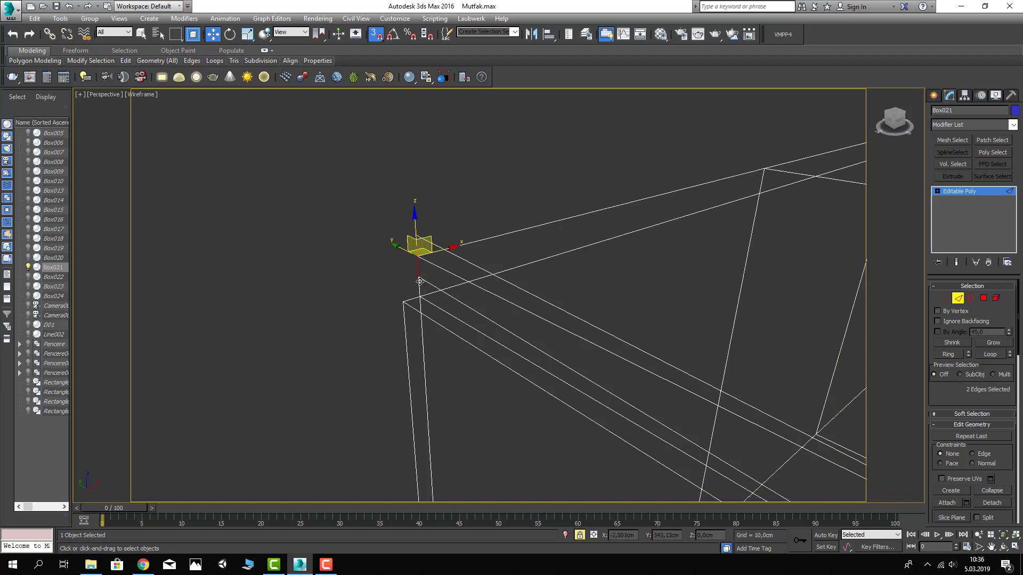
left_click_drag(422, 245, 421, 285)
key("F3")
scroll(352, 284, "down", 3)
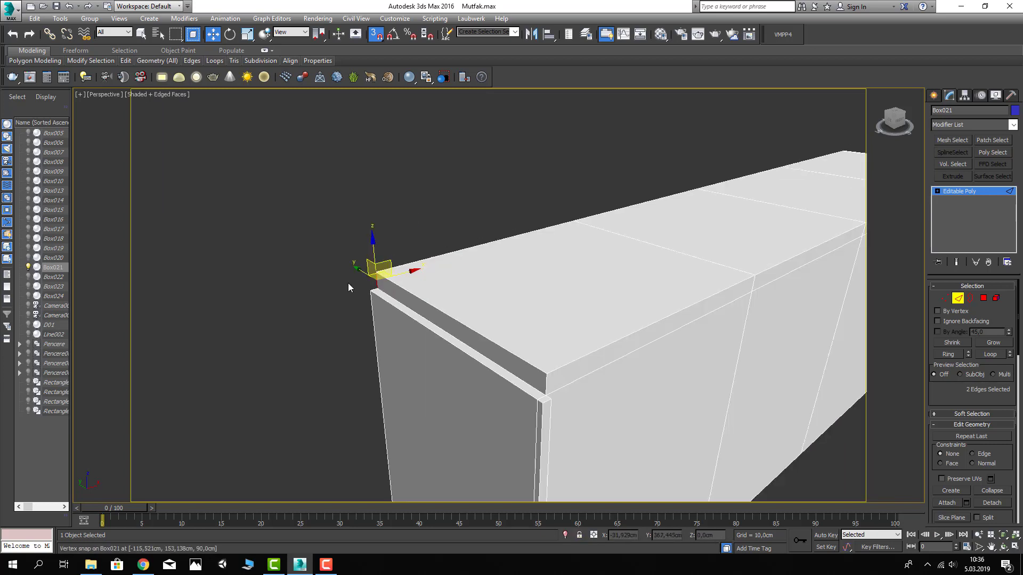
scroll(347, 283, "down", 3)
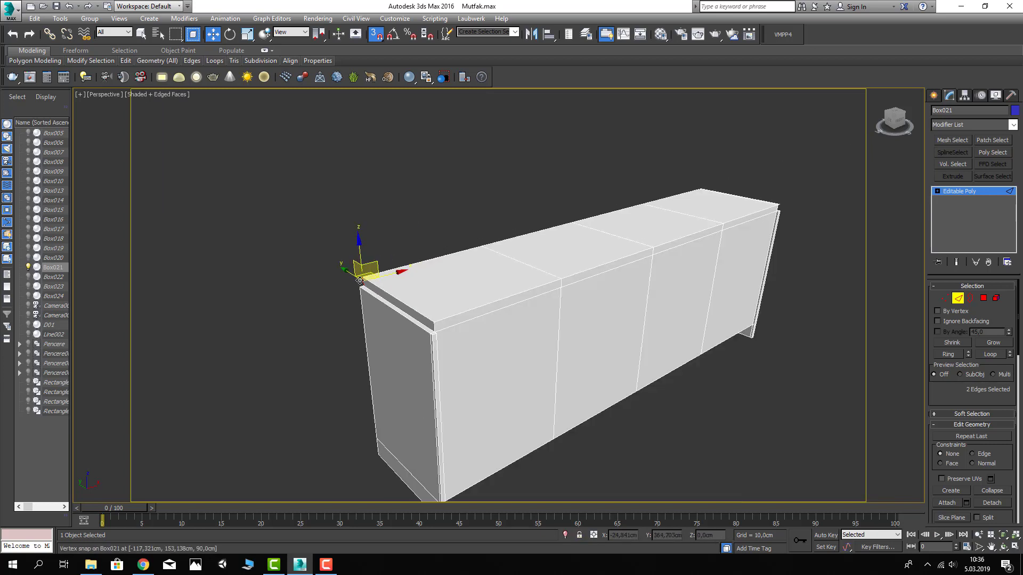
left_click(983, 299)
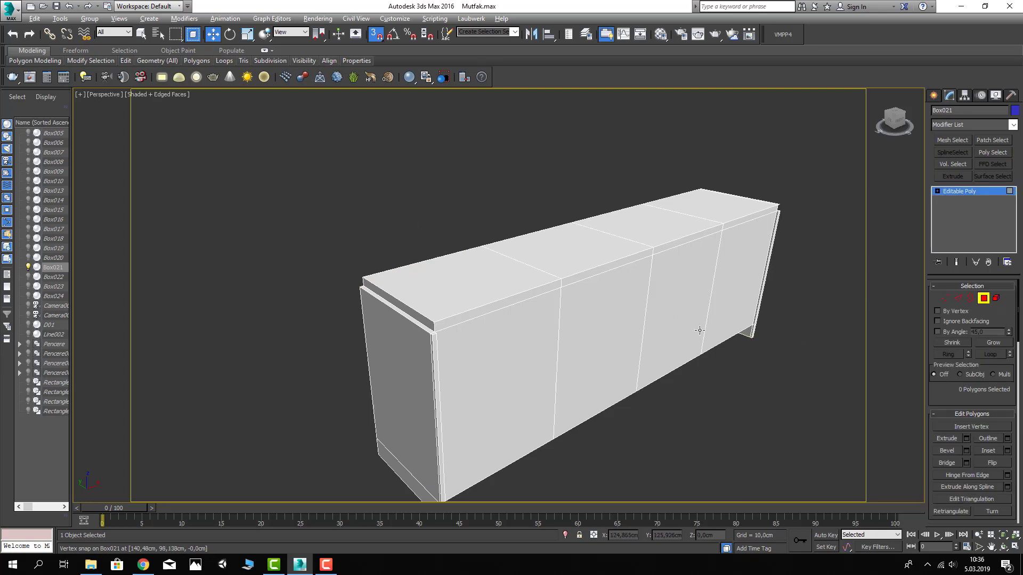
Select all the cabinet's vertices in Vertex mode and orbit to a near-front view
left_click(943, 298)
scroll(515, 268, "down", 3)
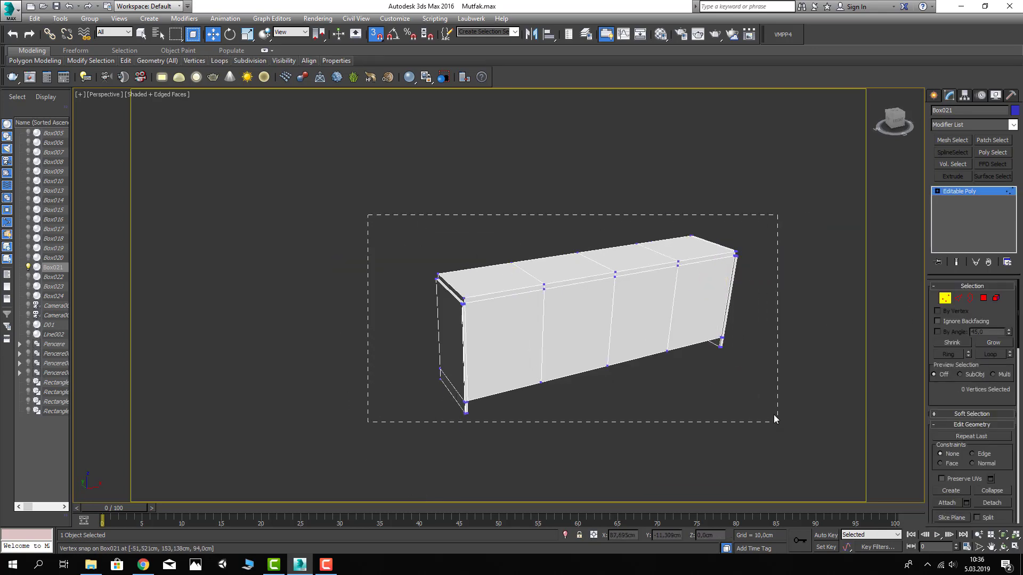
left_click_drag(775, 420, 775, 420)
scroll(679, 258, "up", 5)
scroll(627, 262, "up", 2)
scroll(632, 253, "up", 2)
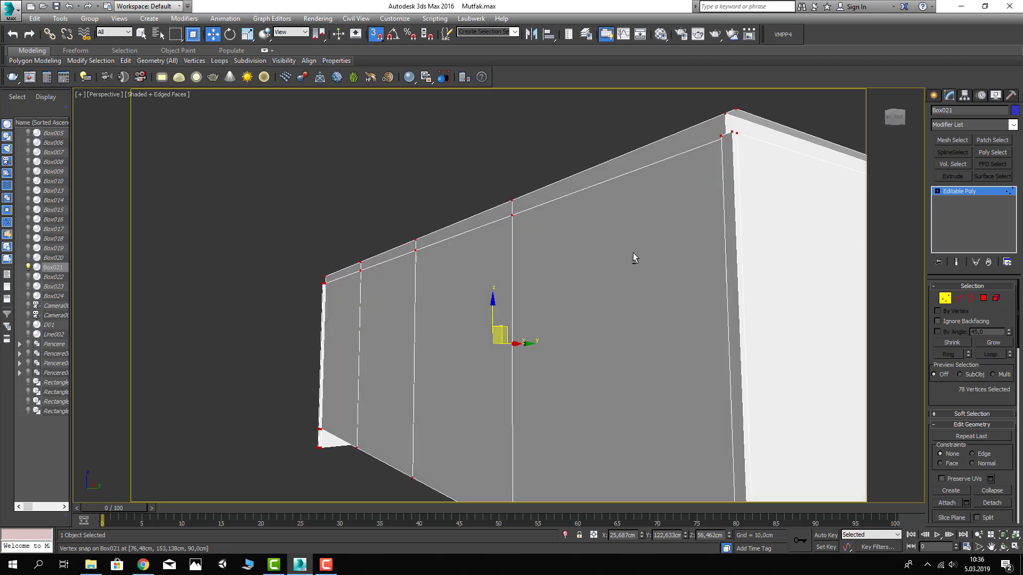
mouse_move(633, 252)
middle_mouse_down("alt")
mouse_move(639, 235)
mouse_move(541, 276)
mouse_move(571, 272)
mouse_move(577, 282)
middle_mouse_up("alt")
Check the top corner polygon in Polygon mode, then return to Vertex mode
left_click(984, 298)
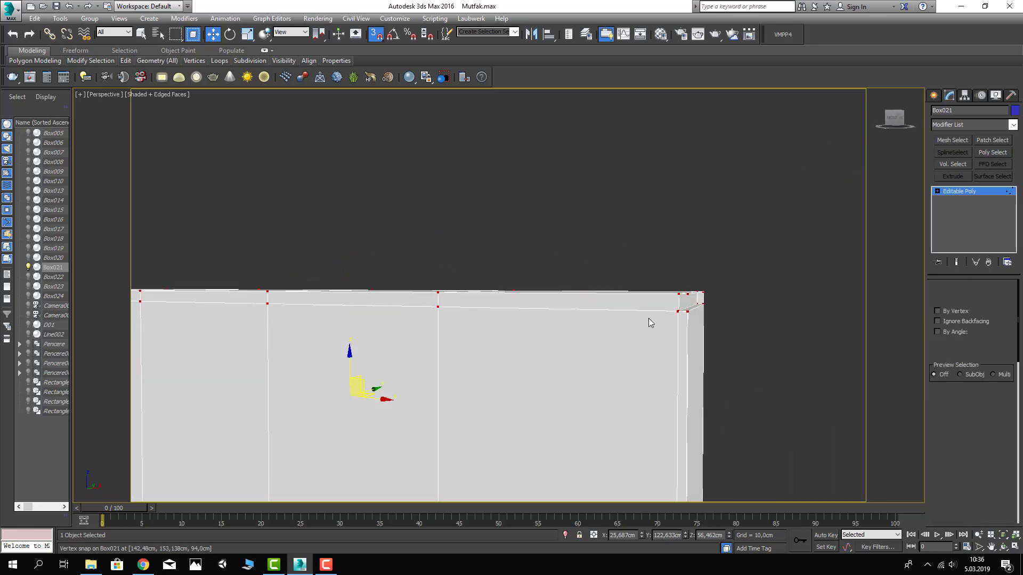
middle_click_drag(650, 319, 675, 269, "alt")
left_click(684, 274)
left_click(701, 296)
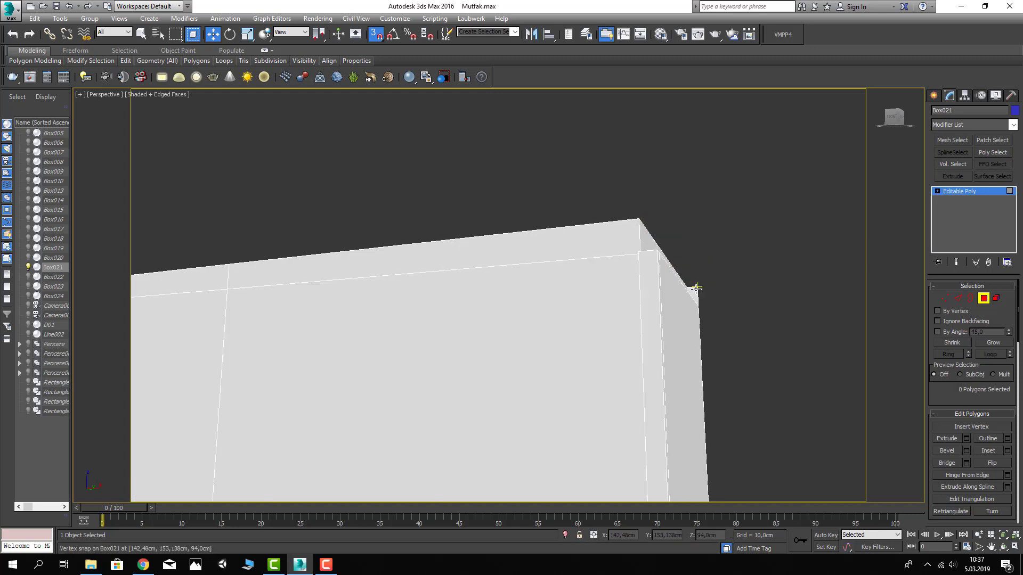
left_click(946, 299)
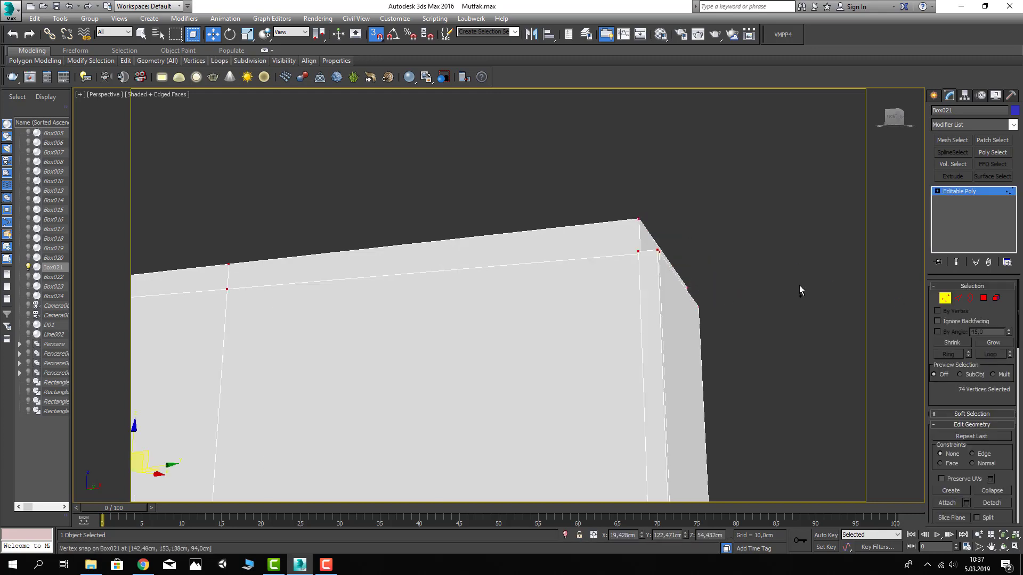
scroll(951, 431, "down", 3)
scroll(951, 426, "down", 3)
scroll(954, 429, "down", 5)
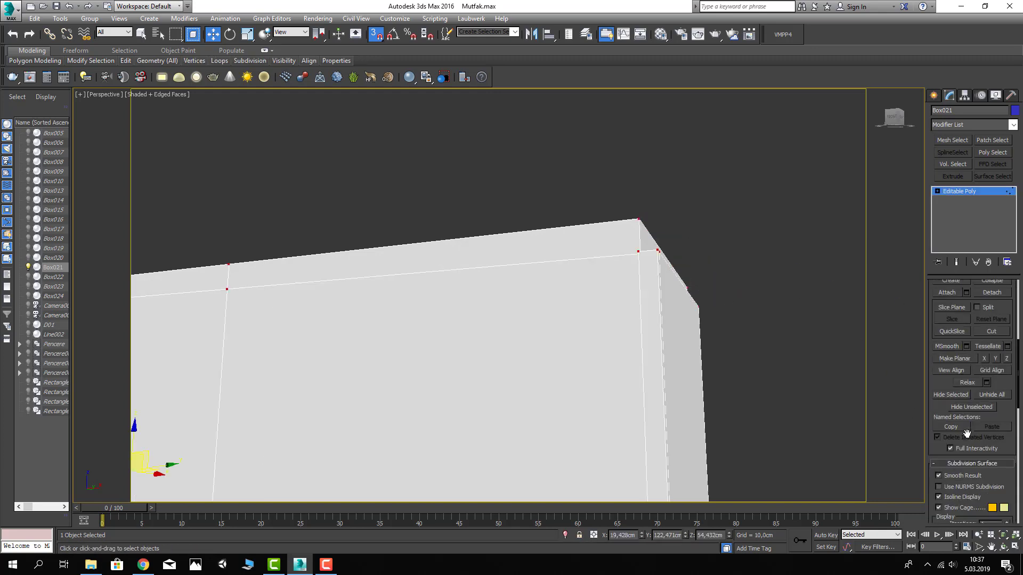
scroll(965, 434, "down", 5)
scroll(965, 434, "down", 2)
scroll(992, 460, "down", 1)
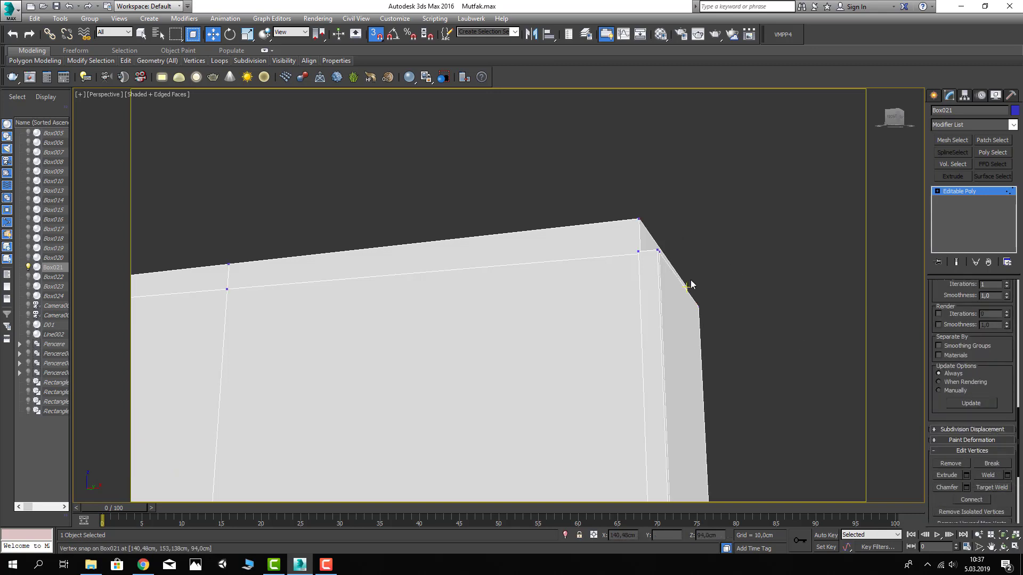
Select every vertex with Ctrl+A and open Weld settings at 0,1 cm, leaving 58 vertices
middle_click_drag(689, 282, 665, 286)
scroll(679, 327, "up", 3)
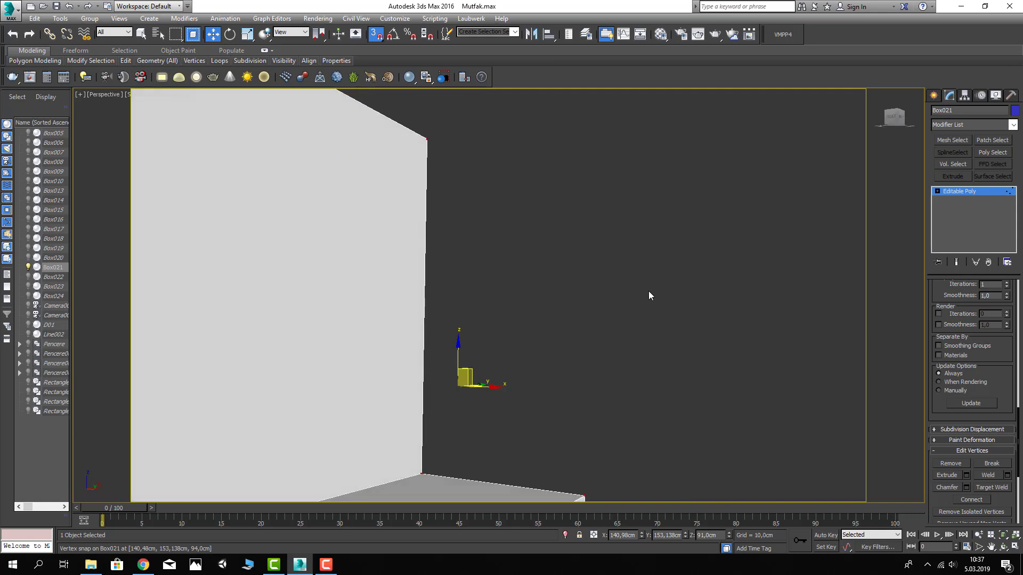
left_click(617, 192)
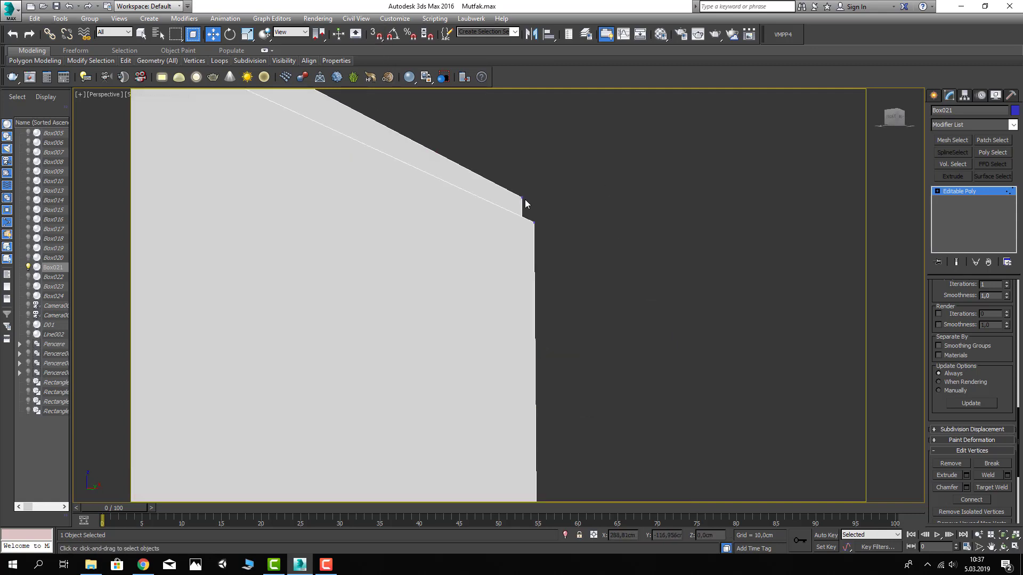
middle_click_drag(526, 199, 528, 256, "alt")
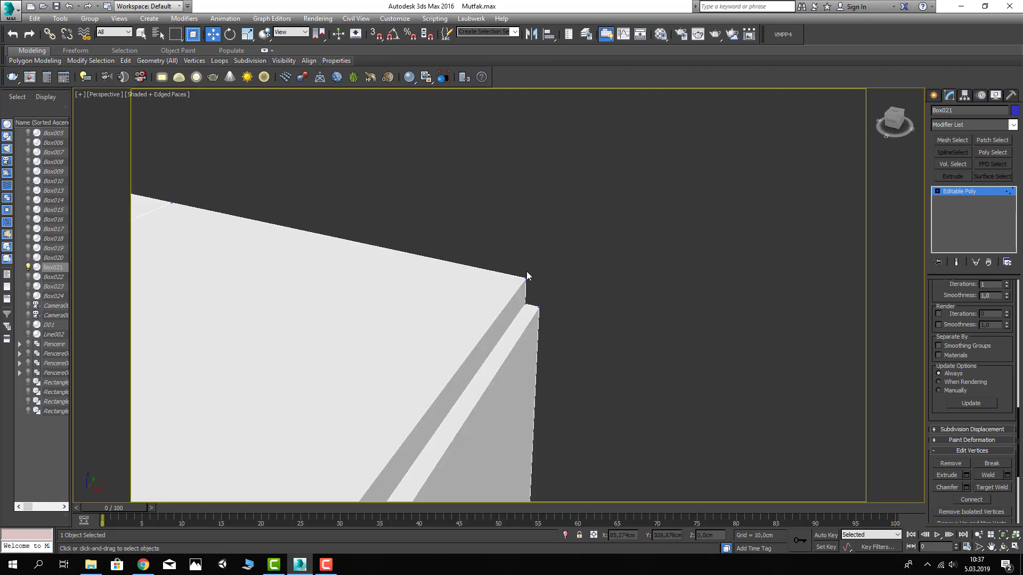
left_click(527, 279)
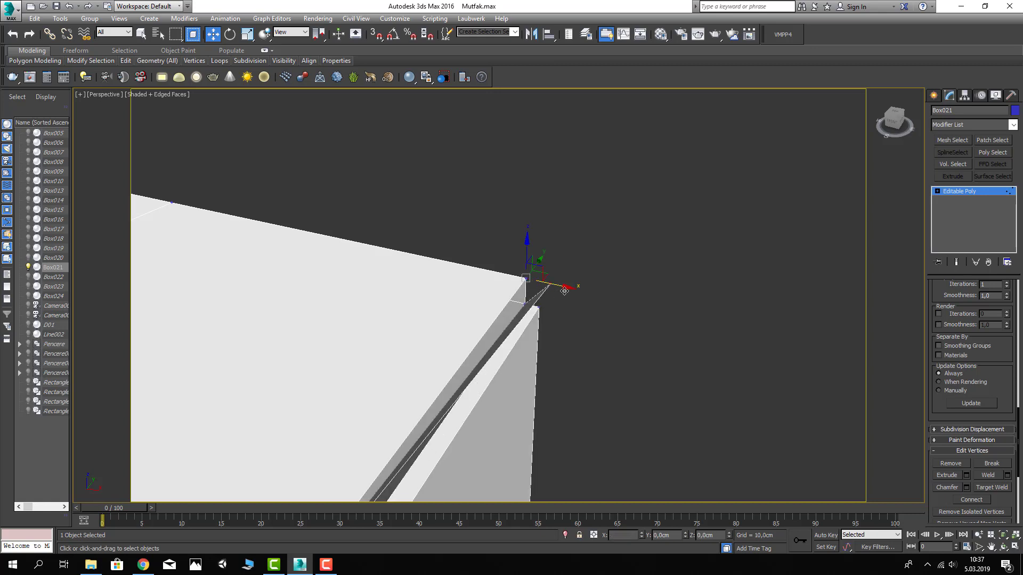
left_click_drag(542, 283, 575, 293)
key("ctrl+a")
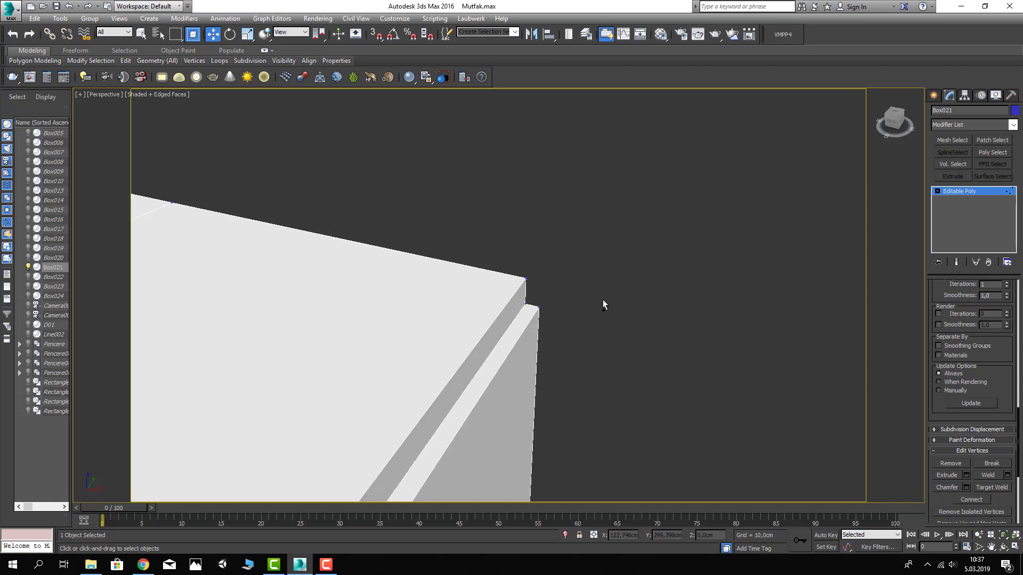
left_click(1005, 476)
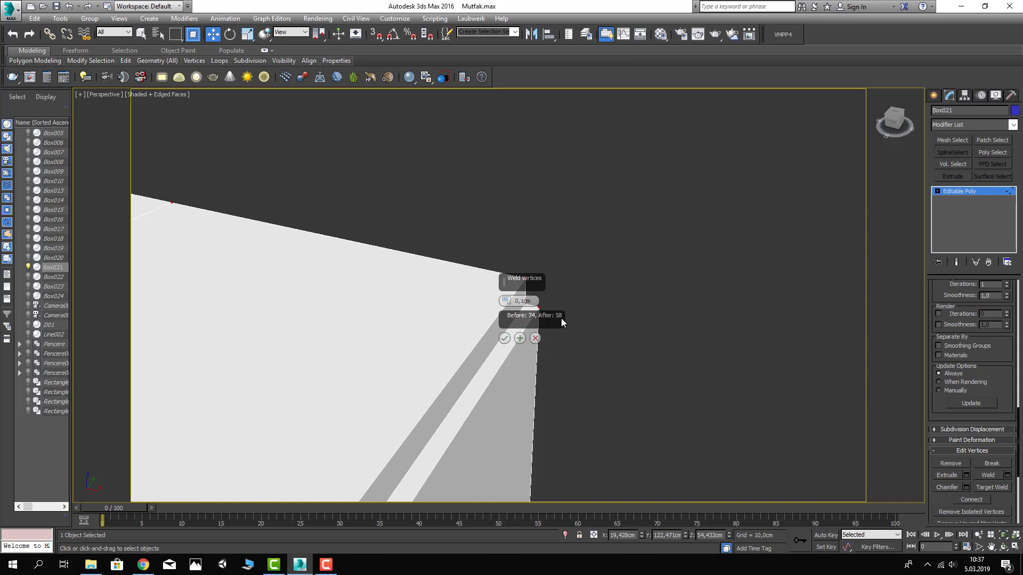
Confirm the cabinet's corner vertex weld and switch Box021 to Polygon level
left_click(504, 338)
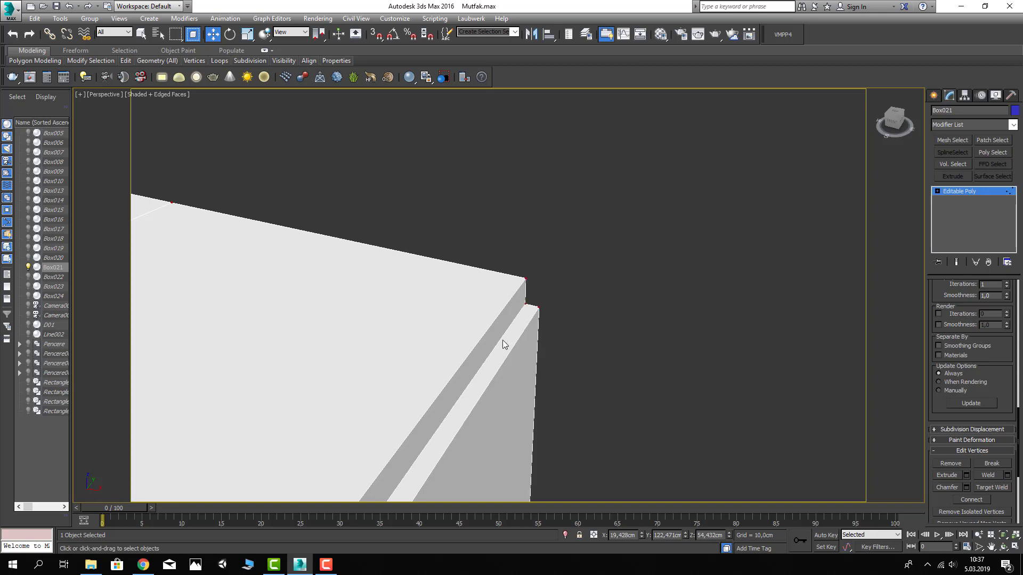
left_click(527, 279)
left_click(562, 277)
scroll(538, 304, "down", 10)
middle_click_drag(519, 328, 505, 289, "alt")
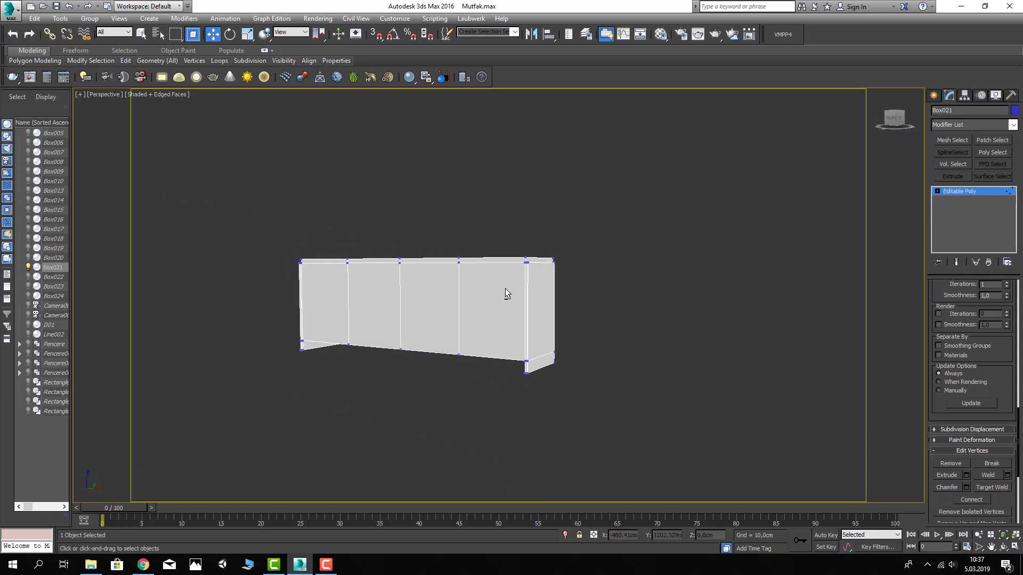
left_click(941, 191)
left_click(984, 299)
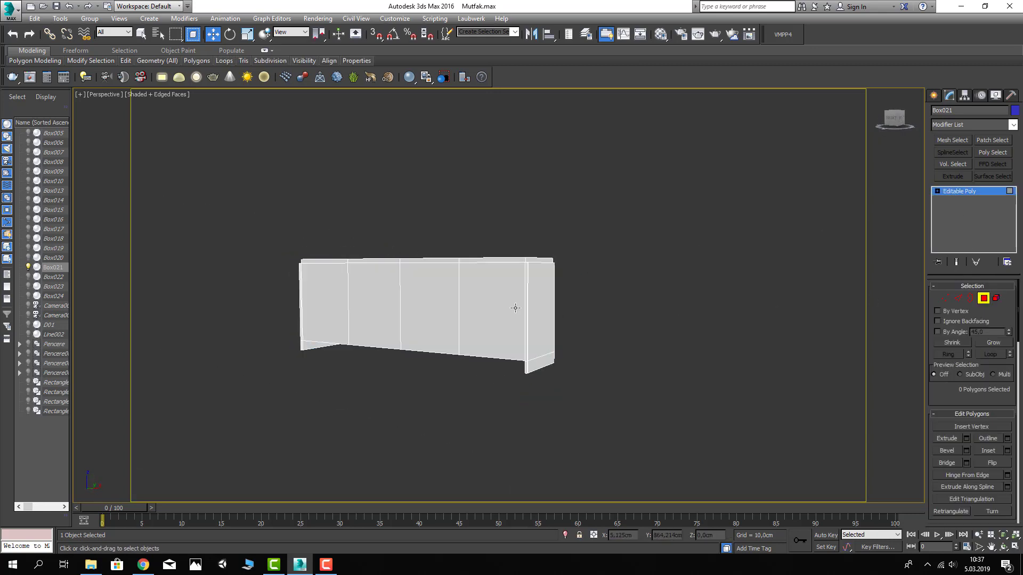
Select the cabinet's right end faces and try moving them 8 cm, then 2 cm along X
middle_click_drag(527, 272, 534, 258, "alt")
left_click(534, 258)
left_click(533, 341, "ctrl")
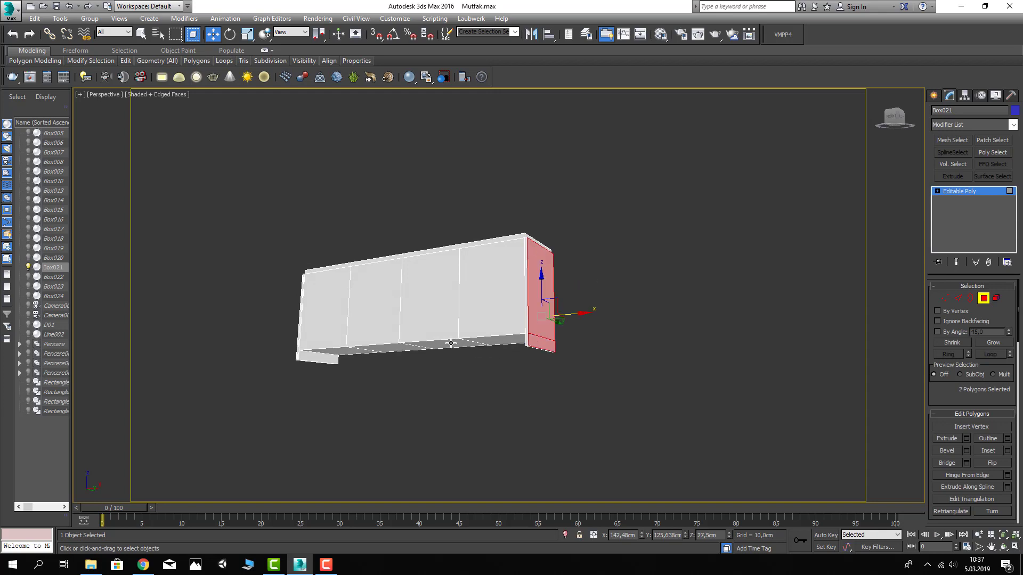
middle_click_drag(534, 341, 517, 325, "alt")
right_click(206, 37)
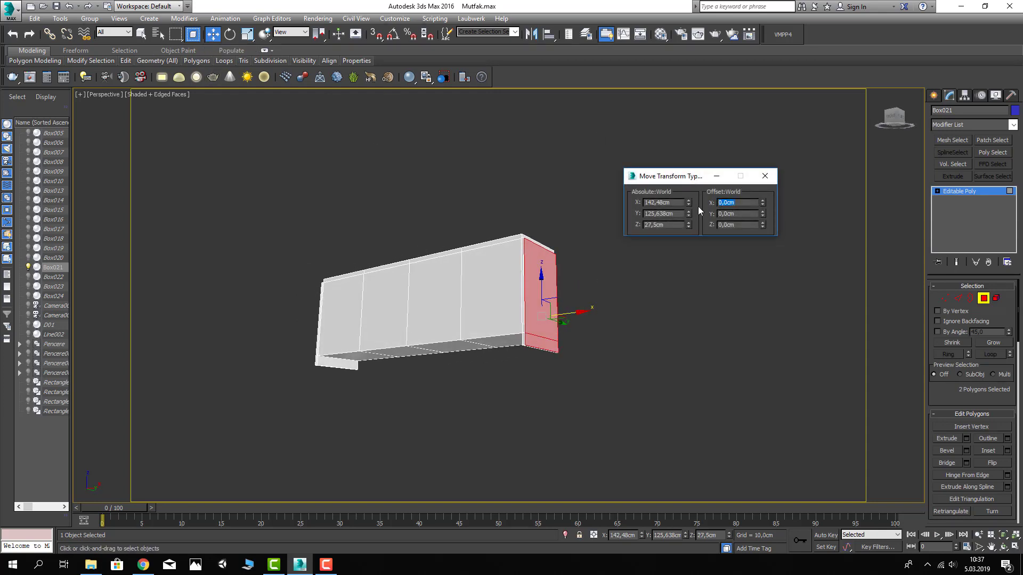
type("8")
key("Return")
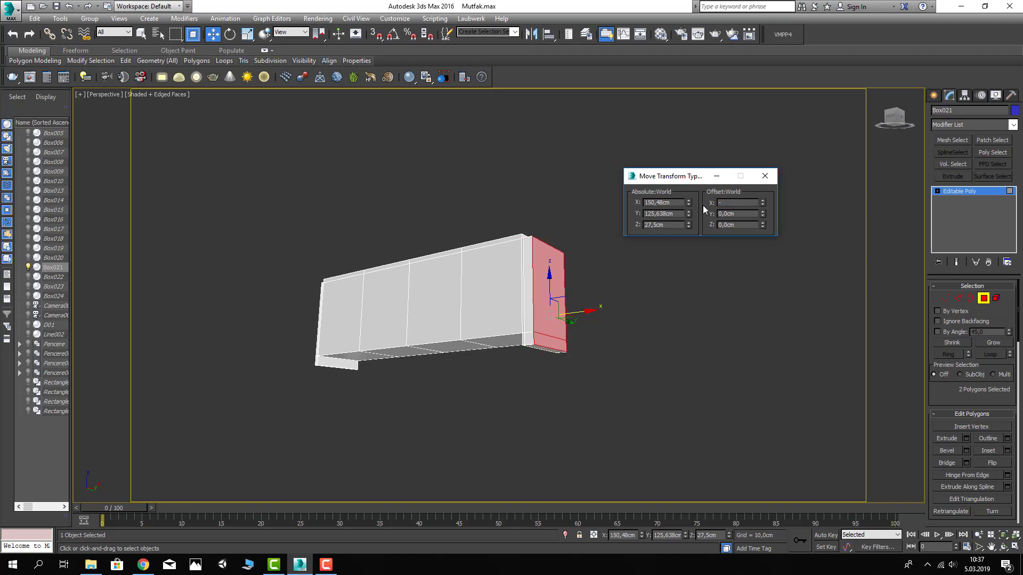
type("2")
key("Return")
Undo the trial move, returning the right end faces to their original position
middle_click_drag(489, 322, 532, 316, "alt")
scroll(532, 316, "up", 2)
scroll(531, 315, "up", 2)
scroll(529, 315, "up", 2)
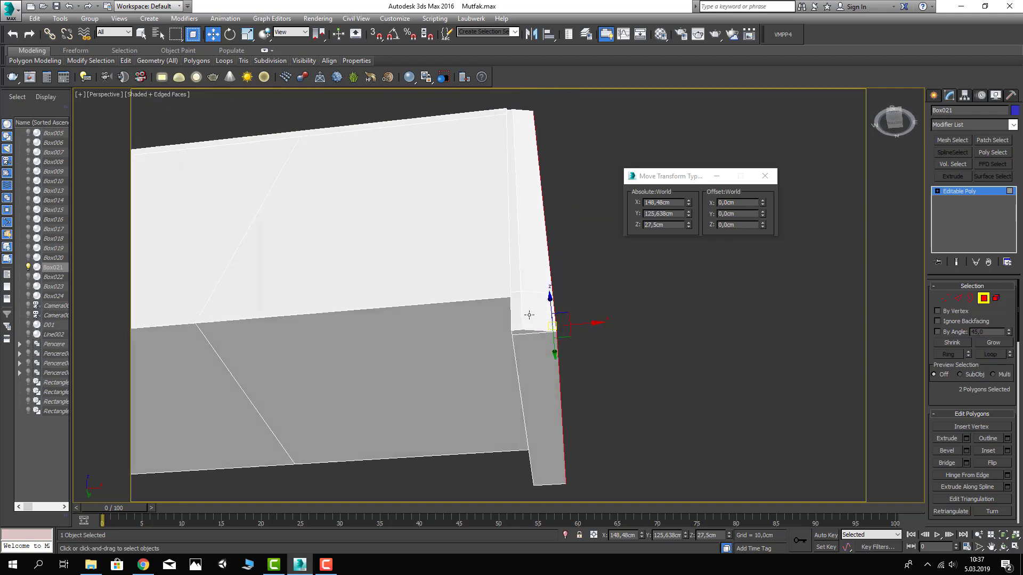
key("ctrl+z")
key("ctrl+z")
Add the narrow side strips to the selection and push the right end 5 cm outward along X
middle_click_drag(555, 317, 453, 351, "alt")
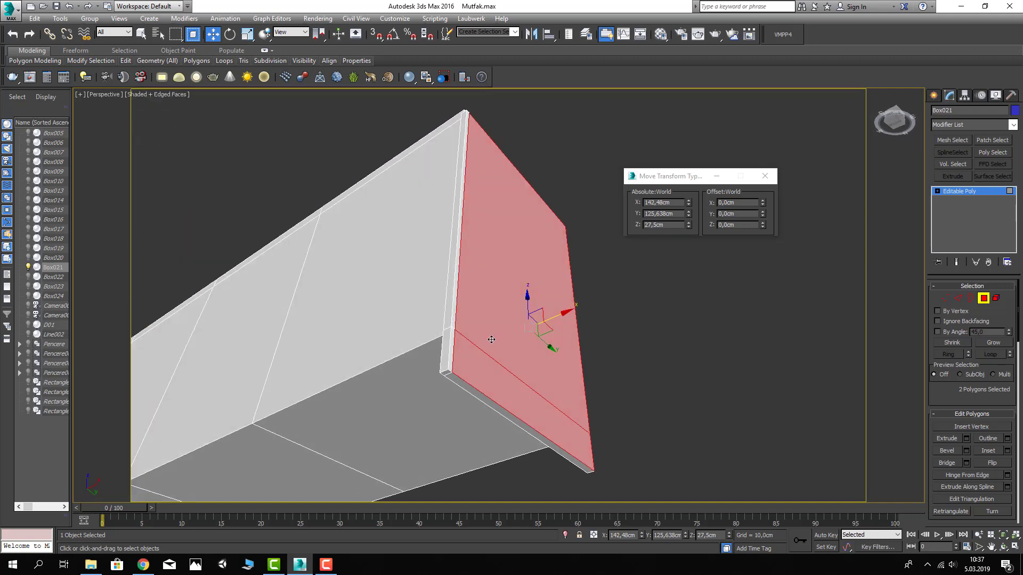
scroll(433, 360, "up", 3)
left_click(348, 353, "ctrl")
left_click(376, 174, "ctrl")
scroll(382, 294, "down", 3)
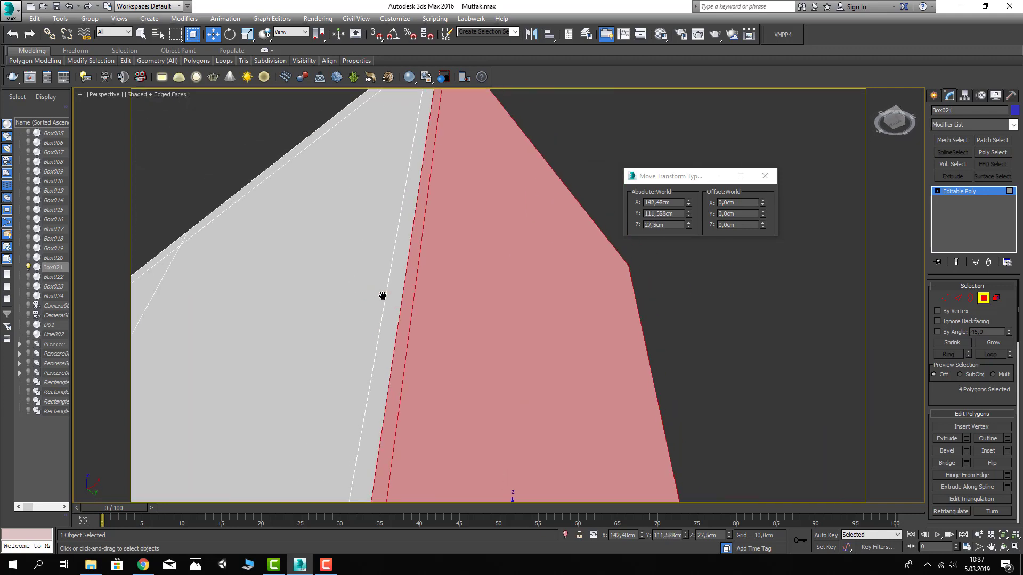
scroll(391, 303, "down", 2)
scroll(390, 304, "down", 2)
scroll(471, 328, "down", 3)
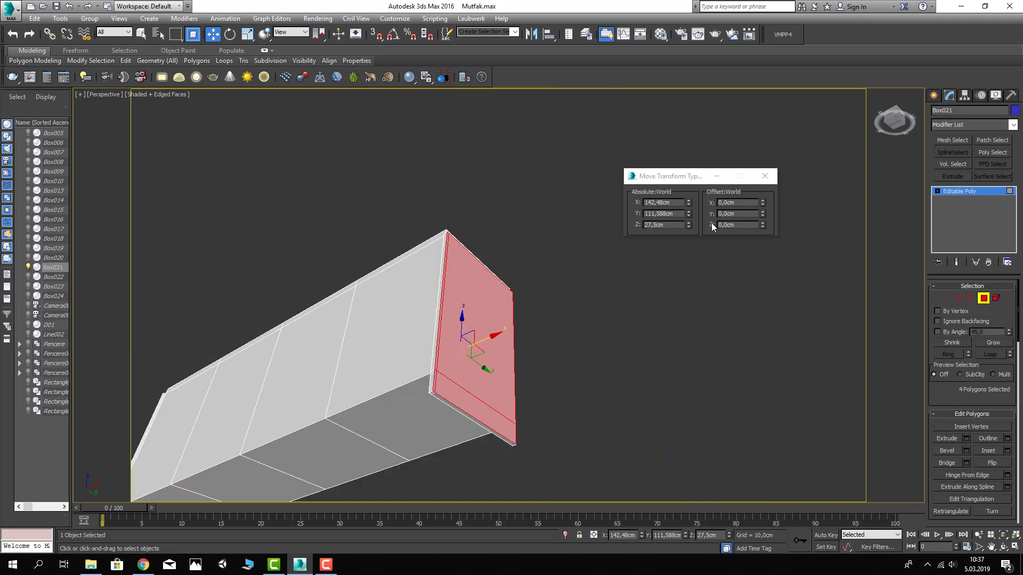
left_click(738, 202)
type("5")
key("Return")
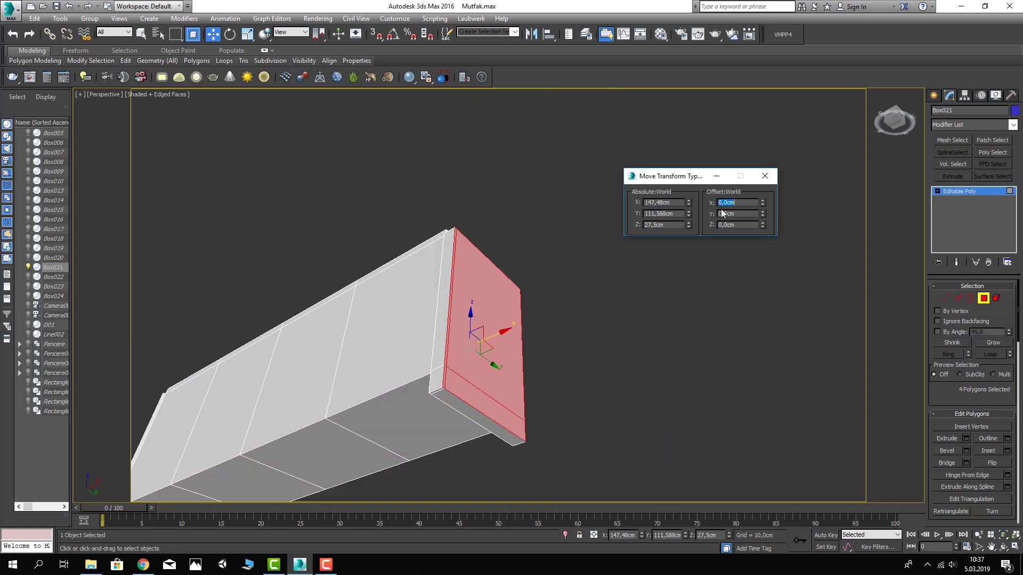
Select the other end's panel and edge strips and offset them 5 cm outward along X
scroll(318, 380, "up", 1)
mouse_move(318, 381)
middle_mouse_down("alt")
mouse_move(370, 377)
mouse_move(341, 351)
mouse_move(365, 325)
middle_mouse_up("alt")
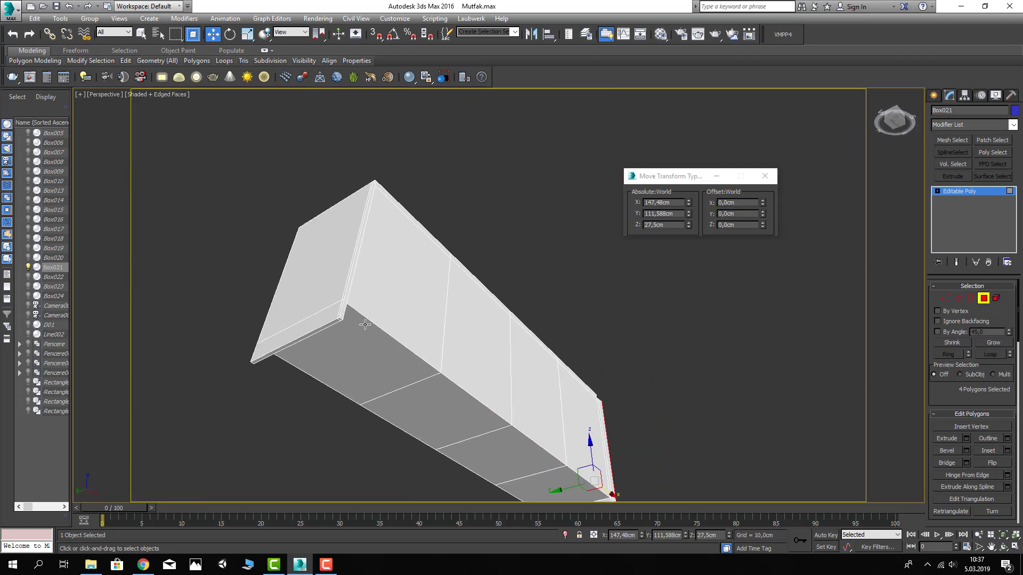
left_click(329, 313)
scroll(331, 312, "up", 3)
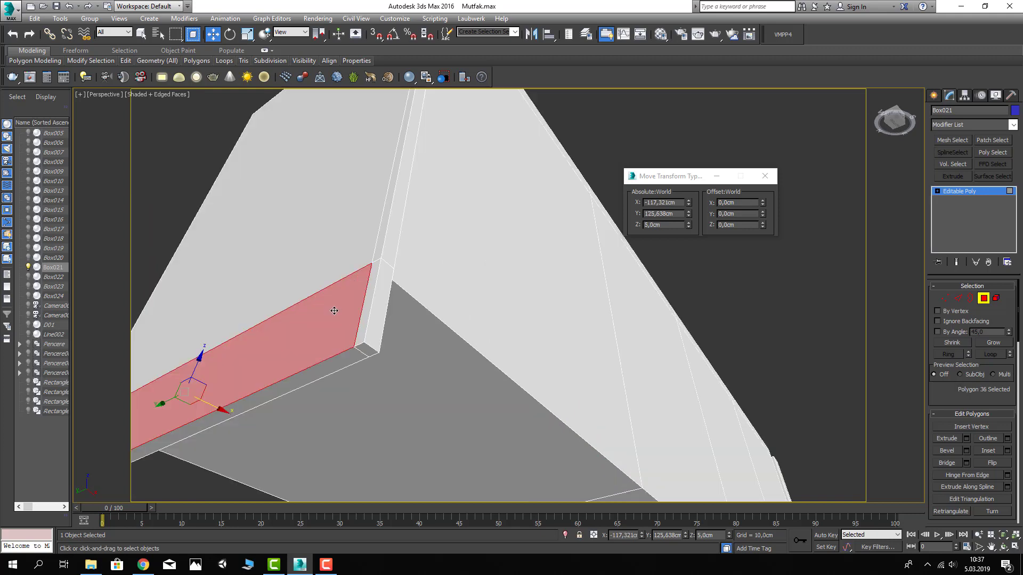
left_click(374, 240, "shift")
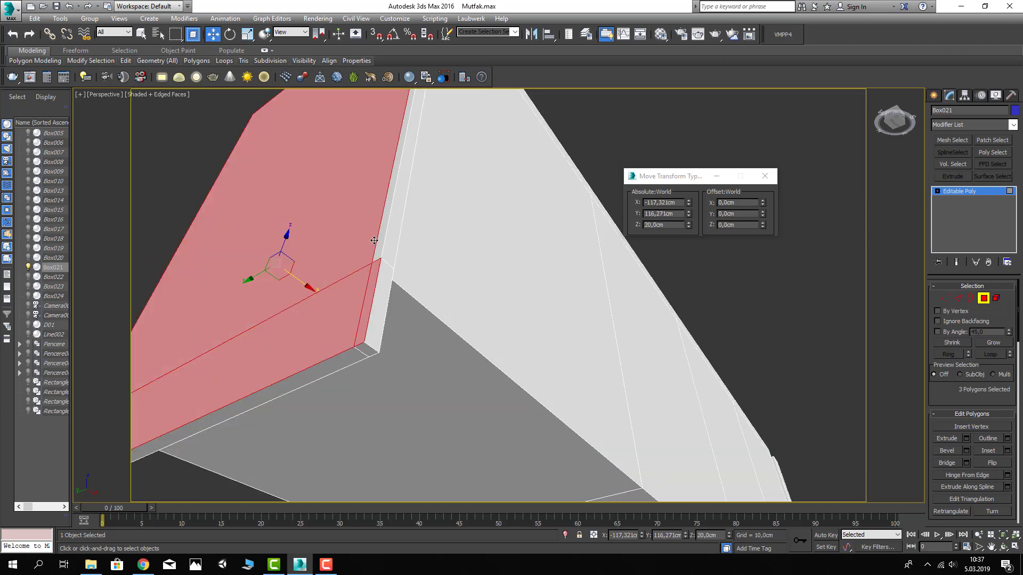
left_click(744, 203)
type("5")
key("Return")
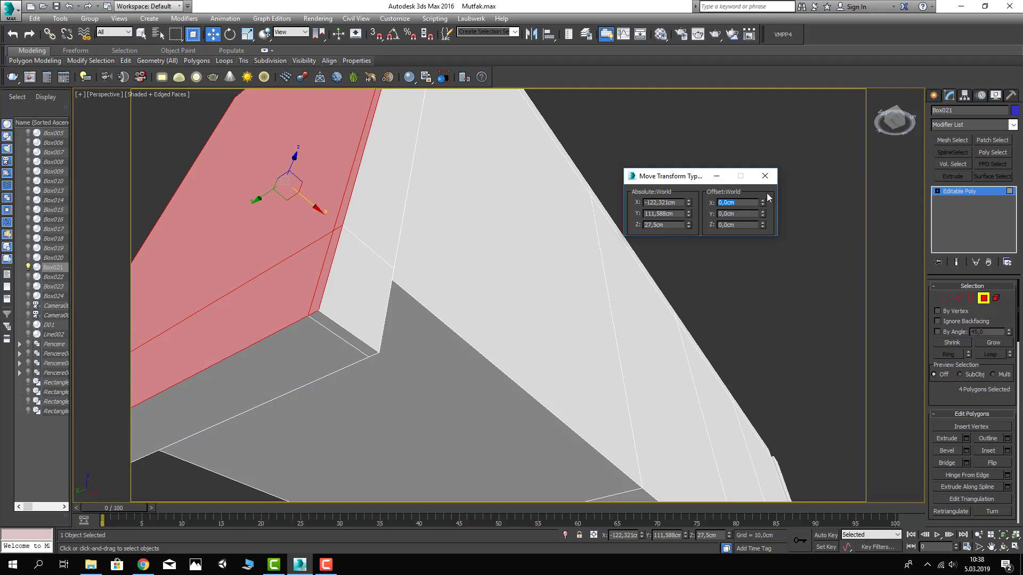
key("Escape")
Exit polygon editing, turn off edged faces and unhide all hidden kitchen objects
left_click(983, 297)
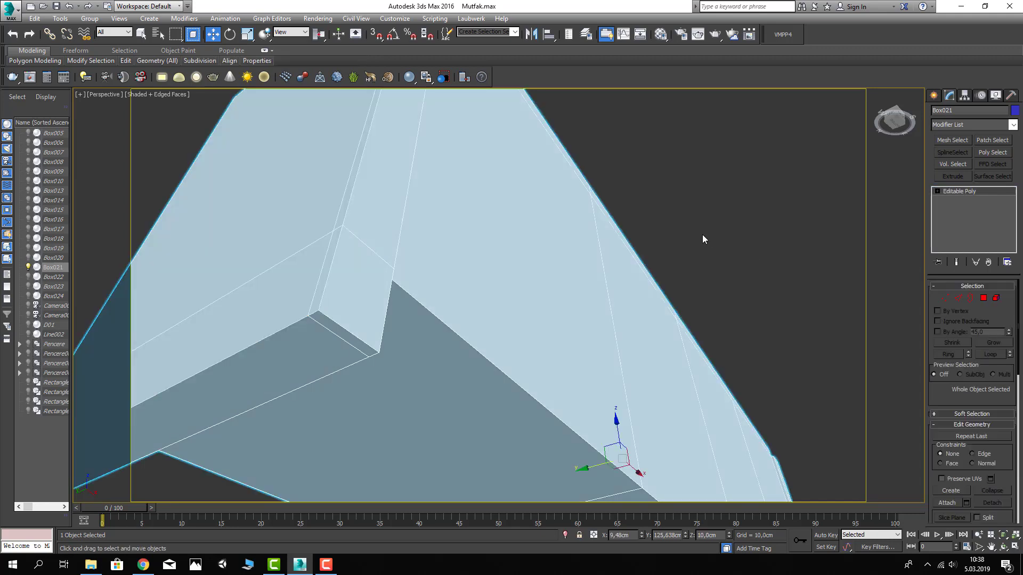
left_click(702, 234)
key("z")
key("F4")
mouse_move(628, 270)
middle_mouse_down("alt")
mouse_move(561, 324)
mouse_move(573, 265)
middle_mouse_up("alt")
right_click(573, 266)
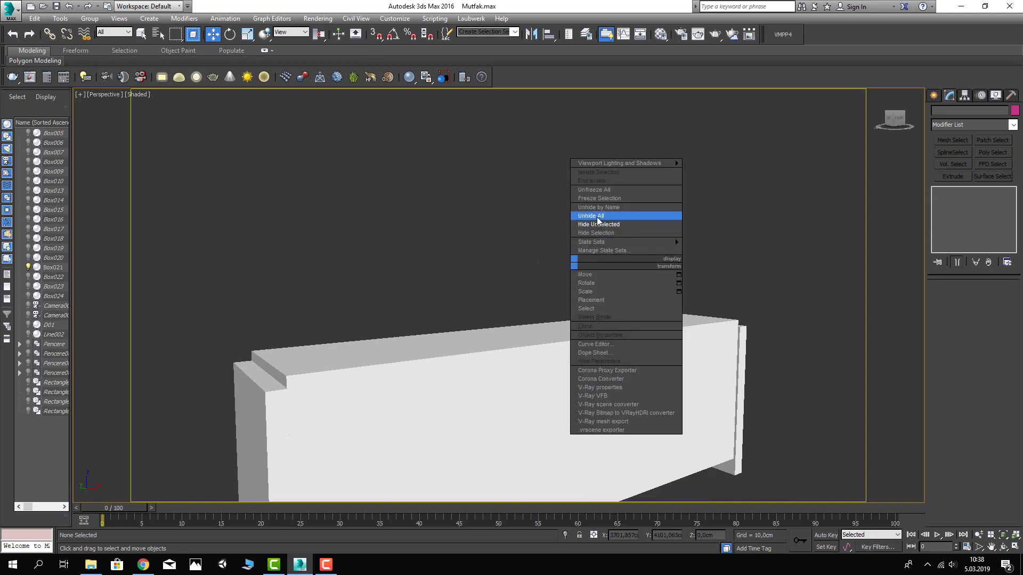
left_click(597, 215)
Select the front countertop's corner vertices at Vertex level, then exit vertex editing
middle_click_drag(527, 294, 498, 310, "alt")
left_click(439, 302)
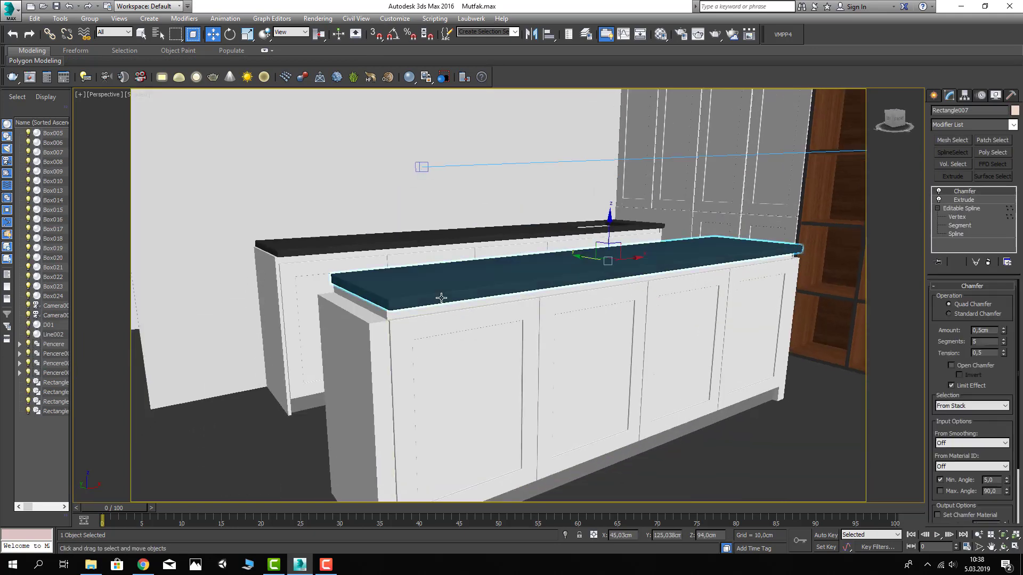
left_click(957, 217)
left_click_drag(309, 259, 413, 333)
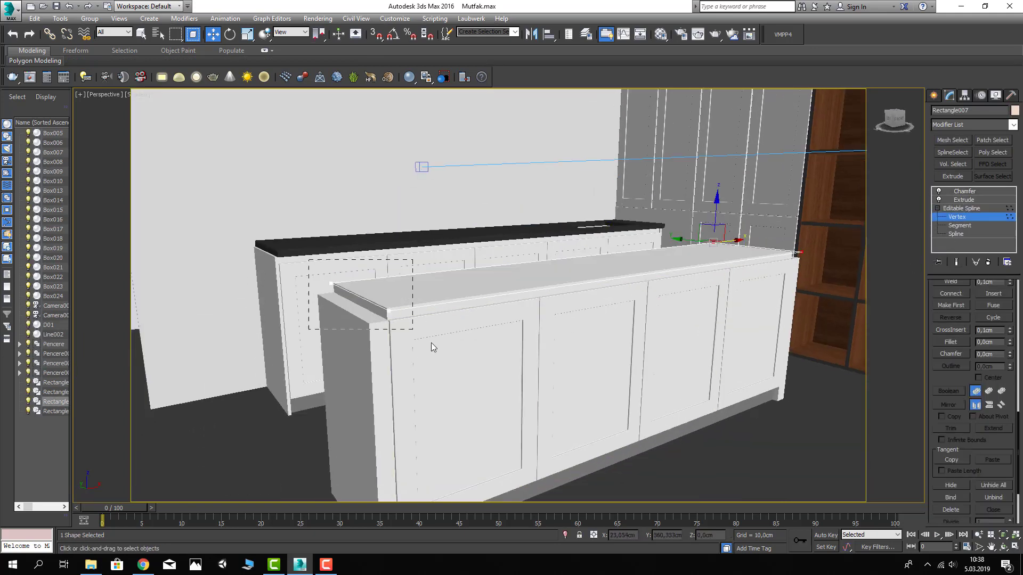
scroll(416, 342, "up", 2)
scroll(395, 320, "up", 3)
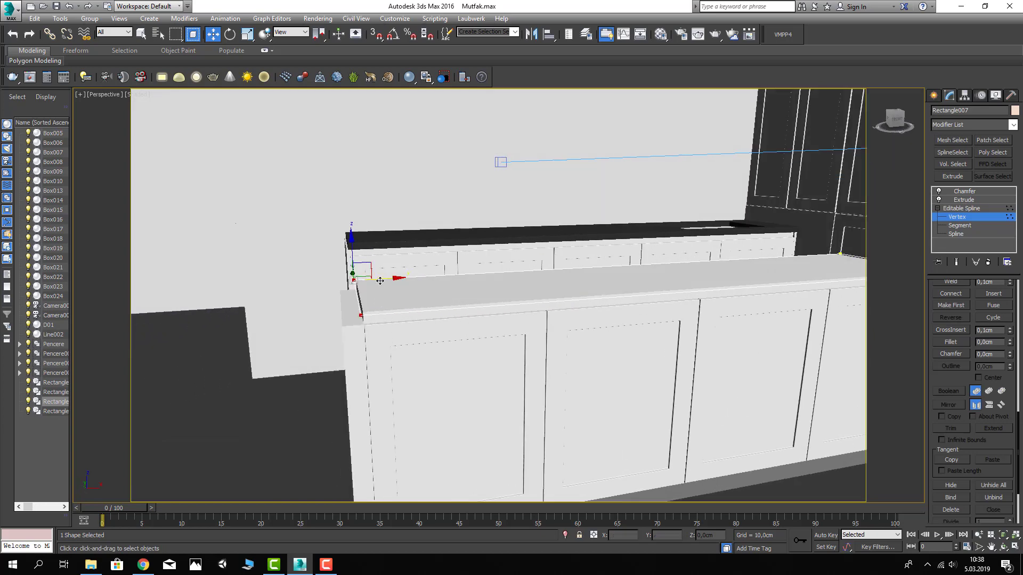
middle_click_drag(467, 306, 596, 263, "alt")
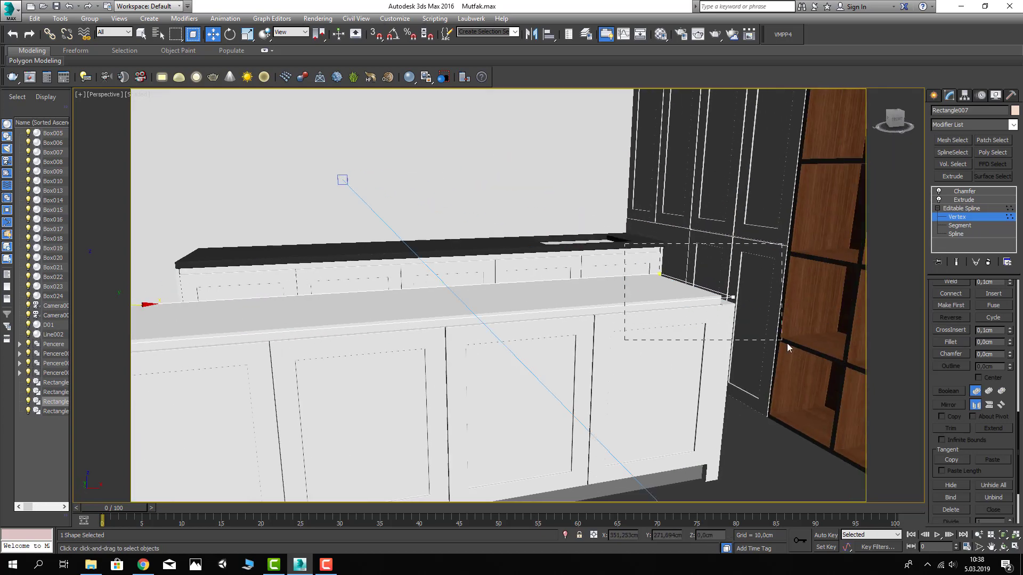
left_click_drag(788, 345, 783, 341)
middle_click_drag(783, 341, 716, 328, "alt")
mouse_move(734, 289)
middle_mouse_down("alt")
mouse_move(749, 305)
mouse_move(742, 277)
mouse_move(664, 353)
mouse_move(464, 344)
mouse_move(552, 350)
middle_mouse_up("alt")
scroll(500, 352, "up", 2)
scroll(500, 350, "up", 2)
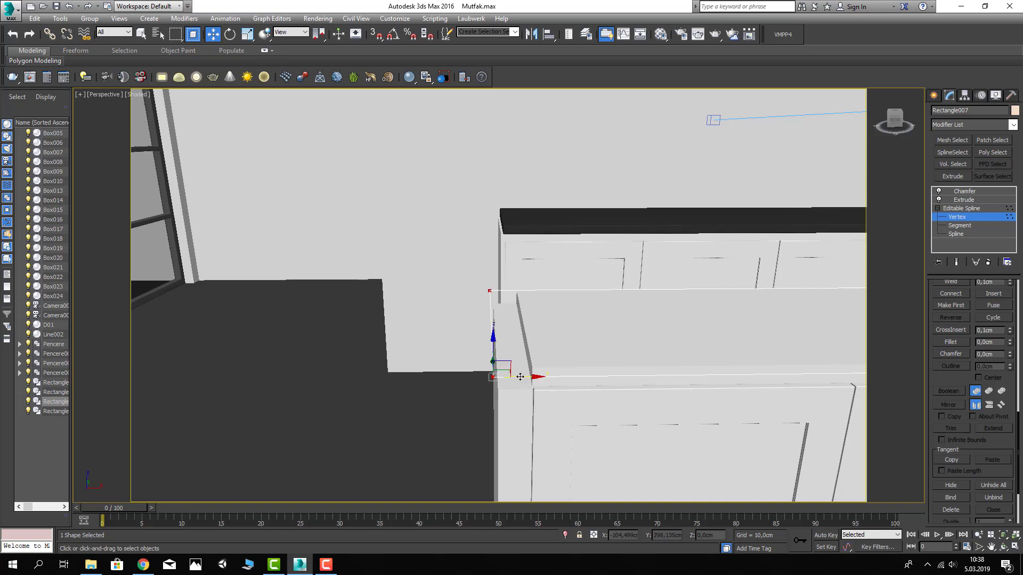
left_click(964, 200)
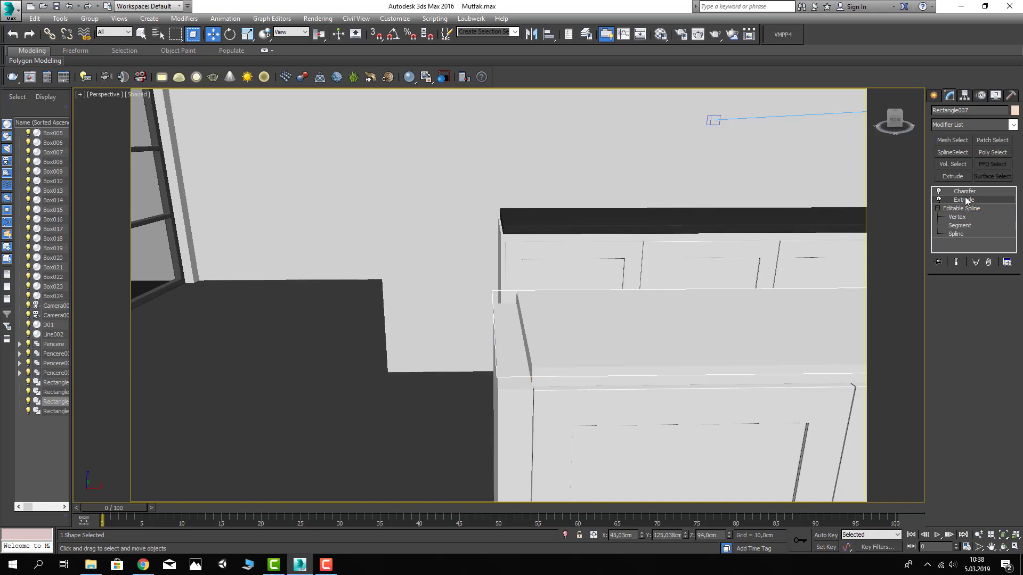
Deselect the countertop, orbit to the island and select two of its cabinet doors
left_click(294, 430)
scroll(348, 392, "down", 5)
scroll(386, 400, "down", 1)
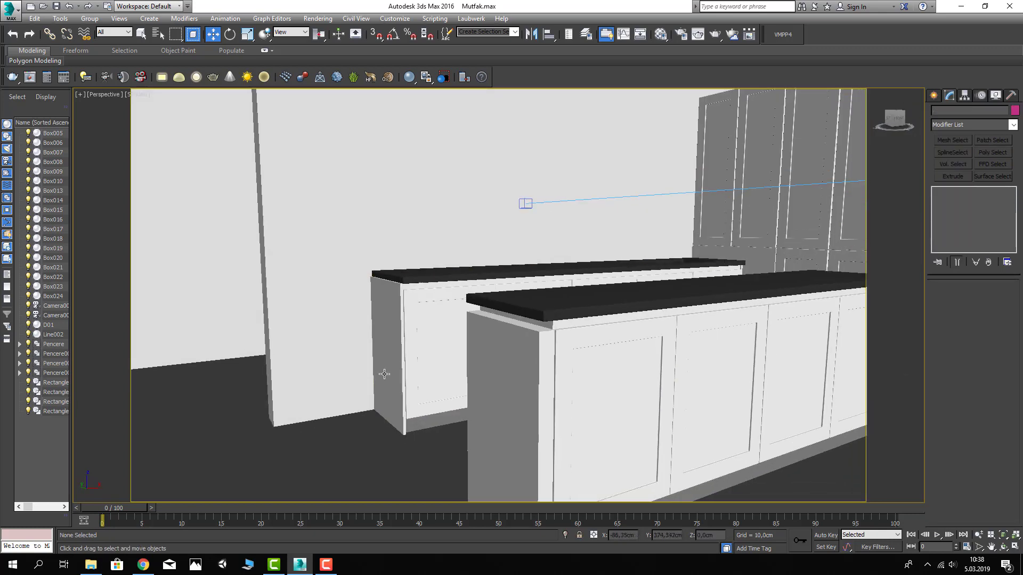
scroll(384, 375, "up", 2)
scroll(440, 393, "down", 3)
scroll(382, 372, "down", 2)
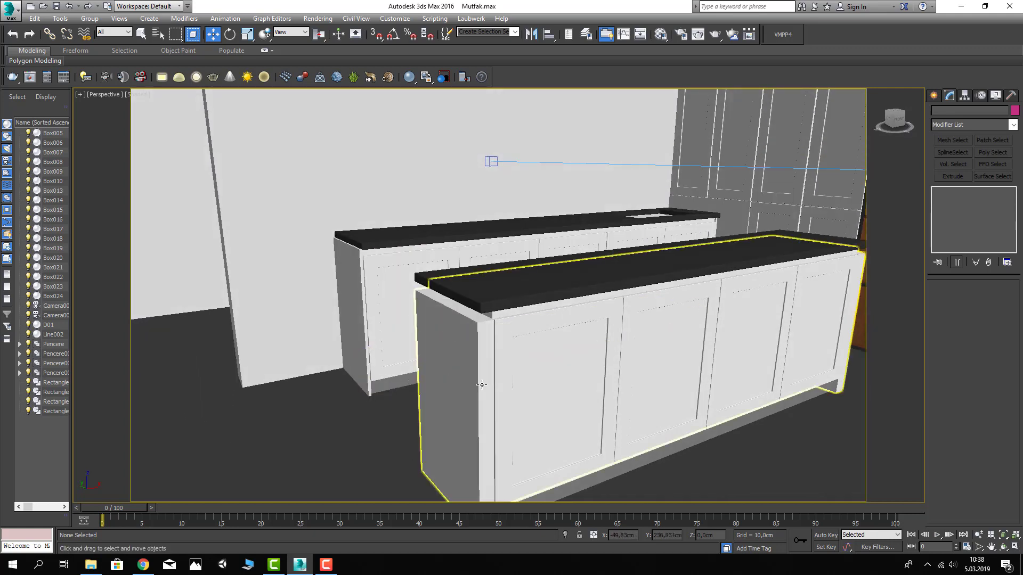
middle_click_drag(381, 372, 580, 313, "alt")
left_click(579, 313)
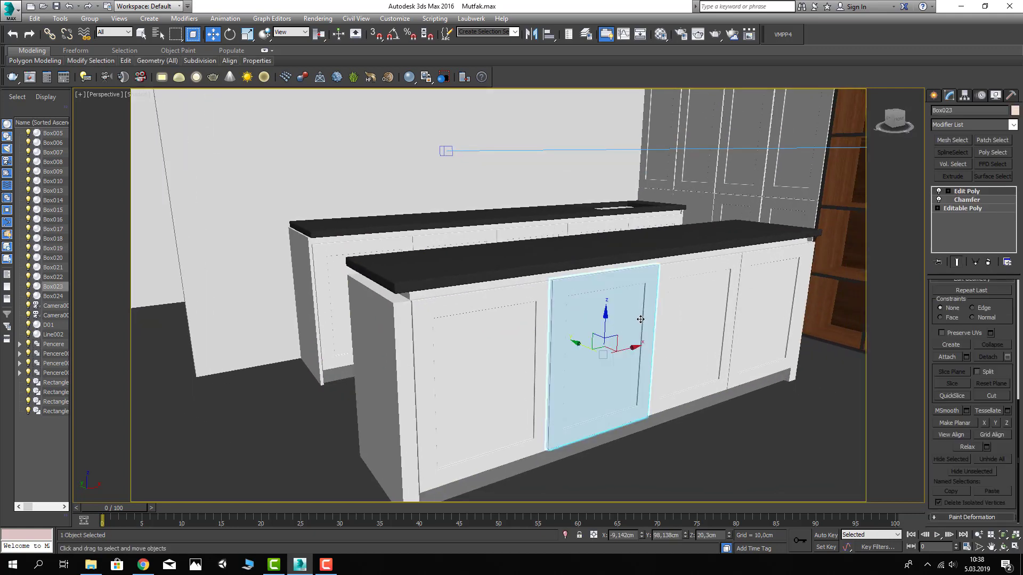
left_click(669, 320, "ctrl")
Delete the two selected doors and show edged faces at the counter's Edge level
key("Delete")
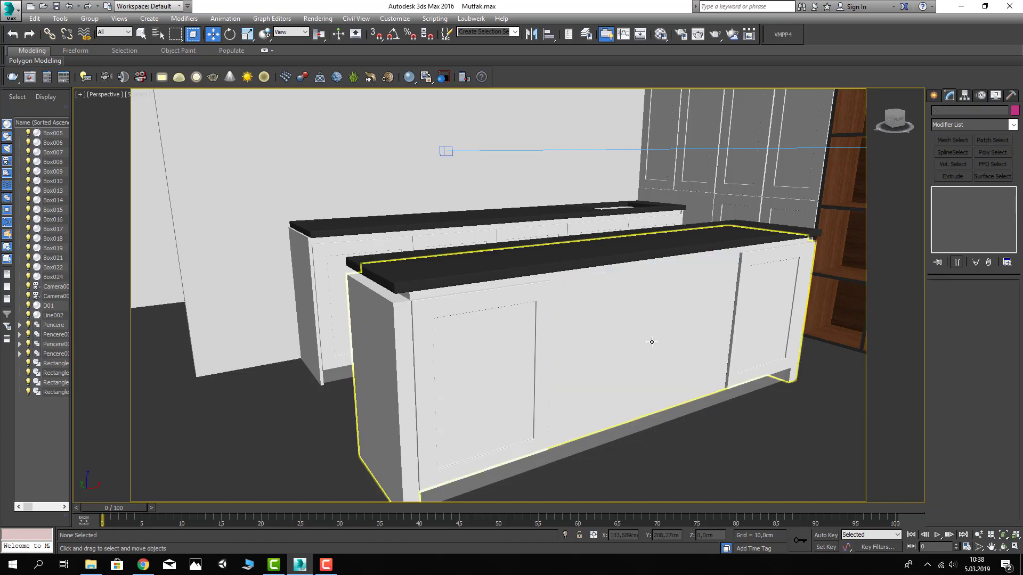
left_click(651, 344)
key("F4")
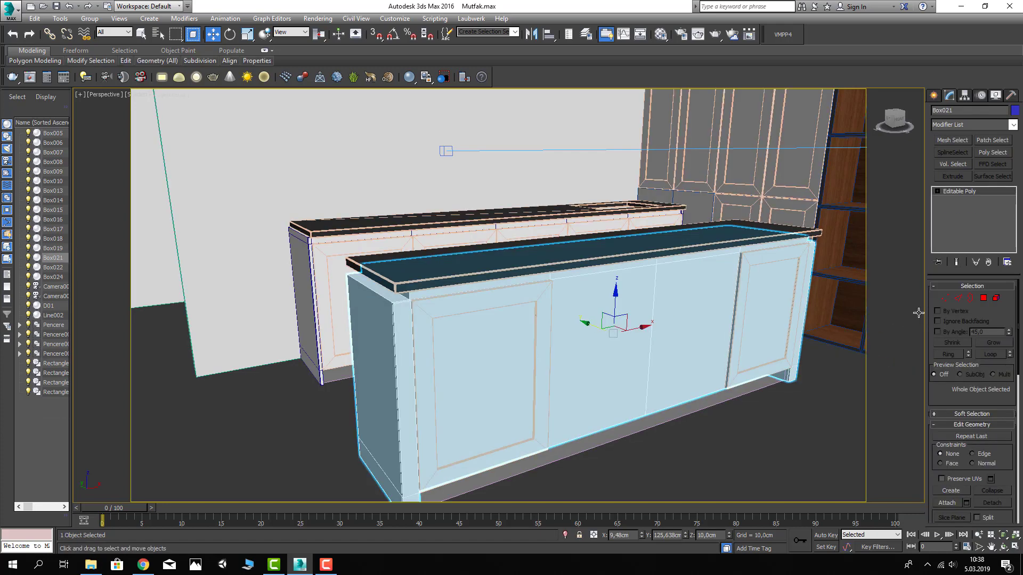
left_click(958, 299)
Isolate Box021 and connect two vertical front edges with a single horizontal edge
right_click(689, 318)
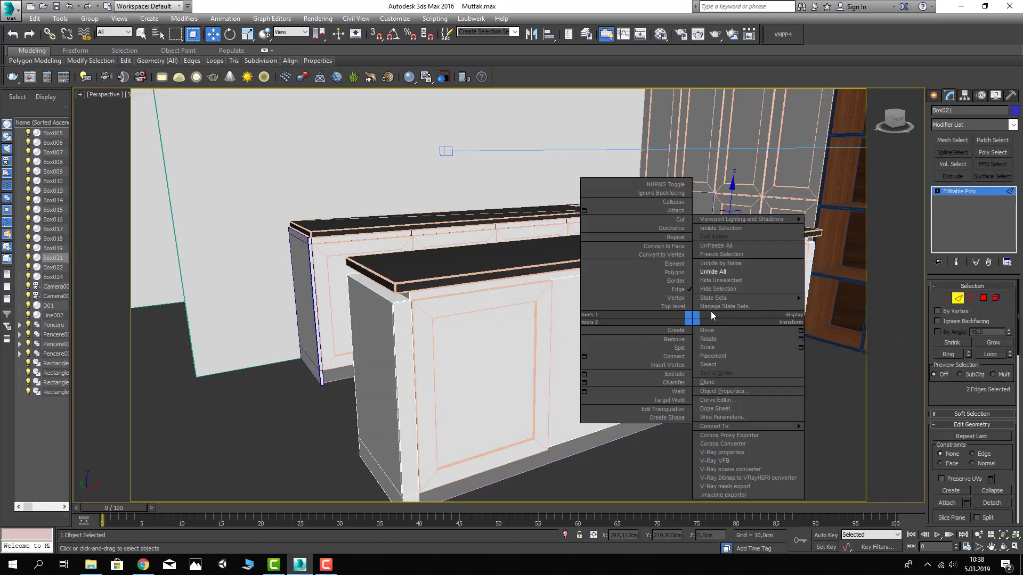
left_click(797, 295)
middle_click_drag(735, 327, 722, 330, "alt")
left_click(736, 323)
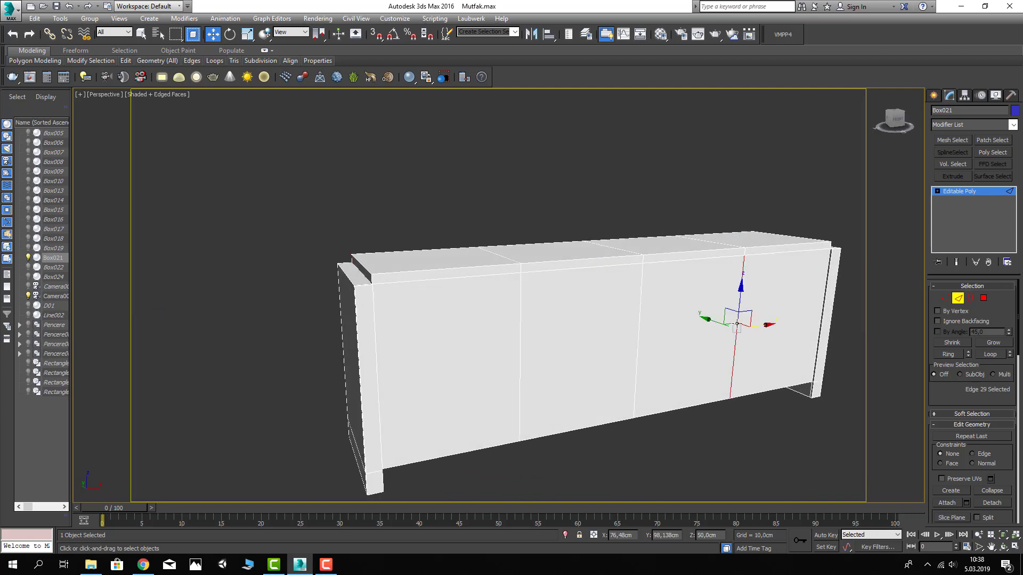
left_click(637, 323, "ctrl")
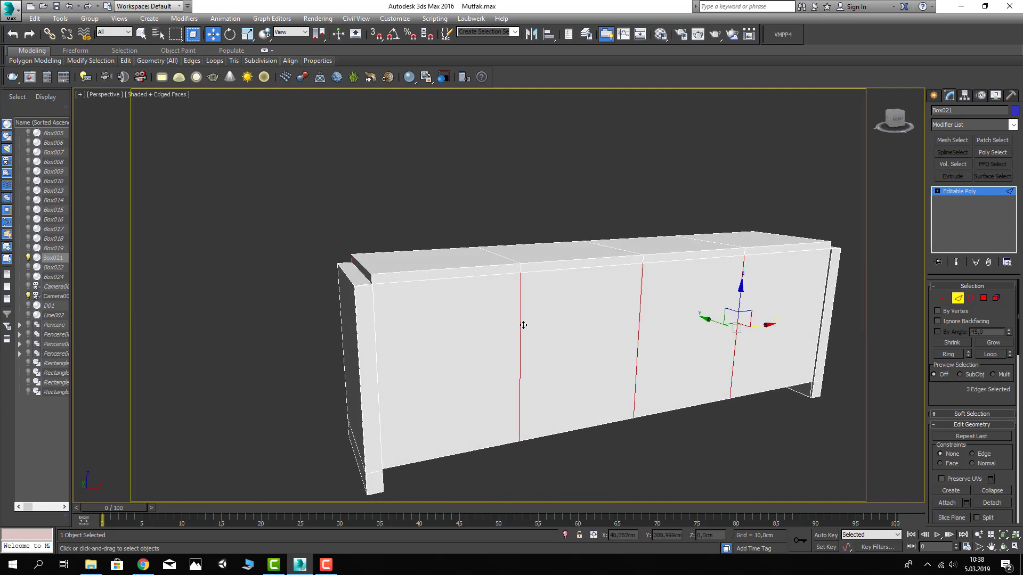
scroll(937, 397, "down", 2)
scroll(954, 421, "down", 2)
scroll(964, 442, "down", 2)
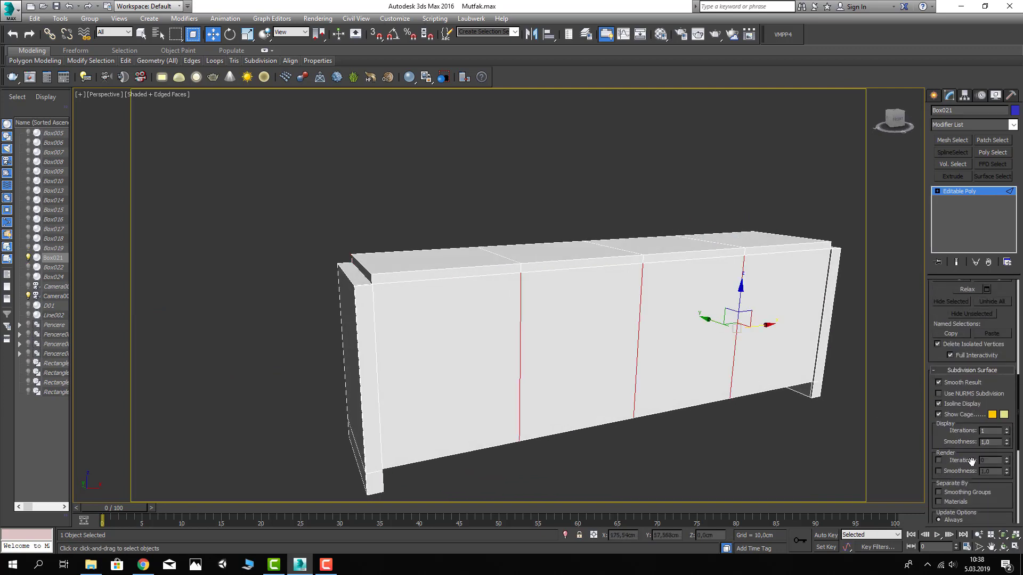
scroll(969, 479, "down", 2)
scroll(971, 482, "down", 2)
left_click(1007, 466)
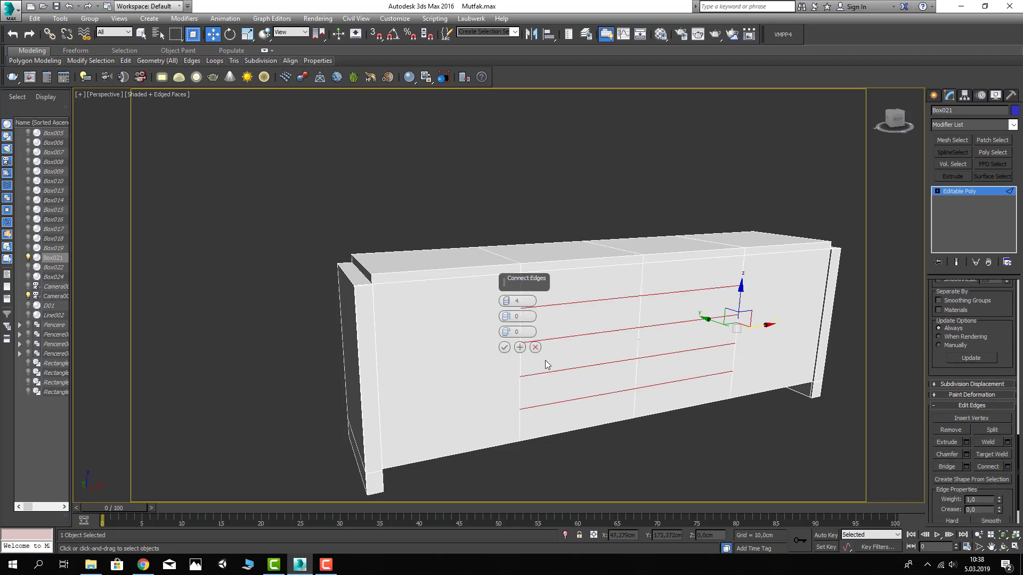
left_click_drag(510, 311, 511, 365)
left_click(504, 347)
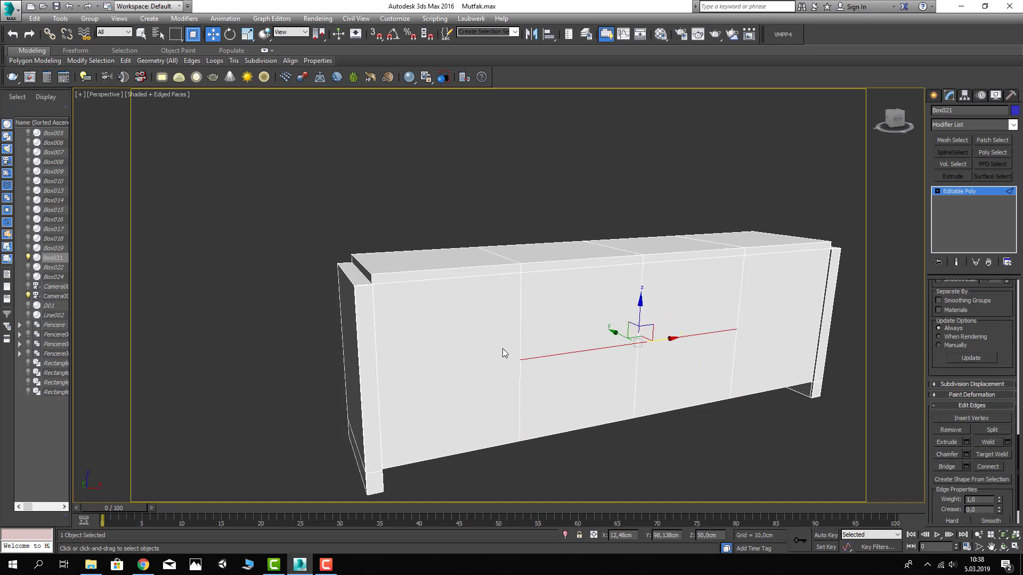
Inset the four front panels 2 cm using By Polygon
left_click(937, 191)
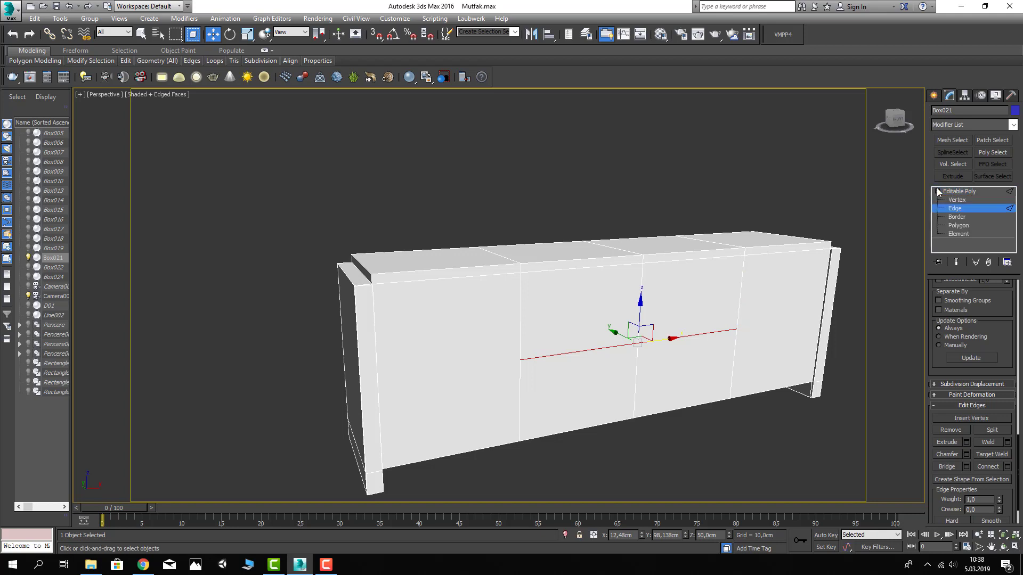
left_click(959, 225)
left_click(693, 373)
left_click(660, 325, "ctrl")
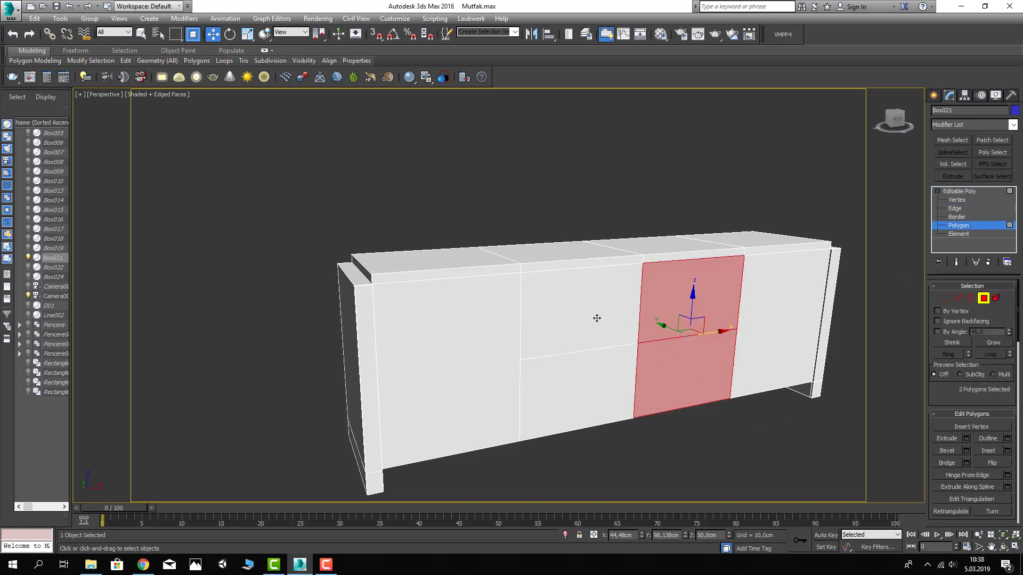
left_click(598, 315, "ctrl")
left_click(606, 391, "ctrl")
left_click(1007, 451)
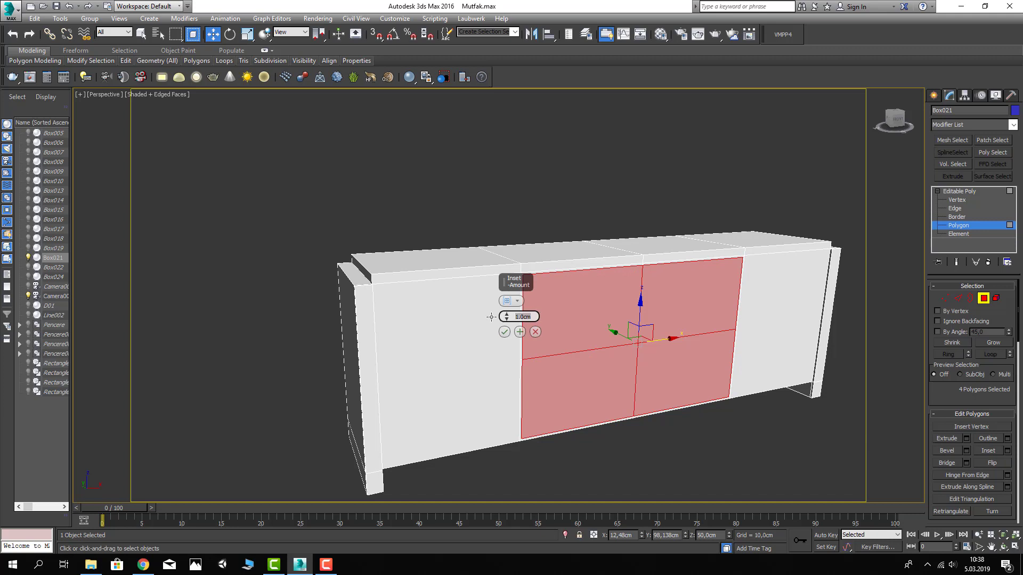
type("2")
key("Return")
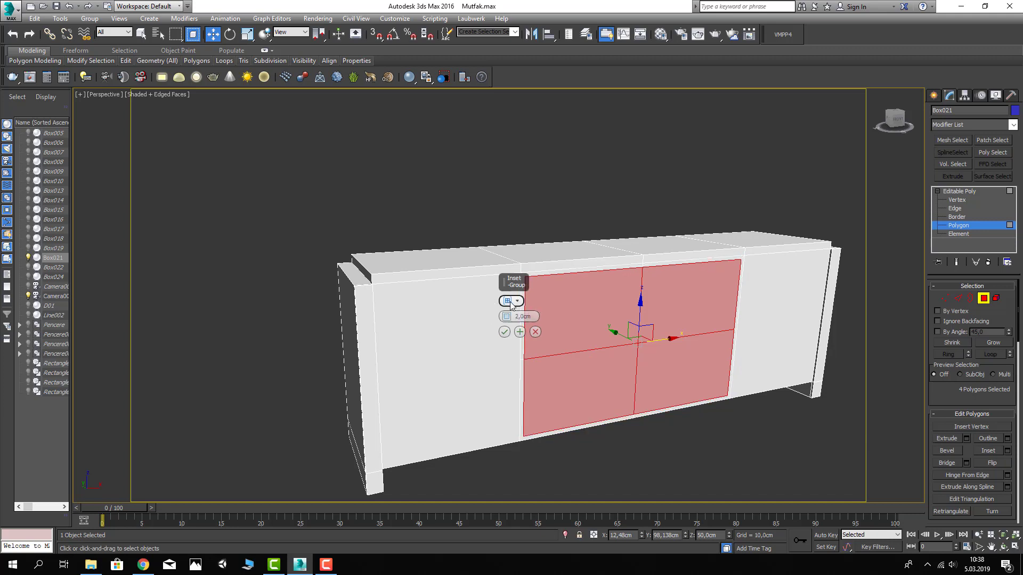
left_click(515, 302)
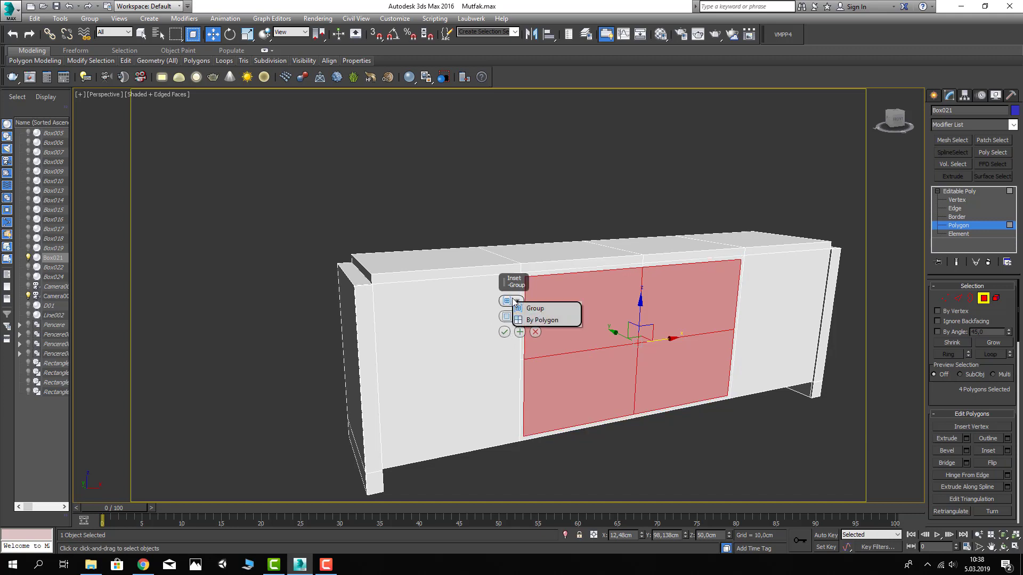
left_click(539, 319)
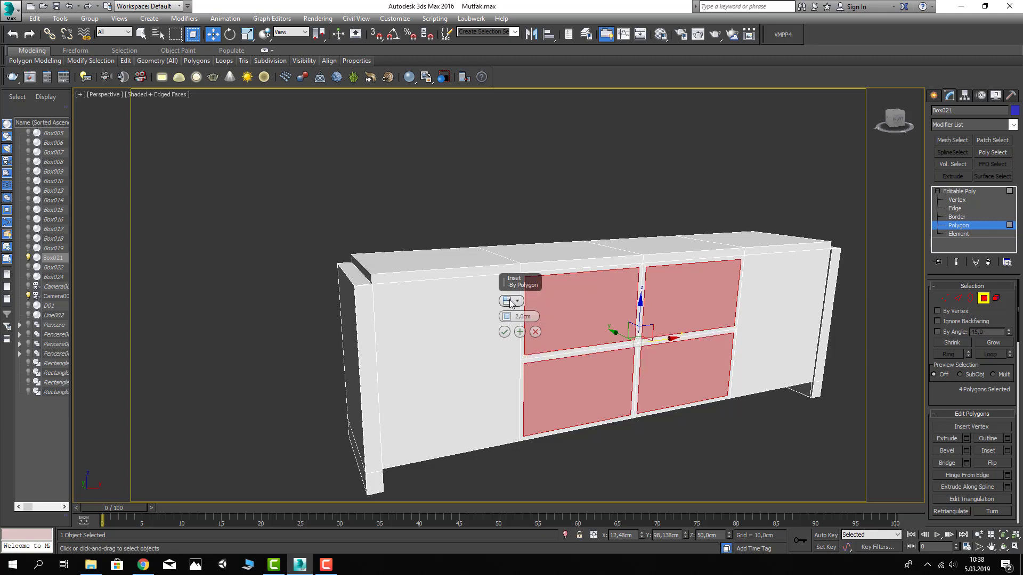
left_click(504, 333)
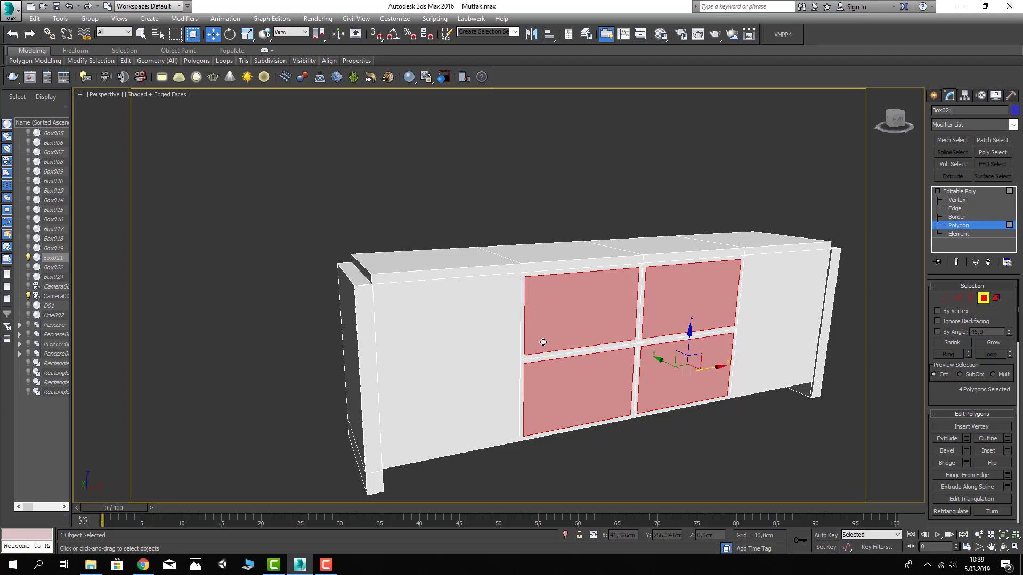
Extrude the four inset panels -40 cm inward to form the cubbies
left_click(965, 441)
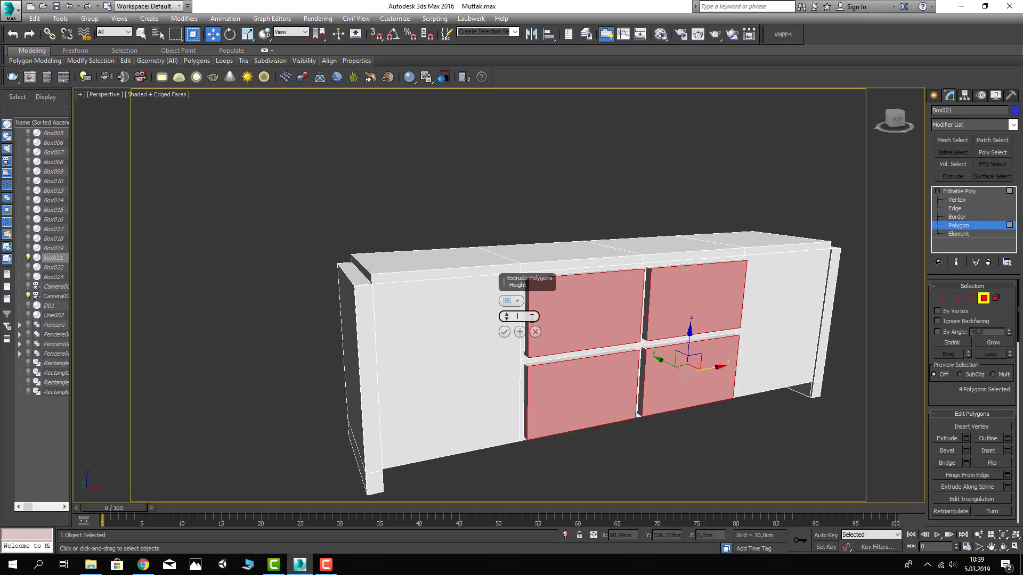
type("45")
key("Return")
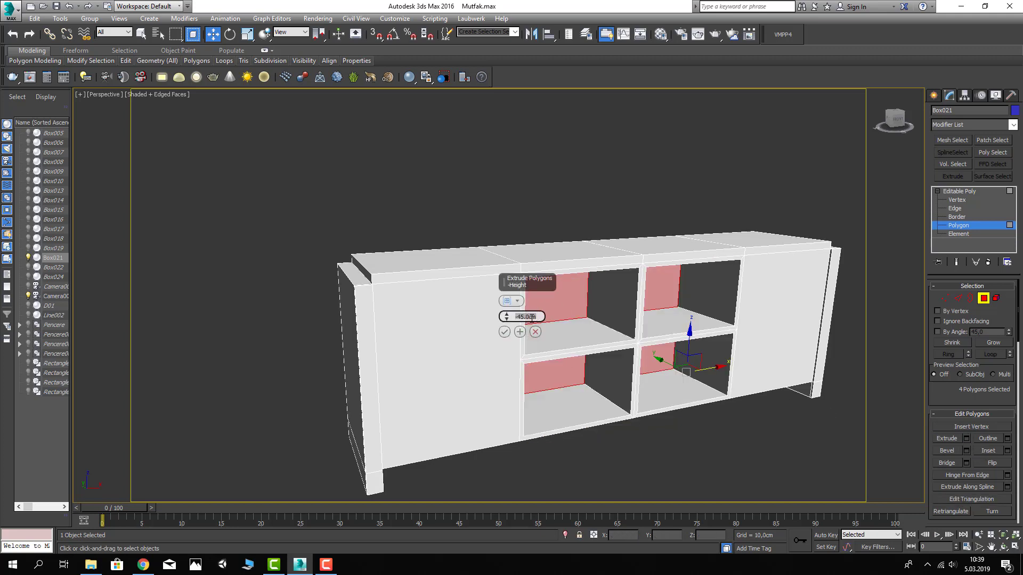
type("0")
key("Return")
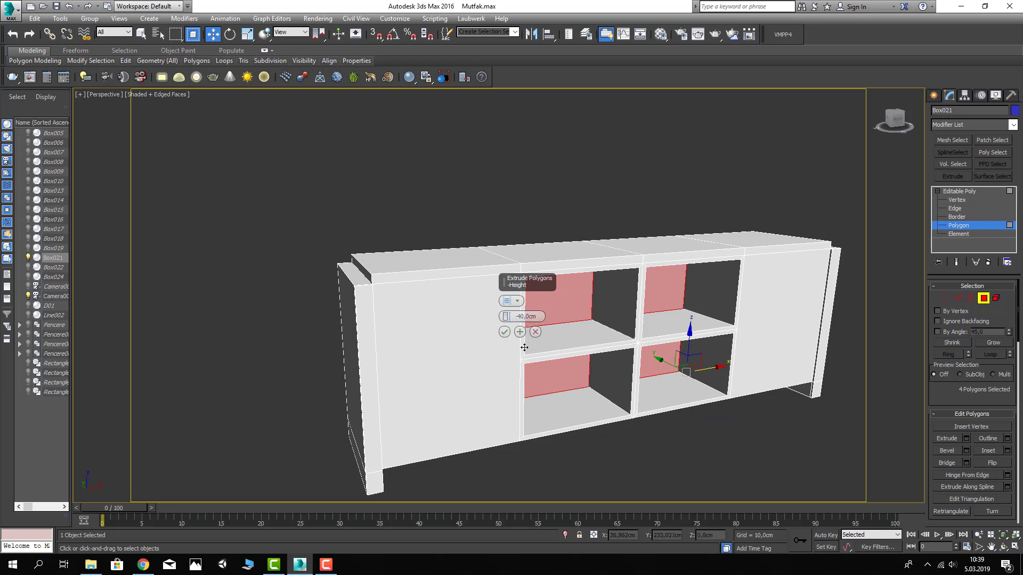
left_click(505, 333)
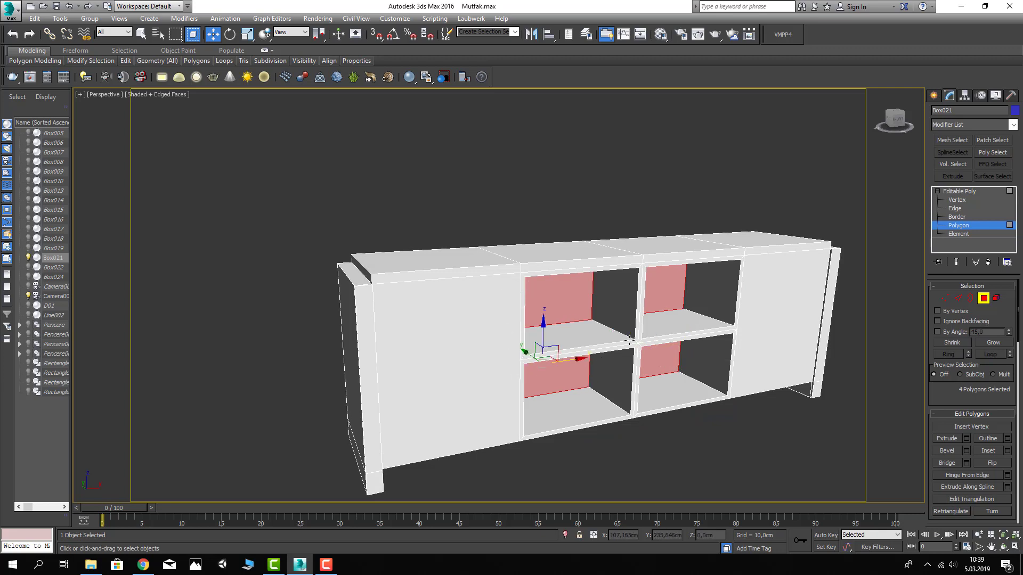
Exit sub-object mode, hide edged faces and reselect the counter from a lower angle
left_click(983, 297)
left_click(640, 434)
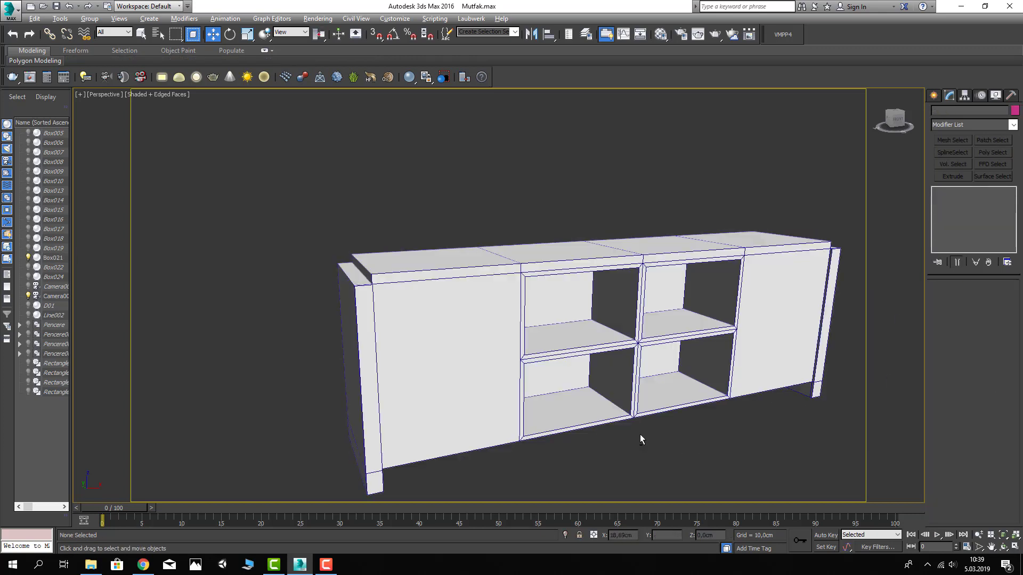
key("F4")
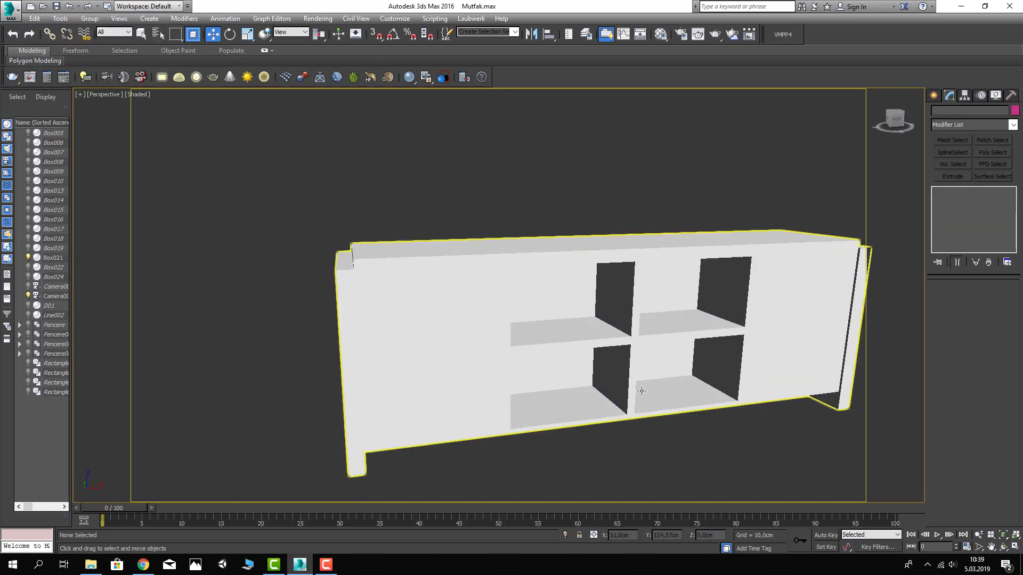
mouse_move(649, 383)
middle_mouse_down("alt")
mouse_move(661, 370)
mouse_move(527, 271)
middle_mouse_up("alt")
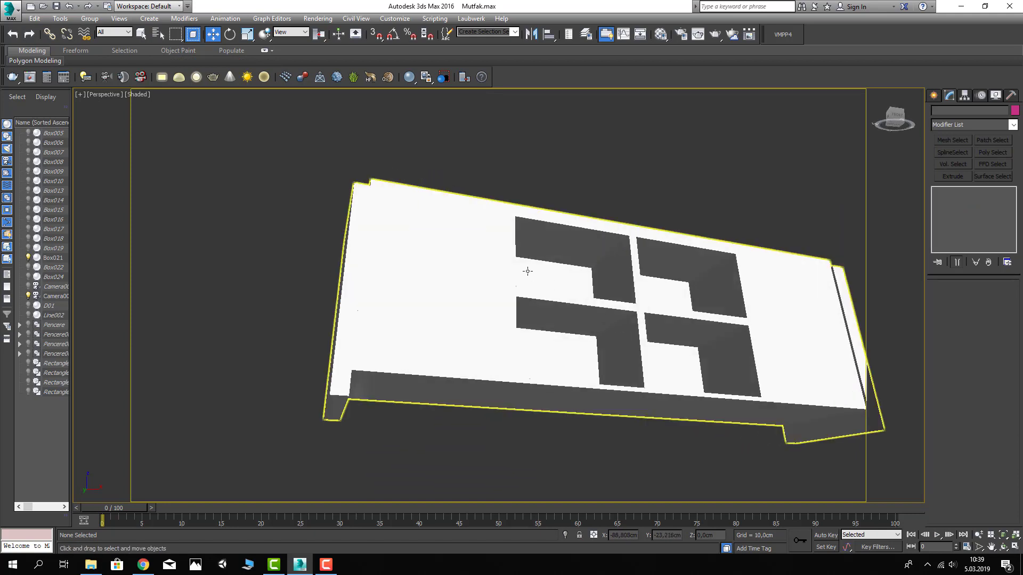
left_click(498, 272)
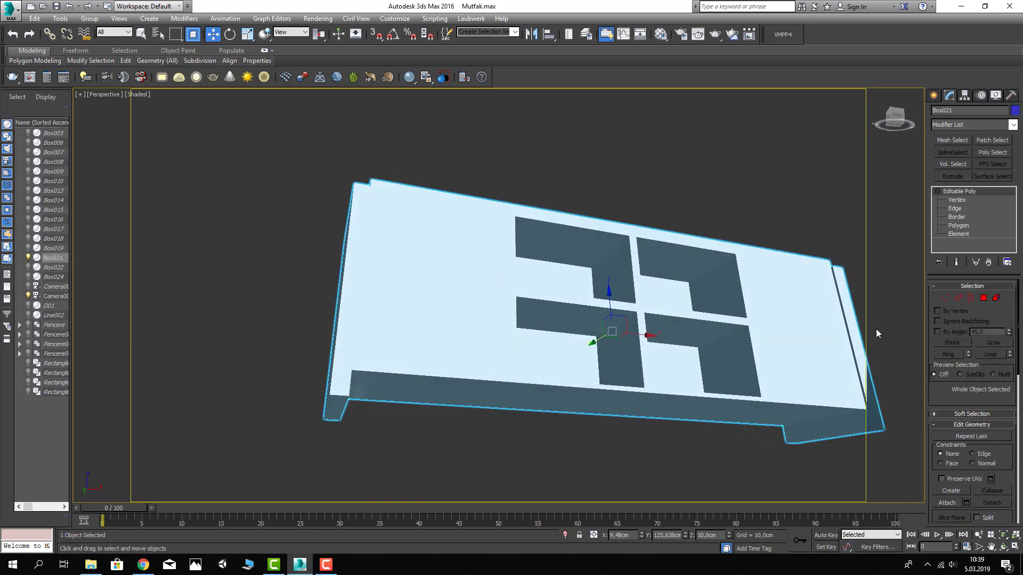
Select the top strip and divider frame faces around the cubbies at Polygon level
left_click(983, 298)
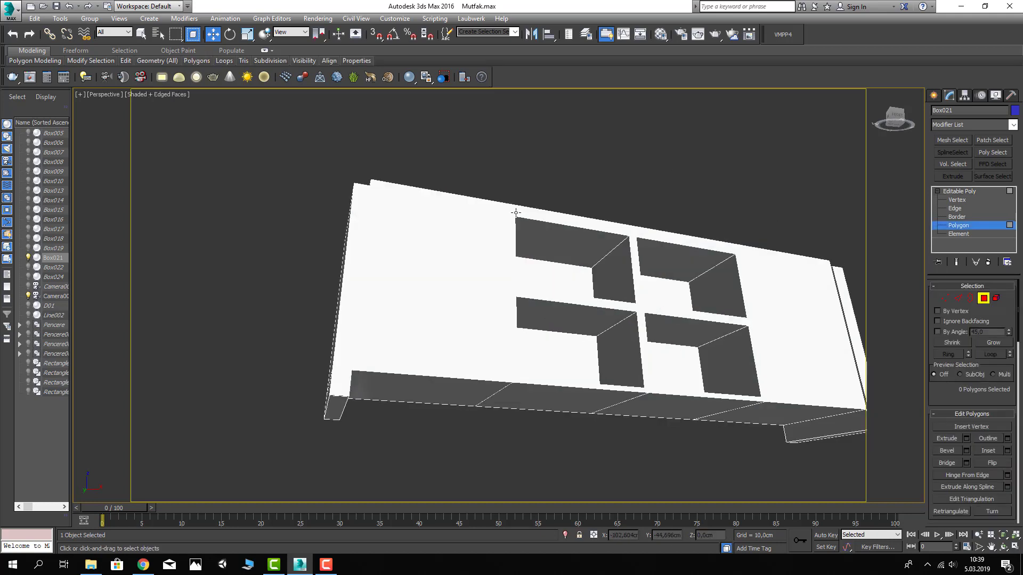
left_click(537, 215)
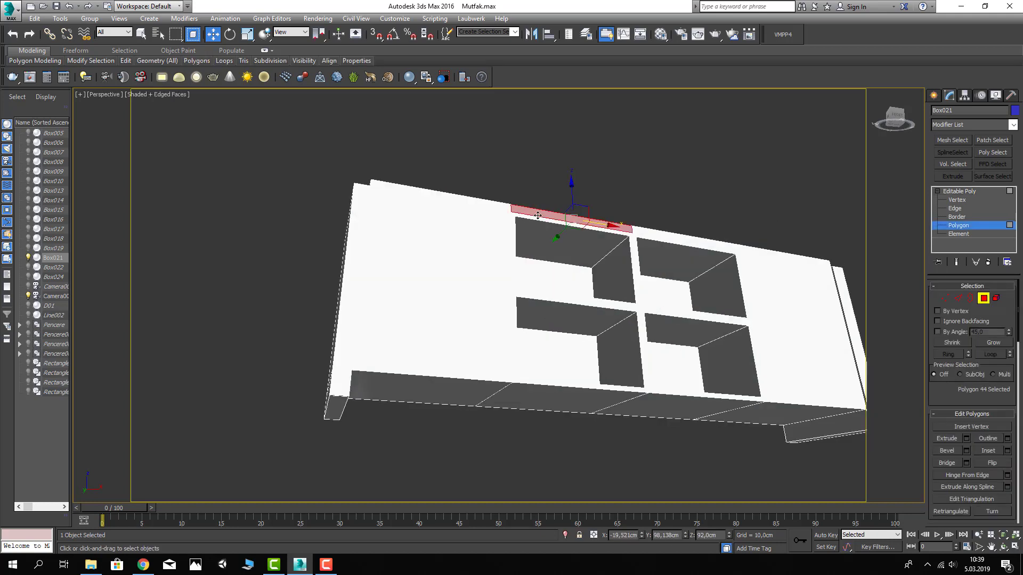
left_click(645, 231, "ctrl")
left_click(616, 231, "ctrl")
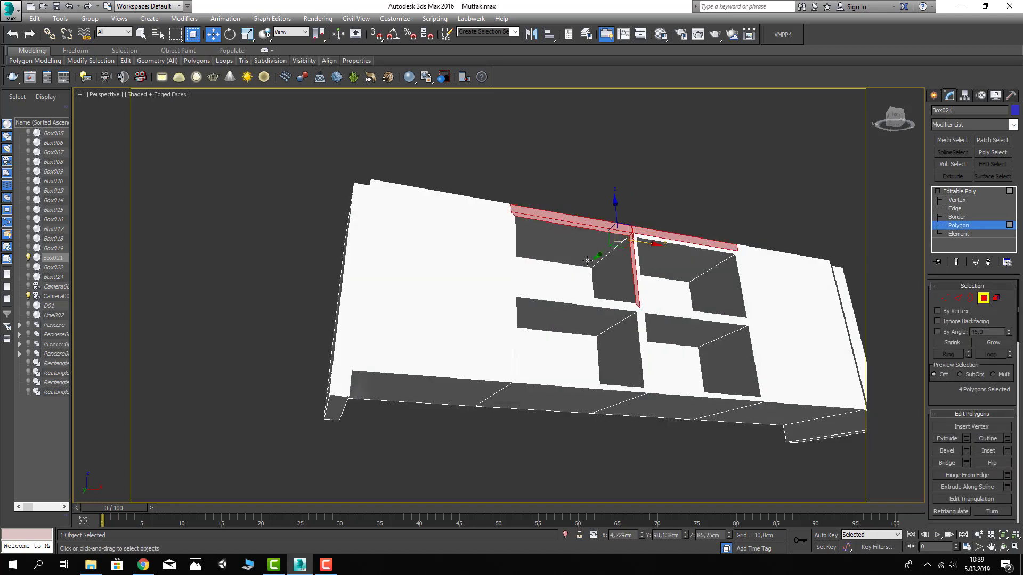
middle_click_drag(616, 232, 390, 203, "alt")
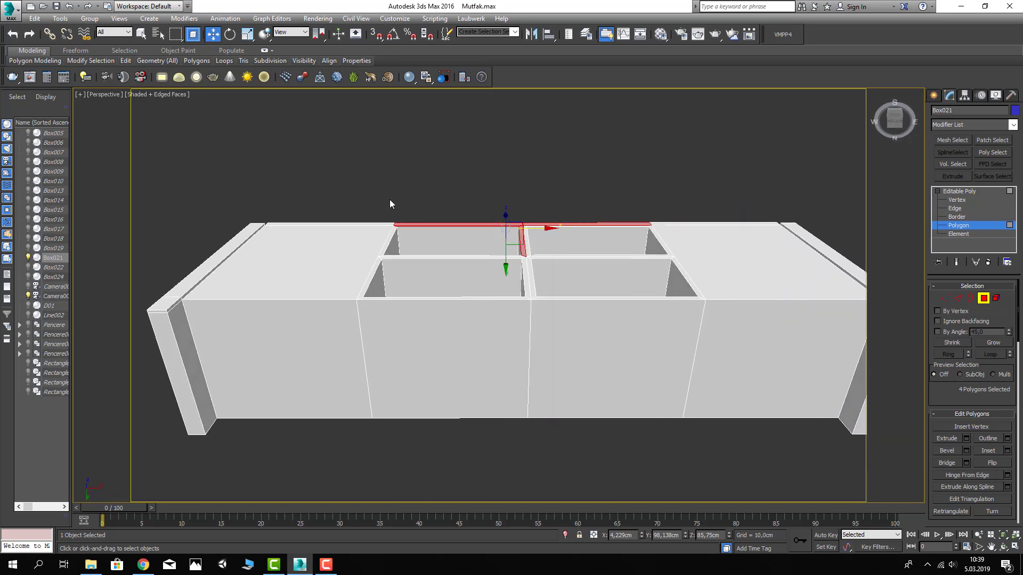
left_click_drag(720, 329, 721, 329)
mouse_move(525, 250)
middle_mouse_down("alt")
mouse_move(511, 248)
mouse_move(498, 274)
mouse_move(524, 272)
mouse_move(520, 254)
middle_mouse_up("alt")
left_click(524, 271)
left_click(517, 330, "ctrl")
mouse_move(471, 333)
middle_mouse_down("alt")
mouse_move(527, 323)
mouse_move(532, 261)
middle_mouse_up("alt")
left_click(528, 324, "ctrl")
scroll(547, 292, "up", 3)
Toggle Polygon level off and on and undo to restore the frame face selection
key("4")
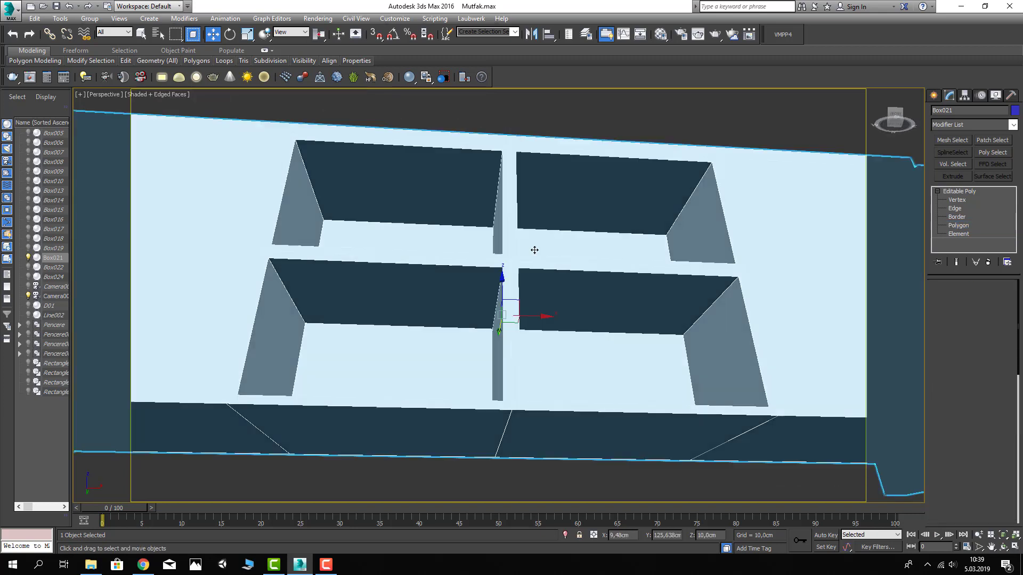
scroll(527, 280, "up", 2)
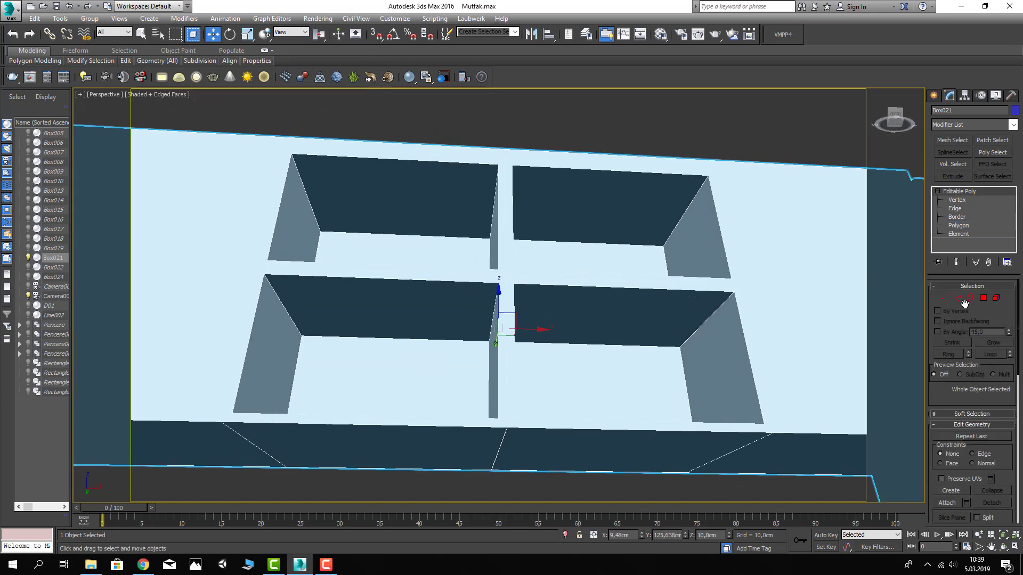
key("4")
key("ctrl+z")
key("ctrl+z")
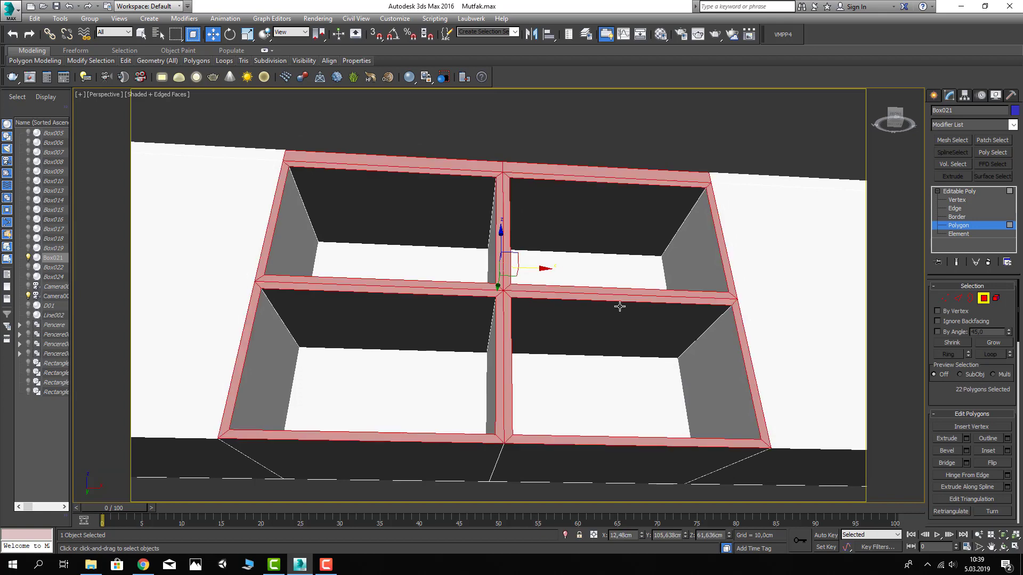
middle_click_drag(648, 264, 637, 288)
Assign Siyah_Parlak to the selected frame faces and clear the selection
key("m")
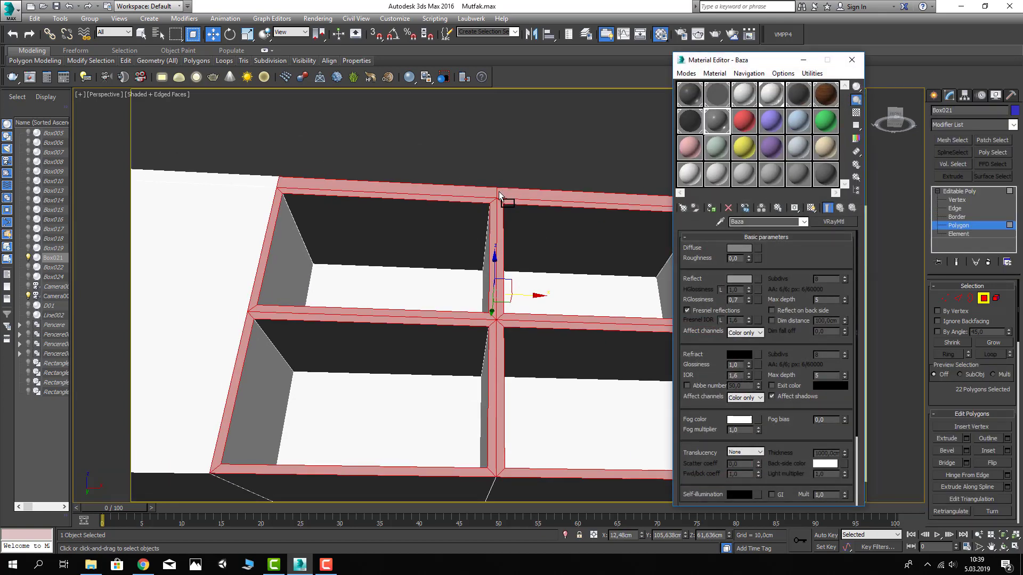
left_click(799, 97)
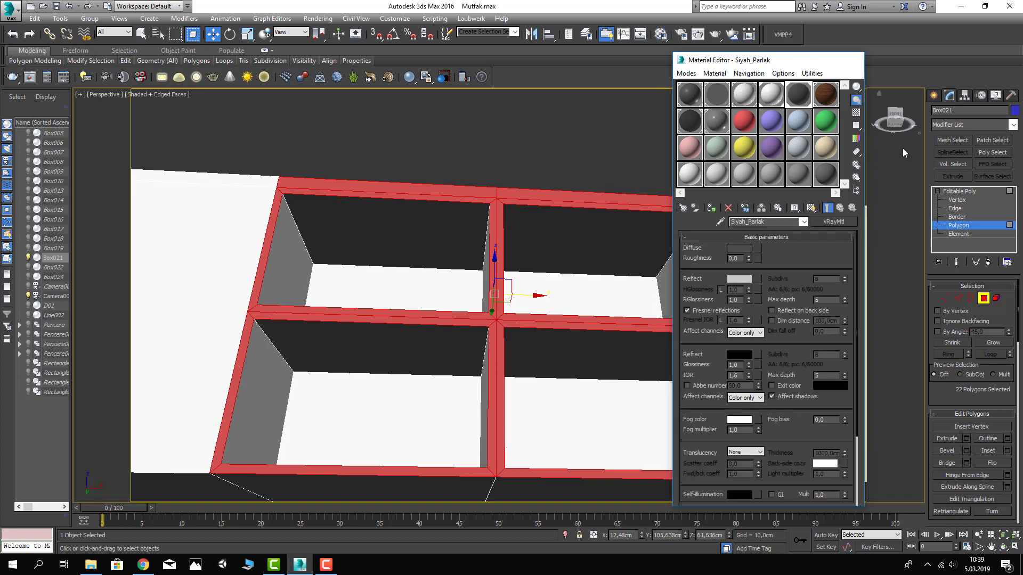
key("m")
left_click(525, 165)
Select the four polygons of the cabinet's middle vertical divider
middle_click_drag(525, 166, 506, 287, "alt")
left_click(479, 285)
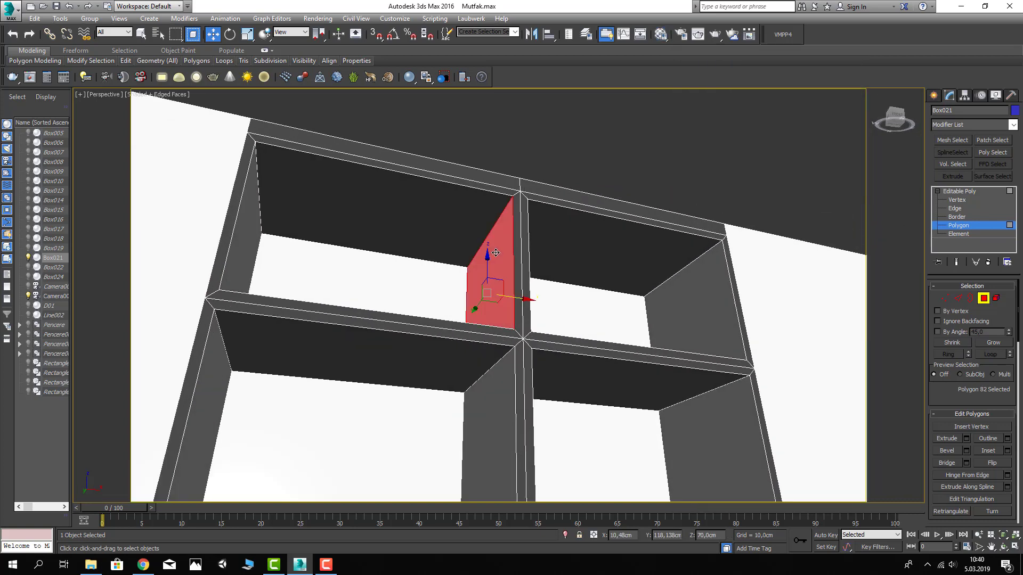
scroll(507, 300, "up", 2)
left_click(500, 292, "ctrl")
left_click(500, 379, "ctrl")
middle_click_drag(500, 380, 453, 393, "alt")
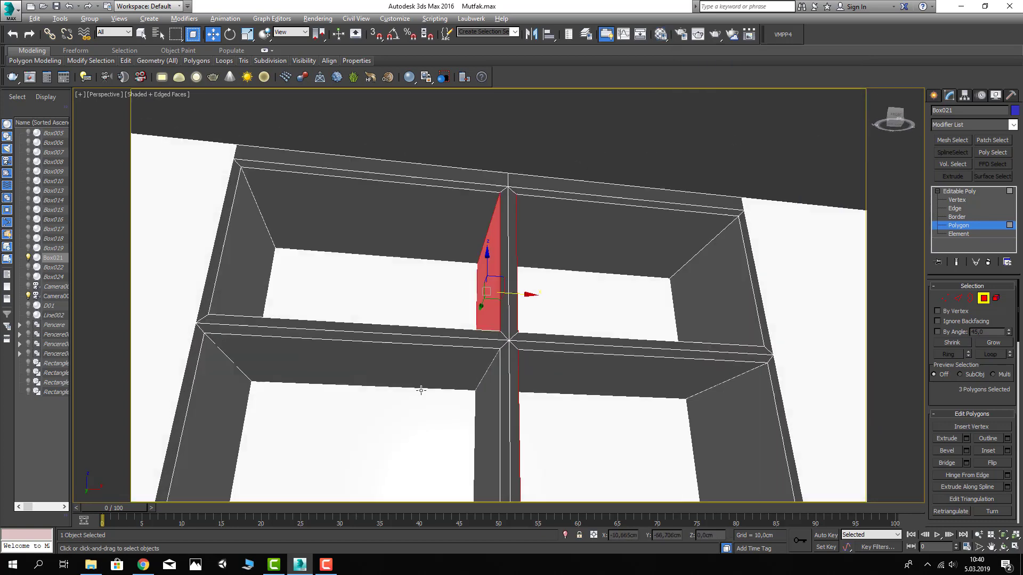
left_click(497, 400, "ctrl")
Scale the middle divider faces to about 73% along X
key("4")
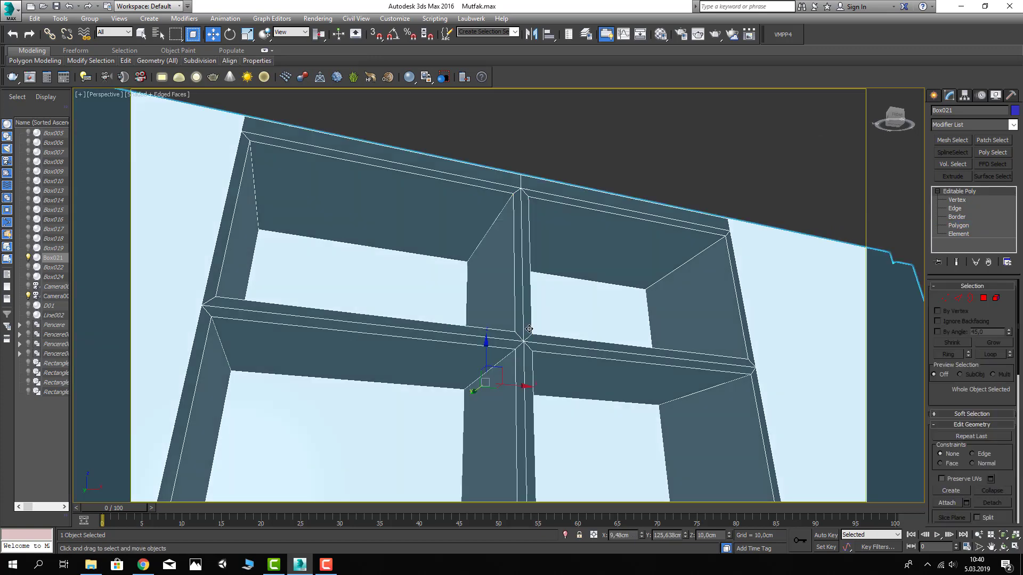
key("F3")
key("F3")
left_click(984, 298)
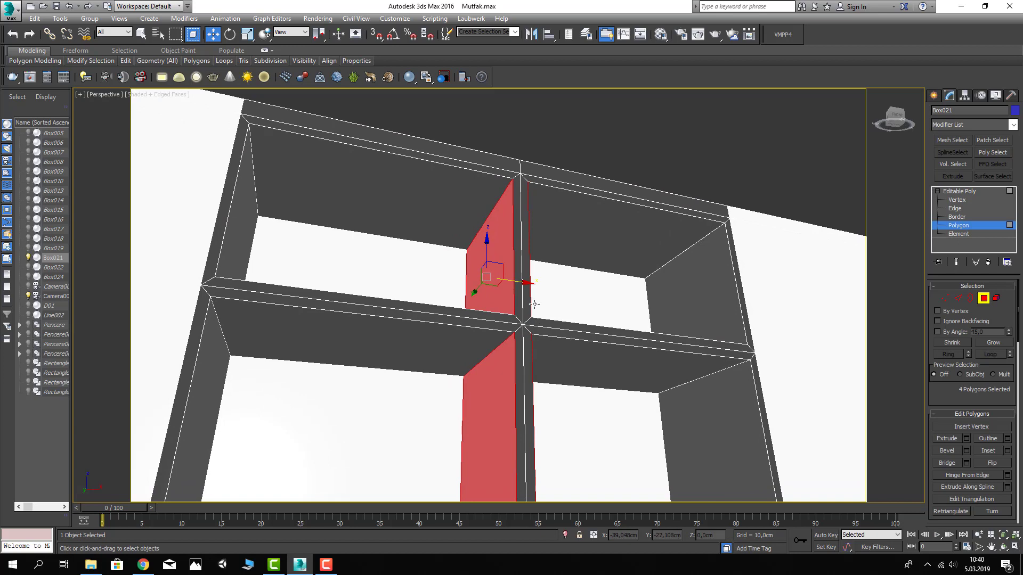
key("r")
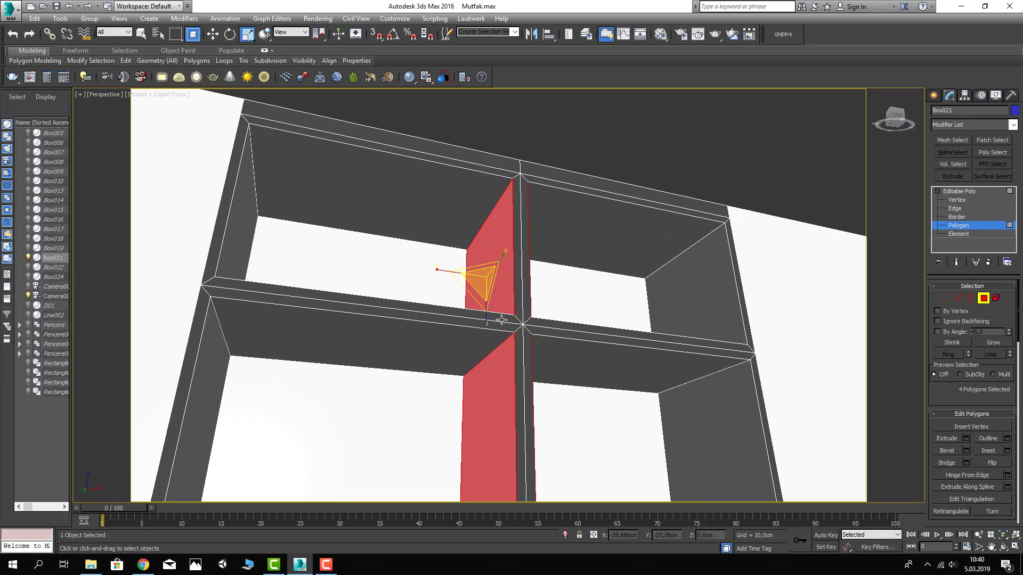
mouse_move(498, 295)
middle_mouse_down("alt")
mouse_move(488, 280)
mouse_move(479, 329)
middle_mouse_up("alt")
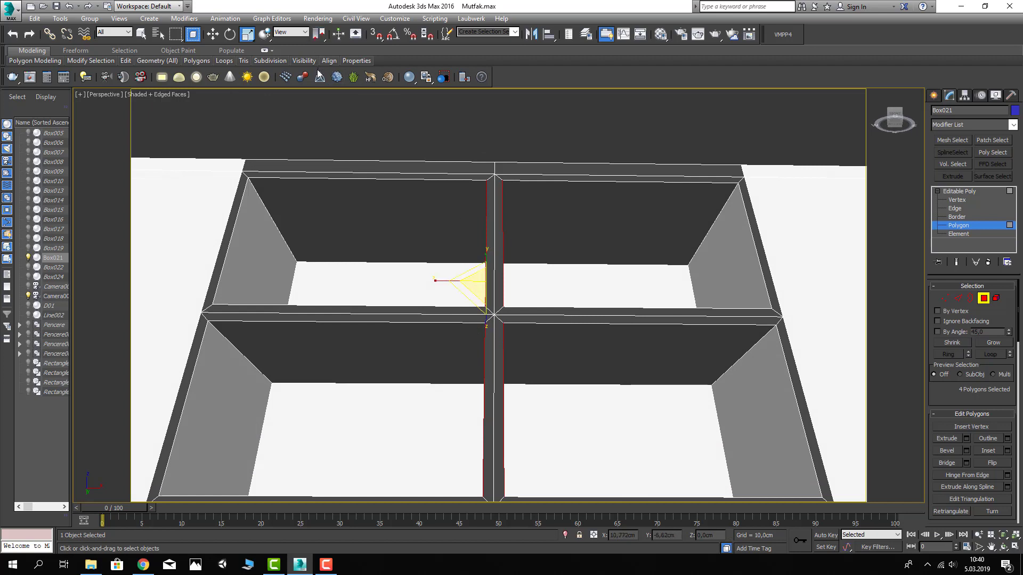
left_click_drag(449, 349, 464, 354)
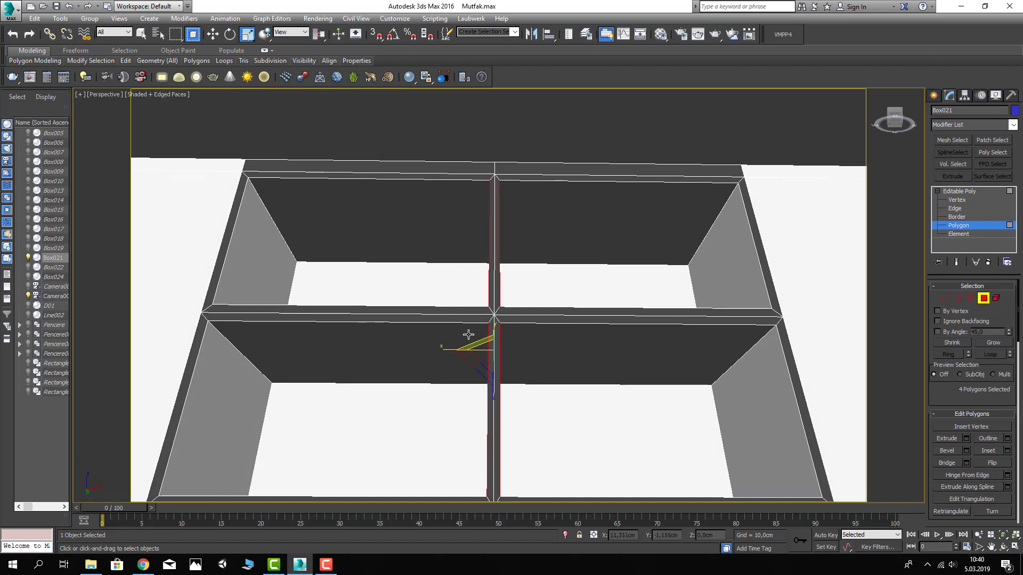
Select the shelf faces and scale them to about 74% along Z
middle_click_drag(469, 344, 479, 346, "alt")
left_click(516, 368)
left_click(555, 354, "ctrl")
middle_click_drag(555, 354, 555, 348, "alt")
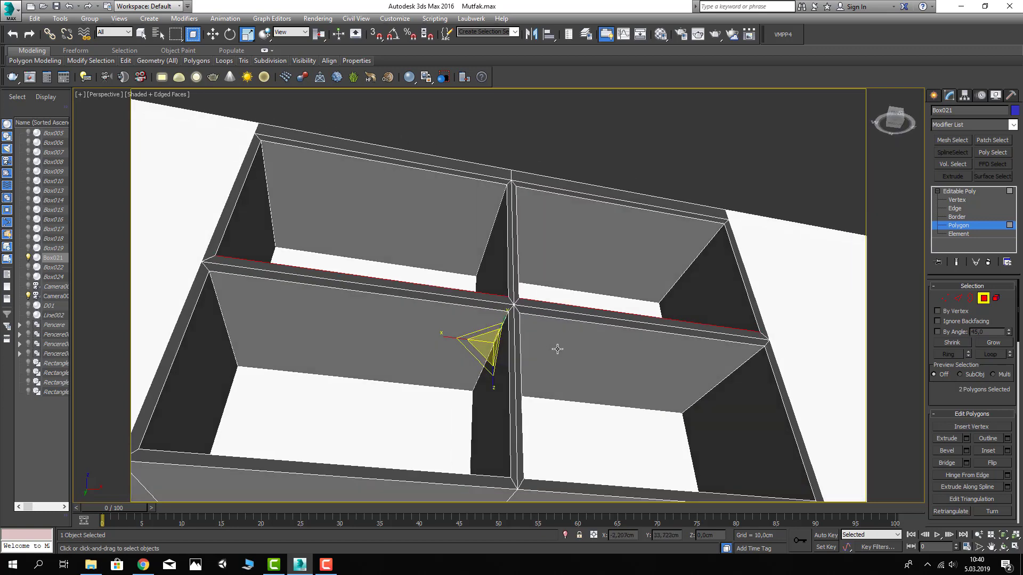
left_click(556, 349, "ctrl")
left_click(387, 336, "ctrl")
left_click_drag(493, 392, 493, 380)
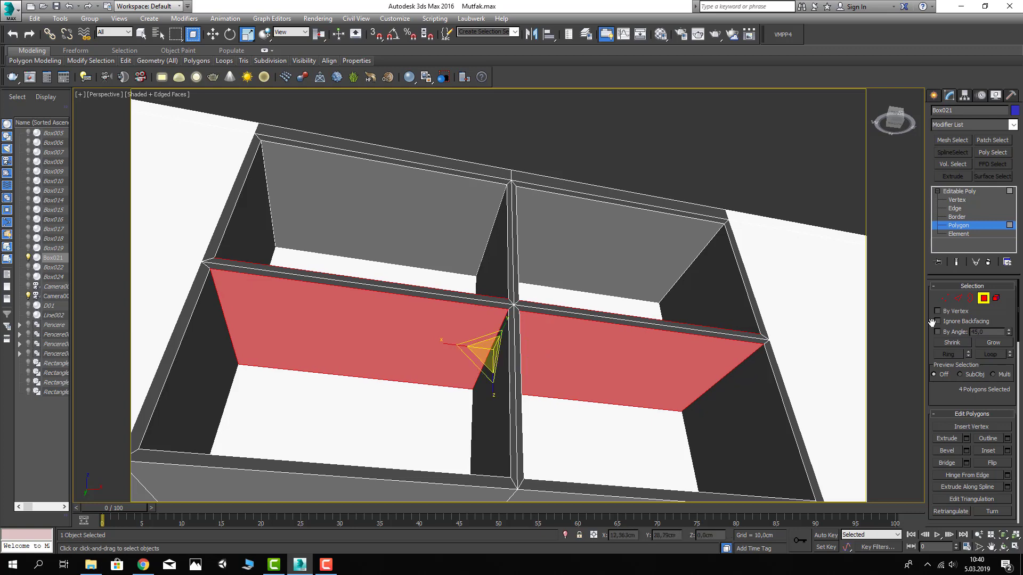
Reselect the wall cabinet at Polygon level in a wireframe top view
left_click(983, 299)
scroll(678, 153, "down", 5)
middle_click_drag(677, 154, 498, 234, "alt")
key("F4")
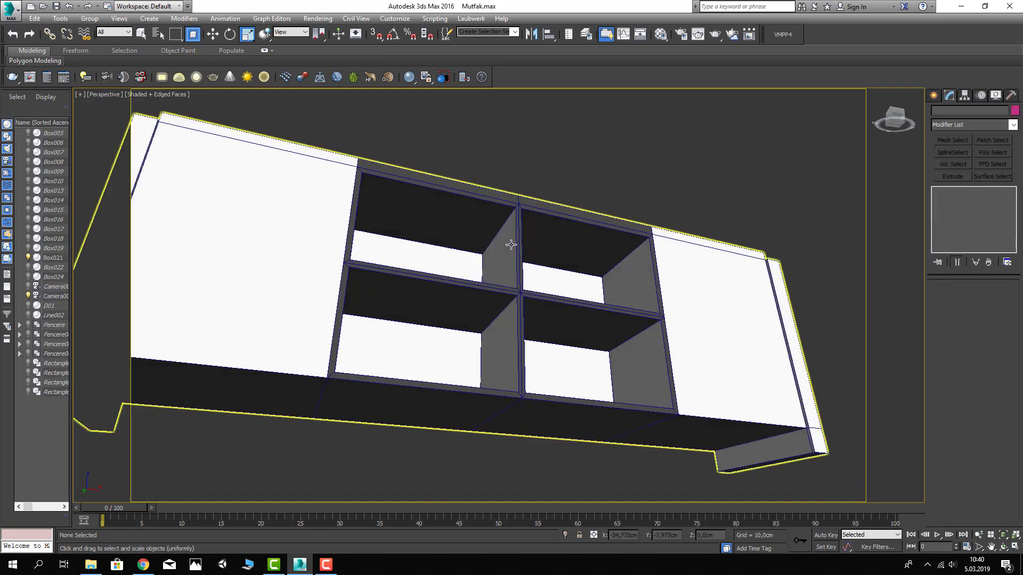
left_click(524, 167)
left_click(555, 231)
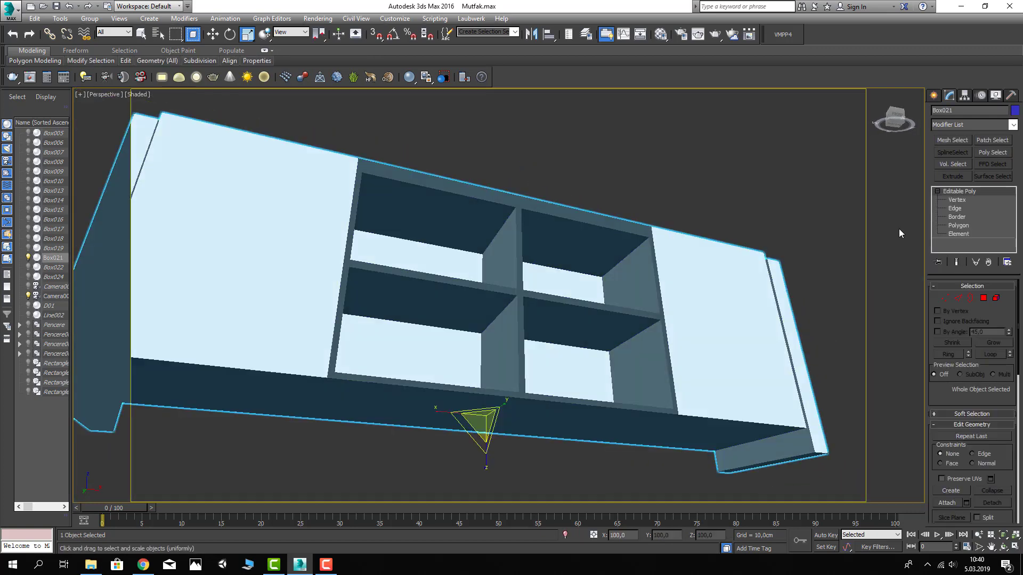
left_click(958, 226)
left_click(589, 258)
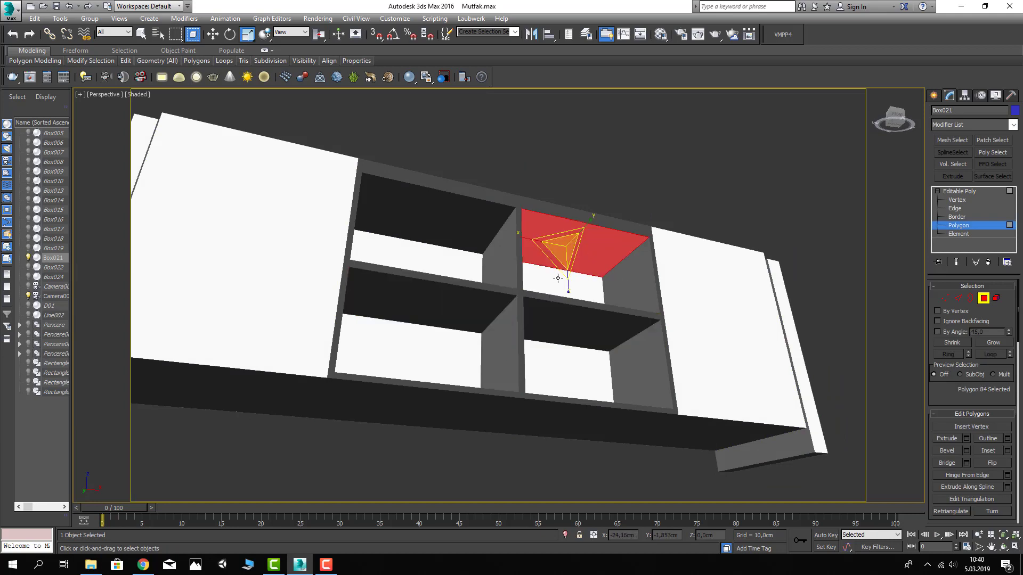
key("t")
key("F3")
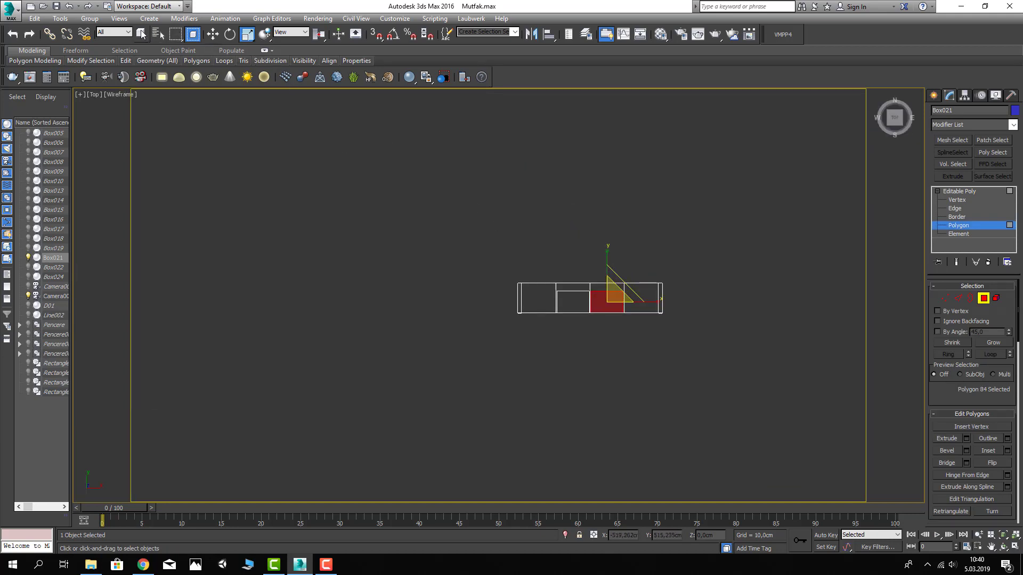
Select the four compartments' interior polygons from the top view
left_click(141, 34)
scroll(480, 287, "up", 3)
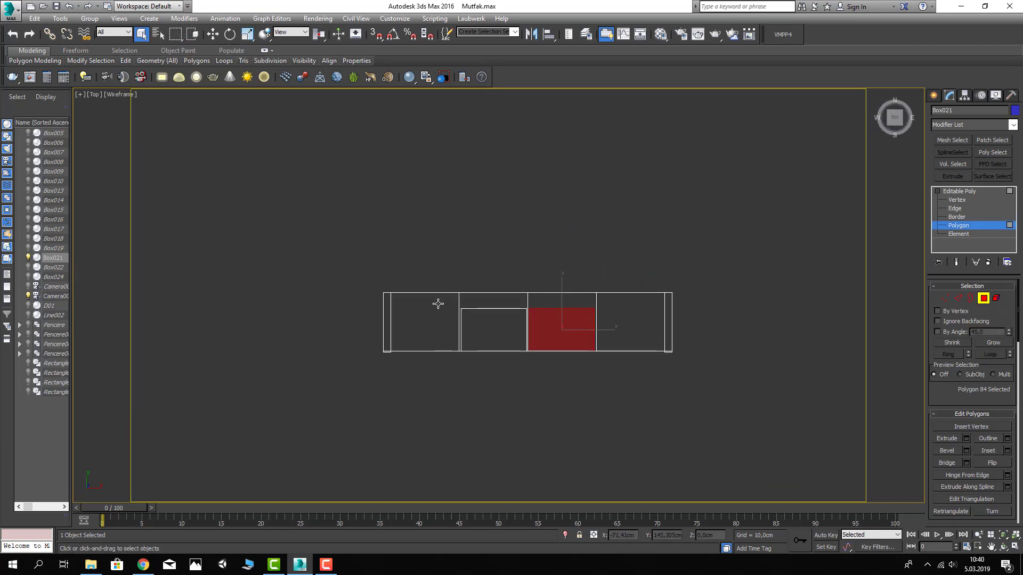
left_click_drag(438, 304, 619, 299)
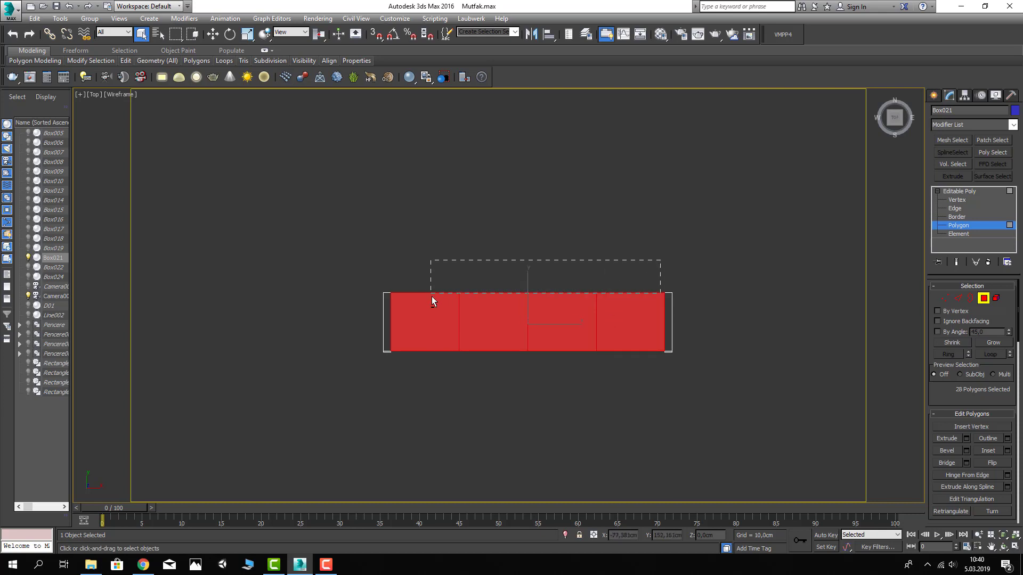
left_click_drag(661, 260, 432, 296)
key("shift+z")
key("shift+z")
key("shift+z")
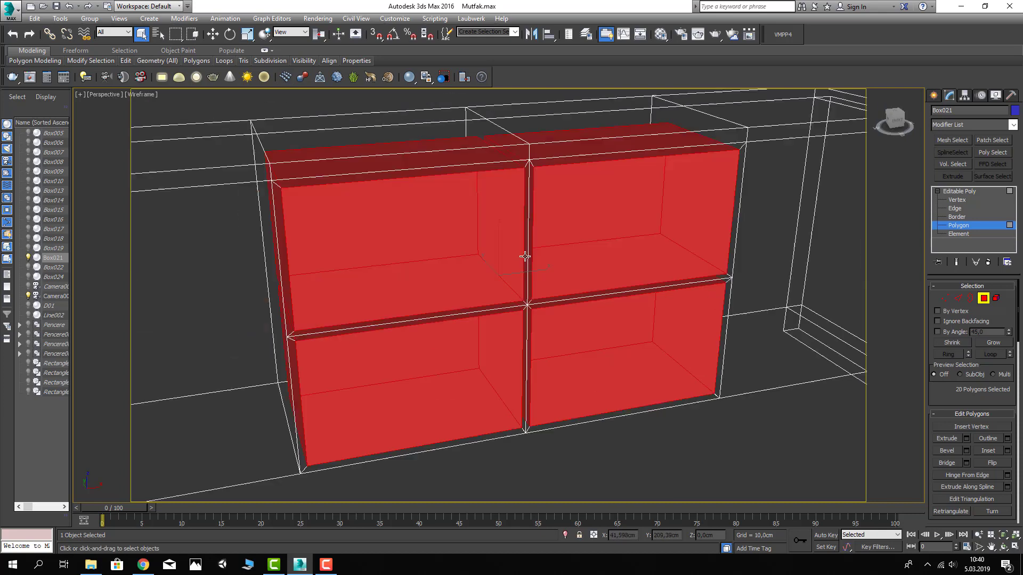
key("shift+z")
key("F3")
key("shift+z")
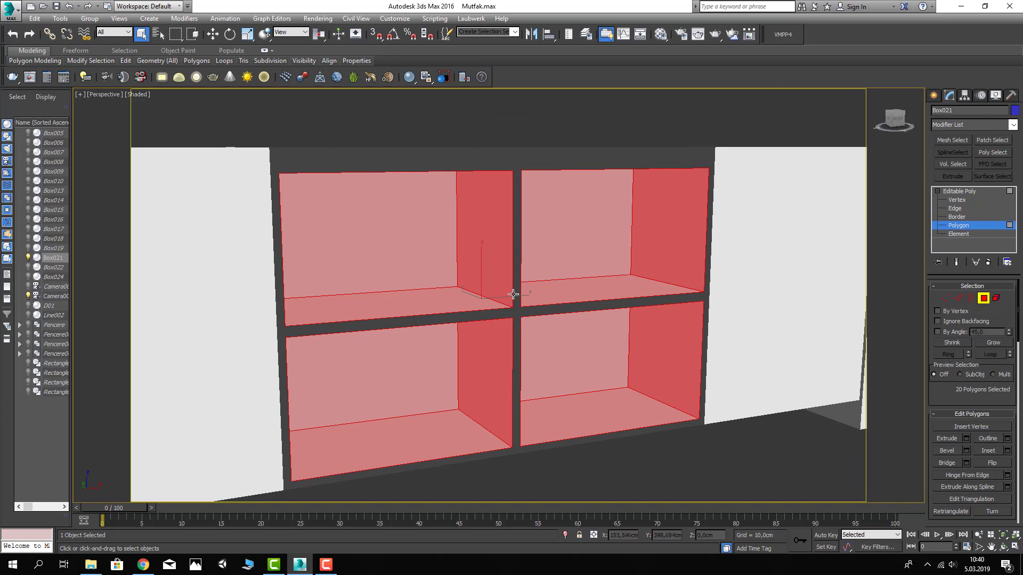
Assign the Ahsp wood material to the interior faces and add a UVW Map modifier
key("m")
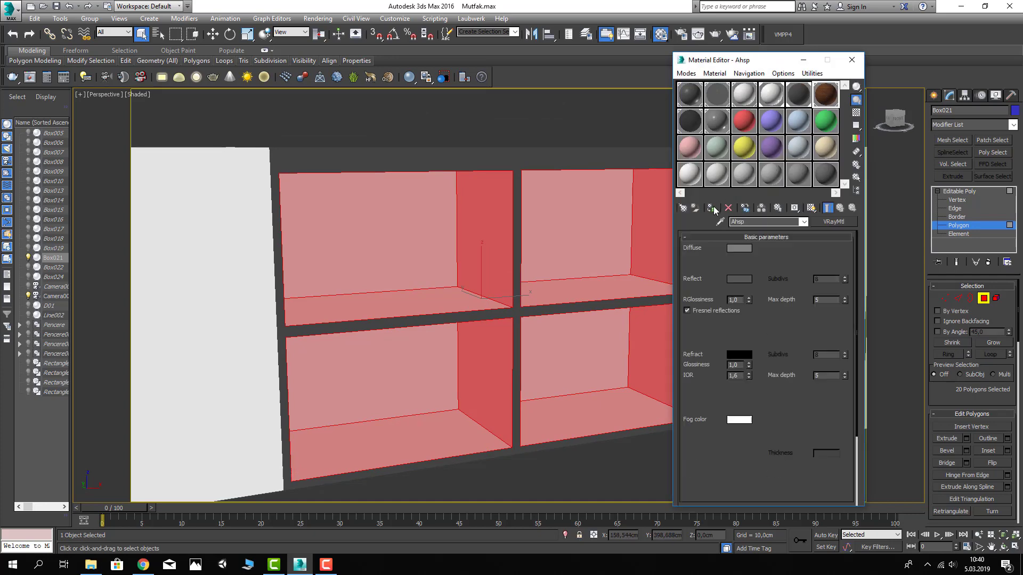
left_click(711, 208)
key("shift+z")
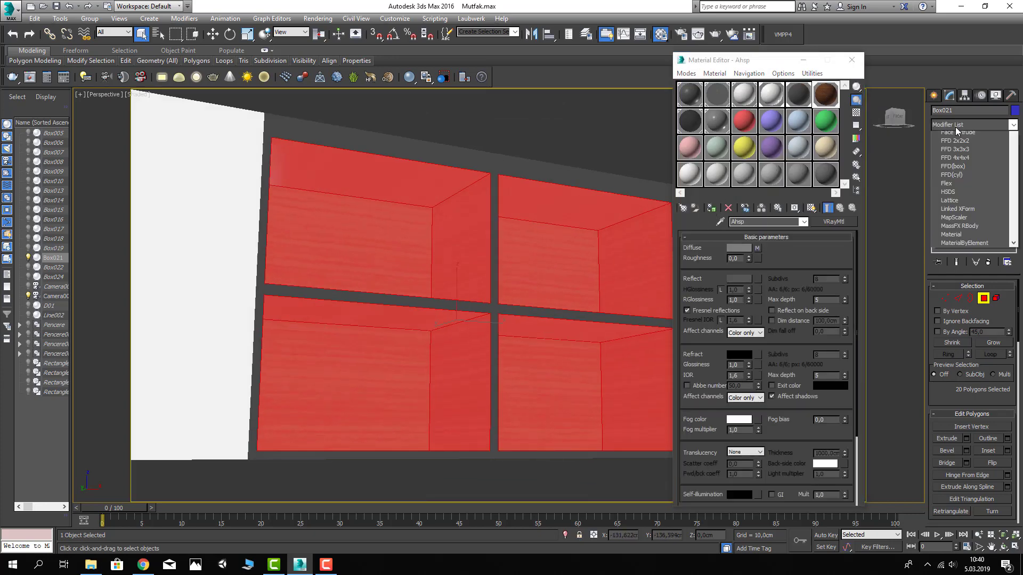
left_click(955, 127)
key("u")
left_click(952, 443)
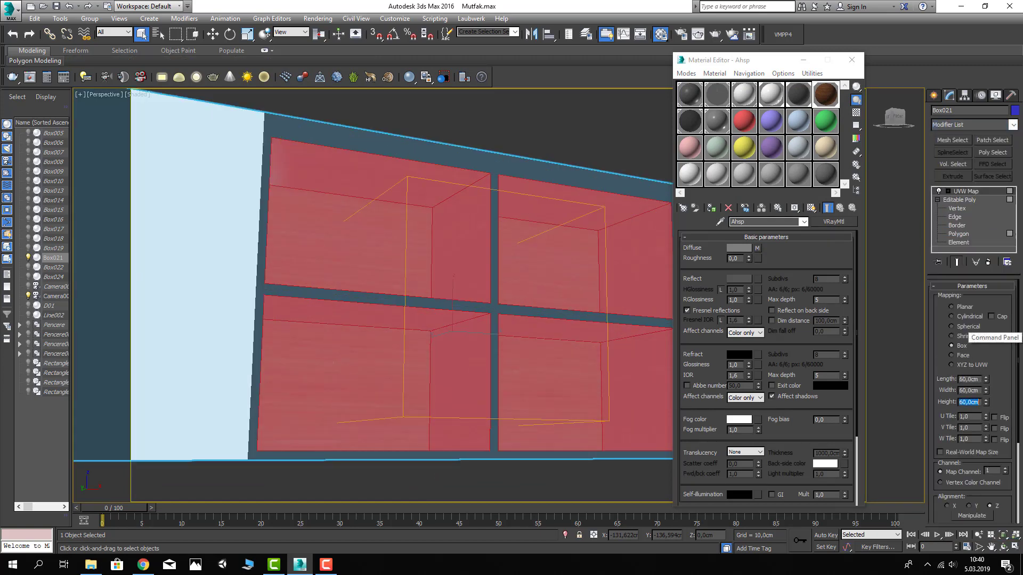
left_click(852, 64)
left_click(737, 152)
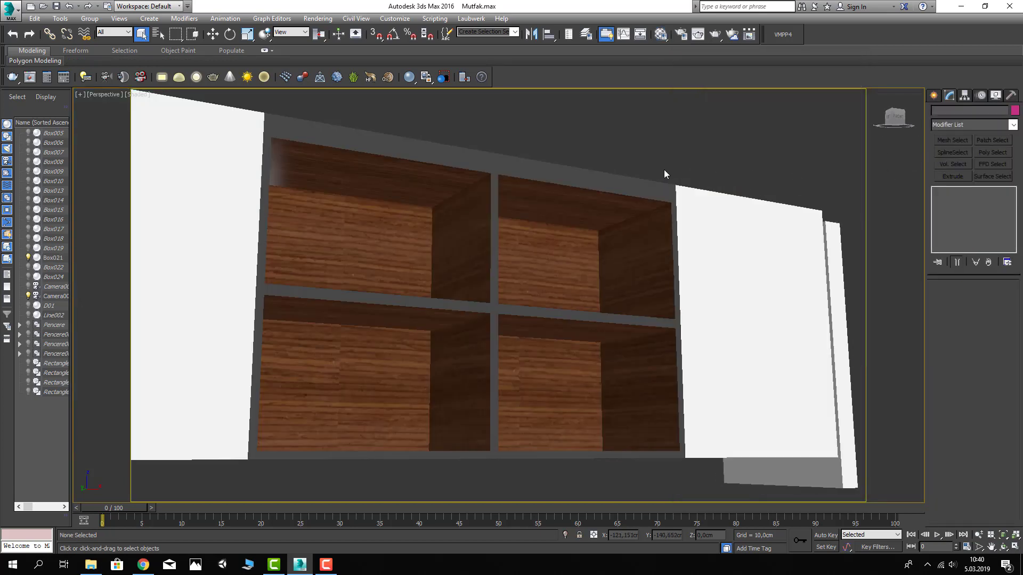
middle_click_drag(634, 184, 628, 183)
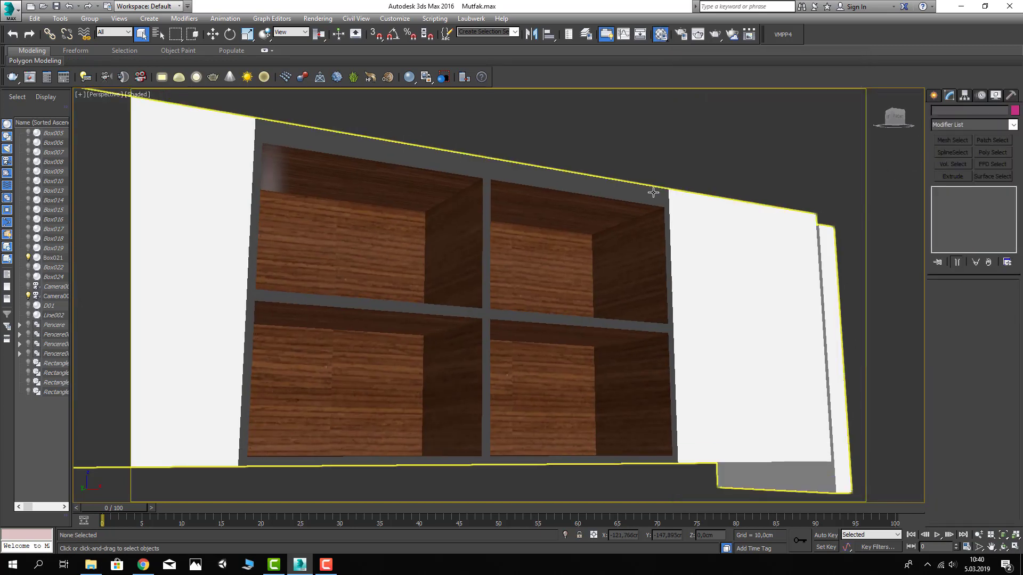
Mirror the Ahsp wood bitmap and set its tiling values to 2
key("m")
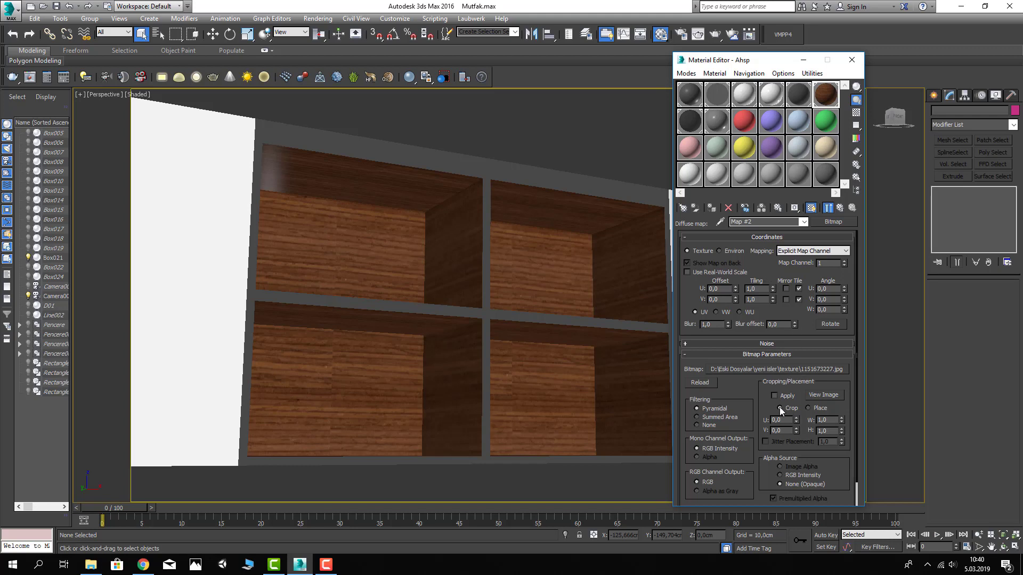
left_click(786, 288)
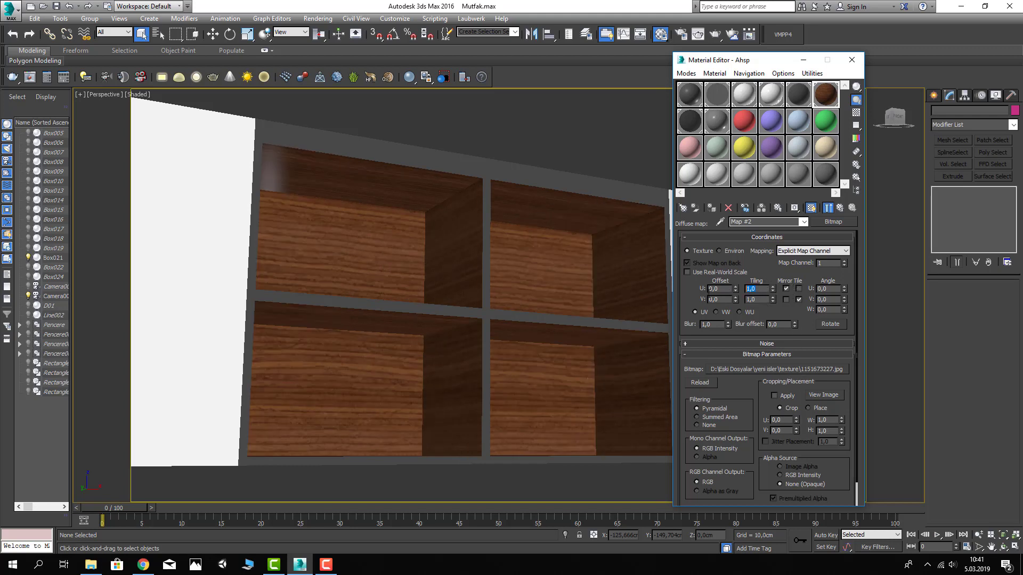
type("2")
key("Return")
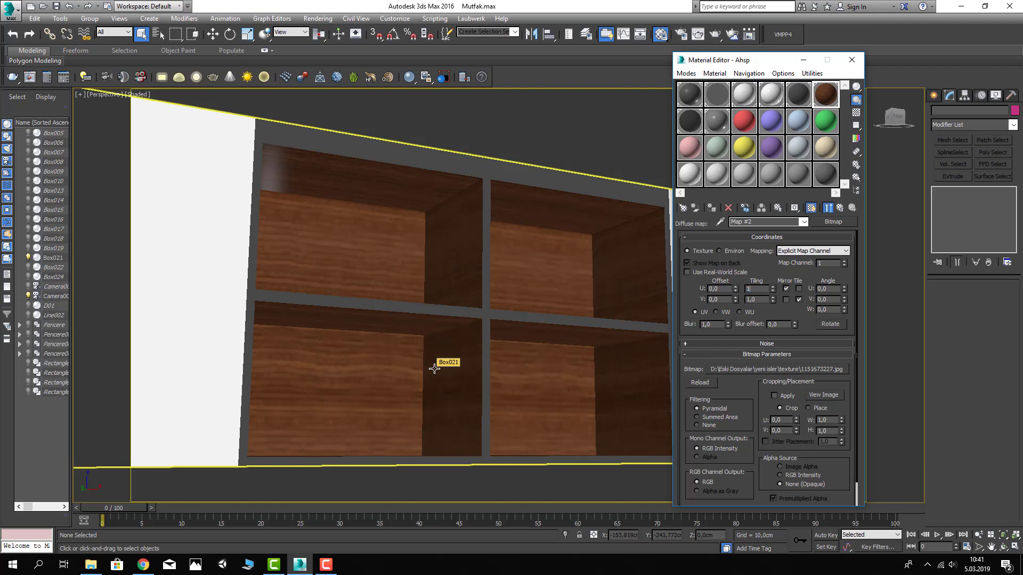
key("Tab")
type("2")
key("Return")
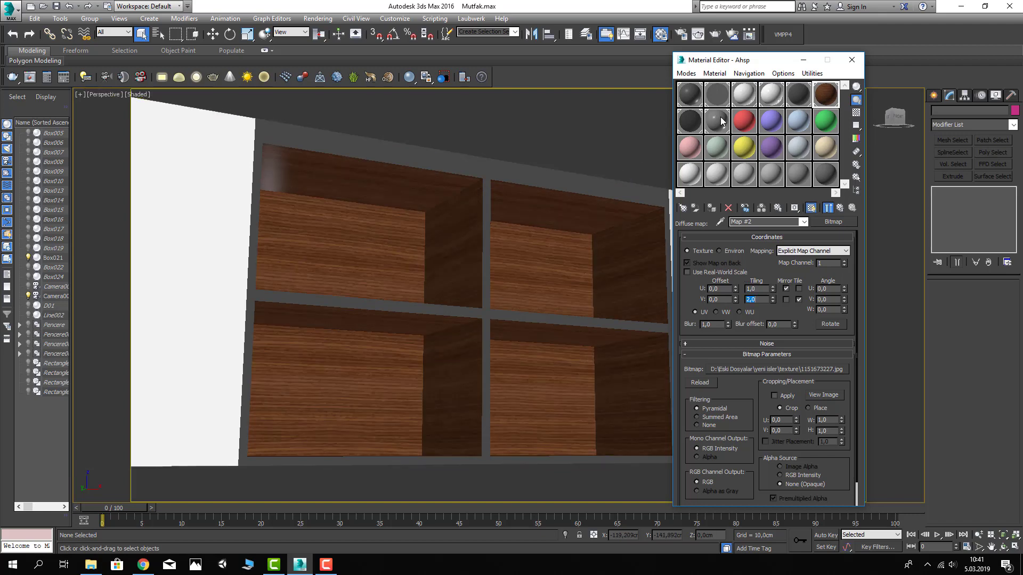
left_click(854, 60)
Unhide all objects and check the scene through the camera
right_click(630, 166)
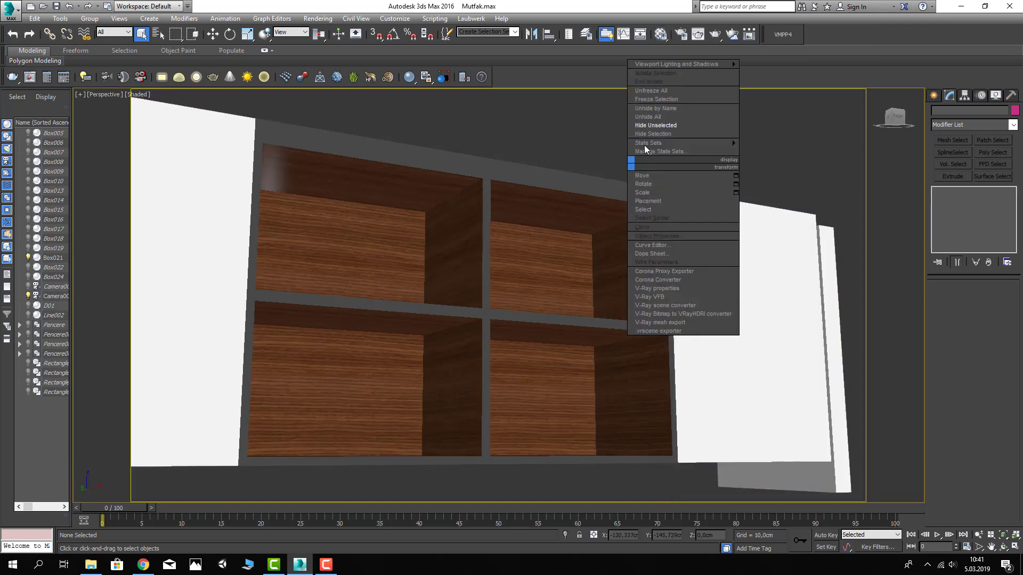
left_click(687, 116)
middle_click_drag(579, 227, 580, 296, "alt")
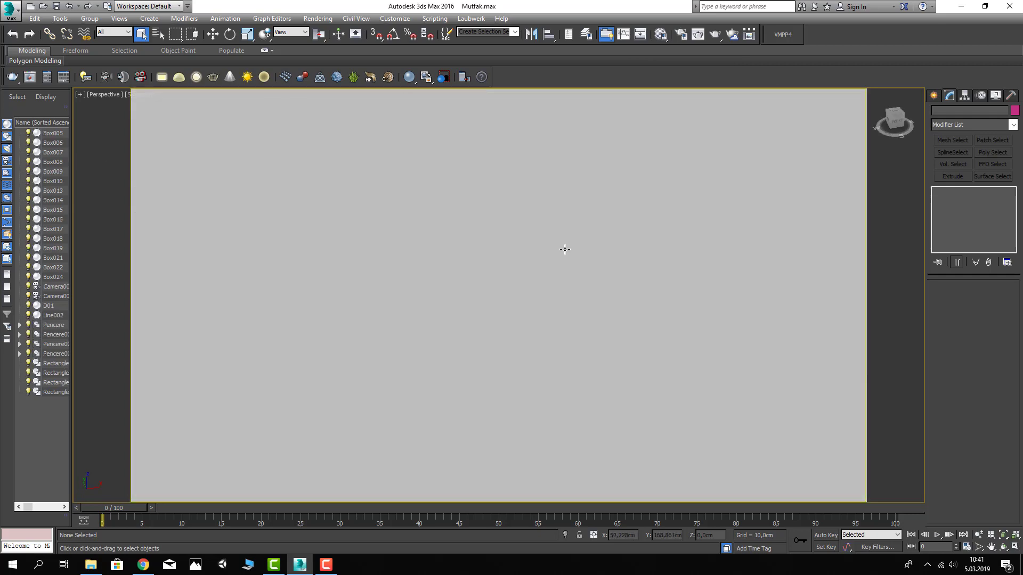
key("c")
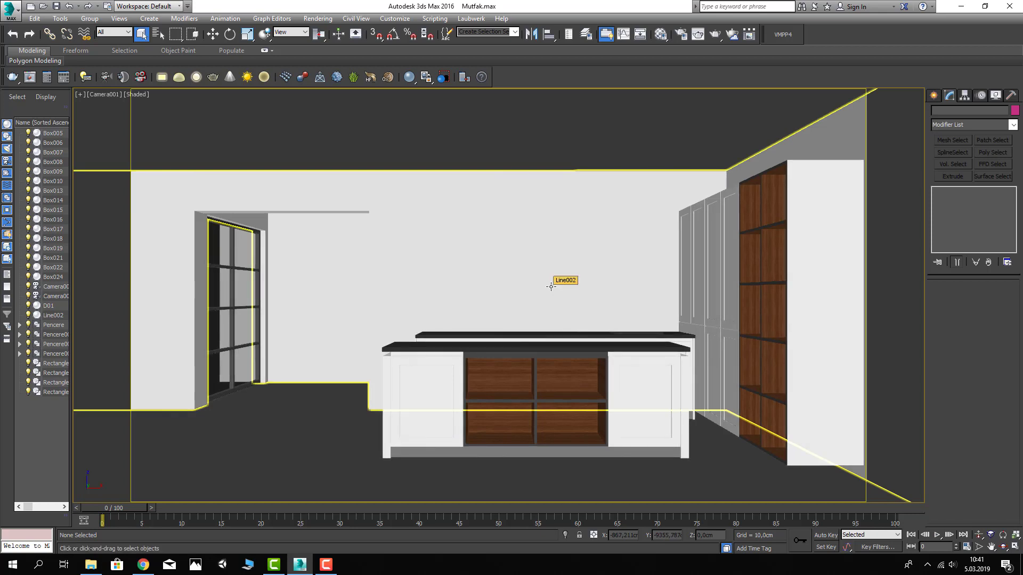
key("p")
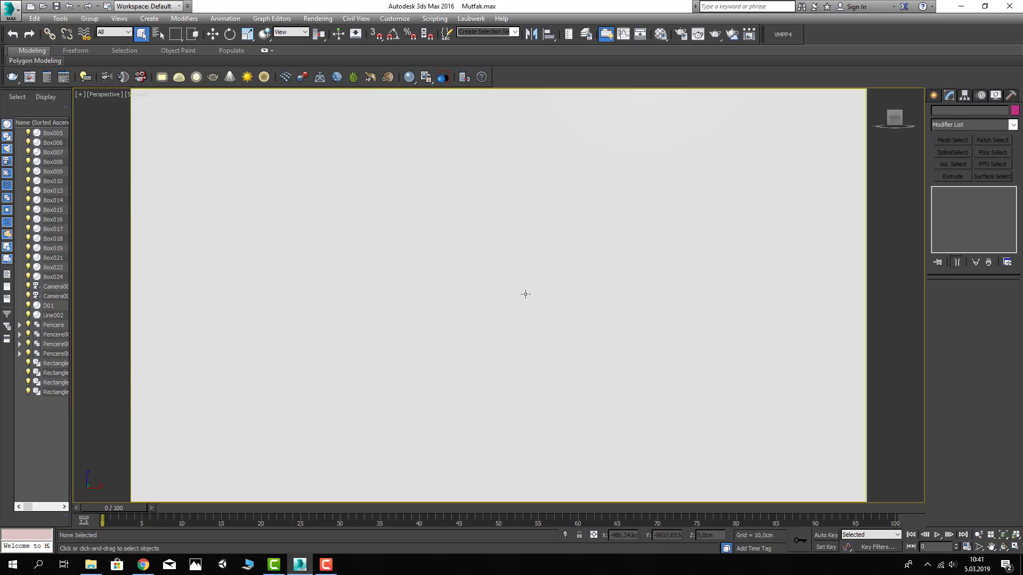
middle_click_drag(687, 367, 756, 292, "alt")
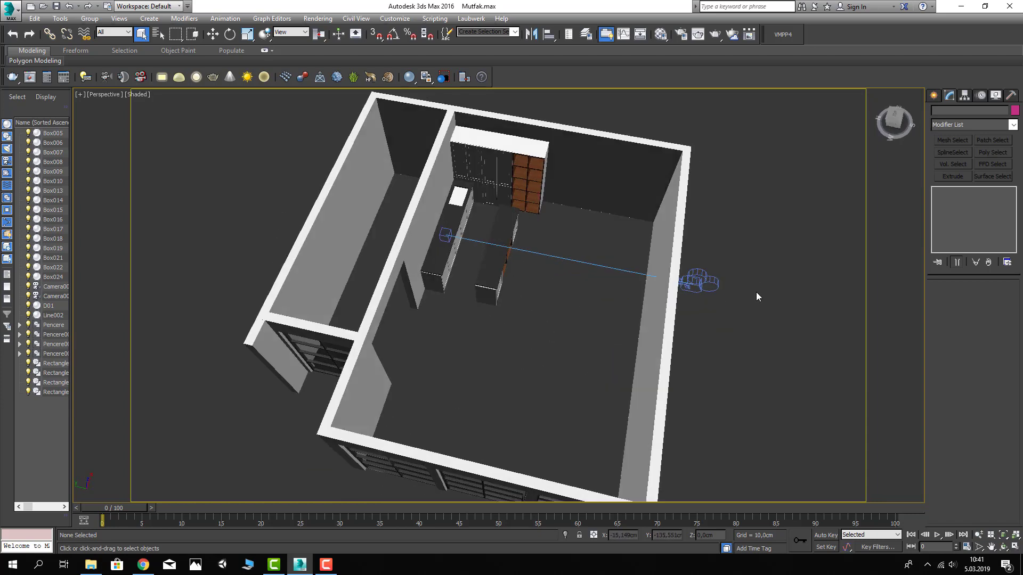
Hide the Camera001 object from the viewport
left_click(695, 281)
right_click(690, 280)
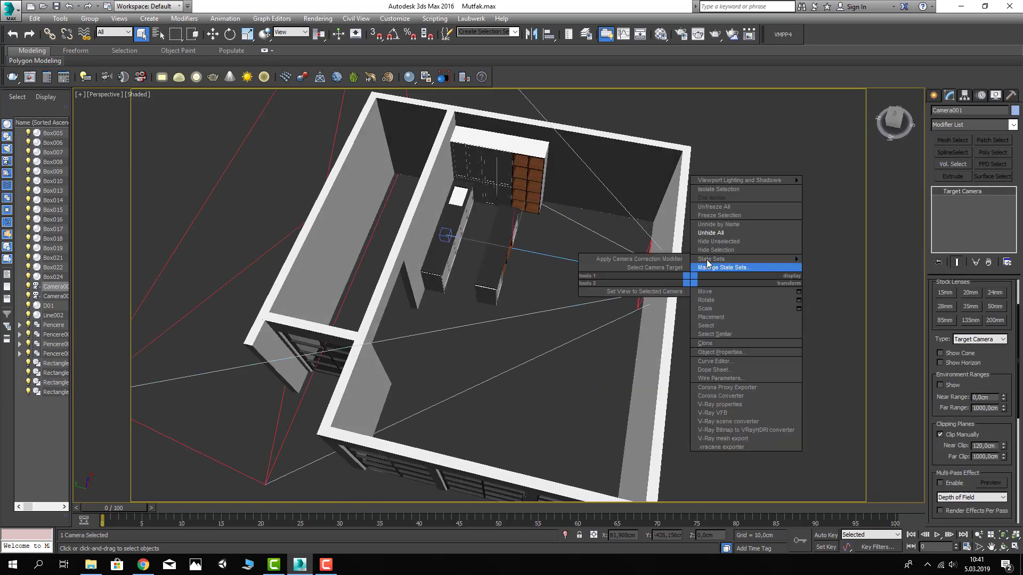
left_click(710, 251)
middle_click_drag(407, 312, 469, 212, "alt")
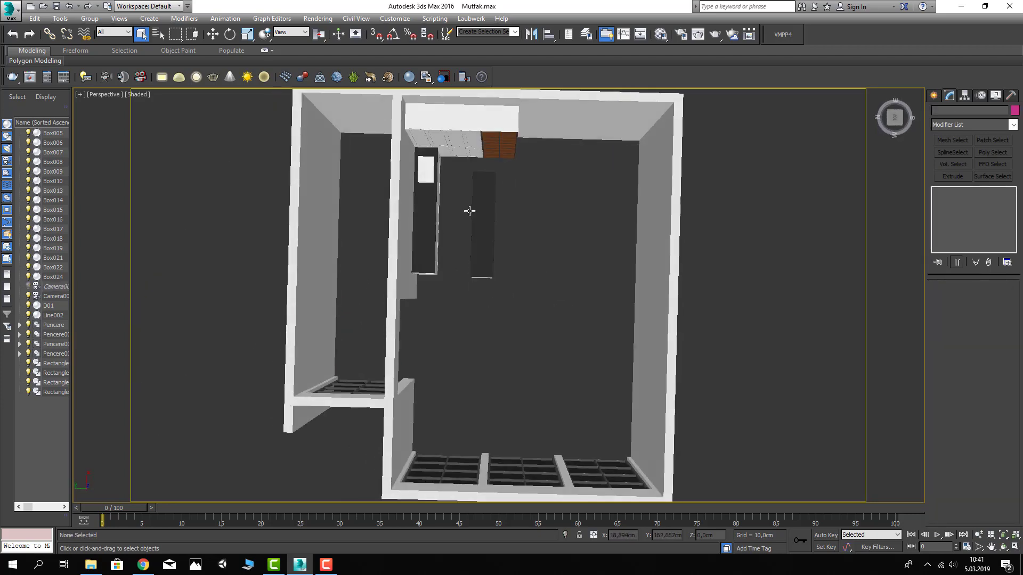
mouse_move(503, 295)
middle_mouse_down("alt")
mouse_move(490, 296)
mouse_move(520, 276)
mouse_move(471, 215)
middle_mouse_up("alt")
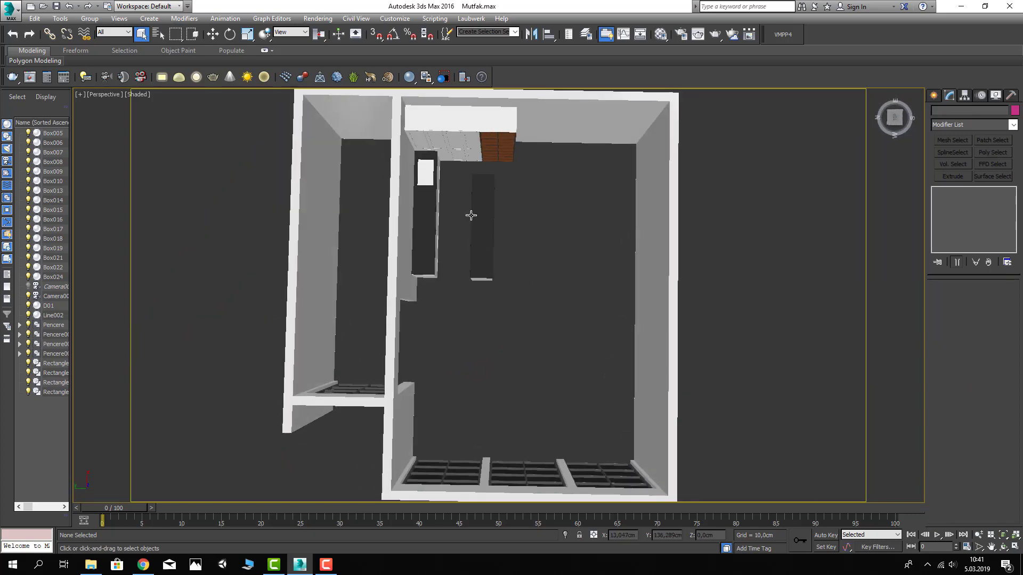
Select the five island pieces and drag them left with Move
left_click(494, 268)
mouse_move(510, 314)
middle_mouse_down("alt")
mouse_move(459, 299)
mouse_move(472, 255)
mouse_move(495, 260)
mouse_move(486, 273)
mouse_move(503, 268)
middle_mouse_up("alt")
key("w")
left_click_drag(501, 265, 489, 265)
middle_click_drag(489, 264, 493, 277, "alt")
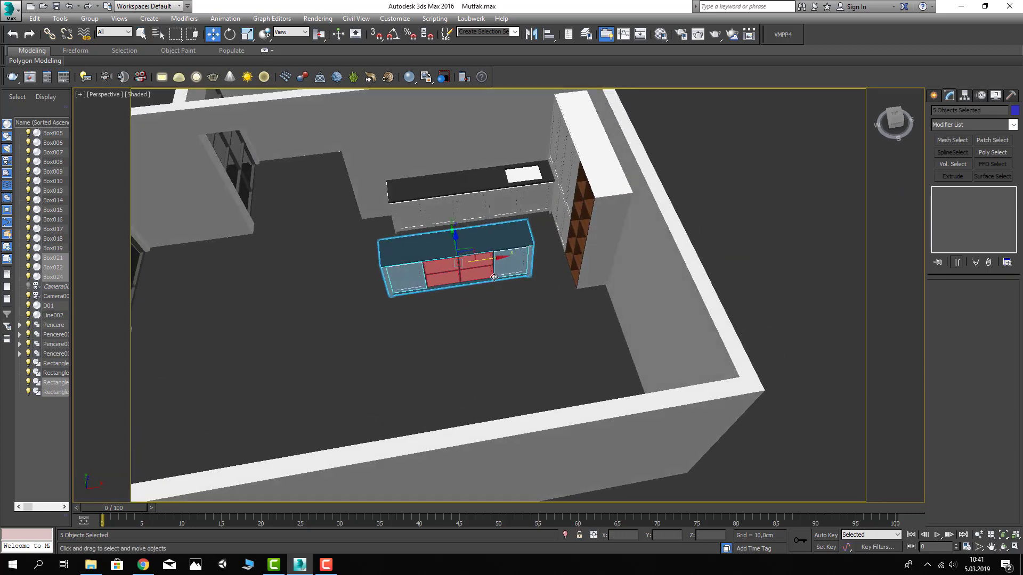
scroll(494, 277, "up", 1)
scroll(516, 274, "up", 2)
left_click_drag(497, 278, 488, 278)
left_click(484, 354)
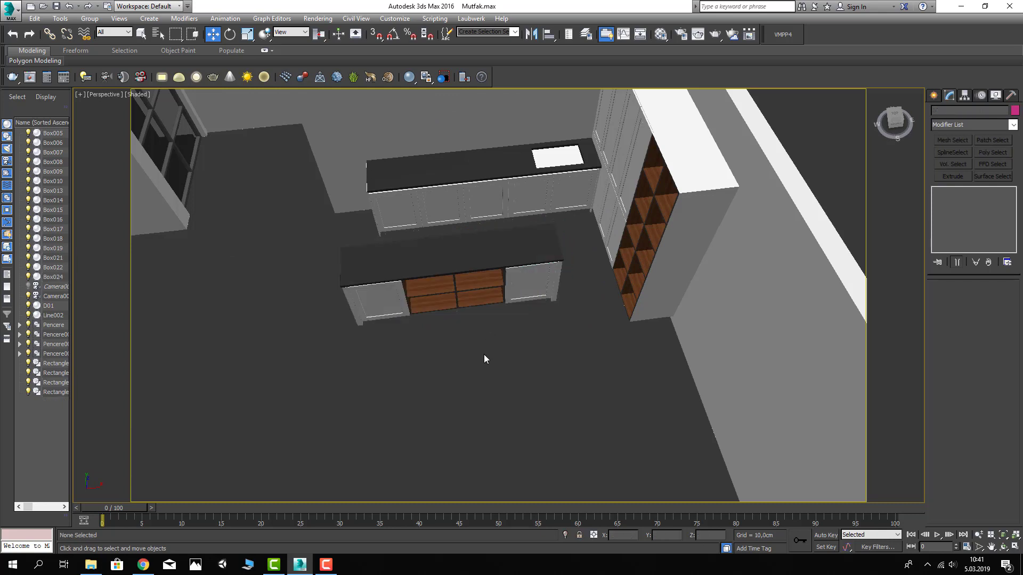
Undo the move and re-nudge the island slightly left along X in camera view
key("ctrl+z")
key("c")
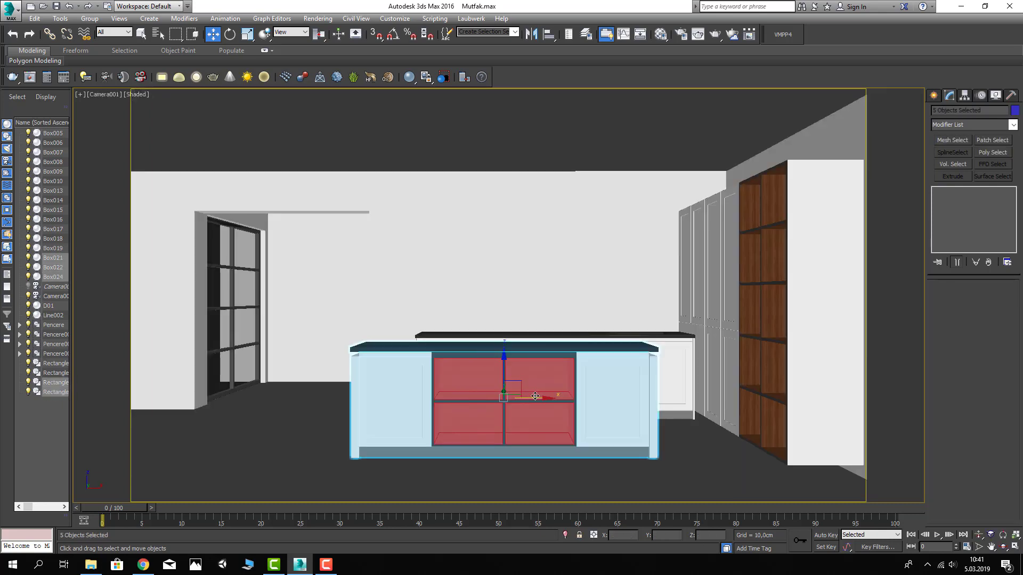
key("F4")
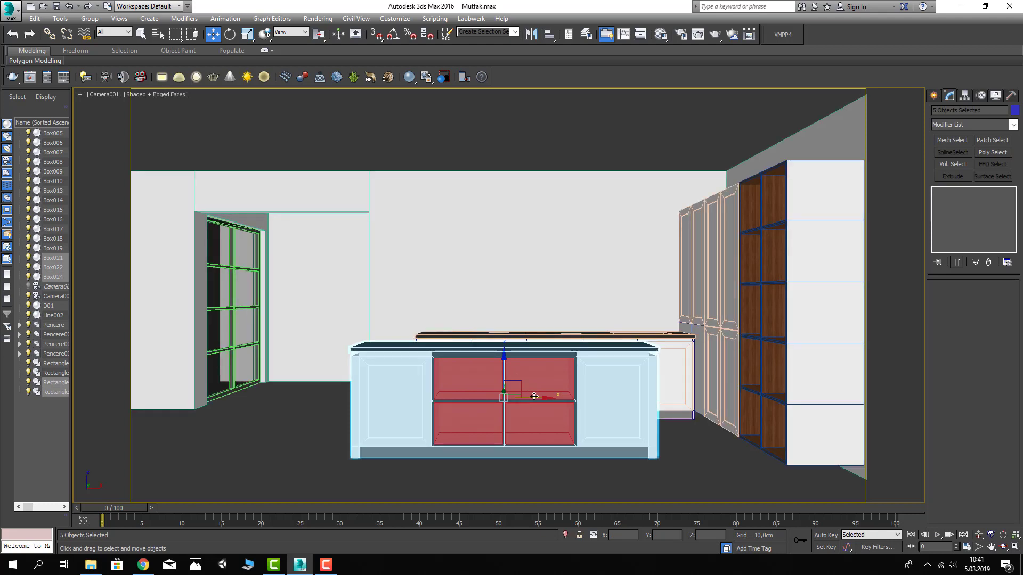
left_click_drag(534, 397, 533, 399)
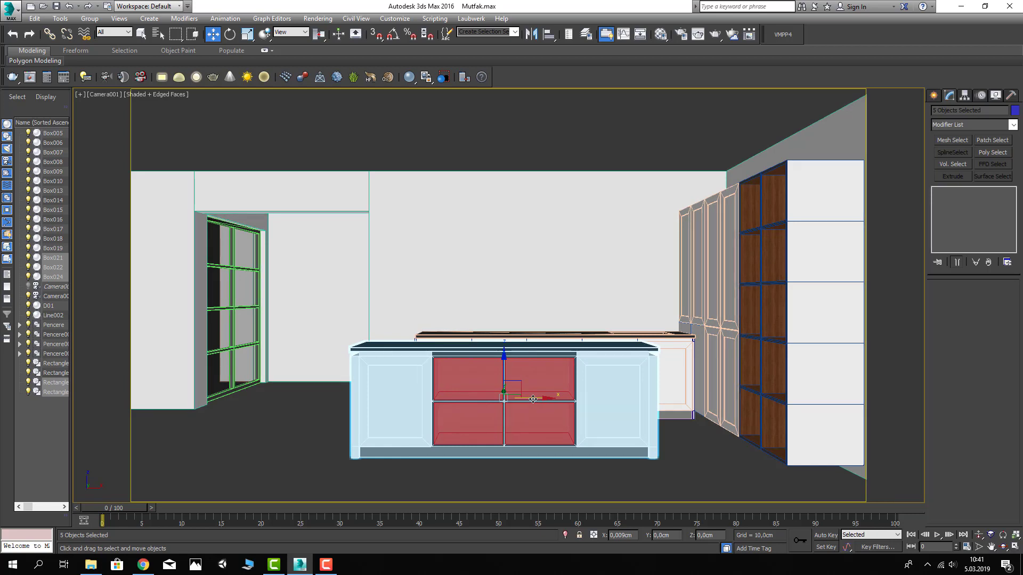
left_click(536, 134)
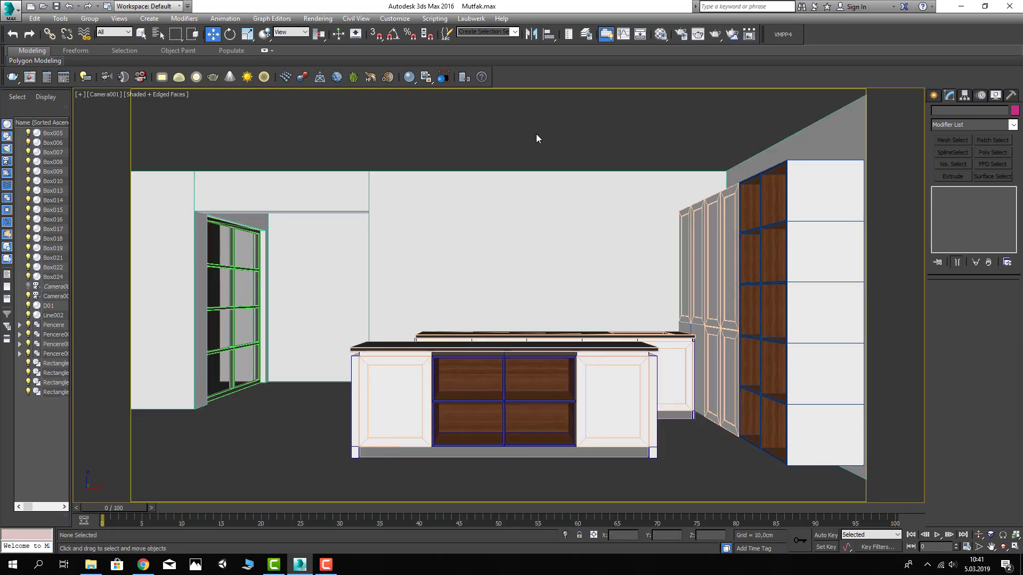
key("p")
key("z")
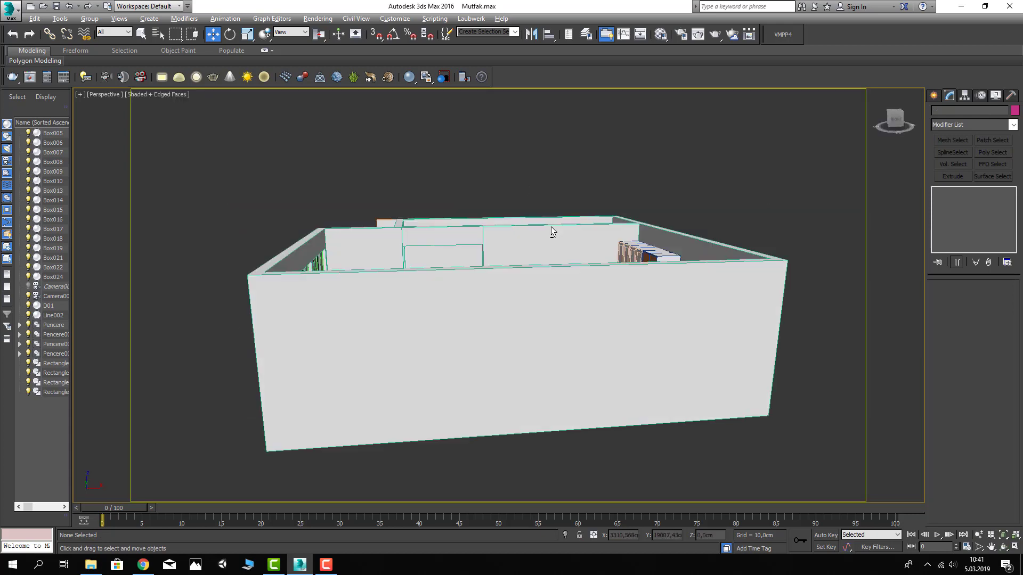
key("F4")
middle_click_drag(568, 194, 516, 223, "alt")
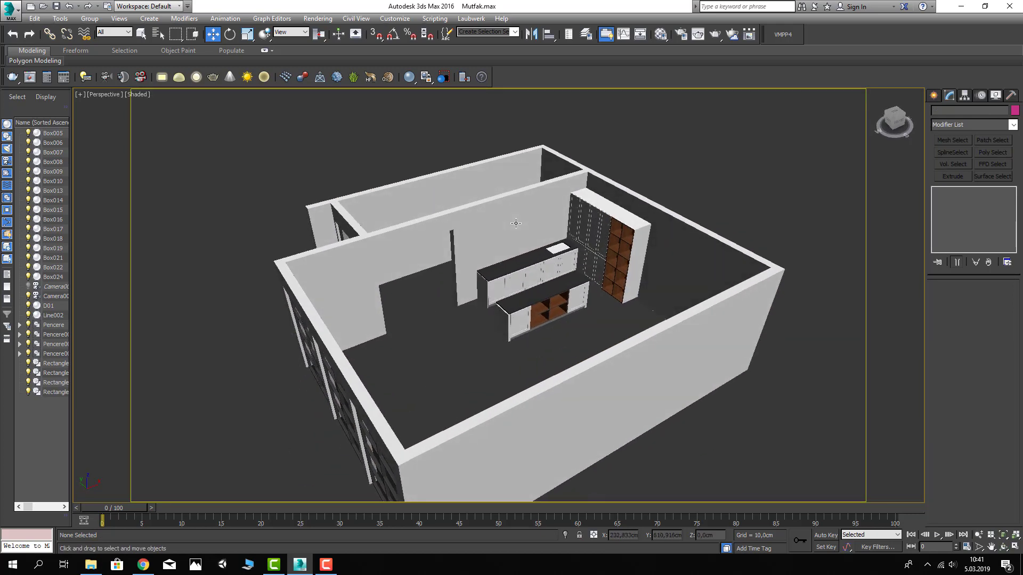
Start the Standard Primitives Box tool with 3D vertex snapping on
left_click(933, 97)
left_click(937, 113)
left_click(952, 163)
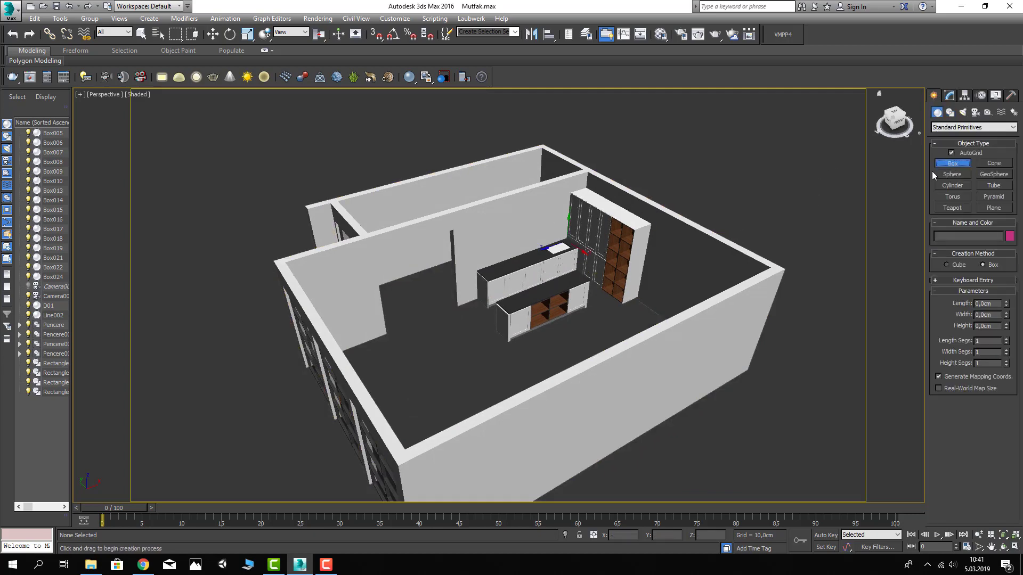
scroll(467, 326, "up", 2)
scroll(467, 326, "up", 8)
scroll(467, 326, "up", 3)
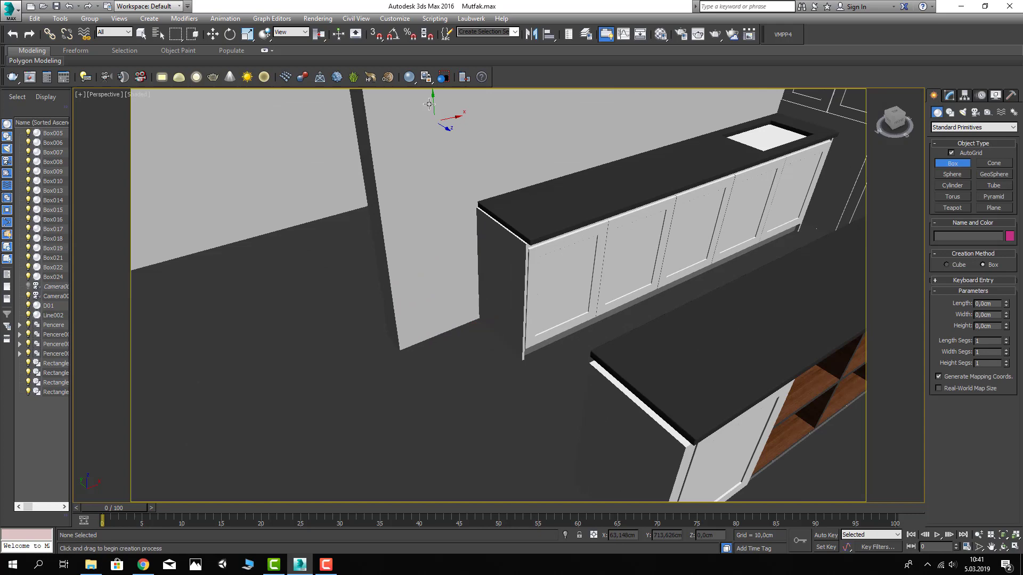
left_click(376, 34)
scroll(473, 337, "up", 2)
scroll(483, 330, "up", 3)
scroll(481, 333, "up", 2)
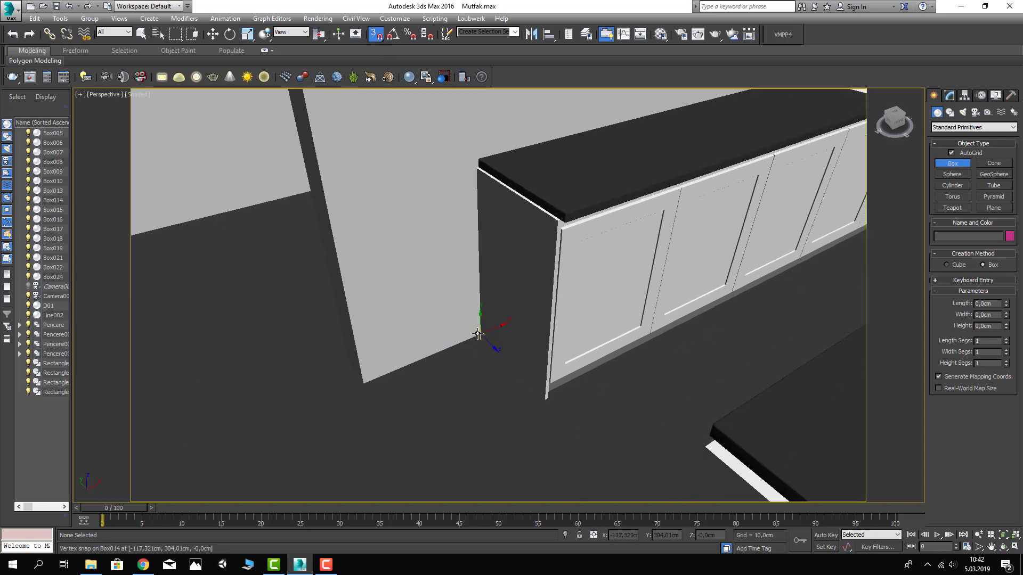
Draw a 300 × 383.8 cm box from the counter corner up the back wall
mouse_move(478, 334)
left_mouse_down()
mouse_move(565, 255)
mouse_move(626, 179)
left_mouse_up()
scroll(473, 362, "down", 1)
scroll(472, 359, "down", 3)
scroll(473, 359, "down", 2)
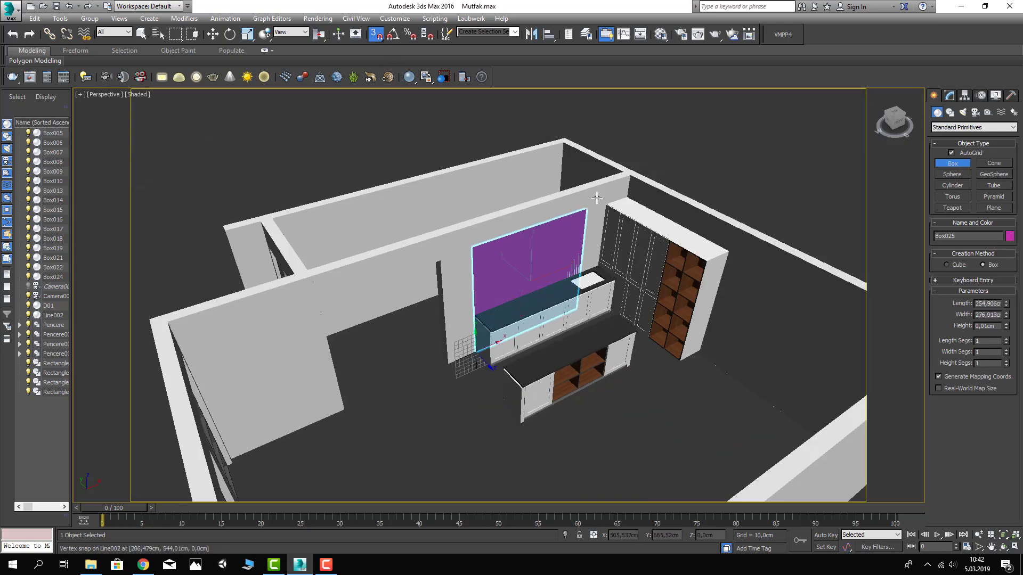
left_click(630, 177)
Set the back wall box's Height to 2 cm
key("w")
left_click(949, 95)
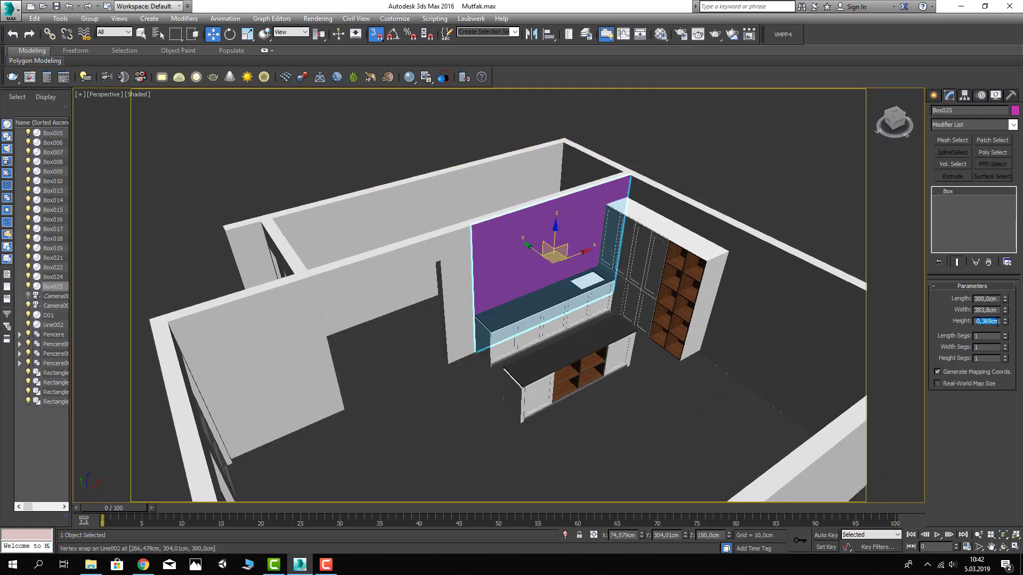
type("3")
key("Return")
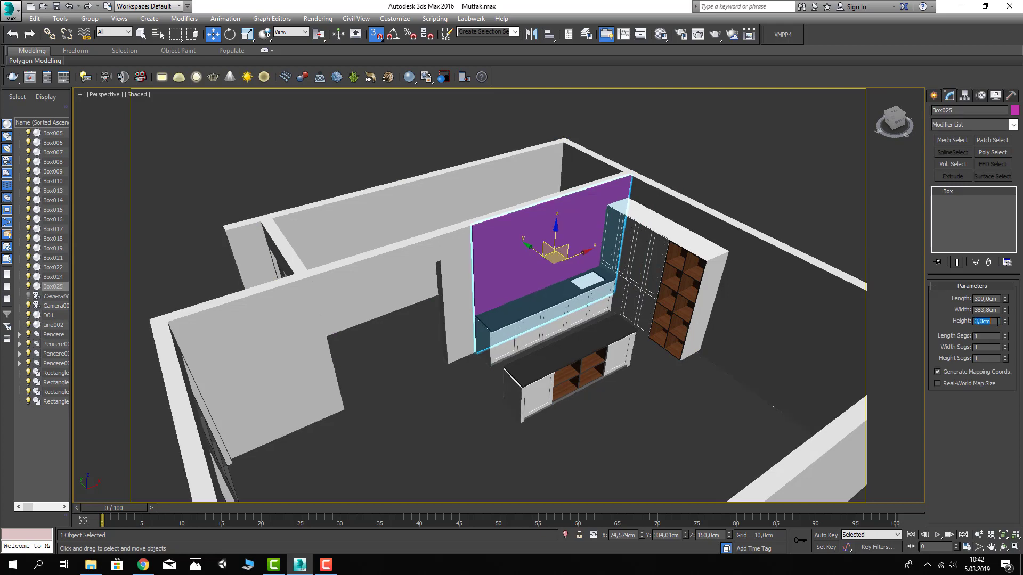
left_click(819, 221)
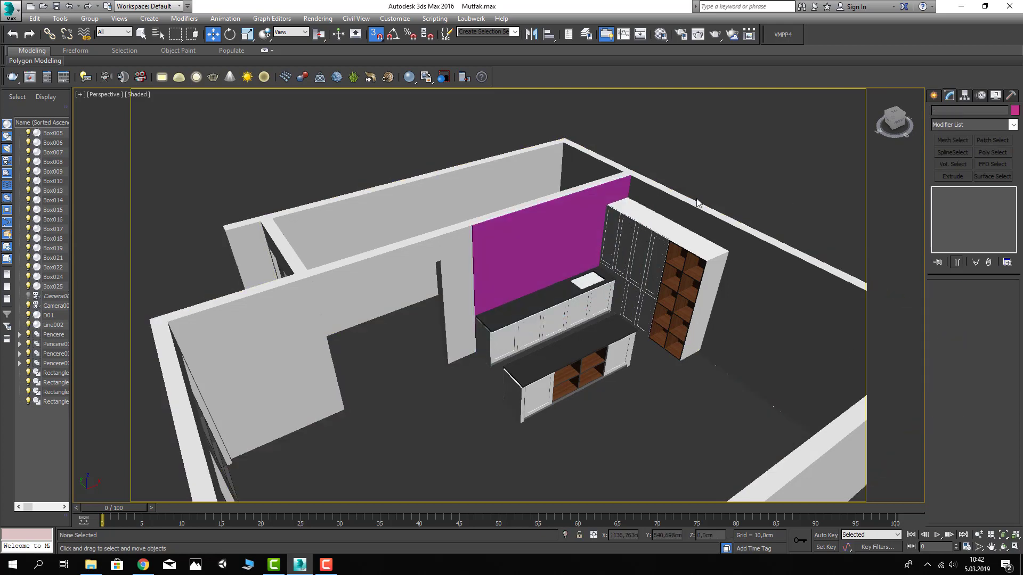
middle_click_drag(820, 220, 454, 112, "alt")
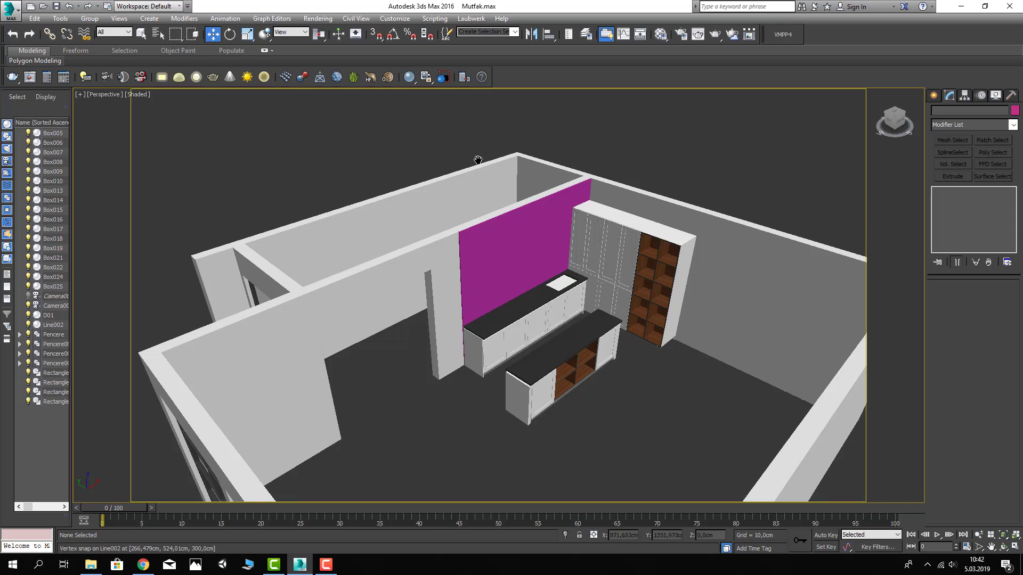
middle_click_drag(478, 159, 481, 173)
scroll(530, 188, "up", 3)
Drag the Ahsp wood material from the Material Editor onto the back wall panel
key("m")
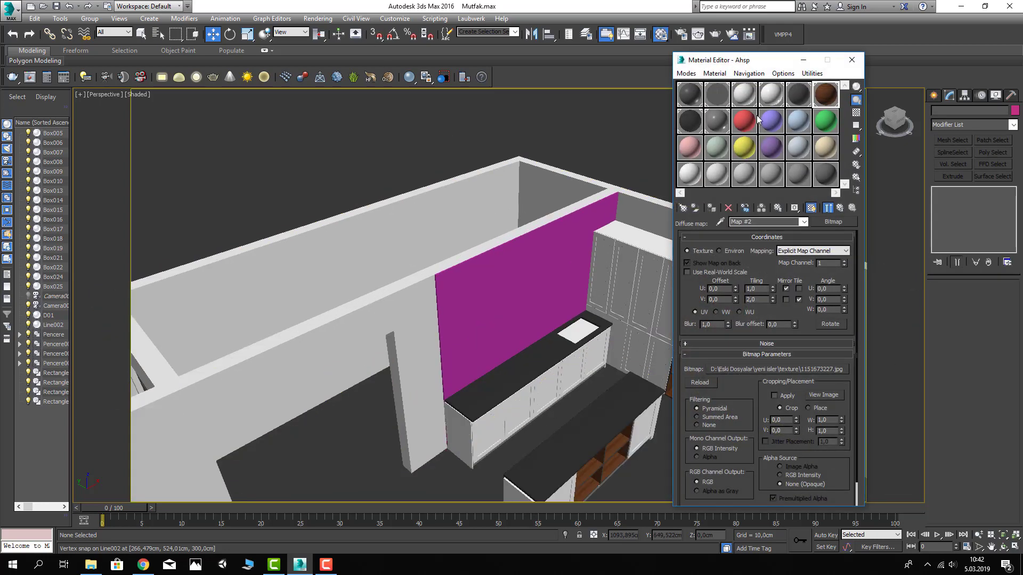
left_click_drag(583, 210, 584, 211)
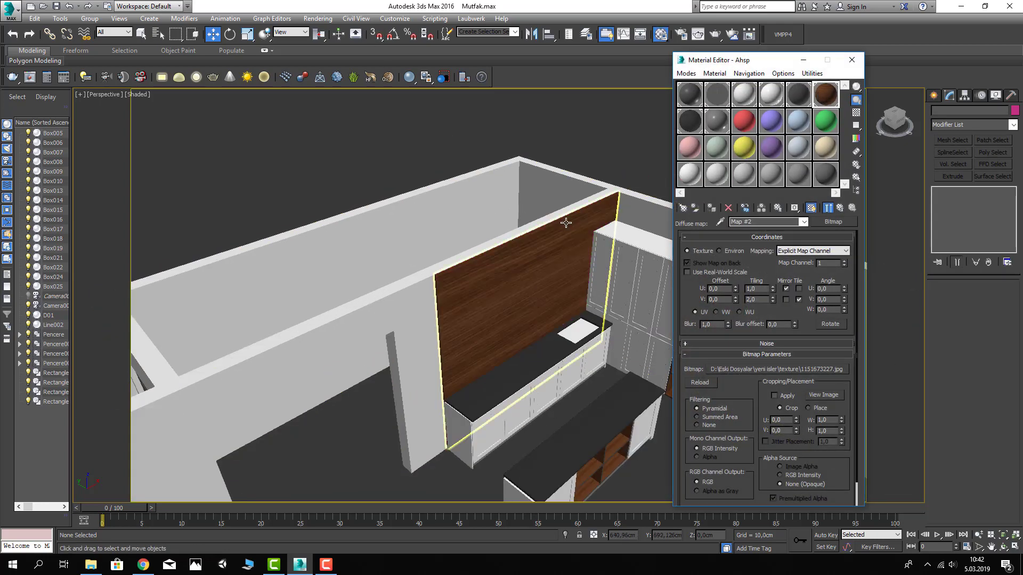
scroll(573, 231, "up", 2)
mouse_move(572, 230)
middle_mouse_down("alt")
mouse_move(521, 256)
mouse_move(553, 240)
middle_mouse_up("alt")
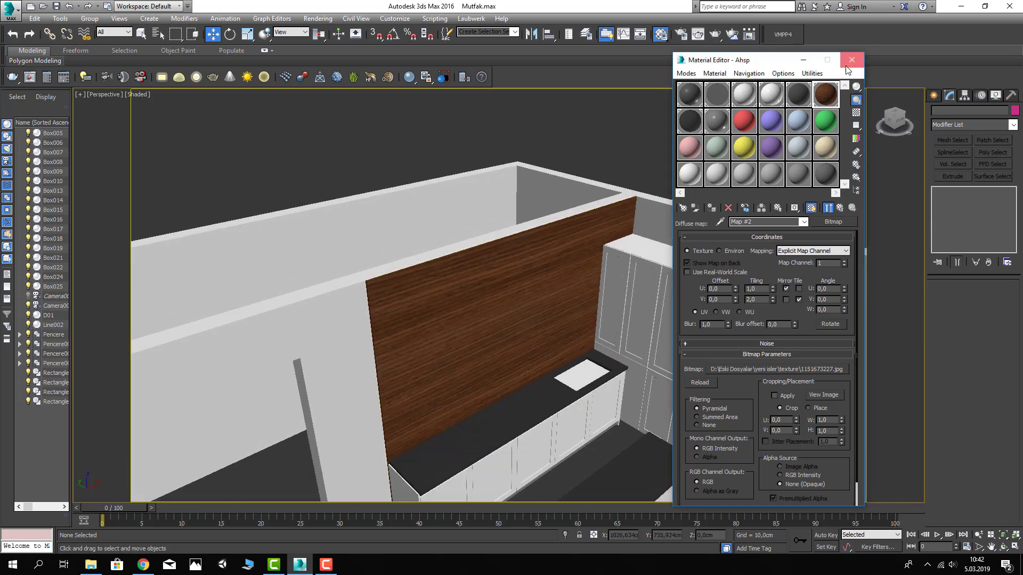
left_click(851, 59)
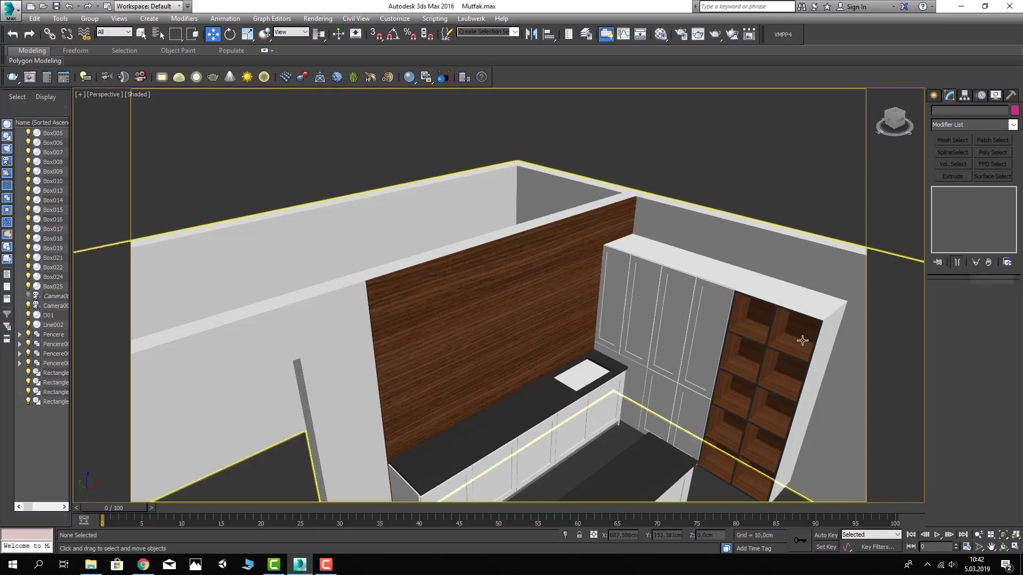
middle_click_drag(651, 334, 620, 315)
scroll(655, 271, "down", 3)
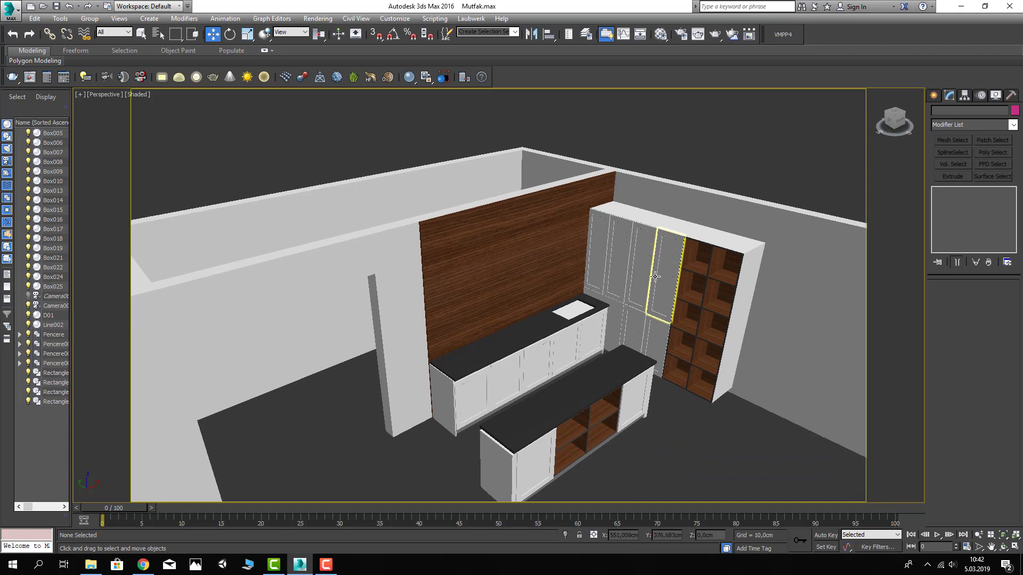
Pick the Standard Primitives Box tool and enable 3D vertex snap
left_click(934, 96)
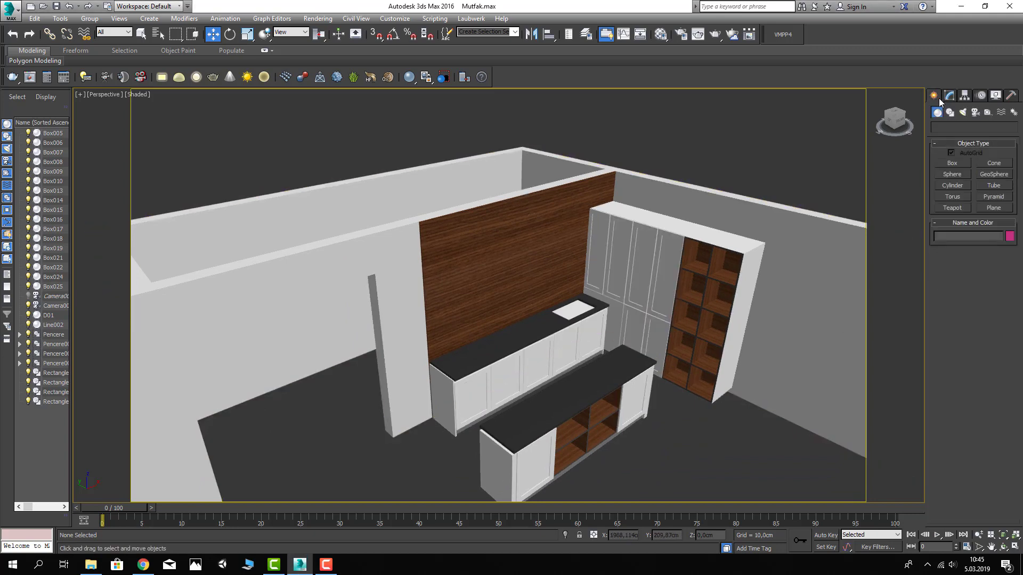
left_click(984, 164)
left_click(973, 127)
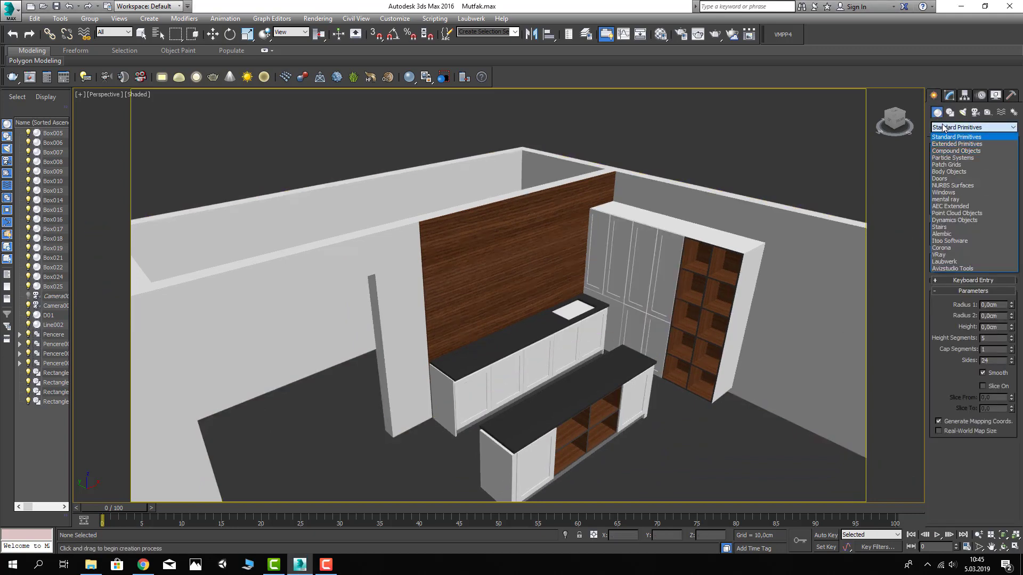
left_click(954, 138)
left_click(952, 164)
scroll(469, 237, "up", 1)
scroll(484, 236, "up", 1)
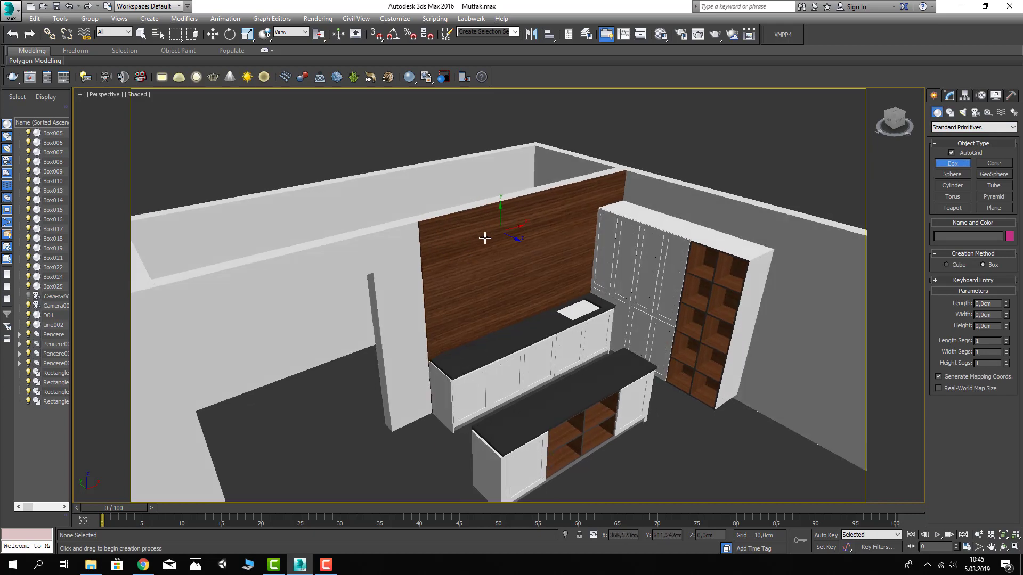
scroll(491, 239, "up", 1)
left_click(379, 36)
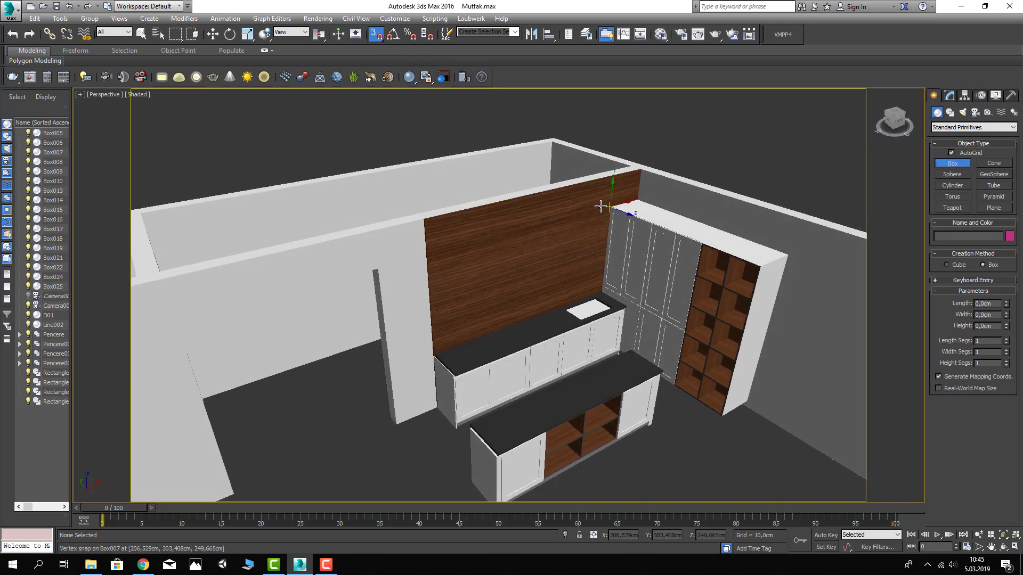
Draw a box from the wall corner over the backsplash with Height 35 cm
mouse_move(610, 206)
left_mouse_down()
mouse_move(587, 218)
mouse_move(472, 366)
left_mouse_up()
right_click(587, 218)
left_click(472, 335)
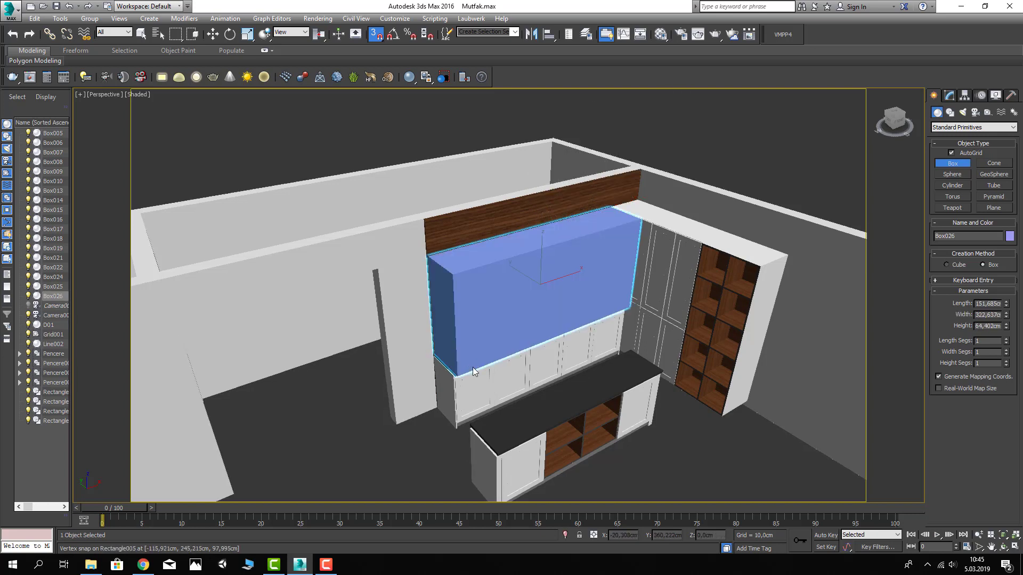
key("w")
left_click(948, 95)
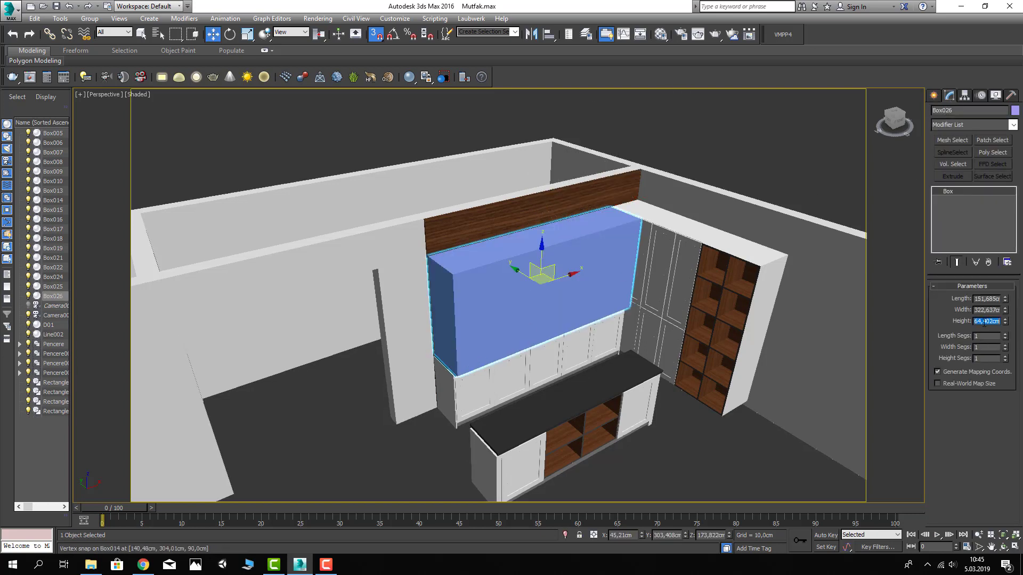
type("45")
key("Return")
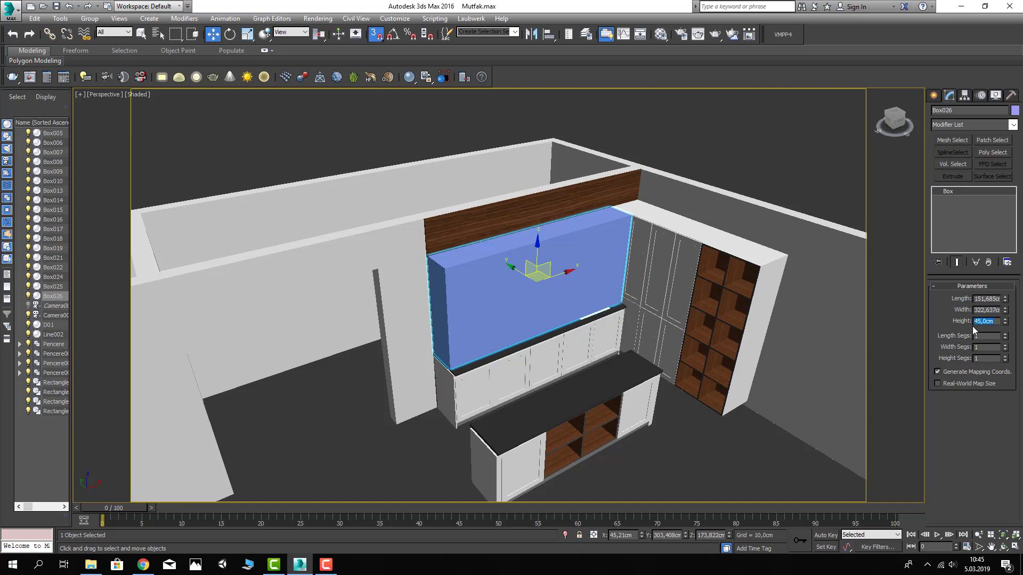
type("5")
key("Return")
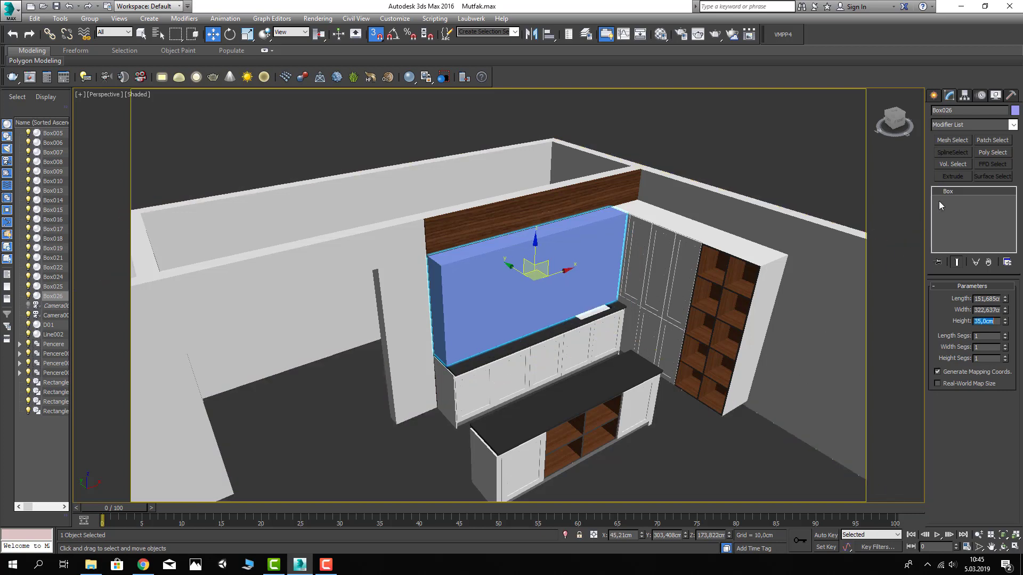
Convert the box to an Editable Poly at Vertex level
right_click(949, 190)
left_click(951, 280)
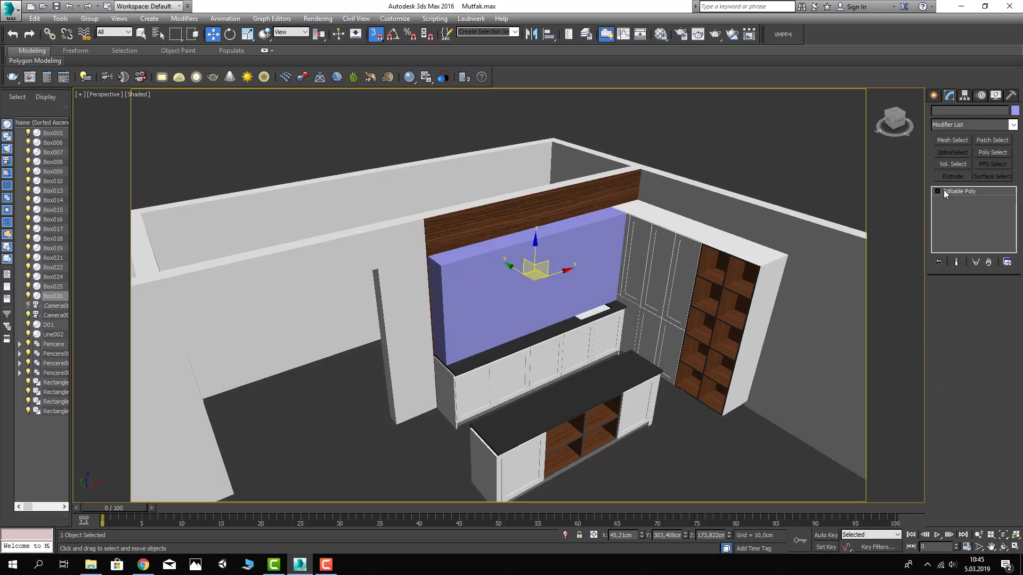
left_click(948, 199)
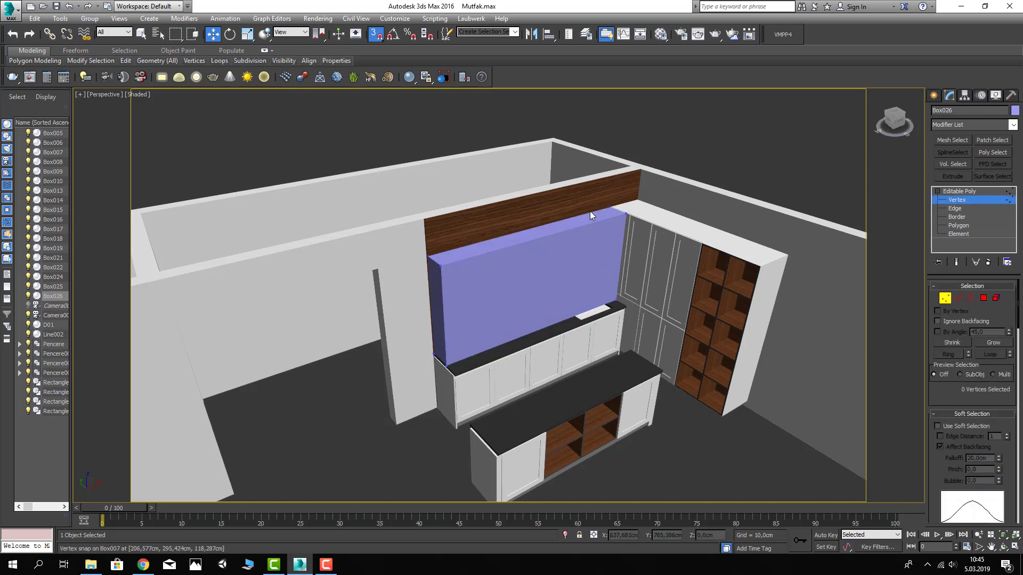
Turn on Edged Faces and select the vertices at the panel's right end
key("F4")
middle_click_drag(618, 215, 565, 213)
left_click_drag(564, 198, 612, 229)
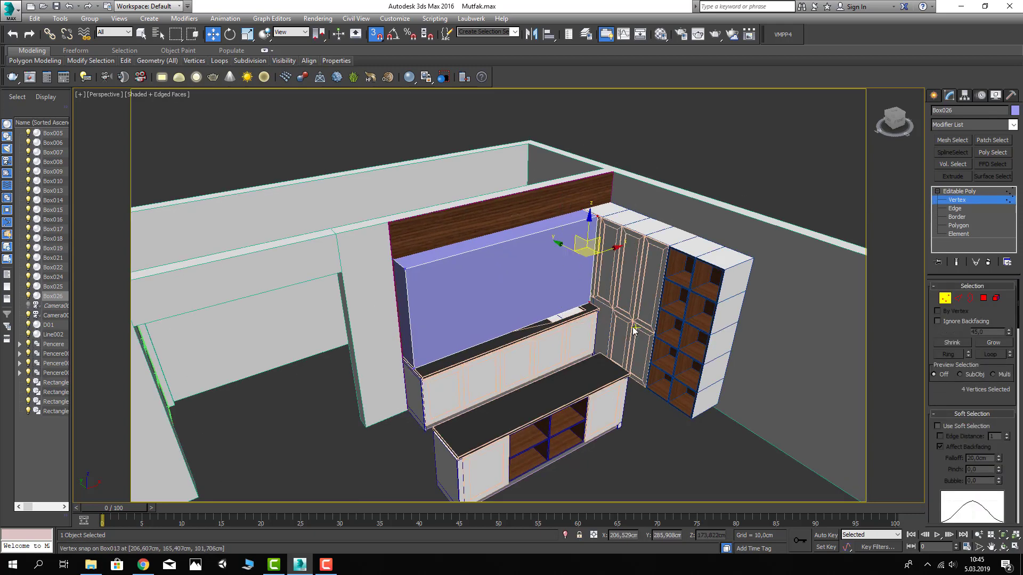
middle_click_drag(346, 114, 318, 111, "alt")
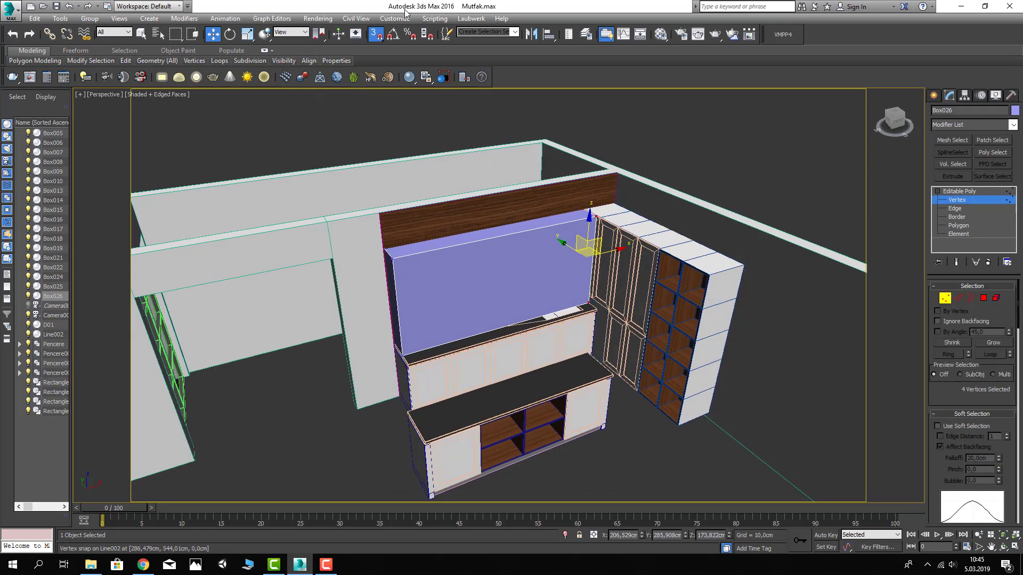
Move the selected vertices 100 cm left with the Move Transform Type-In
right_click(216, 35)
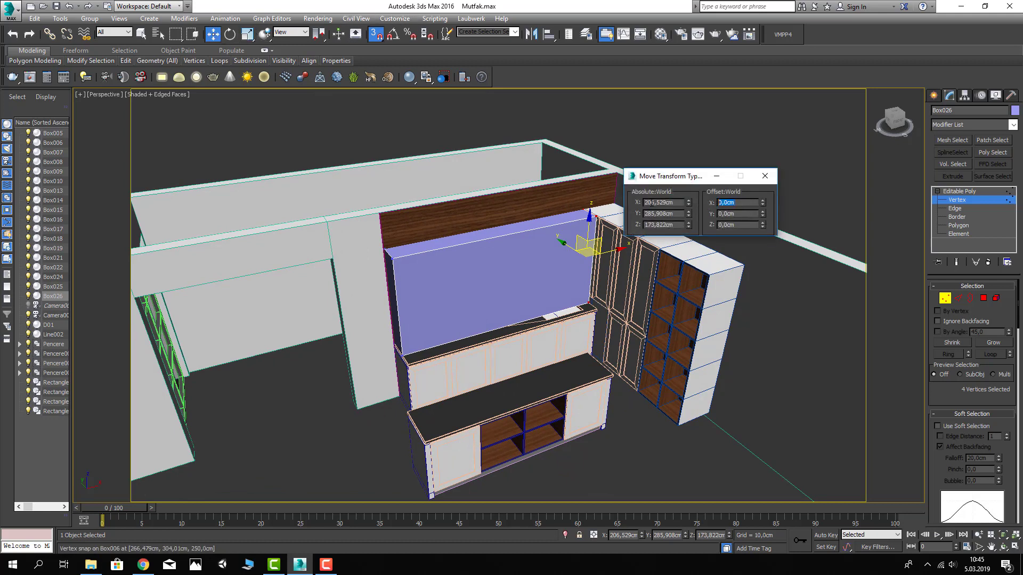
type("50")
key("Return")
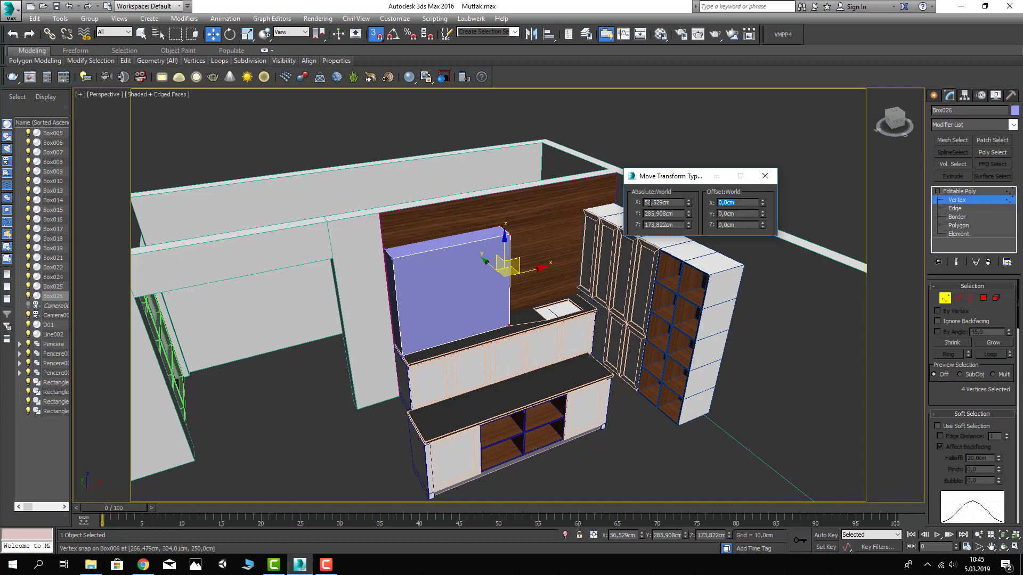
type("0")
key("Return")
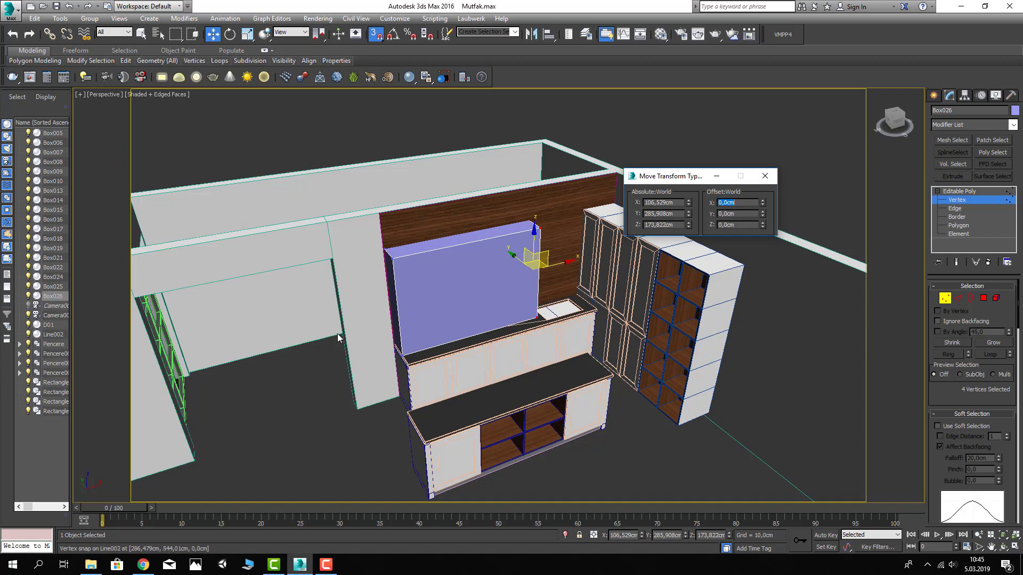
Raise the selected vertices 70 cm along Z so the panel hangs above the counter
mouse_move(337, 334)
middle_mouse_down("alt")
mouse_move(316, 337)
mouse_move(526, 339)
middle_mouse_up("alt")
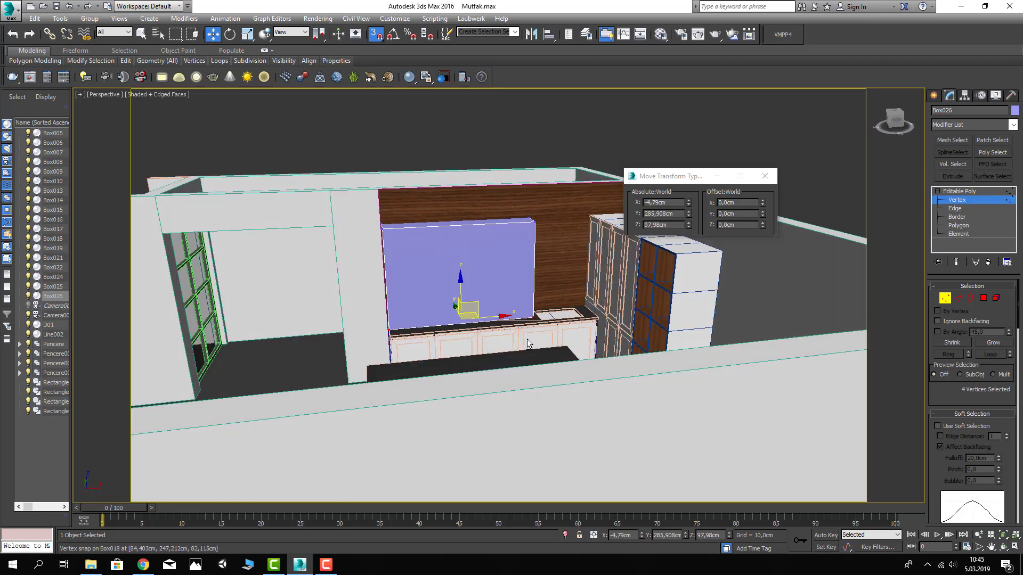
left_click(744, 226)
type("100")
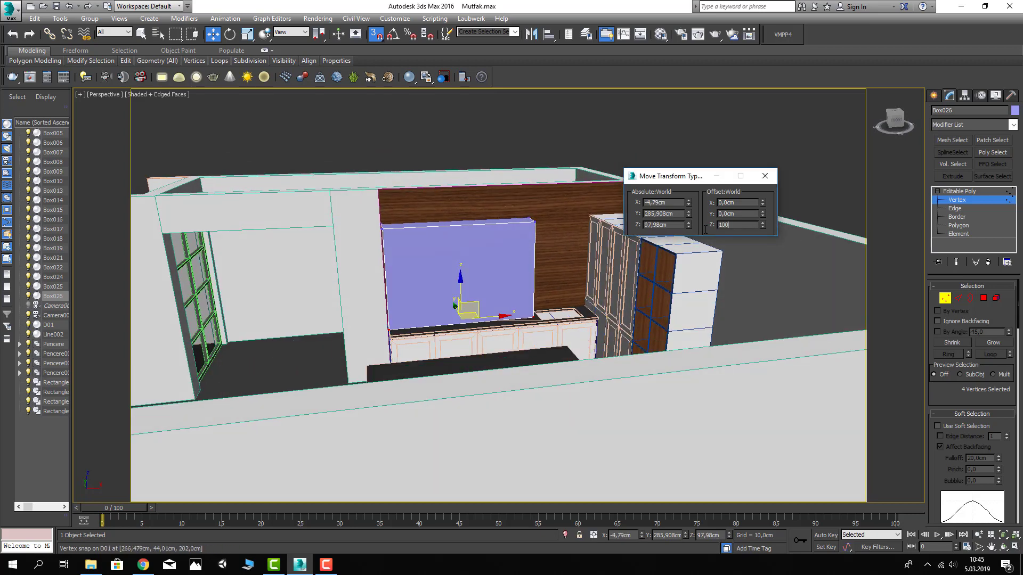
key("Return")
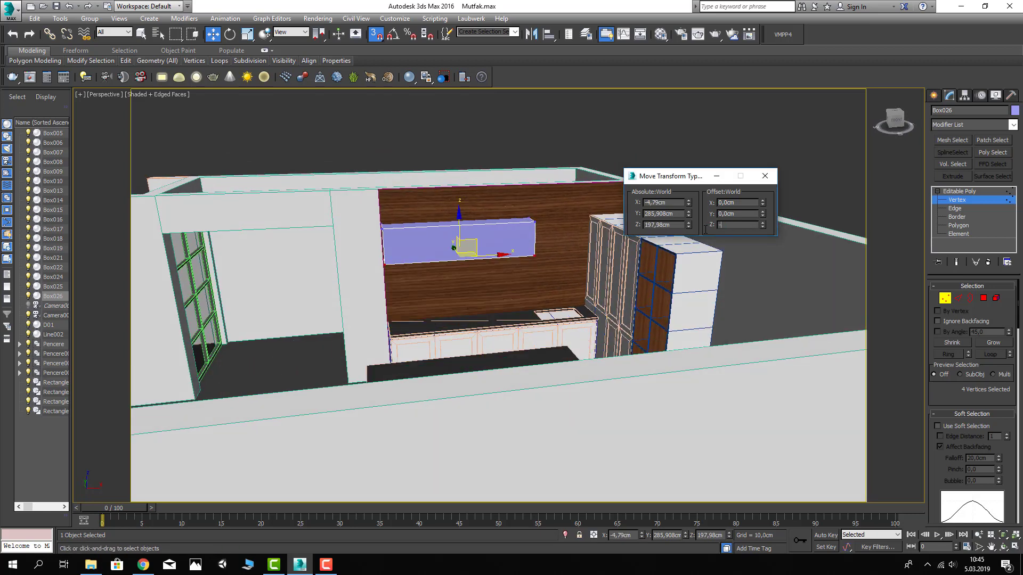
type("50")
key("Return")
type("20")
key("Return")
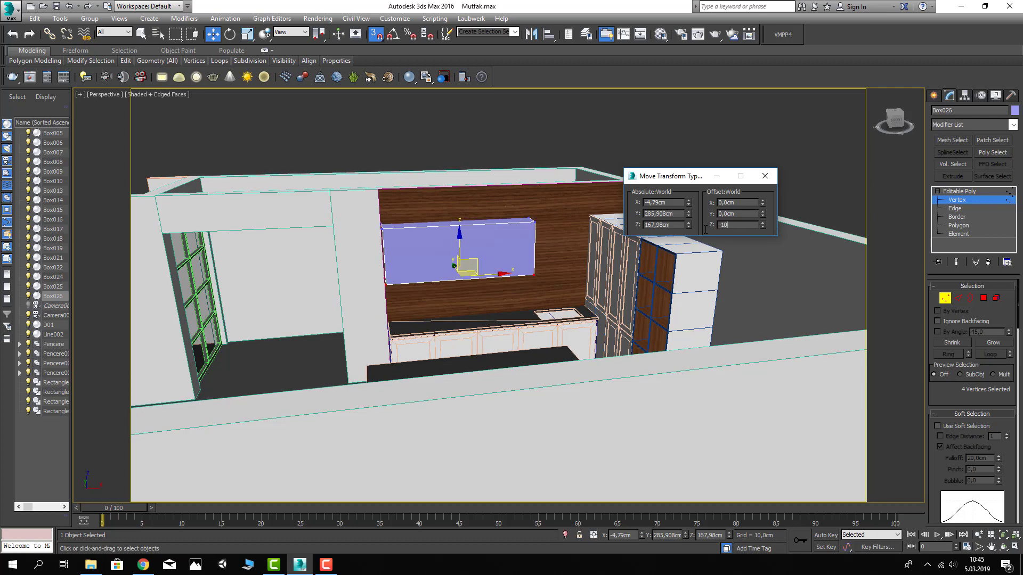
key("Return")
key("c")
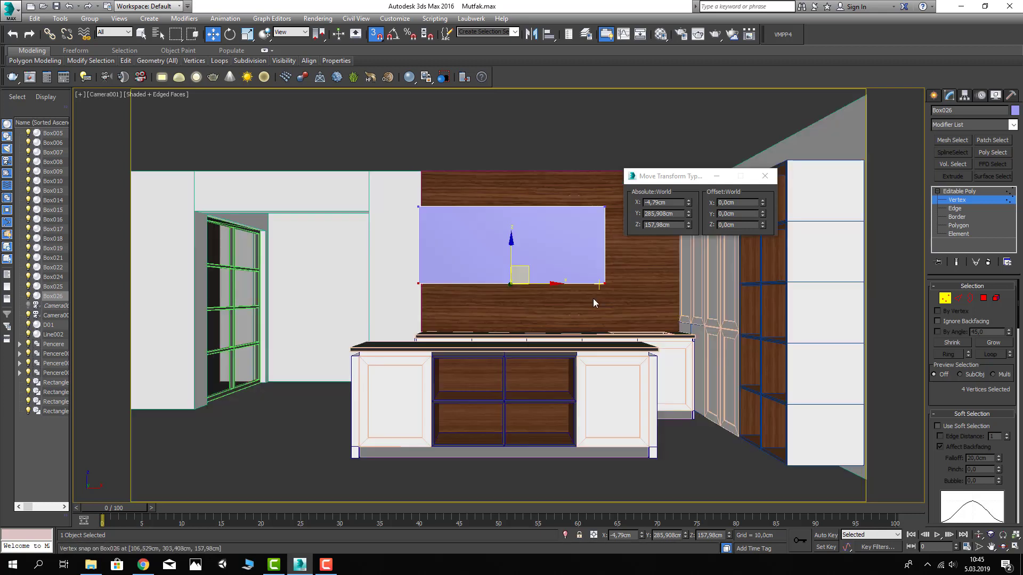
double_click(738, 224)
type("10")
key("Return")
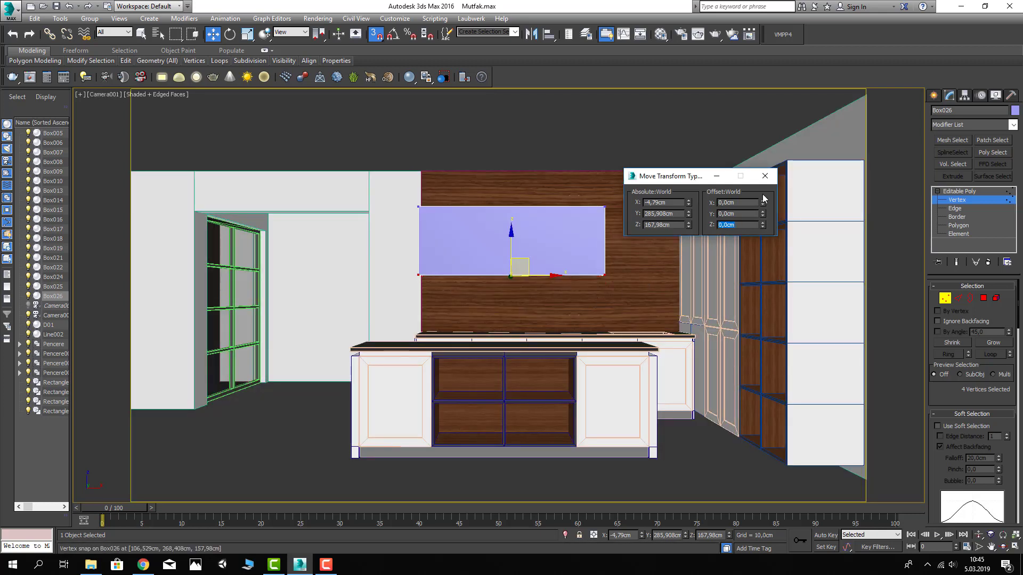
left_click(765, 176)
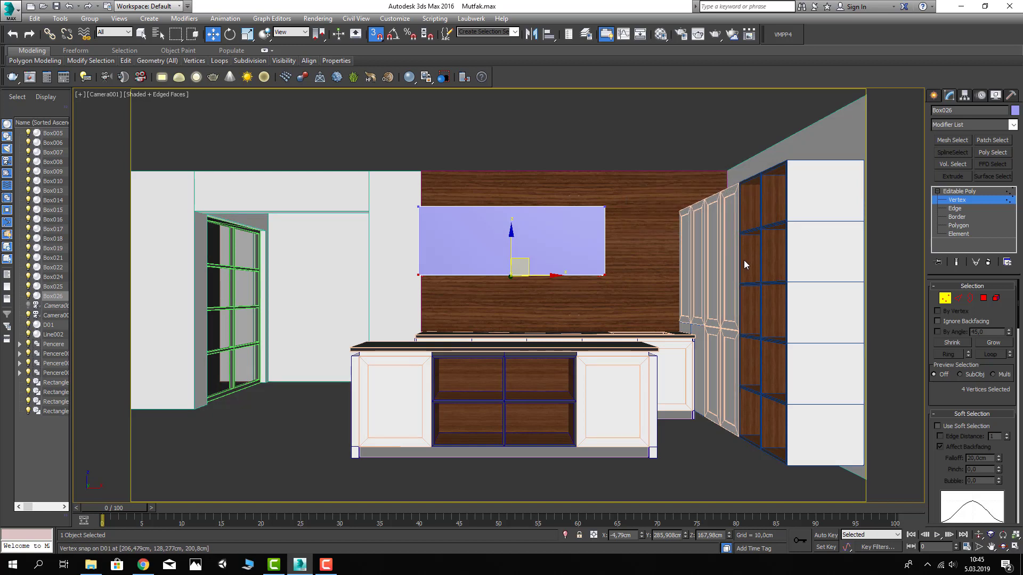
Switch Box026 to Edge level and select the panel's edges
left_click(958, 297)
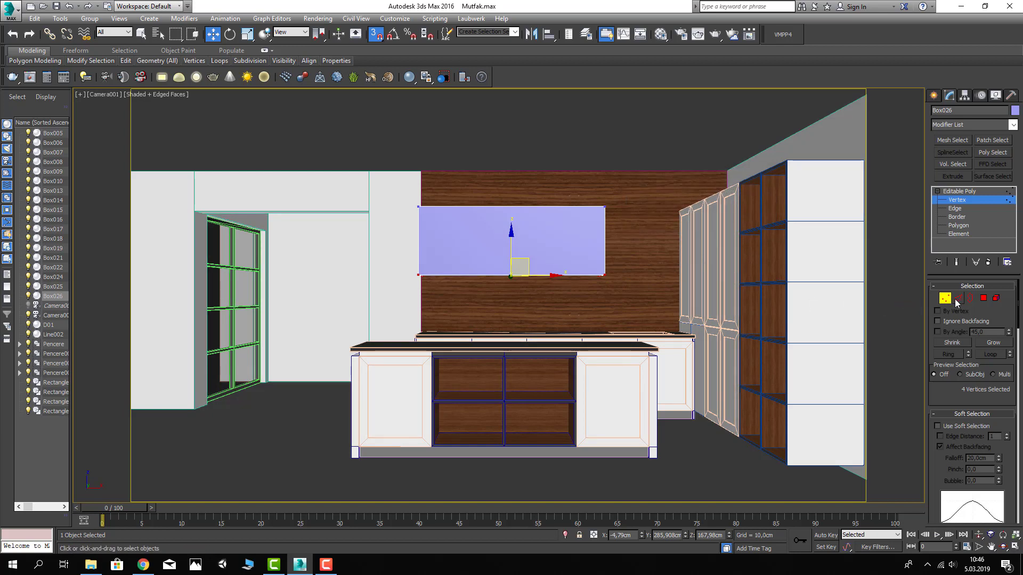
left_click_drag(506, 128, 508, 308)
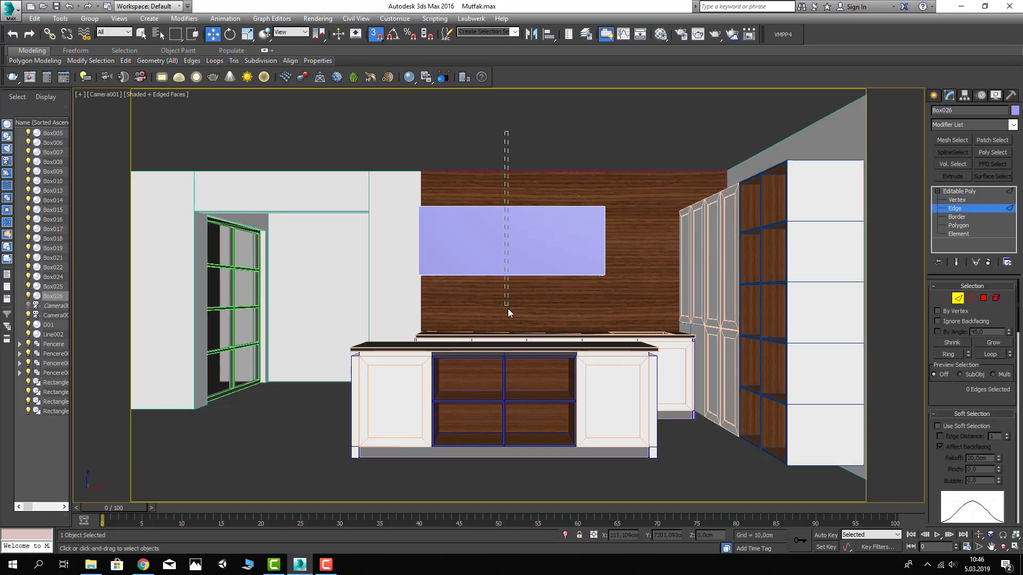
scroll(969, 394, "down", 2)
scroll(969, 395, "down", 3)
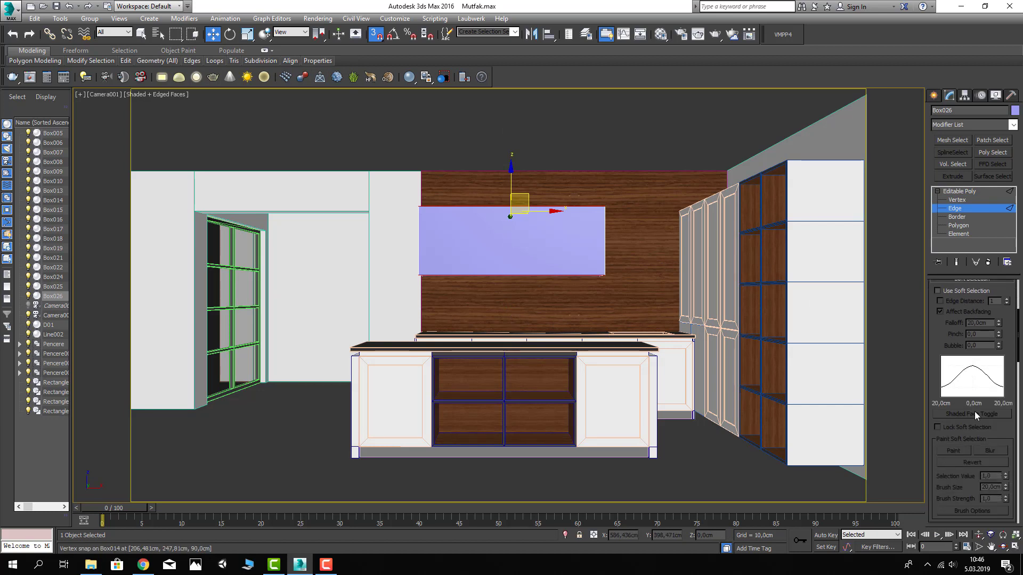
scroll(973, 412, "down", 3)
scroll(974, 437, "down", 3)
scroll(975, 459, "down", 3)
scroll(978, 471, "down", 3)
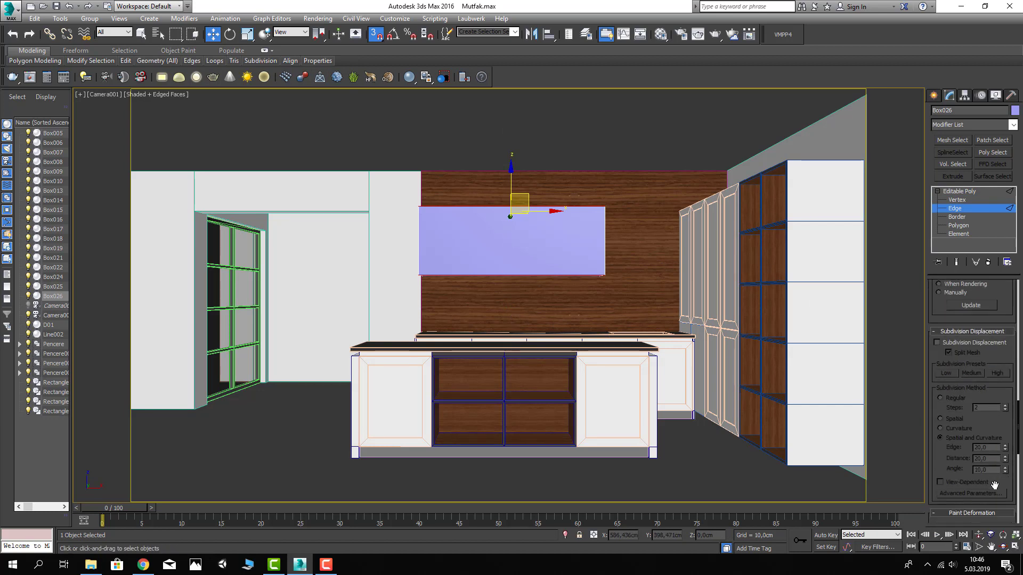
scroll(991, 482, "down", 3)
scroll(992, 442, "up", 3)
Expand the geometry editing rollout in the Modify panel
scroll(991, 405, "up", 3)
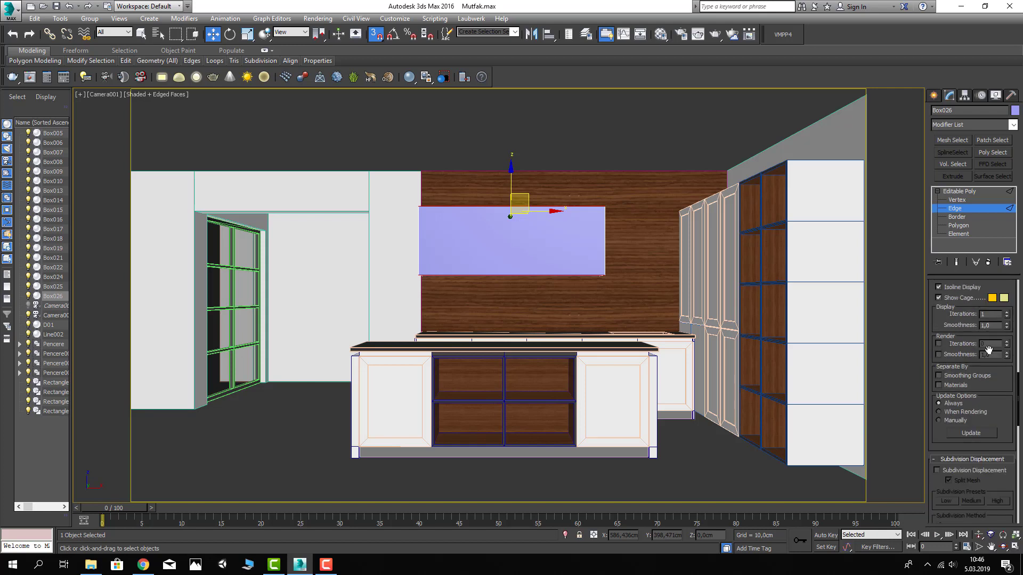
scroll(990, 373, "up", 3)
scroll(993, 343, "up", 3)
scroll(995, 341, "up", 3)
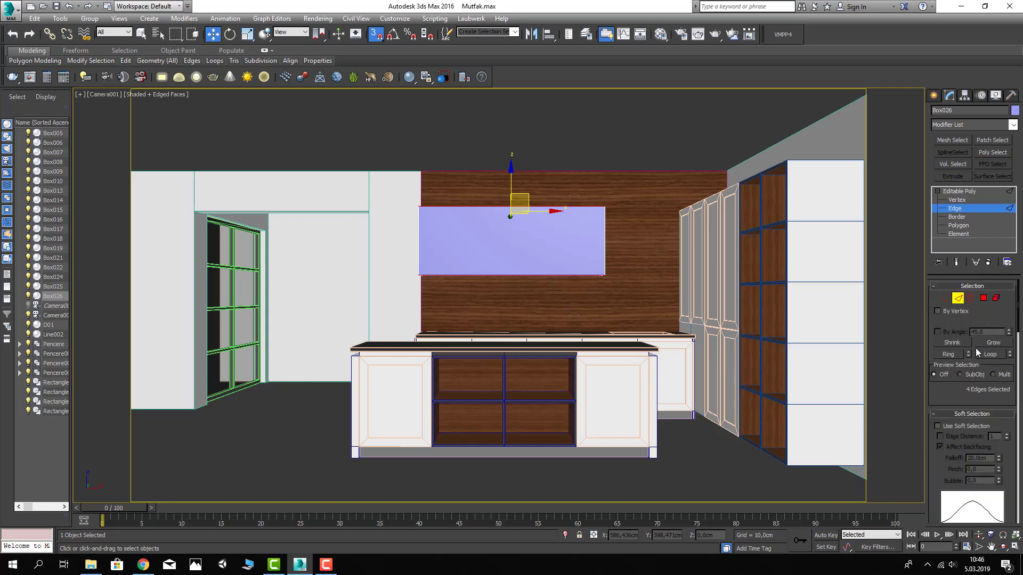
scroll(968, 373, "down", 3)
scroll(960, 400, "down", 3)
scroll(952, 426, "down", 3)
scroll(944, 451, "down", 3)
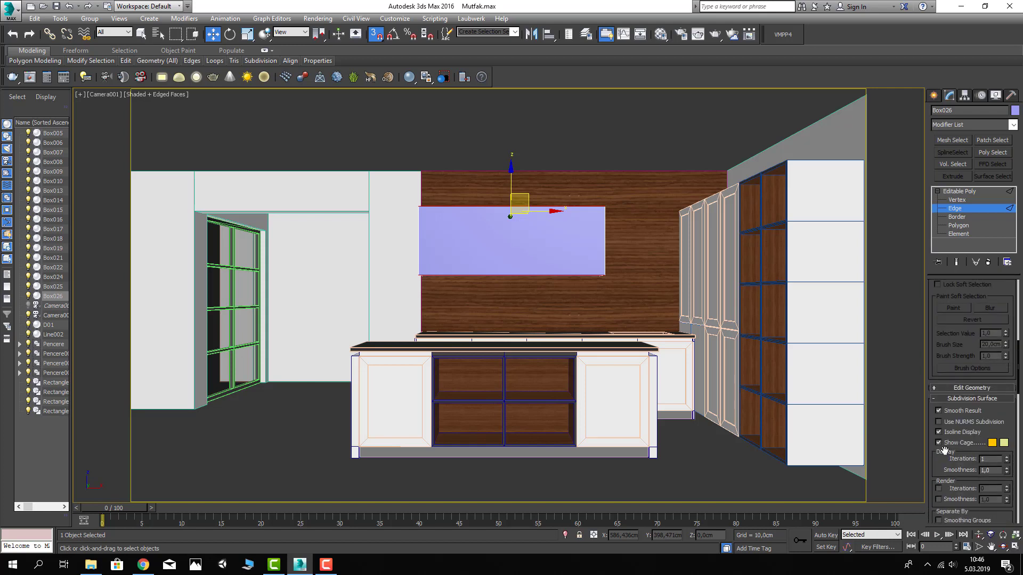
scroll(943, 426, "down", 1)
left_click(946, 361)
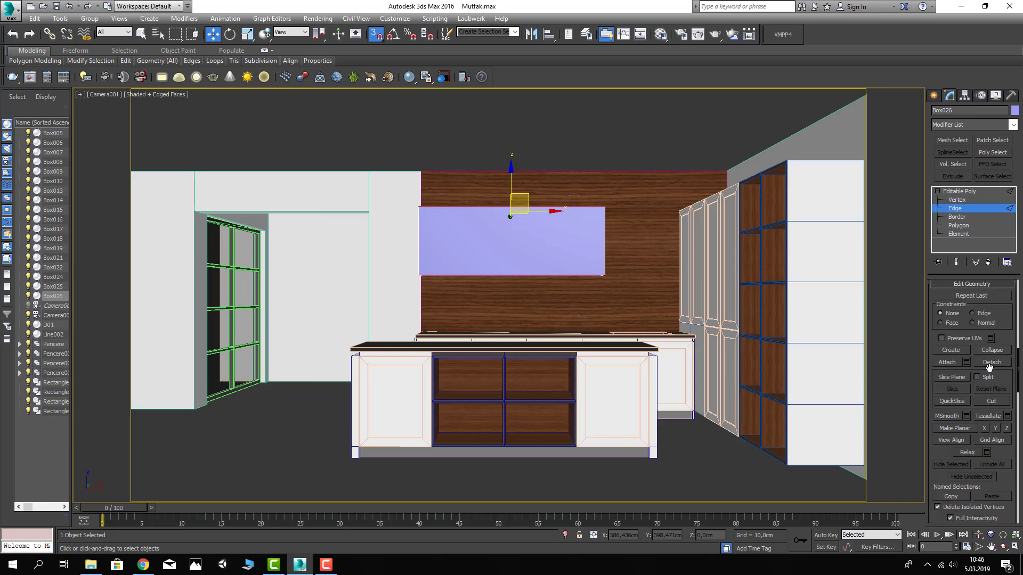
Open the Connect settings for the selected edges from the Edit Edges rollout
scroll(986, 395, "down", 2)
scroll(983, 421, "down", 2)
scroll(979, 448, "down", 2)
scroll(975, 477, "down", 2)
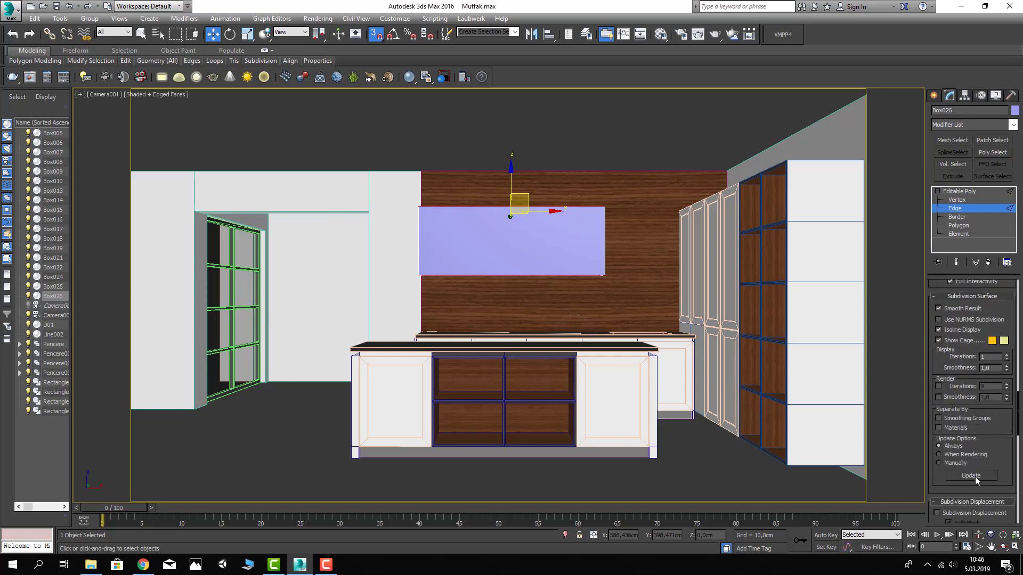
scroll(975, 476, "up", 1)
scroll(977, 478, "up", 1)
scroll(980, 477, "up", 1)
scroll(985, 478, "down", 1)
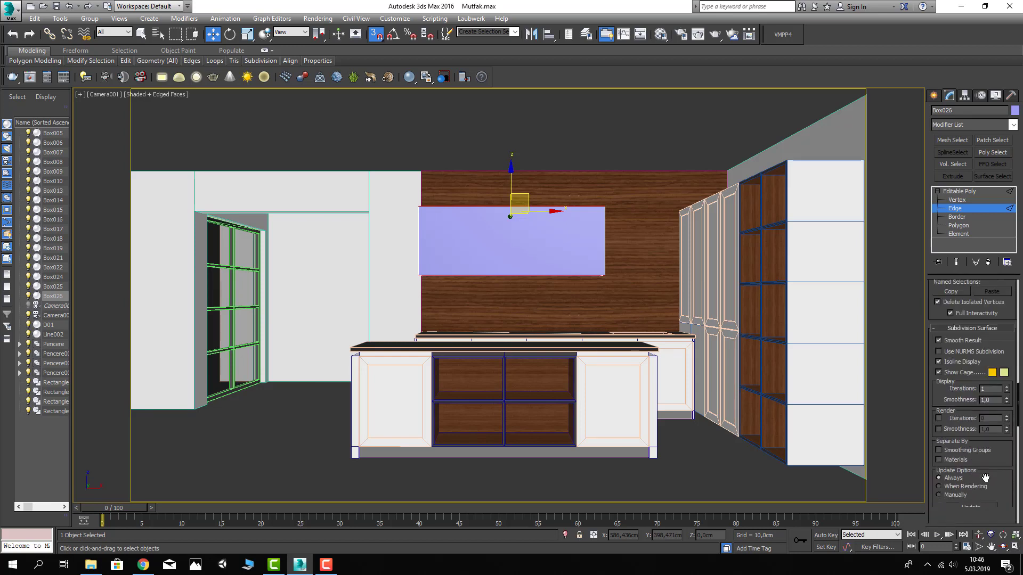
scroll(985, 478, "down", 2)
scroll(985, 478, "down", 2)
scroll(984, 478, "down", 2)
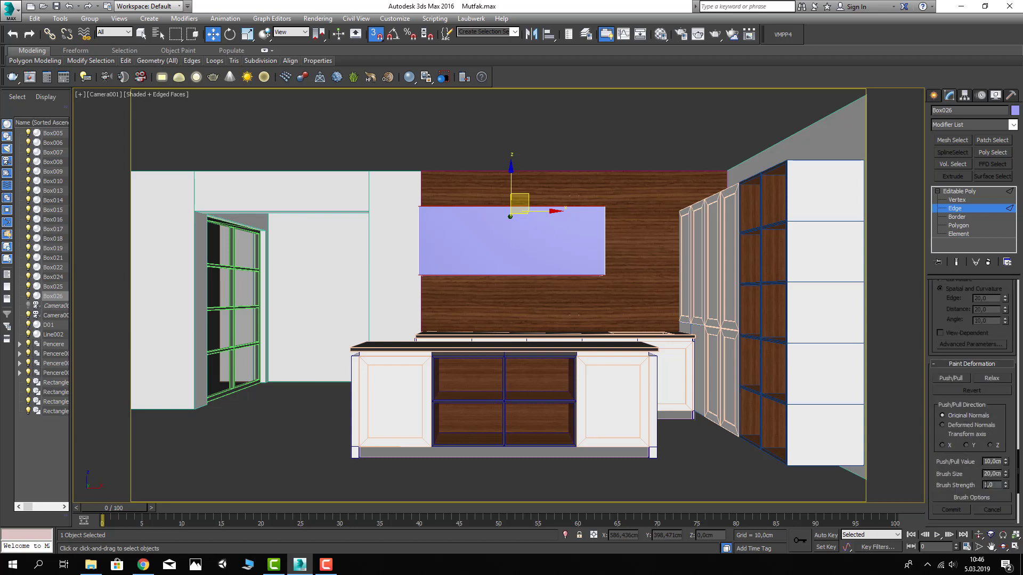
scroll(980, 480, "up", 2)
scroll(976, 469, "up", 2)
scroll(972, 455, "up", 2)
scroll(967, 437, "up", 1)
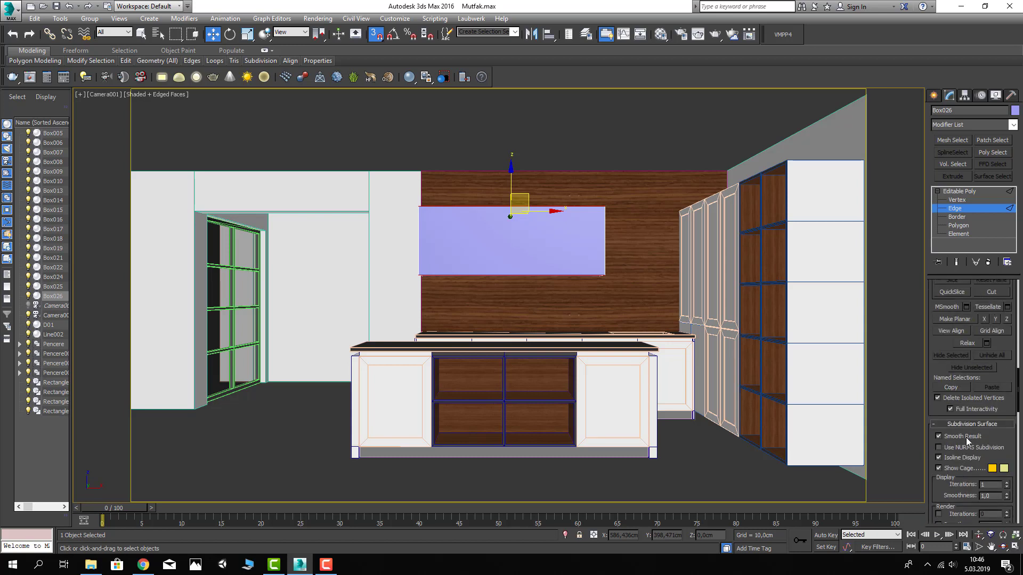
scroll(966, 437, "up", 1)
scroll(967, 438, "up", 2)
scroll(967, 438, "up", 1)
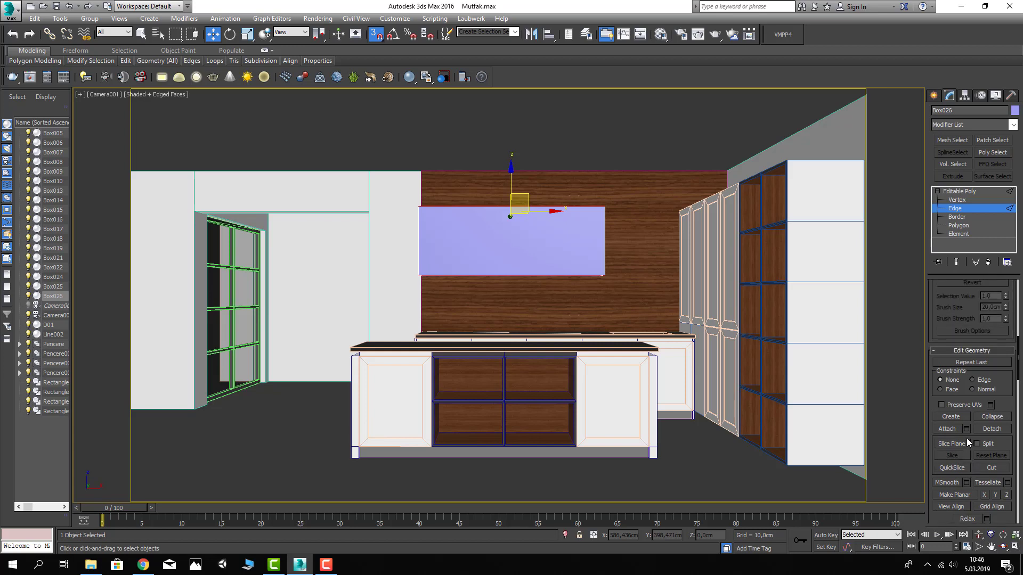
scroll(966, 437, "up", 1)
scroll(967, 438, "up", 2)
scroll(966, 438, "up", 3)
scroll(966, 438, "up", 3)
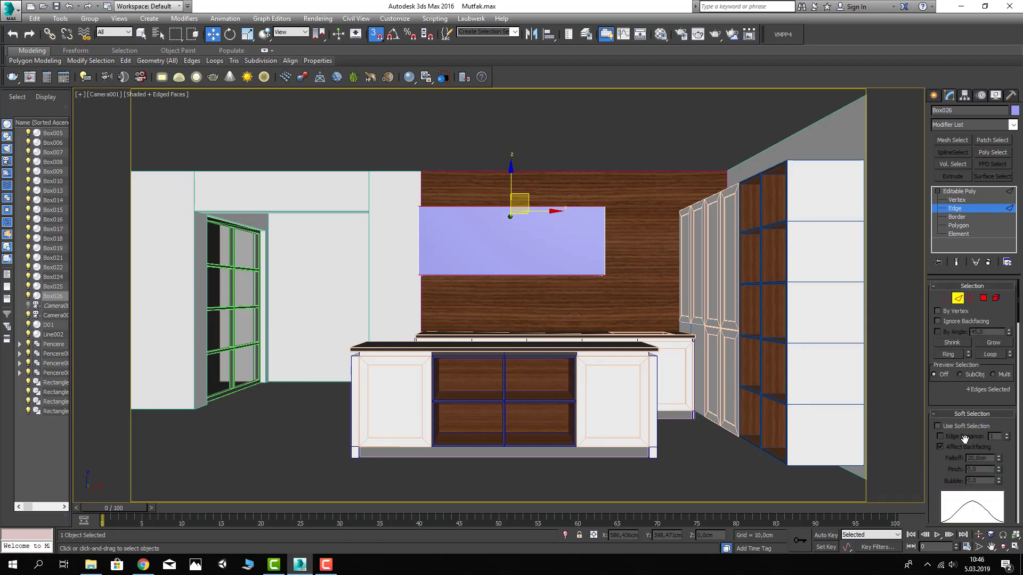
scroll(964, 438, "down", 2)
scroll(963, 441, "down", 1)
scroll(960, 444, "down", 1)
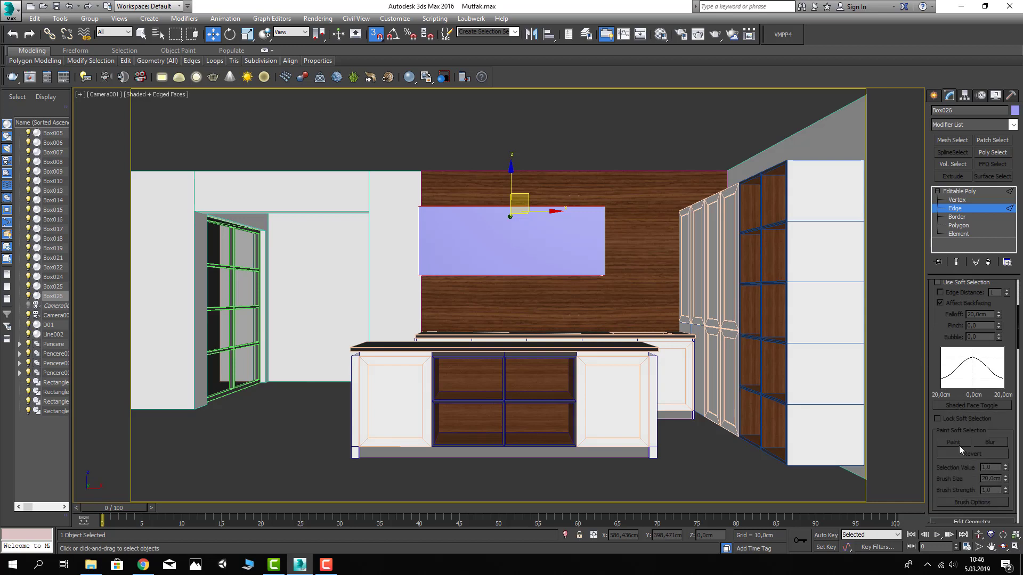
scroll(959, 445, "down", 2)
scroll(954, 459, "down", 1)
scroll(951, 458, "down", 2)
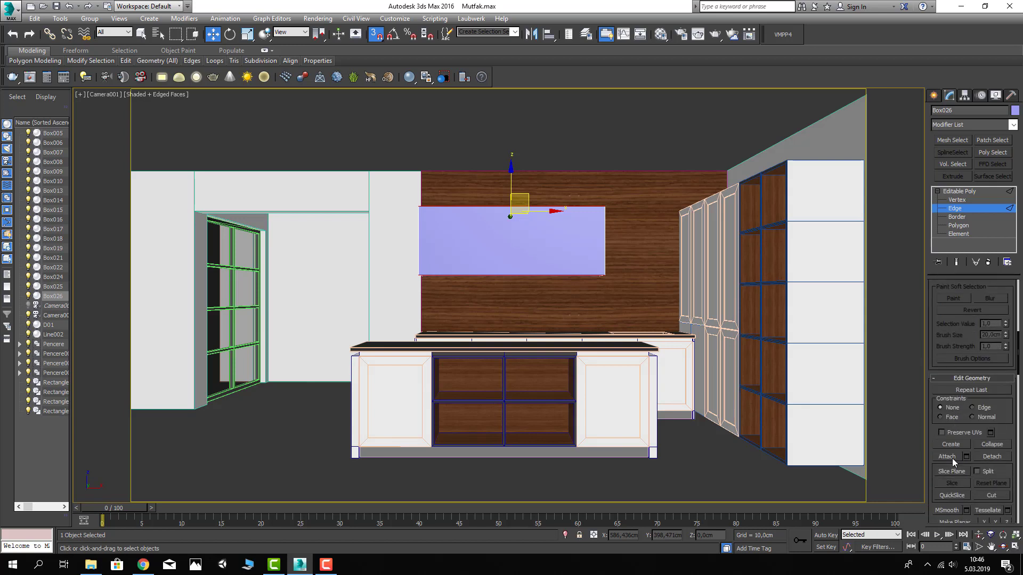
scroll(953, 459, "down", 1)
scroll(954, 459, "down", 1)
scroll(954, 461, "down", 2)
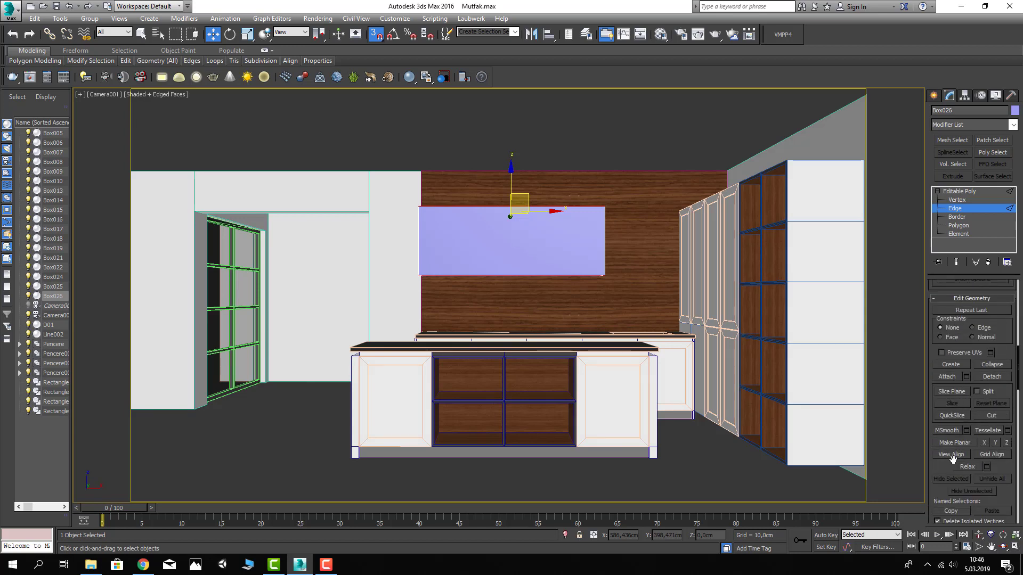
scroll(954, 463, "down", 1)
scroll(954, 461, "down", 1)
scroll(954, 462, "down", 2)
scroll(955, 462, "down", 2)
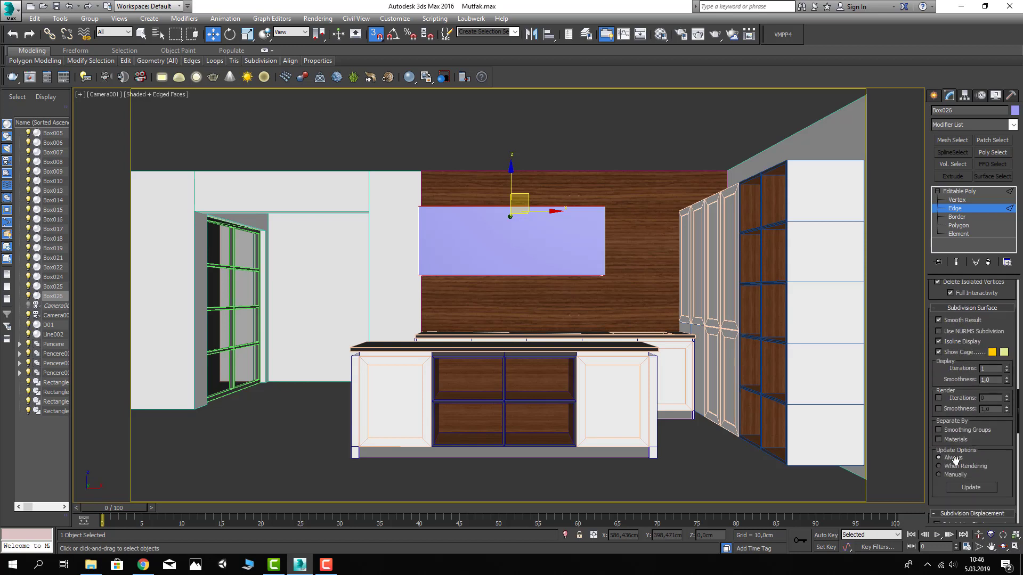
scroll(956, 462, "down", 1)
scroll(957, 465, "down", 2)
scroll(957, 464, "down", 3)
scroll(956, 462, "down", 3)
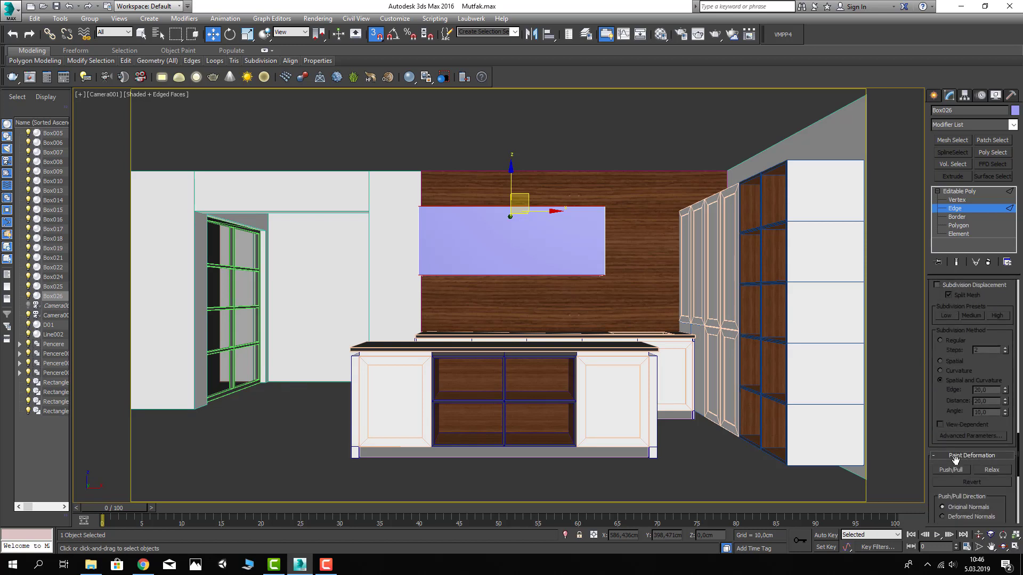
scroll(956, 462, "down", 2)
scroll(956, 462, "down", 3)
scroll(984, 465, "down", 1)
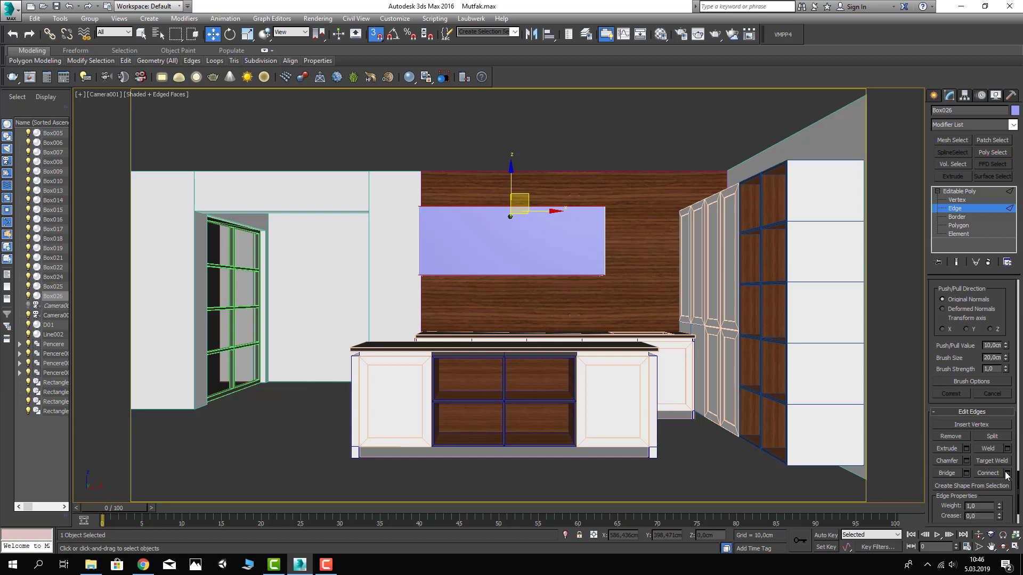
left_click(1007, 473)
Connect the edges with 4 segments, dividing the panel into five sections
left_click_drag(507, 302, 506, 297)
left_click(505, 347)
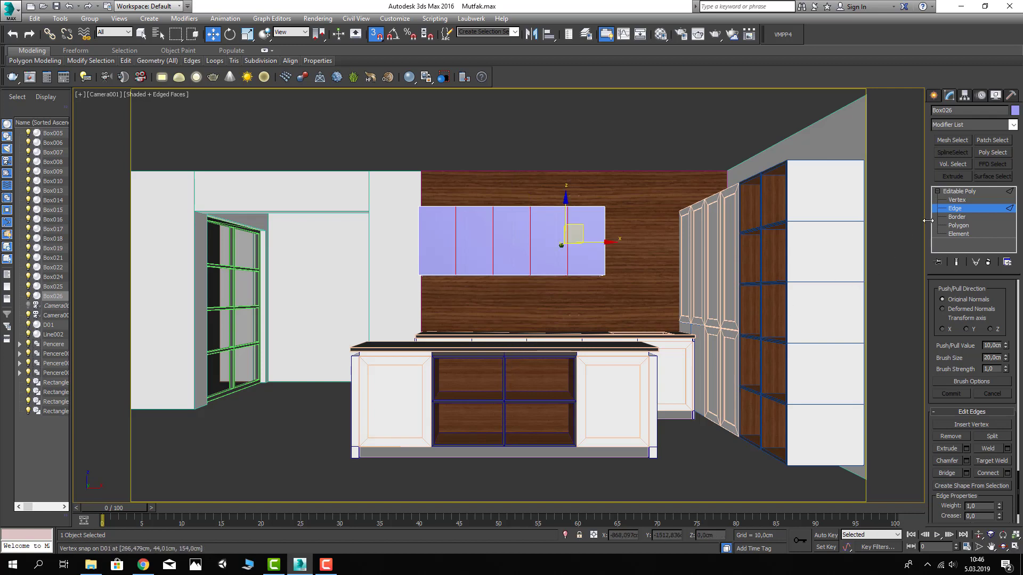
key("4")
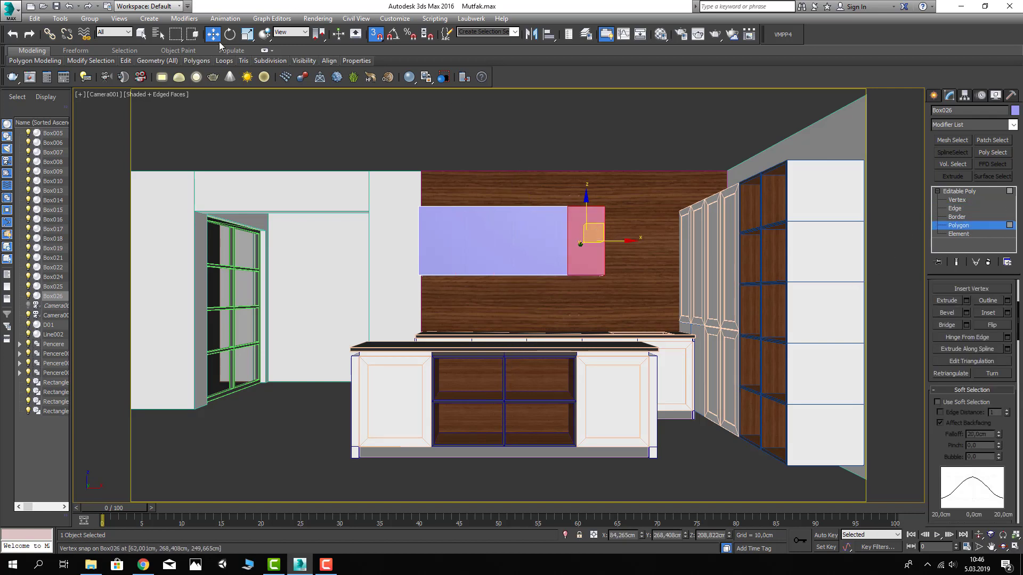
Select all five cabinet front faces at Polygon level for insetting
left_click(193, 34)
left_click(141, 34)
left_click(543, 223, "ctrl")
left_click(511, 224, "ctrl")
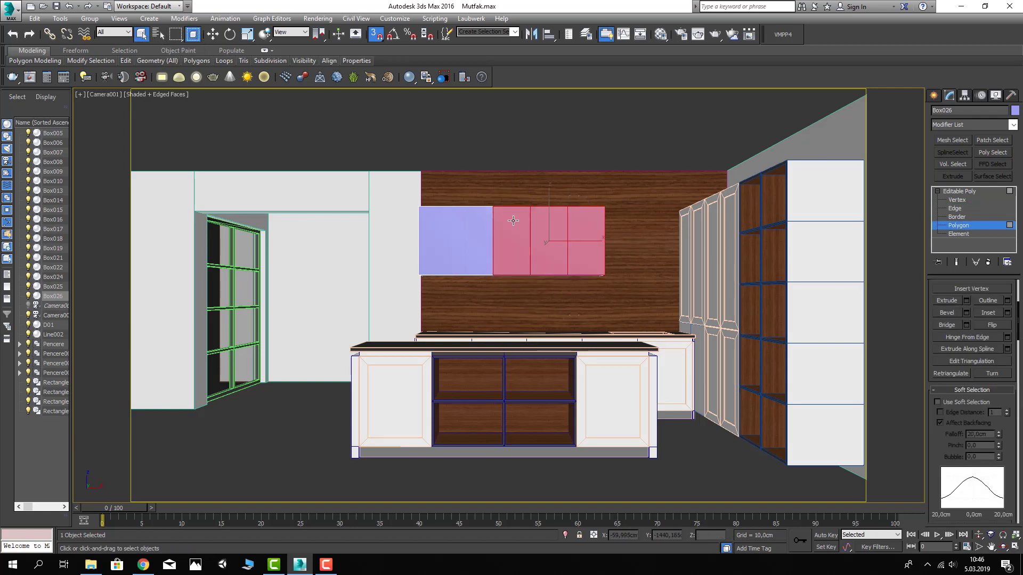
left_click(472, 224, "ctrl")
left_click(437, 224, "ctrl")
left_click(1007, 312)
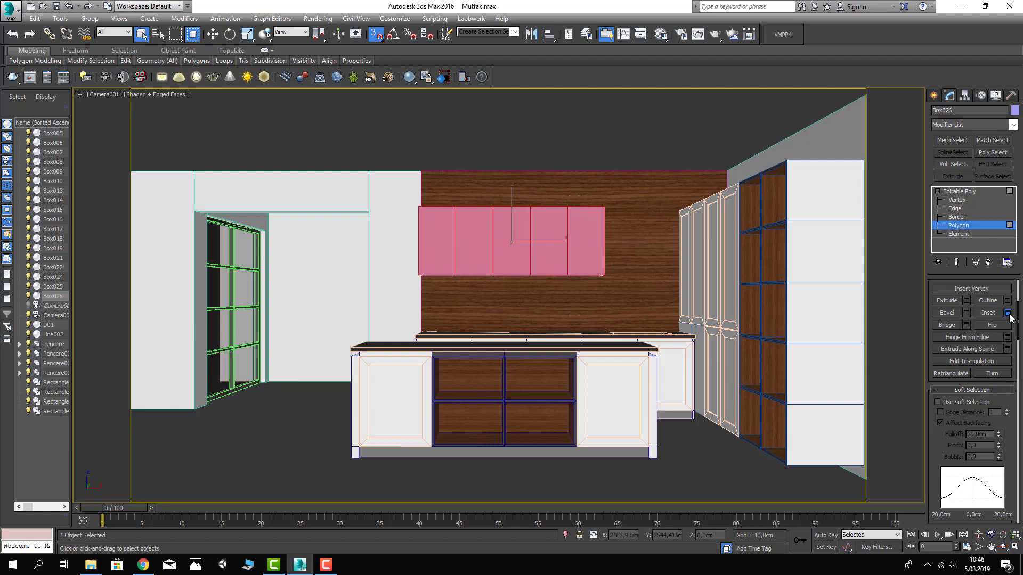
mouse_move(524, 316)
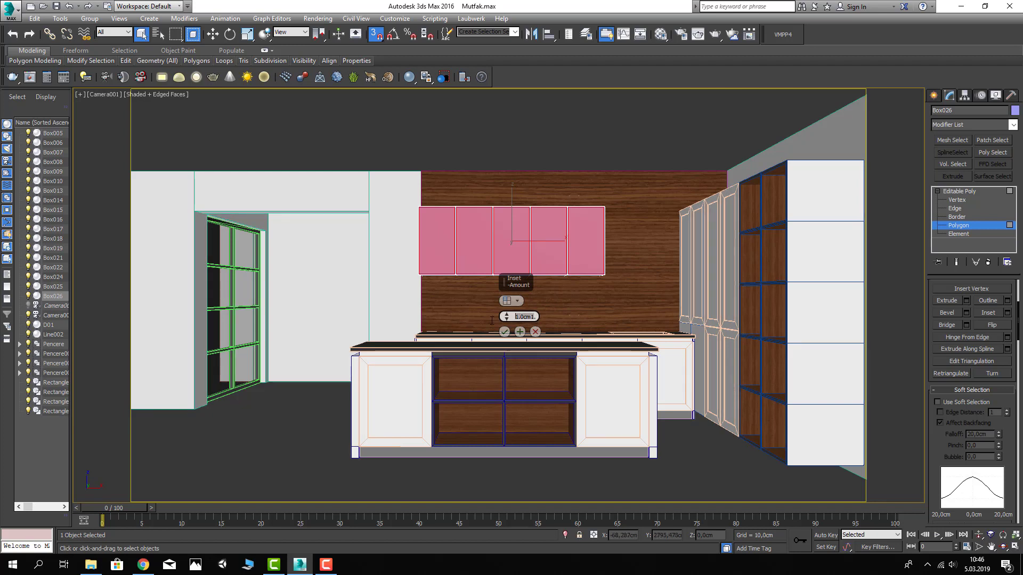
type("3")
Apply a 2.5 cm inset to the five cabinet front faces
key("Return")
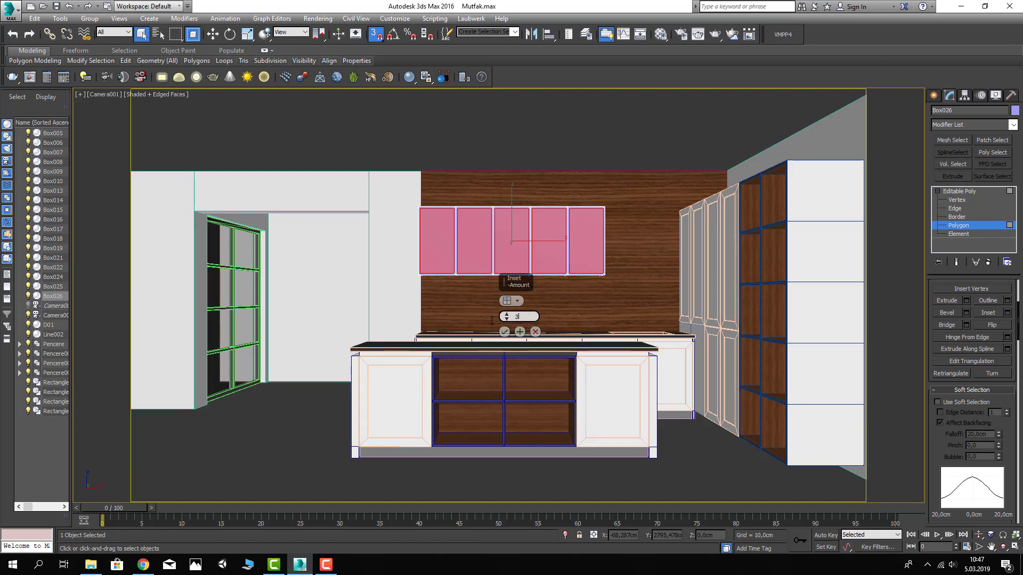
key("Return")
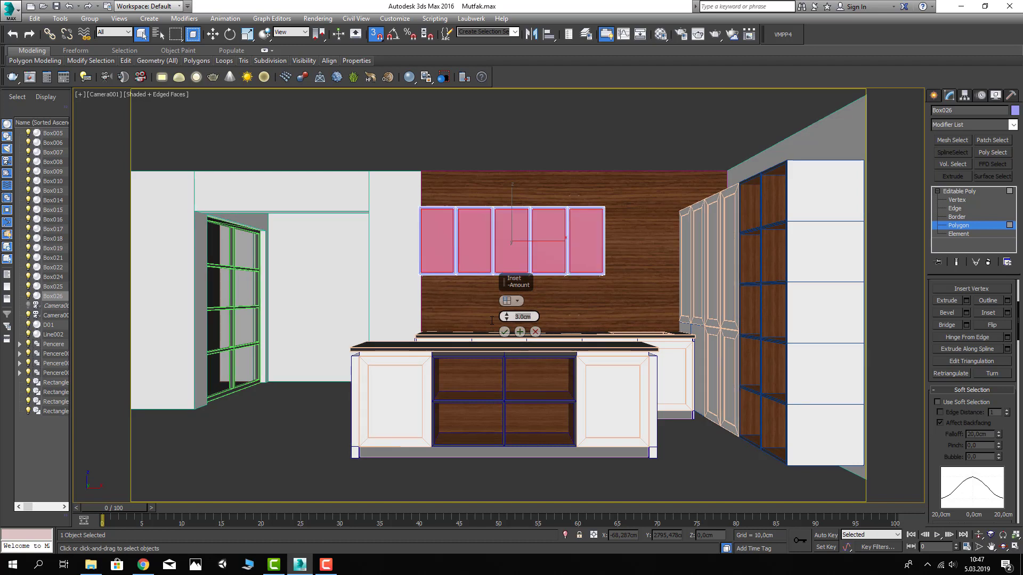
type("2")
key("Return")
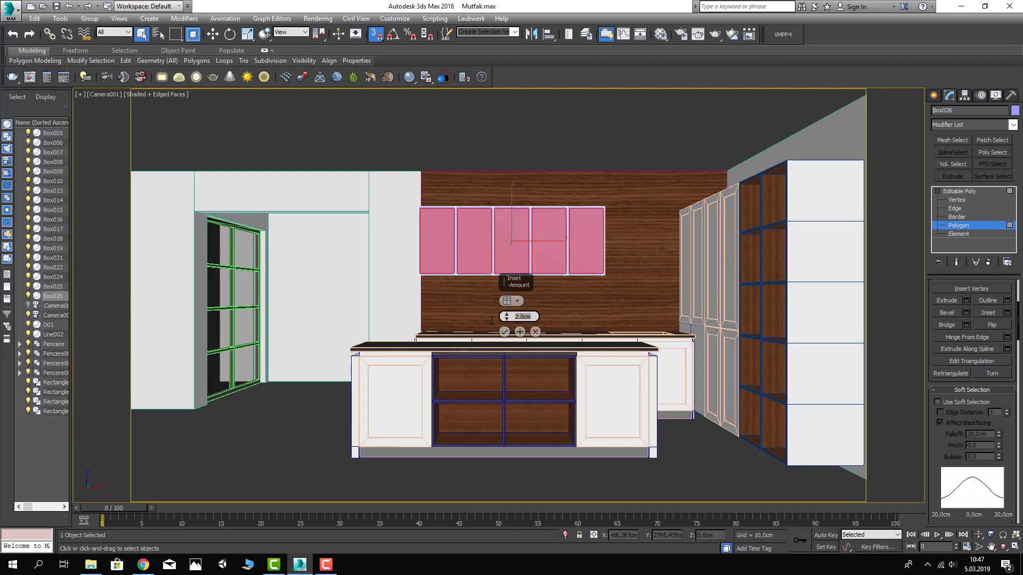
type("5")
key("Return")
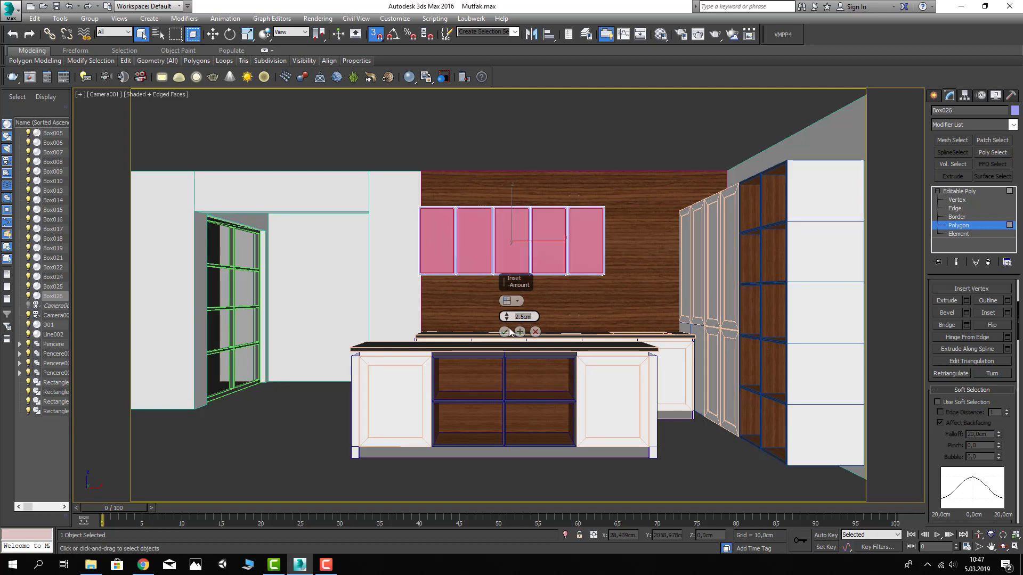
left_click(504, 331)
Extrude the five inset faces -30 cm and check them in Front and Perspective views
key("p")
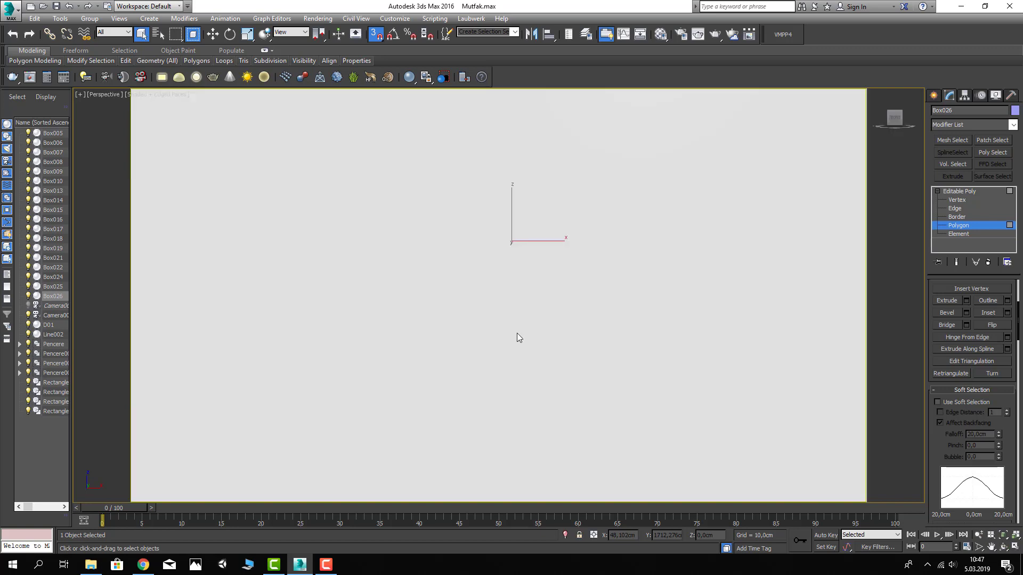
middle_click_drag(517, 338, 565, 341, "alt")
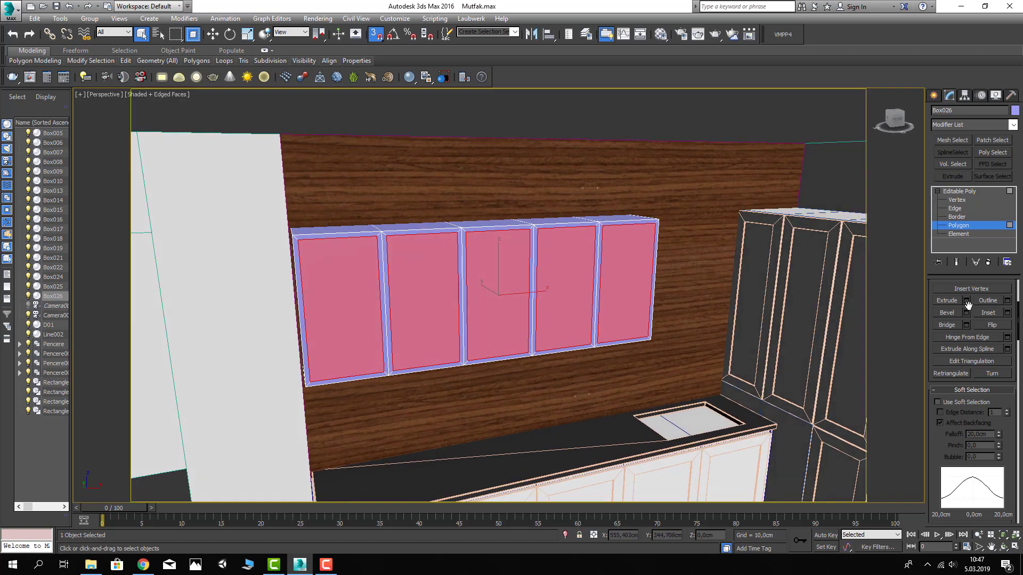
double_click(535, 317)
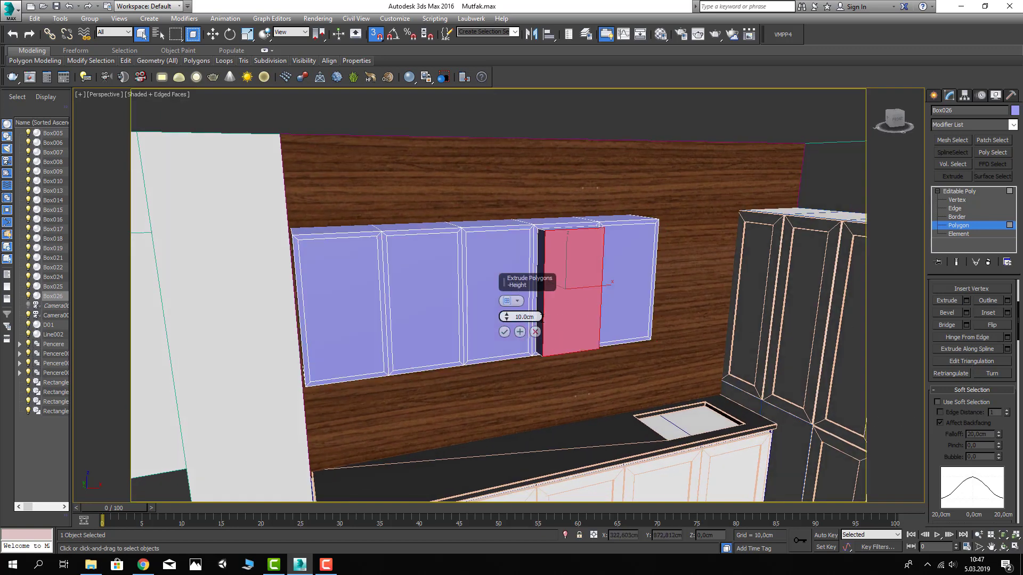
type("30")
key("Return")
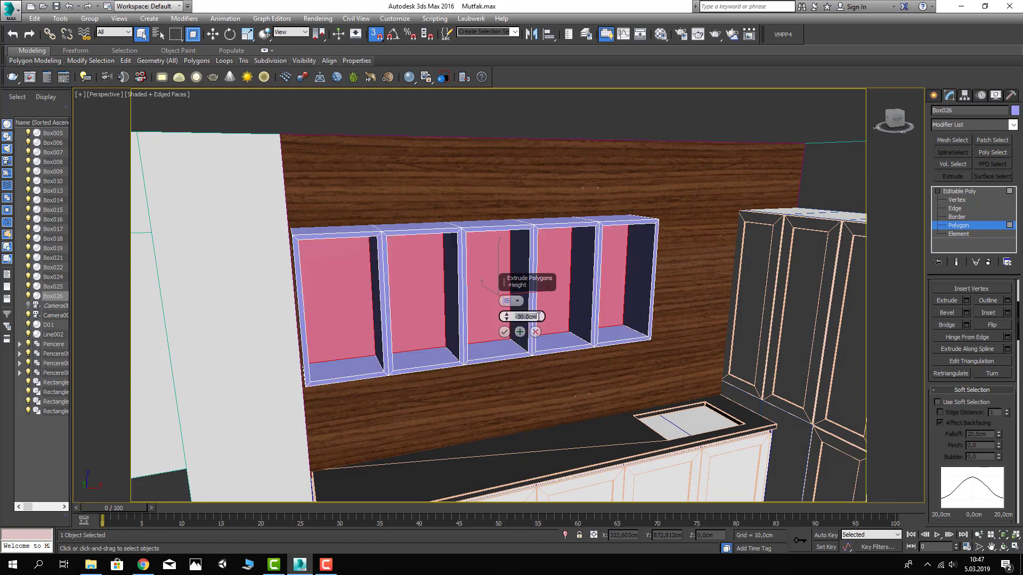
left_click(504, 332)
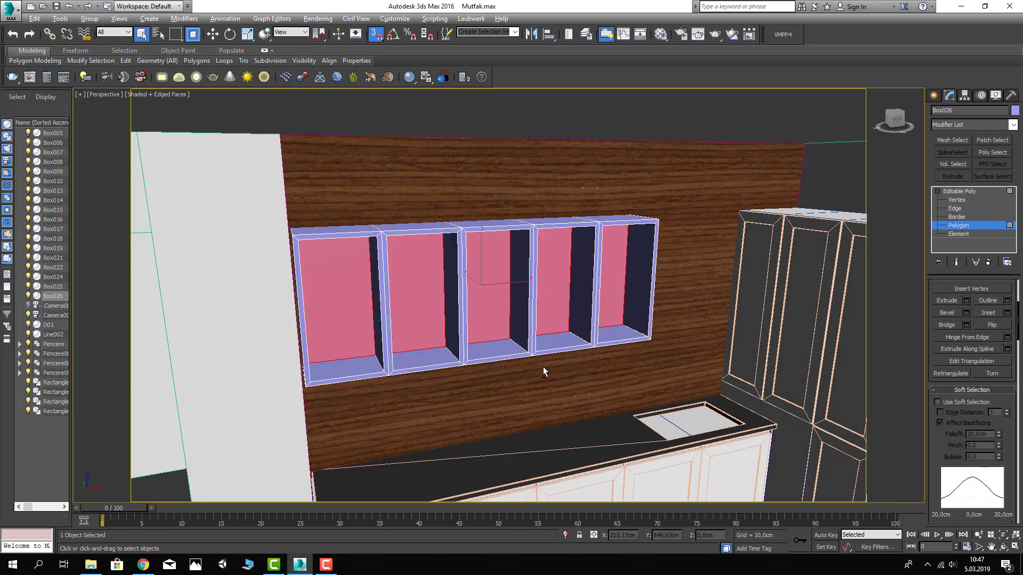
mouse_move(543, 367)
middle_mouse_down("alt")
mouse_move(517, 367)
mouse_move(532, 417)
mouse_move(639, 320)
middle_mouse_up("alt")
key("f")
key("p")
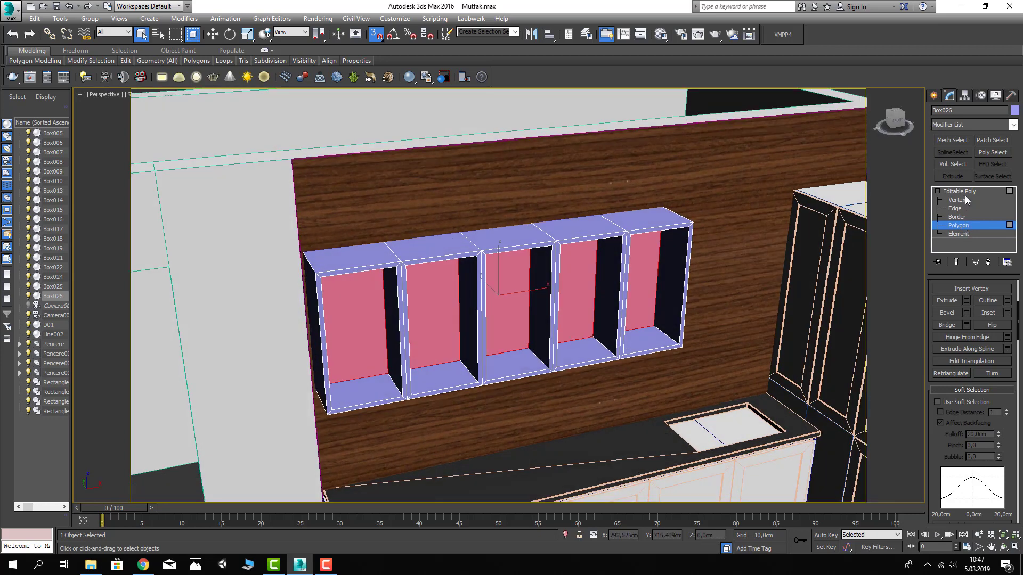
Switch Box026's sub-object levels and open, then close, the Material Editor
left_click(956, 200)
middle_click_drag(667, 254, 628, 284)
key("m")
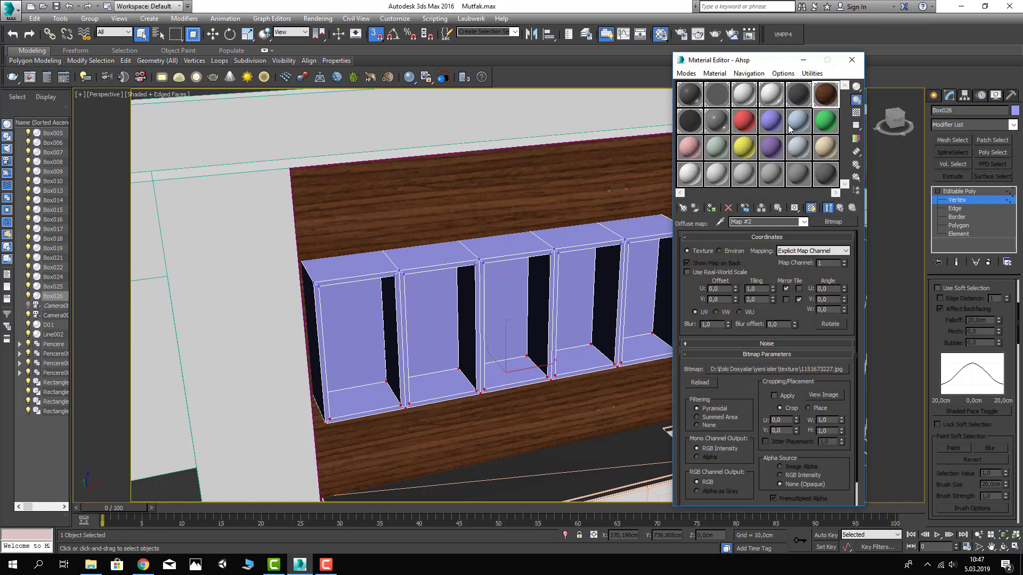
left_click(953, 200)
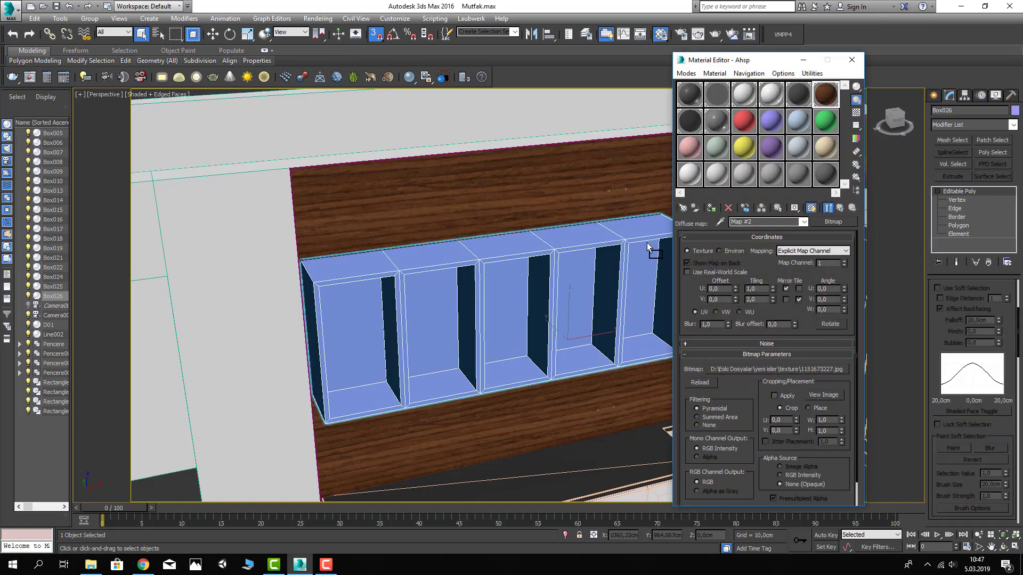
left_click(959, 225)
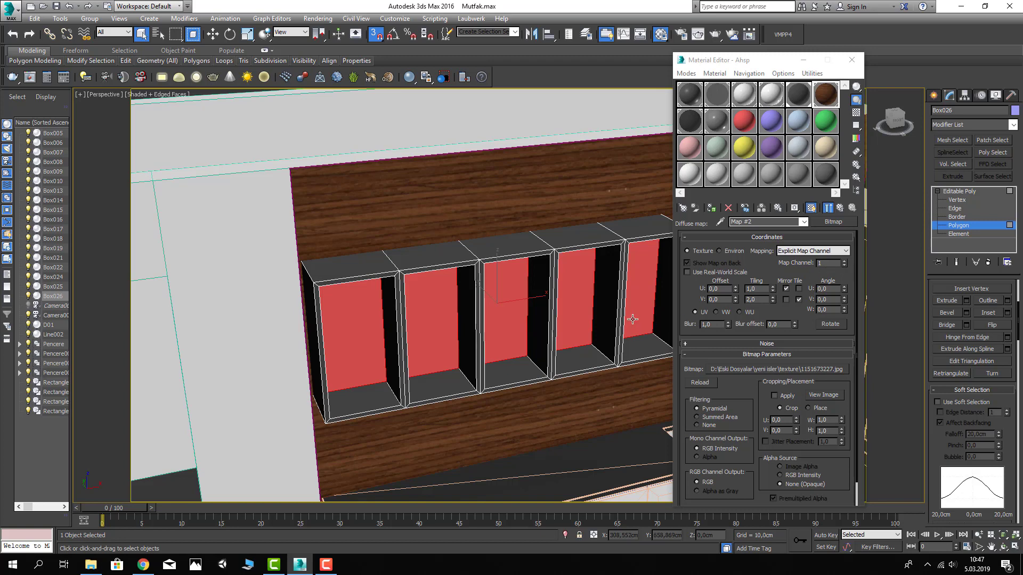
left_click_drag(825, 102, 655, 275)
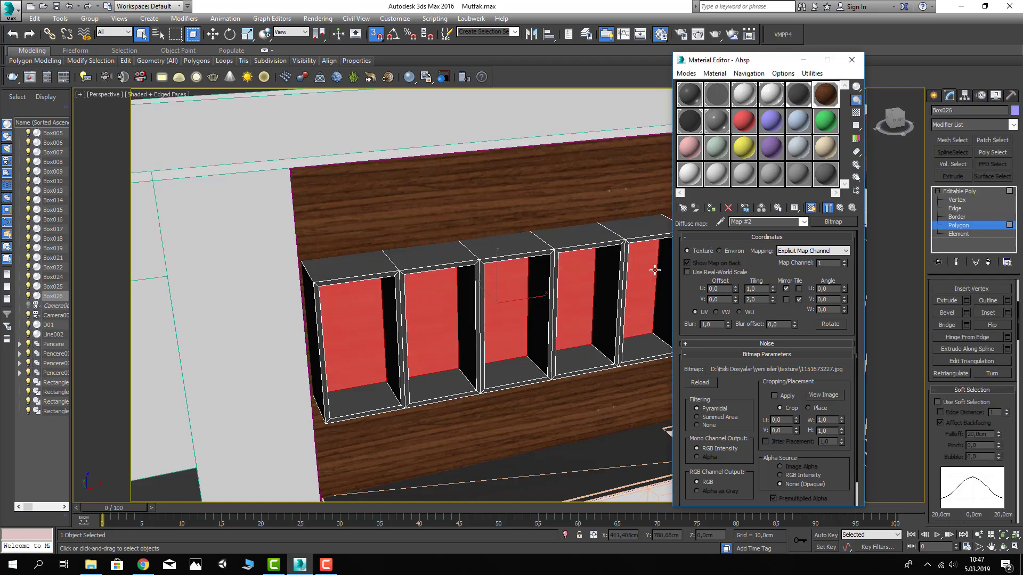
left_click(973, 193)
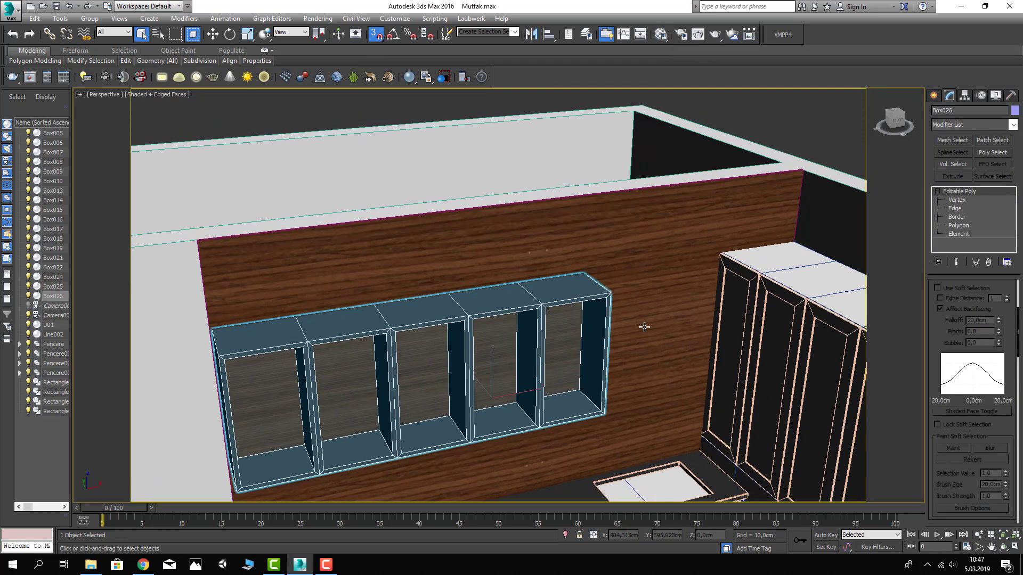
Select the compartment back faces and move them back so the wood wall shows through
scroll(644, 325, "down", 2)
middle_click_drag(636, 327, 688, 298, "alt")
left_click(759, 174)
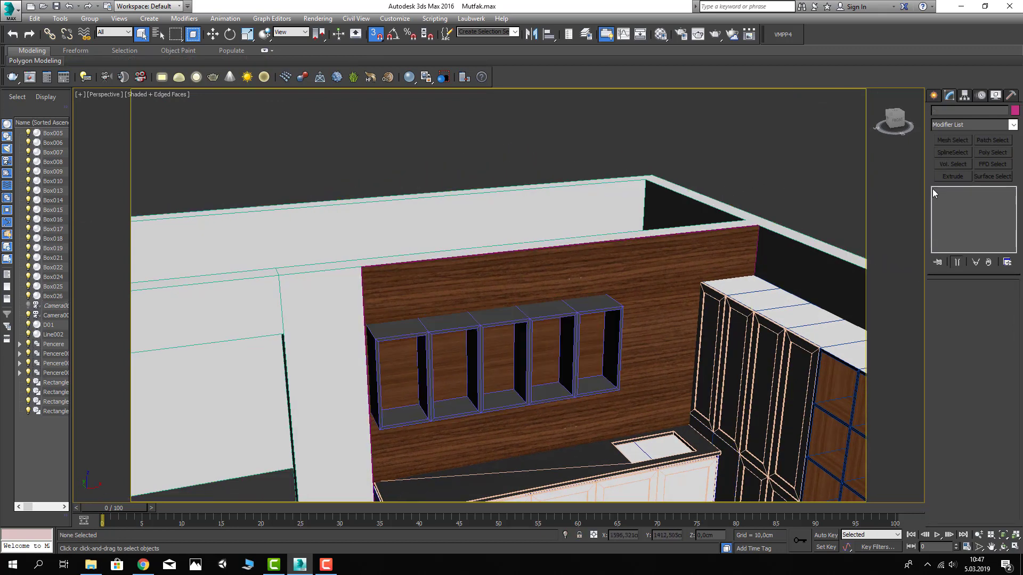
left_click(627, 331)
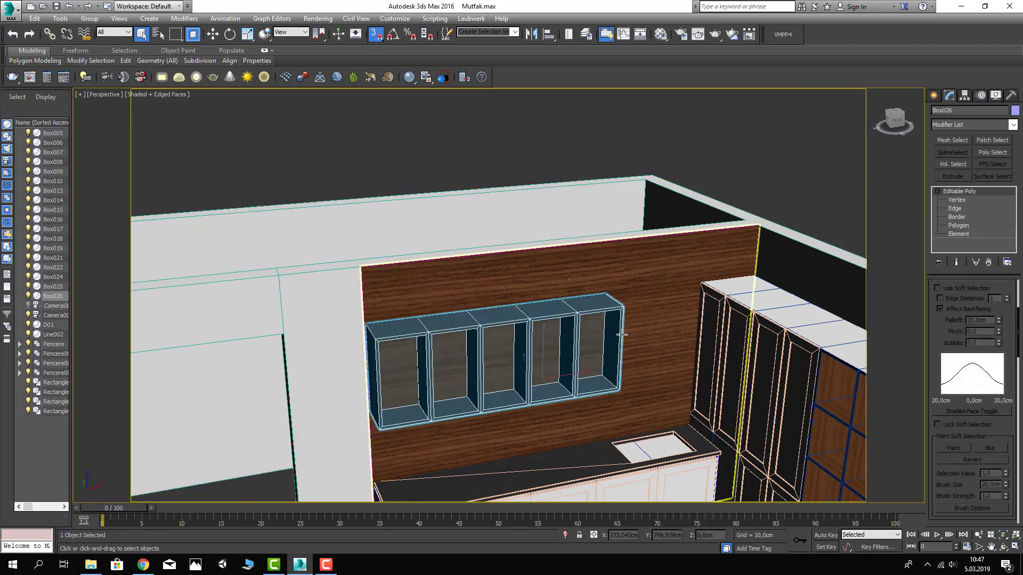
left_click(958, 226)
middle_click_drag(469, 373, 488, 362, "alt")
key("w")
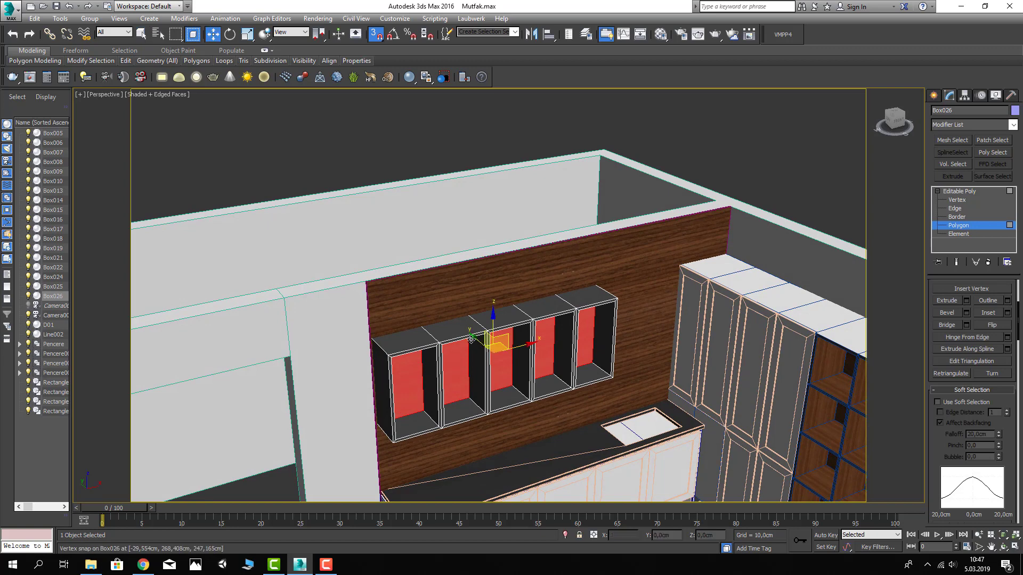
left_click_drag(472, 339, 460, 333)
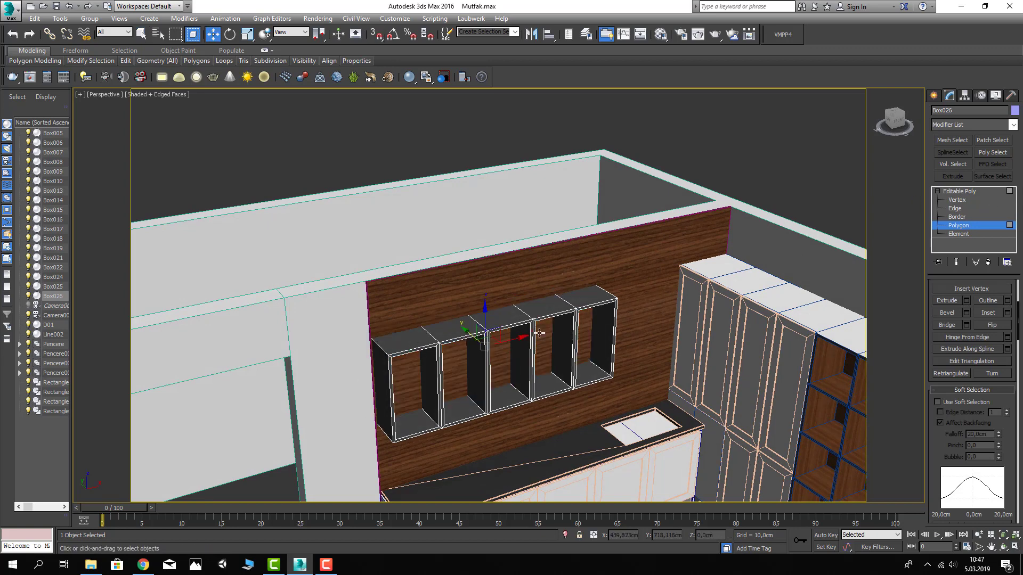
key("F3")
key("ctrl+z")
key("F3")
key("F3")
key("ctrl+y")
Isolate the wall cabinet in a shaded view by hiding all unselected objects
right_click(527, 337)
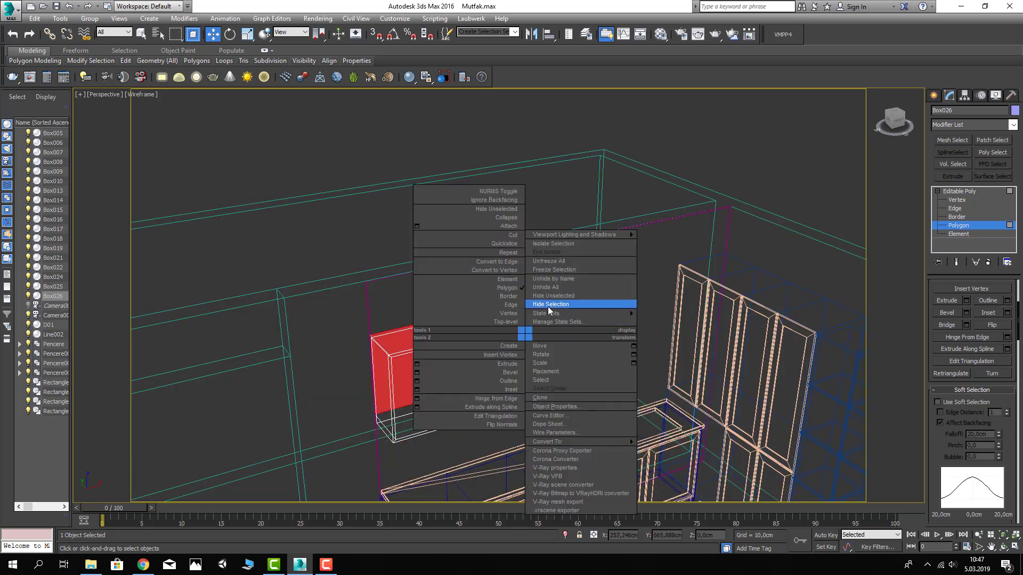
left_click(540, 336)
key("F3")
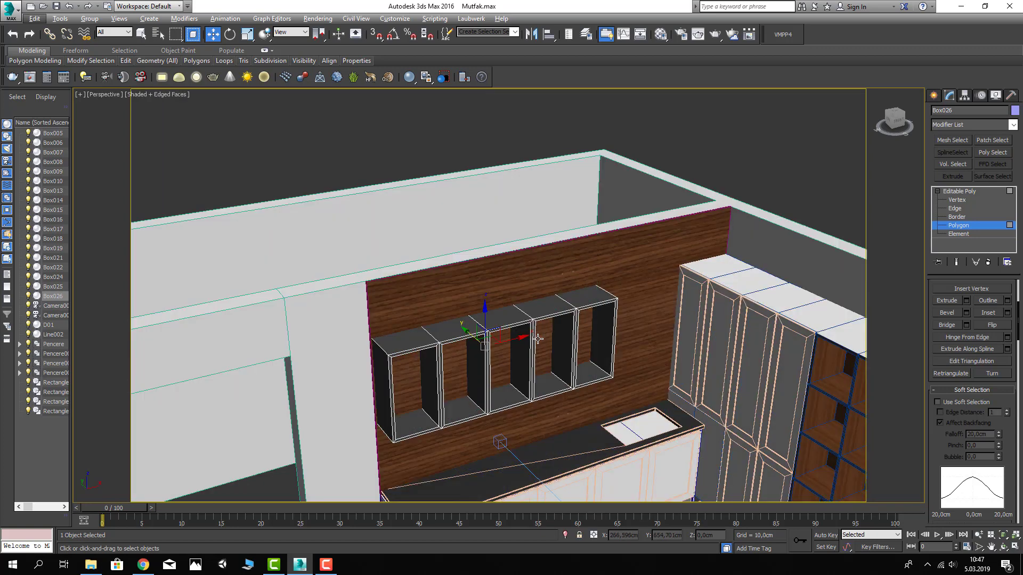
right_click(544, 332)
left_click(565, 292)
mouse_move(547, 331)
middle_mouse_down("alt")
mouse_move(651, 327)
mouse_move(464, 372)
middle_mouse_up("alt")
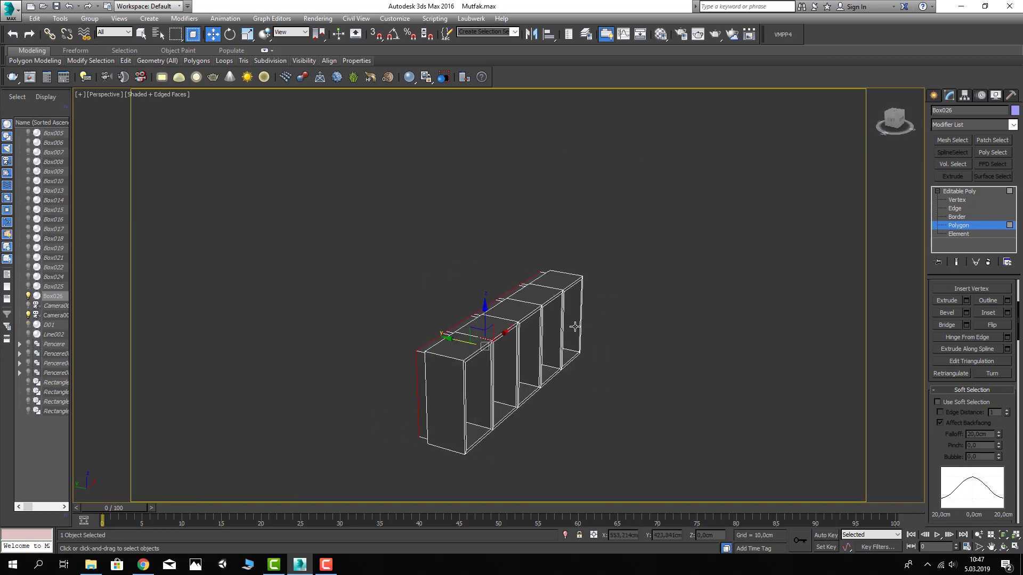
Select the back faces of all five cabinet compartments
key("Delete")
left_click(434, 366)
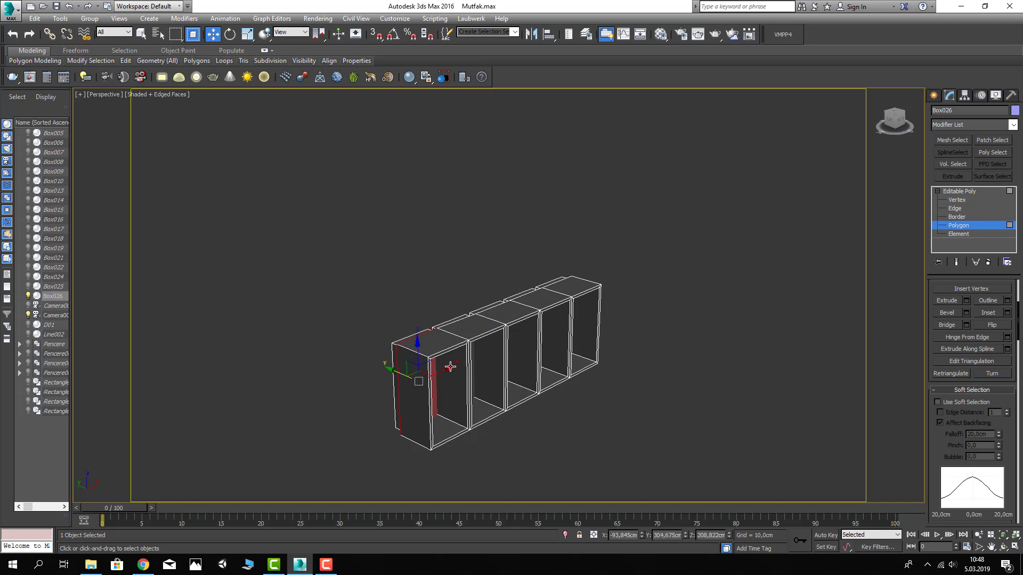
middle_click_drag(493, 372, 452, 372, "alt")
left_click(469, 373, "ctrl")
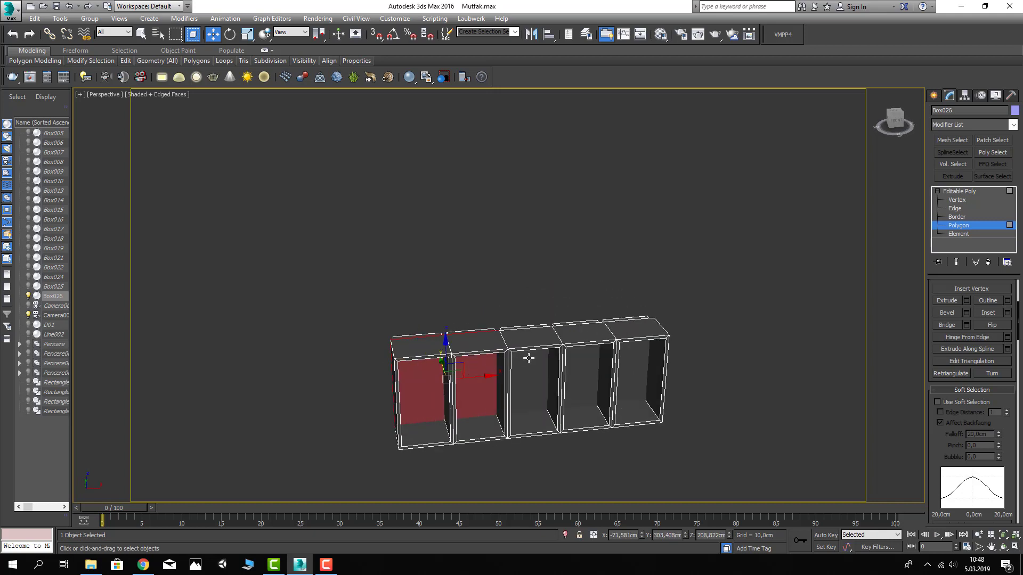
left_click(528, 358, "ctrl")
left_click(574, 366, "ctrl")
left_click(630, 366, "ctrl")
Move the back faces along Y, exit face editing and unhide all objects
middle_click_drag(471, 367, 500, 363, "alt")
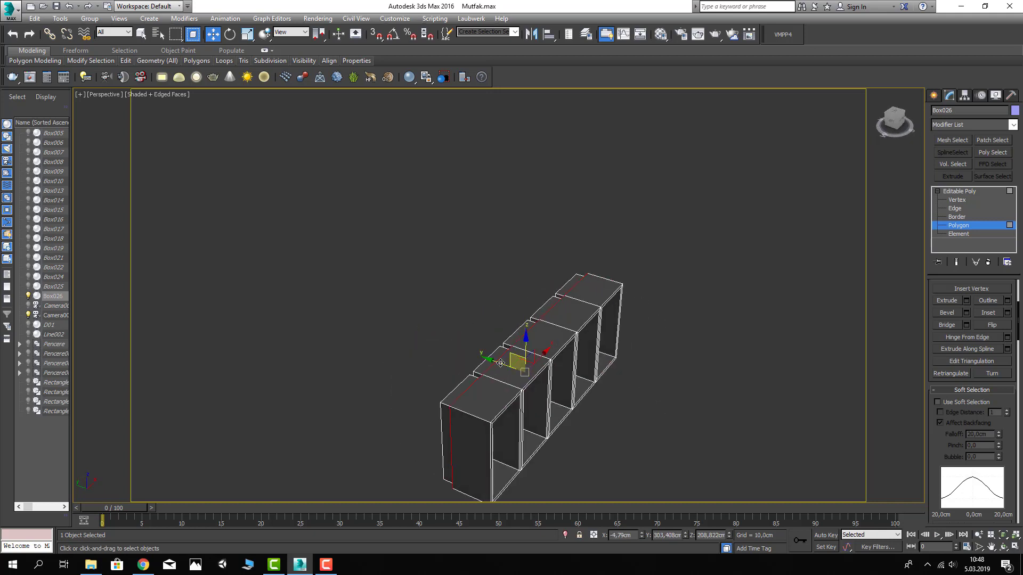
left_click_drag(481, 360, 482, 360)
mouse_move(482, 360)
middle_mouse_down("alt")
mouse_move(533, 326)
mouse_move(517, 317)
mouse_move(670, 311)
mouse_move(617, 342)
mouse_move(532, 336)
middle_mouse_up("alt")
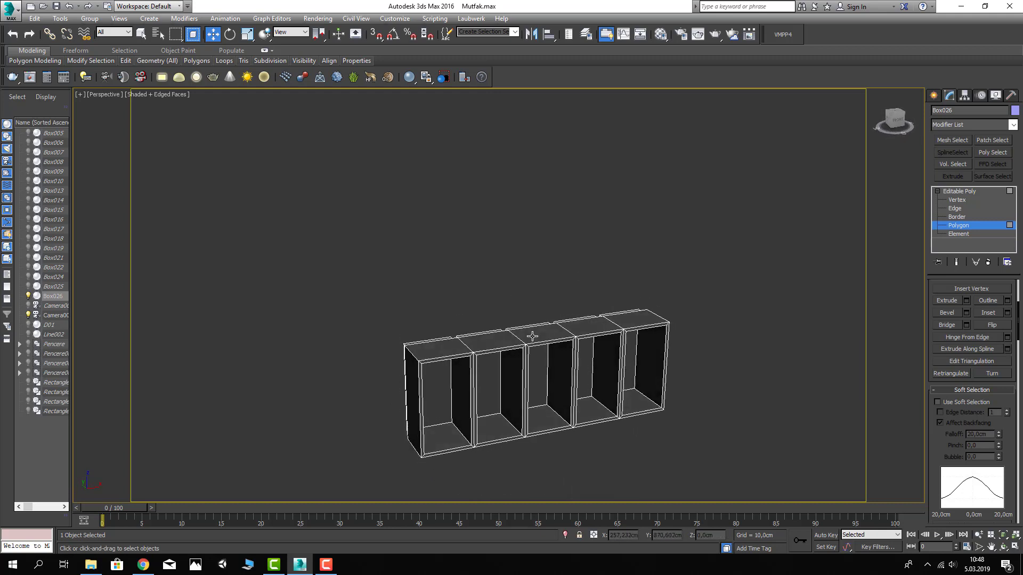
left_click(990, 196)
left_click(711, 229)
right_click(676, 259)
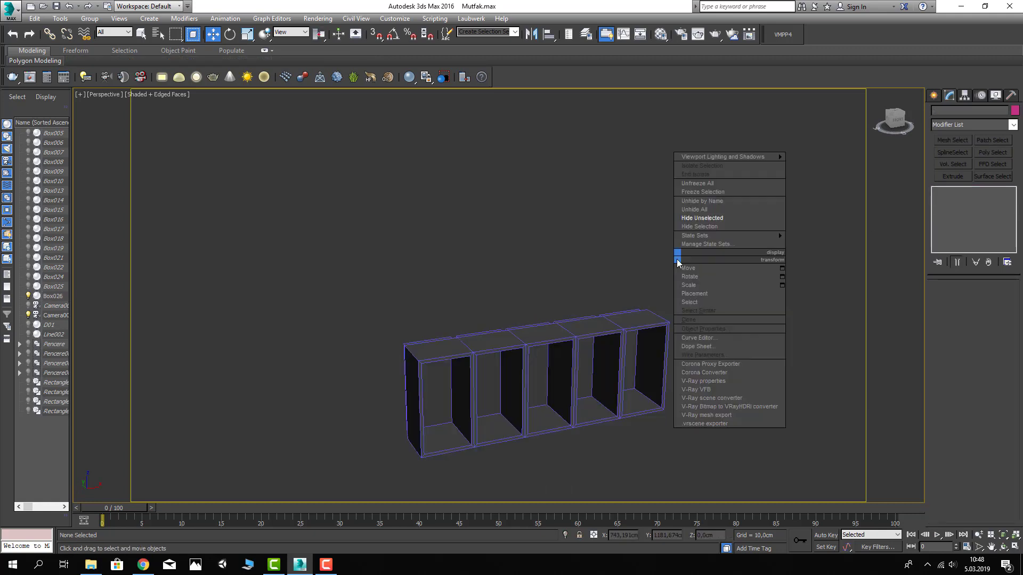
left_click(692, 209)
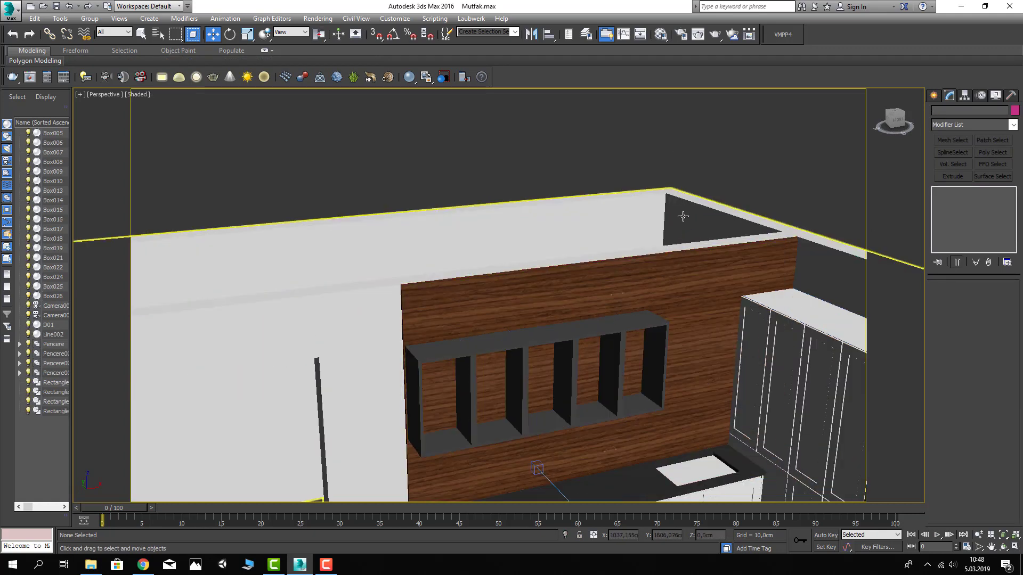
With 3D Snap on, draw a box in the cabinet's rightmost compartment
scroll(577, 184, "down", 3)
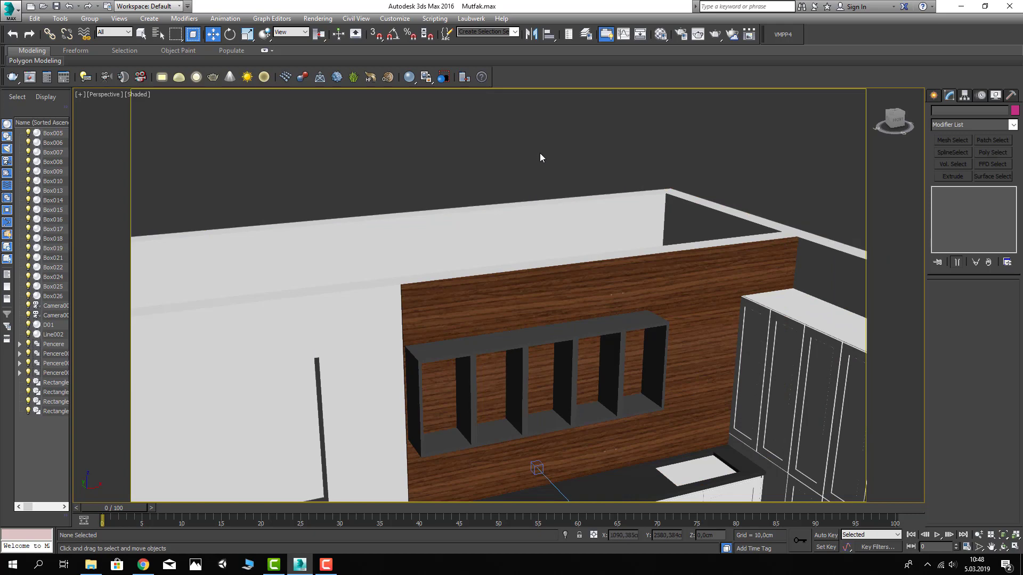
mouse_move(539, 152)
middle_mouse_down("alt")
mouse_move(540, 181)
mouse_move(566, 217)
mouse_move(545, 217)
middle_mouse_up("alt")
scroll(548, 234, "up", 2)
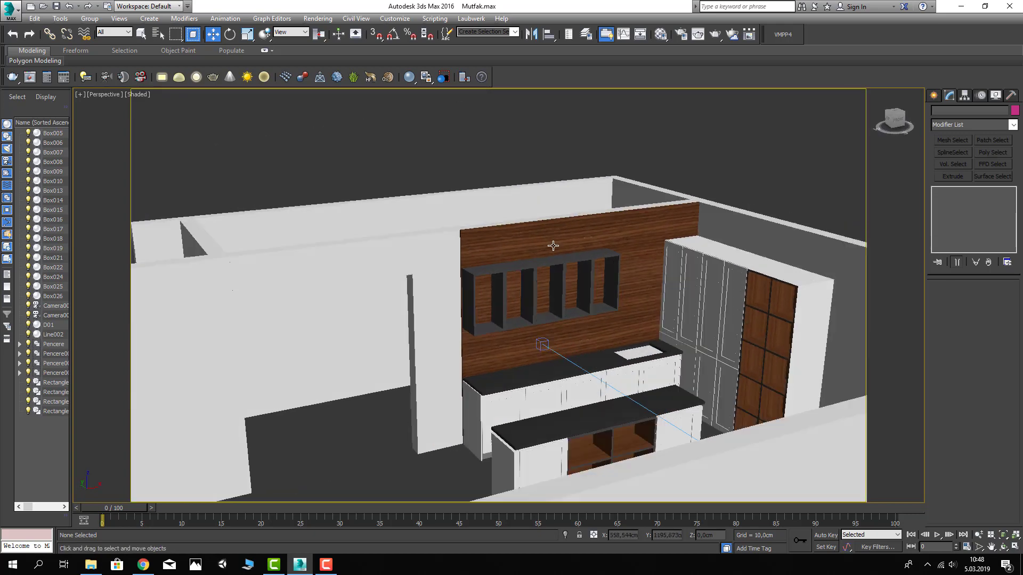
left_click(933, 95)
mouse_move(660, 229)
middle_mouse_down("alt")
mouse_move(657, 254)
mouse_move(636, 248)
middle_mouse_up("alt")
left_click(964, 164)
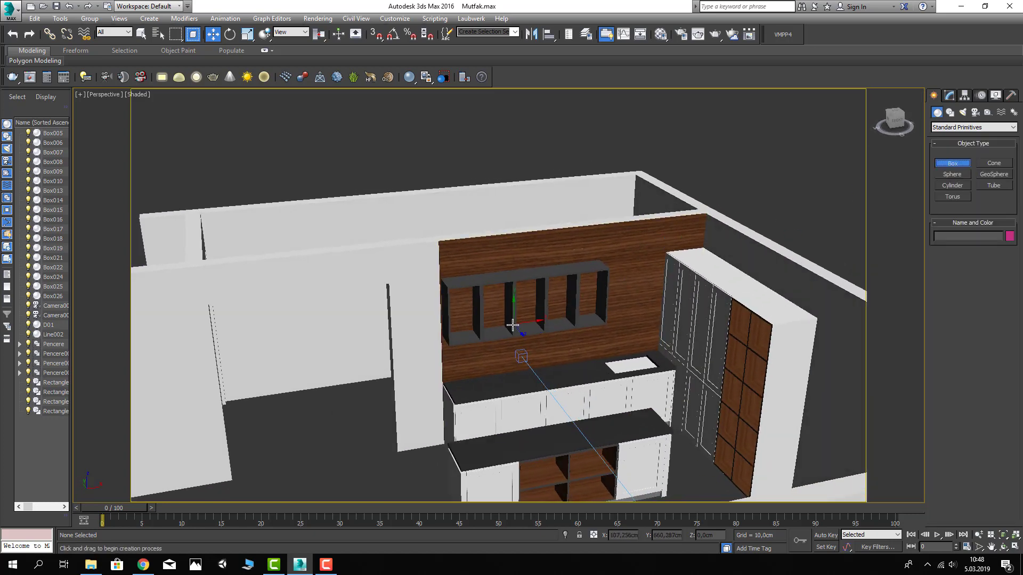
scroll(598, 313, "up", 3)
left_click(371, 38)
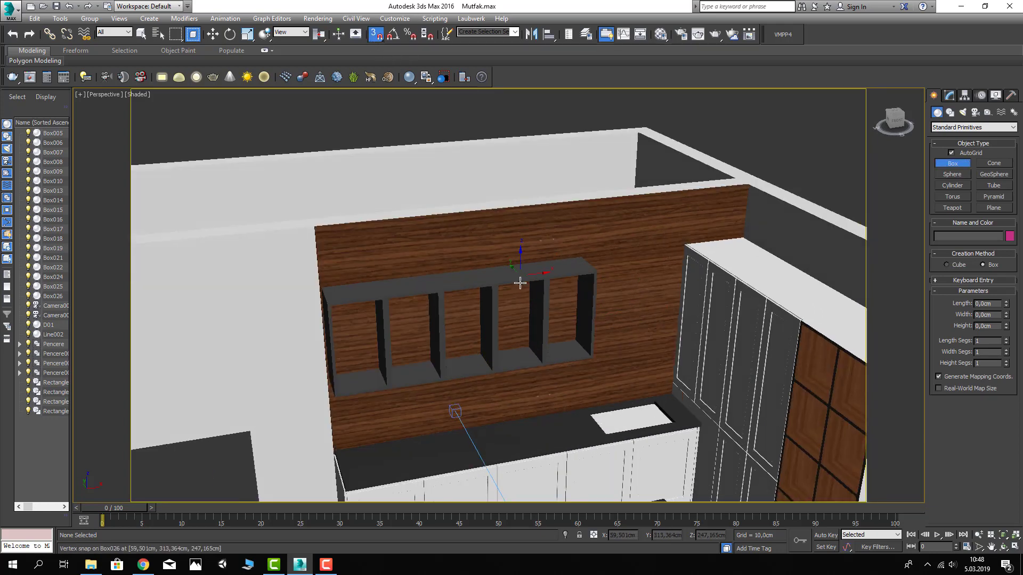
scroll(589, 347, "up", 5)
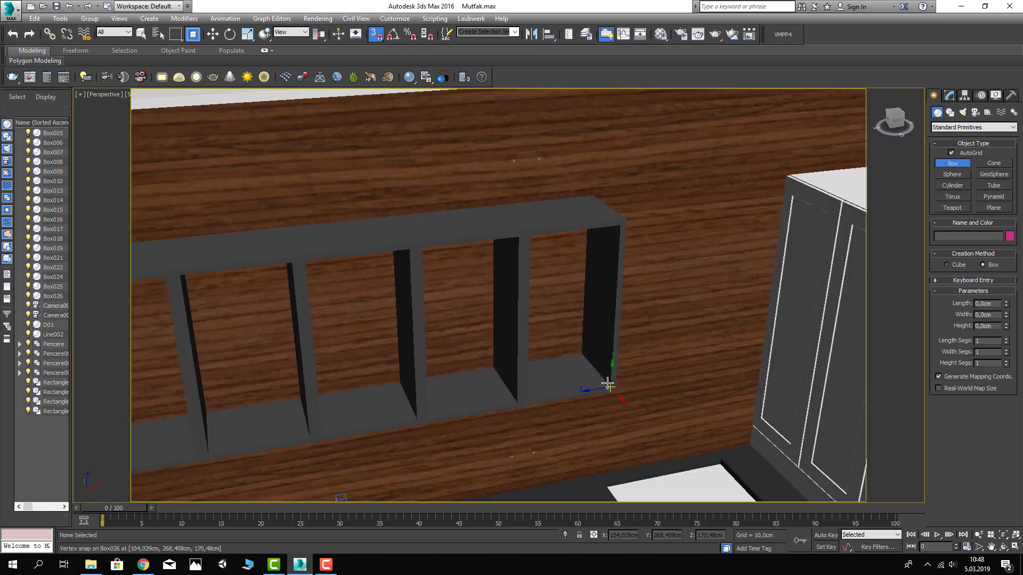
left_click_drag(608, 385, 498, 356)
key("F3")
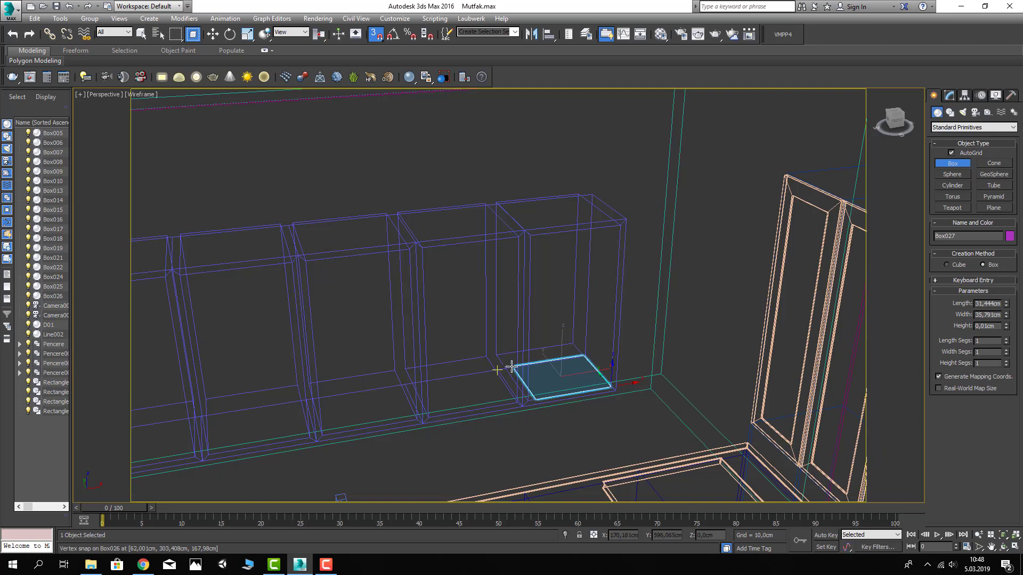
left_click(498, 356)
Set the new box's Height to 2,5cm and turn snapping off
key("w")
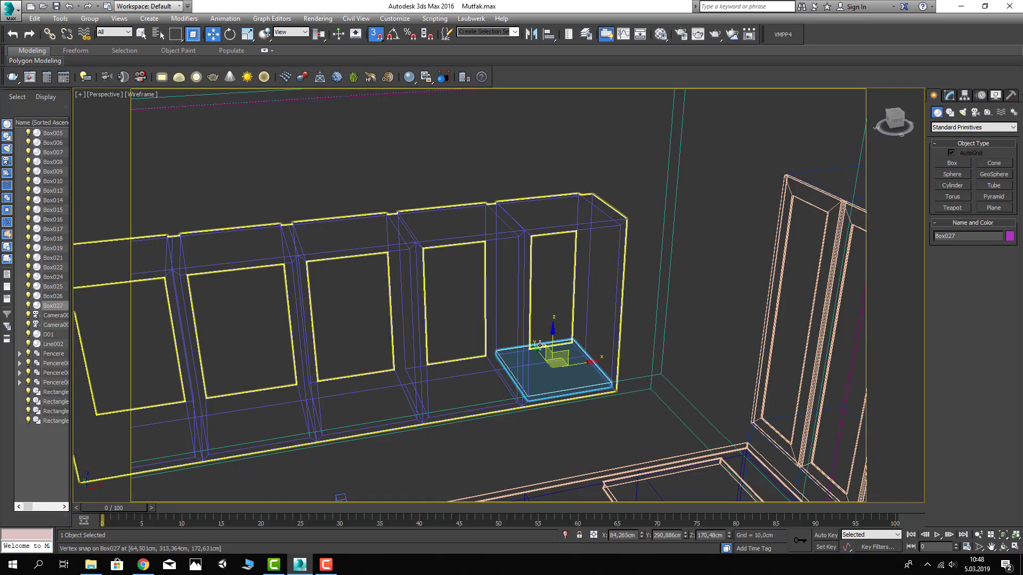
key("F3")
left_click(949, 96)
type("2")
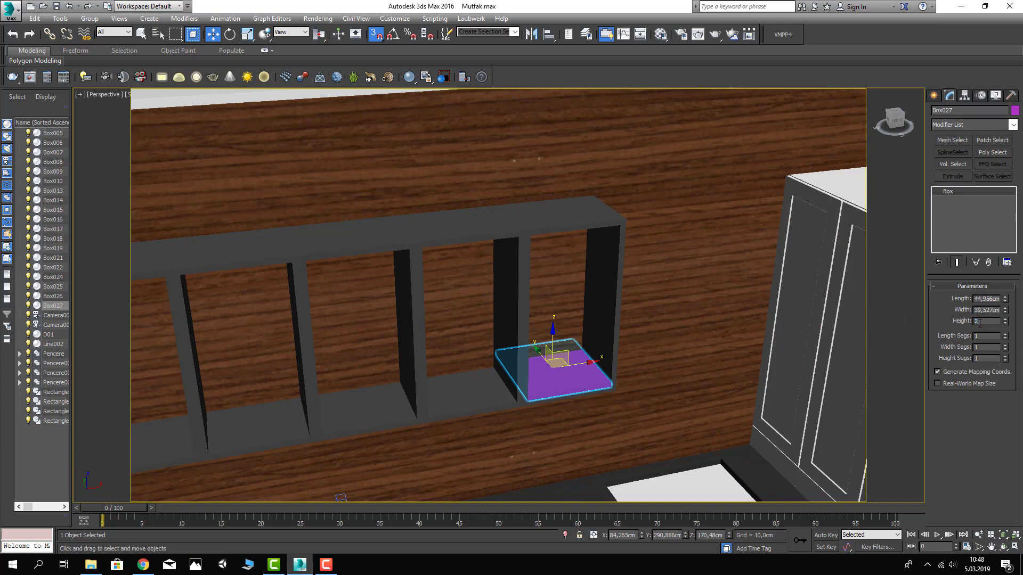
type(",5")
key("Return")
left_click(376, 35)
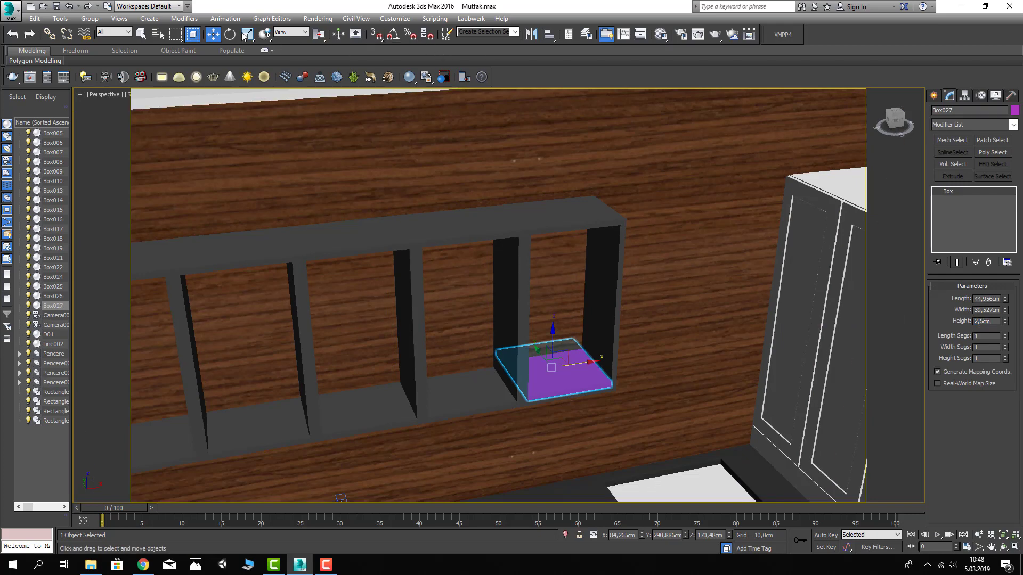
Raise the shelf within its compartment using the Move Transform Type-In
right_click(212, 35)
left_click(730, 225)
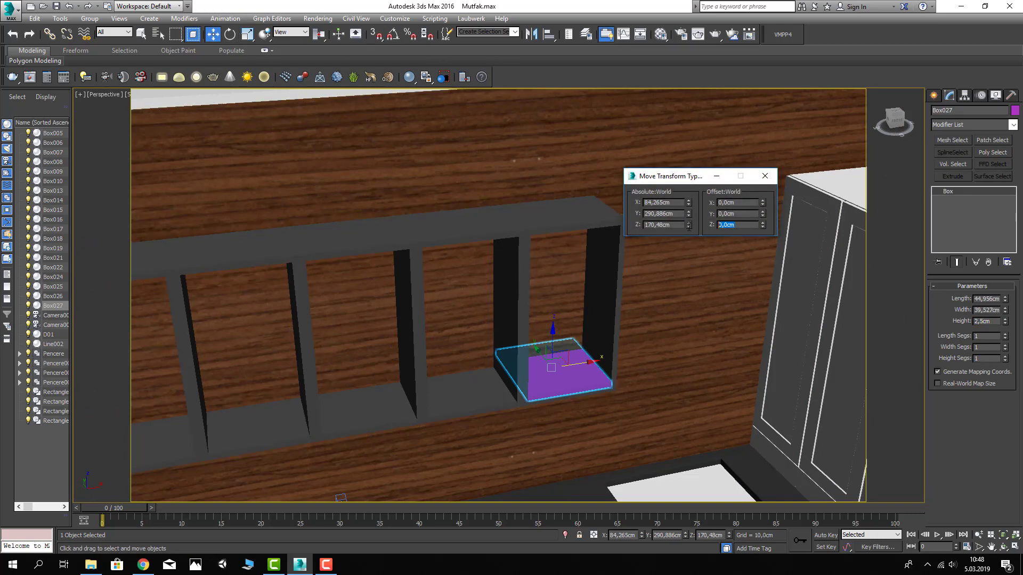
type("0")
key("Return")
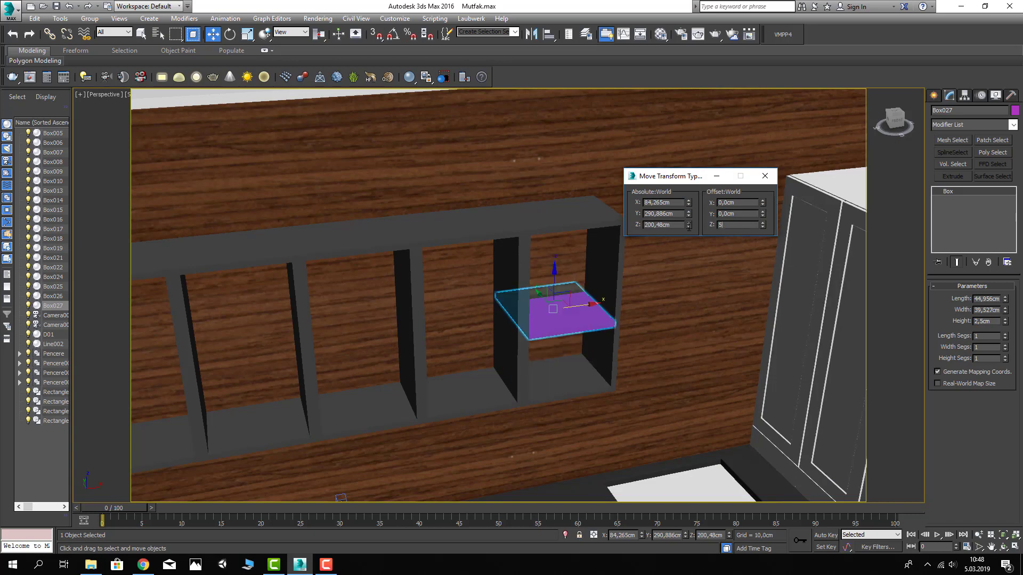
key("Return")
mouse_move(621, 343)
middle_mouse_down()
mouse_move(644, 329)
mouse_move(634, 336)
middle_mouse_up()
Create instanced shelf copies in the second and third compartments
left_click(375, 34)
key("space")
left_click_drag(632, 349, 548, 367, "shift")
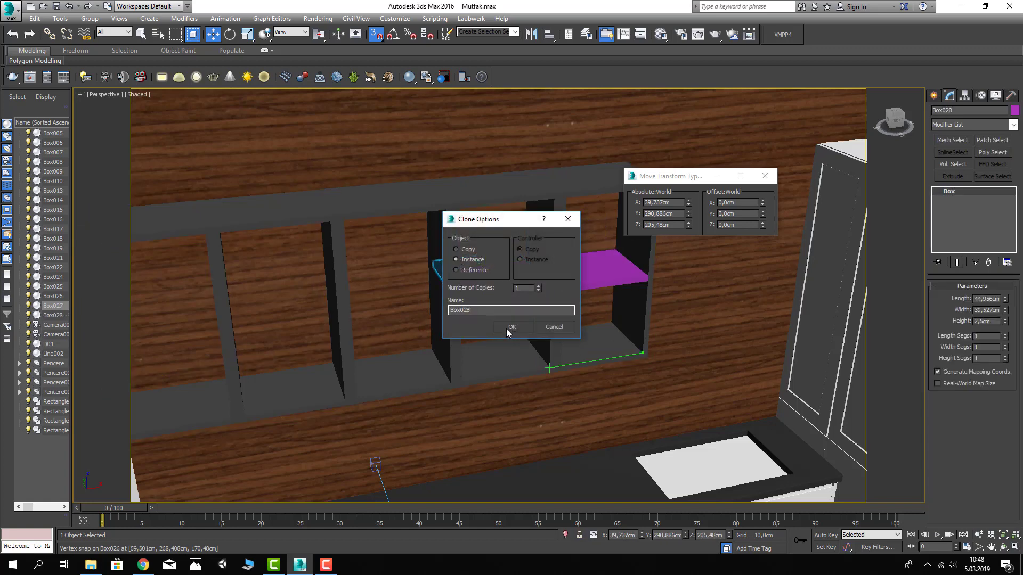
left_click(512, 326)
left_click_drag(549, 367, 445, 385, "shift")
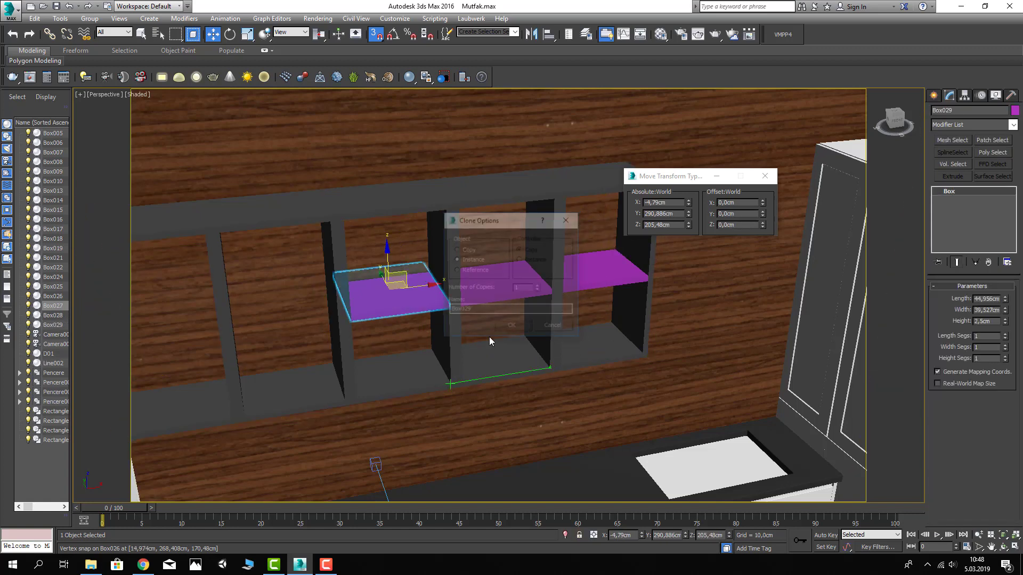
left_click(512, 327)
Create instanced shelf copies in the fourth and leftmost compartments
middle_click_drag(397, 392, 539, 371)
left_click_drag(589, 367, 486, 382, "shift")
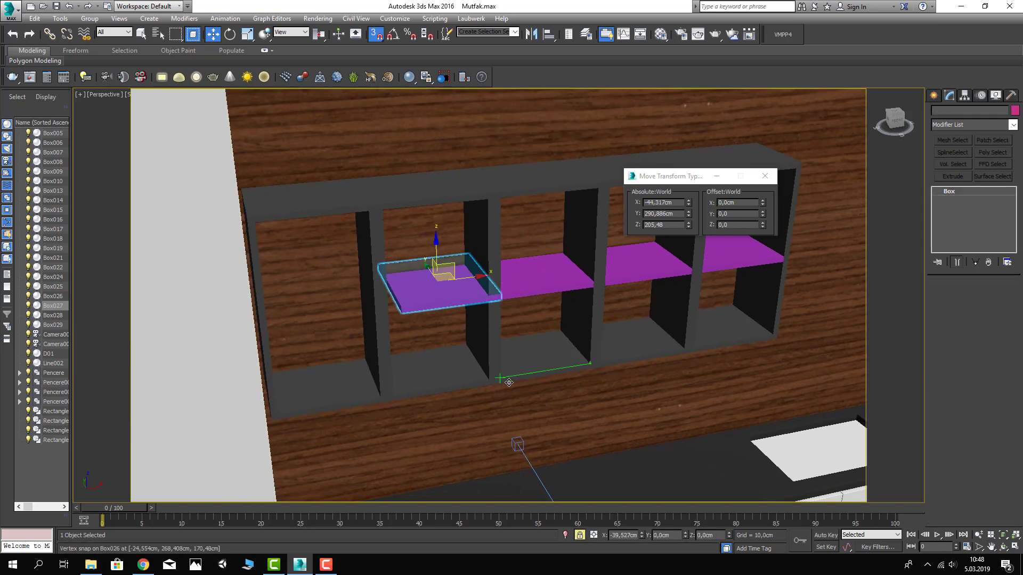
left_click(516, 325)
key("space")
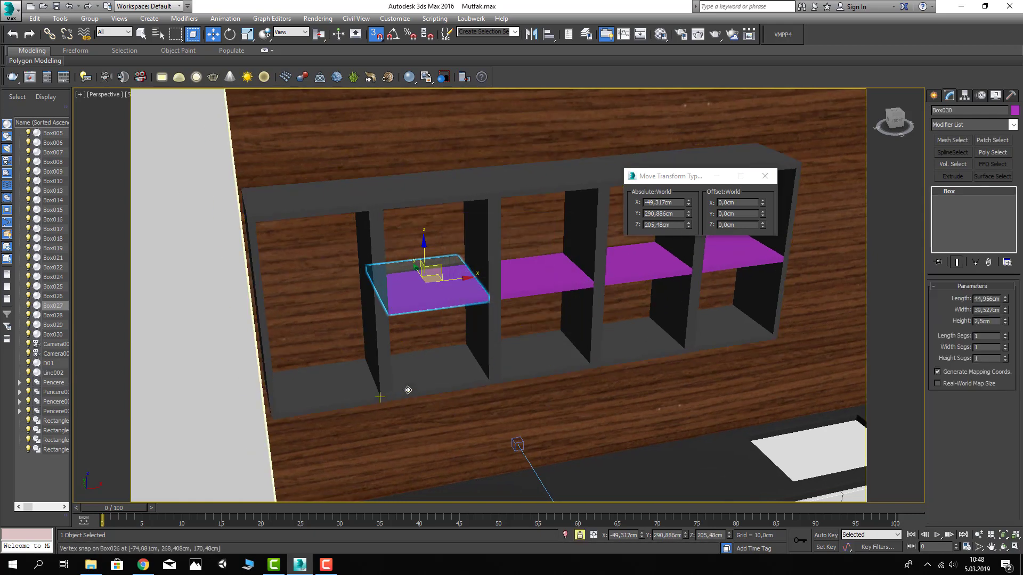
left_click_drag(482, 379, 377, 392, "shift")
key("space")
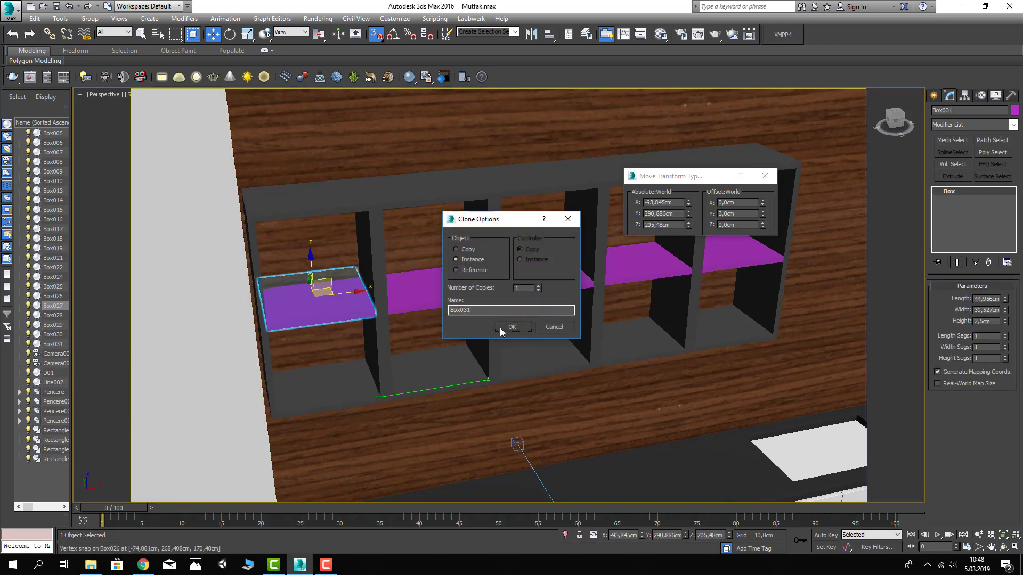
left_click(513, 326)
Select all five shelves together
left_click(454, 295, "ctrl")
left_click(546, 275, "ctrl")
left_click(647, 261, "ctrl")
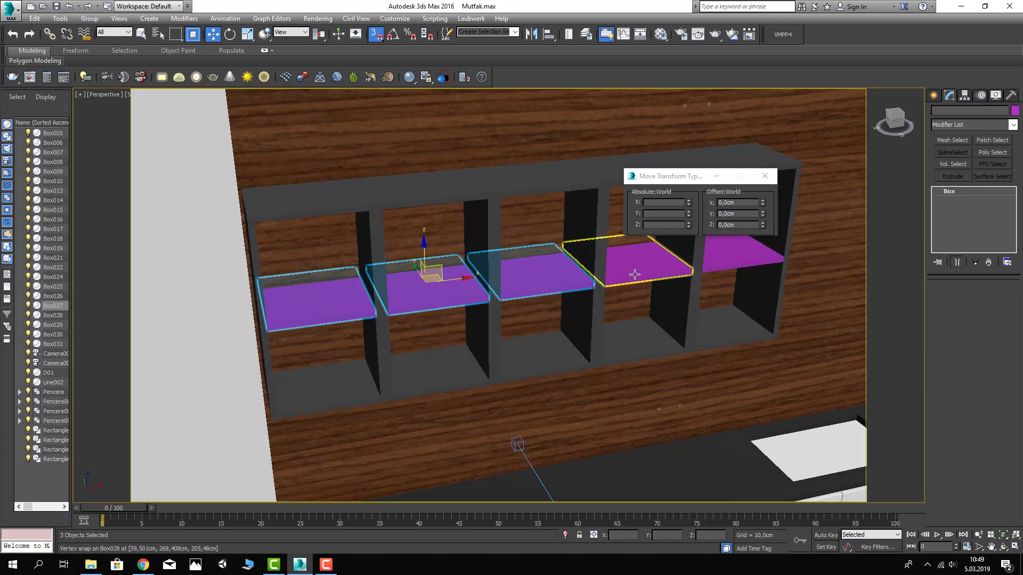
left_click(703, 262, "ctrl")
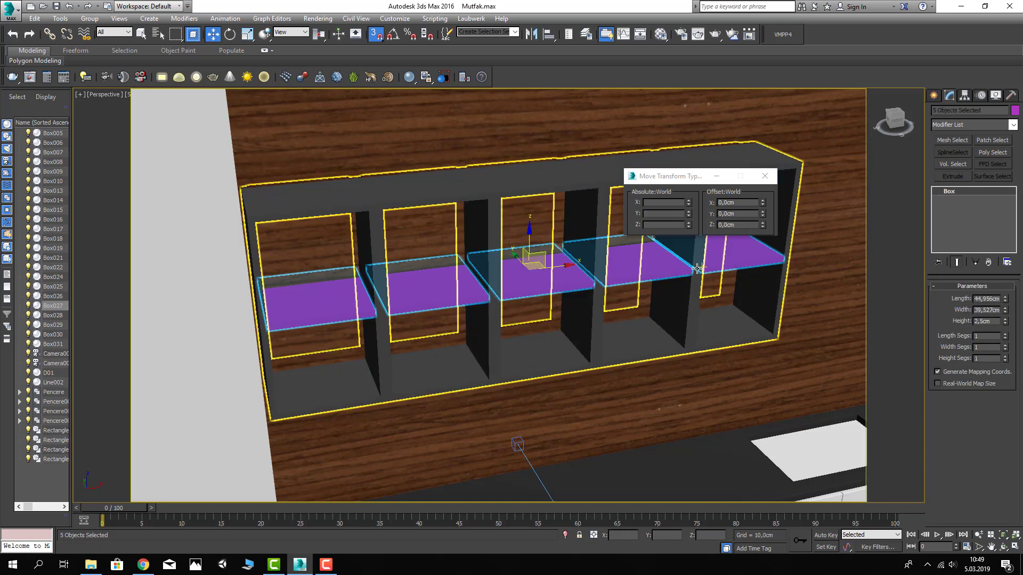
Assign the Siyah_Parlak material to the selected shelves in the Material Editor
key("m")
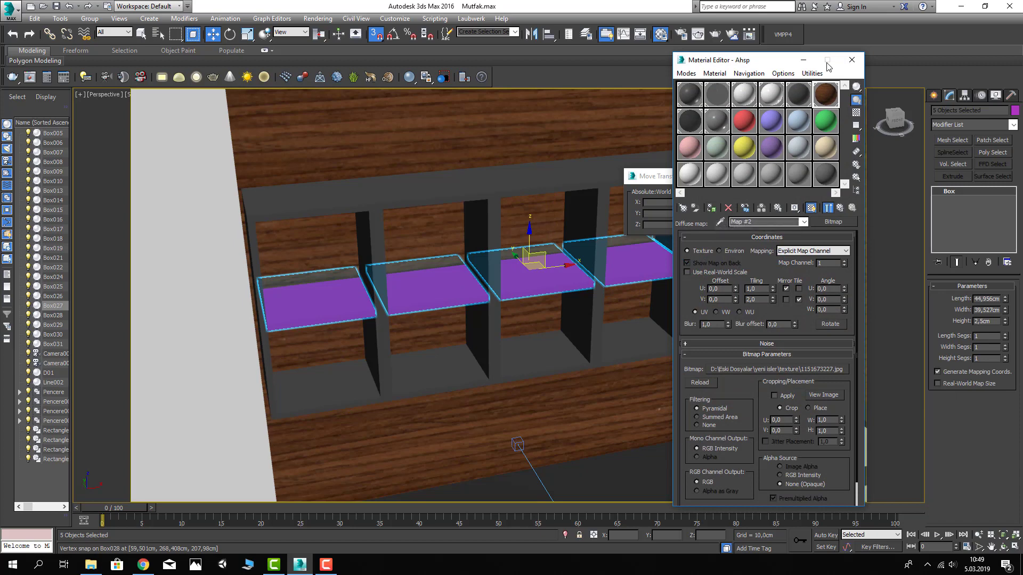
left_click(798, 94)
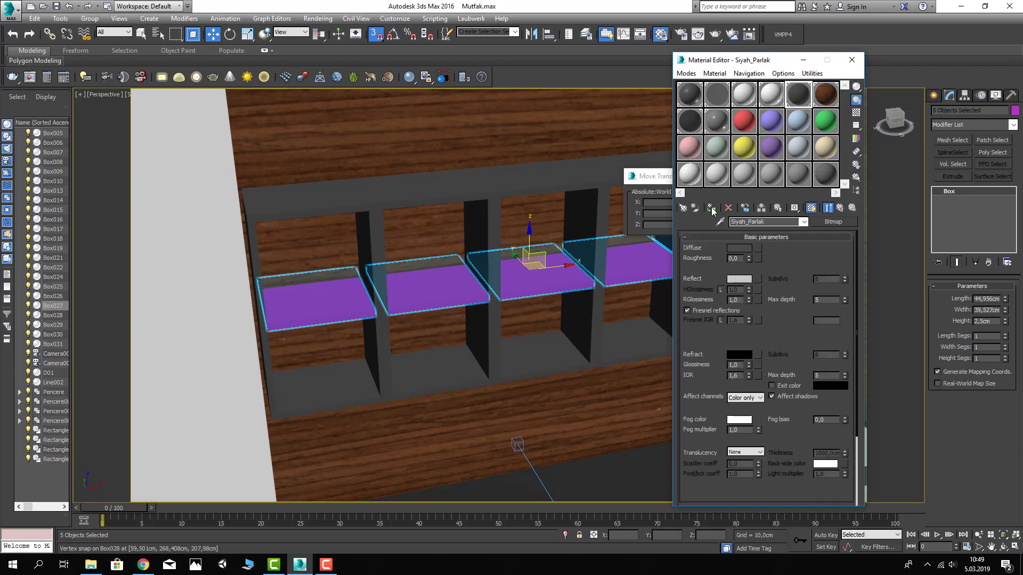
left_click(851, 60)
scroll(509, 156, "down", 3)
scroll(509, 157, "down", 3)
Clear the selection, close the Move Transform Type-In and view through Camera001
left_click(509, 157)
mouse_move(509, 156)
middle_mouse_down("alt")
mouse_move(468, 245)
mouse_move(514, 292)
middle_mouse_up("alt")
left_click(768, 175)
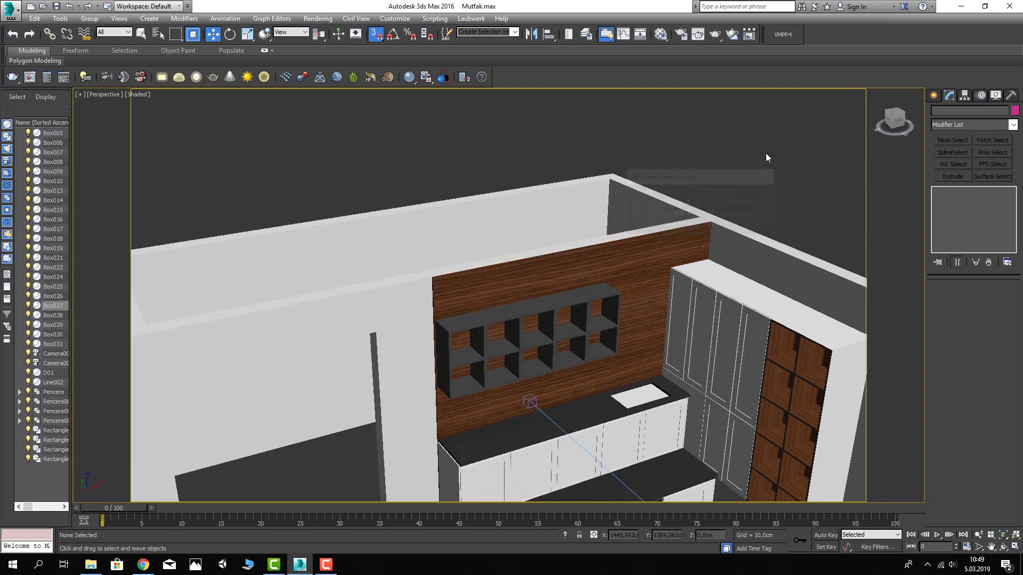
middle_click_drag(765, 155, 630, 171, "alt")
scroll(630, 171, "down", 3)
key("c")
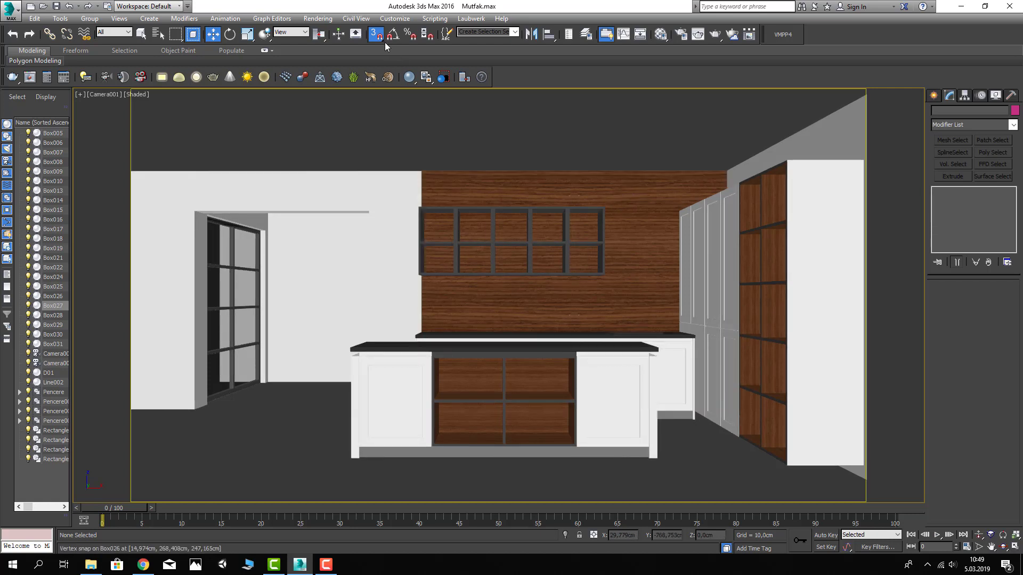
Return to the Perspective view, orbit overhead and centre the kitchen
key("p")
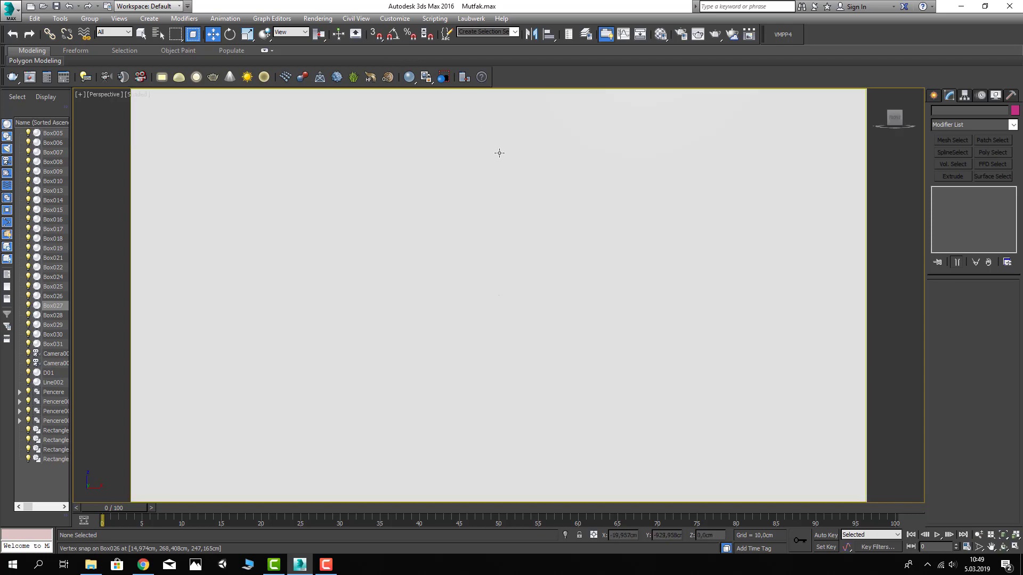
middle_click_drag(550, 223, 475, 254, "alt")
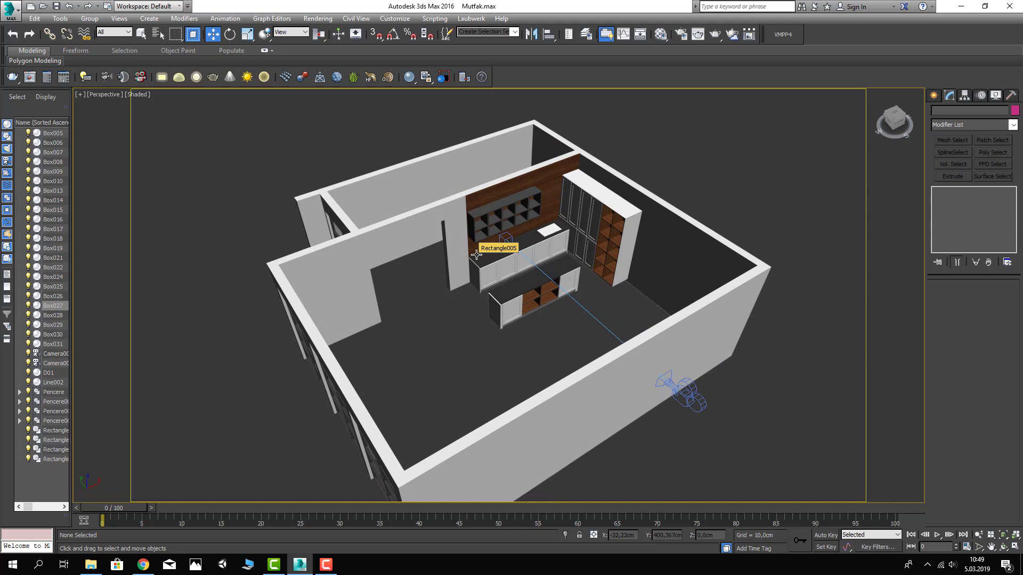
scroll(437, 297, "up", 3)
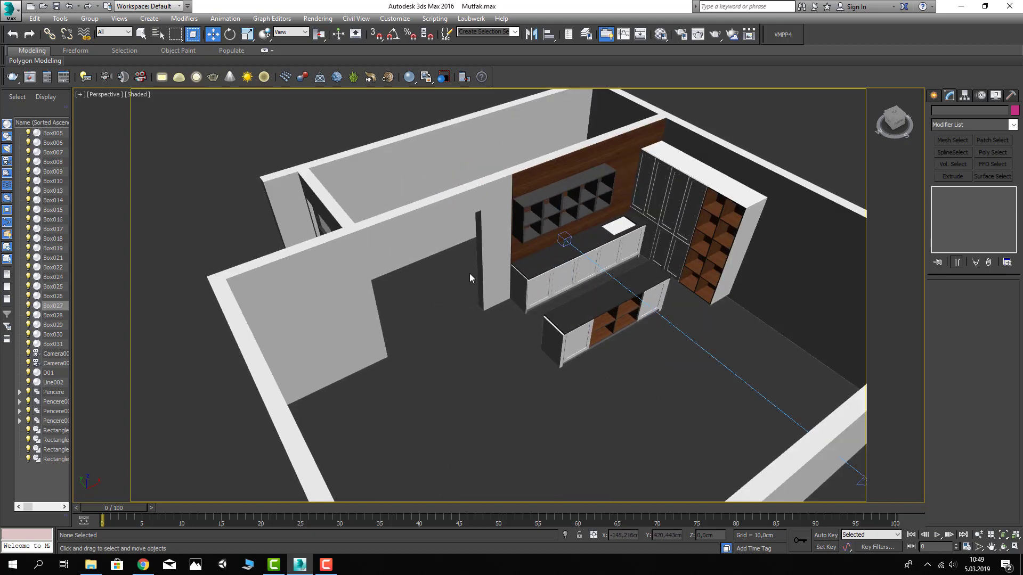
middle_click_drag(461, 284, 488, 287)
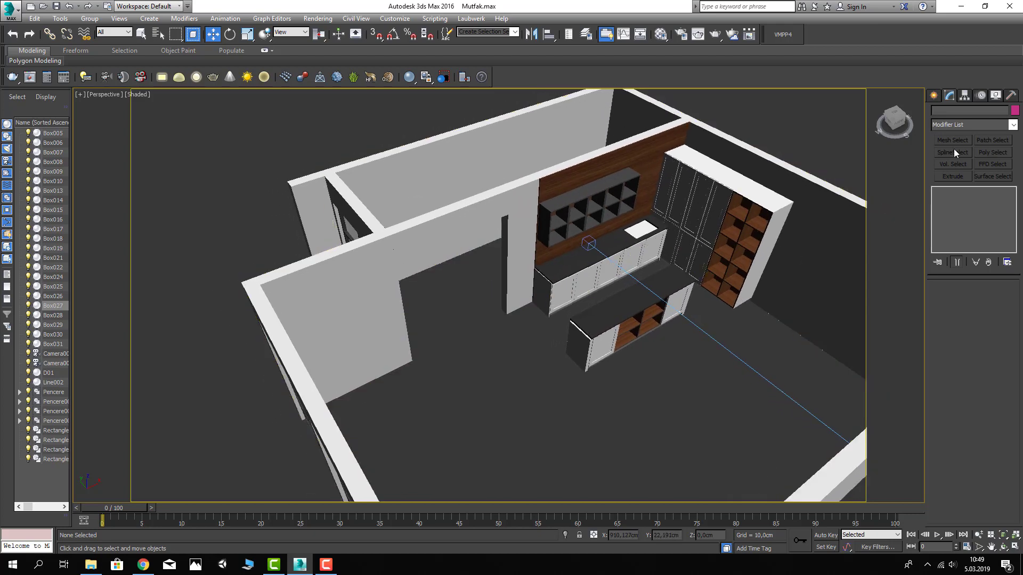
Choose the Line shape with 3D snap and start it at the doorway corner
left_click(933, 96)
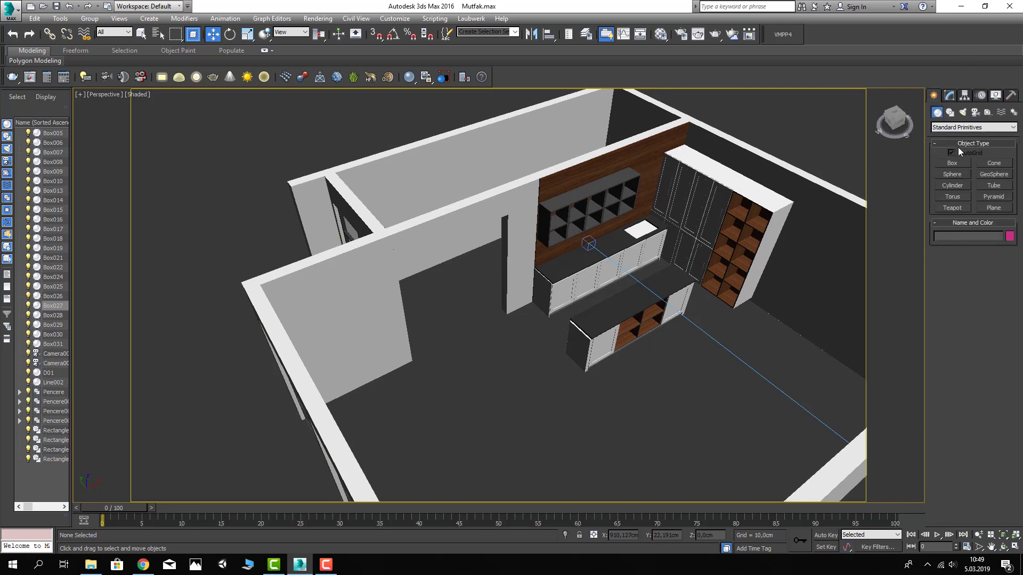
left_click(950, 113)
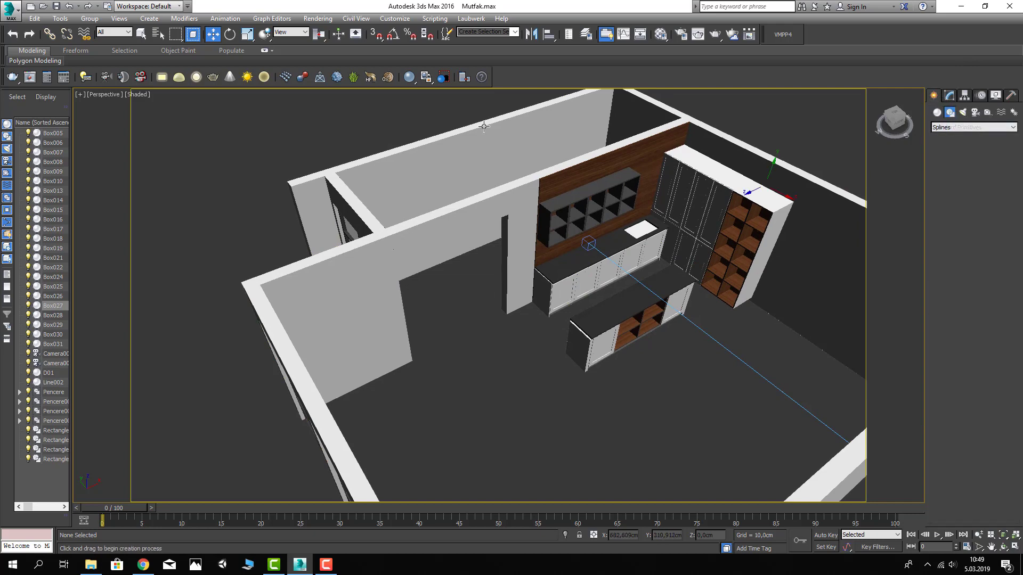
left_click(952, 171)
key("s")
scroll(456, 306, "up", 5)
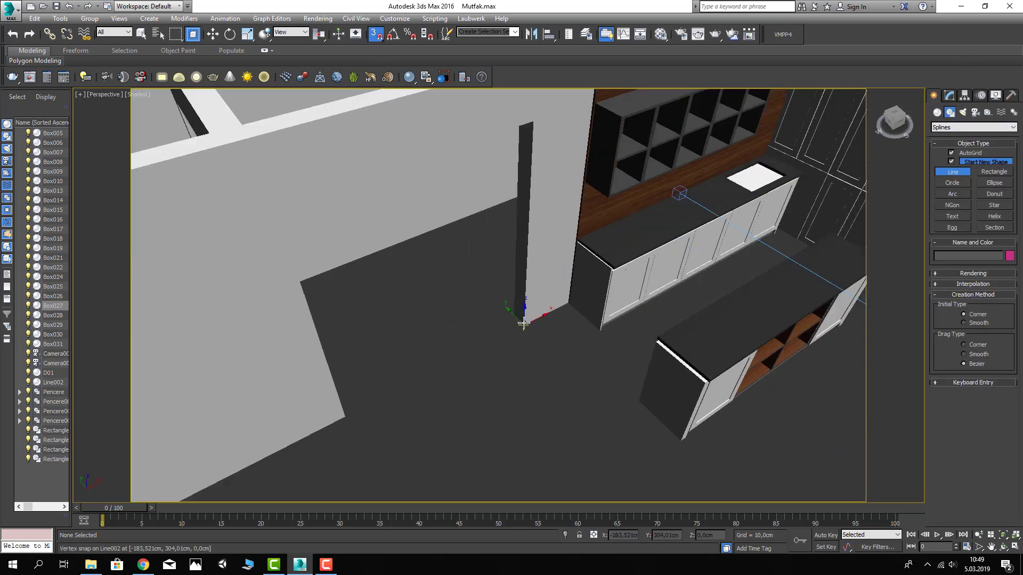
left_click(525, 322)
right_click(522, 325)
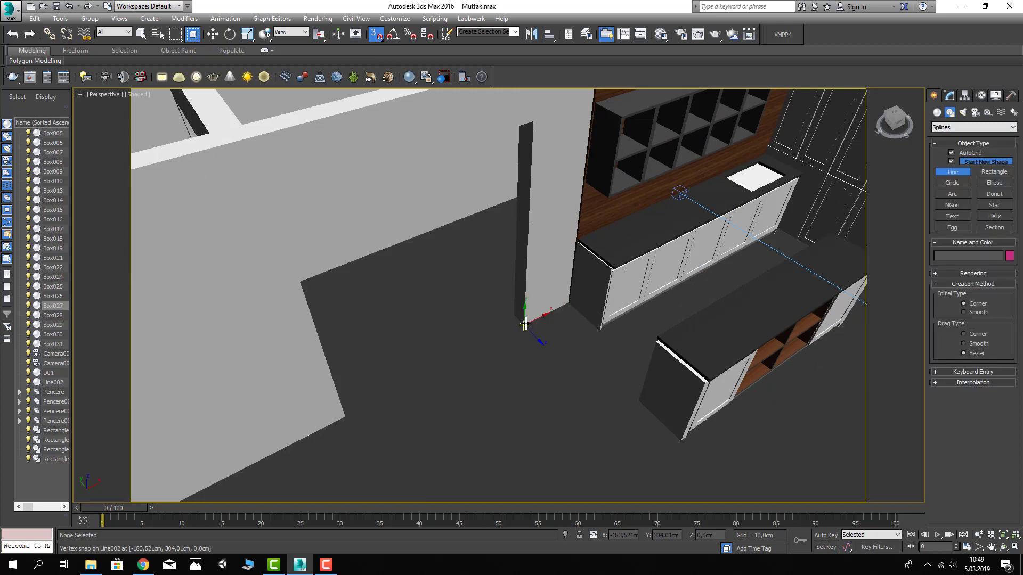
left_click(525, 323)
Trace Line003 up the wall edge and along the doorway, then finish it
scroll(525, 323, "down", 5)
left_click(530, 224)
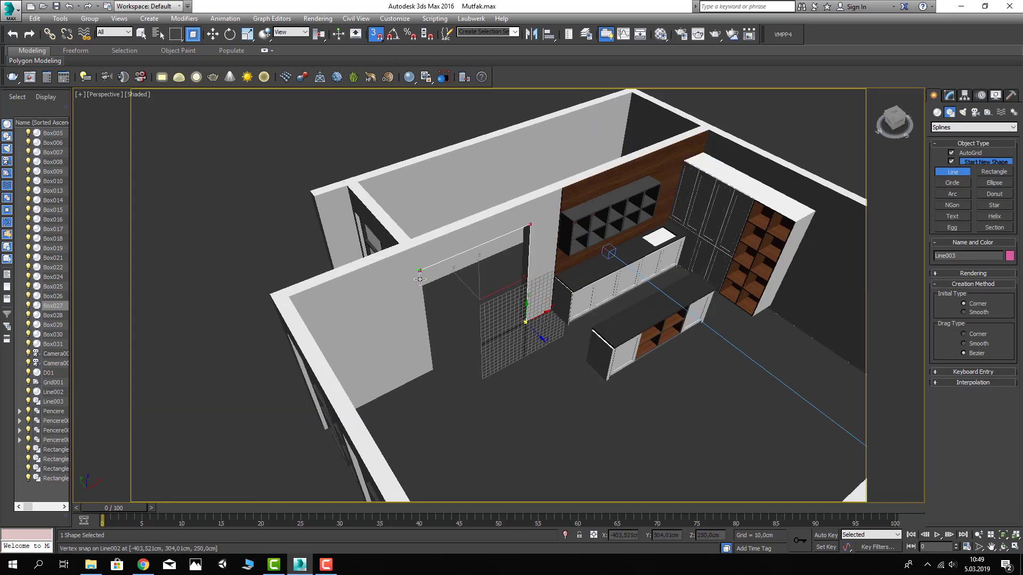
key("F4")
left_click(420, 271)
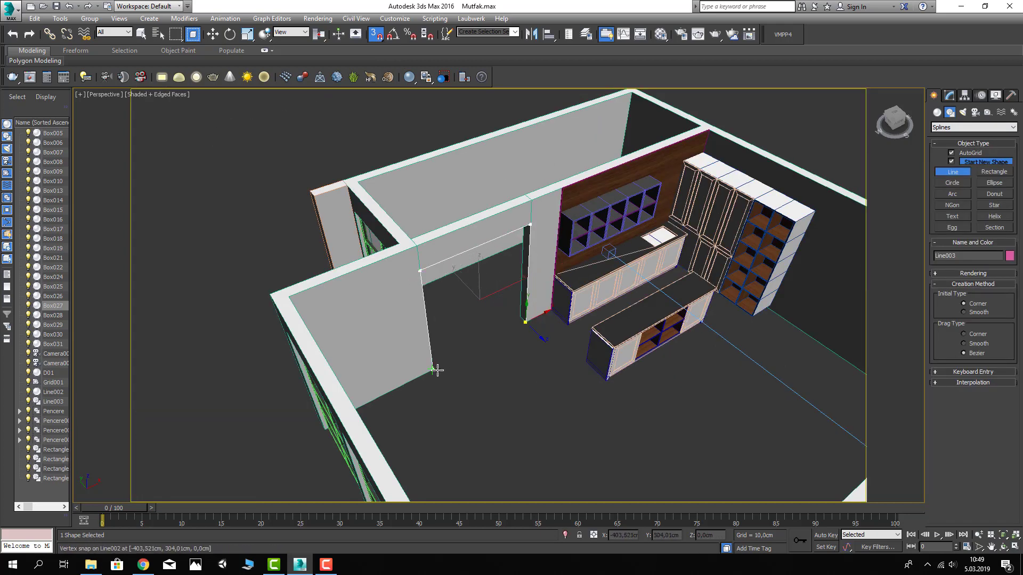
left_click(437, 369)
right_click(497, 338)
Select all of Line003's vertices at vertex level and set them to corner type
scroll(475, 347, "up", 3)
key("w")
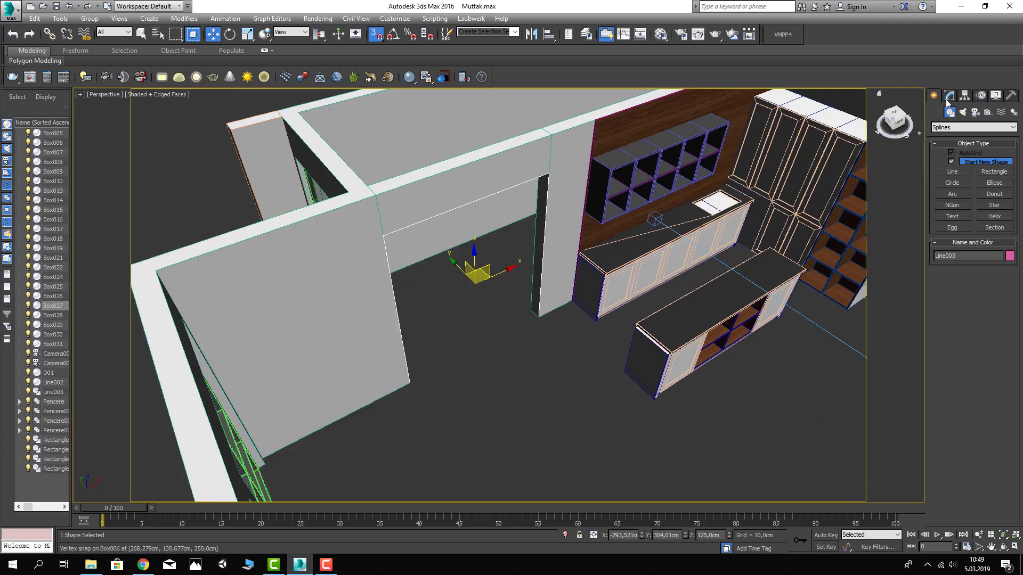
left_click(948, 100)
left_click(937, 192)
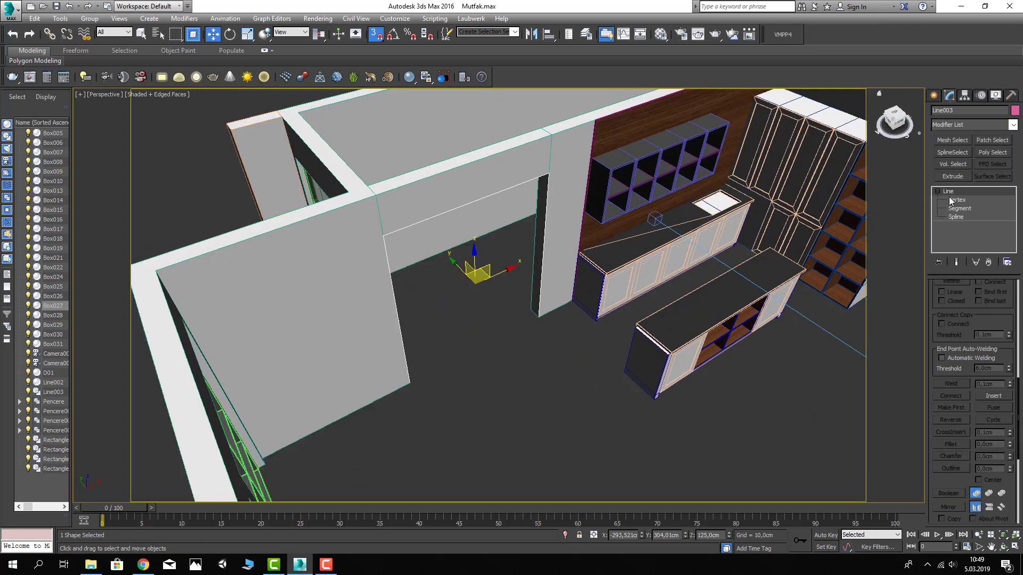
middle_click_drag(270, 224, 453, 234, "alt")
left_click_drag(590, 429, 591, 429)
right_click(571, 373)
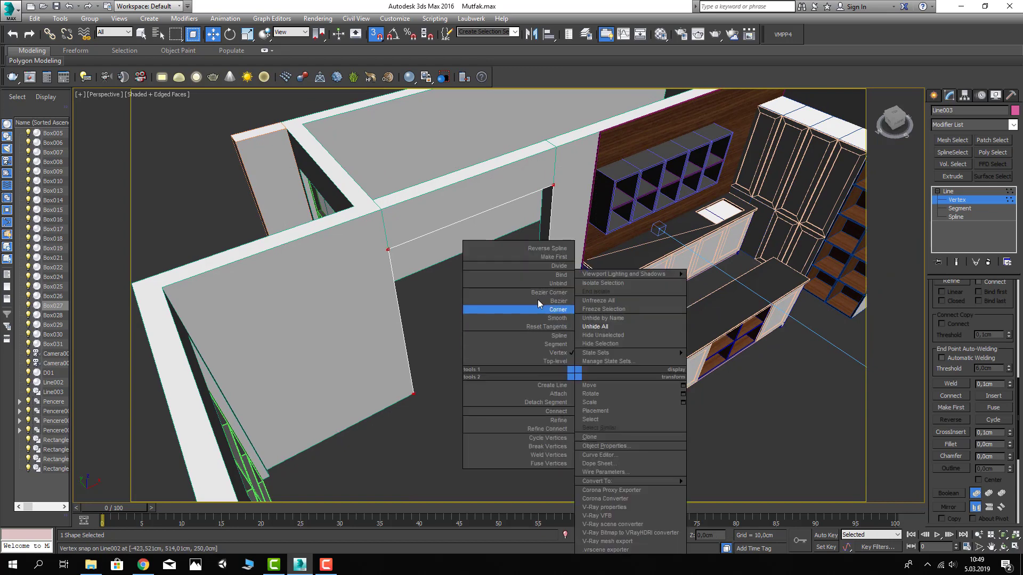
left_click(946, 198)
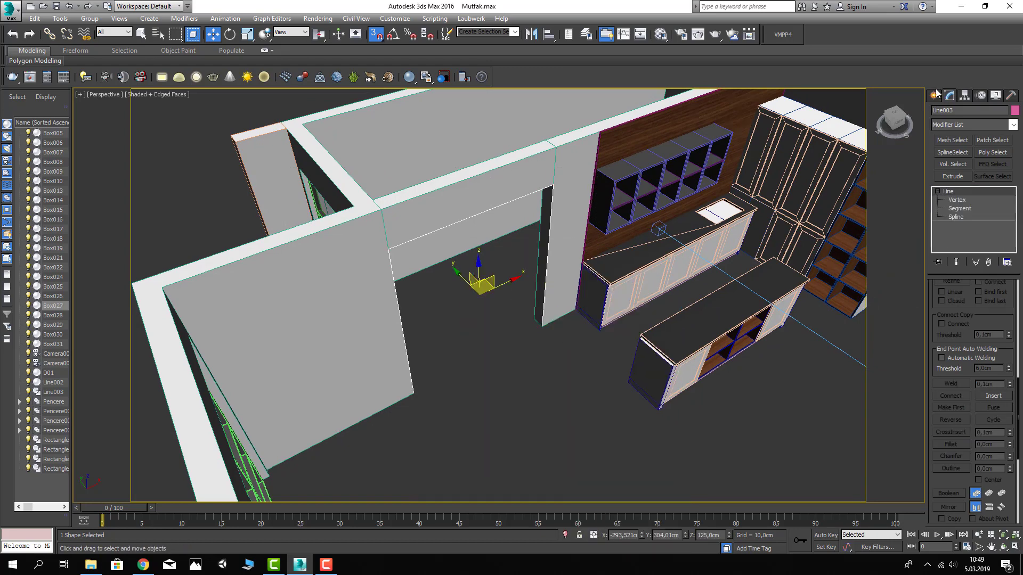
left_click(933, 95)
Zoom in, start Line004 at the column corner and place a vertex along its base
scroll(458, 301, "up", 2)
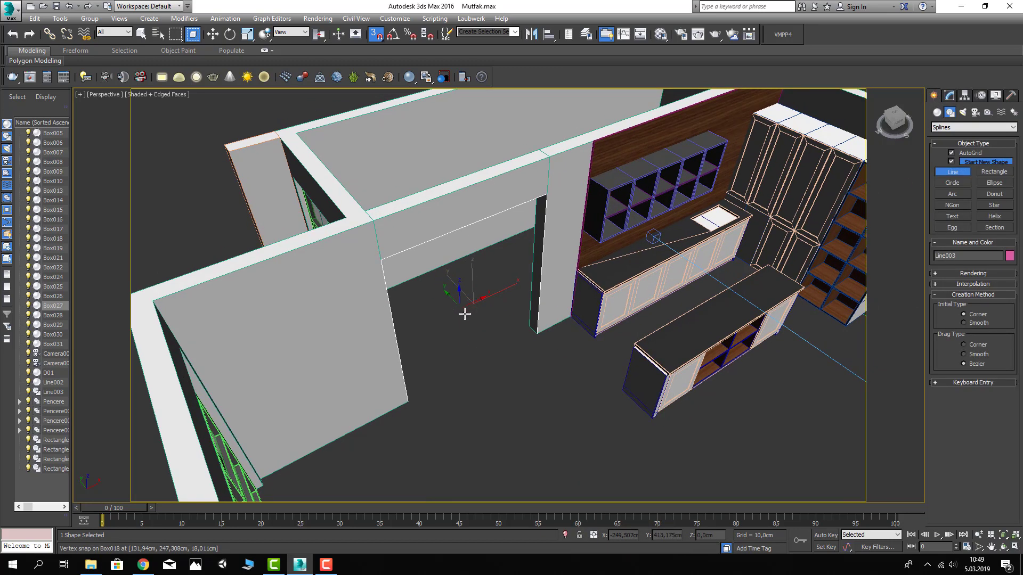
scroll(479, 327, "up", 3)
scroll(517, 330, "up", 3)
left_click(548, 331)
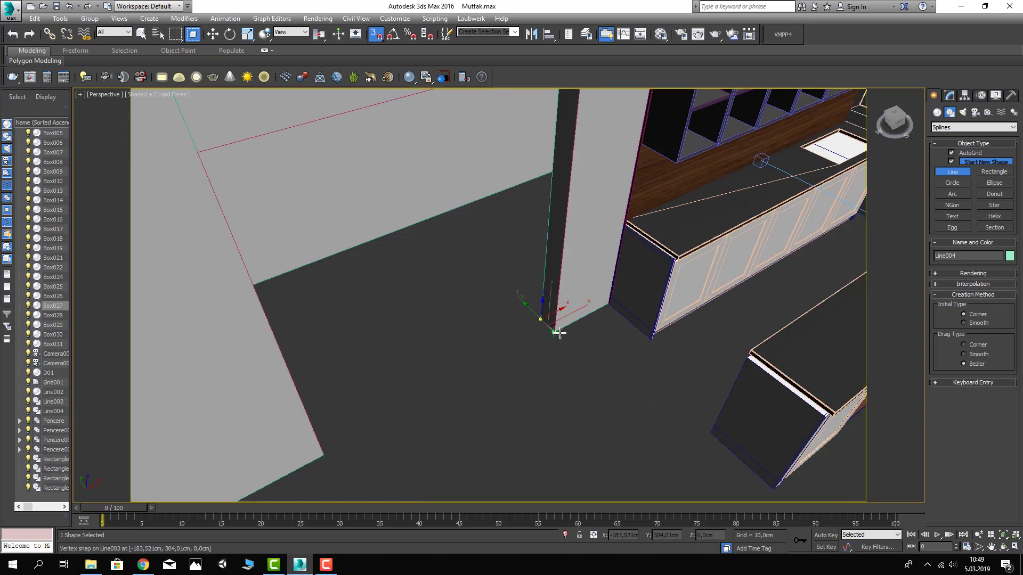
scroll(569, 329, "up", 1)
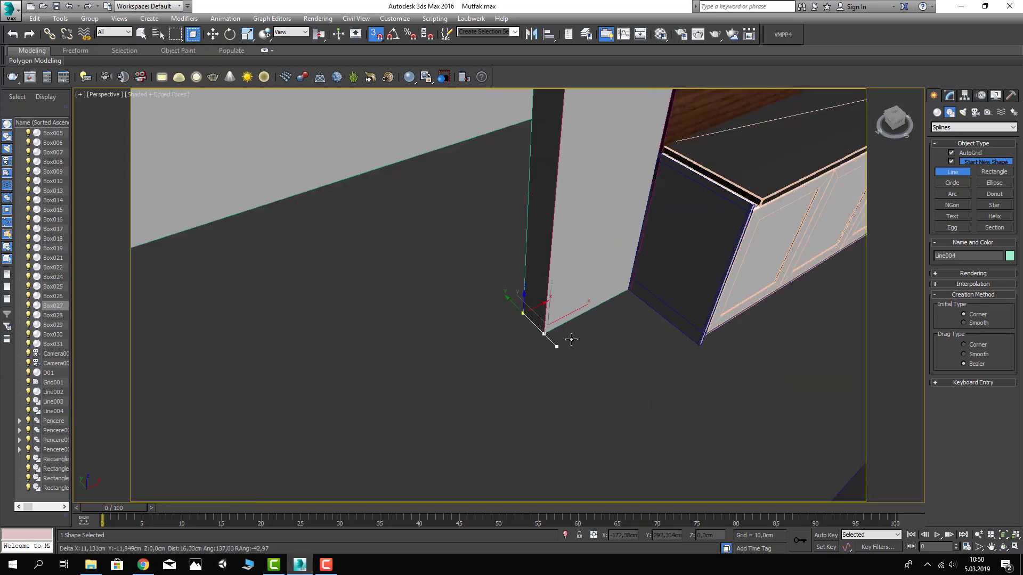
scroll(569, 336, "up", 1)
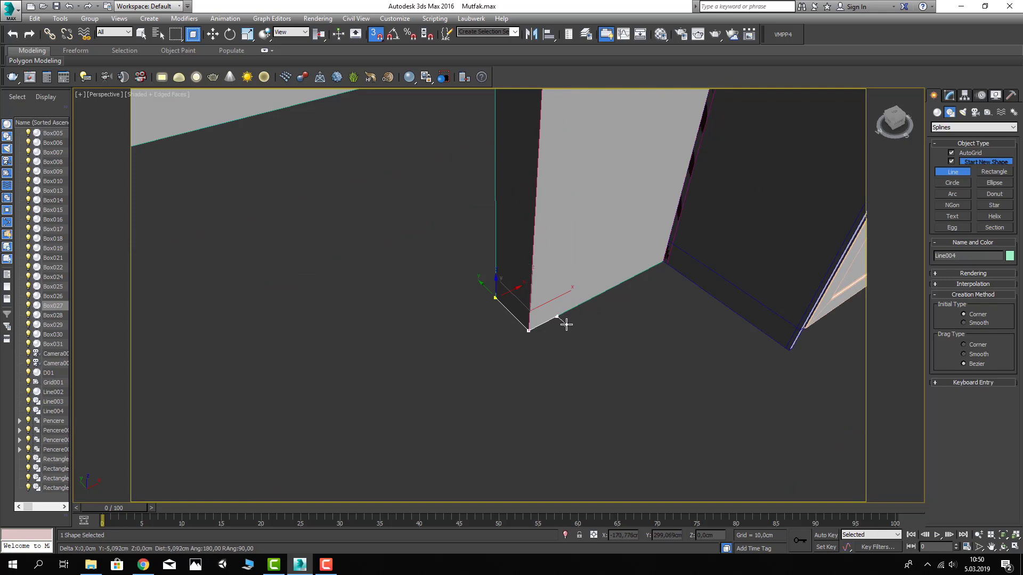
scroll(564, 323, "up", 1)
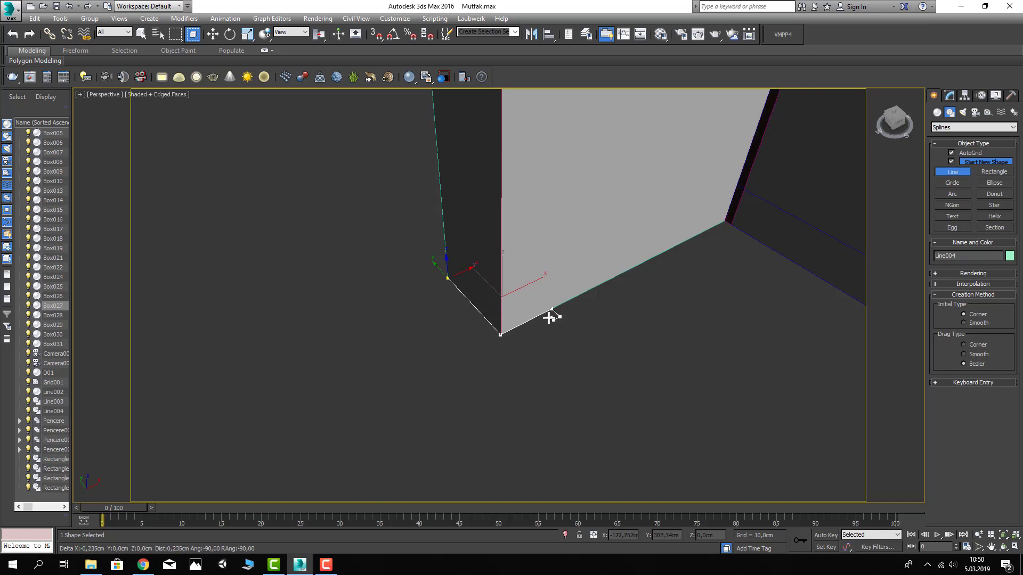
left_click(543, 322)
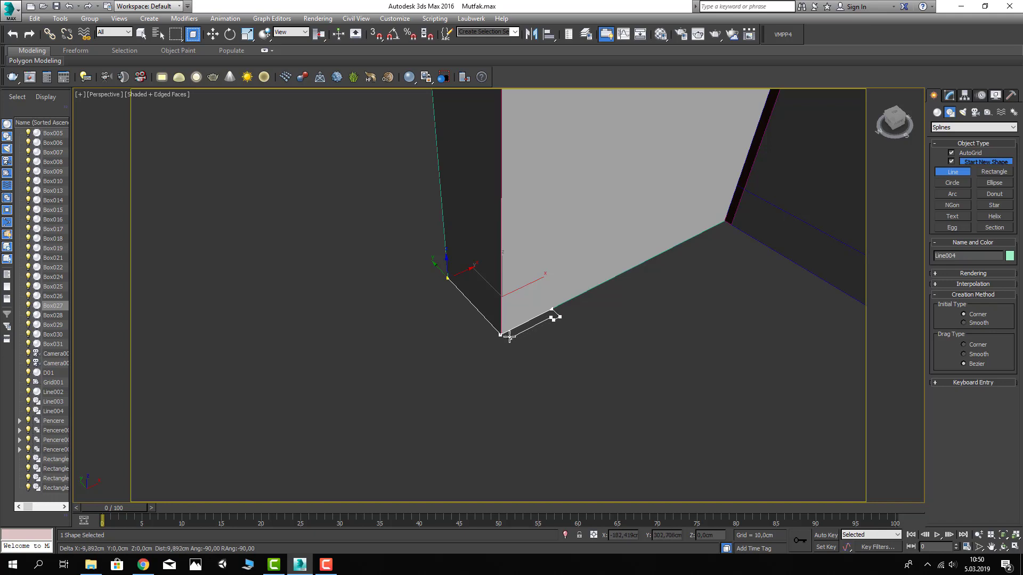
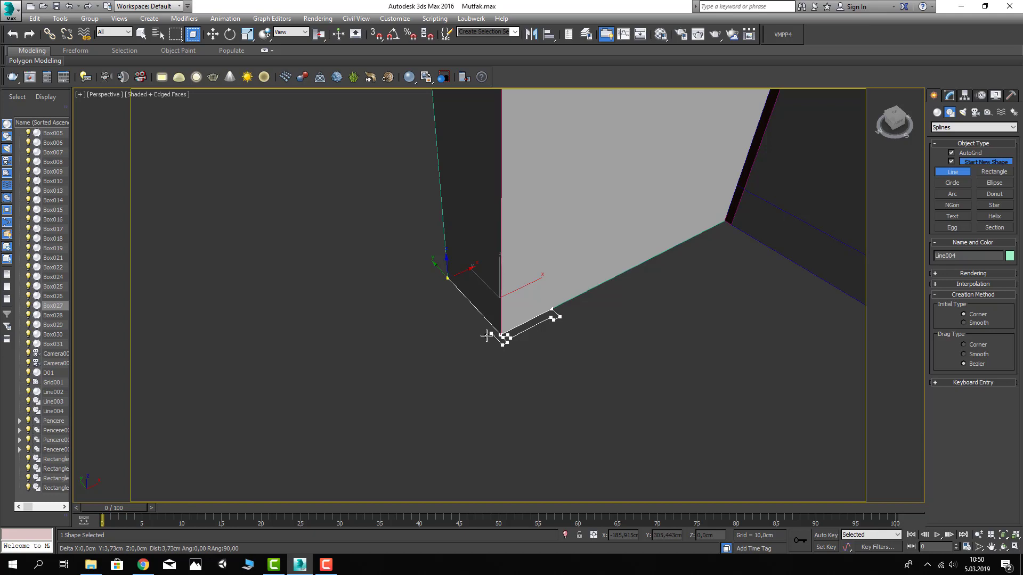
Close the molding profile spline at its starting vertex, confirming Yes
left_click(446, 278)
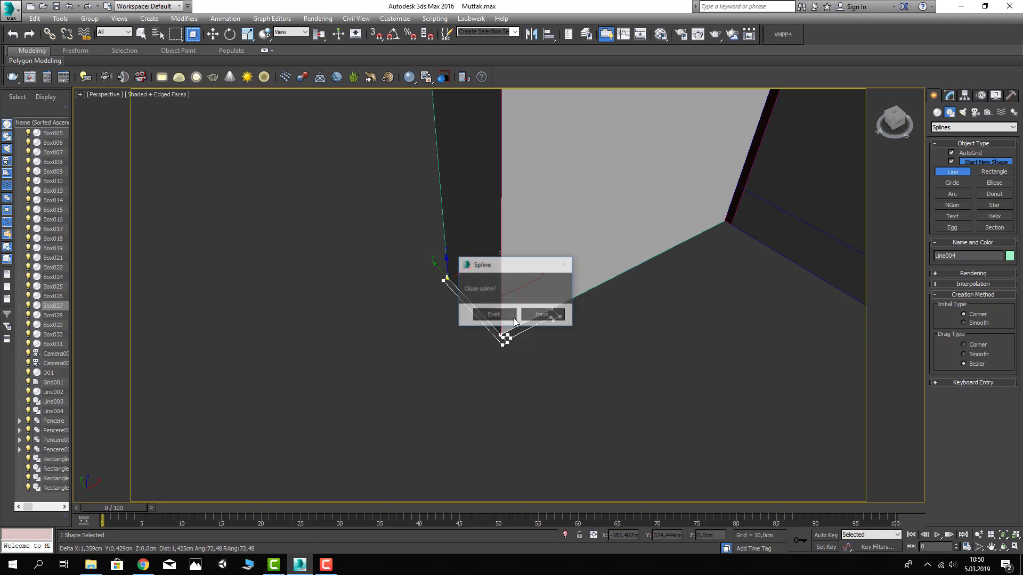
left_click(495, 313)
key("w")
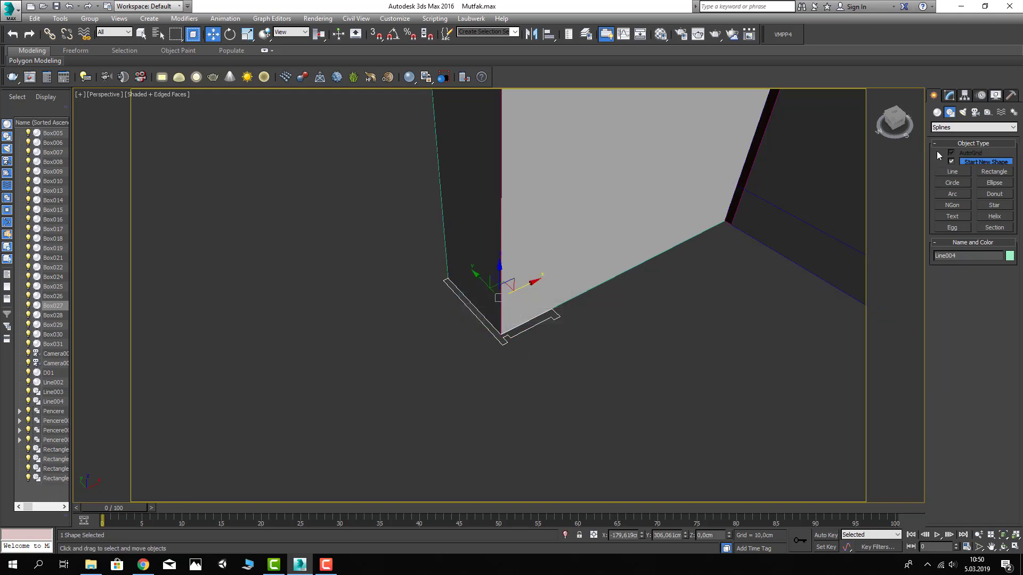
At Vertex level, select the profile's vertices and change them through the quad menu
left_click(949, 96)
left_click(938, 190)
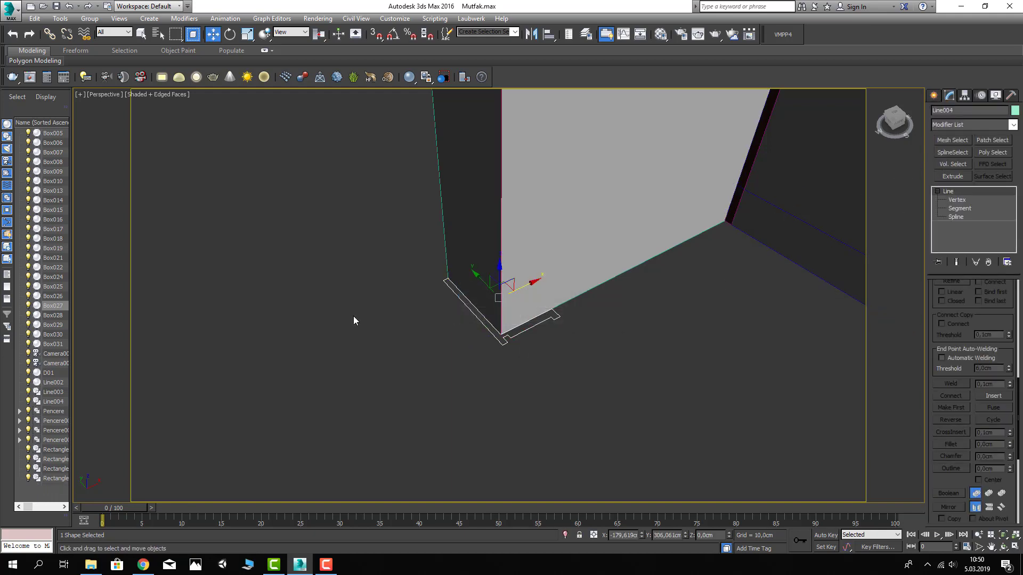
left_click_drag(595, 343, 565, 330)
key("1")
right_click(541, 347)
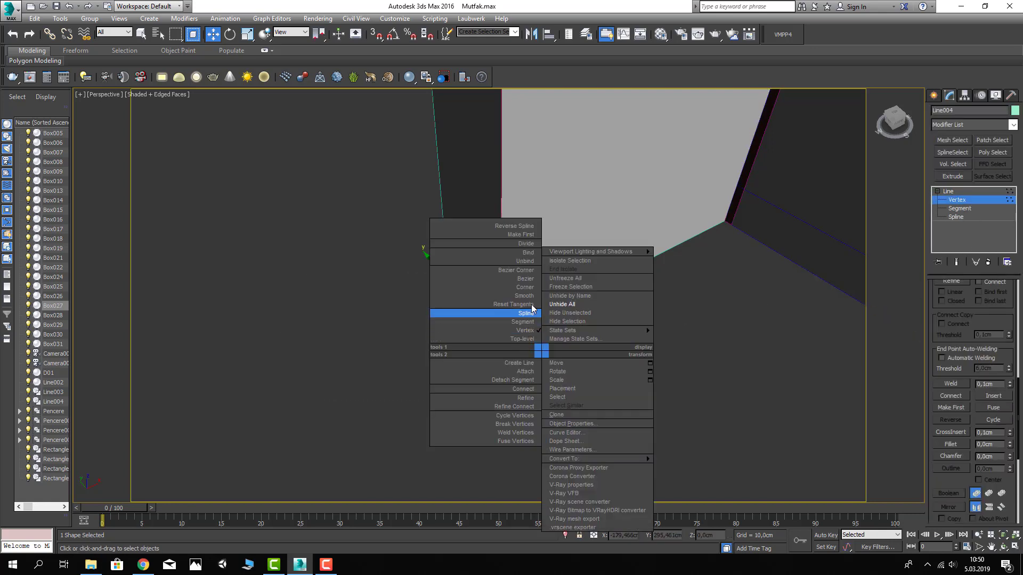
left_click(524, 287)
middle_click_drag(497, 332, 498, 341)
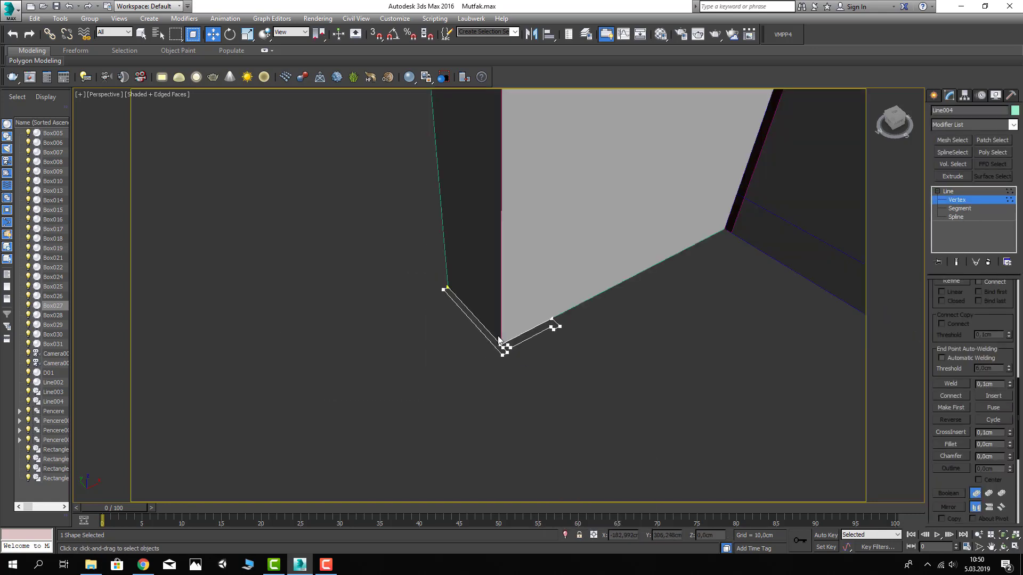
left_click(502, 347)
Leave Vertex level, switch to wireframe and select the doorway outline path
scroll(502, 349, "up", 5)
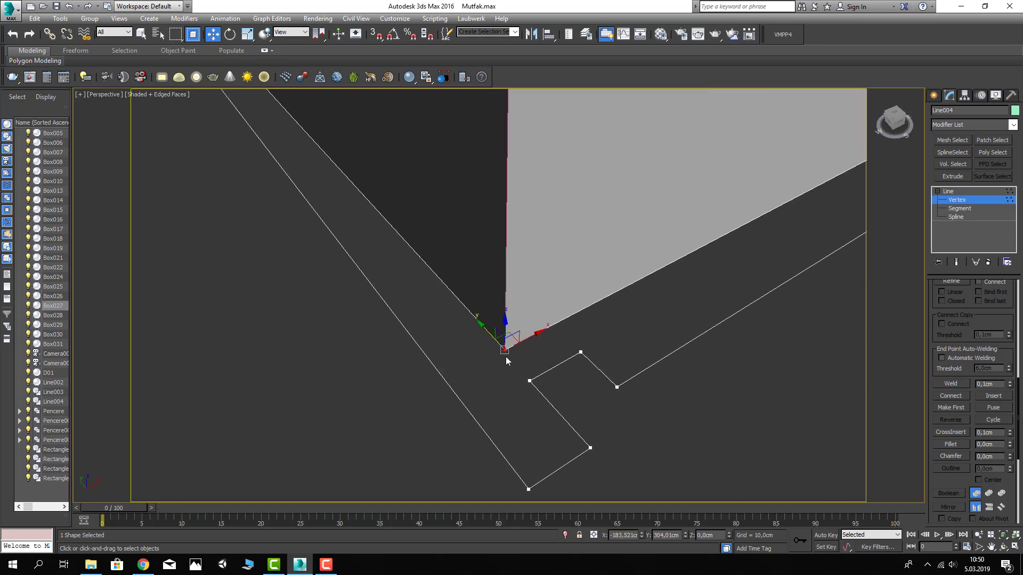
scroll(506, 357, "down", 2)
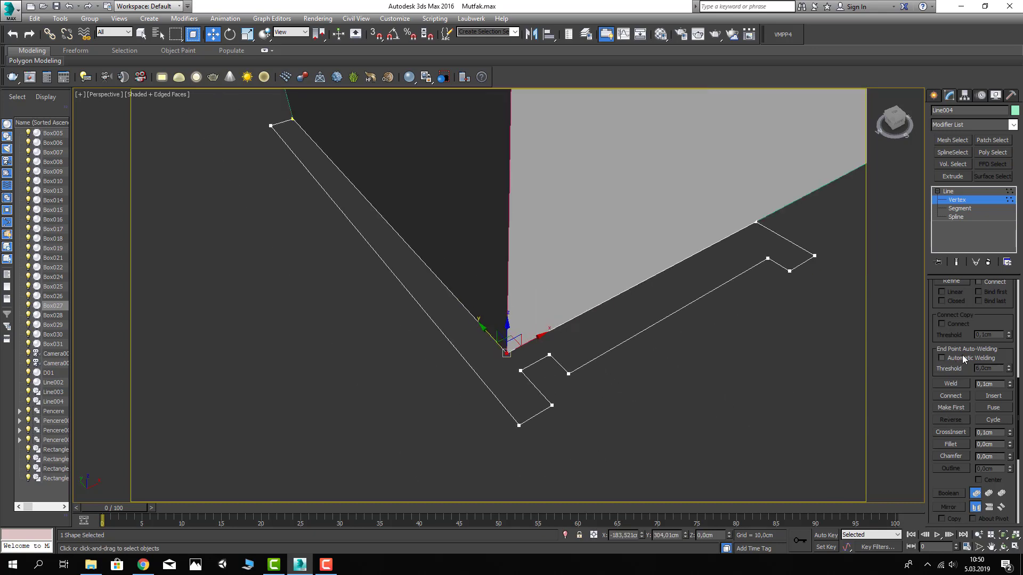
scroll(965, 333, "down", 3)
scroll(961, 373, "down", 4)
scroll(958, 426, "down", 3)
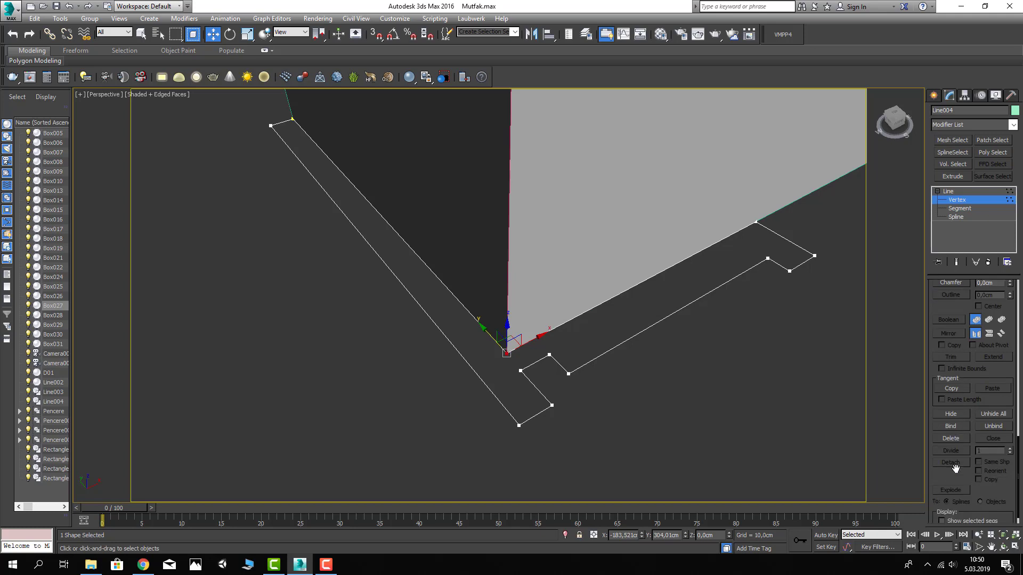
scroll(953, 475, "down", 3)
scroll(954, 475, "up", 5)
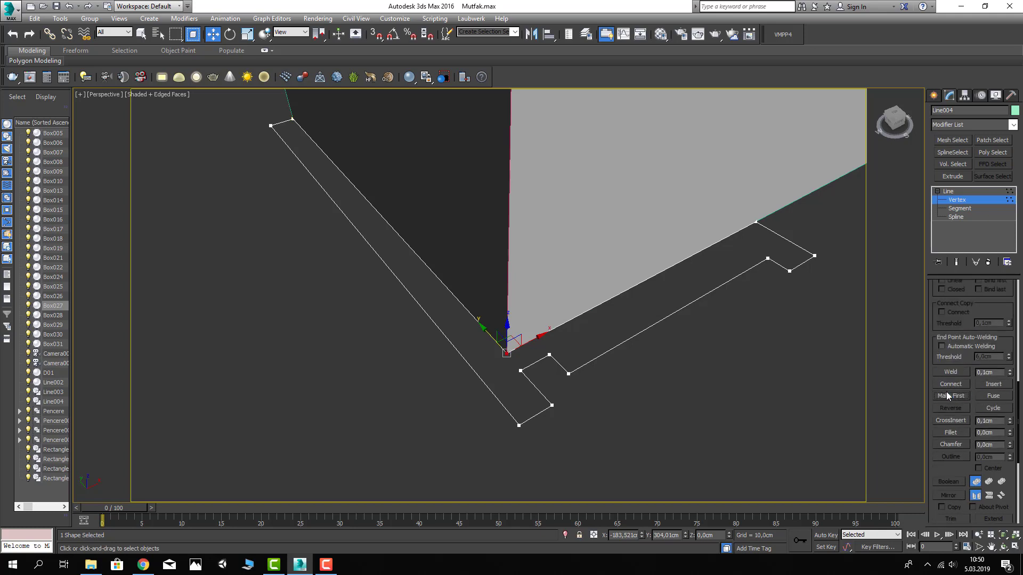
left_click(959, 197)
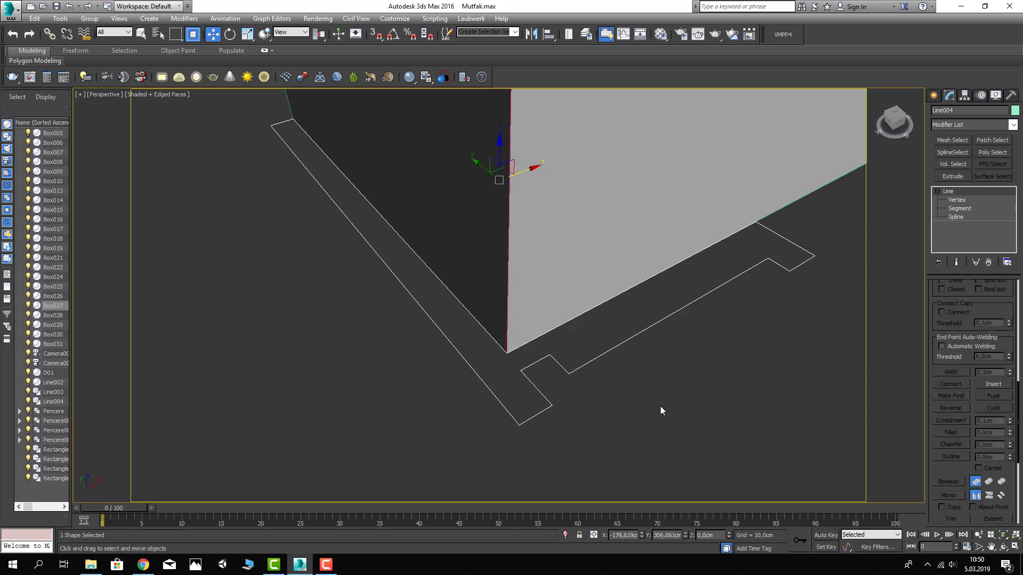
key("F3")
left_click(507, 318)
Add a Bevel Profile modifier to the doorway outline Line003
left_click(507, 318)
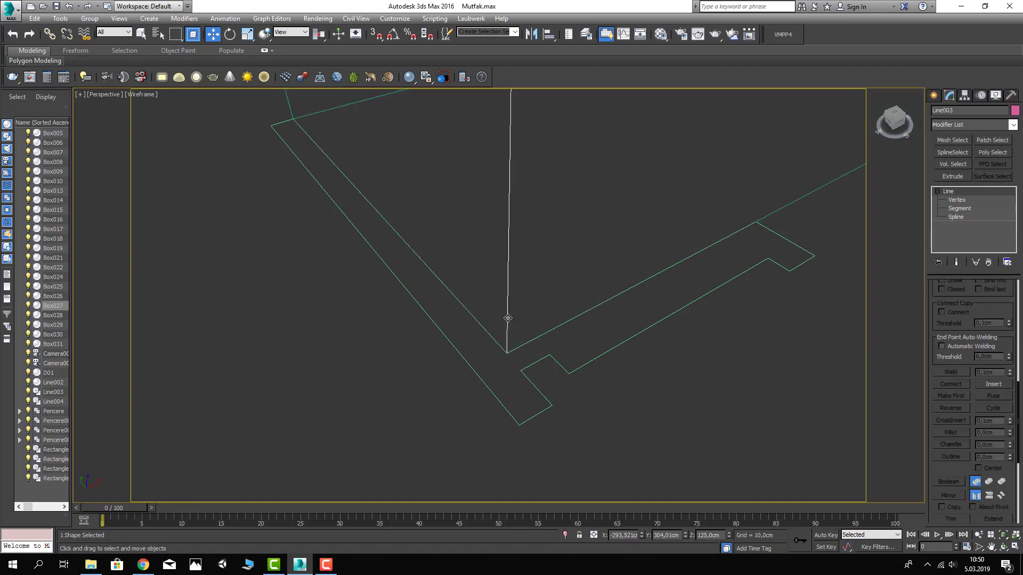
key("F3")
left_click(966, 124)
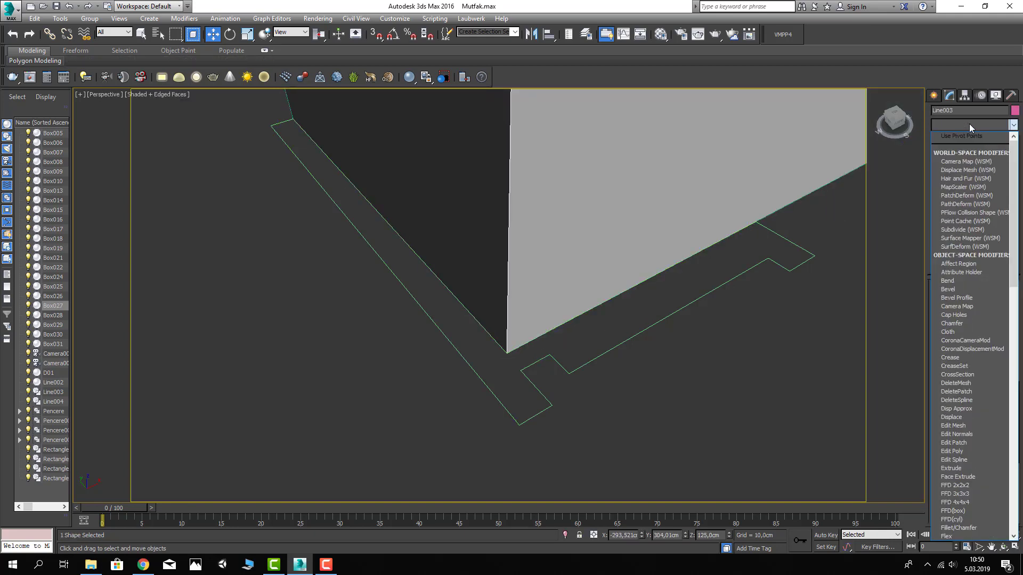
scroll(976, 158, "up", 5)
left_click(965, 152)
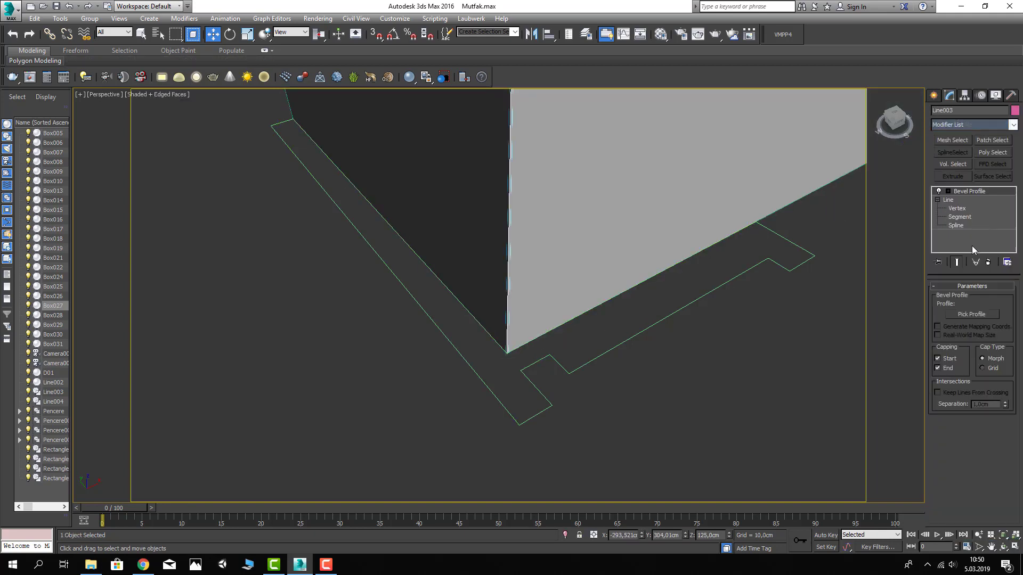
Pick Line004 as the Bevel Profile cross-section shape
left_click(978, 315)
left_click(728, 282)
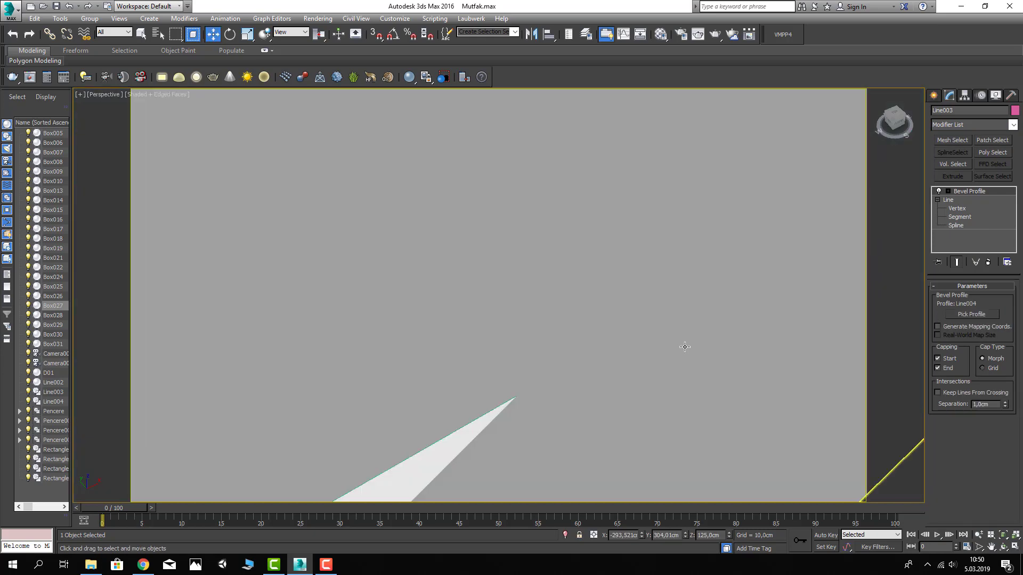
scroll(684, 347, "down", 10)
middle_click_drag(684, 347, 698, 344, "alt")
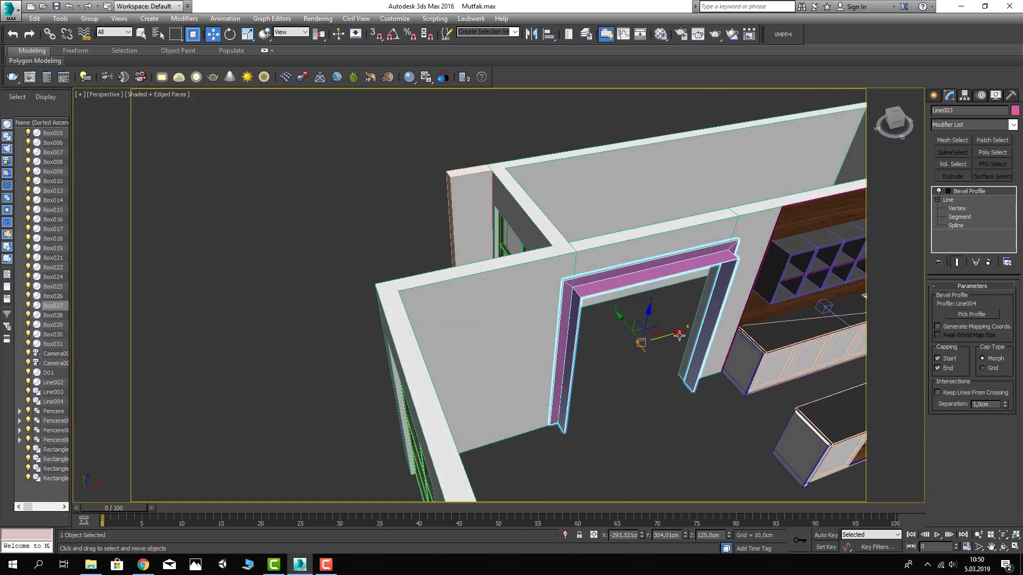
scroll(706, 345, "up", 8)
key("ctrl+z")
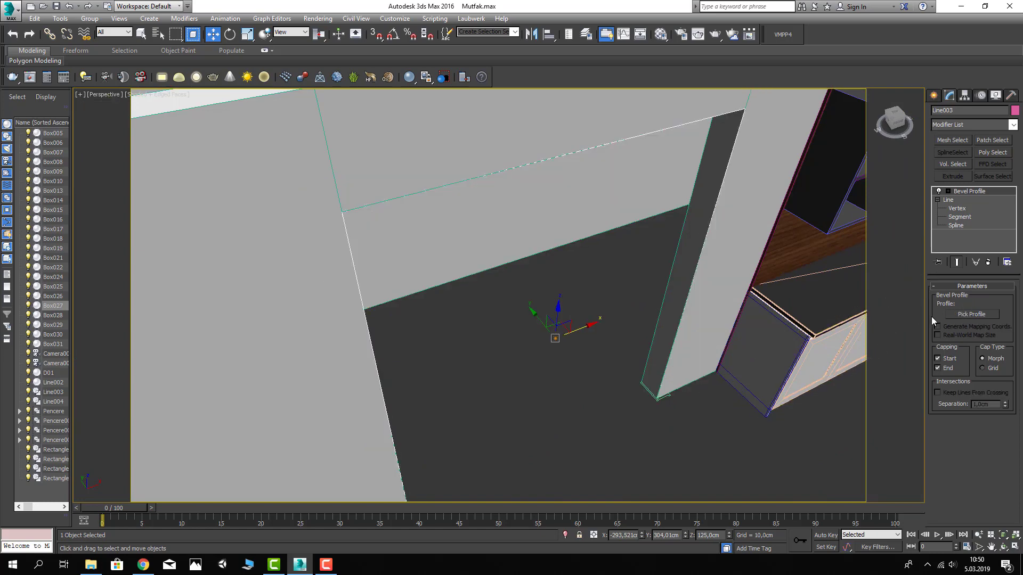
left_click(971, 315)
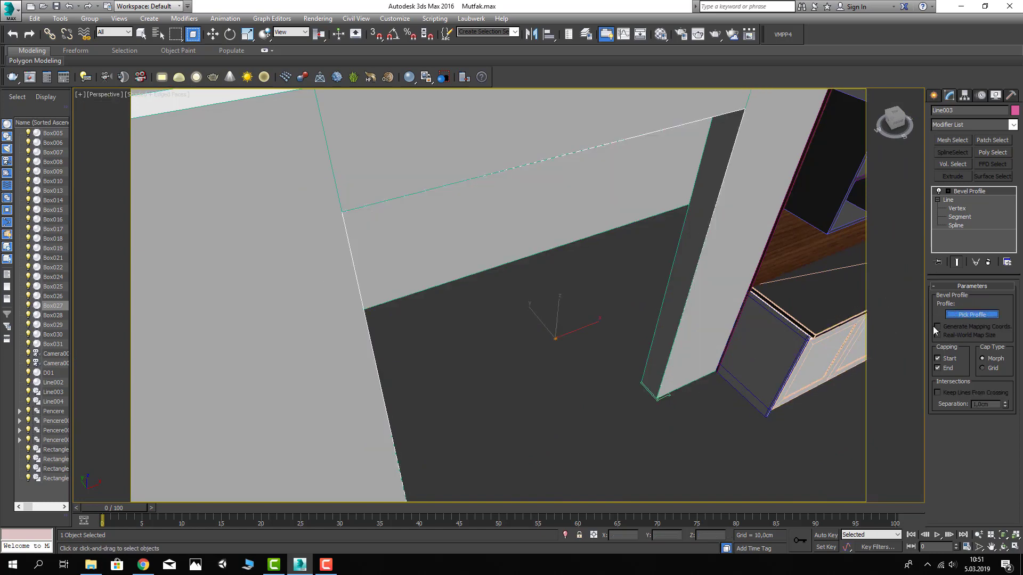
left_click(658, 400)
Rotate the Profile Gizmo on X with the Rotate Transform Type-In so the frame stands upright
left_click(949, 191)
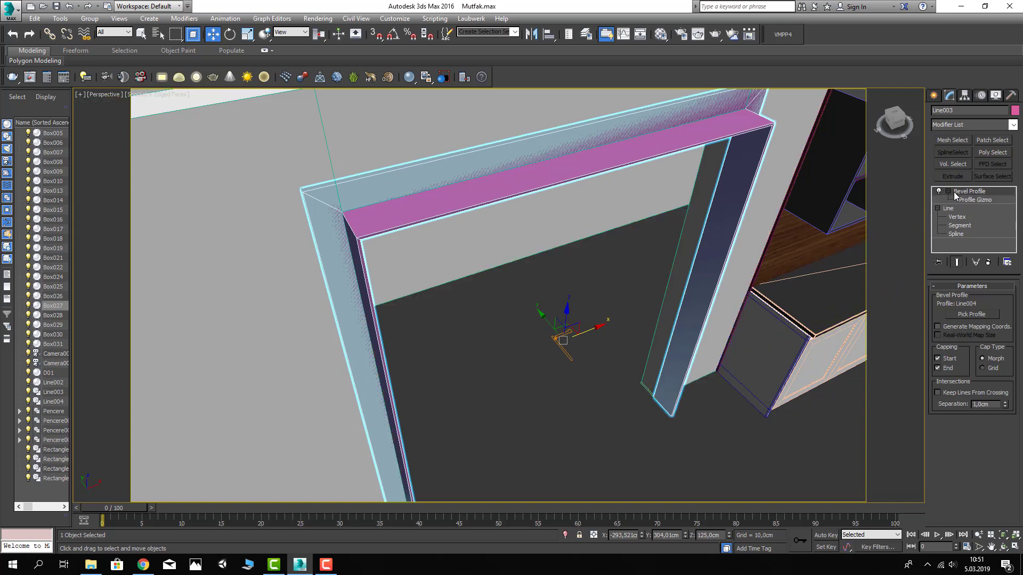
right_click(230, 34)
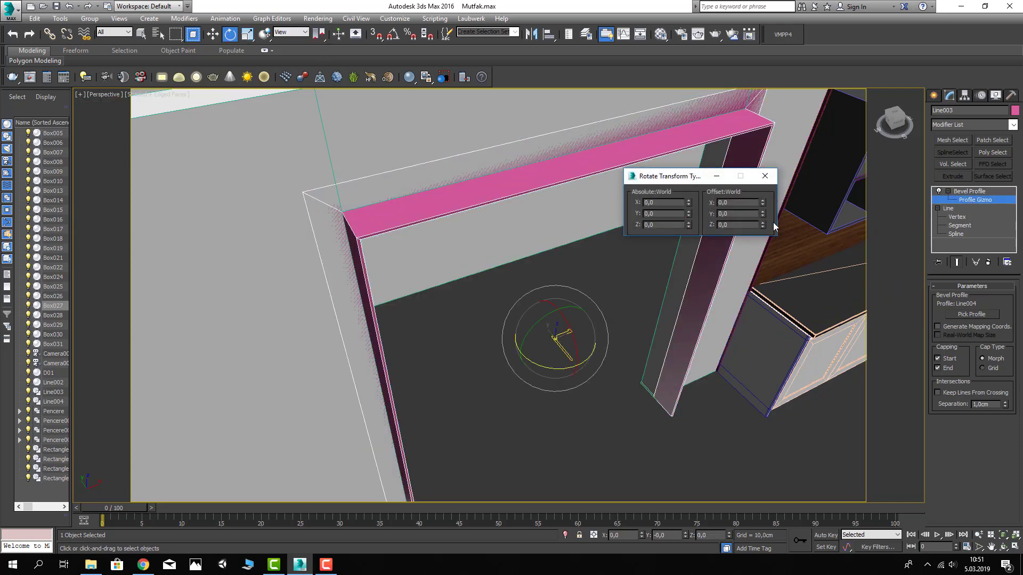
type("80")
key("Return")
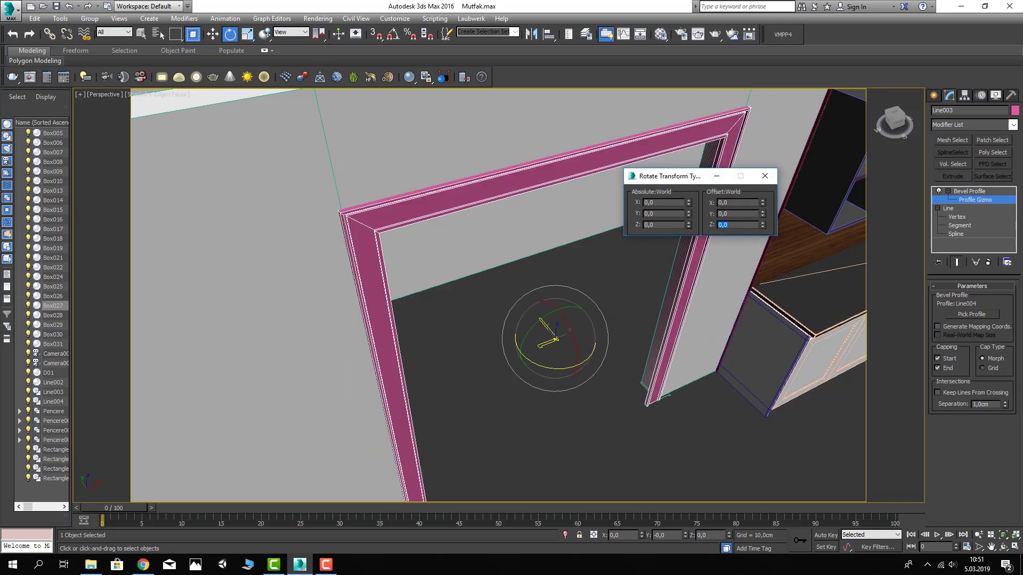
left_click(765, 176)
left_click(988, 200)
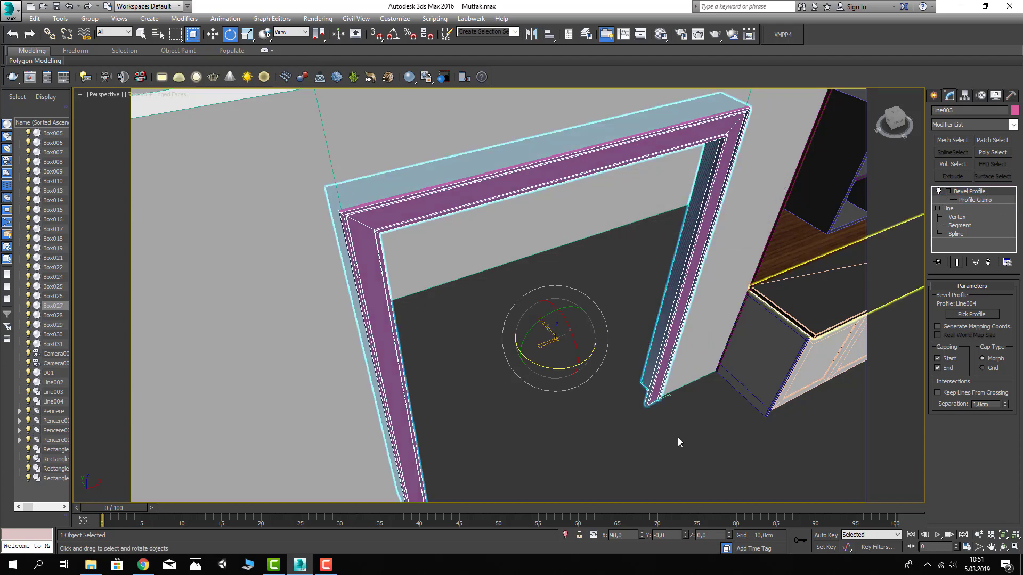
Deselect the pink door frame and orbit to view the kitchen walls
left_click(621, 414)
scroll(621, 413, "down", 5)
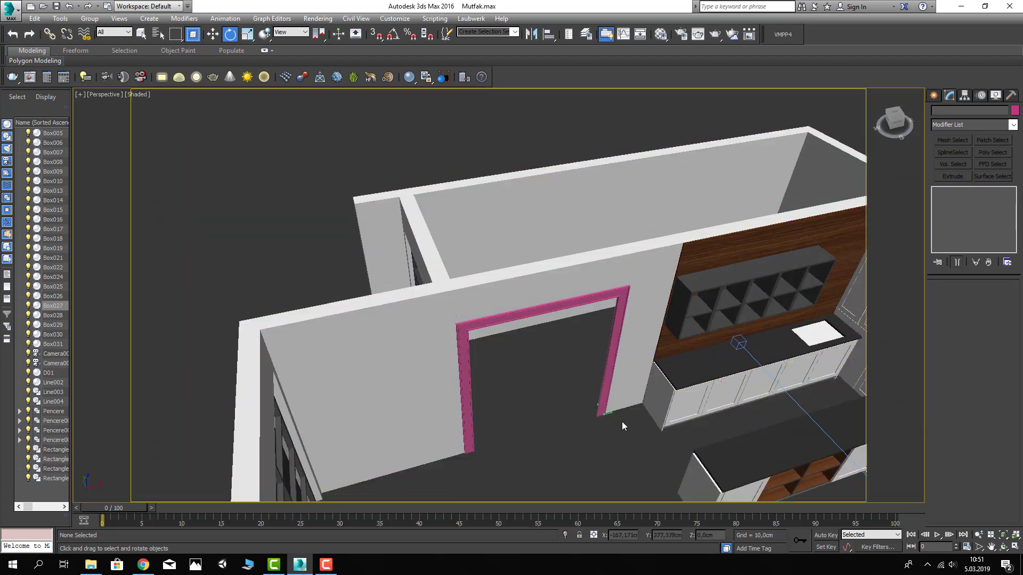
middle_click_drag(578, 395, 554, 403)
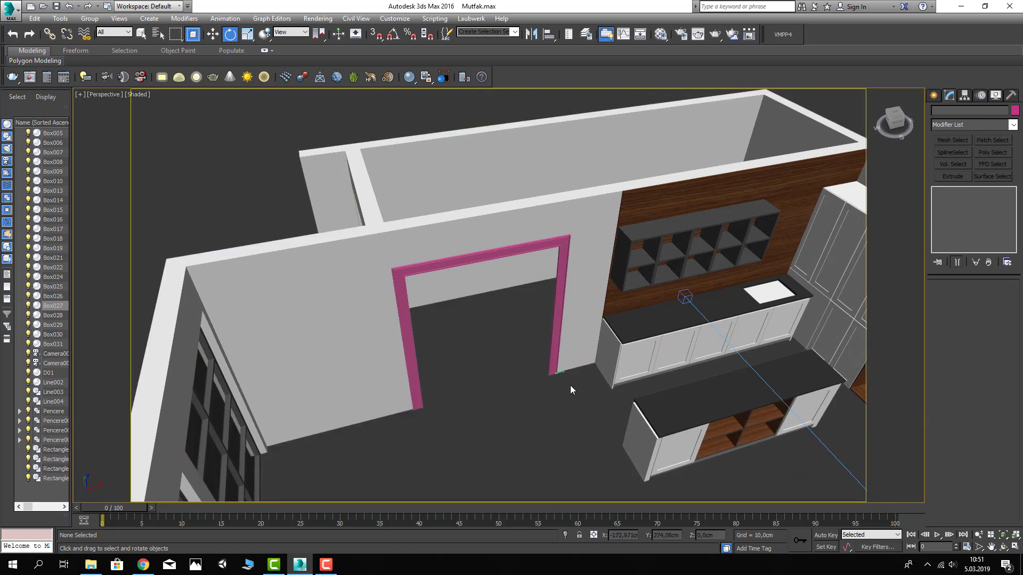
middle_click_drag(570, 385, 592, 366)
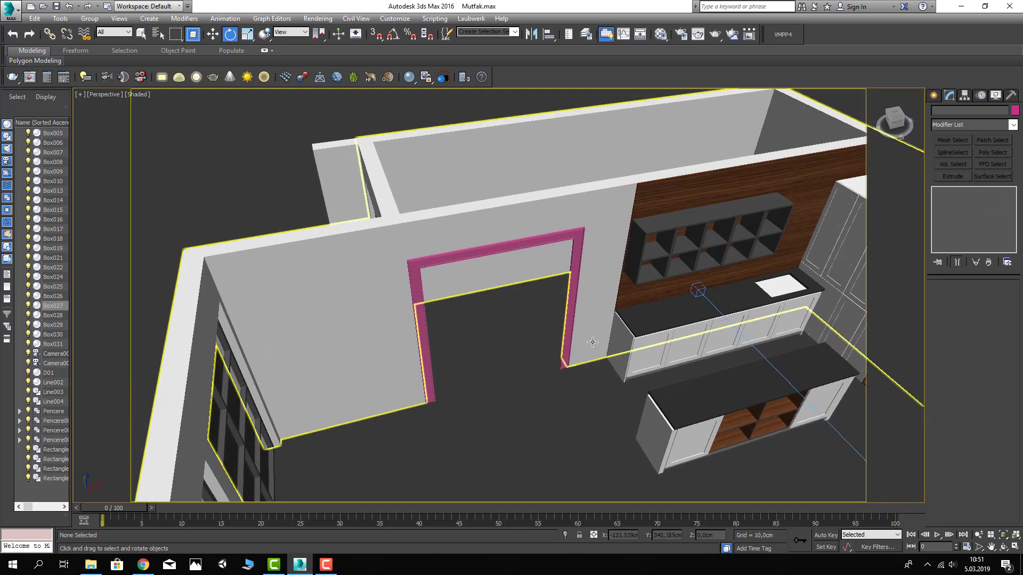
Draw a tall narrow rectangle on the wall beside the doorway and shift it left
left_click(933, 95)
left_click(950, 113)
left_click(994, 171)
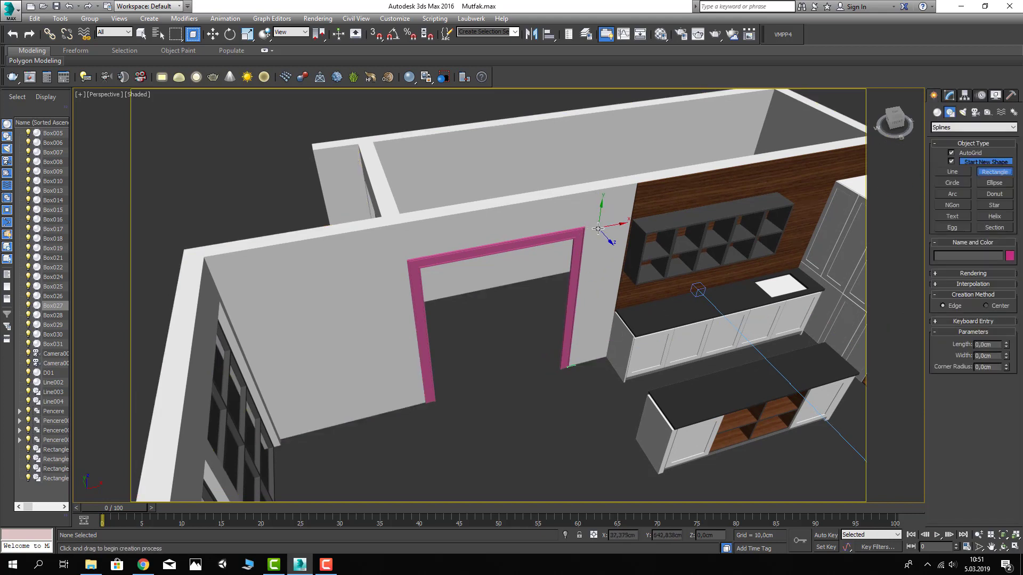
left_click_drag(598, 229, 601, 344)
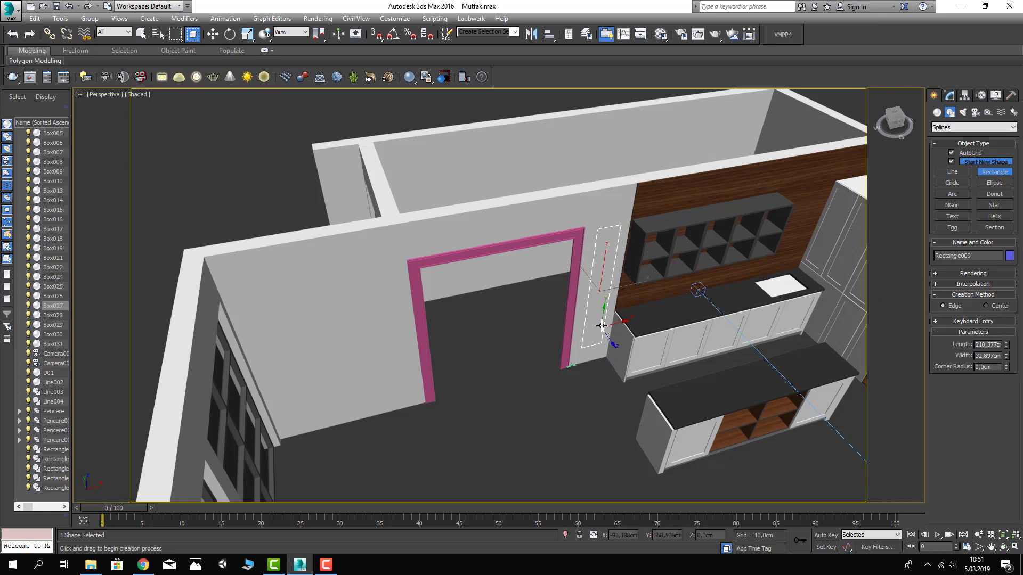
key("e")
key("z")
middle_click_drag(607, 321, 533, 298, "alt")
key("w")
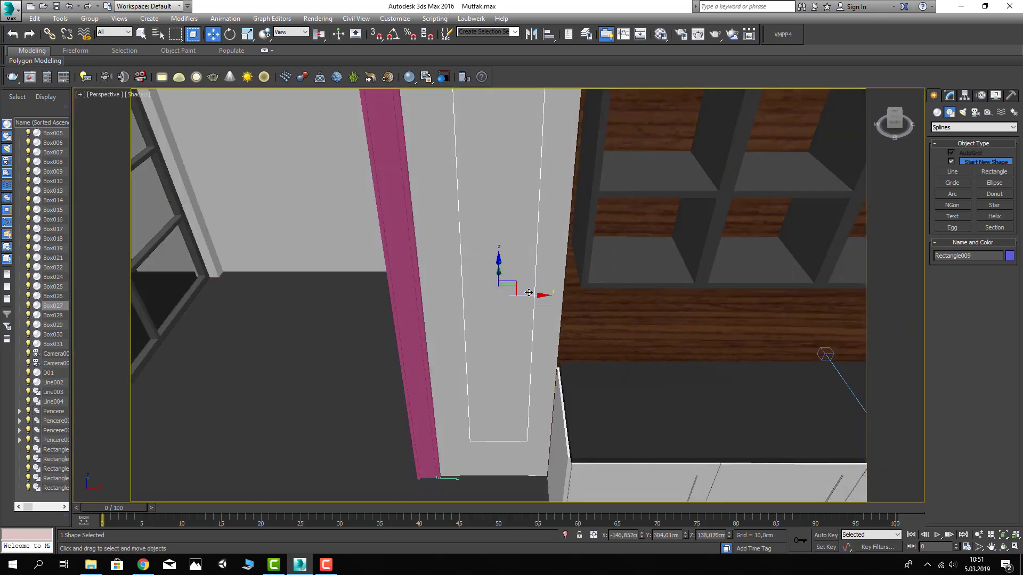
left_click_drag(532, 296, 523, 298)
middle_click_drag(523, 298, 594, 297, "alt")
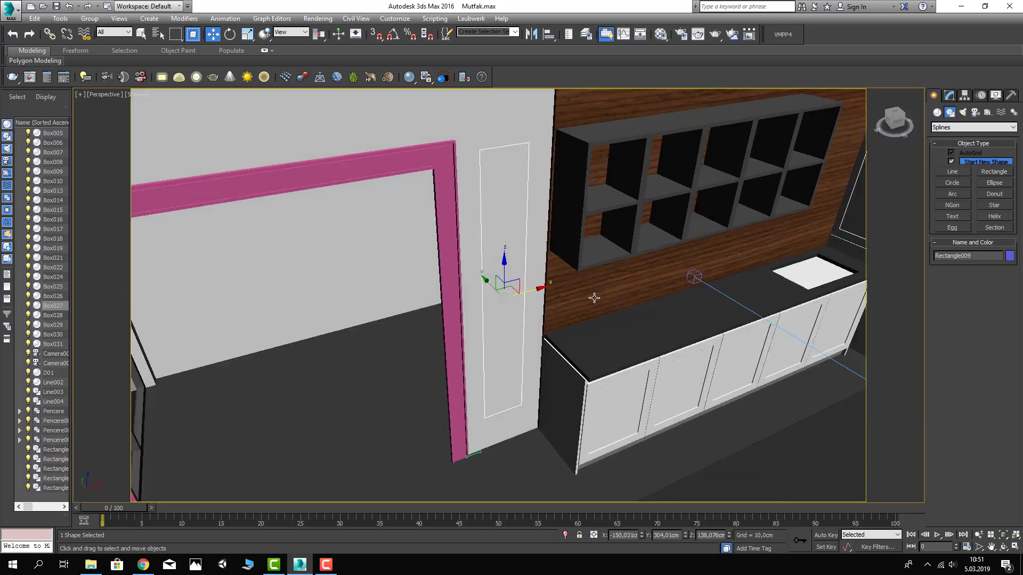
Convert the rectangle to an Editable Spline and make its vertices Smooth
left_click(948, 97)
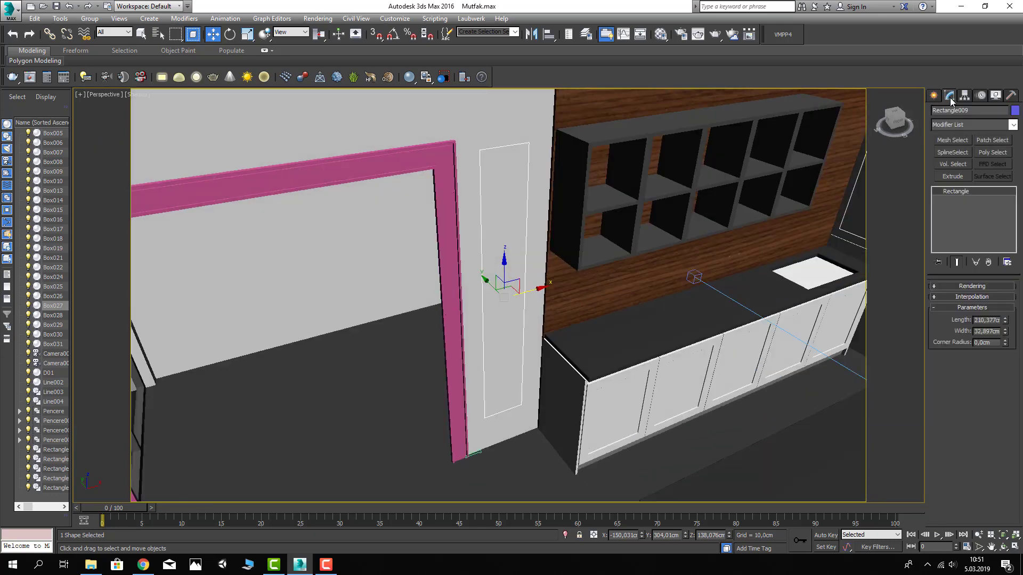
right_click(954, 191)
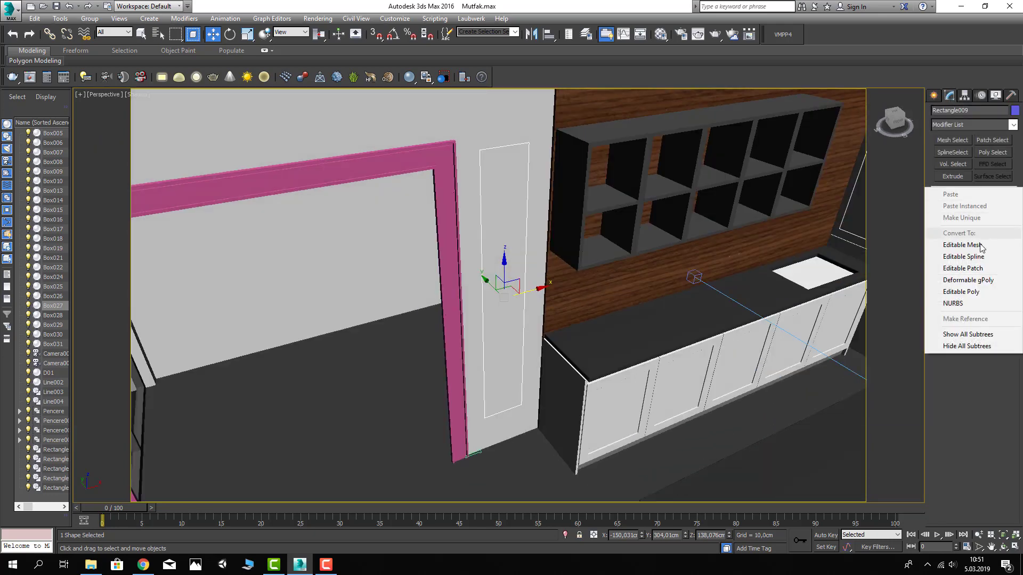
left_click(974, 234)
left_click(957, 199)
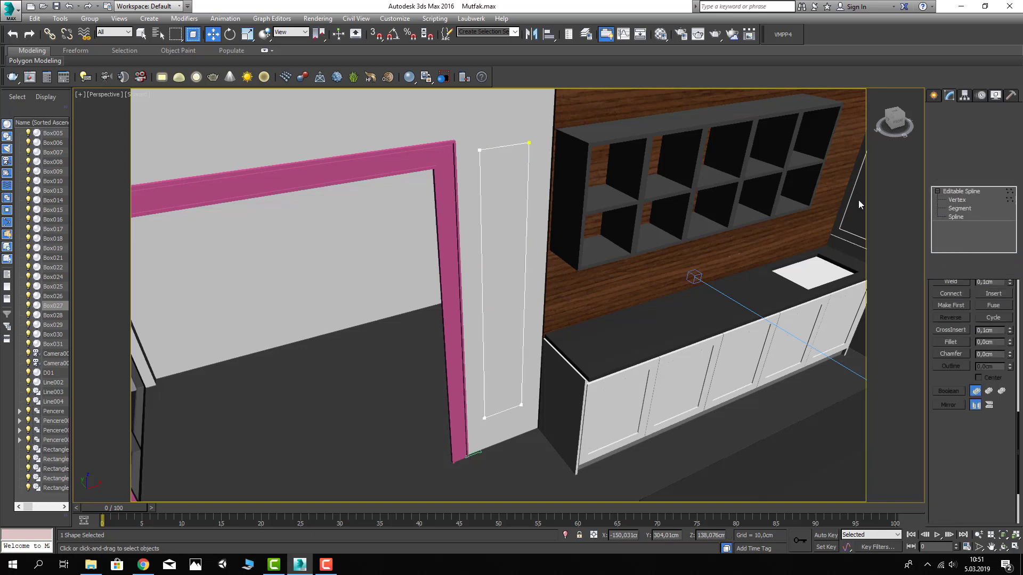
right_click(482, 132)
left_click(467, 78)
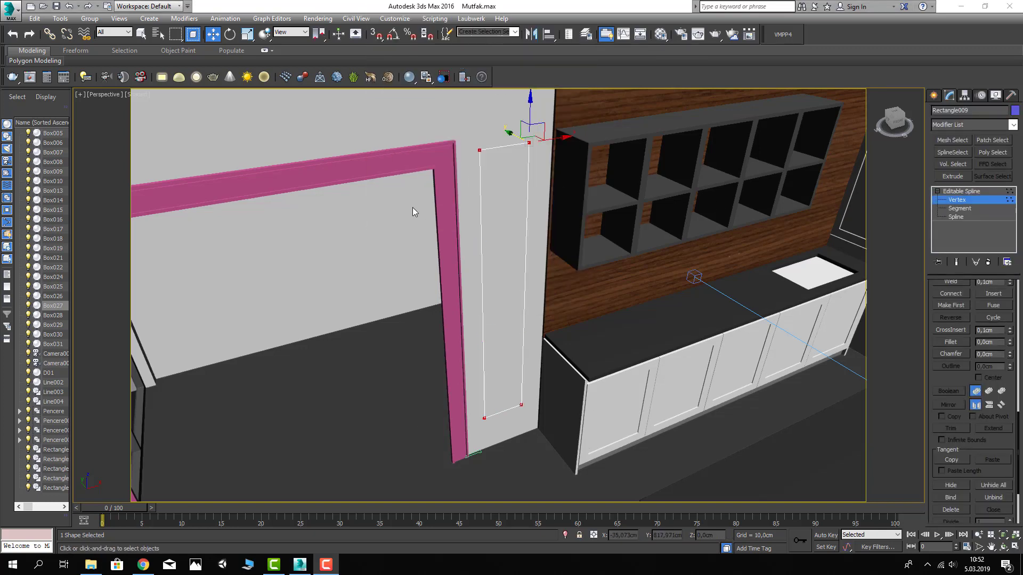
middle_click_drag(526, 248, 532, 242, "alt")
left_click(947, 191)
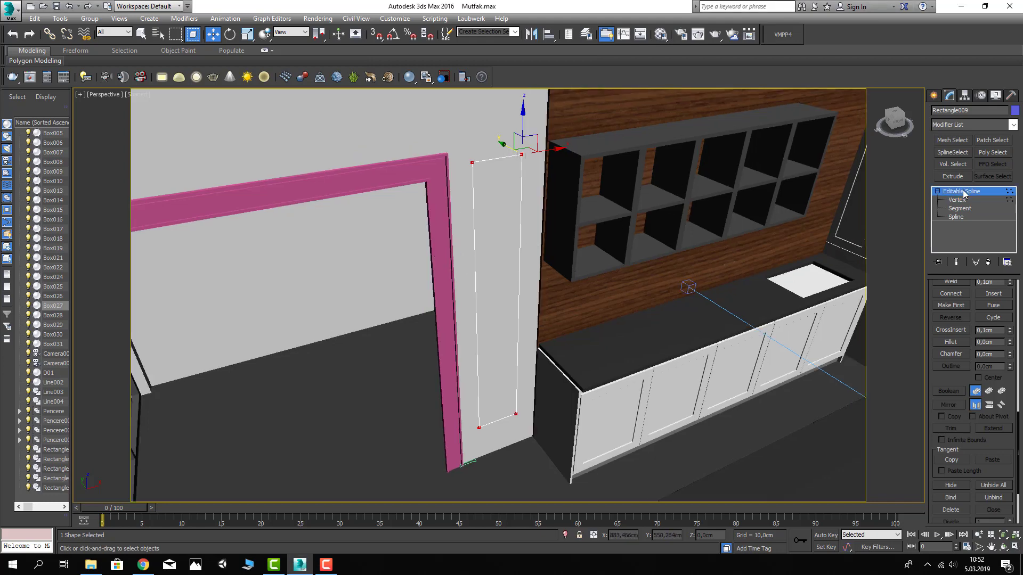
Clone Rectangle009 as Rectangle010 and enter its Vertex level
key("ctrl+v")
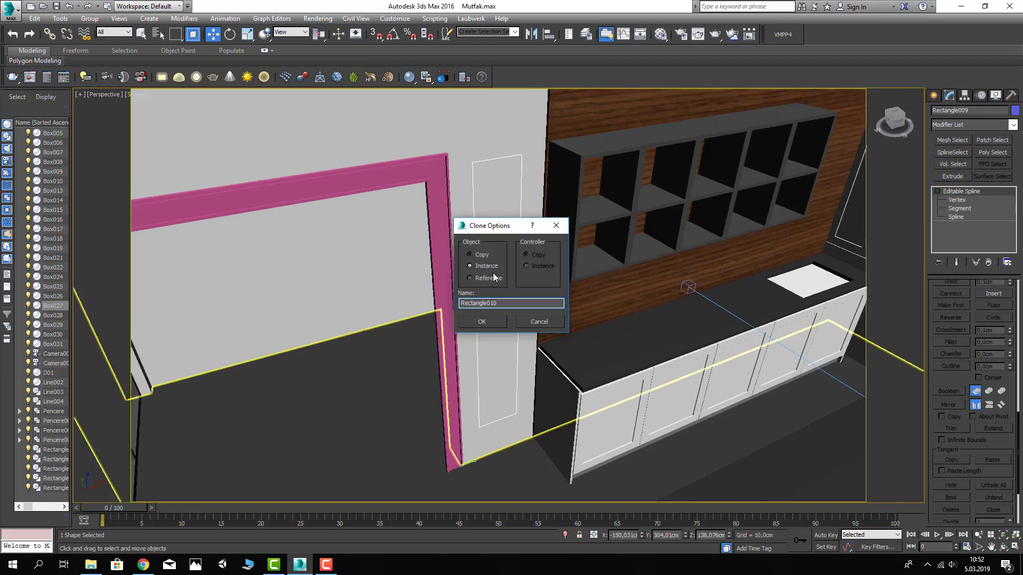
left_click(494, 320)
left_click(938, 190)
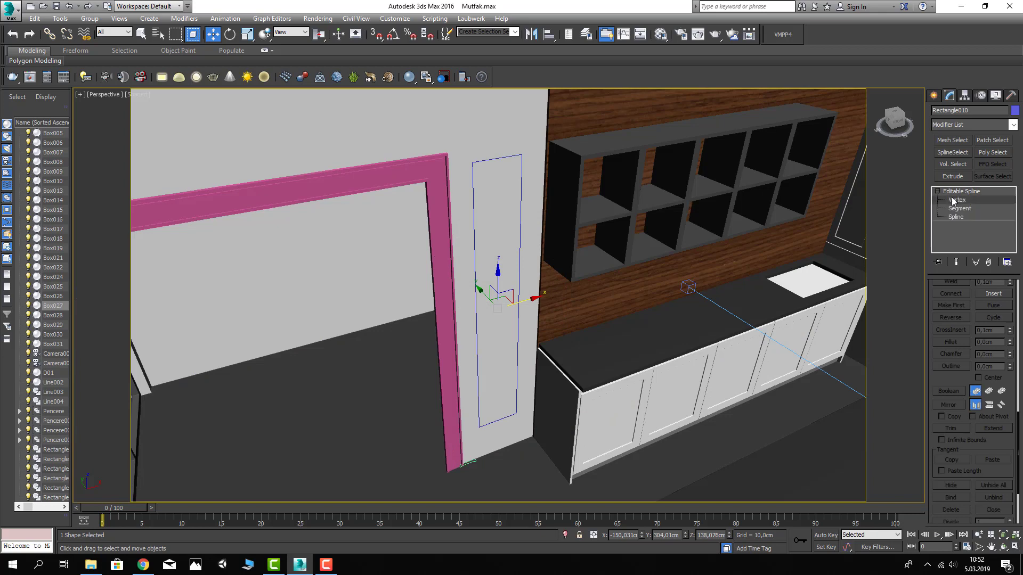
left_click(953, 200)
Move the duplicate's top corners down and bottom corners up
left_click_drag(530, 145, 467, 191)
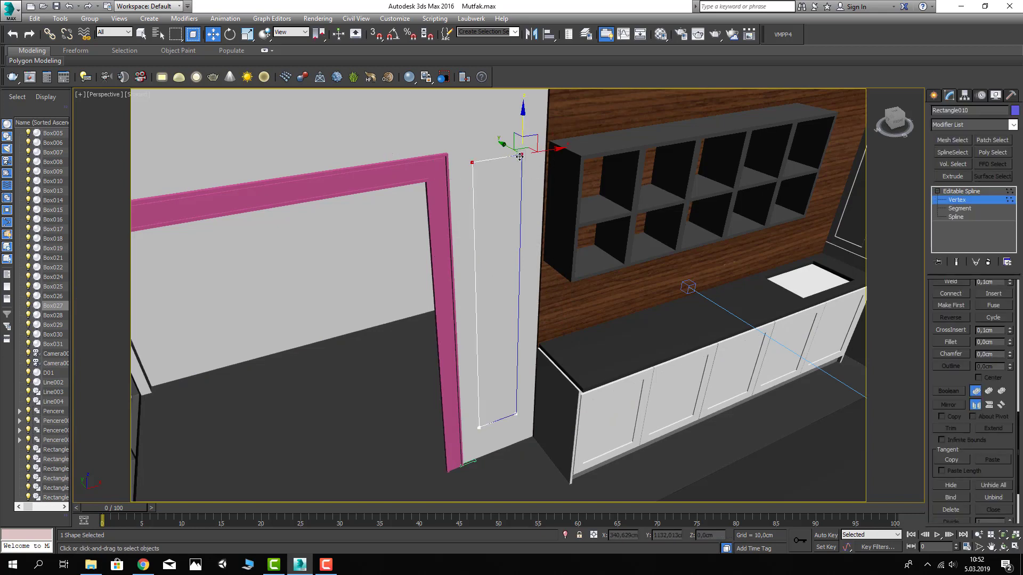
left_click_drag(522, 153, 522, 184)
left_click_drag(437, 382, 565, 463)
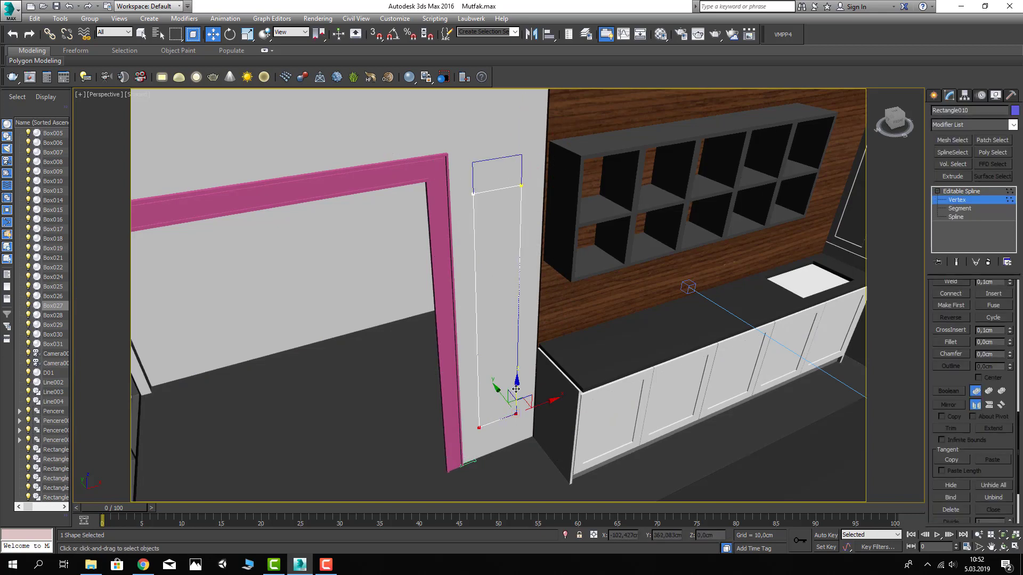
mouse_move(516, 386)
left_mouse_down()
mouse_move(516, 361)
mouse_move(487, 413)
left_mouse_up()
left_click(433, 207)
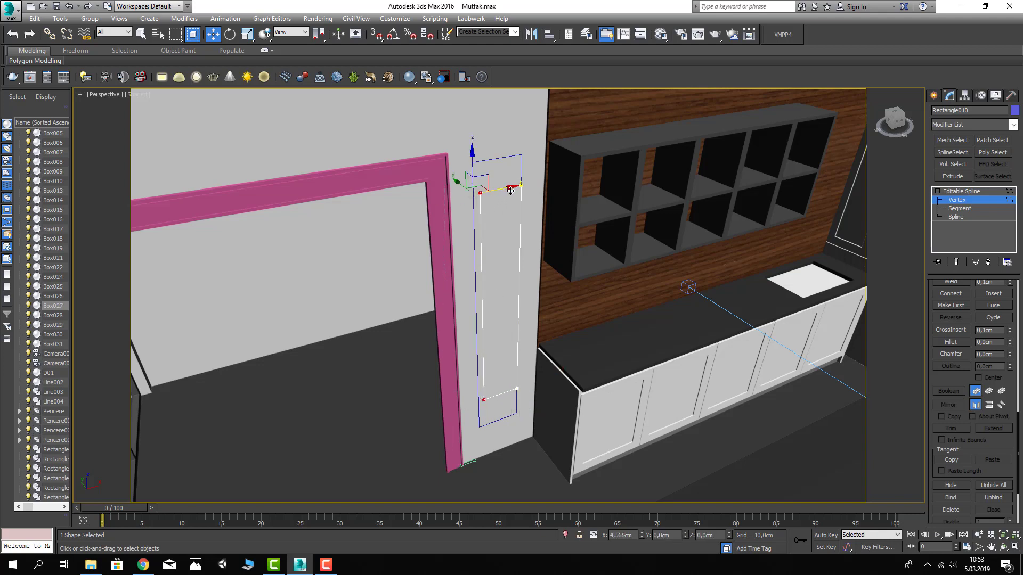
Move Rectangle010's left and right corners inward, then exit Vertex level and deselect
left_click_drag(502, 189, 519, 207)
left_click_drag(524, 420, 523, 418)
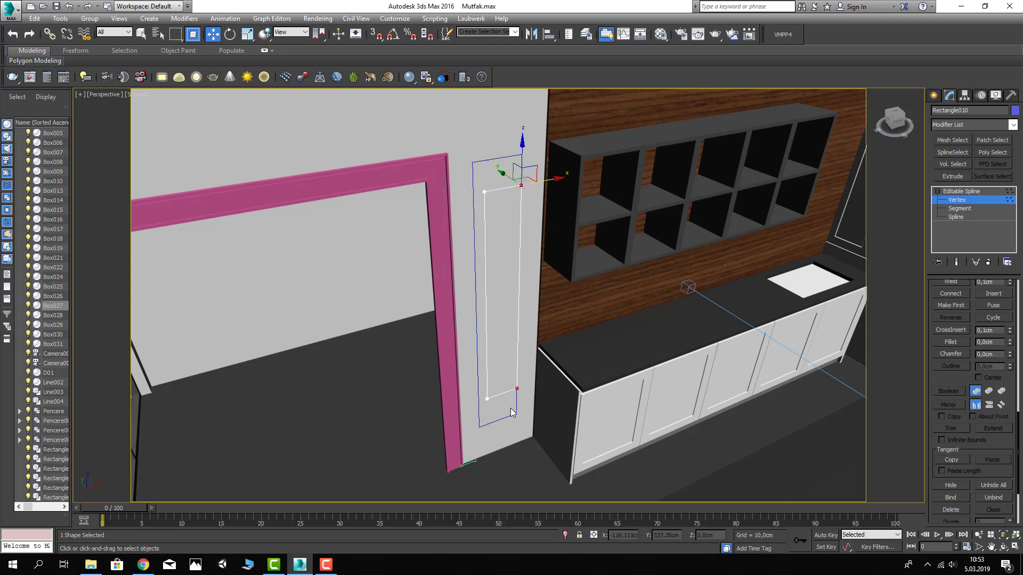
left_click_drag(536, 184, 530, 183)
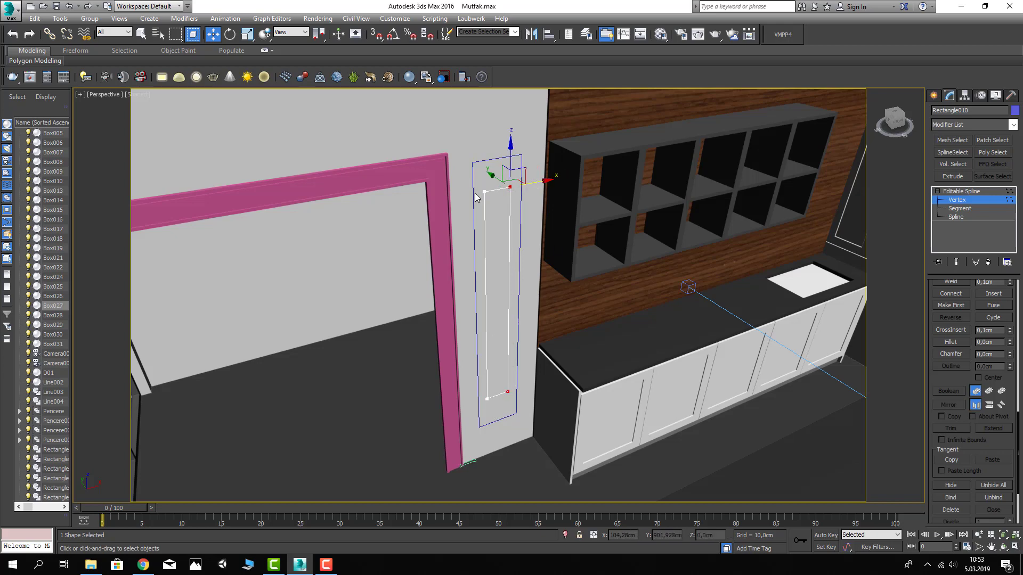
left_click_drag(487, 410, 487, 412)
middle_click_drag(543, 390, 514, 224, "alt")
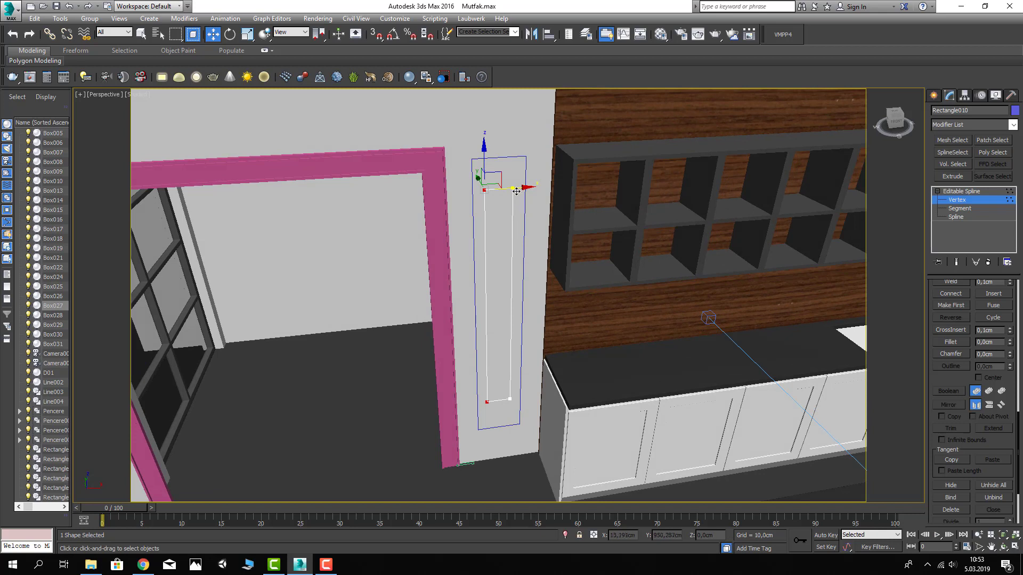
left_click_drag(516, 191, 520, 189)
left_click_drag(477, 137, 516, 194)
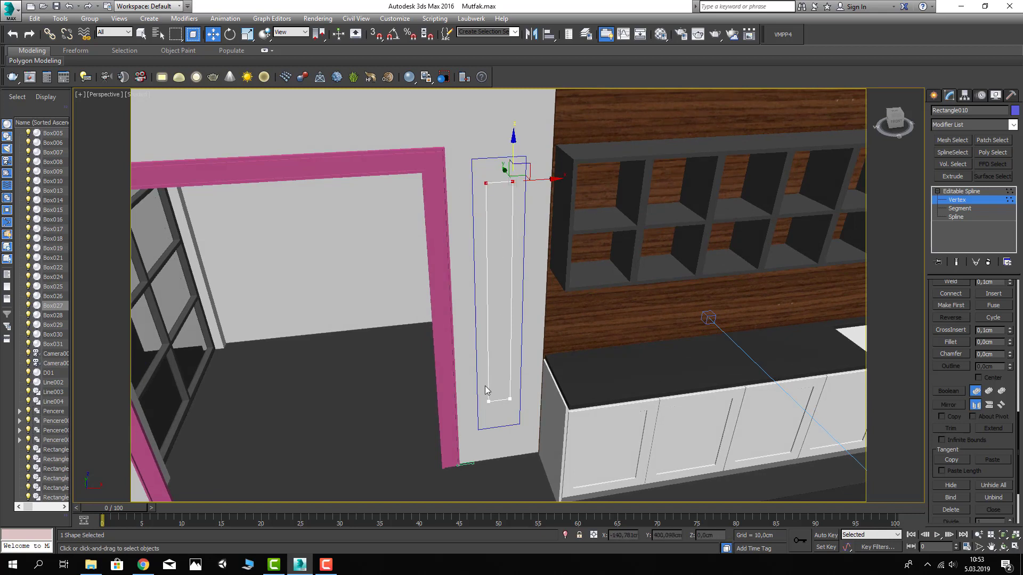
mouse_move(532, 415)
left_mouse_down()
mouse_move(481, 388)
mouse_move(491, 384)
left_mouse_up()
left_click(969, 200)
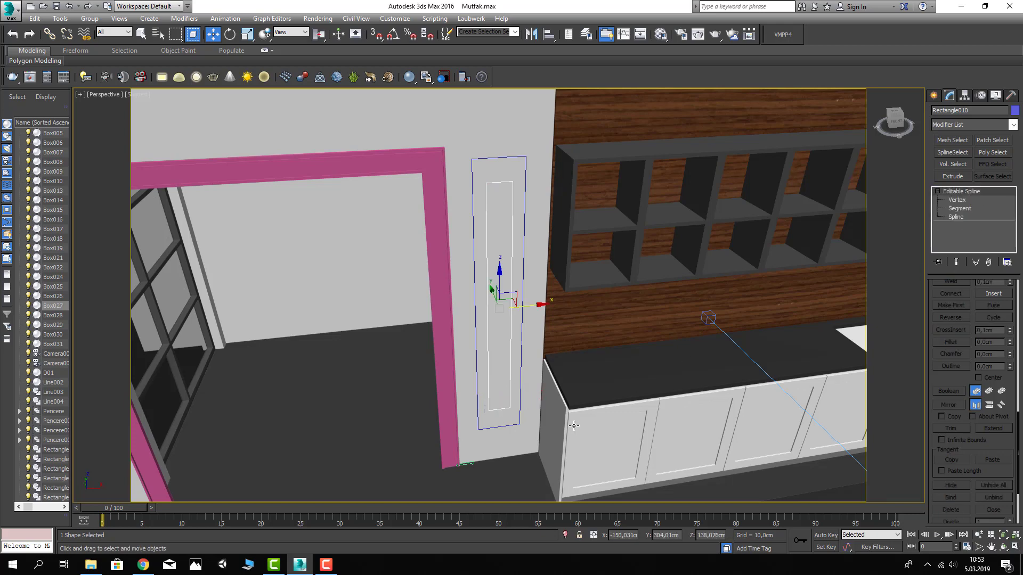
left_click(501, 488)
Move Rectangle009's right vertices slightly right and its left vertices slightly left
middle_click_drag(500, 488, 550, 328, "alt")
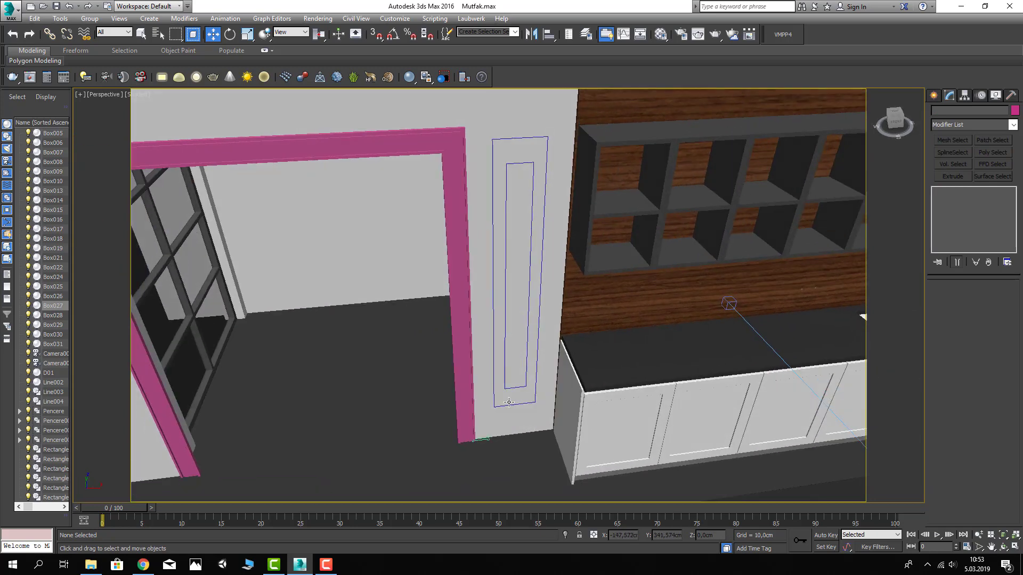
left_click(536, 329)
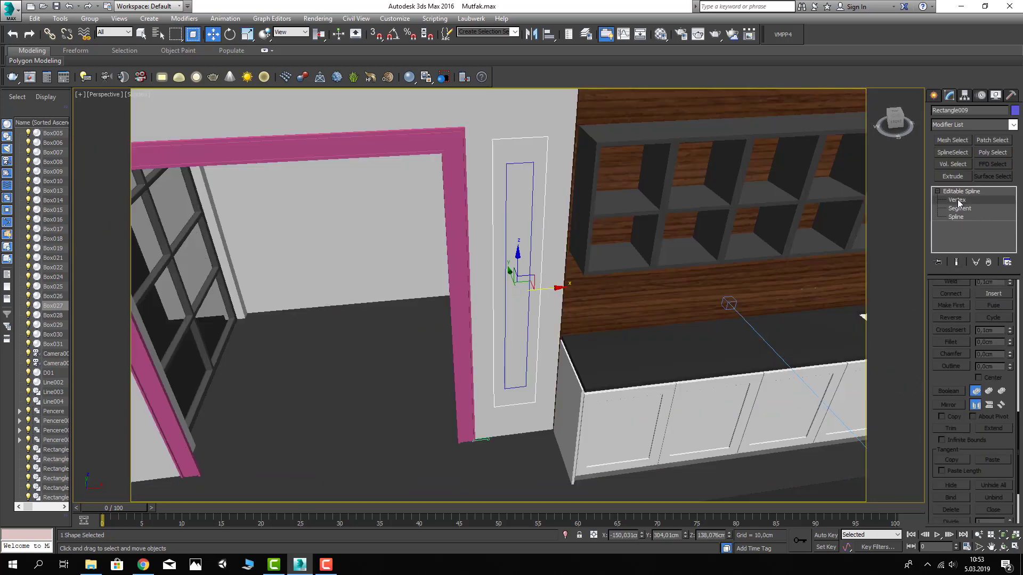
left_click(957, 200)
left_click_drag(567, 379, 526, 414)
left_click_drag(578, 135, 581, 135)
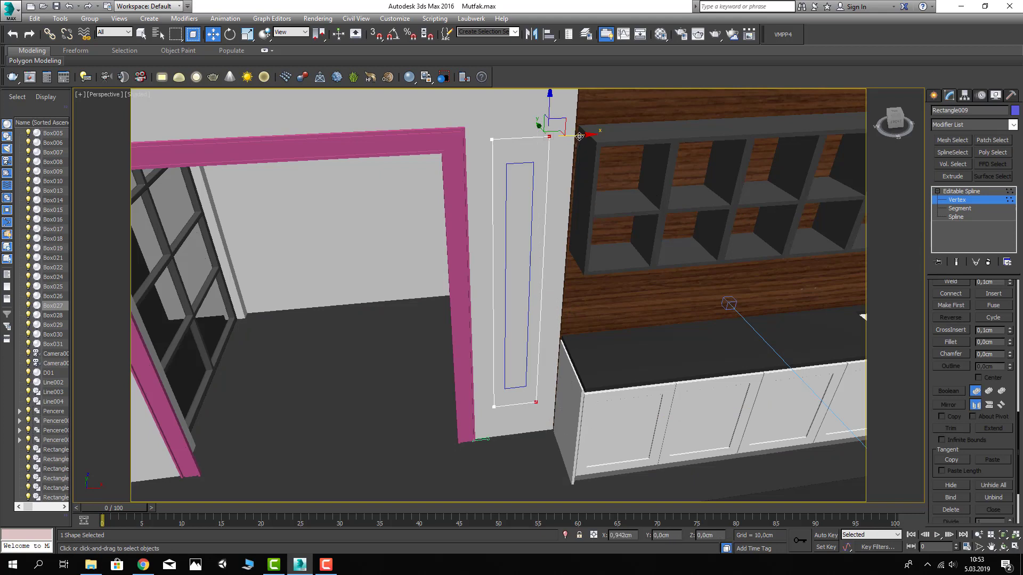
left_click(491, 140)
left_click(494, 406, "ctrl")
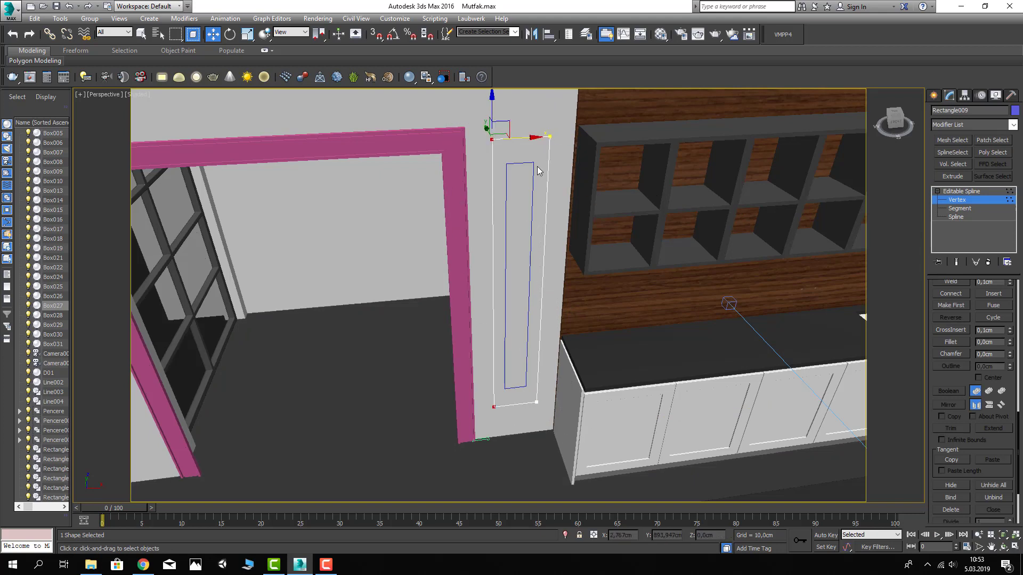
left_click_drag(526, 139, 523, 139)
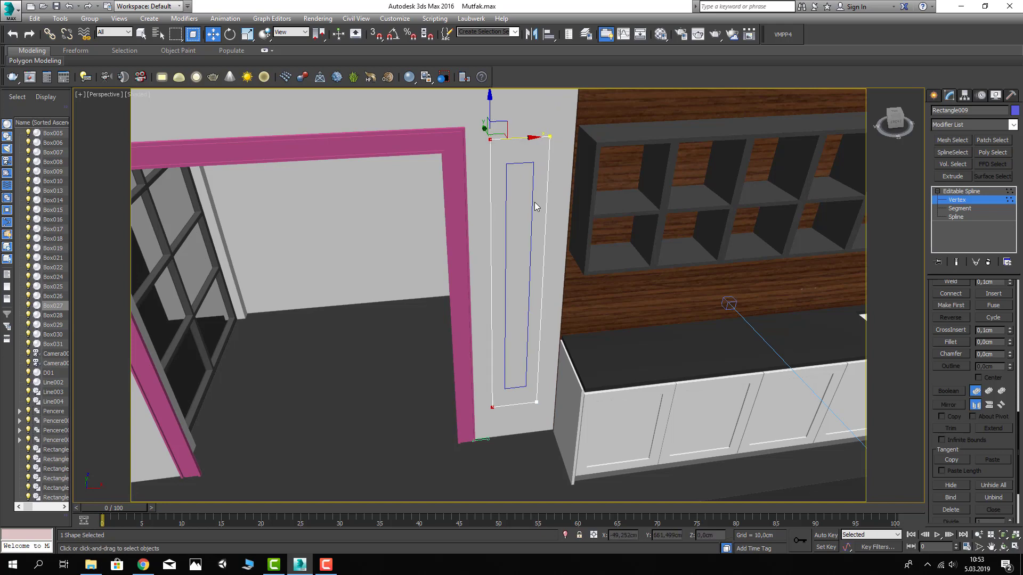
left_click(952, 196)
scroll(468, 453, "up", 2)
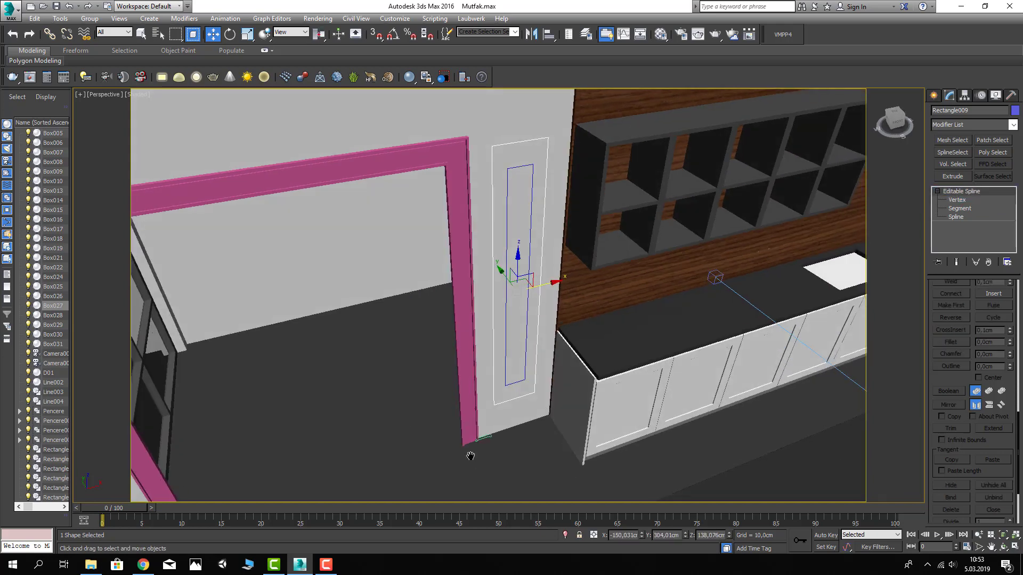
scroll(487, 453, "up", 5)
left_click(933, 95)
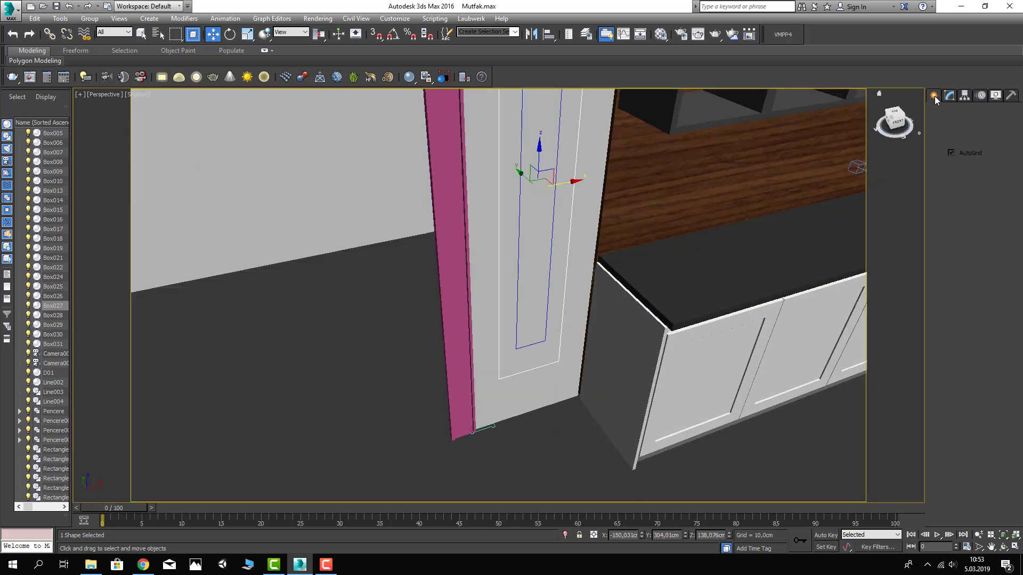
Draw a rectangle on the floor near the door's bottom corner
left_click(988, 172)
scroll(542, 391, "up", 2)
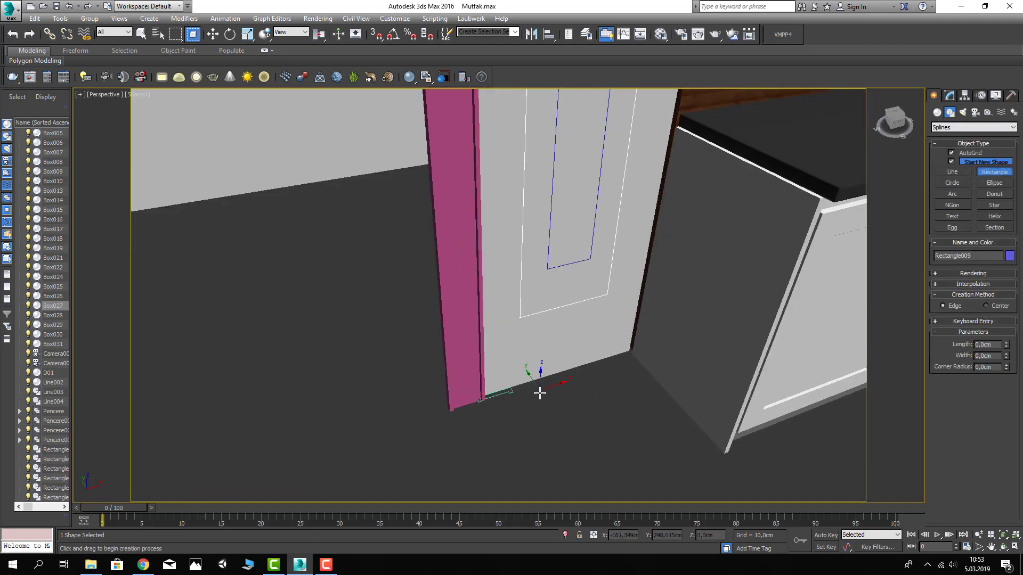
scroll(548, 400, "up", 3)
mouse_move(540, 397)
left_mouse_down()
mouse_move(632, 394)
mouse_move(596, 402)
left_mouse_up()
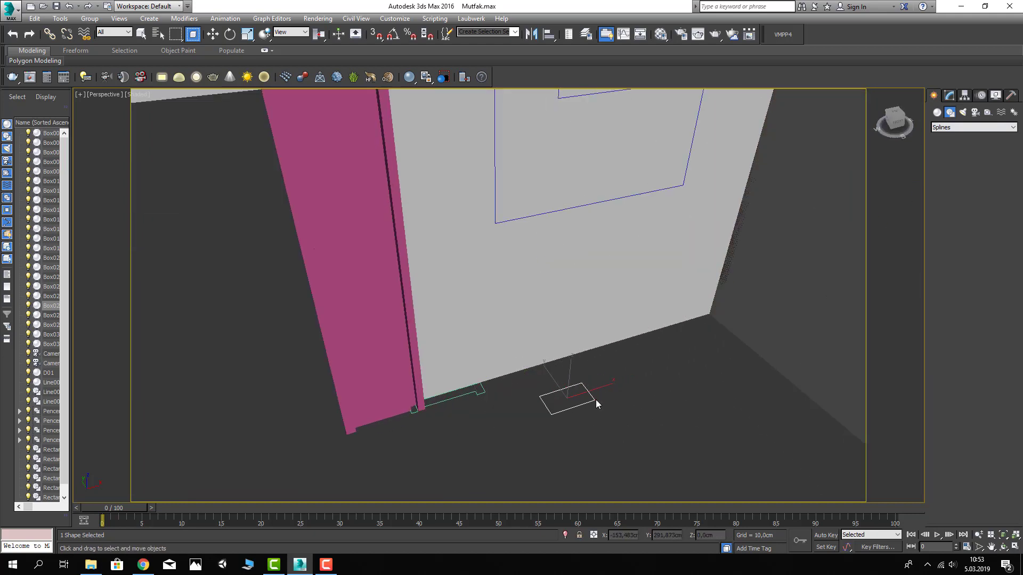
right_click(596, 401)
Set the new Rectangle011 to Length 1,5cm and Width 3,0cm
left_click(949, 94)
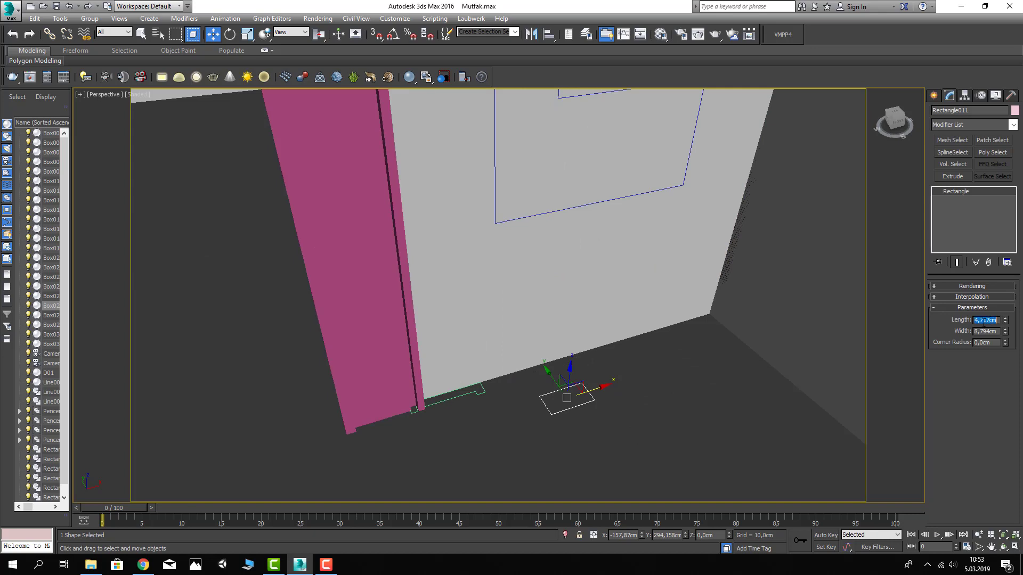
key("Tab")
type("3")
key("Return")
key("Return")
key("Return")
key("shift+Tab")
key("Return")
key("z")
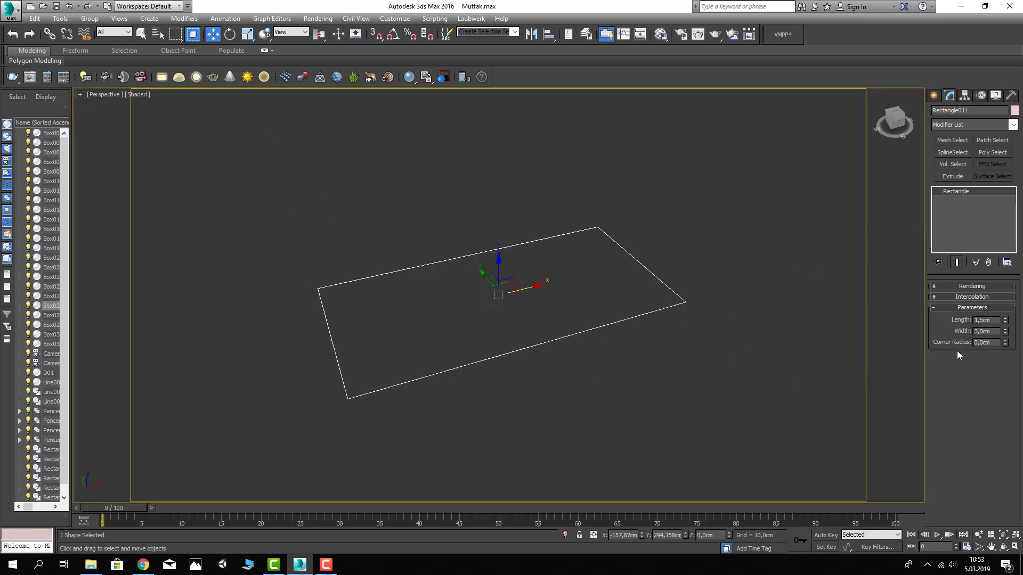
left_click(938, 97)
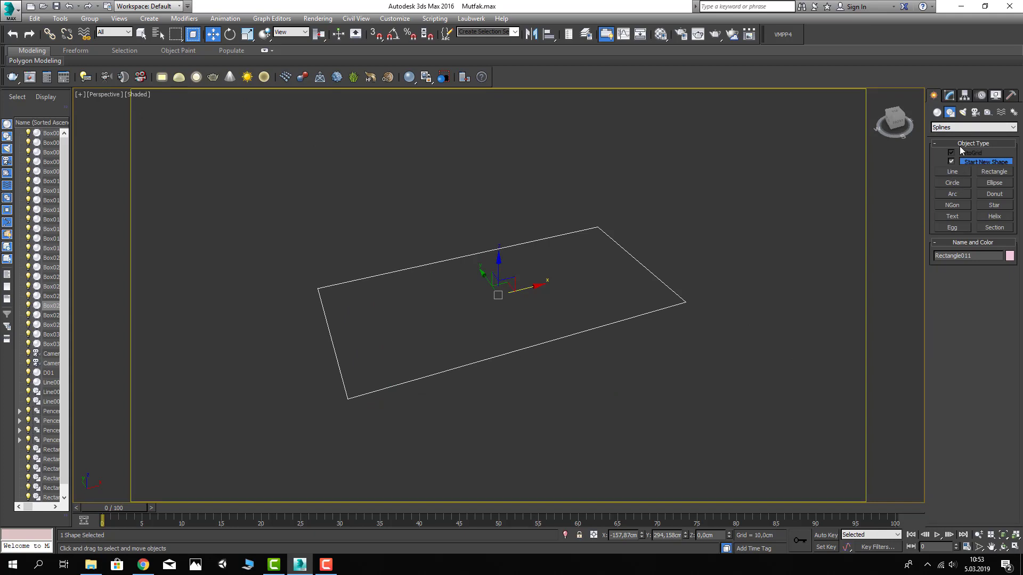
Convert the small rectangle to an editable spline and enter Vertex mode
right_click(659, 278)
left_click(795, 386)
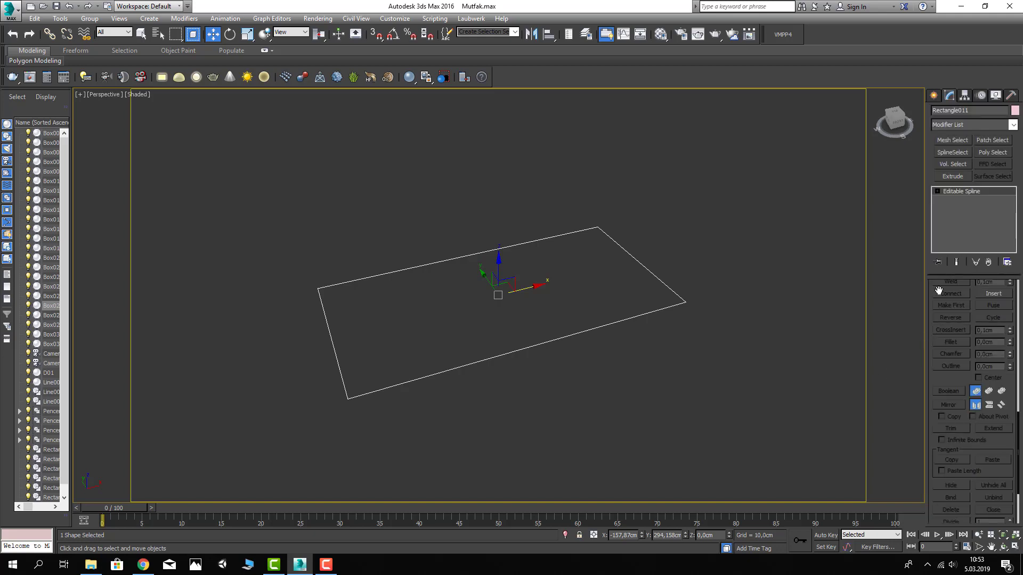
left_click(937, 192)
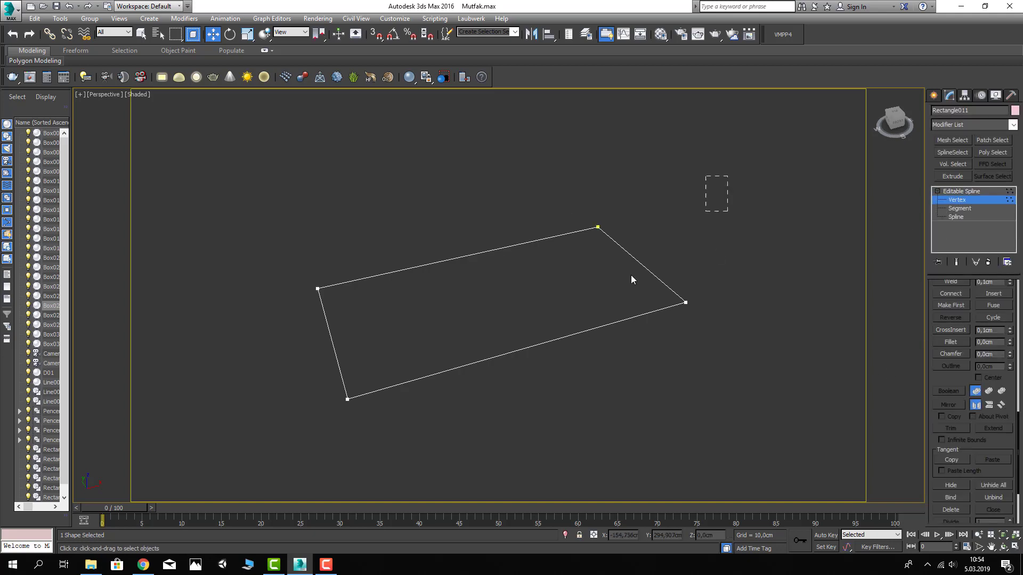
left_click(597, 227)
right_click(382, 294)
left_click(488, 271)
left_click(861, 387)
Refine with midpoint snap, adding vertices at the top and bottom edge midpoints
scroll(951, 392, "up", 1)
scroll(951, 336, "up", 3)
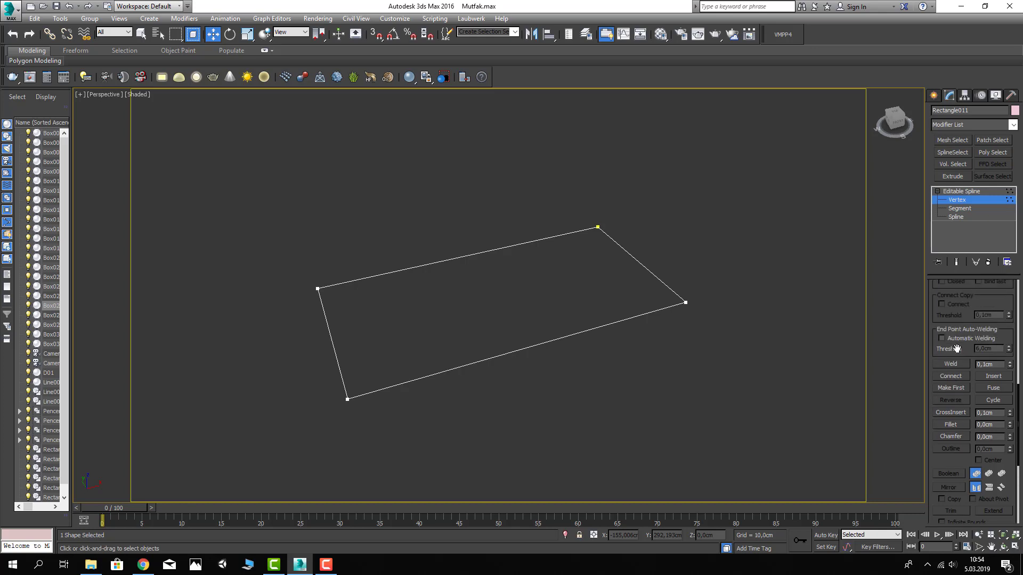
scroll(954, 346, "up", 3)
left_click(952, 341)
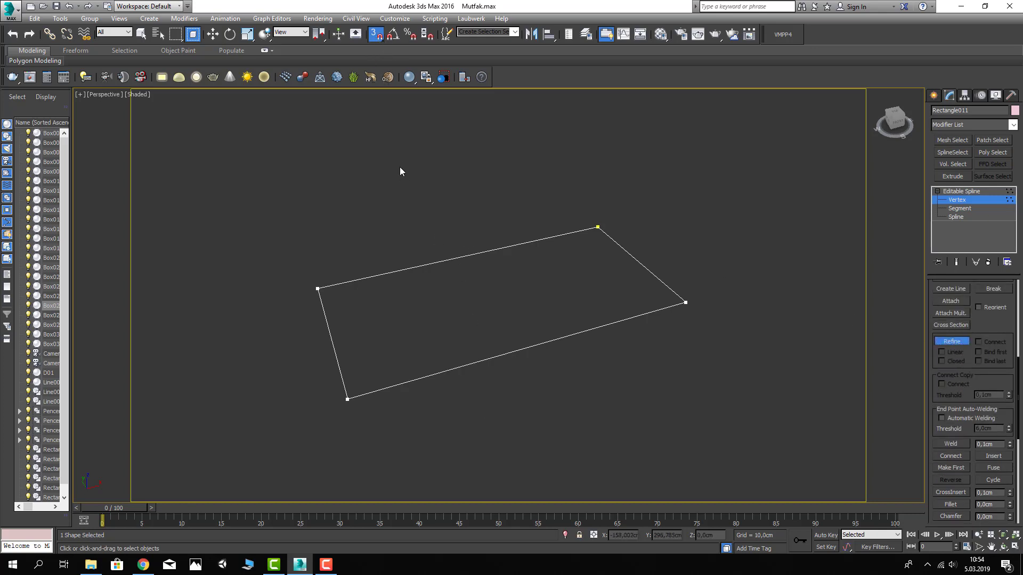
right_click(372, 39)
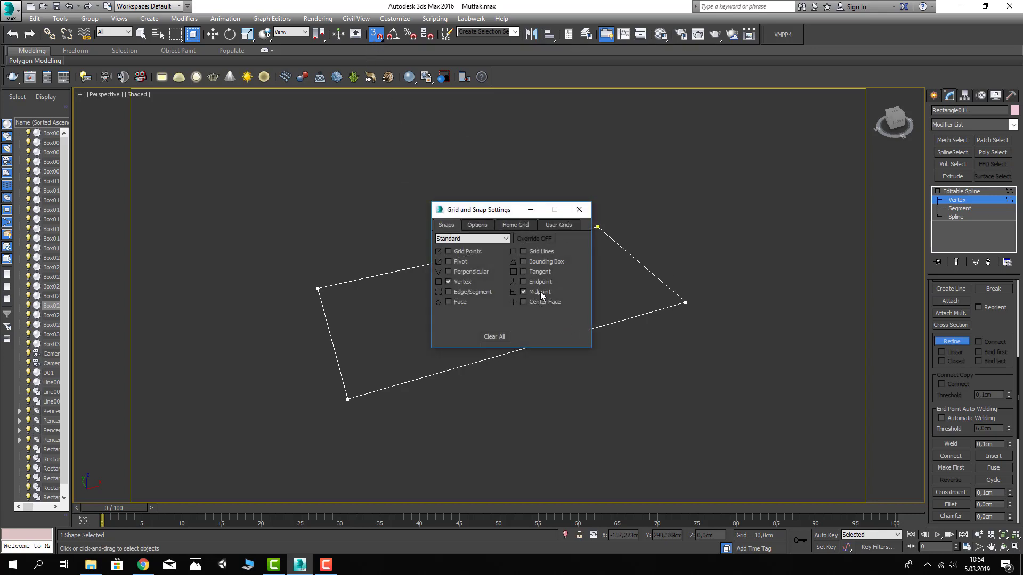
left_click(581, 211)
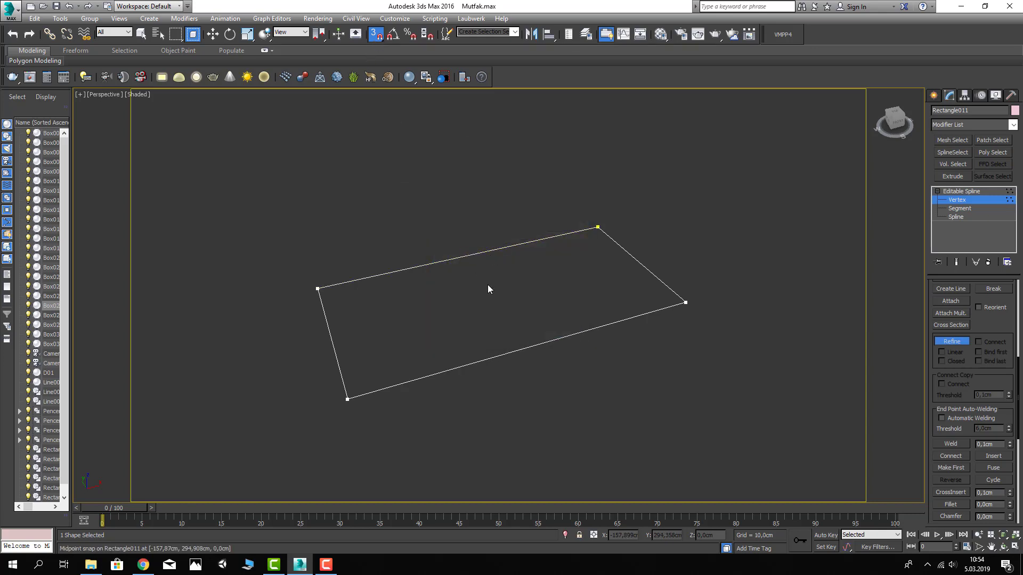
left_click(468, 256)
left_click(534, 346)
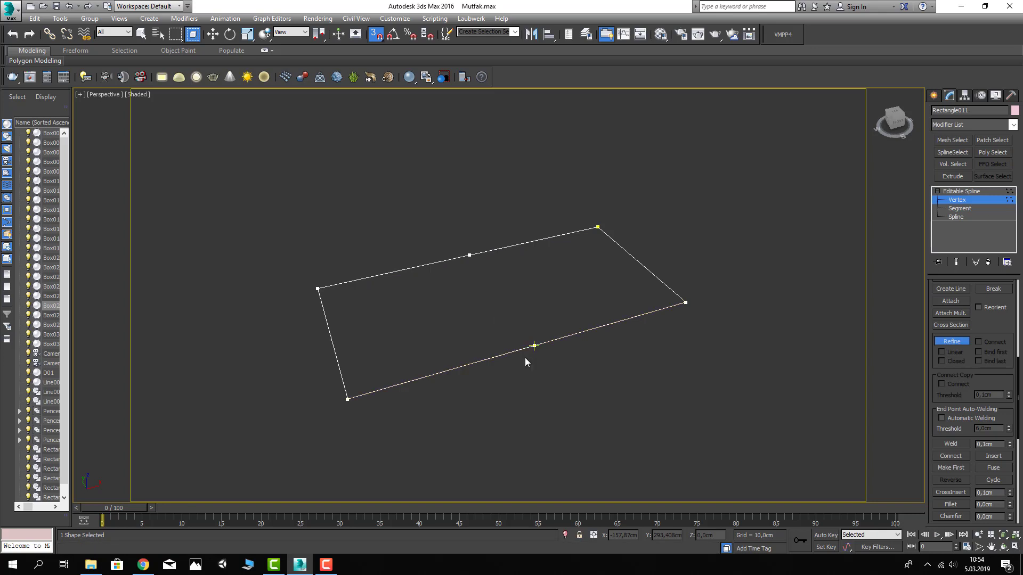
right_click(513, 344)
Split the bottom midpoint vertex and refine another vertex at the bottom edge's midpoint
left_click(535, 345)
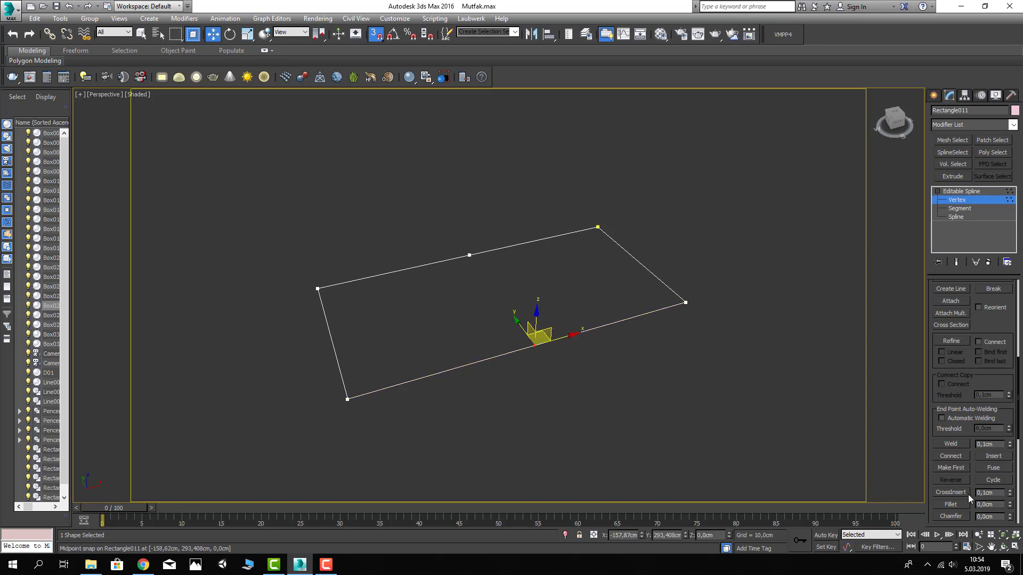
left_click_drag(1009, 516, 1008, 515)
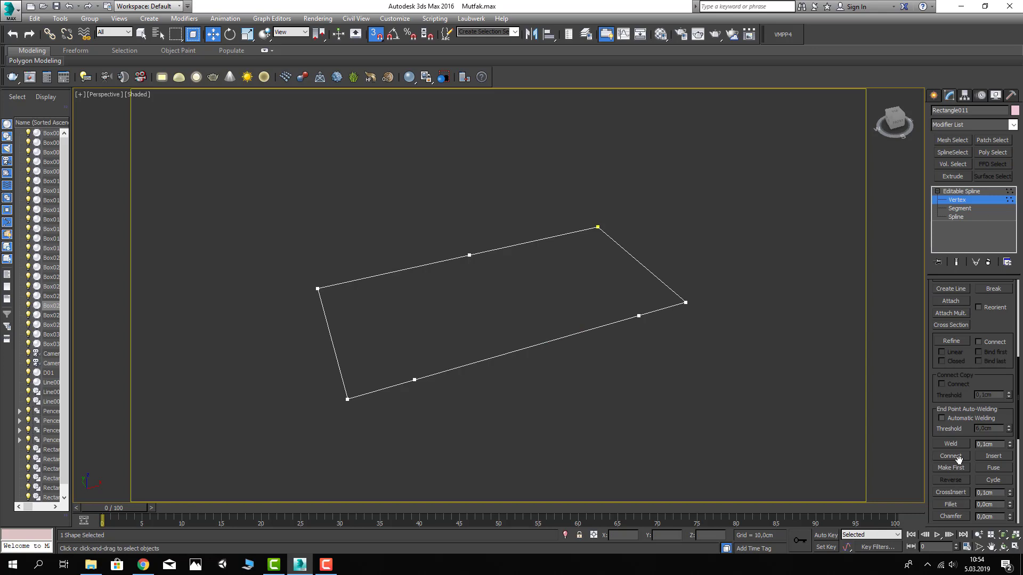
left_click(951, 341)
left_click(534, 346)
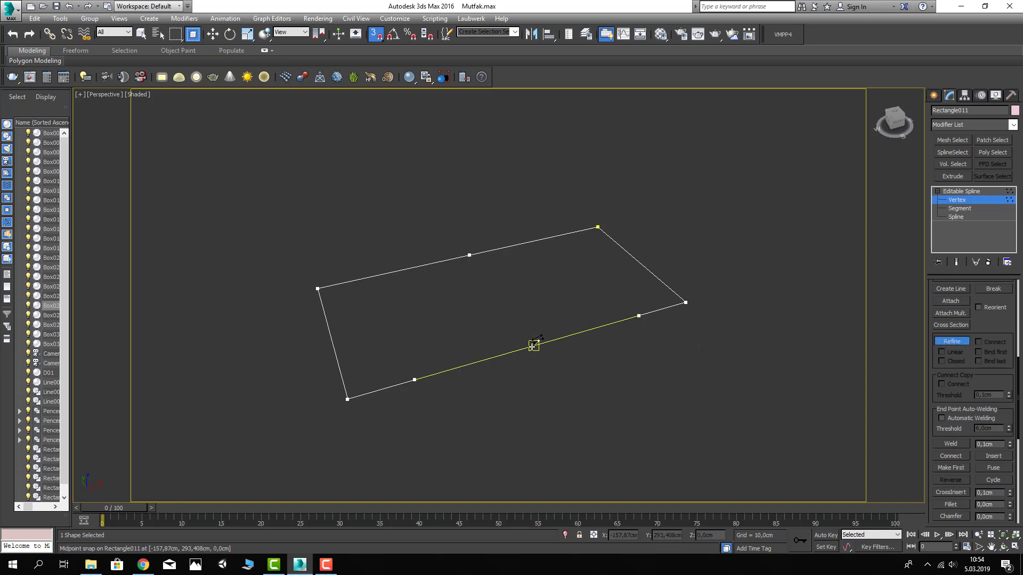
right_click(518, 362)
left_click(535, 346)
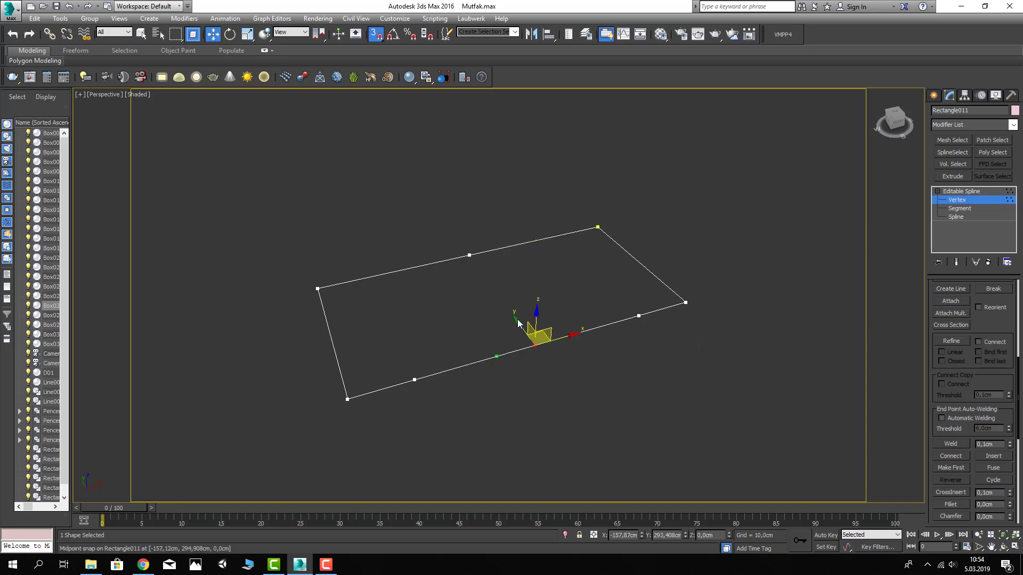
With snapping off, pull the bottom vertex down to curve the lower edge
key("s")
left_click_drag(531, 346, 560, 386)
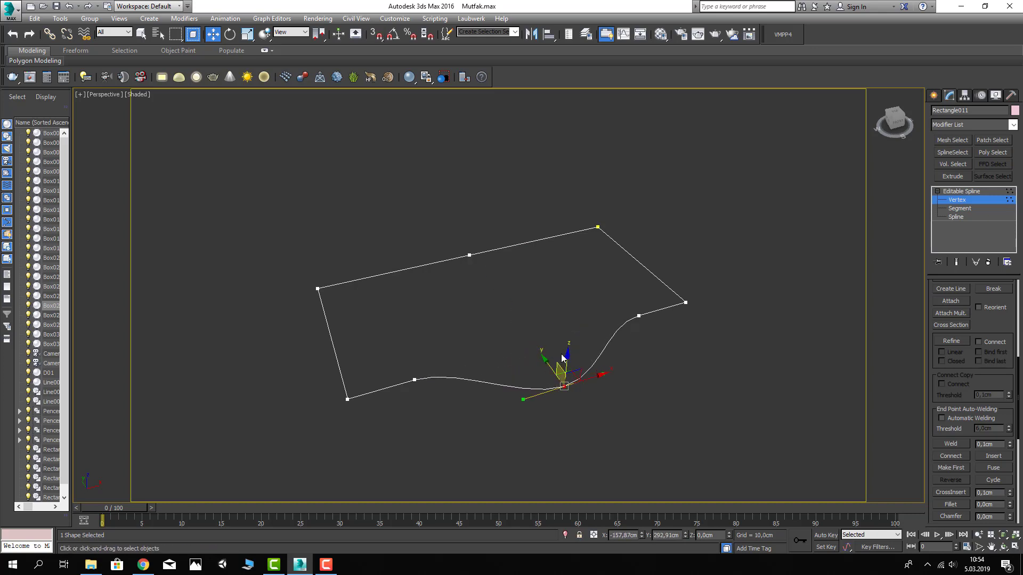
mouse_move(522, 328)
middle_mouse_down("alt")
mouse_move(546, 341)
mouse_move(465, 352)
middle_mouse_up("alt")
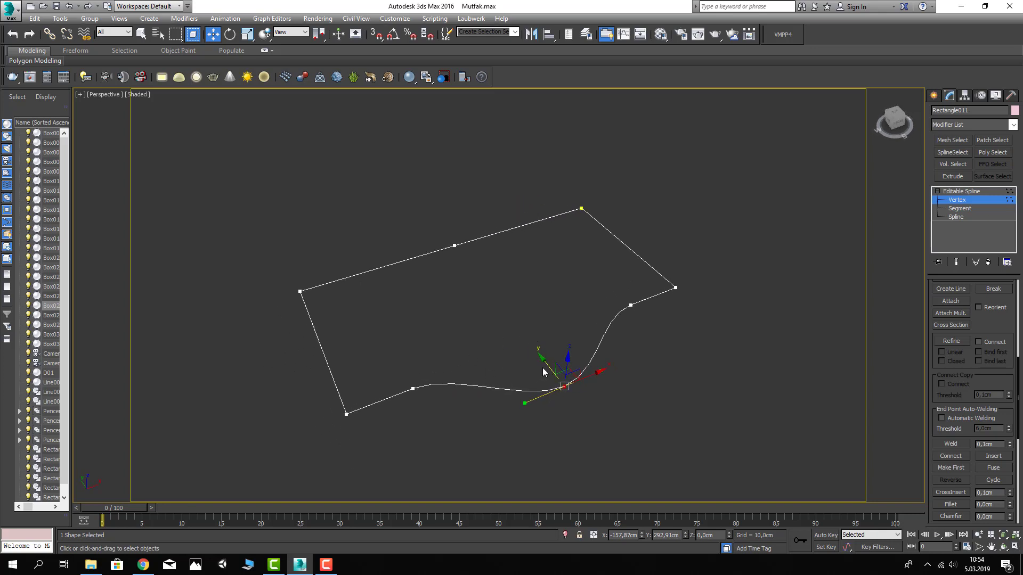
left_click_drag(549, 373, 572, 404)
Convert all of the spline's vertices to Corner type
right_click(571, 404)
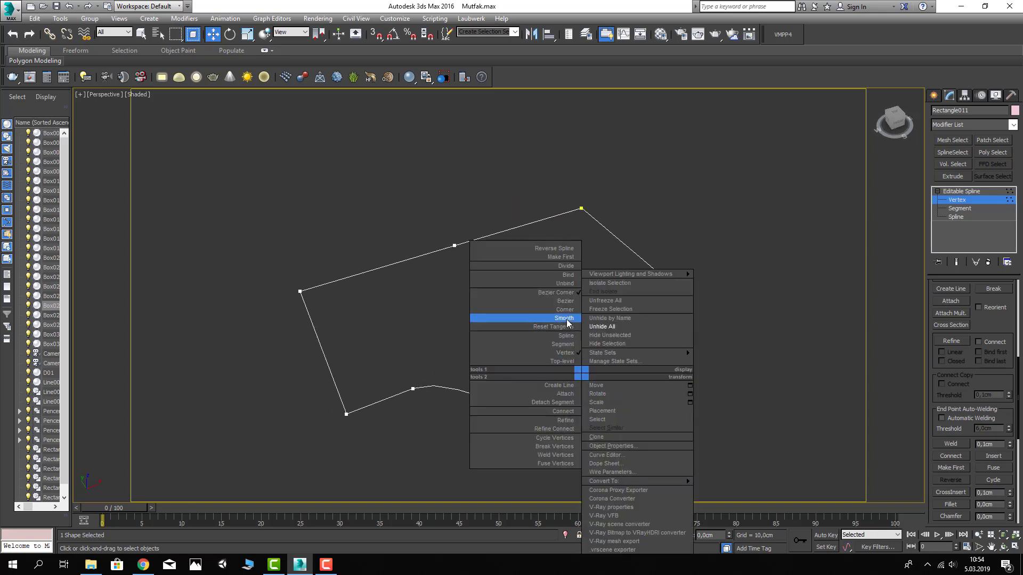
left_click(574, 322)
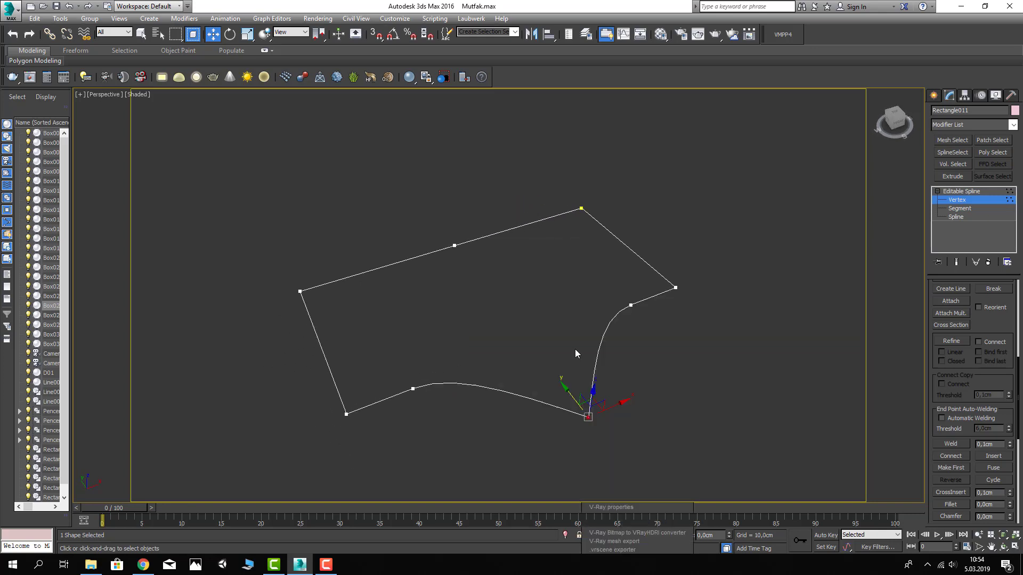
left_click(1010, 503)
left_click_drag(1012, 506, 1012, 509)
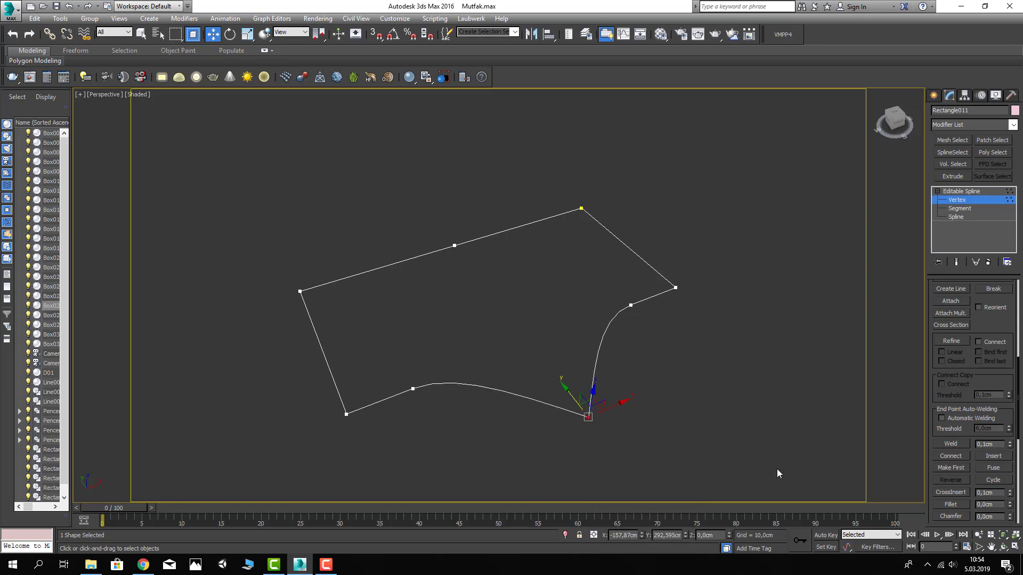
key("ctrl+a")
right_click(491, 373)
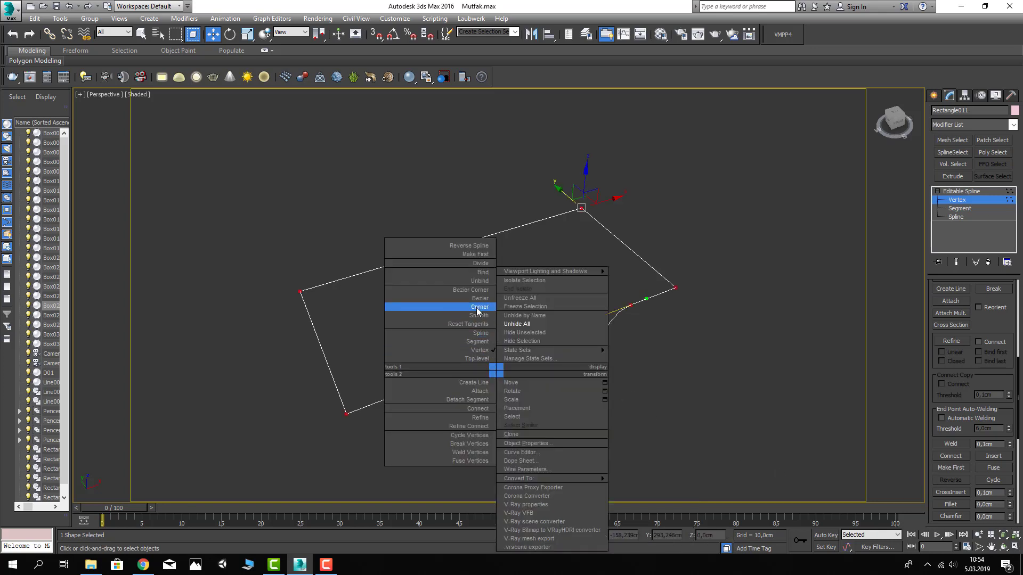
left_click(476, 308)
Isolate the spline, raise the bottom vertex and fillet it into a rounded arc
key("alt+q")
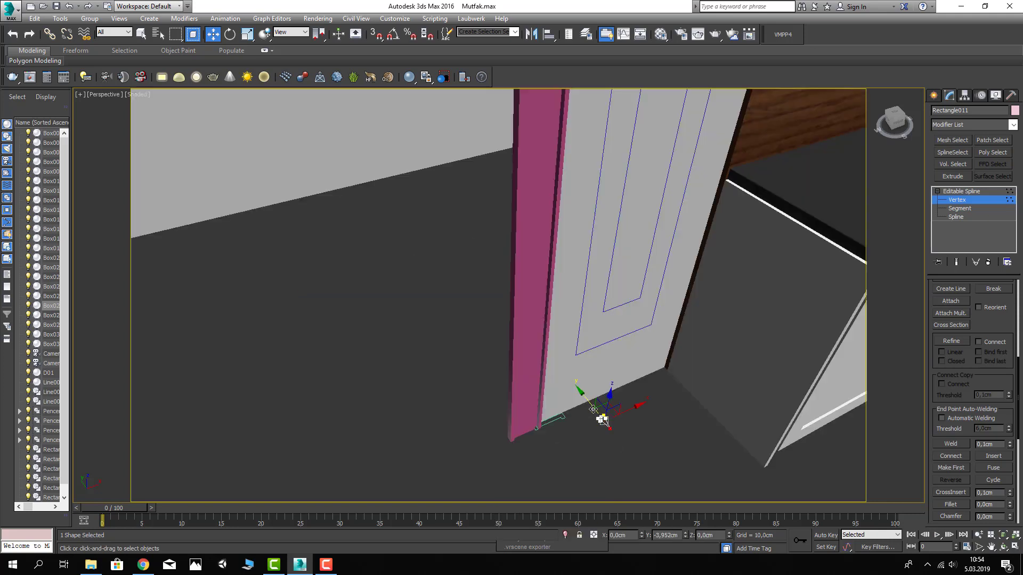
key("alt+q")
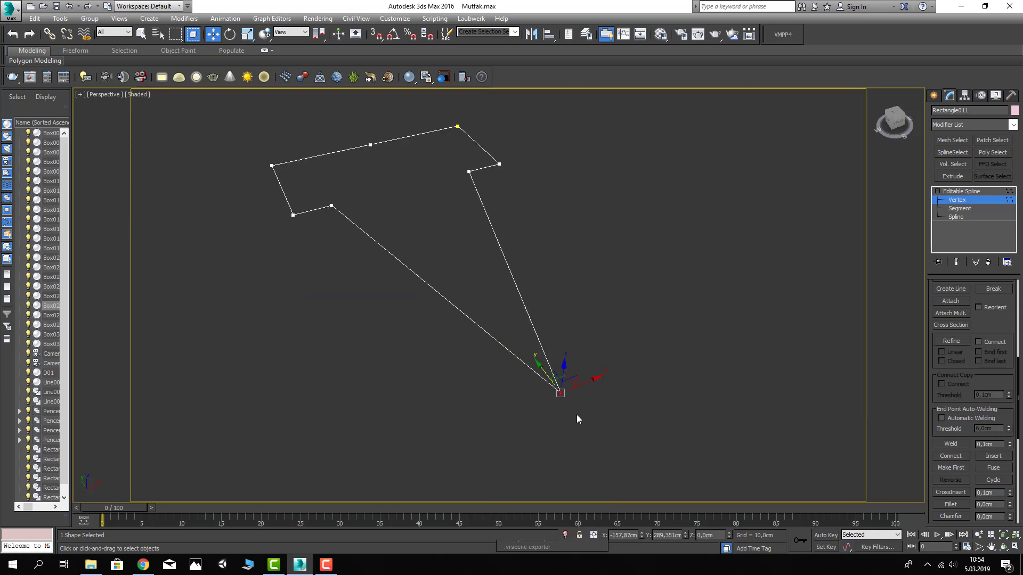
left_click_drag(580, 414, 550, 374)
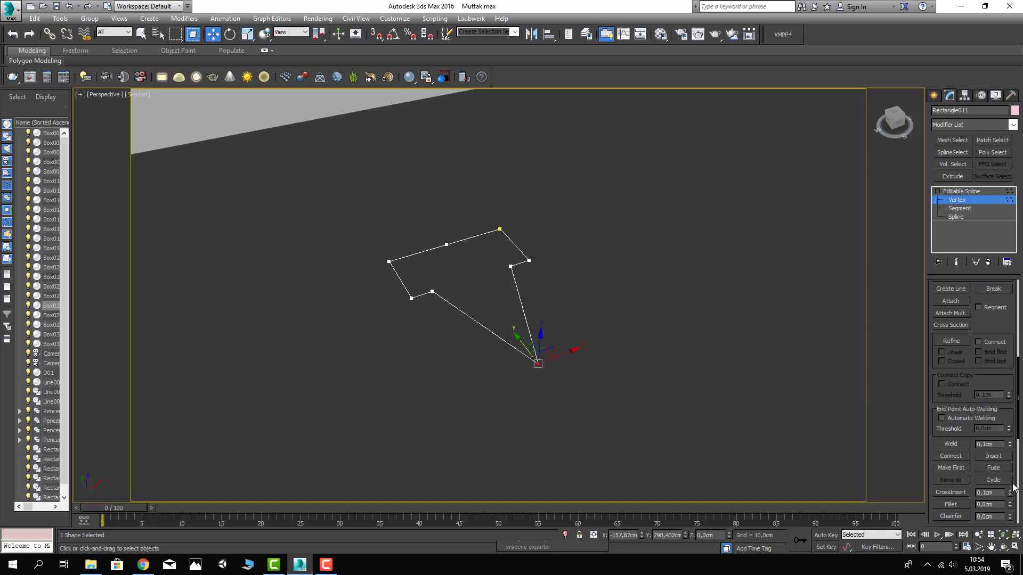
left_click_drag(1010, 504, 1009, 498)
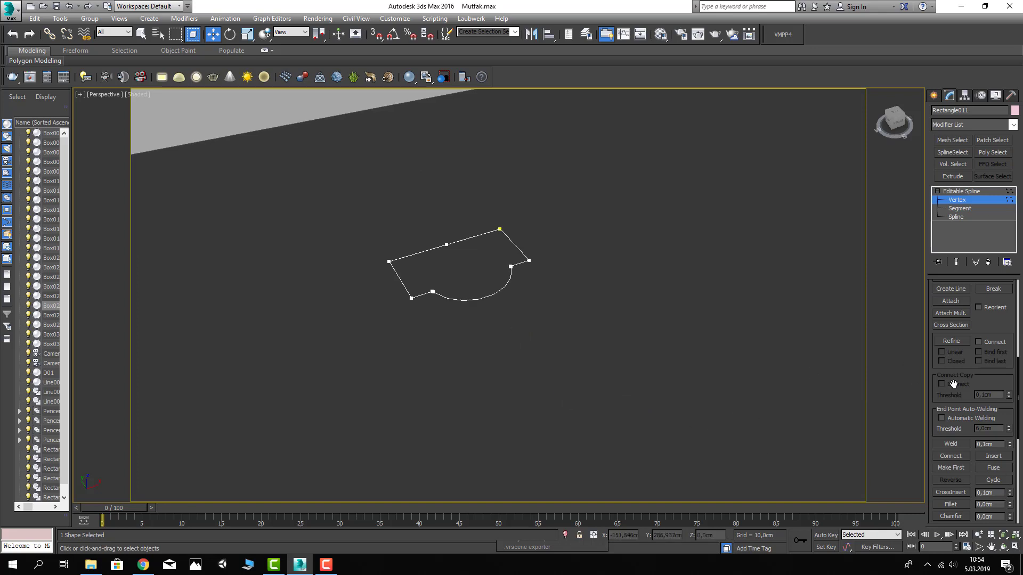
scroll(953, 383, "up", 2)
scroll(953, 384, "up", 2)
scroll(953, 383, "up", 2)
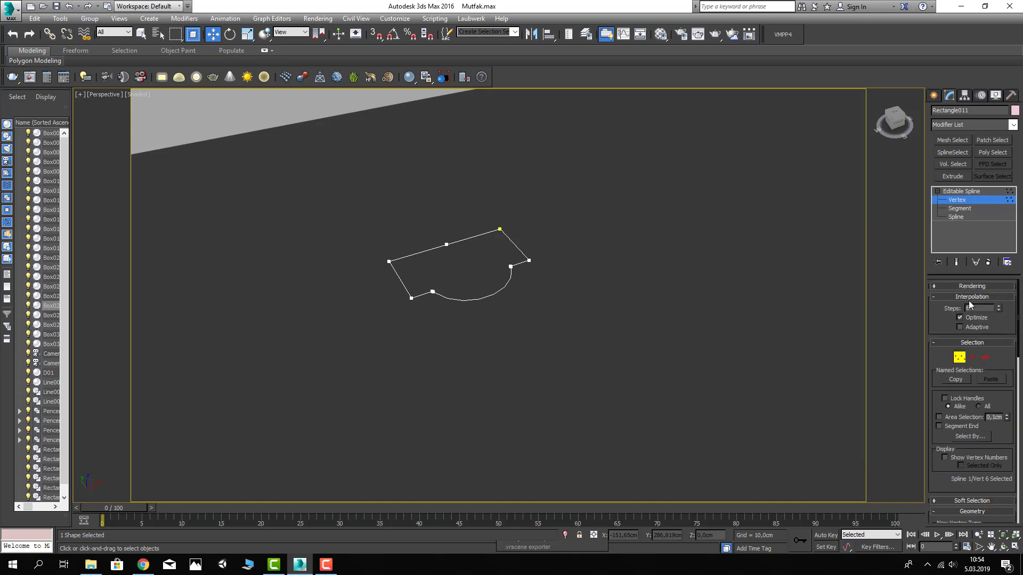
Reselect the profile's top middle vertex at Vertex level
left_click(962, 191)
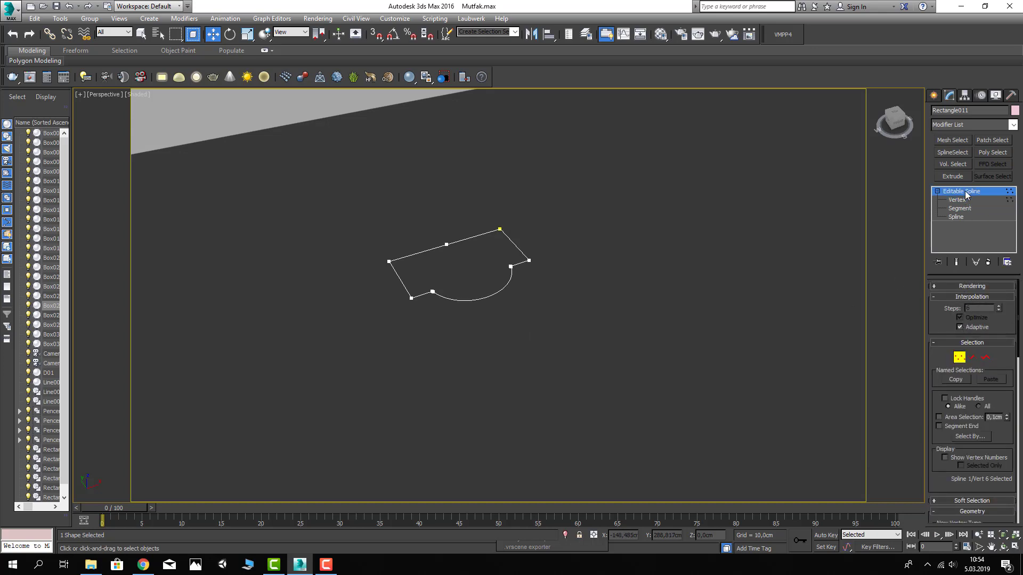
left_click(957, 200)
left_click_drag(460, 262, 460, 263)
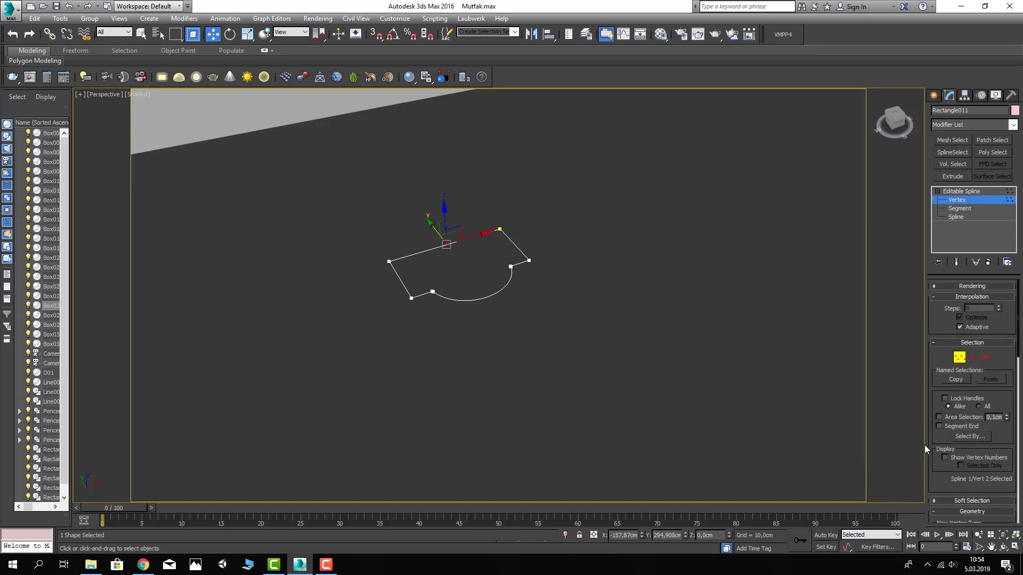
scroll(957, 451, "down", 2)
scroll(957, 451, "down", 2)
scroll(957, 450, "down", 2)
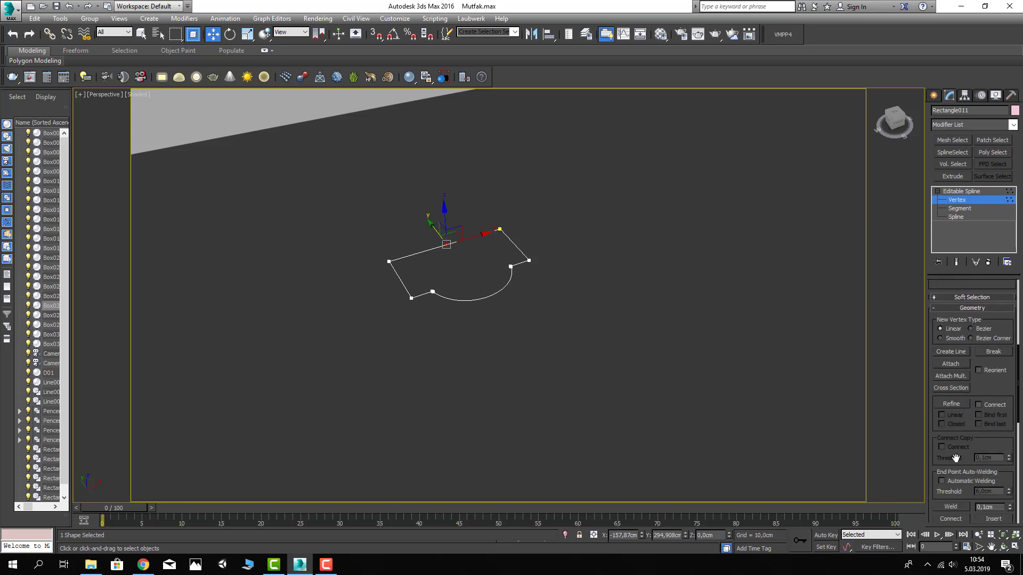
scroll(957, 462, "down", 2)
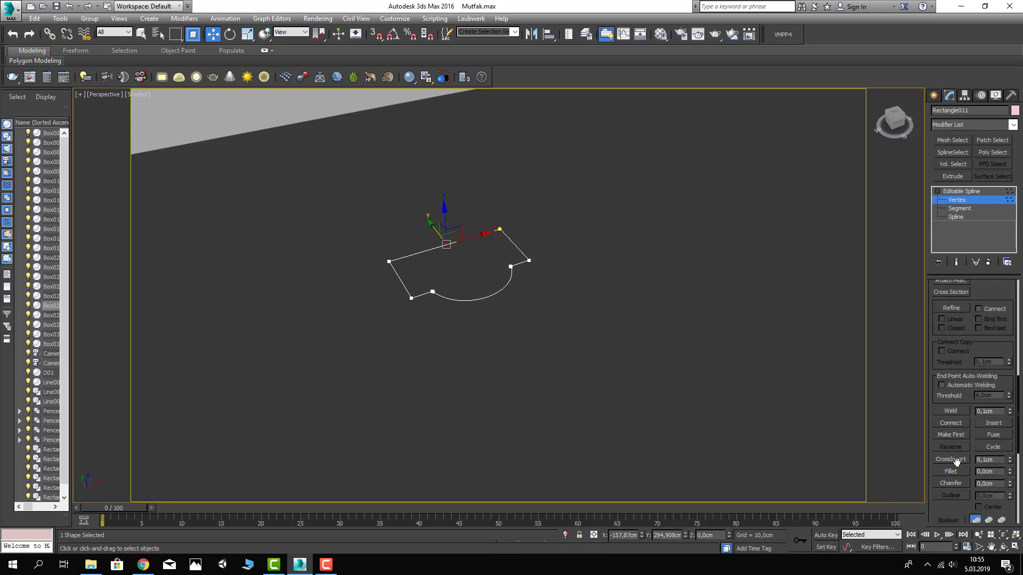
Leave vertex editing, deselect the profile and view the door area in wireframe
left_click(954, 201)
left_click(668, 270)
middle_click_drag(560, 290, 471, 303, "alt")
key("F3")
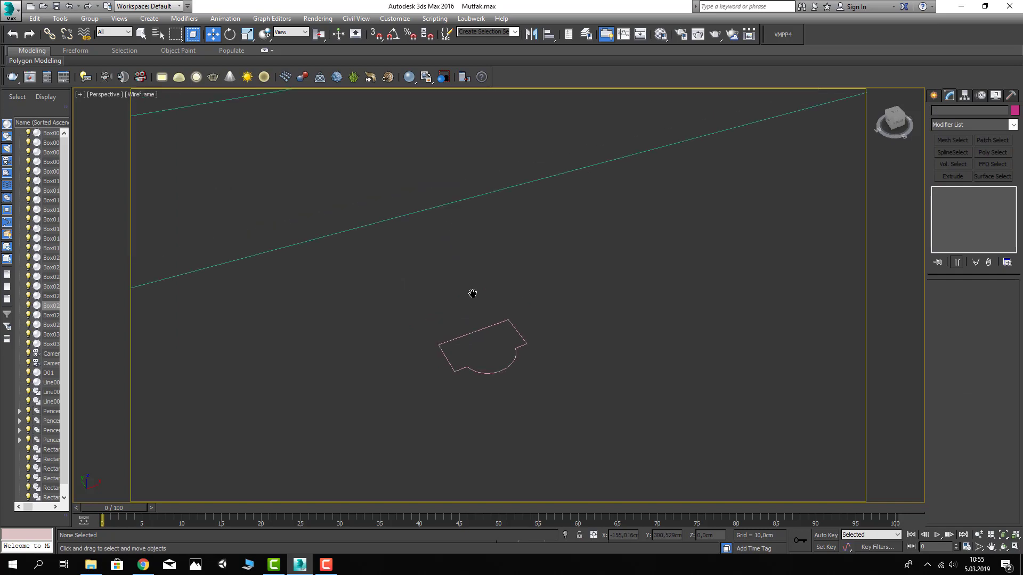
scroll(471, 292, "up", 3)
scroll(459, 286, "down", 3)
scroll(450, 297, "down", 3)
Add a Bevel Profile modifier to the door panel rectangle using the small profile shape
key("F3")
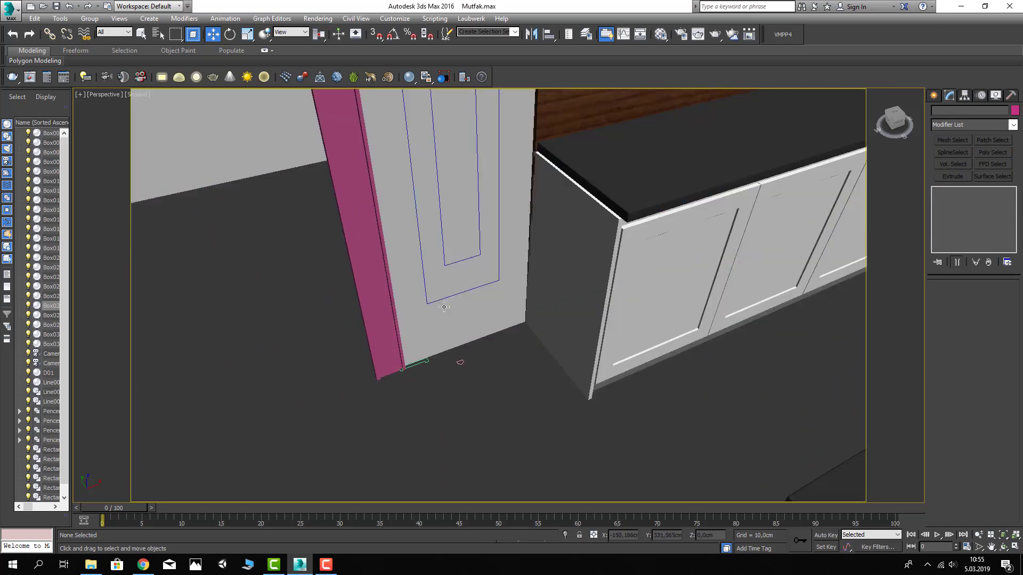
left_click(444, 299)
key("F3")
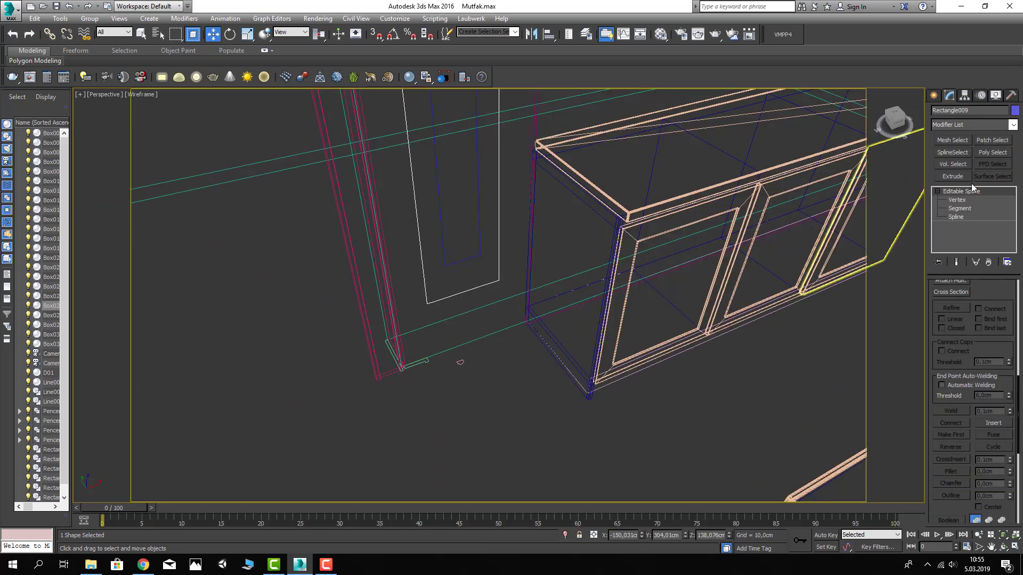
left_click(960, 124)
scroll(955, 140, "down", 3)
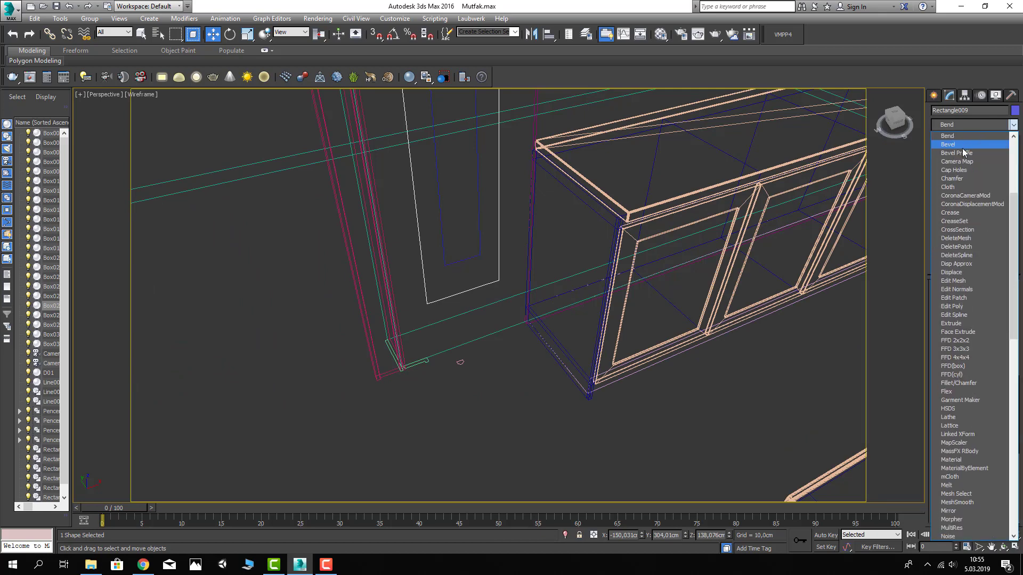
left_click(963, 150)
key("F3")
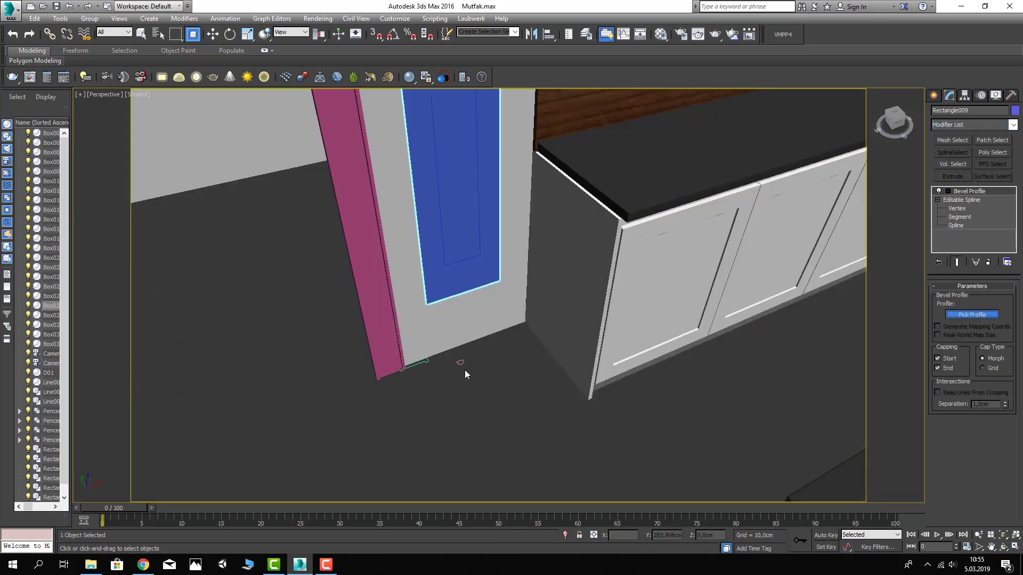
left_click(459, 363)
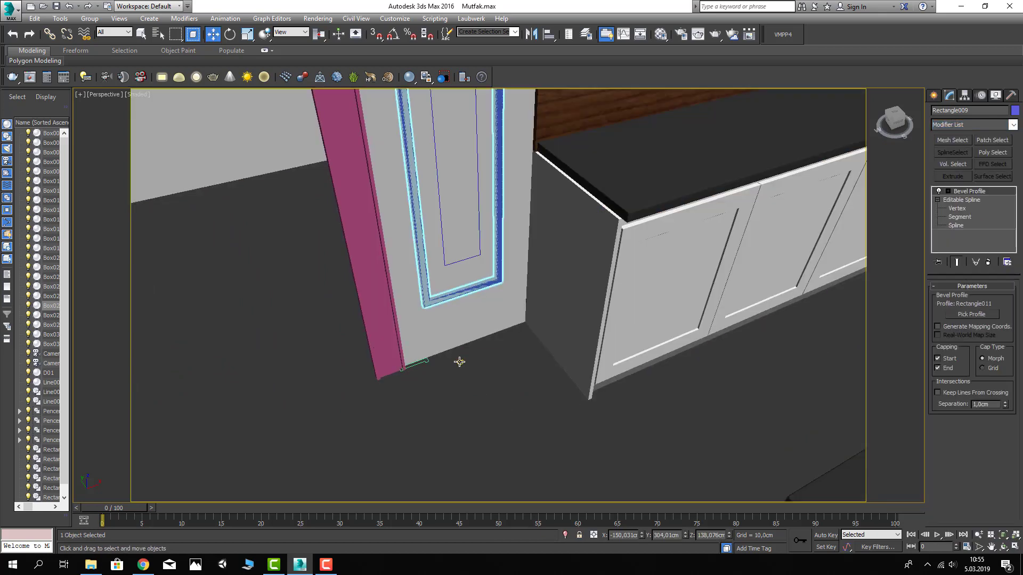
key("F3")
scroll(426, 315, "up", 5)
key("F3")
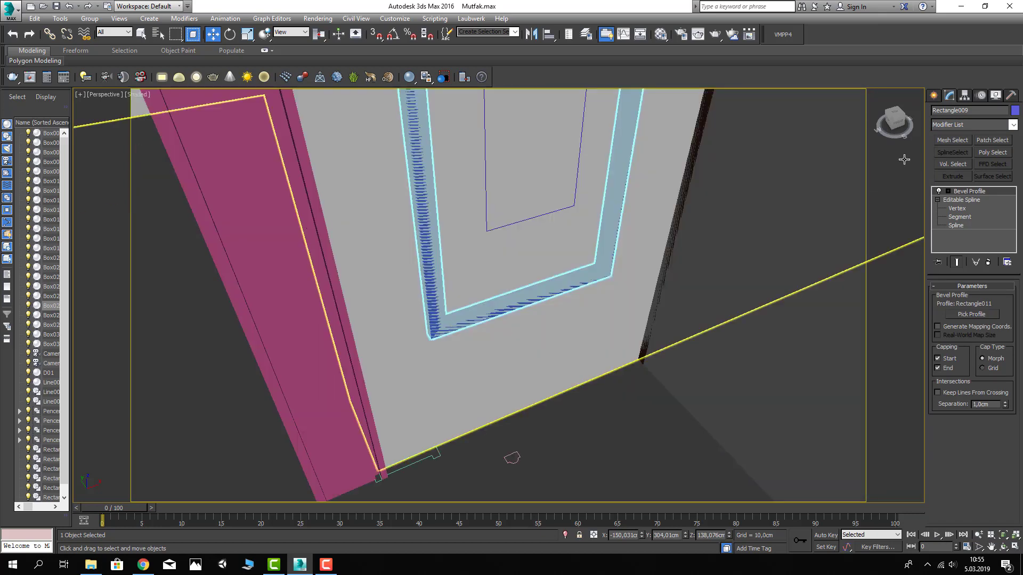
Rotate the Bevel Profile gizmo 18 degrees about Z using the Rotate type-in
left_click(948, 190)
left_click(975, 200)
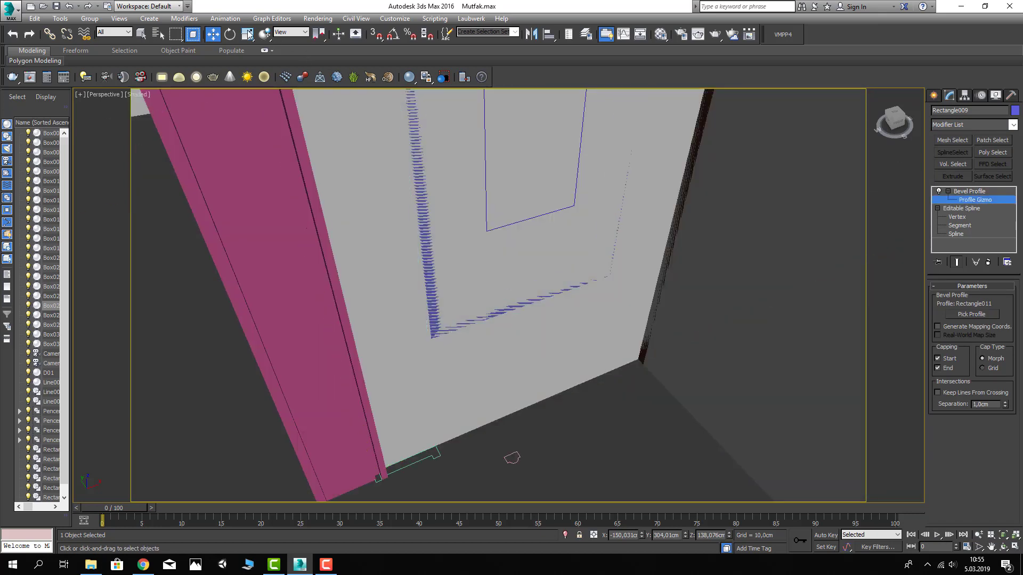
right_click(229, 34)
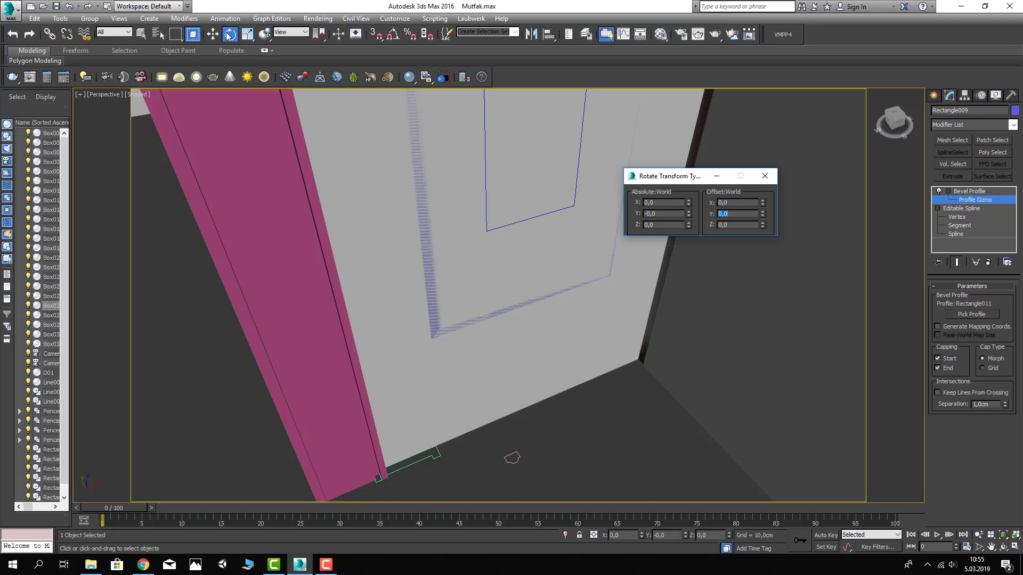
key("Return")
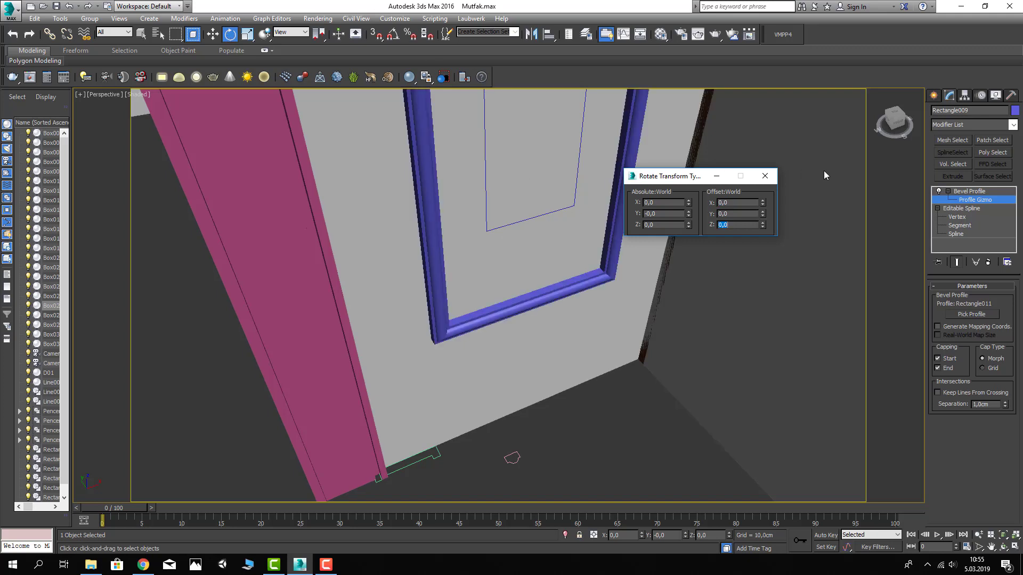
left_click(769, 180)
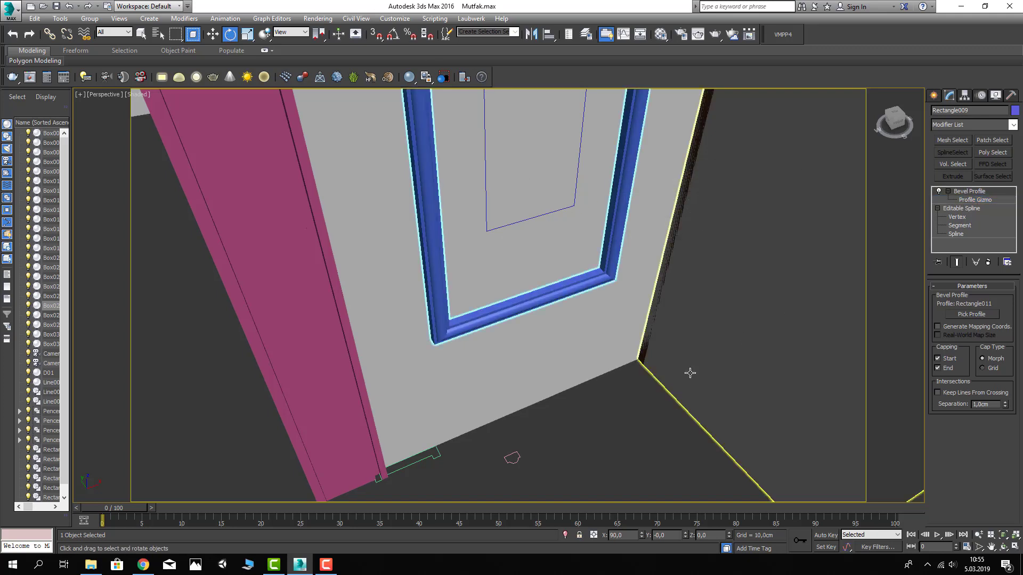
left_click(620, 417)
left_click(506, 457)
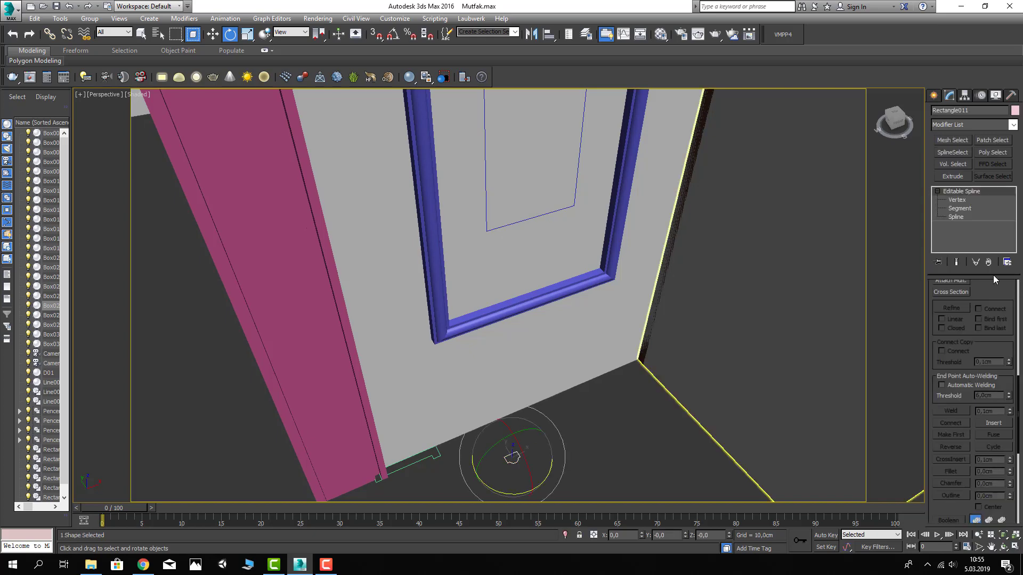
Select all vertices of the floor profile shape, then exit vertex editing
key("1")
mouse_move(833, 342)
middle_mouse_down("alt")
mouse_move(589, 418)
mouse_move(596, 502)
middle_mouse_up("alt")
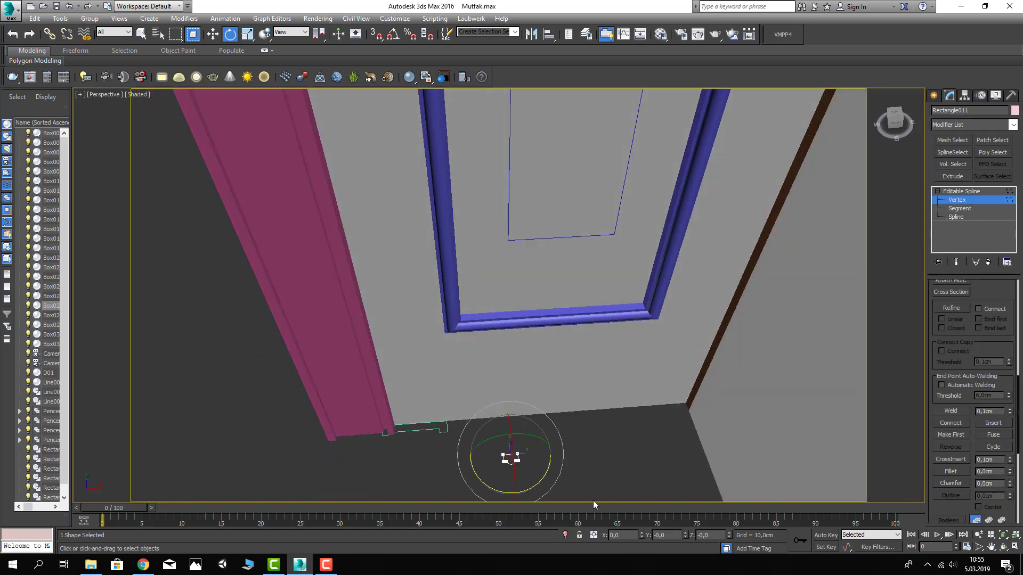
mouse_move(619, 488)
left_mouse_down()
mouse_move(510, 476)
mouse_move(488, 432)
left_mouse_up()
scroll(498, 457, "up", 2)
scroll(502, 457, "up", 3)
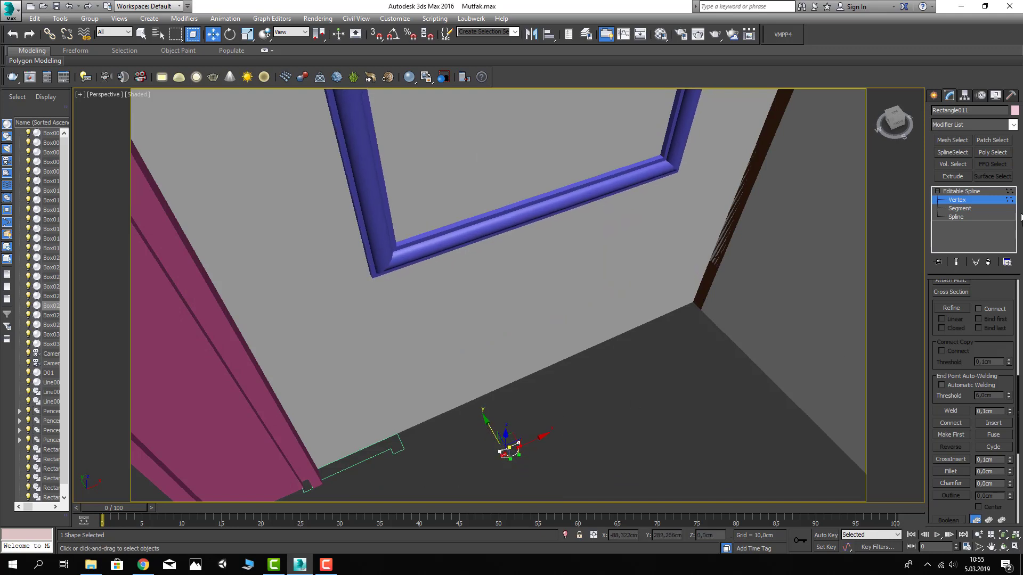
left_click(961, 191)
left_click(653, 429)
Copy the Bevel Profile modifier from the outer blue moulding frame
key("F3")
left_click(564, 208)
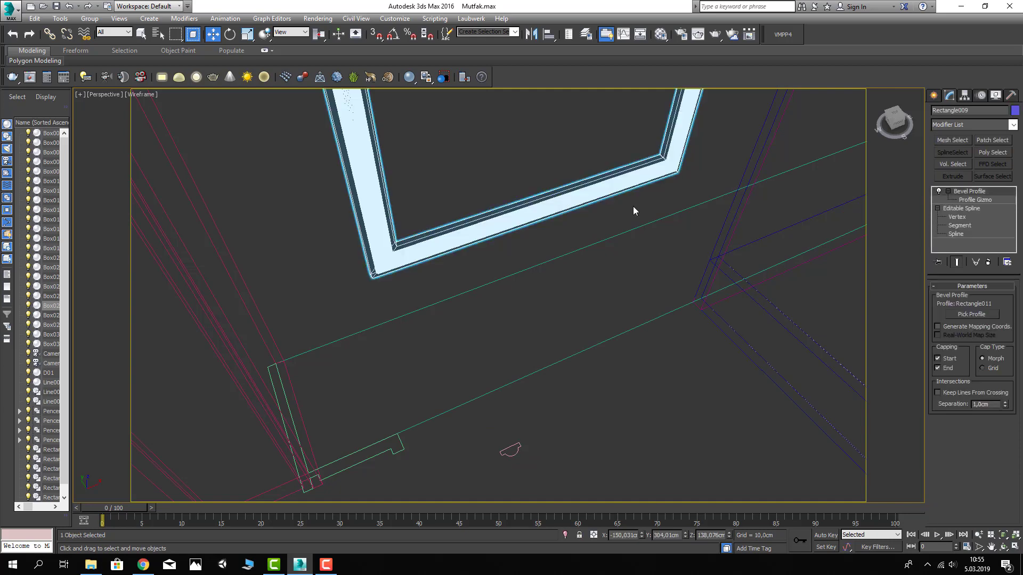
key("F3")
right_click(967, 193)
left_click(899, 236)
Paste the Bevel Profile onto the inner panel rectangle Rectangle010 and zoom out
key("F3")
middle_click_drag(703, 222, 650, 262, "alt")
key("F3")
key("F3")
left_click(612, 235)
key("F3")
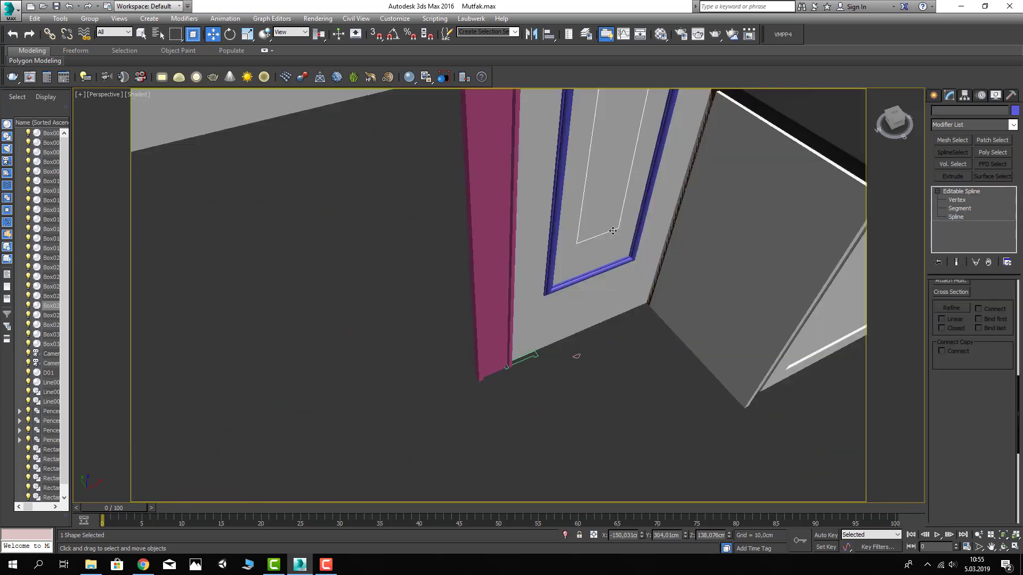
right_click(957, 193)
key("Escape")
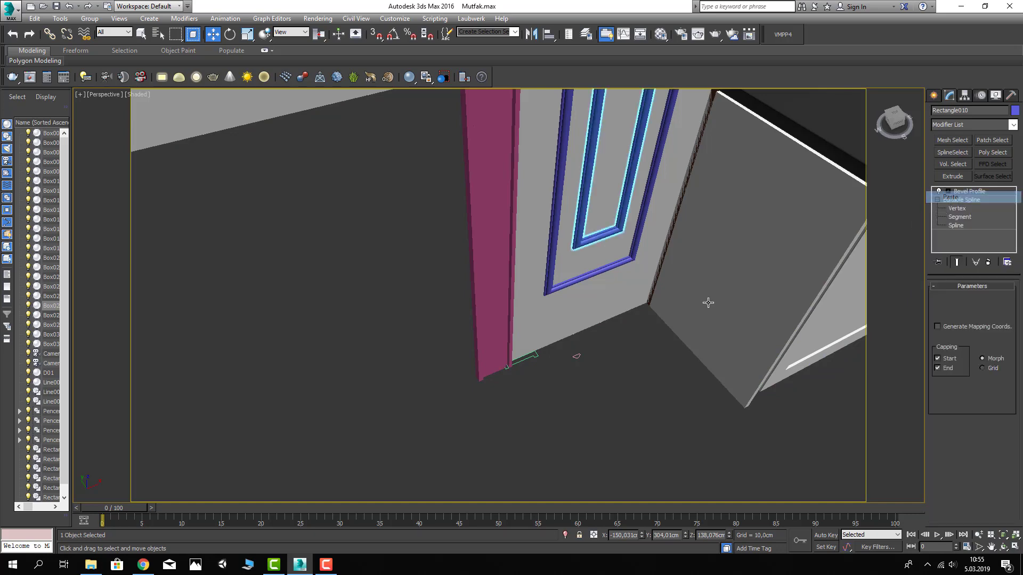
left_click(596, 378)
middle_click_drag(596, 378, 580, 375, "alt")
scroll(580, 375, "down", 2)
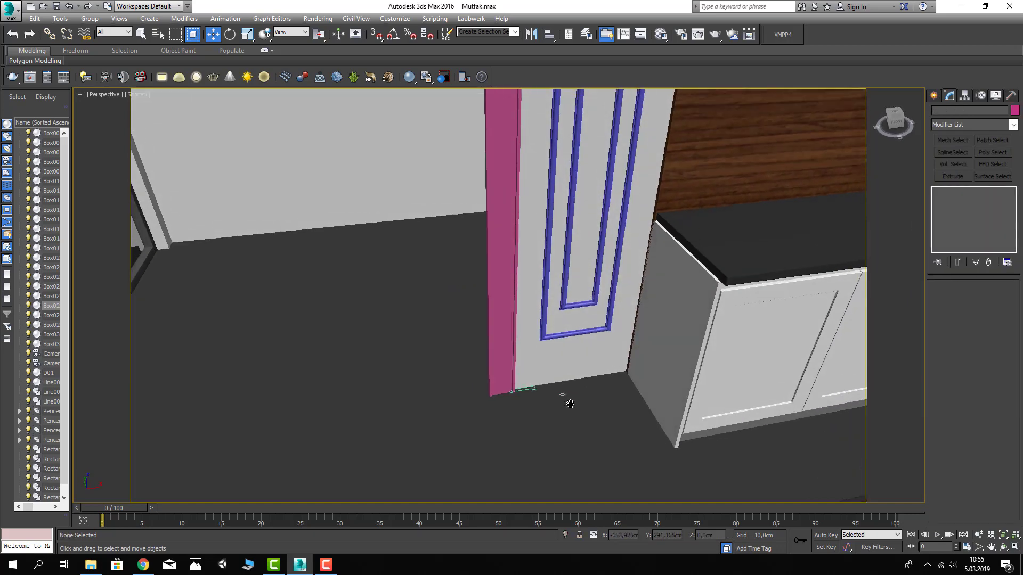
scroll(599, 404, "down", 3)
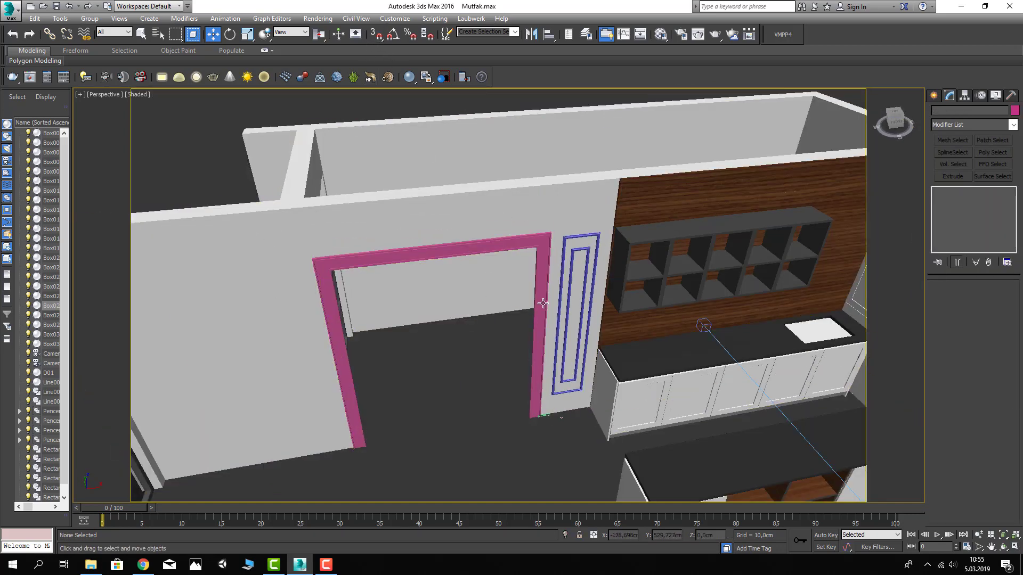
Copy both door-side panel frames onto the wall left of the pink door
left_click(567, 296)
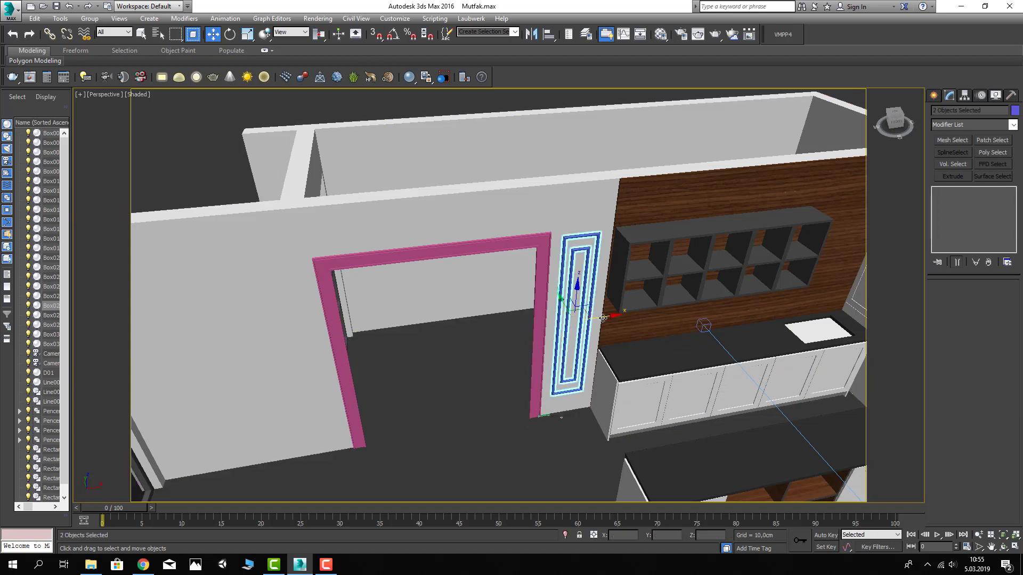
left_click_drag(603, 318, 305, 333, "shift")
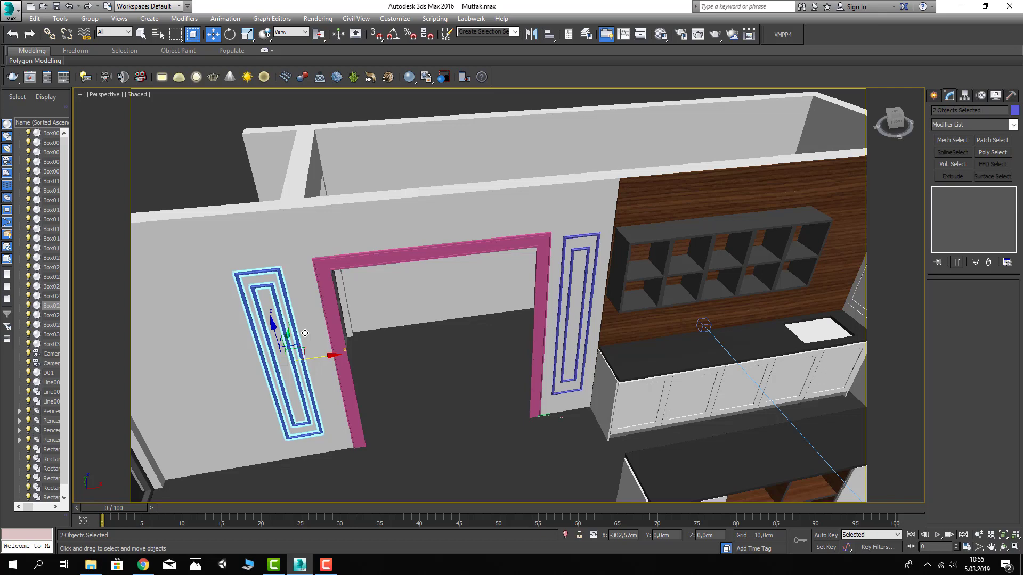
left_click_drag(304, 333, 304, 333, "shift")
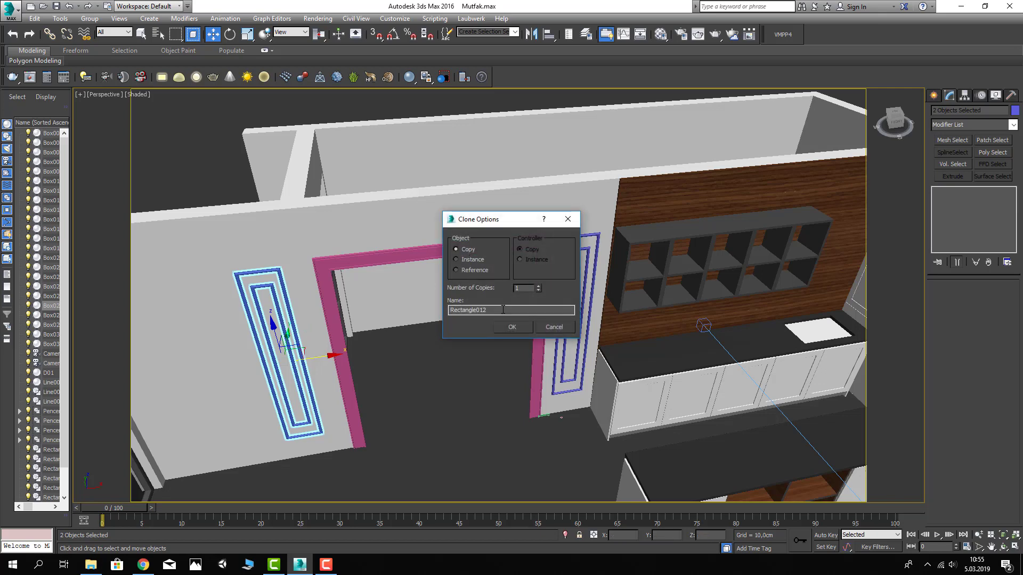
left_click(494, 330)
scroll(373, 336, "up", 3)
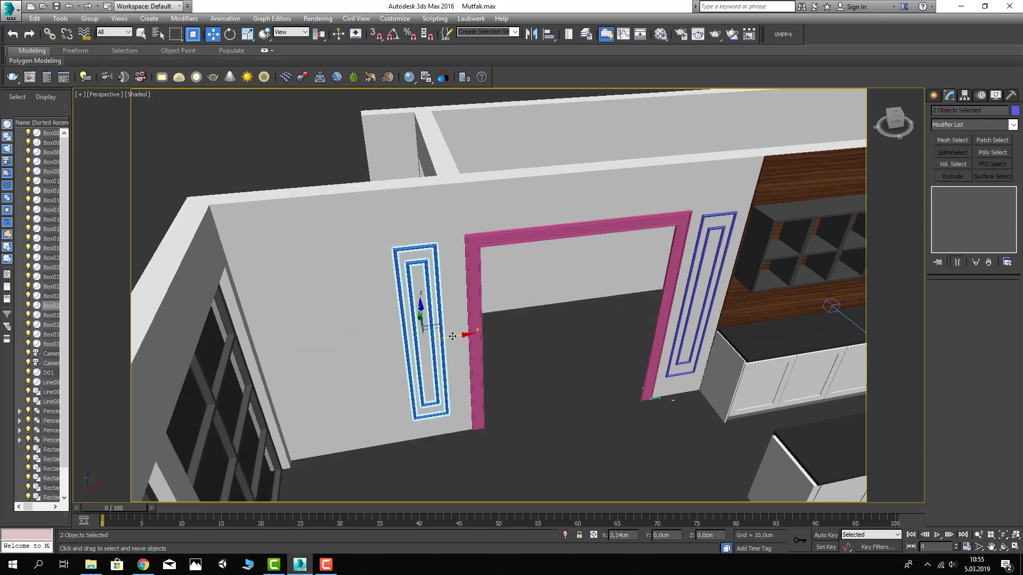
Add Edit Poly to the copies and drag their side vertices outward into a near-square panel
left_click(968, 124)
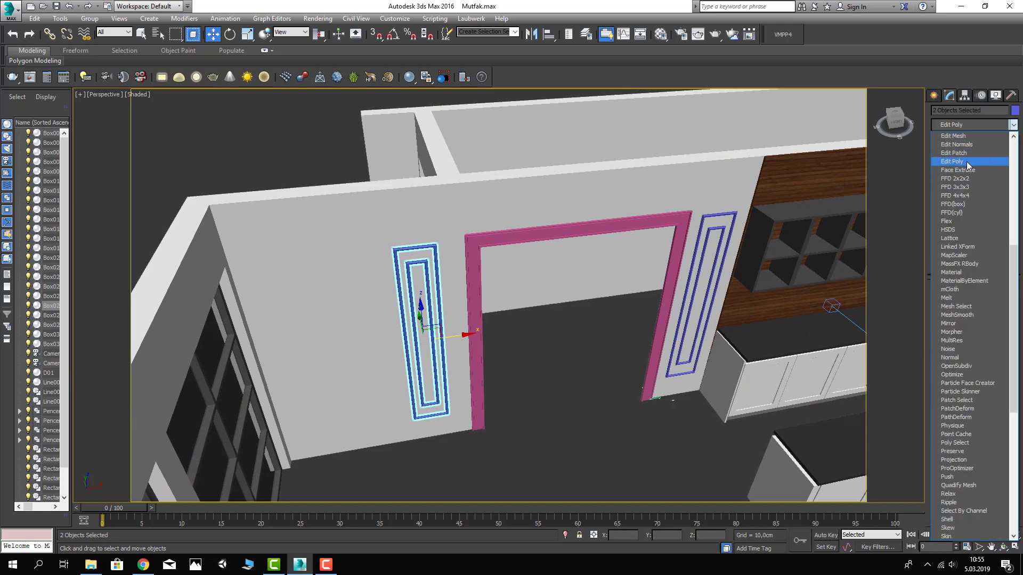
left_click(968, 161)
left_click(948, 191)
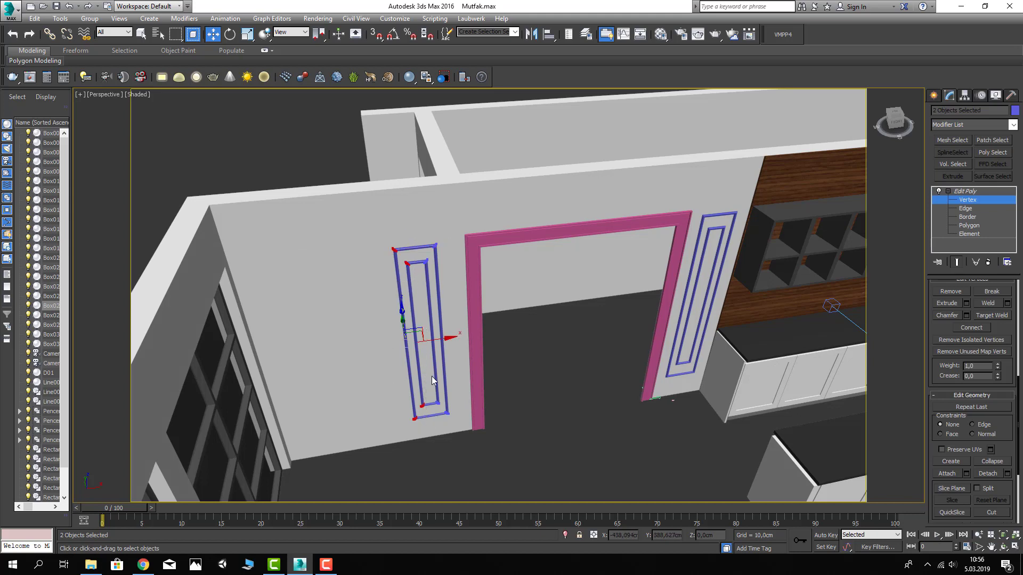
left_click_drag(437, 349, 312, 343)
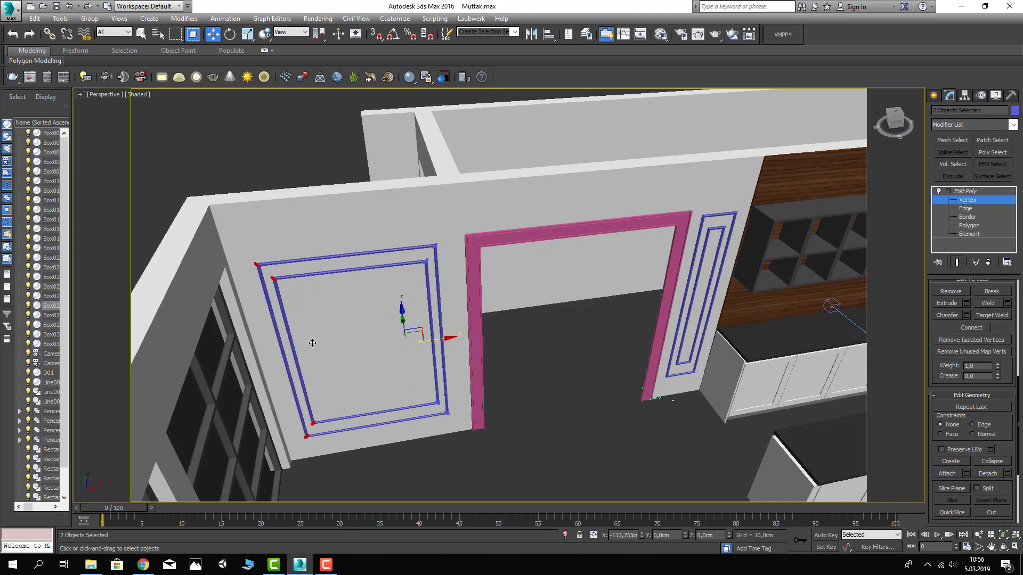
middle_click_drag(427, 250, 414, 251, "alt")
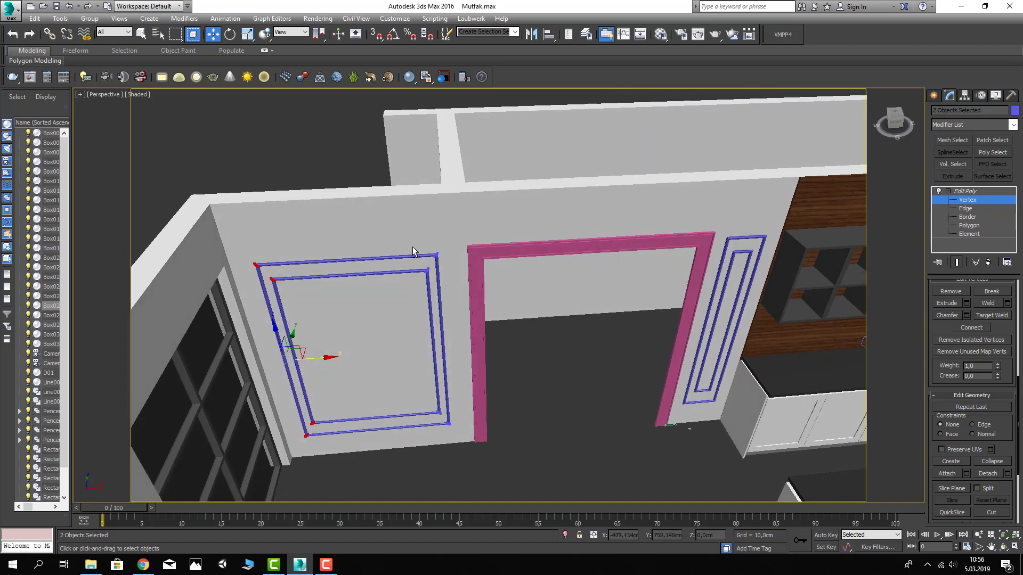
left_click_drag(493, 454, 493, 450)
left_click_drag(472, 347, 480, 347)
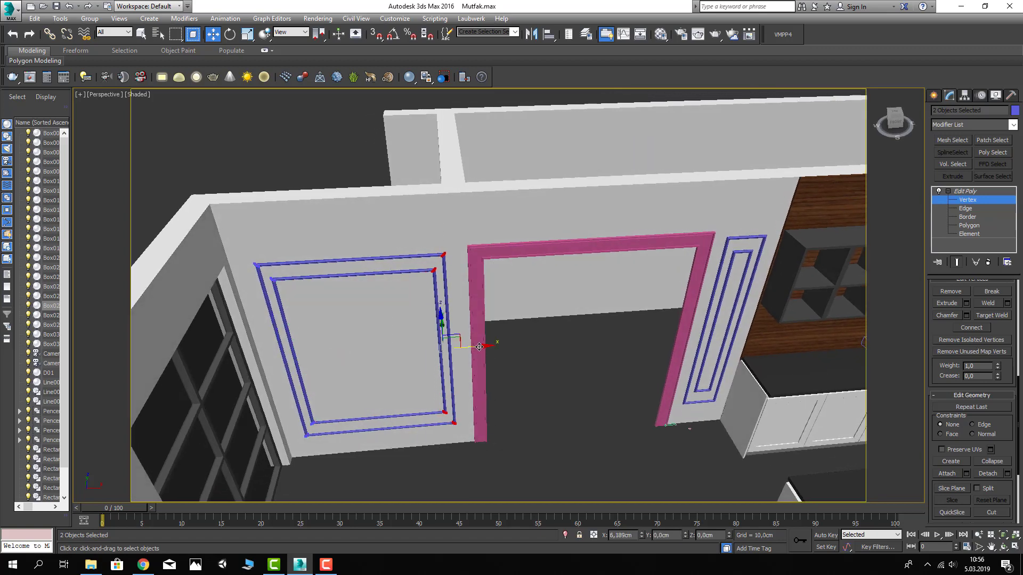
left_click_drag(240, 423, 243, 466)
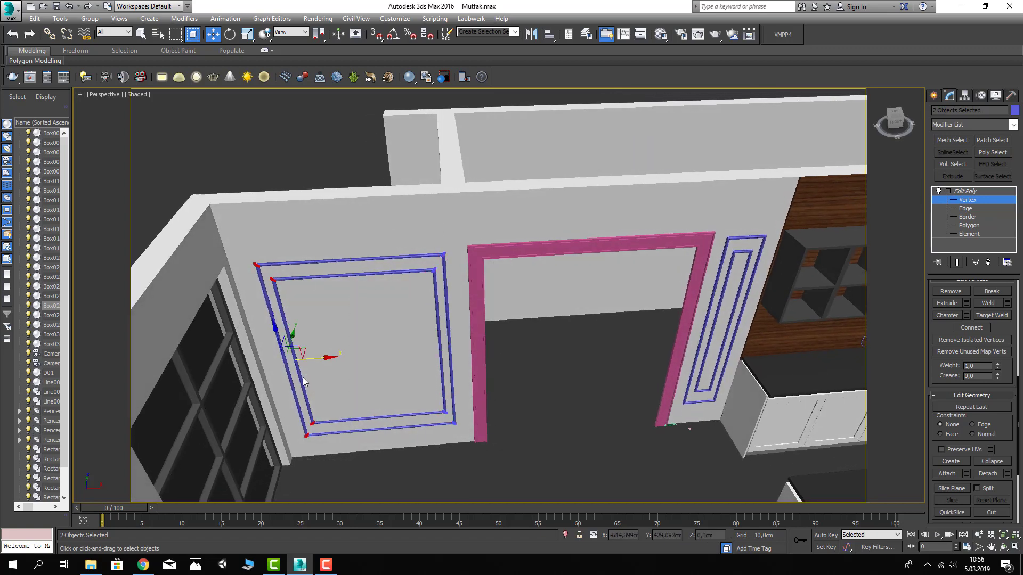
left_click(965, 190)
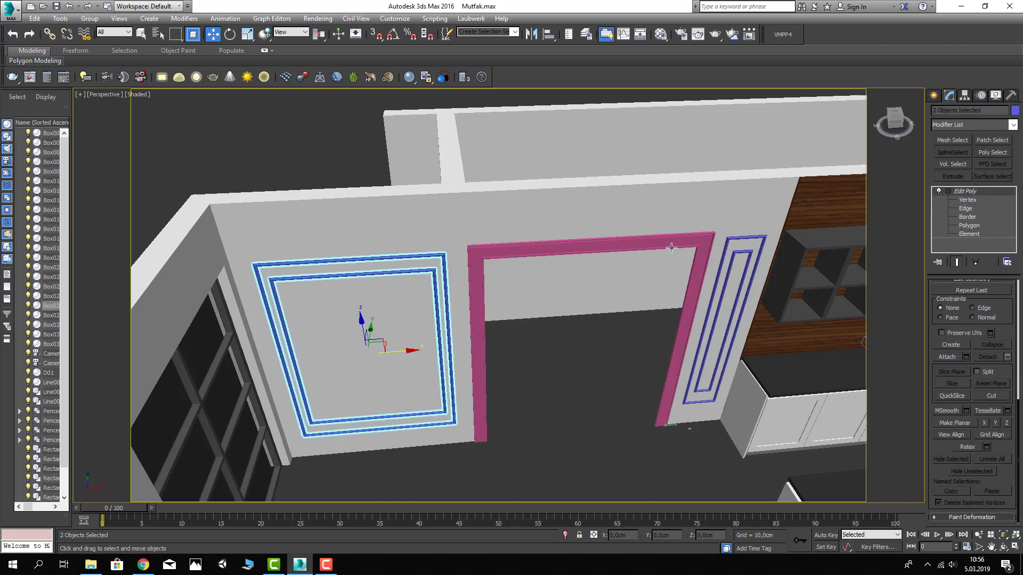
middle_click_drag(513, 263, 509, 276)
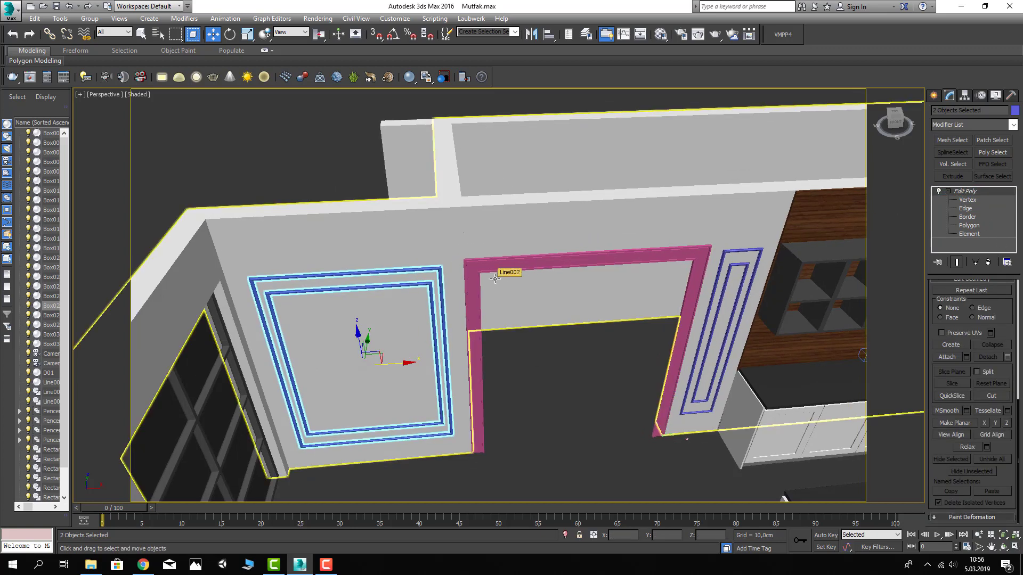
key("t")
scroll(581, 305, "down", 5)
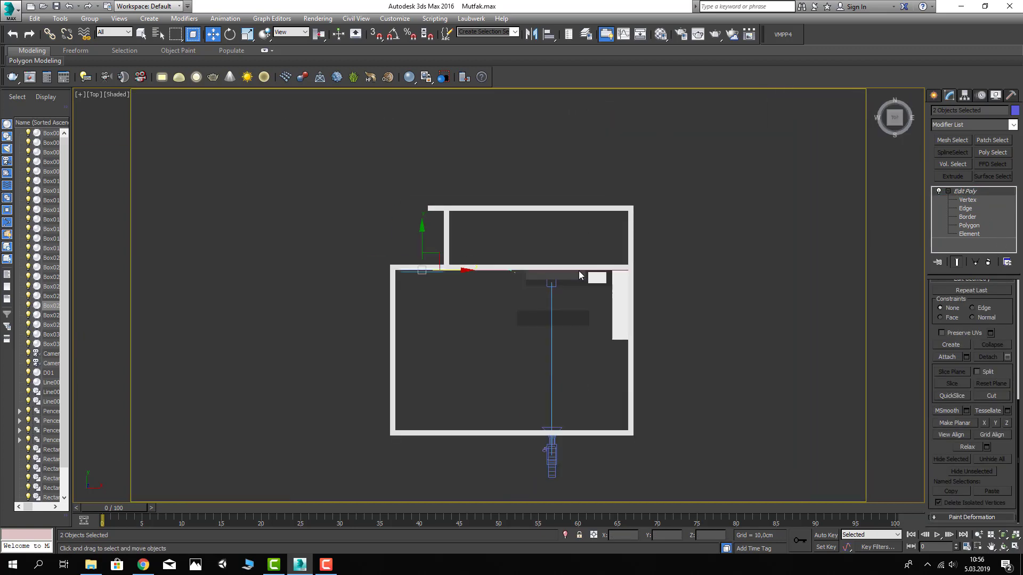
Clone the selected trim and move the copy against the upper wall in Top view
scroll(464, 256, "up", 2)
left_click_drag(415, 260, 506, 201, "shift")
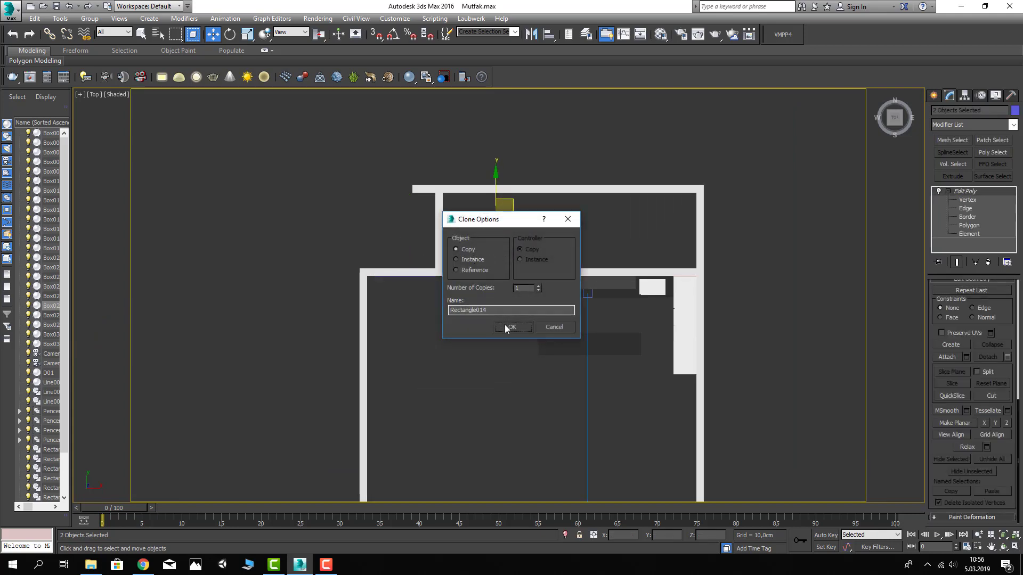
left_click(510, 327)
scroll(467, 177, "up", 4)
middle_click_drag(466, 177, 507, 219)
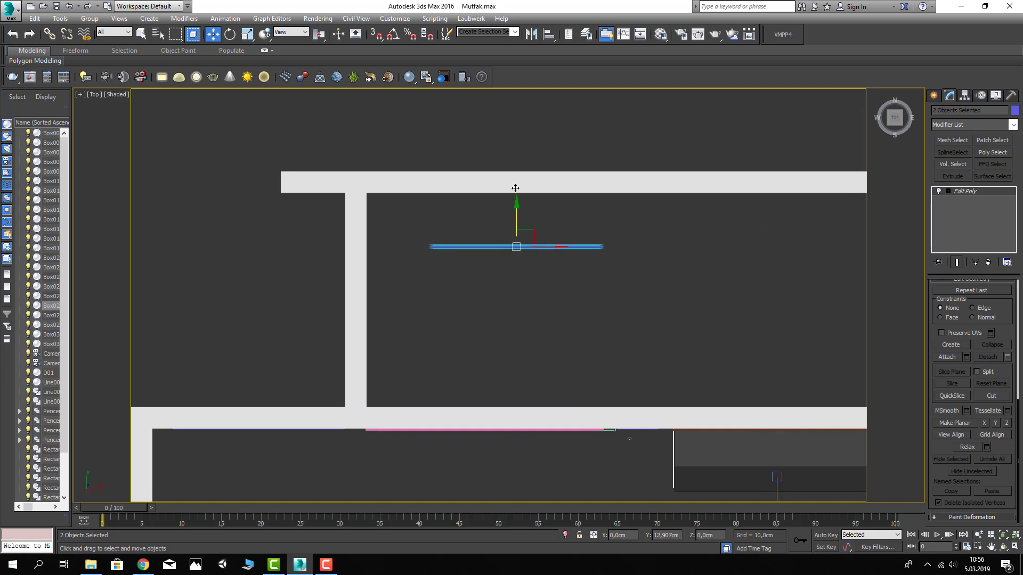
mouse_move(515, 224)
left_mouse_down()
mouse_move(506, 179)
mouse_move(525, 179)
left_mouse_up()
scroll(505, 180, "up", 4)
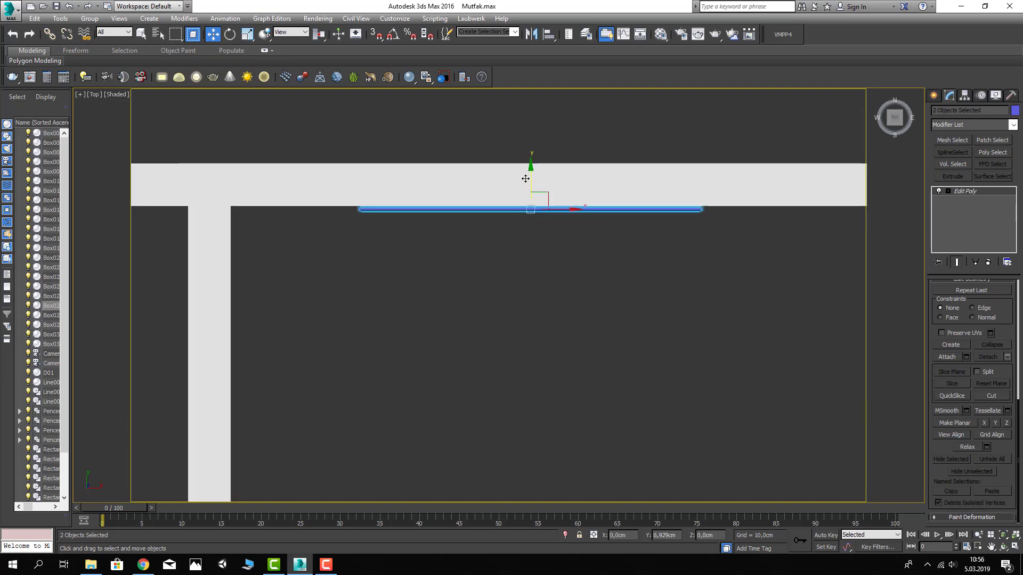
Edit the copy's left and right end vertices so it stretches across the far wall
left_click(948, 191)
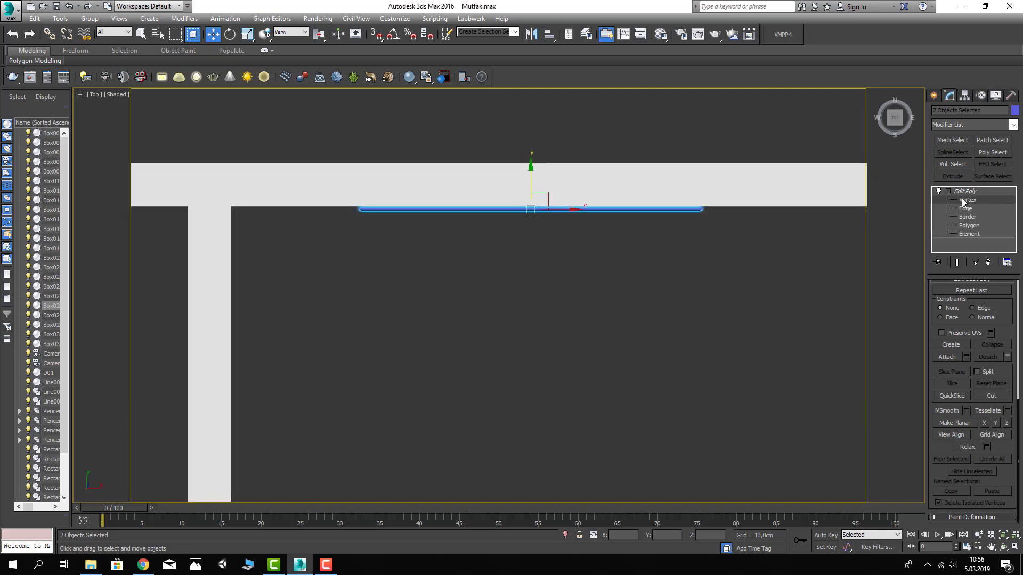
key("F3")
key("F3")
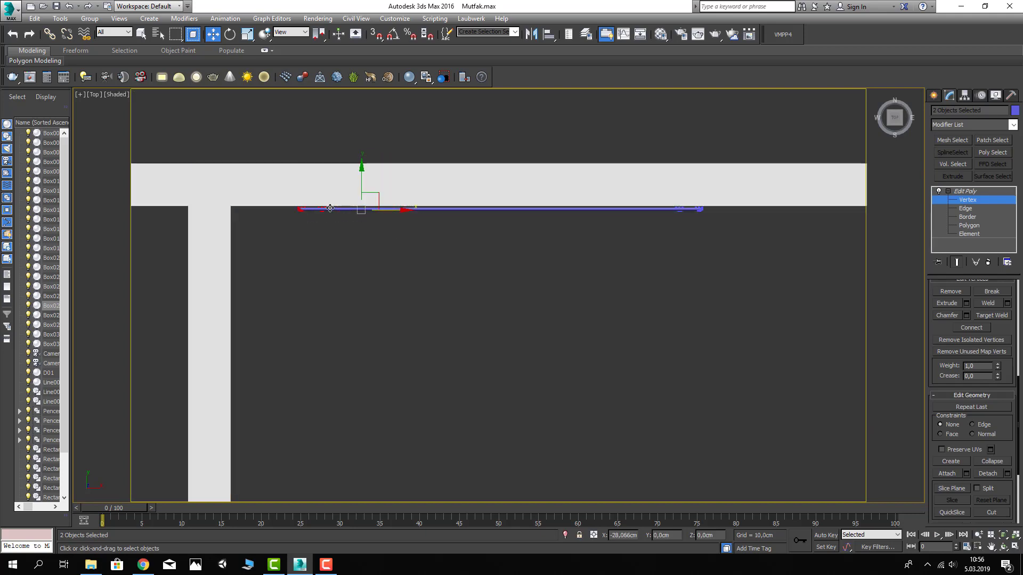
left_click(269, 208)
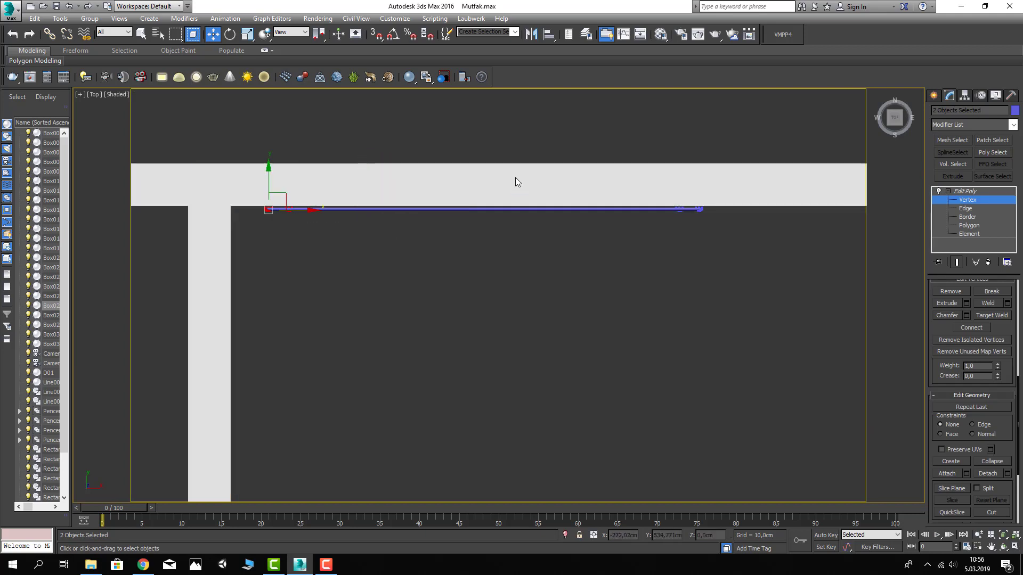
left_click(700, 209)
scroll(491, 237, "down", 5)
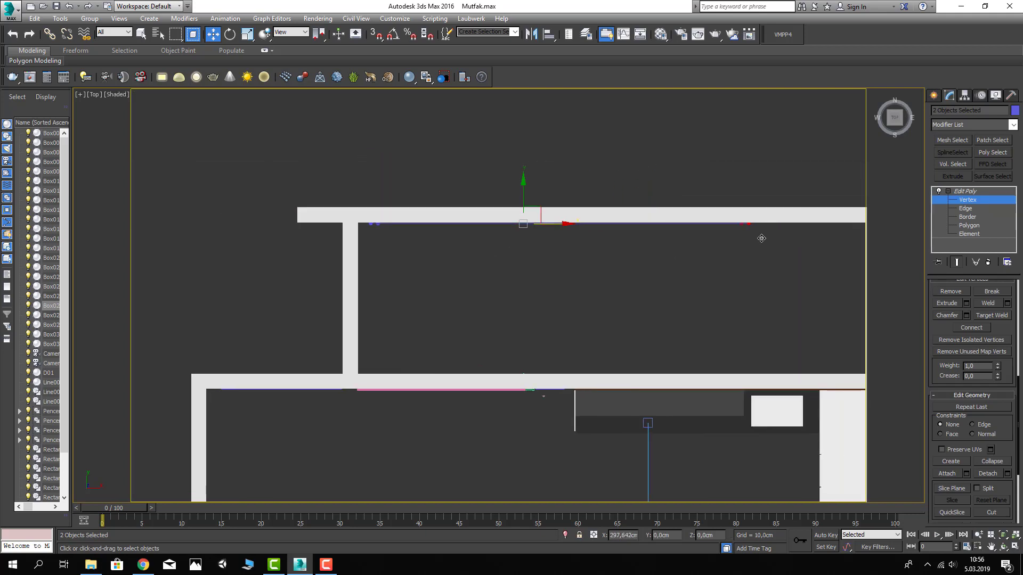
left_click(693, 224)
left_click(976, 193)
Switch to Perspective, orbit to an angled room view, deselect, and zoom onto the walls
key("p")
scroll(597, 263, "down", 3)
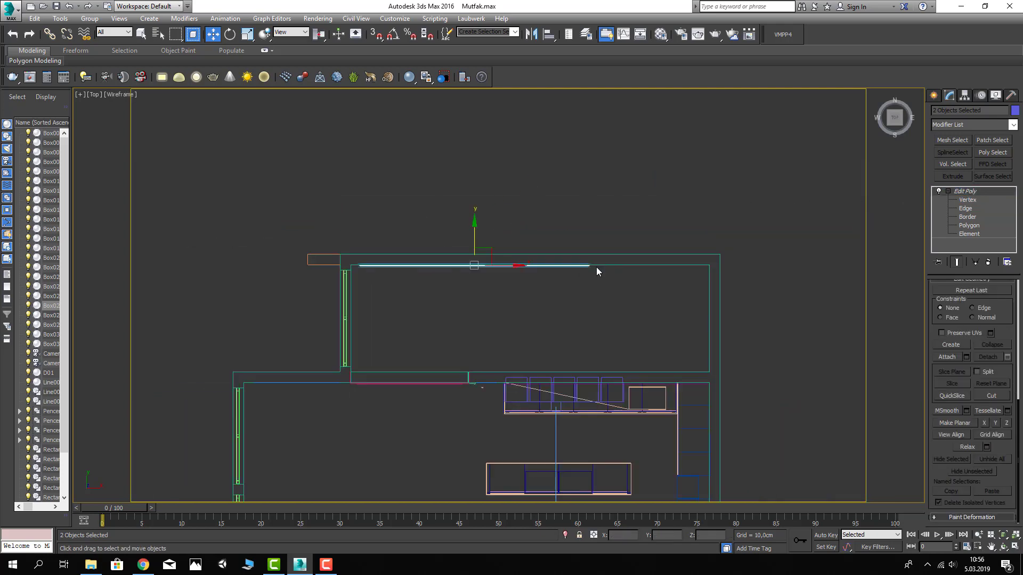
middle_click_drag(510, 280, 408, 215, "alt")
left_click(407, 216)
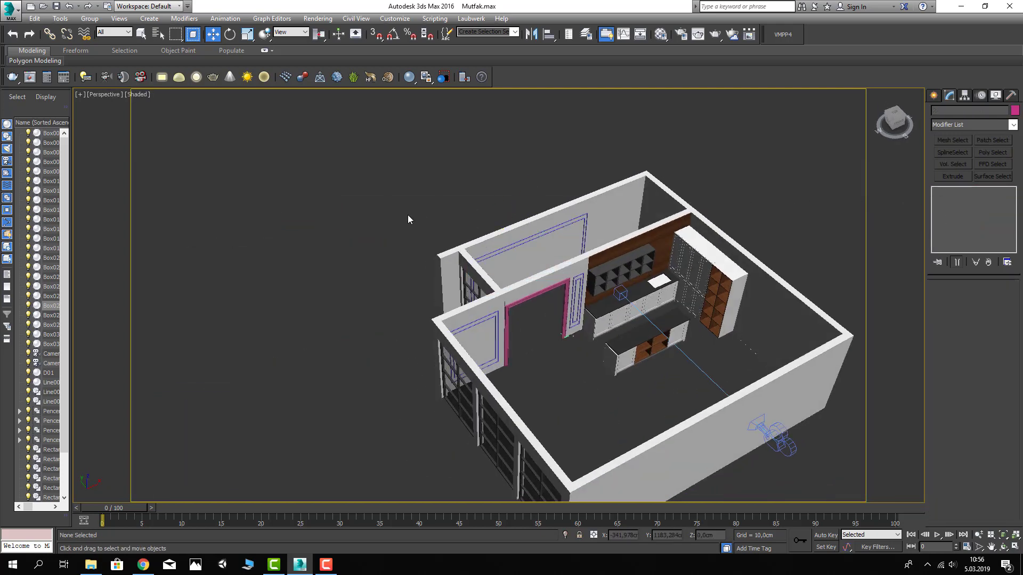
scroll(548, 273, "up", 3)
scroll(548, 273, "up", 3)
scroll(548, 273, "down", 2)
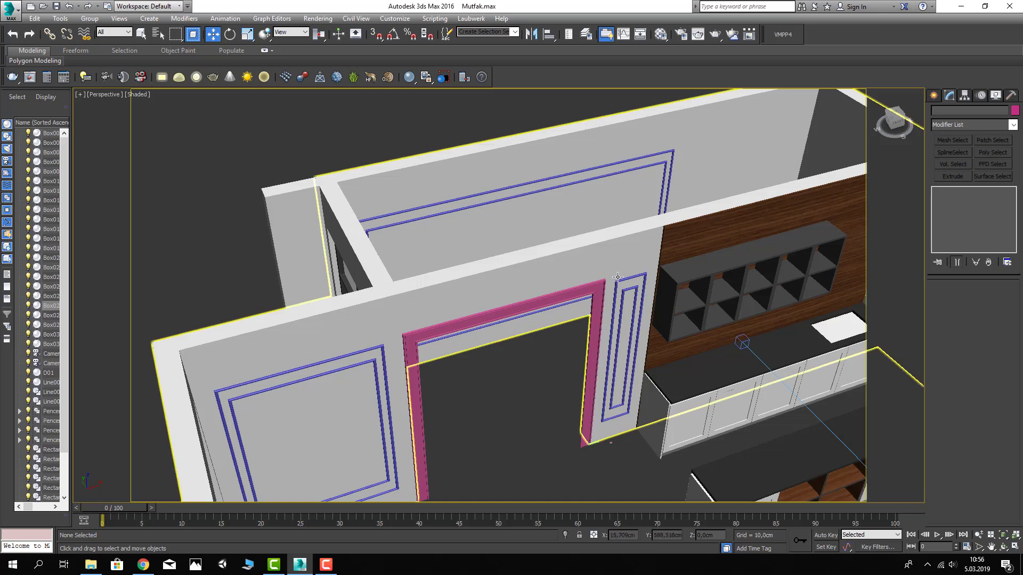
Select the door trim and the wall panel frames around the doorway
left_click(596, 290)
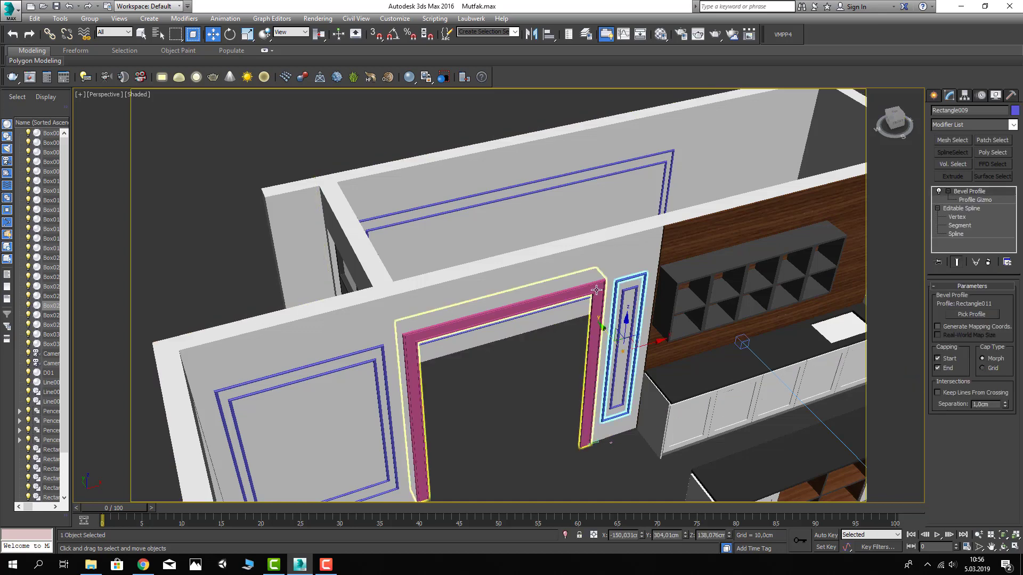
left_click(376, 361, "ctrl")
left_click(391, 320, "ctrl")
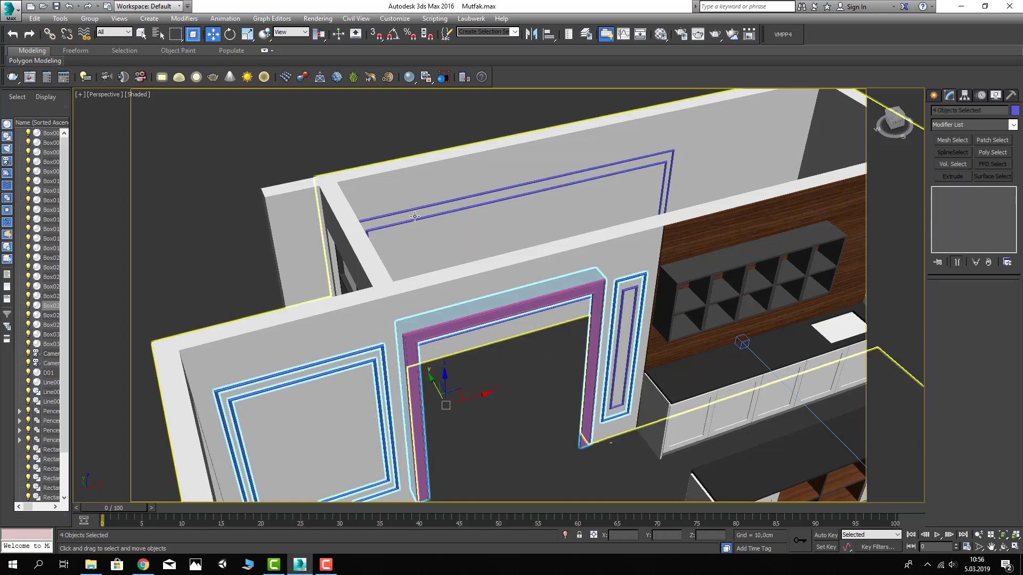
left_click(420, 215, "ctrl")
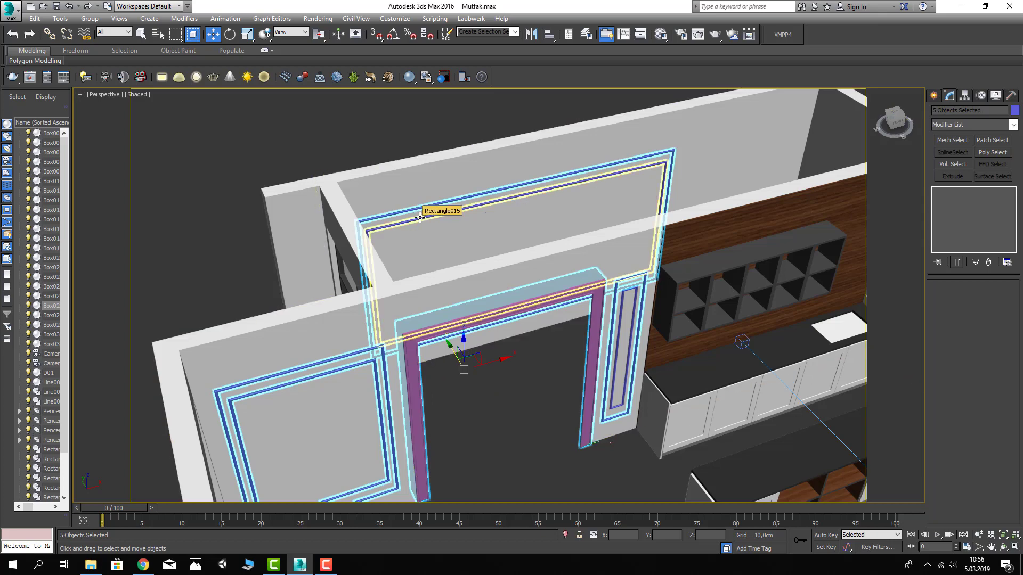
left_click(420, 215, "ctrl")
middle_click_drag(429, 261, 457, 261, "alt")
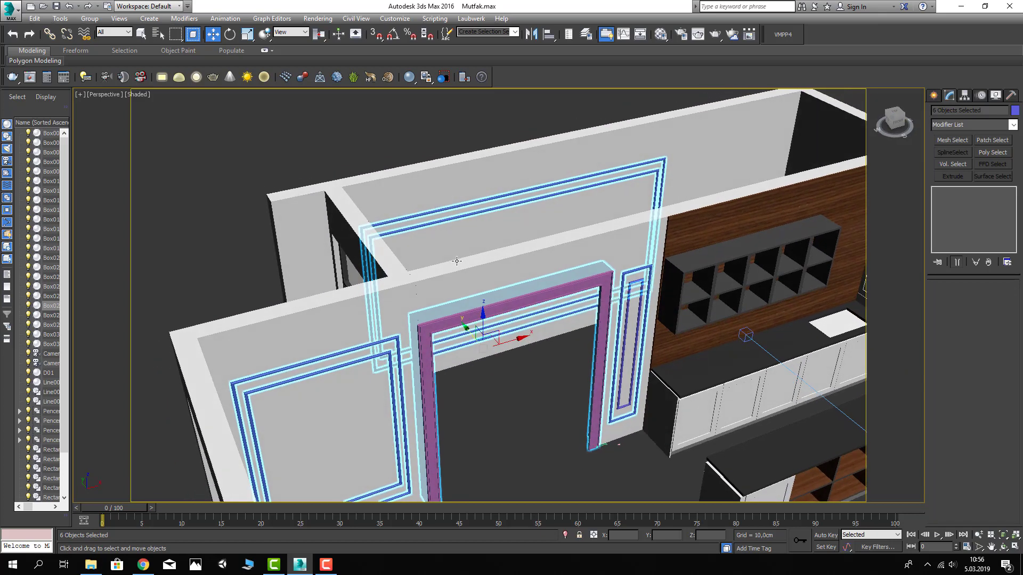
scroll(560, 263, "up", 4)
Assign the Duvar_02 material to the selection and change its diffuse from red to near-white
key("m")
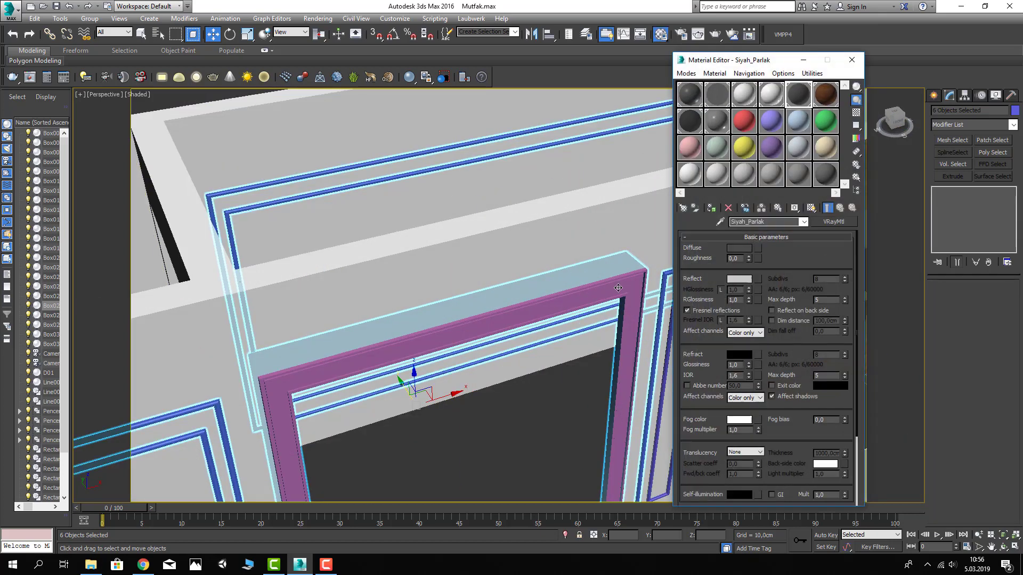
left_click(767, 115)
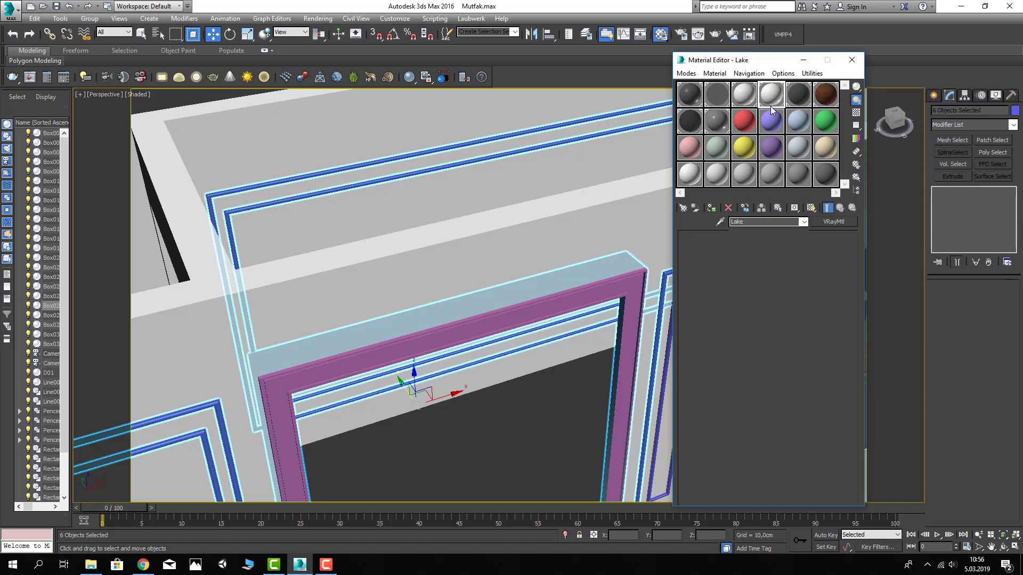
left_click(739, 127)
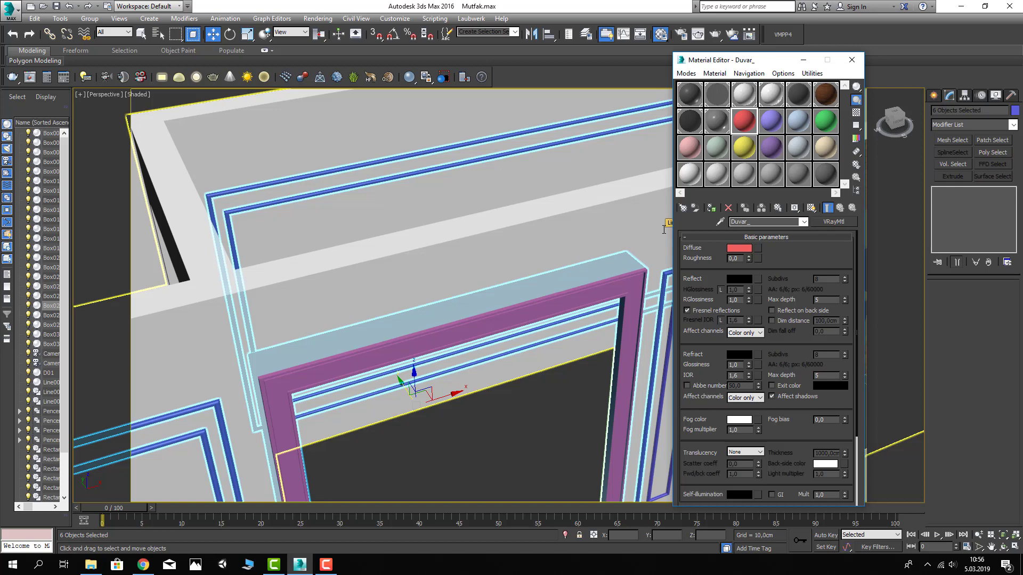
left_click(711, 208)
left_click(739, 249)
left_click_drag(306, 80, 307, 142)
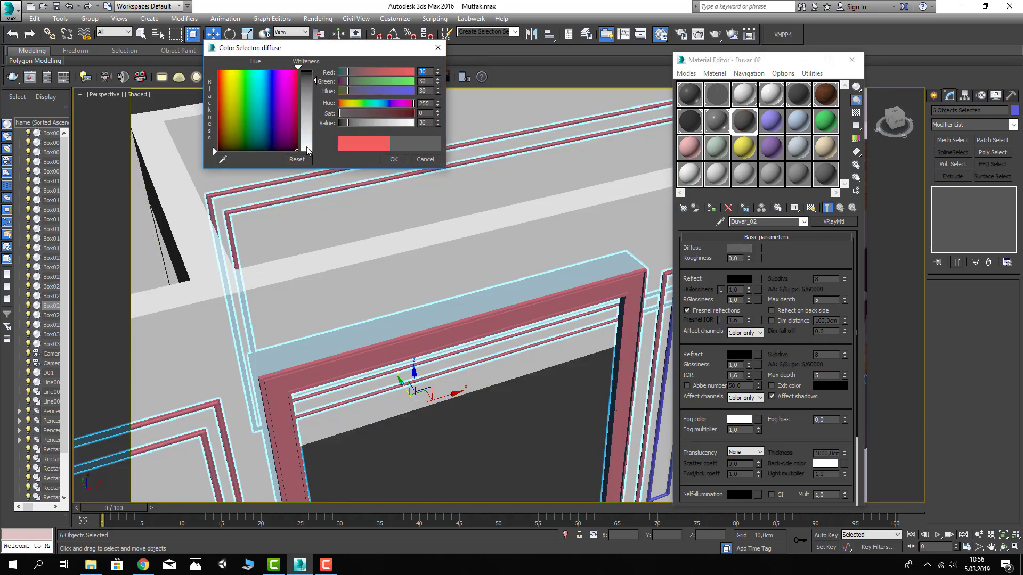
left_click(391, 159)
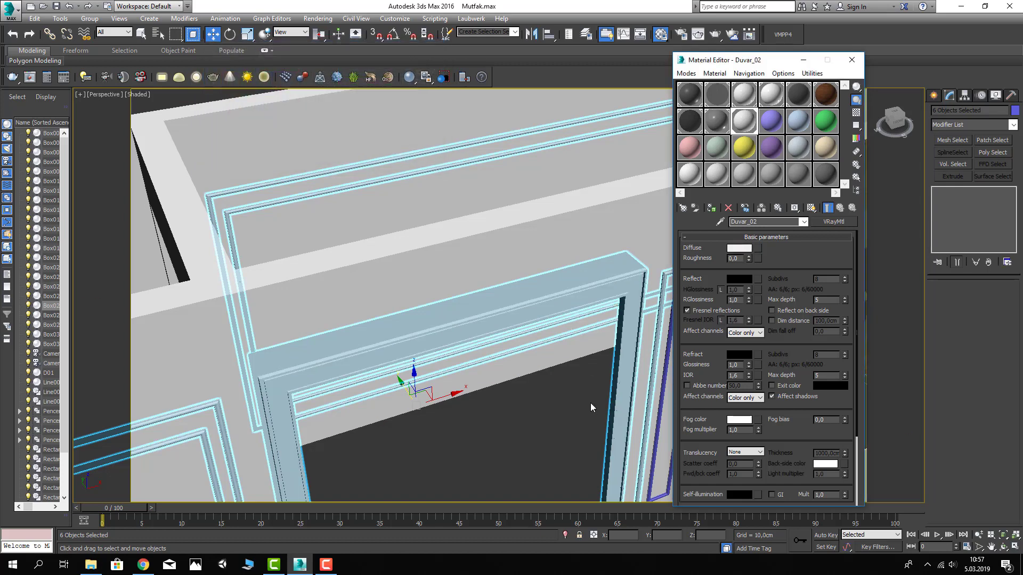
Clear the selection, inspect the whitened moldings, and return to the camera view
left_click(550, 383)
mouse_move(550, 383)
middle_mouse_down("alt")
mouse_move(535, 378)
mouse_move(543, 401)
middle_mouse_up("alt")
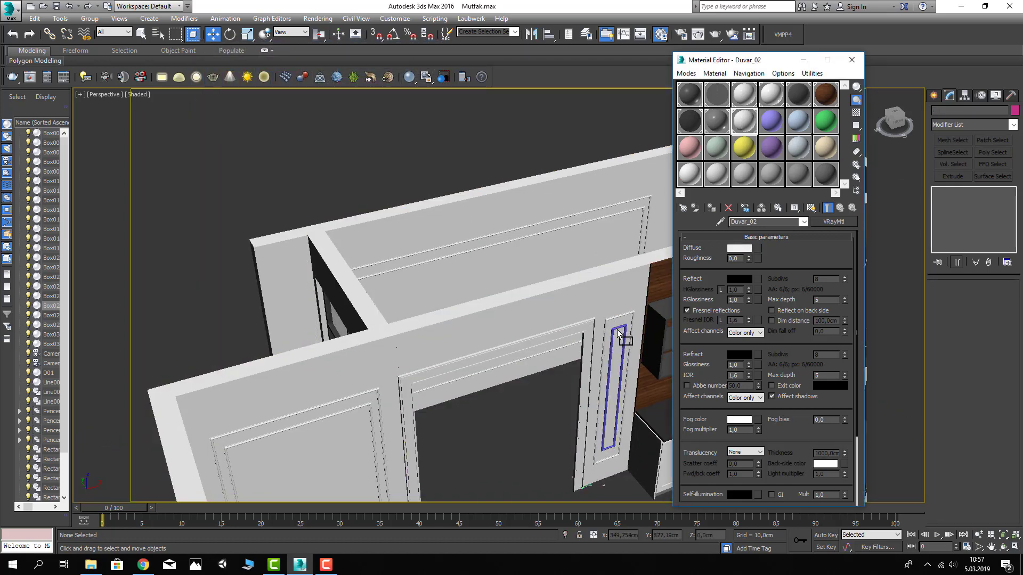
left_click(617, 337)
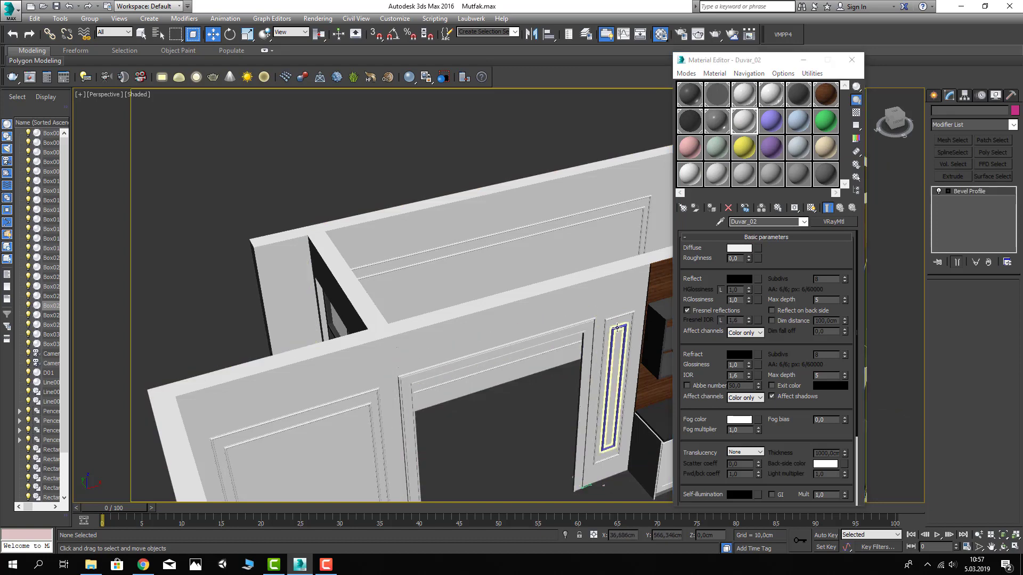
left_click(512, 471)
middle_click_drag(513, 472, 513, 430, "alt")
key("c")
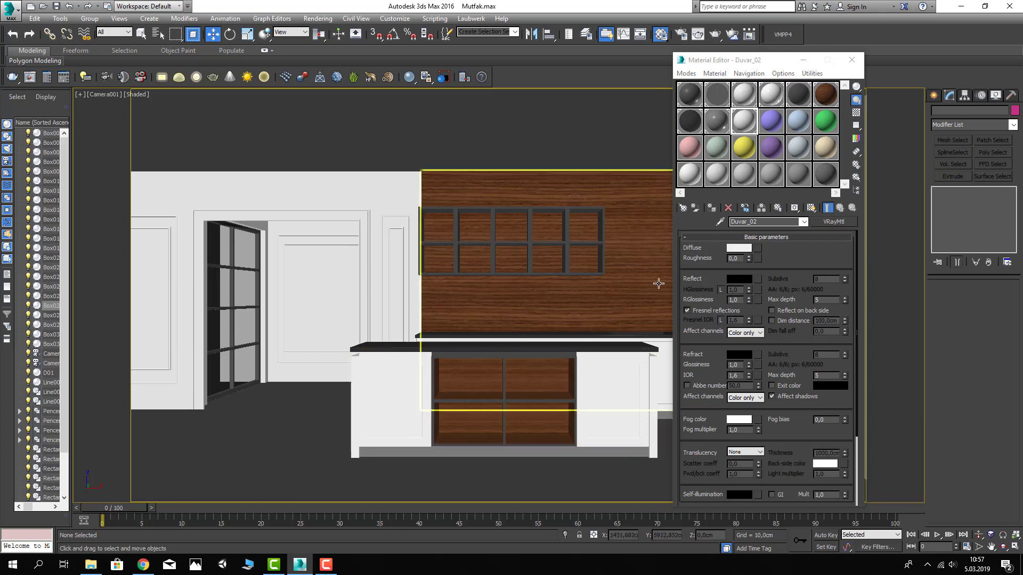
Select the door frames and the wall panel frames
left_click(851, 60)
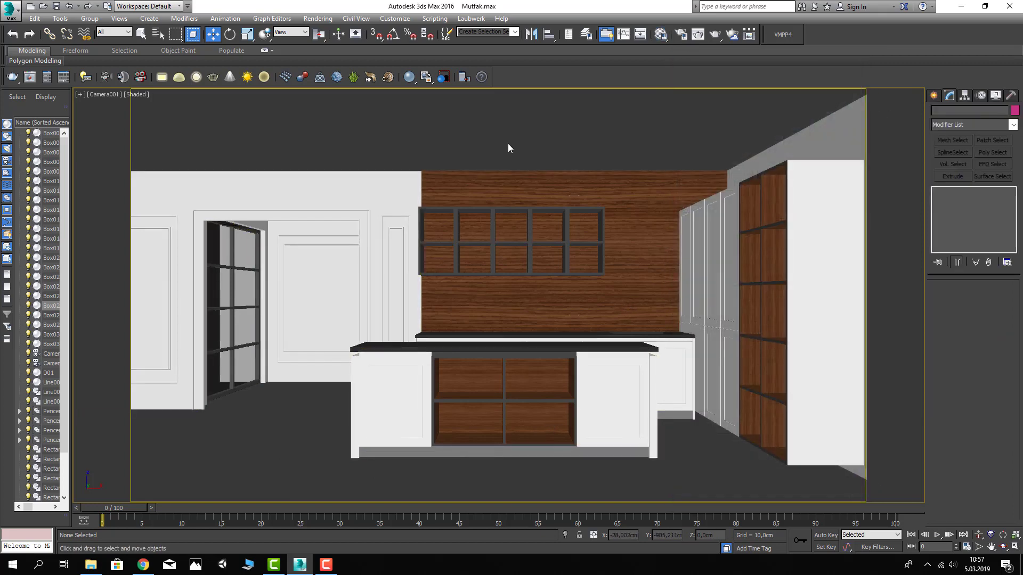
left_click(403, 215)
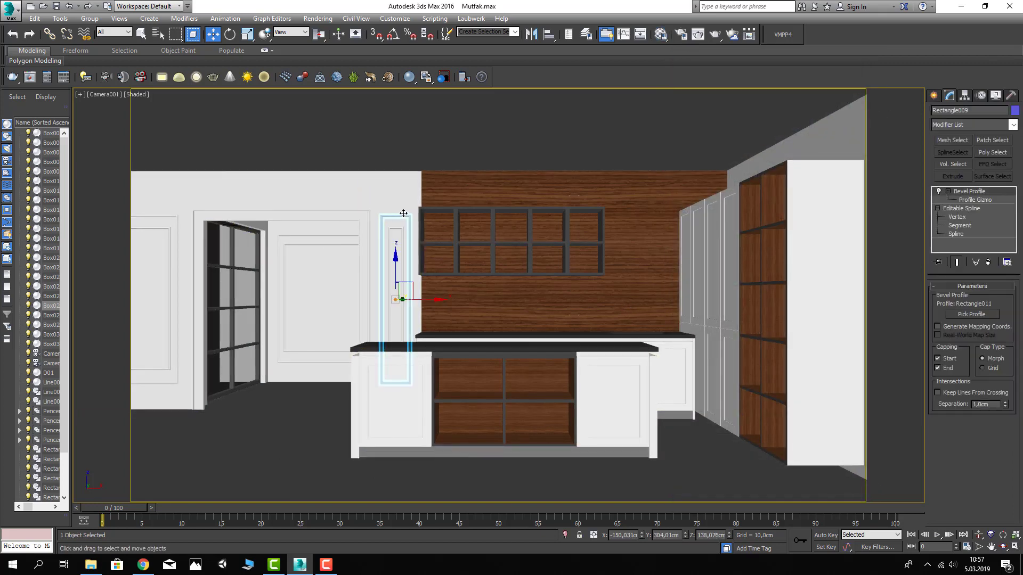
mouse_move(403, 214)
left_mouse_down("shift")
mouse_move(166, 230)
mouse_move(183, 222)
mouse_move(322, 241)
left_mouse_up("shift")
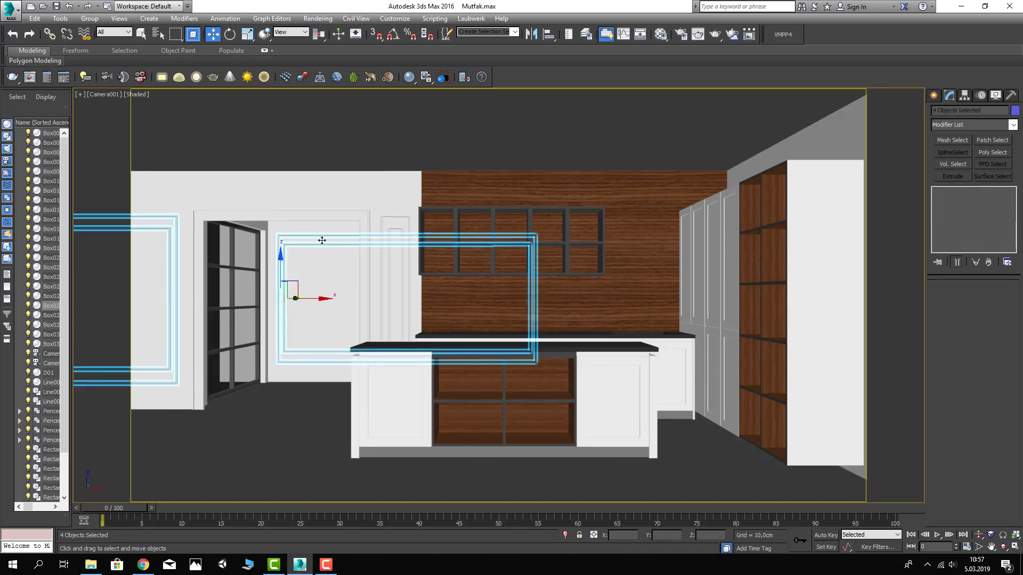
left_click(381, 229, "ctrl")
left_click(384, 233, "ctrl")
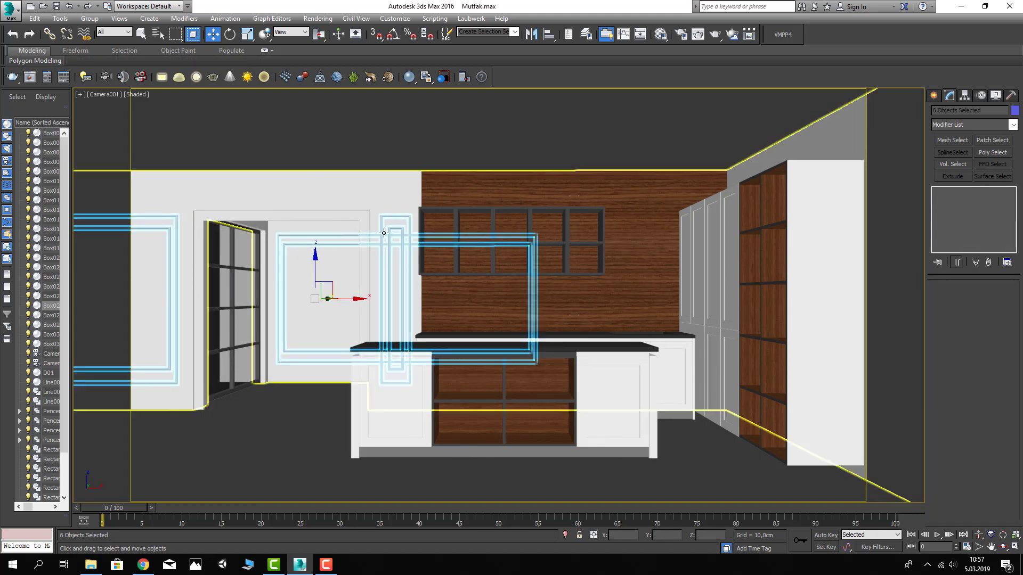
Add an Edit Poly modifier to the frames and work at Vertex level
left_click(1013, 124)
scroll(963, 167, "down", 2)
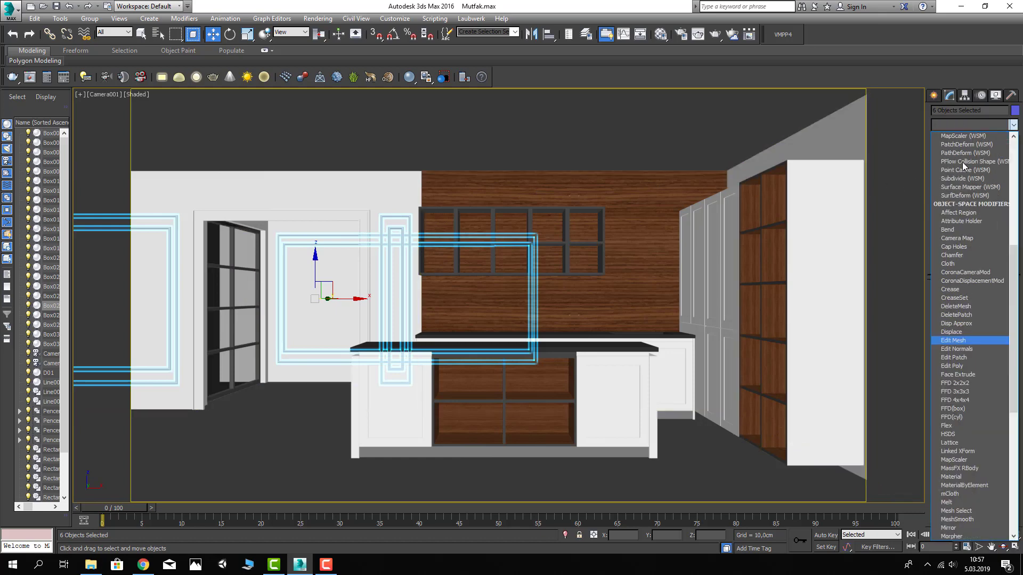
left_click(964, 162)
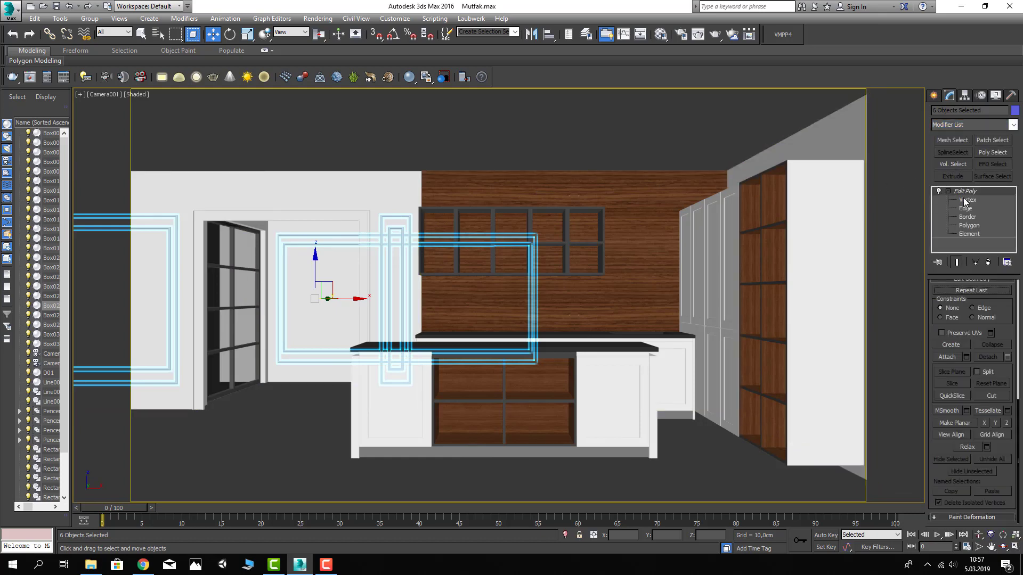
left_click(967, 200)
In the wireframe Front view, raise the frames' top vertices about 6.5 cm
key("f")
key("F3")
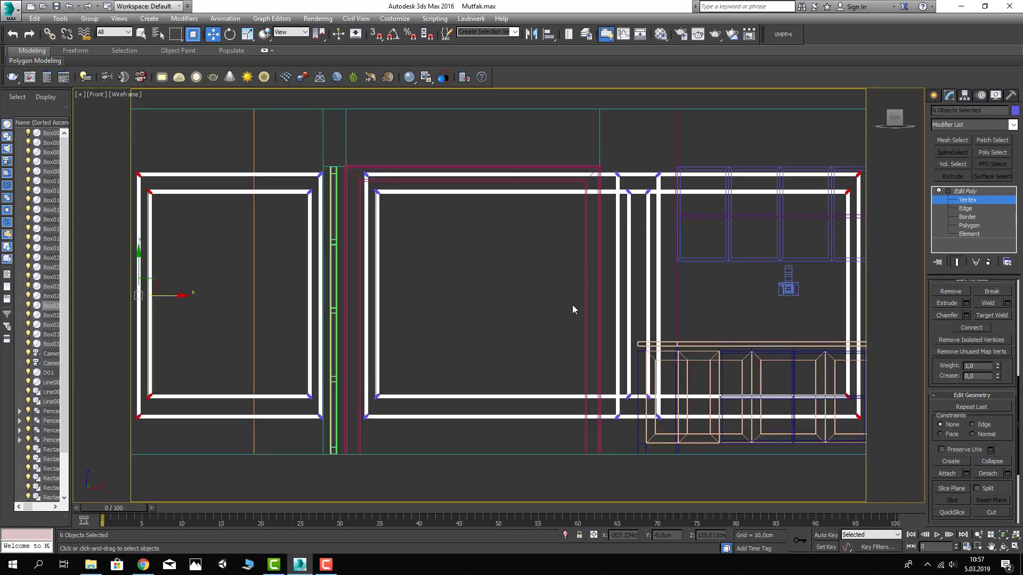
scroll(573, 309, "down", 5)
left_click_drag(494, 265, 771, 311)
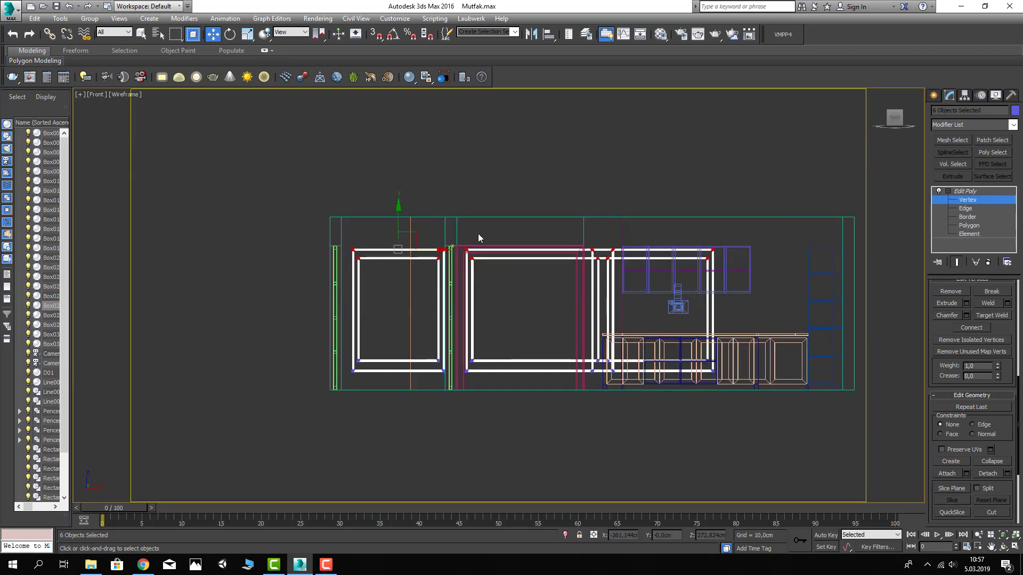
scroll(452, 243, "up", 5)
scroll(407, 255, "up", 2)
left_click_drag(312, 240, 313, 230)
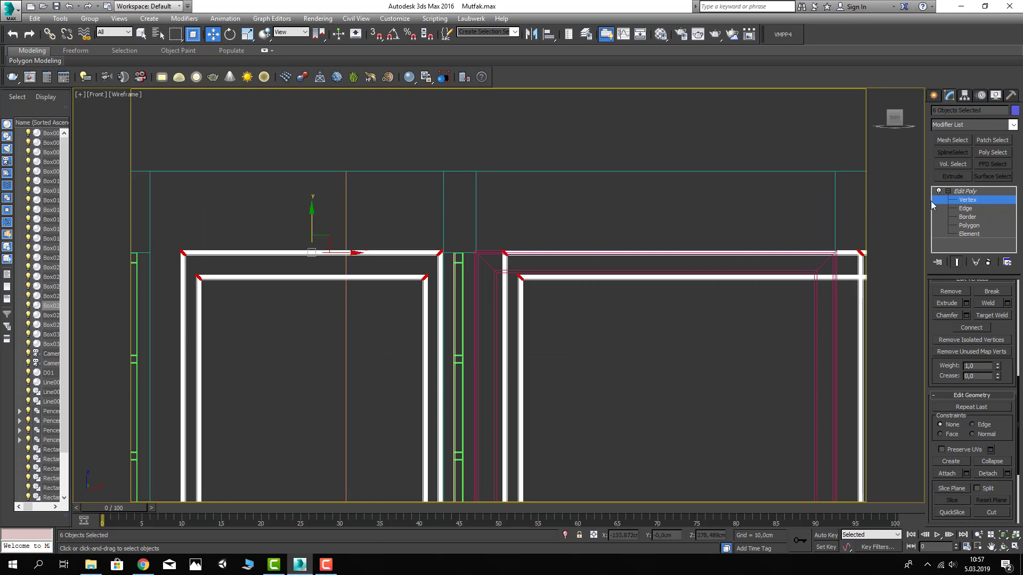
key("ctrl+d")
Return to the shaded camera view with edged faces to check the frames
key("c")
key("F3")
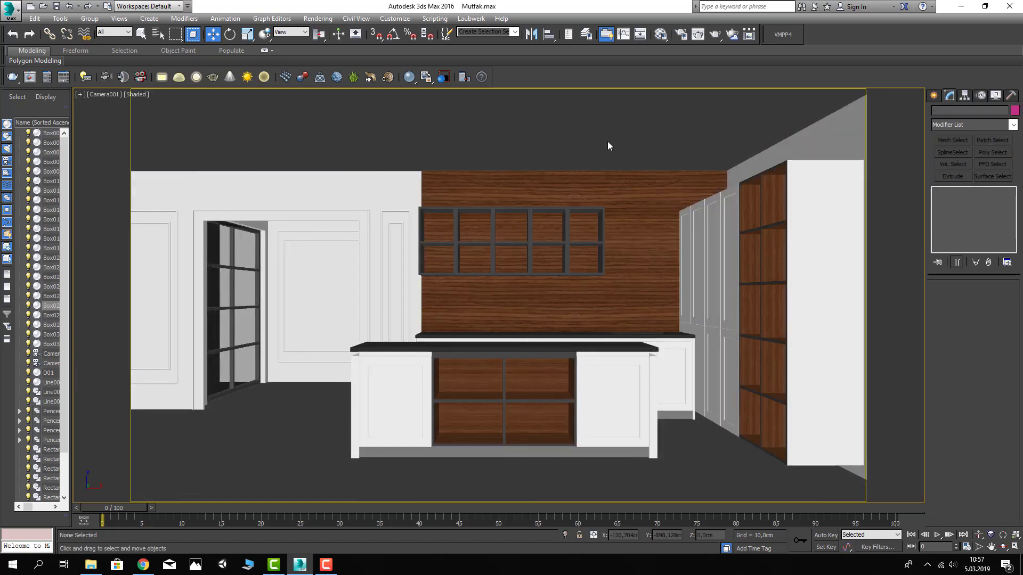
key("F4")
key("F4")
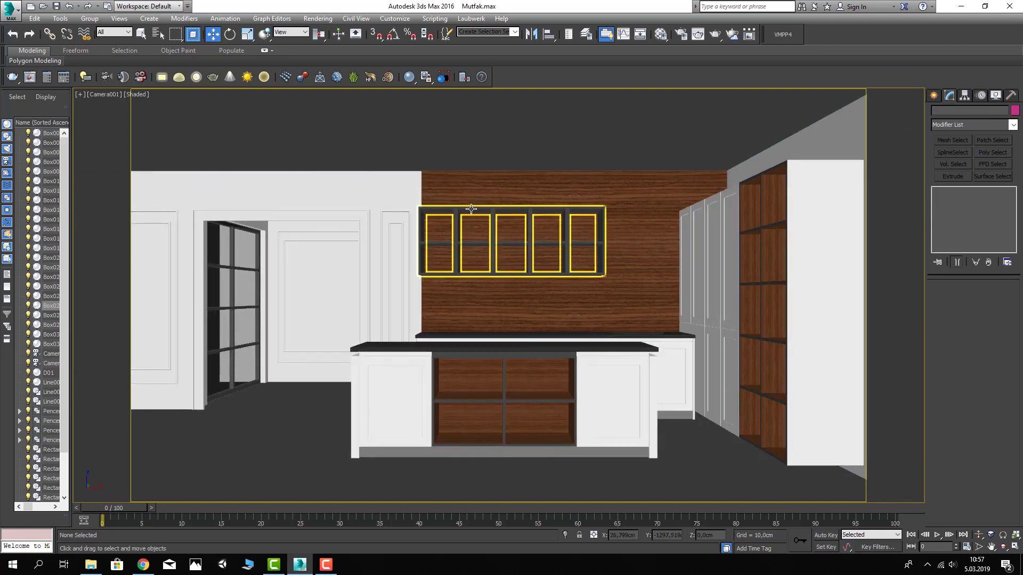
left_click(471, 211)
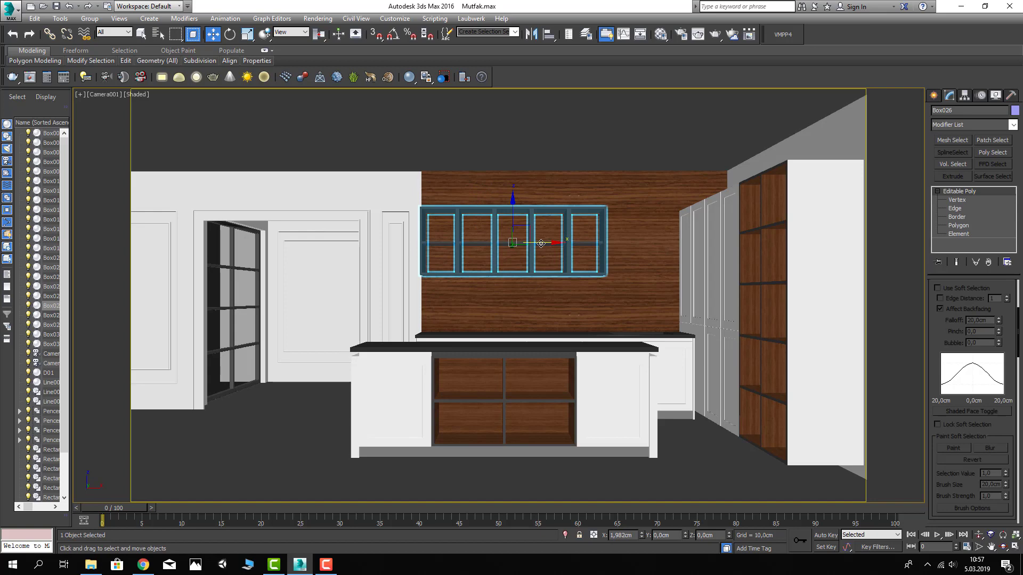
left_click(565, 151)
From an elevated perspective view, select the room's walls and hide everything else
key("p")
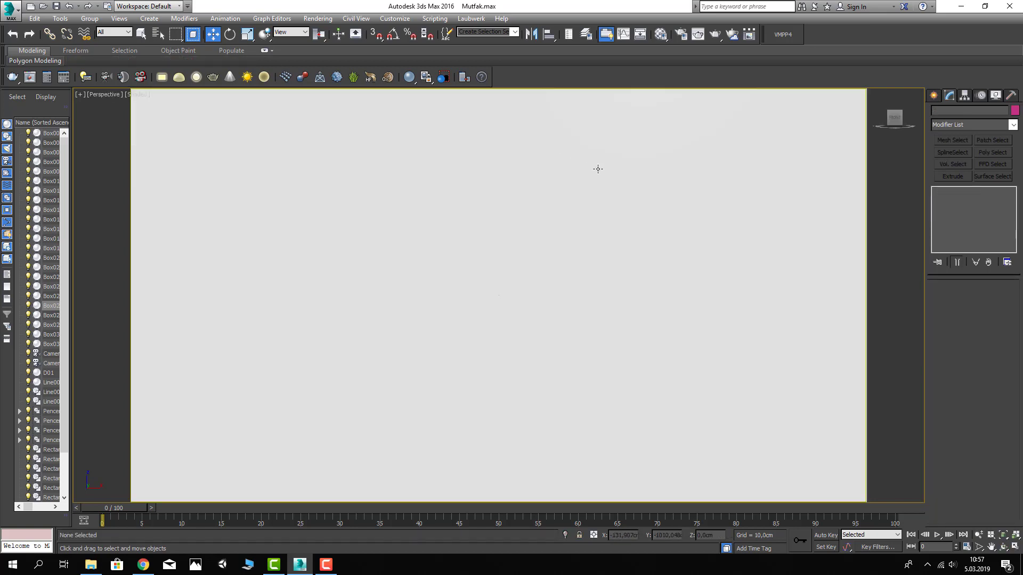
key("z")
mouse_move(598, 169)
middle_mouse_down("alt")
mouse_move(487, 331)
mouse_move(434, 308)
middle_mouse_up("alt")
scroll(434, 307, "up", 5)
left_click(395, 182)
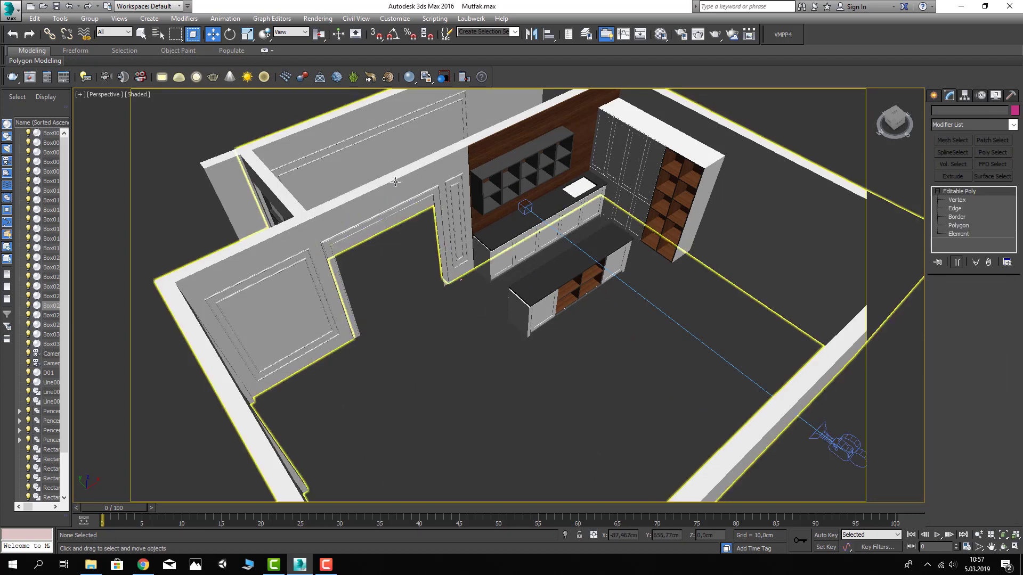
right_click(406, 172)
left_click(420, 148)
Hide the furniture and cameras, then start a floor-level line at the inner wall corners
left_click(755, 242)
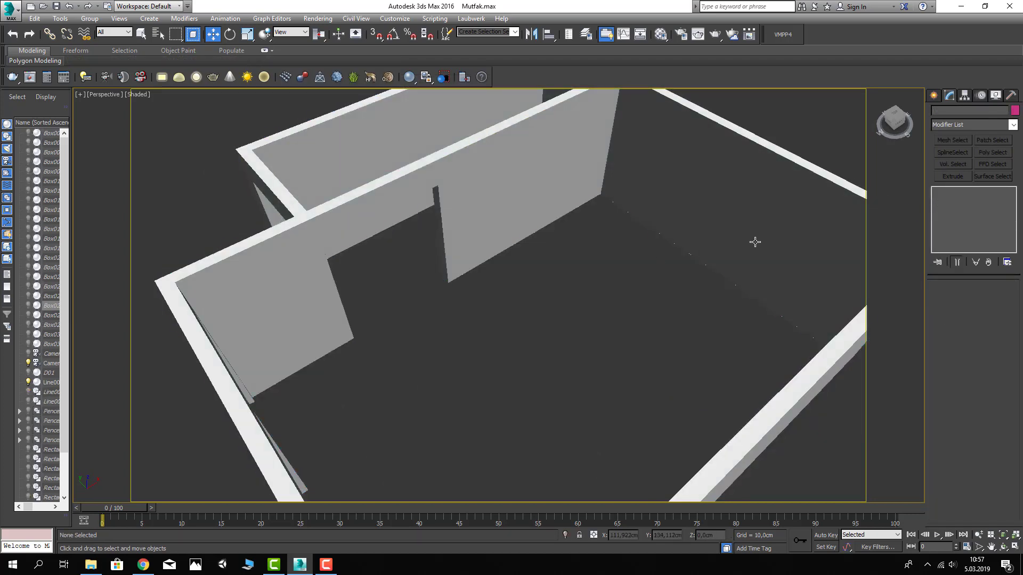
left_click(933, 96)
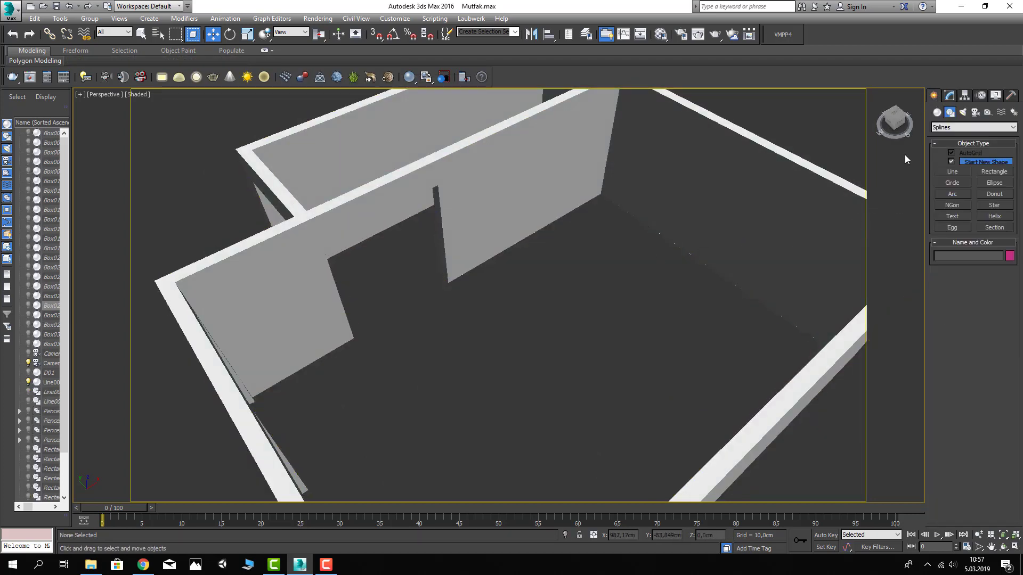
left_click(952, 173)
mouse_move(575, 193)
middle_mouse_down("alt")
mouse_move(628, 299)
mouse_move(479, 283)
mouse_move(438, 224)
middle_mouse_up("alt")
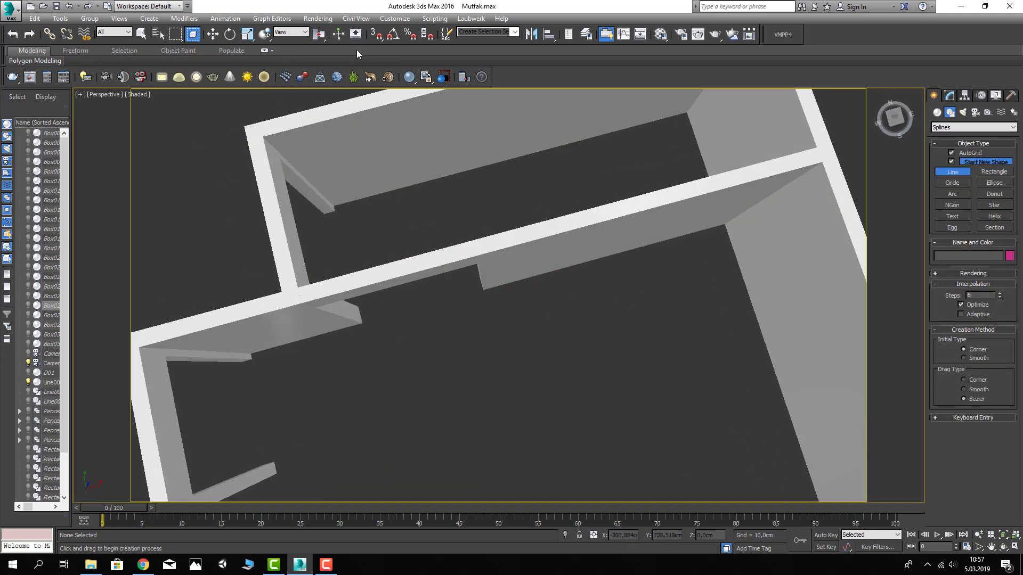
left_click(324, 214)
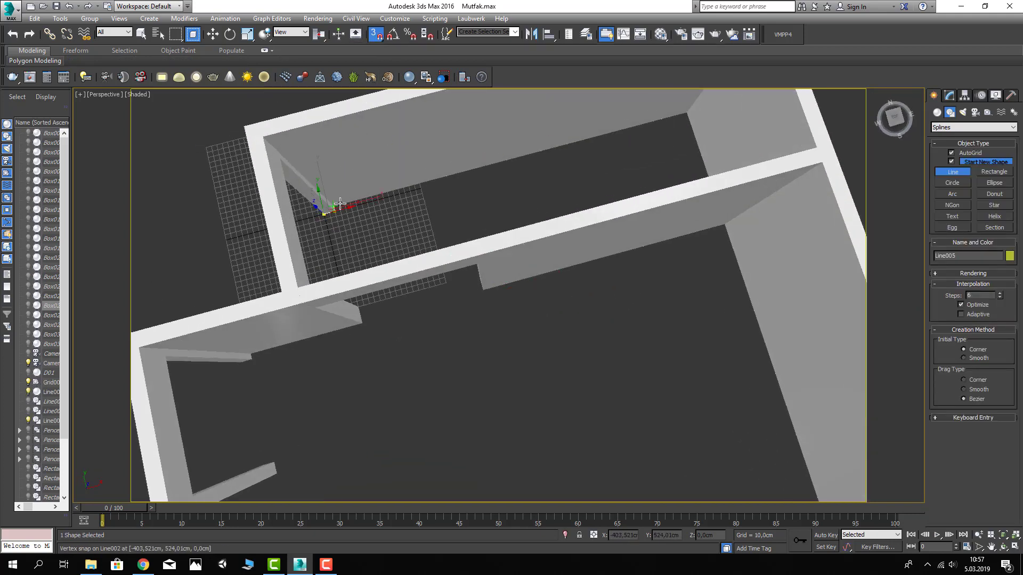
middle_click_drag(638, 174, 674, 137, "alt")
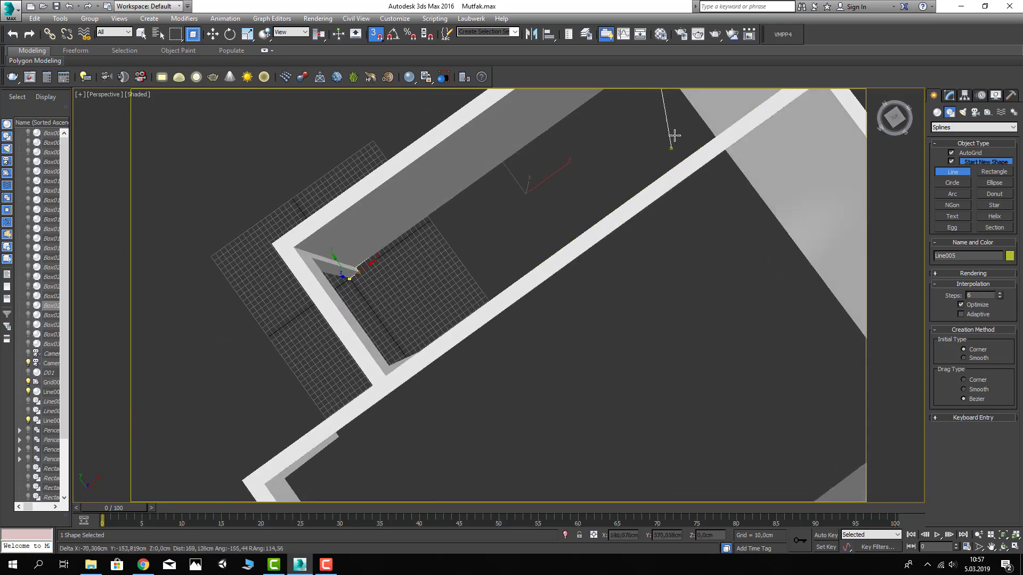
mouse_move(607, 199)
middle_mouse_down("alt")
mouse_move(660, 191)
mouse_move(593, 240)
middle_mouse_up("alt")
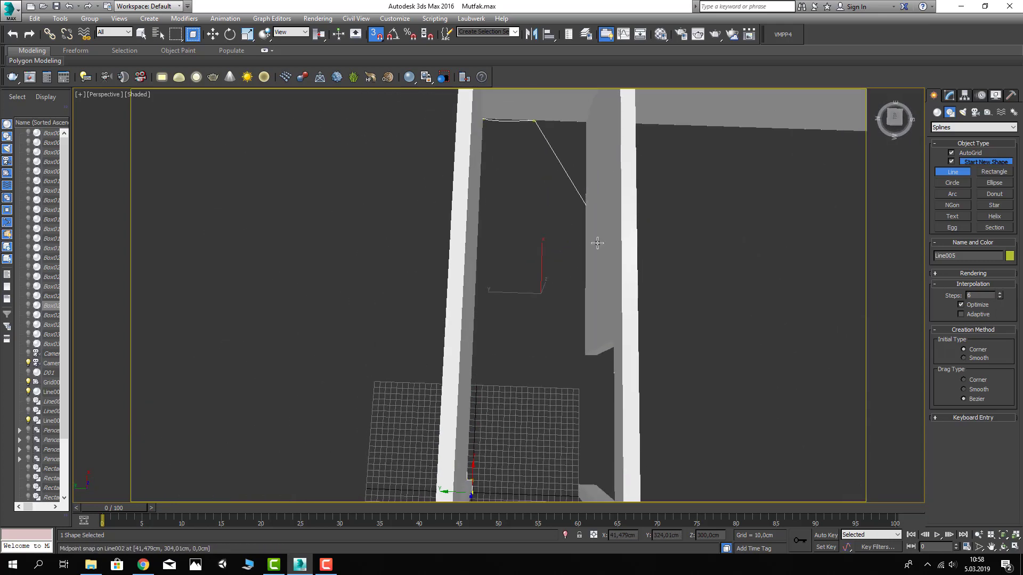
left_click(586, 122)
mouse_move(597, 360)
middle_mouse_down("alt")
mouse_move(548, 336)
mouse_move(586, 325)
middle_mouse_up("alt")
mouse_move(674, 300)
middle_mouse_down("alt")
mouse_move(405, 254)
mouse_move(537, 240)
mouse_move(513, 194)
middle_mouse_up("alt")
Snap the remaining points around the inner wall corners and finish the line
left_click_drag(521, 198, 540, 216)
middle_click_drag(540, 217, 586, 244, "alt")
left_click(304, 310)
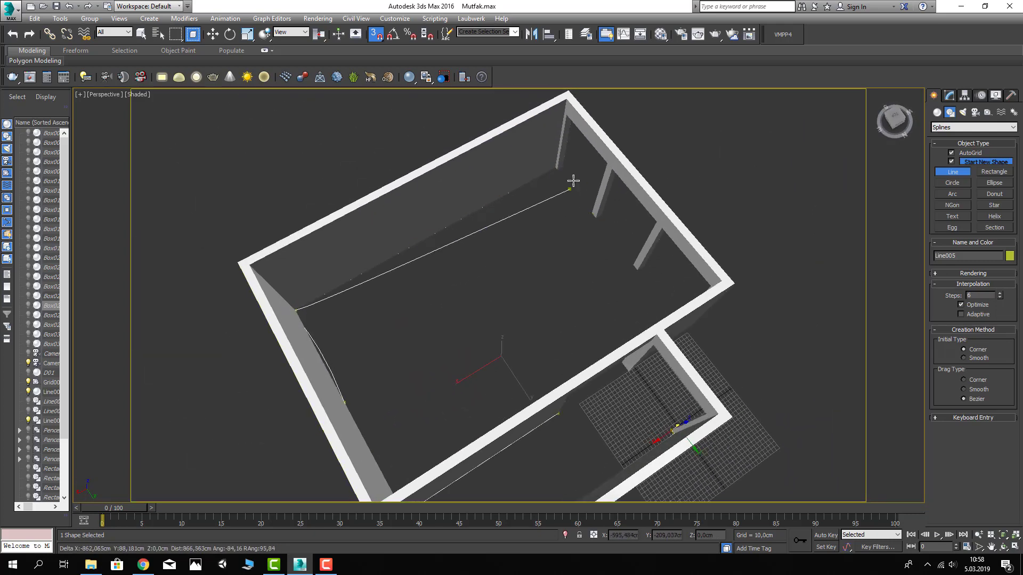
middle_click_drag(407, 244, 488, 208, "alt")
scroll(488, 208, "up", 3)
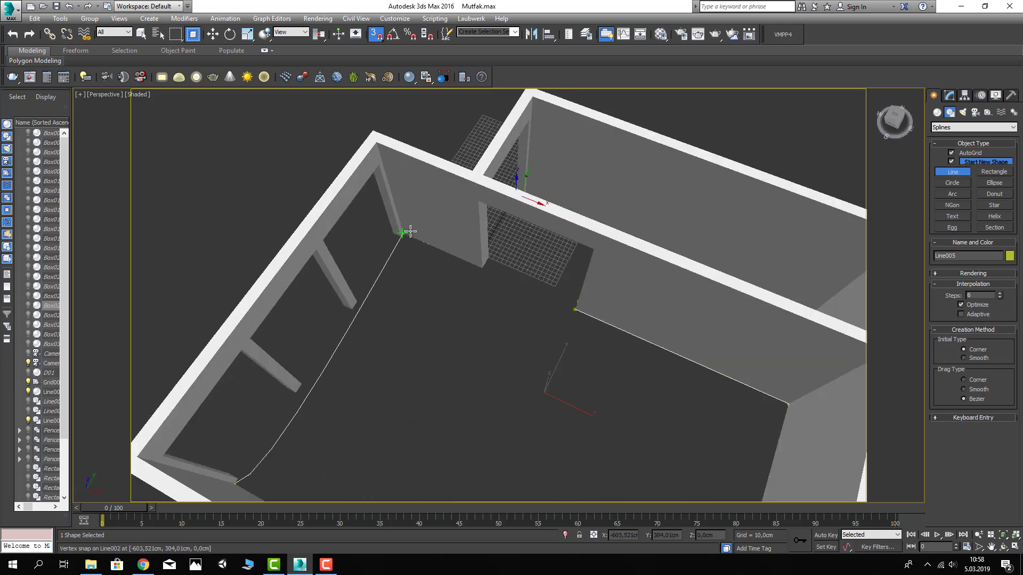
left_click(406, 231)
left_click(520, 259)
mouse_move(520, 260)
middle_mouse_down("alt")
mouse_move(482, 274)
mouse_move(635, 322)
mouse_move(691, 402)
middle_mouse_up("alt")
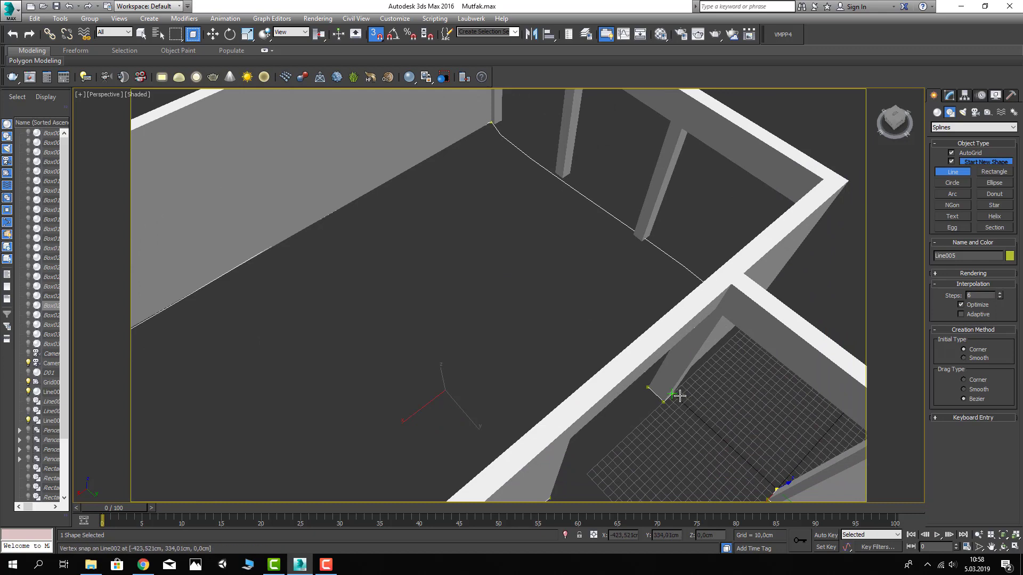
right_click(679, 397)
Convert the line's curved vertices to Corner so every segment is straight
left_click(950, 95)
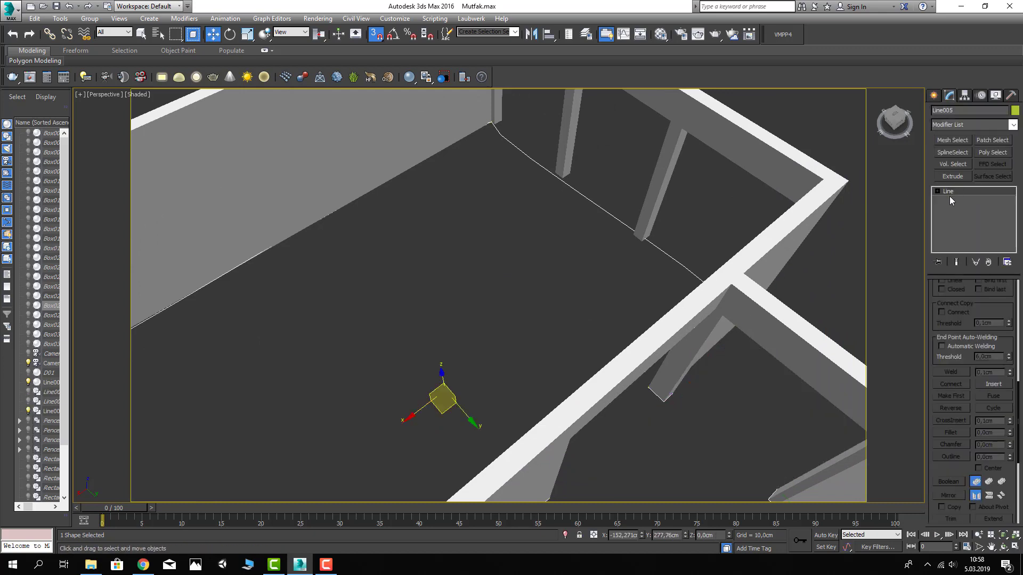
left_click(938, 189)
scroll(637, 269, "down", 5)
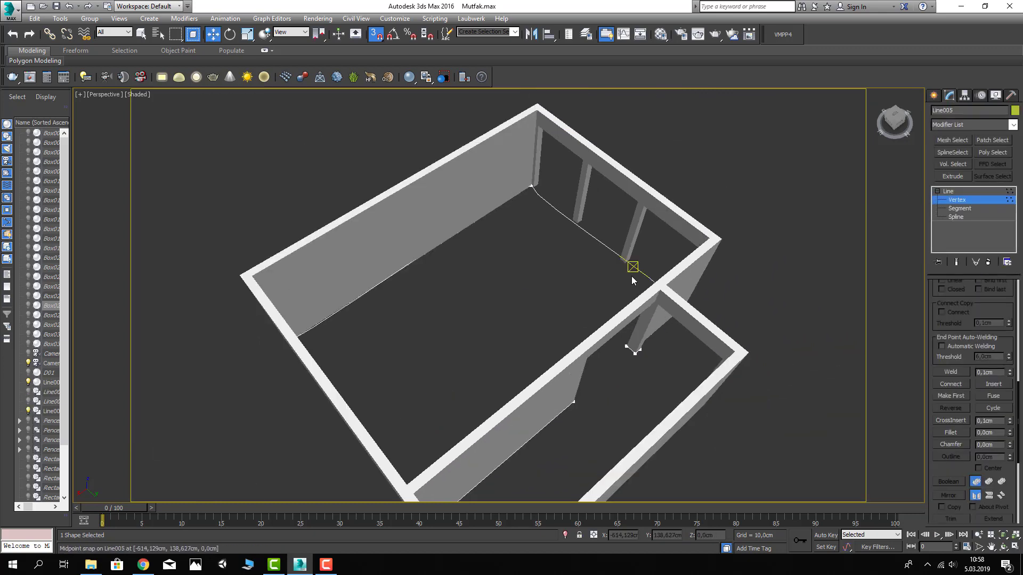
right_click(542, 229)
left_click(643, 203)
left_click(959, 193)
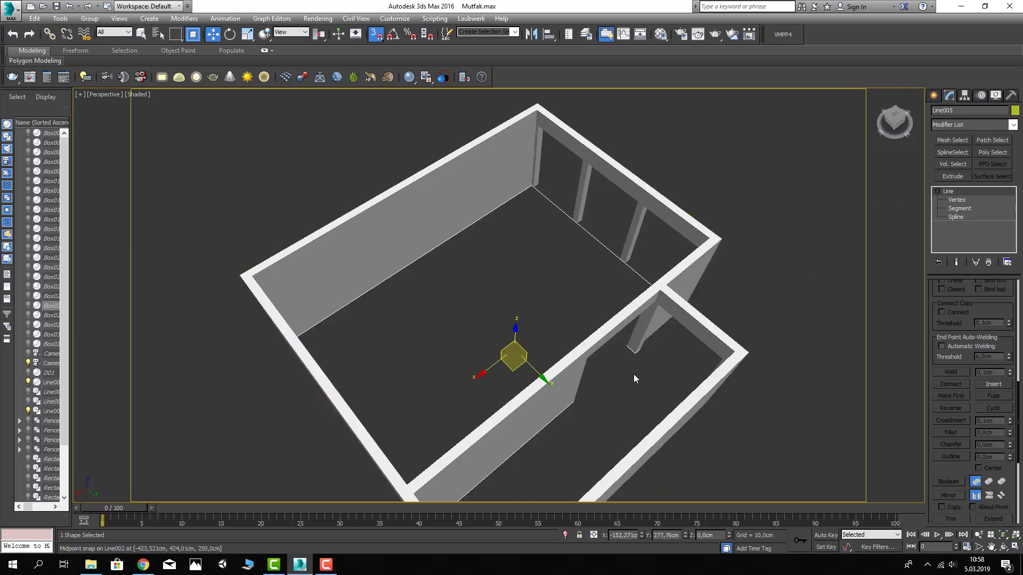
scroll(633, 374, "down", 3)
middle_click_drag(533, 239, 538, 203, "alt")
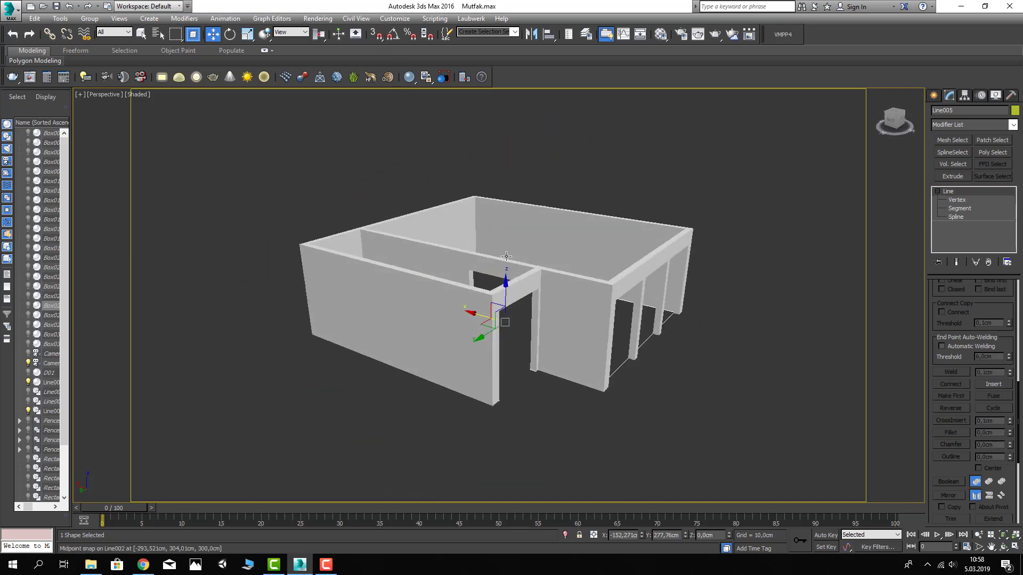
scroll(501, 266, "up", 5)
Choose the Line shape tool with point snapping turned on
left_click(934, 95)
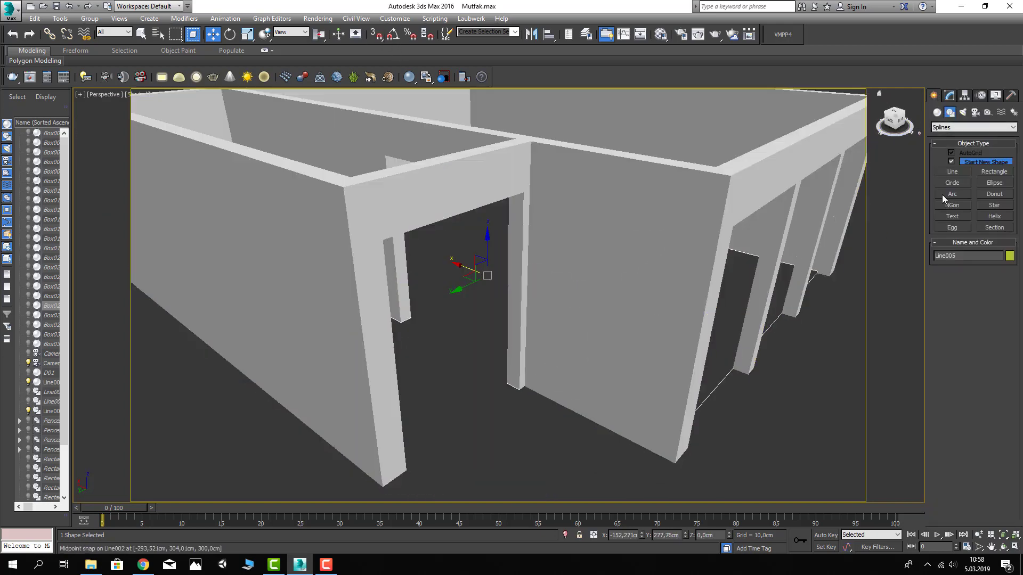
left_click(952, 173)
scroll(498, 338, "up", 4)
scroll(450, 313, "up", 2)
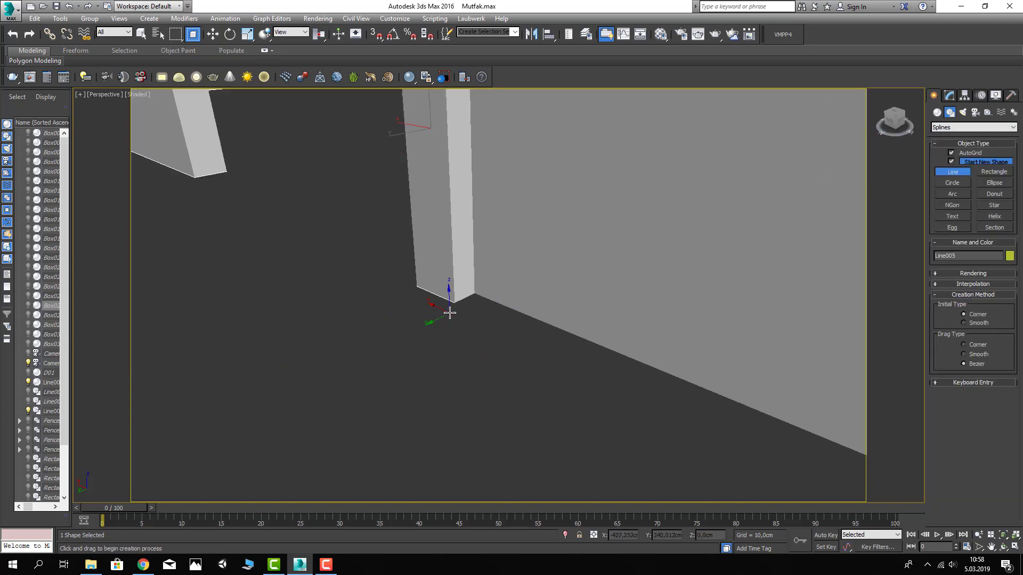
left_click(372, 37)
scroll(417, 258, "up", 2)
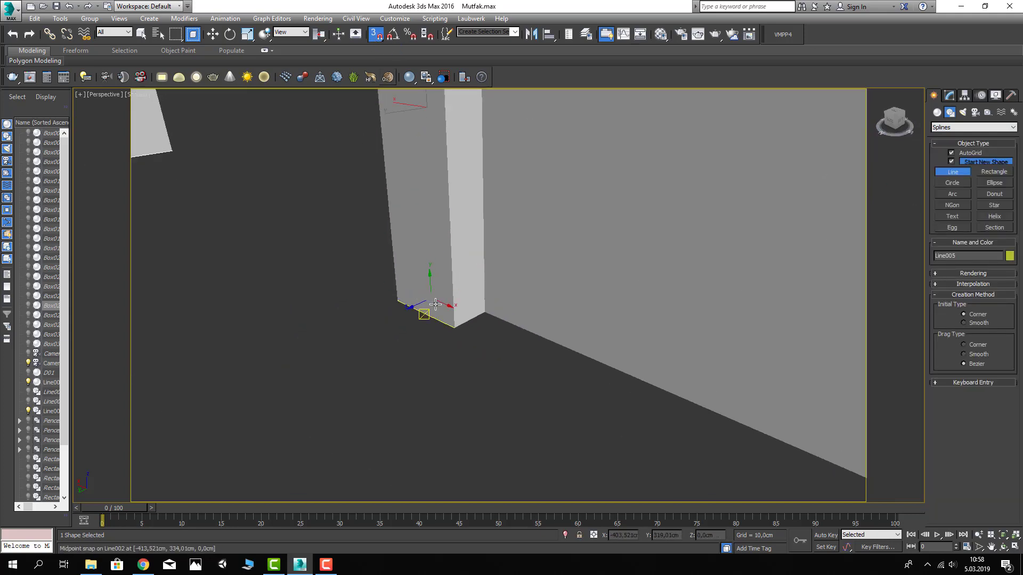
scroll(453, 320, "up", 2)
Draw a closed stepped molding profile rising from the wall-floor corner
left_click(464, 336)
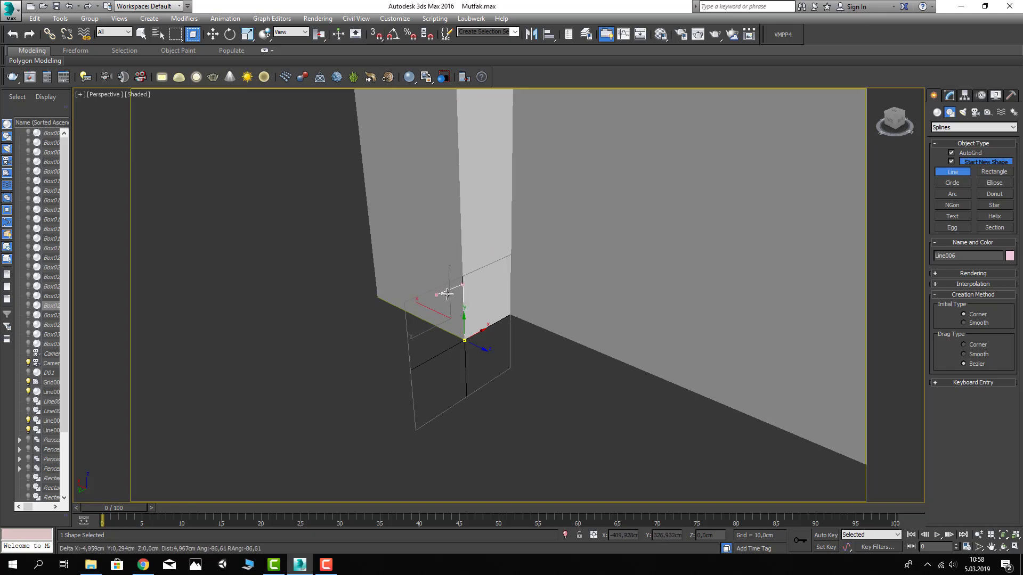
scroll(453, 291, "up", 3)
scroll(450, 286, "up", 2)
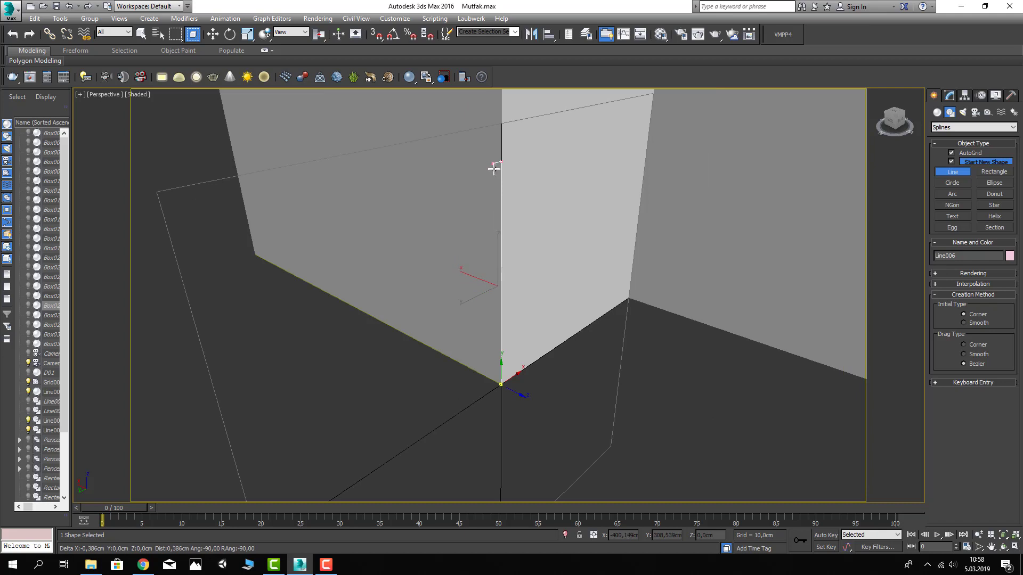
left_click(495, 166)
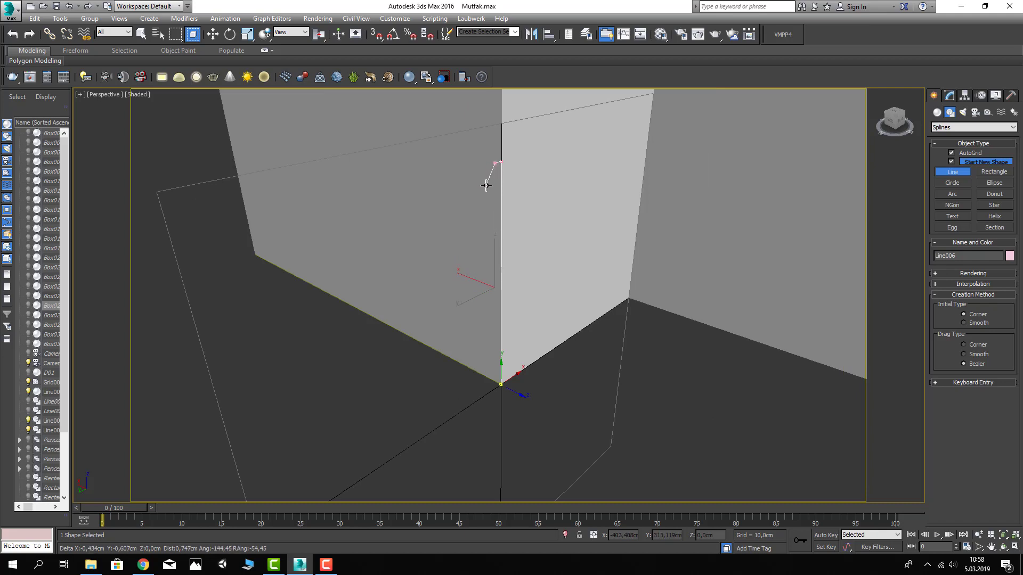
left_click(490, 218)
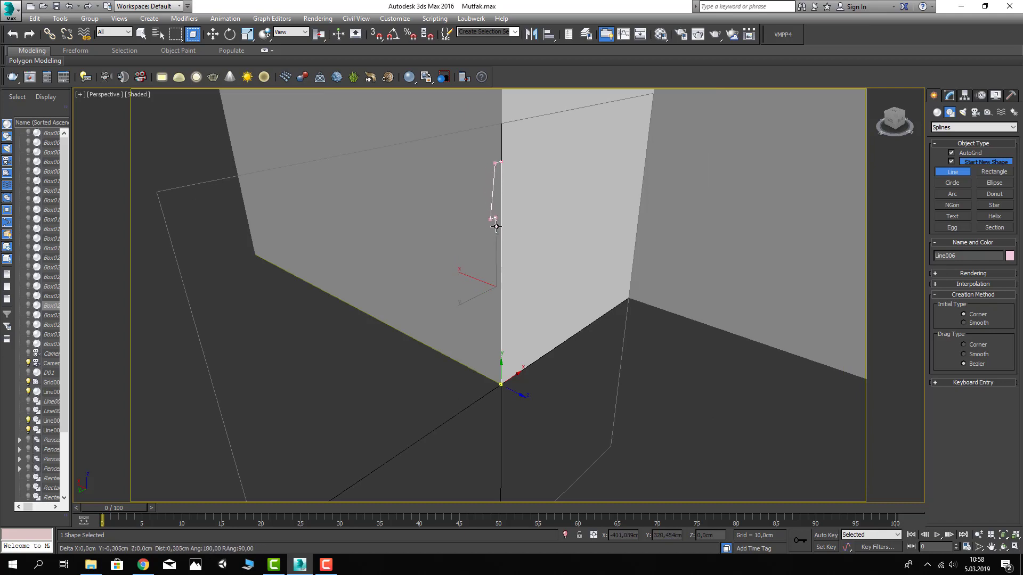
left_click(490, 230)
left_click(490, 359)
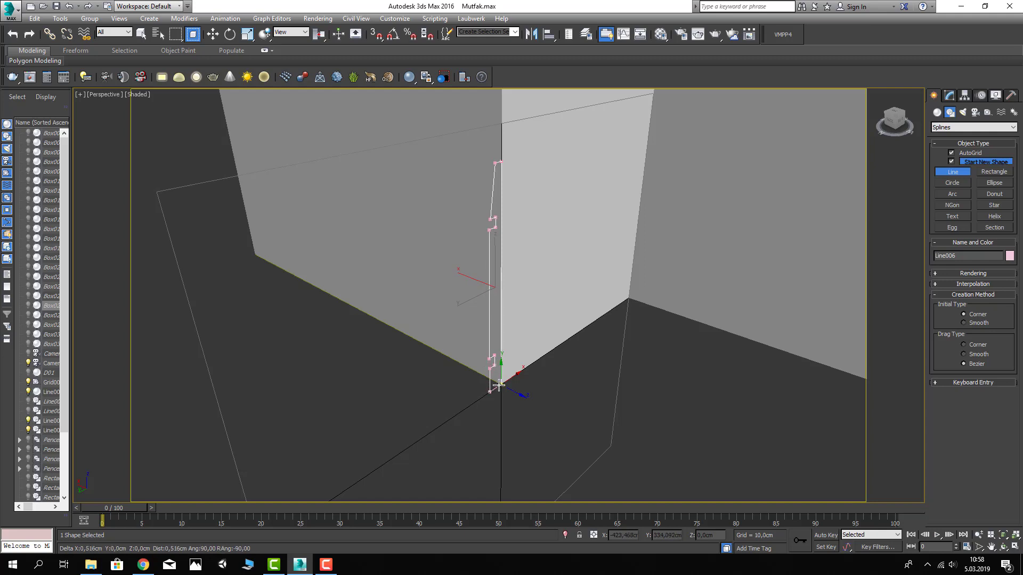
left_click(501, 385)
left_click(493, 318)
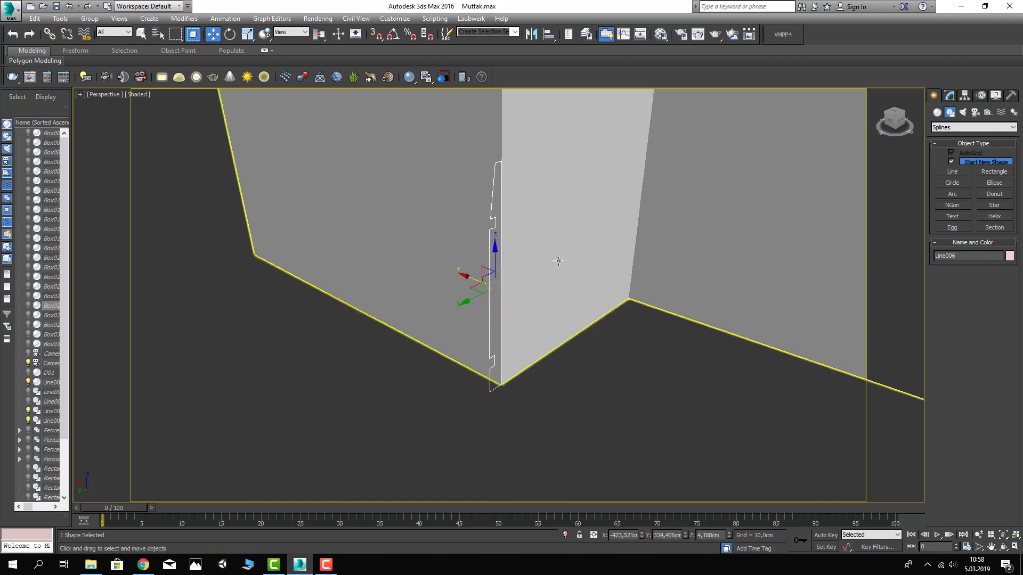
Set the profile's vertices to Corner and select its bottom point
left_click(949, 96)
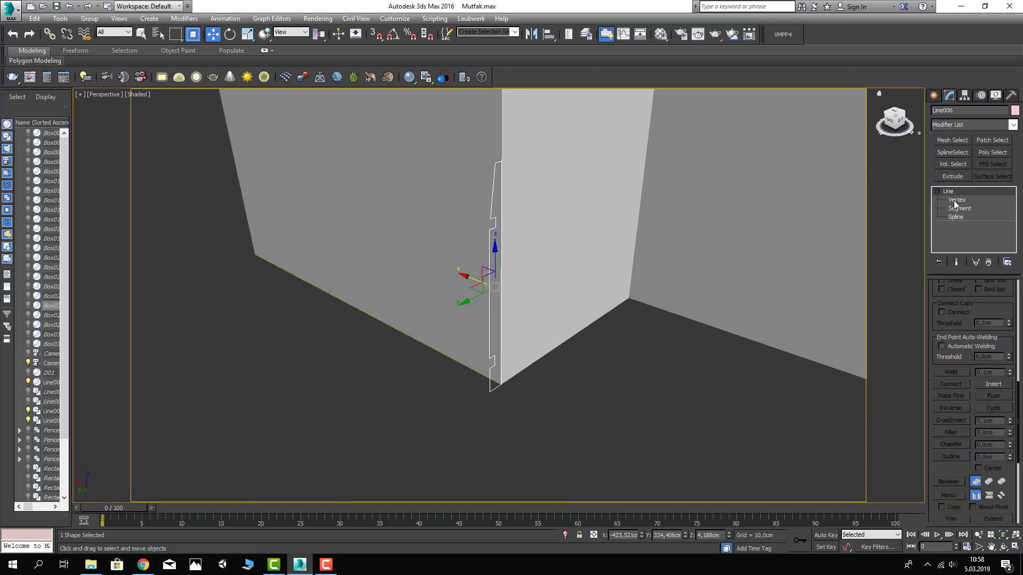
left_click(955, 201)
right_click(524, 368)
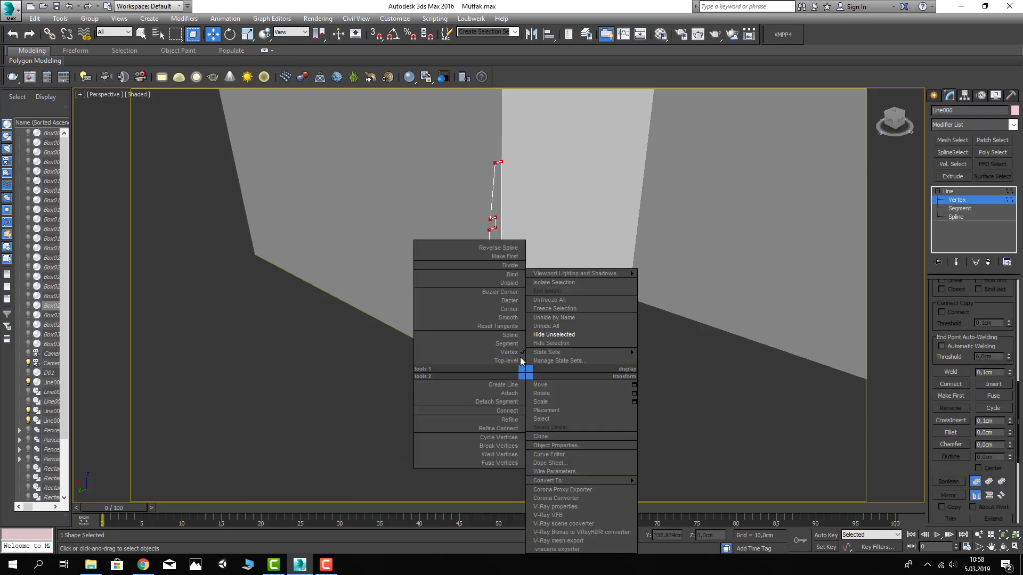
left_click(511, 313)
left_click_drag(522, 367, 510, 393)
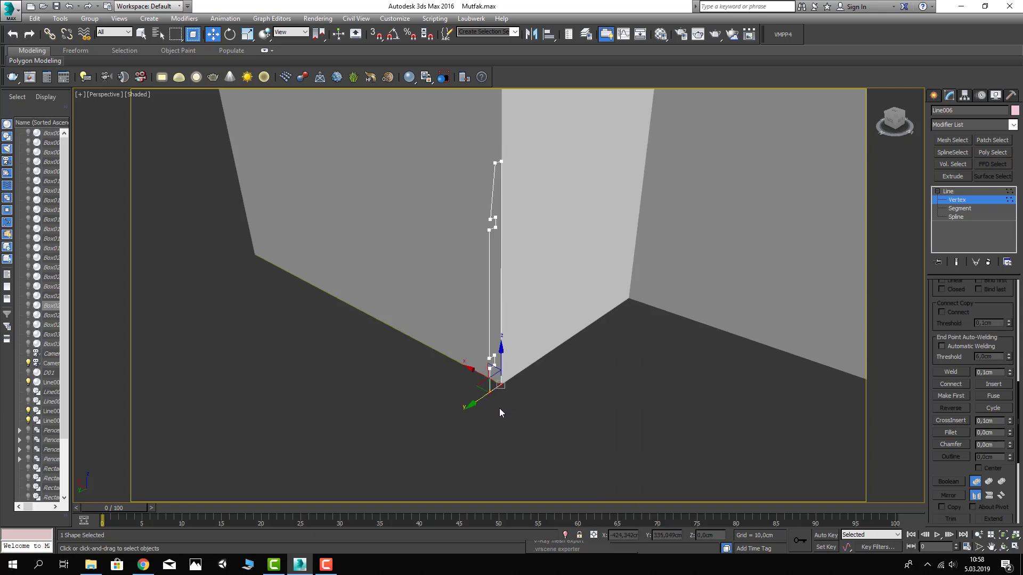
left_click_drag(471, 385, 470, 382)
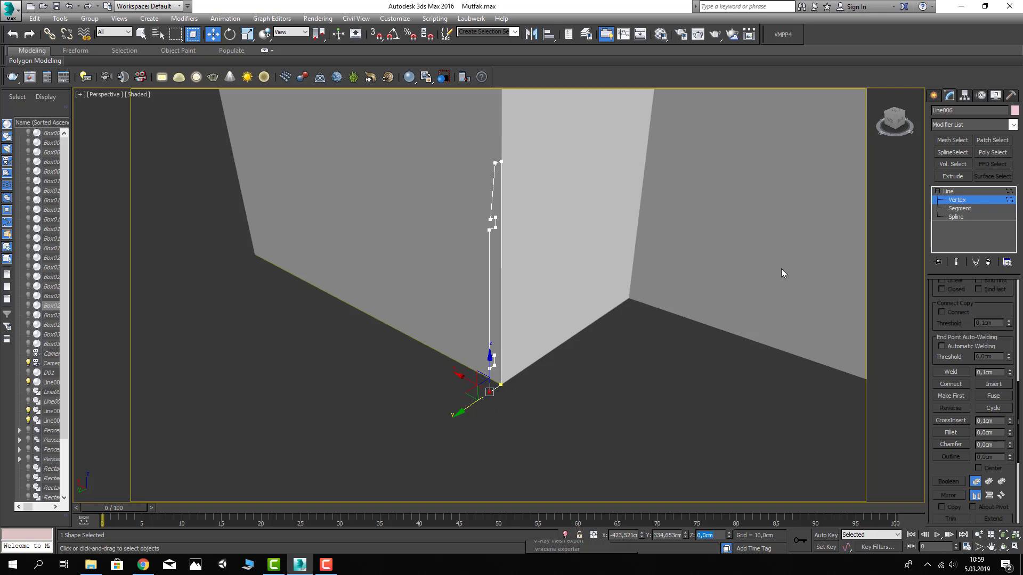
left_click(948, 192)
left_click(671, 433)
key("F3")
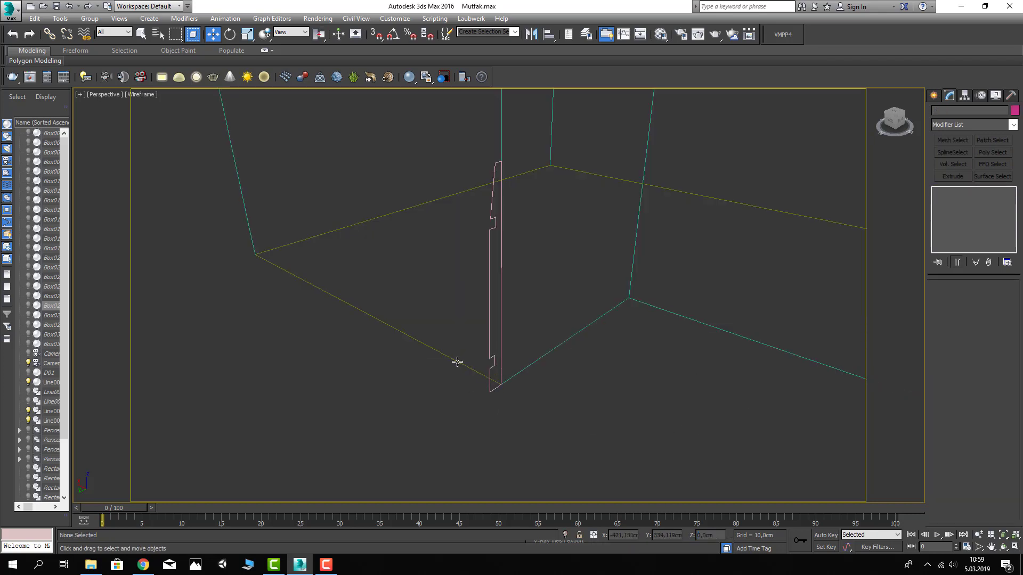
Hide the wall object to expose the floor outline
left_click(458, 362)
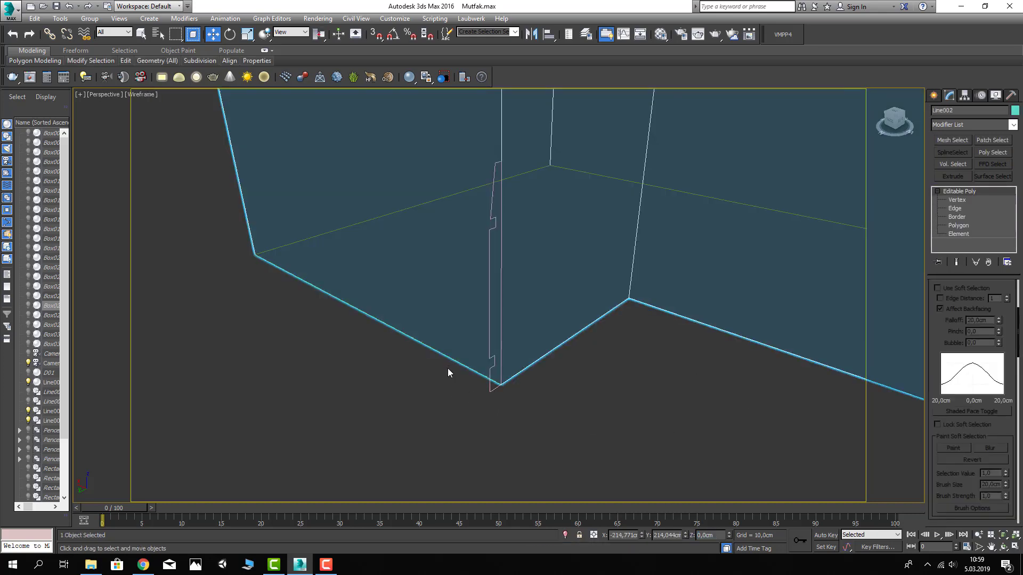
left_click(448, 369)
key("z")
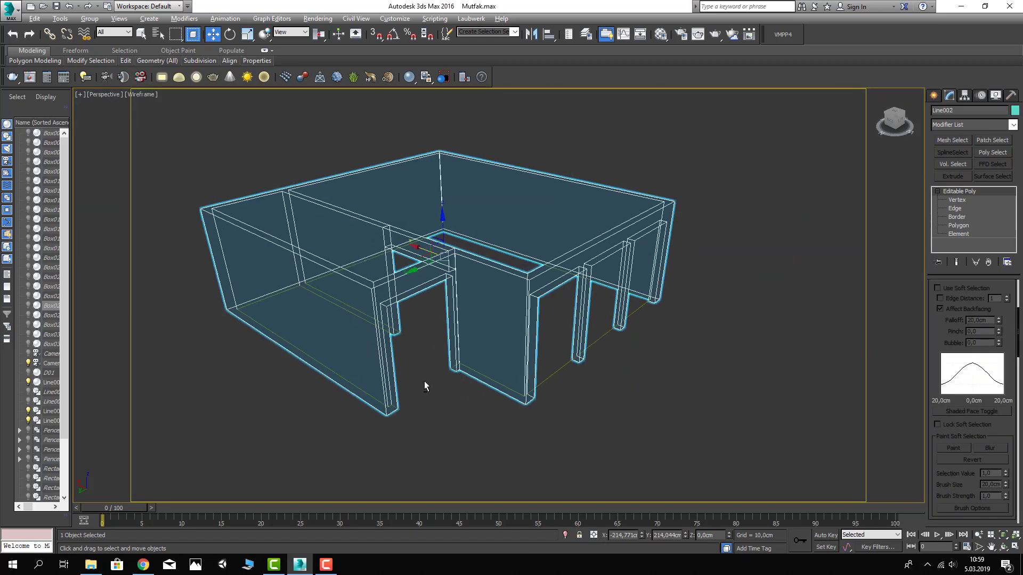
left_click(407, 410)
left_click(462, 345)
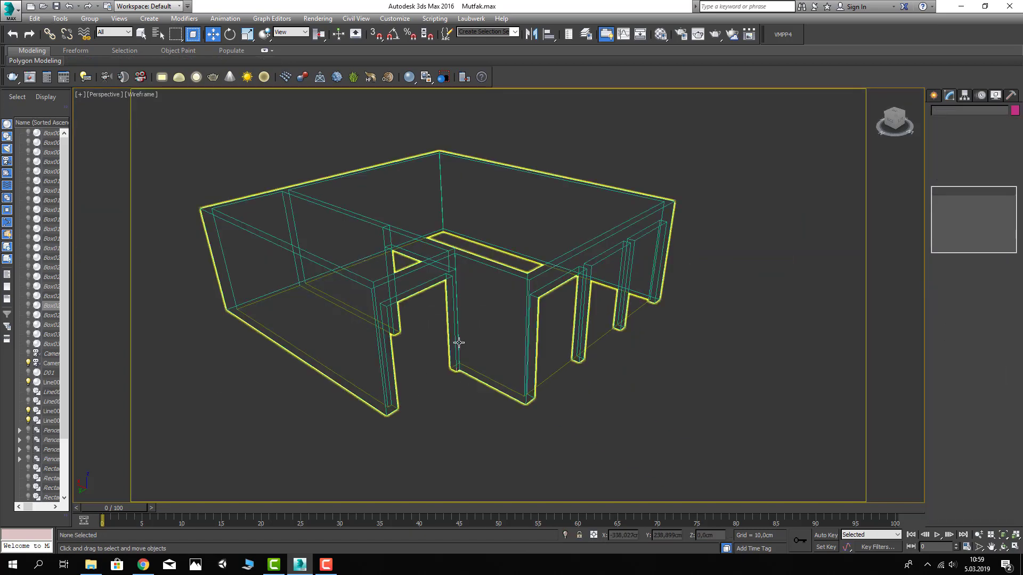
right_click(457, 341)
left_click(481, 310)
scroll(442, 367, "up", 2)
scroll(458, 373, "up", 3)
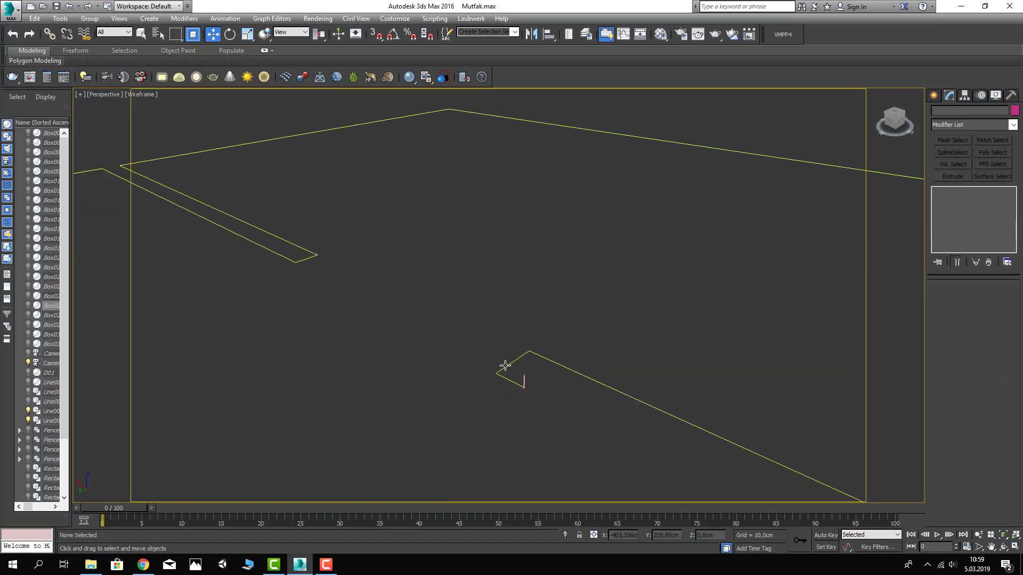
Apply a Bevel Profile modifier to Line005 using Line006 as the profile
left_click(500, 383)
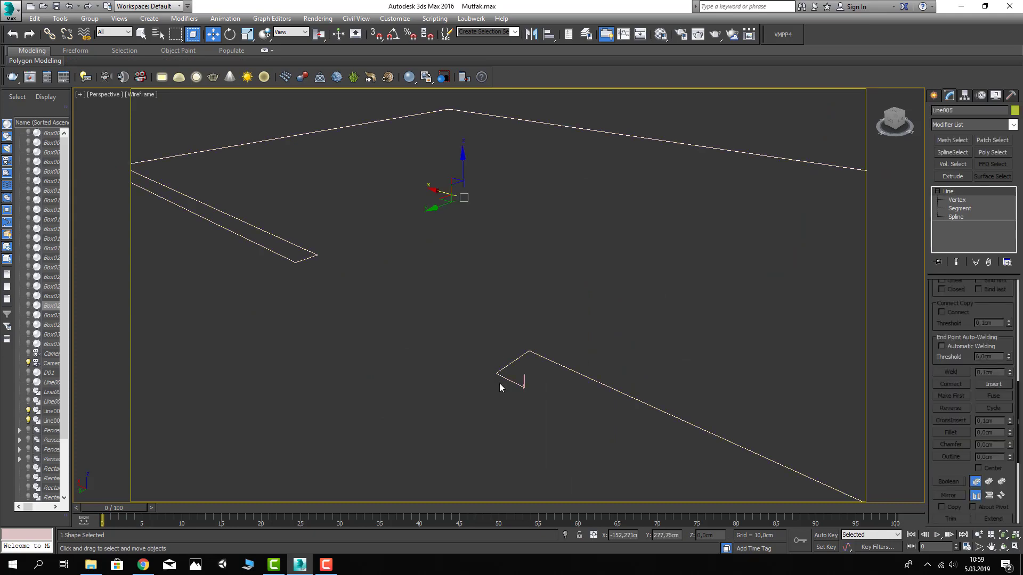
left_click(956, 123)
key("b")
left_click(956, 154)
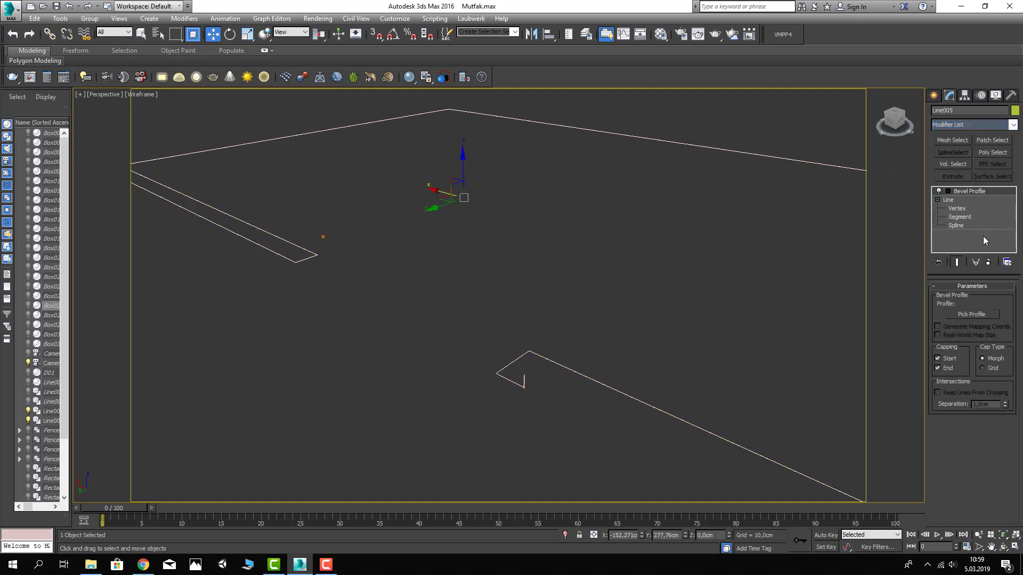
left_click(973, 314)
left_click(524, 374)
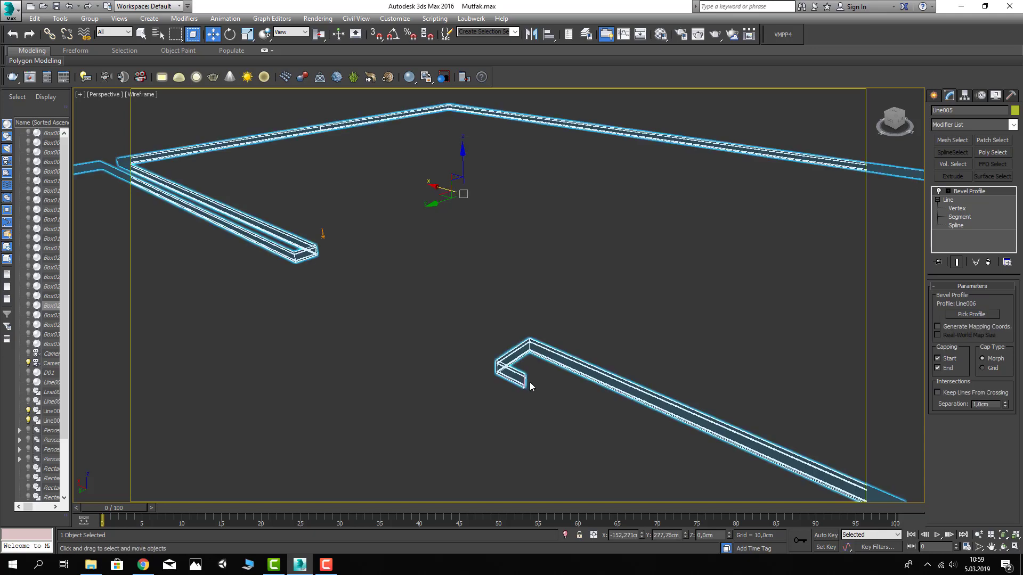
Show shaded surfaces and select the bevel's Profile Gizmo for exact rotation entry
key("F3")
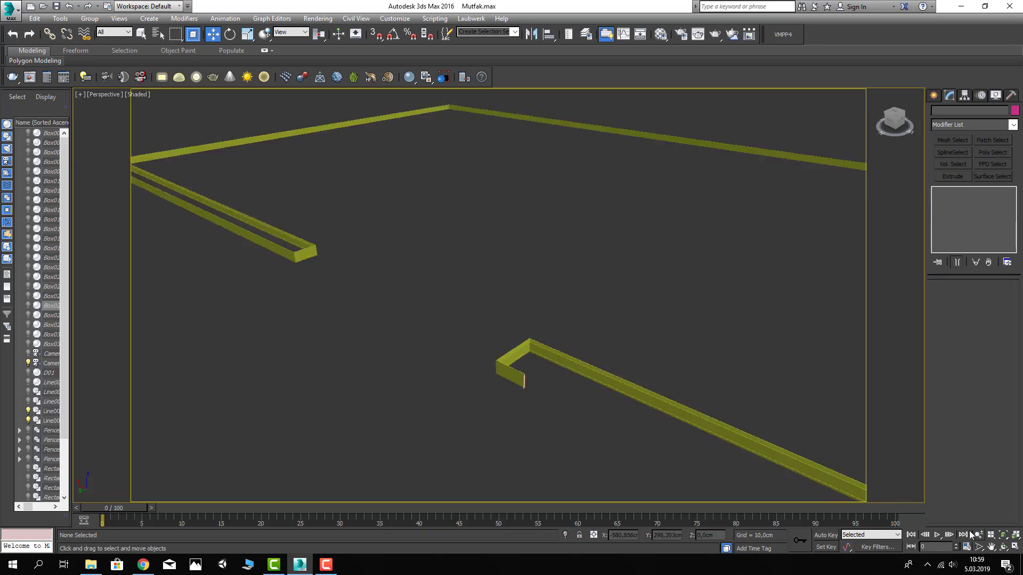
left_click(667, 412)
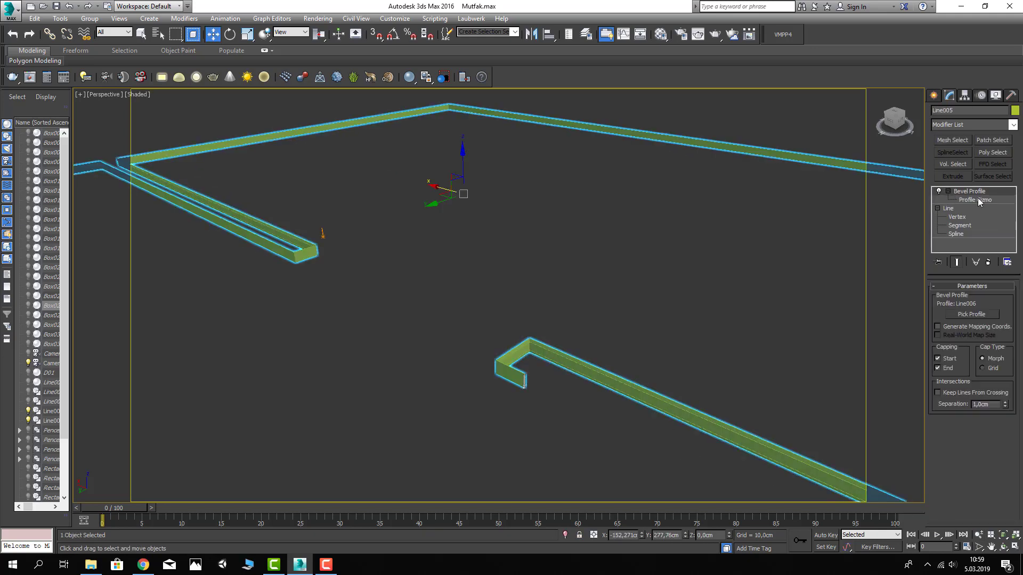
left_click(978, 200)
right_click(233, 36)
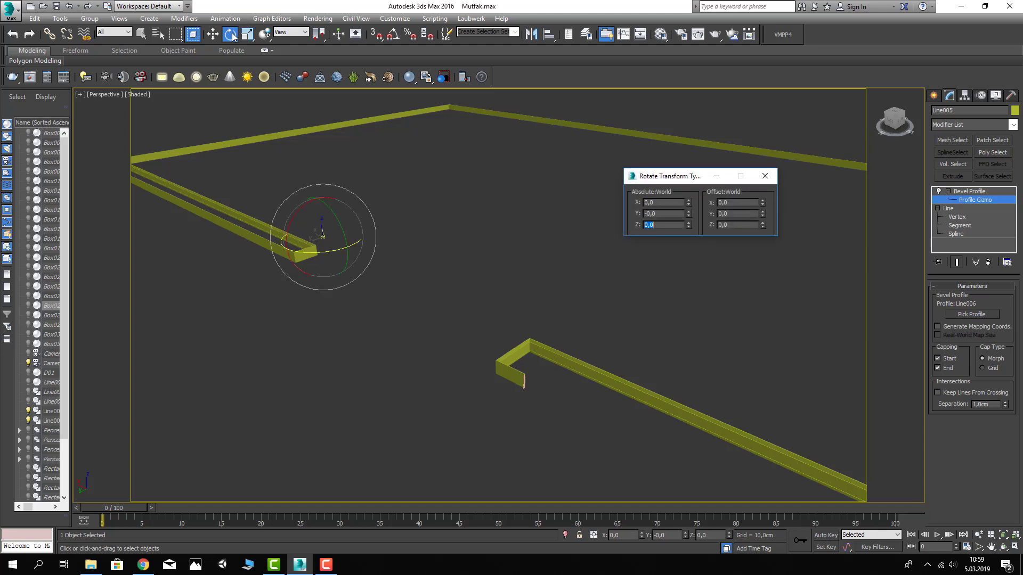
Apply the profile gizmo's Z rotation and leave gizmo editing
key("Return")
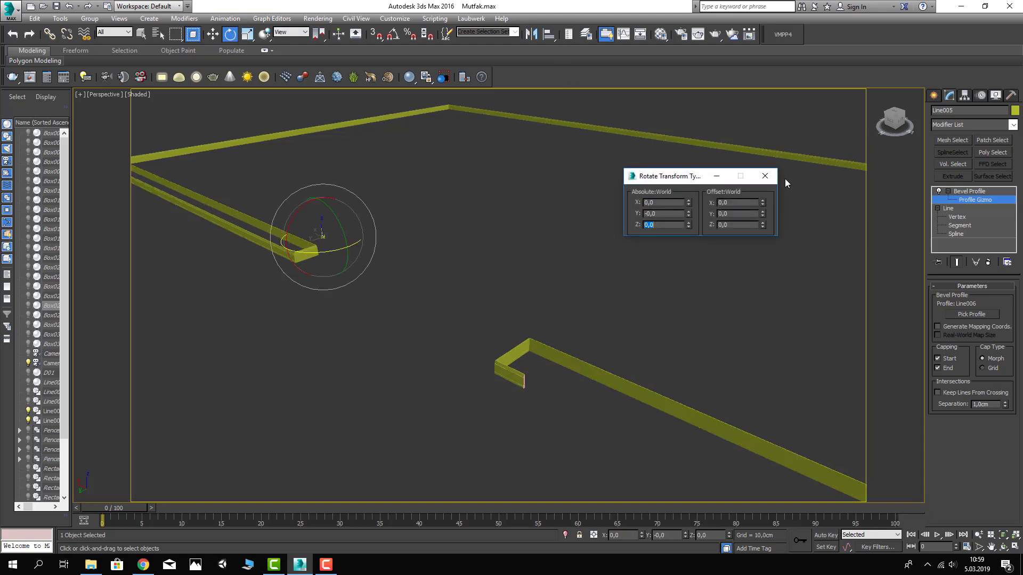
left_click(957, 191)
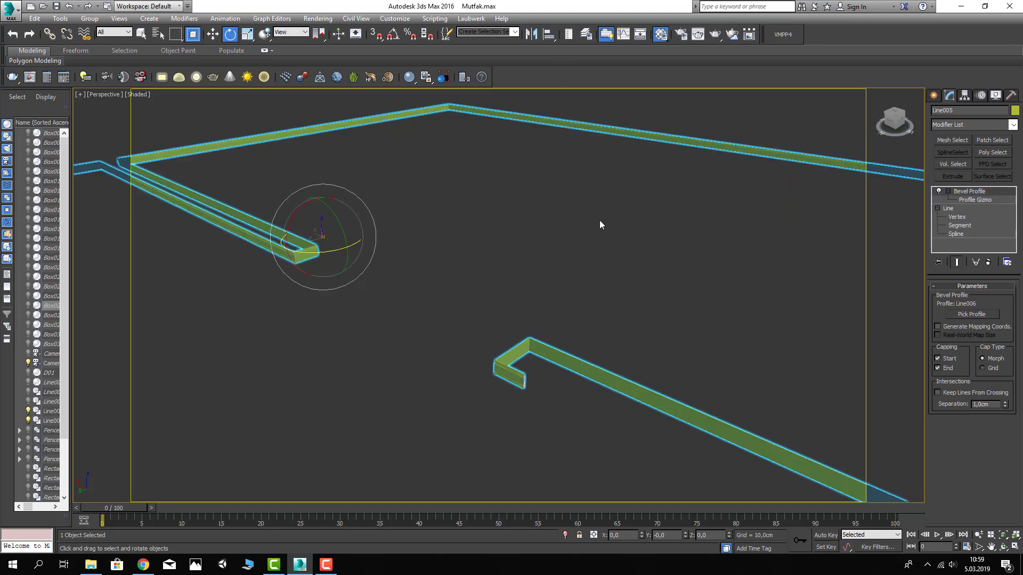
key("m")
left_click(592, 328)
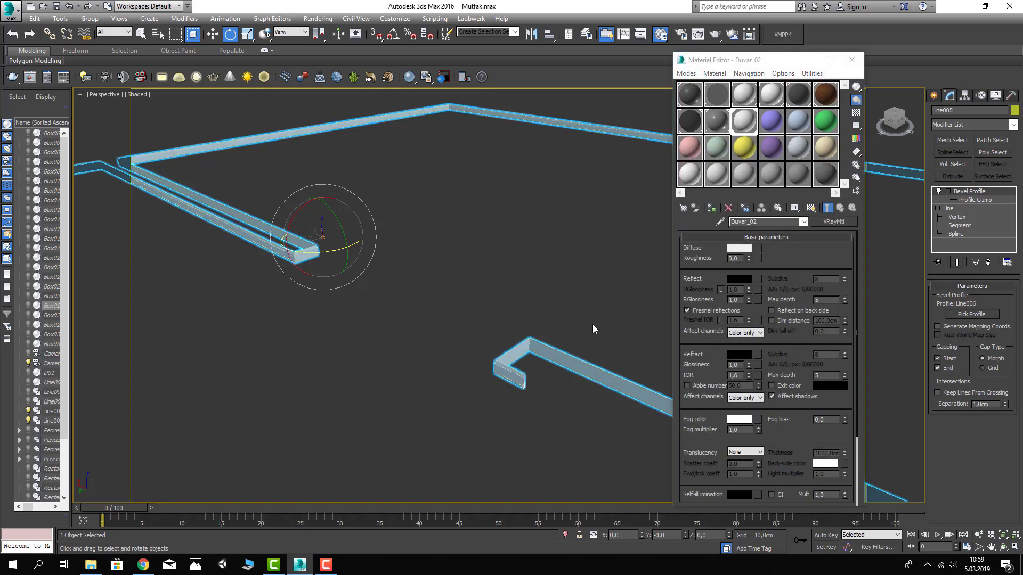
Unhide all kitchen geometry and view the scene through Camera001
right_click(455, 282)
left_click(521, 246)
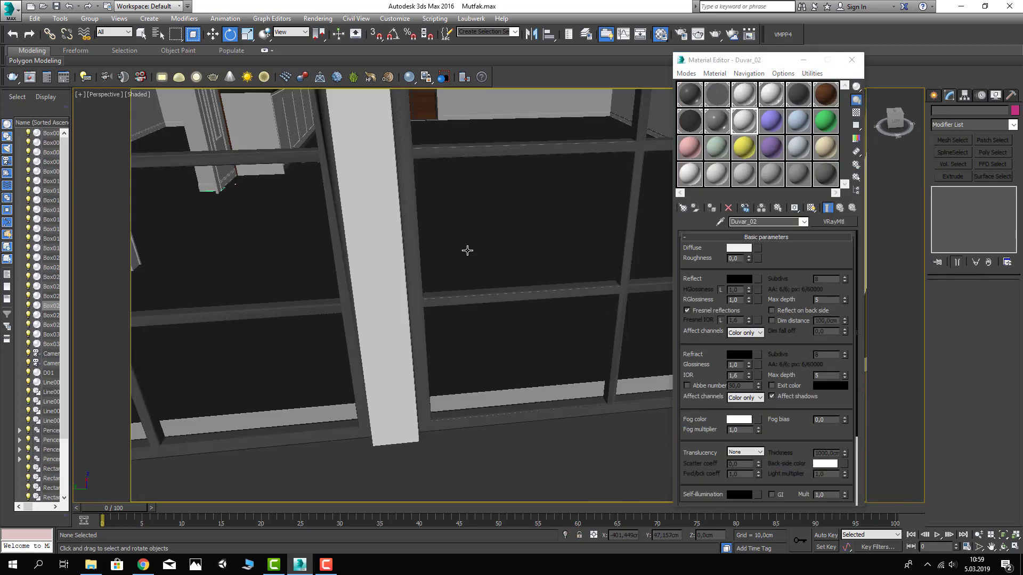
key("c")
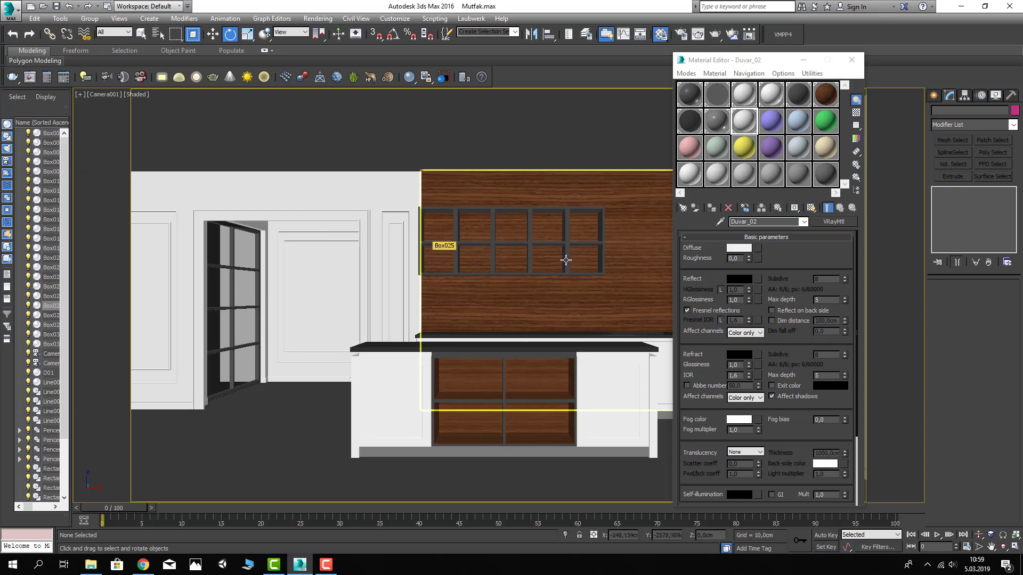
left_click(776, 98)
Close the material editor, zoom in on the wall corner in wireframe, and select profile Line006
key("m")
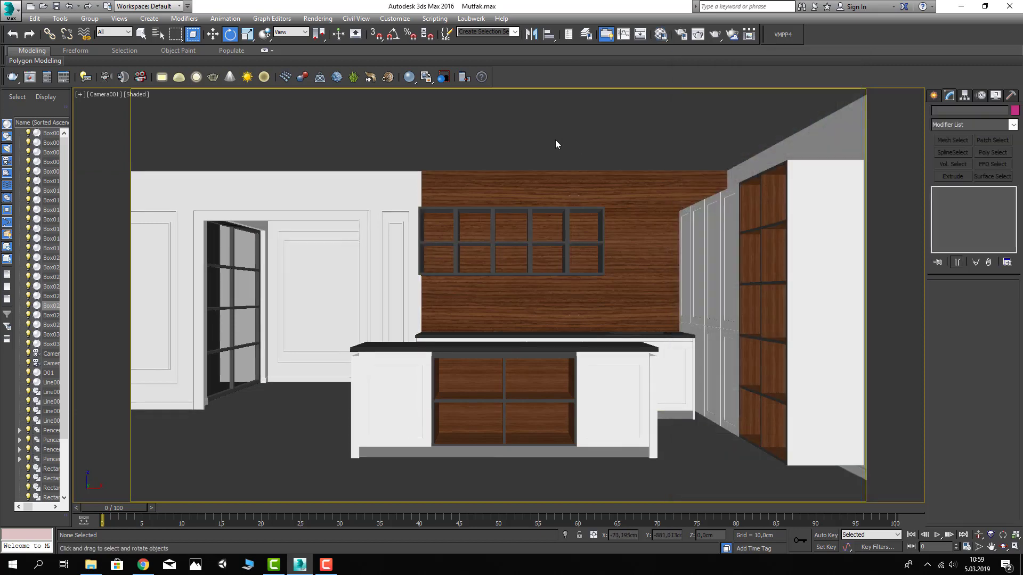
key("p")
scroll(350, 351, "up", 3)
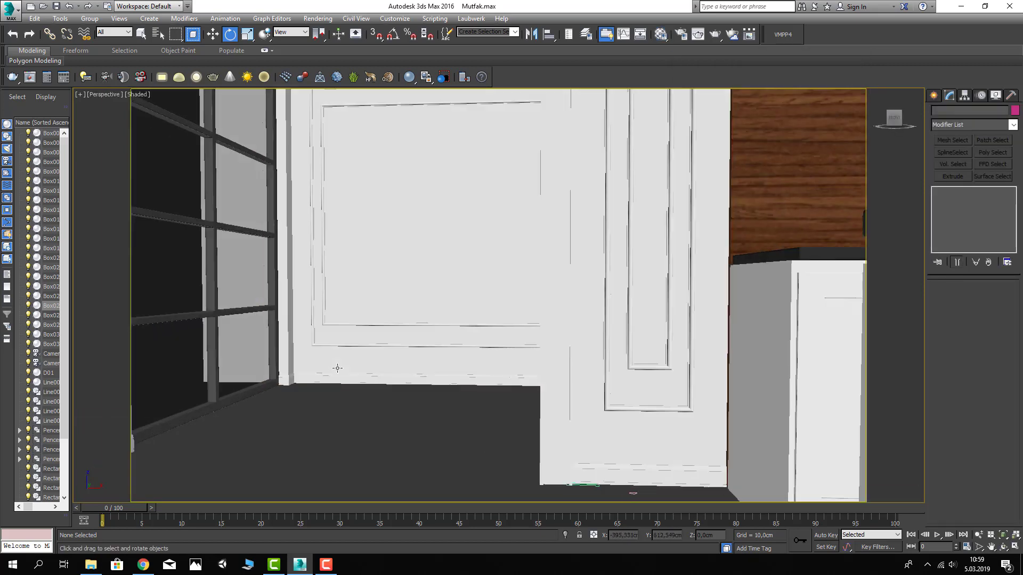
scroll(338, 365, "up", 3)
scroll(512, 365, "up", 2)
key("F3")
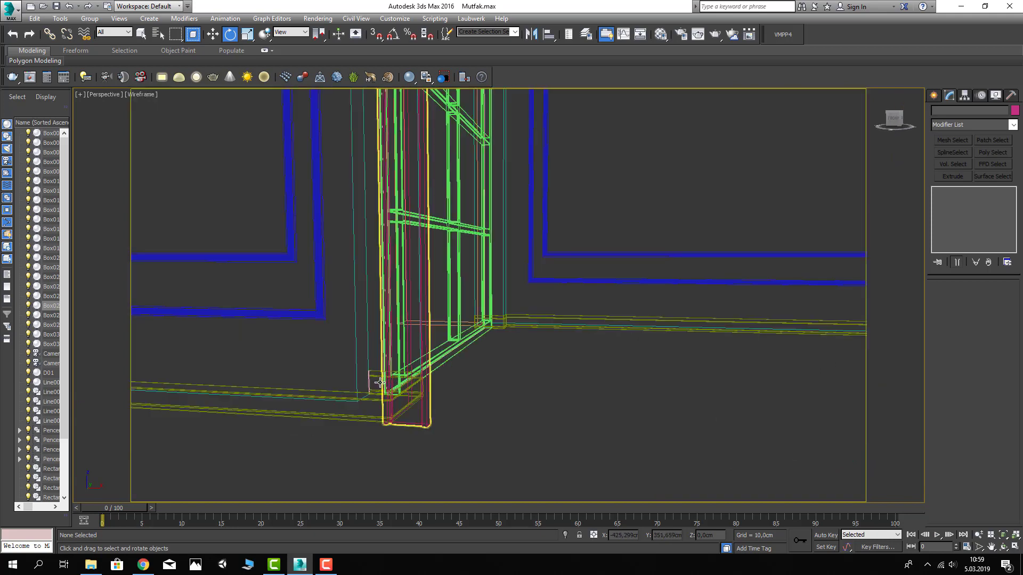
left_click(364, 378)
left_click(339, 364)
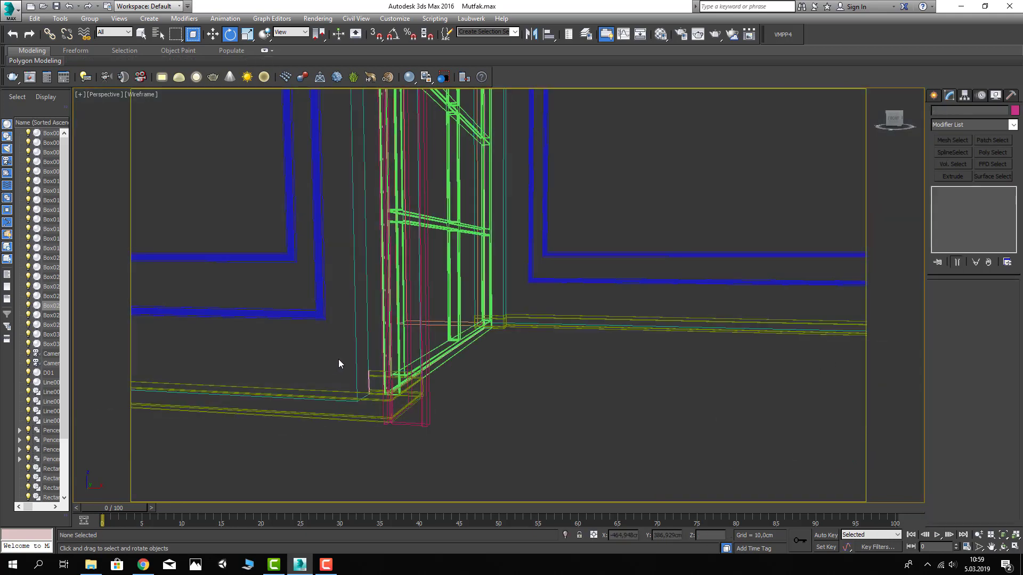
left_click_drag(375, 407, 375, 408)
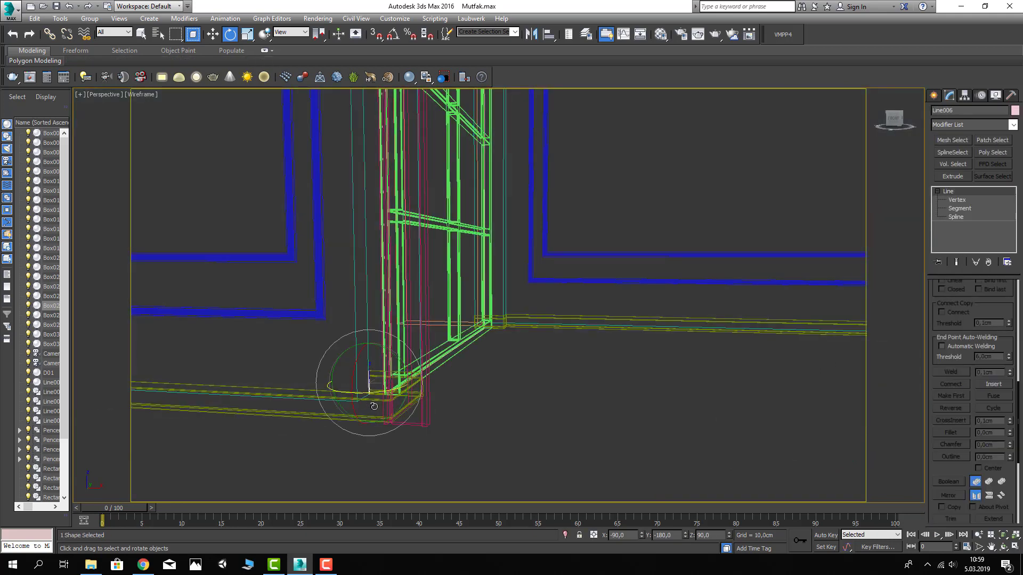
Move Line006's top vertex up along Z, then orbit the shaded view to check the taller baseboard
left_click(957, 199)
mouse_move(309, 350)
left_mouse_down()
mouse_move(380, 382)
mouse_move(368, 328)
left_mouse_up()
key("w")
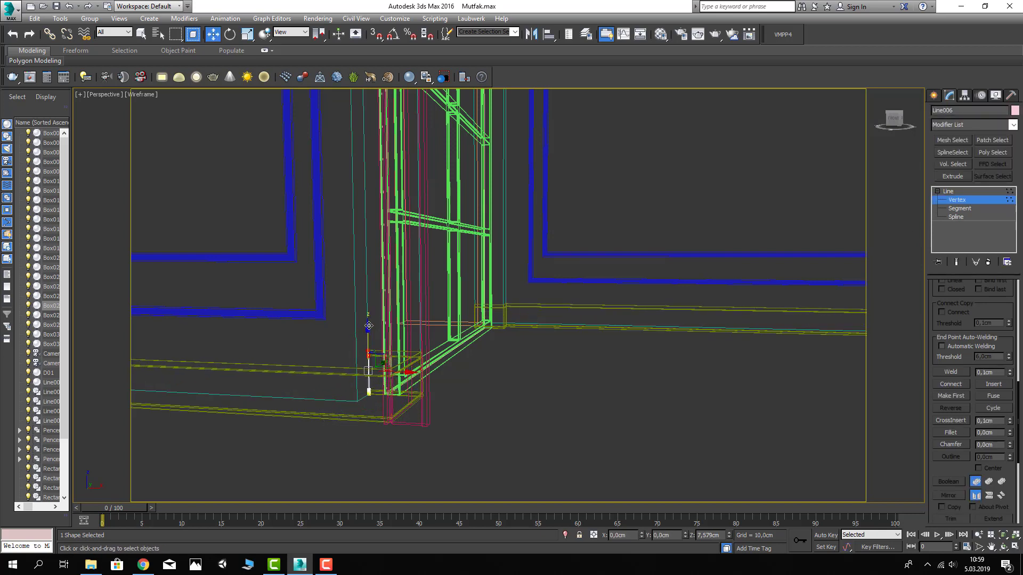
scroll(343, 391, "up", 2)
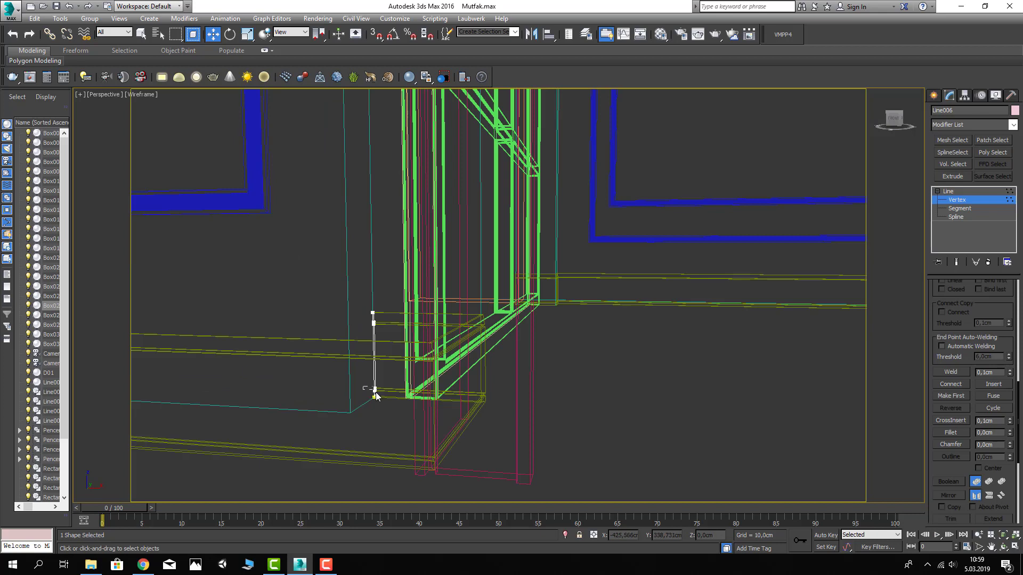
left_click_drag(380, 367, 374, 353)
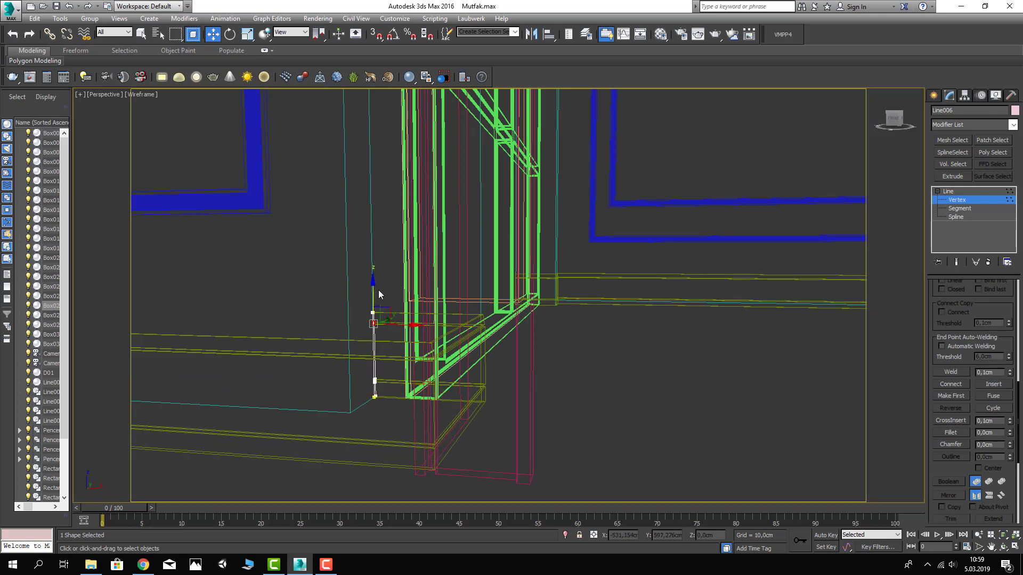
key("F3")
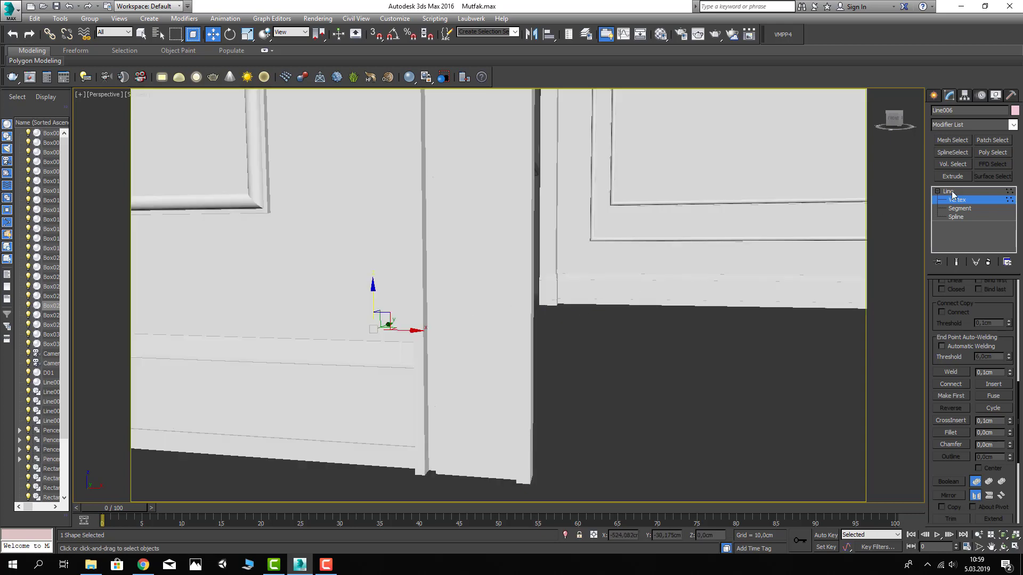
left_click(952, 195)
left_click(758, 384)
mouse_move(496, 358)
middle_mouse_down("alt")
mouse_move(472, 359)
mouse_move(623, 397)
mouse_move(497, 400)
mouse_move(515, 395)
middle_mouse_up("alt")
scroll(497, 395, "down", 5)
Save the kitchen scene, then tilt the Perspective view down into the room
key("c")
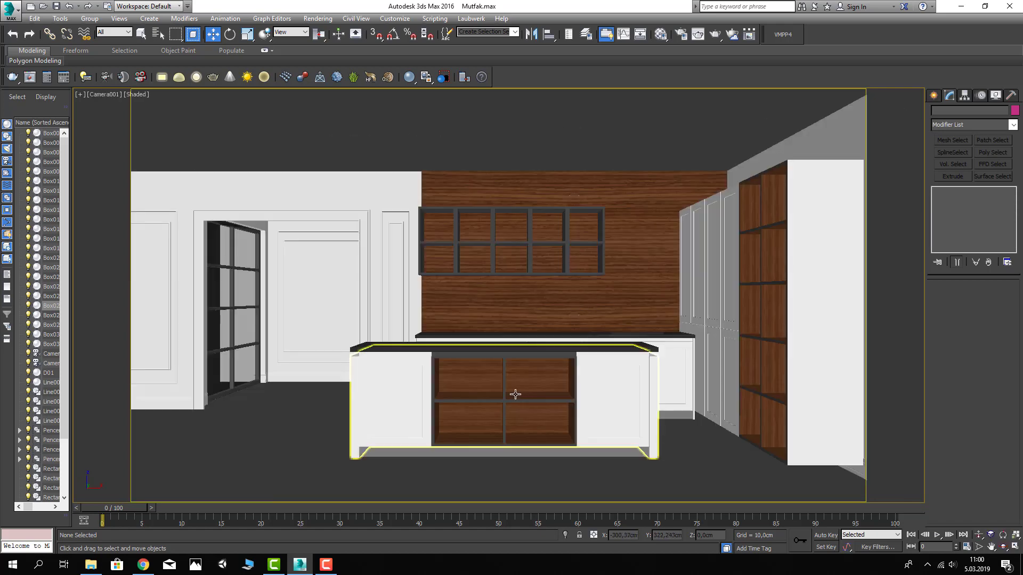
key("ctrl+s")
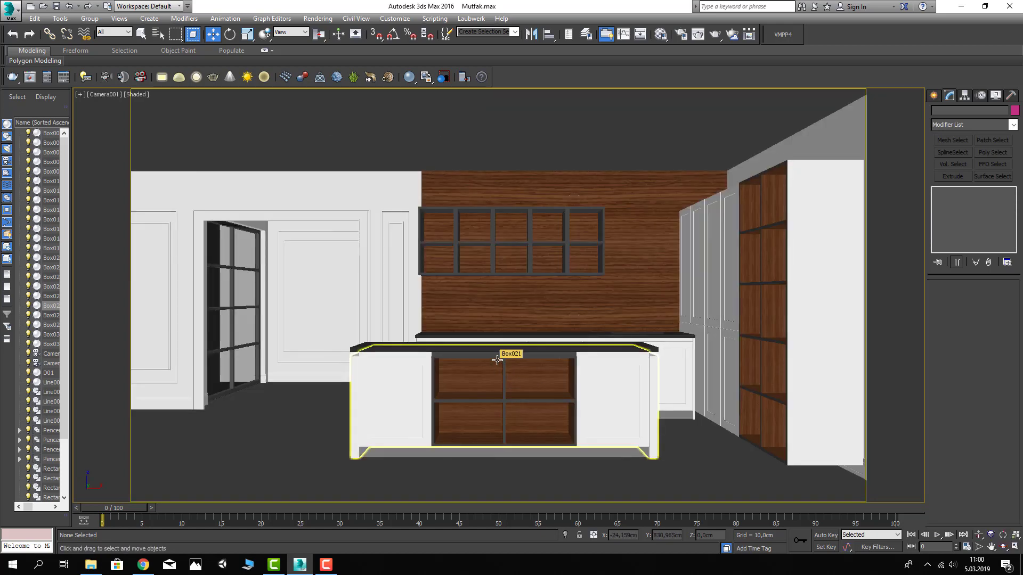
key("p")
scroll(501, 358, "down", 5)
scroll(523, 360, "down", 3)
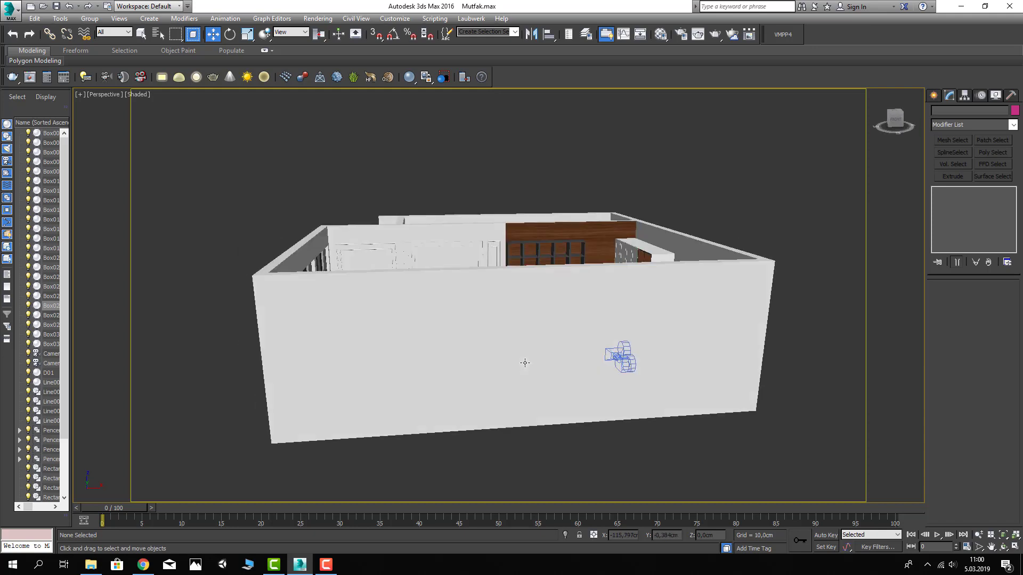
scroll(522, 361, "down", 3)
left_click_drag(895, 120, 904, 179)
Start a new Line spline at a wall corner of the kitchen floor
left_click(933, 95)
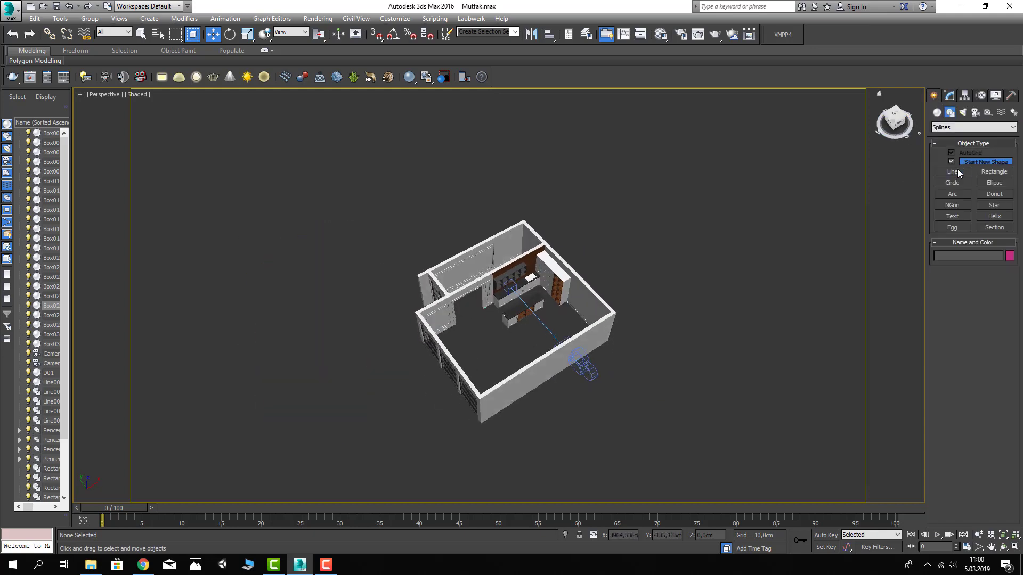
left_click(949, 112)
left_click(953, 171)
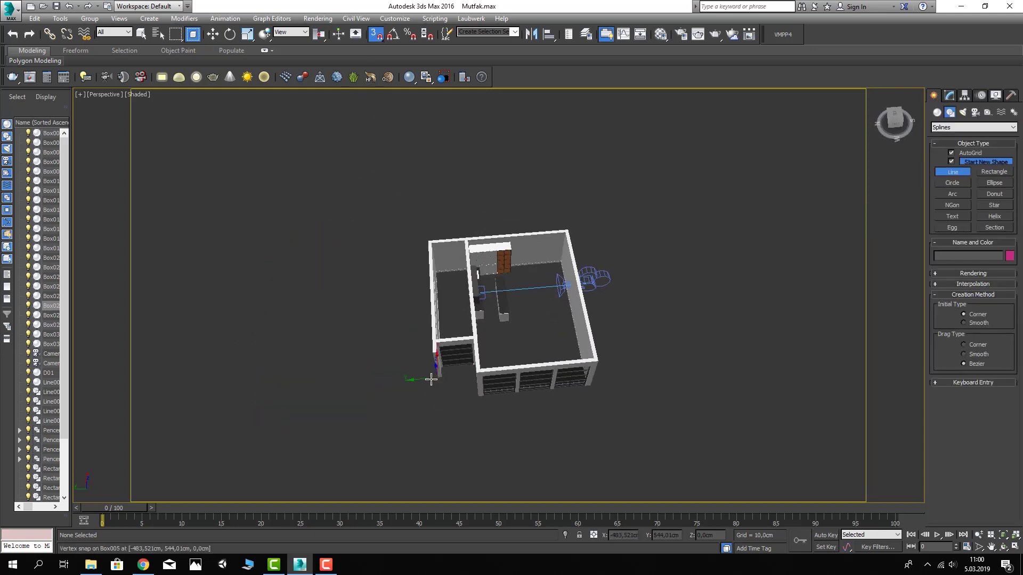
left_click(422, 382)
scroll(422, 382, "up", 3)
scroll(422, 382, "up", 6)
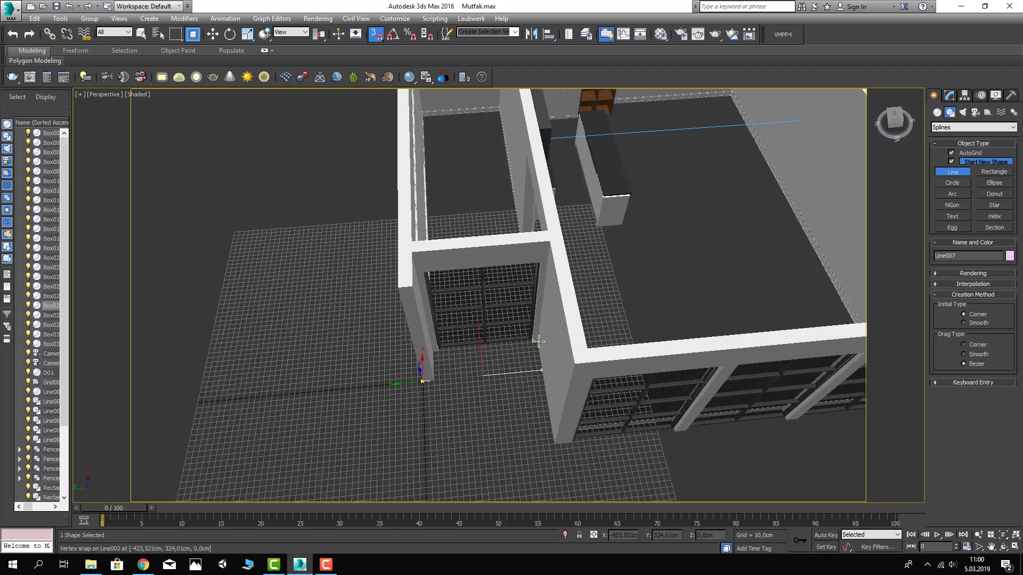
Place points at the remaining wall corners and close the floor outline
left_click(543, 440)
middle_click_drag(543, 441, 703, 378, "alt")
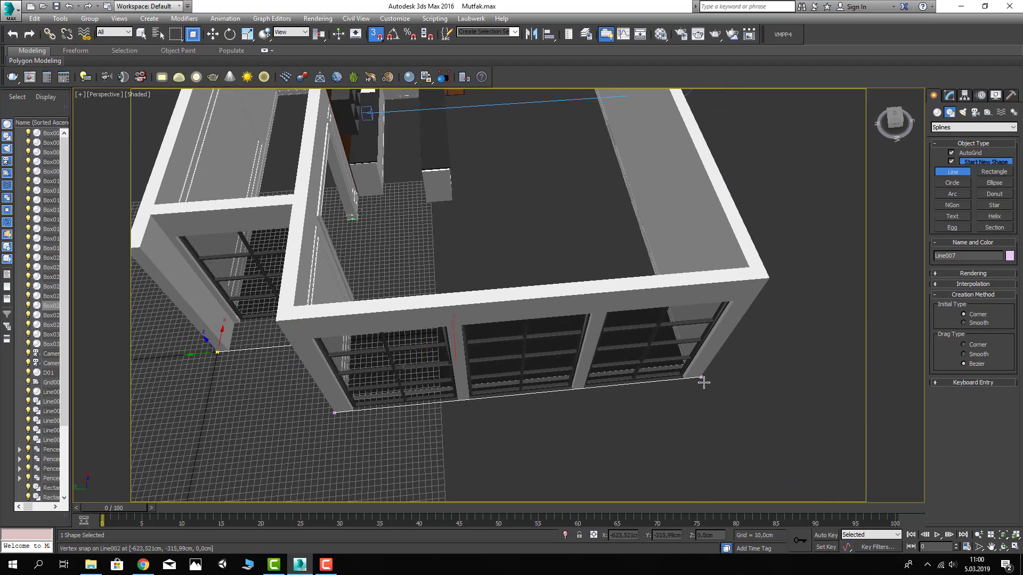
scroll(666, 375, "down", 5)
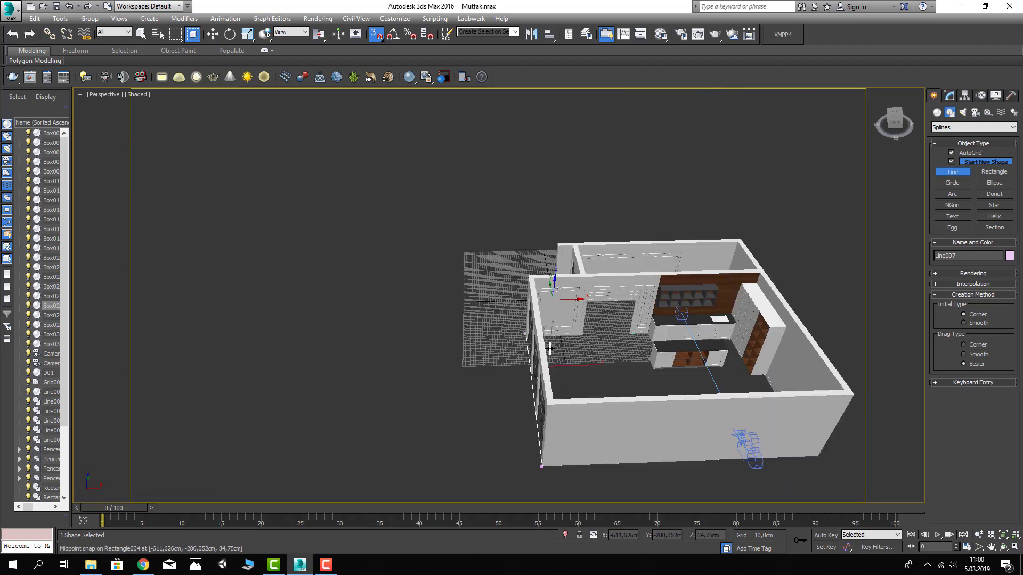
left_click(824, 459)
mouse_move(824, 460)
middle_mouse_down("alt")
mouse_move(569, 365)
mouse_move(532, 366)
middle_mouse_up("alt")
left_click(557, 356)
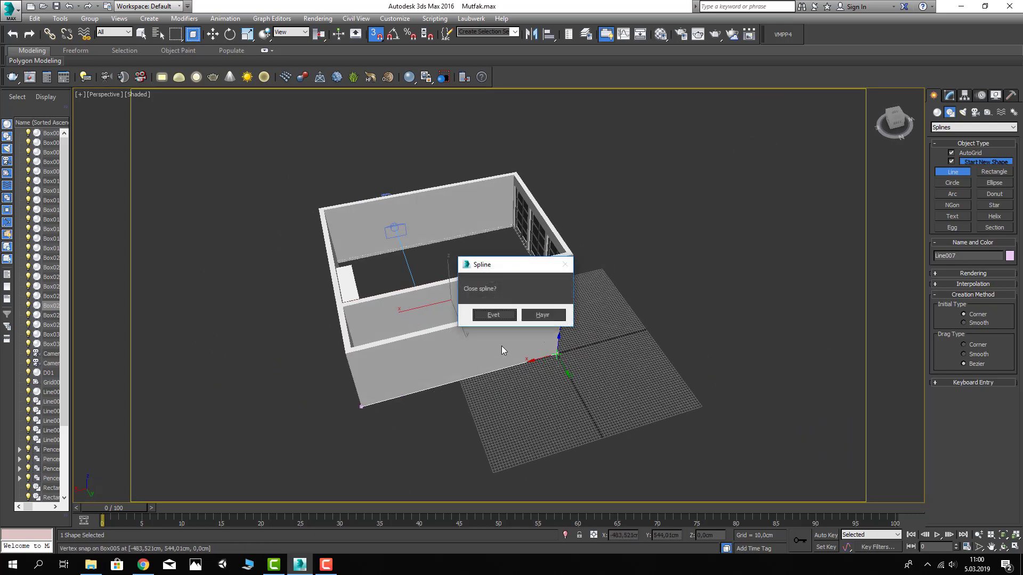
left_click(493, 315)
Convert the floor outline to Editable Poly, turn off Snaps, and view the kitchen
right_click(494, 368)
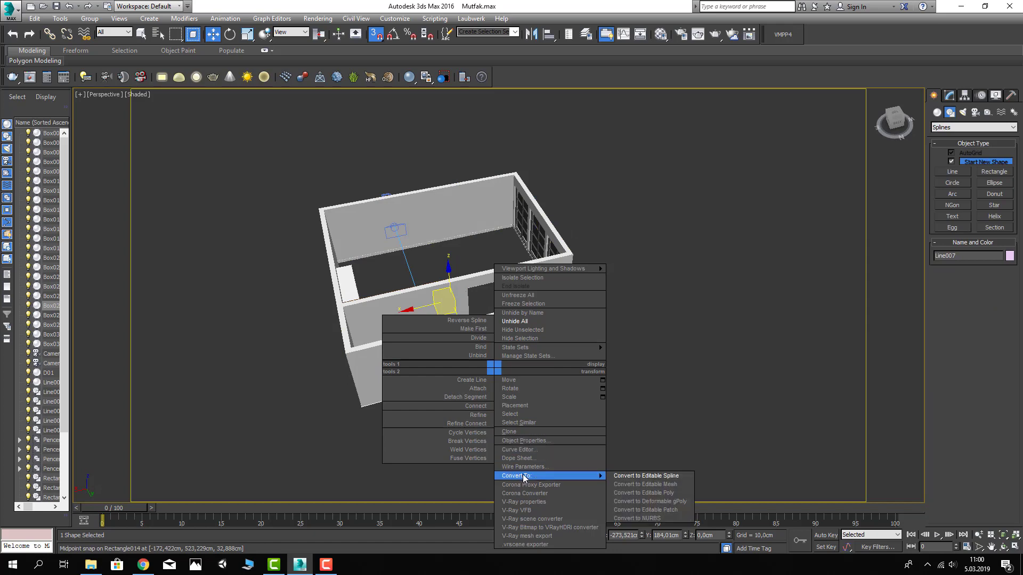
left_click(644, 493)
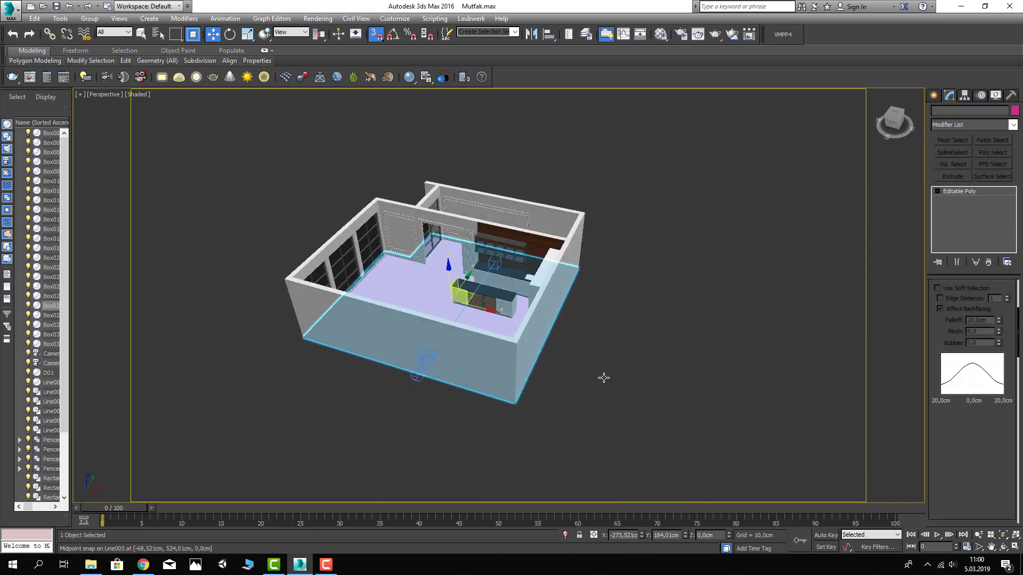
middle_click_drag(604, 378, 565, 376, "alt")
left_click(373, 34)
left_click(445, 155)
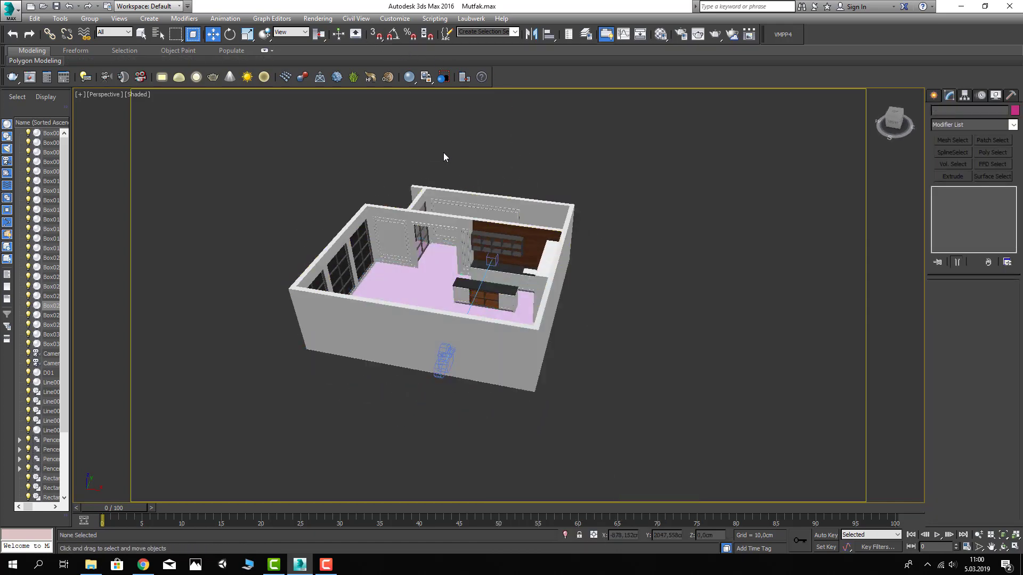
mouse_move(445, 155)
middle_mouse_down("alt")
mouse_move(488, 180)
mouse_move(521, 222)
middle_mouse_up("alt")
scroll(483, 221, "up", 5)
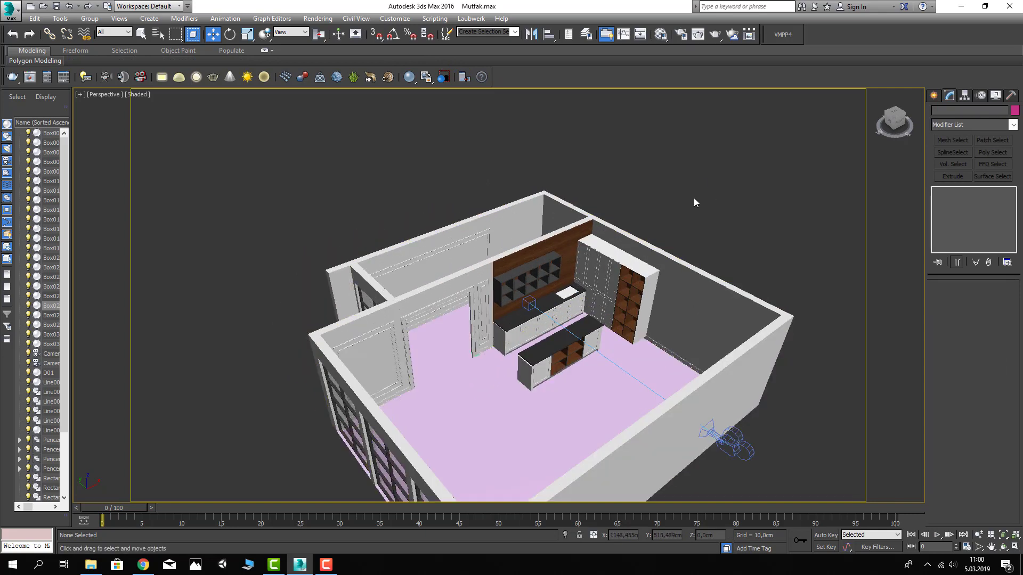
left_click(934, 95)
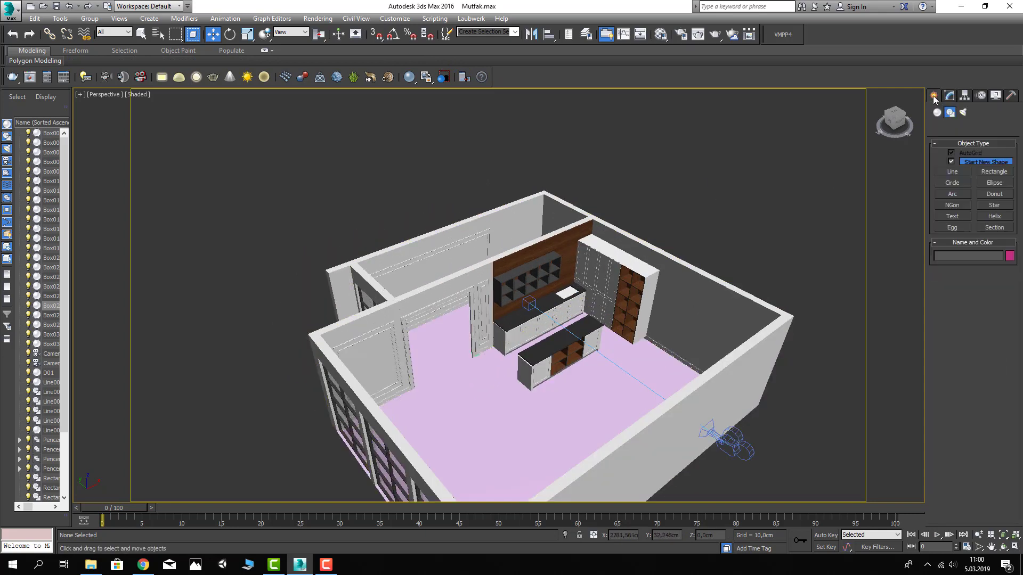
Draw a rectangle over the room's walls and isolate it
left_click(994, 171)
middle_click_drag(340, 286, 346, 275)
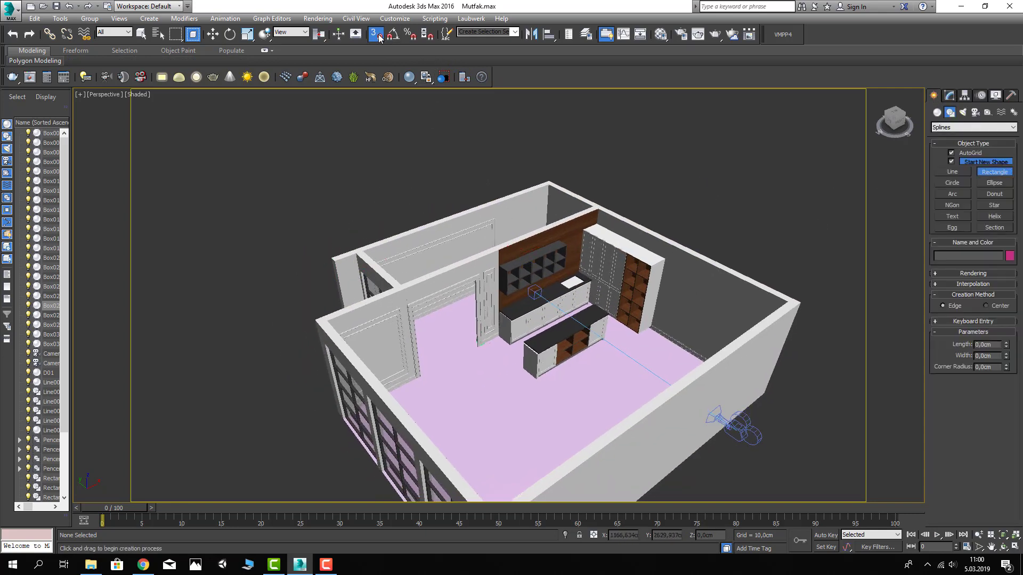
left_click_drag(322, 308, 781, 298)
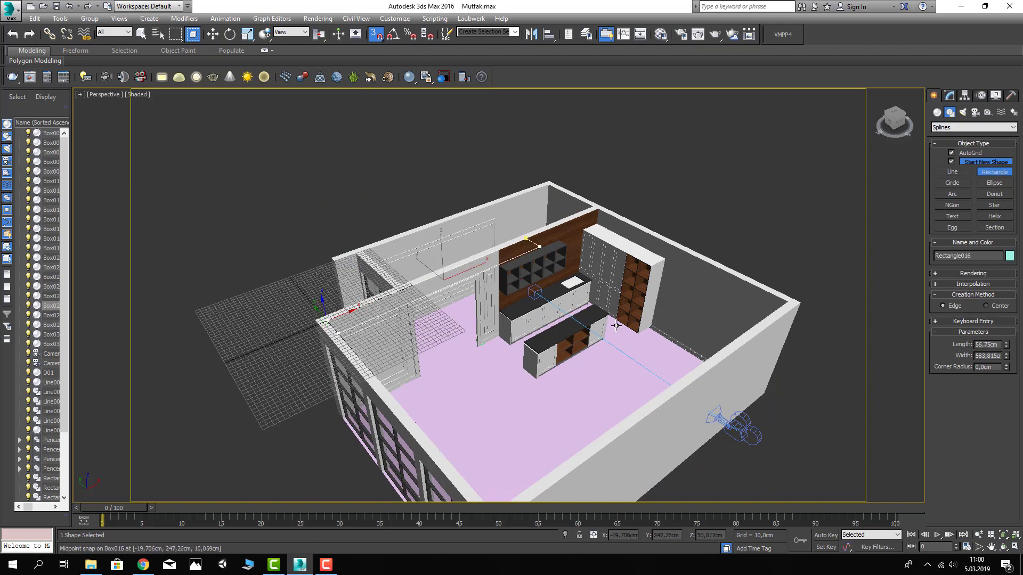
middle_click_drag(780, 299, 745, 261, "alt")
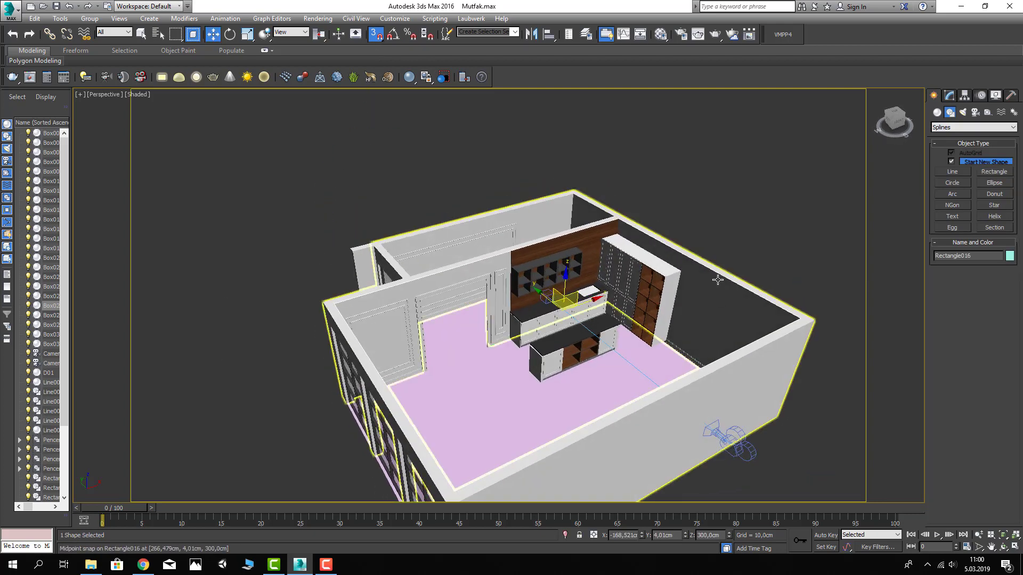
right_click(738, 248)
left_click(738, 234)
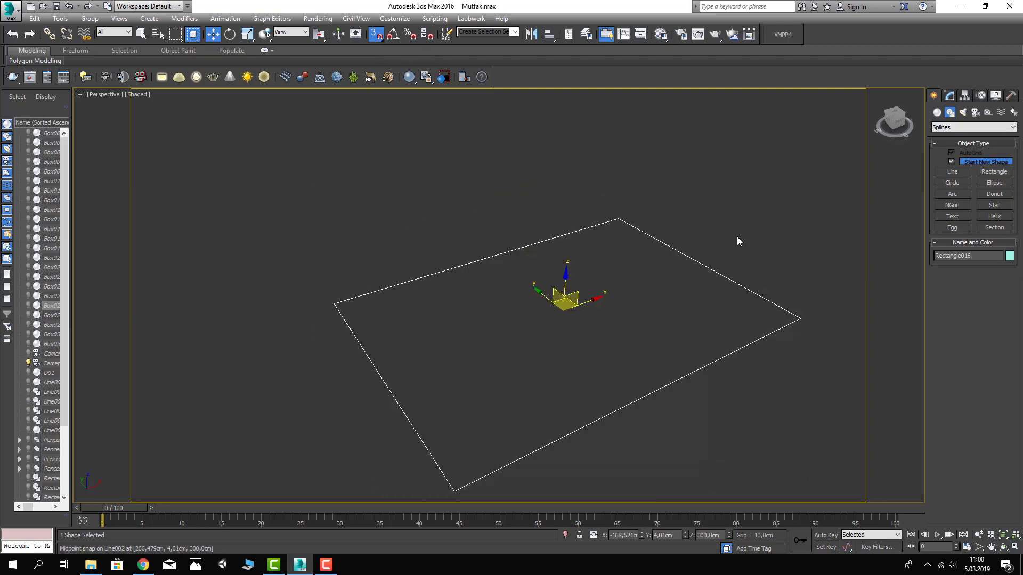
Convert the rectangle to an Editable Spline and change its corner vertex type
left_click(950, 96)
right_click(952, 193)
left_click(959, 263)
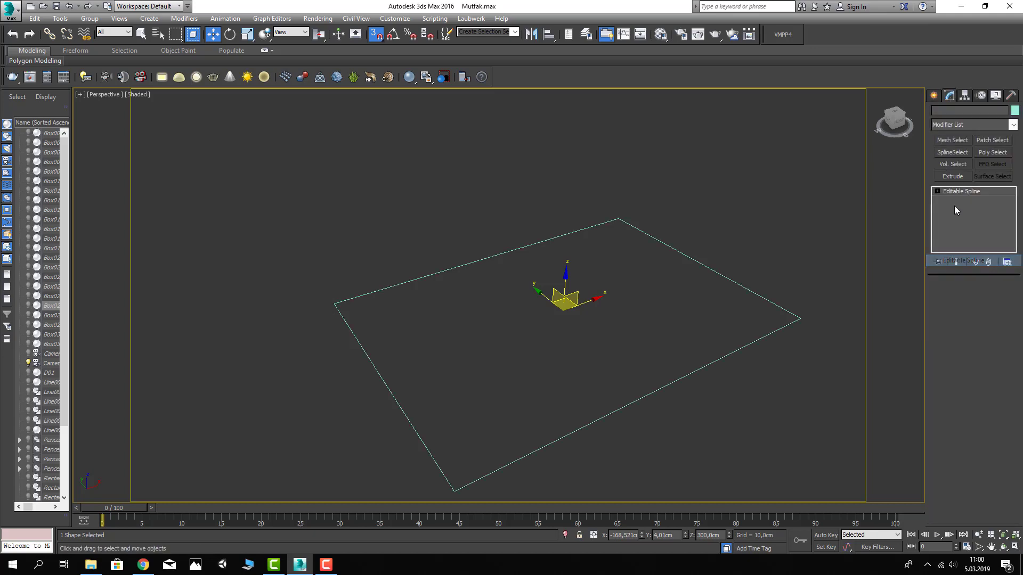
left_click(957, 200)
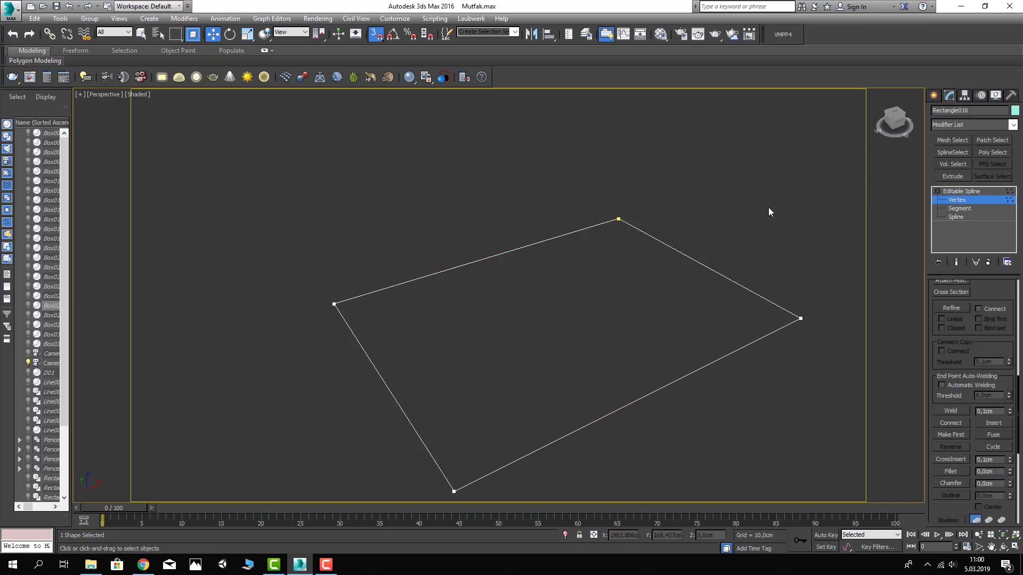
right_click(622, 214)
left_click(601, 145)
Give the whole spline a 60 outline, then Shift-drag a copy upward along Z
left_click(963, 216)
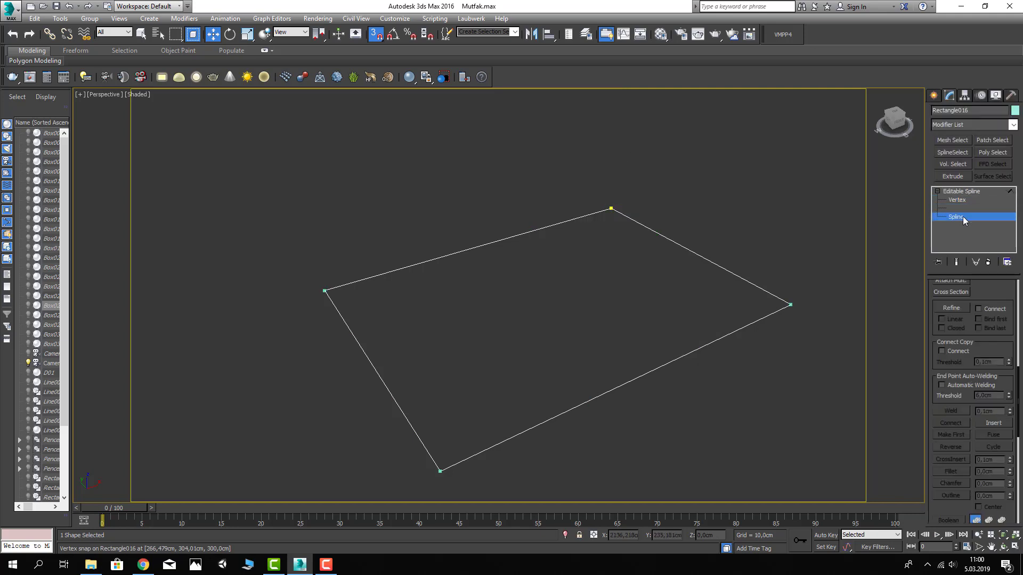
key("ctrl+a")
scroll(997, 362, "down", 2)
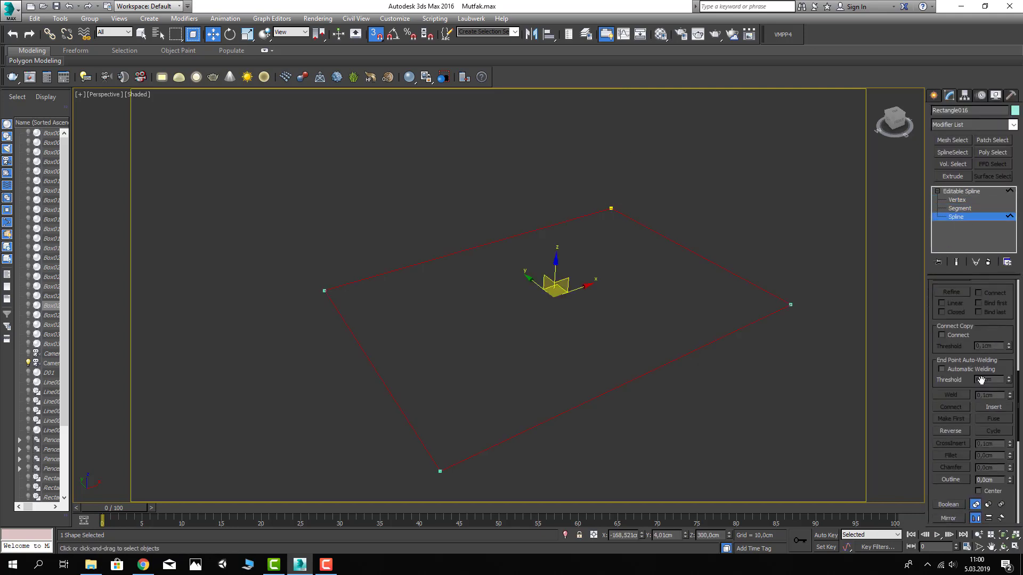
scroll(998, 405, "down", 2)
key("Return")
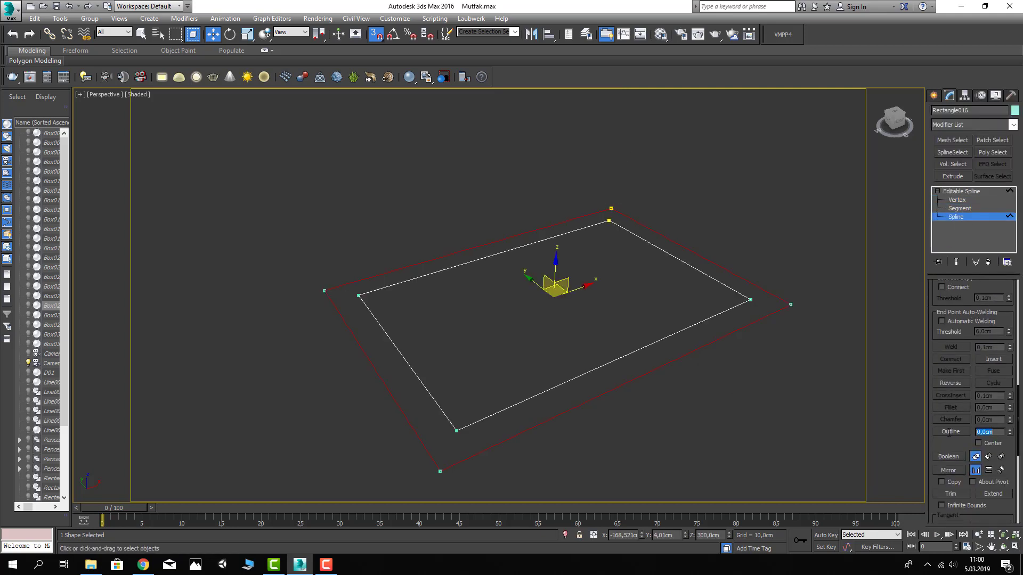
left_click(970, 192)
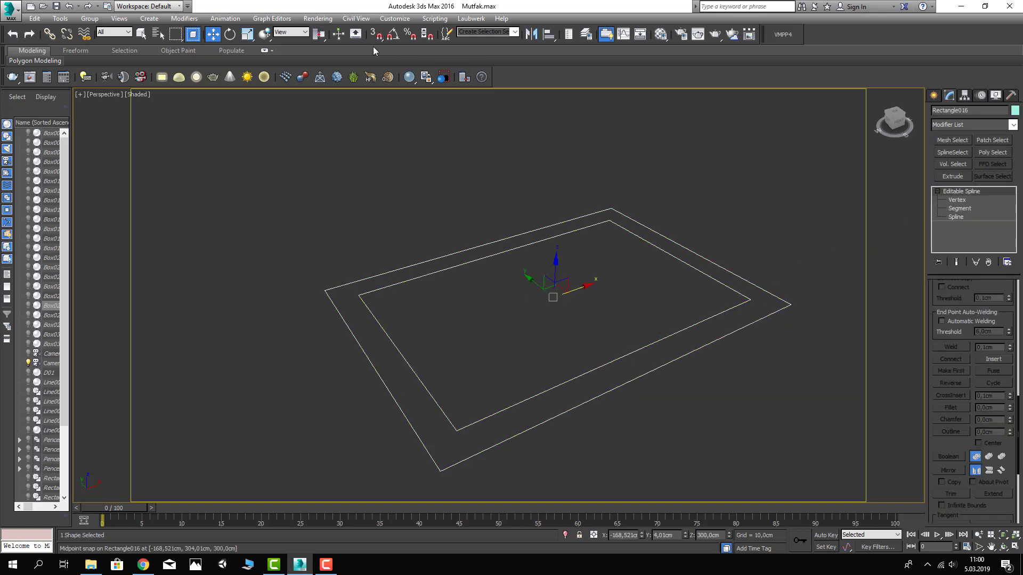
left_click_drag(558, 265, 565, 130, "shift")
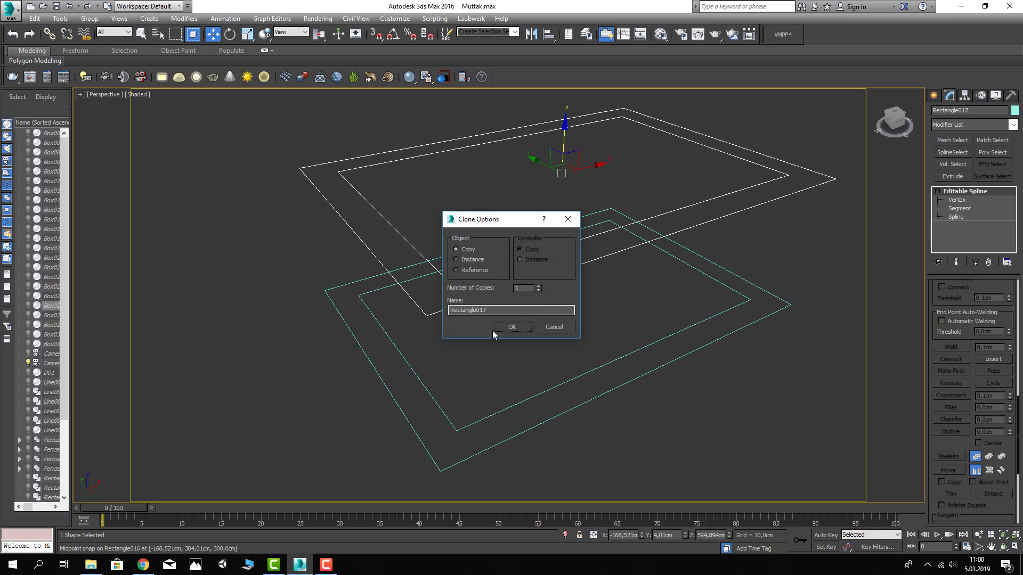
Accept the Rectangle017 copy and add an Extrude modifier to Rectangle016
left_click(510, 324)
left_click(635, 353)
left_click(638, 353)
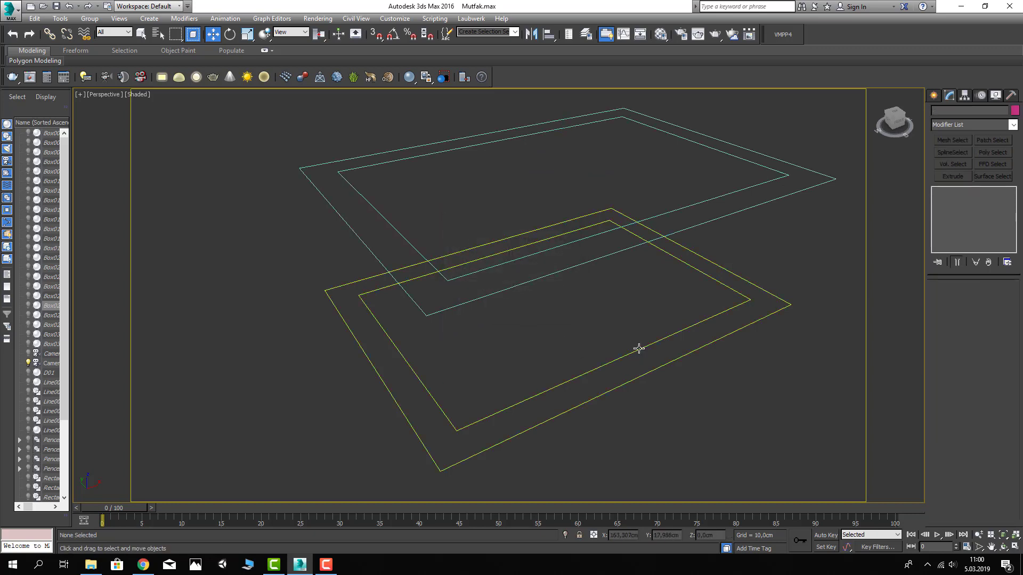
left_click(969, 124)
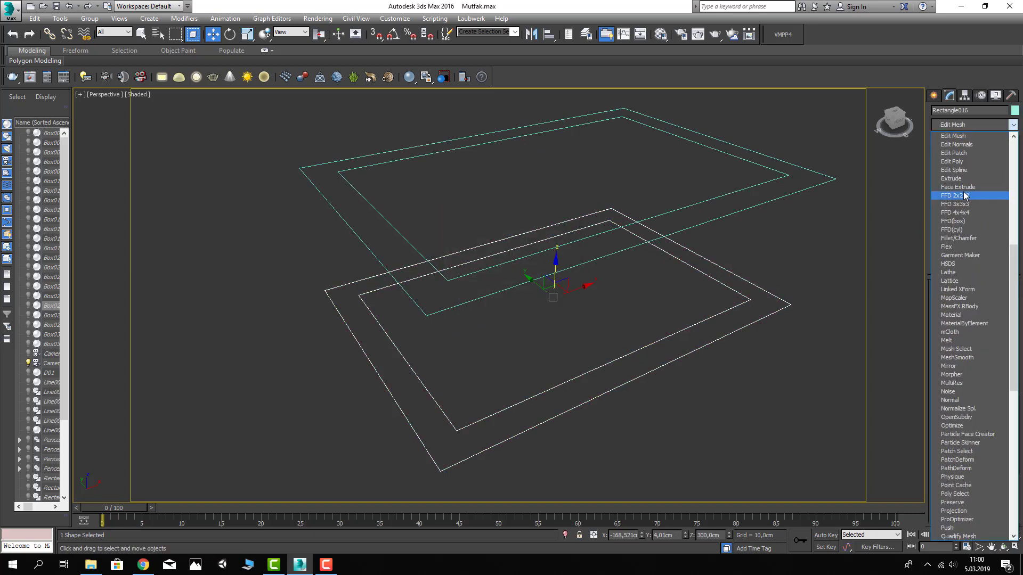
left_click(959, 187)
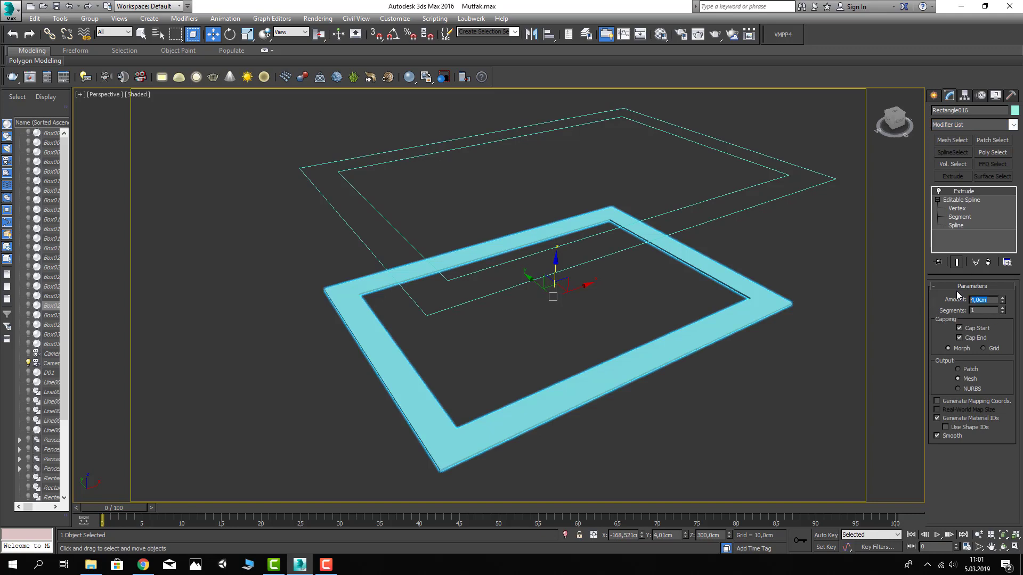
Set the extrusion Amount to -30 cm so the frame hangs downward
type("30")
key("Return")
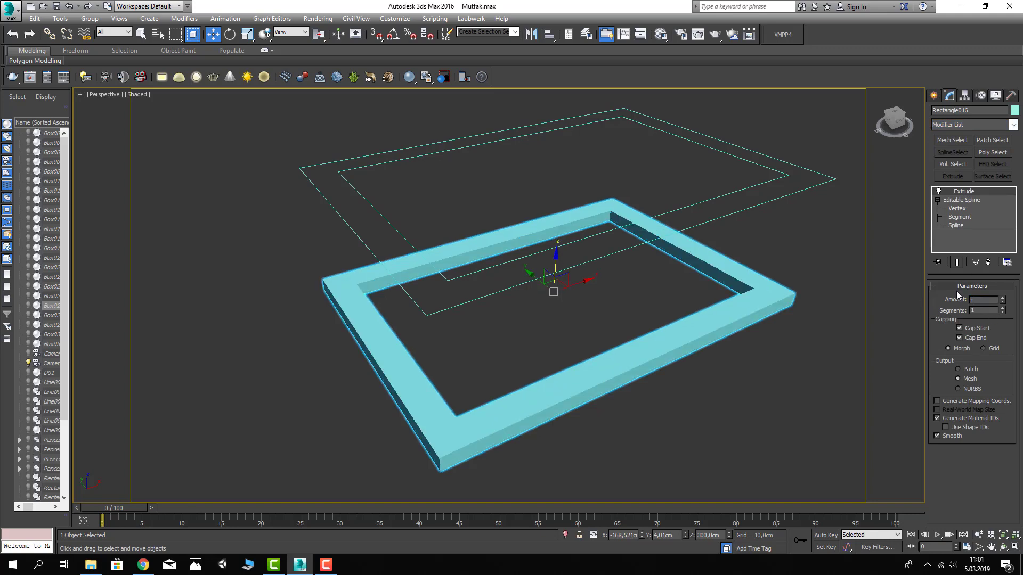
type("30")
key("Return")
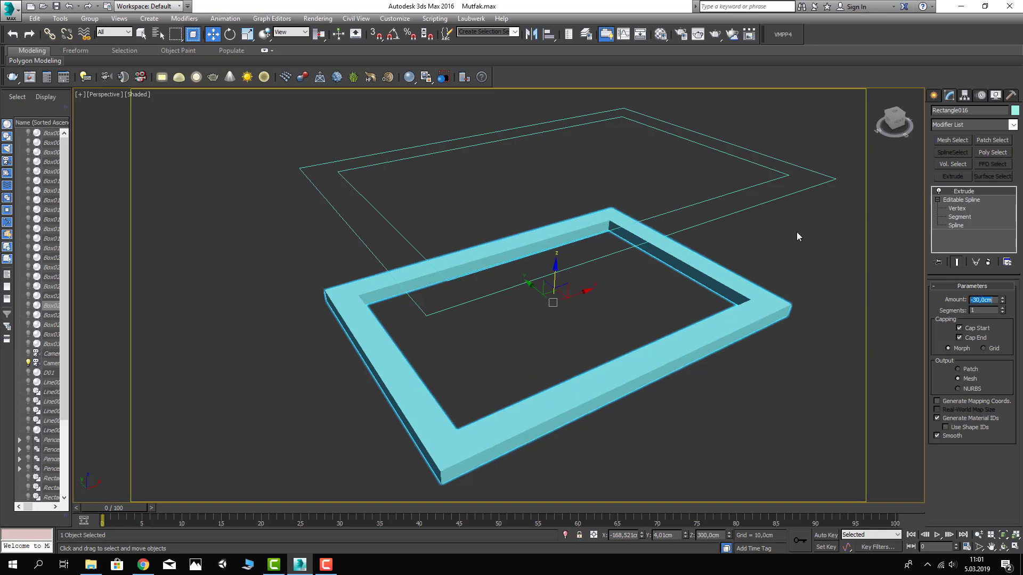
left_click(788, 194)
Delete one spline loop from Rectangle017 so only a single rectangle remains
left_click(956, 216)
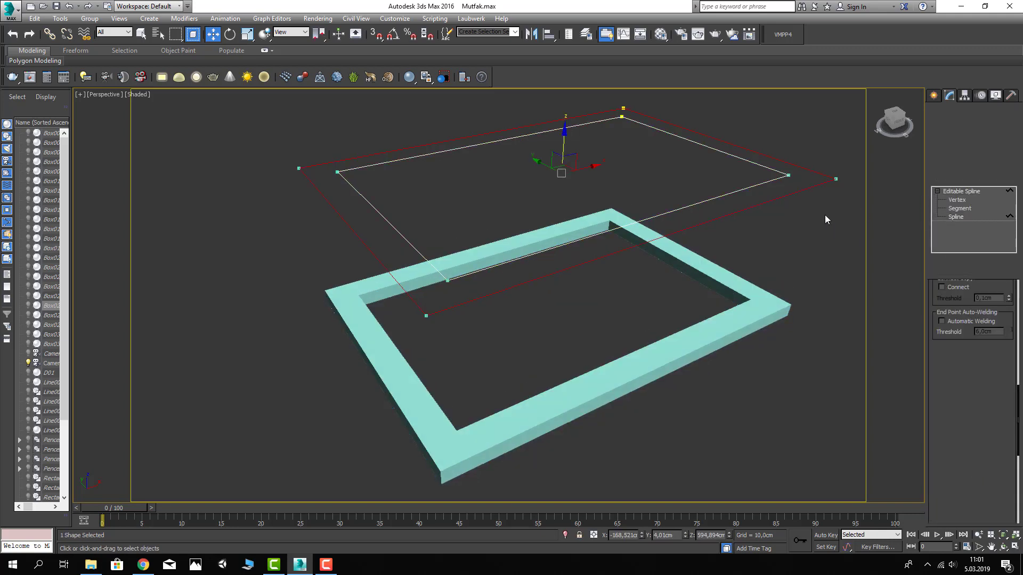
key("Delete")
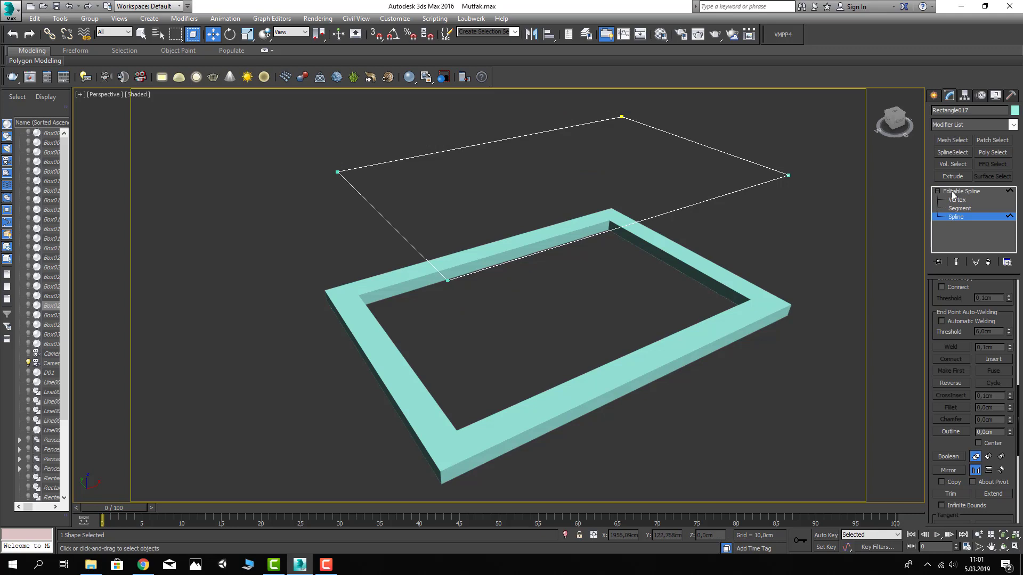
left_click(953, 191)
Pick a new shape tool and zoom in on the frame corner
left_click(933, 94)
left_click(950, 112)
left_click(954, 183)
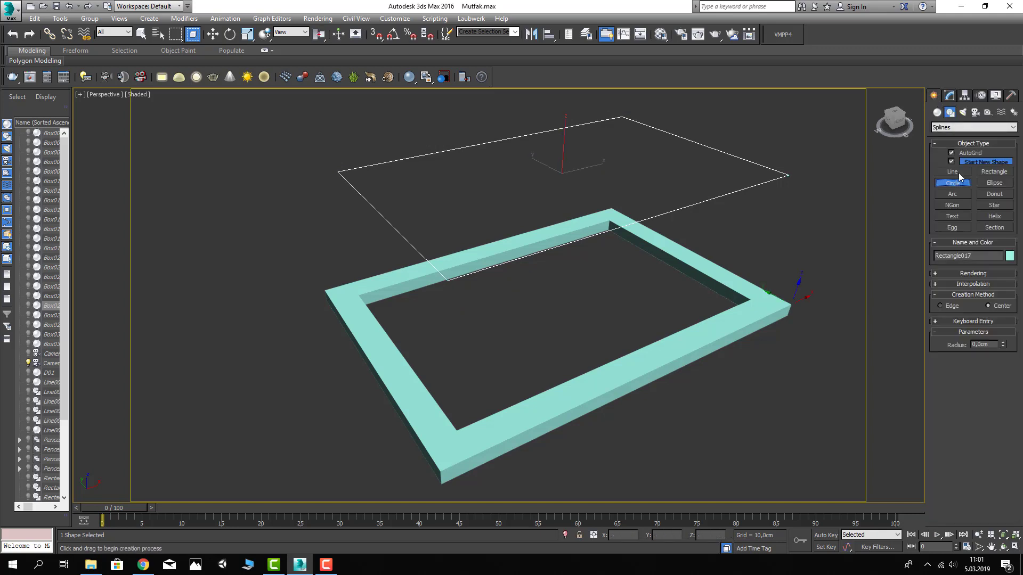
mouse_move(616, 315)
middle_mouse_down("alt")
mouse_move(609, 285)
mouse_move(612, 297)
middle_mouse_up("alt")
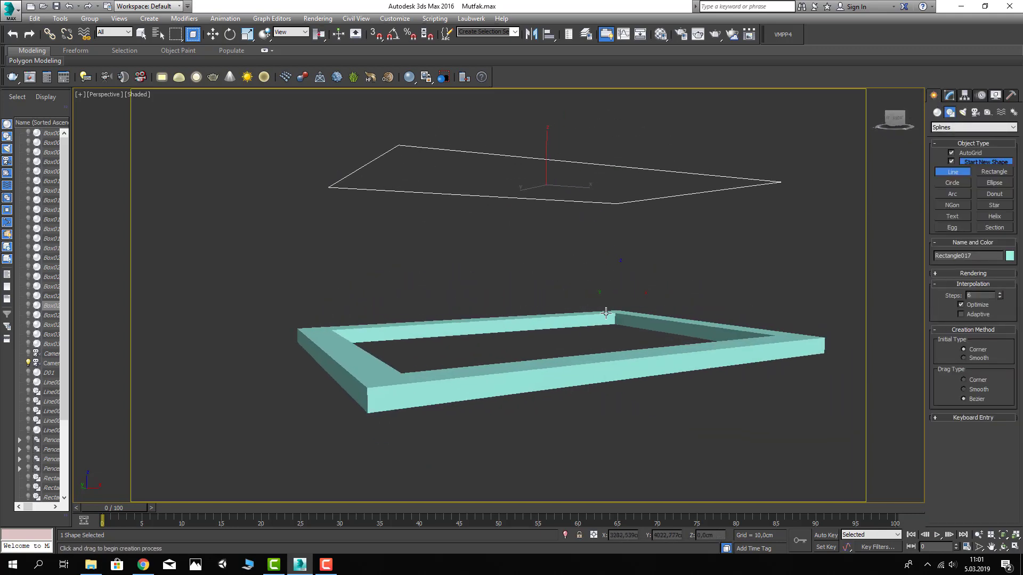
scroll(606, 313, "up", 3)
scroll(631, 335, "up", 3)
scroll(637, 377, "up", 3)
scroll(650, 384, "up", 2)
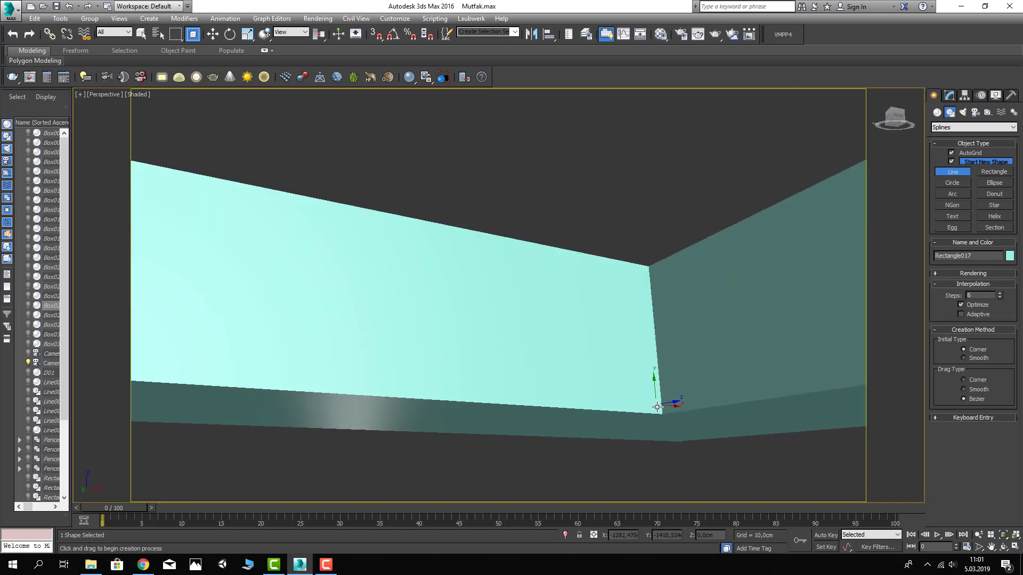
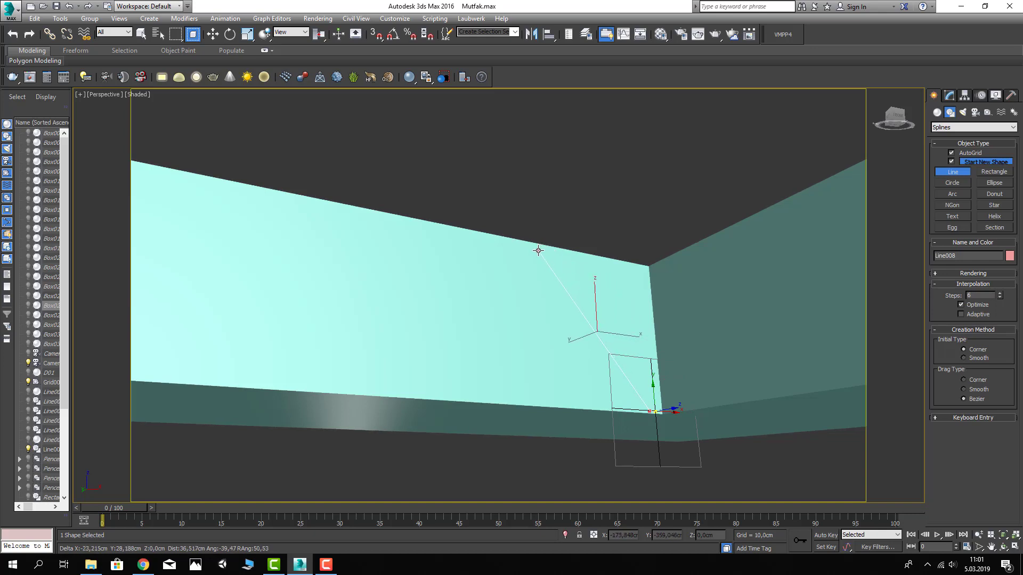
Draw a closed three-point Line008 profile from the ceiling edge to the wall corner and base
left_click(538, 246)
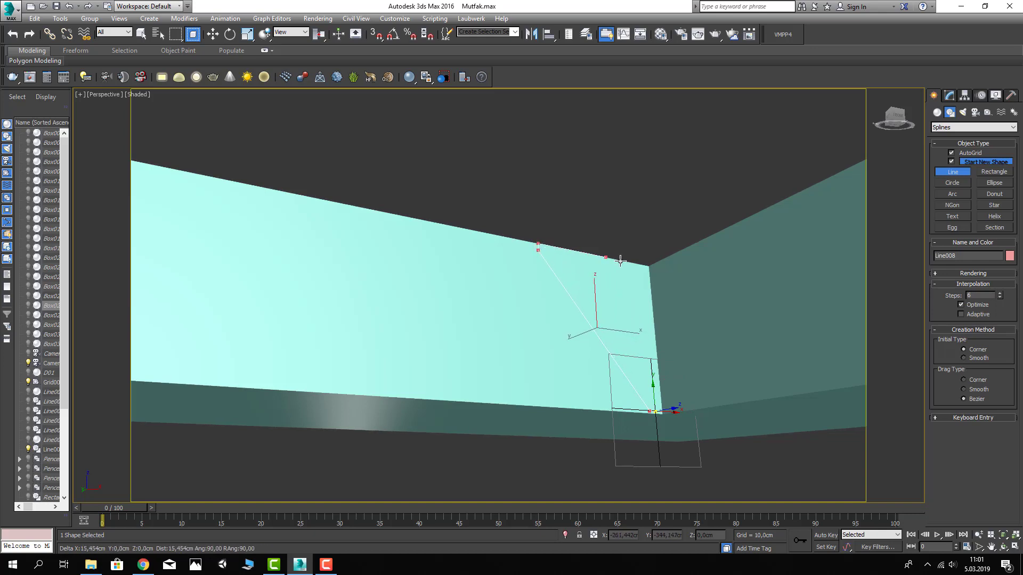
left_click(649, 266)
left_click(656, 411)
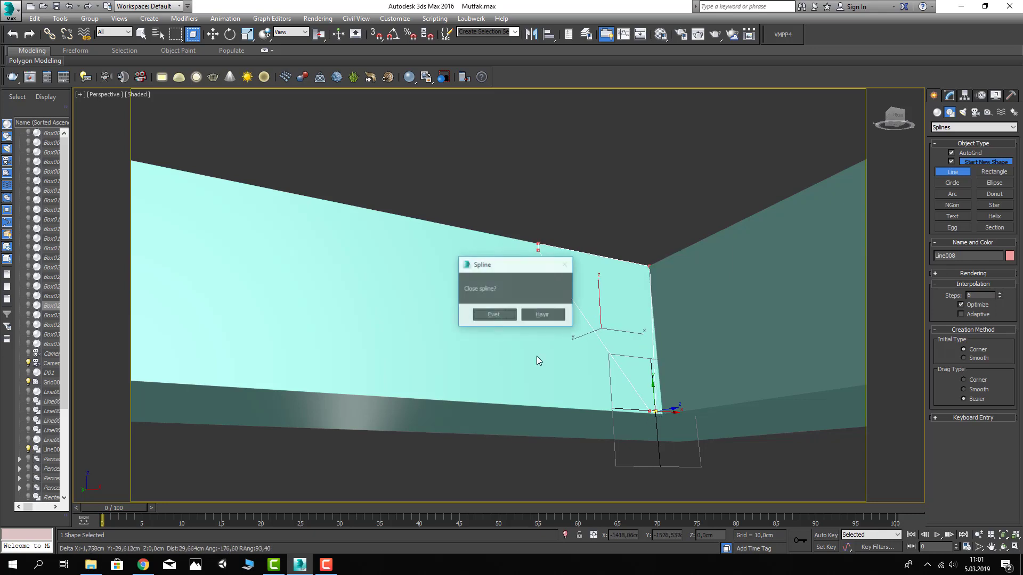
left_click(511, 315)
key("w")
Adjust Line008's vertices, nudging the bottom vertex slightly right and selecting the top vertex
left_click(949, 96)
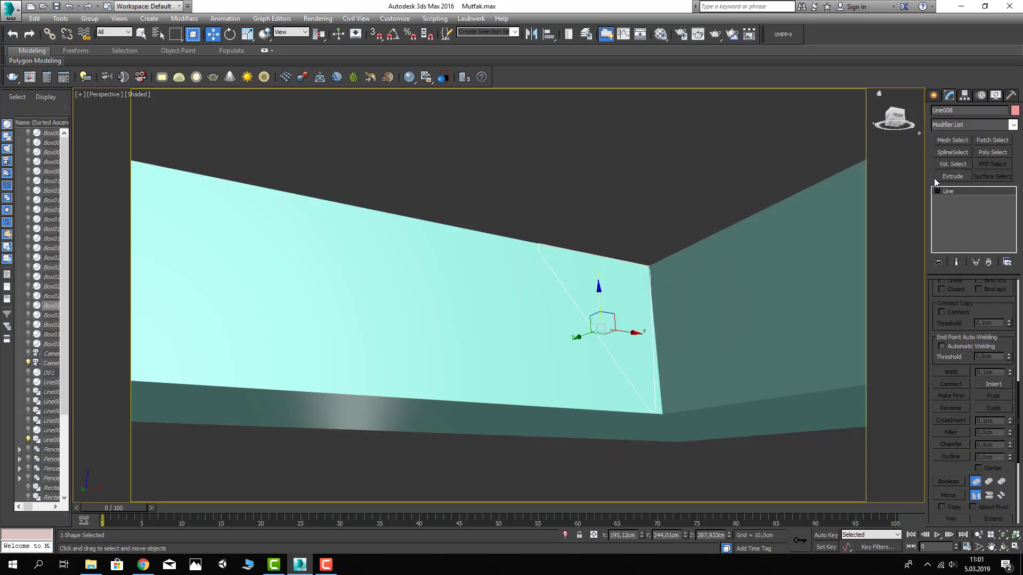
left_click(957, 199)
left_click(655, 411)
right_click(606, 268)
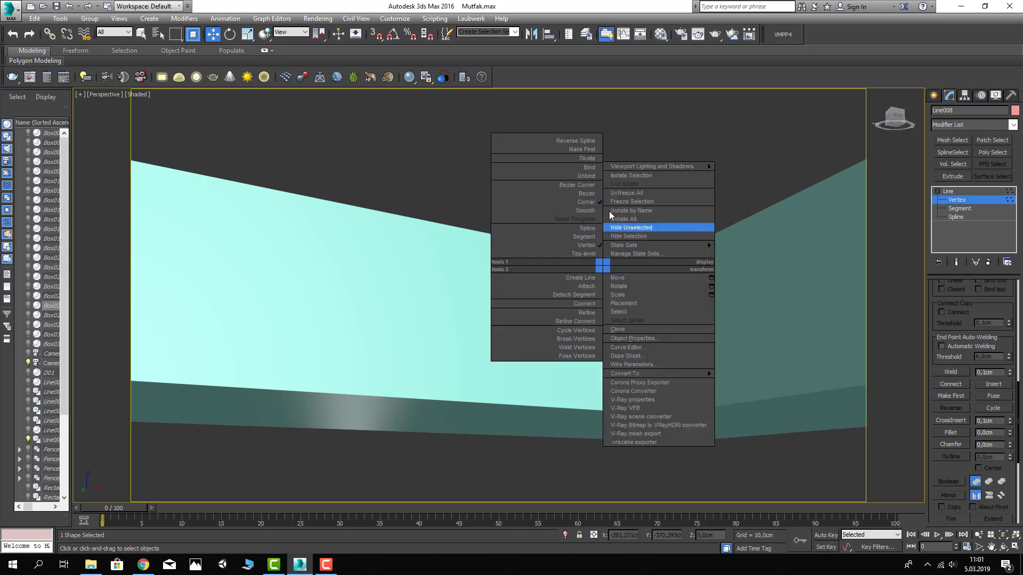
left_click(708, 241)
left_click(663, 382)
left_click(649, 266)
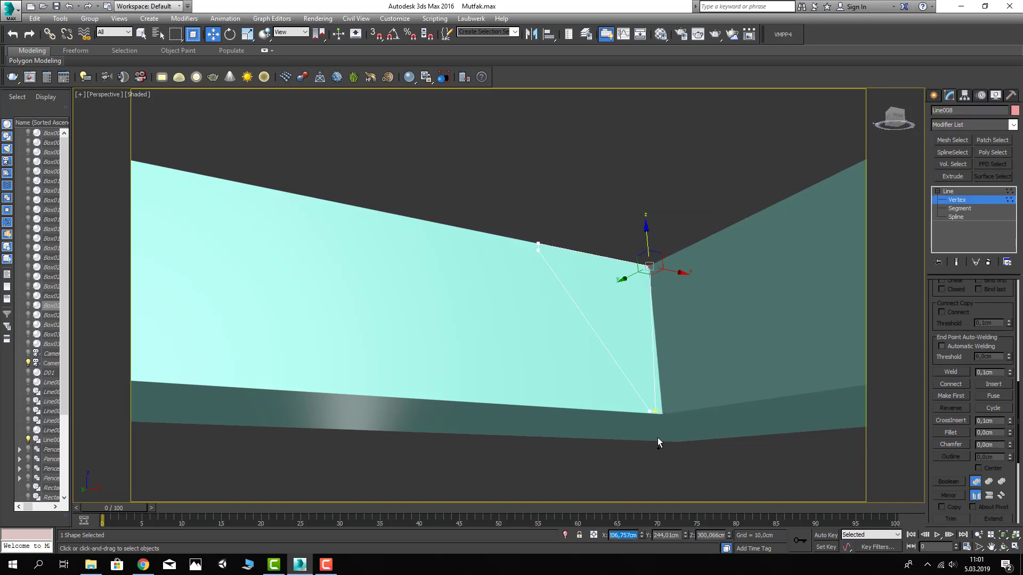
left_click(656, 412)
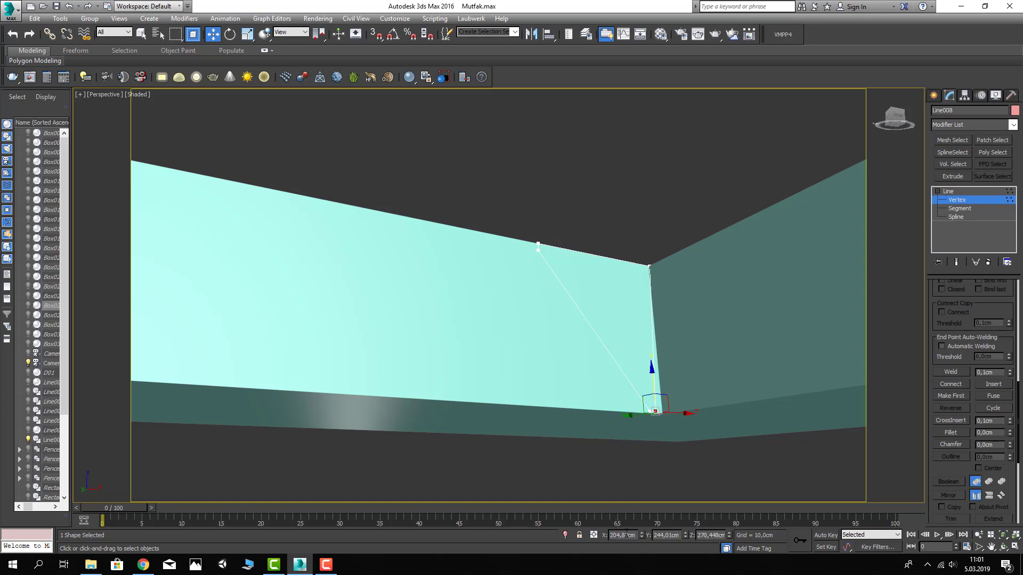
left_click_drag(641, 534, 641, 533)
left_click(527, 265)
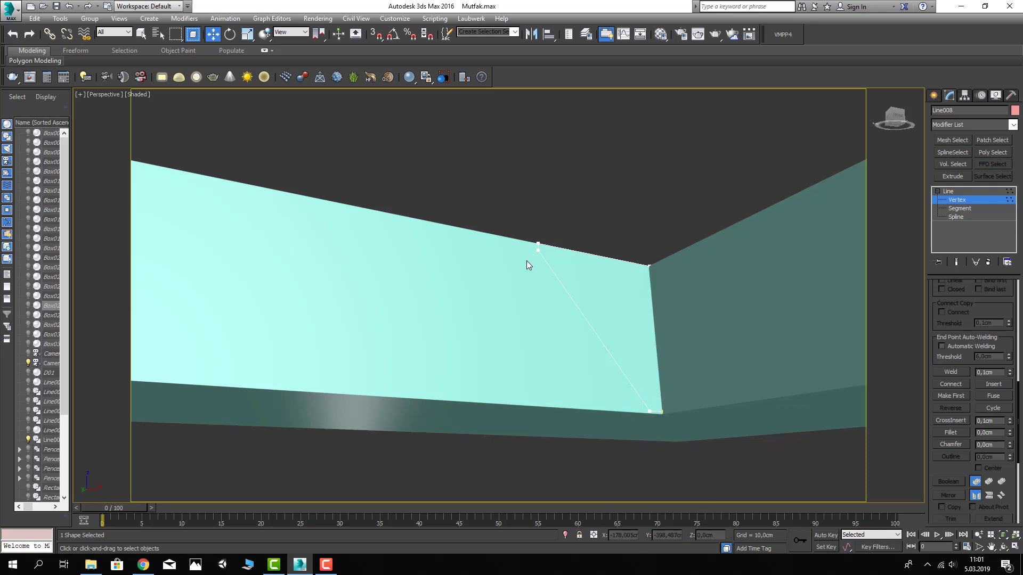
left_click(537, 252)
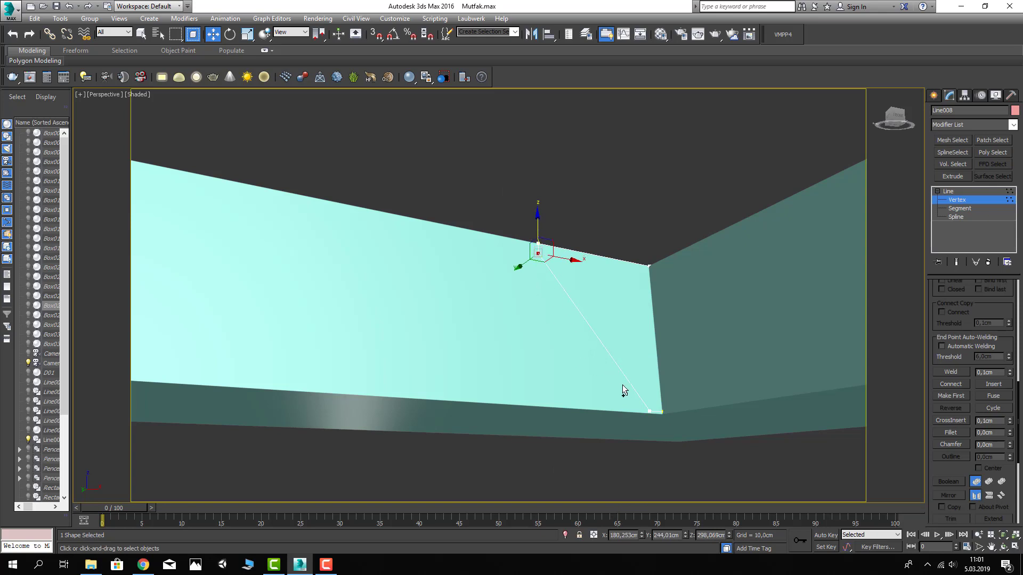
Make the profile vertices Bezier Corner and pull their tangents to bow the diagonal edge inward
left_click_drag(652, 427, 651, 421)
right_click(650, 373)
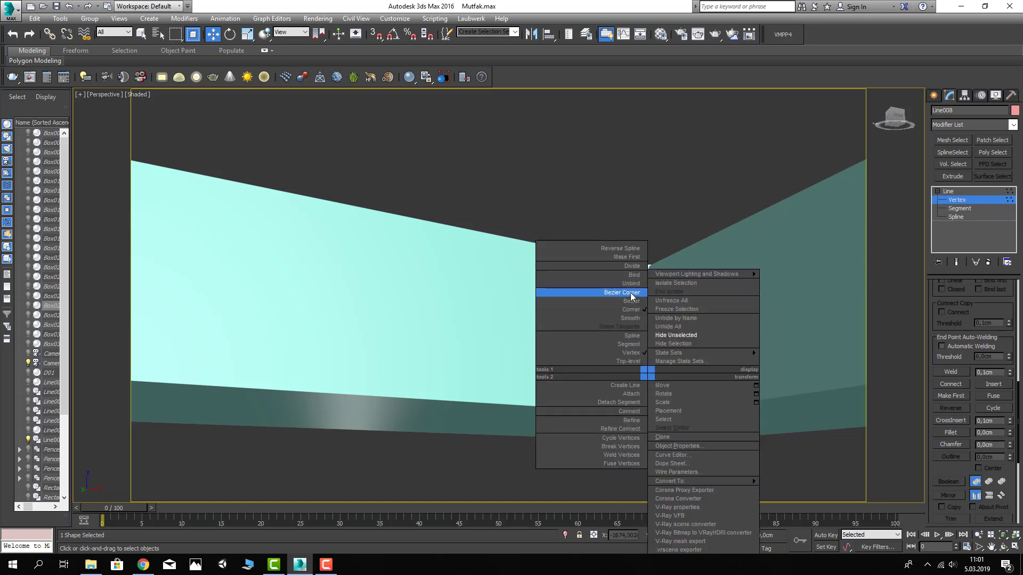
left_click(602, 293)
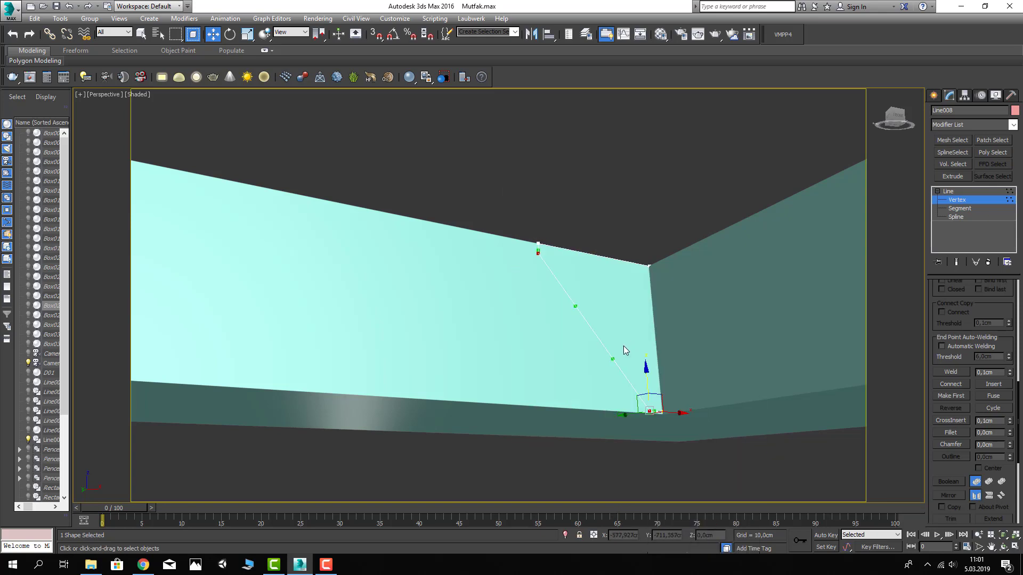
left_click(532, 261)
left_click(539, 252)
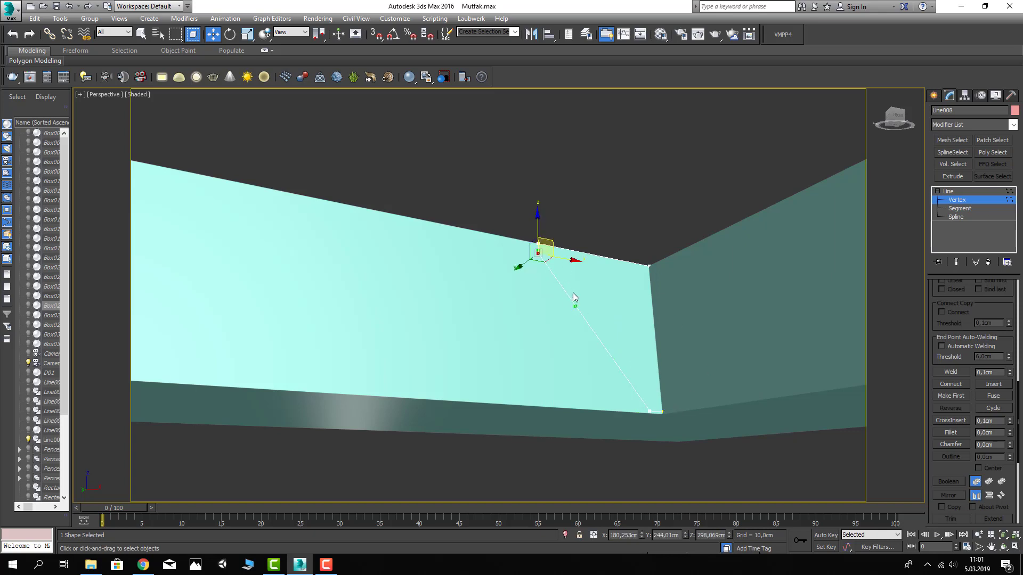
left_click_drag(576, 306, 621, 291)
left_click_drag(652, 418, 651, 419)
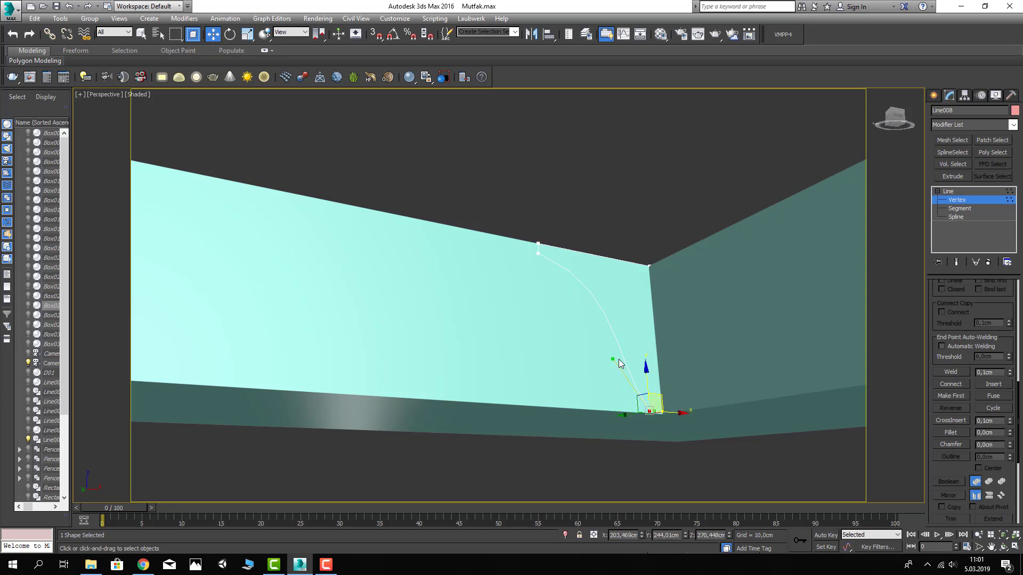
left_click_drag(612, 359, 631, 351)
Set Line008's interpolation to Adaptive and exit vertex sub-object mode
scroll(985, 318, "up", 3)
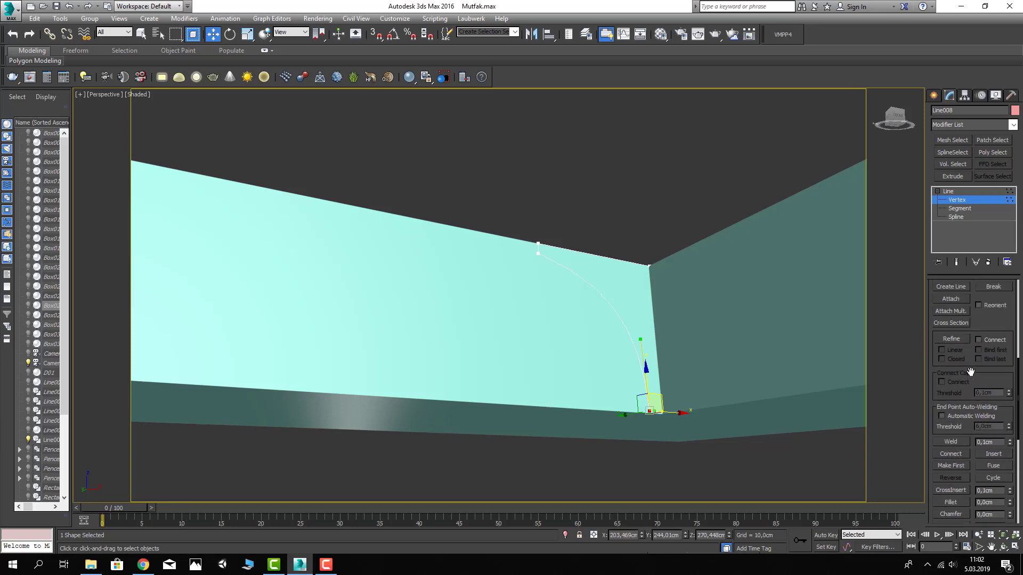
scroll(984, 322, "up", 3)
scroll(982, 328, "up", 3)
left_click(967, 298)
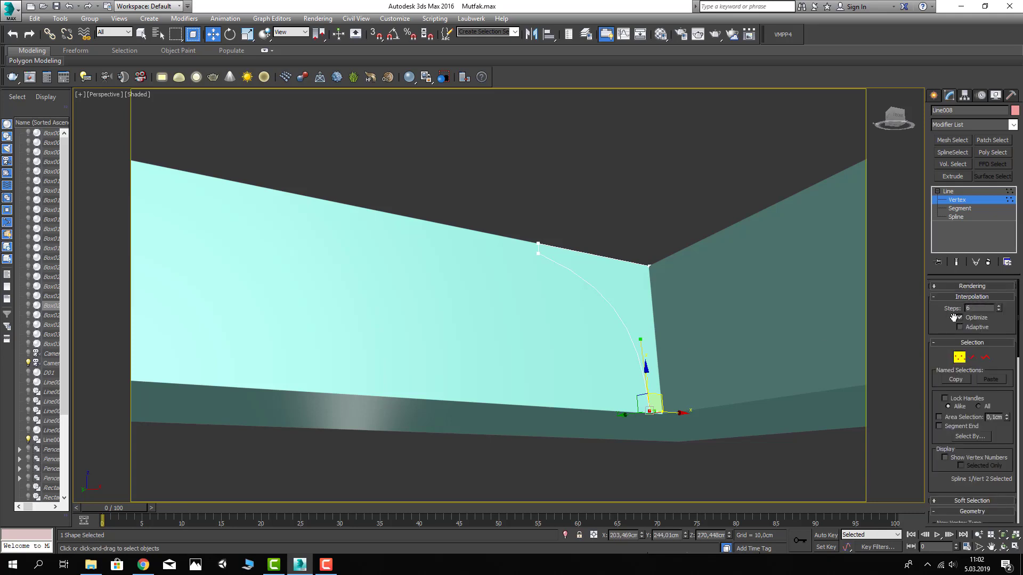
left_click(953, 192)
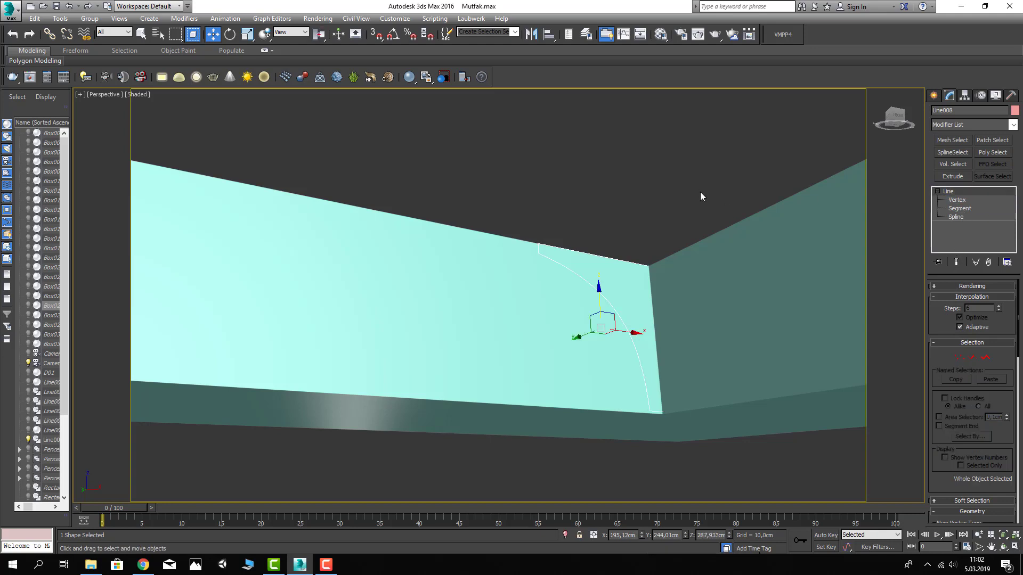
left_click(963, 356)
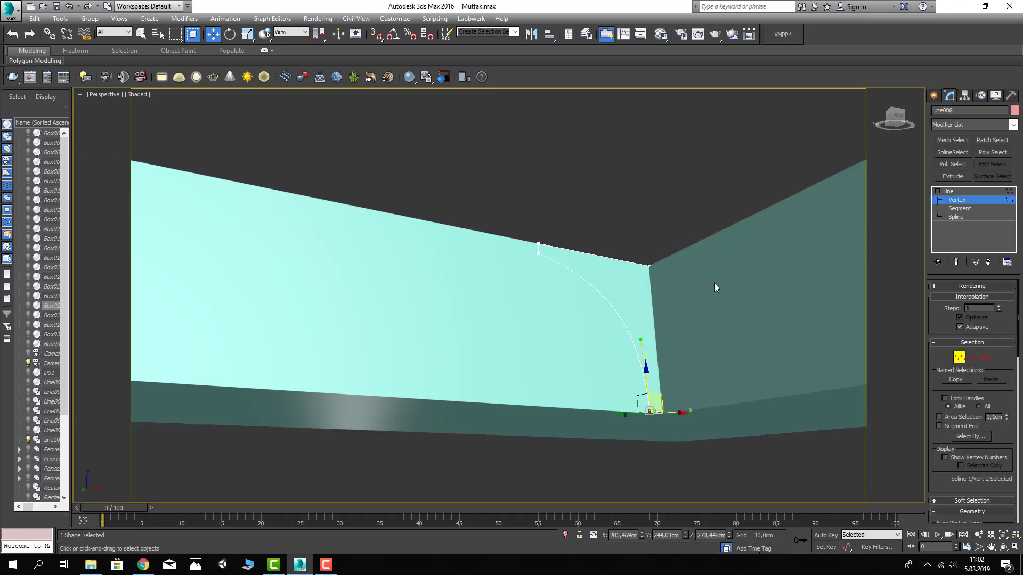
left_click(675, 245)
left_click_drag(639, 286, 639, 286)
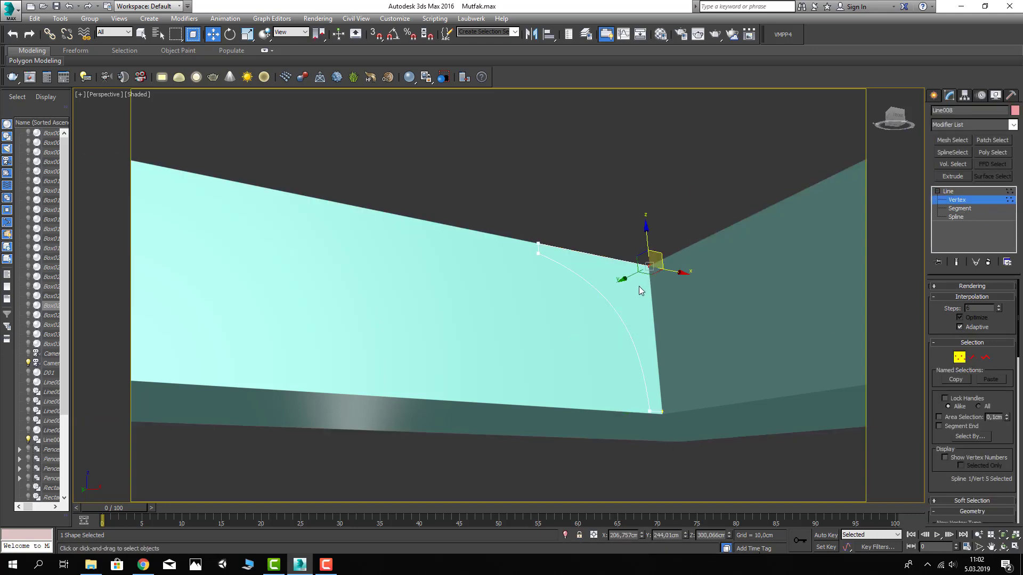
scroll(942, 442, "down", 2)
scroll(953, 456, "down", 2)
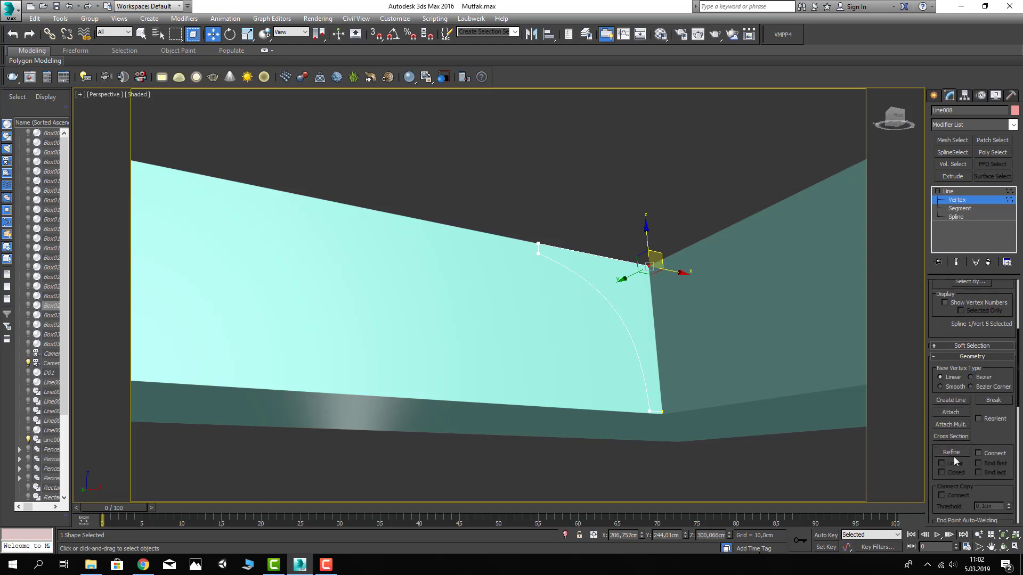
scroll(954, 456, "down", 2)
scroll(956, 450, "down", 2)
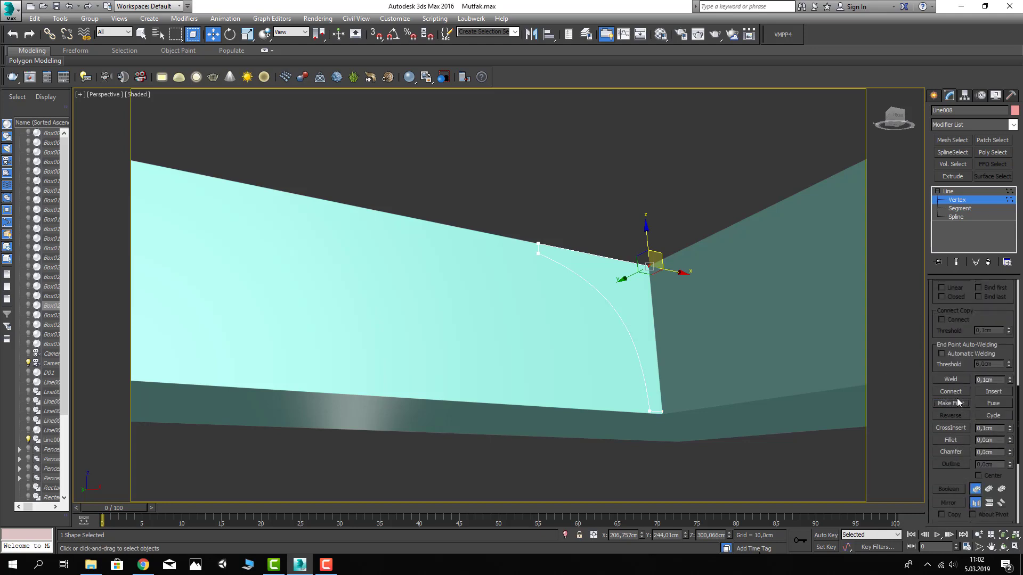
left_click(950, 193)
Add a Bevel Profile modifier to the ceiling rectangle, using Line008 as the profile
left_click(686, 199)
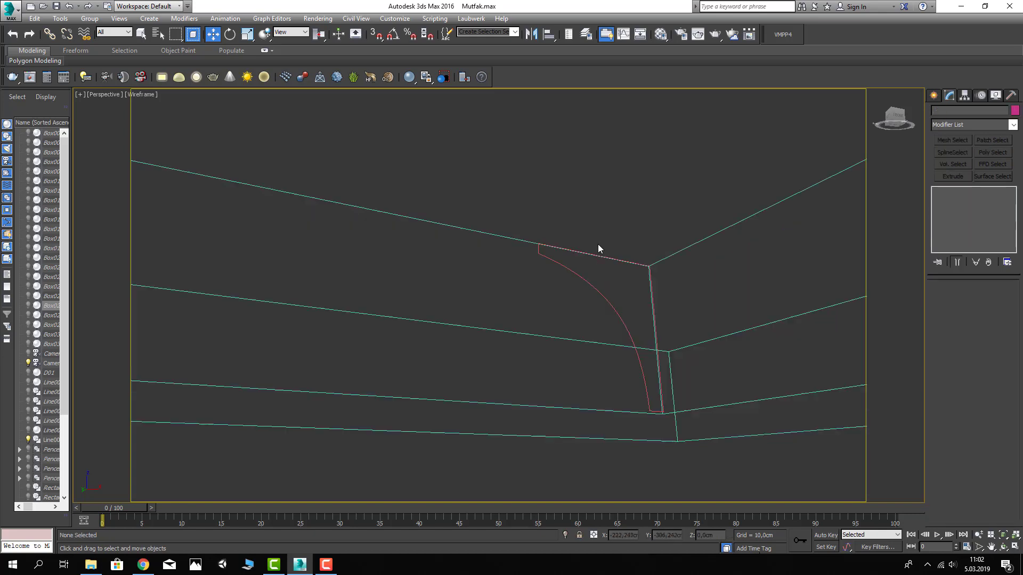
scroll(570, 290, "down", 3)
mouse_move(570, 286)
middle_mouse_down("alt")
mouse_move(567, 343)
mouse_move(612, 290)
middle_mouse_up("alt")
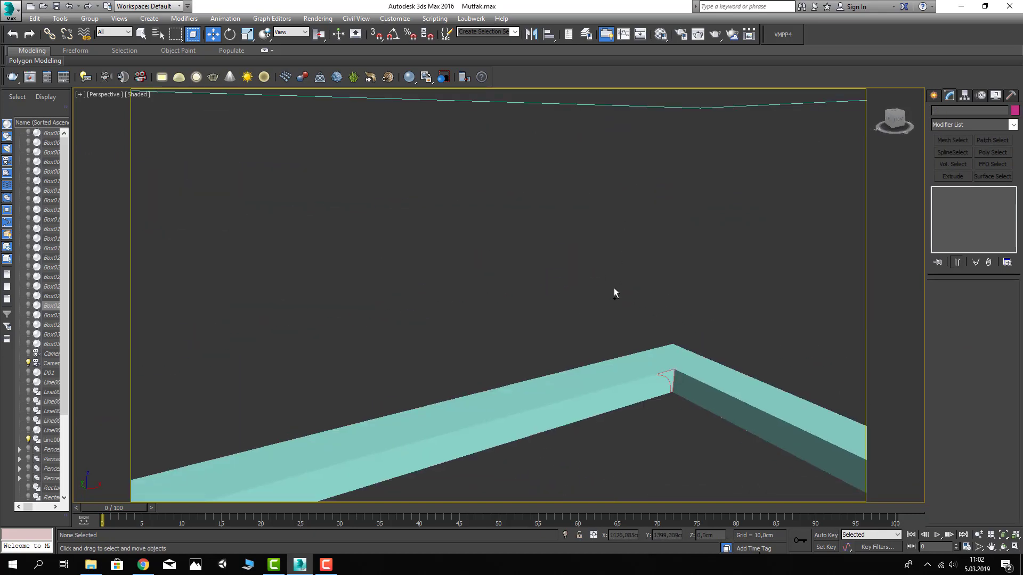
left_click_drag(647, 322, 686, 406)
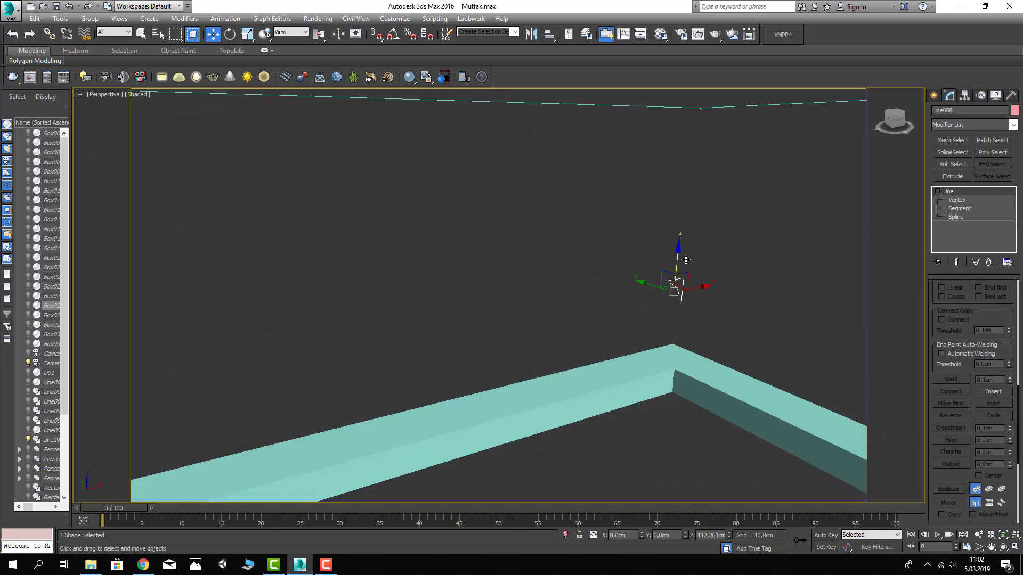
left_click(672, 267)
scroll(670, 263, "down", 3)
left_click(711, 247)
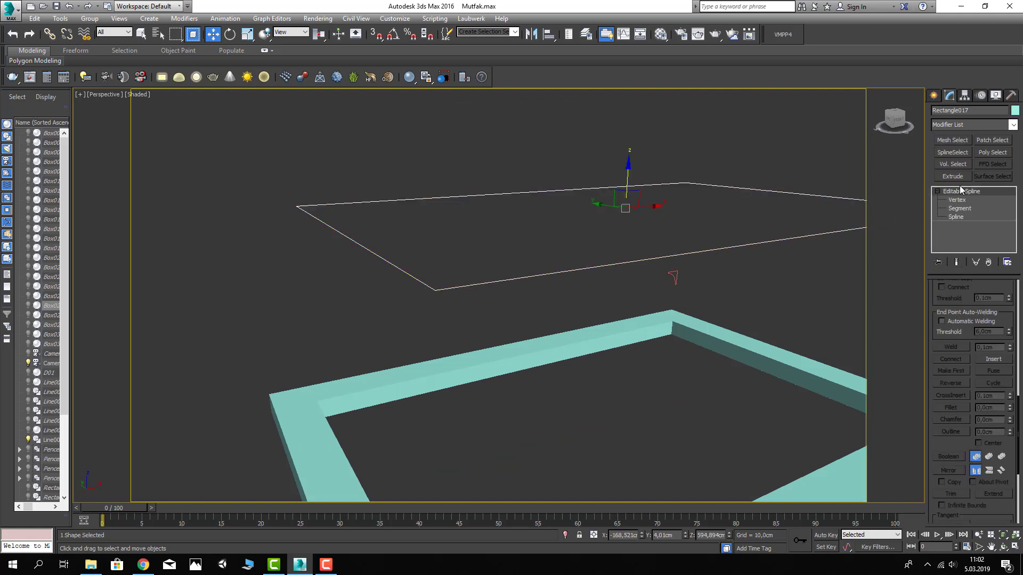
left_click(948, 127)
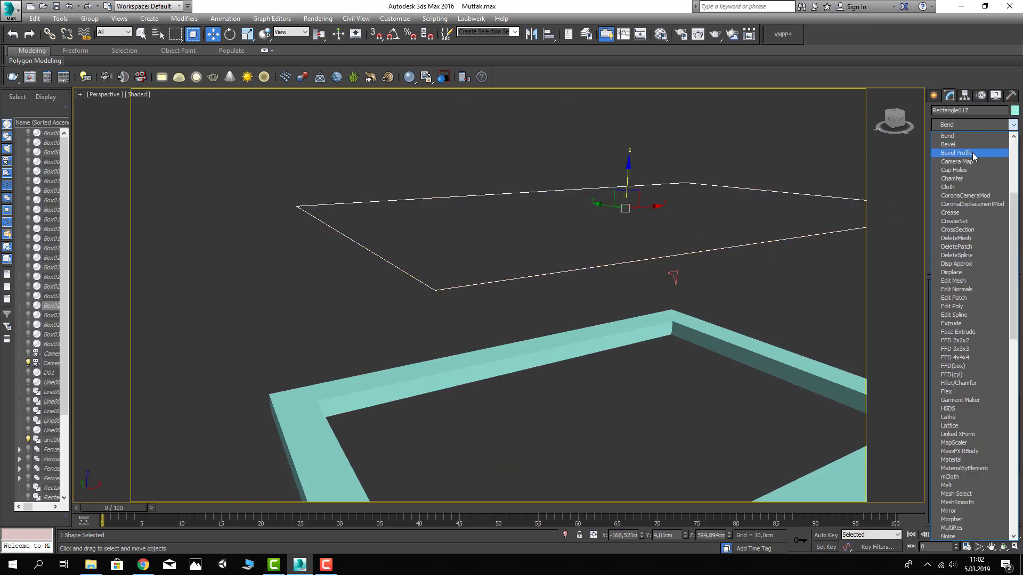
left_click(975, 155)
left_click(965, 315)
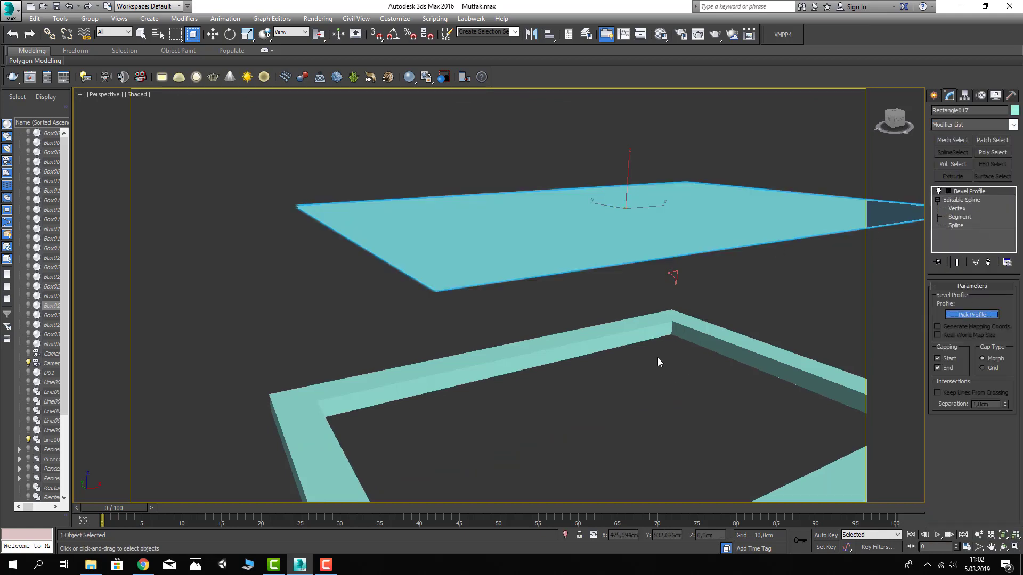
left_click(675, 276)
Drag the bevelled cove frame down toward the ceiling
scroll(655, 320, "up", 5)
scroll(654, 296, "up", 3)
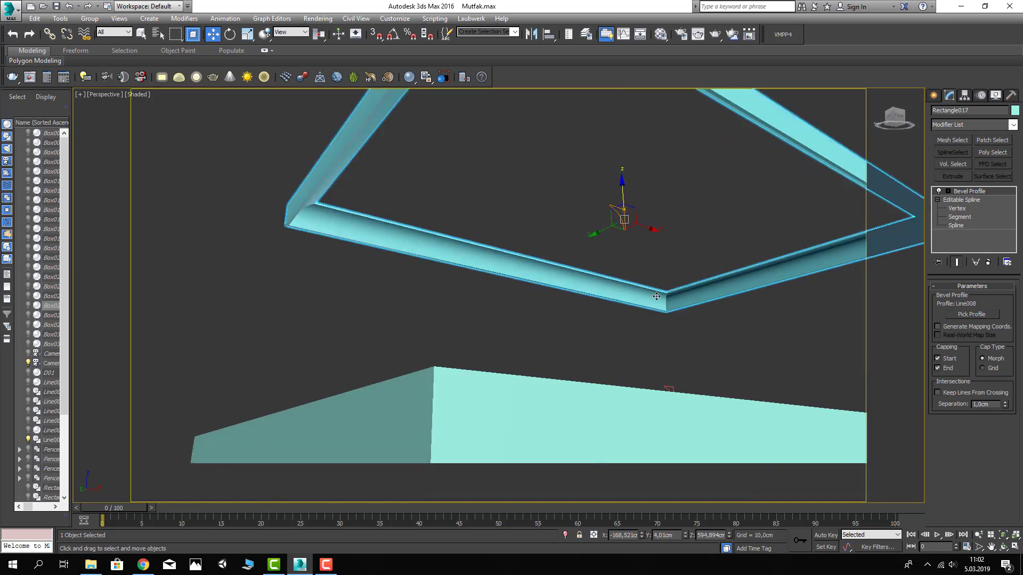
left_click(654, 296)
scroll(682, 300, "up", 5)
scroll(604, 303, "down", 5)
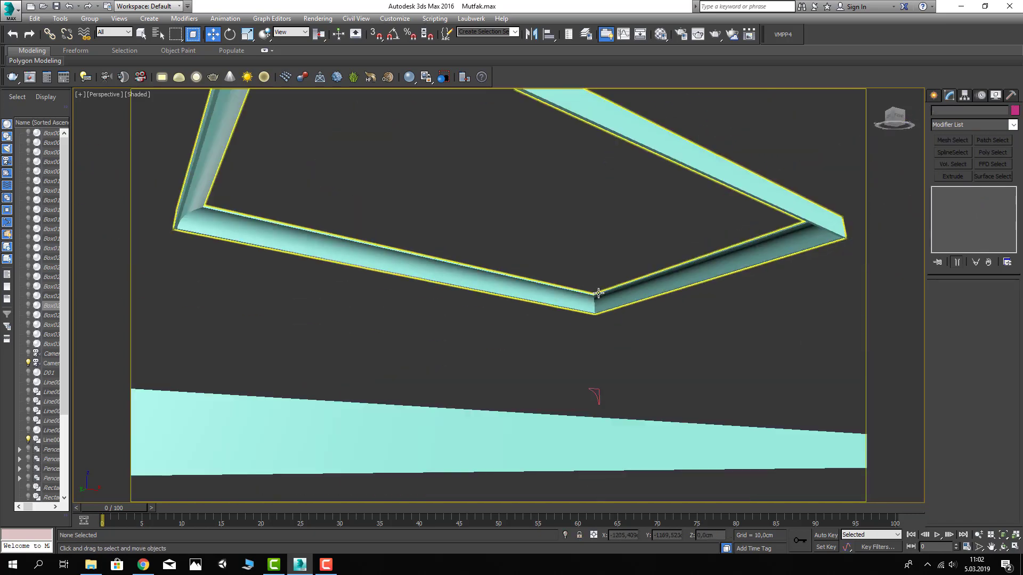
left_click(604, 303)
middle_click_drag(603, 303, 545, 287)
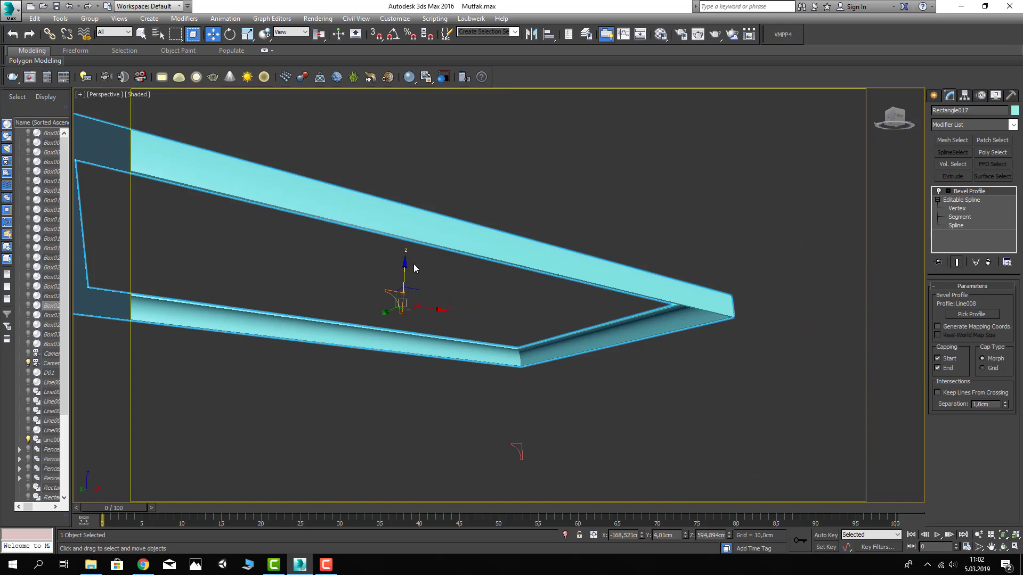
mouse_move(406, 272)
left_mouse_down()
mouse_move(405, 399)
mouse_move(453, 315)
left_mouse_up()
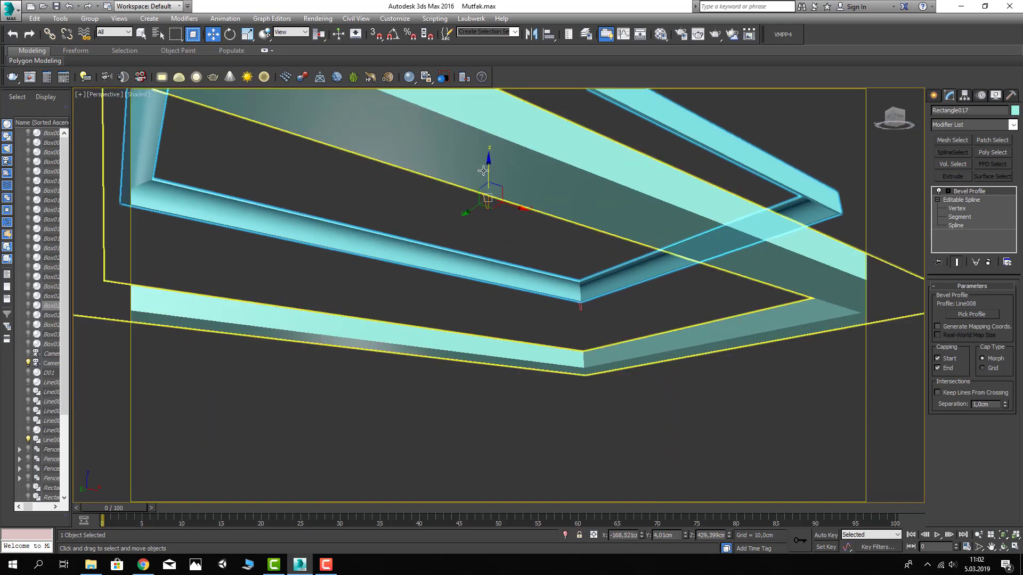
left_click_drag(488, 171, 582, 288)
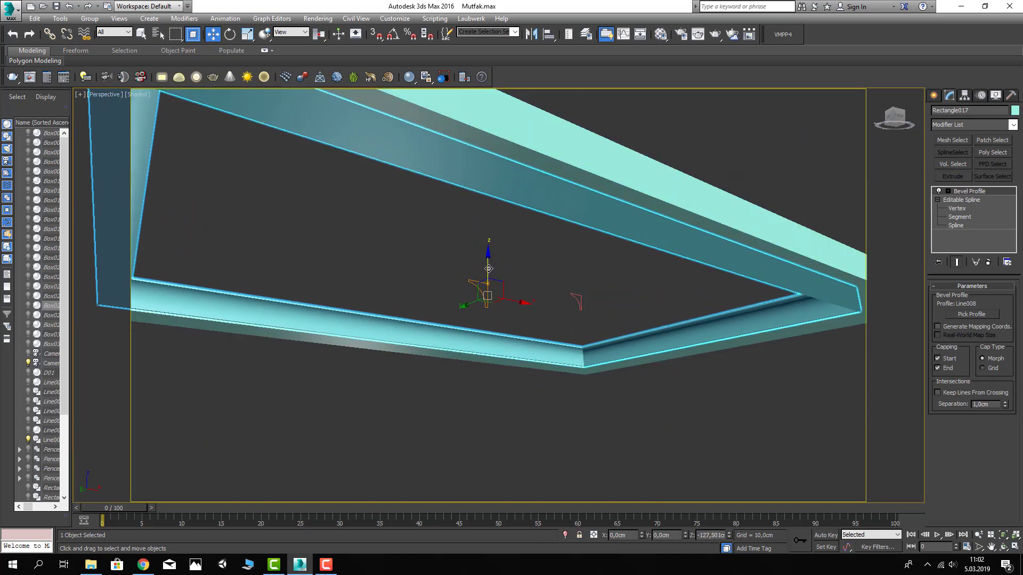
Reselect Rectangle017 and lower it slightly, about 1.3 cm
left_click(577, 298)
scroll(981, 315, "down", 3)
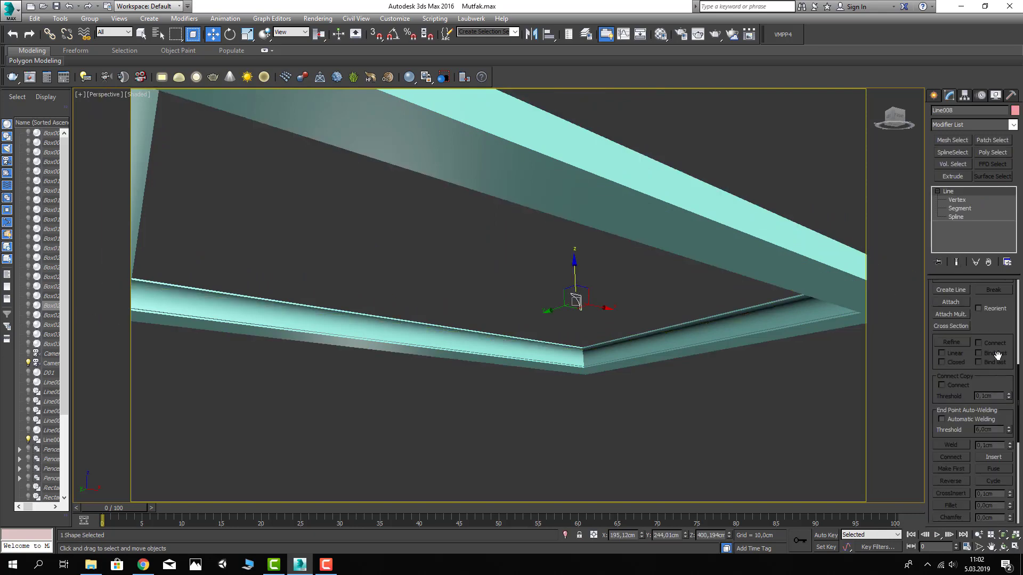
scroll(982, 316, "down", 3)
scroll(981, 315, "up", 4)
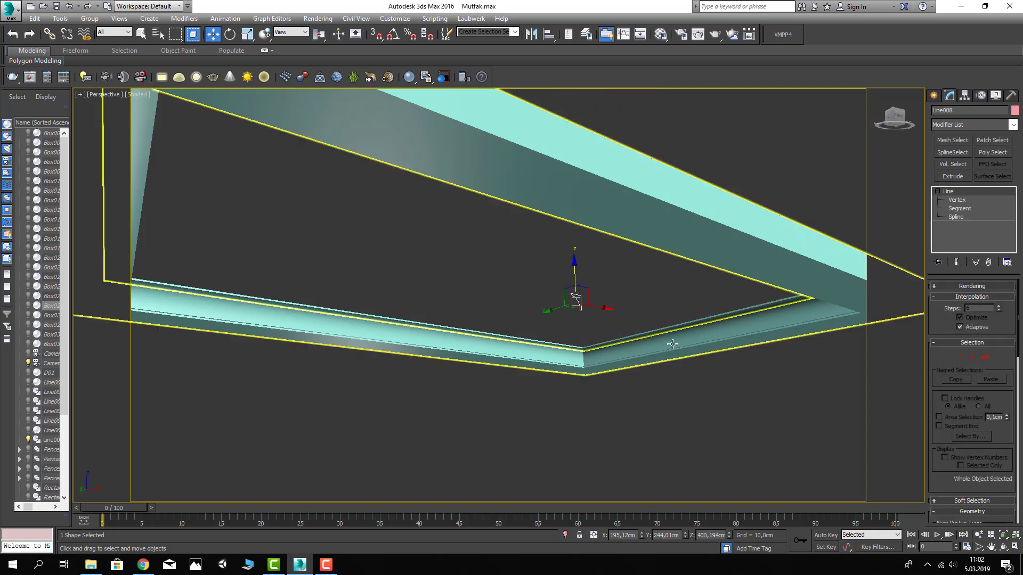
left_click(618, 340)
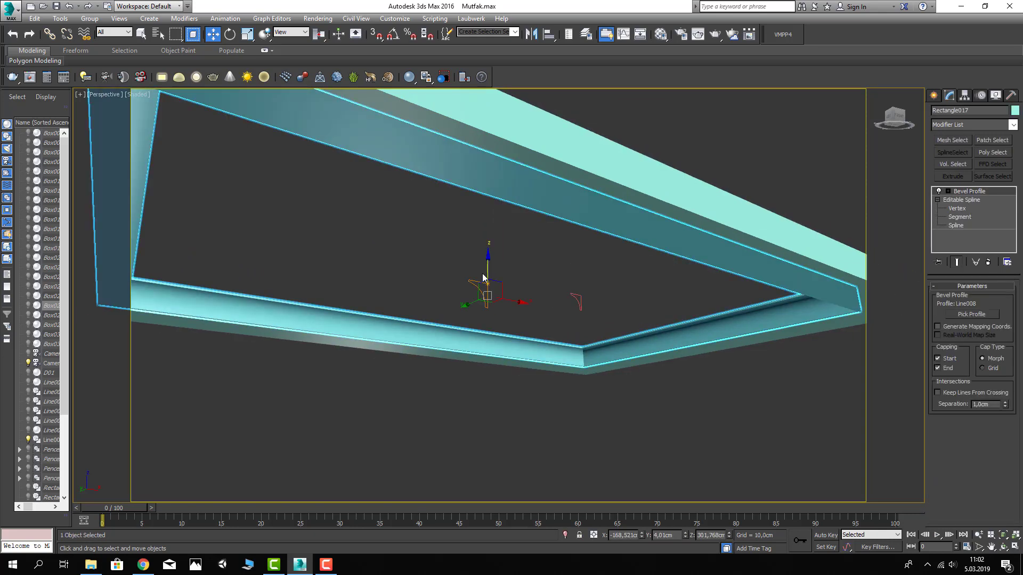
left_click_drag(488, 265, 491, 267)
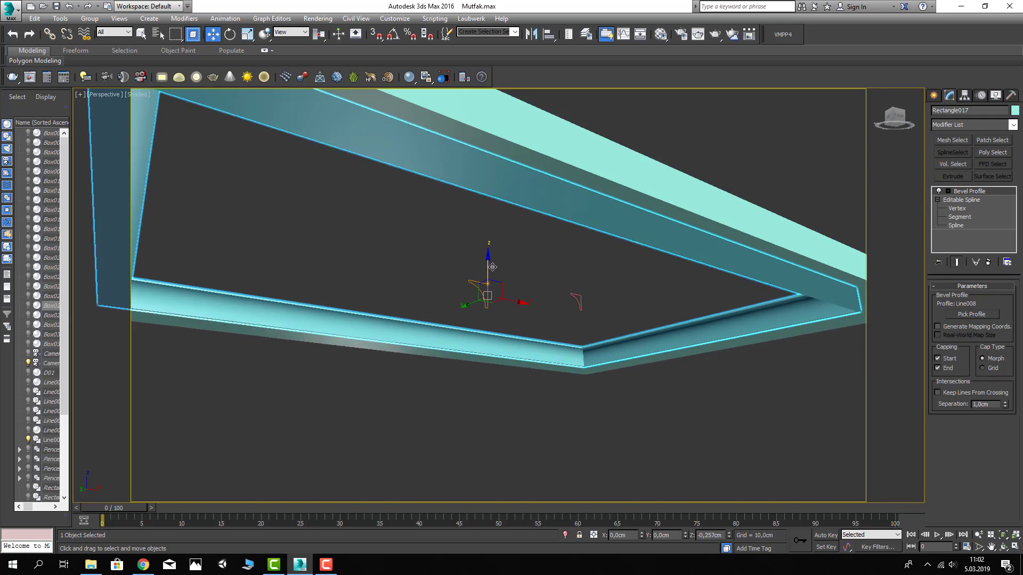
Assign a new material named Tavan with a white Diffuse to both ceiling pieces
left_click(627, 270)
left_click(660, 341)
left_click(737, 224, "ctrl")
key("m")
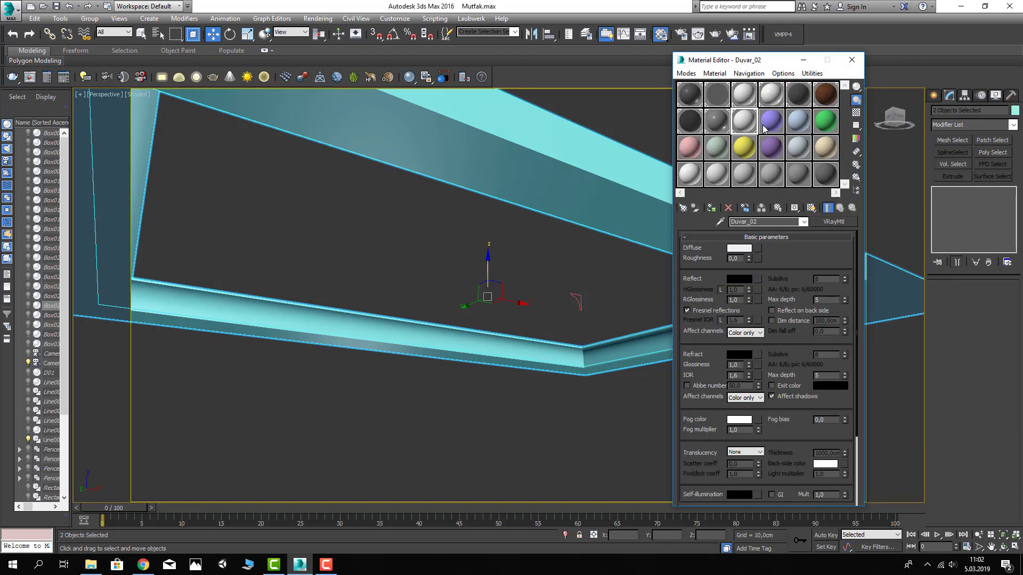
left_click(764, 127)
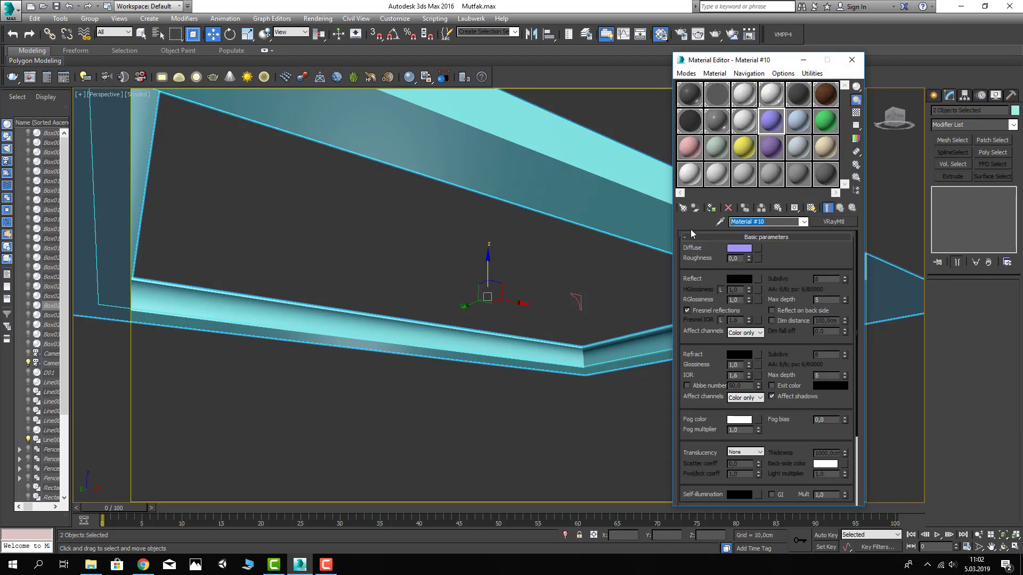
type("Tavan")
left_click(711, 208)
left_click(739, 248)
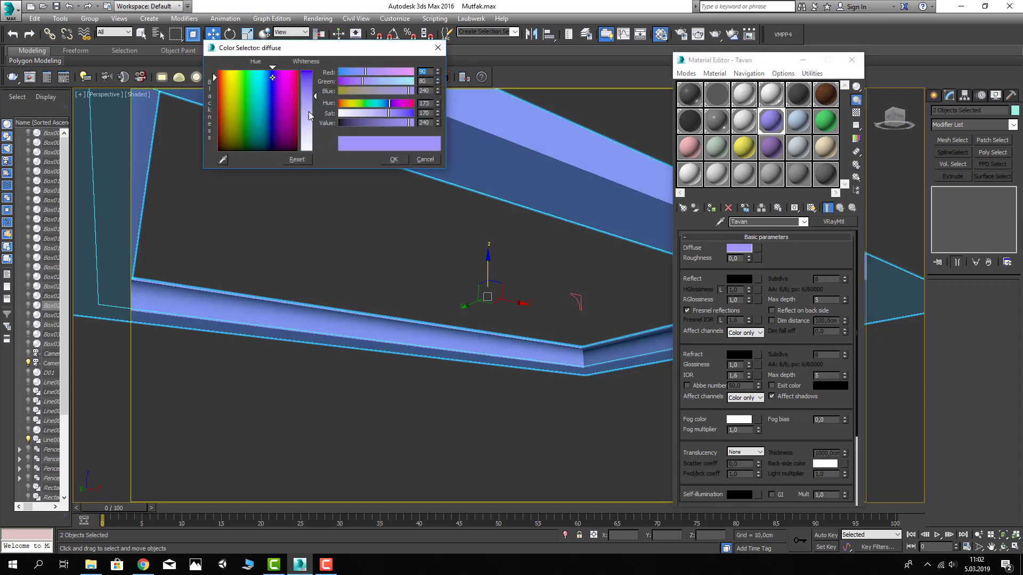
left_click_drag(308, 111, 309, 150)
left_click(394, 160)
Unhide all hidden objects and orbit to see the whole kitchen
right_click(387, 229)
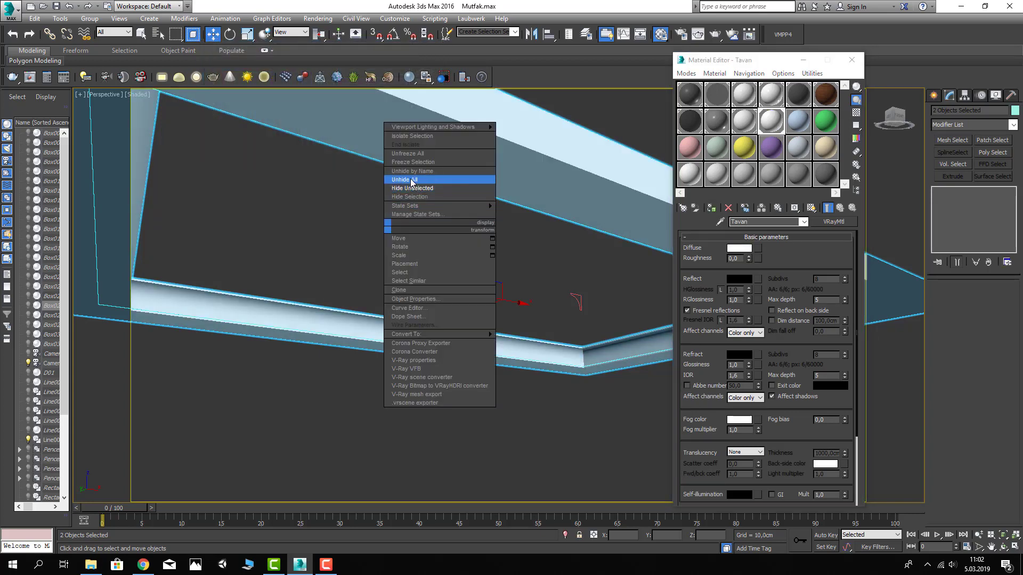
left_click(412, 183)
scroll(422, 239, "down", 5)
middle_click_drag(405, 245, 424, 242, "alt")
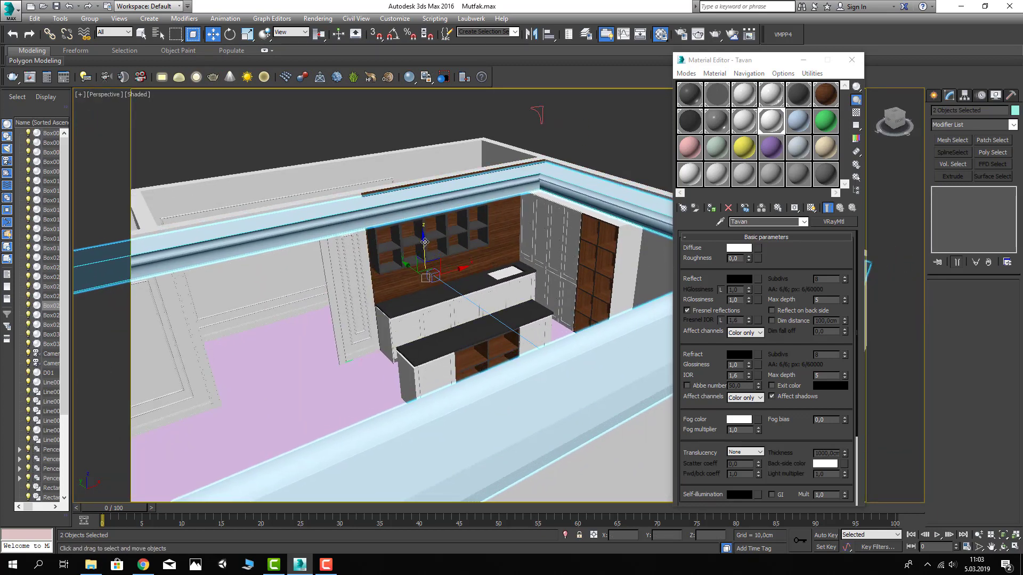
Close the Material Editor, return to Perspective view, and start Rectangle with 3D Snaps on
key("c")
key("m")
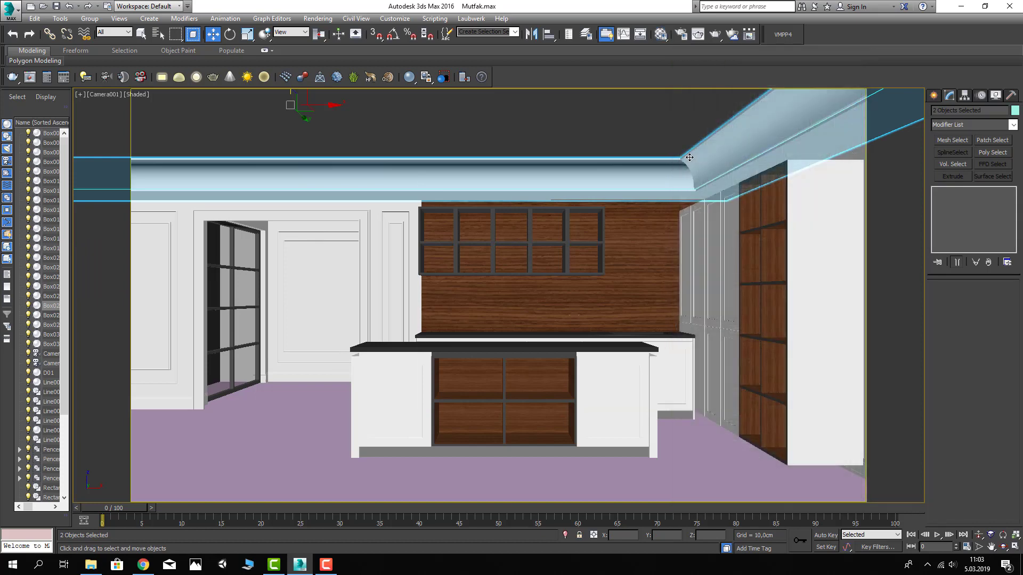
left_click(502, 118)
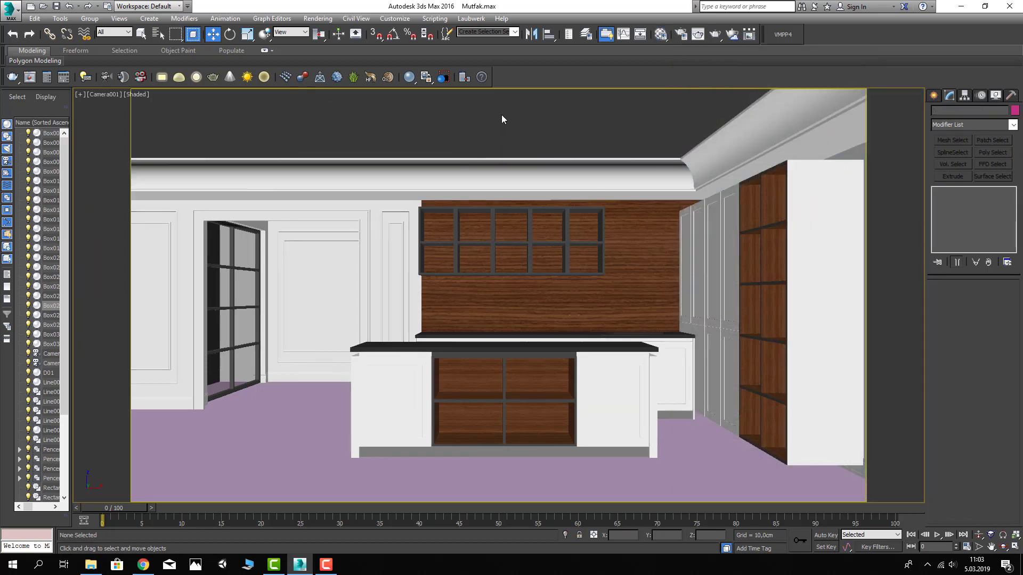
key("p")
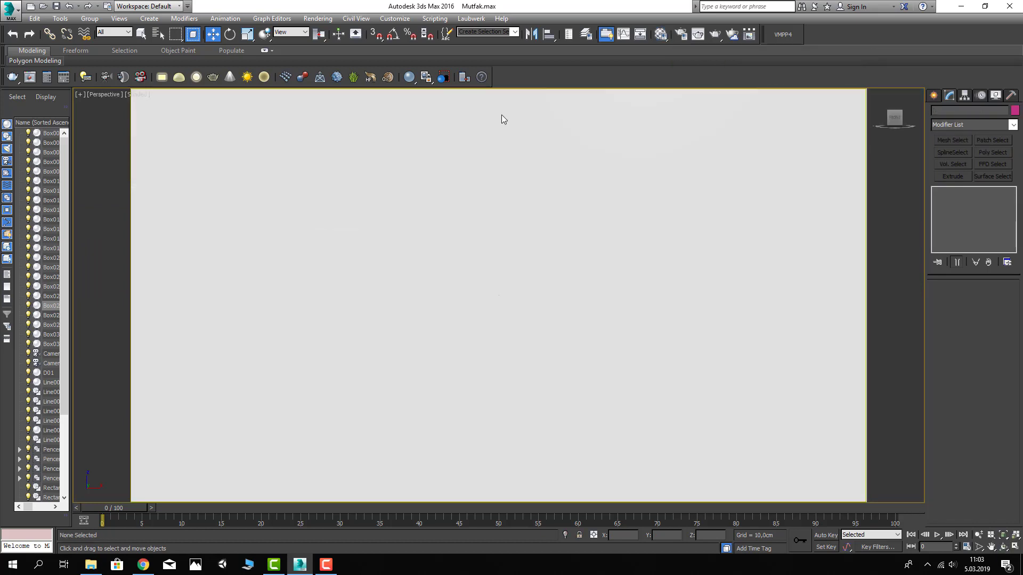
scroll(489, 224, "down", 3)
scroll(489, 224, "up", 3)
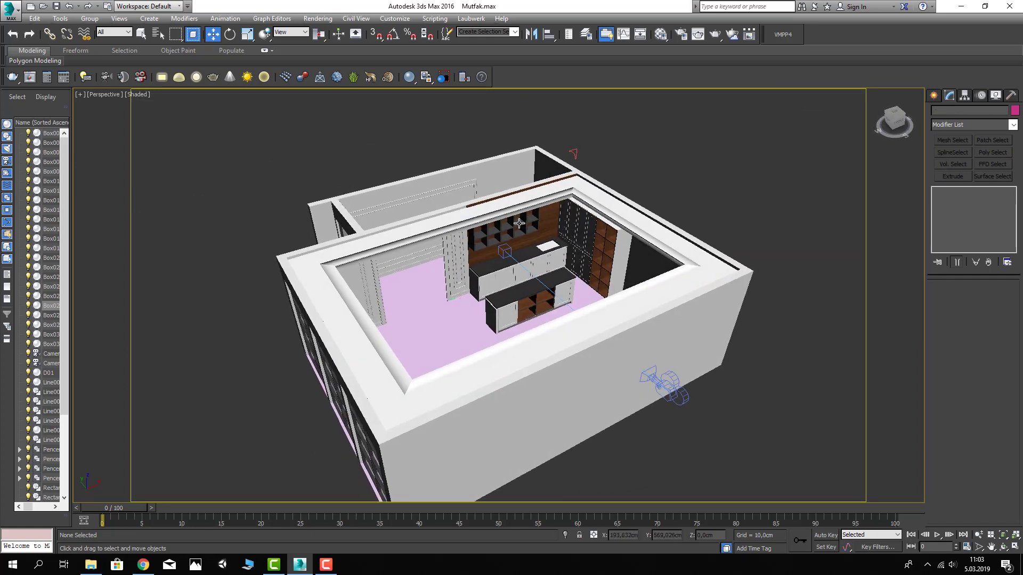
left_click(934, 95)
left_click(986, 172)
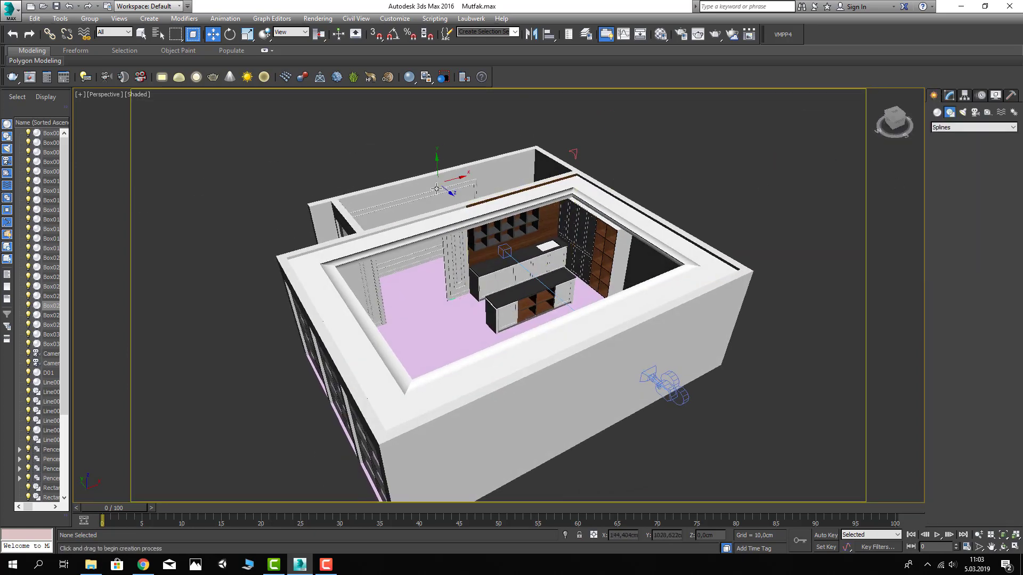
left_click(376, 34)
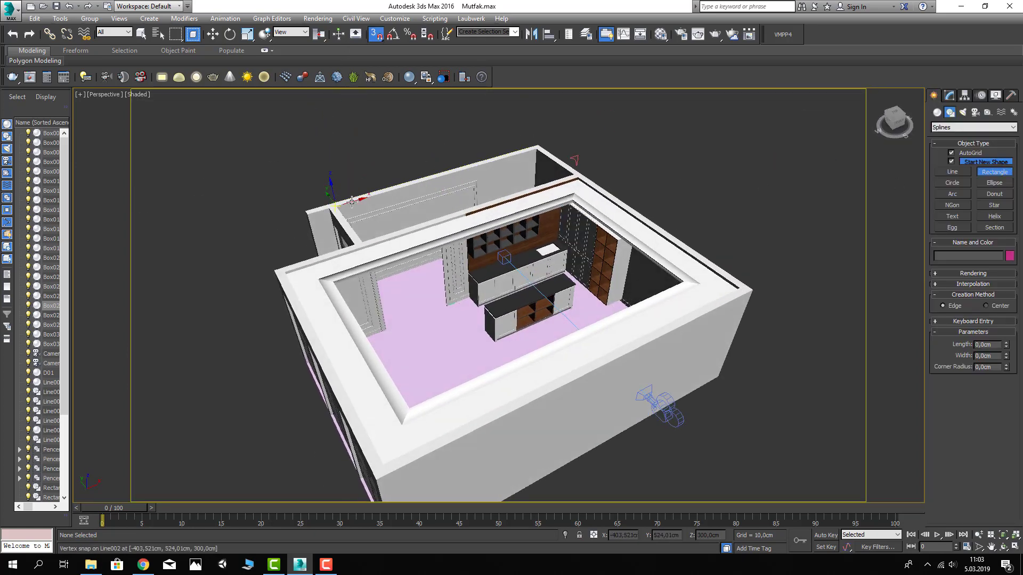
Draw a rectangle over the back section's wall tops and extrude it 10 cm
left_click_drag(452, 170, 476, 186)
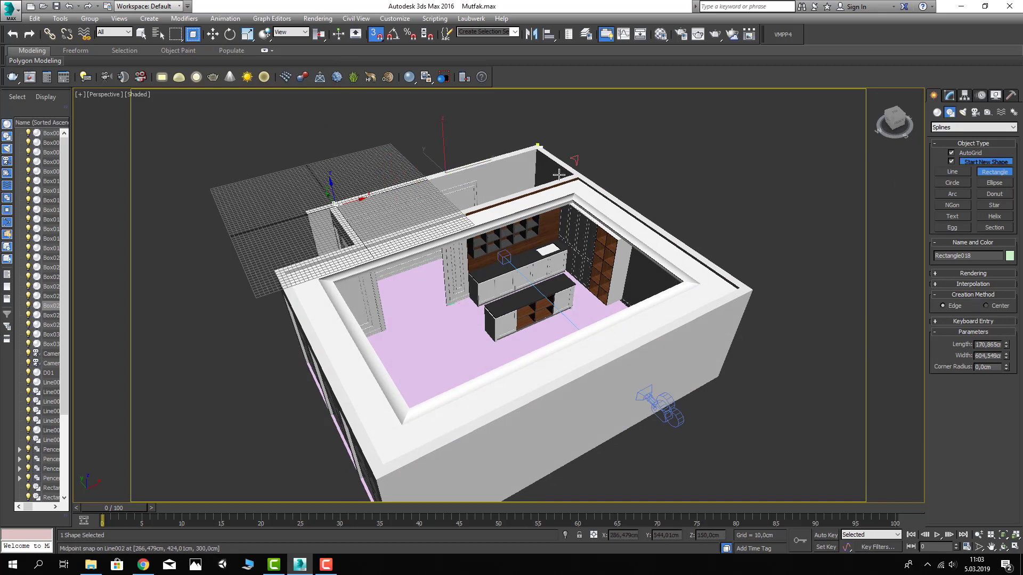
left_click(949, 96)
left_click(959, 125)
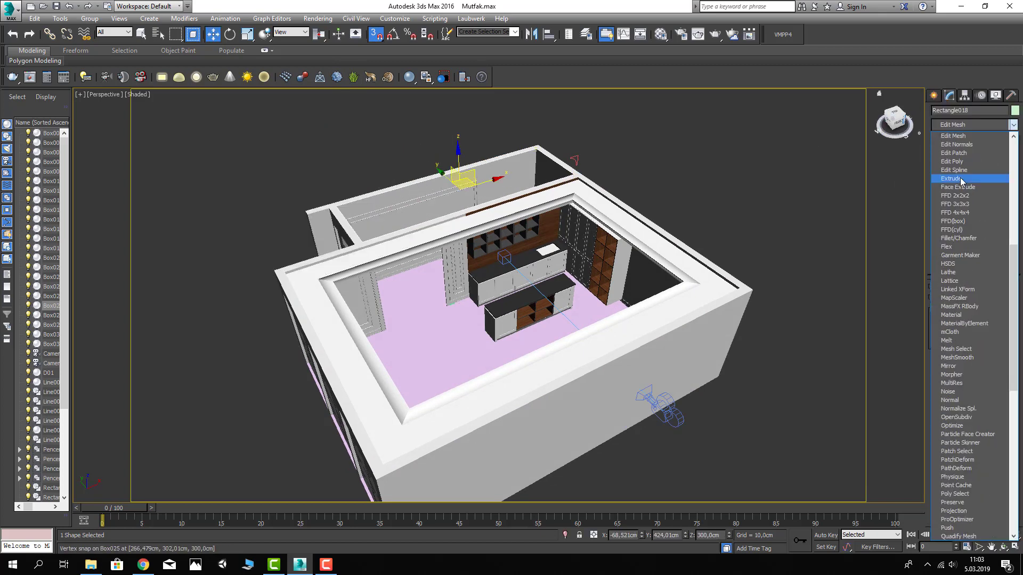
left_click(960, 177)
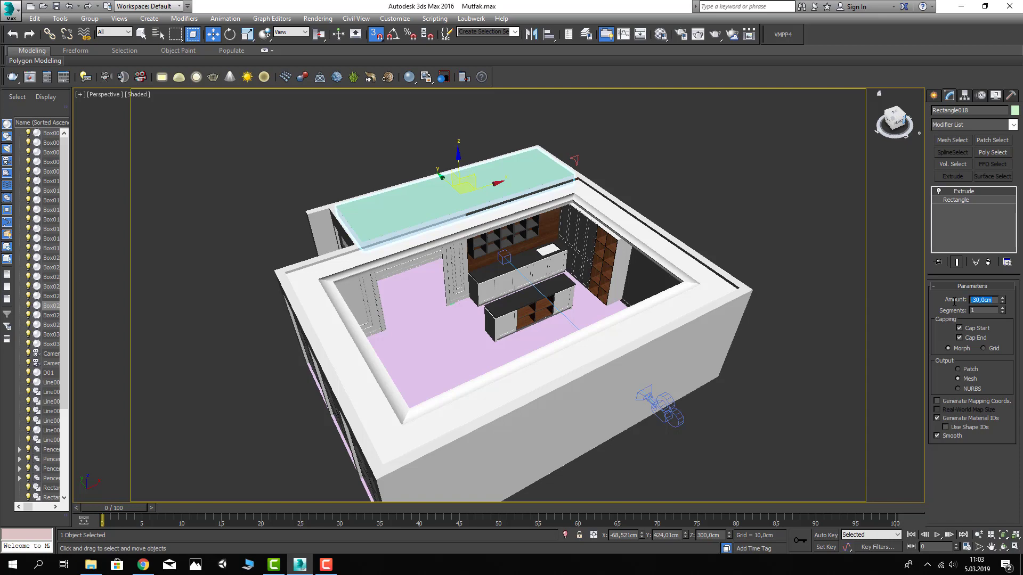
type("0")
key("Return")
Lower the slab to about 277.6 cm and apply the Tavan material to it
left_click(375, 34)
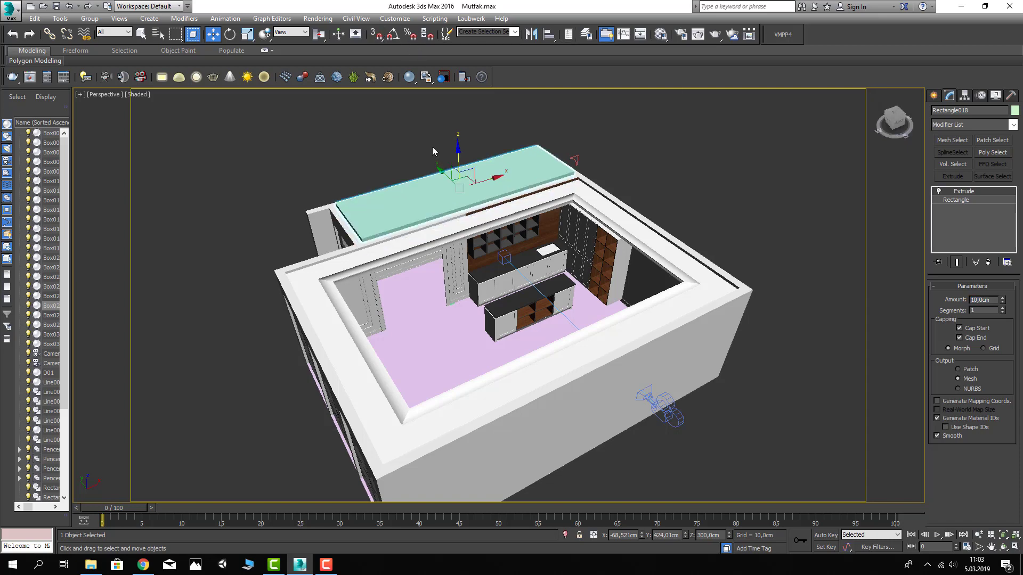
middle_click_drag(442, 186, 463, 161, "alt")
left_click_drag(459, 156, 465, 163)
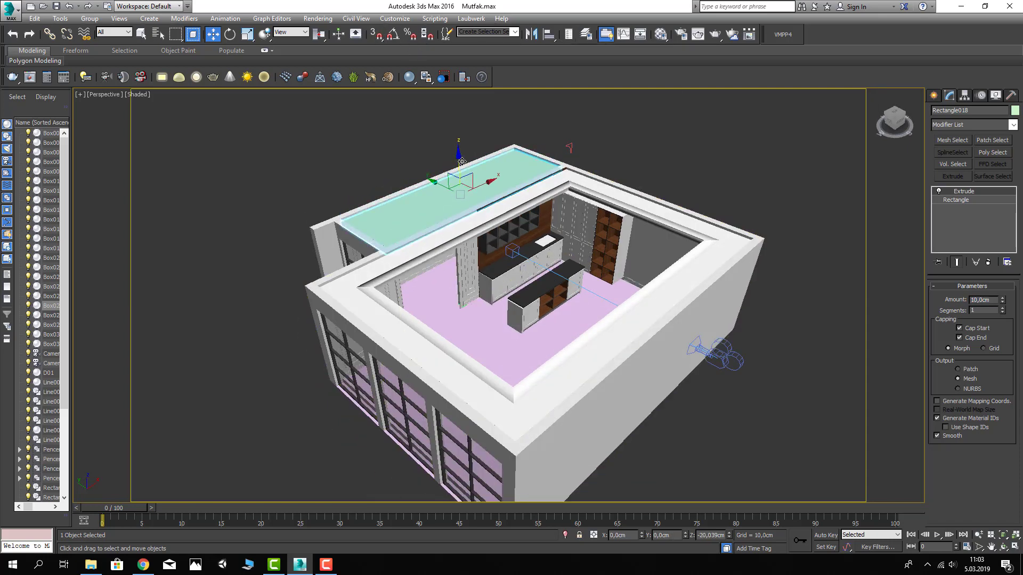
key("m")
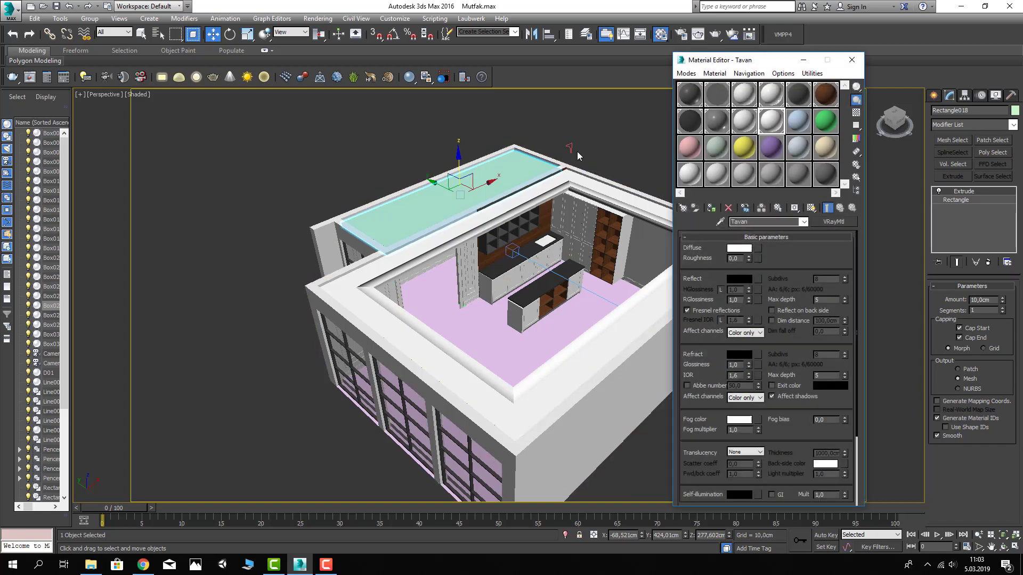
left_click_drag(672, 167, 531, 178)
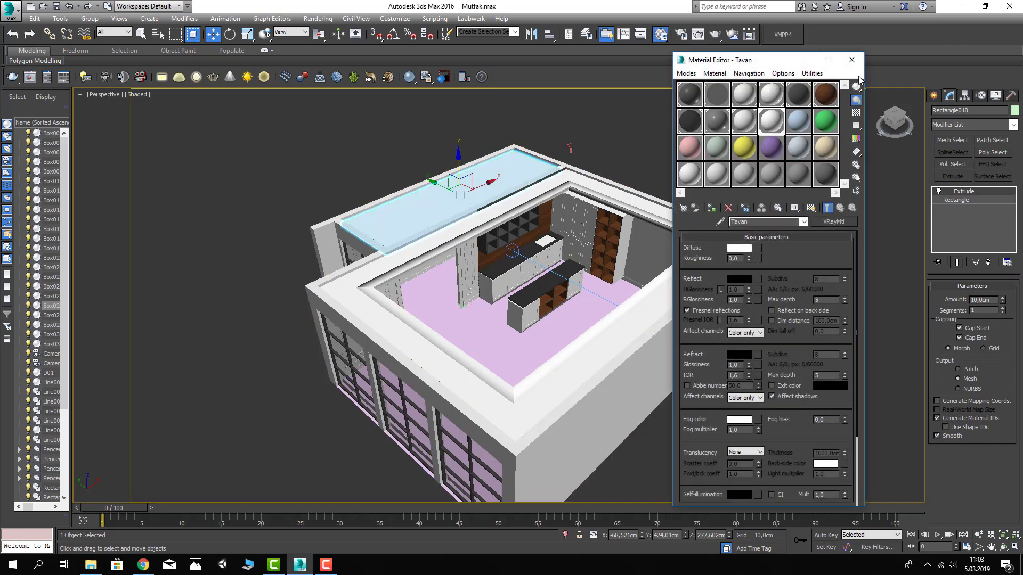
left_click(851, 60)
left_click(933, 94)
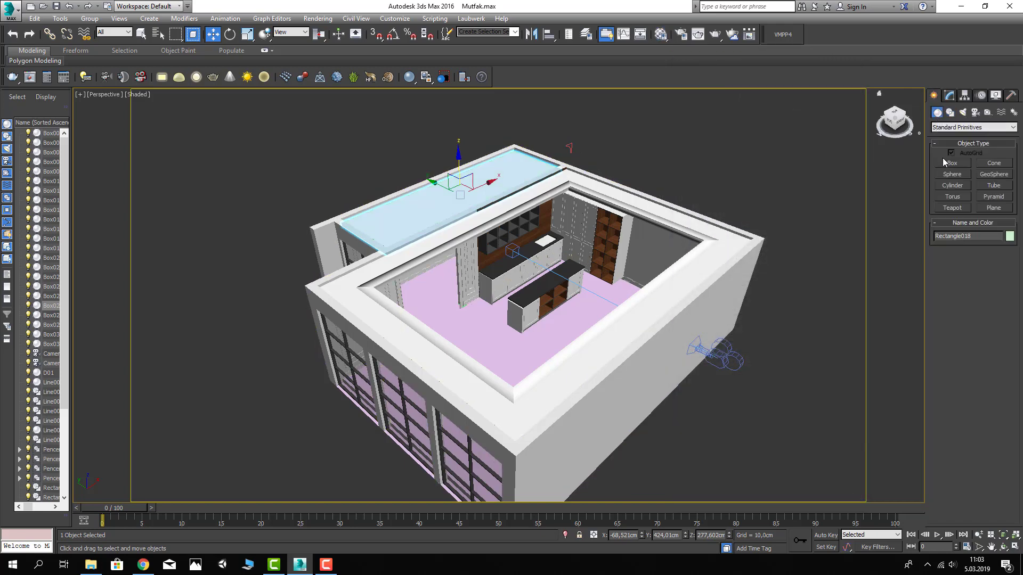
Trace a closed Line009 outline around the main kitchen's wall tops
left_click(952, 163)
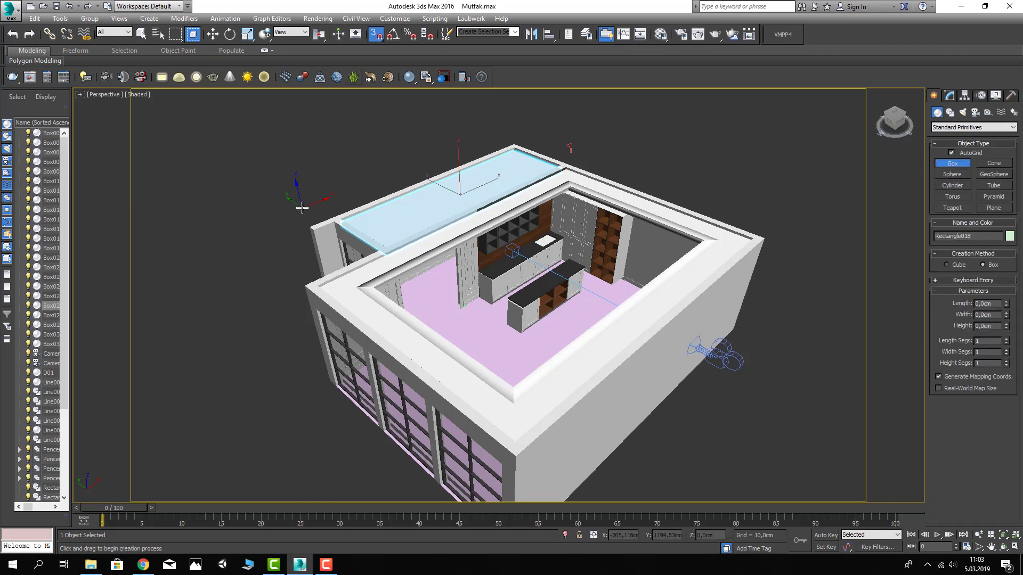
left_click(950, 112)
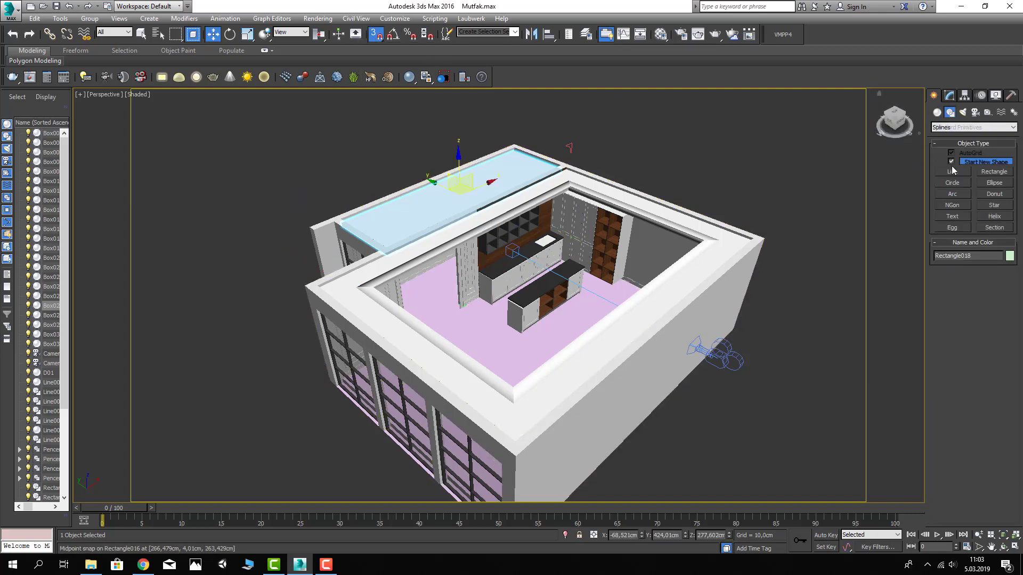
left_click(953, 171)
left_click(764, 238)
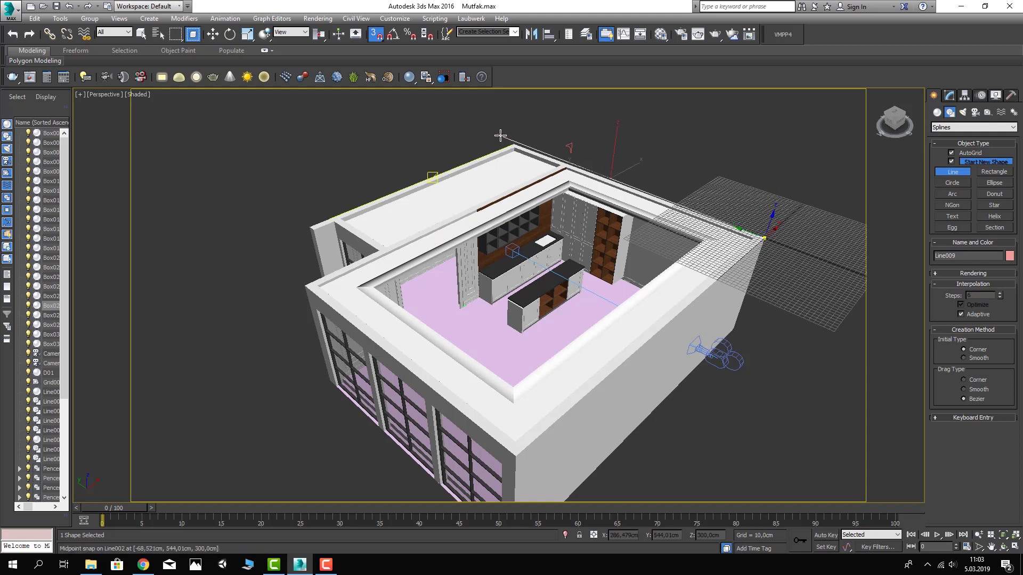
left_click_drag(513, 144, 486, 141)
left_click(309, 227)
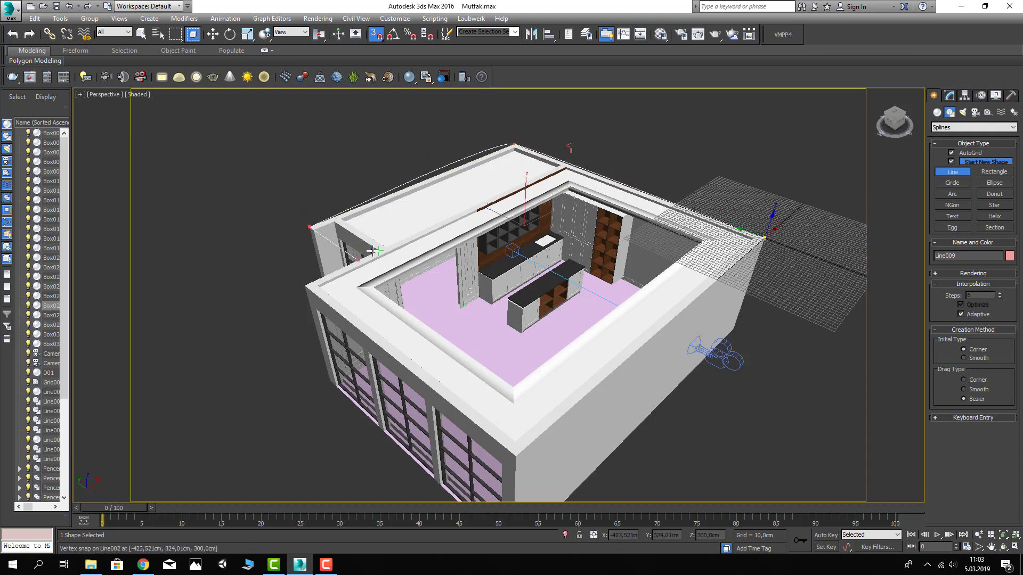
left_click(304, 286)
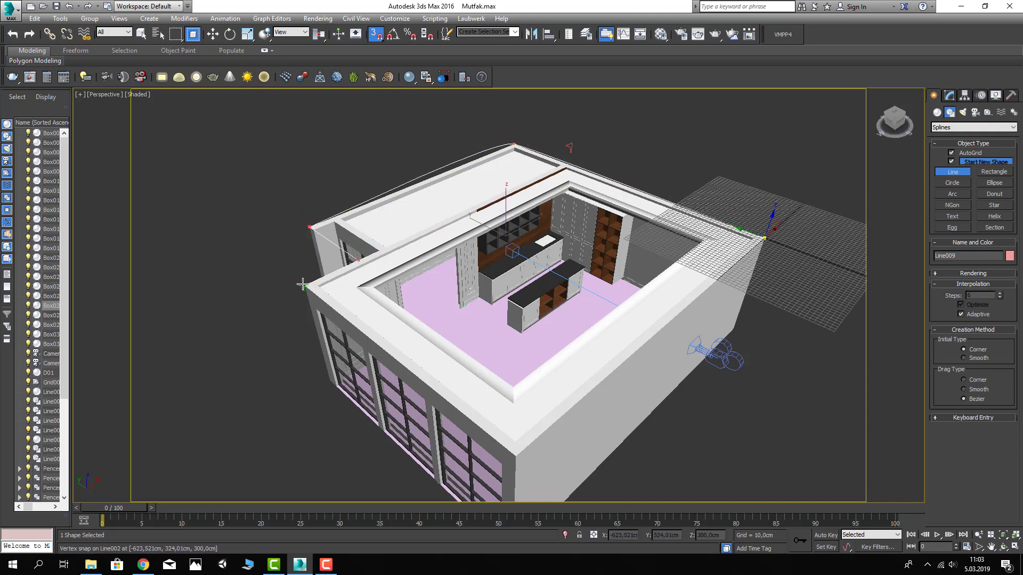
left_click(515, 456)
left_click(764, 238)
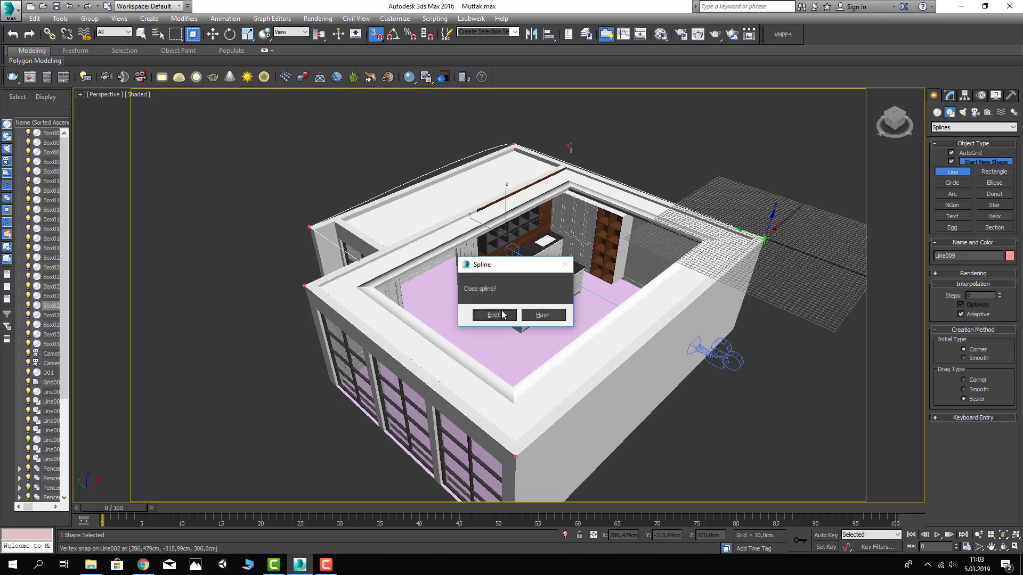
left_click(503, 314)
key("w")
Straighten the outline's curved segment by making its vertices sharp corners
left_click(948, 95)
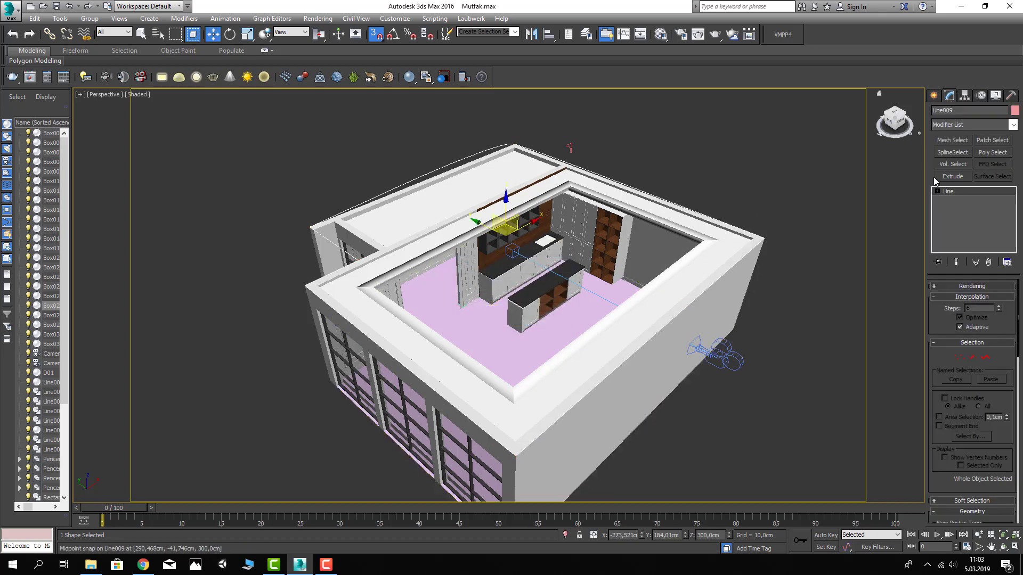
left_click(937, 190)
scroll(652, 235, "down", 4)
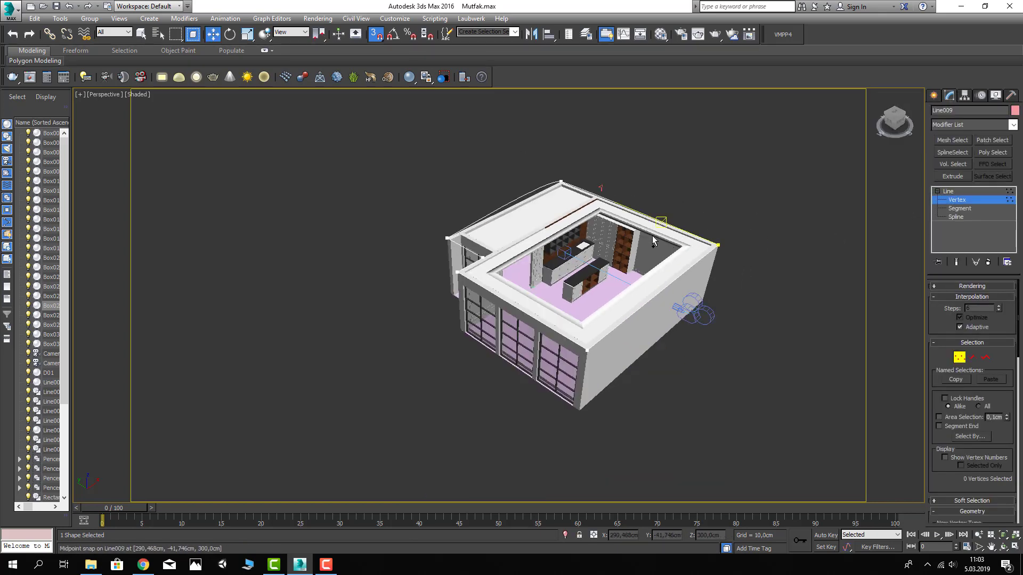
right_click(540, 217)
left_click(511, 151)
left_click(967, 192)
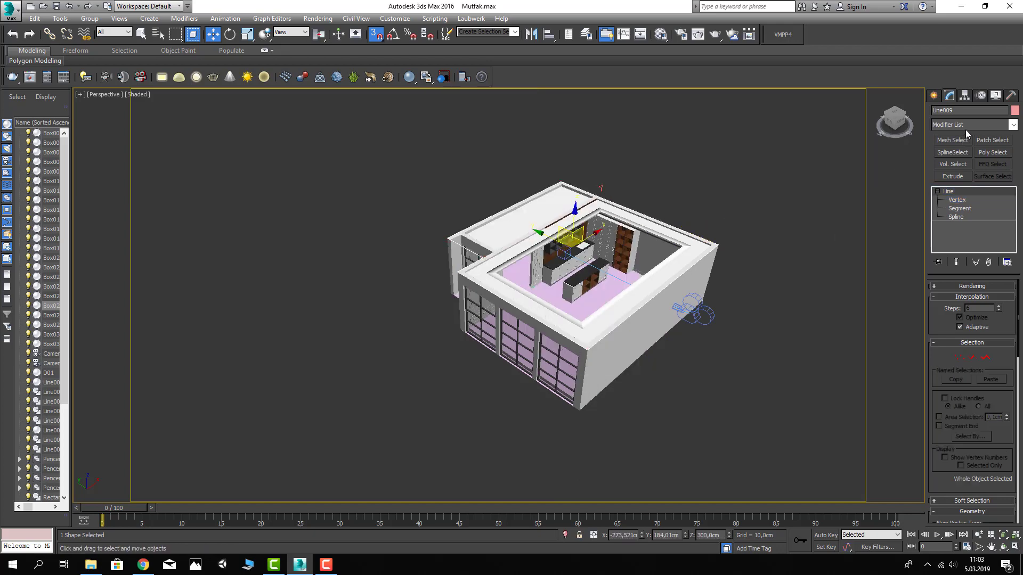
Extrude Line009 into a 10 cm roof slab and assign the Tavan material
left_click(966, 126)
left_click(968, 124)
key("e")
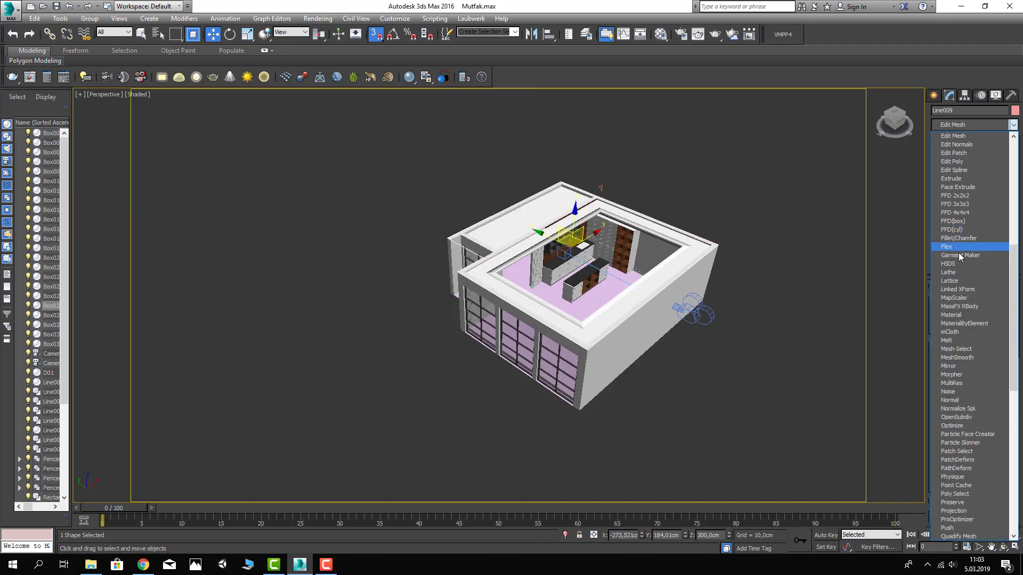
left_click(951, 179)
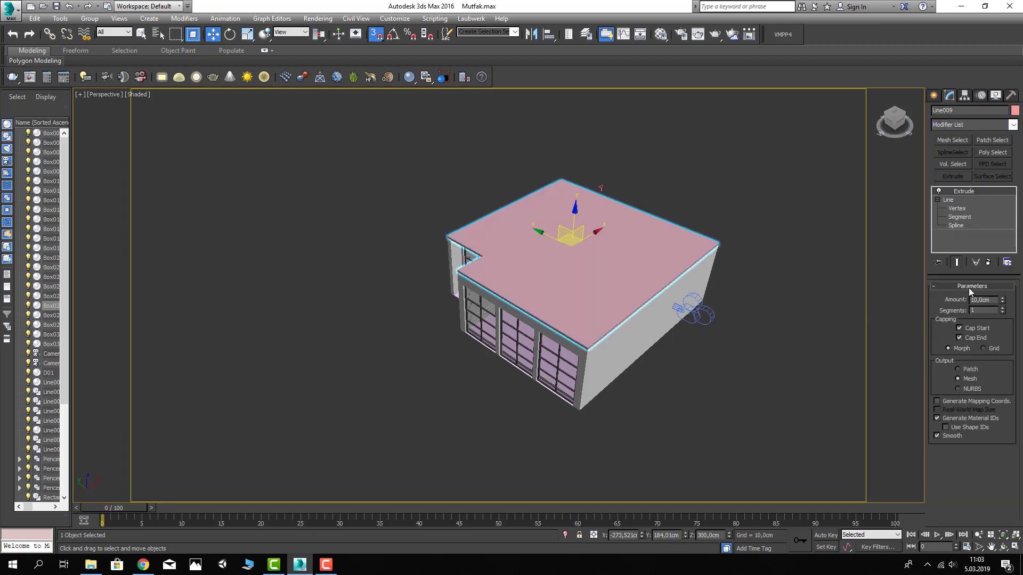
middle_click_drag(900, 296, 796, 260)
key("m")
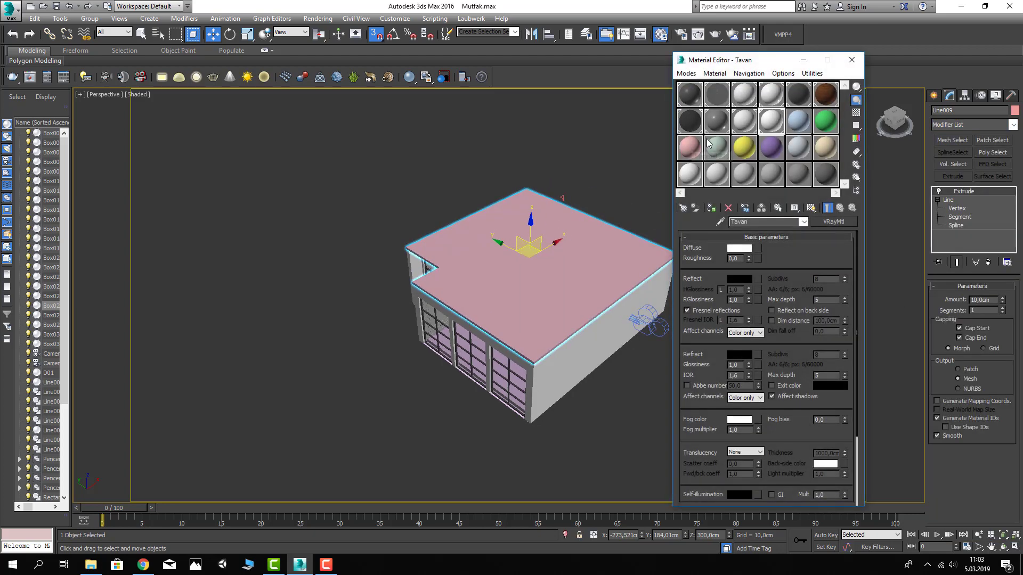
left_click(712, 209)
In a wireframe front view with snaps off, lower the Line009 slab slightly onto the walls
key("m")
key("f")
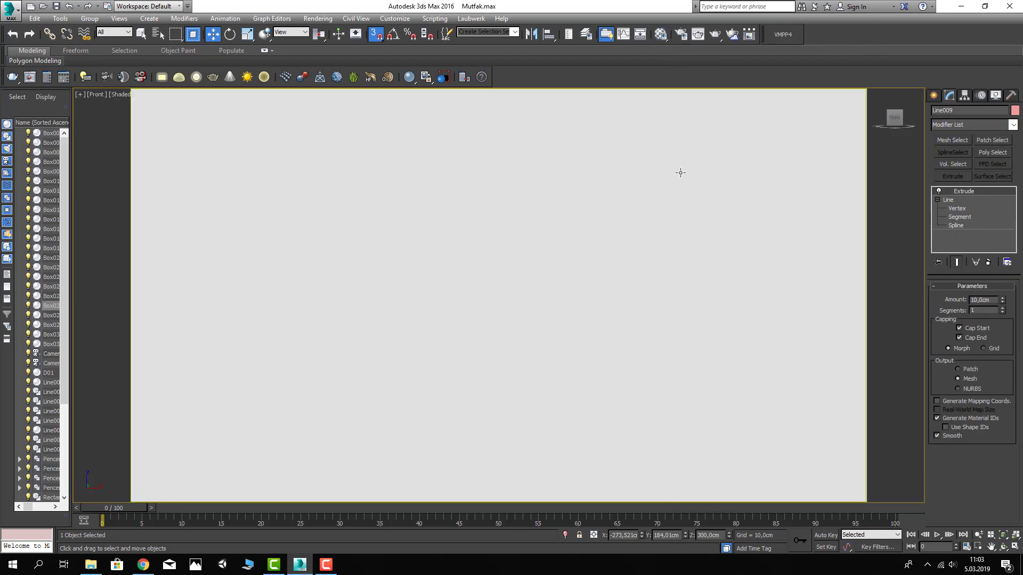
scroll(628, 184, "down", 3)
key("F3")
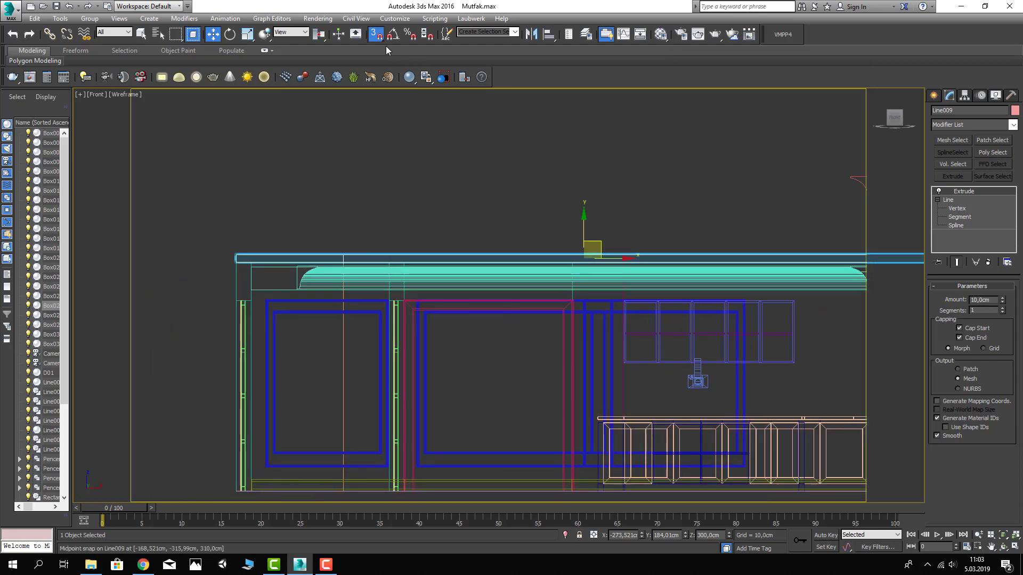
left_click(376, 34)
scroll(595, 223, "up", 1)
scroll(596, 224, "up", 1)
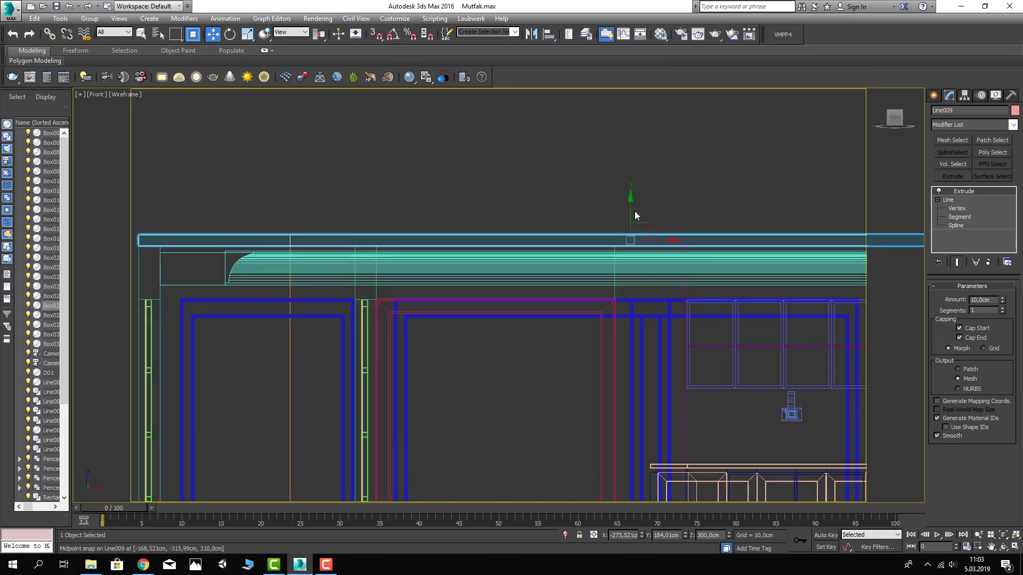
left_click_drag(630, 207, 632, 212)
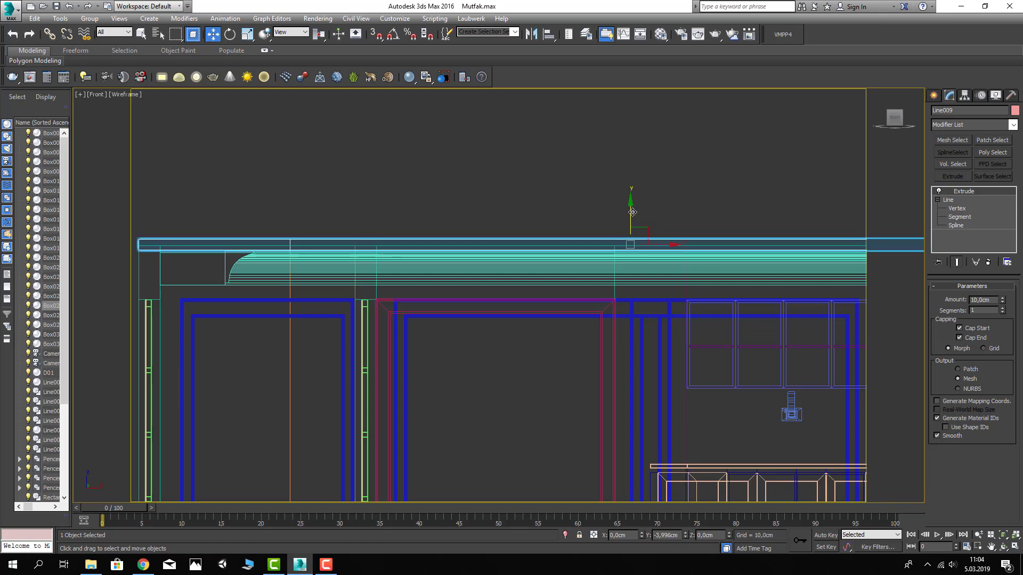
Return to the shaded Camera001 view of the kitchen
left_click(536, 167)
key("c")
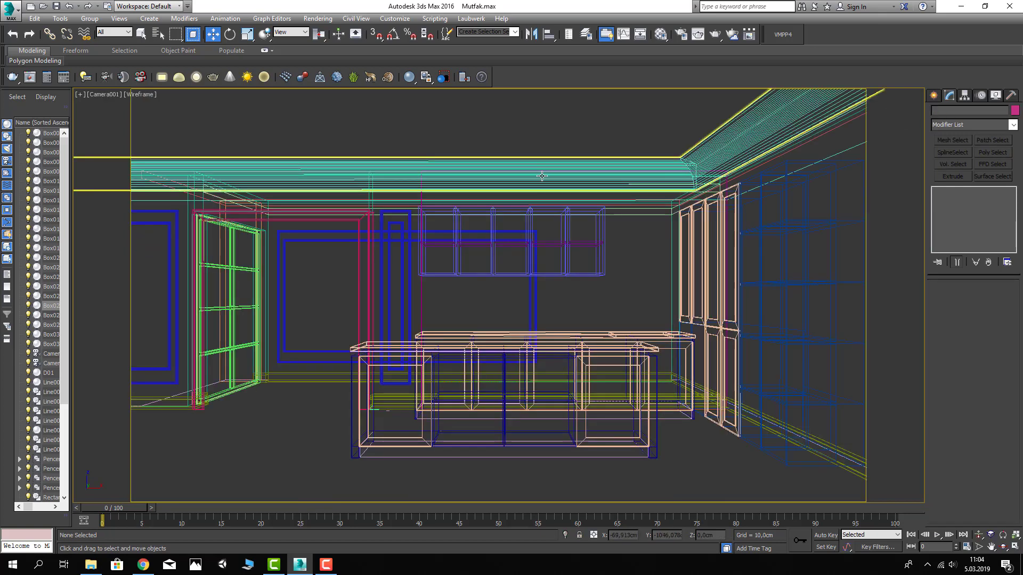
key("F3")
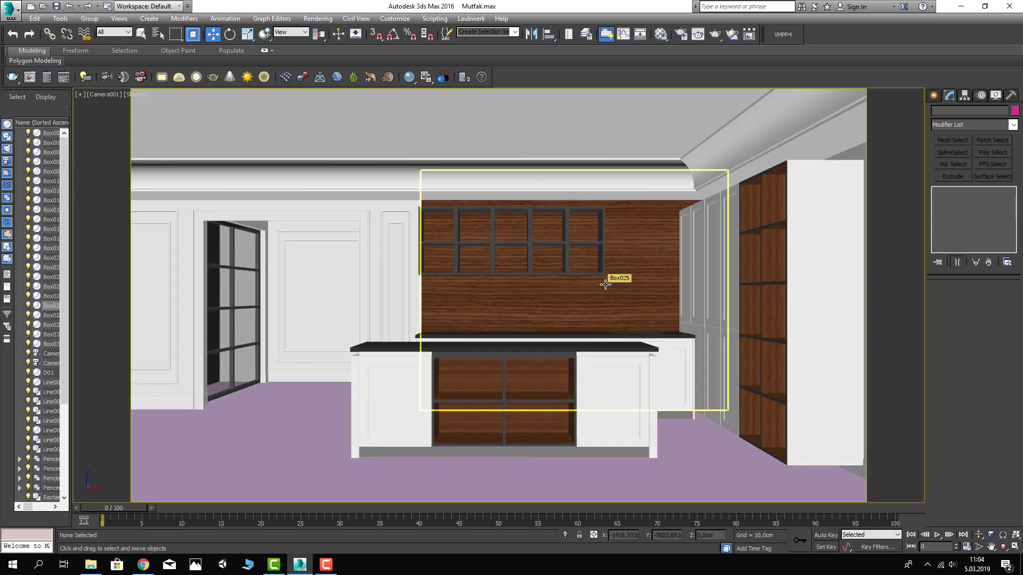
Apply the Zemin material to the floor and set its diffuse colour to 23,23,23
key("m")
left_click(803, 124)
type("Zemin")
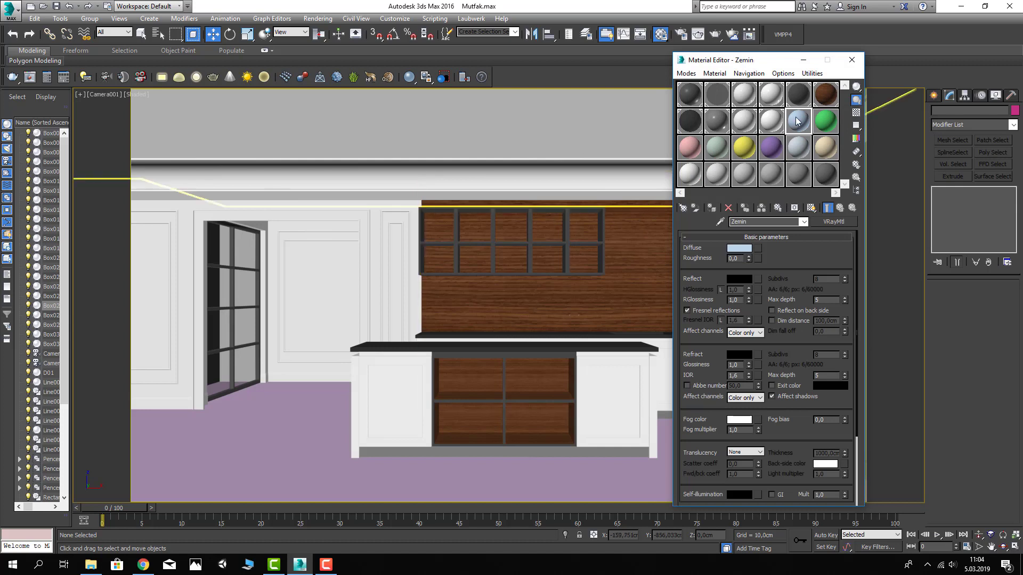
left_click_drag(797, 121, 297, 440)
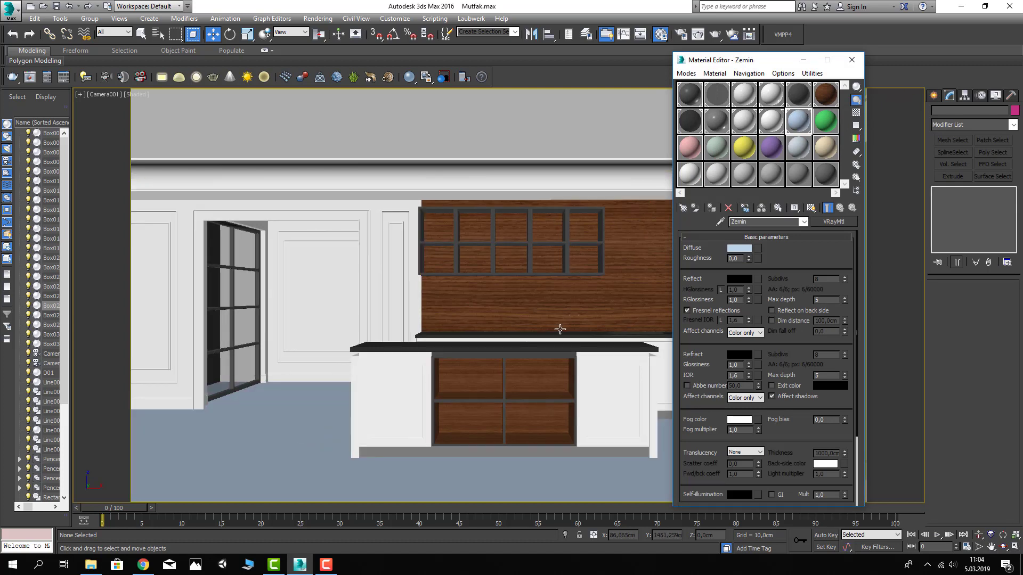
left_click(739, 248)
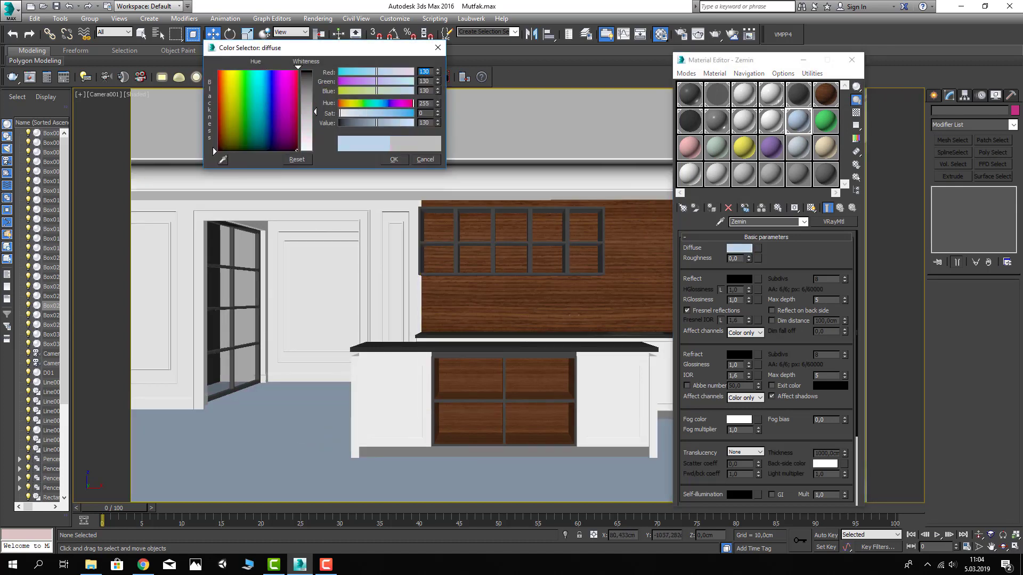
left_click_drag(438, 123, 403, 148)
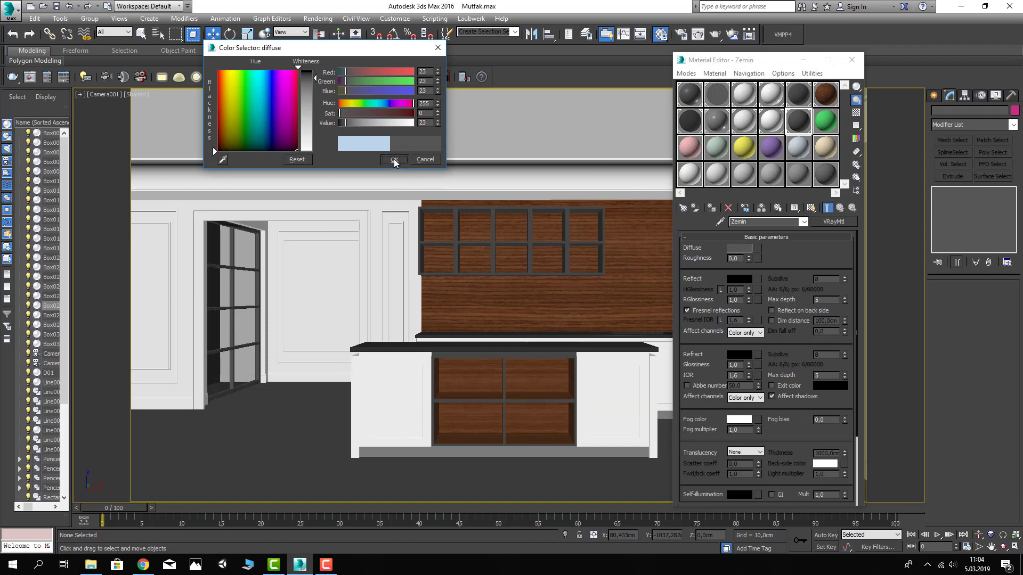
left_click(395, 160)
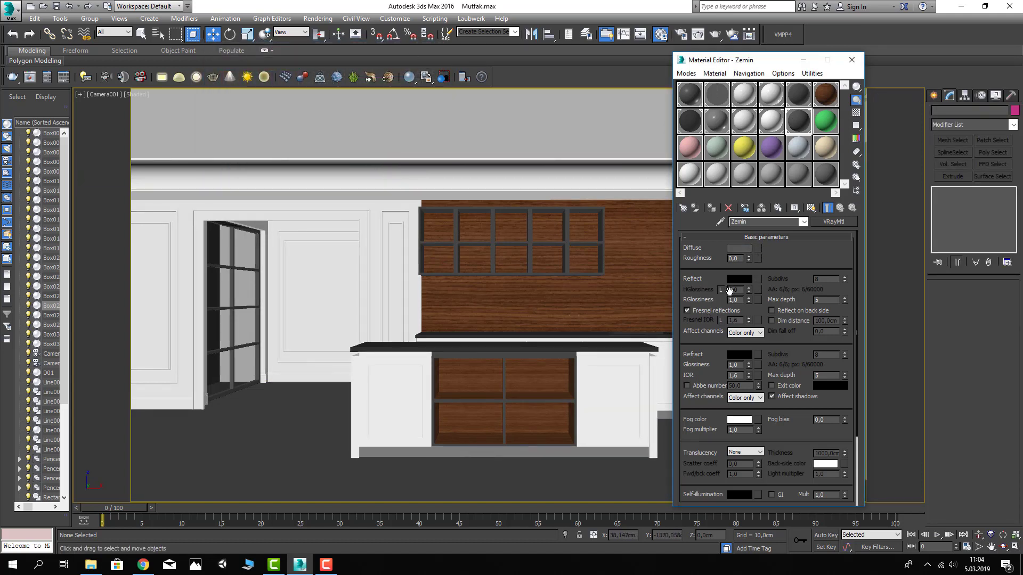
Add a Bitmap to Zemin's reflection slot, browse the textures, and cancel without loading an image
left_click(757, 289)
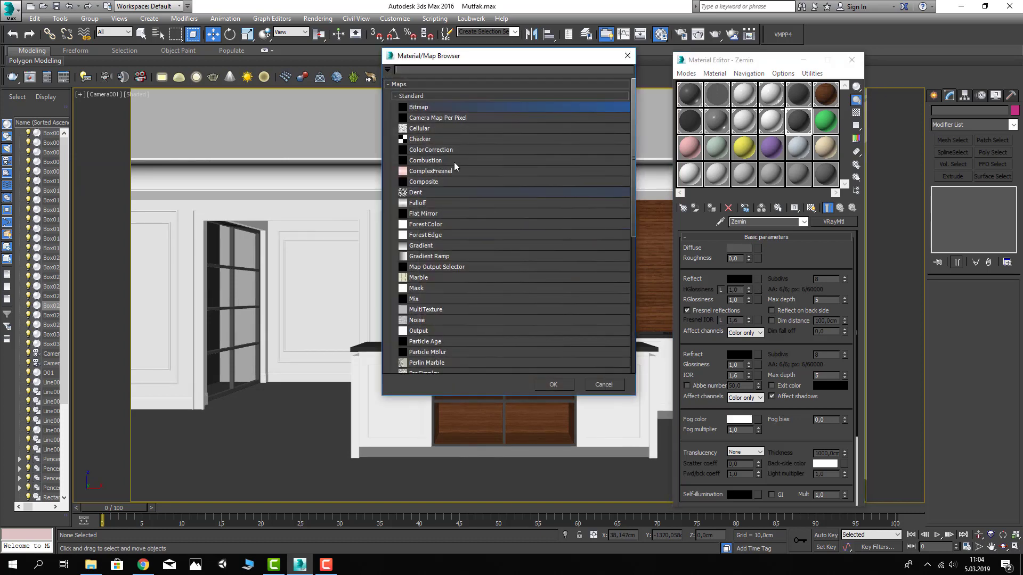
double_click(428, 108)
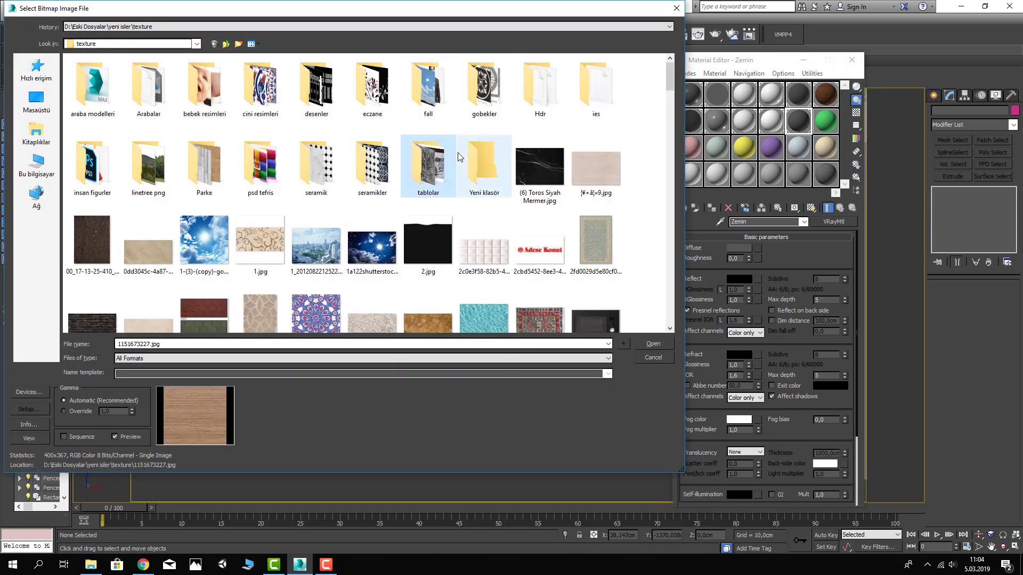
scroll(458, 157, "down", 2)
scroll(459, 160, "down", 3)
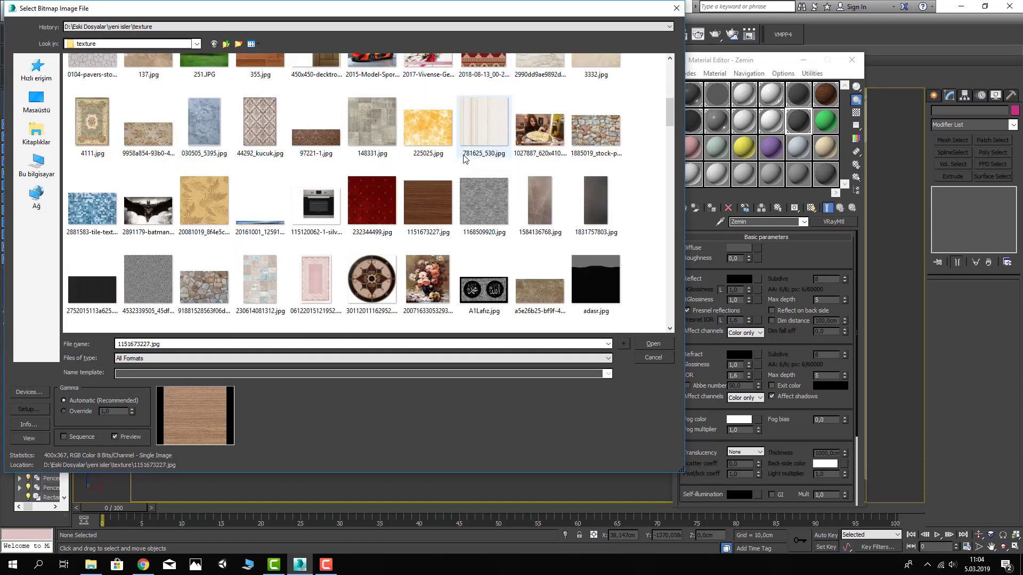
scroll(459, 160, "down", 2)
scroll(461, 165, "down", 2)
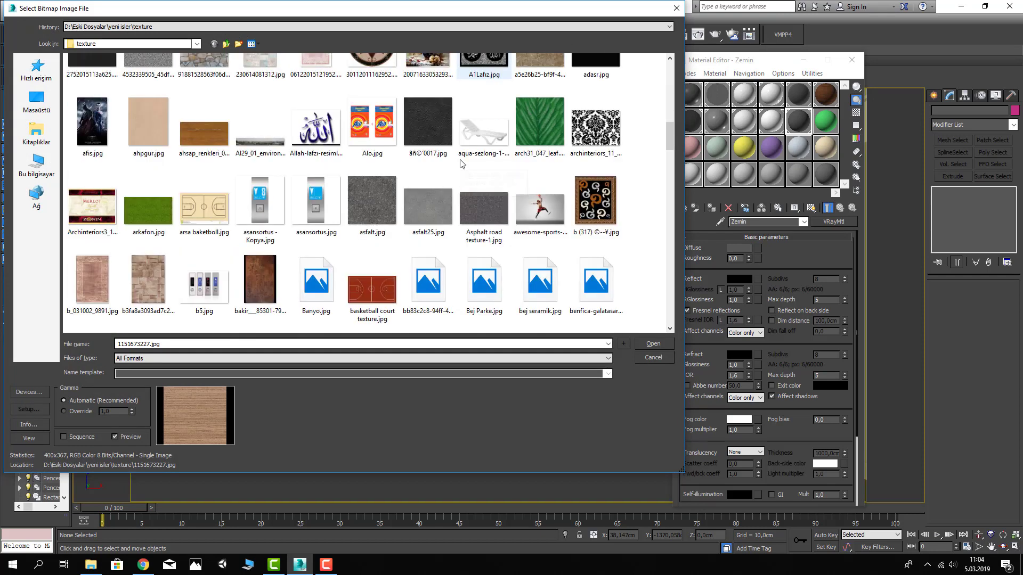
scroll(461, 164, "down", 5)
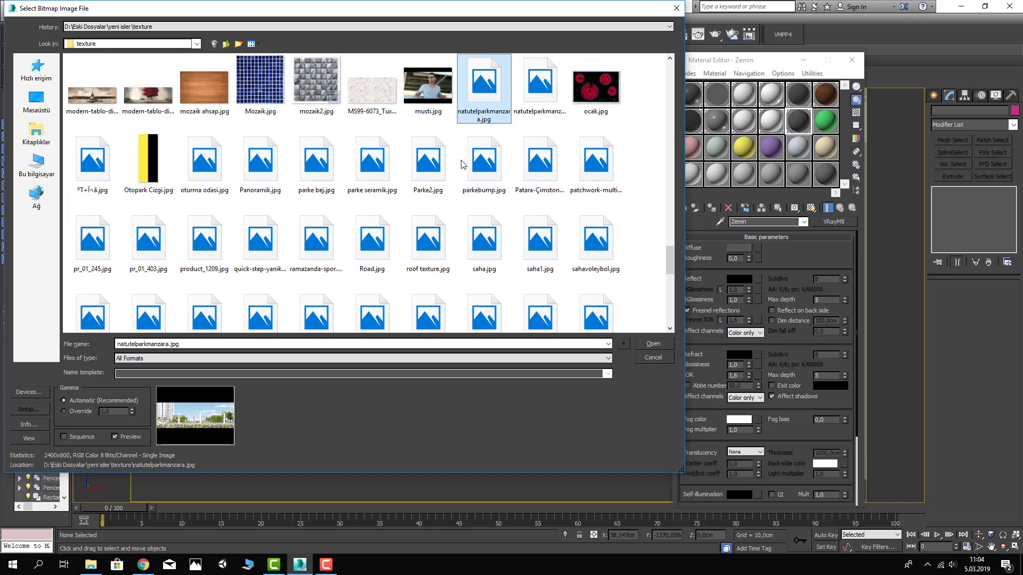
scroll(457, 161, "down", 5)
scroll(455, 162, "up", 3)
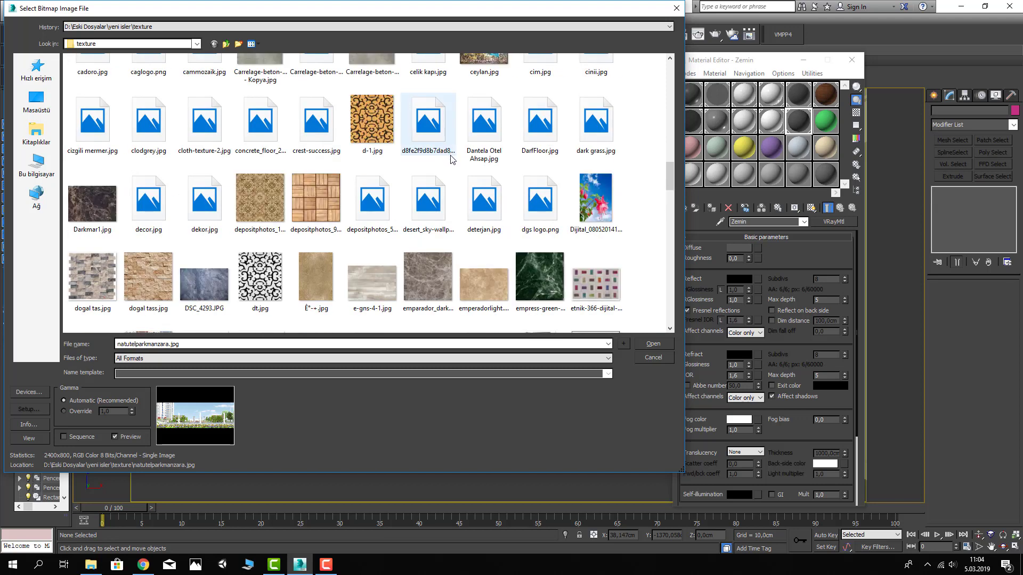
scroll(454, 161, "up", 1)
scroll(455, 166, "up", 2)
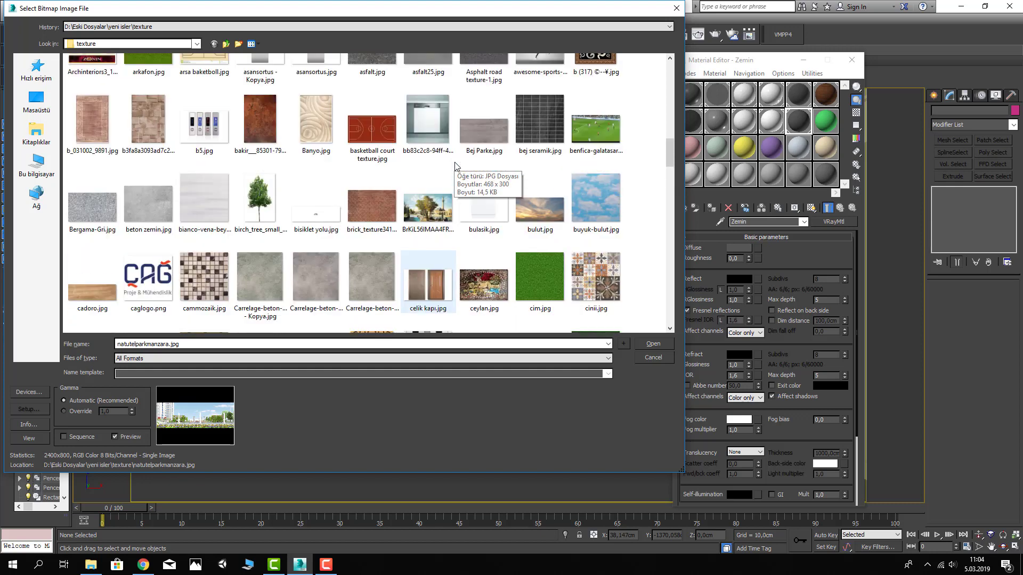
scroll(460, 166, "up", 1)
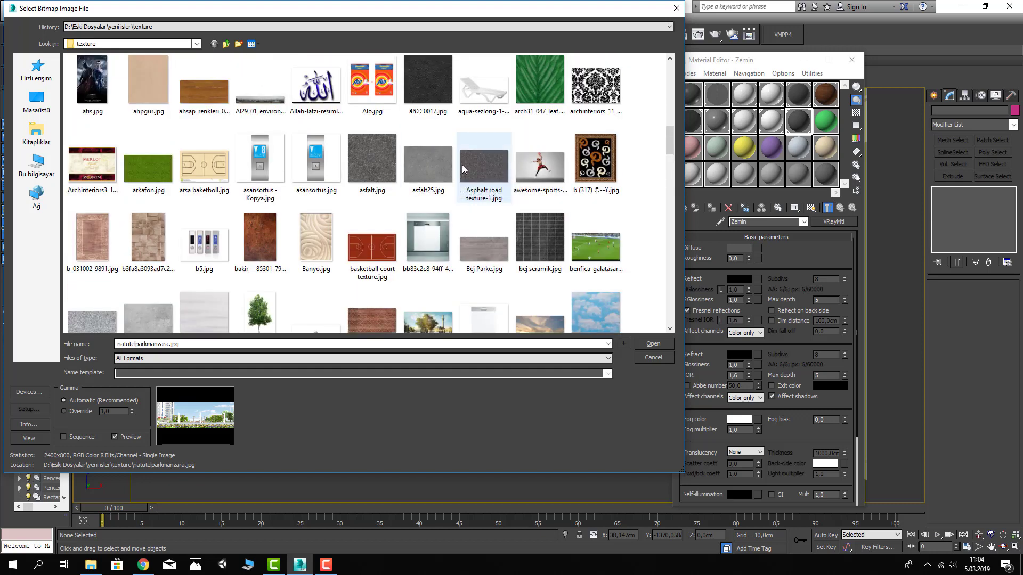
scroll(451, 175, "down", 1)
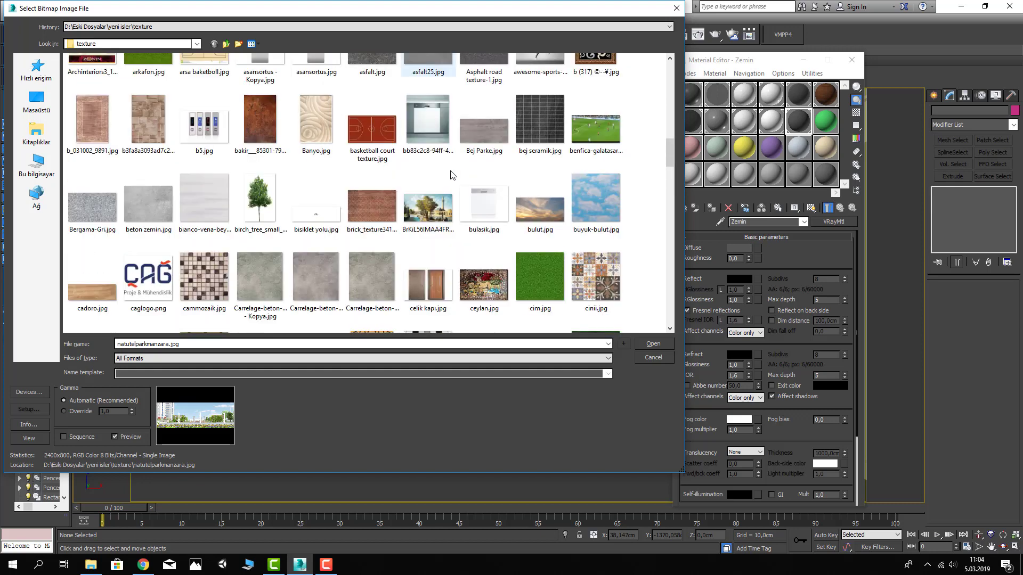
left_click(143, 209)
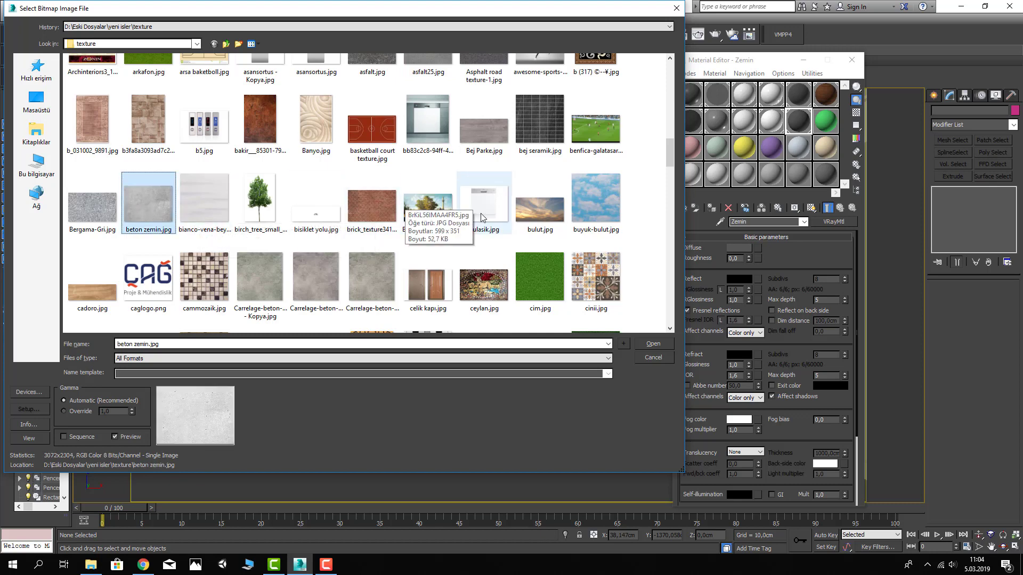
scroll(405, 208, "up", 1)
scroll(447, 213, "up", 1)
scroll(482, 217, "up", 2)
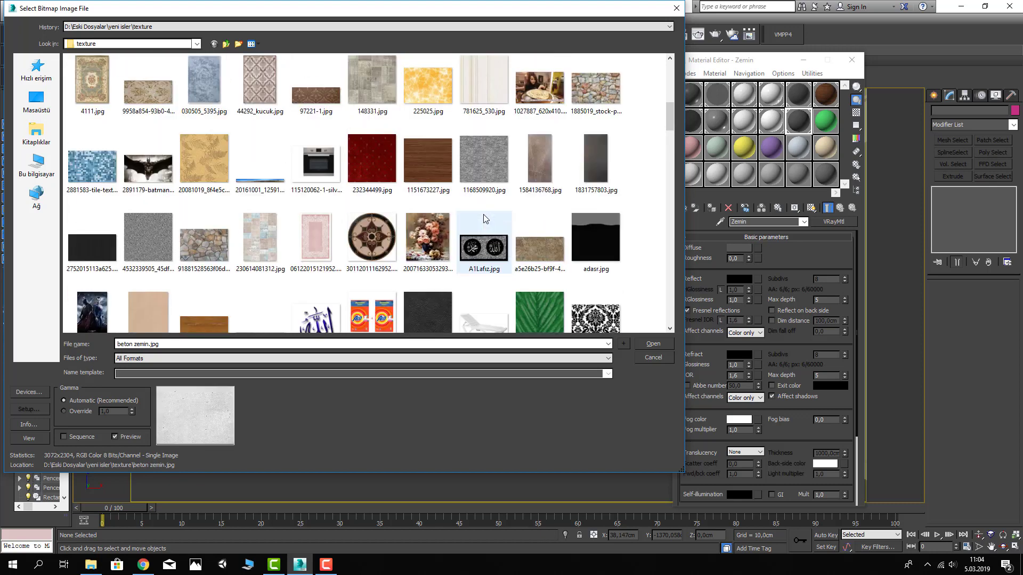
scroll(484, 218, "up", 1)
scroll(483, 218, "up", 1)
scroll(484, 218, "up", 1)
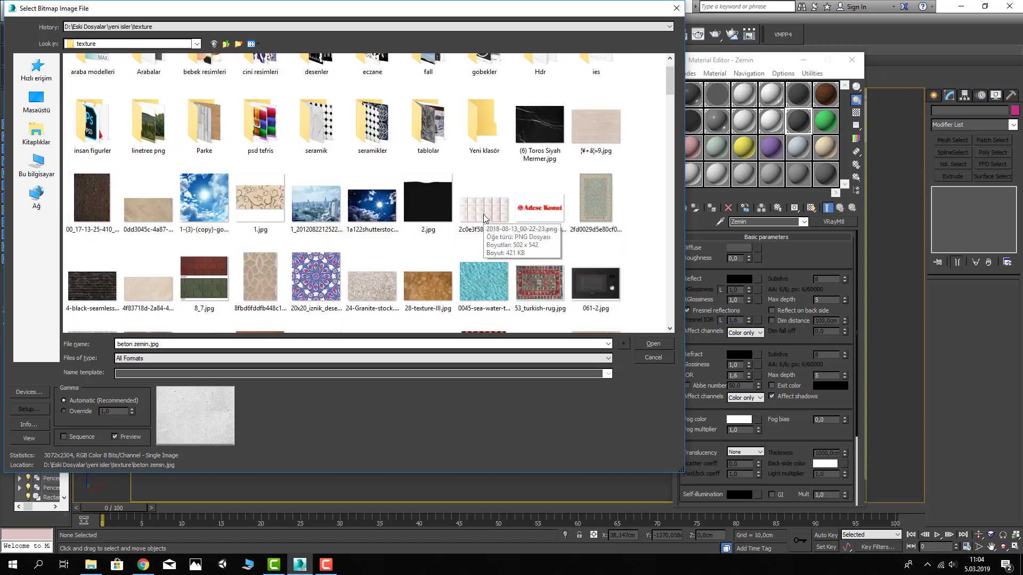
scroll(484, 218, "up", 1)
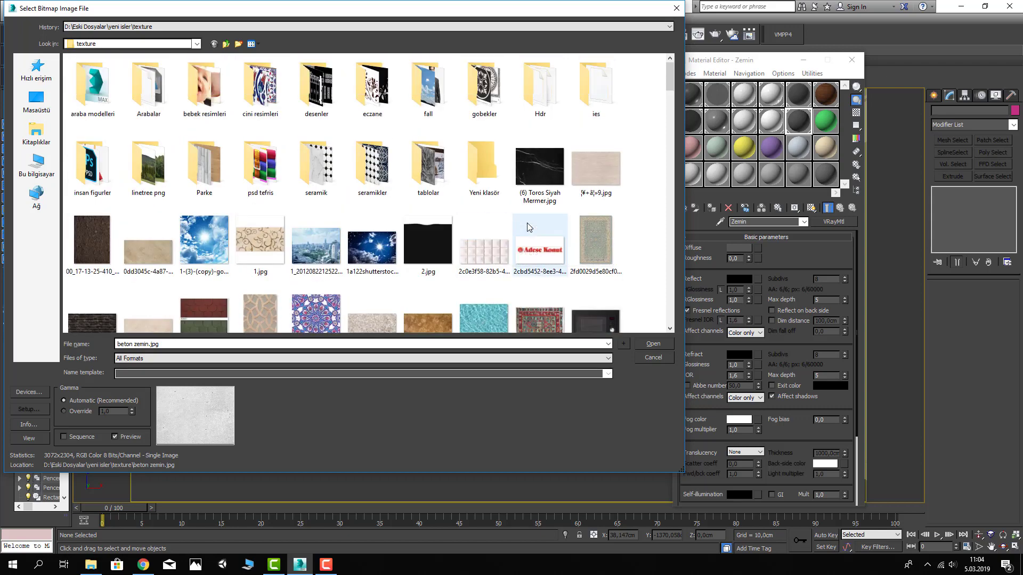
scroll(528, 228, "down", 5)
scroll(525, 229, "down", 5)
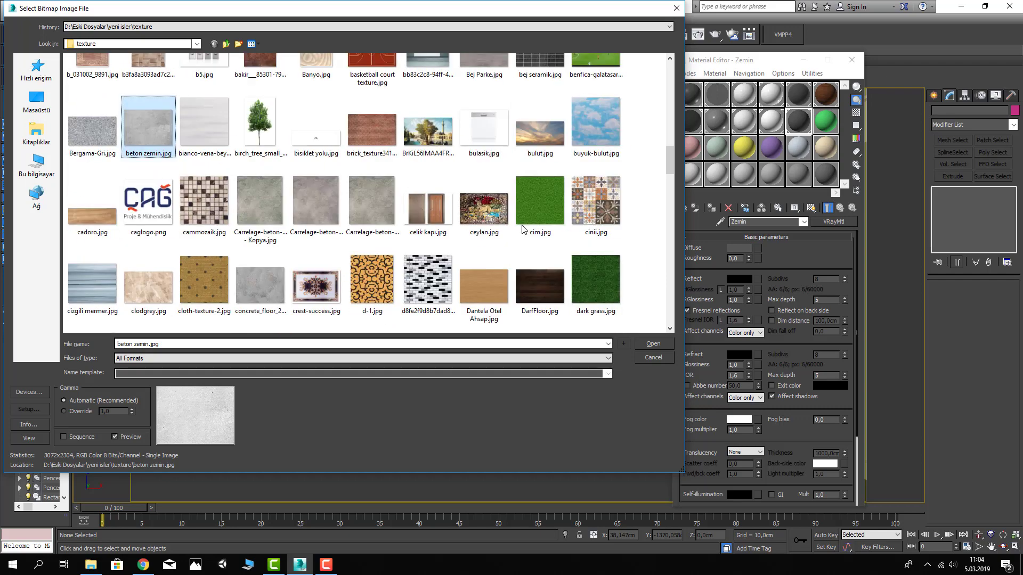
scroll(522, 230, "down", 5)
scroll(521, 229, "down", 5)
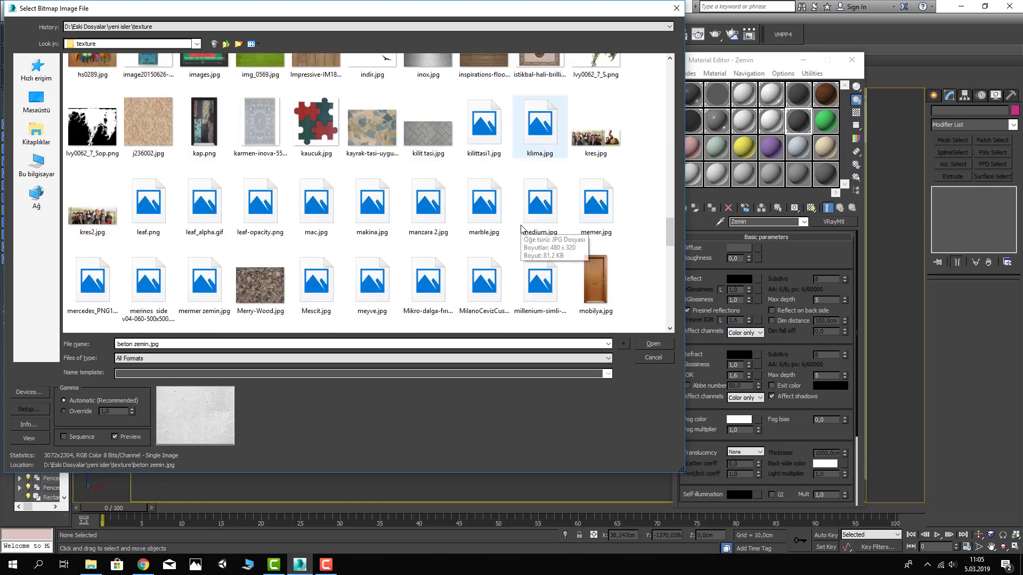
scroll(522, 229, "down", 5)
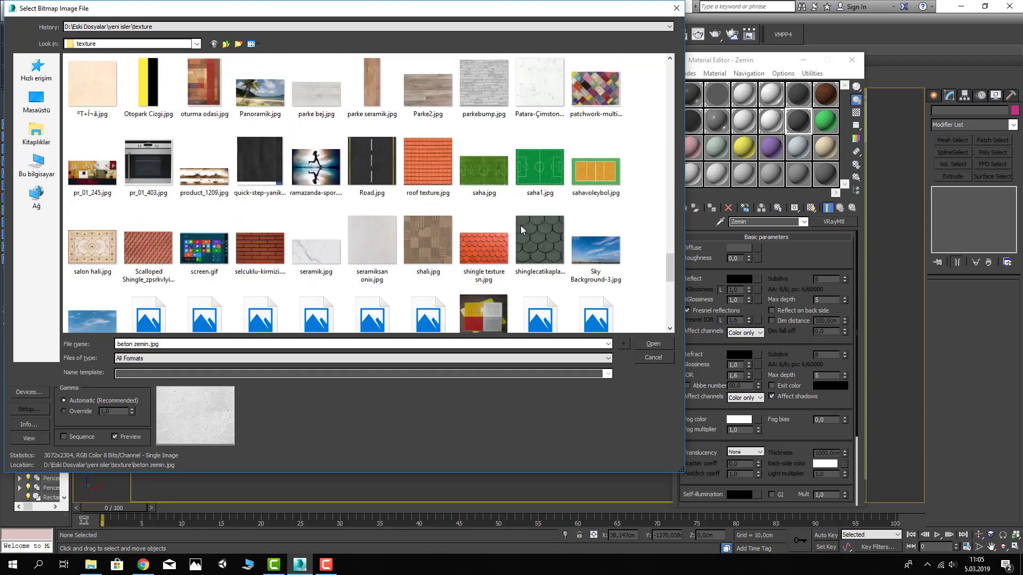
scroll(522, 230, "down", 3)
scroll(521, 230, "down", 4)
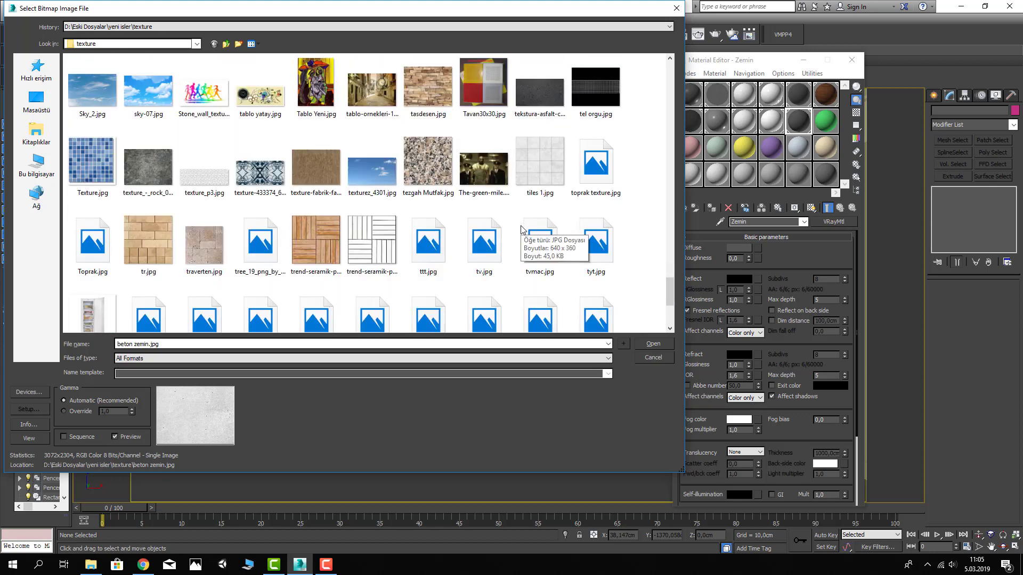
scroll(520, 230, "down", 3)
scroll(519, 230, "down", 2)
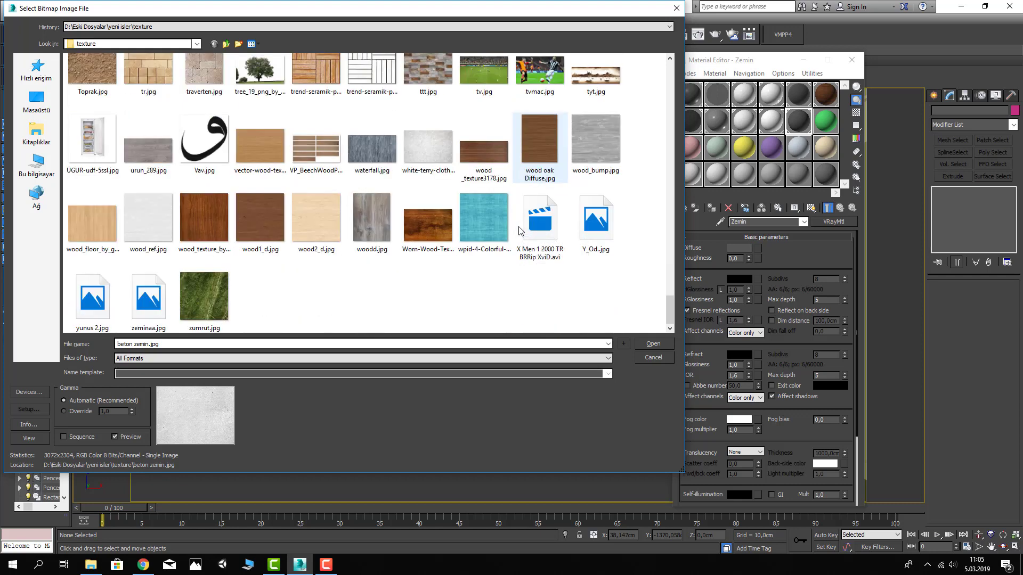
mouse_move(539, 228)
scroll(519, 230, "up", 2)
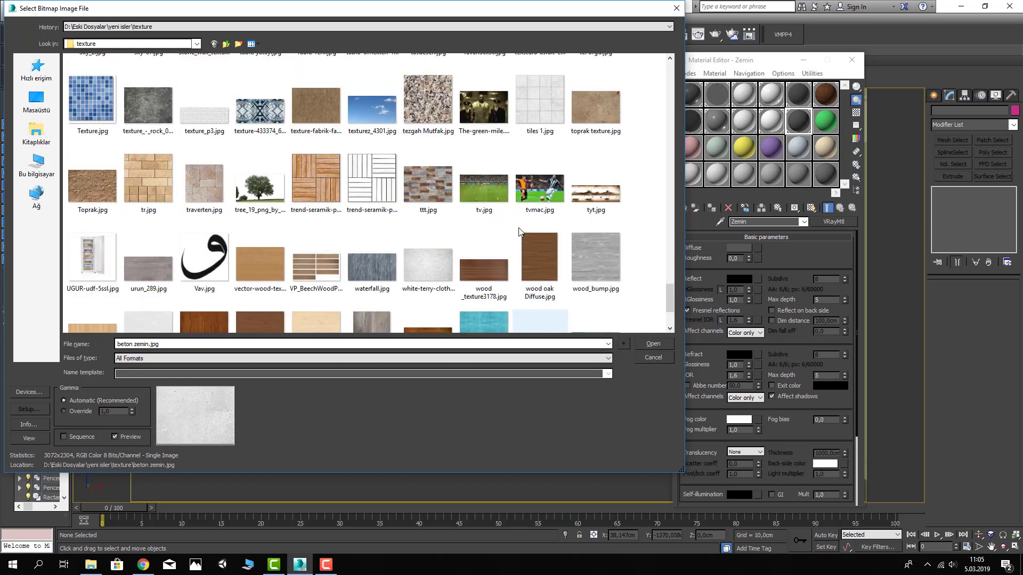
left_click(657, 361)
Clear Zemin's reflection map, swap in a Noise map, and show the material shaded in the viewport
key("Up")
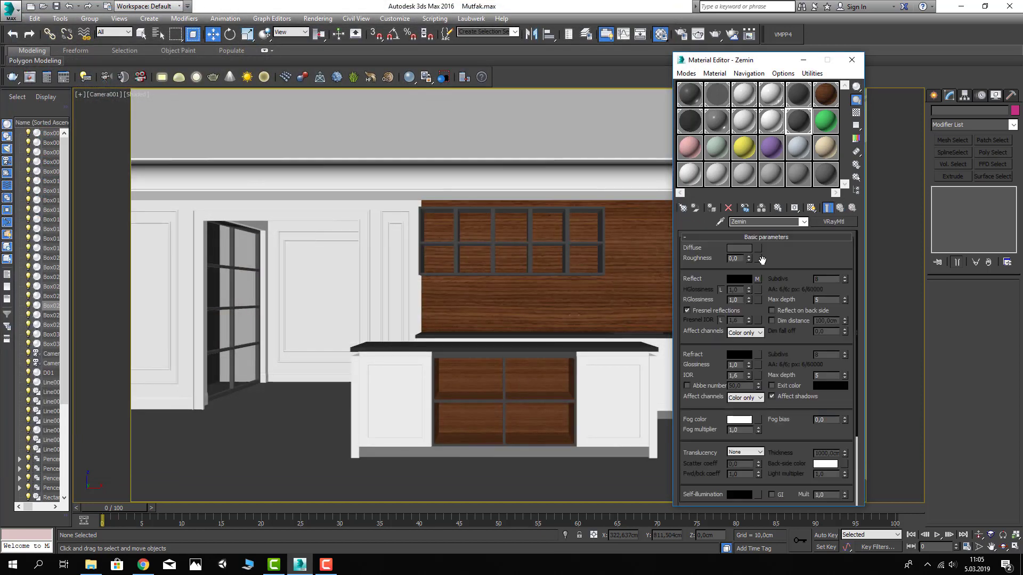
right_click(758, 281)
left_click(770, 314)
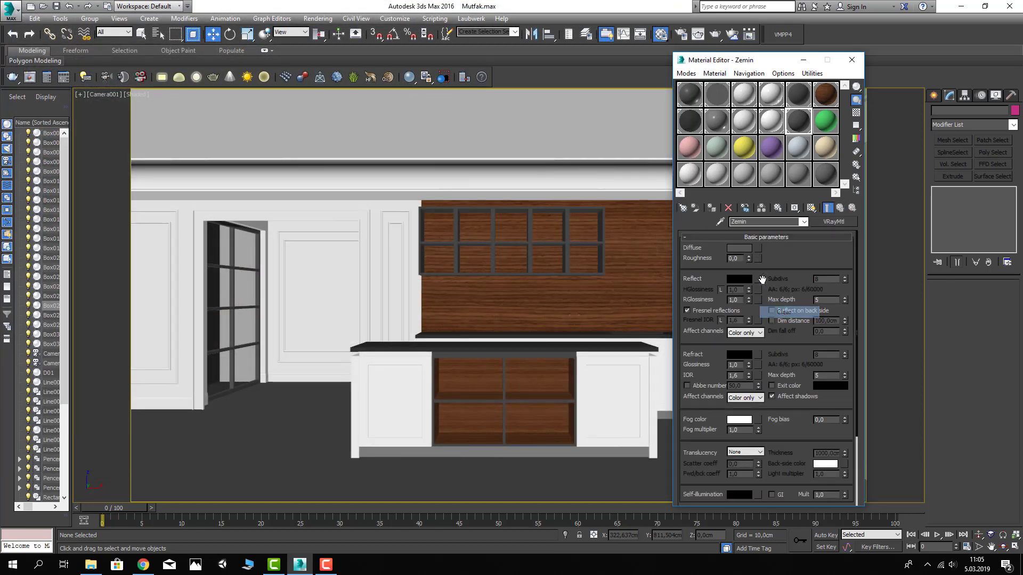
left_click(757, 279)
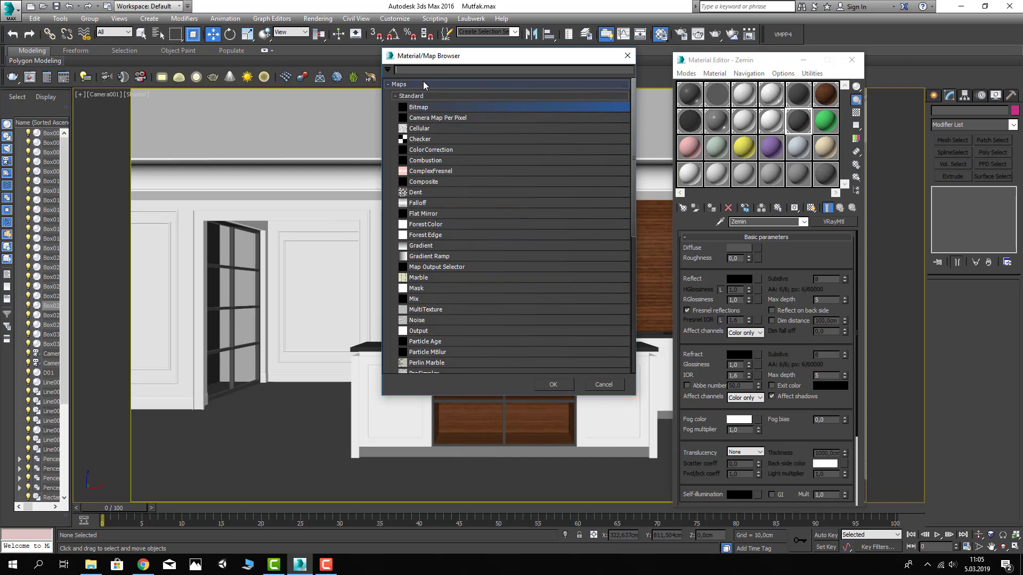
type("nois")
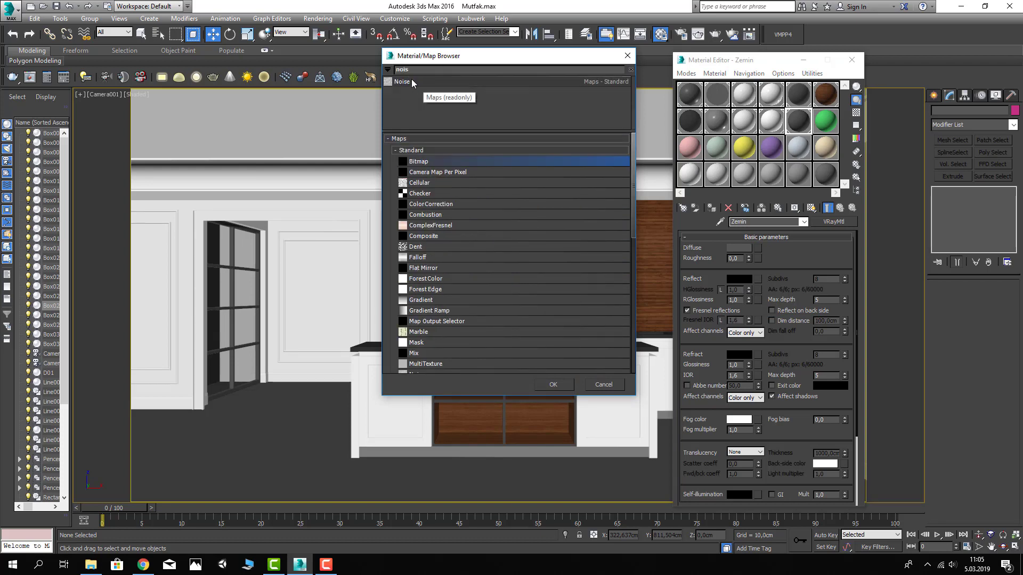
double_click(410, 79)
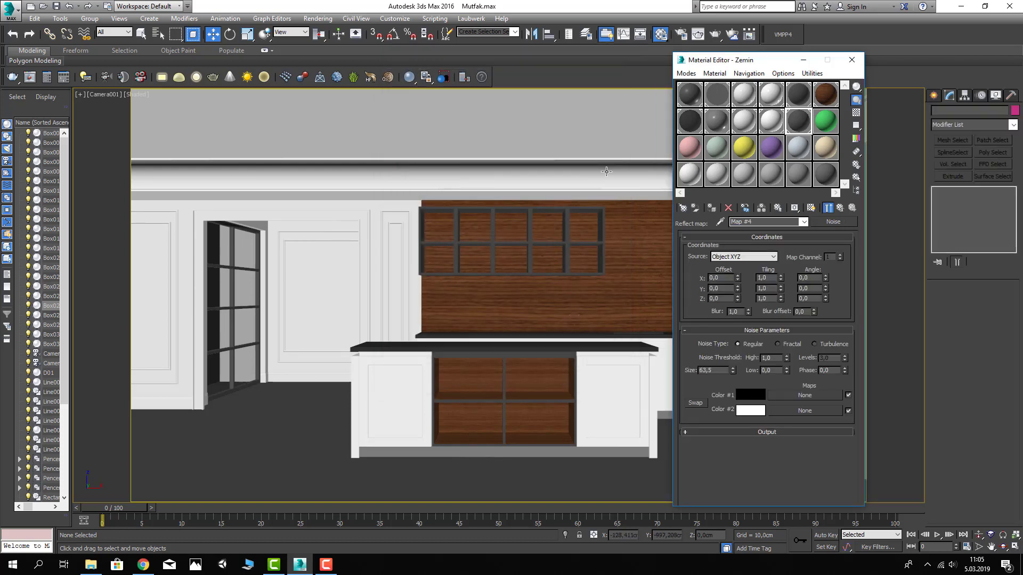
left_click(796, 211)
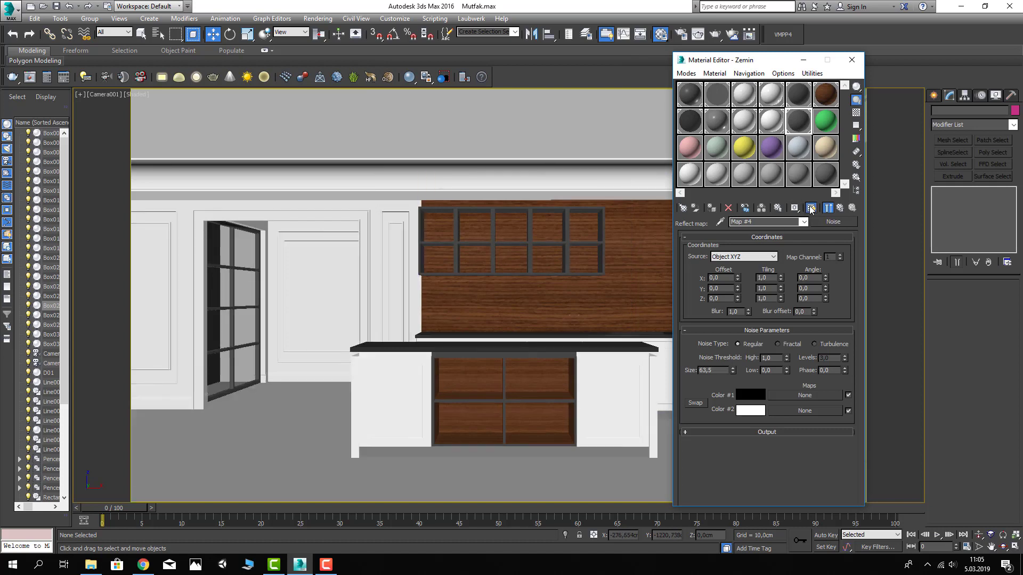
left_click(272, 399)
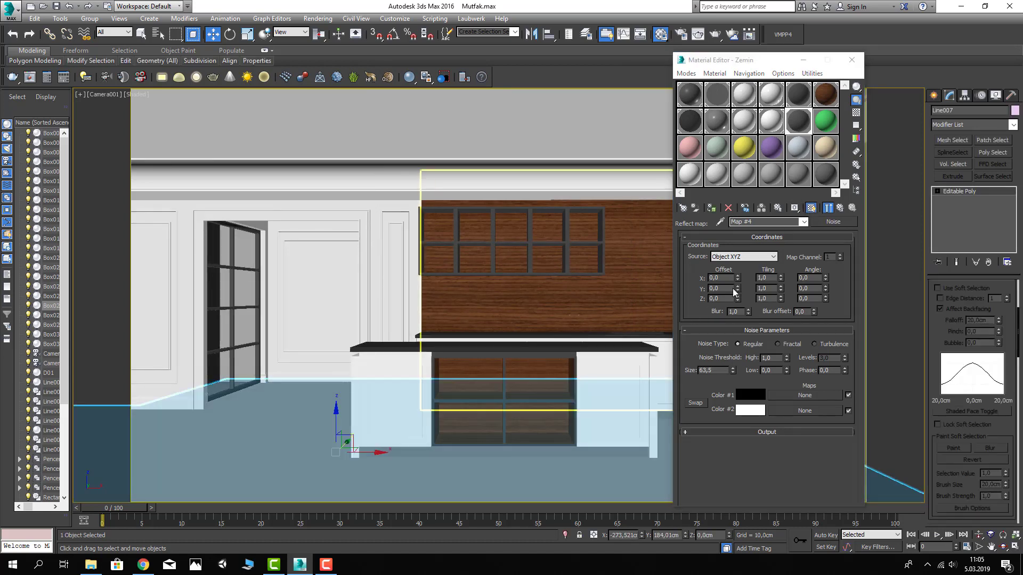
Add a UVW Map modifier to the floor and set the Noise size to 50
left_click(962, 126)
scroll(953, 426, "down", 10)
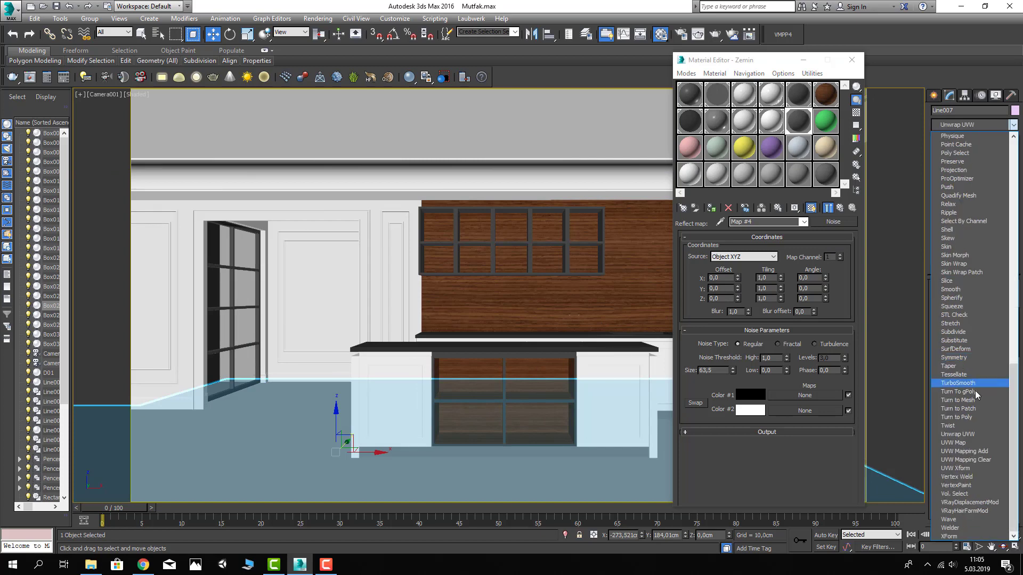
left_click(953, 443)
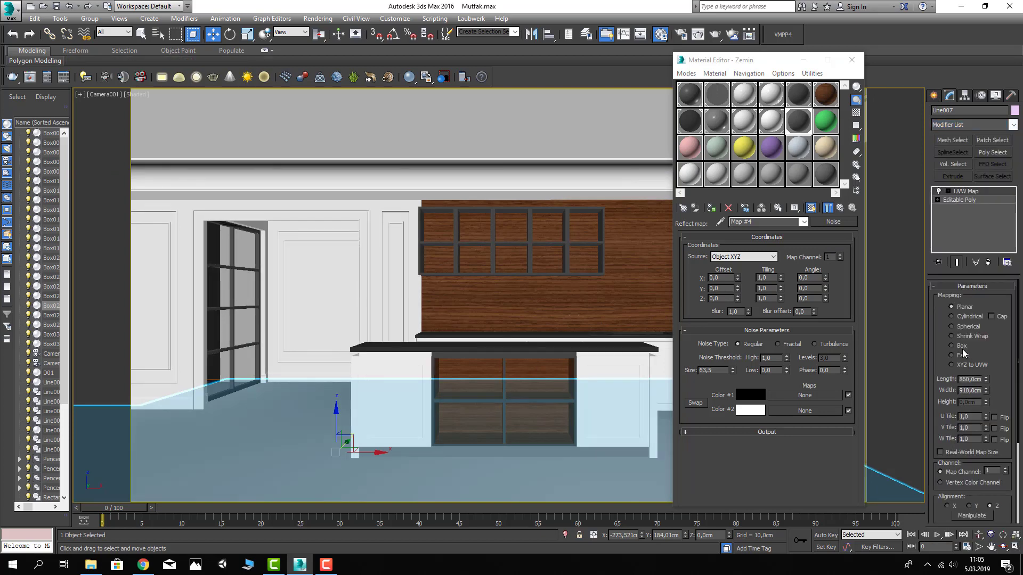
double_click(714, 370)
type("50")
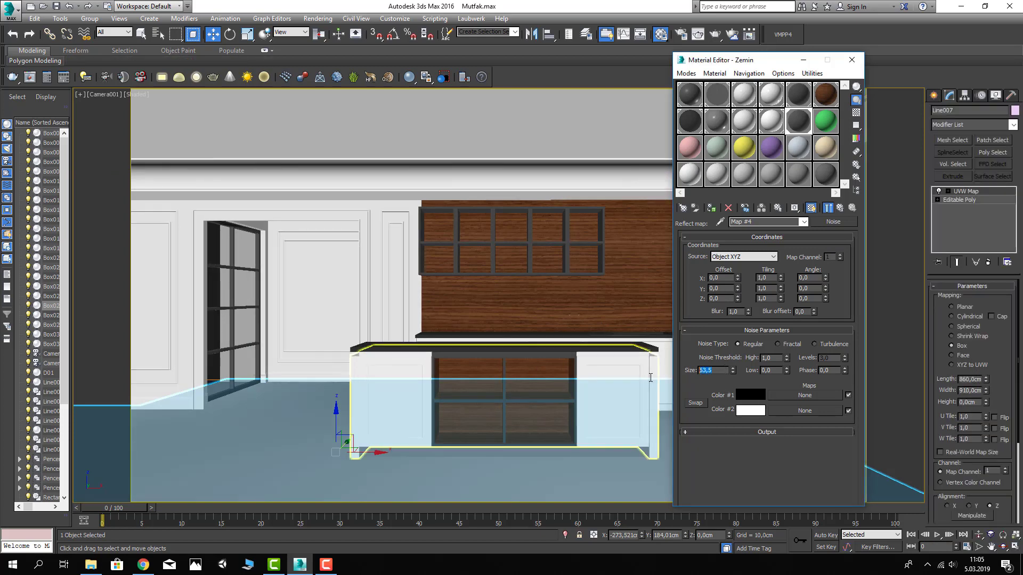
key("Return")
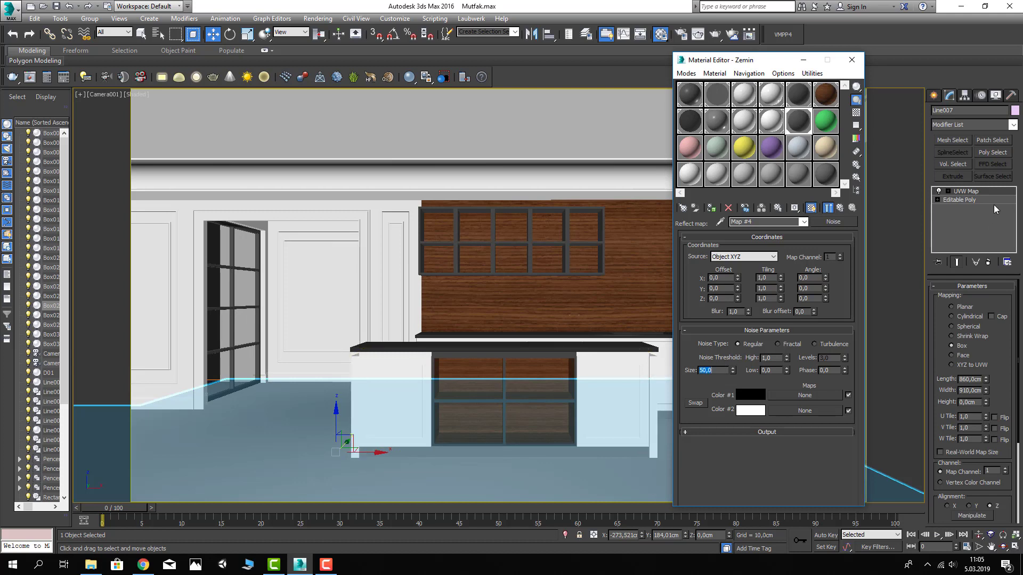
Replace Zemin's Noise reflection map with a Refraction.jpg bitmap and close the Material Editor
left_click(828, 208)
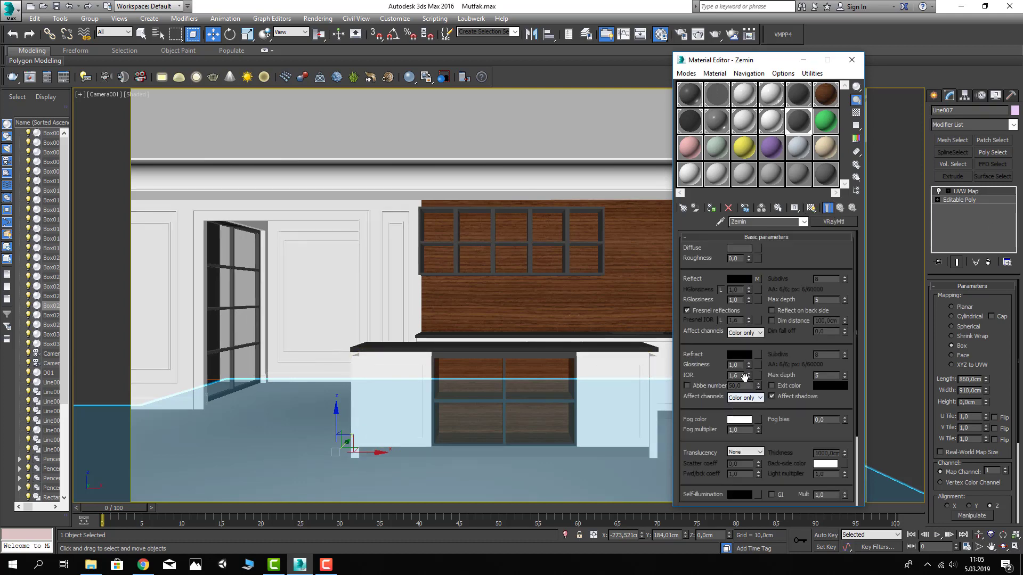
right_click(756, 278)
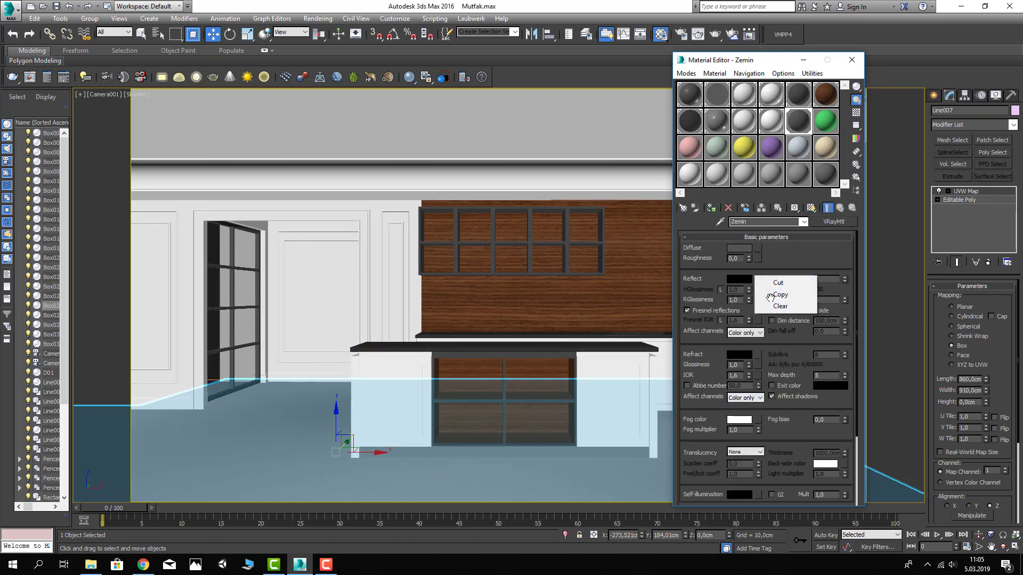
left_click(759, 279)
double_click(419, 107)
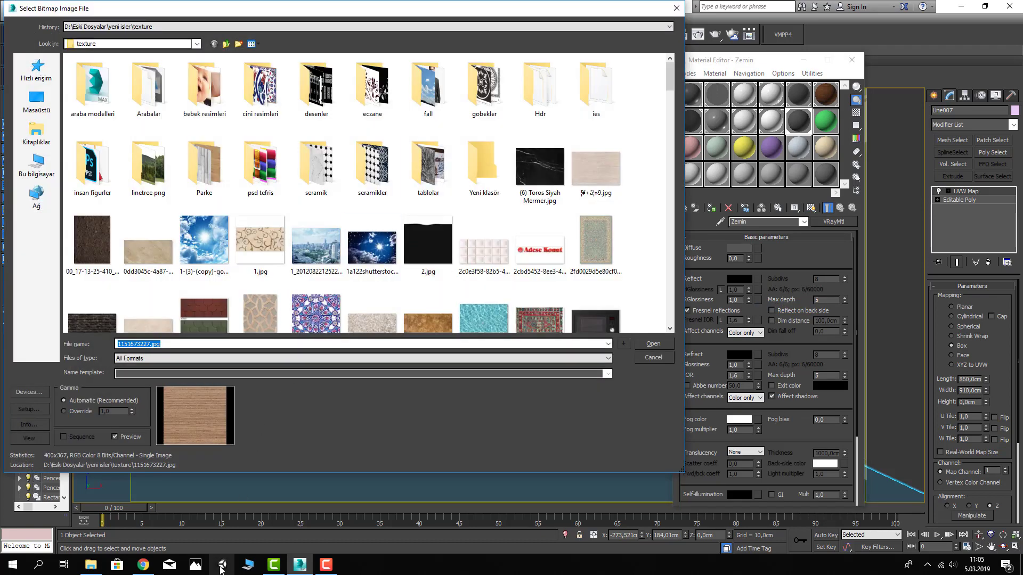
double_click(91, 75)
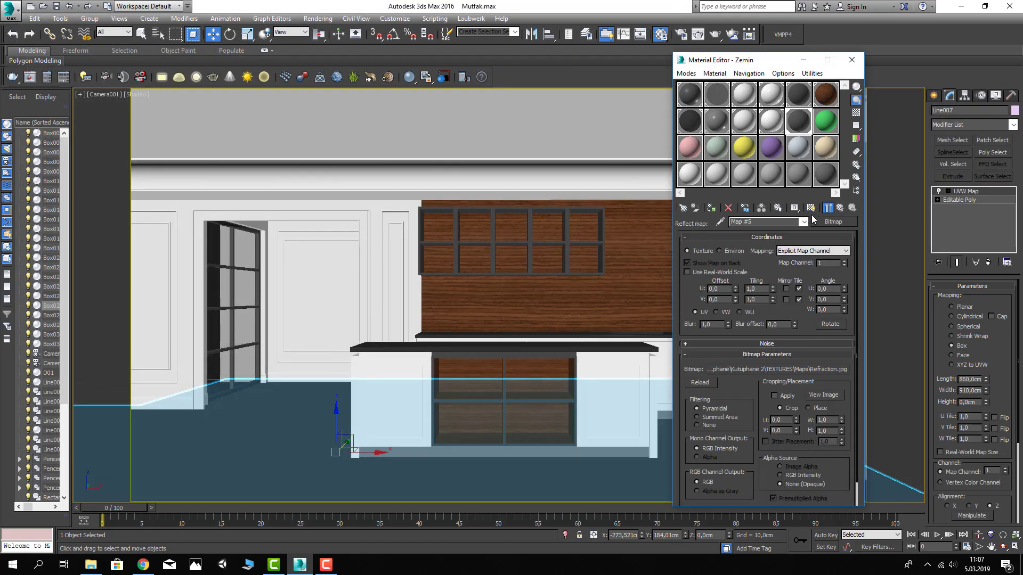
left_click(838, 208)
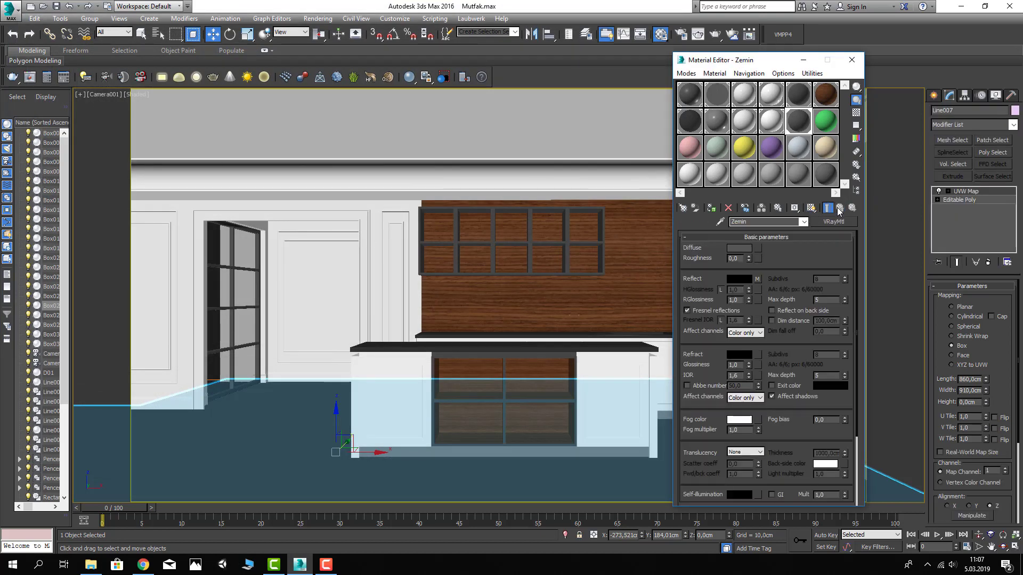
left_click(851, 60)
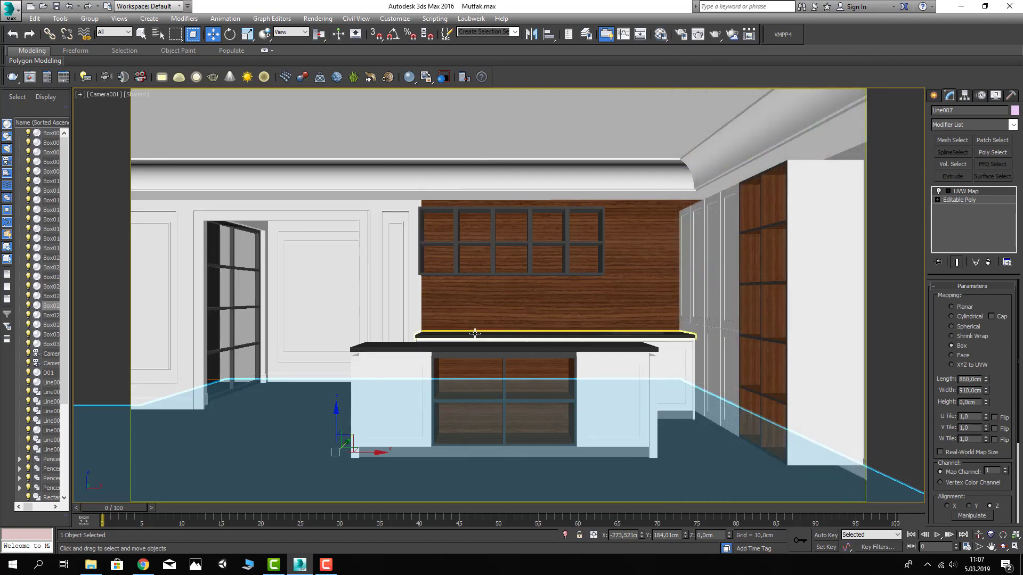
In Top view, create a VRaySun aimed diagonally at the kitchen and confirm the V-Ray prompt
key("t")
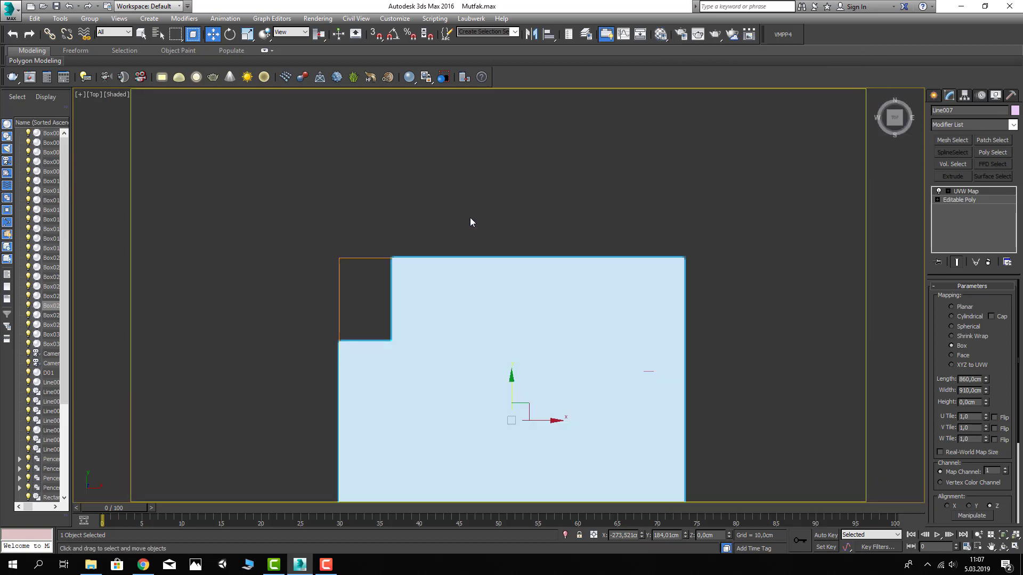
key("z")
left_click(810, 202)
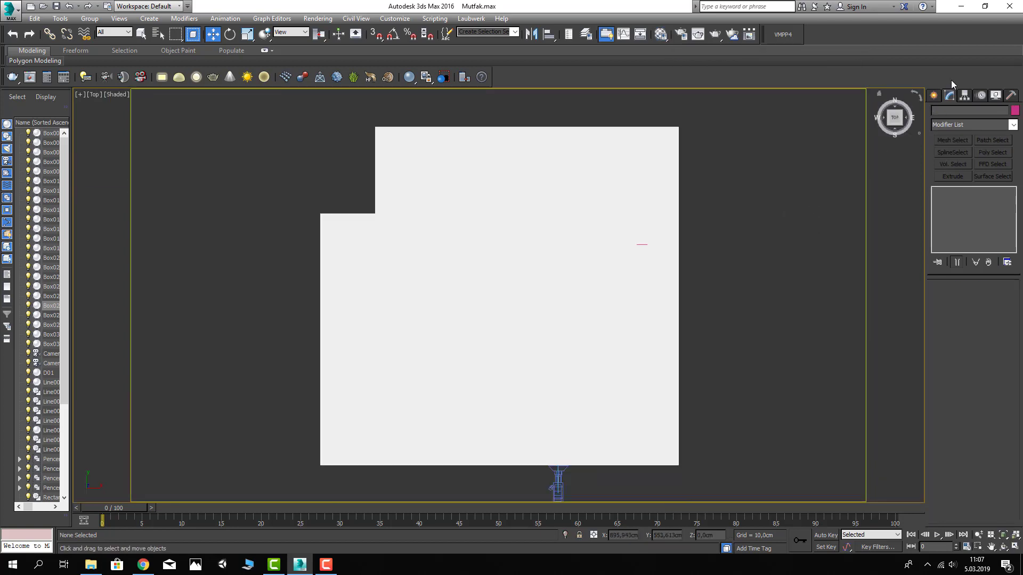
left_click(933, 94)
left_click(962, 112)
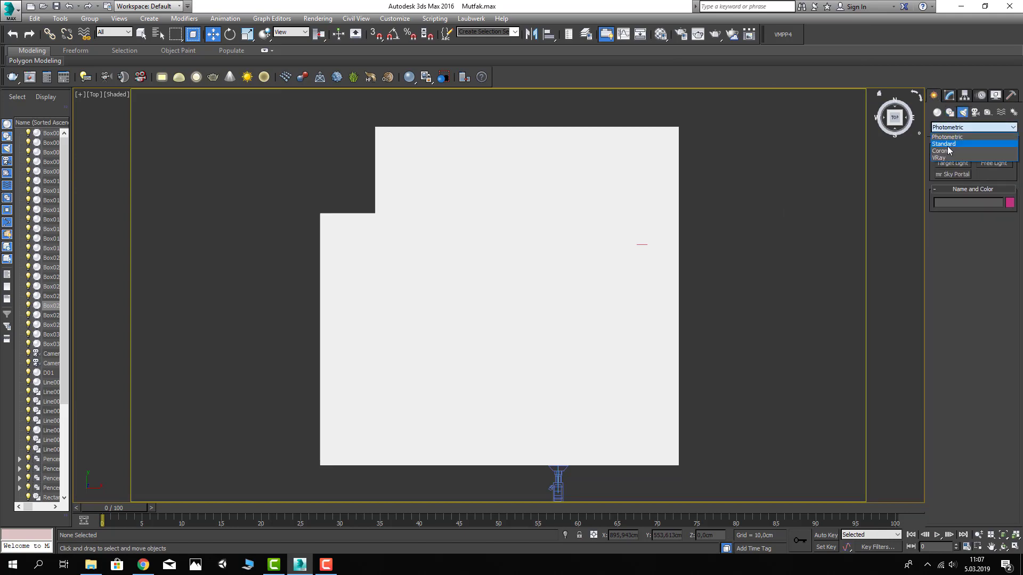
left_click(939, 157)
left_click(994, 174)
scroll(442, 269, "down", 3)
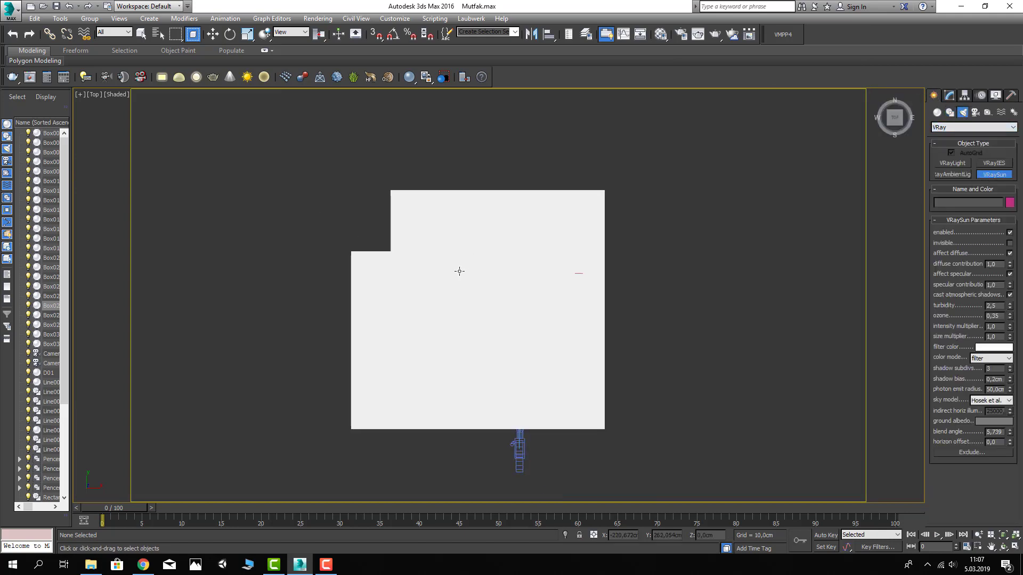
scroll(436, 270, "down", 4)
key("F3")
scroll(363, 254, "down", 3)
middle_click_drag(364, 254, 449, 342)
mouse_move(241, 137)
left_mouse_down()
mouse_move(361, 226)
mouse_move(484, 358)
left_mouse_up()
key("Return")
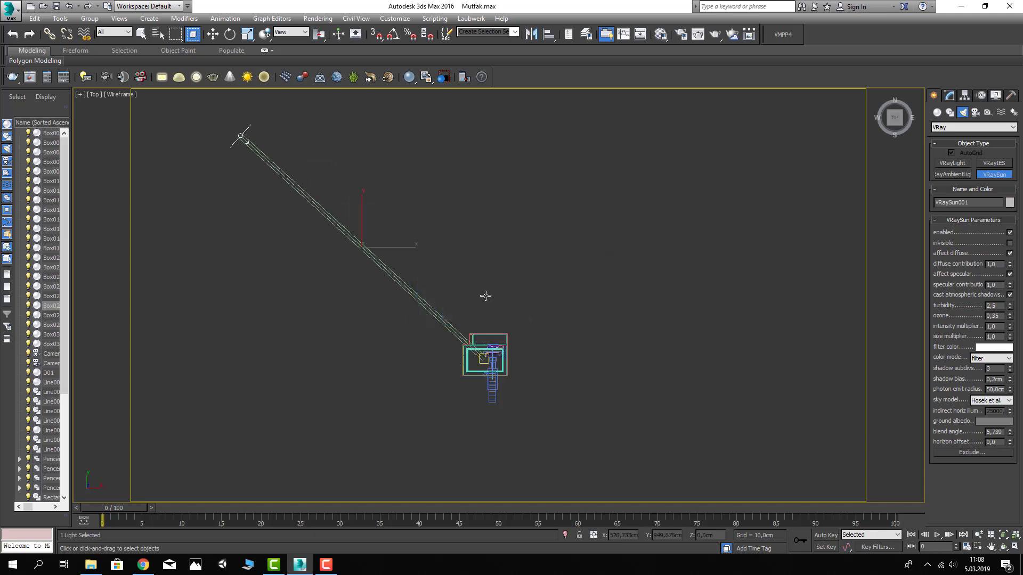
Raise the sun high above the building in Front view, then return to a shaded Perspective view
key("w")
key("f")
scroll(379, 251, "down", 3)
scroll(408, 288, "down", 5)
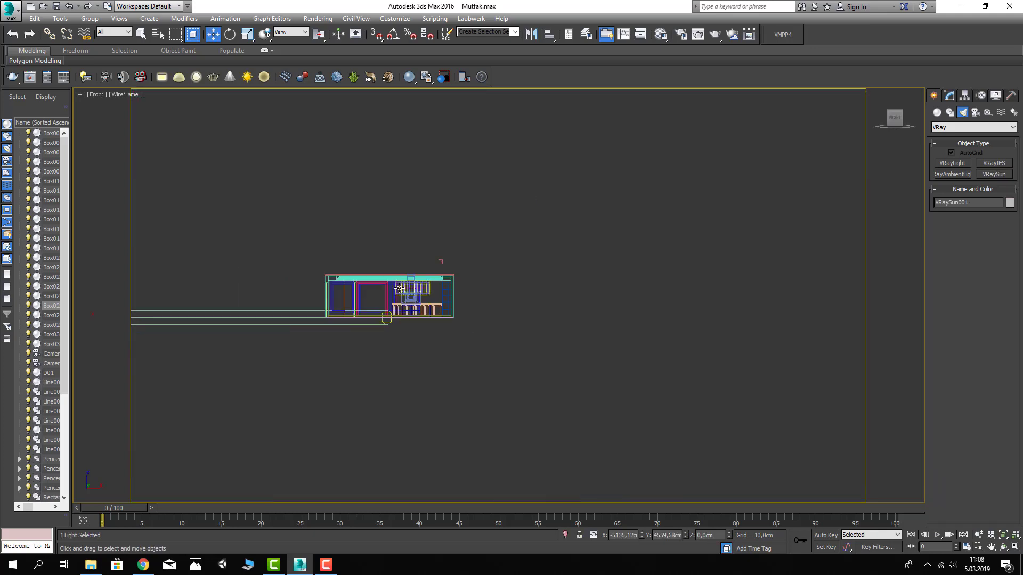
scroll(440, 314, "down", 4)
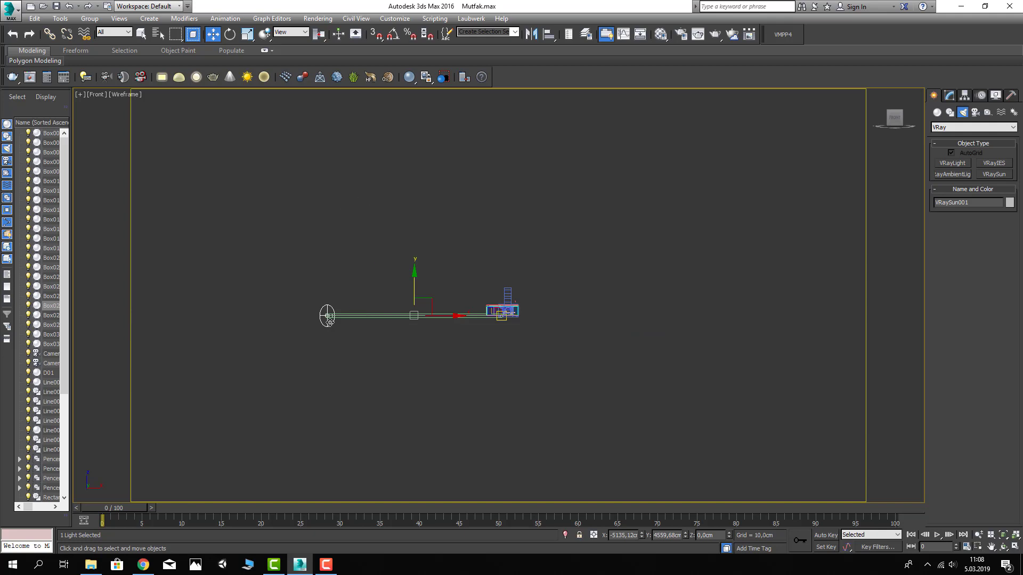
left_click_drag(319, 33, 320, 35)
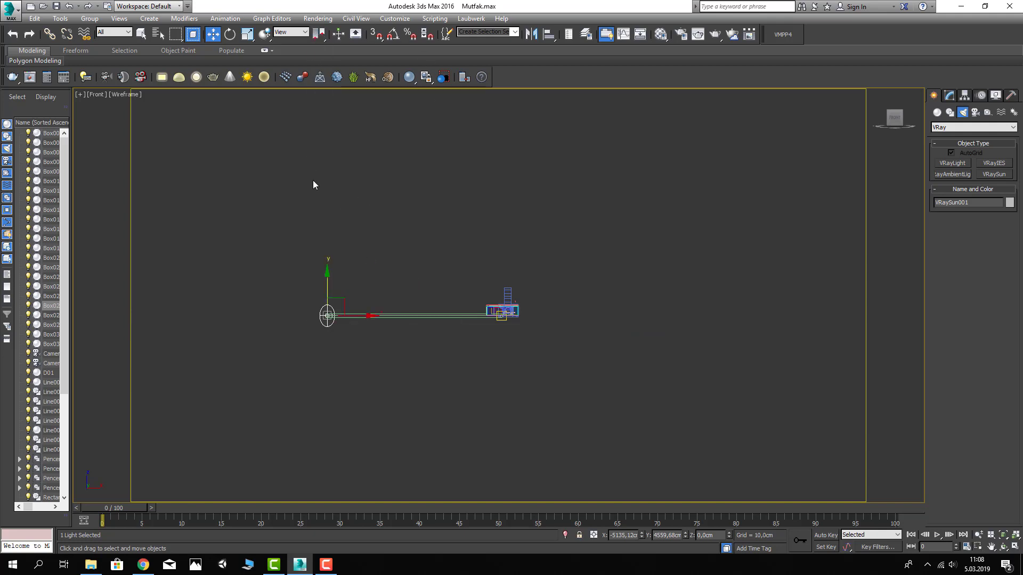
left_click_drag(327, 297, 356, 112)
key("c")
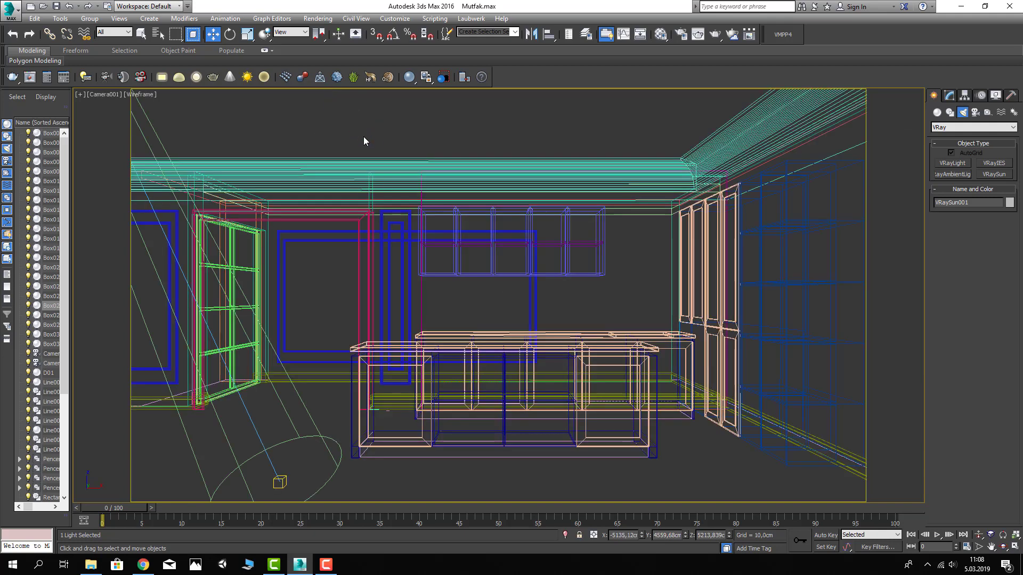
key("F3")
key("p")
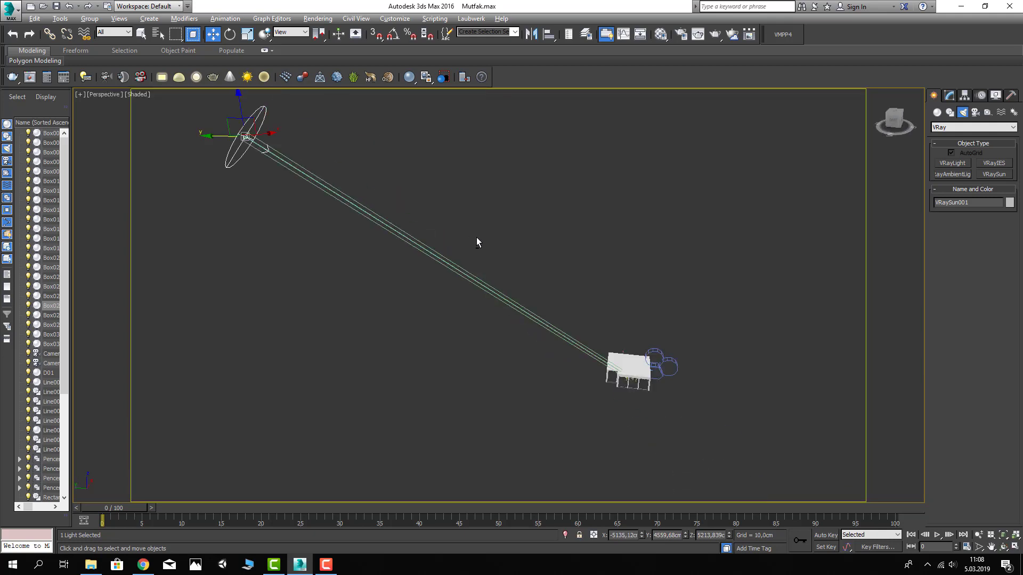
middle_click_drag(476, 238, 397, 177)
left_click(605, 308)
scroll(605, 308, "up", 4)
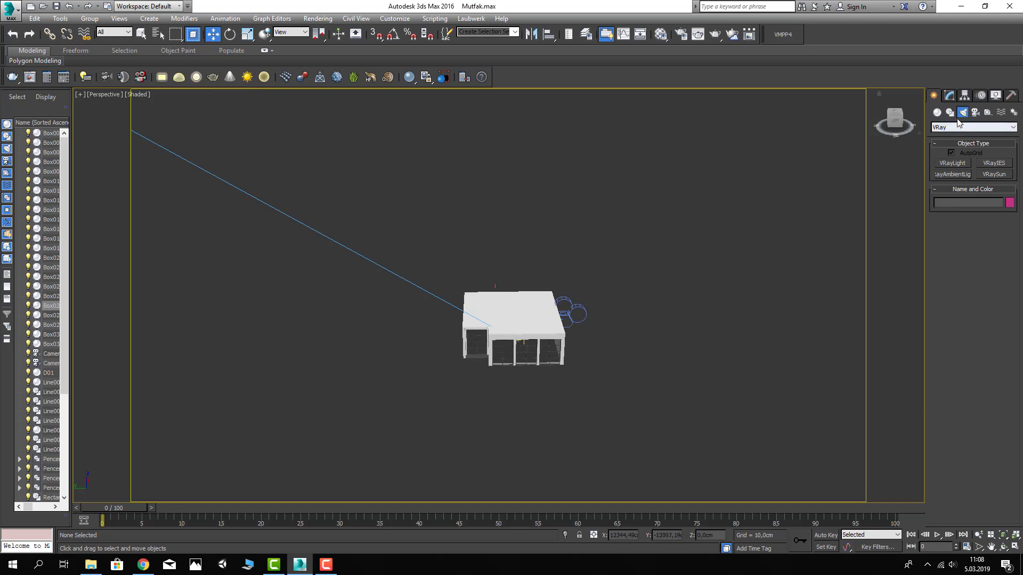
Draw a VRayLight plane light across the left kitchen window
left_click(949, 163)
scroll(445, 370, "up", 3)
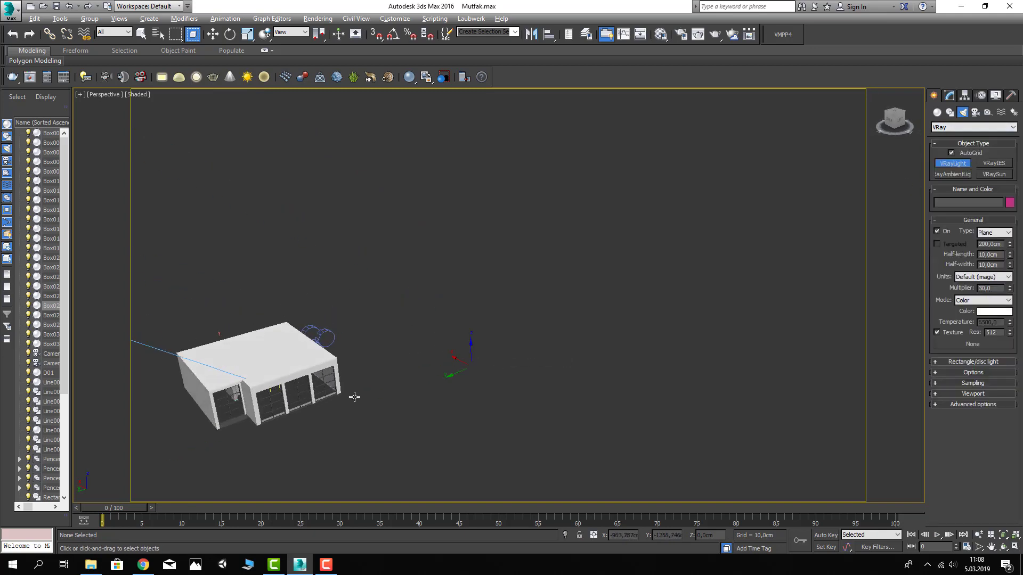
middle_click_drag(354, 393, 369, 271)
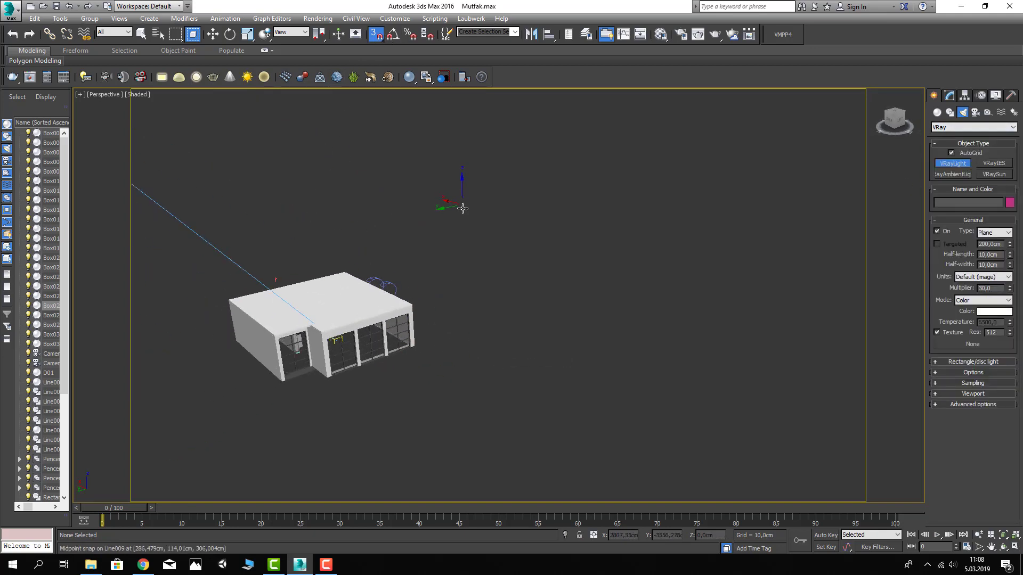
middle_click_drag(462, 208, 352, 296, "alt")
scroll(319, 301, "up", 2)
scroll(319, 301, "up", 2)
key("w")
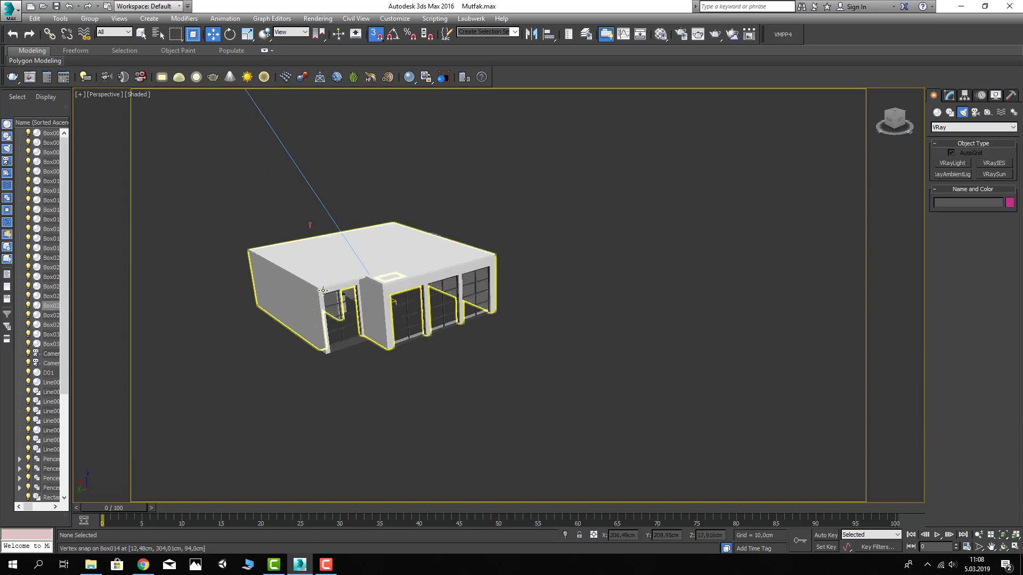
left_click(319, 301)
scroll(350, 300, "up", 5)
scroll(284, 298, "up", 1)
scroll(284, 298, "down", 5)
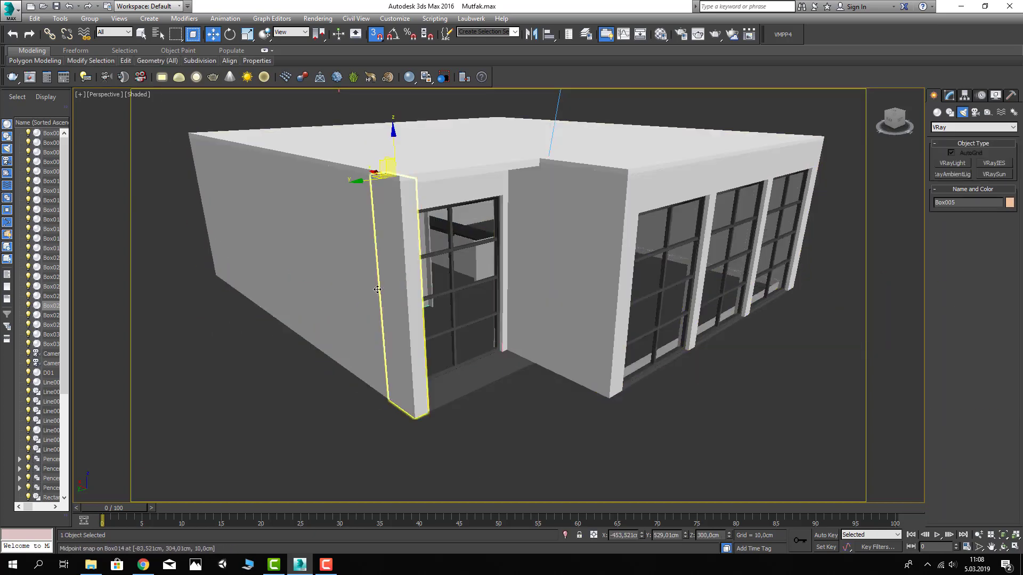
middle_click_drag(284, 298, 334, 283, "alt")
scroll(334, 283, "up", 1)
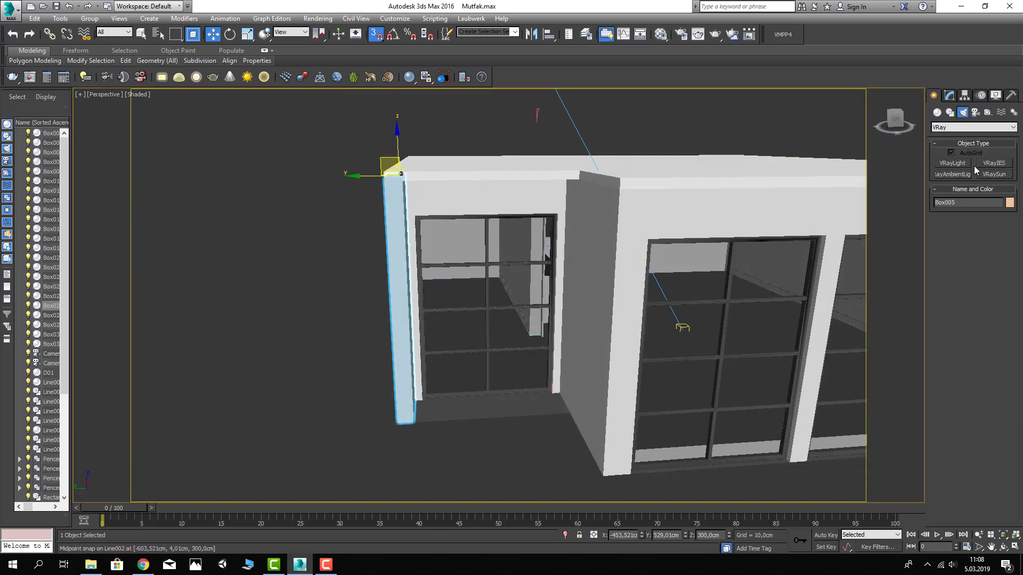
left_click(952, 163)
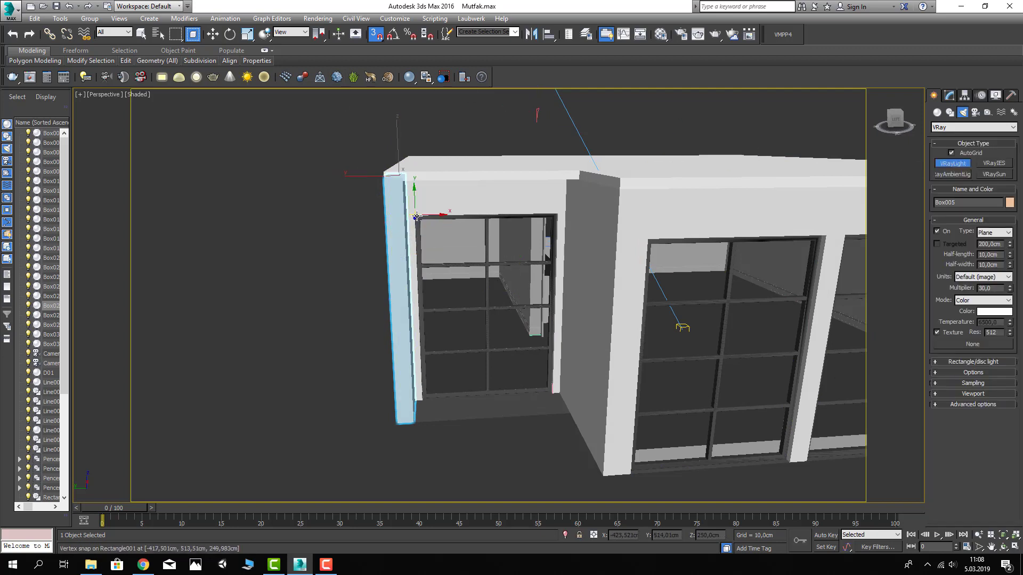
left_click_drag(416, 217, 550, 395)
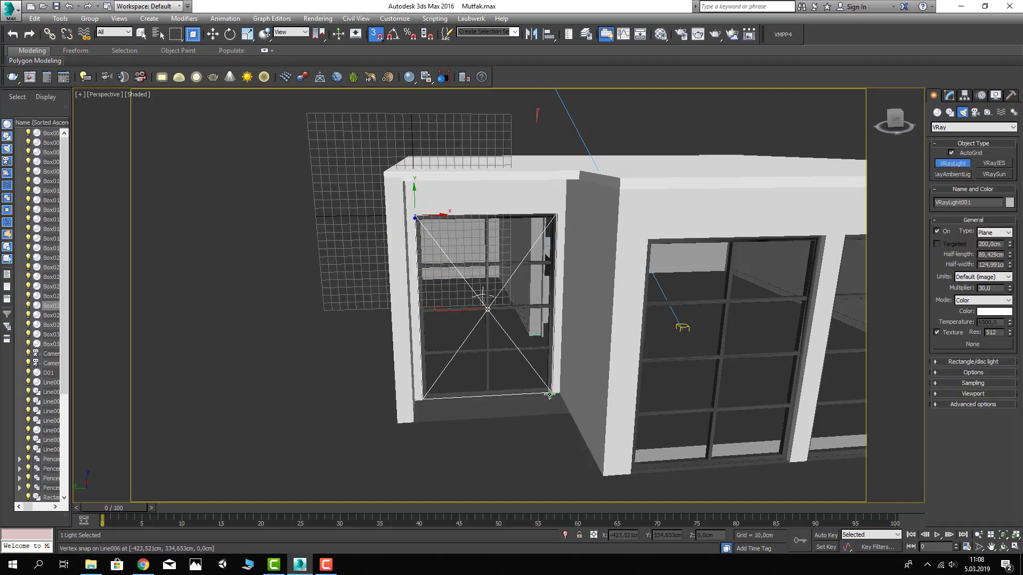
key("w")
Instance-copy the window light onto the middle, third and fourth windows
middle_click_drag(549, 395, 165, 339, "alt")
scroll(166, 340, "up", 2)
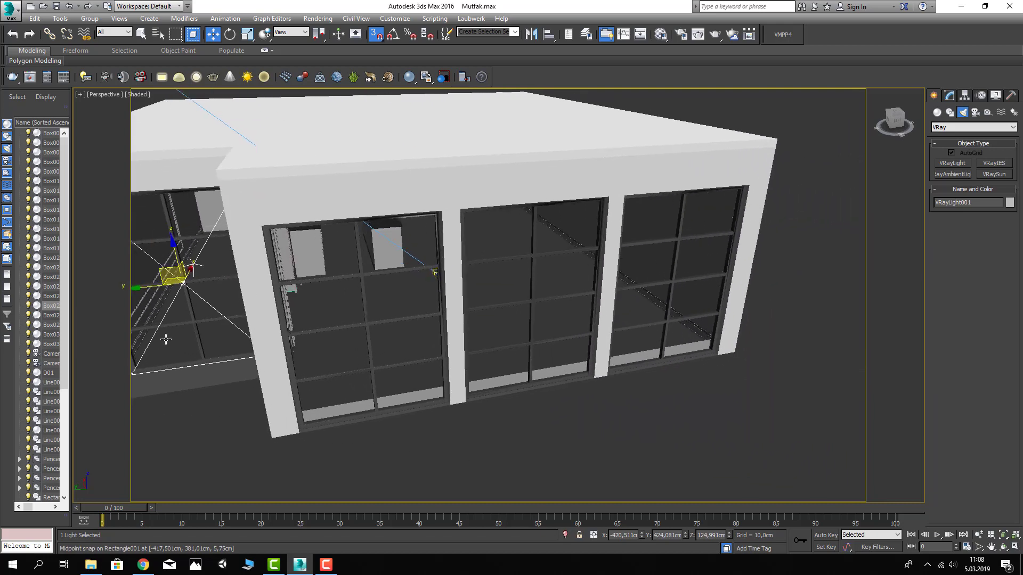
left_click(952, 163)
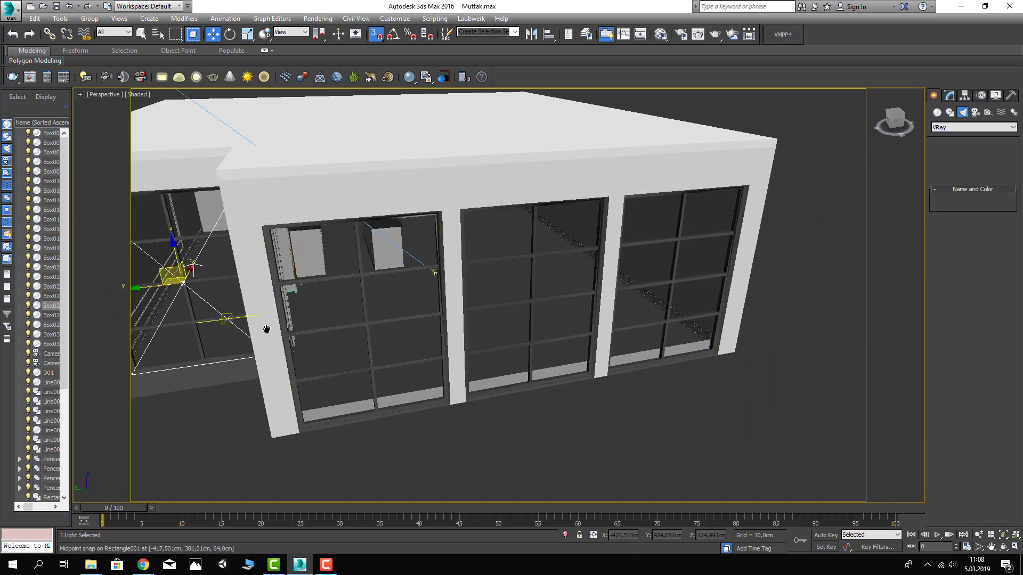
scroll(266, 329, "down", 3)
middle_click_drag(308, 372, 320, 372)
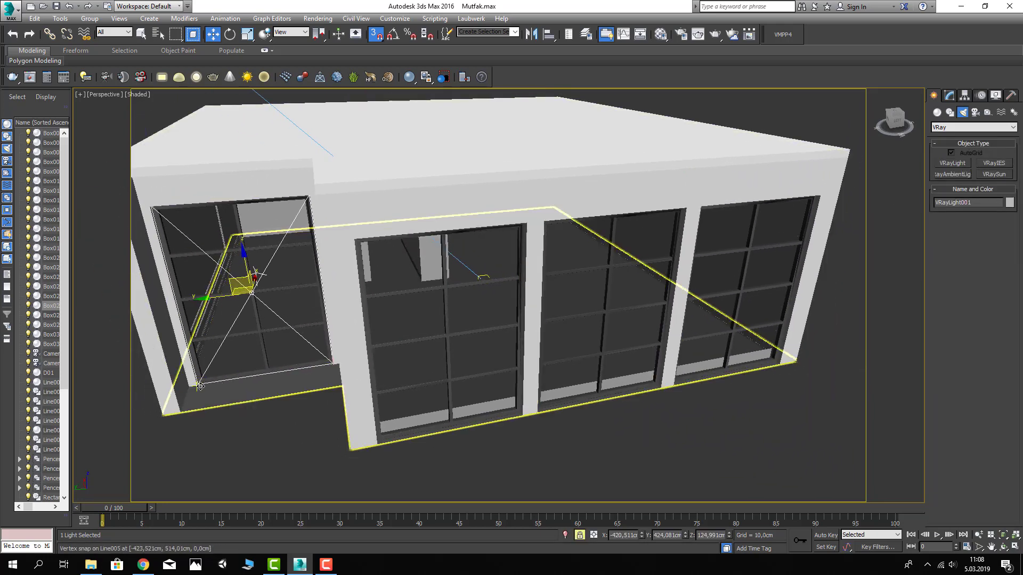
left_click_drag(525, 224, 377, 444)
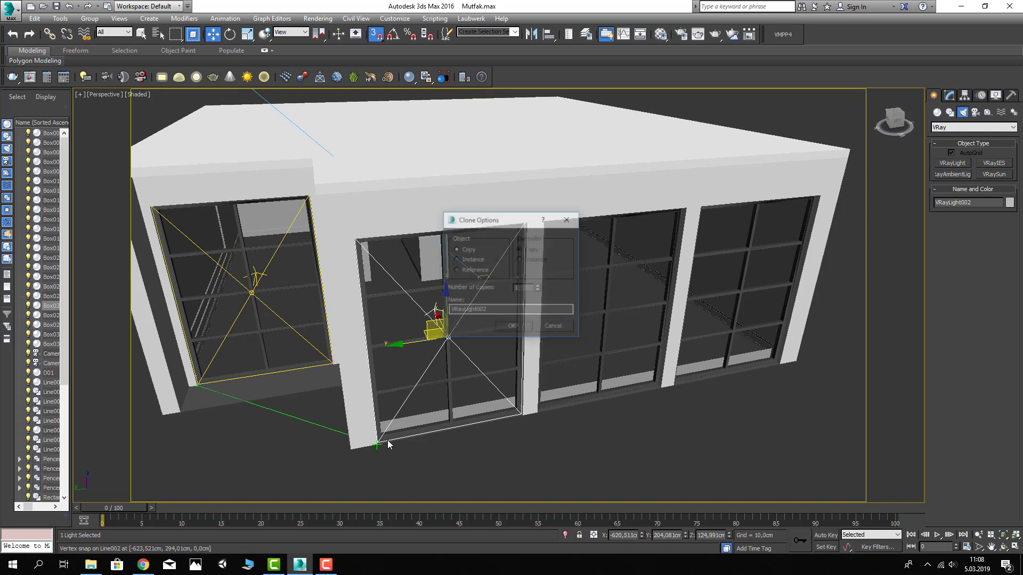
left_click(513, 326)
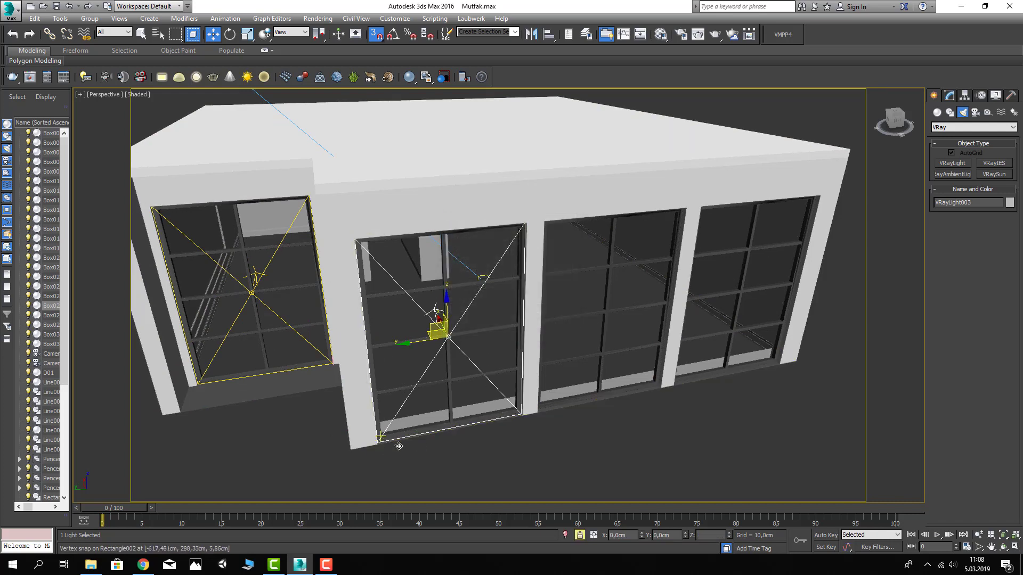
mouse_move(381, 442)
left_mouse_down("shift")
mouse_move(379, 451)
mouse_move(536, 412)
left_mouse_up("shift")
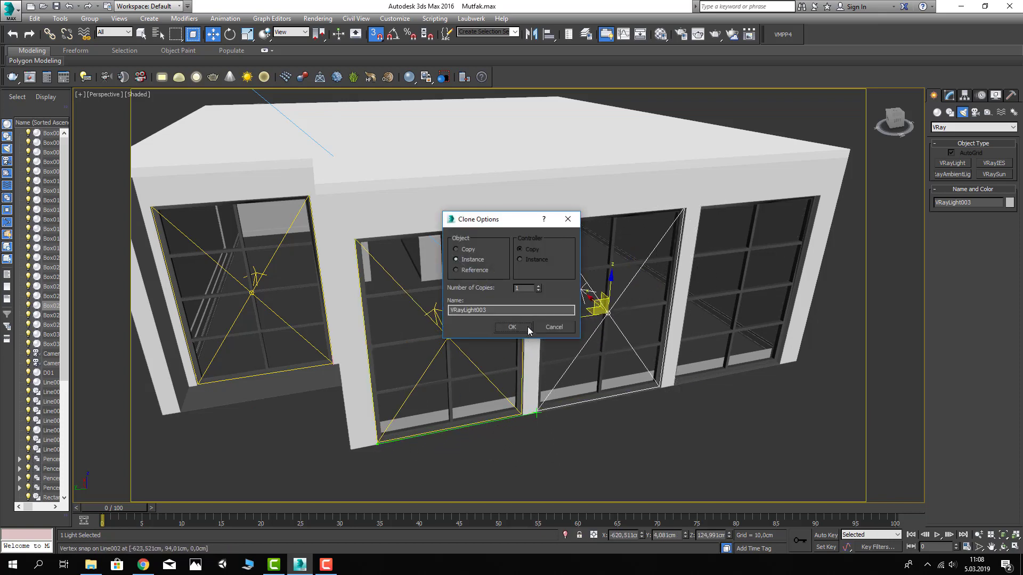
left_click(527, 327)
left_click_drag(541, 418, 675, 382, "shift")
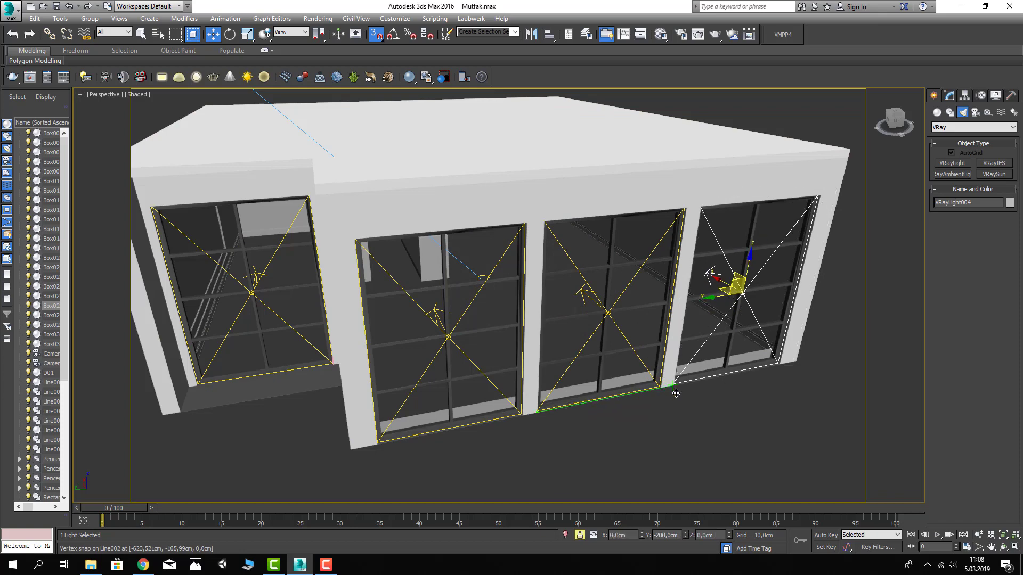
left_click(513, 326)
left_click(950, 96)
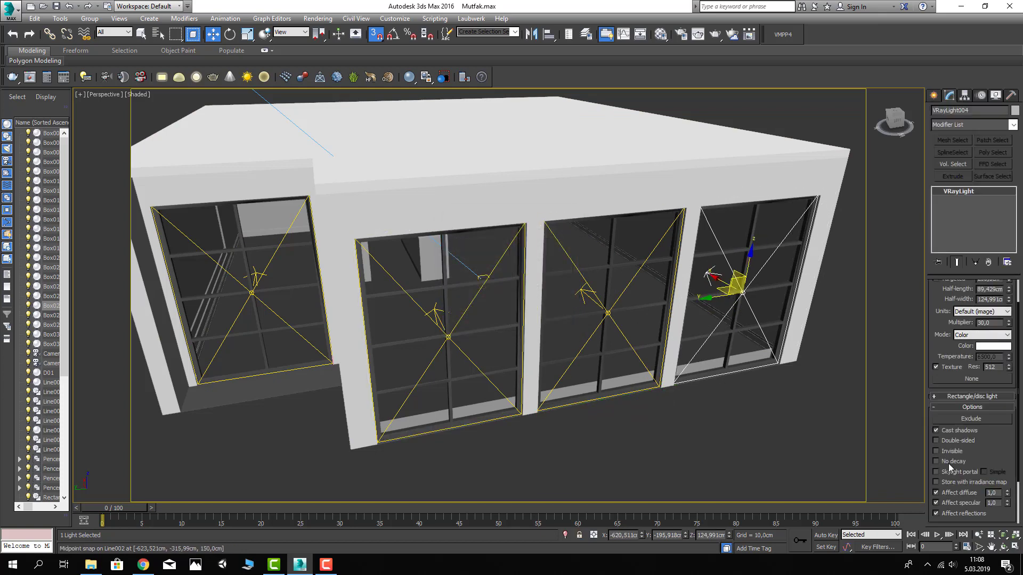
left_click(761, 468)
Switch to the Camera001 view, turn off snaps, and show the V-Ray frame buffer
key("c")
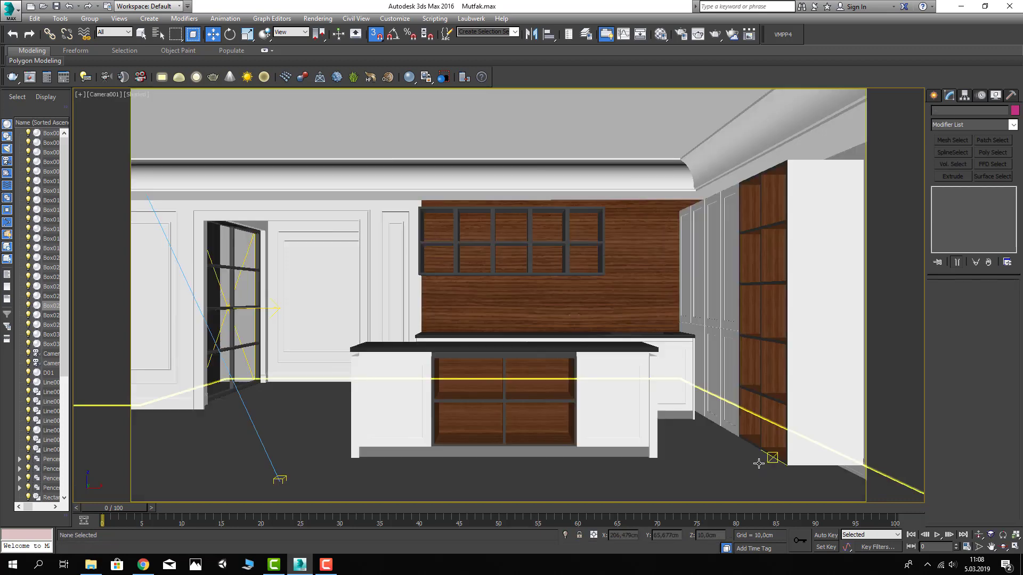
left_click(377, 35)
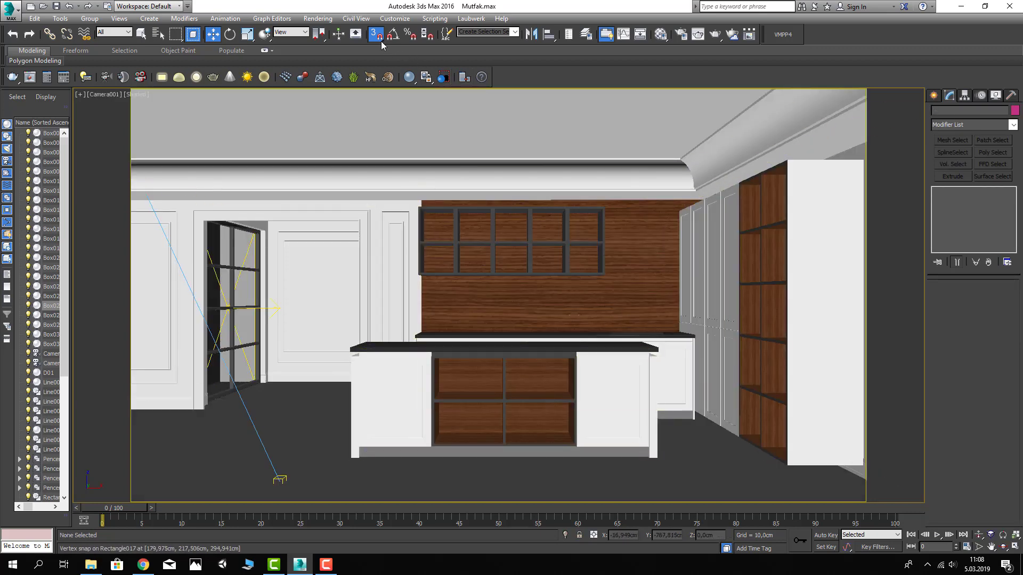
right_click(565, 202)
left_click(604, 336)
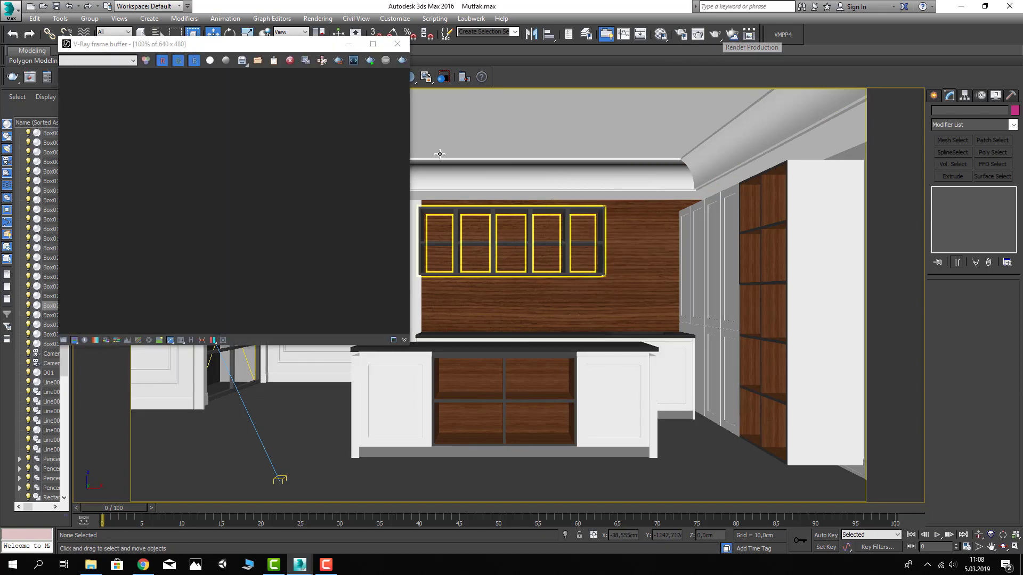
Cancel the full-size render and start a smaller 960x540 test render of the camera view
key("shift+q")
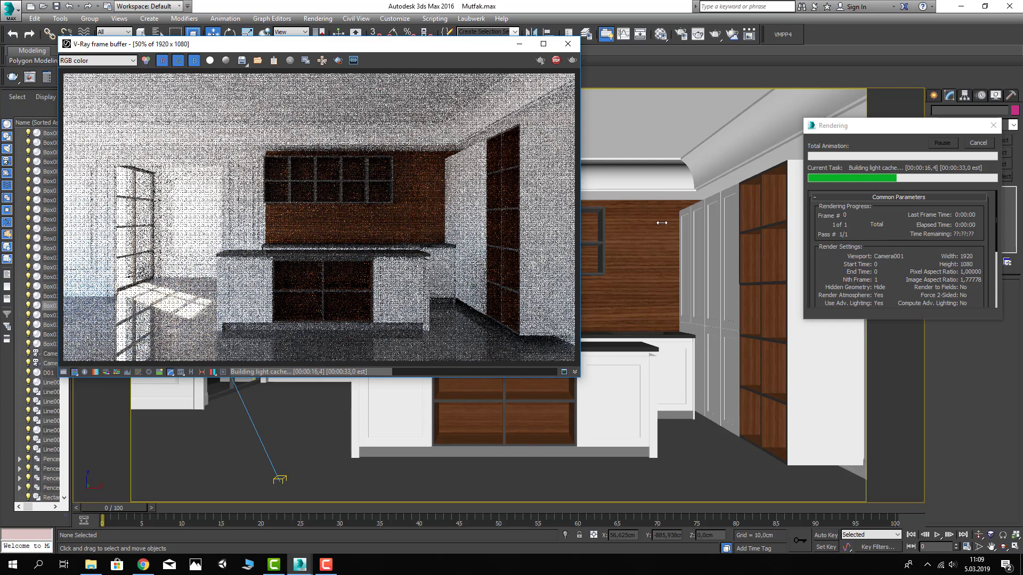
left_click(979, 144)
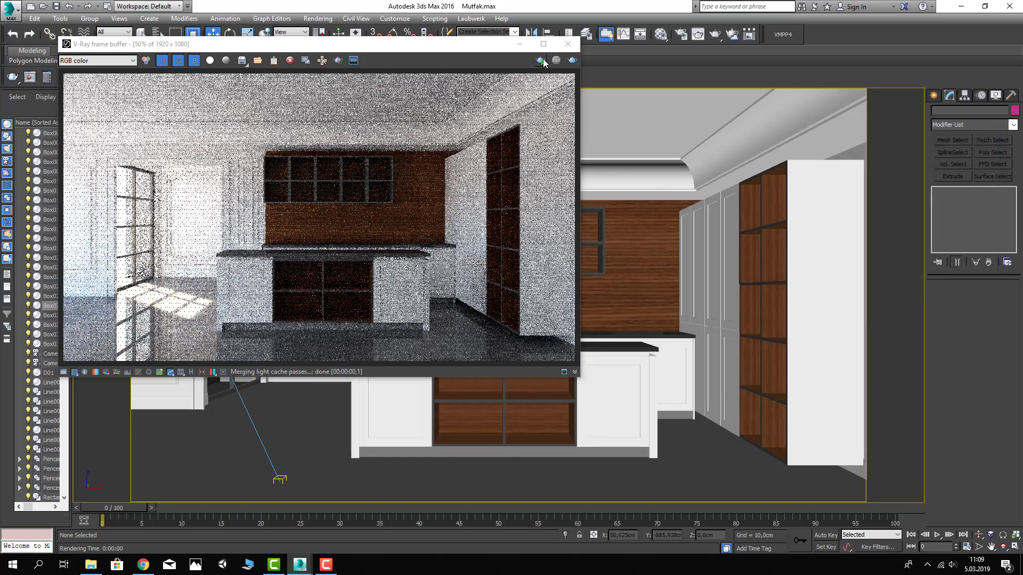
key("shift+q")
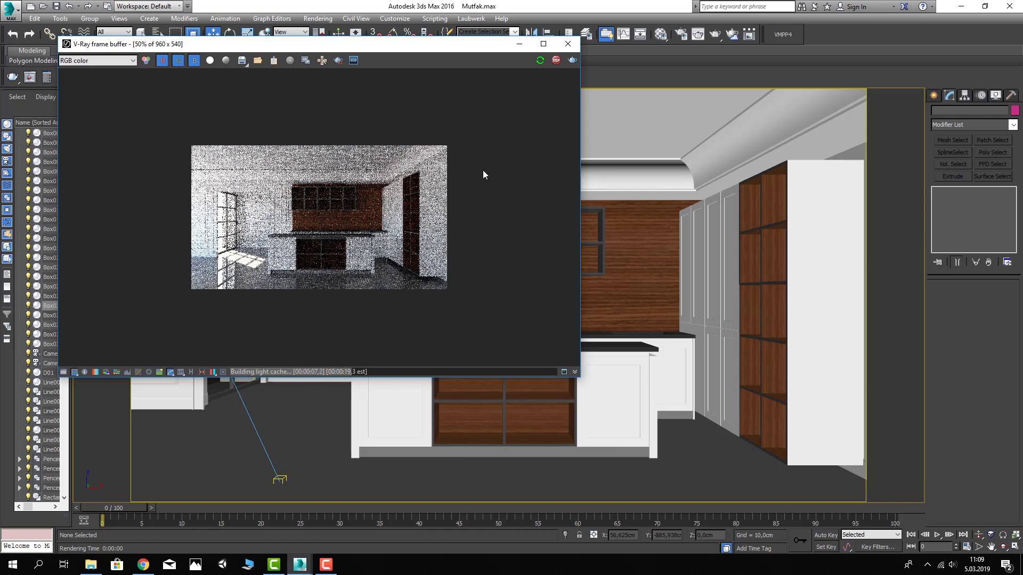
left_click_drag(384, 49, 344, 88)
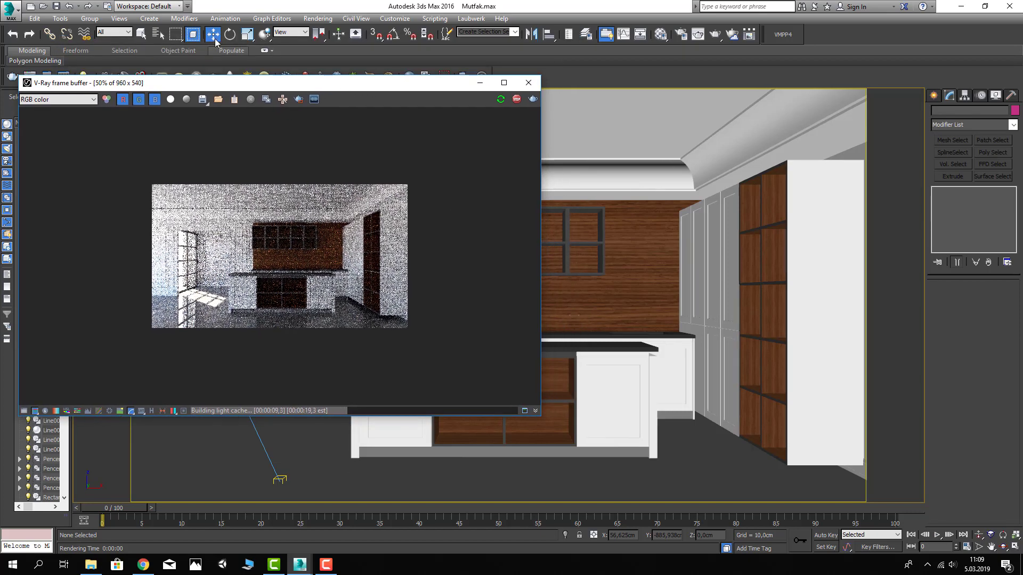
left_click(163, 35)
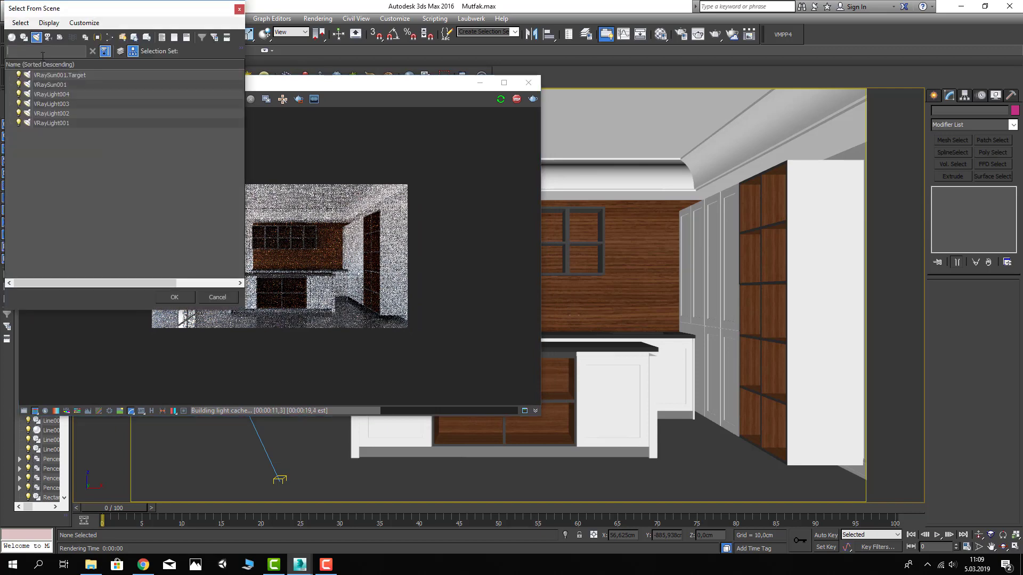
Select VRaySun001, set its intensity multiplier to 0,1, and close the finished render window
left_click(50, 84)
left_click(174, 297)
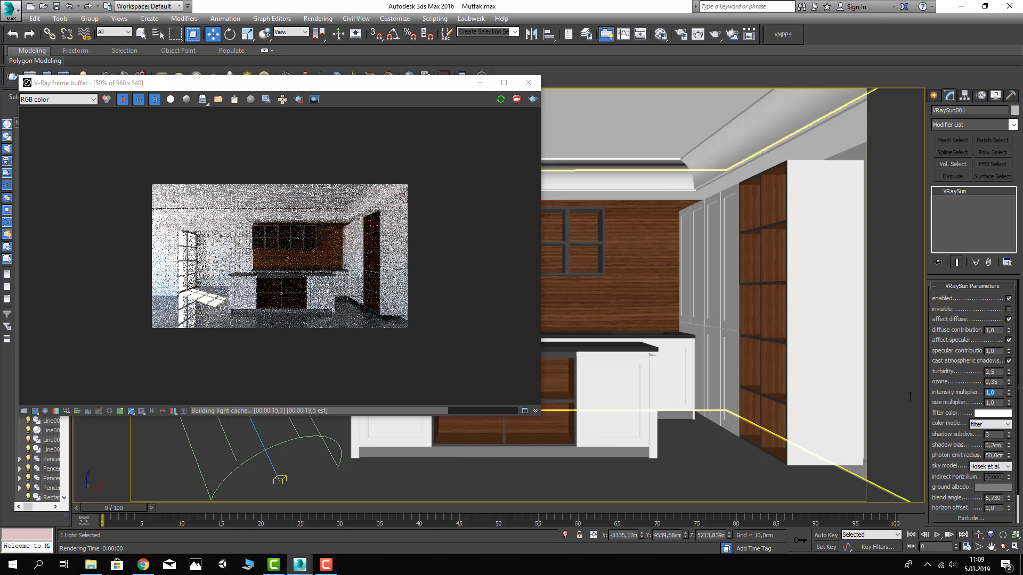
type("0,1")
key("Return")
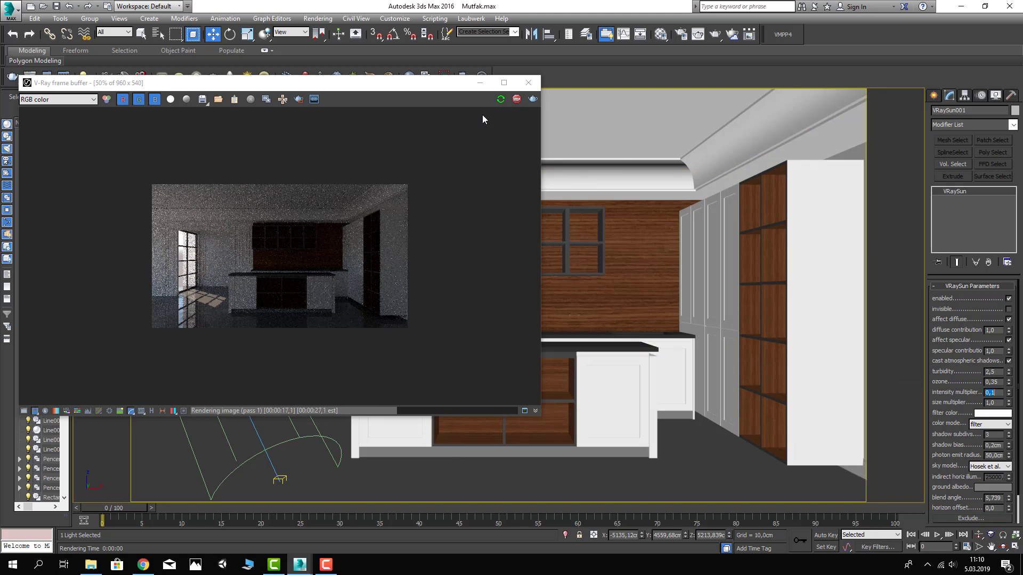
left_click(516, 99)
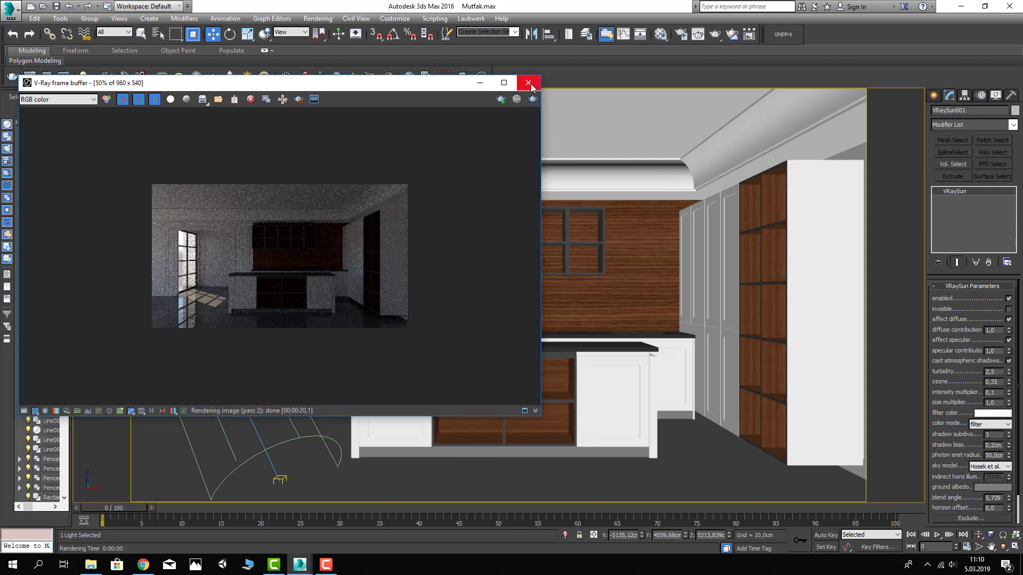
Close the render window and check the gamma/LUT settings, leaving them unchanged
left_click(531, 87)
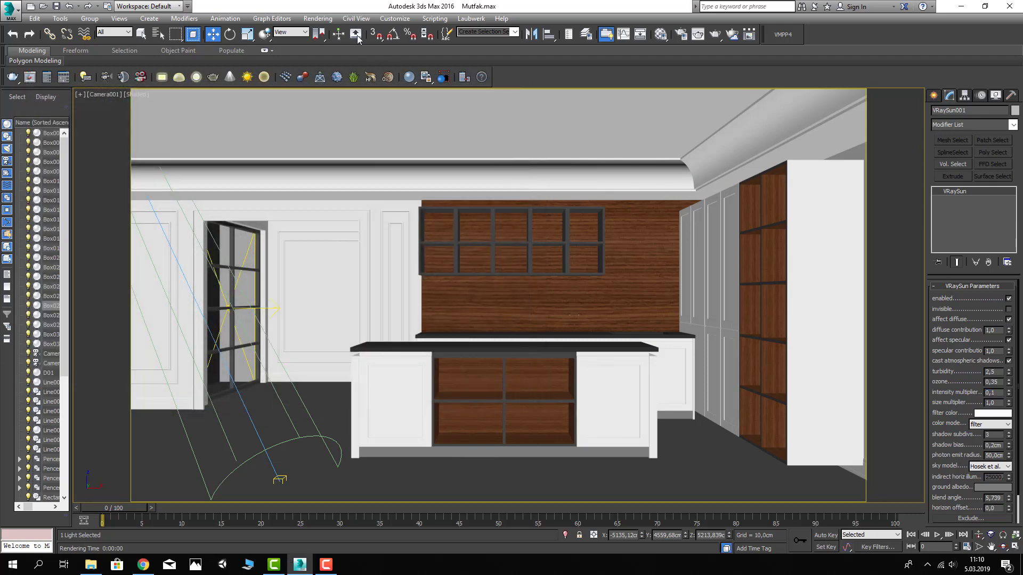
left_click(317, 18)
left_click(341, 315)
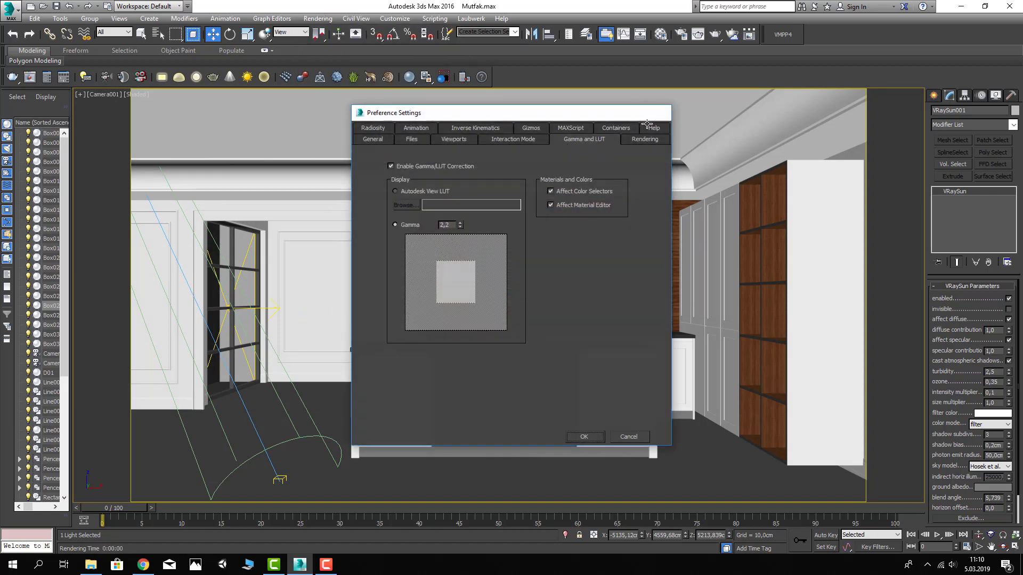
key("Return")
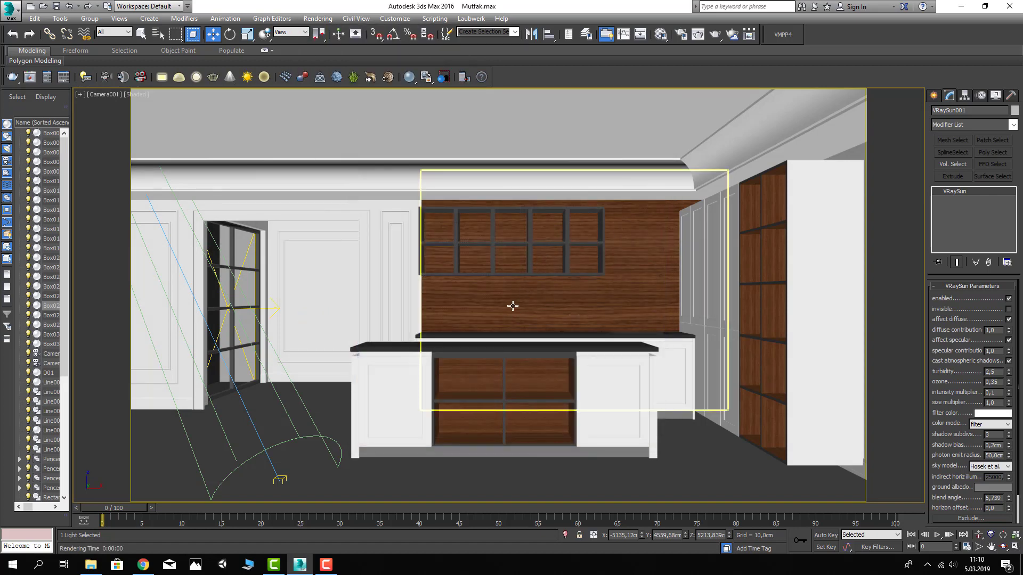
Select the wall cabinet above the counter and orbit to an angled view of it
left_click(515, 277)
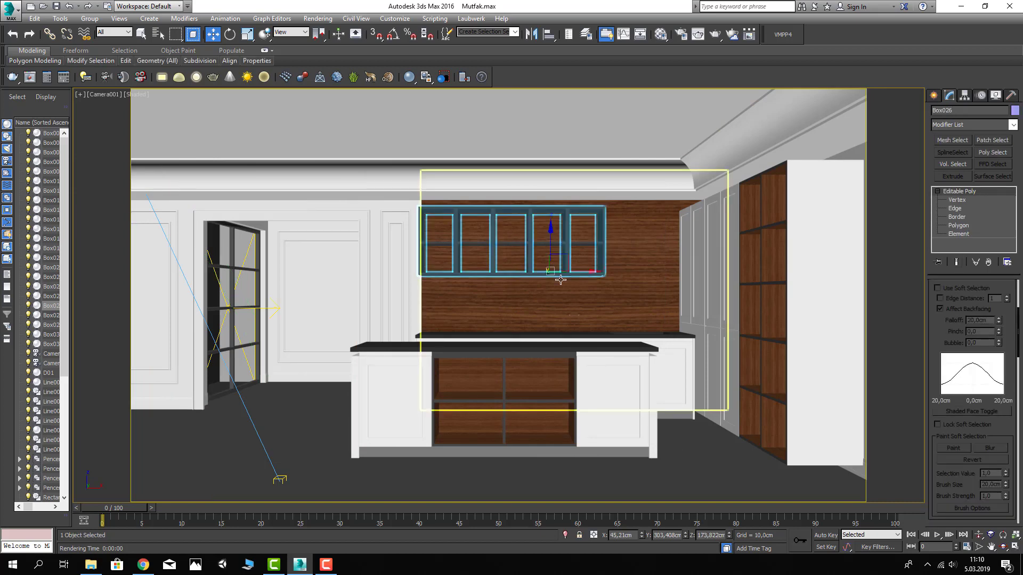
left_click(933, 95)
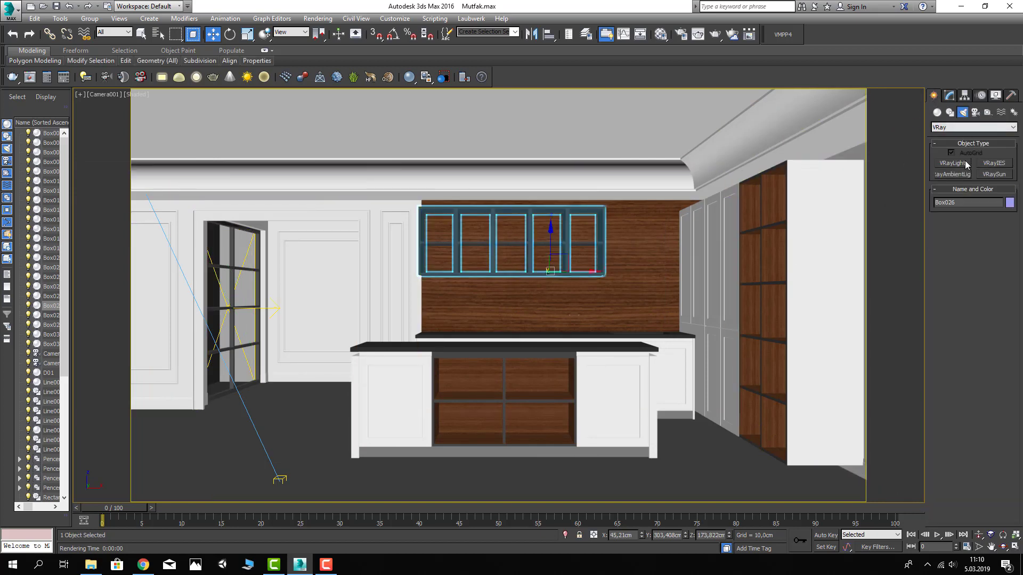
left_click(966, 165)
key("z")
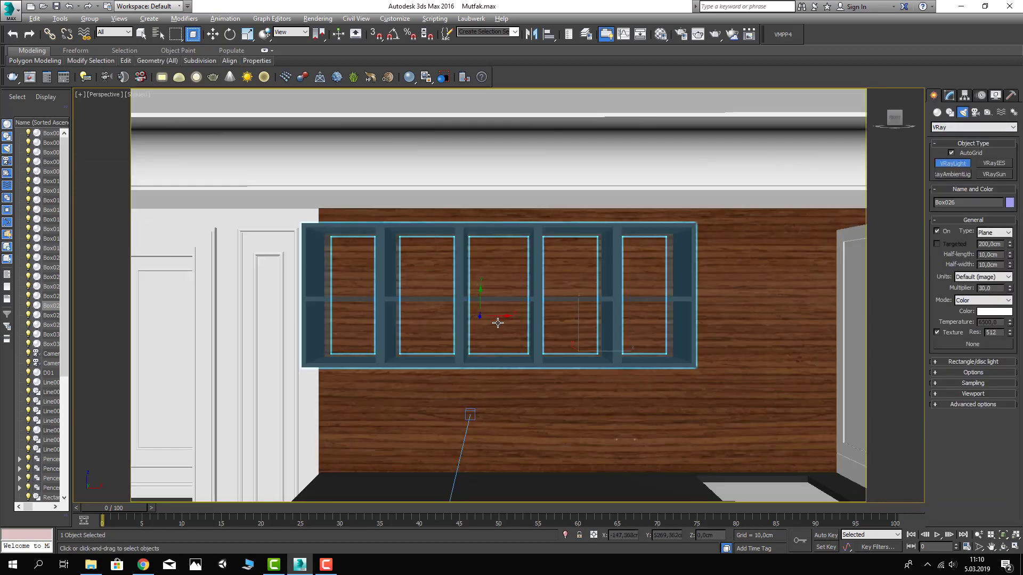
middle_click_drag(498, 323, 487, 314, "alt")
key("w")
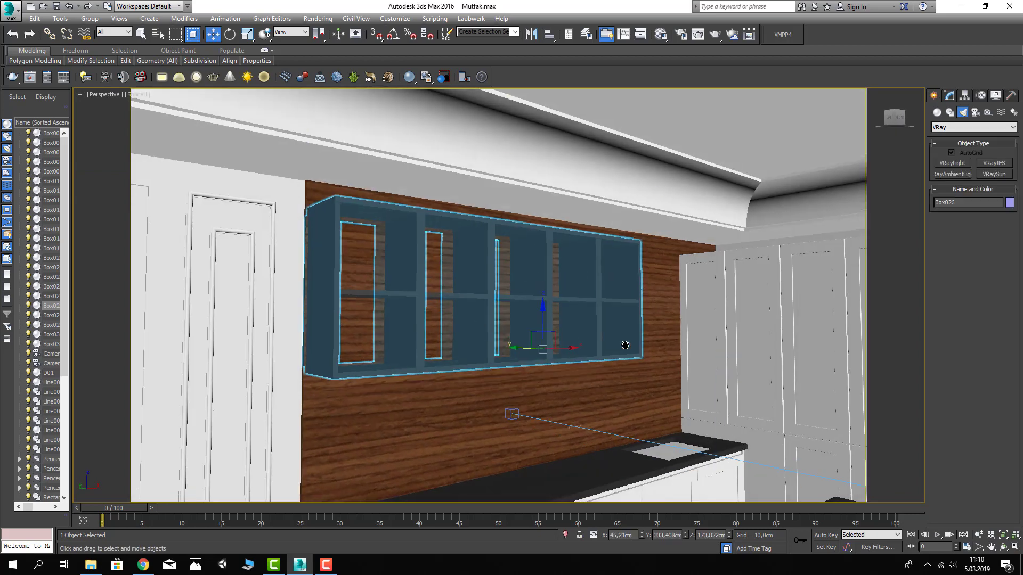
middle_click_drag(555, 279, 598, 355, "alt")
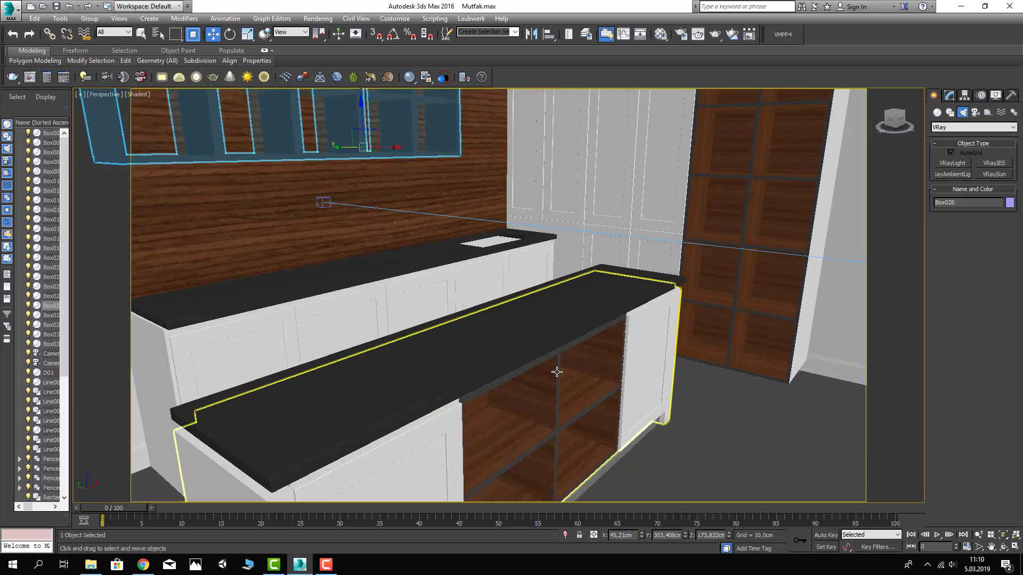
Isolate the wall cabinet, kitchen island and tall shelf unit together
left_click(557, 372, "ctrl")
left_click(788, 290, "ctrl")
right_click(789, 290)
left_click(809, 250)
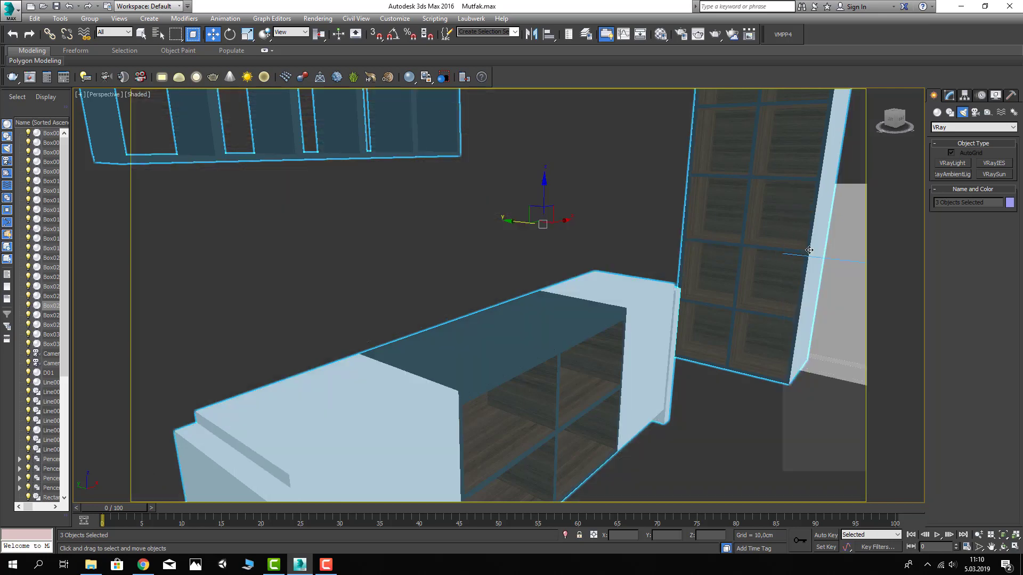
scroll(723, 405, "down", 3)
left_click(540, 315)
middle_click_drag(539, 314, 906, 218, "alt")
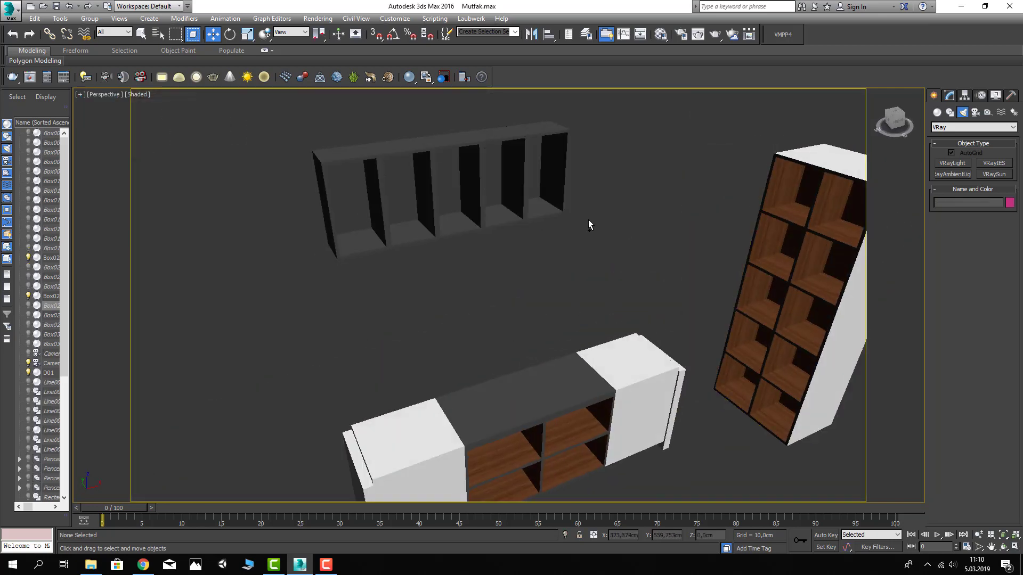
End isolation, add the remaining shelf piece and isolate all four pieces
key("ctrl+a")
key("alt+q")
scroll(555, 213, "up", 3)
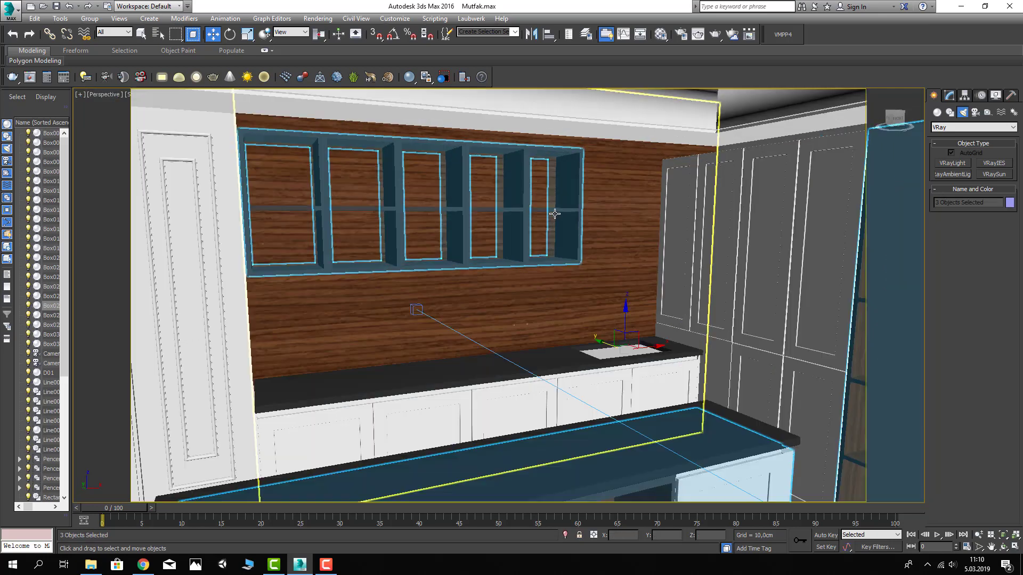
left_click(554, 210, "ctrl")
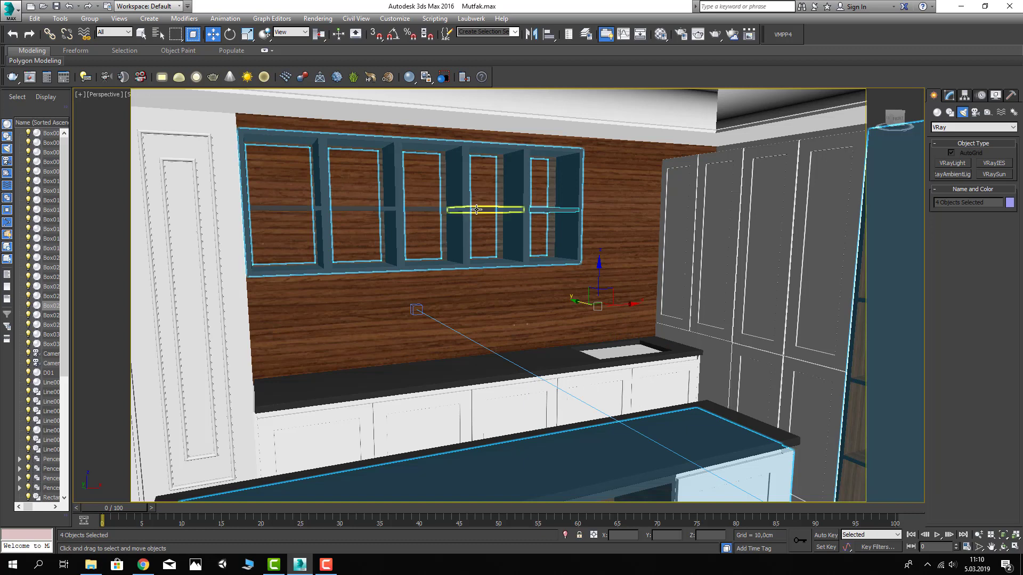
right_click(476, 210)
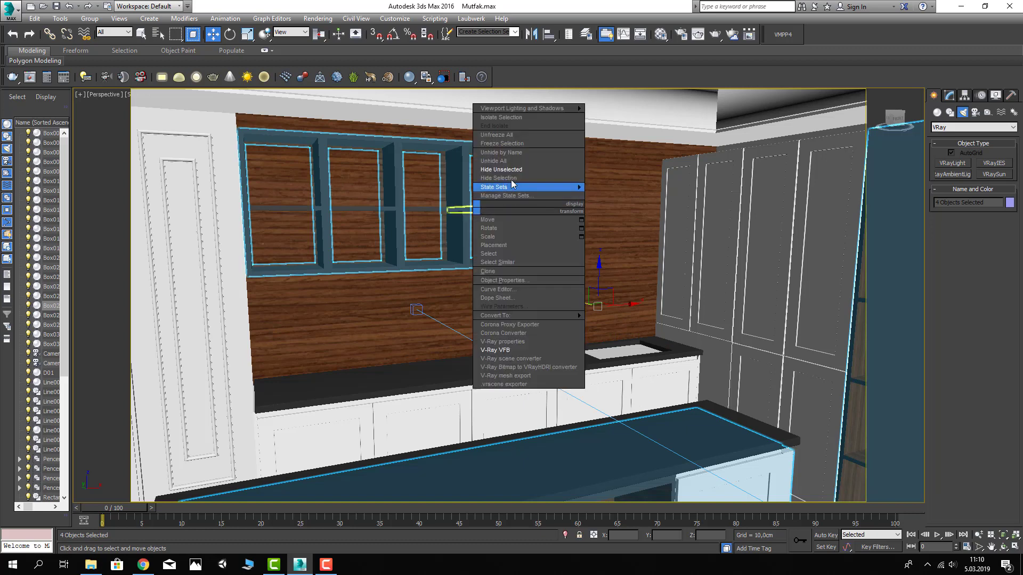
left_click(512, 185)
Draw a VRayLight Plane along the underside of the wall cabinet
left_click(571, 285)
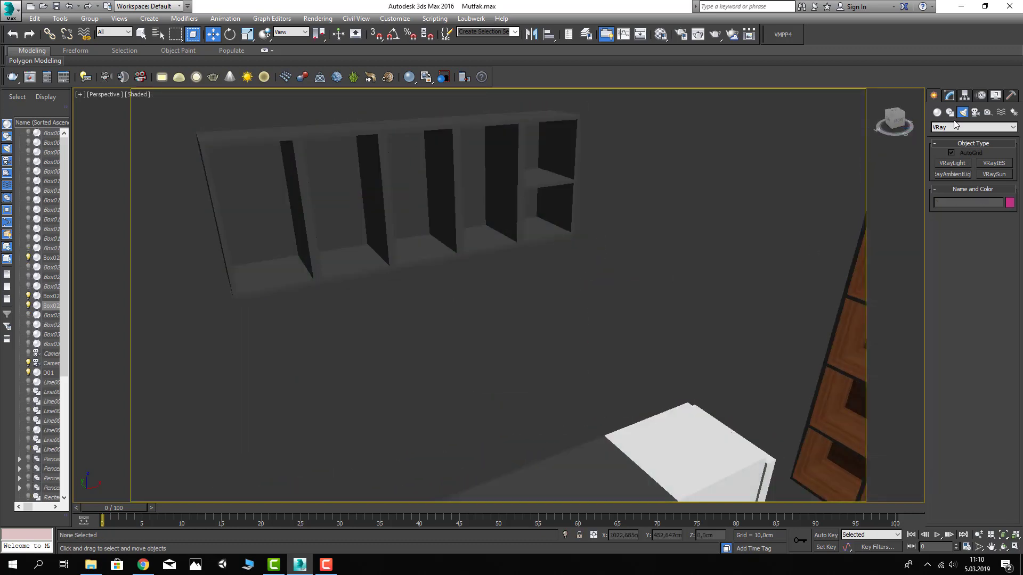
left_click(959, 163)
mouse_move(511, 240)
middle_mouse_down("alt")
mouse_move(543, 240)
mouse_move(560, 200)
middle_mouse_up("alt")
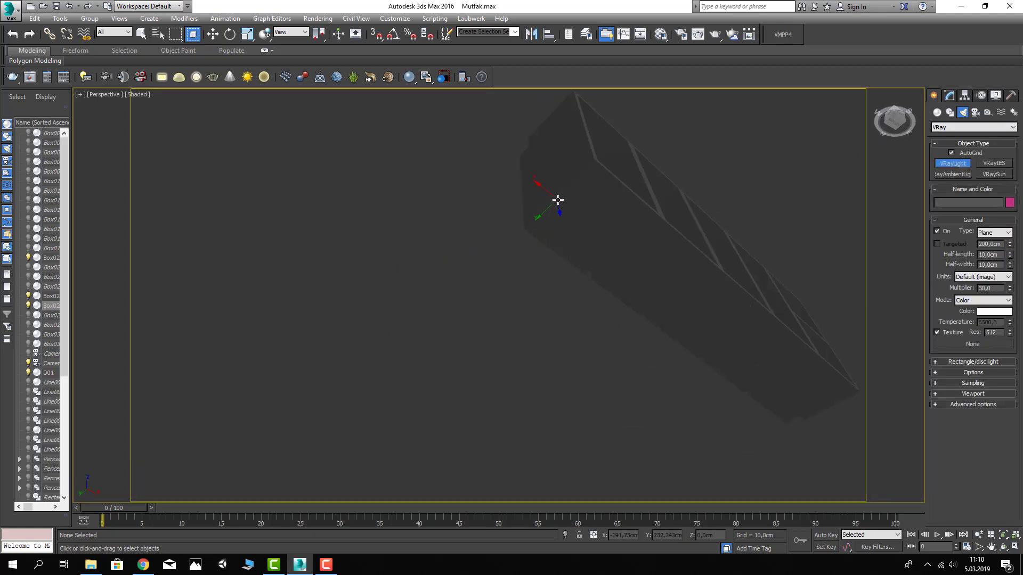
left_click_drag(558, 199, 828, 407)
key("w")
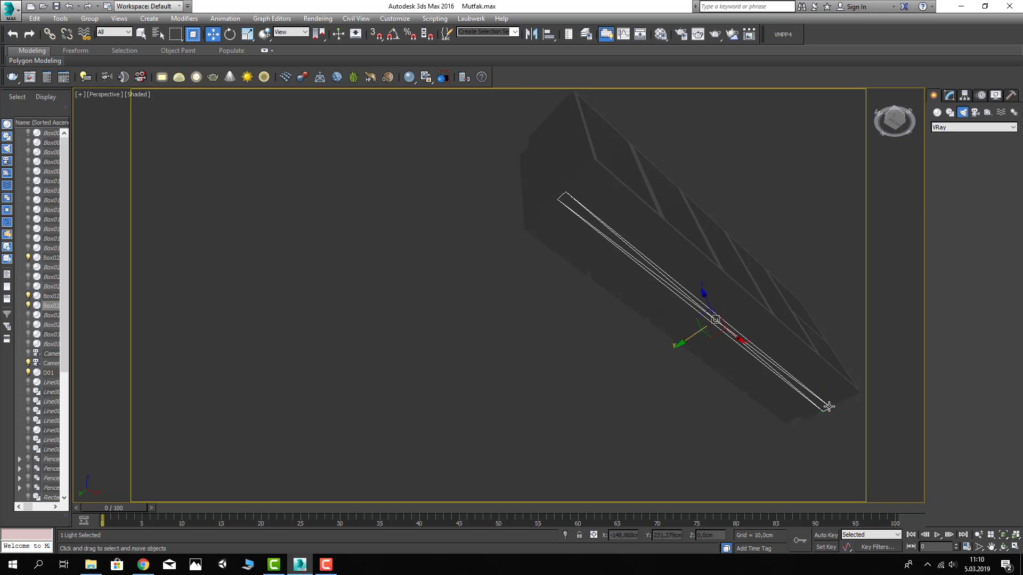
key("z")
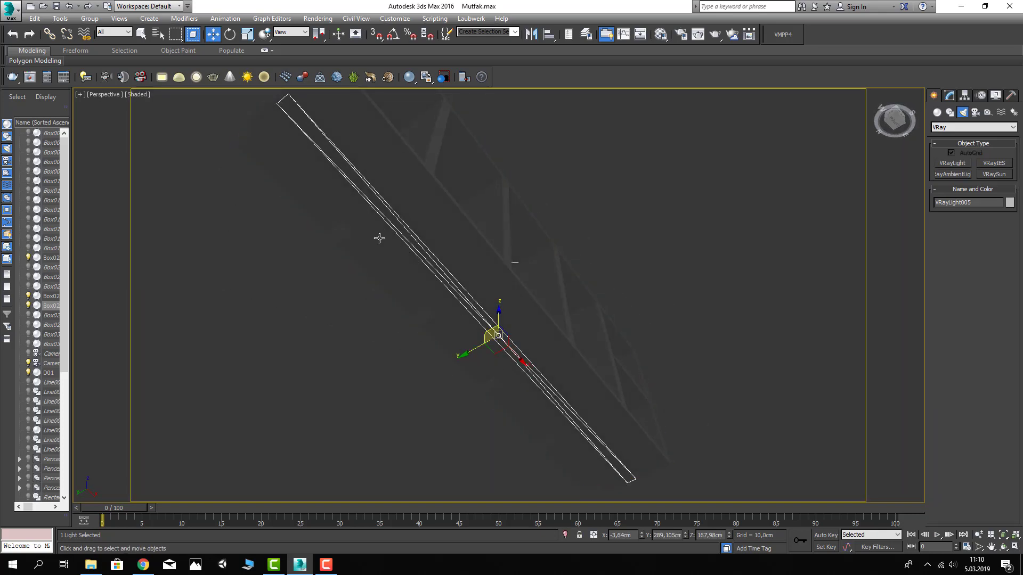
Rotate the light 180° to face down and align it under the cabinet bottom
right_click(230, 34)
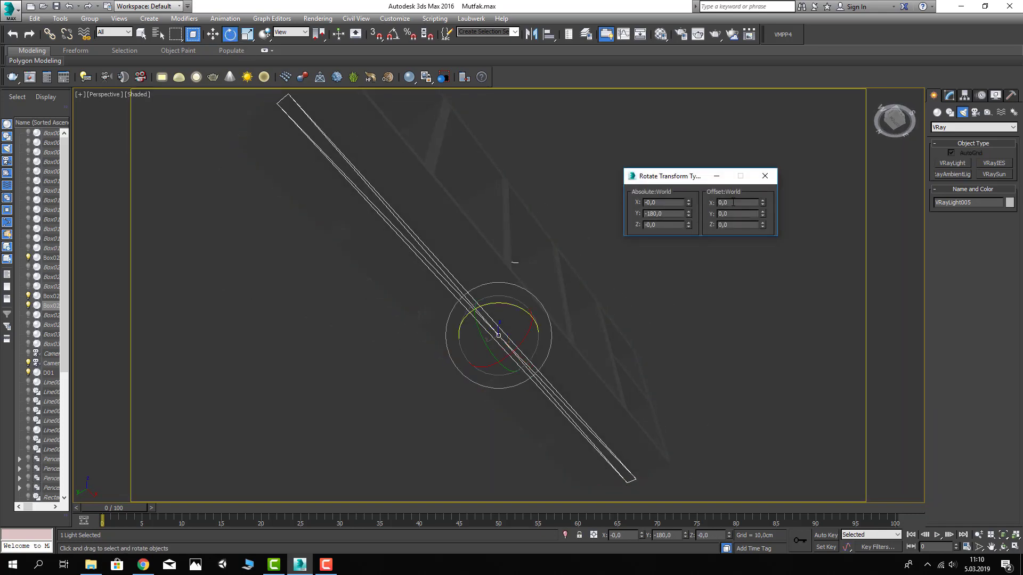
type("180")
key("Return")
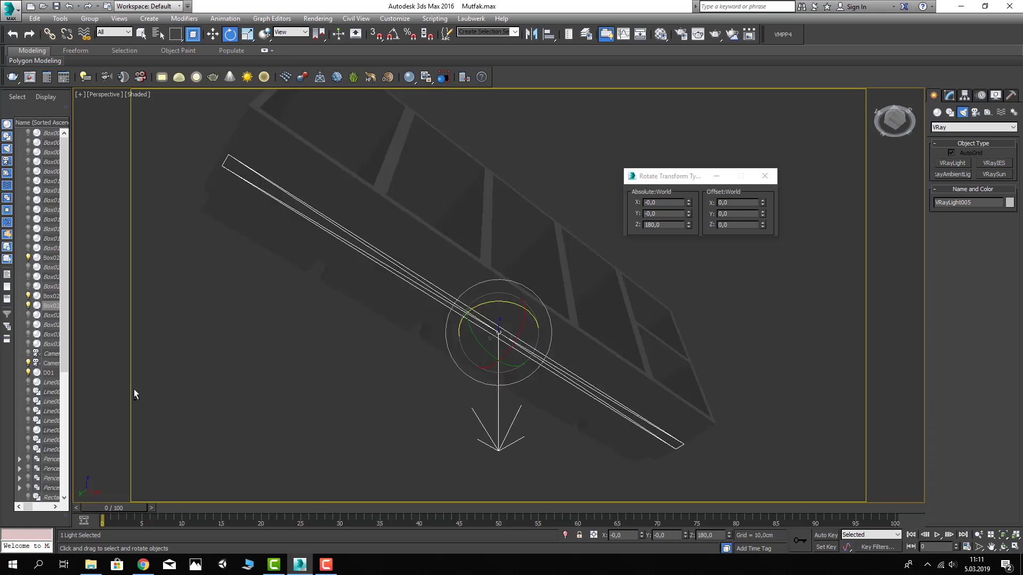
key("w")
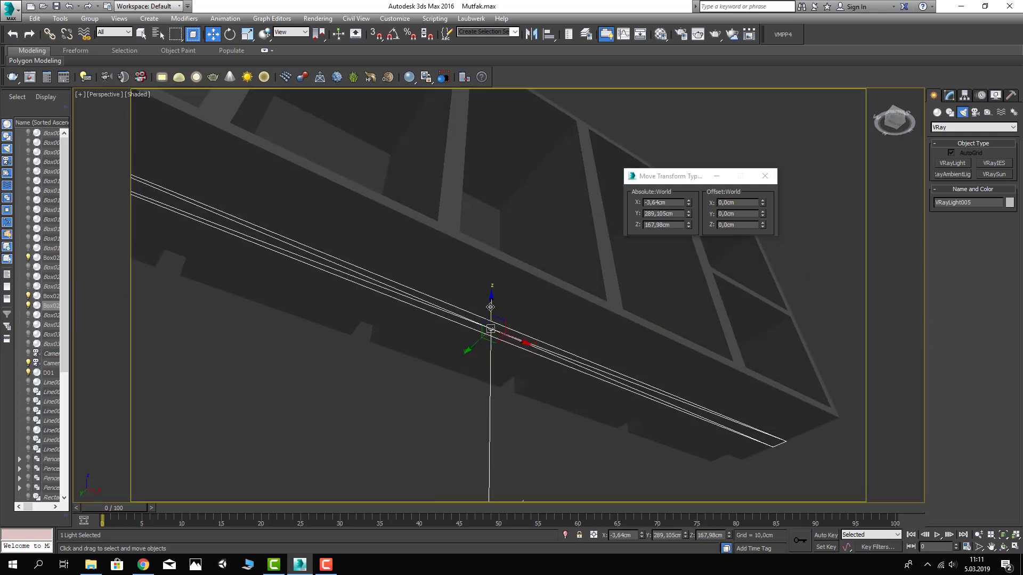
key("f")
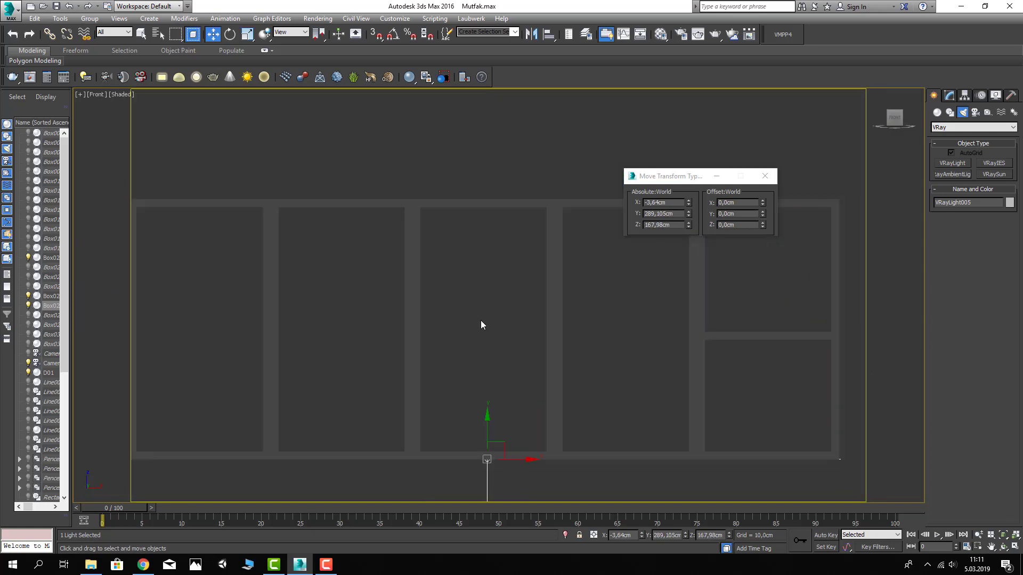
middle_click_drag(482, 324, 432, 336)
scroll(432, 337, "up", 2)
middle_click_drag(494, 252, 489, 306)
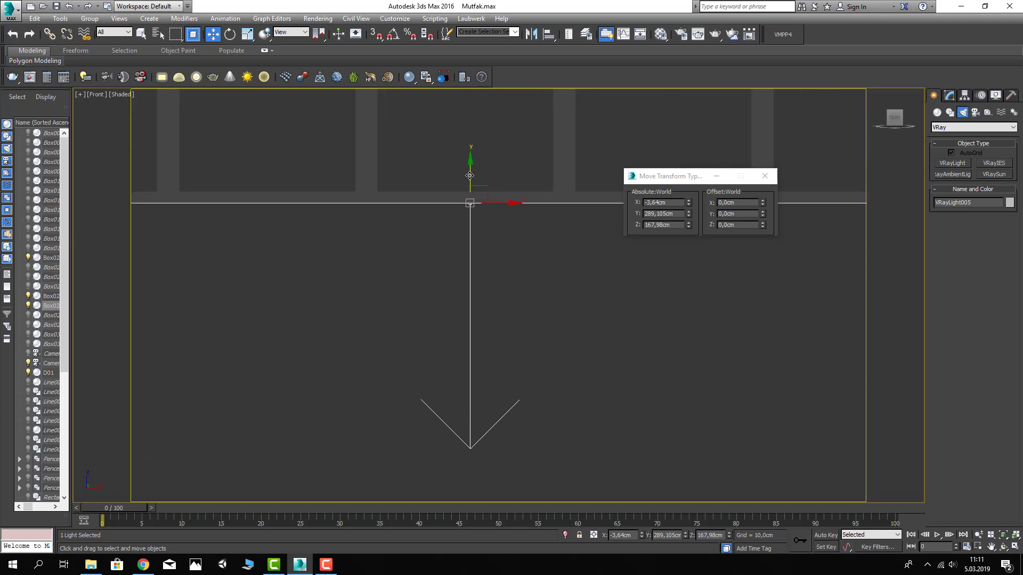
left_click_drag(470, 175, 470, 176)
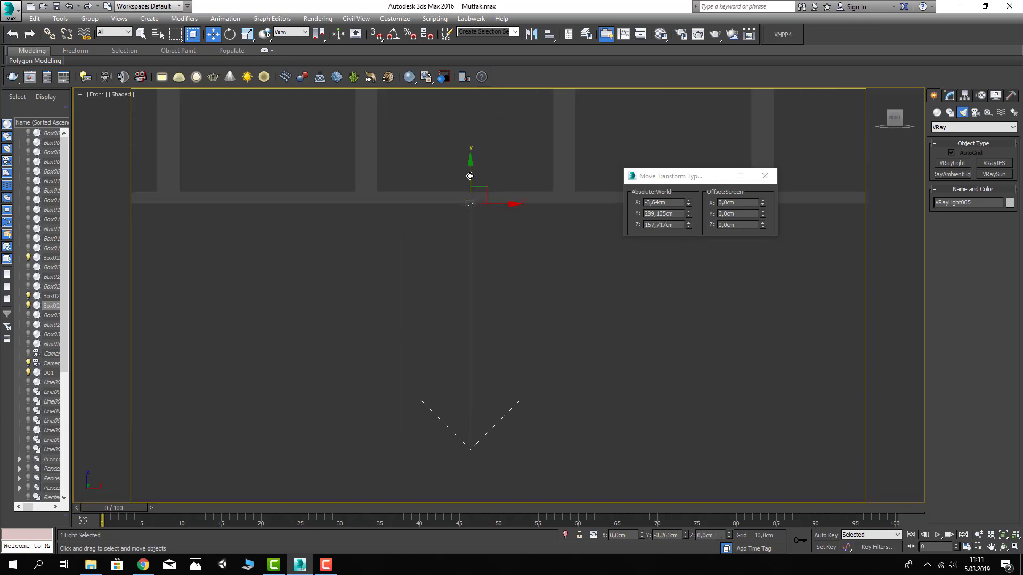
Set the light's colour mode to Temperature 3000 K and half-width to 2 cm
left_click(948, 95)
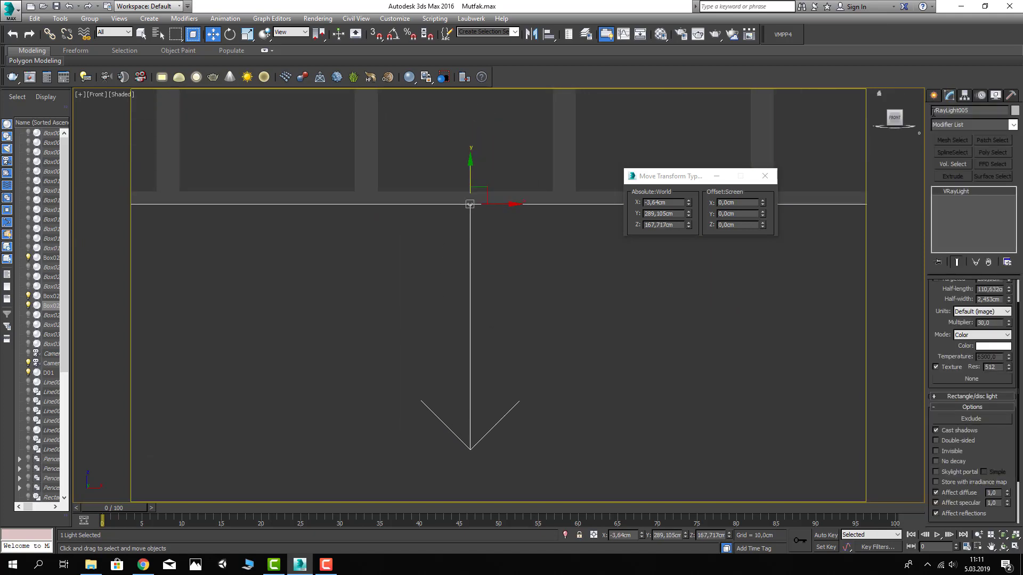
left_click(987, 340)
type("3000")
key("Return")
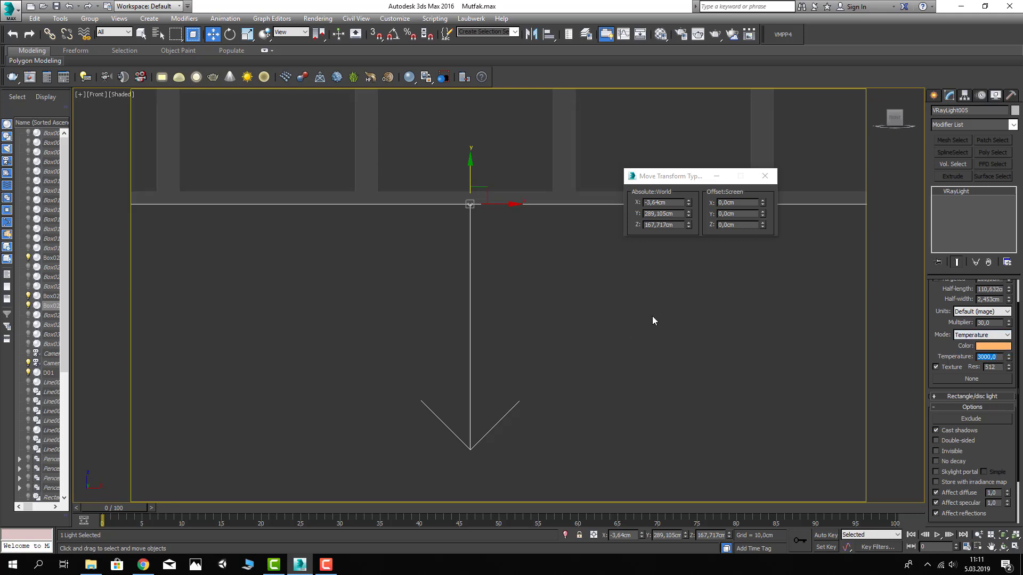
key("p")
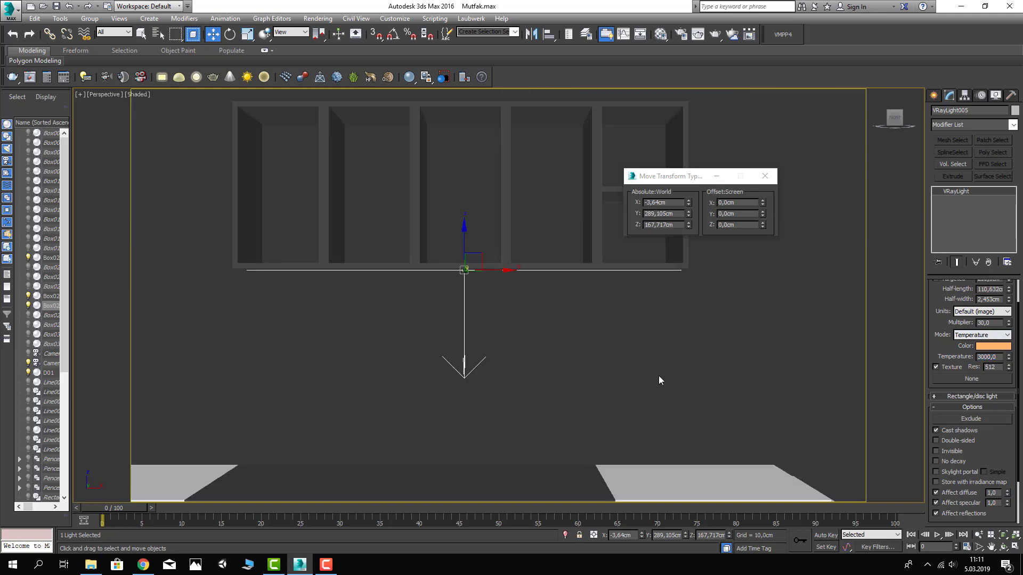
mouse_move(659, 379)
middle_mouse_down("alt")
mouse_move(569, 389)
mouse_move(951, 355)
middle_mouse_up("alt")
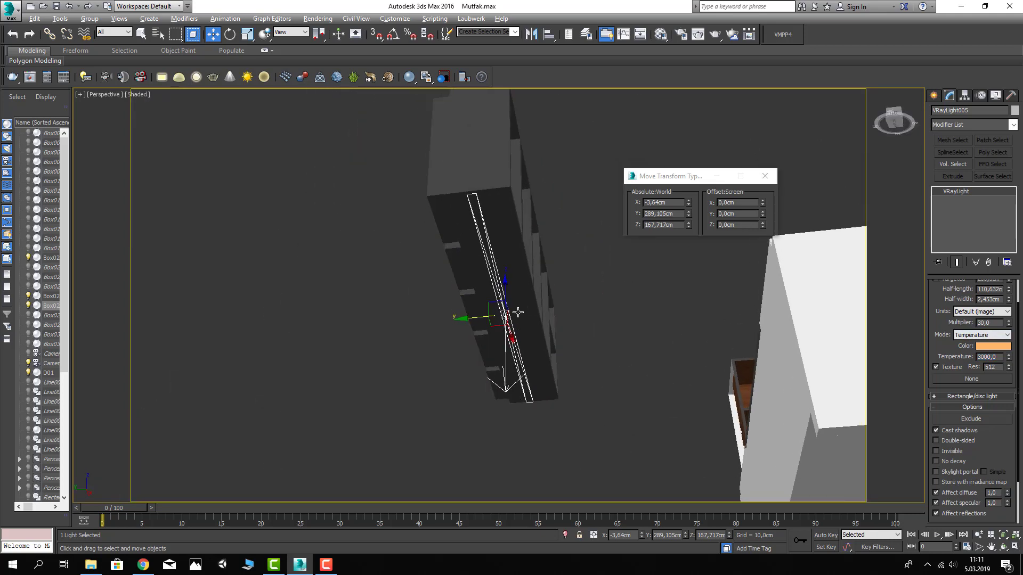
left_click_drag(941, 315, 989, 346)
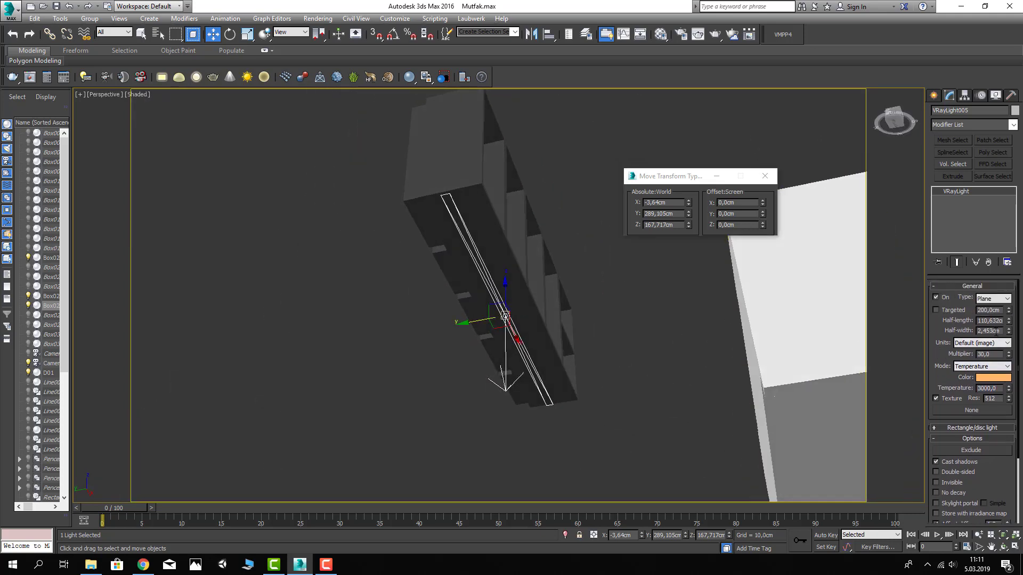
type("2")
key("Return")
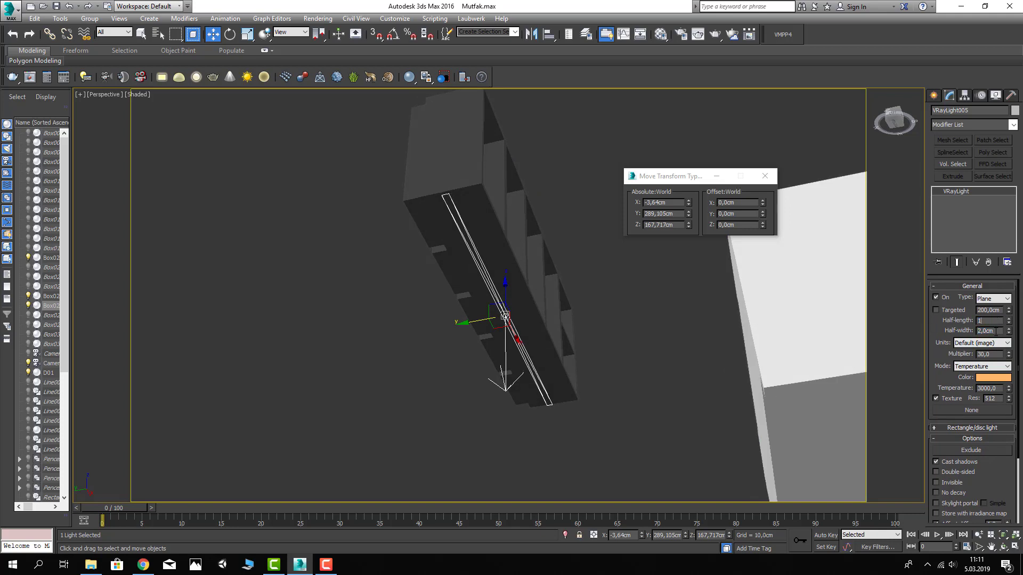
Make an instanced copy of the light and move it over the base cabinet
mouse_move(532, 372)
middle_mouse_down("alt")
mouse_move(470, 400)
mouse_move(472, 414)
middle_mouse_up("alt")
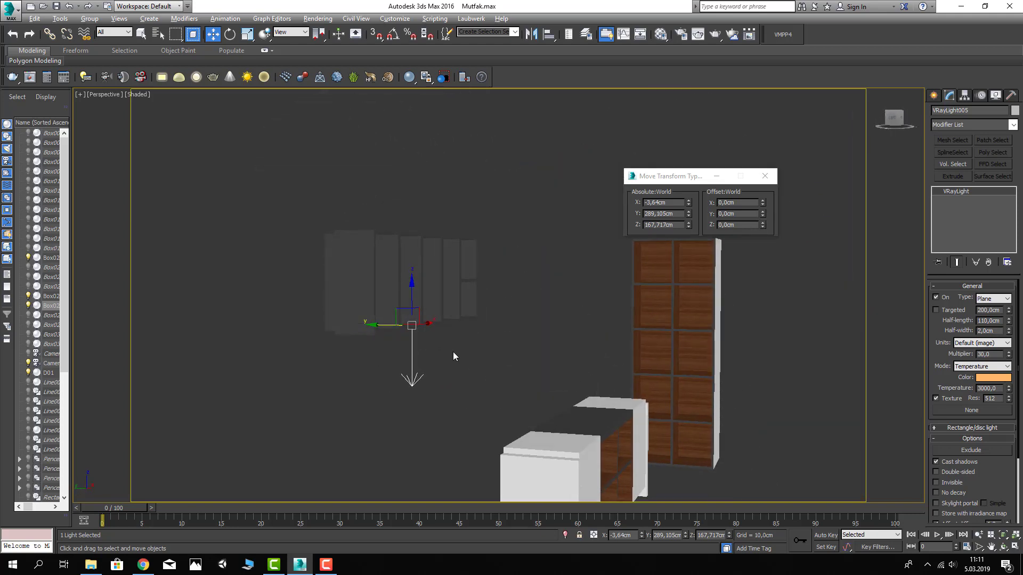
middle_click_drag(454, 354, 429, 368, "alt")
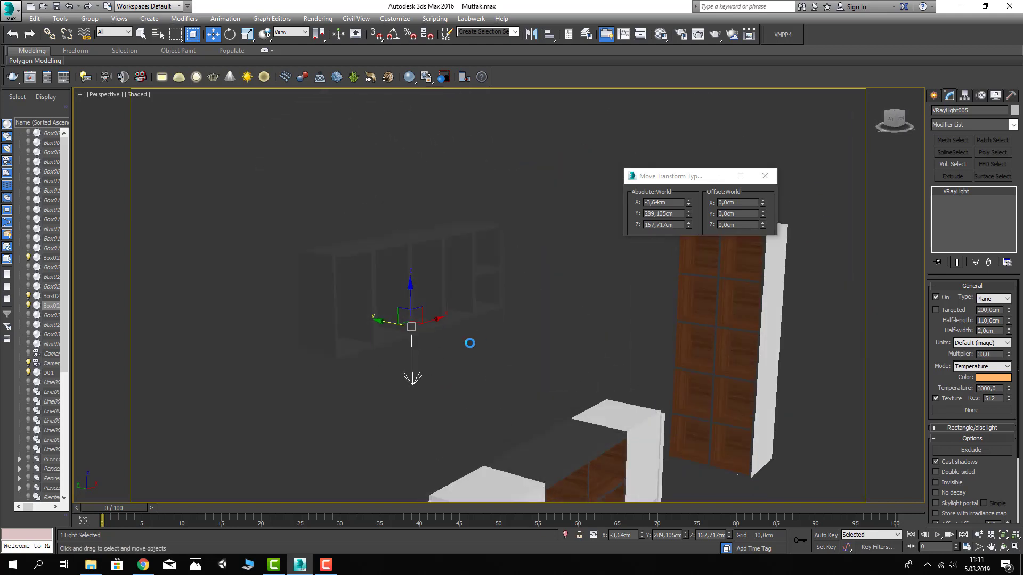
left_click_drag(406, 299, 630, 375, "shift")
left_click(511, 327)
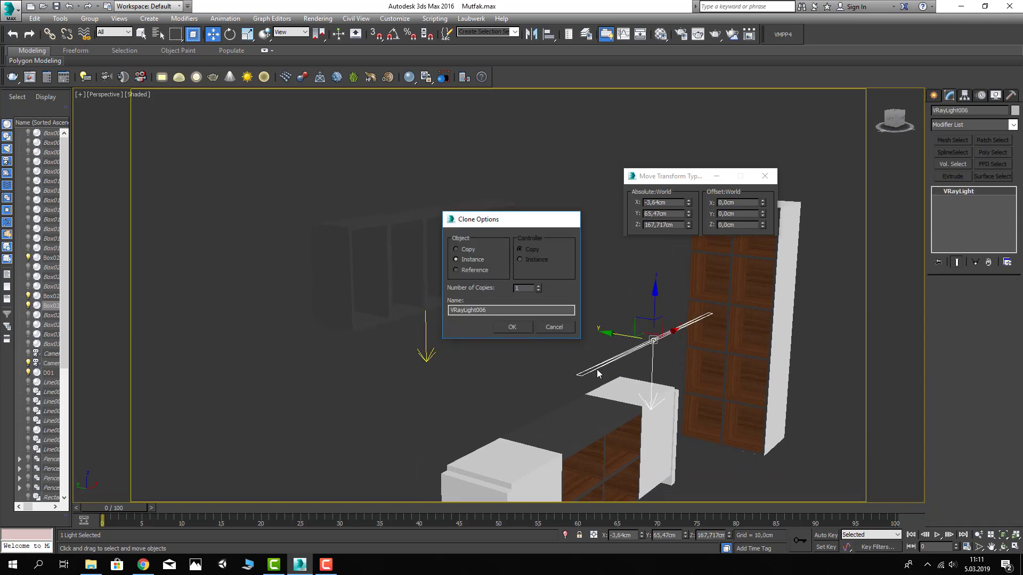
middle_click_drag(596, 369, 680, 345, "alt")
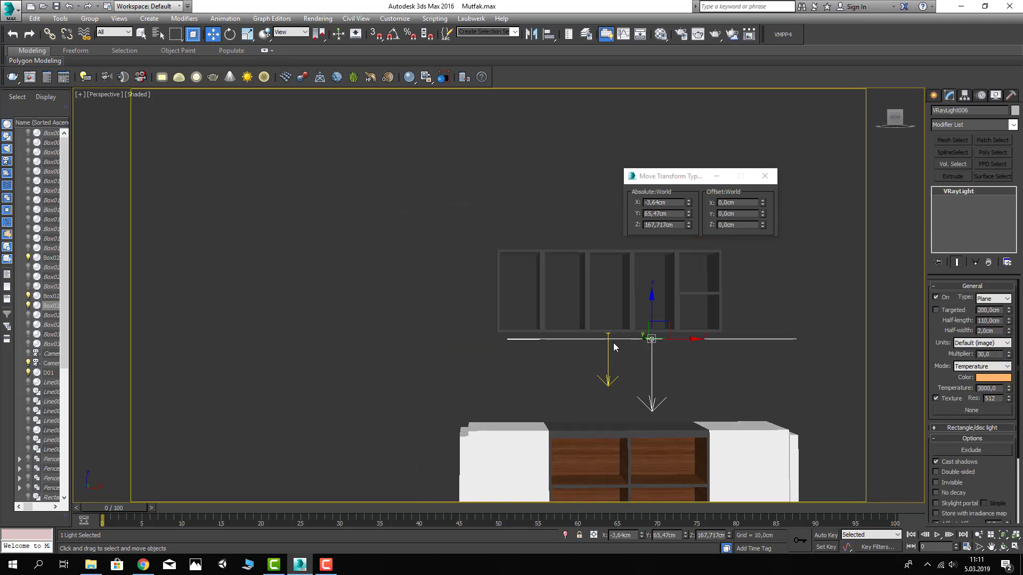
middle_click_drag(612, 343, 677, 301, "alt")
mouse_move(677, 301)
left_mouse_down()
mouse_move(594, 306)
mouse_move(585, 341)
left_mouse_up()
Position the copy just under the base cabinet top, within the cabinet's depth
key("f")
scroll(656, 376, "down", 5)
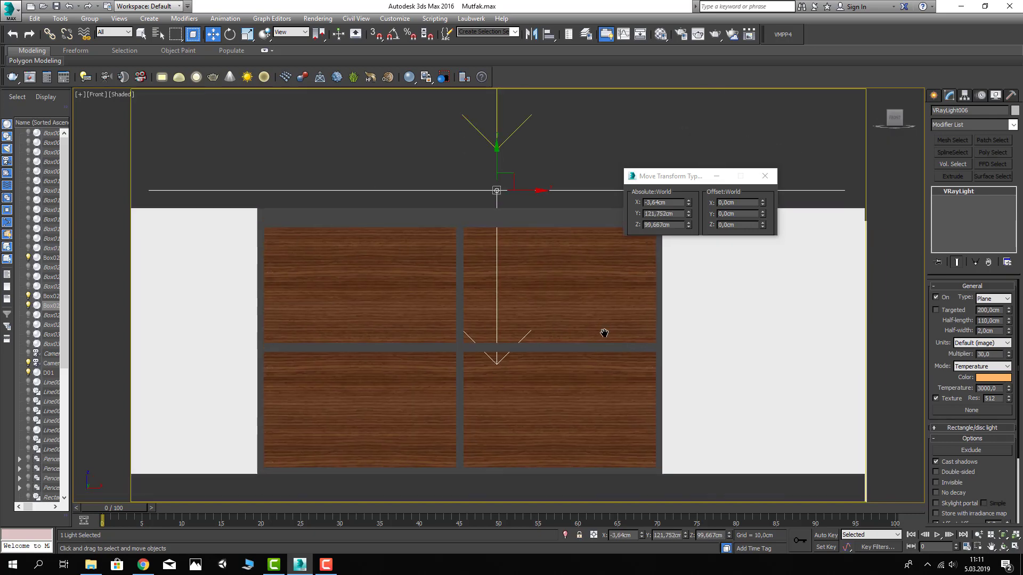
scroll(537, 260, "down", 2)
left_click_drag(545, 219, 454, 246)
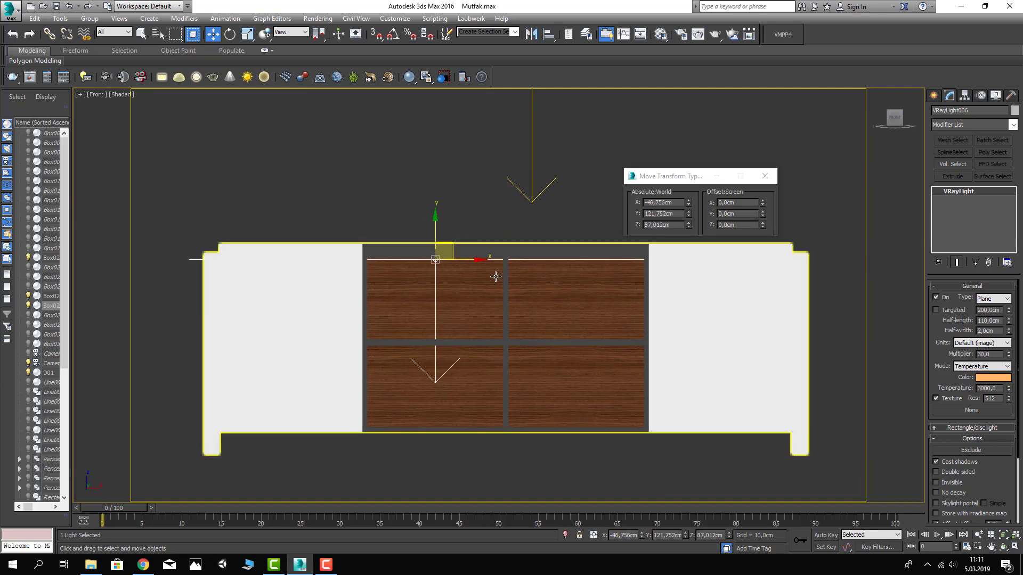
key("t")
scroll(484, 388, "up", 3)
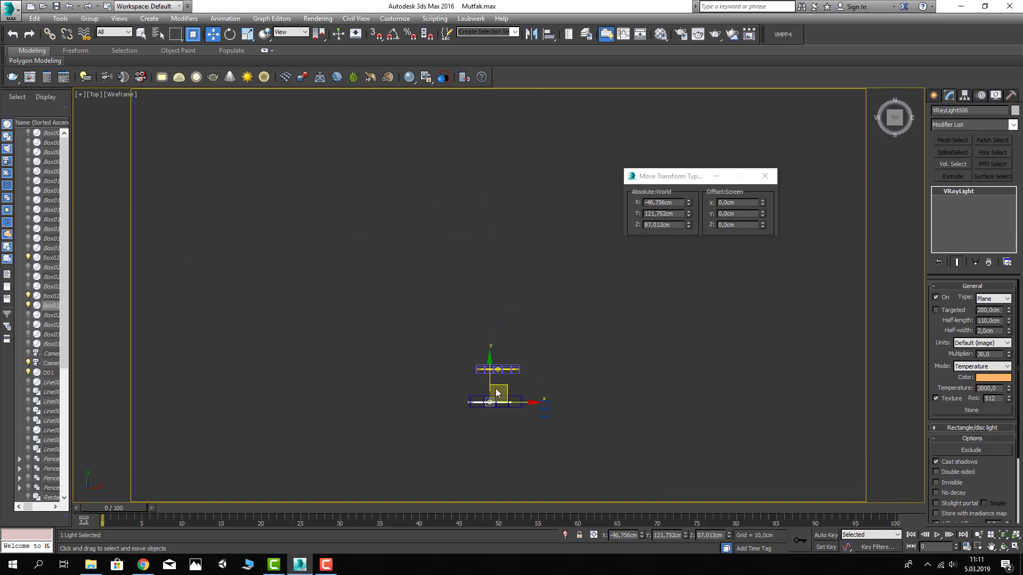
scroll(529, 324, "up", 5)
left_click_drag(555, 318, 555, 300)
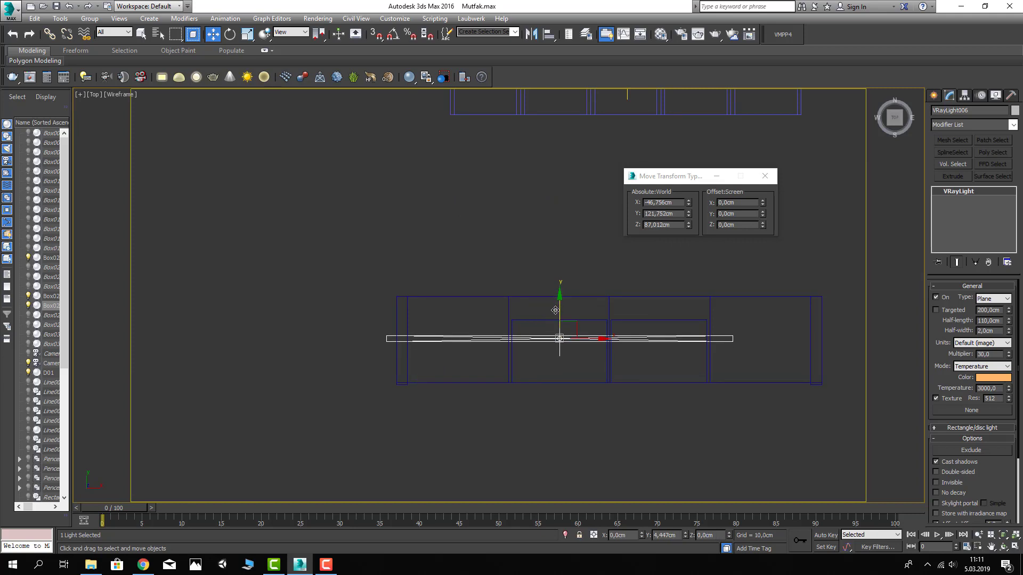
Shorten the copy to one cabinet bay and clone it into the next bay
key("r")
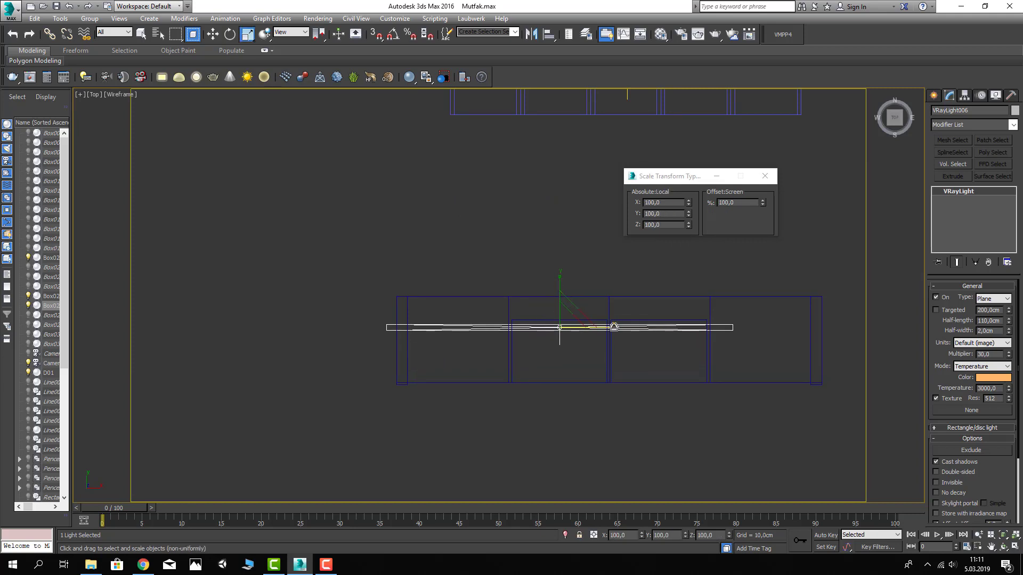
left_click_drag(612, 326, 498, 328)
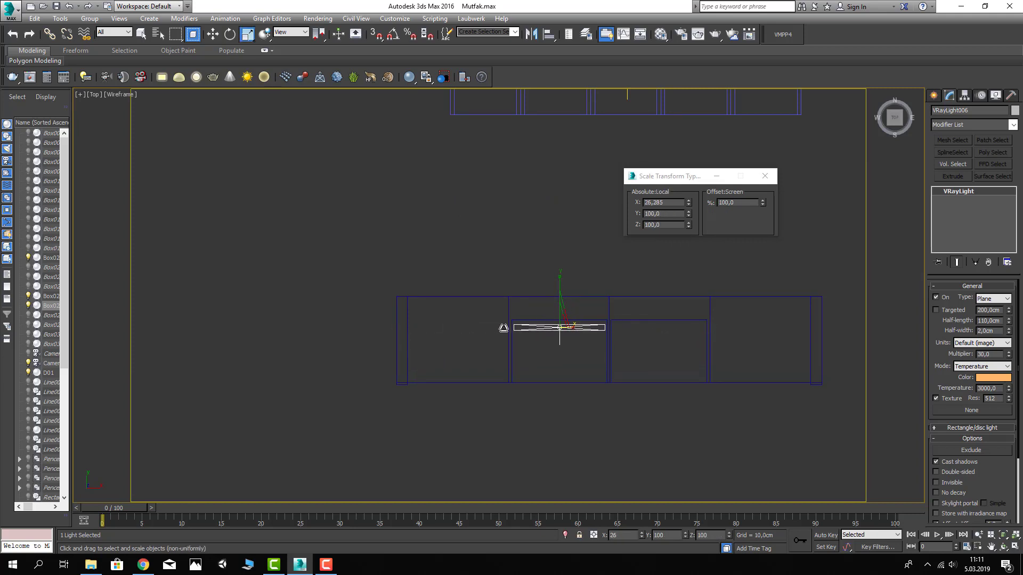
key("w")
left_click_drag(588, 330, 687, 332, "shift")
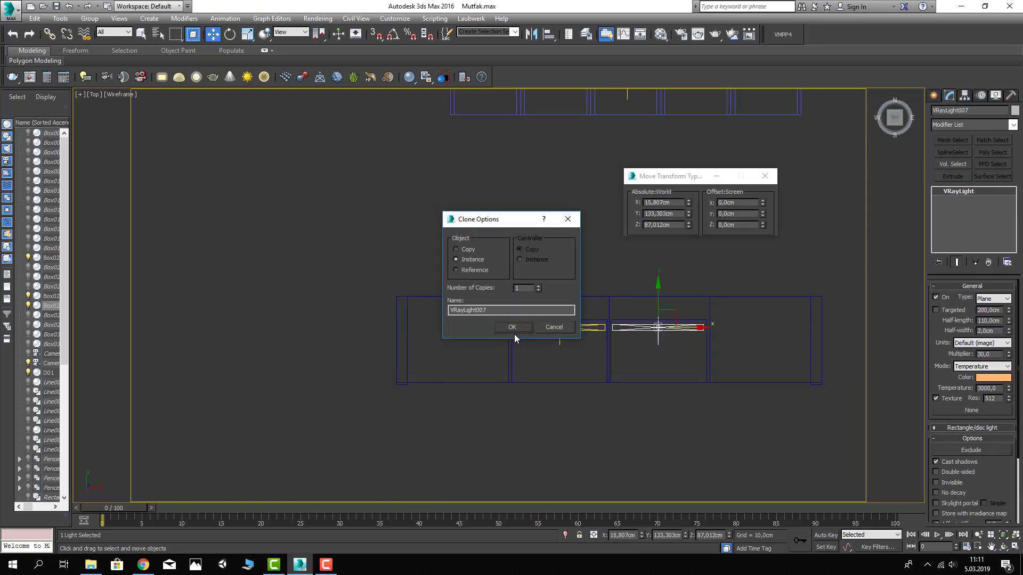
Instance-clone another strip light and rotate it -90° on Z
left_click(514, 334)
scroll(439, 340, "down", 3)
scroll(440, 343, "down", 3)
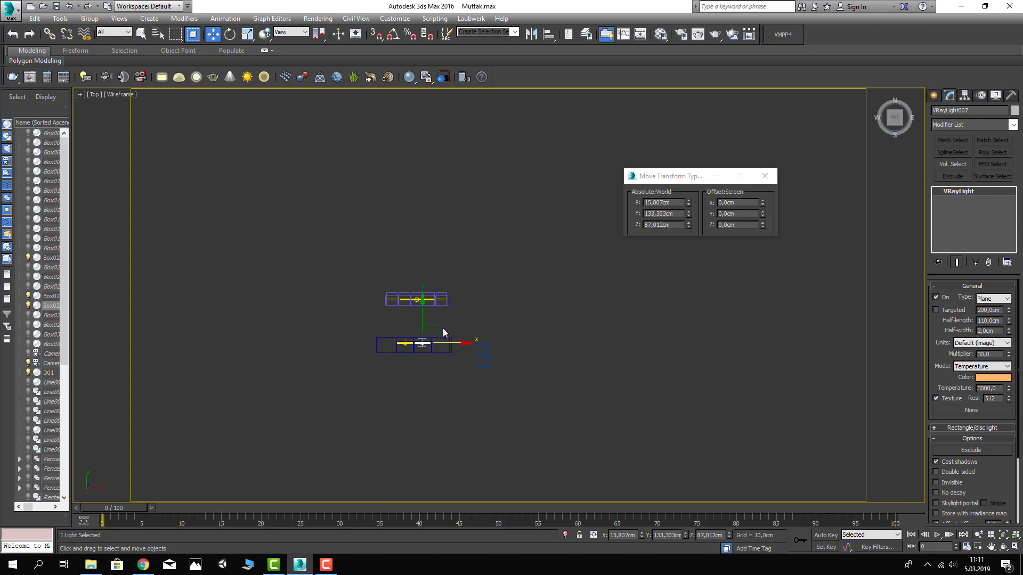
left_click_drag(441, 336, 497, 353)
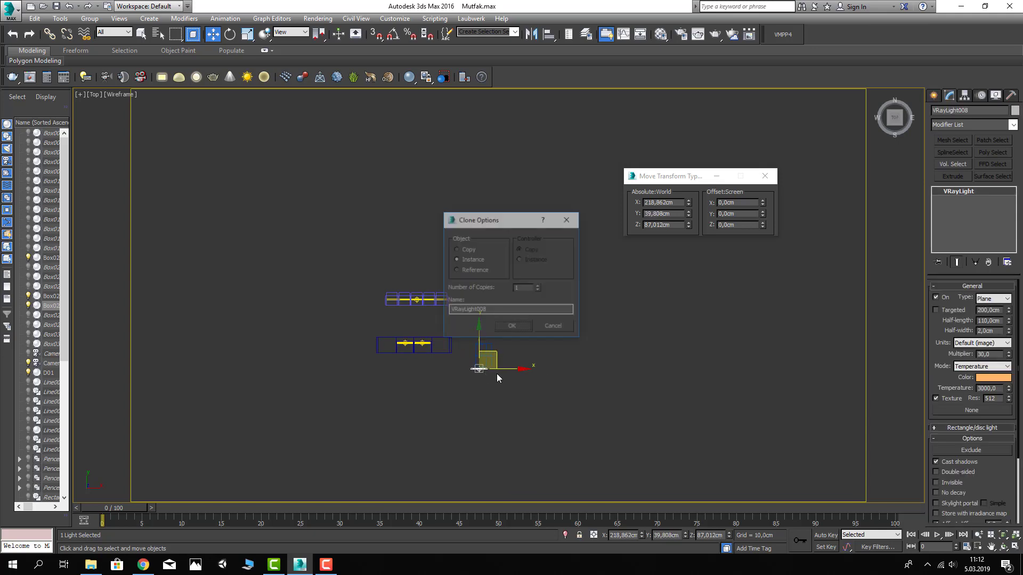
left_click(512, 328)
left_click(231, 39)
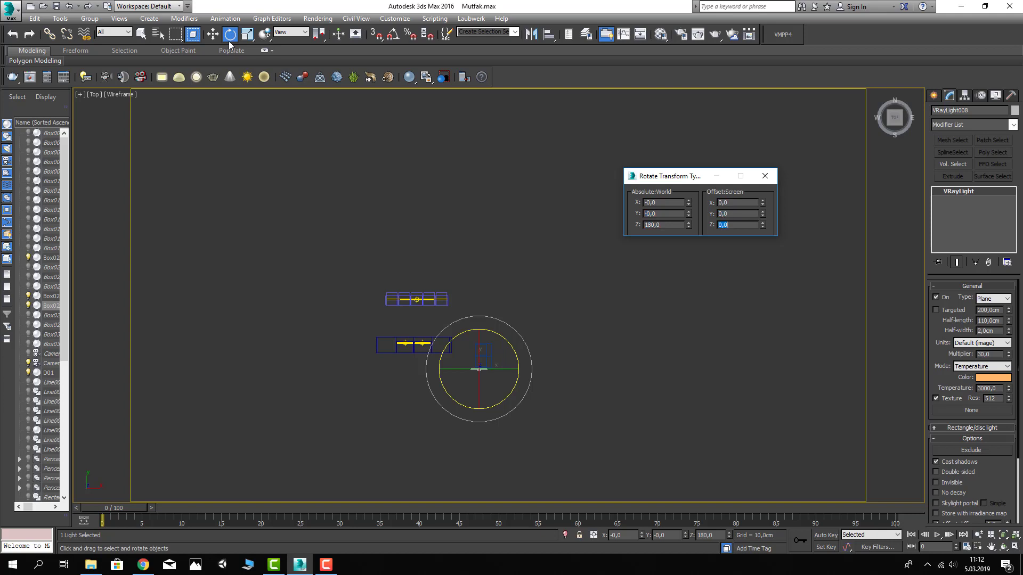
key("Return")
Move the rotated strip light into the tall shelf unit in Top view
left_click(213, 34)
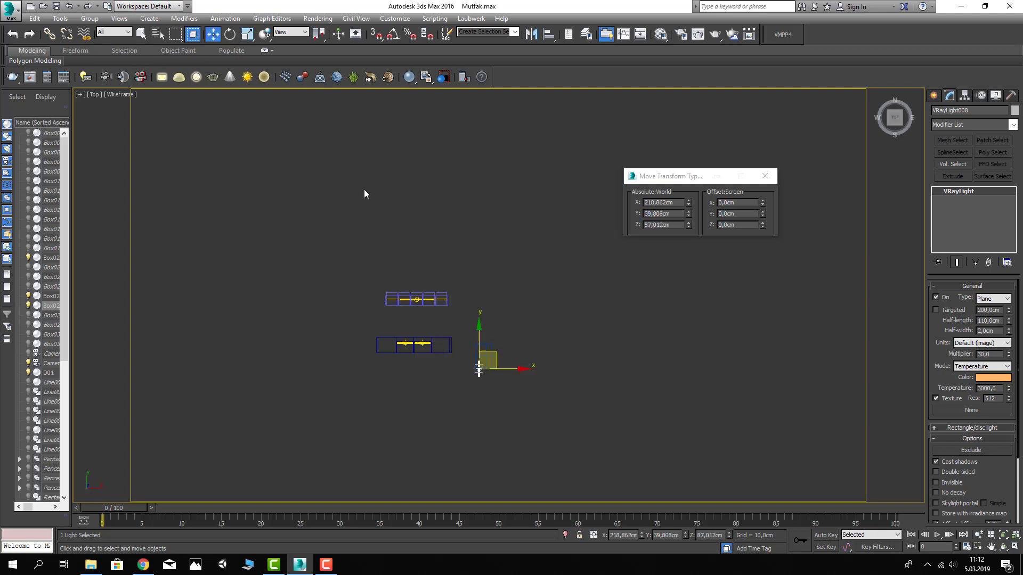
scroll(479, 344, "up", 2)
scroll(466, 342, "up", 2)
scroll(468, 362, "up", 2)
scroll(458, 341, "up", 2)
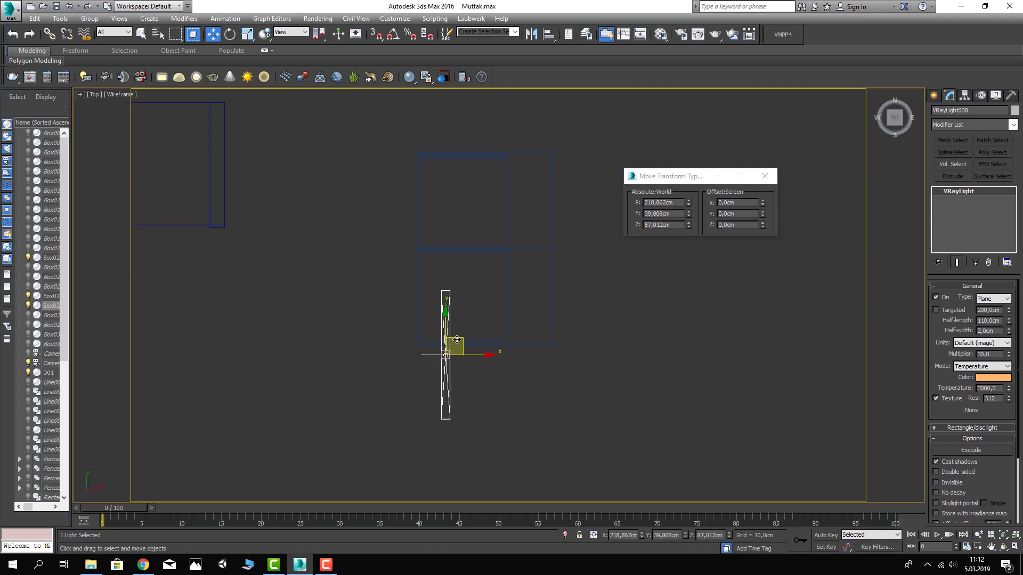
mouse_move(459, 336)
left_mouse_down()
mouse_move(509, 273)
mouse_move(496, 254)
mouse_move(497, 263)
mouse_move(512, 200)
left_mouse_up()
Shorten the light to fit the shelf and add a cloned copy beside it
key("r")
key("w")
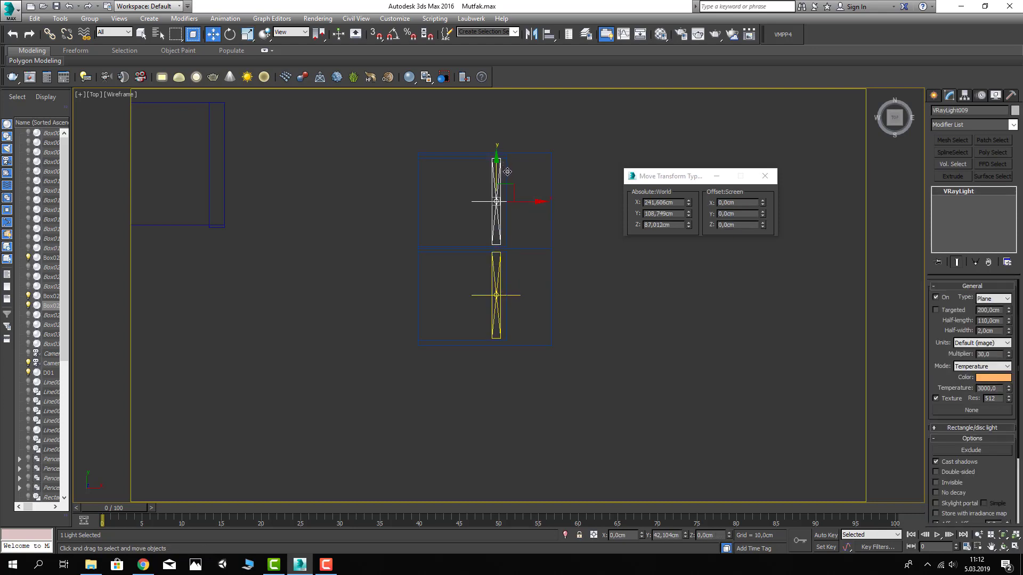
left_click(515, 326)
scroll(521, 370, "down", 2)
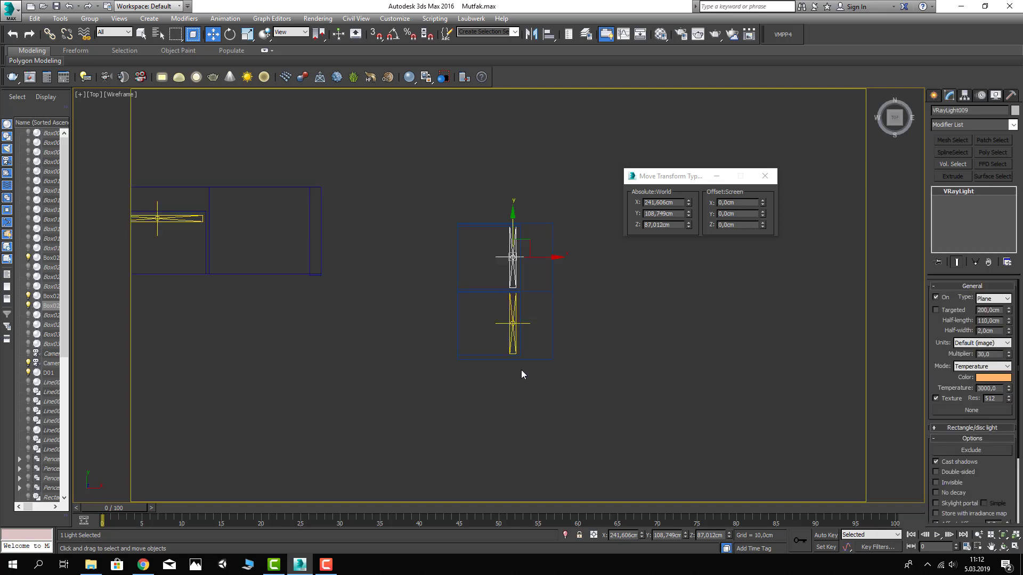
scroll(521, 367, "down", 1)
middle_click_drag(415, 361, 478, 378)
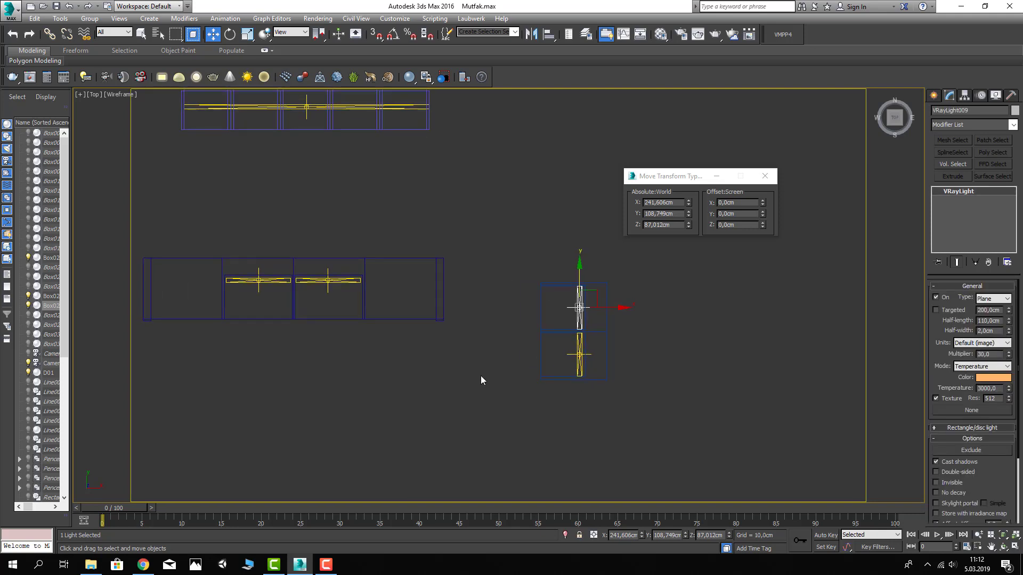
Check the shaded camera view, then orbit Perspective and select both tall-shelf strip lights
key("c")
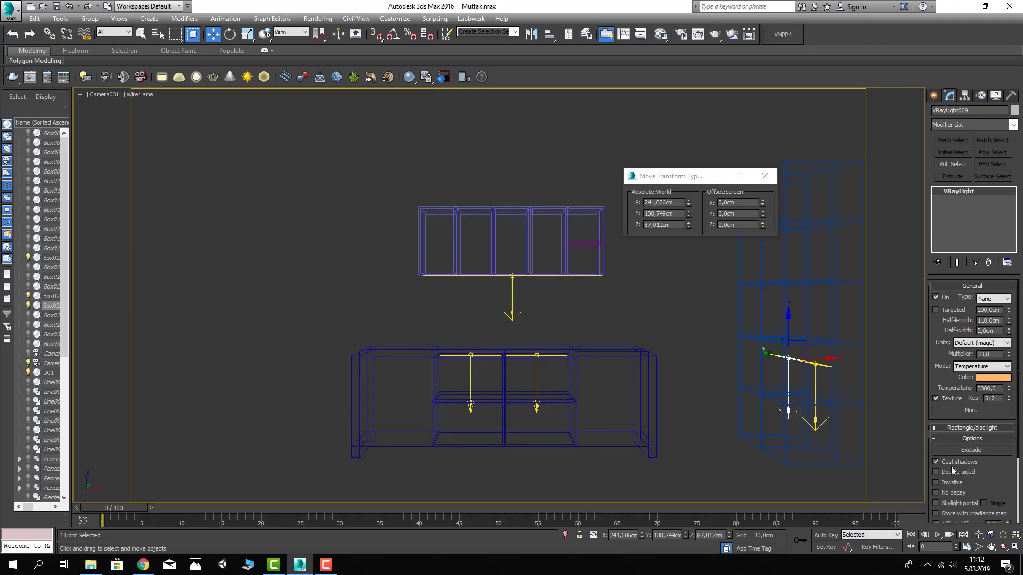
scroll(977, 483, "down", 3)
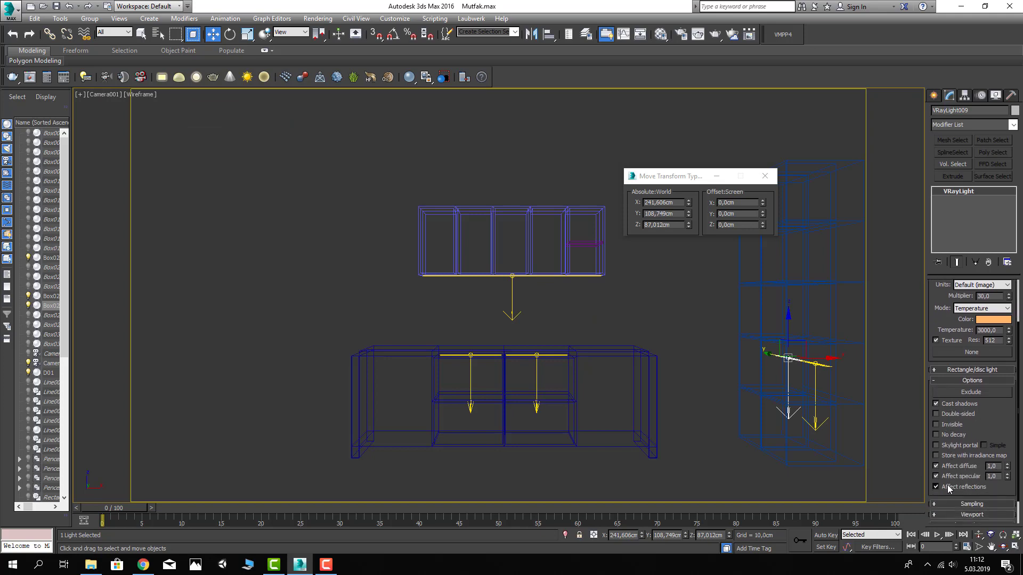
left_click(661, 321)
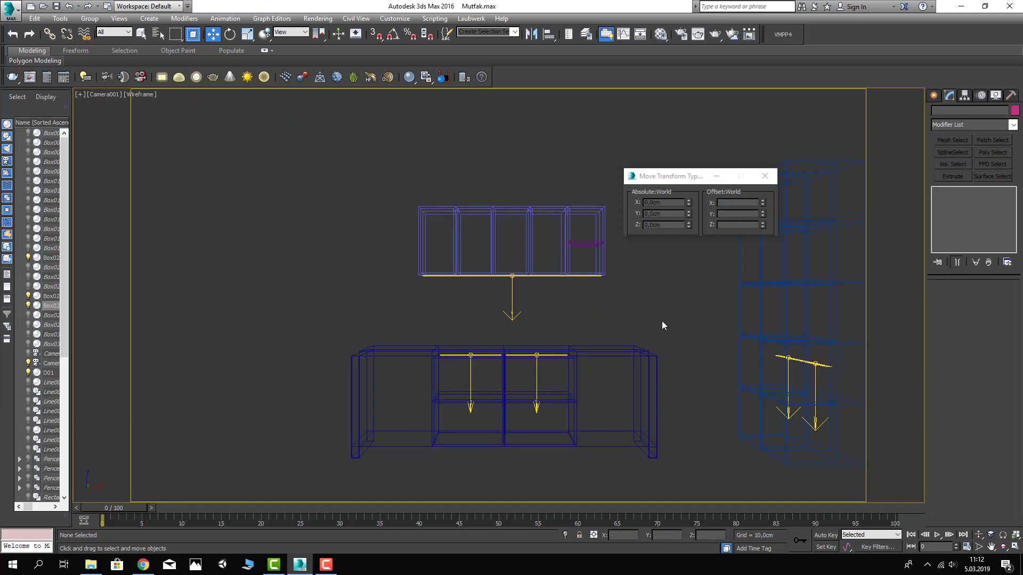
key("F3")
key("F3")
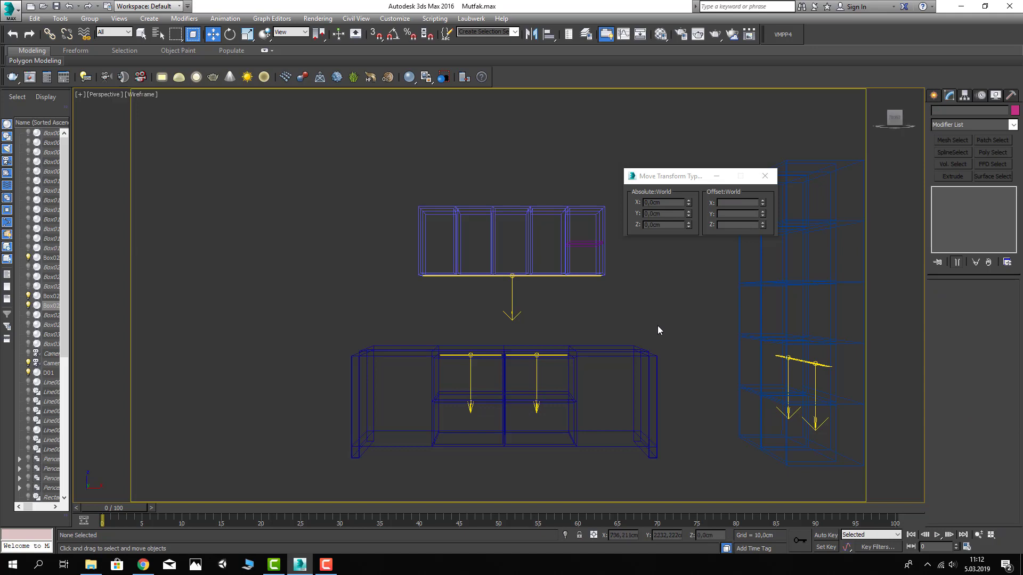
key("p")
mouse_move(630, 333)
middle_mouse_down("alt")
mouse_move(619, 371)
mouse_move(563, 365)
mouse_move(579, 335)
middle_mouse_up("alt")
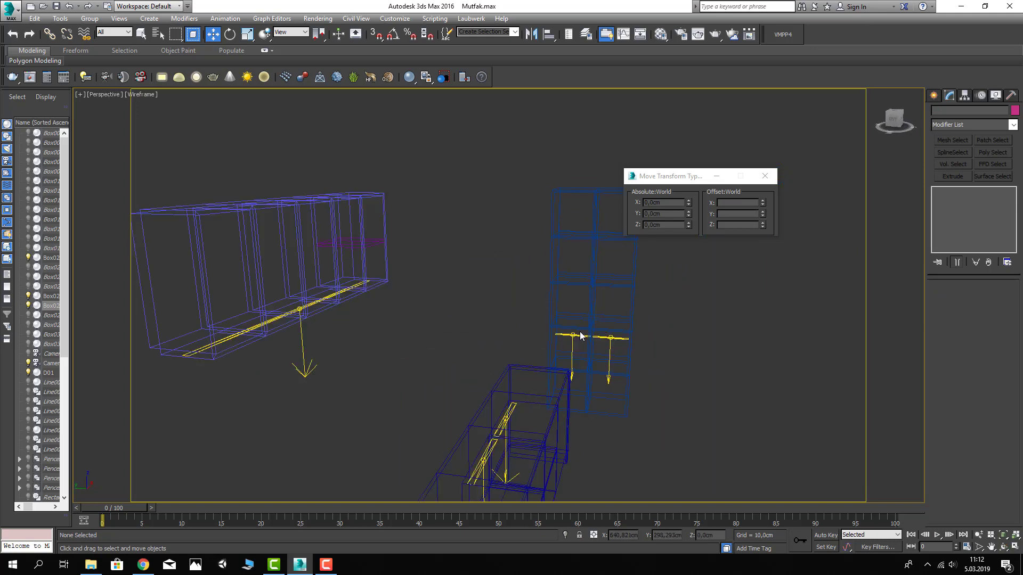
left_click(625, 345)
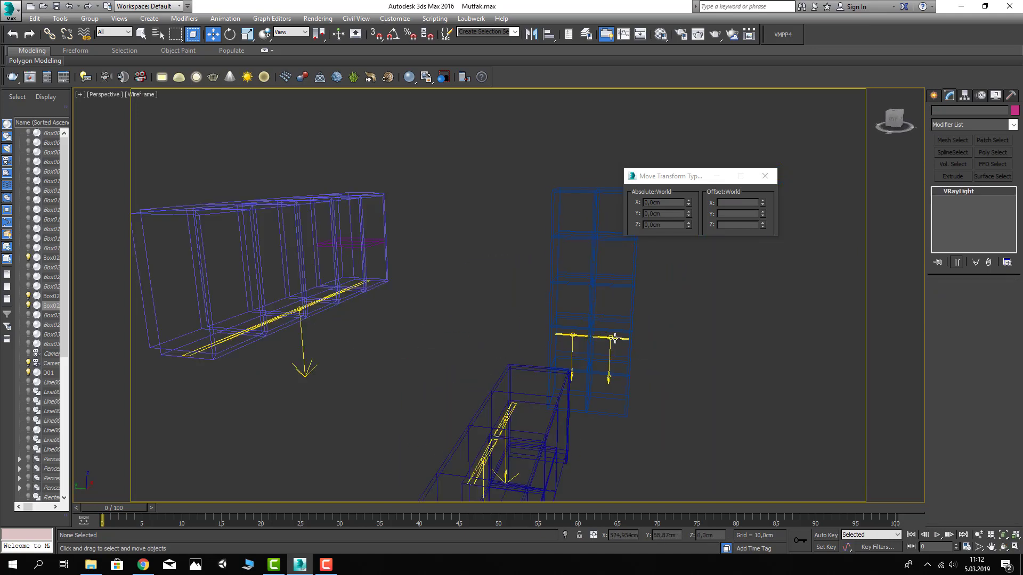
left_click(572, 335, "ctrl")
In Front view, raise both shelf strip lights to the top shelf
key("f")
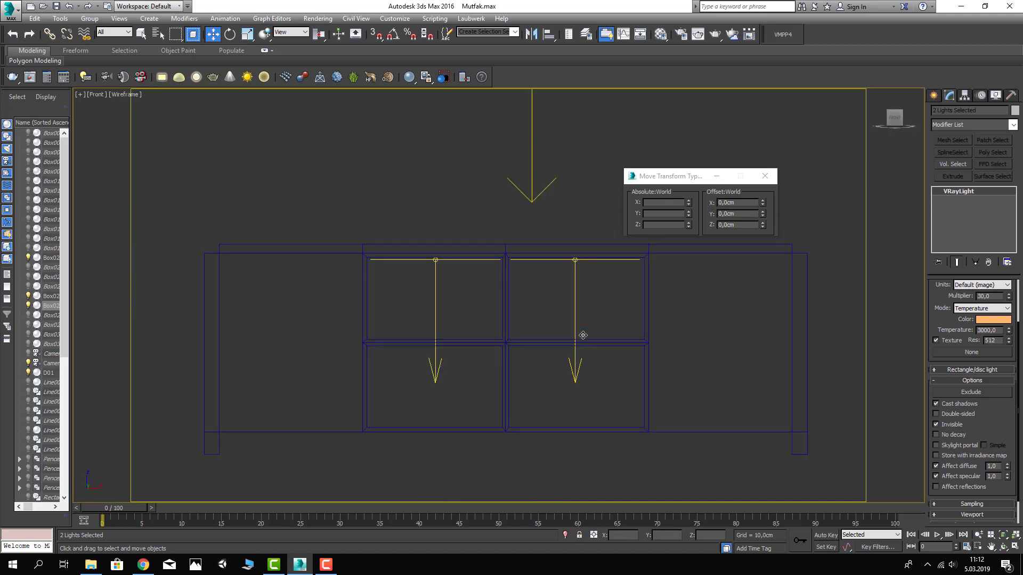
scroll(609, 356, "down", 4)
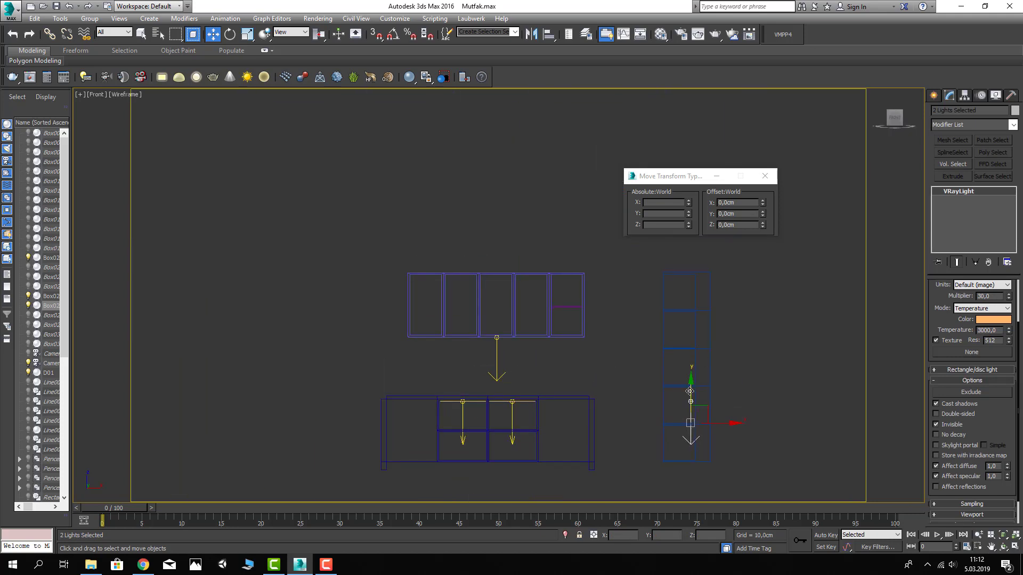
scroll(692, 344, "up", 3)
left_click_drag(703, 376, 702, 301)
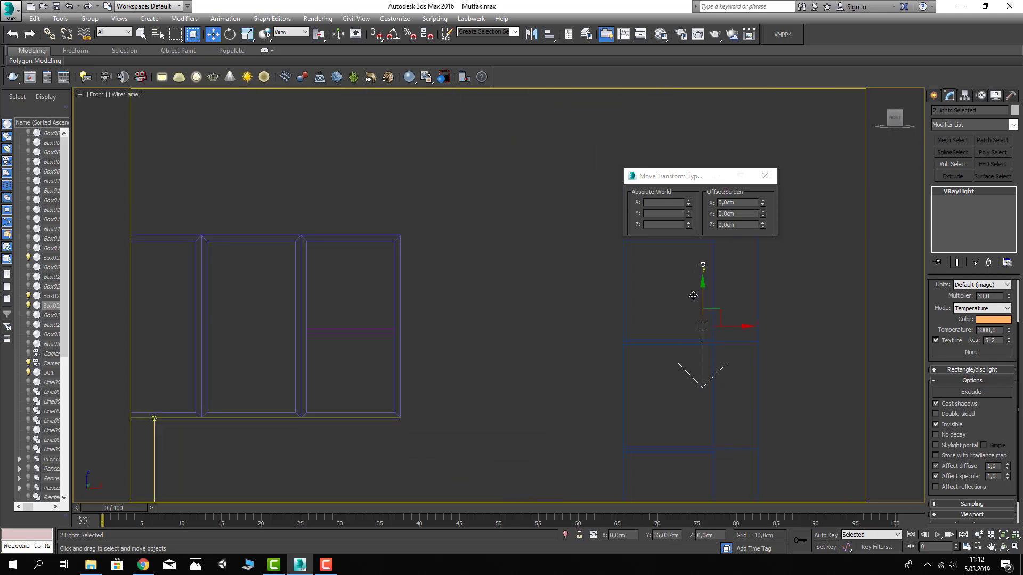
middle_click_drag(850, 128, 688, 229)
left_click(764, 176)
scroll(520, 455, "up", 3)
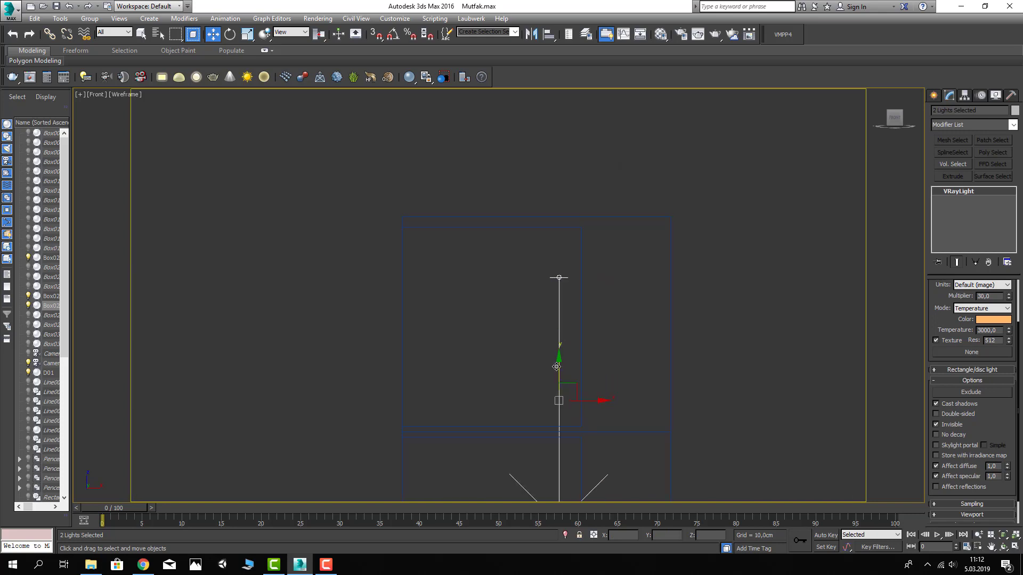
left_click_drag(561, 370, 561, 324)
scroll(561, 341, "down", 2)
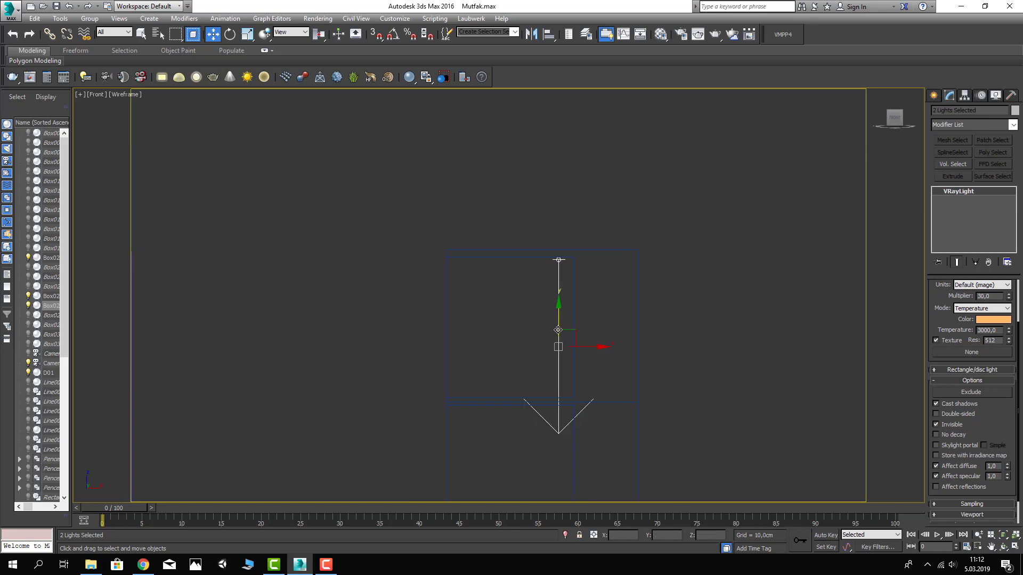
middle_click_drag(556, 461, 569, 380)
Instance-clone both lights down onto the next two shelves
left_click_drag(569, 380, 569, 529, "shift")
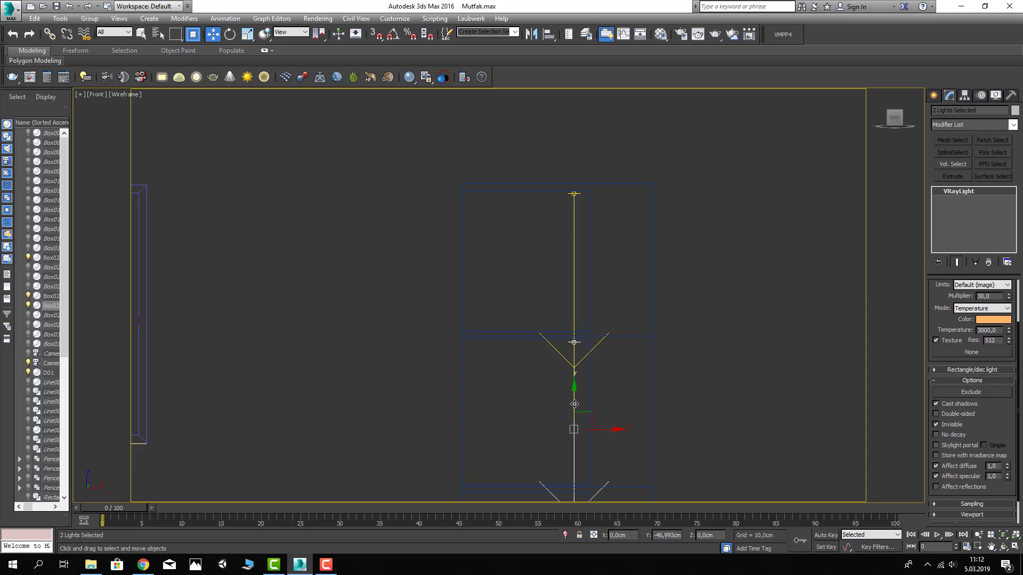
left_click(505, 327)
middle_click_drag(570, 257, 589, 166)
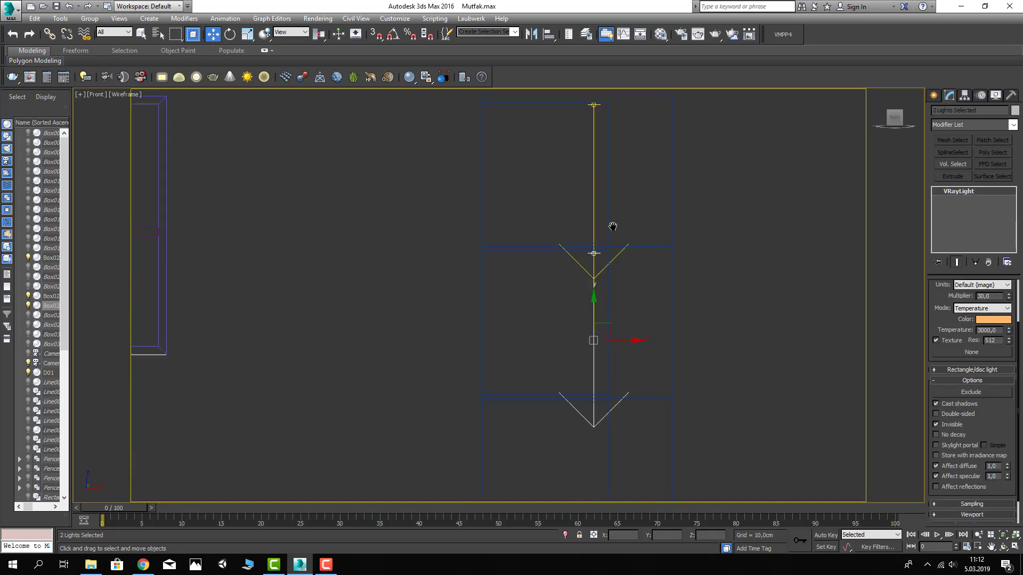
scroll(607, 274, "down", 2)
left_click_drag(599, 211, 599, 292, "shift")
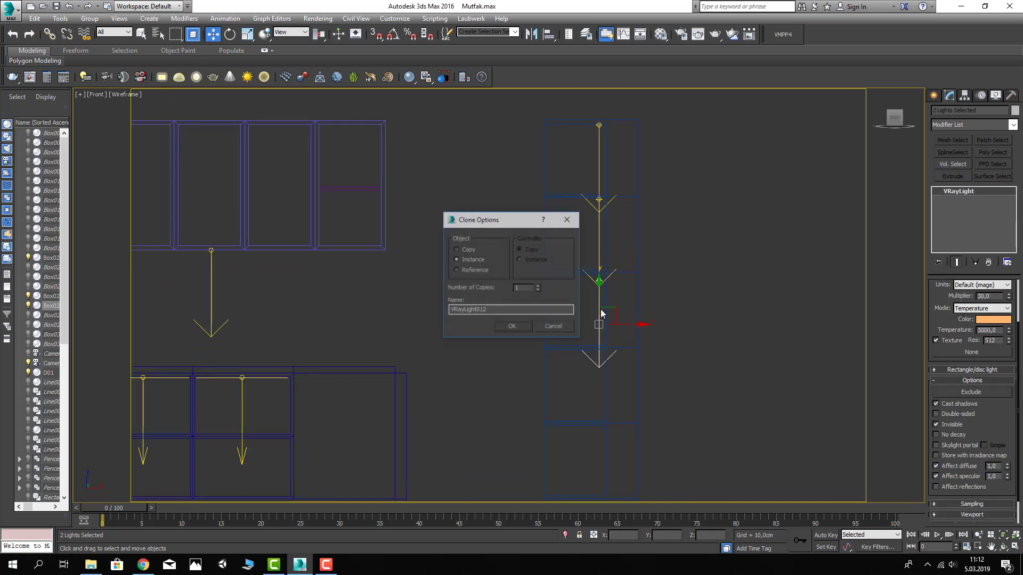
left_click(514, 326)
Instance-clone the lights down to the remaining shelves, ending at VRayLight014
scroll(606, 304, "up", 3)
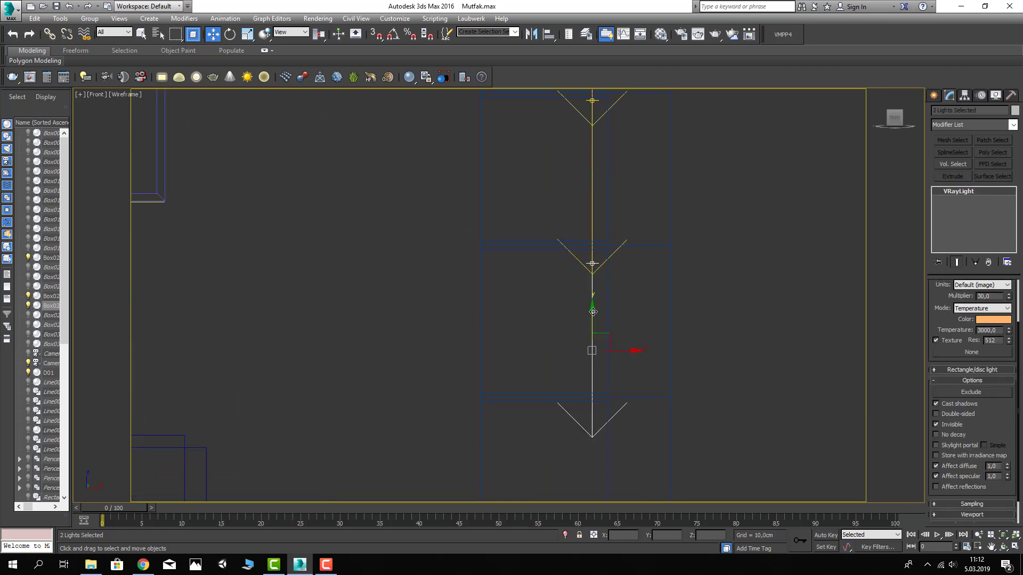
middle_click_drag(593, 311, 596, 250)
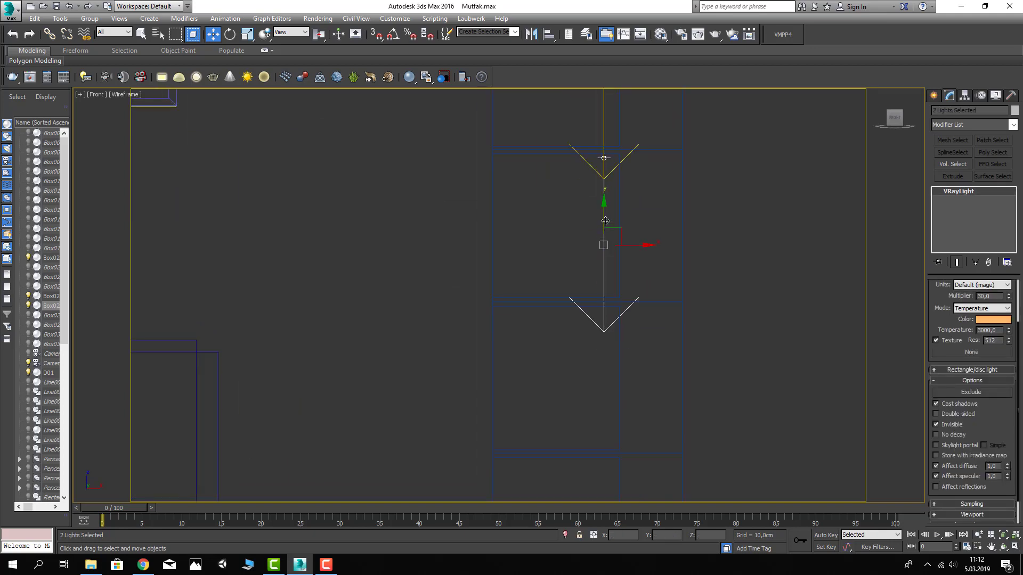
left_click_drag(605, 221, 605, 372, "shift")
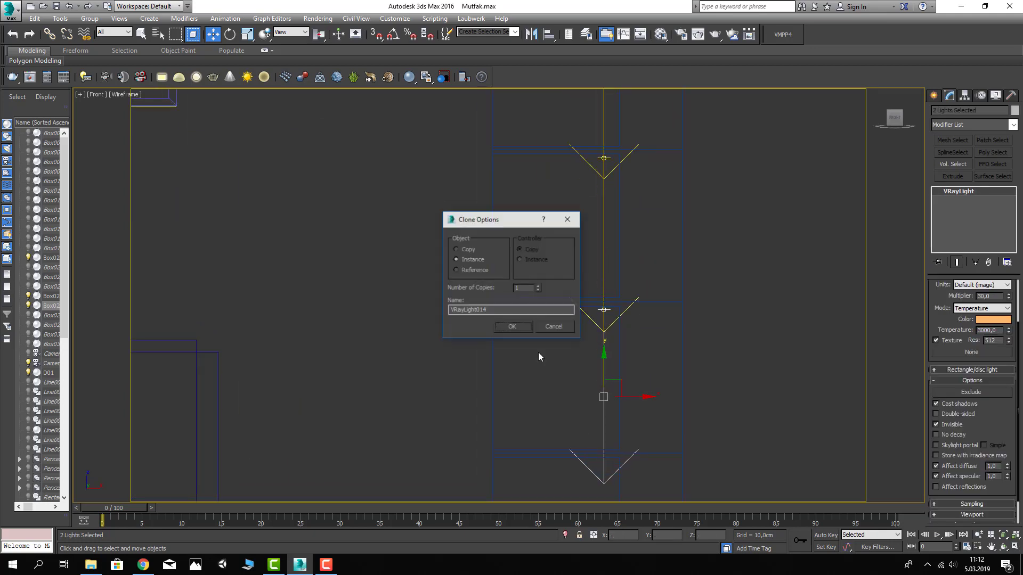
left_click(510, 326)
middle_click_drag(588, 355, 592, 248)
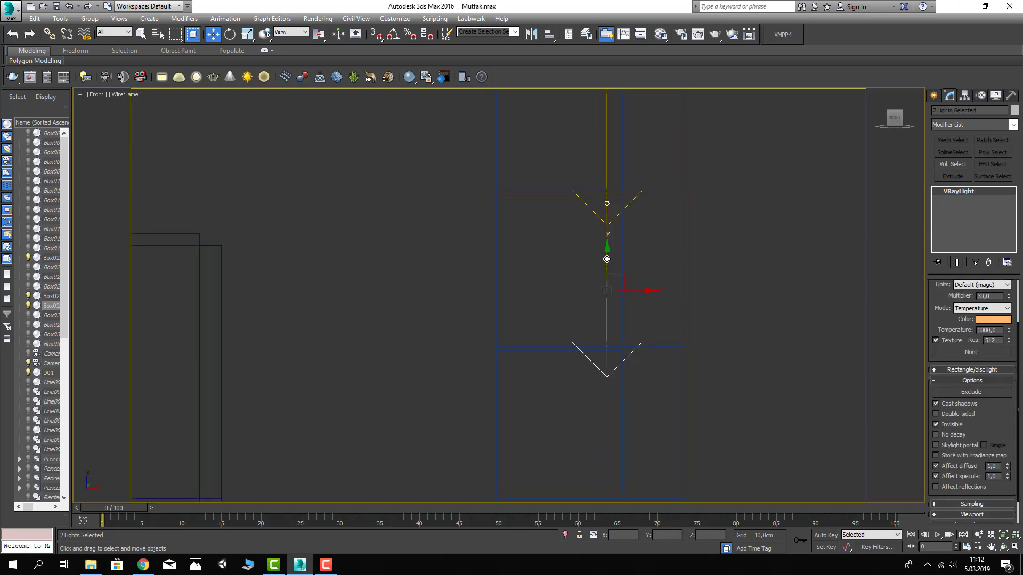
left_click_drag(607, 259, 597, 413, "shift")
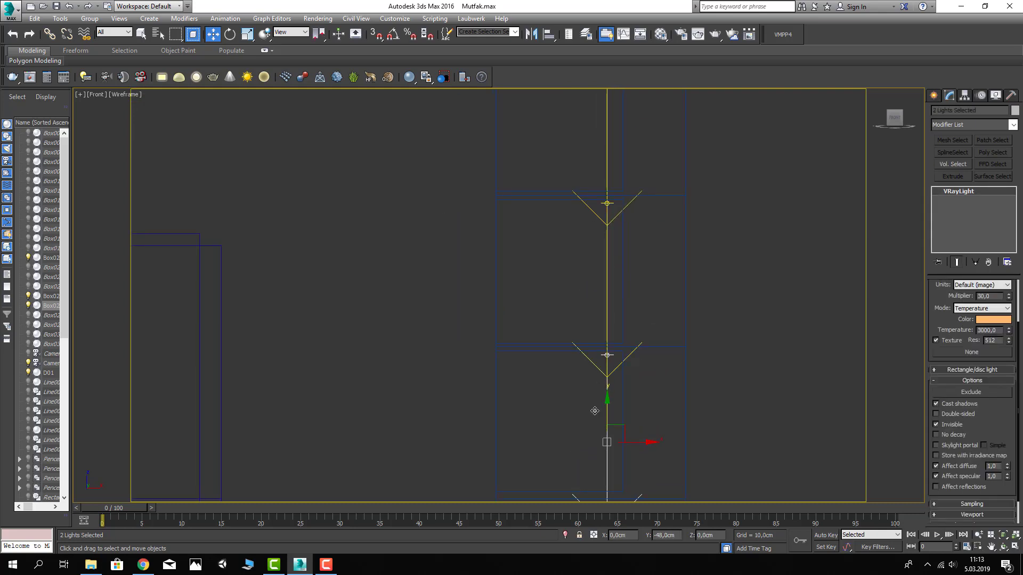
left_click(515, 328)
scroll(561, 288, "down", 4)
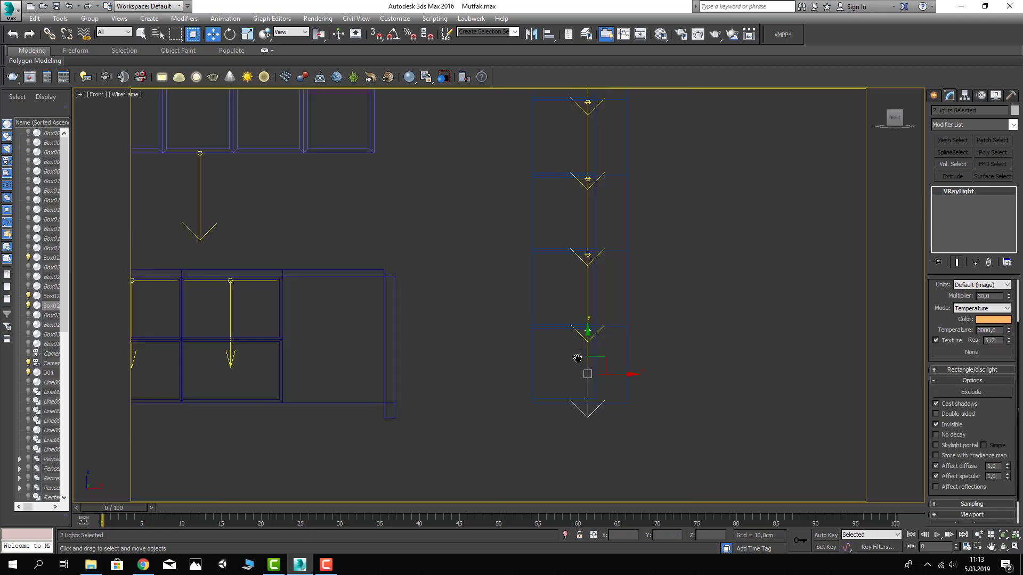
middle_click_drag(577, 359, 582, 286)
Shade the Camera001 view, reopen the V-Ray frame buffer and start a 960x540 test render
key("c")
left_click(645, 288)
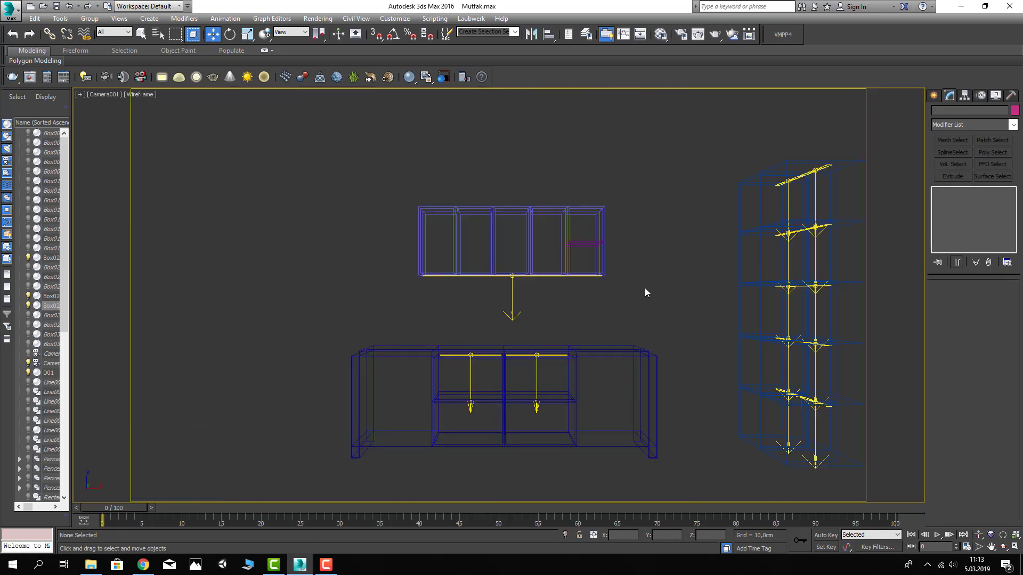
right_click(645, 288)
left_click(664, 246)
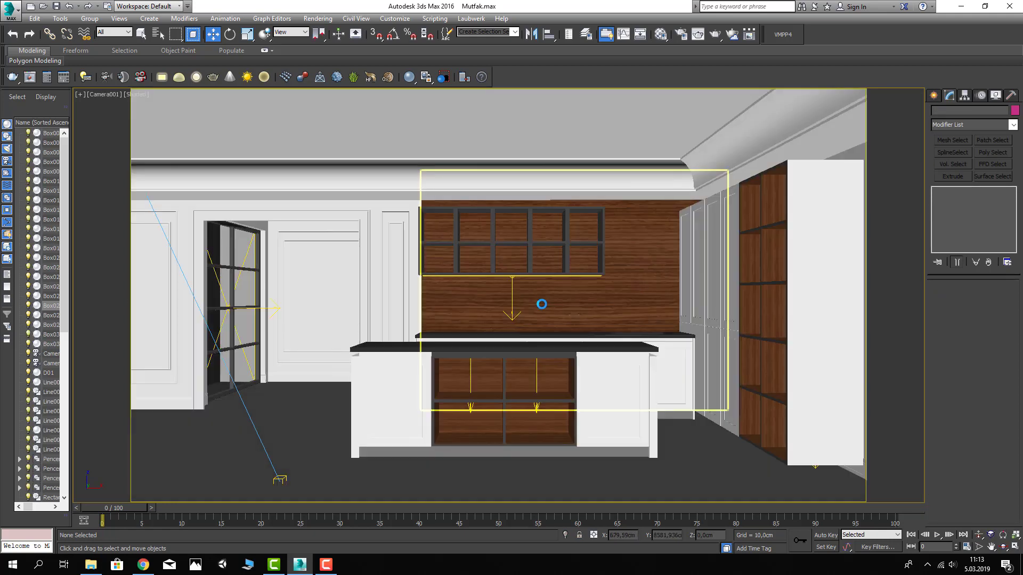
right_click(543, 302)
left_click(570, 408)
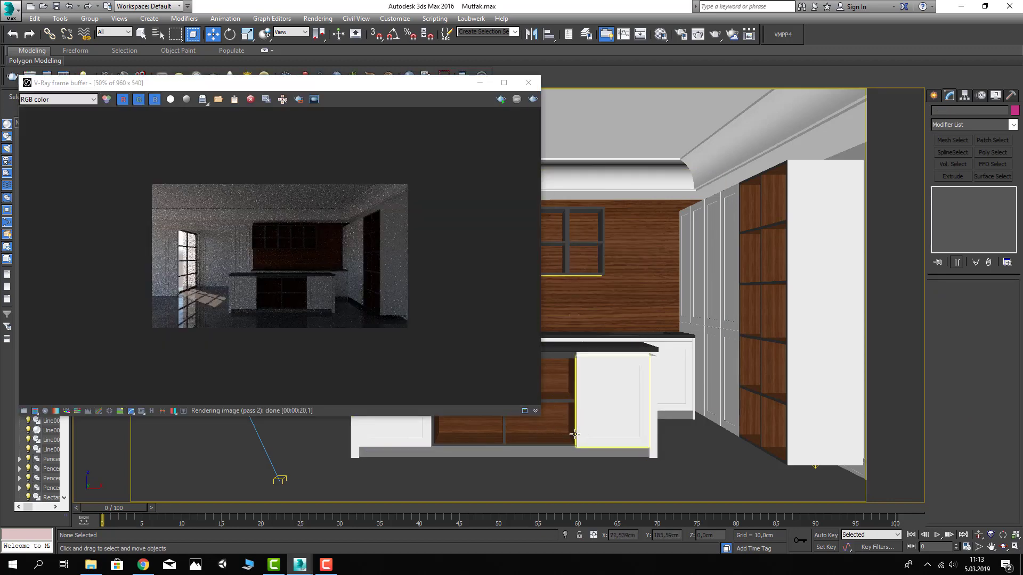
left_click(501, 101)
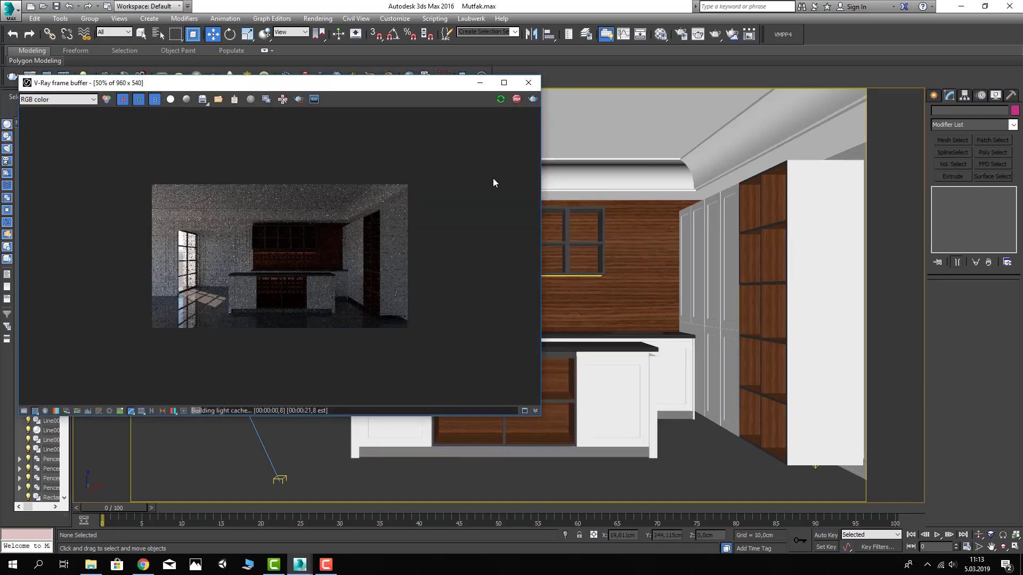
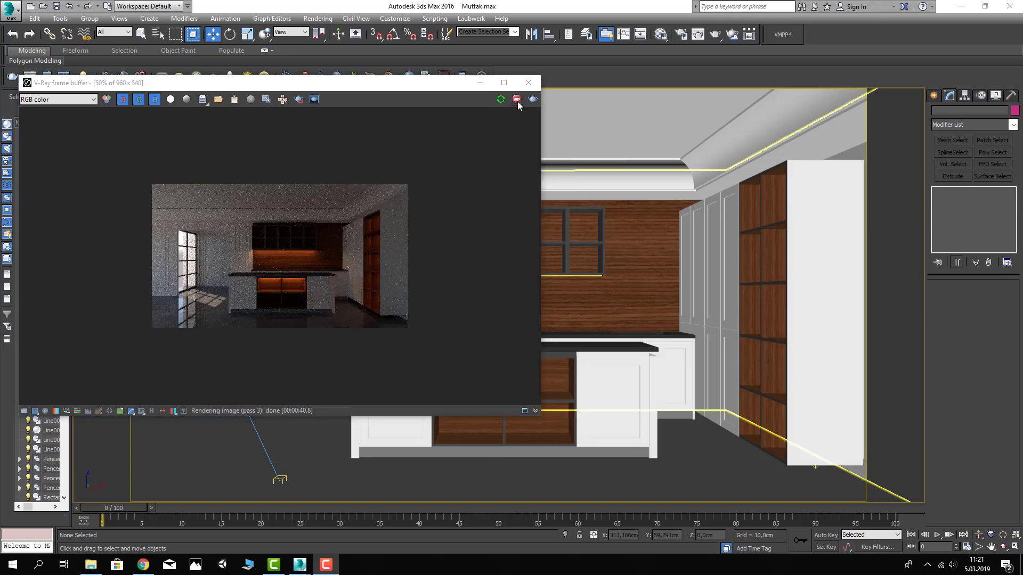
Stop the render, set the V-Ray render time limit to 0, and save the scene
left_click(518, 101)
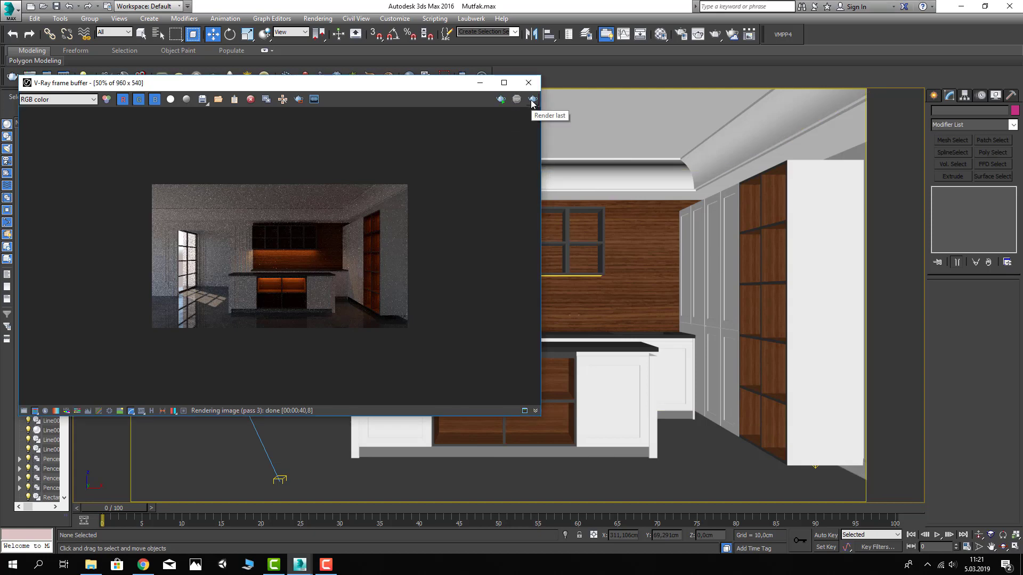
left_click(684, 36)
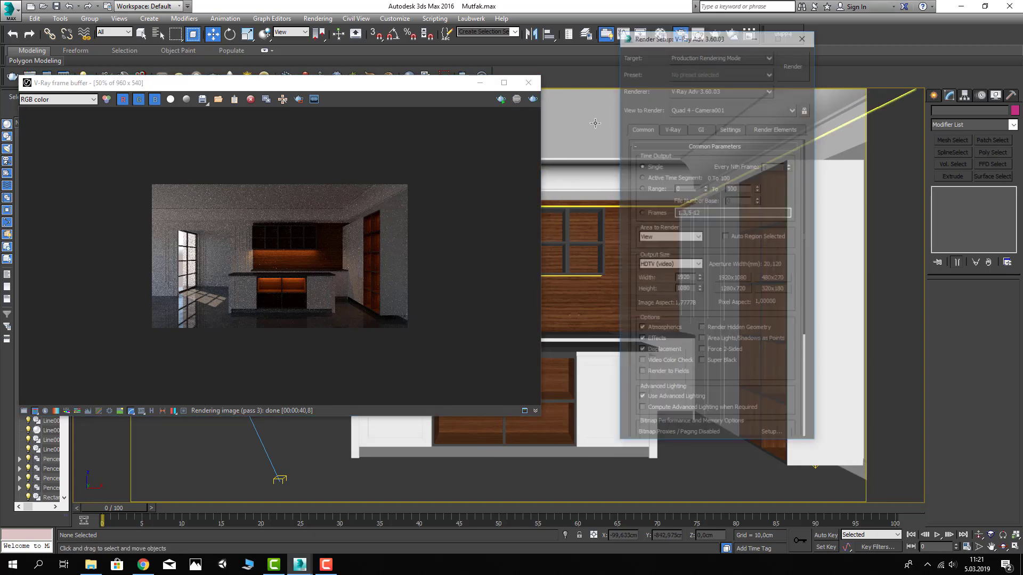
left_click(671, 129)
double_click(701, 273)
type("0")
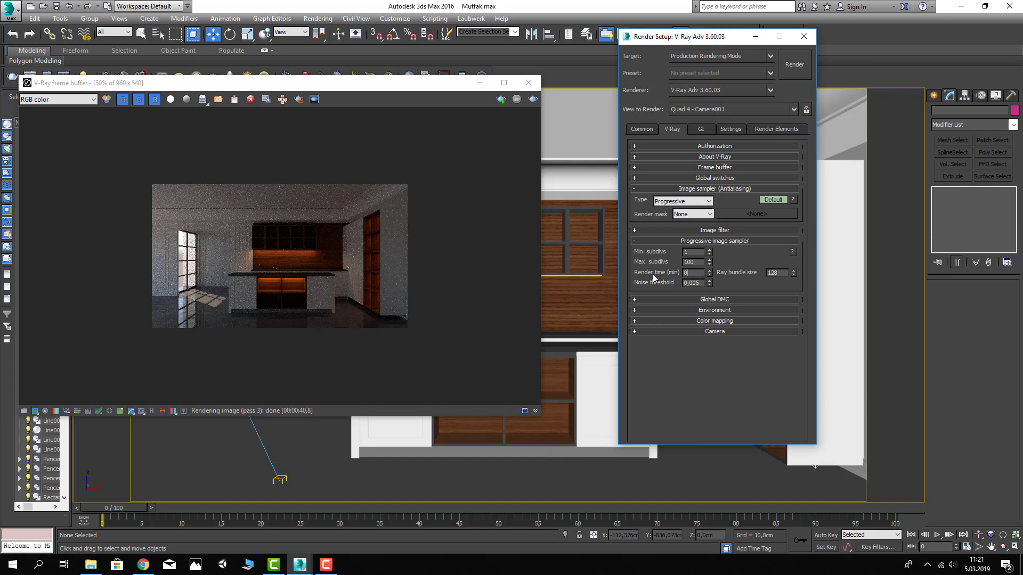
key("Return")
left_click(642, 130)
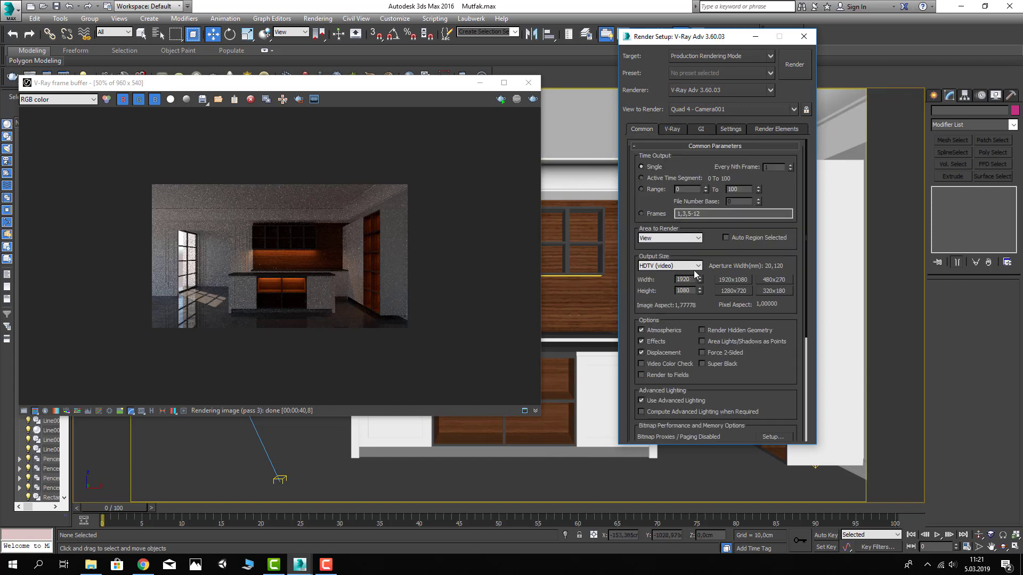
key("ctrl+s")
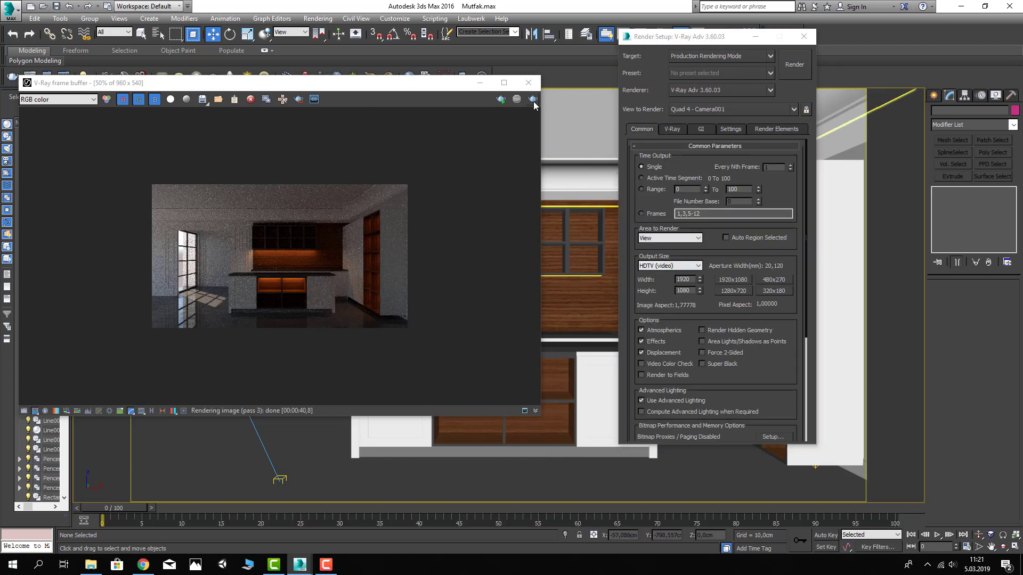
Add a VRayDenoiser render element and re-render the kitchen camera view
left_click(787, 73)
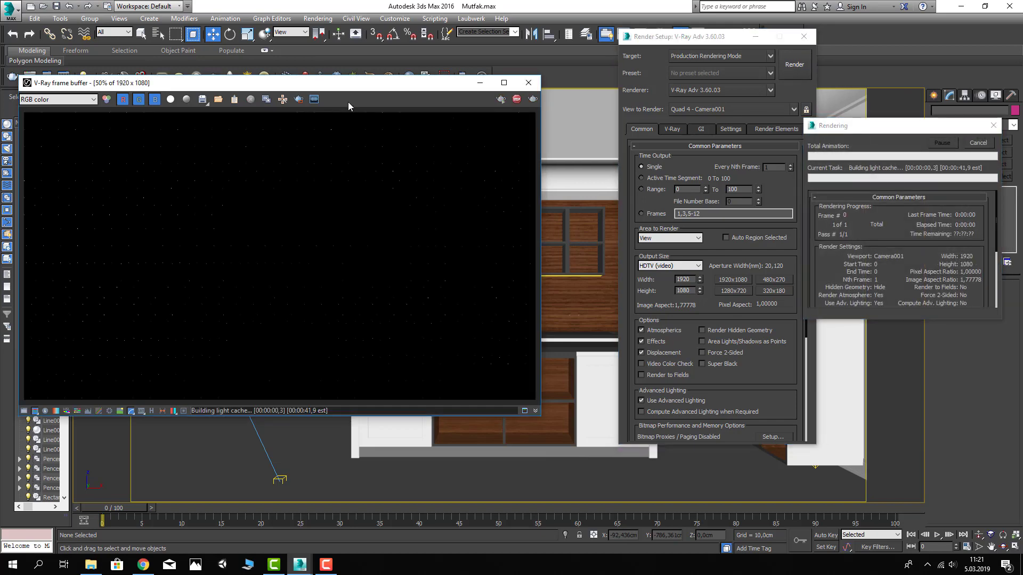
left_click_drag(356, 90, 367, 91)
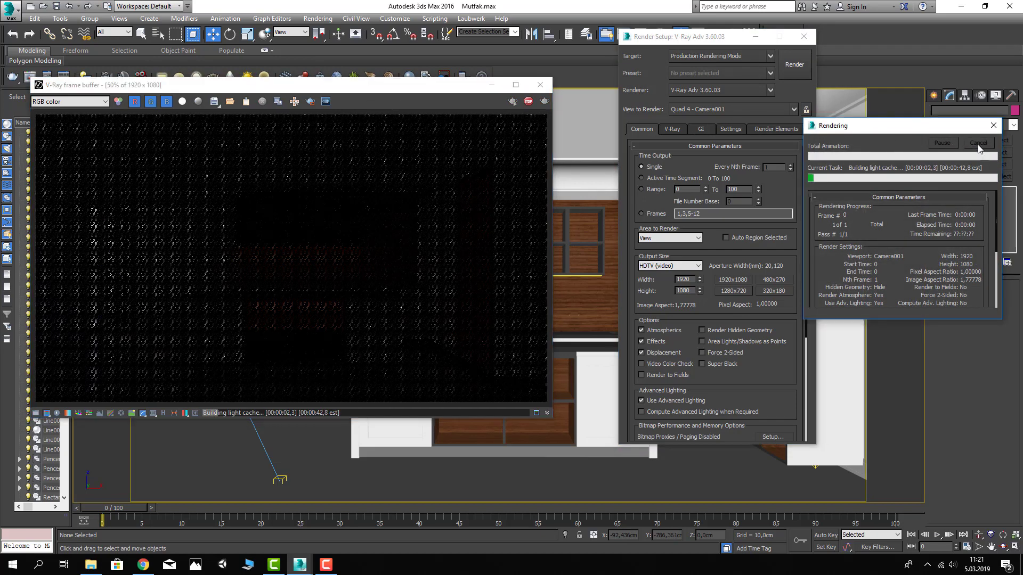
left_click(777, 129)
left_click(651, 174)
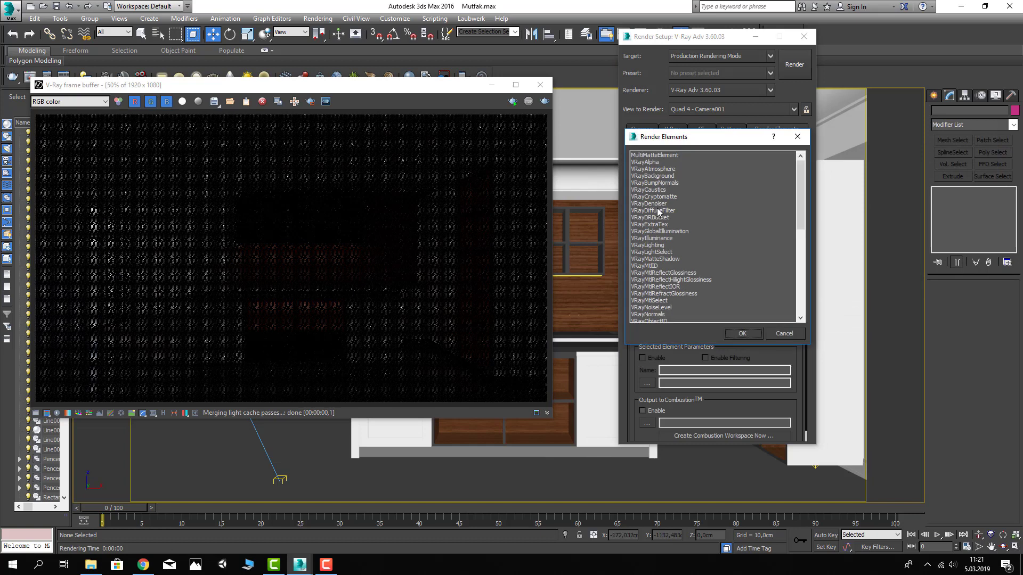
double_click(657, 206)
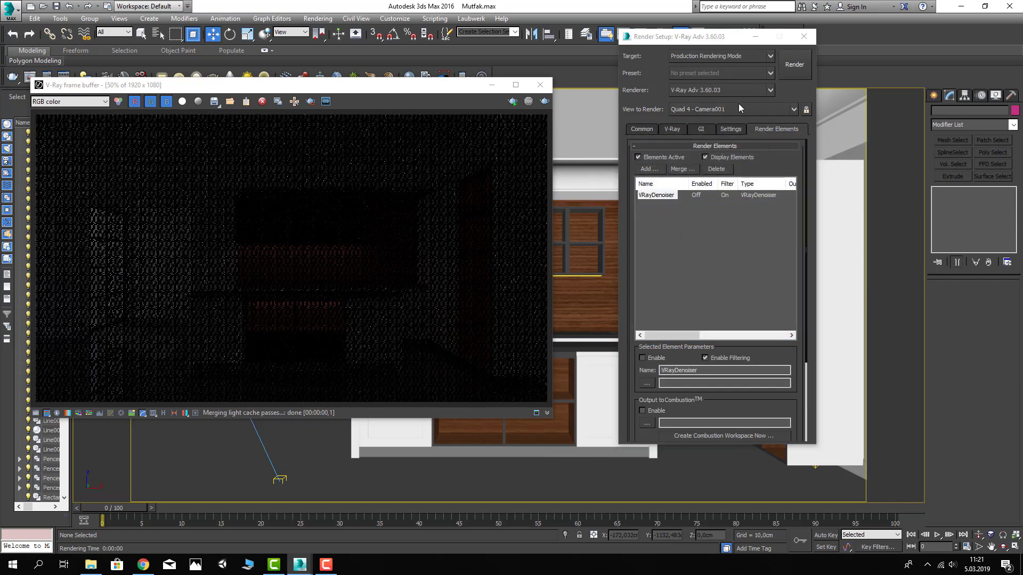
key("shift+q")
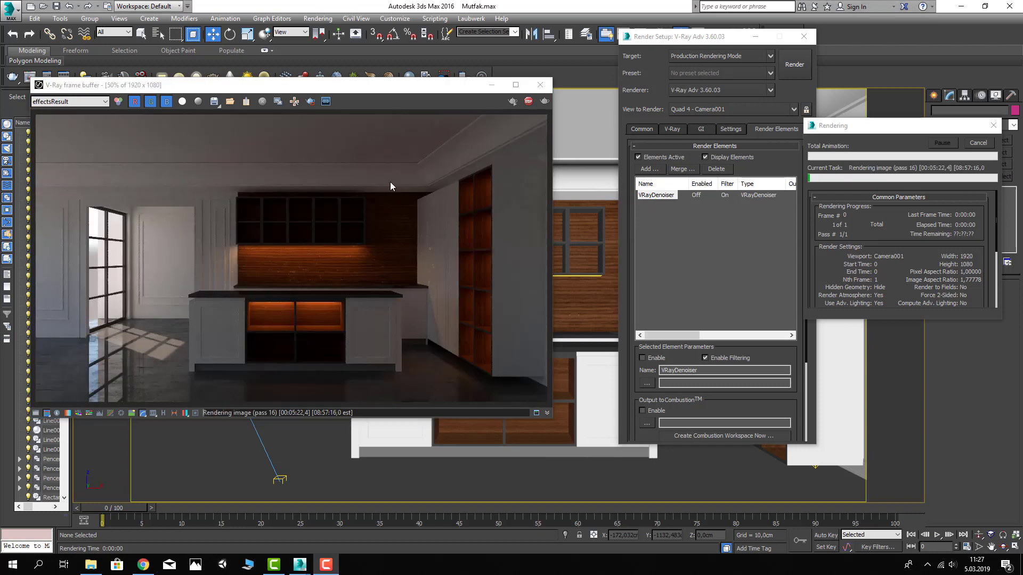
Switch the frame buffer to the RGB color channel to compare raw and denoised results
left_click(80, 101)
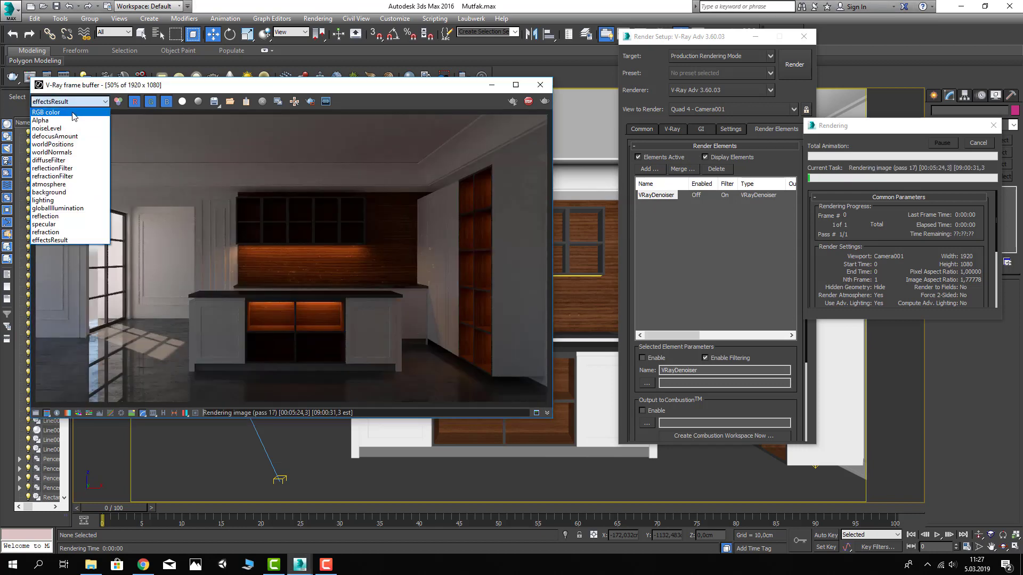
left_click(72, 112)
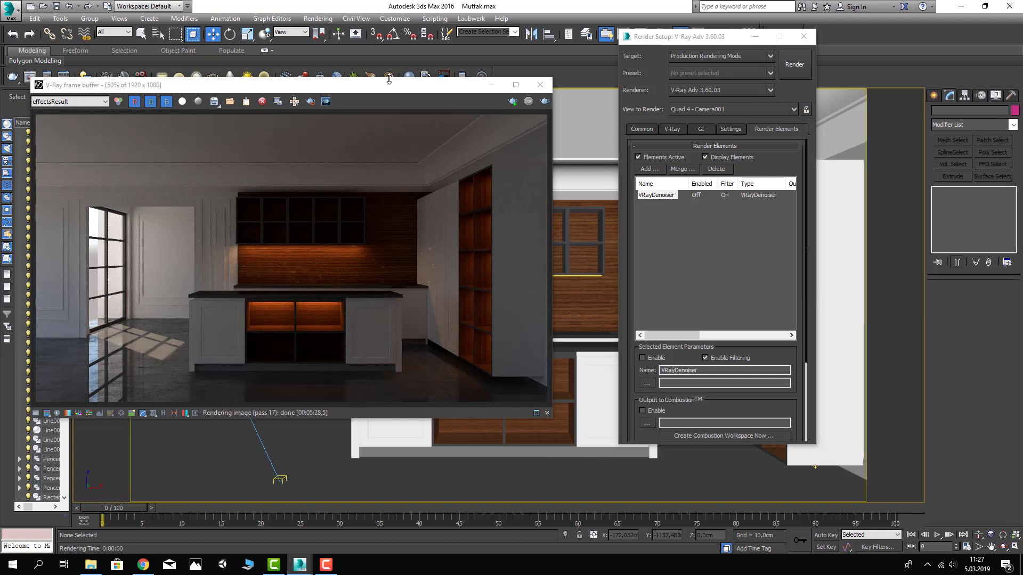
left_click(98, 102)
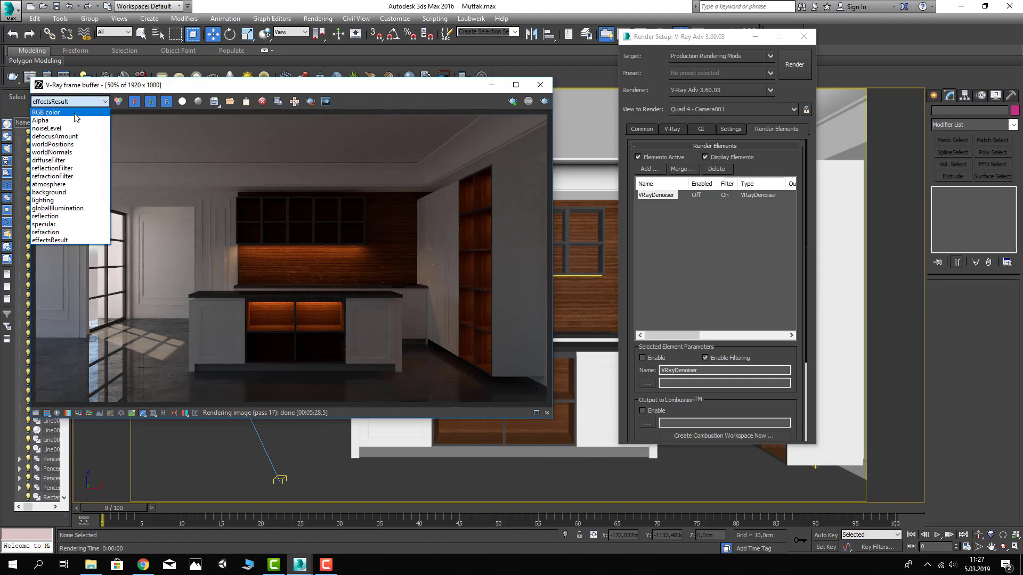
Stop the render and close the frame buffer and Render Setup windows
left_click(505, 38)
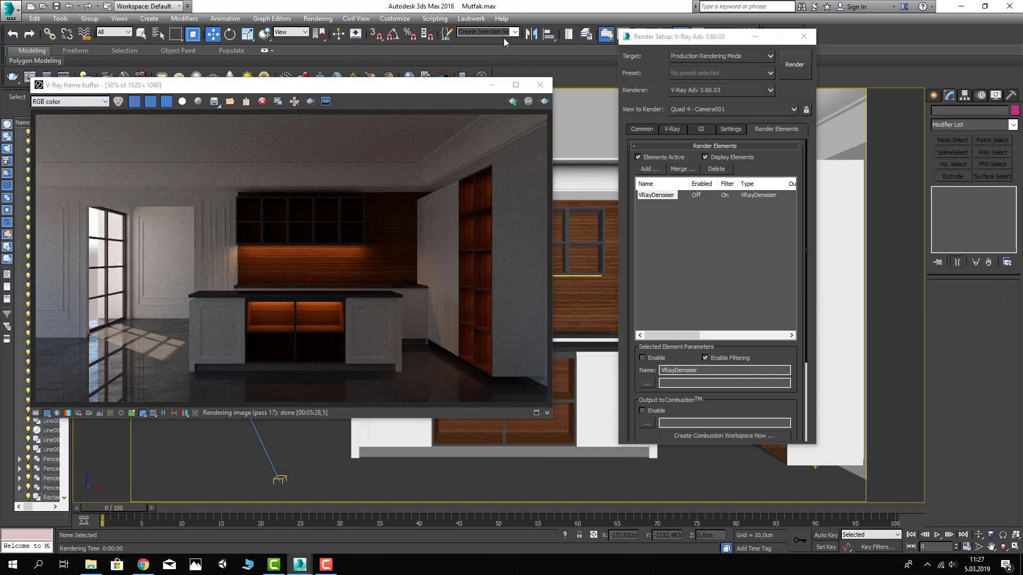
left_click(540, 85)
left_click(804, 37)
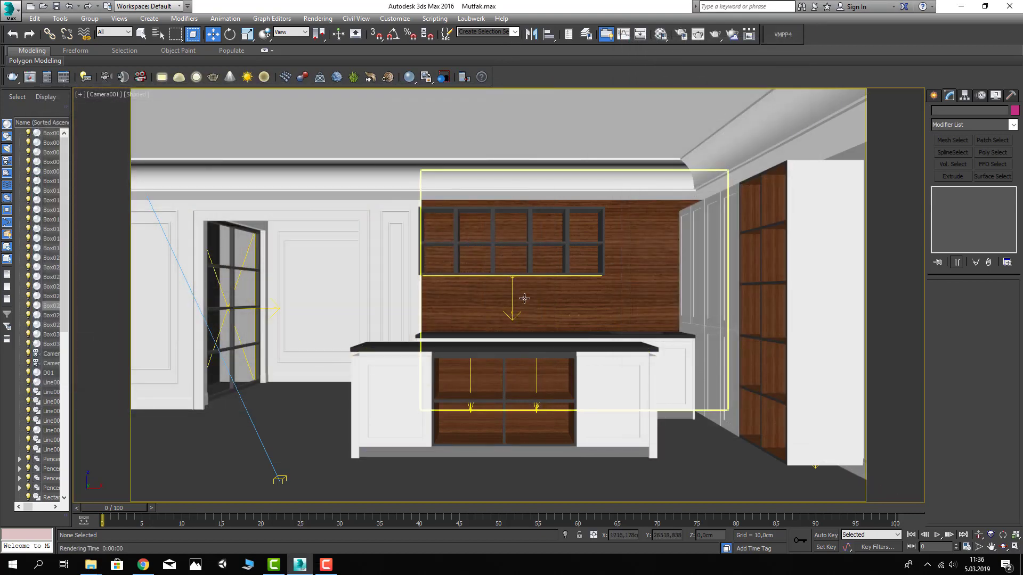
Load 01_Ahsap.jpg from TEXTURES\Ahsap as the Ahsp material's diffuse bitmap
key("m")
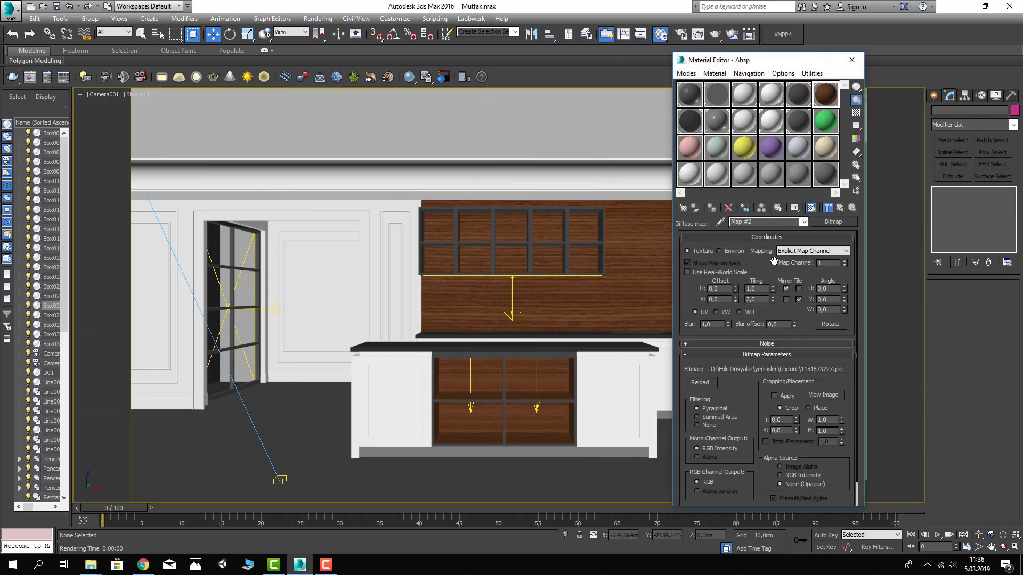
left_click(784, 369)
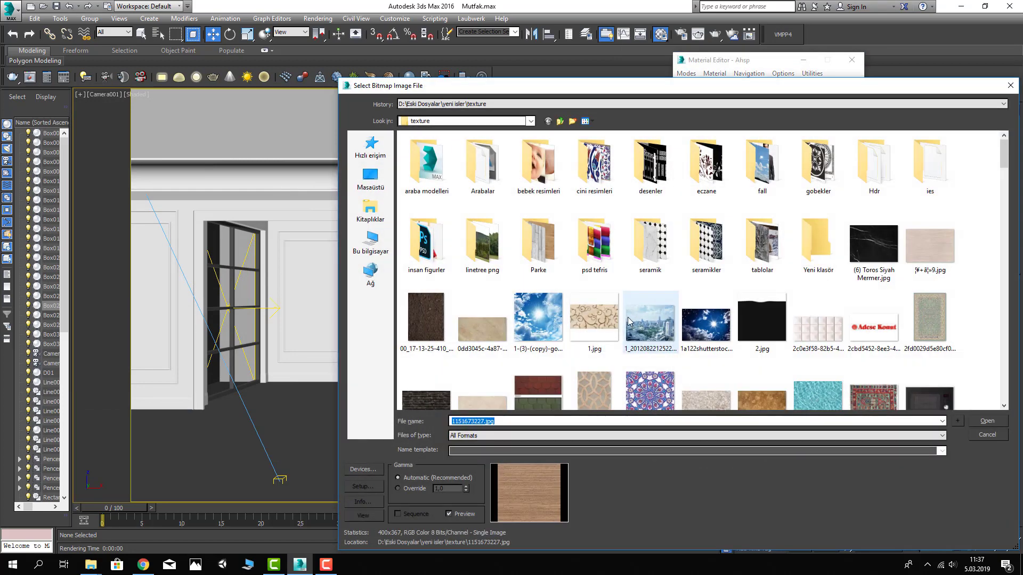
left_click(555, 104)
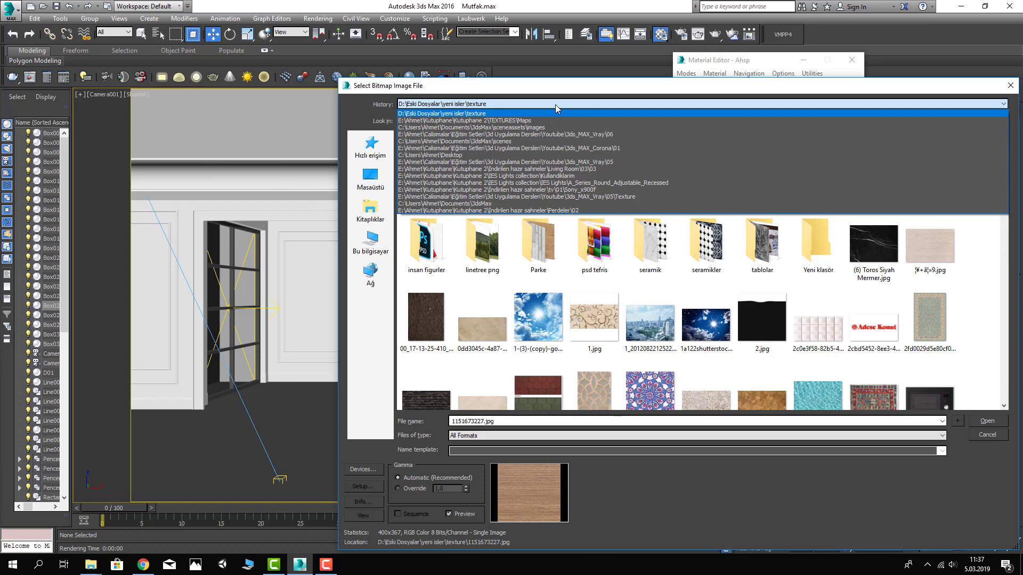
left_click(555, 120)
left_click(560, 121)
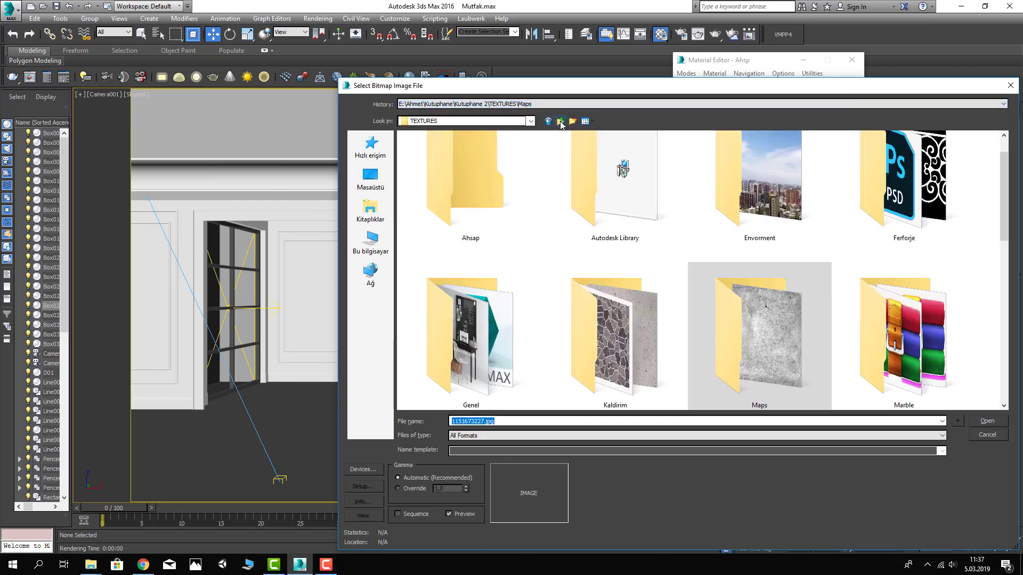
double_click(497, 202)
double_click(424, 181)
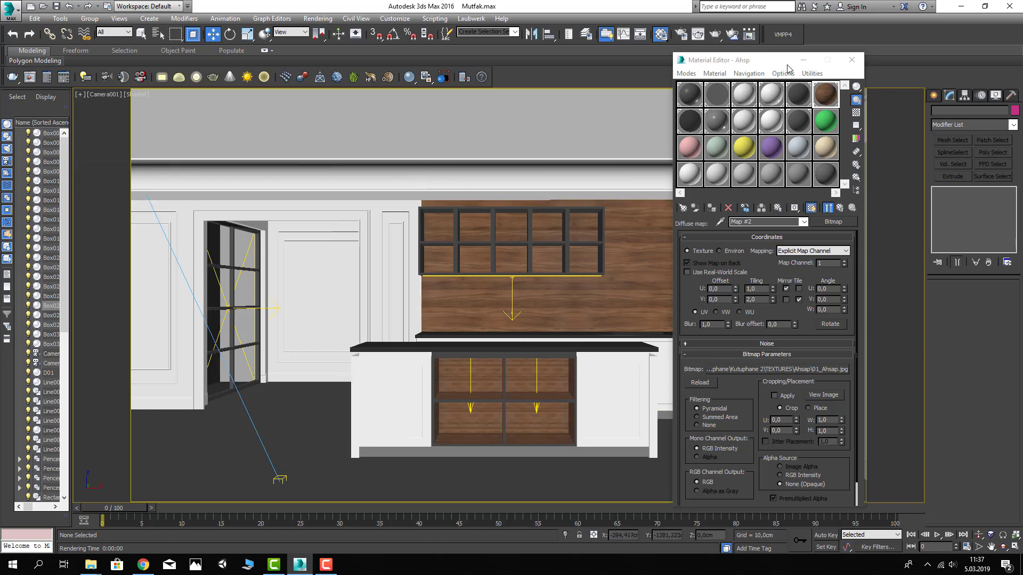
left_click_drag(746, 60, 199, 125)
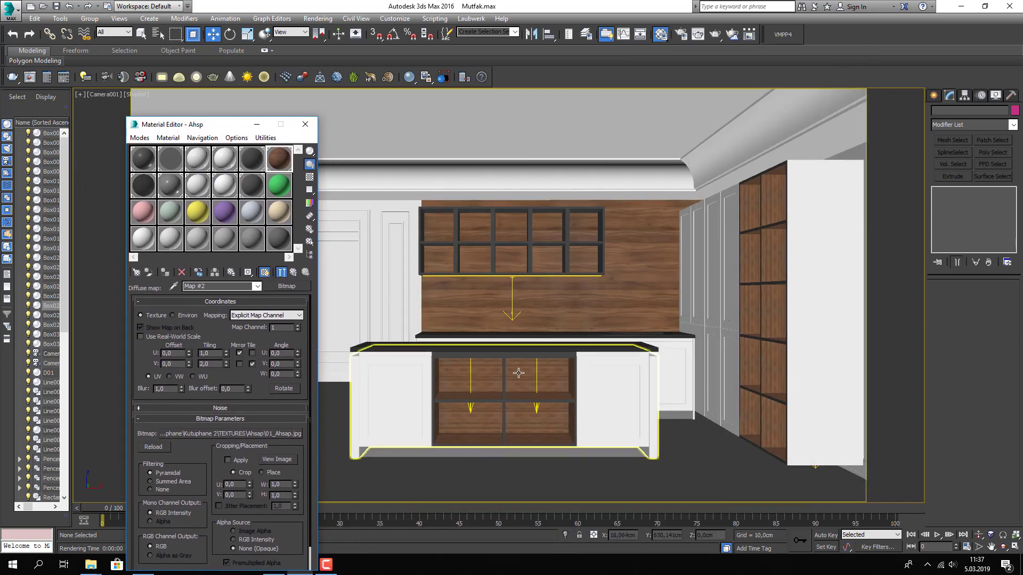
Replace island cabinet Box021's UVW Map modifier with a new box-mapped UVW Map
left_click(519, 375)
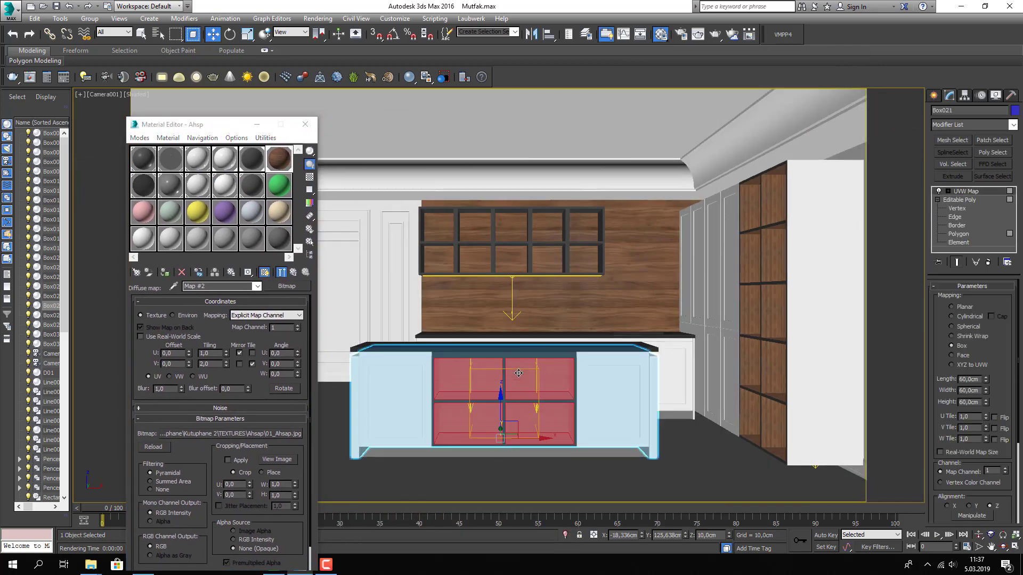
right_click(965, 191)
left_click(954, 204)
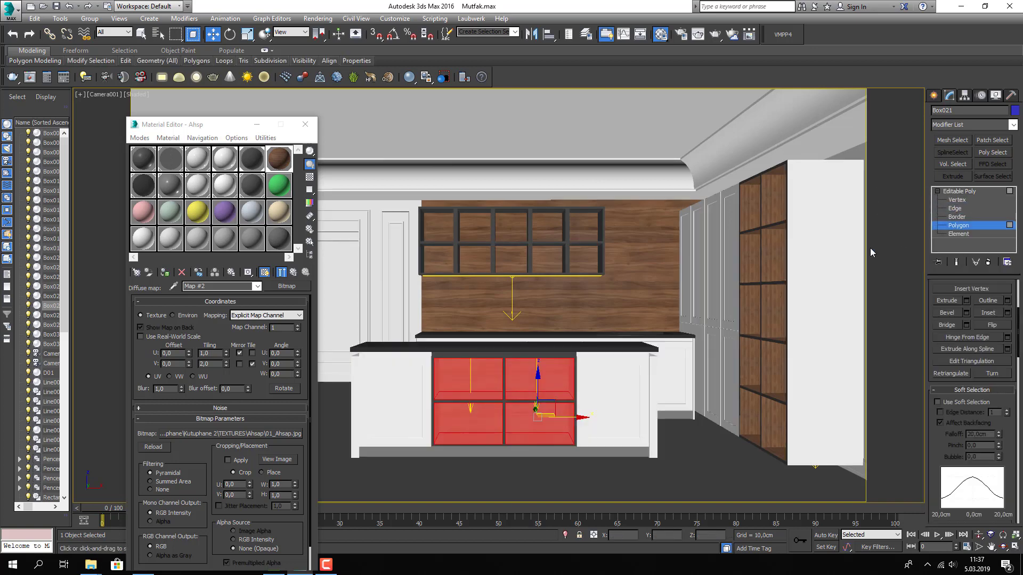
left_click(951, 191)
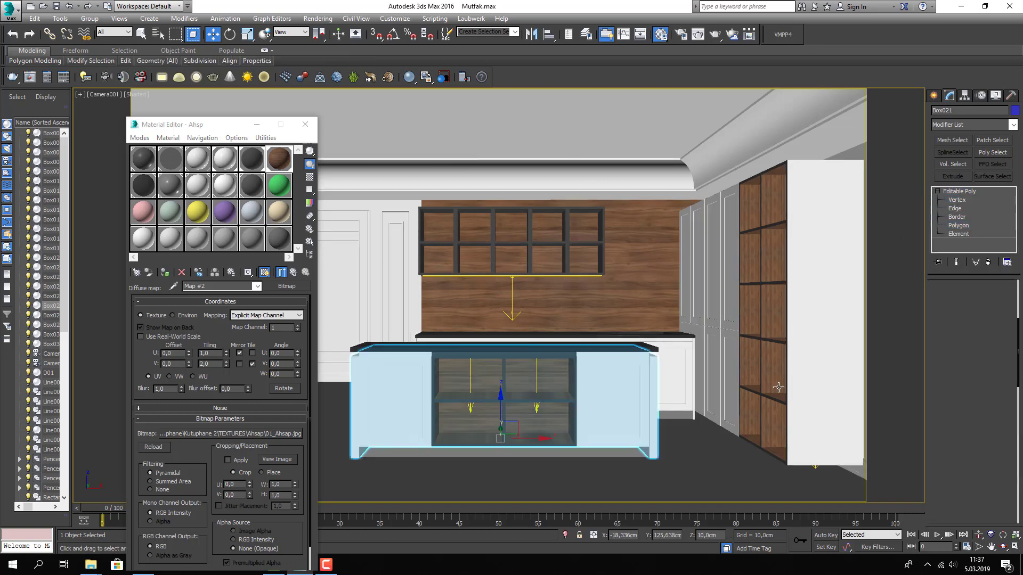
left_click(961, 226)
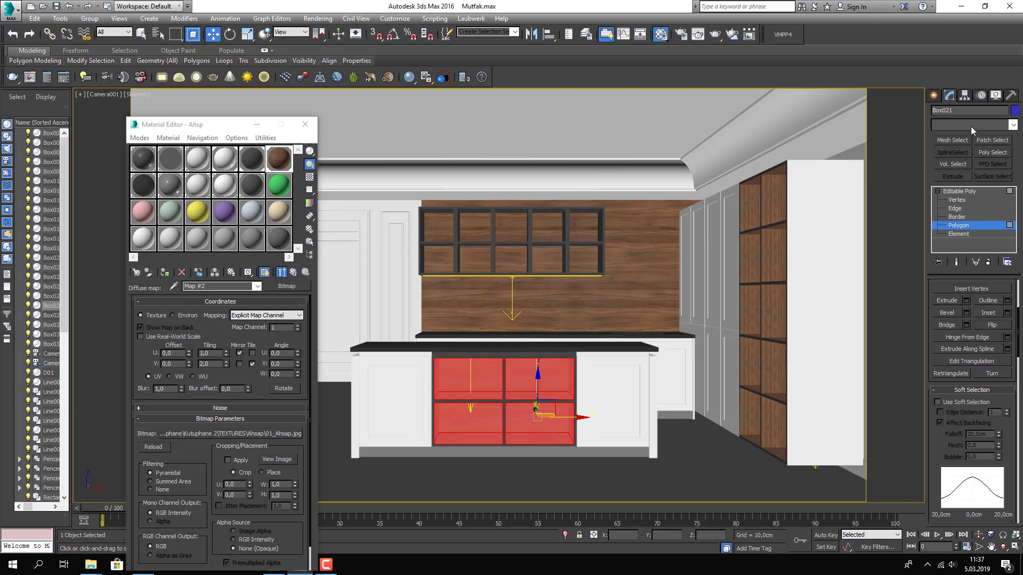
left_click(971, 127)
scroll(967, 319, "down", 10)
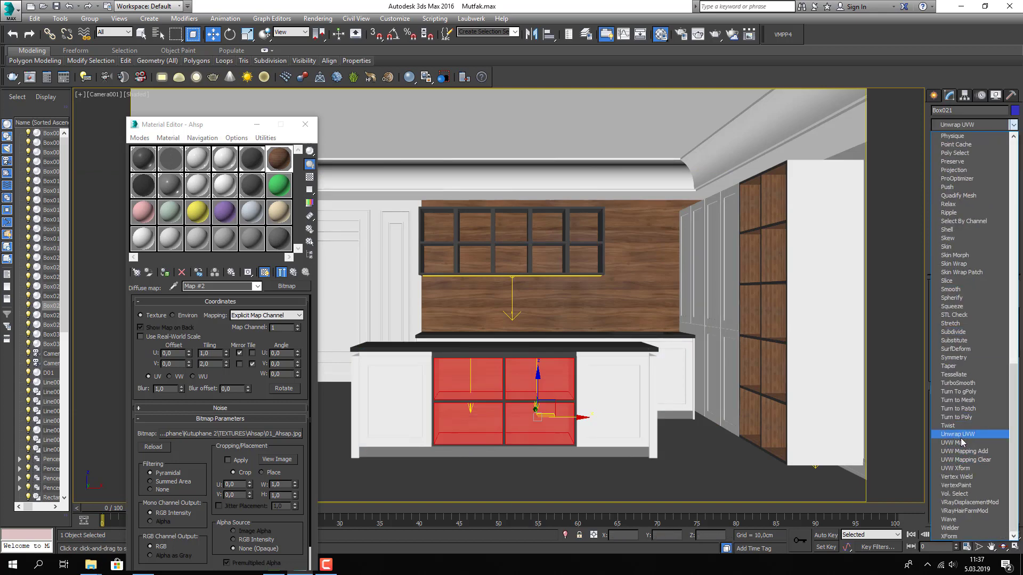
left_click(959, 443)
left_click(962, 347)
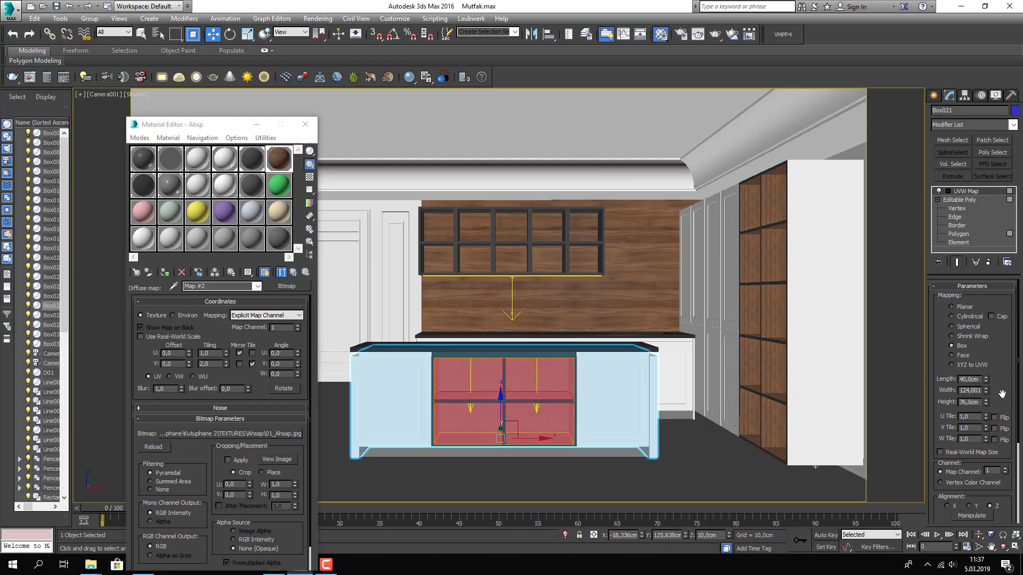
left_click_drag(986, 381, 1005, 431)
right_click(1004, 431)
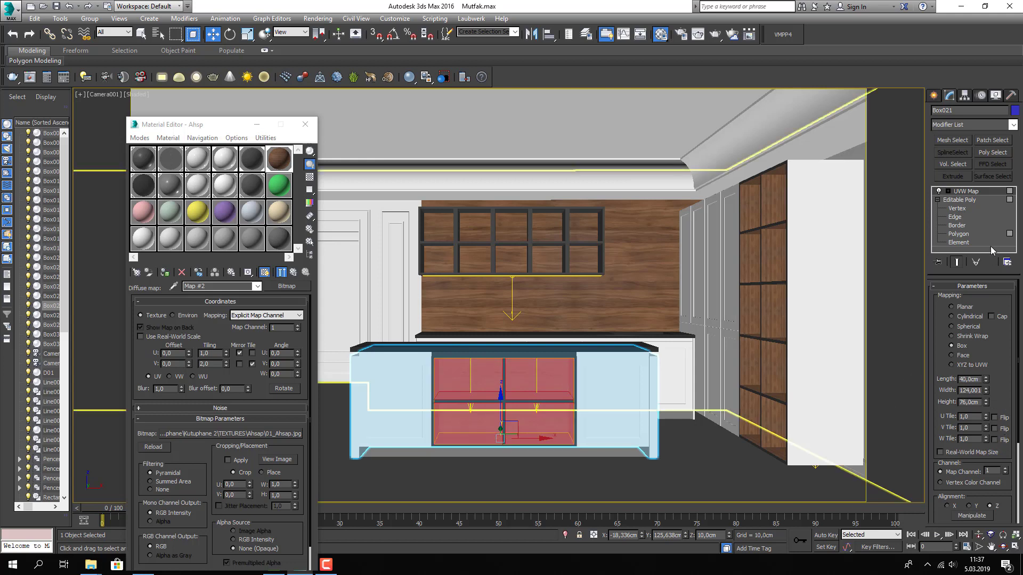
Set Box021's UVW Map to length 100, width 200 and height 200 cm
left_click(839, 406)
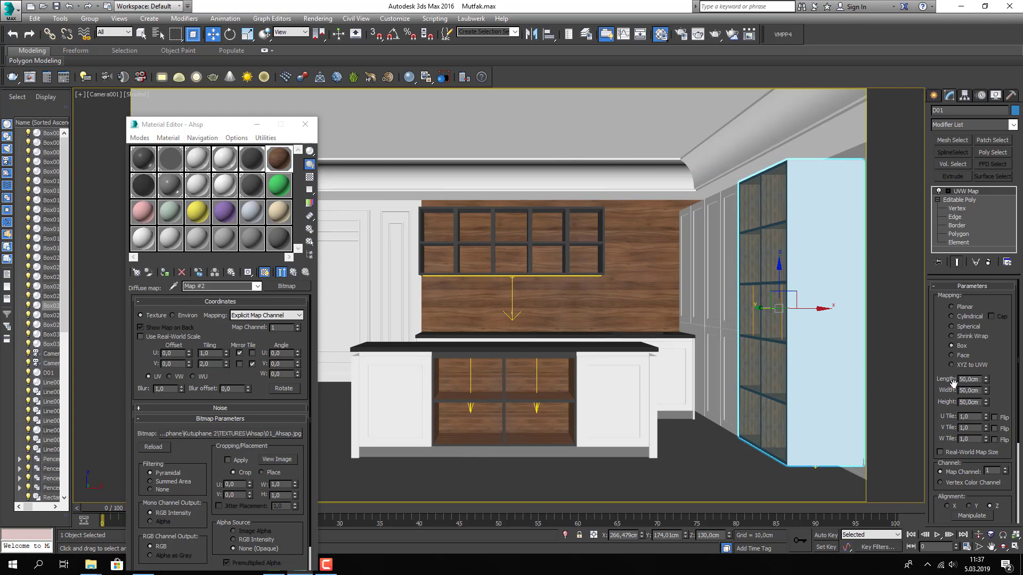
left_click(639, 389)
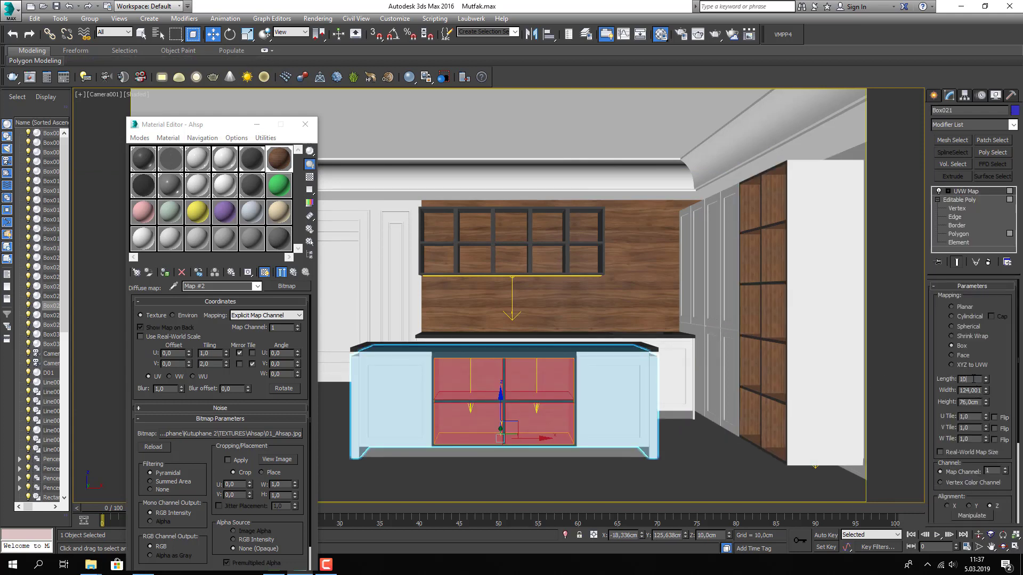
type("0,0cm")
key("Tab")
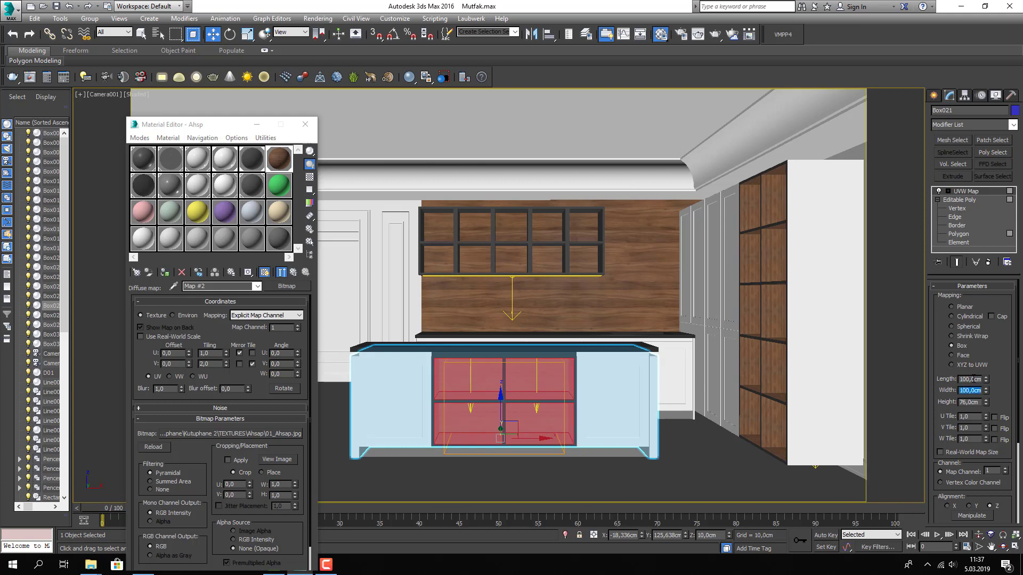
key("BackSpace")
key("BackSpace")
key("BackSpace")
type("200")
key("Tab")
type("200")
key("Return")
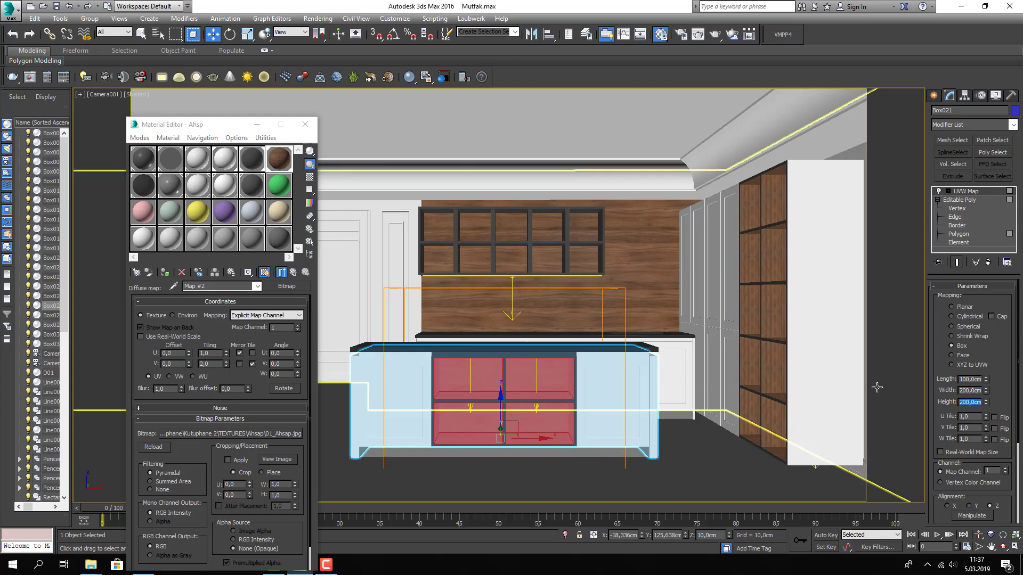
Set shelf unit D01's UVW Map to 200 cm on all sides and frame it in Perspective
left_click(845, 359)
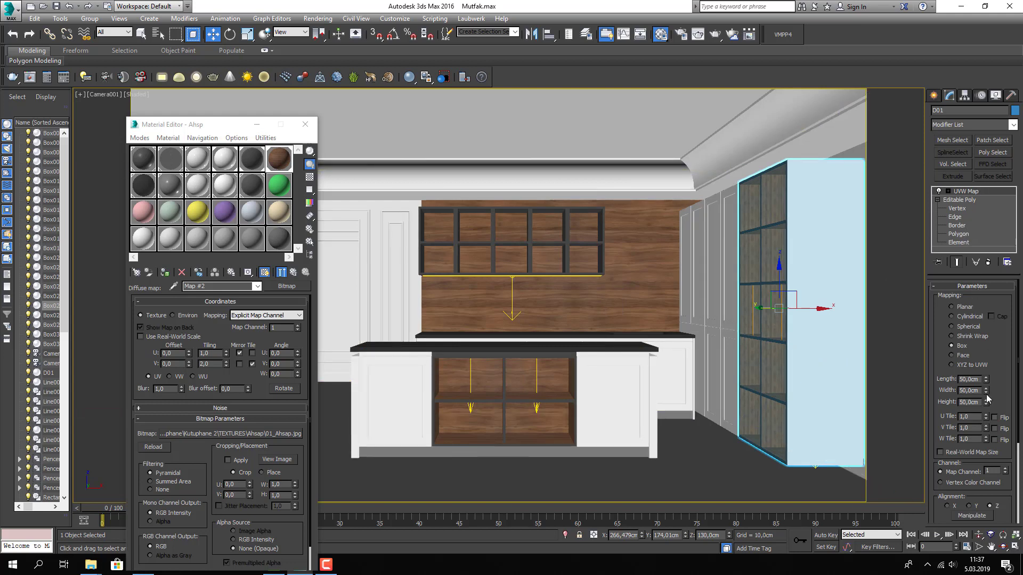
key("Tab")
type("200")
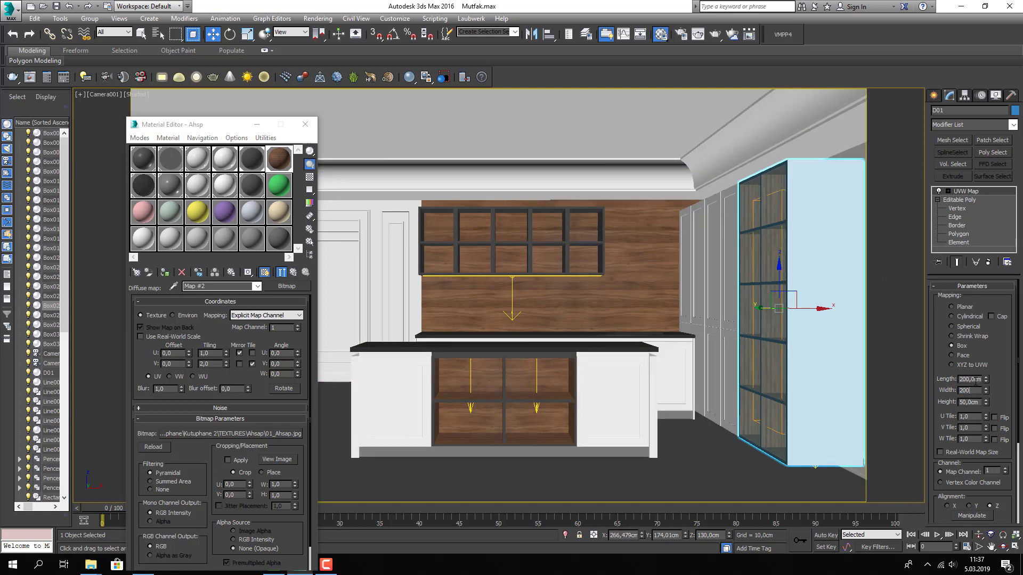
key("Tab")
type("200")
key("Return")
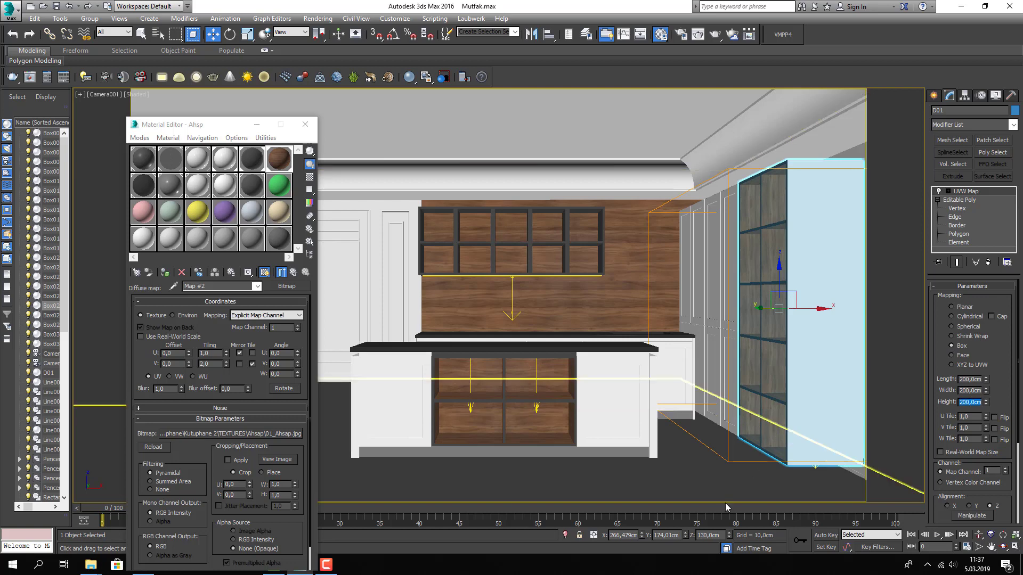
left_click(717, 487)
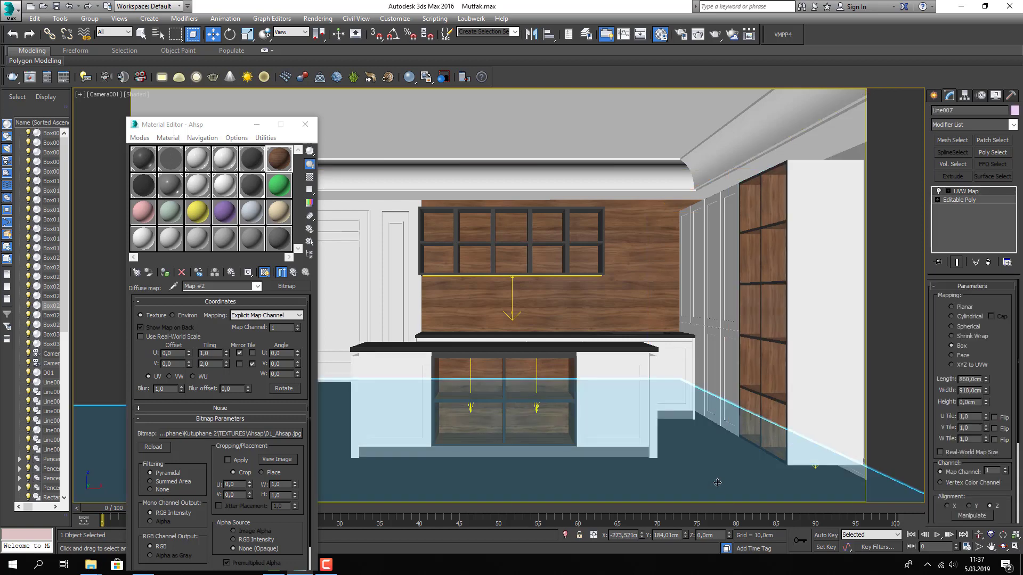
left_click(794, 328)
key("p")
key("z")
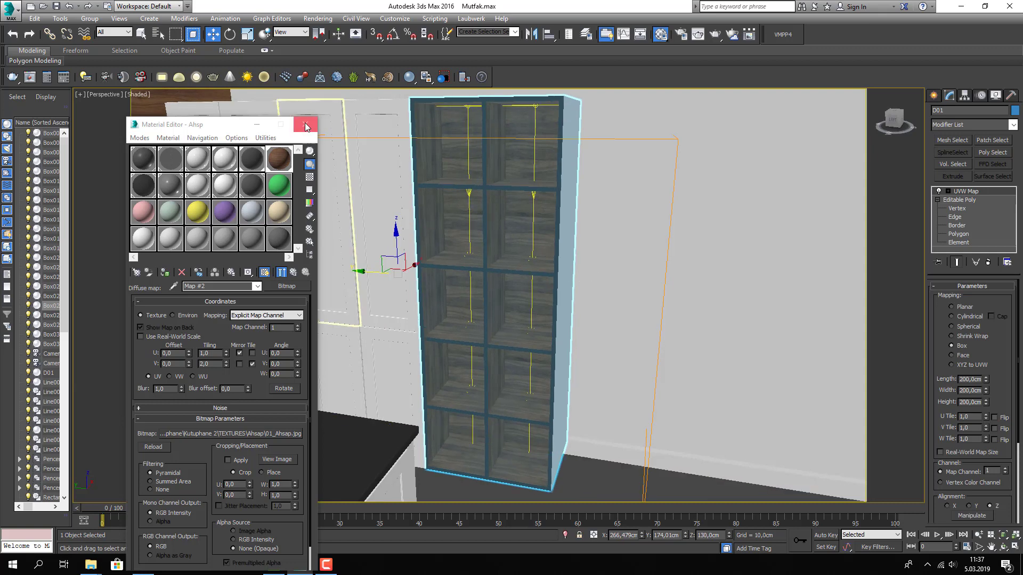
Isolate the tall shelf unit D01 and orbit to view it
key("m")
middle_click_drag(577, 200, 510, 247, "alt")
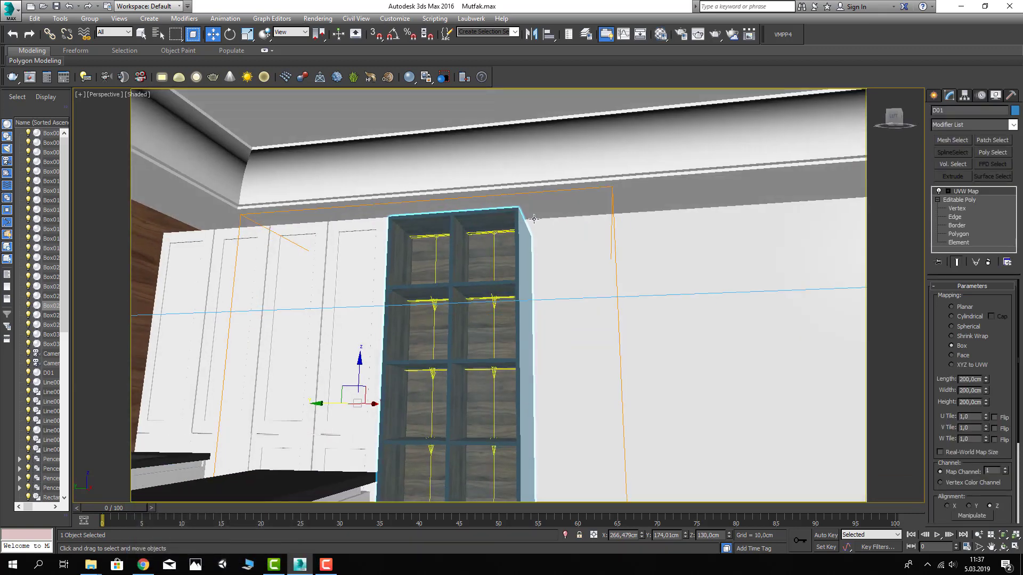
right_click(520, 210)
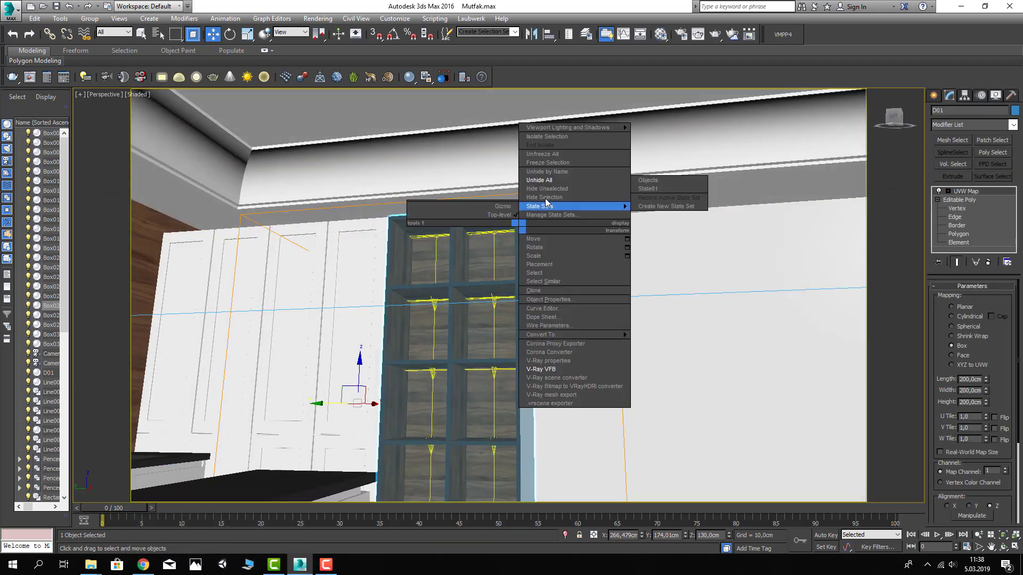
left_click(544, 200)
left_click(468, 222)
middle_click_drag(468, 222, 502, 285, "alt")
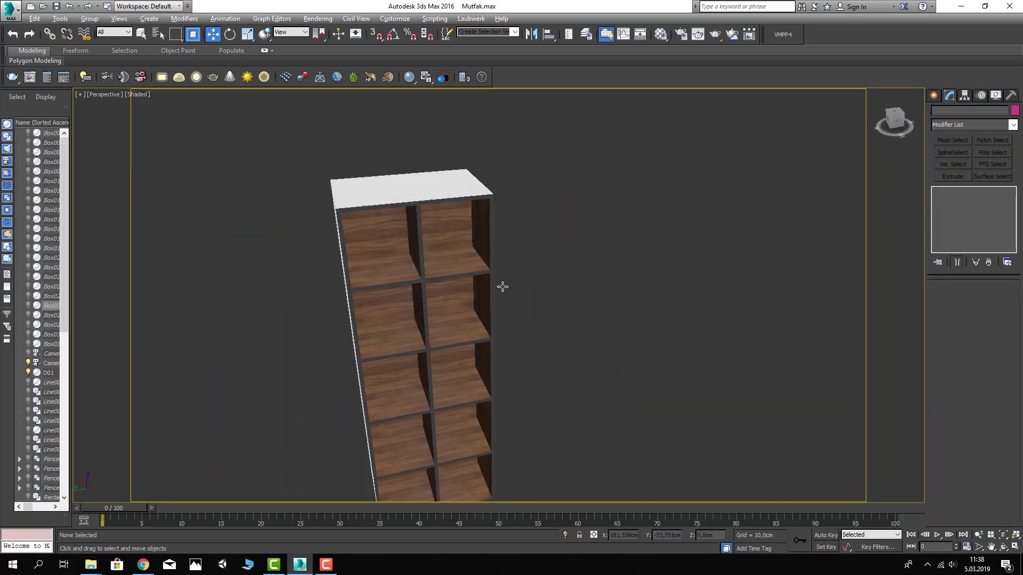
Create a box covering the front of the shelf unit
left_click(936, 98)
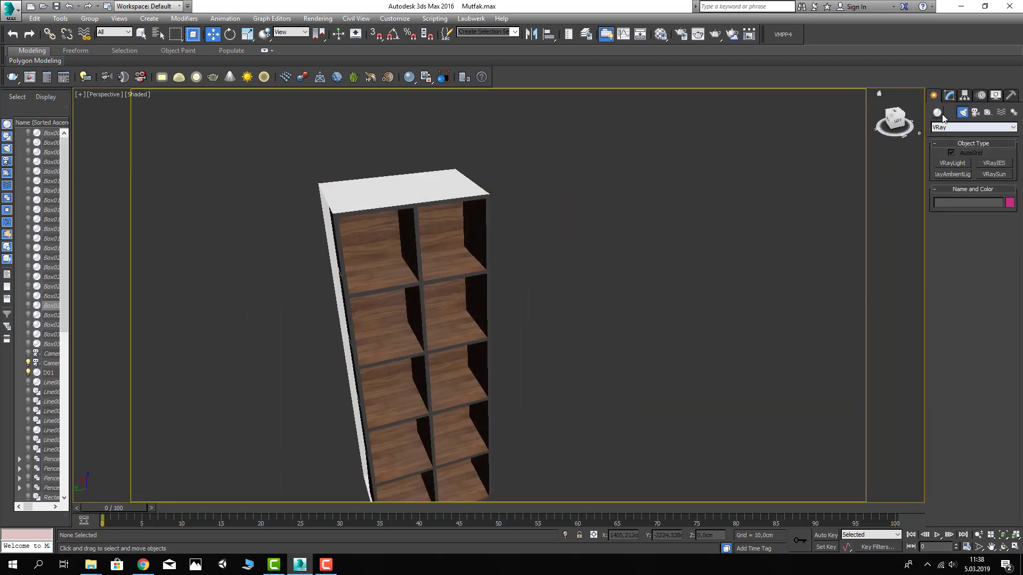
left_click(937, 112)
left_click(952, 163)
scroll(341, 224, "up", 1)
scroll(341, 224, "up", 2)
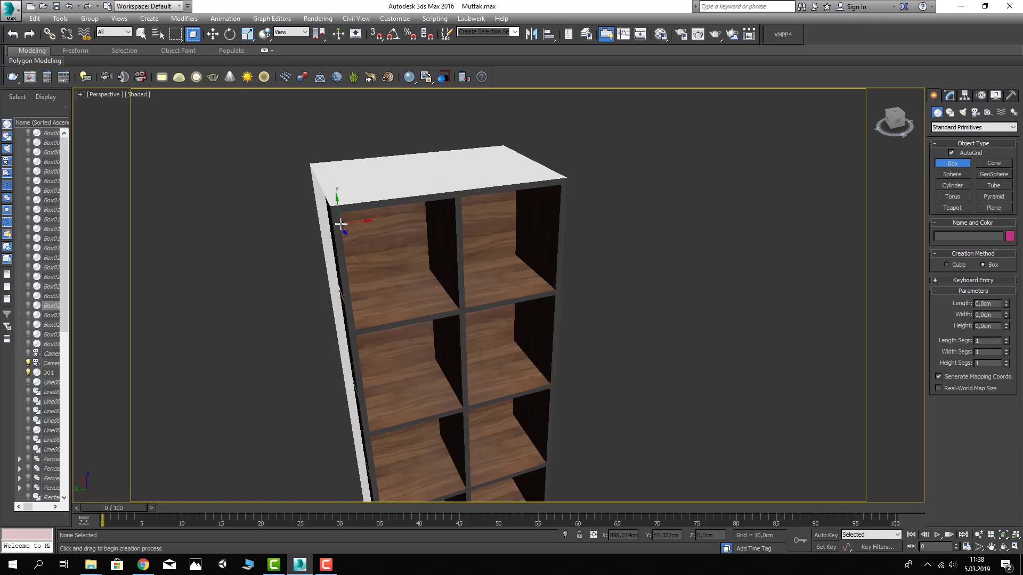
scroll(341, 223, "up", 2)
mouse_move(331, 210)
left_mouse_down()
mouse_move(391, 242)
mouse_move(456, 388)
left_mouse_up()
scroll(391, 243, "down", 5)
scroll(444, 377, "up", 2)
scroll(444, 377, "up", 2)
left_click(457, 387)
key("w")
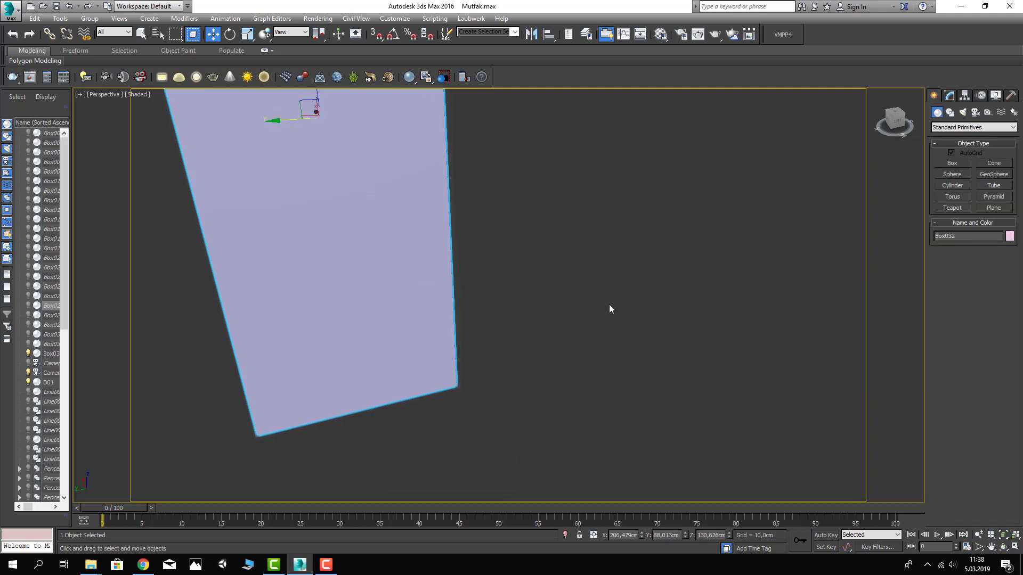
Assign a copy of the Cam glass material, renamed Cam_02, to the new box
key("m")
left_click(146, 205)
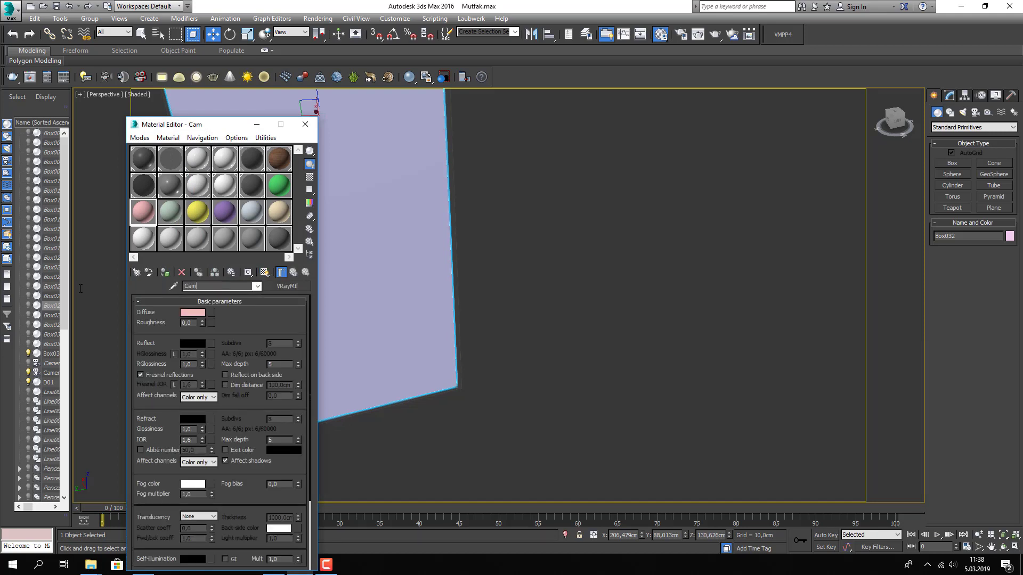
left_click_drag(351, 218, 353, 218)
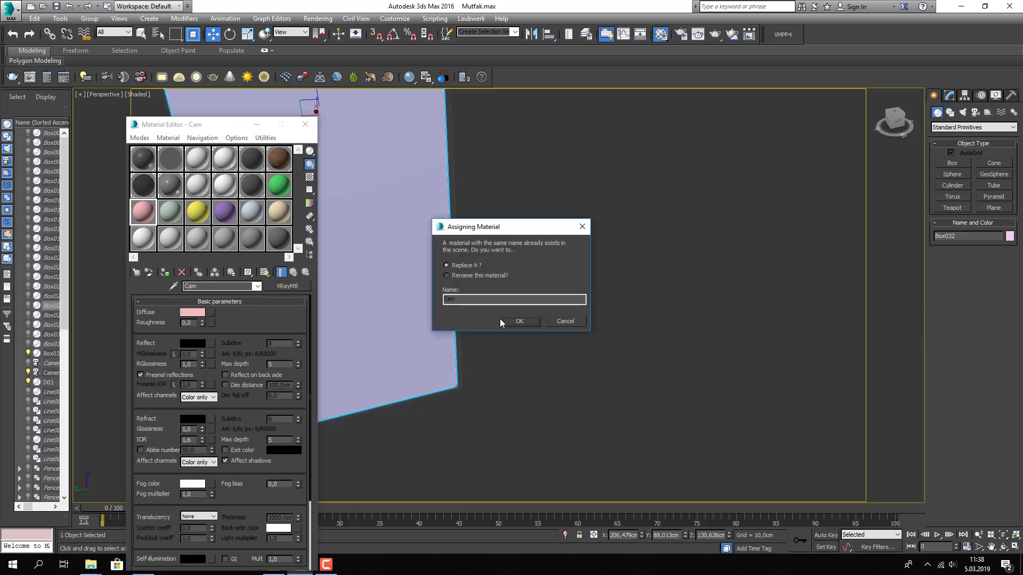
left_click(521, 320)
left_click(206, 286)
type("_02")
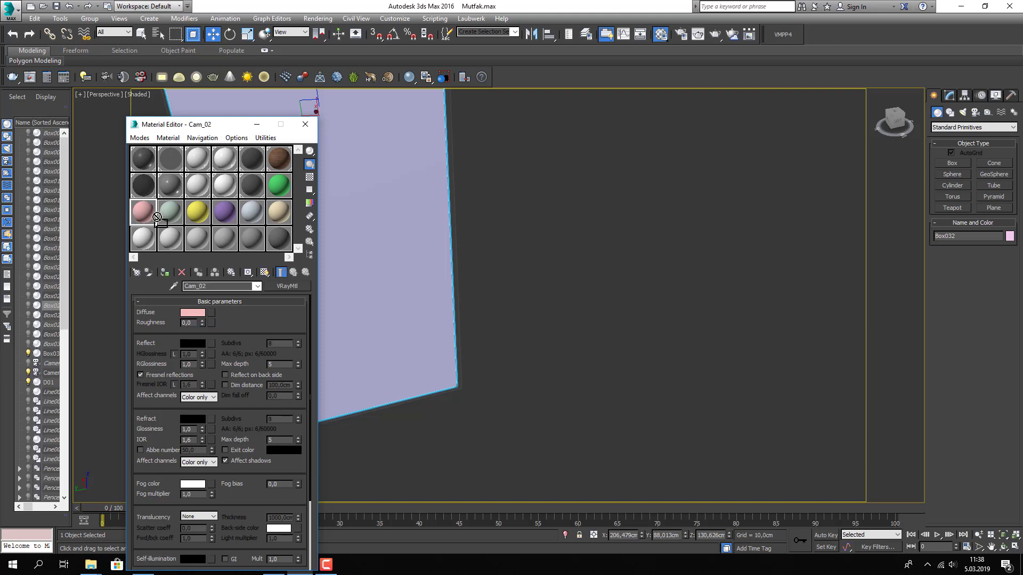
left_click_drag(159, 219, 353, 290)
Set Cam_02's diffuse colour to black and reflection colour to white
left_click(183, 314)
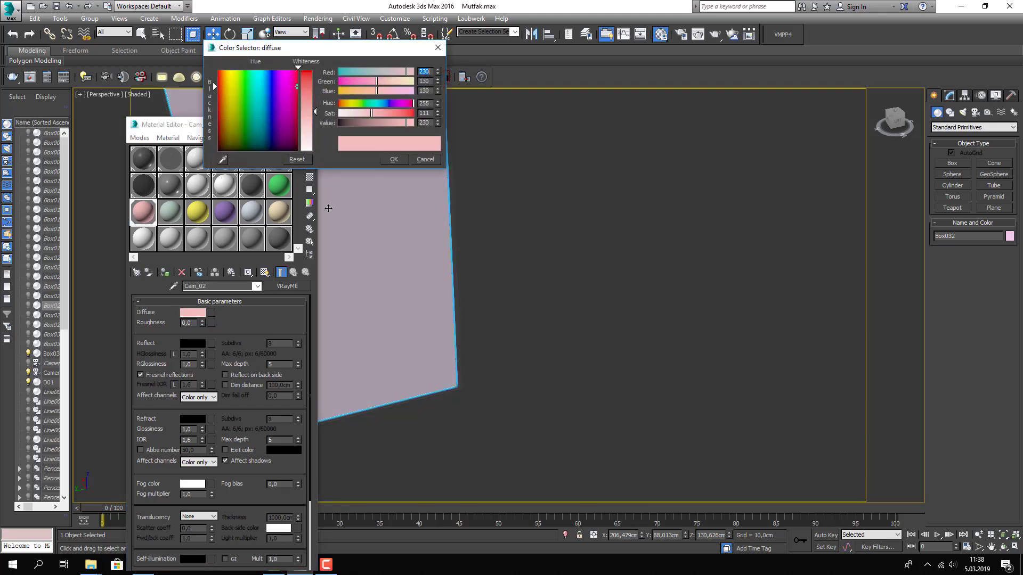
left_click_drag(261, 107, 404, 148)
left_click(394, 159)
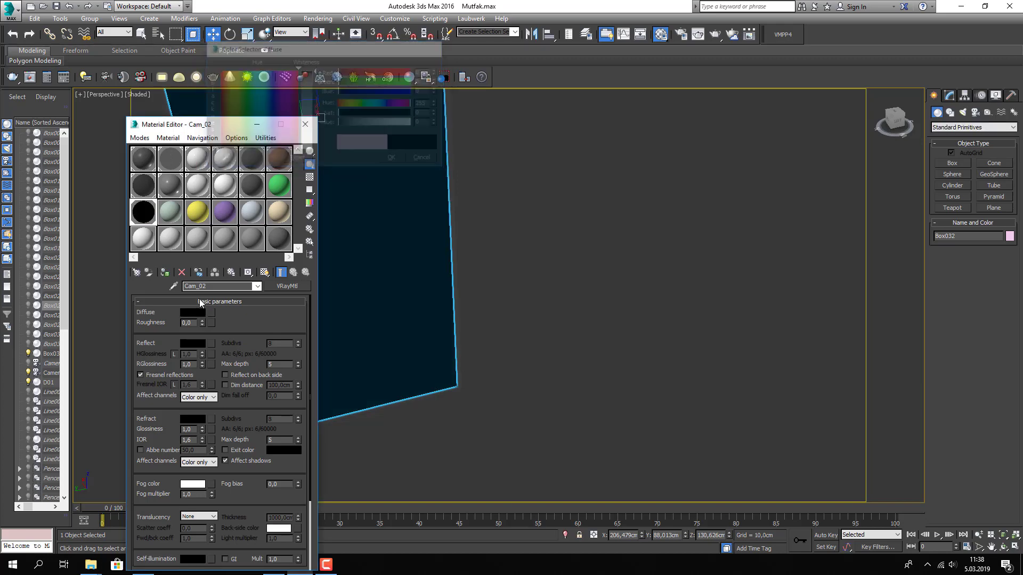
left_click(193, 343)
left_click_drag(301, 86, 306, 152)
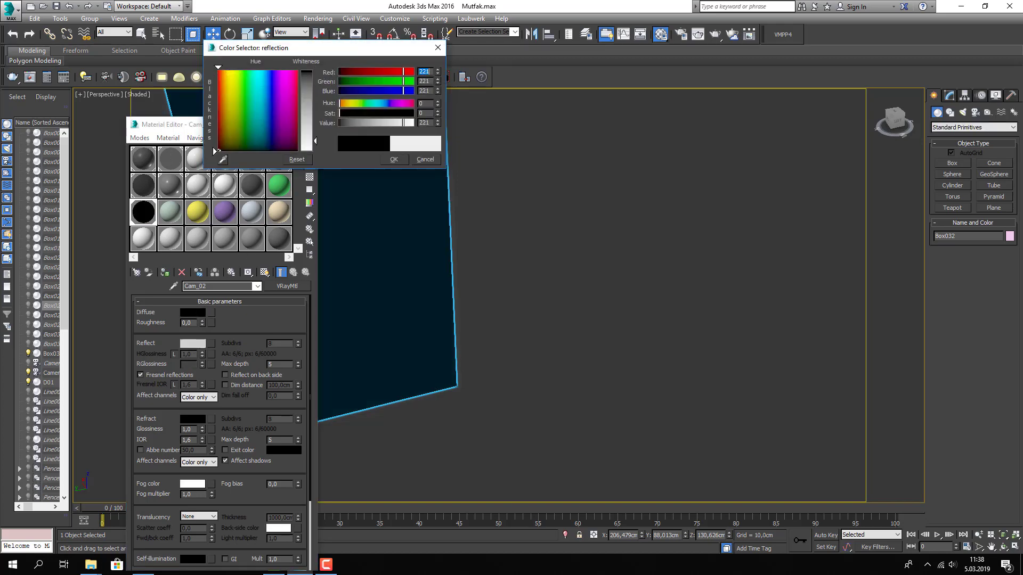
left_click(394, 160)
Set Cam_02's refraction colour to grey 211 and end isolation
left_click(192, 419)
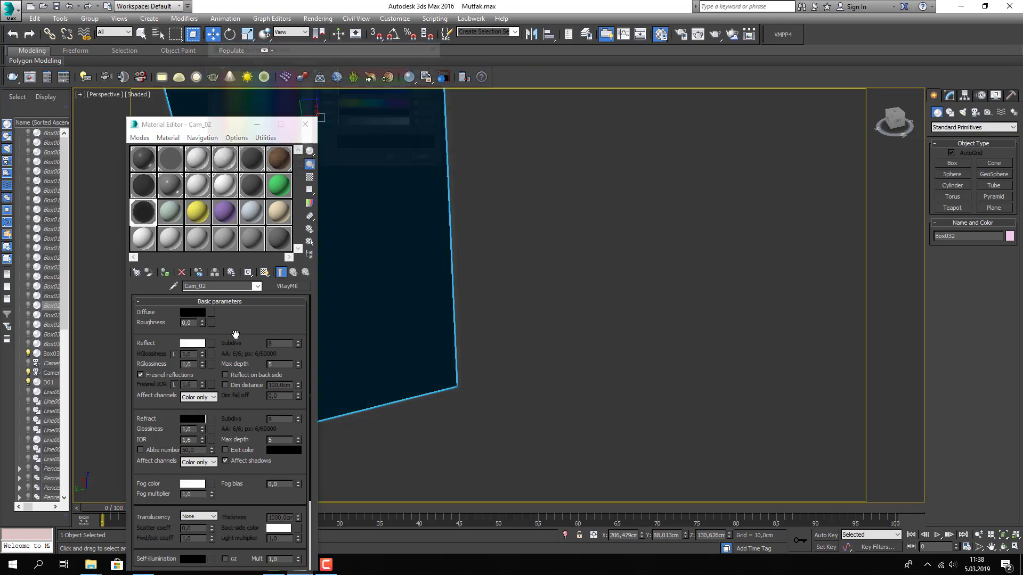
left_click_drag(312, 88, 315, 134)
left_click(394, 160)
type("1,01")
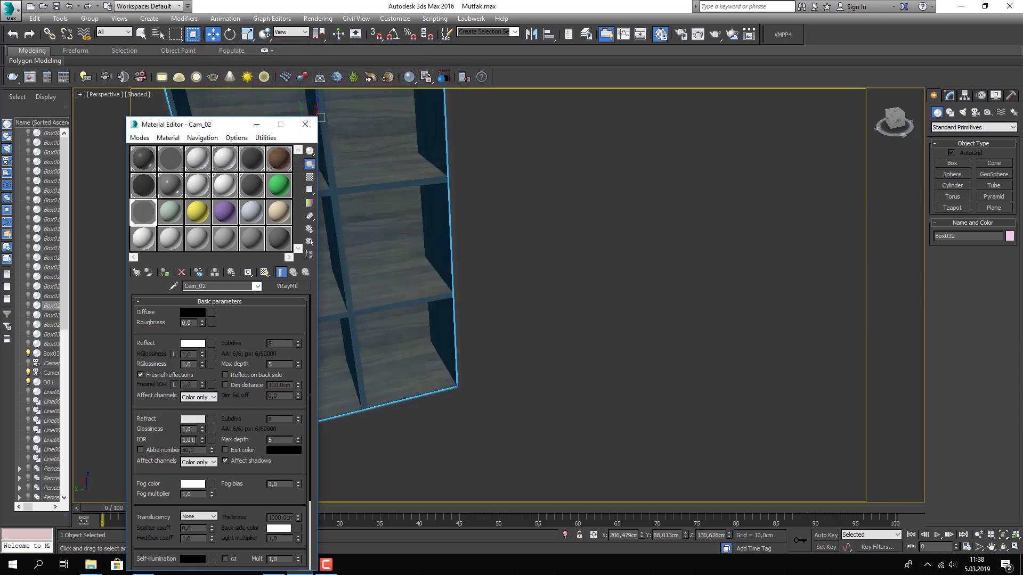
left_click(186, 418)
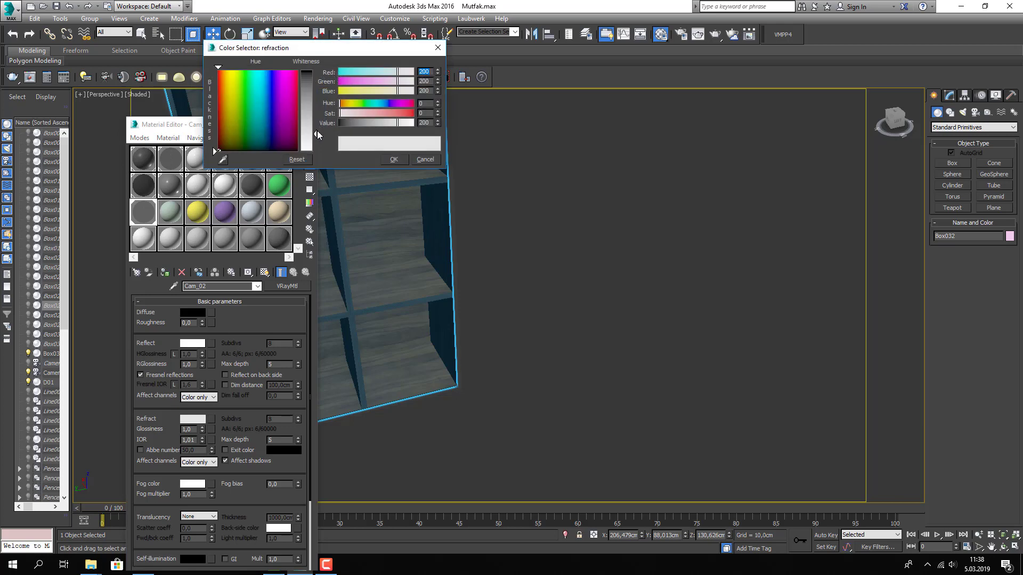
left_click_drag(318, 130, 315, 137)
left_click(394, 160)
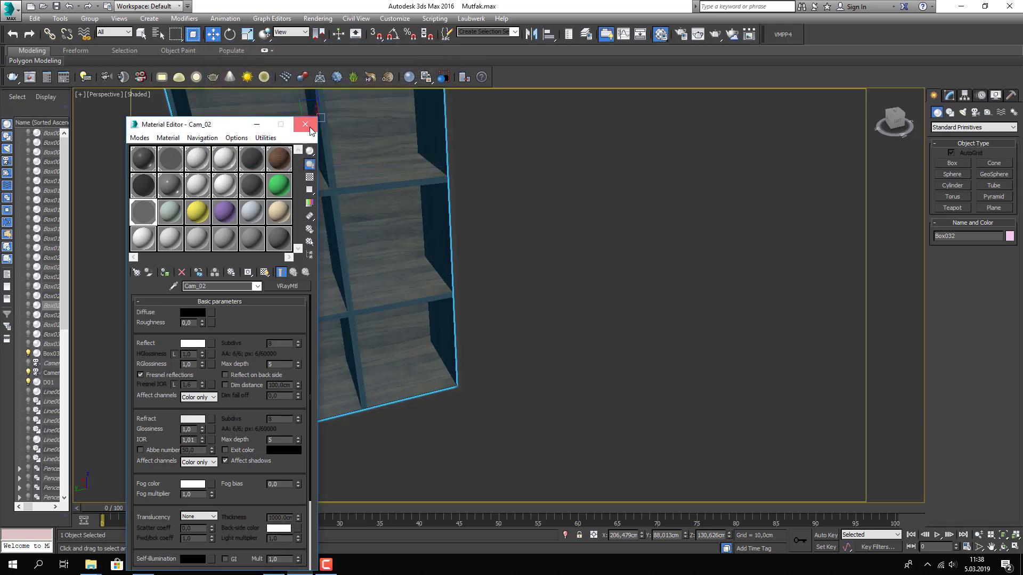
right_click(561, 197)
left_click(578, 149)
Bring the 213324 folder forward and select RHAPSODY_IN_BLUE_2014.max beside the viewport
key("c")
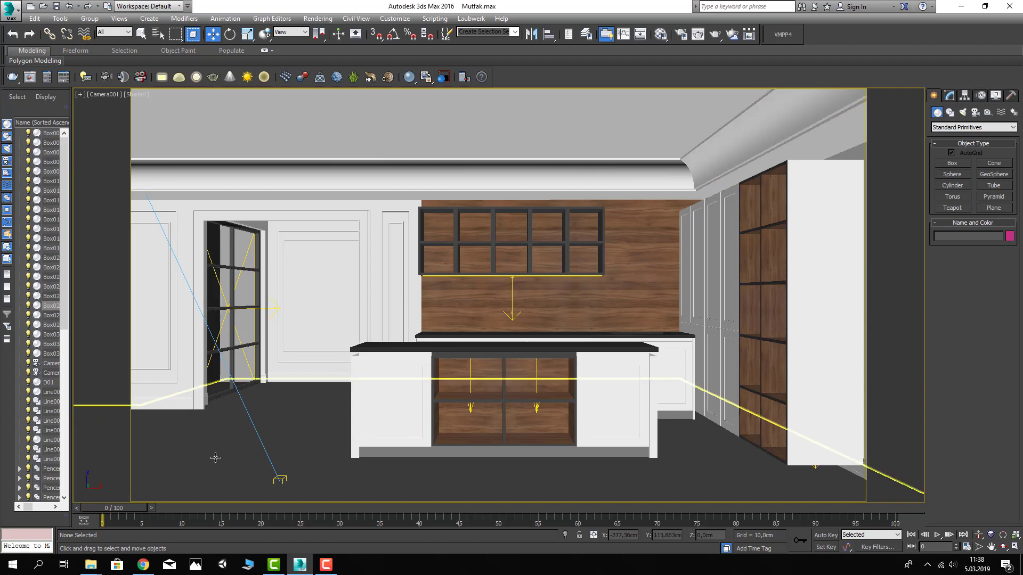
left_click(90, 564)
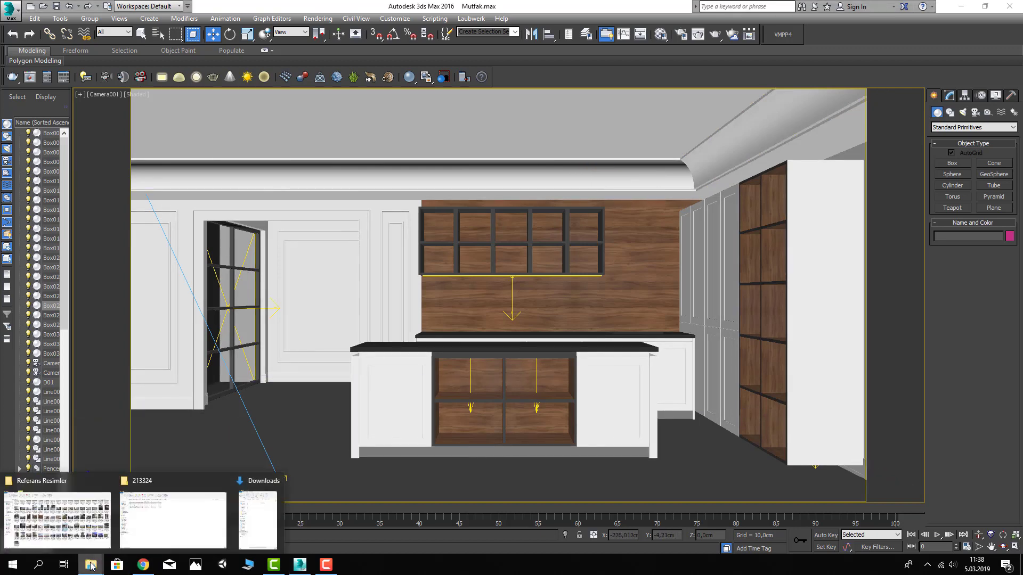
left_click(173, 520)
left_click(183, 278)
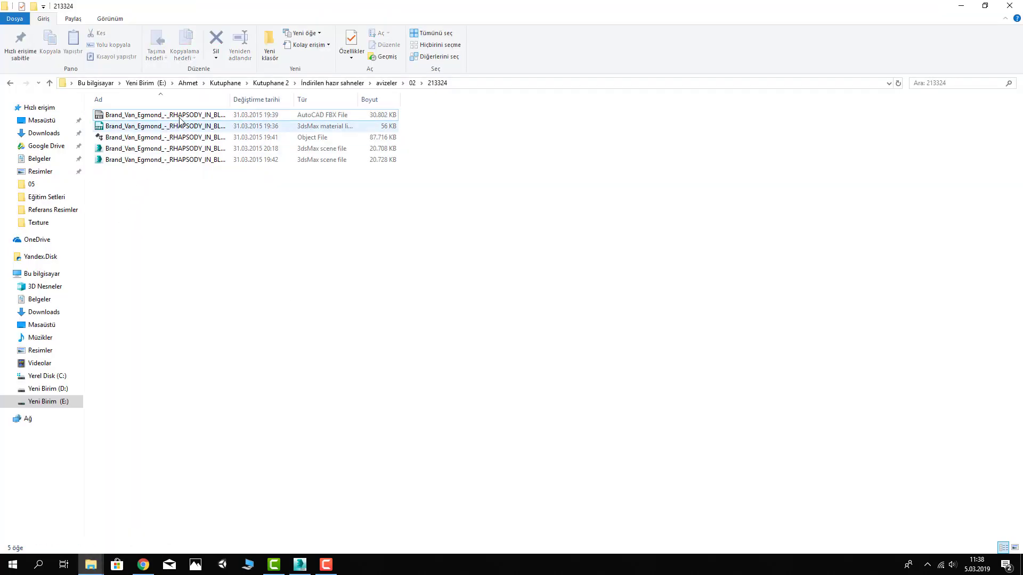
left_click_drag(229, 99, 319, 99)
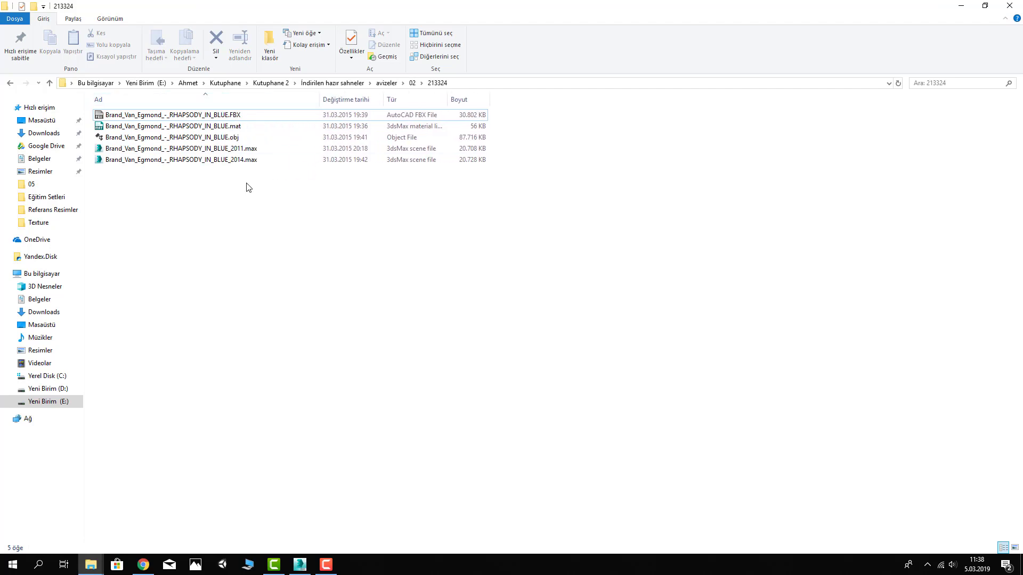
left_click_drag(232, 5, 624, 51)
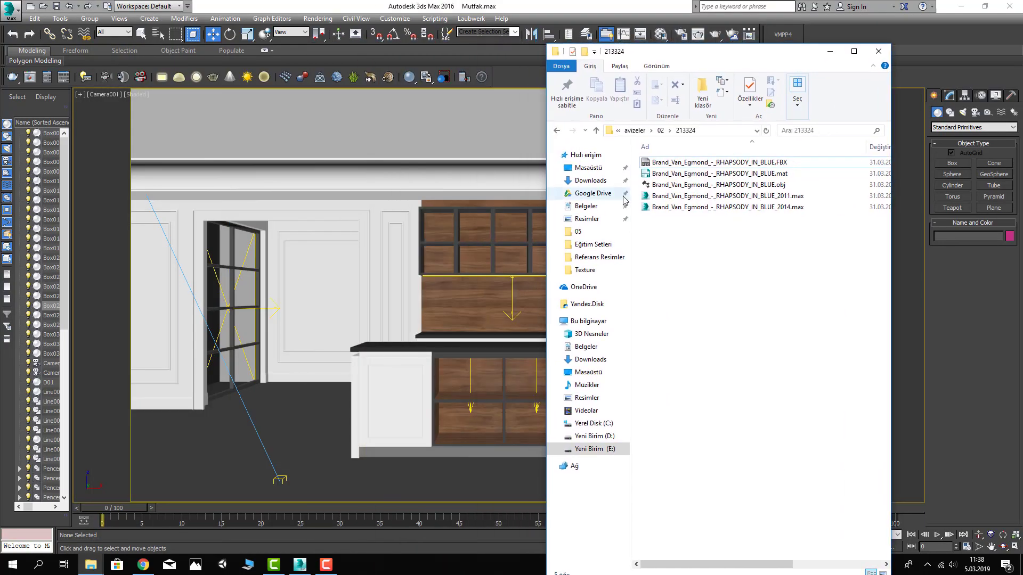
left_click(650, 208)
Merge the 2014 lamp file and place the lamp at ceiling height in the room centre
left_click_drag(650, 213, 431, 157)
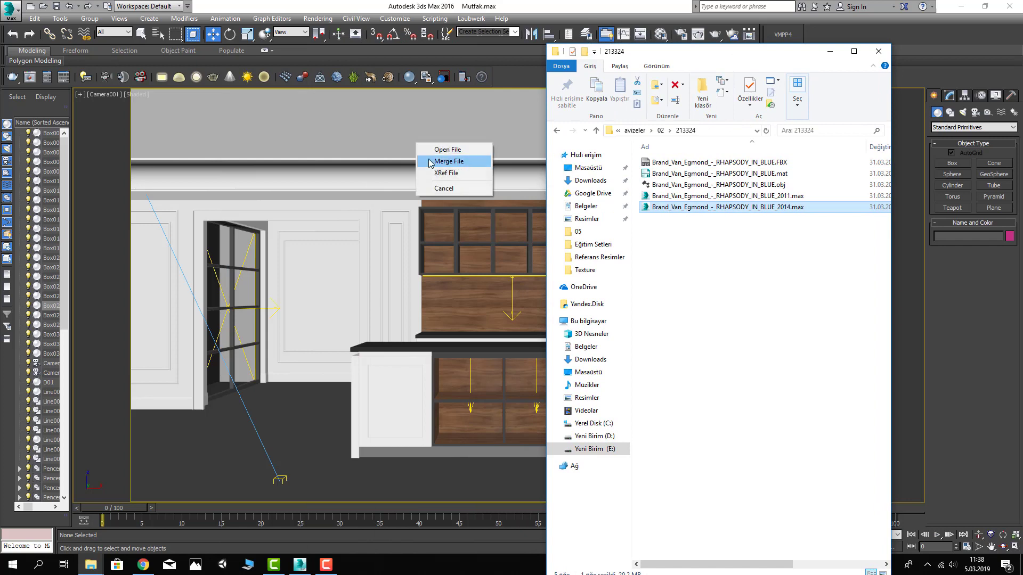
left_click(432, 161)
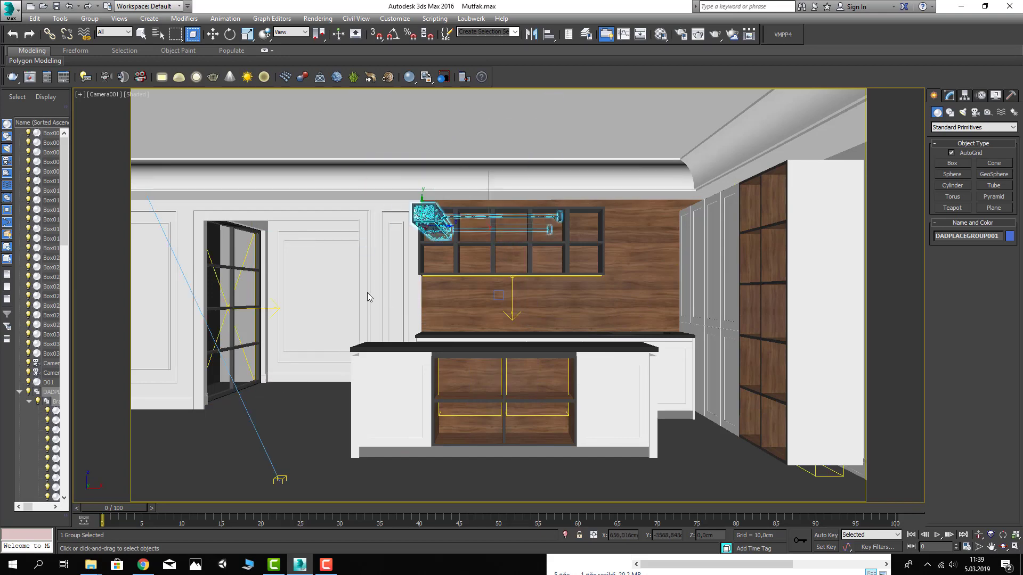
left_click(306, 423)
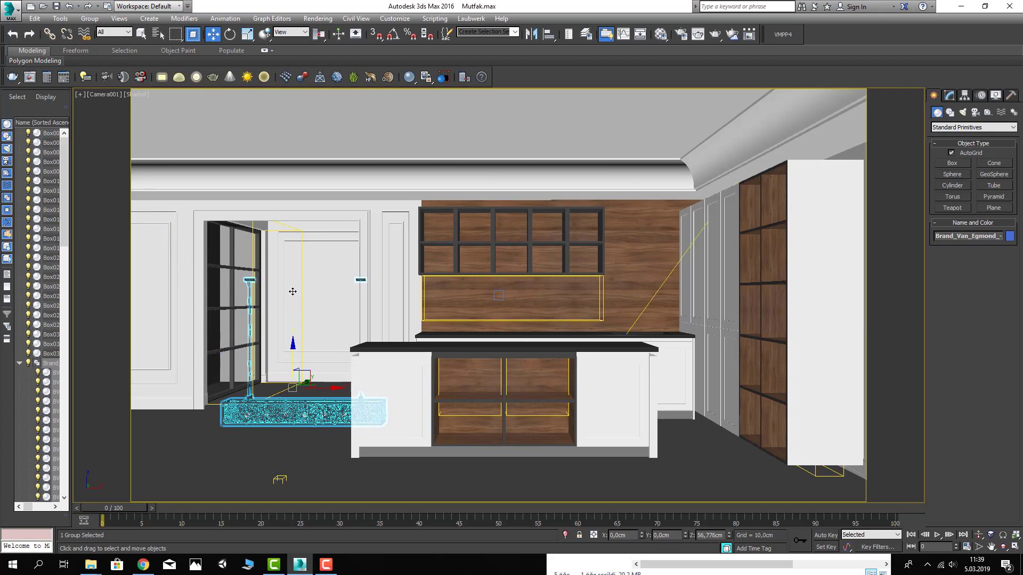
mouse_move(292, 291)
left_mouse_down()
mouse_move(298, 233)
mouse_move(297, 242)
left_mouse_up()
key("F3")
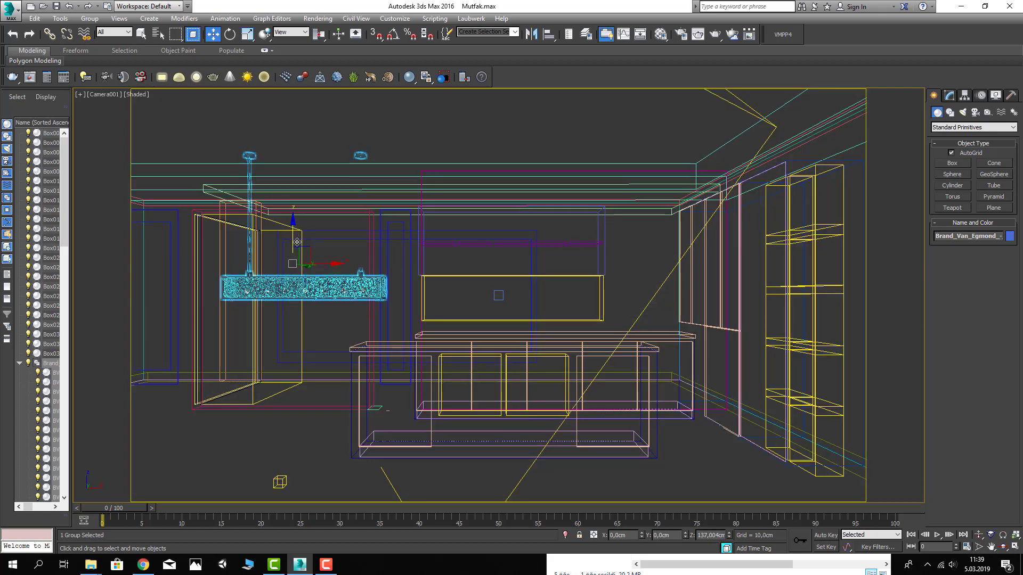
mouse_move(320, 264)
left_mouse_down()
mouse_move(529, 270)
mouse_move(519, 276)
left_mouse_up()
Inspect the lamp in Perspective view, then delete it
key("p")
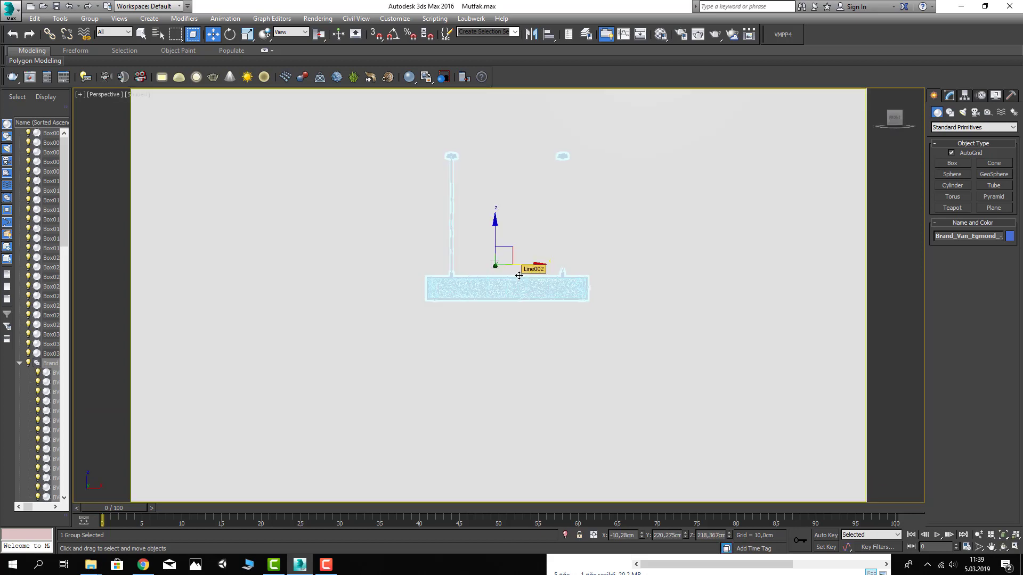
key("z")
mouse_move(425, 320)
middle_mouse_down("alt")
mouse_move(464, 318)
mouse_move(486, 368)
mouse_move(450, 365)
mouse_move(473, 330)
middle_mouse_up("alt")
key("z")
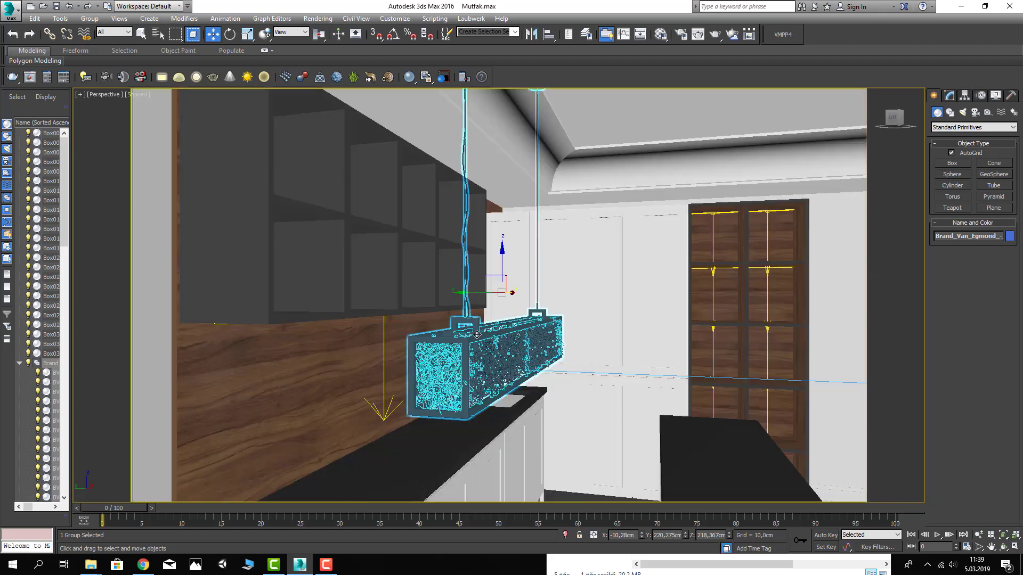
key("Delete")
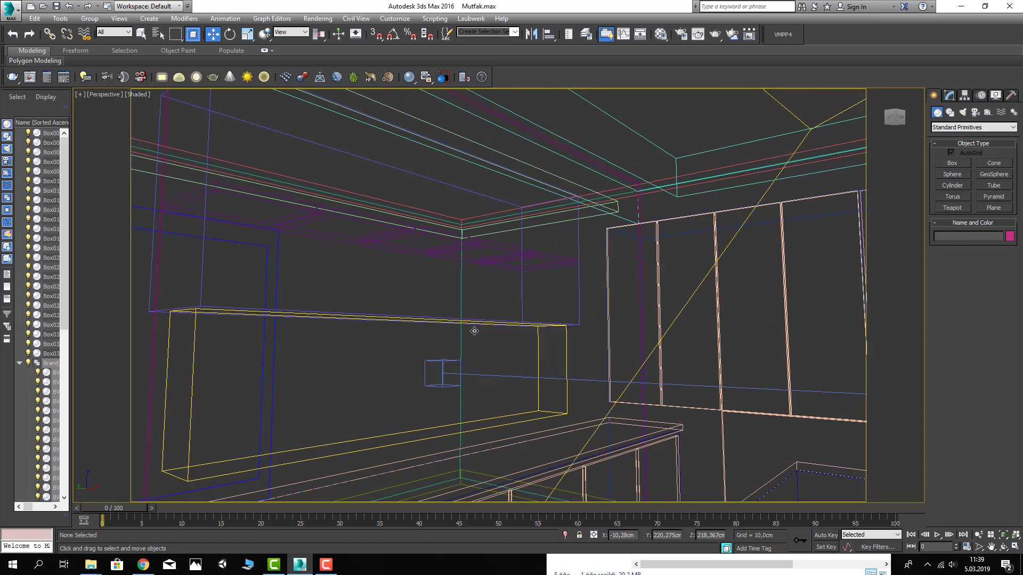
Turn off Fresnel reflections on the Ahsp wood material in Camera001 view
key("c")
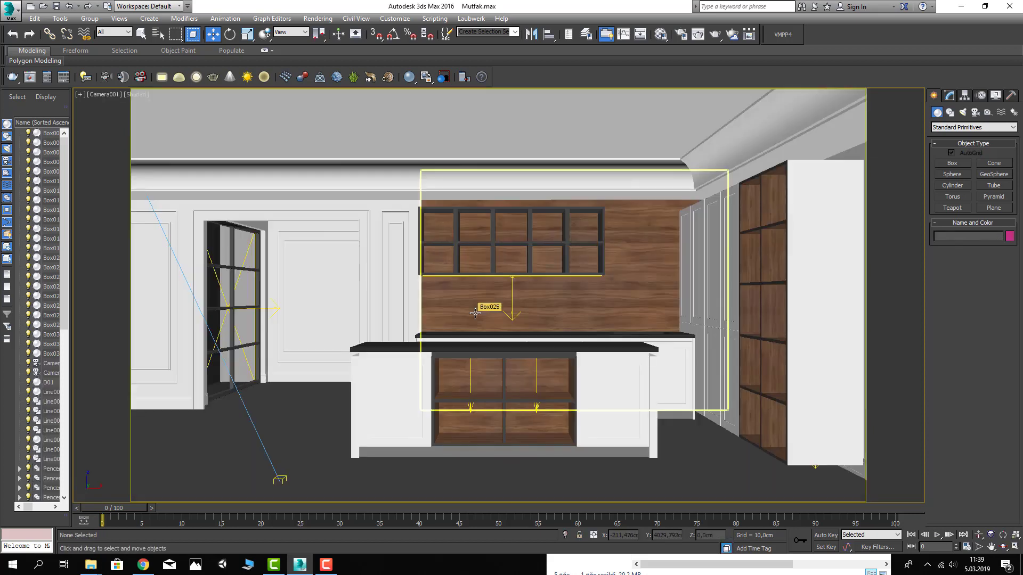
key("m")
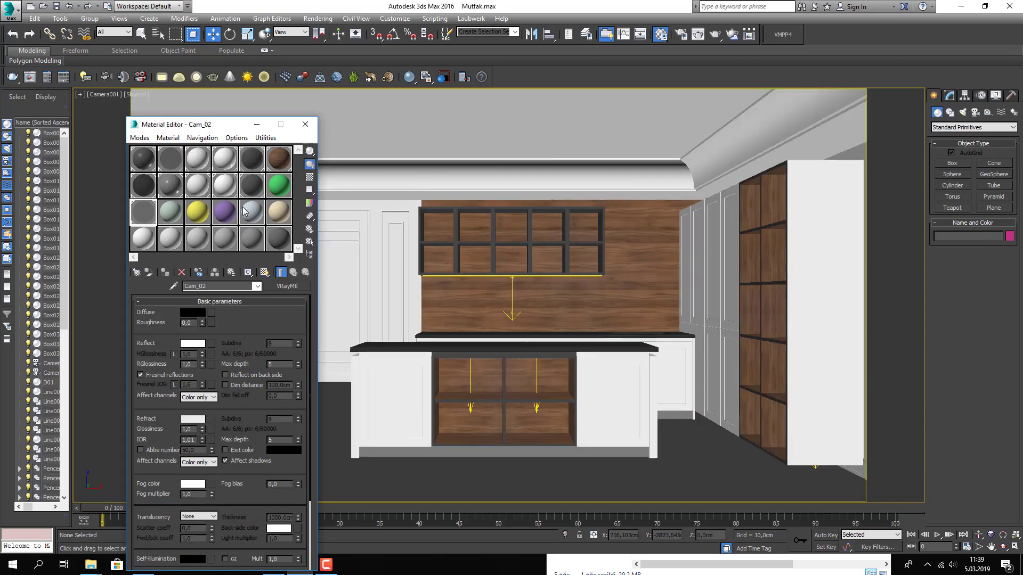
left_click(279, 160)
left_click(293, 272)
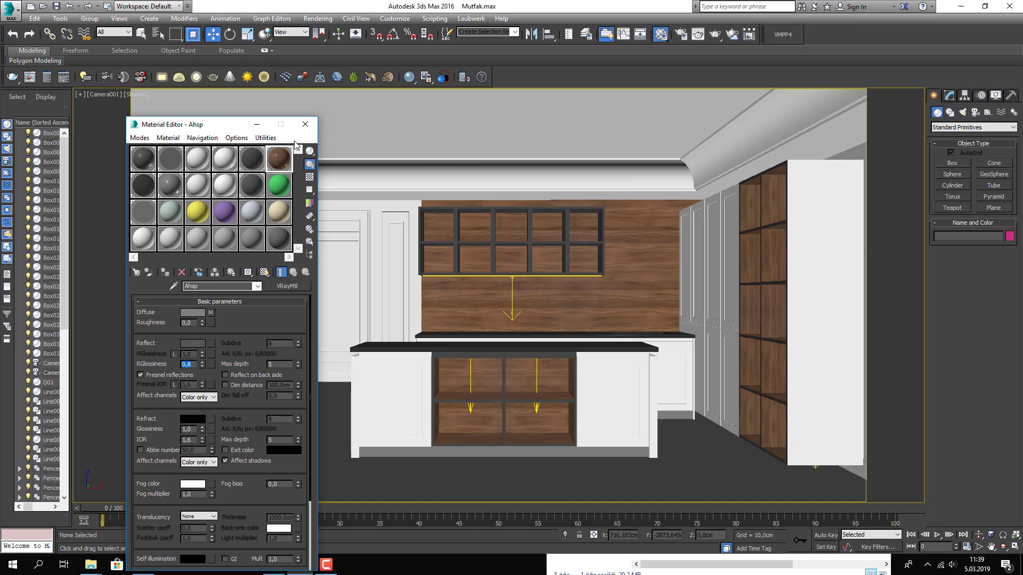
left_click(140, 375)
left_click(189, 344)
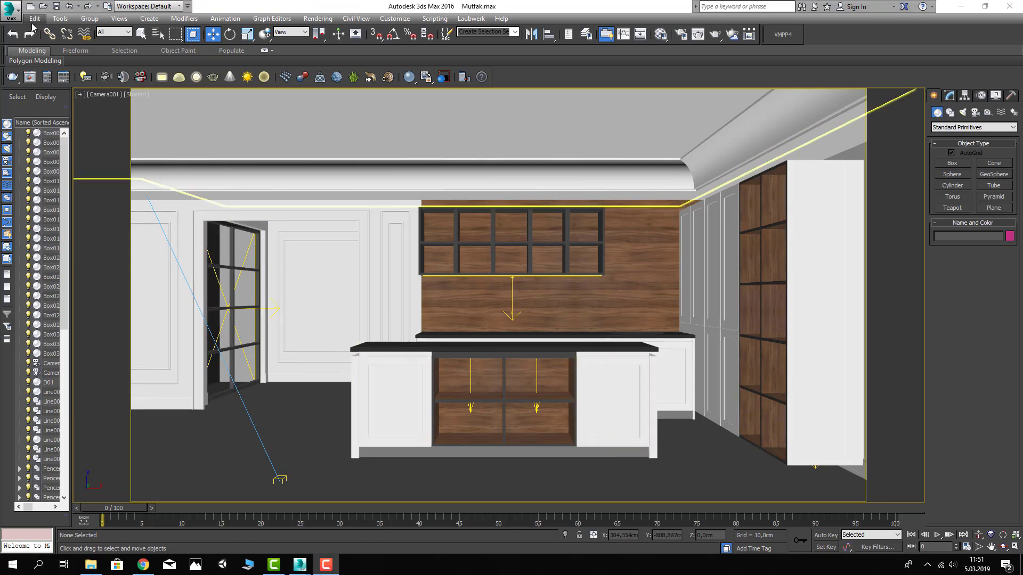
Merge the three kitchen prop groups from the Poggenpohl kitchen scene file
left_click(11, 8)
left_click(123, 86)
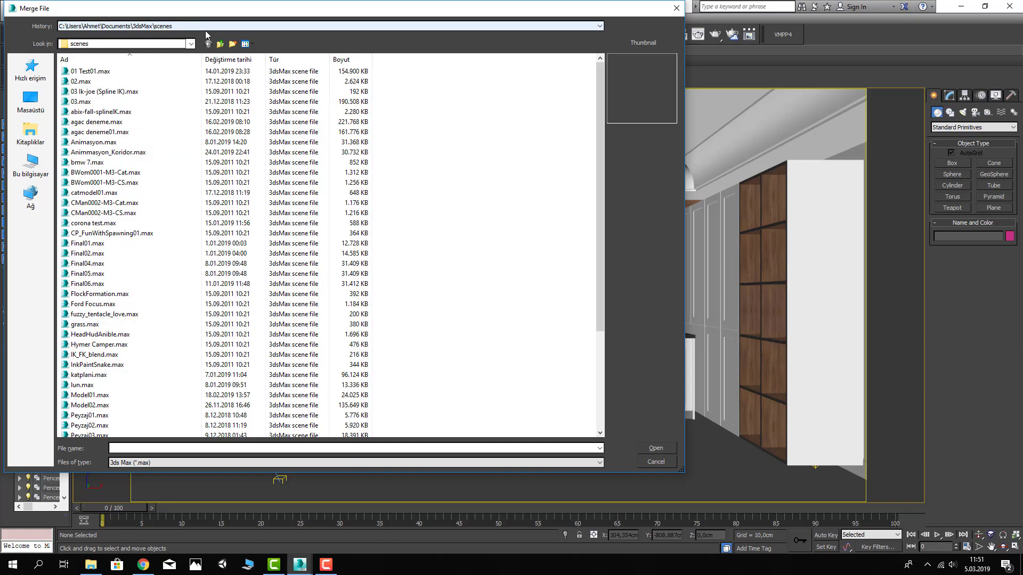
double_click(157, 121)
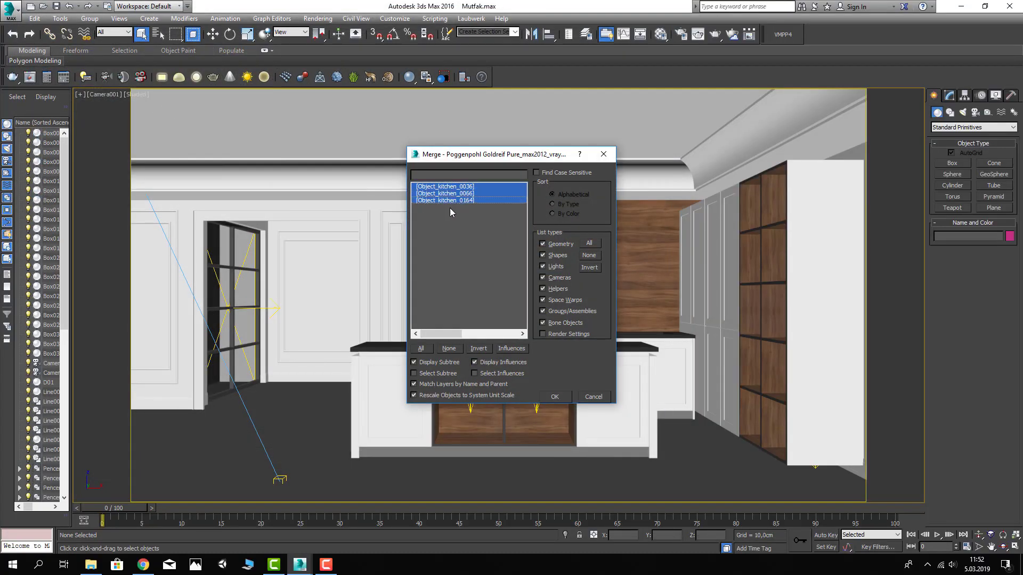
left_click(555, 397)
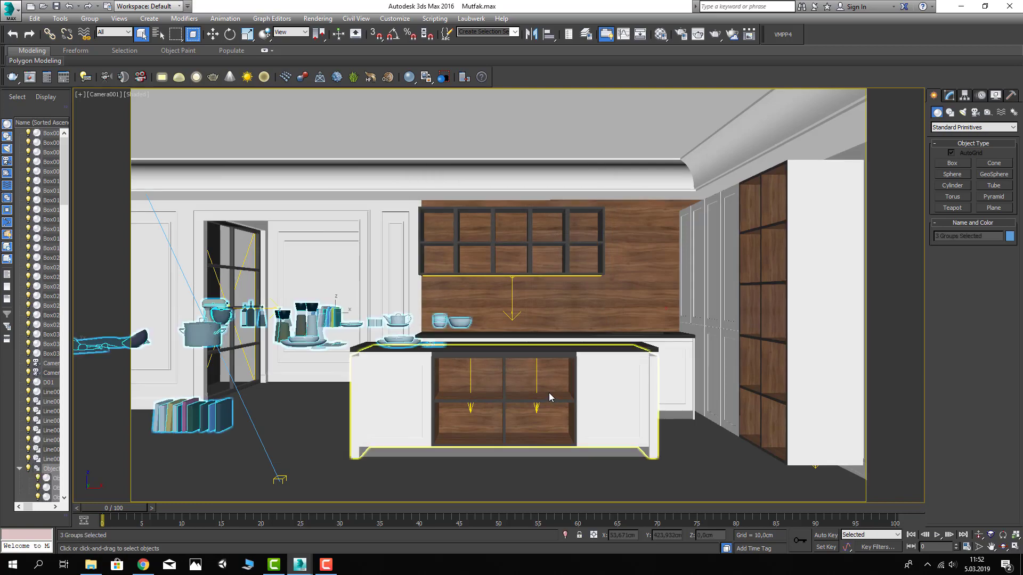
key("alt+q")
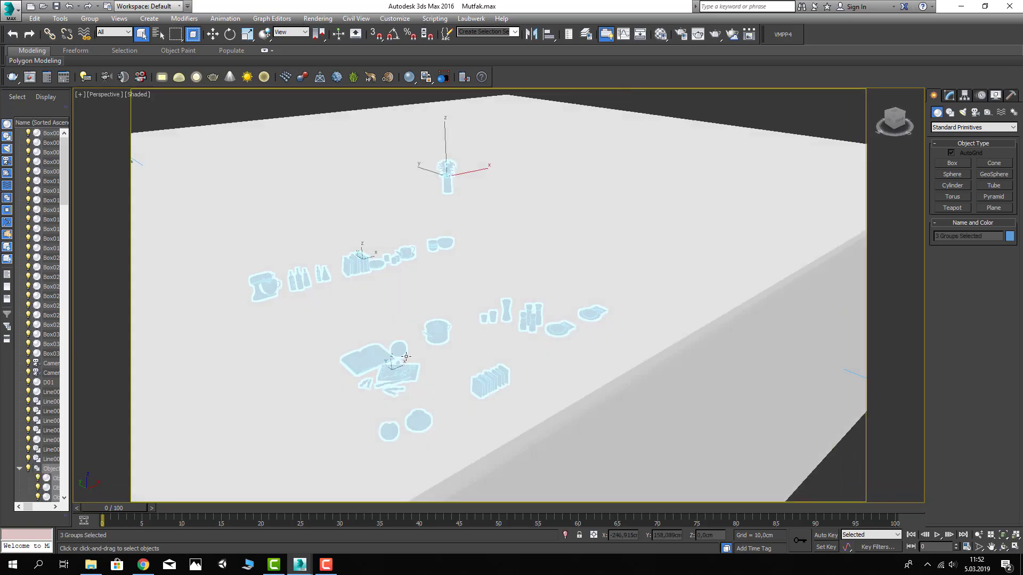
key("alt+q")
key("F3")
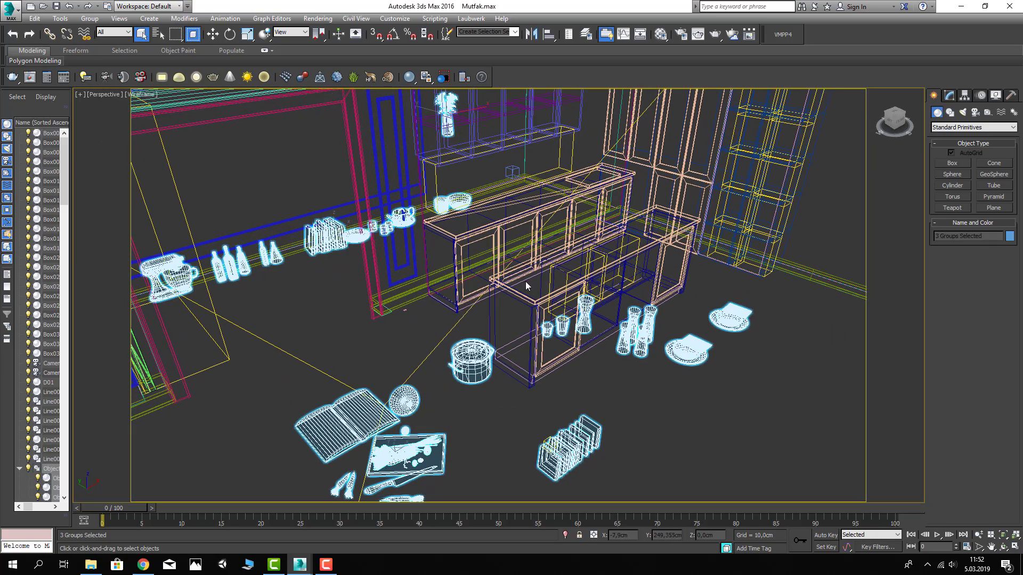
Hide everything except the kitchen furniture and props, and return to shaded display
left_click(520, 294)
left_click(472, 230, "ctrl")
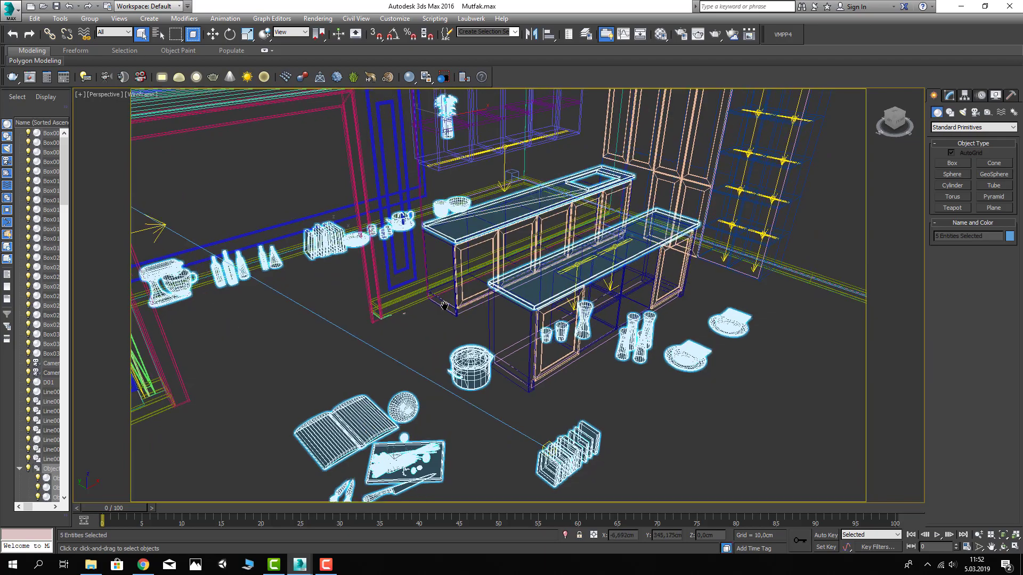
scroll(472, 230, "down", 5)
mouse_move(472, 231)
middle_mouse_down("alt")
mouse_move(421, 345)
mouse_move(424, 245)
middle_mouse_up("alt")
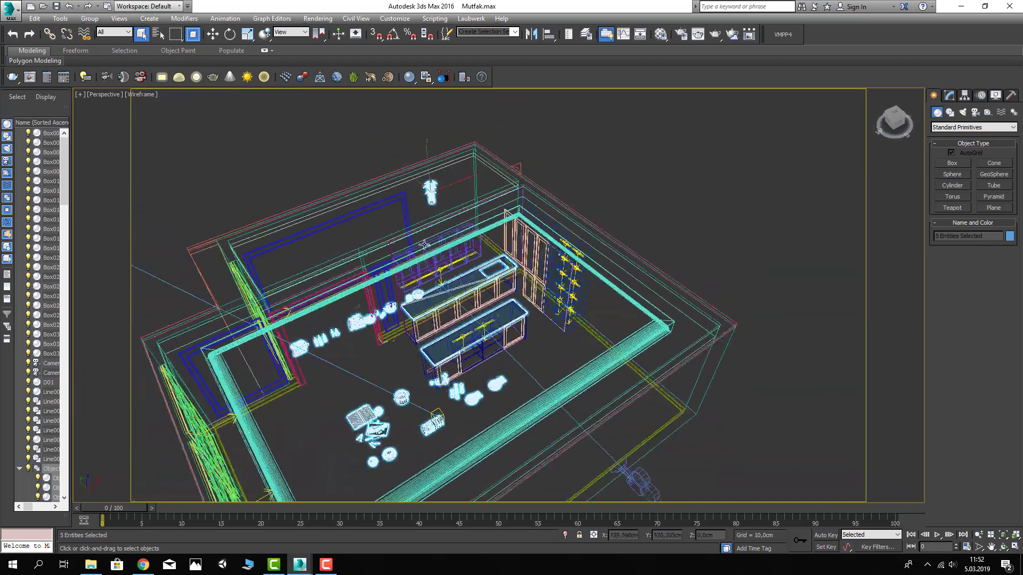
left_click_drag(601, 391, 599, 391)
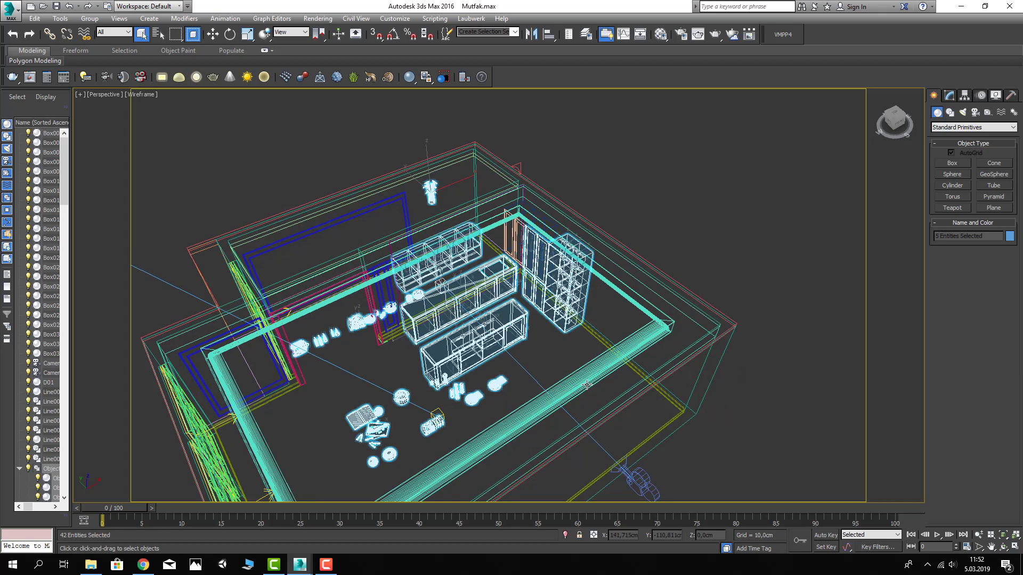
right_click(527, 275)
left_click(634, 245)
key("ctrl+d")
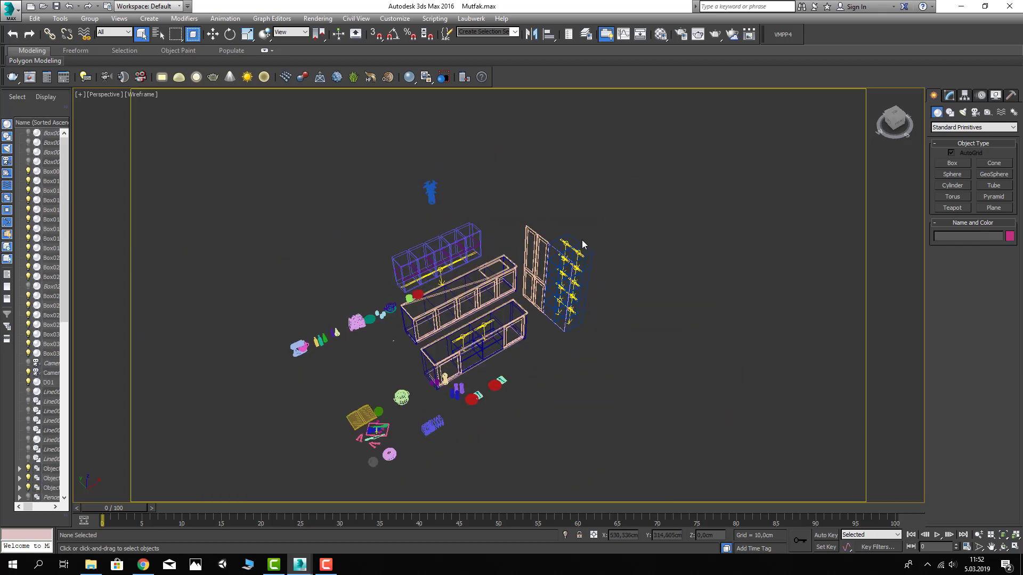
key("F3")
middle_click_drag(571, 207, 564, 229, "alt")
Move the row of dishes and bottles far to the left
left_click(355, 308)
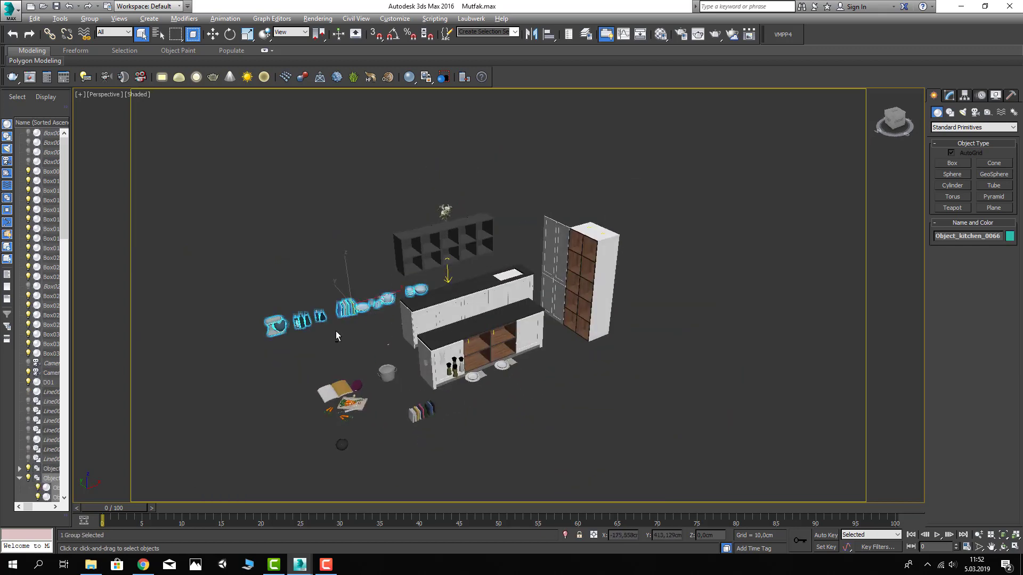
middle_click_drag(336, 331, 359, 293, "alt")
key("w")
left_click_drag(357, 295, 153, 293)
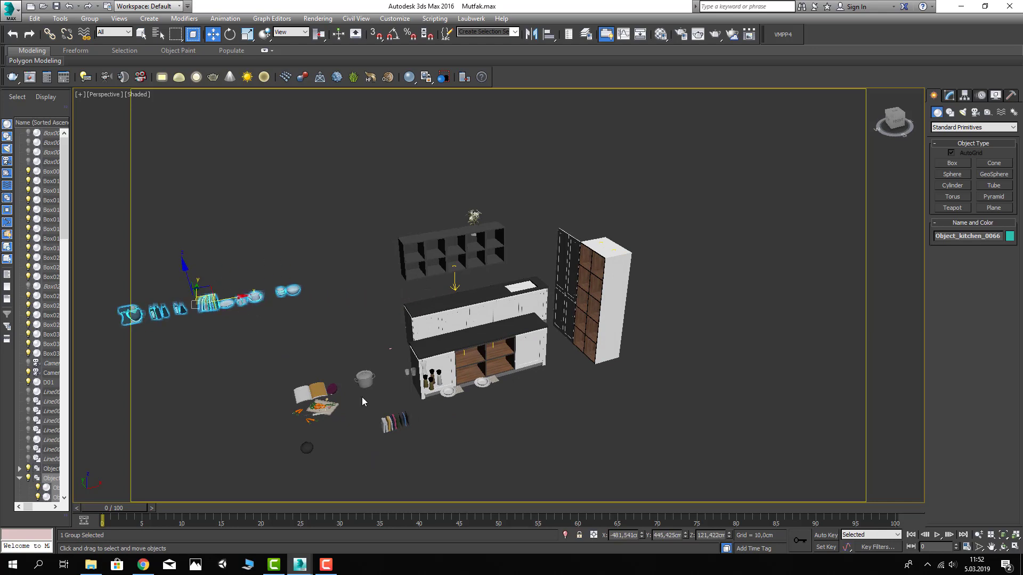
Open the lower group of kitchen items to reach its individual parts
left_click(373, 384)
middle_click_drag(375, 389, 380, 395, "alt")
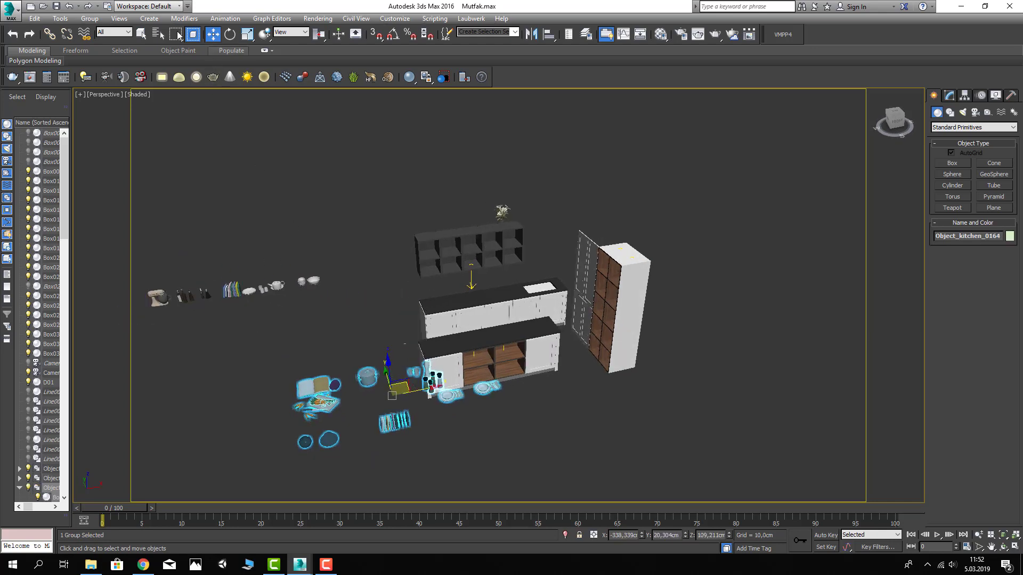
left_click(89, 19)
left_click(110, 60)
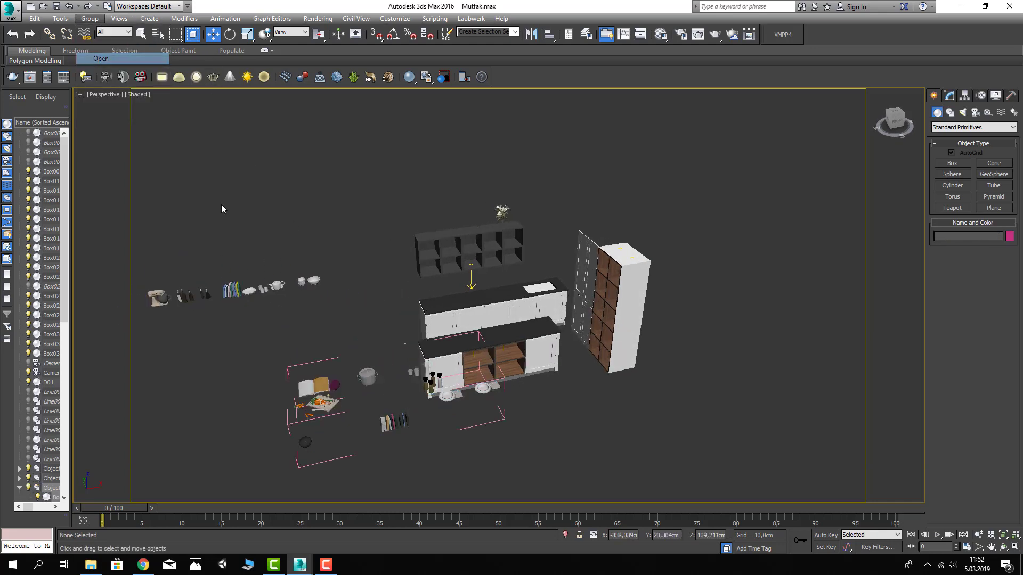
left_click(363, 380)
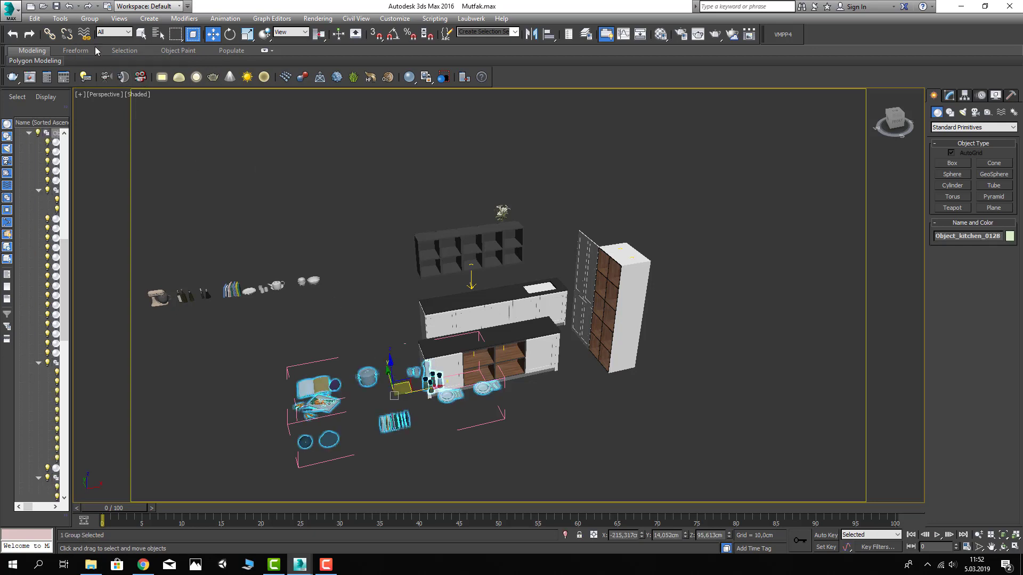
left_click(90, 18)
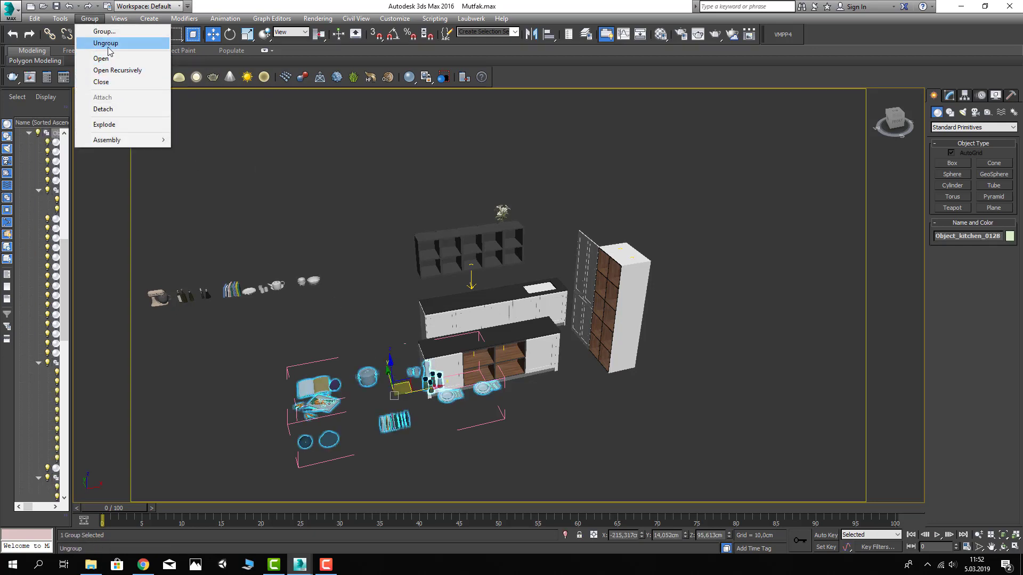
left_click(100, 59)
Lift the cooking pot onto the counter and slide it sideways
left_click(367, 377)
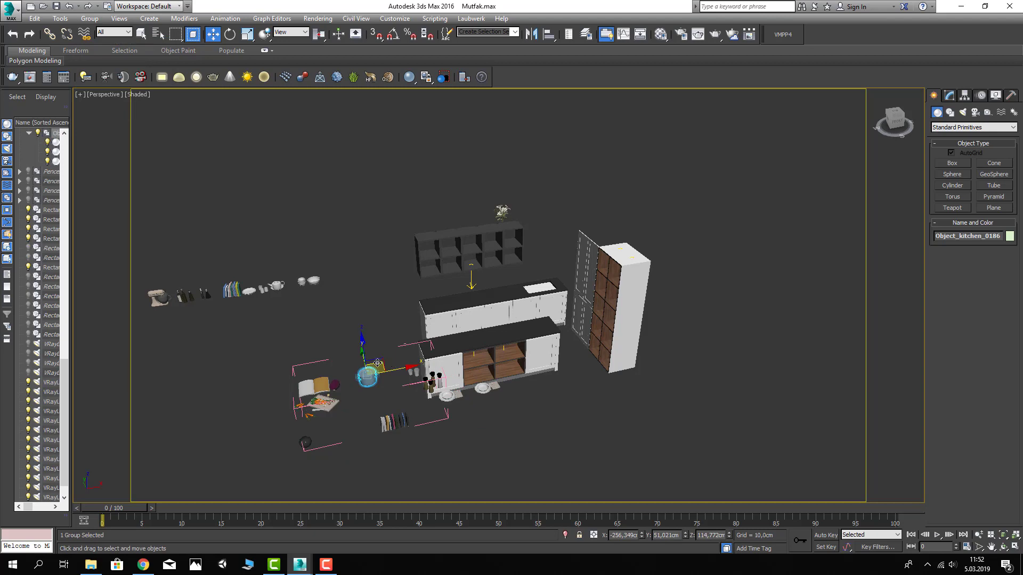
left_click_drag(377, 363, 442, 333)
key("z")
scroll(463, 315, "down", 3)
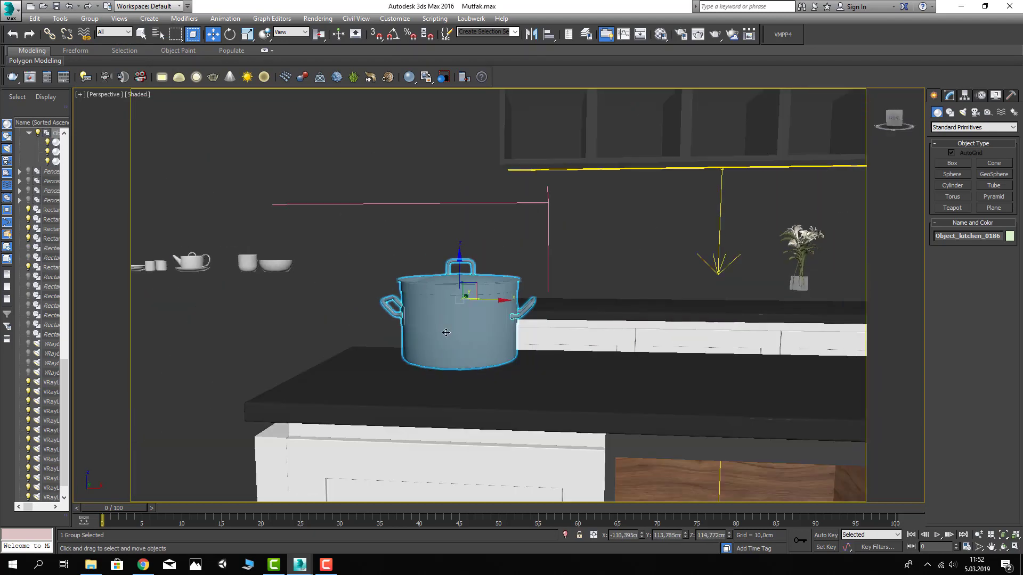
middle_click_drag(465, 294, 501, 299, "alt")
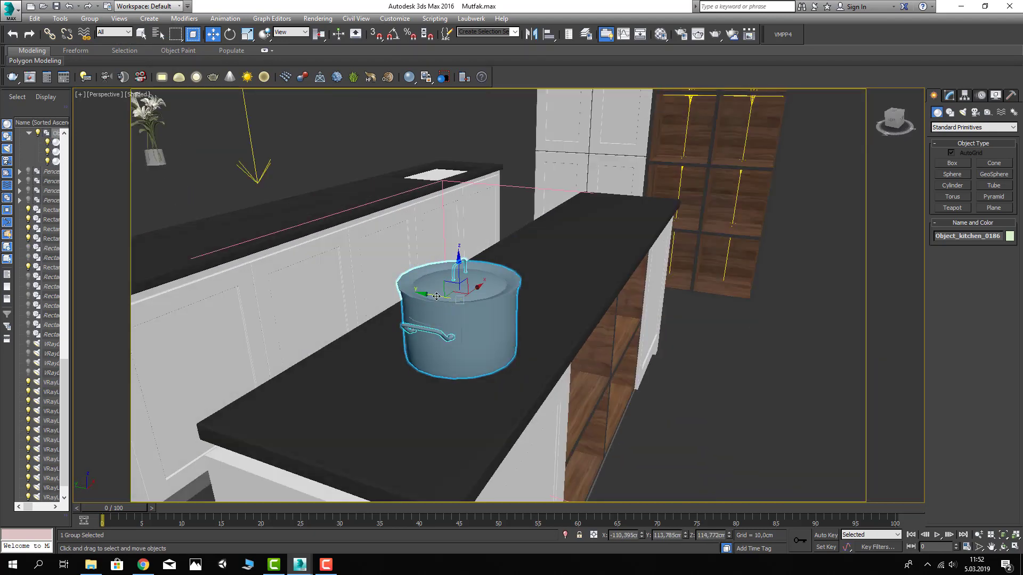
left_click_drag(458, 298, 309, 298)
Slide the pot further left along the counter, then delete it
middle_click_drag(309, 298, 521, 324, "alt")
scroll(521, 324, "down", 3)
left_click_drag(498, 320, 291, 283)
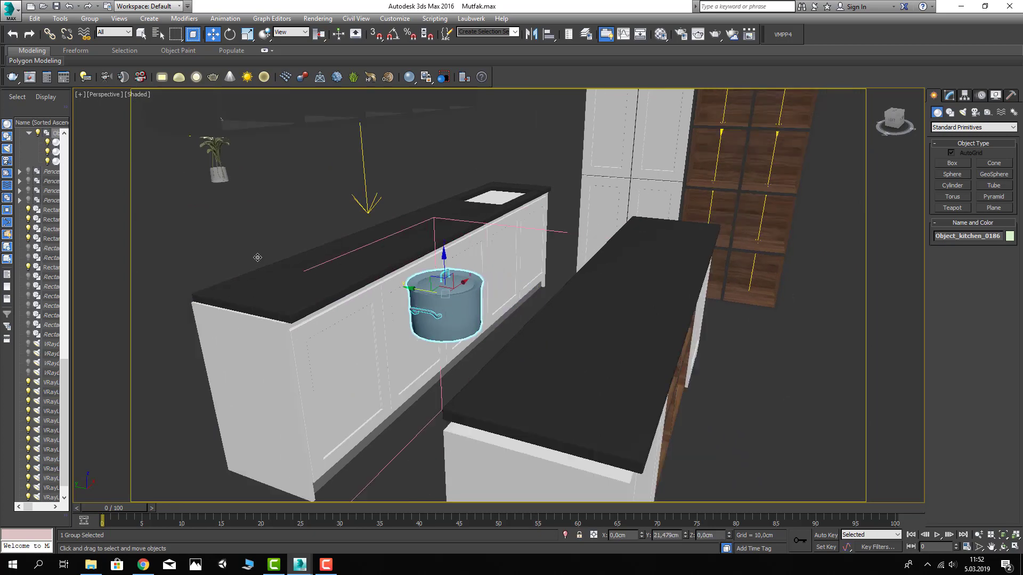
key("z")
mouse_move(387, 325)
middle_mouse_down("alt")
mouse_move(448, 318)
mouse_move(433, 333)
mouse_move(421, 328)
mouse_move(479, 288)
mouse_move(482, 304)
middle_mouse_up("alt")
key("Delete")
Select the cutting board, book, carrots and other floor props together
scroll(479, 346, "down", 5)
scroll(458, 373, "up", 1)
scroll(421, 418, "up", 3)
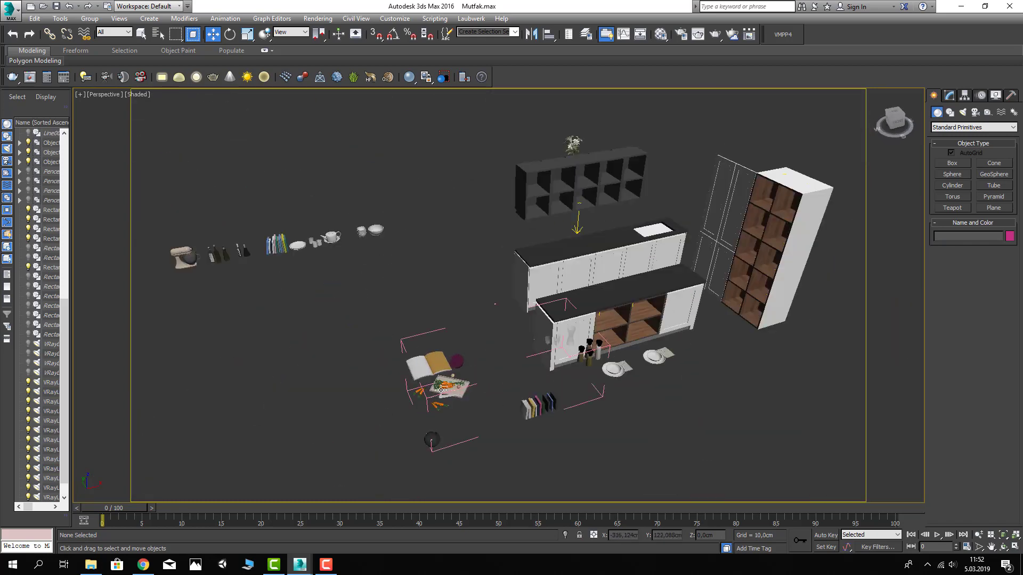
left_click(447, 387)
scroll(421, 392, "up", 4)
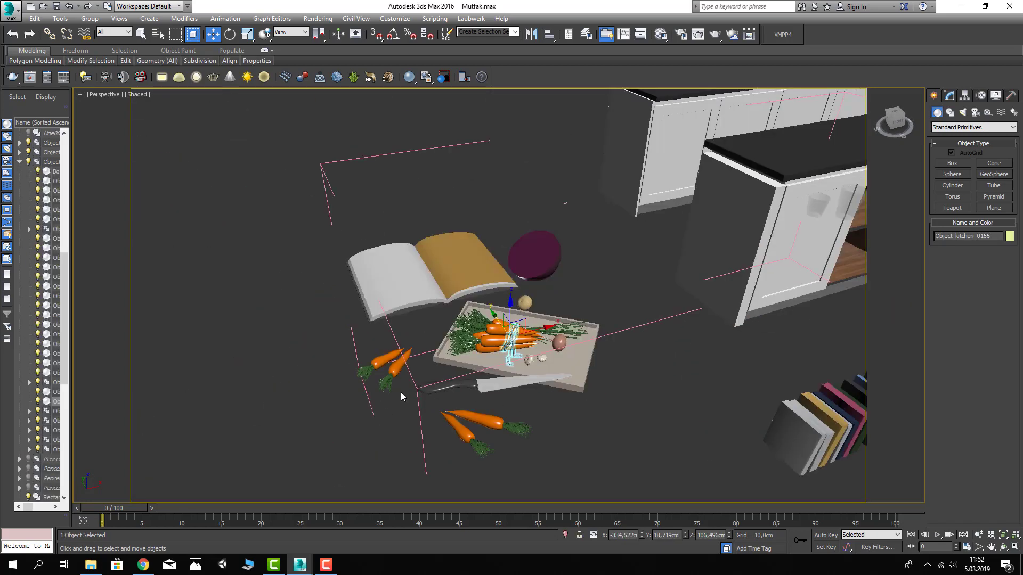
middle_click_drag(401, 392, 382, 399, "alt")
left_click_drag(274, 203, 655, 434)
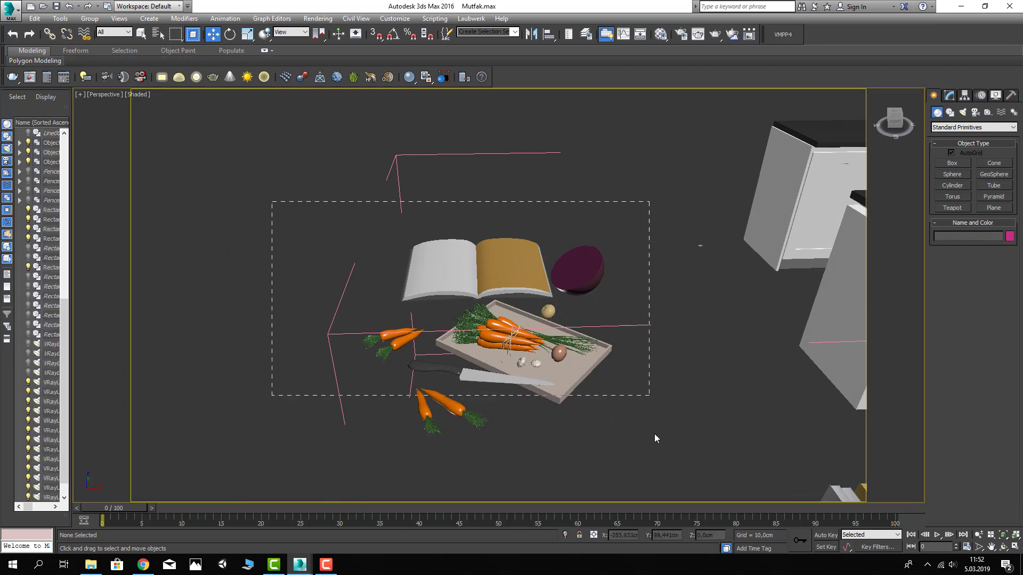
scroll(447, 356, "down", 4)
middle_click_drag(448, 330, 446, 364, "alt")
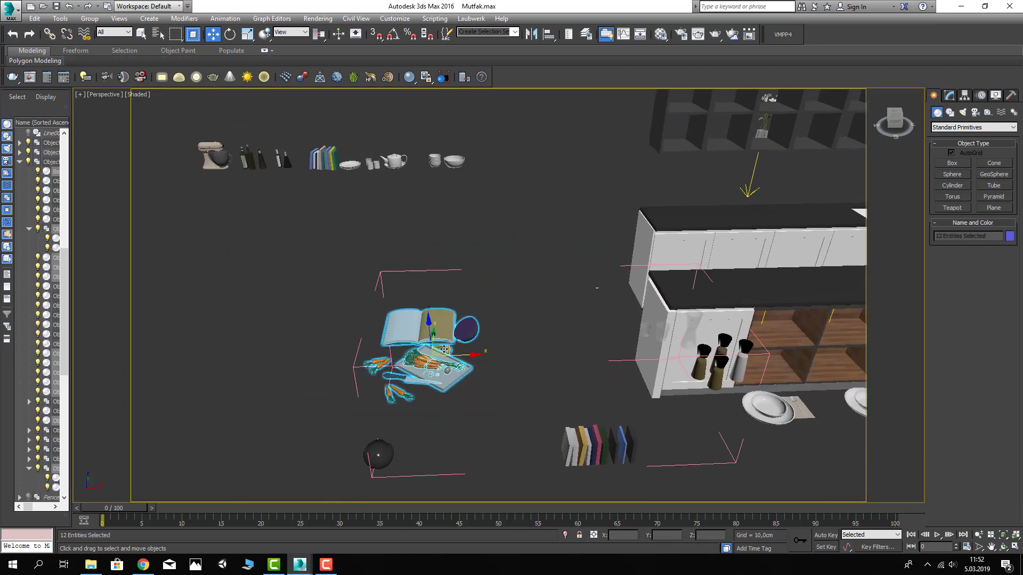
Move the selected props onto the island counter and lower them slightly
left_click_drag(443, 347, 714, 288)
key("z")
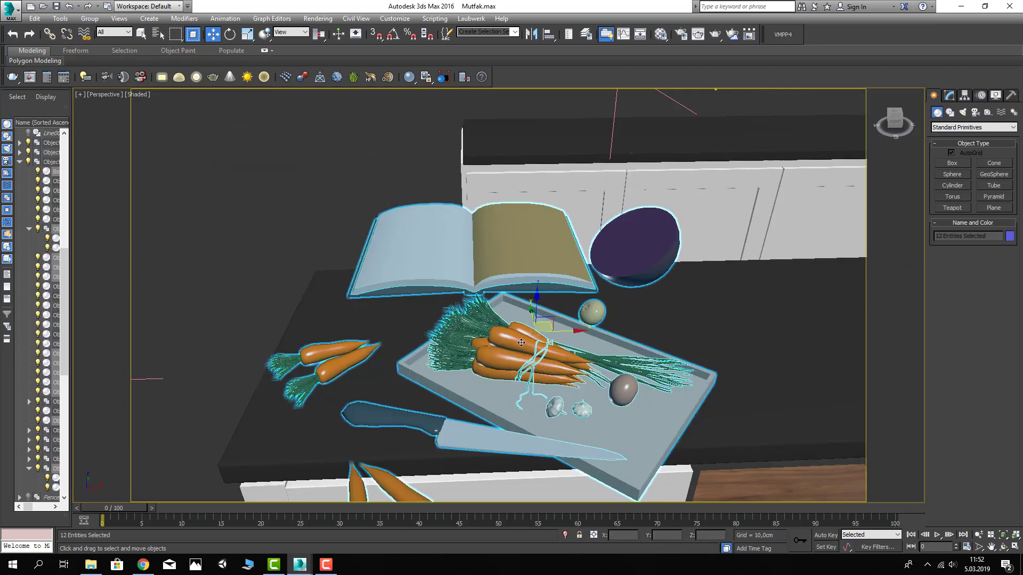
scroll(559, 347, "down", 5)
scroll(557, 331, "down", 3)
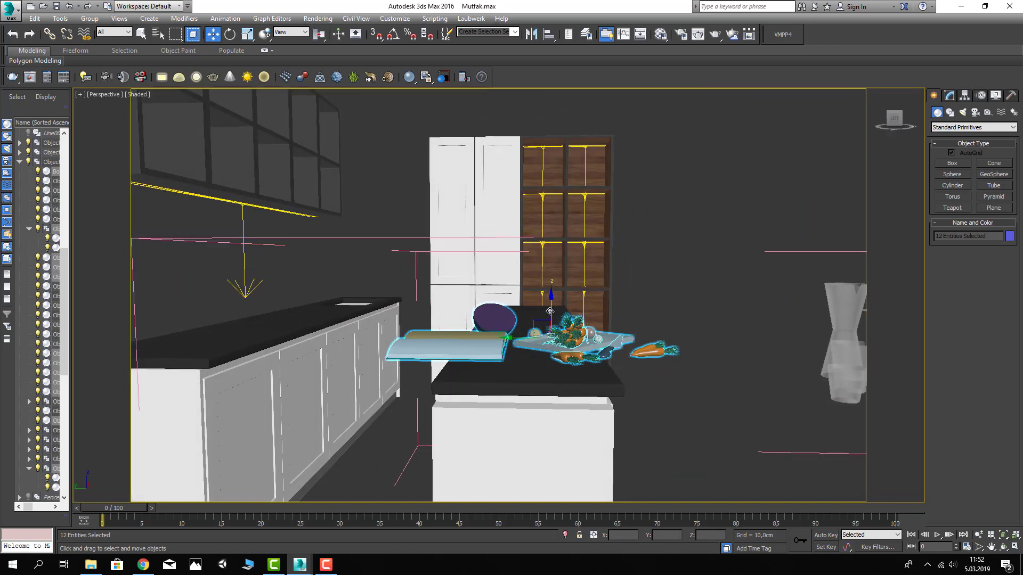
left_click_drag(549, 311, 554, 330)
mouse_move(560, 334)
middle_mouse_down("alt")
mouse_move(508, 361)
mouse_move(464, 287)
middle_mouse_up("alt")
Rotate the props 180° around Z using numeric rotation entry
right_click(225, 40)
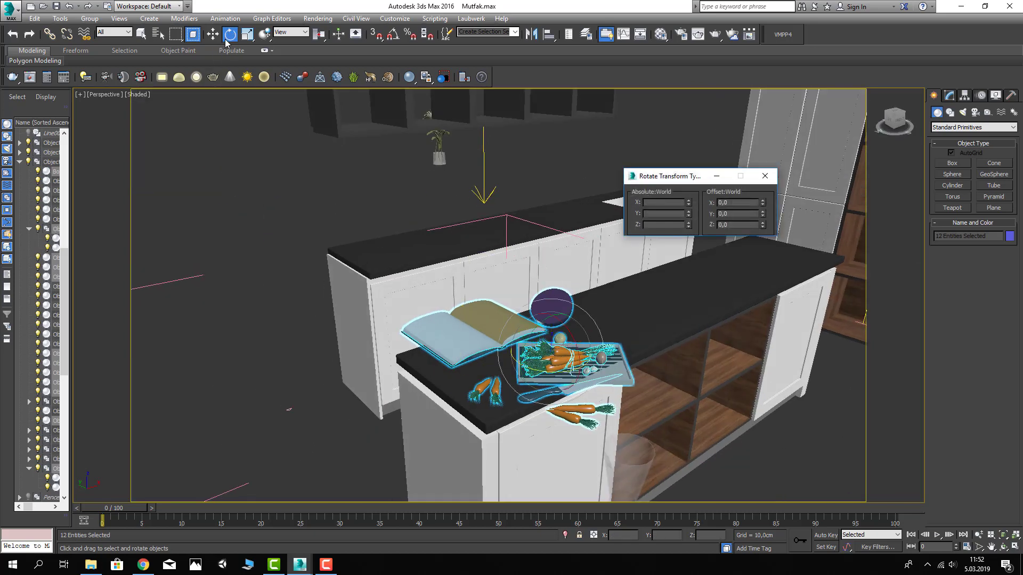
type("0")
key("Return")
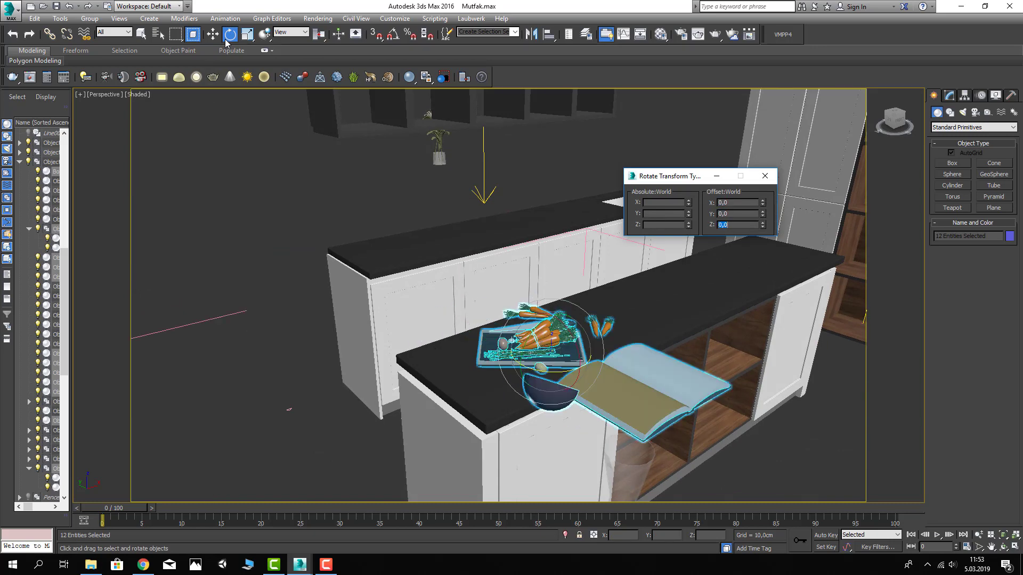
left_click(212, 34)
mouse_move(512, 240)
middle_mouse_down("alt")
mouse_move(529, 286)
mouse_move(537, 385)
middle_mouse_up("alt")
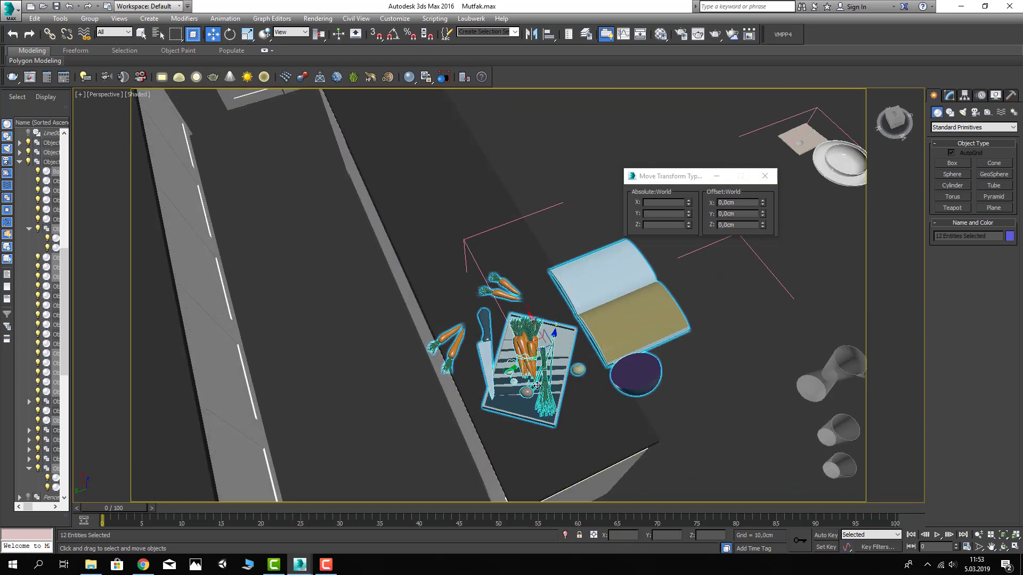
mouse_move(527, 345)
middle_mouse_down("alt")
mouse_move(514, 310)
mouse_move(533, 330)
middle_mouse_up("alt")
Delete the open book from the counter
left_click(607, 367)
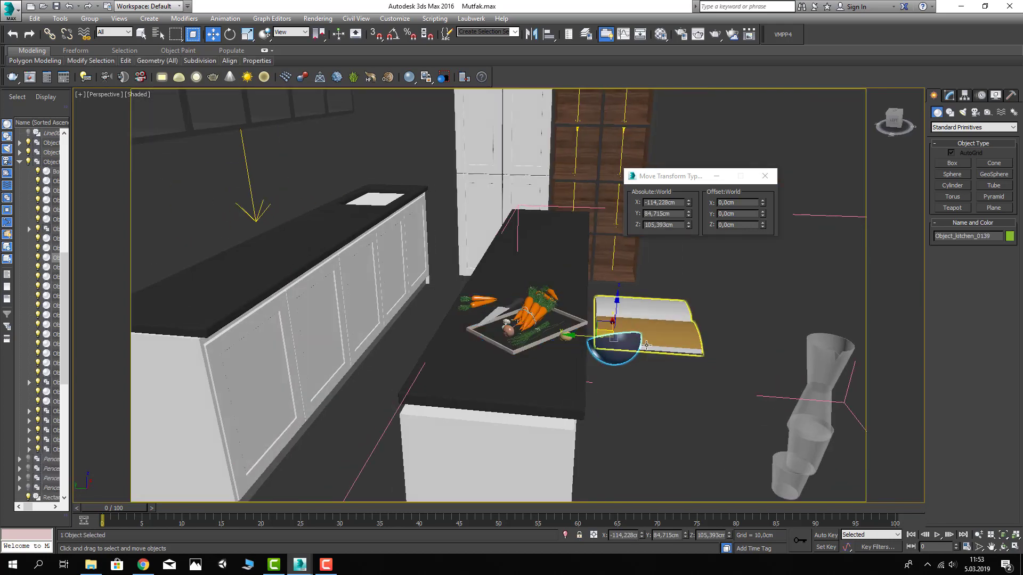
left_click(650, 335)
key("Delete")
mouse_move(632, 334)
middle_mouse_down("alt")
mouse_move(541, 354)
mouse_move(600, 349)
middle_mouse_up("alt")
Nudge the cutting board and vegetables up onto the countertop and slightly left
left_click(578, 344)
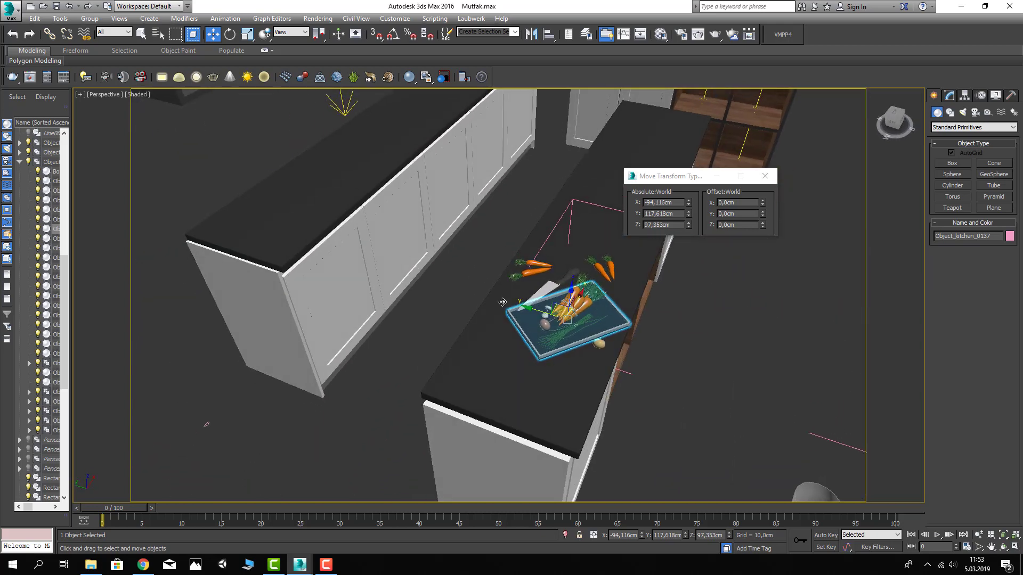
left_click(465, 245)
left_click_drag(465, 245, 643, 372)
middle_click_drag(644, 372, 584, 331, "alt")
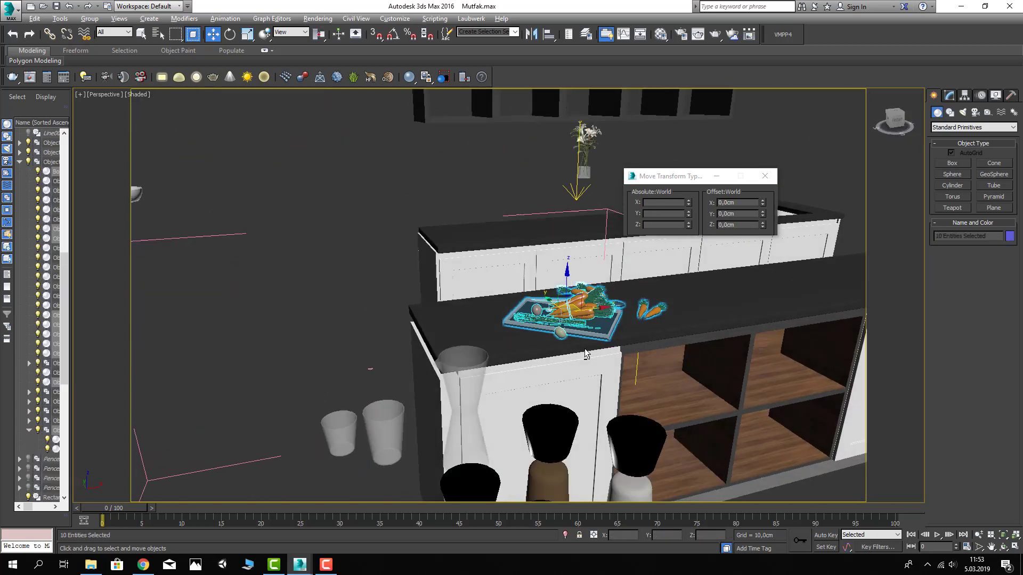
scroll(584, 332, "up", 5)
scroll(493, 219, "down", 5)
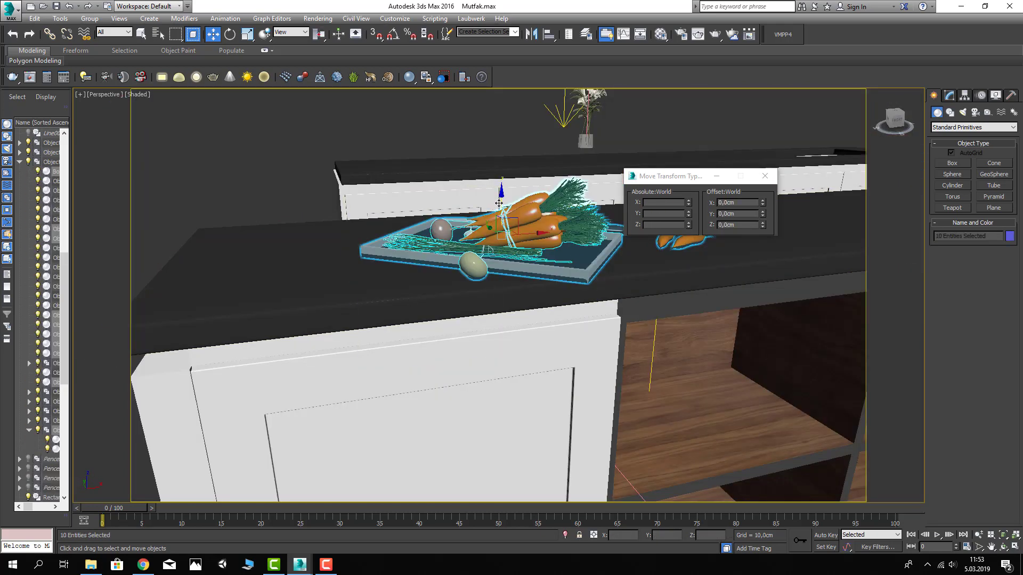
left_click_drag(502, 198, 501, 195)
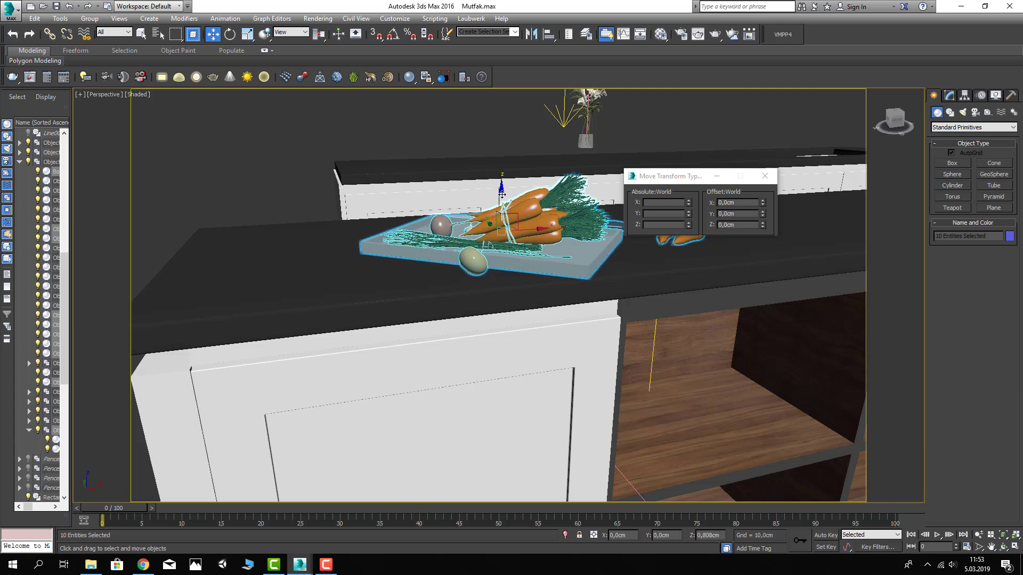
middle_click_drag(496, 205, 487, 249, "alt")
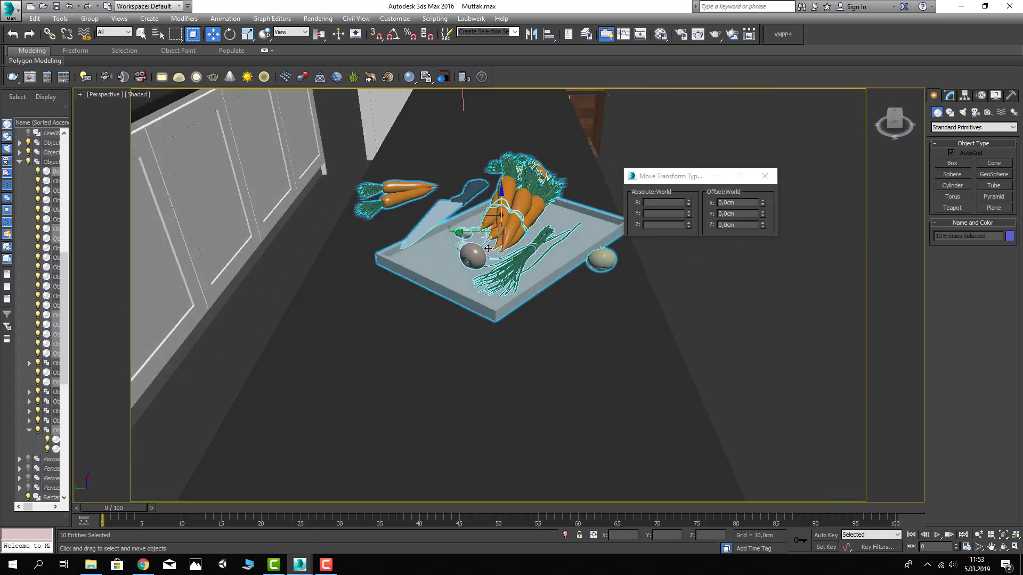
left_click_drag(485, 227, 482, 226)
scroll(463, 260, "down", 5)
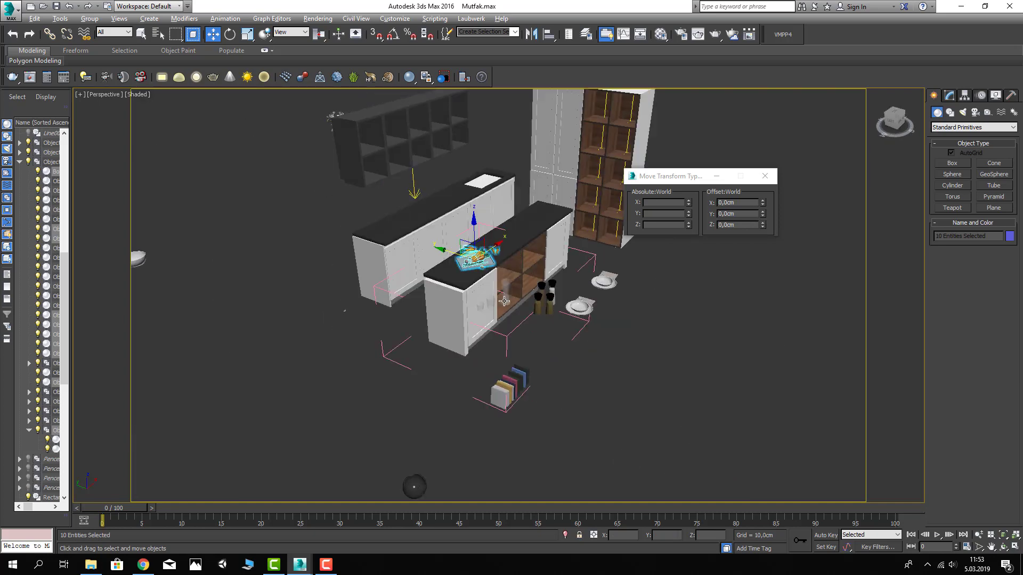
left_click(583, 349)
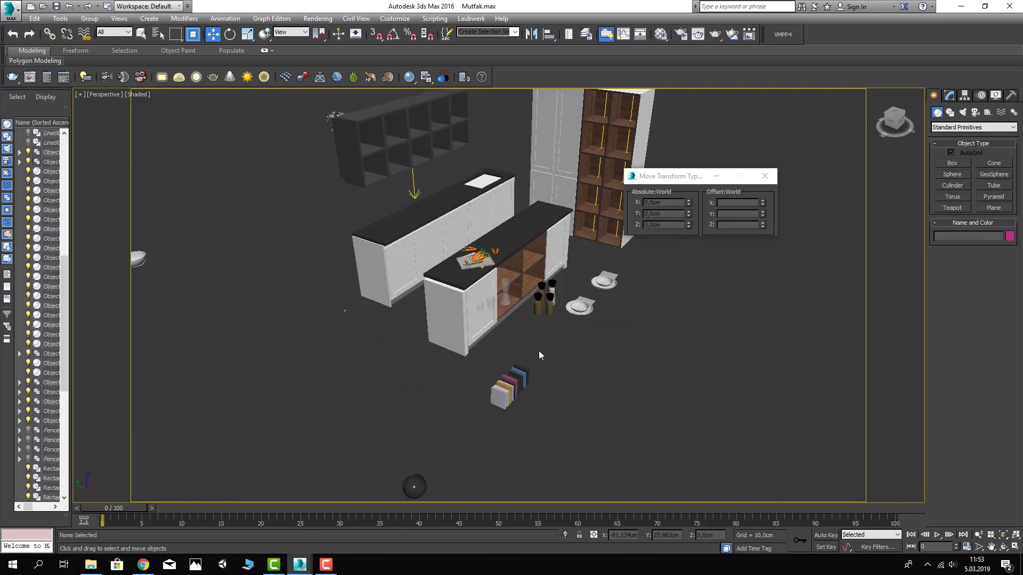
Select the plate, bowl and napkin together and frame them
middle_click_drag(539, 352, 582, 278, "alt")
left_click(567, 309)
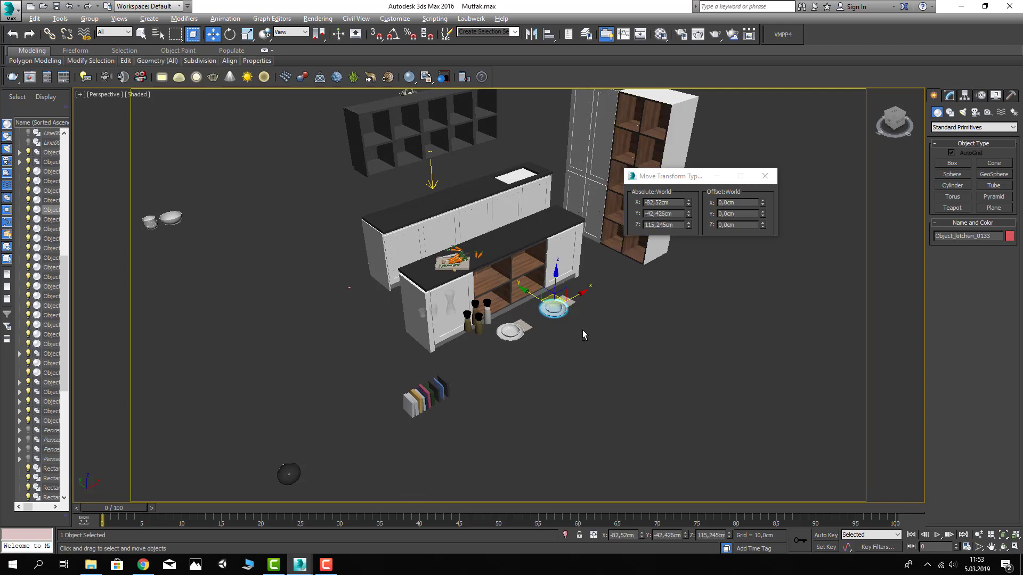
middle_click_drag(583, 330, 589, 329, "alt")
left_click(563, 289)
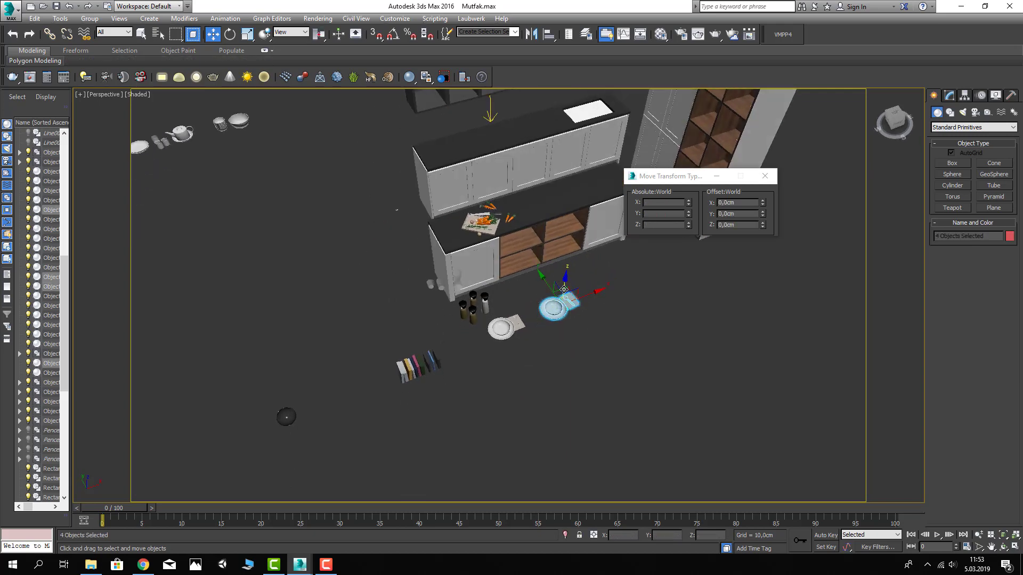
key("z")
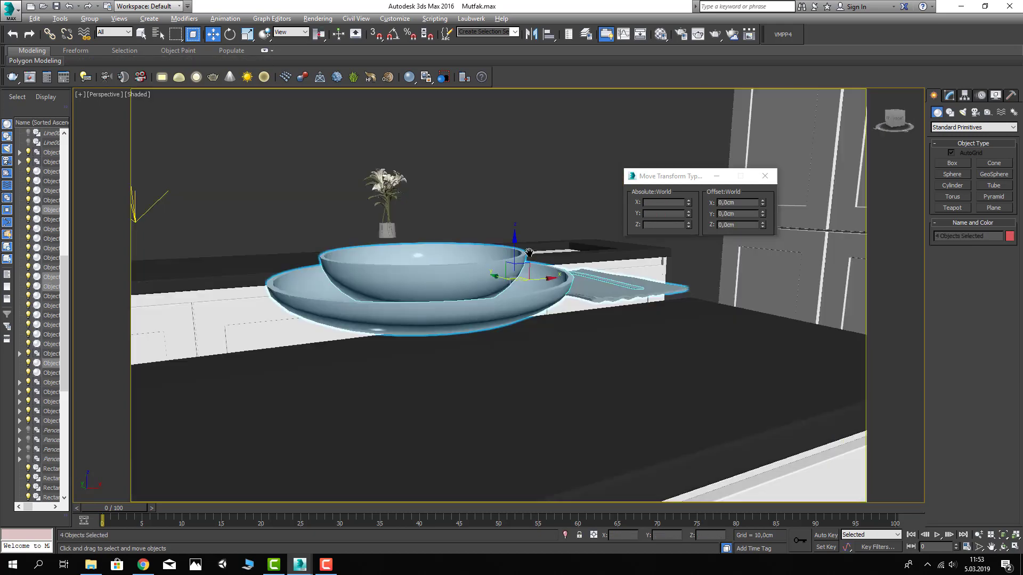
Lower the plate and bowl onto the counter so they rest on its surface
middle_click_drag(527, 293, 529, 232, "alt")
left_click_drag(517, 233, 517, 290)
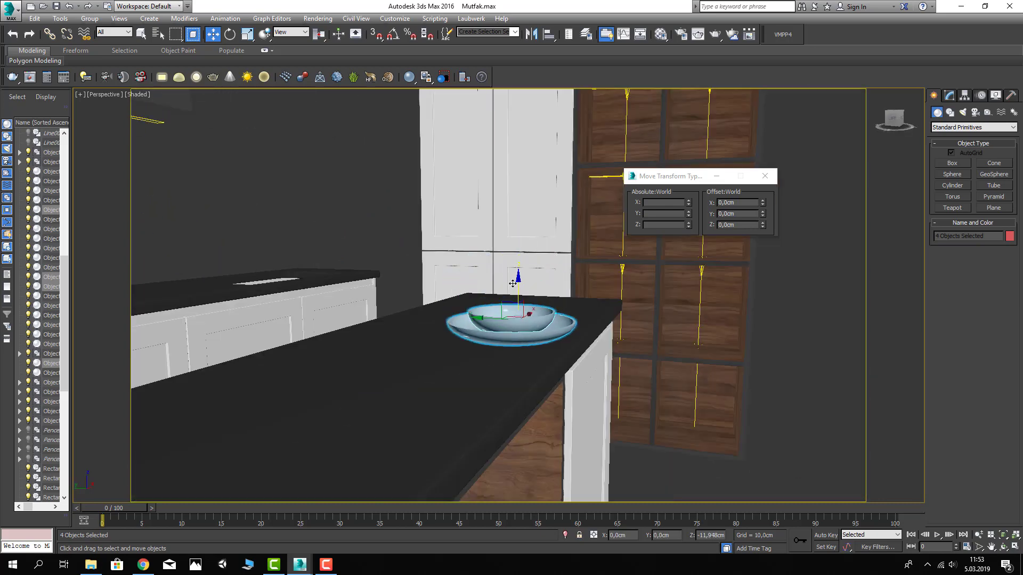
key("z")
middle_click_drag(508, 322, 516, 316, "alt")
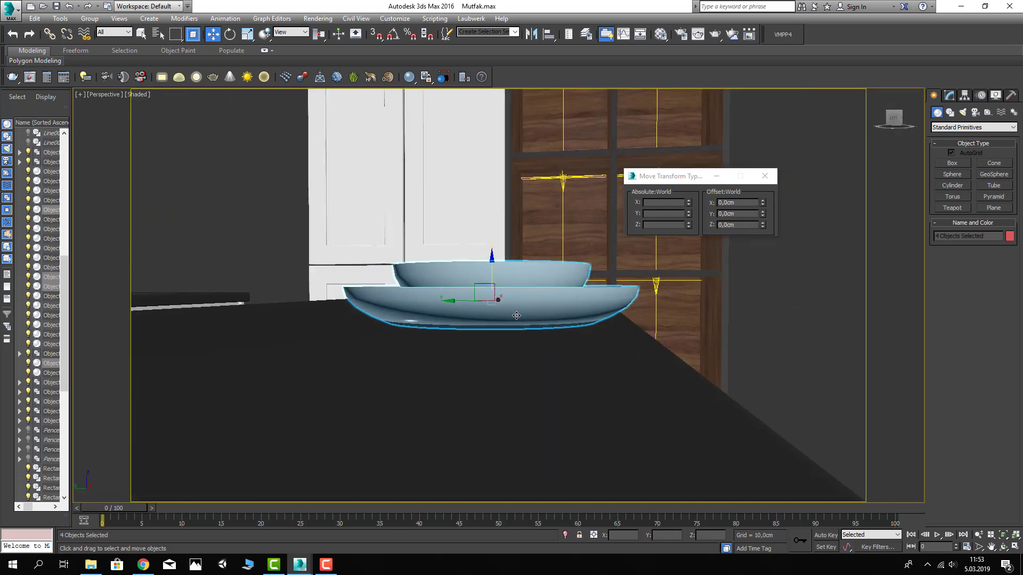
left_click_drag(491, 277, 490, 275)
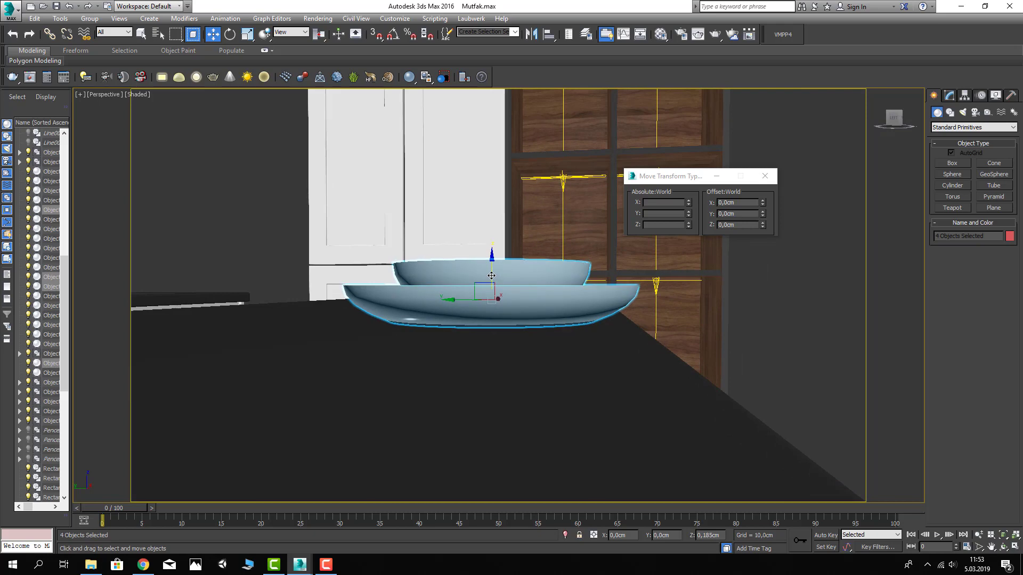
scroll(491, 274, "down", 5)
mouse_move(490, 275)
middle_mouse_down("alt")
mouse_move(456, 371)
mouse_move(561, 285)
middle_mouse_up("alt")
scroll(451, 281, "down", 6)
scroll(456, 371, "up", 3)
scroll(456, 371, "up", 2)
scroll(573, 339, "down", 2)
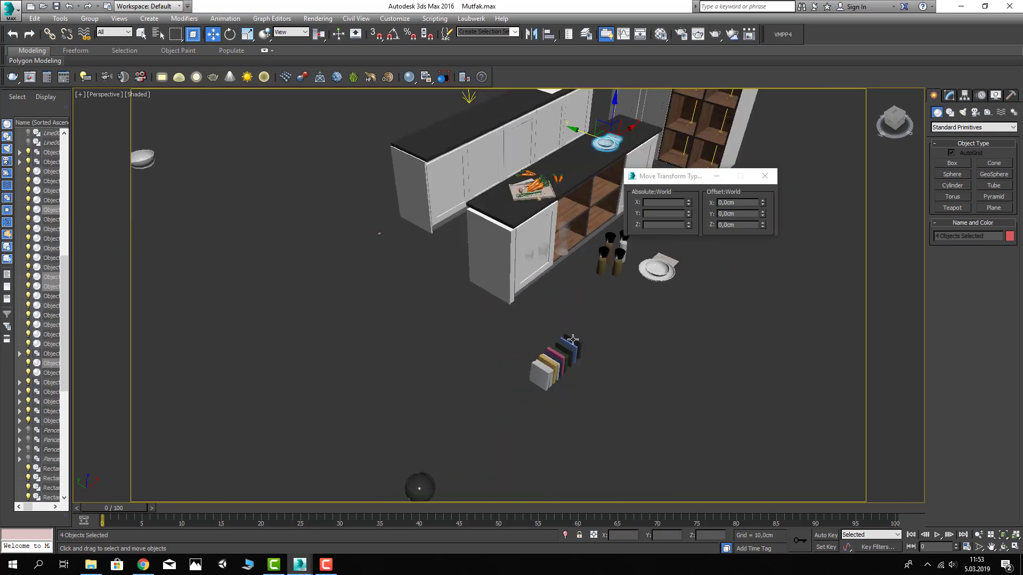
middle_click_drag(596, 347, 539, 342, "alt")
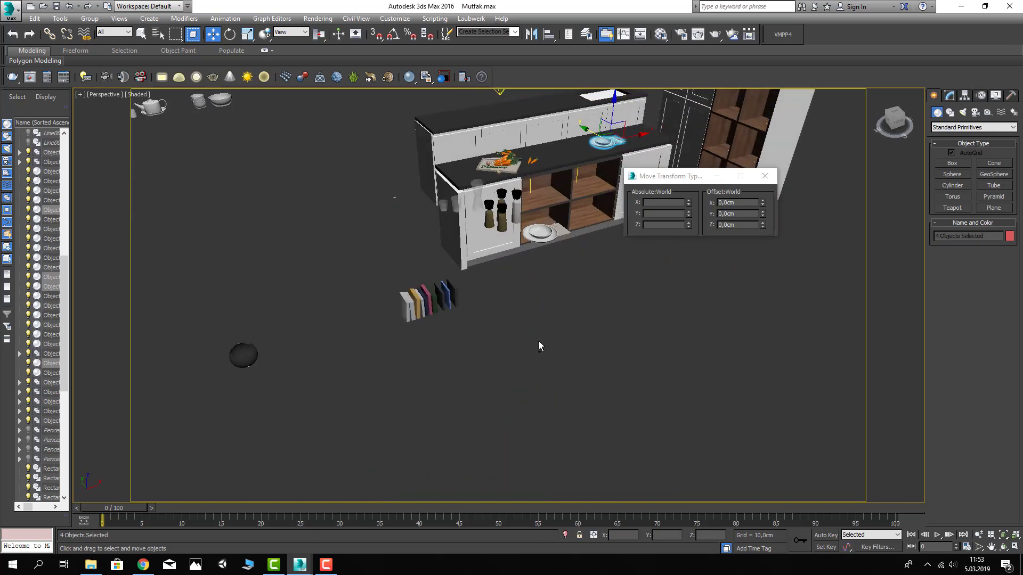
Move the first set of books from the floor onto the cabinet shelf
left_click(435, 310)
left_click_drag(445, 292, 550, 194)
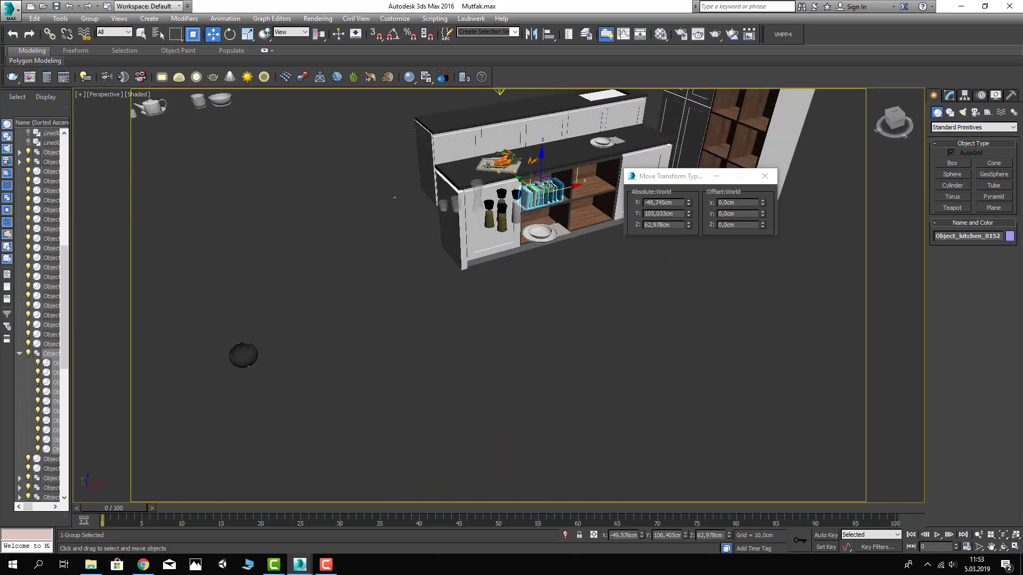
scroll(550, 186, "up", 10)
scroll(549, 239, "down", 3)
scroll(549, 273, "down", 2)
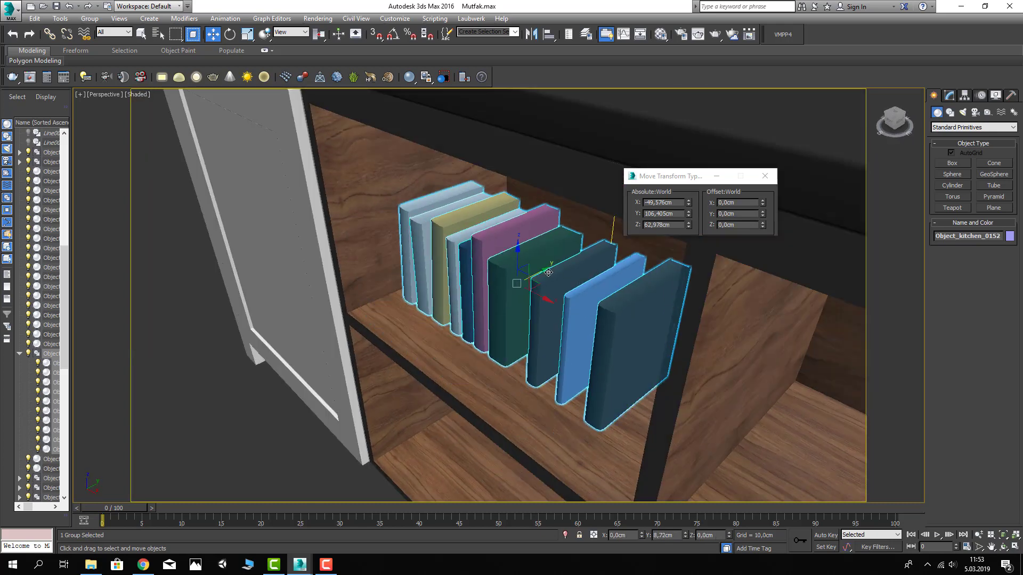
left_click_drag(548, 272, 546, 269)
middle_click_drag(547, 269, 563, 281, "alt")
left_click_drag(551, 277, 523, 256)
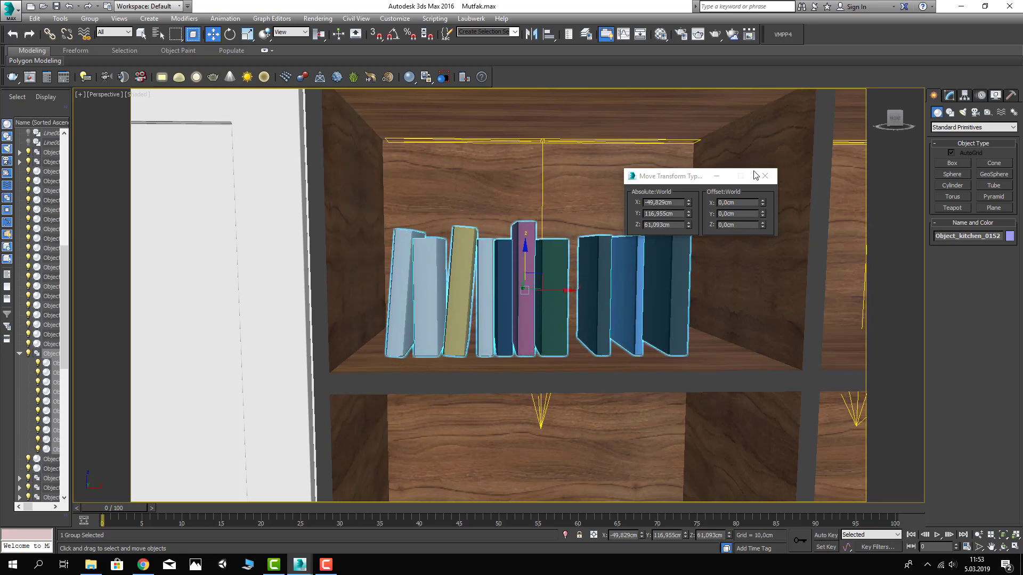
left_click(764, 175)
Slide the first book set right along the shelf
left_click_drag(554, 291, 633, 294)
scroll(565, 298, "down", 10)
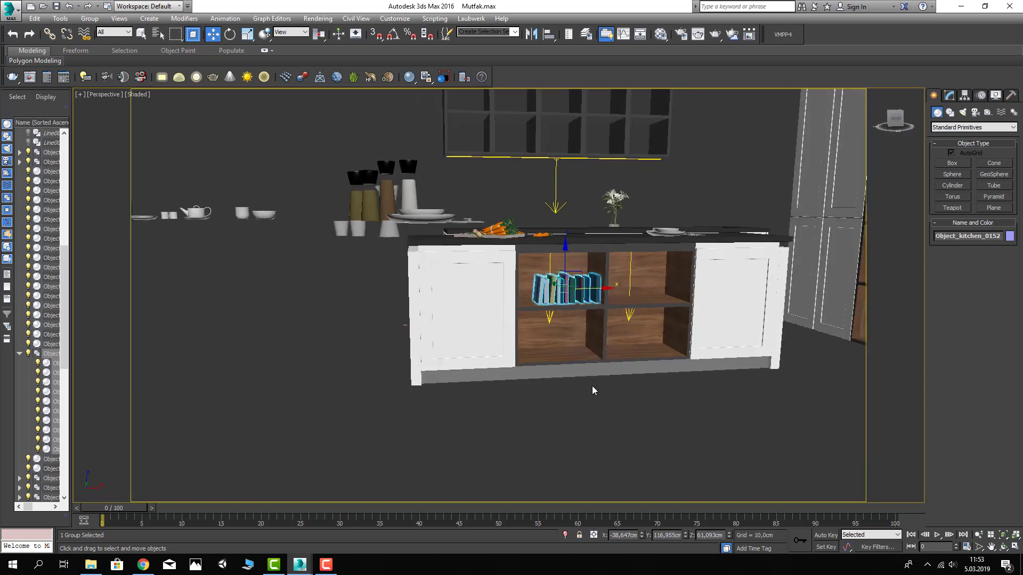
middle_click_drag(593, 391, 547, 397)
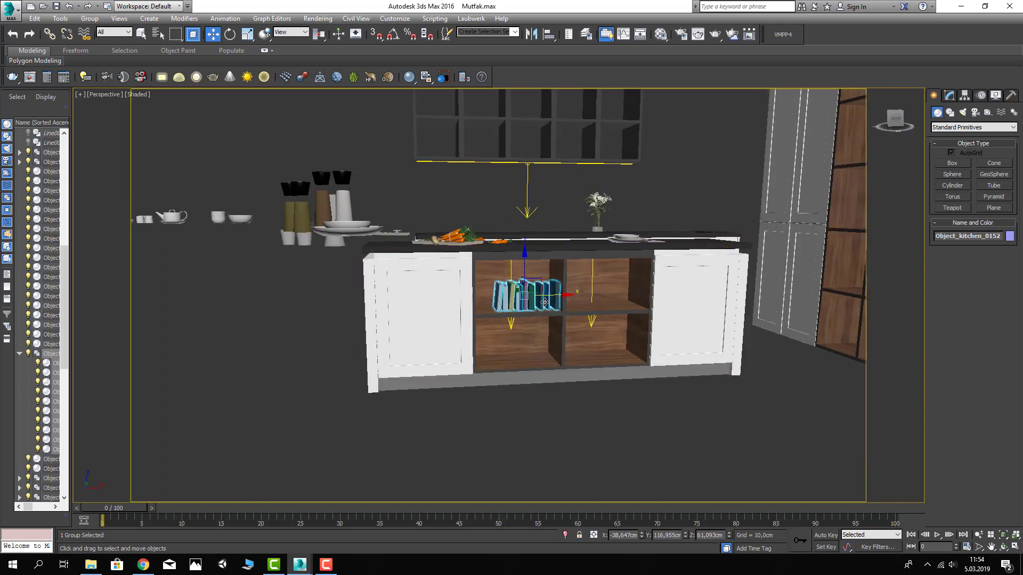
scroll(550, 295, "down", 5)
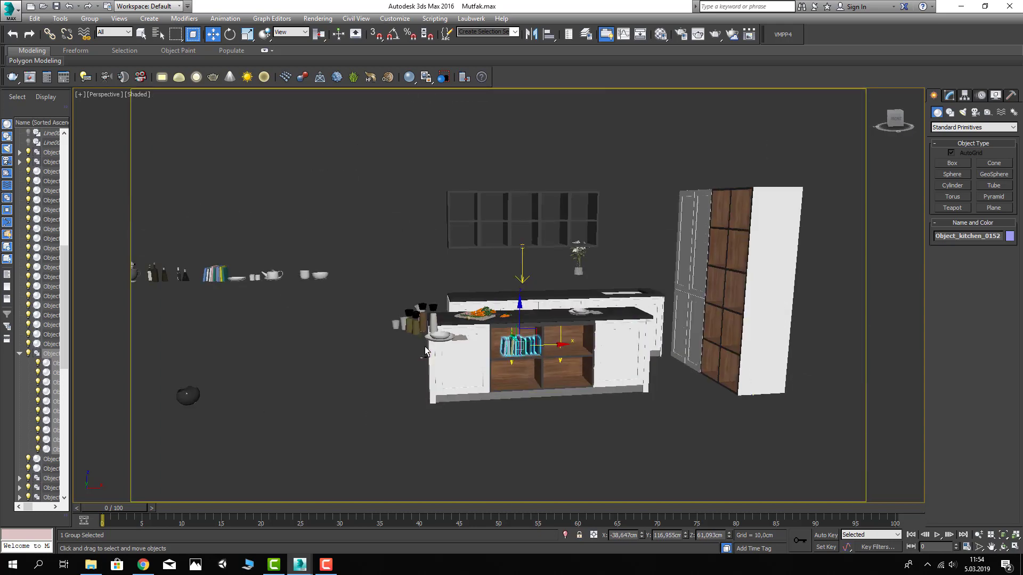
mouse_move(424, 346)
middle_mouse_down("alt")
mouse_move(397, 349)
mouse_move(552, 352)
middle_mouse_up("alt")
Ungroup the row of spare kitchen props
left_click(311, 278)
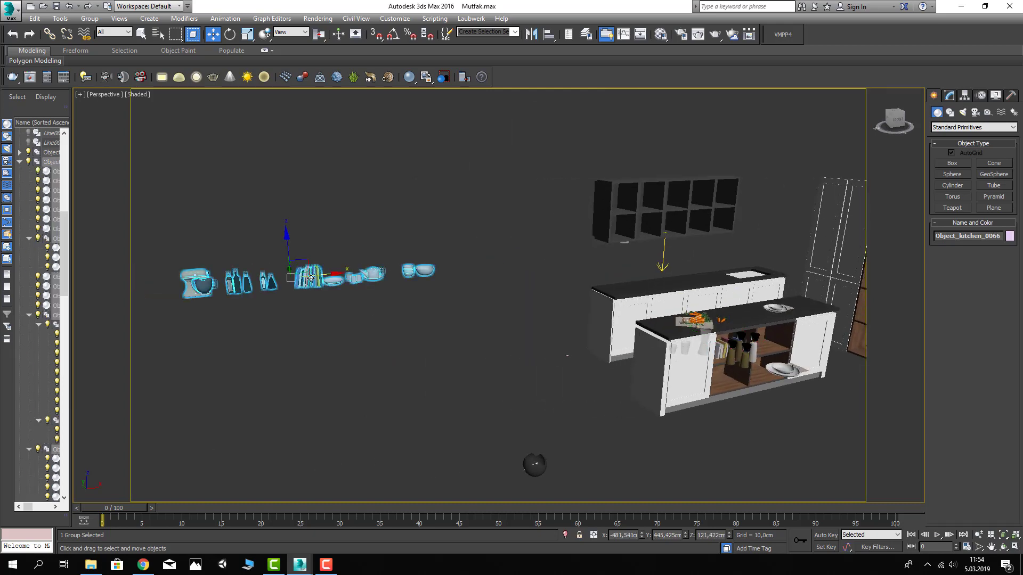
left_click(120, 20)
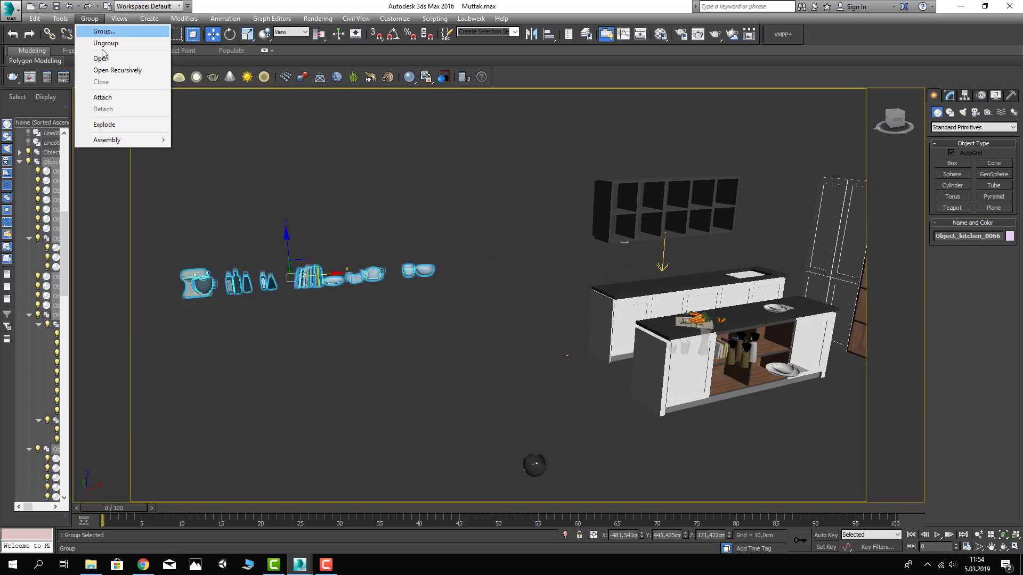
left_click(97, 42)
Carry the second set of books over to the kitchen island
left_click(306, 280)
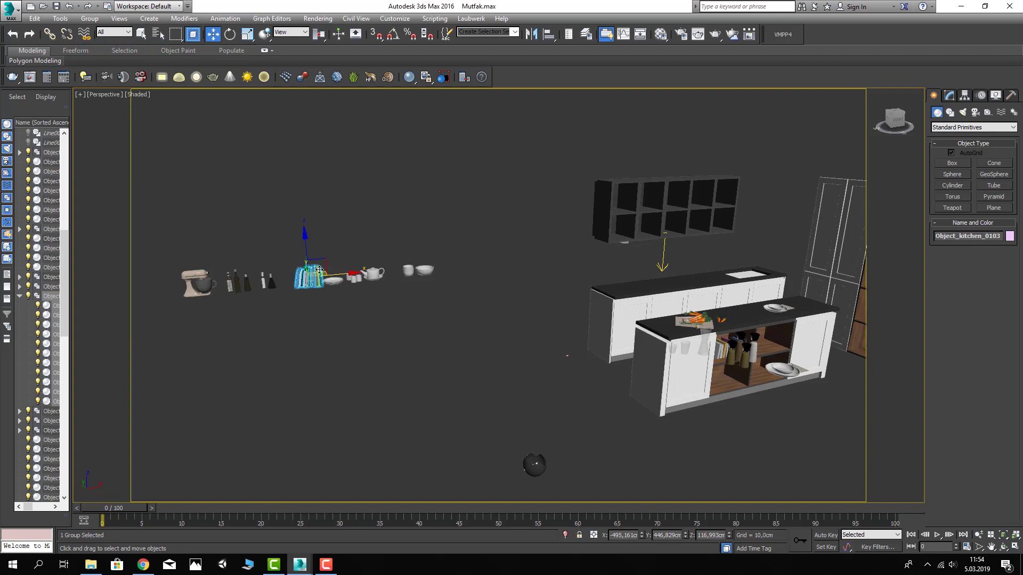
mouse_move(319, 271)
left_mouse_down()
mouse_move(679, 354)
mouse_move(716, 349)
left_mouse_up()
middle_click_drag(717, 349, 432, 309, "alt")
scroll(426, 301, "up", 3)
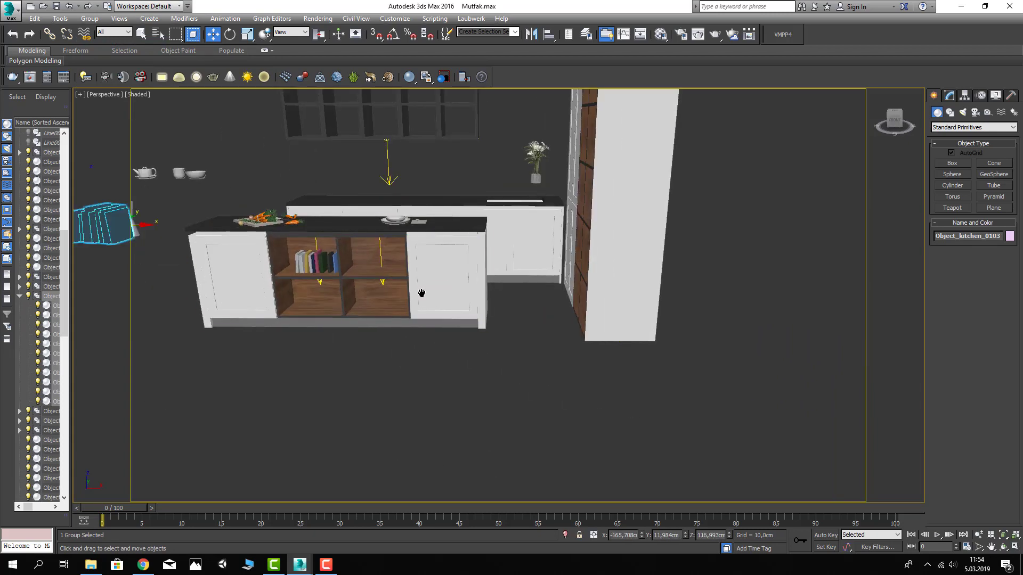
middle_click_drag(421, 294, 401, 288)
left_click_drag(391, 292, 633, 292)
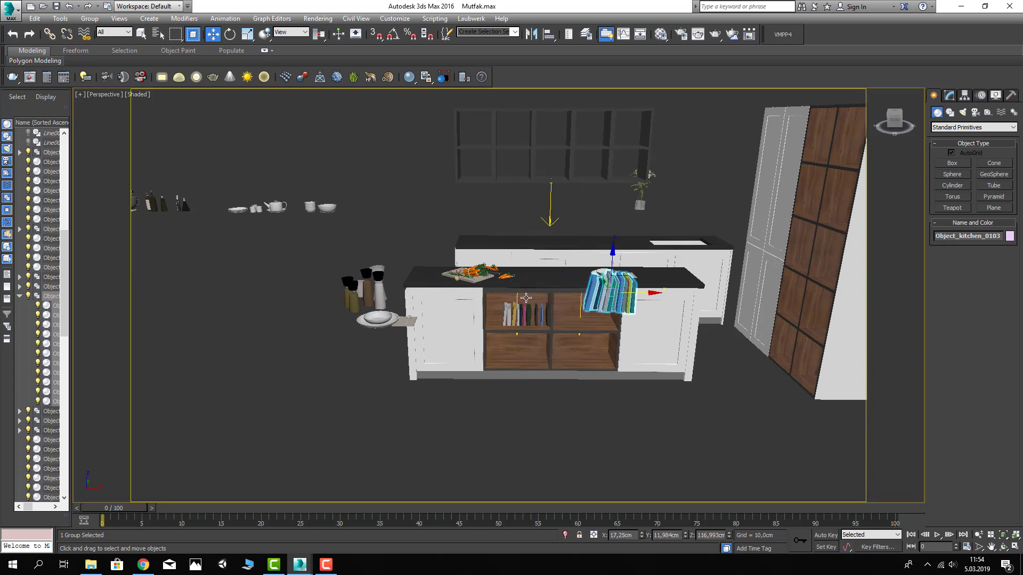
middle_click_drag(633, 292, 510, 283, "alt")
left_click_drag(509, 283, 438, 273)
Lower the second book set down onto the island's shelf
middle_click_drag(437, 273, 485, 262, "alt")
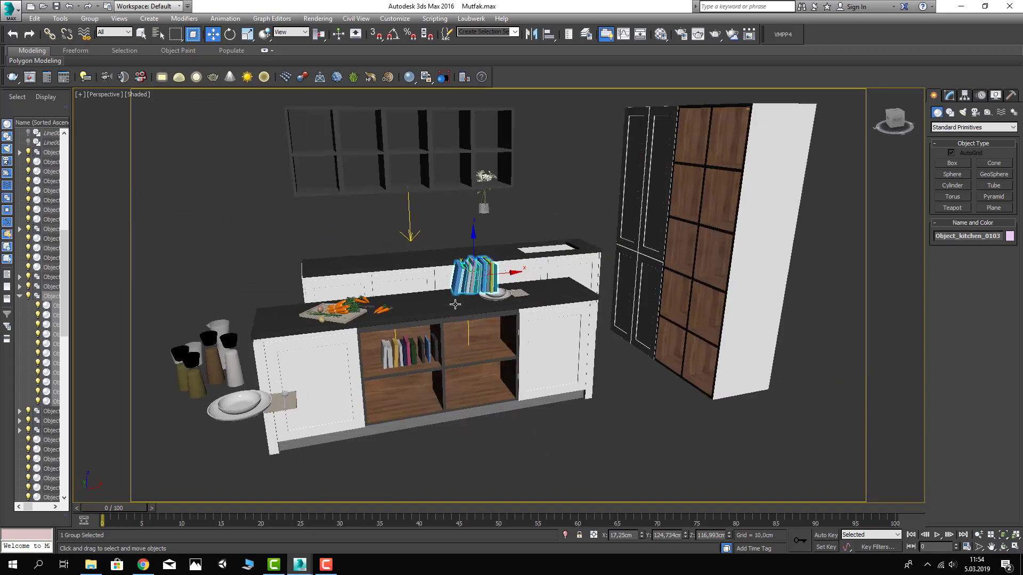
left_click_drag(485, 271, 464, 336)
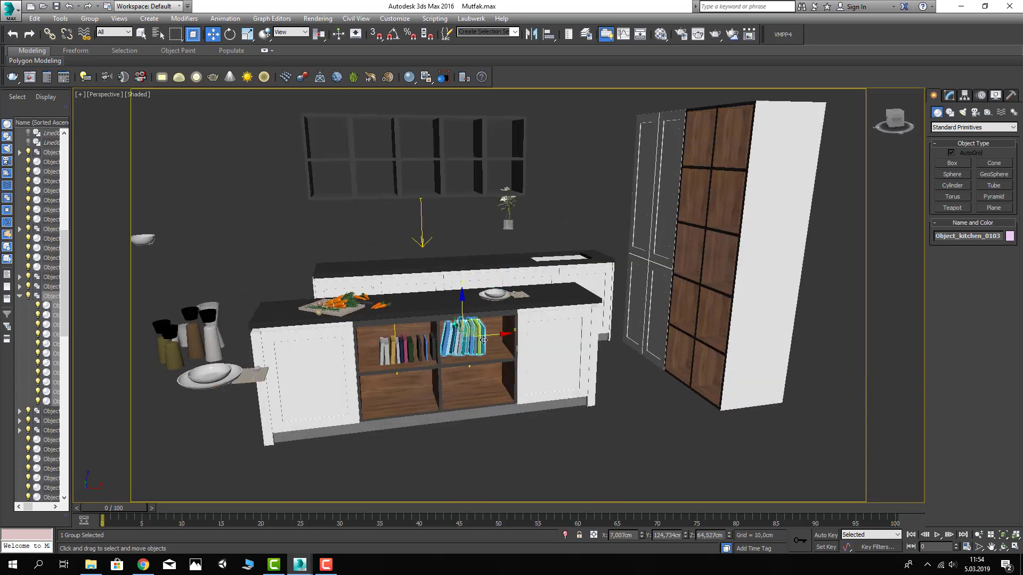
key("z")
middle_click_drag(496, 338, 497, 351)
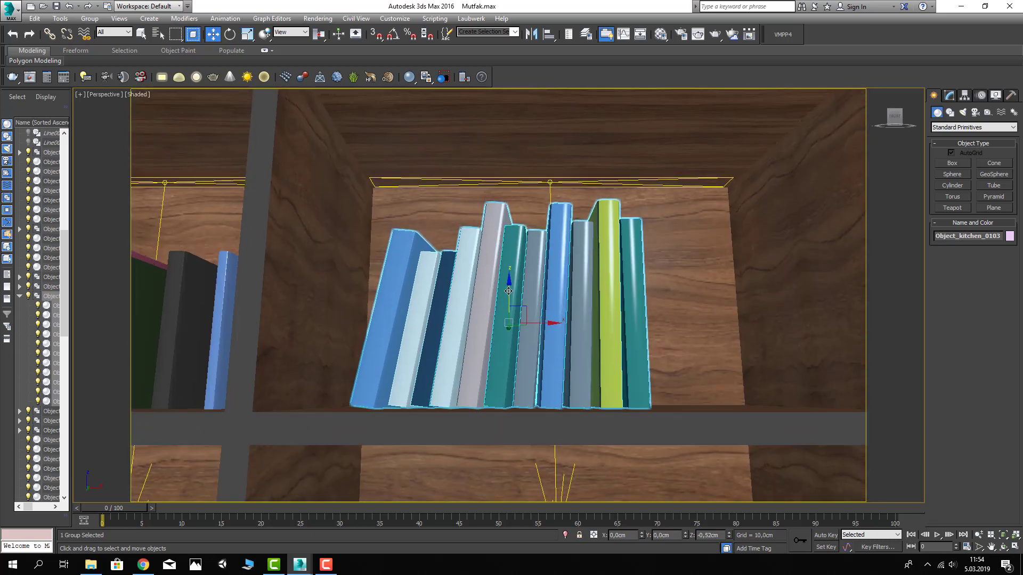
left_click_drag(507, 288, 506, 292)
scroll(506, 292, "down", 10)
Nudge the second books right along the shelf beside the first set
middle_click_drag(506, 292, 527, 298, "alt")
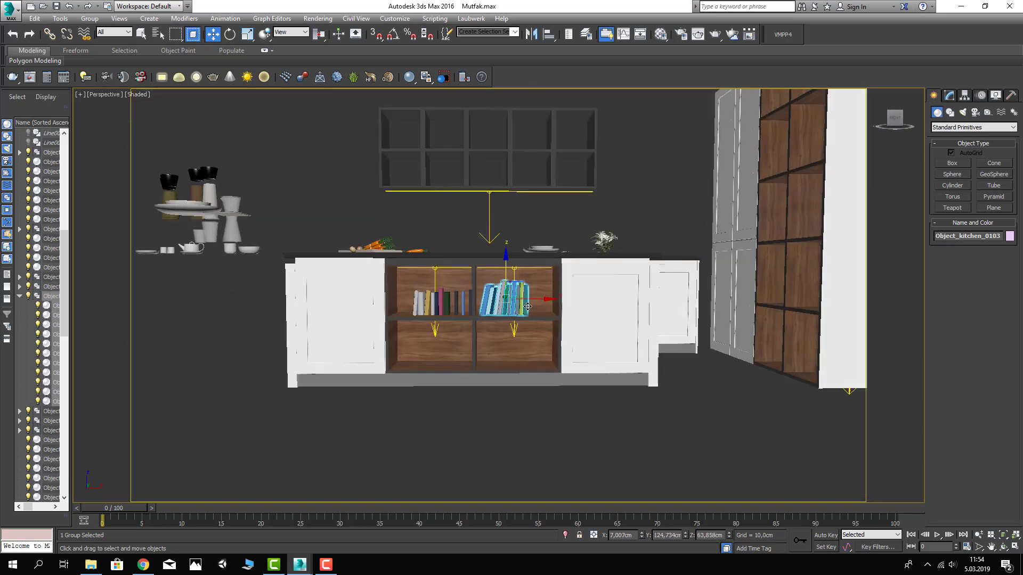
left_click_drag(532, 299, 555, 300)
scroll(486, 303, "down", 5)
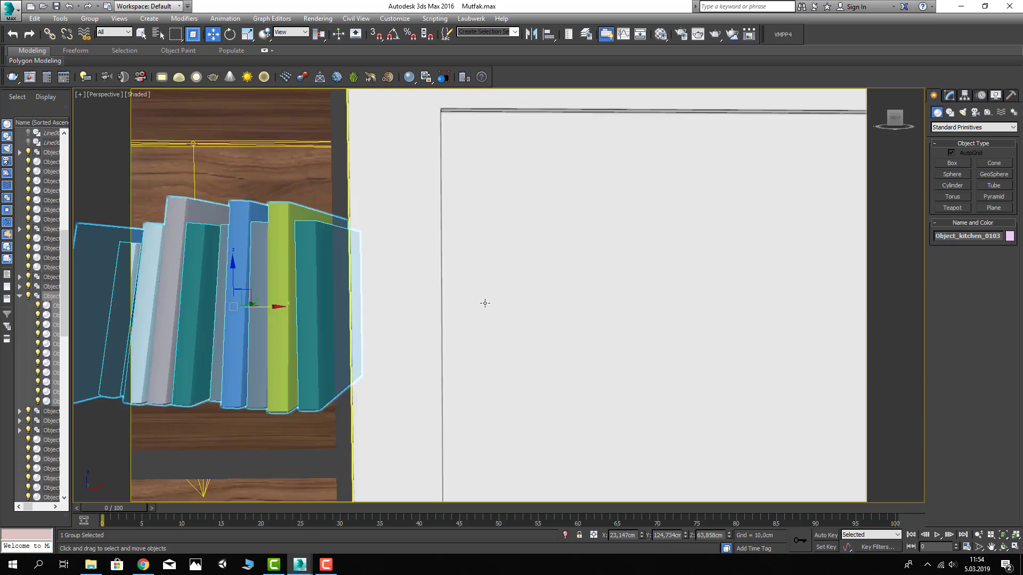
scroll(486, 303, "up", 2)
scroll(501, 314, "down", 4)
left_click_drag(522, 328, 560, 335)
scroll(533, 346, "down", 5)
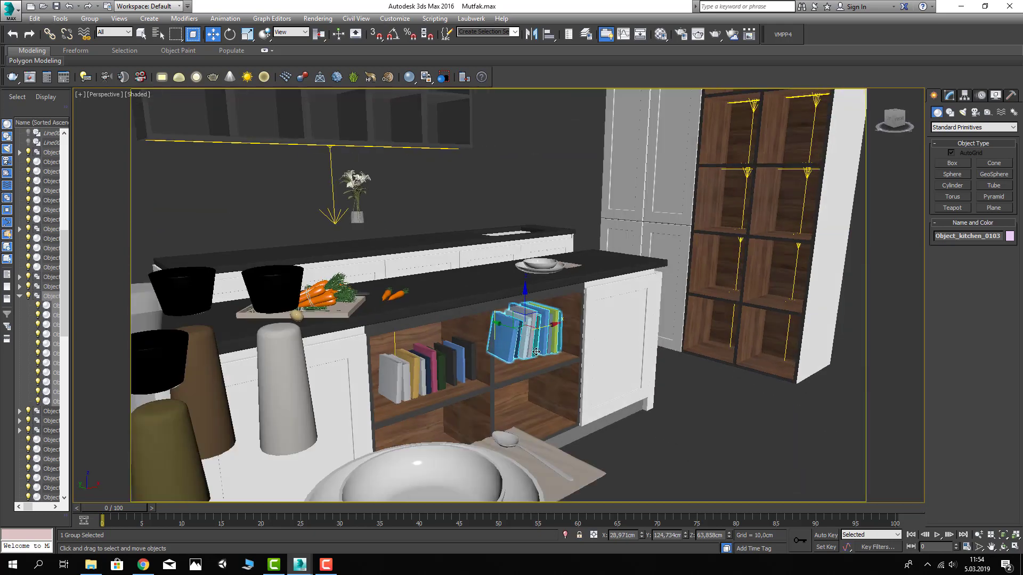
scroll(496, 363, "down", 3)
scroll(468, 373, "down", 2)
left_click(447, 370)
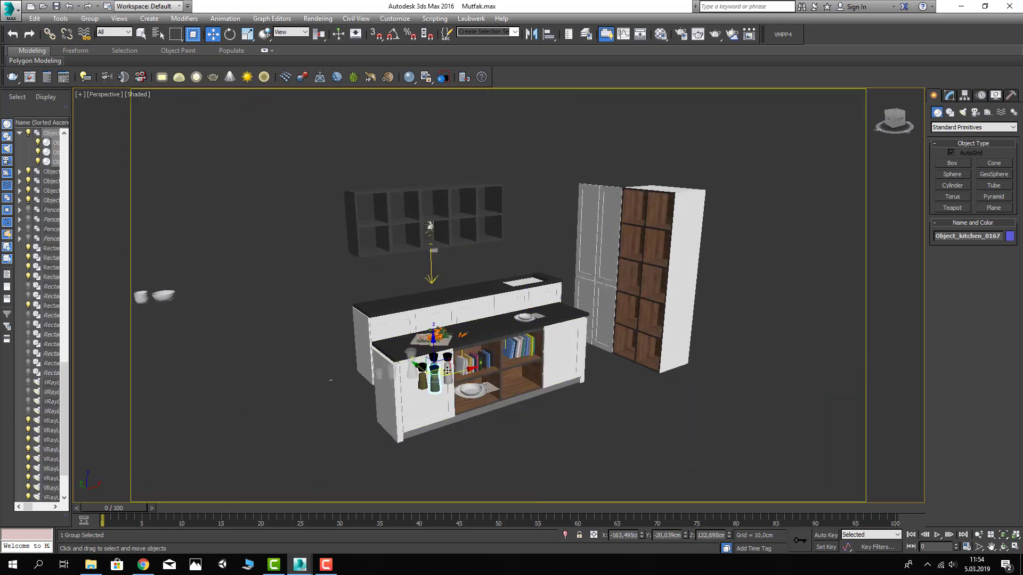
Select the other grinders and lift all four onto the island
scroll(457, 367, "up", 3)
scroll(456, 367, "up", 3)
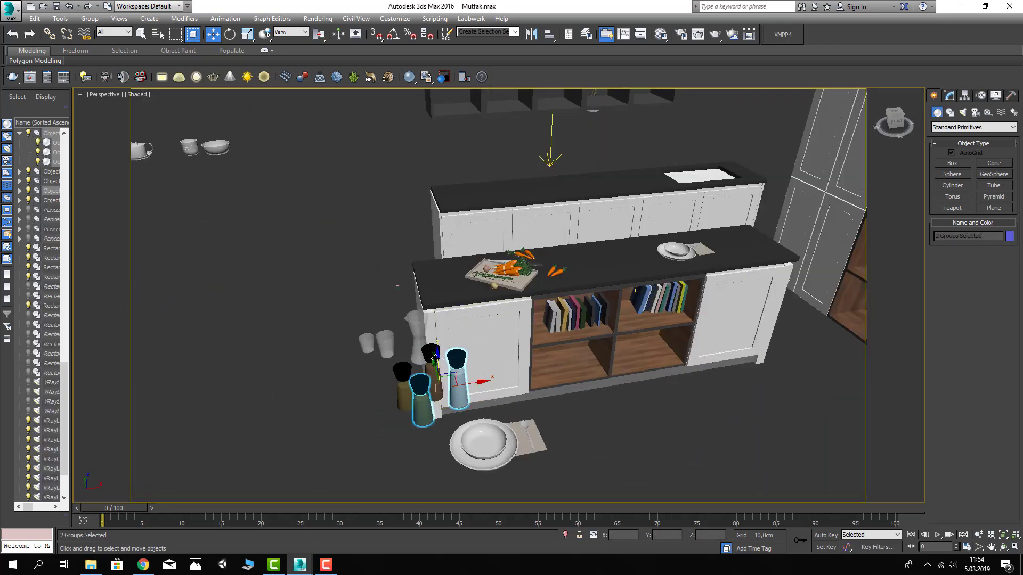
left_click(424, 365, "ctrl")
left_click_drag(433, 375, 587, 216)
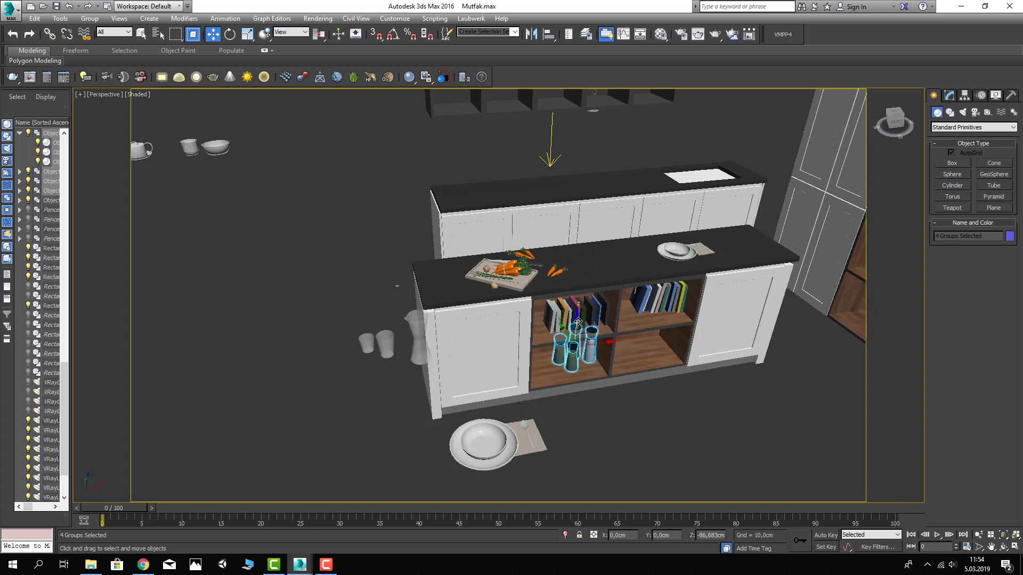
left_click_drag(587, 217, 578, 314)
Lower the grinders onto the bottom shelf, pushing them back and left
scroll(533, 304, "up", 5)
left_click_drag(511, 276, 519, 363)
middle_click_drag(519, 363, 497, 384, "alt")
left_click_drag(498, 380, 478, 356)
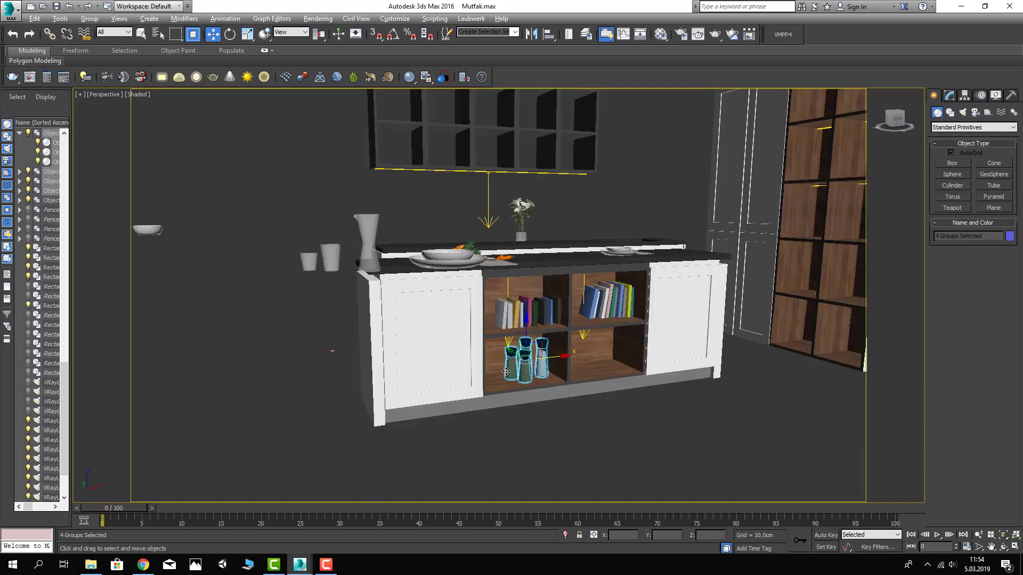
scroll(502, 362, "down", 10)
middle_click_drag(503, 362, 465, 358, "alt")
left_click(491, 304)
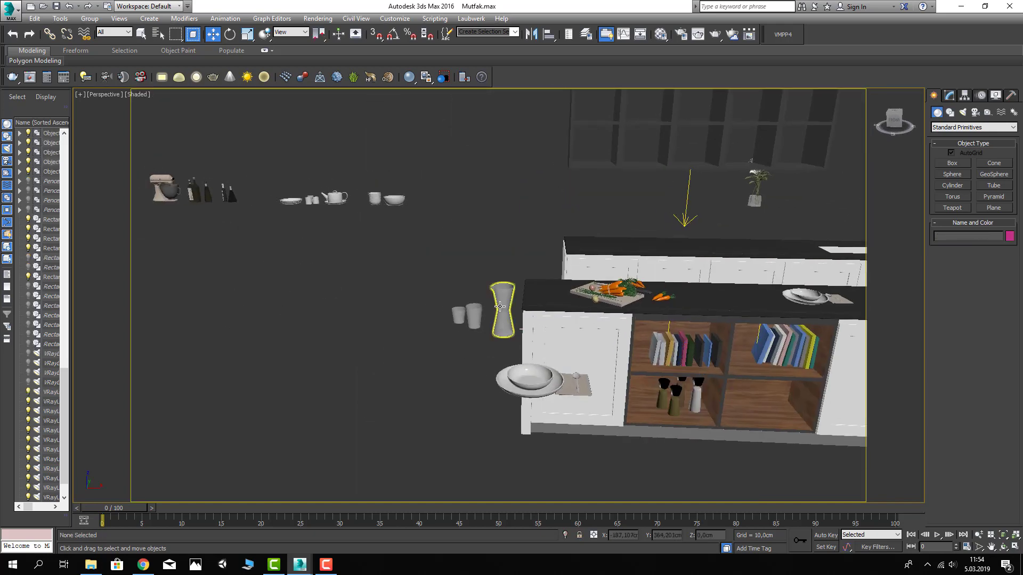
Select the plate, cup and bowl in the row of spare props
middle_click_drag(369, 244, 474, 399)
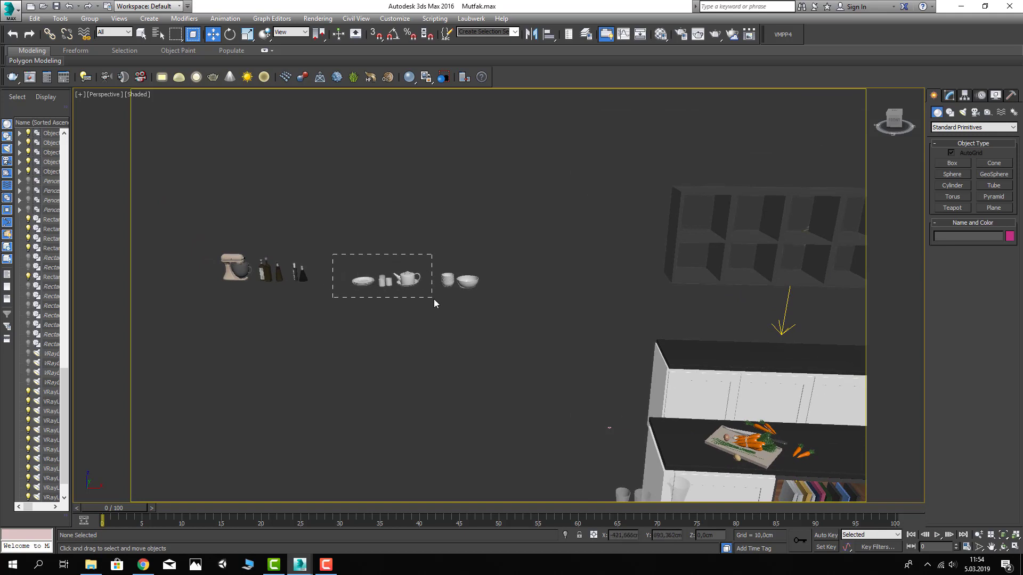
left_click(355, 279)
scroll(357, 280, "up", 2)
scroll(373, 281, "up", 2)
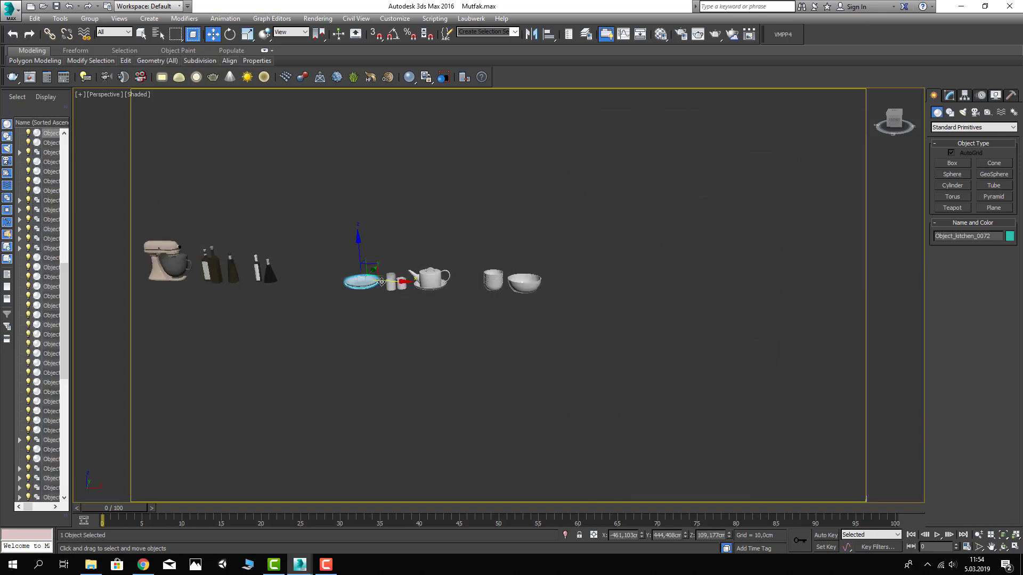
left_click_drag(554, 305, 554, 305)
mouse_move(554, 305)
middle_mouse_down("alt")
mouse_move(373, 331)
mouse_move(462, 305)
mouse_move(452, 319)
mouse_move(438, 310)
middle_mouse_up("alt")
Move the cup and bowl onto the wall shelf and slide them left along it
left_click_drag(438, 310, 630, 339)
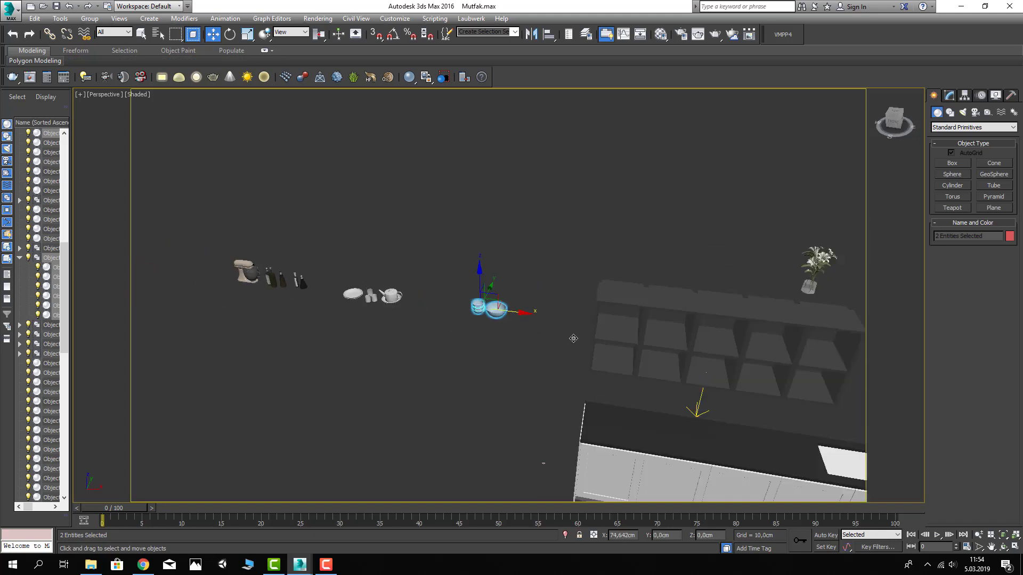
mouse_move(630, 339)
middle_mouse_down("alt")
mouse_move(623, 331)
mouse_move(618, 352)
mouse_move(611, 341)
middle_mouse_up("alt")
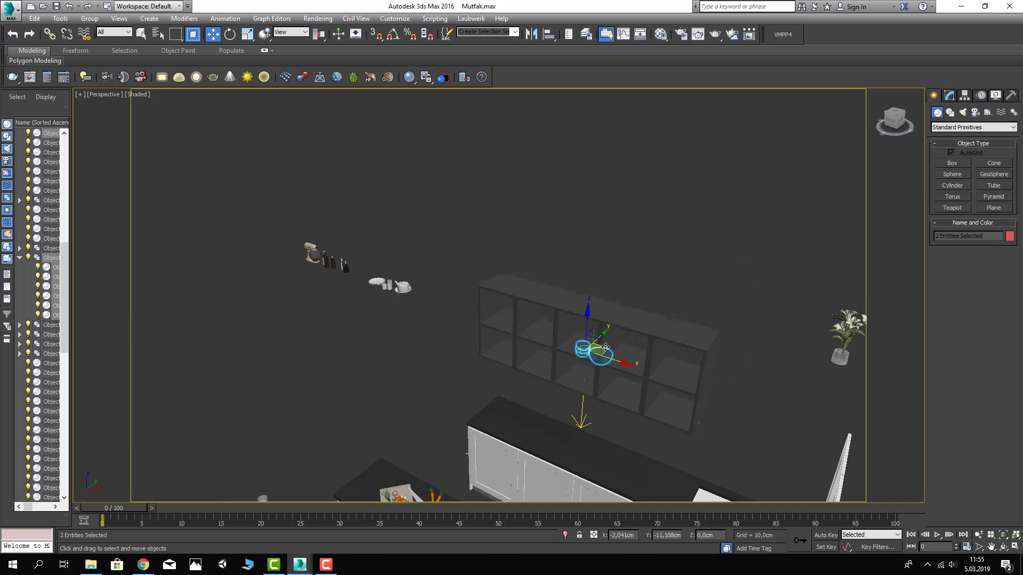
left_click_drag(579, 349, 522, 353)
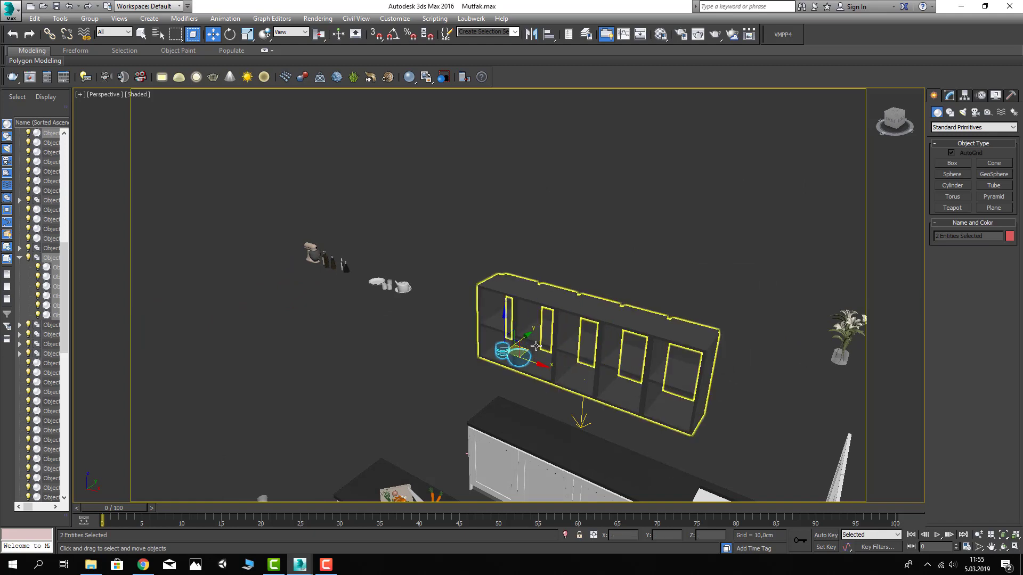
key("z")
scroll(536, 348, "down", 2)
scroll(538, 341, "down", 5)
scroll(521, 349, "down", 3)
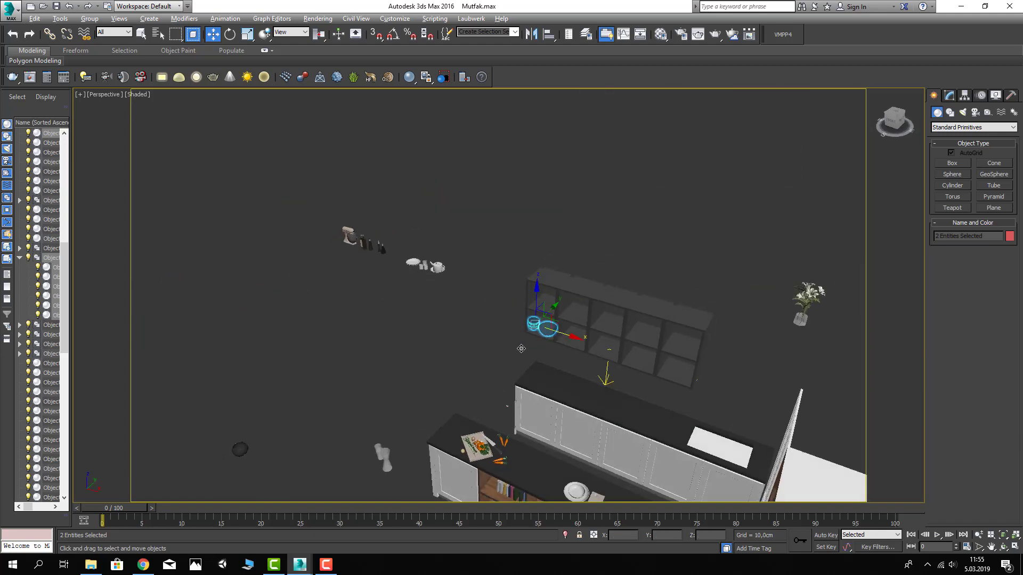
From the top wireframe view, shift the bowls down-right so they sit on the shelf
key("t")
scroll(551, 320, "up", 5)
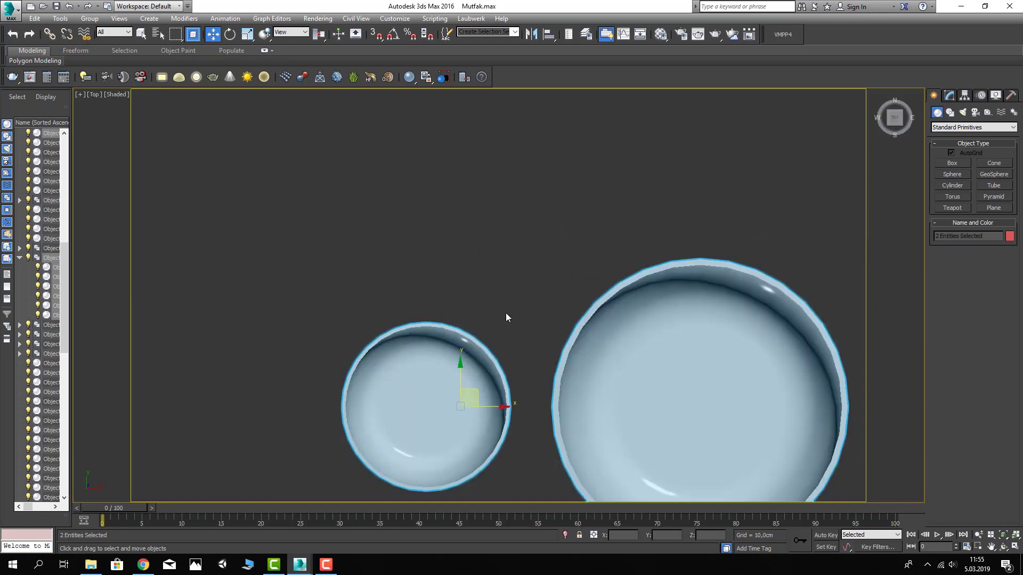
scroll(506, 315, "down", 3)
scroll(458, 283, "down", 5)
key("F3")
left_click_drag(467, 288, 504, 314)
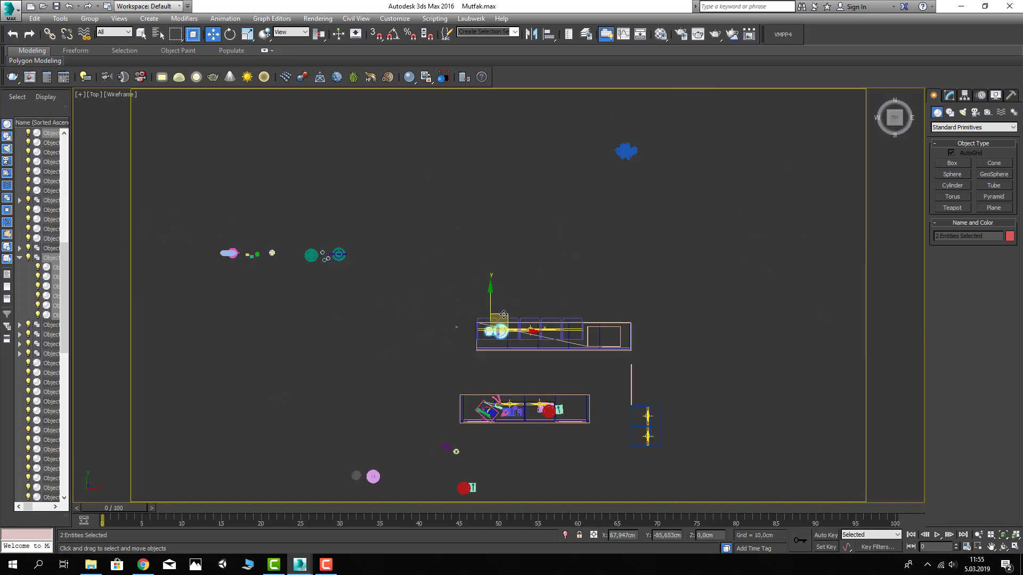
key("p")
key("z")
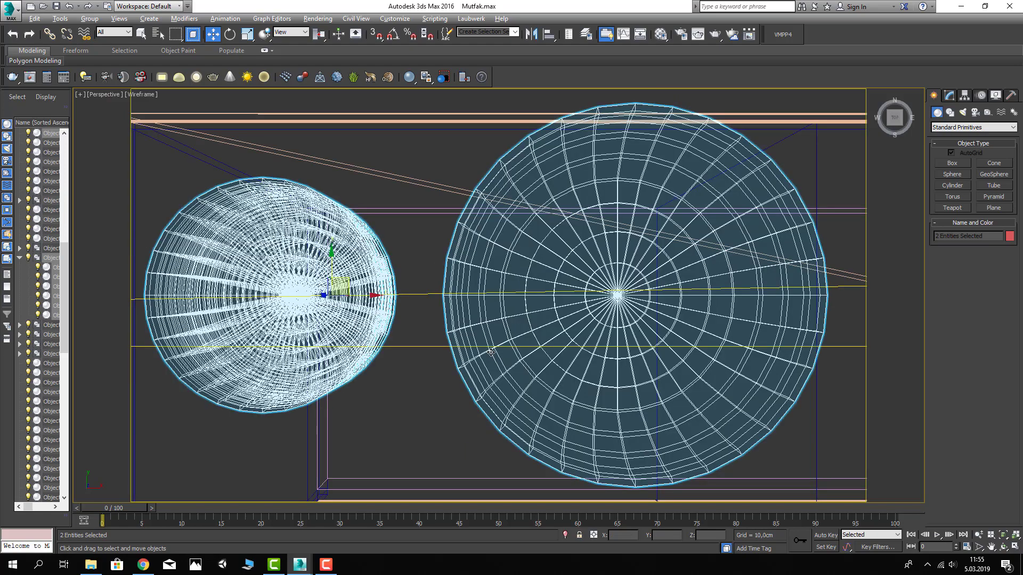
mouse_move(499, 313)
middle_mouse_down("alt")
mouse_move(472, 333)
mouse_move(441, 286)
mouse_move(447, 213)
mouse_move(488, 238)
middle_mouse_up("alt")
key("F3")
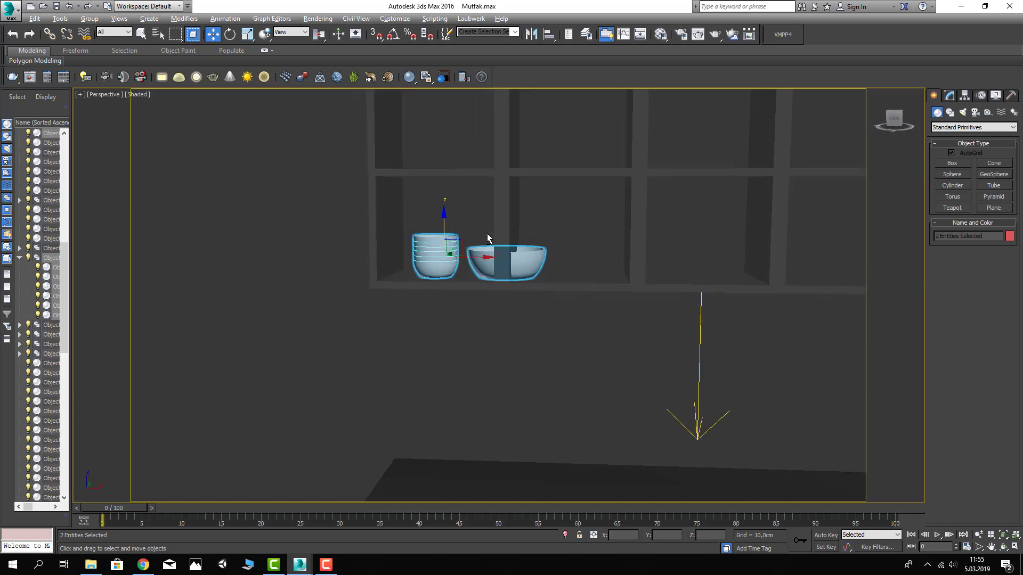
Slide the single bowl right along the shelf
left_click(515, 255)
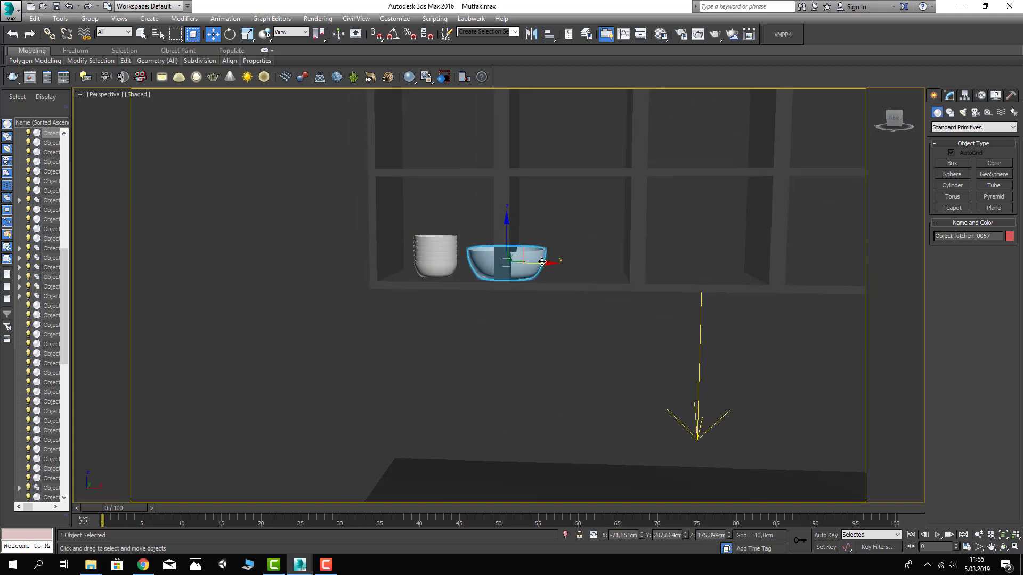
left_click_drag(516, 256, 597, 261)
scroll(526, 280, "down", 5)
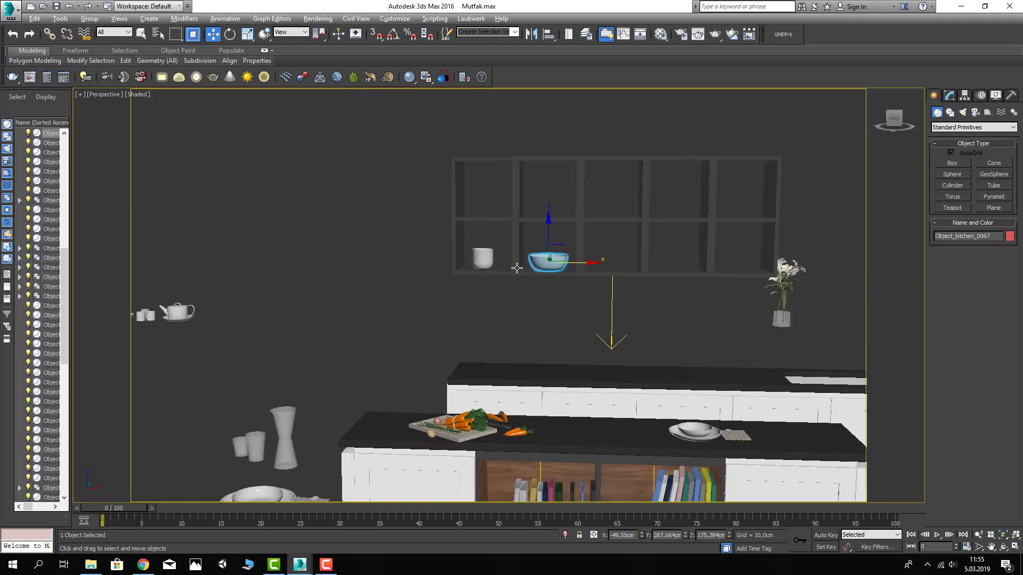
scroll(526, 279, "down", 3)
scroll(422, 271, "down", 2)
Align the teapot group to the wall shelf
left_click(422, 271)
scroll(408, 280, "up", 3)
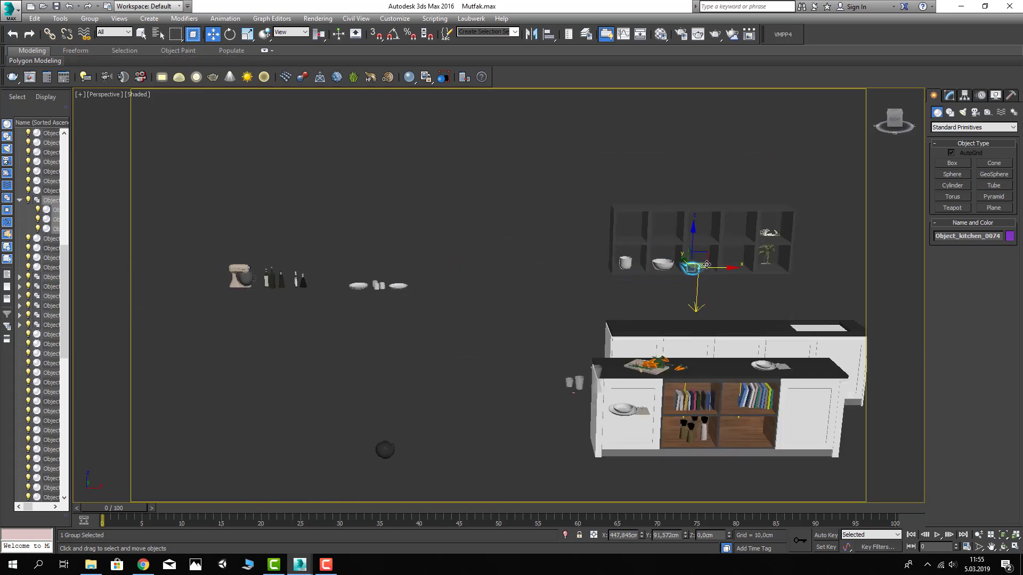
key("z")
scroll(493, 343, "down", 6)
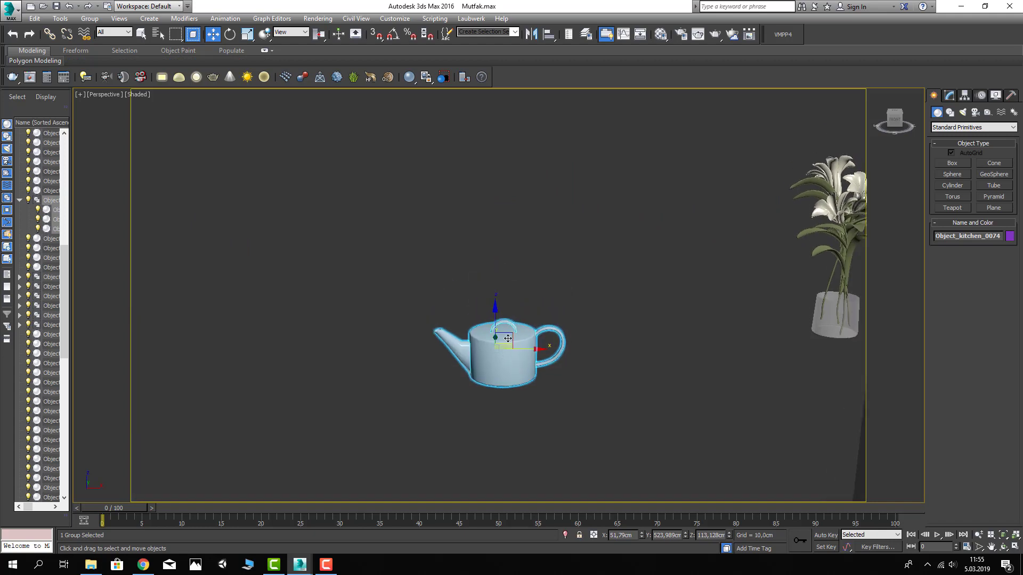
scroll(493, 343, "down", 3)
left_click(548, 34)
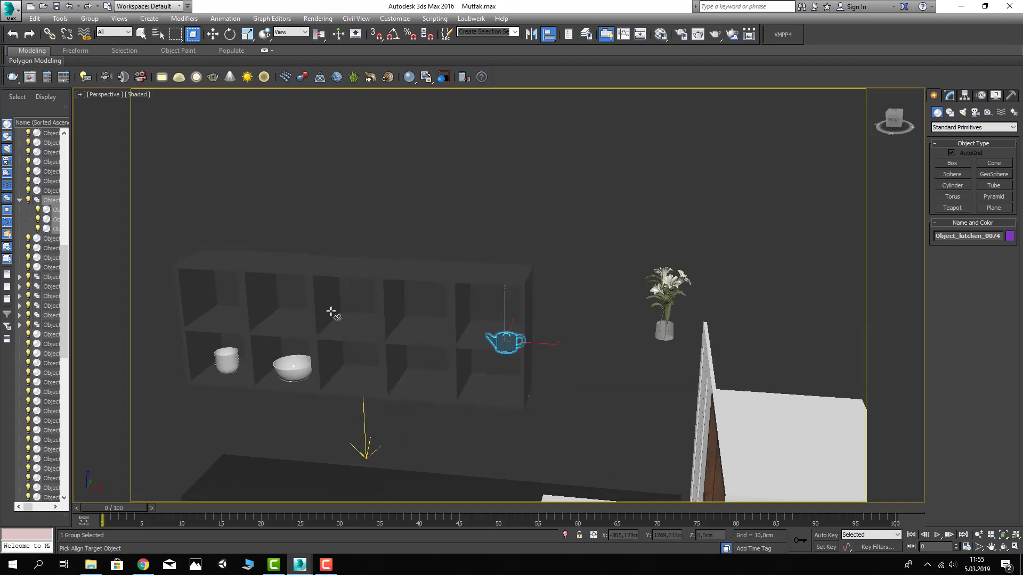
left_click(298, 370)
key("Return")
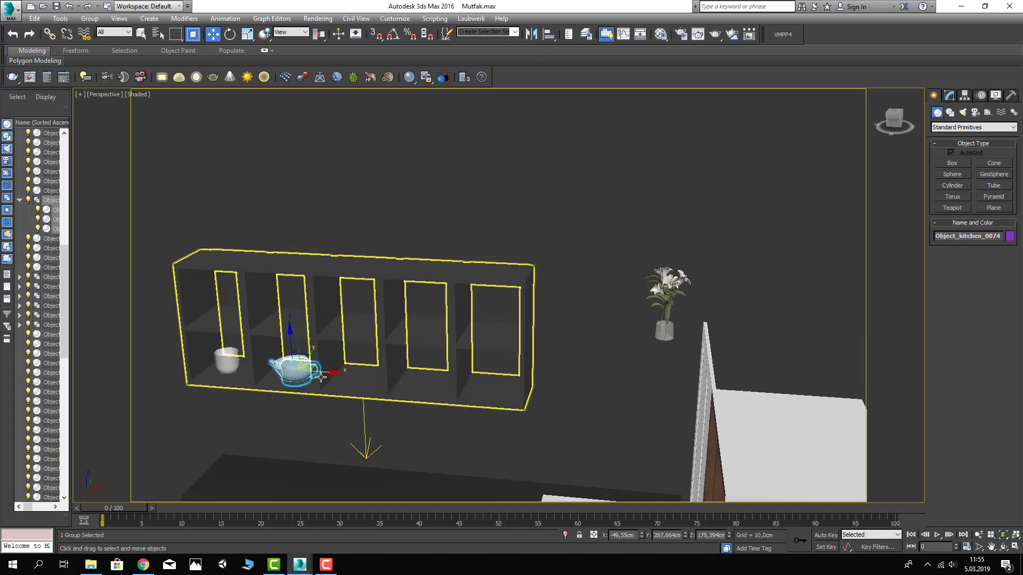
Slide the teapot right, clear of the bowl, and raise it to rest on the shelf
left_click_drag(323, 376, 376, 380)
key("z")
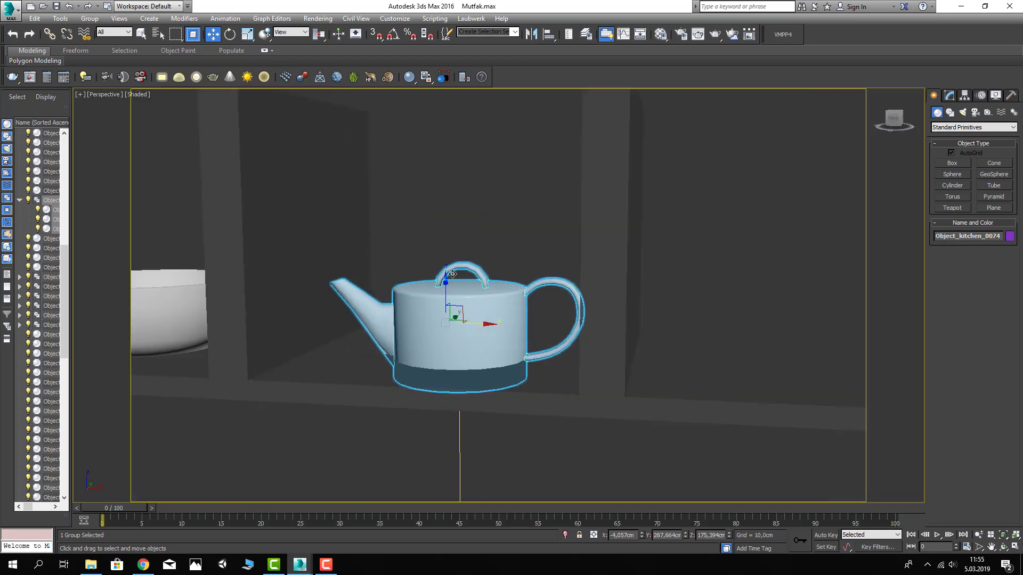
left_click_drag(449, 273, 448, 278)
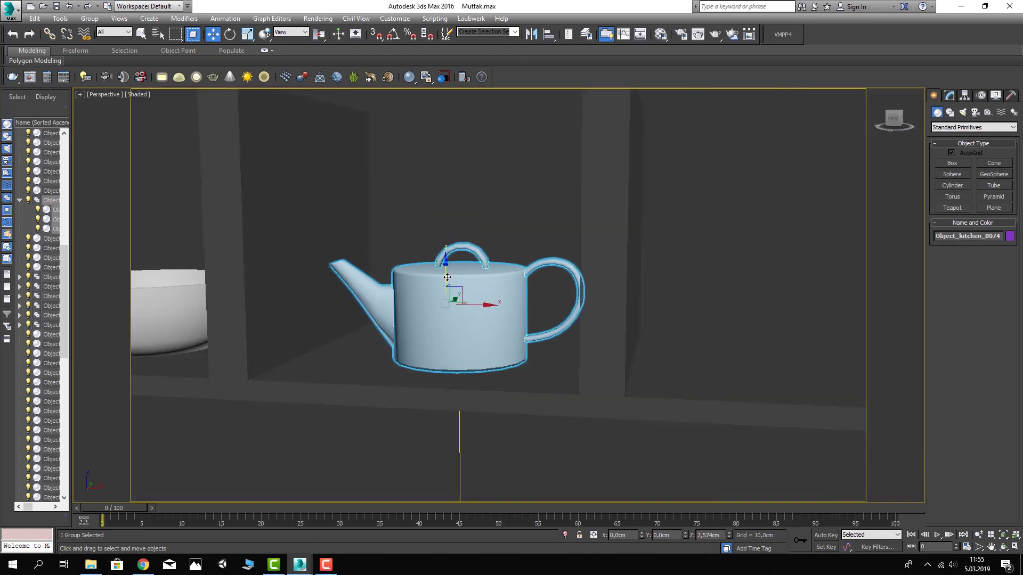
key("r")
scroll(450, 288, "down", 5)
key("e")
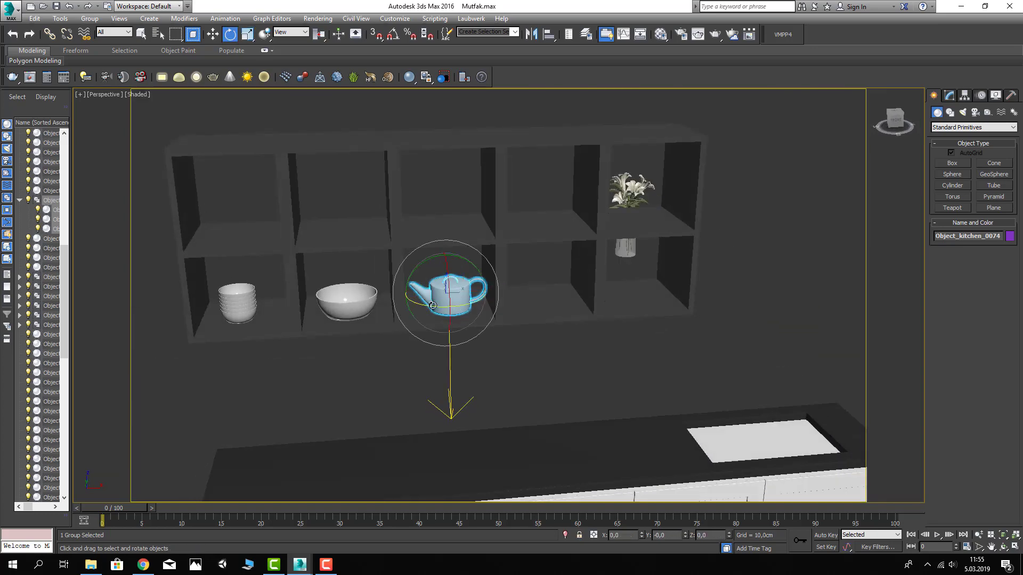
key("w")
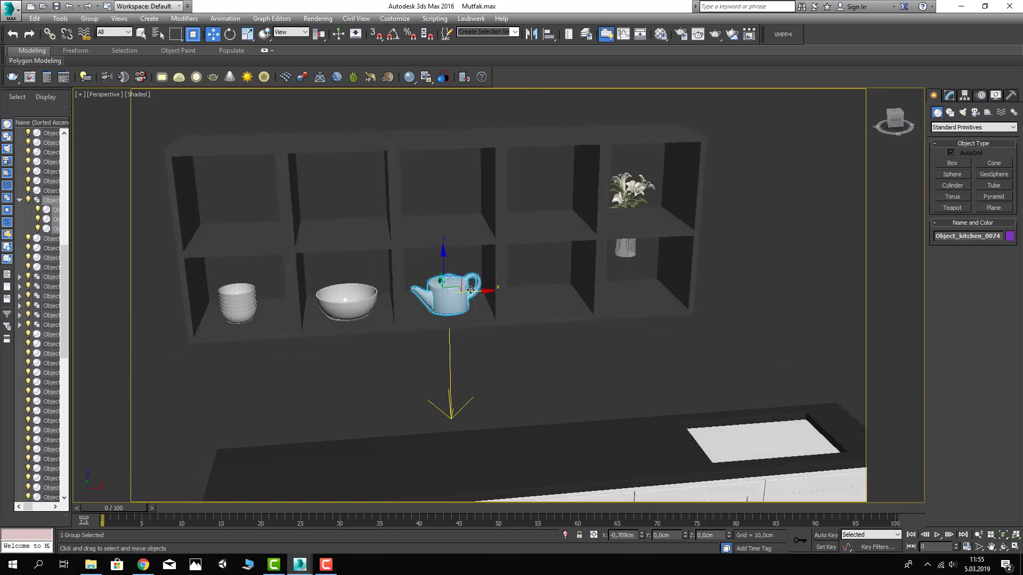
scroll(470, 290, "down", 5)
middle_click_drag(470, 289, 537, 248, "alt")
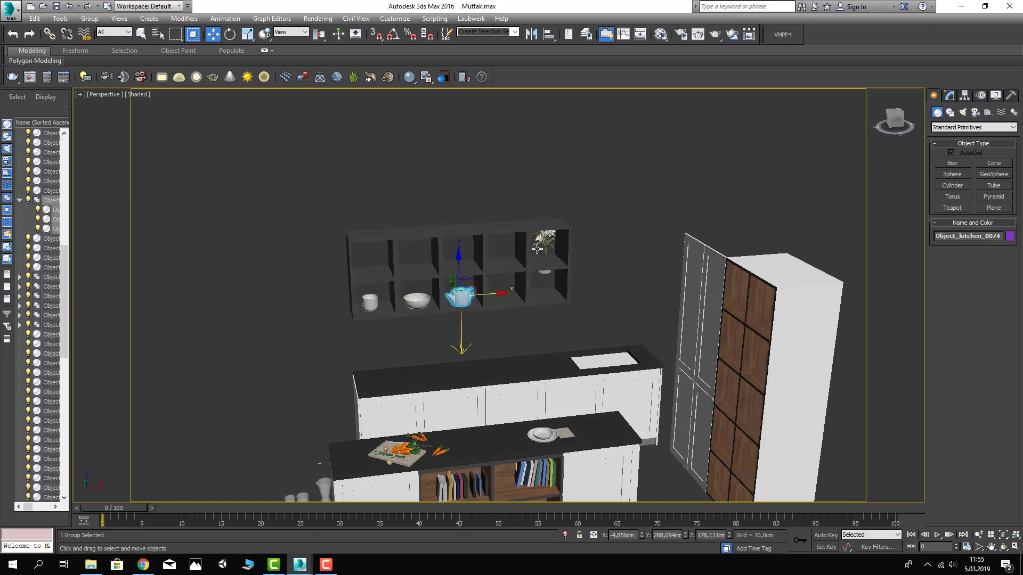
Align the flower vase to the counter, move it left, and scale it down
left_click(537, 249)
left_click(549, 34)
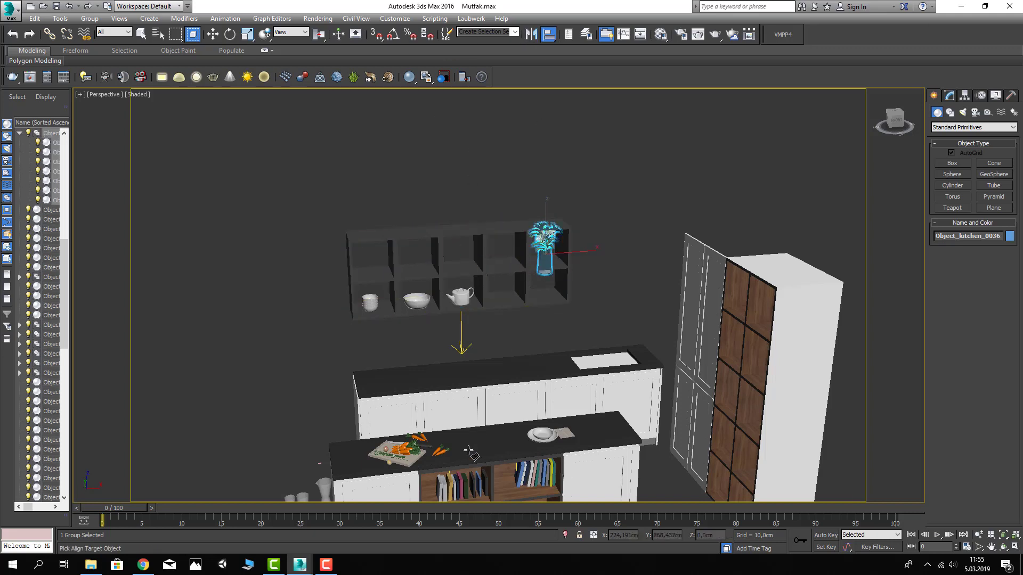
left_click(539, 436)
left_click(519, 370)
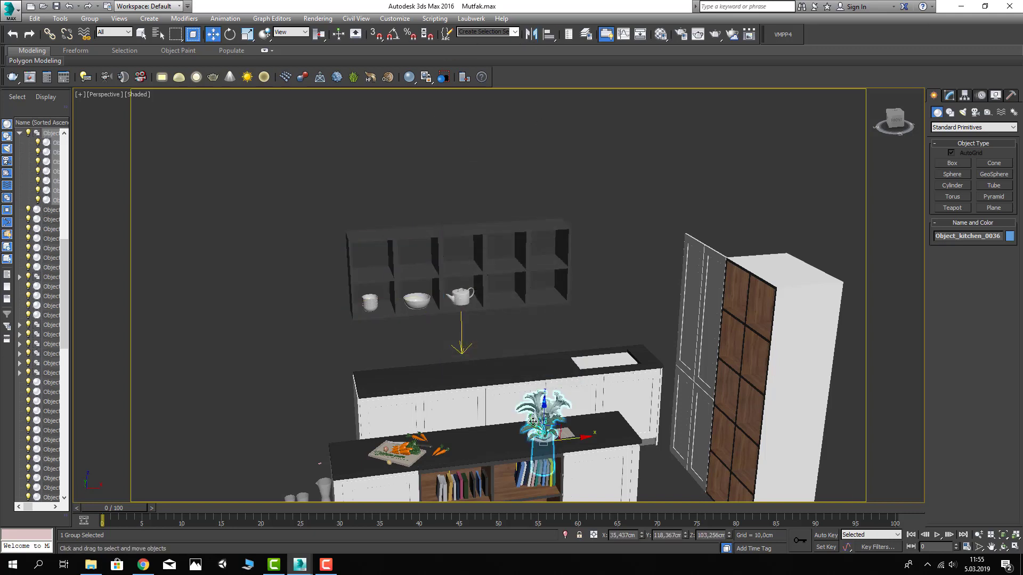
mouse_move(554, 435)
left_mouse_down()
mouse_move(391, 366)
mouse_move(433, 300)
left_mouse_up()
key("z")
key("shift+z")
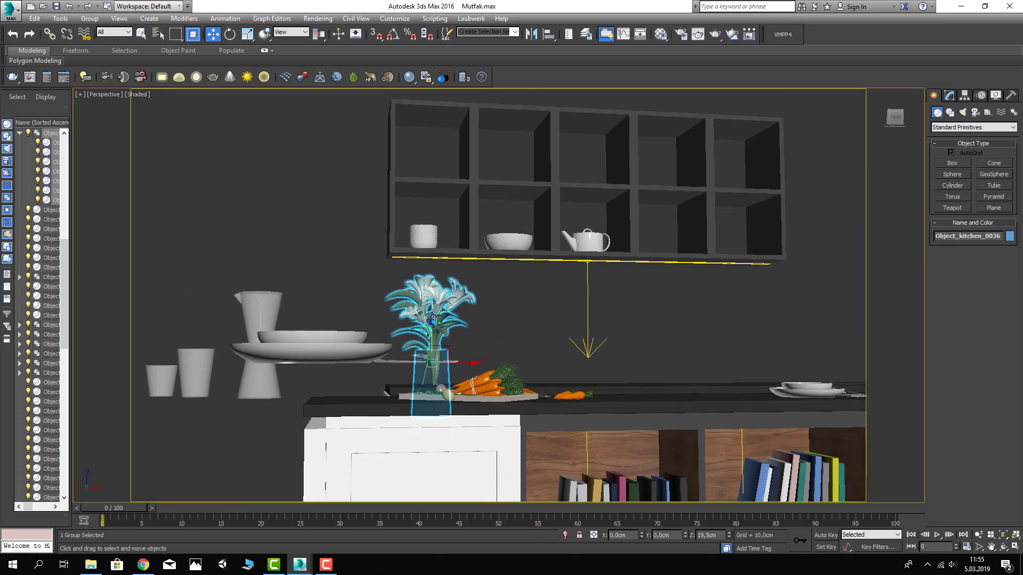
middle_click_drag(432, 300, 415, 358, "alt")
key("r")
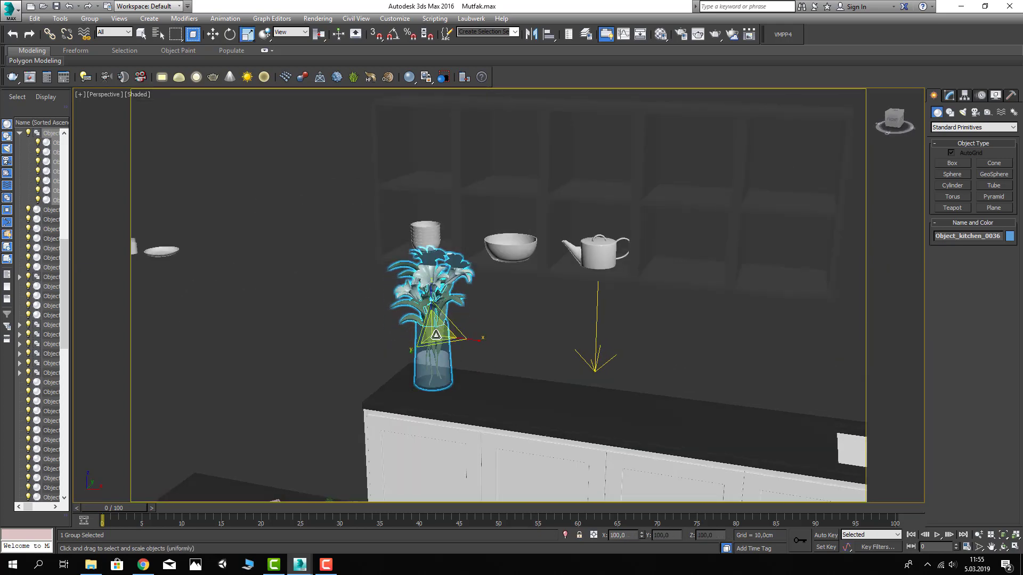
left_click_drag(435, 334, 438, 363)
Align only the vase's Z position, maximum to maximum, so it stands on the counter top
left_click(548, 34)
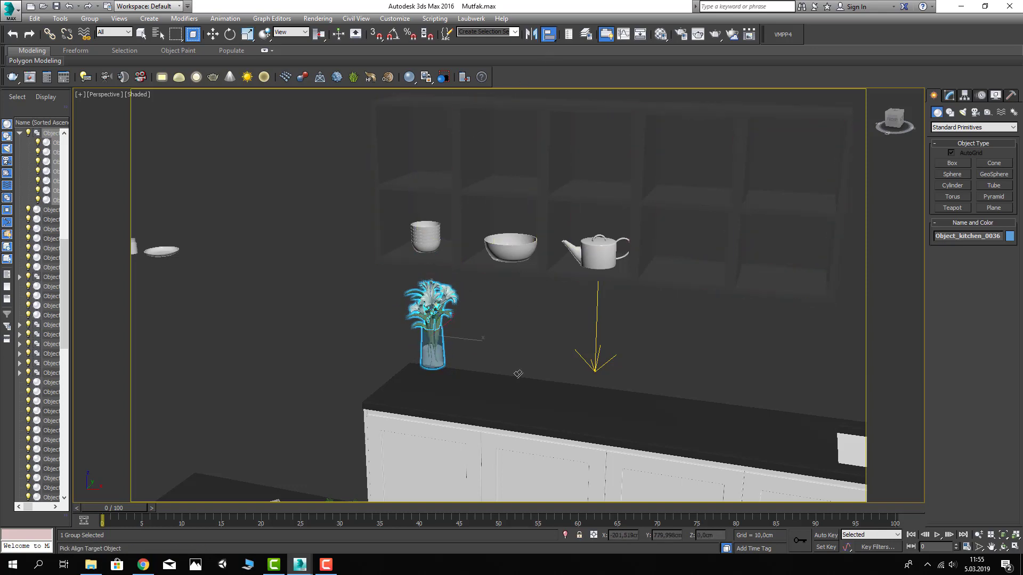
left_click(596, 331)
left_click(541, 213)
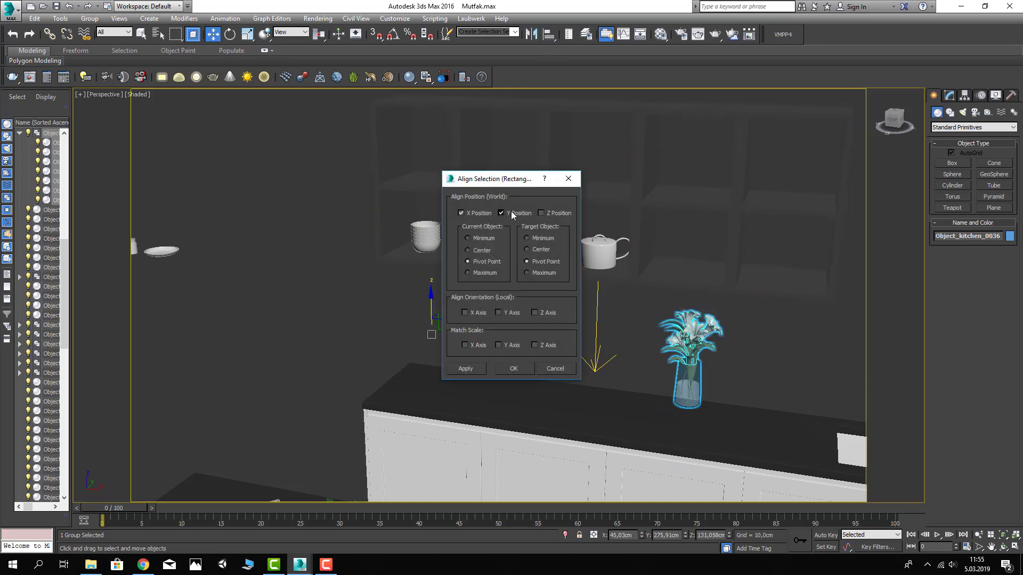
left_click(512, 213)
left_click(461, 213)
left_click(549, 212)
left_click(497, 276)
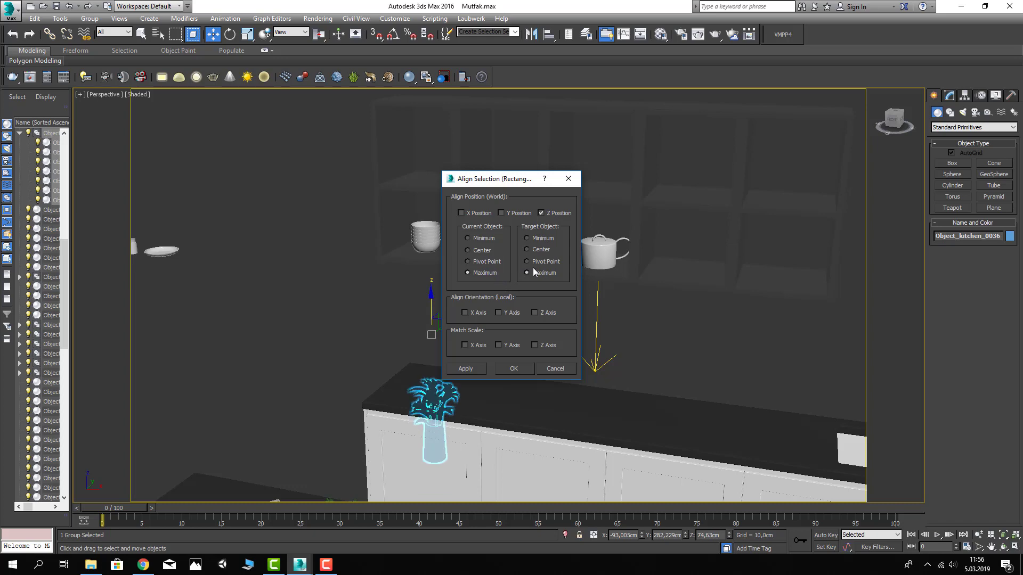
left_click(490, 241)
left_click(514, 368)
key("z")
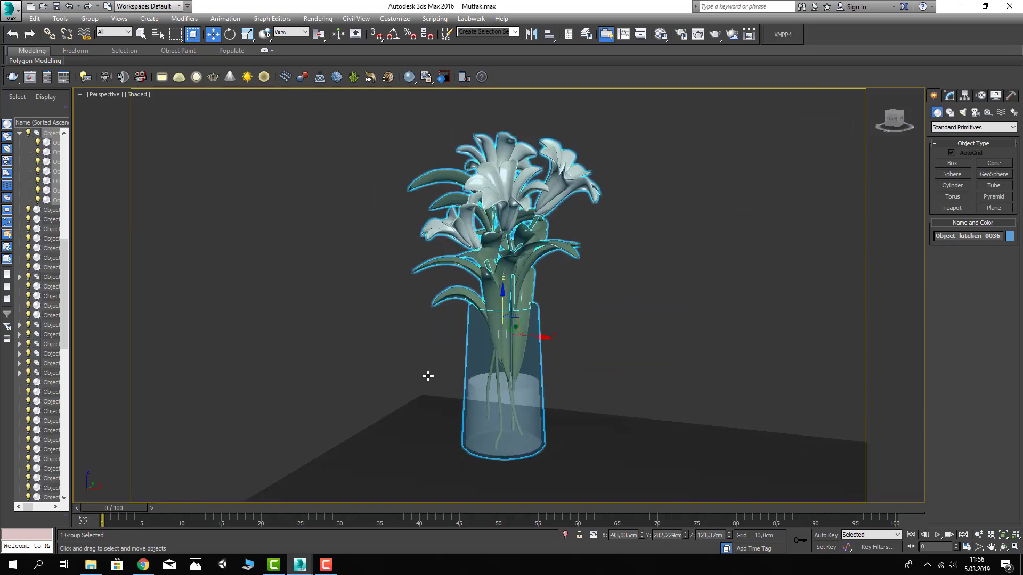
mouse_move(427, 377)
middle_mouse_down("alt")
mouse_move(413, 360)
mouse_move(436, 425)
mouse_move(517, 350)
mouse_move(458, 319)
middle_mouse_up("alt")
left_click(426, 307)
scroll(418, 299, "down", 8)
scroll(432, 312, "down", 3)
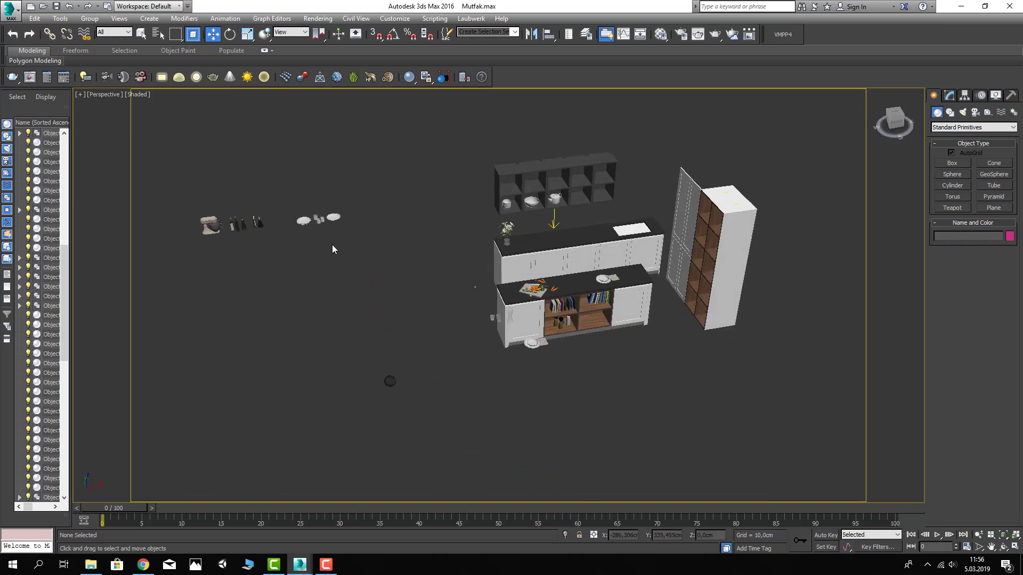
Align the plate beside the cups to a shelf item, bringing it onto the wall shelf
scroll(314, 228, "up", 3)
scroll(287, 197, "up", 6)
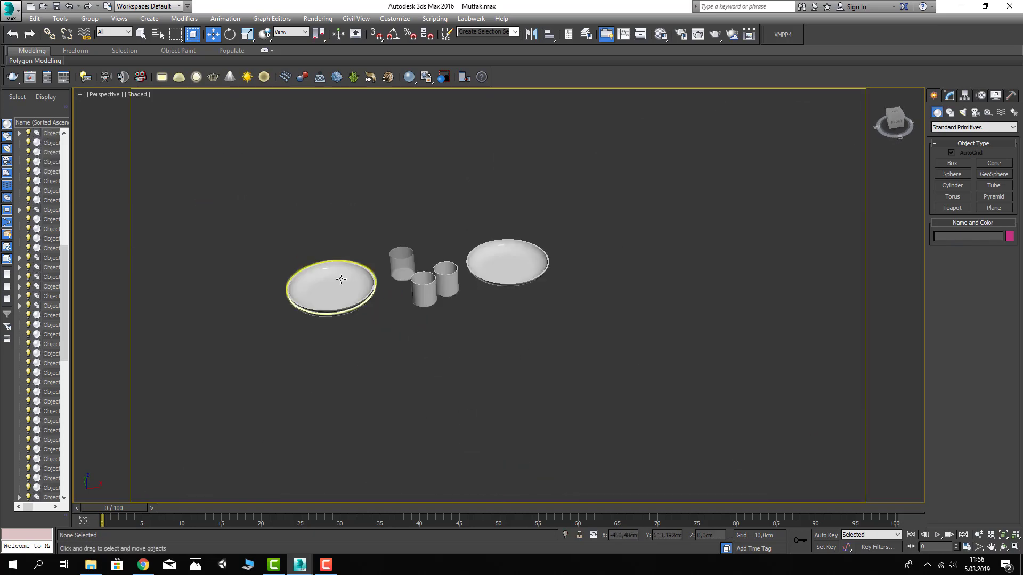
left_click(341, 279)
scroll(341, 283, "down", 6)
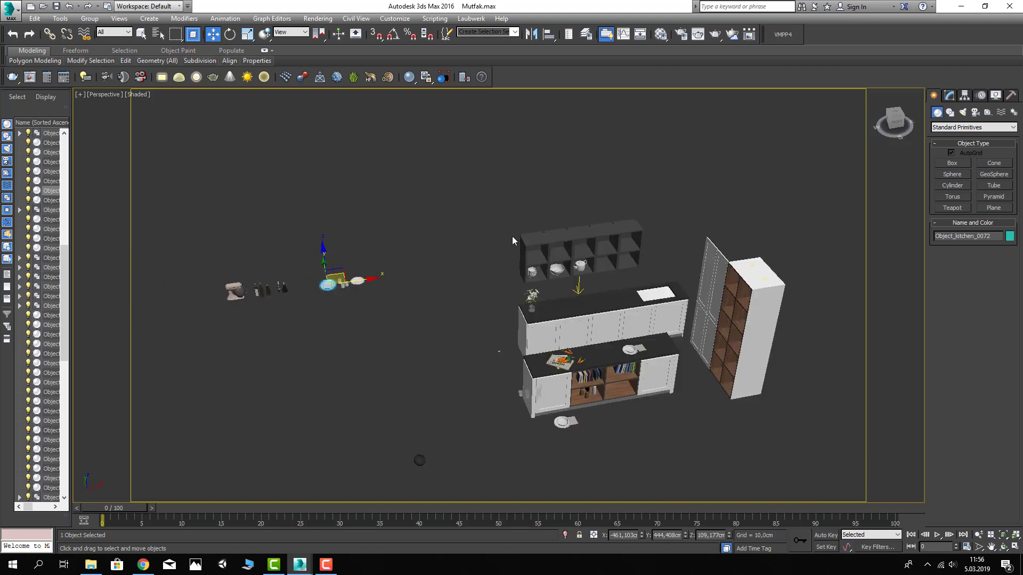
left_click(546, 36)
left_click(574, 273)
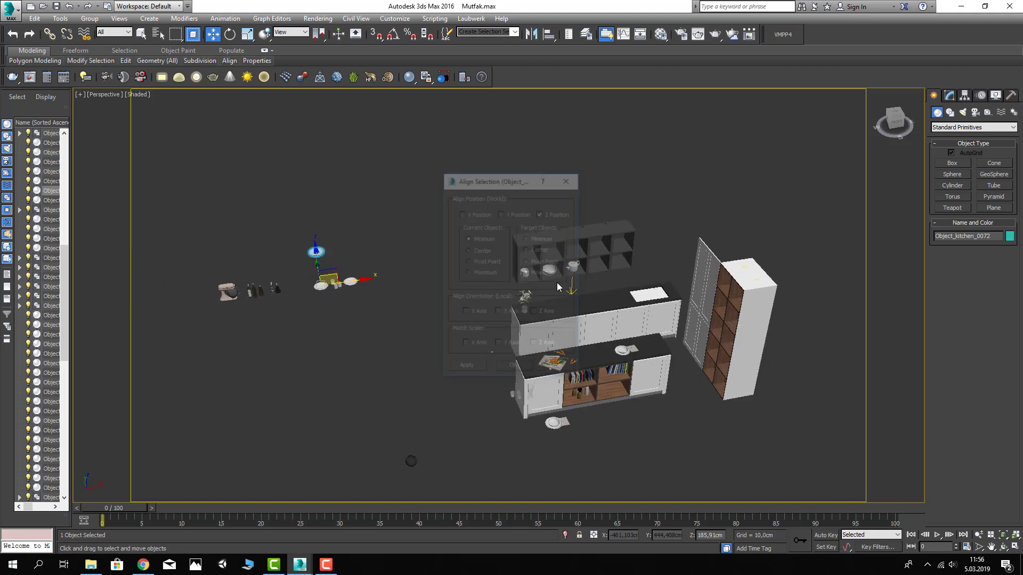
left_click(513, 368)
left_click(549, 34)
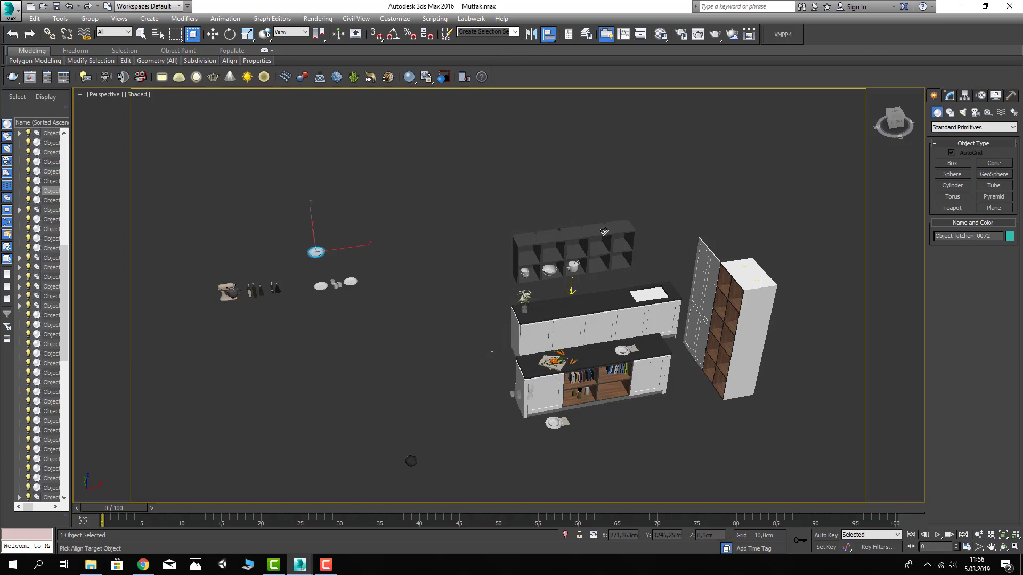
left_click(573, 266)
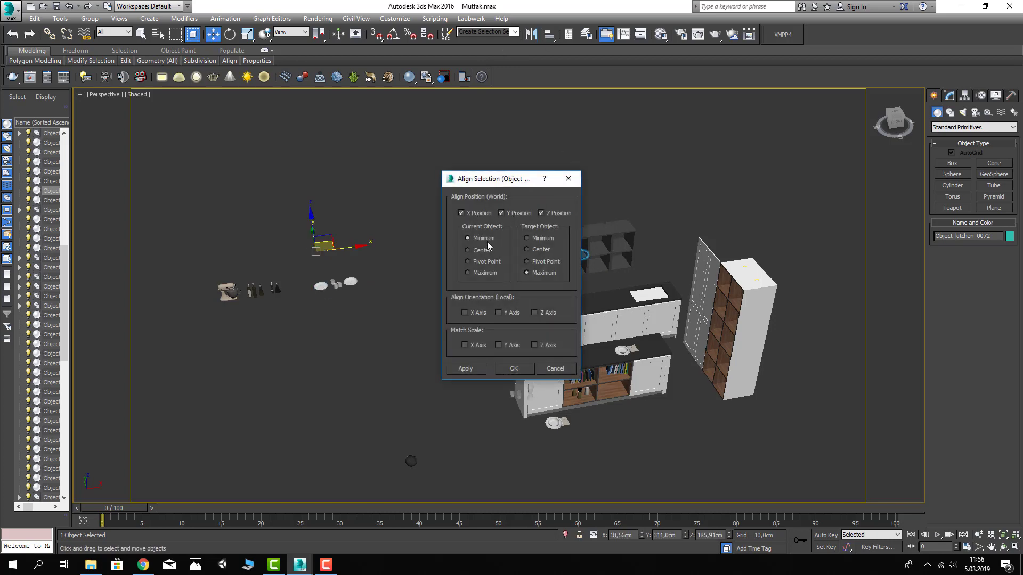
left_click(522, 373)
Move the plate into the next shelf compartment and lower it onto the shelf
key("z")
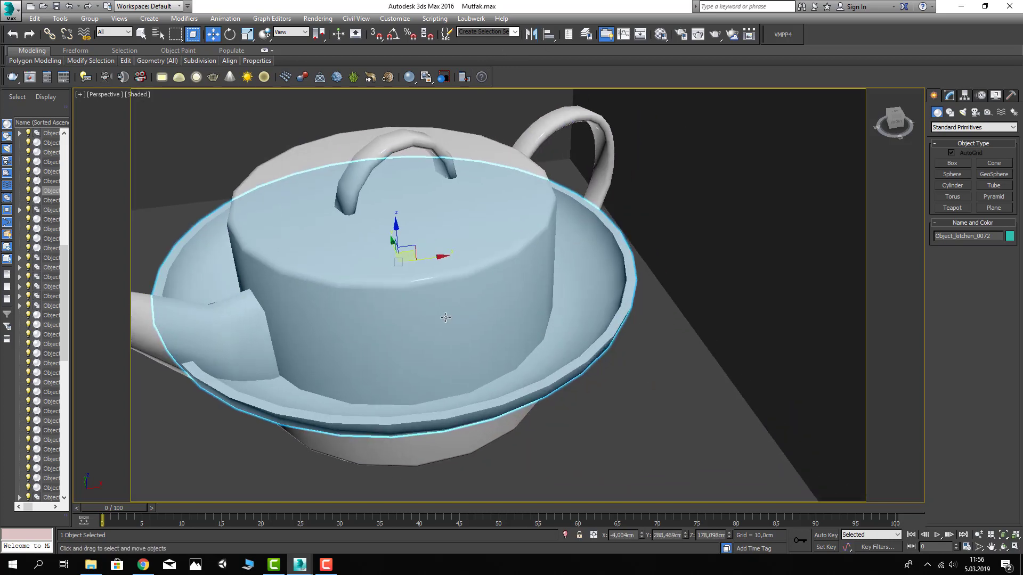
scroll(489, 316, "down", 5)
left_click_drag(489, 316, 652, 314)
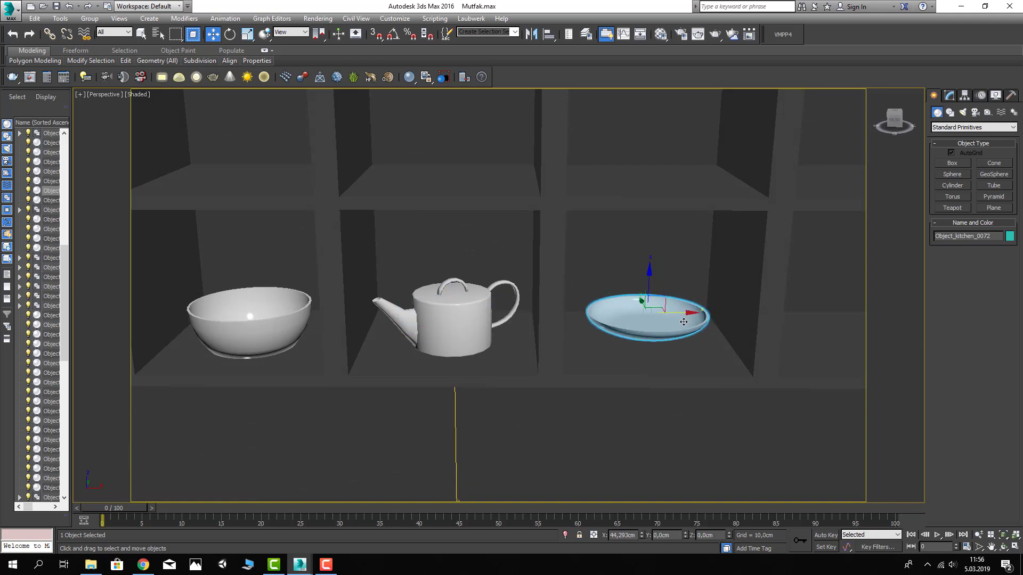
middle_click_drag(652, 314, 642, 296, "alt")
left_click_drag(643, 297, 646, 311)
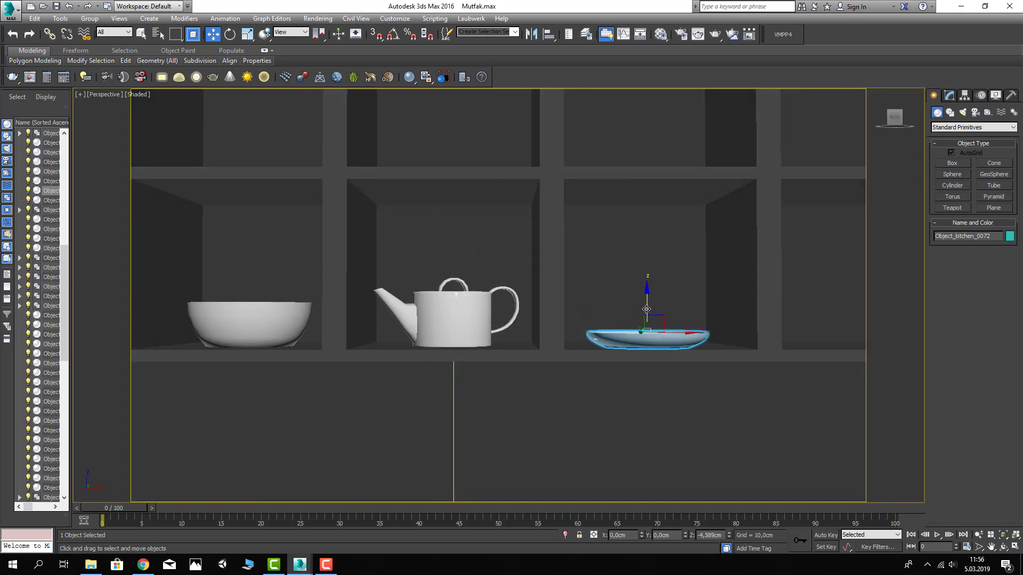
left_click_drag(646, 308, 651, 314)
key("z")
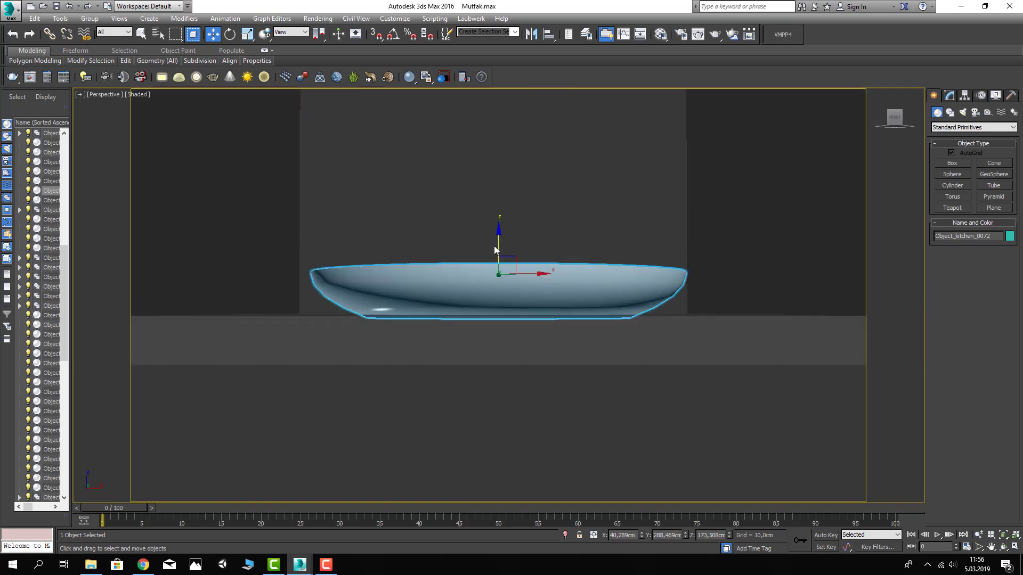
Shift-copy the plate upward along Z with 7 copies to form a stack
right_click(496, 243)
key("Escape")
left_click_drag(497, 242, 497, 222, "shift")
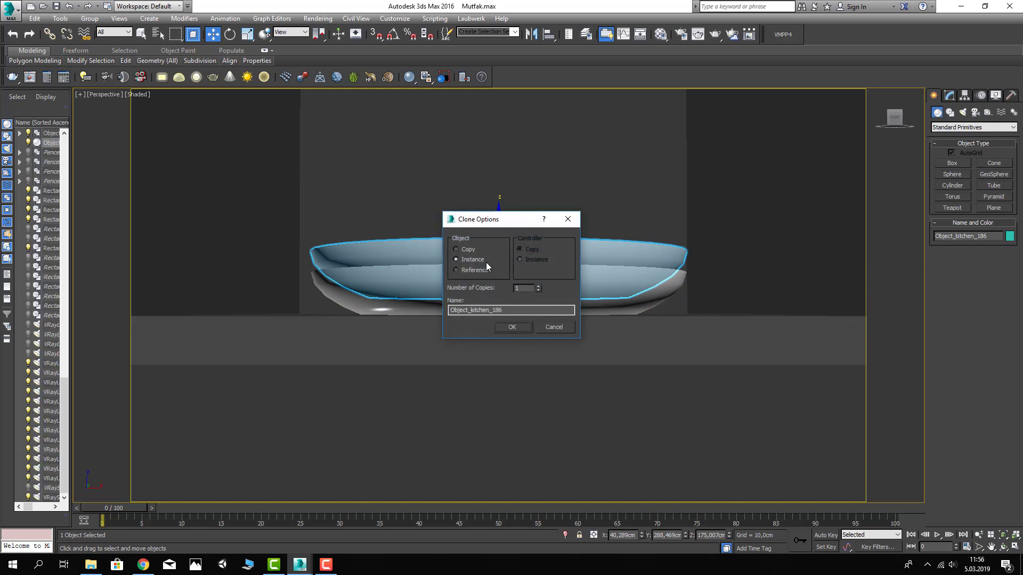
left_click(538, 287)
left_click(538, 287)
left_click(538, 286)
left_click(538, 287)
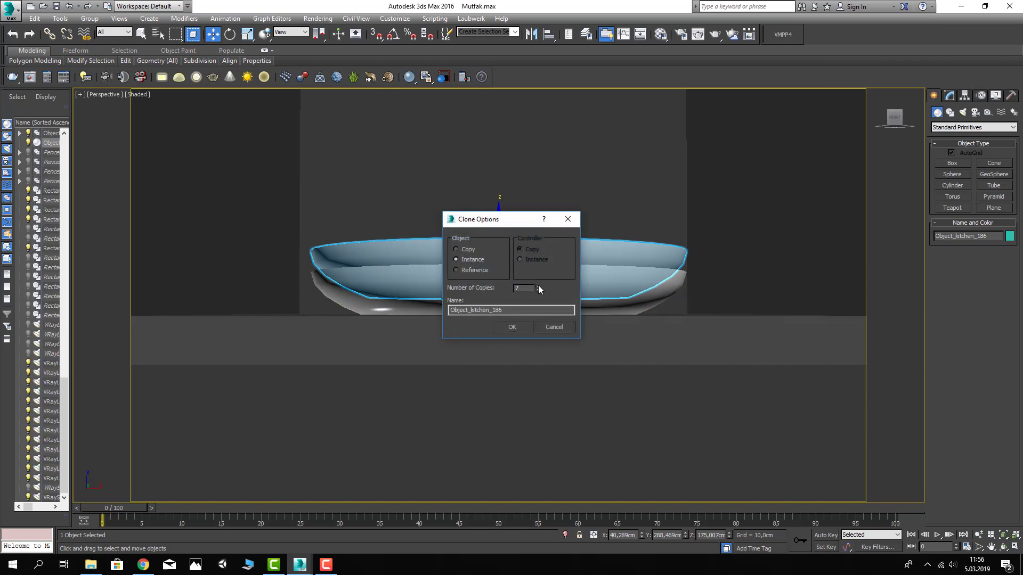
left_click(514, 326)
scroll(552, 350, "down", 4)
scroll(552, 350, "down", 5)
scroll(490, 178, "down", 3)
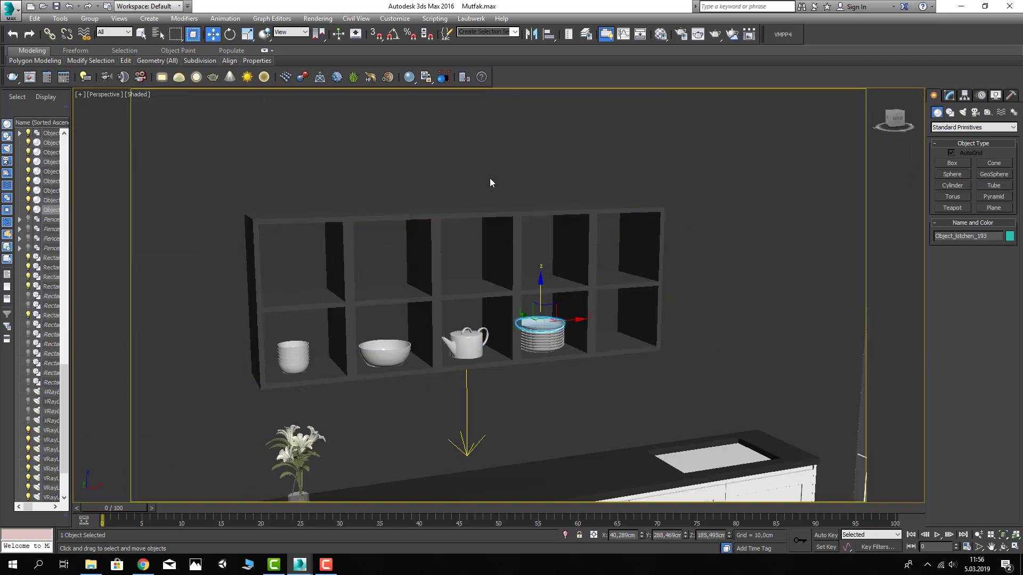
left_click(490, 178)
middle_click_drag(490, 178, 552, 270, "alt")
scroll(552, 270, "down", 3)
Select the group of bottles and move it toward the wall shelf
middle_click_drag(325, 286, 599, 286)
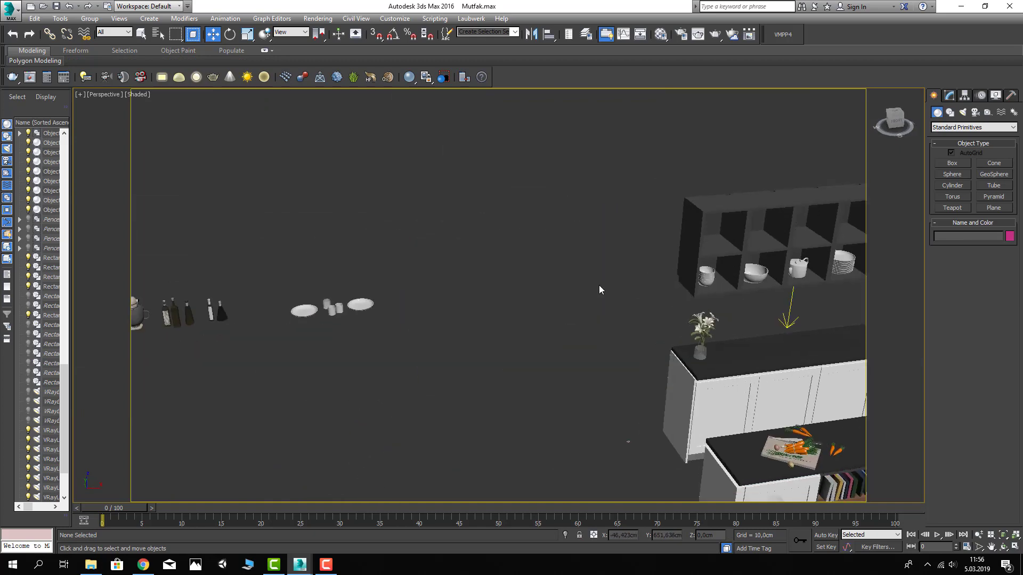
scroll(599, 285, "down", 2)
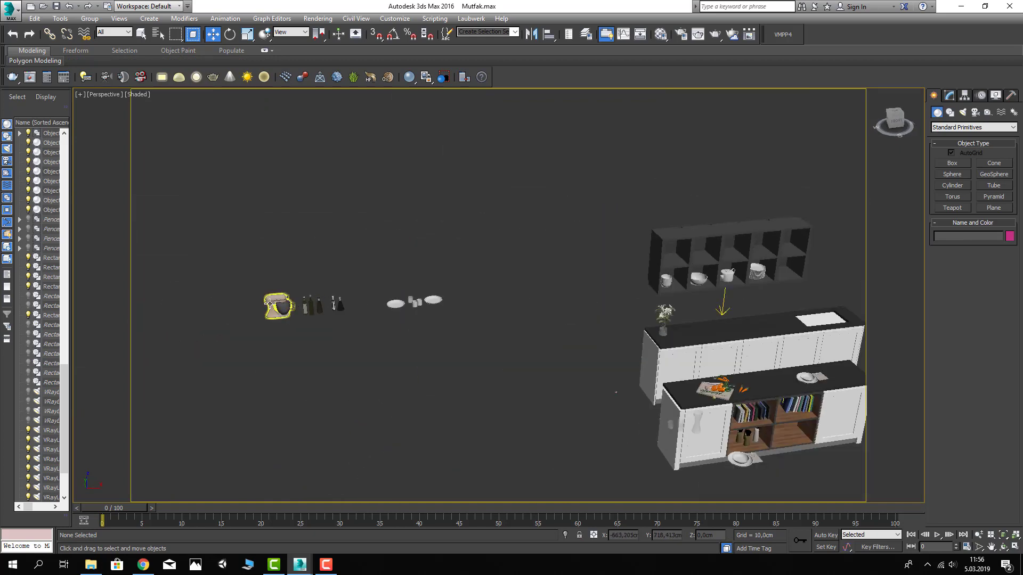
left_click_drag(352, 327, 353, 327)
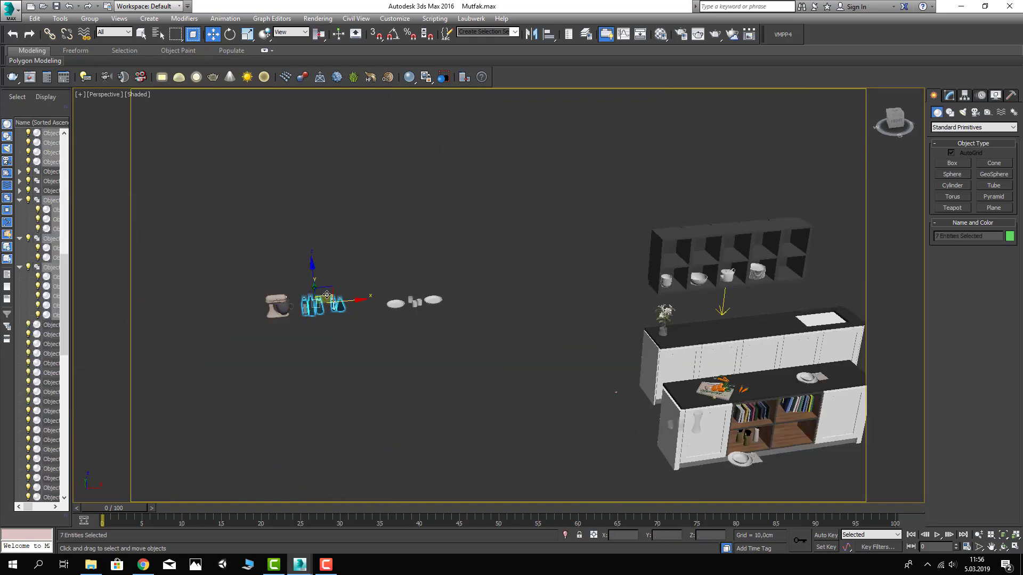
left_click_drag(327, 296, 758, 264)
key("z")
scroll(536, 306, "down", 4)
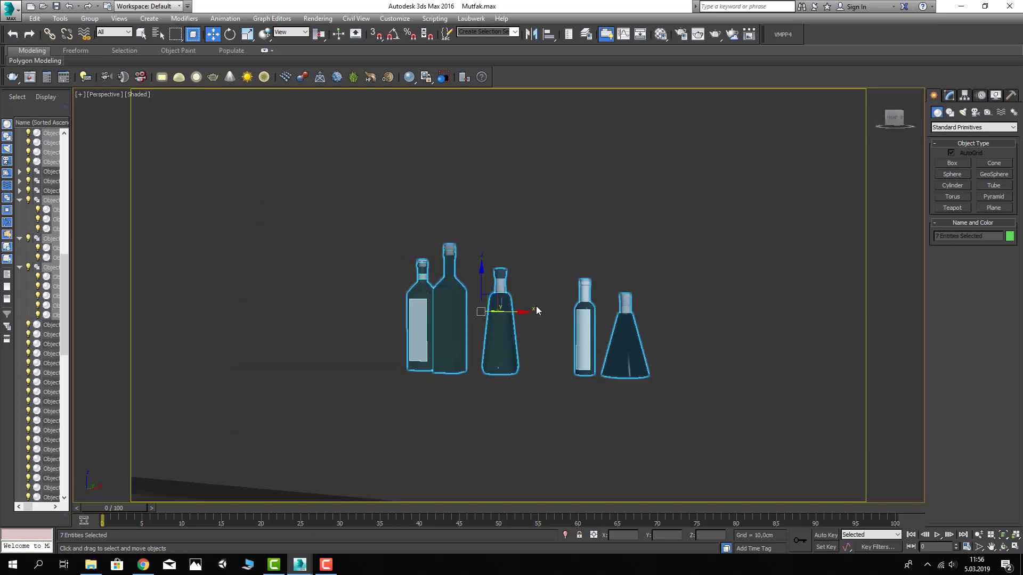
mouse_move(536, 306)
middle_mouse_down("alt")
mouse_move(585, 281)
mouse_move(535, 306)
middle_mouse_up("alt")
left_click(584, 276)
Restore the seven-bottle selection and align the bottles to the shelf
left_click(557, 322)
scroll(556, 315, "down", 5)
scroll(555, 301, "up", 2)
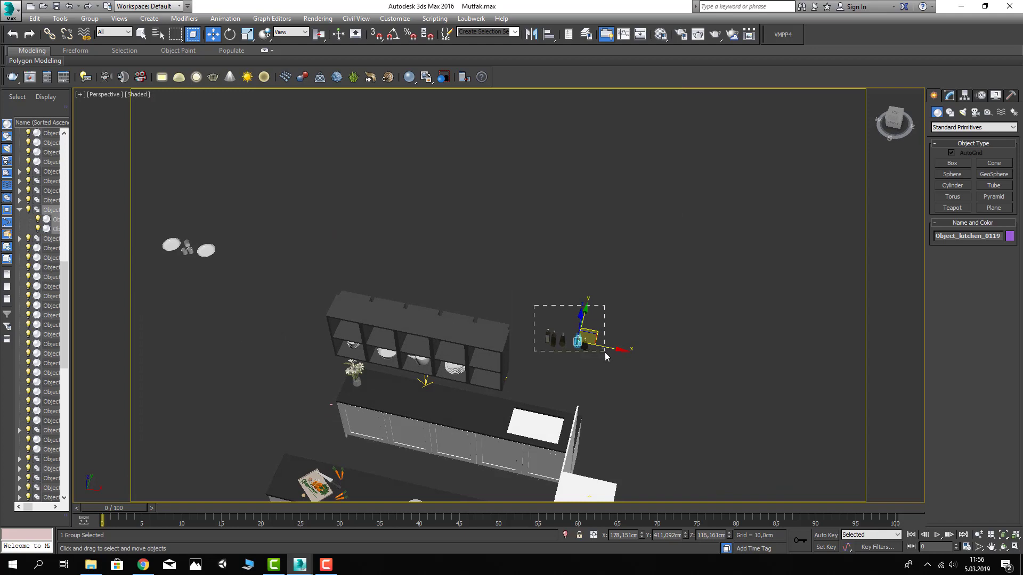
key("ctrl+z")
left_click(549, 33)
key("shift+z")
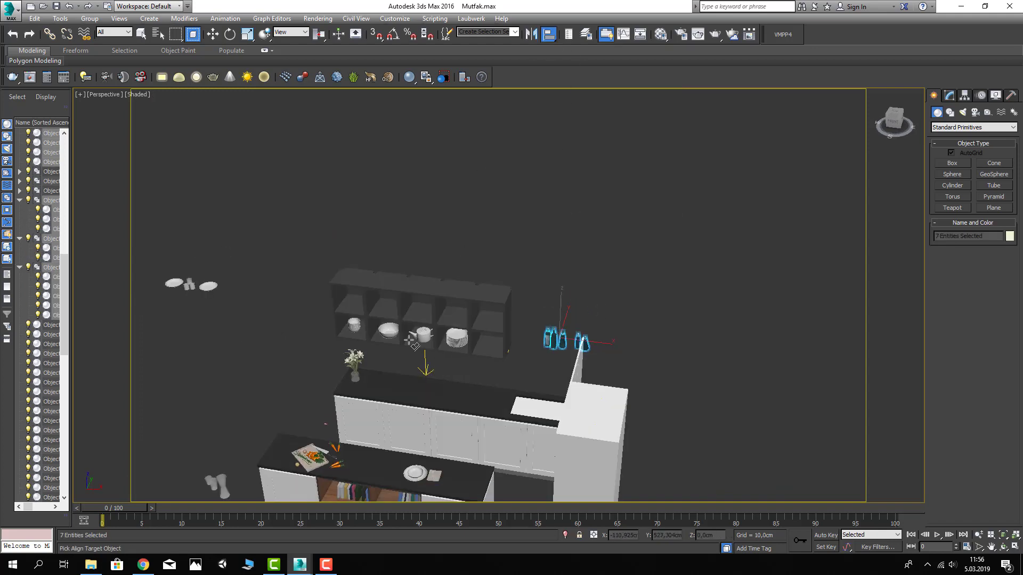
left_click(360, 335)
left_click(539, 377)
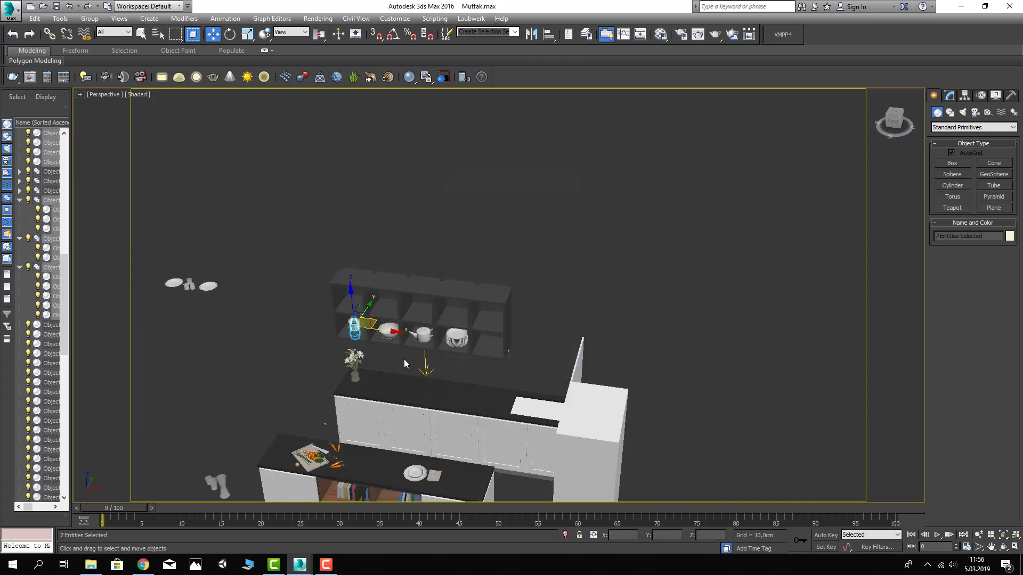
In the Front wireframe view, lift the bottles onto the shelf and slide them left
key("z")
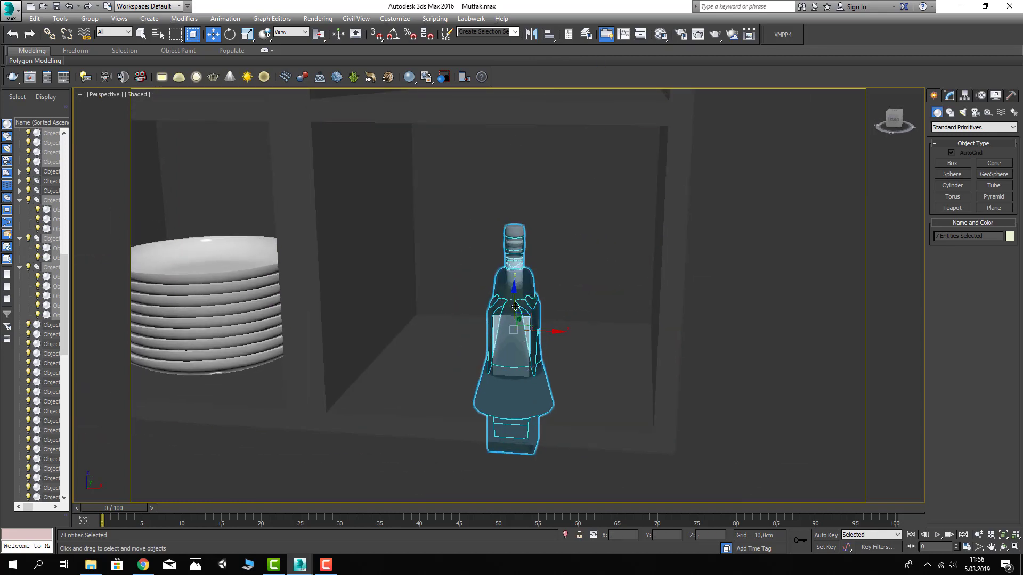
key("f")
key("z")
key("F3")
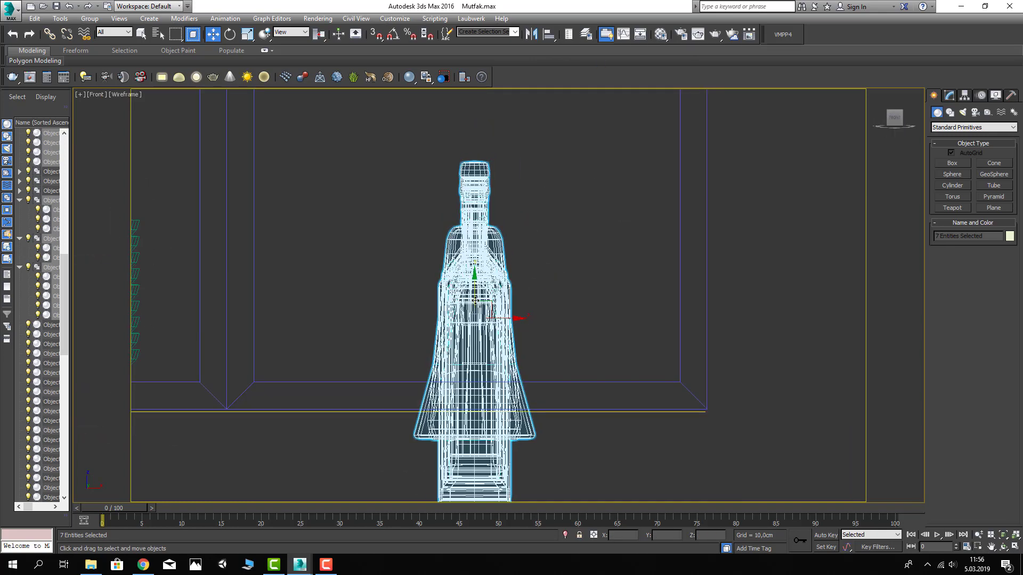
left_click_drag(475, 301, 454, 181)
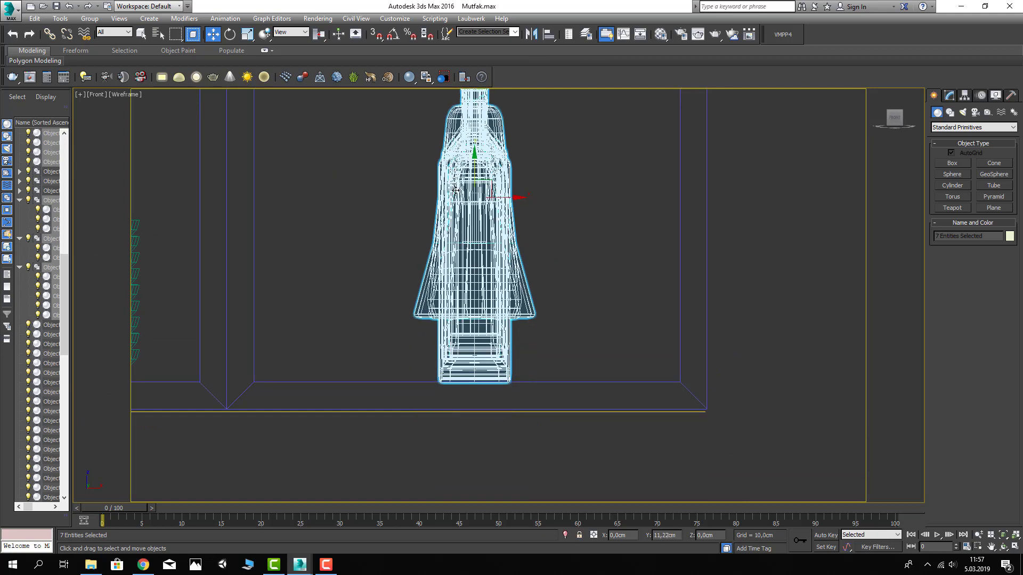
left_click(511, 243, "alt")
left_click_drag(512, 204, 408, 204)
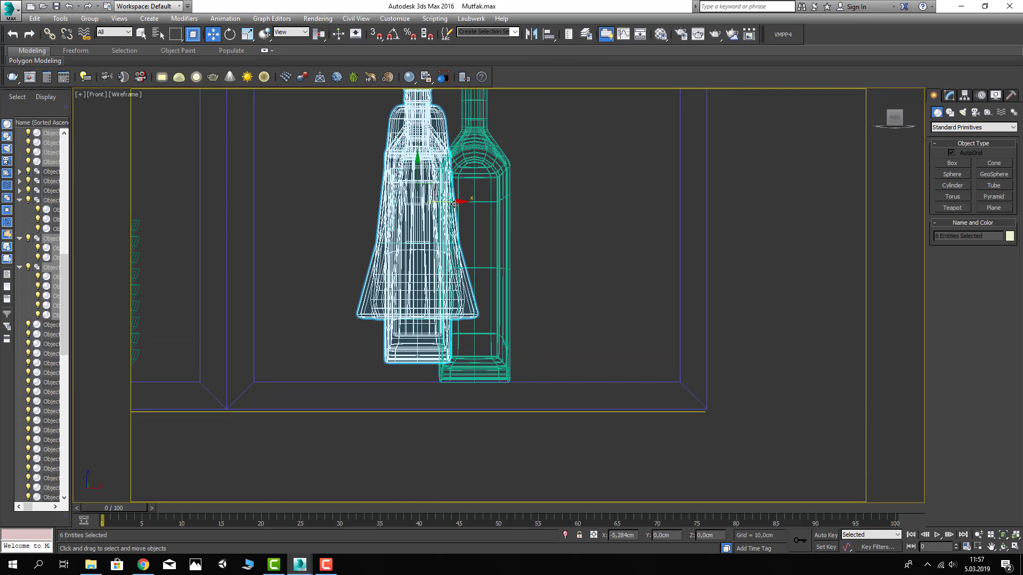
key("alt")
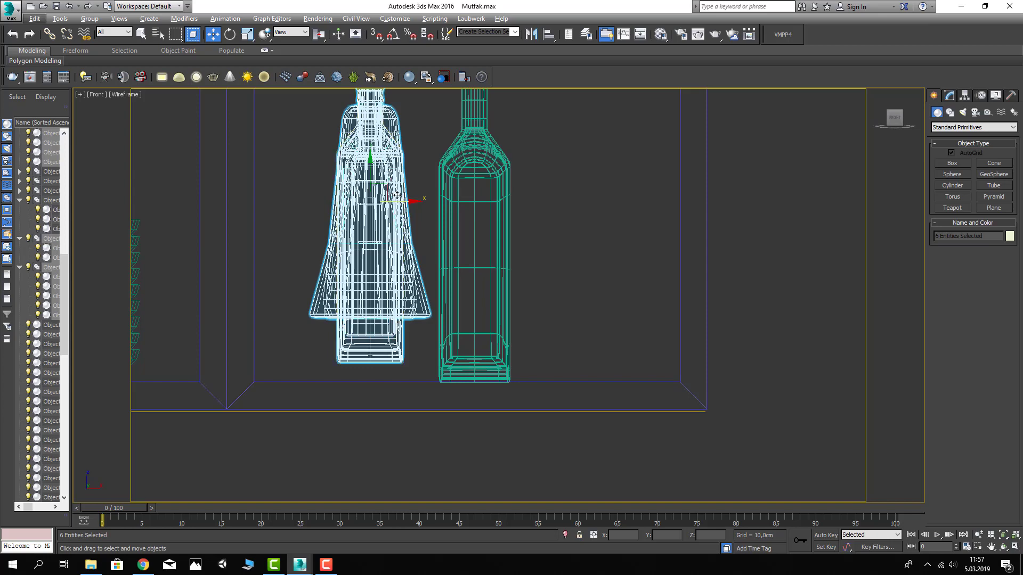
left_click_drag(368, 172, 369, 188)
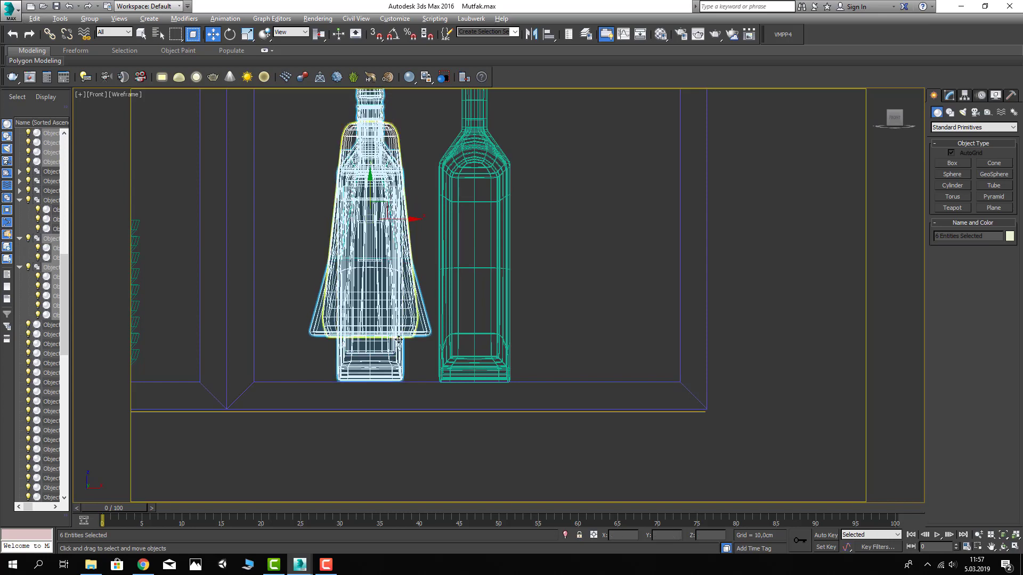
Move the conical bottle right of the others and up onto the upper shelf
left_click(408, 302, "alt")
left_click_drag(409, 237, 624, 239)
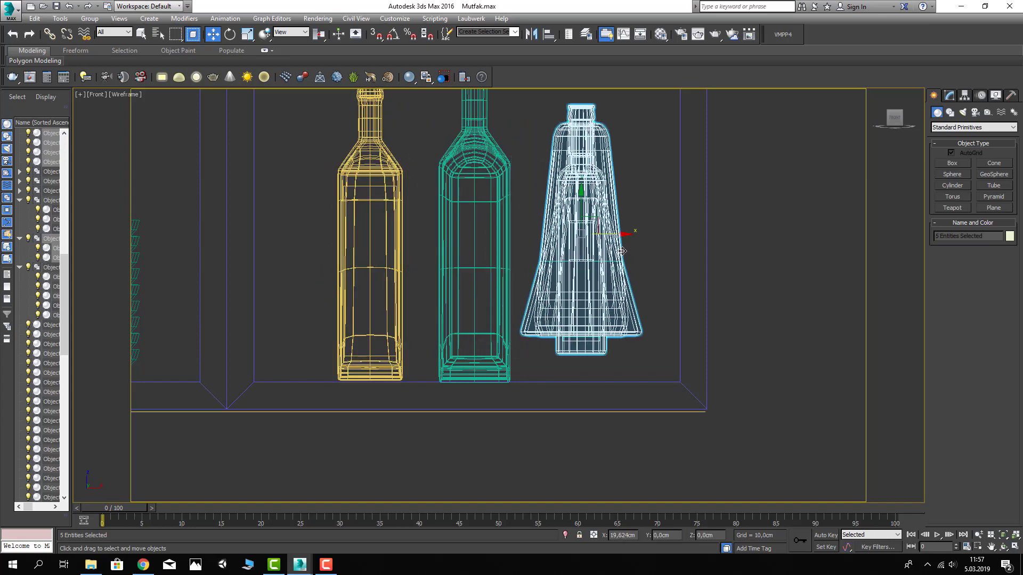
left_click(603, 265, "alt")
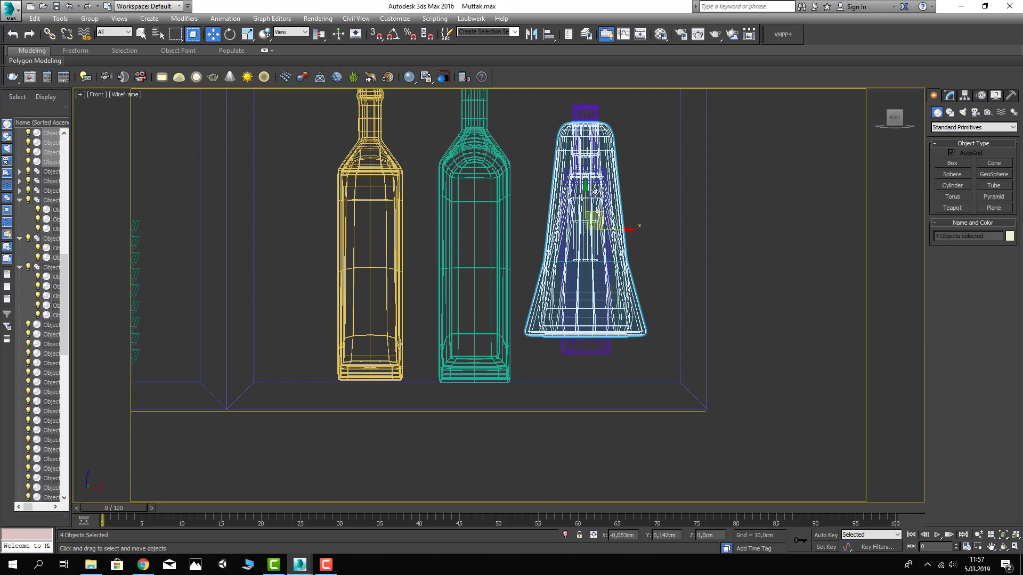
left_click_drag(595, 192, 535, 124)
key("ctrl+z")
left_click(595, 236, "ctrl")
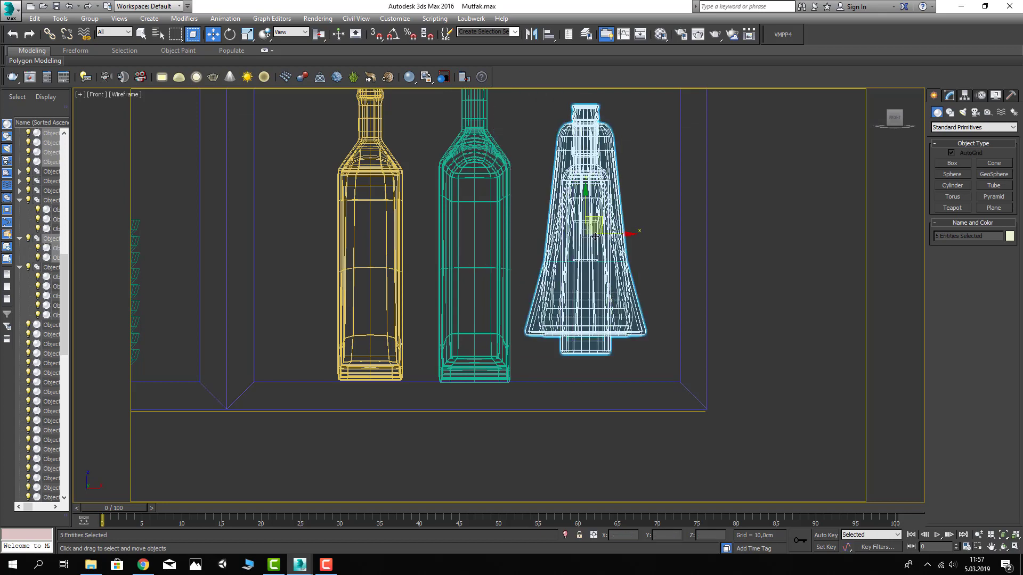
left_click_drag(579, 195, 584, 226)
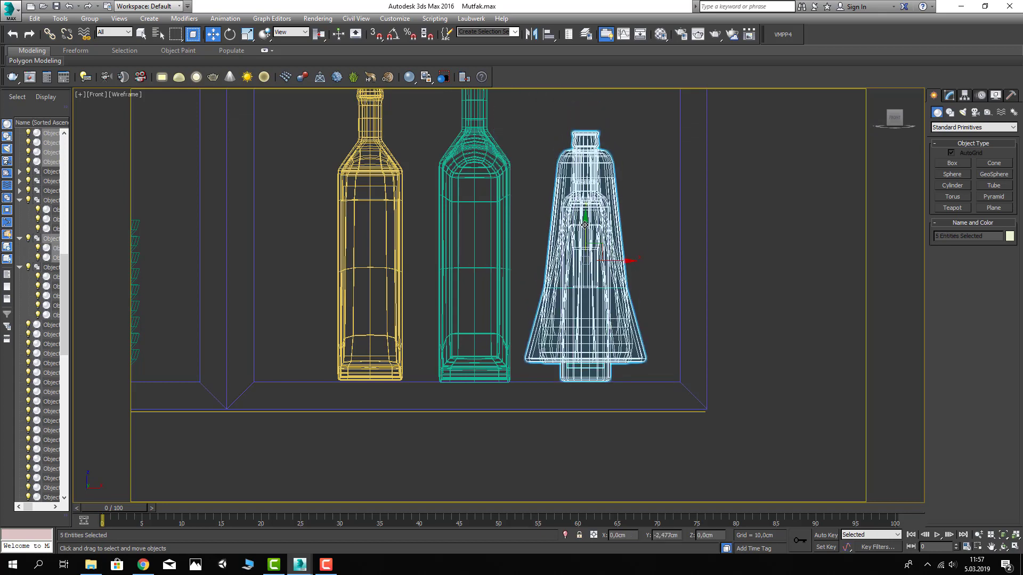
left_click(585, 375, "alt")
scroll(557, 330, "down", 2)
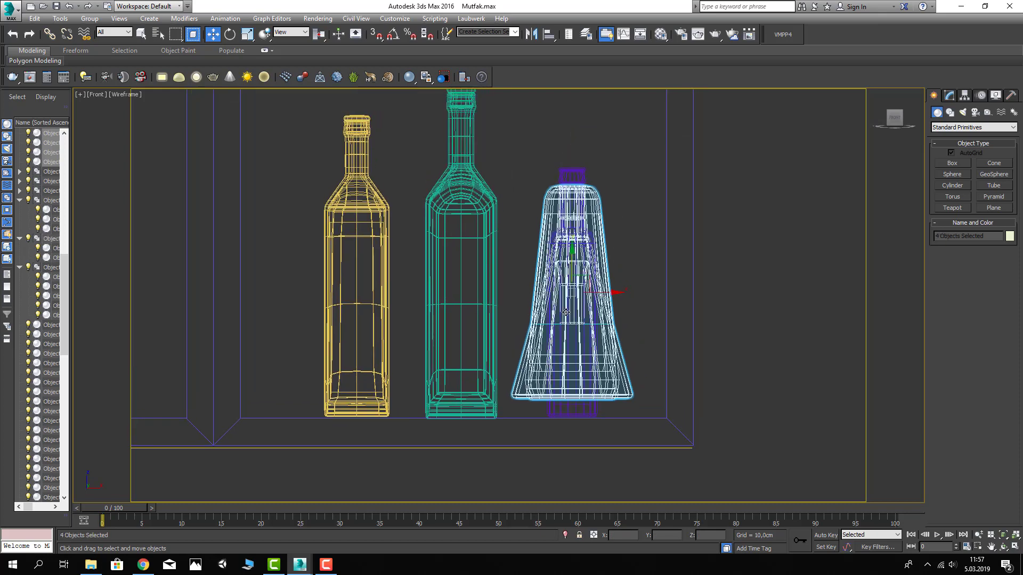
scroll(557, 363, "down", 4)
mouse_move(557, 364)
left_mouse_down()
mouse_move(479, 219)
mouse_move(637, 232)
left_mouse_up()
scroll(468, 234, "up", 3)
Rearrange the shelf props: shift two pieces left, nudge the cone bottle right, seat the middle glass
left_click(489, 296, "alt")
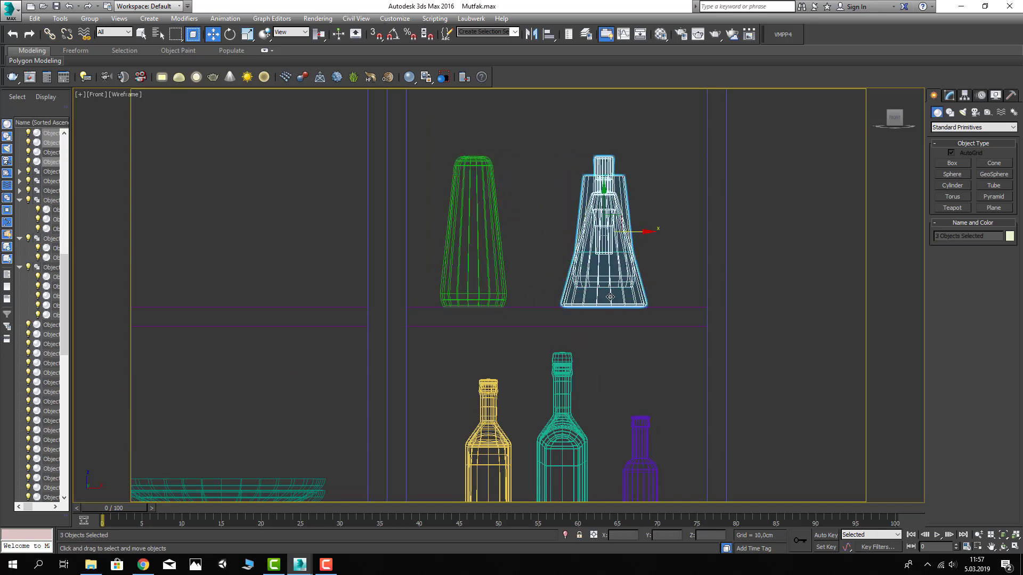
left_click(610, 297, "alt")
left_click_drag(636, 232, 573, 233)
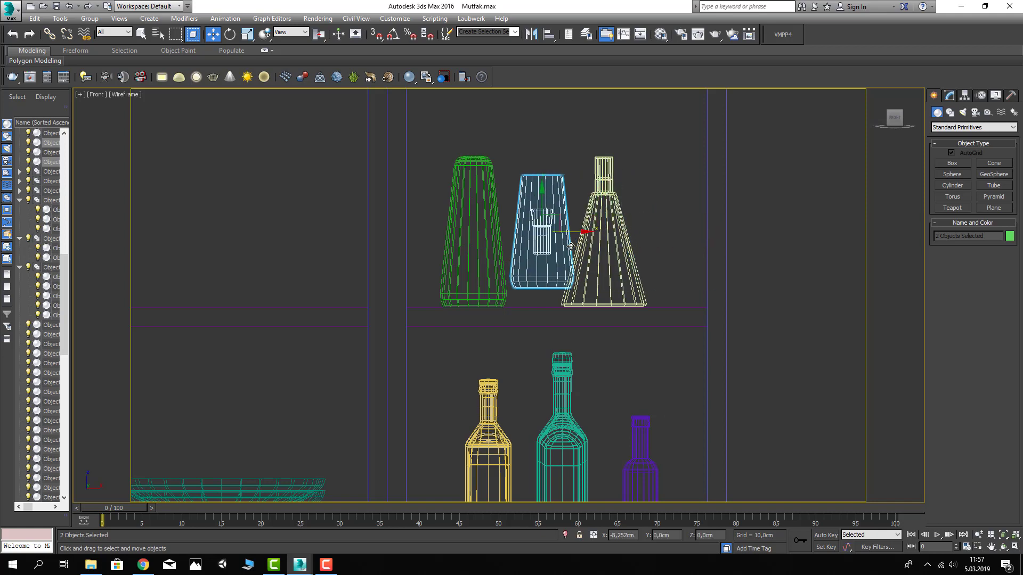
left_click(606, 273)
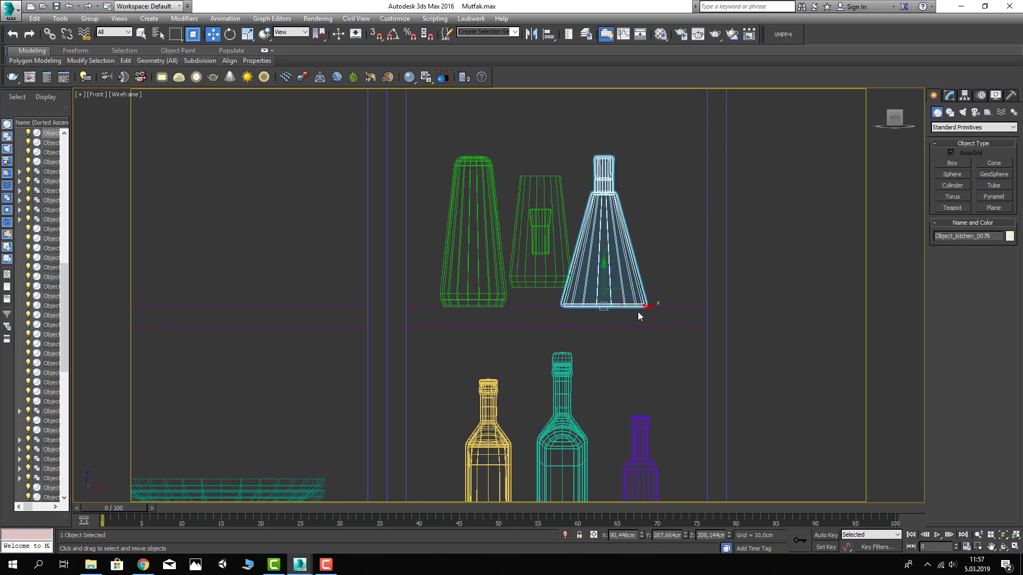
left_click_drag(639, 316, 672, 314)
left_click(521, 274)
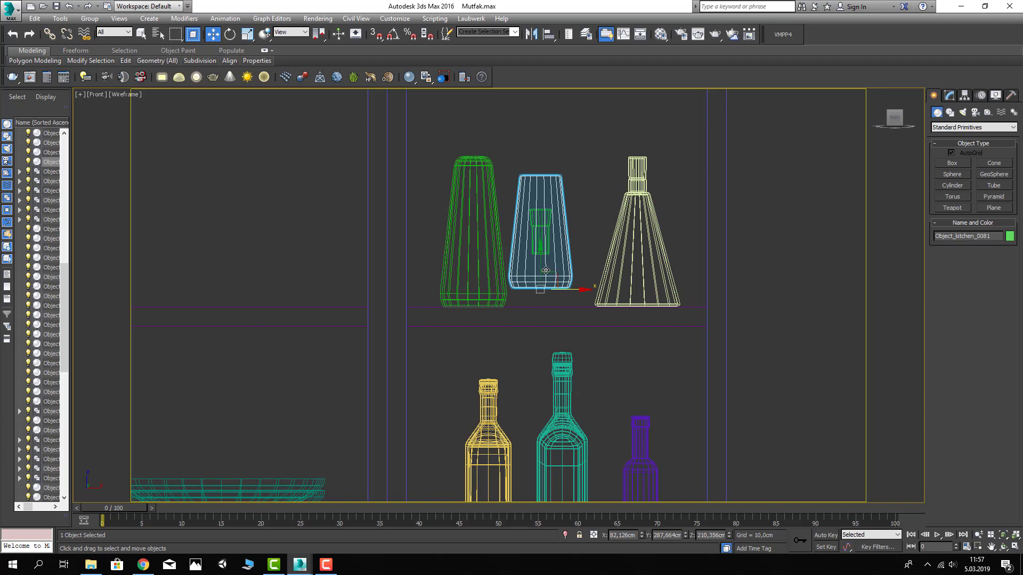
left_click_drag(554, 274, 562, 294)
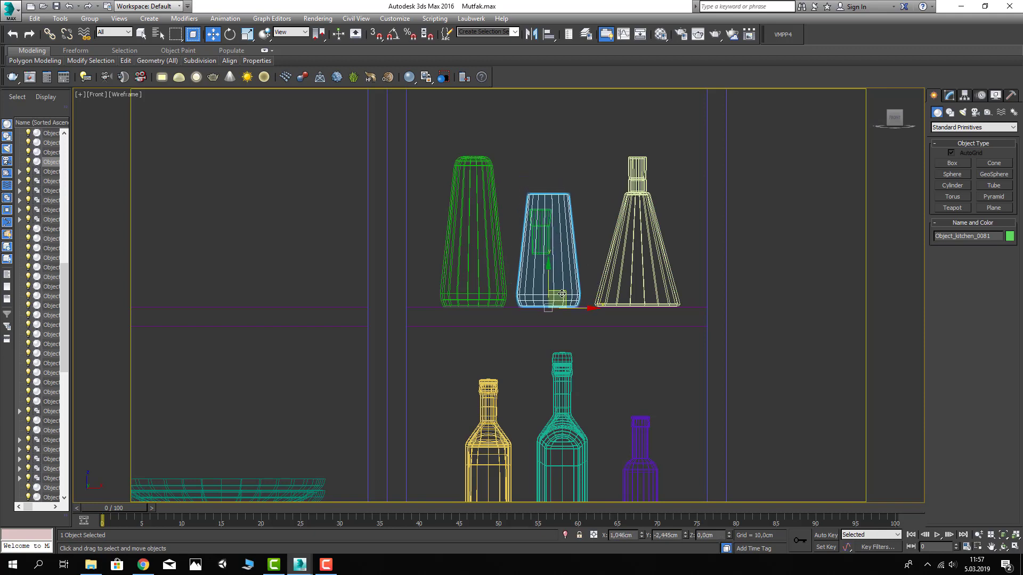
left_click(526, 184)
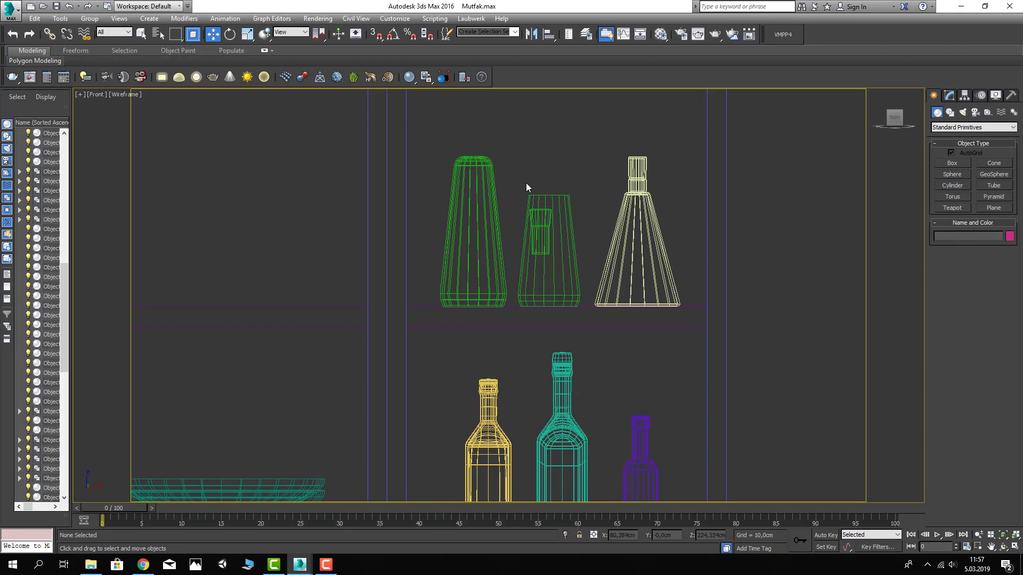
Copy the plate stack up onto the upper shelf in the Front view
scroll(558, 272, "down", 5)
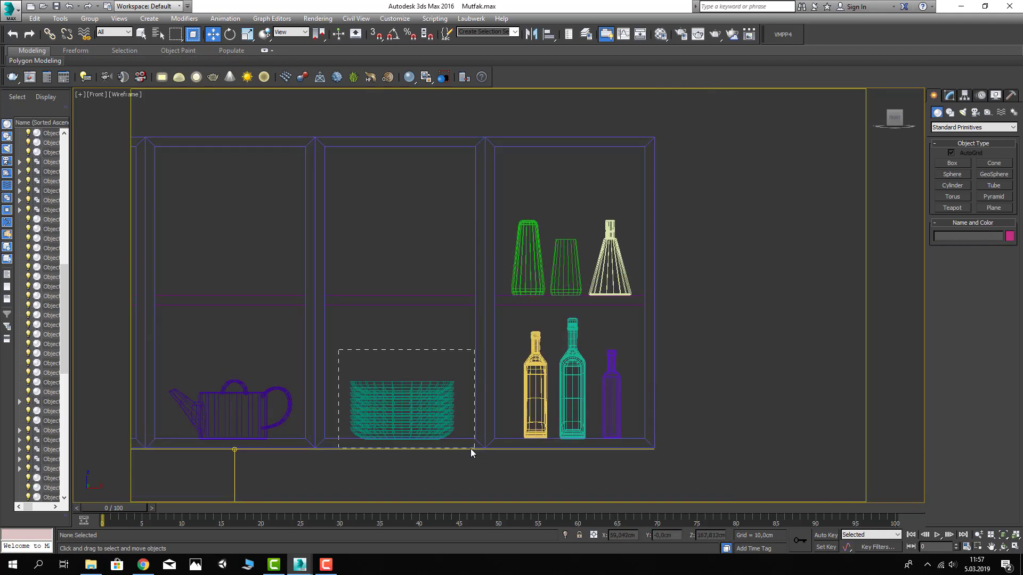
left_click_drag(471, 449, 471, 448)
middle_click_drag(421, 384, 520, 397)
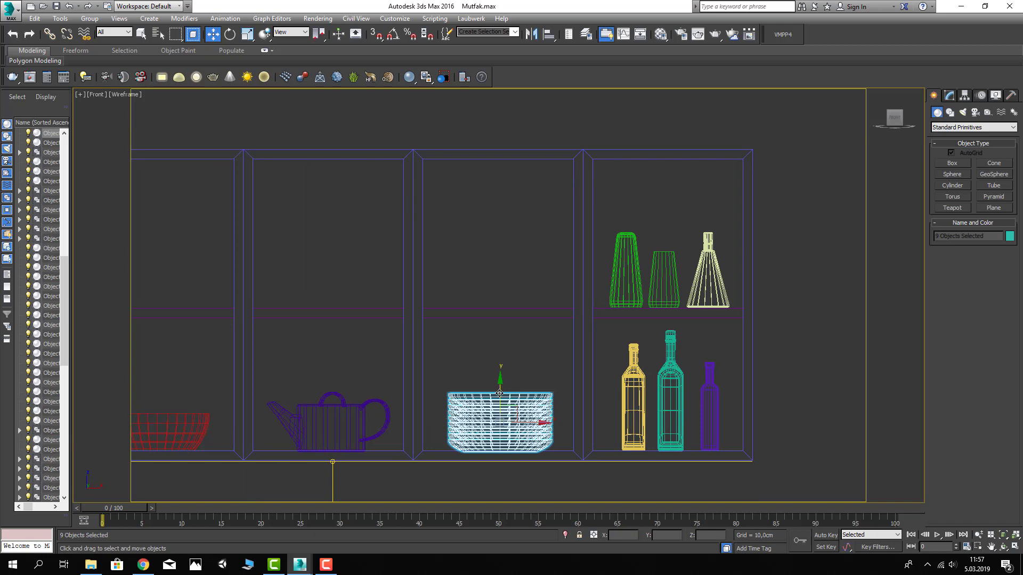
left_click_drag(500, 393, 493, 246, "shift")
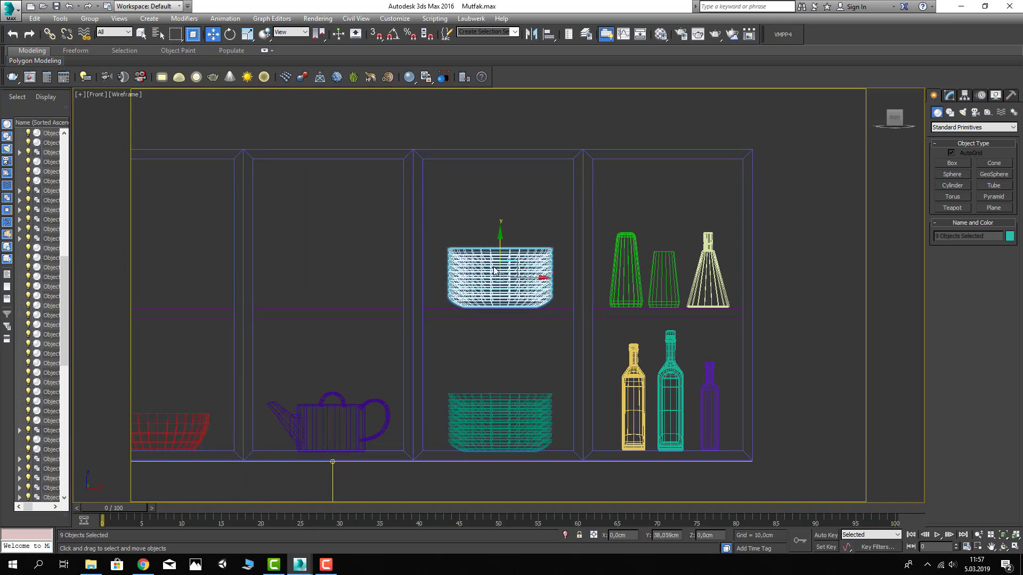
left_click_drag(493, 249, 495, 250, "shift")
left_click(519, 338)
middle_click_drag(519, 338, 577, 327)
scroll(549, 348, "down", 3)
middle_click_drag(492, 360, 487, 375)
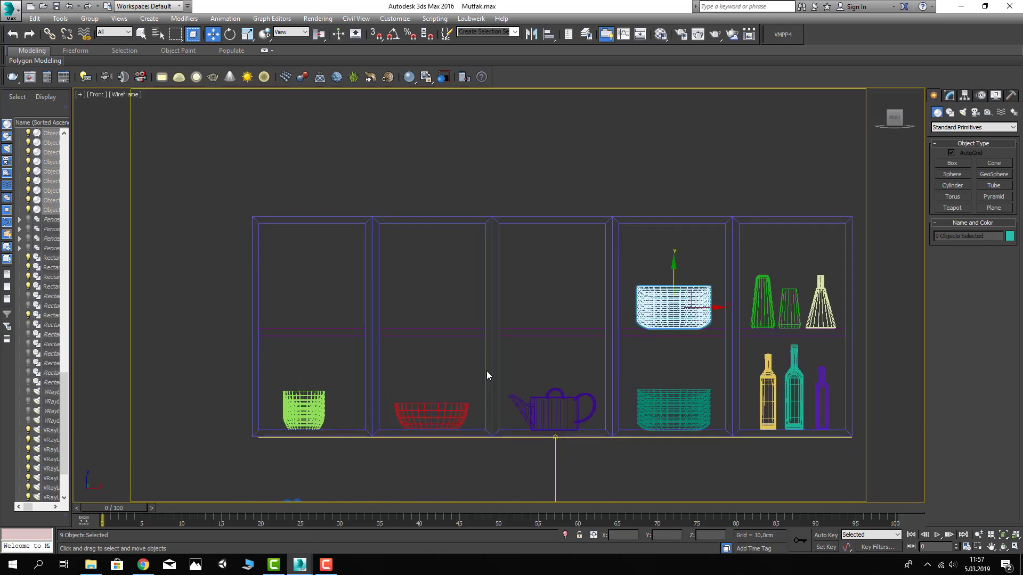
Place an instanced dish stack in the first compartment, then show the shaded Camera view
mouse_move(696, 310)
left_mouse_down()
mouse_move(334, 311)
mouse_move(343, 309)
left_mouse_up()
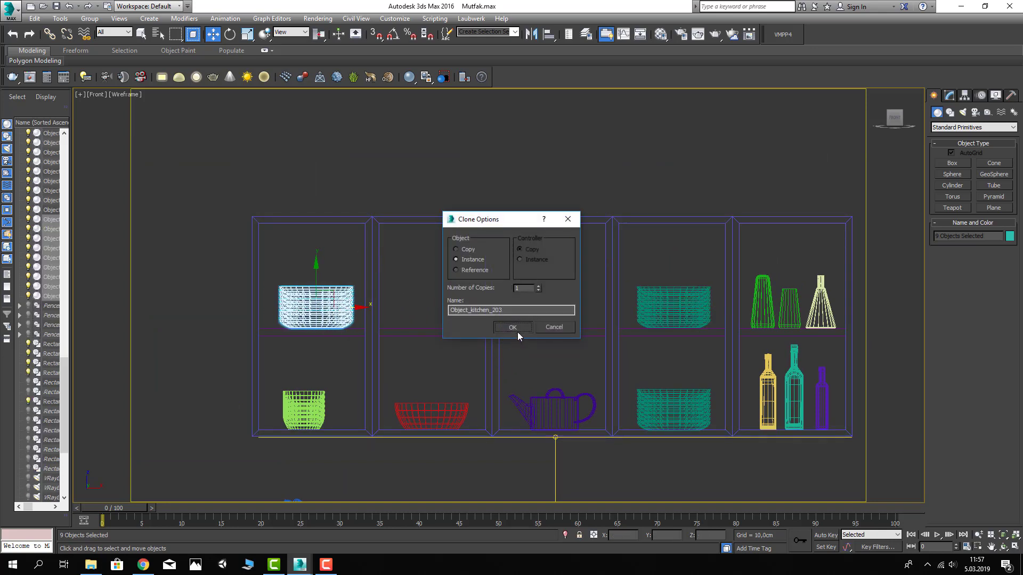
left_click(517, 332)
left_click(464, 197)
key("c")
key("F3")
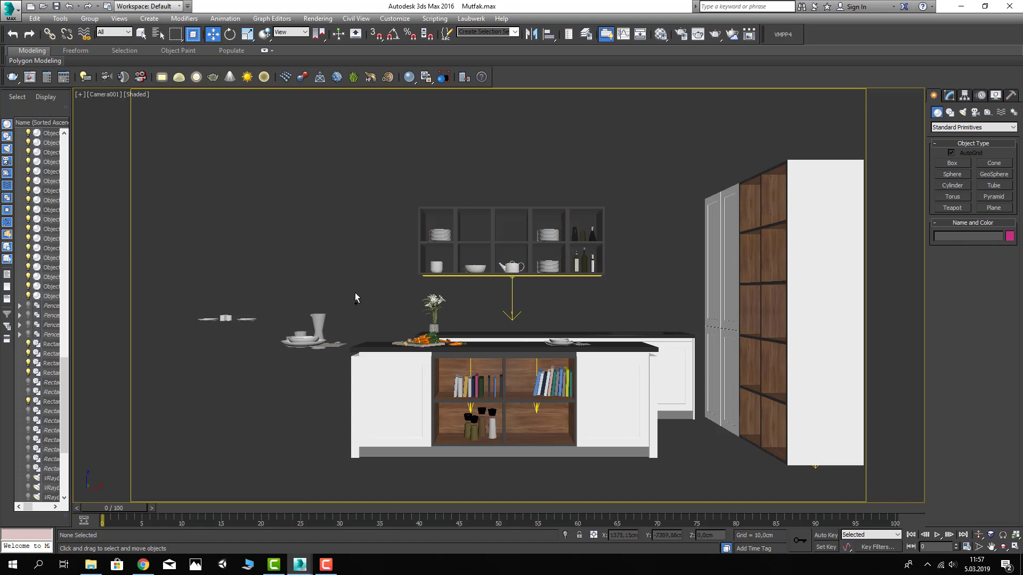
Save the scene and frame the bowl and cups beside the island in Perspective view
key("ctrl+s")
left_click(311, 341)
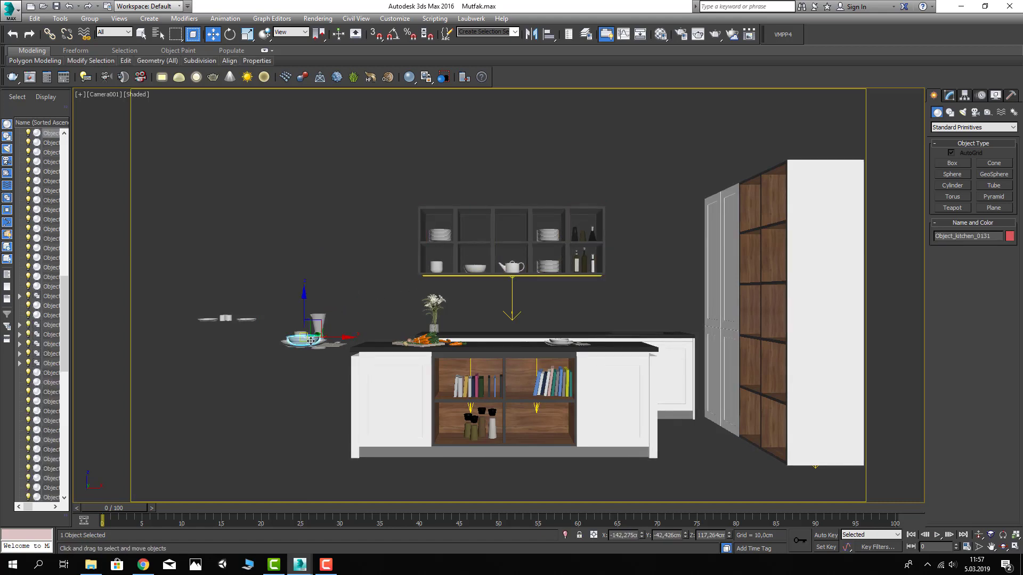
key("p")
key("z")
mouse_move(311, 341)
middle_mouse_down("alt")
mouse_move(362, 357)
mouse_move(320, 277)
middle_mouse_up("alt")
scroll(362, 356, "down", 3)
Move the three glasses into the island's lower-right shelf compartment using the Front view
left_click(301, 263)
left_click(283, 269, "ctrl")
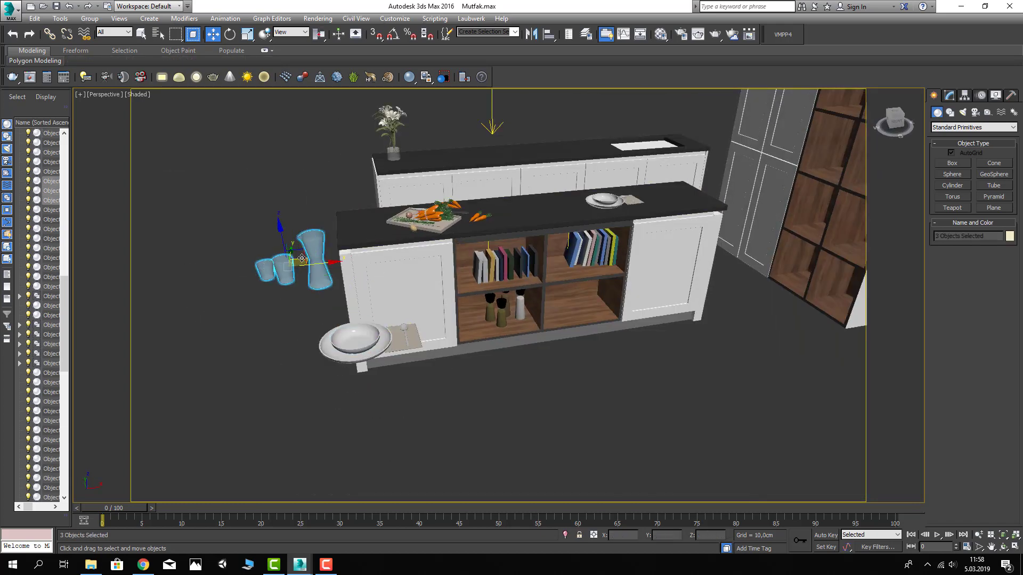
left_click_drag(303, 248, 573, 293)
key("f")
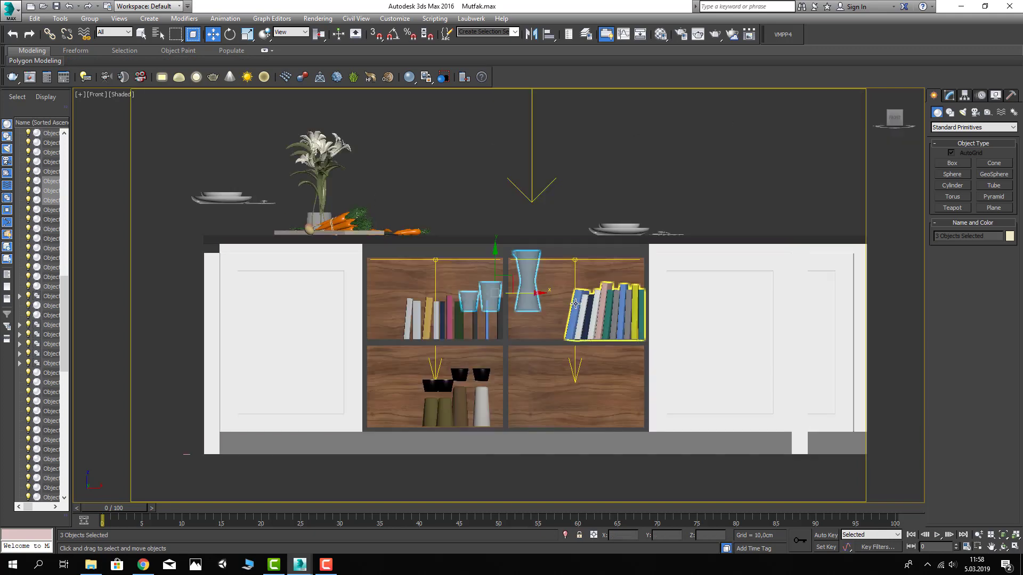
left_click_drag(499, 274, 597, 391)
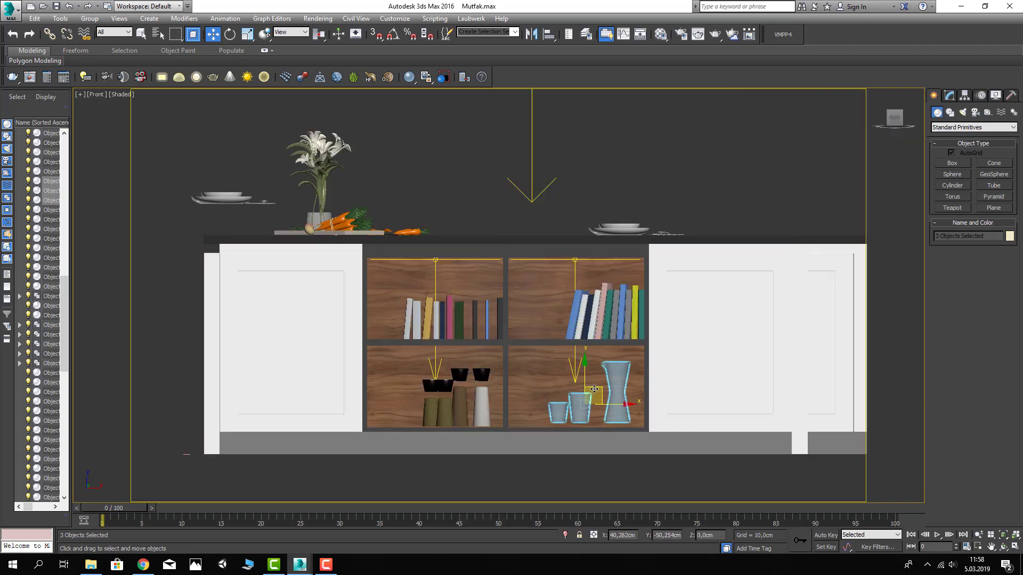
scroll(597, 395, "up", 2)
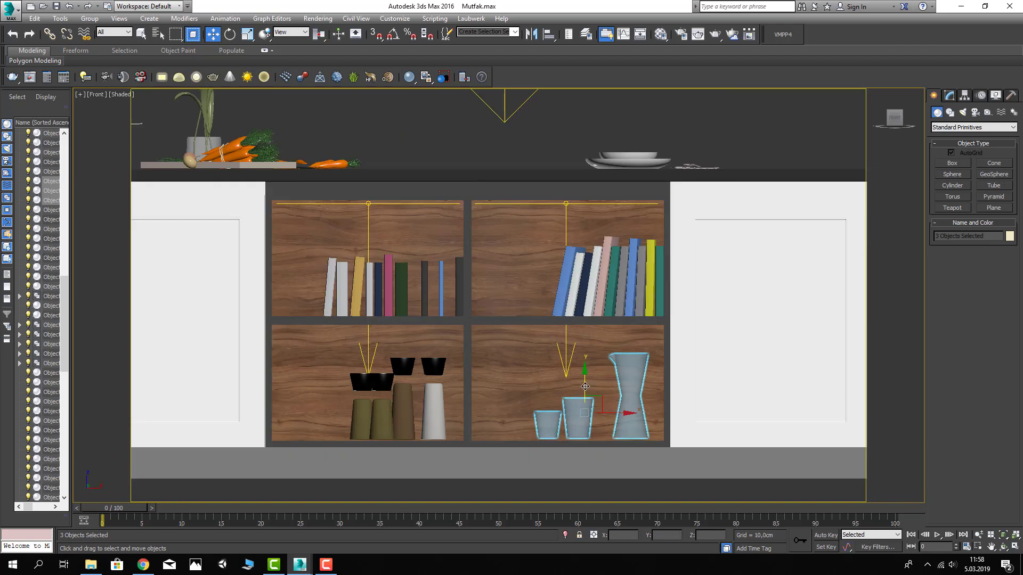
Check the placement in the Camera view, then orbit the Perspective view higher
key("c")
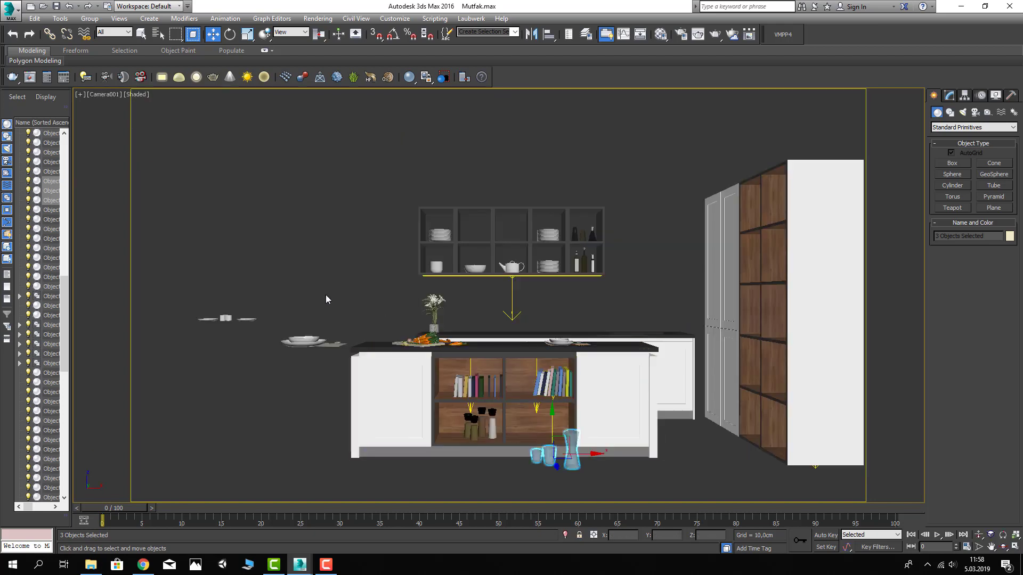
left_click(325, 295)
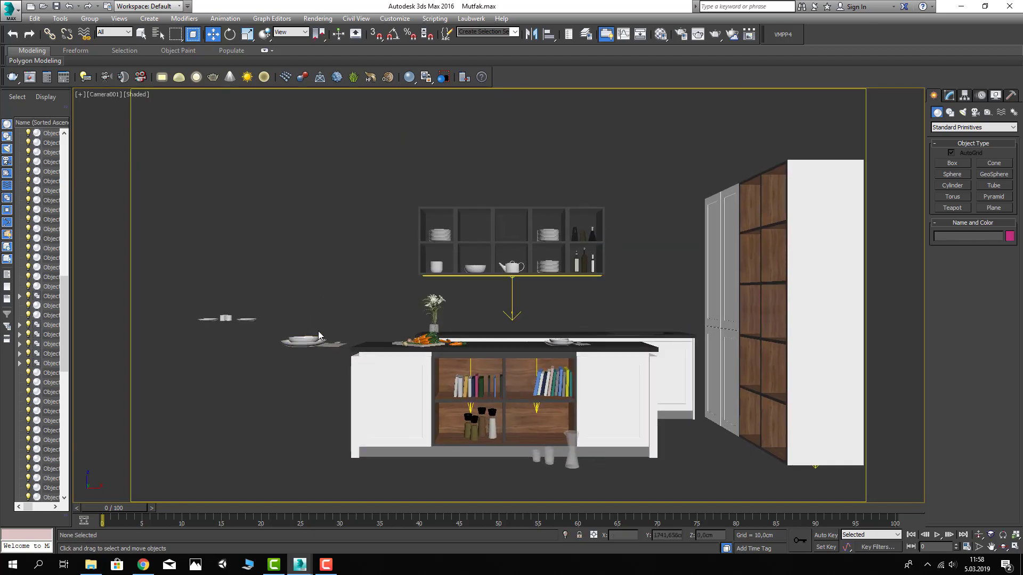
key("p")
scroll(393, 343, "down", 4)
middle_click_drag(393, 343, 369, 366, "alt")
Move the stand mixer group onto the back countertop
scroll(341, 373, "up", 3)
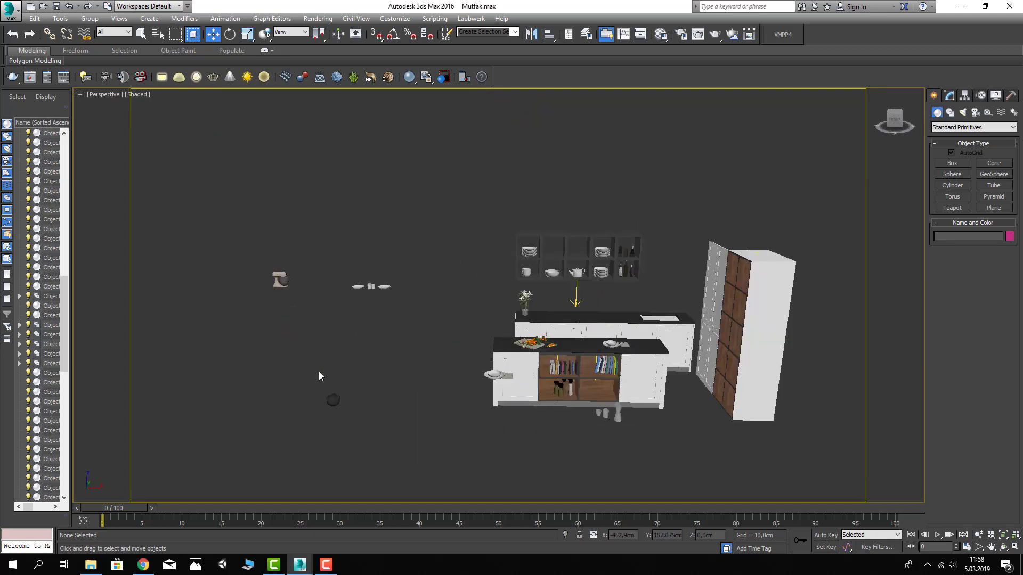
left_click(282, 283)
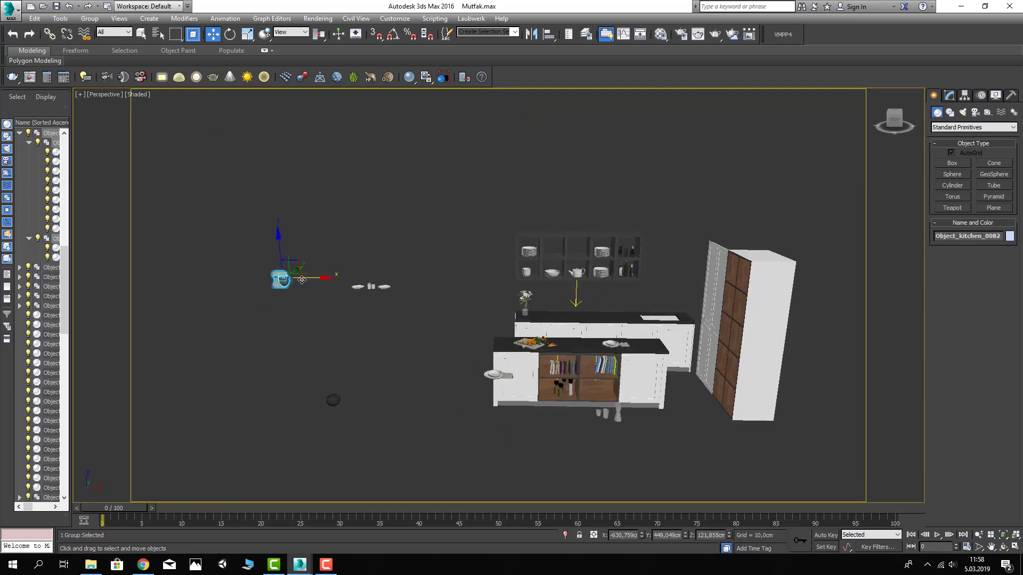
left_click_drag(301, 280, 596, 278)
key("z")
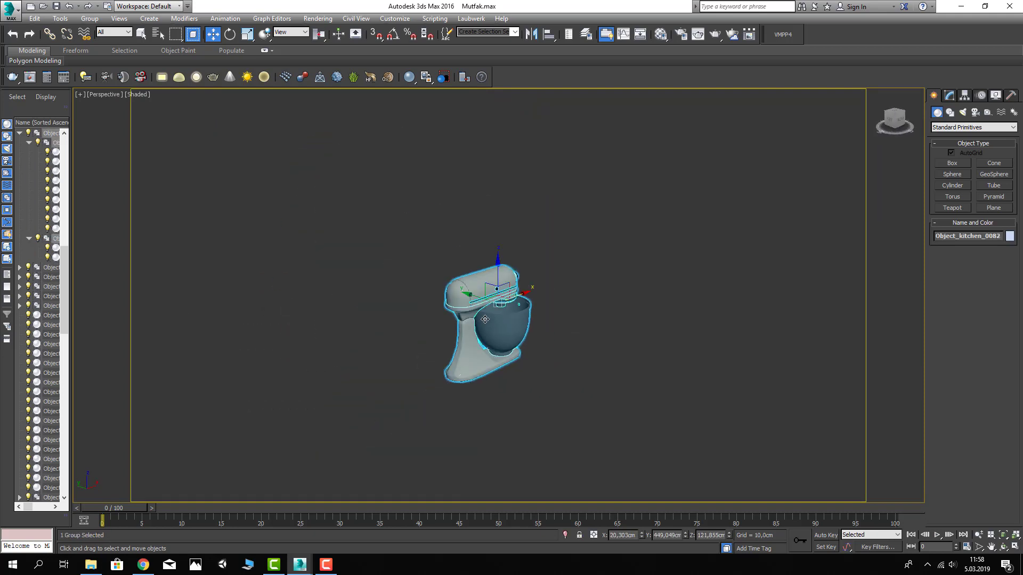
scroll(484, 319, "down", 5)
left_click_drag(485, 320, 597, 377)
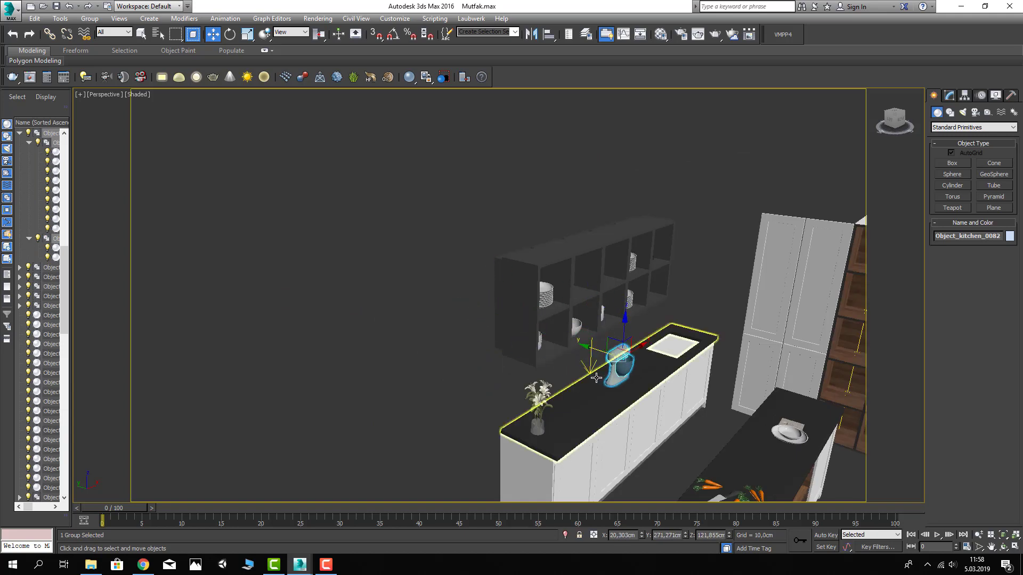
key("z")
mouse_move(520, 231)
left_mouse_down()
mouse_move(532, 305)
mouse_move(529, 287)
left_mouse_up()
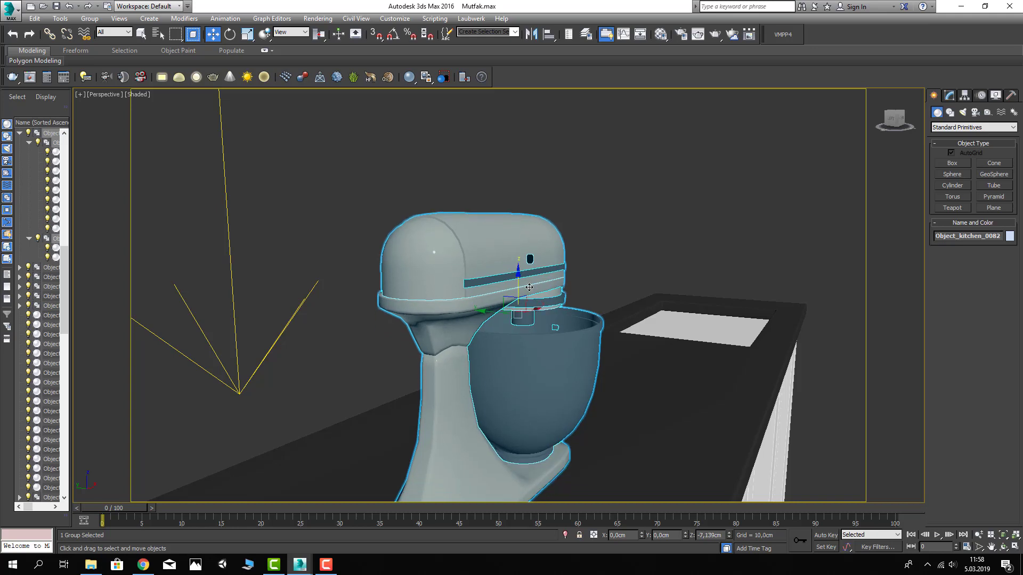
left_click(482, 168)
Delete the leftover plates and glasses outside the kitchen and return to the Camera view
key("shift+z")
scroll(302, 295, "up", 2)
scroll(308, 277, "up", 2)
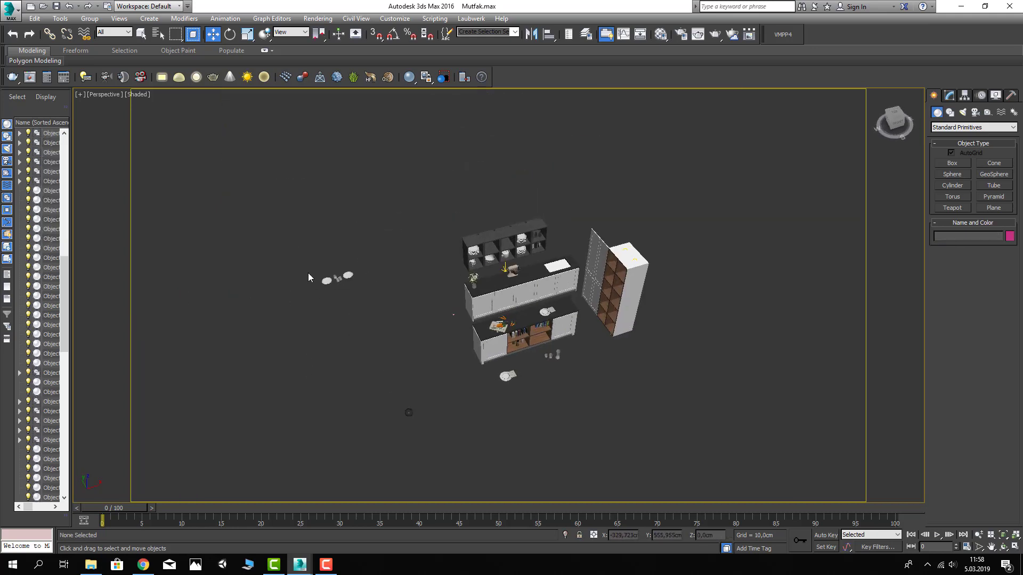
left_click_drag(388, 353, 390, 354)
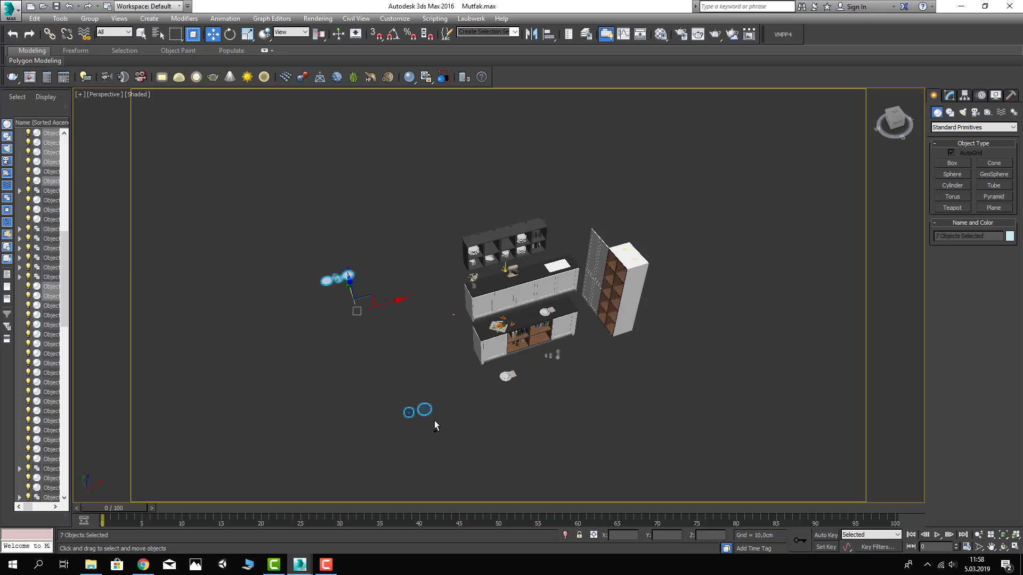
key("Delete")
scroll(453, 314, "up", 6)
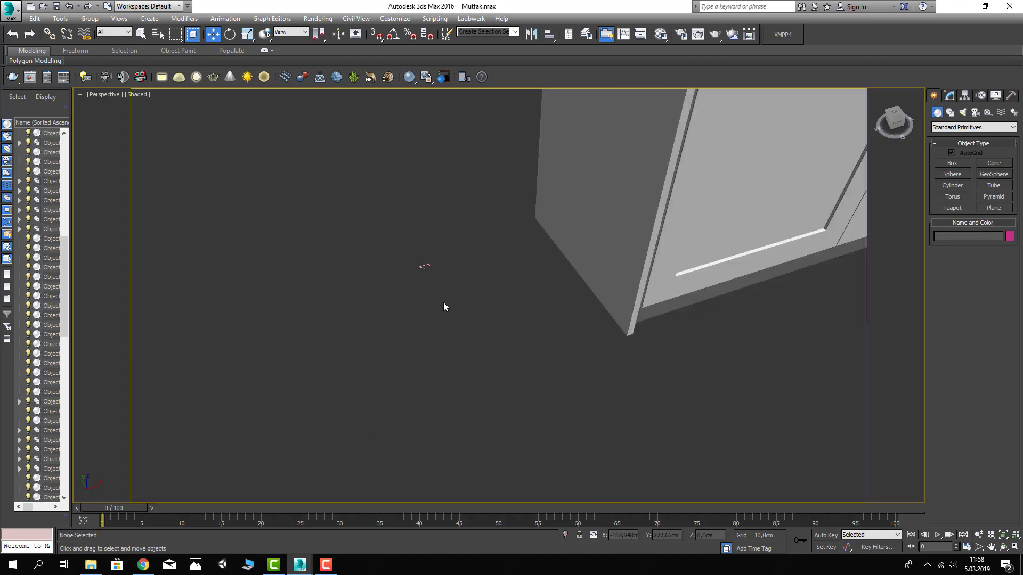
right_click(388, 264)
left_click(424, 224)
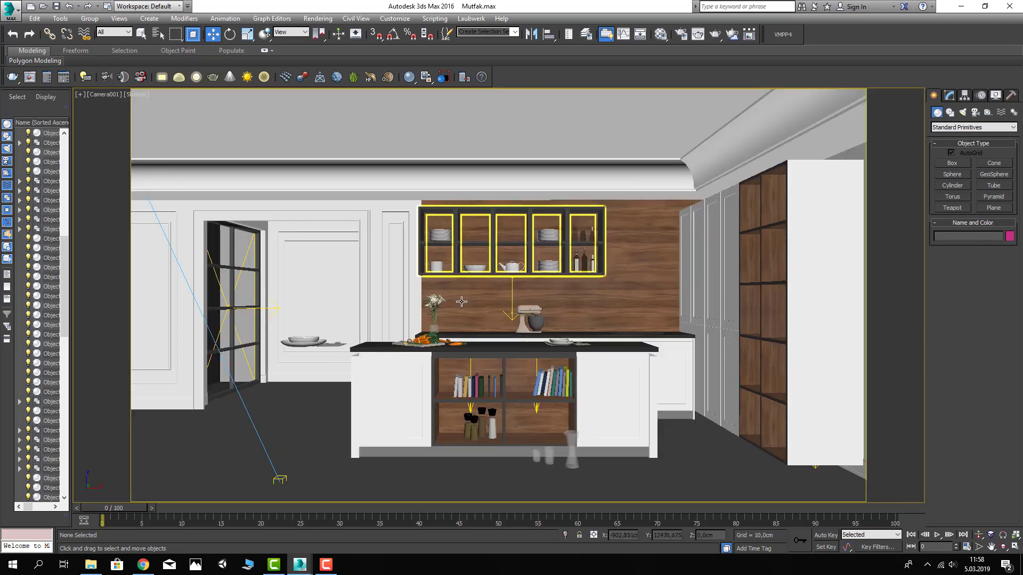
Save the scene and delete the stray plates and bowl near the doorway
key("ctrl+s")
left_click(306, 341)
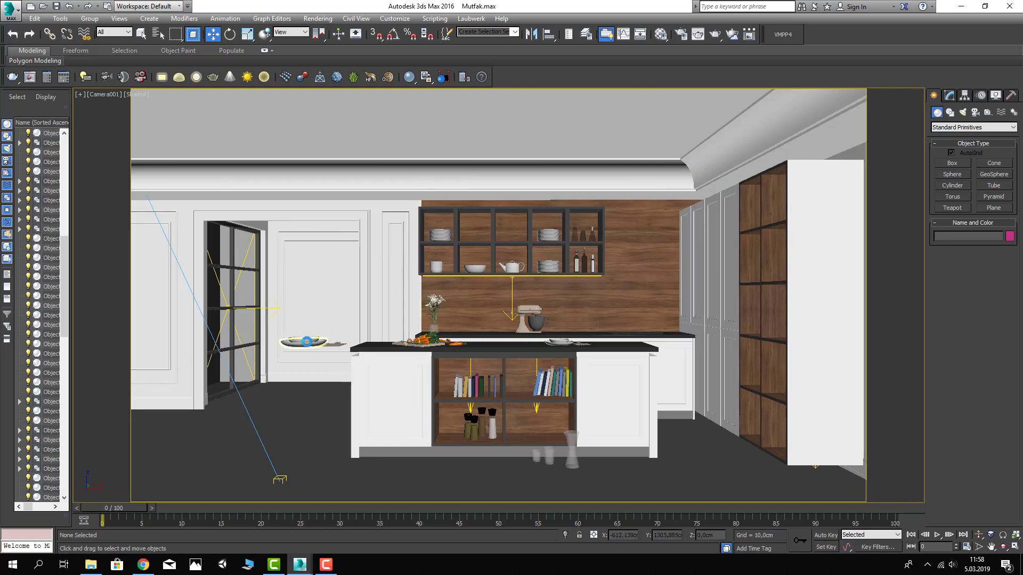
key("Delete")
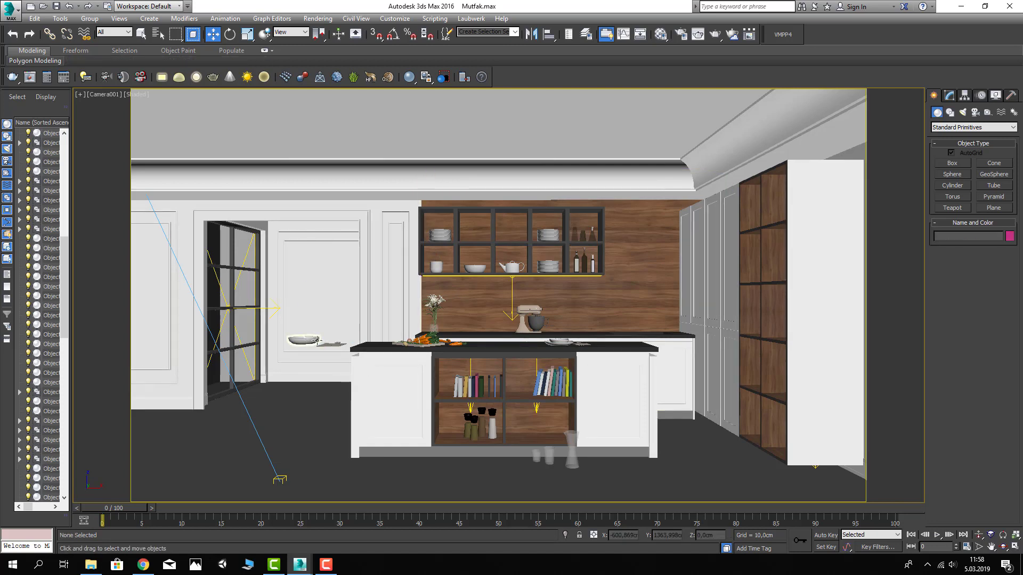
left_click(317, 341)
left_click(330, 346, "ctrl")
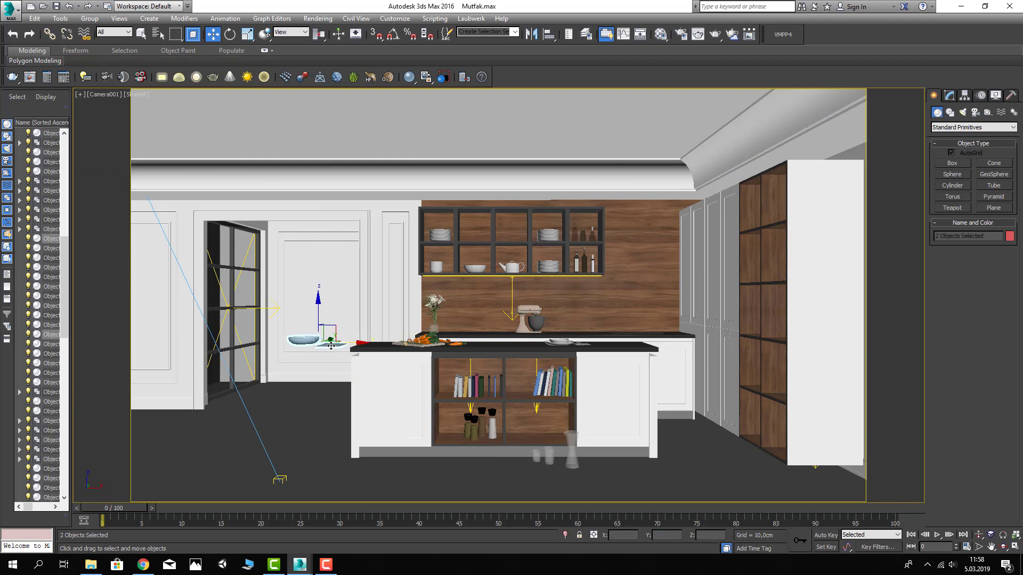
key("Delete")
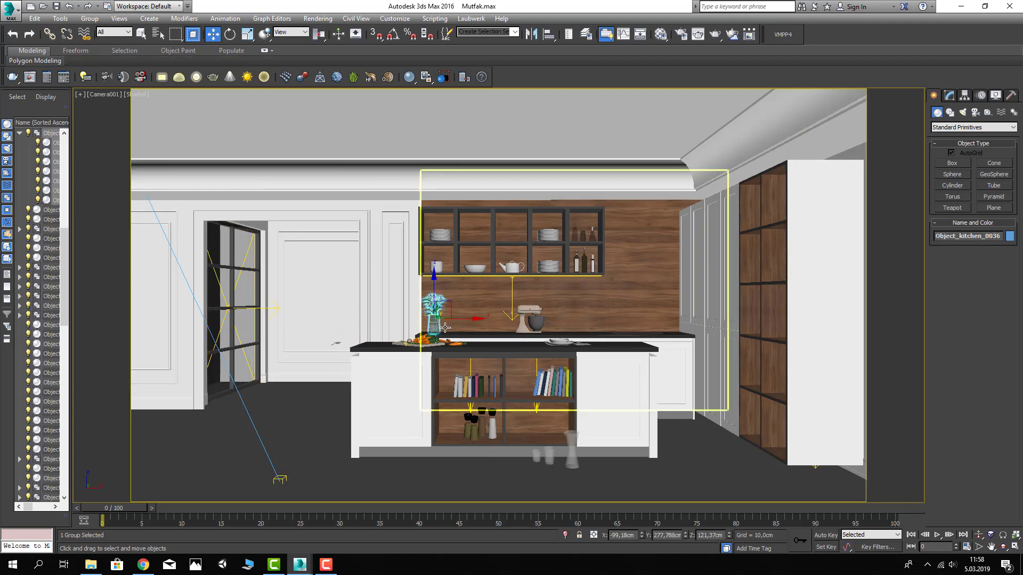
Clone the flower vase group along the back counter, ready to rotate the copy
left_click(438, 312)
left_click_drag(483, 320, 458, 321)
left_click(471, 323)
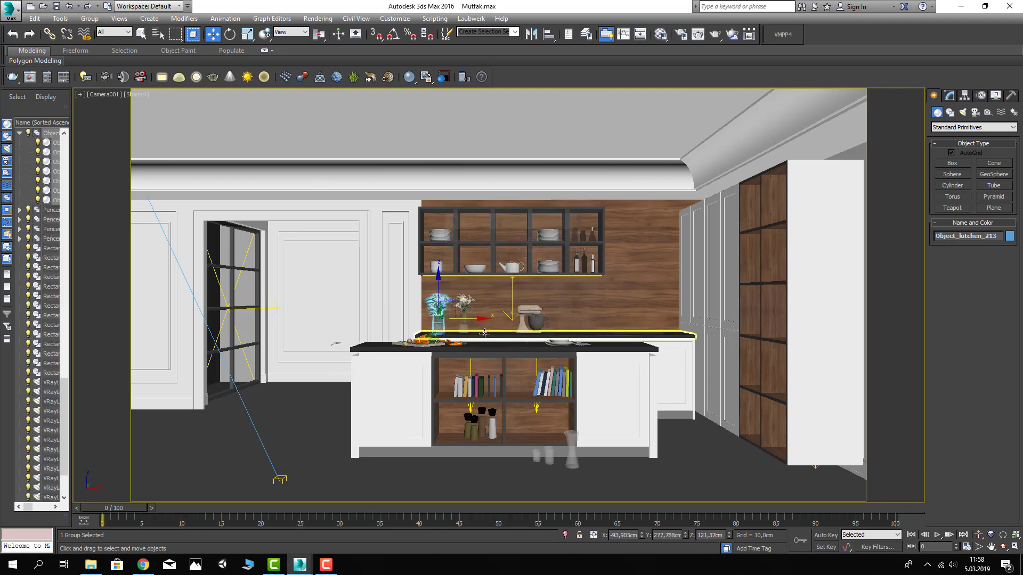
key("e")
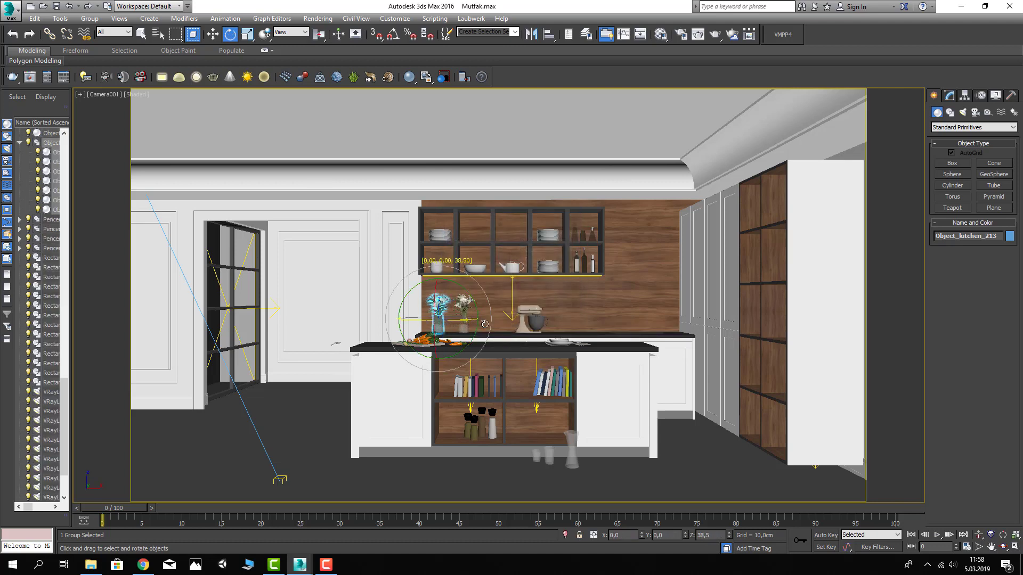
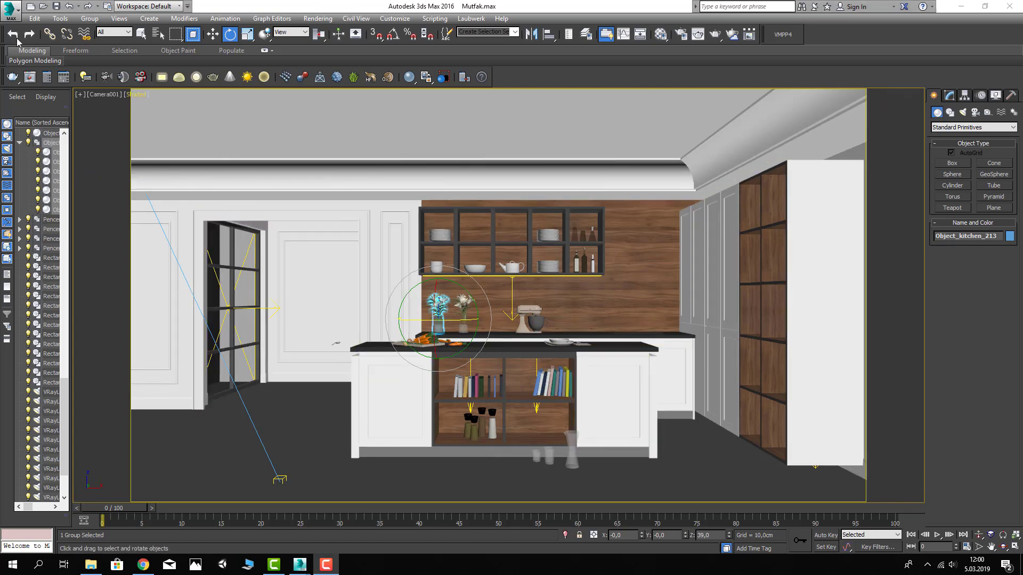
Merge the Eviye sink group from the Poggenpohl vray.max file
left_click(17, 20)
mouse_move(37, 157)
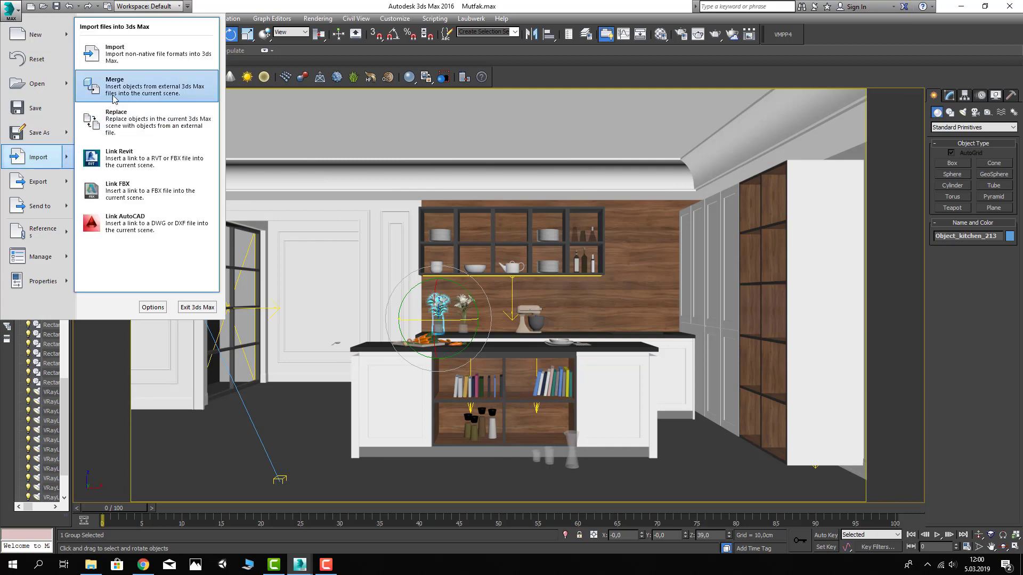
left_click(117, 99)
double_click(132, 101)
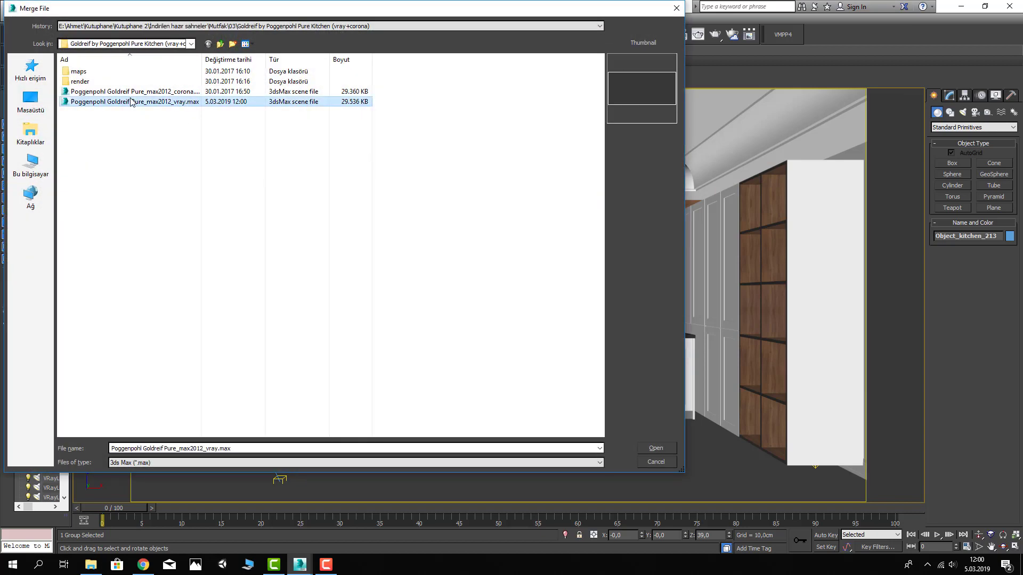
double_click(427, 187)
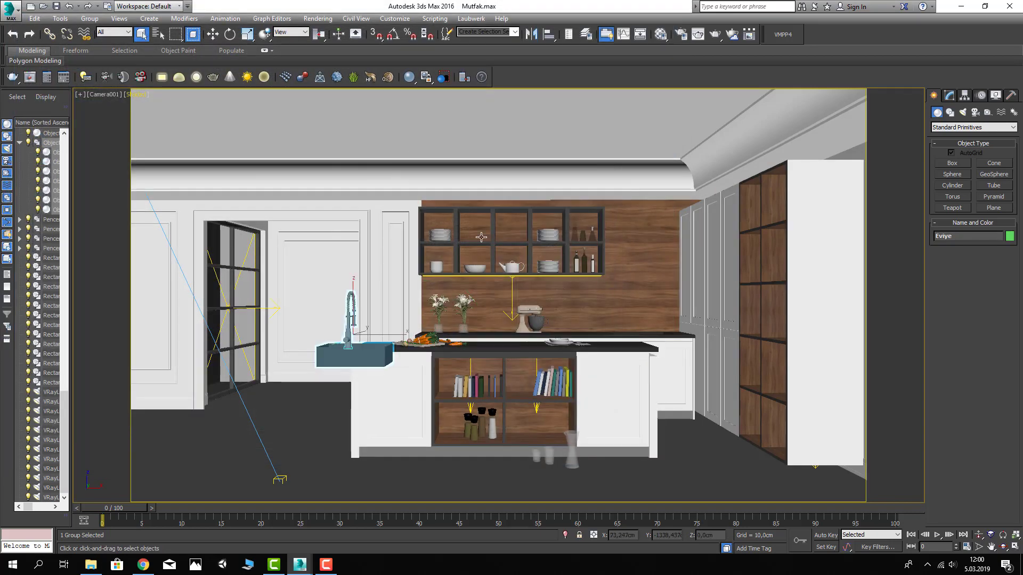
Align the Eviye sink to the mixer and isolate it
left_click(555, 35)
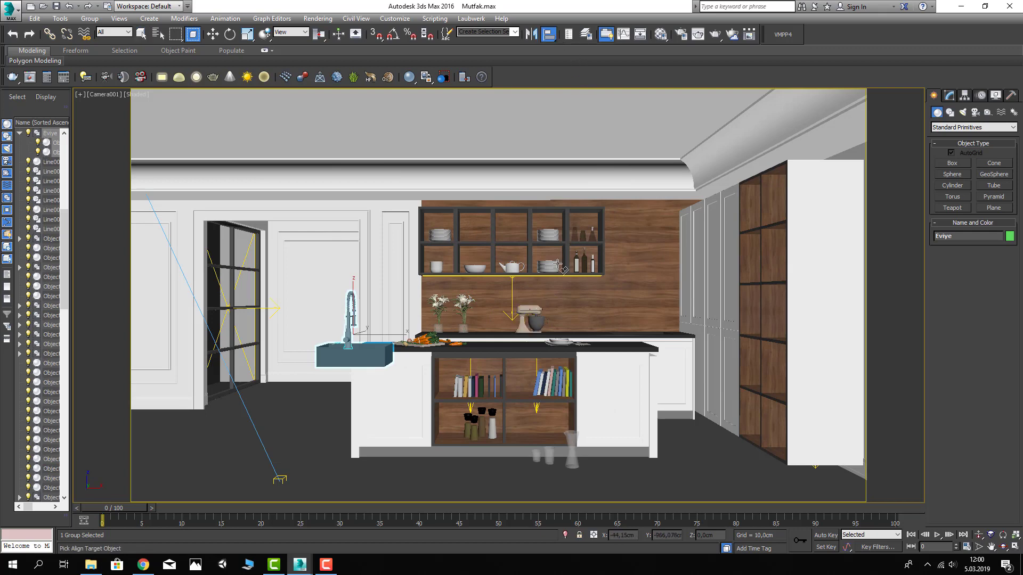
left_click(536, 319)
left_click(519, 372)
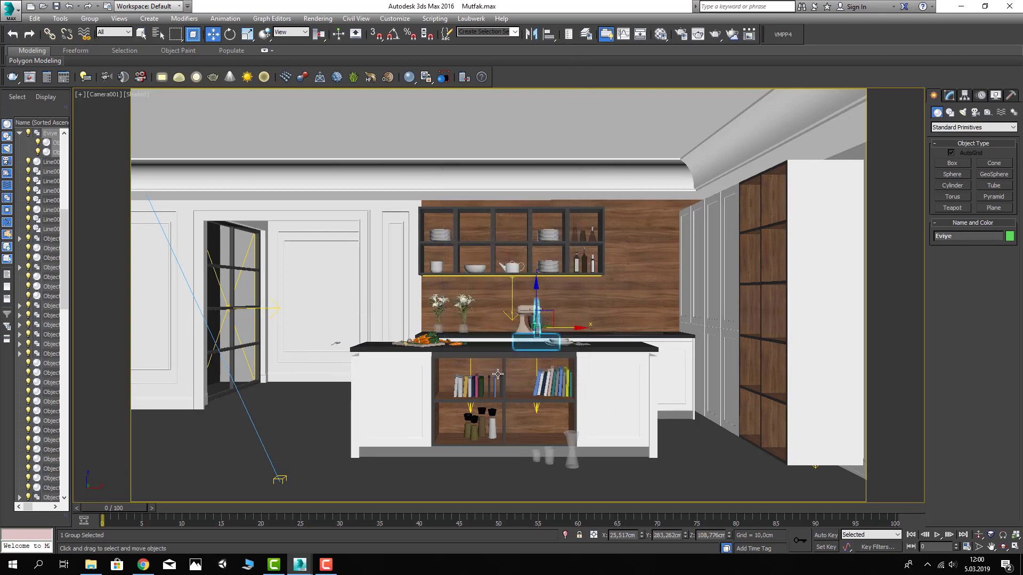
key("alt+q")
key("alt+q")
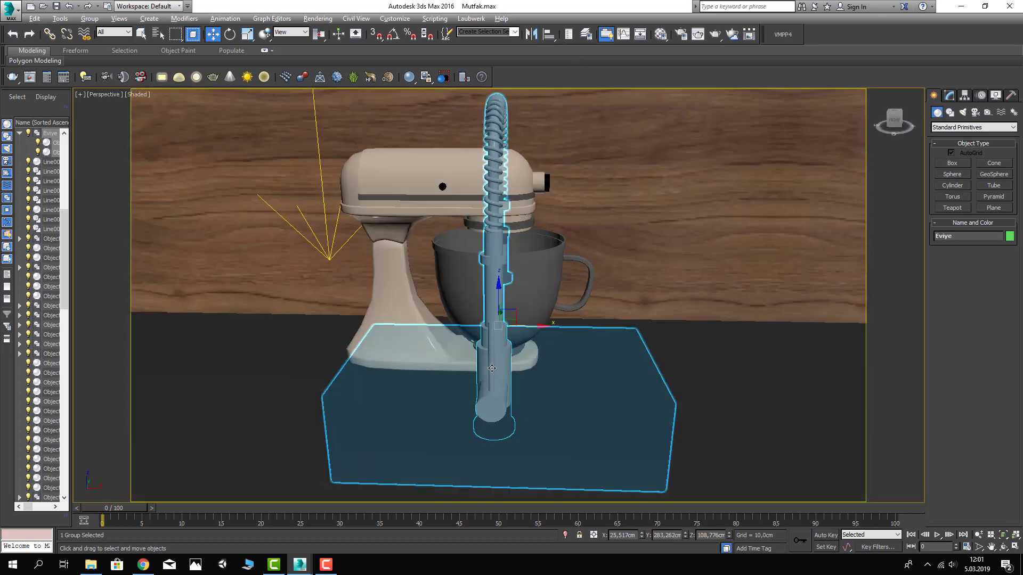
Slide the sink group along X across the island countertop, away from the mixer
left_click_drag(402, 333, 534, 372)
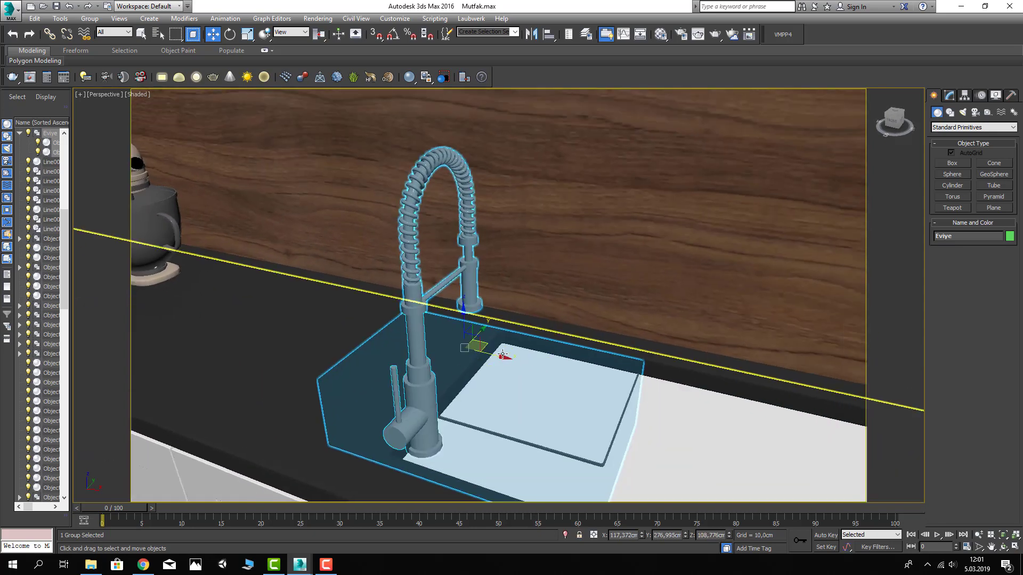
left_click(625, 417)
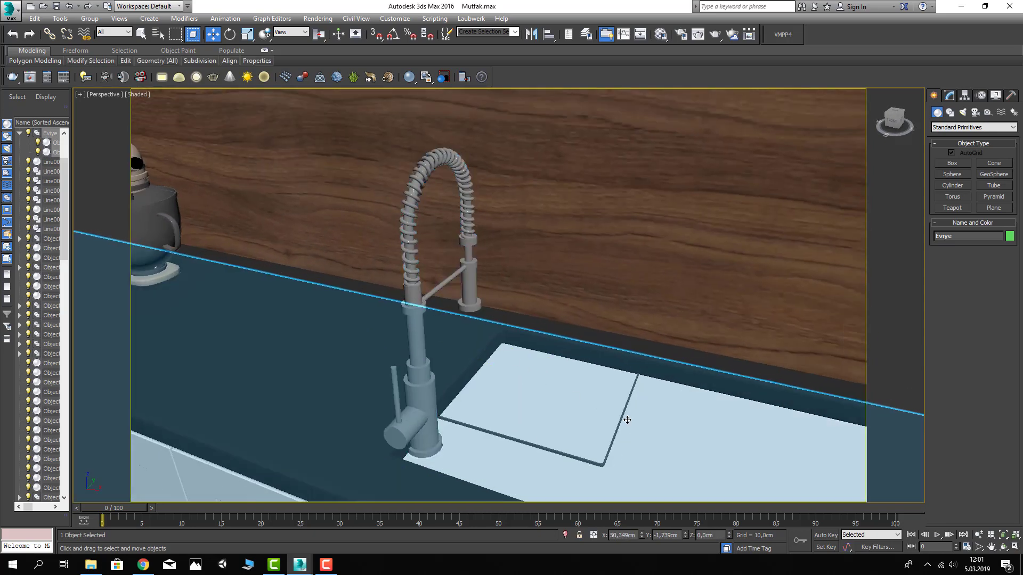
left_click(532, 414)
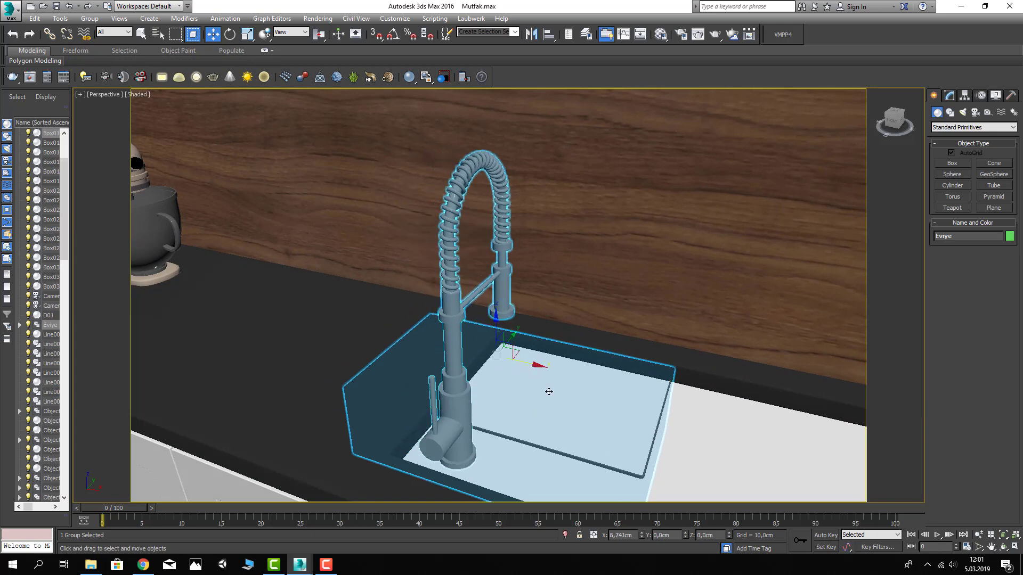
left_click_drag(495, 360, 665, 437)
mouse_move(666, 437)
middle_mouse_down("alt")
mouse_move(556, 382)
mouse_move(593, 384)
middle_mouse_up("alt")
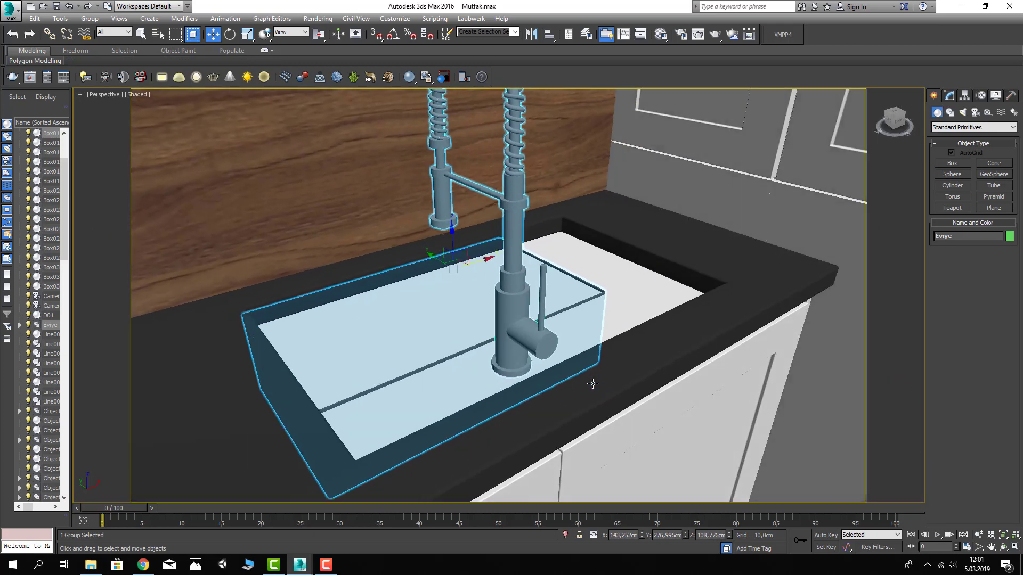
Rotate the Eviye sink group 180° about Z and adjust its height over the counter
right_click(226, 37)
type("180")
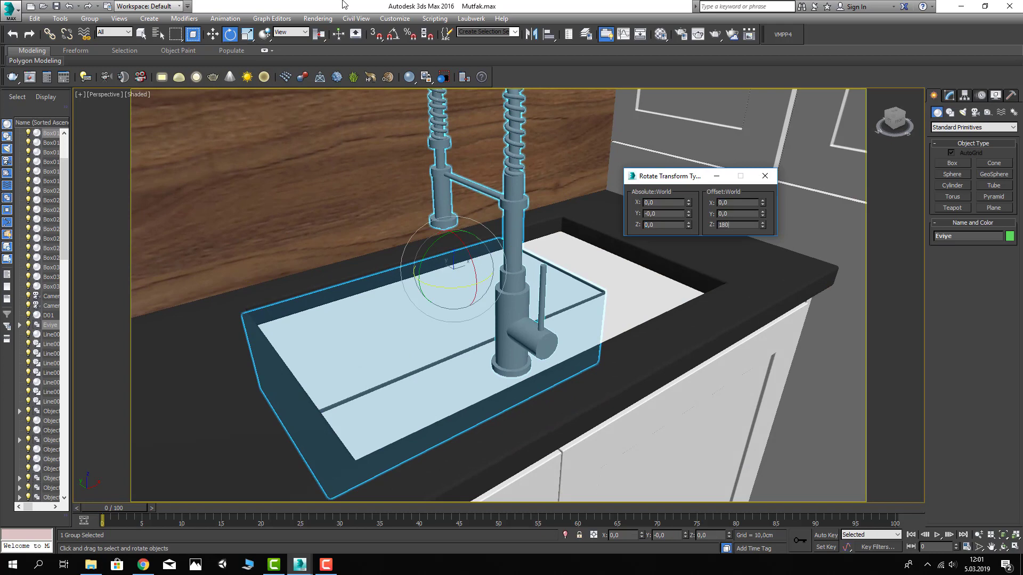
key("Return")
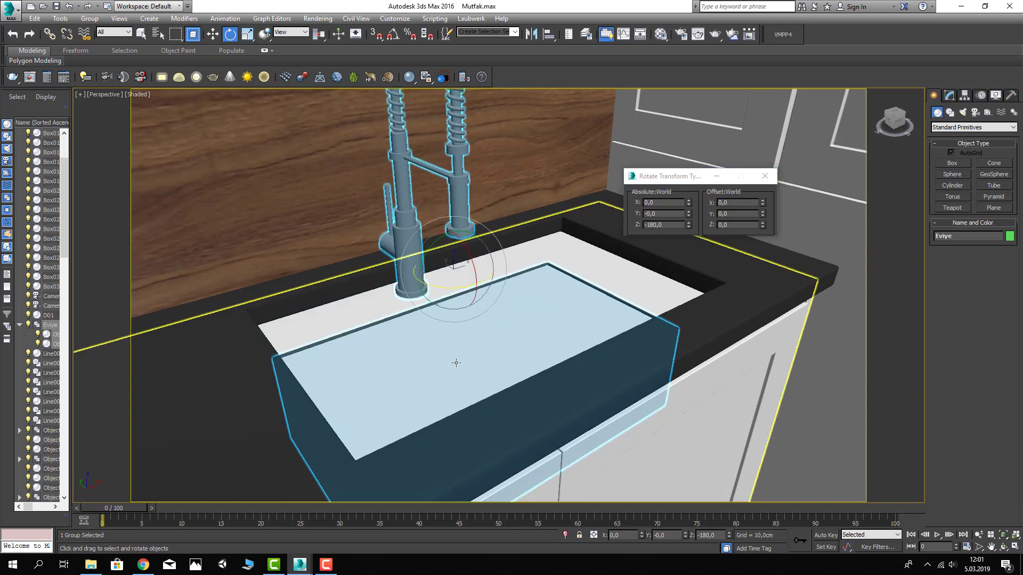
key("w")
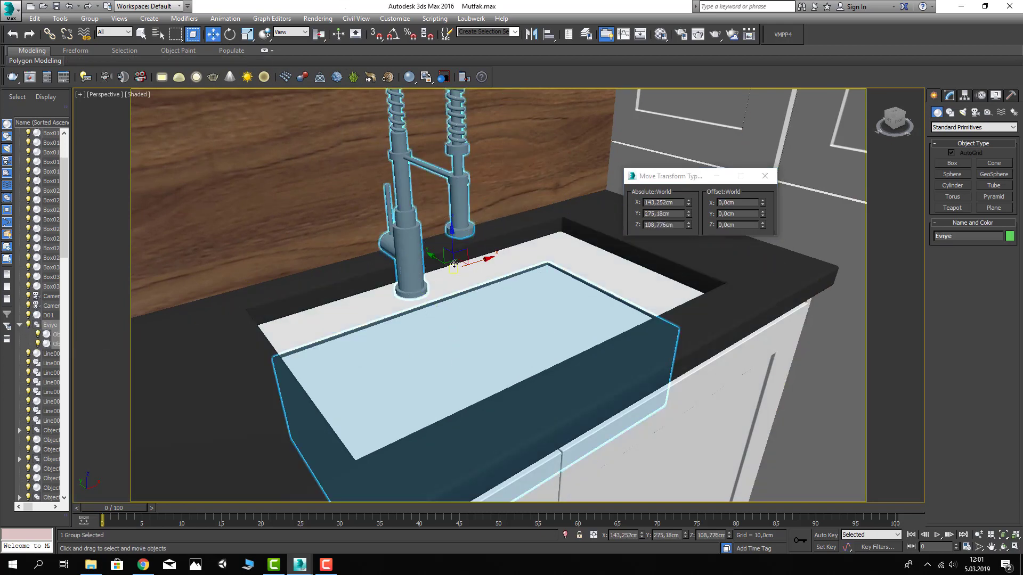
left_click_drag(454, 263, 450, 242)
middle_click_drag(450, 242, 411, 230, "alt")
left_click_drag(451, 192, 488, 233)
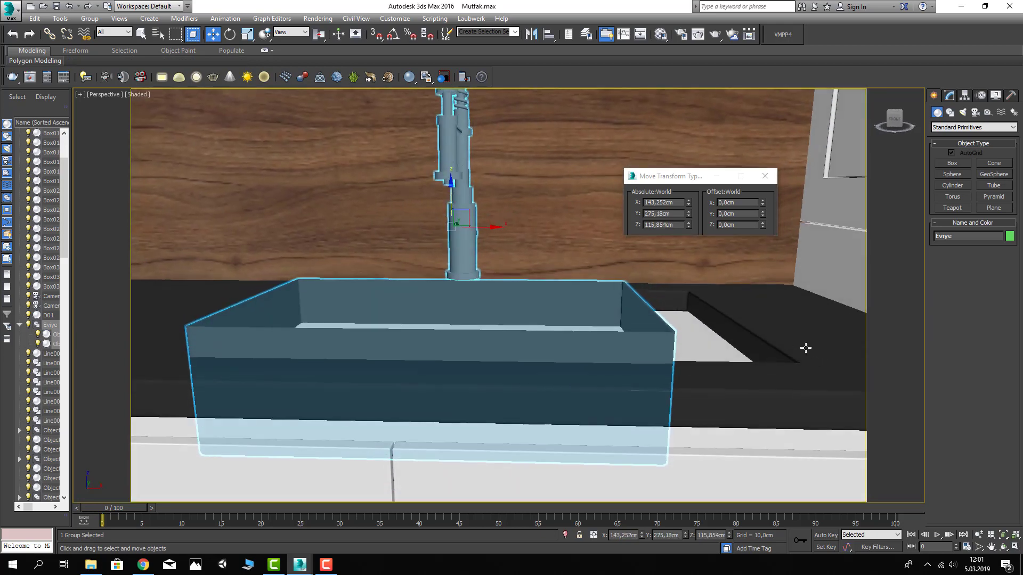
Hide all but sink and countertop, then centre the sink over the opening in Top view
left_click(801, 346, "ctrl")
right_click(782, 327)
left_click(805, 301)
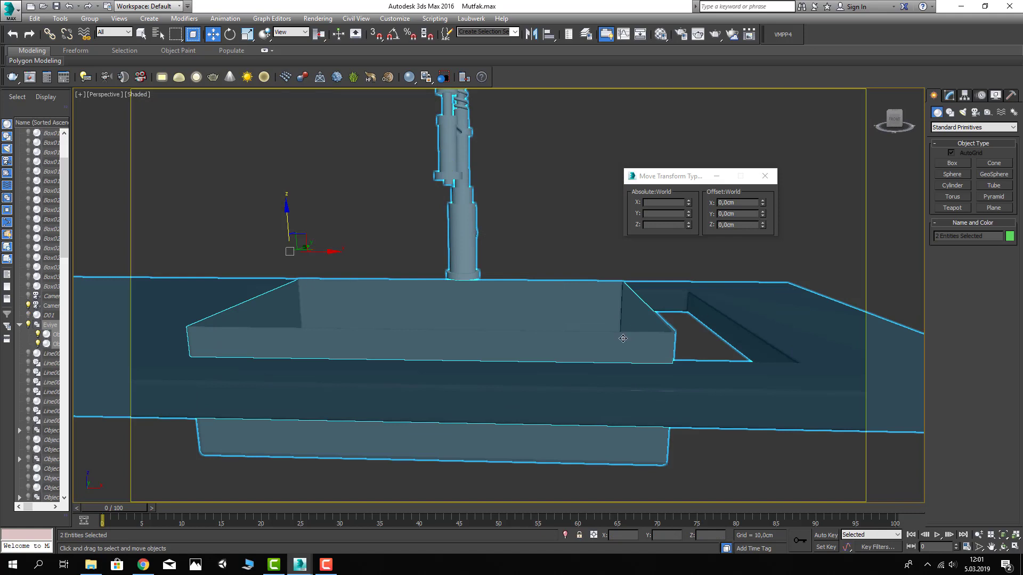
key("t")
key("z")
left_click(453, 333)
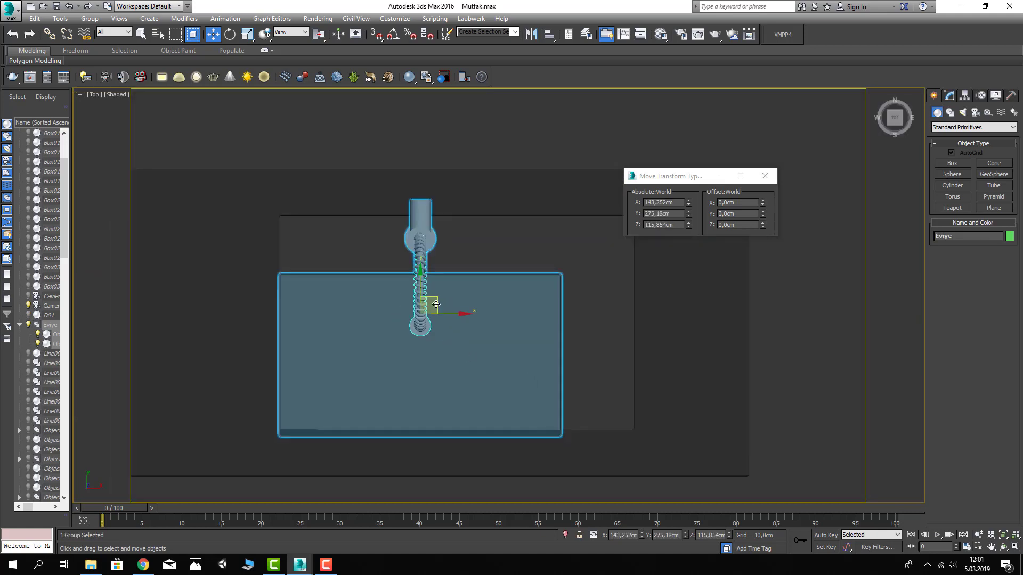
left_click_drag(436, 304, 469, 283)
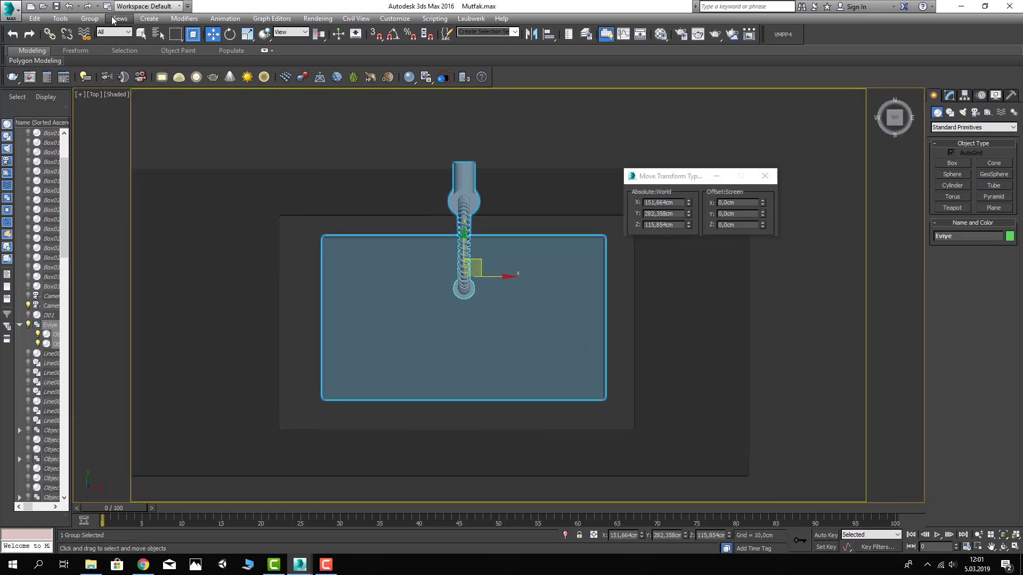
Ungroup the sink and move the faucet to its back-left corner, angled about 45°
left_click(90, 18)
left_click(98, 42)
left_click(482, 193)
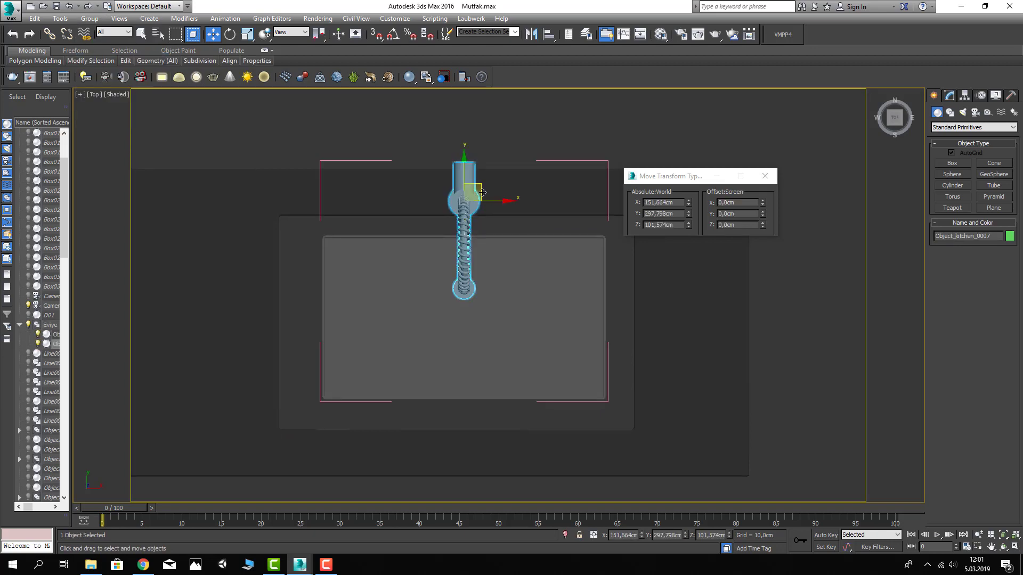
mouse_move(482, 193)
left_mouse_down()
mouse_move(267, 224)
mouse_move(270, 153)
left_mouse_up()
key("e")
key("w")
left_click_drag(267, 221, 270, 213)
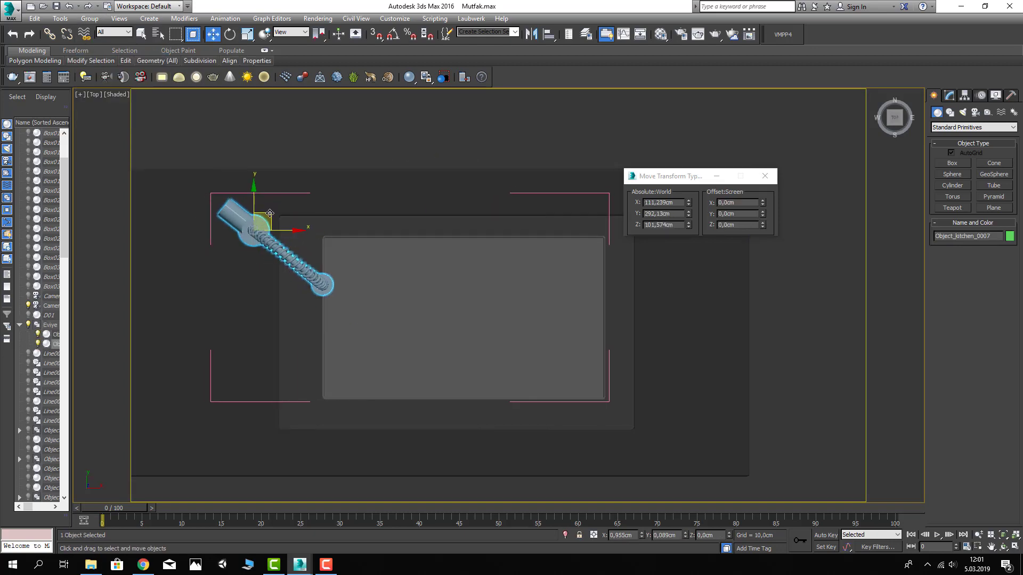
Lower the faucet about 3 cm in Perspective so it rests on the countertop
key("p")
key("z")
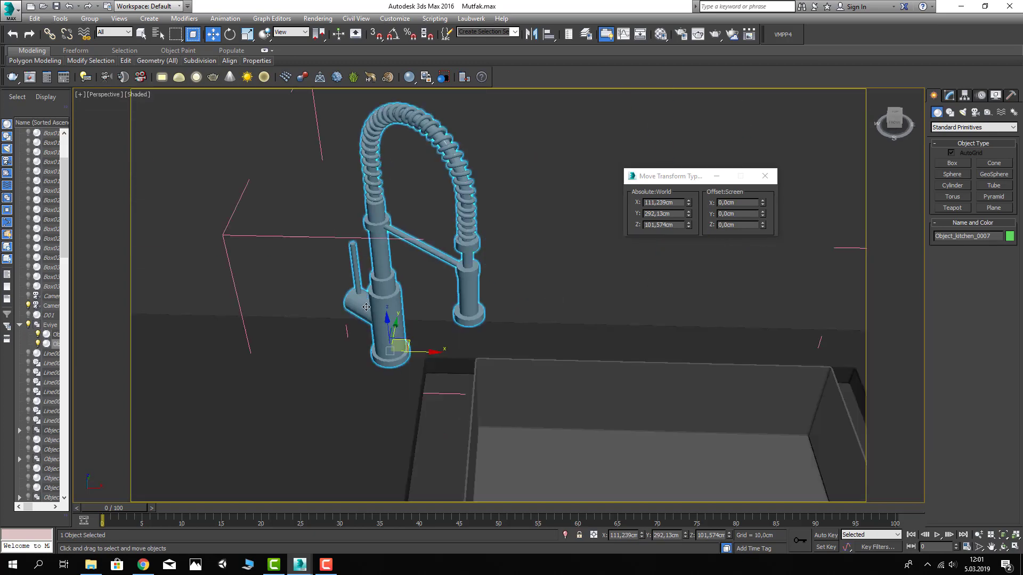
scroll(436, 318, "up", 4)
scroll(436, 318, "up", 2)
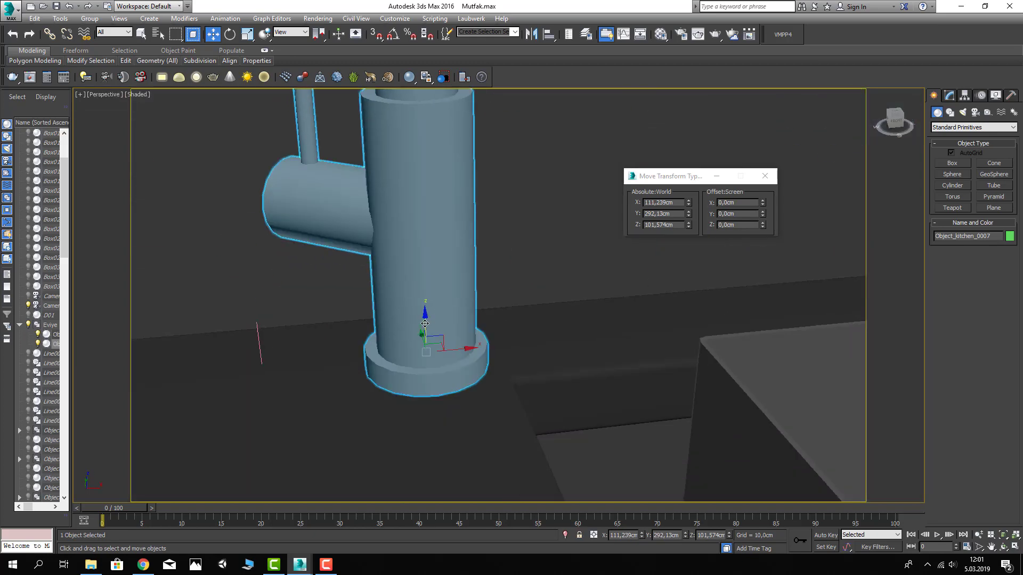
left_click_drag(425, 324, 424, 378)
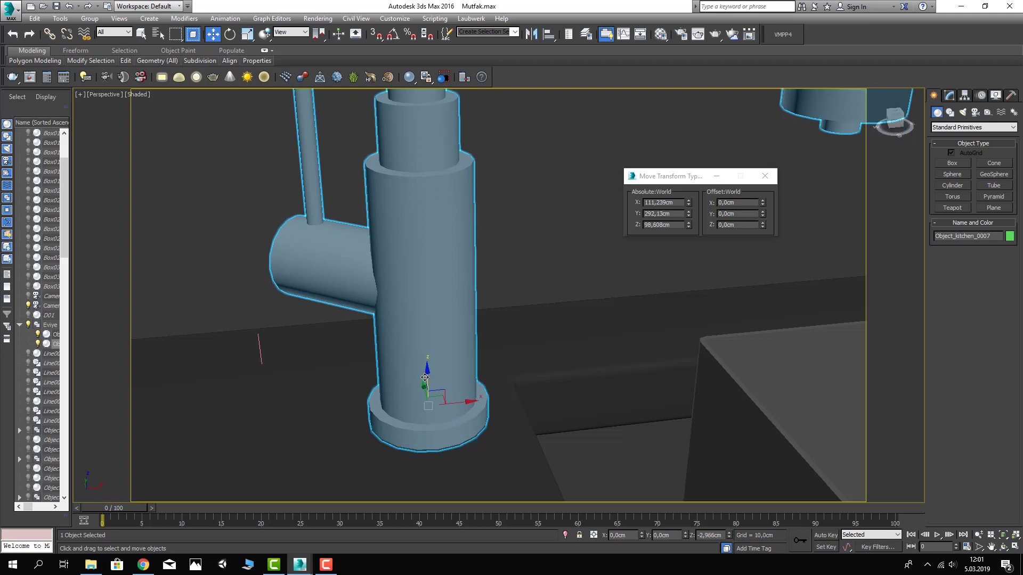
scroll(425, 377, "down", 5)
Lower the sink basin down into the countertop
scroll(470, 371, "up", 3)
left_click(470, 370)
middle_click_drag(470, 370, 536, 443, "alt")
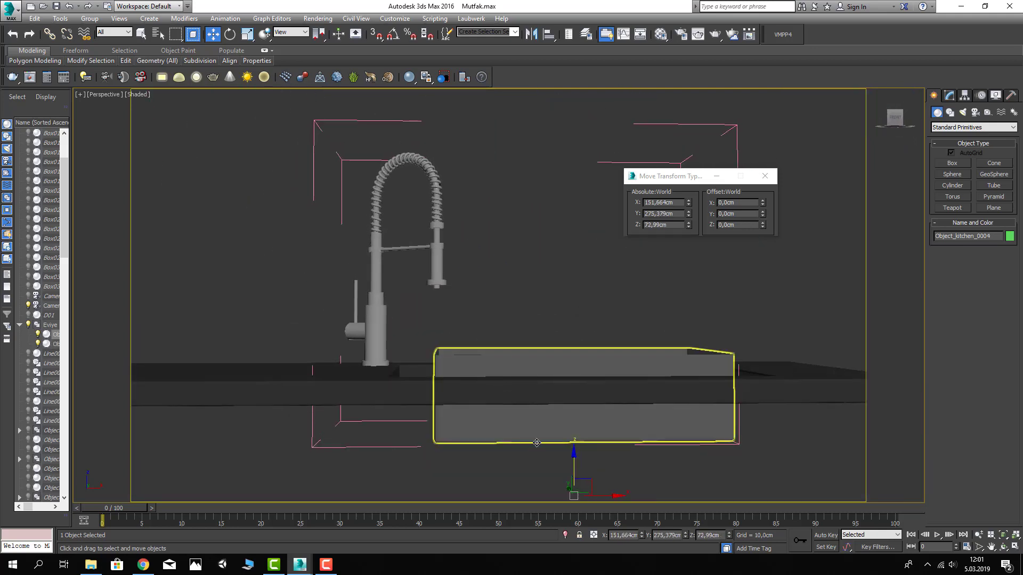
left_click_drag(574, 457, 573, 475)
middle_click_drag(485, 405, 539, 398, "alt")
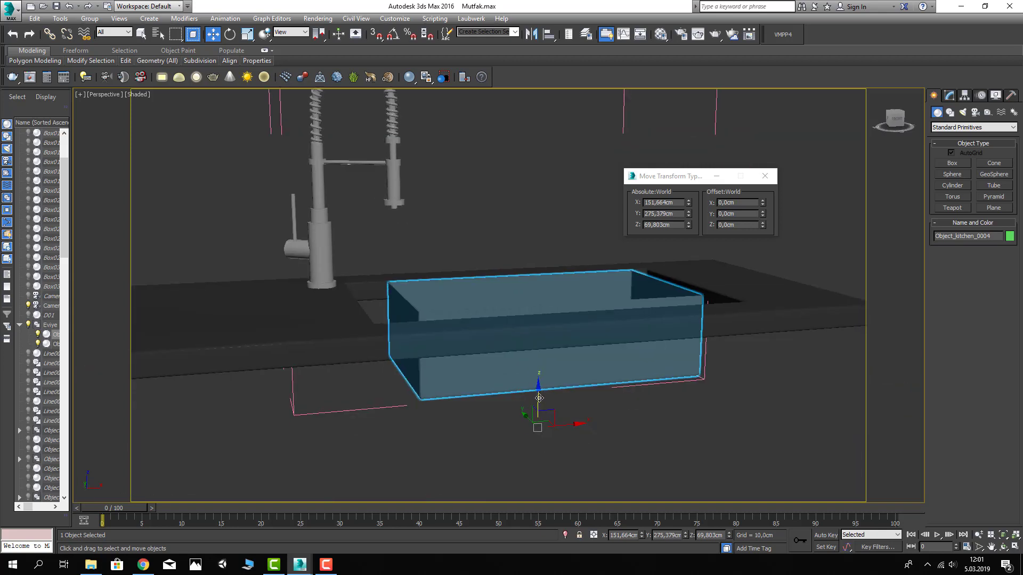
Move a corner vertex of the countertop outline shape toward the sink
left_click(560, 332)
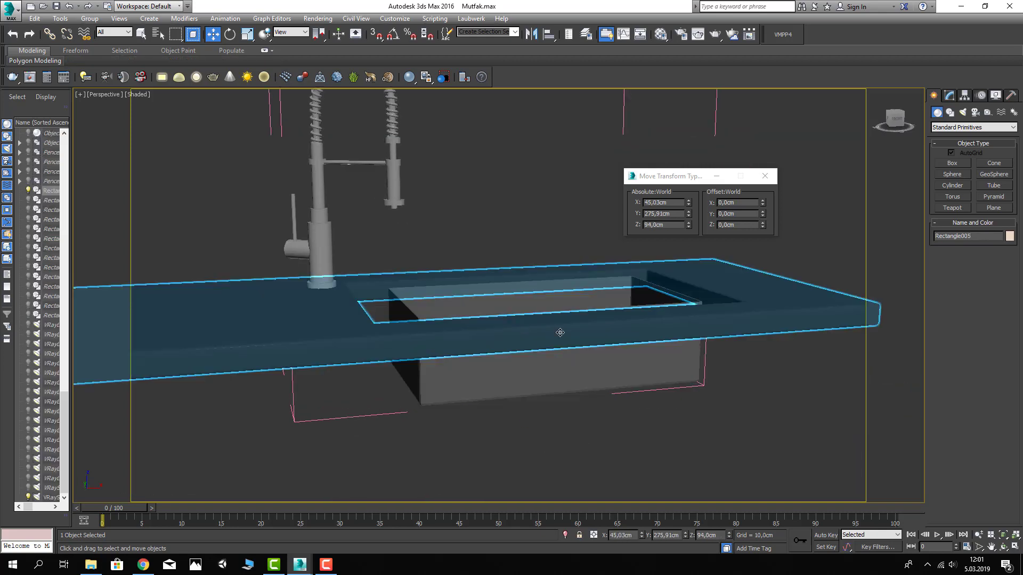
left_click(965, 95)
left_click(961, 208)
key("1")
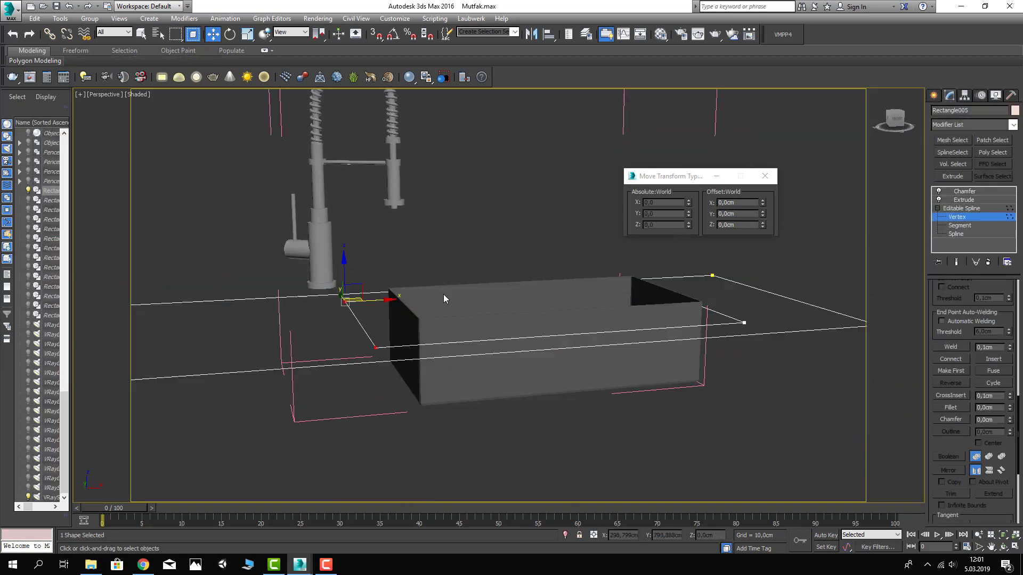
middle_click_drag(444, 298, 378, 324, "alt")
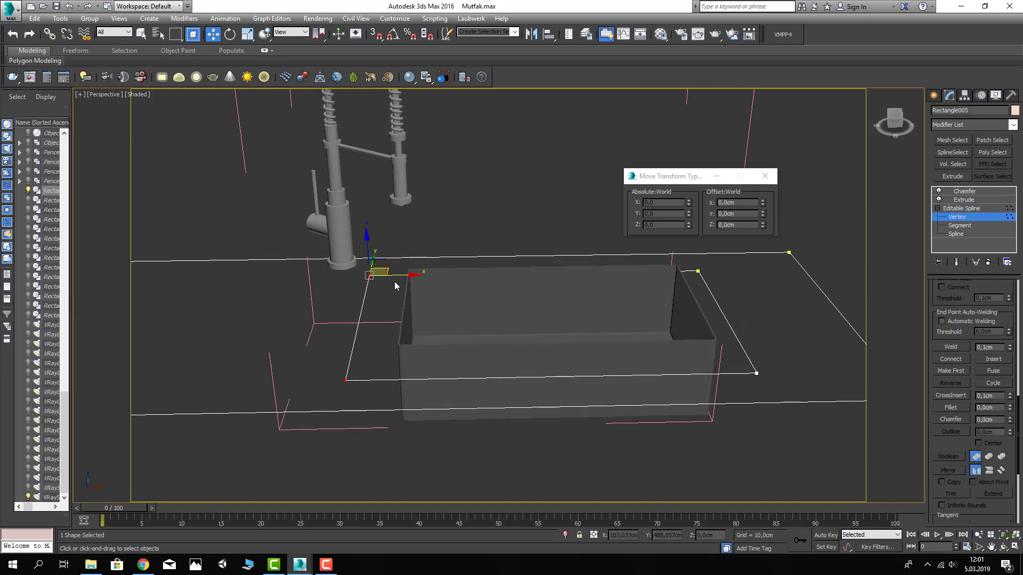
left_click(397, 371)
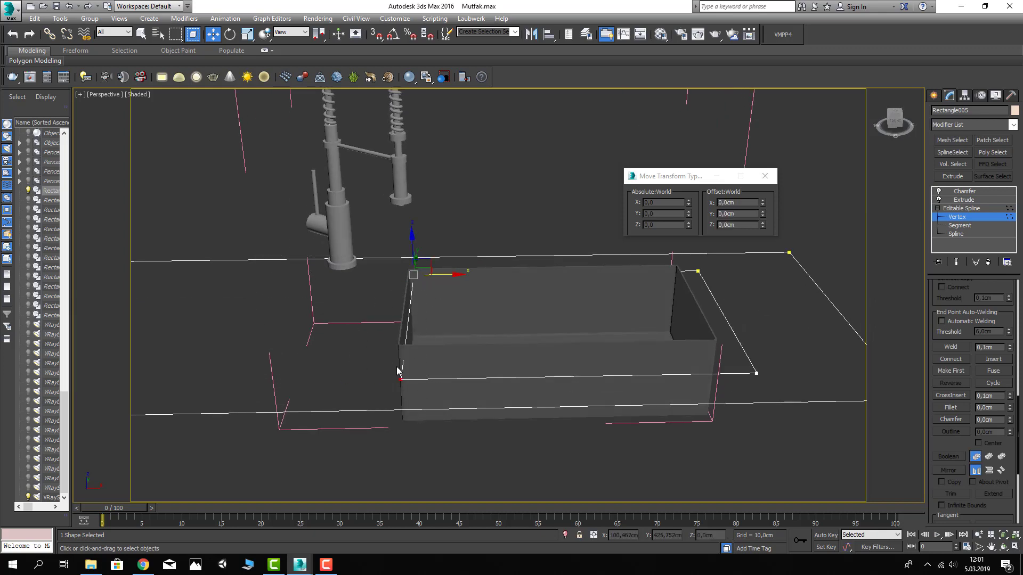
mouse_move(738, 397)
middle_mouse_down("alt")
mouse_move(746, 358)
mouse_move(422, 415)
middle_mouse_up("alt")
left_click_drag(402, 411, 388, 389)
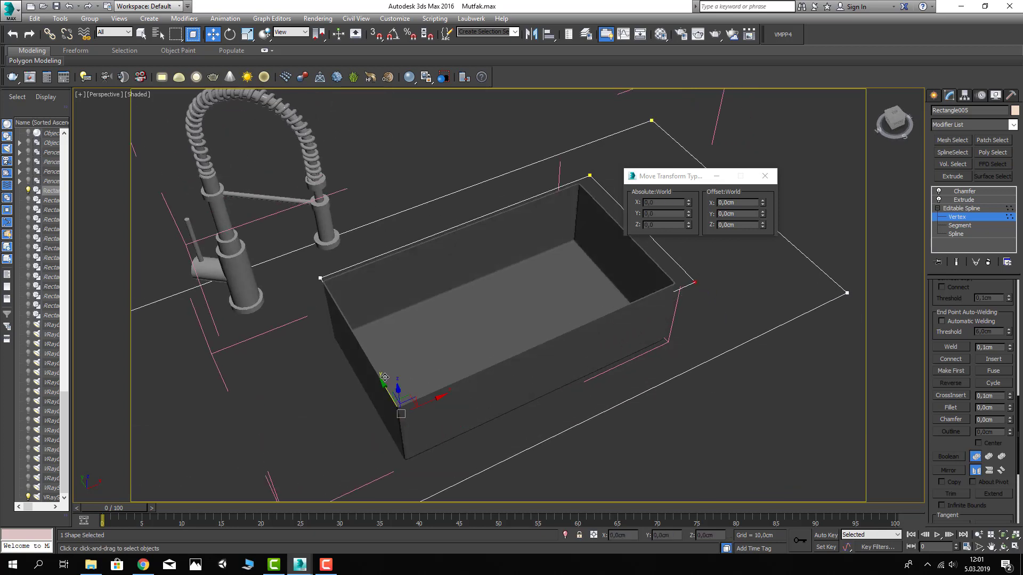
Match the cut-out corner to the sink edge, then return to Extrude and deselect
left_click_drag(296, 256, 364, 305)
left_click_drag(568, 152, 599, 185)
scroll(541, 318, "up", 2)
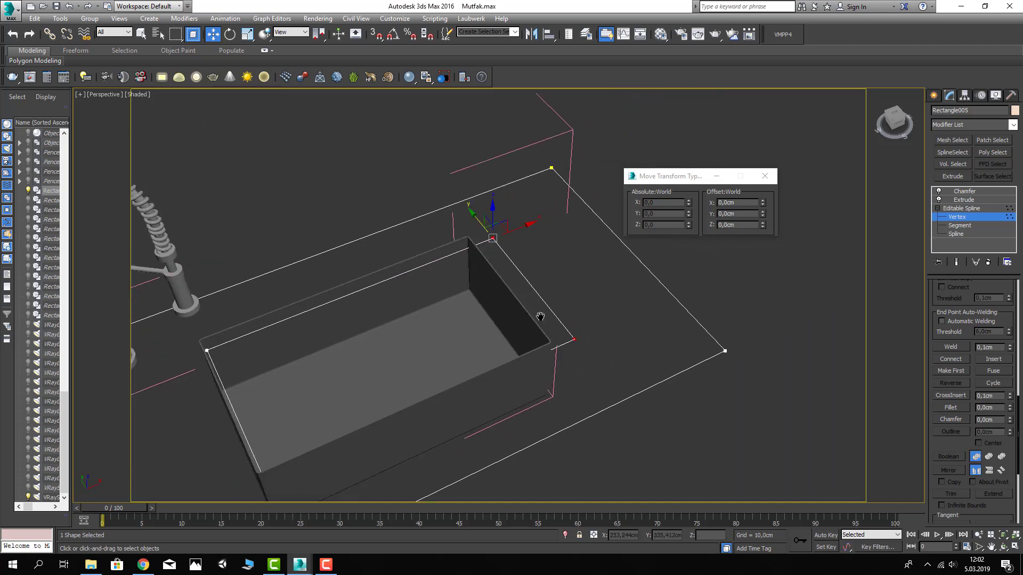
scroll(486, 239, "up", 2)
left_click_drag(482, 241, 471, 243)
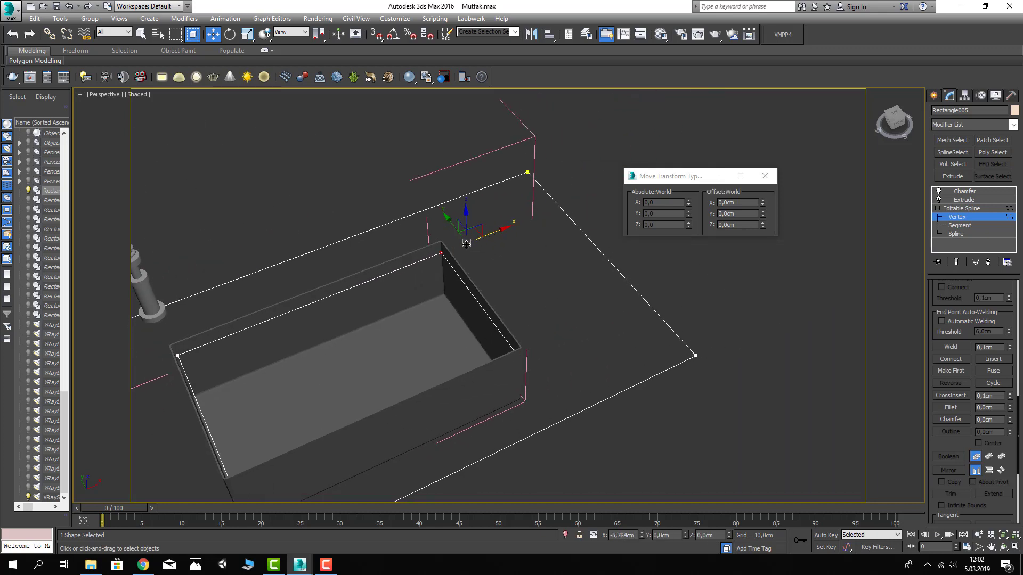
left_click(966, 200)
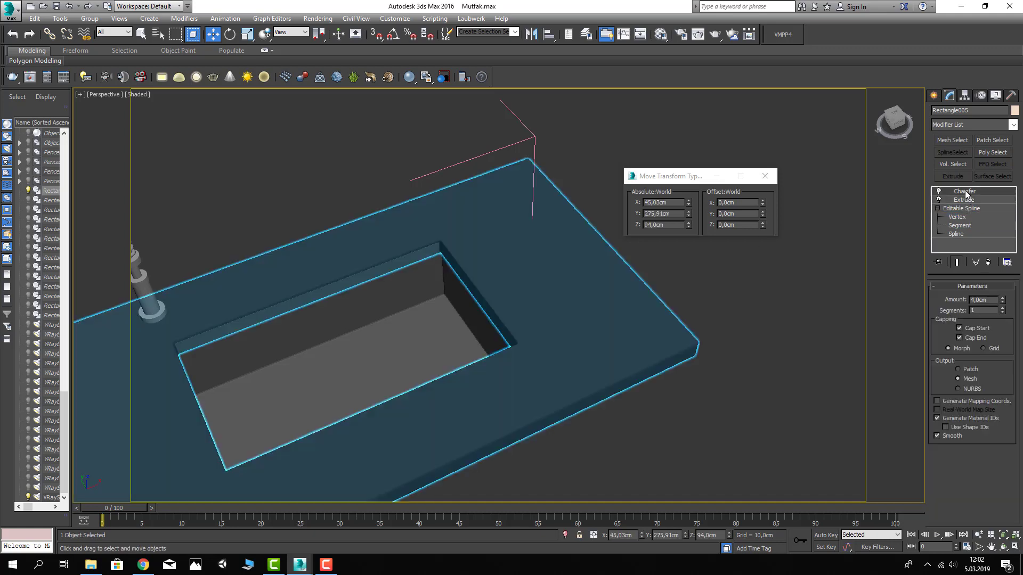
left_click(794, 340)
scroll(592, 349, "down", 3)
Unhide all objects, switch to the Camera001 view and close the Move Transform Type-In
scroll(691, 349, "up", 1)
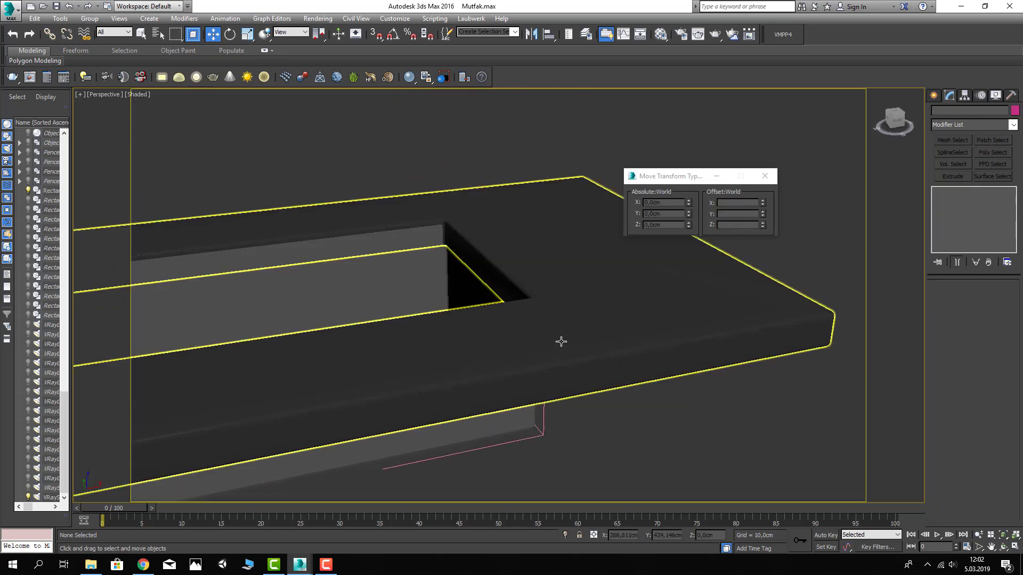
scroll(559, 340, "down", 1)
scroll(438, 338, "down", 2)
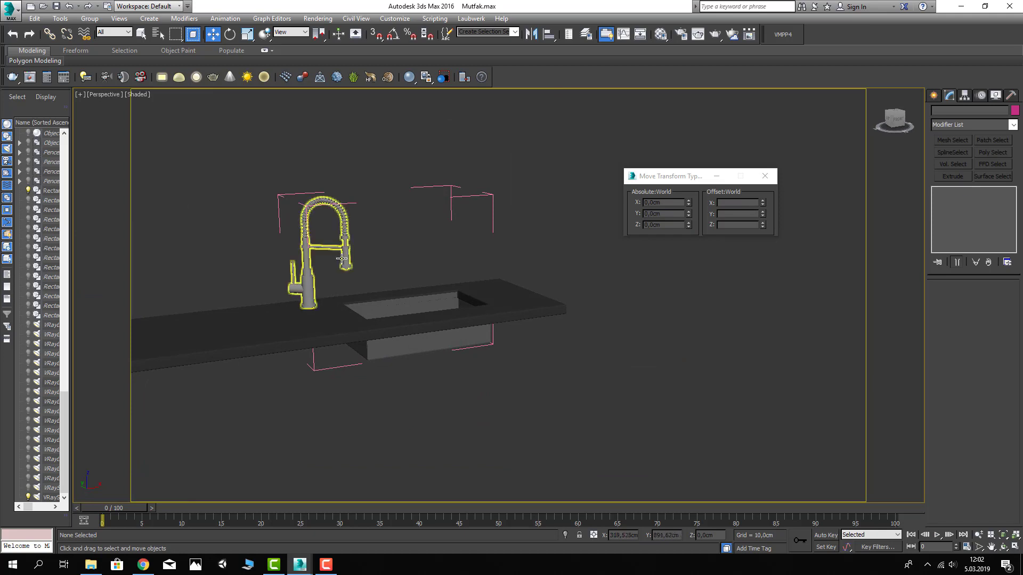
left_click(309, 267)
left_click(85, 20)
left_click(238, 149)
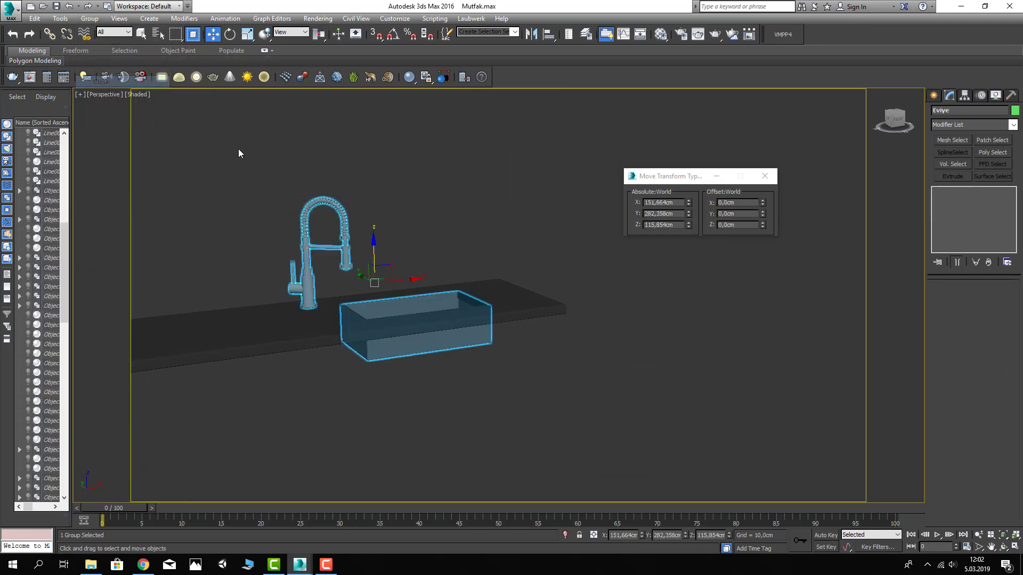
right_click(238, 149)
left_click(264, 101)
key("c")
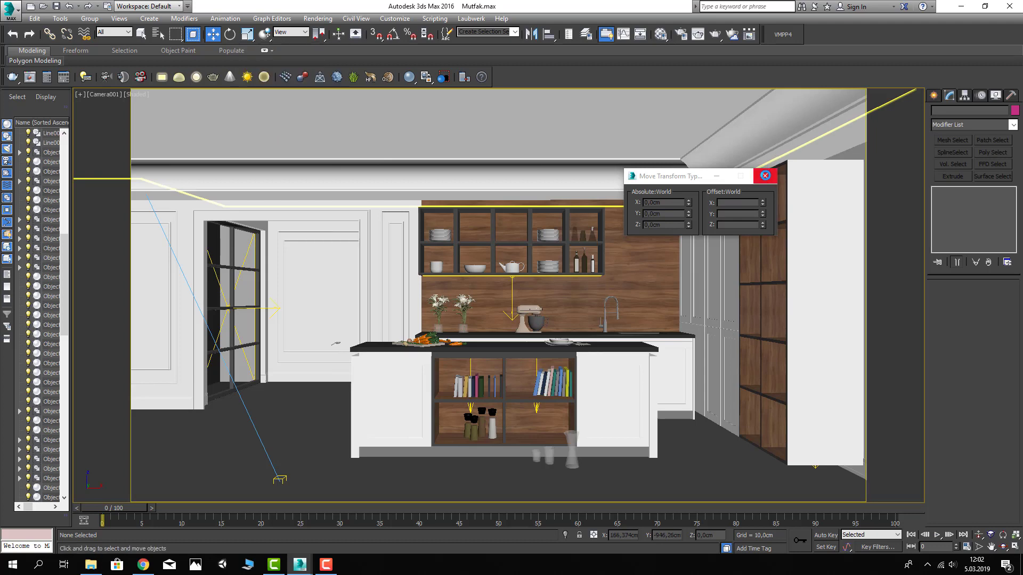
left_click(765, 175)
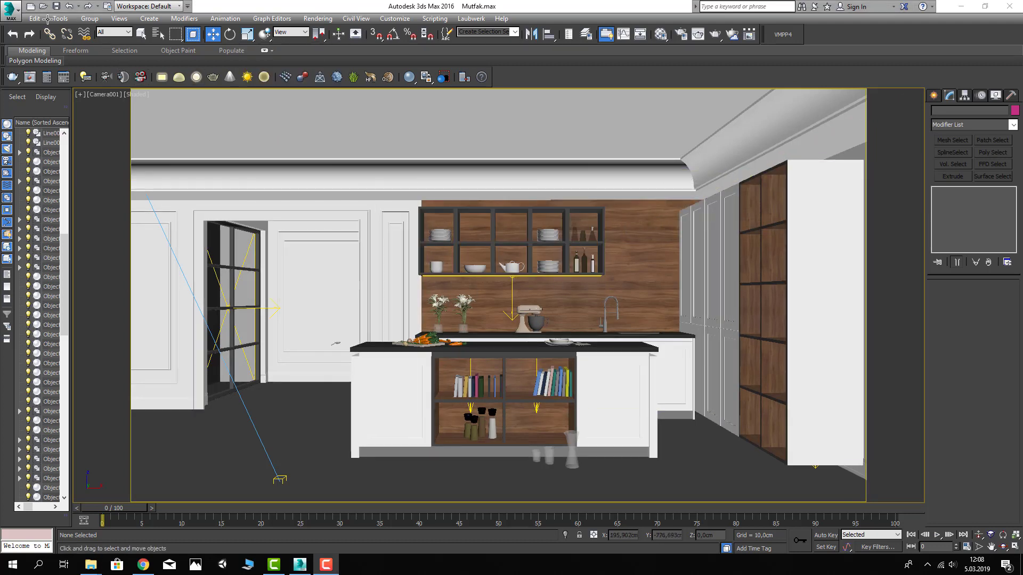
Merge the plant objects from ficus lyrata.max in the Restaurant folder
left_click(15, 11)
left_click(128, 88)
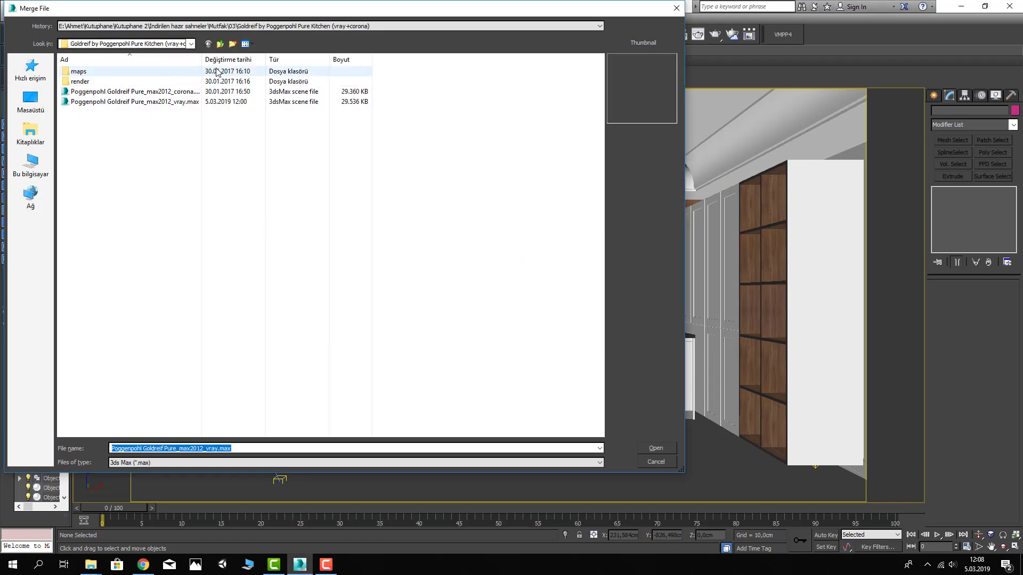
left_click_drag(277, 8, 320, 160)
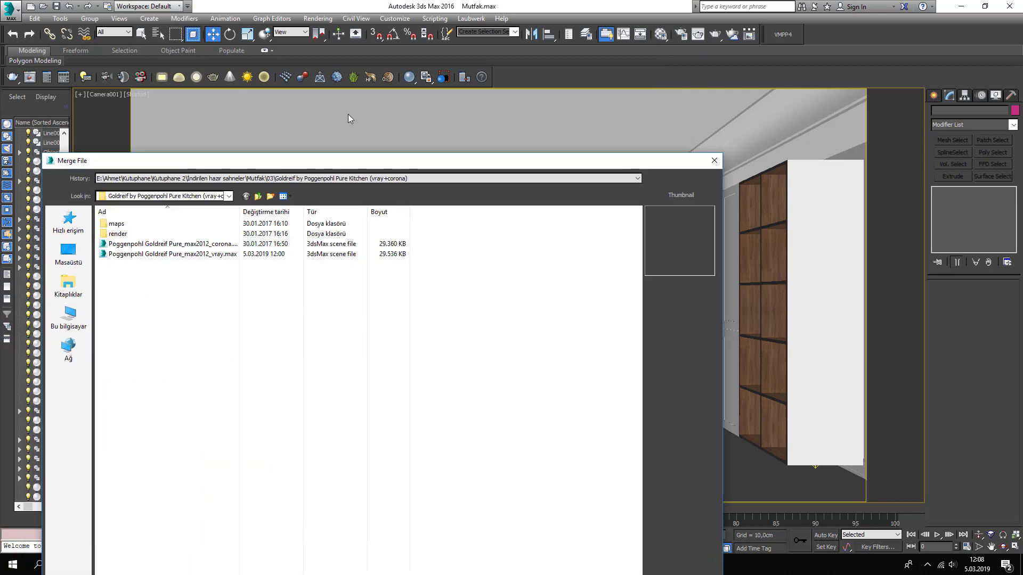
left_click_drag(349, 118, 360, 95)
left_click(315, 113)
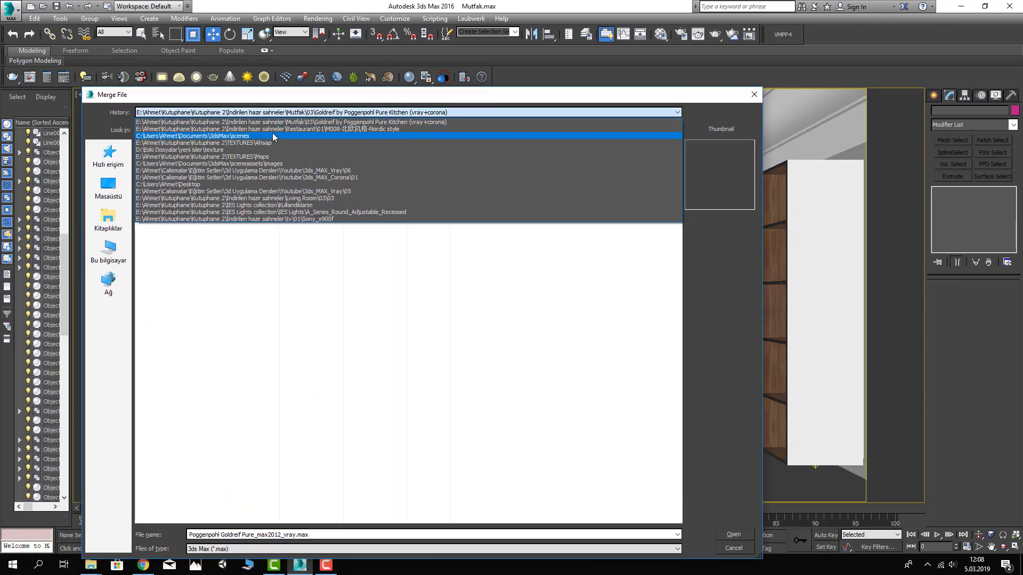
left_click(273, 130)
left_click(297, 130)
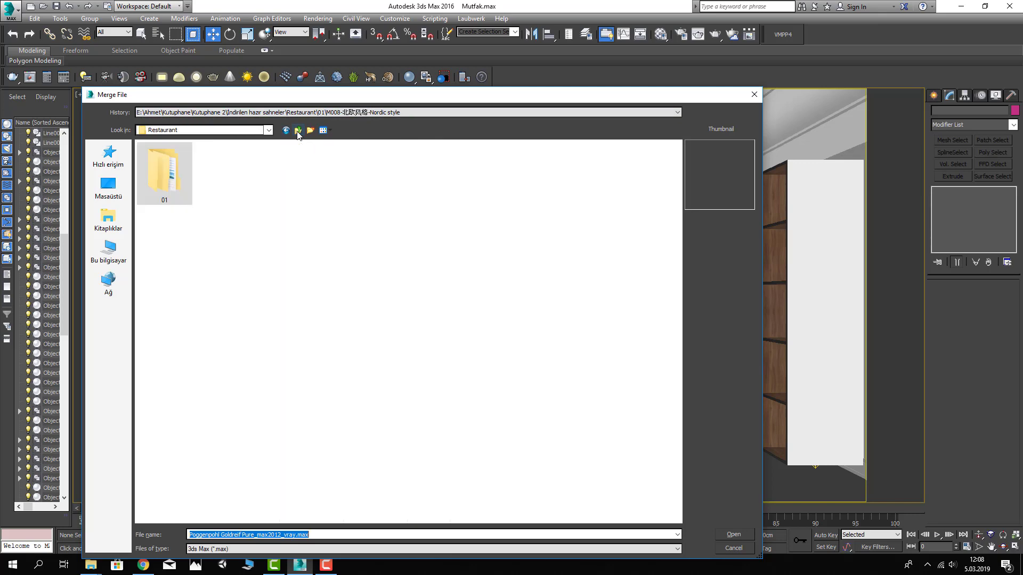
double_click(168, 158)
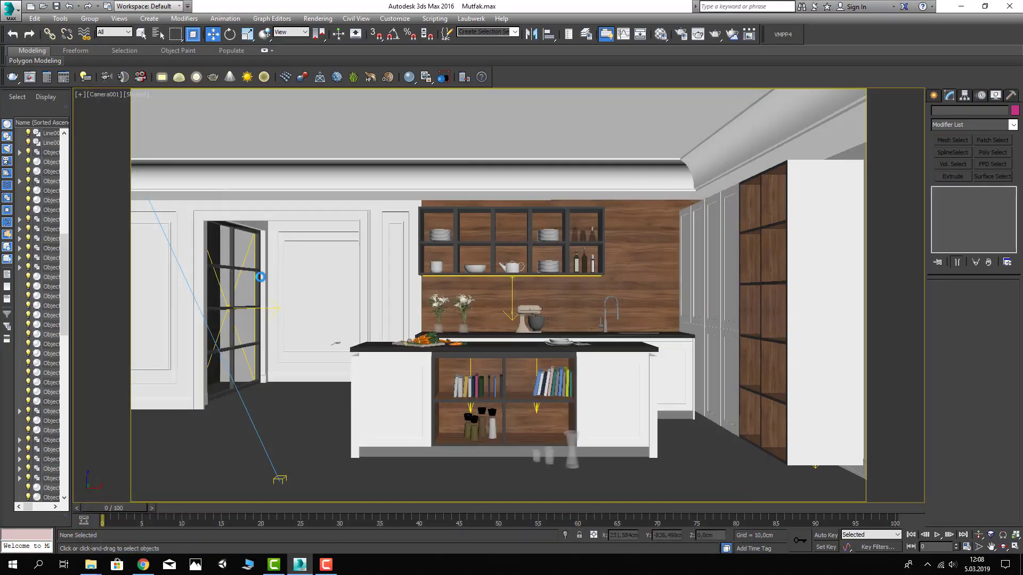
double_click(430, 187)
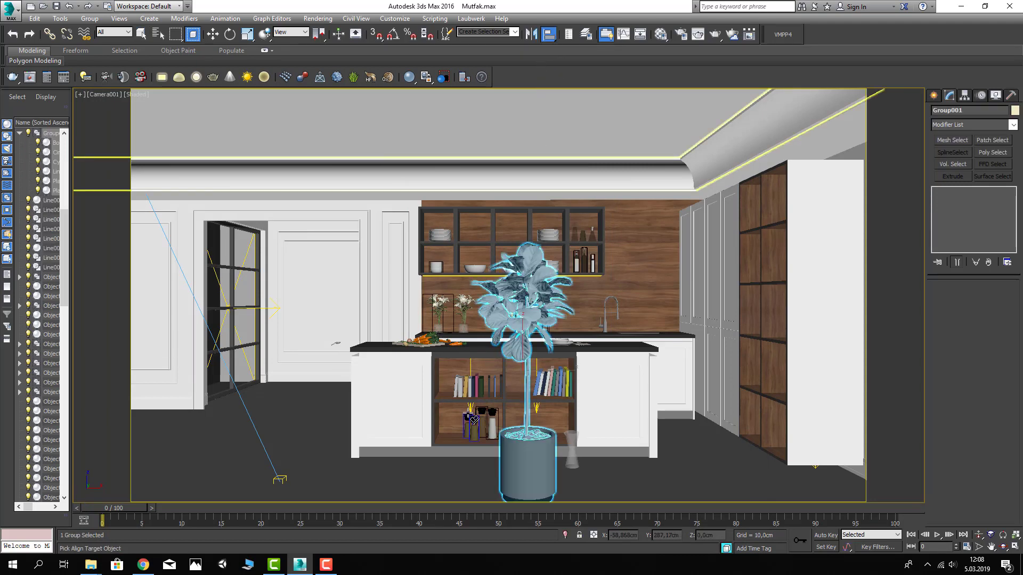
Move the ficus plant group onto the floor beside the glass door
key("w")
mouse_move(537, 403)
left_mouse_down()
mouse_move(279, 347)
mouse_move(288, 344)
left_mouse_up()
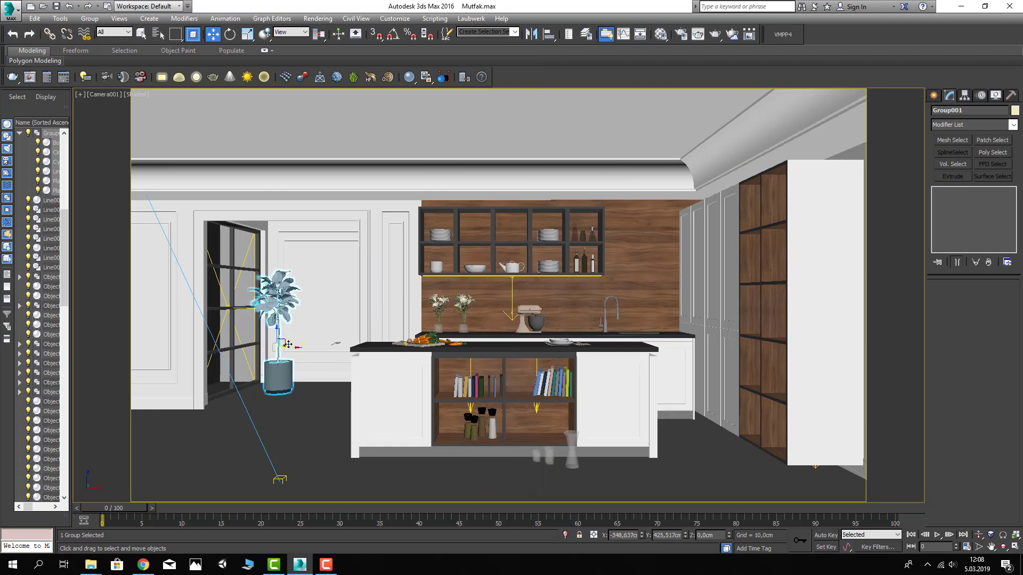
left_click_drag(302, 348, 305, 350)
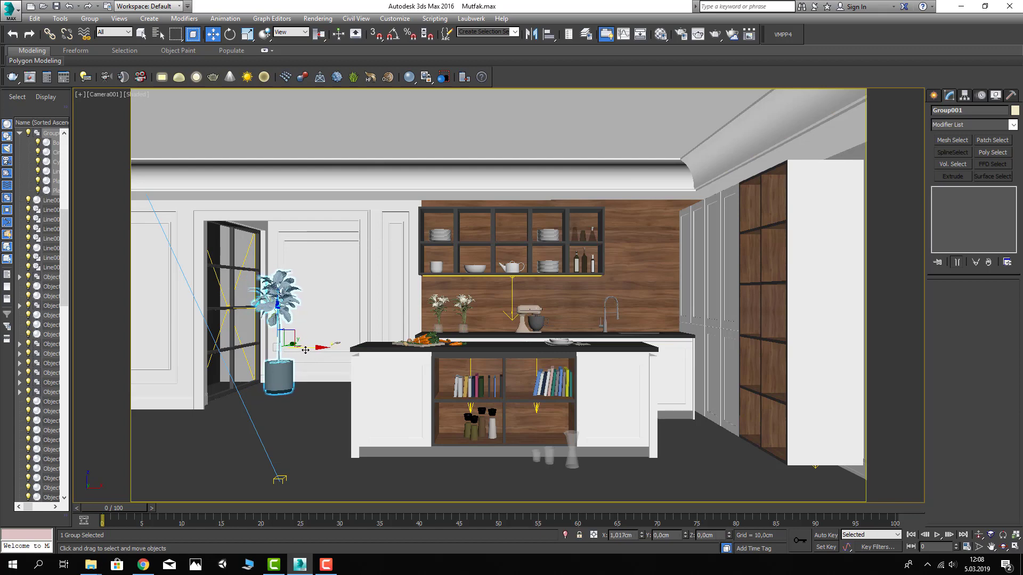
left_click(10, 8)
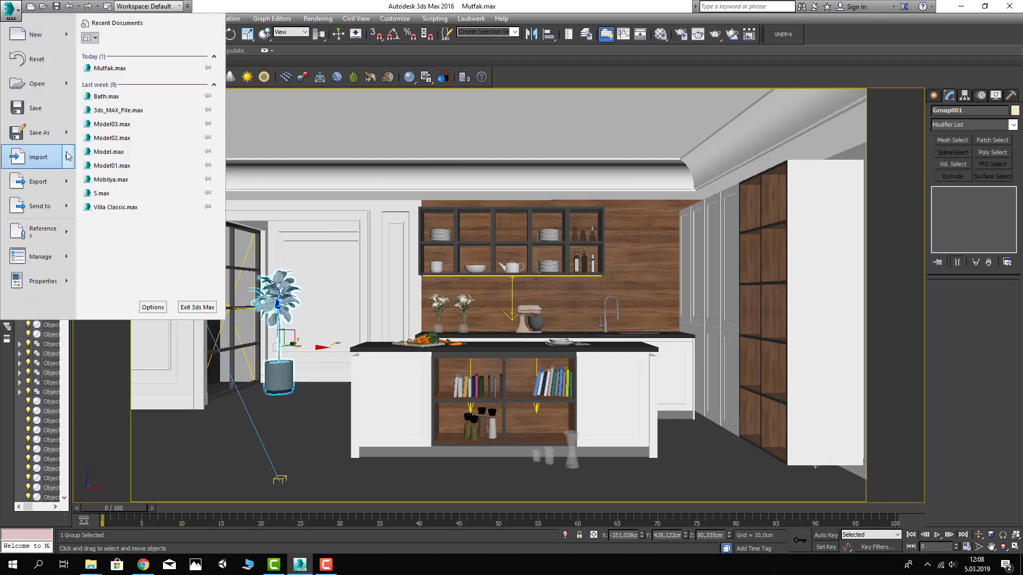
Merge proxy tree 154_057 from the Agaclar\Proxy_Agaclar_Son library
mouse_move(38, 157)
left_click(106, 75)
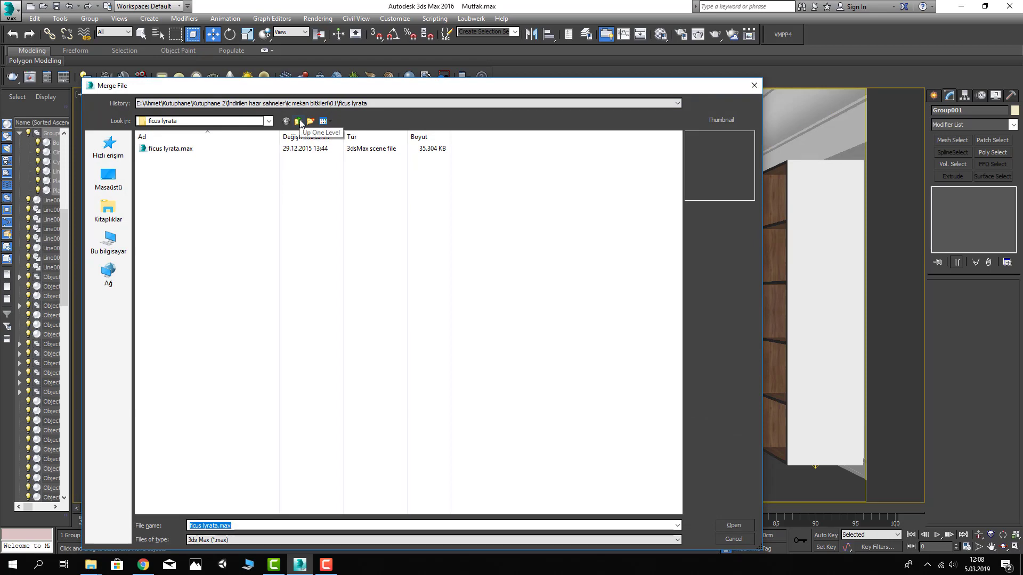
left_click(300, 122)
left_click(300, 122)
left_click(300, 122)
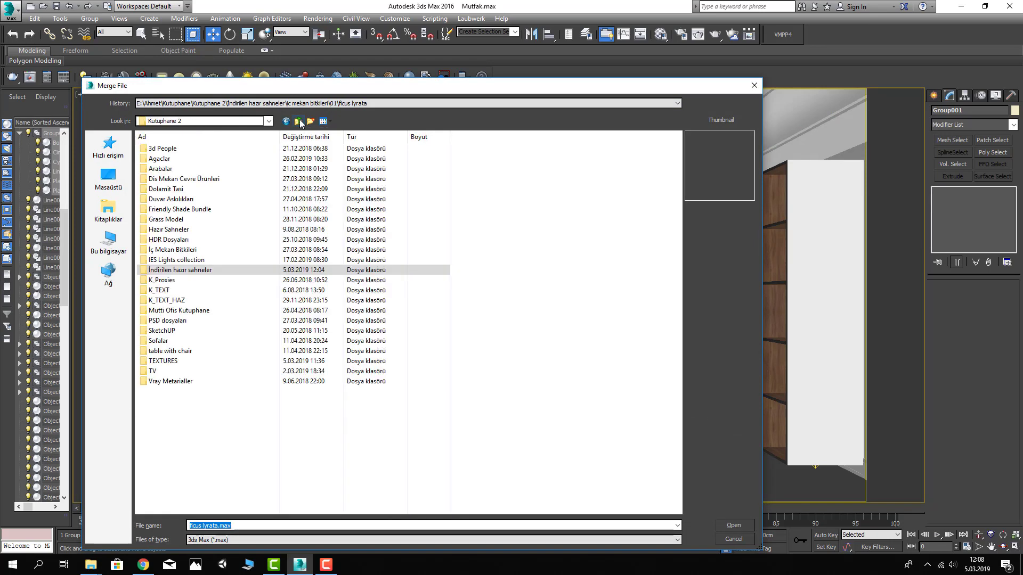
left_click(193, 159)
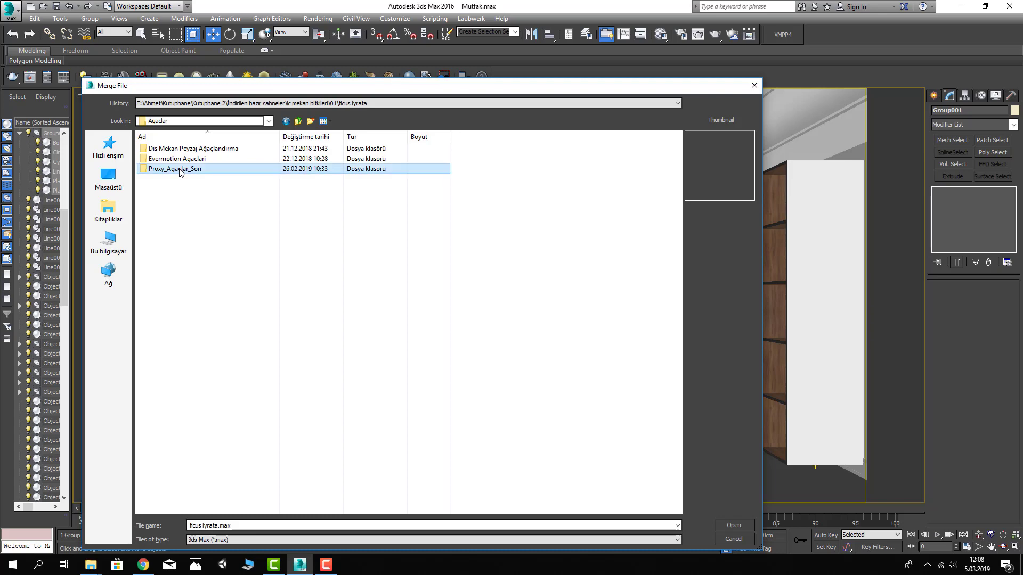
double_click(180, 169)
double_click(178, 149)
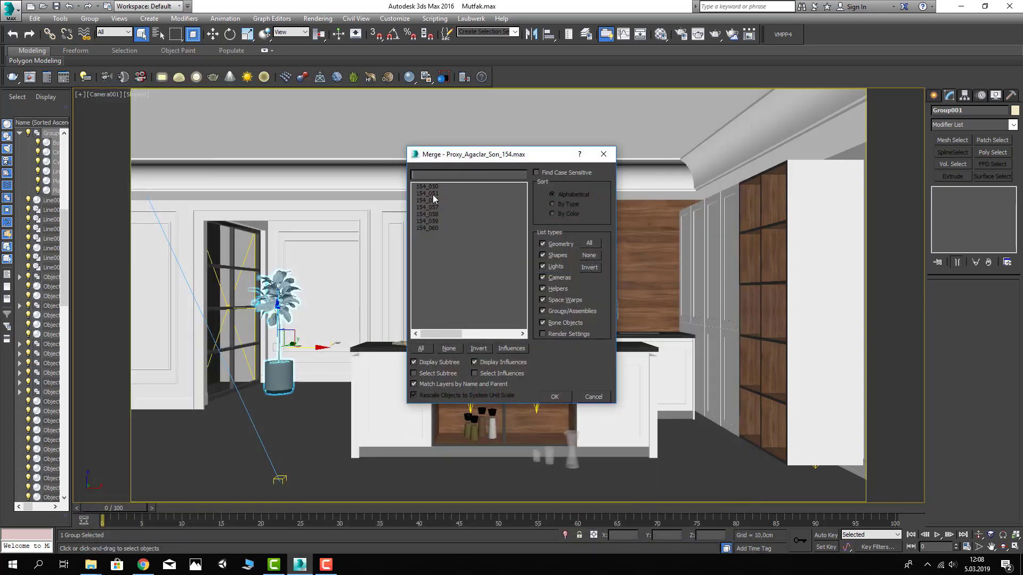
double_click(429, 207)
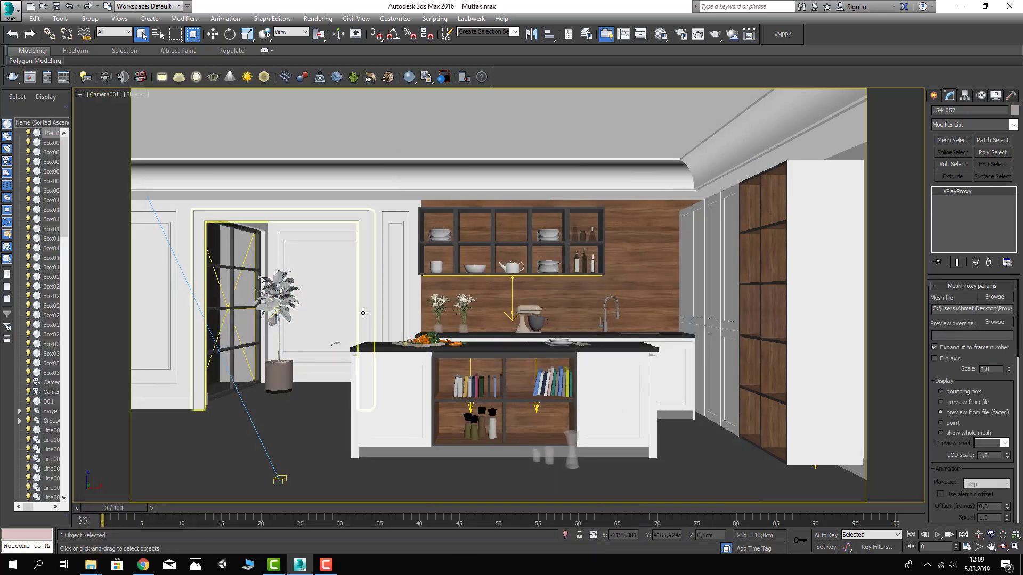
Align the tree, then move it away from the pot in Top view
left_click(274, 374)
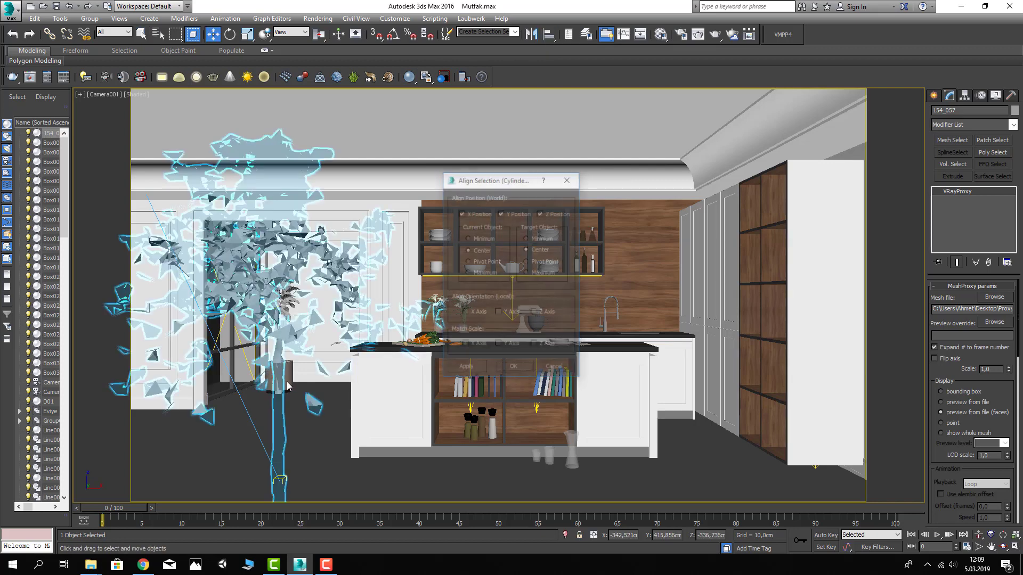
left_click(513, 368)
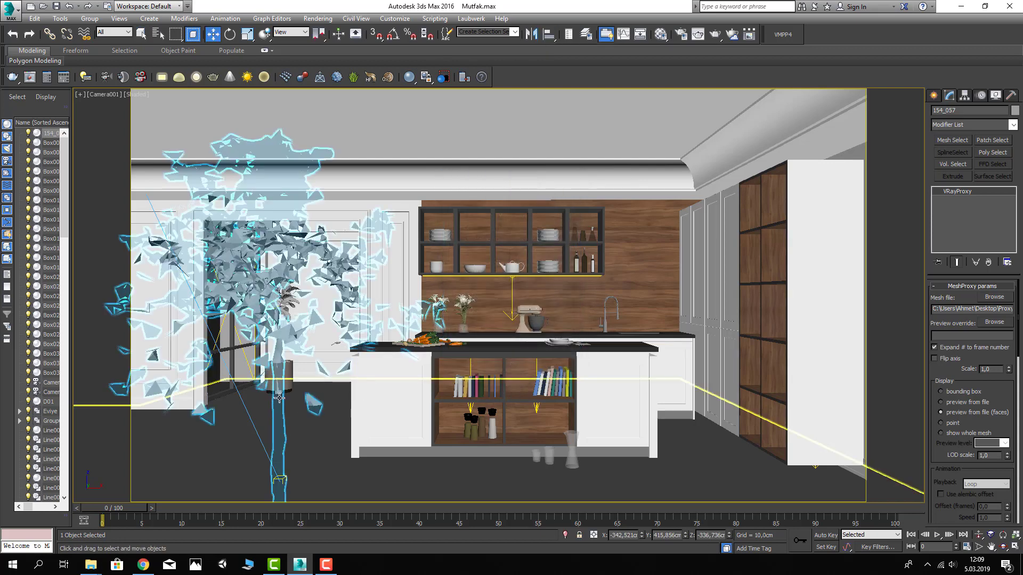
key("t")
key("z")
scroll(471, 298, "down", 2)
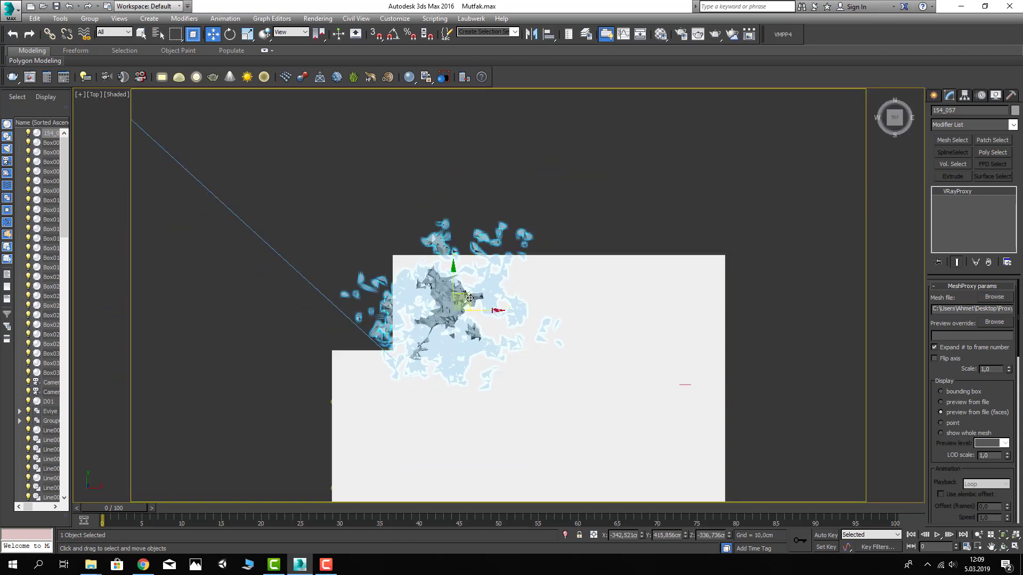
left_click_drag(470, 298, 398, 183)
Undo the tree's stretching to restore normal size, then raise it along Z
key("c")
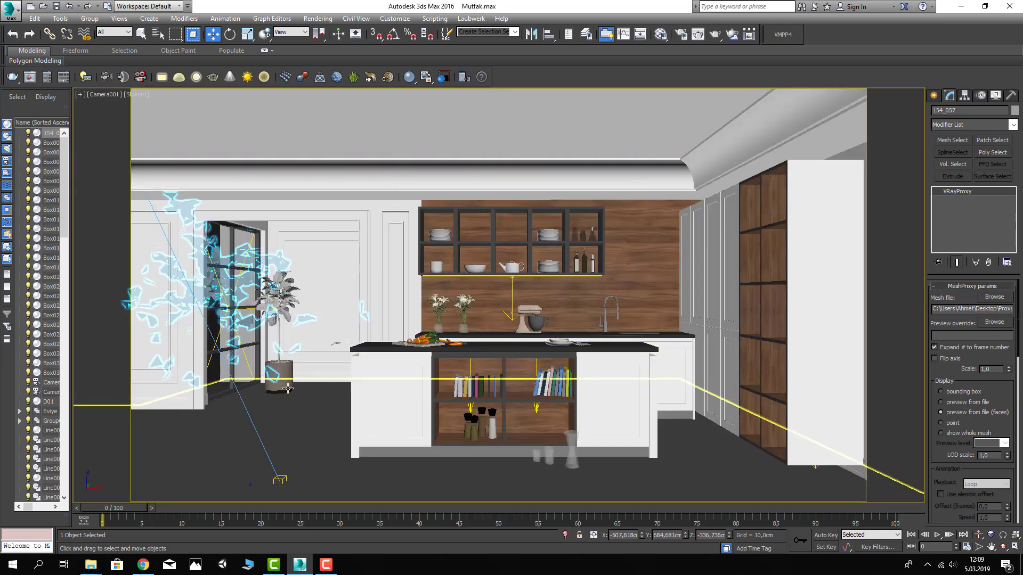
key("F3")
key("F3")
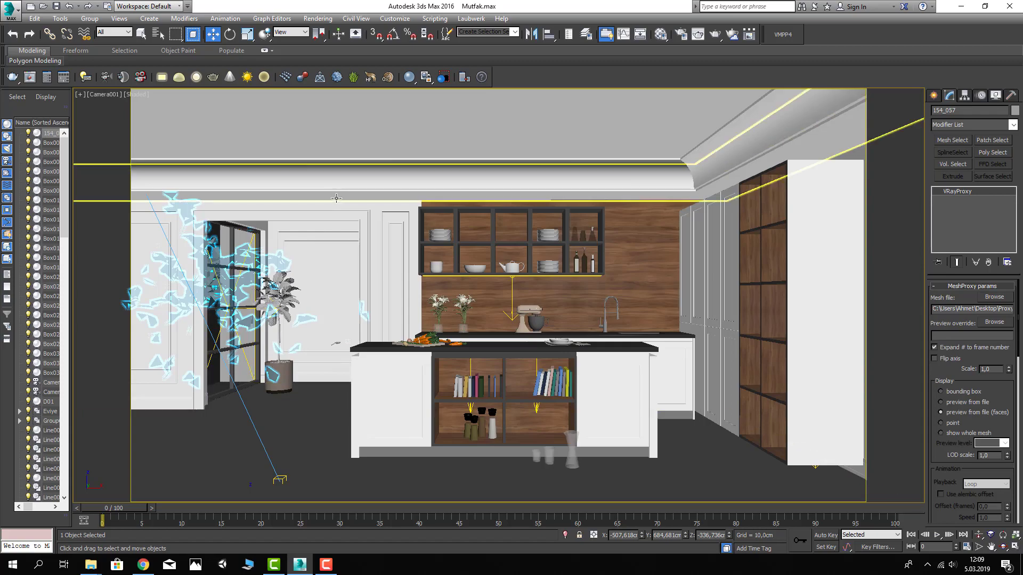
key("z")
key("p")
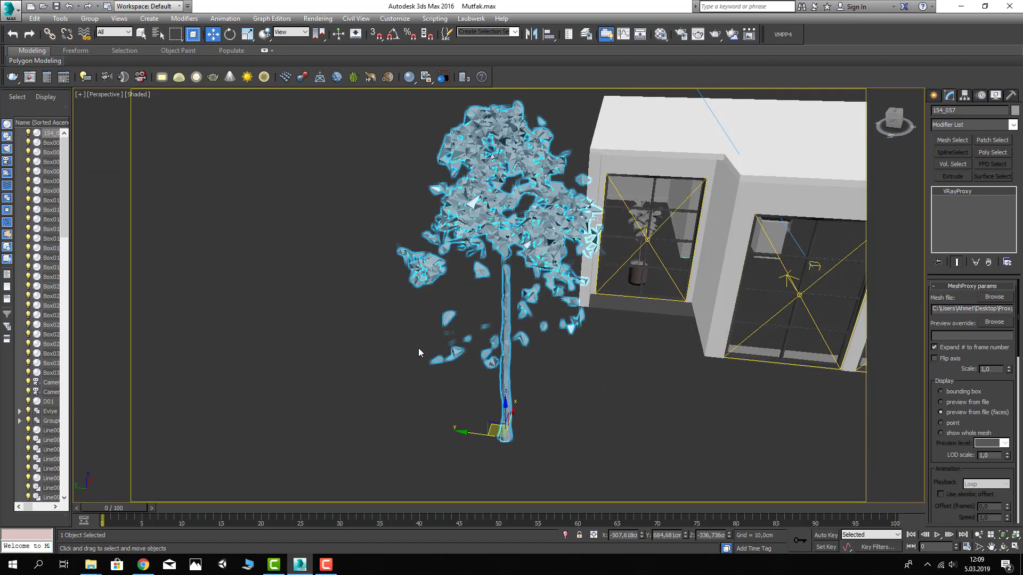
key("F3")
mouse_move(425, 344)
middle_mouse_down("alt")
mouse_move(484, 333)
mouse_move(508, 342)
middle_mouse_up("alt")
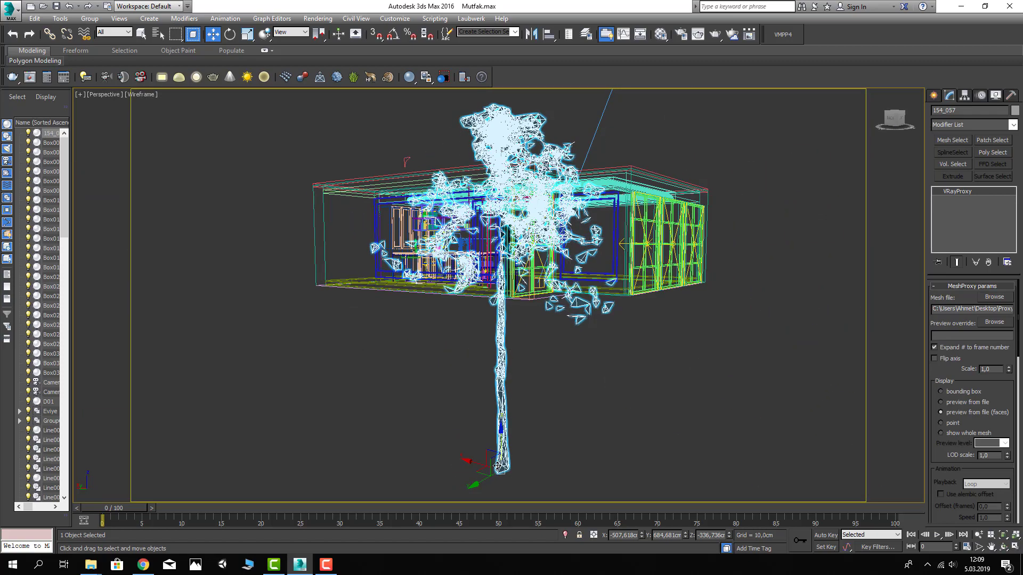
key("ctrl+z")
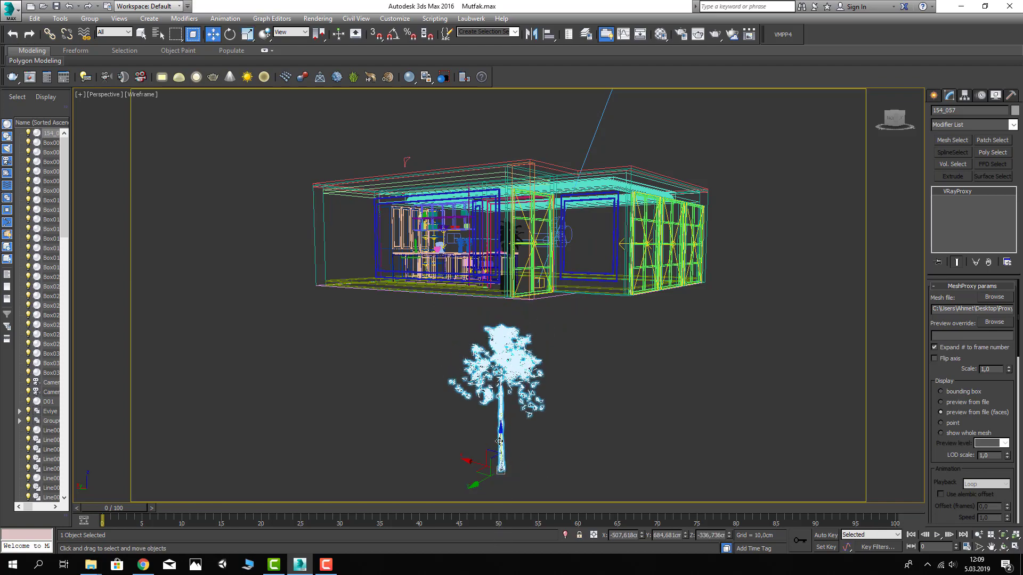
left_click_drag(500, 442, 499, 376)
Move the tree outside by the building's corner and Shift-drag a clone
mouse_move(518, 354)
middle_mouse_down("alt")
mouse_move(450, 373)
mouse_move(488, 383)
middle_mouse_up("alt")
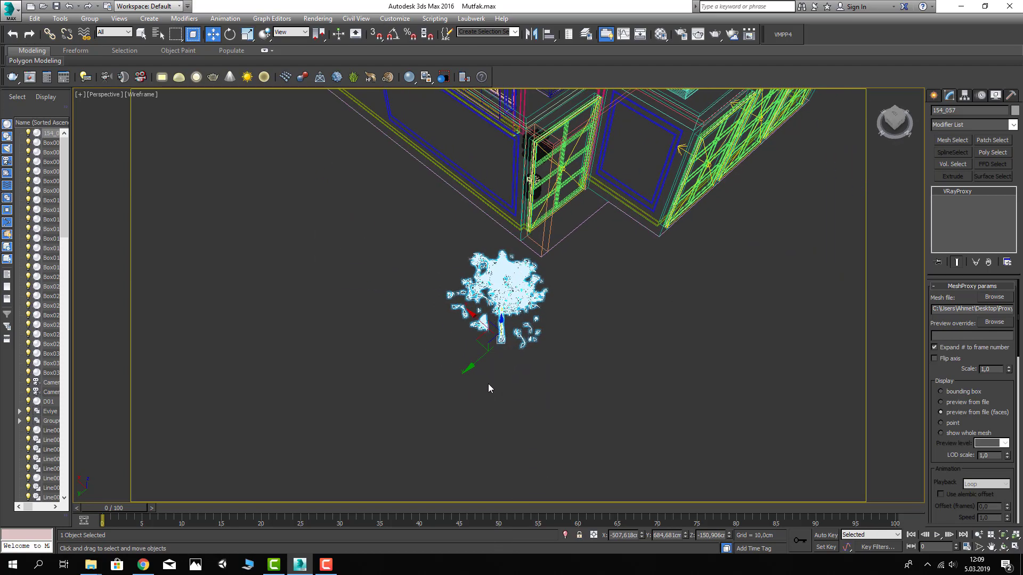
left_click_drag(478, 343, 512, 317)
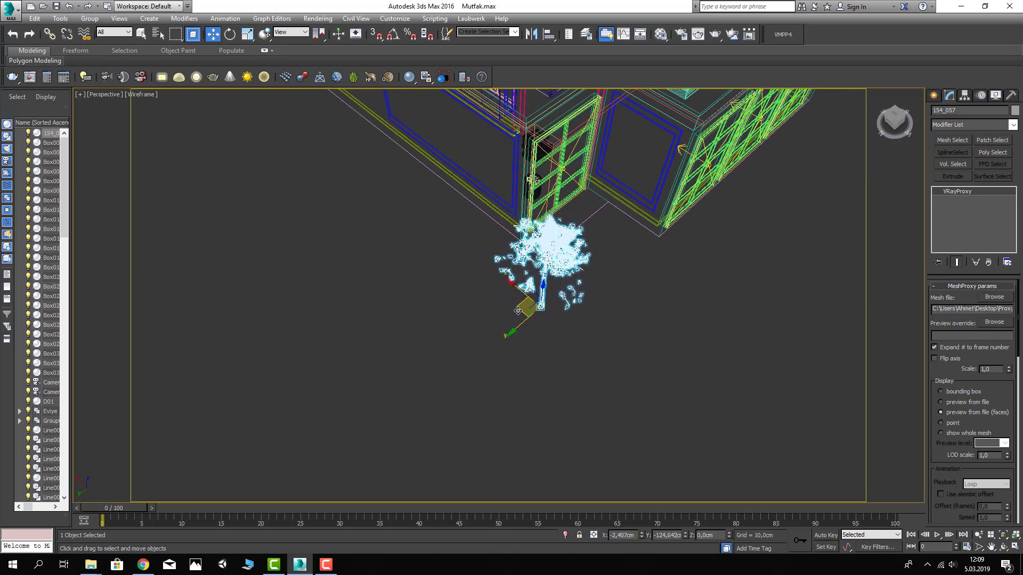
middle_click_drag(511, 316, 513, 314, "alt")
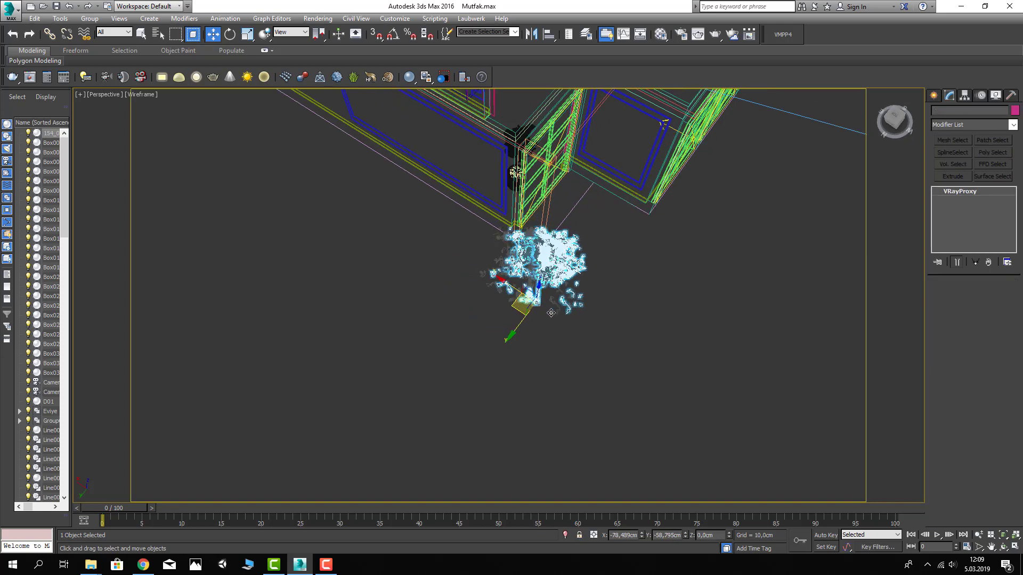
left_click_drag(506, 303, 510, 336, "shift")
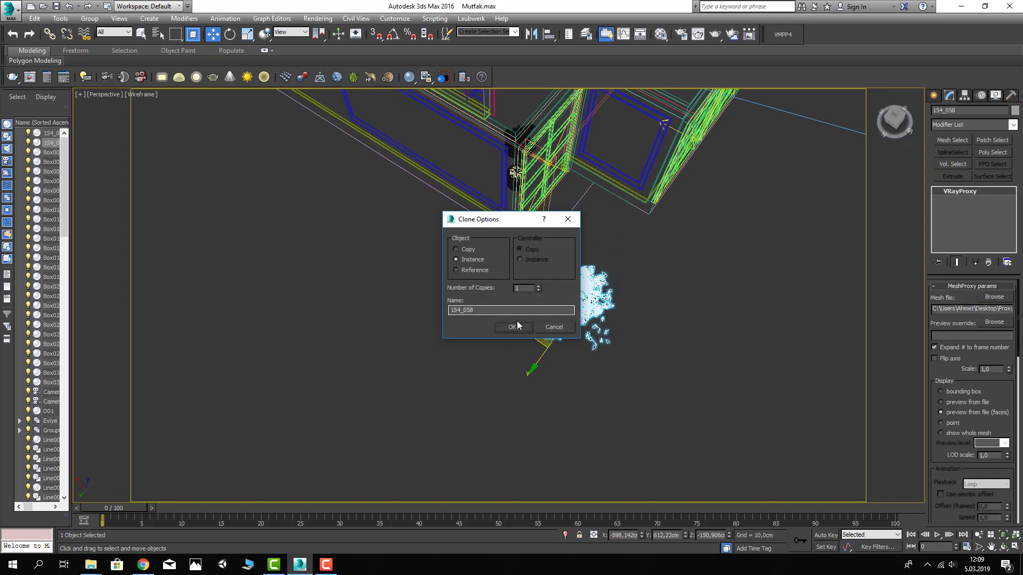
Create the tree instance and rotate it about its vertical axis
left_click(511, 327)
key("e")
left_click_drag(555, 375, 498, 368)
key("c")
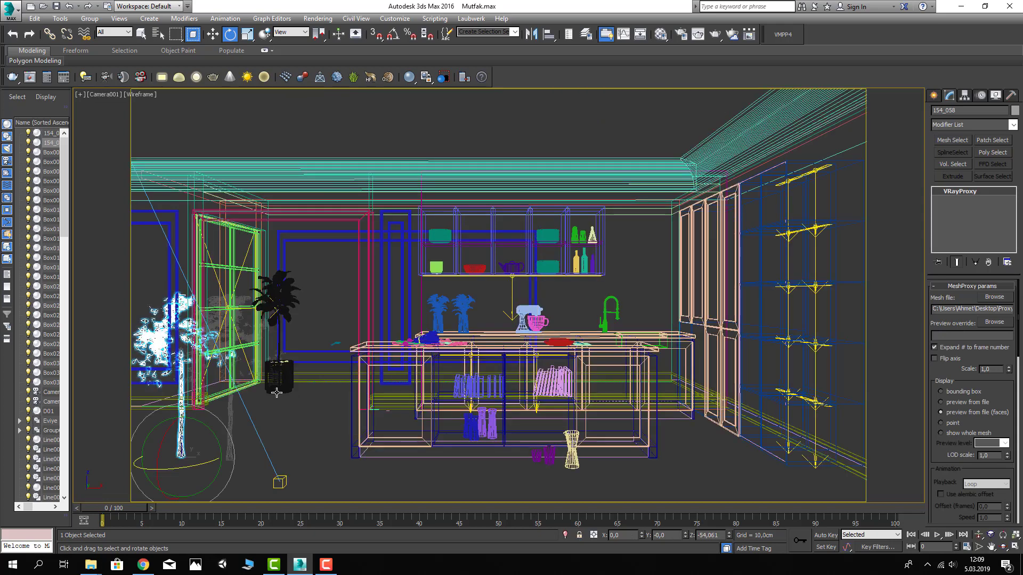
key("w")
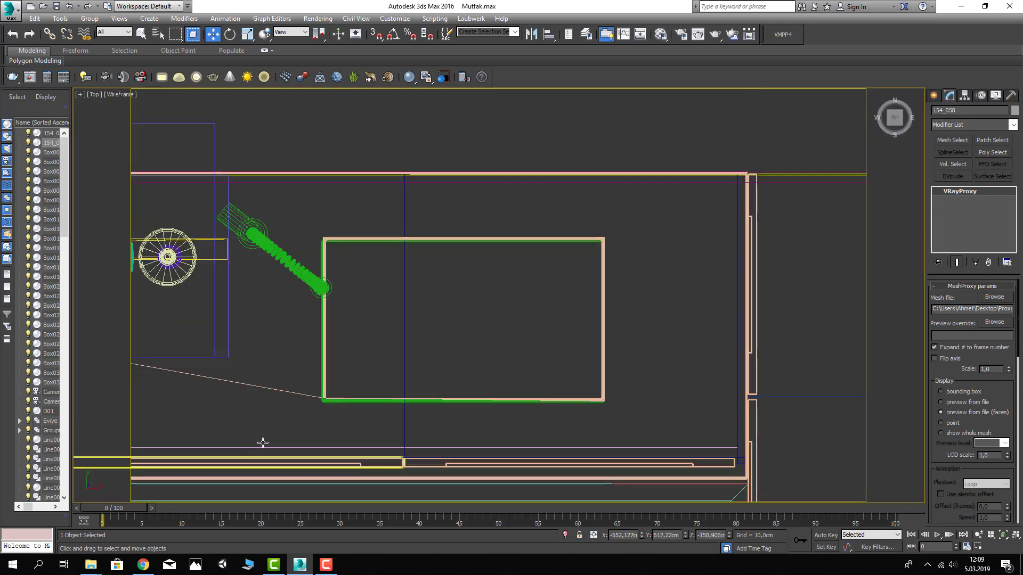
key("t")
key("z")
scroll(408, 337, "down", 2)
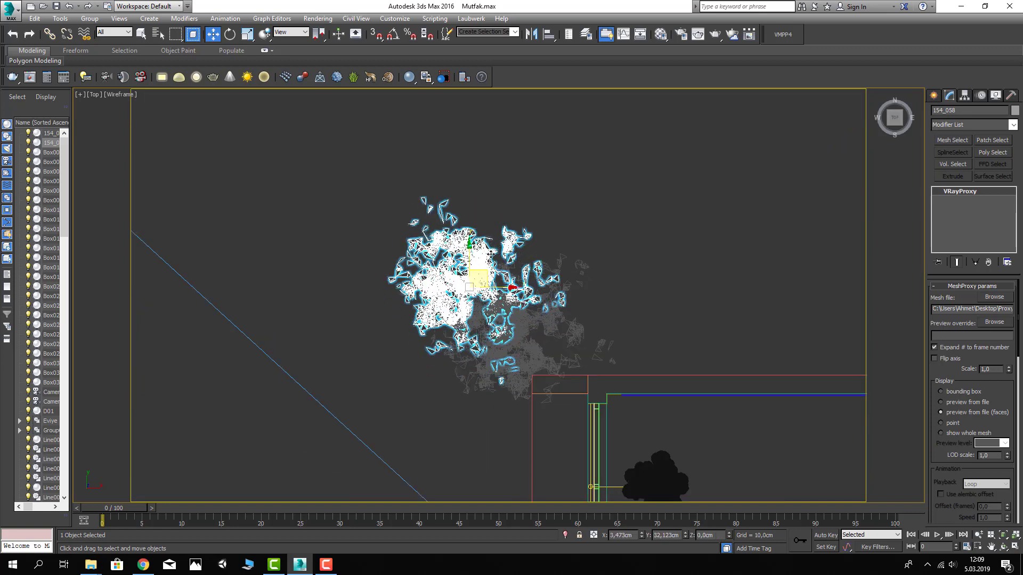
key("c")
key("F3")
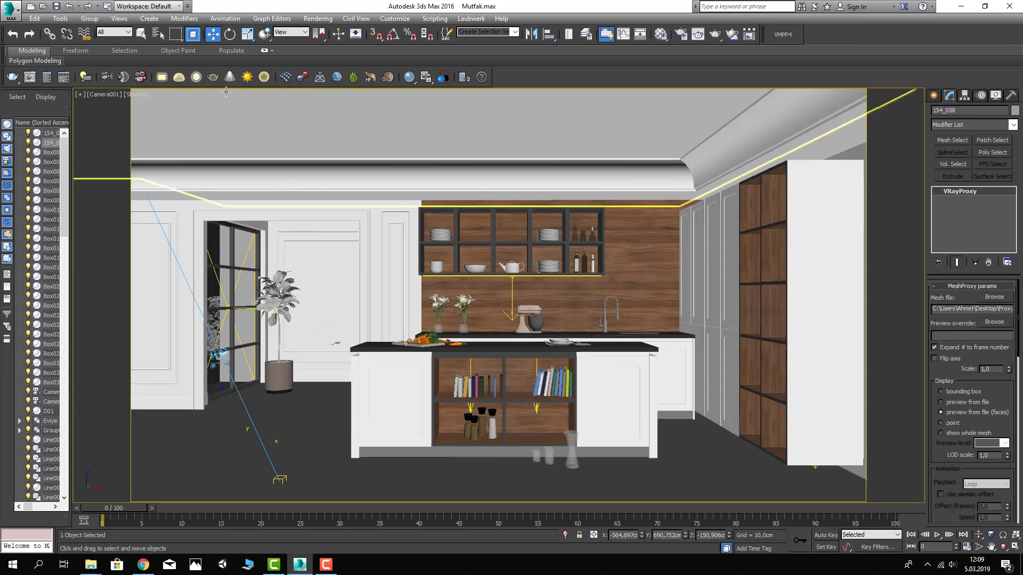
Offset the tree proxy's X and Z position in the Move Transform Type-In
right_click(213, 37)
left_click_drag(762, 224, 762, 248)
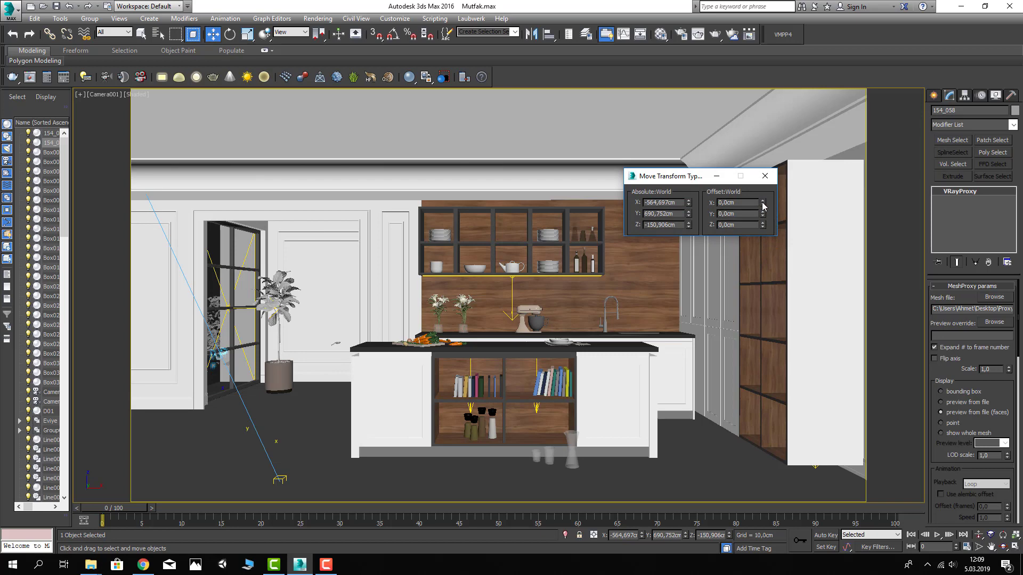
left_click_drag(760, 205, 758, 236)
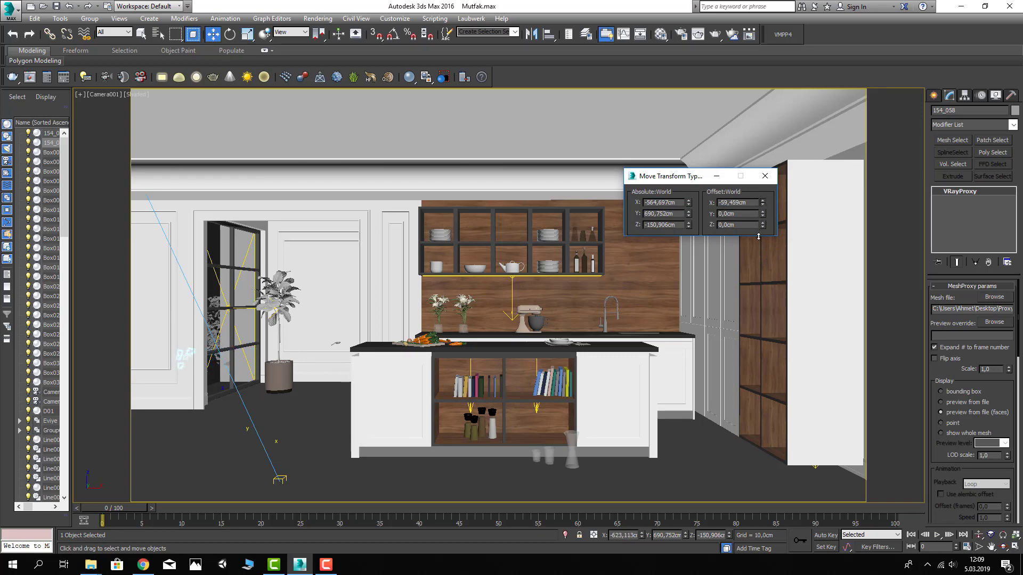
mouse_move(756, 185)
left_mouse_down()
mouse_move(751, 200)
mouse_move(760, 170)
left_mouse_up()
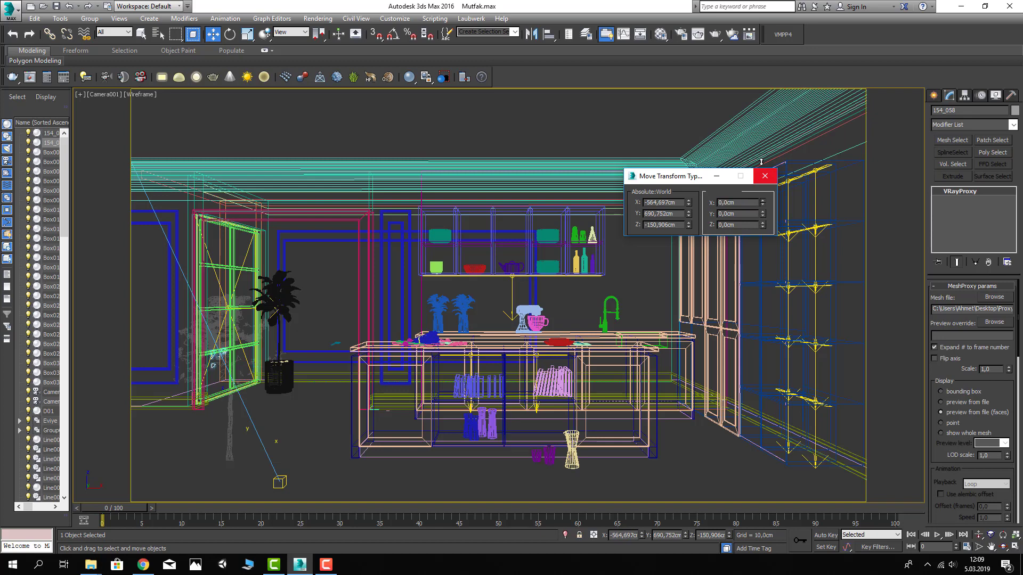
Clone the tree as instance 154_059 near the glass door and save the scene
left_click(225, 433)
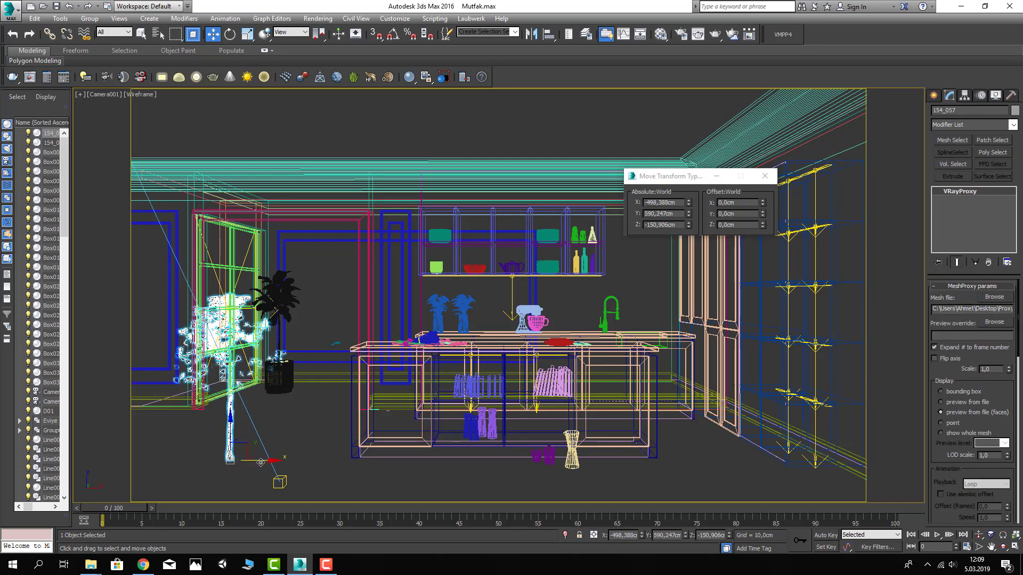
mouse_move(260, 462)
left_mouse_down("shift")
mouse_move(224, 459)
mouse_move(216, 481)
left_mouse_up("shift")
left_click(512, 326)
key("F3")
left_click(765, 176)
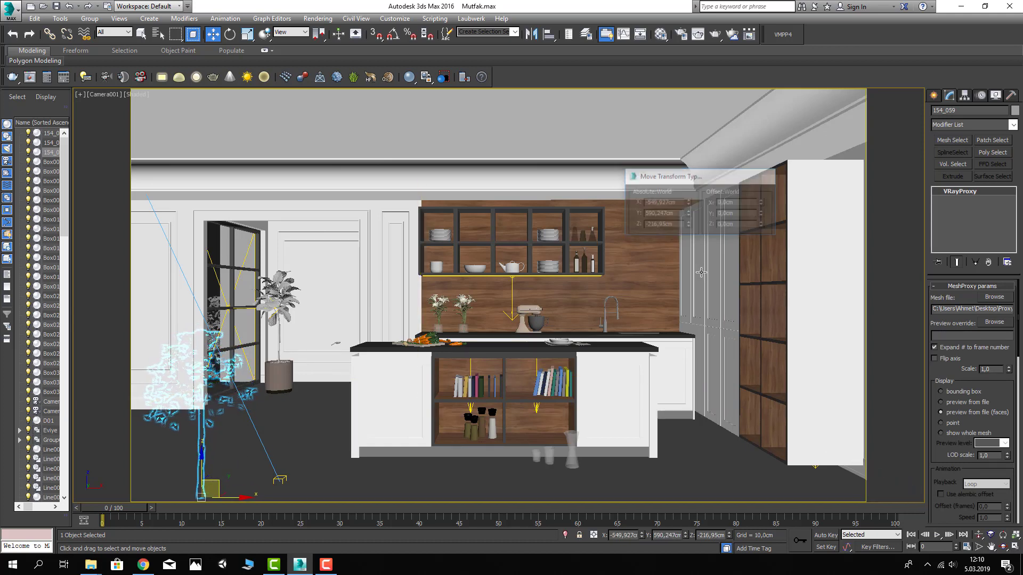
key("ctrl+s")
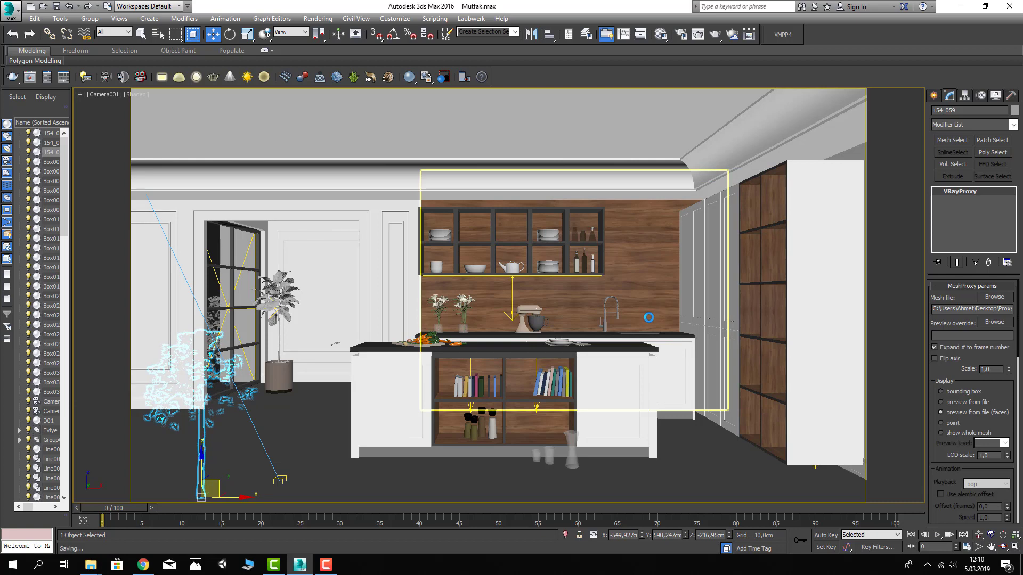
Browse to re.max, merge the Avize pendant lamp and place it in the kitchen
left_click(10, 9)
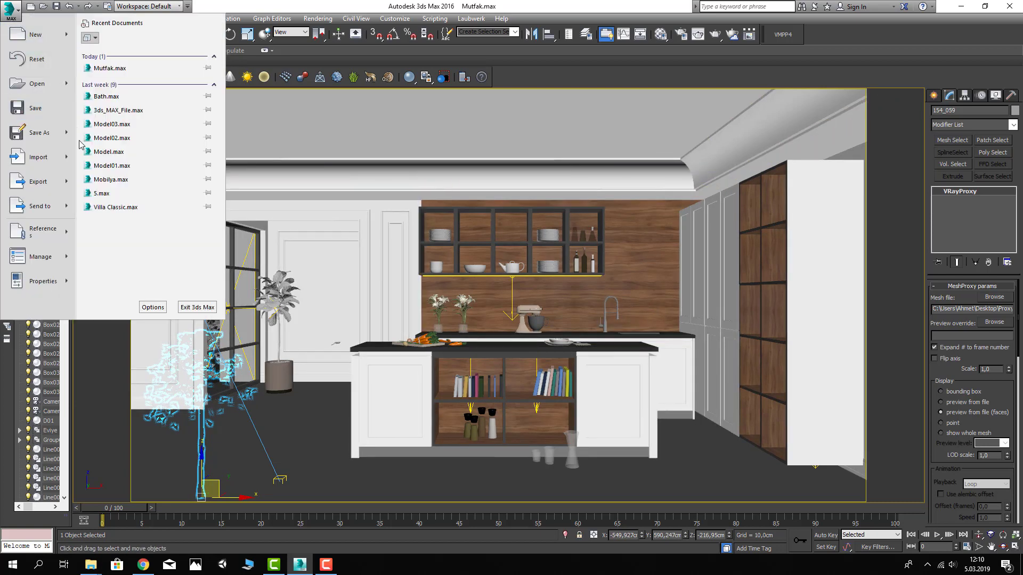
mouse_move(38, 157)
left_click(101, 82)
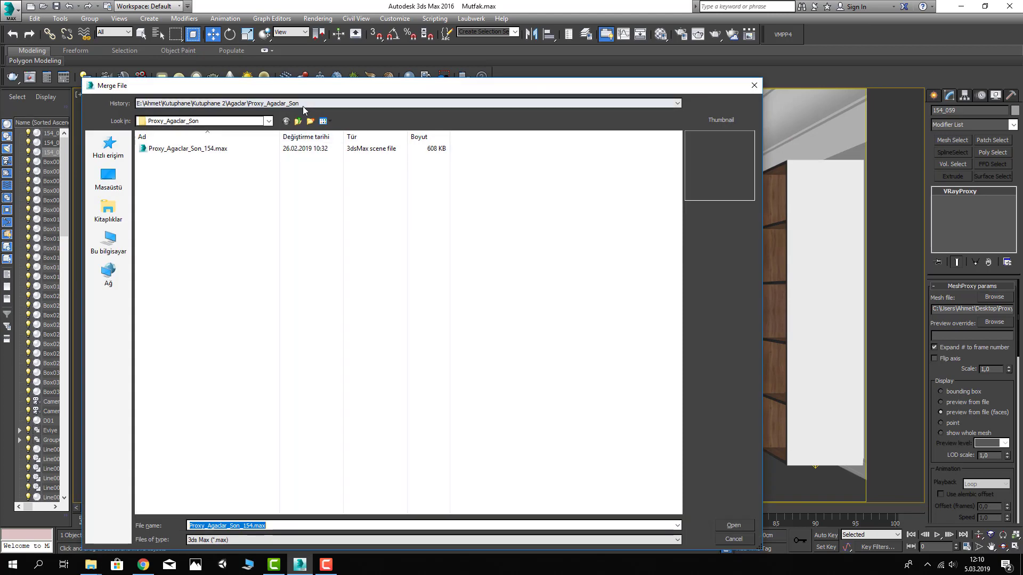
left_click(300, 123)
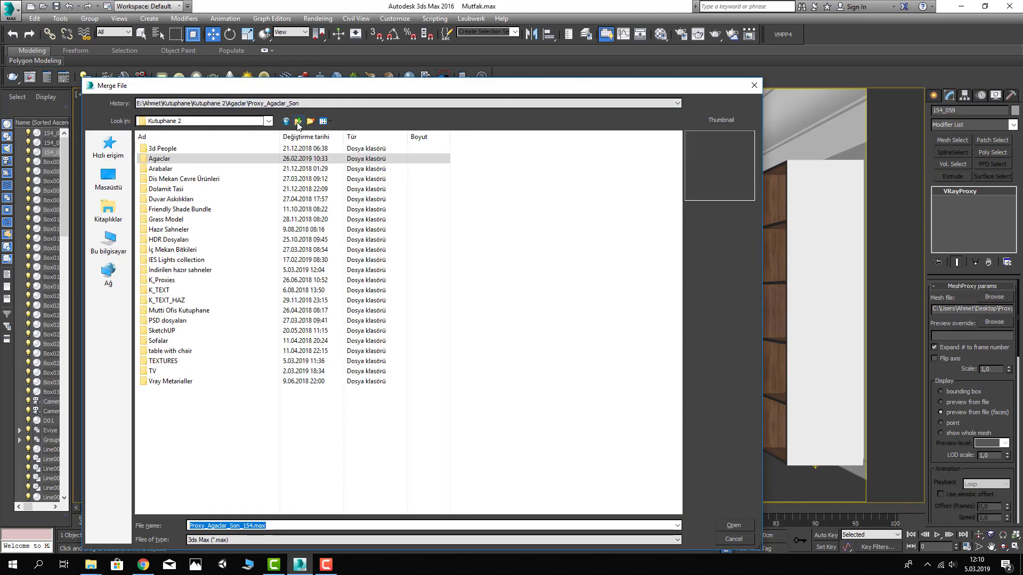
left_click(290, 122)
left_click(290, 122)
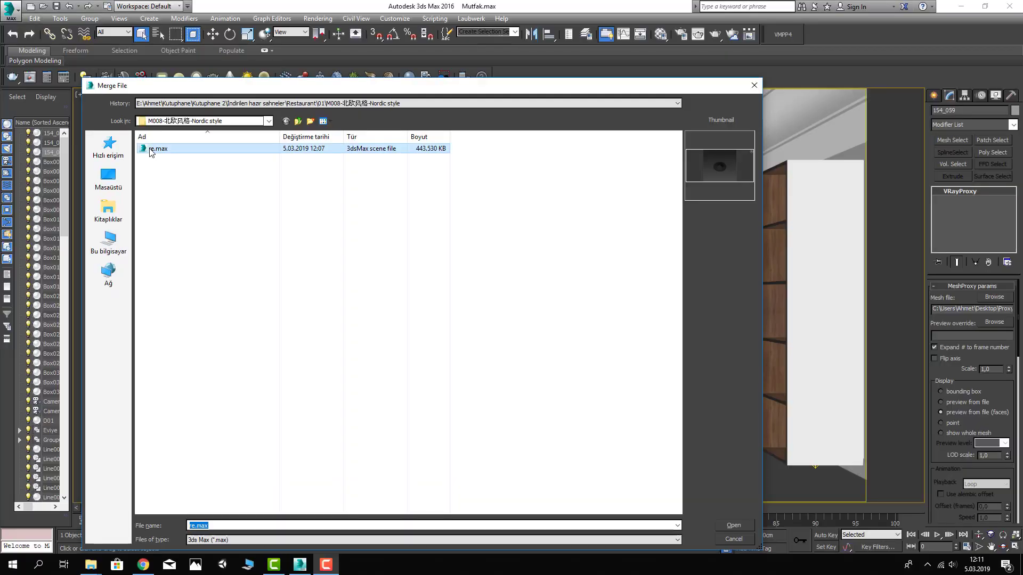
double_click(160, 143)
double_click(421, 221)
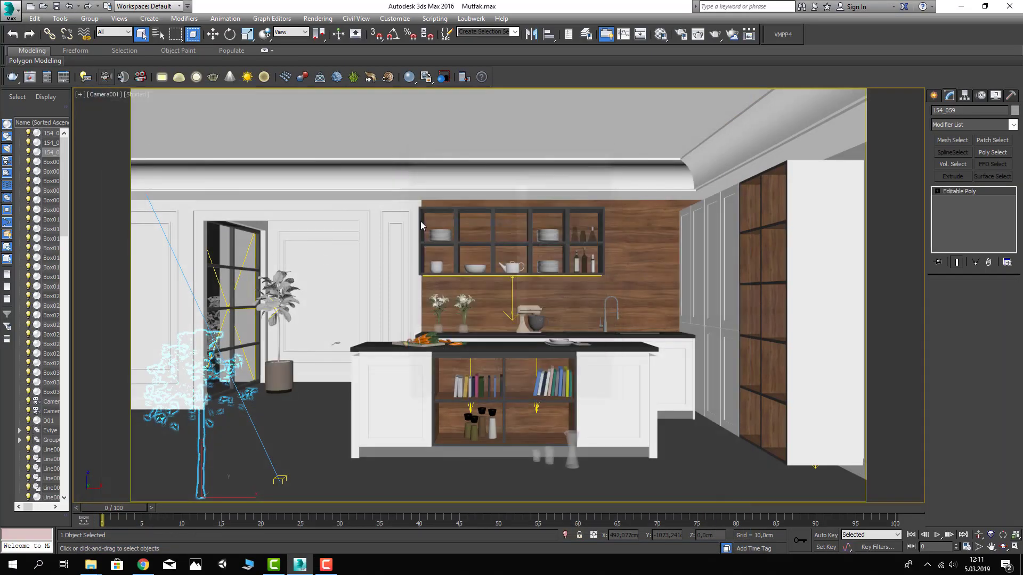
left_click(588, 229)
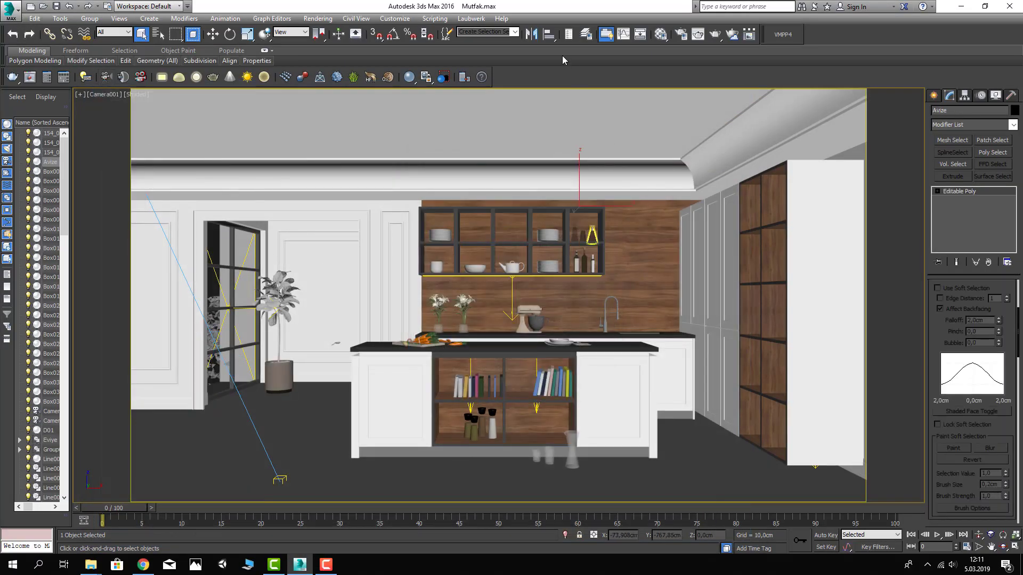
left_click(550, 36)
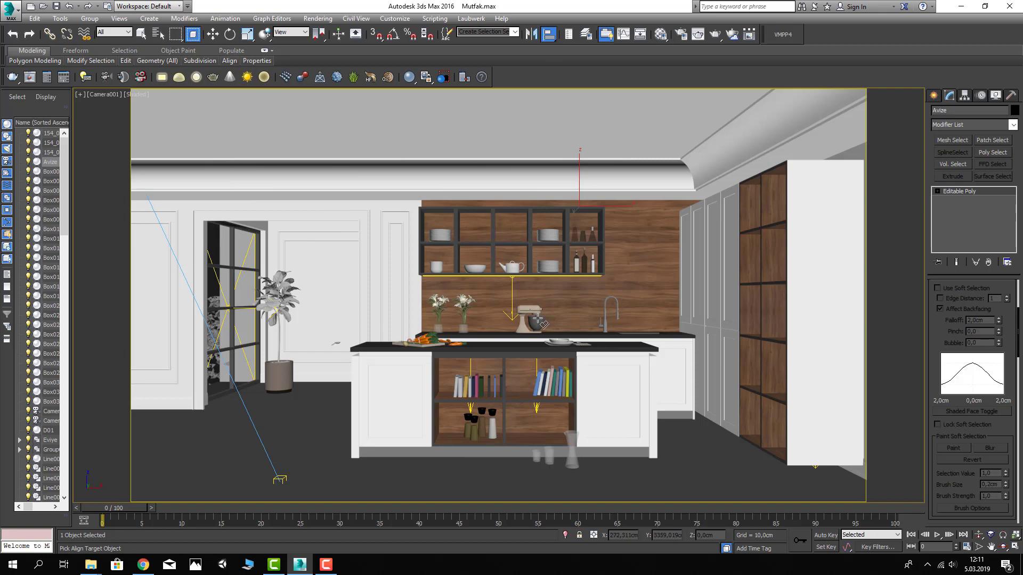
Align the Avize pendant lamp to the island countertop
left_click(433, 346)
left_click(513, 375)
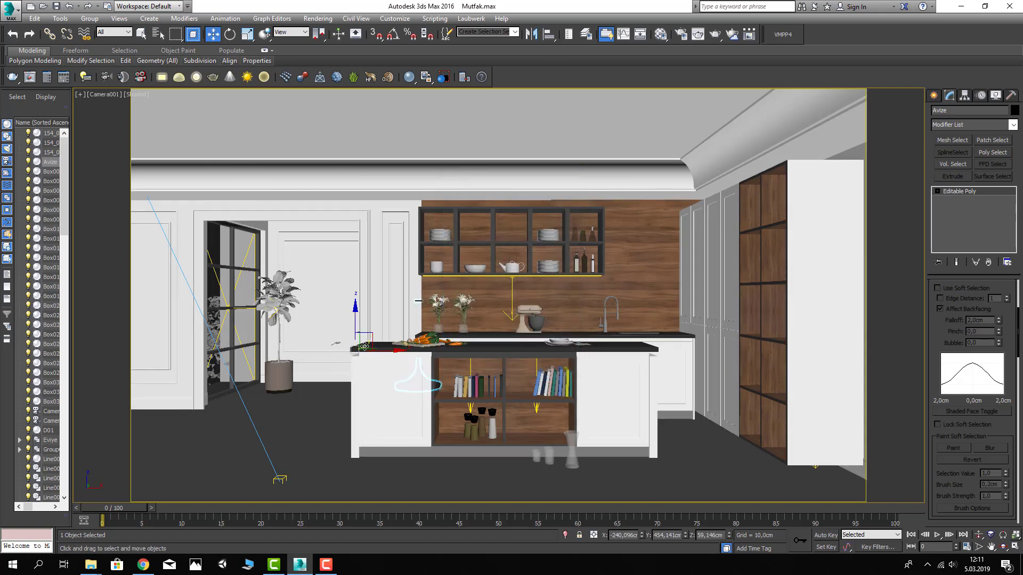
left_click(354, 375)
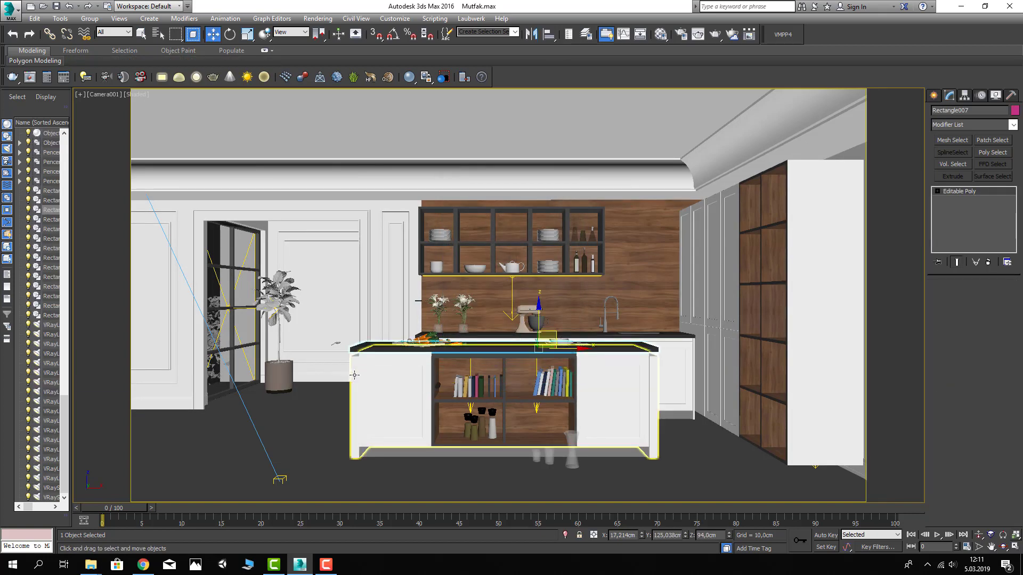
key("ctrl+z")
key("p")
key("z")
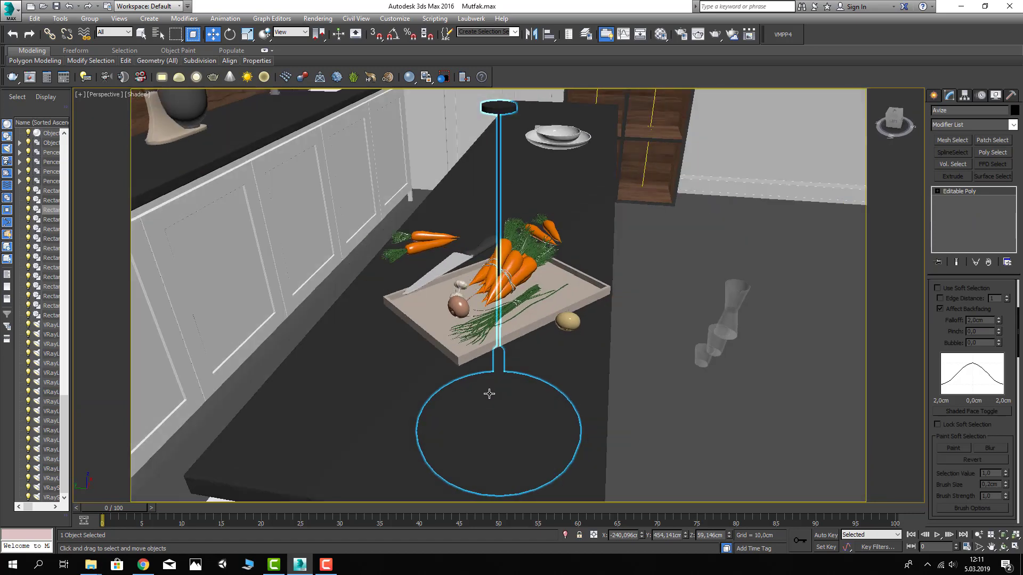
scroll(489, 394, "down", 3)
middle_click_drag(646, 276, 647, 229, "alt")
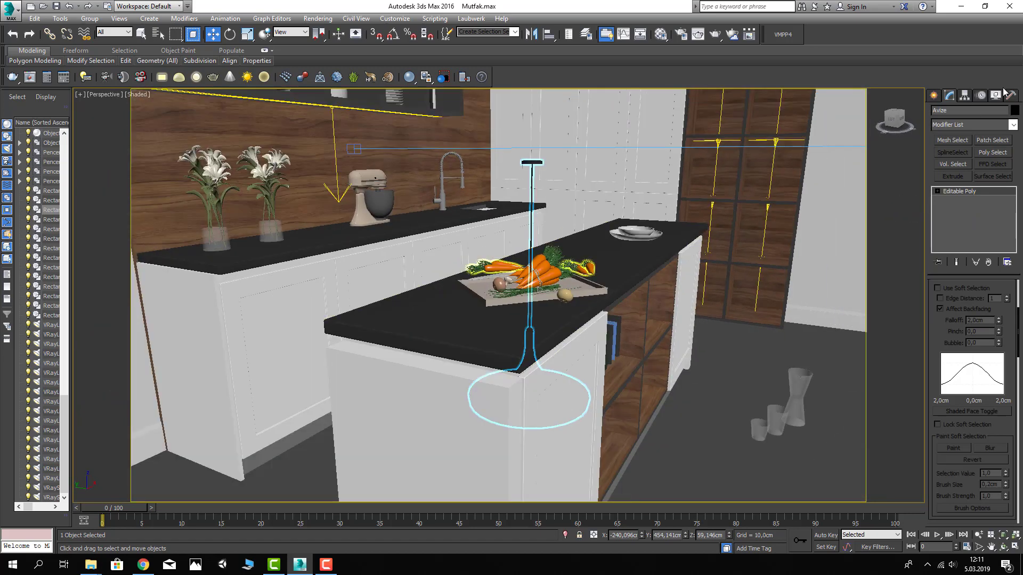
Center the lamp's pivot on the object with Affect Pivot Only
left_click(964, 95)
left_click(968, 163)
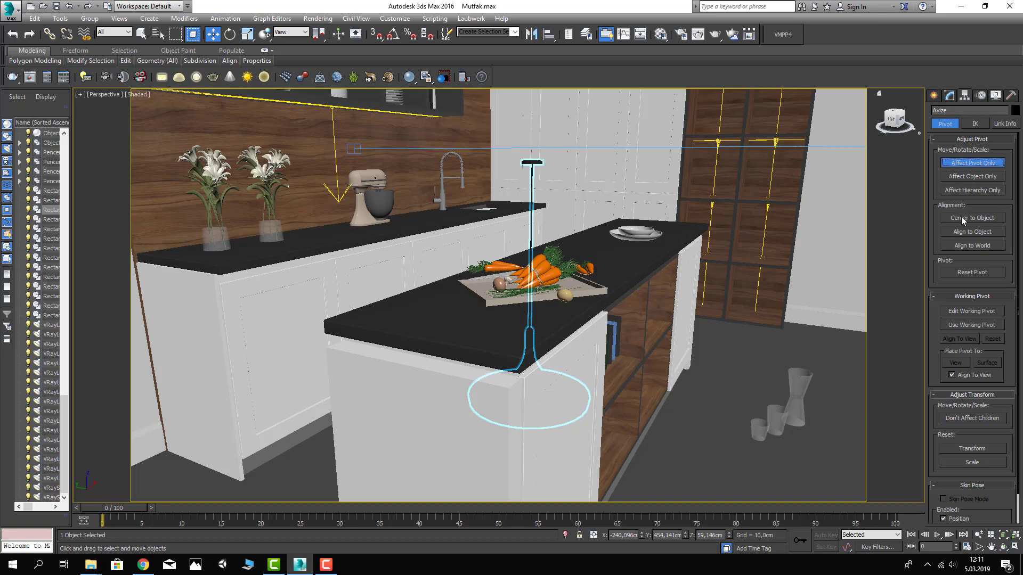
left_click(962, 219)
left_click(972, 162)
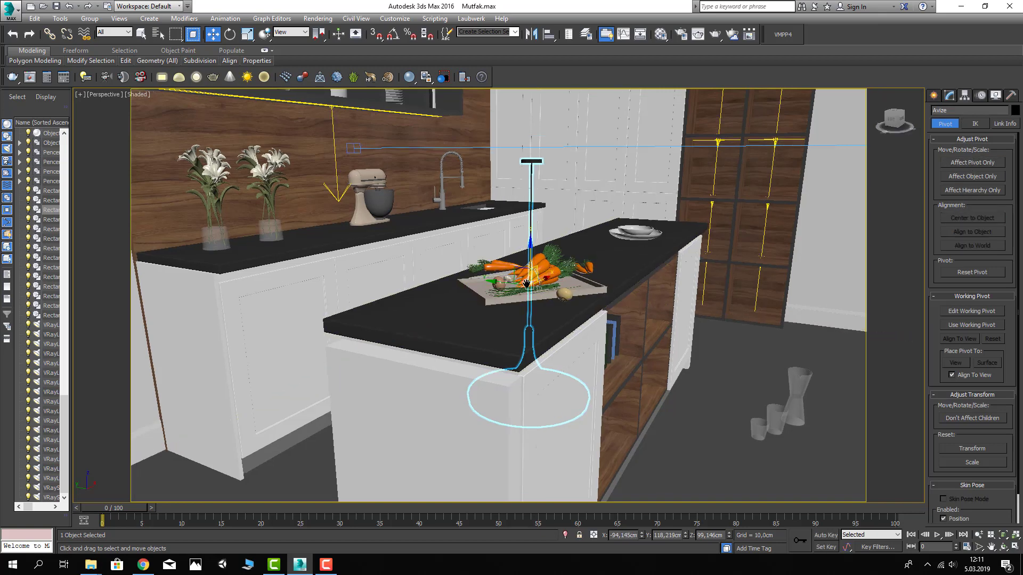
Raise the Avize lamp along Z until it hangs from the ceiling above the island
middle_click_drag(526, 284, 538, 256, "alt")
left_click_drag(530, 256, 558, 241)
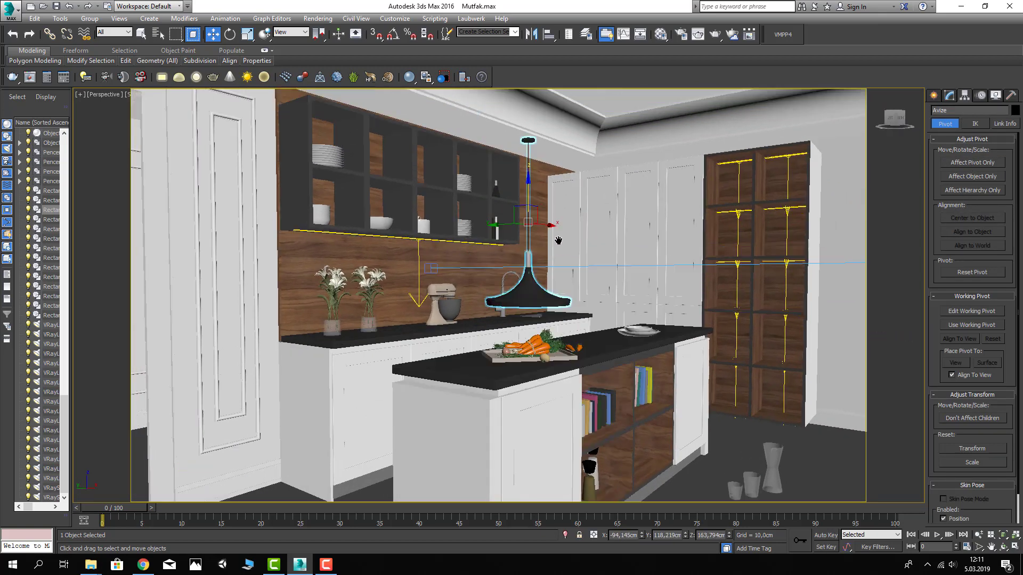
middle_click_drag(559, 241, 554, 330)
left_click_drag(523, 269, 530, 141)
middle_click_drag(530, 141, 525, 211, "alt")
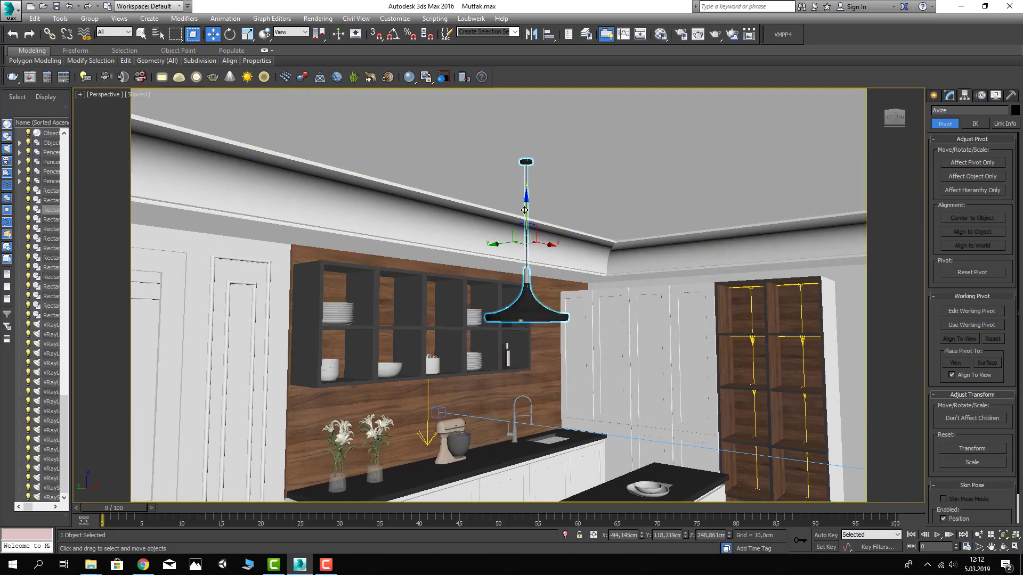
left_click_drag(525, 210, 527, 190)
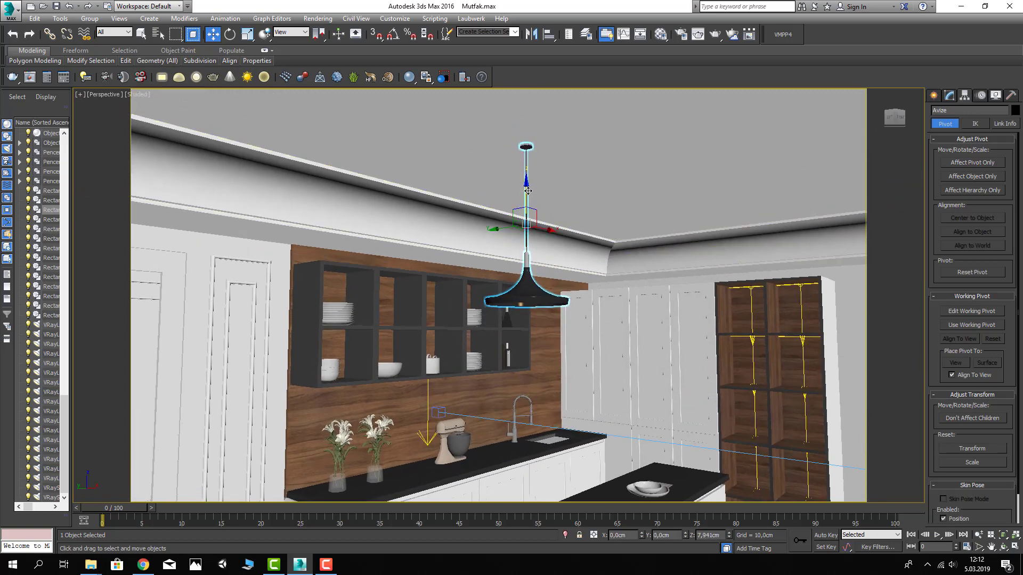
mouse_move(527, 191)
middle_mouse_down("alt")
mouse_move(598, 247)
mouse_move(600, 287)
mouse_move(479, 228)
middle_mouse_up("alt")
left_click_drag(479, 228, 471, 228)
middle_click_drag(471, 228, 484, 265, "alt")
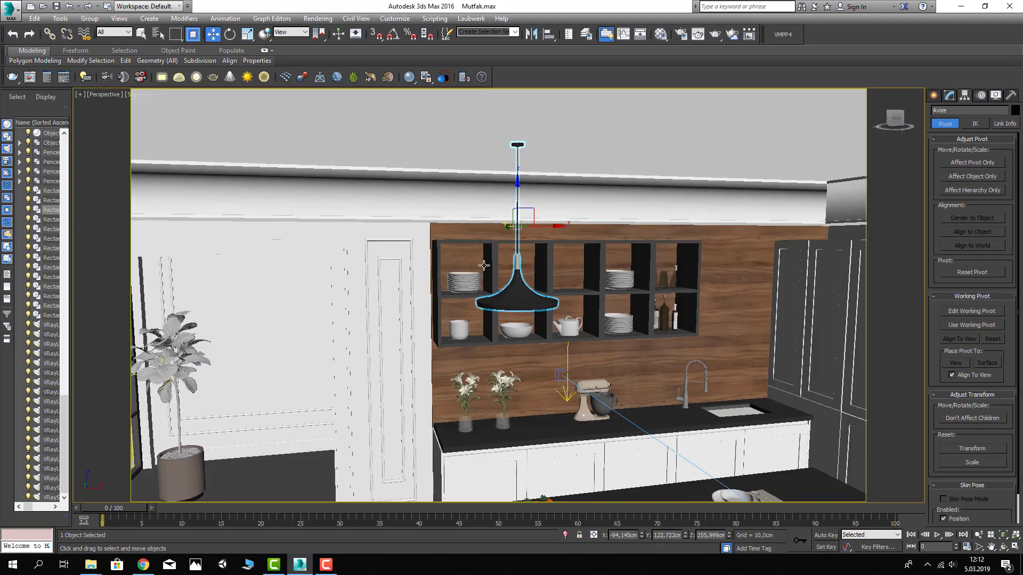
left_click_drag(539, 234, 569, 234)
Clone the lamp along X as Avize001 beside the original, then return to the camera view
scroll(532, 250, "down", 3)
middle_click_drag(532, 250, 490, 220)
left_click_drag(522, 205, 662, 205, "shift")
left_click(512, 327)
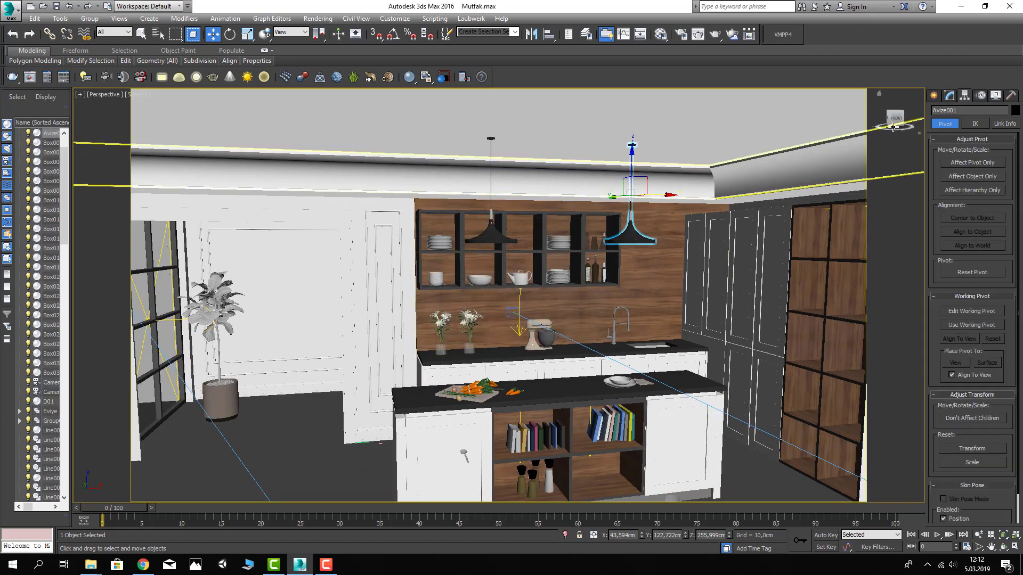
key("c")
left_click(933, 95)
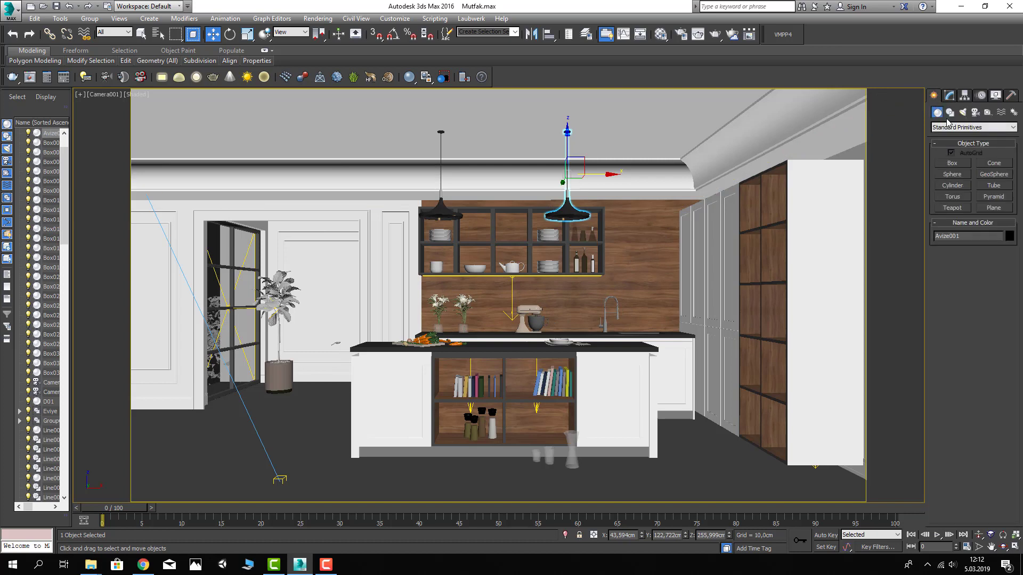
Create a VRayLight and change its type to Sphere
left_click(962, 113)
left_click(952, 163)
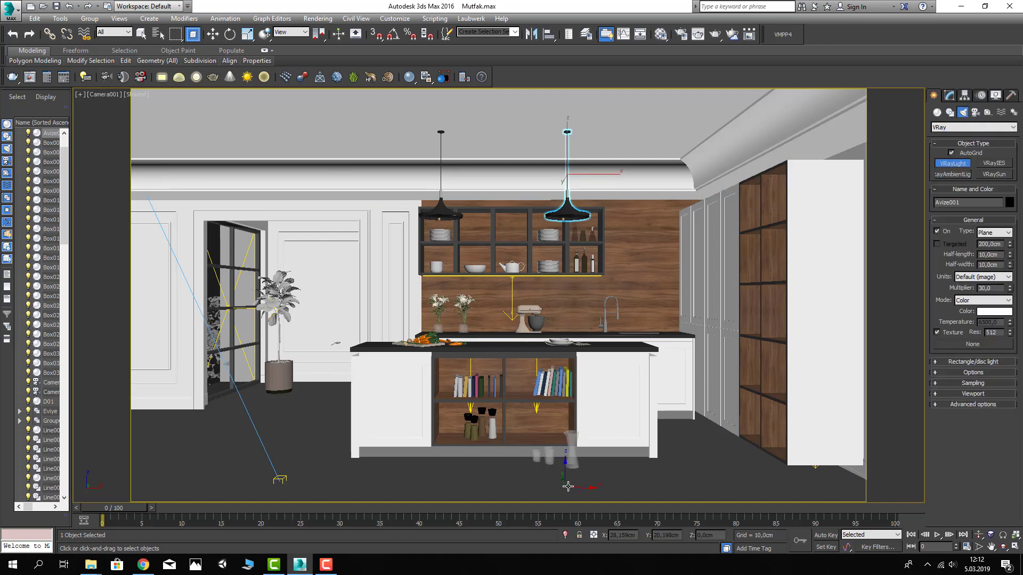
left_click(583, 244)
right_click(582, 244)
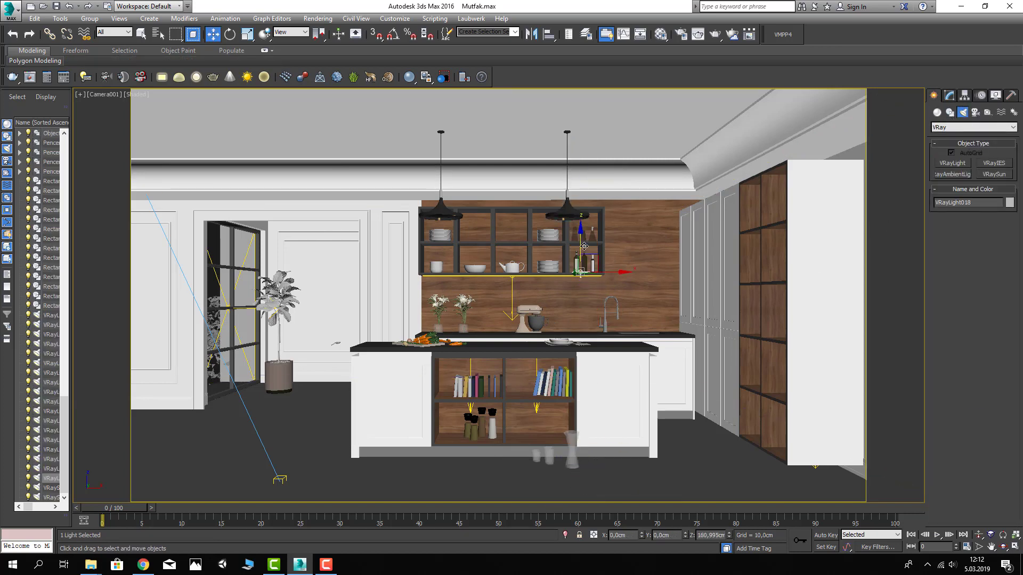
left_click(949, 94)
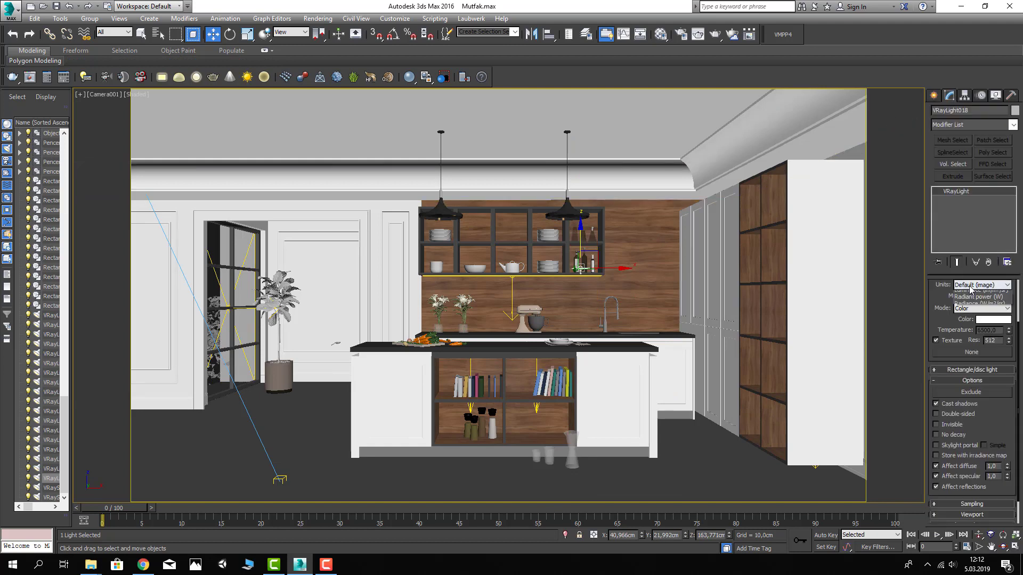
left_click(981, 285)
left_click(953, 295)
scroll(969, 319, "up", 2)
left_click(993, 299)
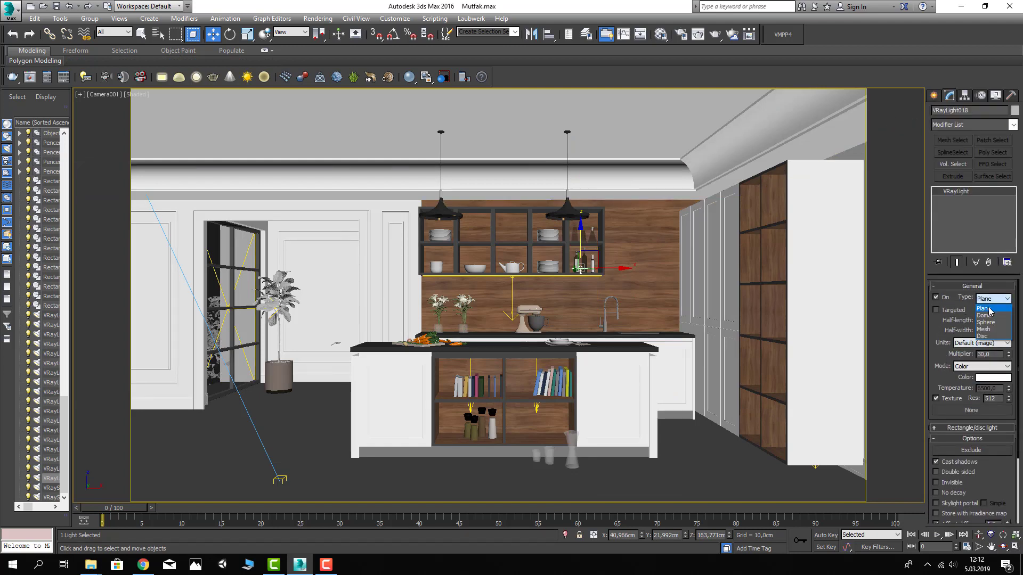
left_click(985, 323)
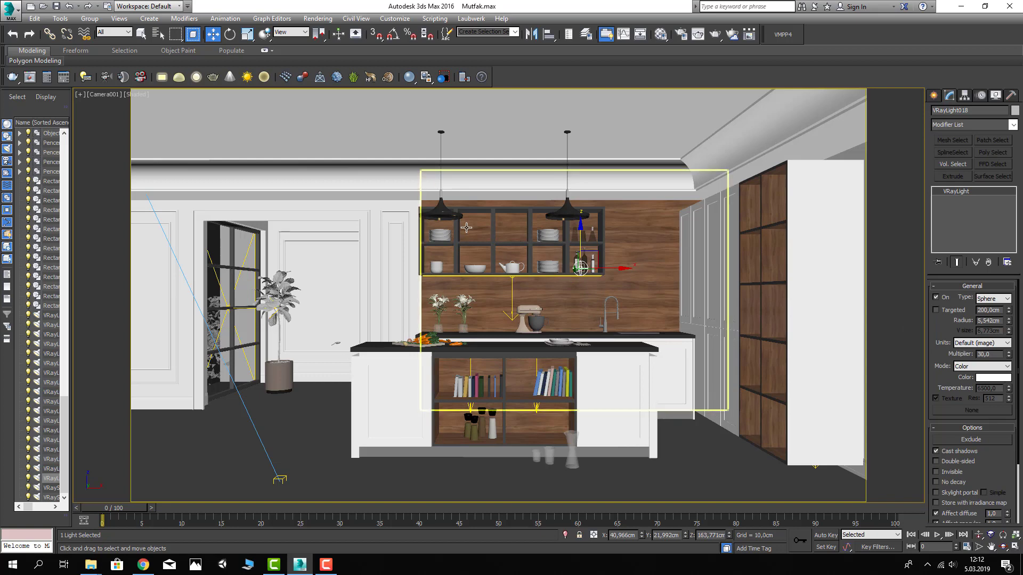
Isolate the lamps and light, then move the light under the left lamp in Top view
left_click(447, 214, "ctrl")
left_click(567, 213, "ctrl")
right_click(557, 210)
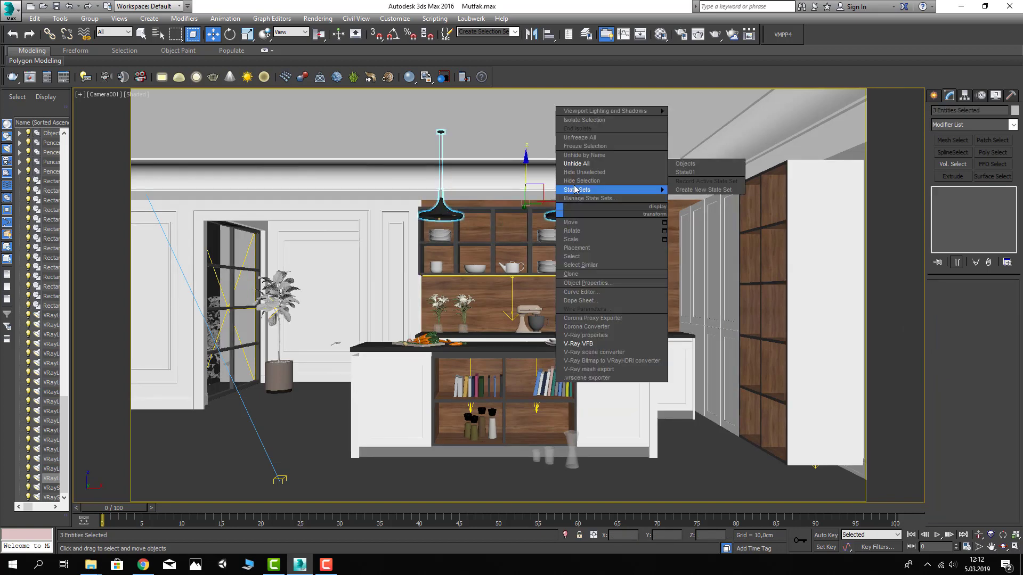
left_click(581, 172)
key("t")
key("z")
left_click_drag(603, 422, 705, 492)
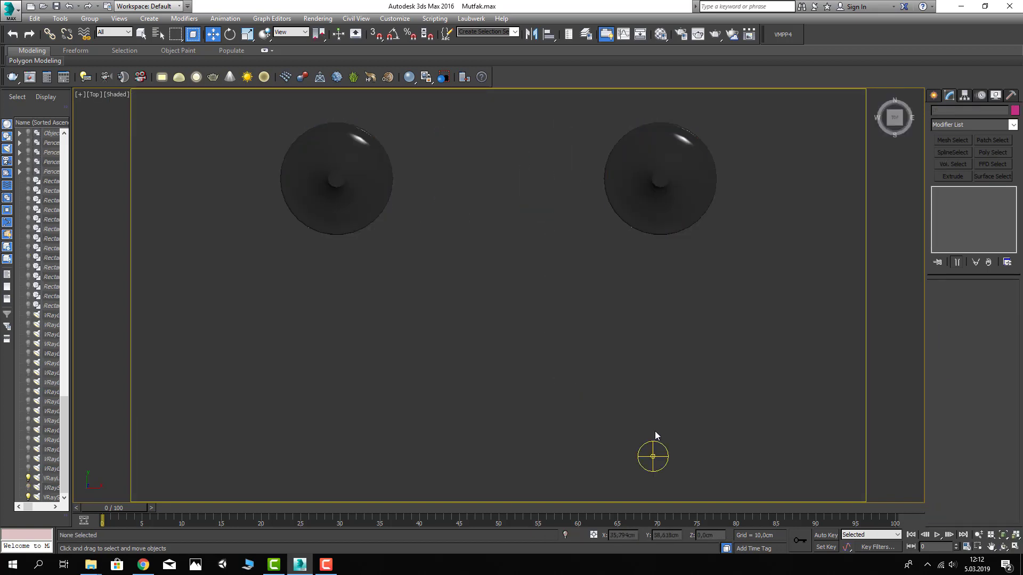
mouse_move(653, 456)
left_mouse_down()
mouse_move(344, 173)
mouse_move(351, 166)
left_mouse_up()
Raise the light up into the left lamp shade in the front view
key("F3")
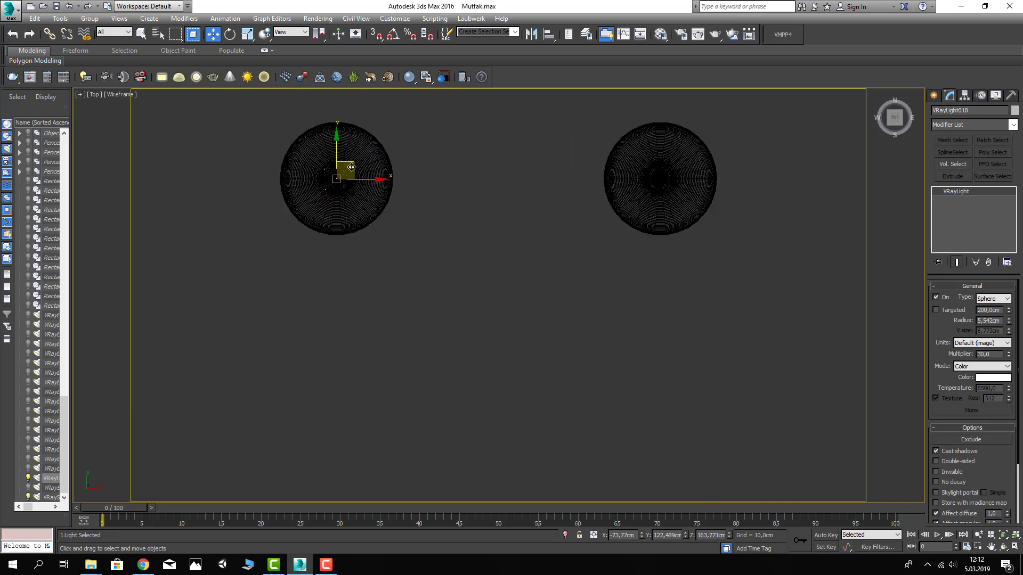
key("z")
scroll(428, 250, "down", 5)
key("f")
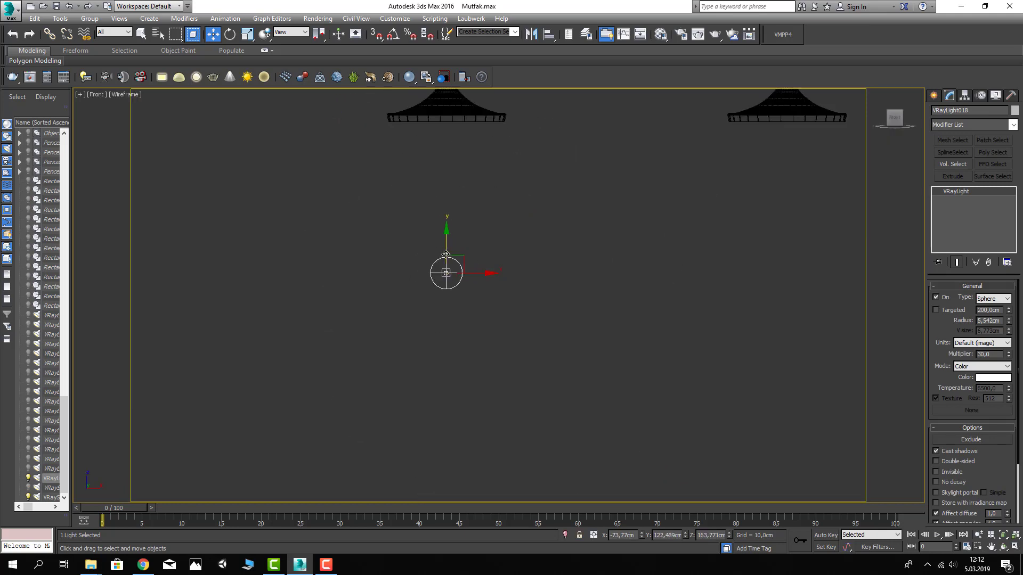
scroll(446, 254, "down", 2)
left_click_drag(448, 299, 448, 198)
scroll(447, 209, "up", 3)
middle_click_drag(447, 198, 395, 205)
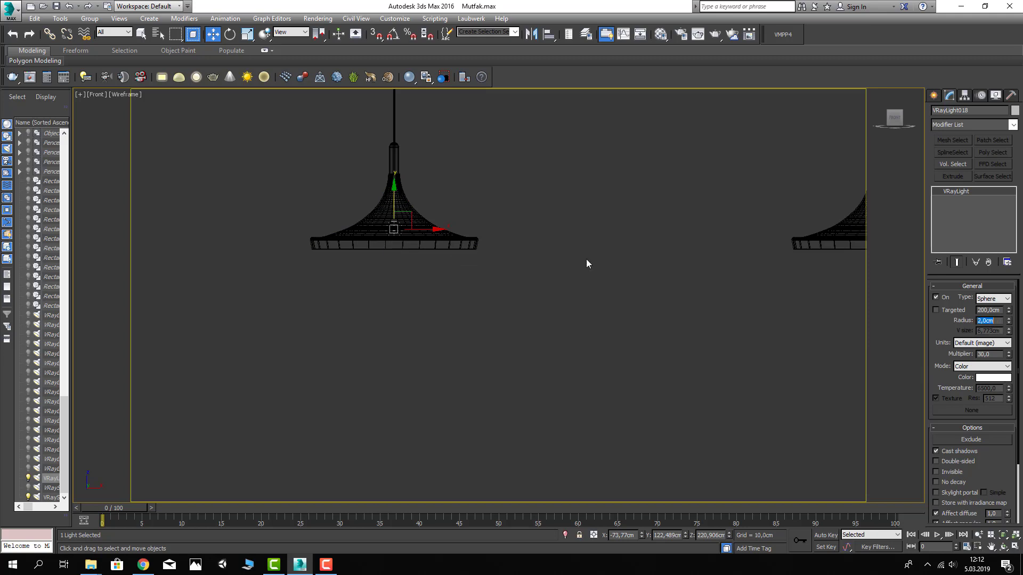
Nudge the light higher inside the shade and set its colour mode to Temperature 3000 K
key("p")
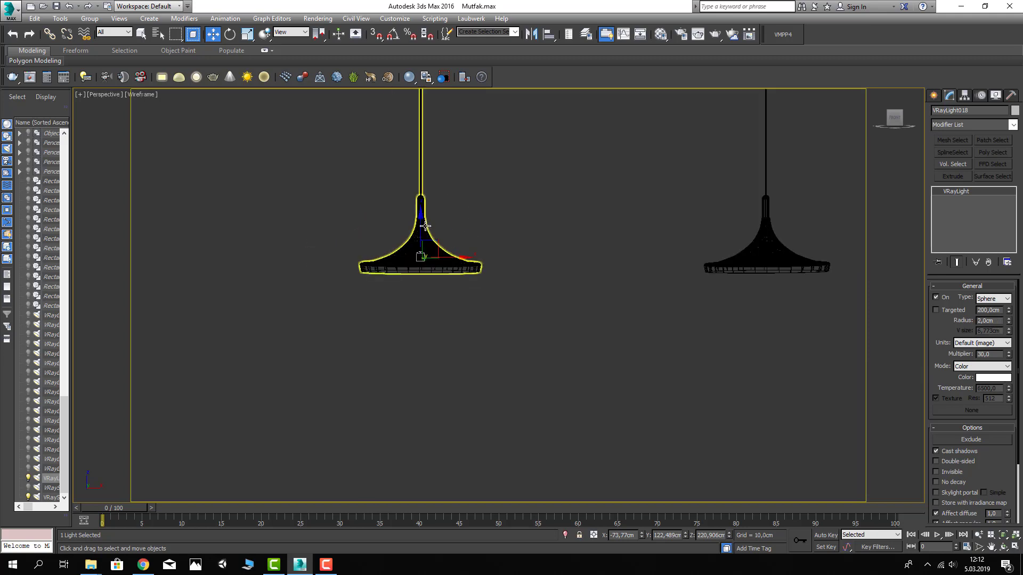
key("z")
key("F3")
scroll(443, 229, "down", 6)
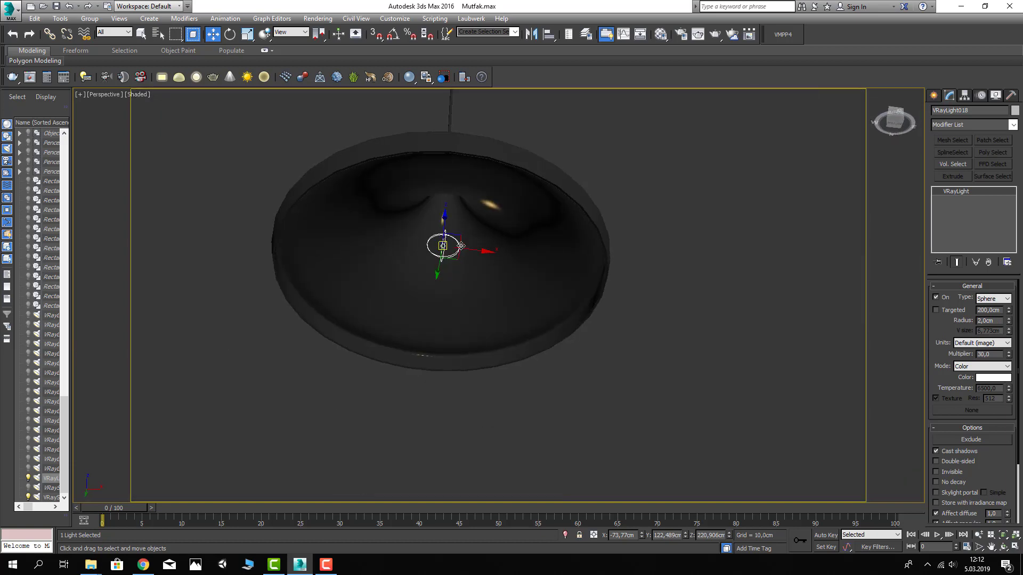
left_click_drag(443, 219, 443, 212)
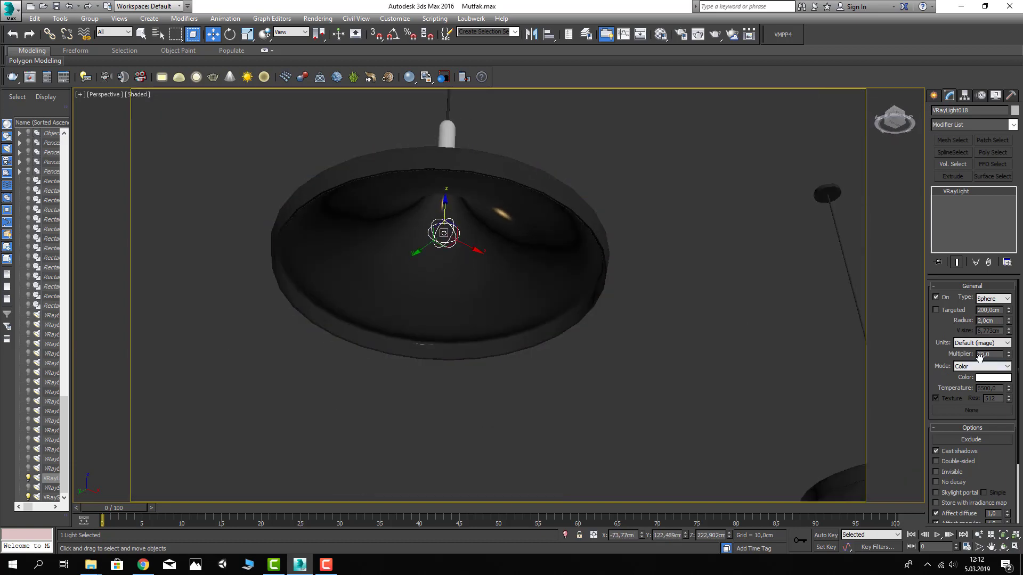
left_click(984, 383)
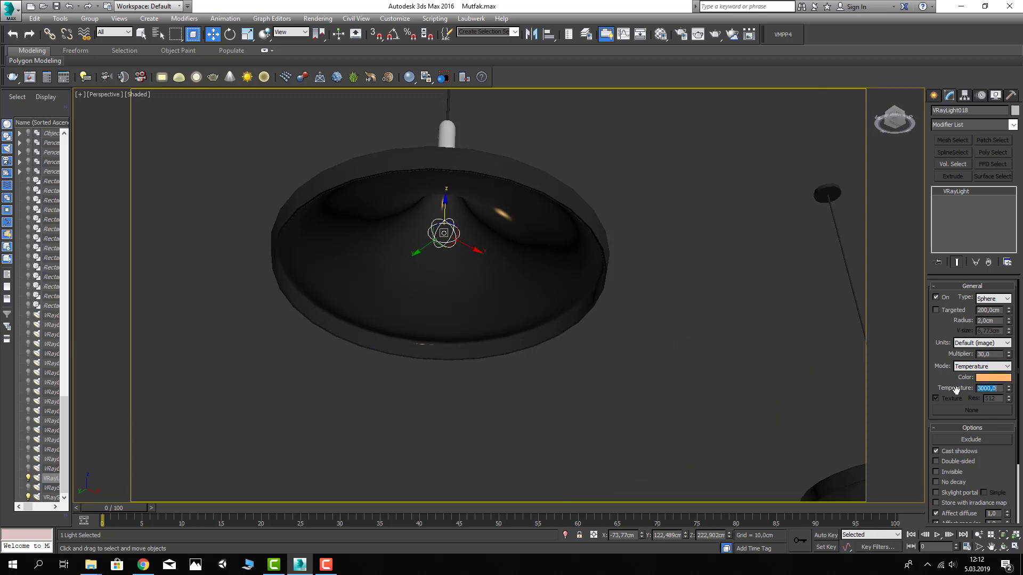
scroll(505, 285, "down", 3)
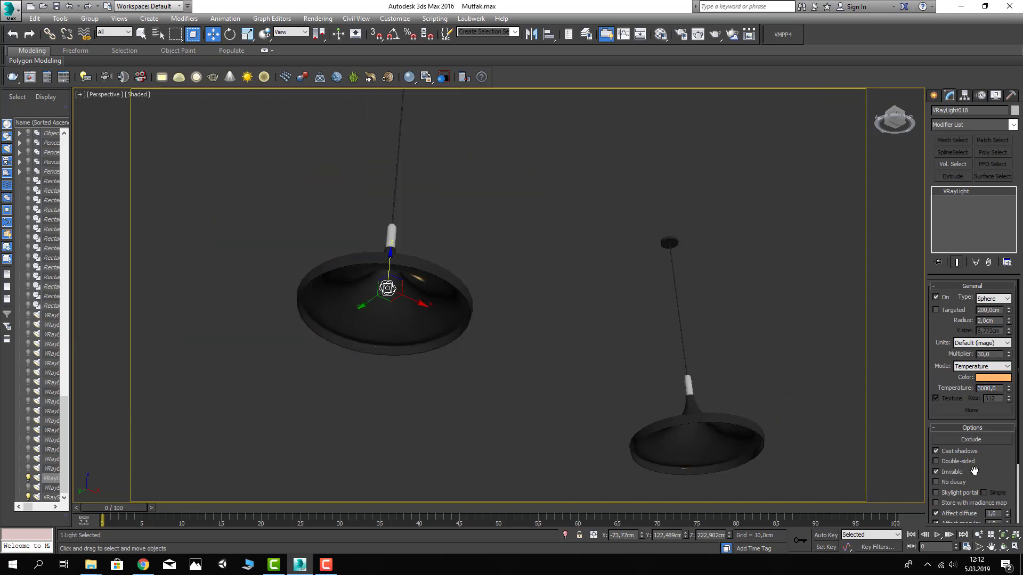
scroll(973, 471, "down", 2)
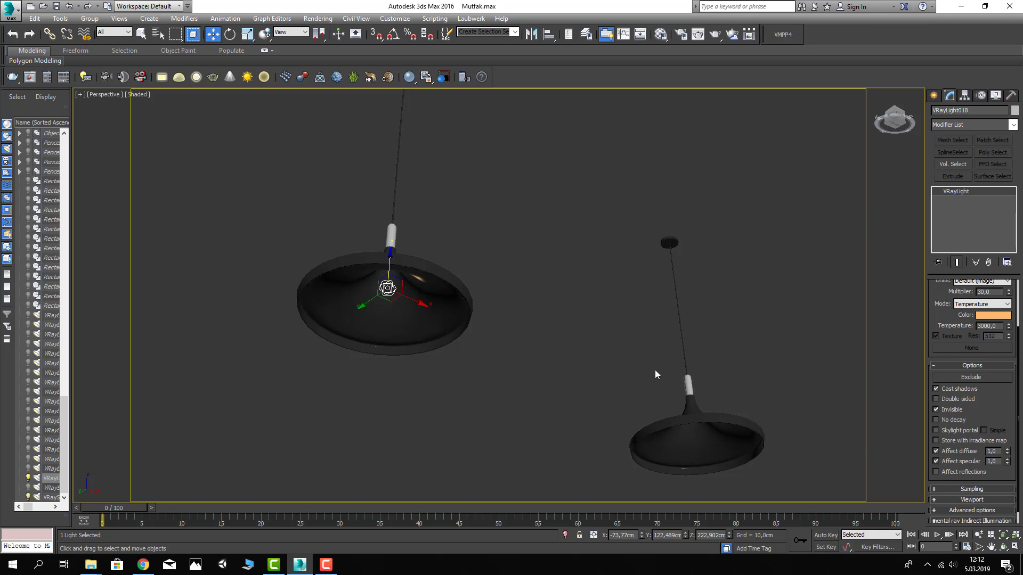
middle_click_drag(656, 374, 770, 393, "alt")
Place an instanced copy of the light inside the right pendant lamp
left_click(770, 393)
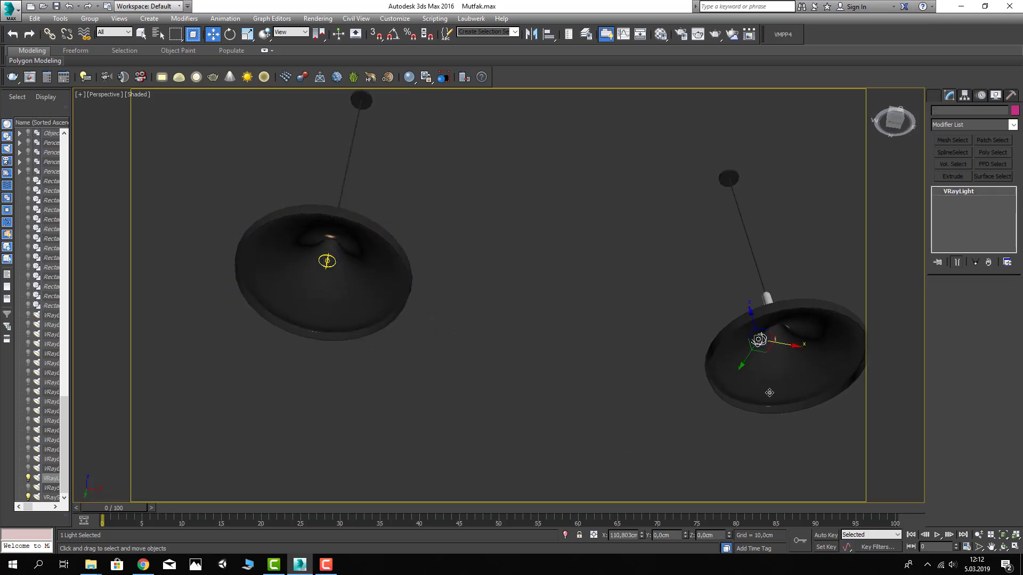
left_click_drag(769, 392, 803, 393)
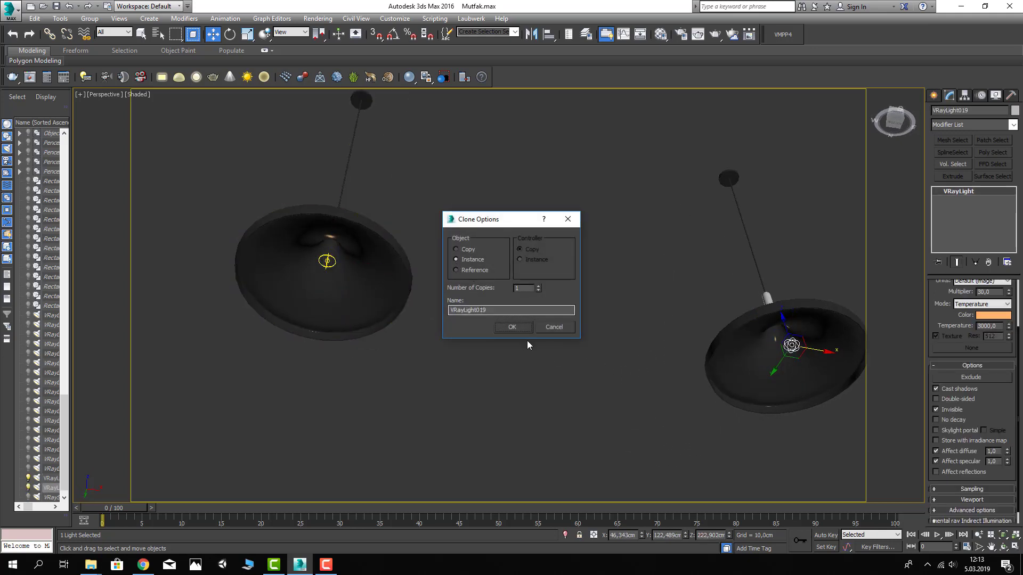
left_click(512, 326)
key("c")
Unhide all kitchen objects, run a test render of the camera view, then close it
right_click(550, 296)
left_click(548, 259)
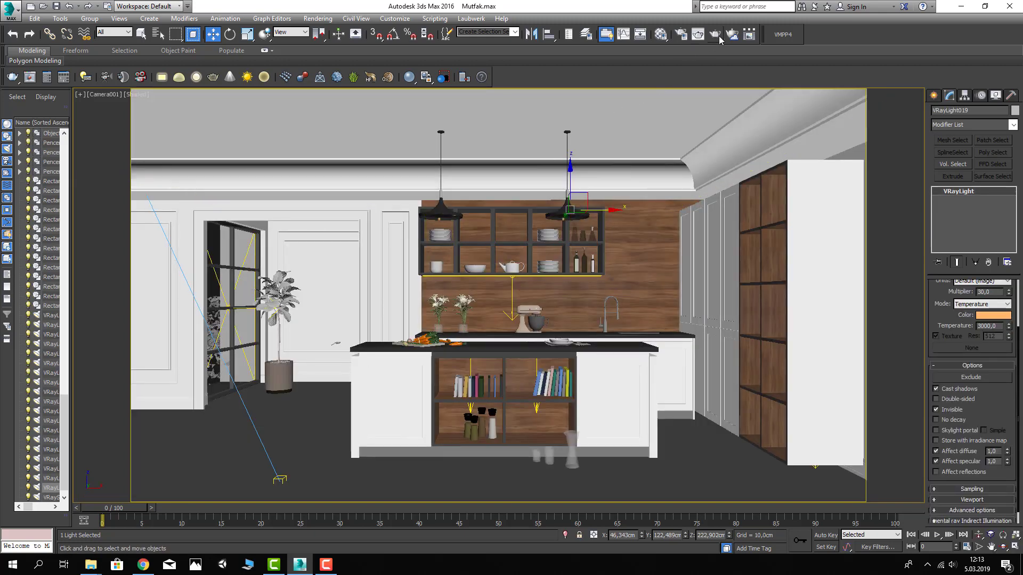
key("shift+q")
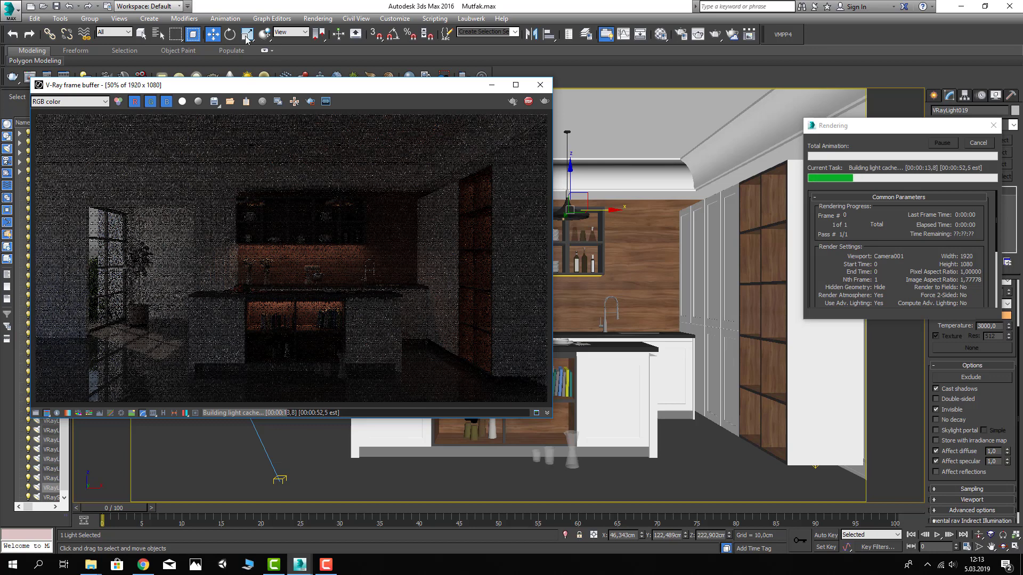
mouse_move(268, 89)
left_mouse_down()
mouse_move(267, 161)
mouse_move(284, 126)
left_mouse_up()
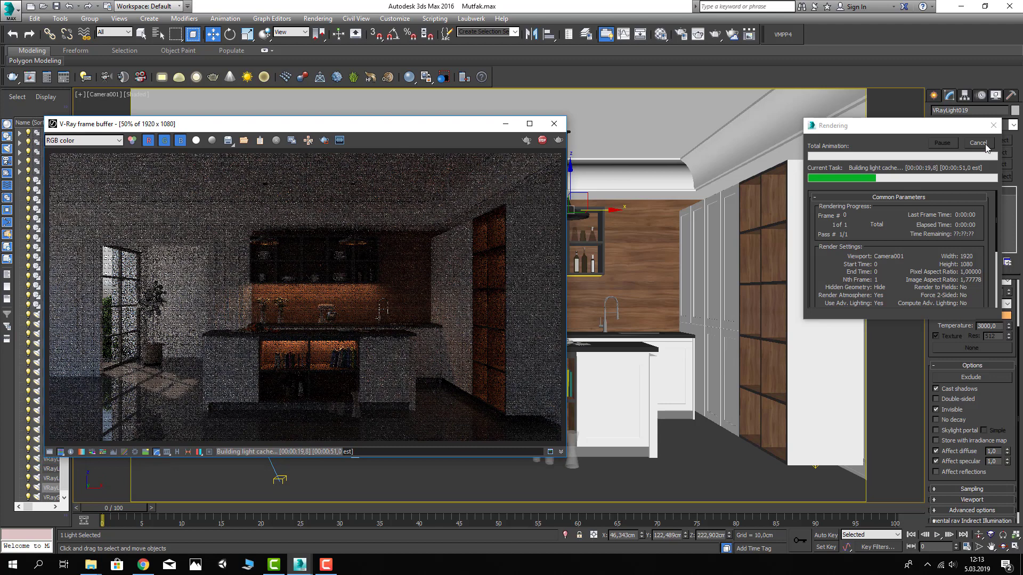
left_click(564, 123)
left_click(490, 387)
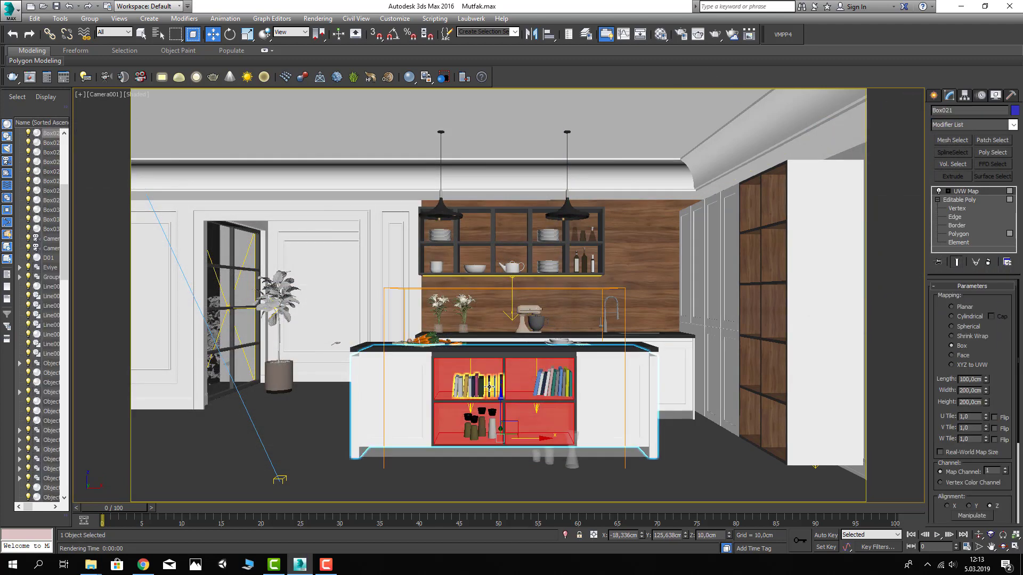
left_click(489, 387)
Shift the book group along the depth of the island shelf
key("p")
key("z")
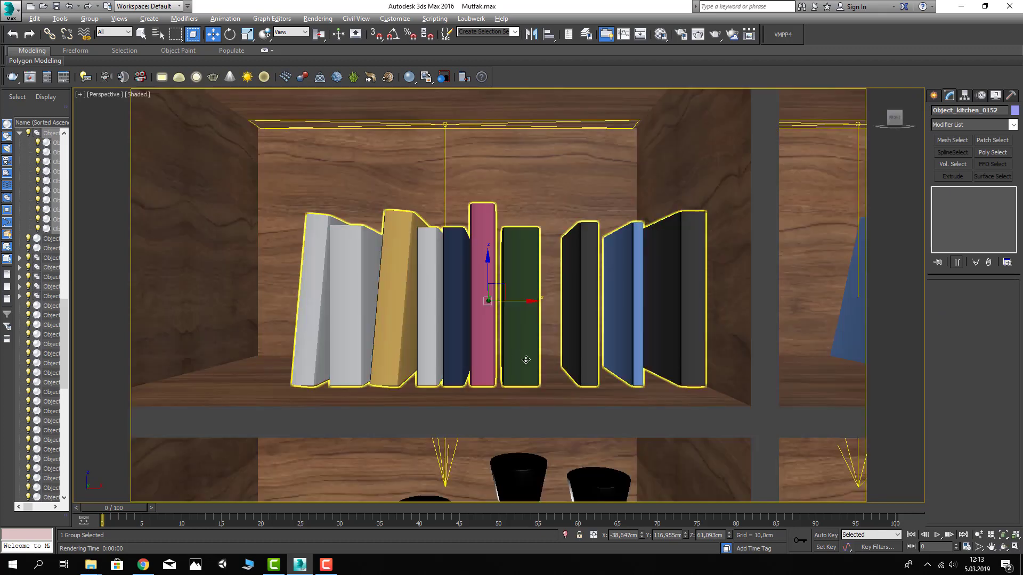
middle_click_drag(489, 387, 504, 374, "alt")
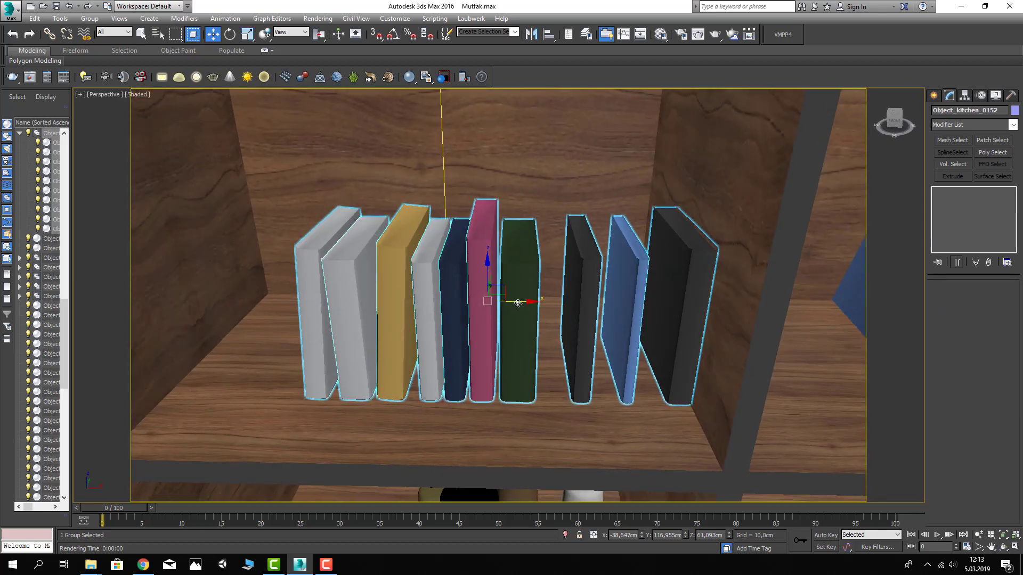
mouse_move(517, 302)
middle_mouse_down("alt")
mouse_move(552, 286)
mouse_move(533, 277)
middle_mouse_up("alt")
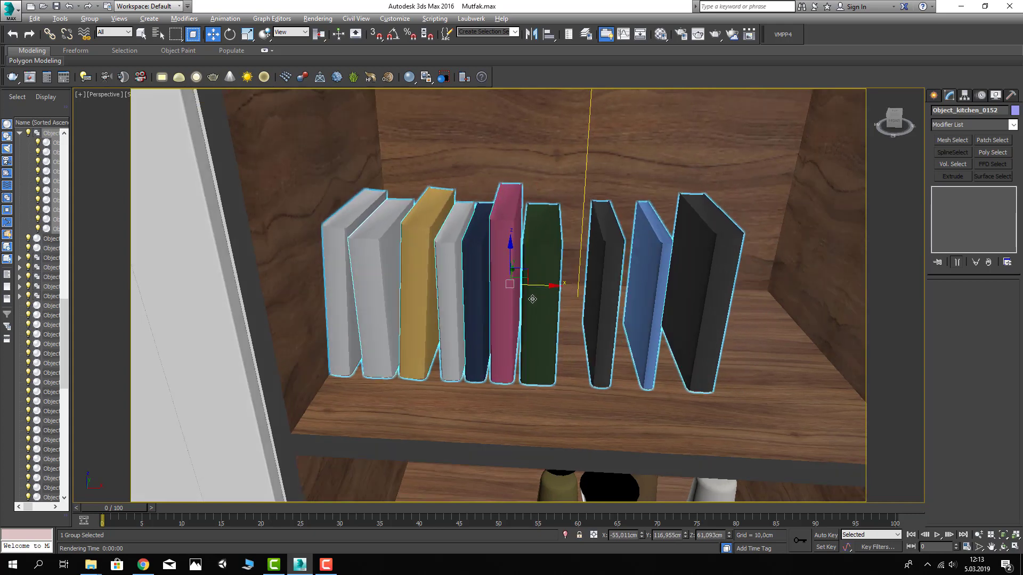
scroll(522, 268, "up", 3)
left_click_drag(522, 268, 536, 249)
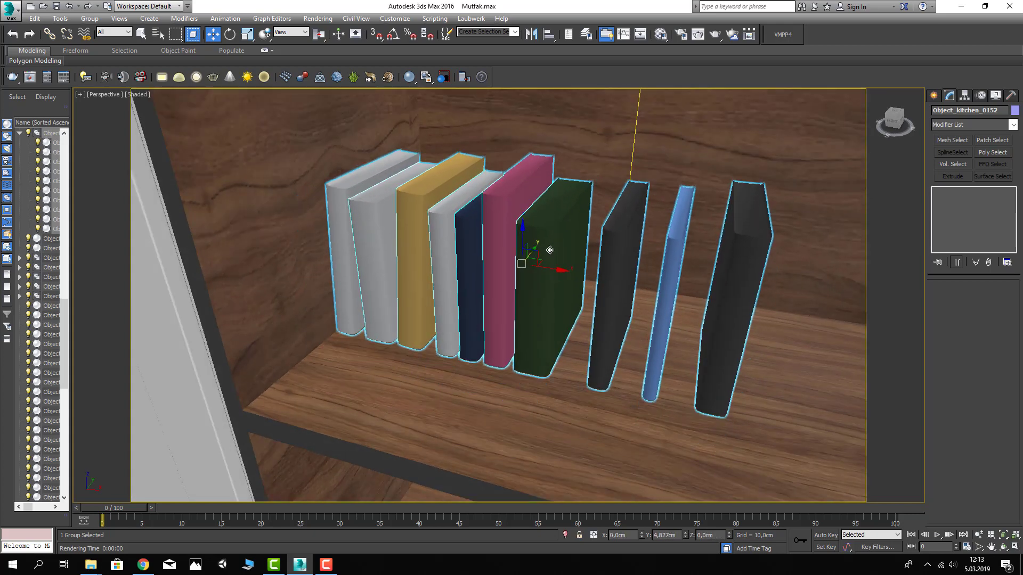
Open the book group and delete the two black books and the blue book
left_click(89, 18)
left_click(95, 59)
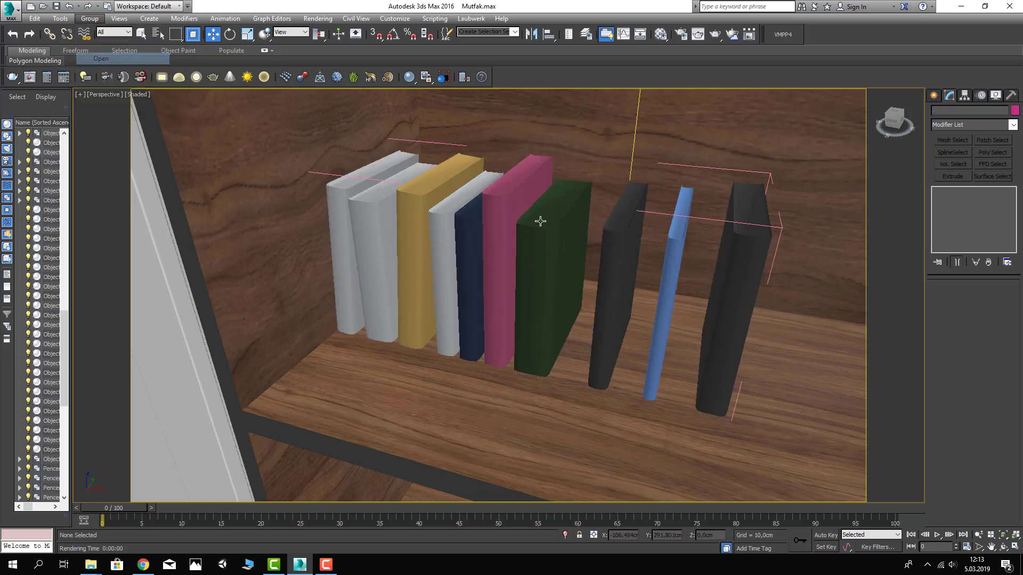
left_click(614, 238)
left_click(677, 254, "ctrl")
left_click(732, 261, "ctrl")
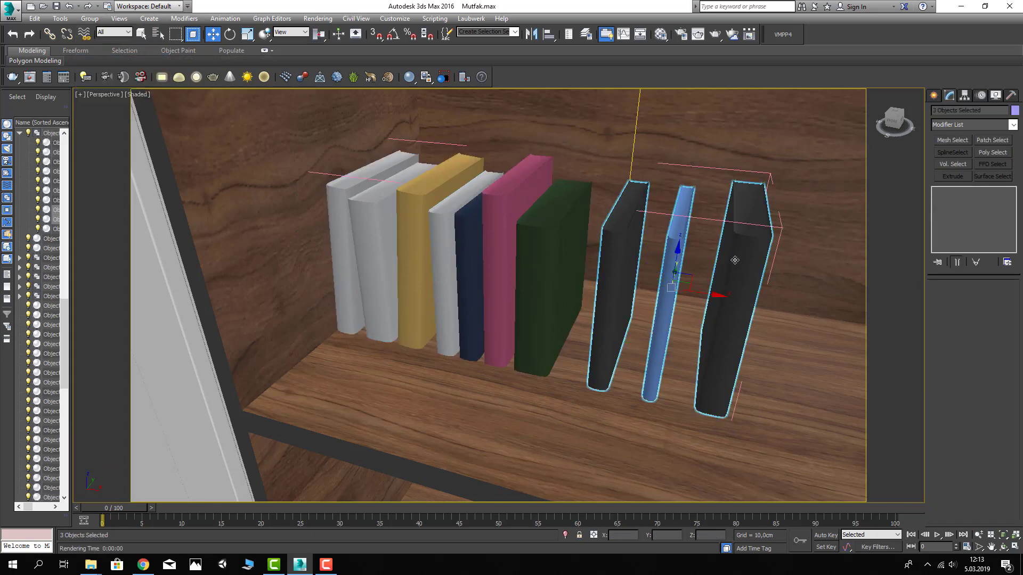
key("Delete")
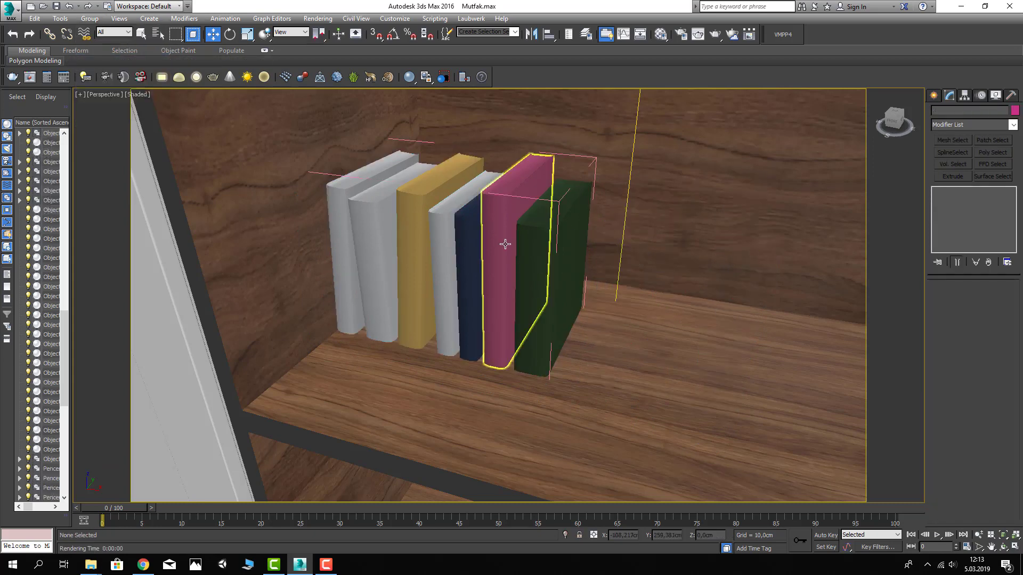
Close the book group, save, and slide the remaining books right along the shelf
left_click(505, 244)
left_click(89, 18)
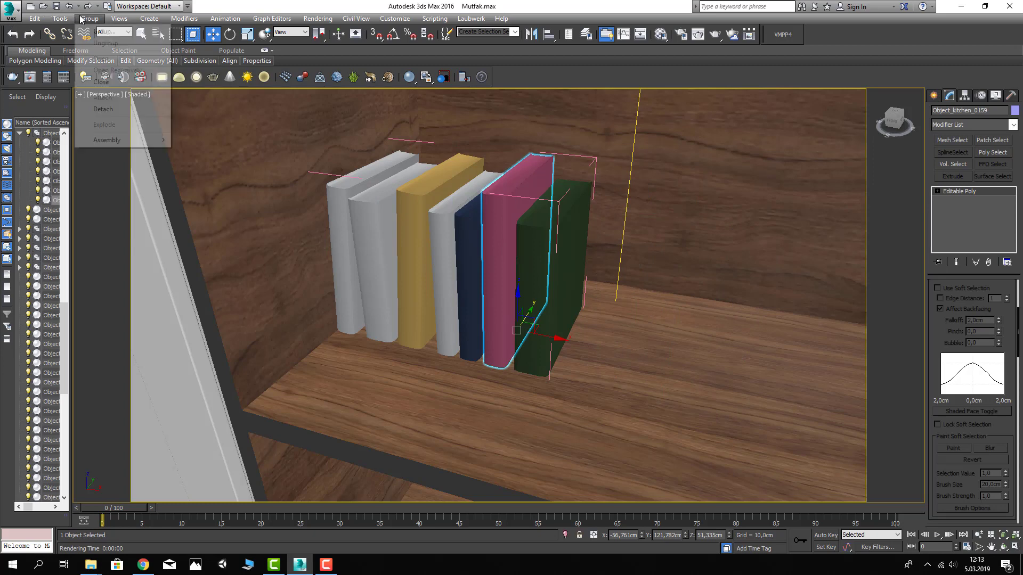
left_click(102, 80)
key("c")
key("ctrl+s")
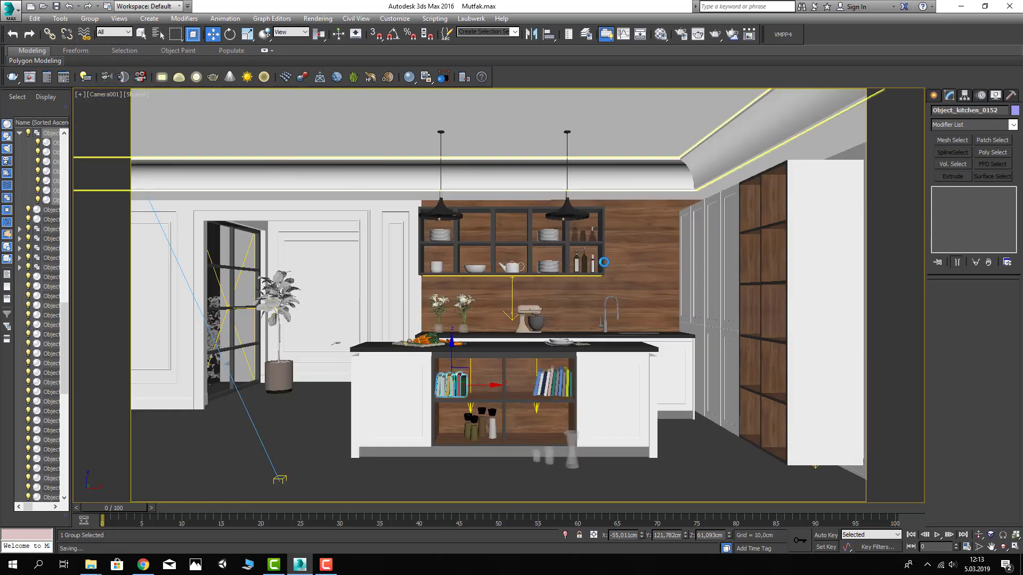
left_click_drag(491, 393, 527, 393)
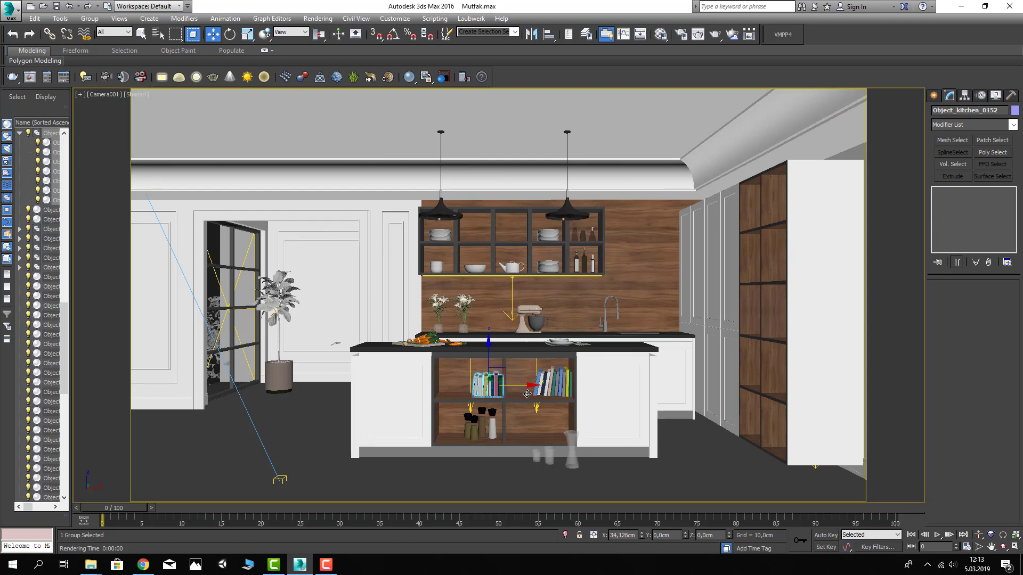
Isolate the glass vase and cups and slide them toward the island shelf
left_click(572, 448)
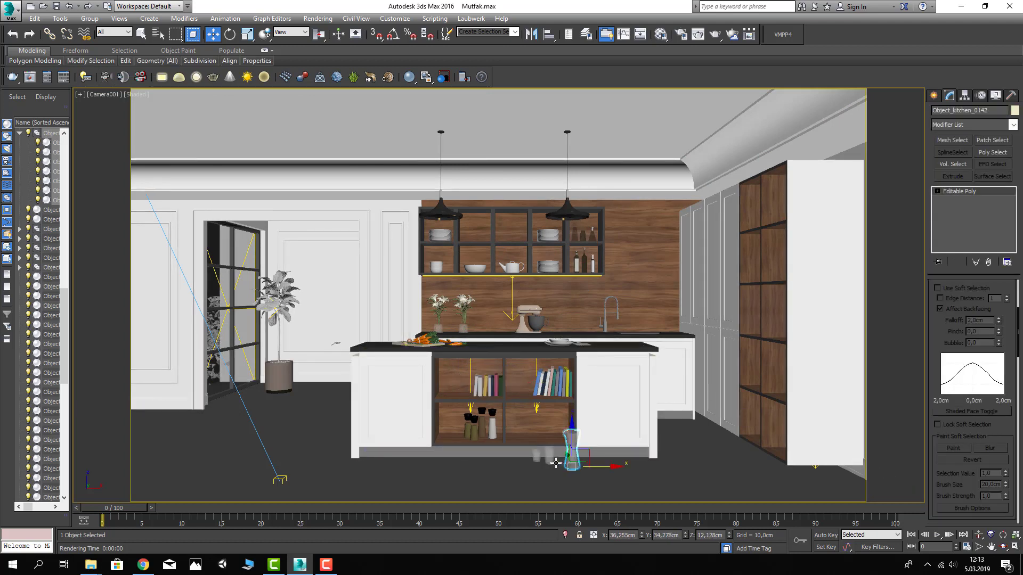
left_click(550, 458, "ctrl")
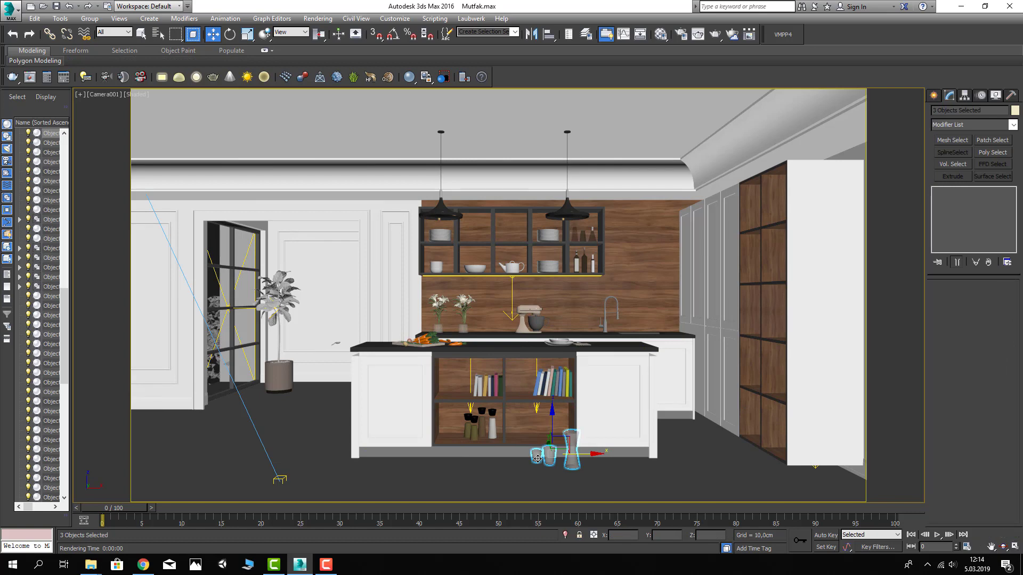
key("alt+q")
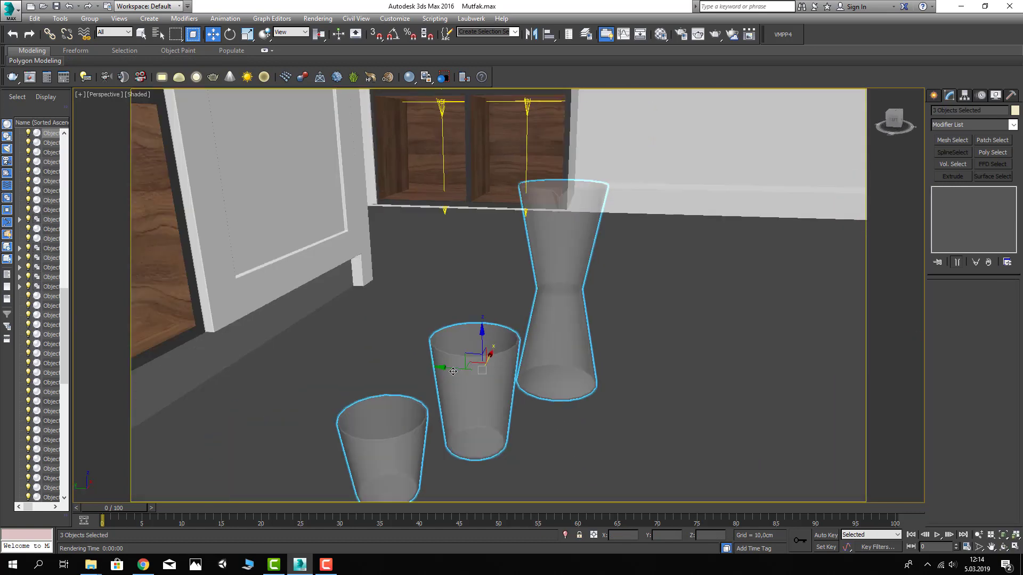
middle_click_drag(453, 371, 477, 370, "alt")
left_click_drag(477, 370, 298, 365)
key("z")
Lower the glasses and carafe onto the shelf, return to Camera001 and save
mouse_move(469, 348)
middle_mouse_down("alt")
mouse_move(512, 356)
mouse_move(522, 380)
middle_mouse_up("alt")
scroll(512, 357, "down", 2)
middle_click_drag(465, 335, 475, 305, "alt")
left_click_drag(475, 305, 480, 311)
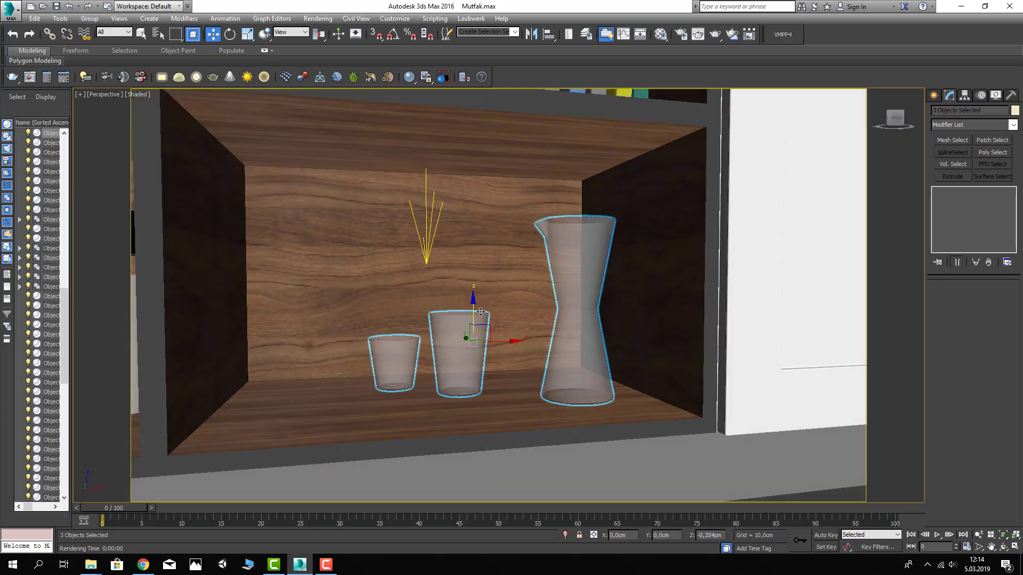
key("c")
key("ctrl+s")
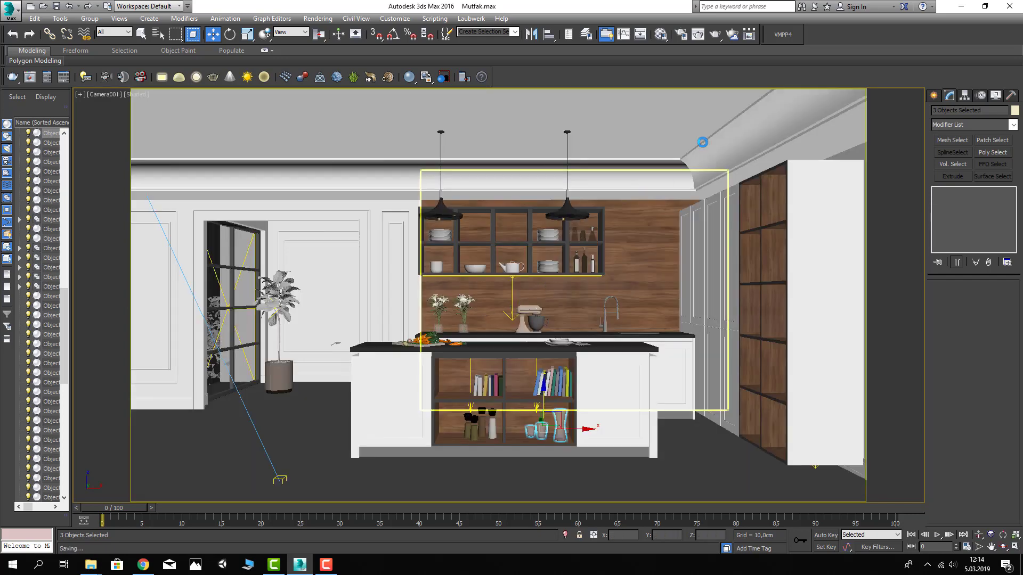
Run a V-Ray production render of Camera001, close the frame buffer and save
left_click(716, 34)
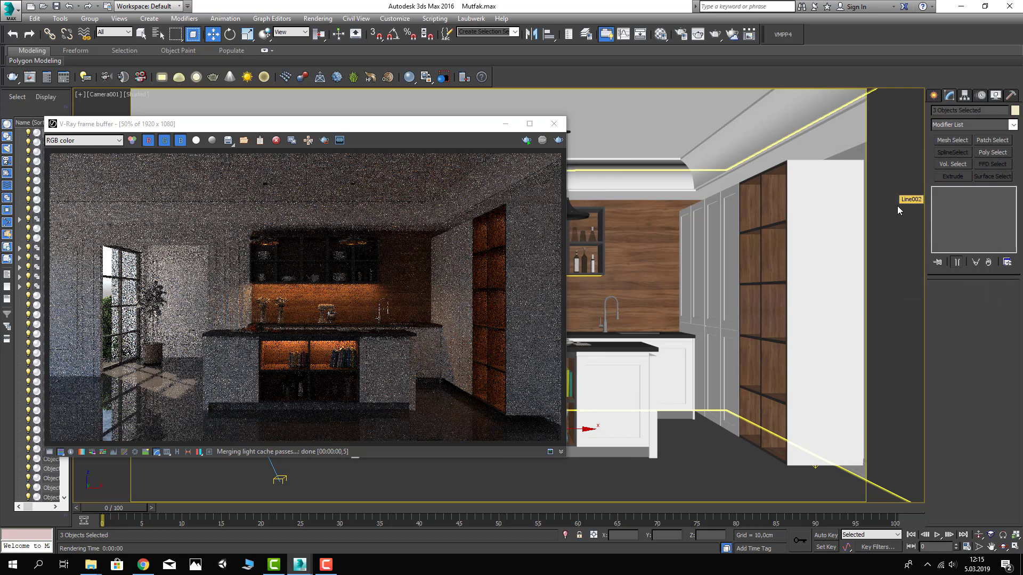
left_click(554, 124)
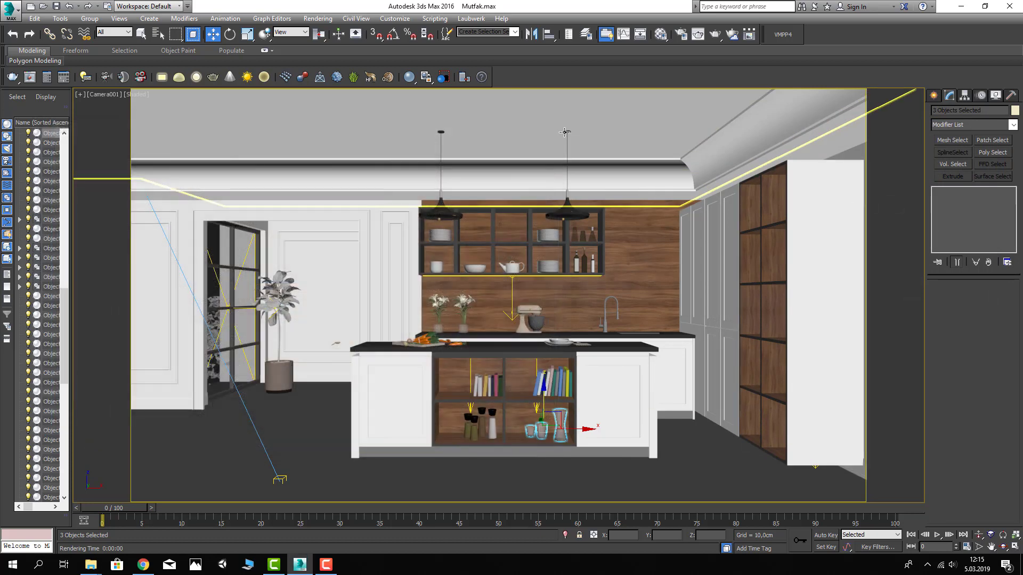
key("ctrl+s")
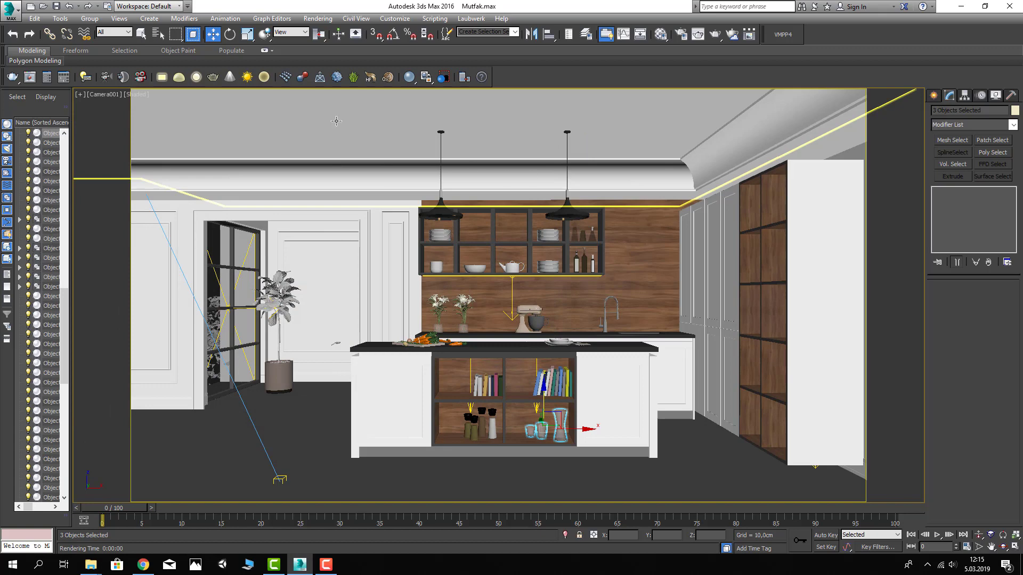
Reopen Mutfak.max and add the ficus lyrata texture folder to the external file paths
left_click(11, 10)
left_click(110, 68)
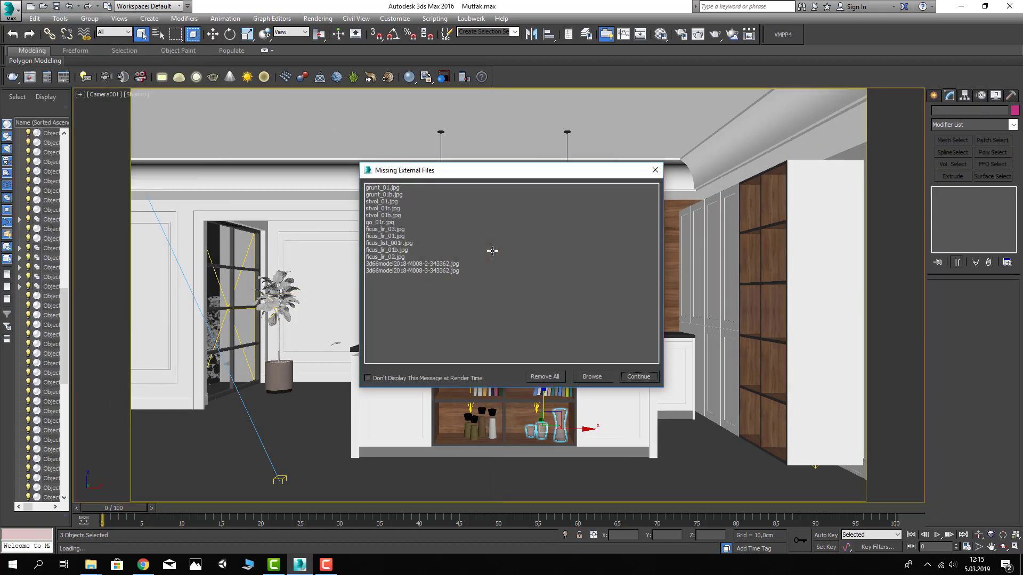
left_click(593, 377)
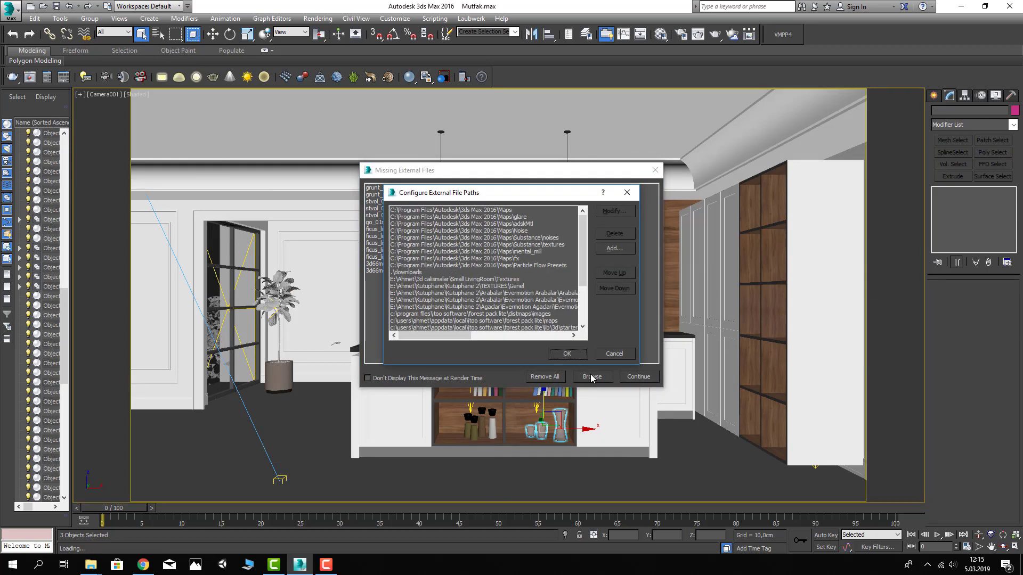
left_click(606, 249)
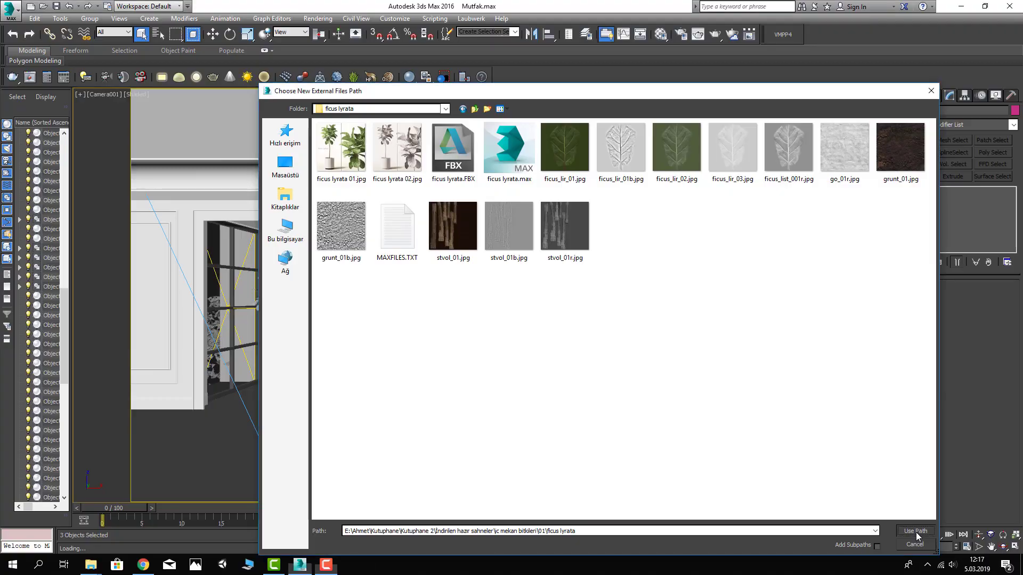
left_click(916, 531)
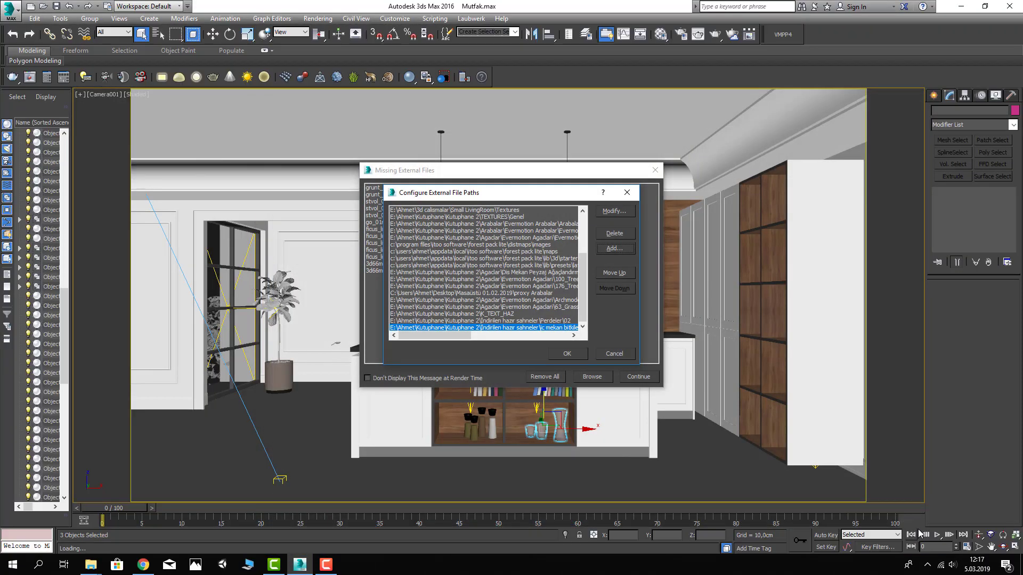
left_click(567, 354)
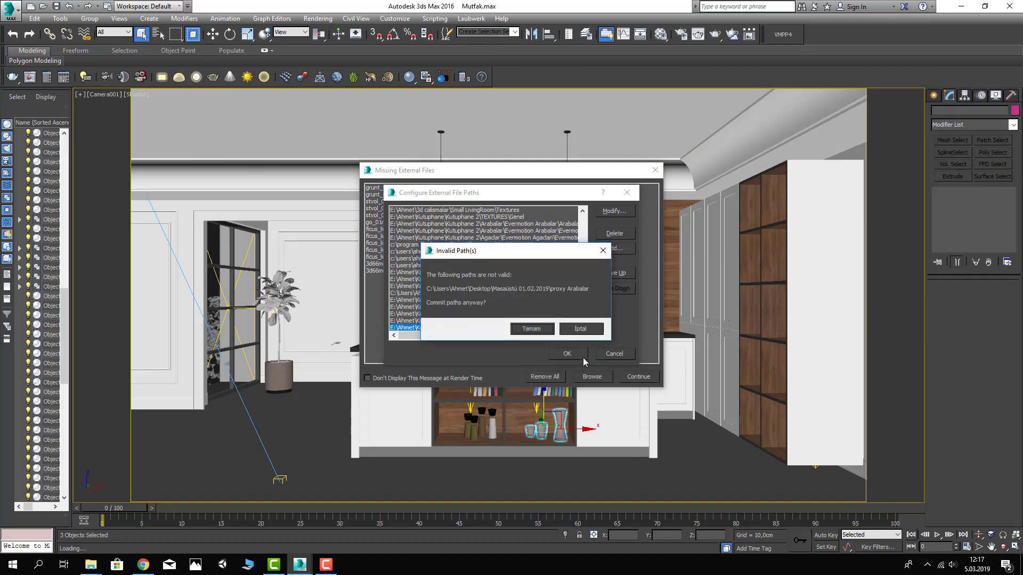
left_click(544, 339)
left_click(637, 377)
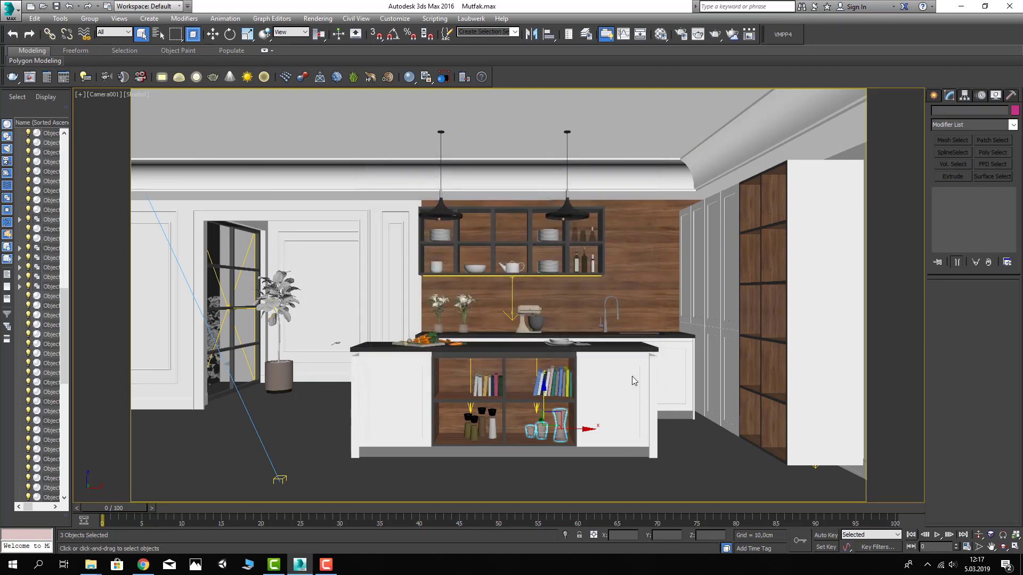
Save the scene, start a production render, and stop it early
key("ctrl+s")
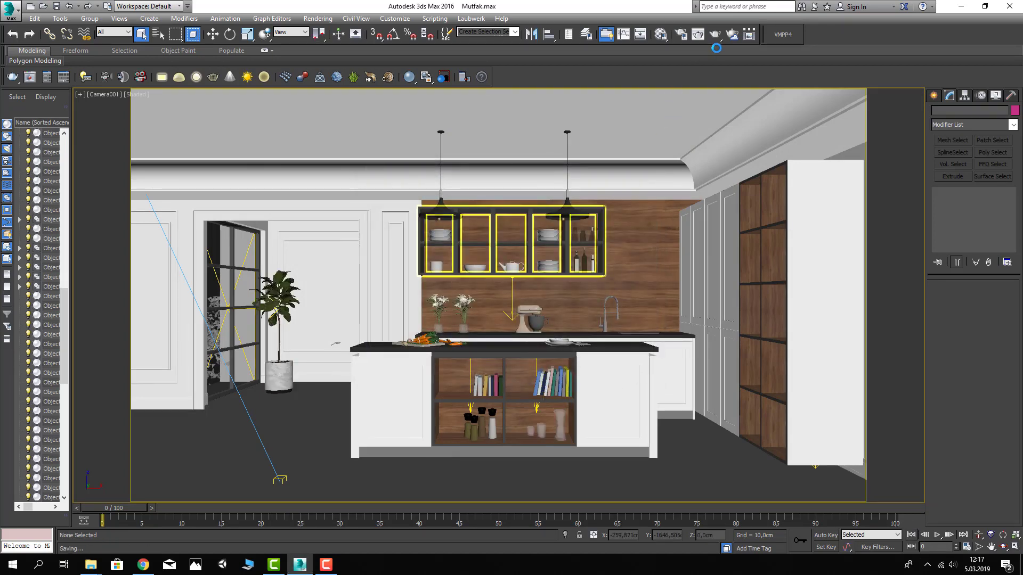
left_click(715, 36)
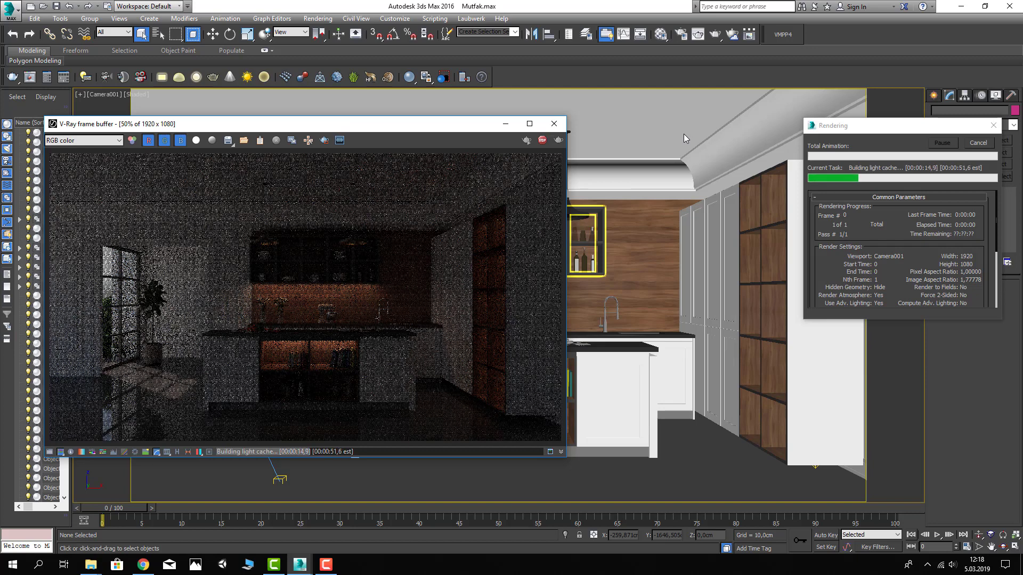
left_click(980, 144)
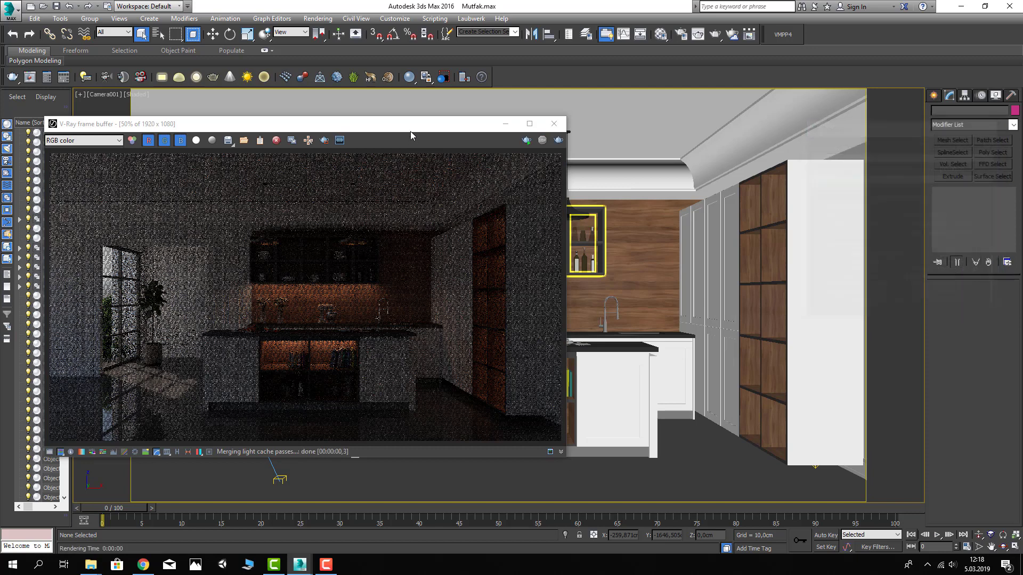
left_click_drag(405, 126, 351, 243)
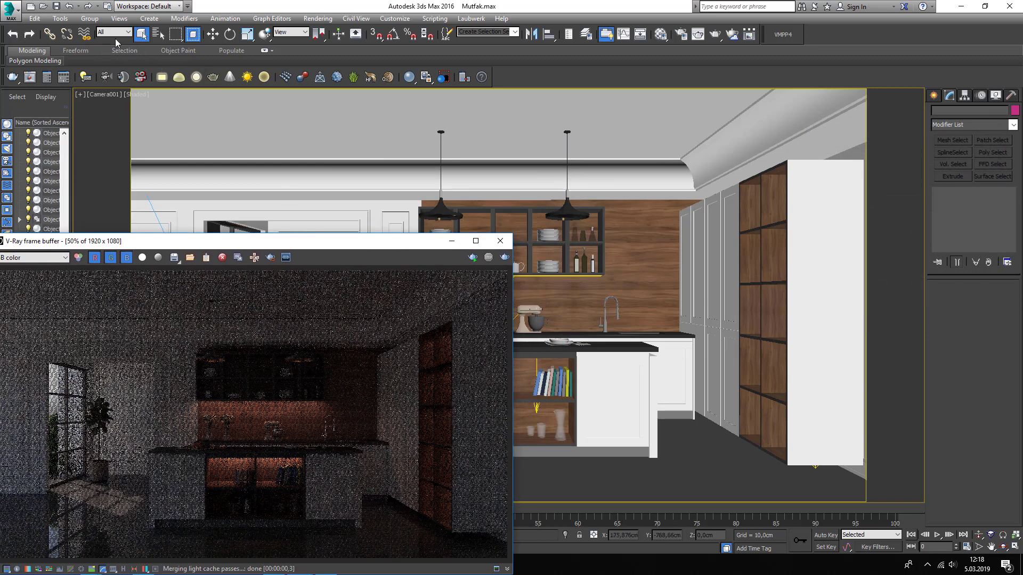
Filter selection to Lights and set the left pendant light's Multiplier to 80
left_click(115, 36)
left_click(107, 59)
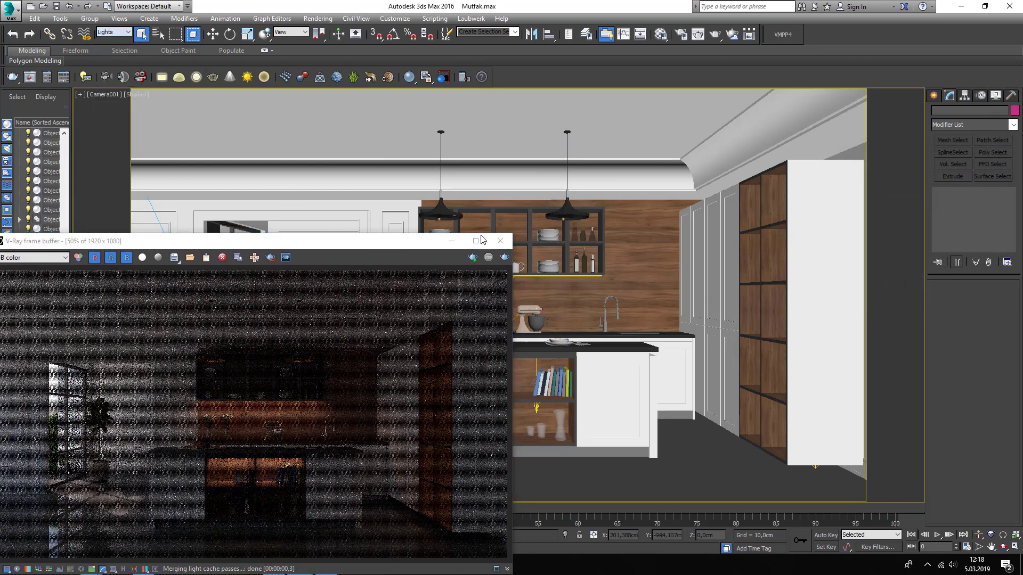
left_click(448, 217)
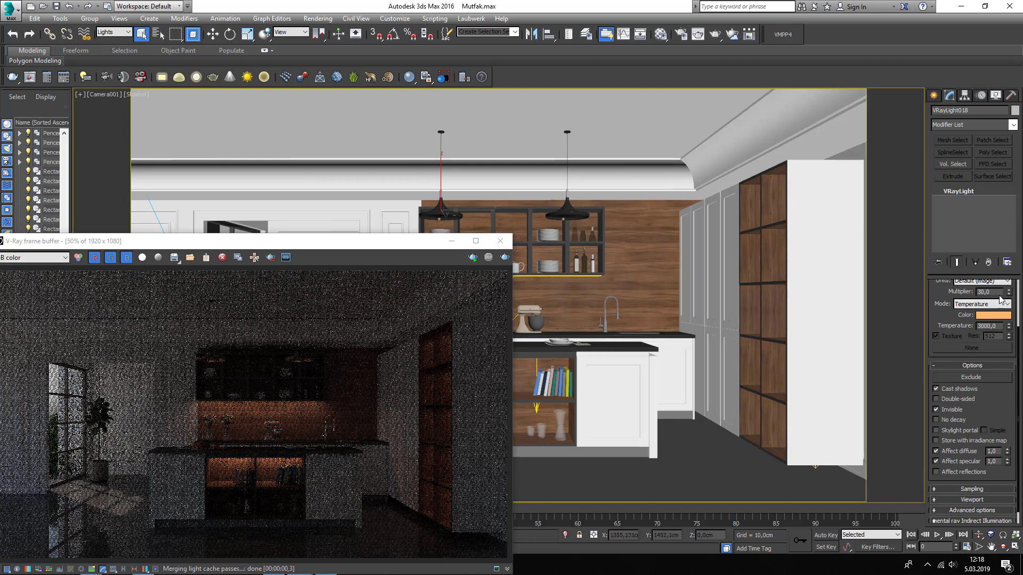
double_click(991, 292)
type("80")
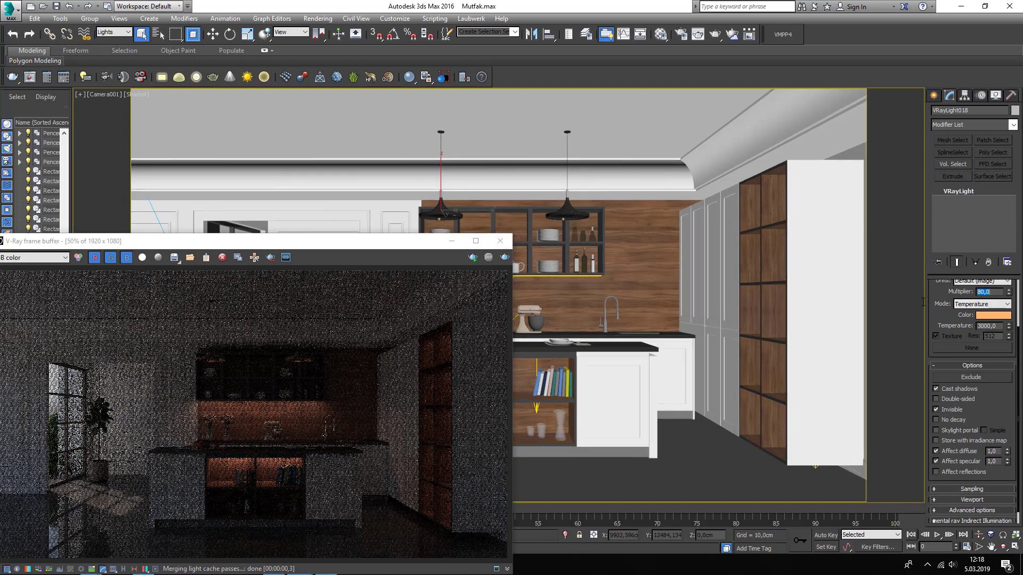
left_click(470, 259)
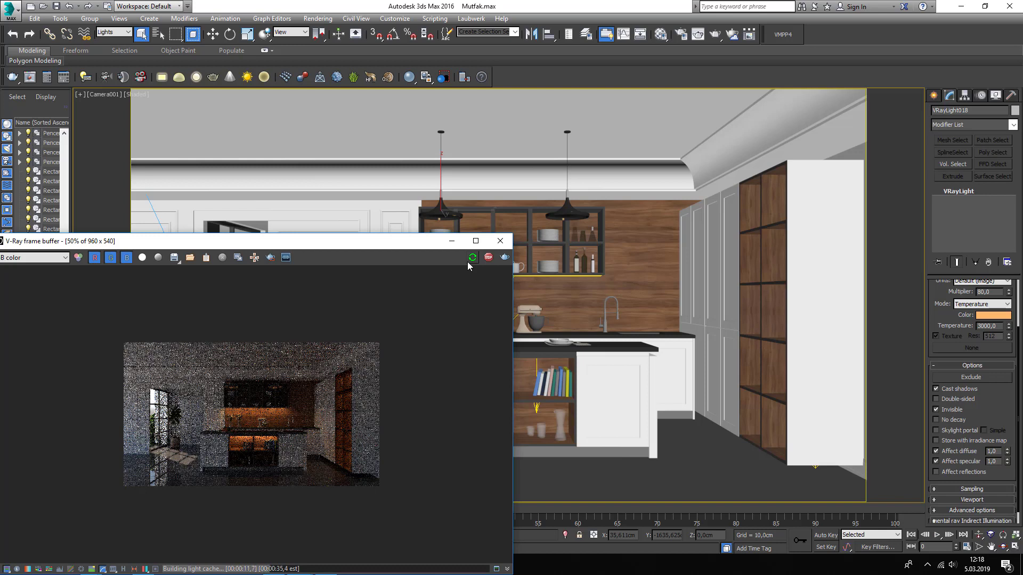
Enable Amb. occlusion in V-Ray's GI settings (Expert mode), then save the scene
left_click(499, 241)
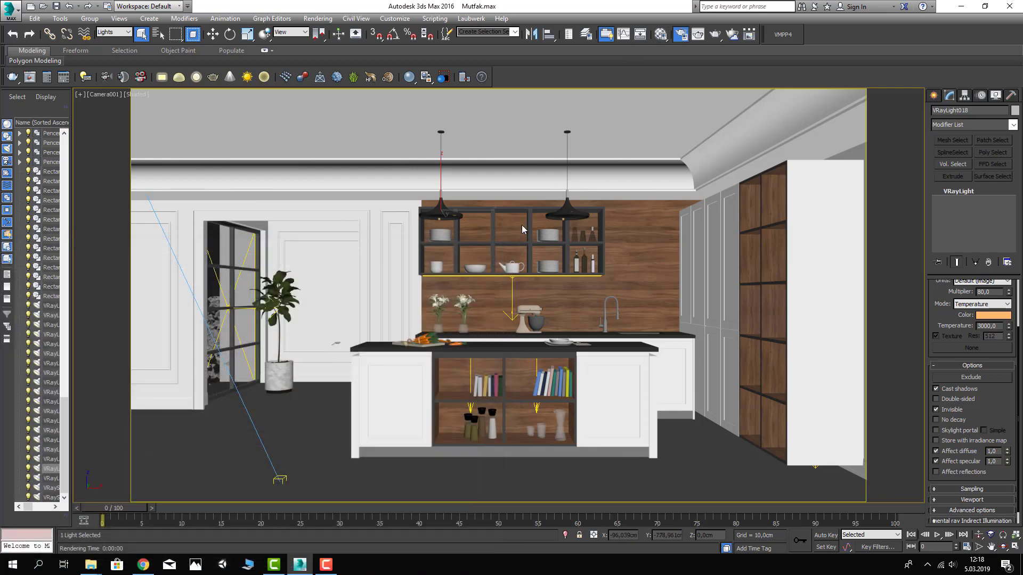
key("F10")
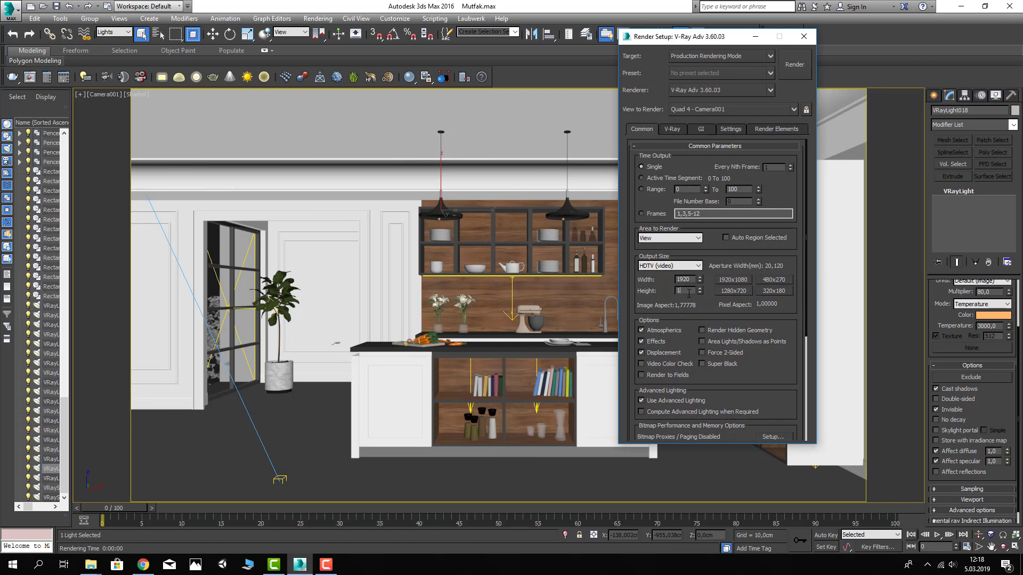
left_click(700, 129)
left_click(777, 157)
left_click(751, 226)
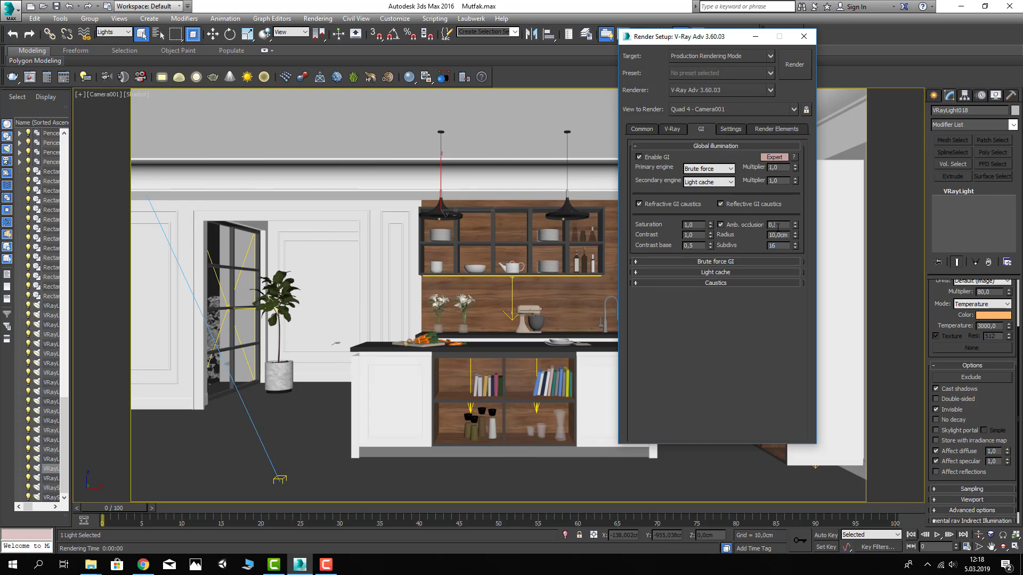
left_click(671, 130)
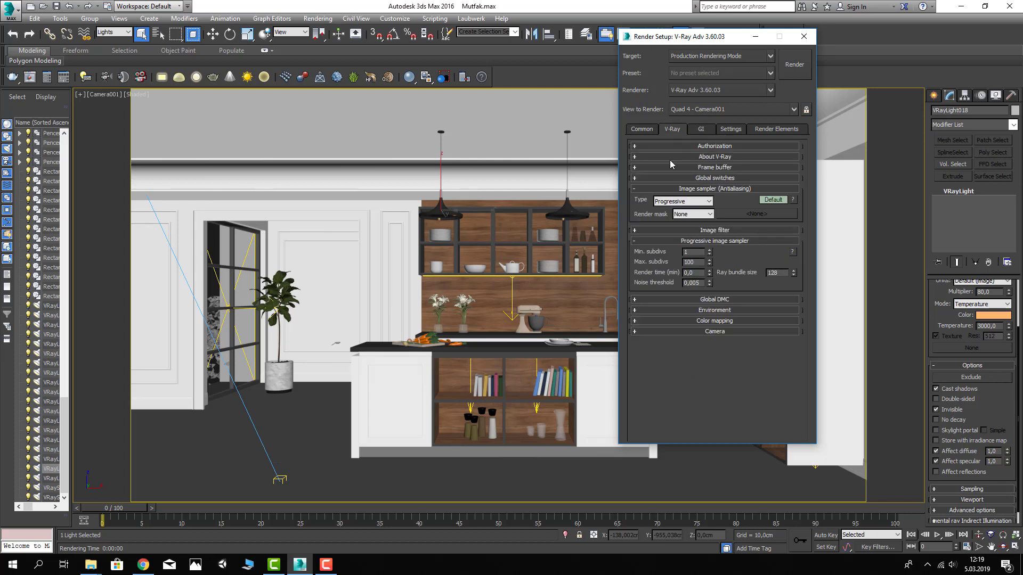
left_click(642, 129)
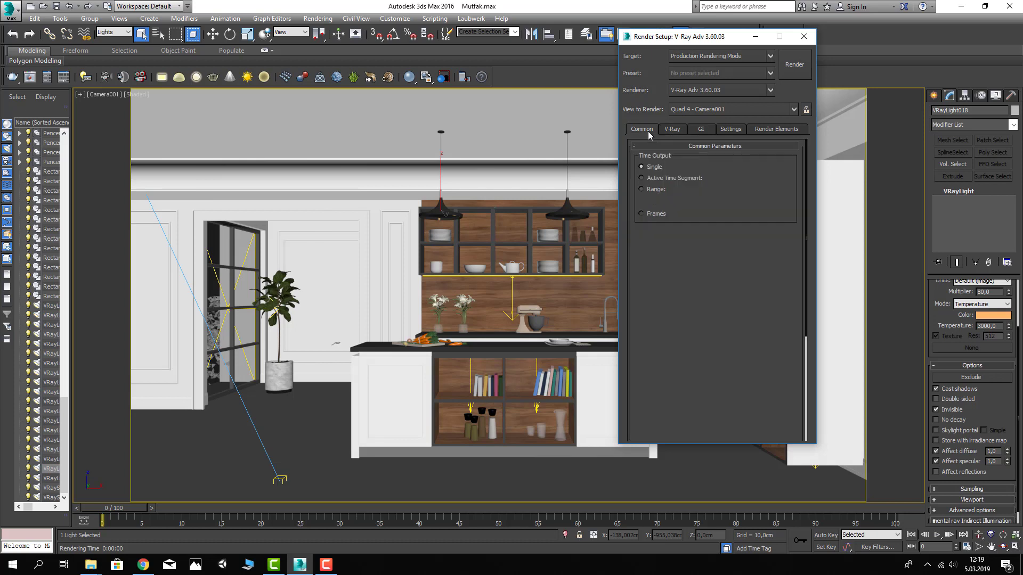
left_click(55, 7)
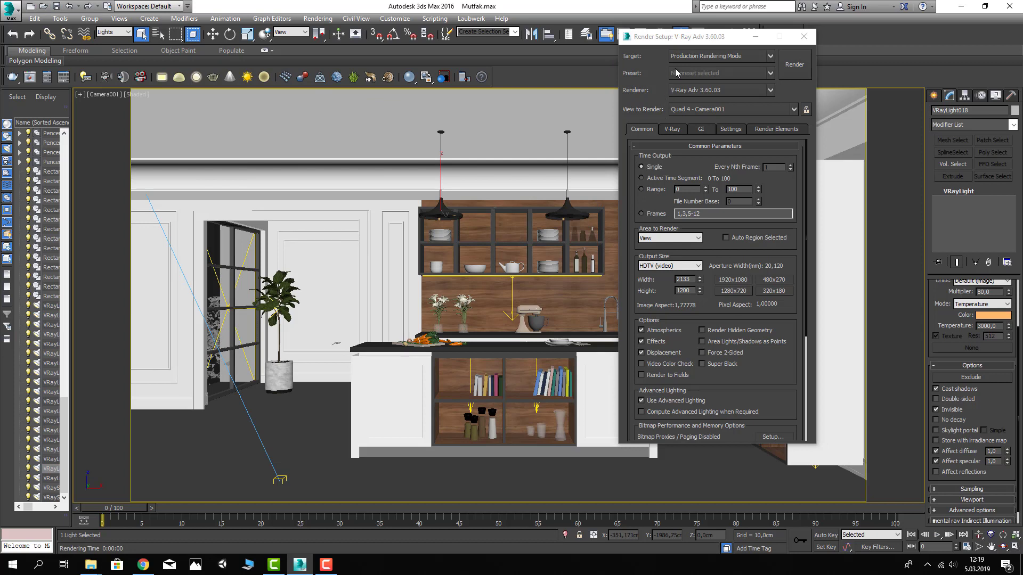
left_click_drag(681, 38, 690, 46)
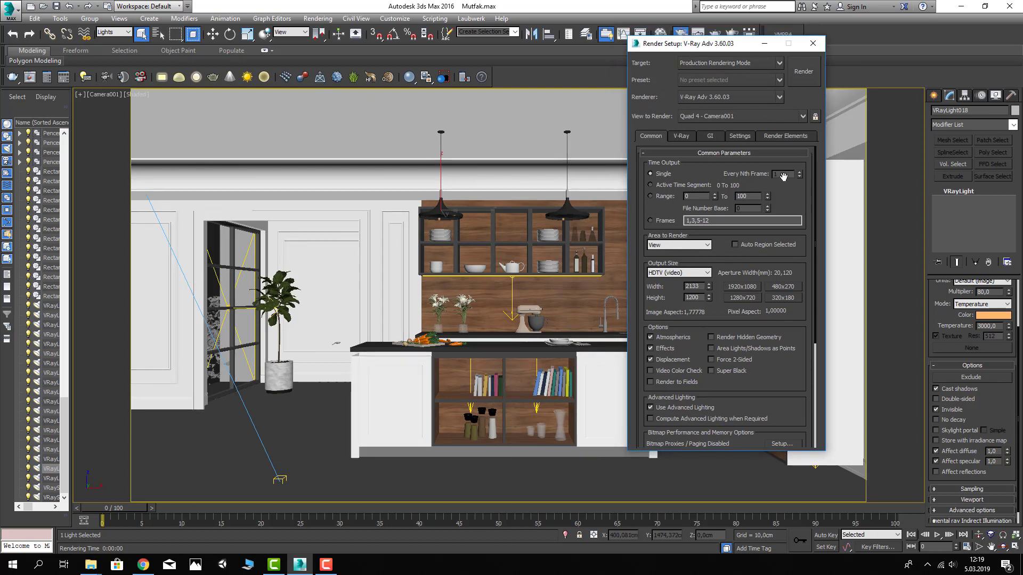
Render the 2133×1200 Camera001 kitchen image through its third pass, then close the render windows
left_click(799, 73)
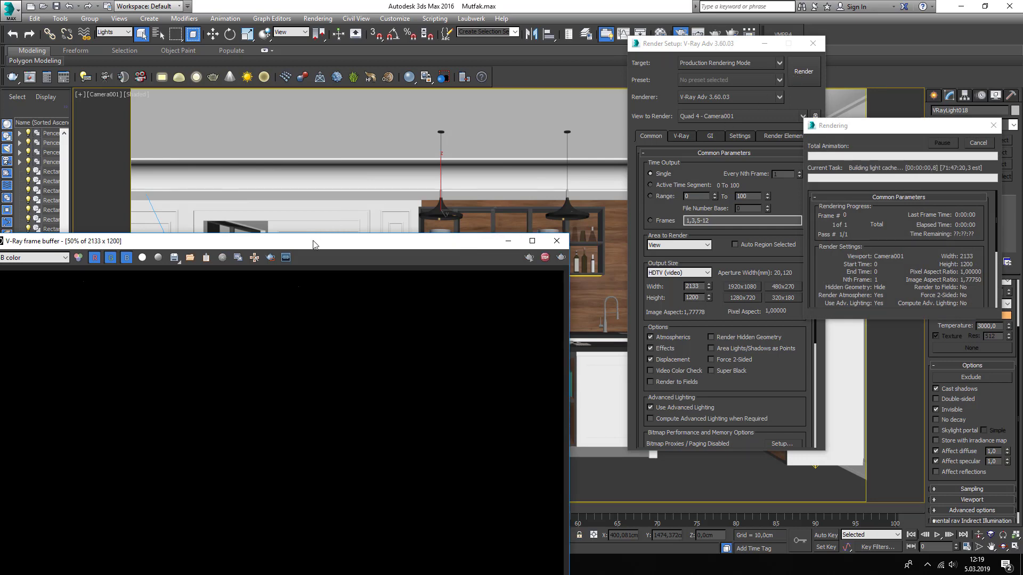
left_click_drag(313, 245, 381, 104)
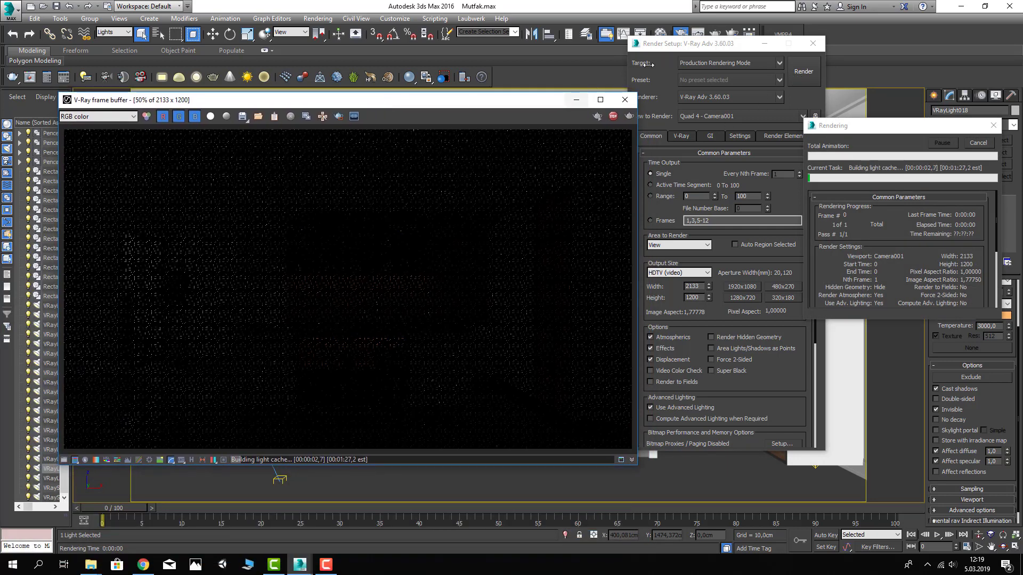
left_click(675, 56)
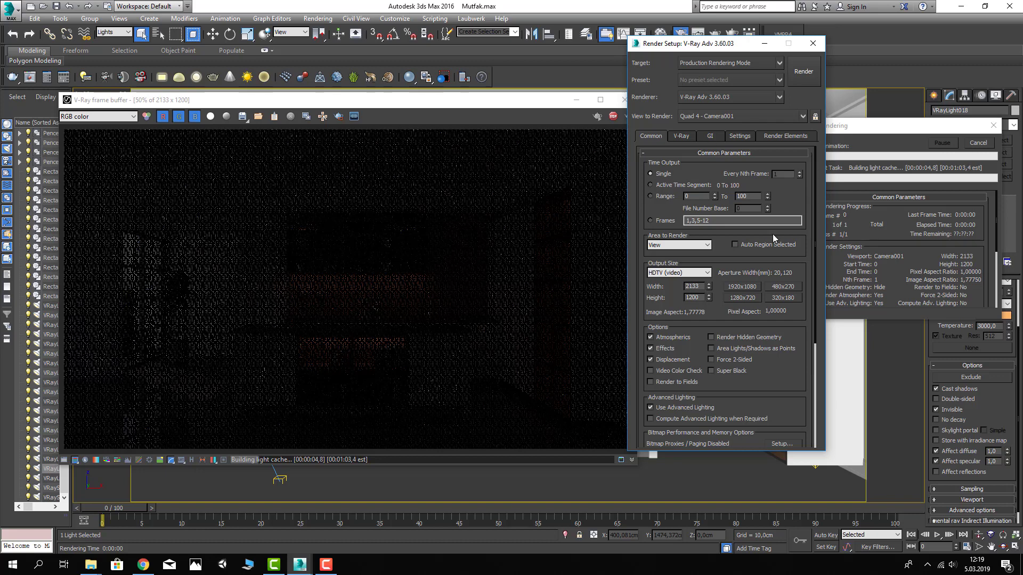
left_click(408, 327)
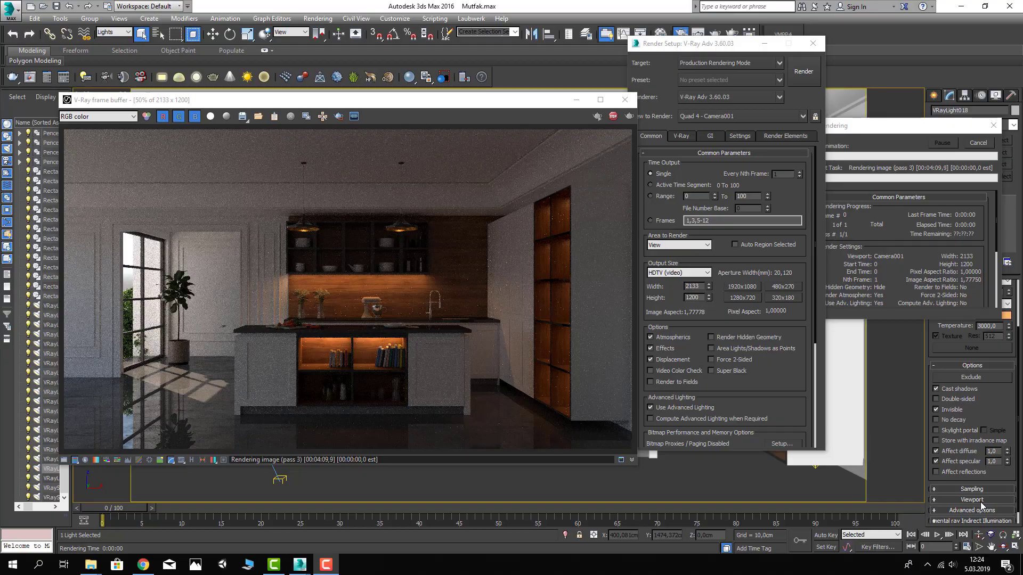
left_click(963, 132)
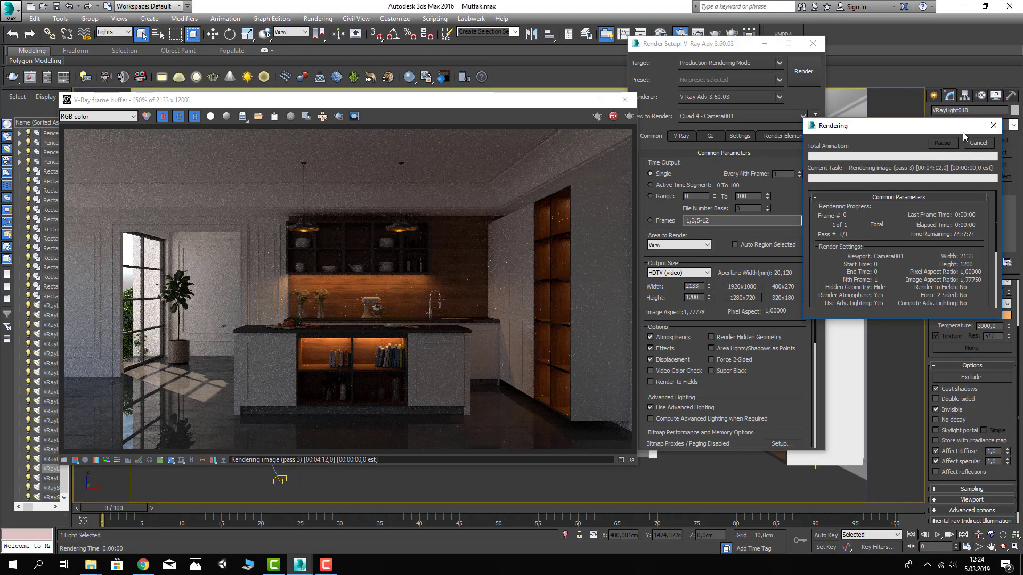
left_click(982, 141)
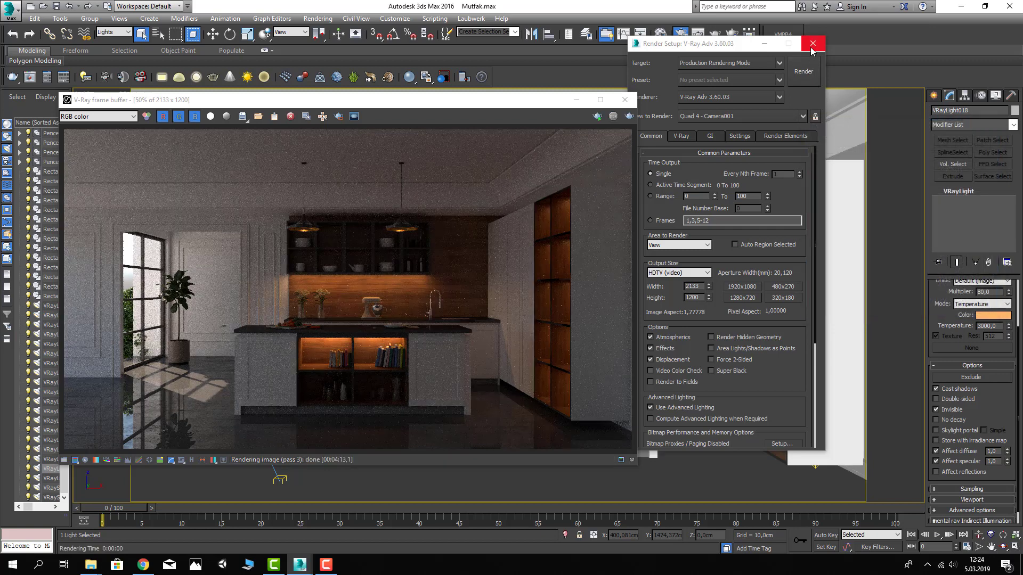
key("F10")
left_click(625, 101)
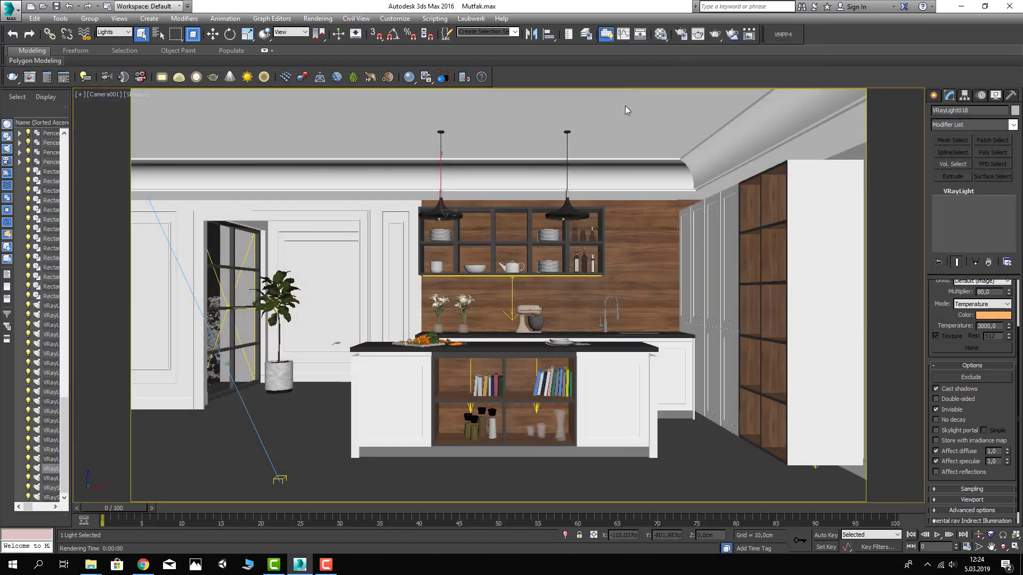
Load the Cam_02 material into a free Material Editor slot by picking it from the scene
key("m")
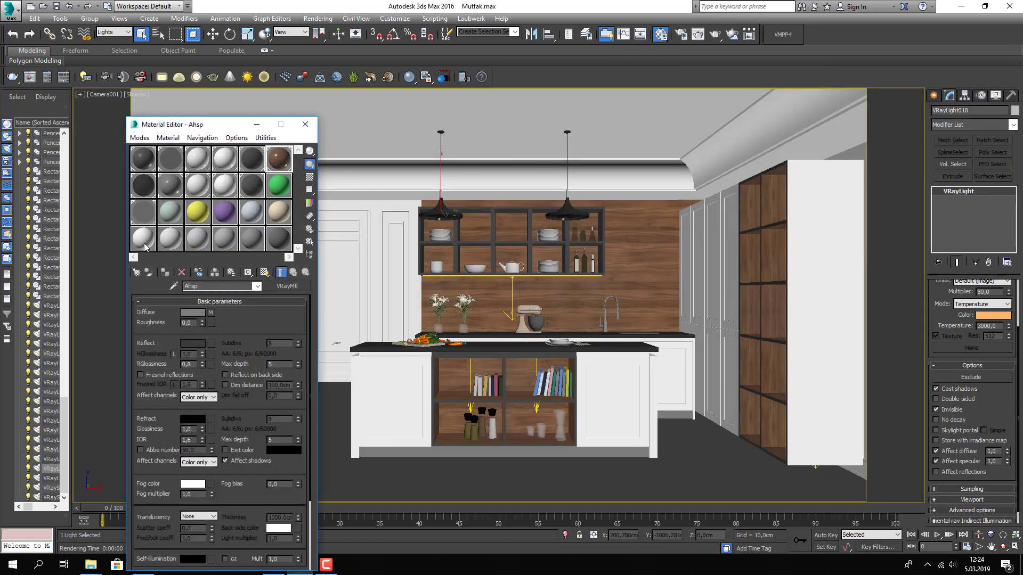
left_click(145, 247)
left_click(173, 286)
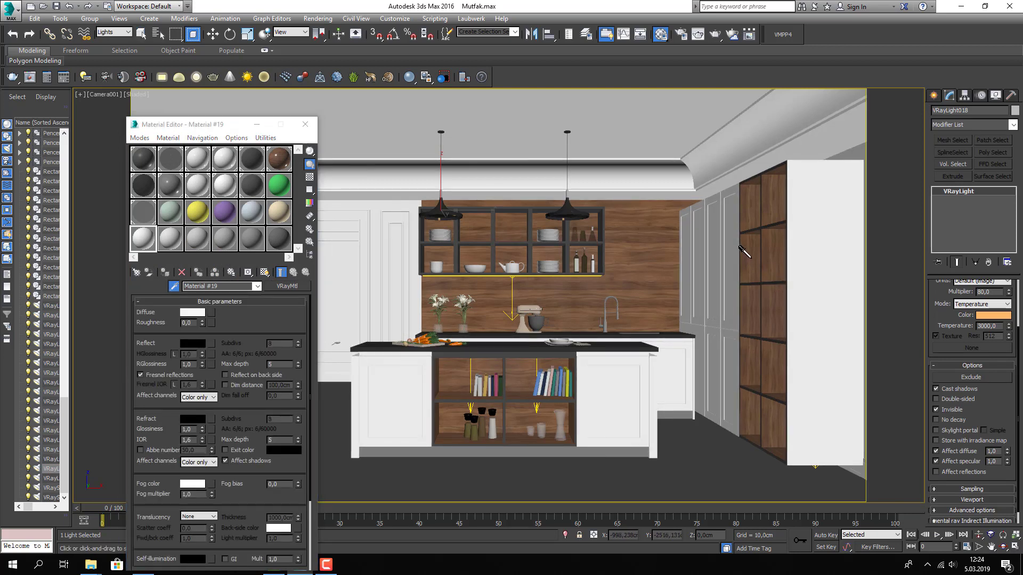
left_click(114, 32)
left_click(763, 258)
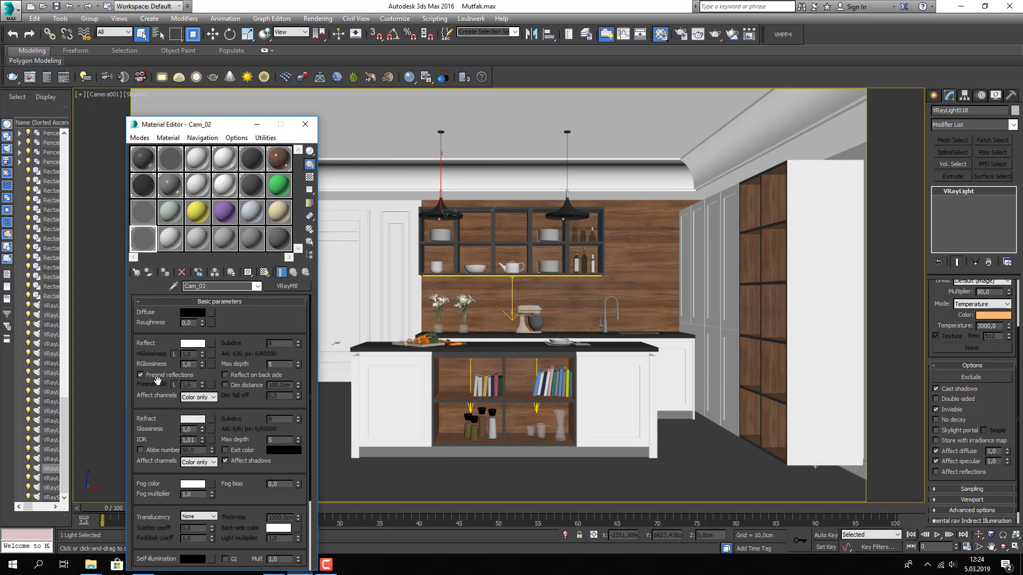
Turn off Fresnel reflections, set the Reflect colour to grey 69, and save the scene
left_click(160, 381)
left_click(192, 343)
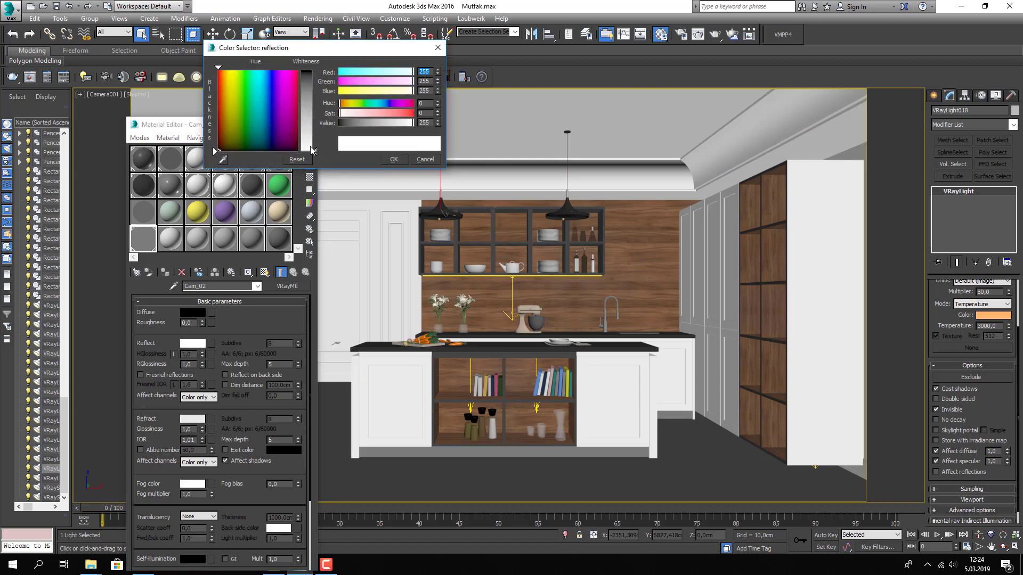
left_click_drag(313, 151, 318, 94)
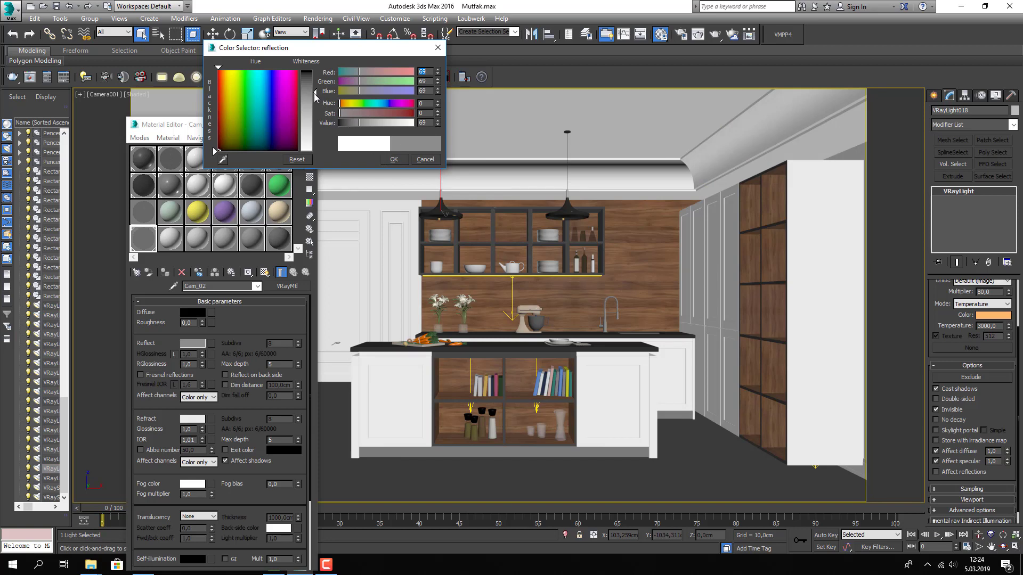
left_click(394, 159)
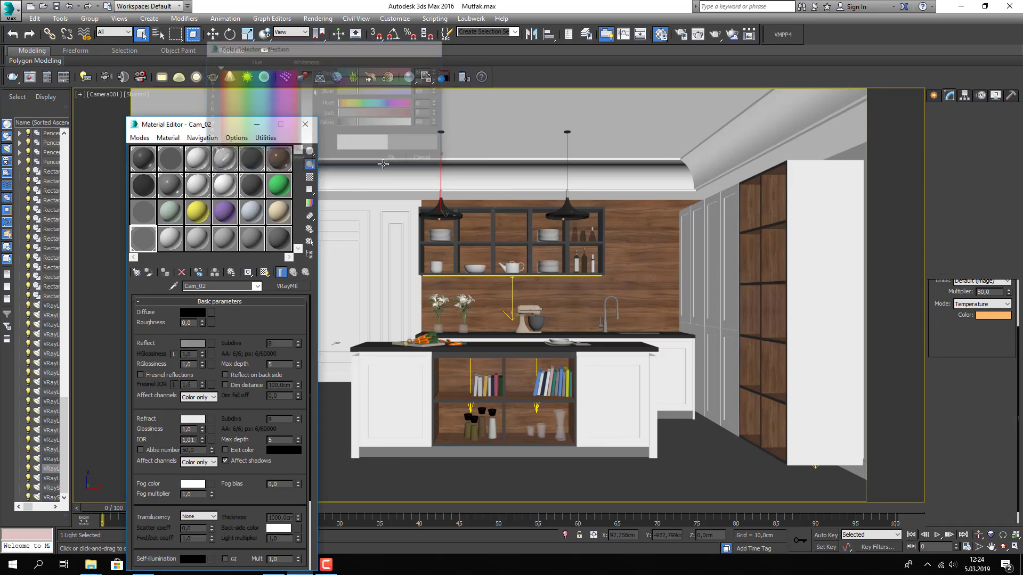
left_click(56, 6)
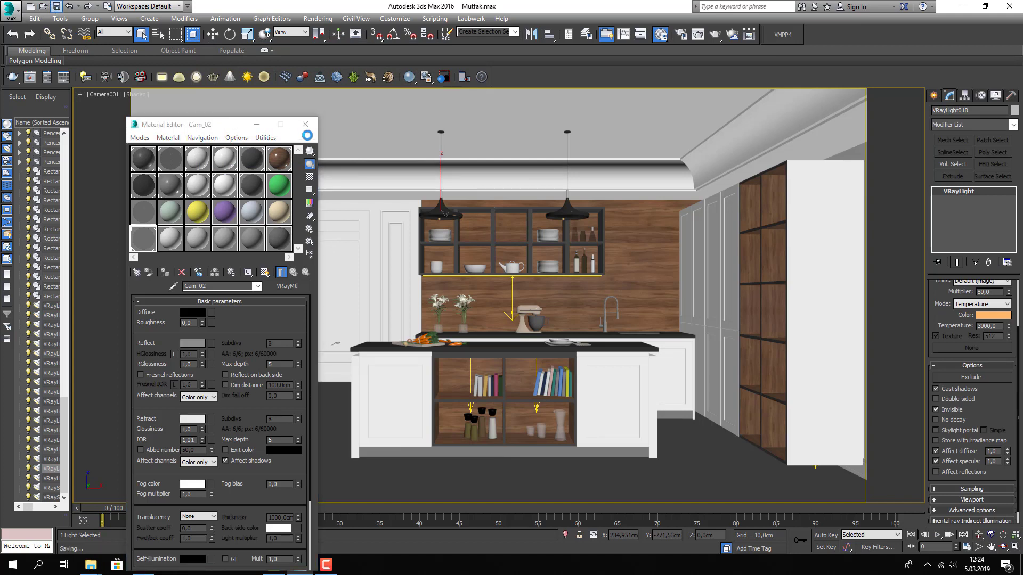
left_click(715, 35)
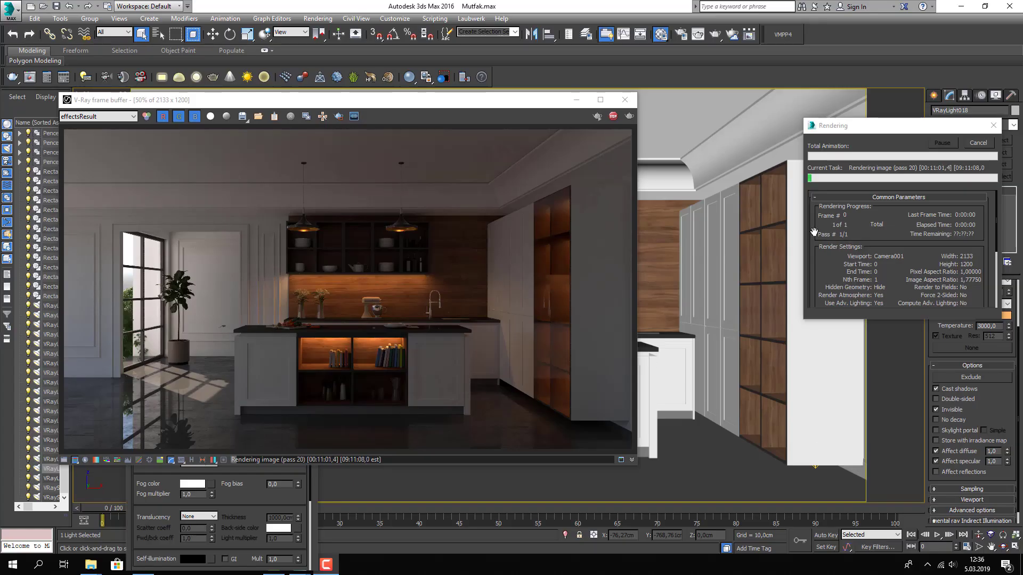
left_click(970, 142)
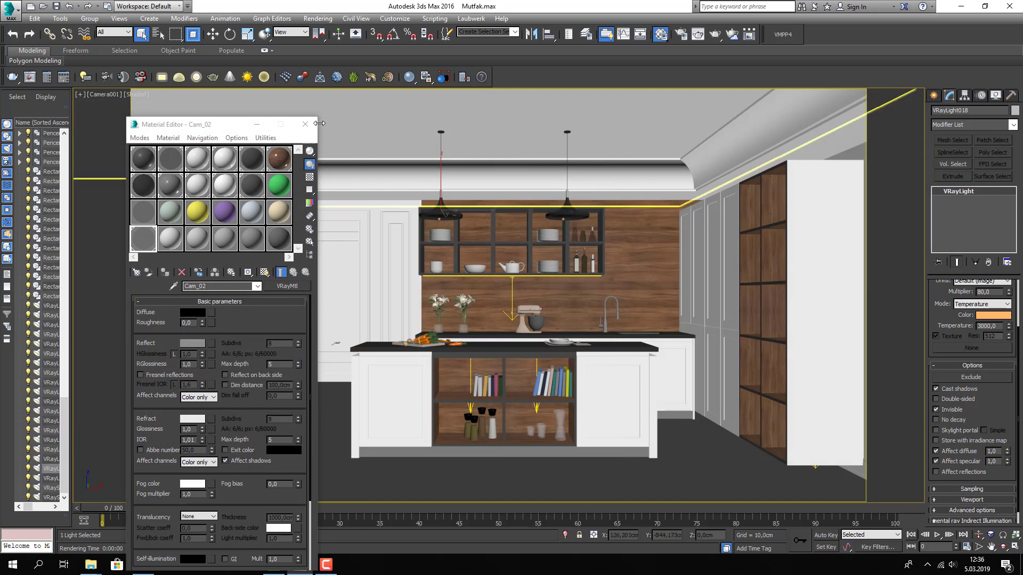
Select cabinet D01, isolate it in a Perspective view, and orbit beneath it
middle_click_drag(523, 323, 524, 309)
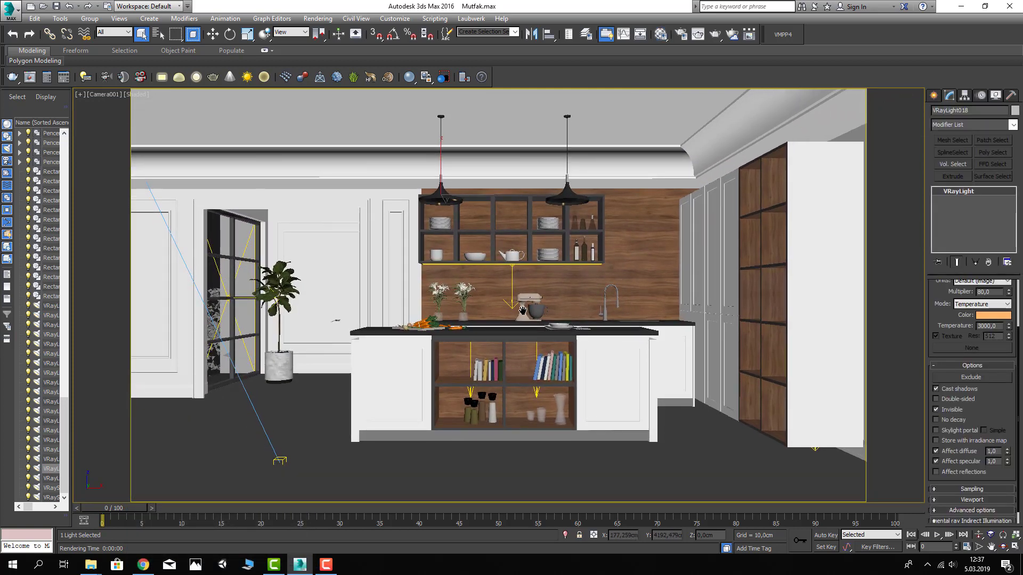
left_click(806, 418)
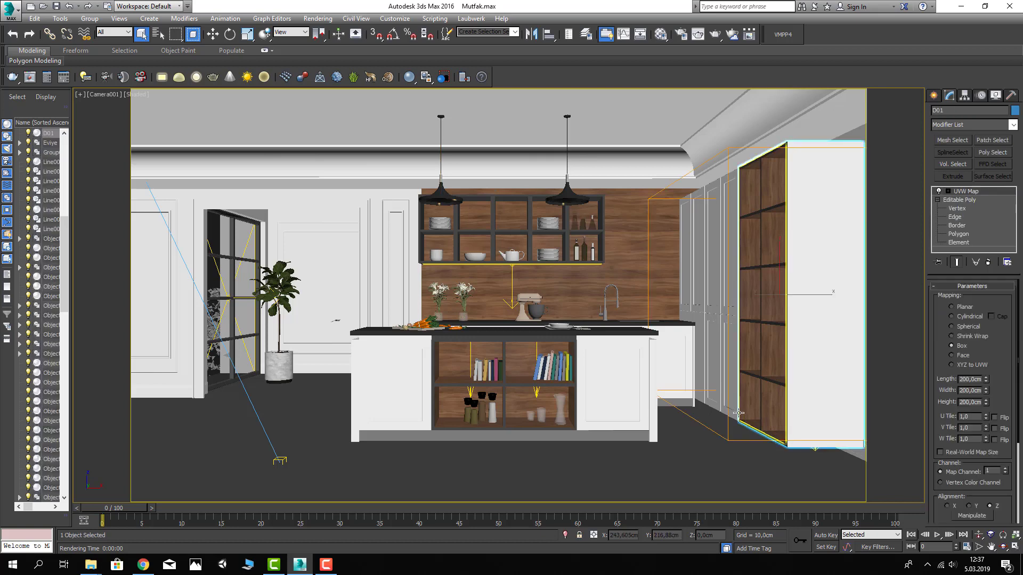
key("alt+q")
key("alt+q")
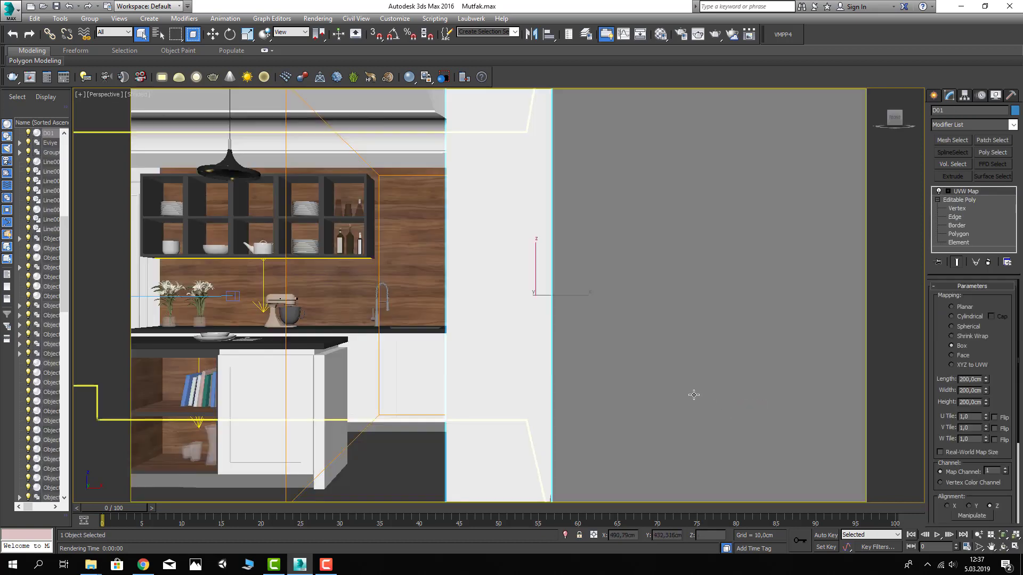
scroll(559, 402, "up", 2)
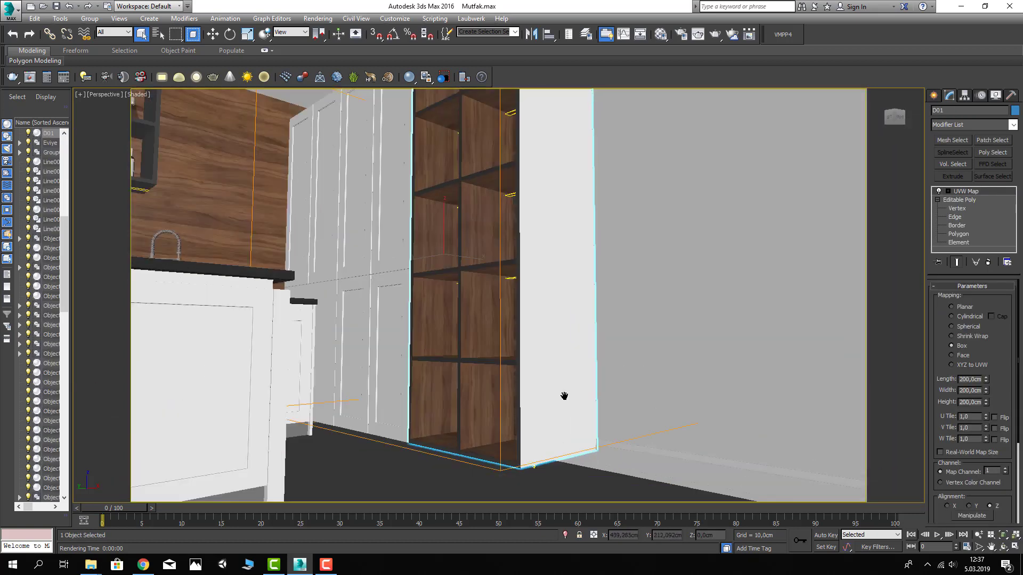
scroll(583, 336, "up", 3)
right_click(576, 313)
left_click(623, 299)
middle_click_drag(574, 368, 602, 322, "alt")
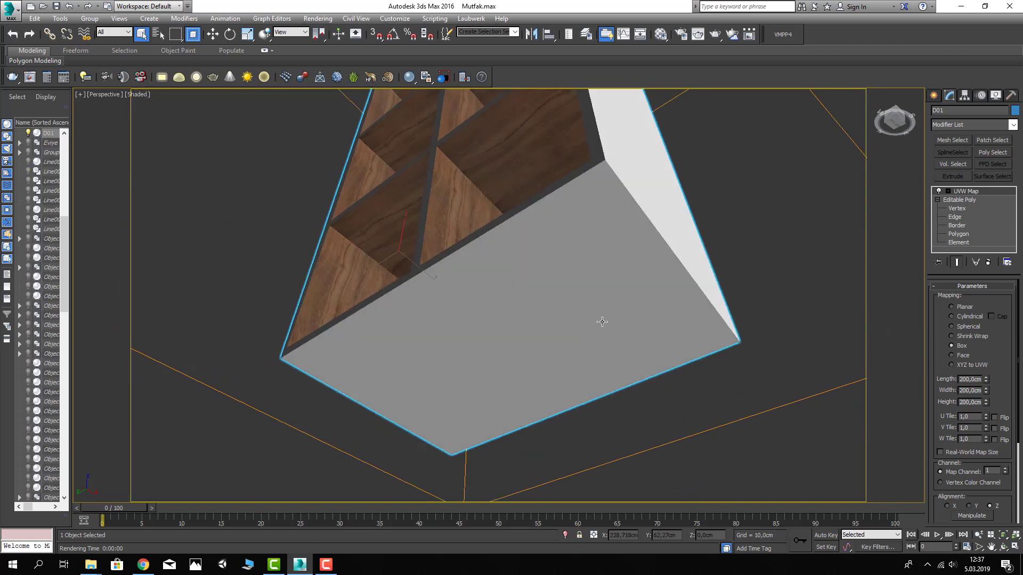
Start a Standard Primitives Box on the cabinet's underside
left_click(933, 95)
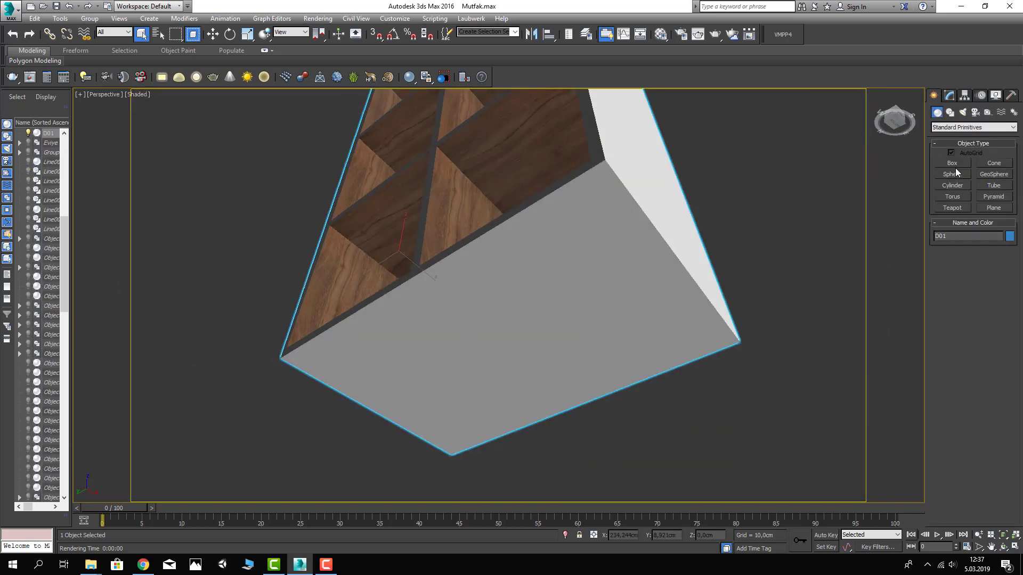
left_click(952, 163)
mouse_move(600, 184)
left_mouse_down()
mouse_move(600, 365)
mouse_move(564, 426)
mouse_move(246, 535)
mouse_move(303, 485)
mouse_move(343, 410)
left_mouse_up()
Cancel the first box and draw a roughly 375 cm long plinth box from the cabinet corner
scroll(299, 488, "down", 5)
right_click(297, 406)
scroll(297, 407, "up", 2)
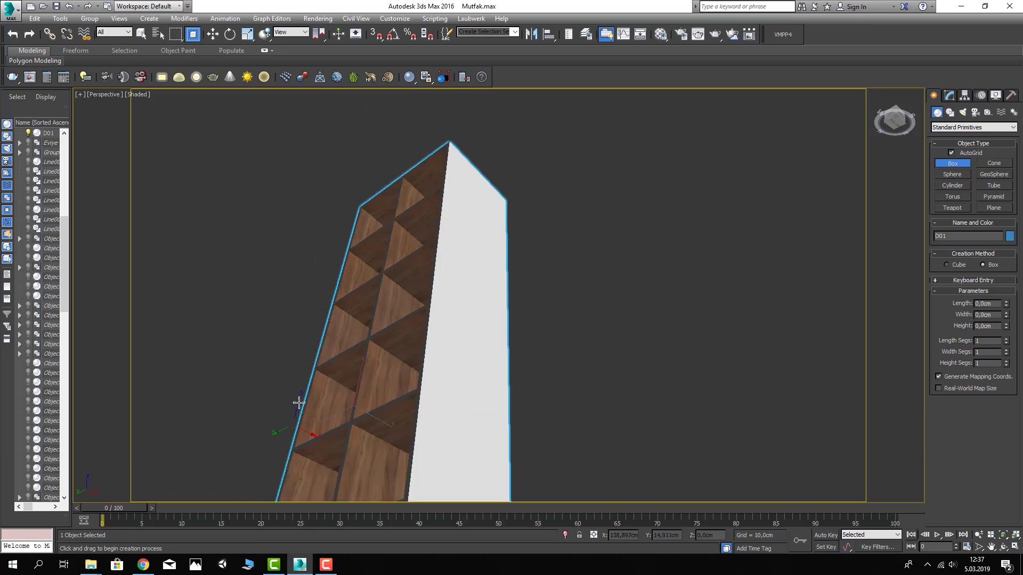
scroll(372, 355, "down", 4)
middle_click_drag(372, 355, 518, 241)
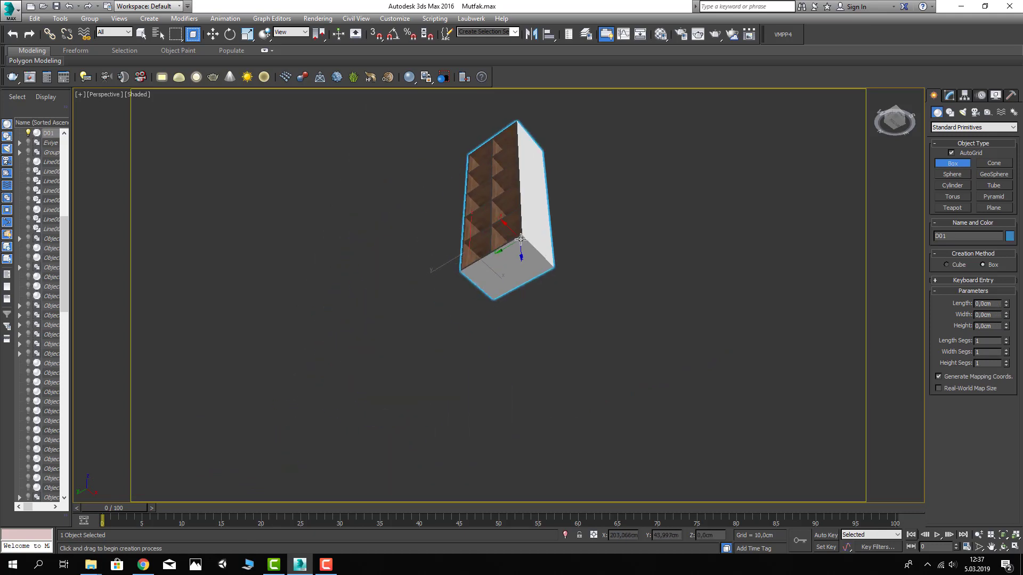
left_click_drag(520, 238, 334, 385)
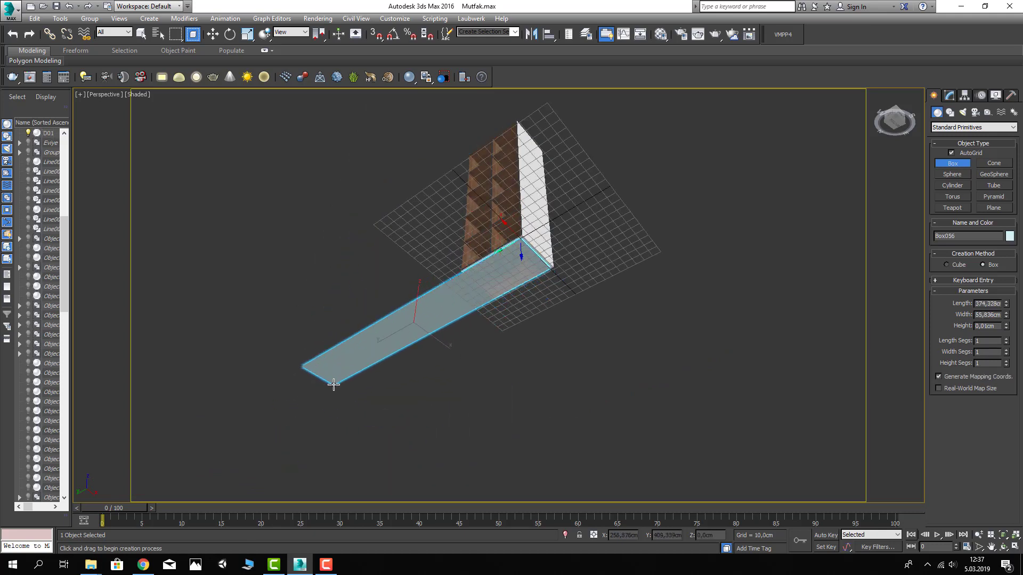
left_click(341, 401)
right_click(341, 401)
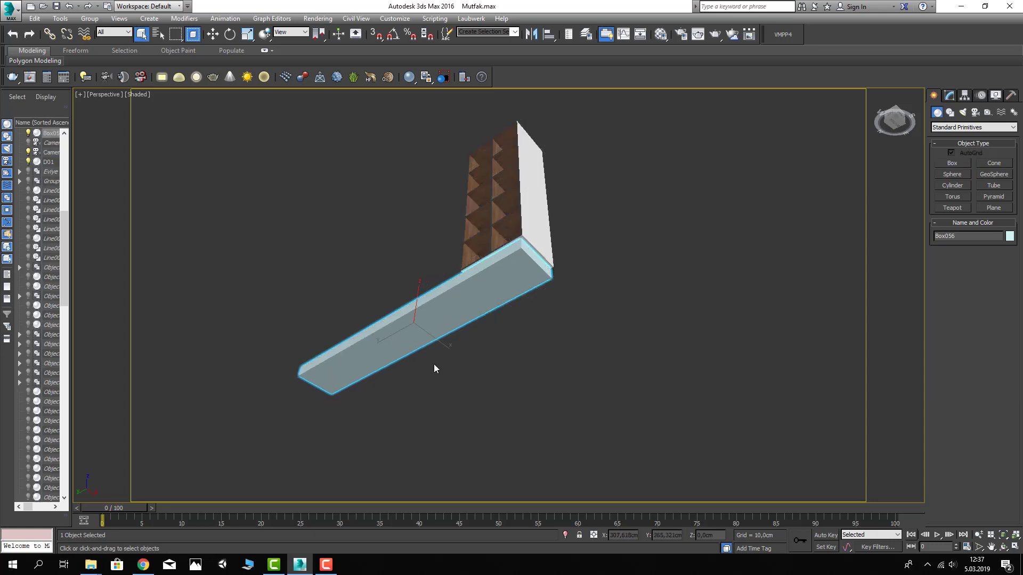
scroll(533, 256, "up", 3)
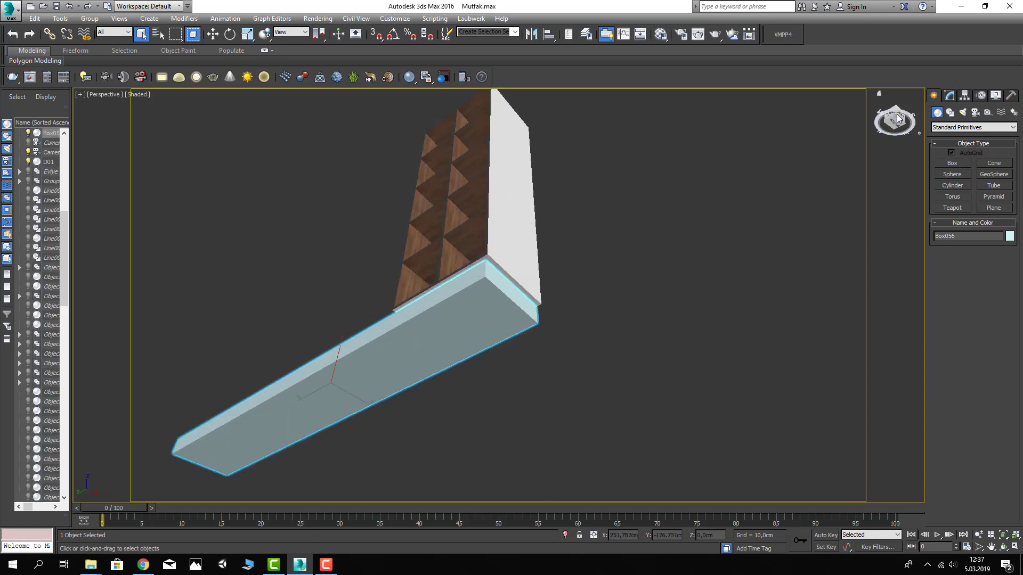
Convert Box056 to Editable Poly and select its vertical corner edge
left_click(944, 97)
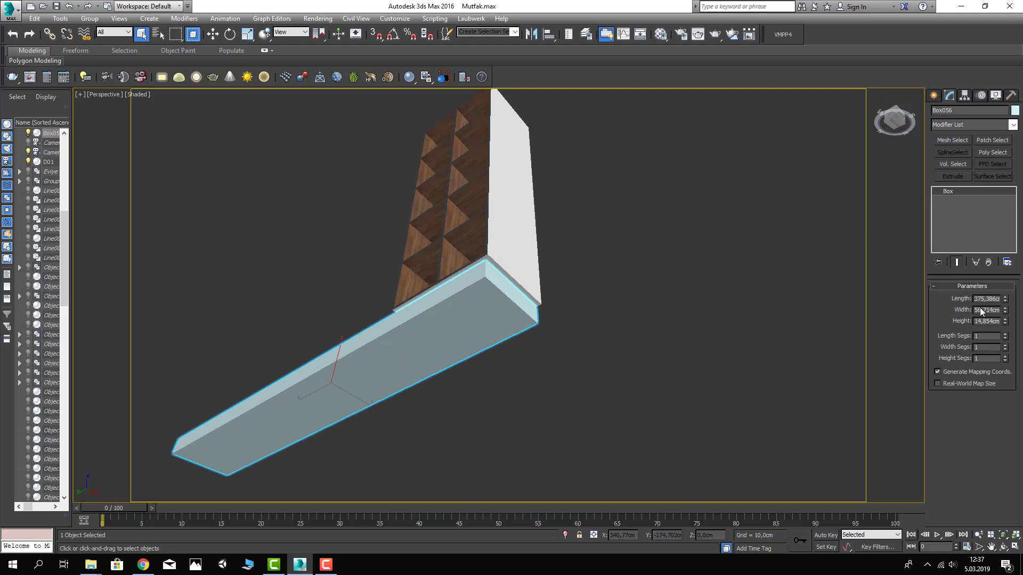
right_click(951, 192)
left_click(959, 273)
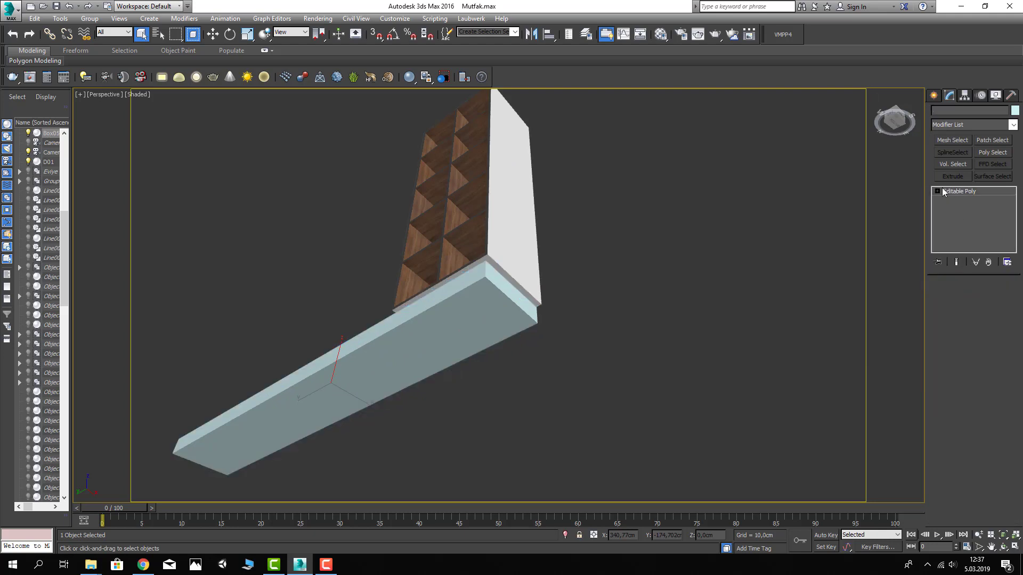
left_click(954, 208)
left_click(486, 270)
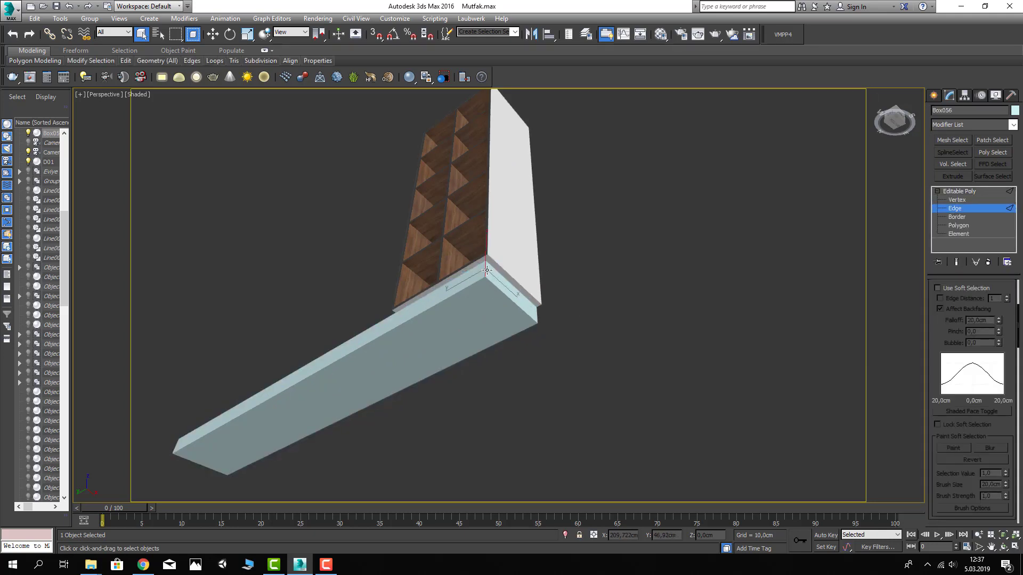
Chamfer Box056's vertical corner edge by 1 cm with 7 segments, then return to object level
scroll(530, 319, "up", 5)
mouse_move(495, 292)
middle_mouse_down("alt")
mouse_move(593, 338)
mouse_move(462, 290)
mouse_move(506, 318)
middle_mouse_up("alt")
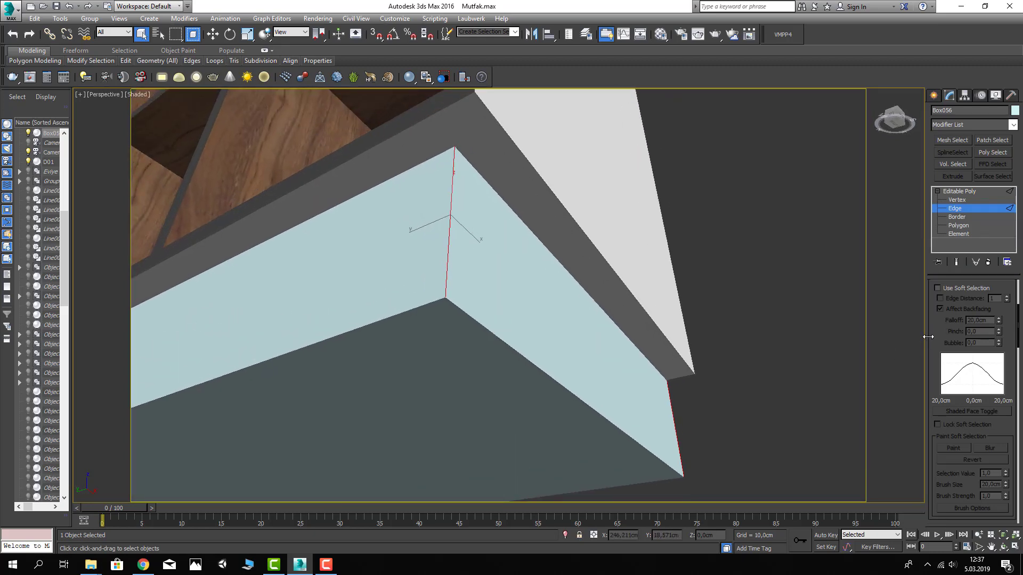
scroll(933, 404, "down", 3)
key("z")
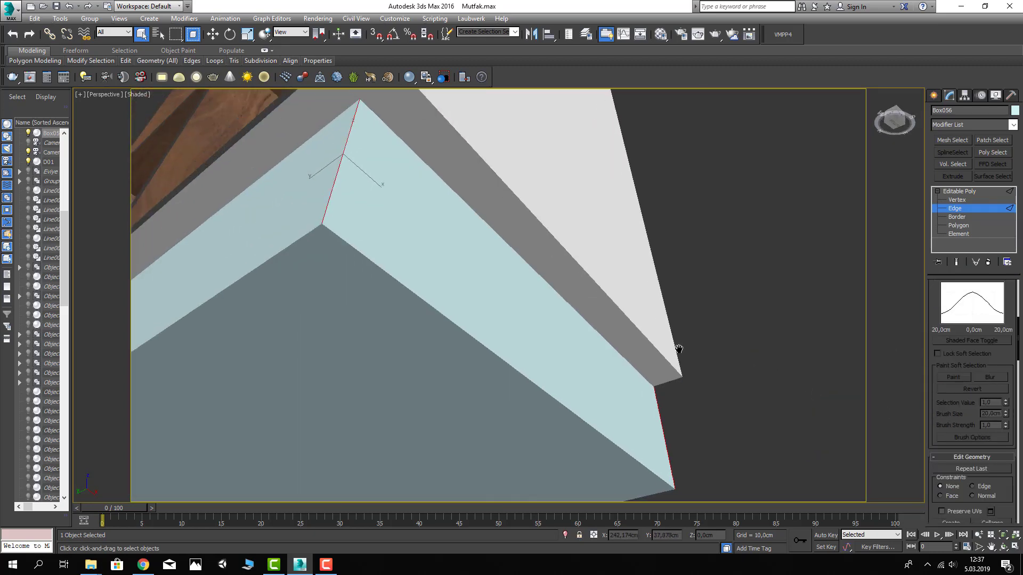
scroll(948, 449, "down", 3)
scroll(950, 456, "down", 3)
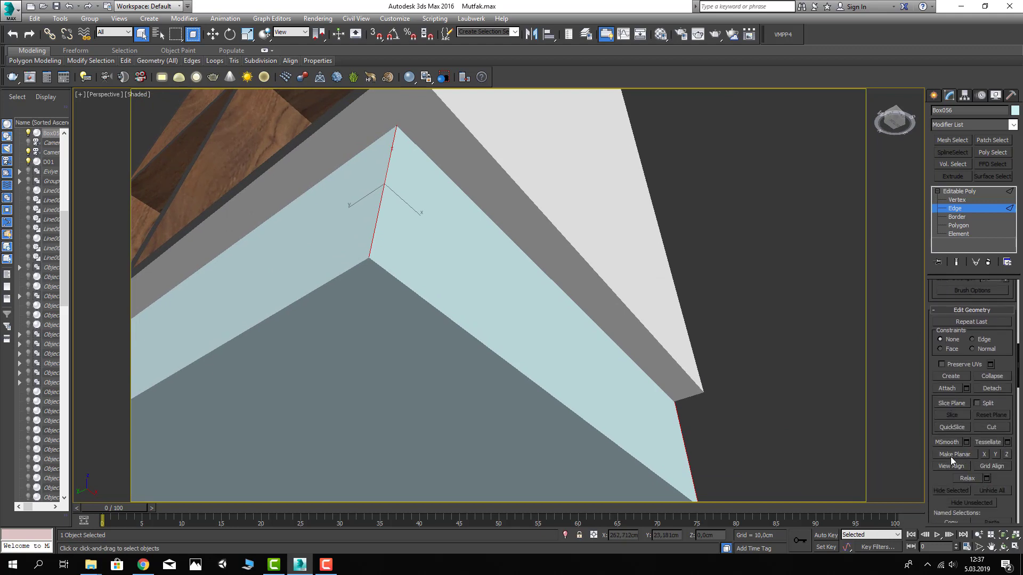
scroll(951, 456, "down", 3)
scroll(952, 456, "down", 3)
scroll(952, 456, "down", 3)
scroll(953, 459, "down", 3)
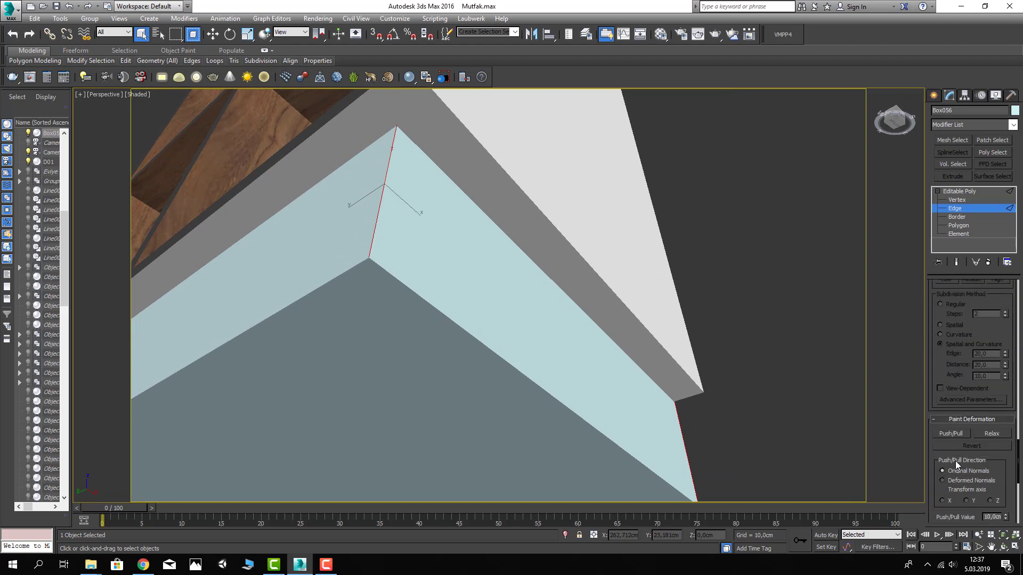
scroll(955, 462, "down", 3)
scroll(957, 467, "down", 2)
scroll(961, 466, "down", 2)
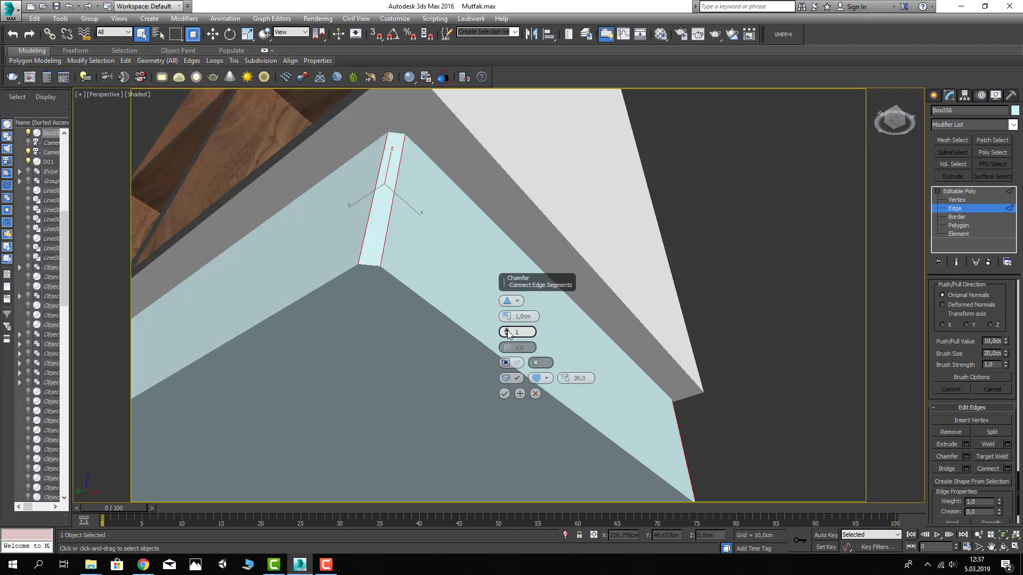
left_click_drag(505, 332, 505, 318)
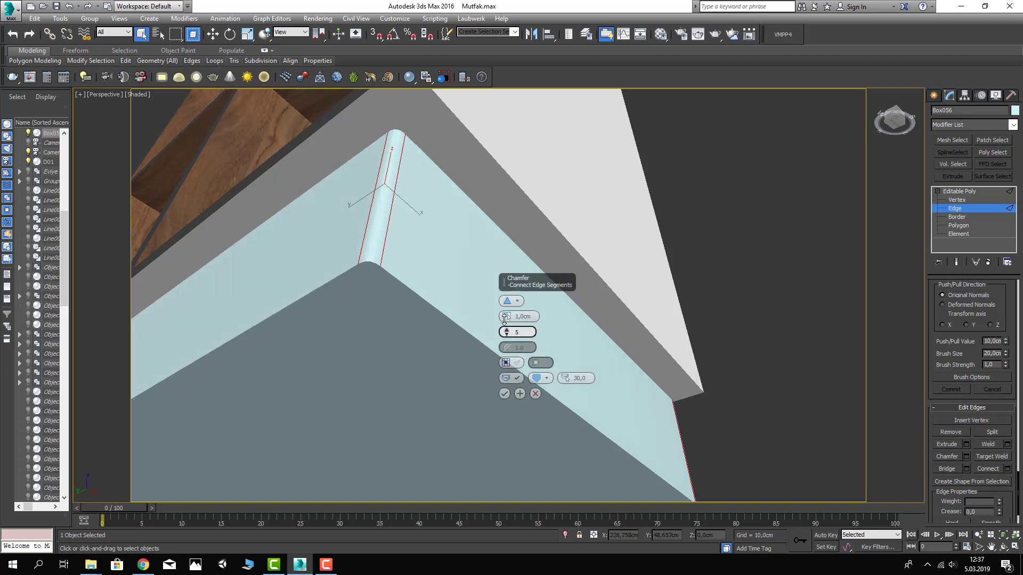
left_click(504, 394)
key("6")
key("2")
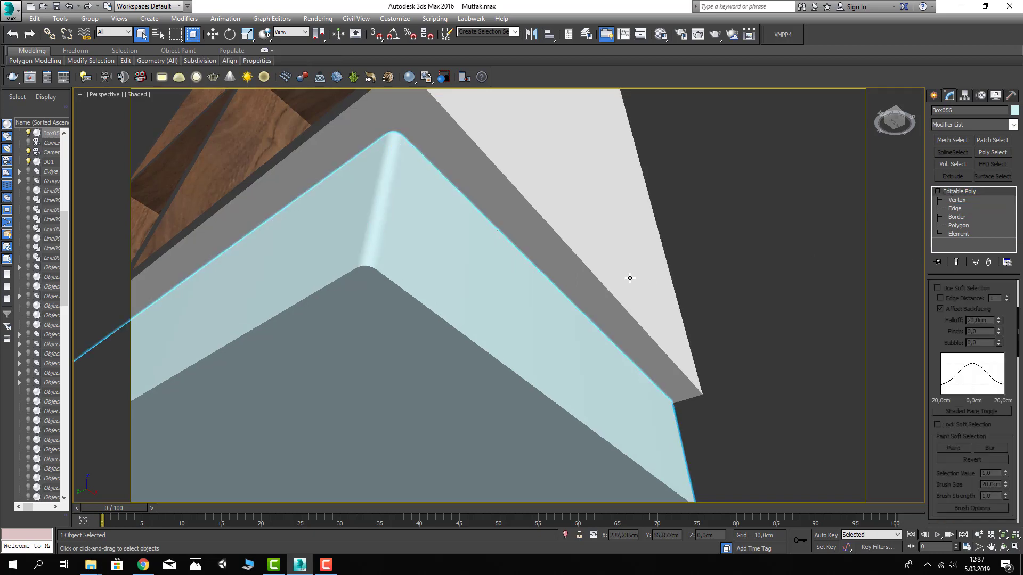
scroll(627, 278, "down", 5)
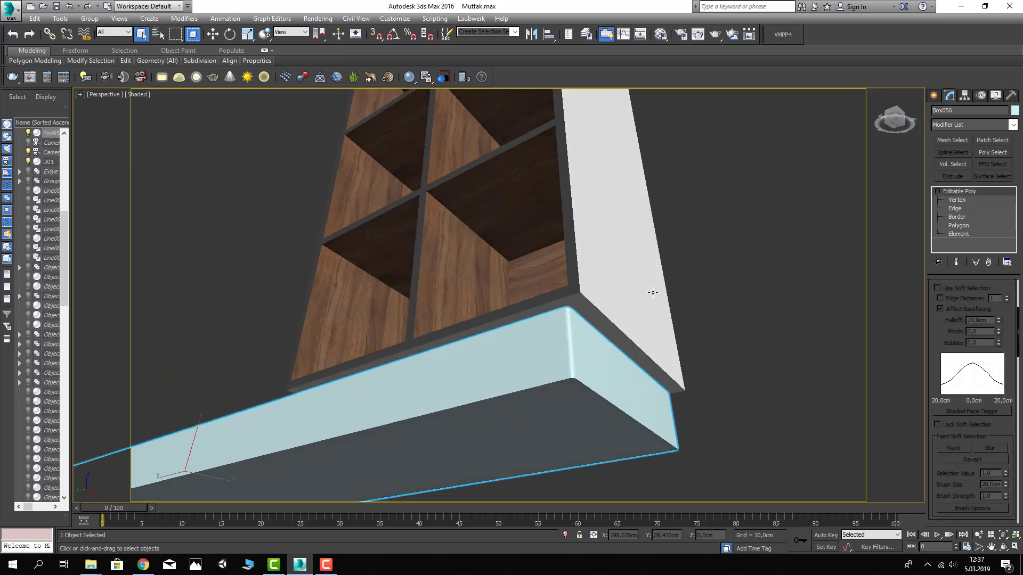
Return to the Camera001 view and nudge the Box056 plinth along Y under the tall cabinet
right_click(653, 292)
left_click(678, 255)
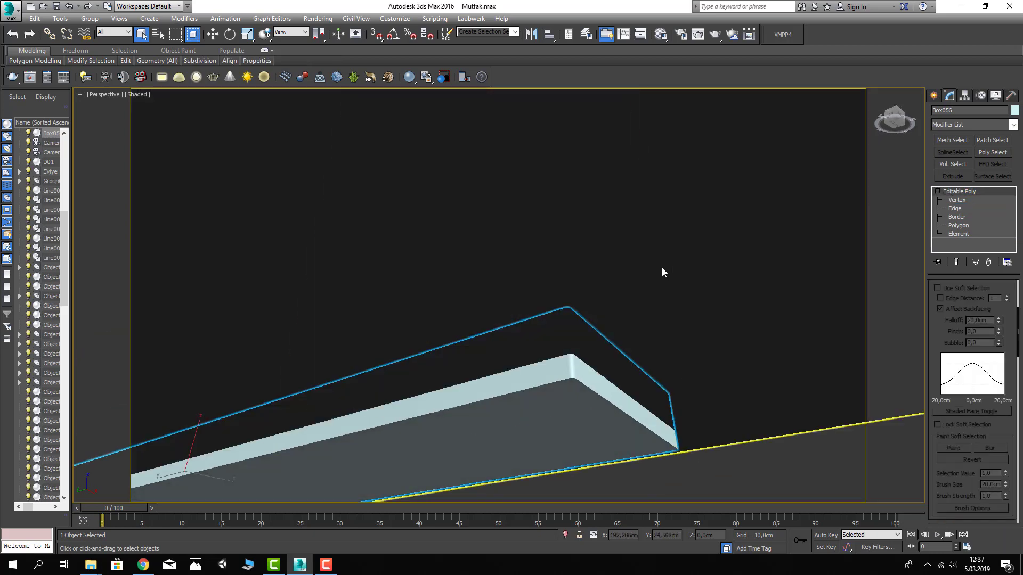
key("c")
key("w")
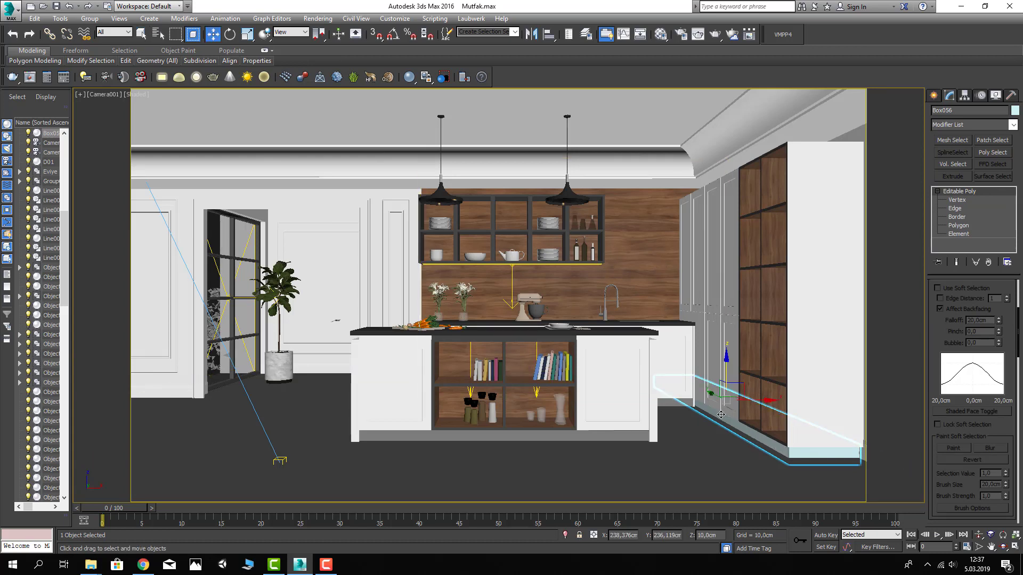
left_click_drag(715, 397, 760, 399)
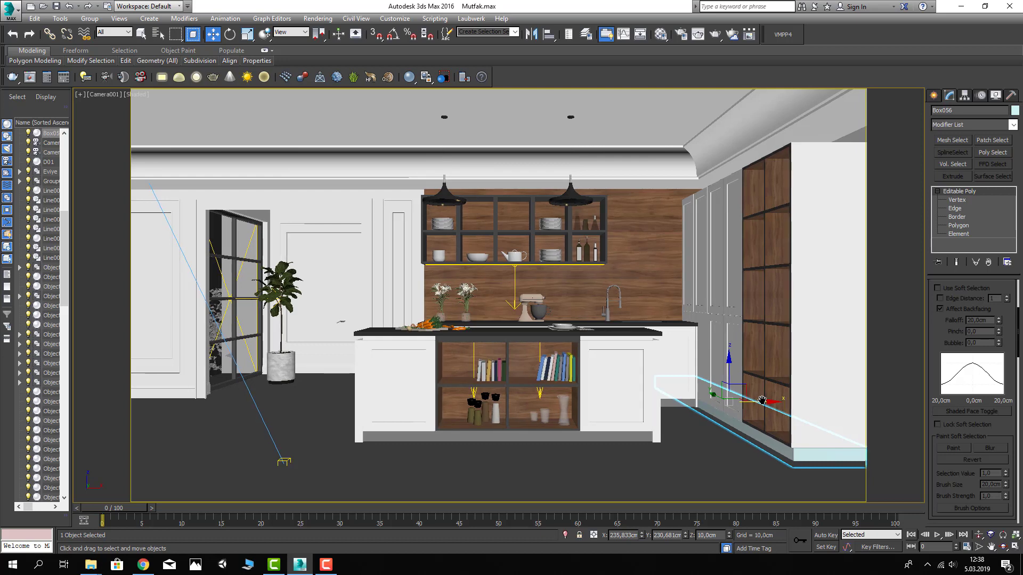
Set the Zemin material's reflection glossiness to 0,8
key("m")
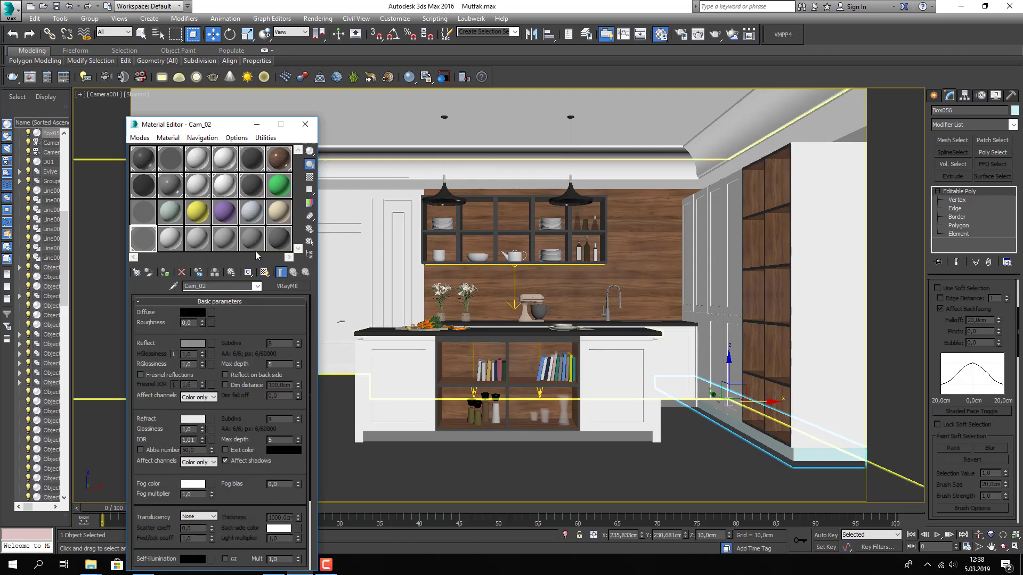
left_click(252, 187)
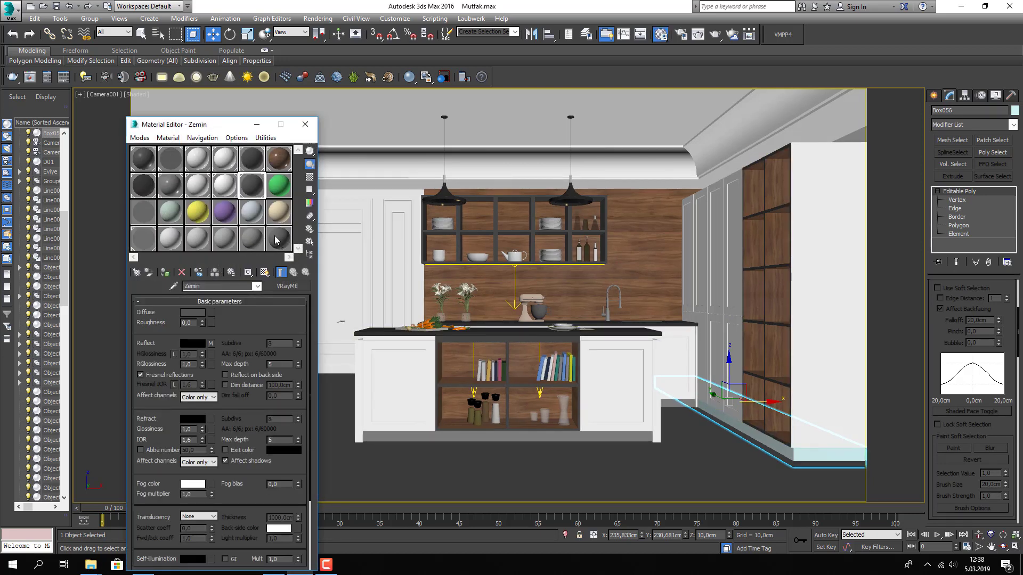
left_click(170, 184)
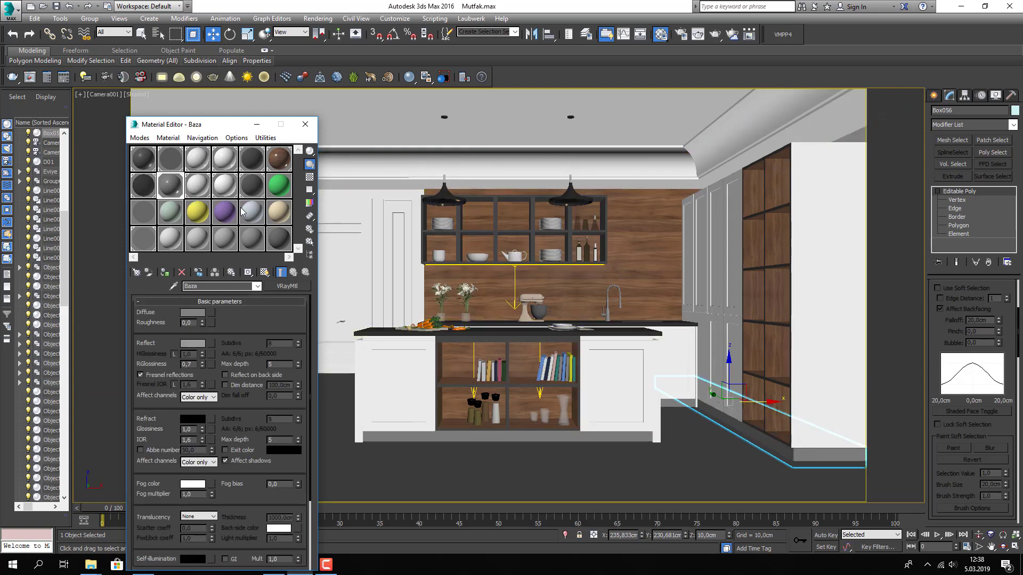
left_click(248, 189)
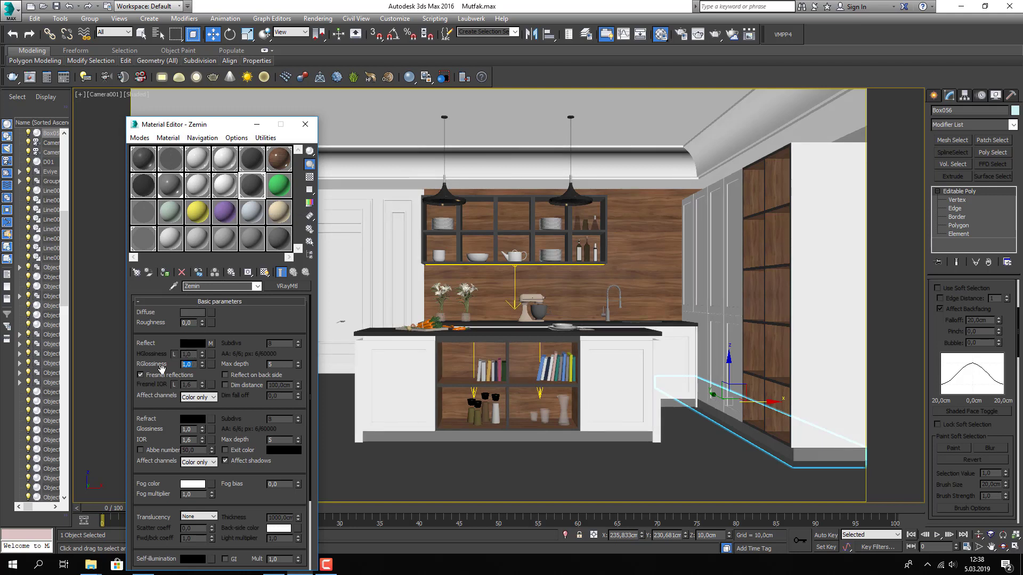
type(",8")
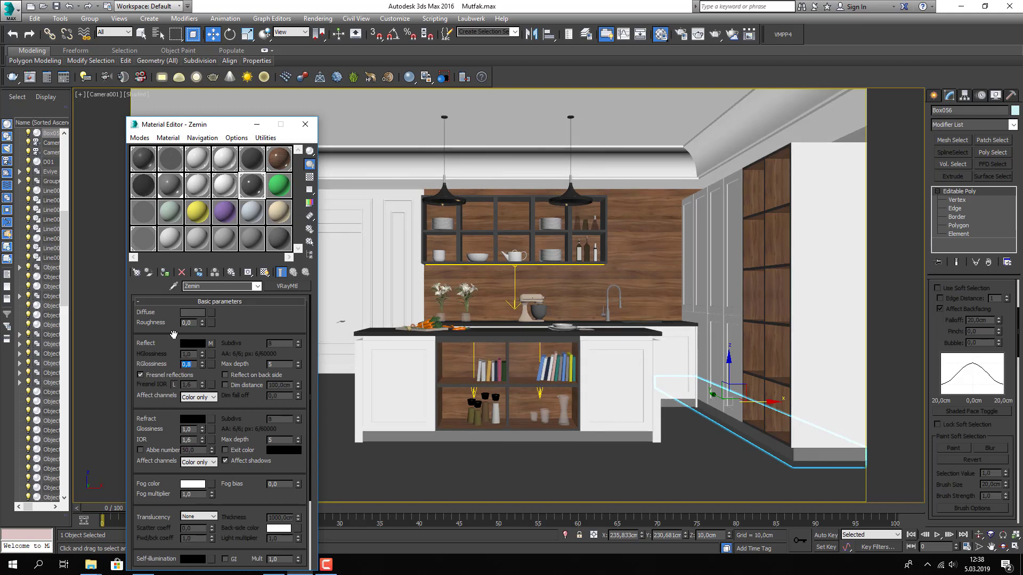
Save the scene and close the Material Editor
left_click(43, 6)
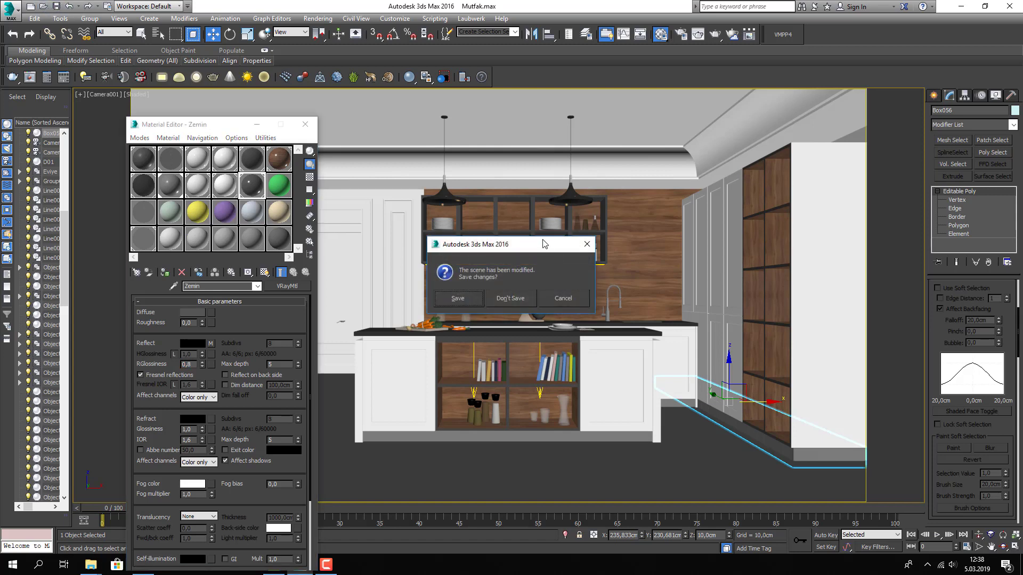
left_click(559, 296)
left_click(56, 5)
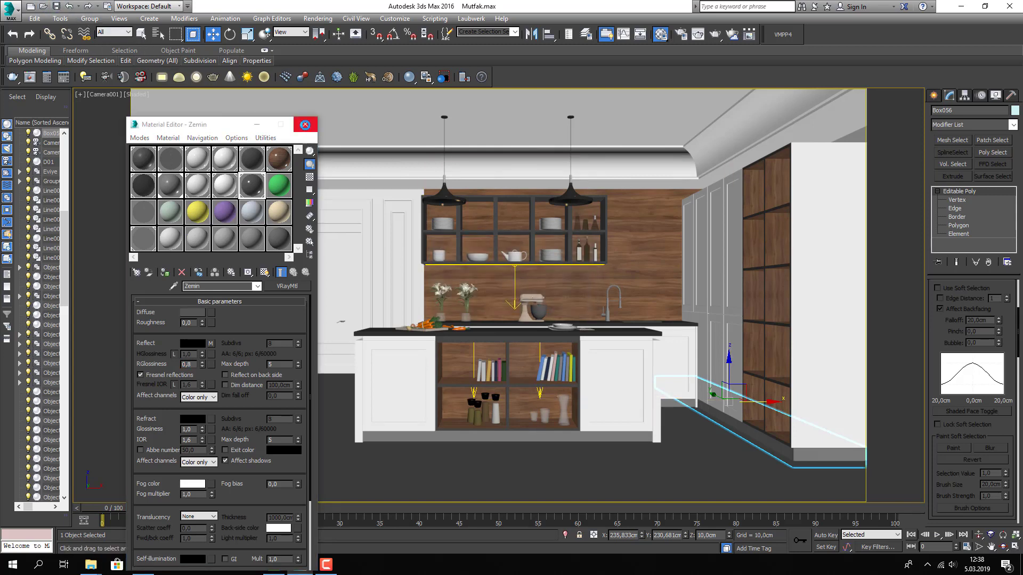
left_click(307, 125)
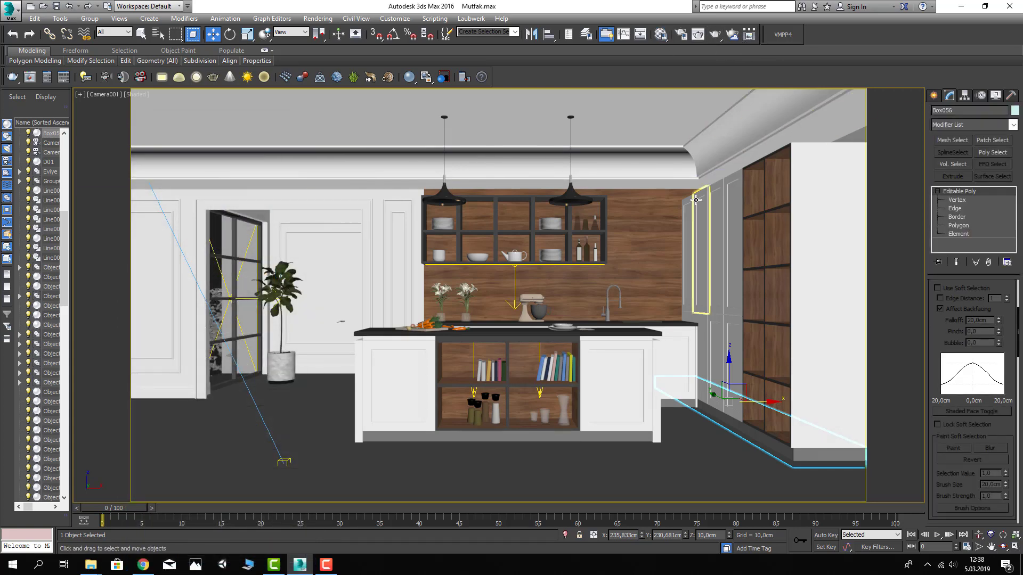
Start a Camera001 production render, cancel it during light-cache building, and save the scene
left_click(715, 34)
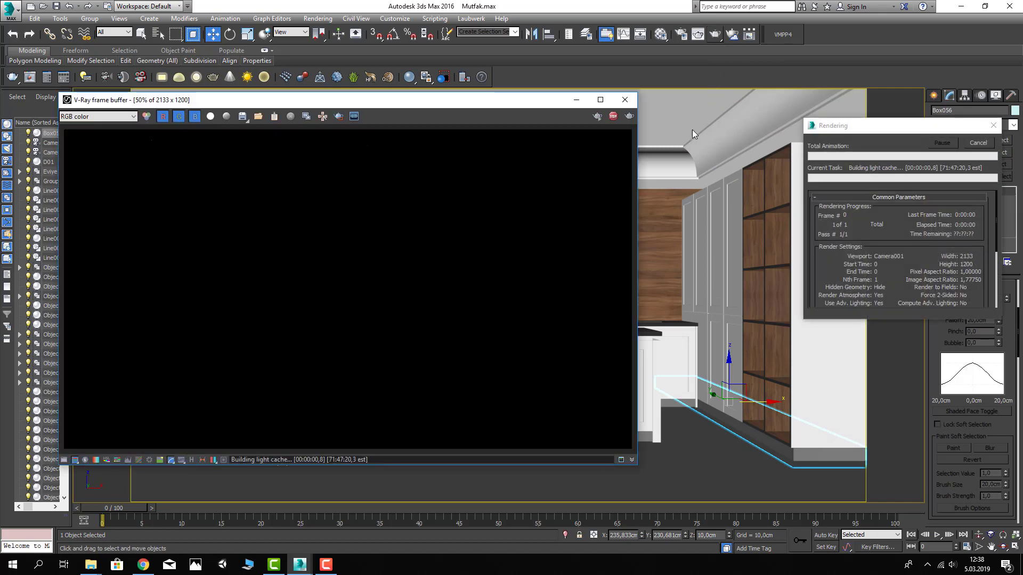
left_click_drag(468, 106, 458, 116)
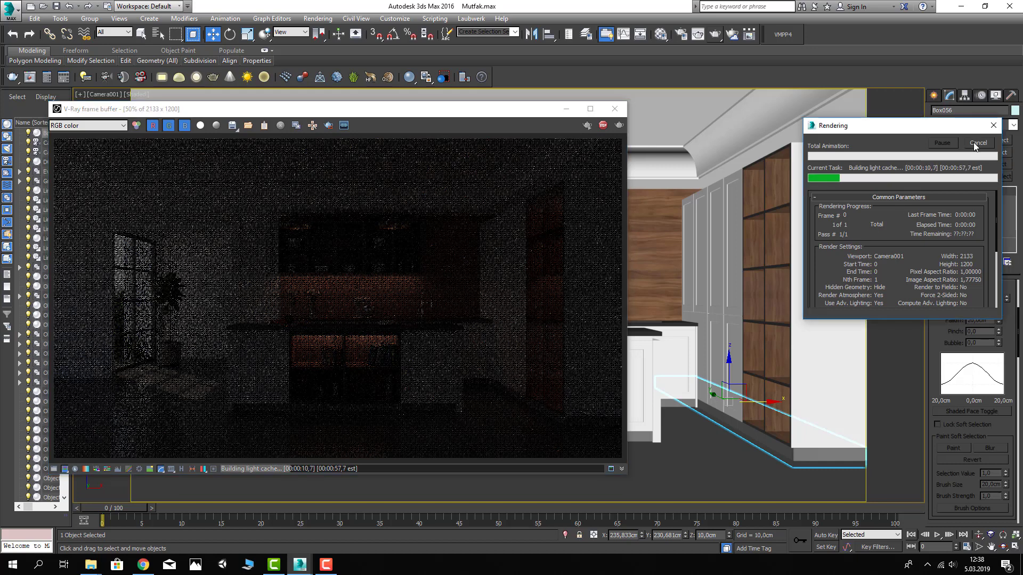
left_click(614, 109)
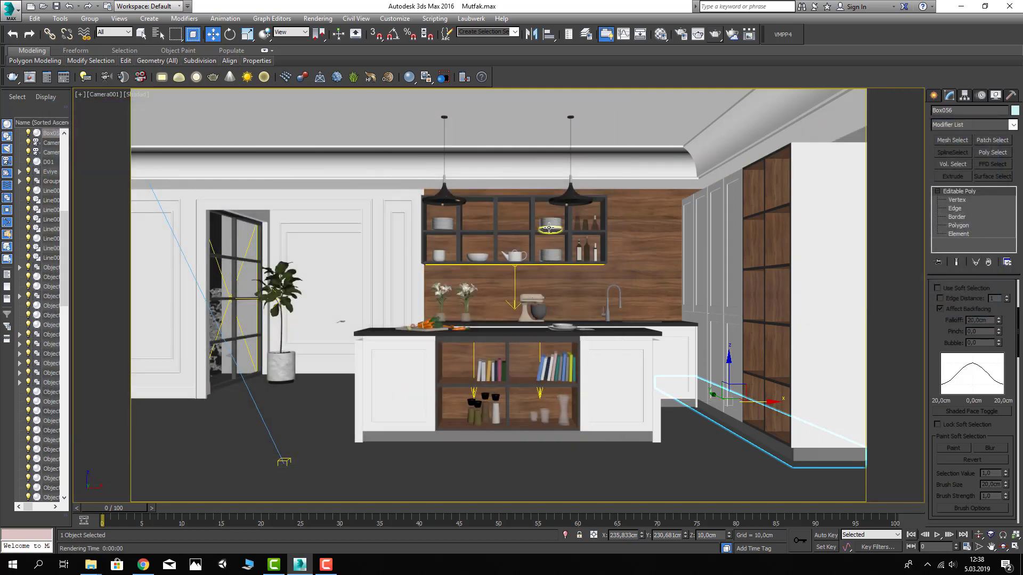
scroll(547, 228, "down", 1)
scroll(549, 229, "down", 1)
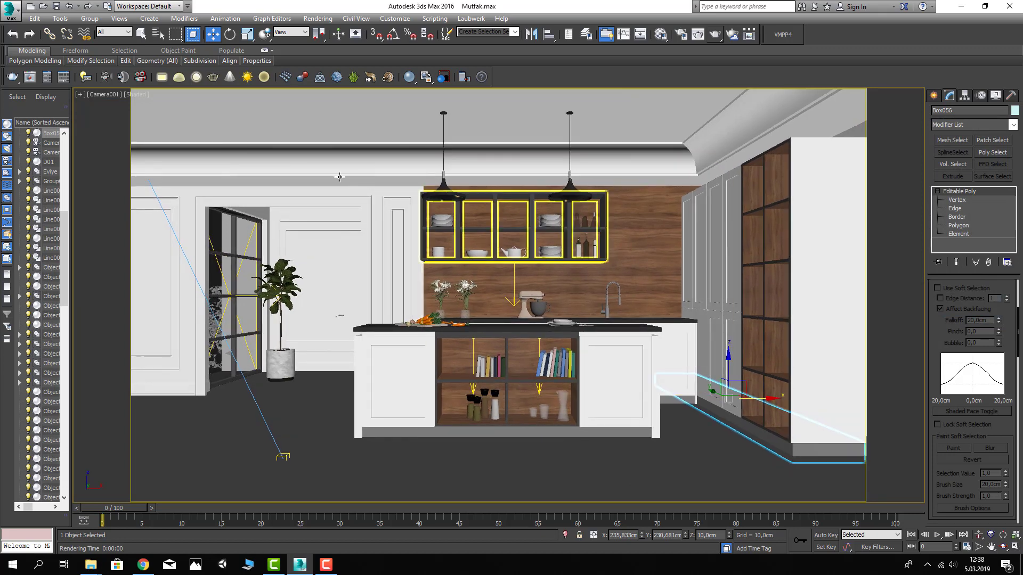
left_click(56, 5)
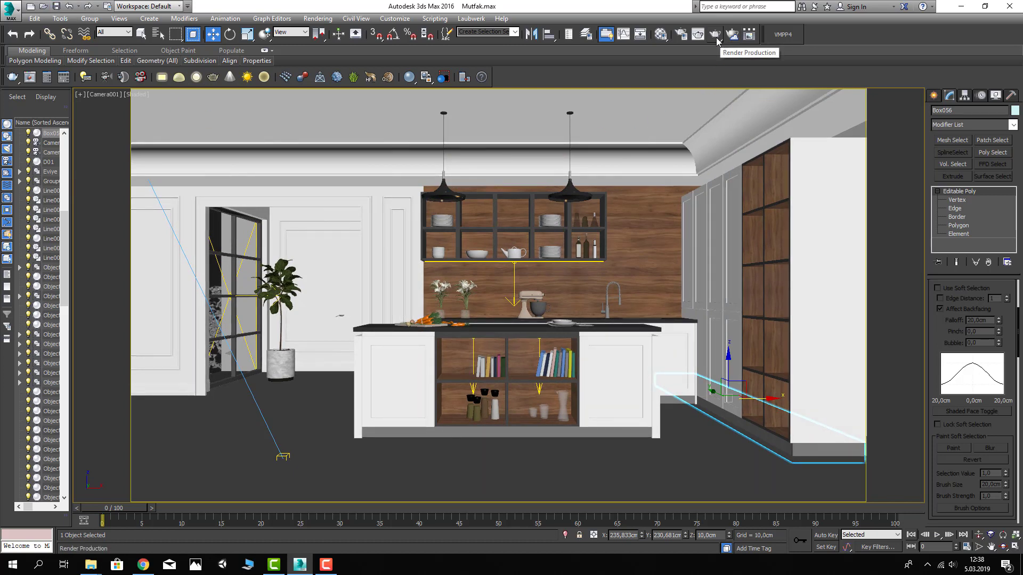
Run the Camera001 V-Ray progressive render, stop it at pass 55, and shift the frame buffer right
left_click(715, 35)
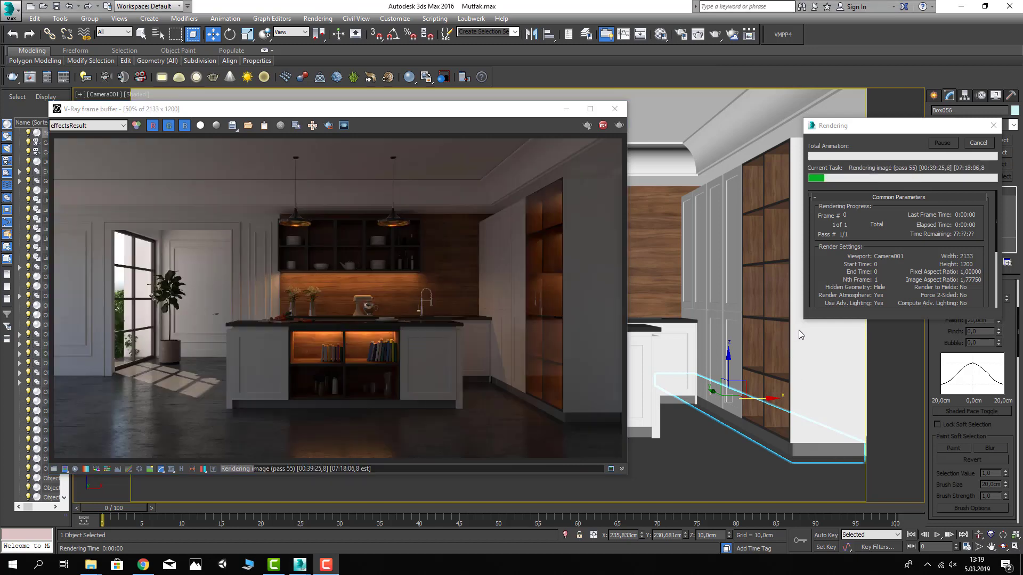
left_click(978, 144)
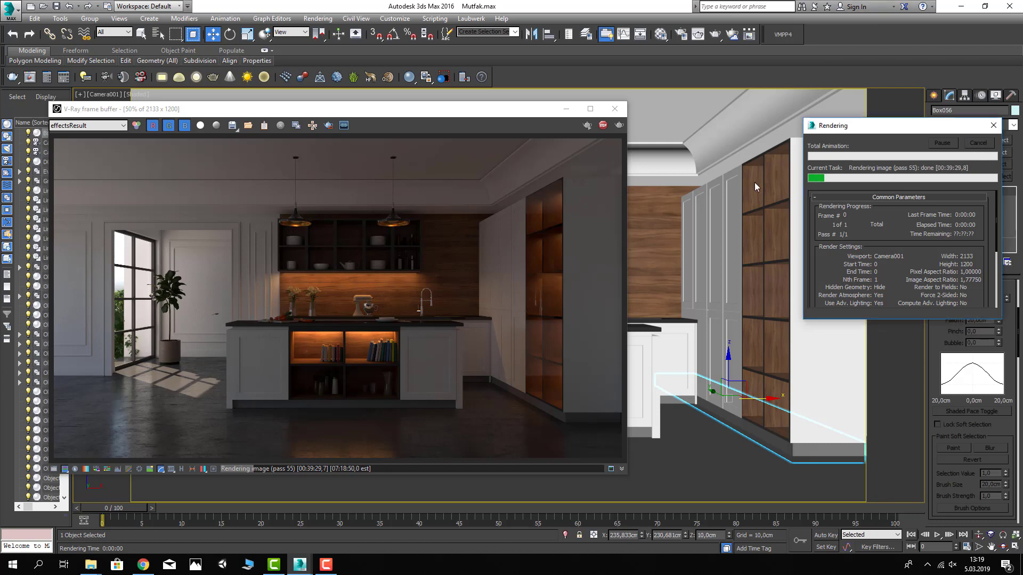
left_click_drag(465, 109, 538, 107)
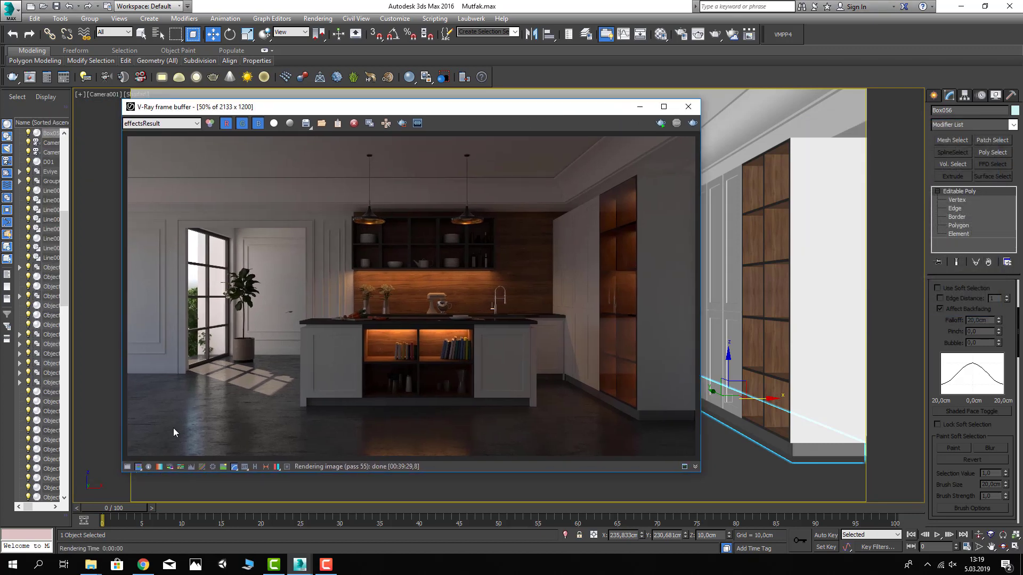
Enable exposure correction in the V-Ray frame buffer with Exposure 1,00 and Contrast 0,10
left_click(128, 467)
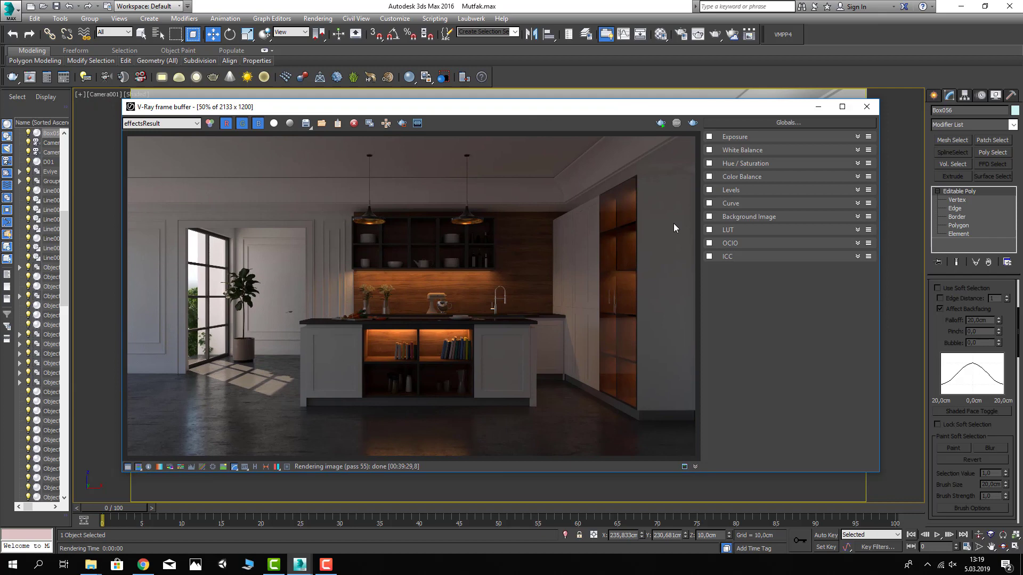
left_click(709, 137)
left_click_drag(779, 159, 791, 163)
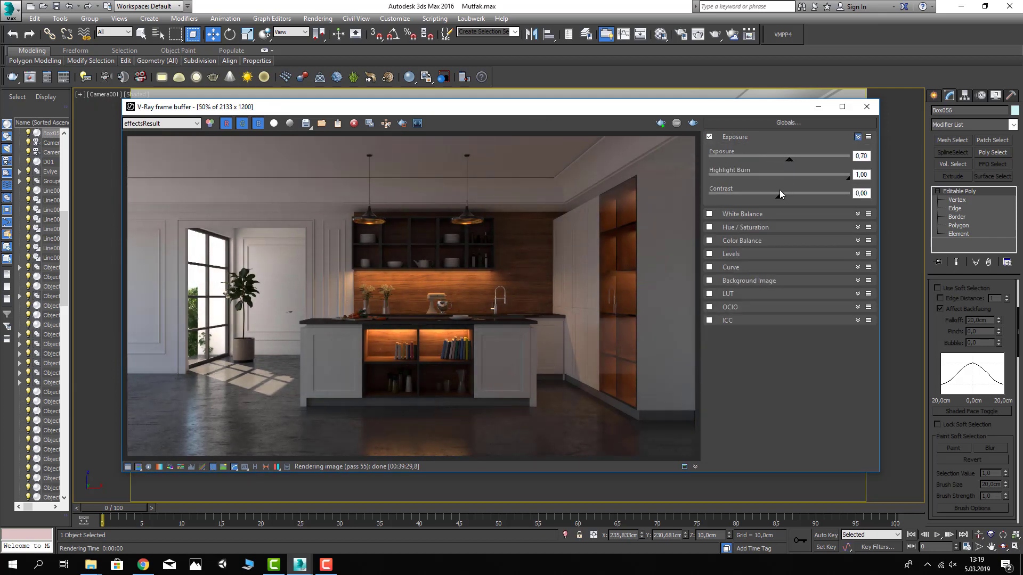
left_click_drag(781, 202, 792, 203)
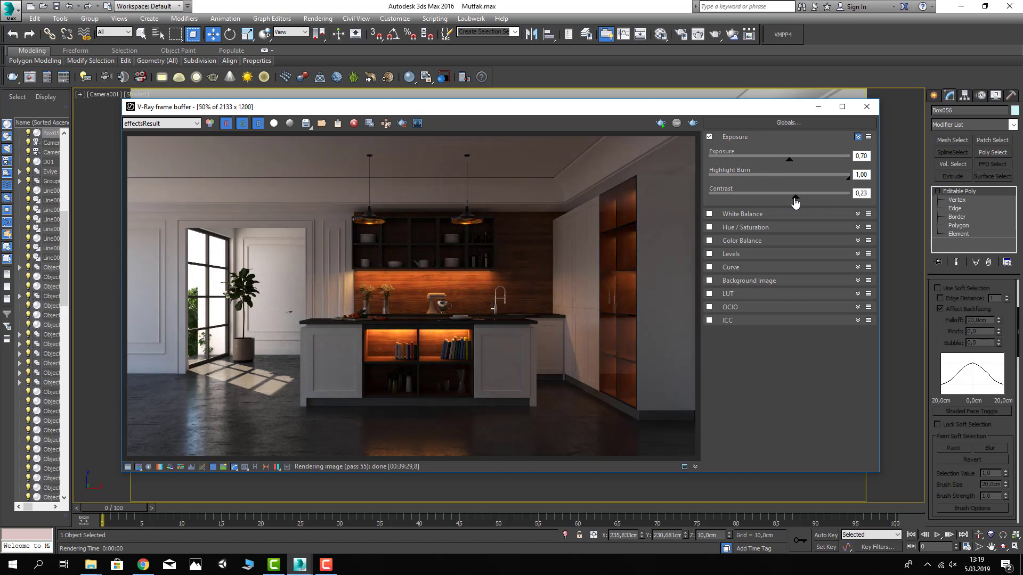
left_click_drag(789, 163, 794, 163)
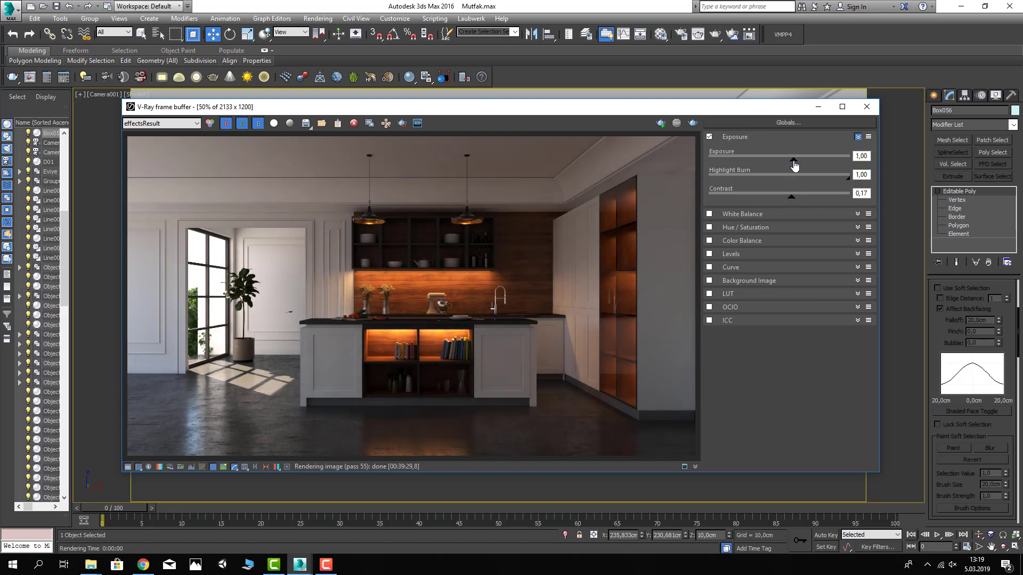
double_click(861, 155)
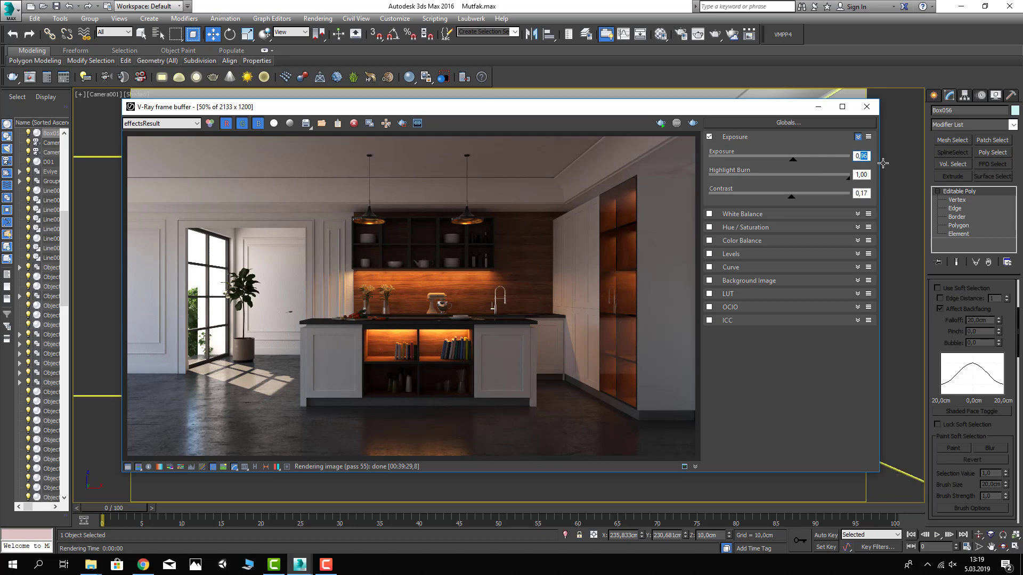
type("0,5")
type("0")
key("Return")
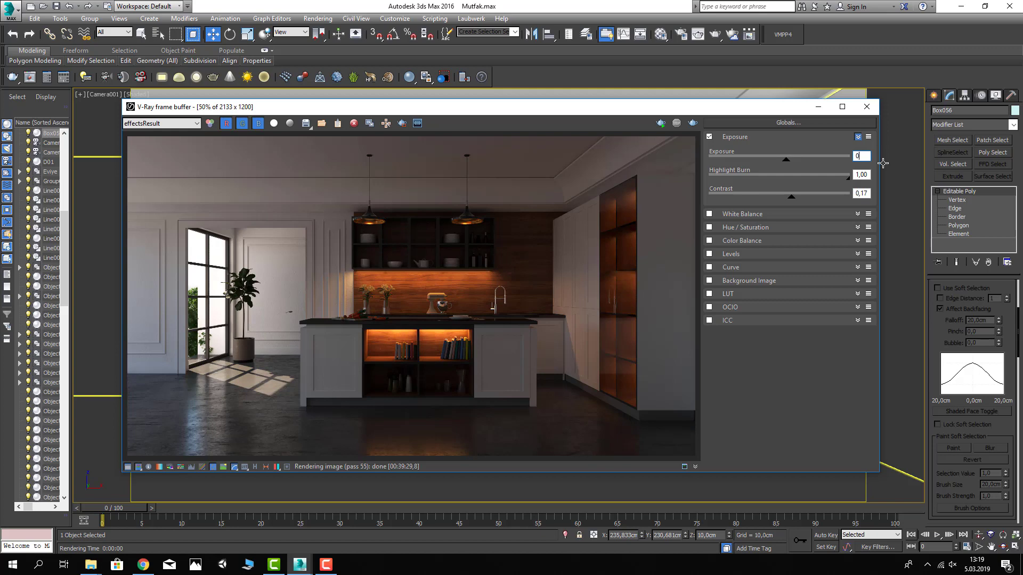
type("1")
key("Return")
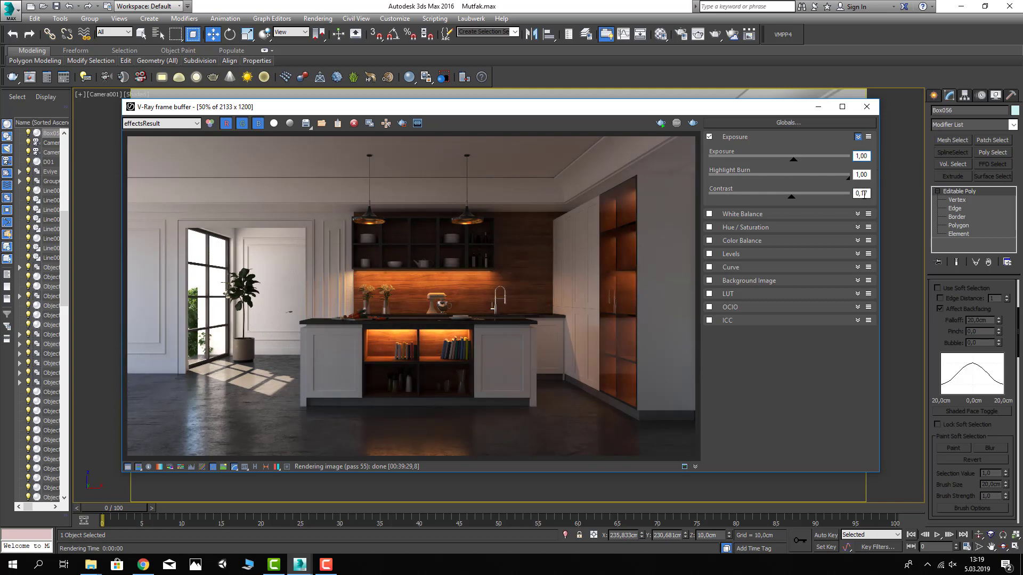
key("Return")
Try white balance correction with a higher temperature, then switch it back off
left_click(709, 213)
mouse_move(776, 242)
left_mouse_down()
mouse_move(798, 243)
mouse_move(788, 242)
left_mouse_up()
left_click(709, 215)
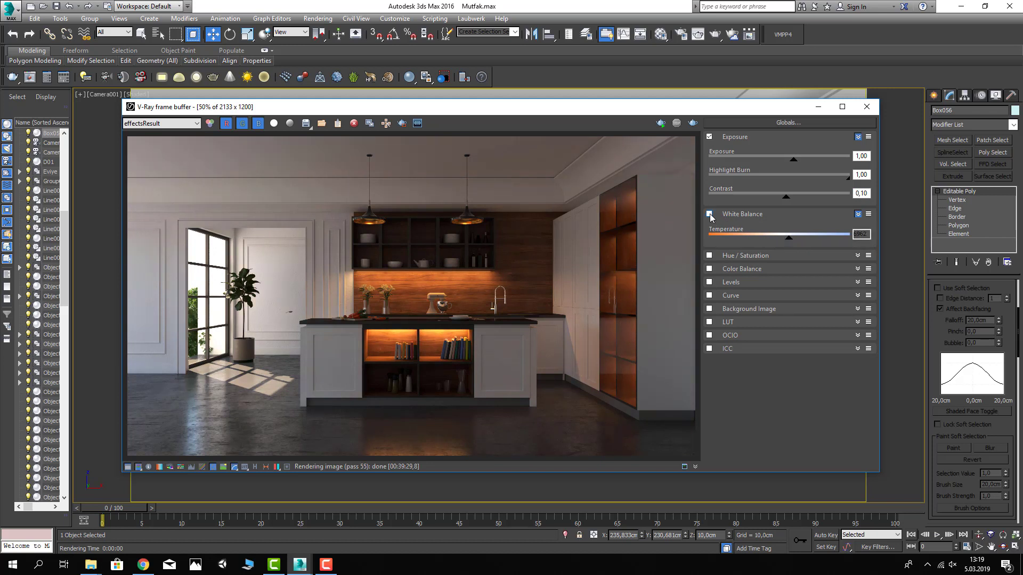